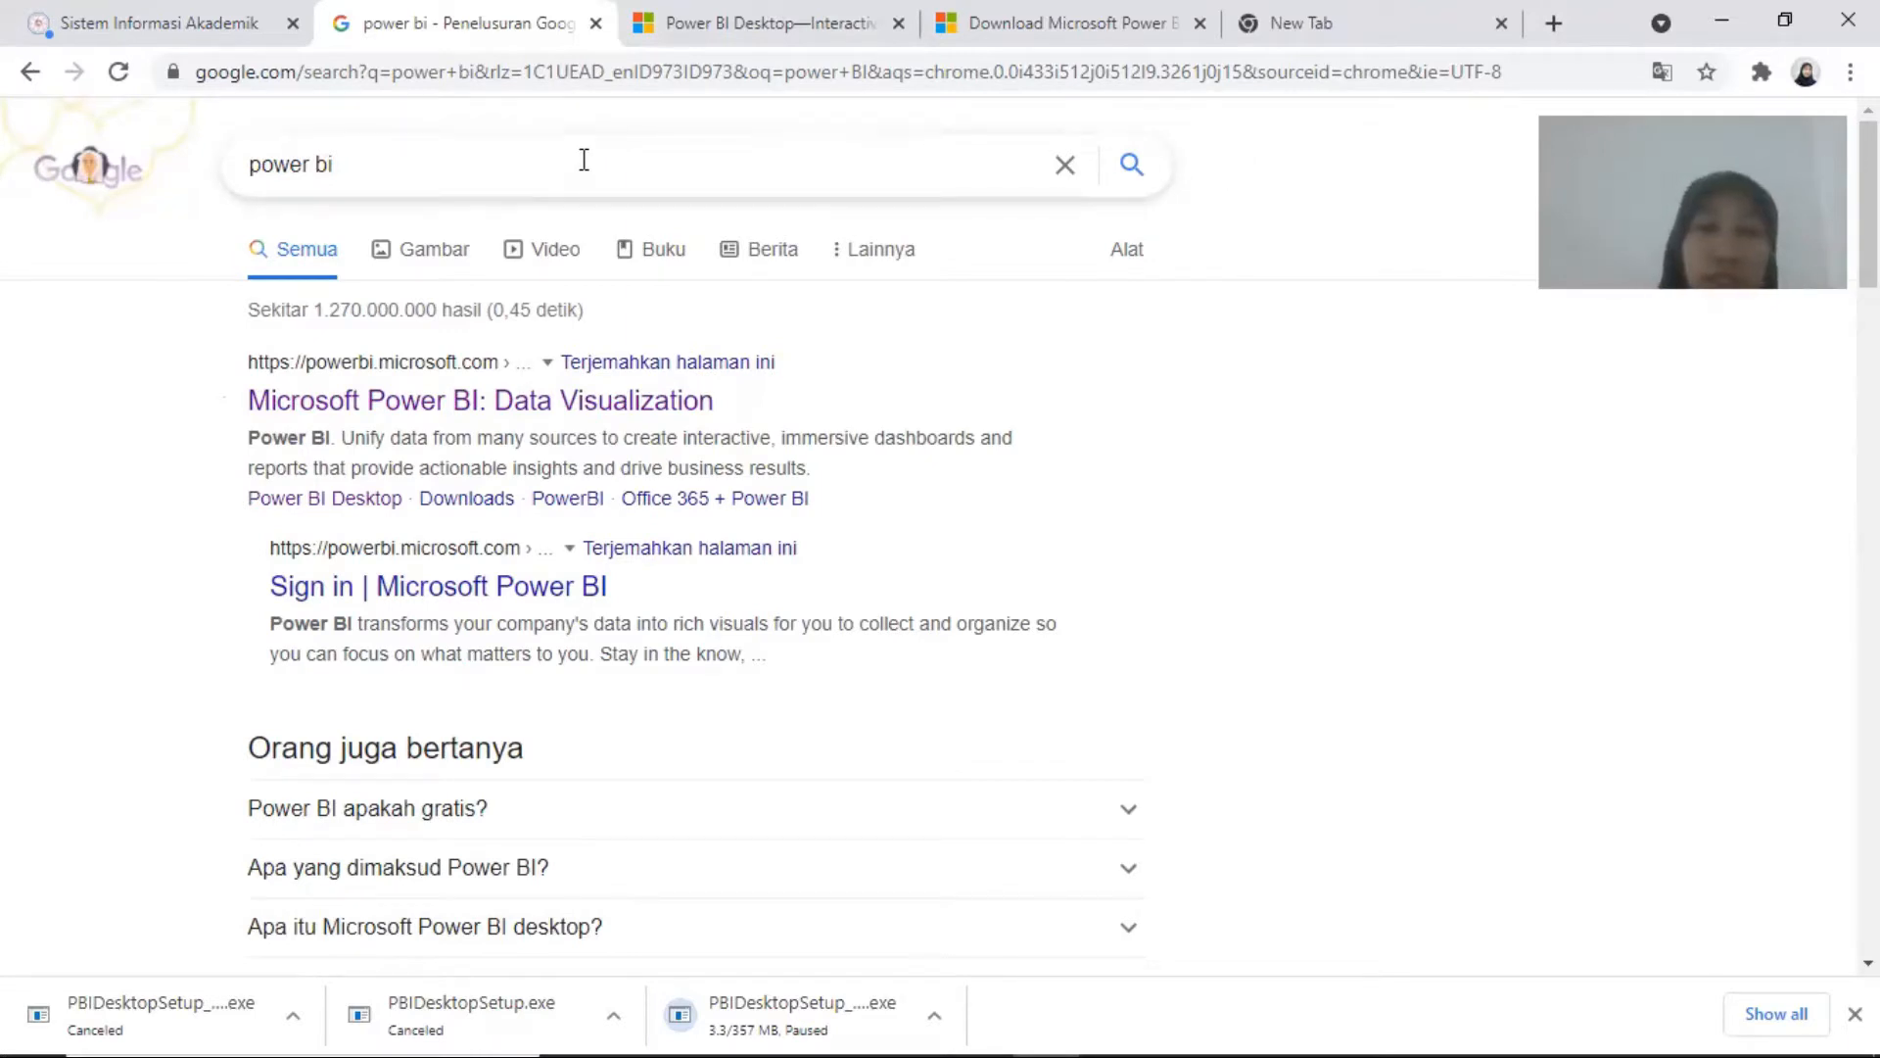
# Step: Open the "Microsoft Power BI: Data Visualization" result of the "power bi" search in a new tab
pyautogui.moveTo(358, 157); pyautogui.dragTo(235, 174)
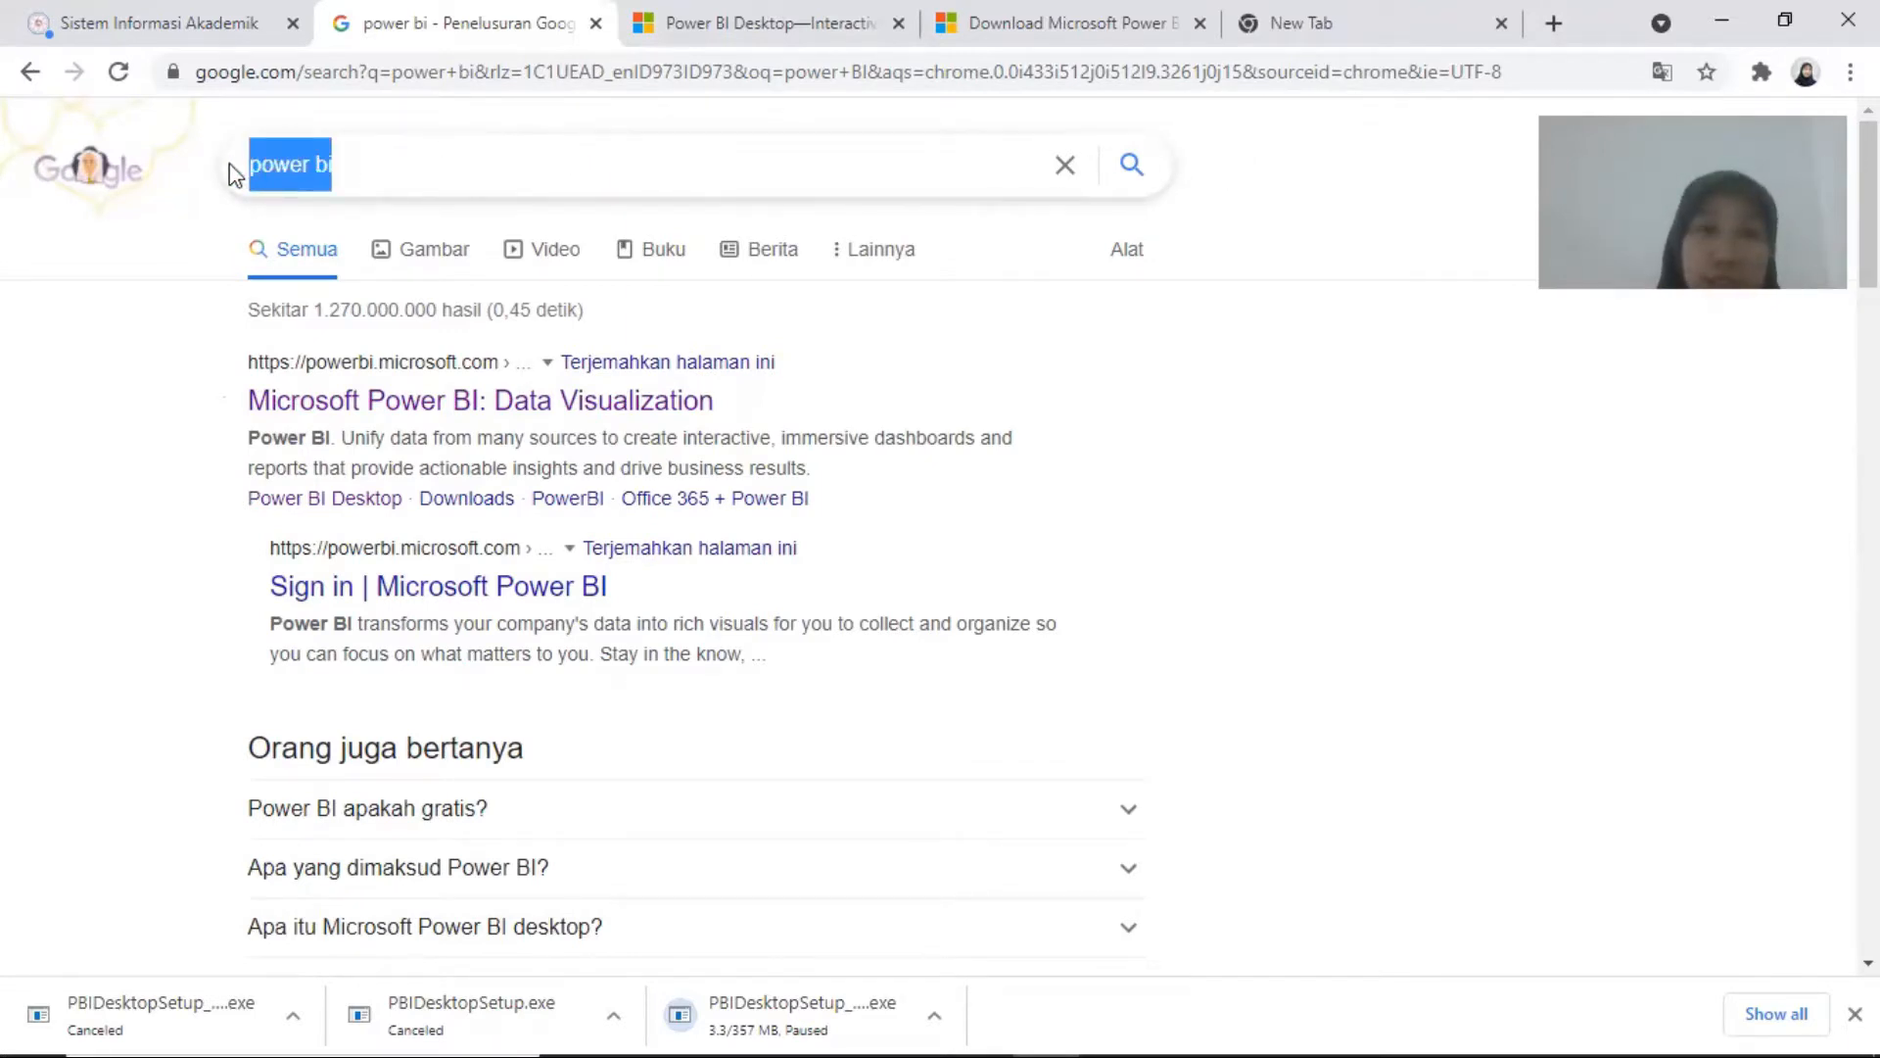
pyautogui.click(440, 162)
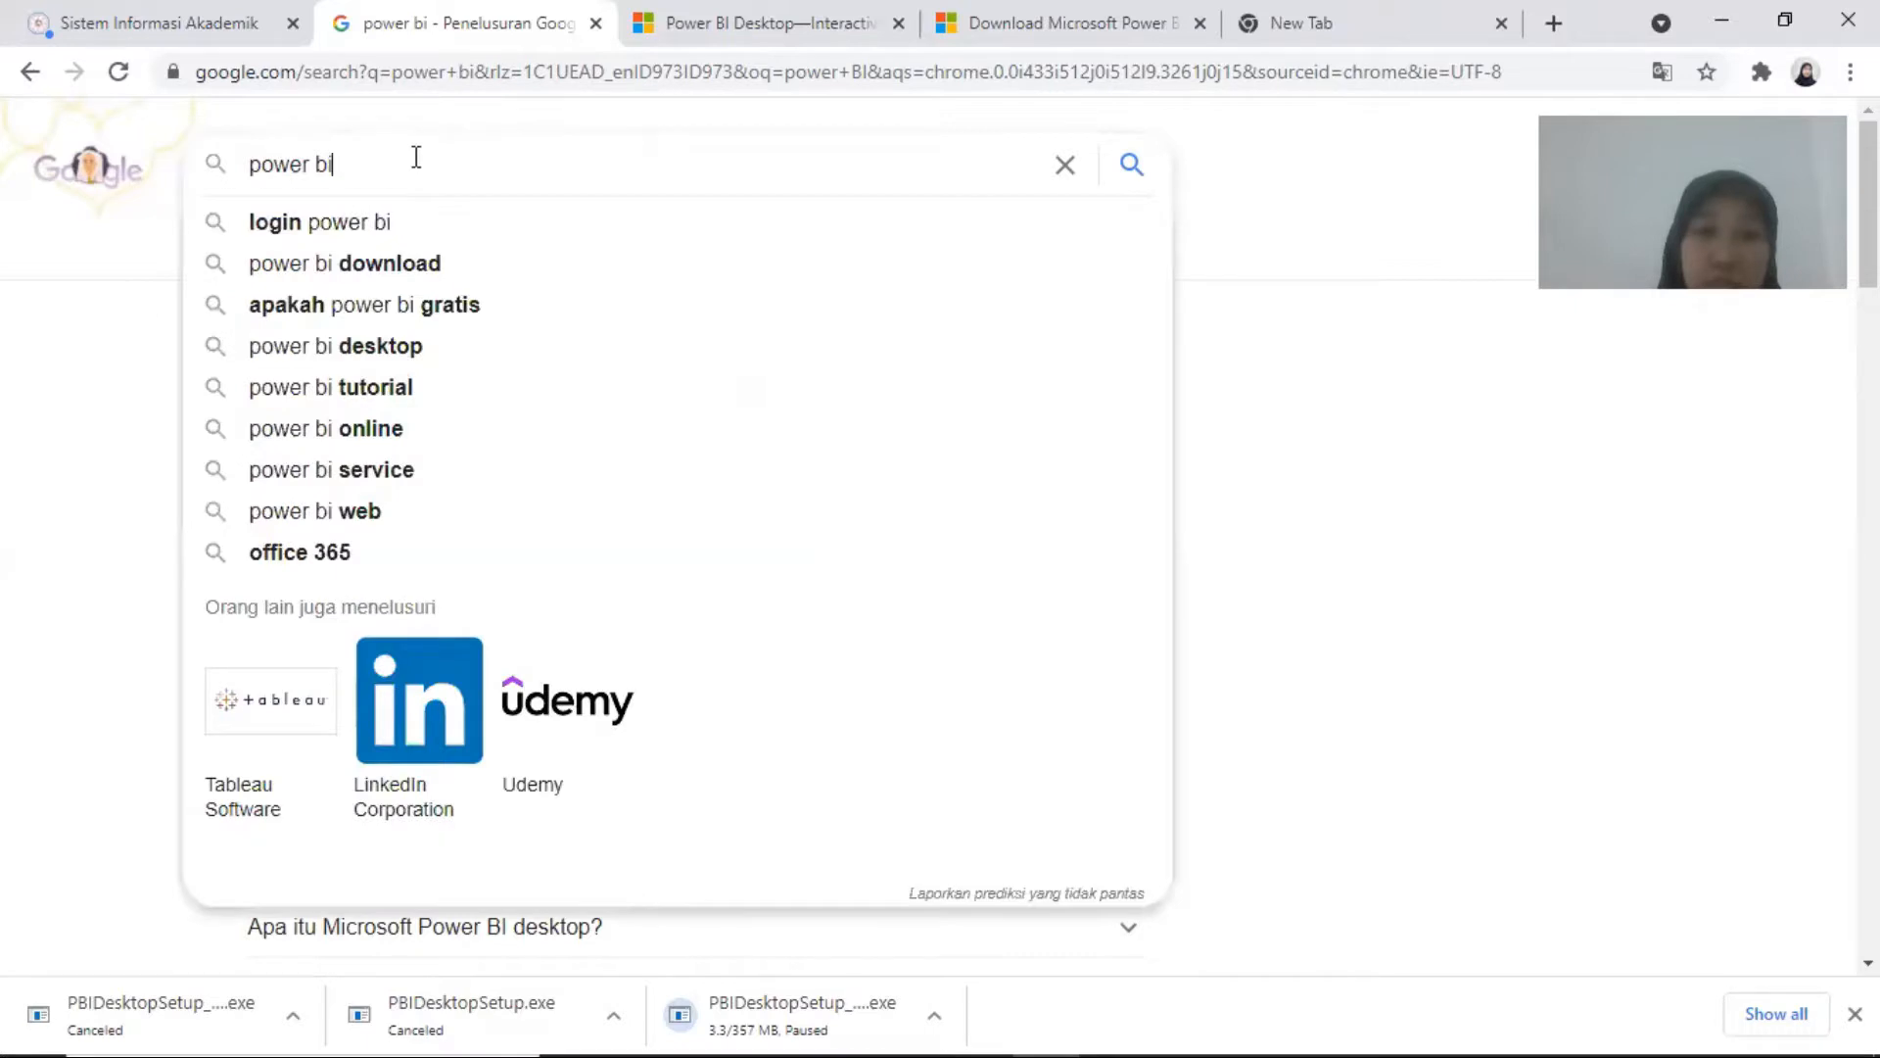
pyautogui.click(1146, 174)
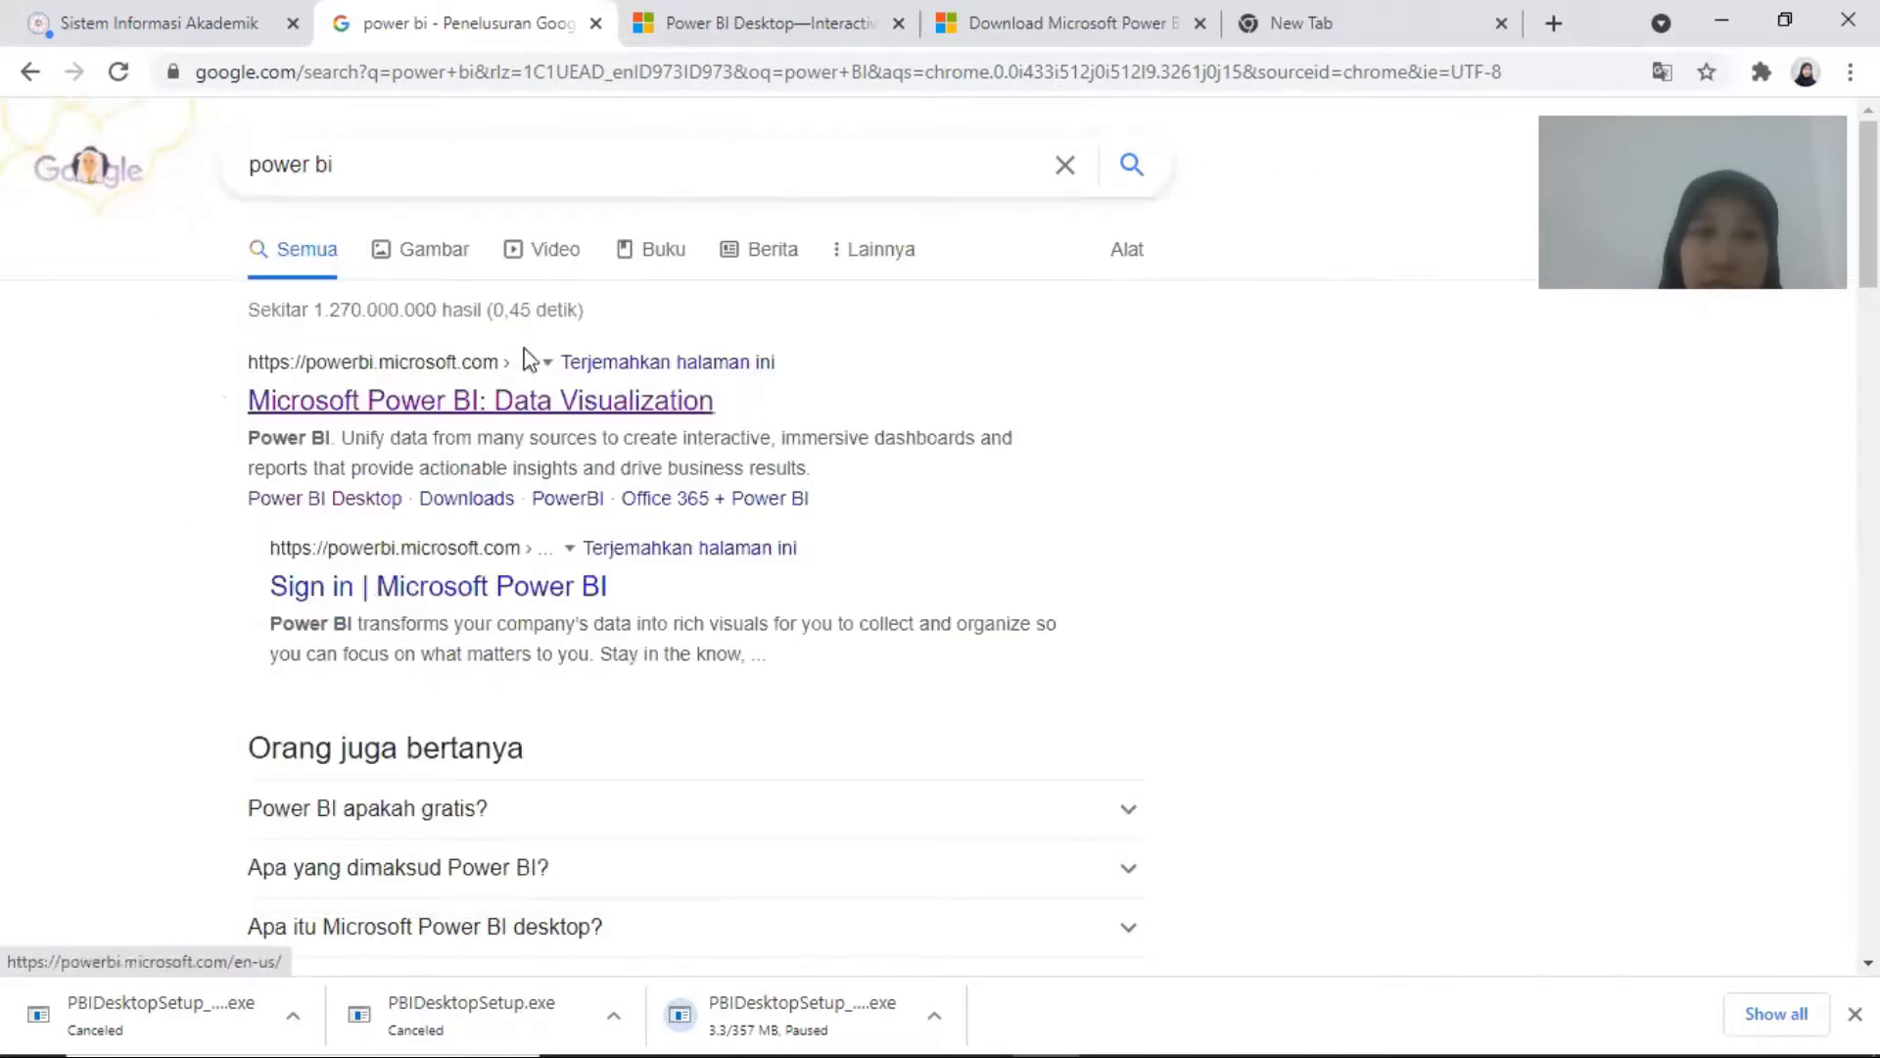
pyautogui.rightClick(436, 401)
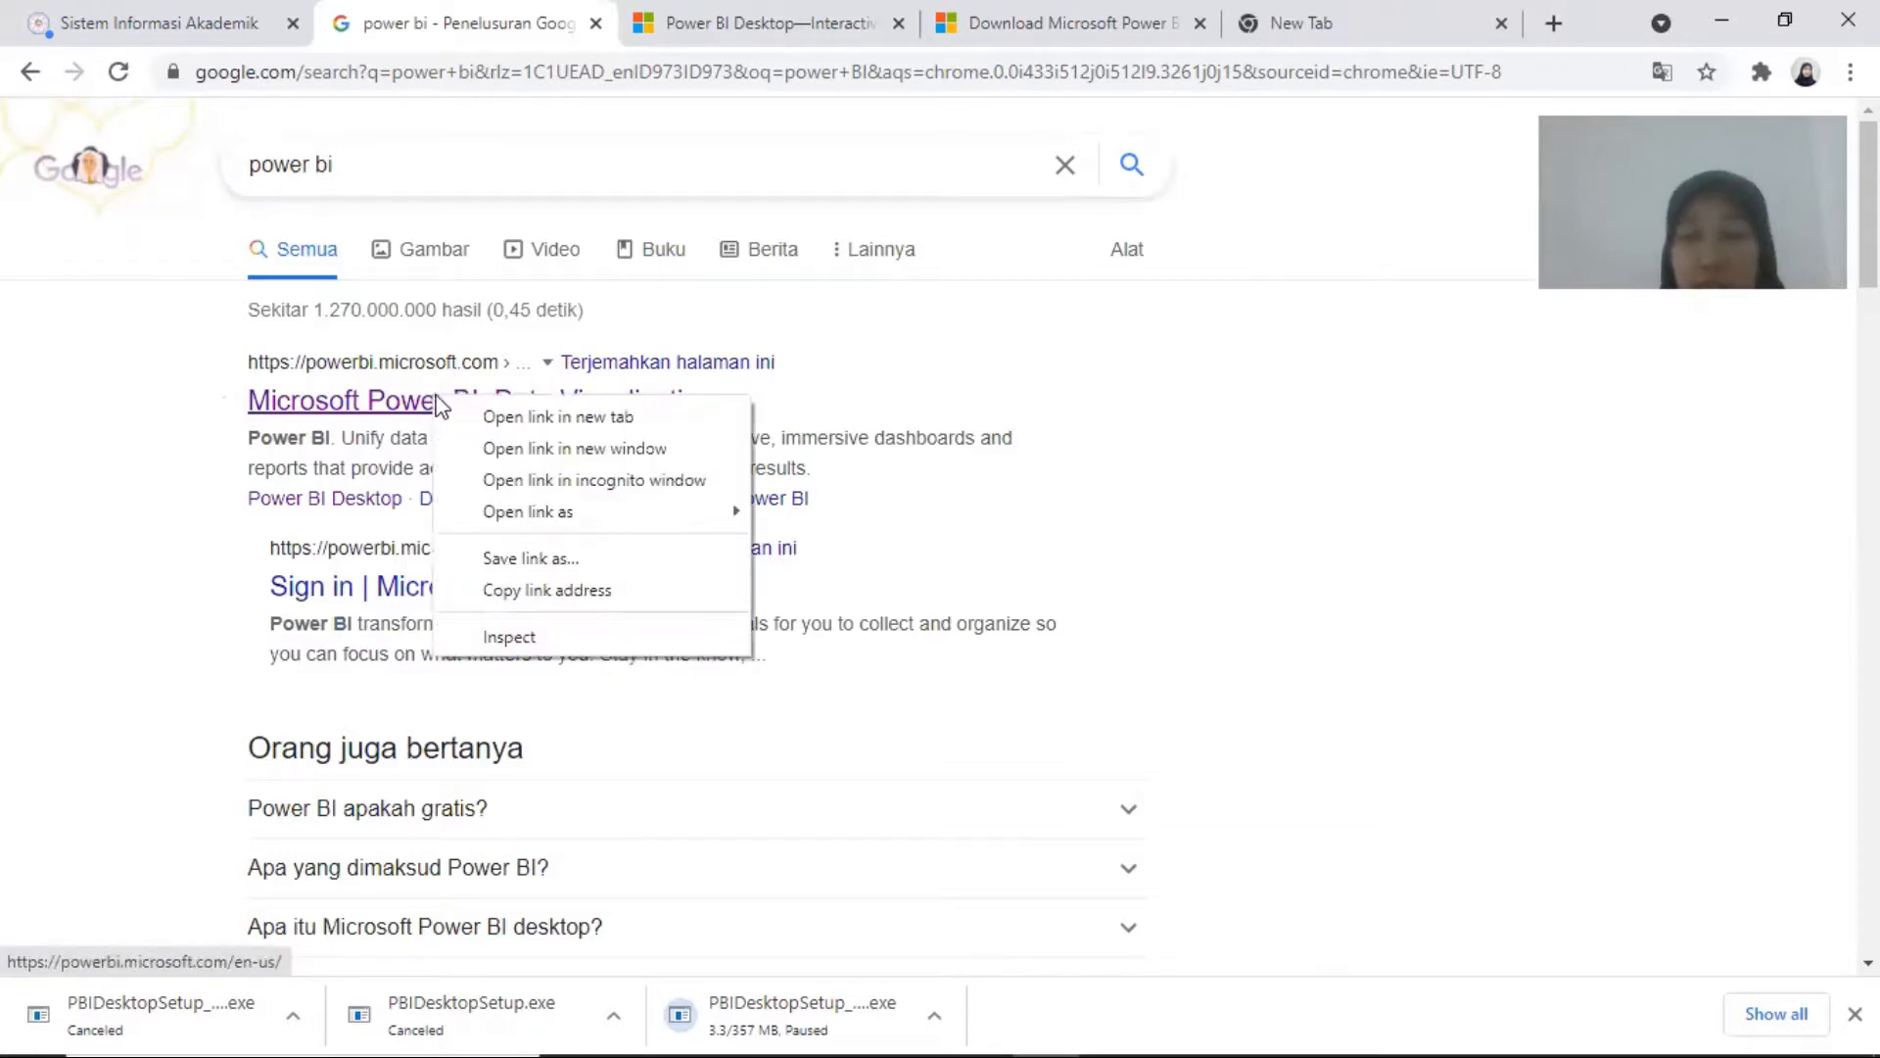
pyautogui.click(718, 423)
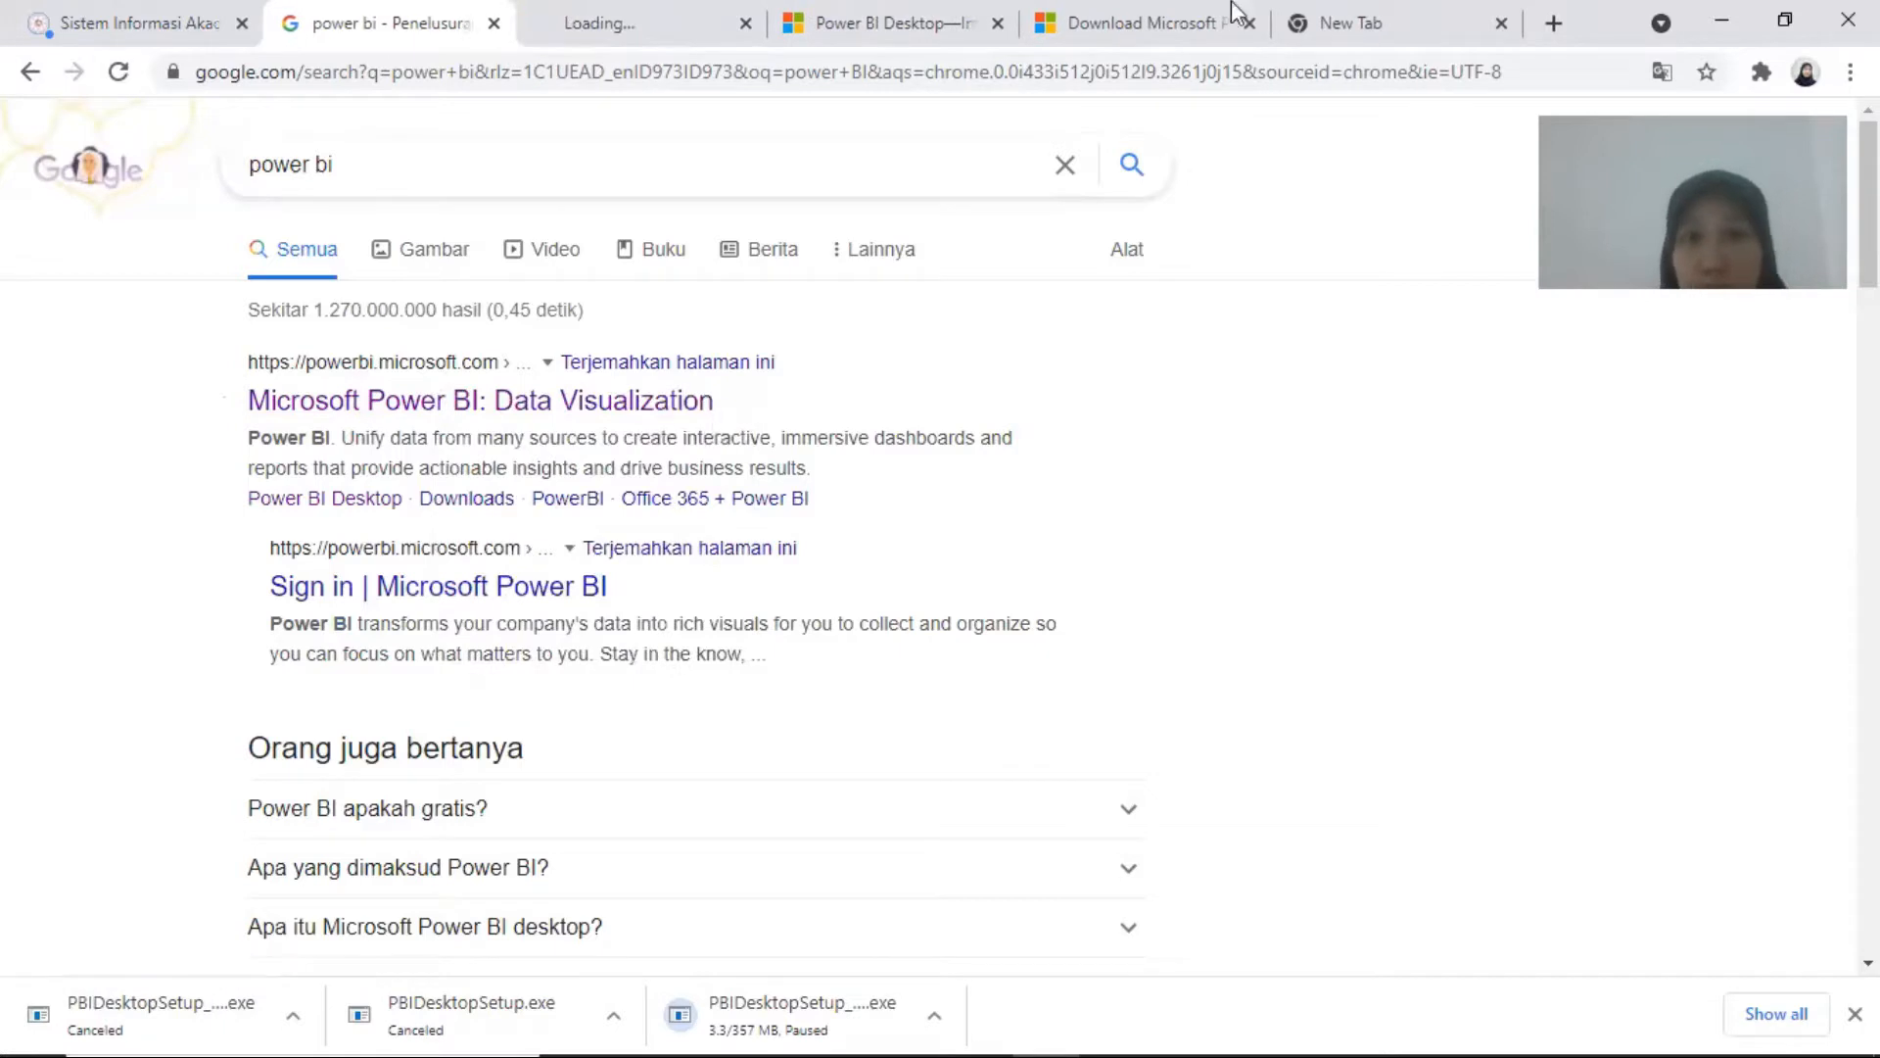
# Step: Close the older Power BI Desktop and Download Microsoft Power BI tabs and show the newly opened Power BI site
pyautogui.click(997, 23)
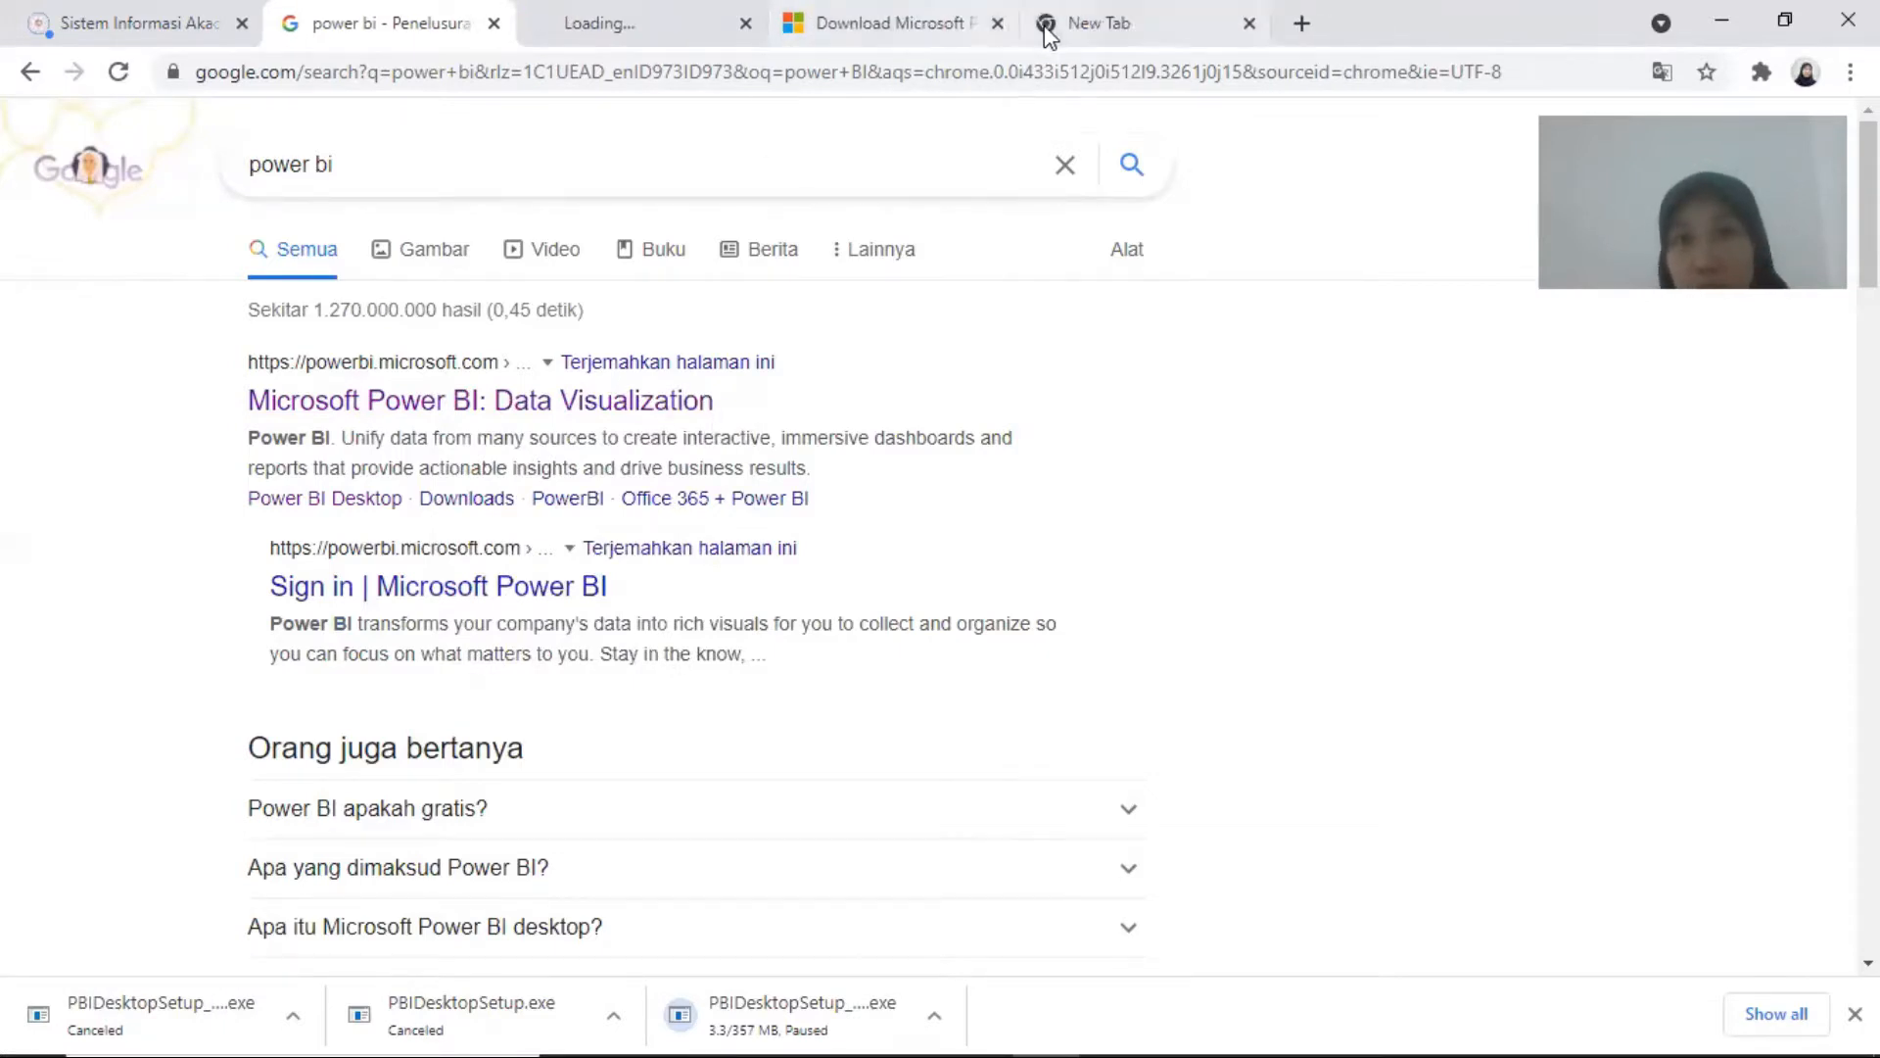
pyautogui.click(997, 23)
pyautogui.click(594, 24)
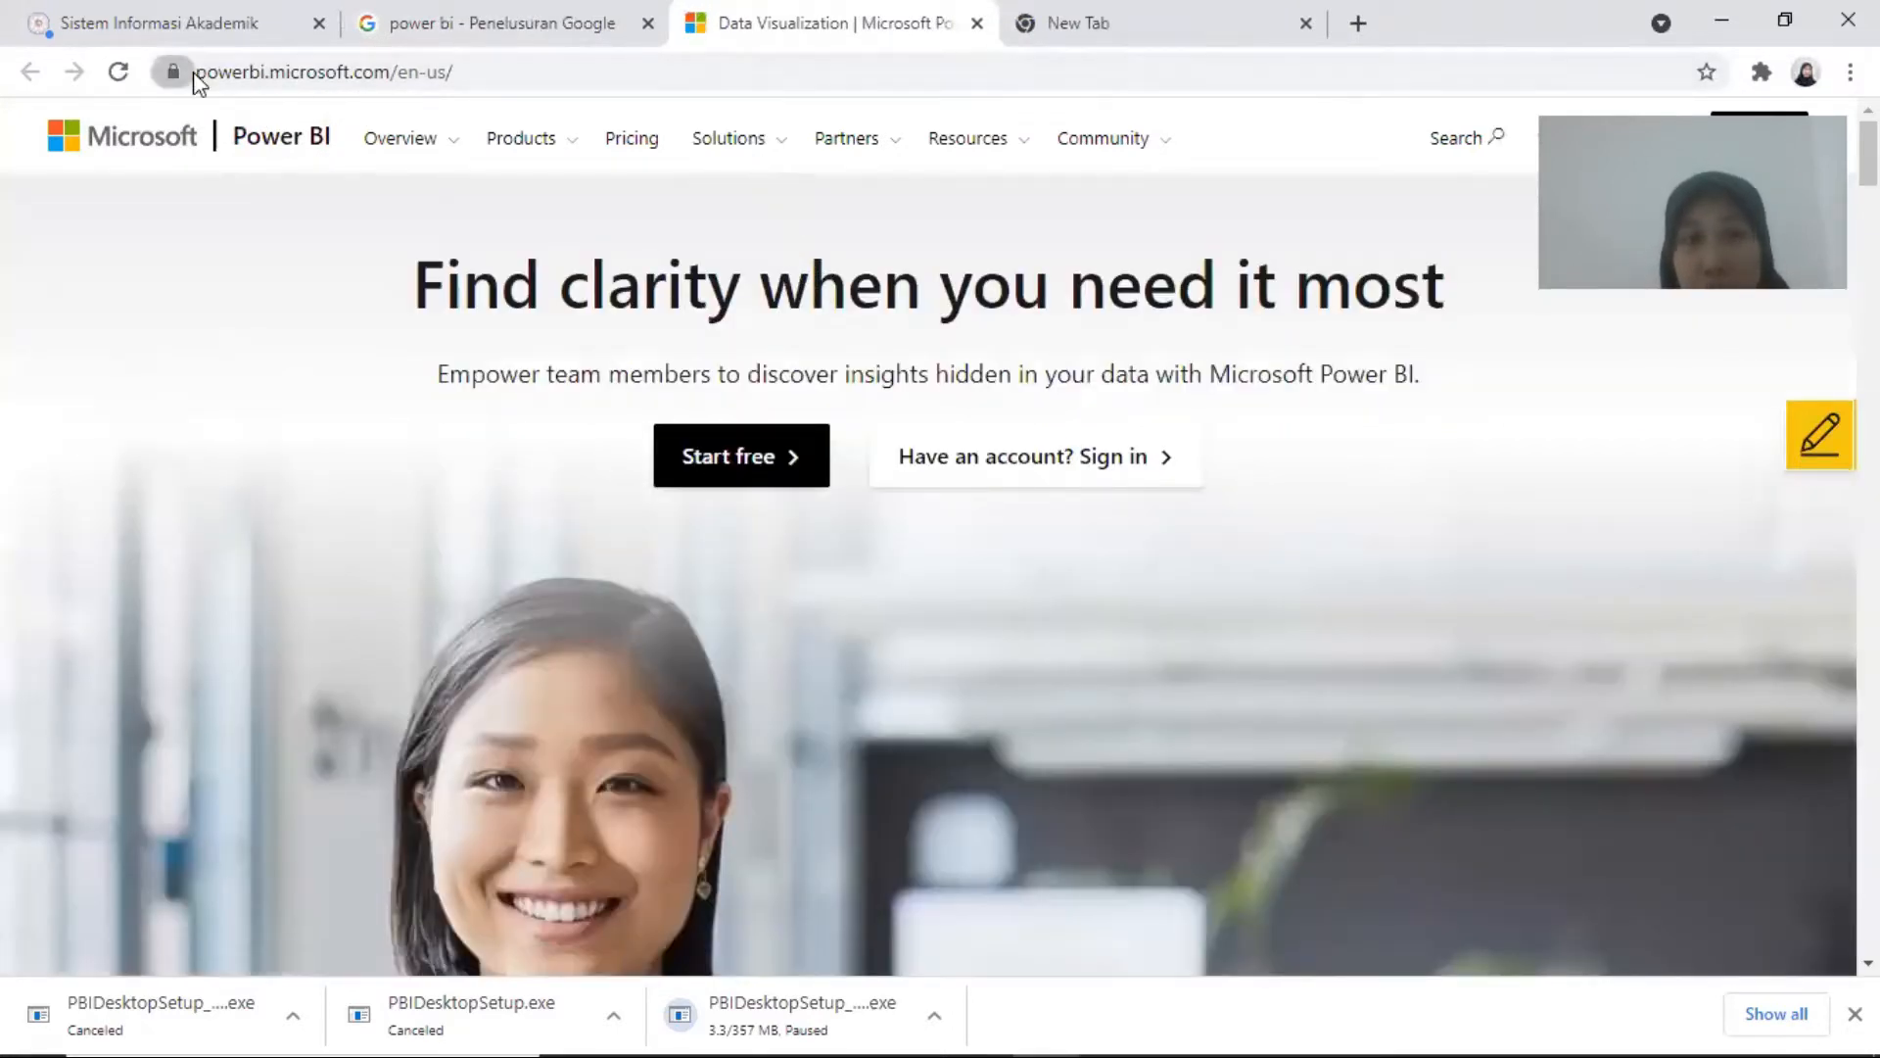
pyautogui.click(245, 70)
pyautogui.click(363, 73)
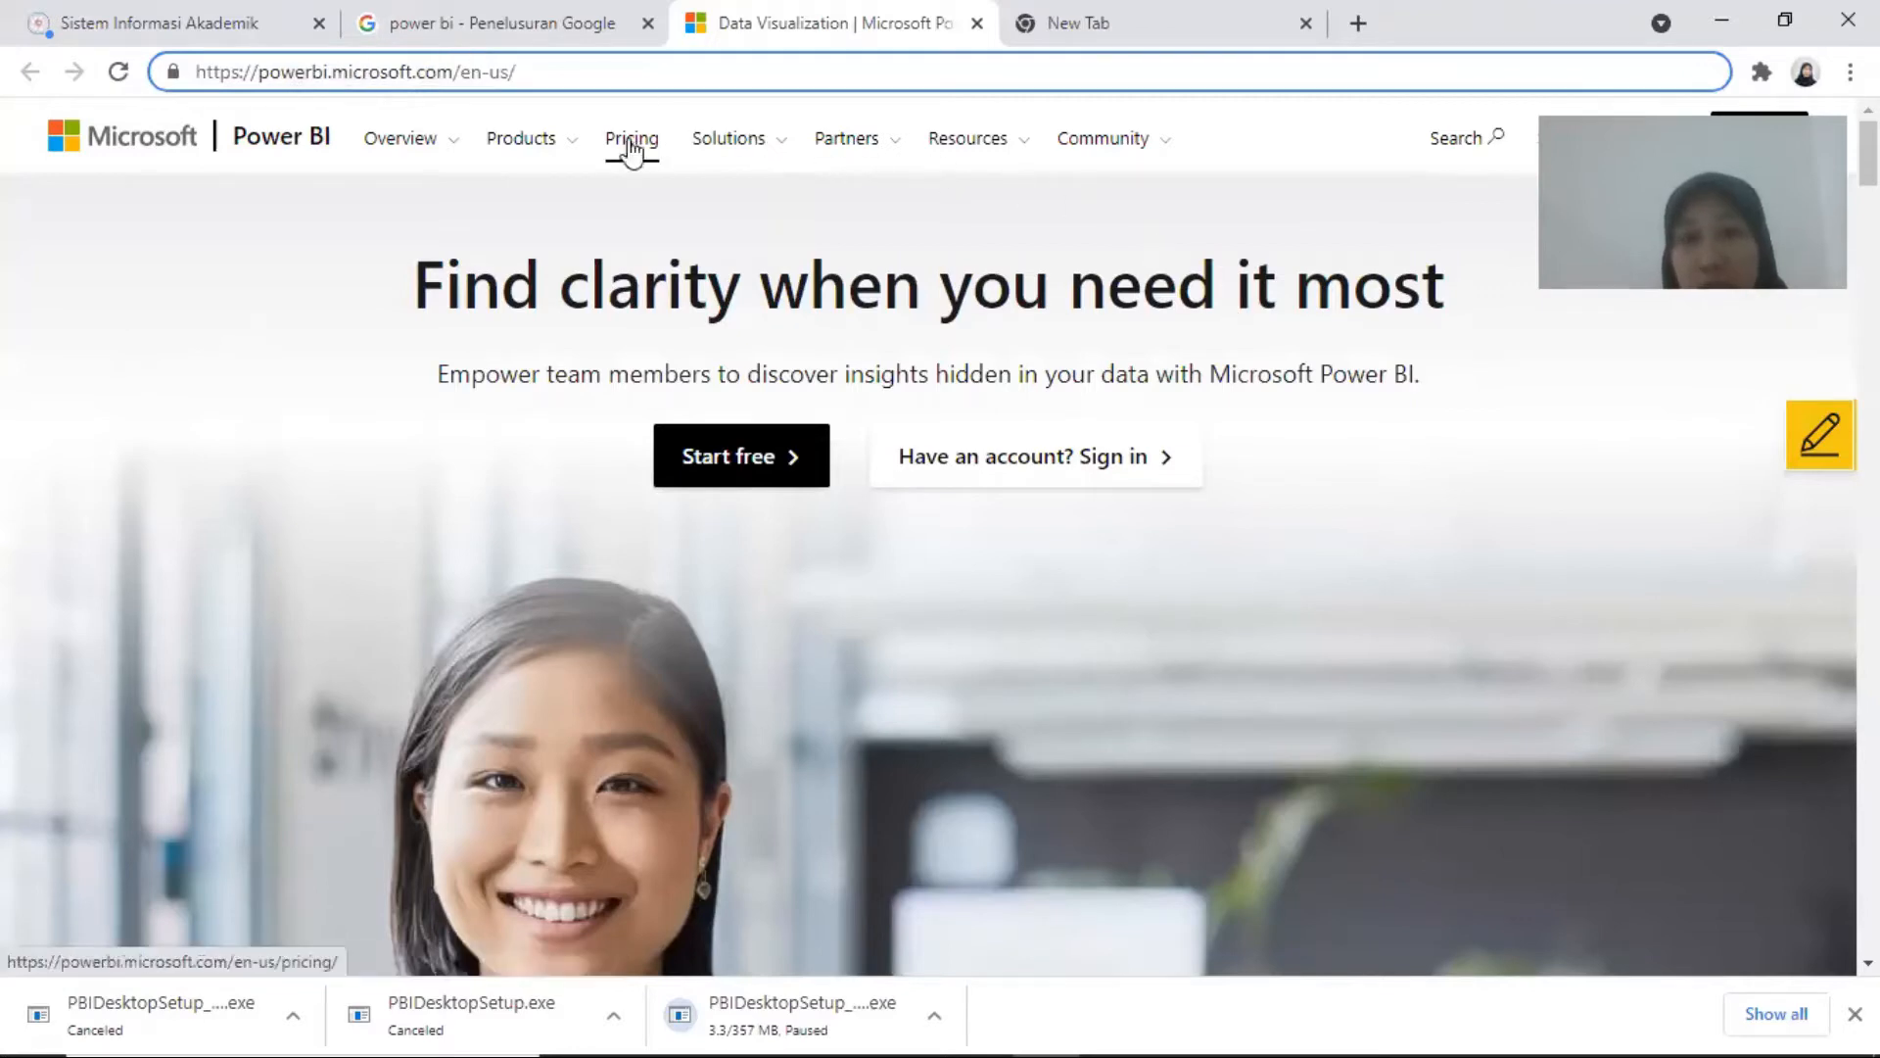
# Step: Go to the Power BI Desktop product page and open its download or language options
pyautogui.click(554, 145)
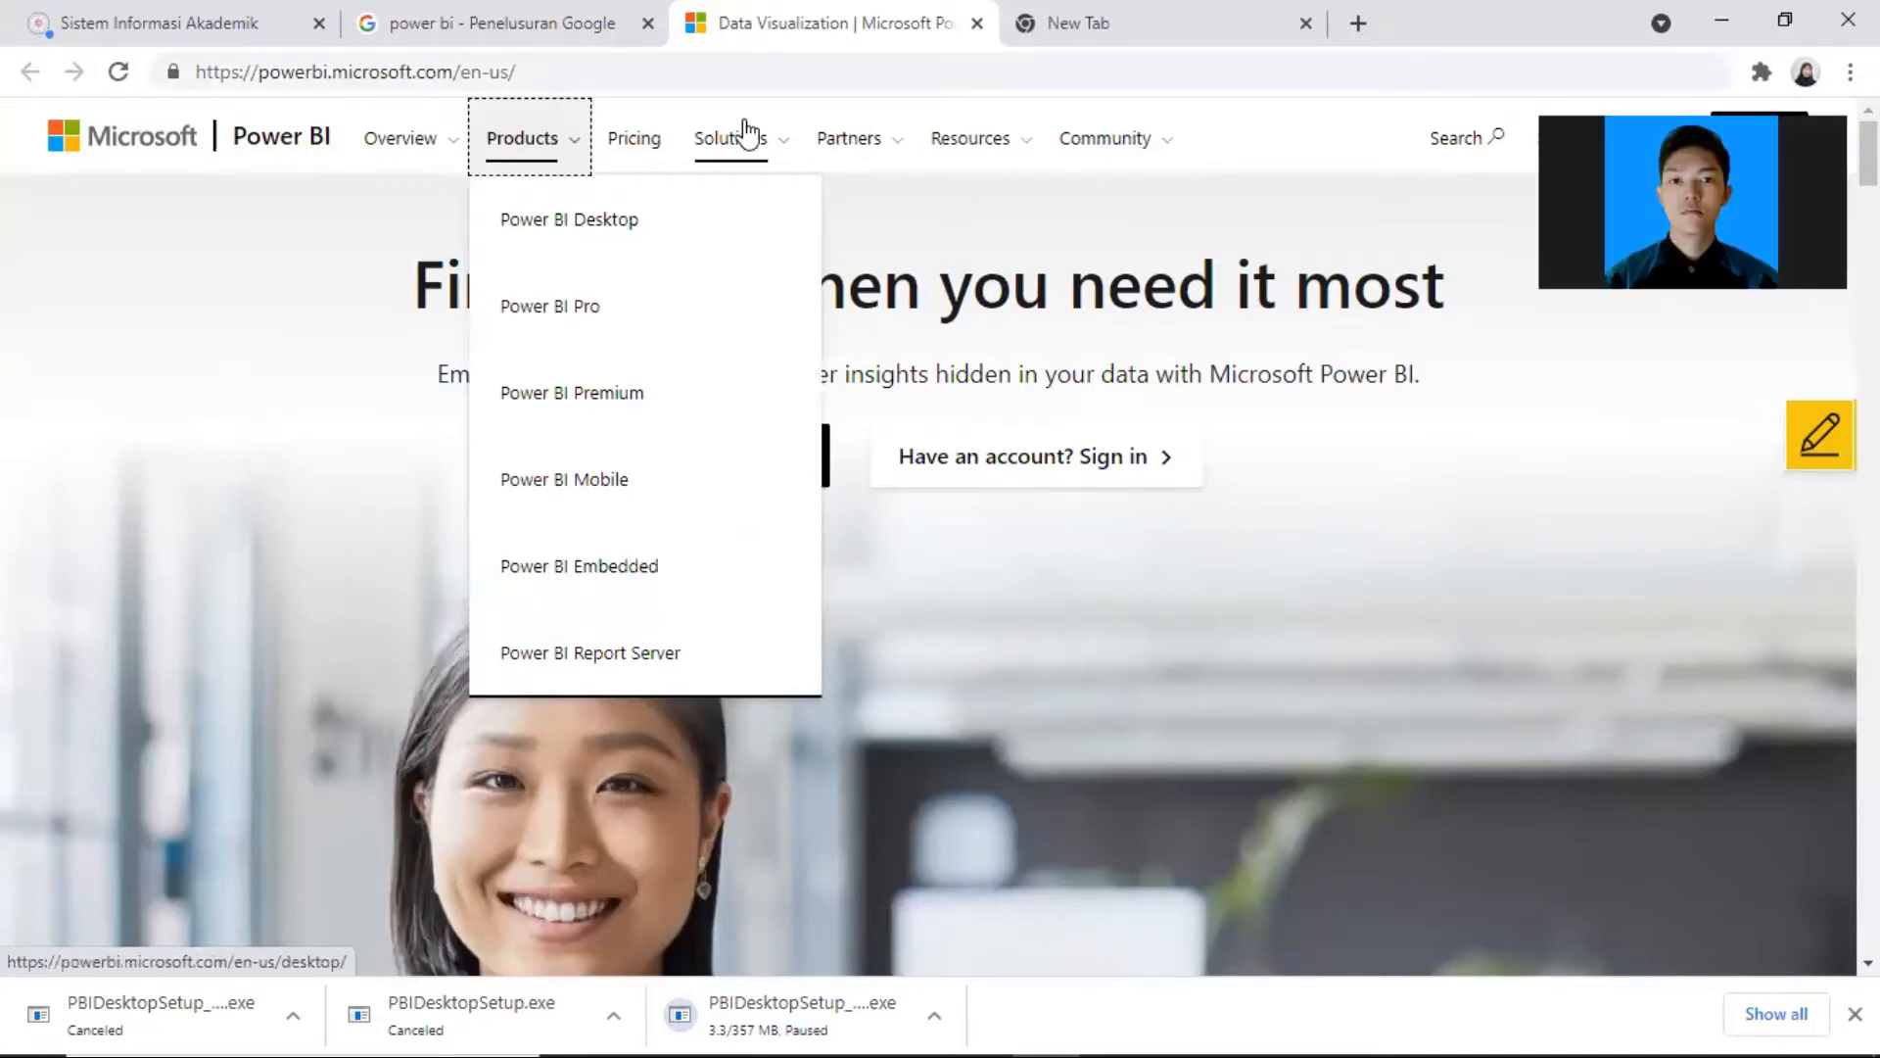
pyautogui.click(583, 223)
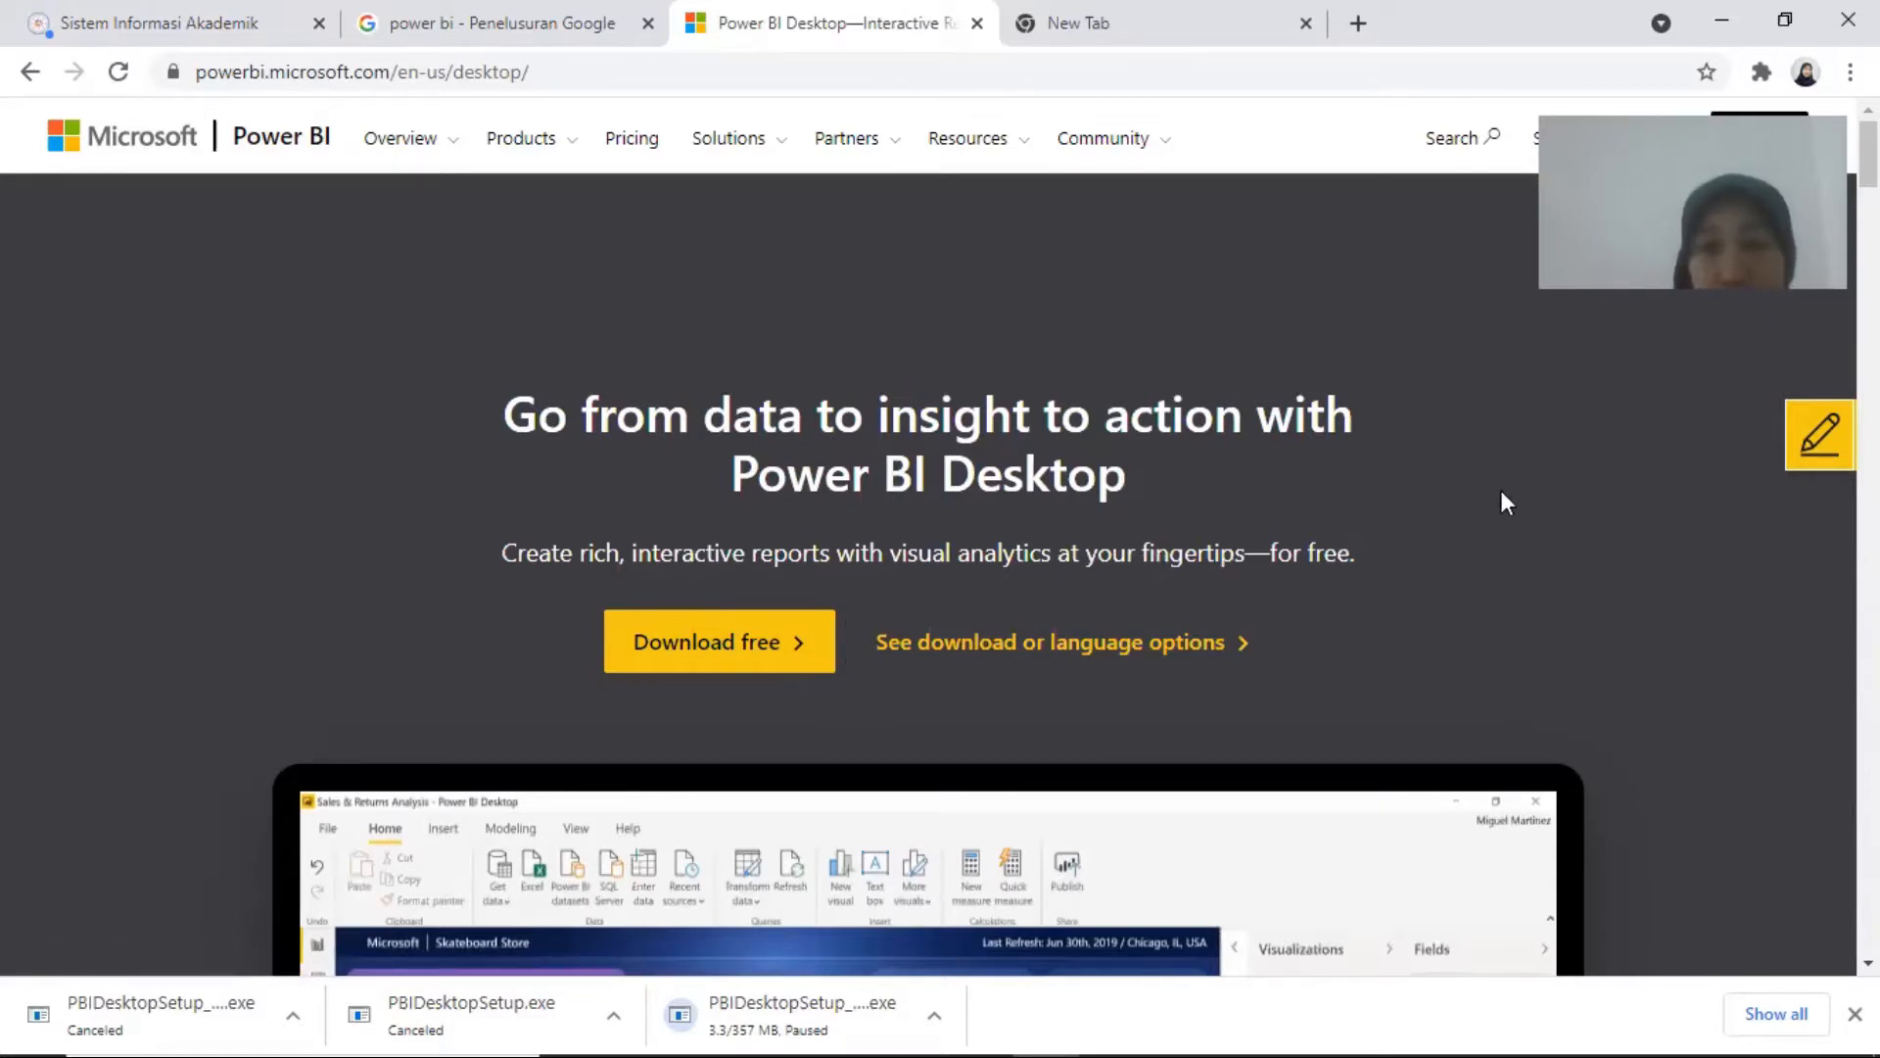
pyautogui.click(1058, 648)
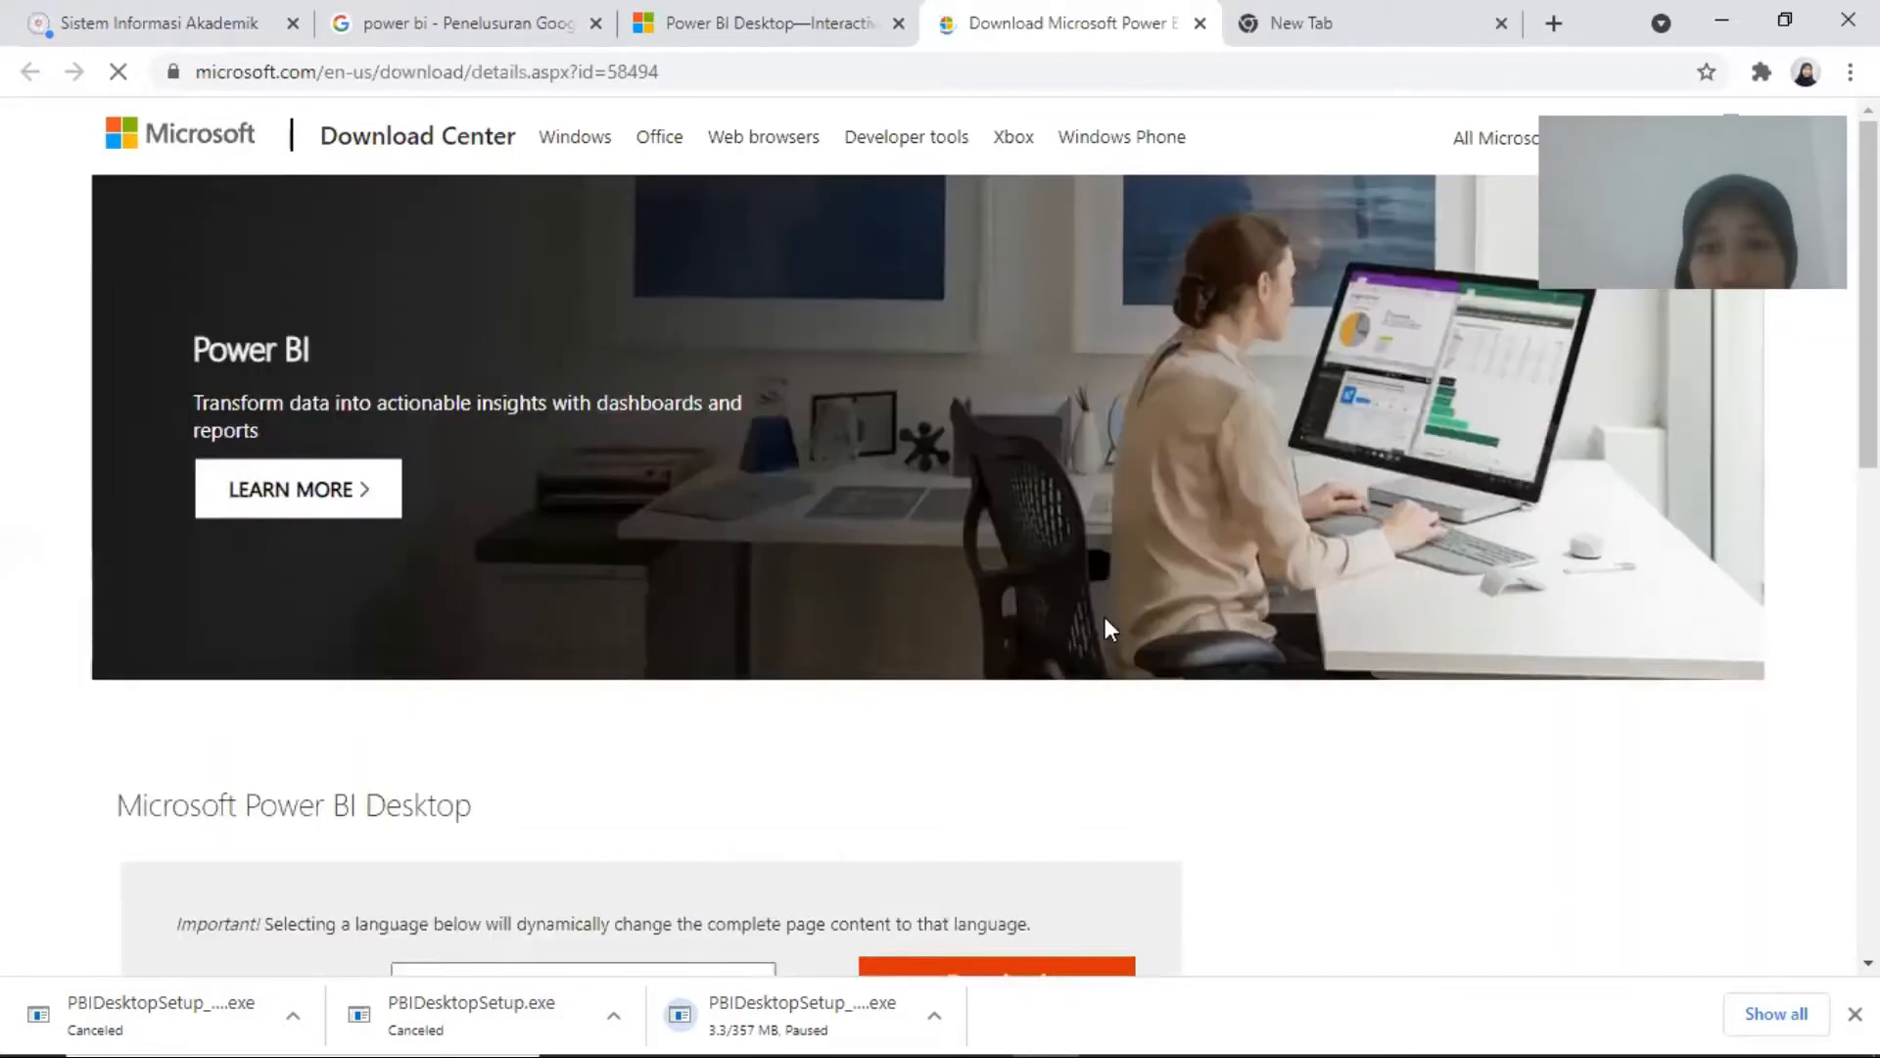
# Step: Set the Microsoft Power BI Desktop download language to Indonesian and proceed to the choice of files
pyautogui.scroll(-6, 796, 527)
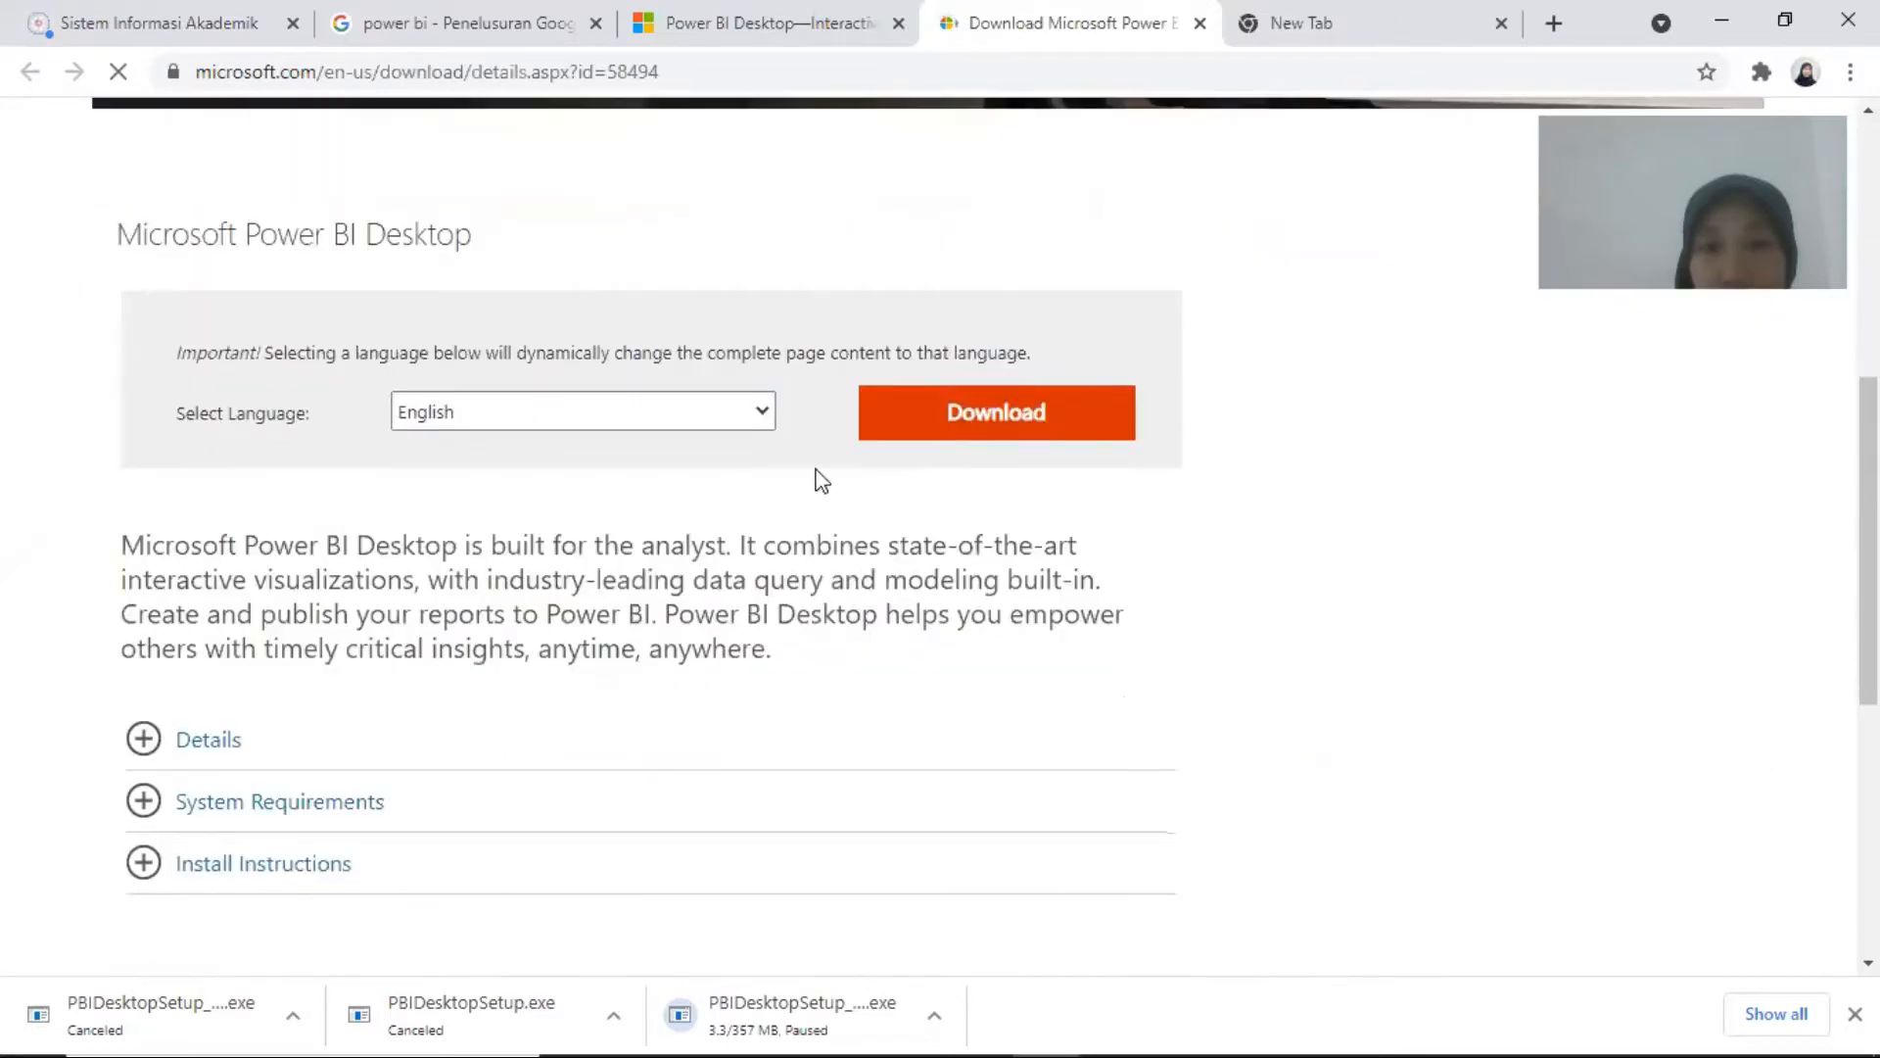
pyautogui.click(764, 412)
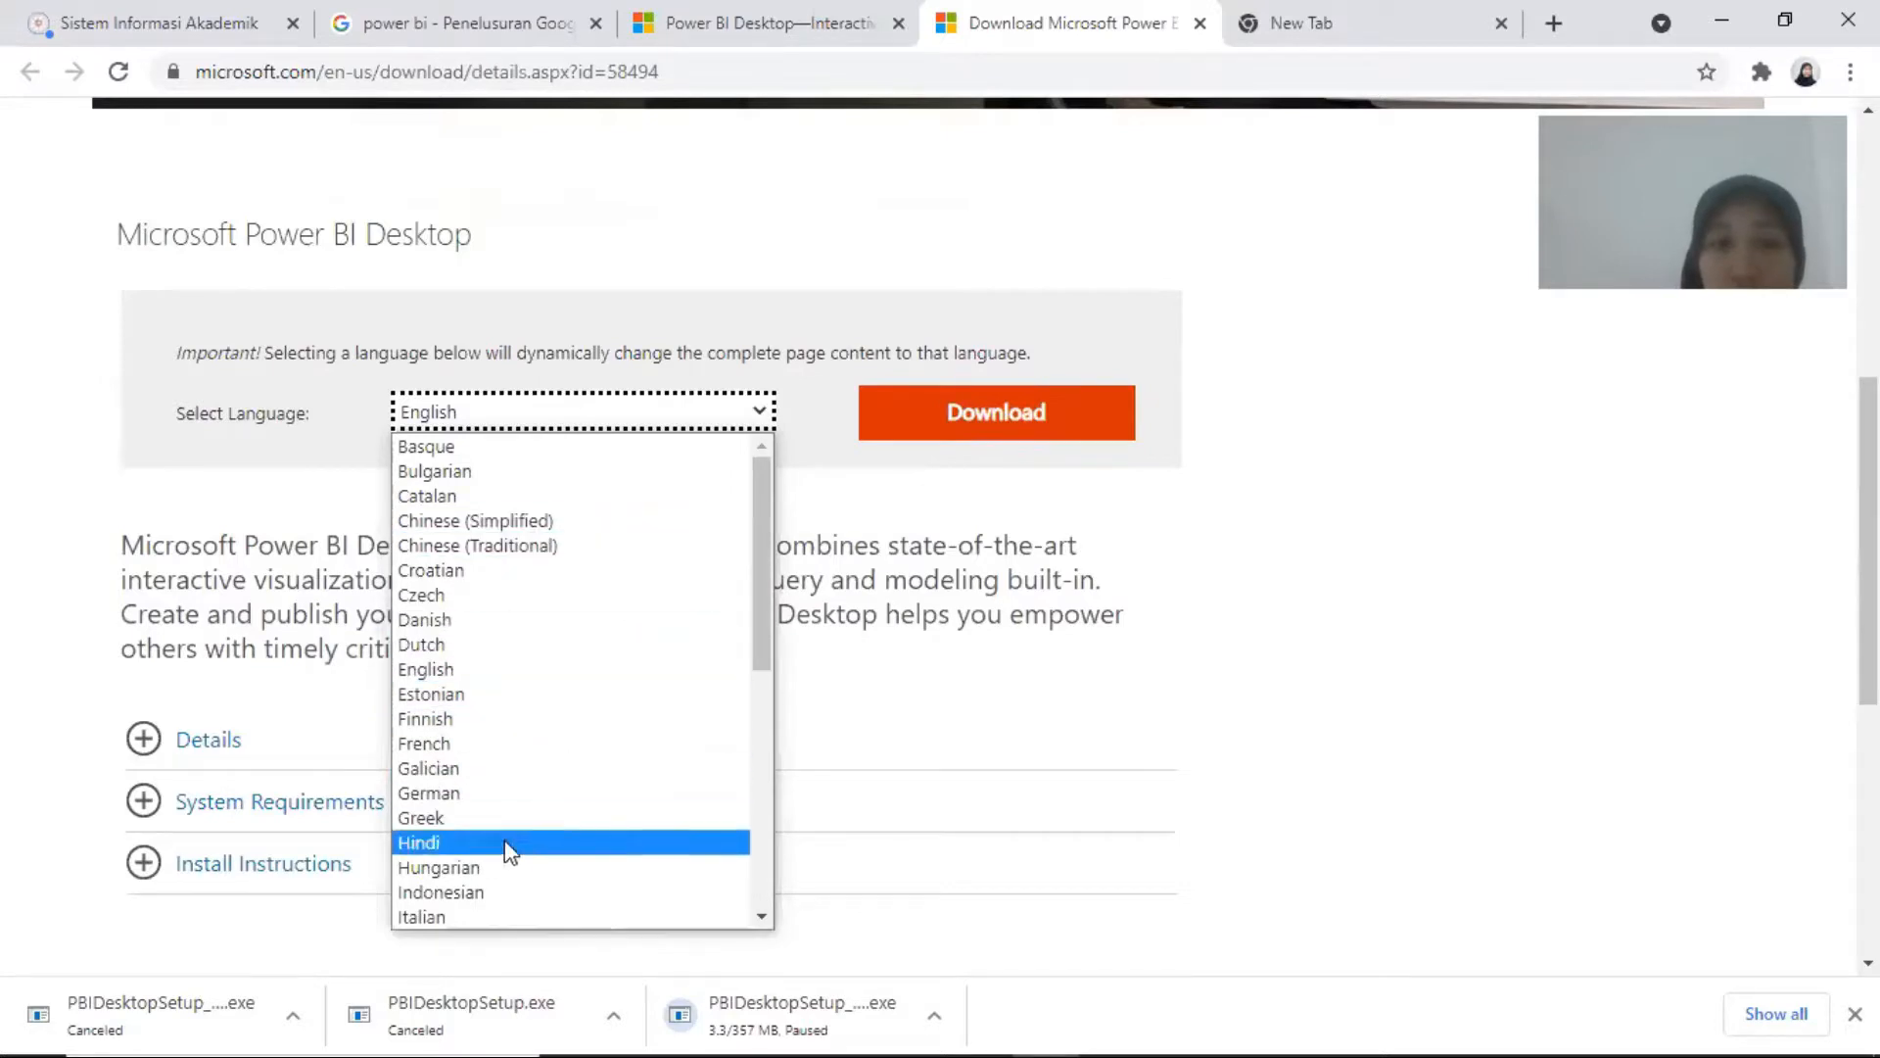
pyautogui.click(490, 893)
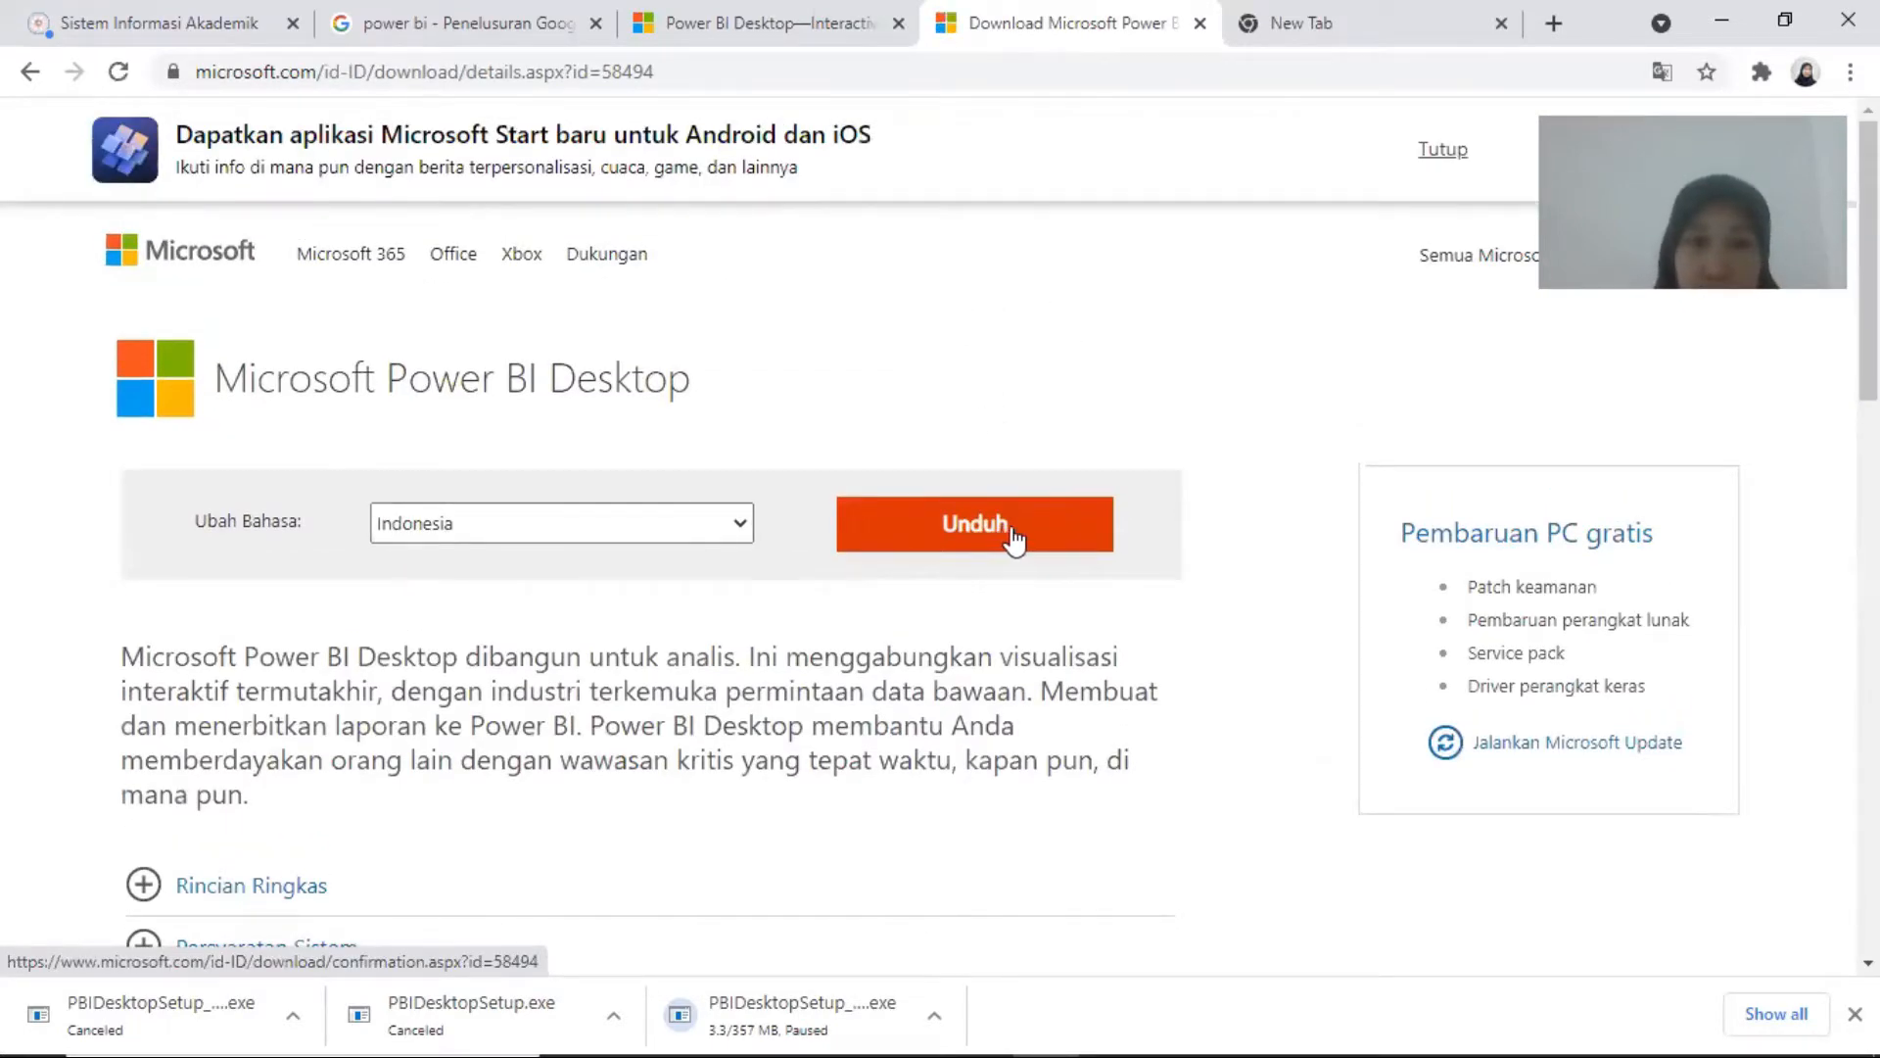
pyautogui.click(1011, 529)
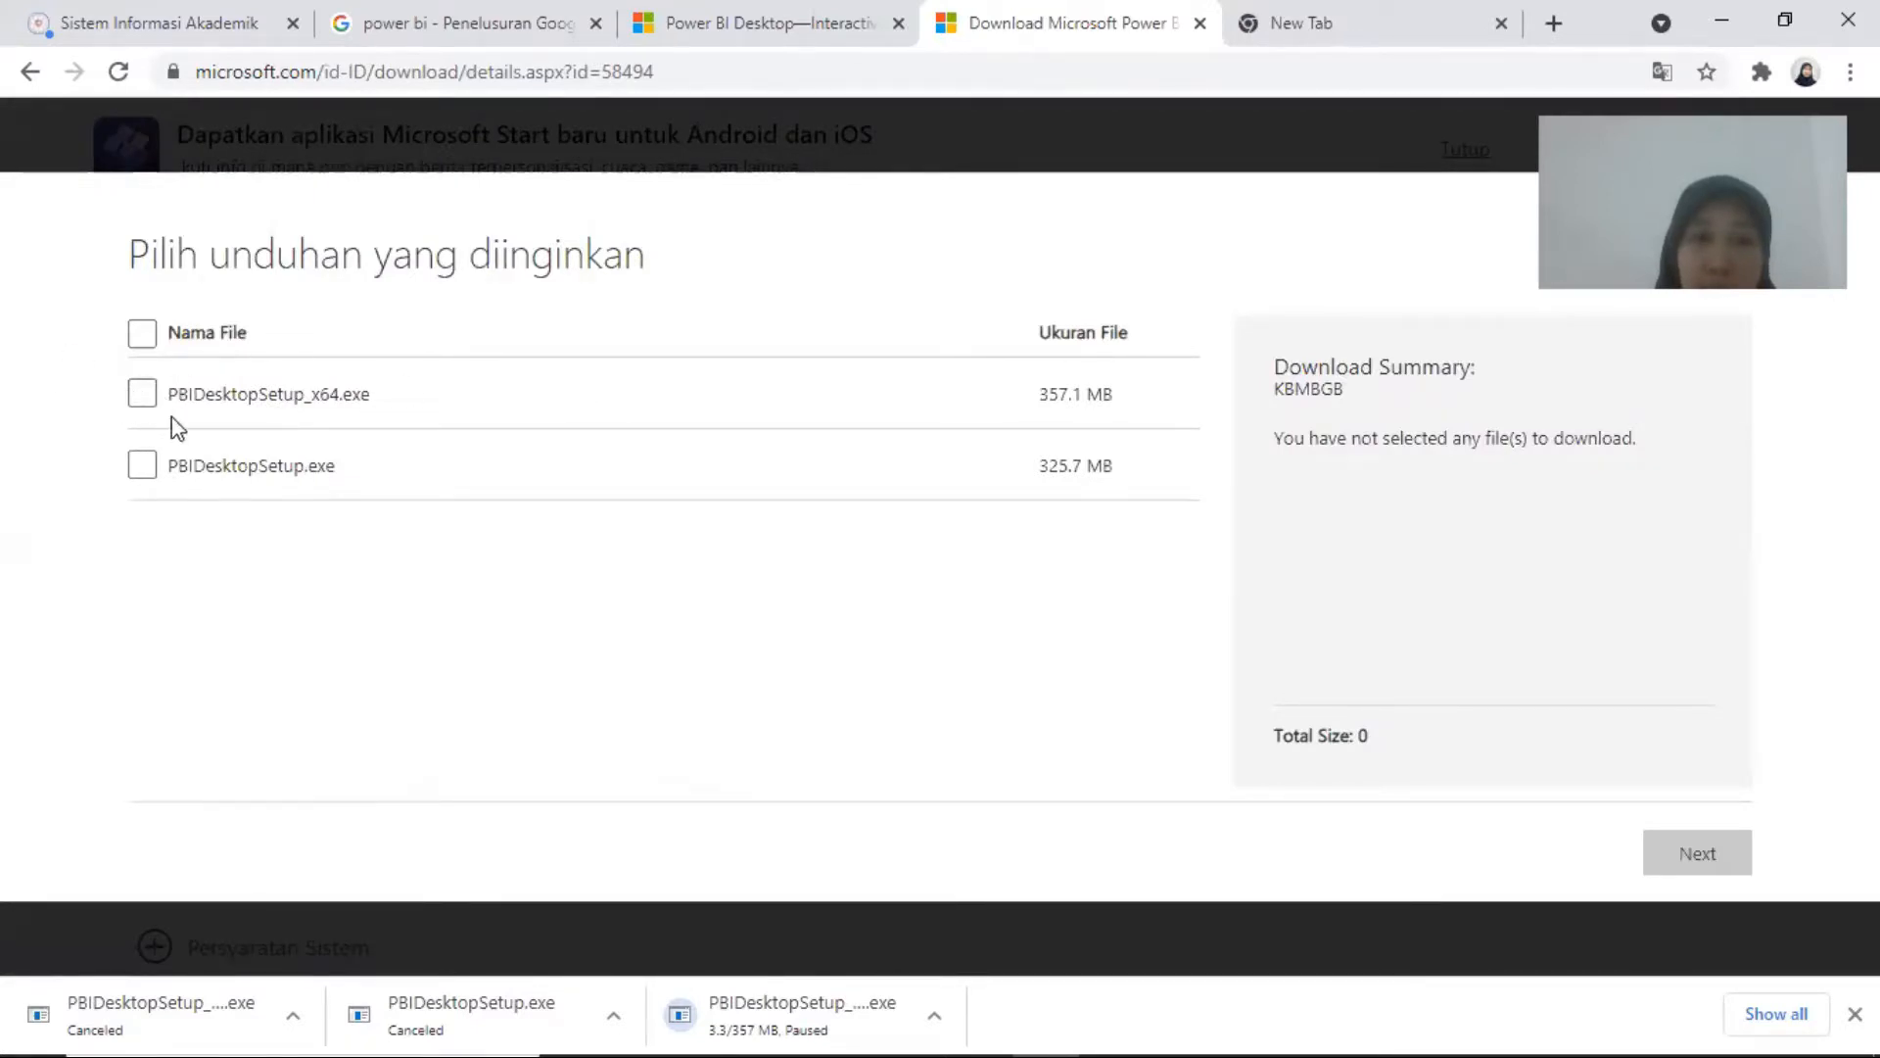
# Step: Select both PBIDesktopSetup_x64.exe and PBIDesktopSetup.exe and start the download
pyautogui.click(142, 395)
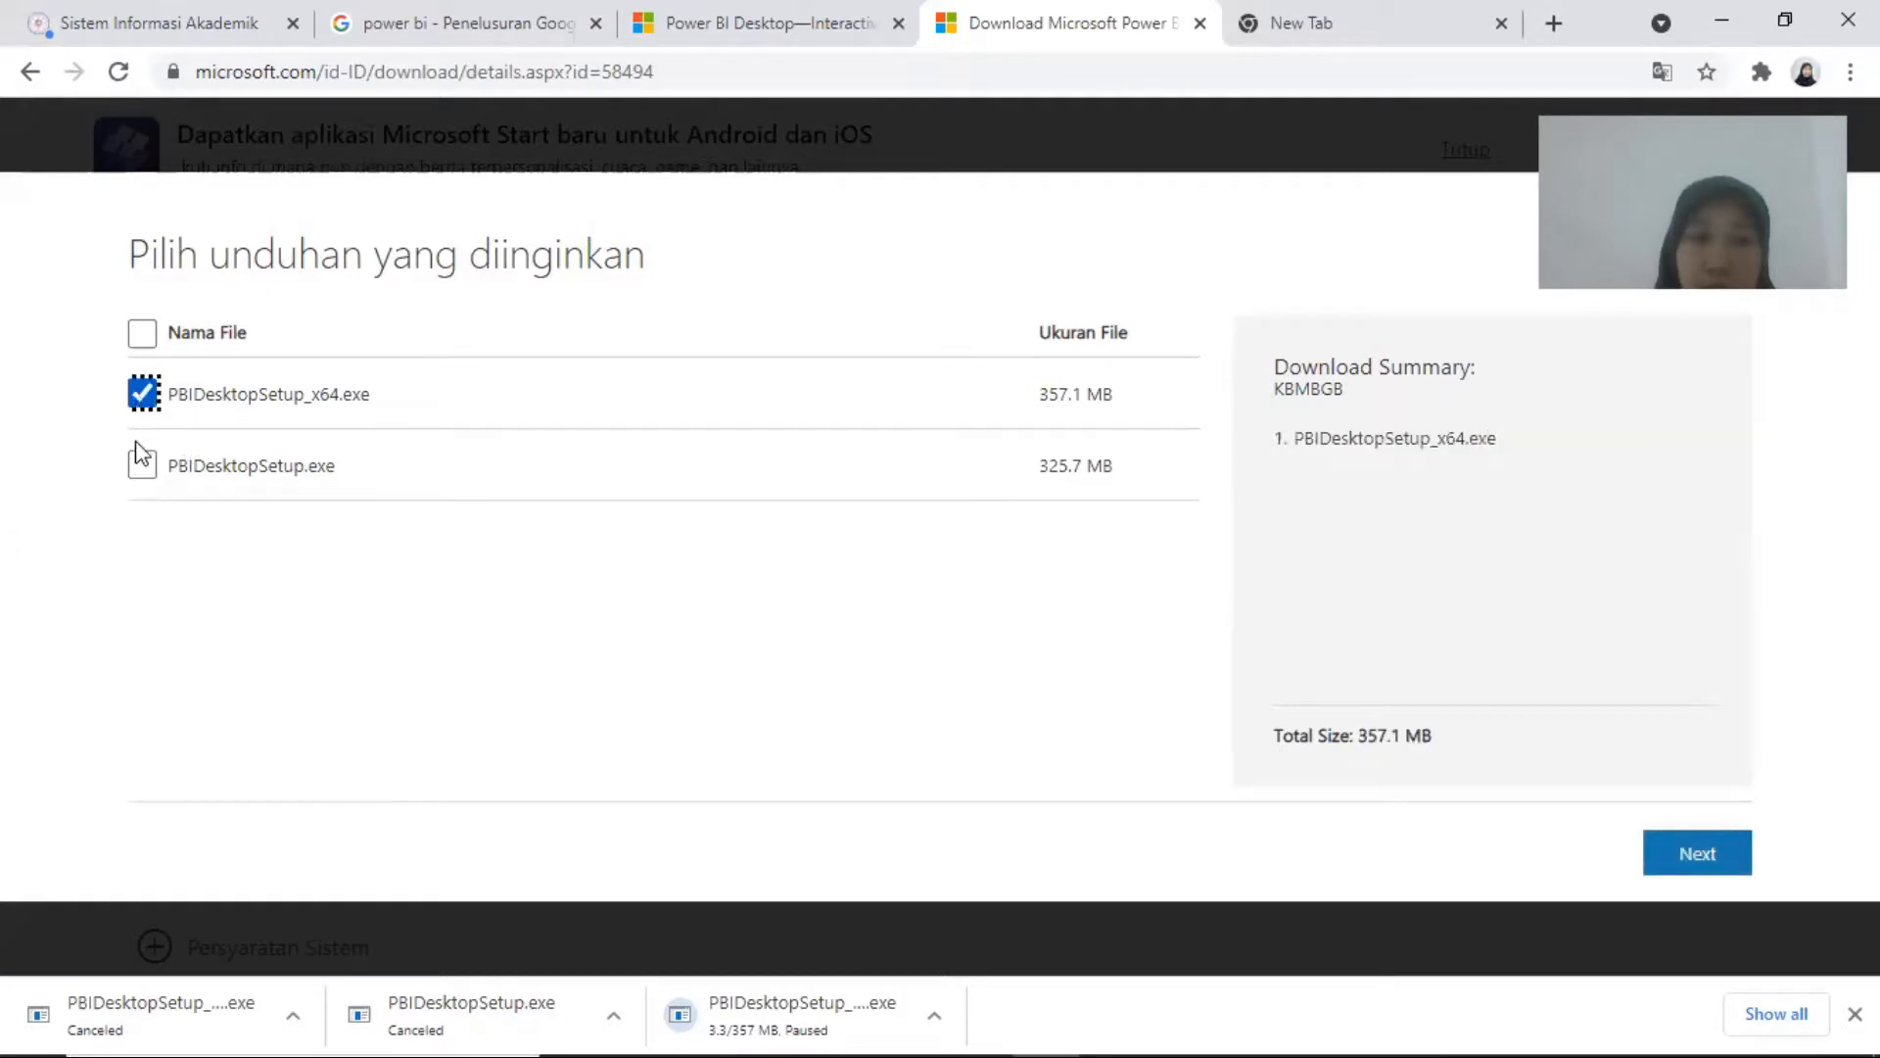
pyautogui.click(143, 467)
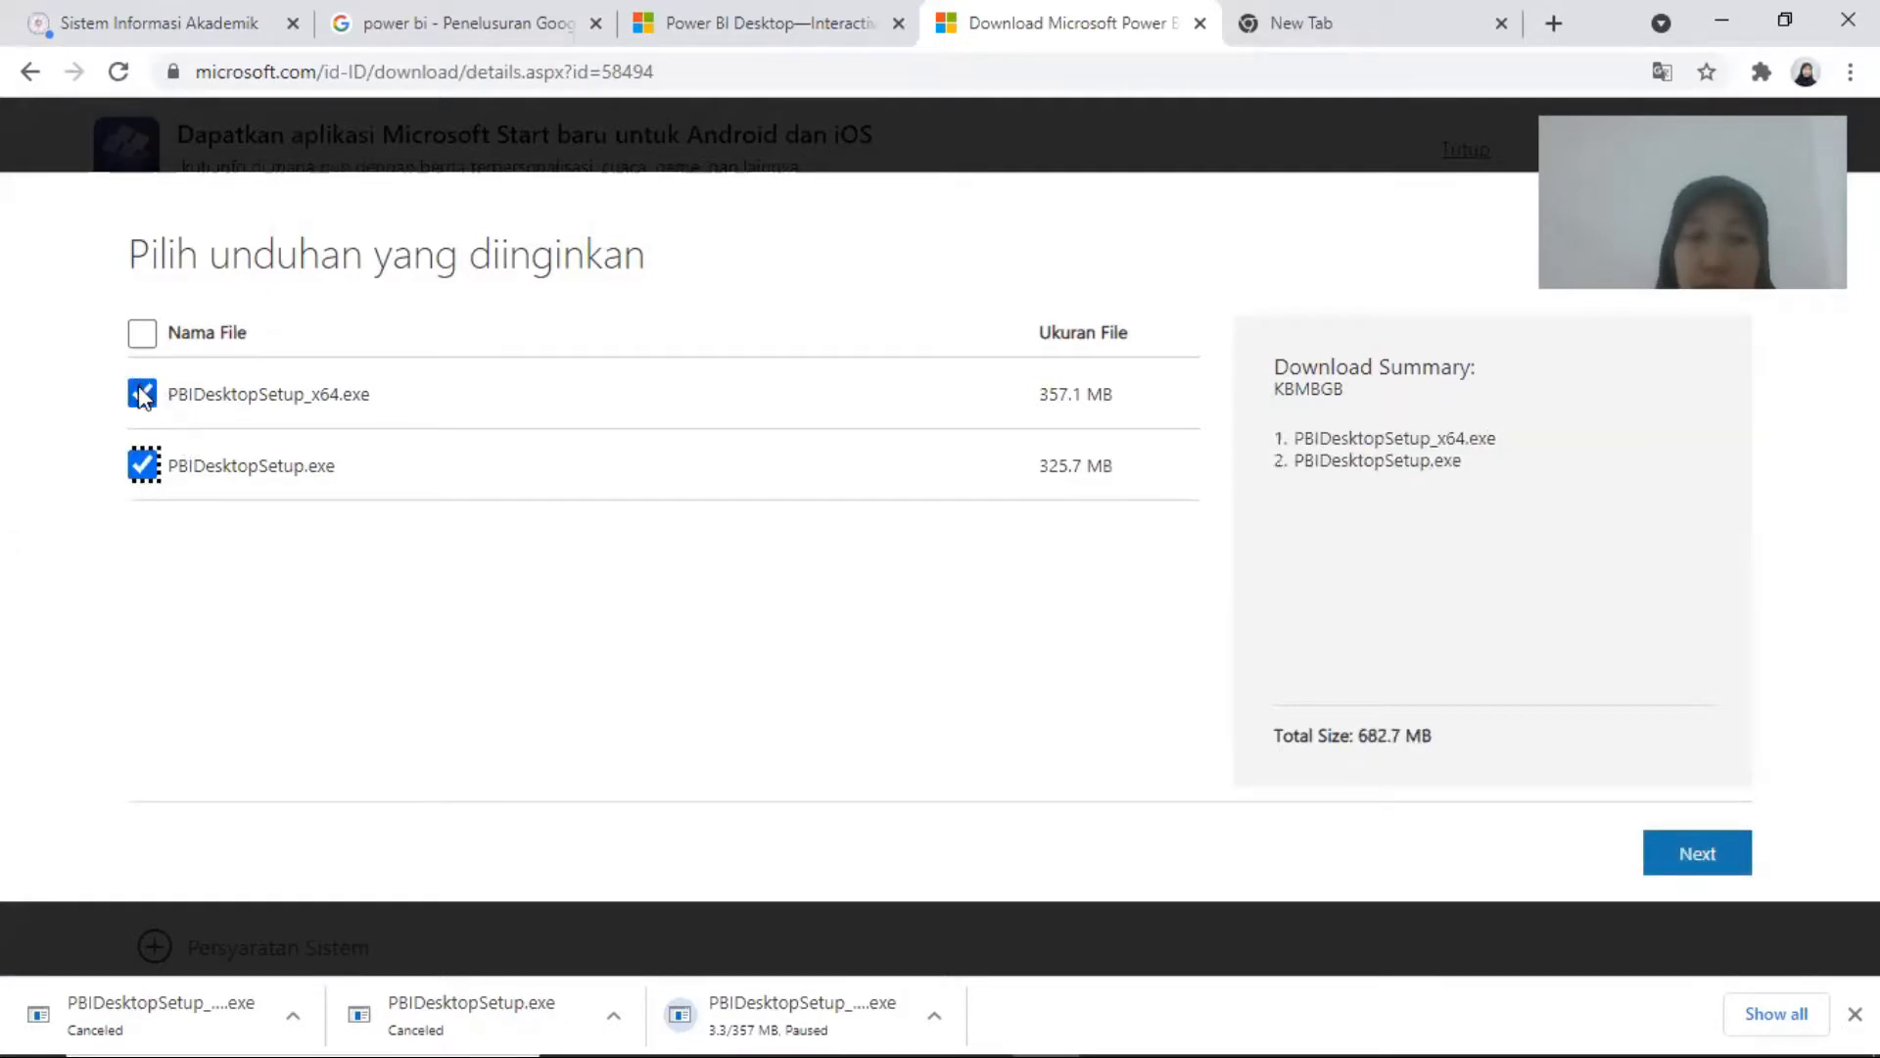
pyautogui.click(142, 394)
pyautogui.click(143, 468)
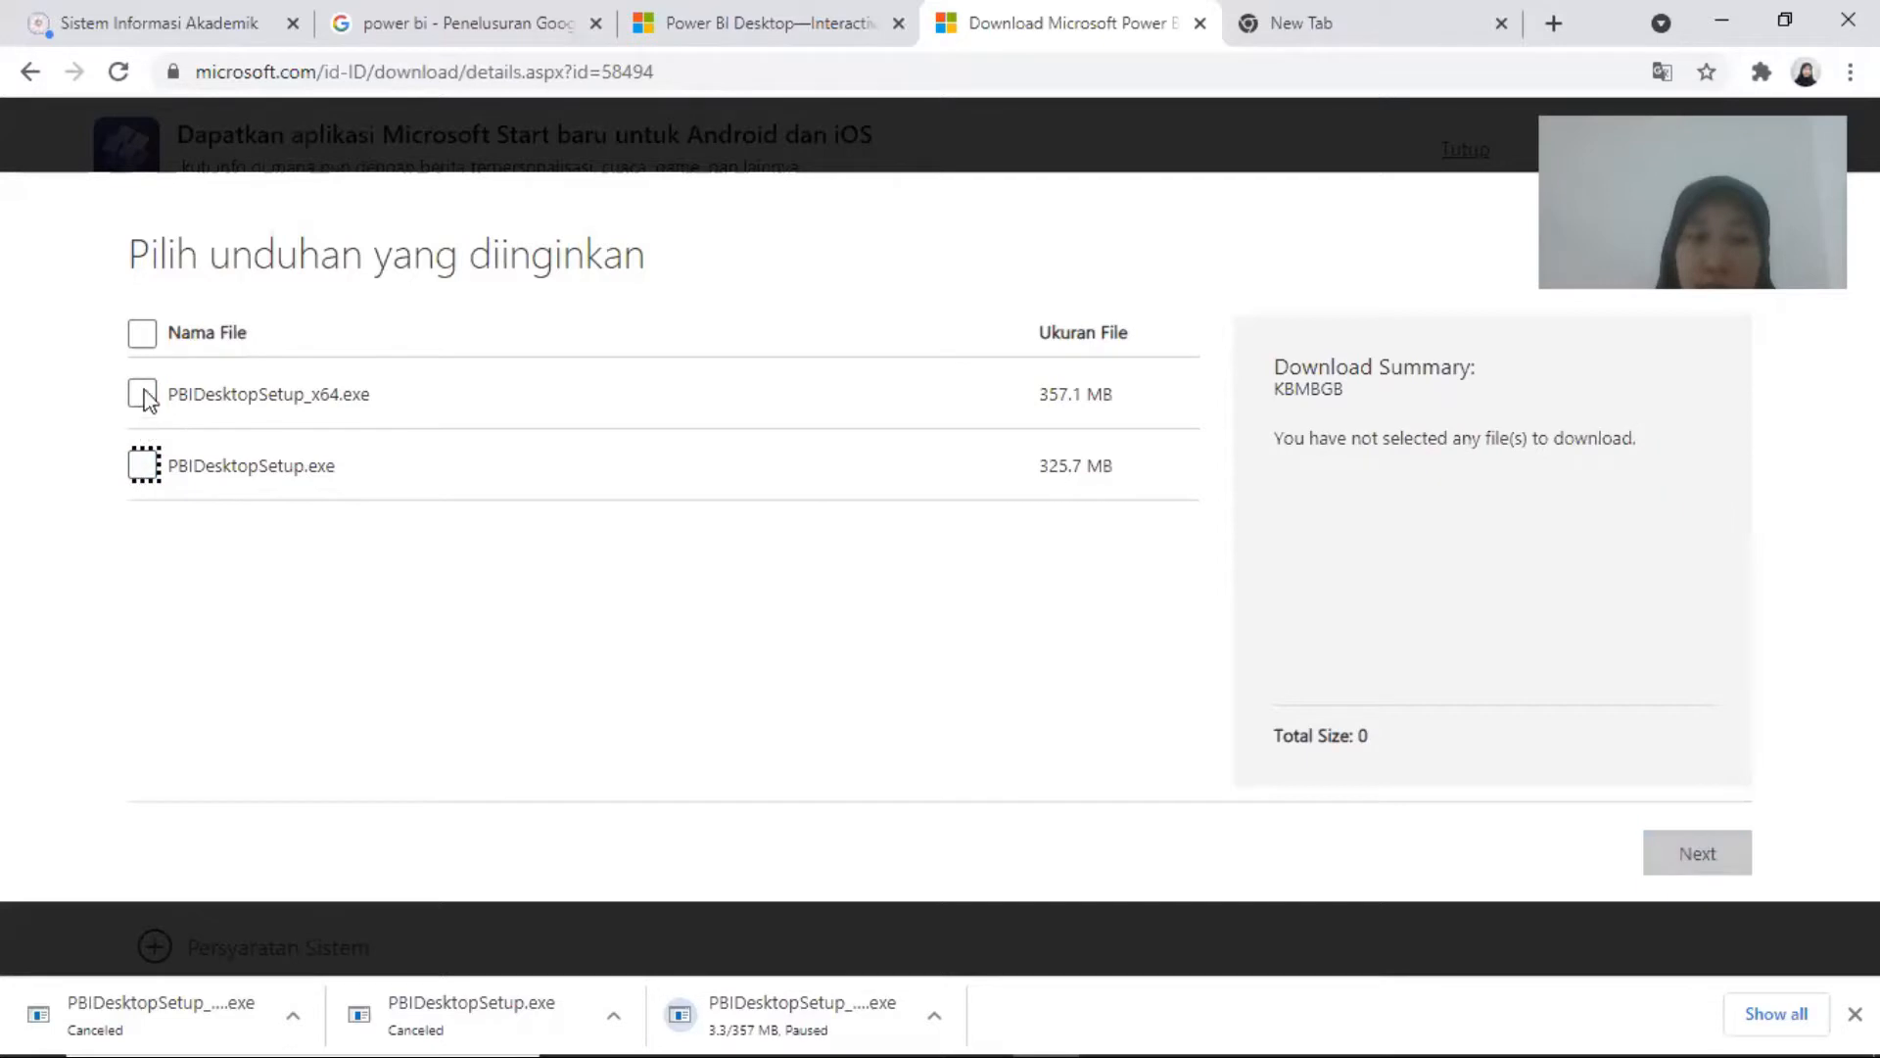
pyautogui.click(143, 395)
pyautogui.click(143, 467)
pyautogui.click(143, 395)
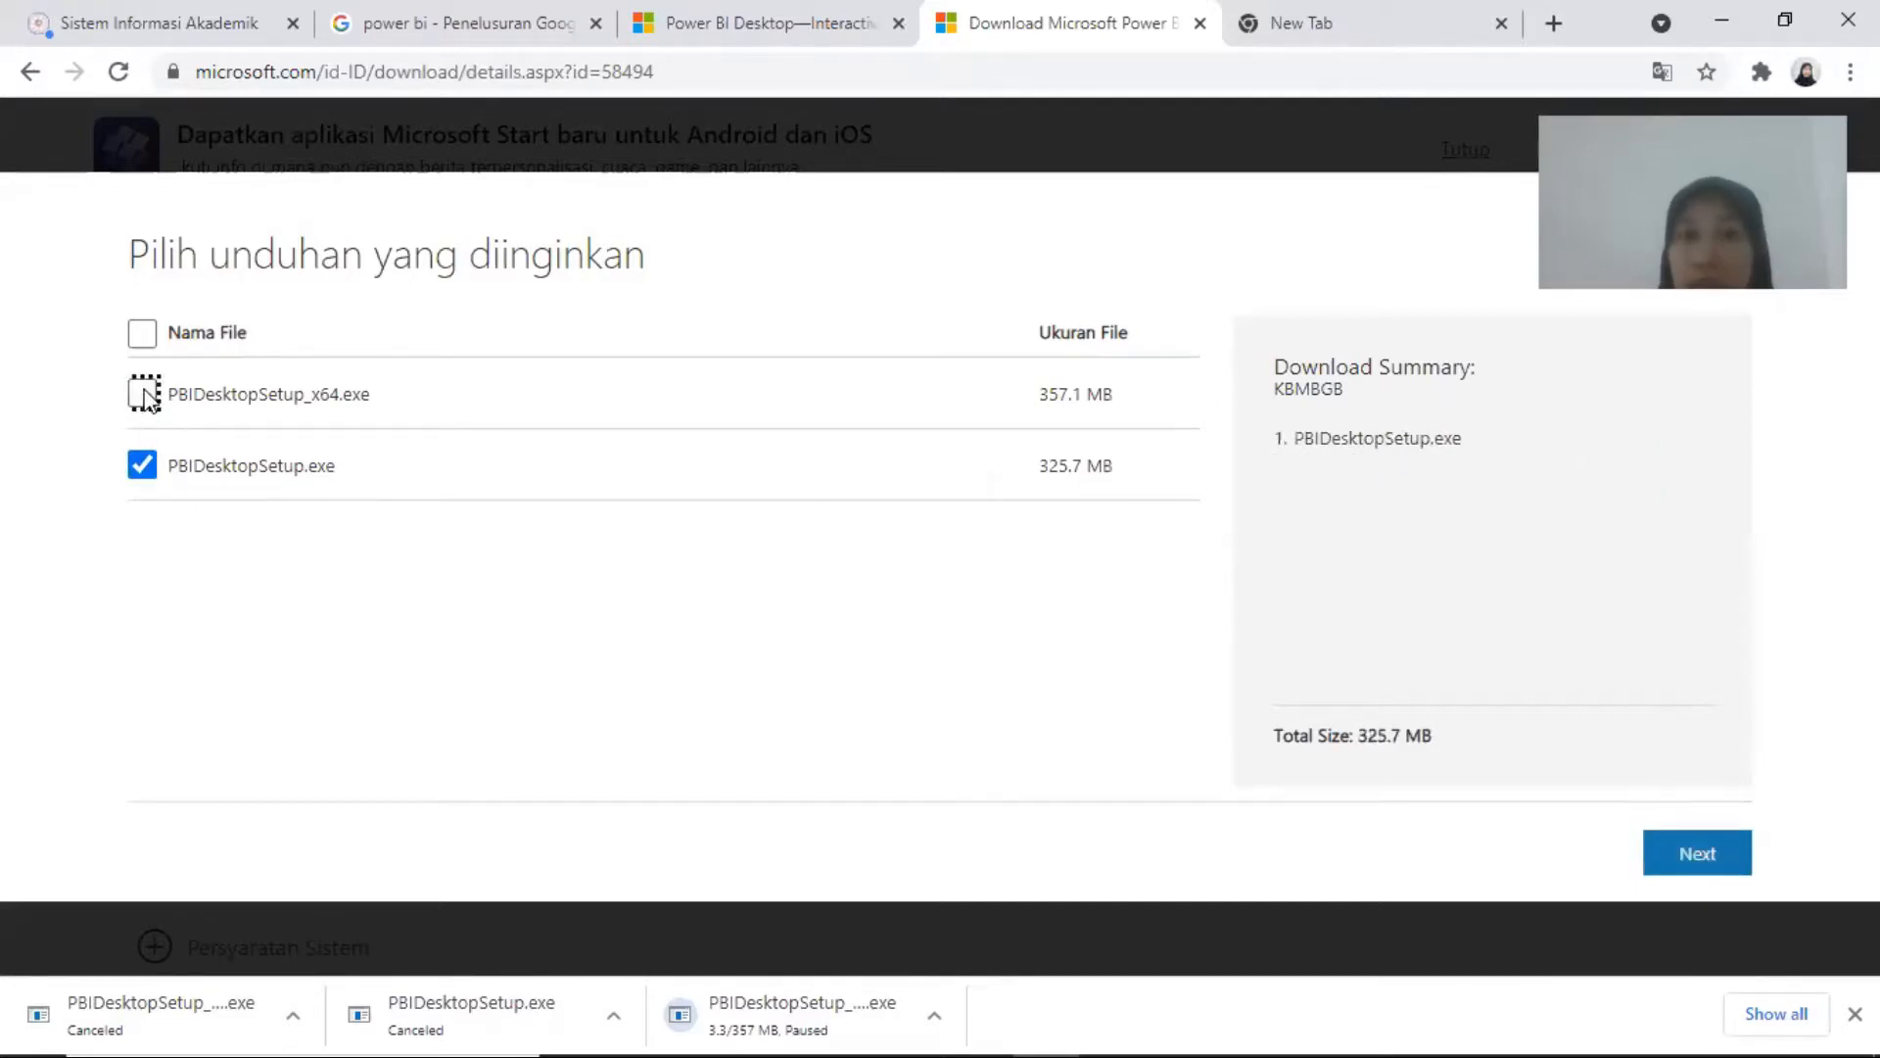
pyautogui.click(143, 395)
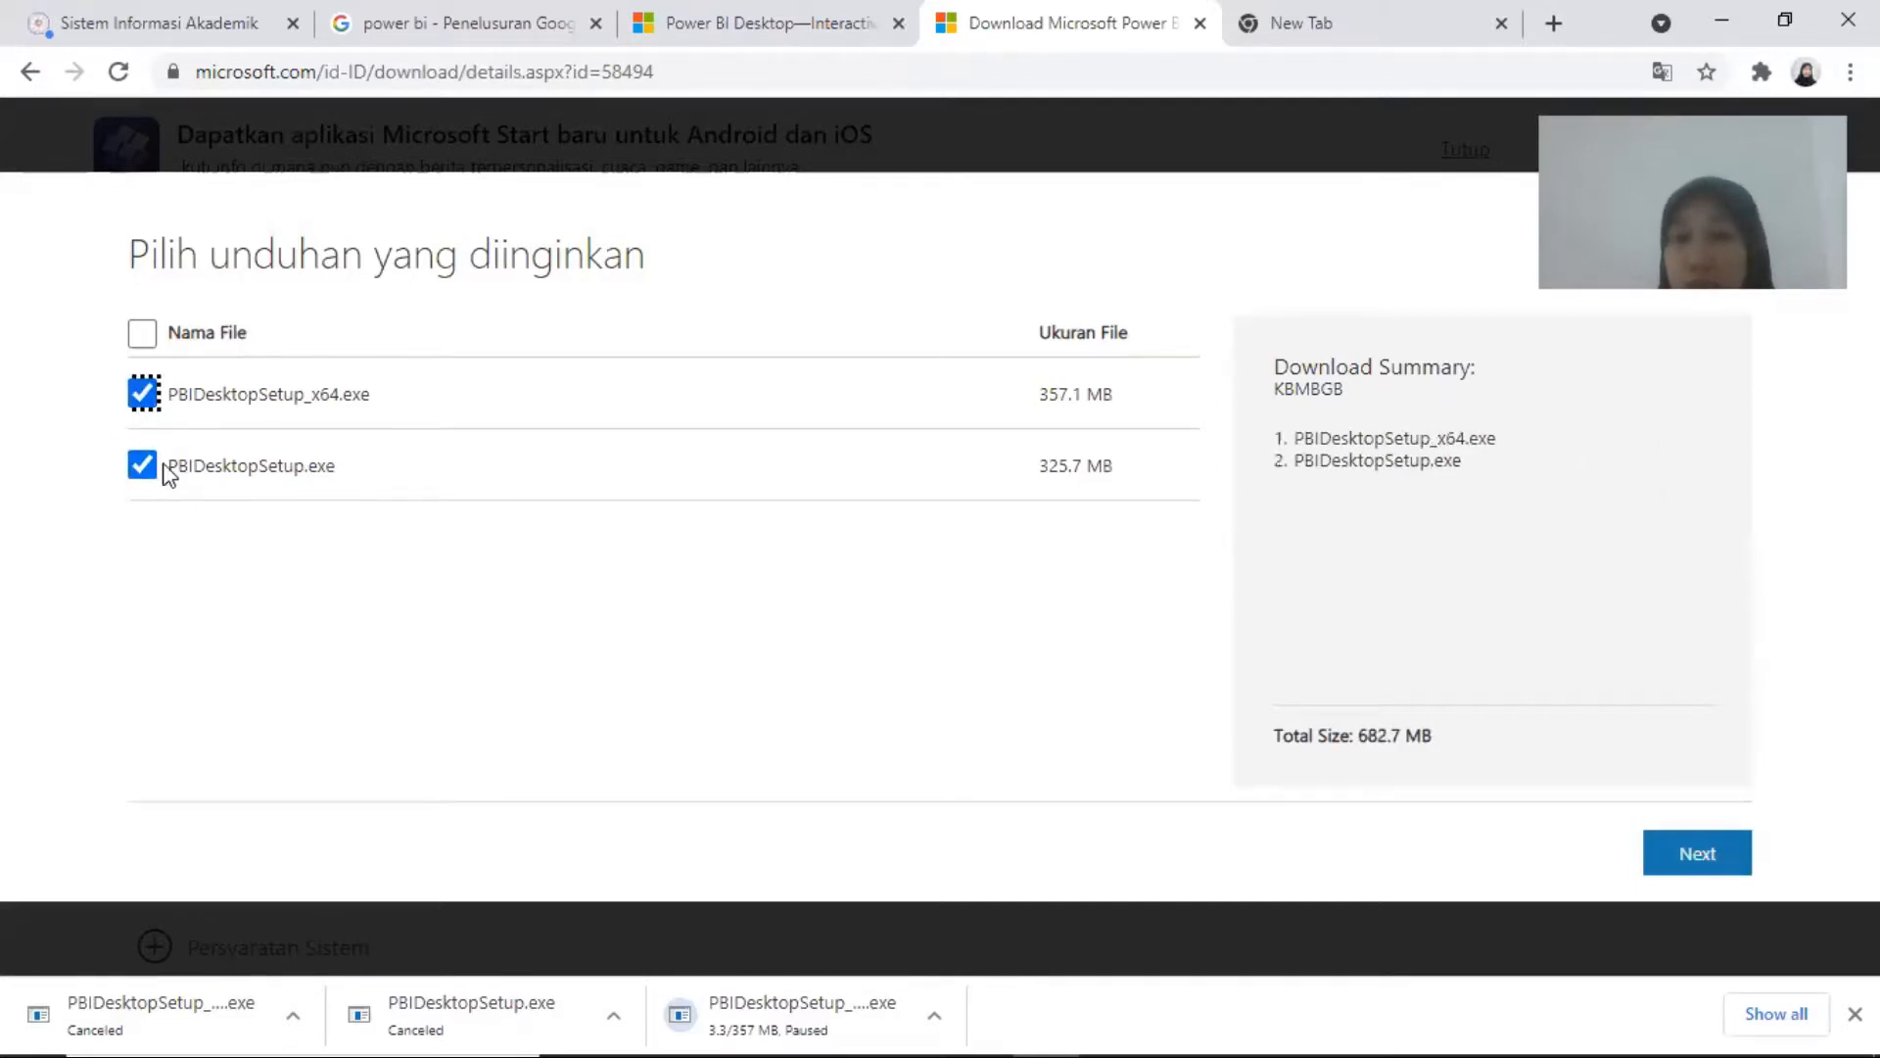
pyautogui.click(1704, 860)
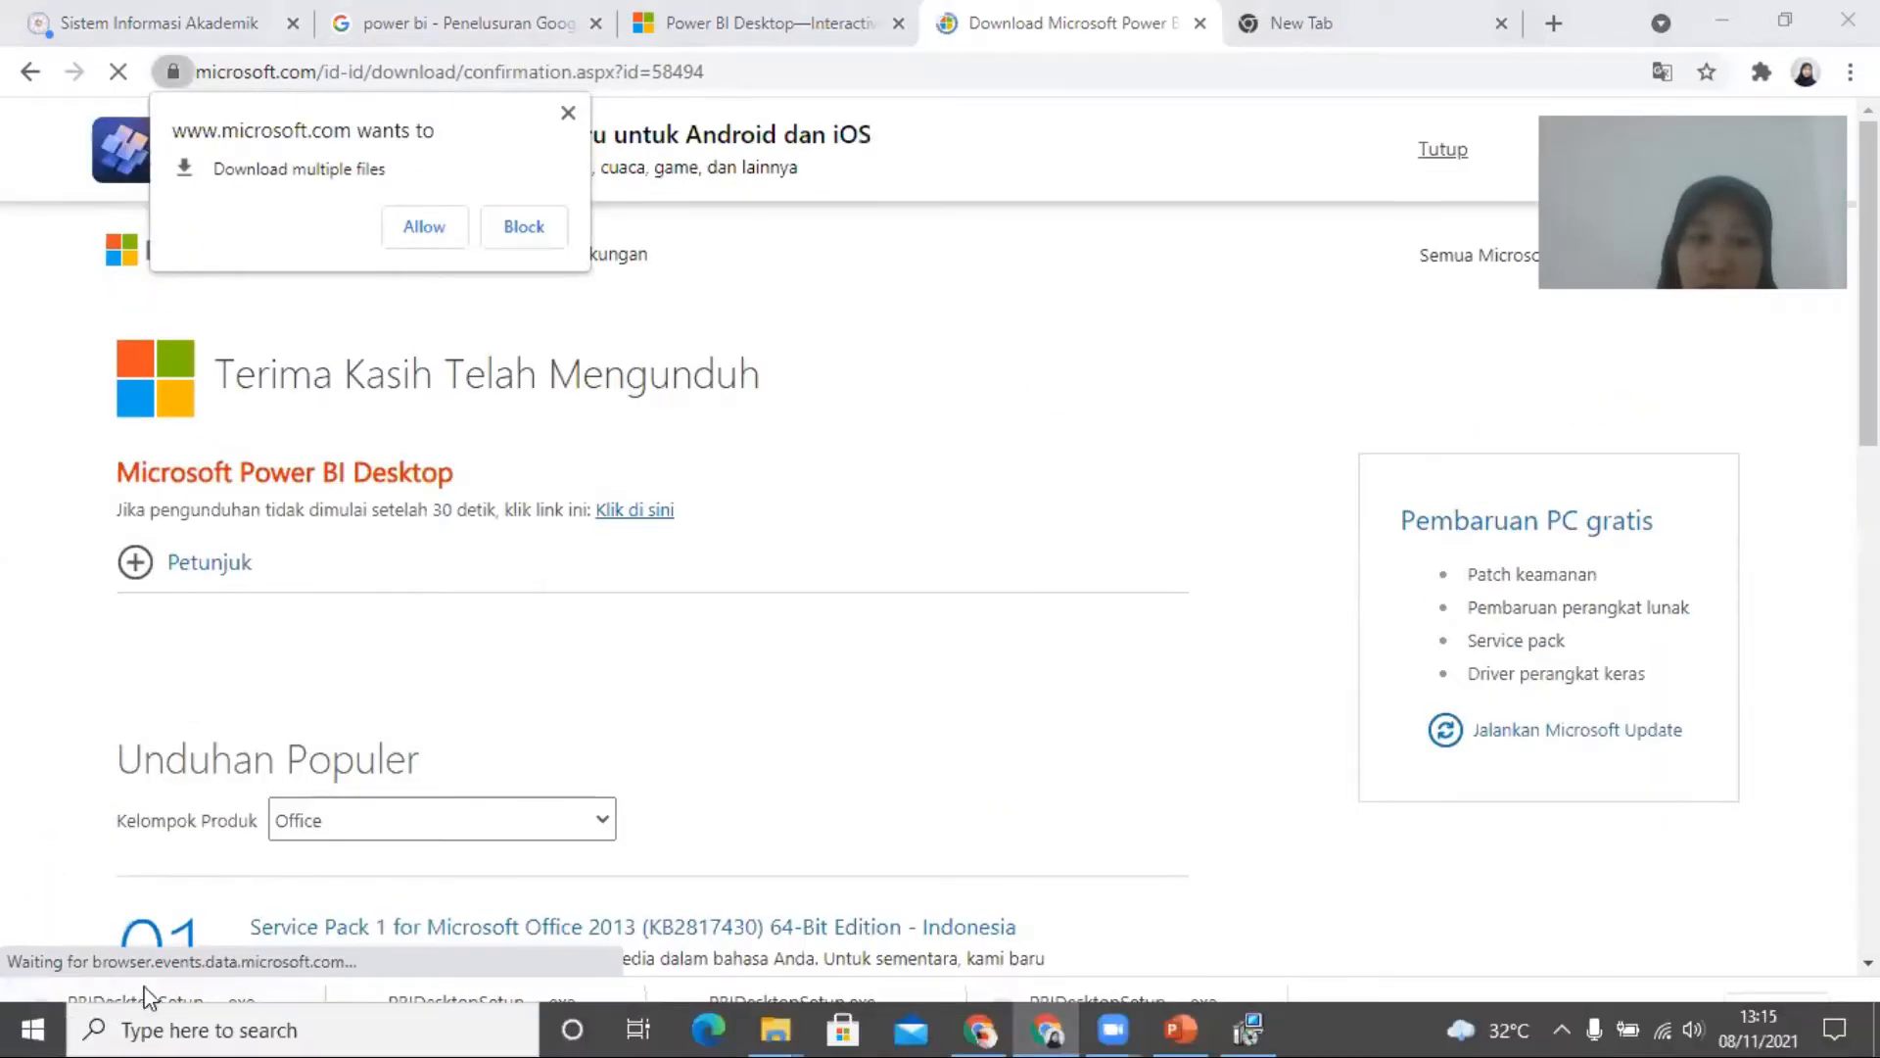
# Step: Cancel the PBIDesktopSetup download that is in progress
pyautogui.click(303, 1022)
pyautogui.click(294, 1018)
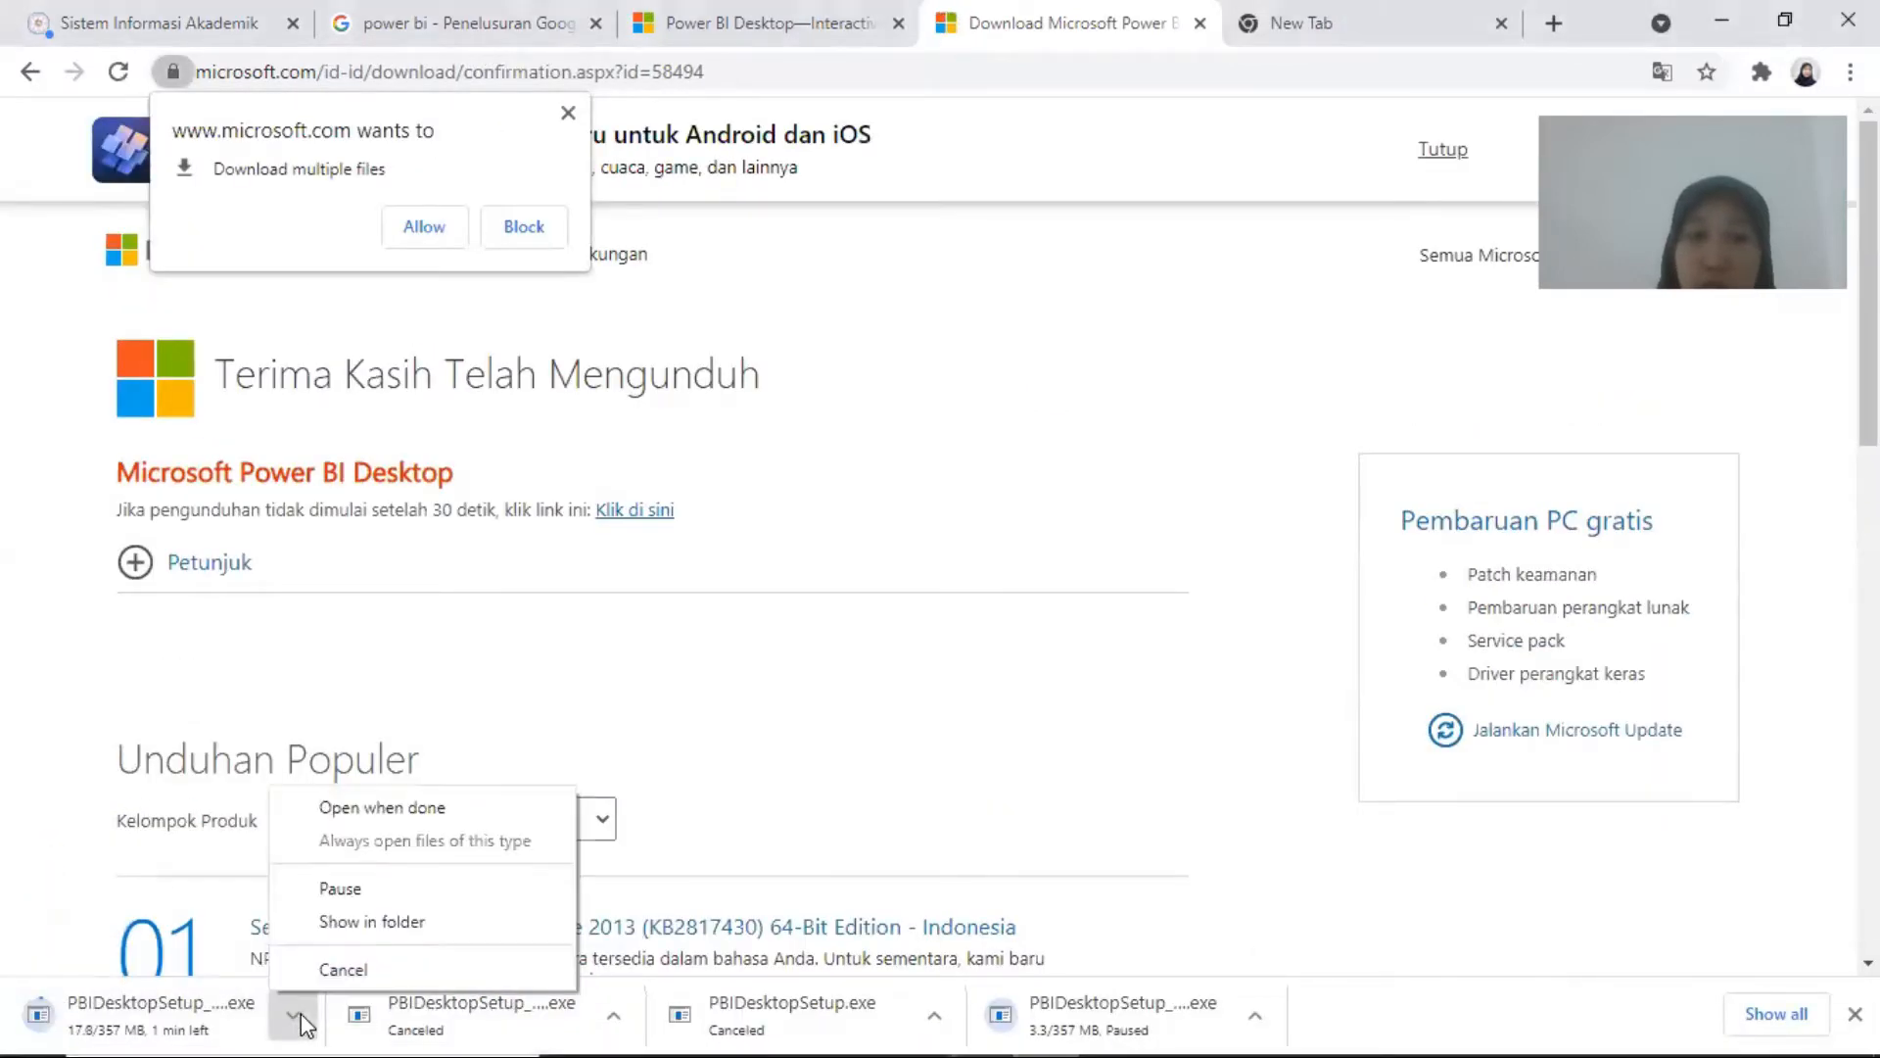
pyautogui.click(353, 970)
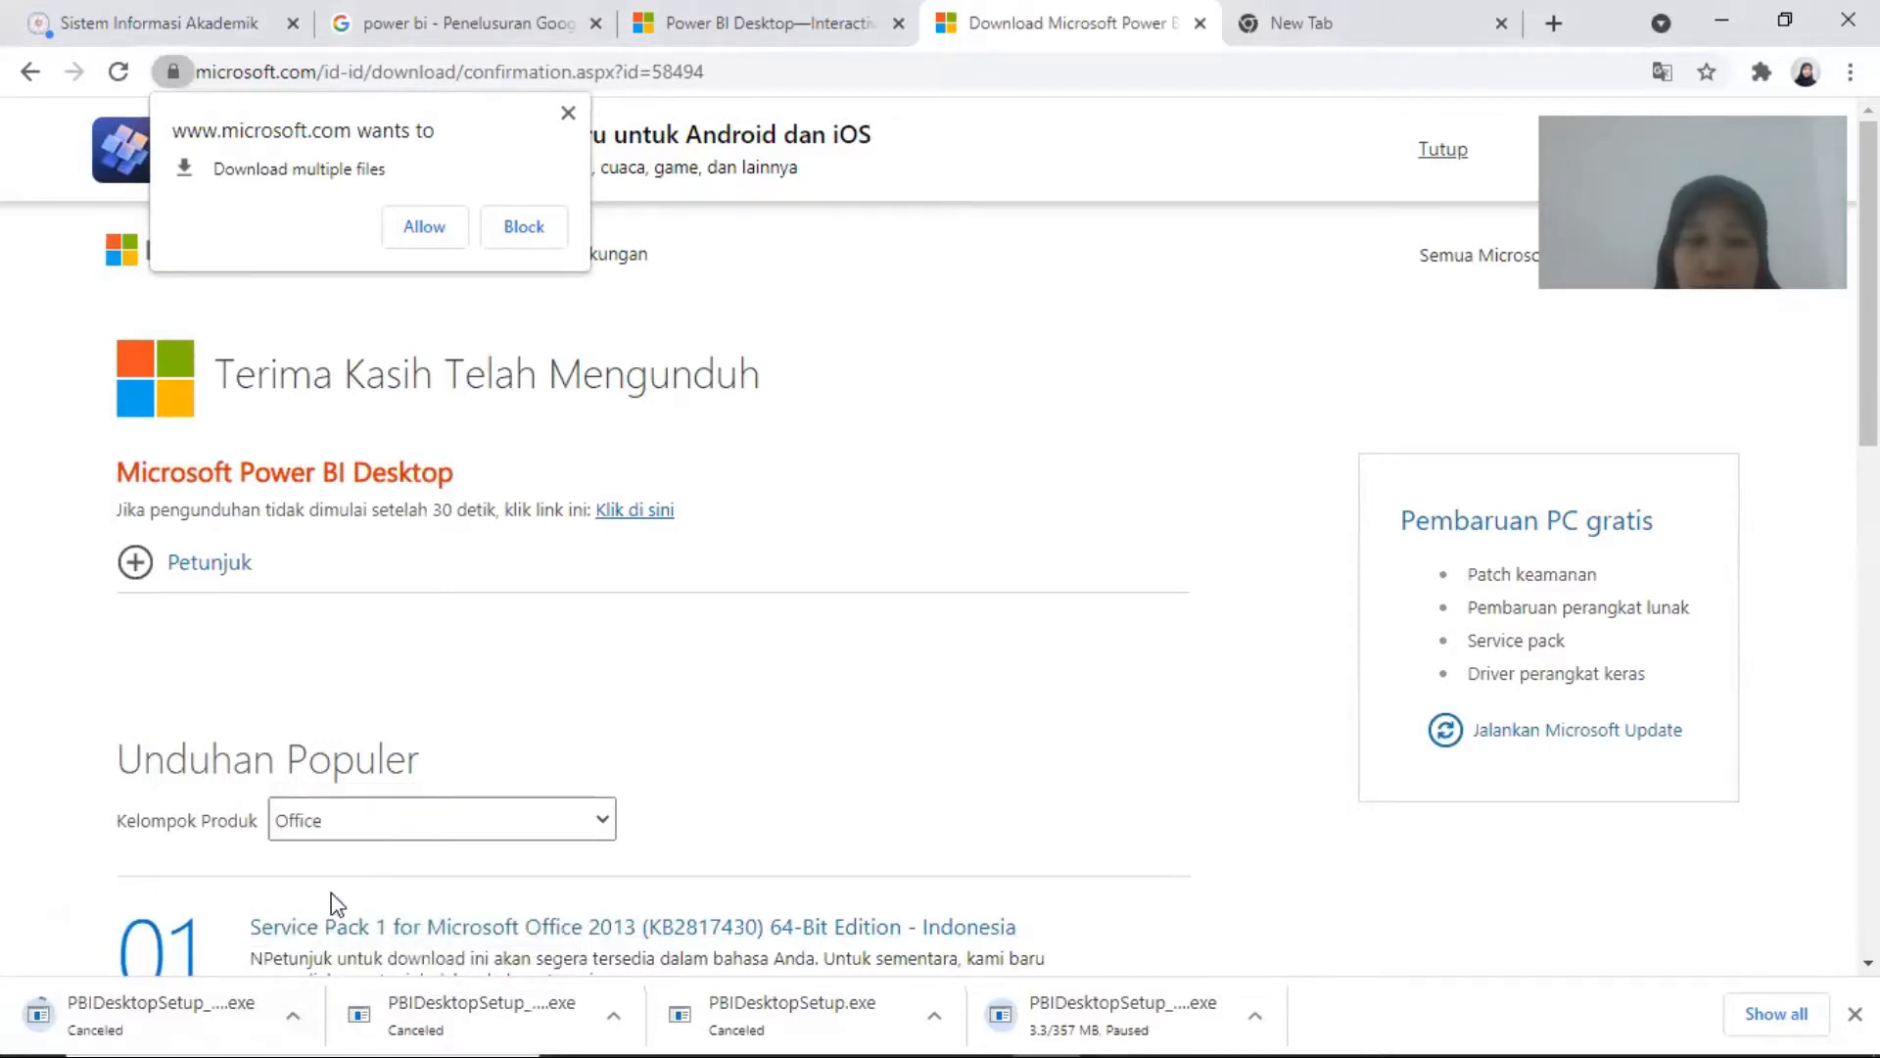
# Step: Switch to File Explorer and show the Power BI folder on Local Disk (D:) with the saved installers
pyautogui.click(776, 1026)
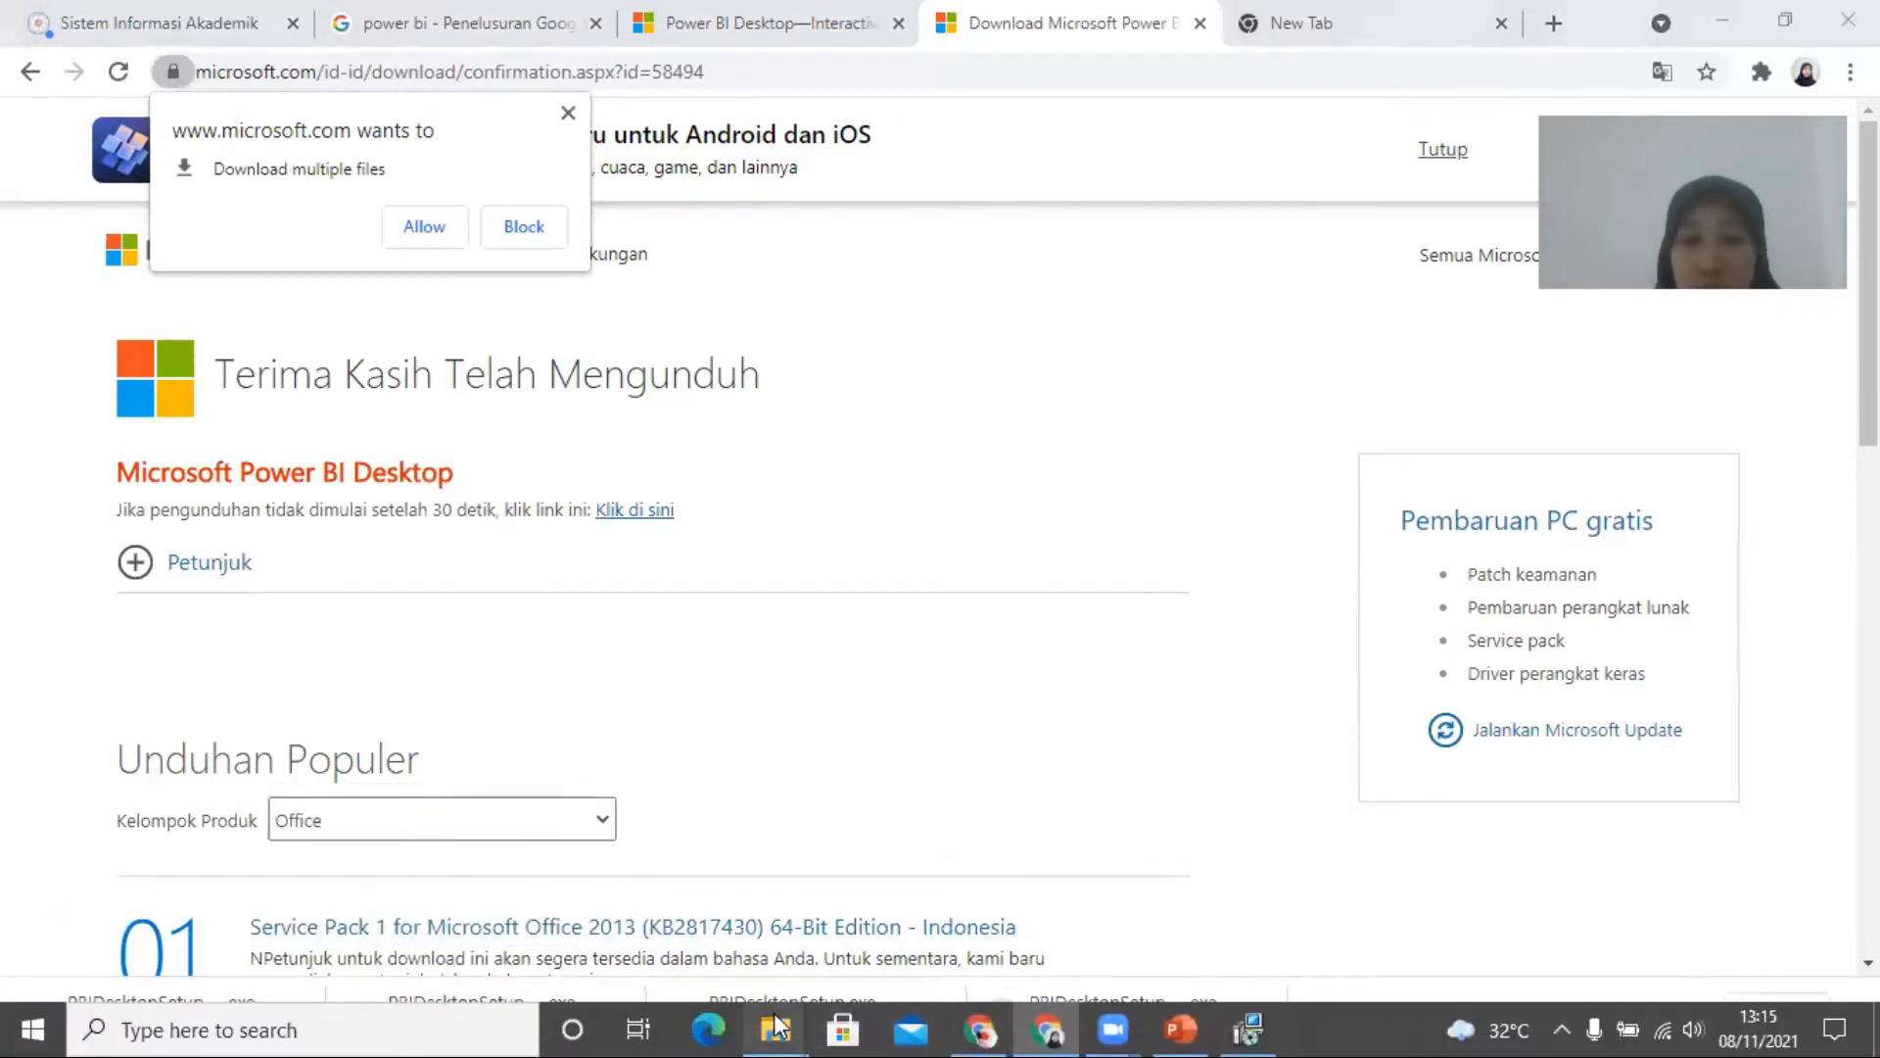
pyautogui.click(496, 893)
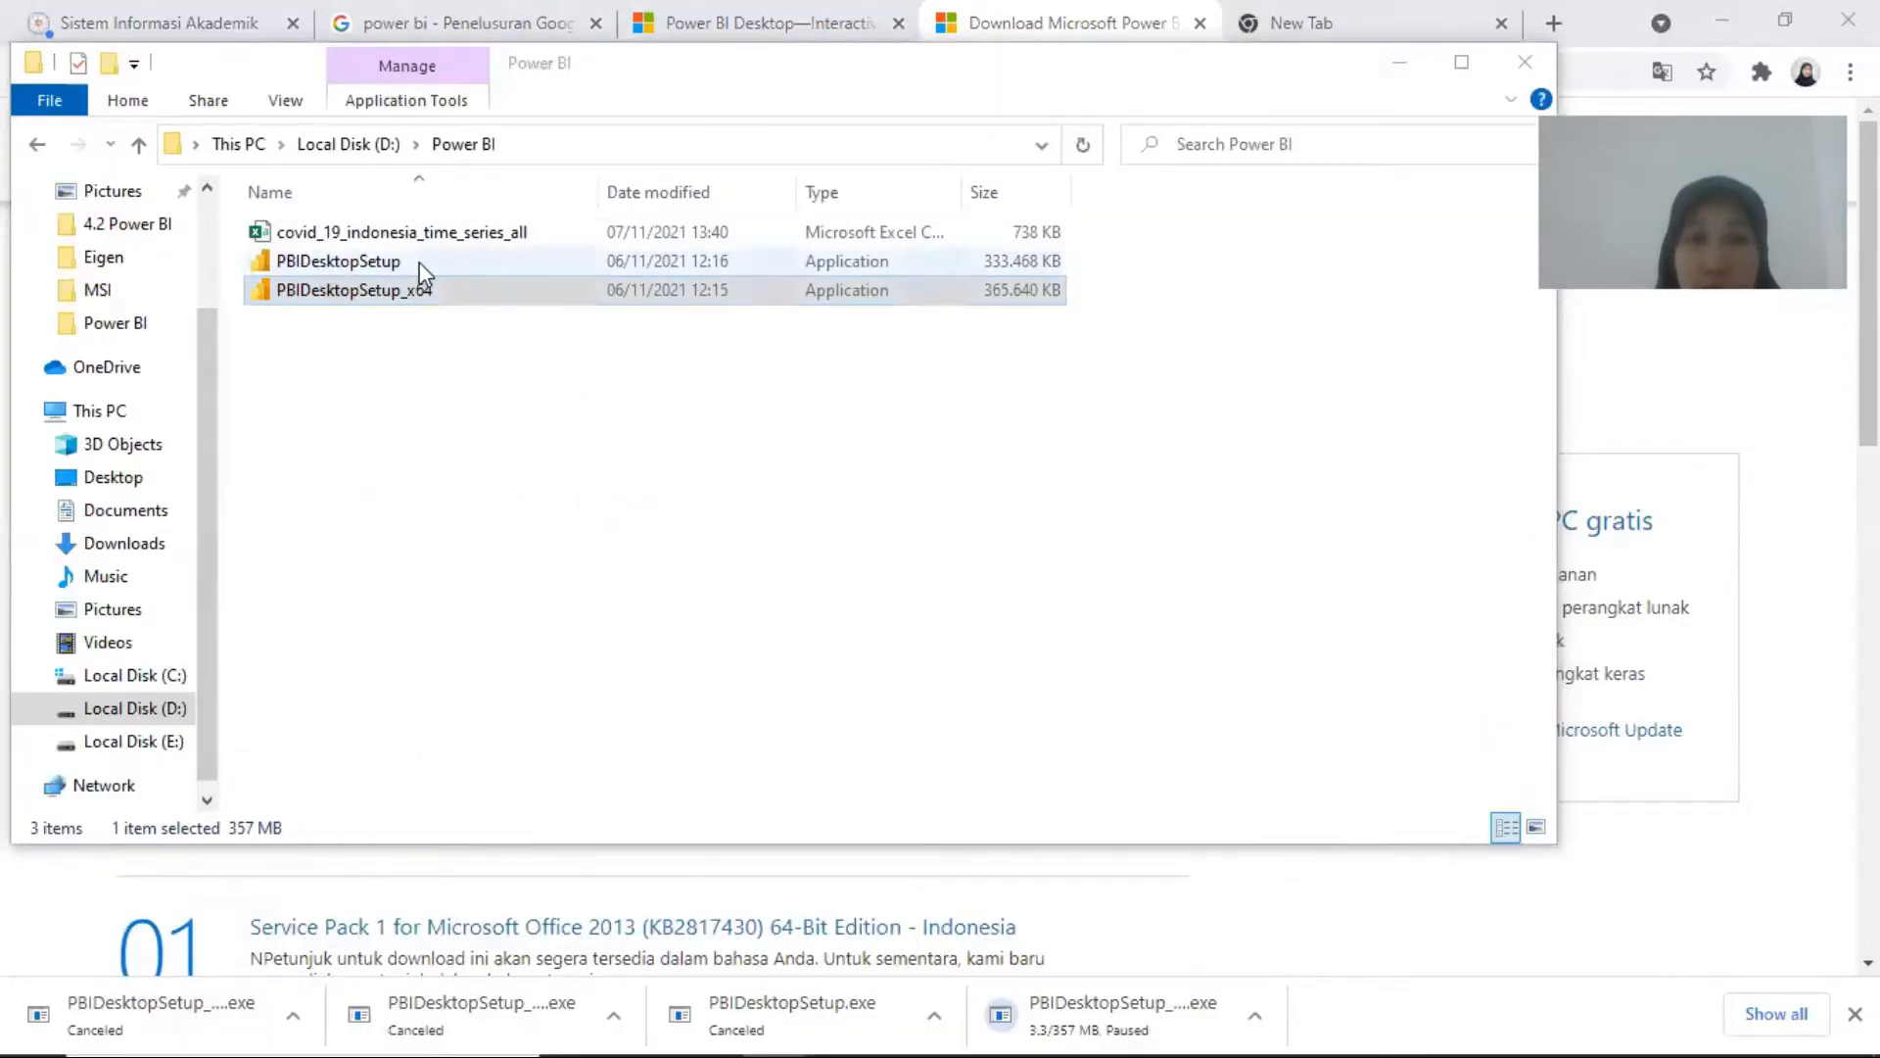
pyautogui.click(366, 323)
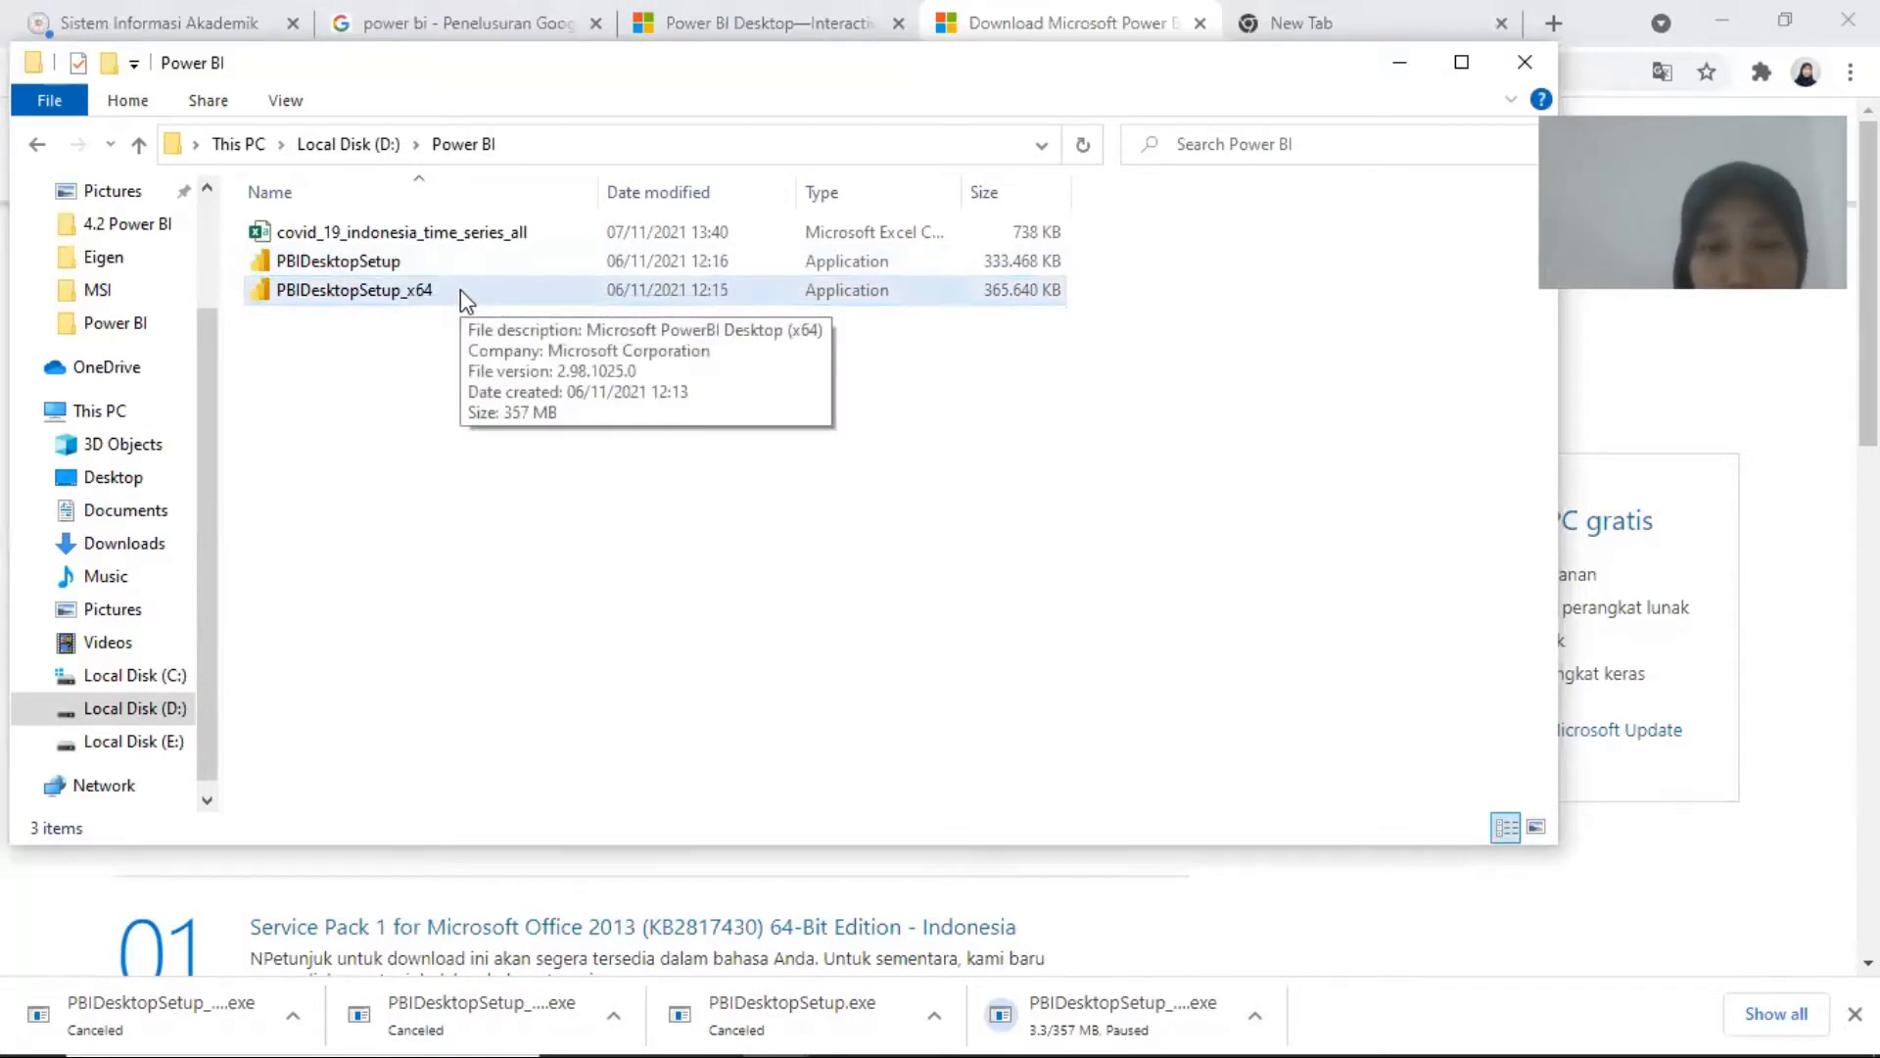
# Step: Run the PBIDesktopSetup_x64 installer as far as the repair or remove choice, cancel the setup wizard, and minimize the folder window
pyautogui.doubleClick(460, 291)
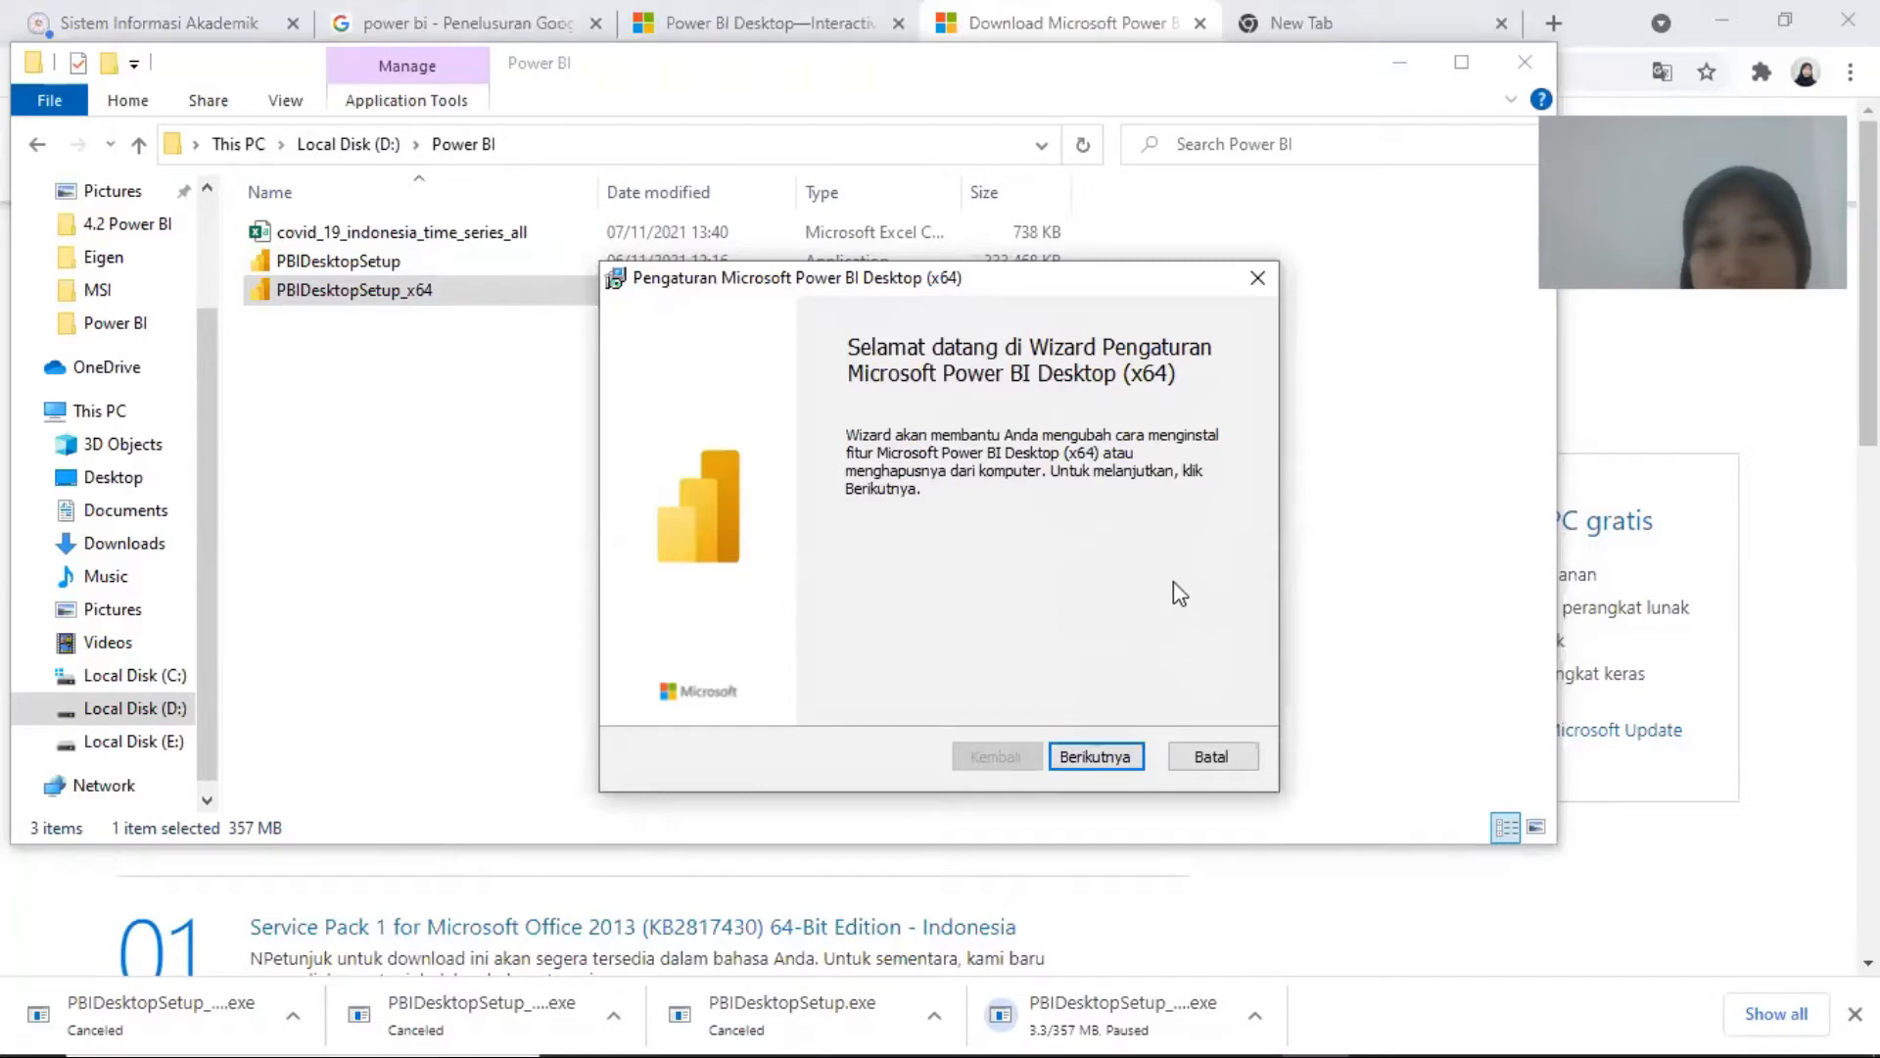
pyautogui.click(1120, 764)
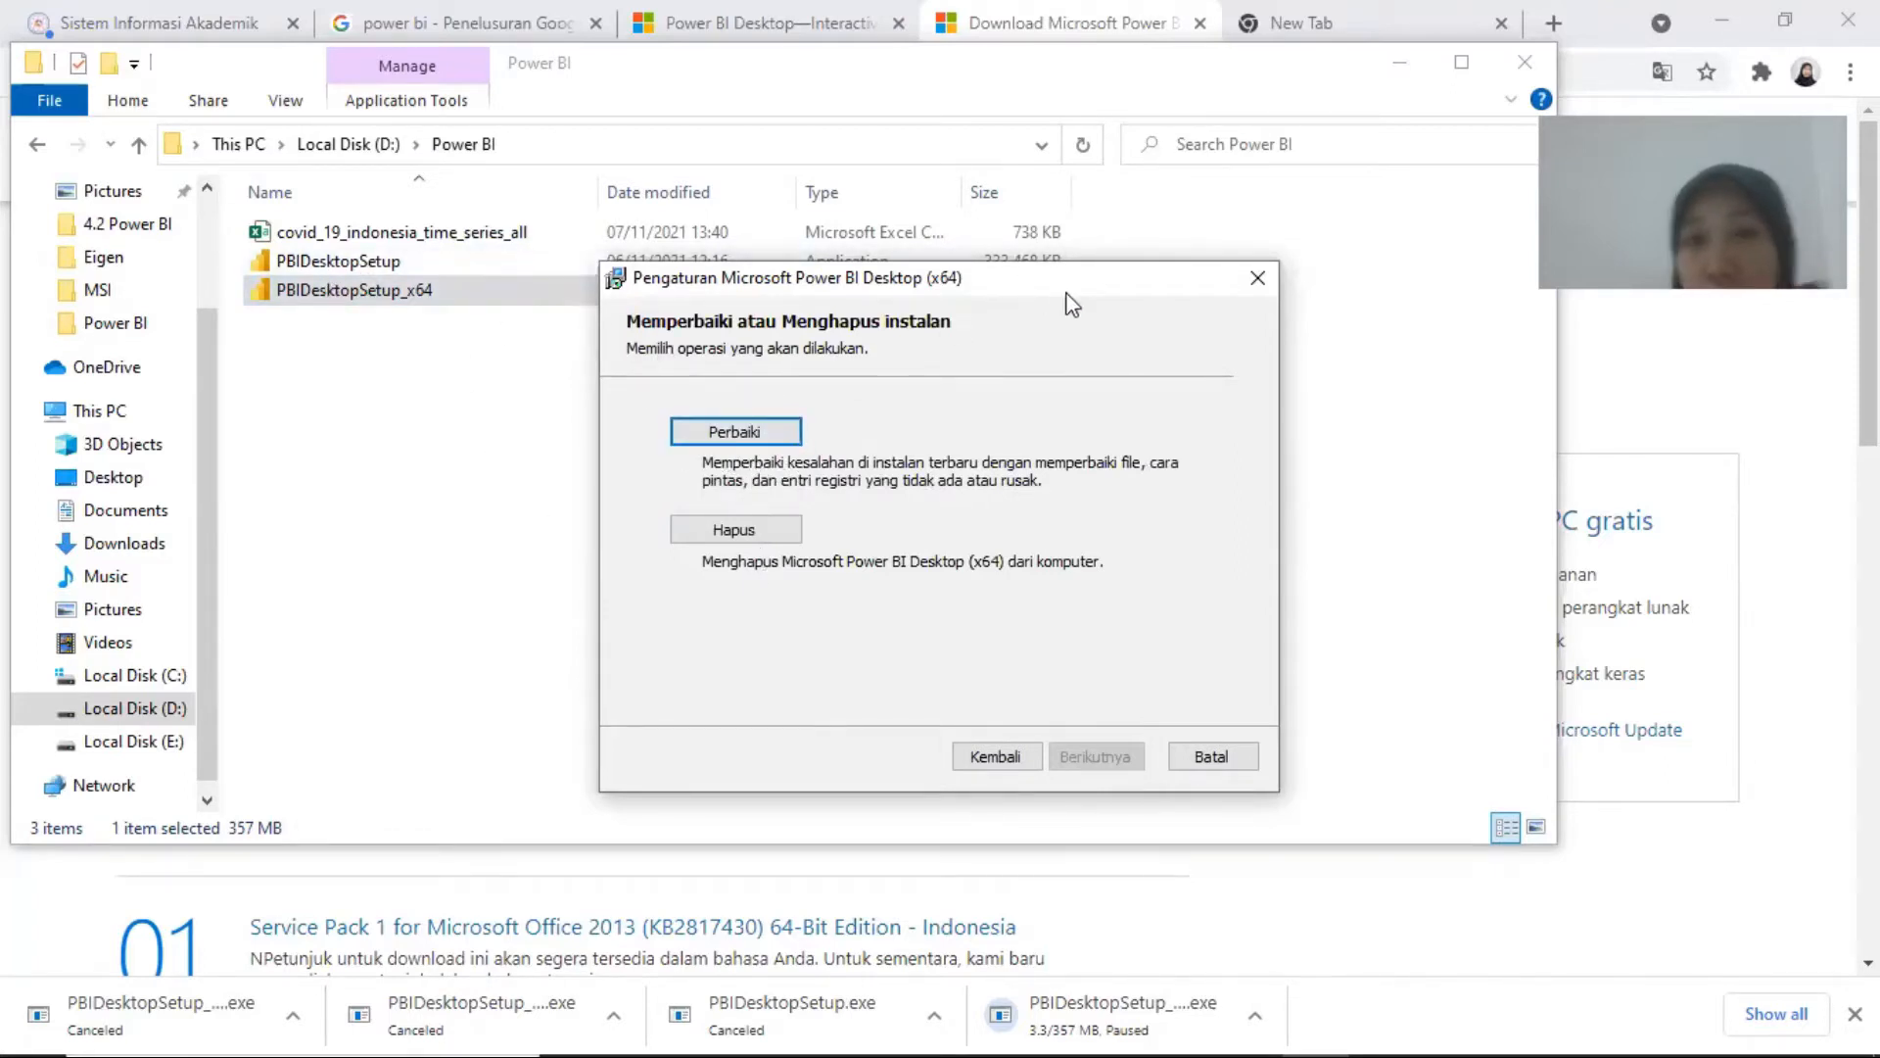
pyautogui.click(1218, 759)
pyautogui.click(897, 585)
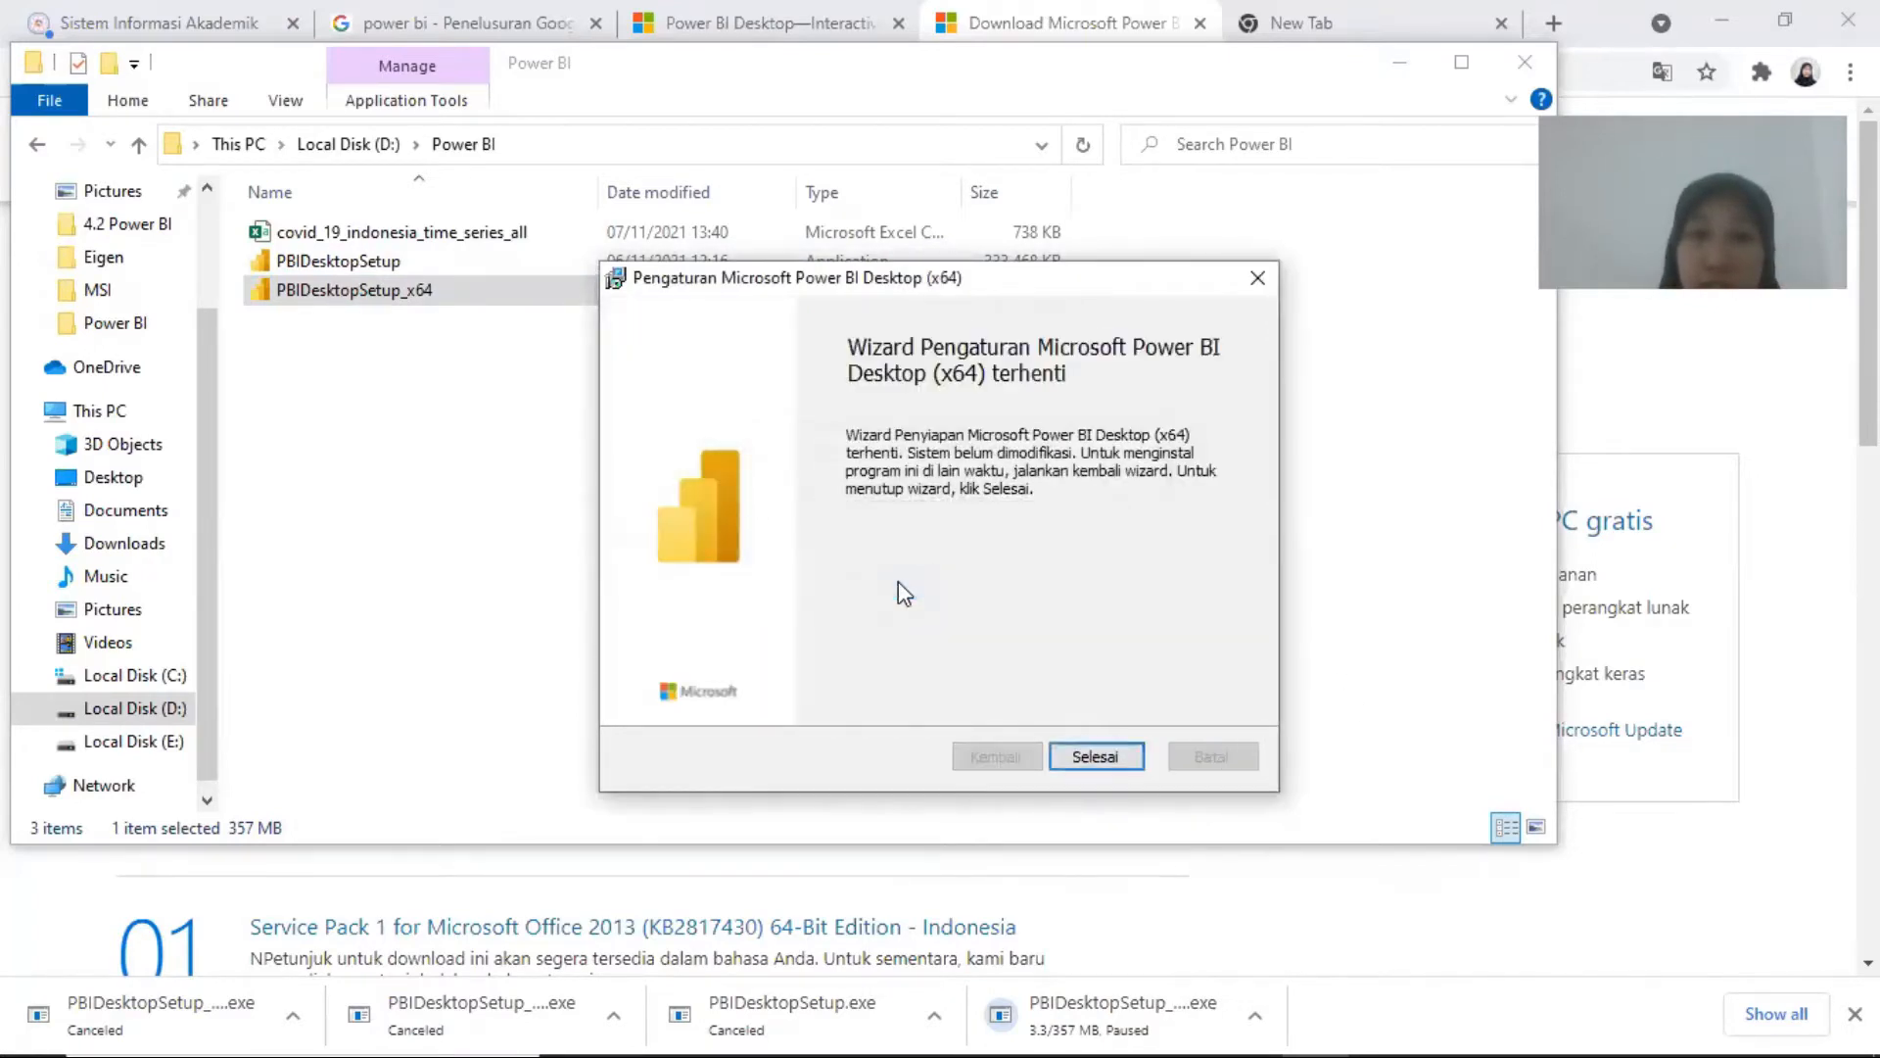
pyautogui.click(1251, 281)
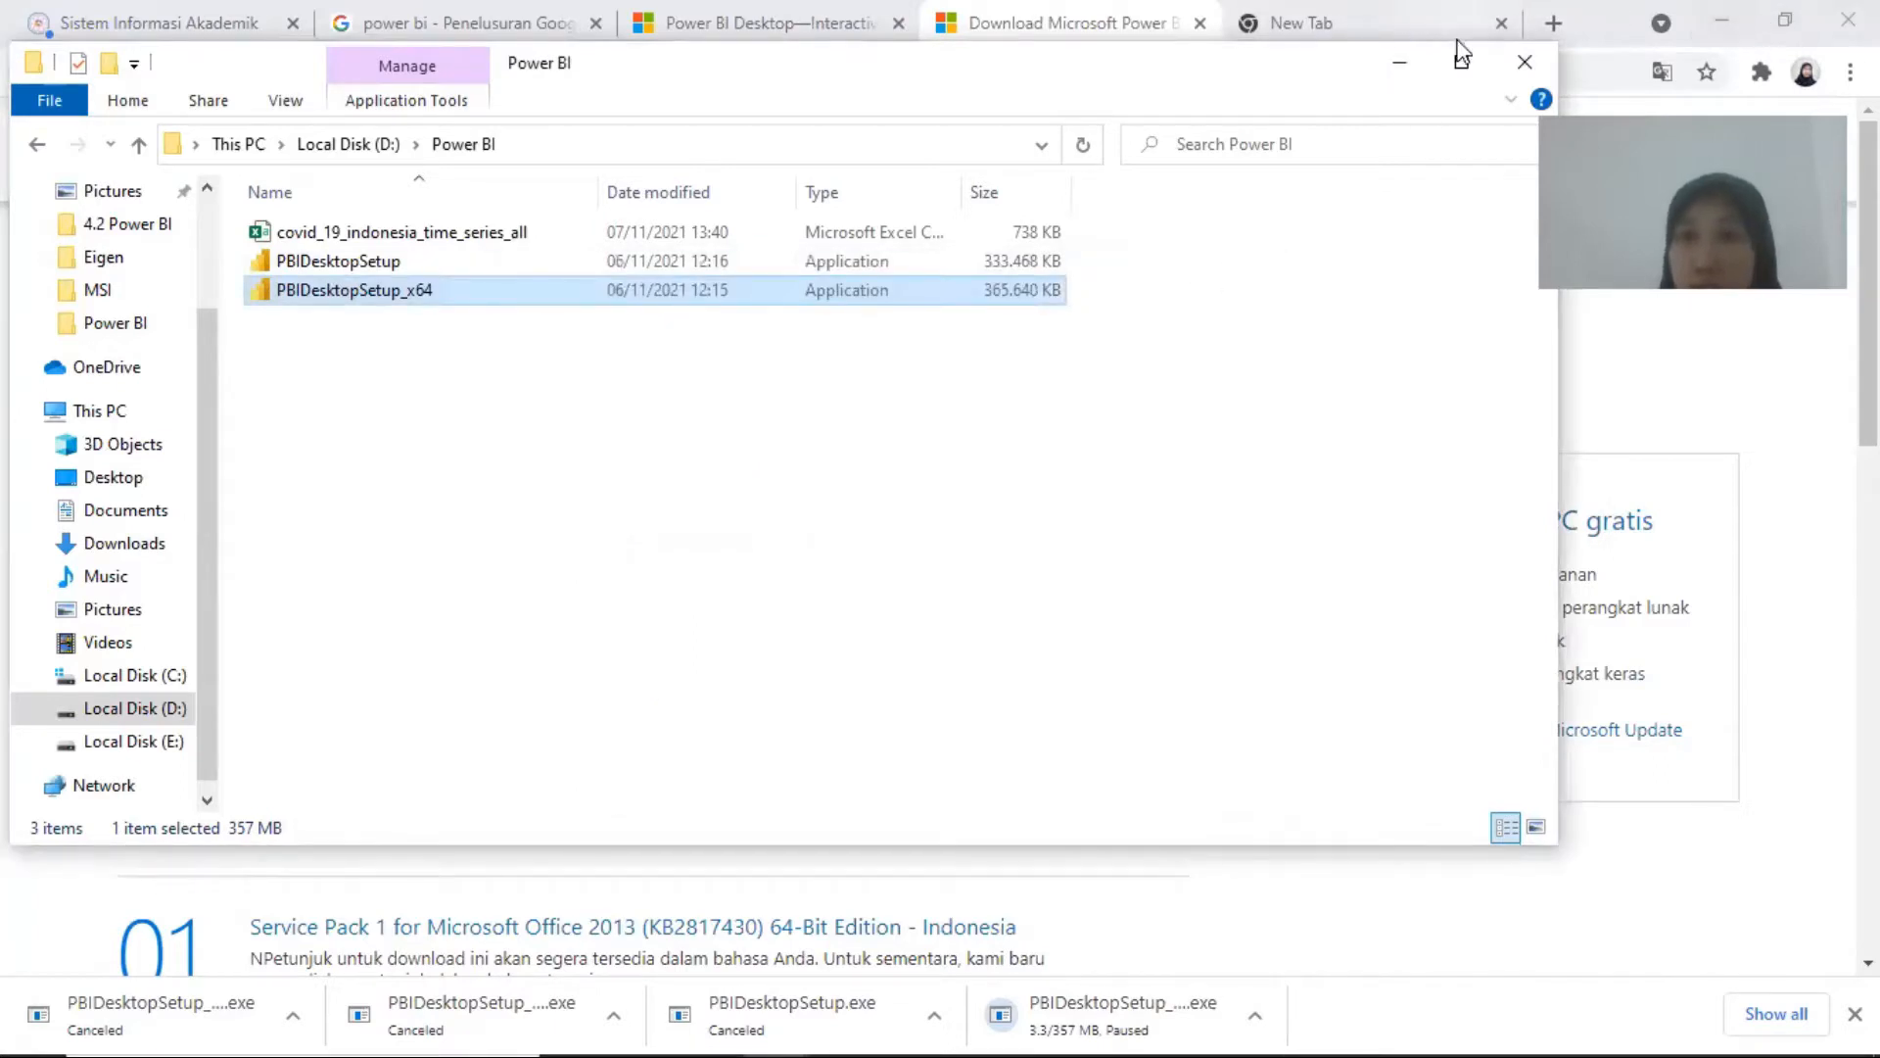
pyautogui.click(1400, 62)
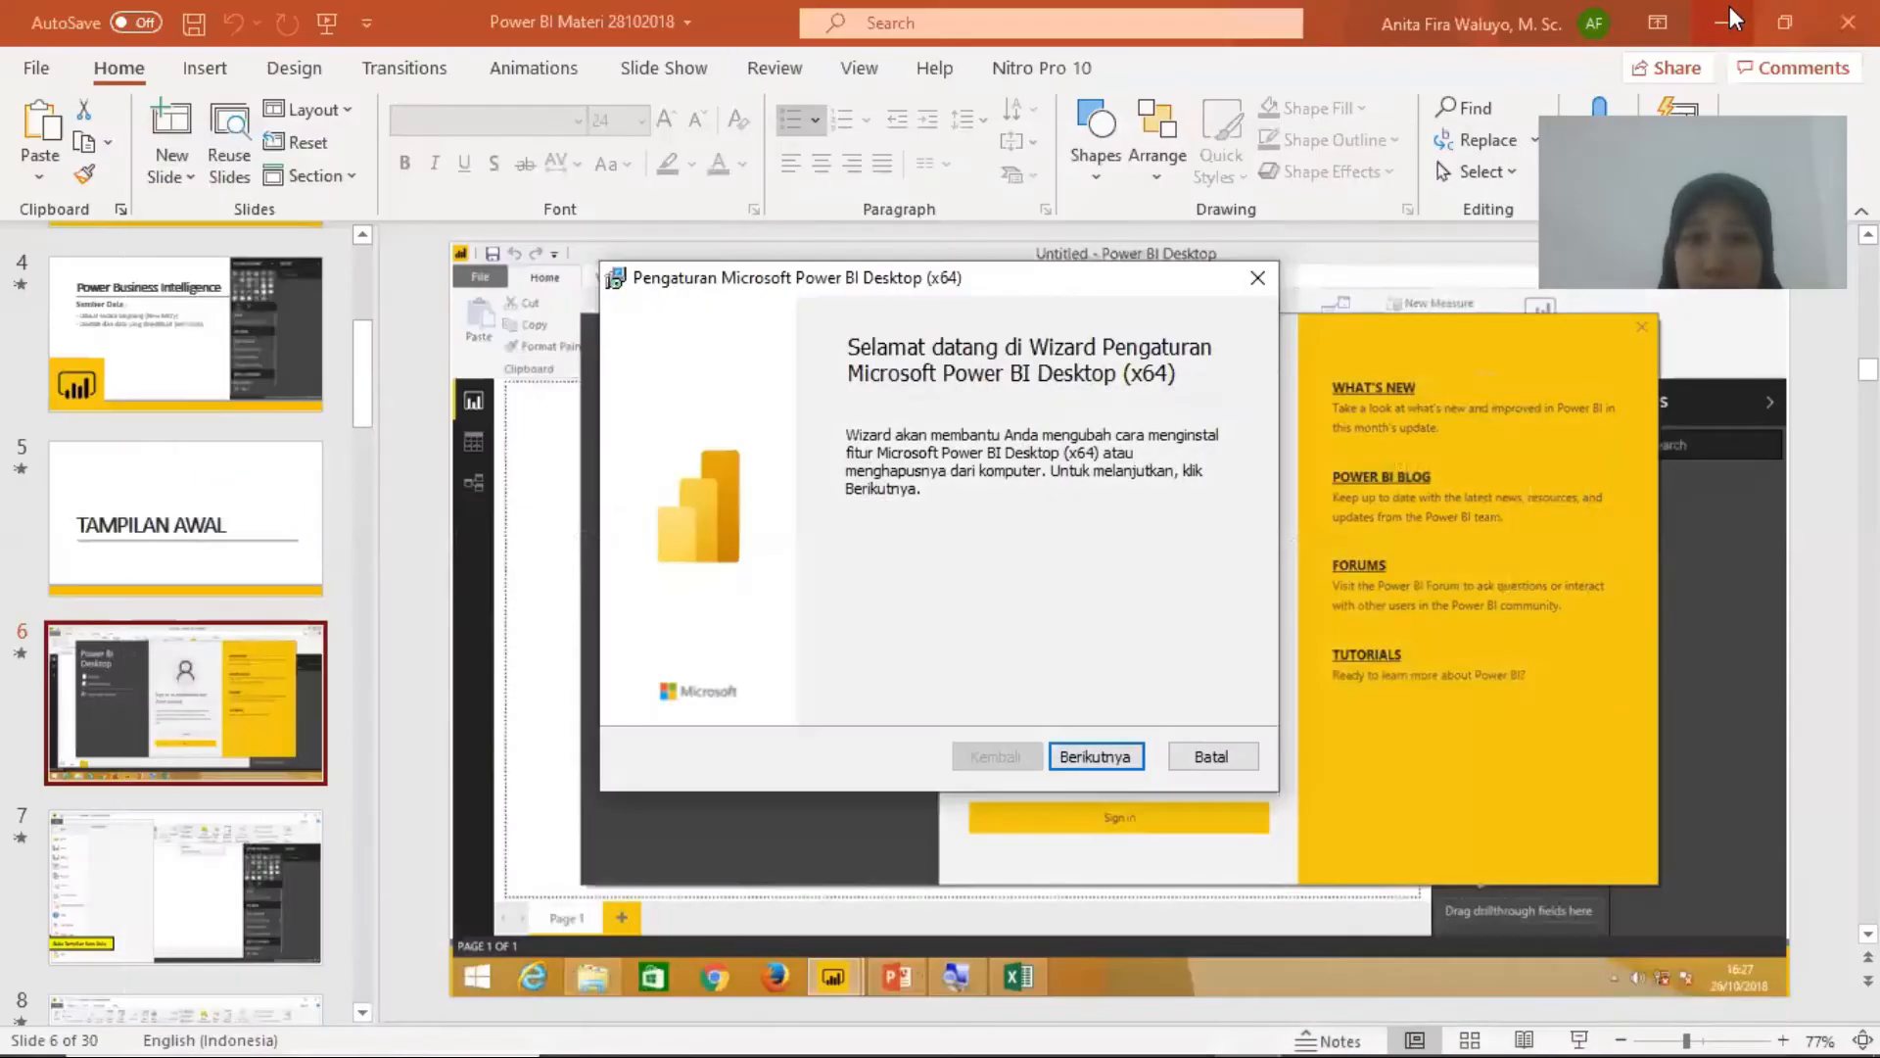
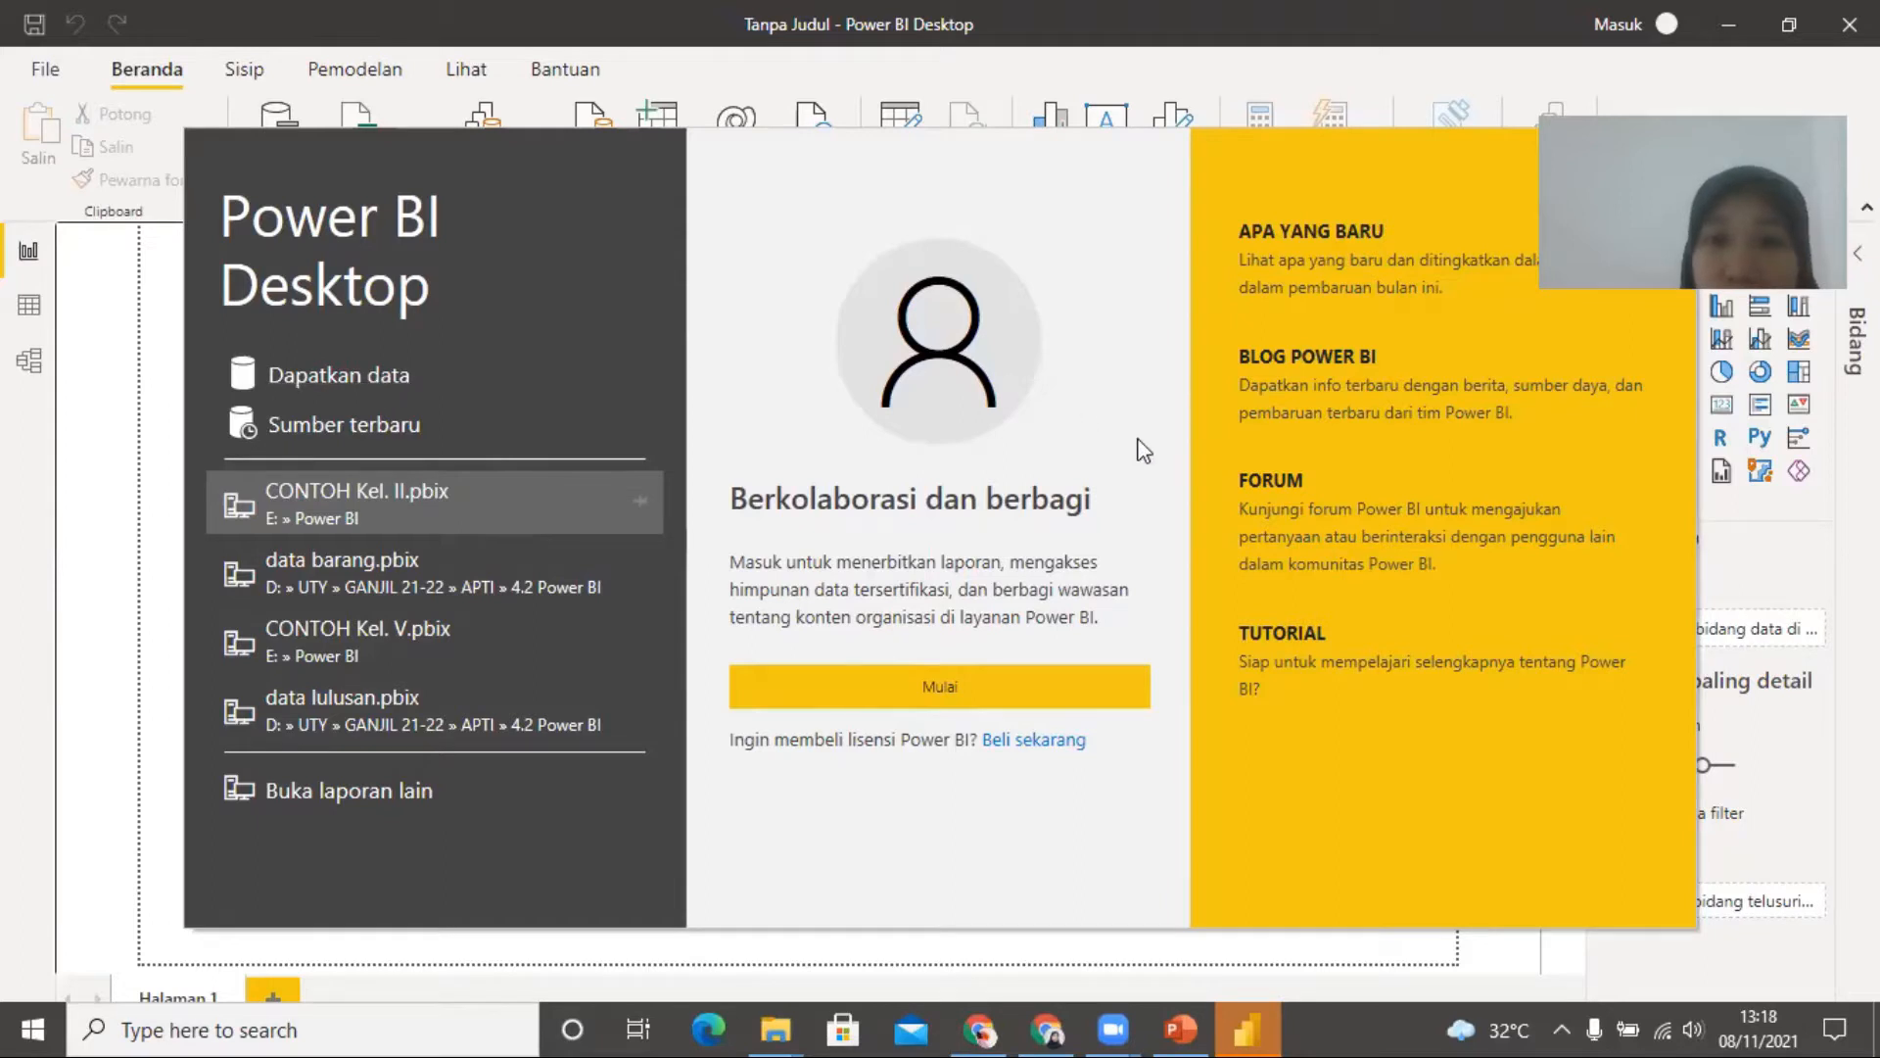
# Step: Look through the full Dapatkan Data source list, close it, and show the list of common data sources
pyautogui.click(337, 376)
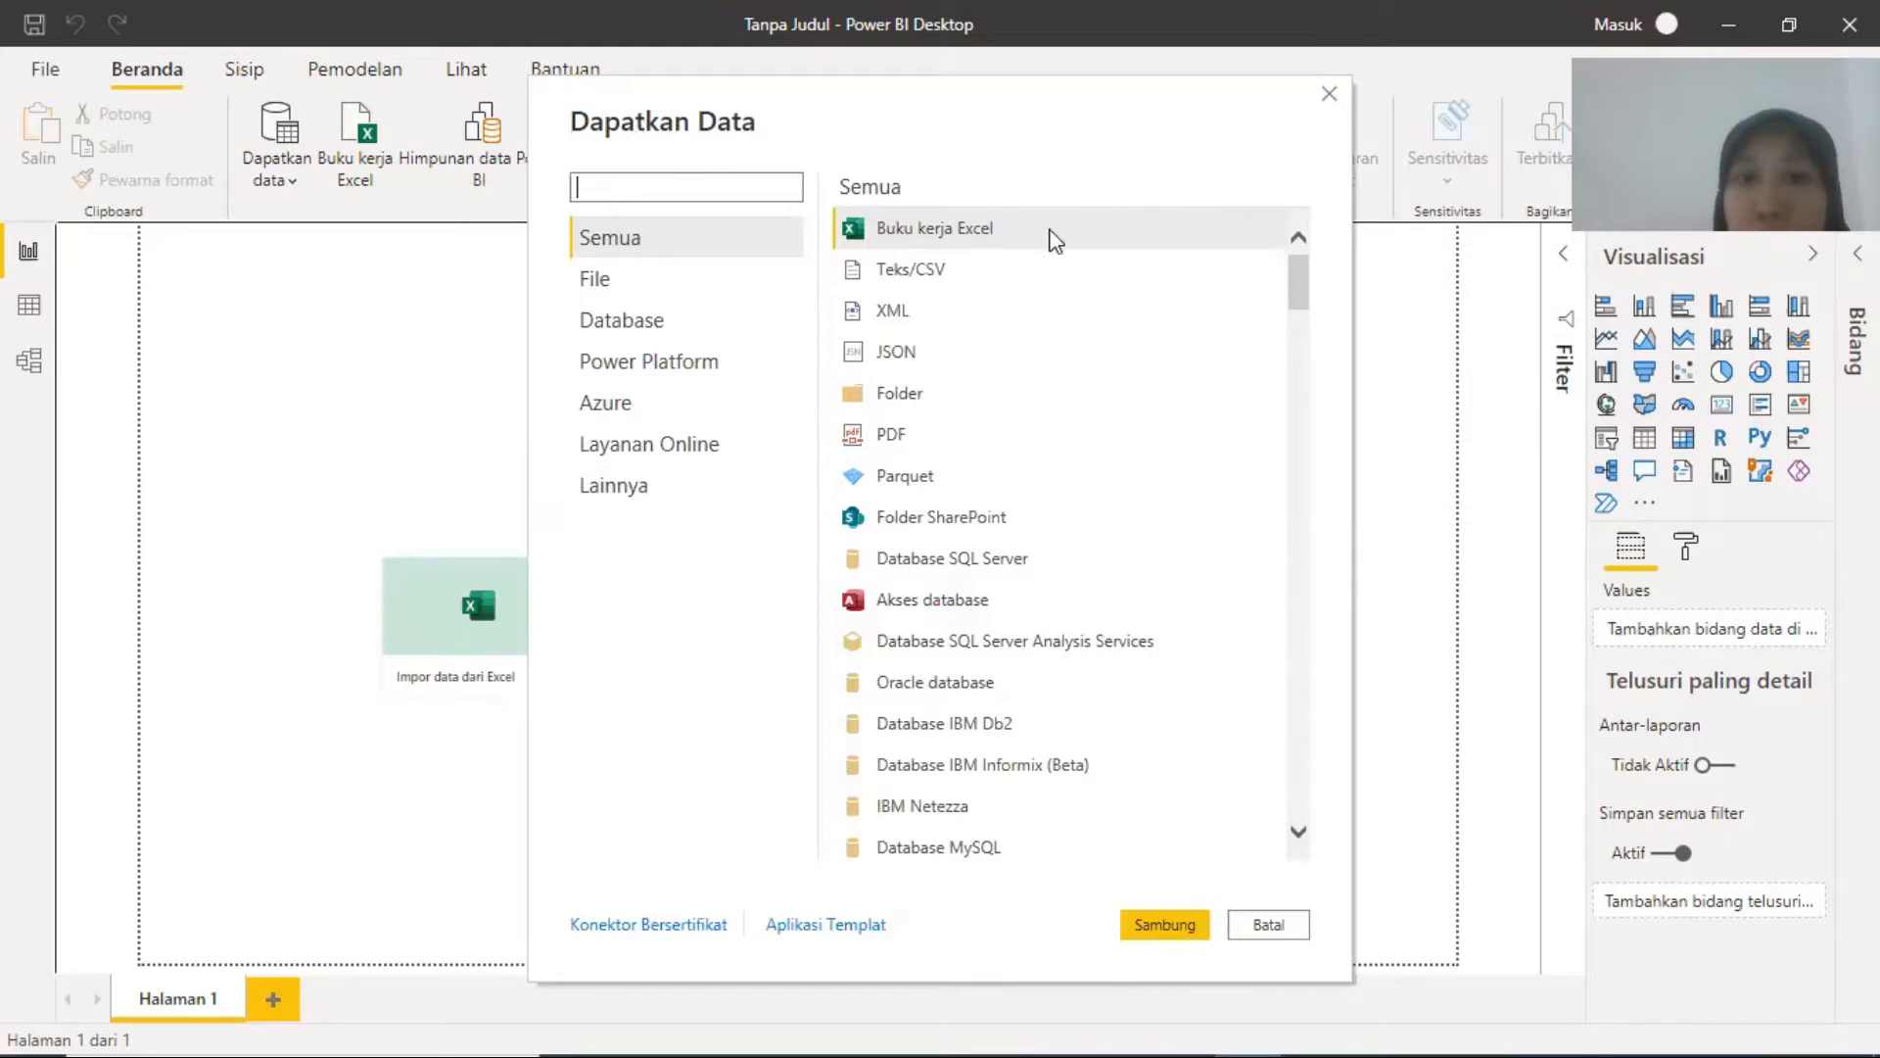
pyautogui.click(1330, 94)
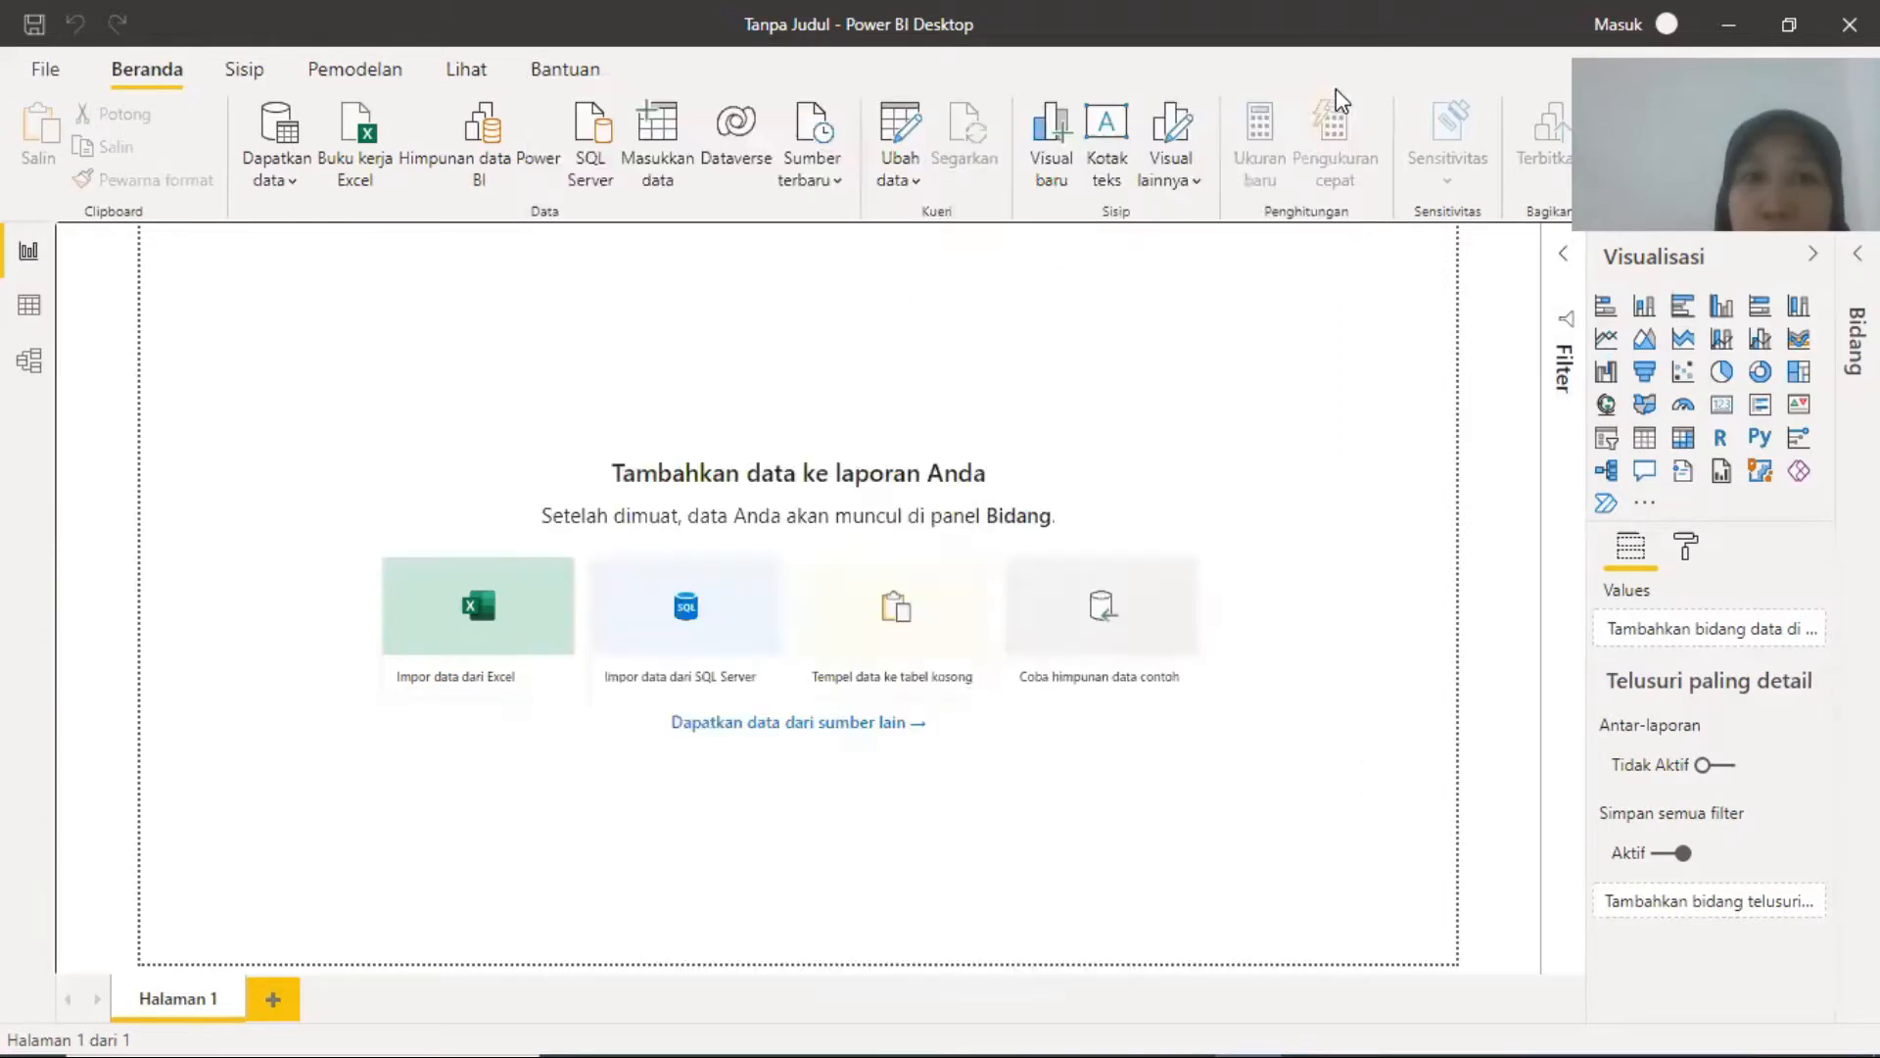
pyautogui.click(275, 184)
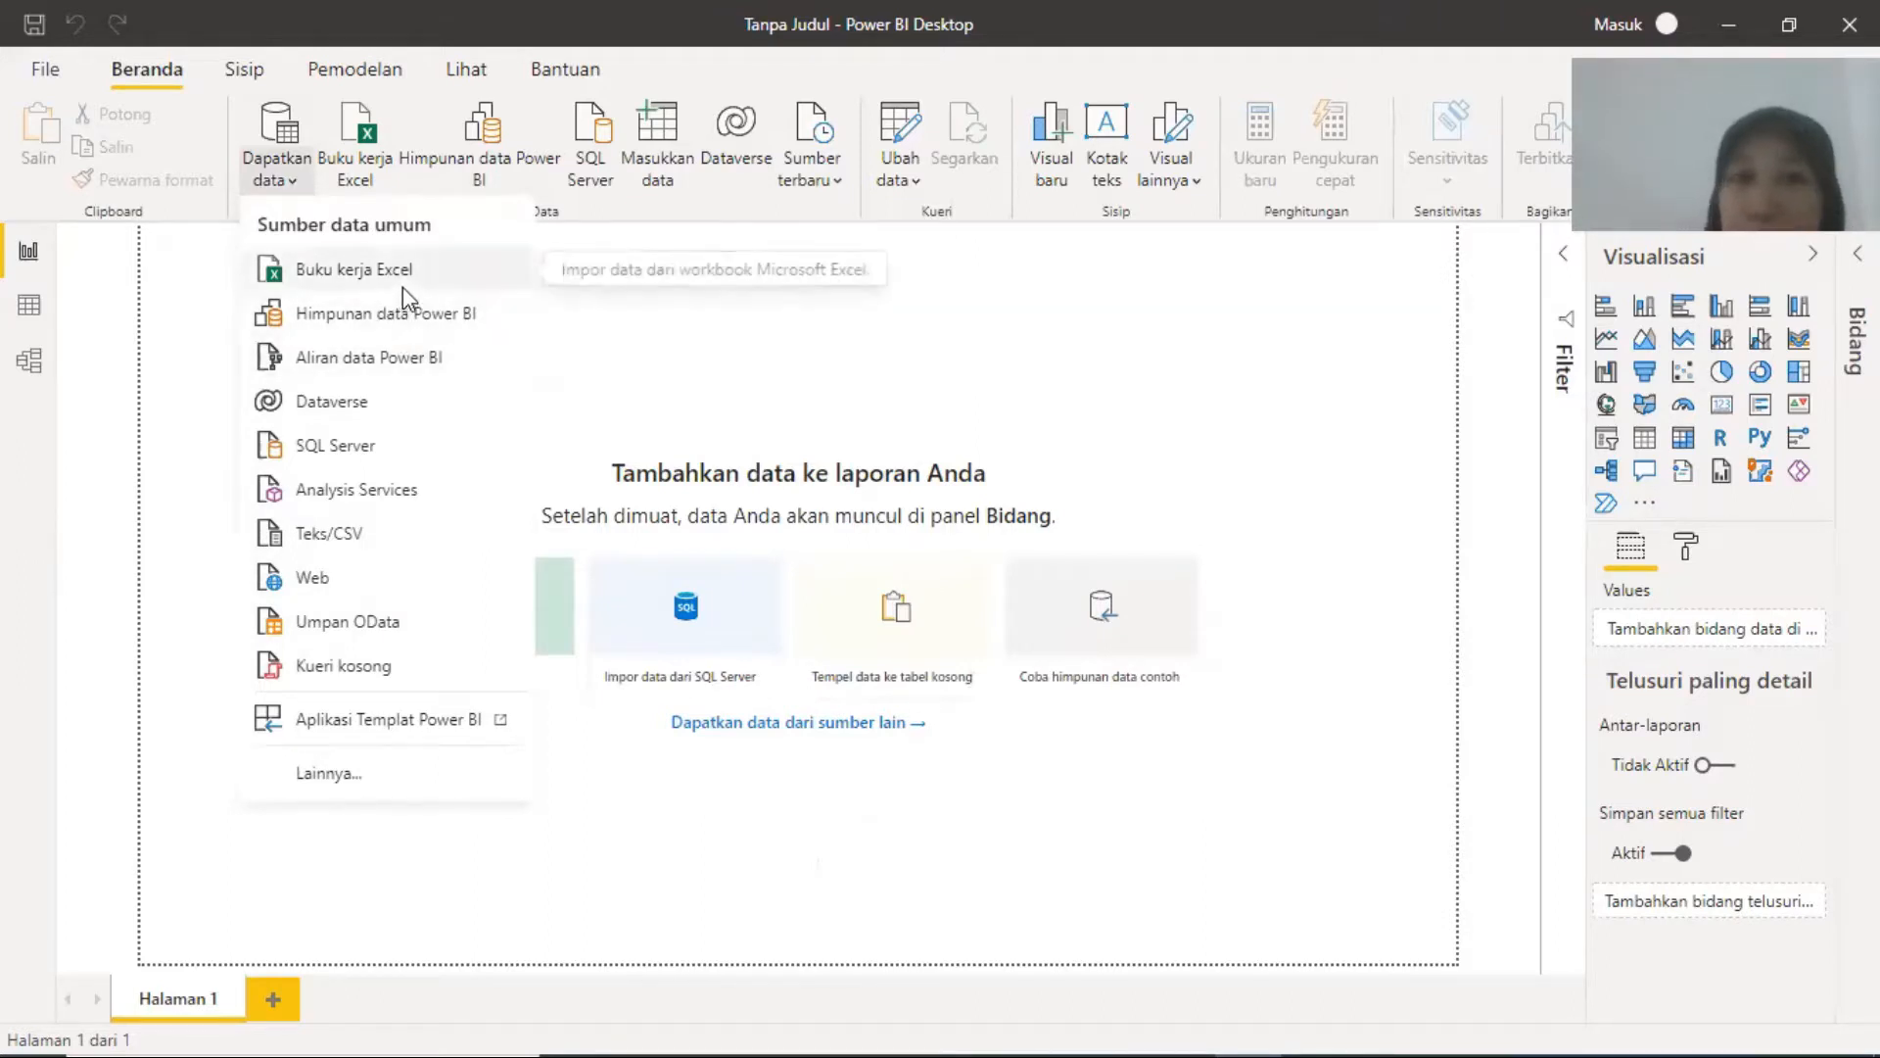
# Step: Try creating a table by manual data entry, expanding the empty grid to three columns and eight rows
pyautogui.click(672, 189)
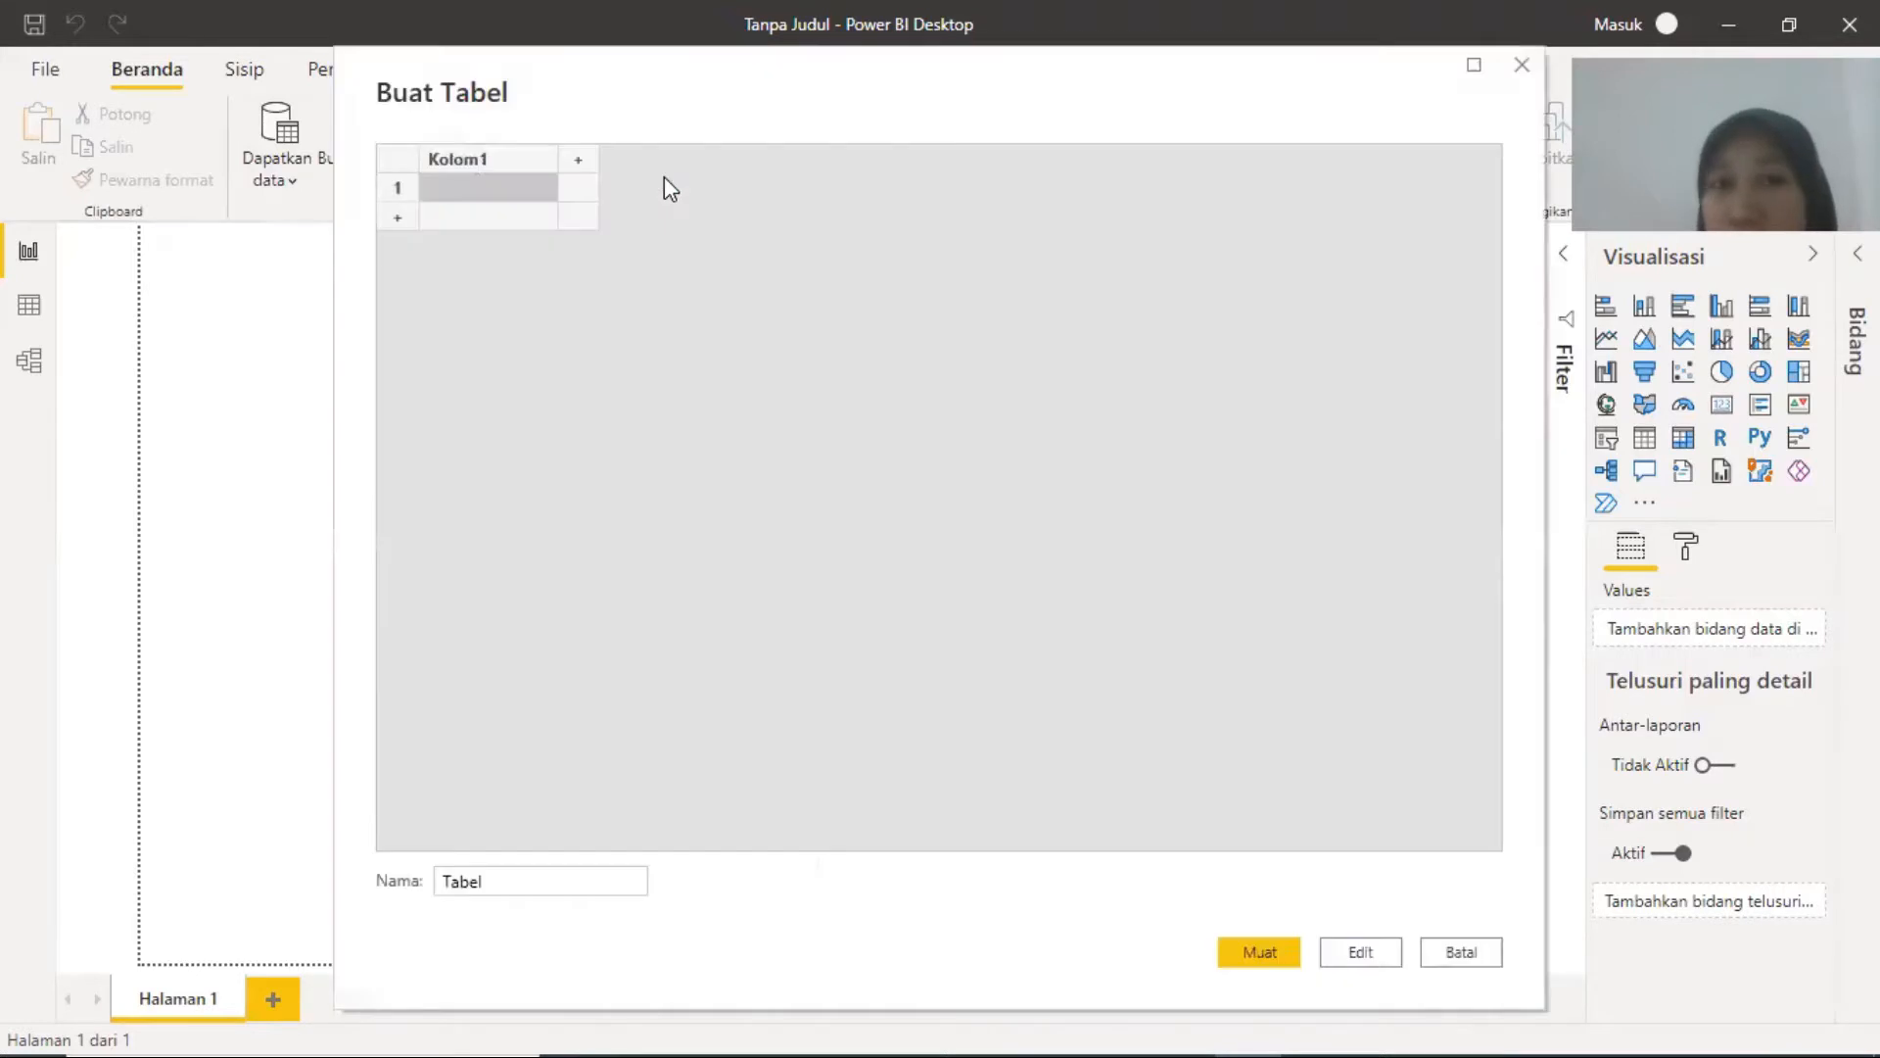
pyautogui.click(580, 159)
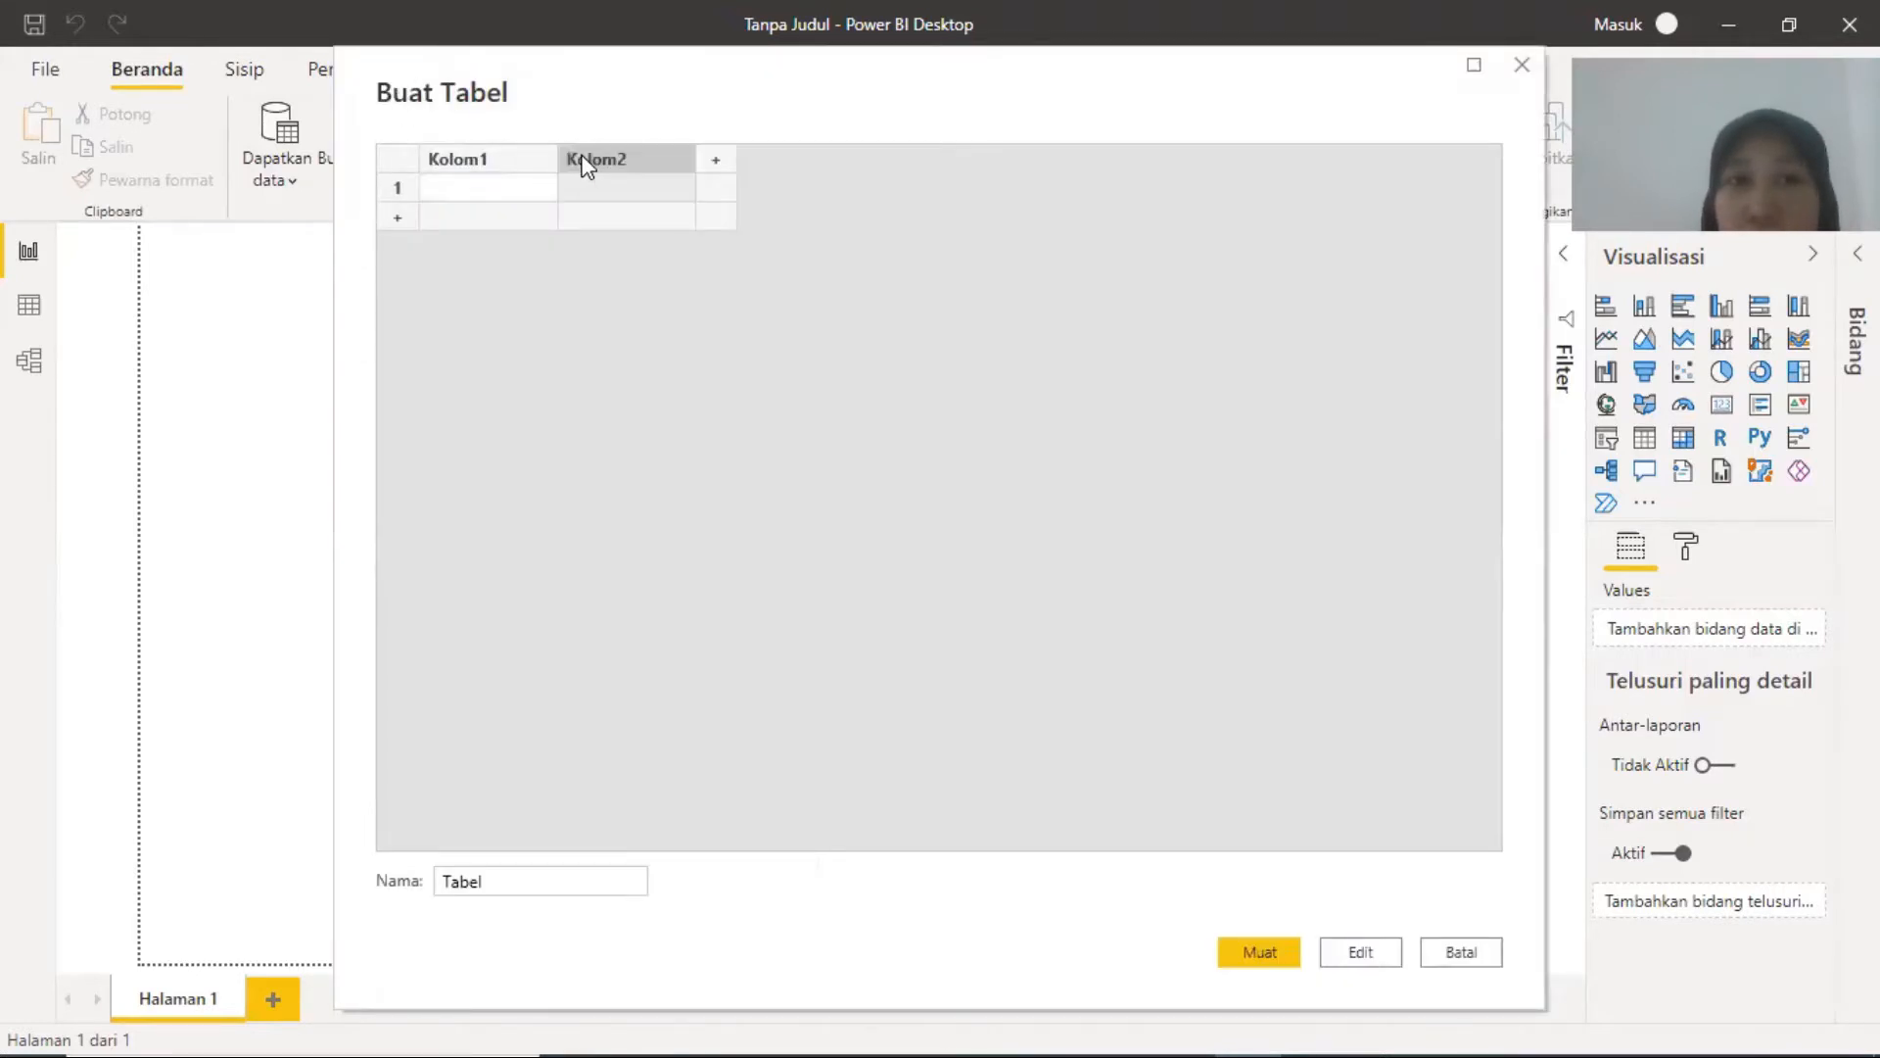
pyautogui.click(398, 218)
pyautogui.click(399, 247)
pyautogui.click(398, 277)
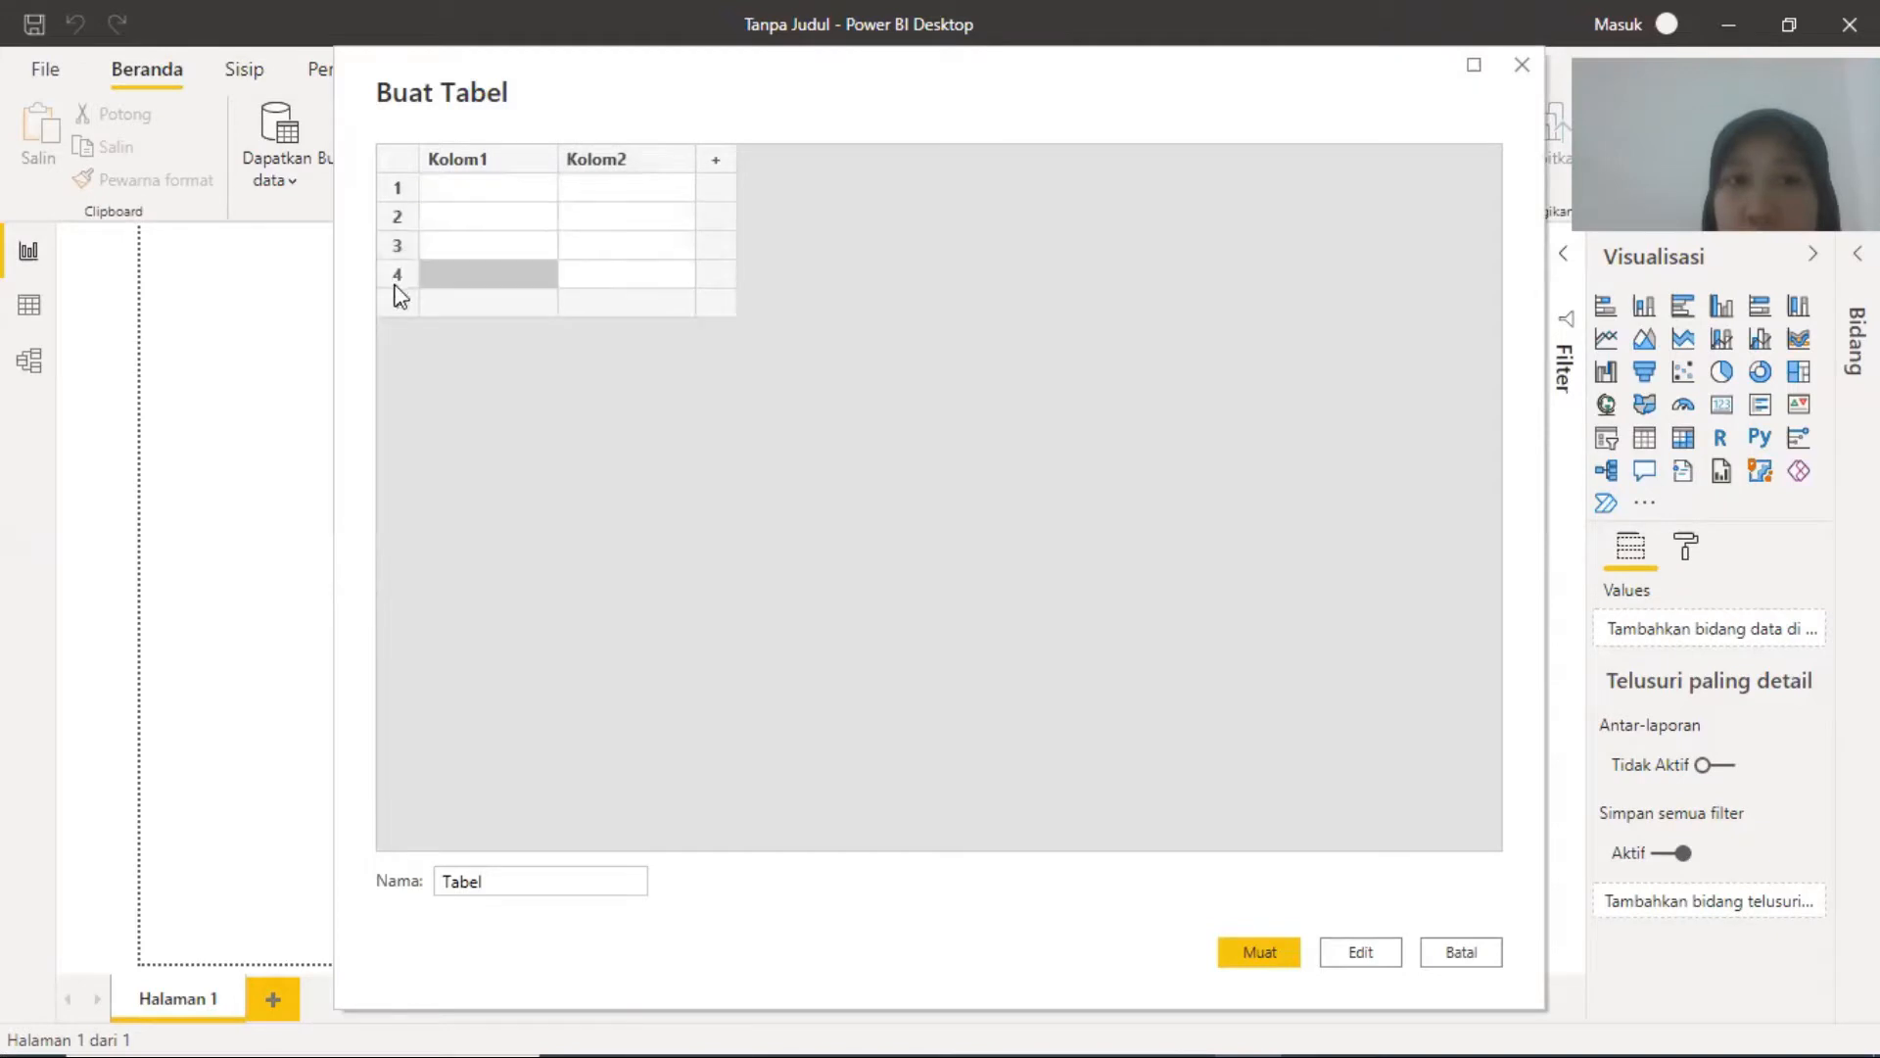
pyautogui.click(399, 307)
pyautogui.click(715, 159)
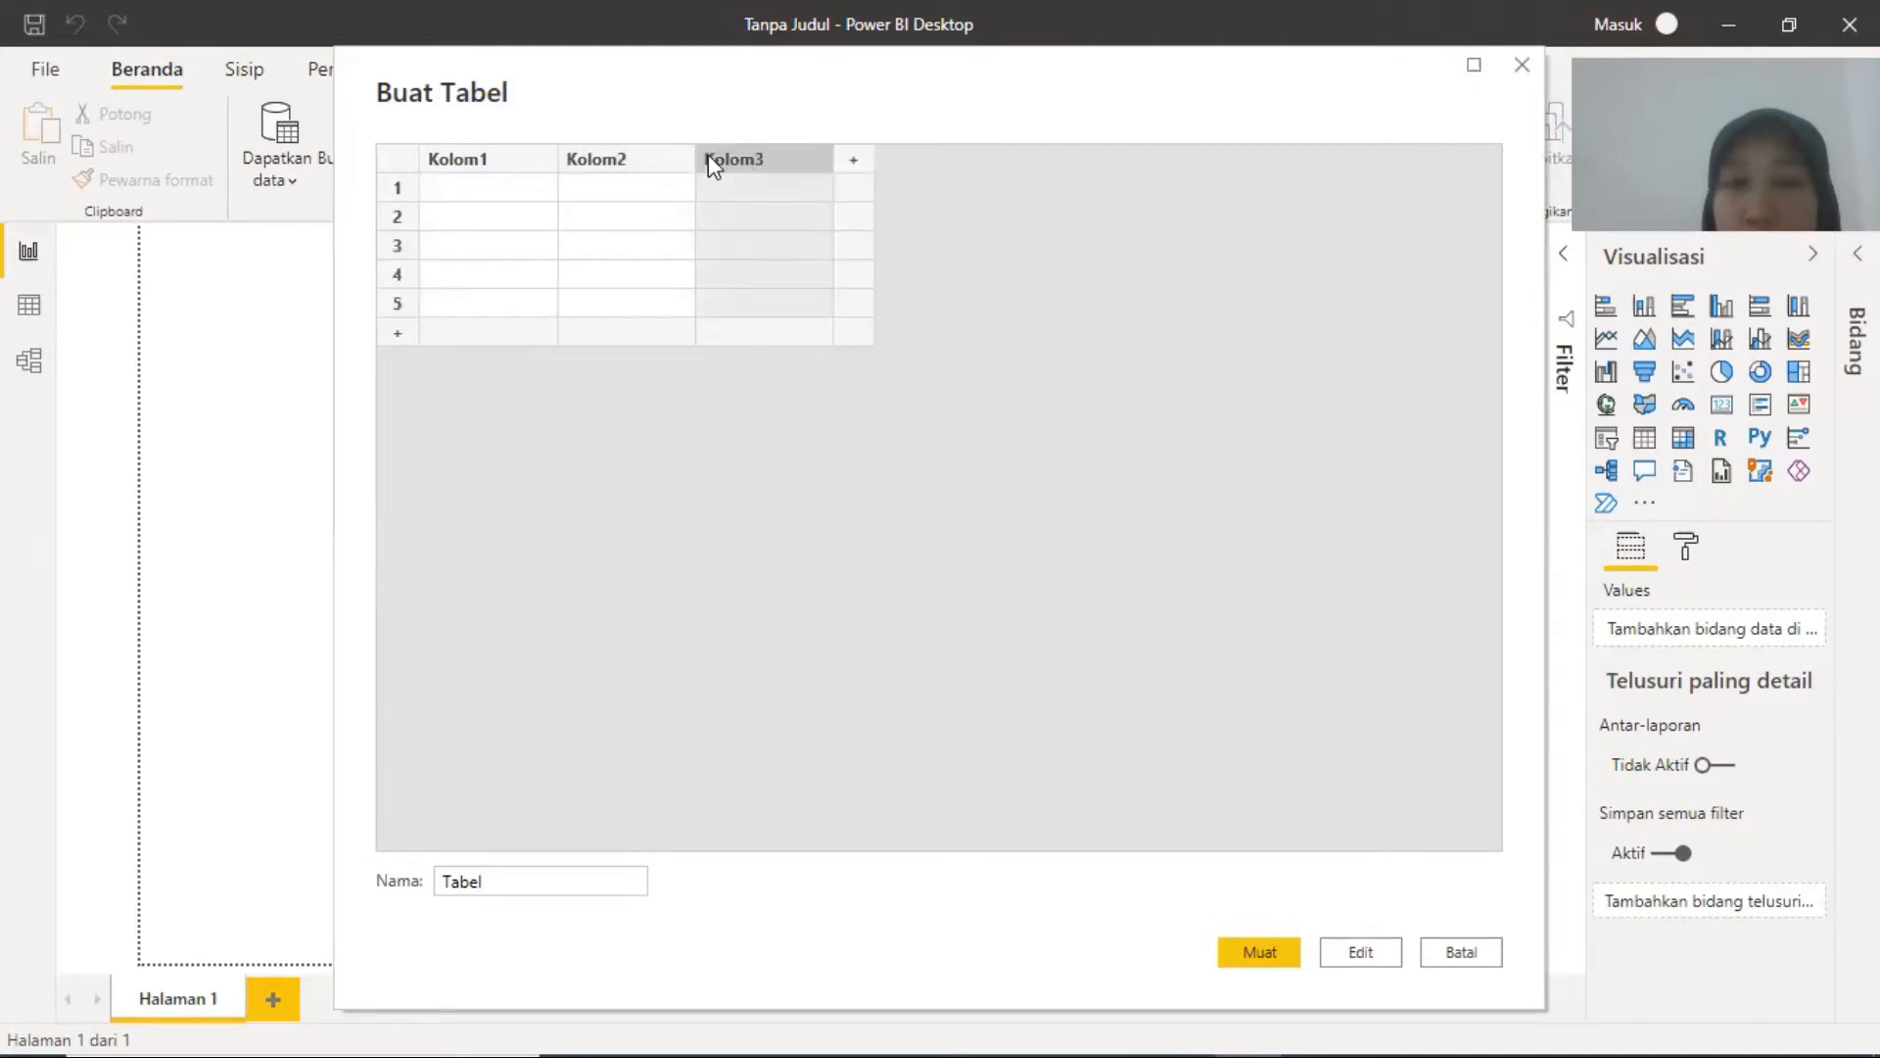
pyautogui.click(399, 333)
pyautogui.click(399, 365)
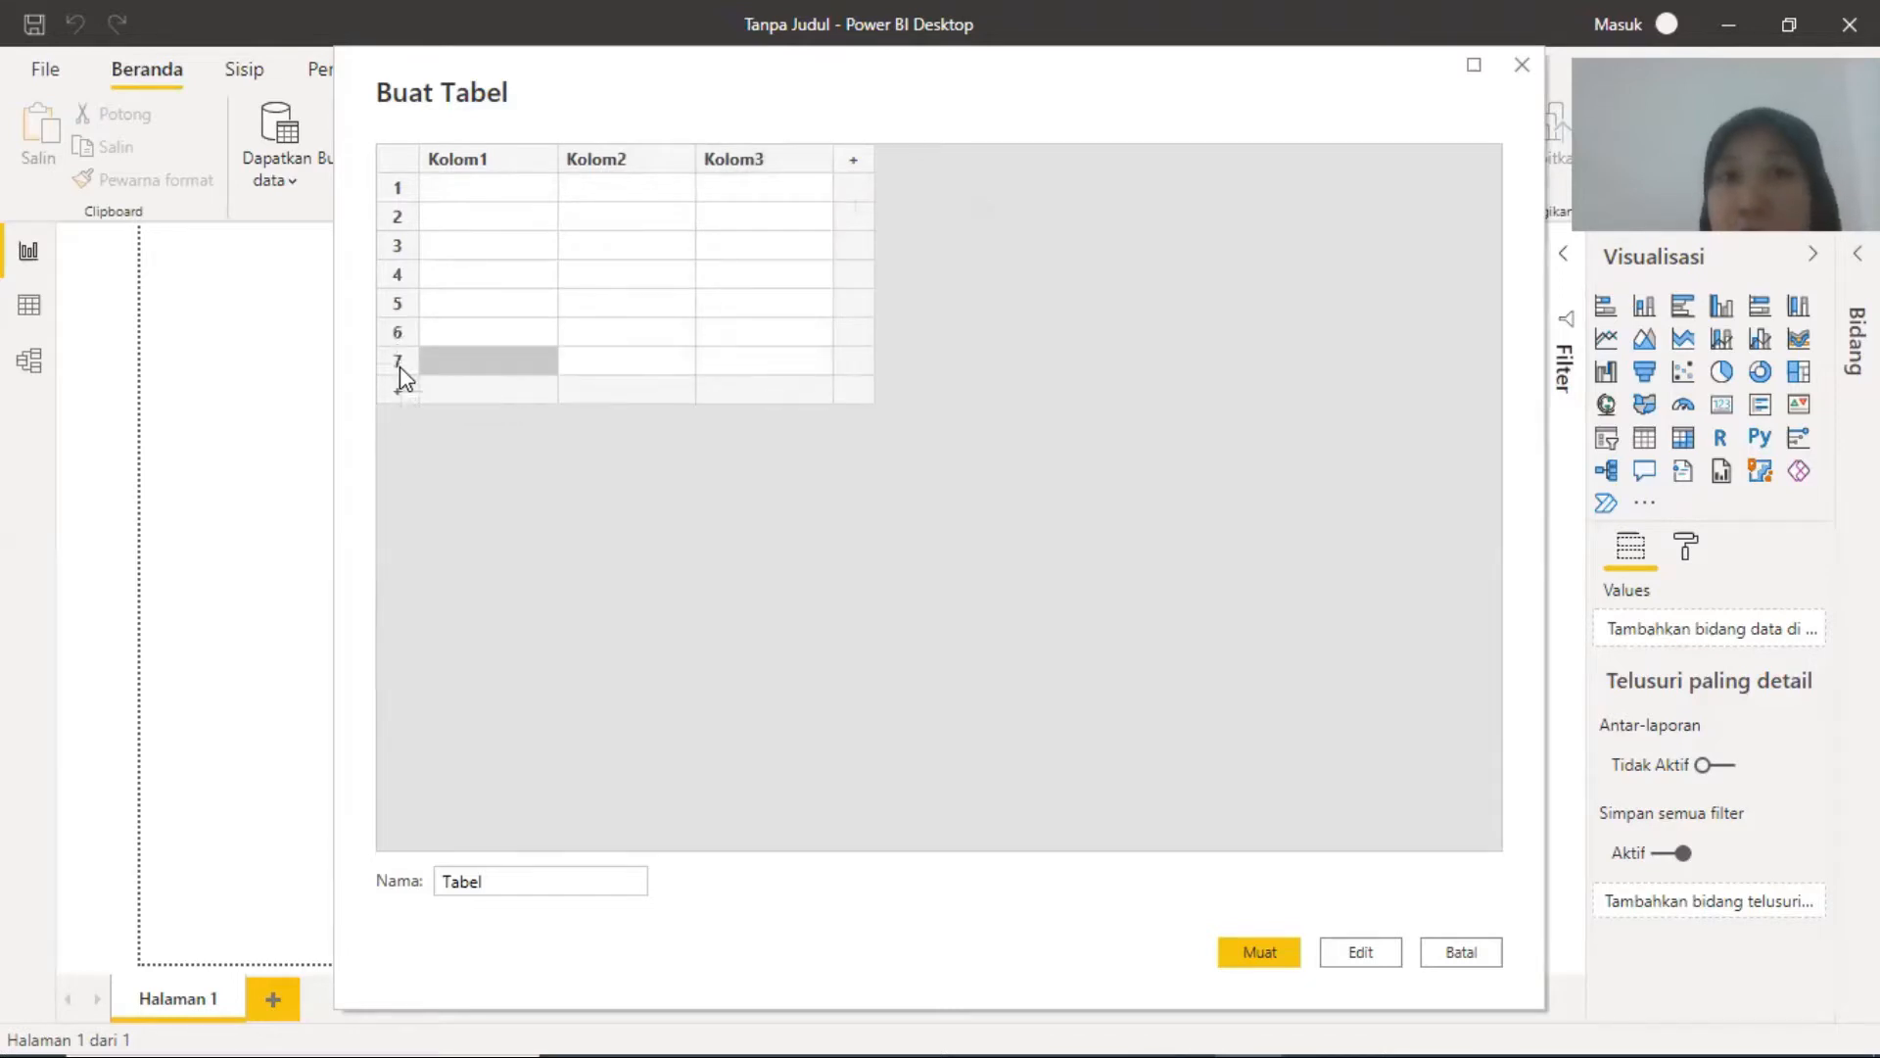
pyautogui.click(396, 392)
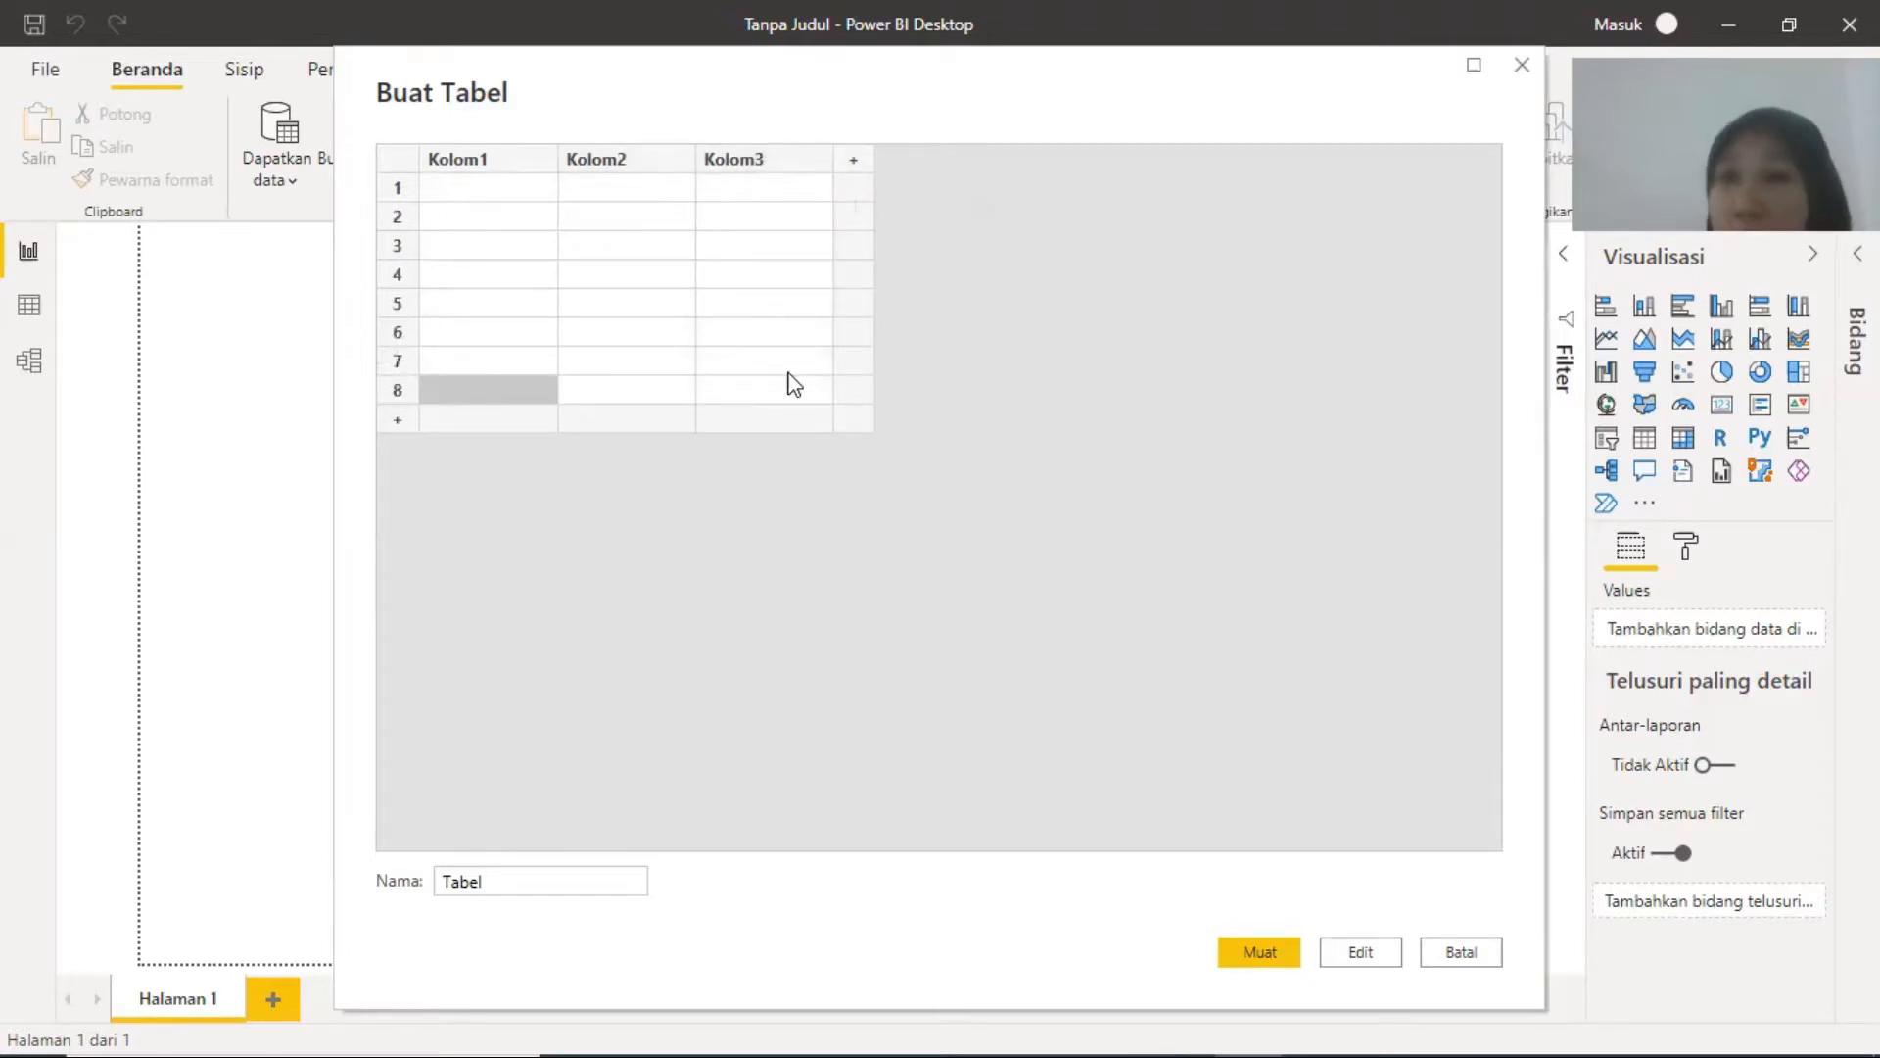
# Step: Enter kg in the first cell of Kolom1, clear it, and discard the manually created table
pyautogui.click(480, 192)
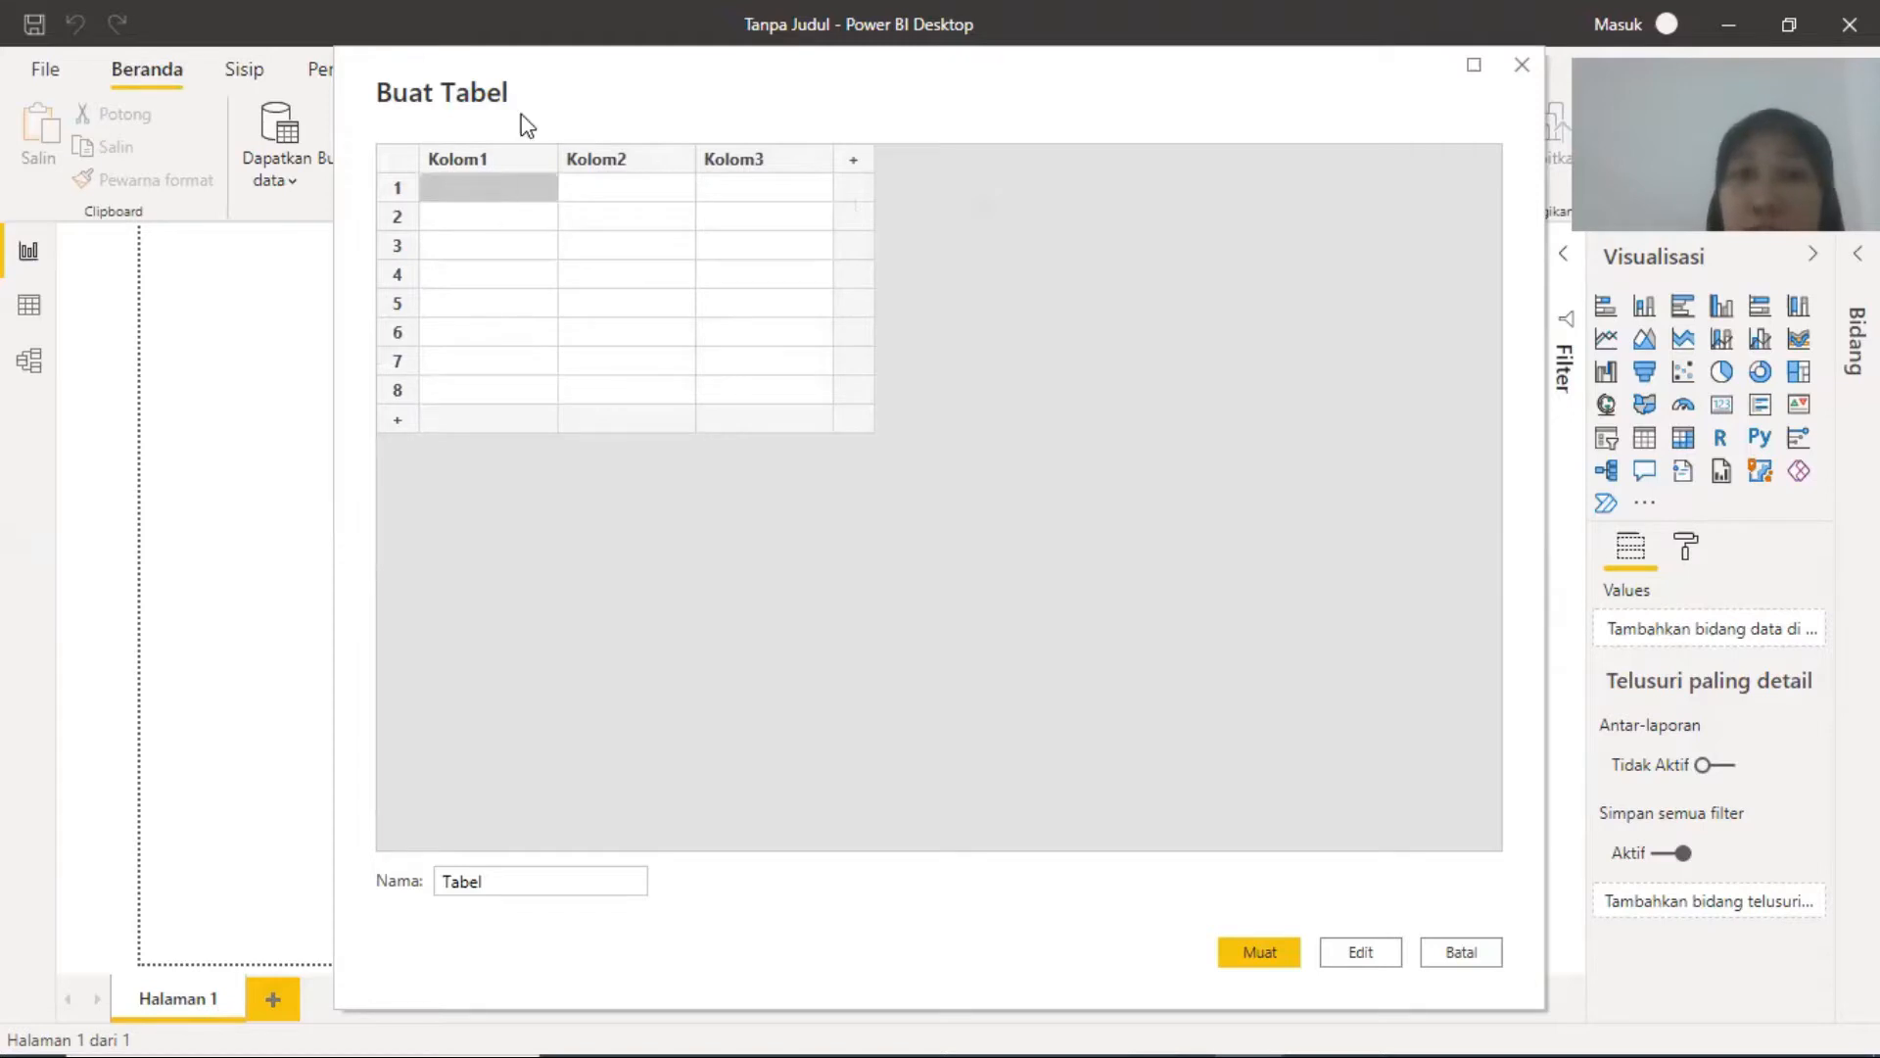
pyautogui.write('kg')
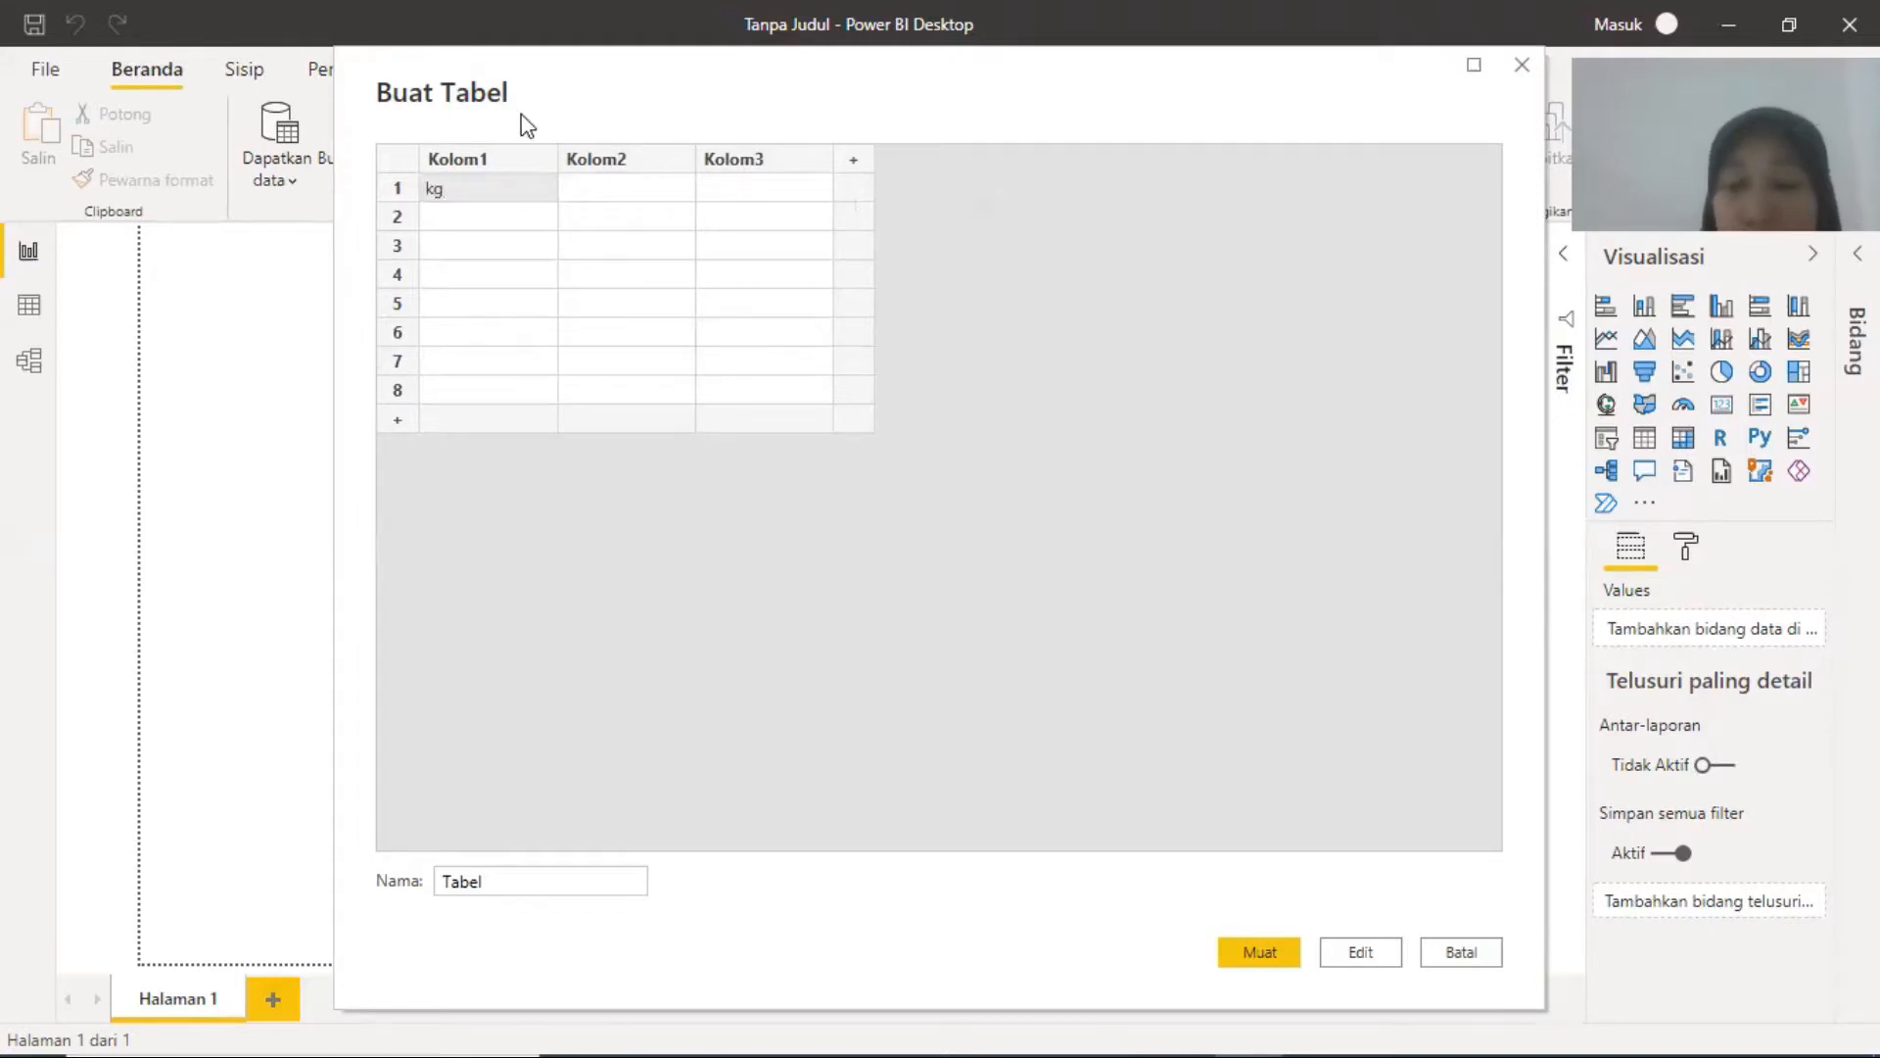
pyautogui.press('BackSpace')
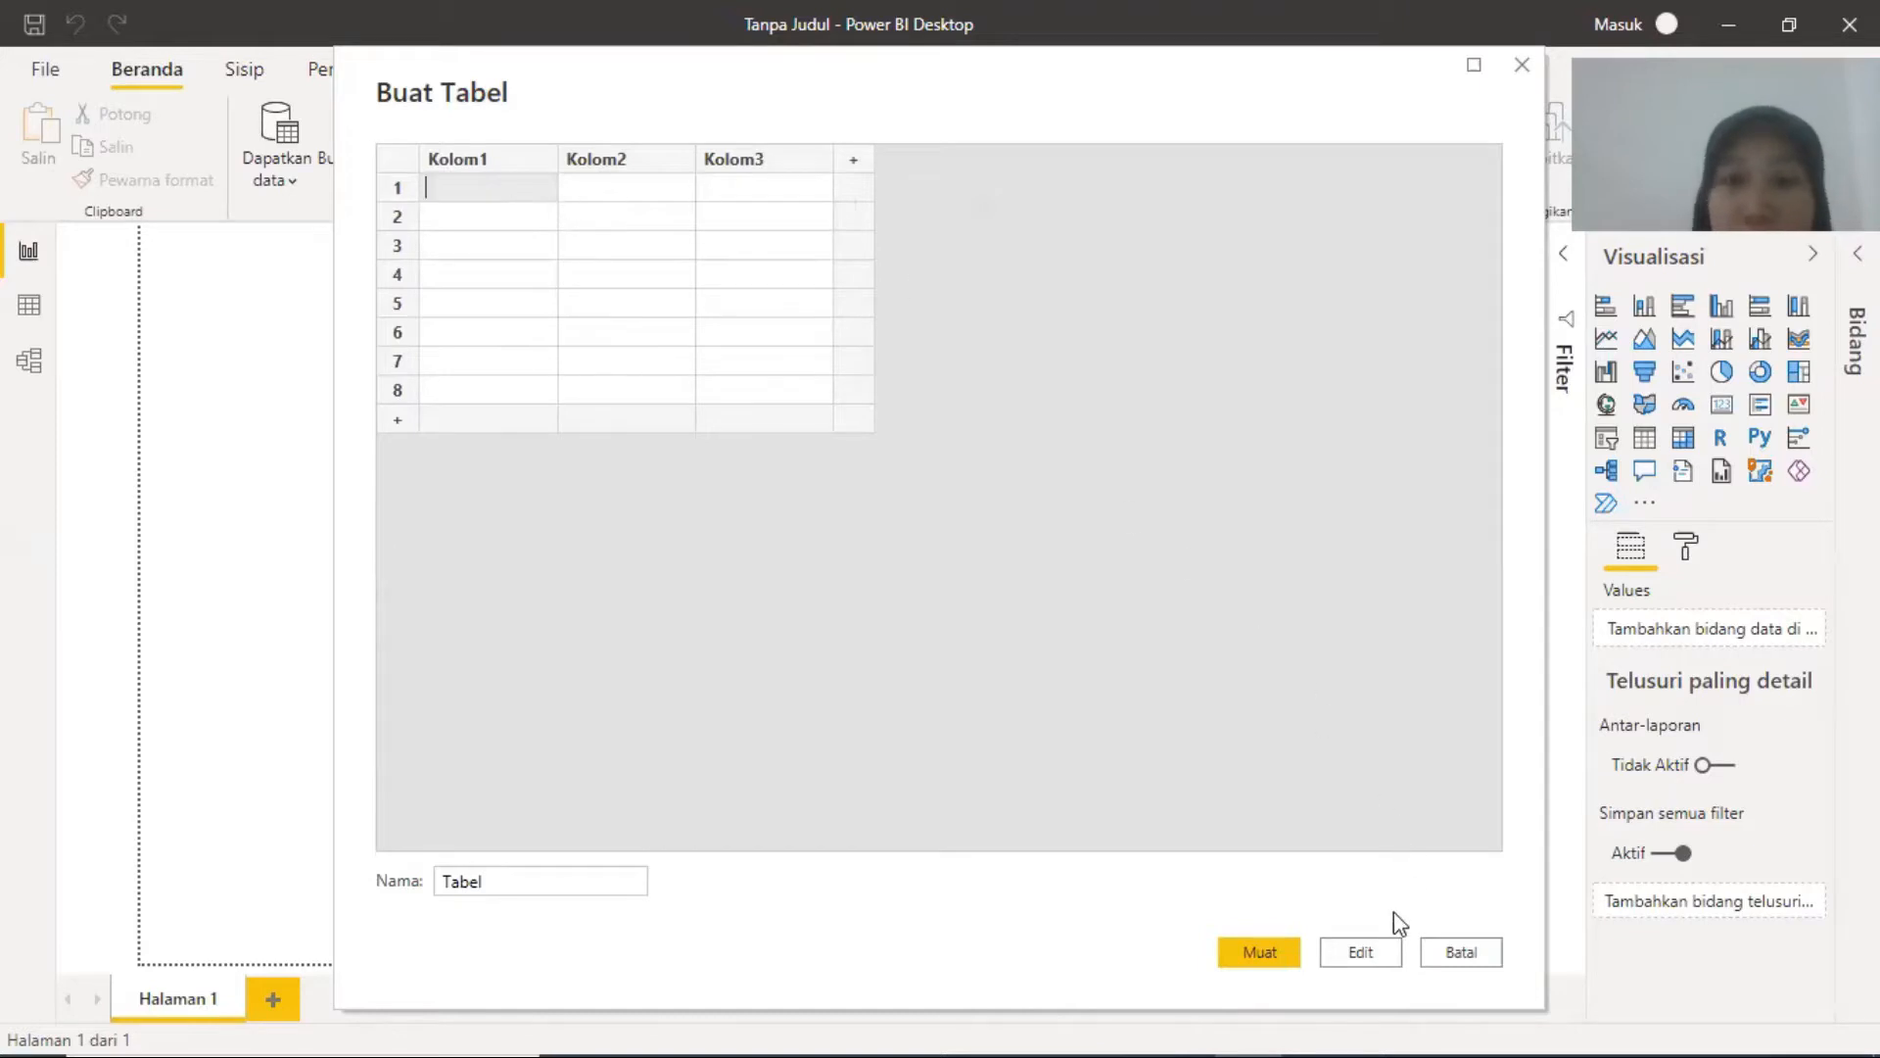
pyautogui.click(1472, 955)
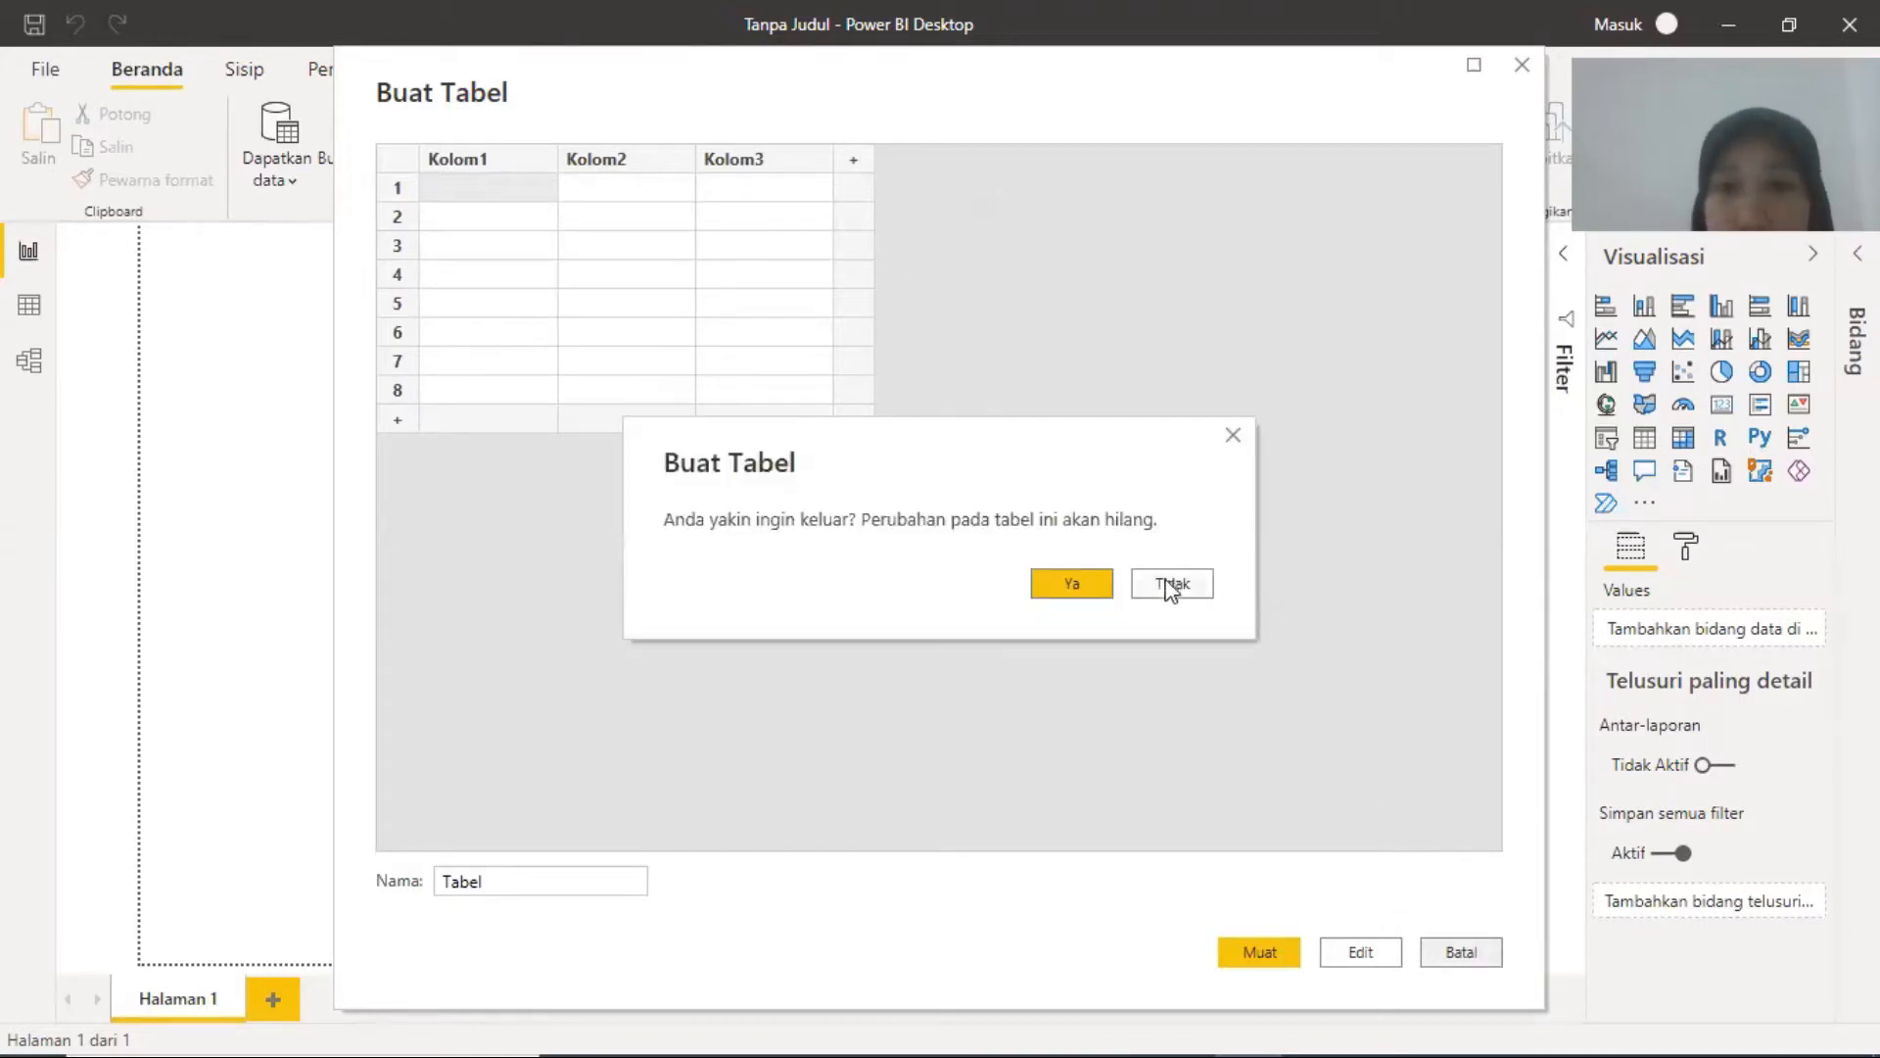
pyautogui.click(1081, 583)
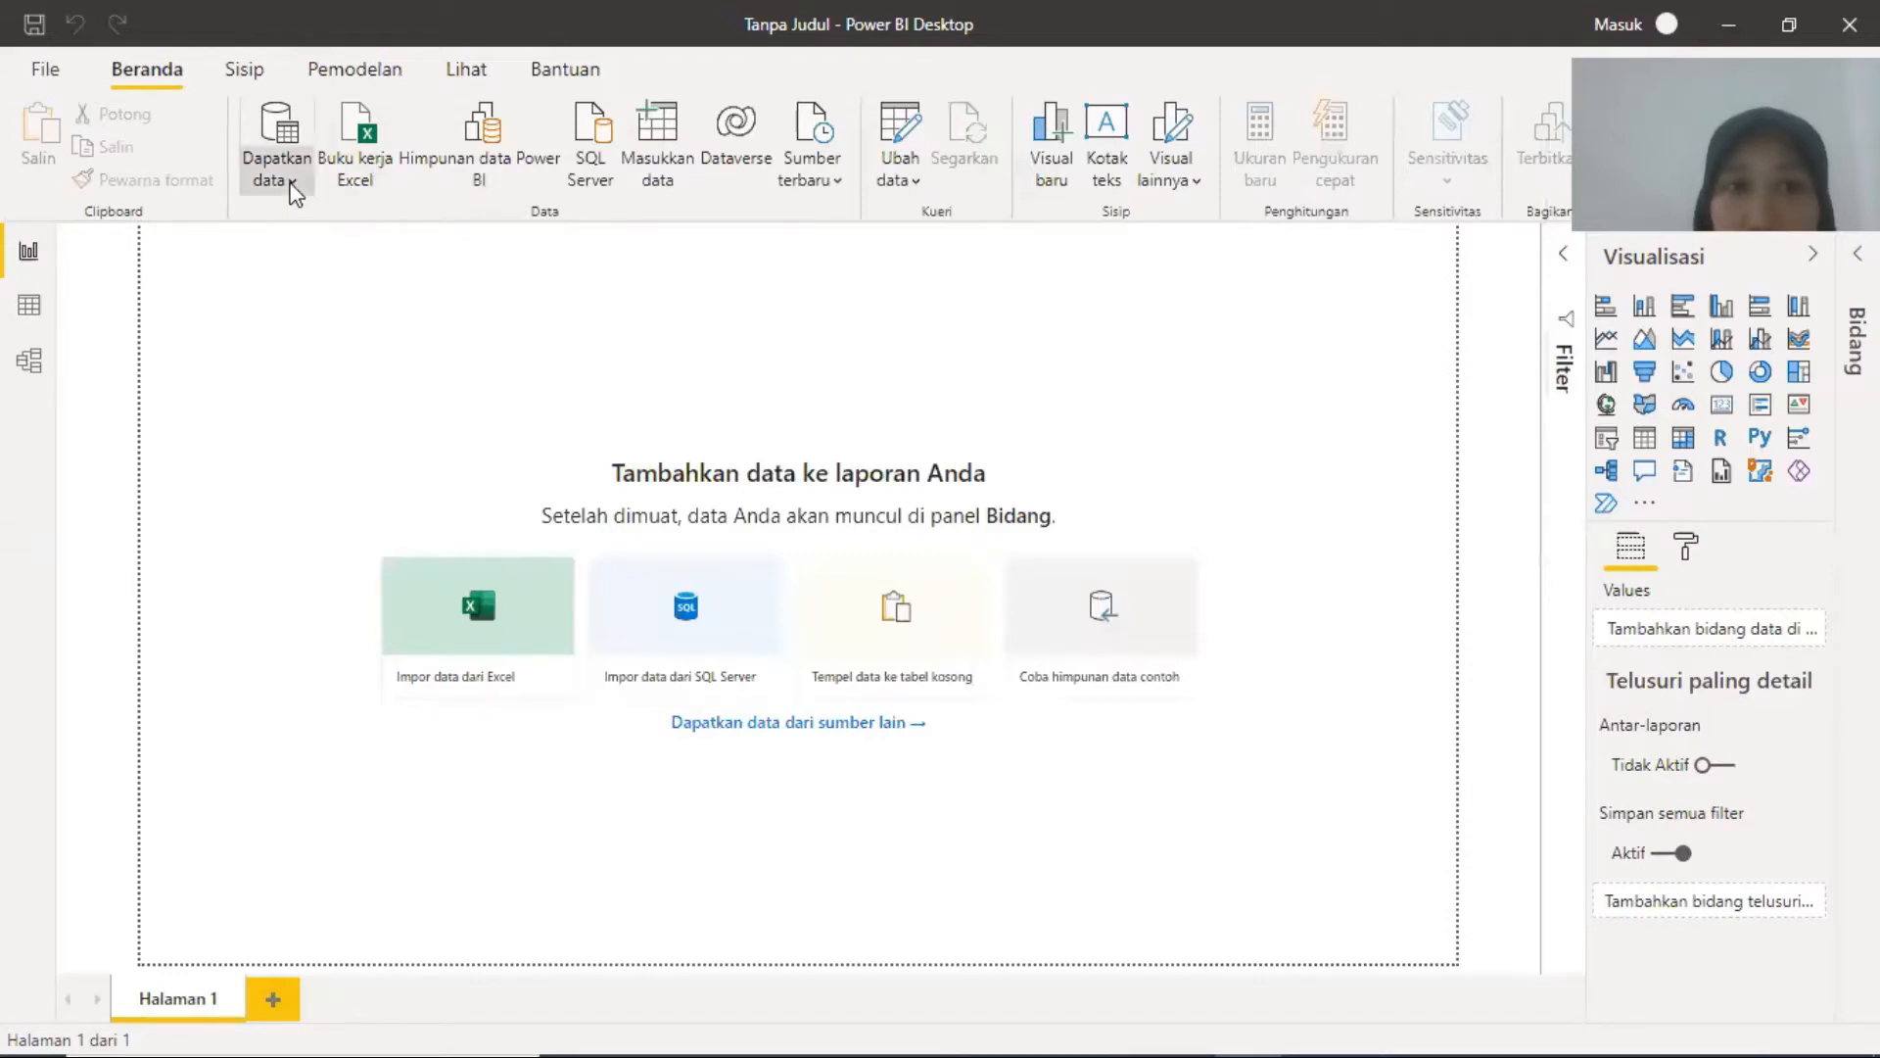
pyautogui.click(292, 184)
pyautogui.click(605, 573)
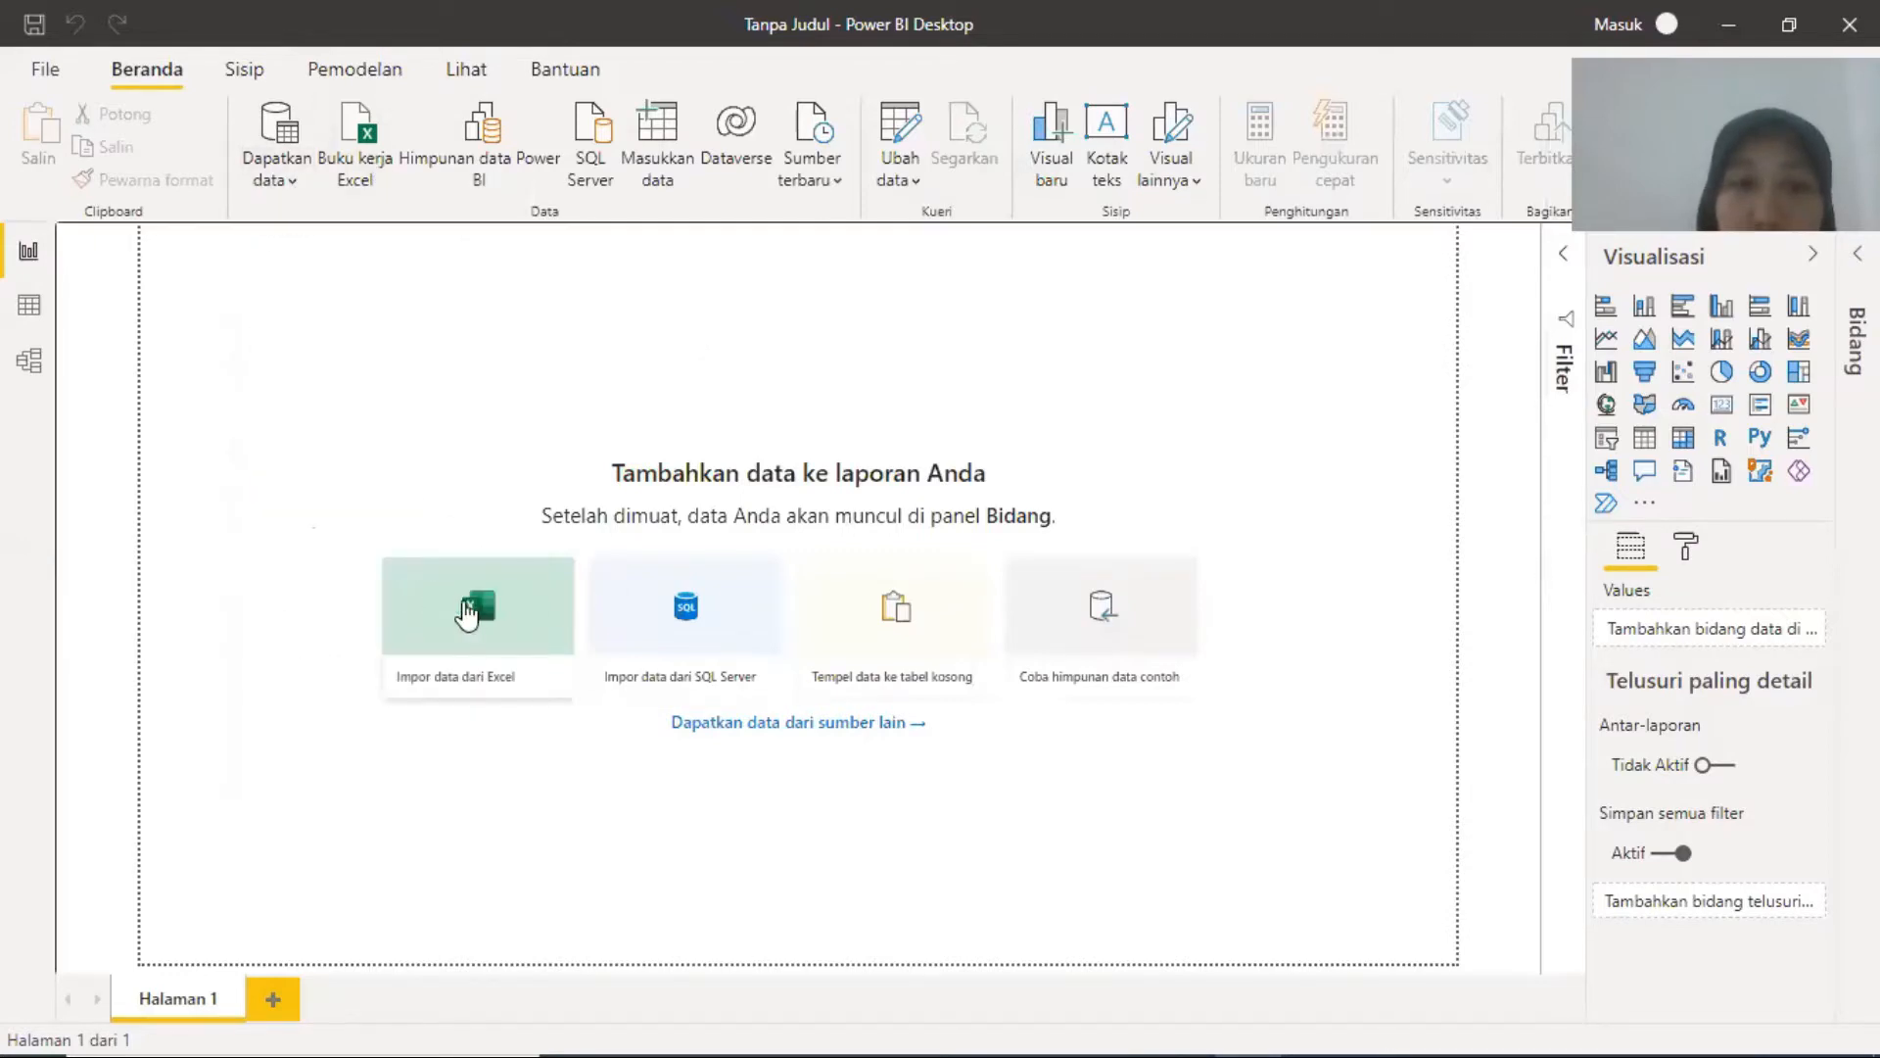
pyautogui.click(457, 602)
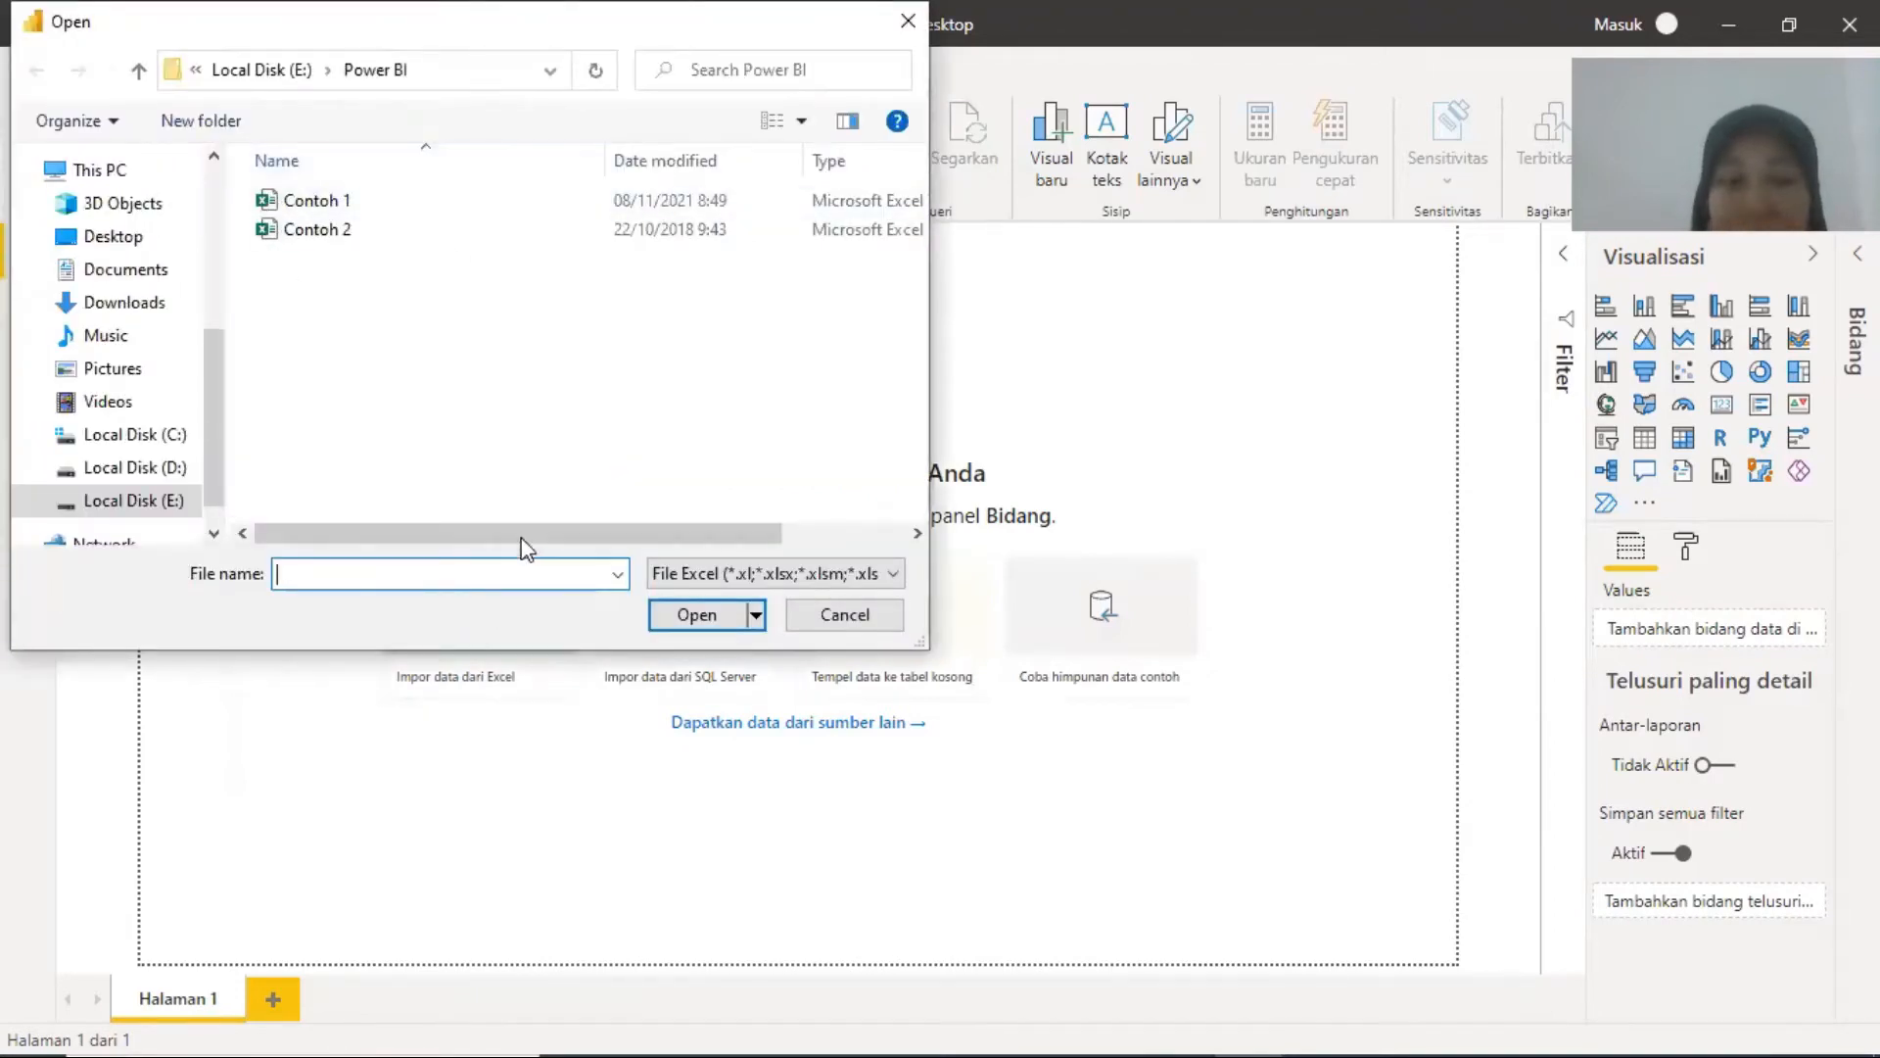
pyautogui.click(827, 614)
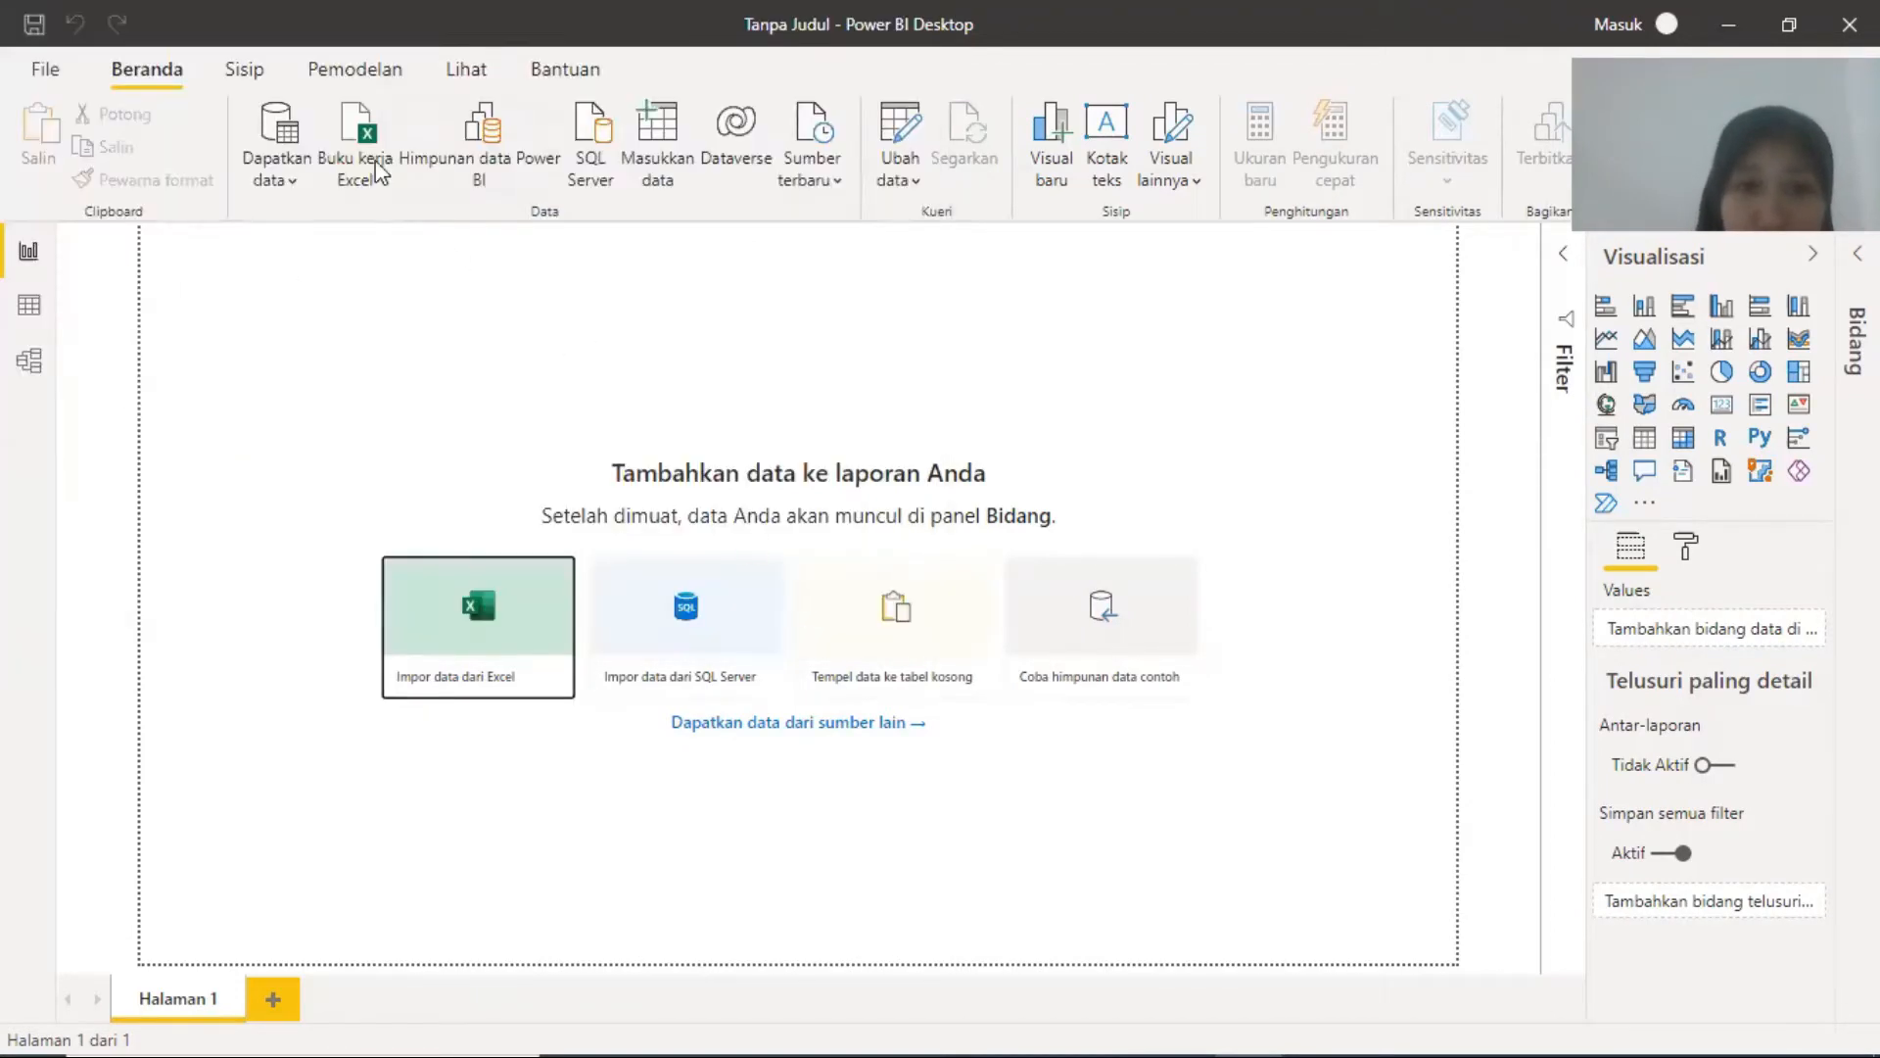
# Step: Get data from the Excel workbook Contoh 1 in the Power BI folder on Local Disk (E:)
pyautogui.click(293, 186)
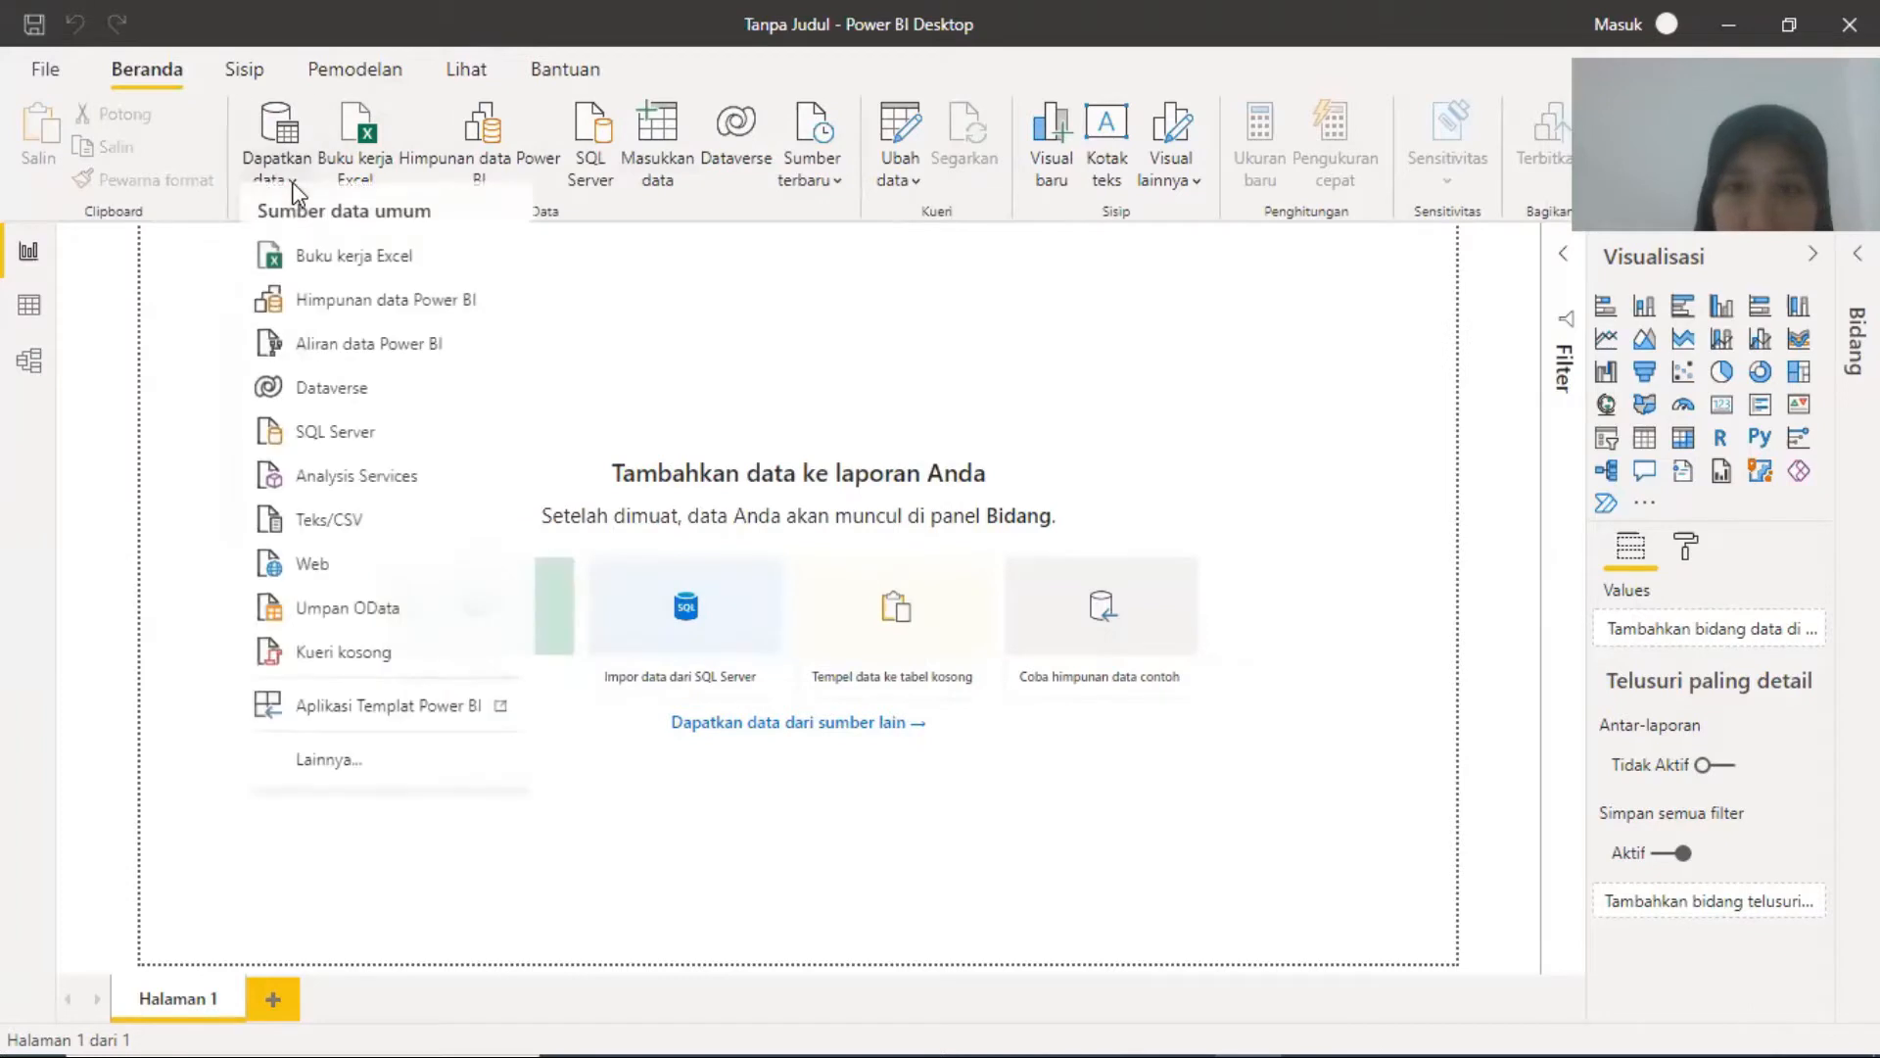
pyautogui.click(362, 267)
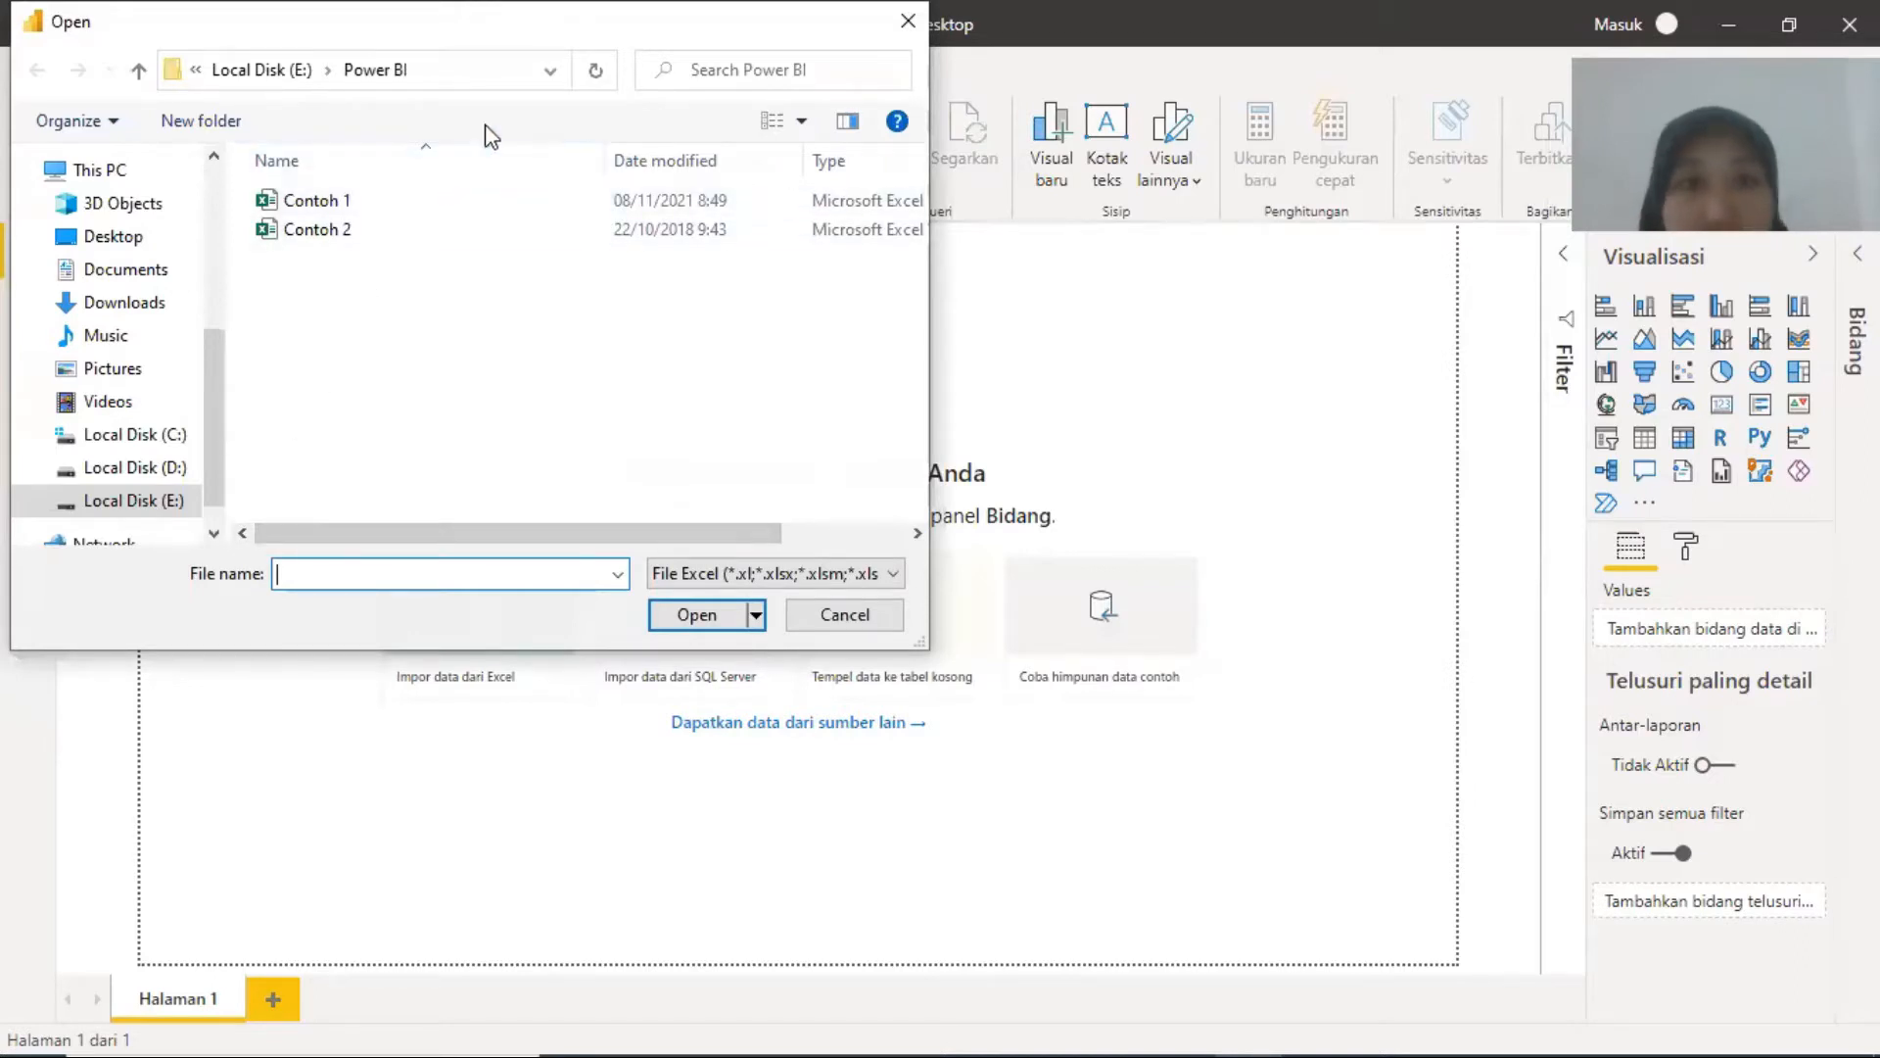
pyautogui.doubleClick(349, 208)
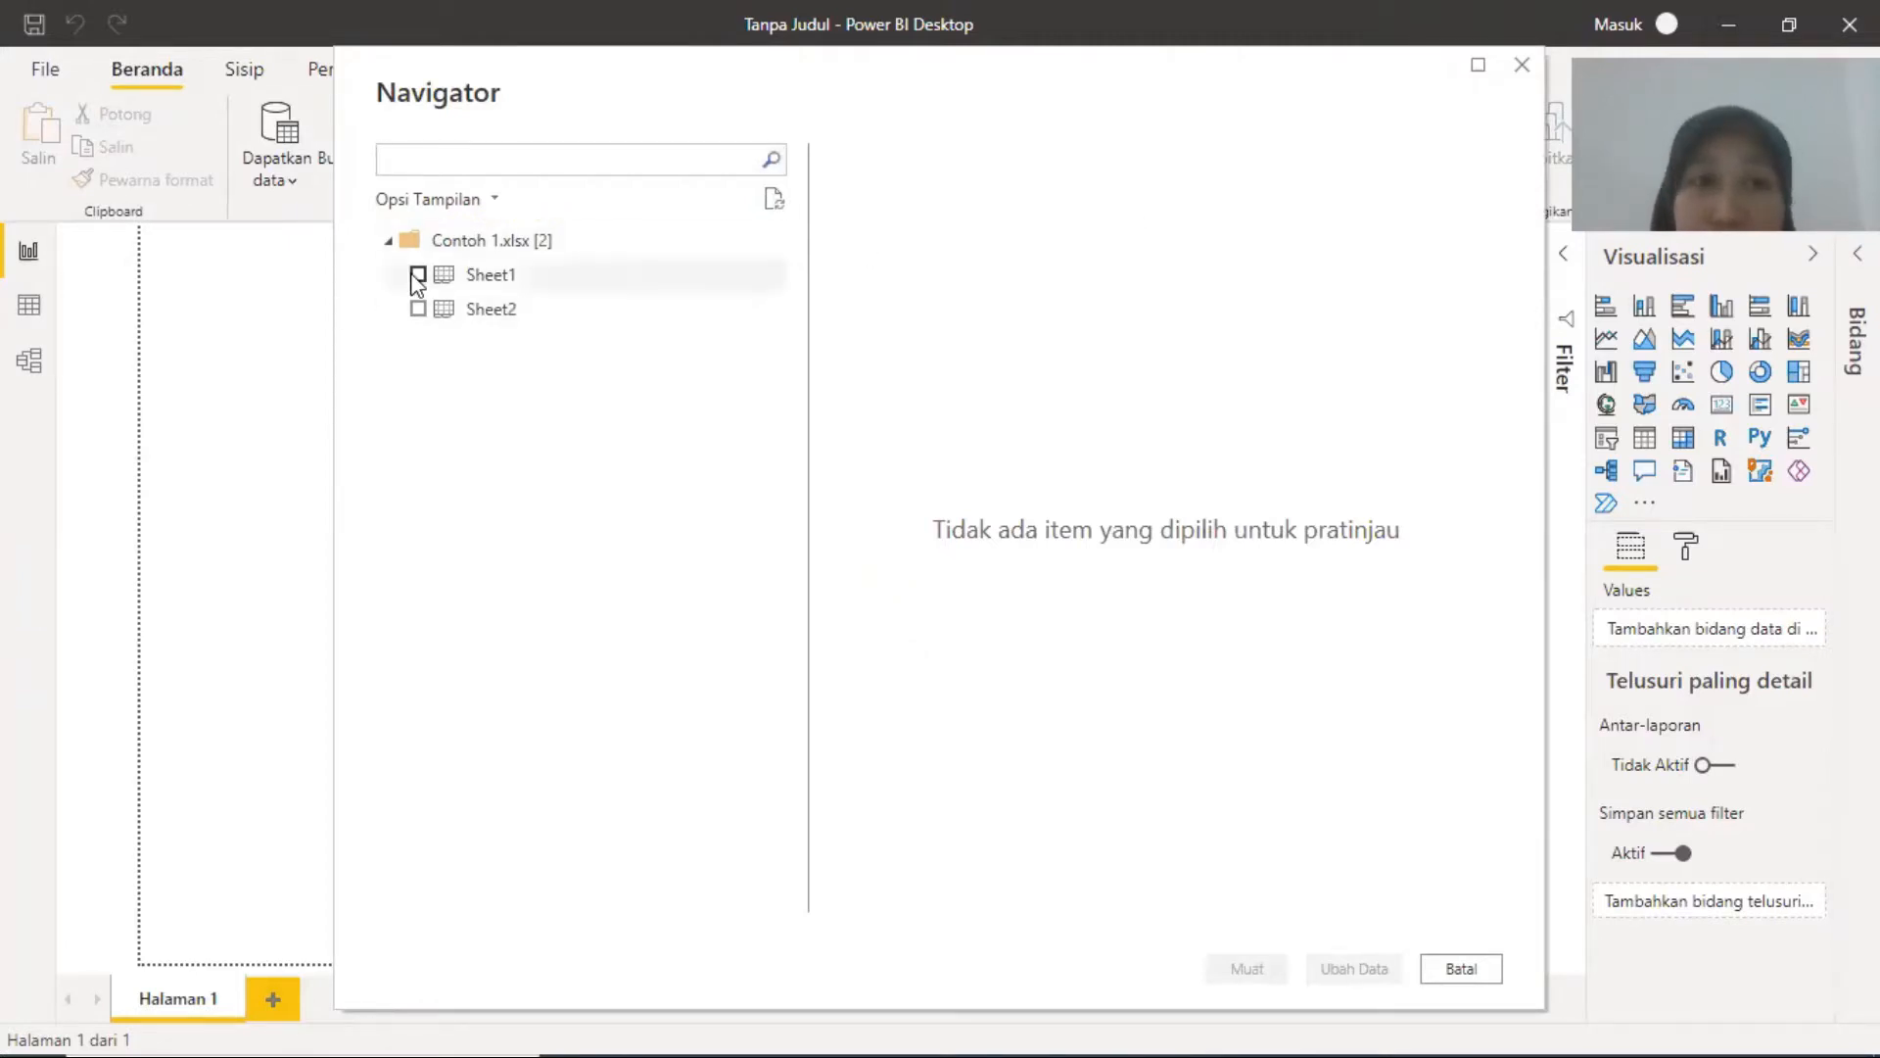
# Step: Preview Sheet1 and Sheet2 of the workbook and load only Sheet1 into the report
pyautogui.click(476, 283)
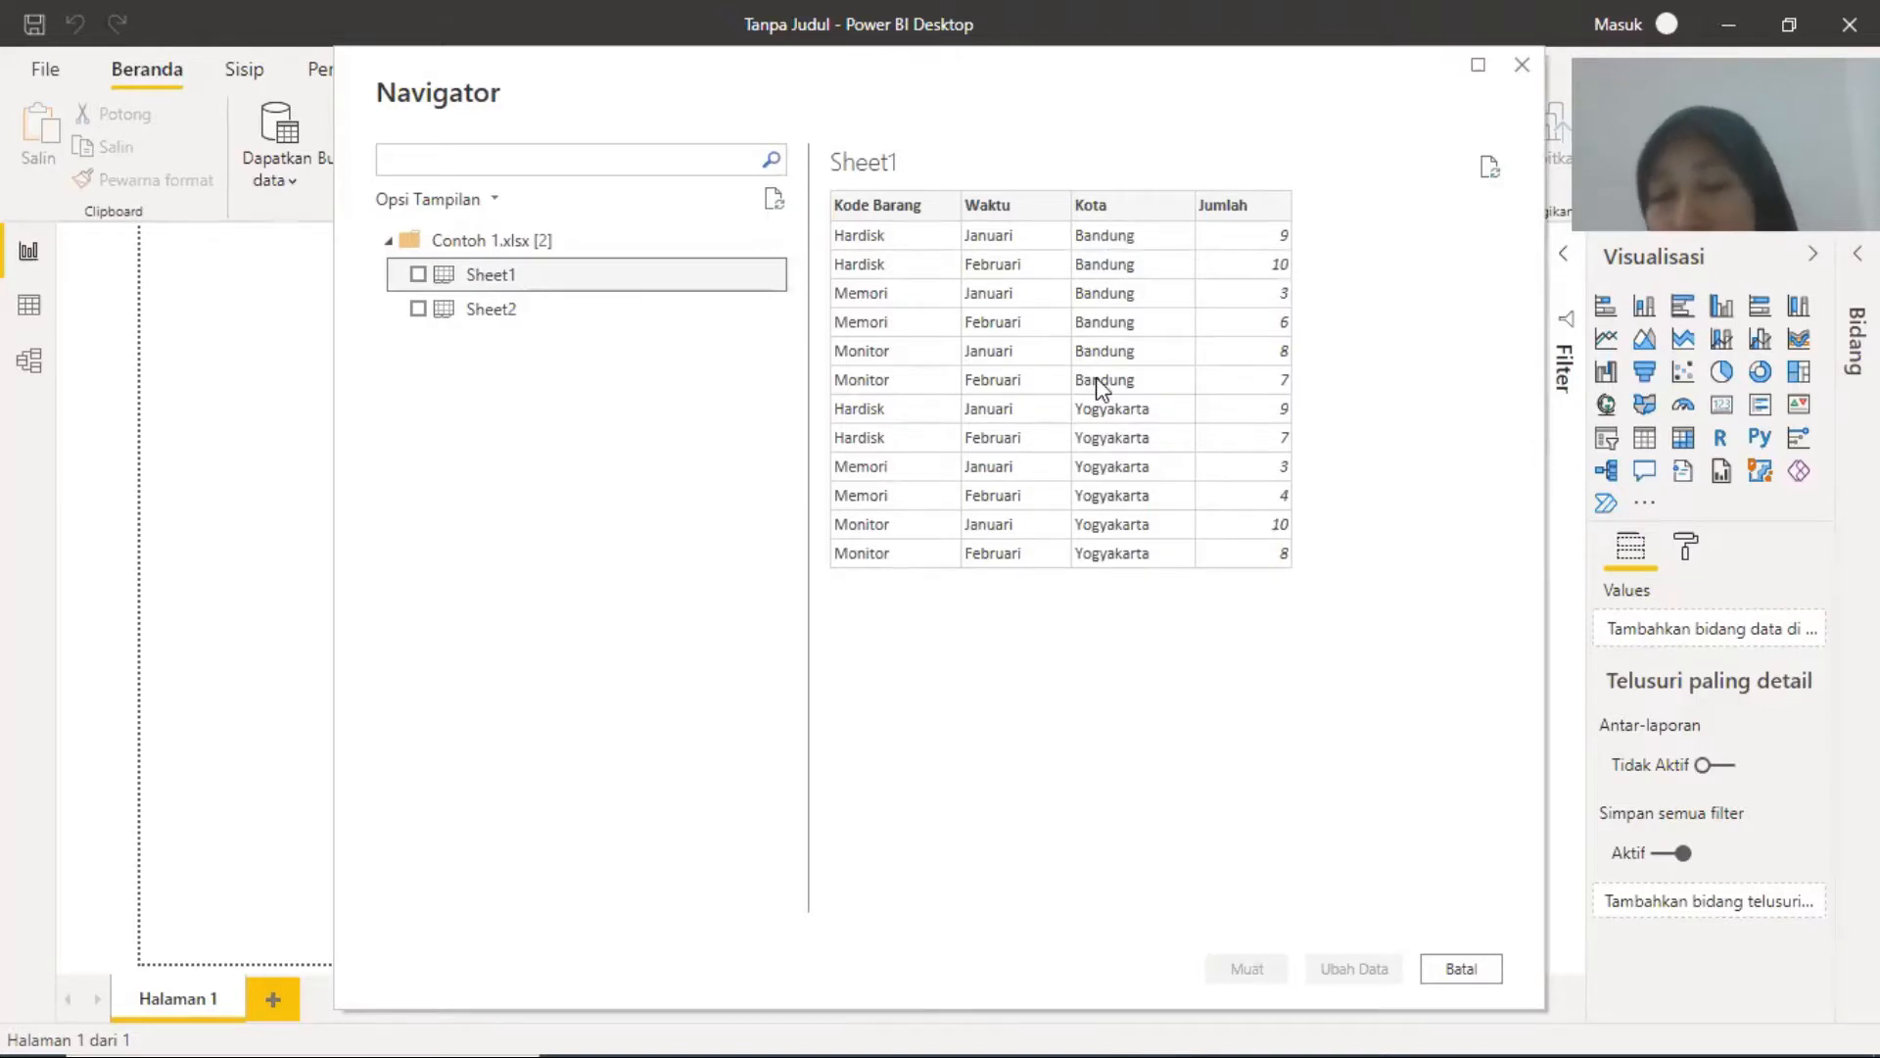
pyautogui.click(526, 311)
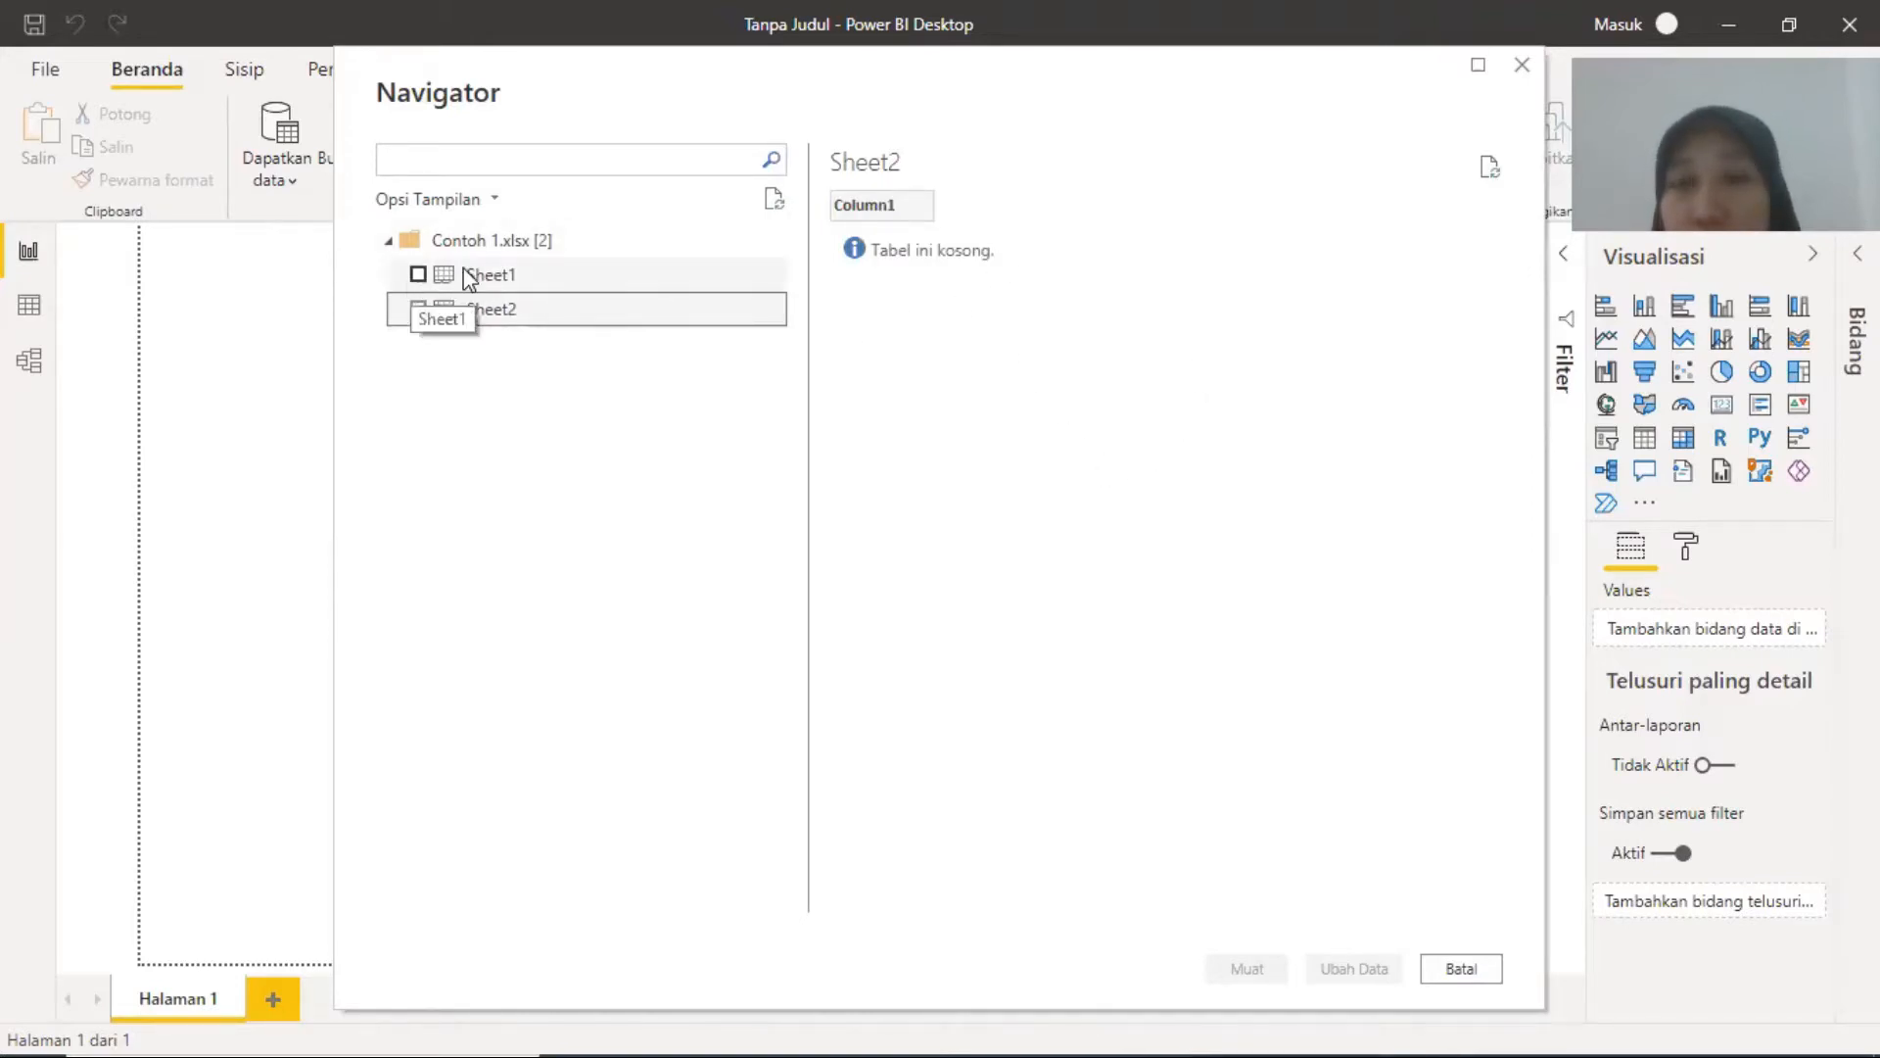
pyautogui.click(513, 279)
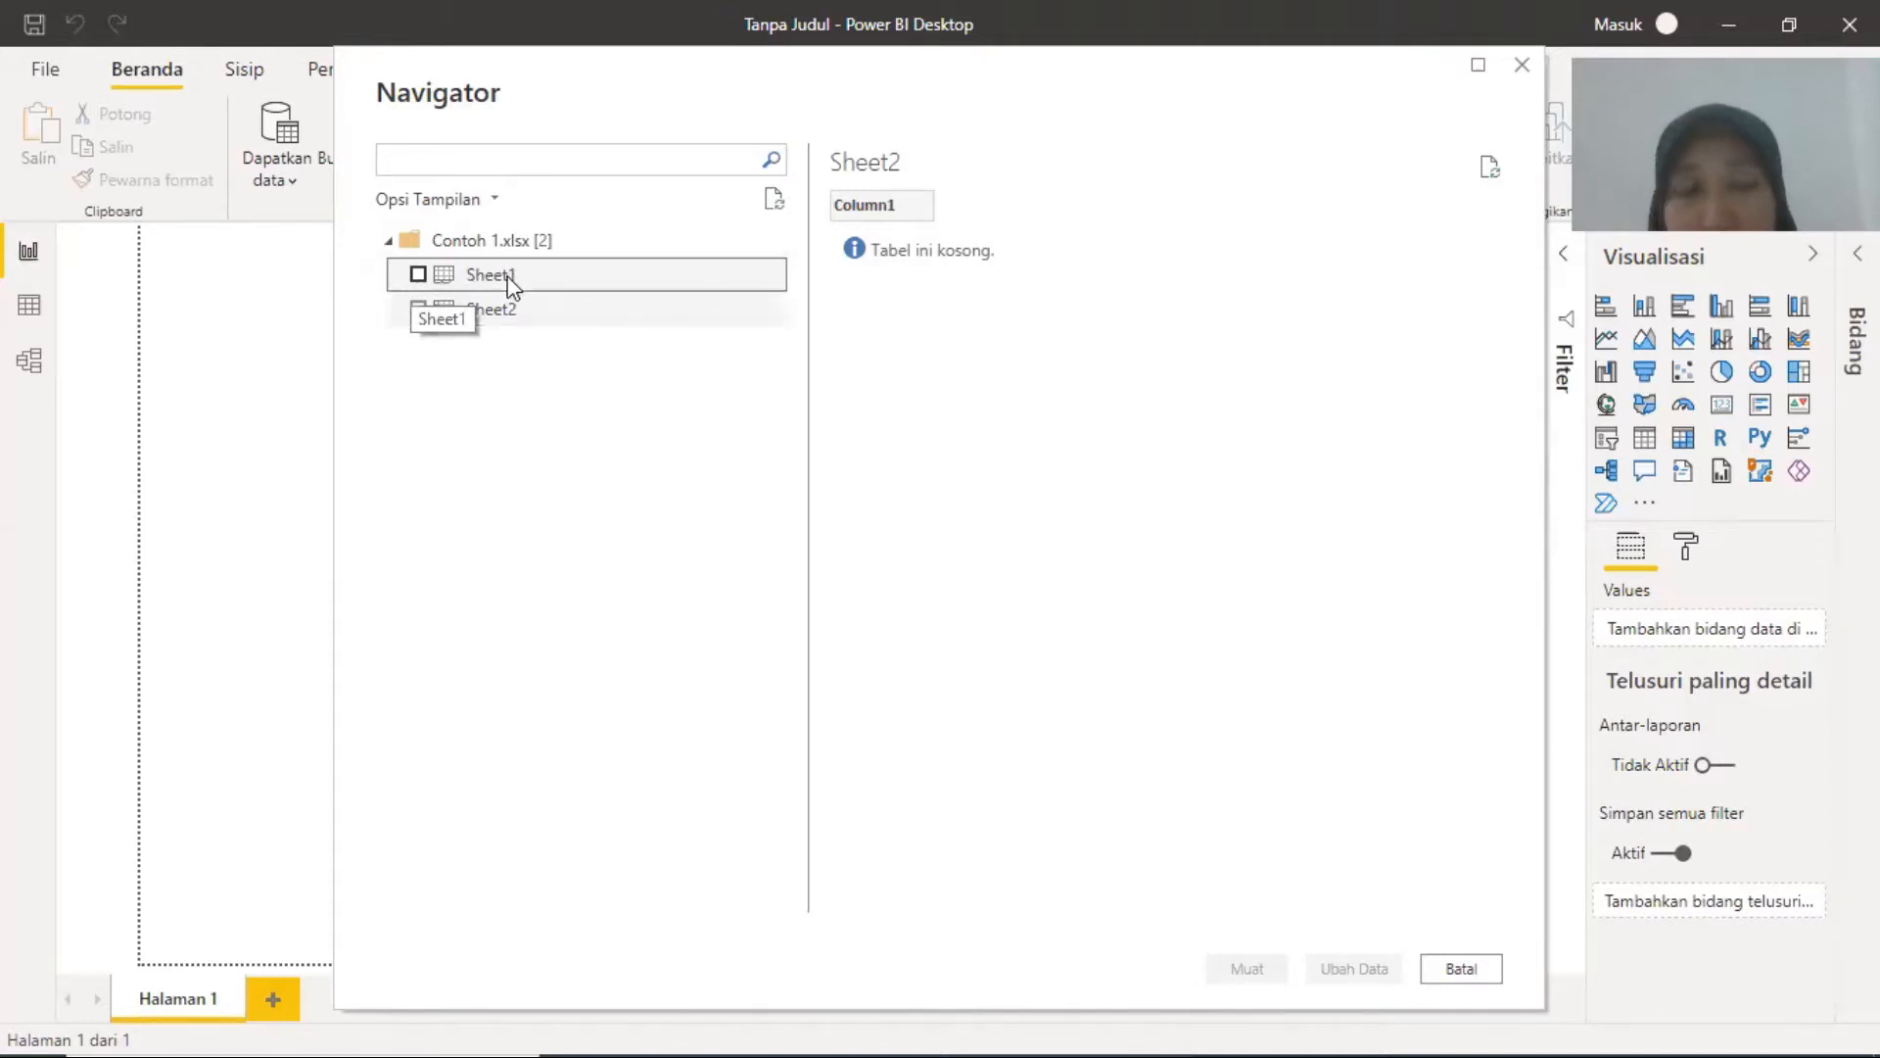
pyautogui.click(419, 276)
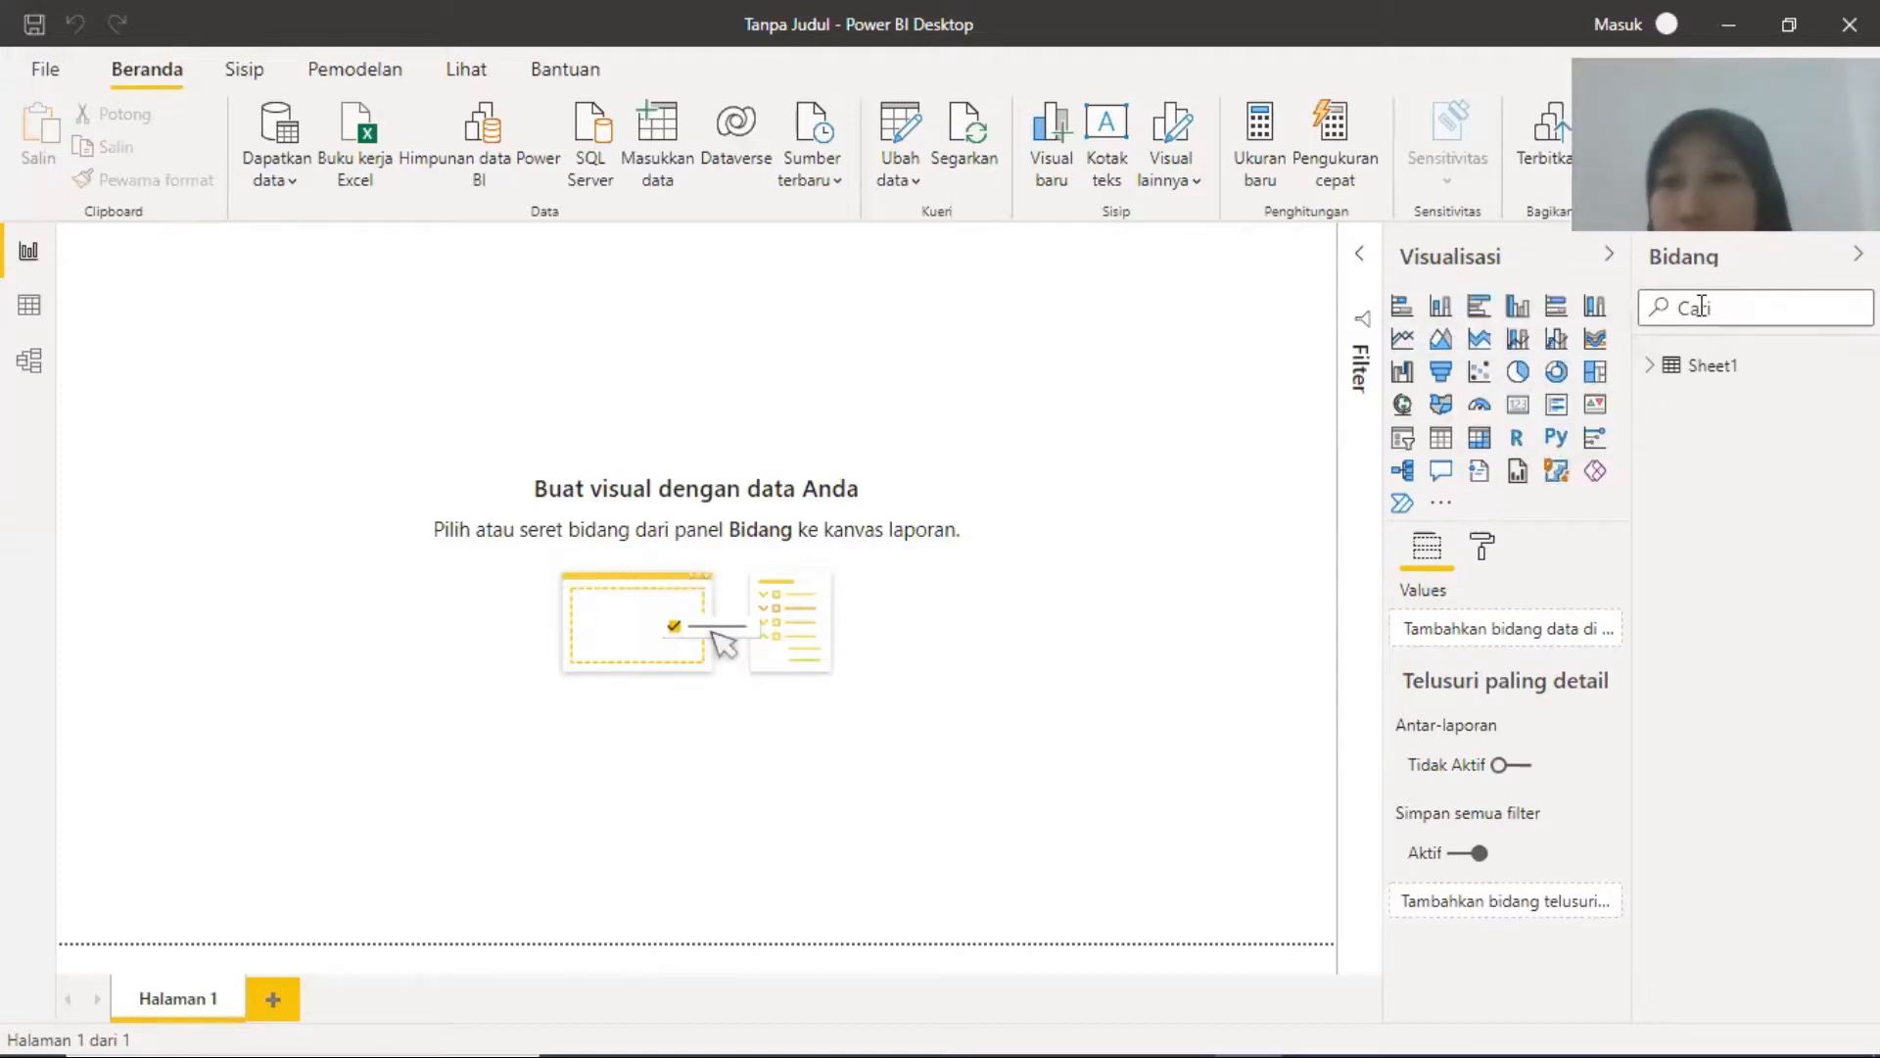
# Step: Expand the fields of Sheet1, inspect the table in the data and model views, and return to the report view
pyautogui.click(1650, 371)
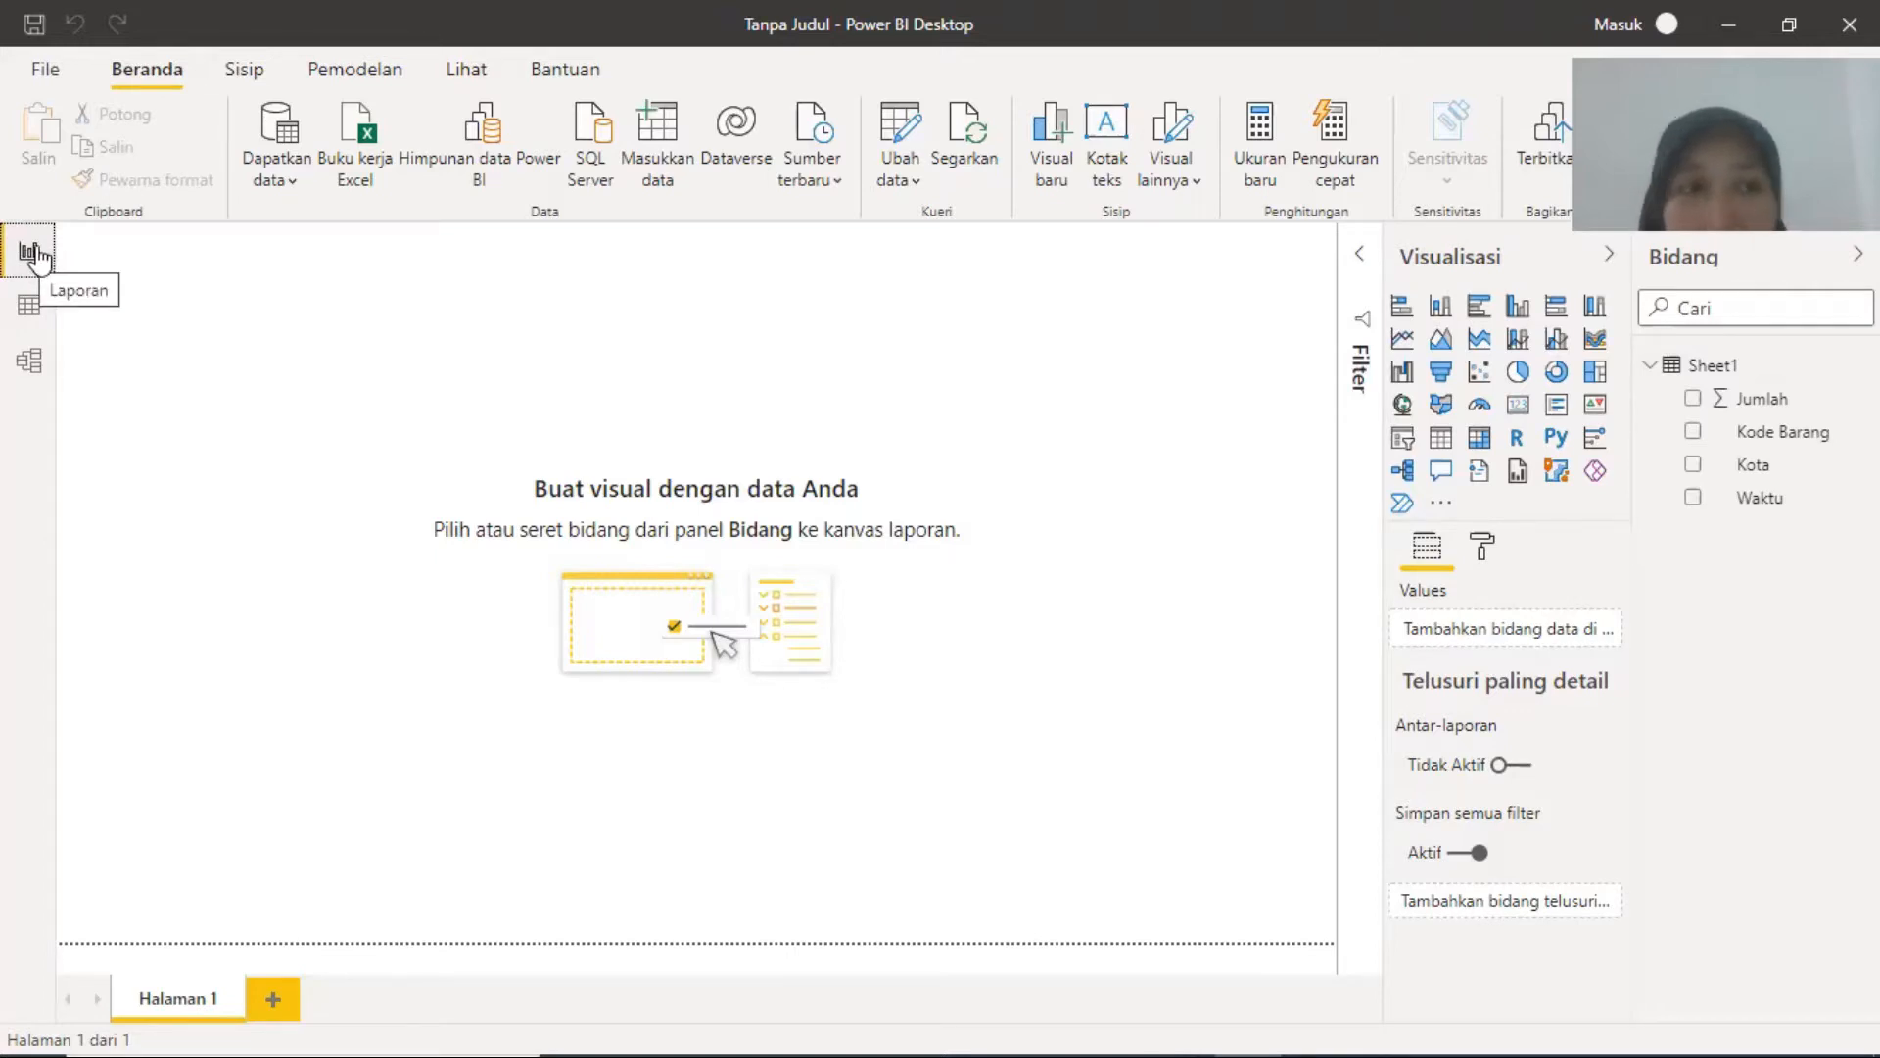
pyautogui.click(30, 310)
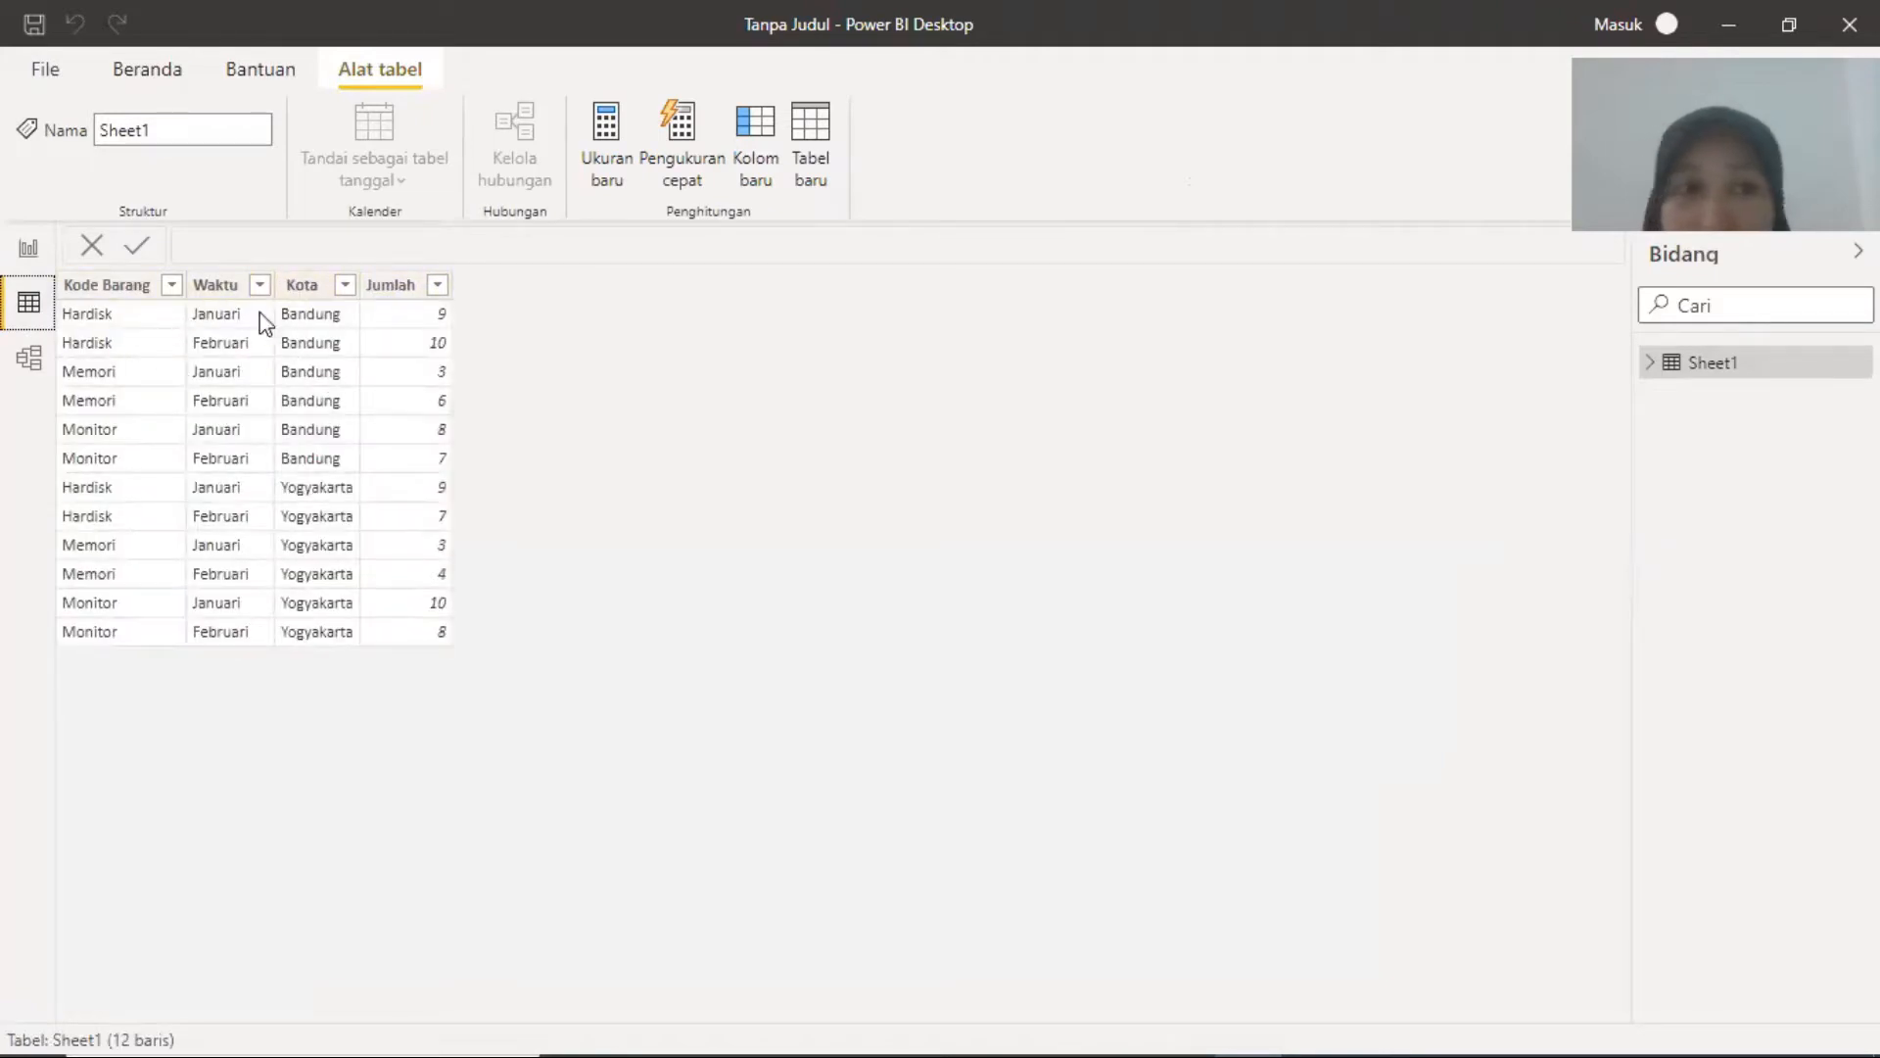
pyautogui.click(33, 364)
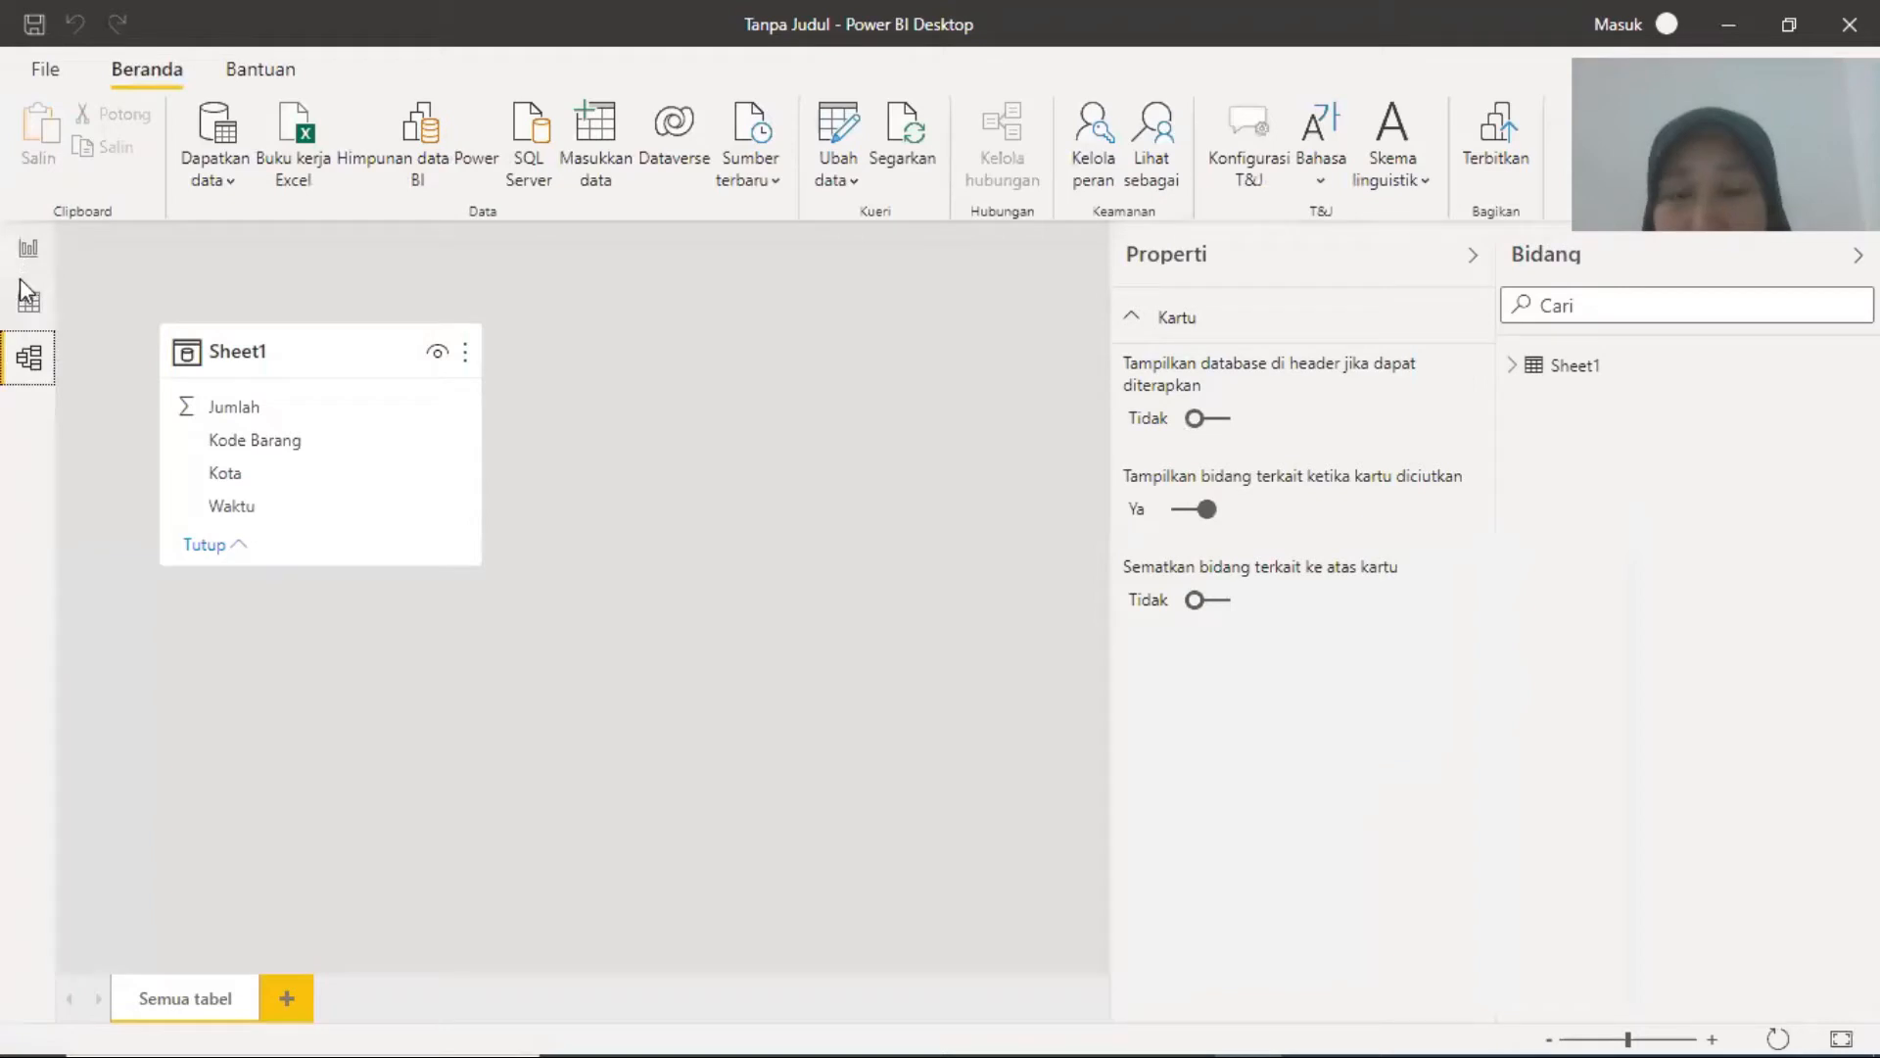
pyautogui.click(28, 309)
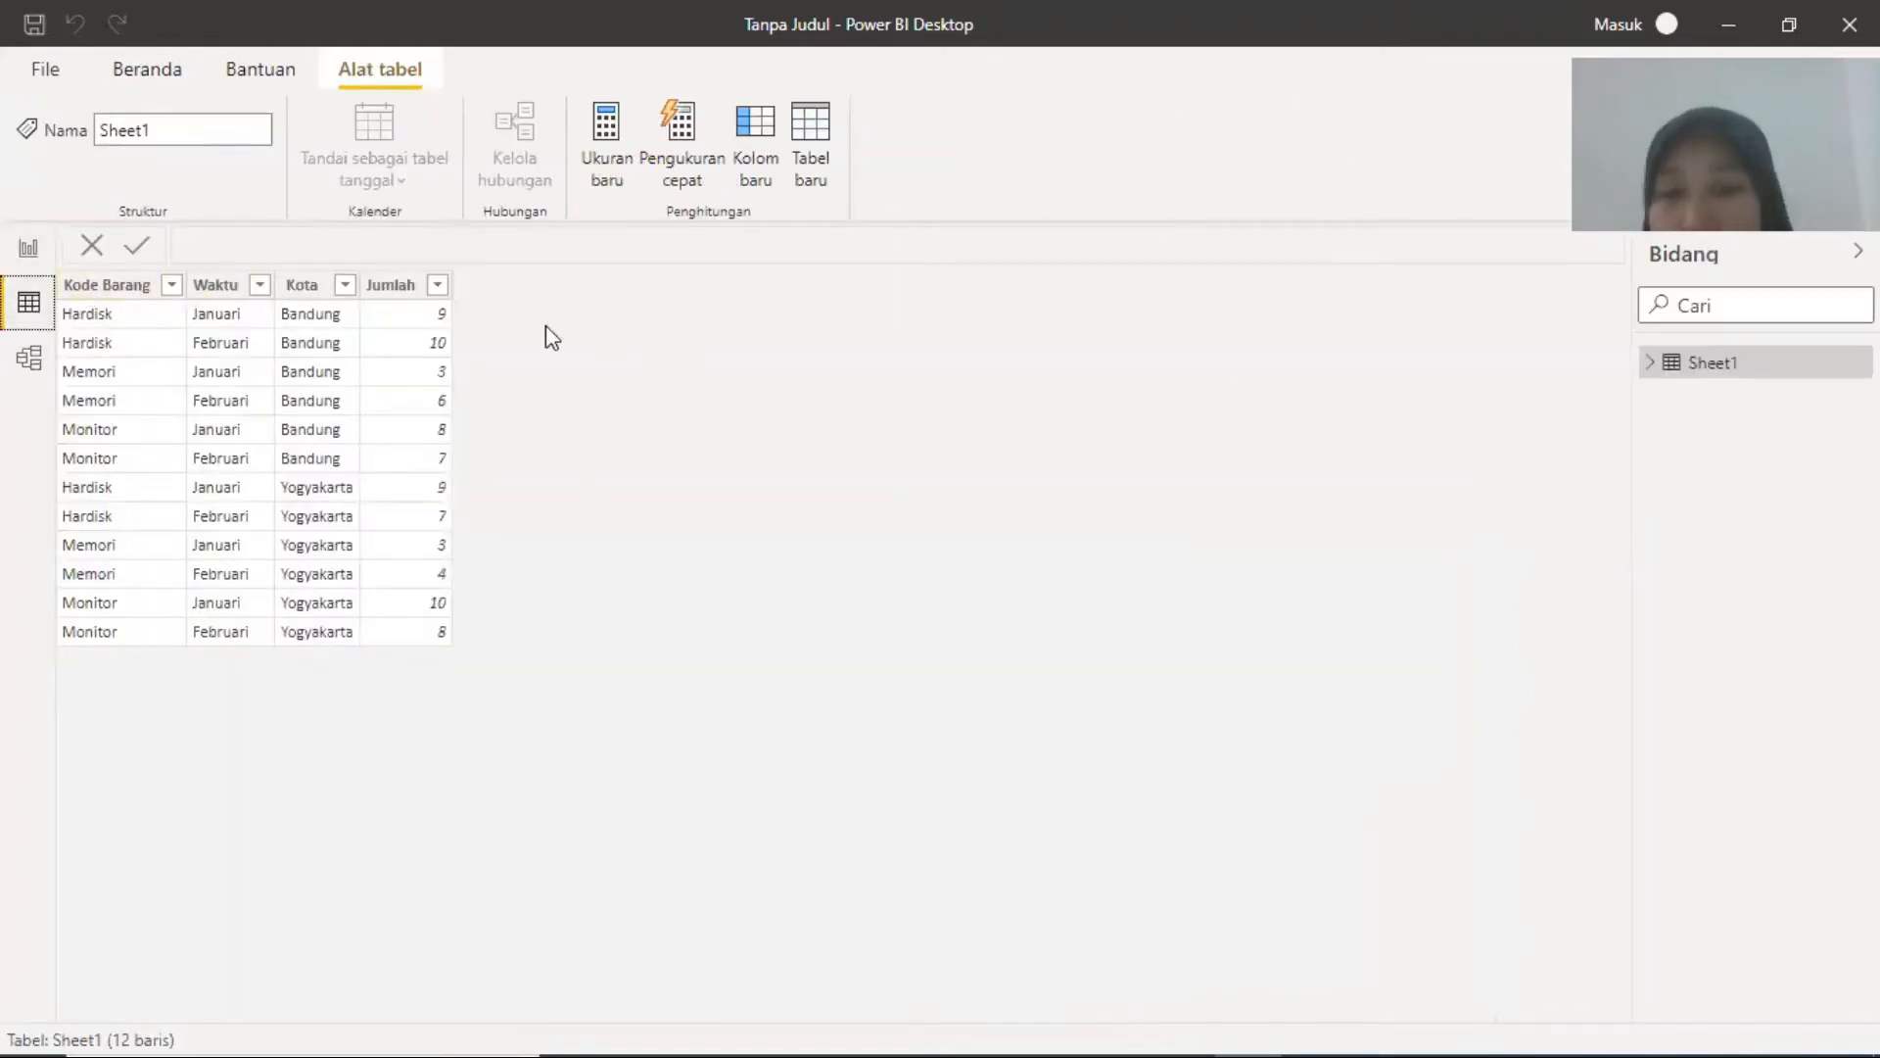
pyautogui.click(29, 252)
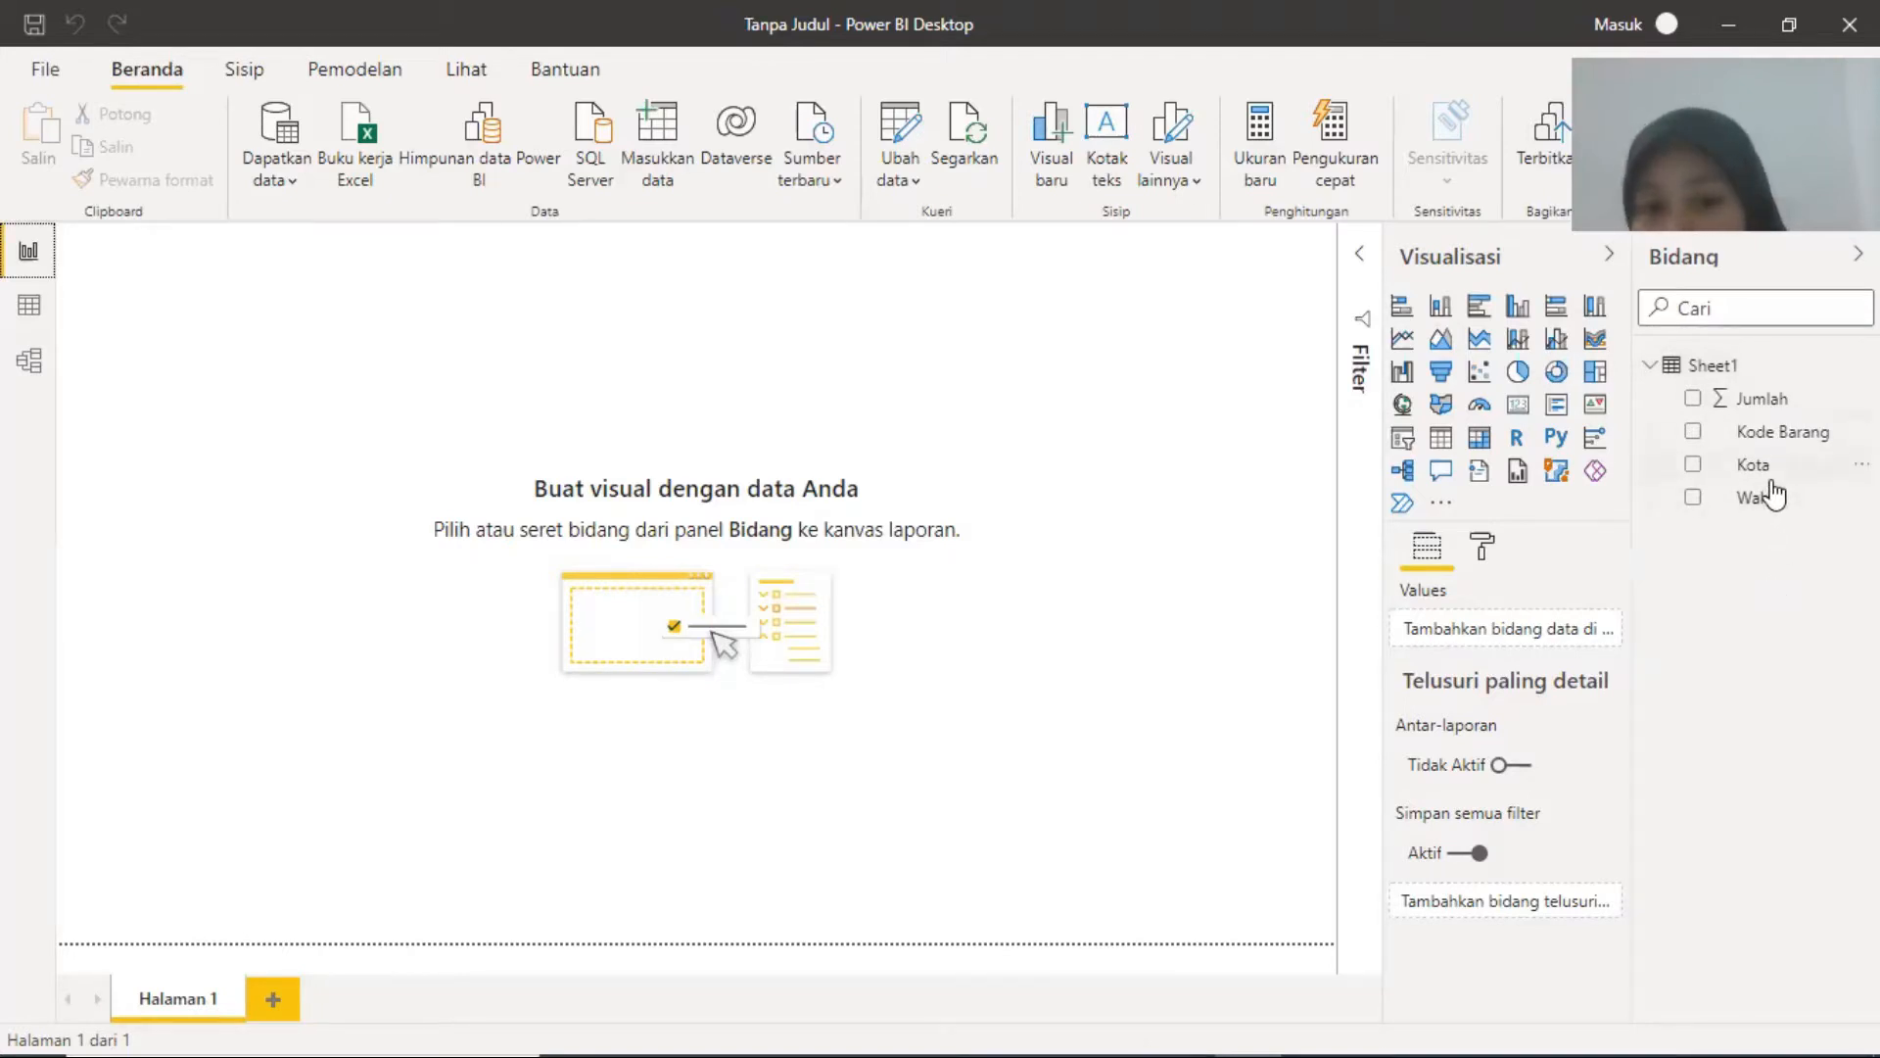
# Step: Add an empty clustered column chart to the report page and leave it selected
pyautogui.click(1519, 309)
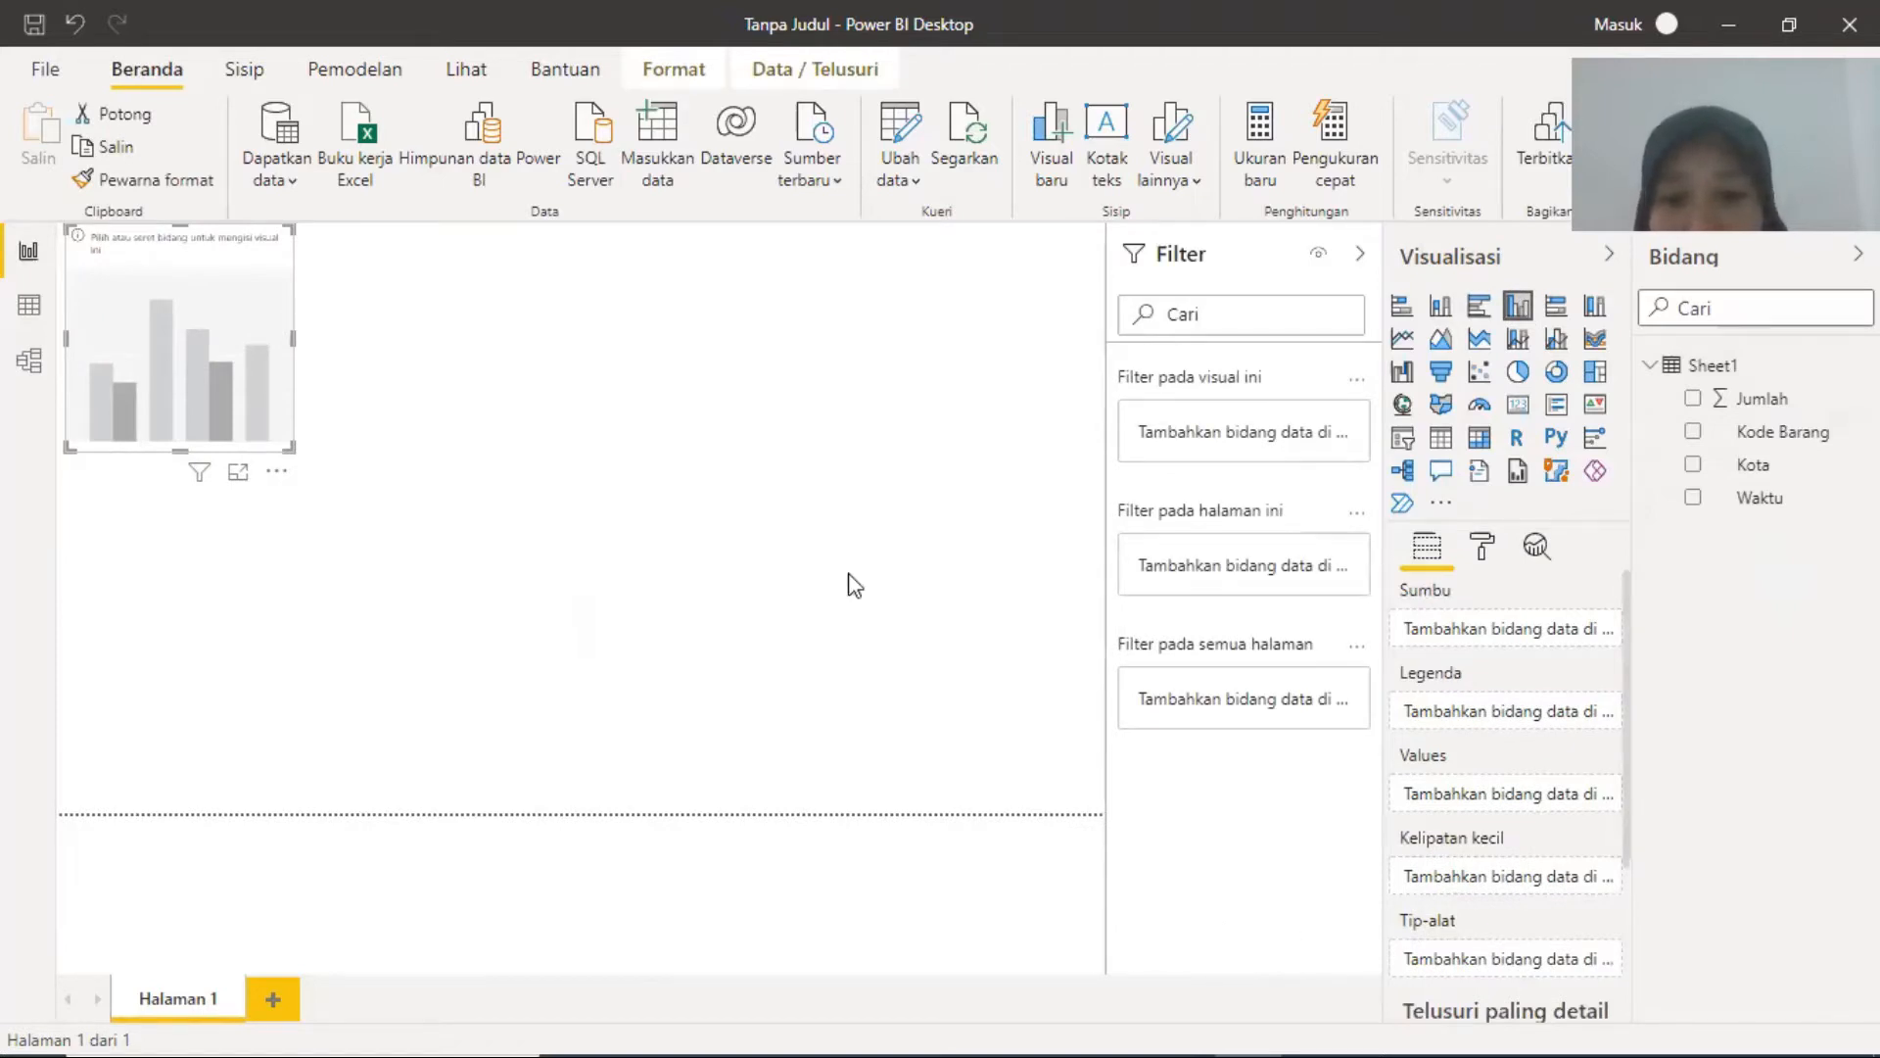
pyautogui.click(925, 691)
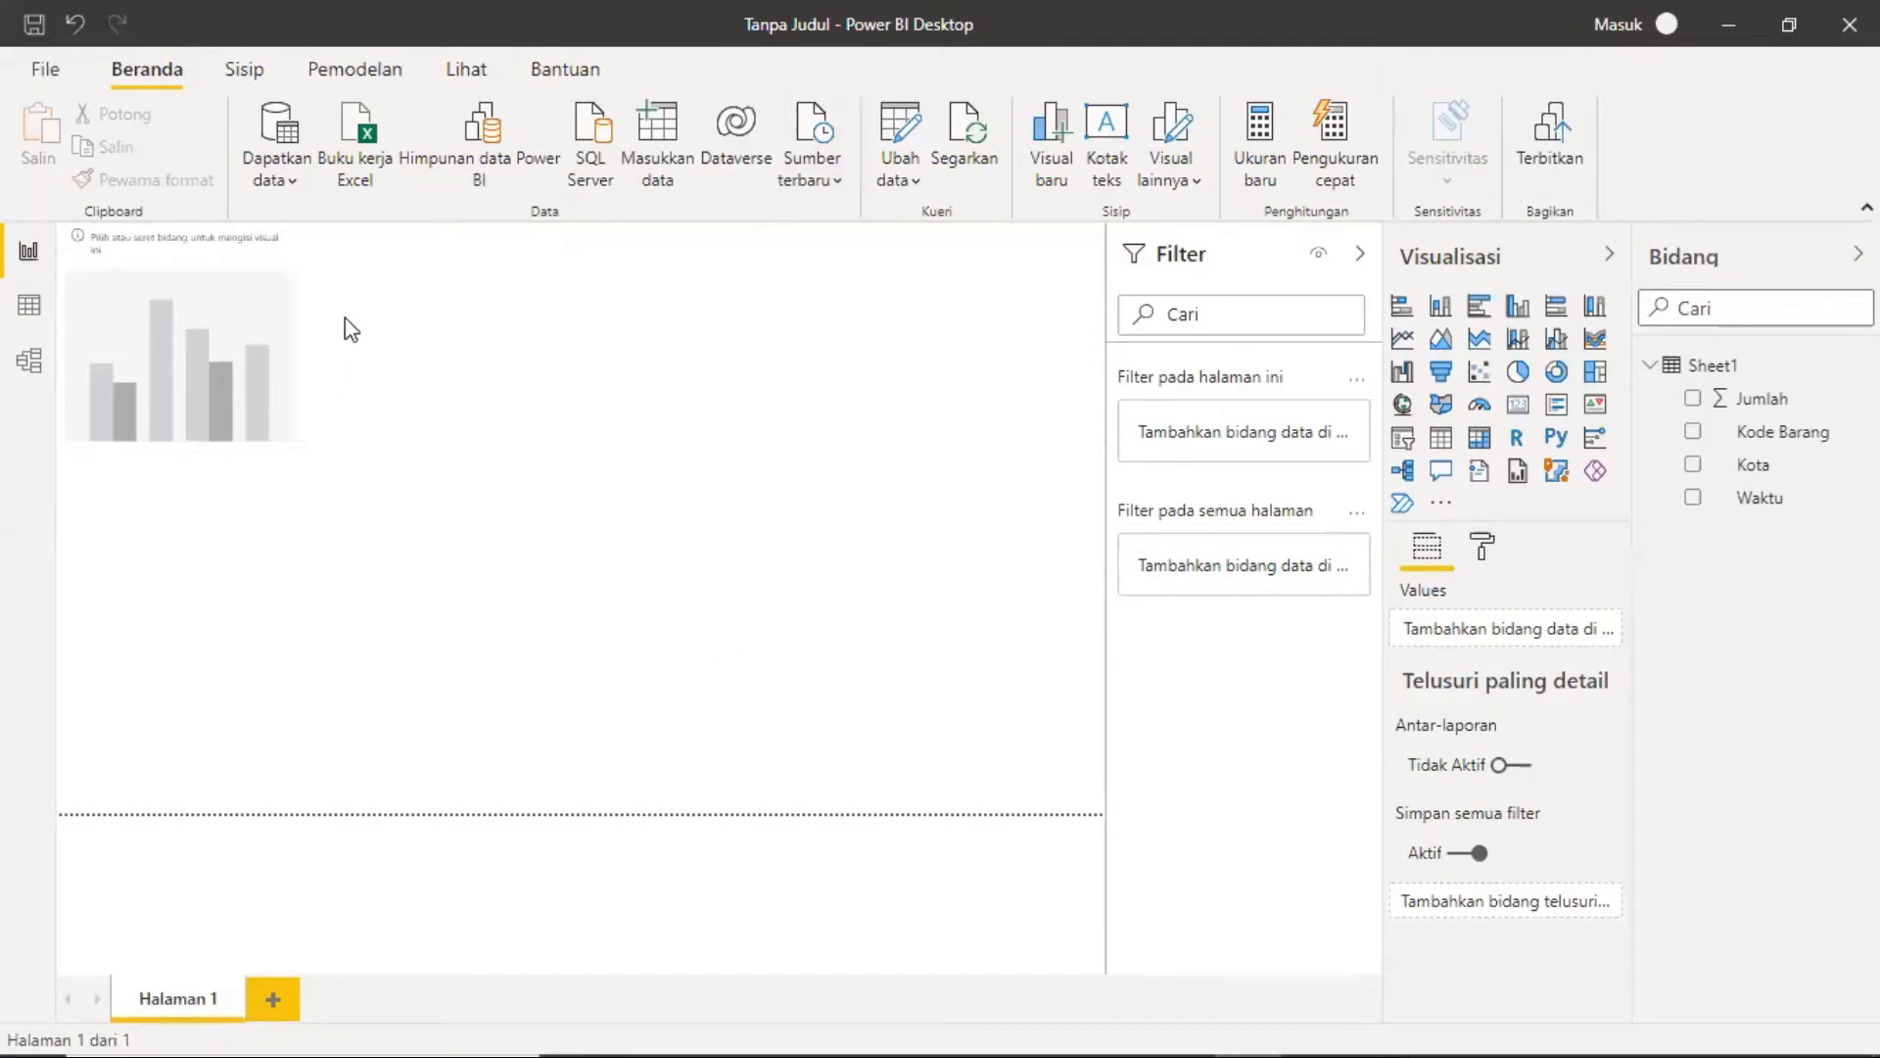
pyautogui.click(247, 255)
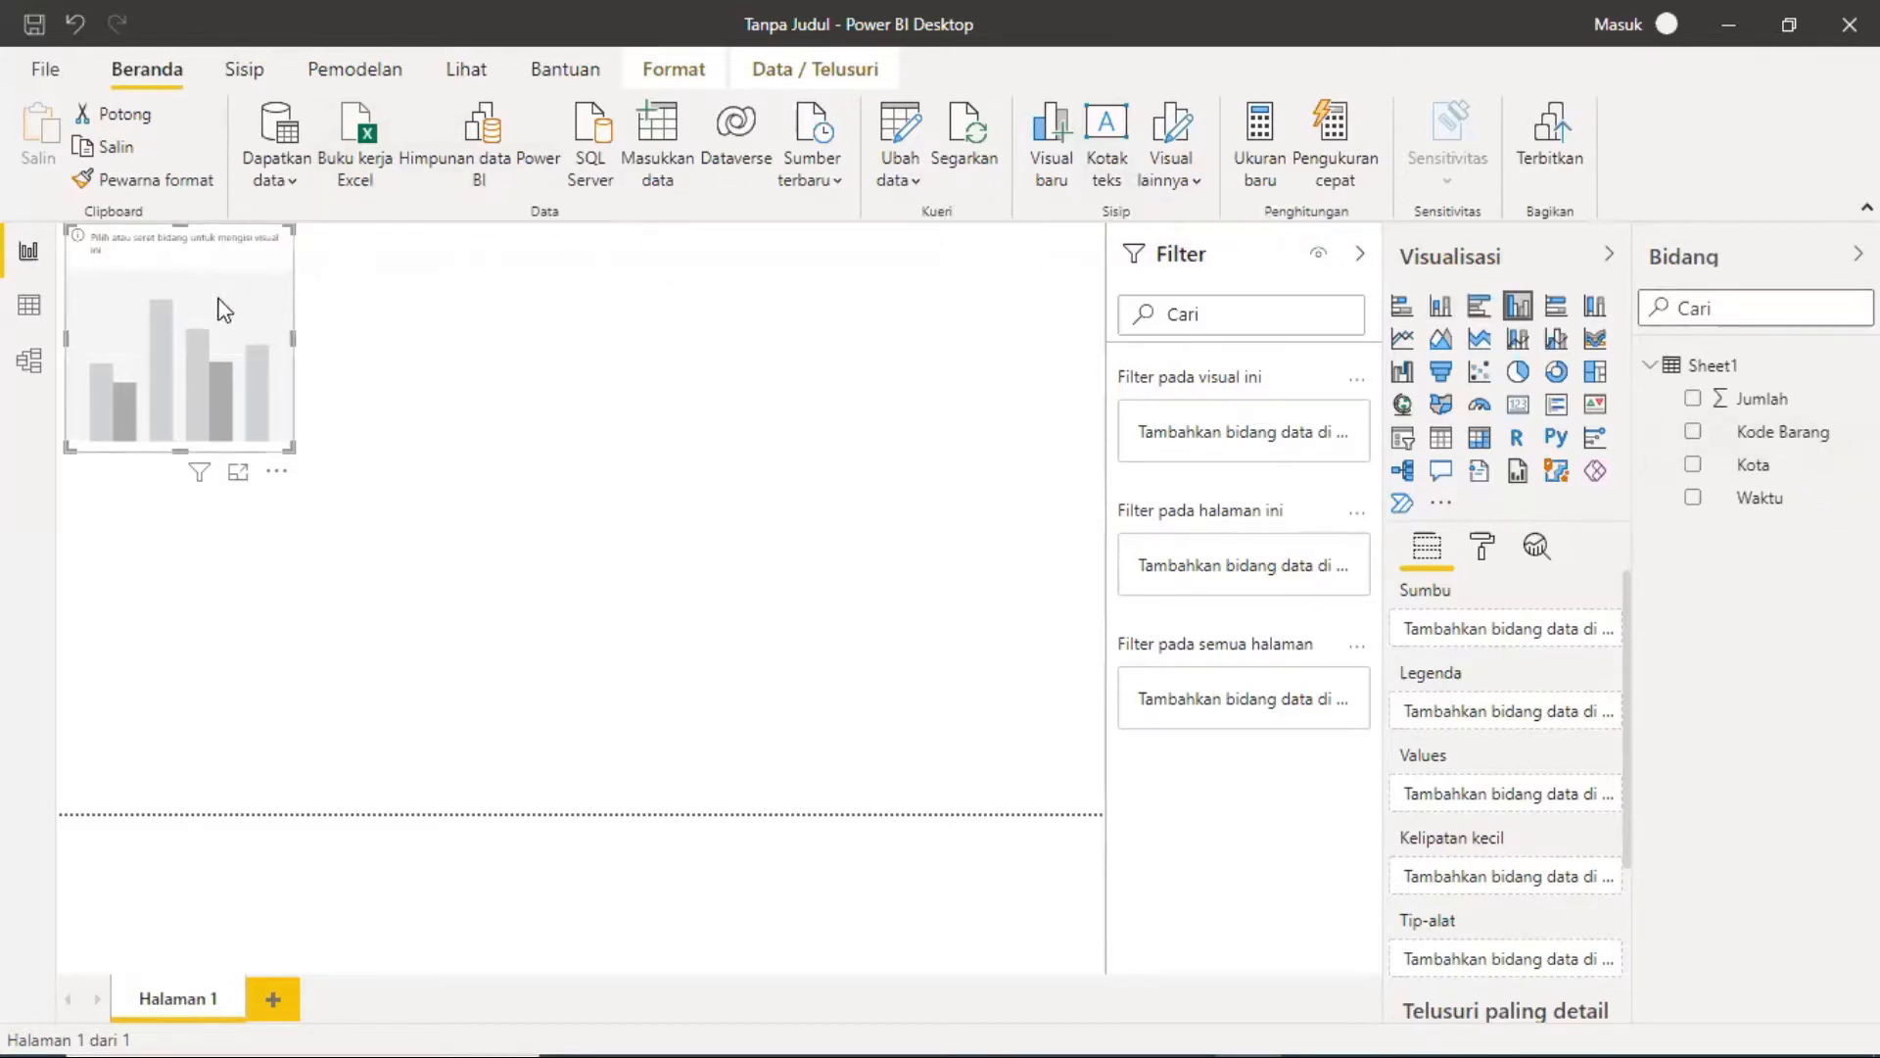
# Step: Switch the selected visual to a clustered bar chart, back to a clustered column chart, and to a pie chart
pyautogui.click(1478, 310)
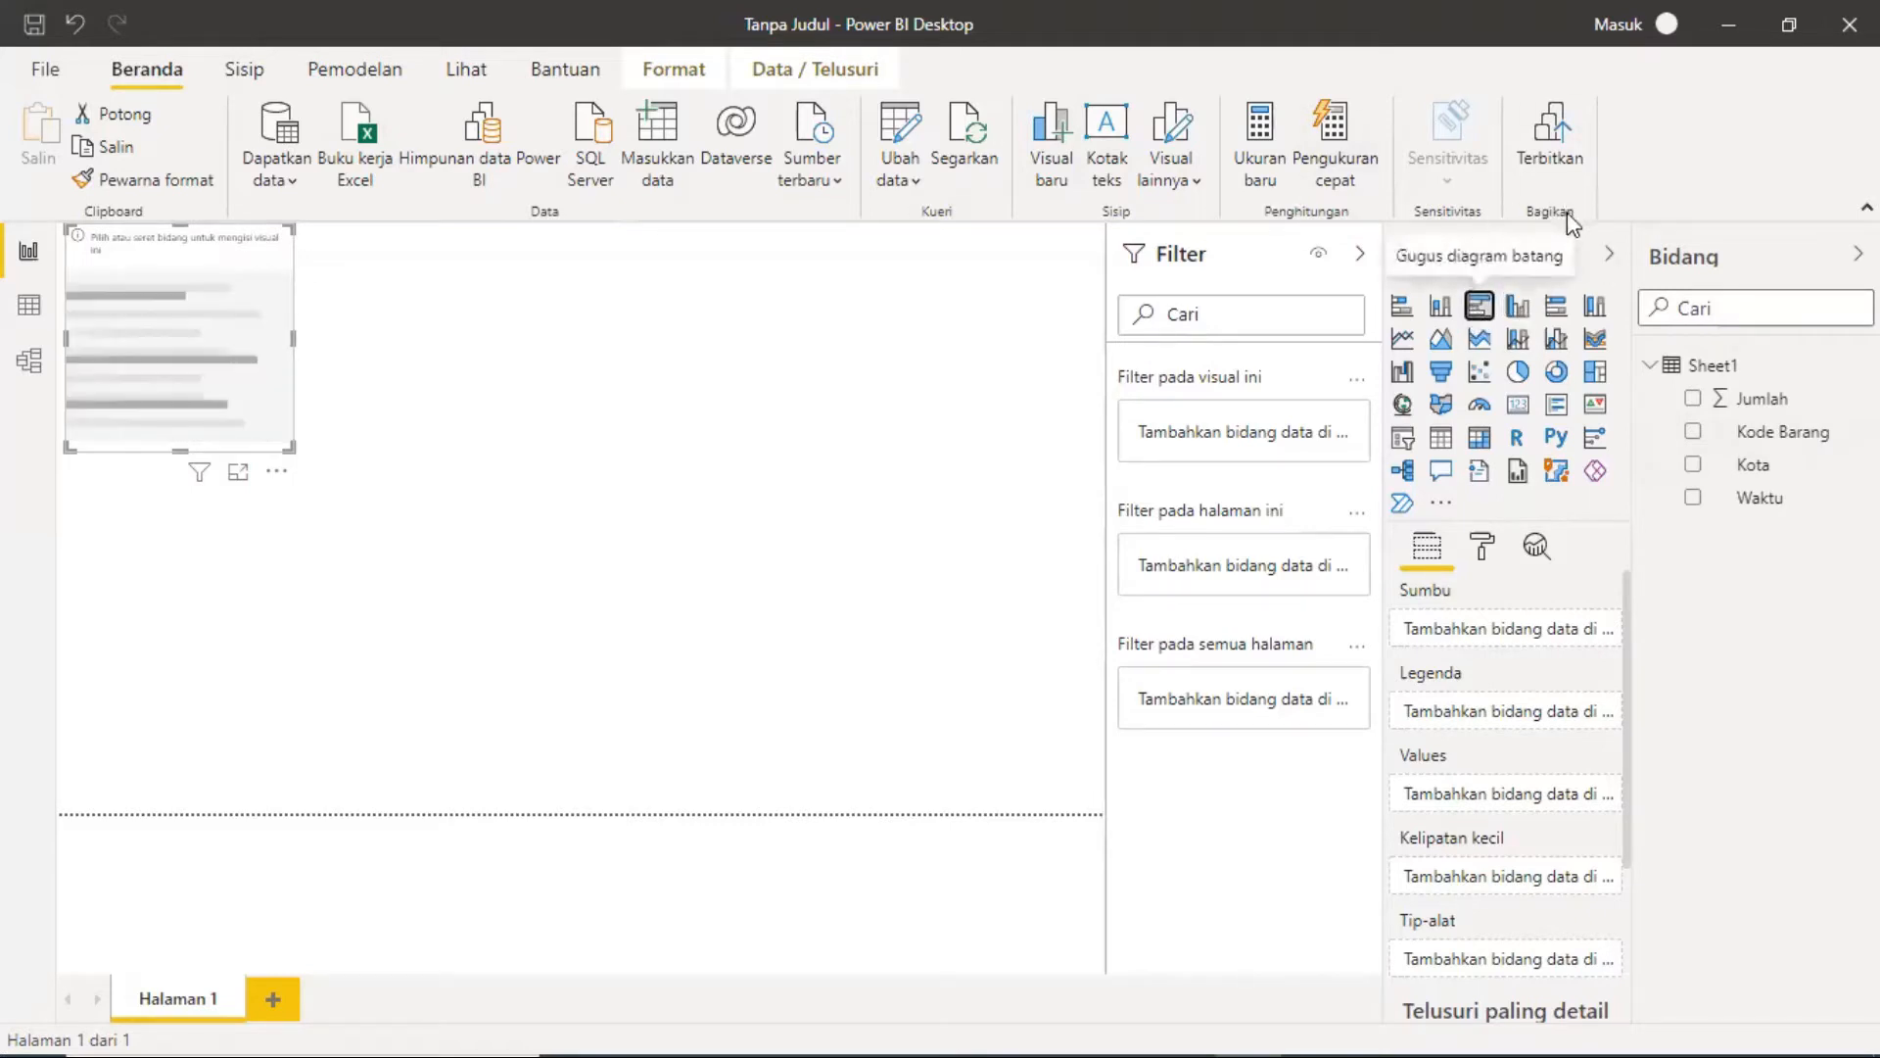
pyautogui.click(1521, 312)
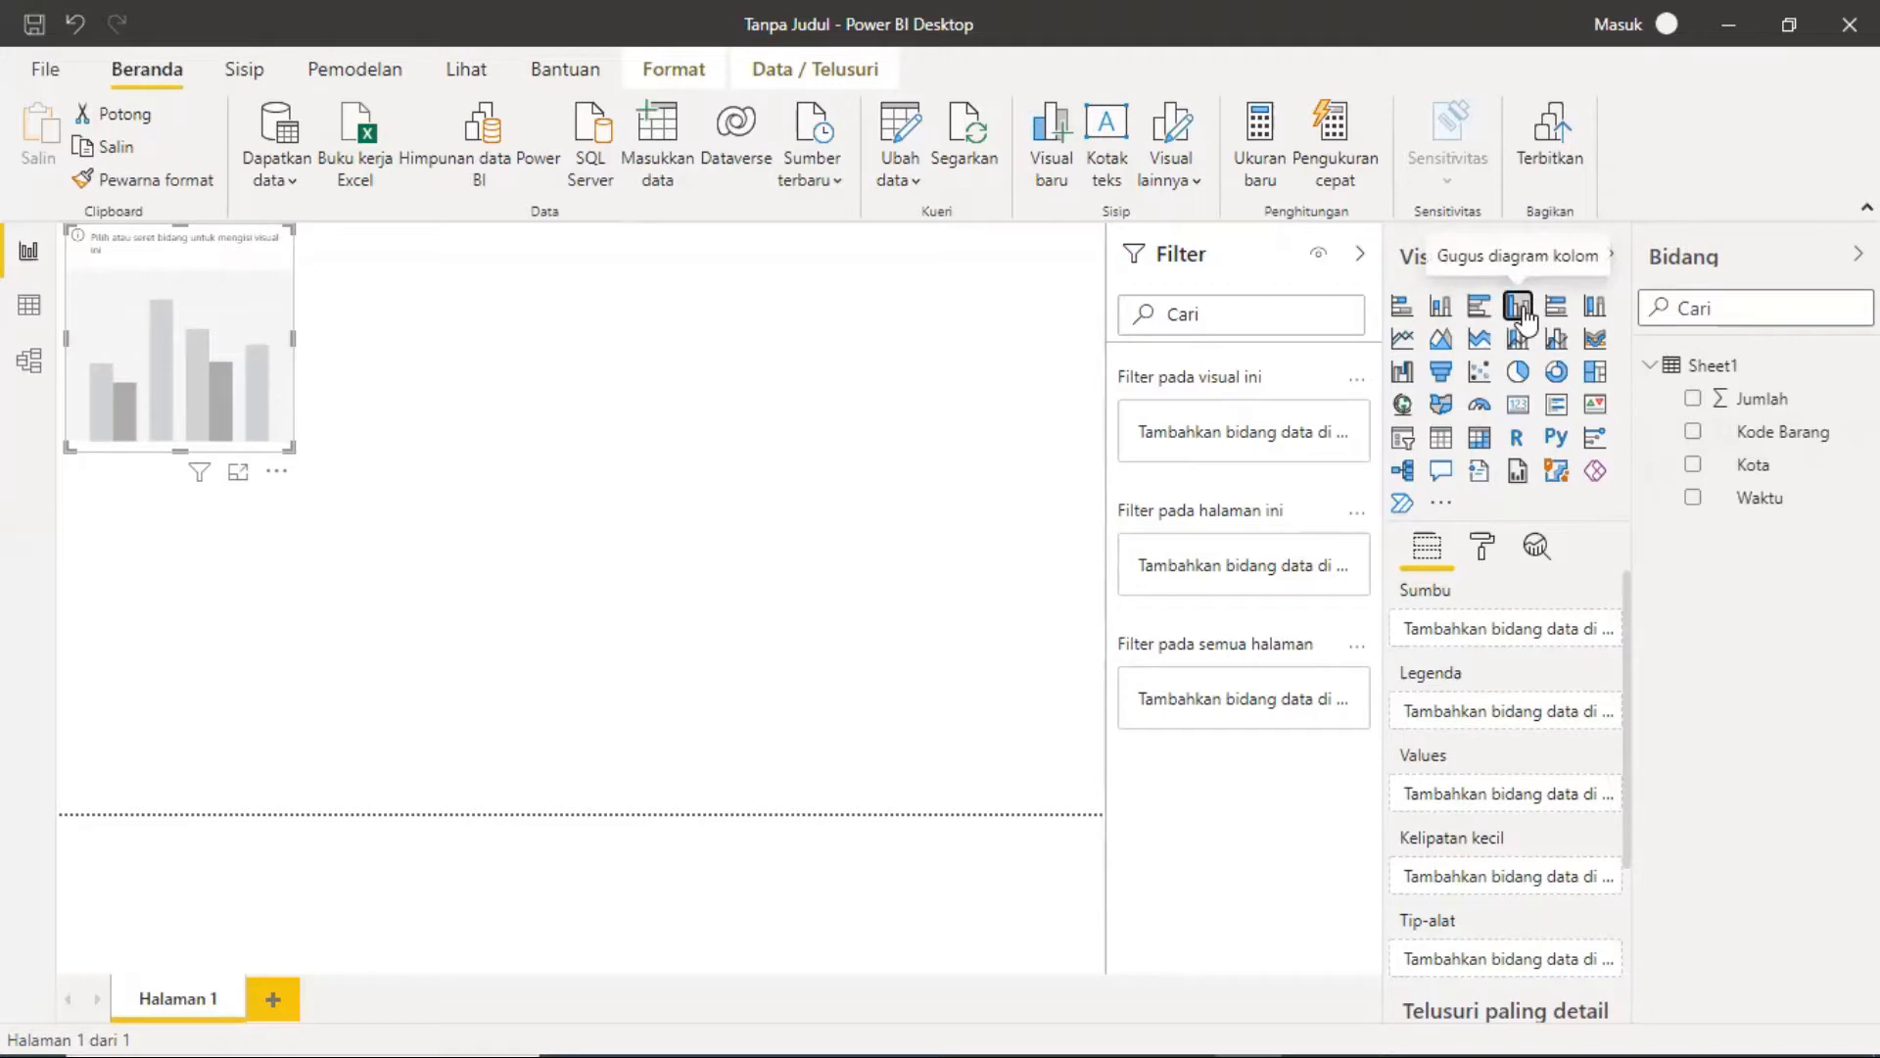
pyautogui.click(1518, 371)
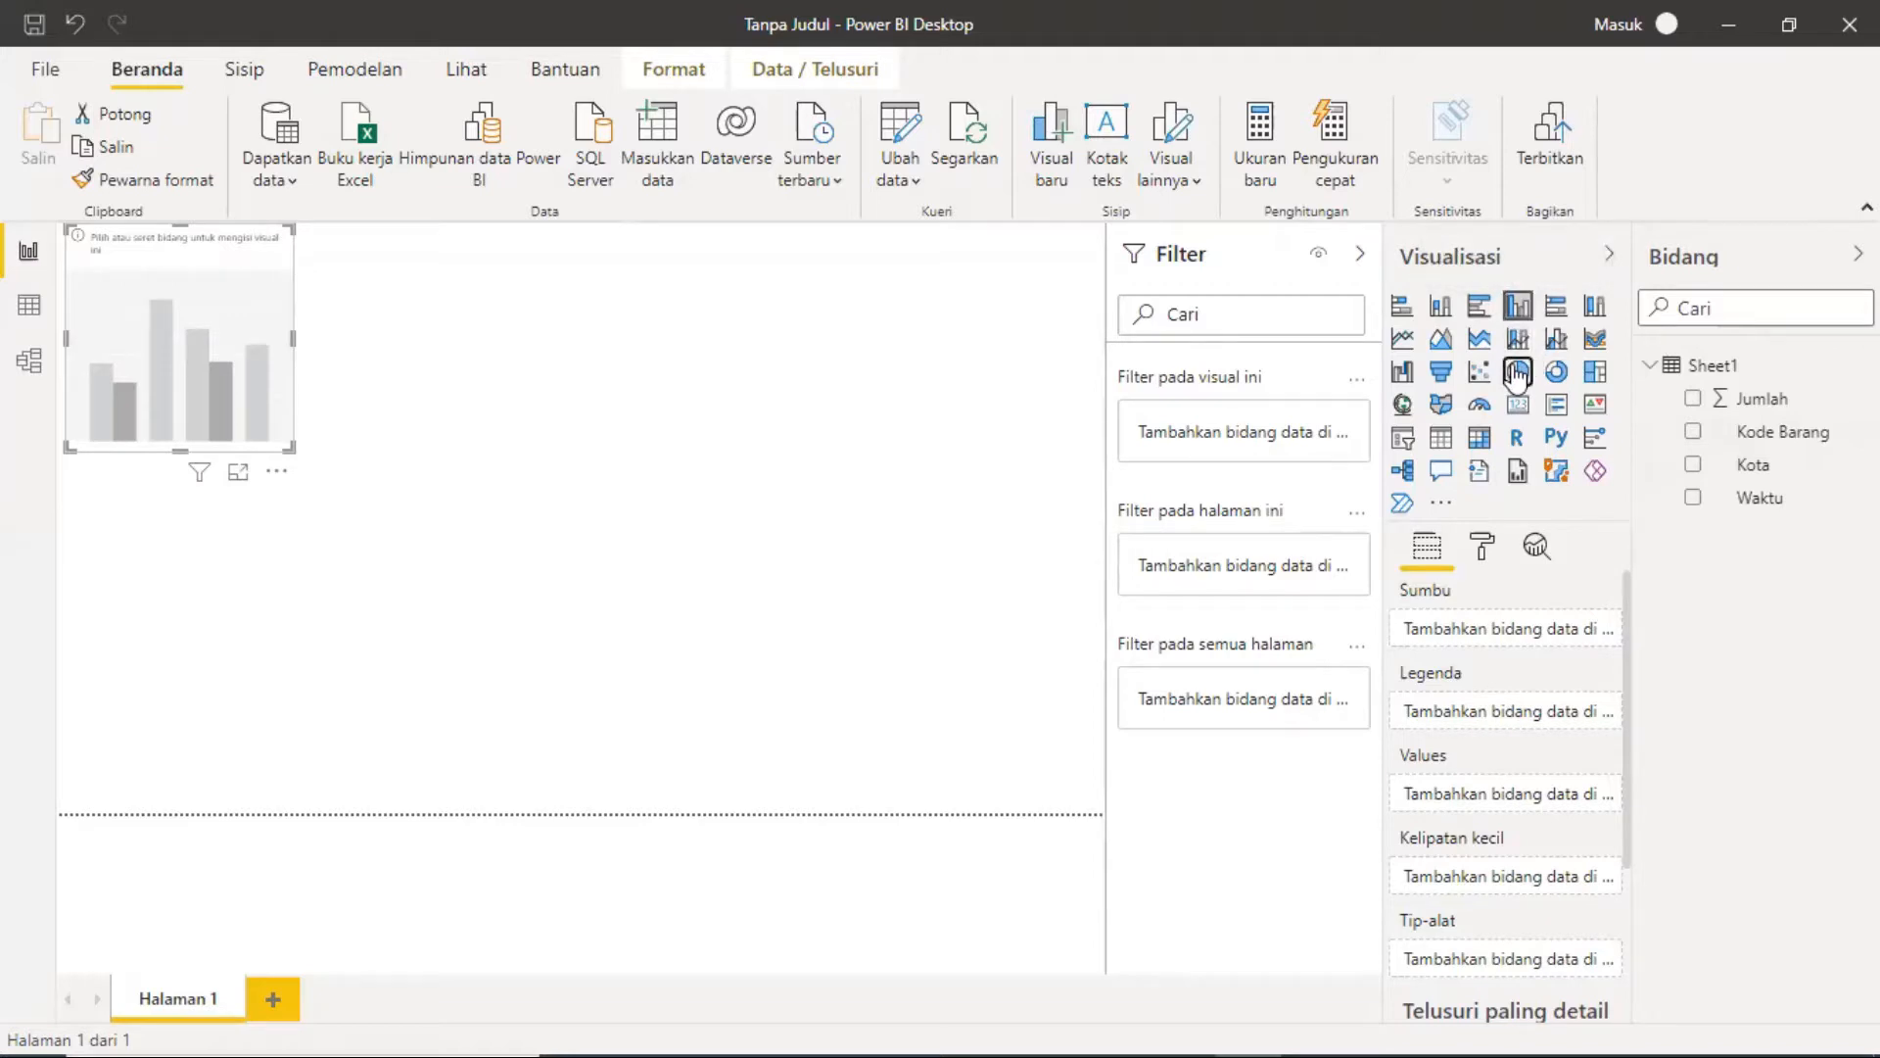
# Step: Make the visual an enlarged clustered column chart with Kode Barang on the axis, Jumlah as values and Kota as legend
pyautogui.click(1526, 306)
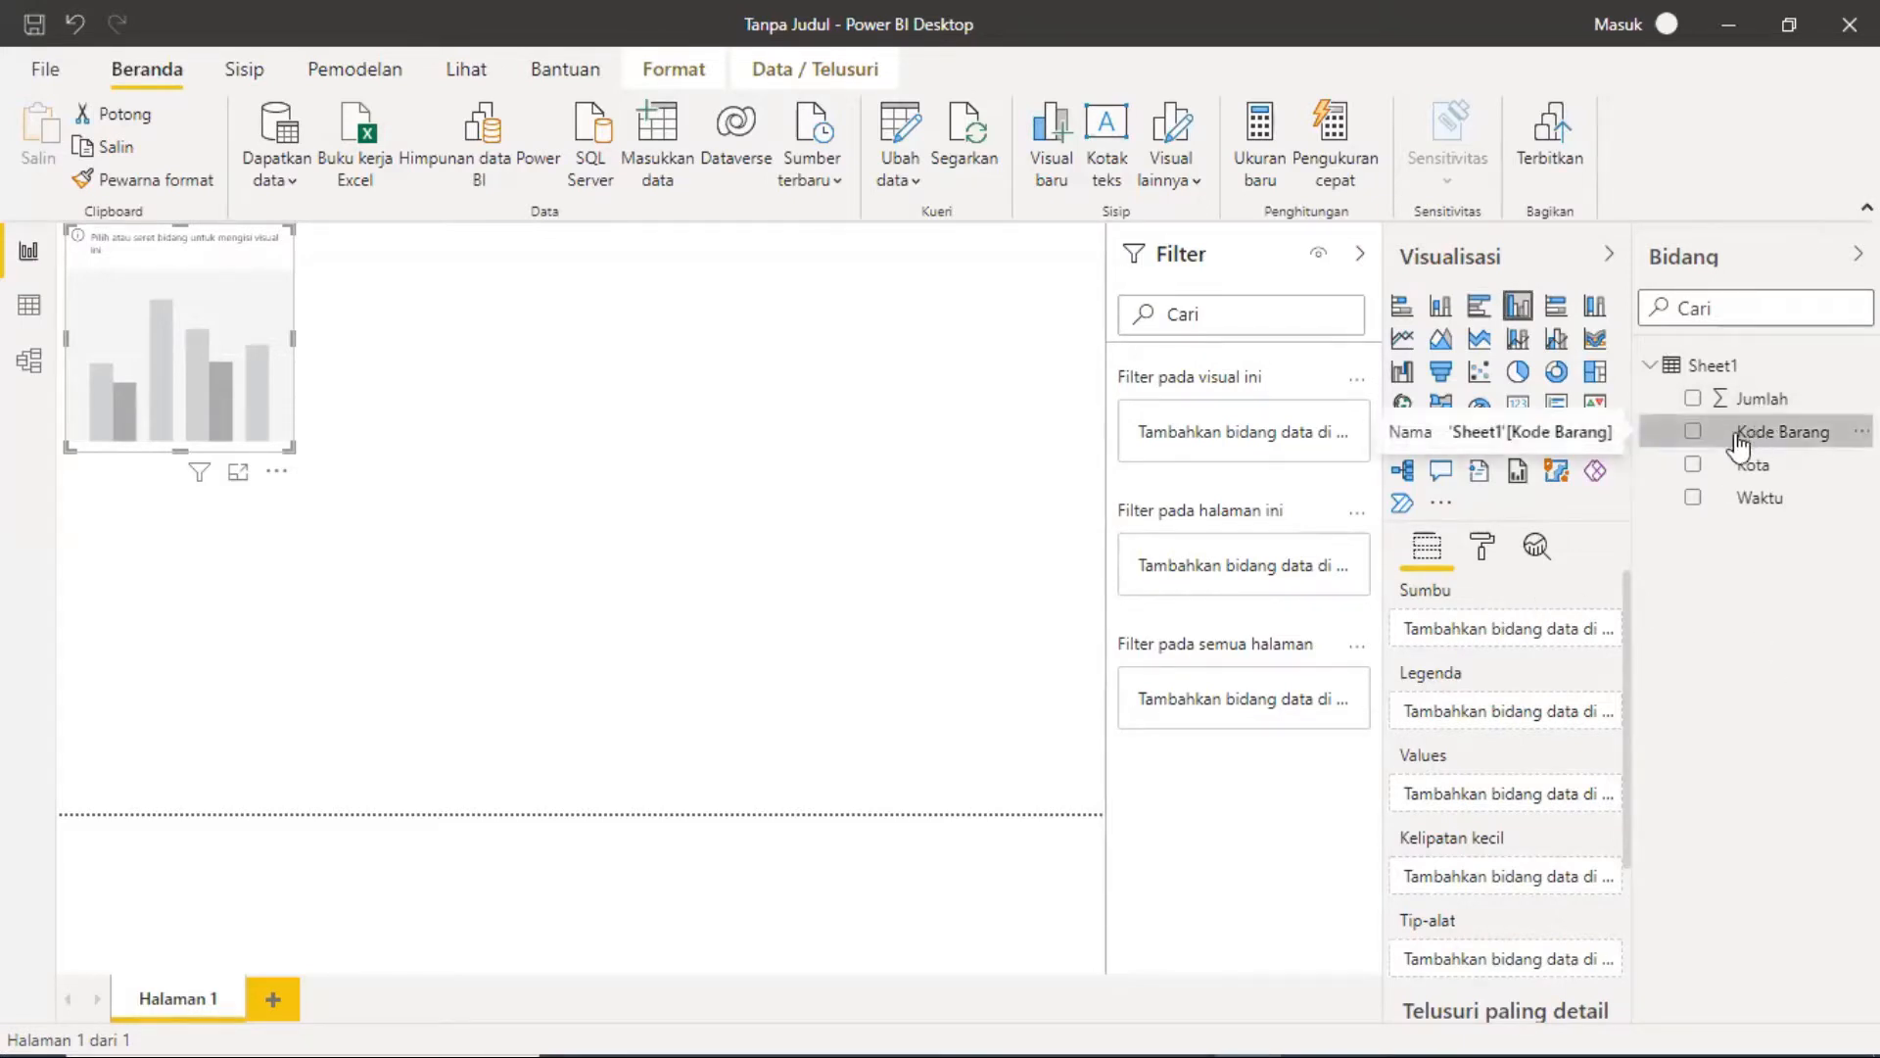
pyautogui.moveTo(1754, 441); pyautogui.dragTo(1506, 624)
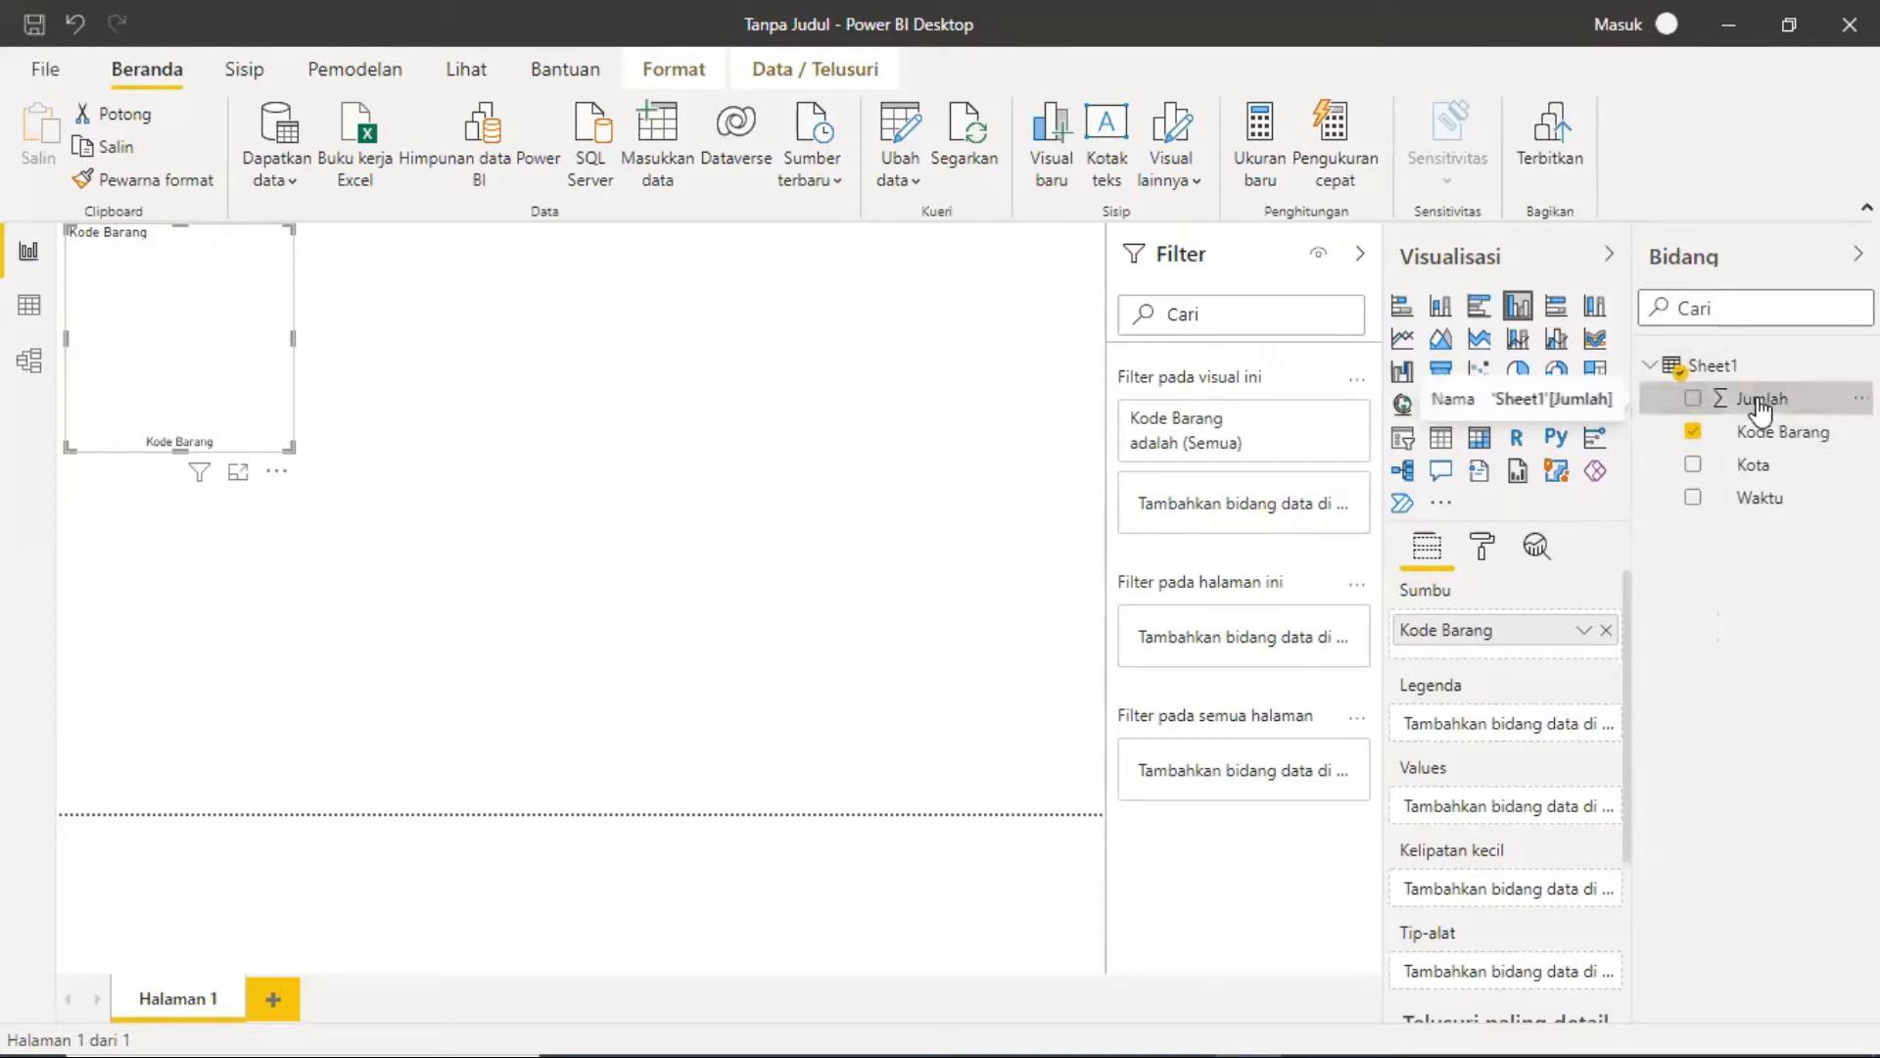
pyautogui.moveTo(1760, 409); pyautogui.dragTo(1505, 811)
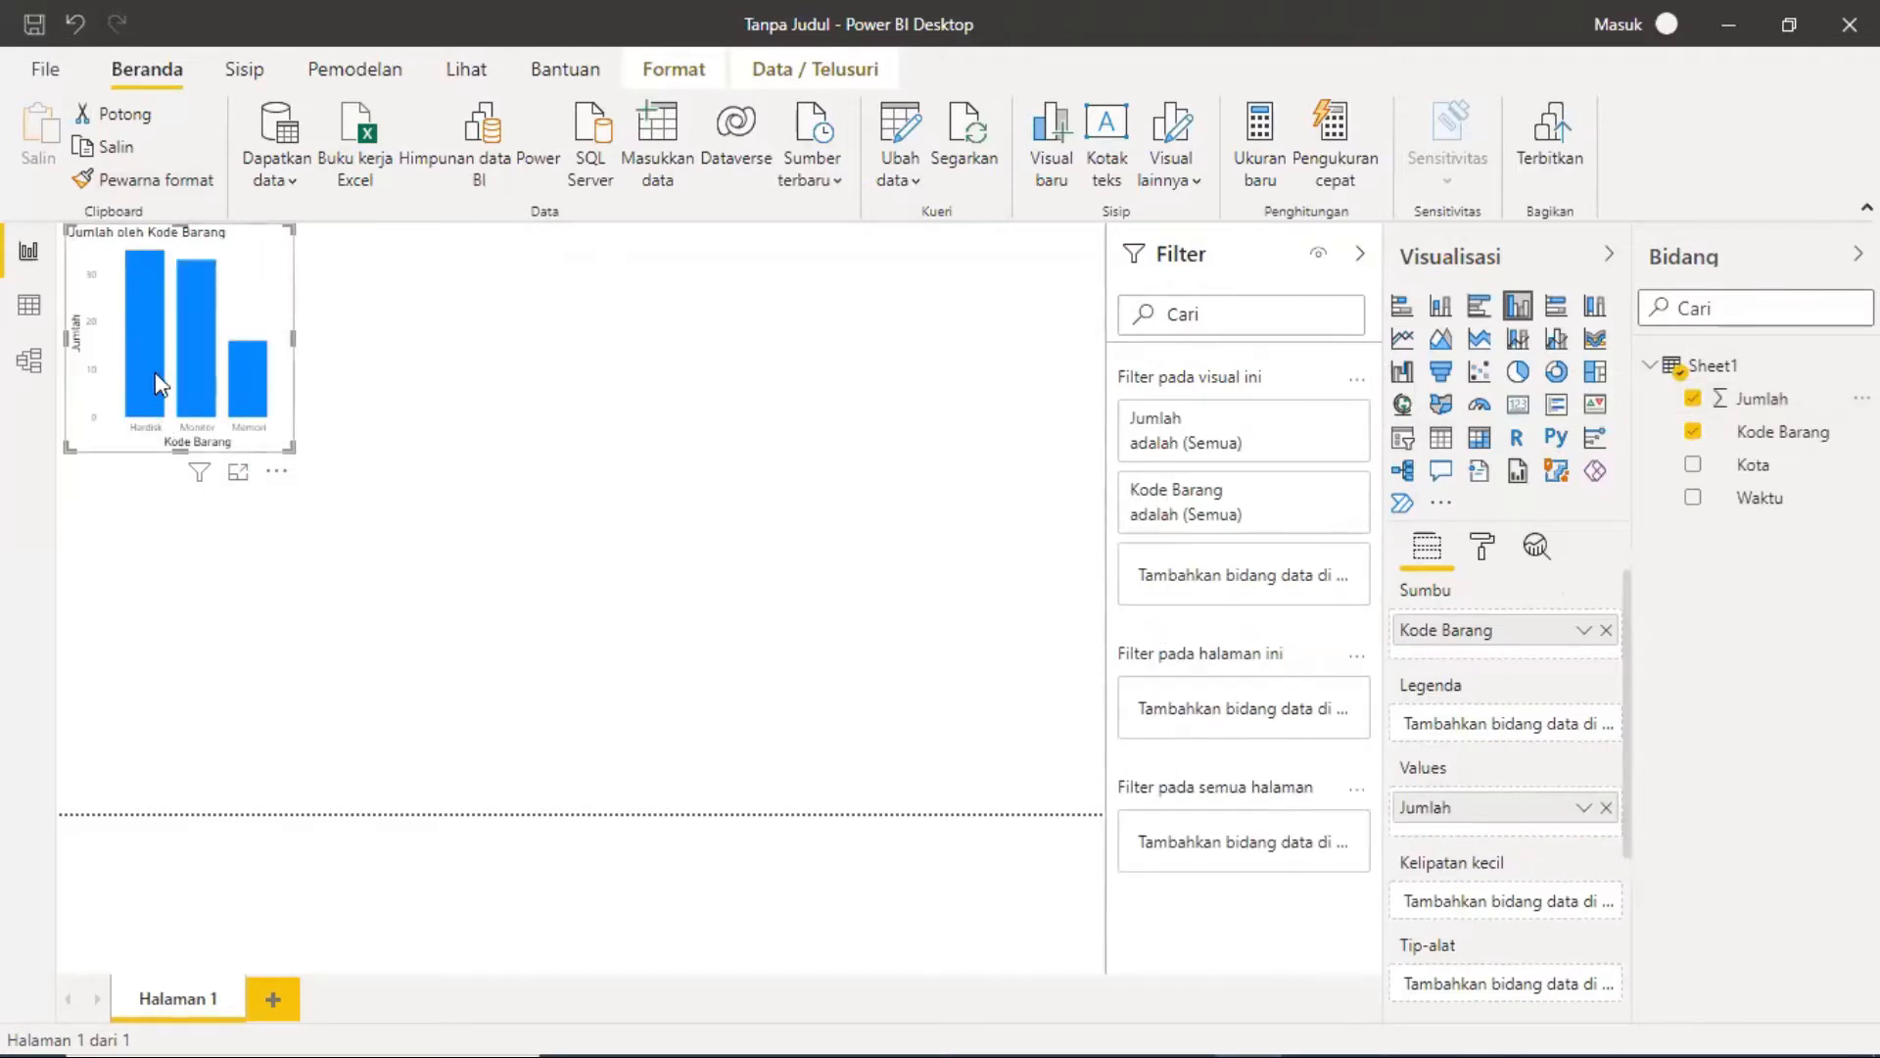
pyautogui.moveTo(161, 382)
pyautogui.moveTo(1796, 474); pyautogui.dragTo(1531, 725)
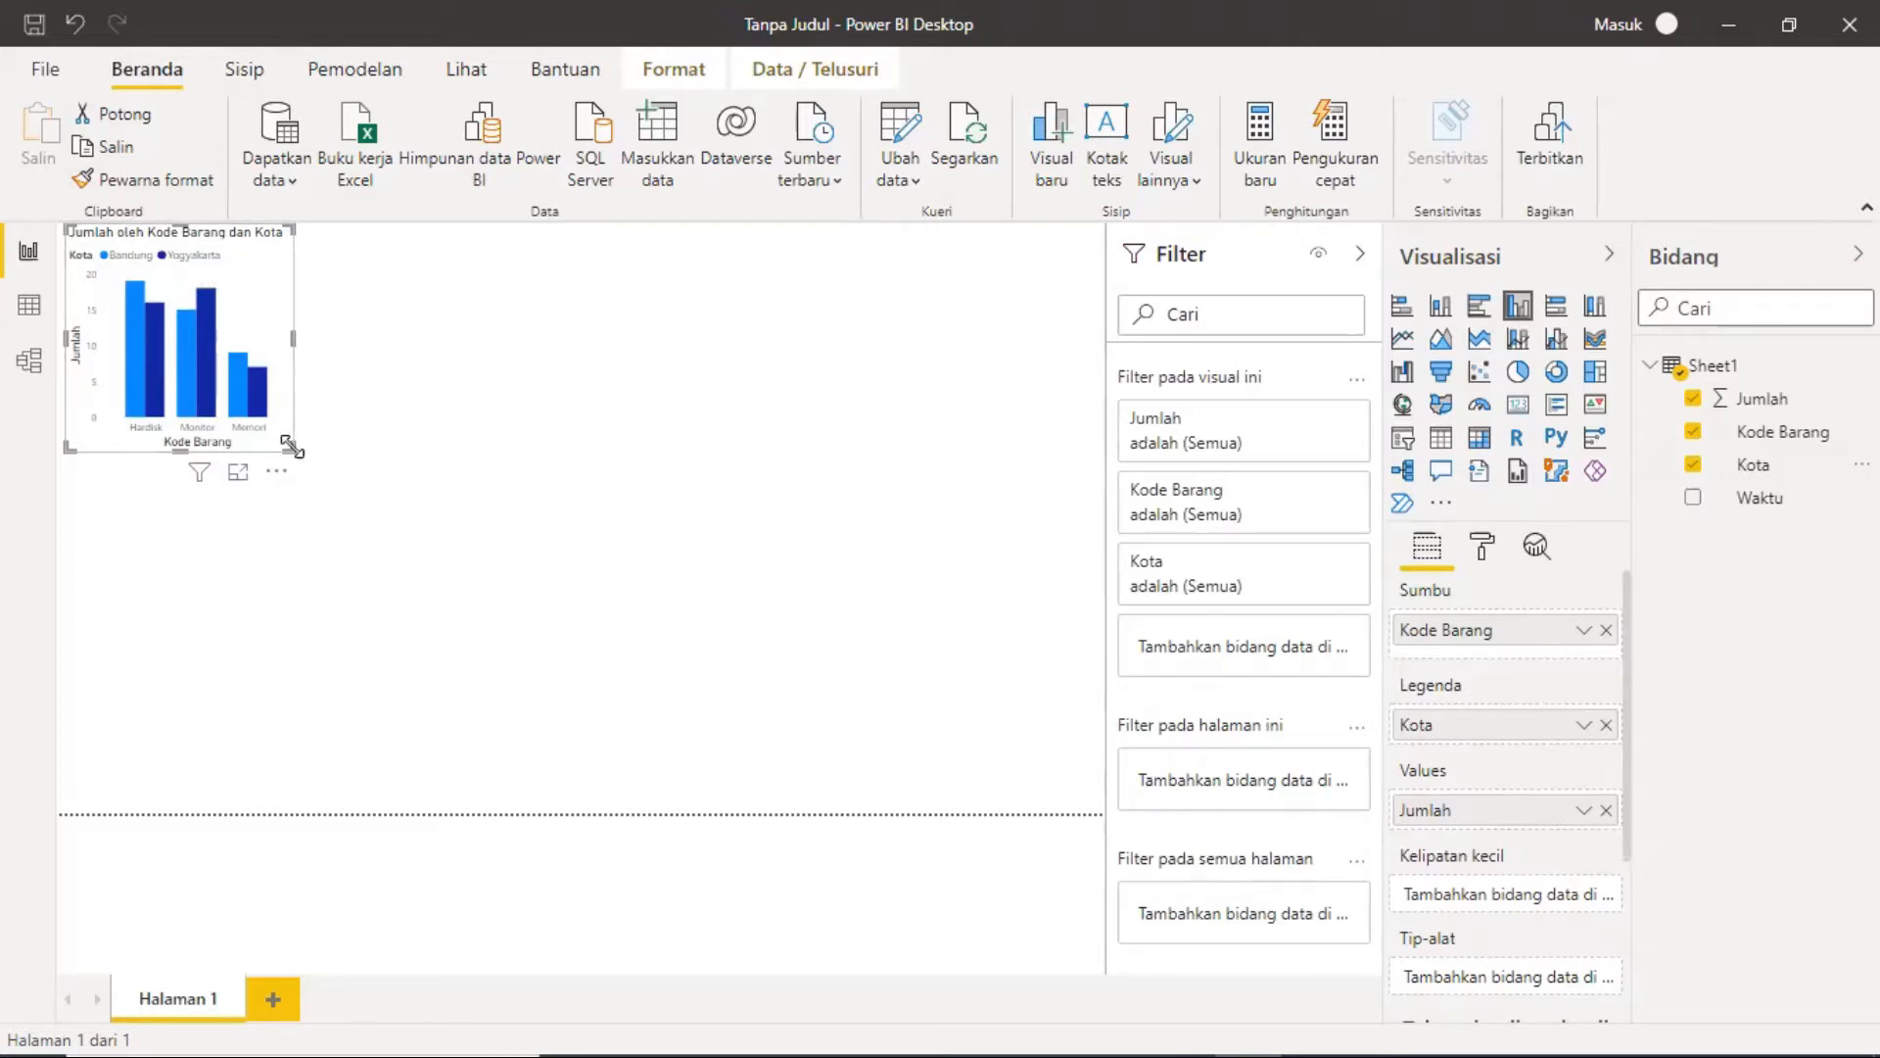
pyautogui.moveTo(292, 447); pyautogui.dragTo(478, 540)
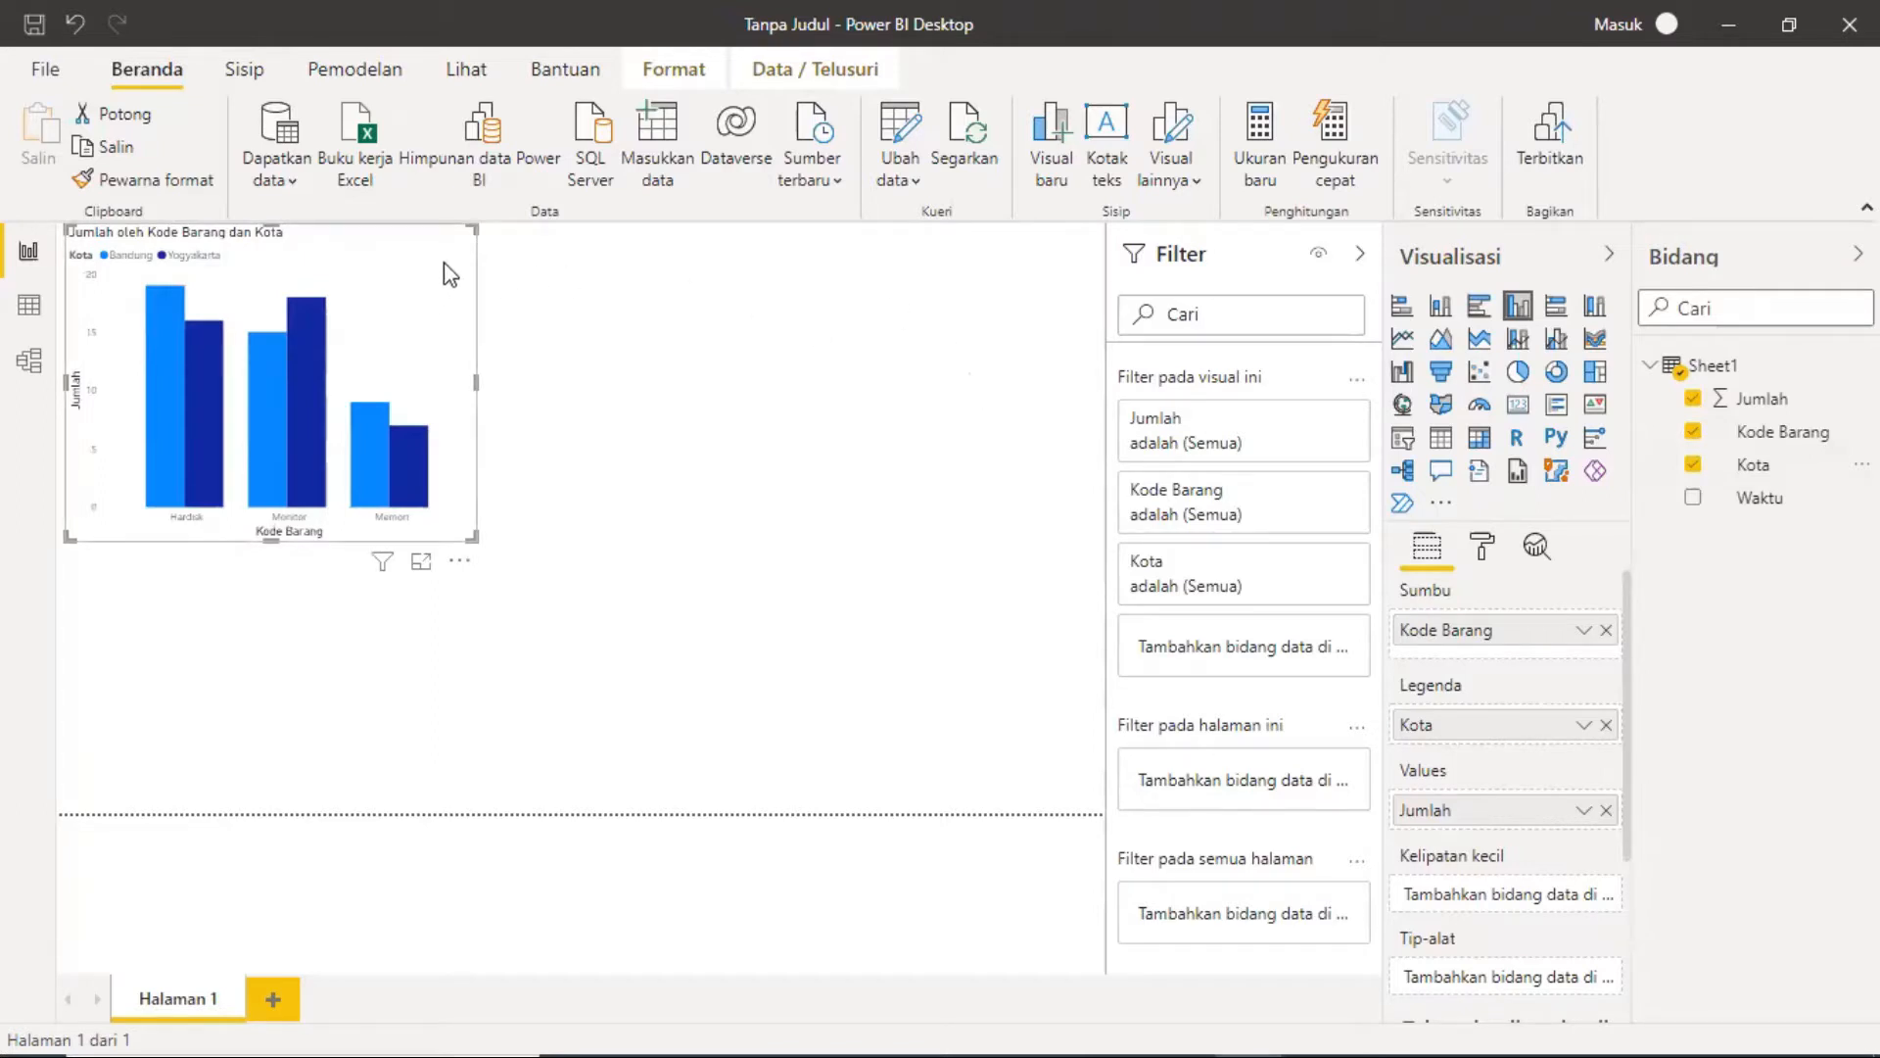
# Step: View the column chart's format settings and switch the selection between the chart and the empty report page
pyautogui.click(1483, 550)
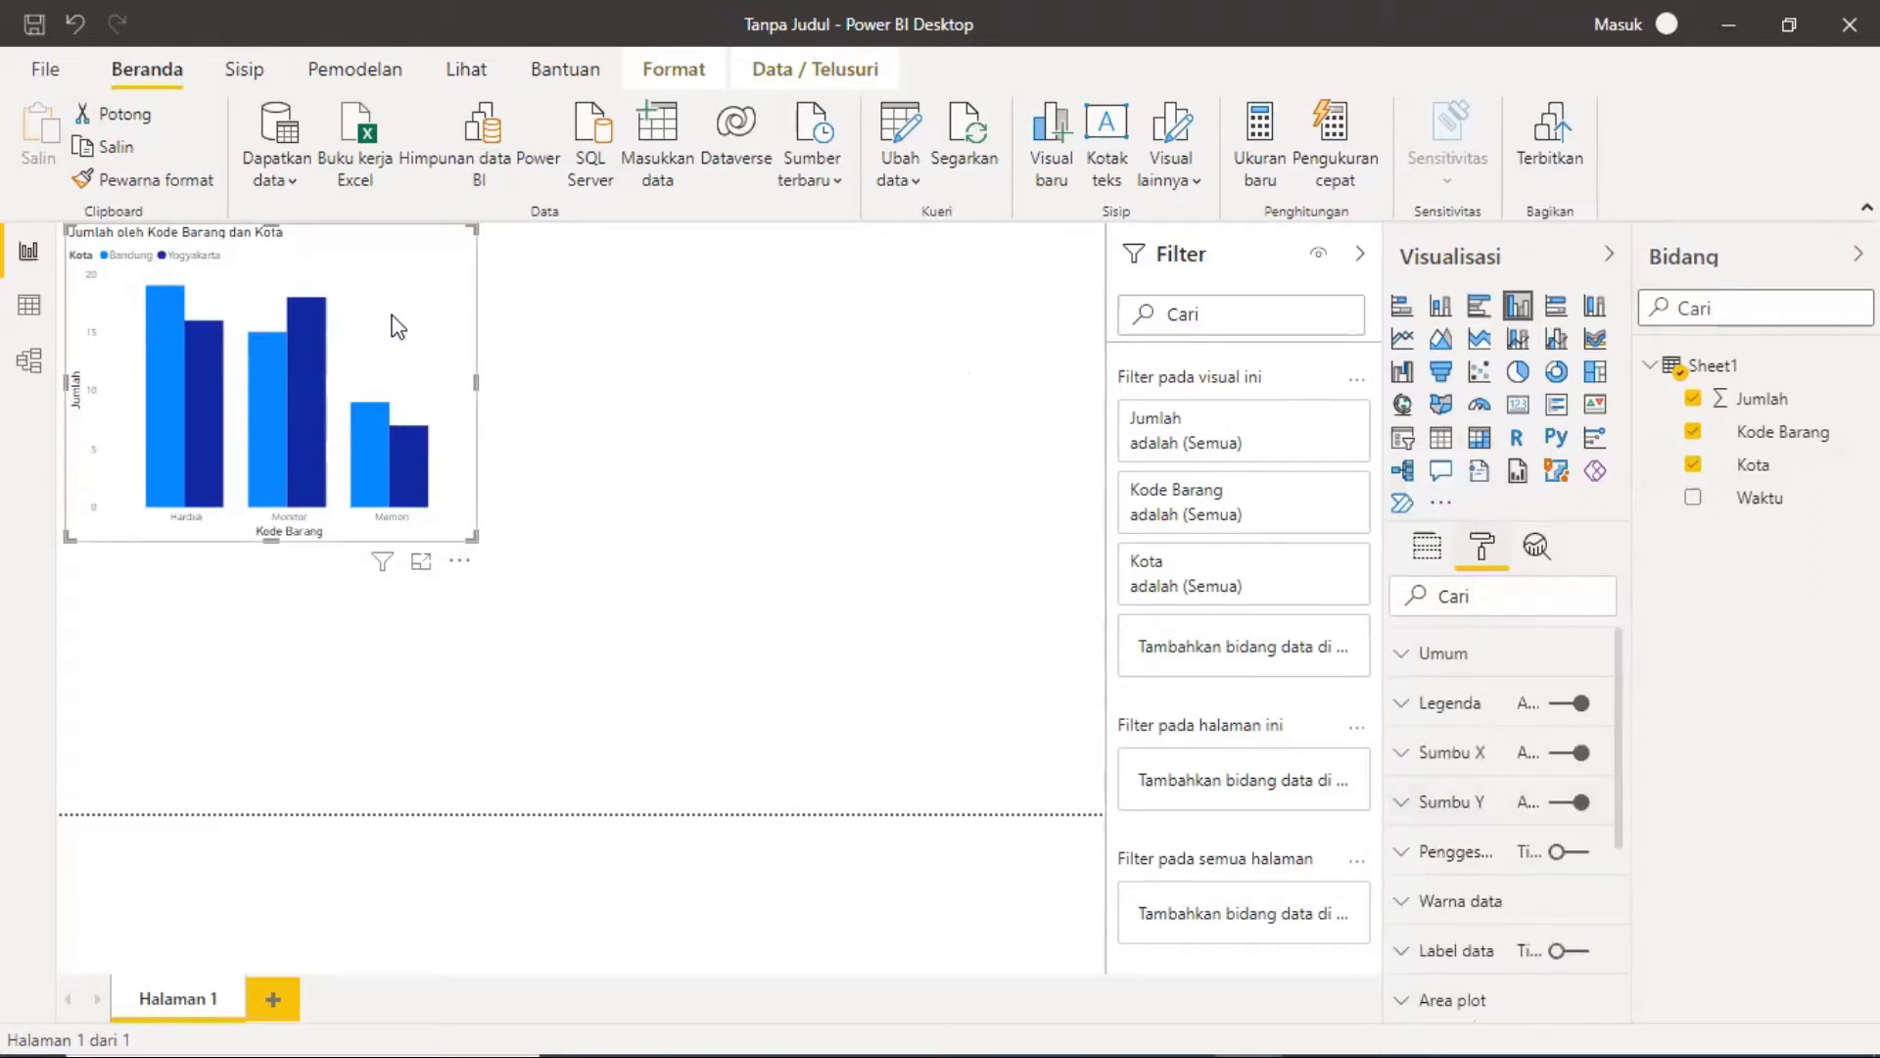
pyautogui.click(880, 409)
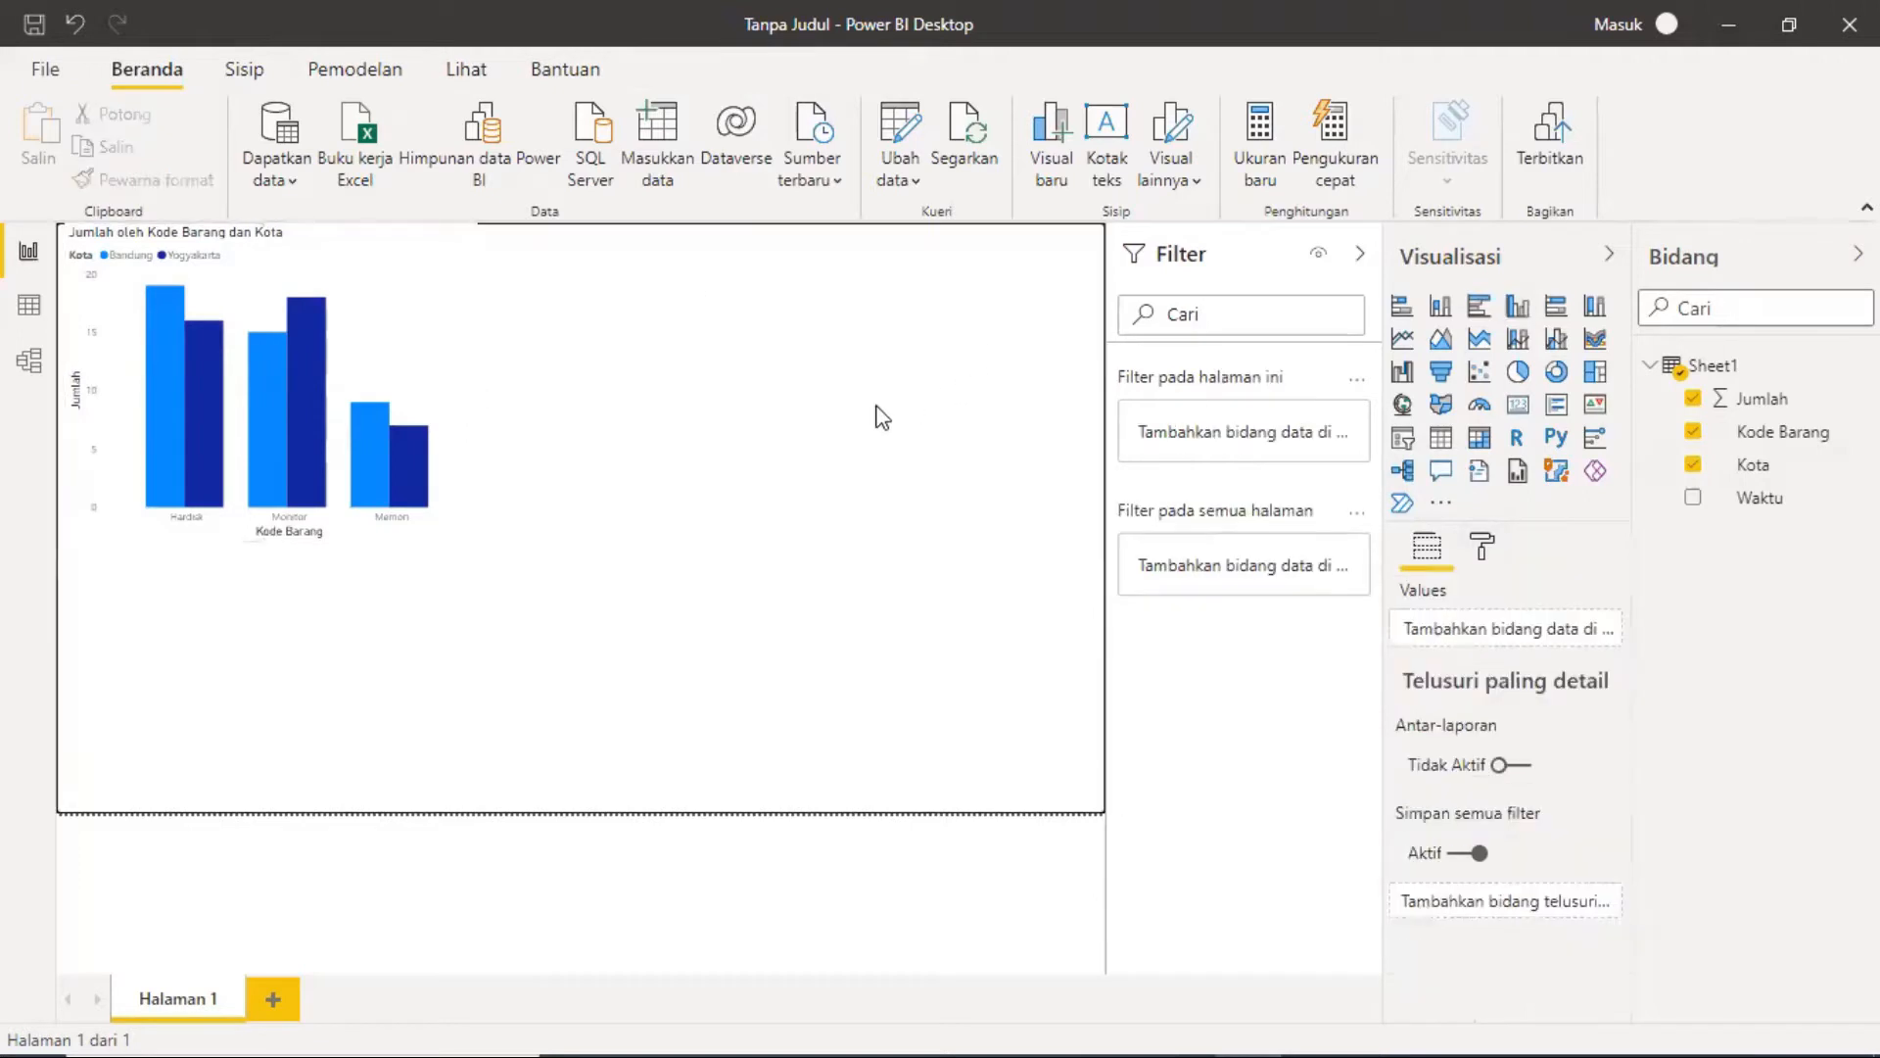
pyautogui.click(457, 282)
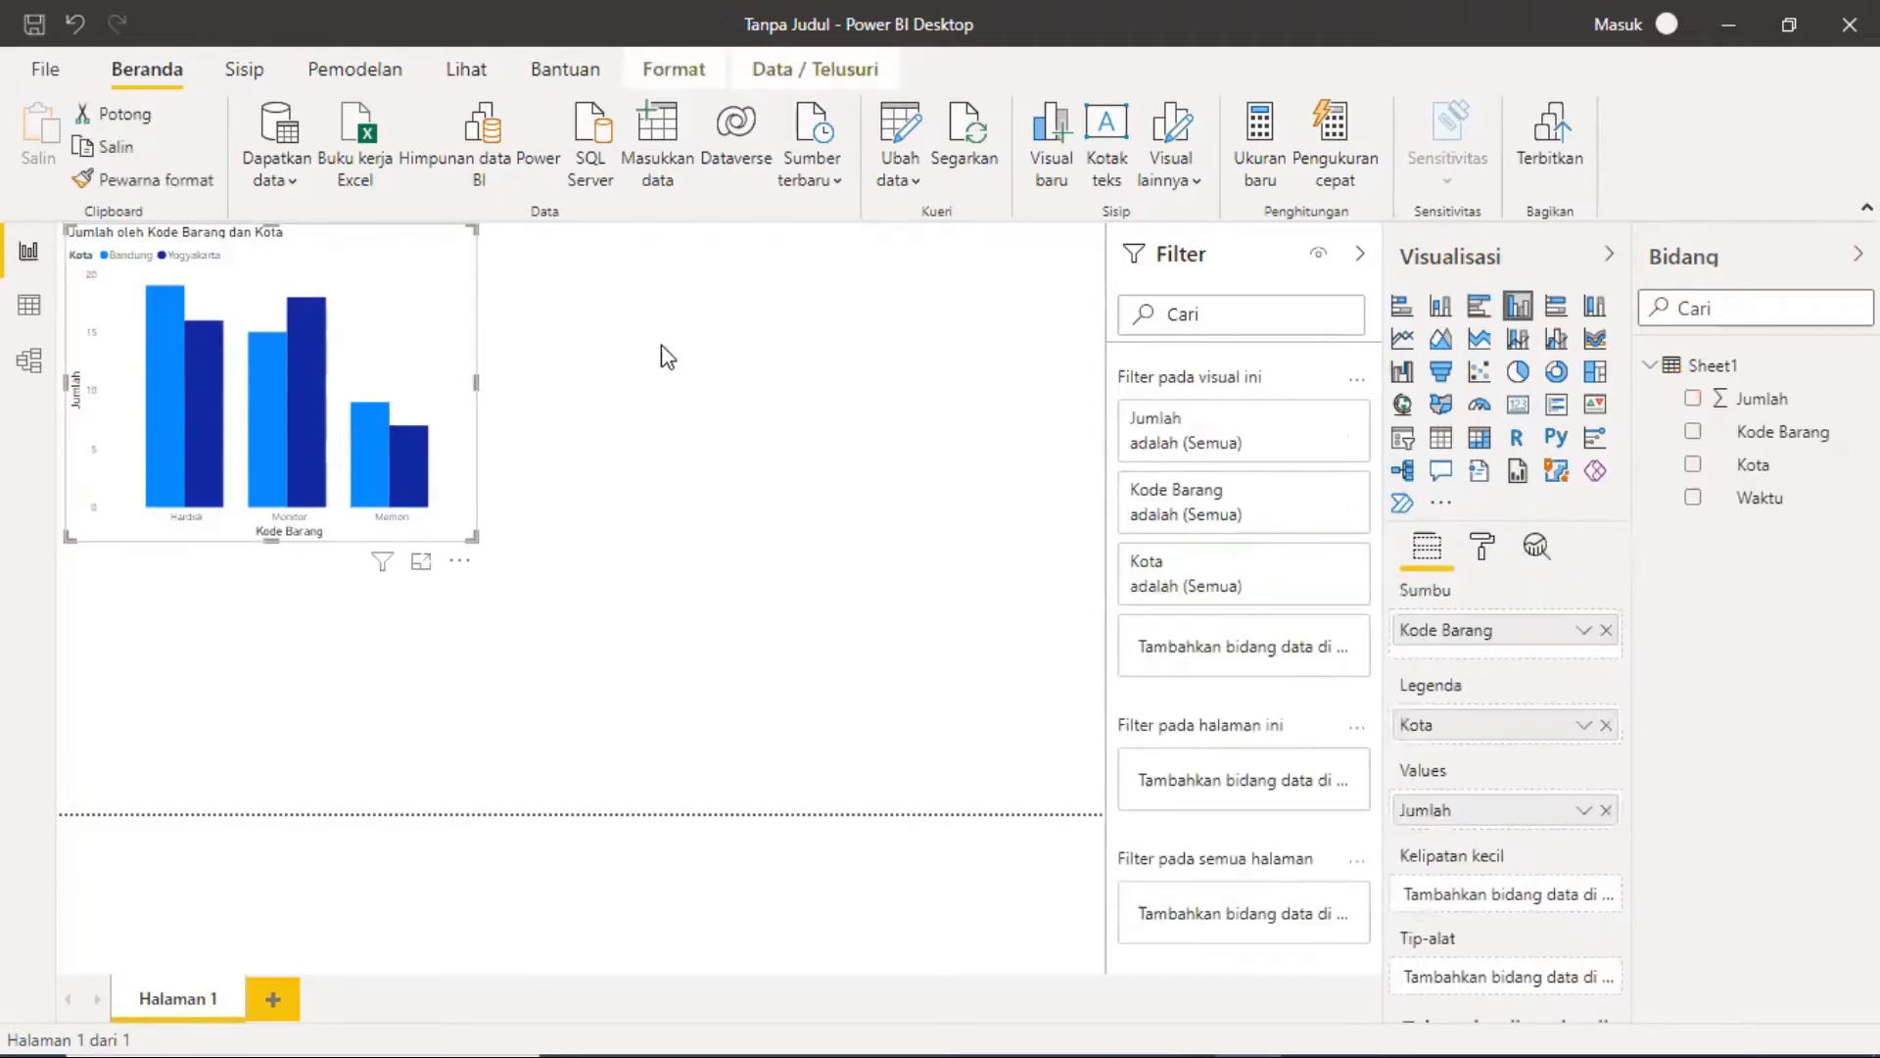
pyautogui.click(835, 367)
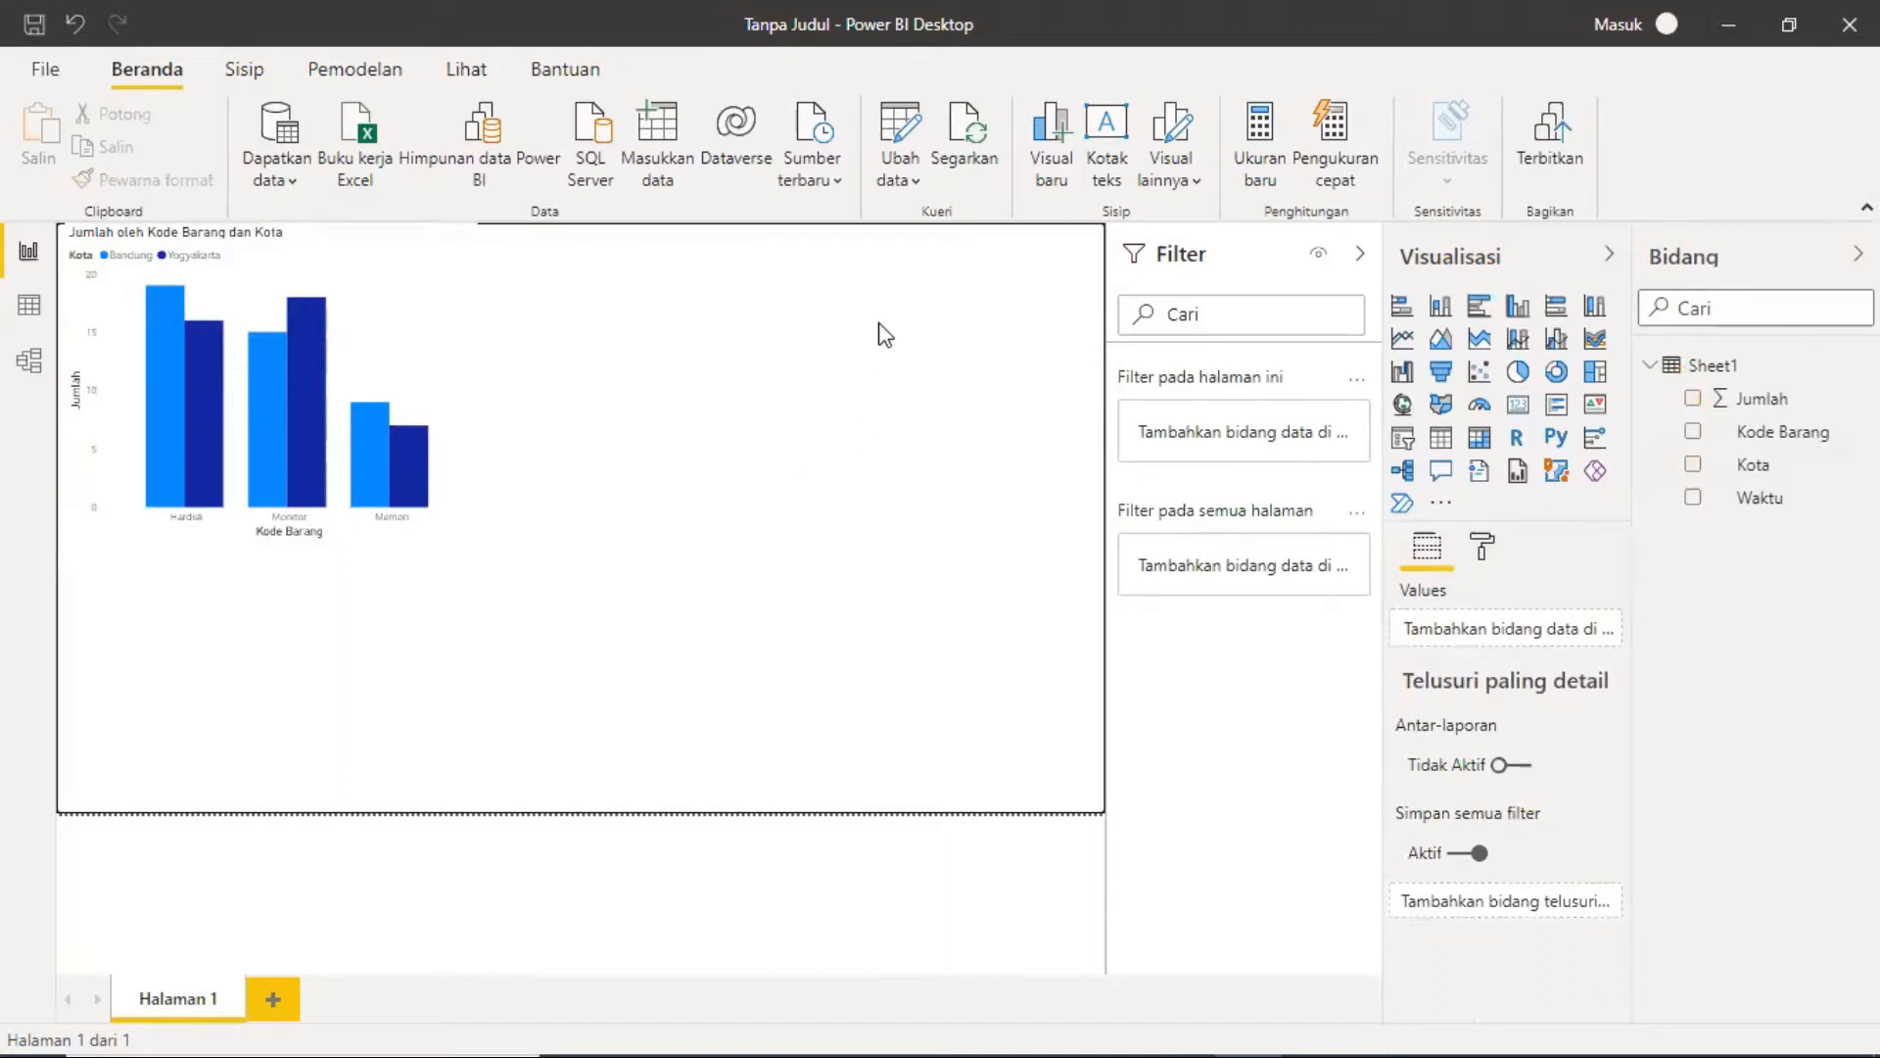
# Step: Try the Surat and 4:3 page sizes in the report page's format settings and return the page to 16:9
pyautogui.click(1489, 551)
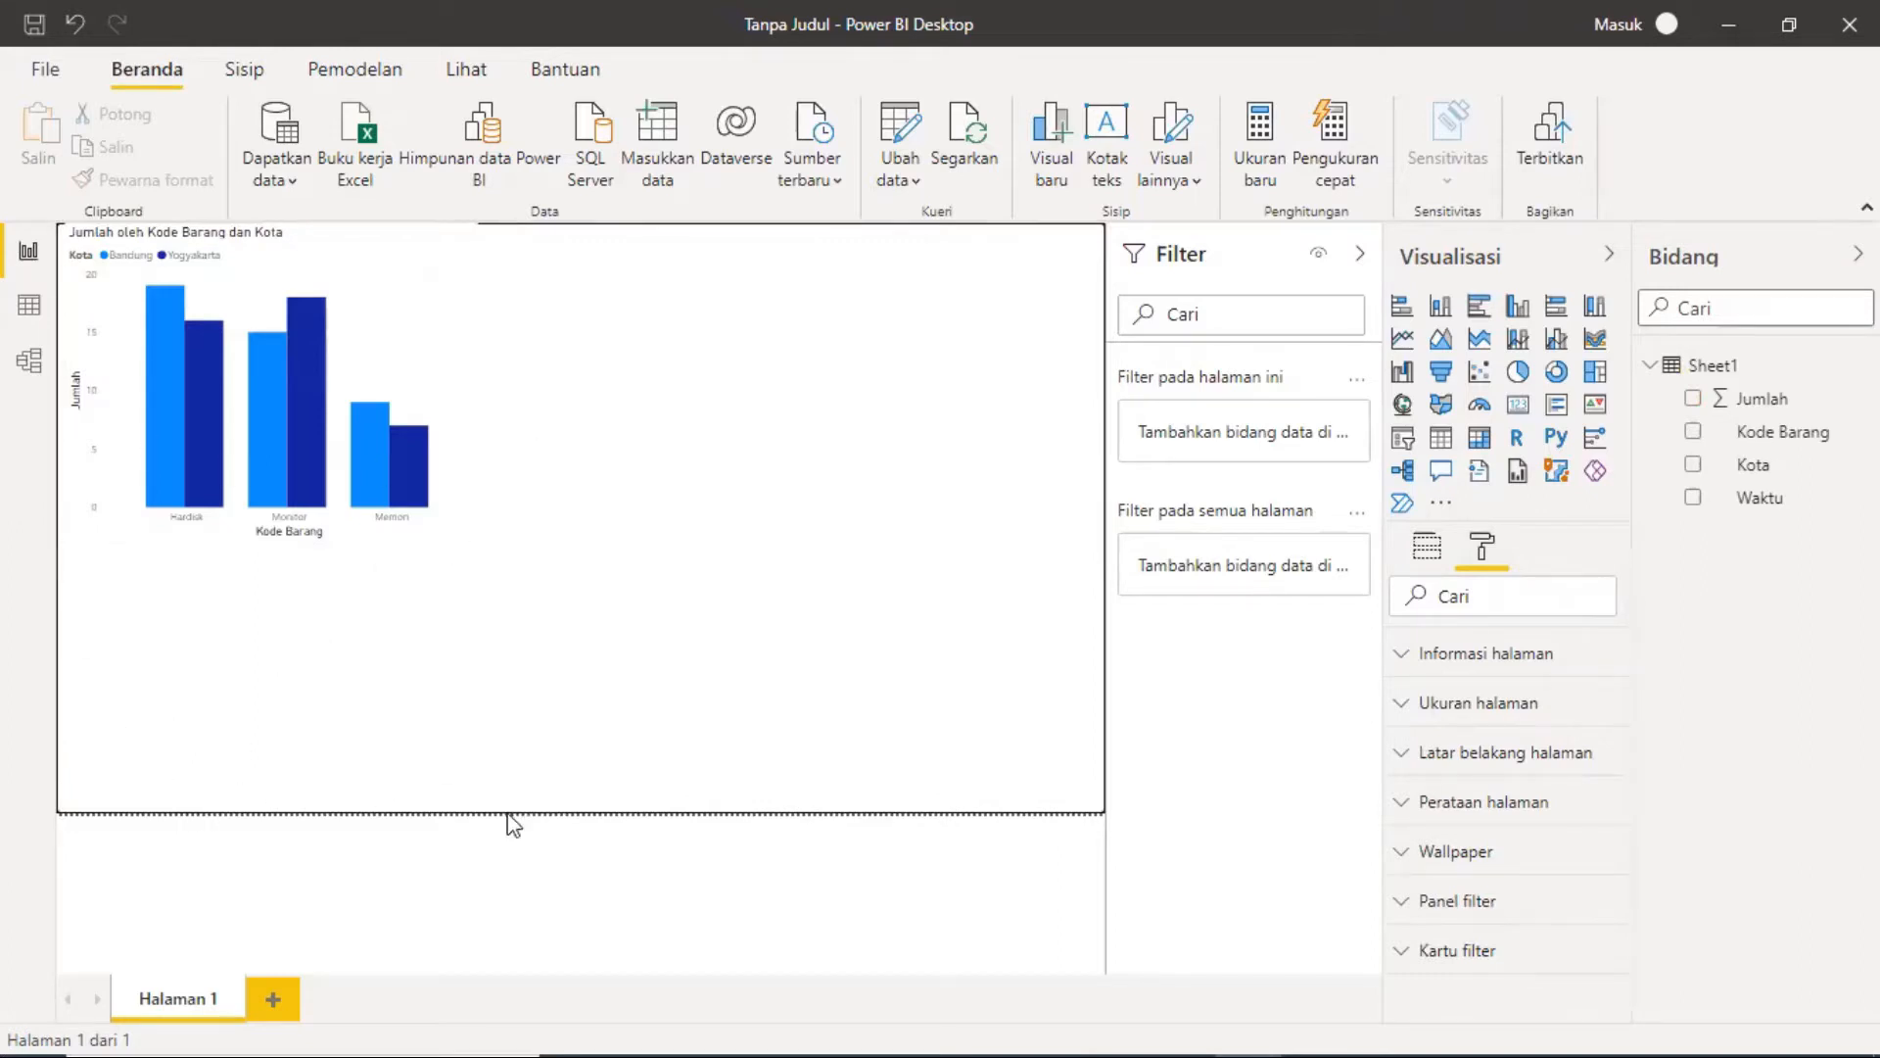
pyautogui.click(1405, 703)
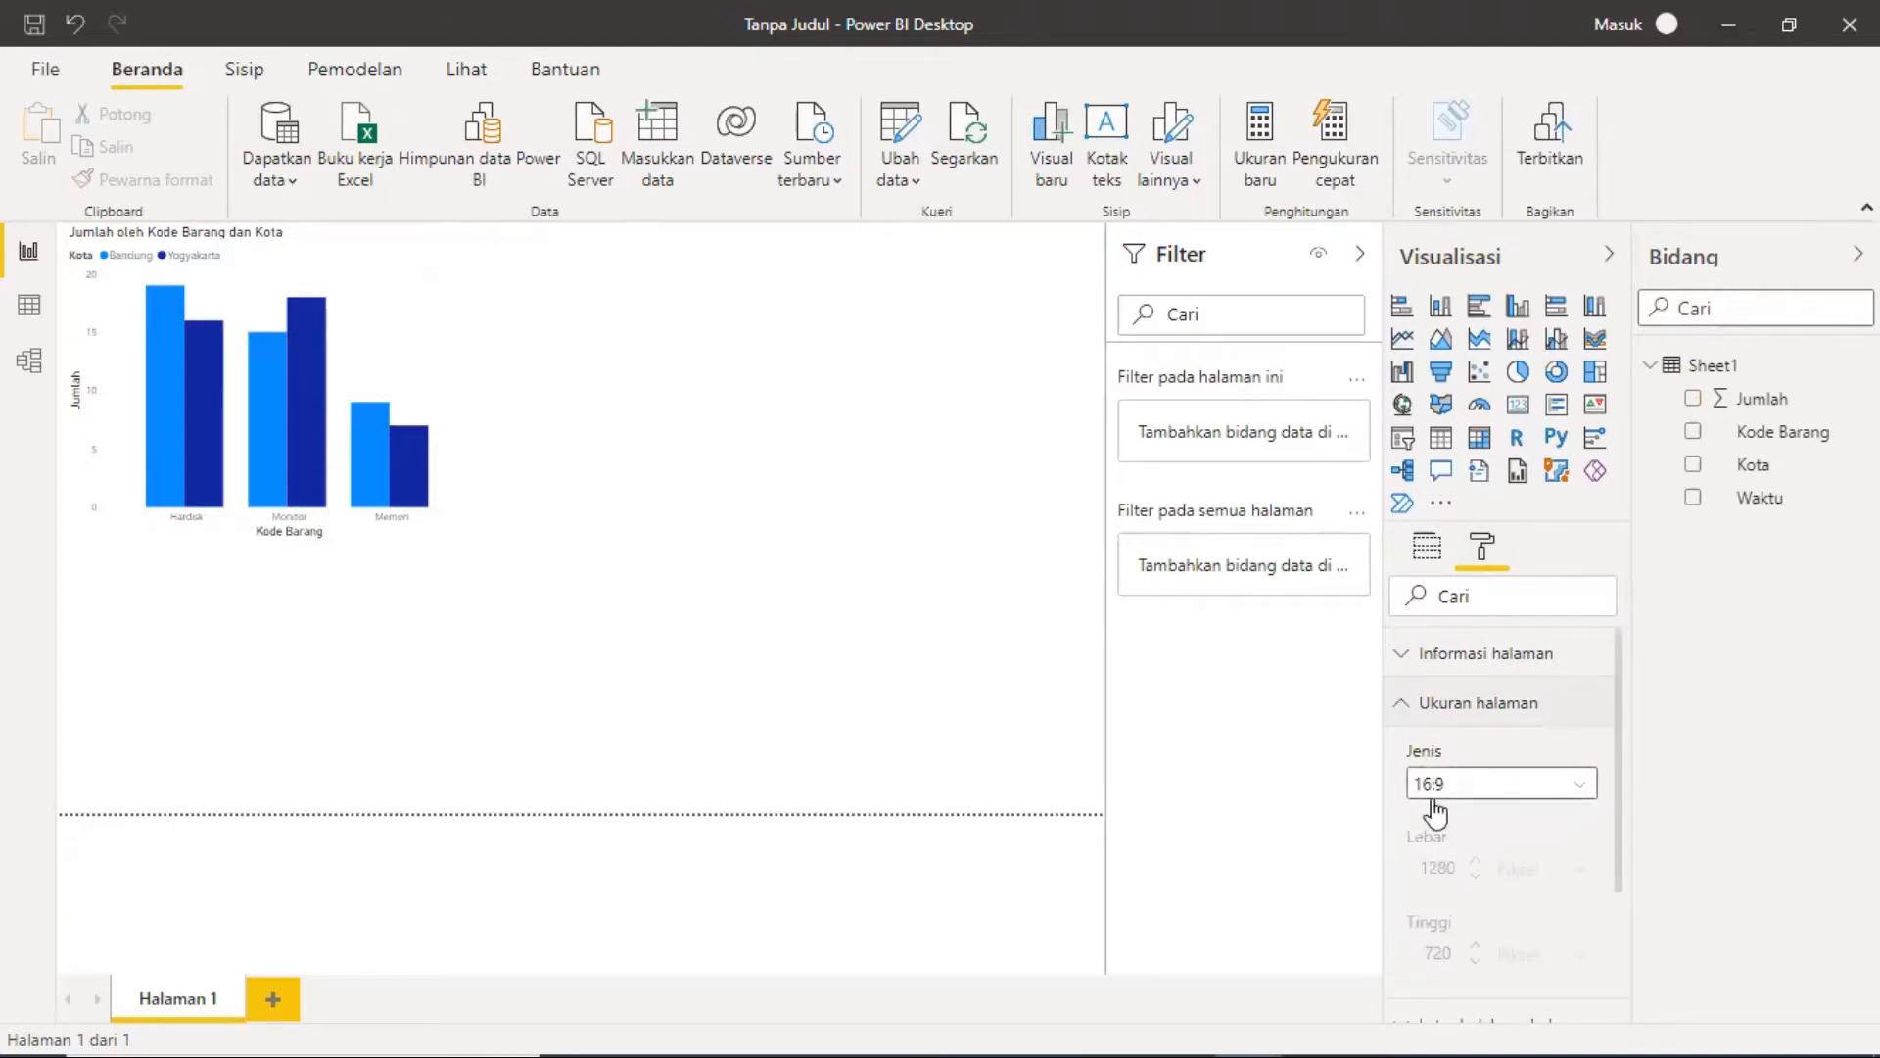
pyautogui.click(1574, 787)
pyautogui.click(1574, 790)
pyautogui.click(1574, 789)
pyautogui.click(1516, 877)
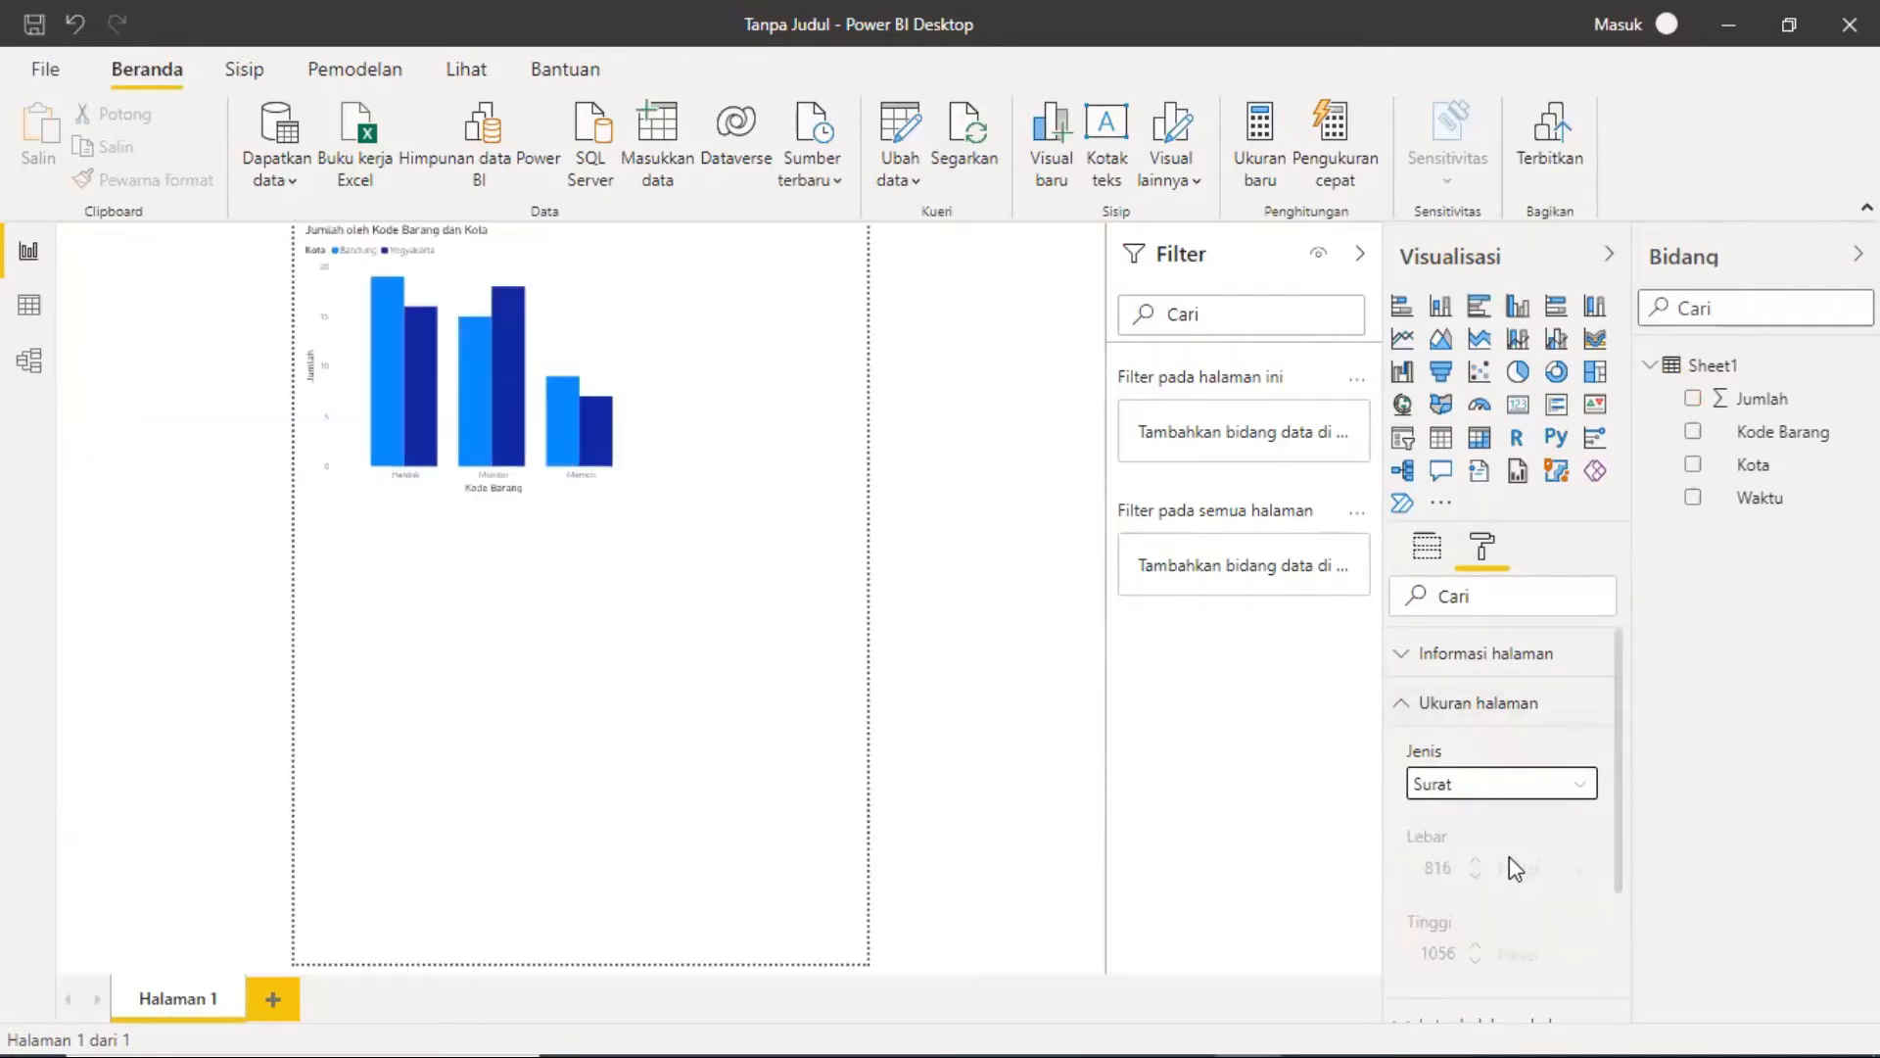
pyautogui.click(1574, 785)
pyautogui.click(1520, 844)
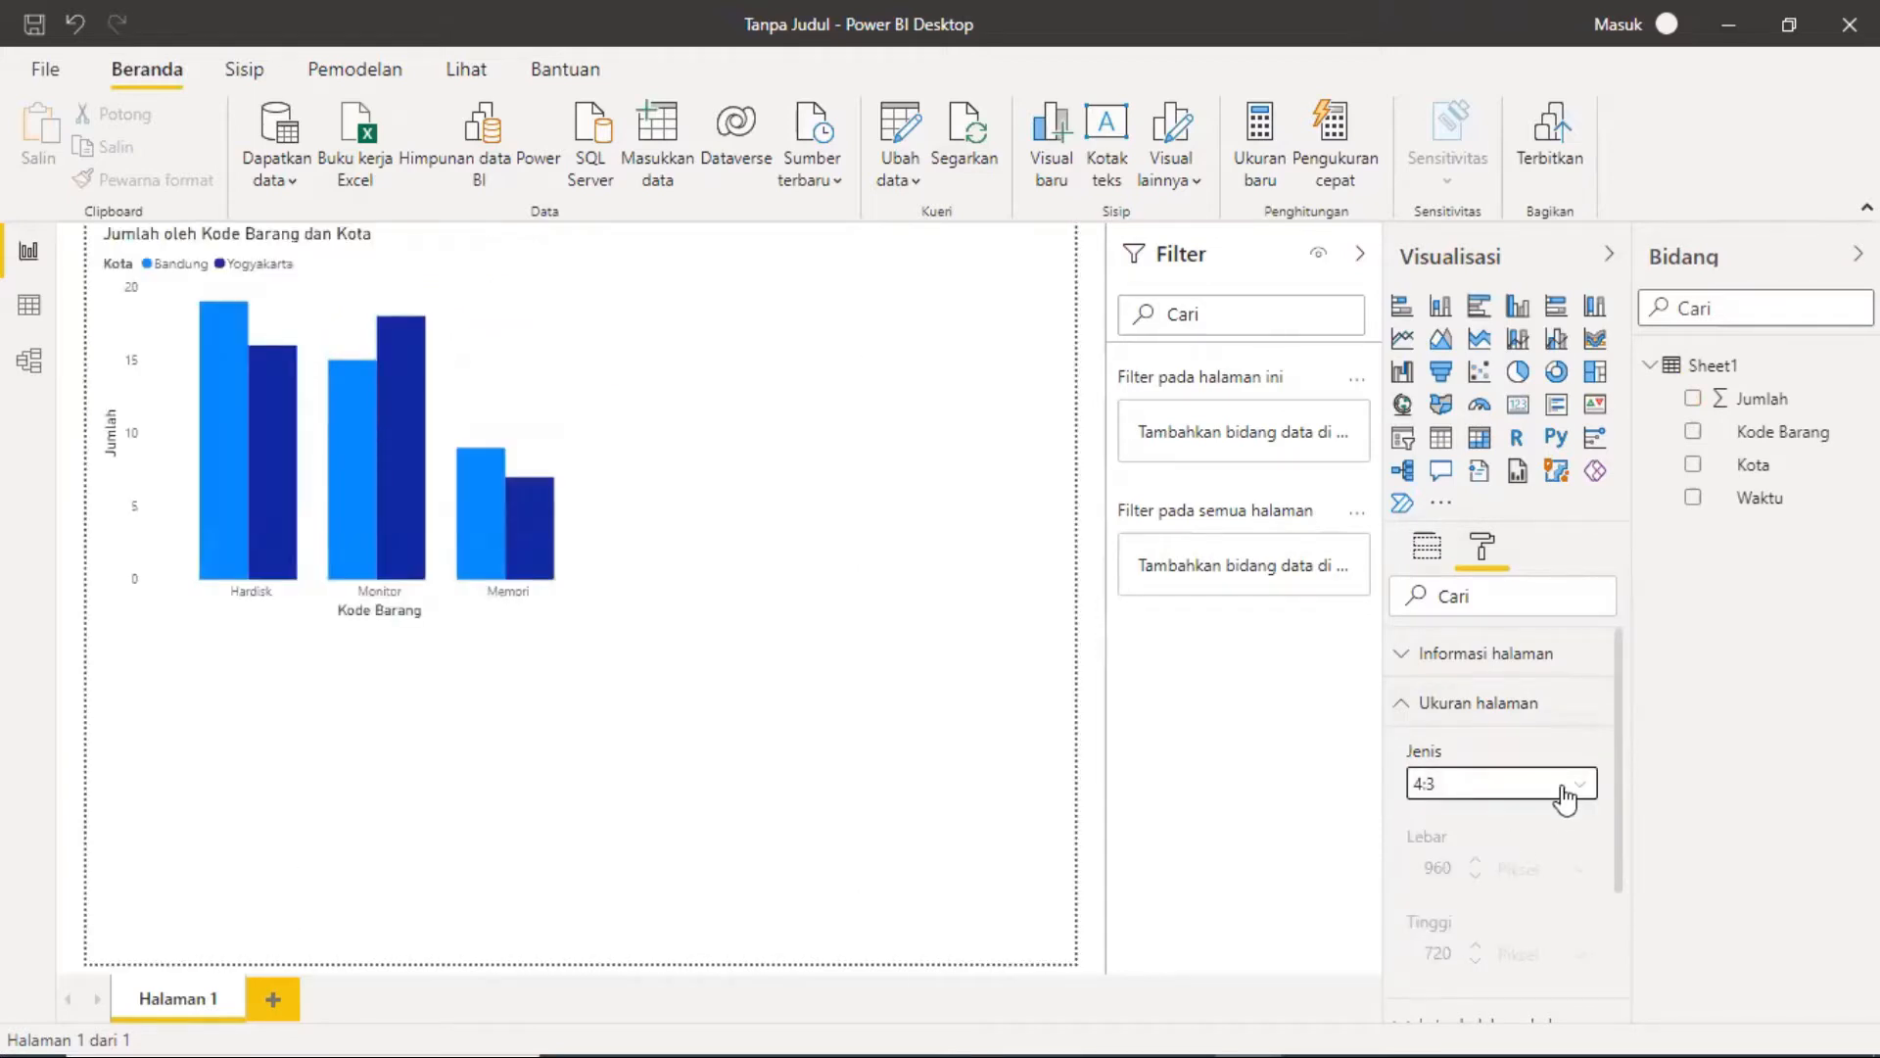
pyautogui.click(1565, 786)
pyautogui.click(1508, 817)
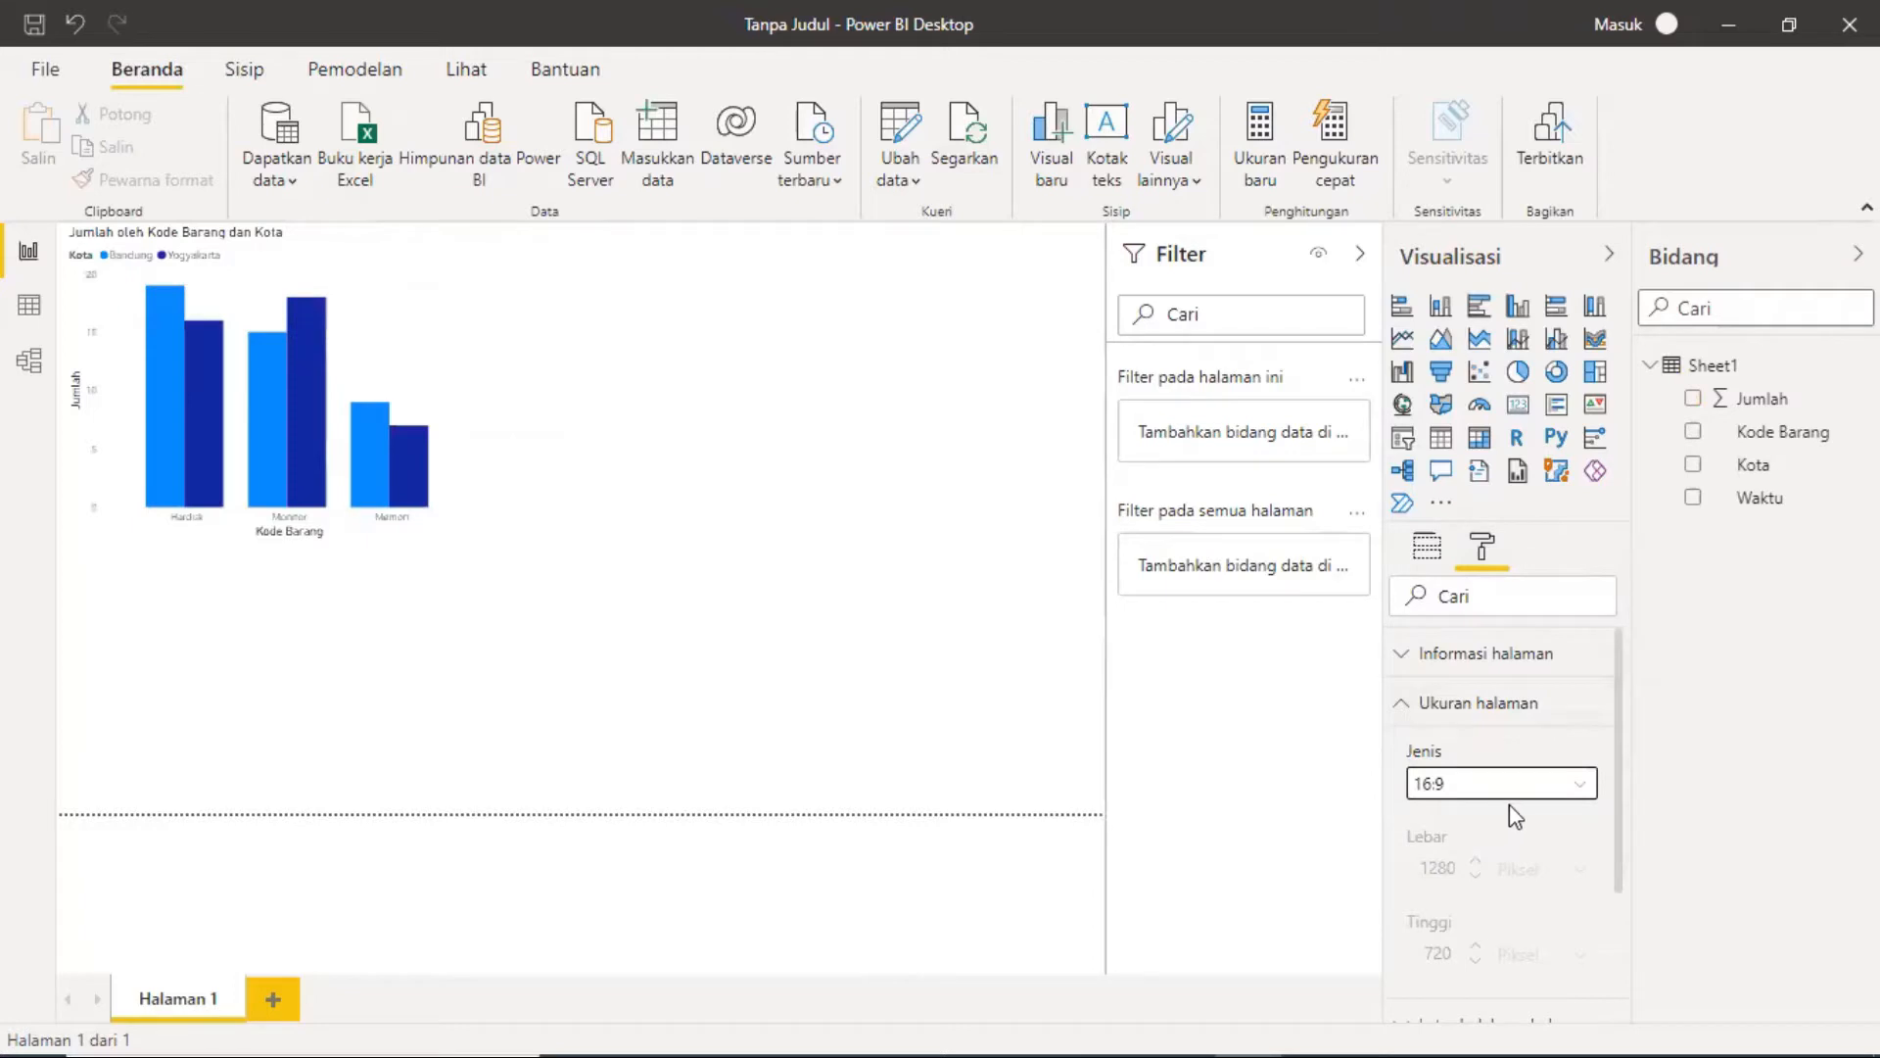
# Step: Change the page size type to Kustom and set the page height to 1000 pixels
pyautogui.click(1588, 793)
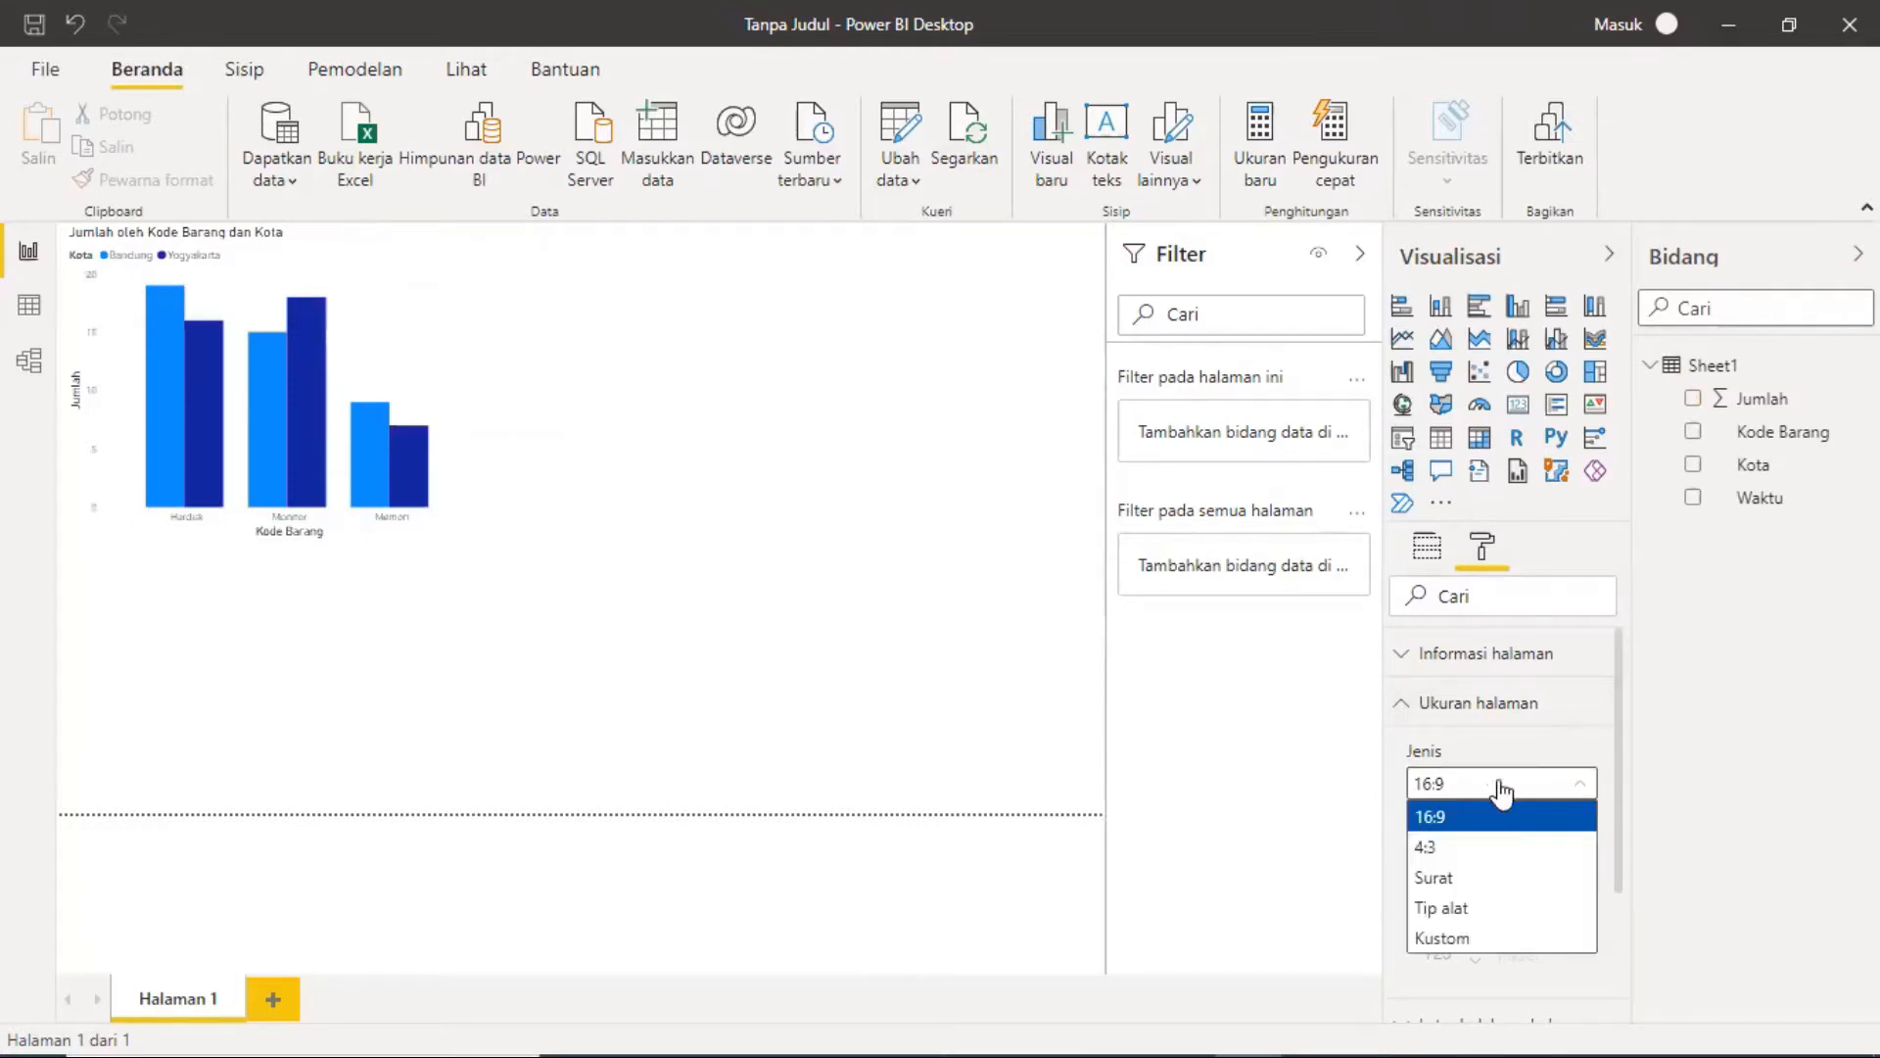
pyautogui.click(1469, 940)
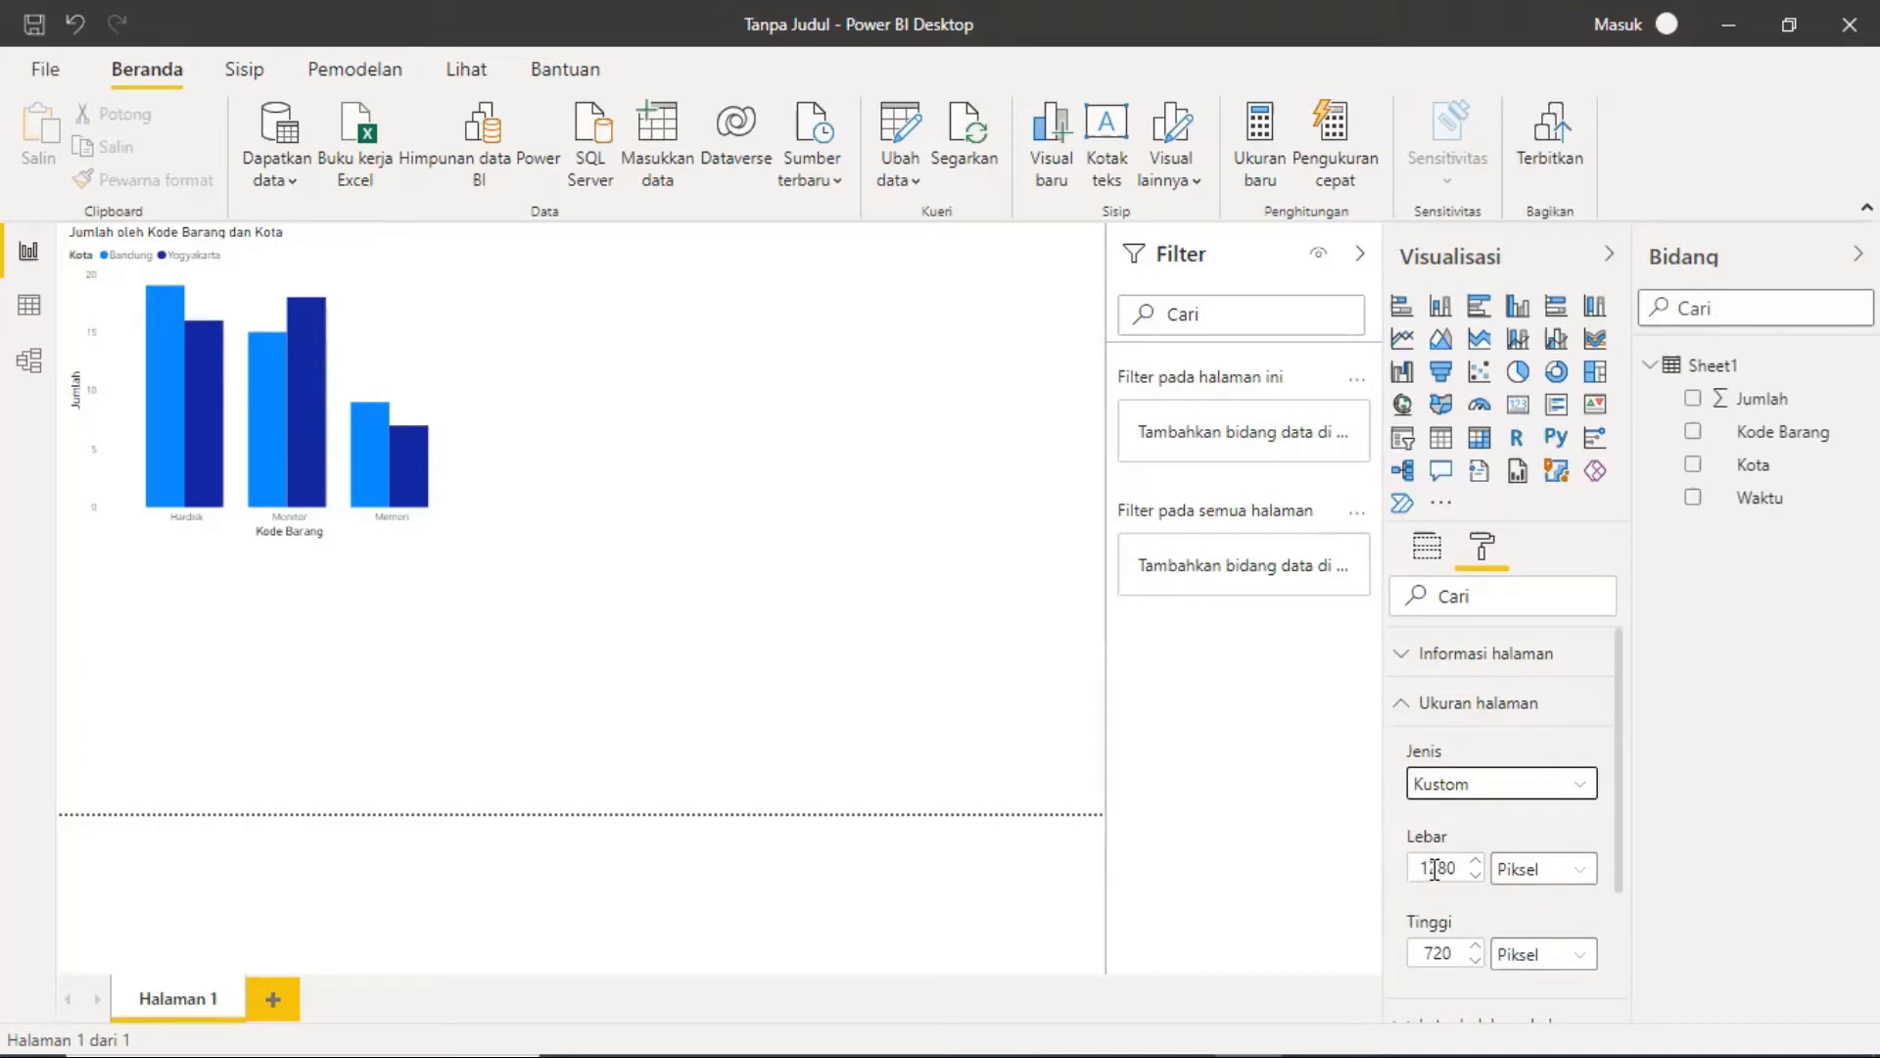
pyautogui.click(1454, 955)
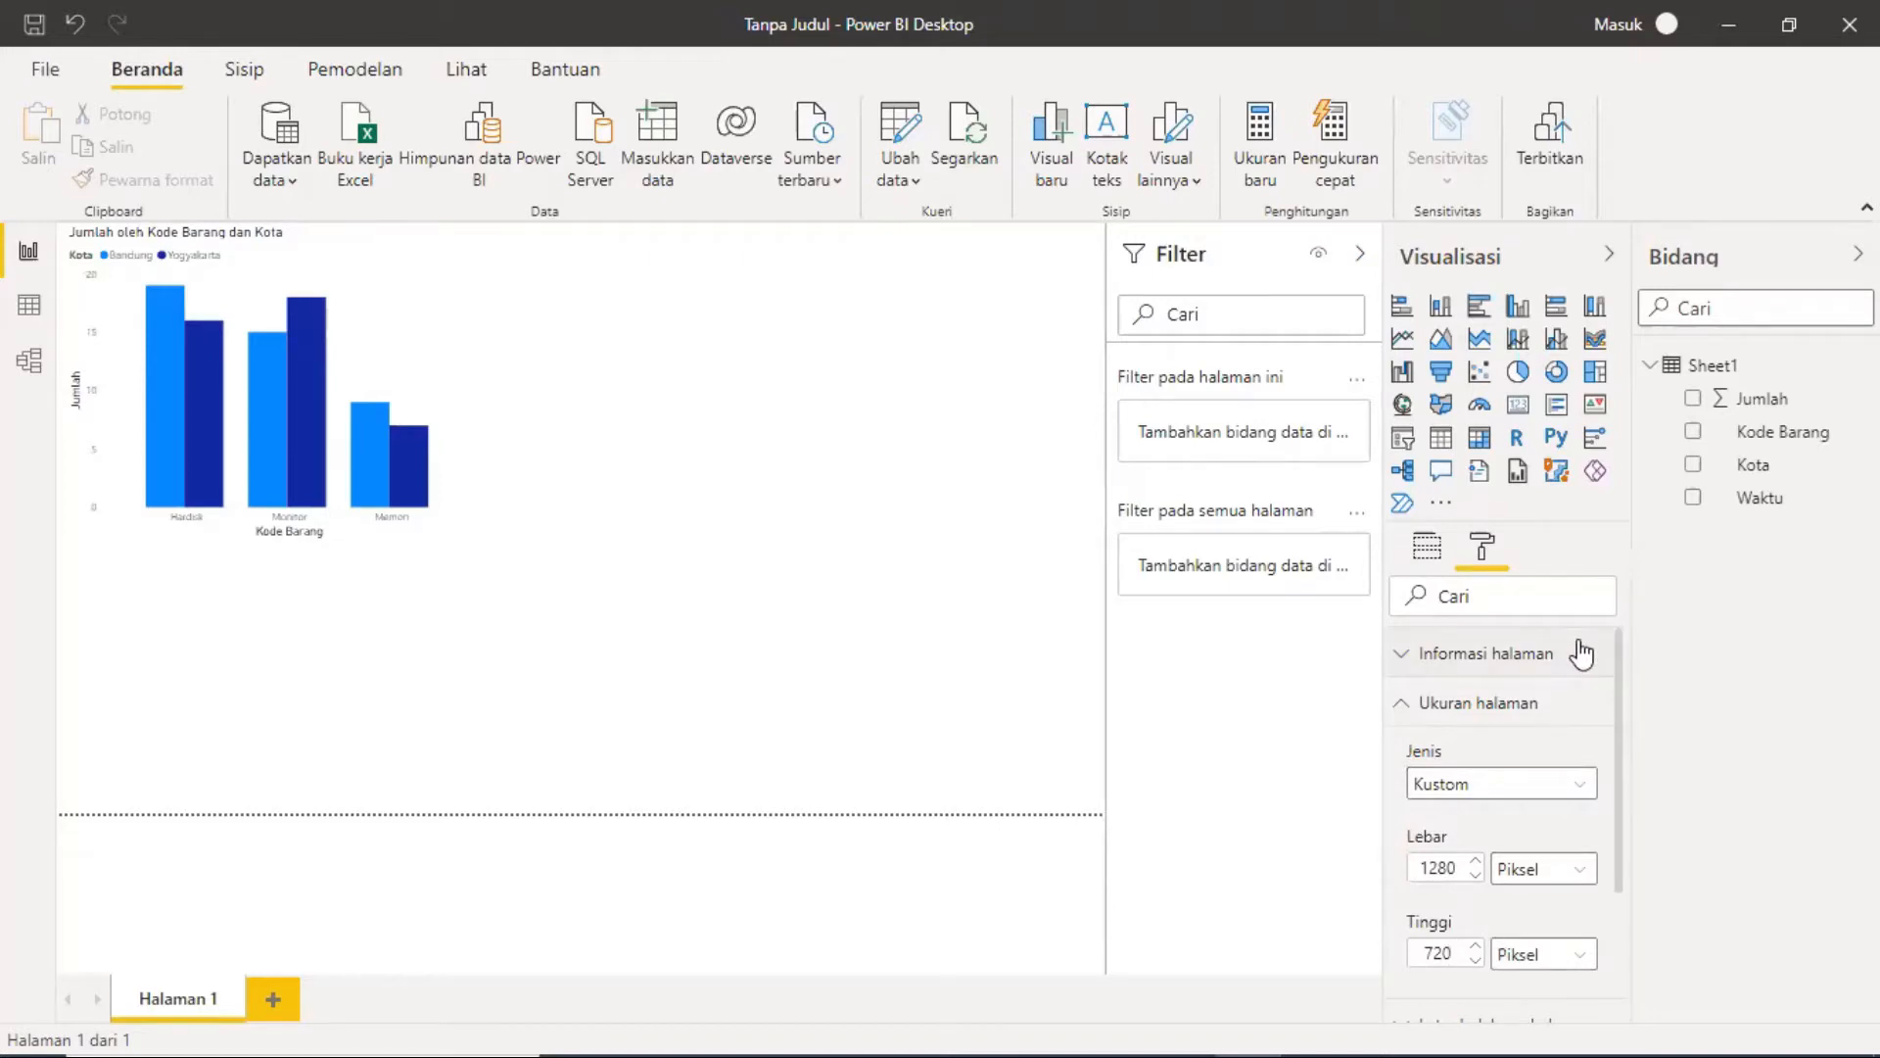
pyautogui.press('BackSpace')
pyautogui.press('BackSpace')
pyautogui.press('BackSpace')
pyautogui.write('10')
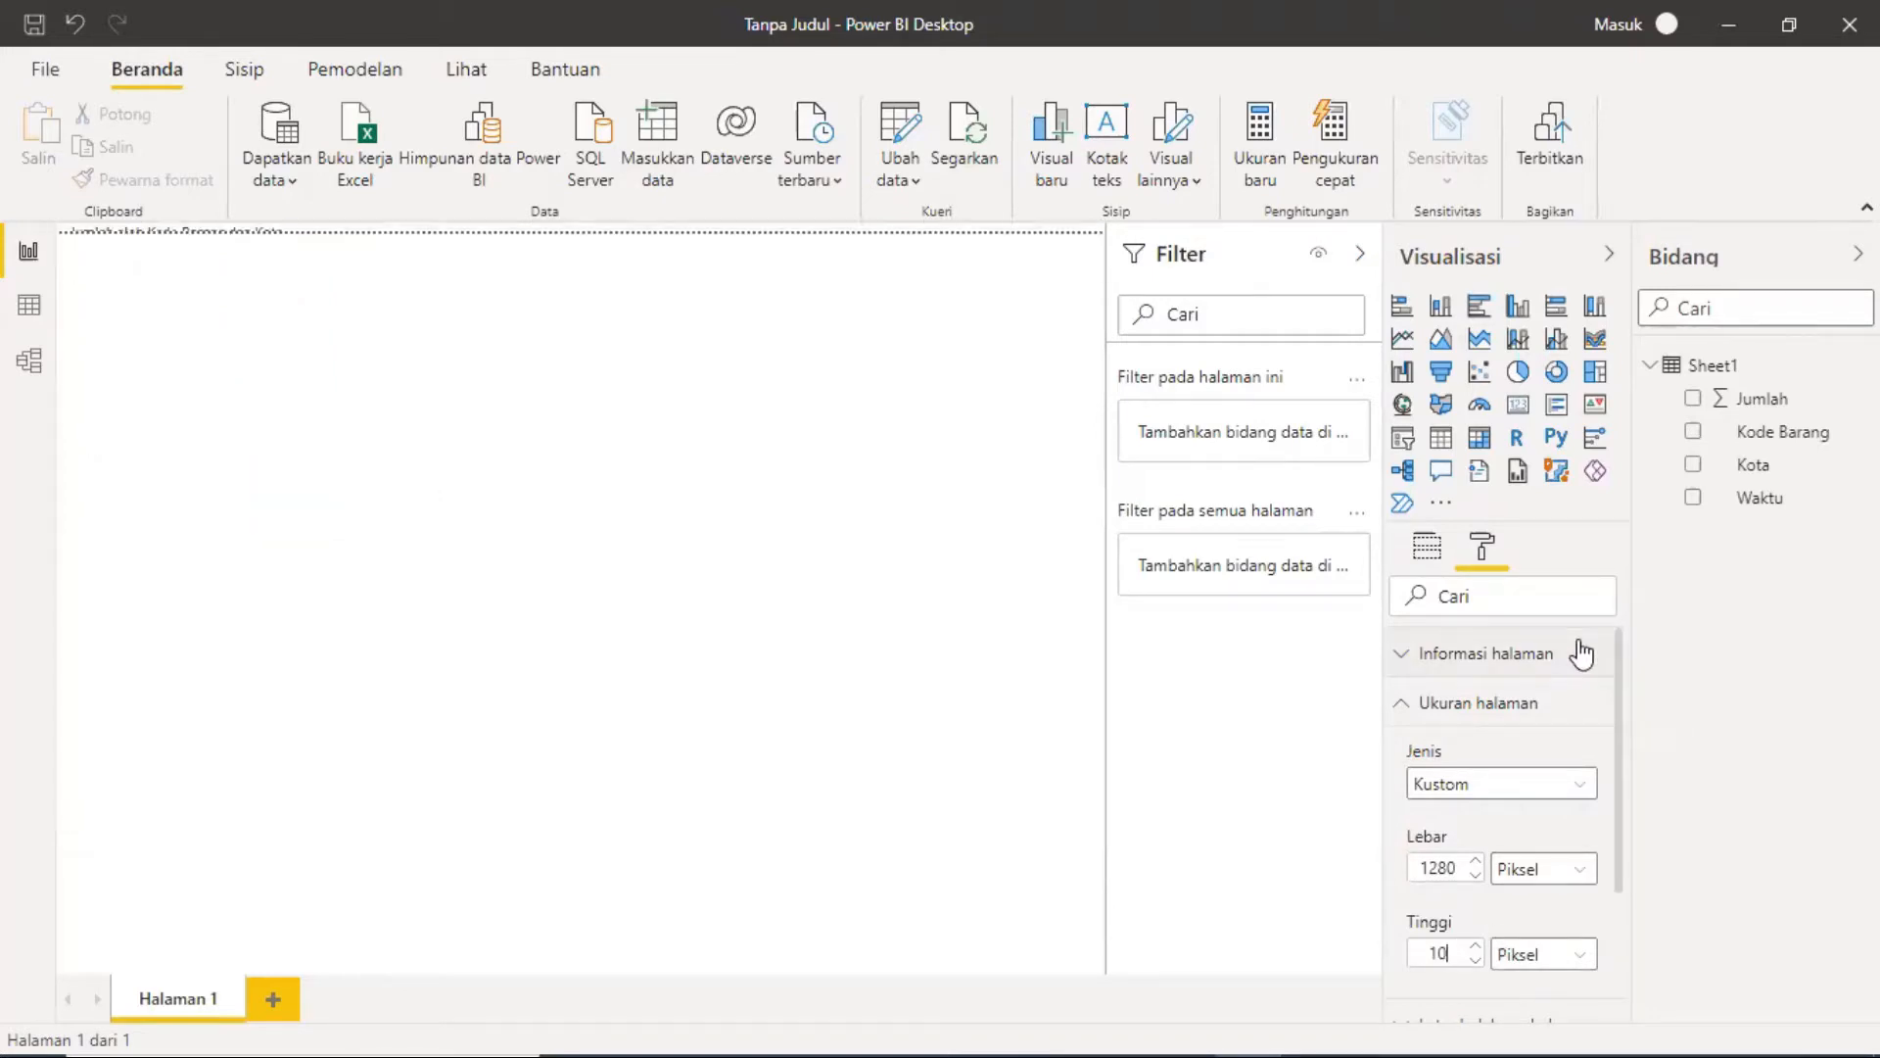
pyautogui.write('000')
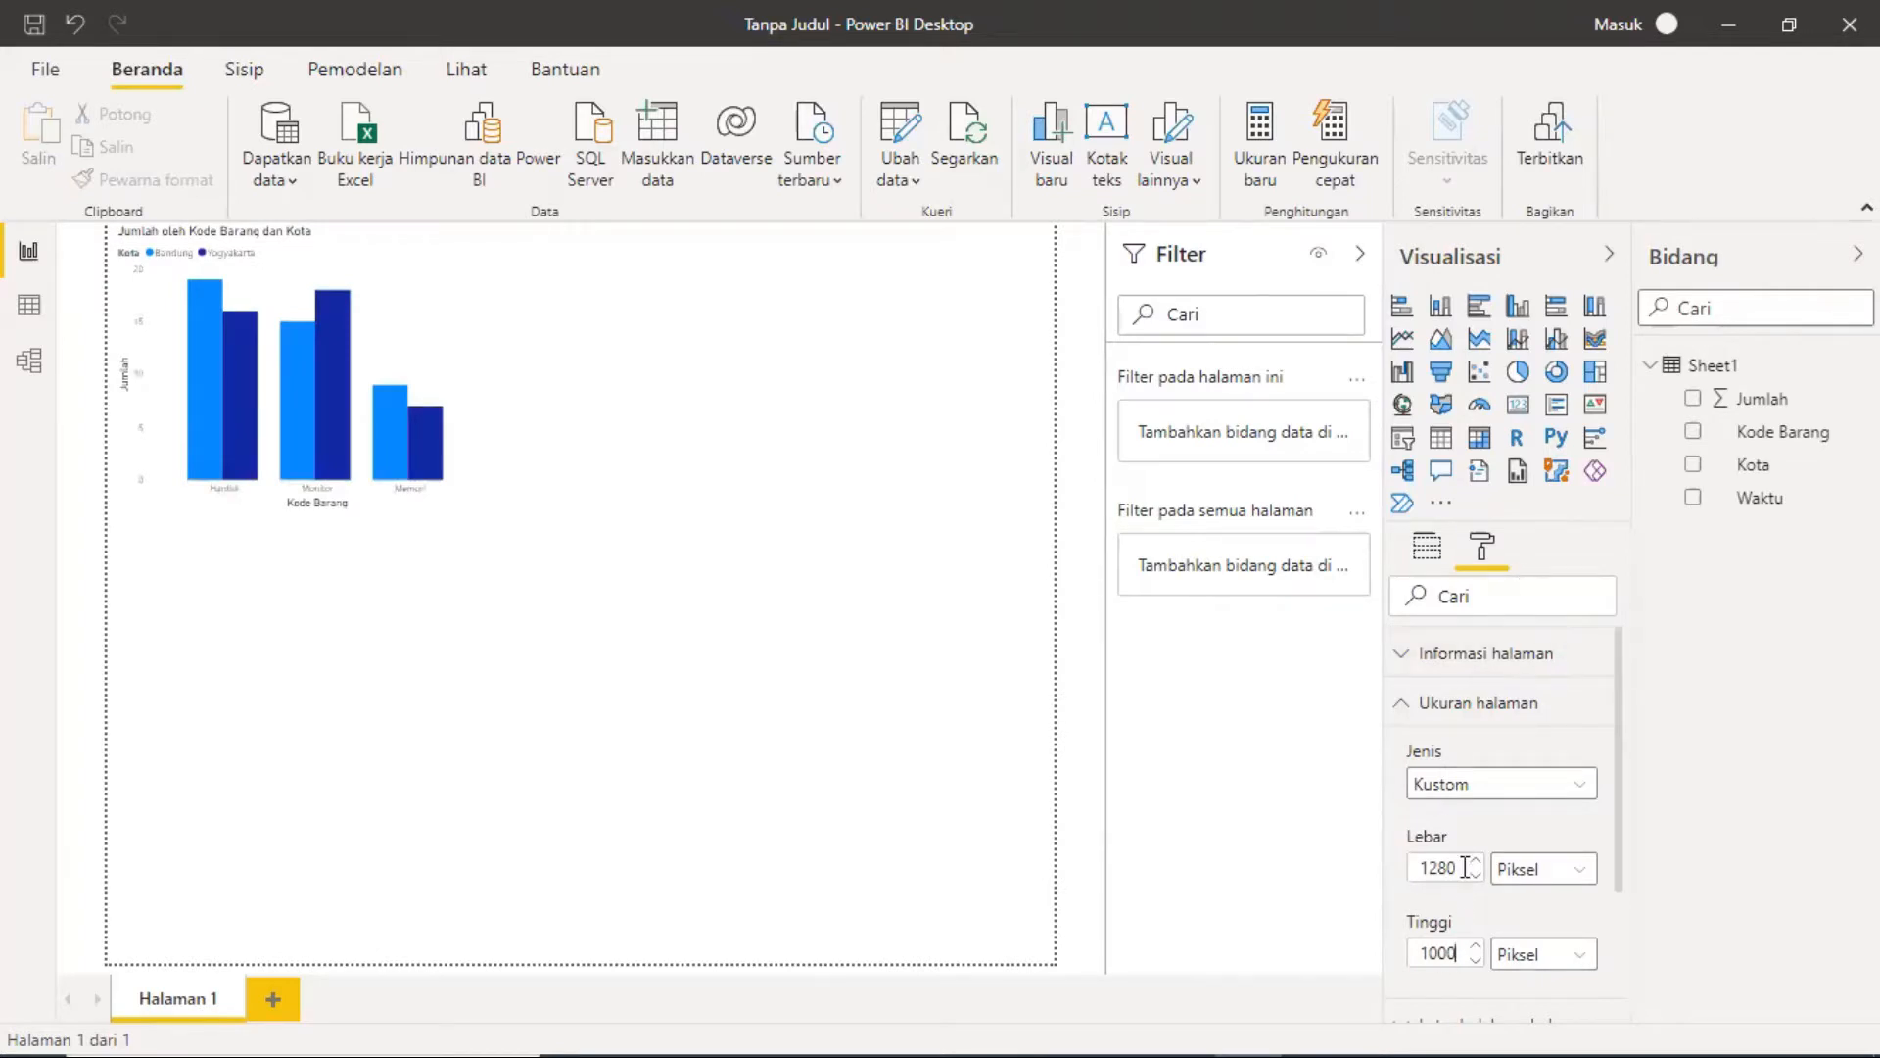
# Step: Try custom page widths of 1400, 1500 and 1300 pixels
pyautogui.press('BackSpace')
pyautogui.press('BackSpace')
pyautogui.press('BackSpace')
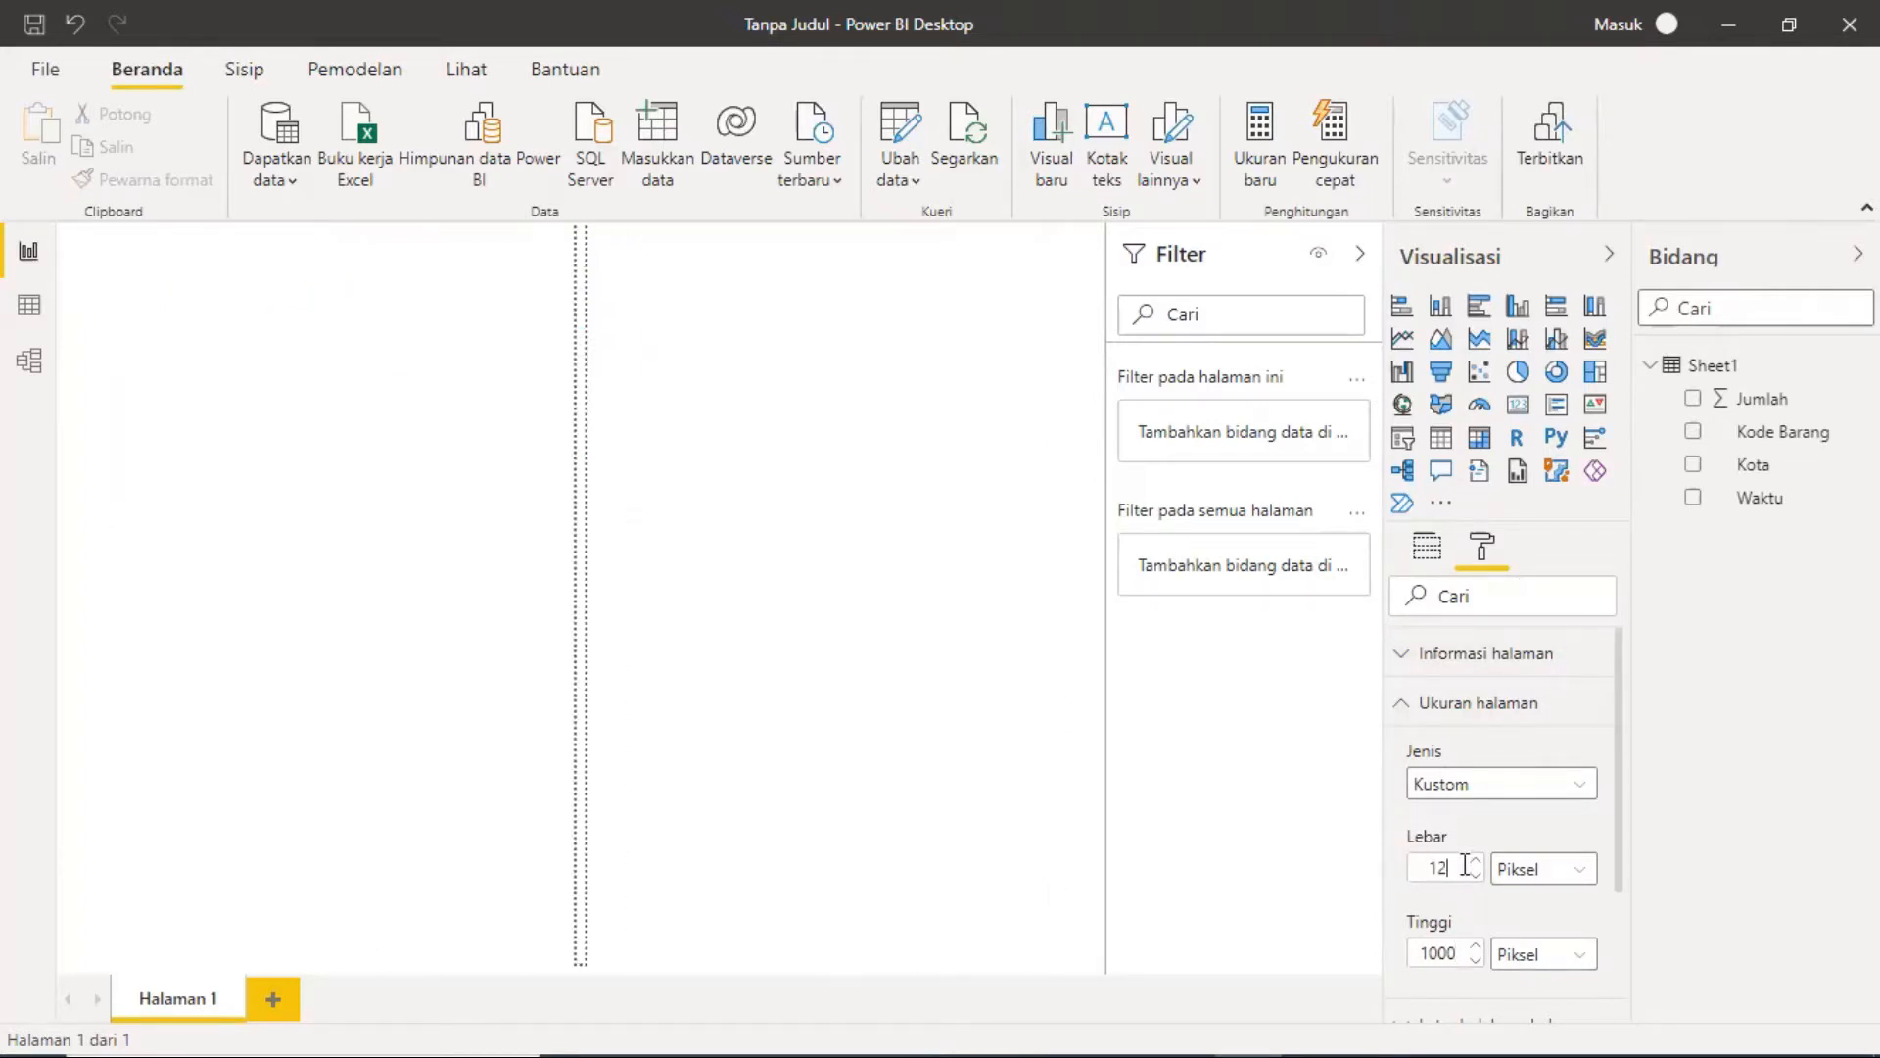
pyautogui.write('400')
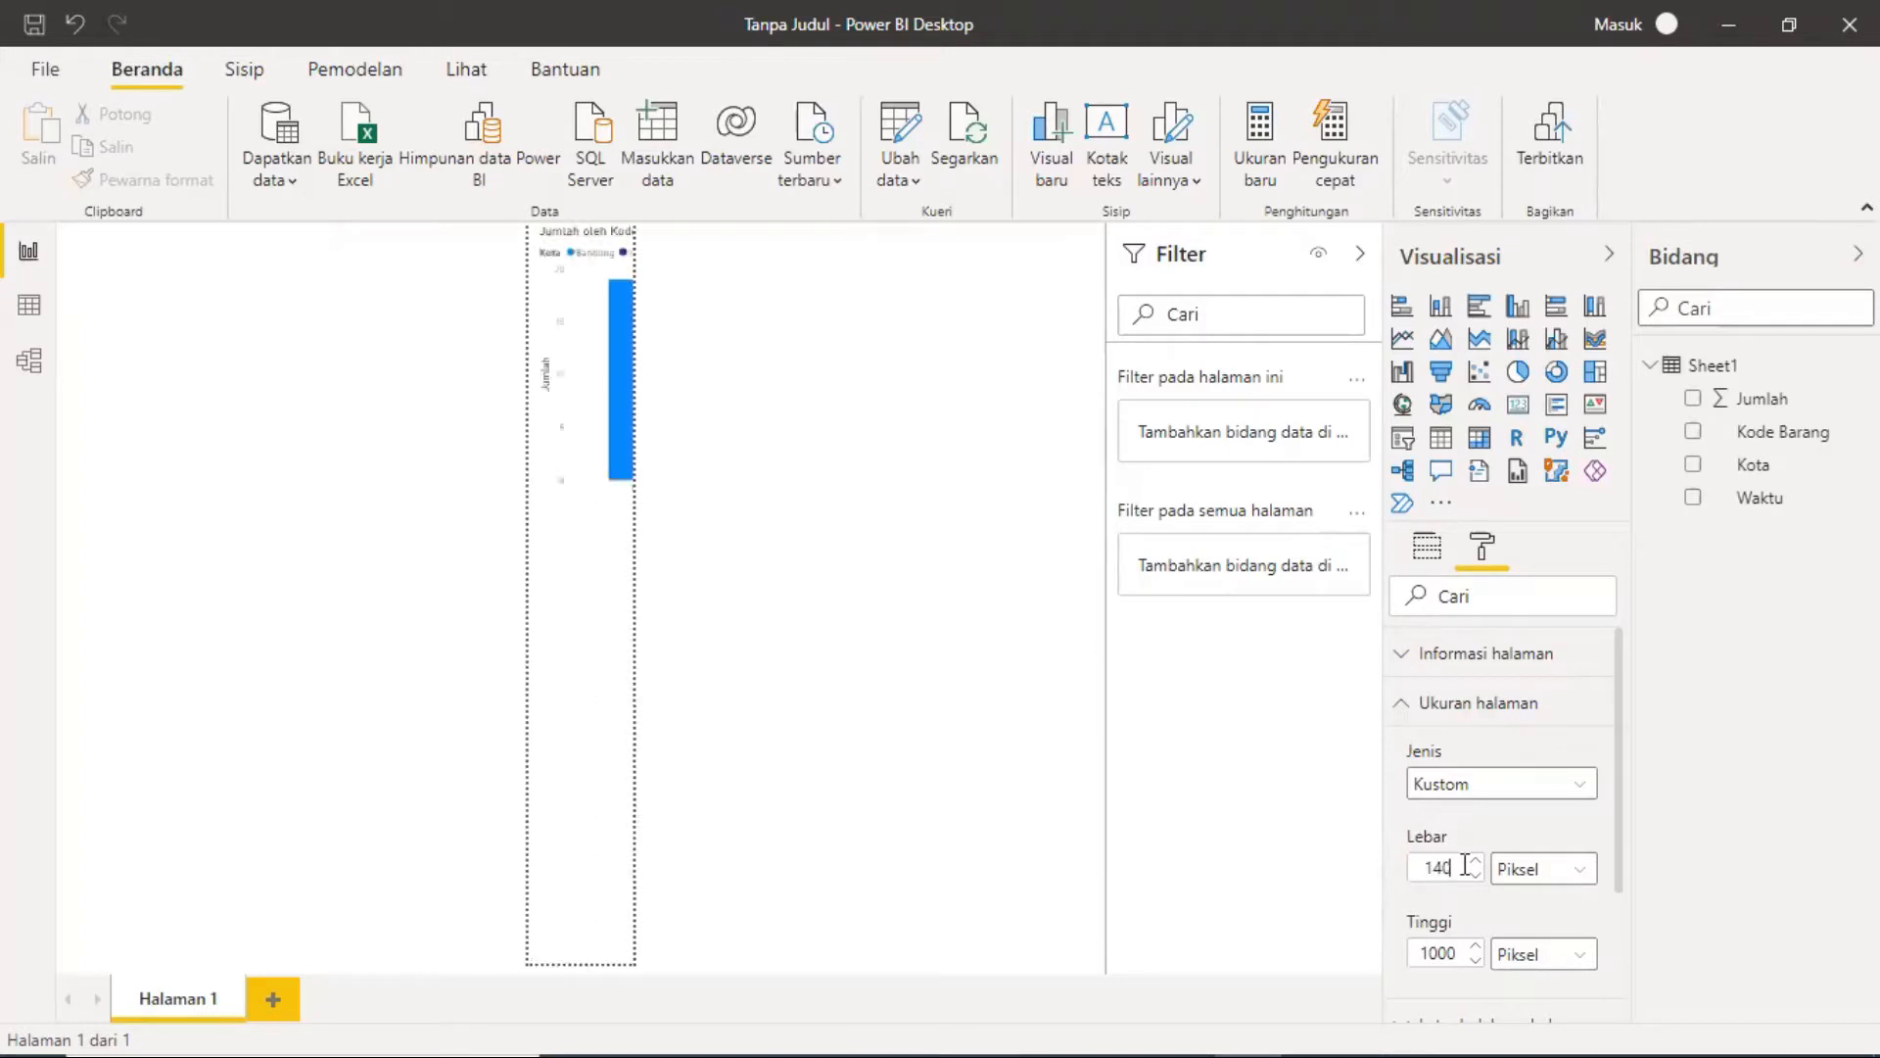
pyautogui.press('BackSpace')
pyautogui.press('BackSpace')
pyautogui.press('BackSpace')
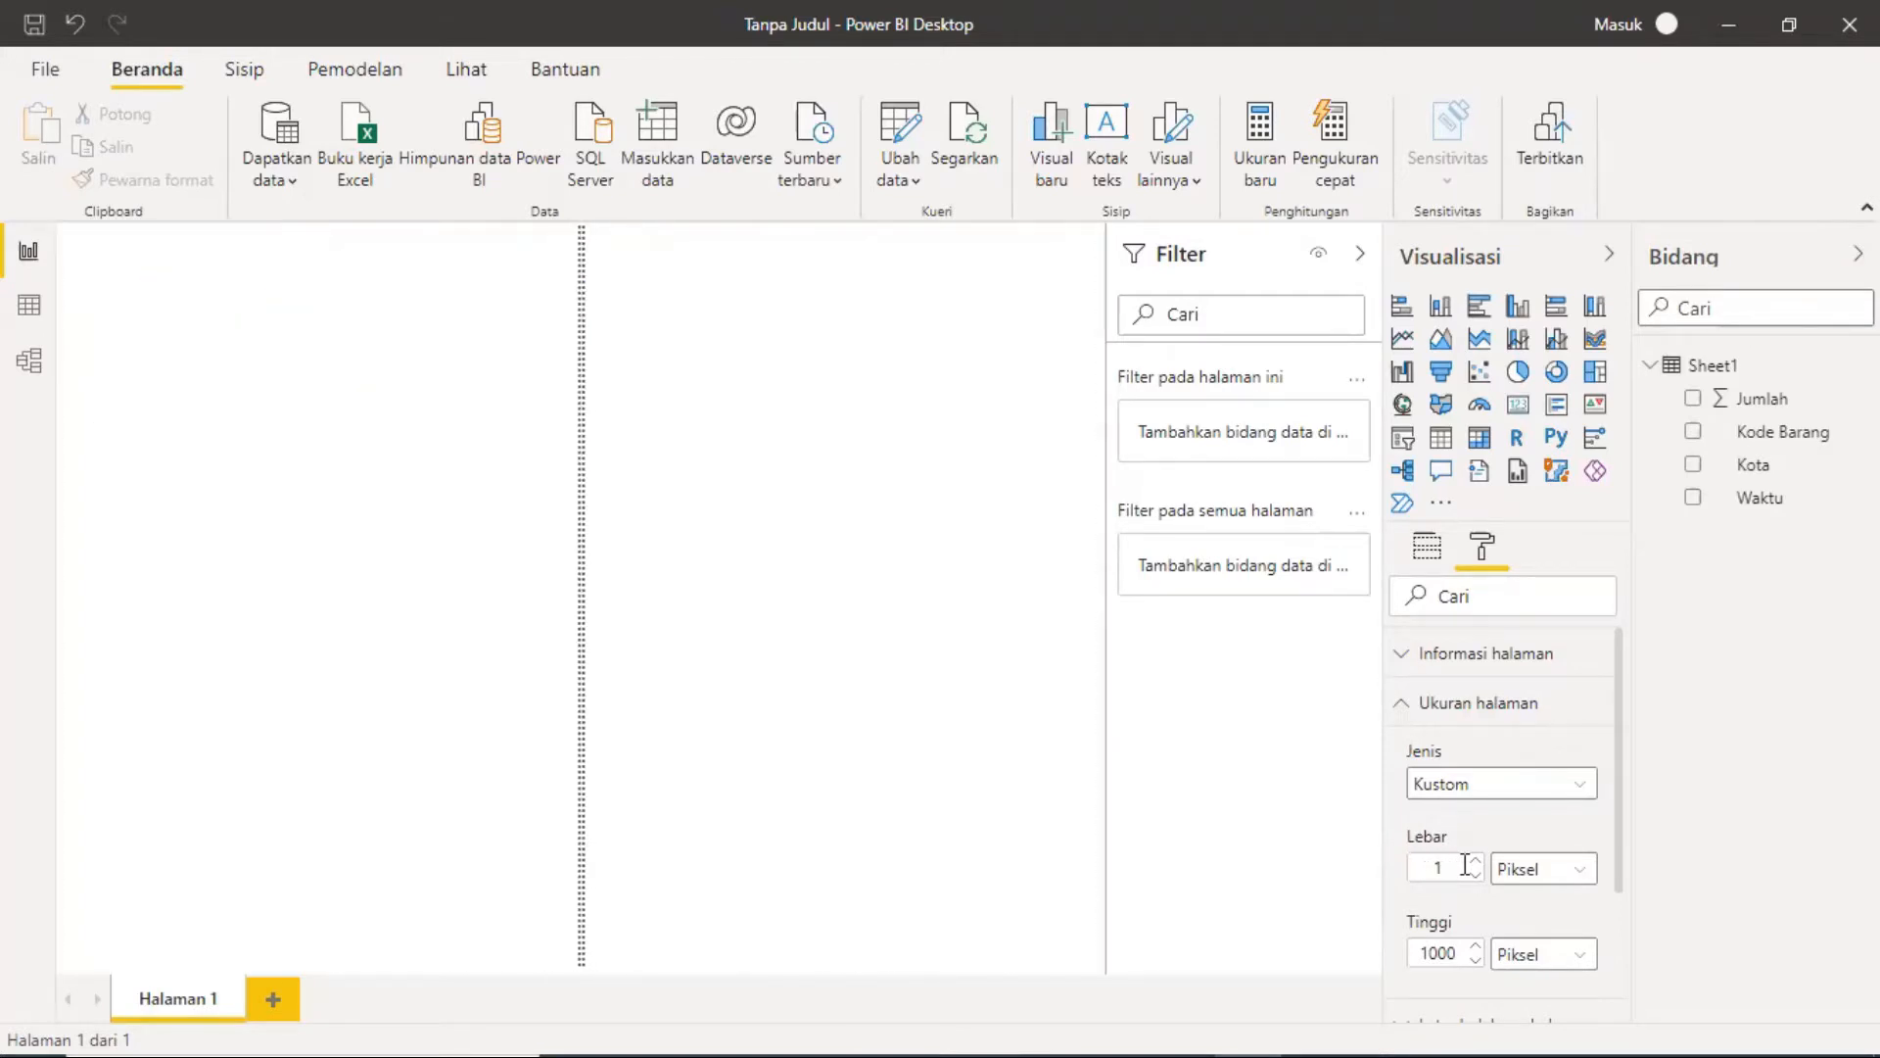
pyautogui.write('500')
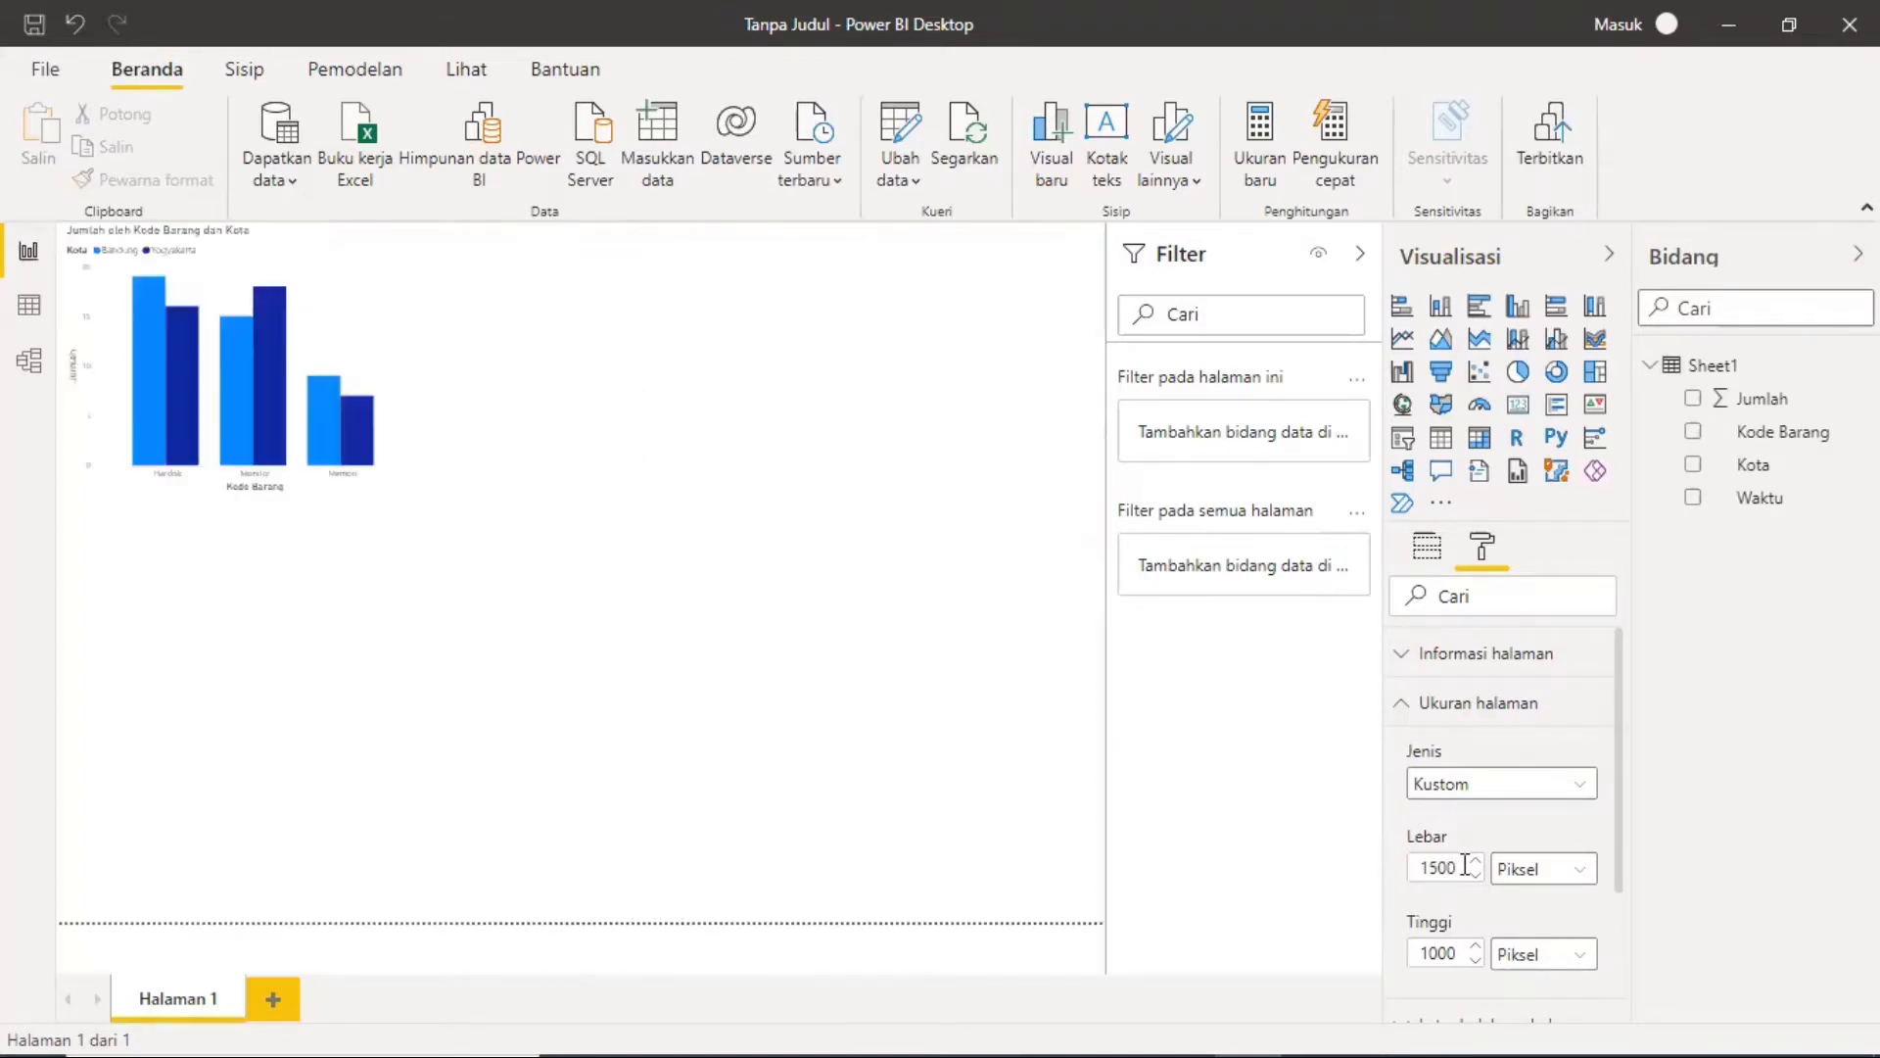
pyautogui.press('BackSpace')
pyautogui.press('BackSpace')
pyautogui.press('BackSpace')
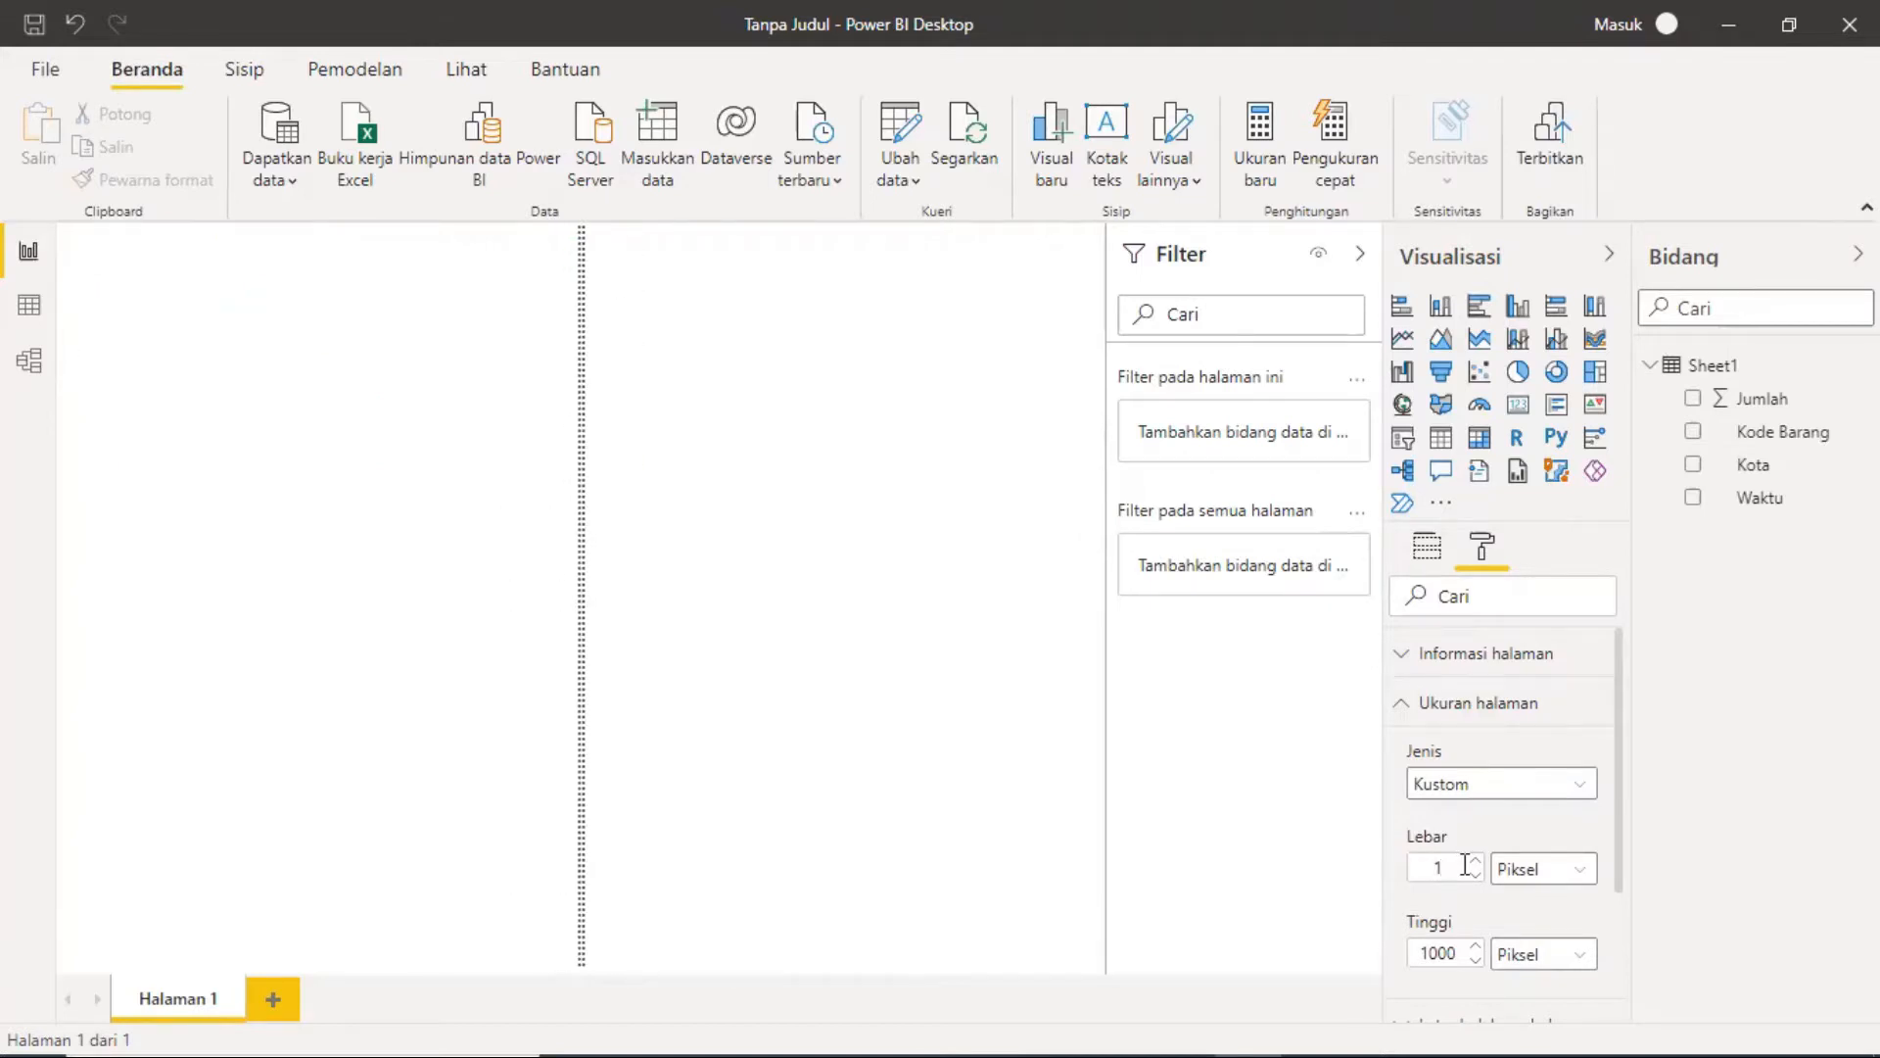
pyautogui.write('300')
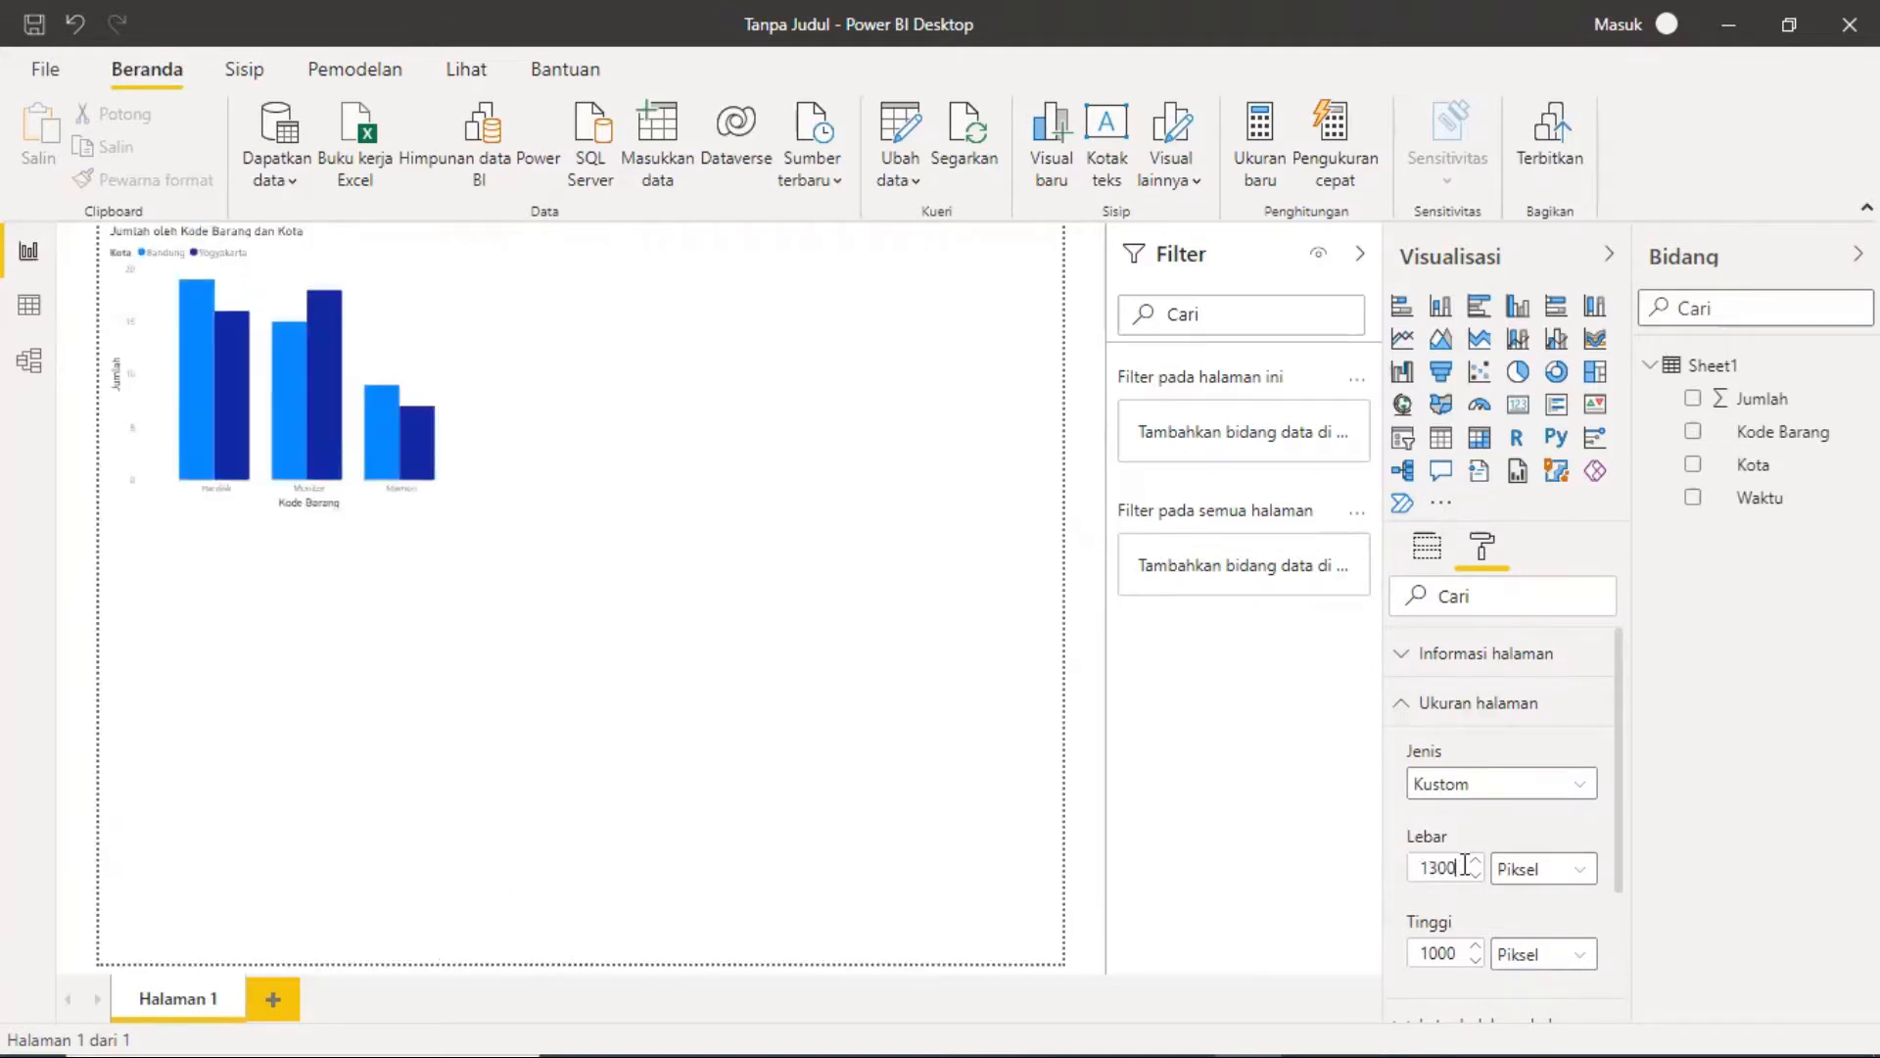
# Step: Set the custom page width to 1400 pixels
pyautogui.press('BackSpace')
pyautogui.press('BackSpace')
pyautogui.press('BackSpace')
pyautogui.write('400')
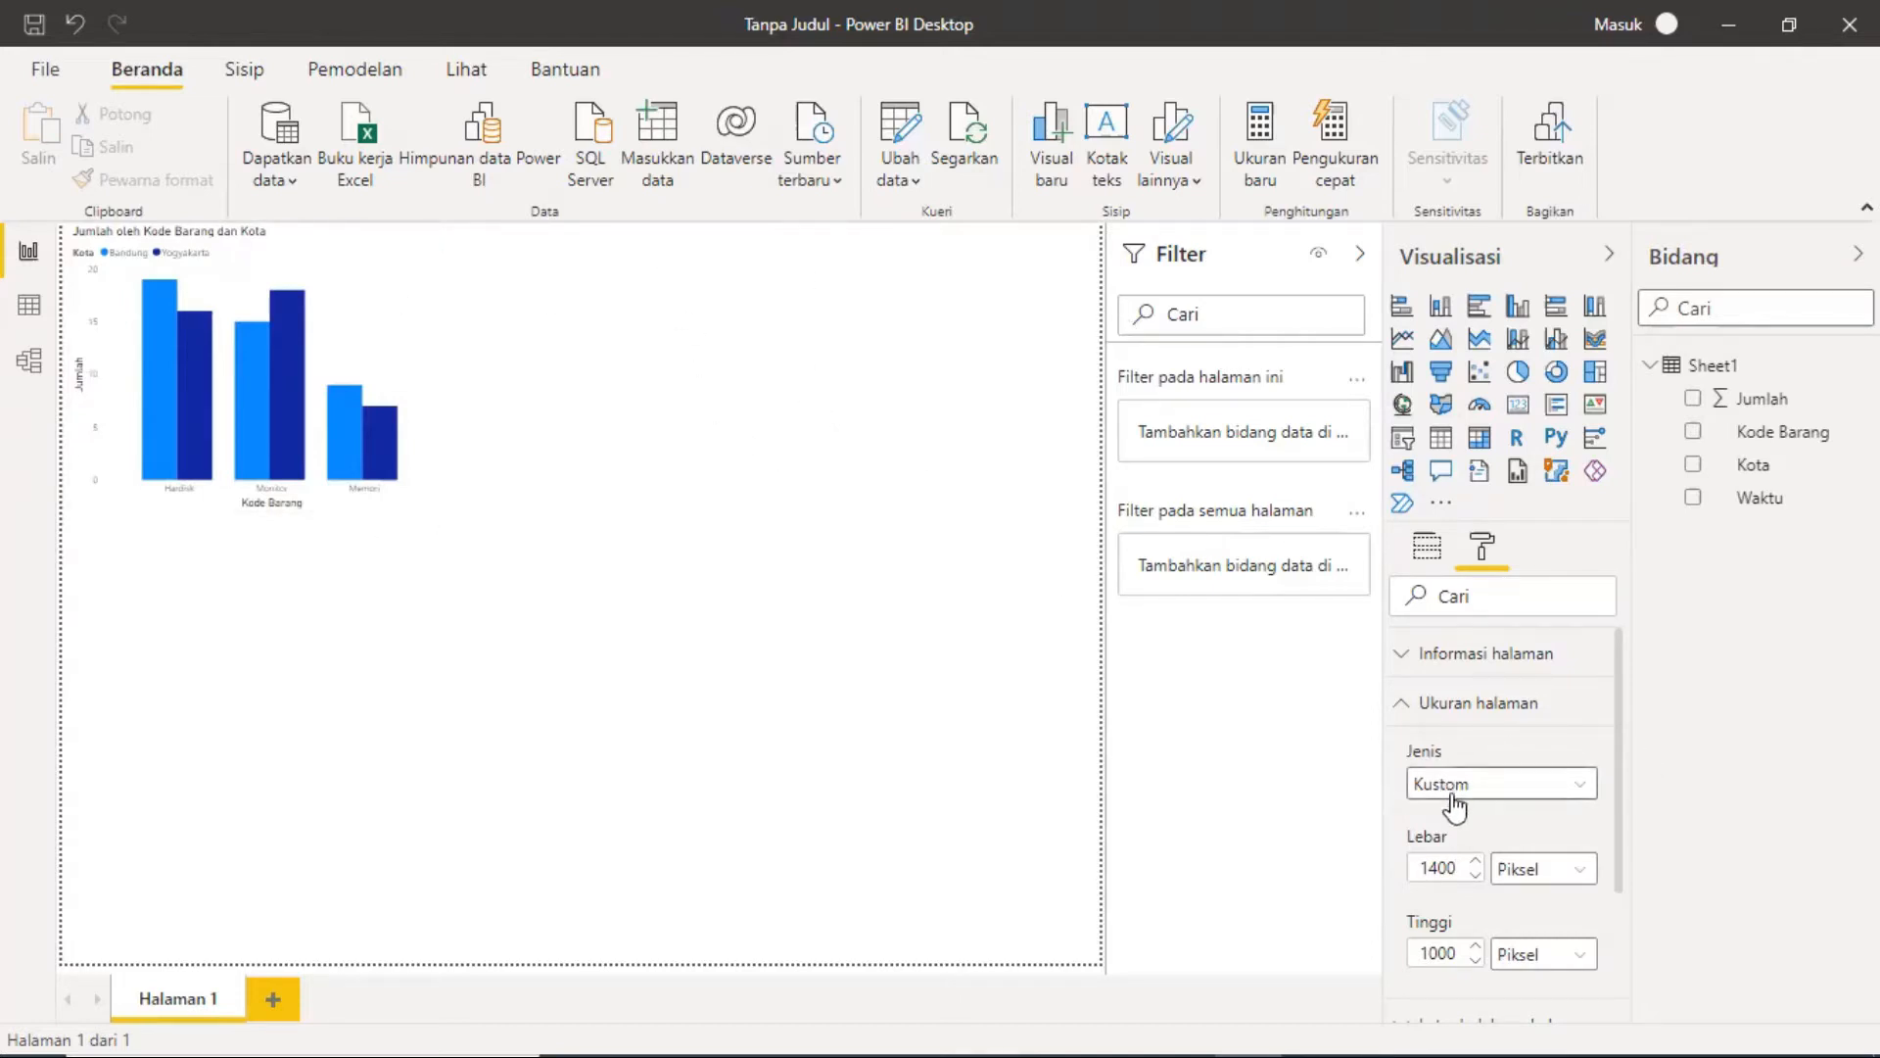
# Step: Examine the page background, page alignment and wallpaper options in the report page's format settings
pyautogui.scroll(-2, 1460, 806)
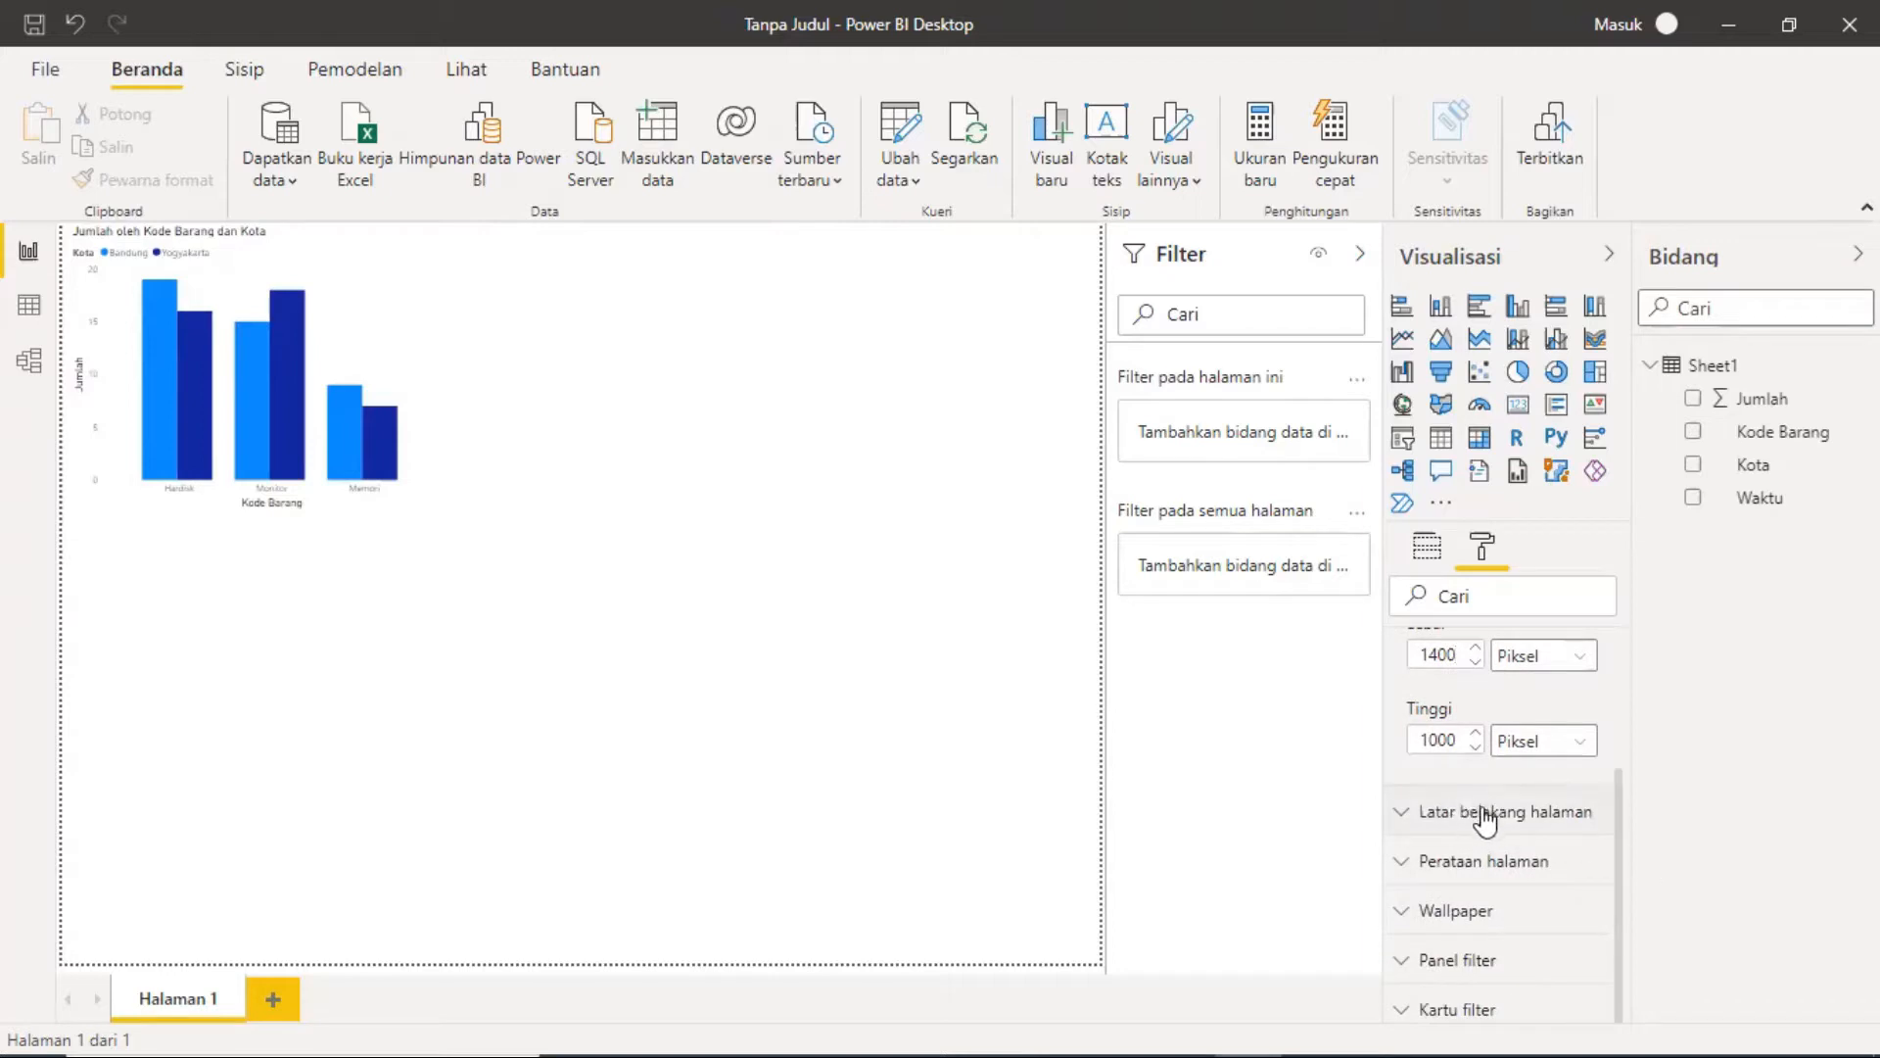
pyautogui.click(1484, 812)
pyautogui.scroll(-2, 1502, 825)
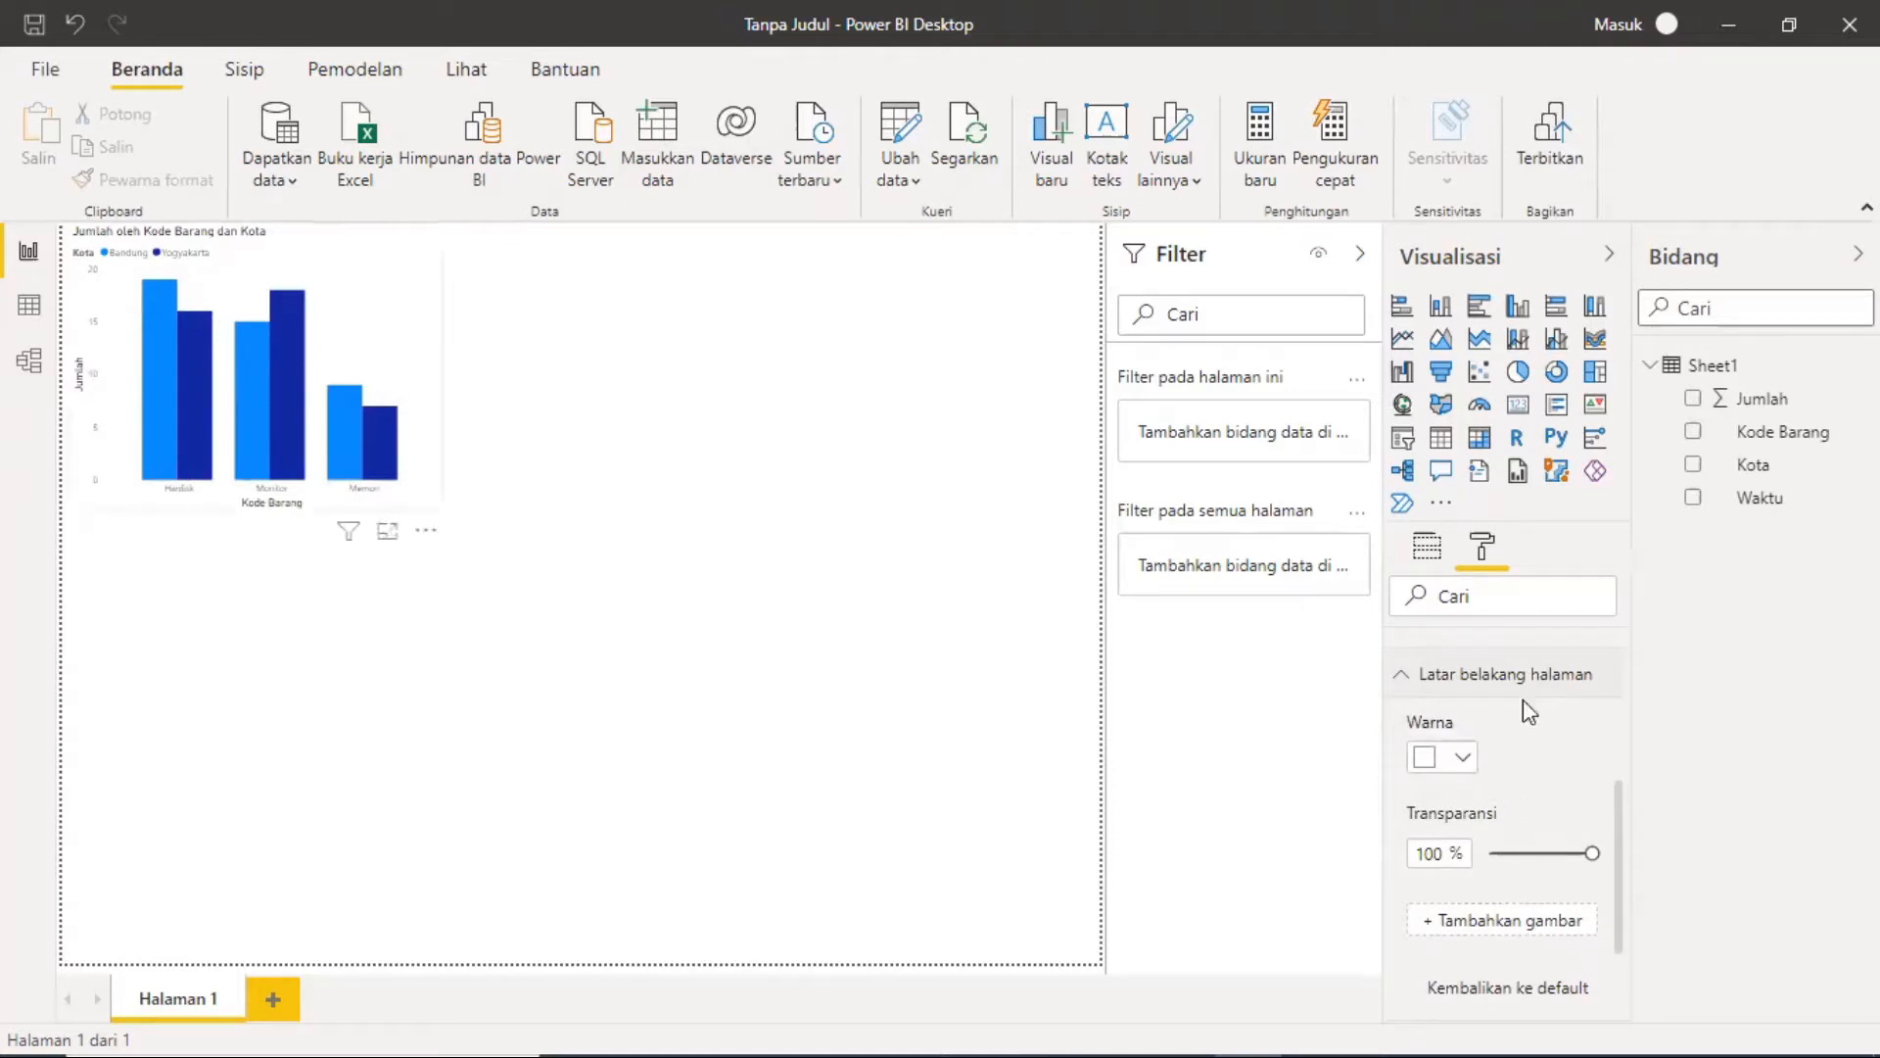
pyautogui.click(1484, 548)
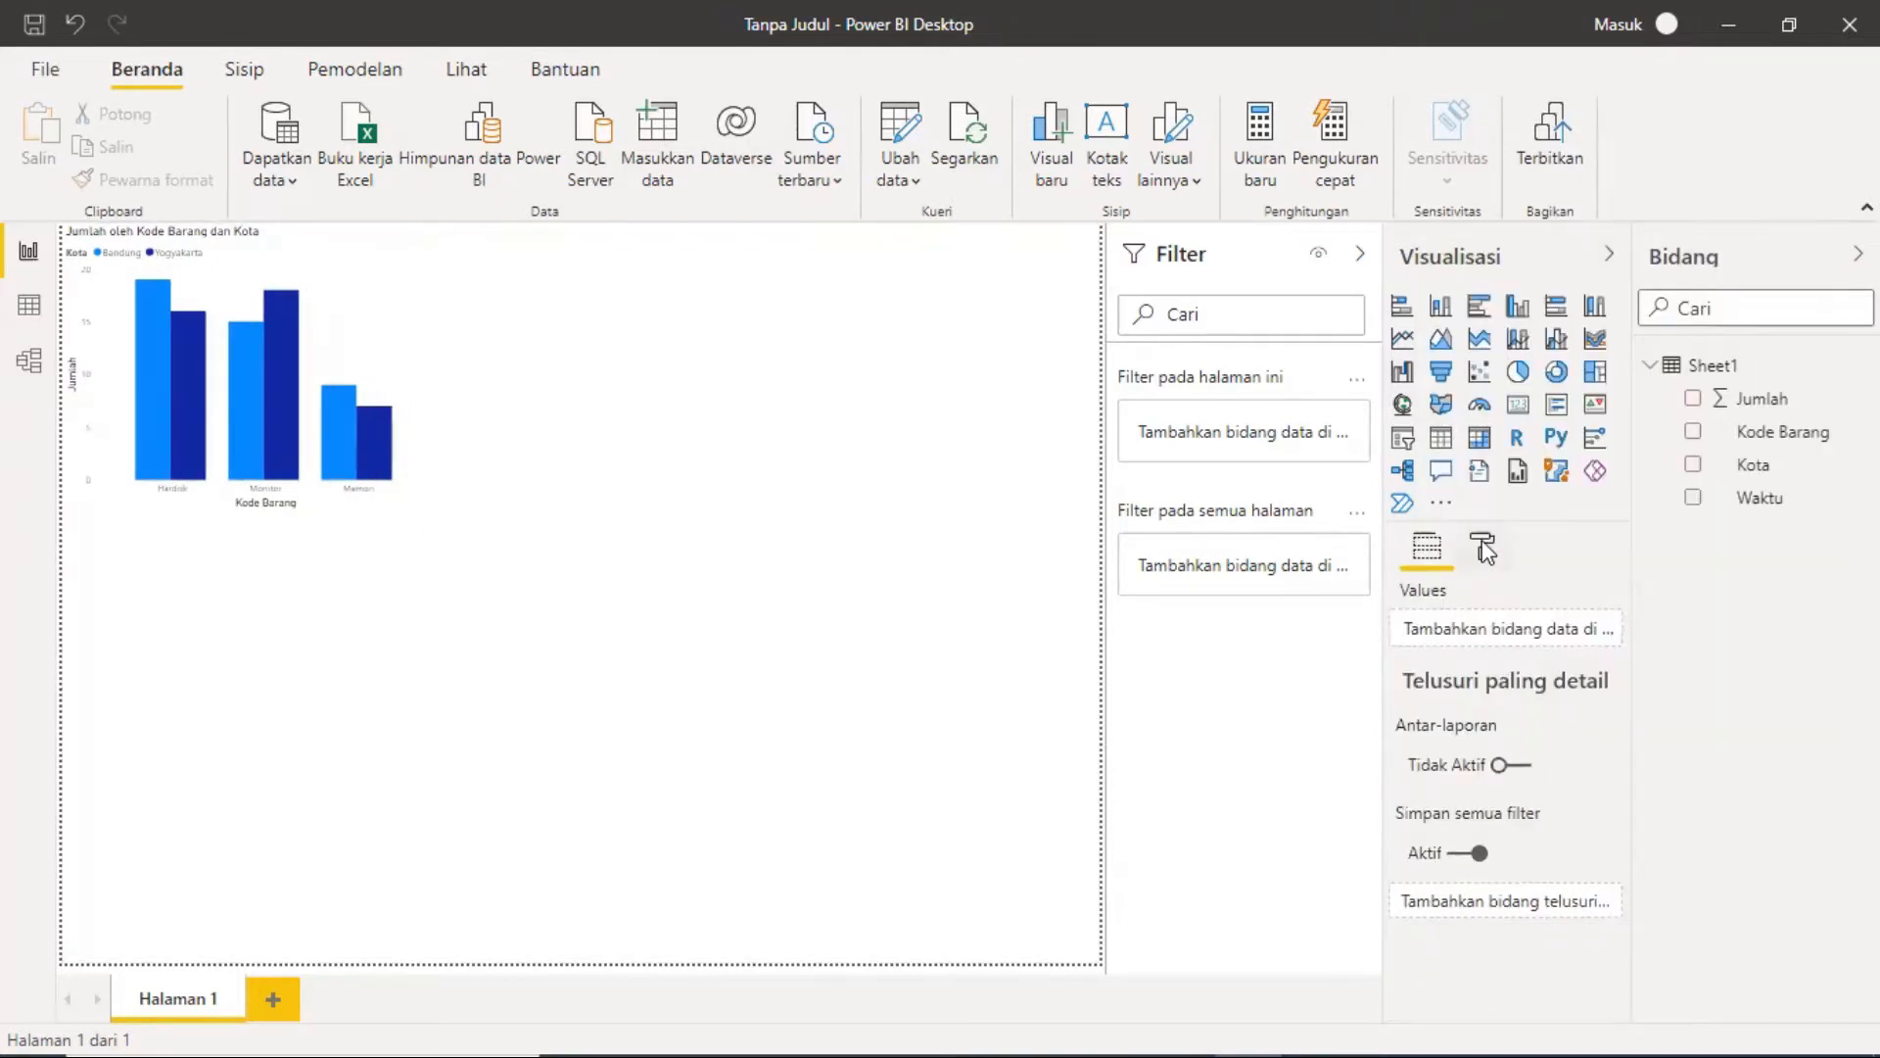
pyautogui.click(1556, 760)
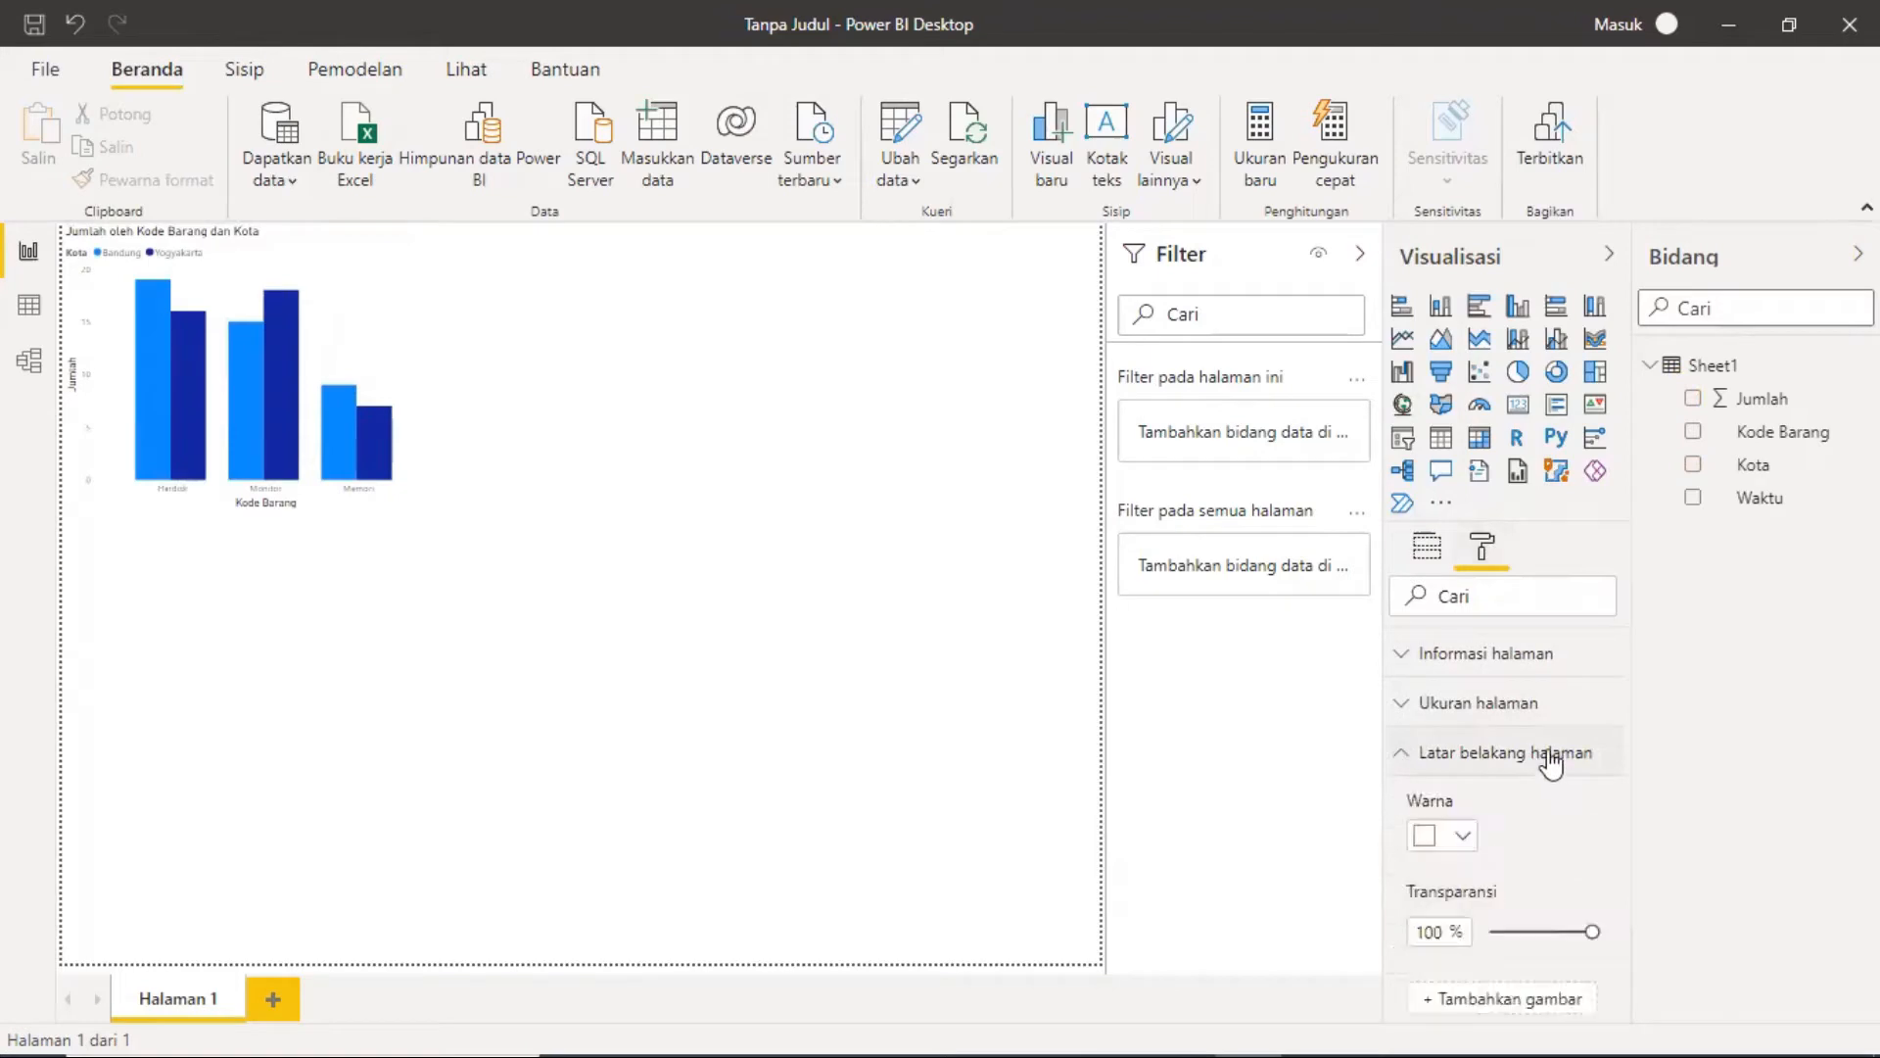
pyautogui.scroll(-3, 1552, 764)
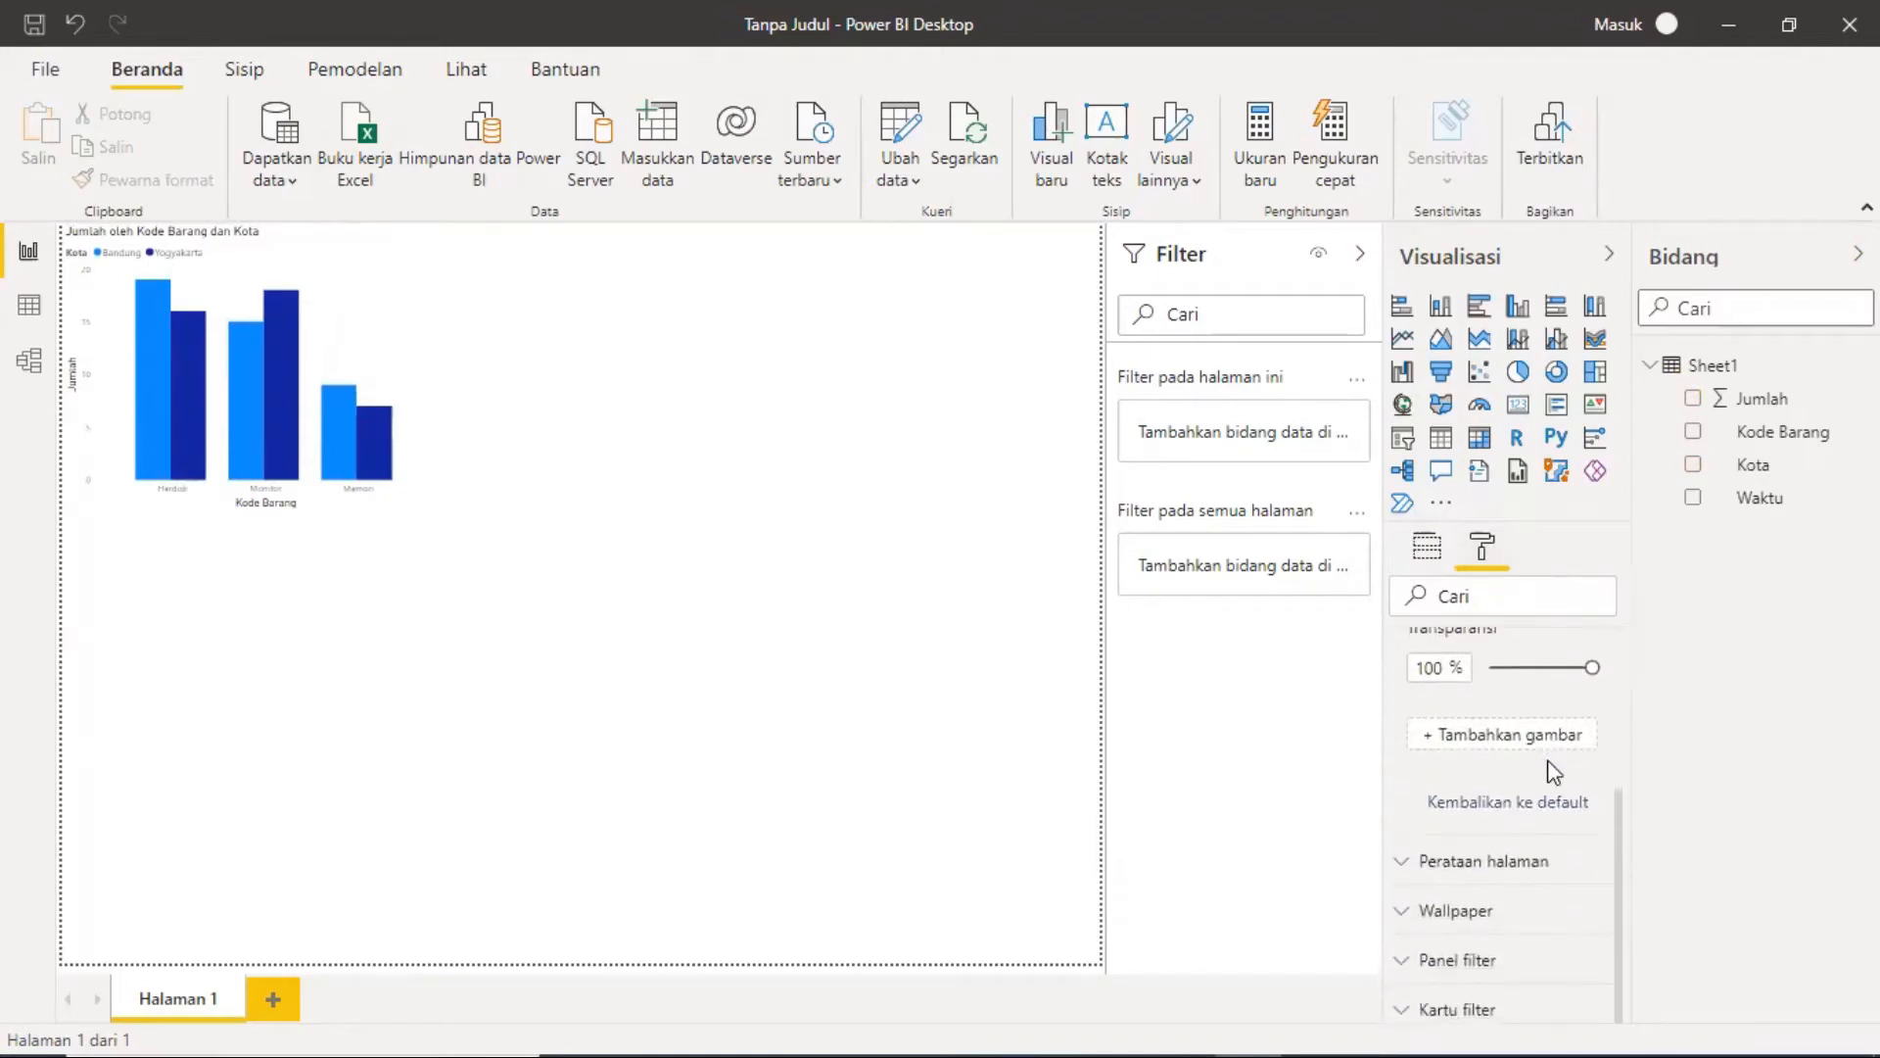
pyautogui.click(1503, 866)
pyautogui.scroll(-2, 1504, 869)
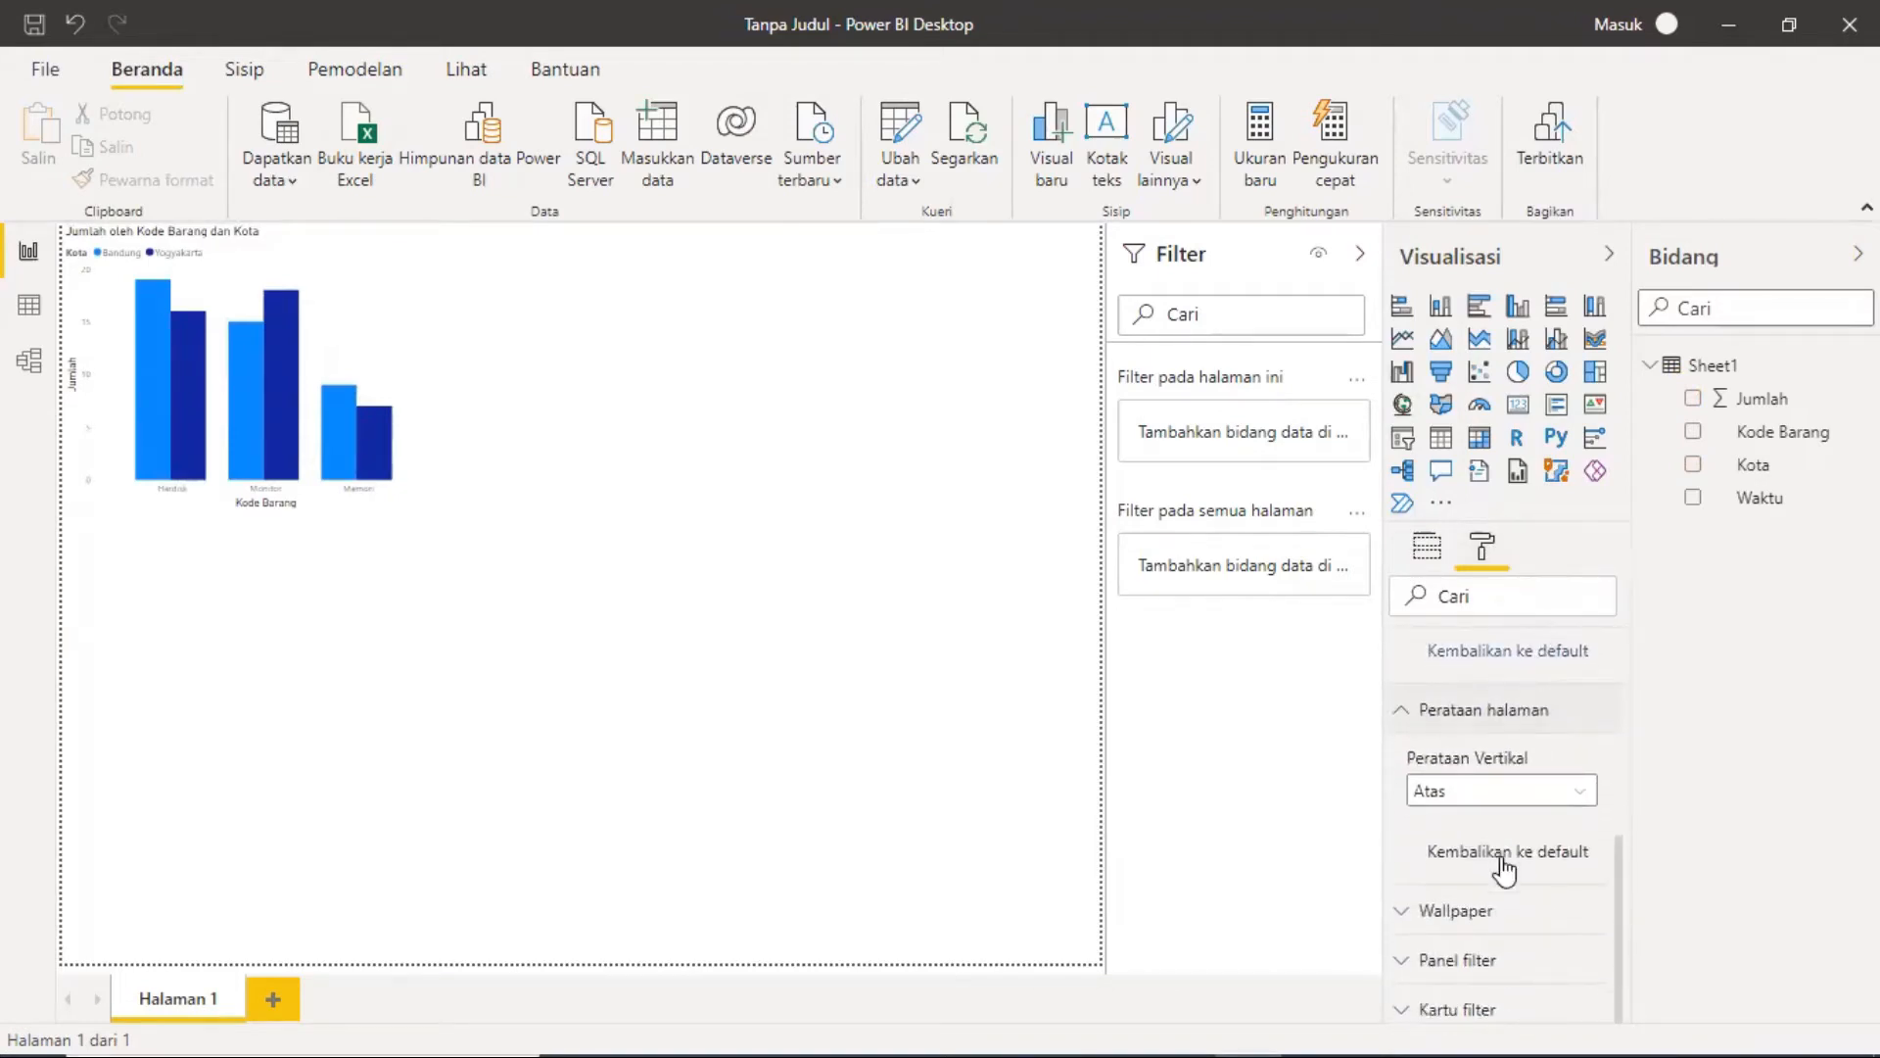
pyautogui.click(1490, 913)
pyautogui.scroll(-3, 1469, 882)
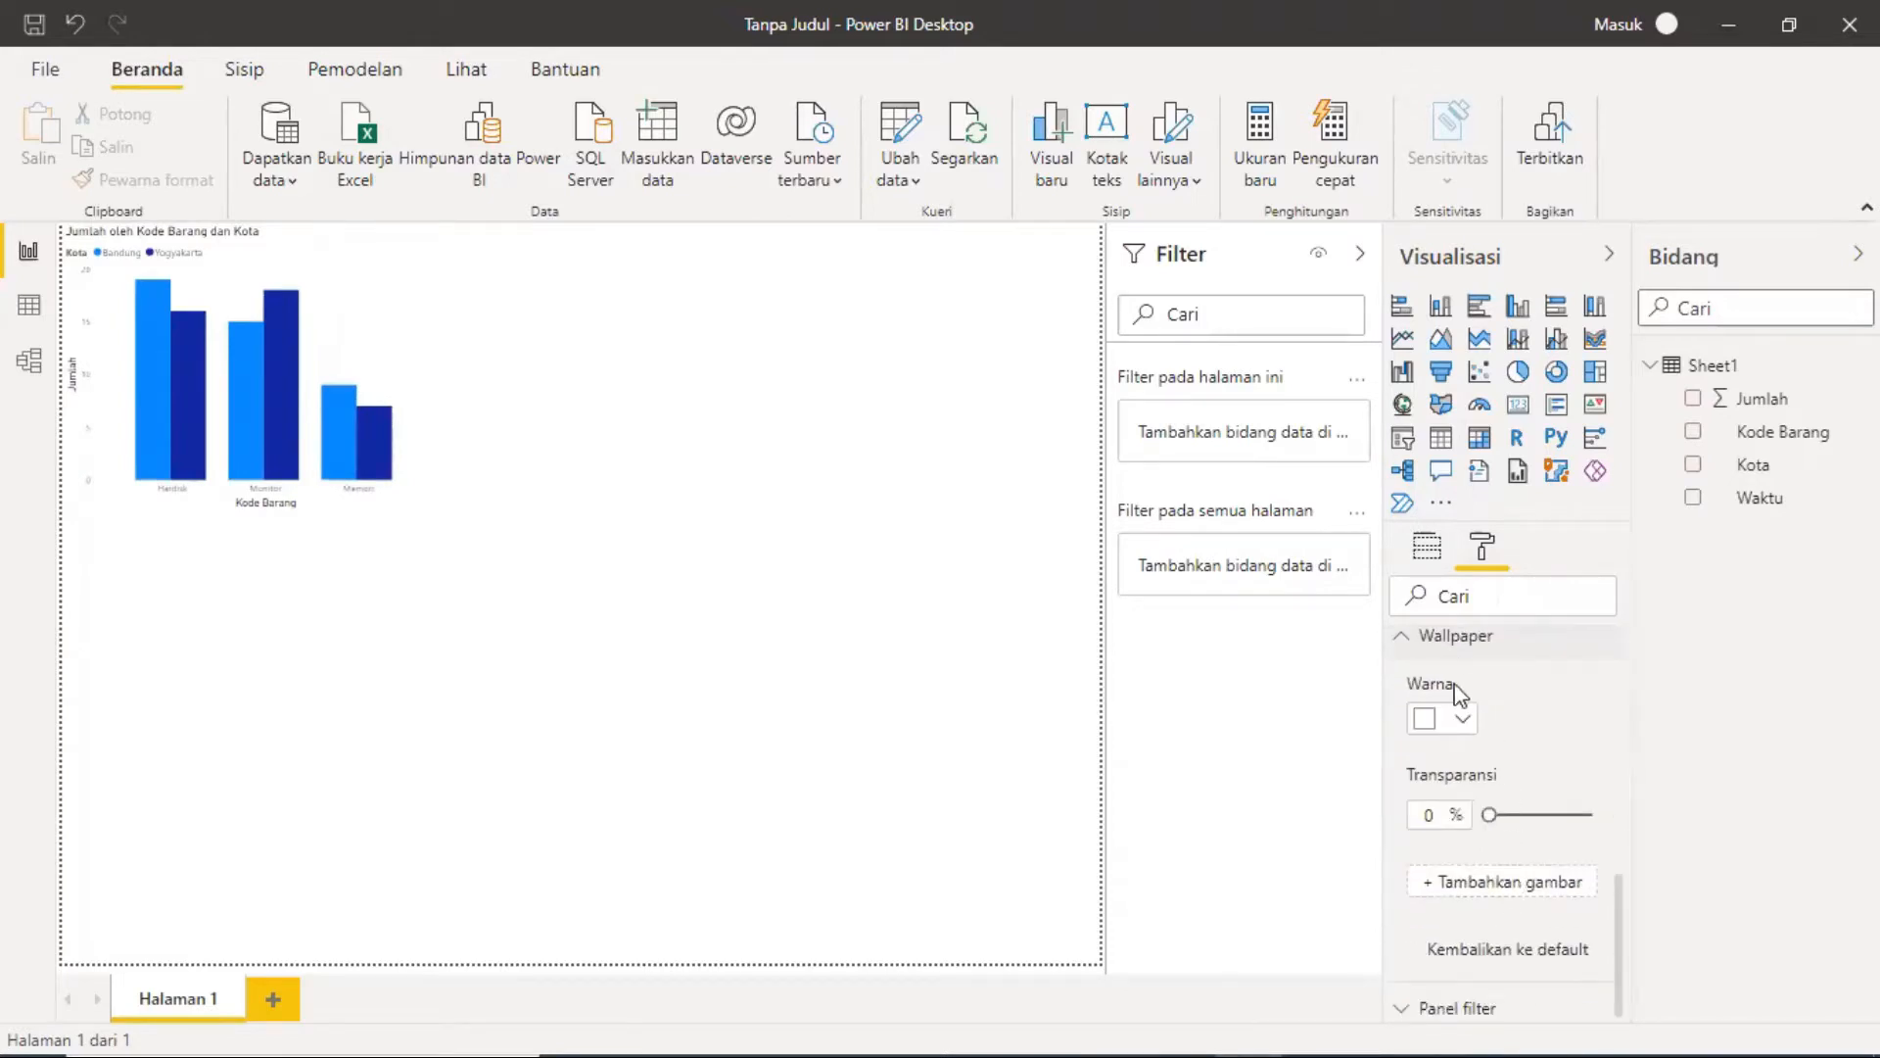
pyautogui.scroll(3, 1506, 735)
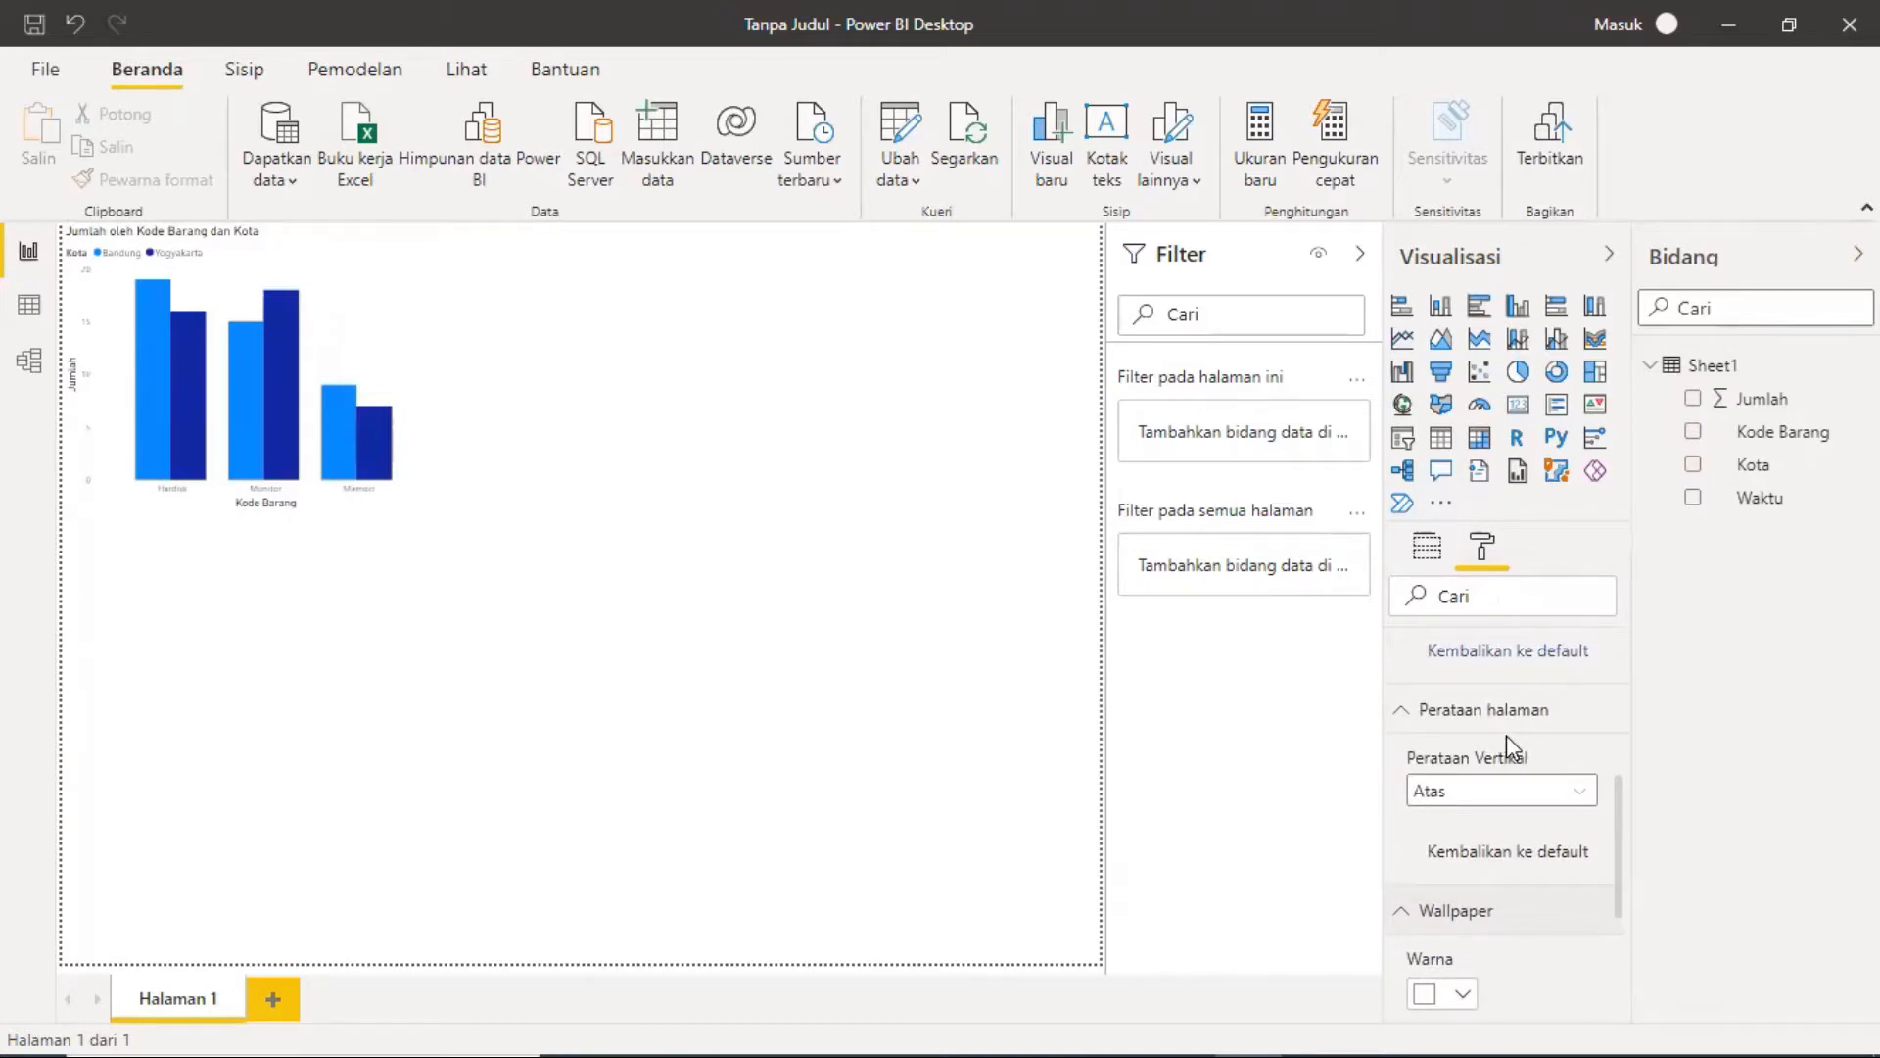
pyautogui.scroll(5, 1506, 742)
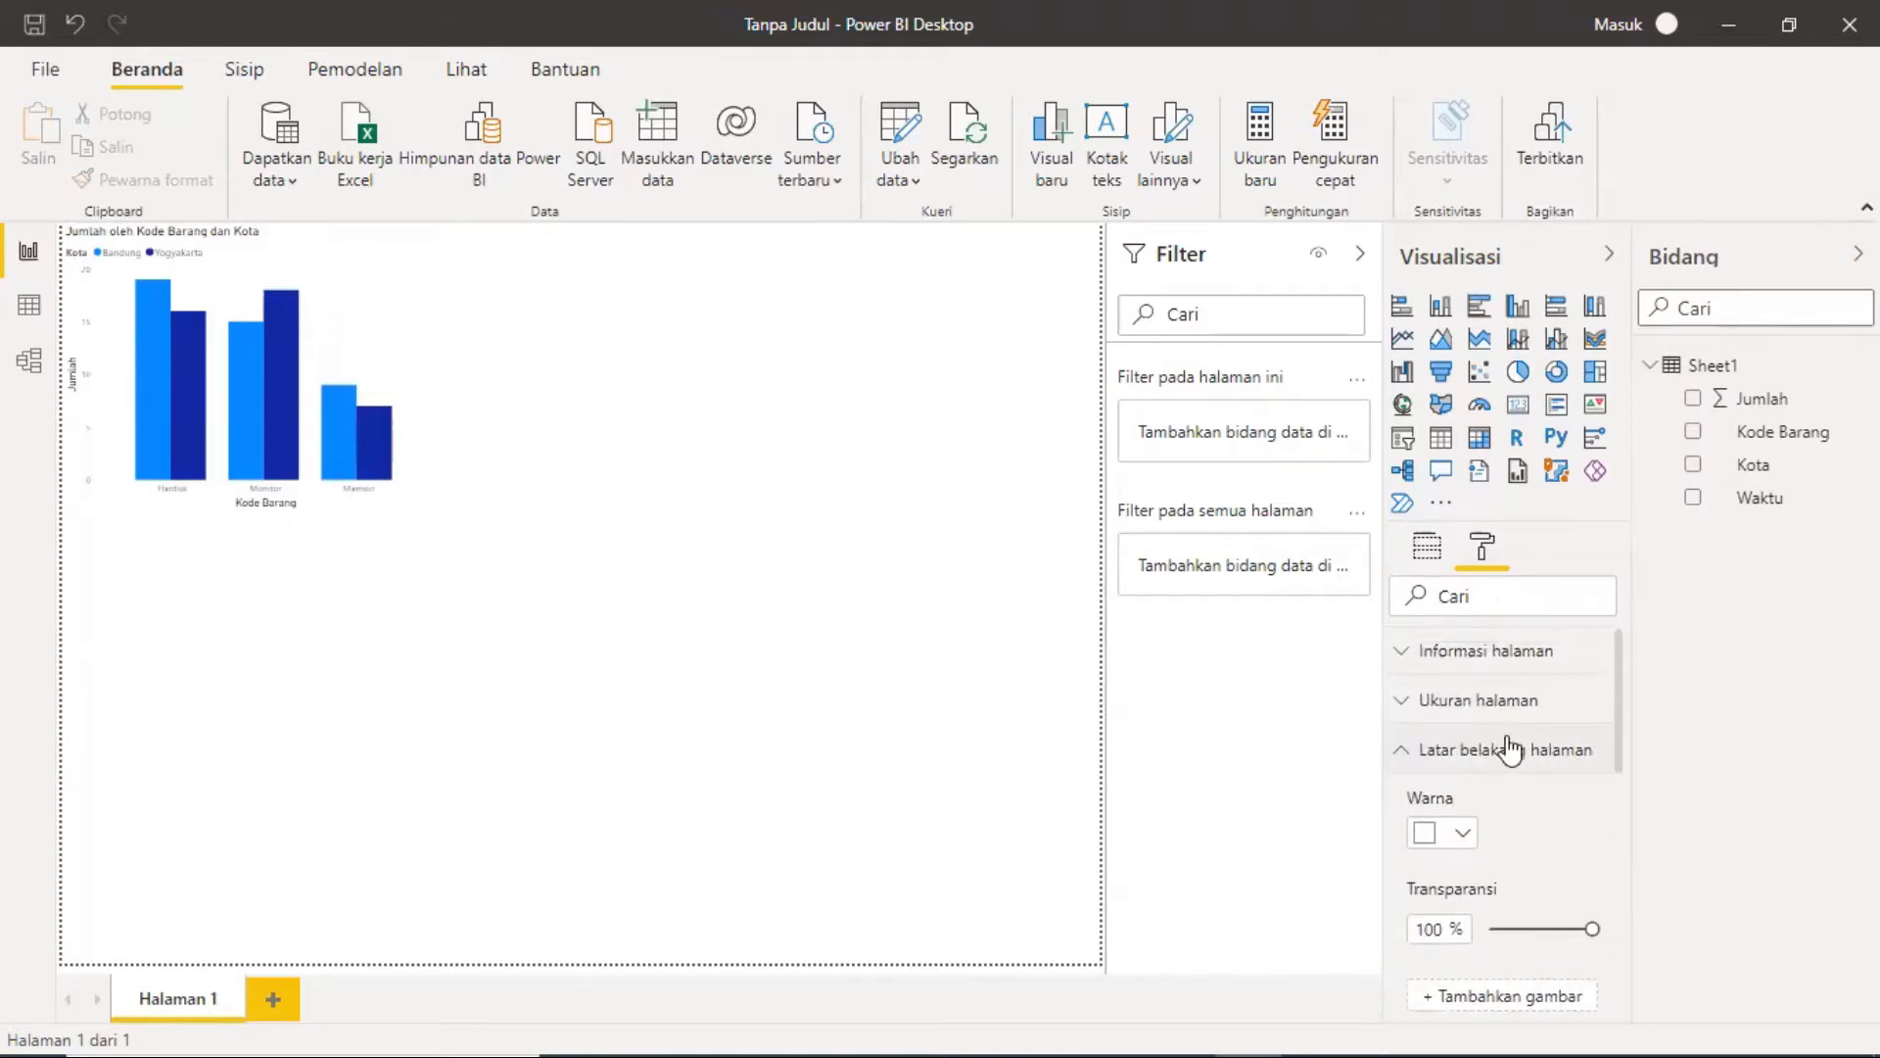
# Step: Select the clustered column chart and look at the general options (Umum) in its format settings
pyautogui.scroll(1, 1519, 744)
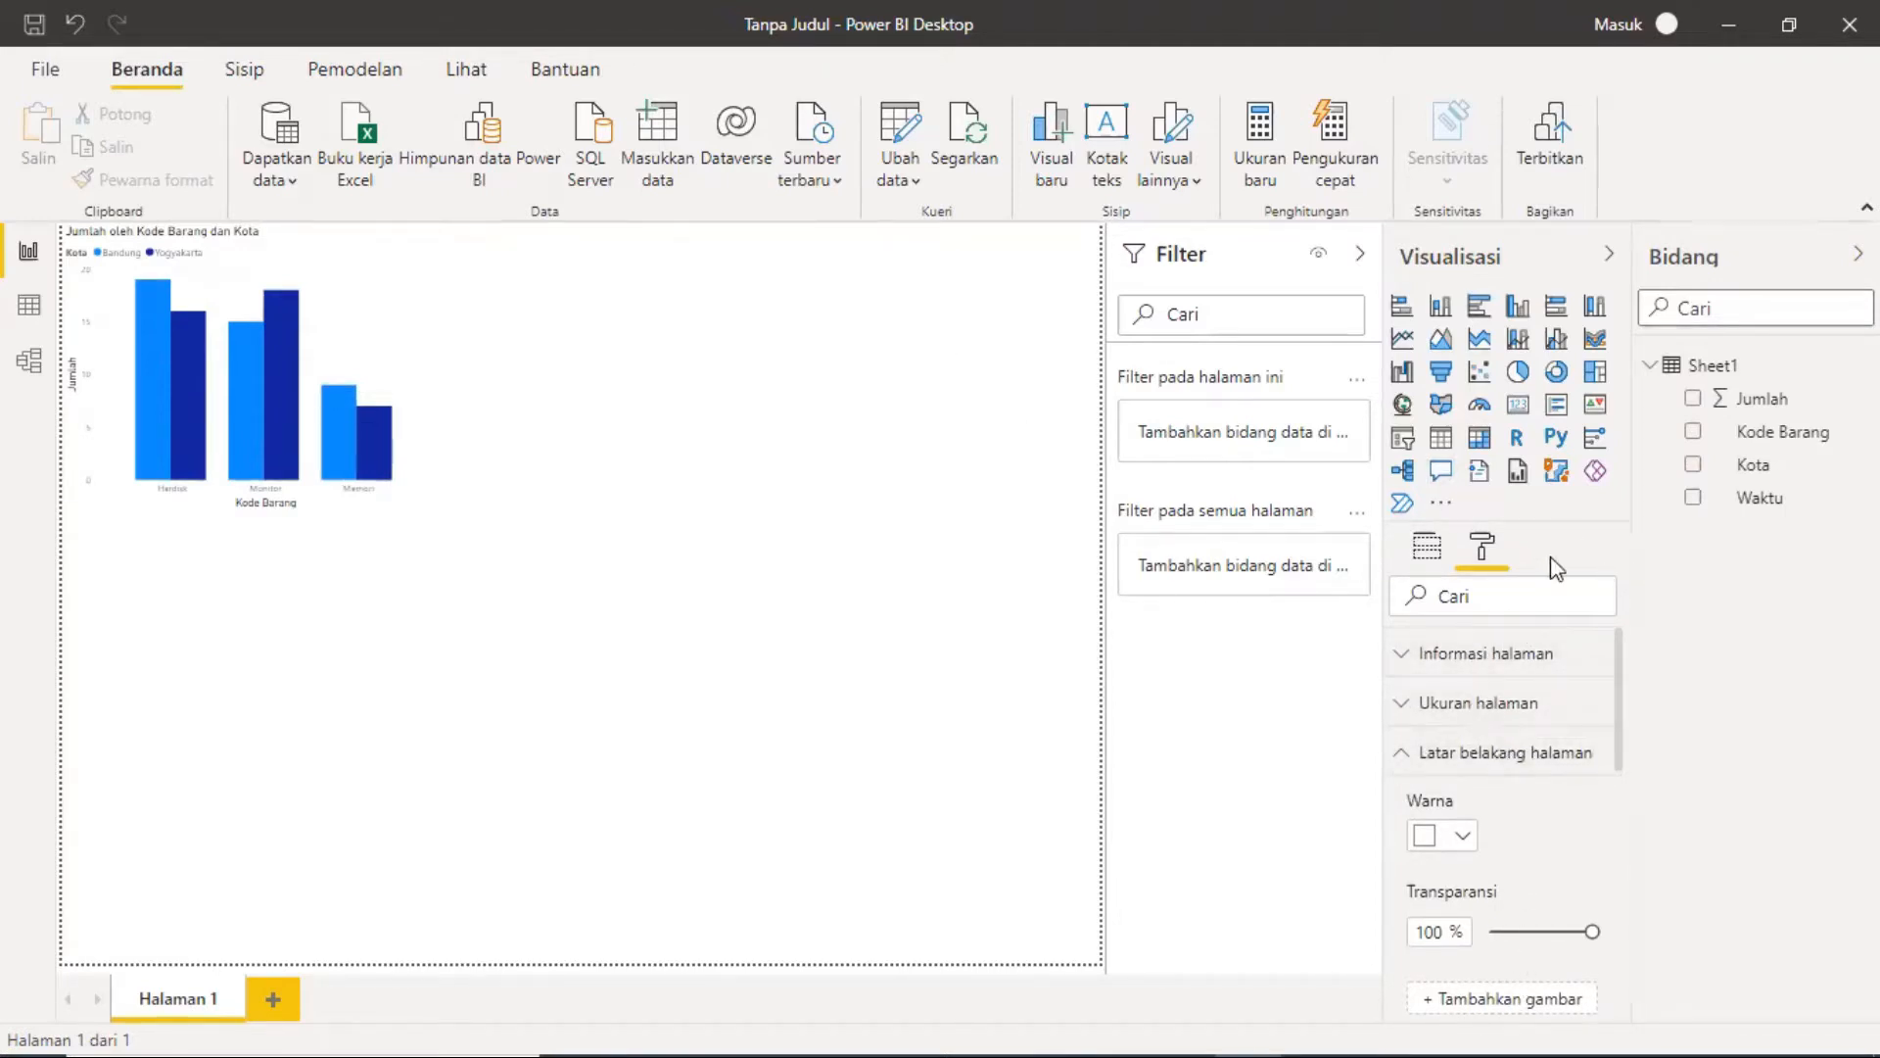
pyautogui.click(1426, 548)
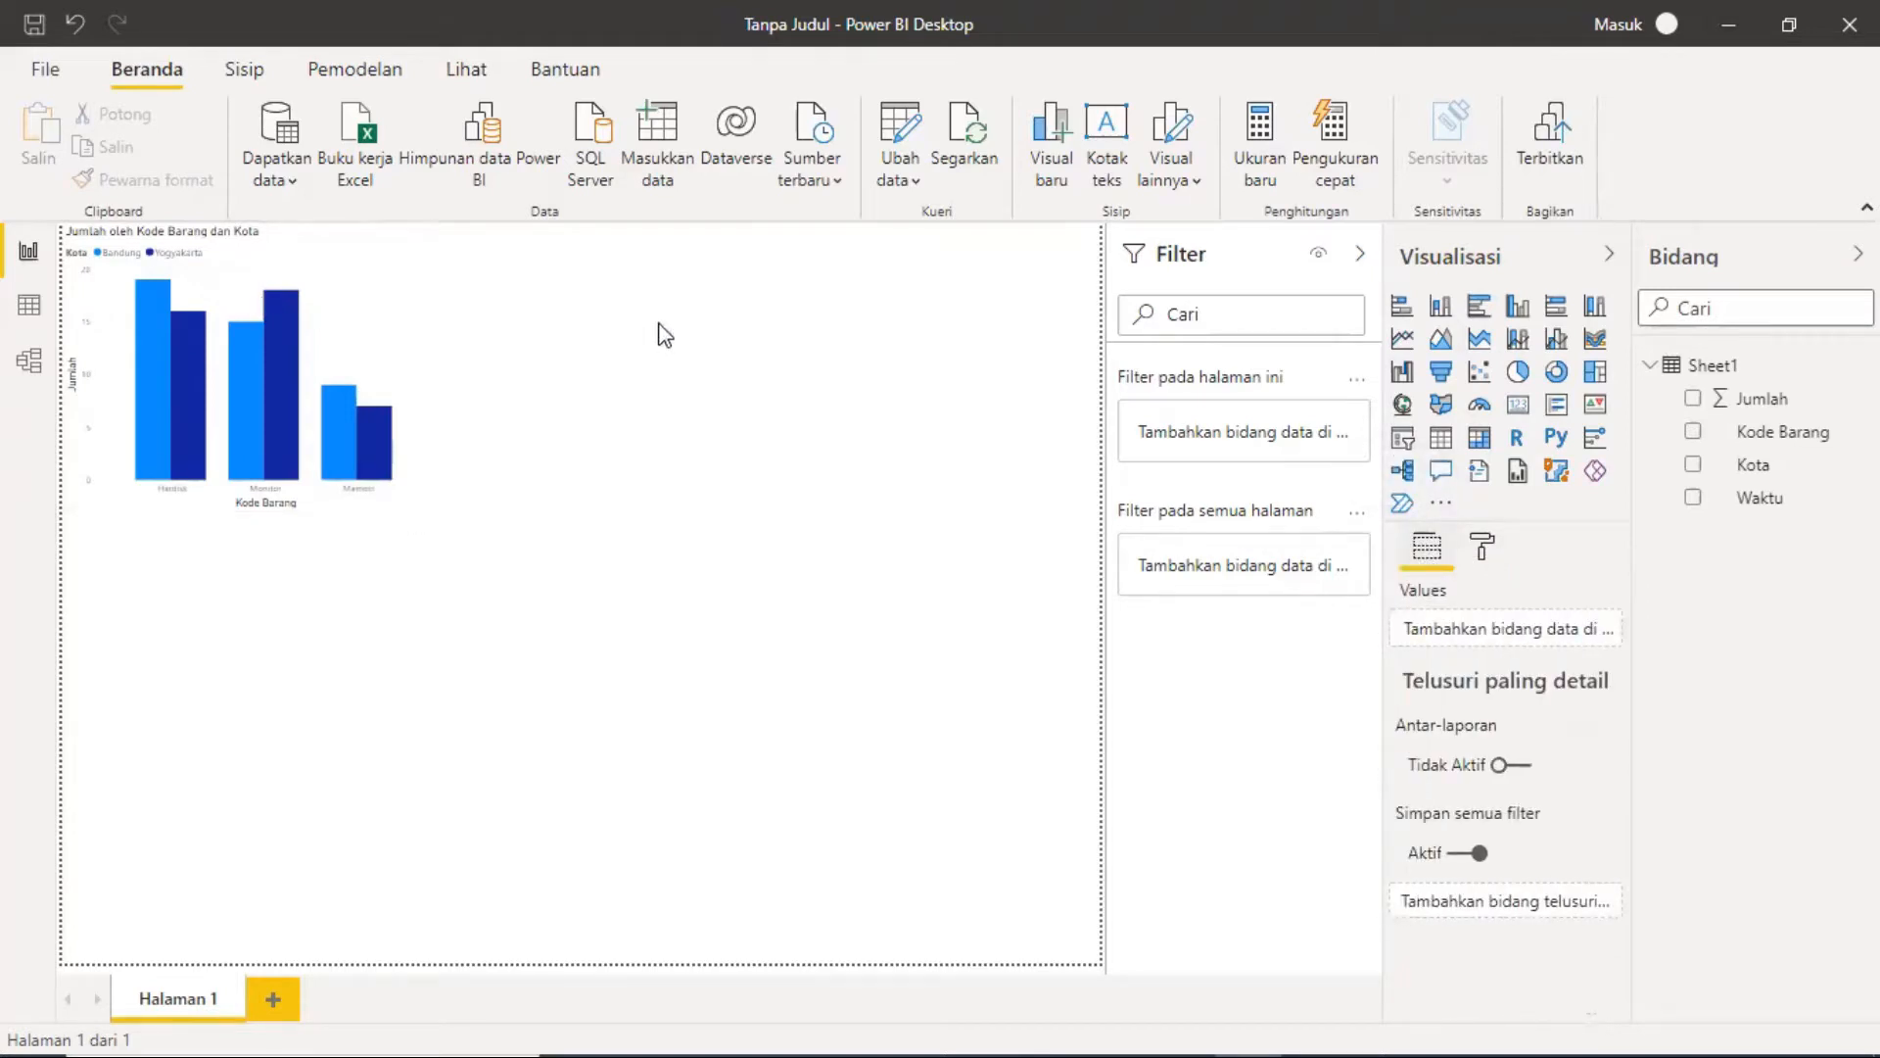
pyautogui.click(402, 312)
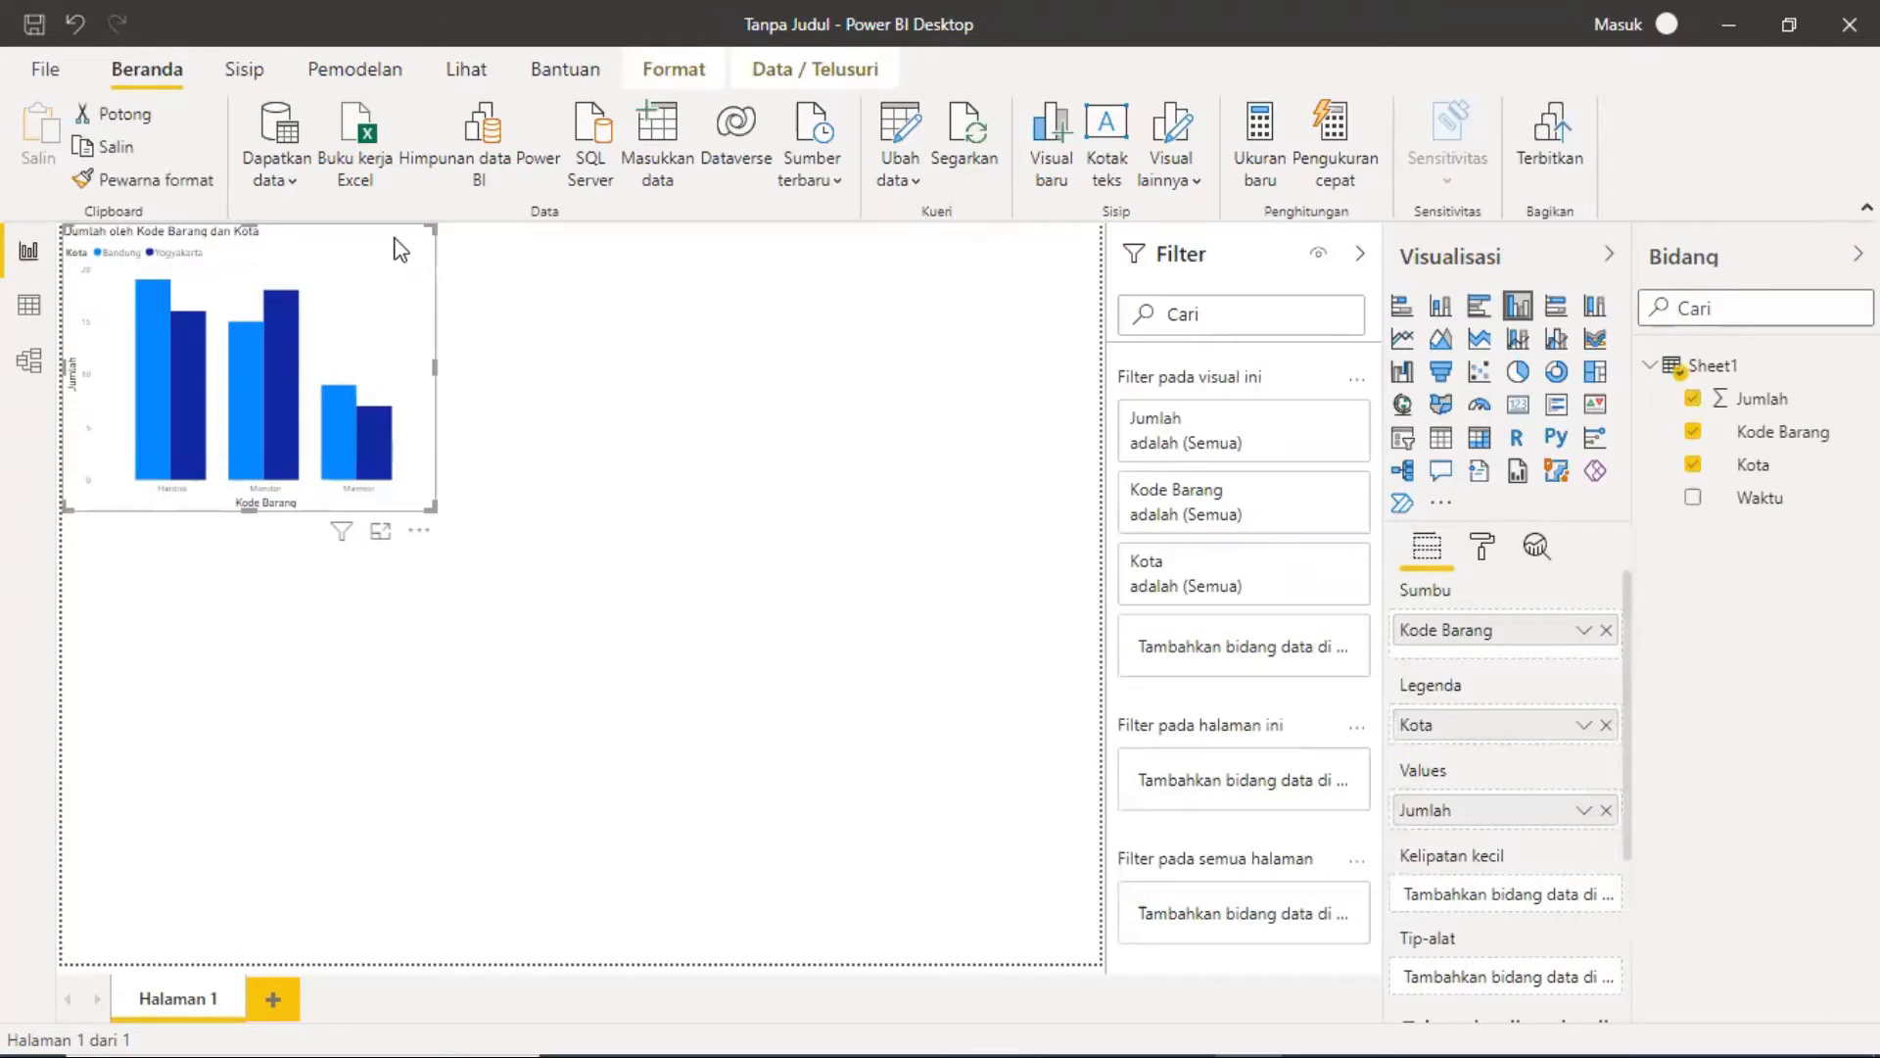
pyautogui.click(1485, 550)
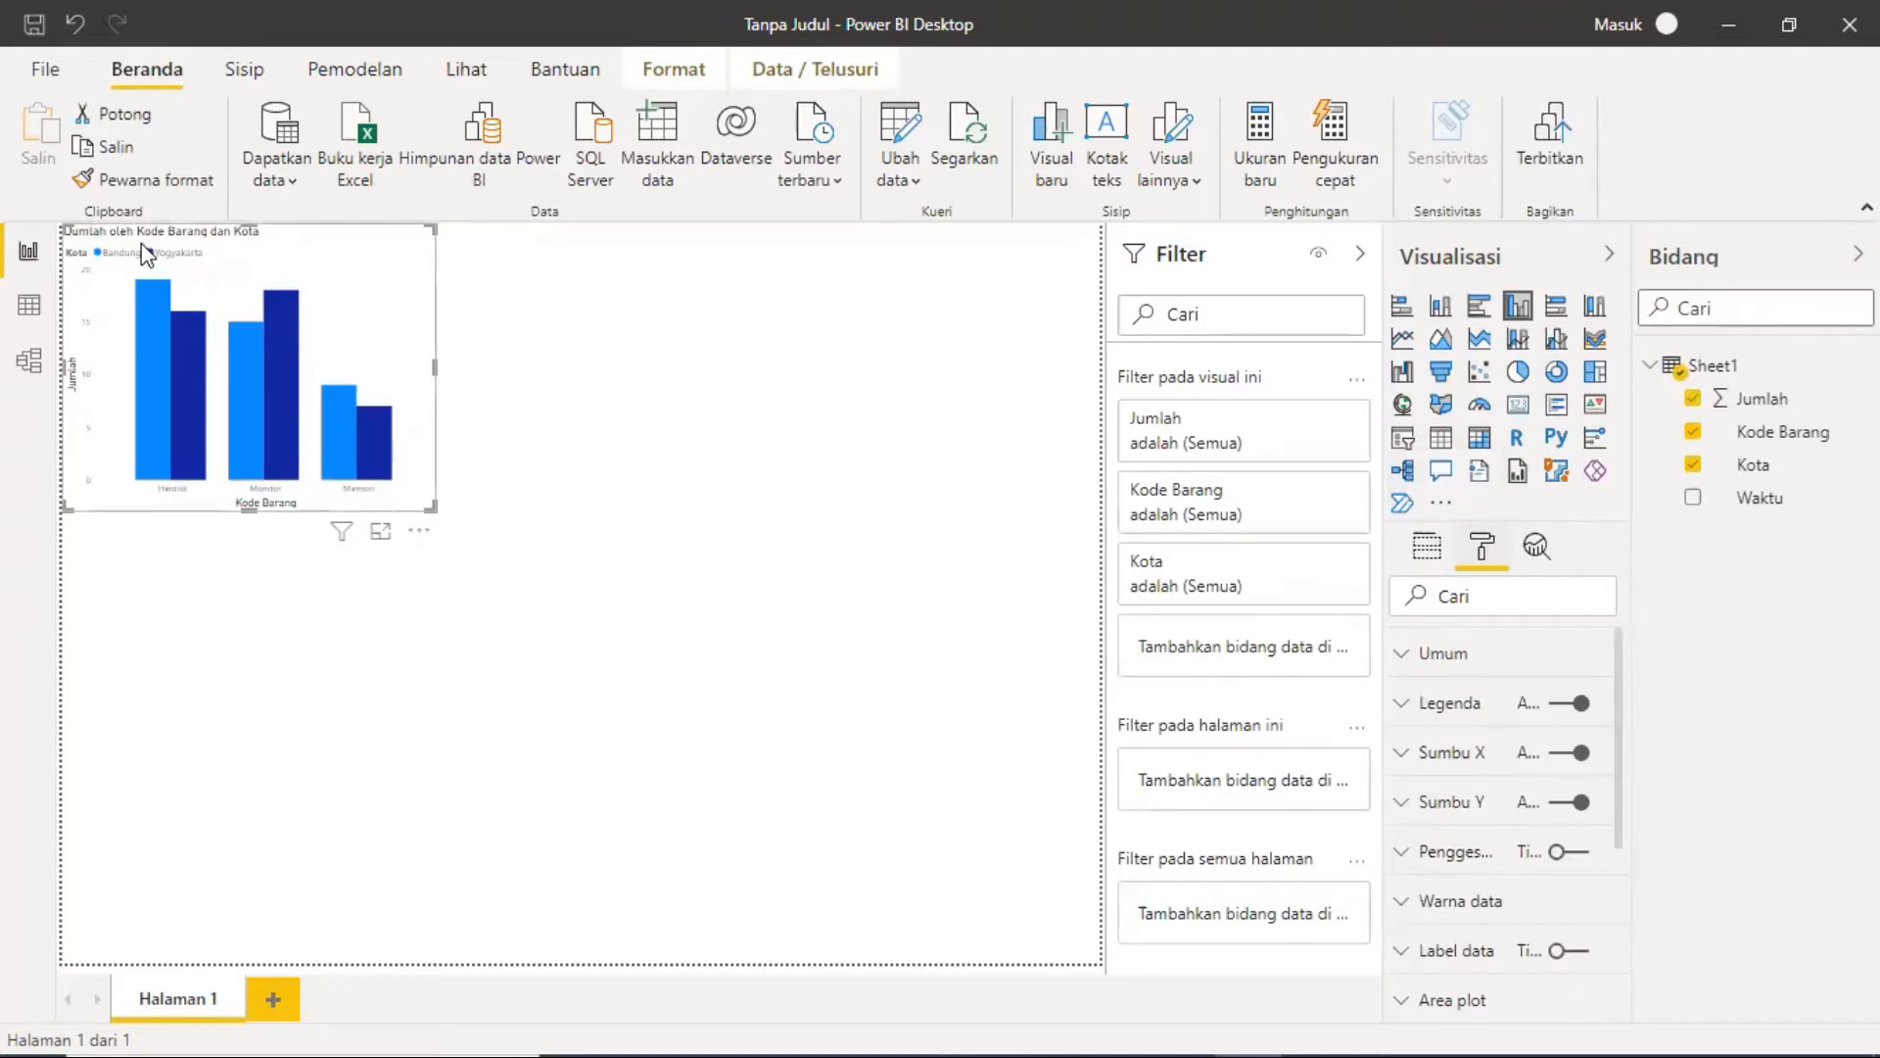
pyautogui.click(1403, 658)
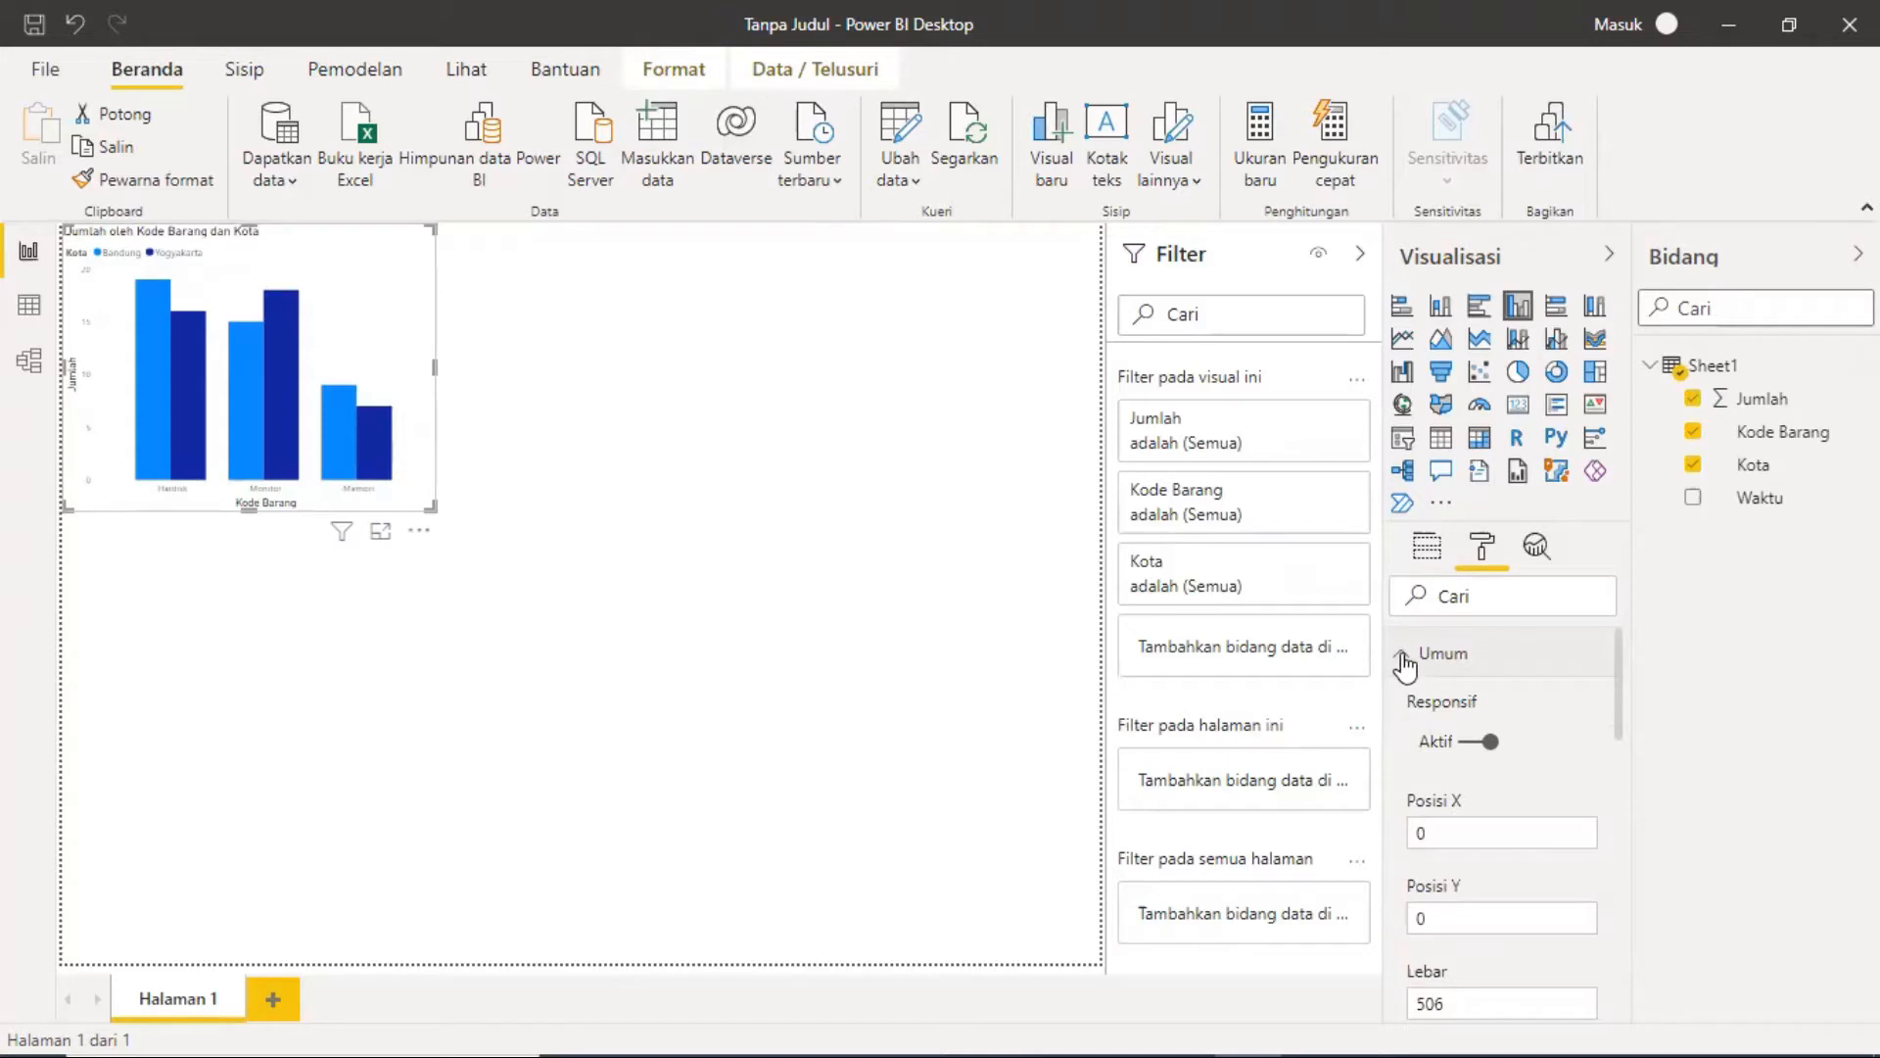
pyautogui.click(1403, 659)
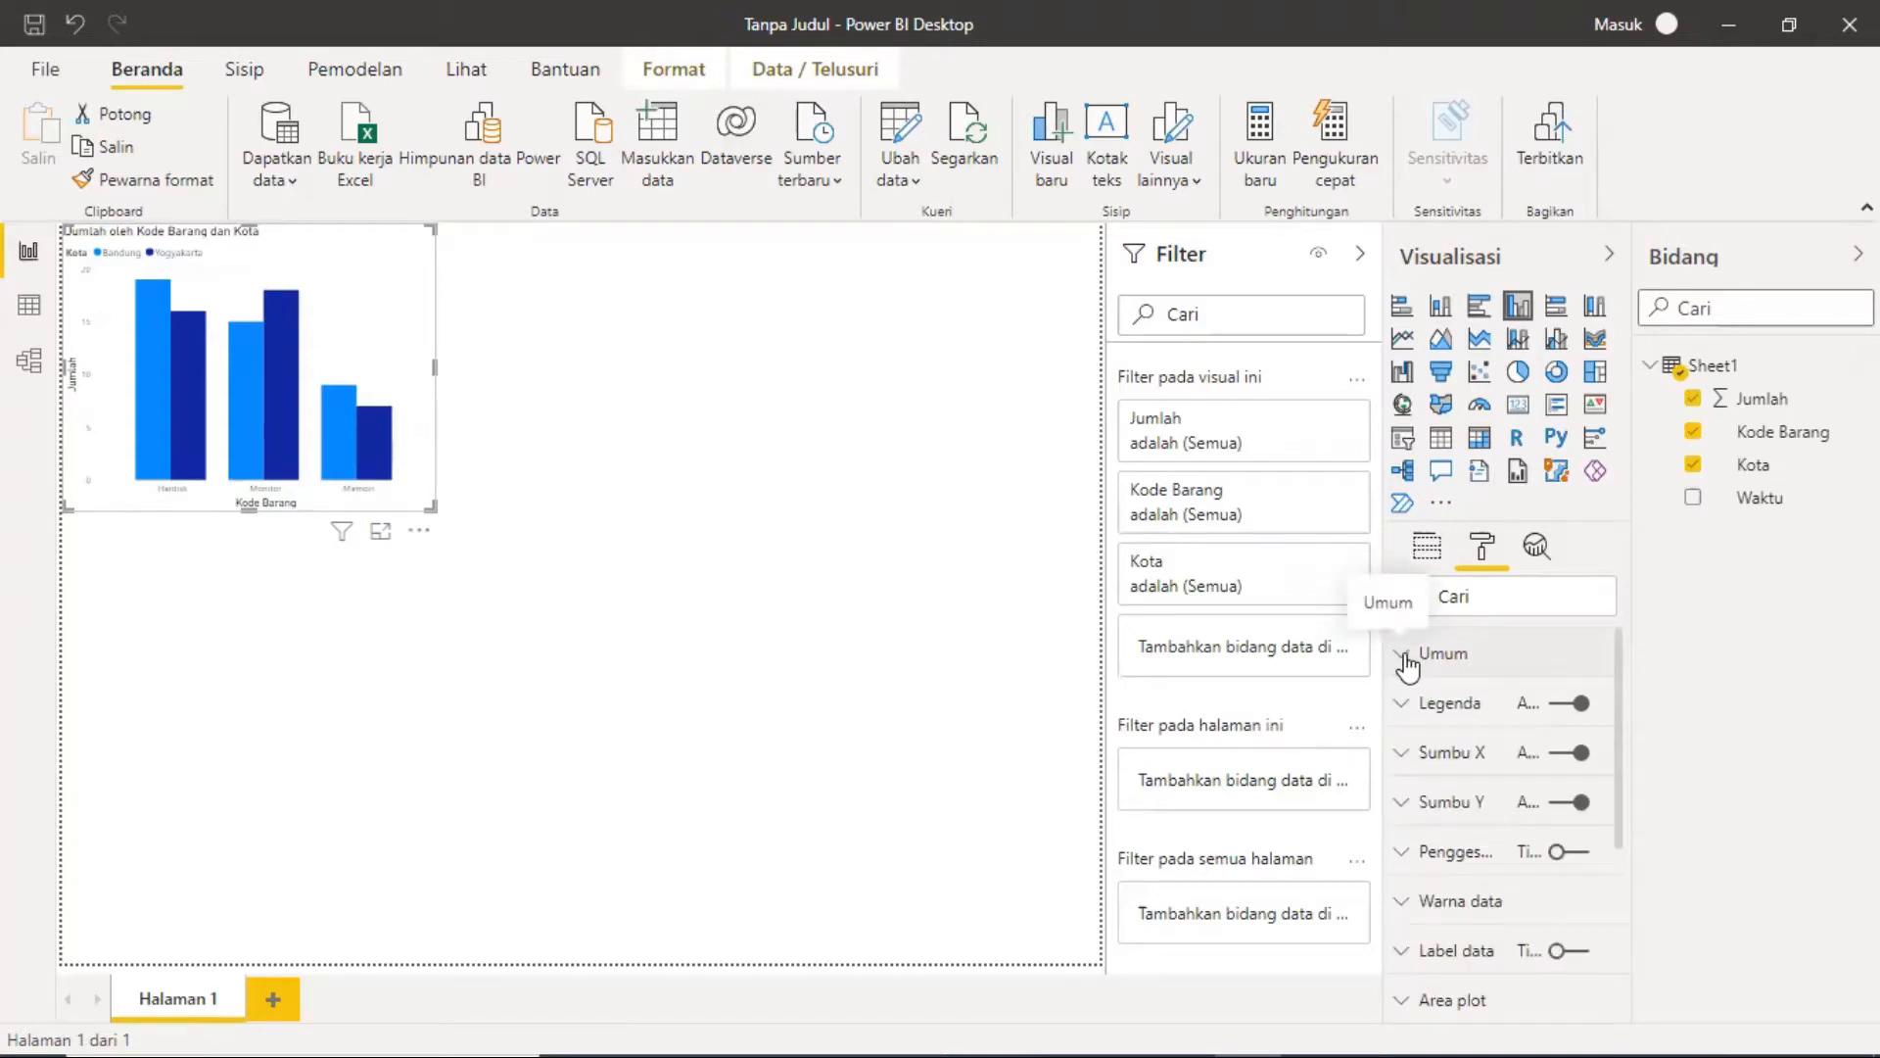
# Step: Try the legend positions Bagian Bawah and Kanan on the chart
pyautogui.click(1410, 708)
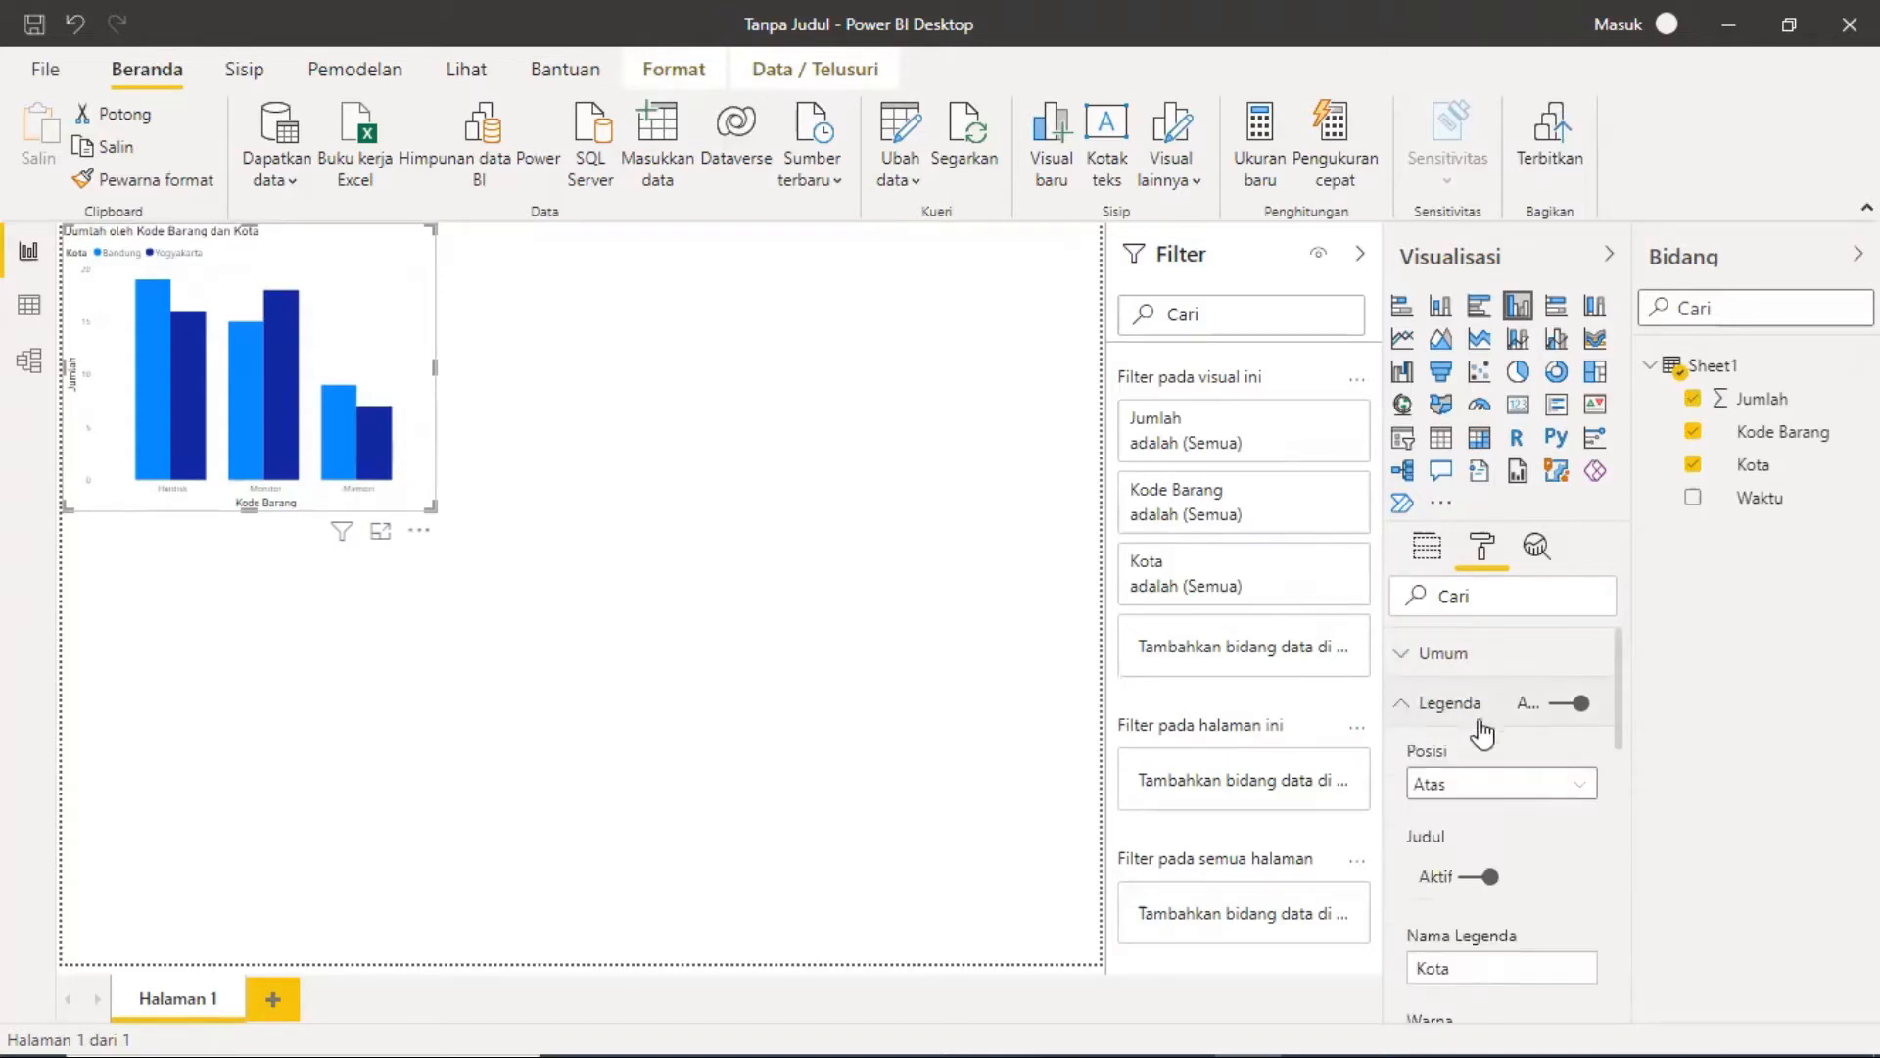
pyautogui.click(1583, 786)
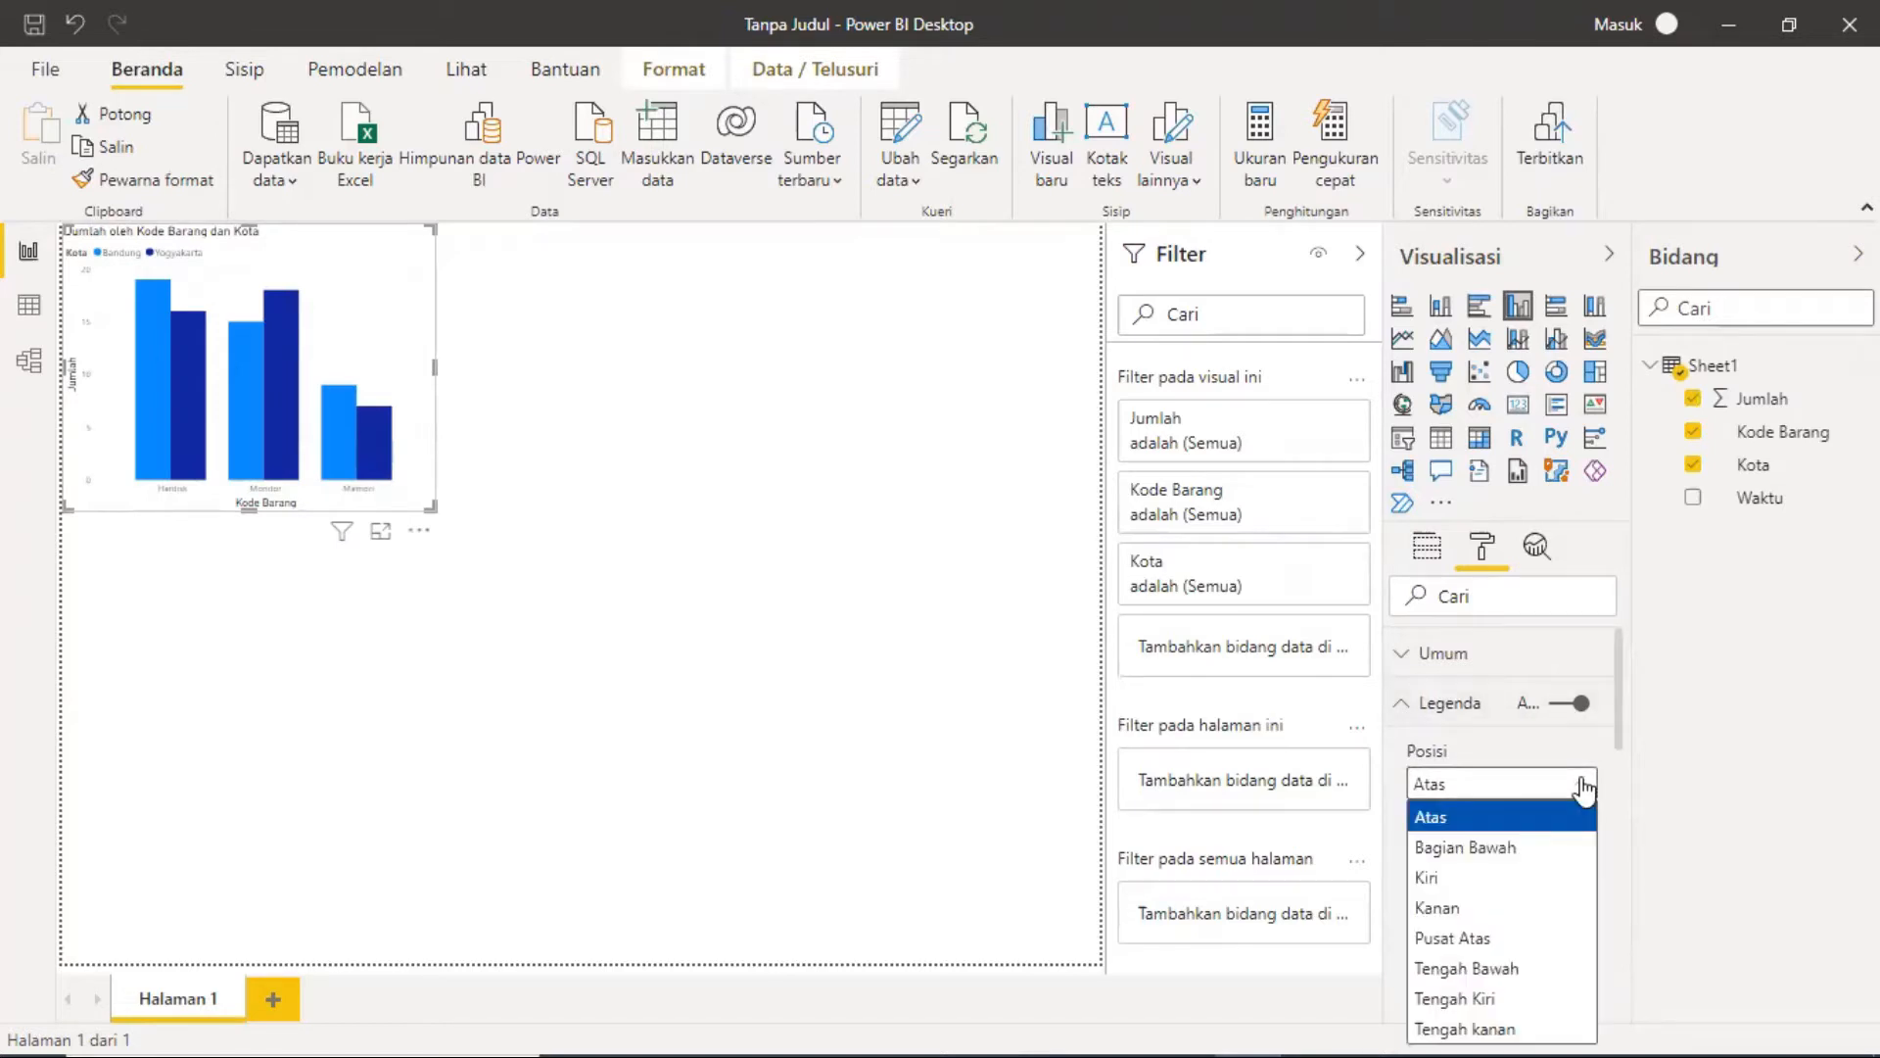
pyautogui.click(1556, 854)
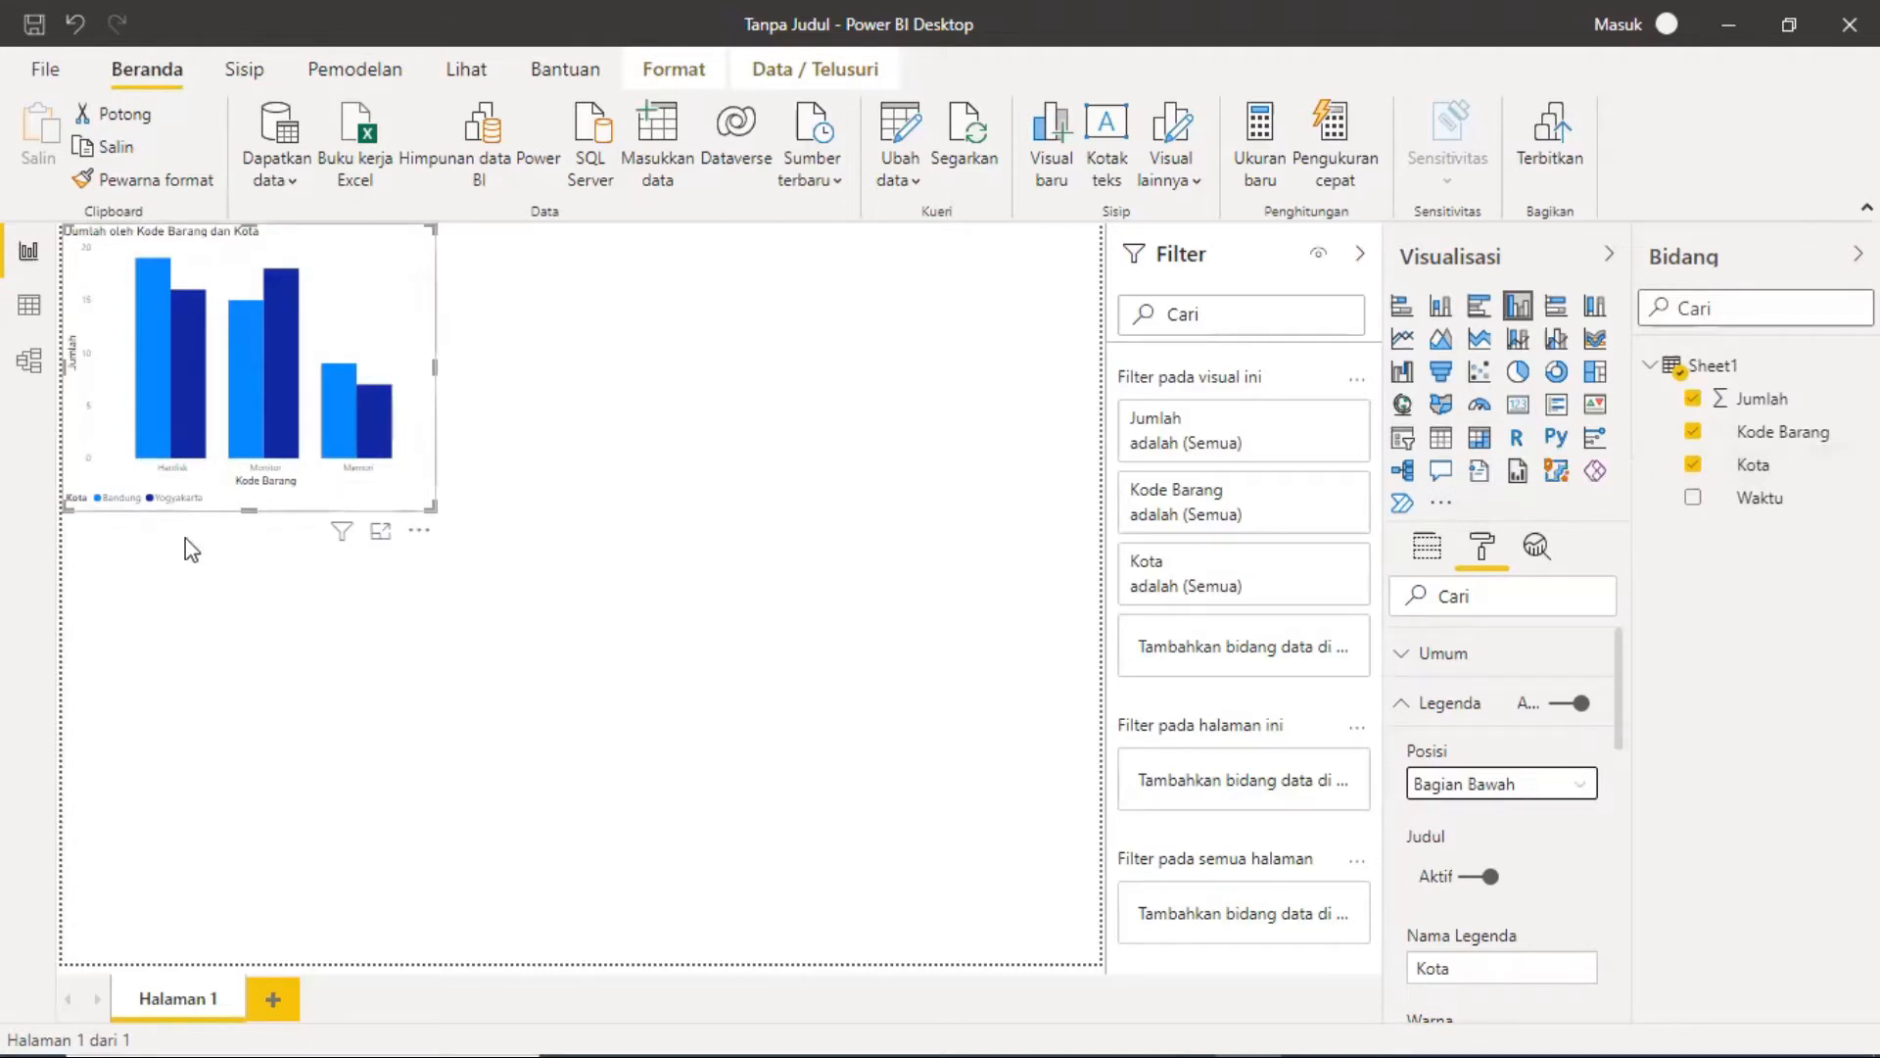
pyautogui.click(1577, 788)
pyautogui.click(1516, 916)
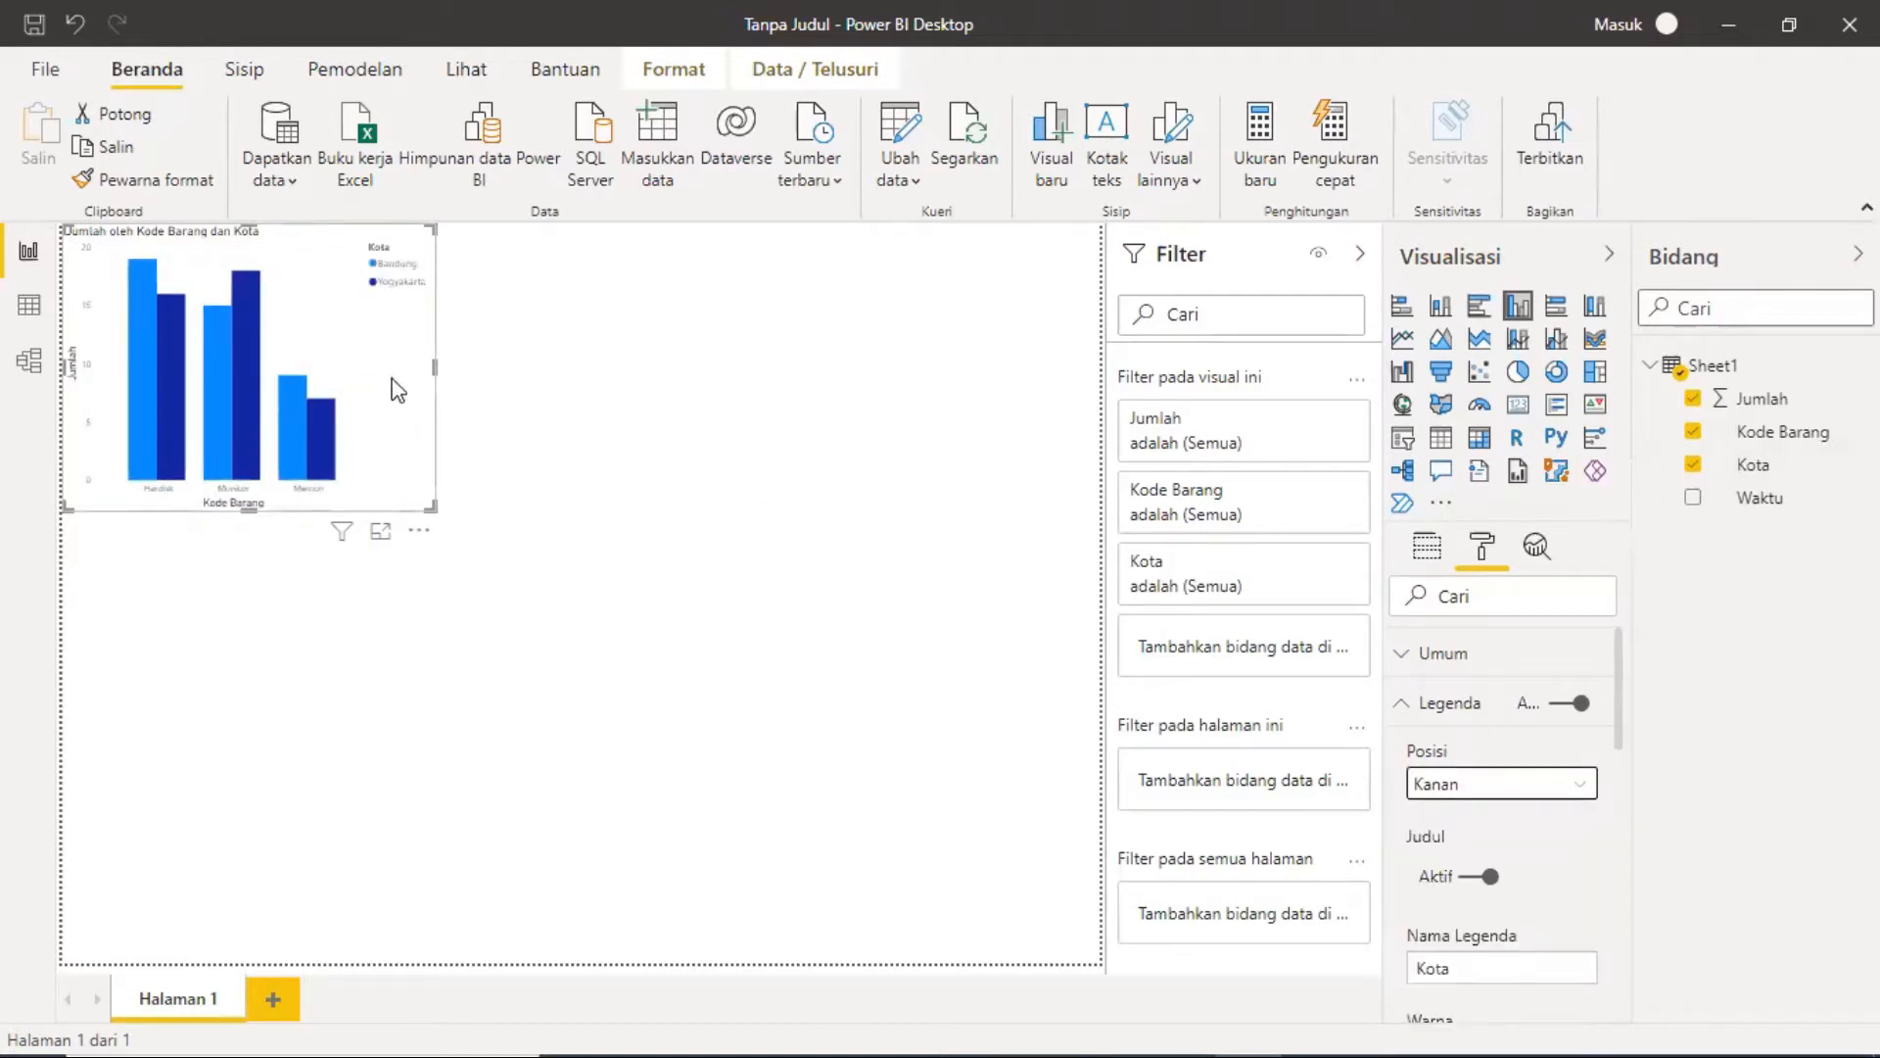
# Step: Set the chart's legend position to Tengah Bawah and its text size to 16 pt
pyautogui.click(1579, 786)
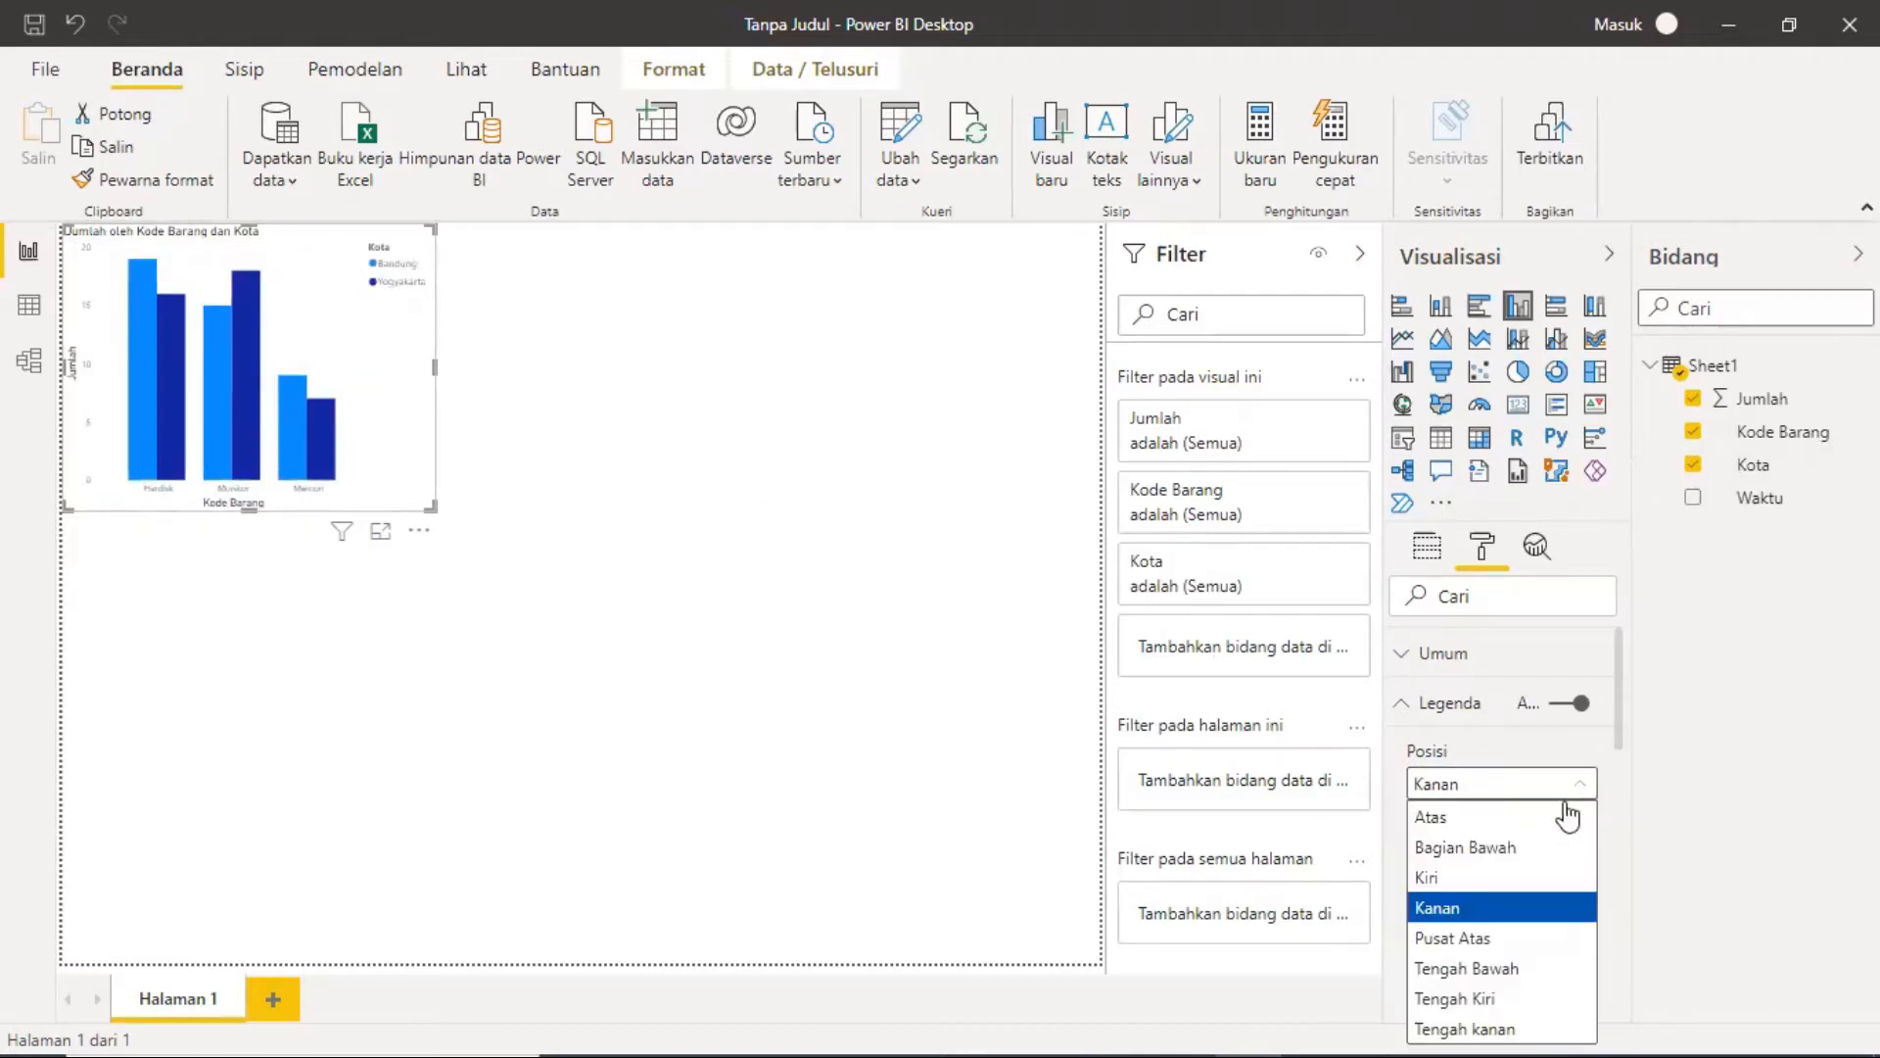
pyautogui.click(1529, 972)
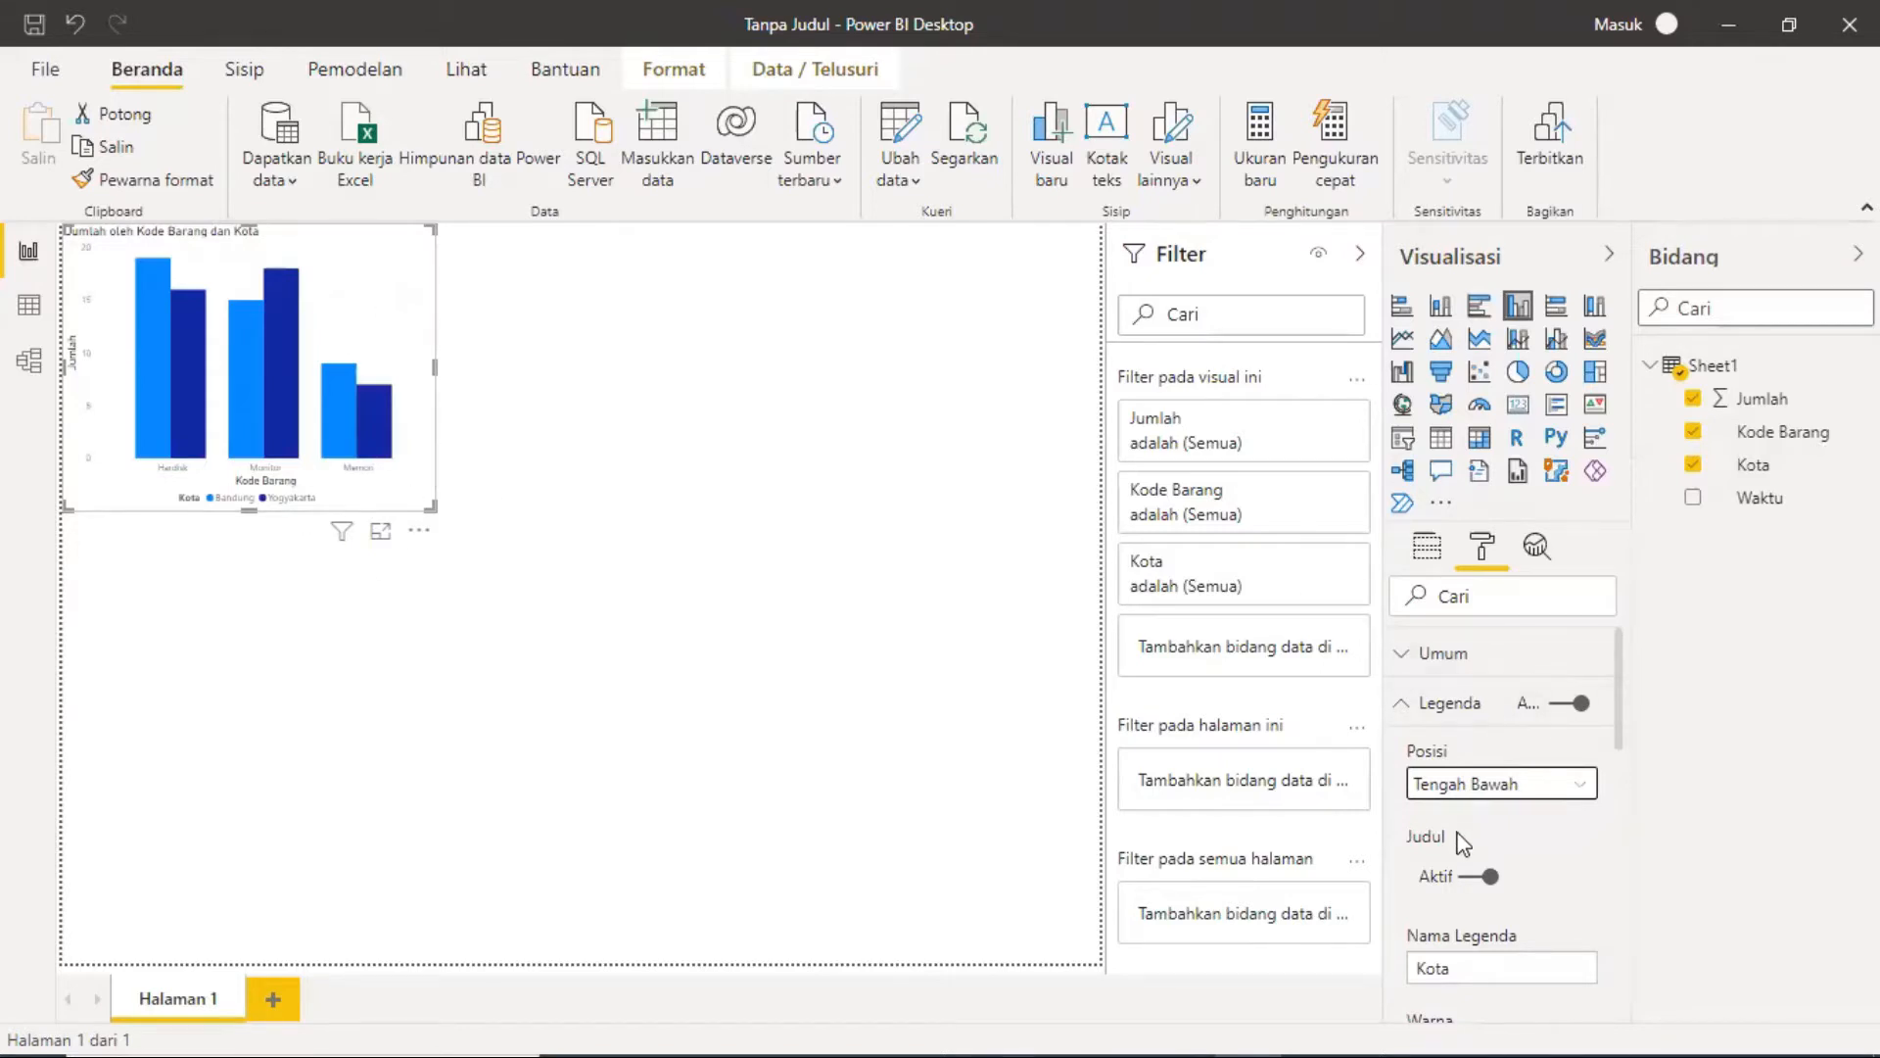
pyautogui.scroll(-6, 1462, 842)
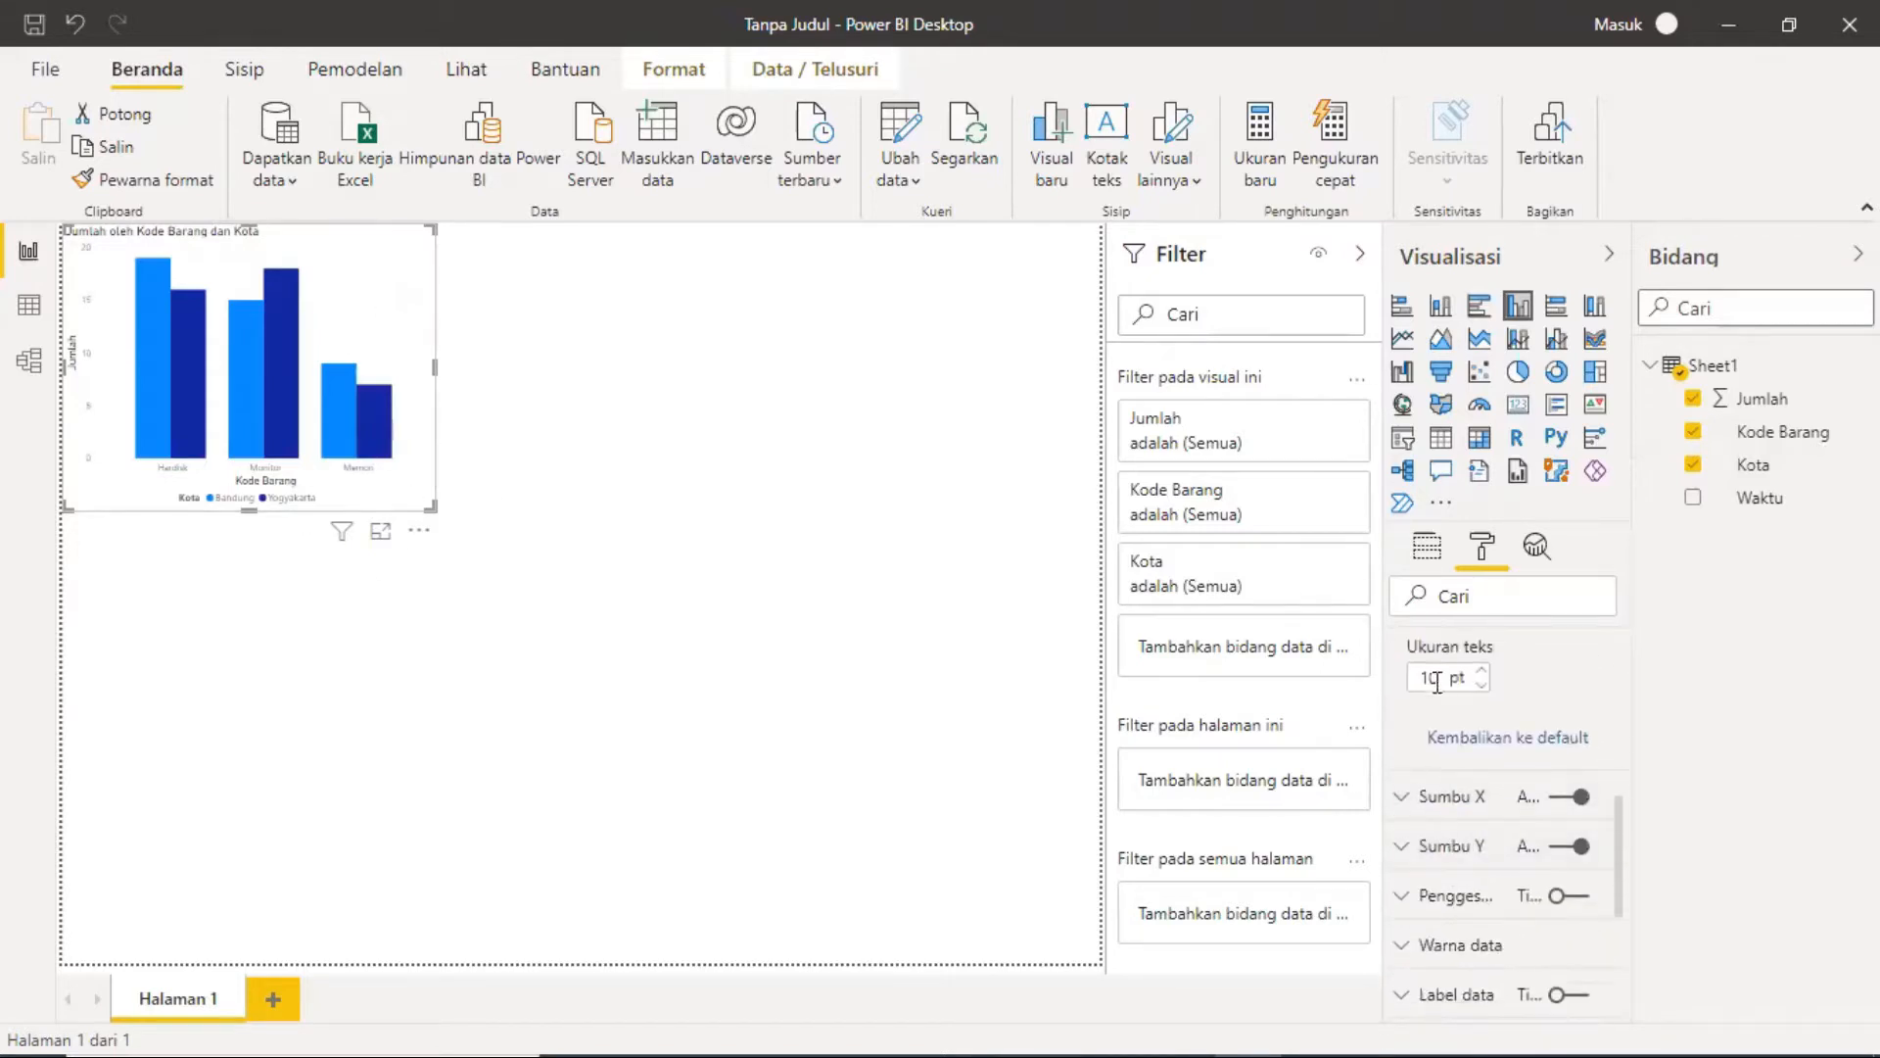
pyautogui.moveTo(1437, 675); pyautogui.dragTo(1397, 679)
pyautogui.write('17')
pyautogui.press('BackSpace')
pyautogui.write('6')
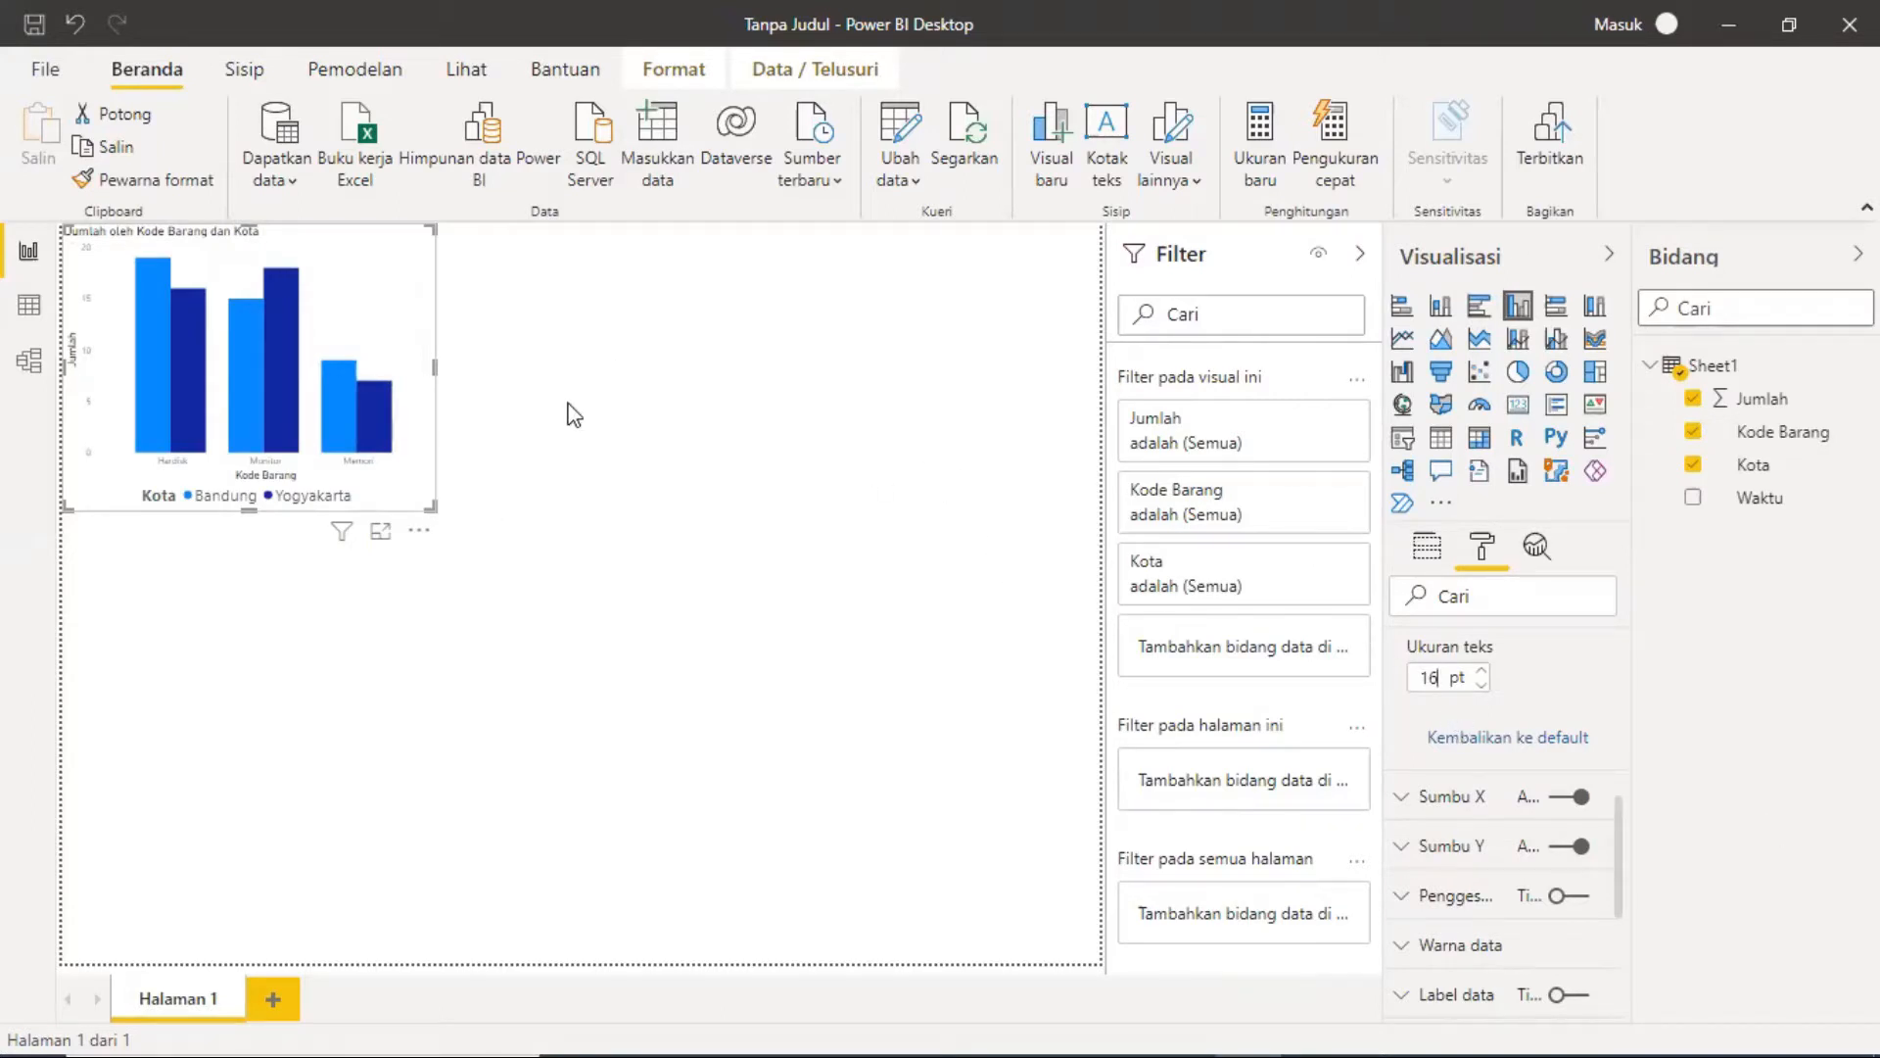
# Step: Set the legend text size to 20 pt and enlarge the chart to about half the page's width and height
pyautogui.moveTo(432, 507); pyautogui.dragTo(603, 588)
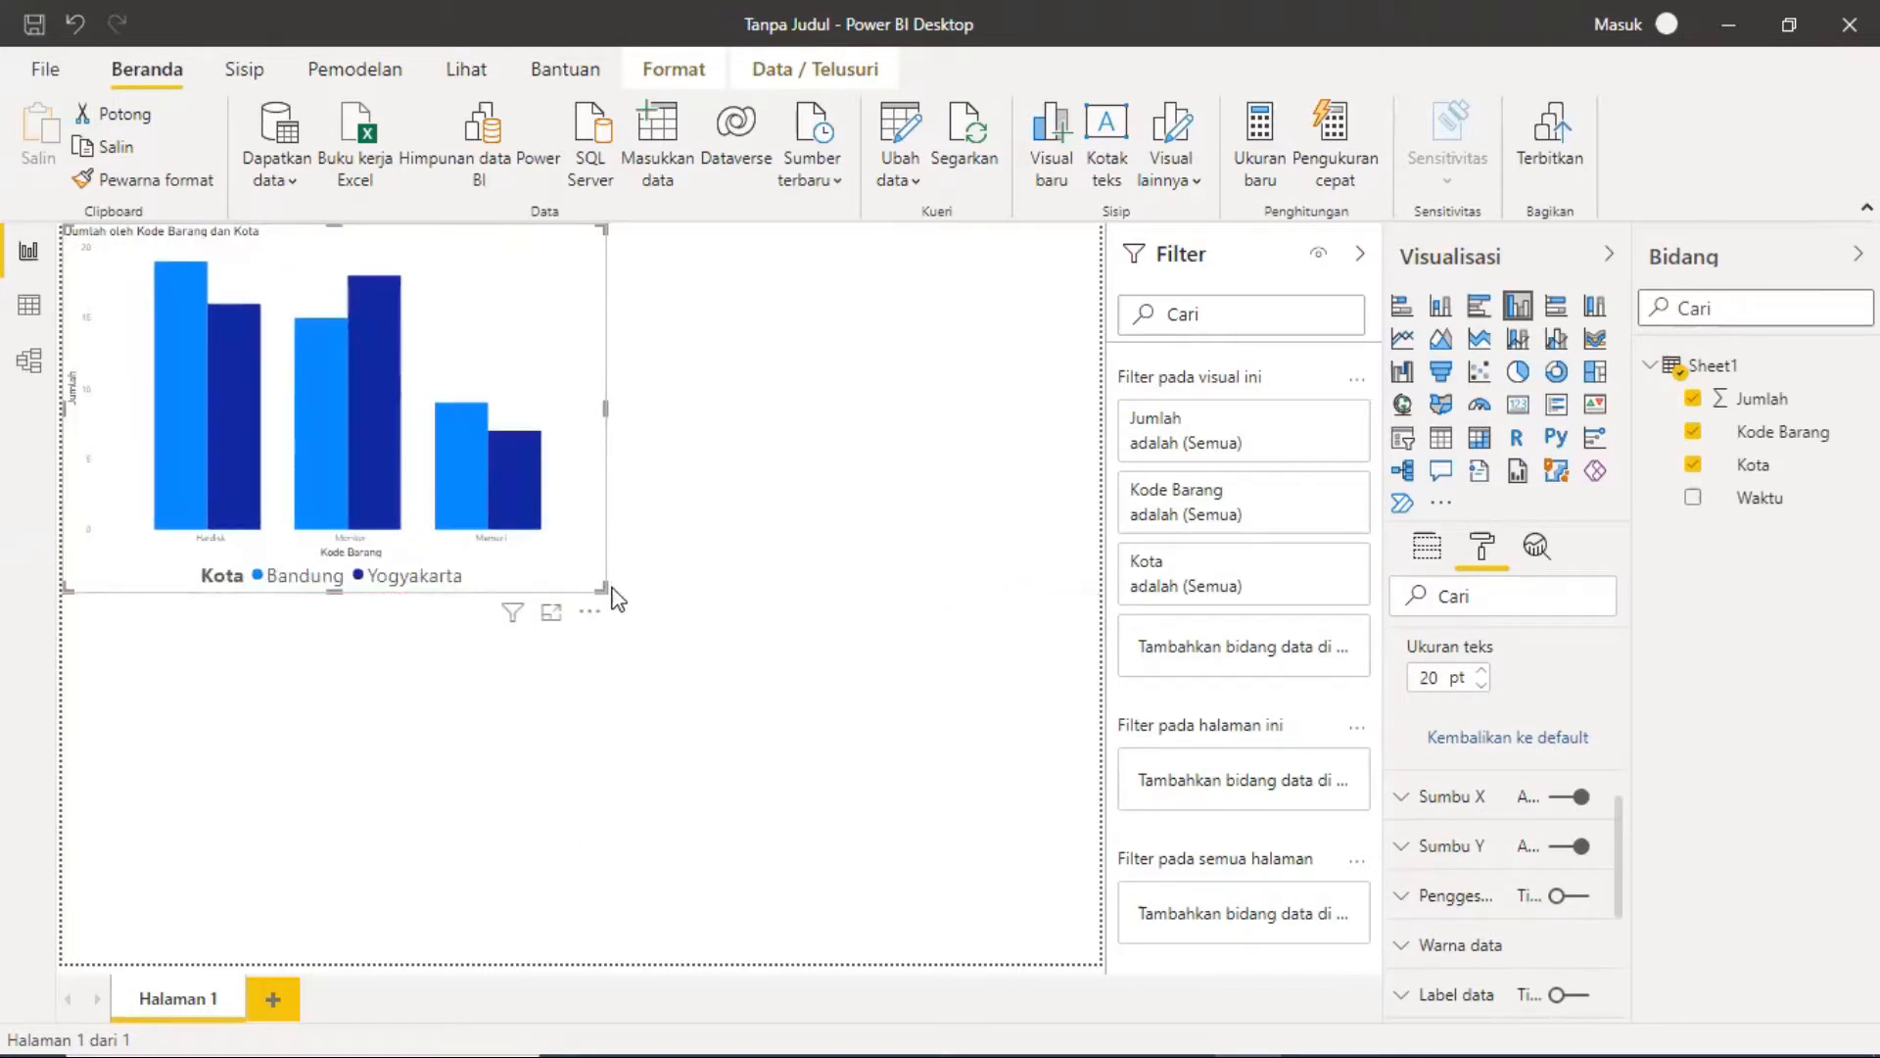
pyautogui.moveTo(563, 576); pyautogui.dragTo(572, 586)
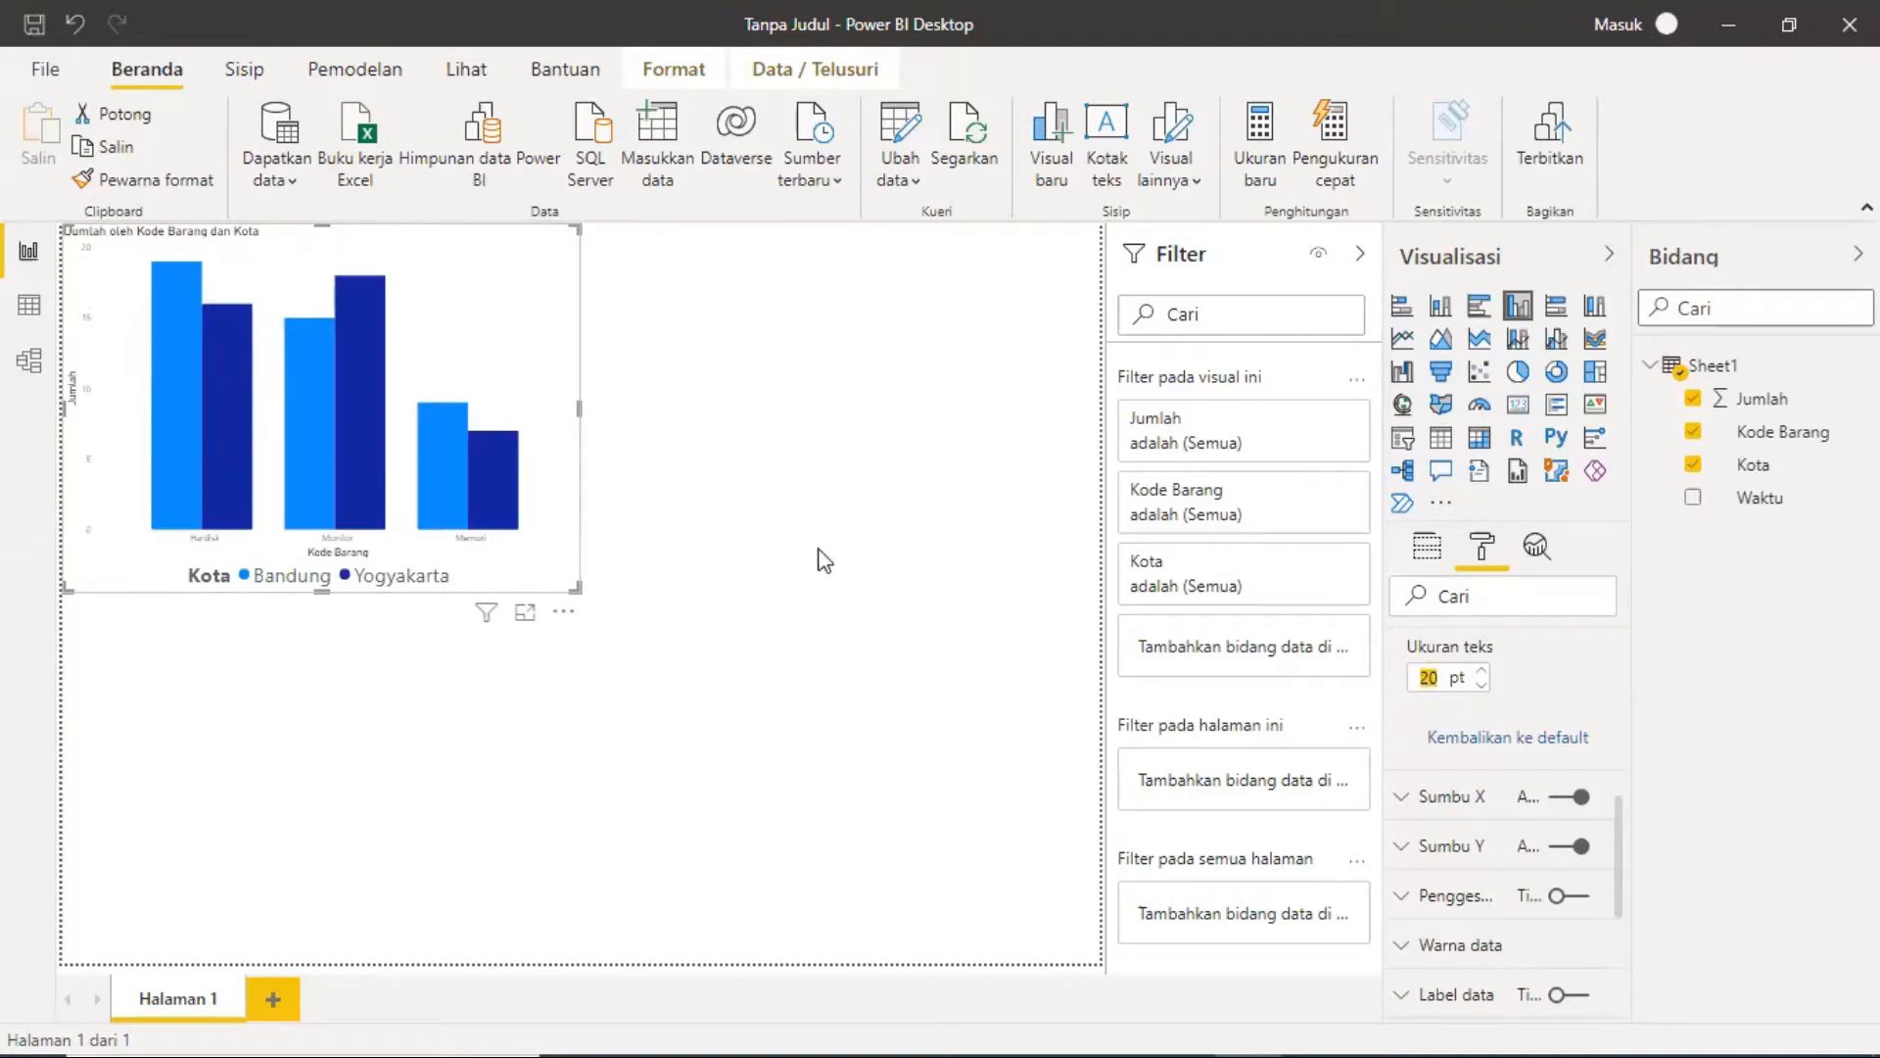
pyautogui.click(703, 555)
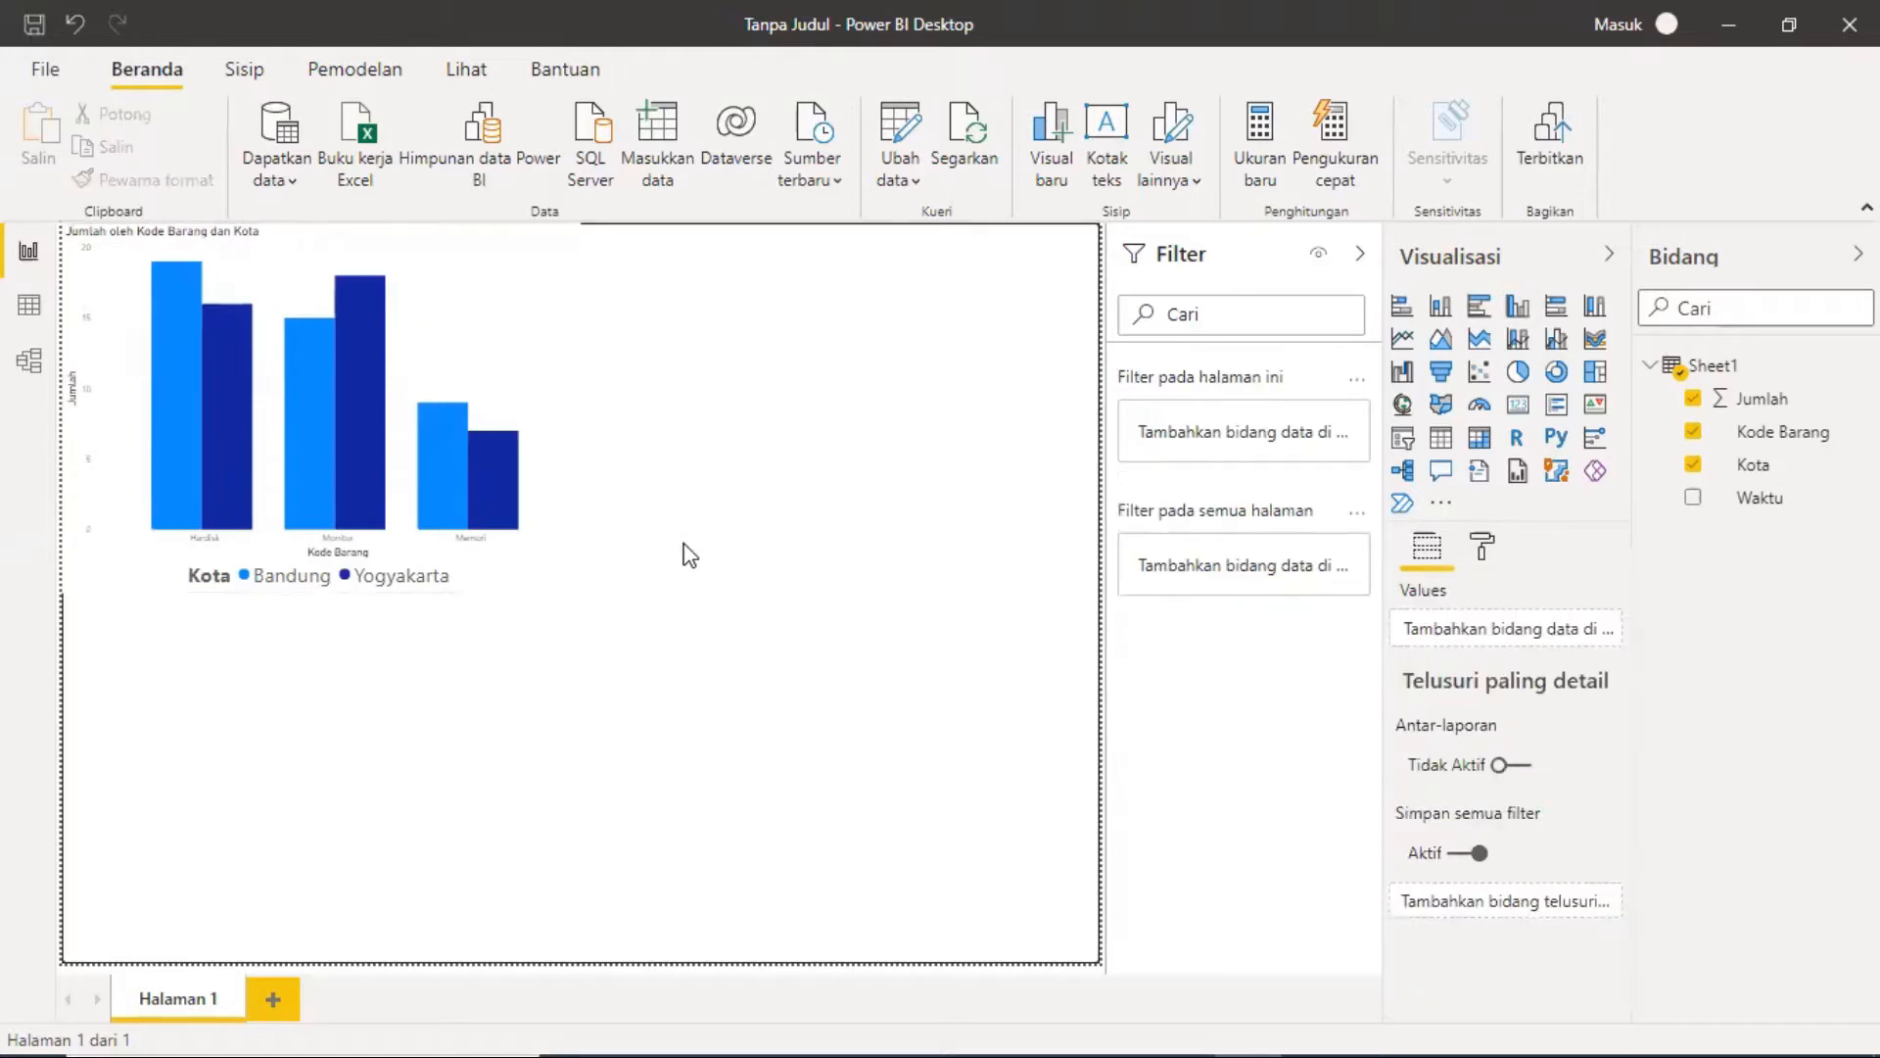
# Step: Highlight the Bandung column for Memori to view its data details, and clear the highlight
pyautogui.click(456, 429)
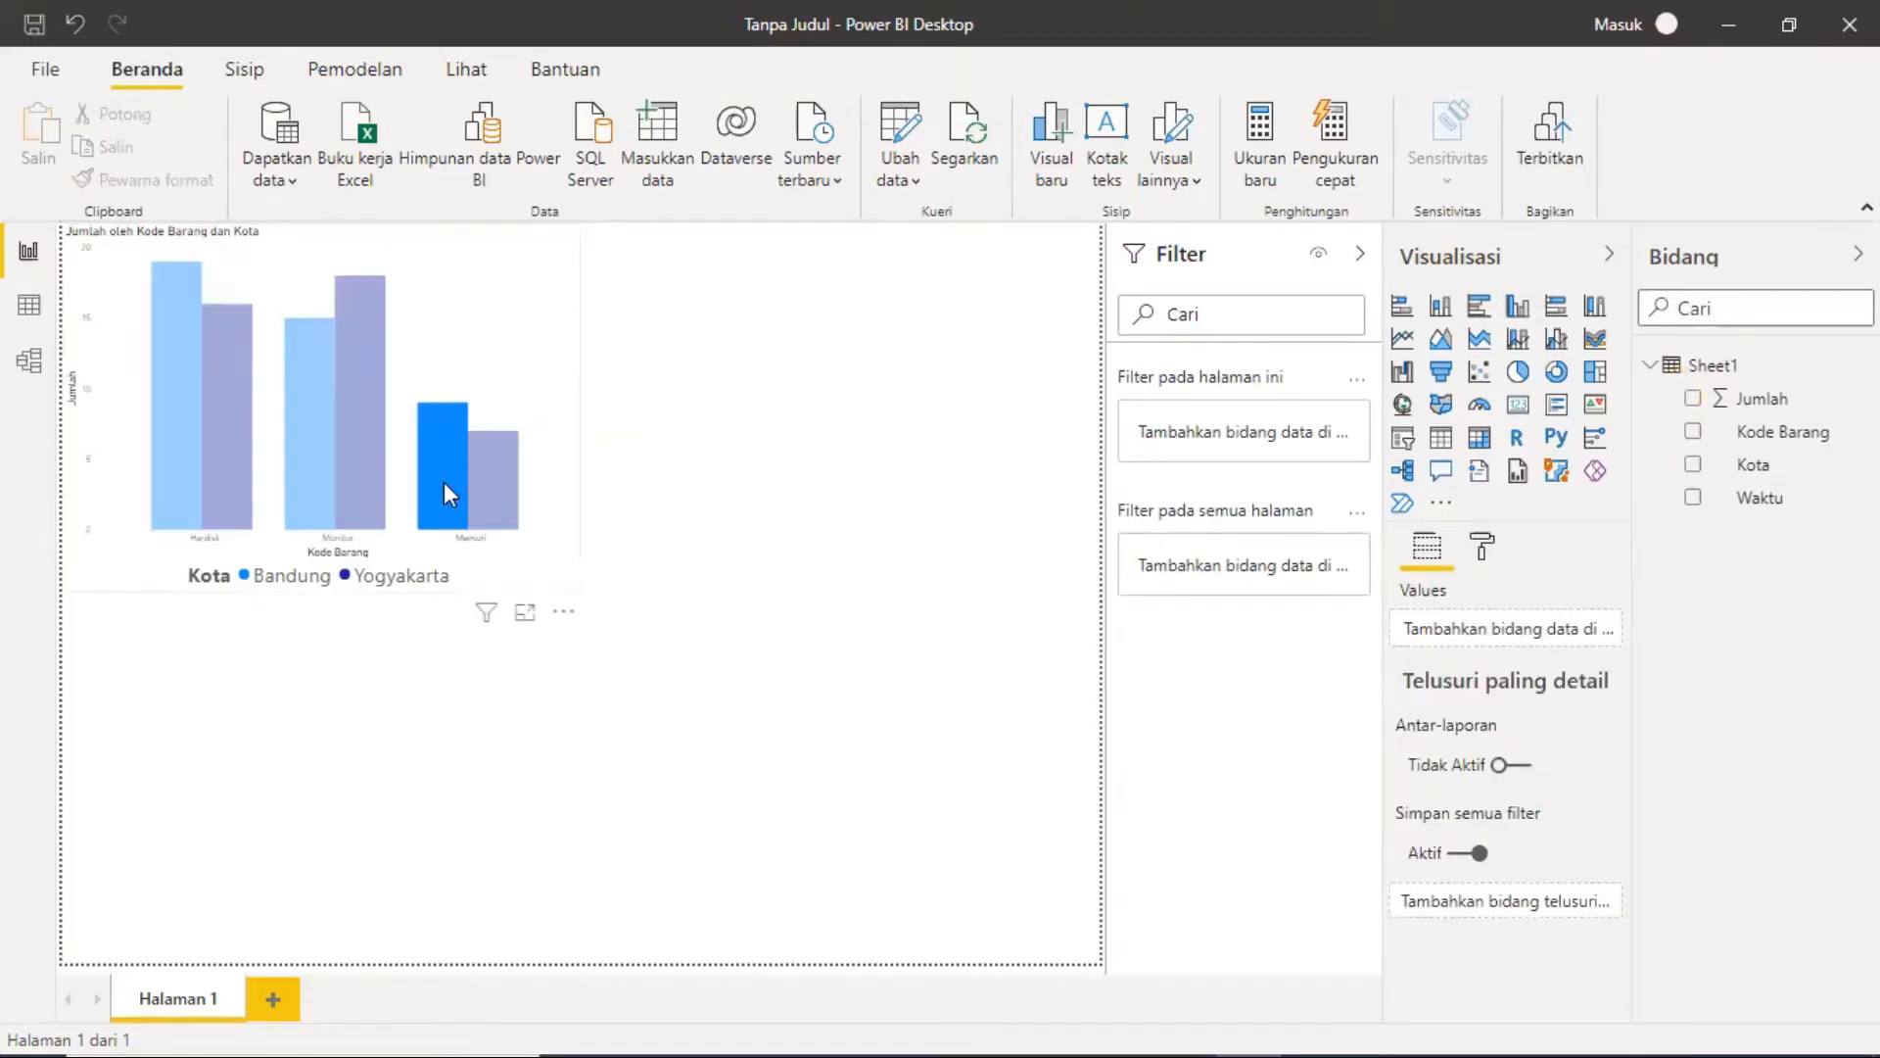
pyautogui.moveTo(438, 485)
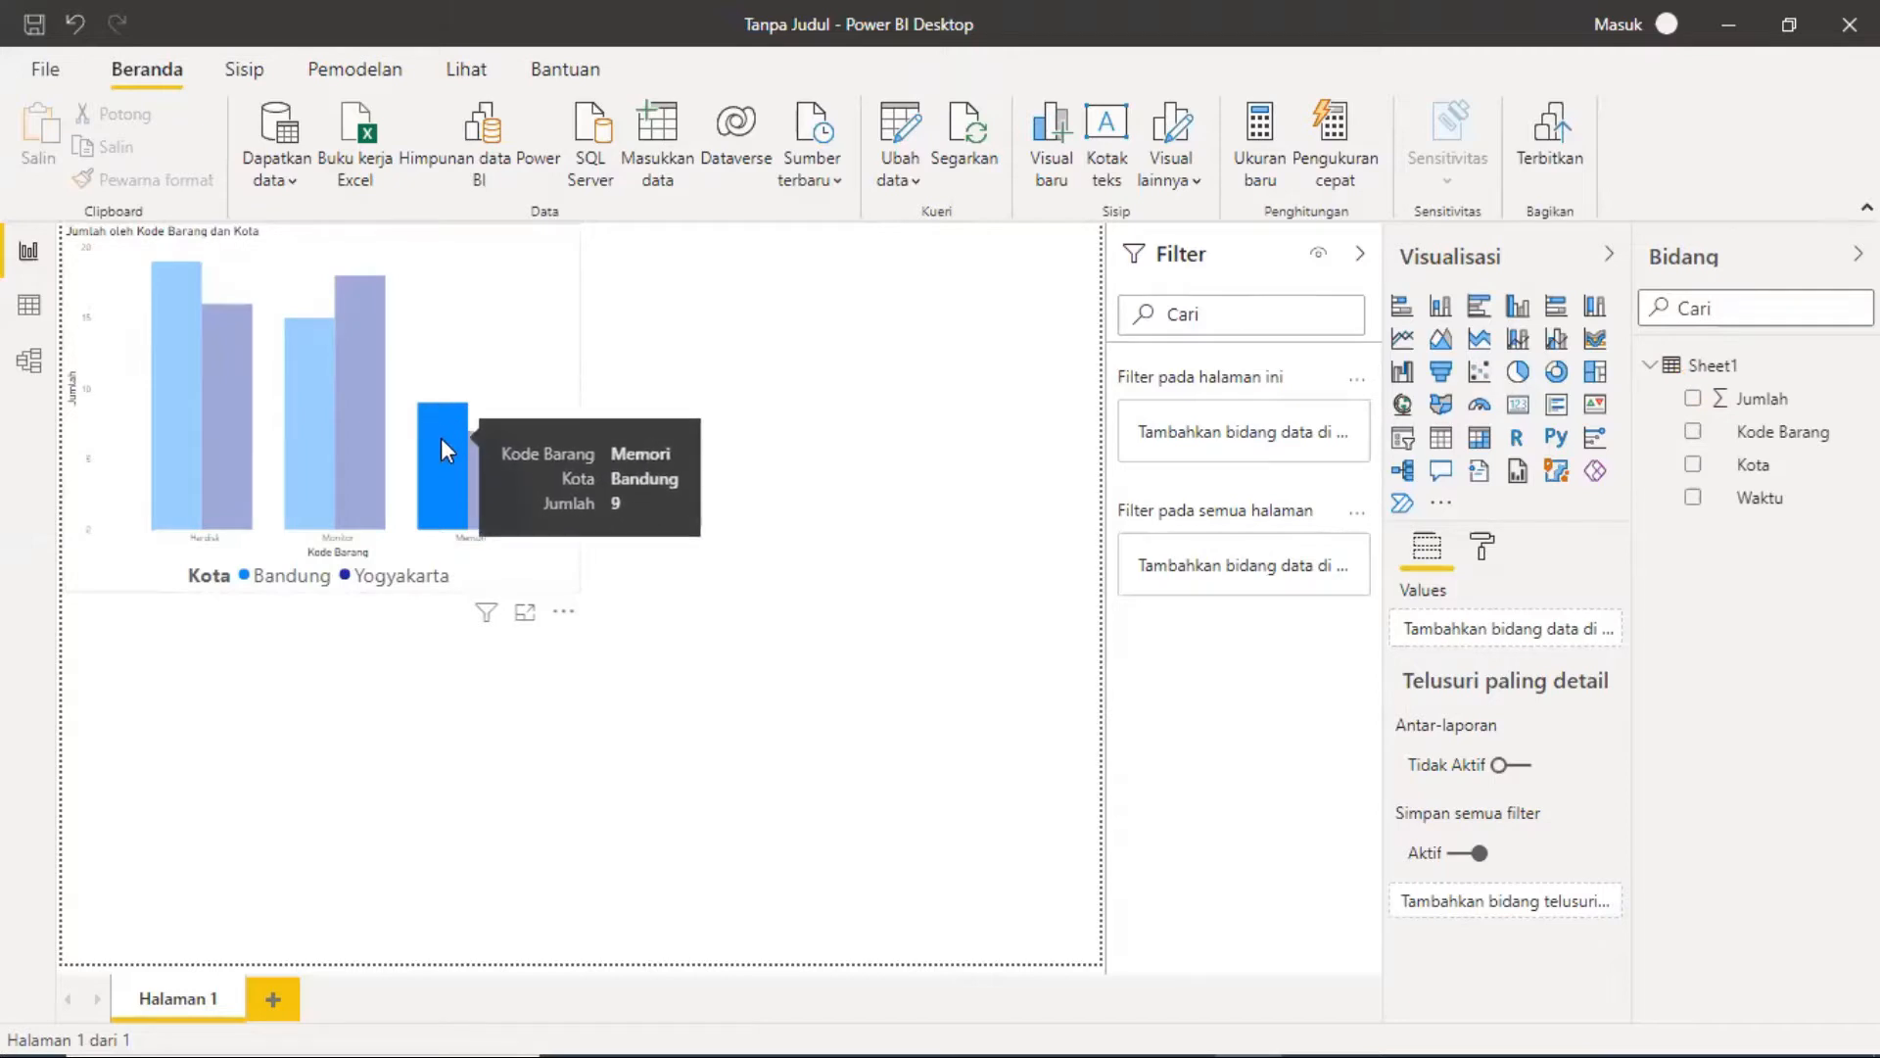
pyautogui.click(529, 271)
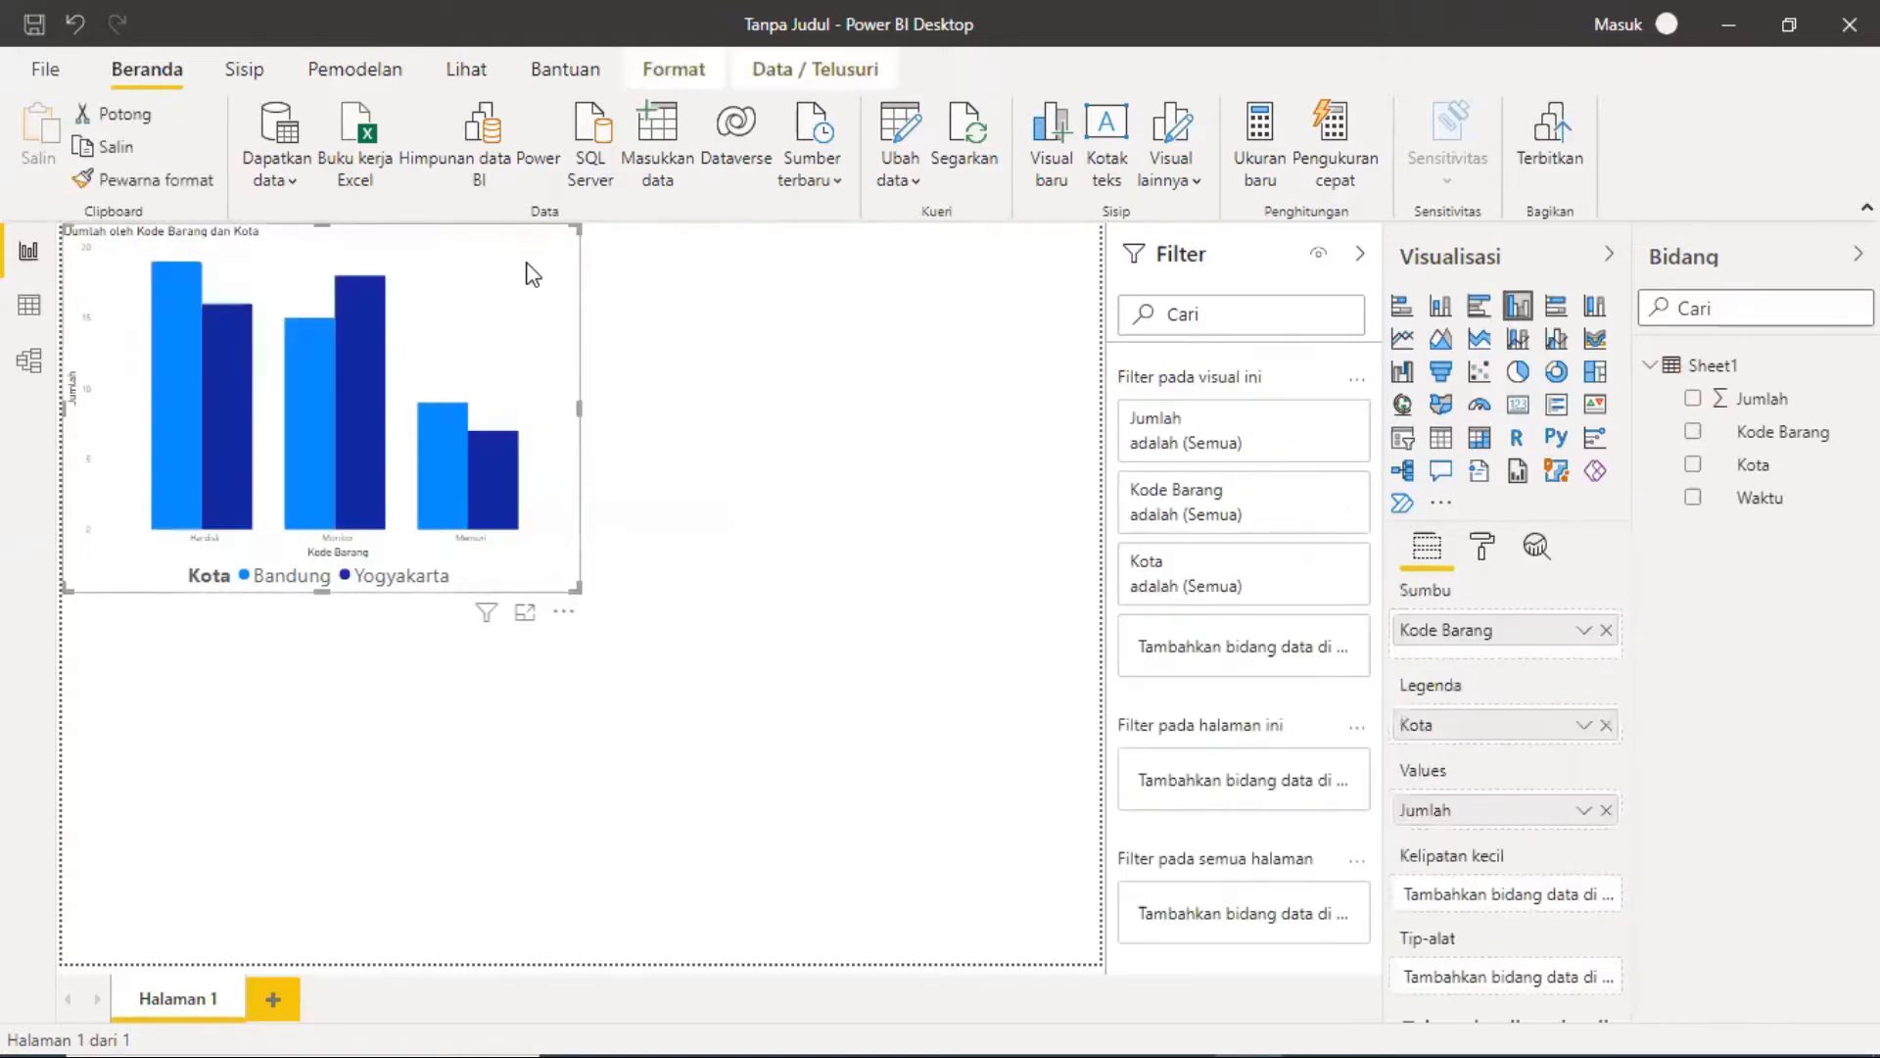
pyautogui.click(448, 472)
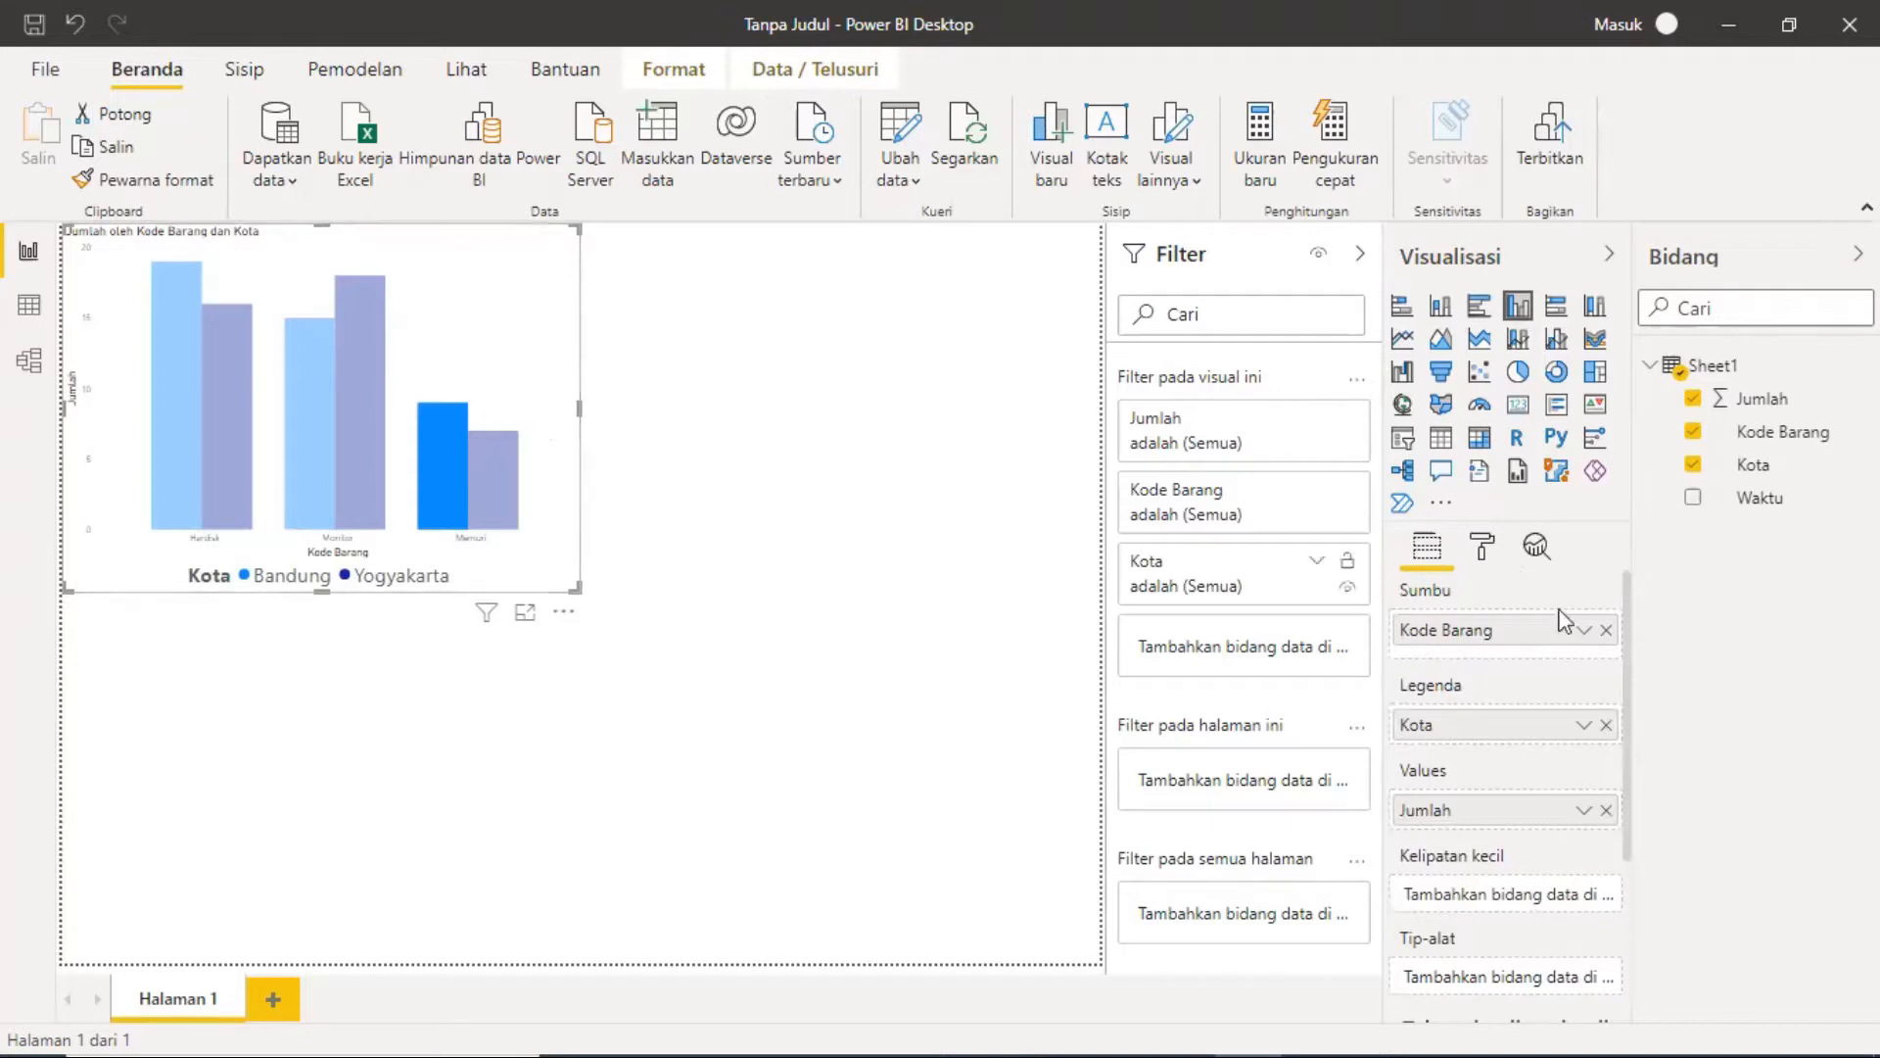
pyautogui.click(554, 276)
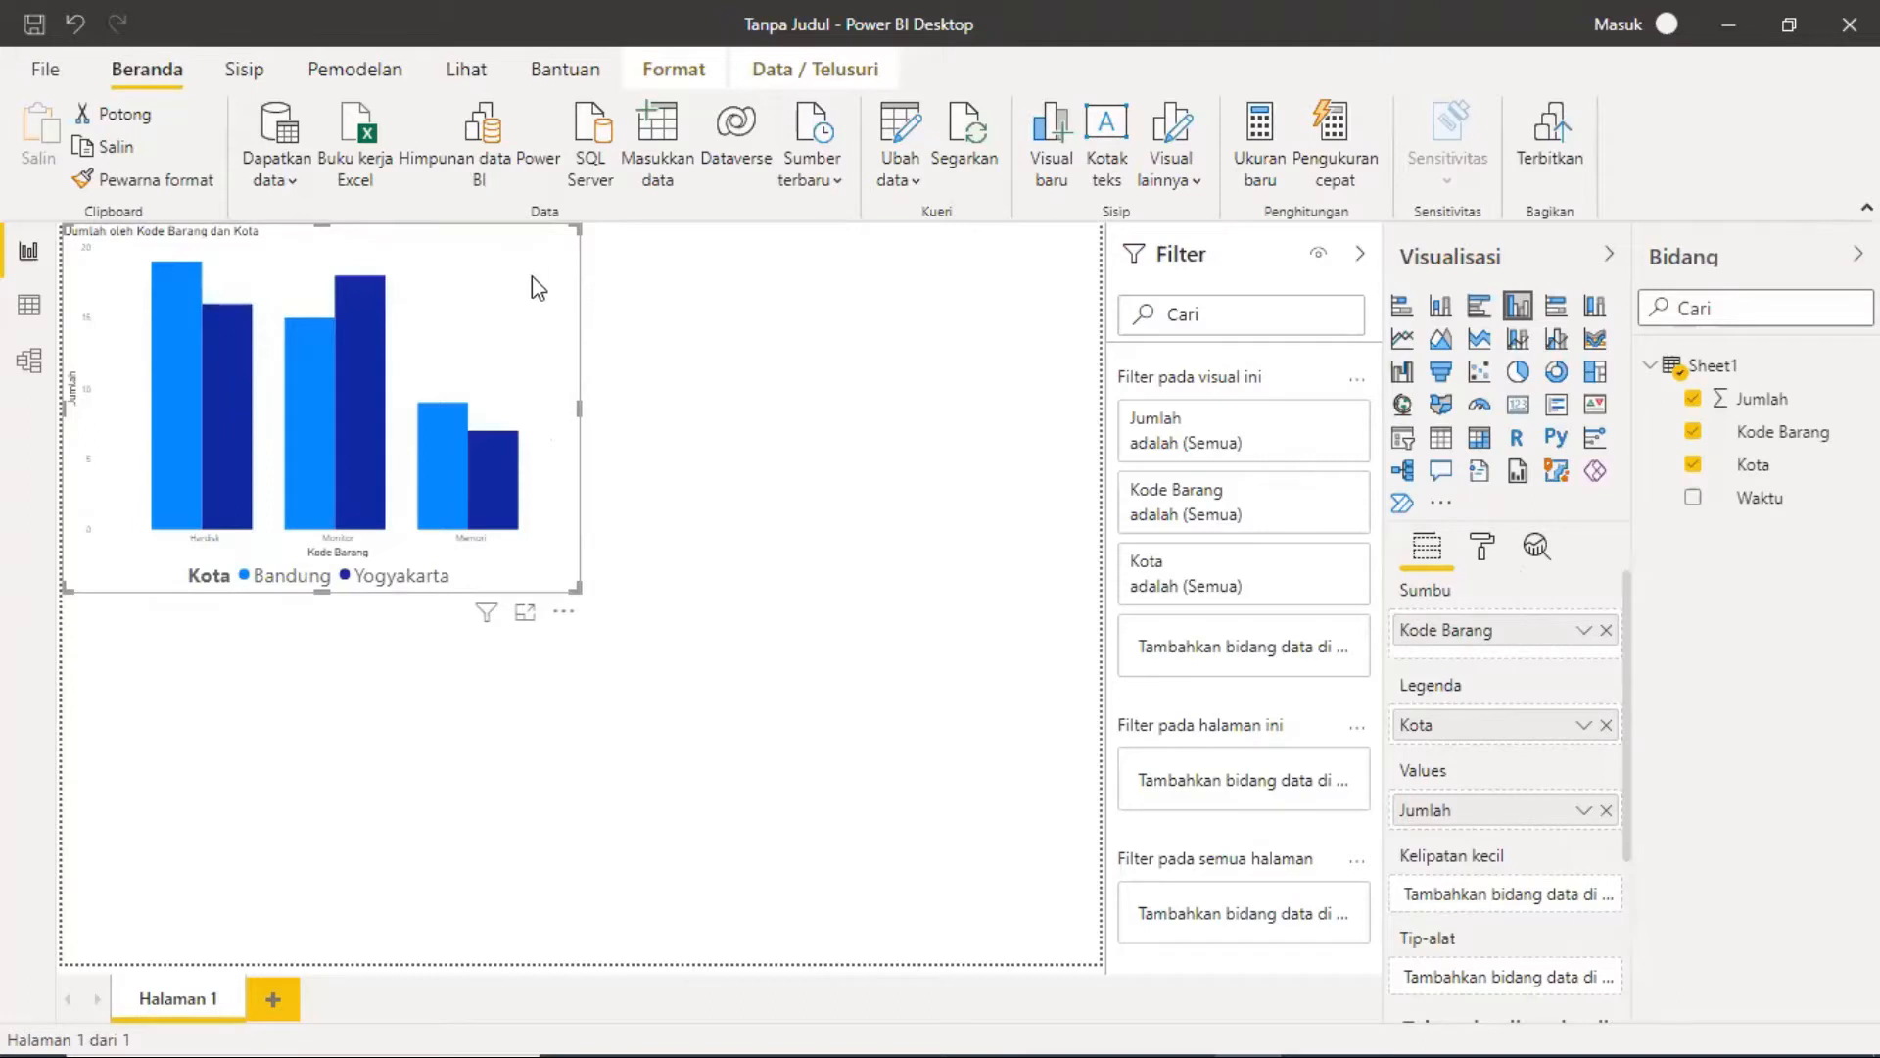
# Step: Set the text size of the chart's X axis labels to 15 pt
pyautogui.click(1485, 548)
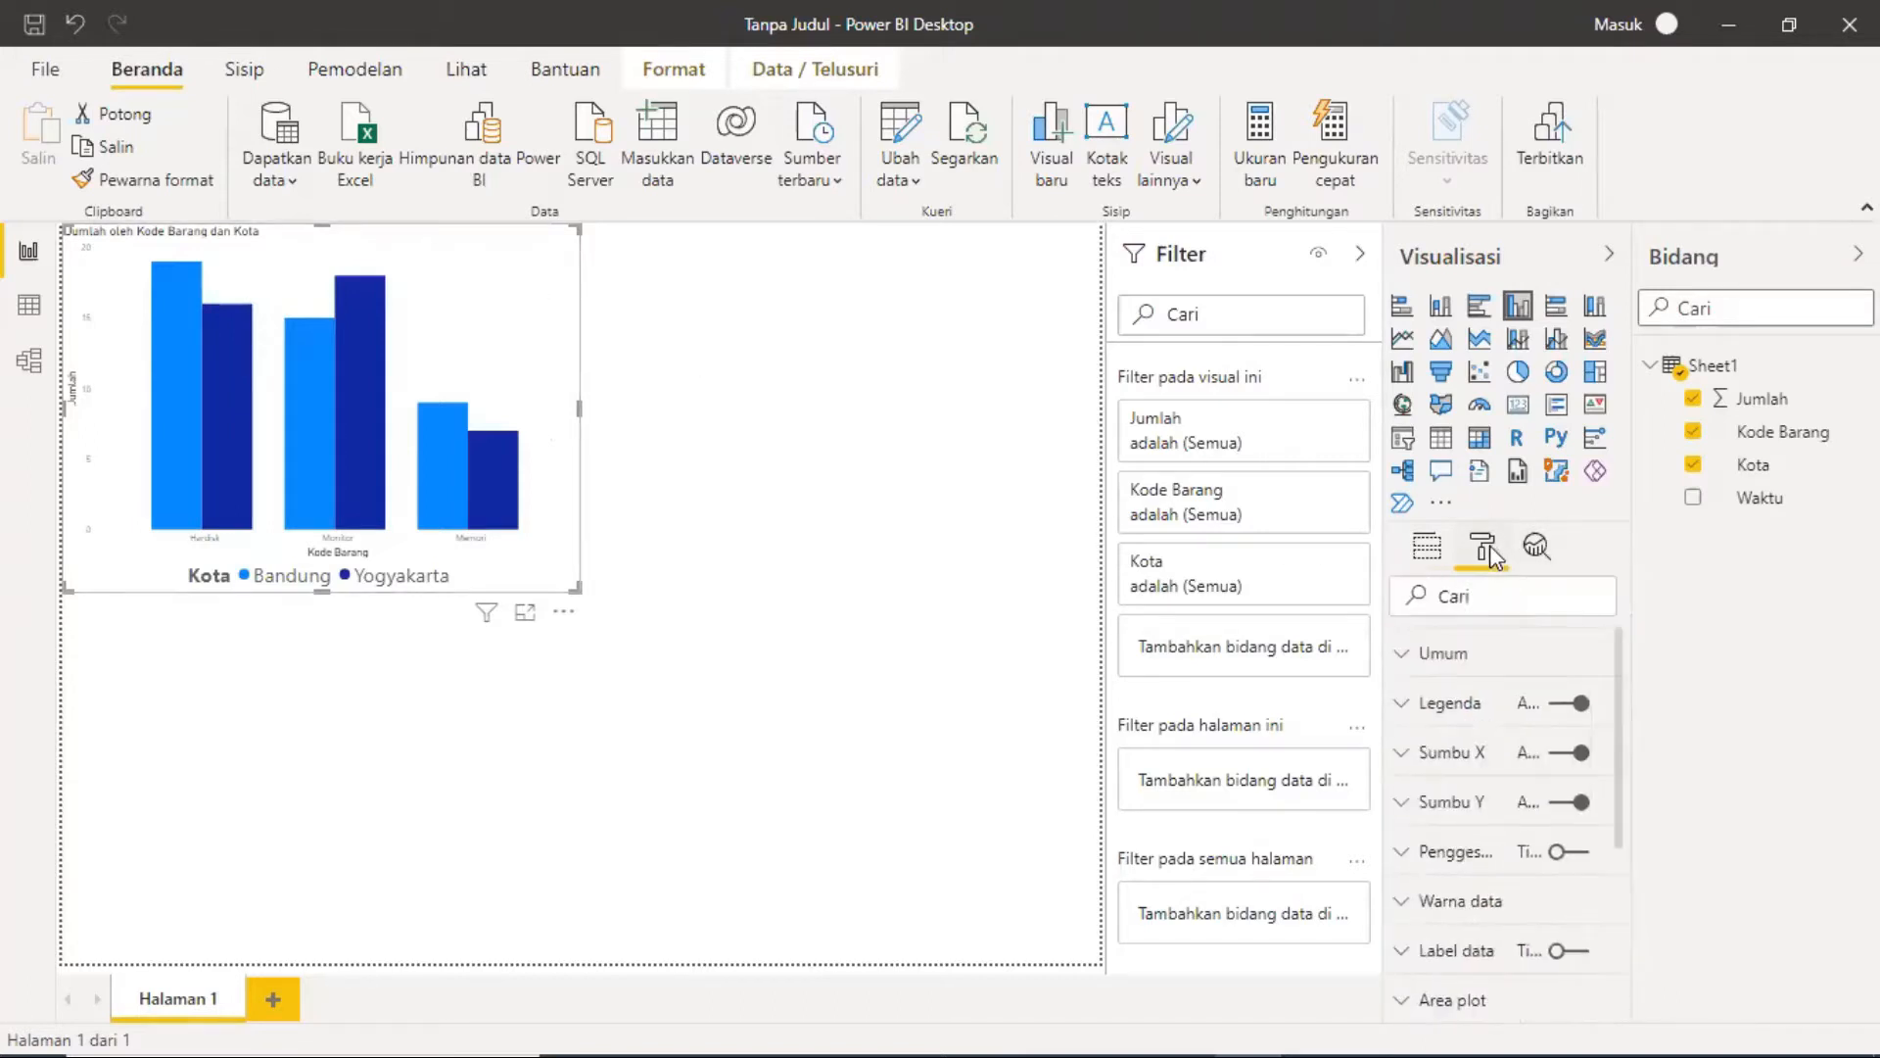
pyautogui.click(1429, 712)
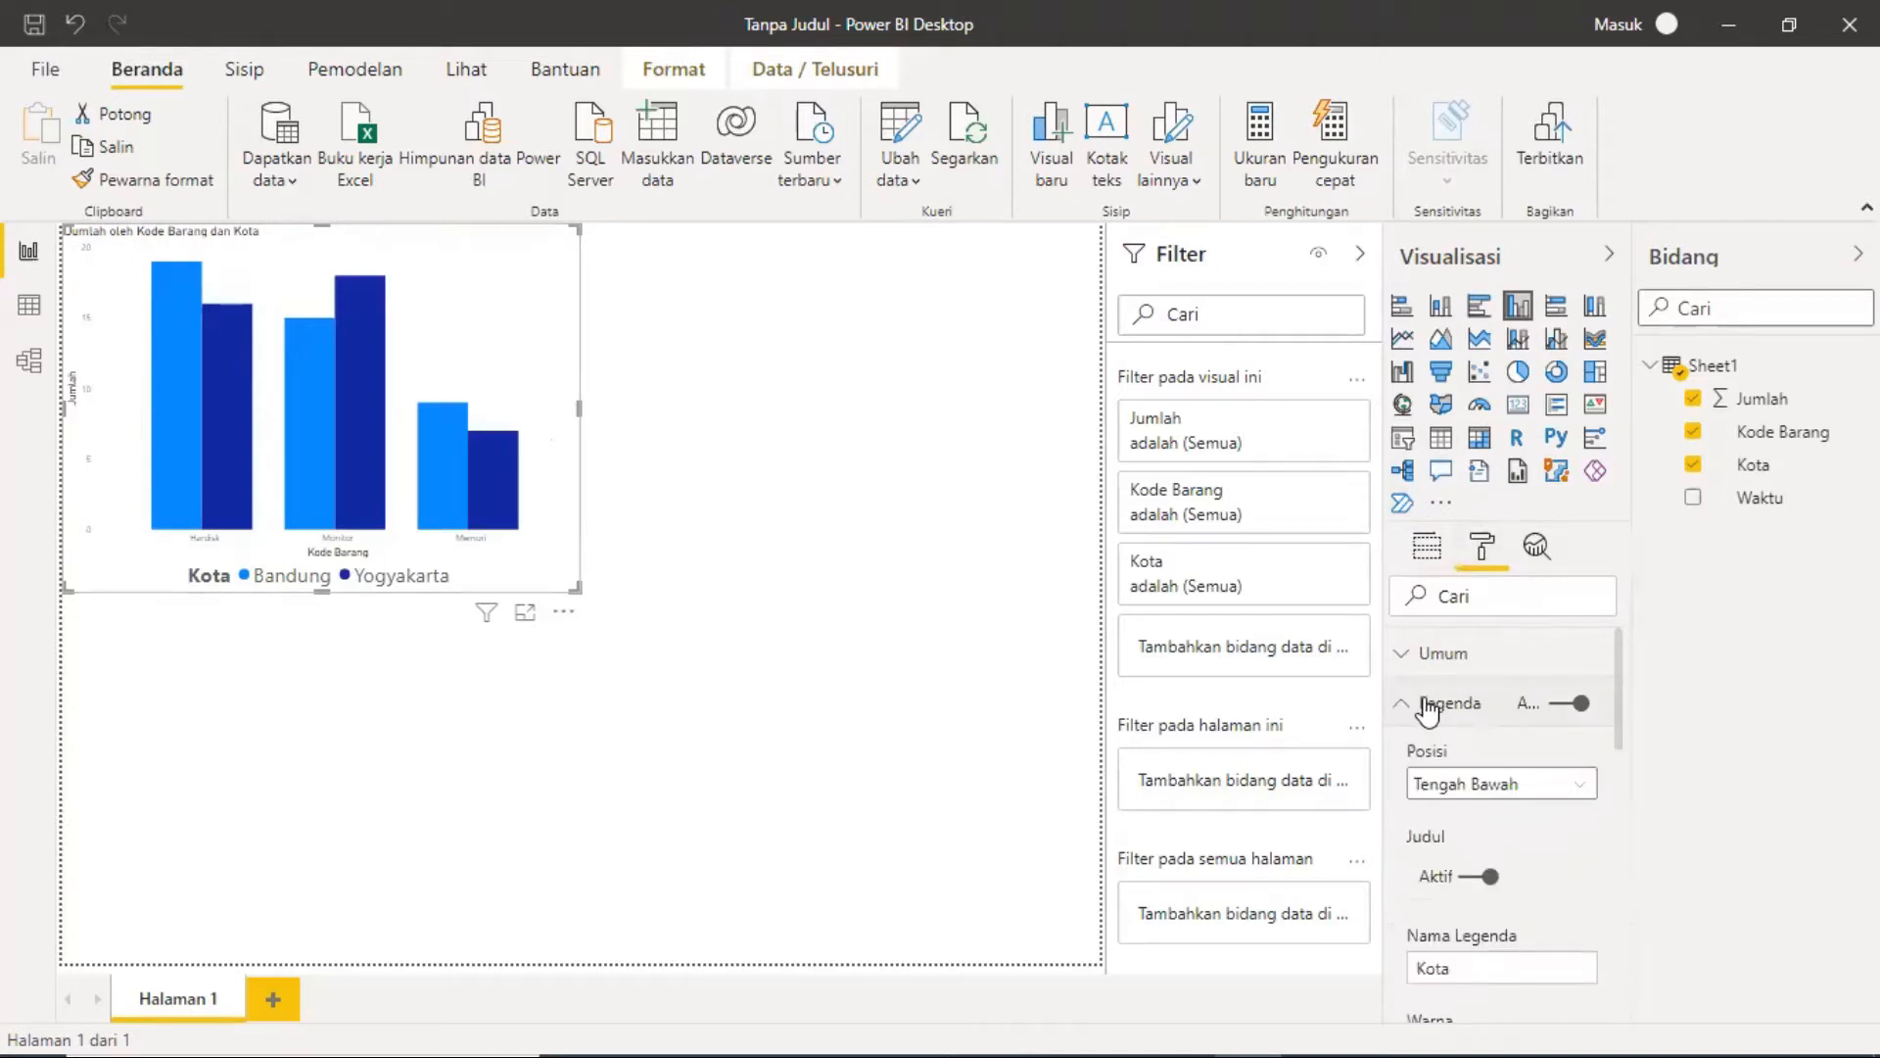
pyautogui.click(1429, 712)
pyautogui.click(1427, 547)
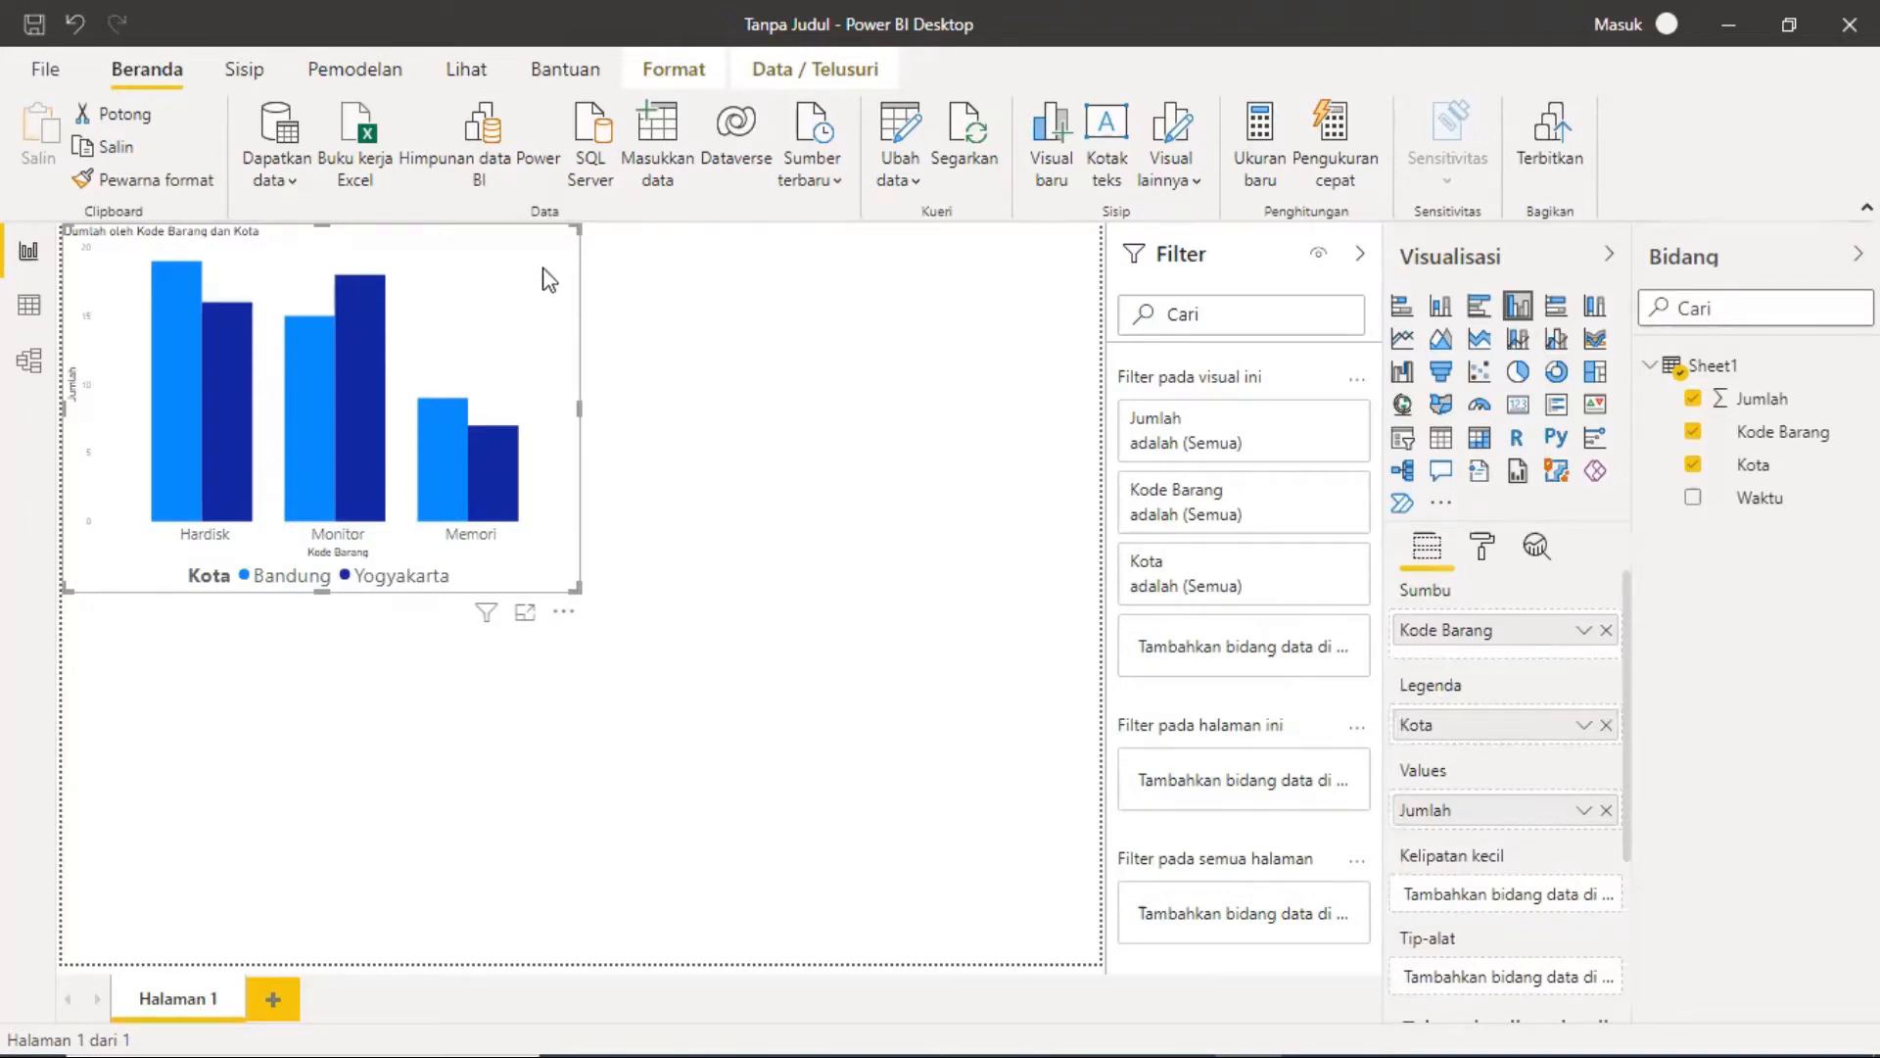
# Step: Set the text size of the chart's X axis labels to 17 pt
pyautogui.click(1483, 549)
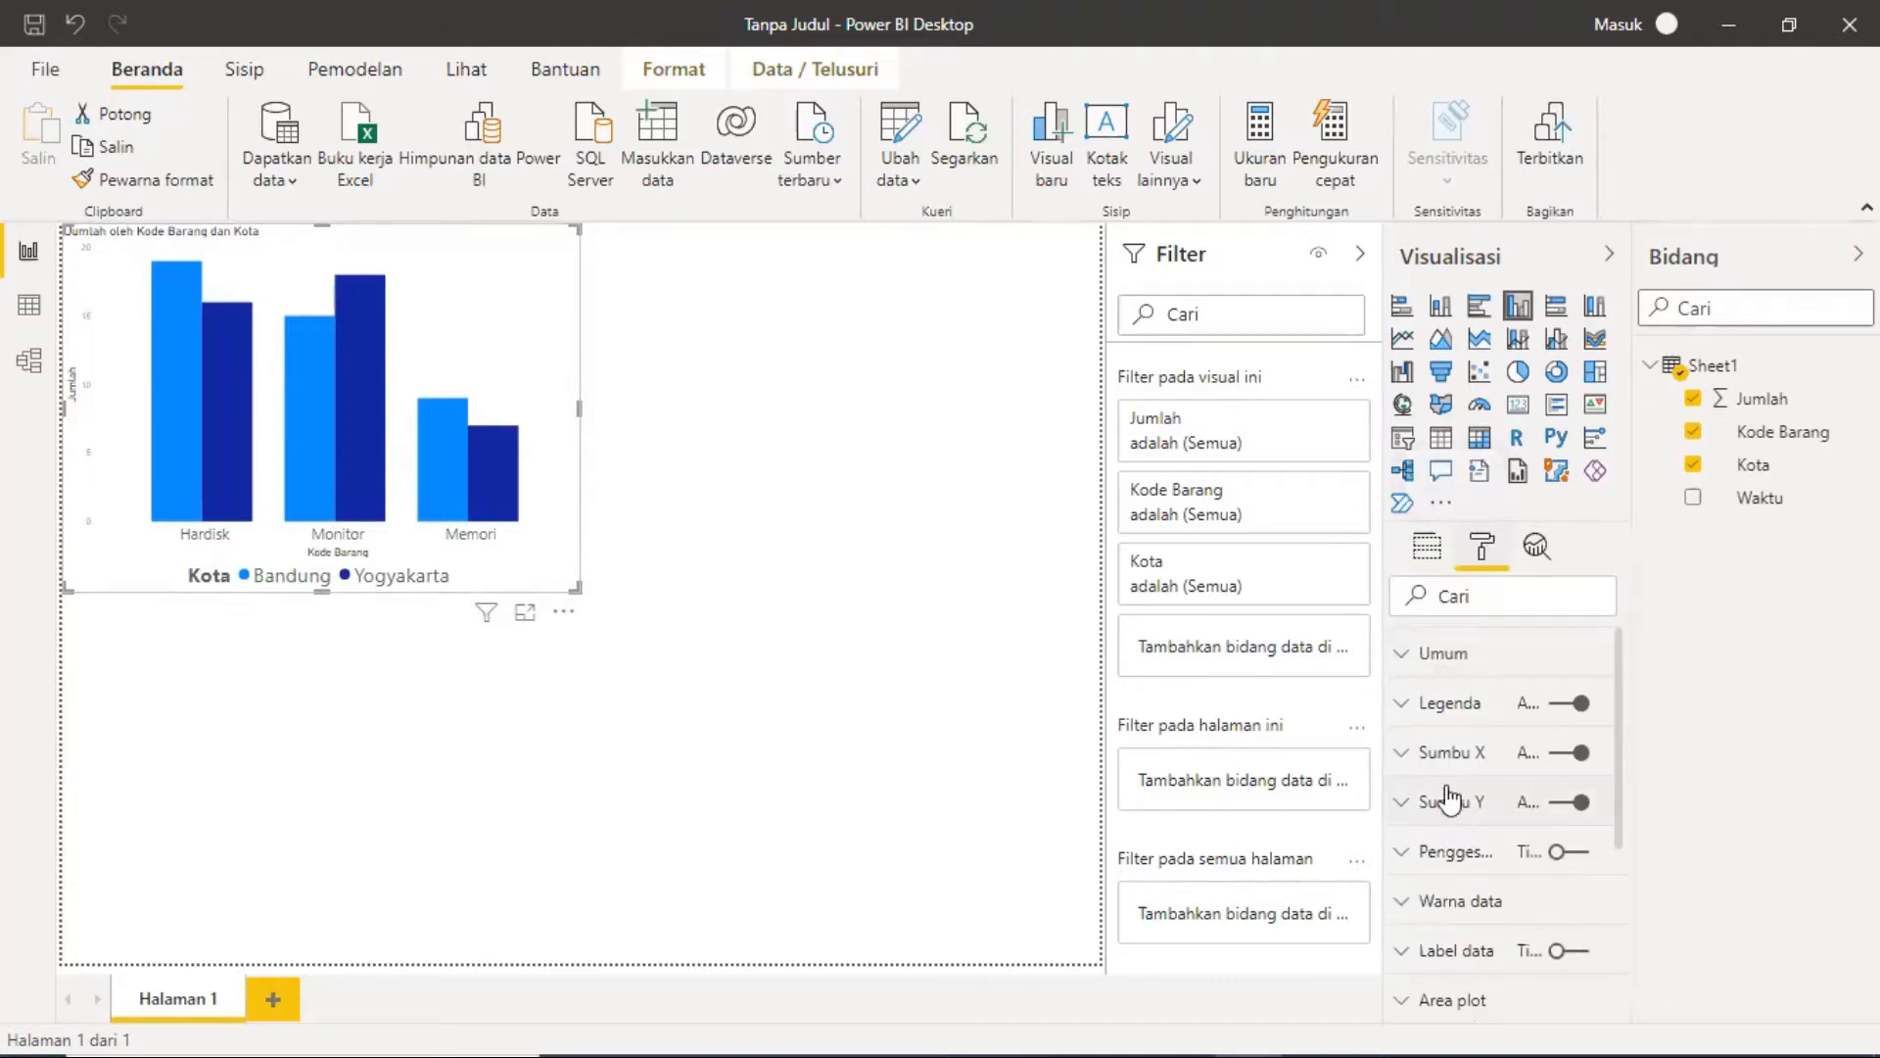
pyautogui.click(1417, 756)
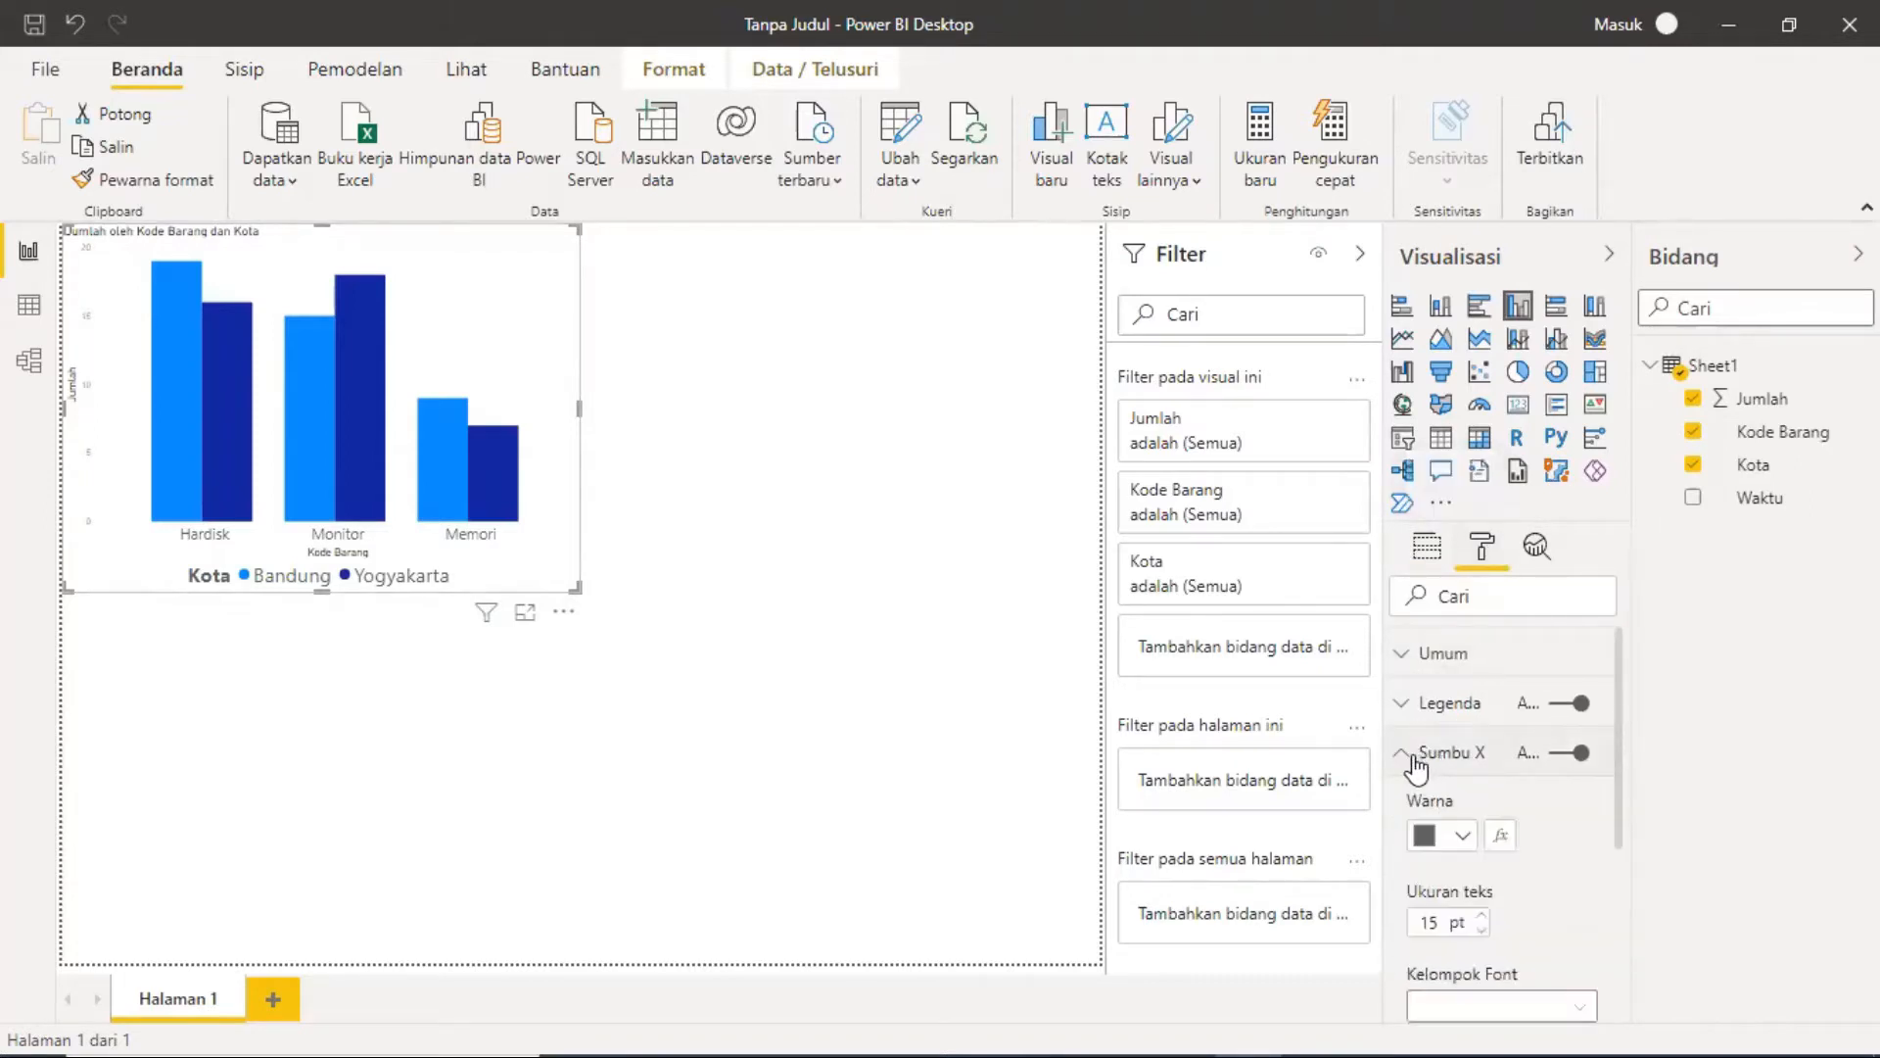
pyautogui.doubleClick(1442, 919)
pyautogui.write('1')
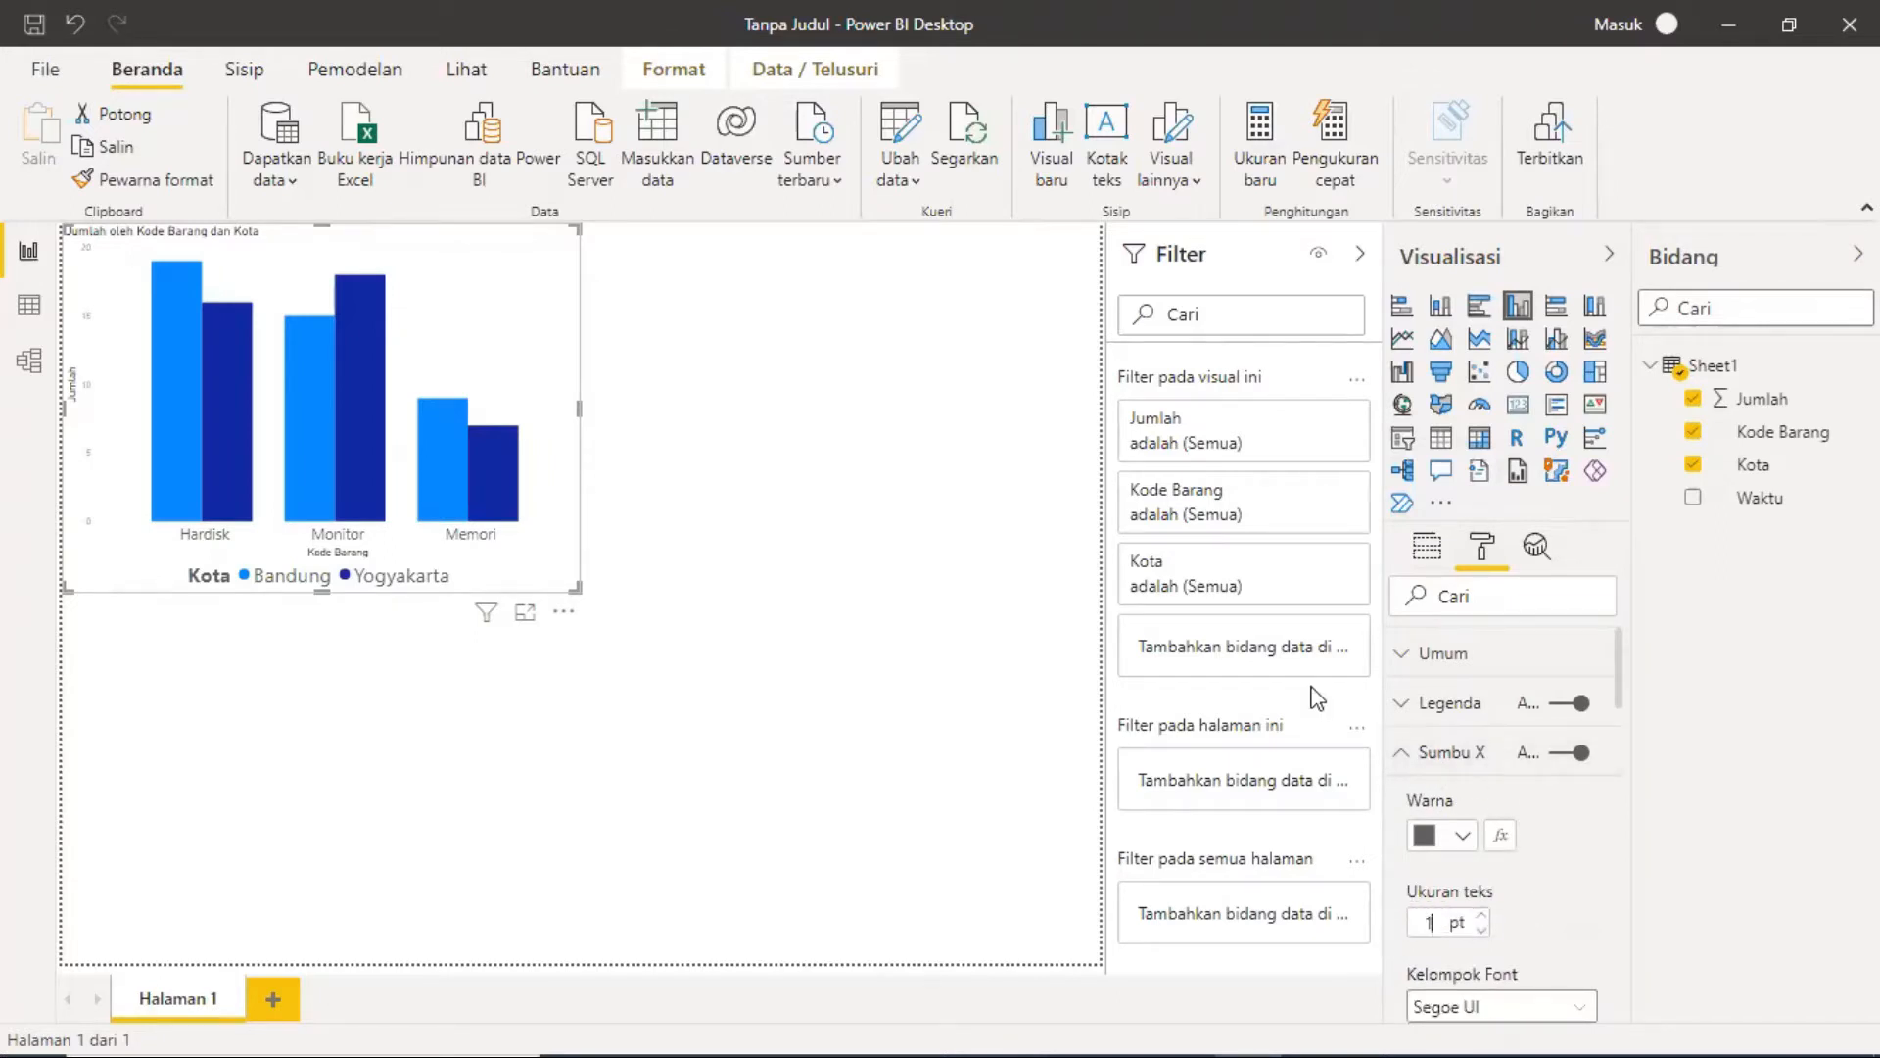
pyautogui.write('7')
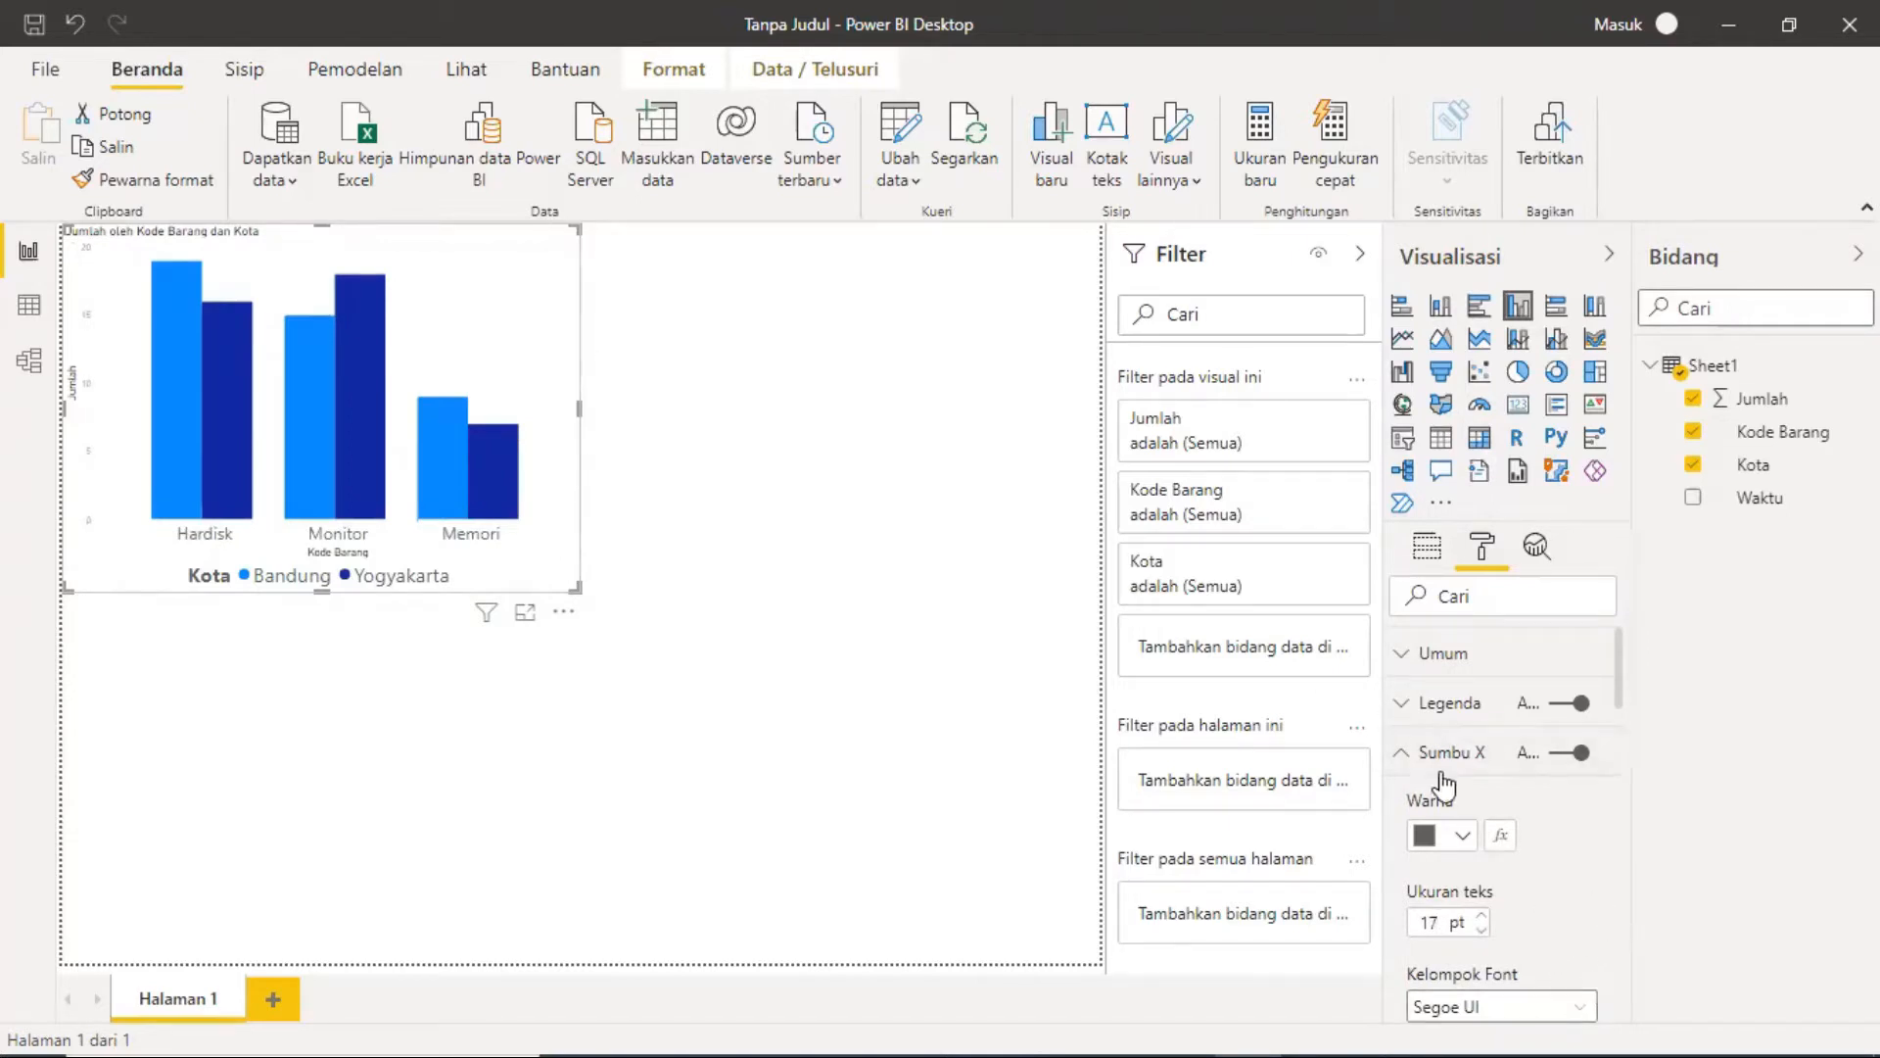
pyautogui.click(1402, 764)
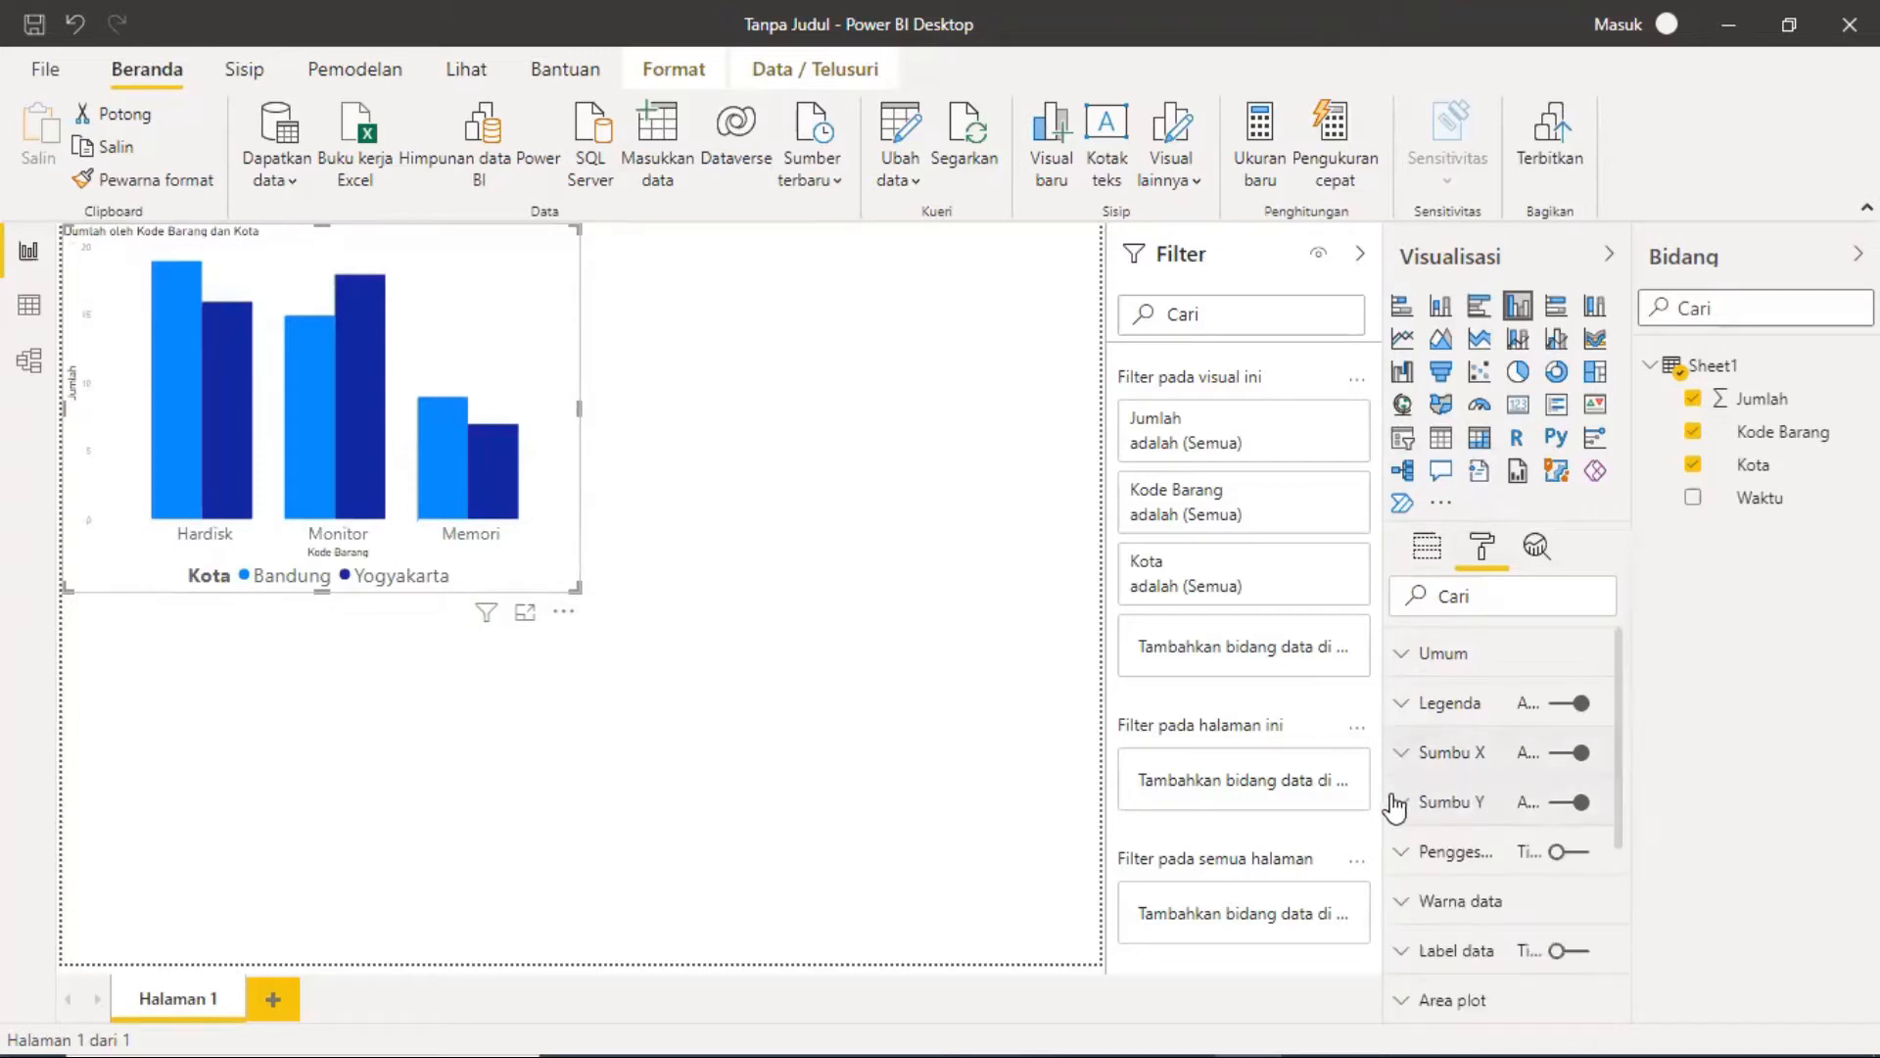
# Step: Set the text size of the chart's Y axis labels to 17 pt
pyautogui.click(1400, 804)
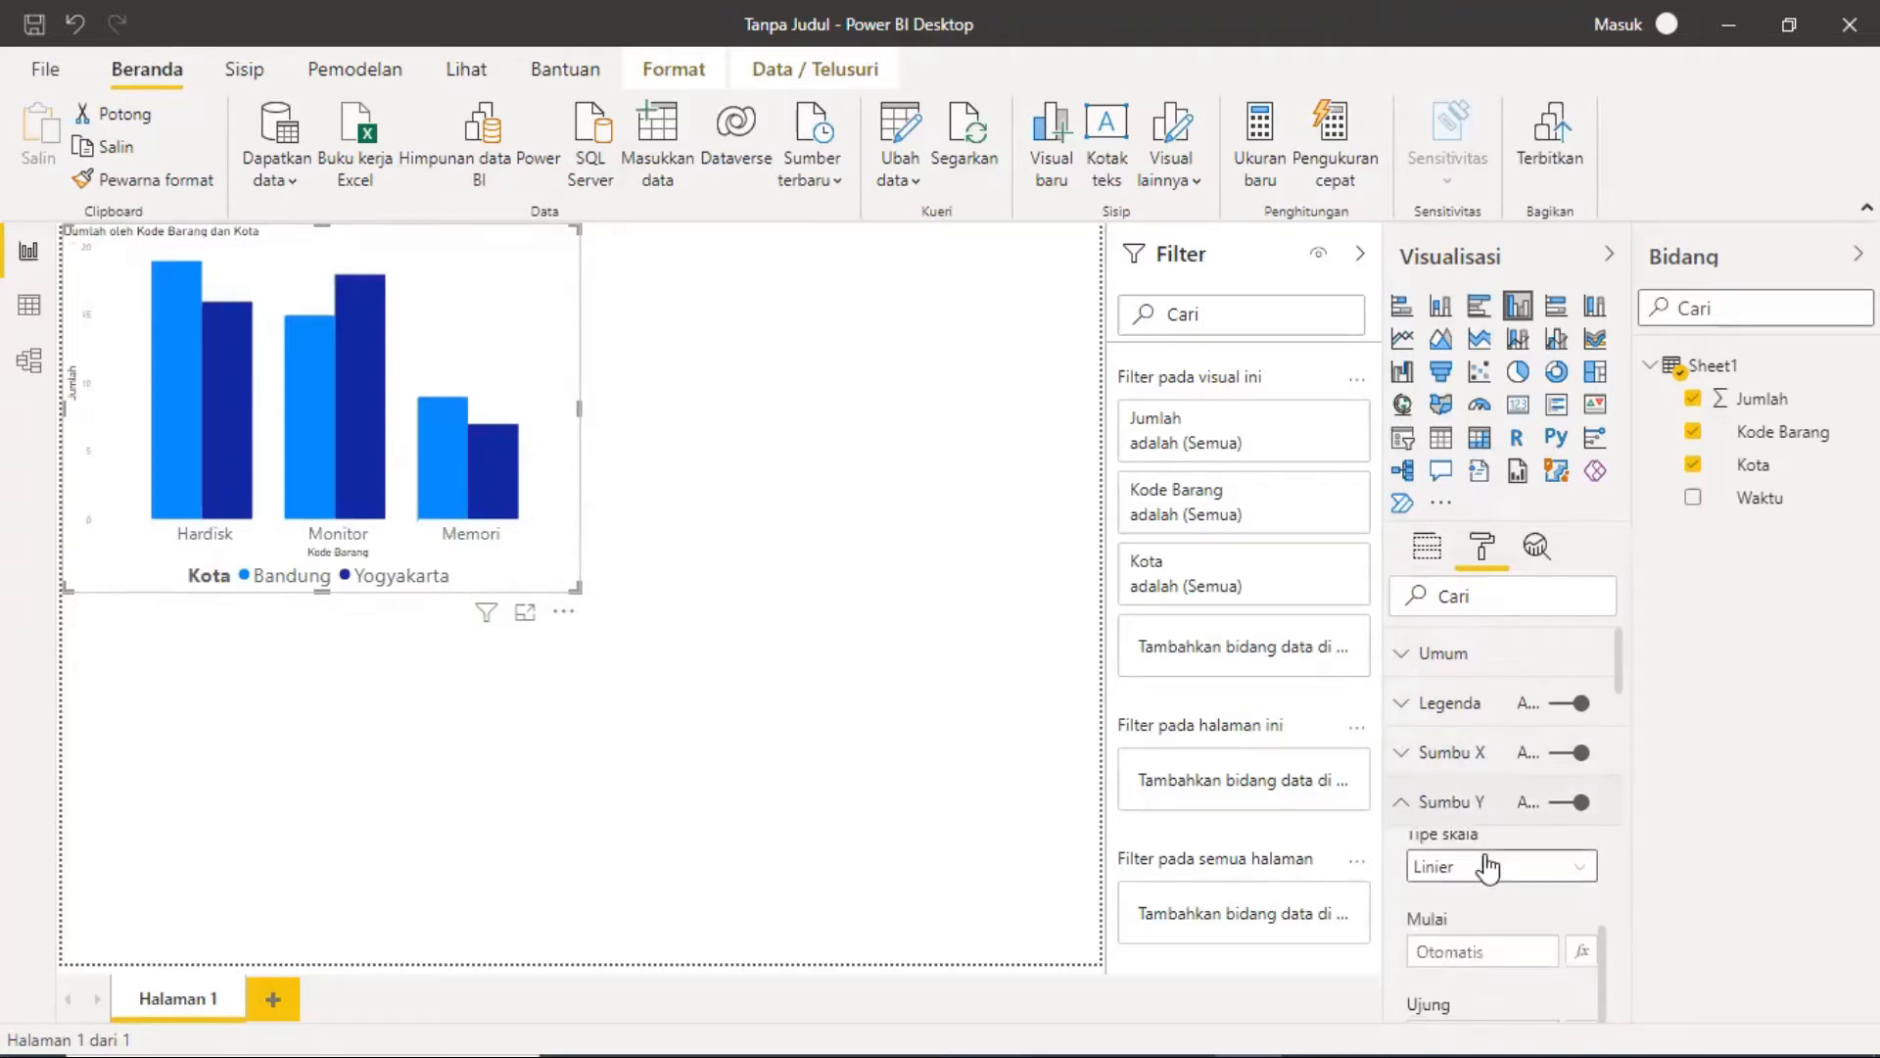
pyautogui.scroll(-3, 1487, 867)
pyautogui.scroll(-3, 1487, 867)
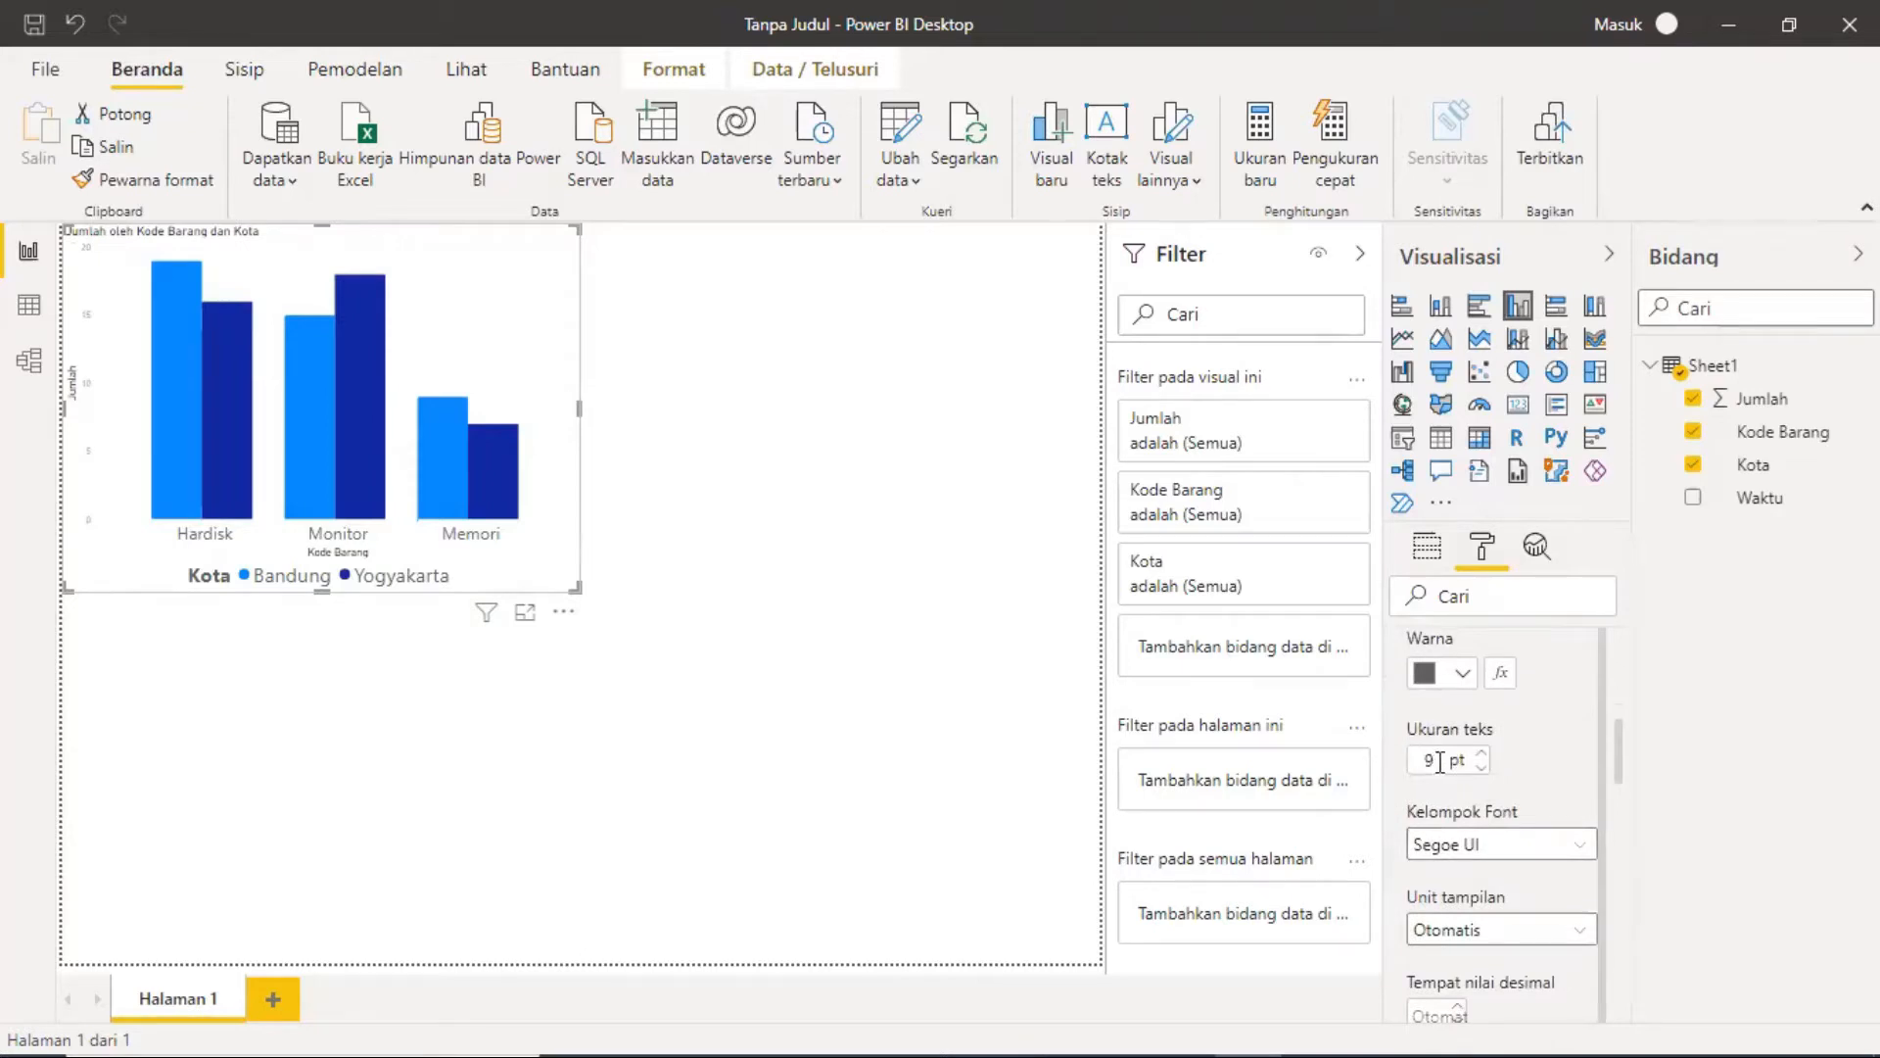
pyautogui.moveTo(1440, 762); pyautogui.dragTo(1400, 769)
pyautogui.write('17')
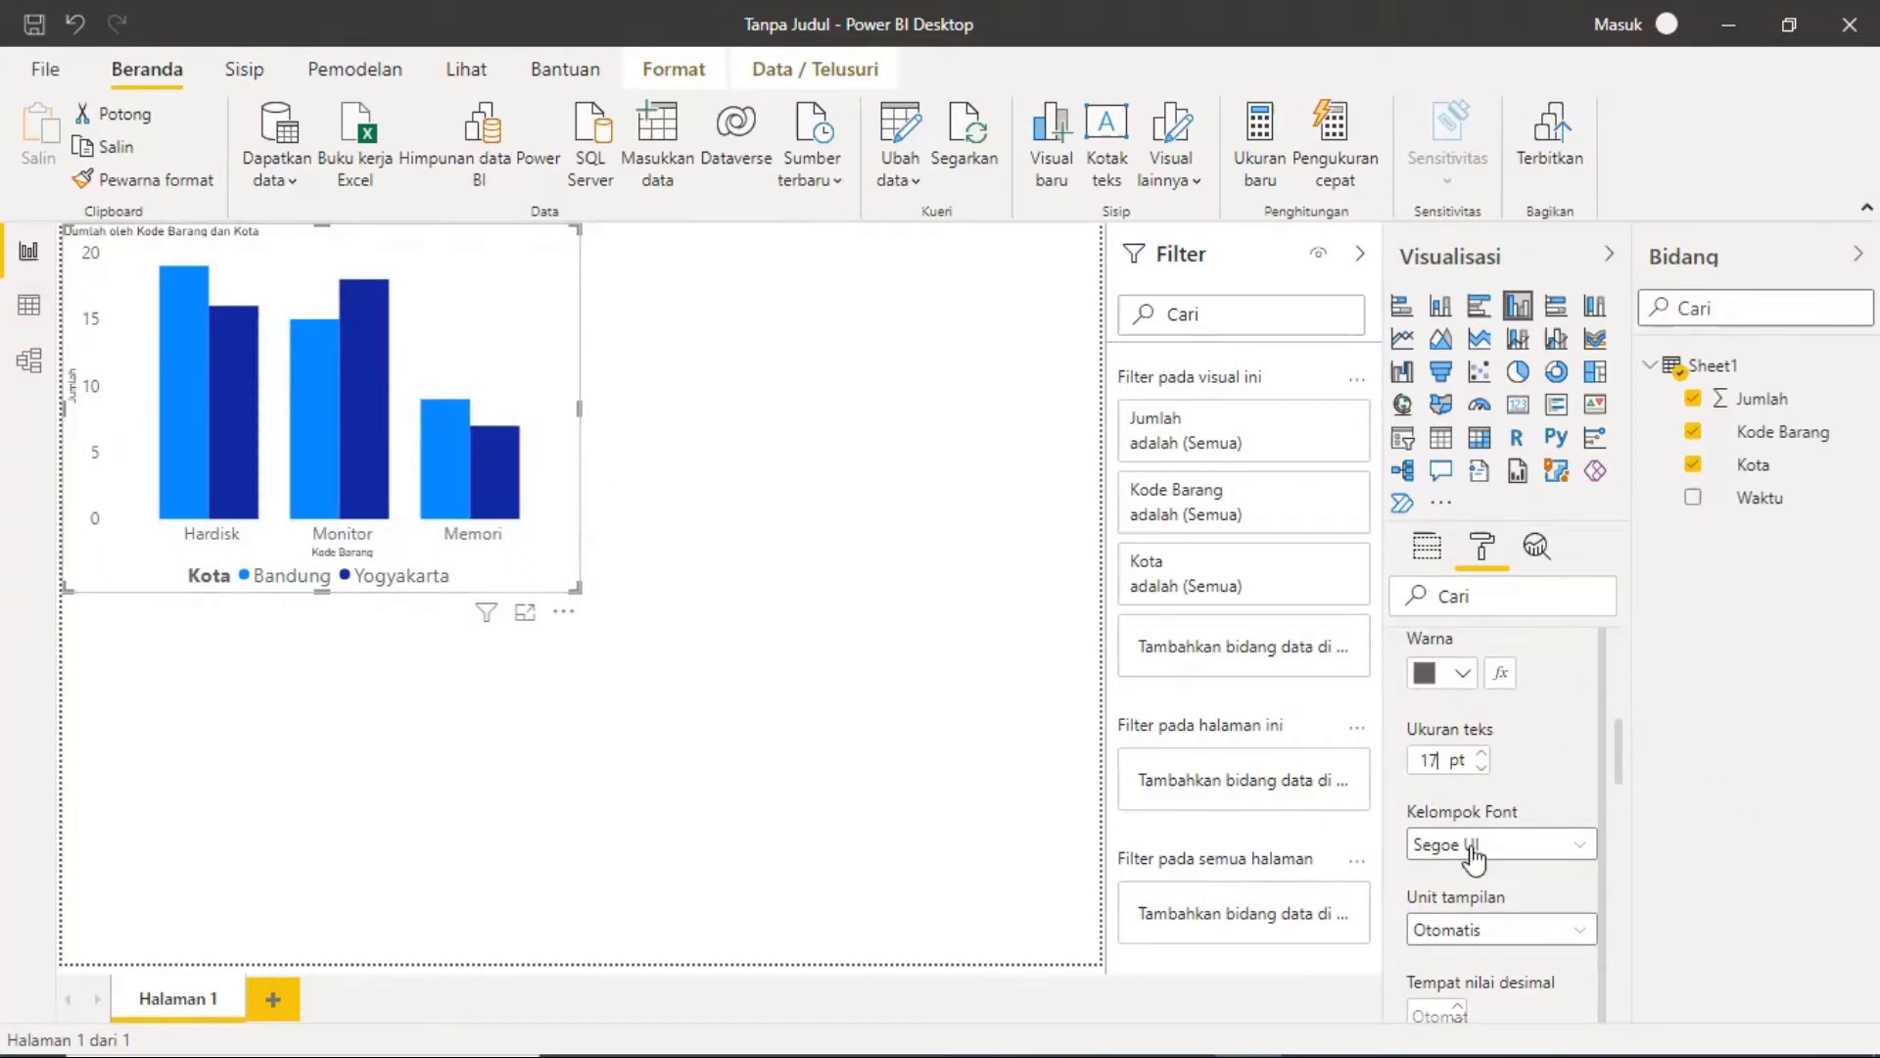
pyautogui.scroll(4, 1430, 778)
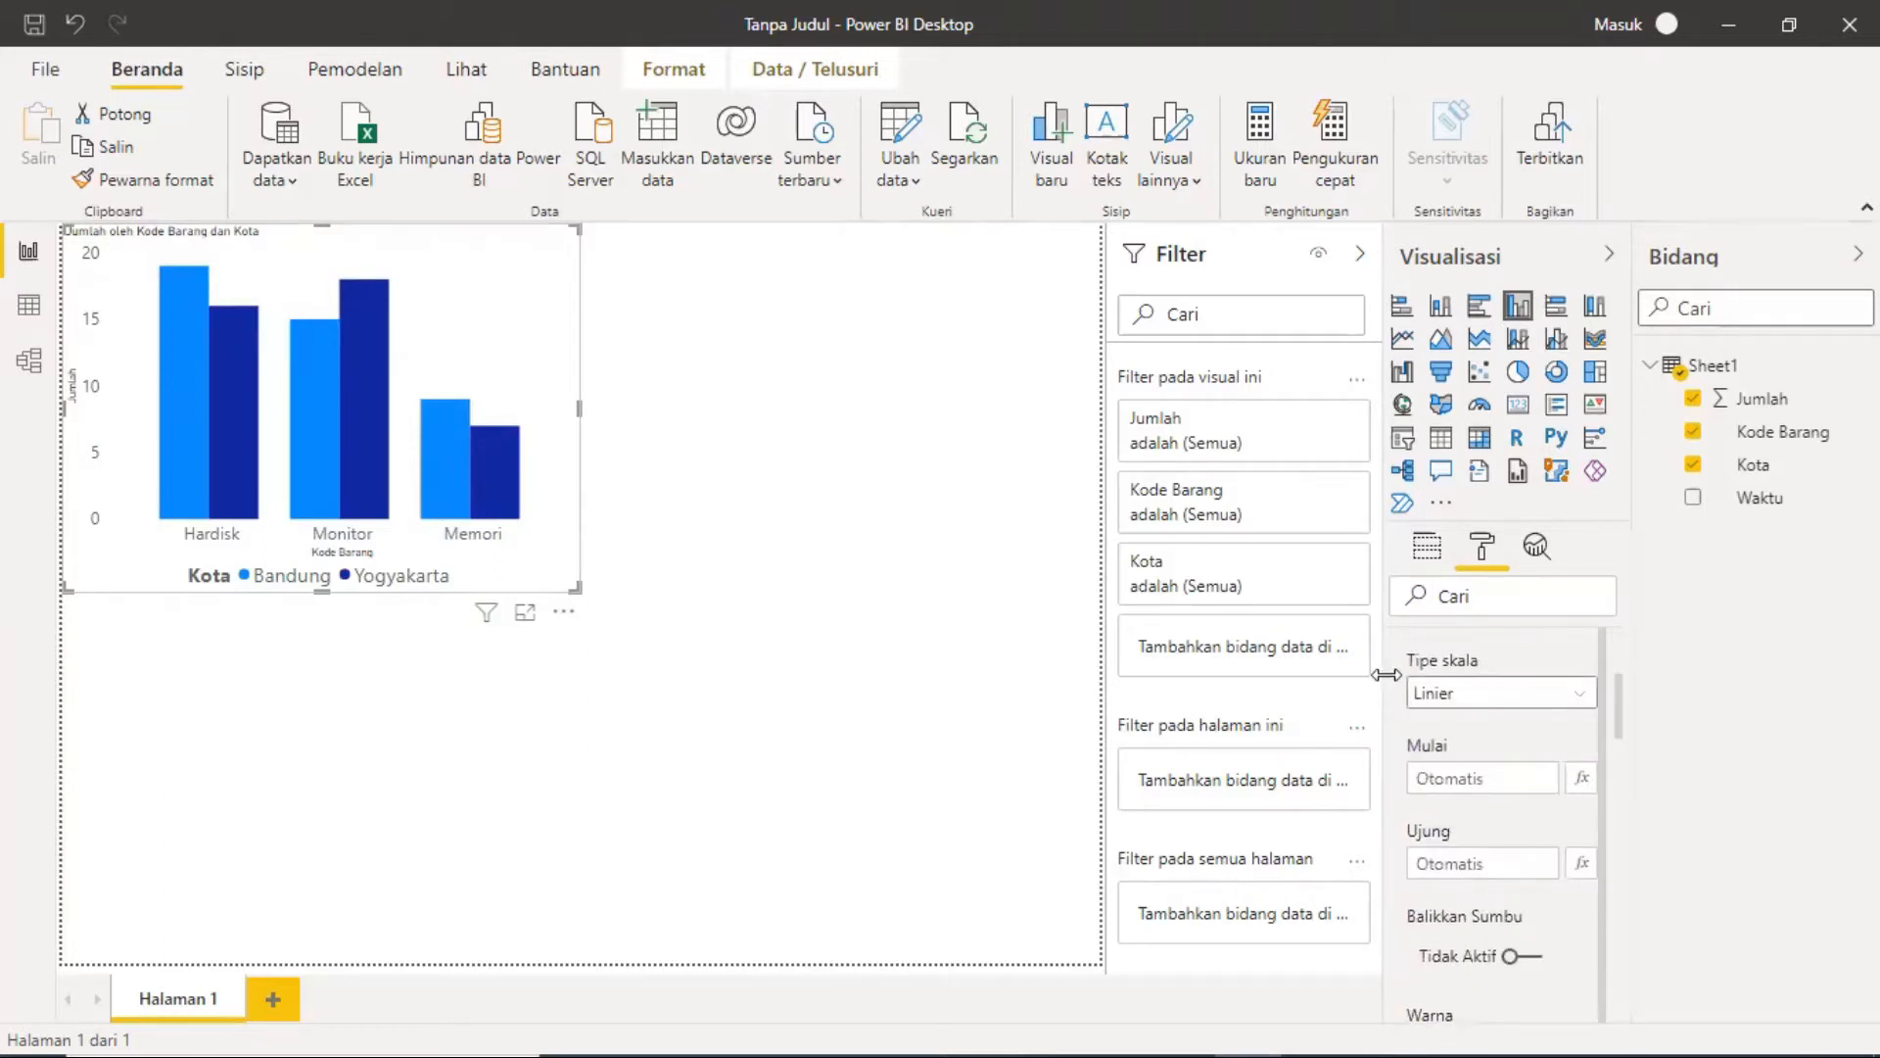
pyautogui.scroll(3, 1405, 783)
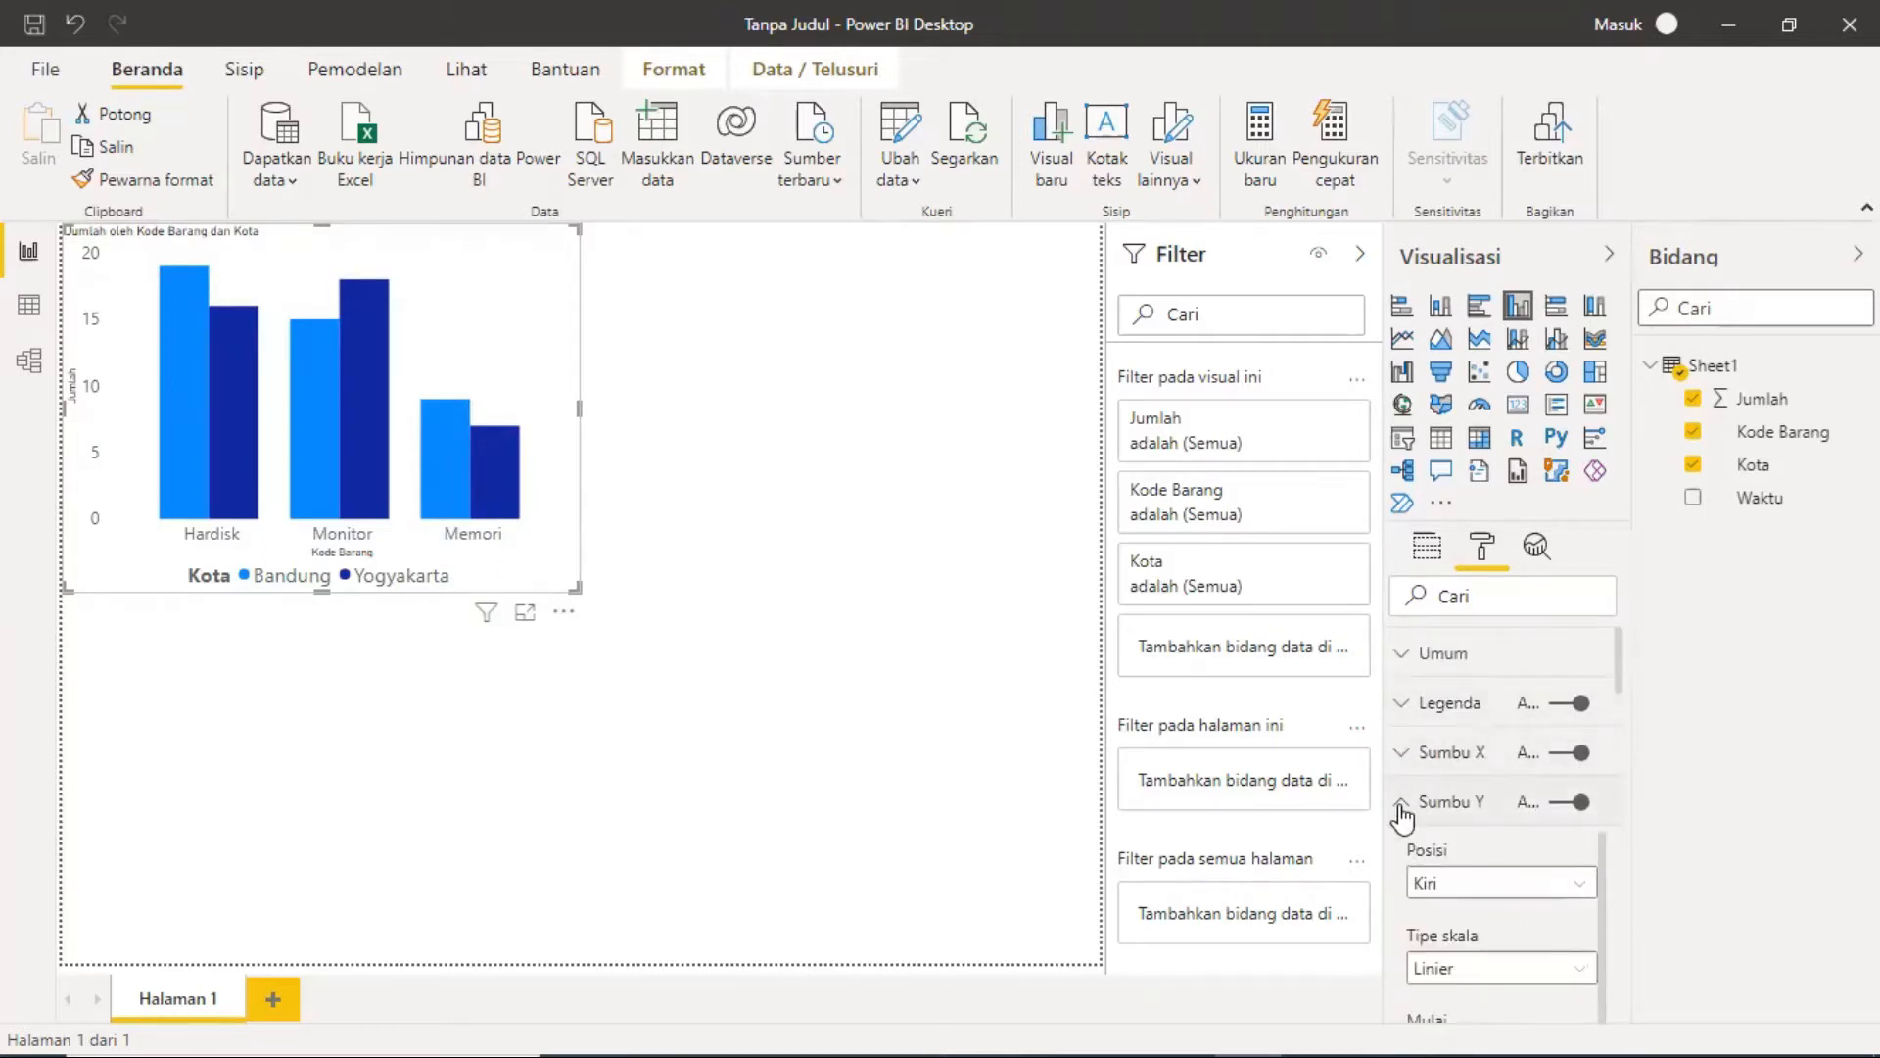
# Step: Turn on data labels for the column chart
pyautogui.click(1401, 807)
pyautogui.scroll(-3, 1479, 877)
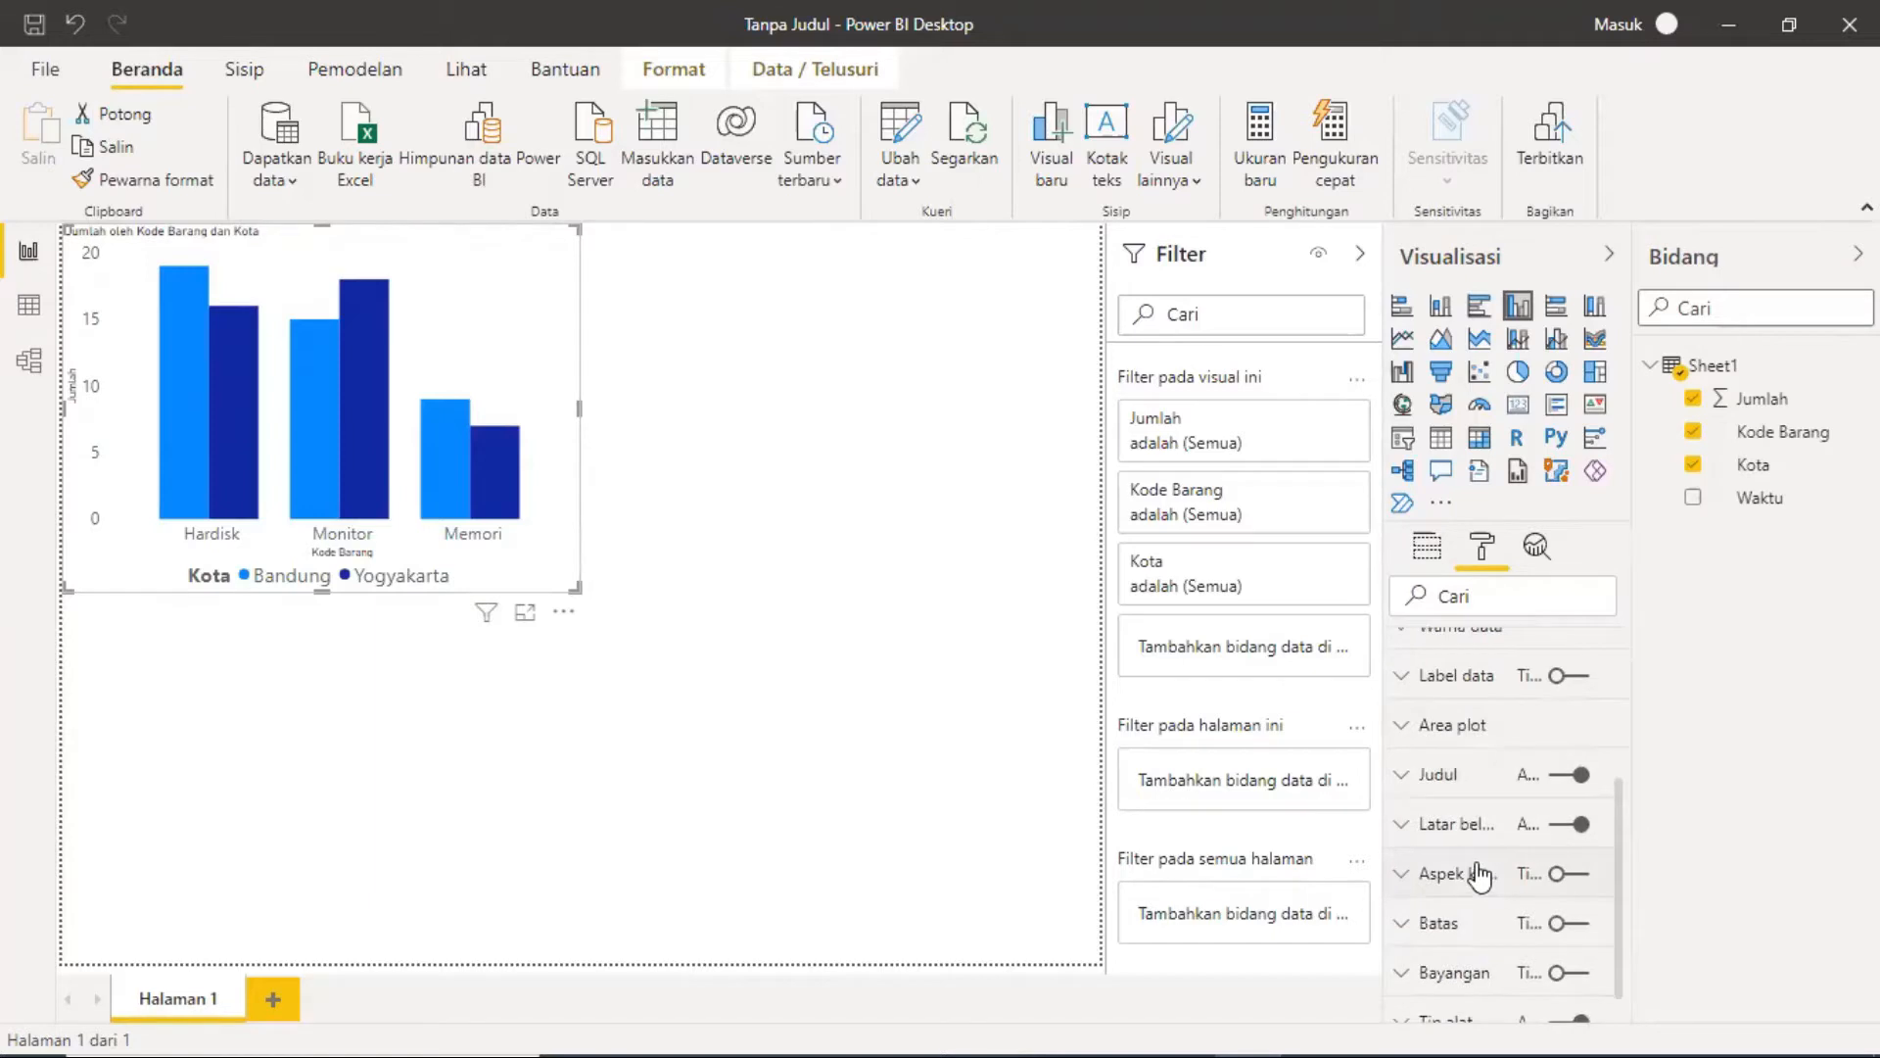
pyautogui.scroll(3, 1479, 875)
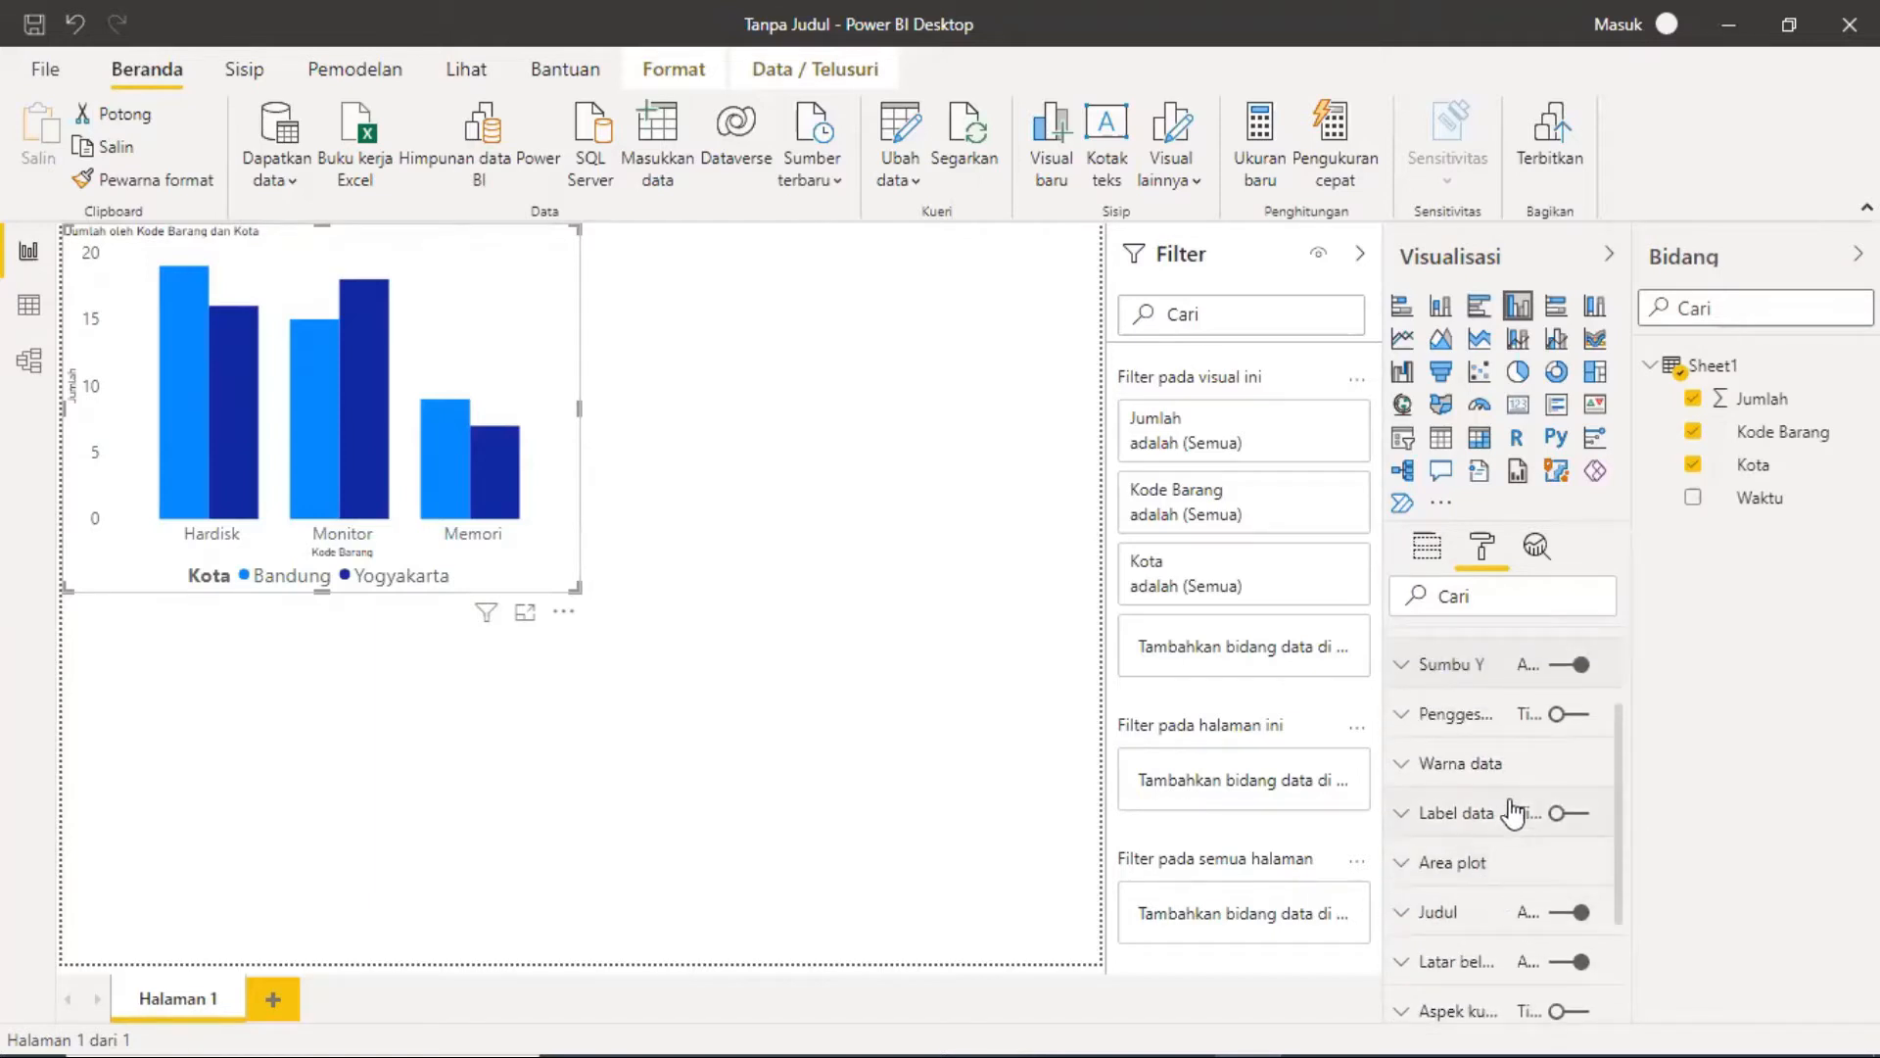
pyautogui.click(1570, 817)
pyautogui.click(1570, 819)
pyautogui.click(1588, 823)
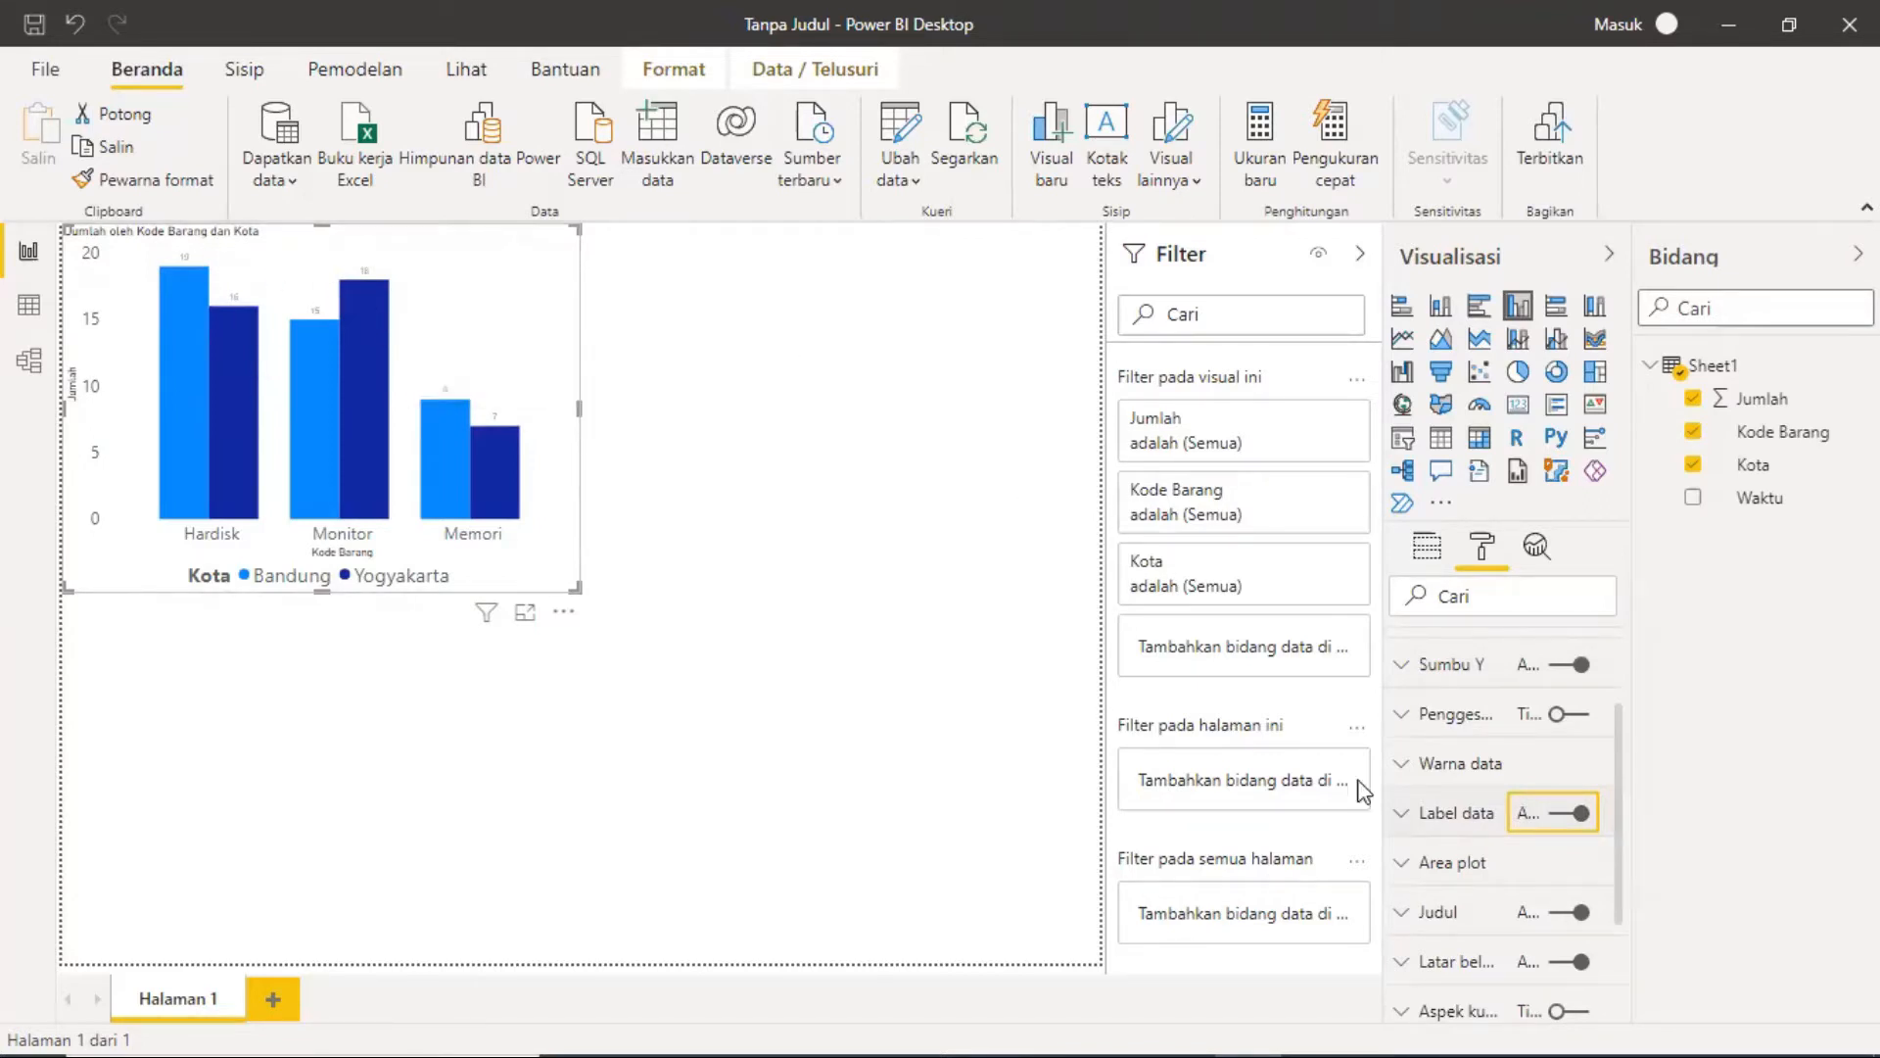
# Step: Set the text size of the column chart's data labels to 15 pt
pyautogui.click(1411, 812)
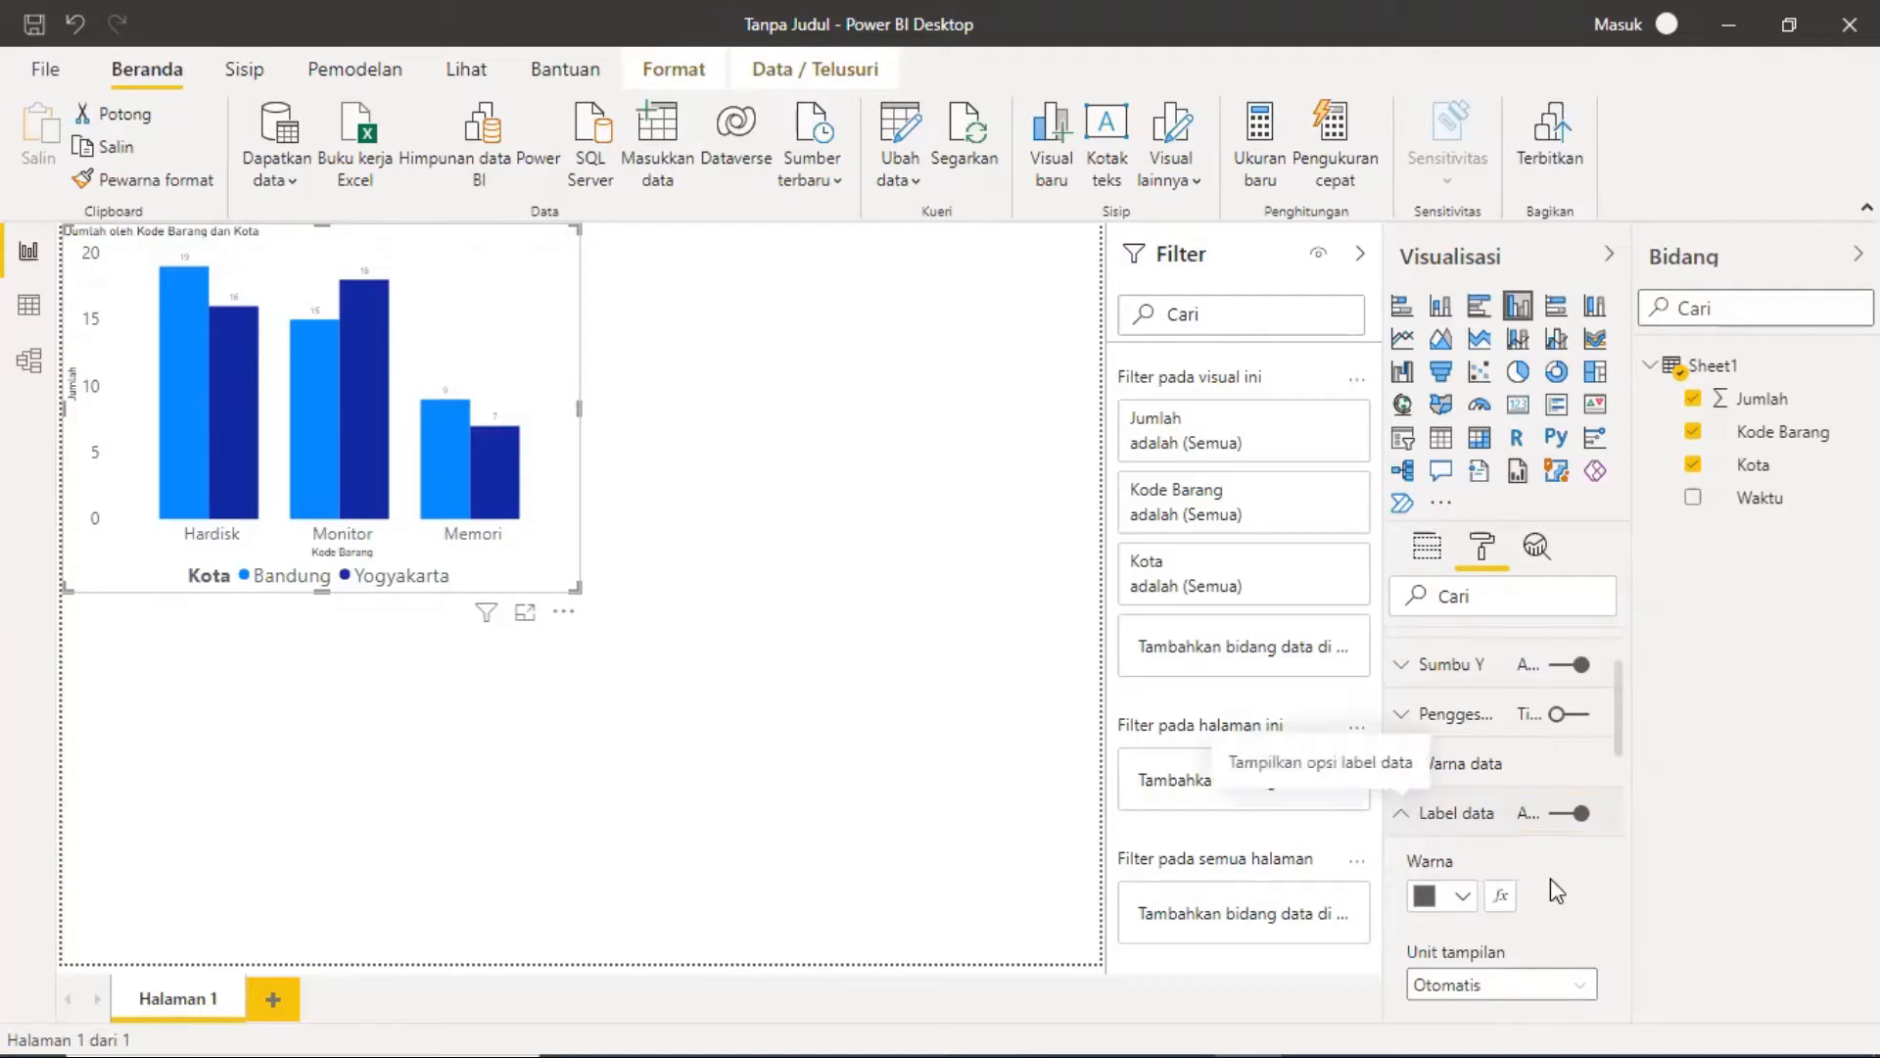
pyautogui.scroll(-1, 1565, 928)
pyautogui.scroll(-3, 1565, 929)
pyautogui.scroll(-2, 1568, 922)
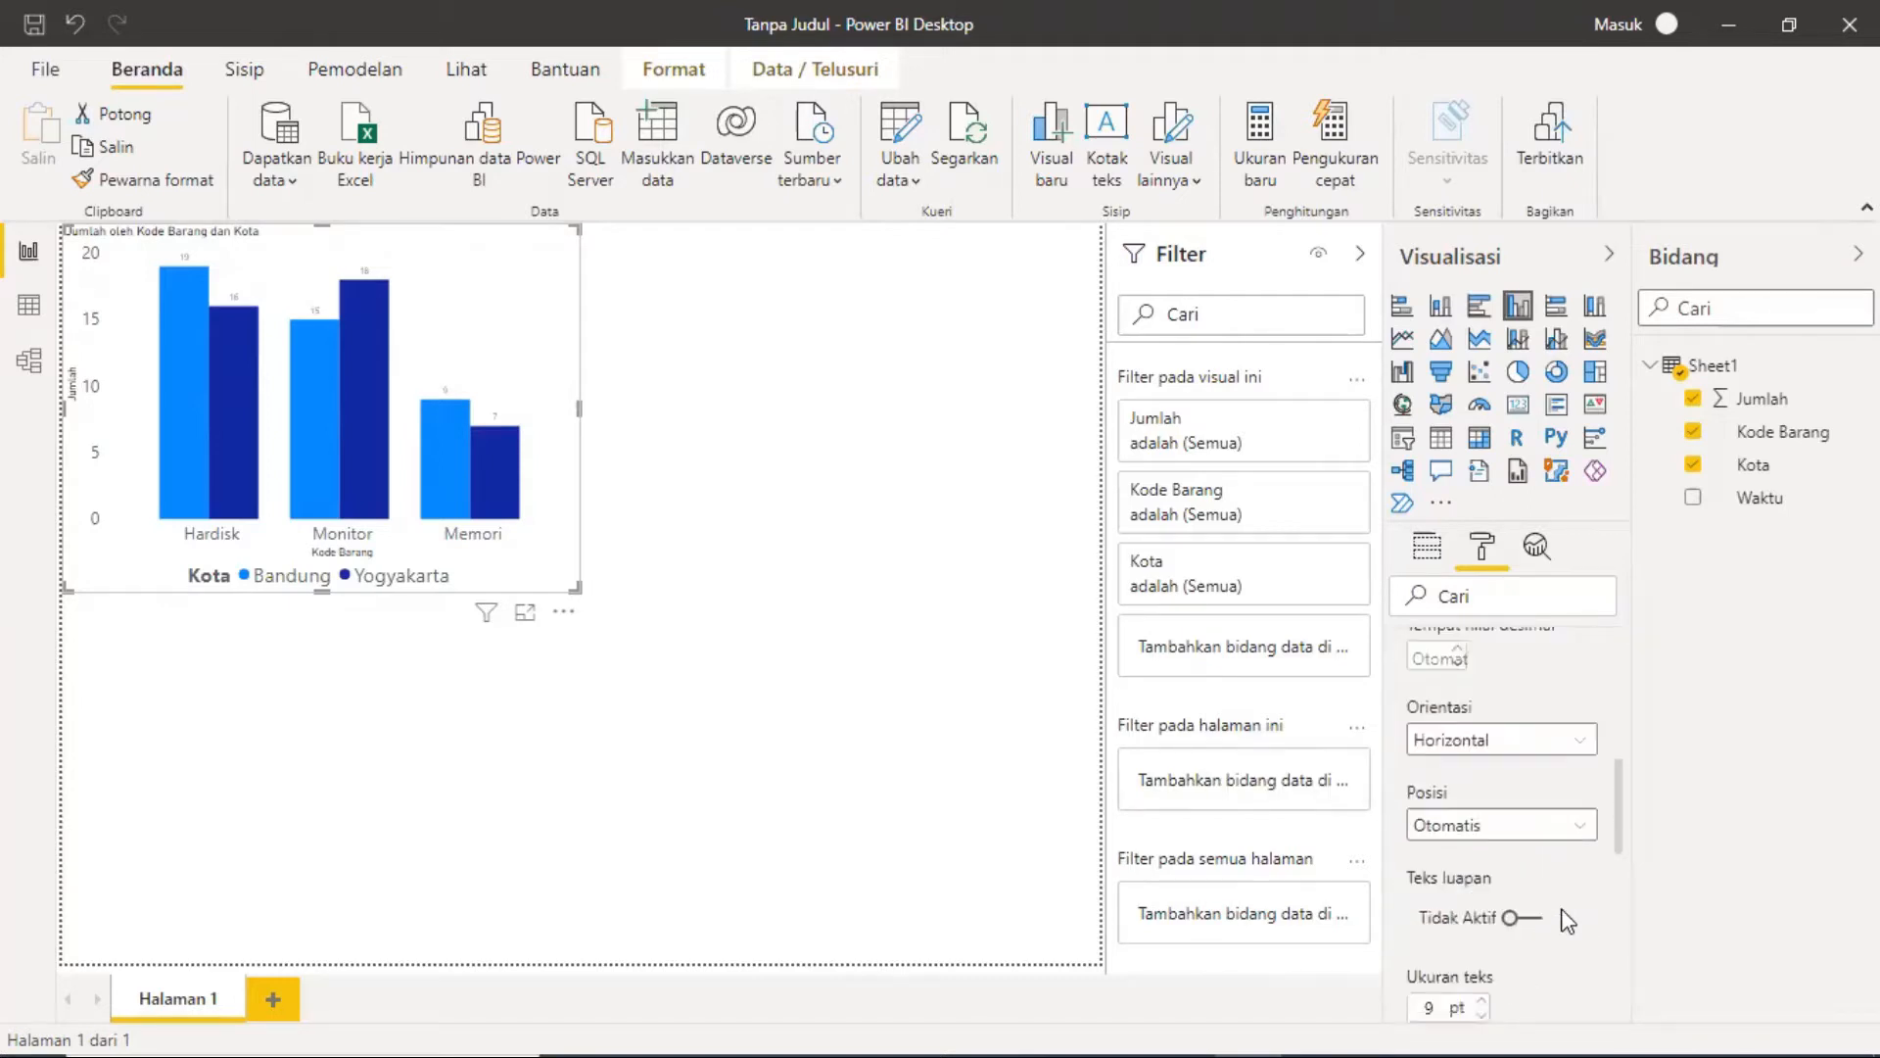
pyautogui.scroll(-2, 1567, 918)
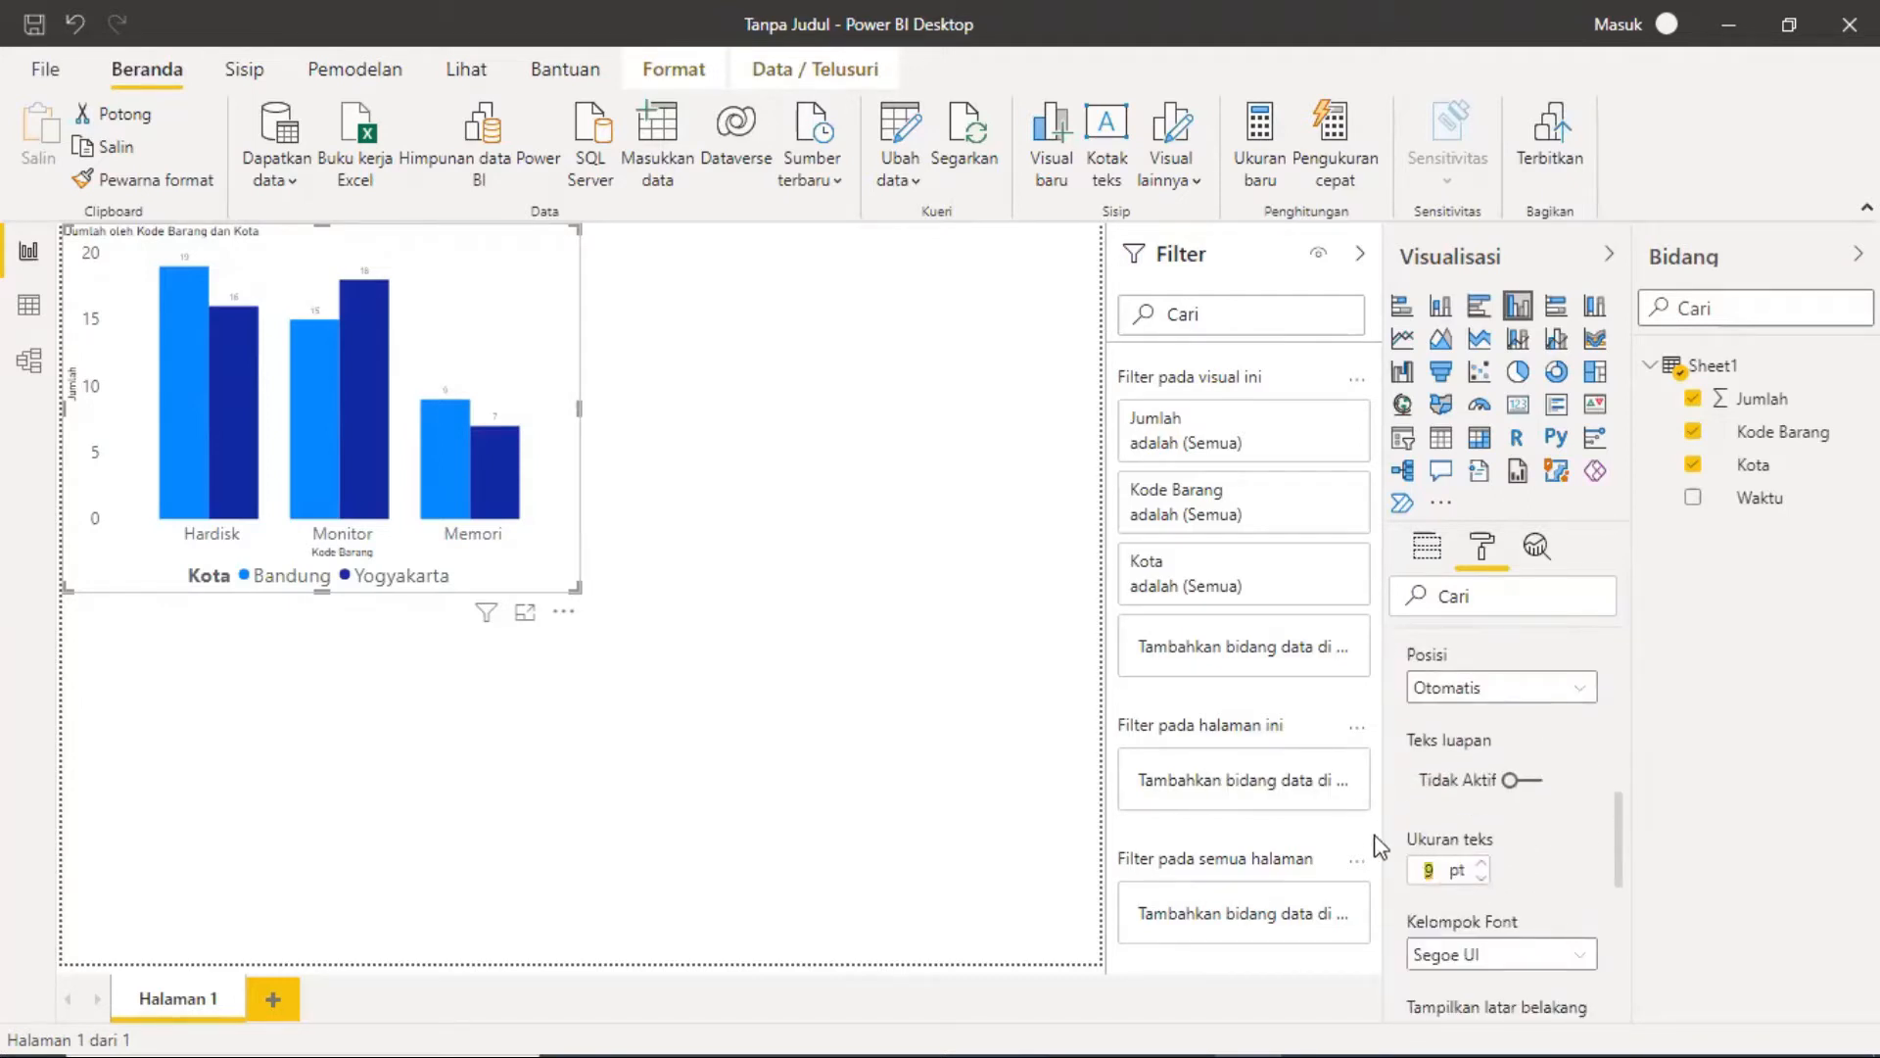
pyautogui.press('Return')
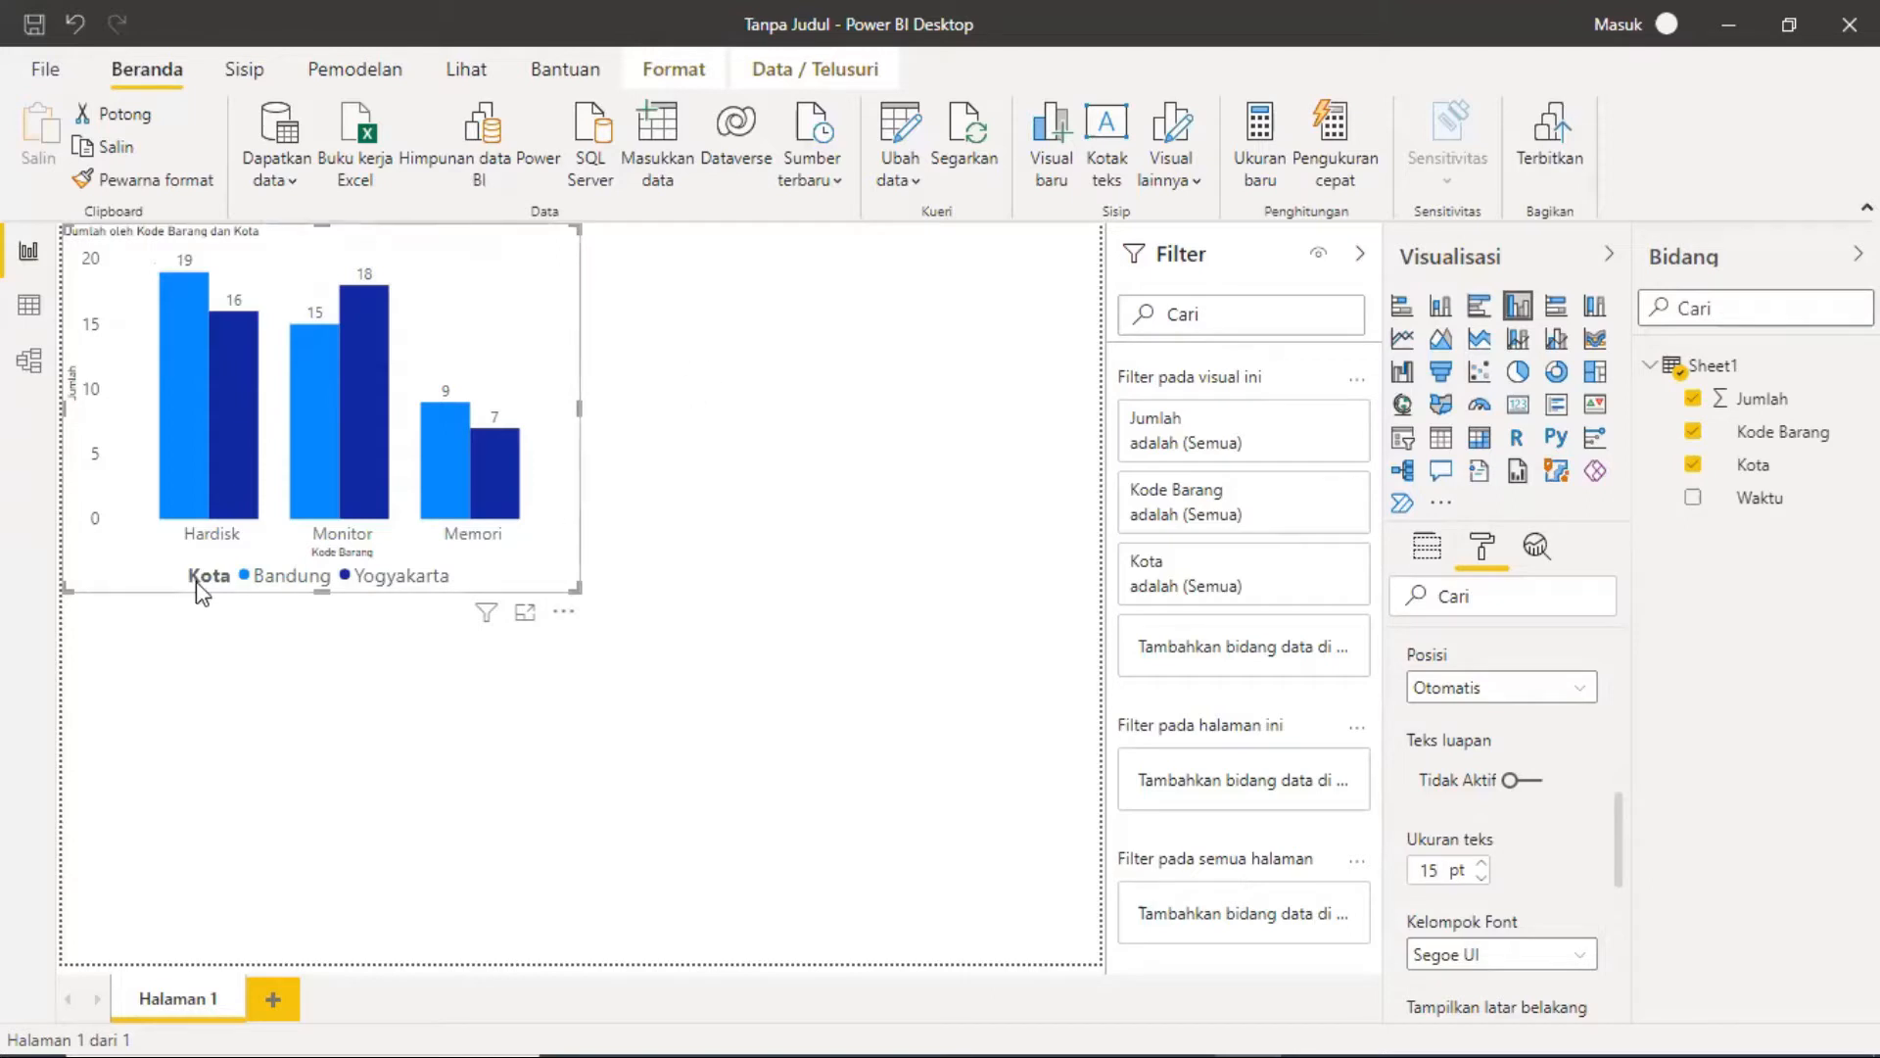
pyautogui.moveTo(181, 286)
pyautogui.moveTo(307, 327)
pyautogui.scroll(5, 1547, 820)
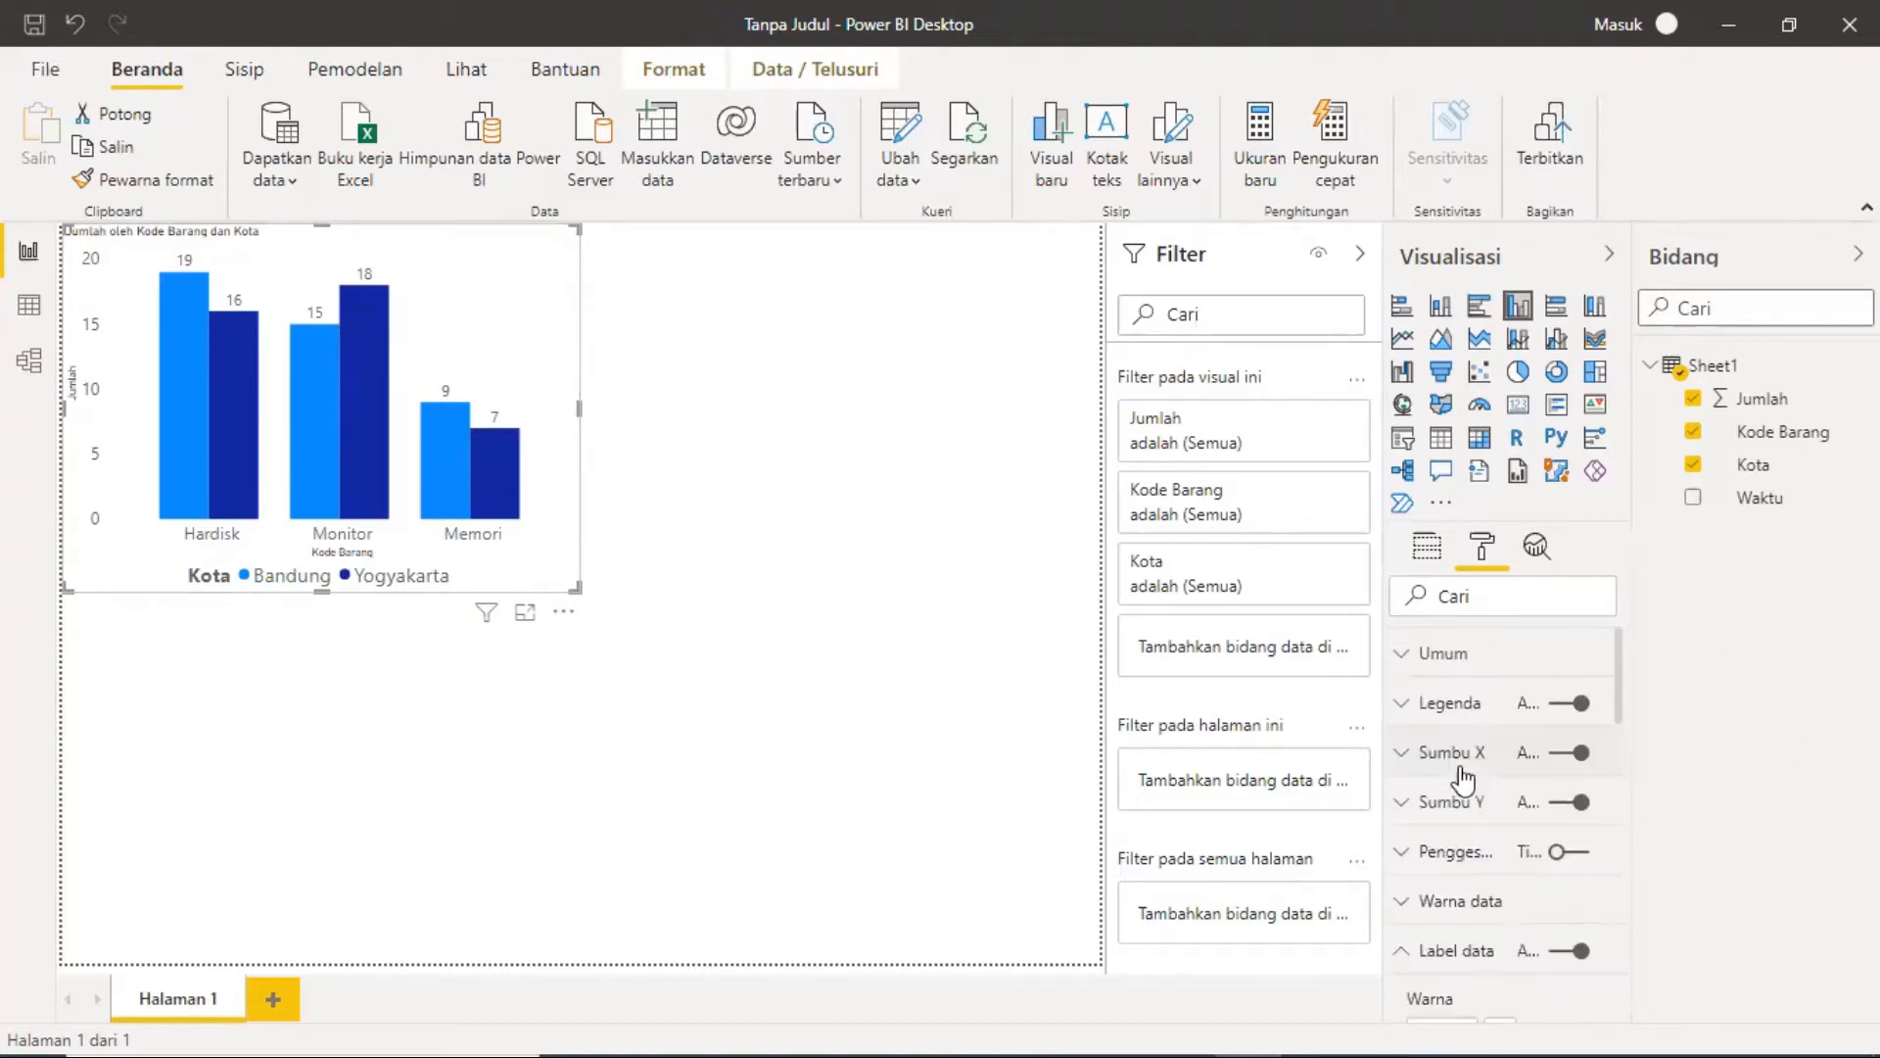
pyautogui.scroll(-3, 1422, 886)
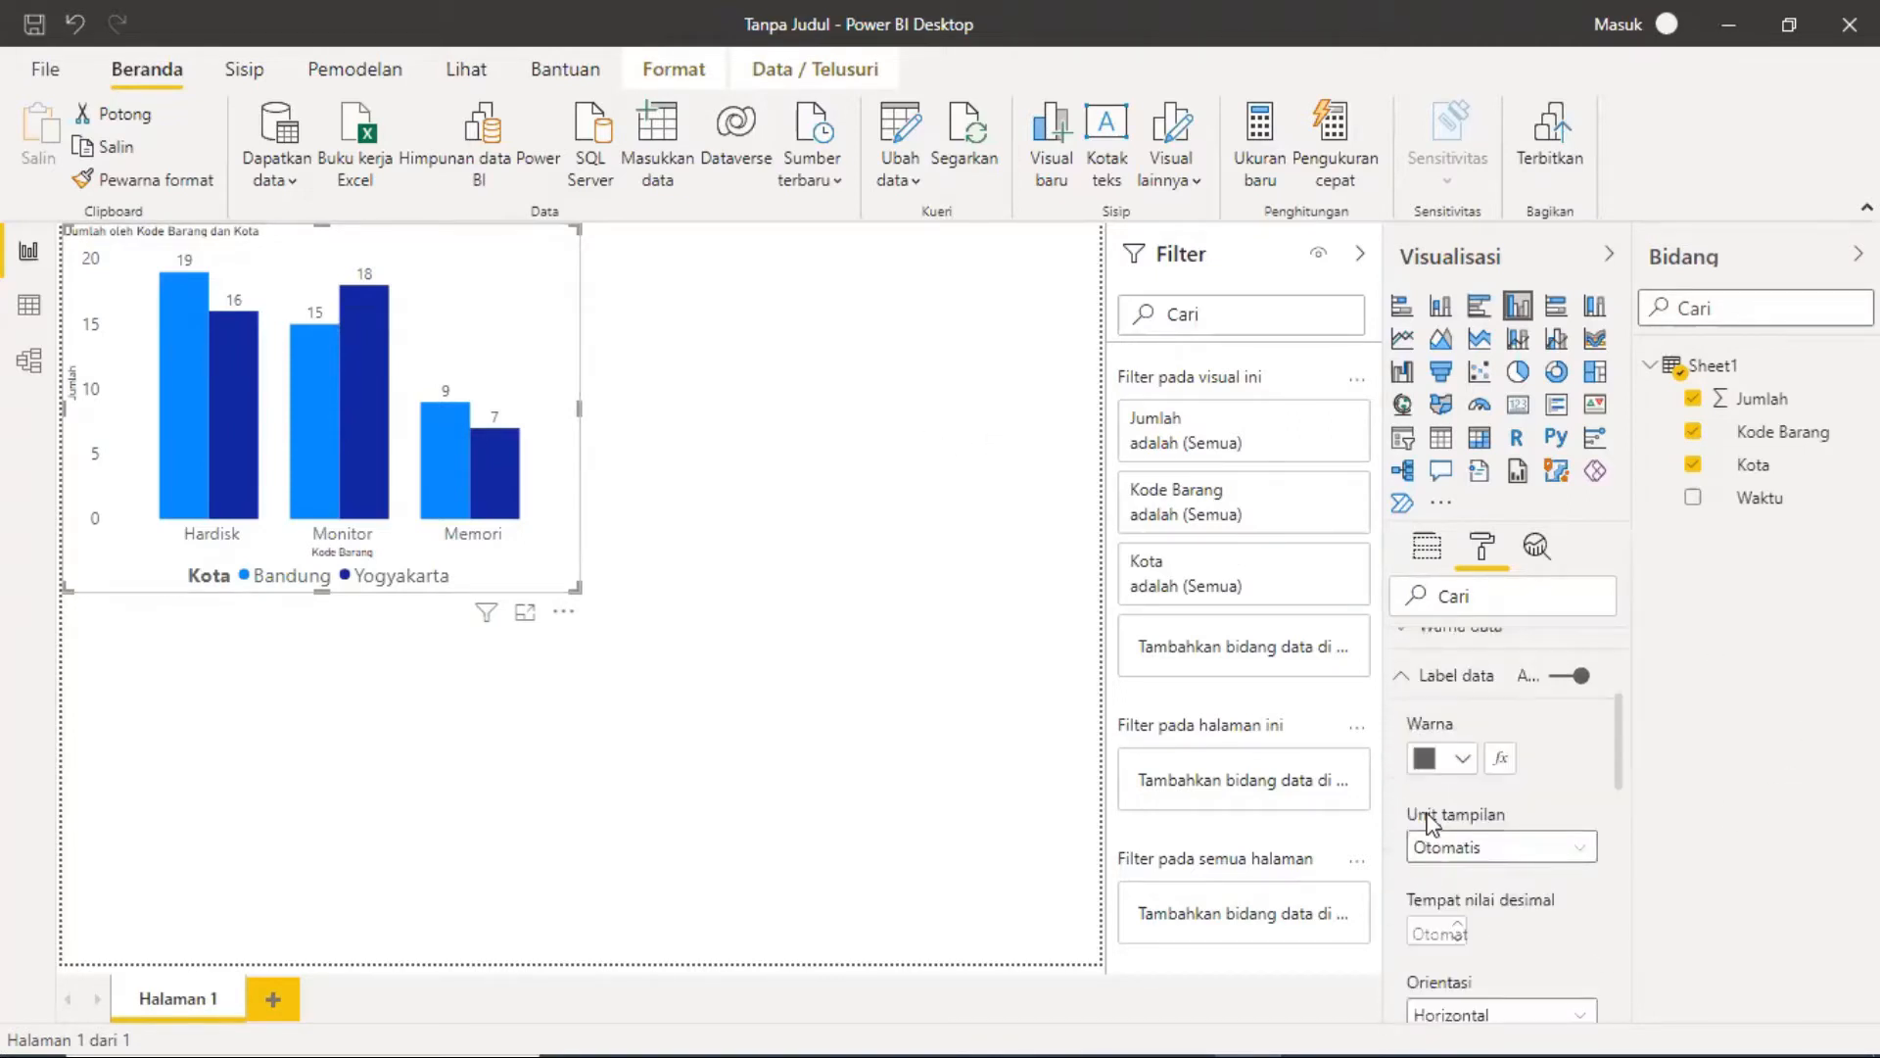
pyautogui.click(1401, 677)
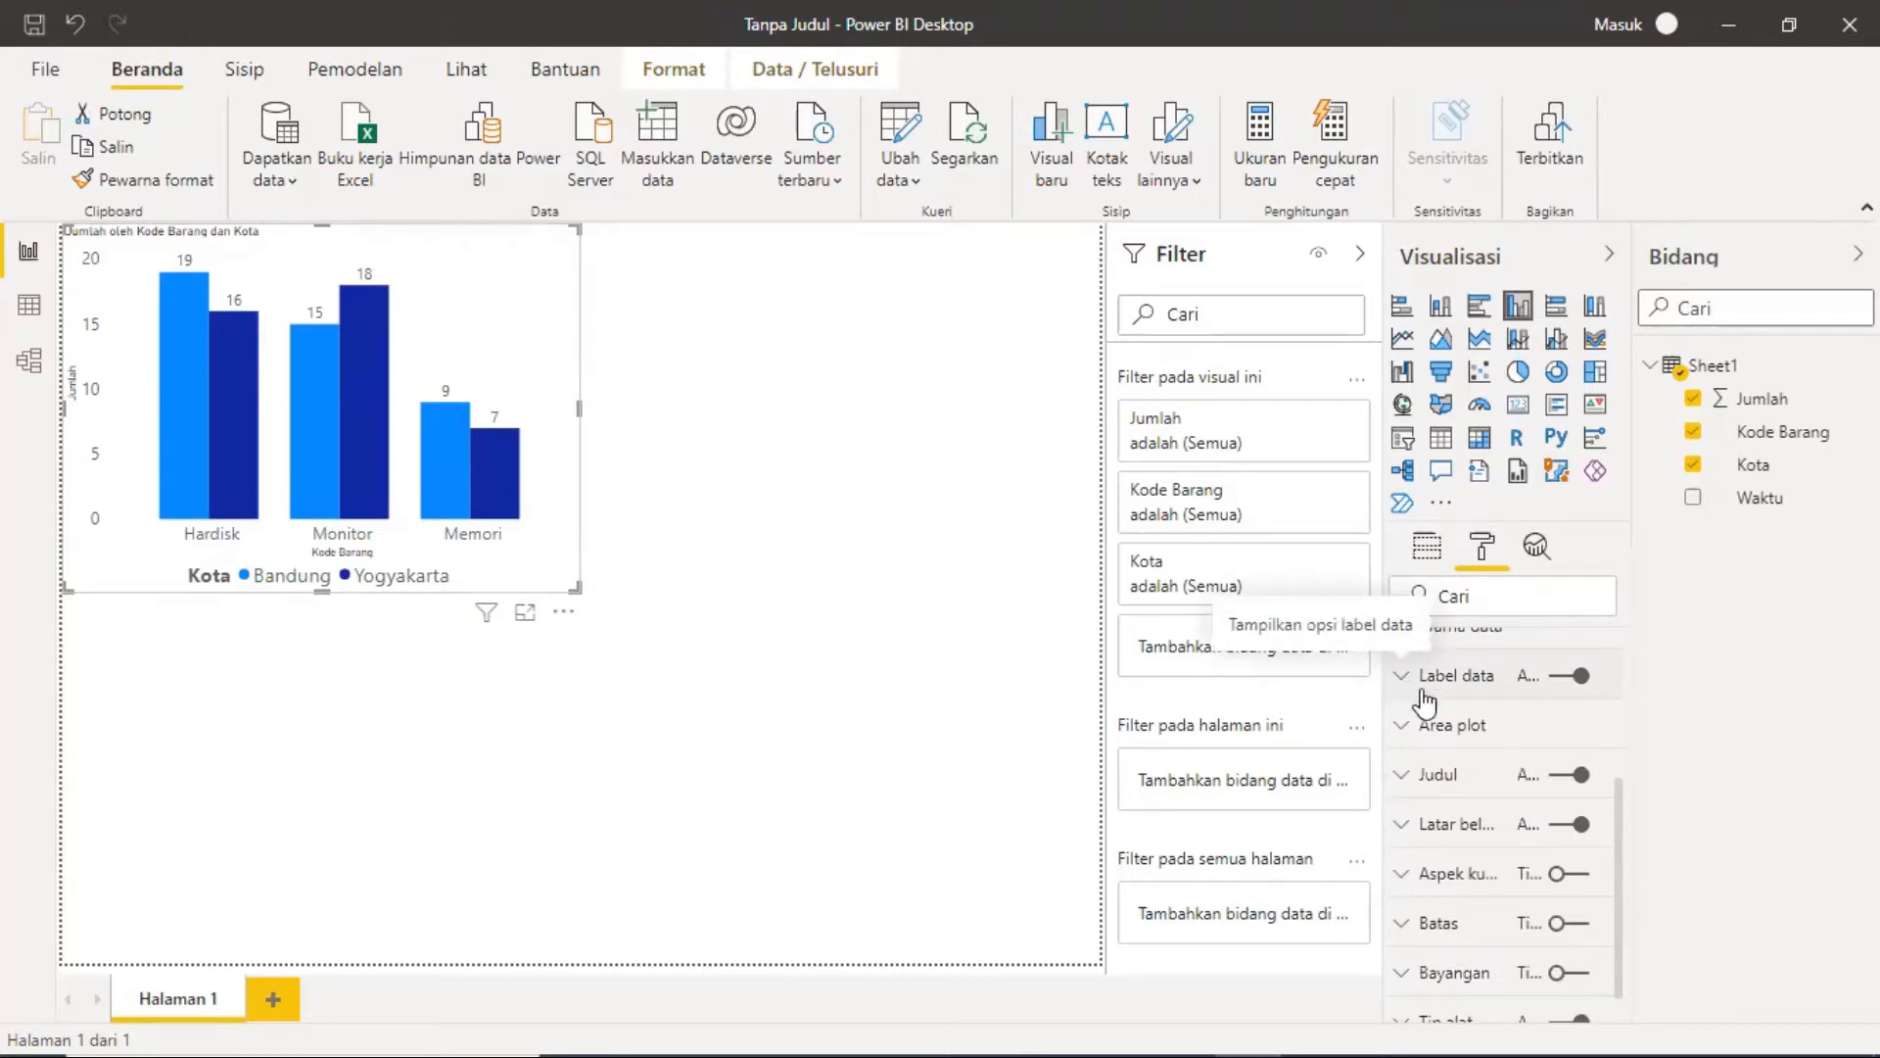
# Step: Set the column chart title's text size to 25 pt and centre the title
pyautogui.click(1412, 779)
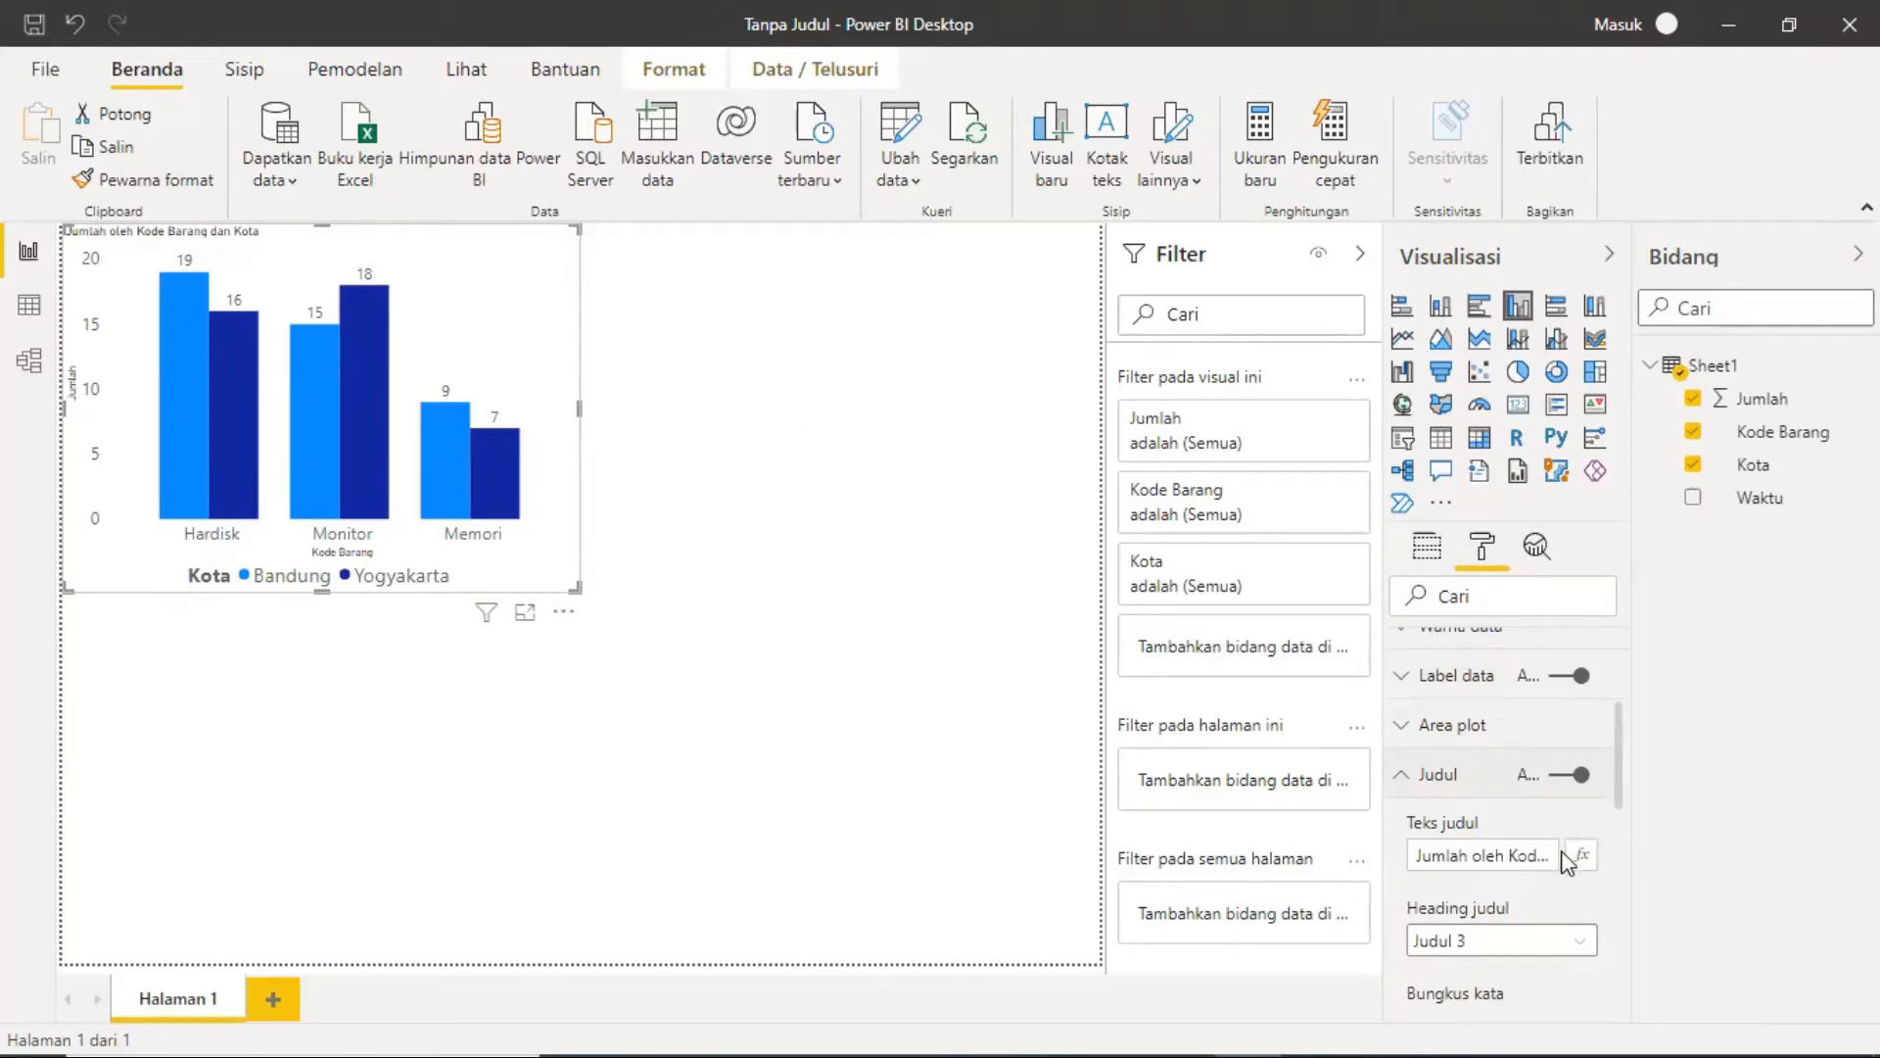
pyautogui.scroll(-5, 1568, 862)
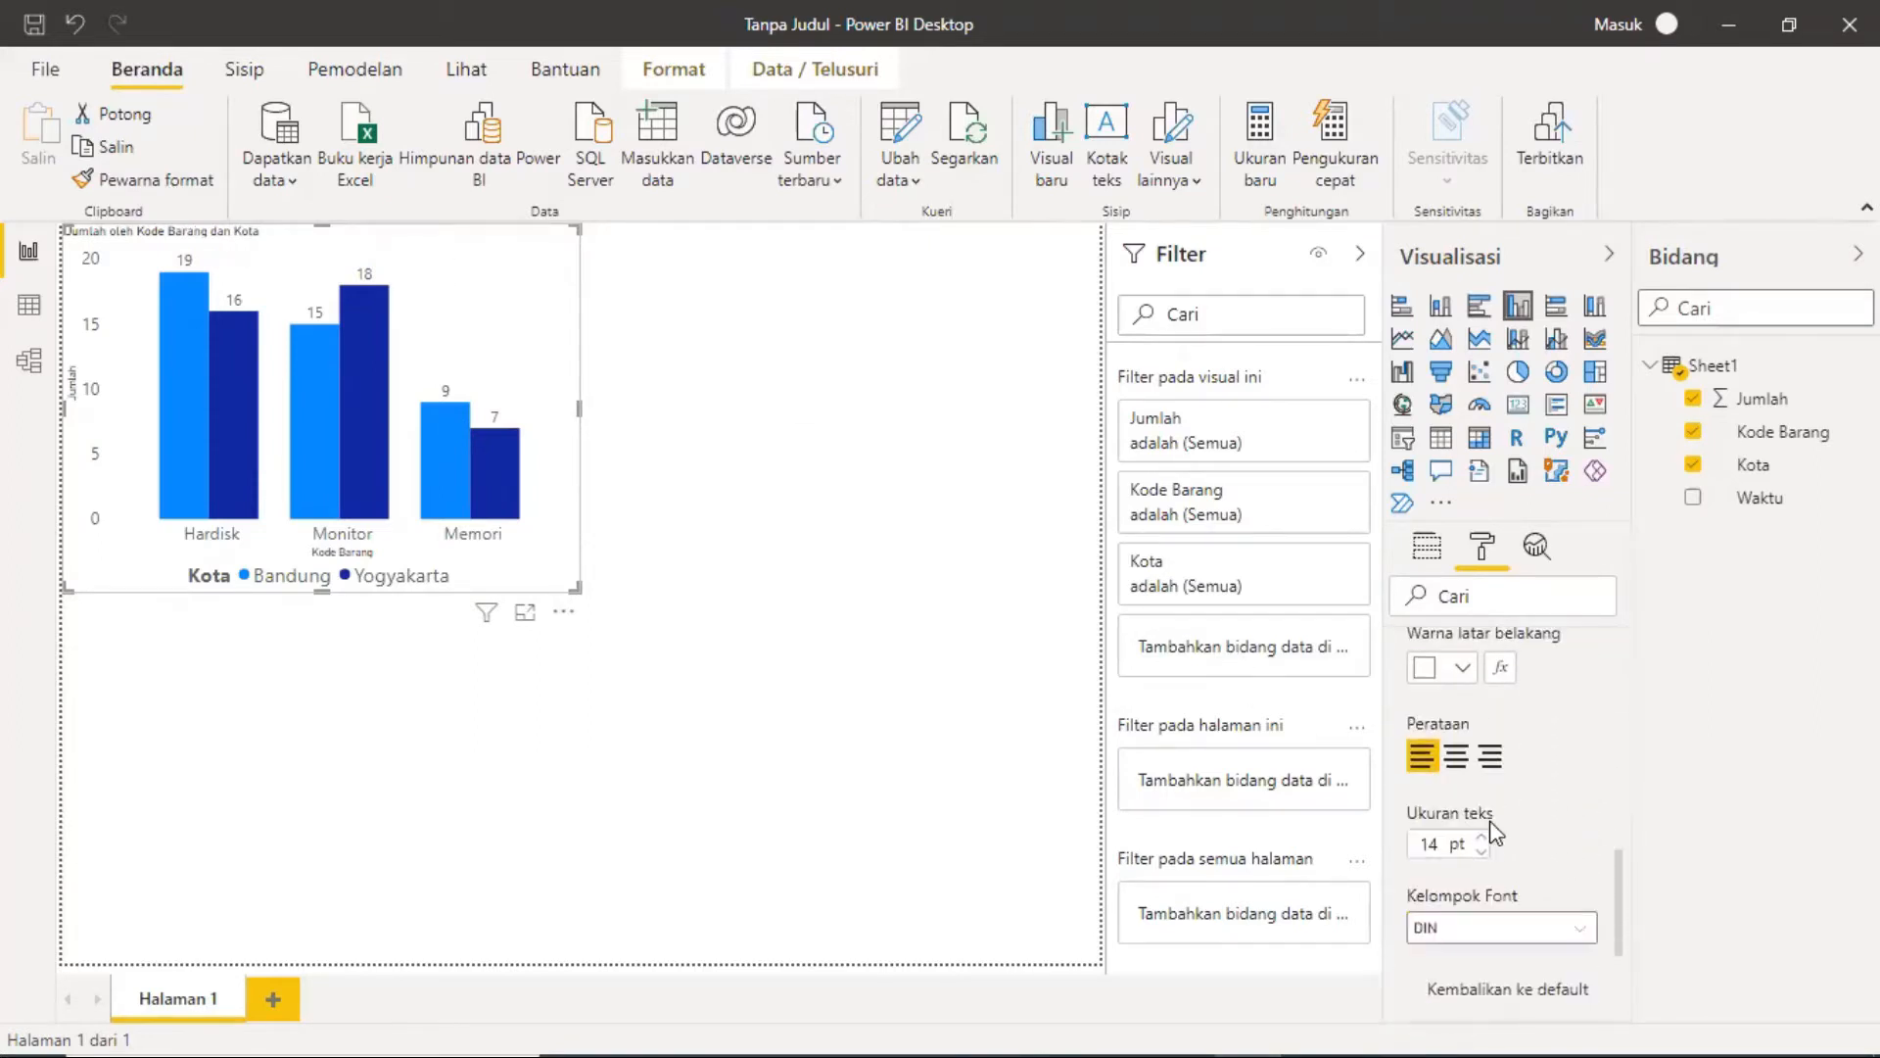
pyautogui.moveTo(1442, 844); pyautogui.dragTo(1398, 813)
pyautogui.write('20')
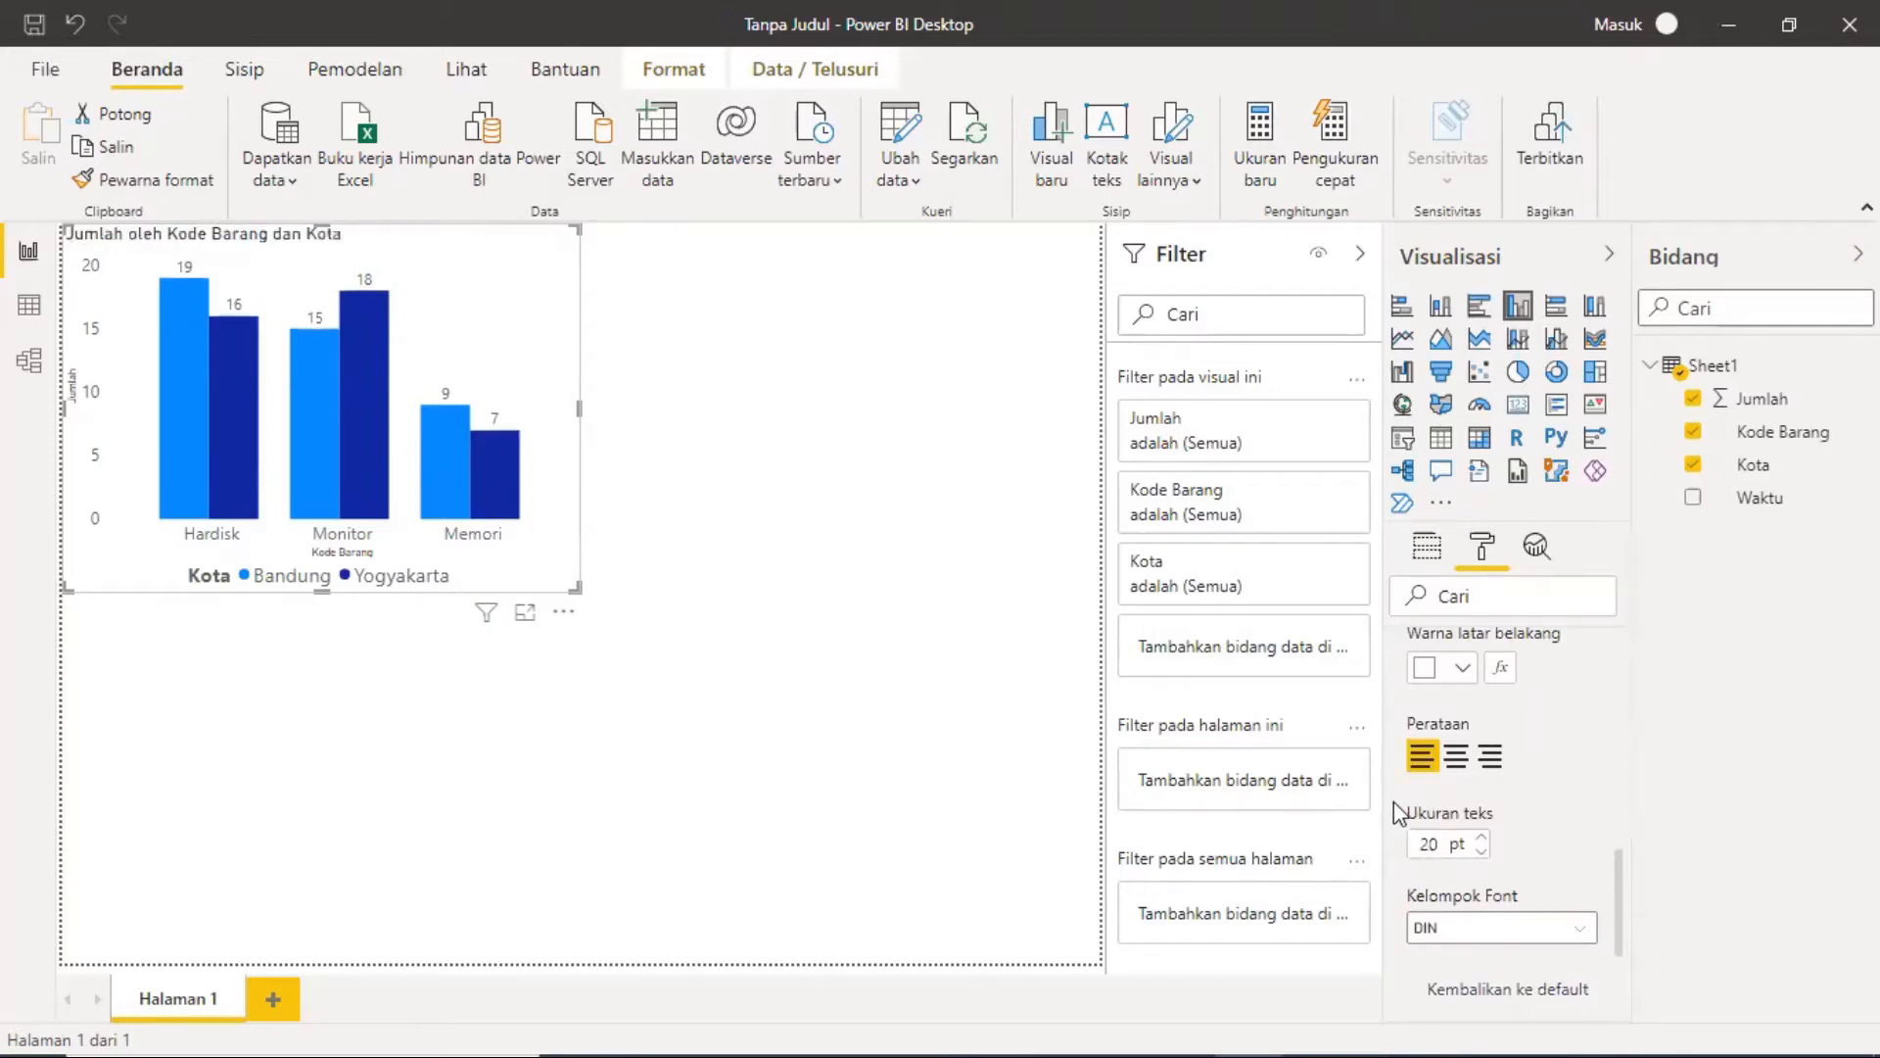
pyautogui.press('BackSpace')
pyautogui.write('5')
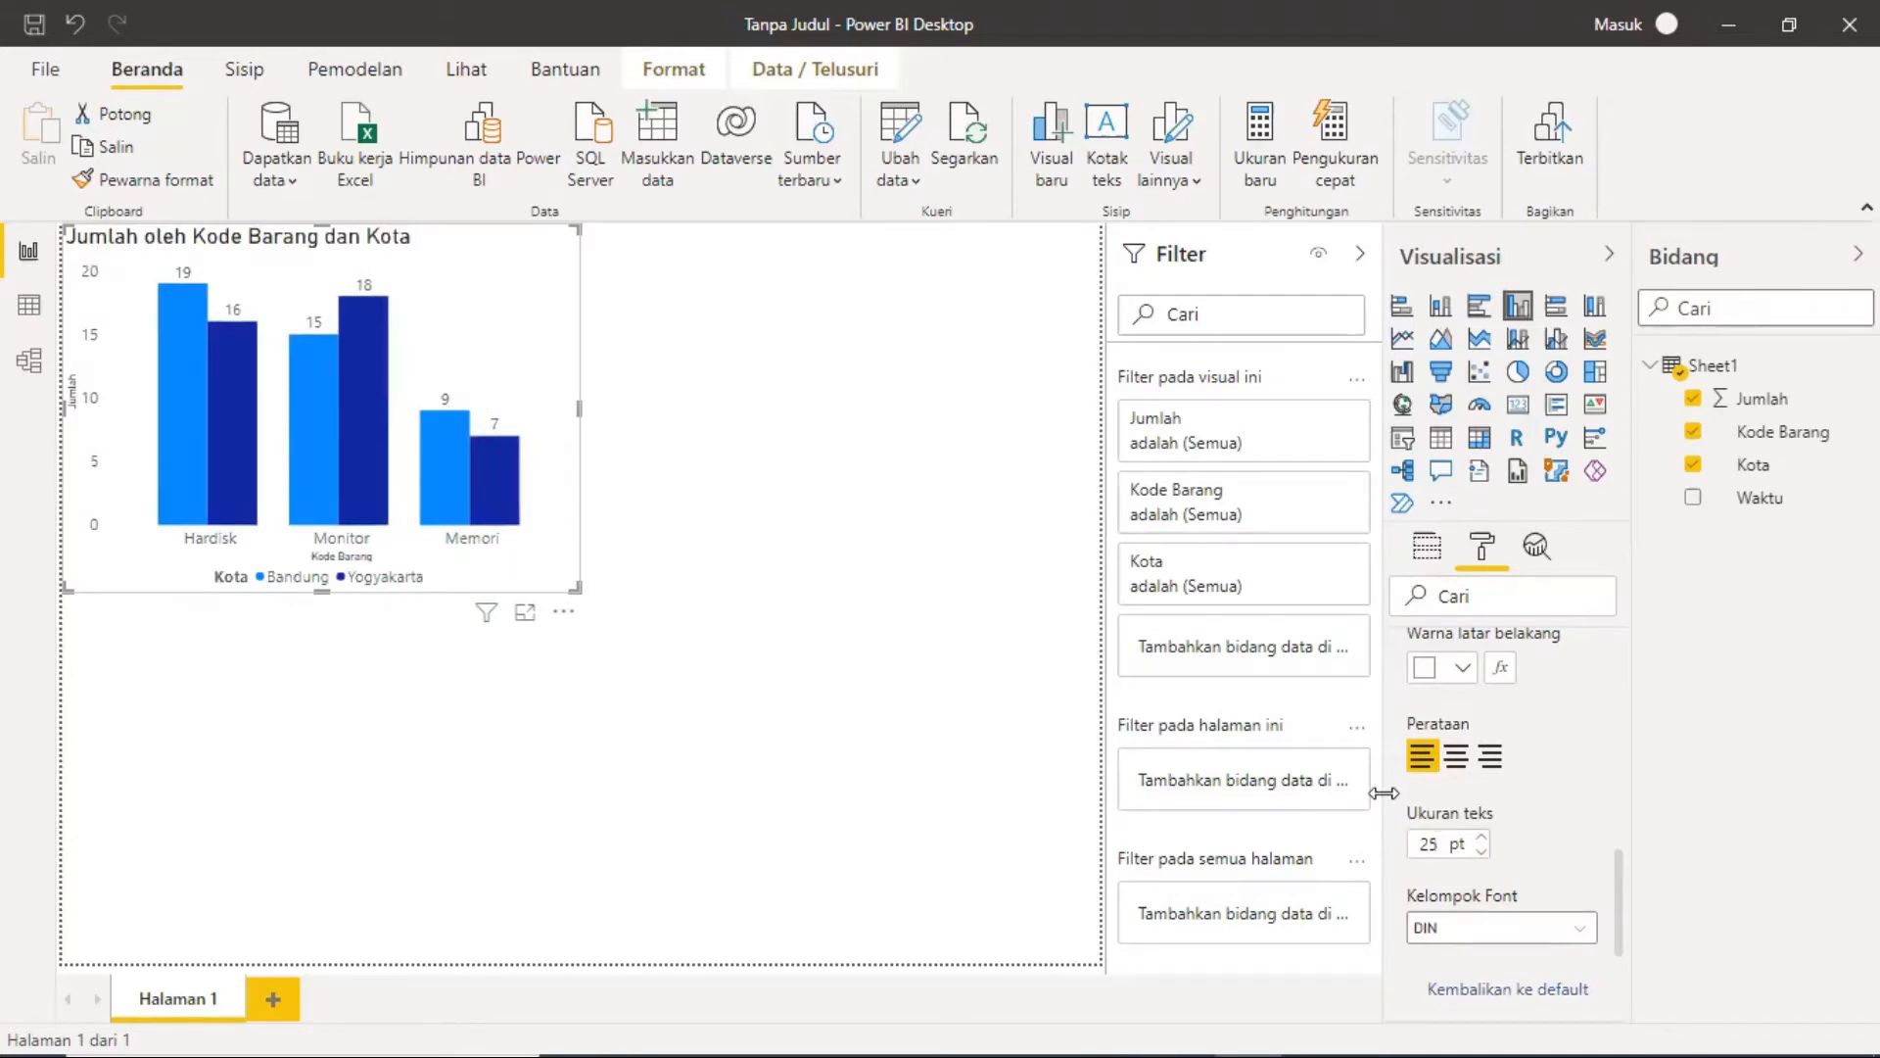
pyautogui.click(1456, 757)
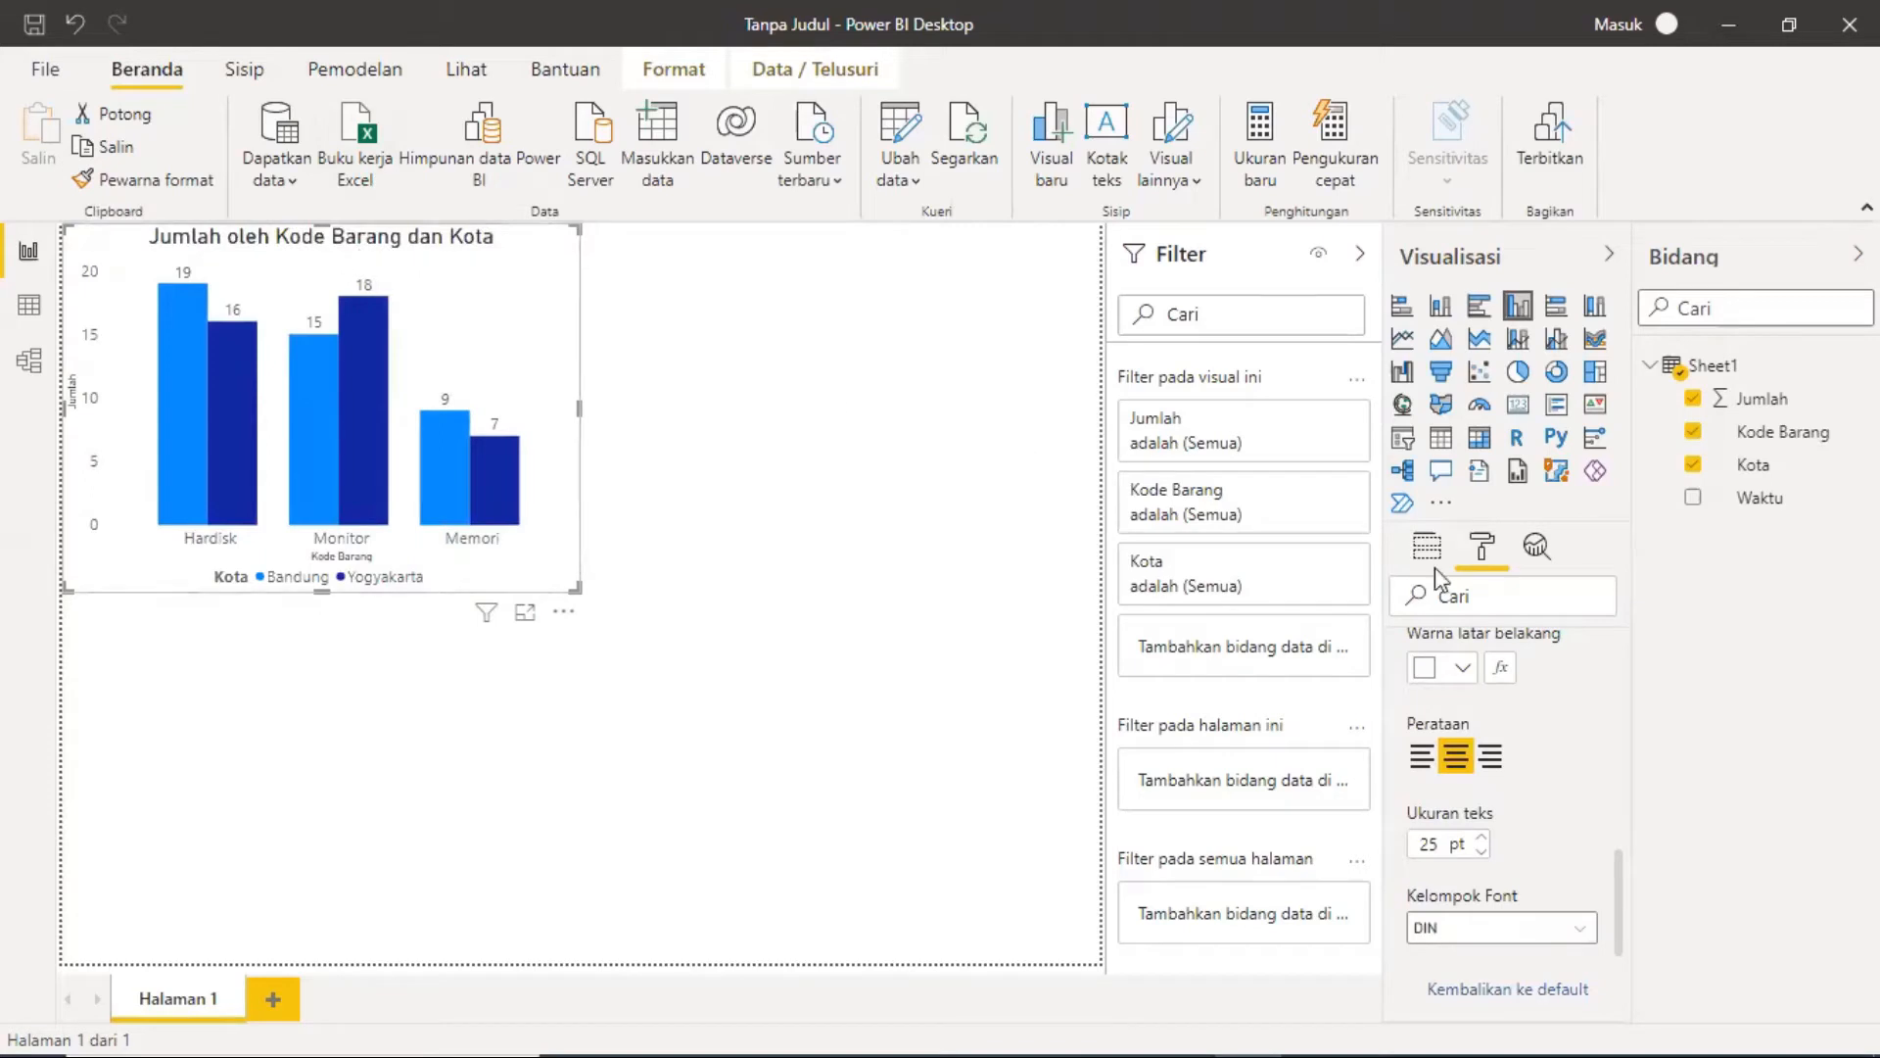
# Step: Change the column chart's title text to "Jumlah Penjualan dengan Kode Barang dan Kota"
pyautogui.scroll(3, 1549, 662)
pyautogui.scroll(3, 1543, 686)
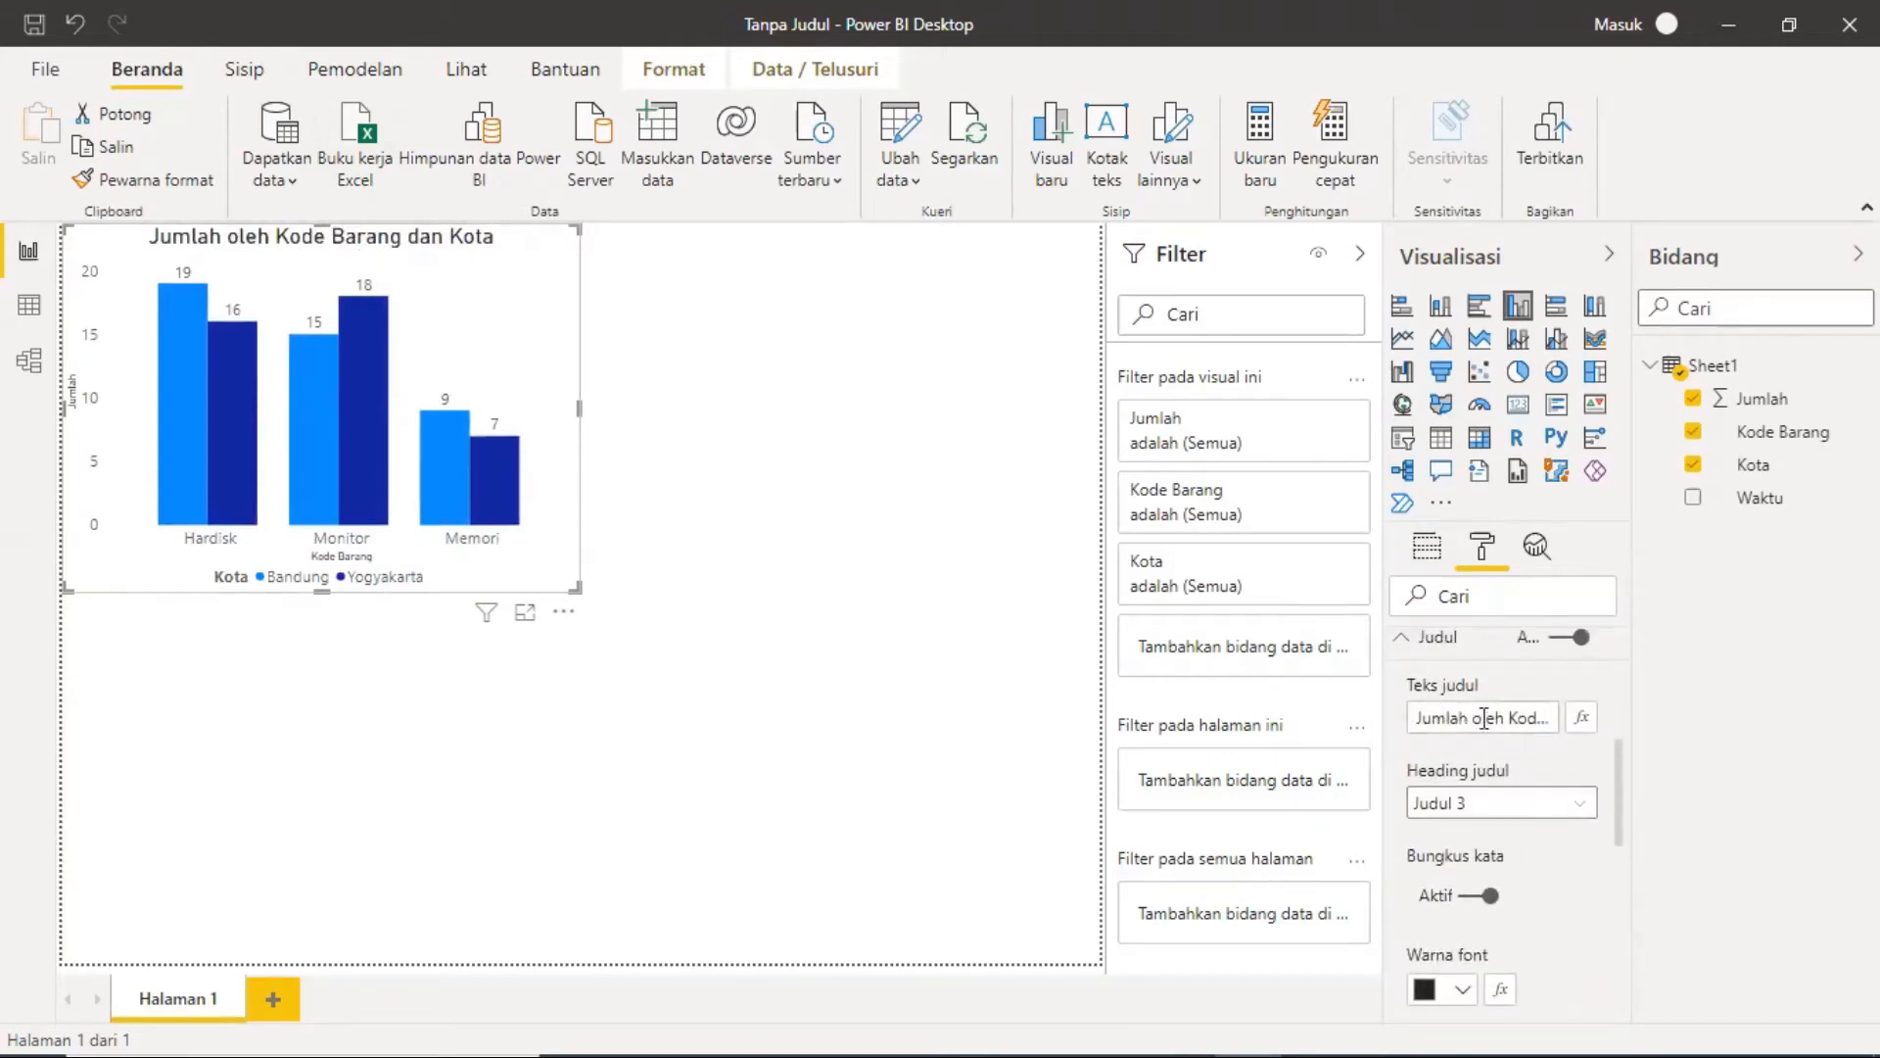
pyautogui.doubleClick(1476, 719)
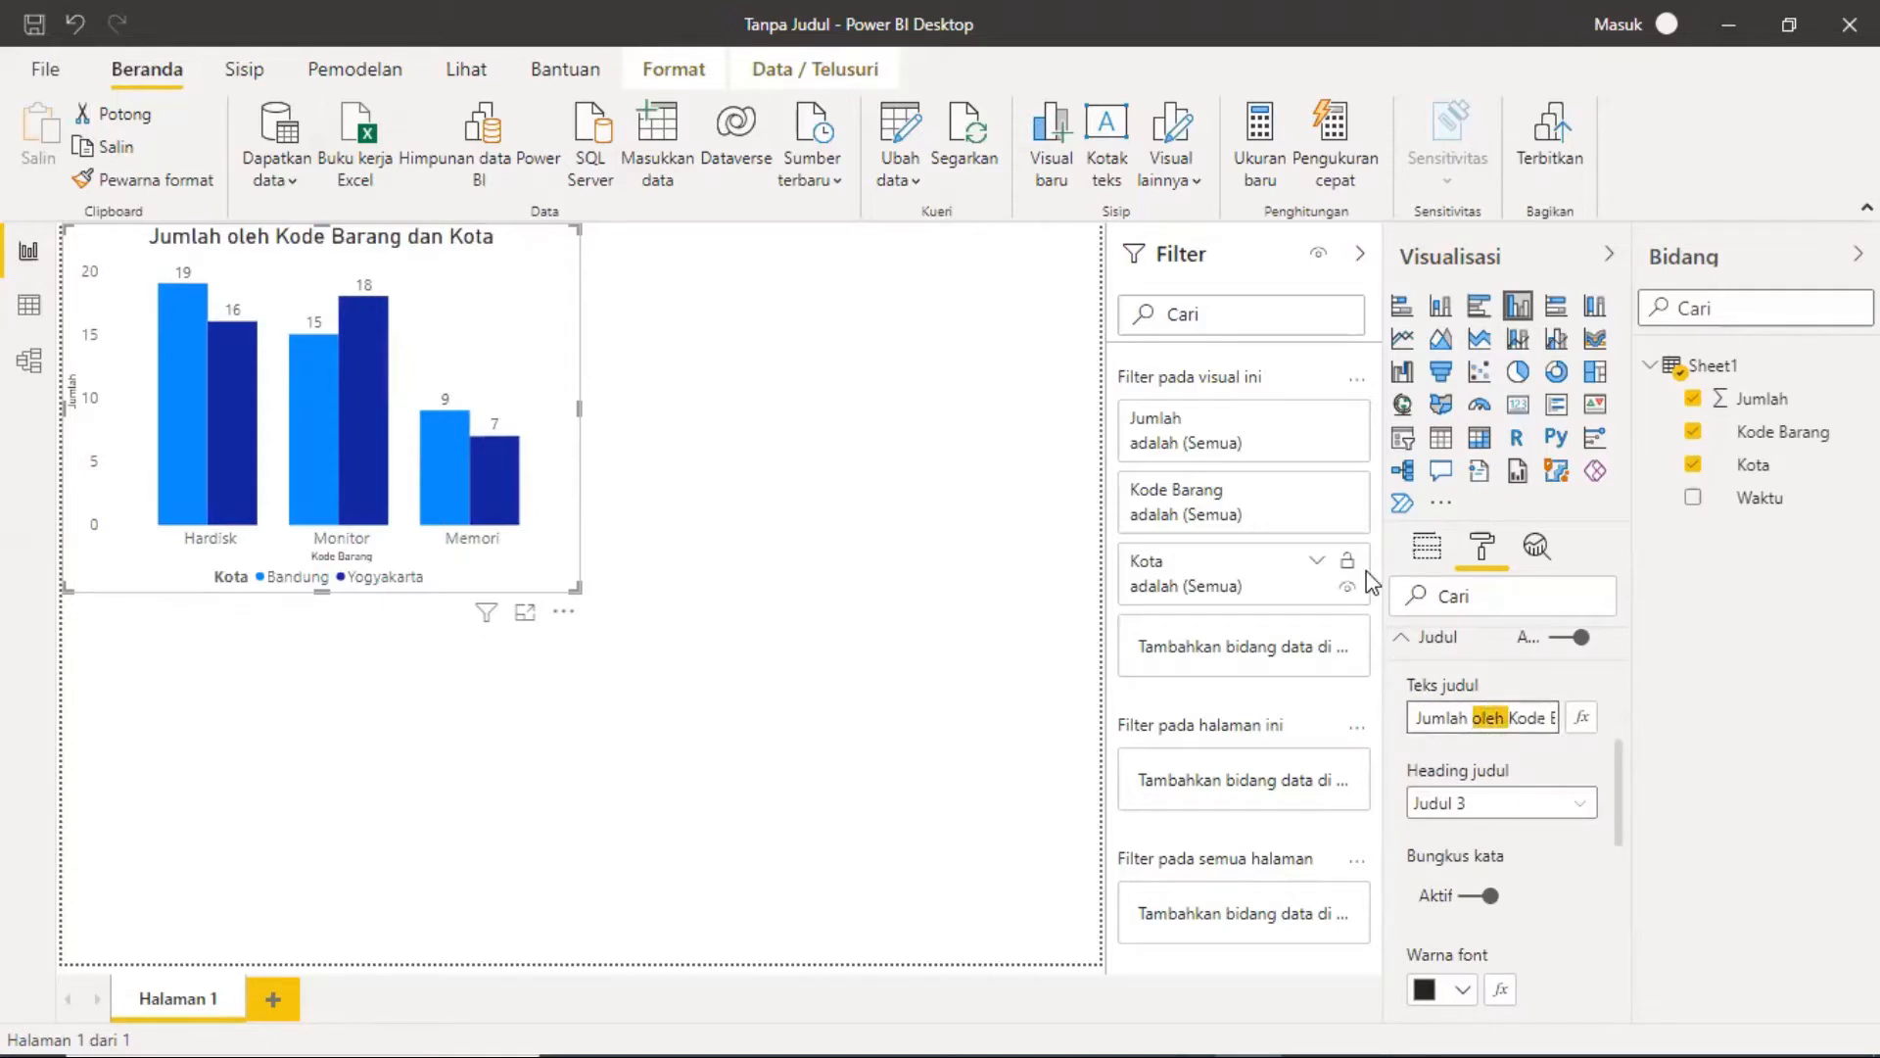
pyautogui.write('Penjualan')
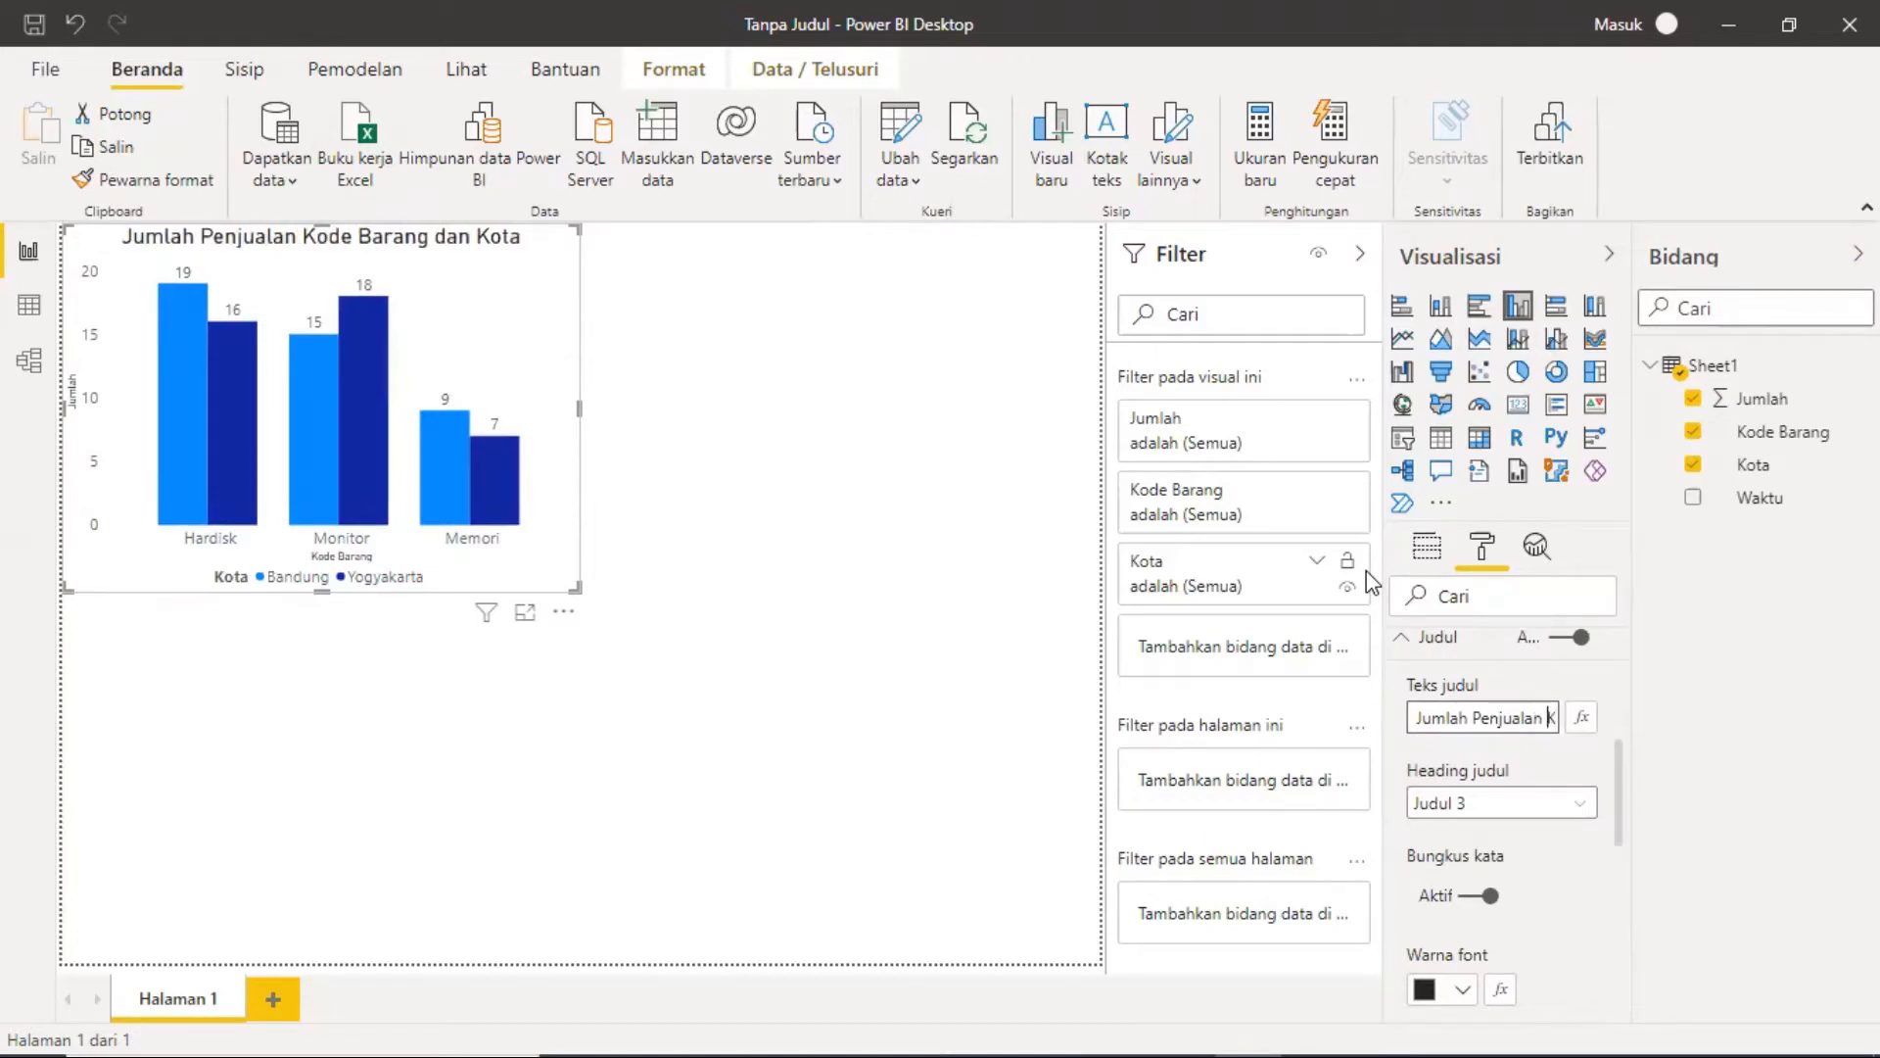
pyautogui.write(' b')
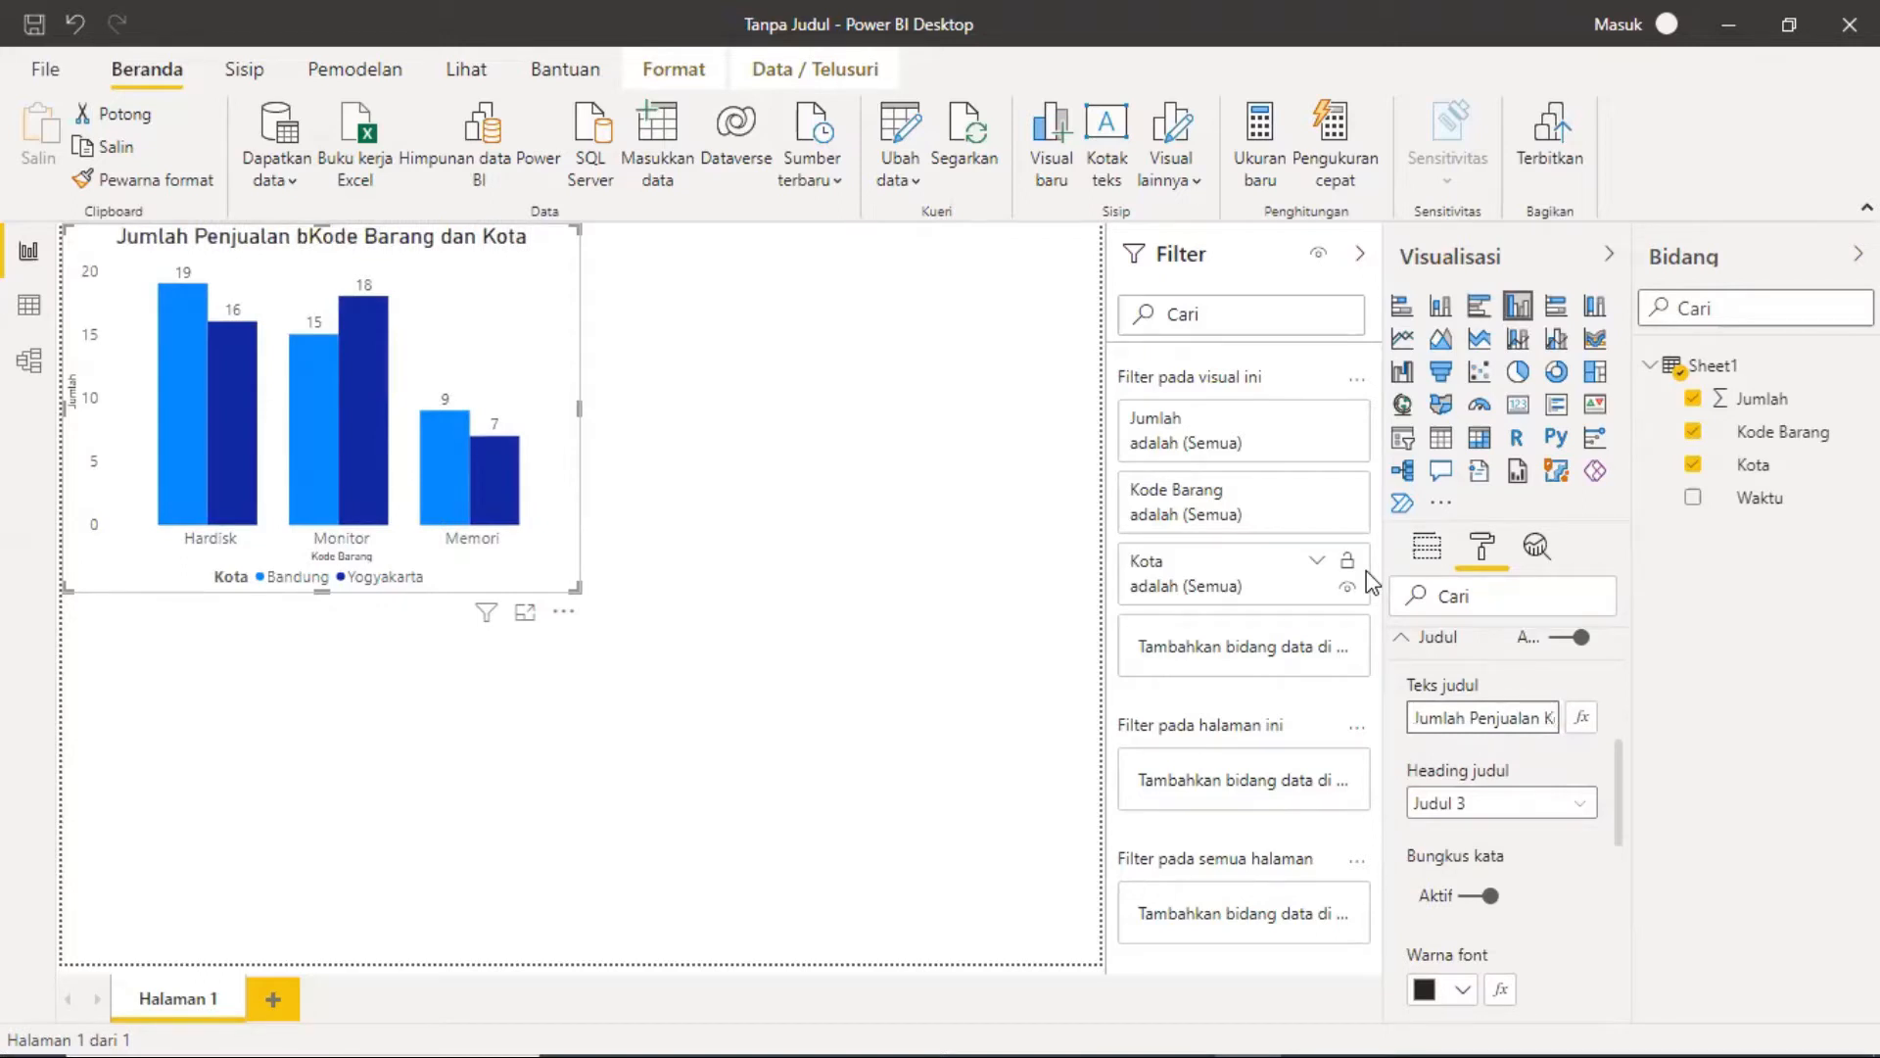
pyautogui.write('dengan')
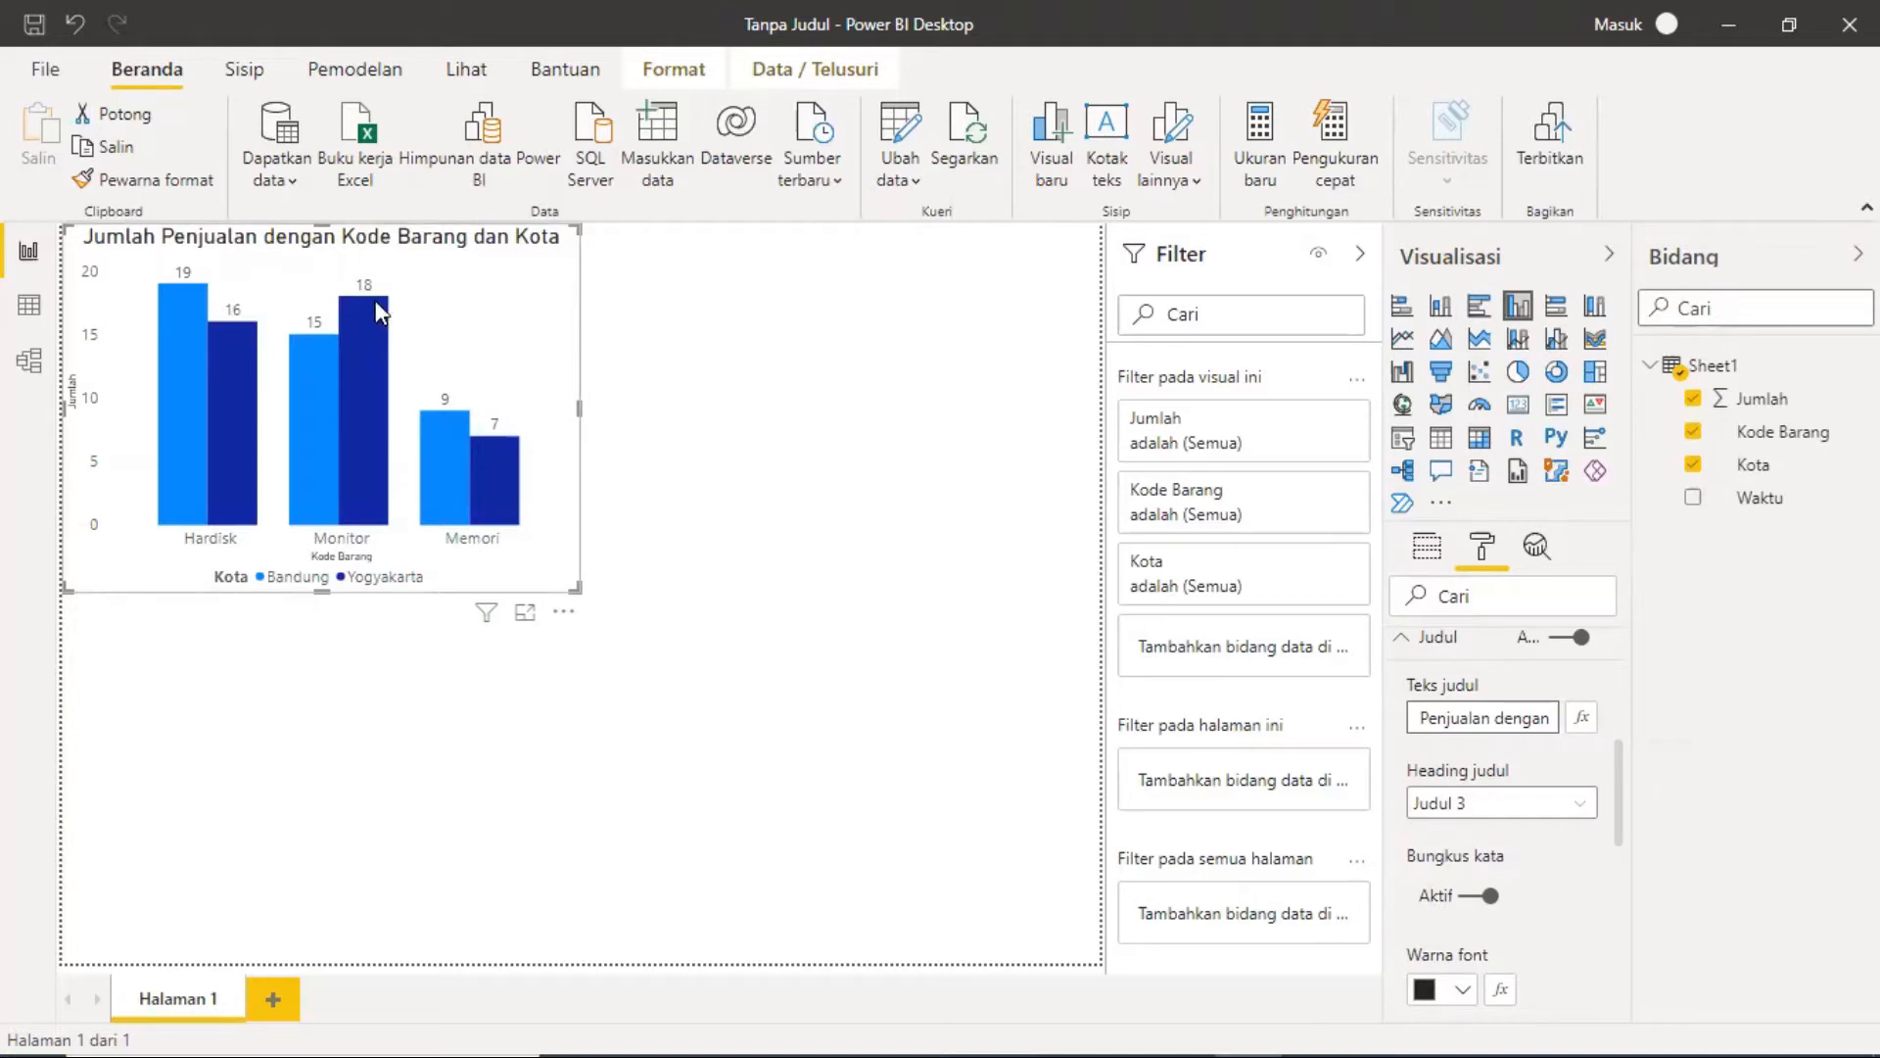
# Step: Try the chart as a clustered bar chart and as a pie chart, and restore the clustered column type
pyautogui.moveTo(379, 306)
pyautogui.click(1479, 306)
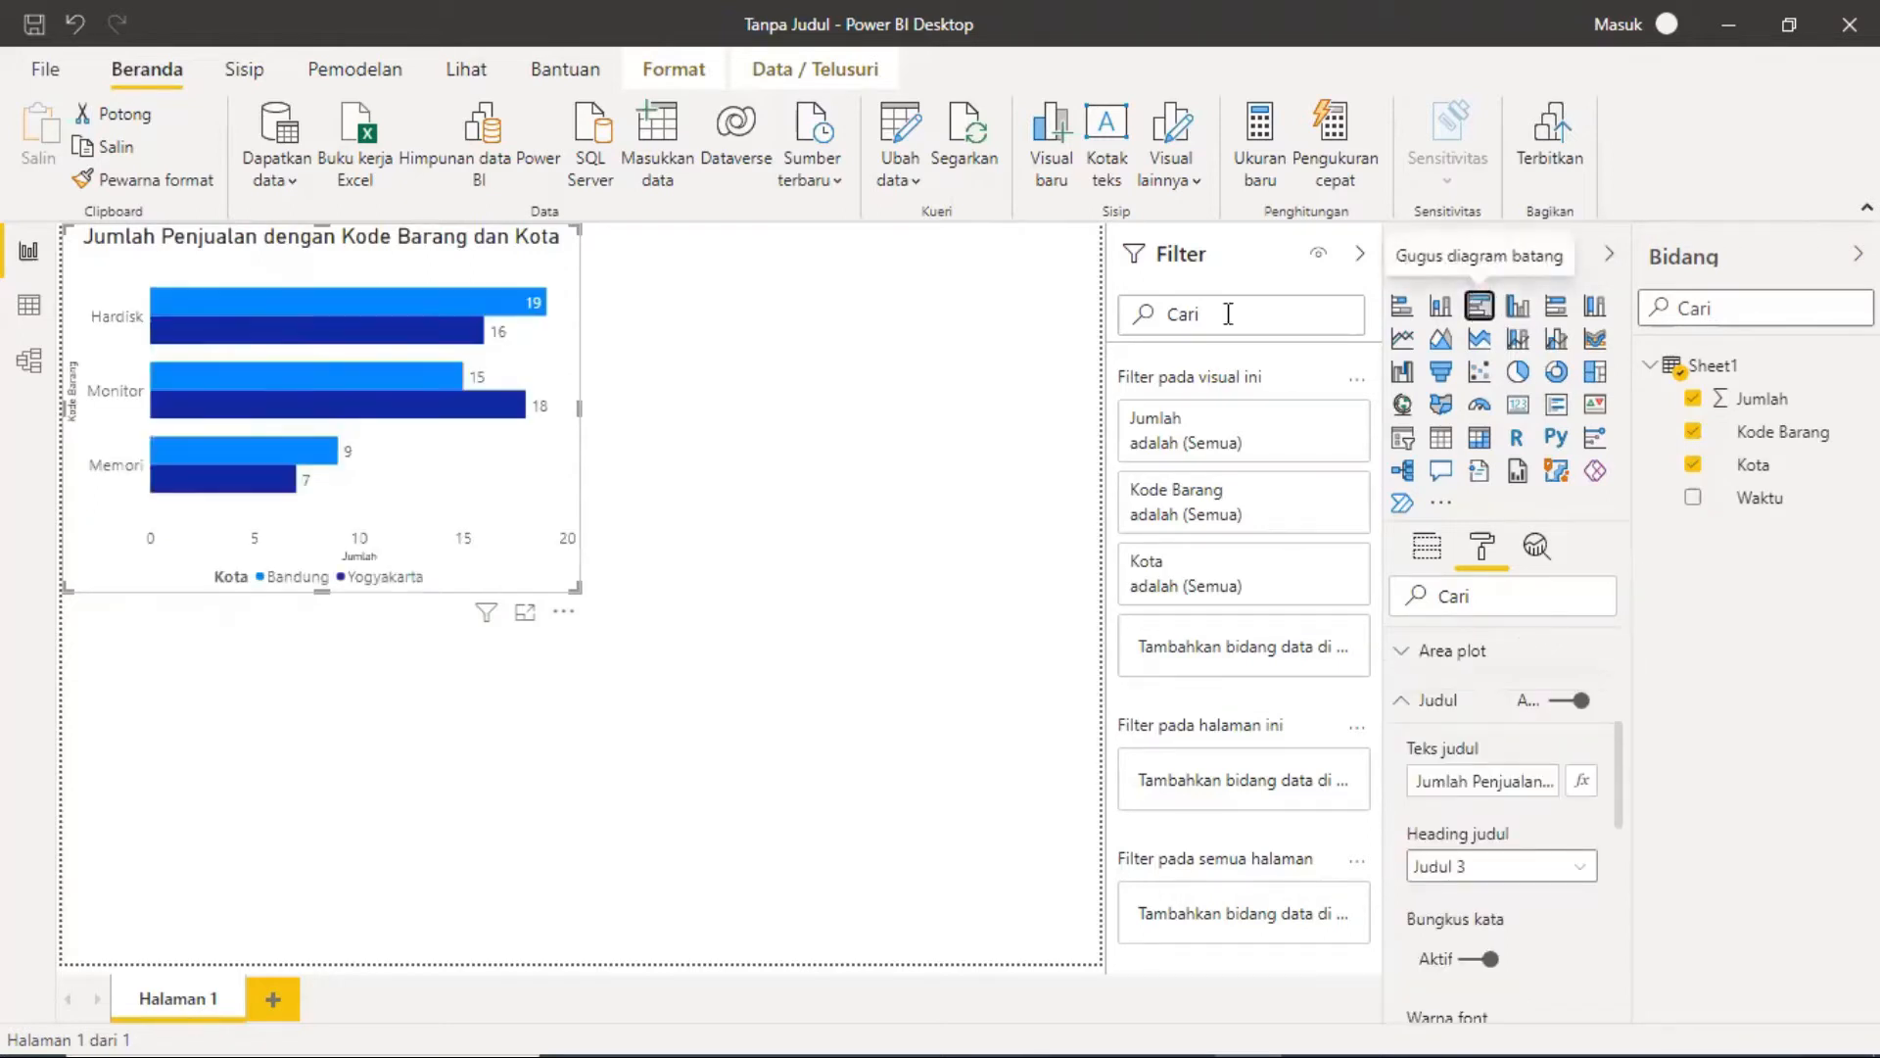
pyautogui.click(1524, 372)
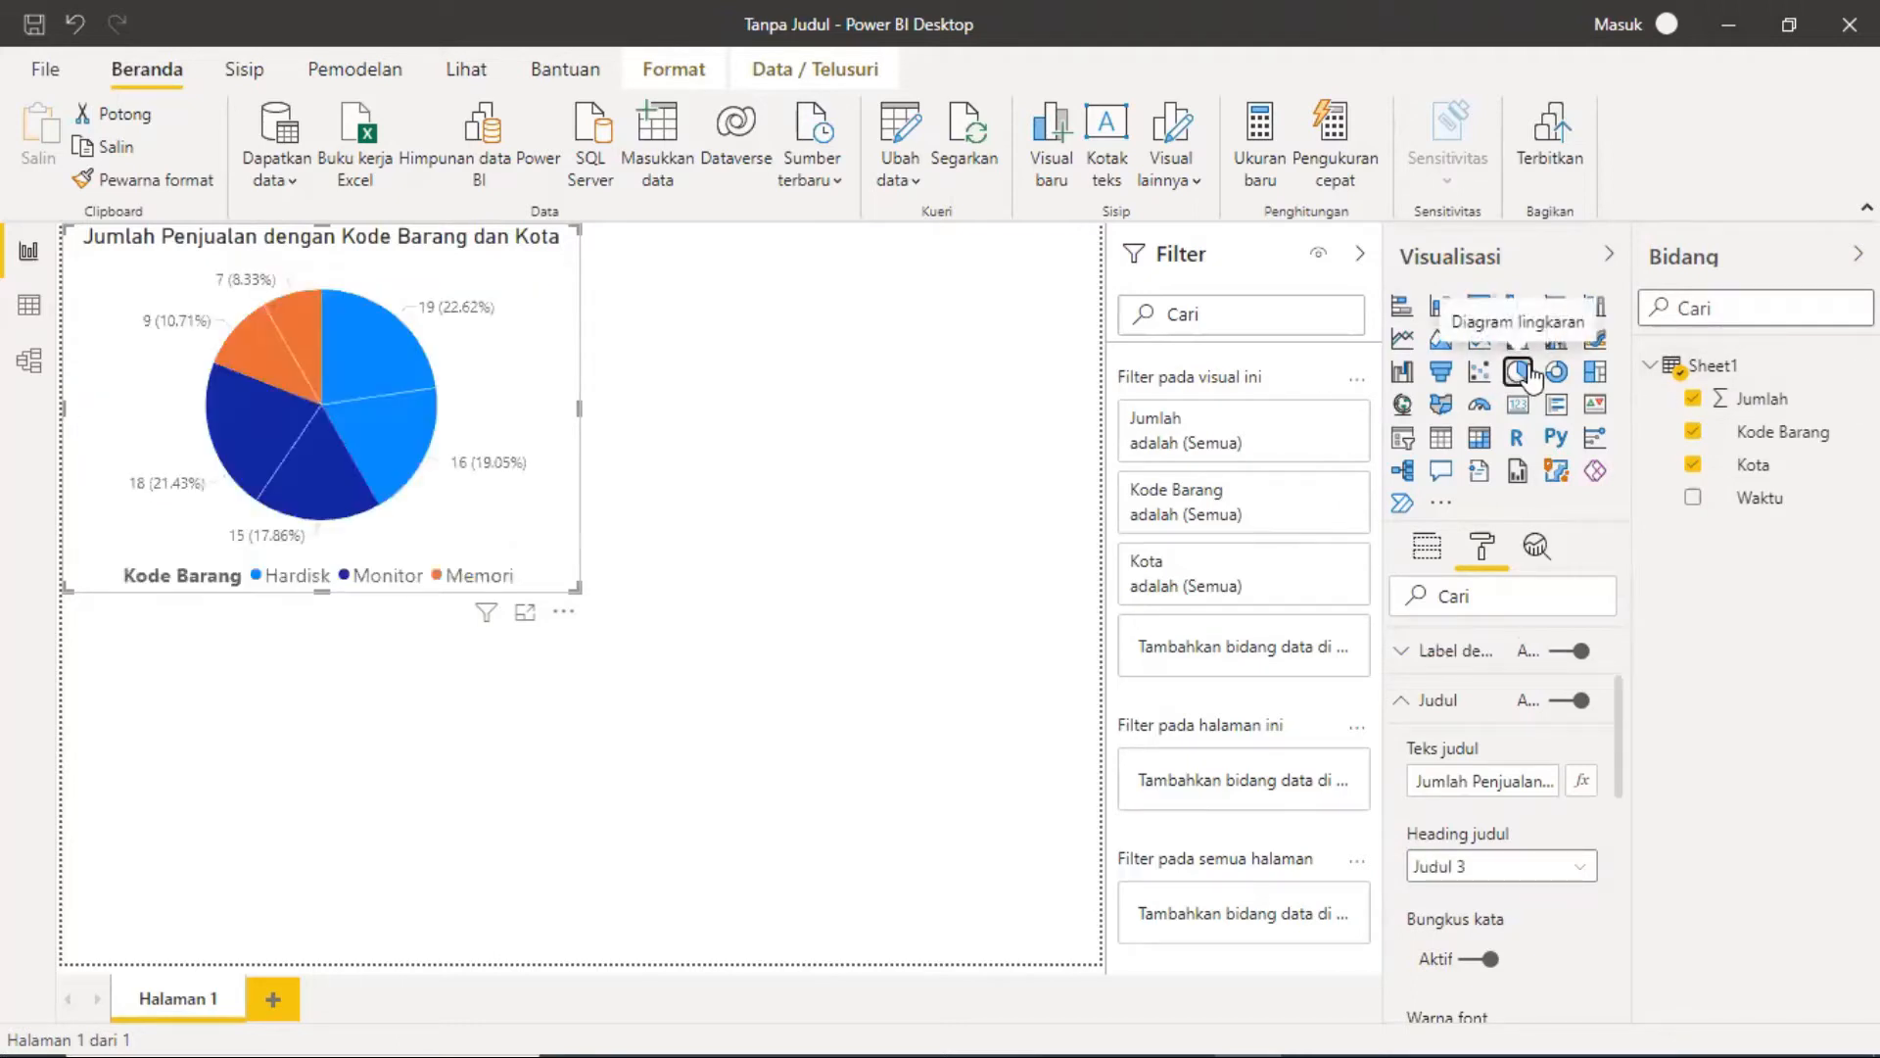
pyautogui.click(1517, 306)
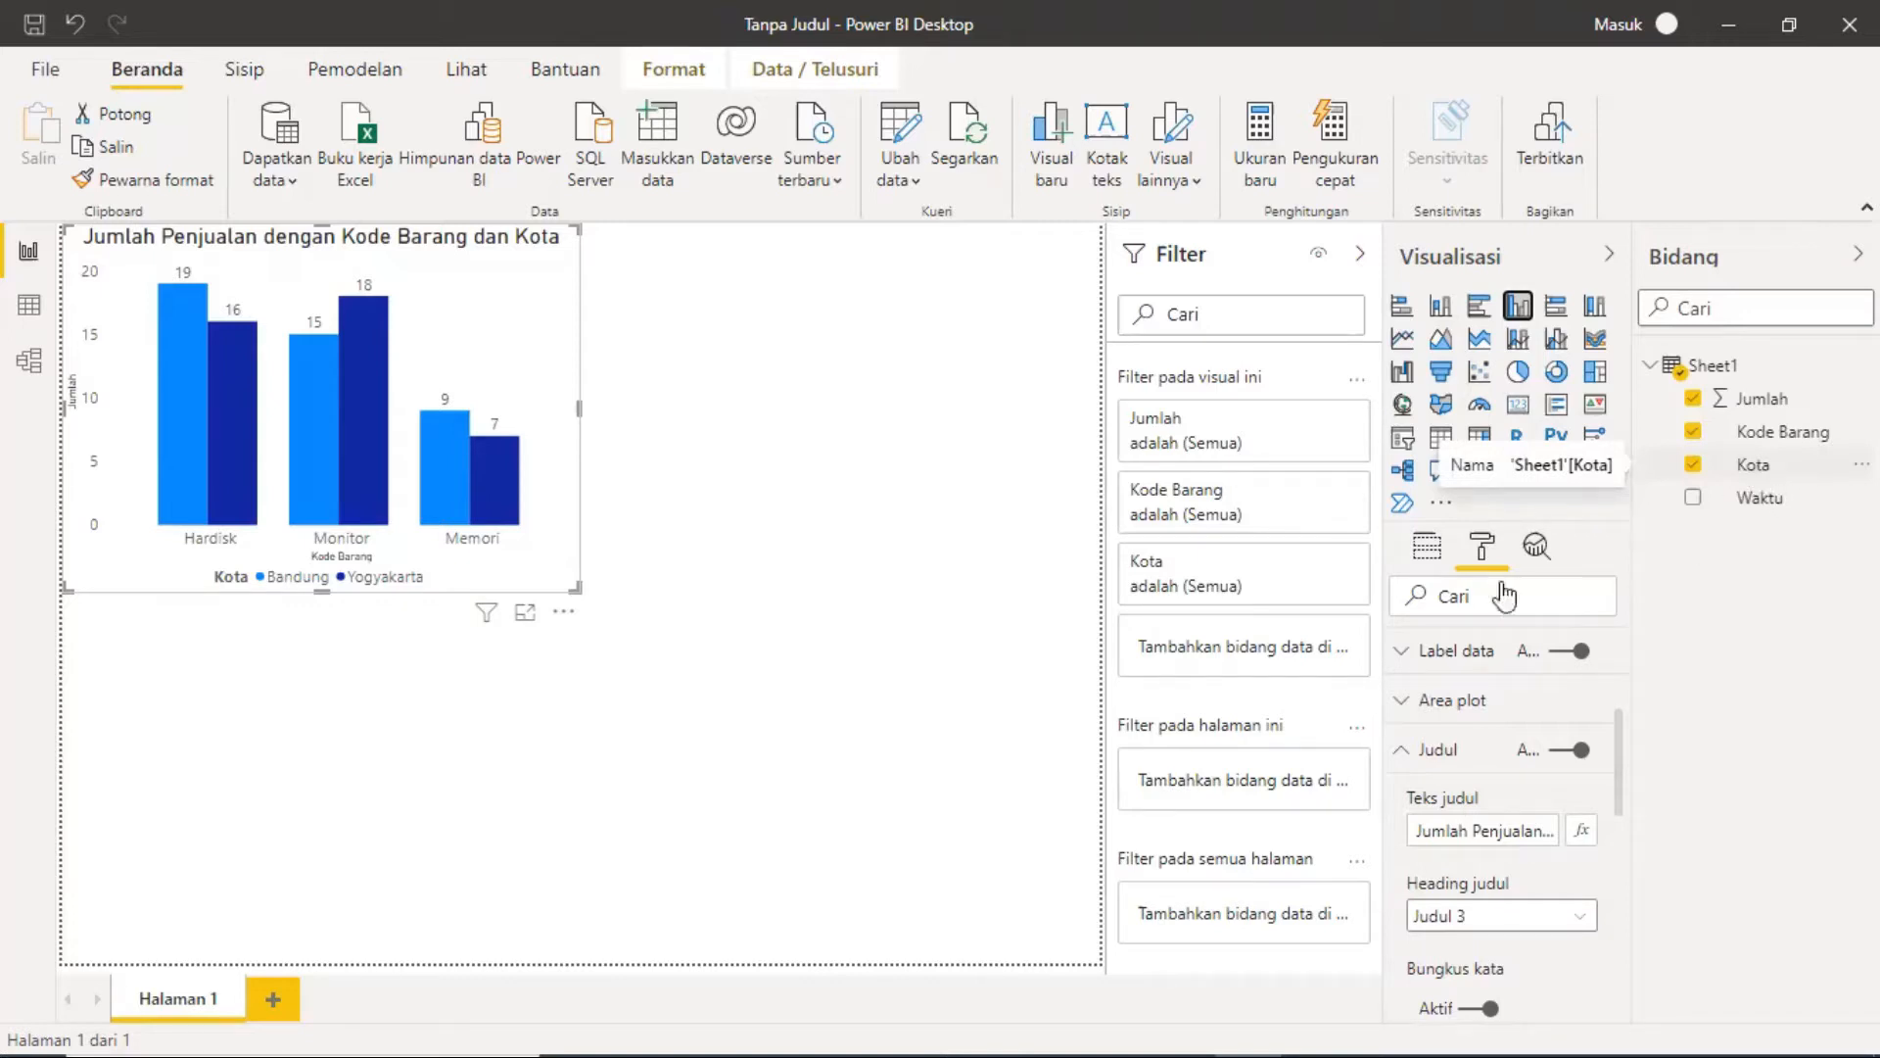
# Step: Add a new empty pie chart to the report page without changing the column chart
pyautogui.click(788, 470)
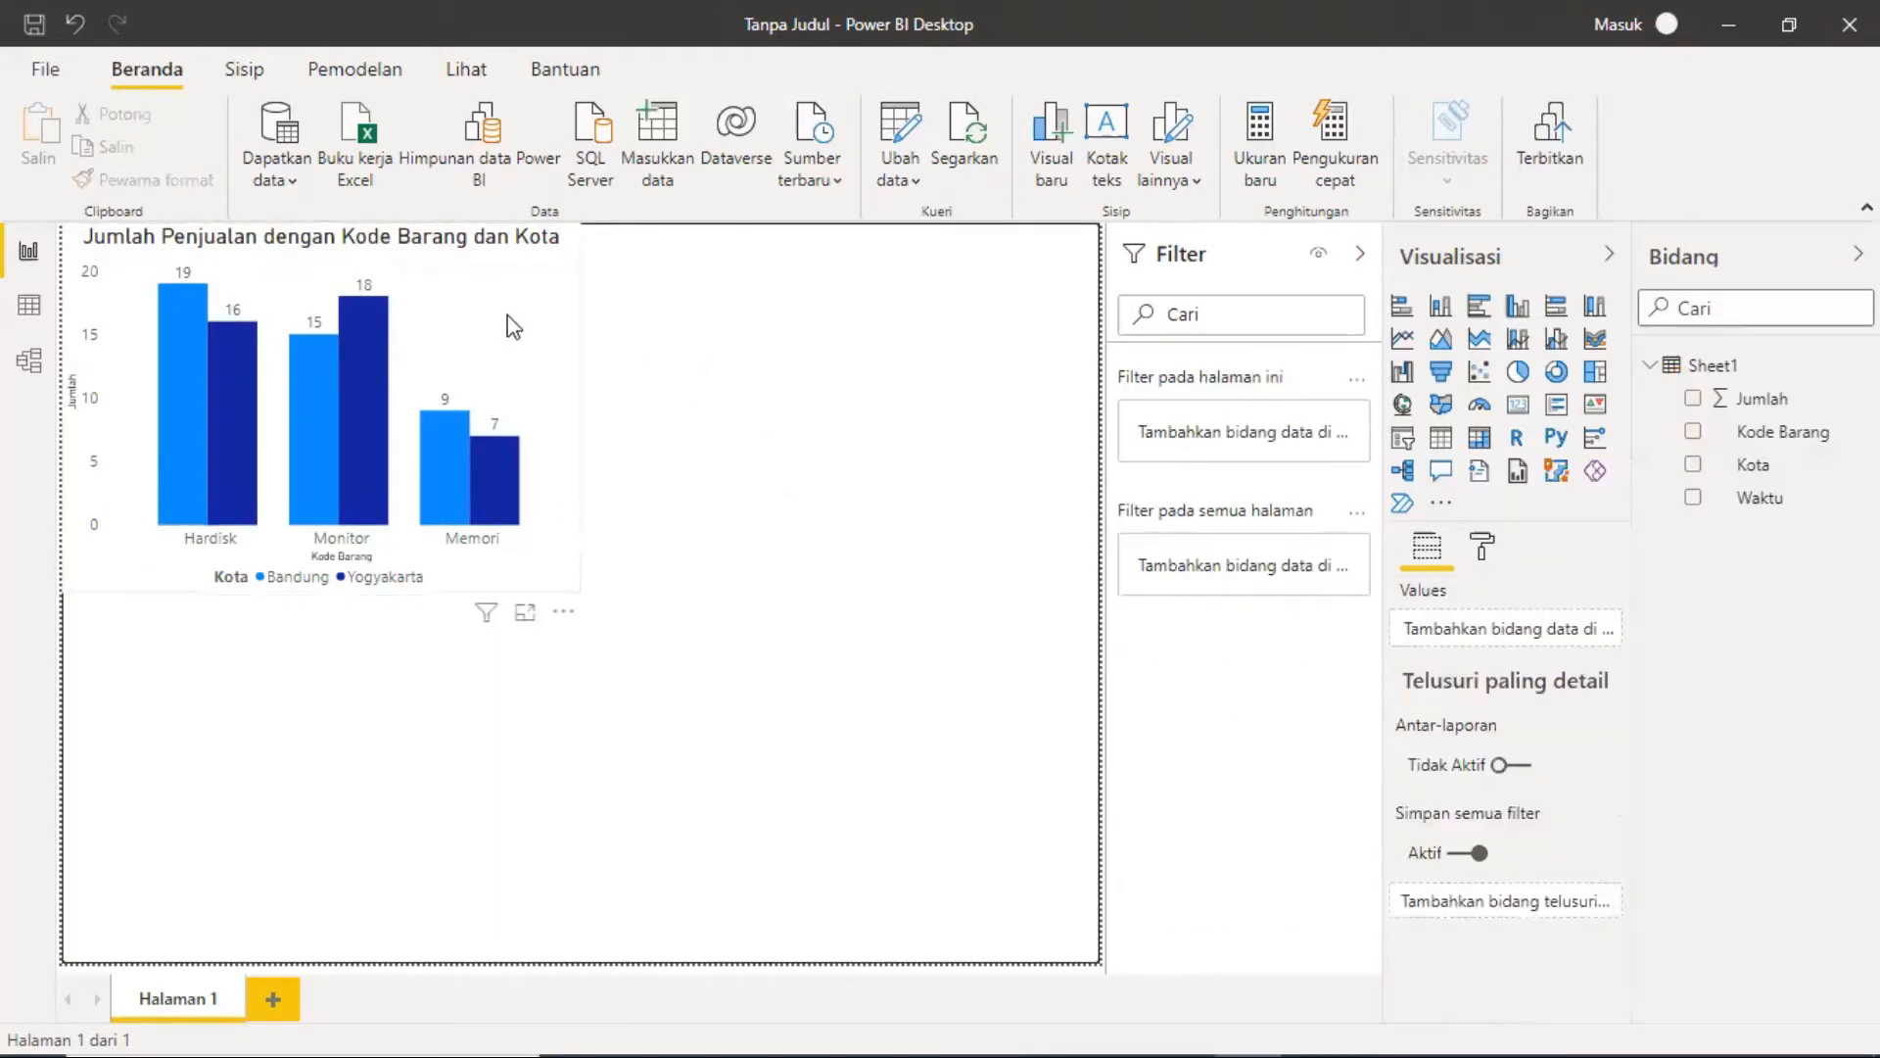
pyautogui.click(556, 325)
pyautogui.click(905, 405)
pyautogui.click(1519, 372)
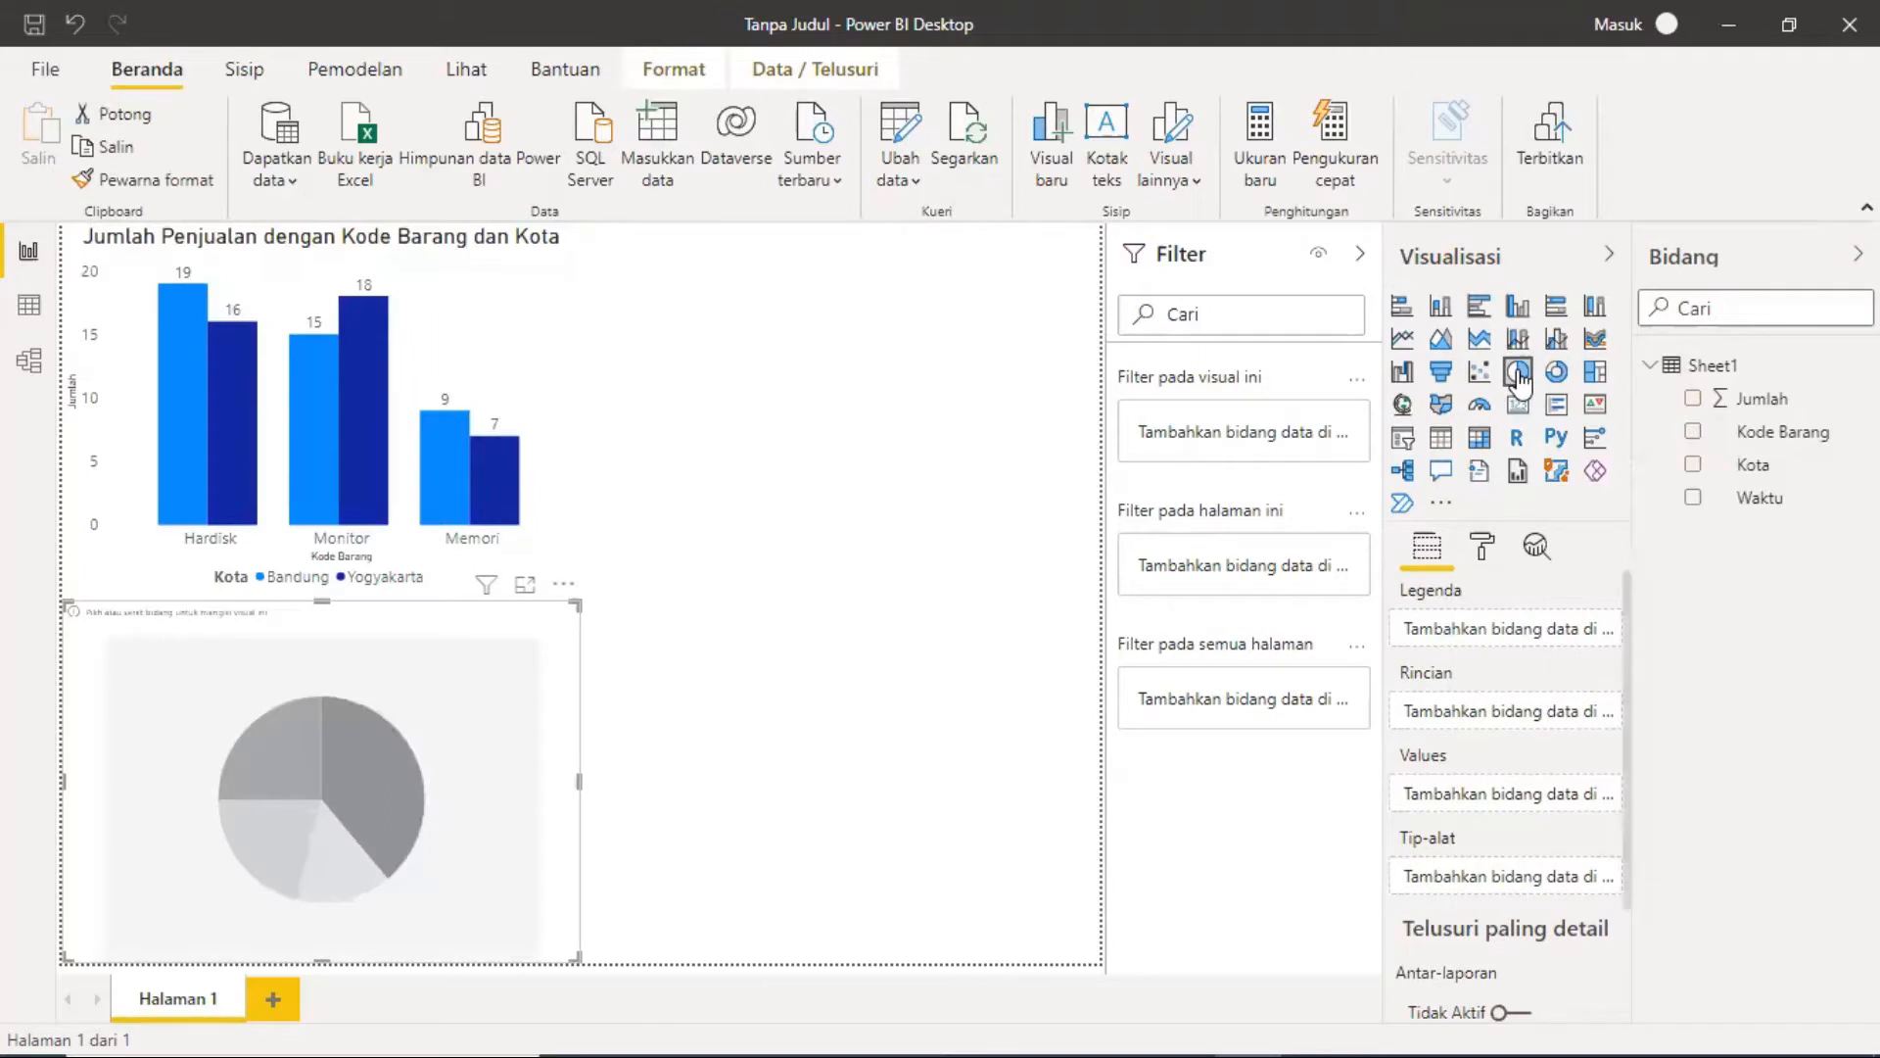
# Step: Convert the existing column chart to a pie chart and switch it back to clustered columns
pyautogui.click(492, 377)
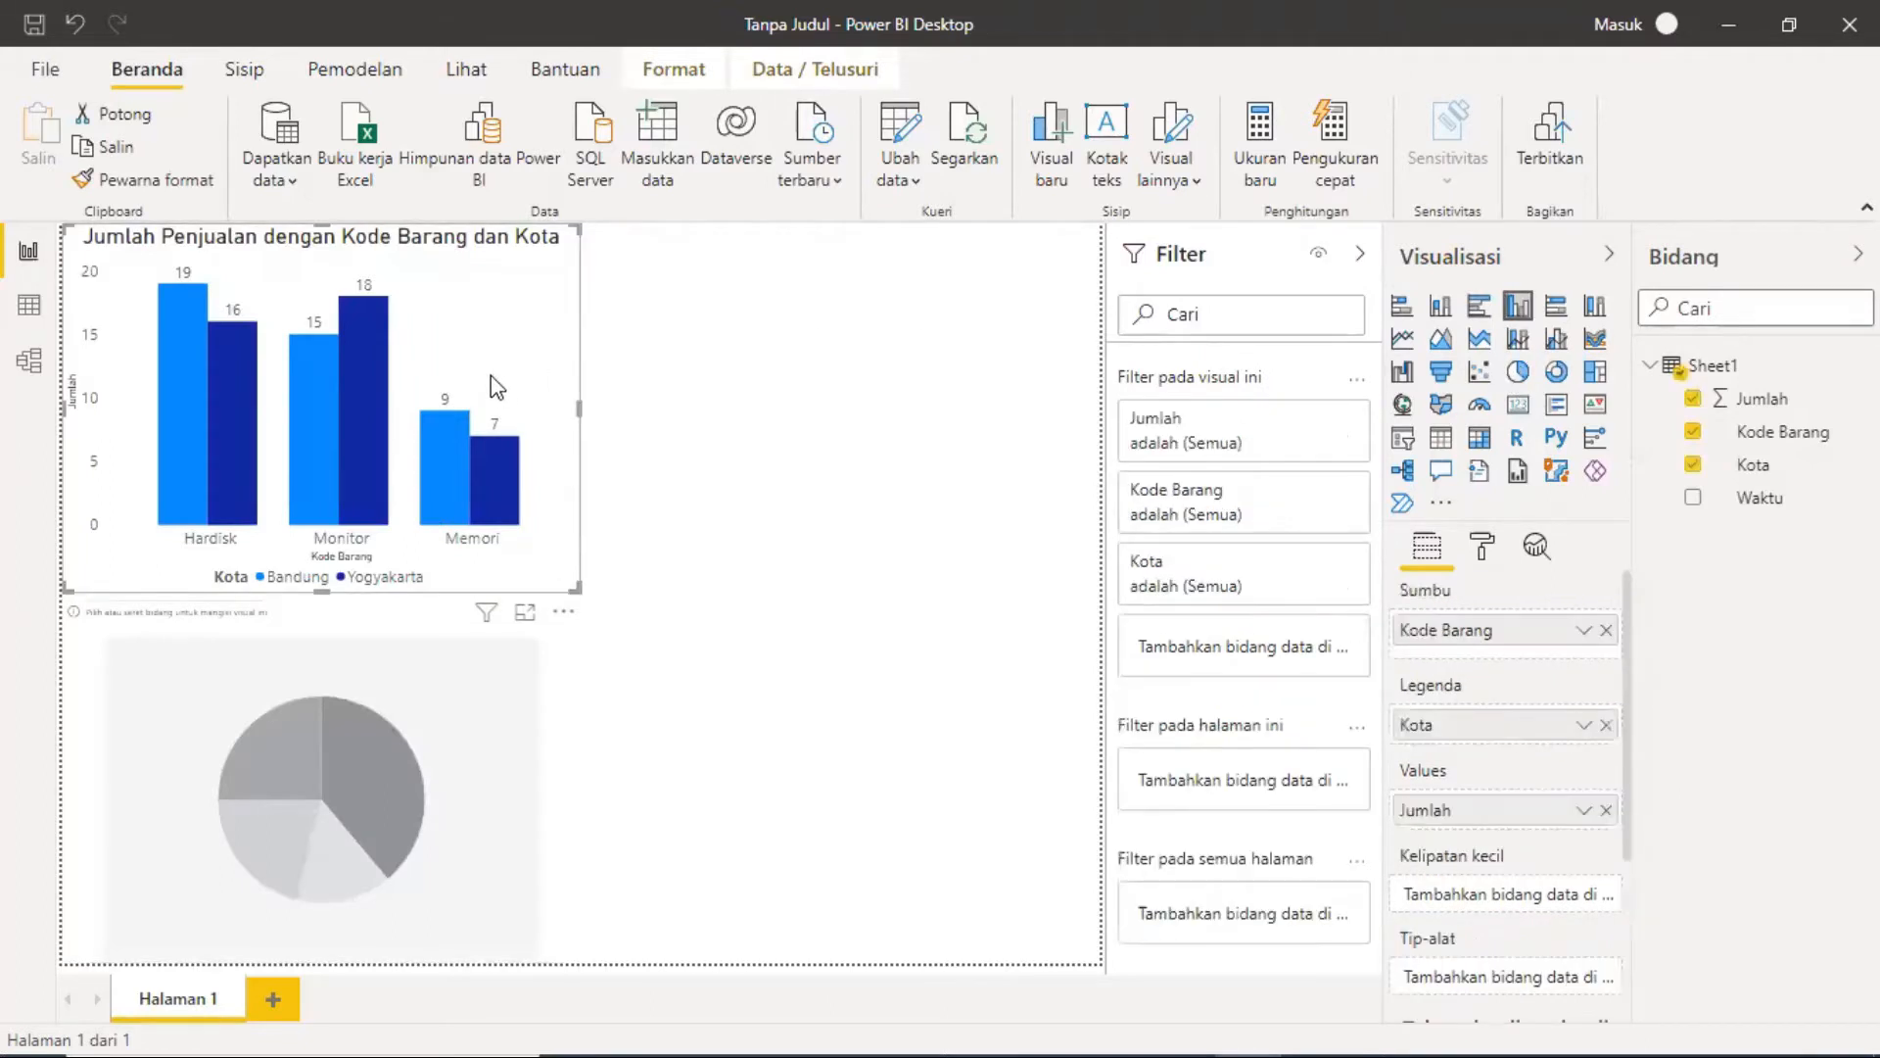
pyautogui.click(1517, 375)
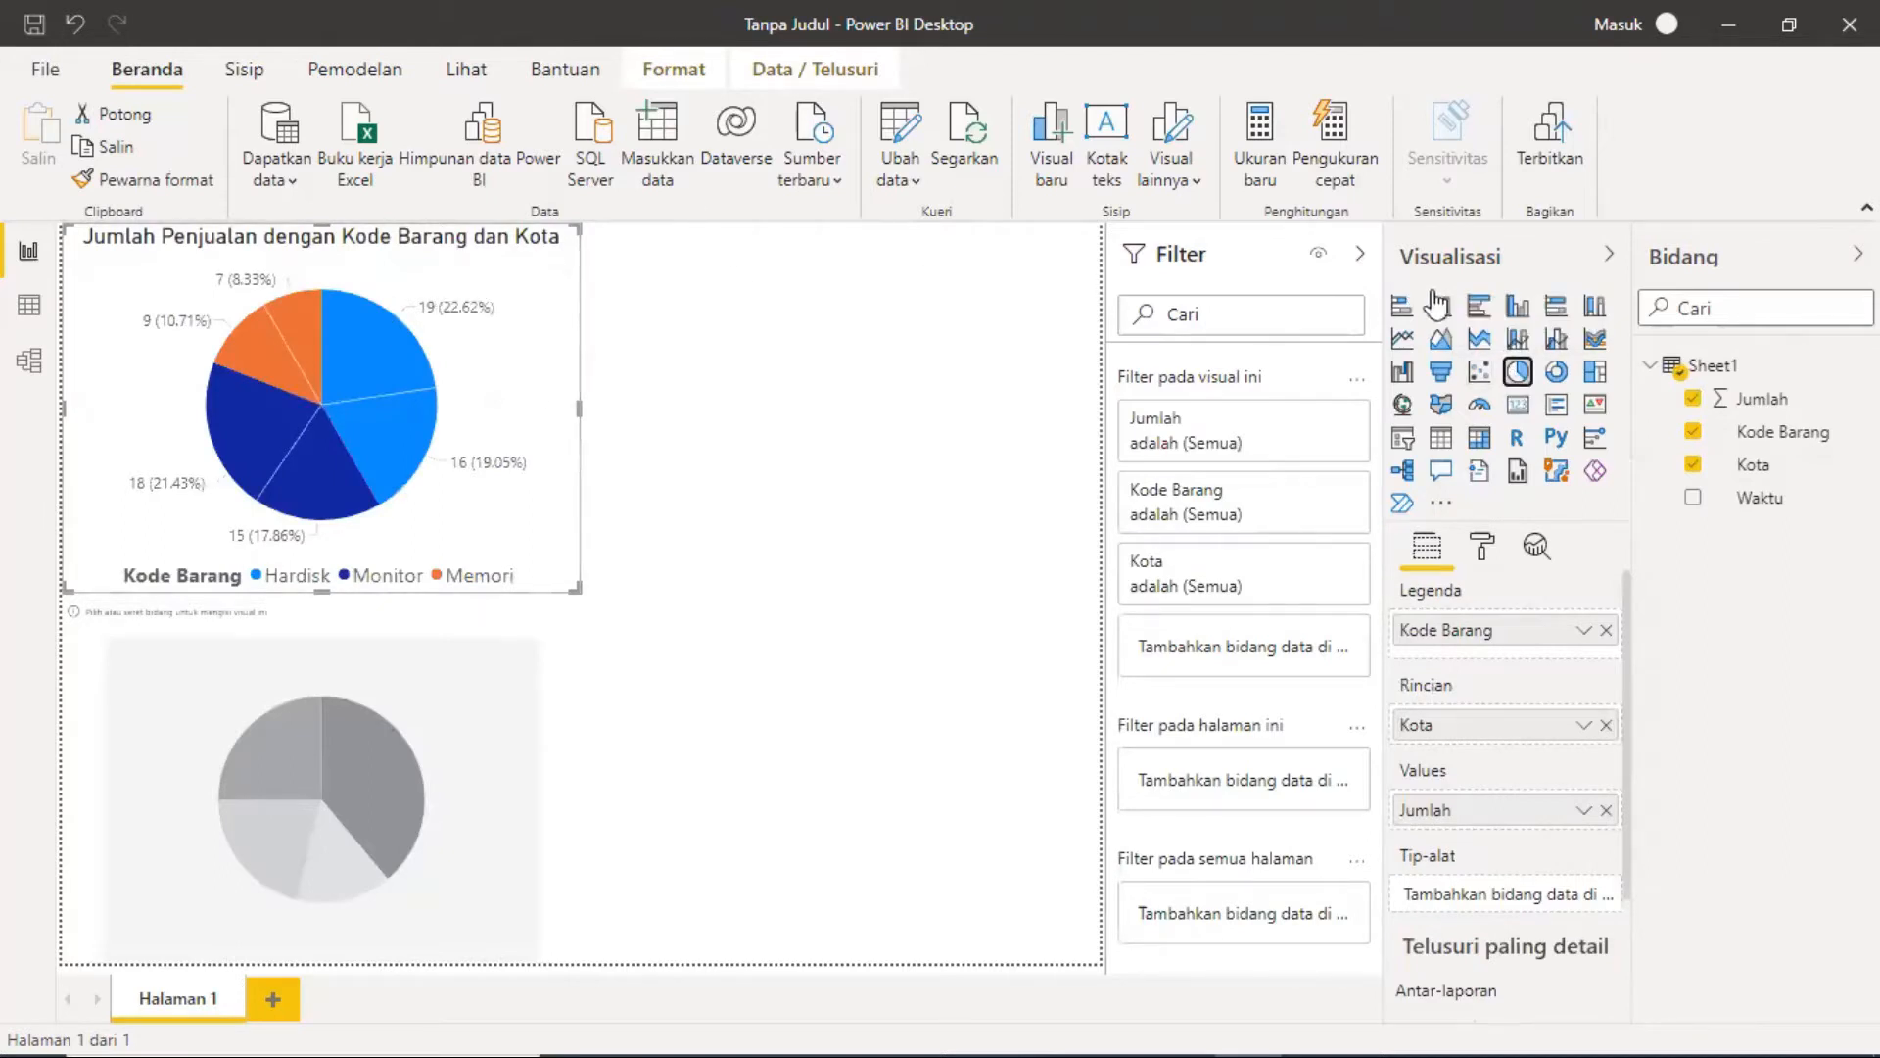
pyautogui.click(1520, 309)
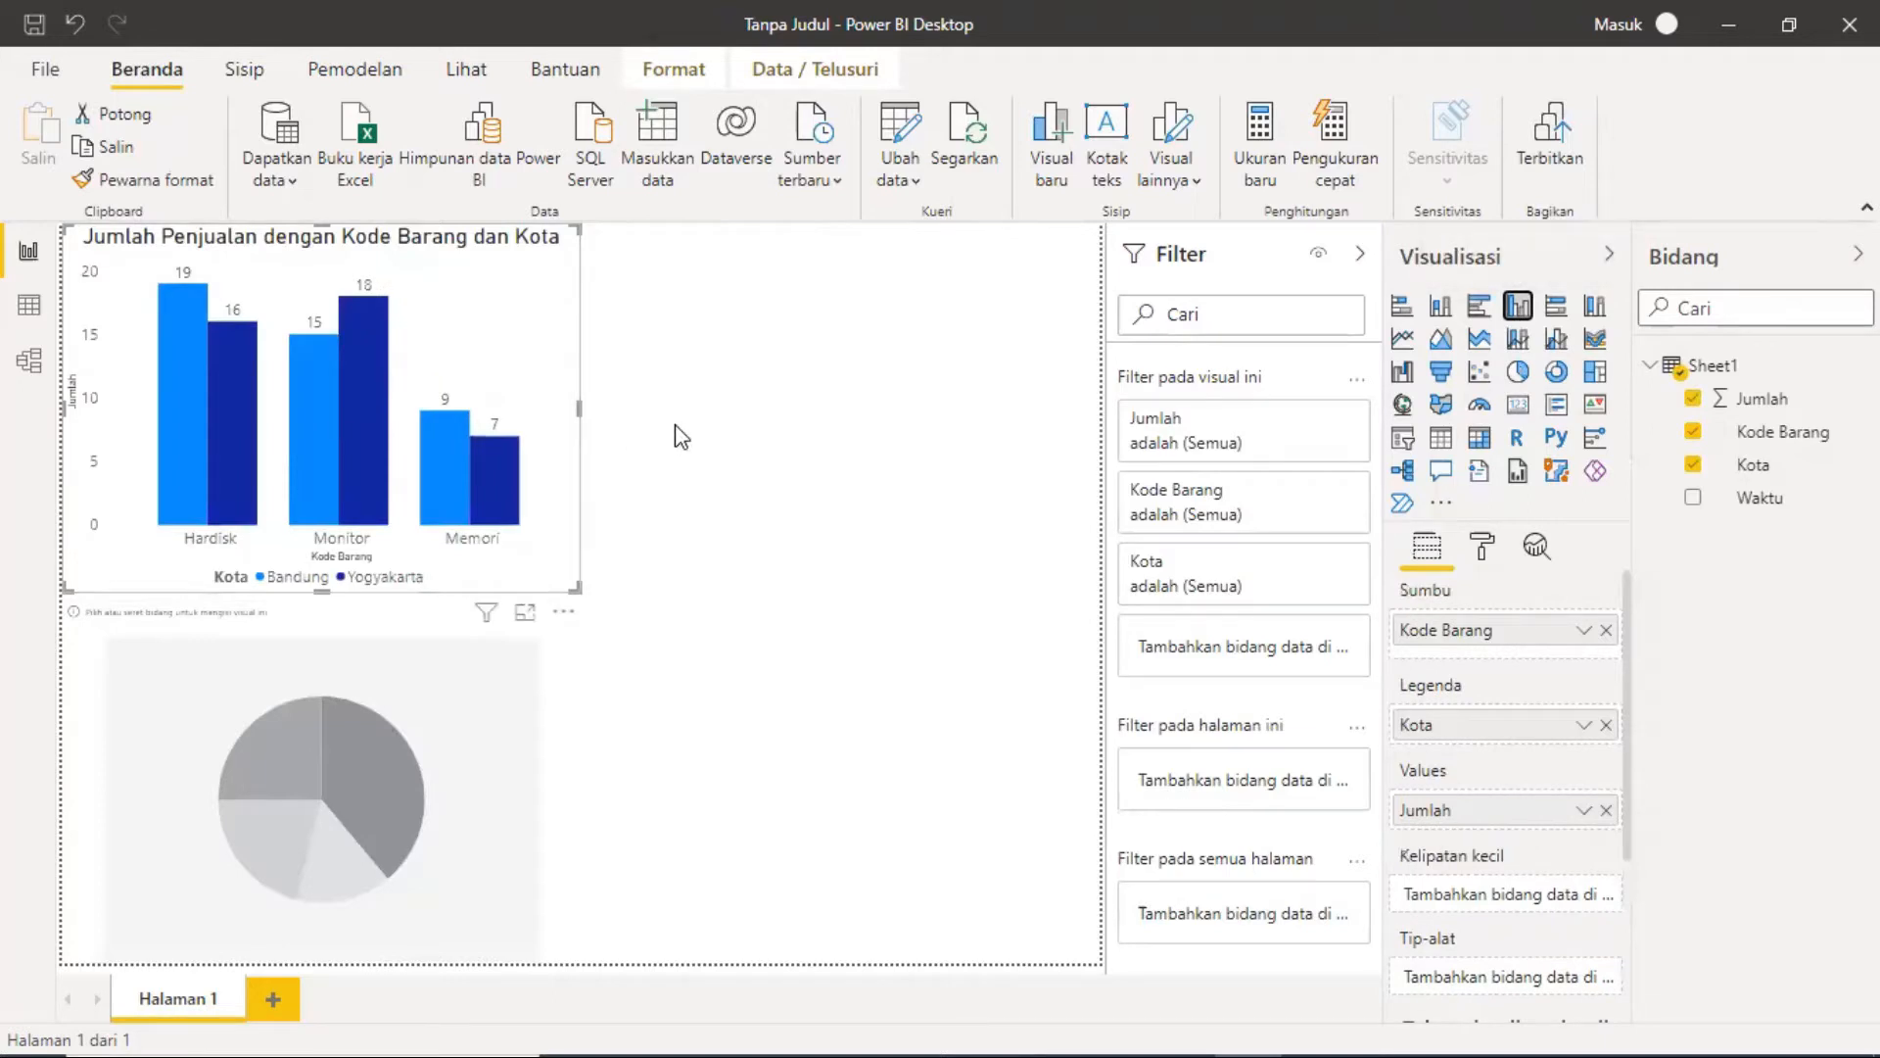
# Step: Assign Kode Barang as the new pie chart's legend, Jumlah as its values and Waktu as its details
pyautogui.click(647, 482)
pyautogui.click(478, 690)
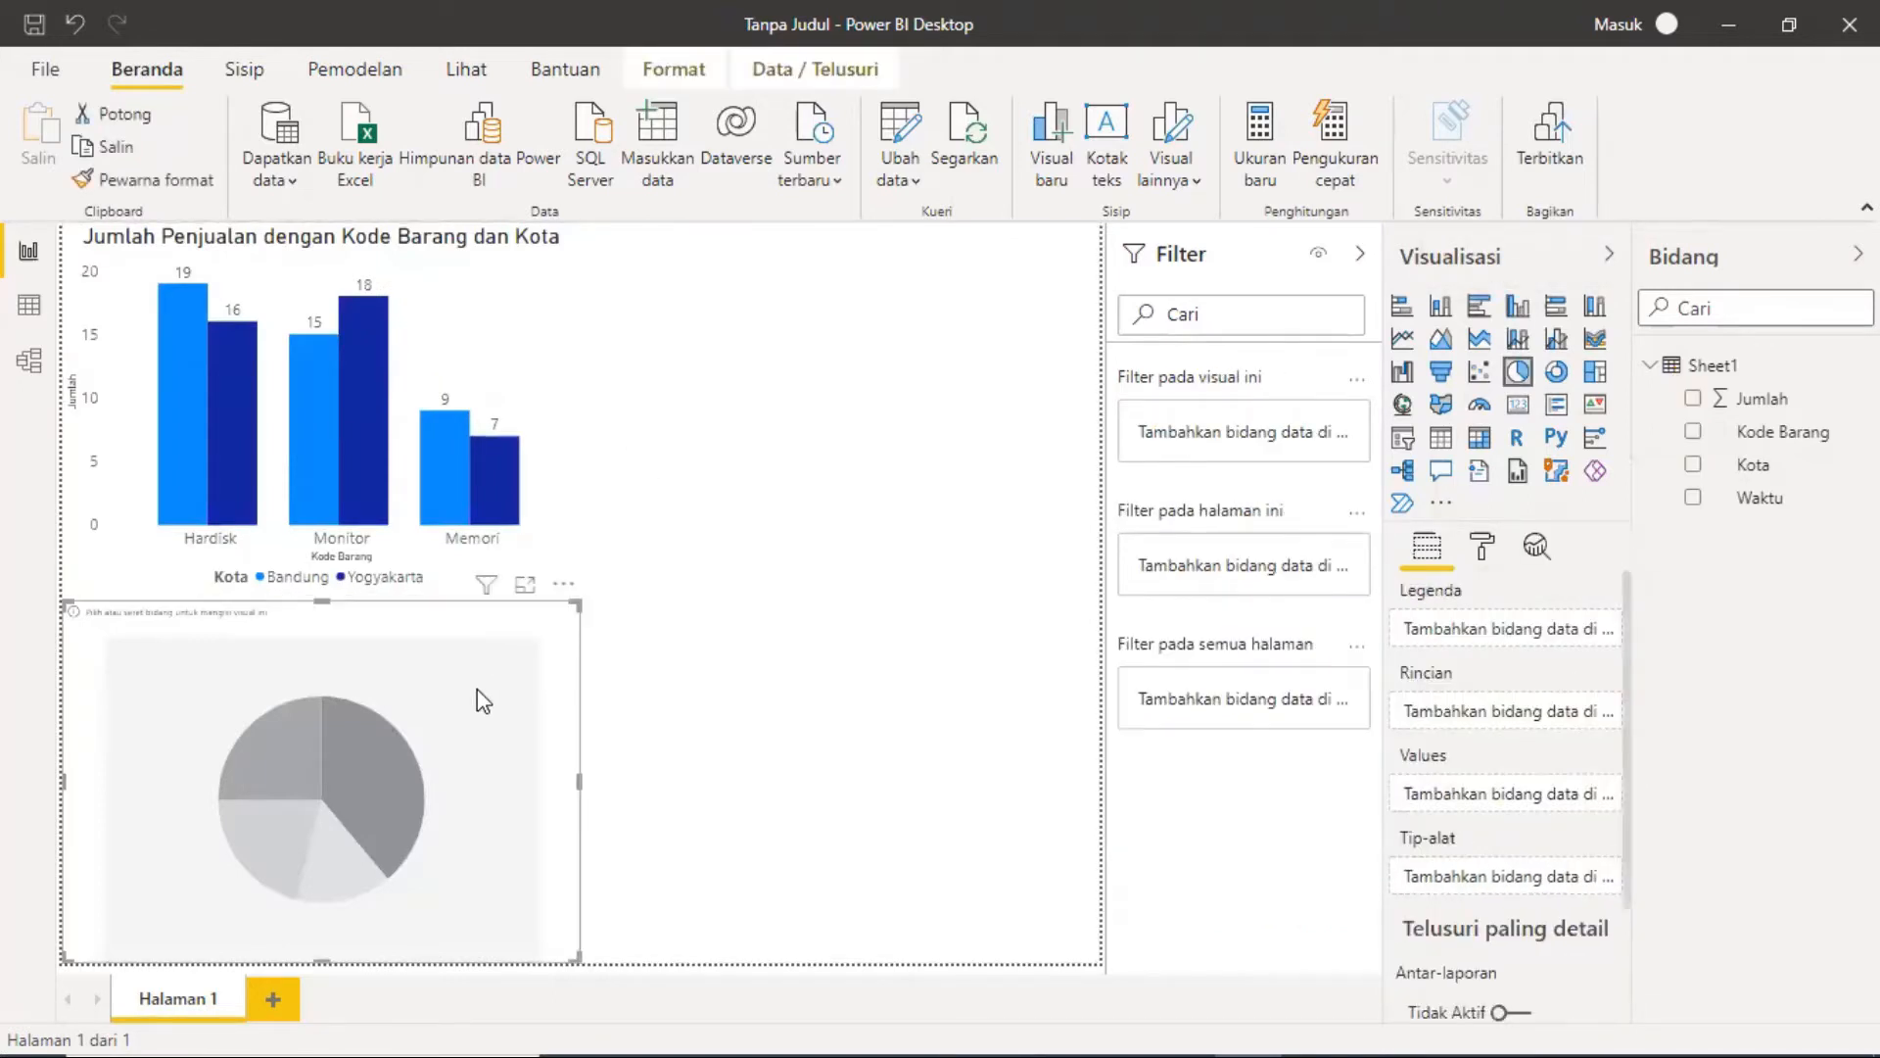
pyautogui.click(809, 402)
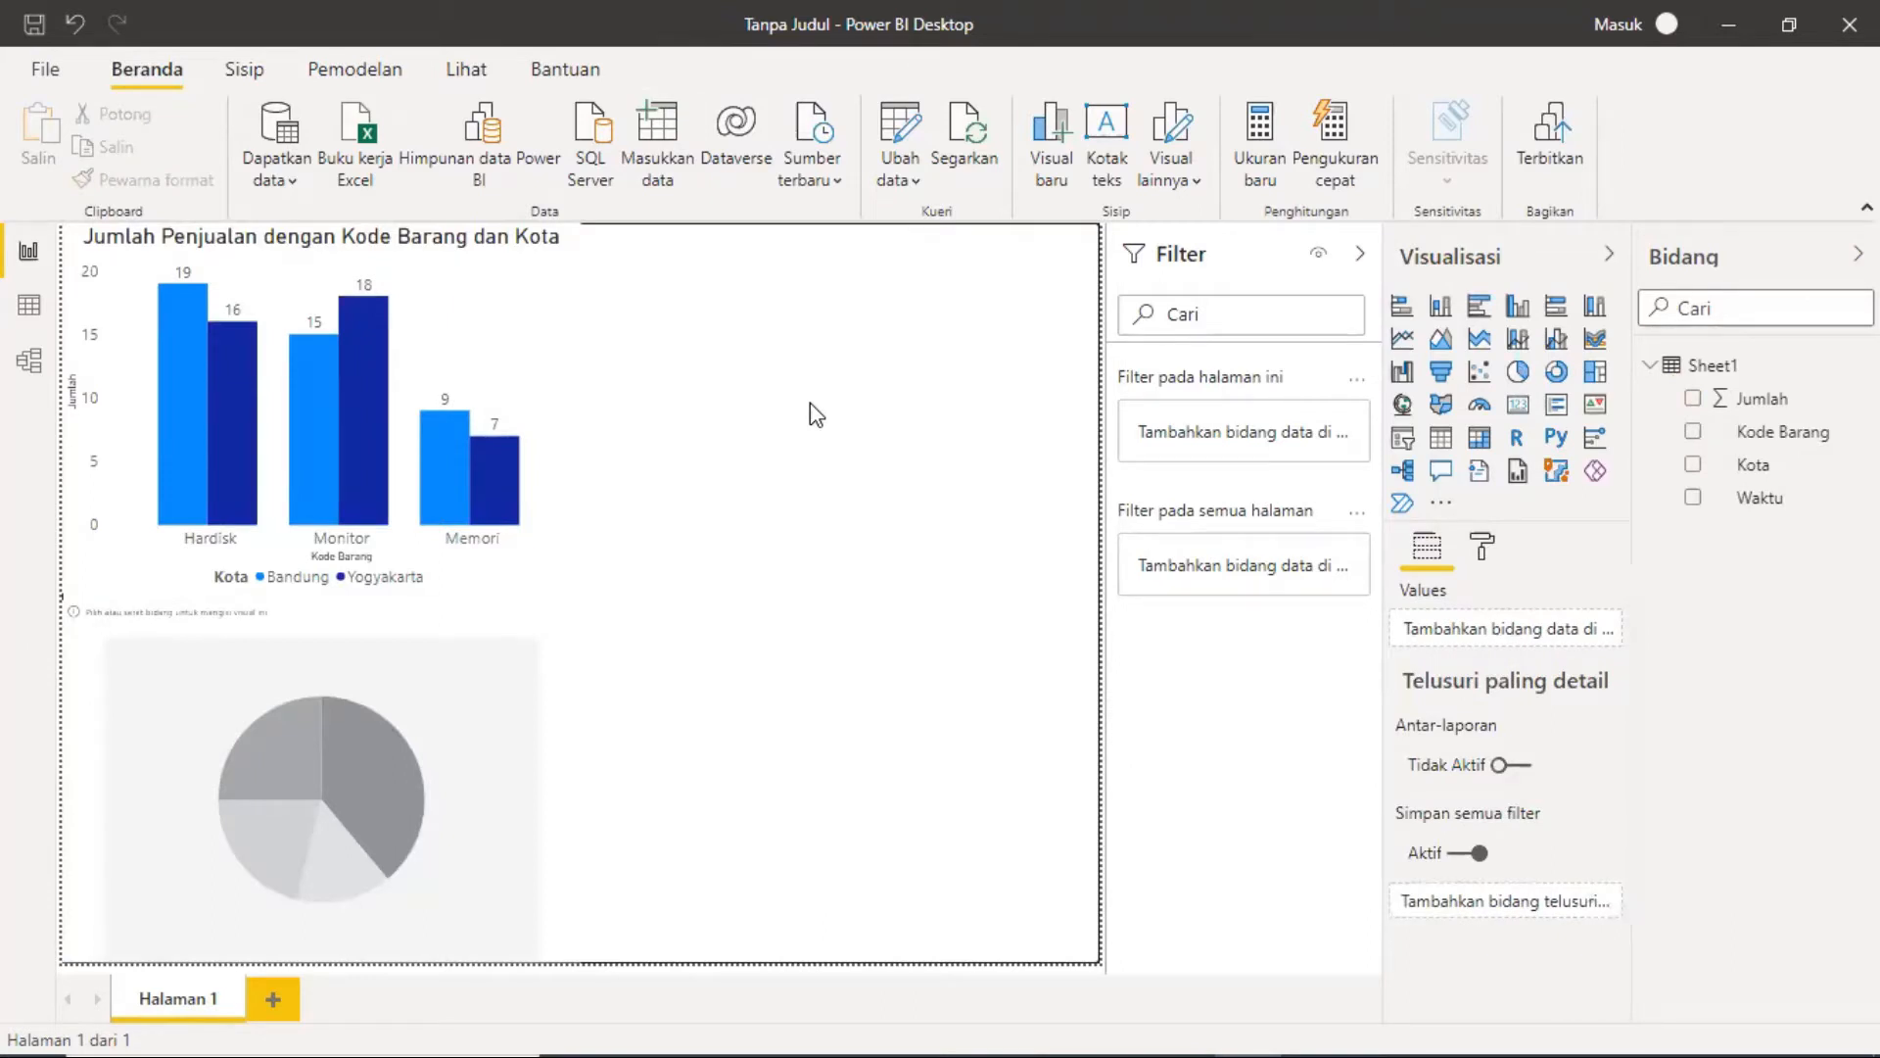
pyautogui.click(474, 721)
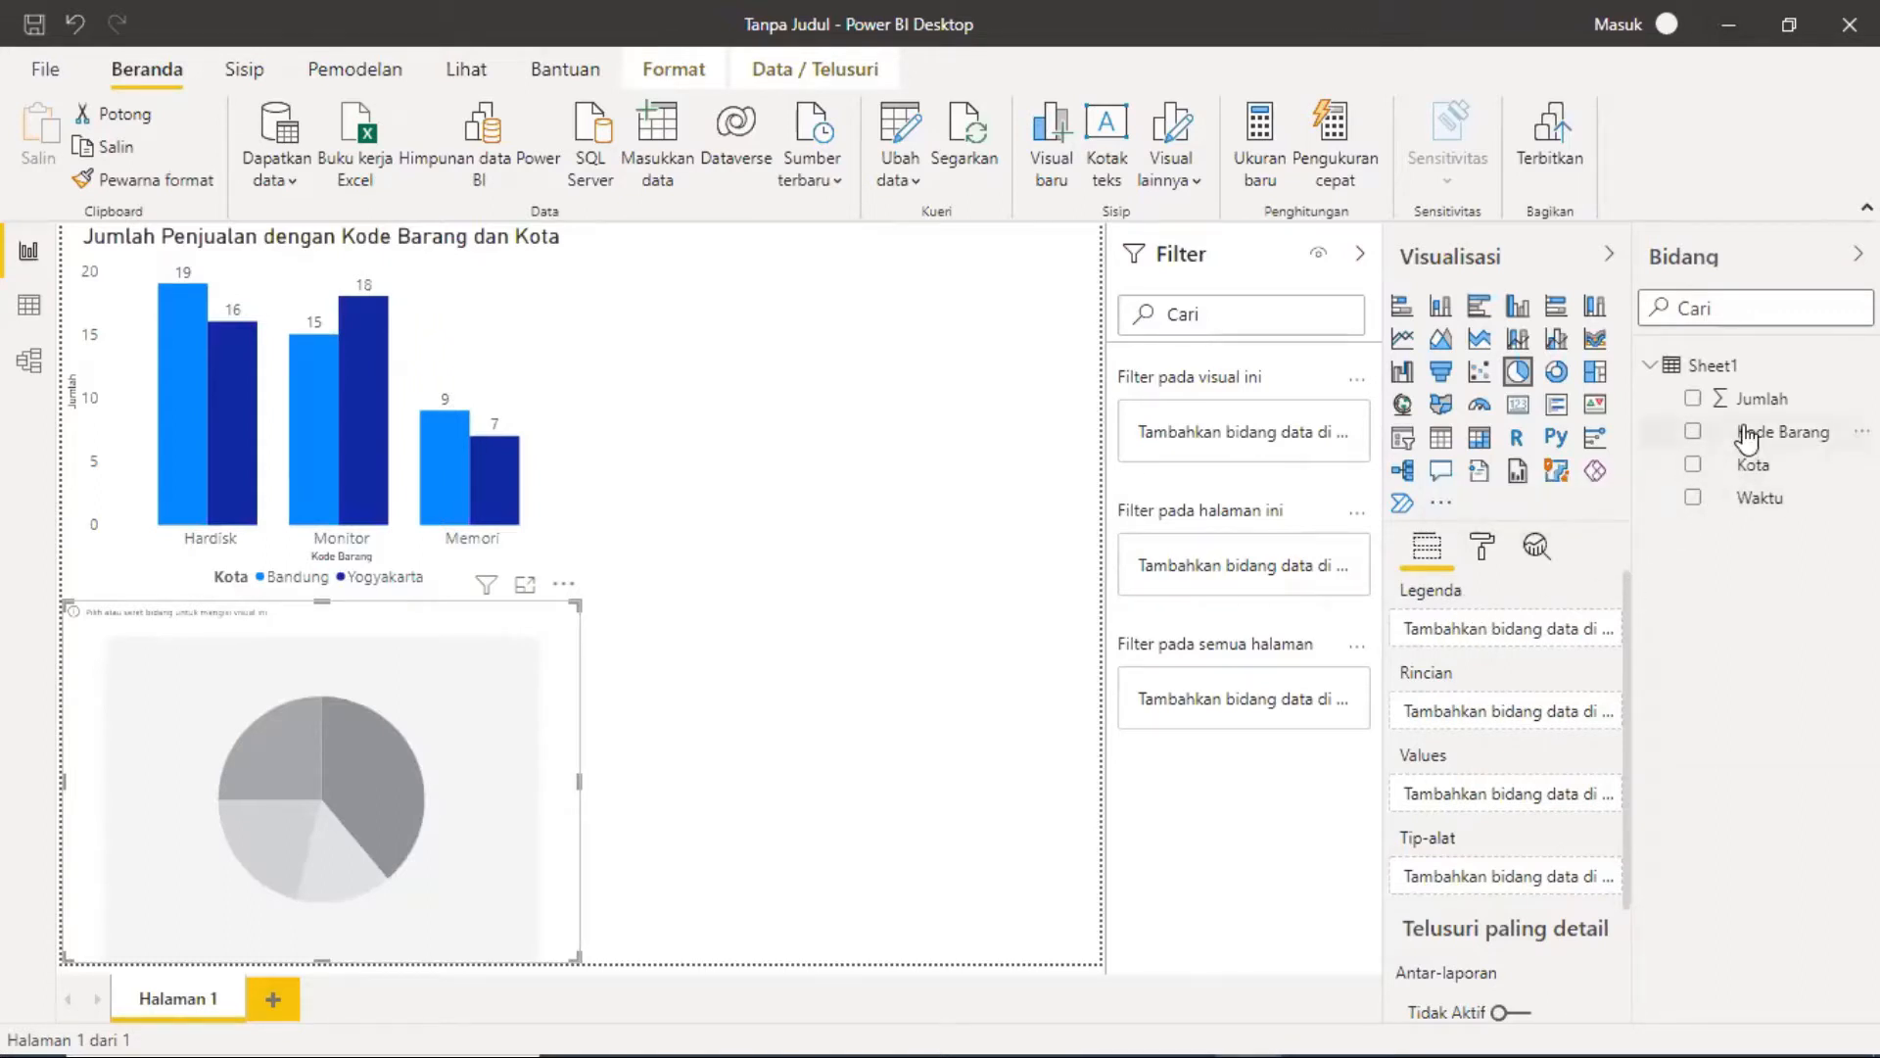
pyautogui.moveTo(1741, 439); pyautogui.dragTo(1481, 625)
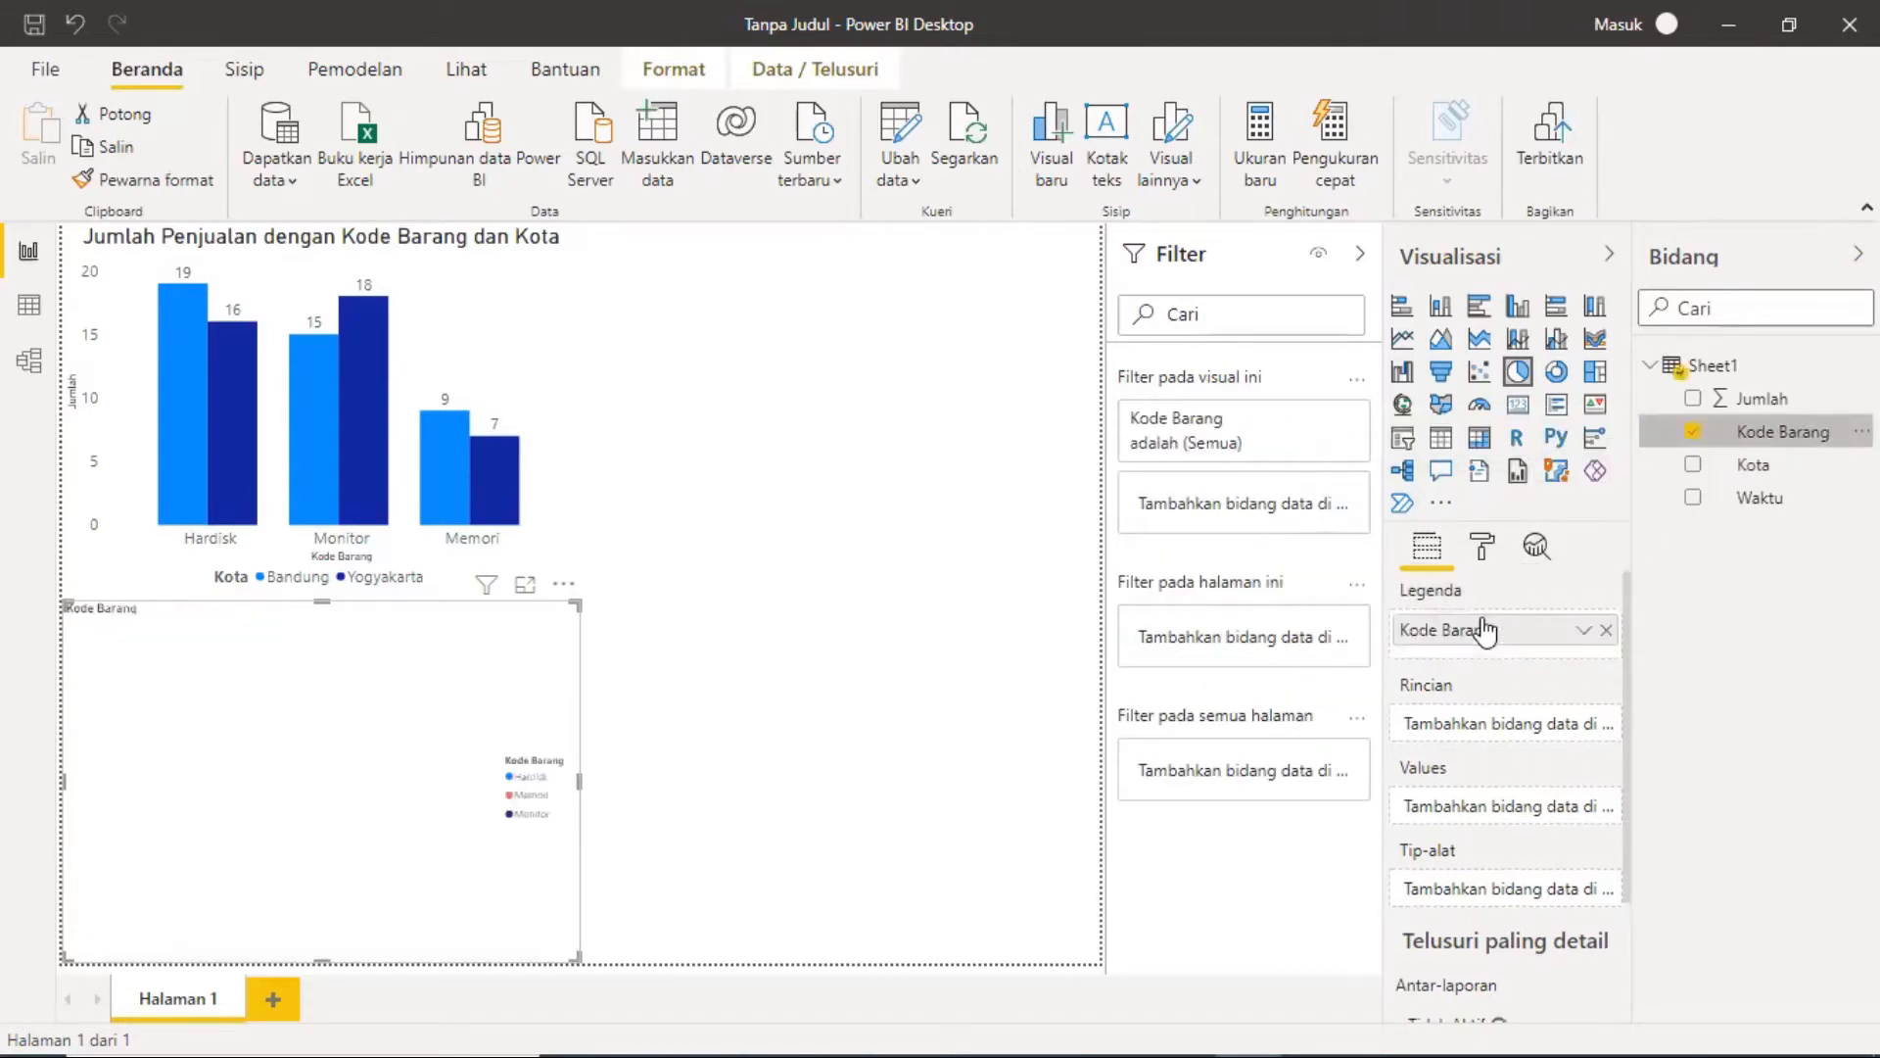
pyautogui.moveTo(1738, 402); pyautogui.dragTo(1476, 813)
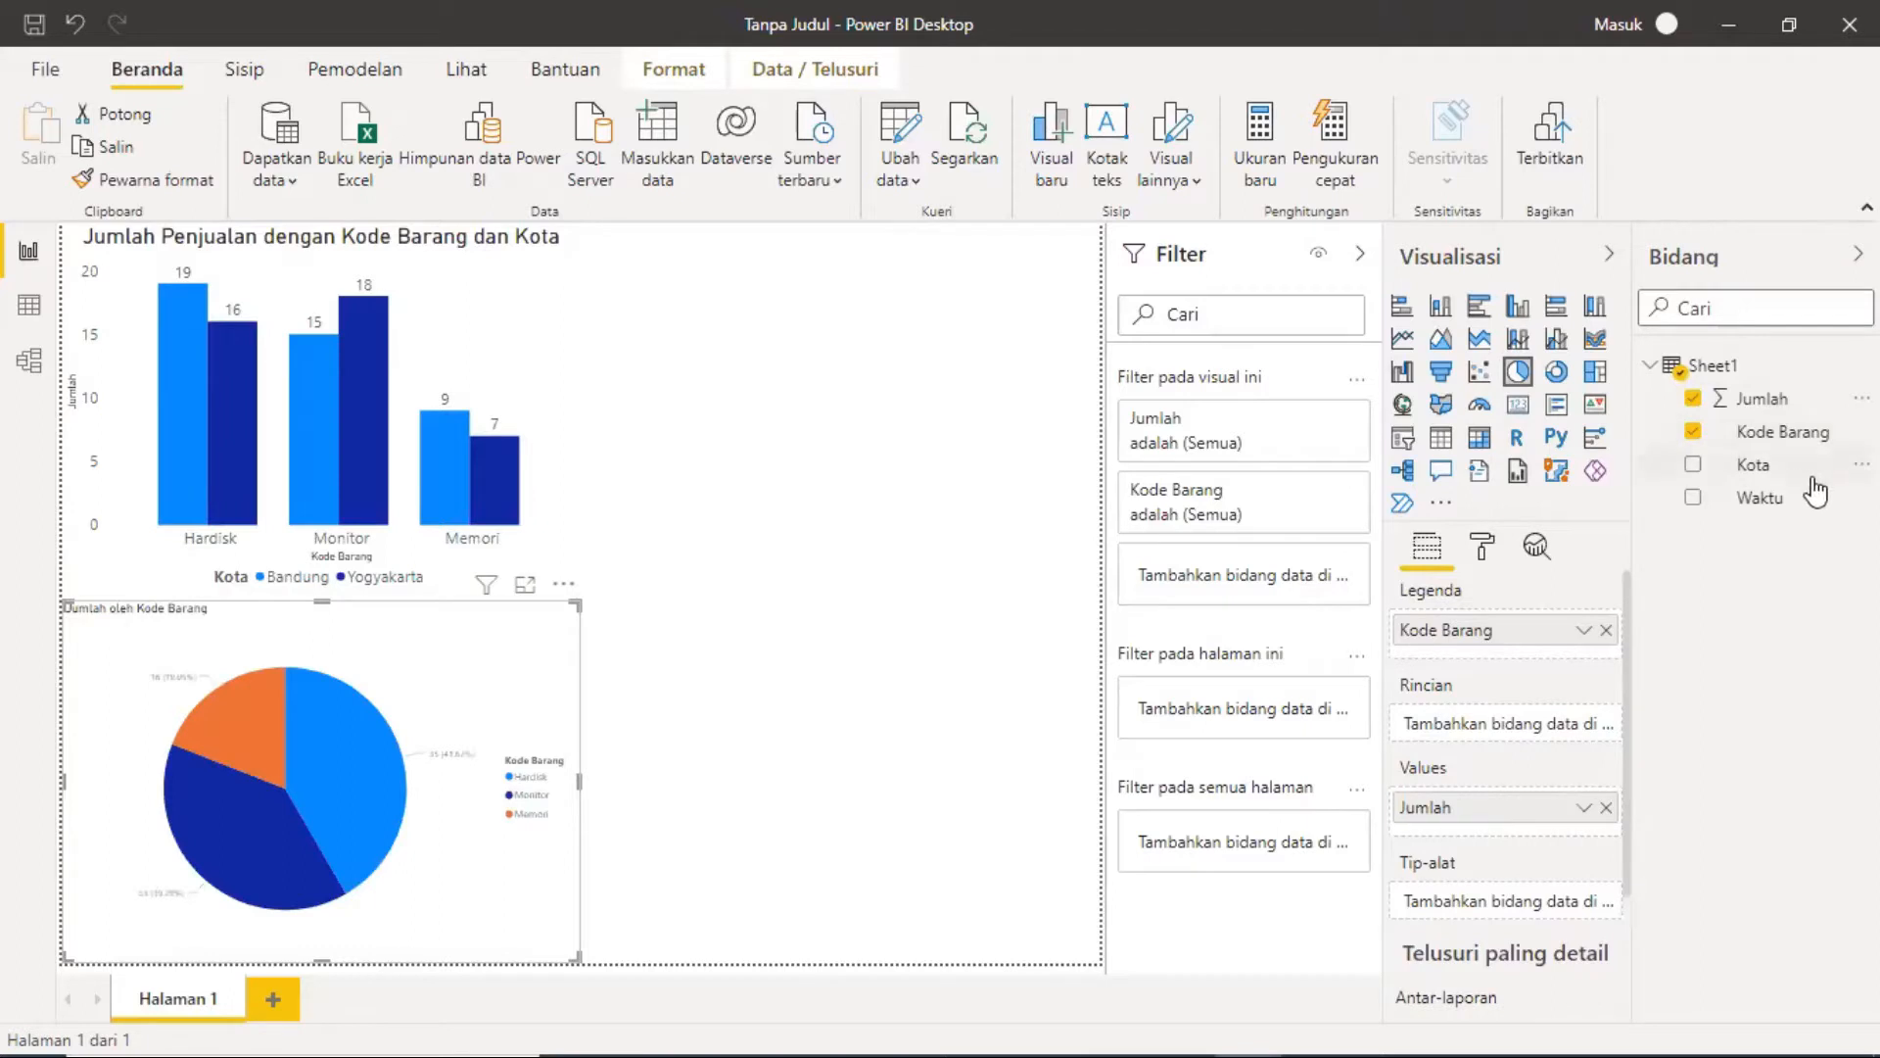
pyautogui.moveTo(1781, 499); pyautogui.dragTo(1542, 725)
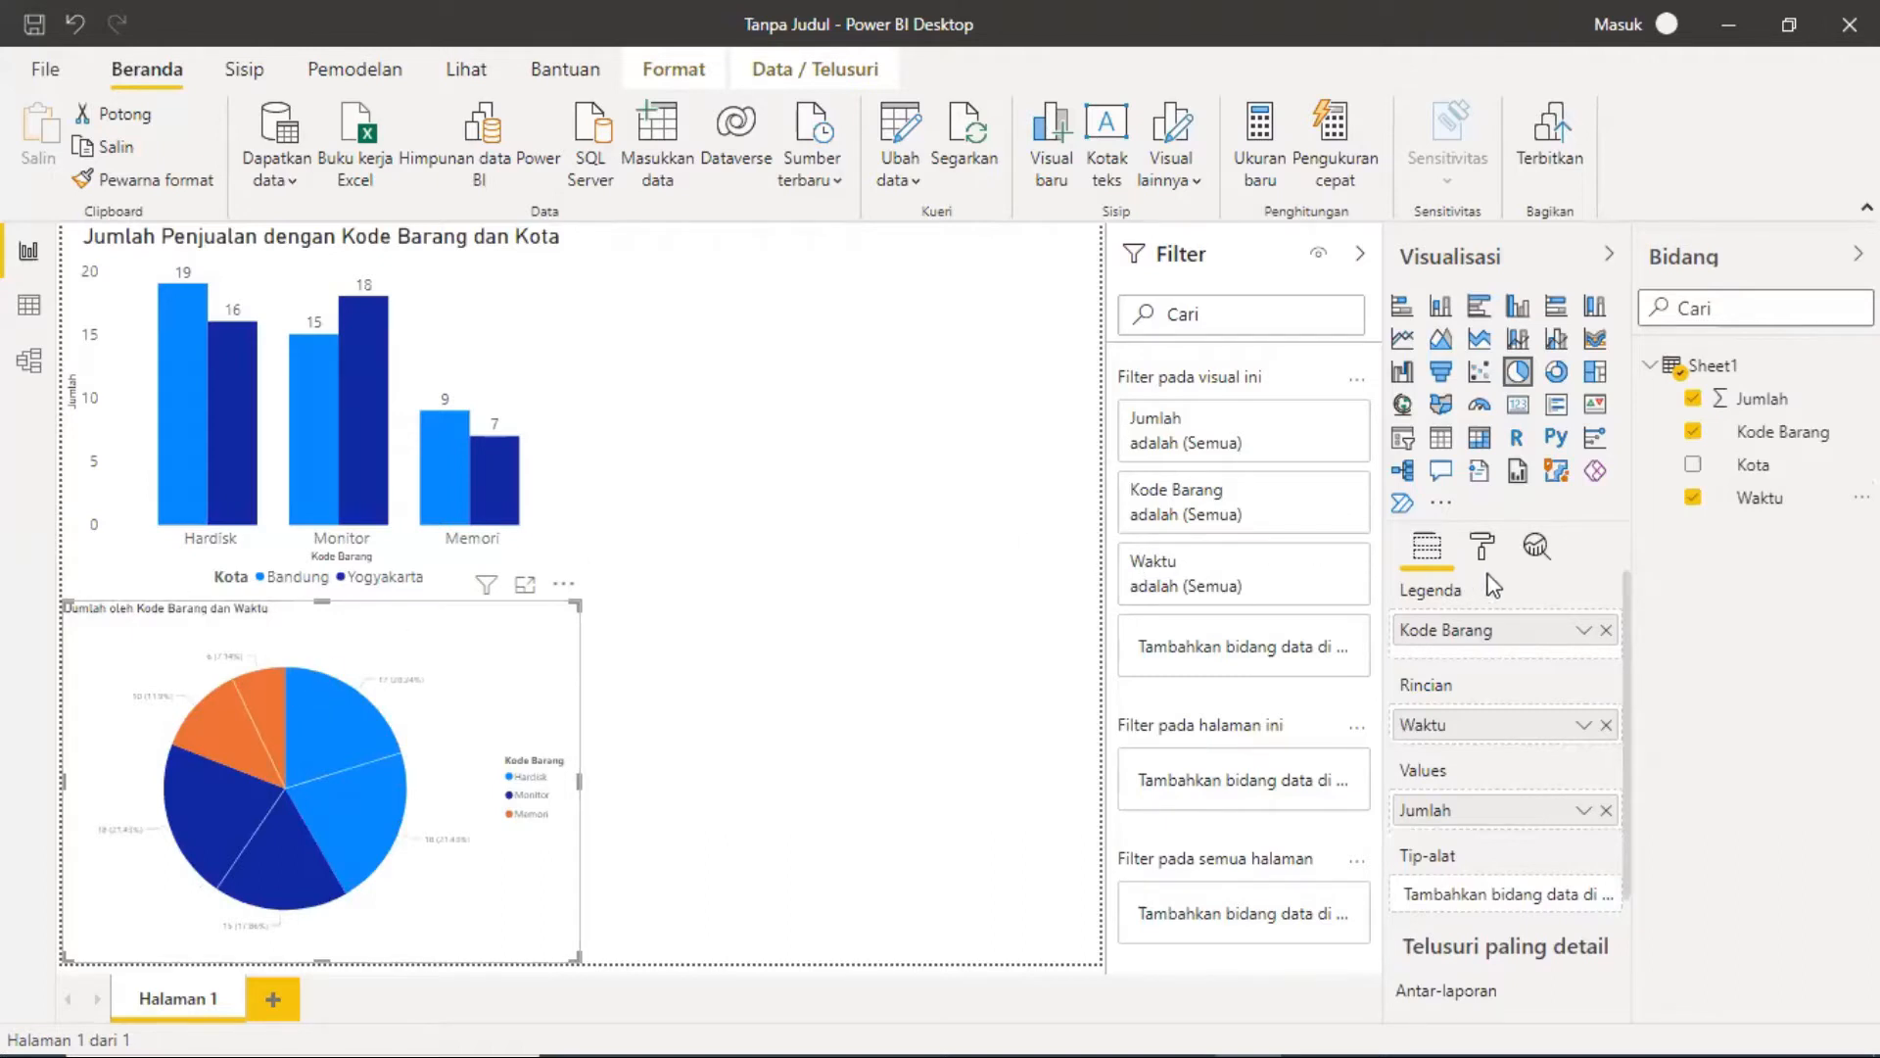
# Step: Set the text size of the pie chart's legend to 15 pt
pyautogui.click(1483, 547)
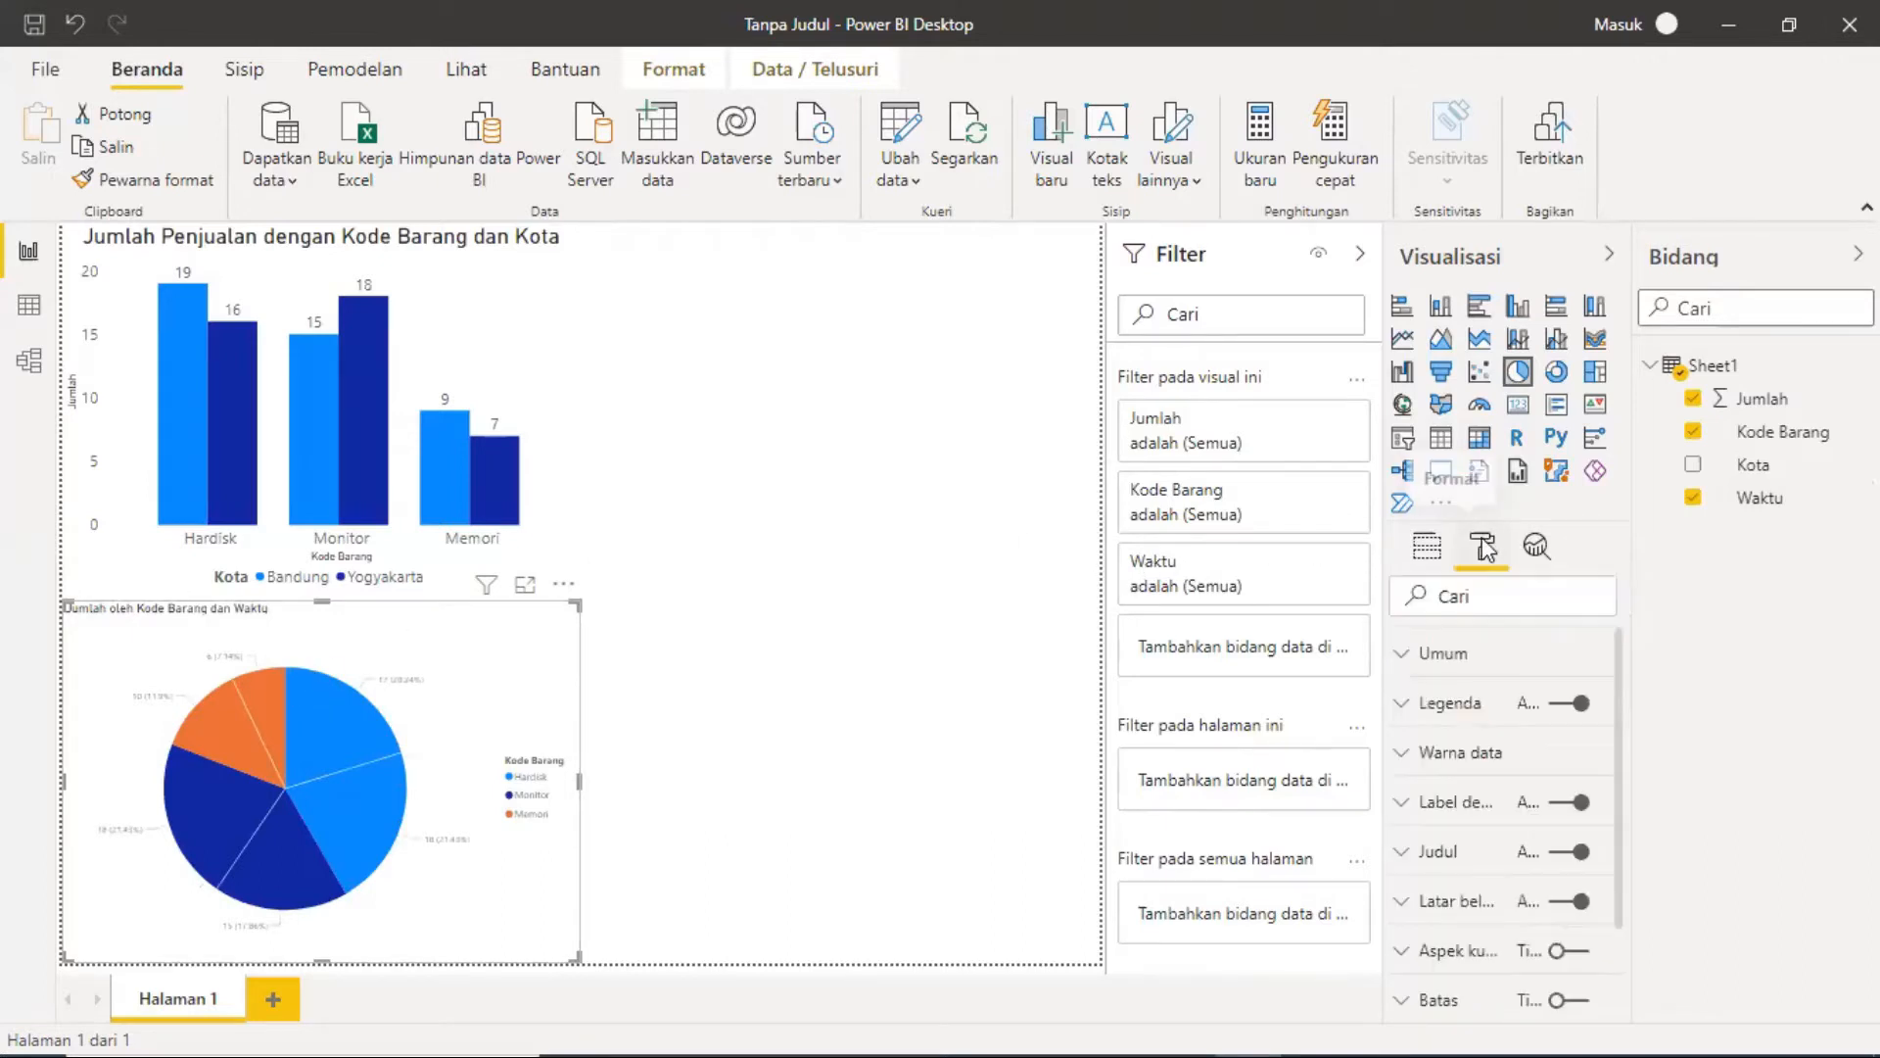
pyautogui.click(1466, 714)
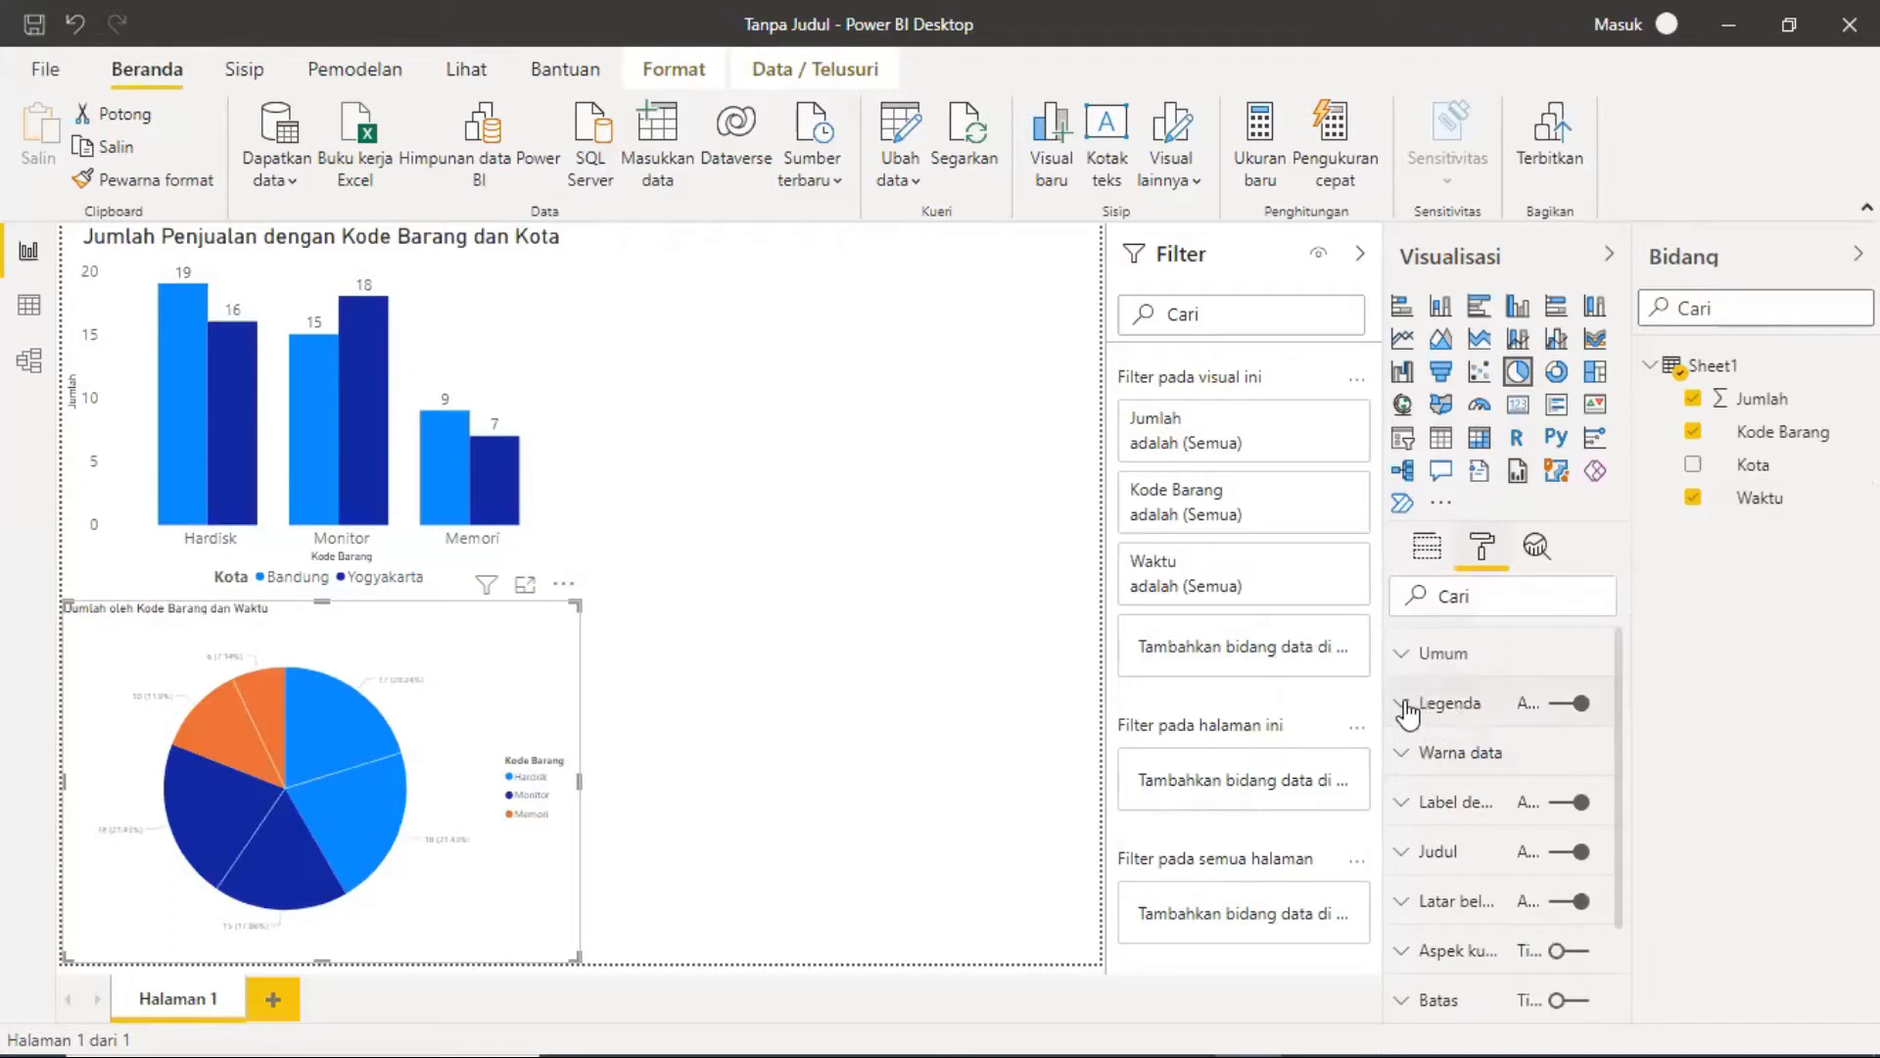
pyautogui.scroll(-5, 1477, 750)
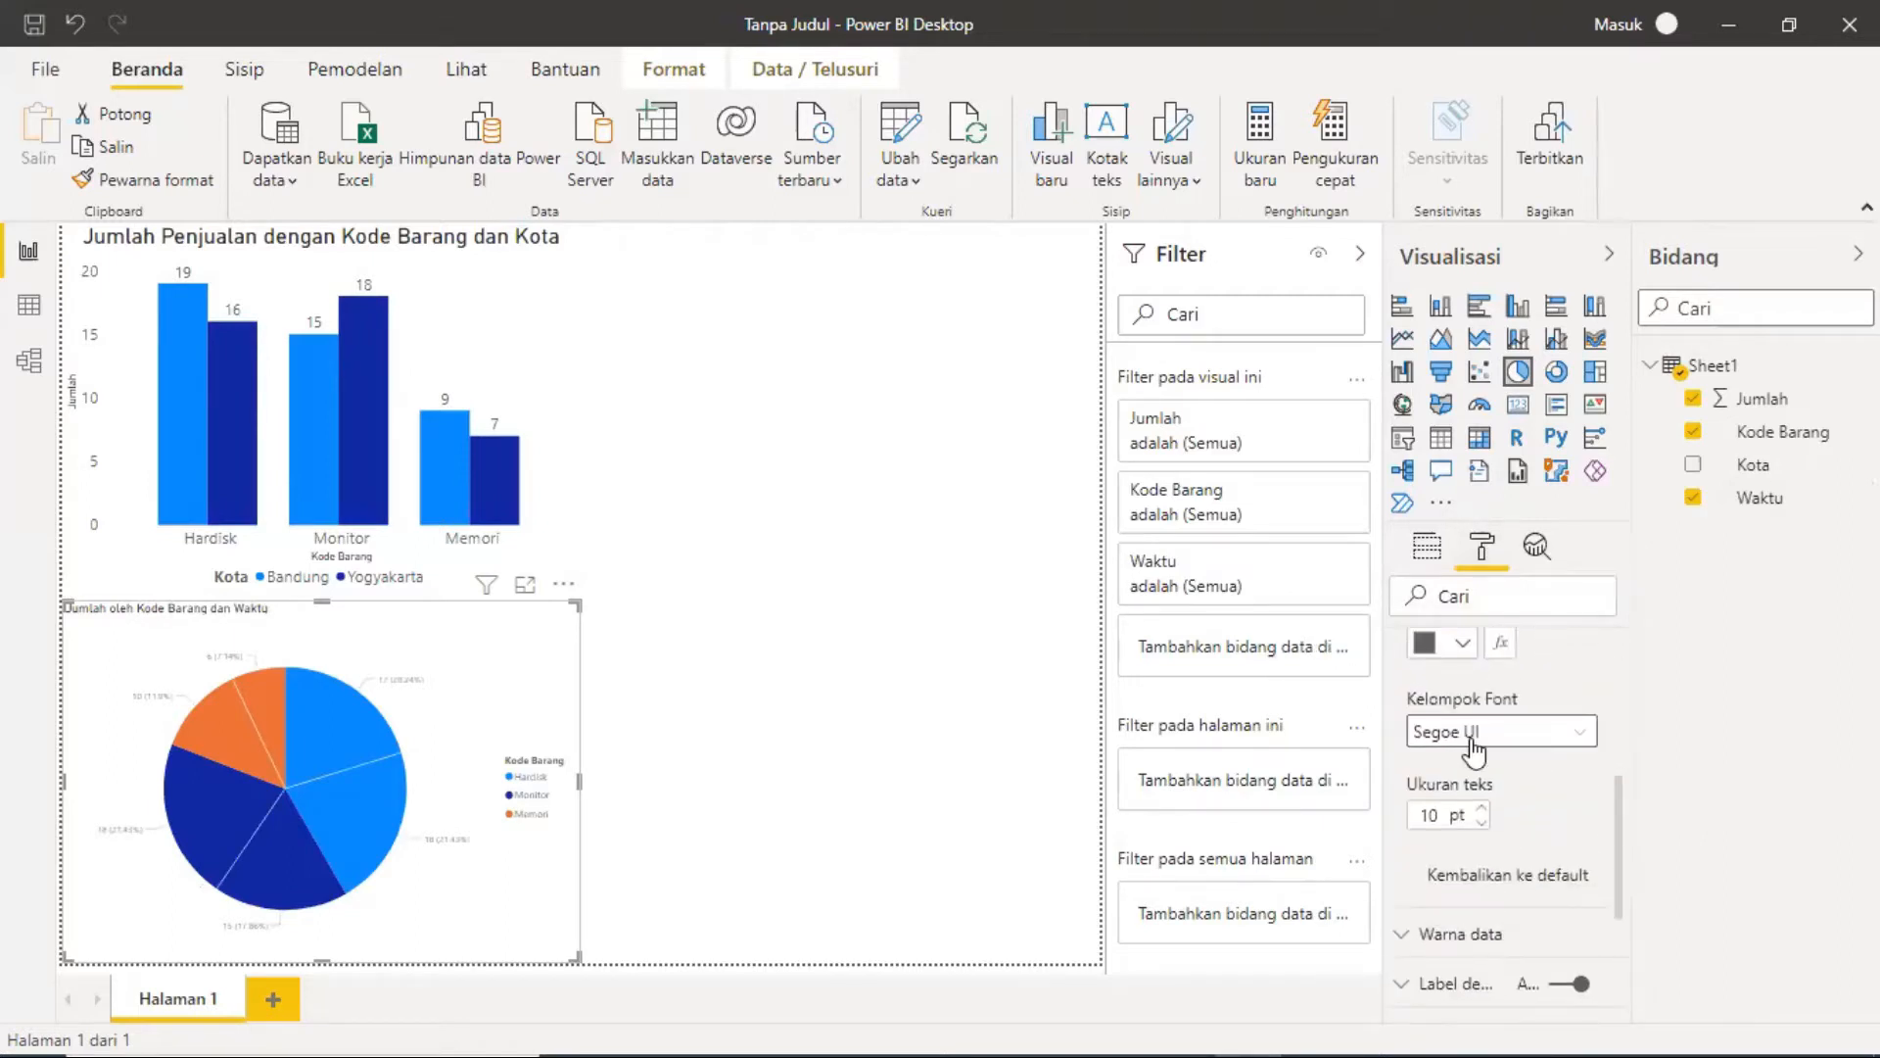
pyautogui.scroll(-3, 1474, 751)
pyautogui.moveTo(1452, 678); pyautogui.dragTo(1410, 686)
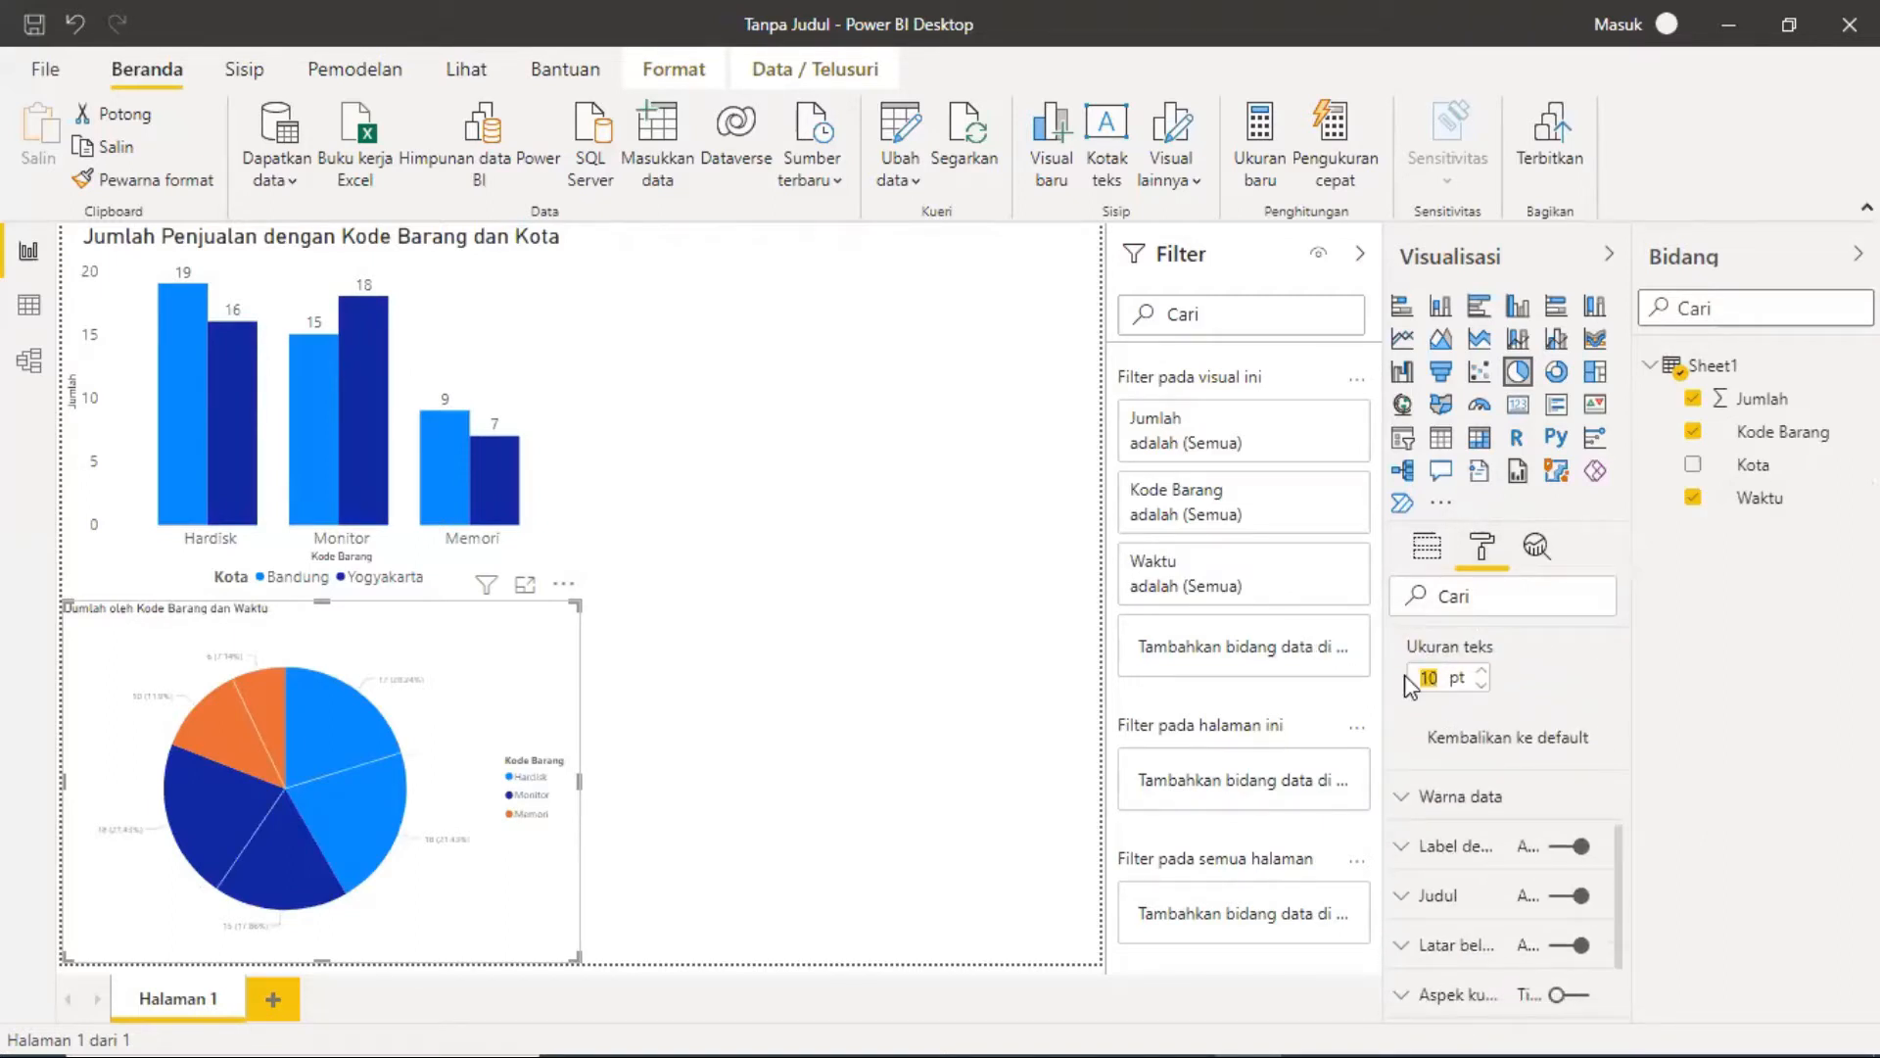
pyautogui.write('17')
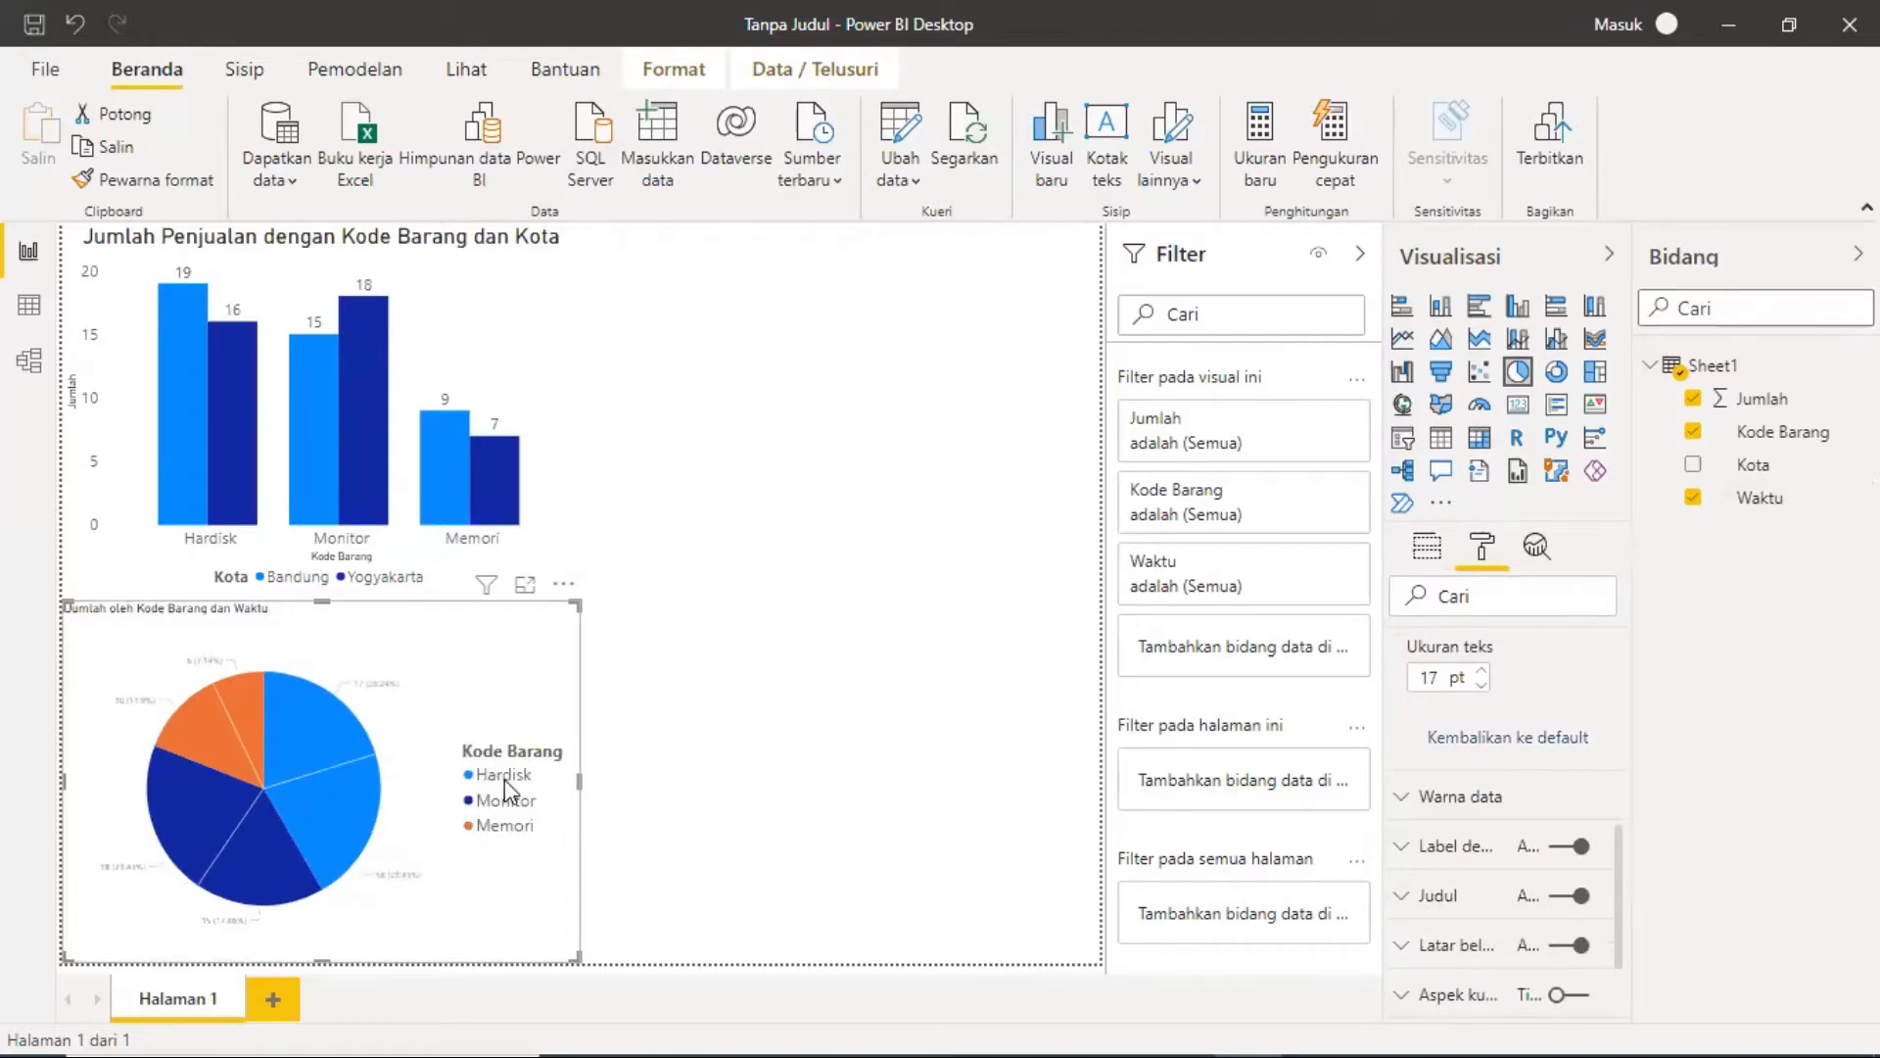
pyautogui.press('BackSpace')
pyautogui.write('5')
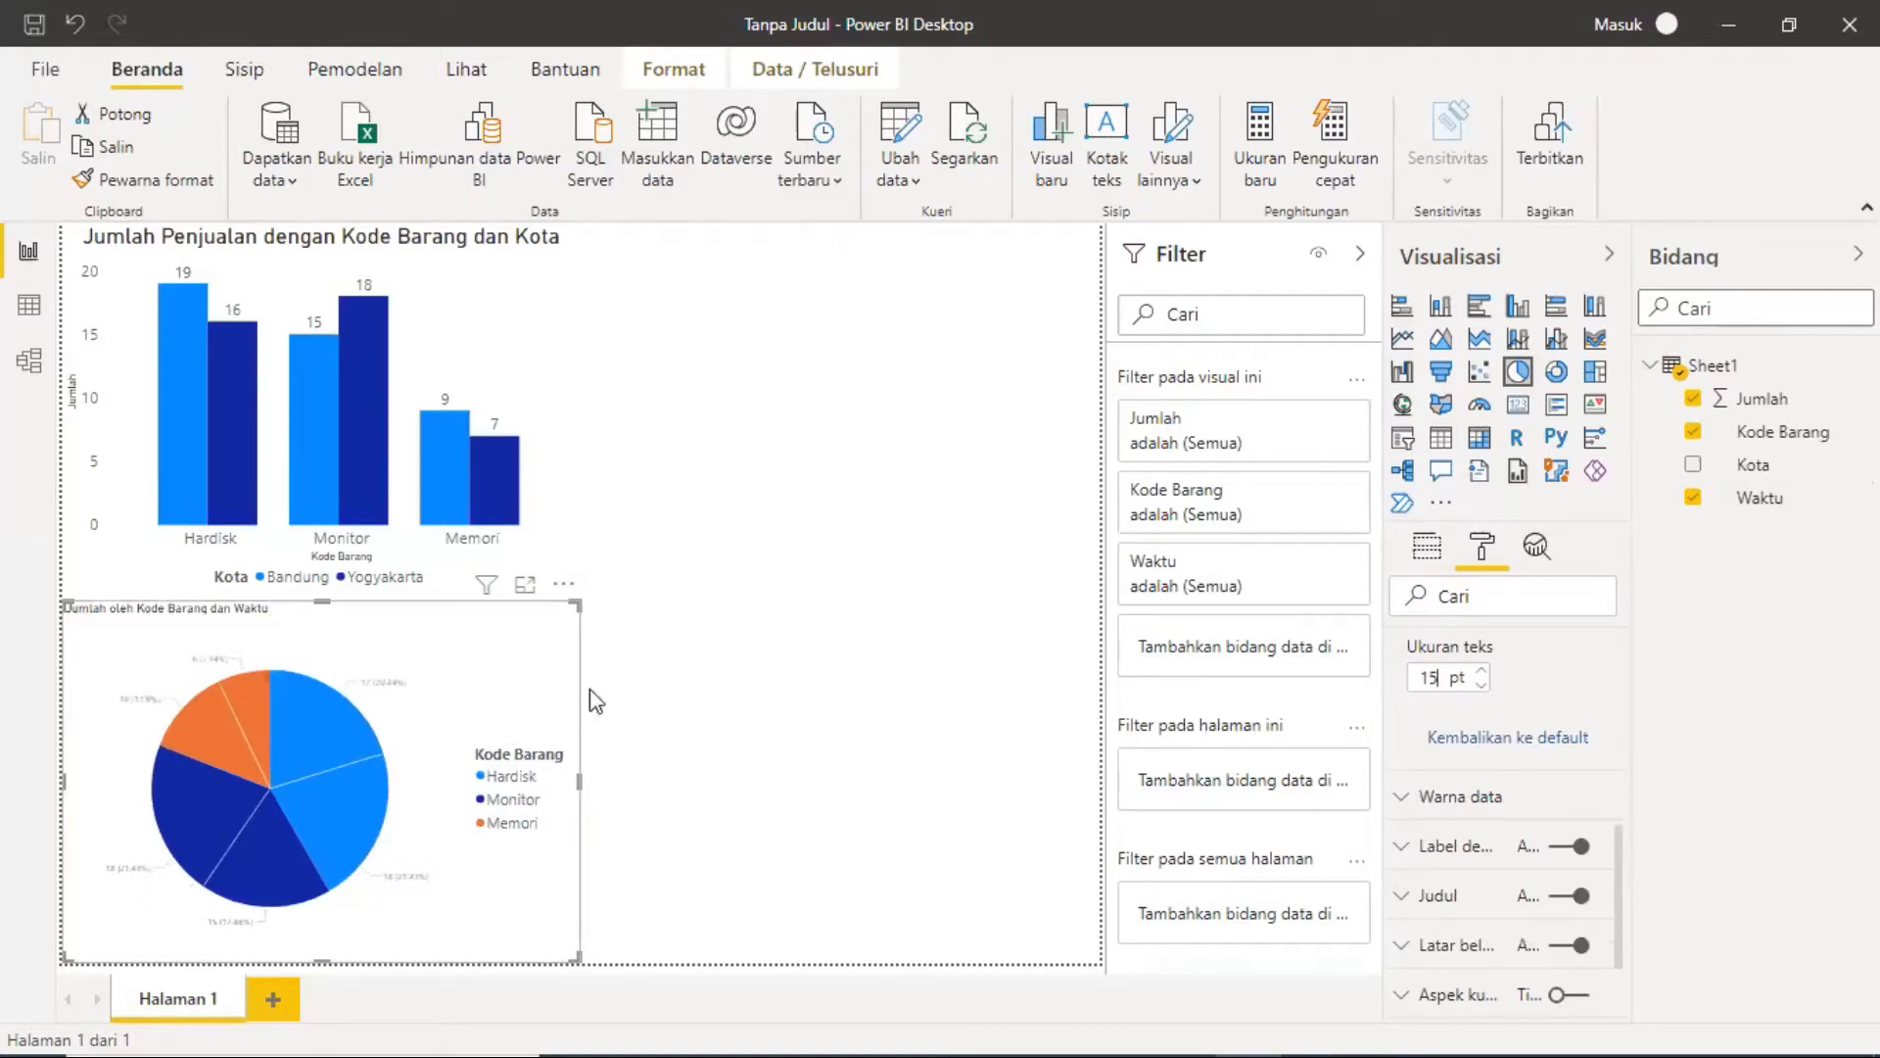
pyautogui.scroll(6, 1440, 783)
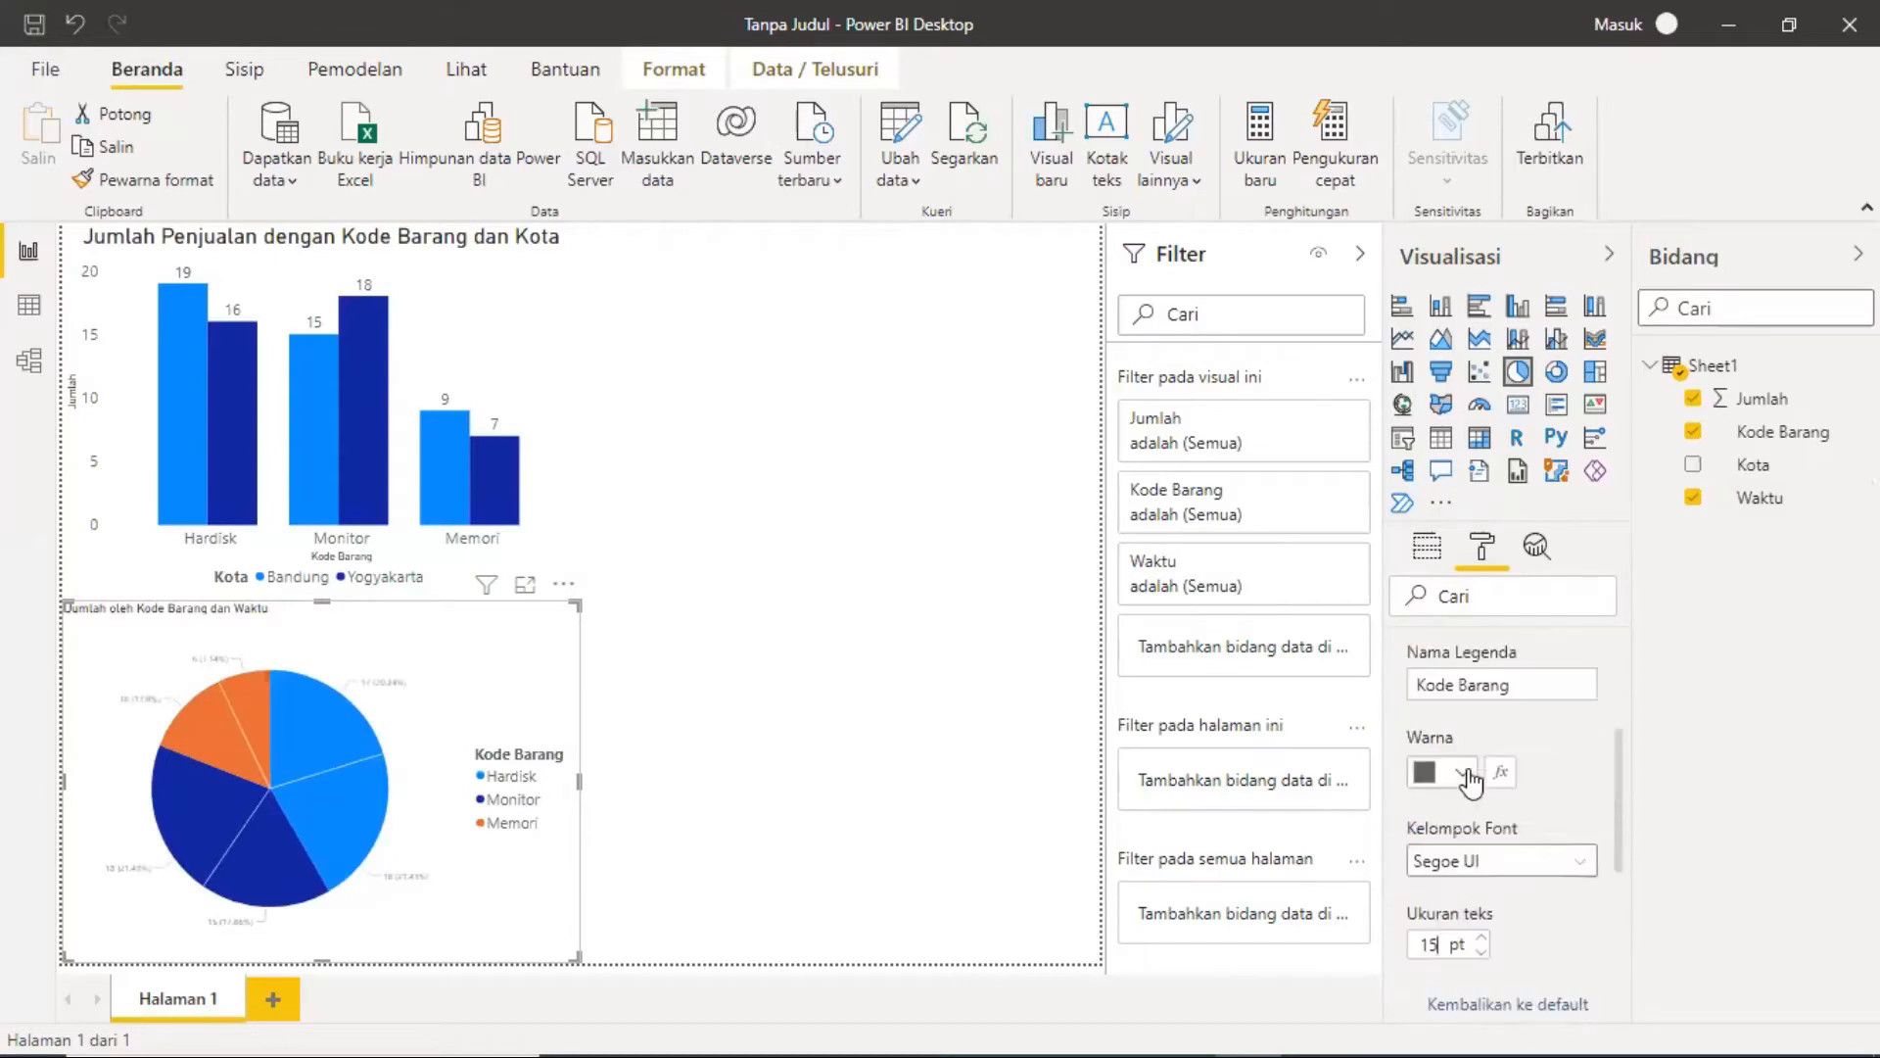
pyautogui.click(1401, 703)
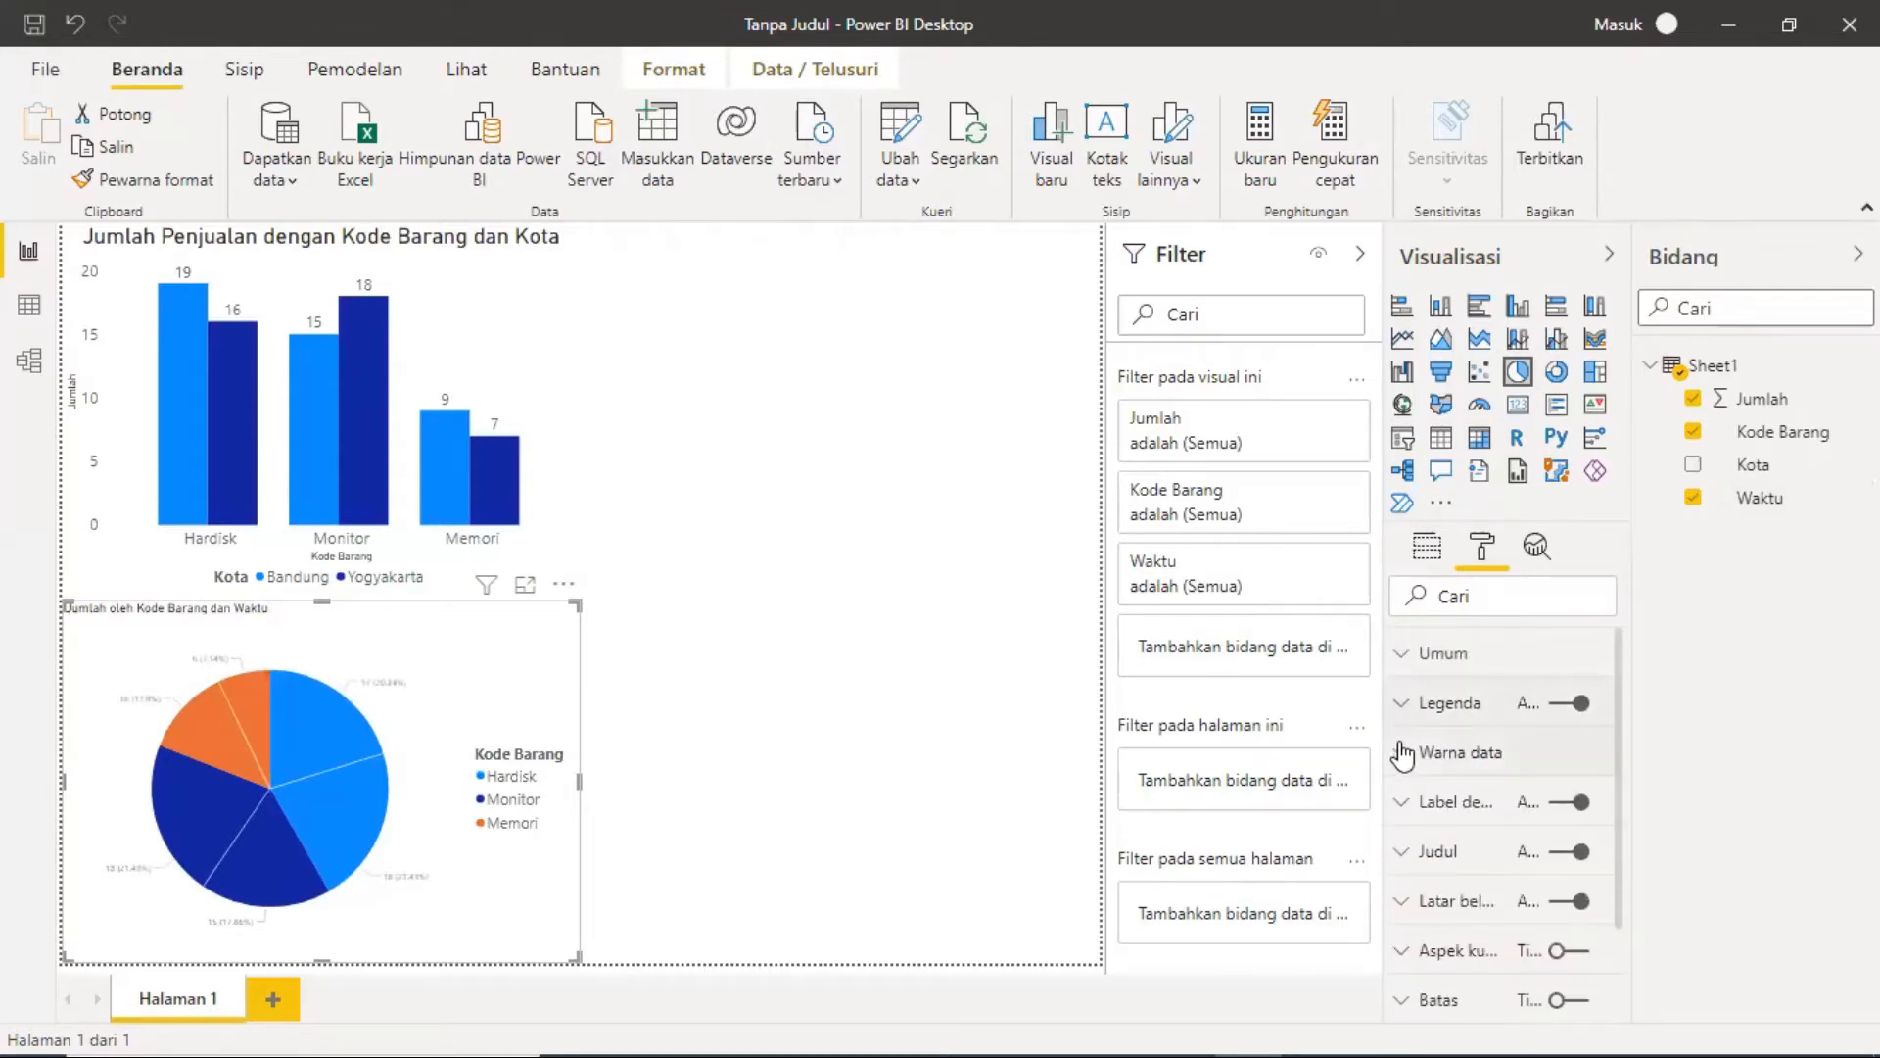
# Step: Recolour the pie chart's data with pink for Hardisk, dark grey for Monitor and dark gold for Memori
pyautogui.click(1401, 754)
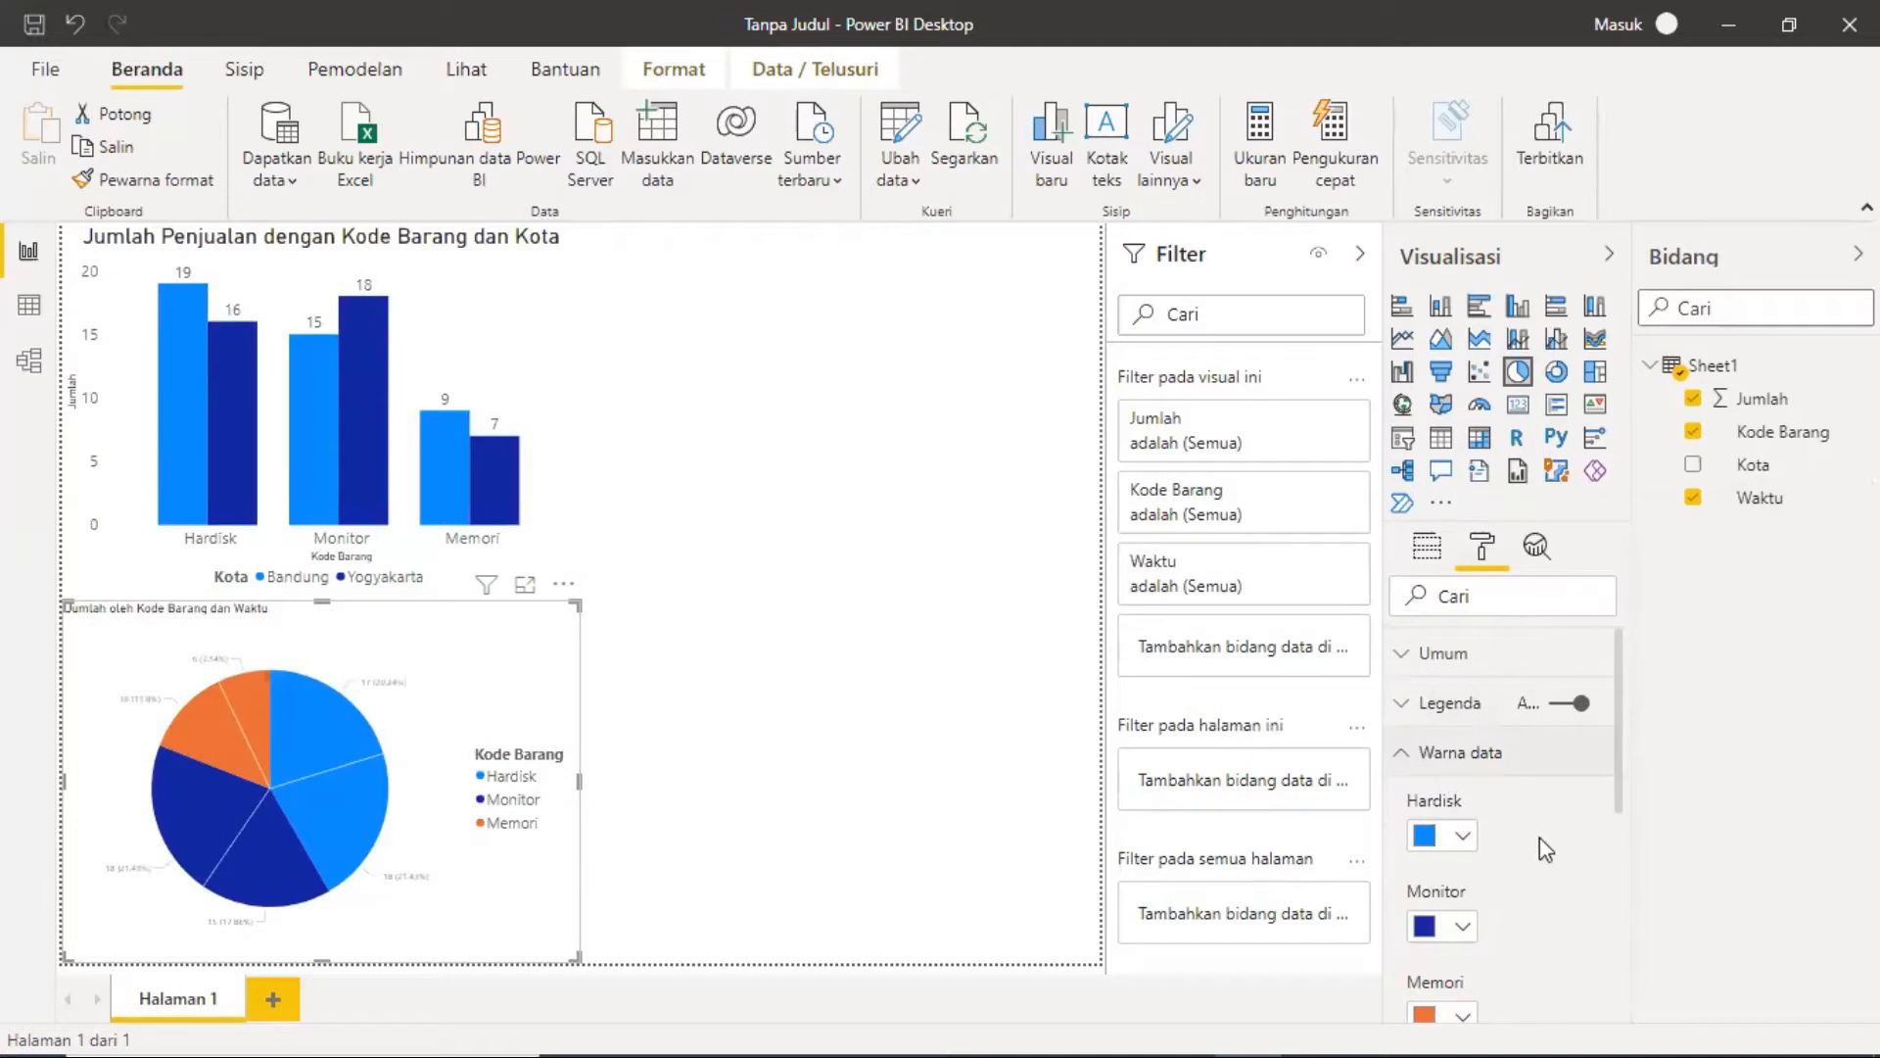
pyautogui.scroll(-2, 1540, 837)
pyautogui.click(1463, 698)
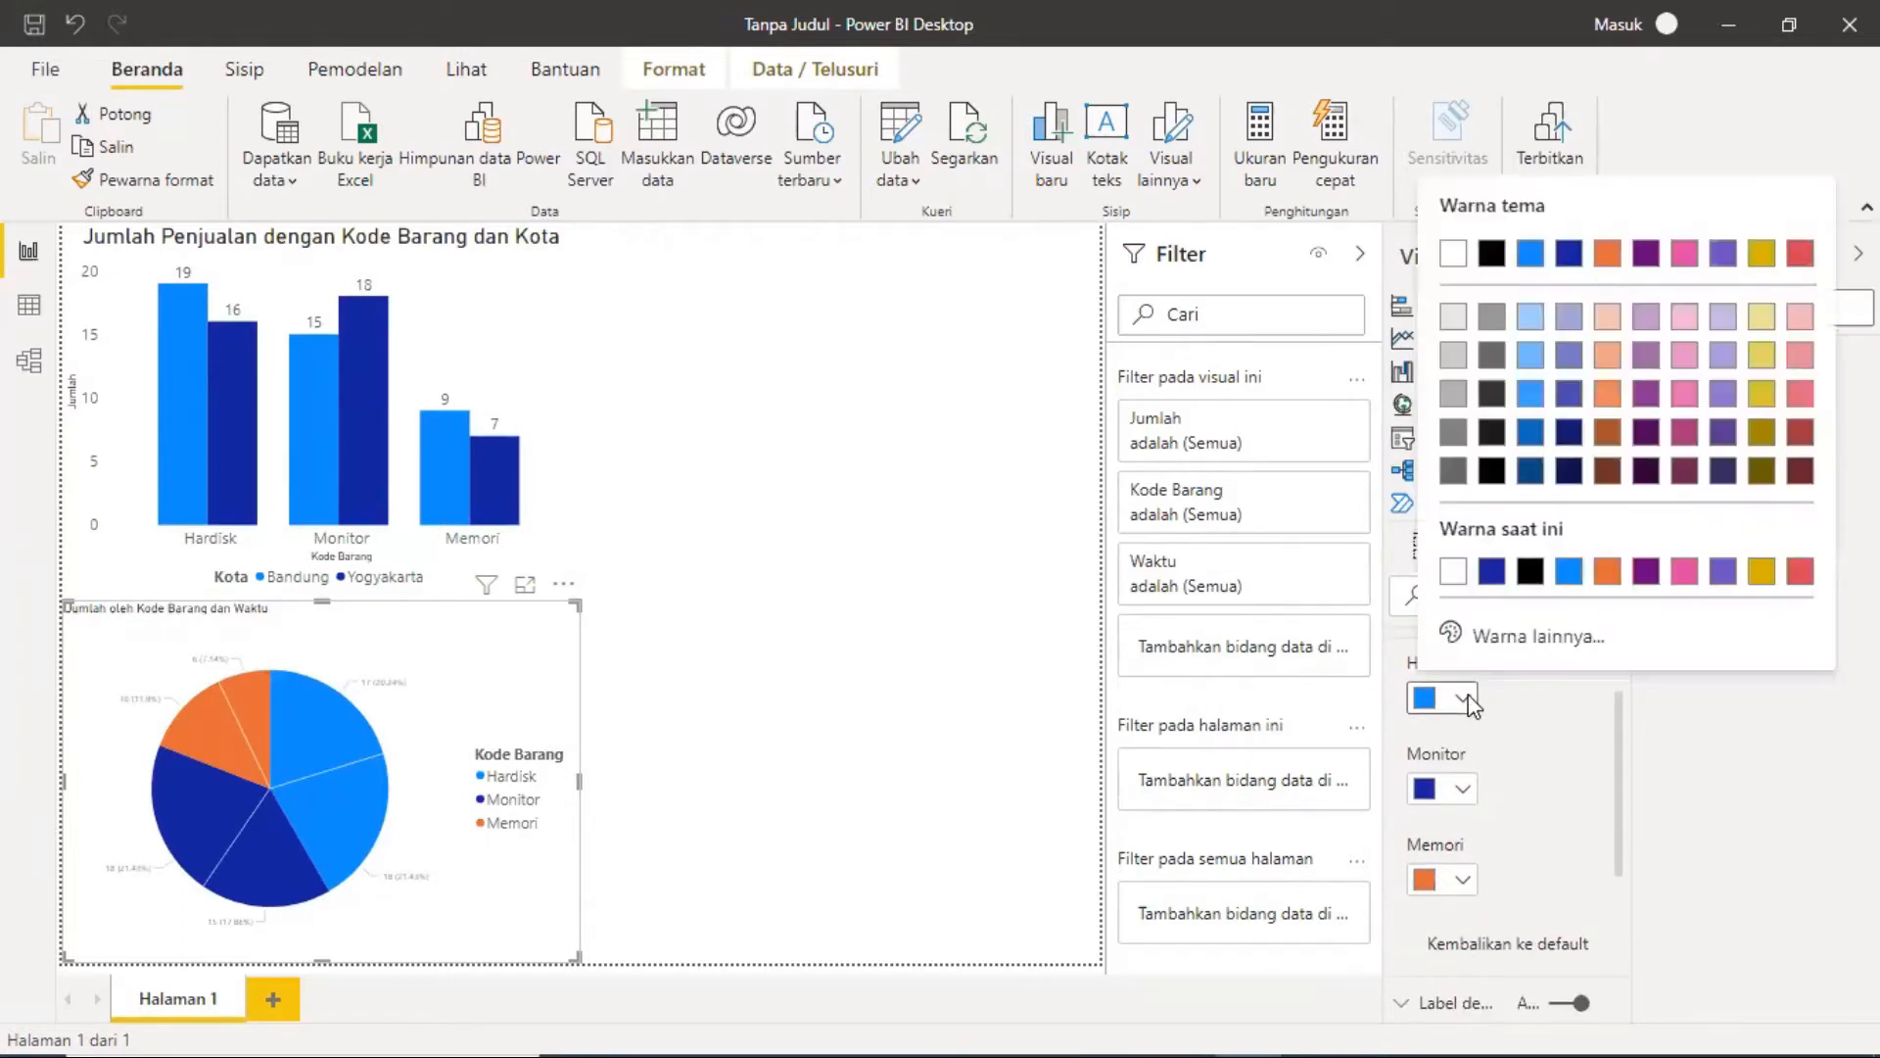
pyautogui.click(1684, 571)
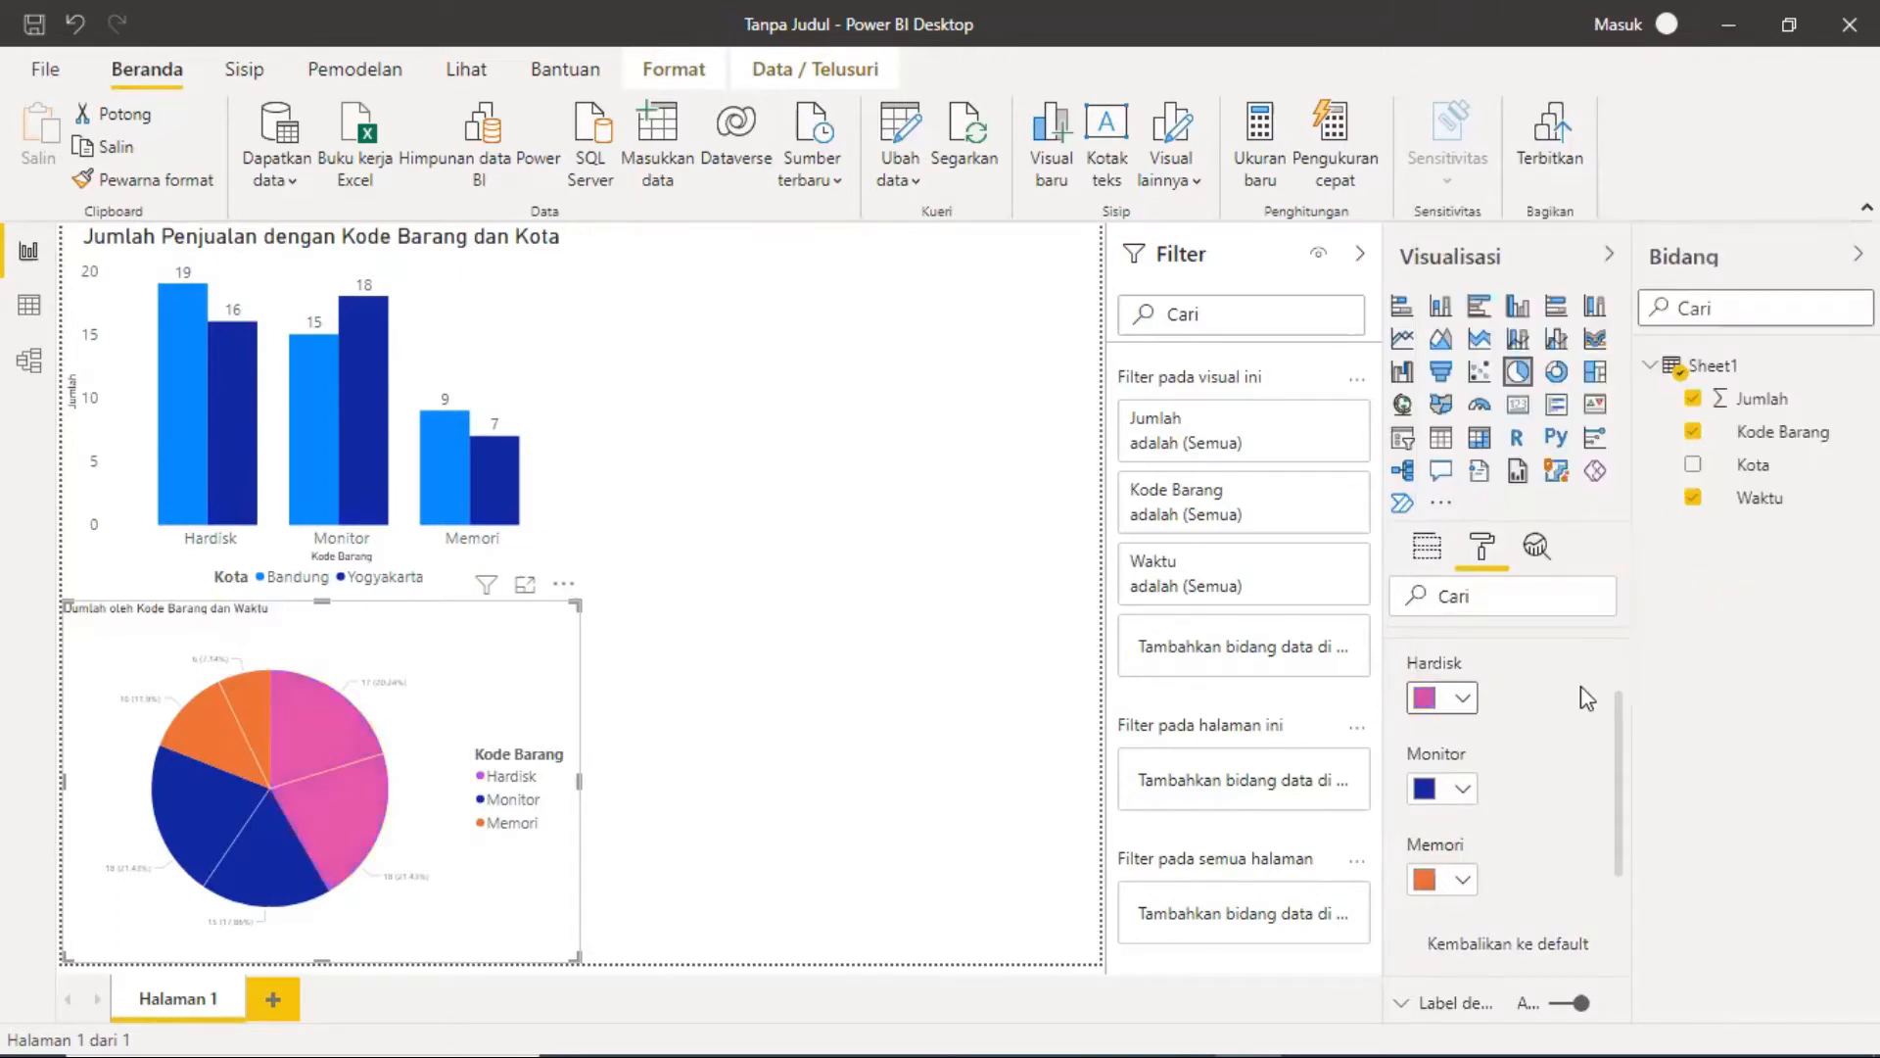
pyautogui.click(1463, 792)
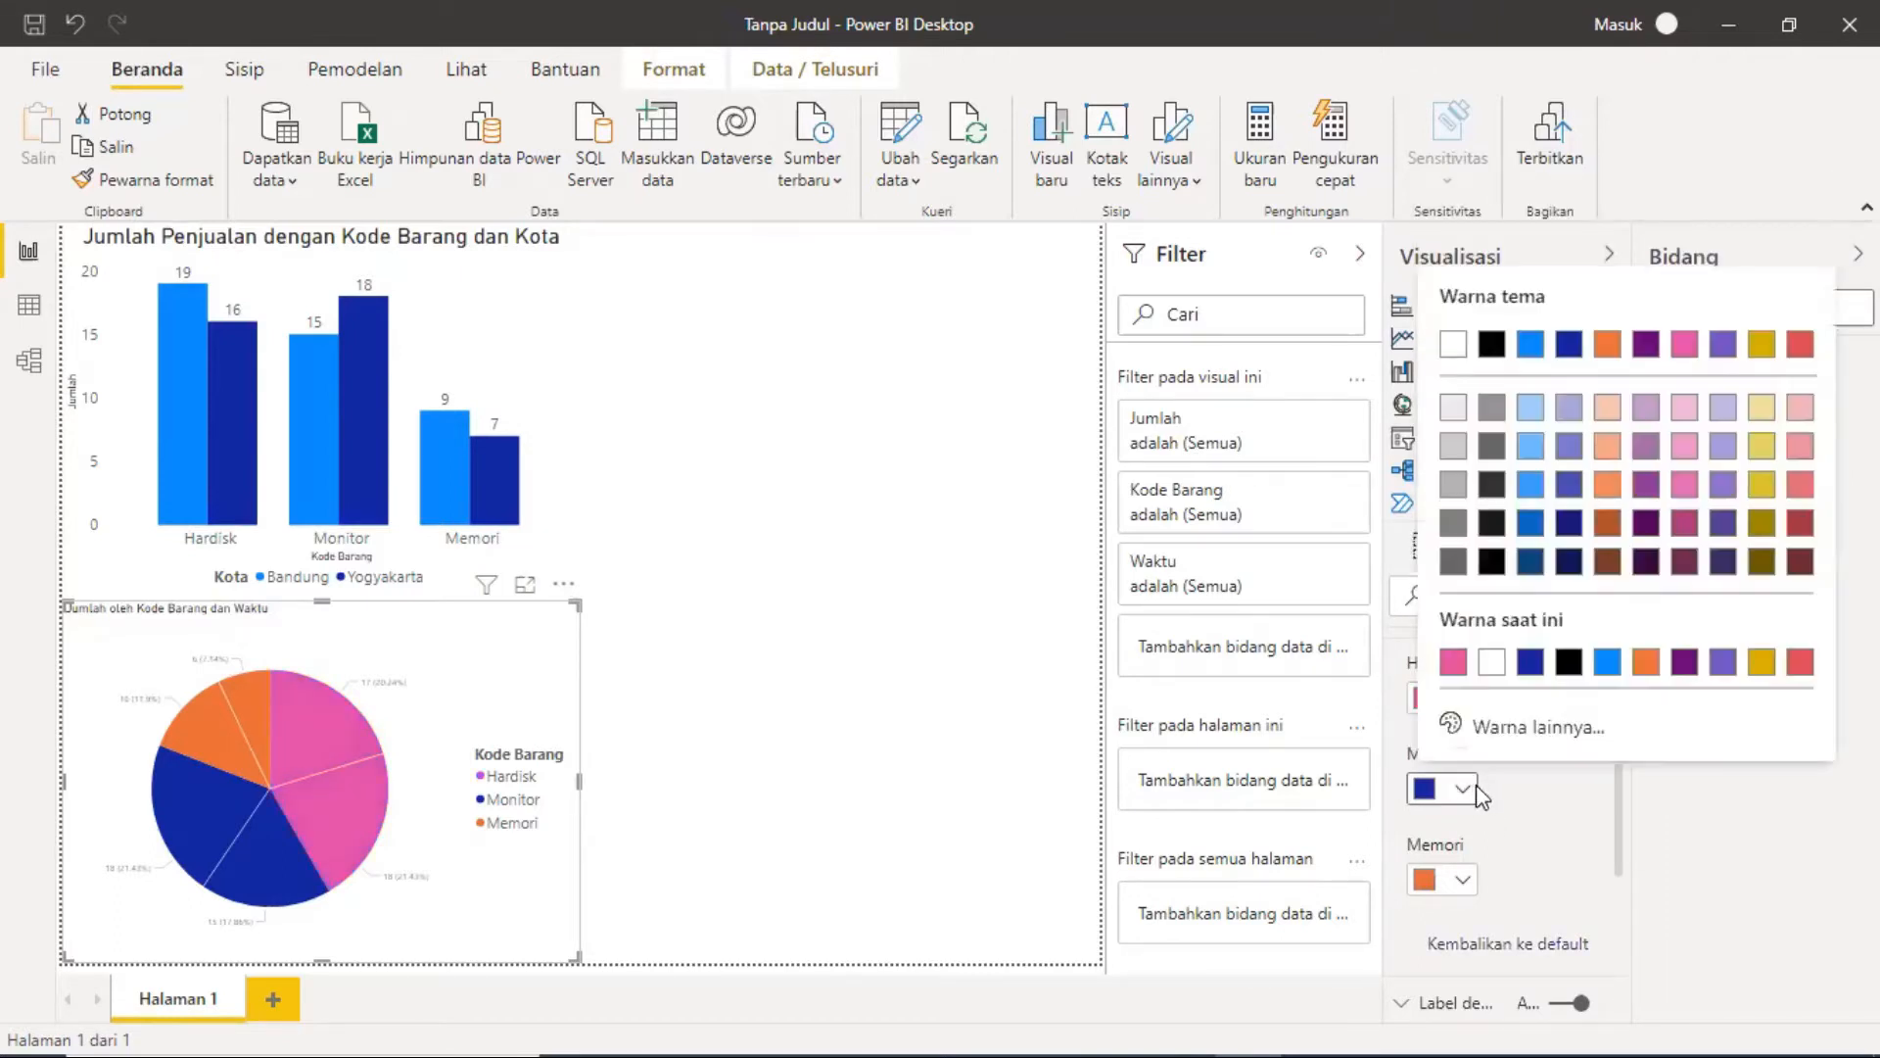
pyautogui.click(1491, 446)
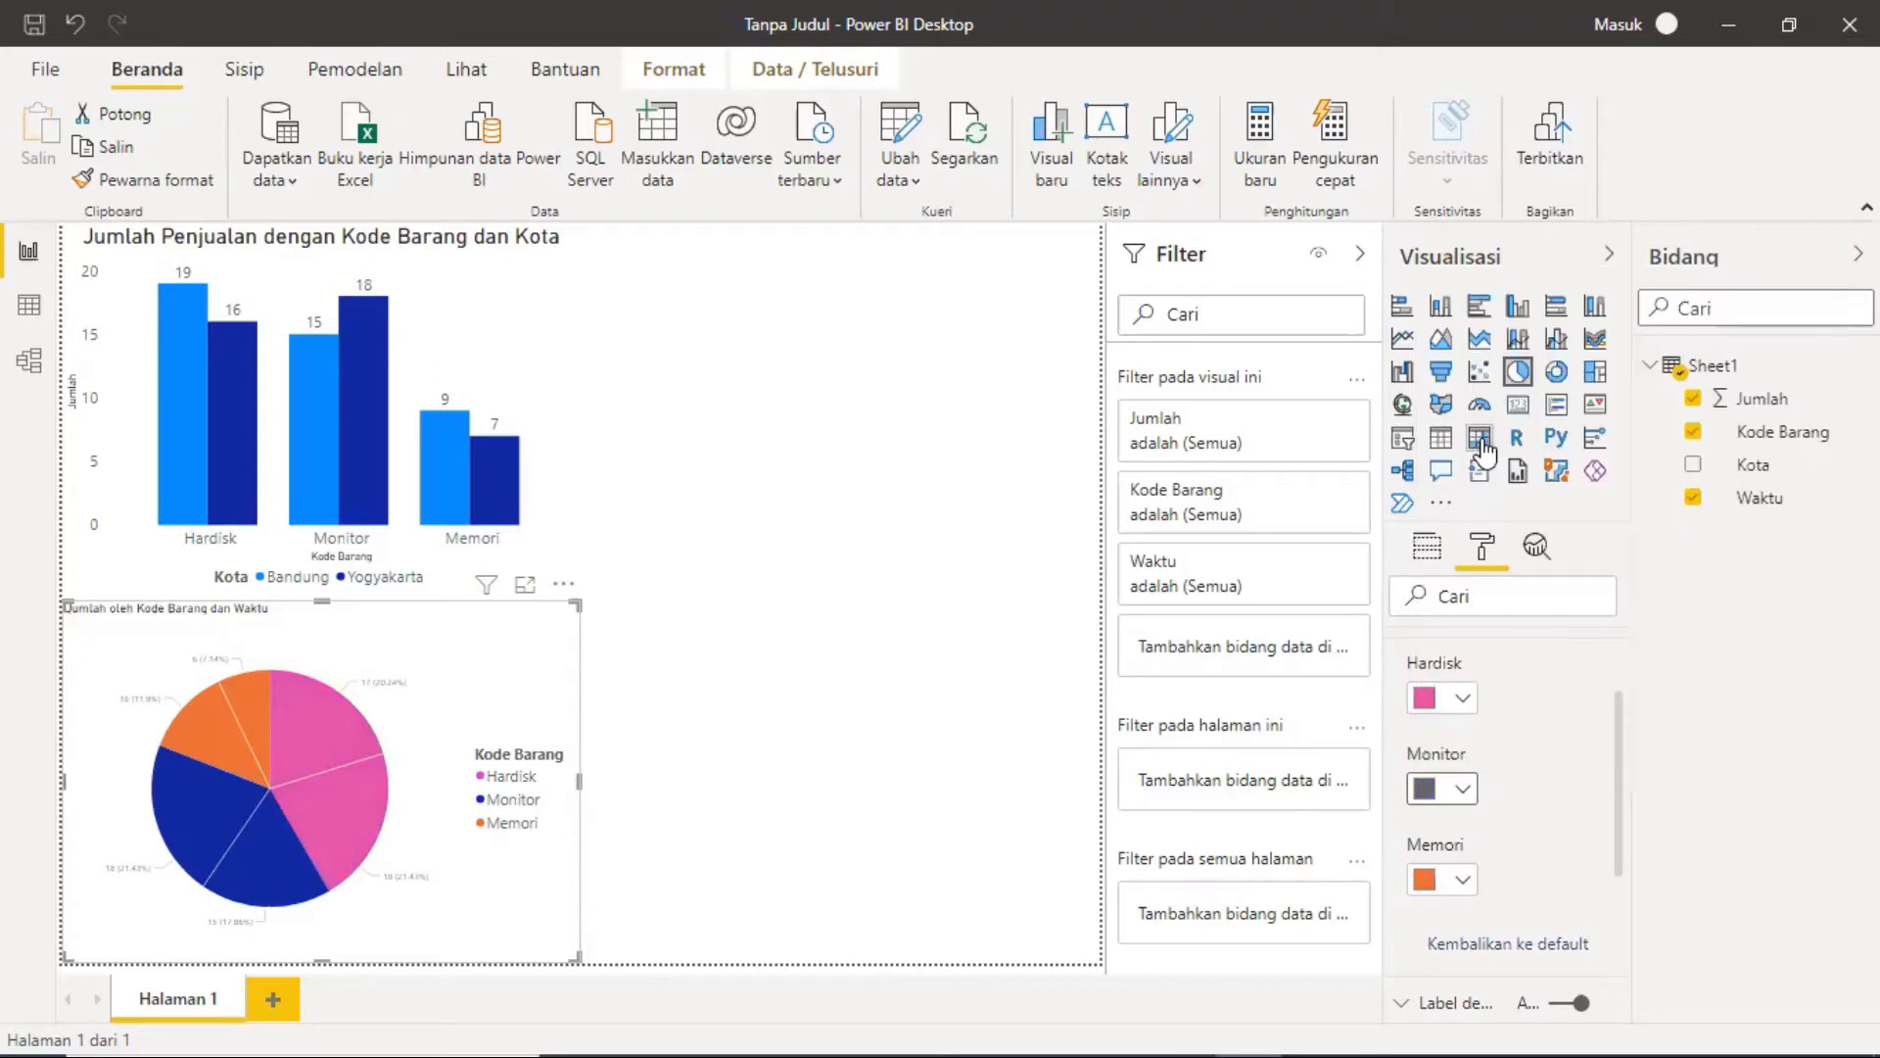
pyautogui.click(1462, 880)
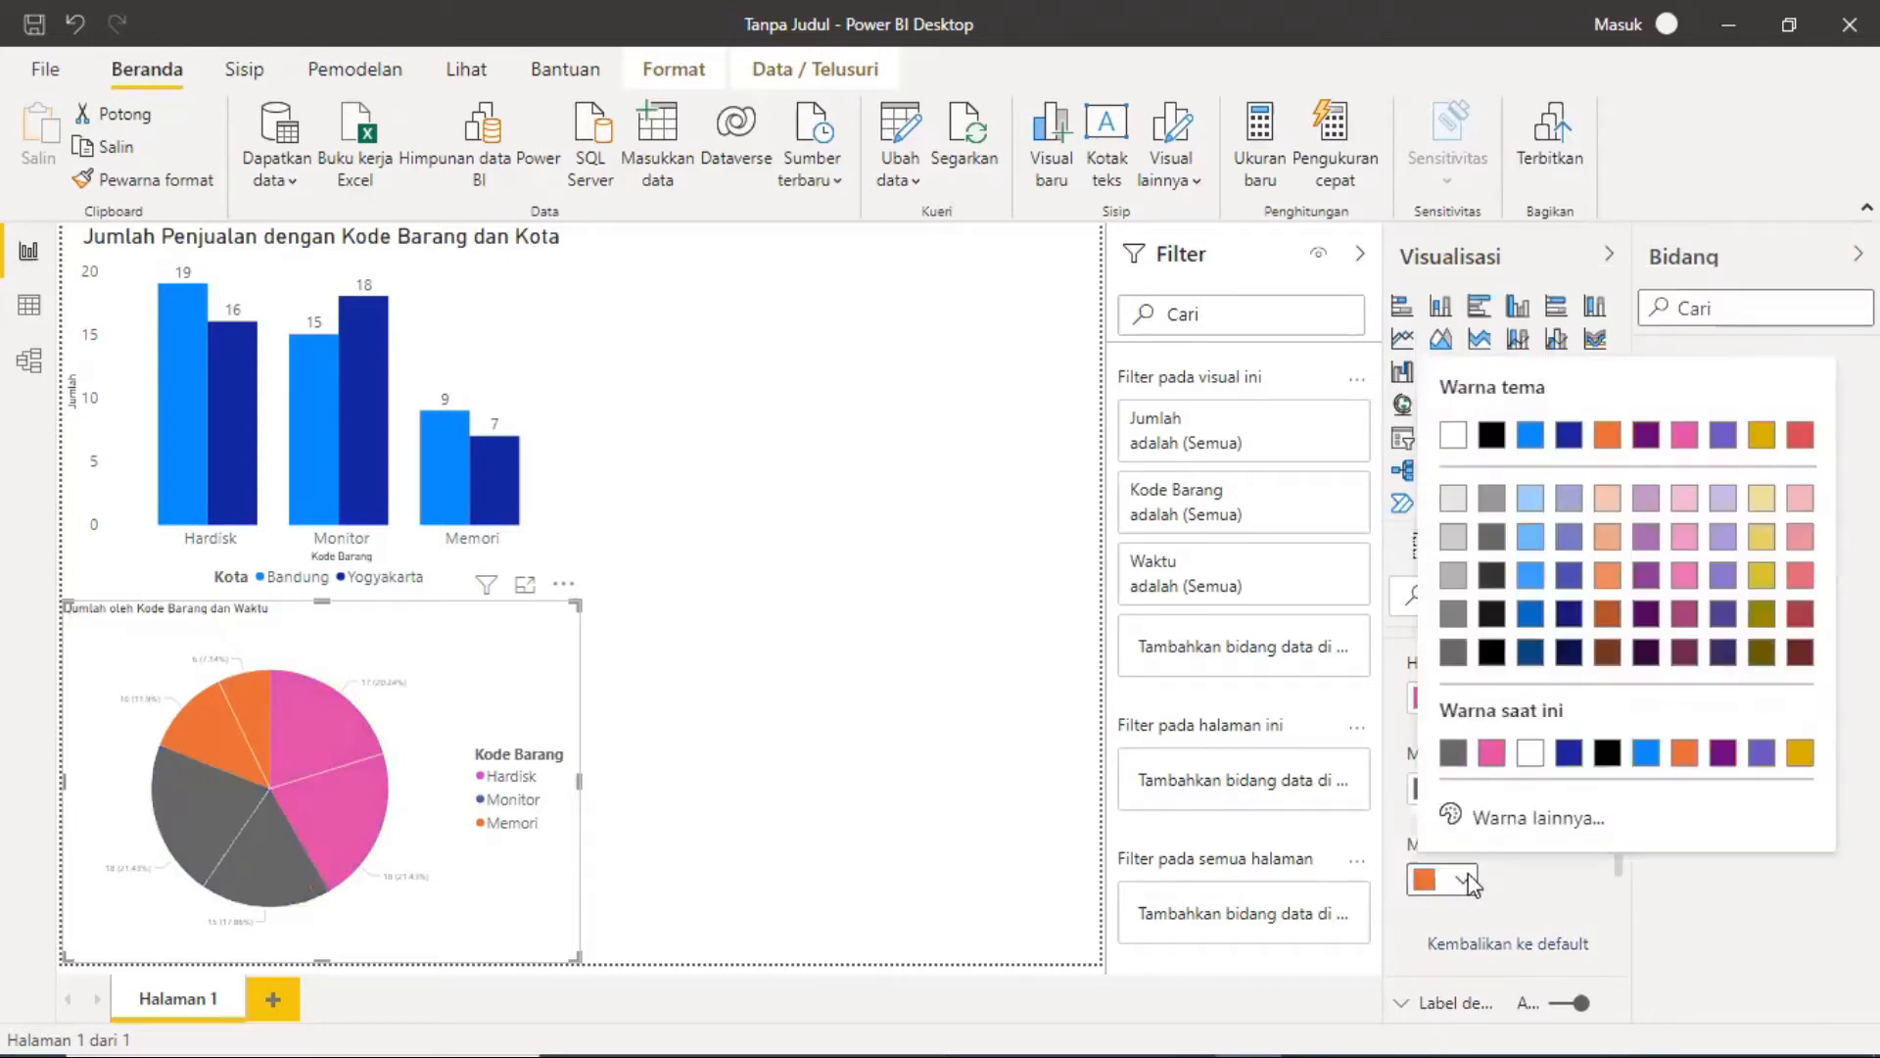
pyautogui.click(1764, 614)
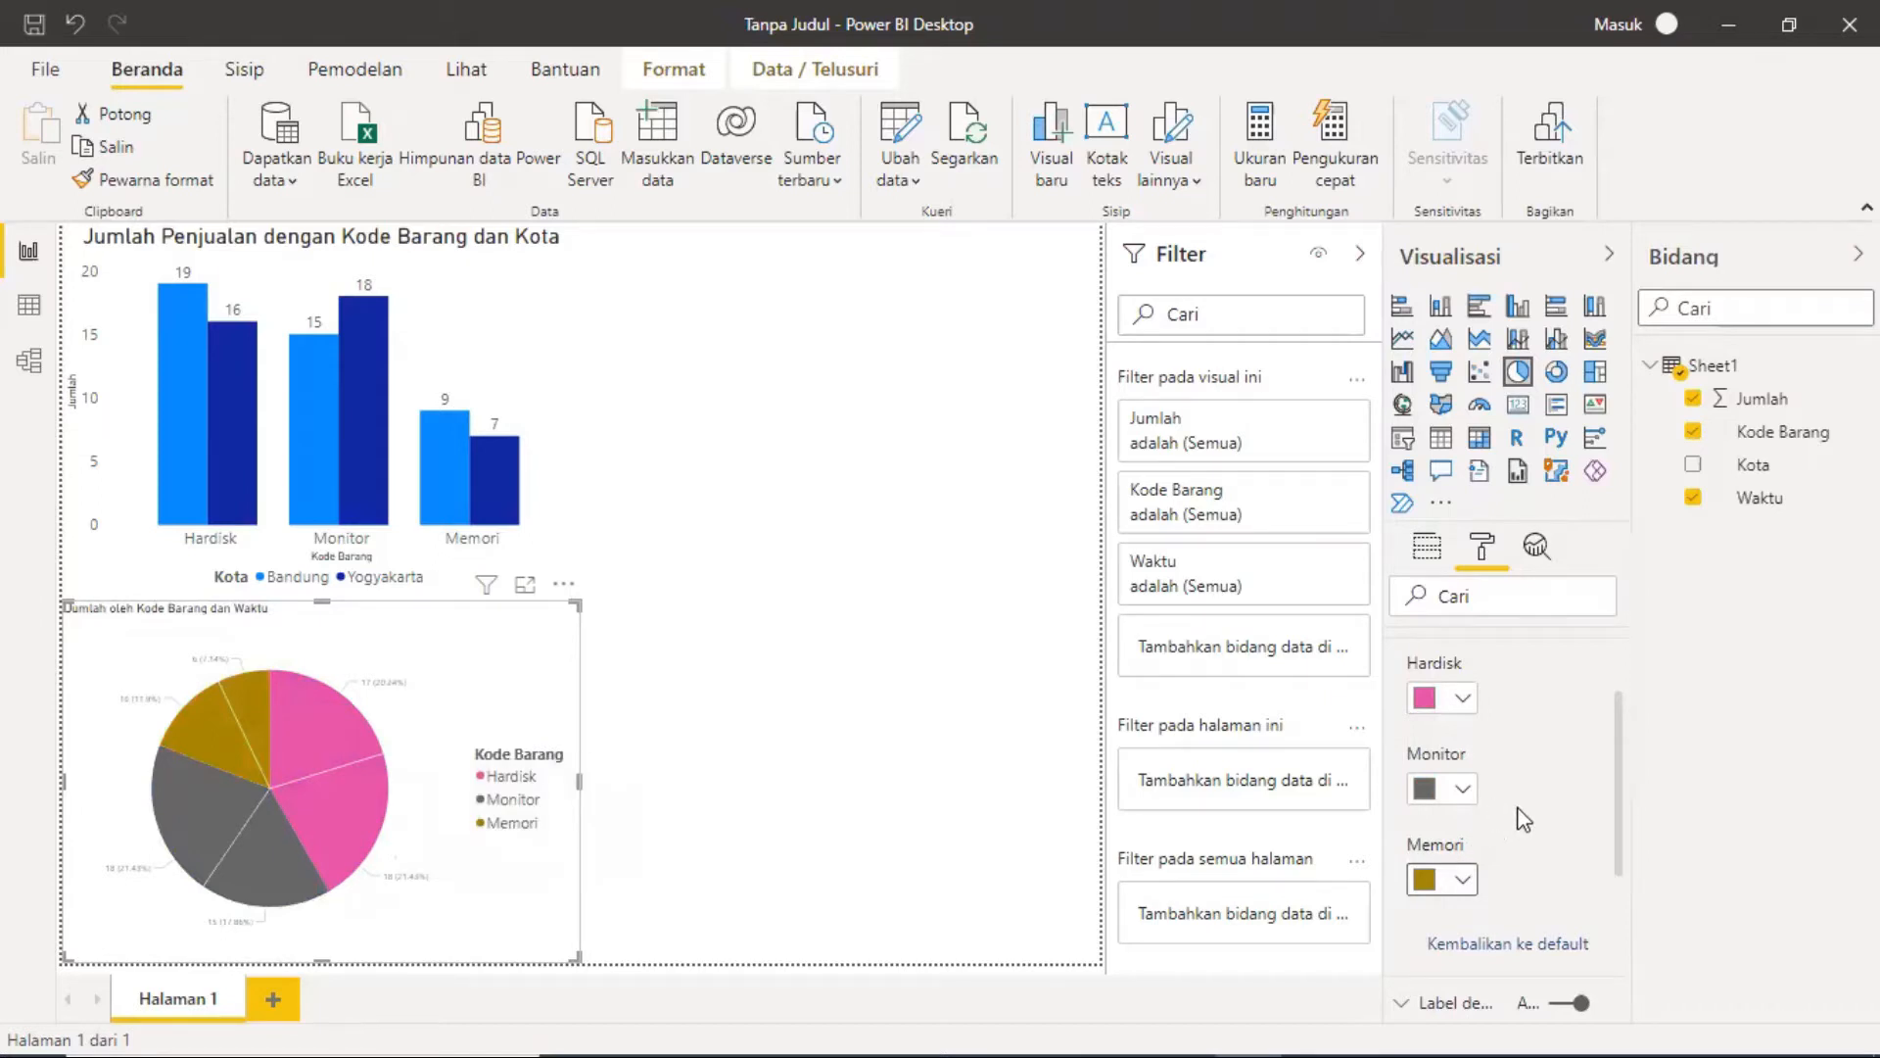
pyautogui.scroll(2, 1499, 774)
pyautogui.click(1406, 756)
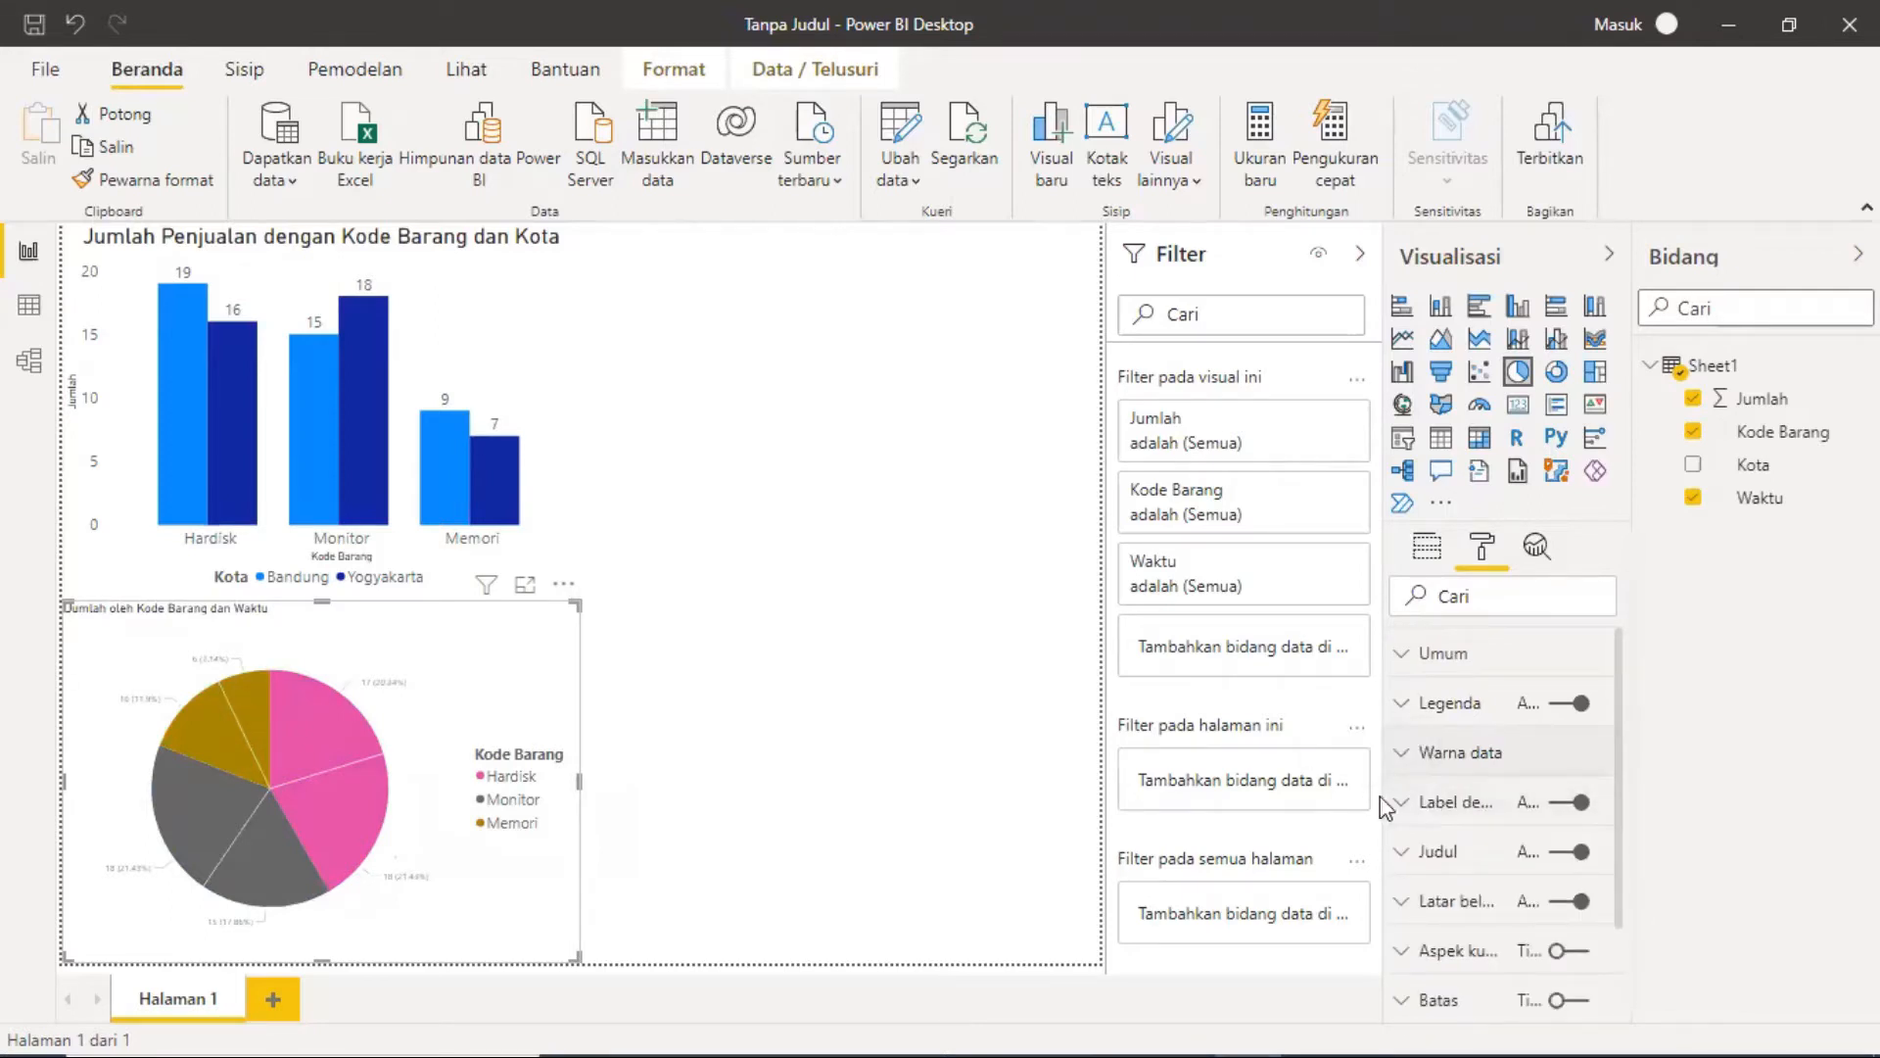
# Step: Set the text size of the pie chart's detail labels to 15 pt
pyautogui.click(1397, 803)
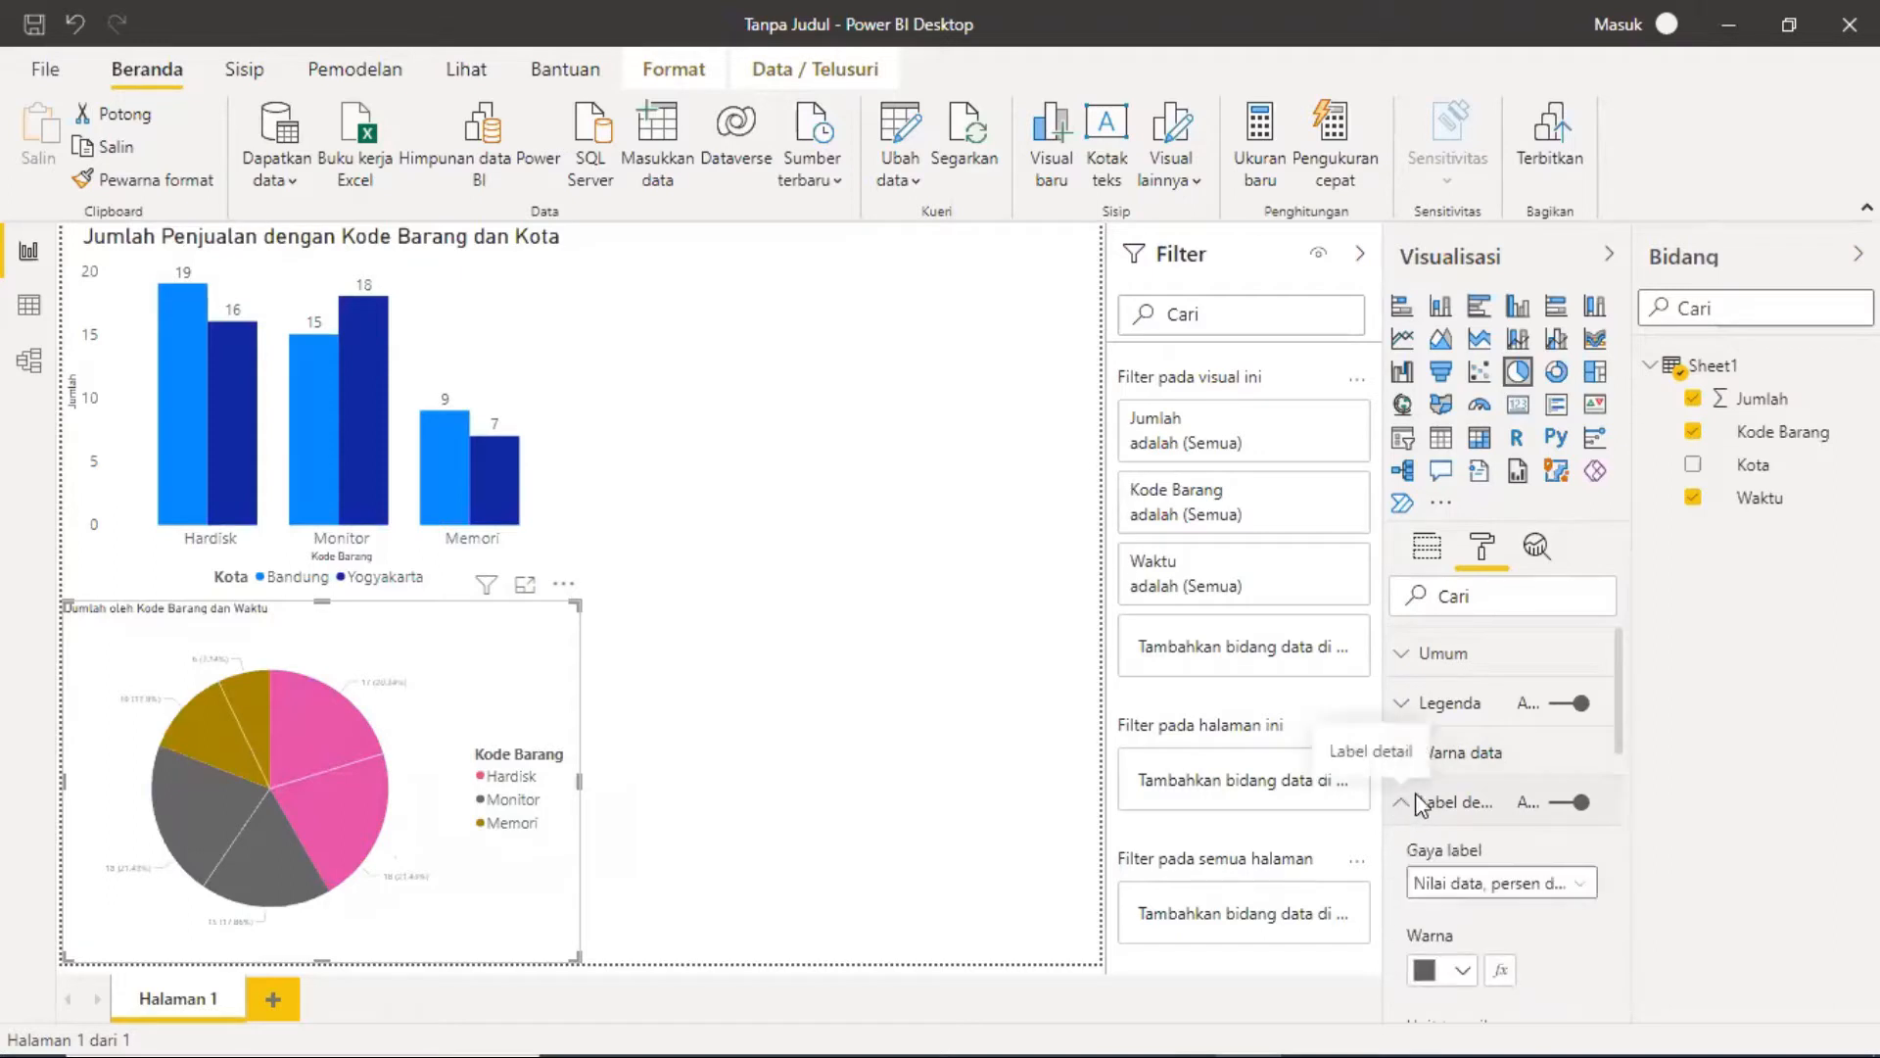
pyautogui.scroll(-2, 1521, 854)
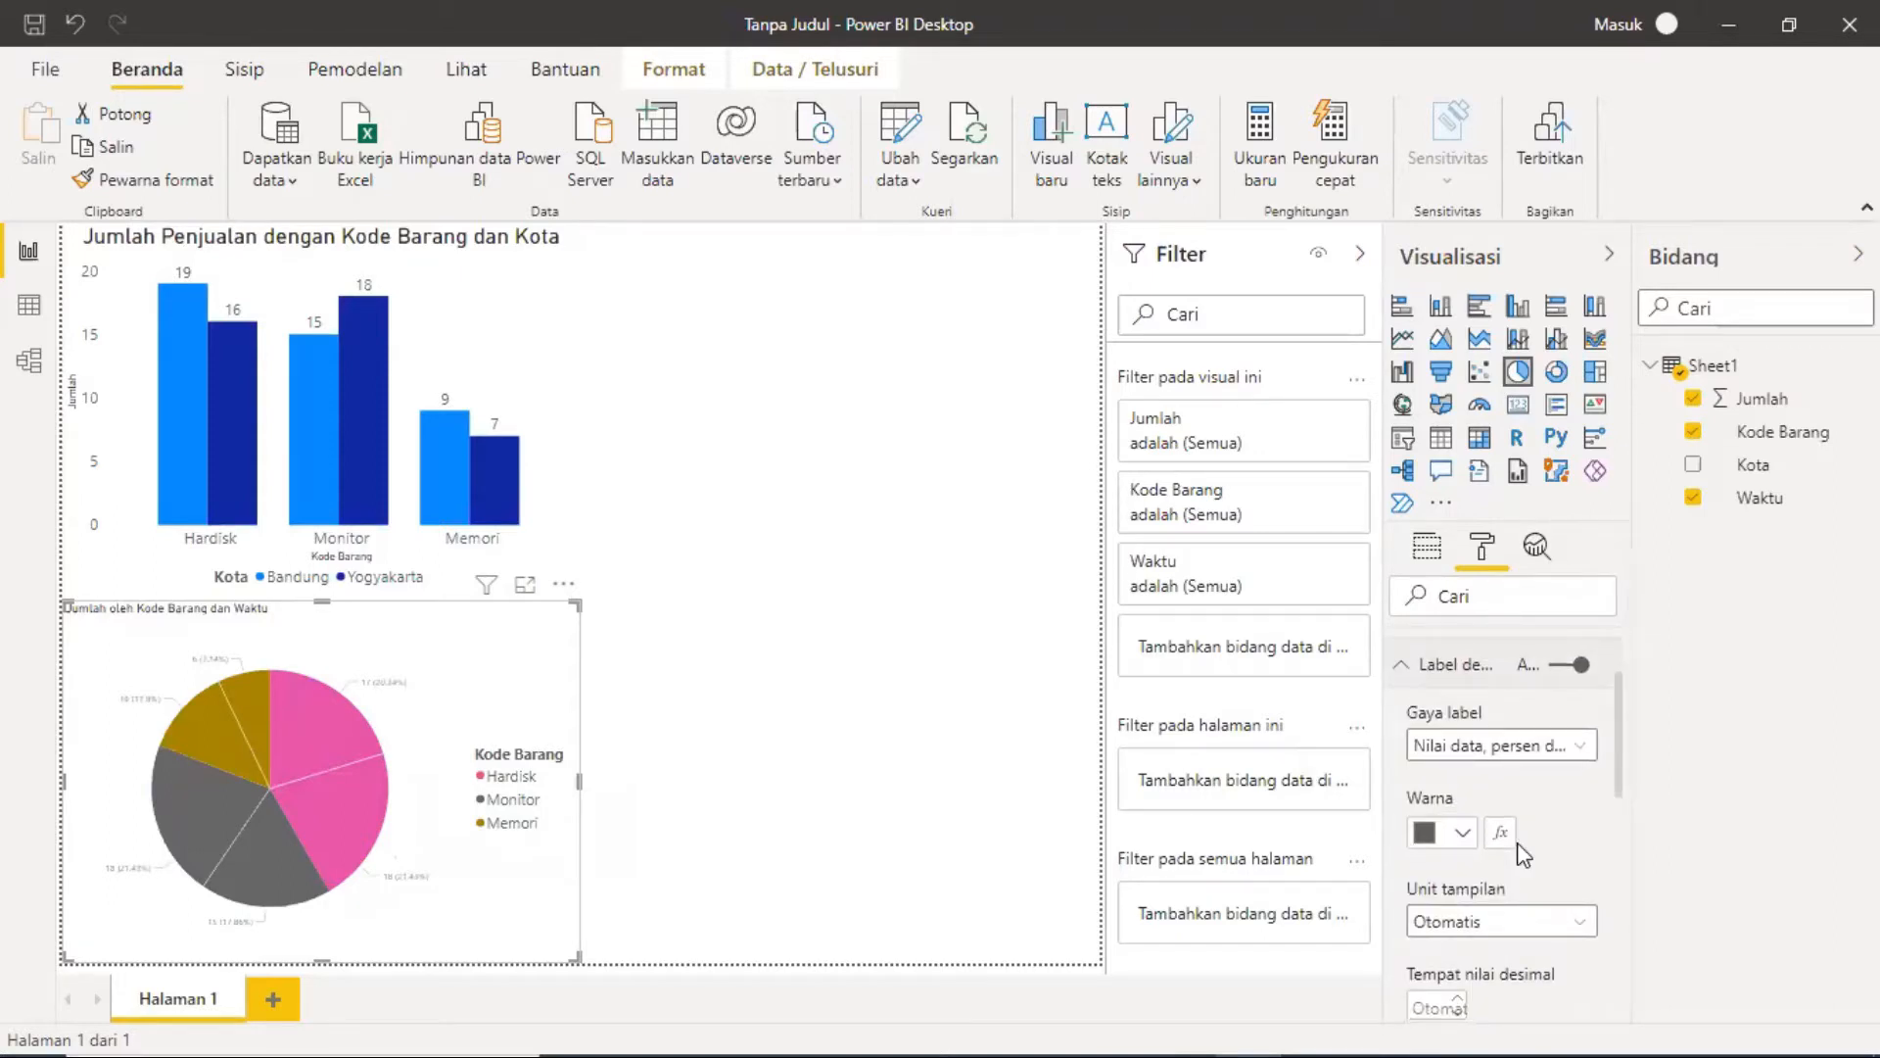
pyautogui.scroll(-5, 1521, 854)
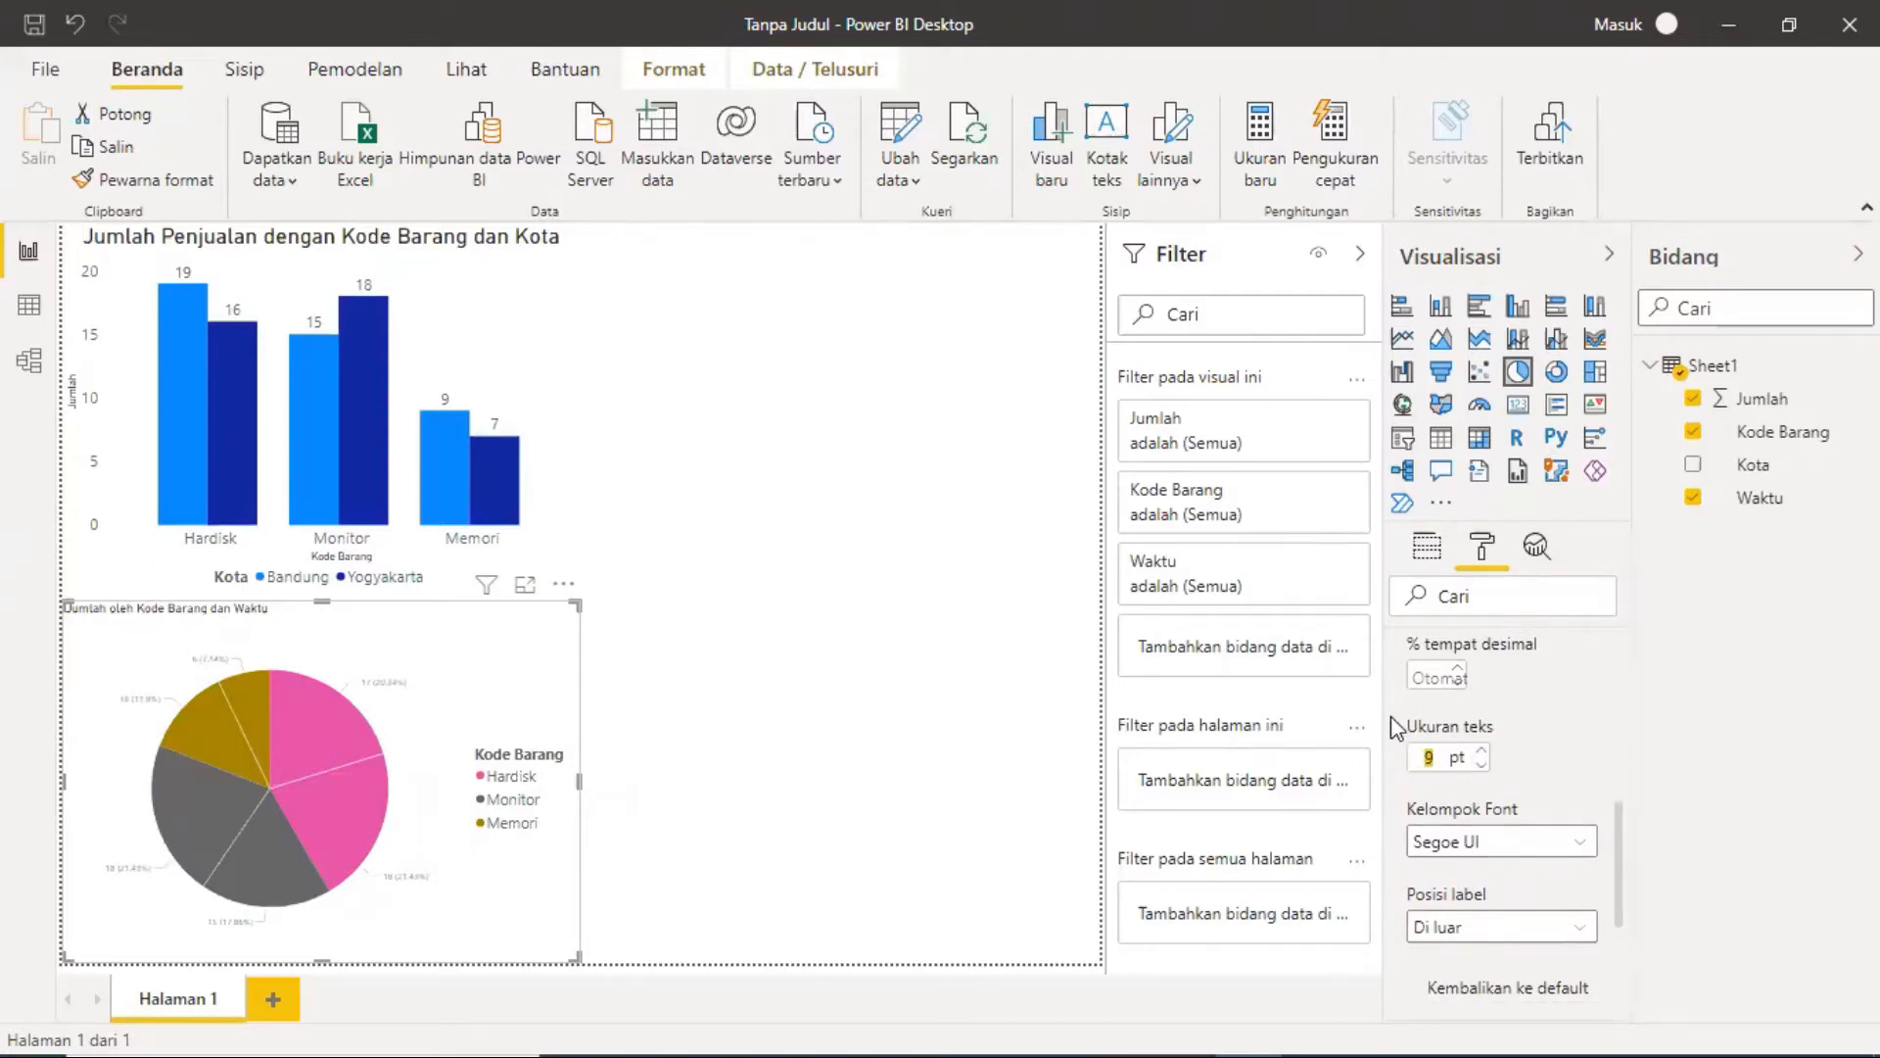
pyautogui.write('1')
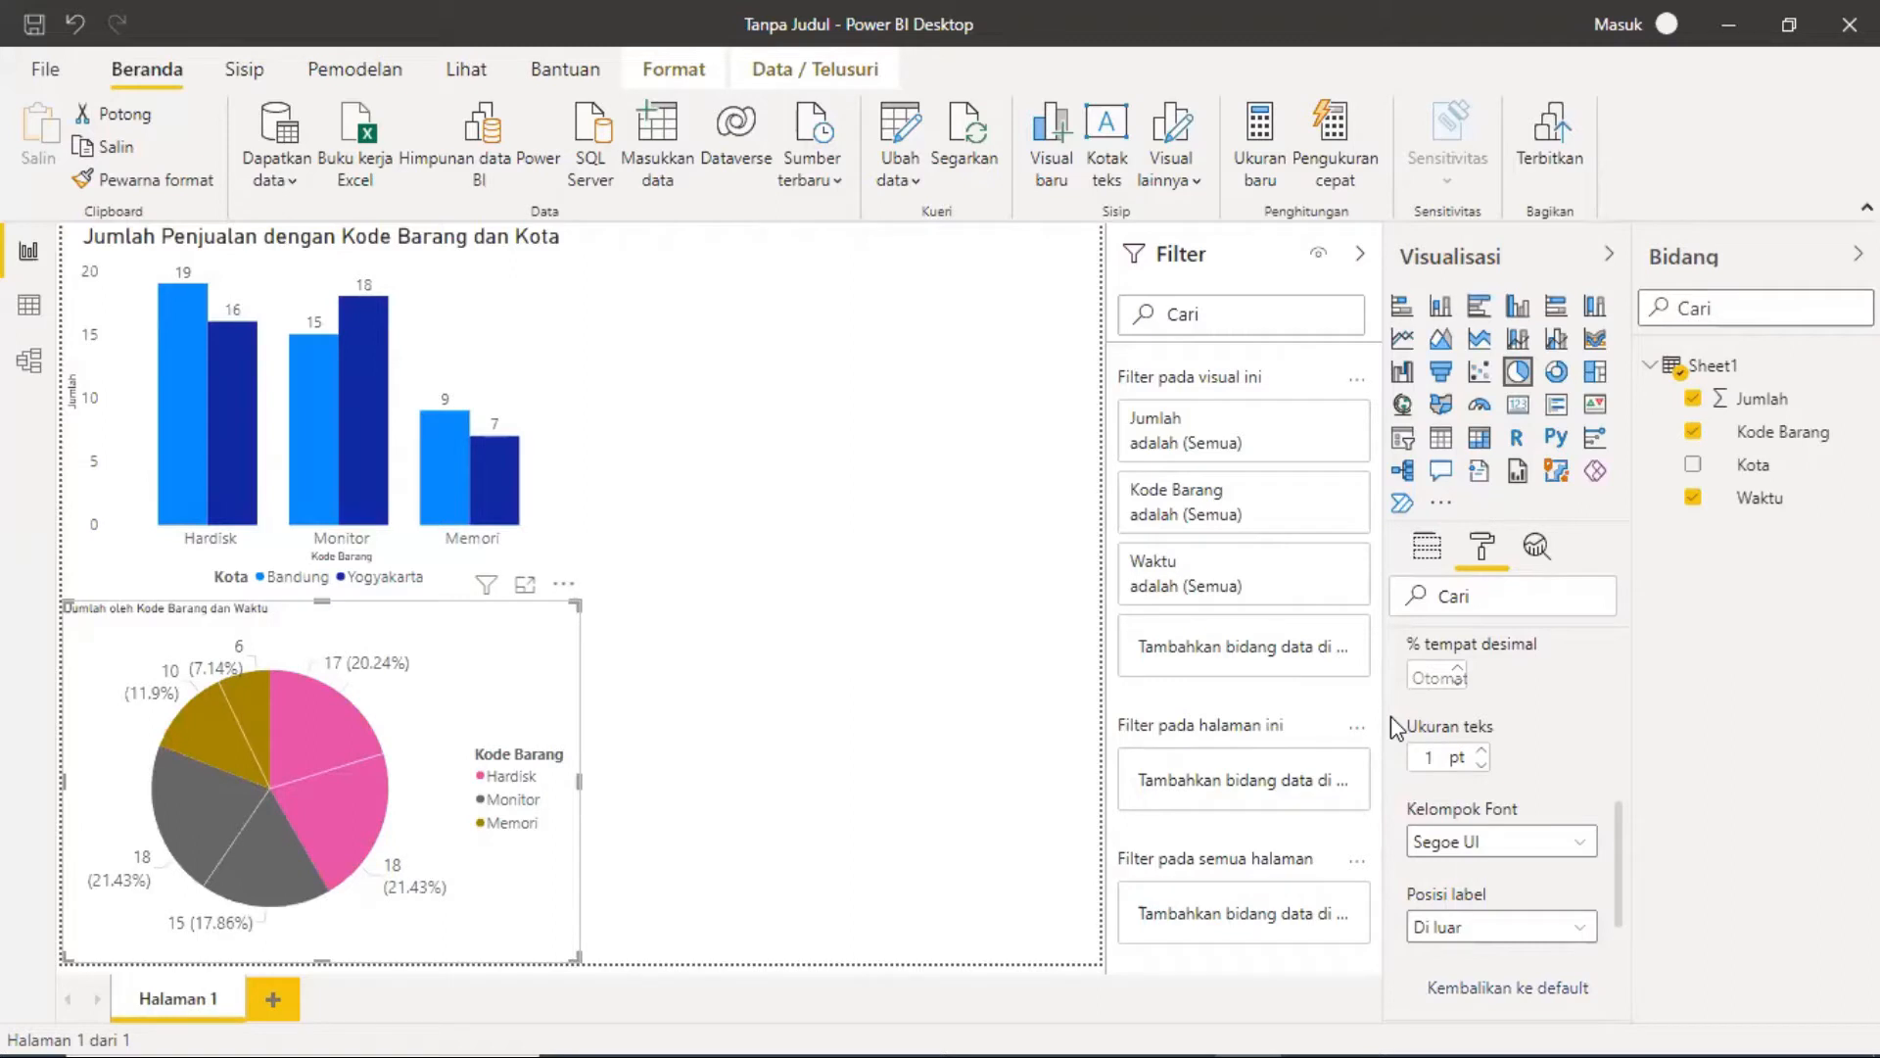
pyautogui.write('75')
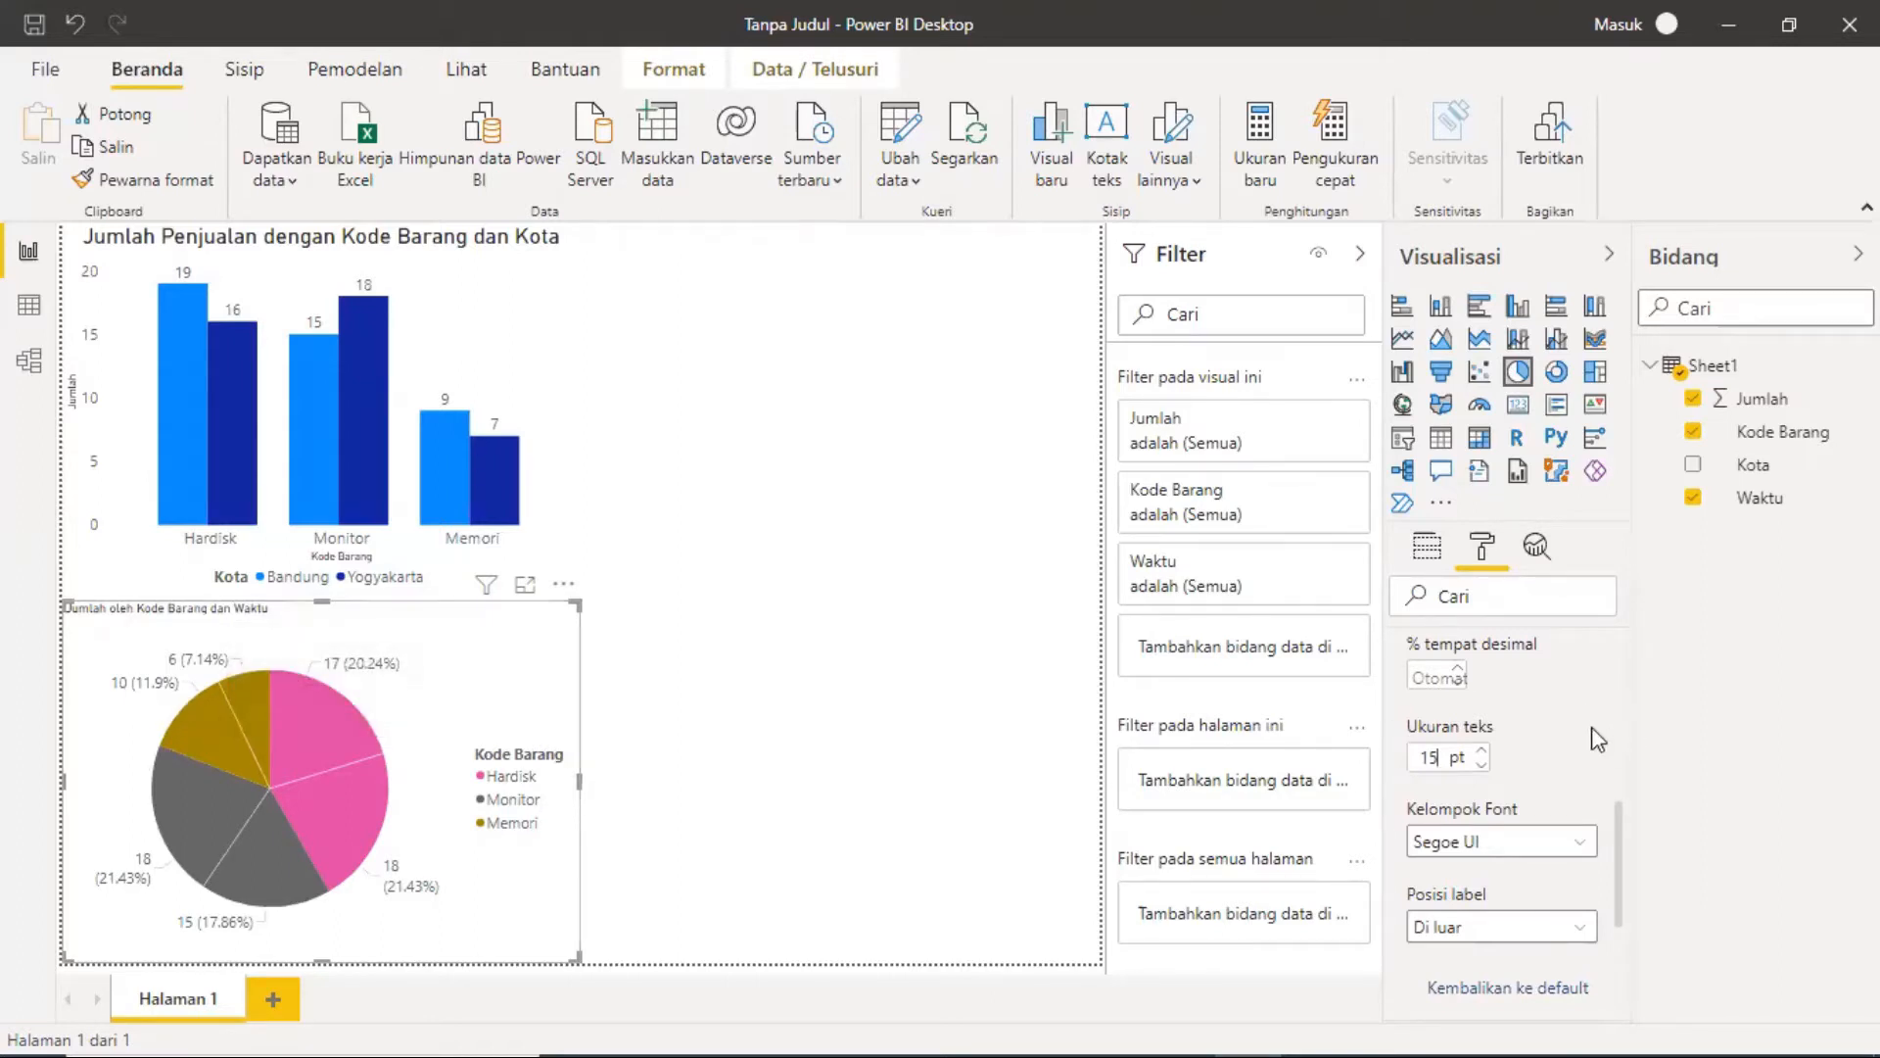
# Step: Change the pie chart's detail label style to Kategori, persen dari total
pyautogui.scroll(5, 1592, 739)
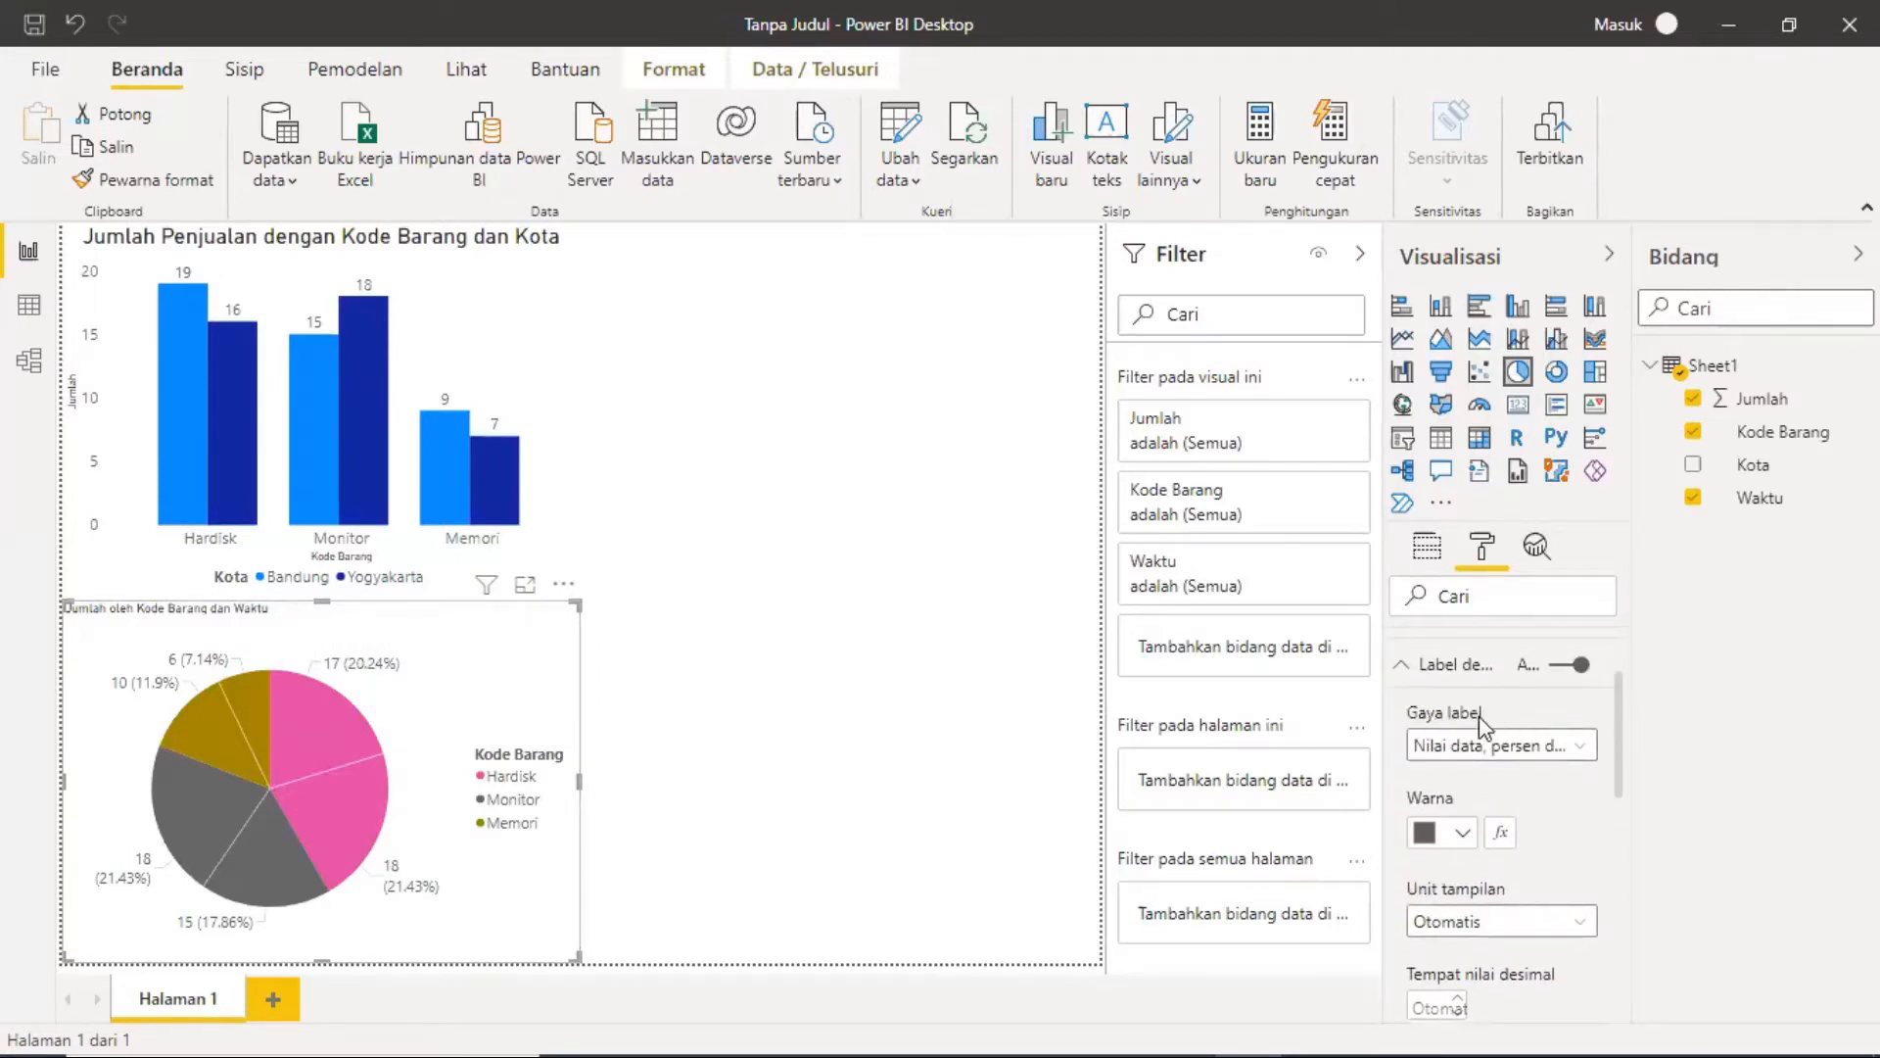
pyautogui.click(1573, 750)
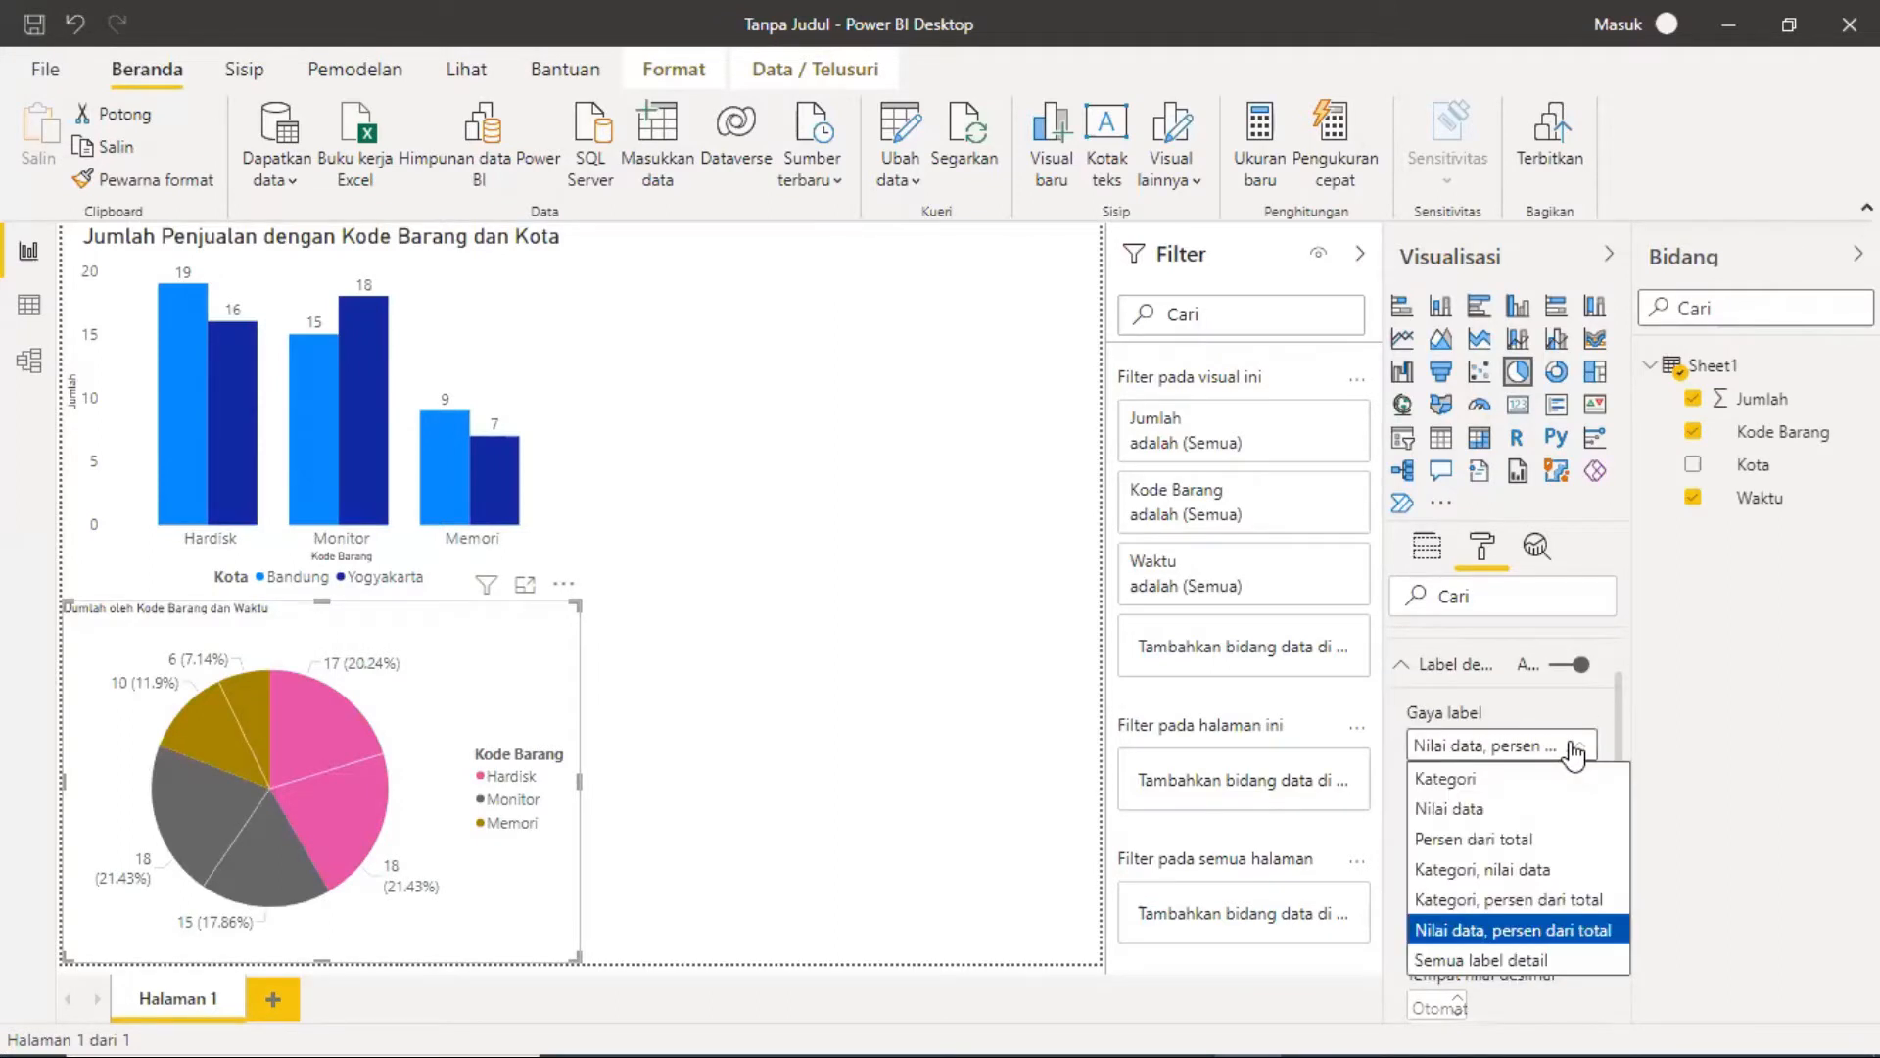
pyautogui.click(1544, 903)
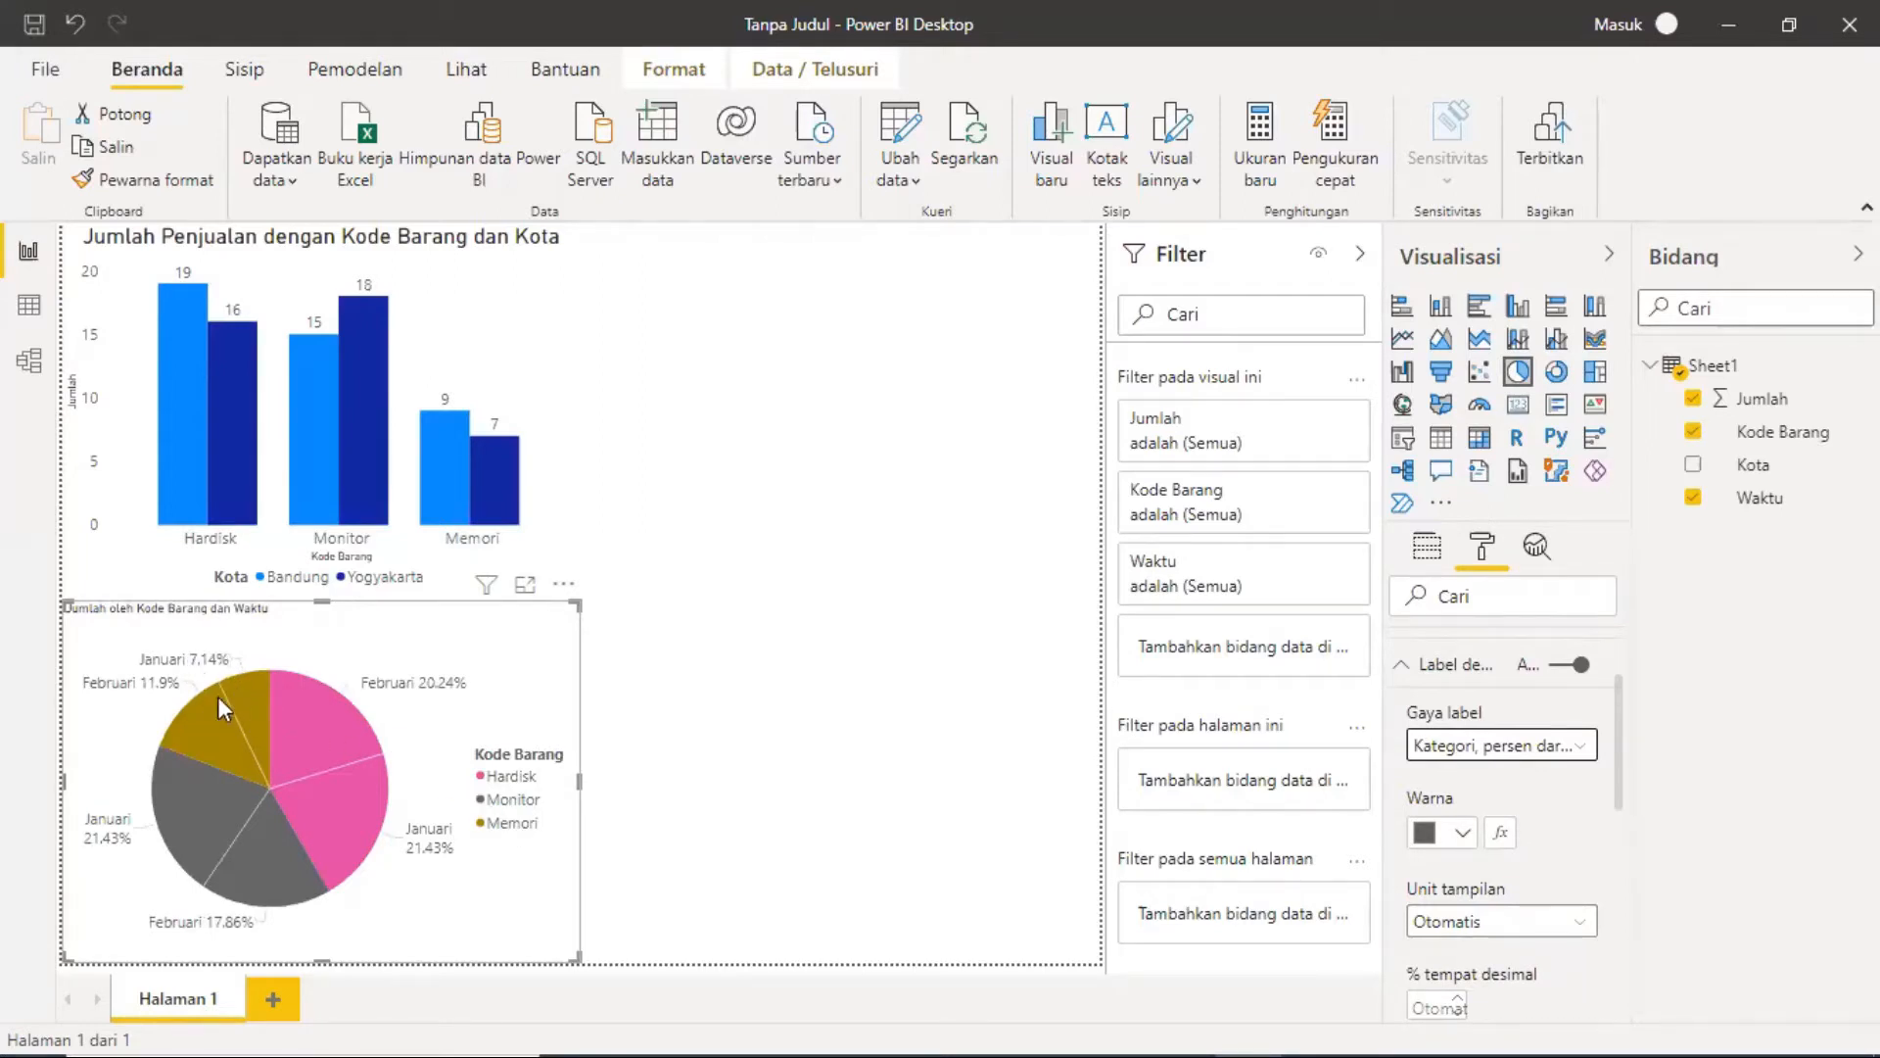
# Step: Examine the item, month and amount of individual pie slices and compare the pie chart with the column chart
pyautogui.moveTo(223, 690)
pyautogui.moveTo(204, 731)
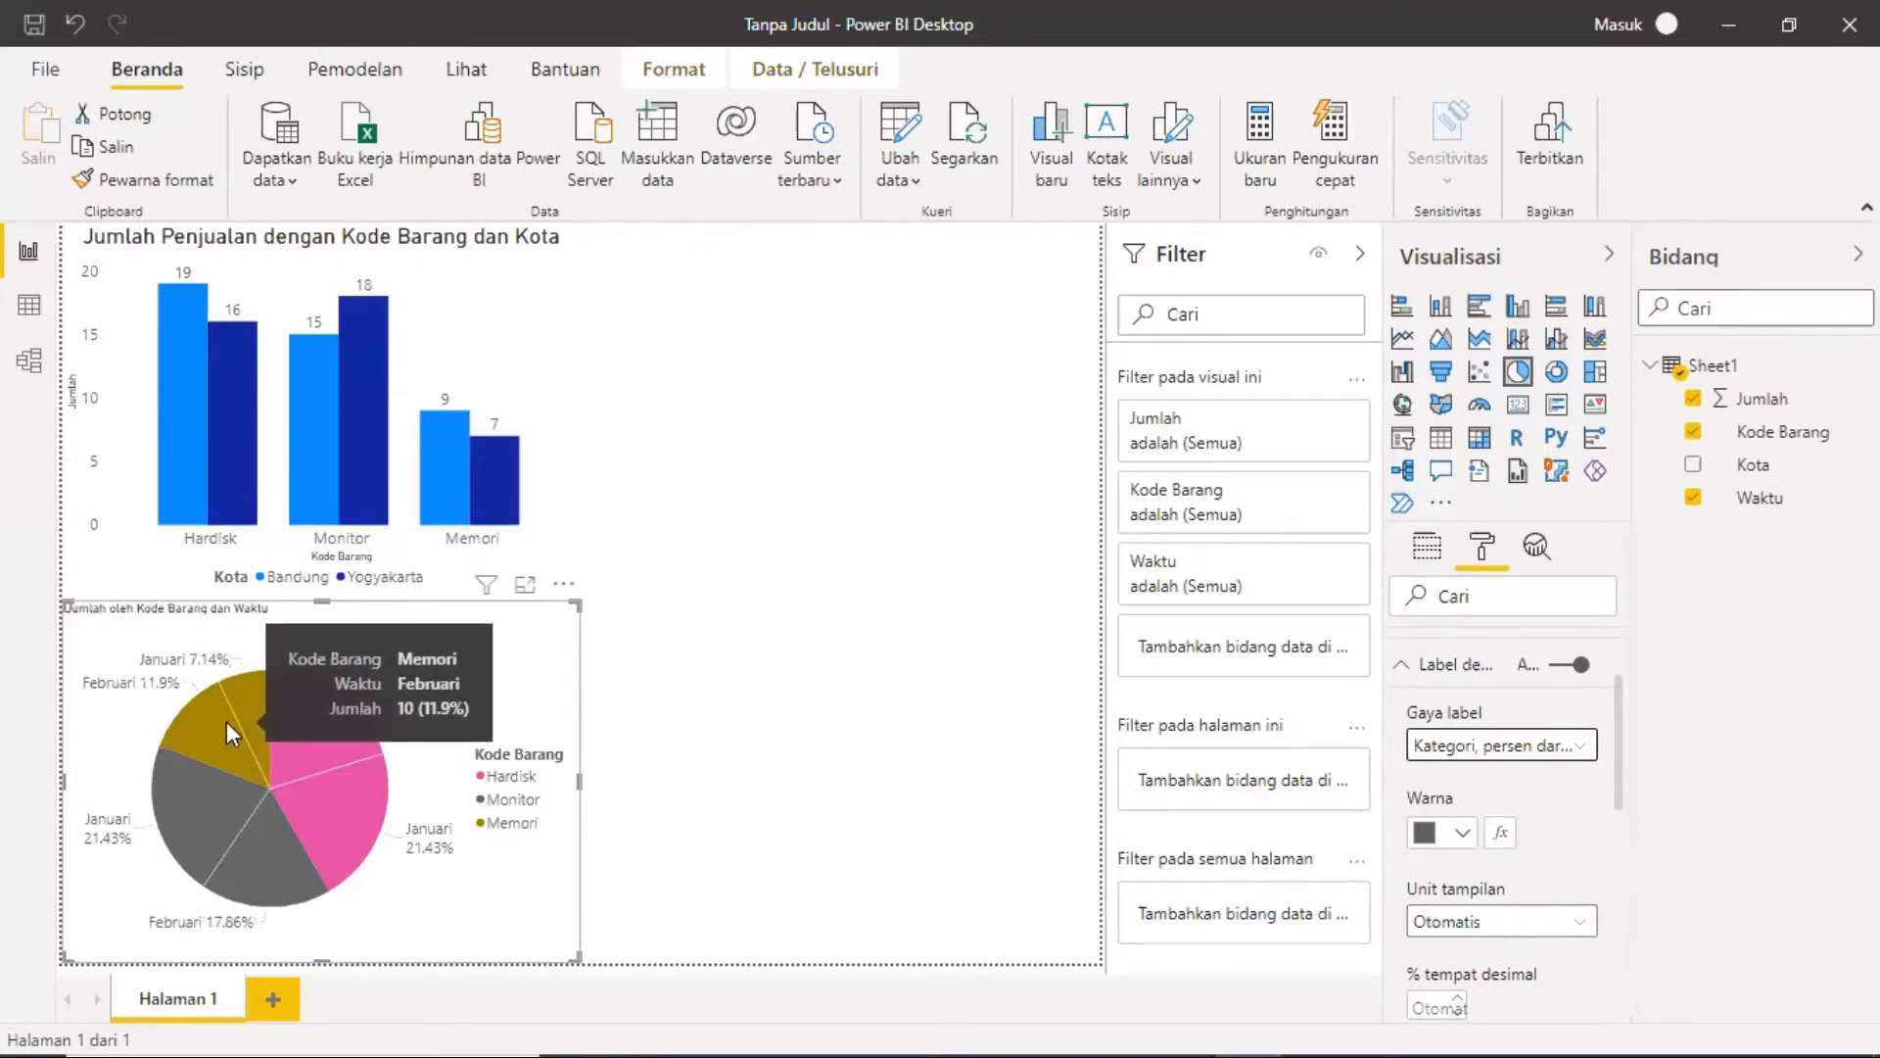
pyautogui.moveTo(373, 842)
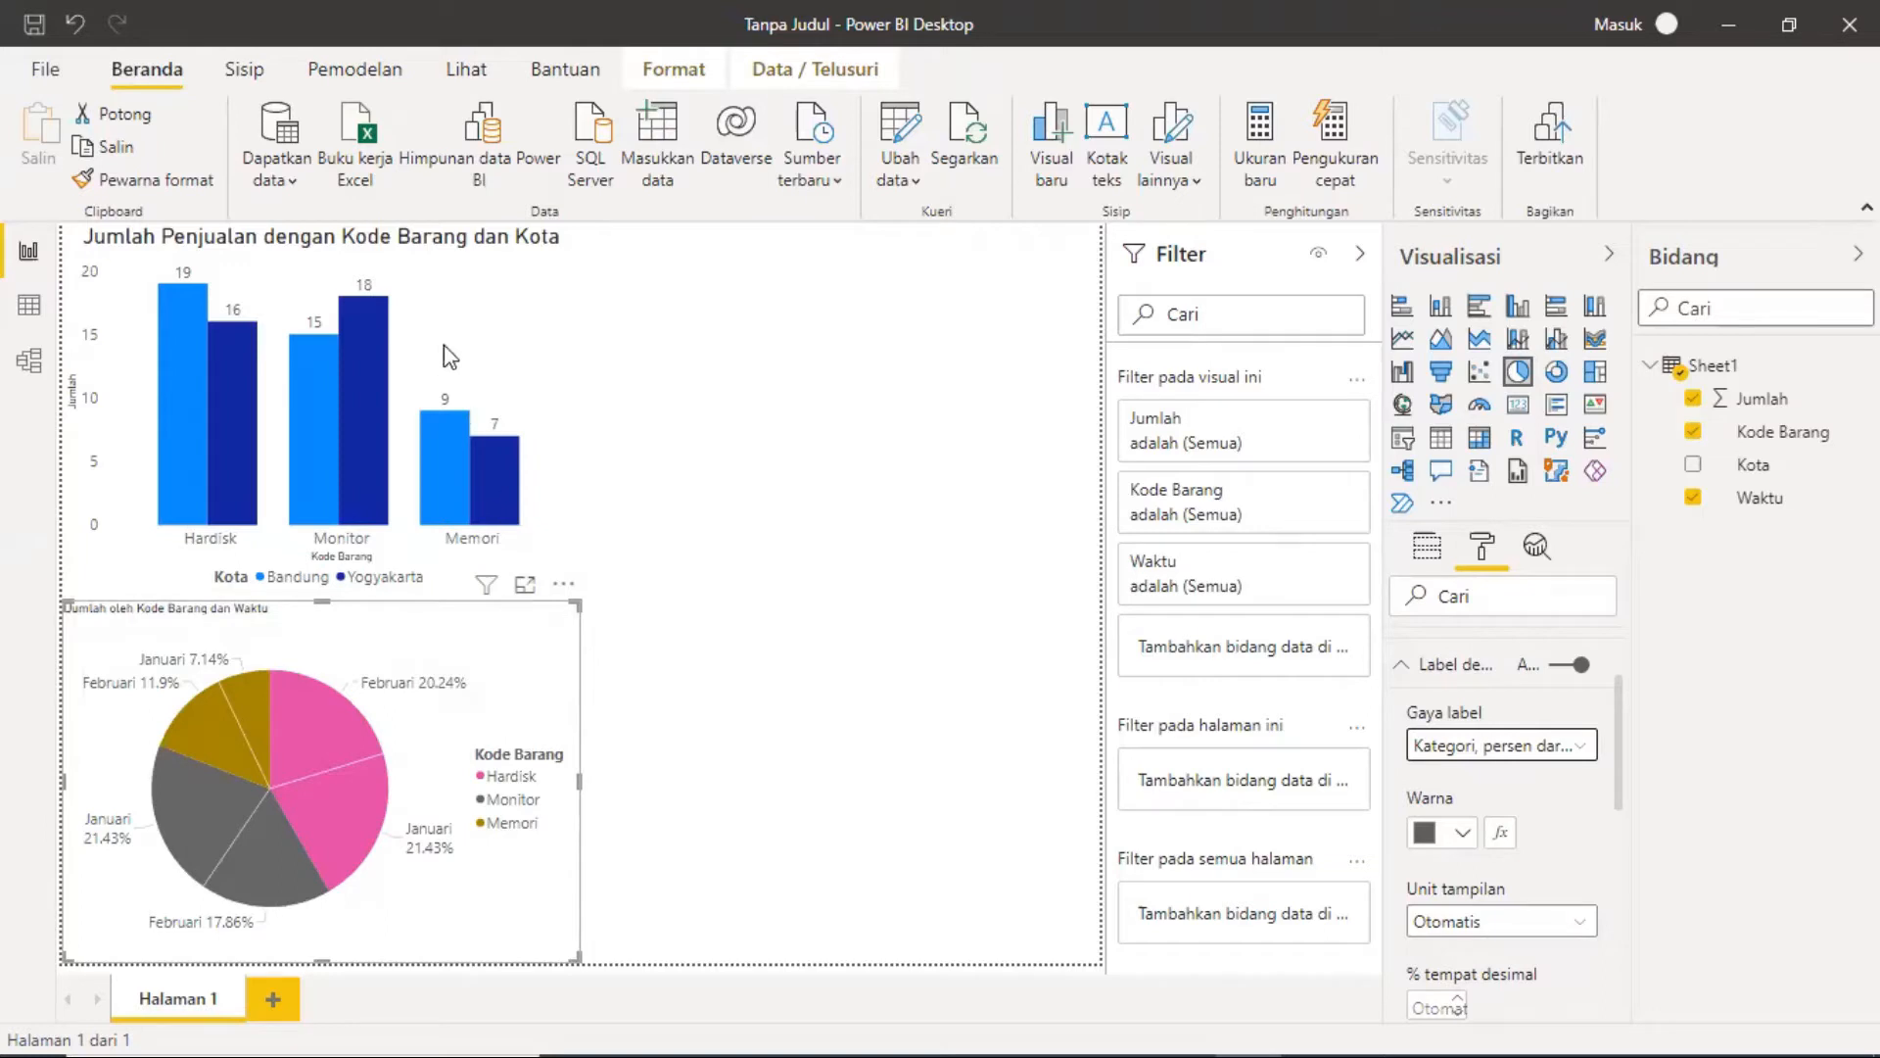
pyautogui.click(534, 329)
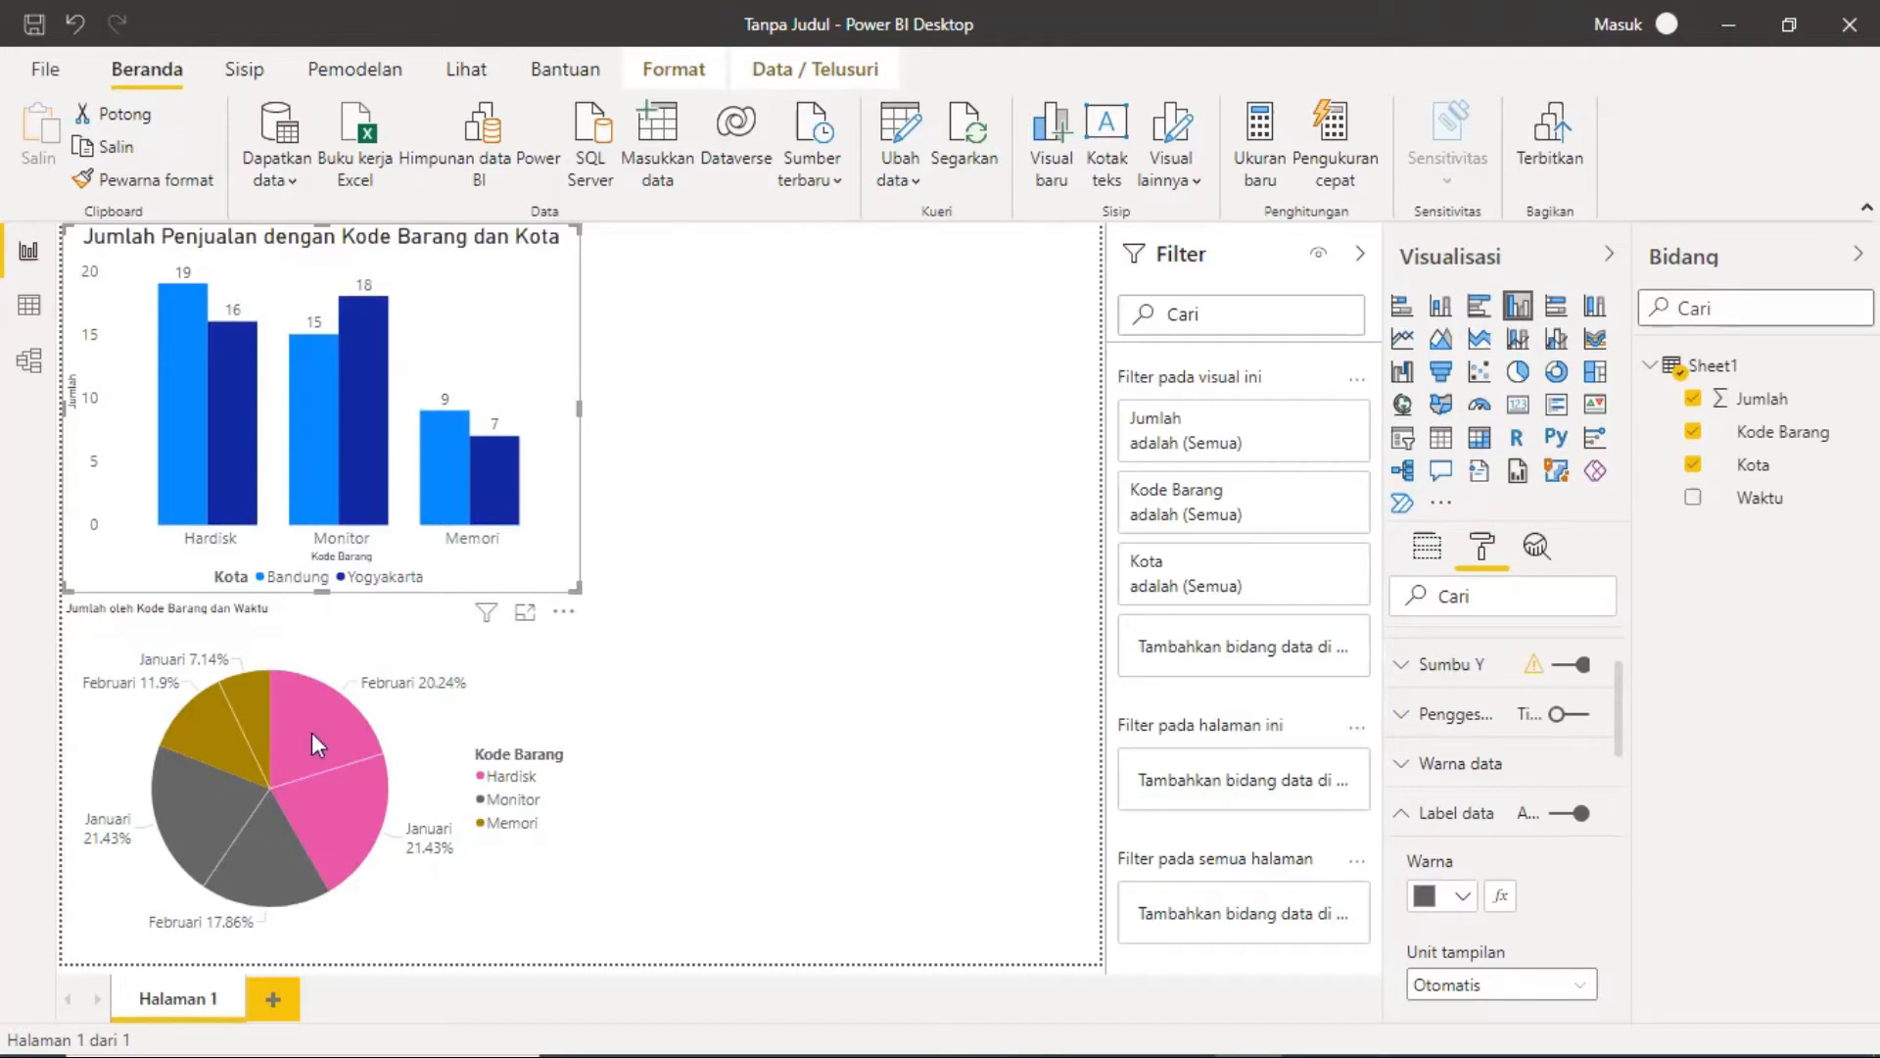
pyautogui.click(534, 705)
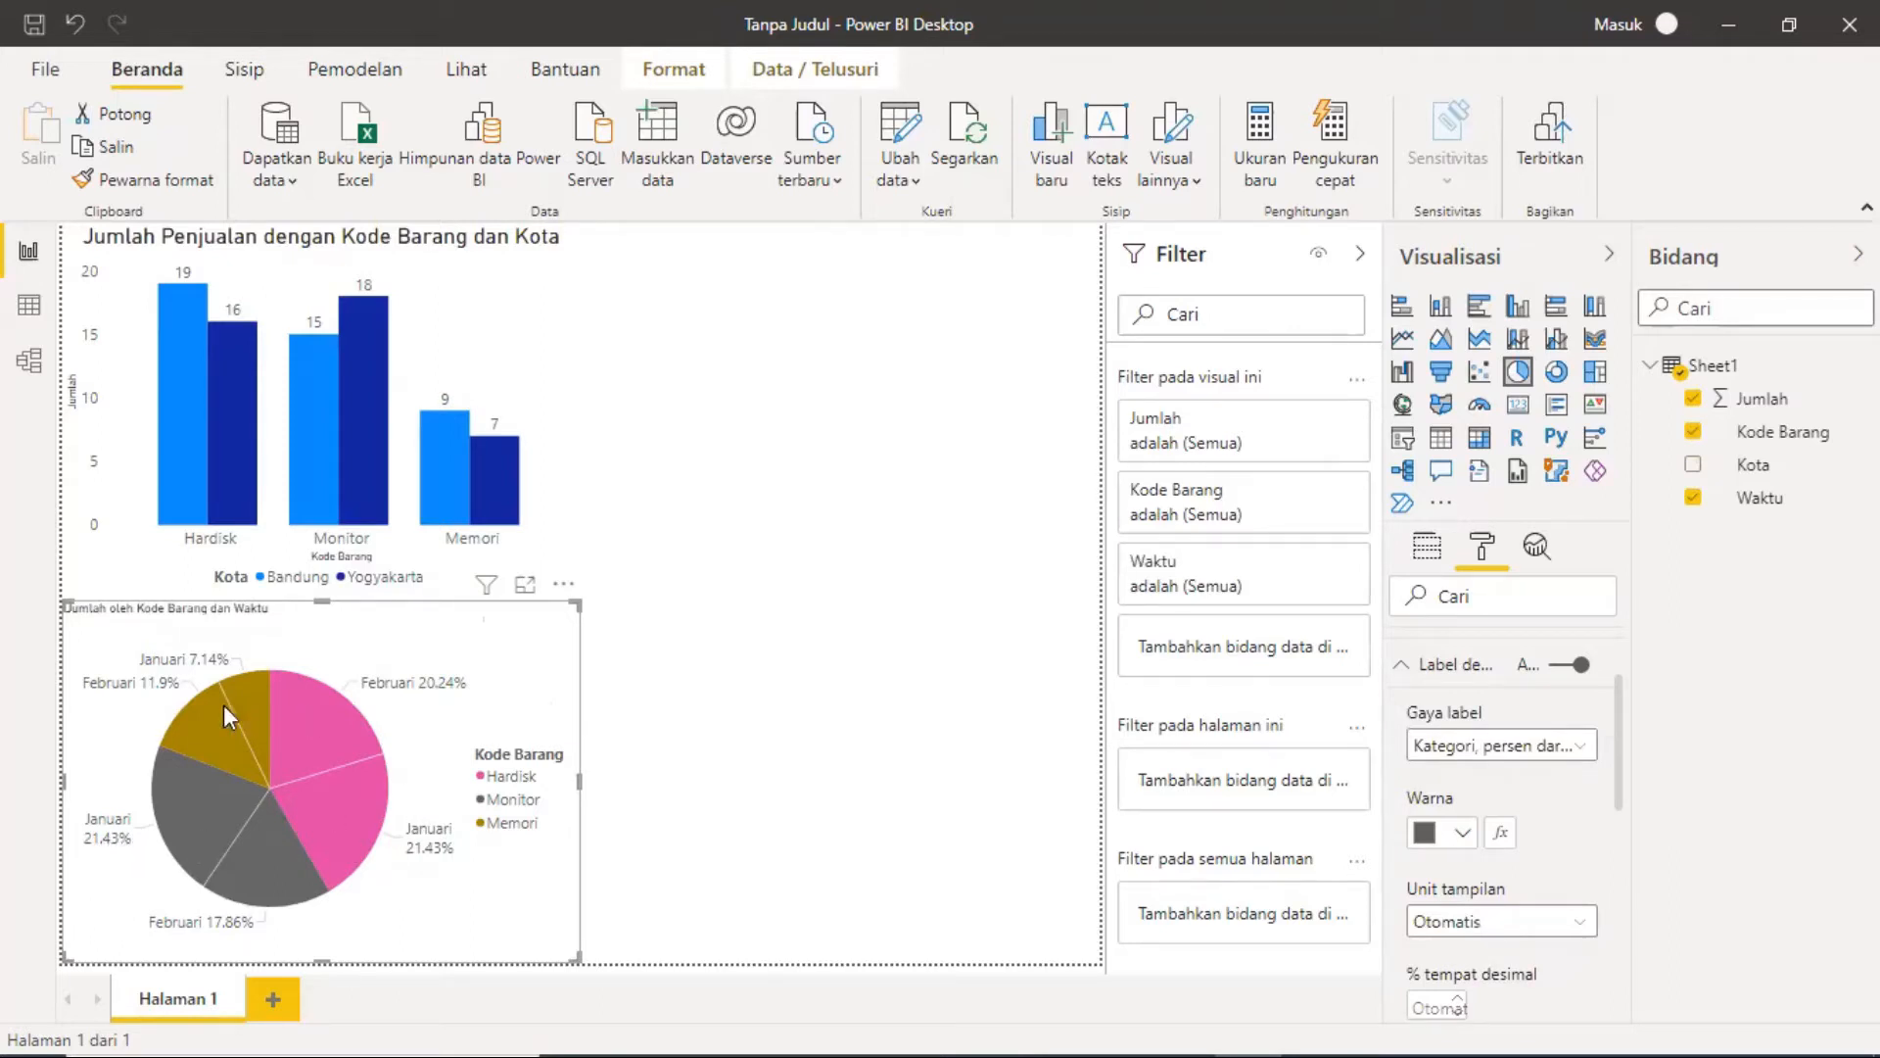
pyautogui.moveTo(367, 697)
pyautogui.moveTo(427, 840)
pyautogui.moveTo(326, 835)
# Step: Try the detail label styles Kategori, nilai data and Persen dari total, and restore Kategori, persen dari total
pyautogui.click(1574, 749)
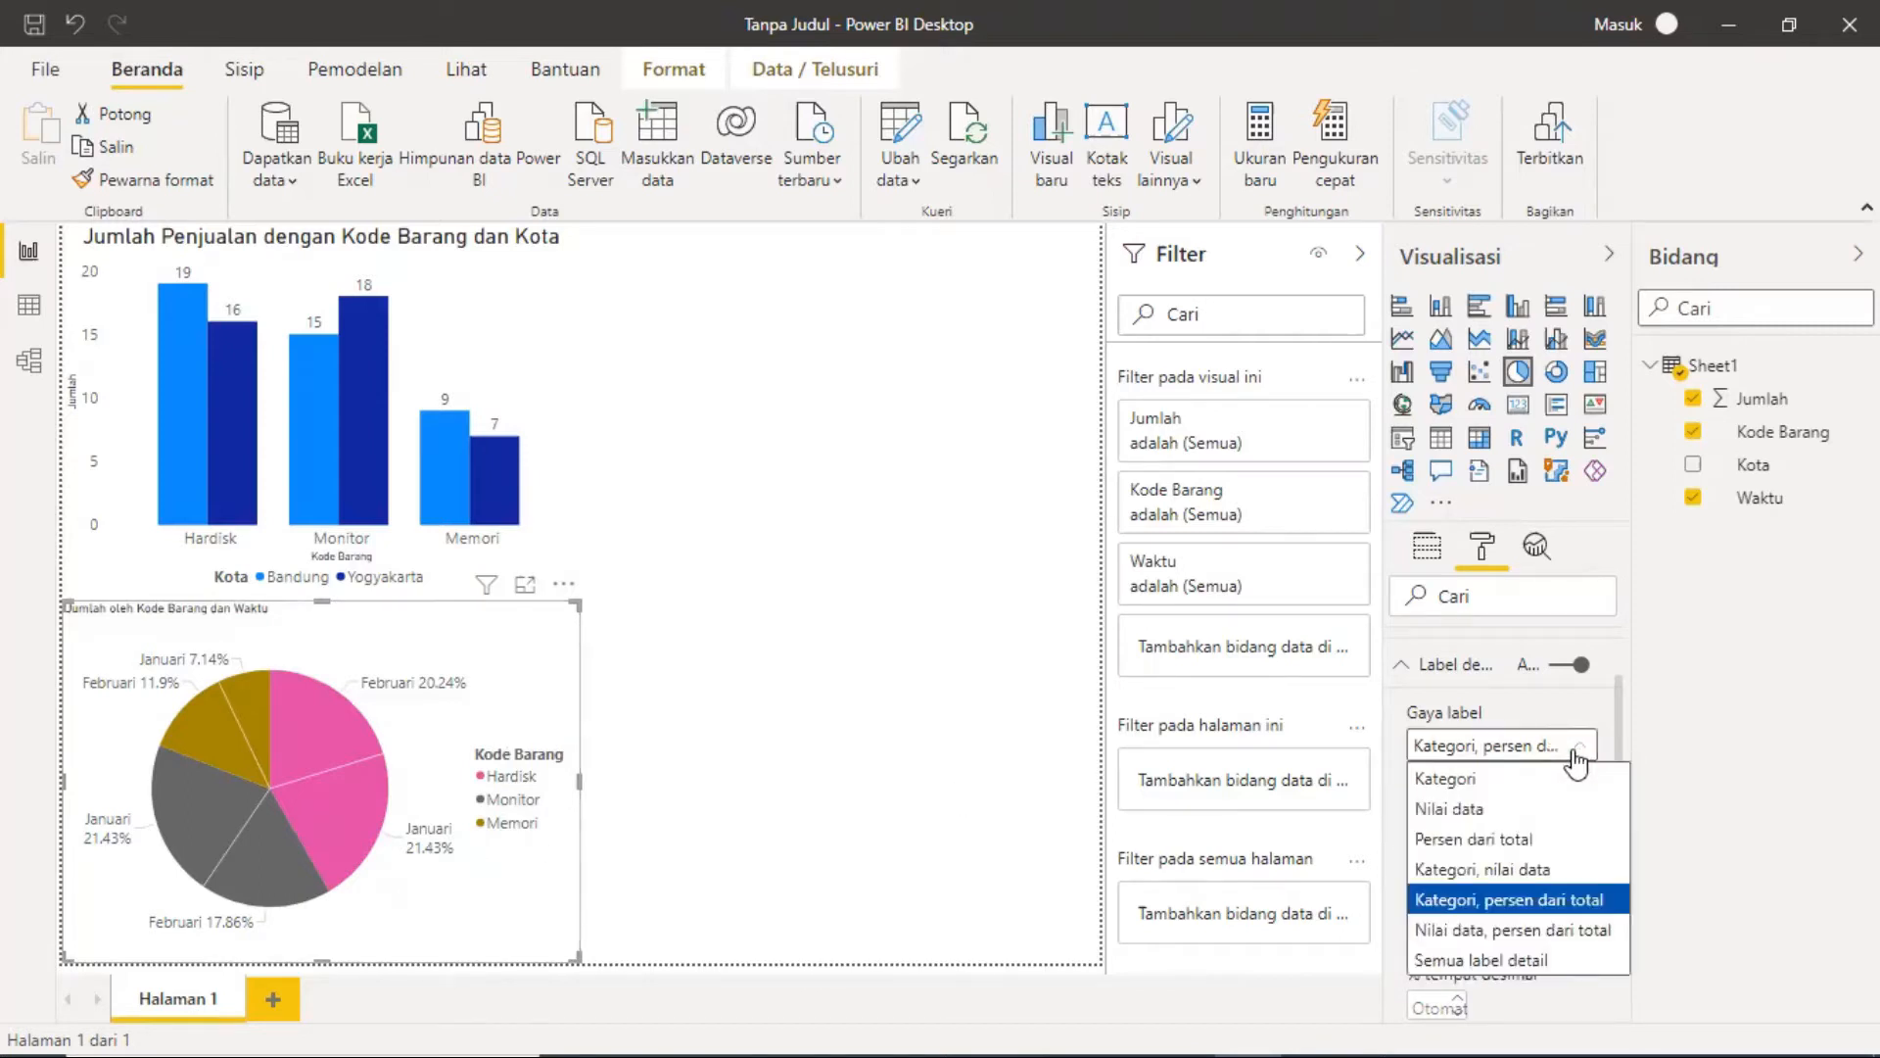
pyautogui.click(1546, 870)
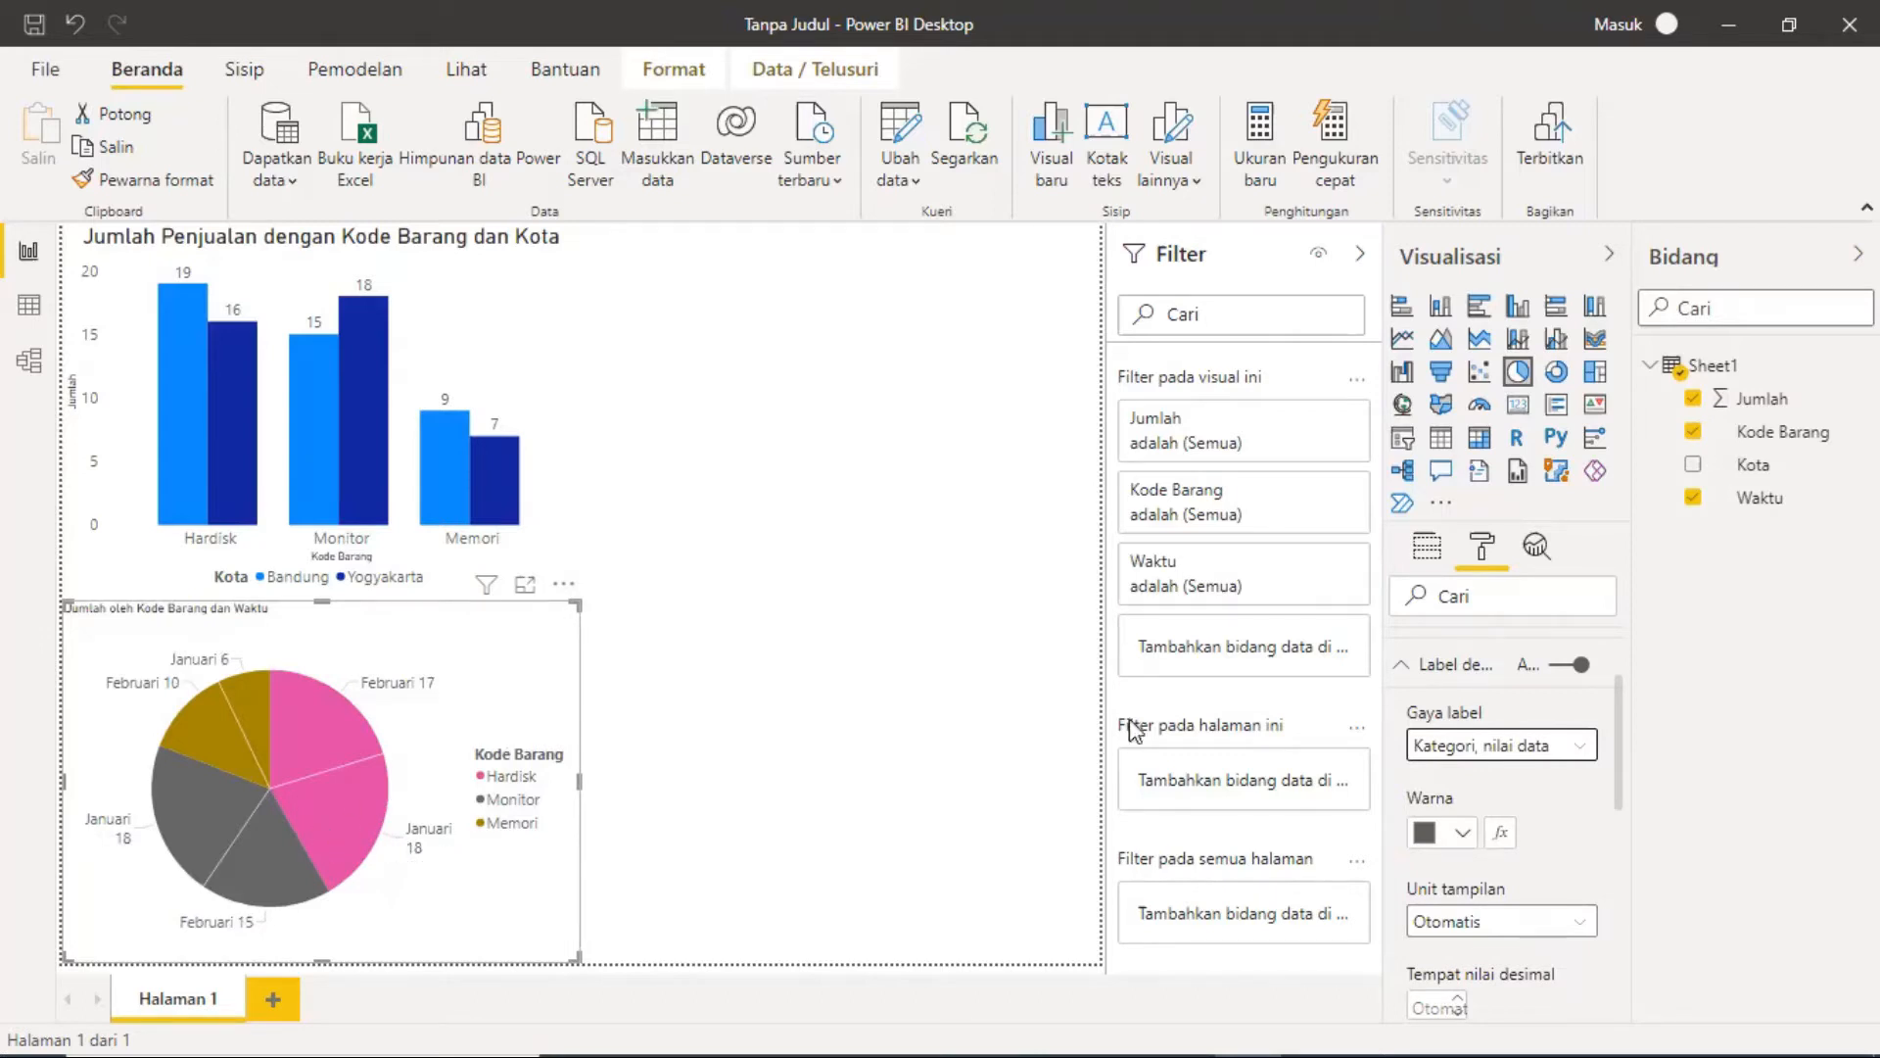
pyautogui.click(1585, 747)
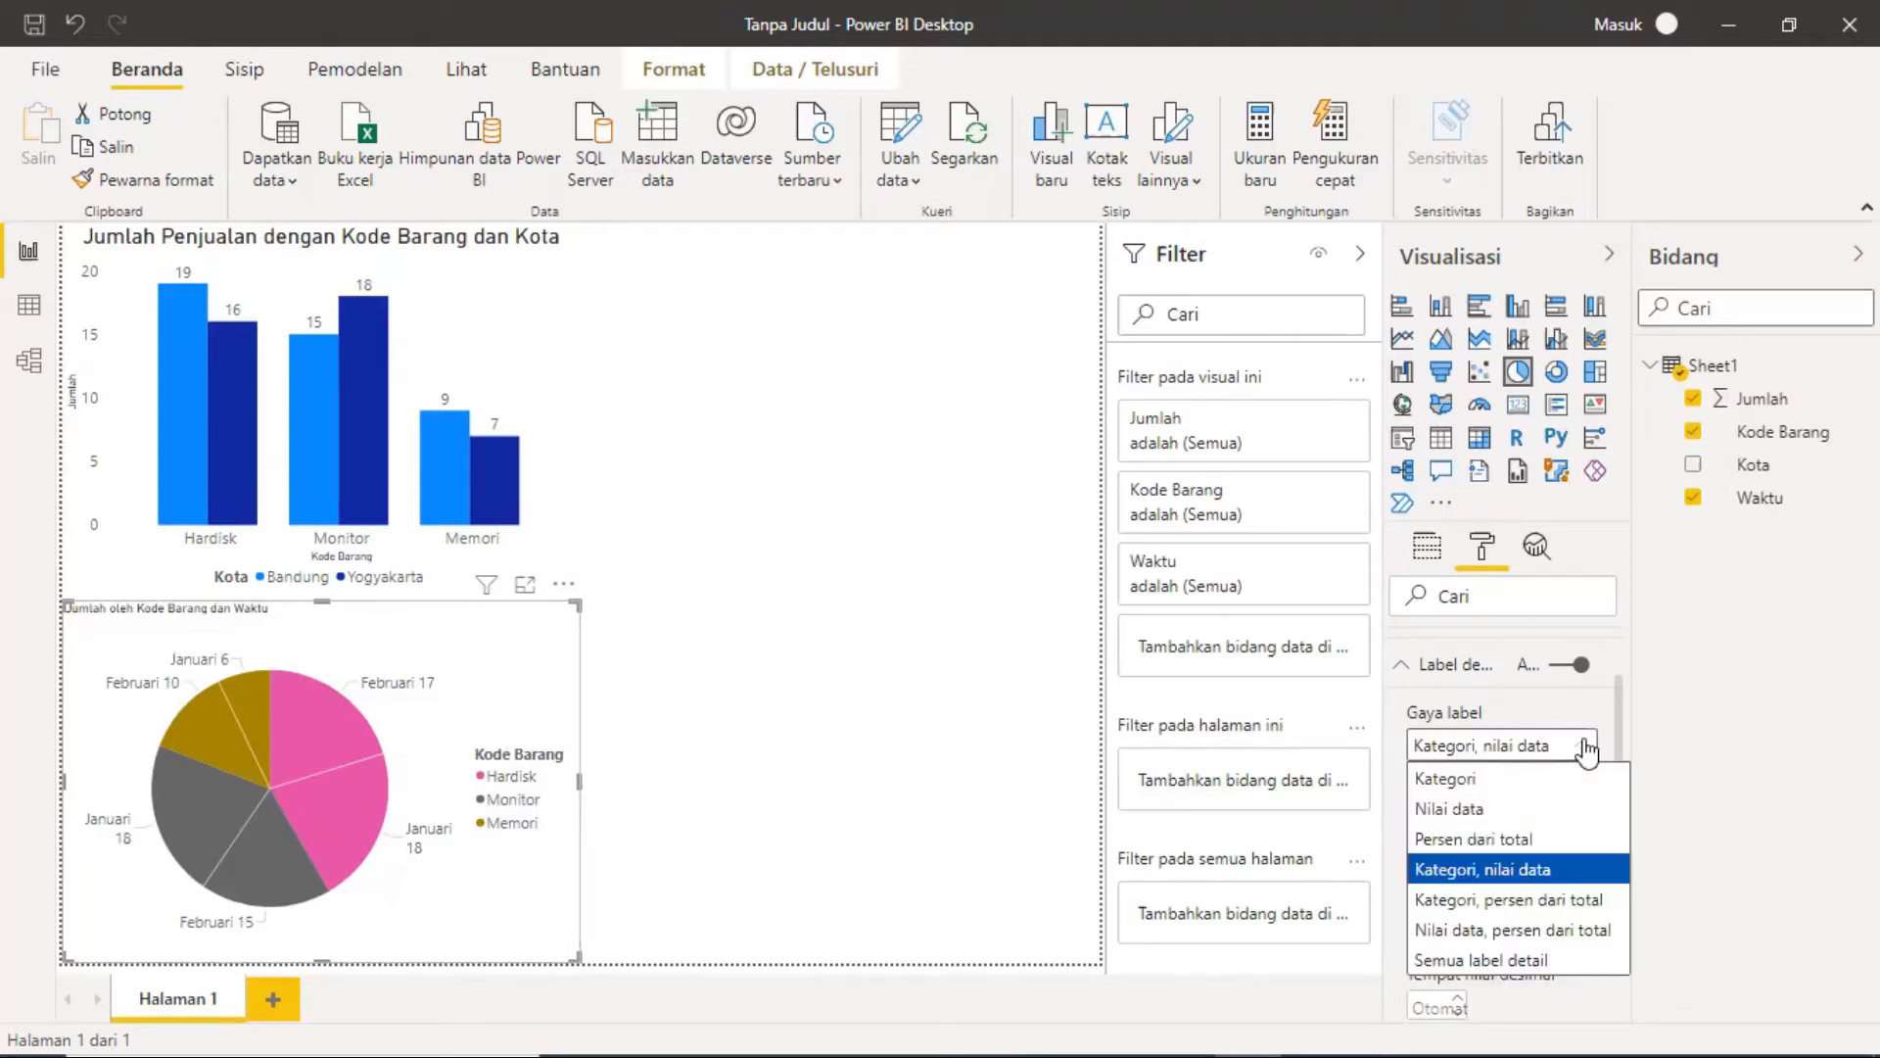
pyautogui.click(1513, 839)
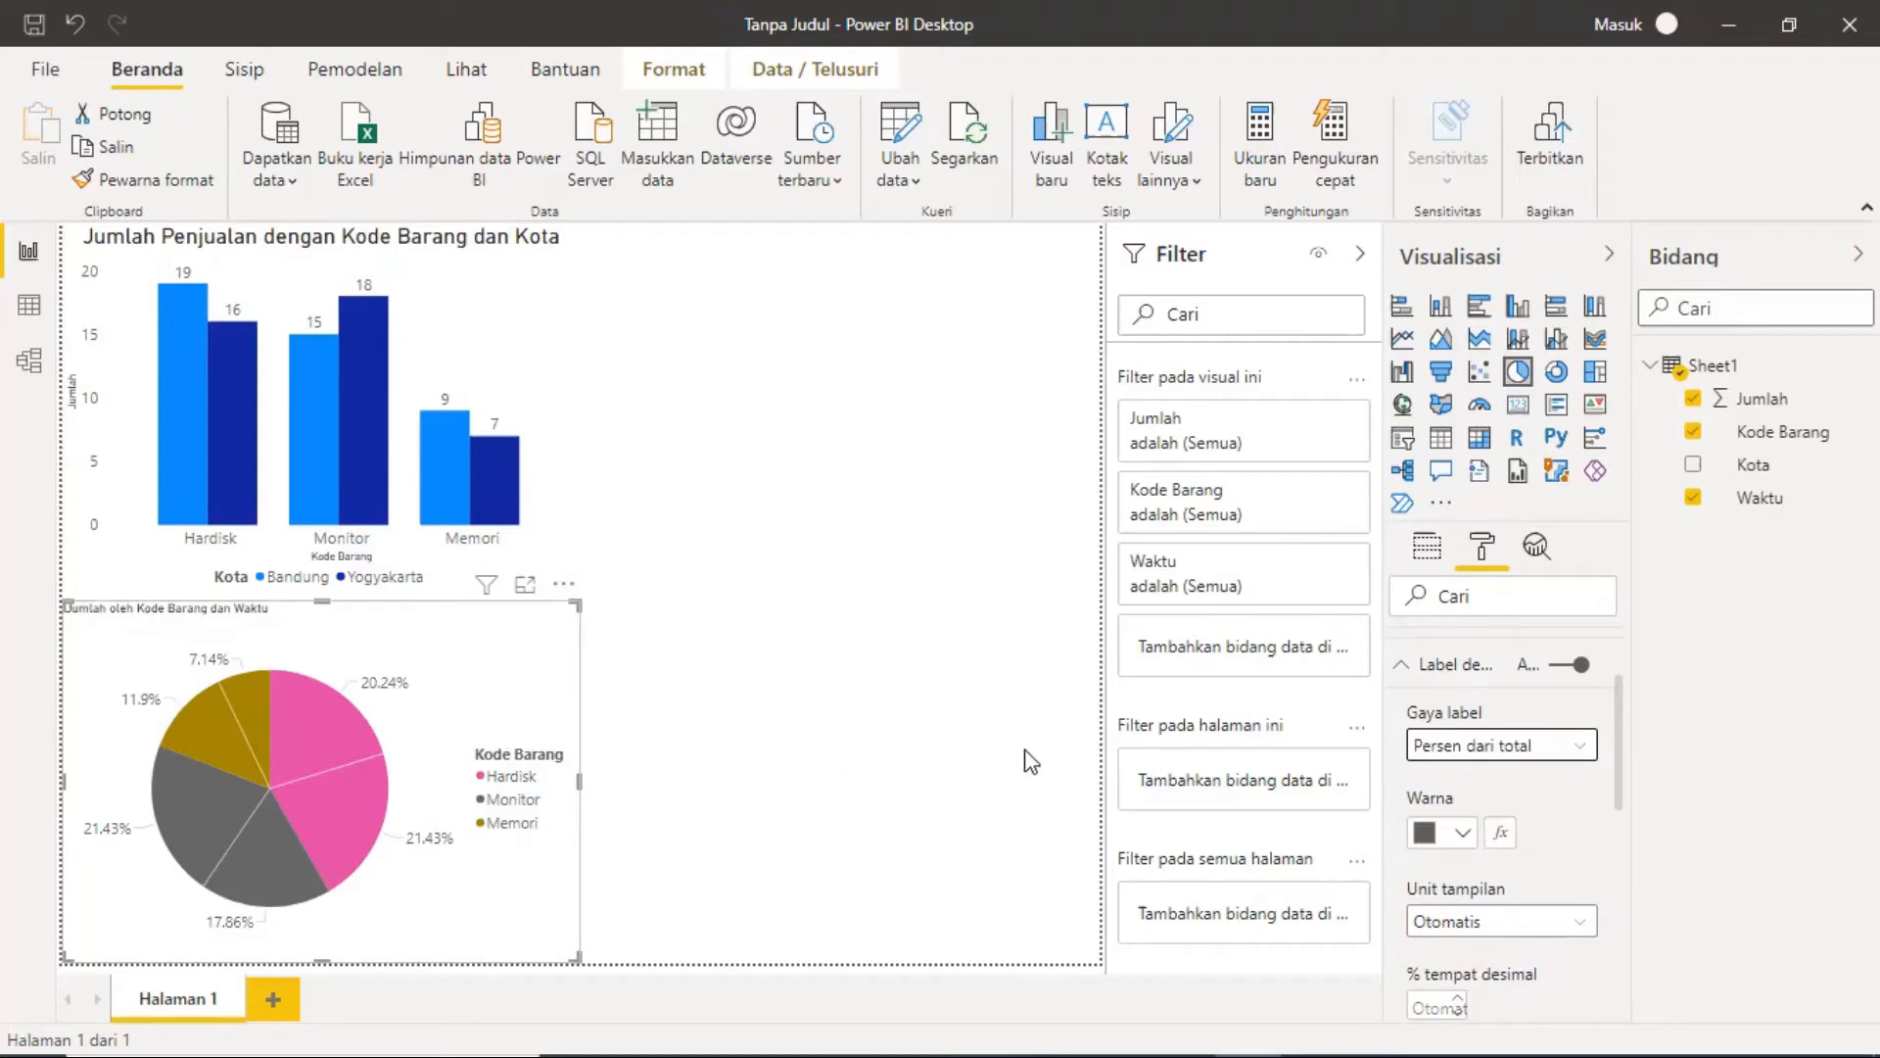
pyautogui.click(1595, 756)
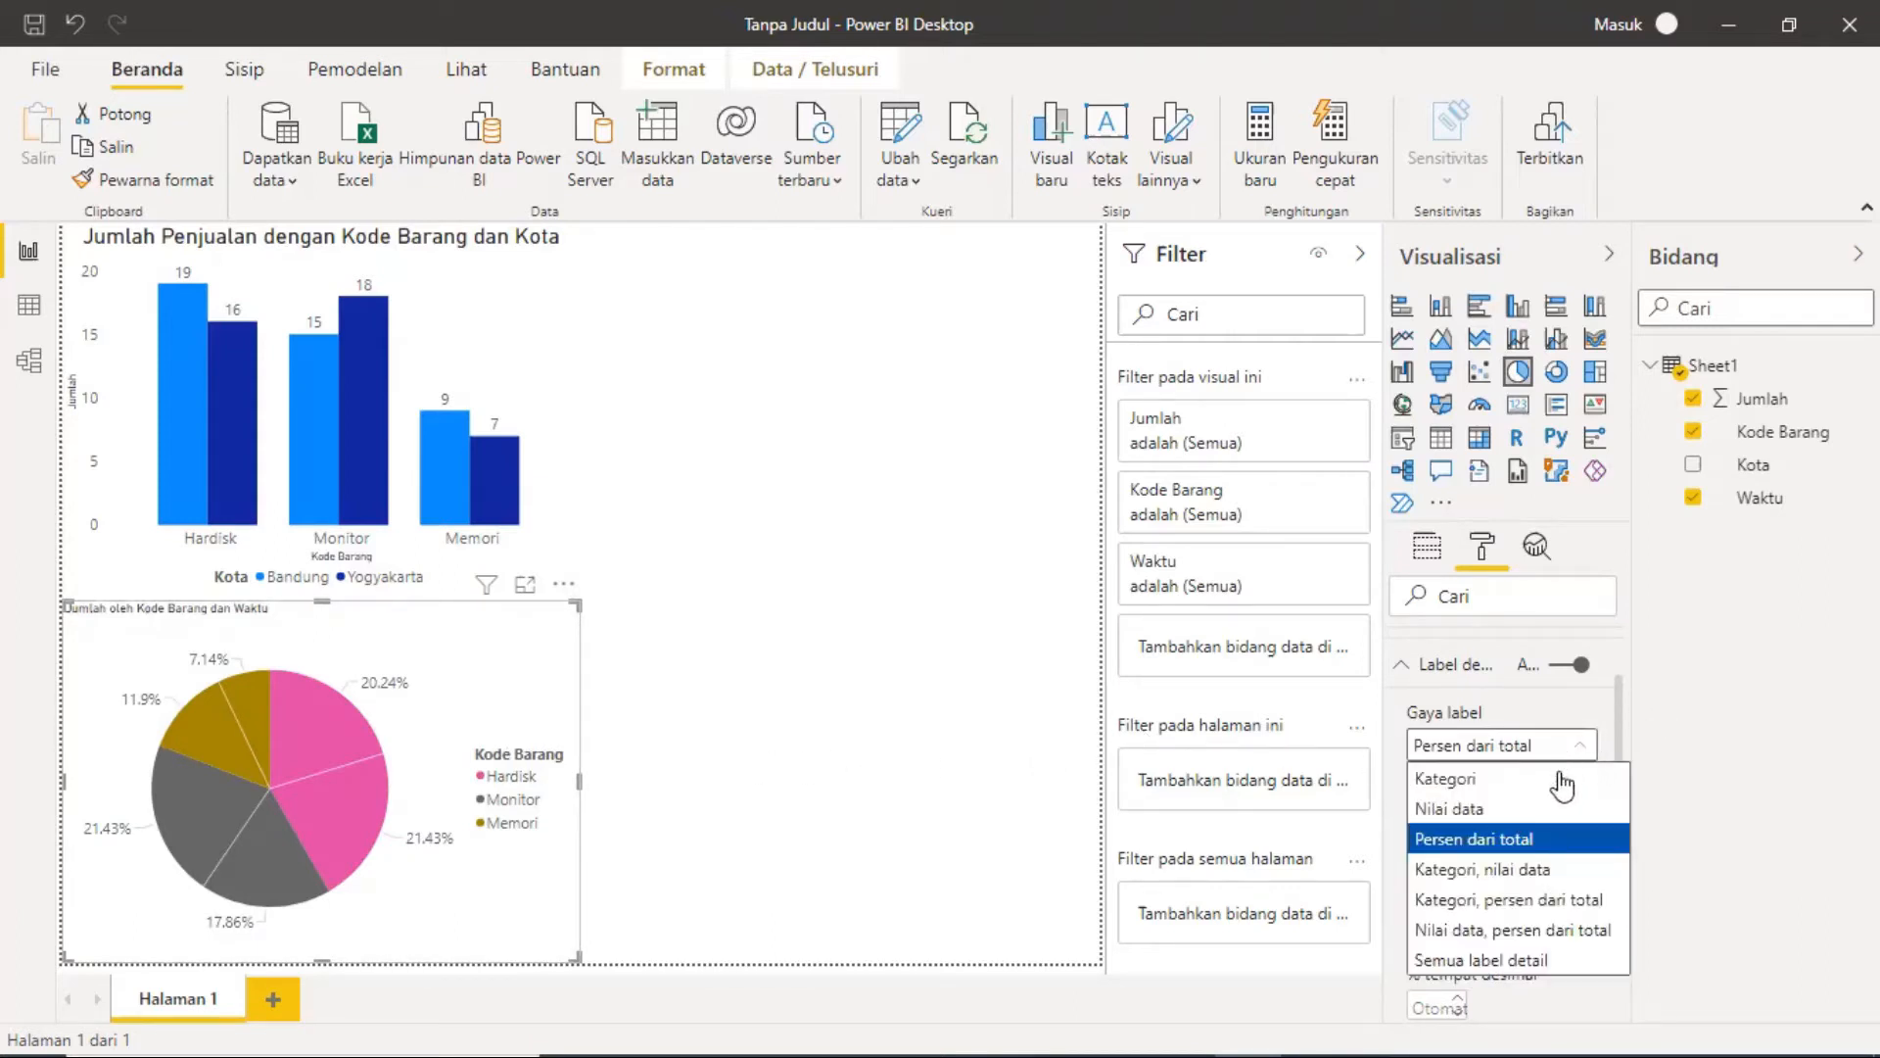
pyautogui.click(1591, 899)
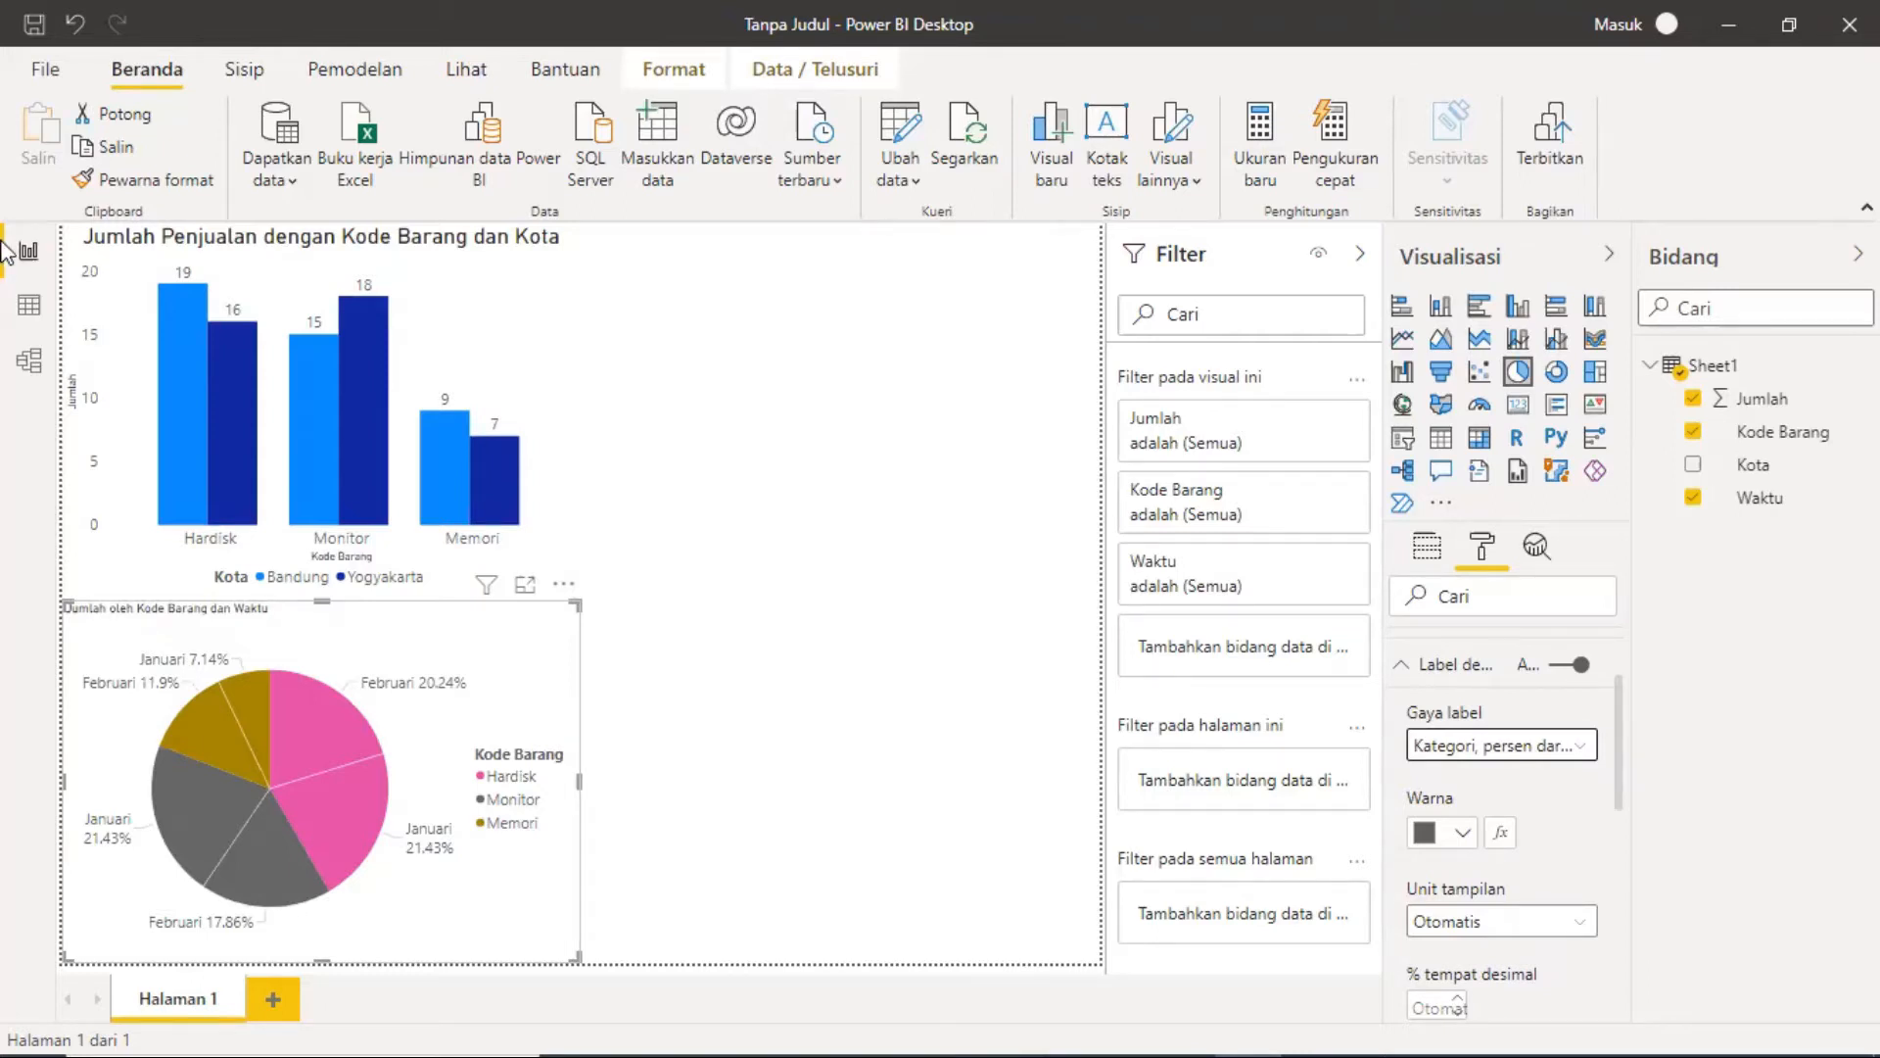
# Step: Display the Sheet1 source data as a table to review its rows
pyautogui.click(33, 312)
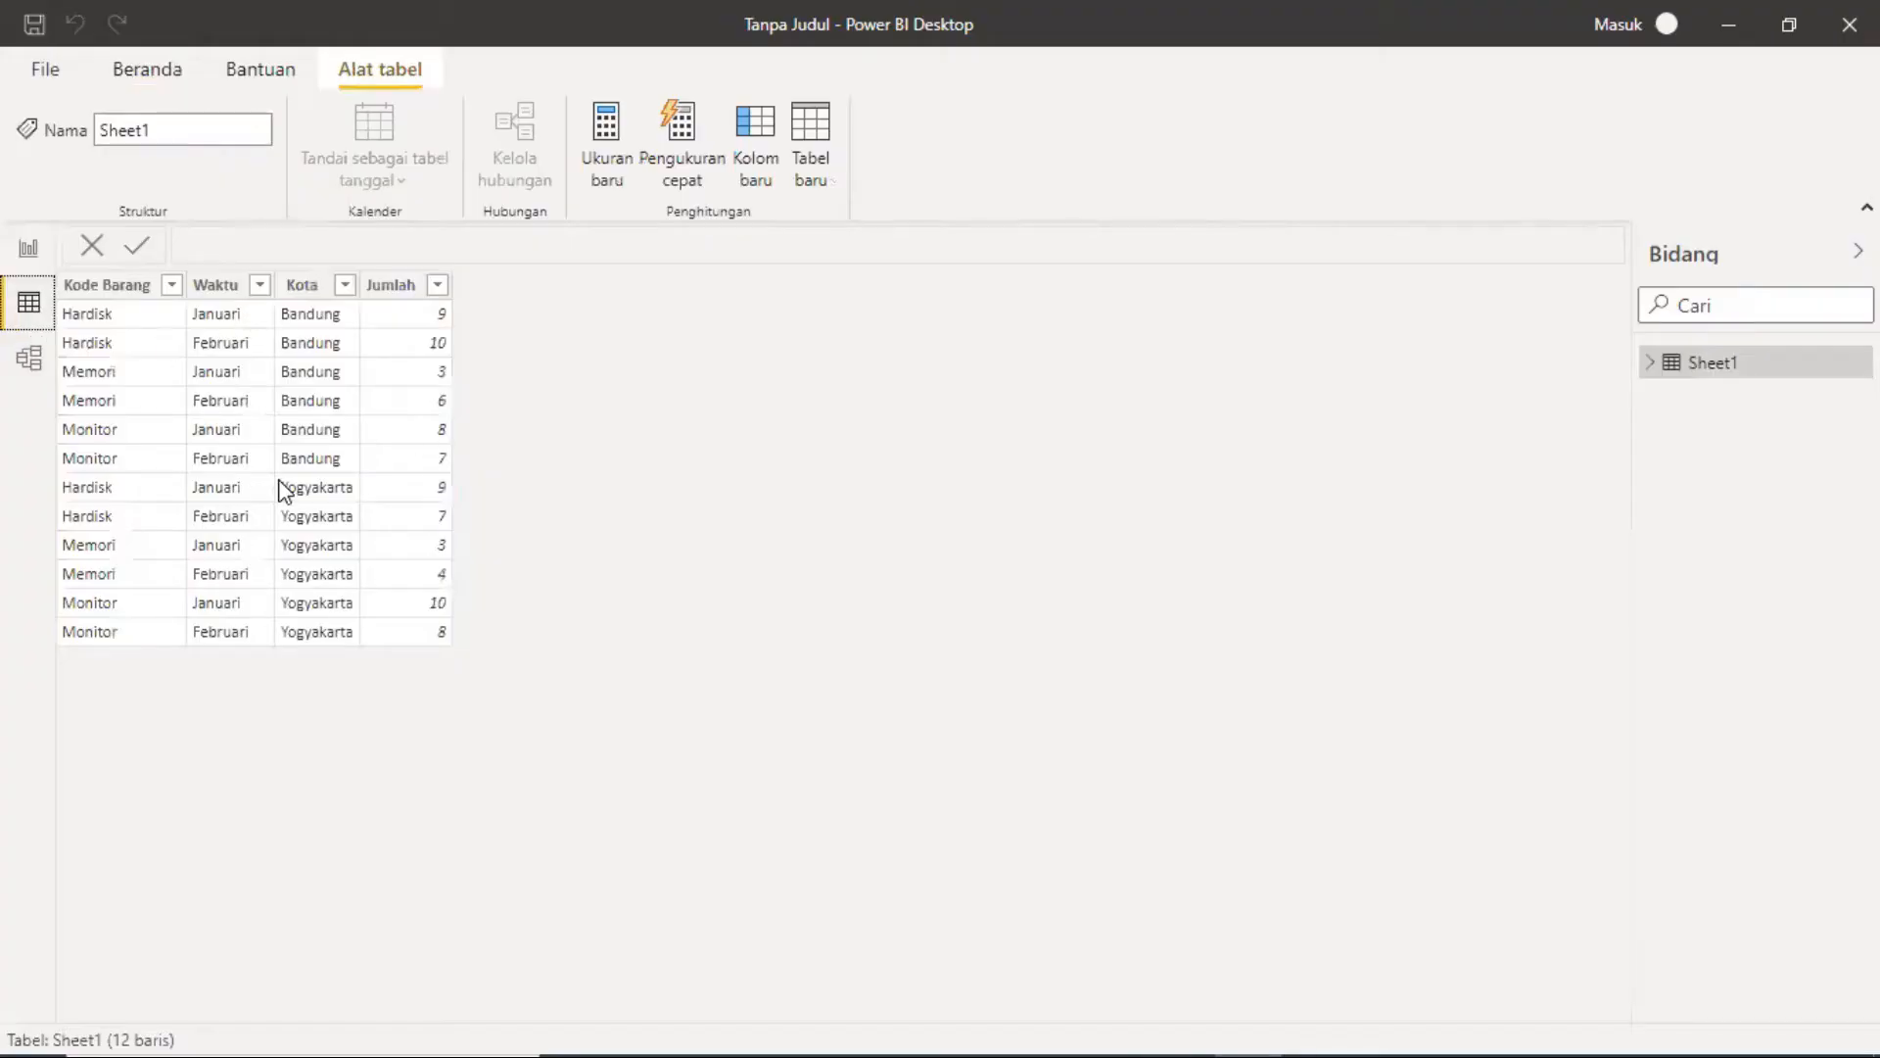
# Step: Return to the report page and compare the column chart with the pie chart
pyautogui.click(28, 247)
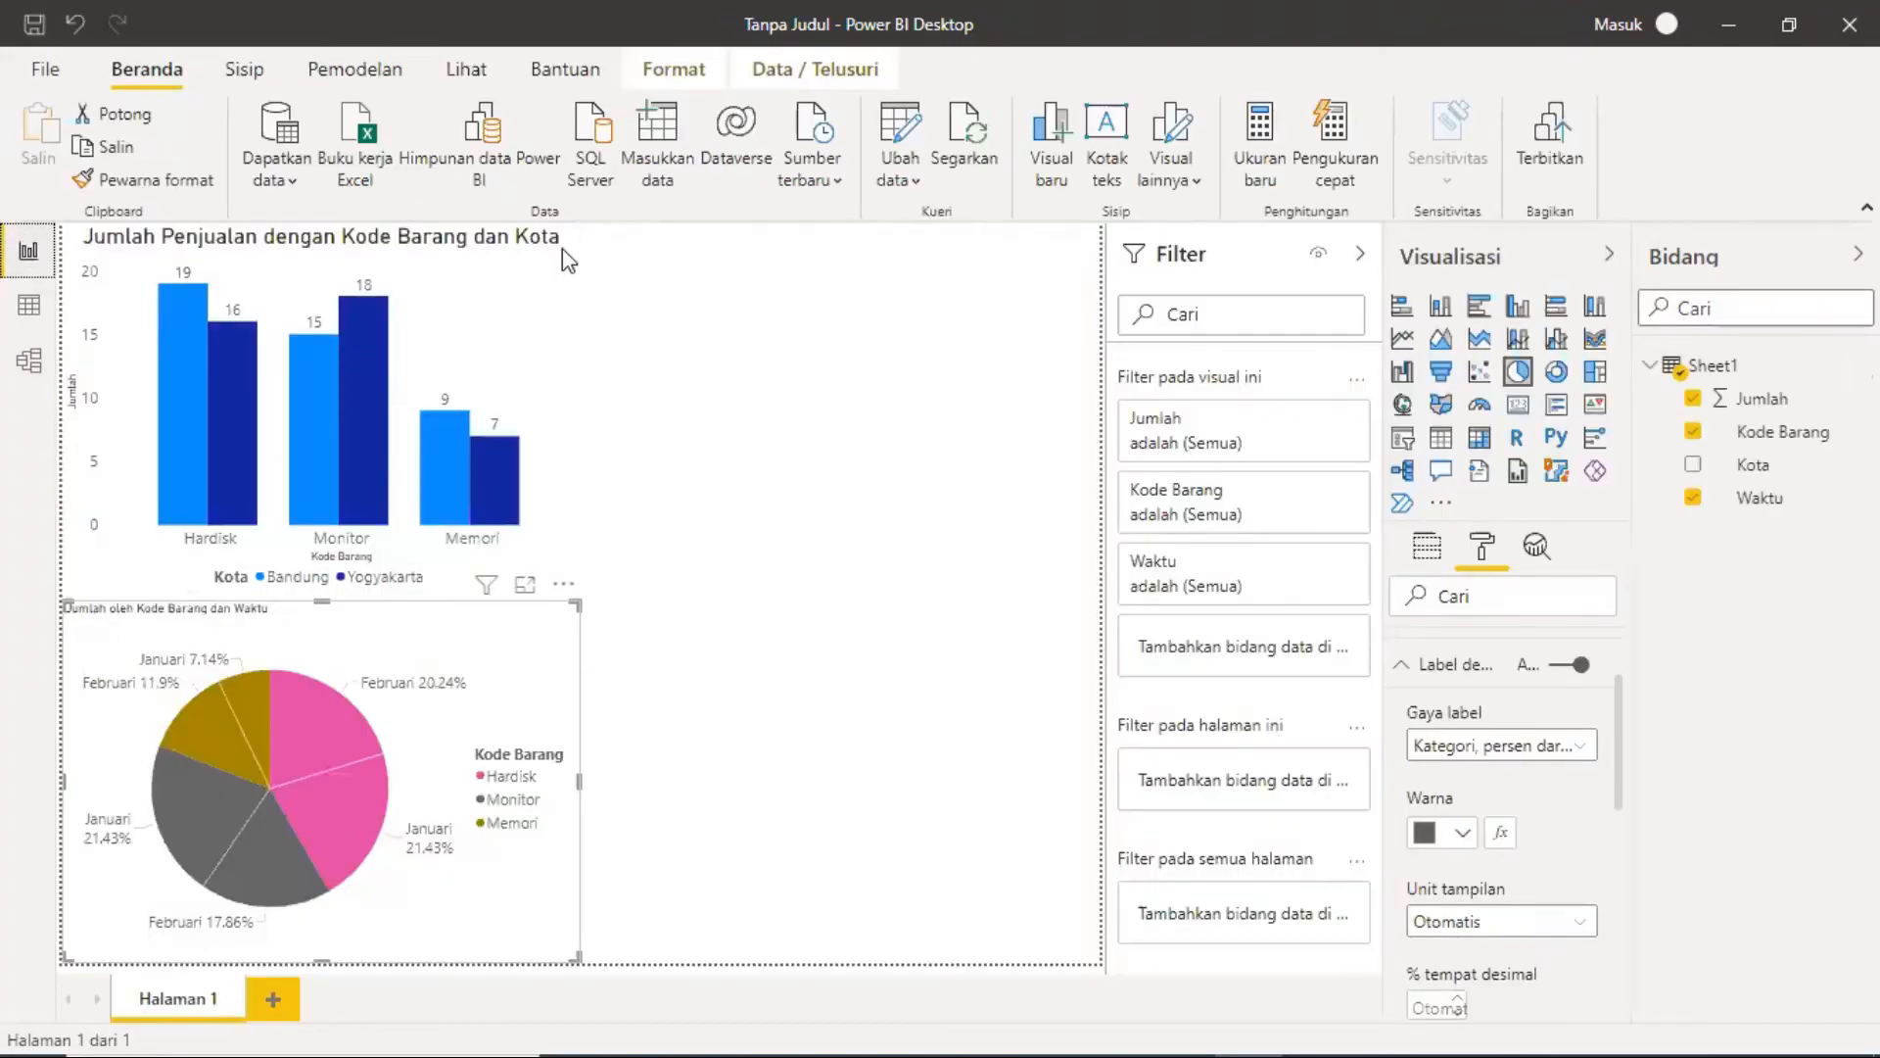
pyautogui.moveTo(466, 491)
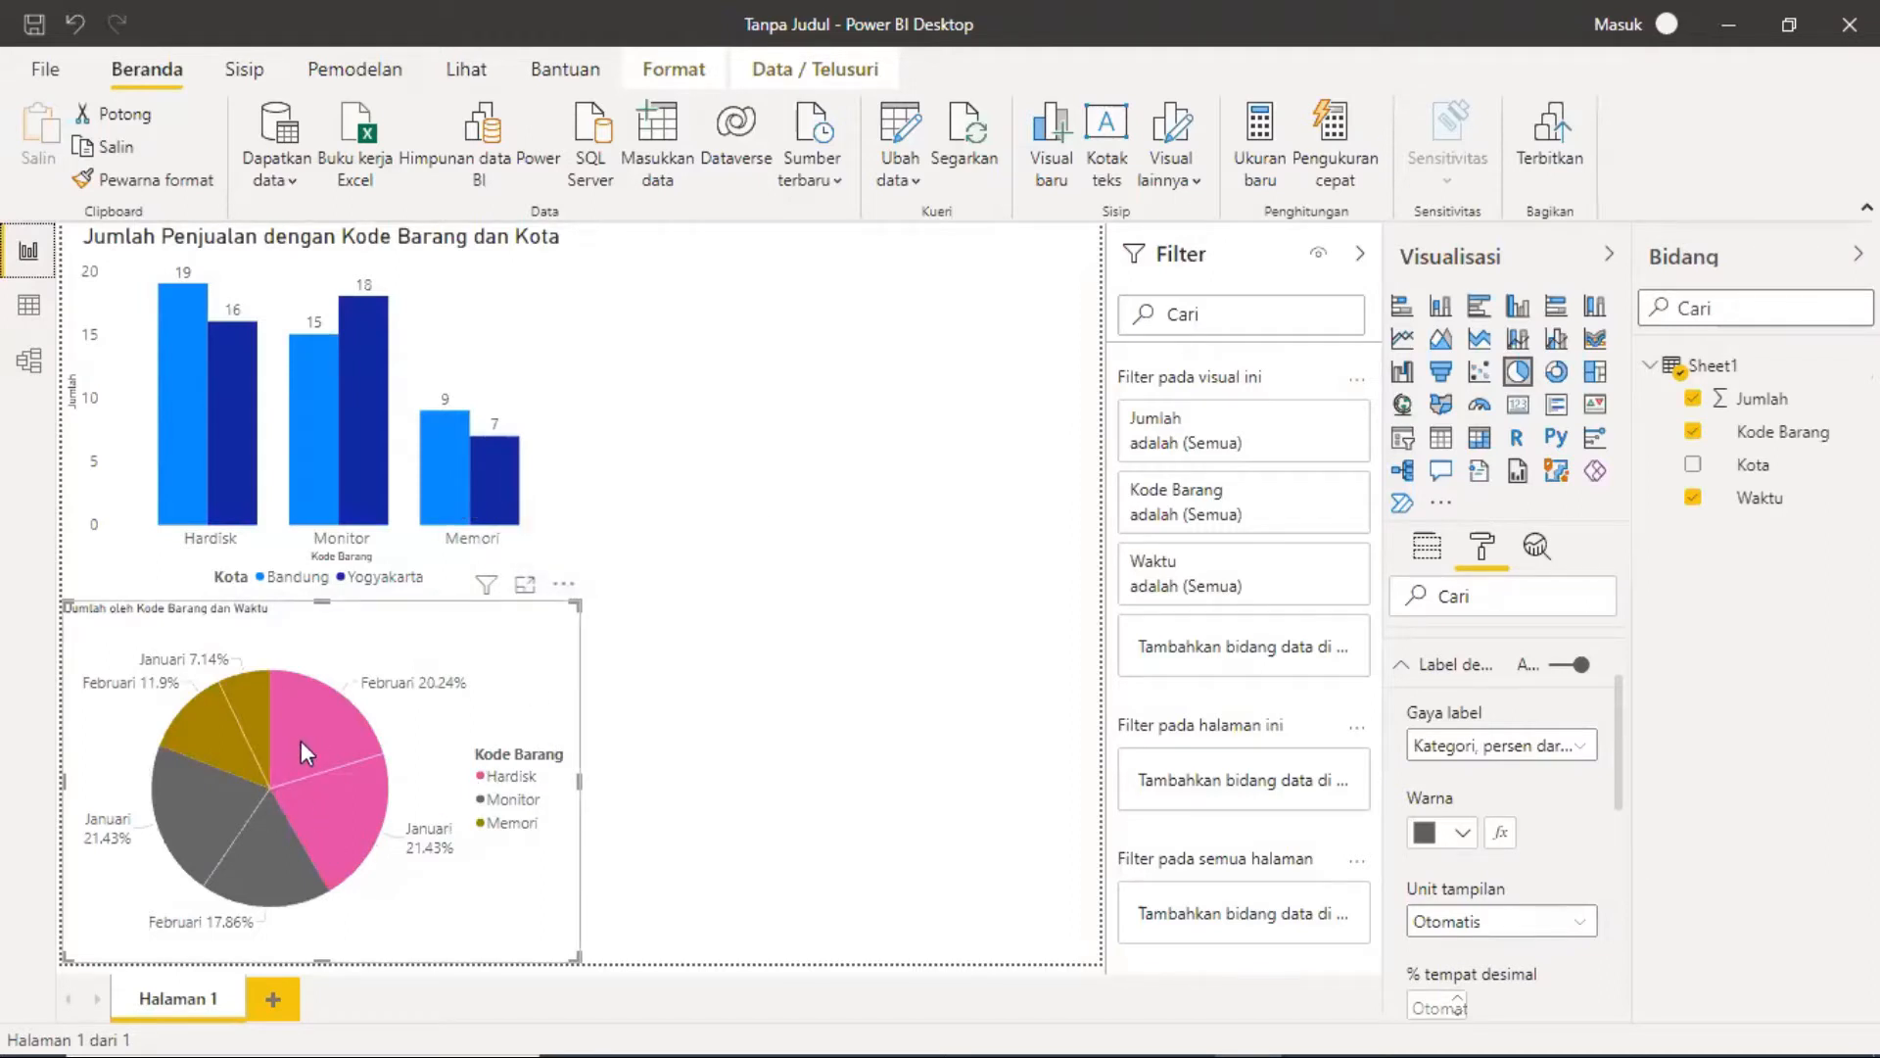
pyautogui.moveTo(300, 750)
# Step: Centre the pie chart's title and set its text size to 25 pt
pyautogui.click(1401, 666)
pyautogui.click(1402, 666)
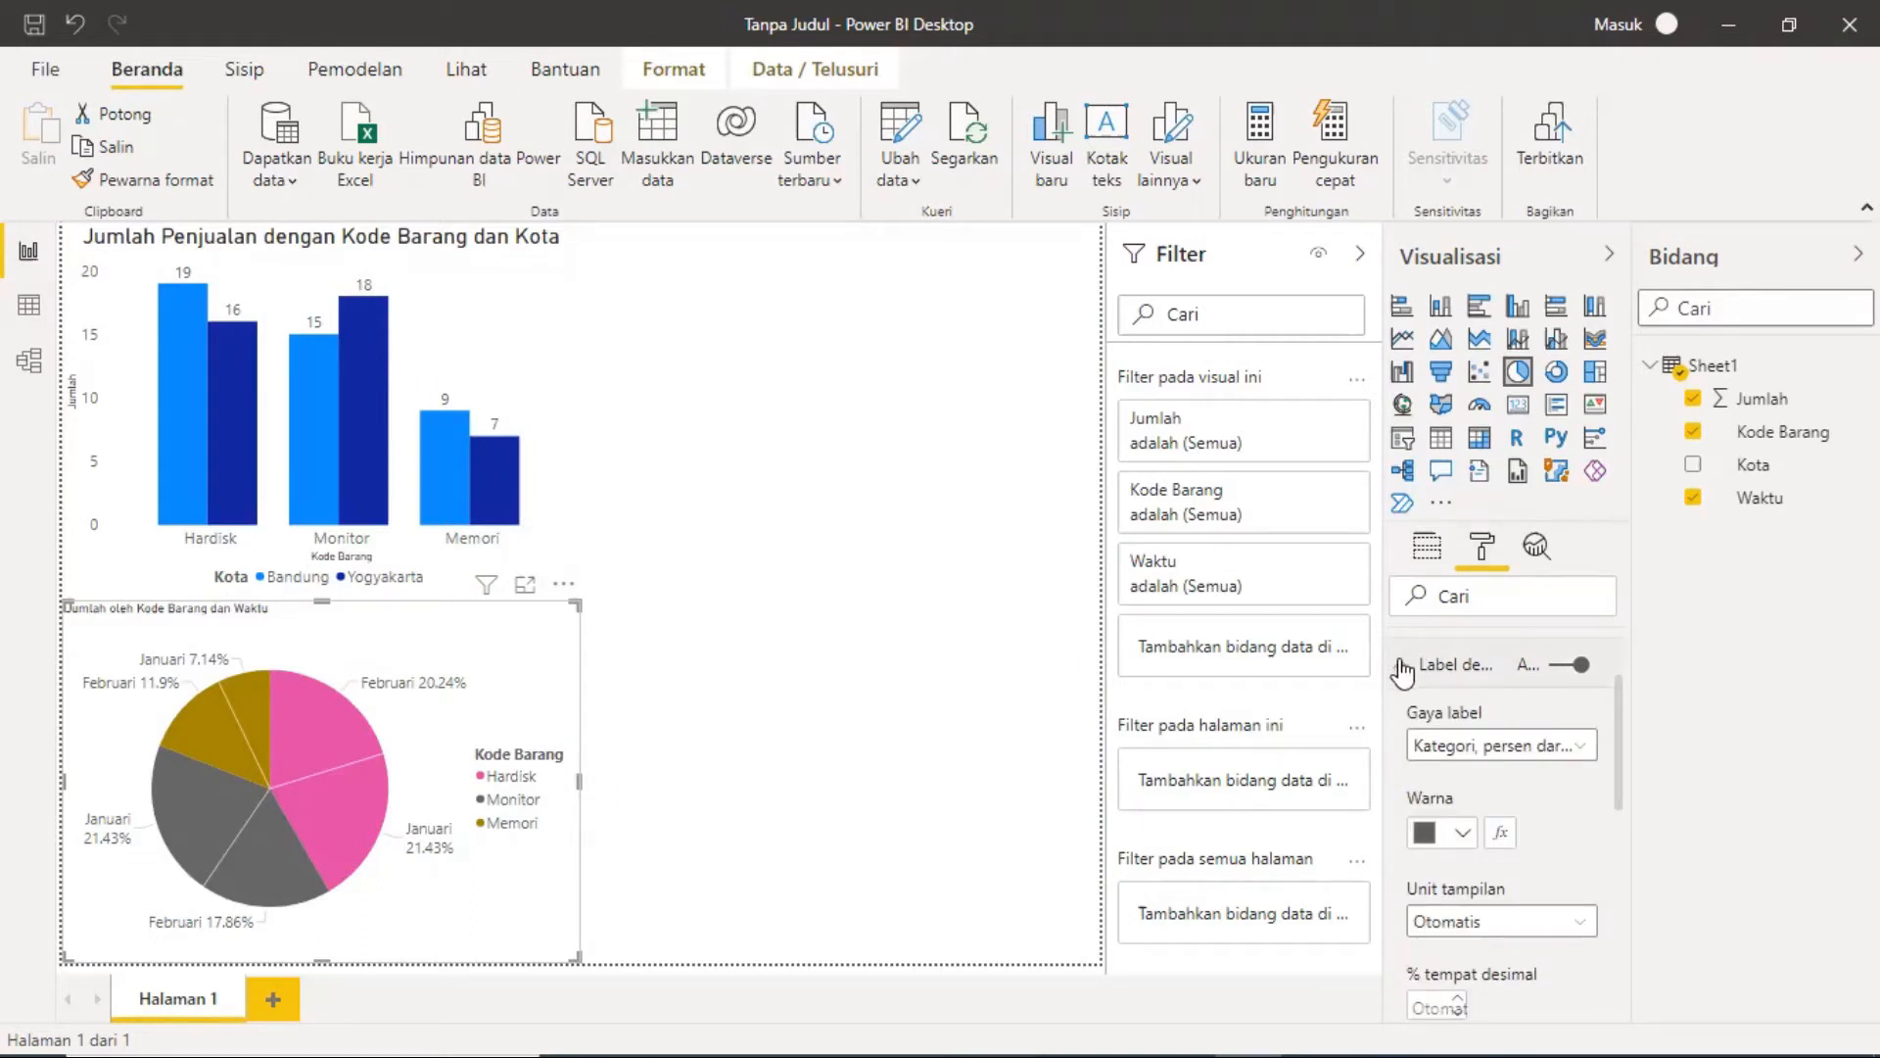
pyautogui.click(1401, 666)
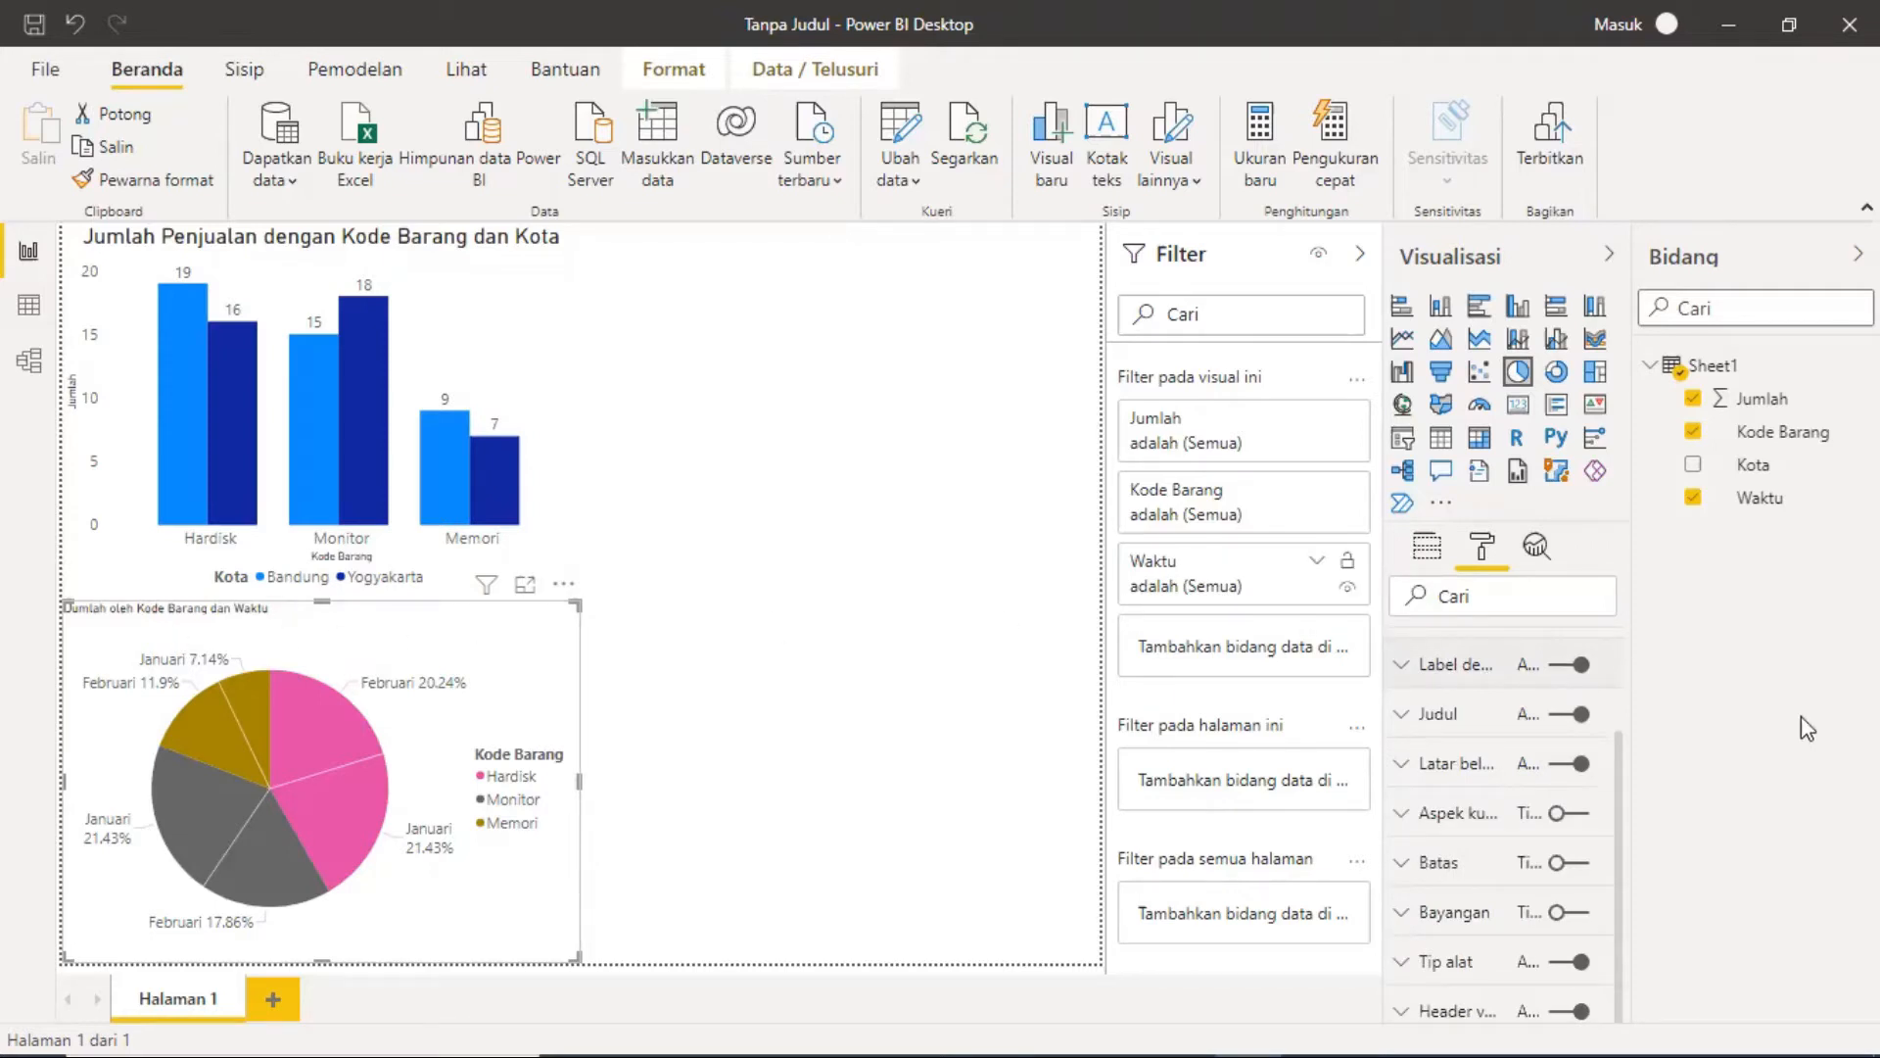
pyautogui.click(1403, 714)
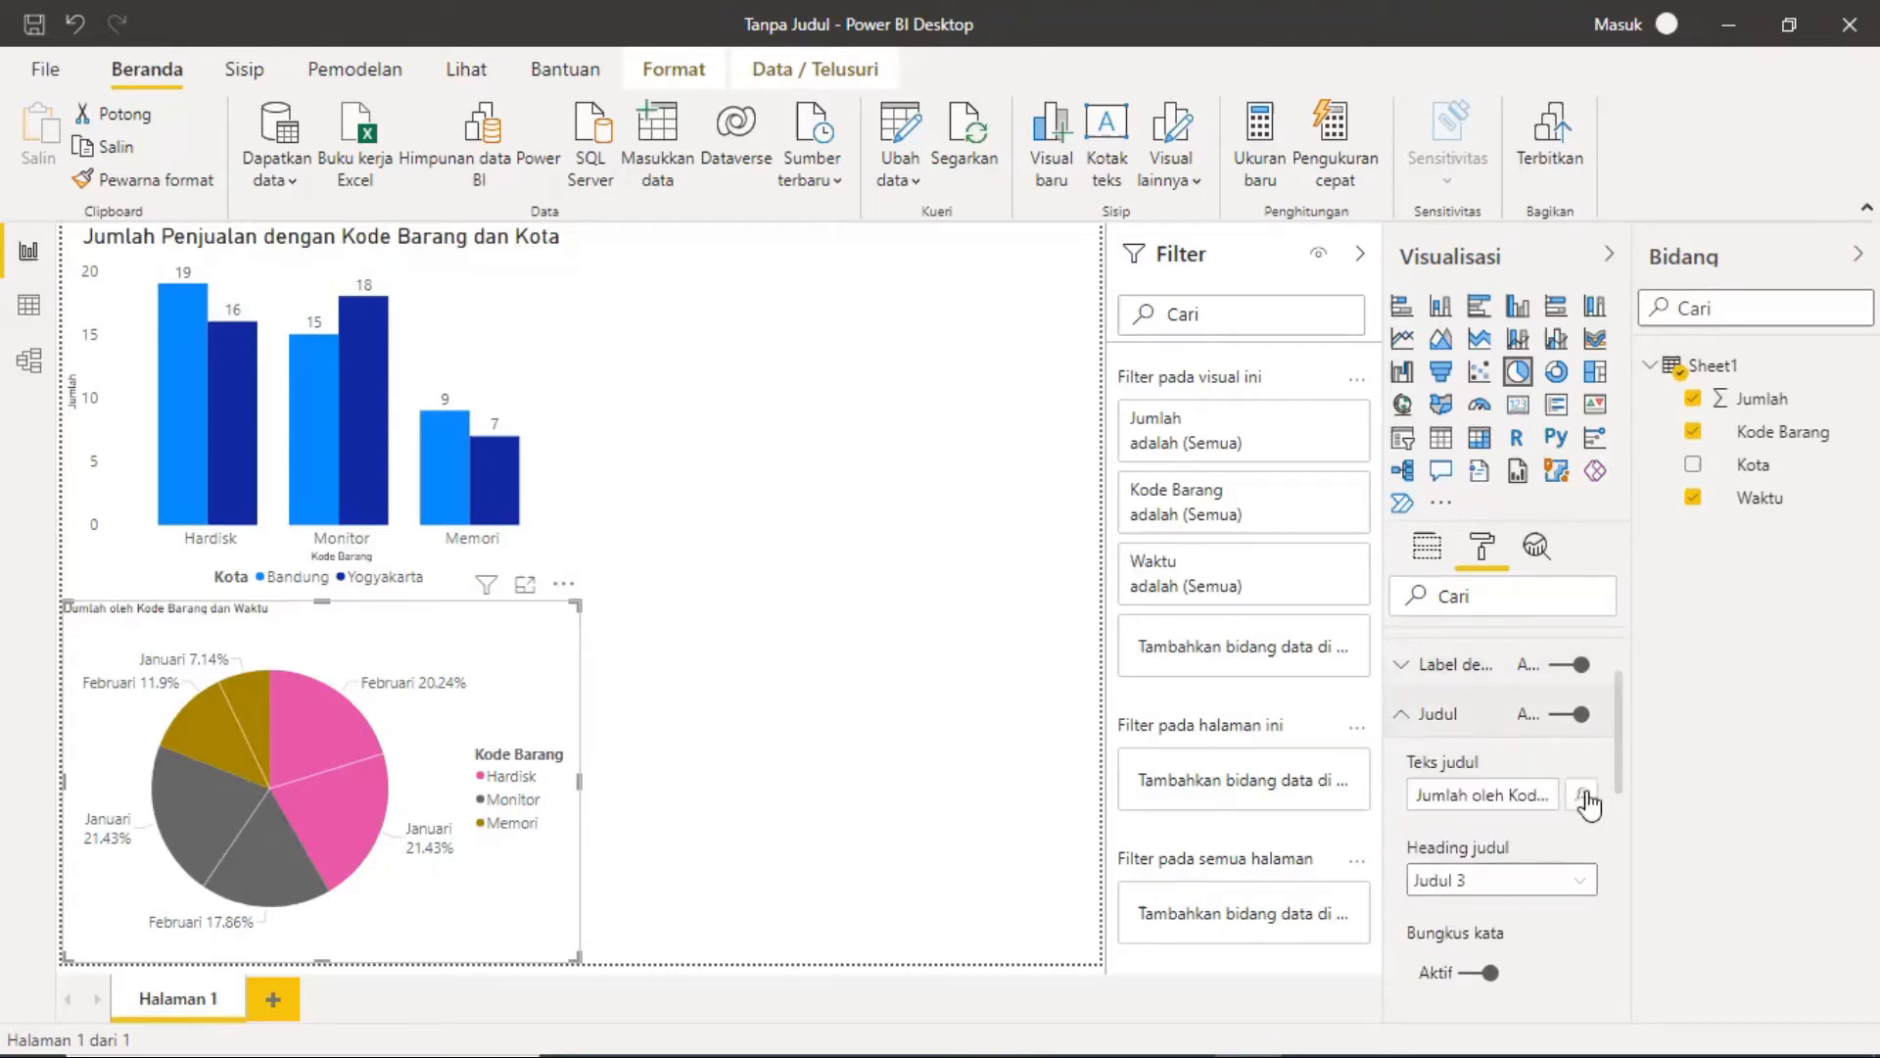
pyautogui.scroll(-3, 1518, 884)
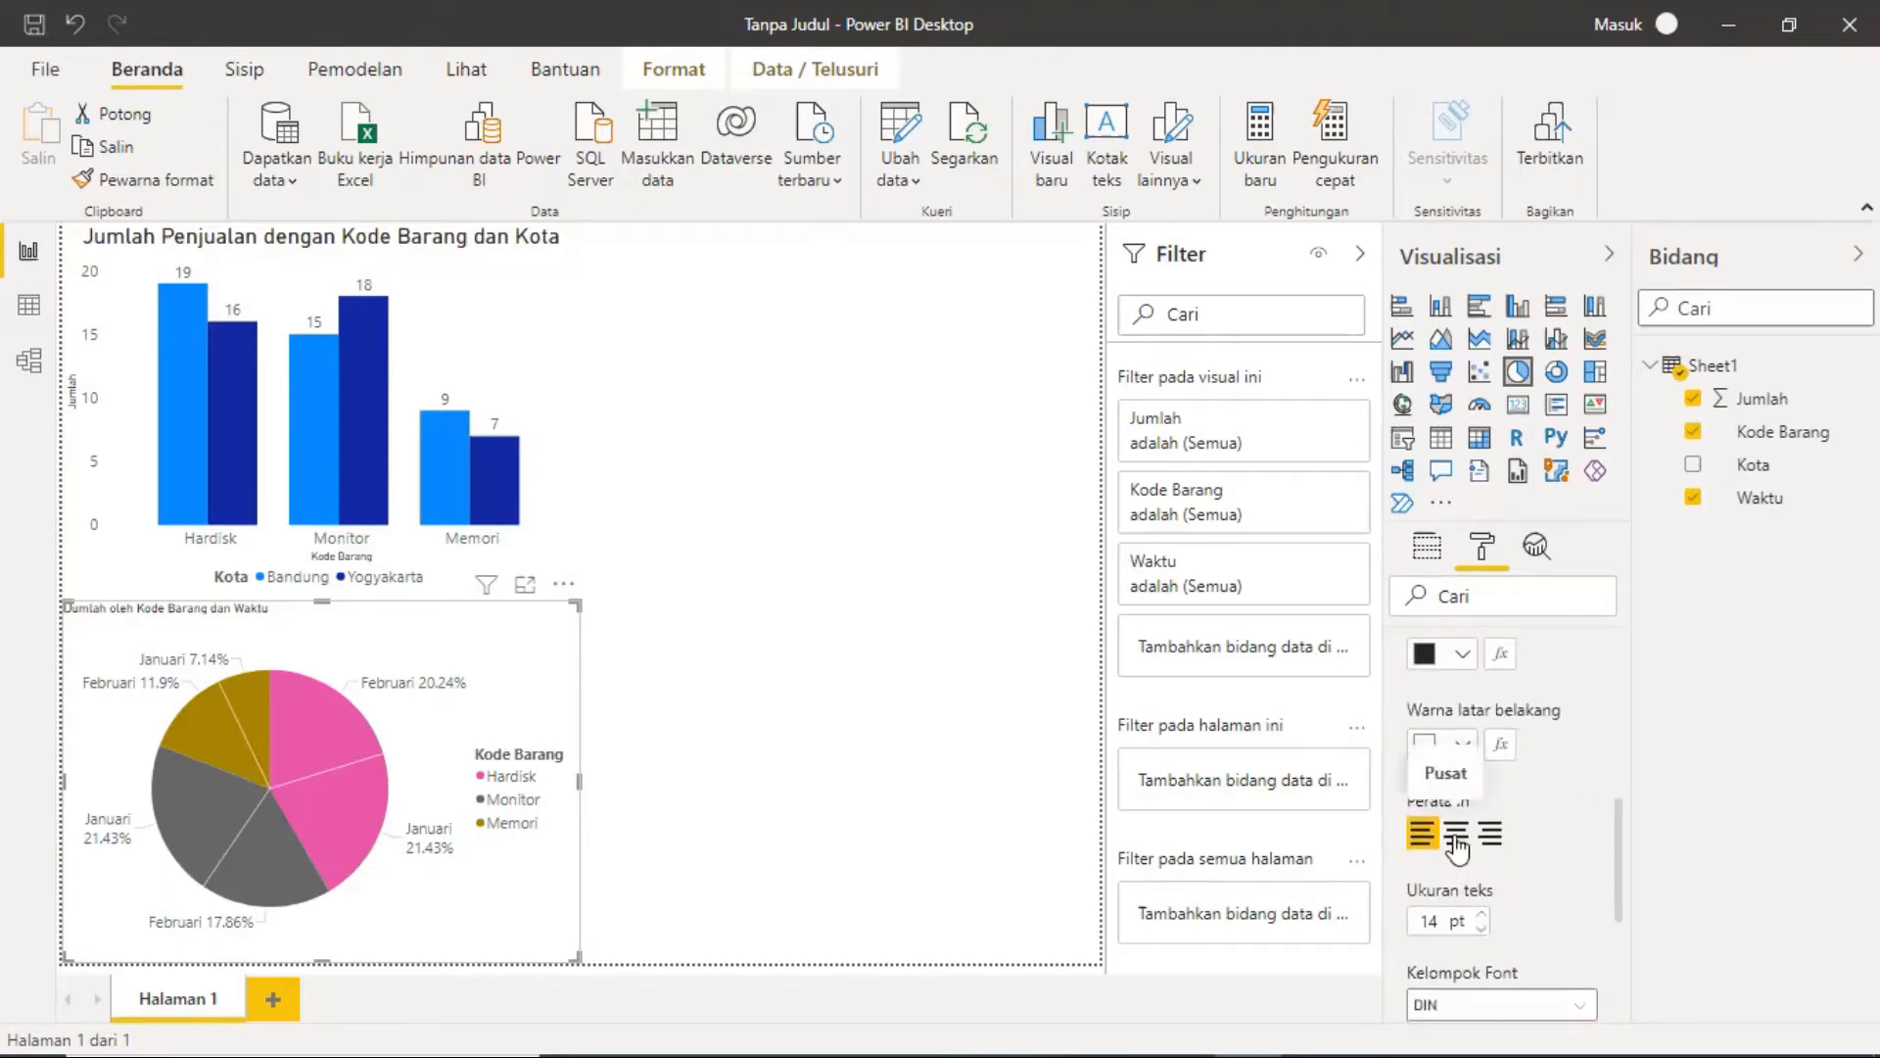
pyautogui.click(1457, 837)
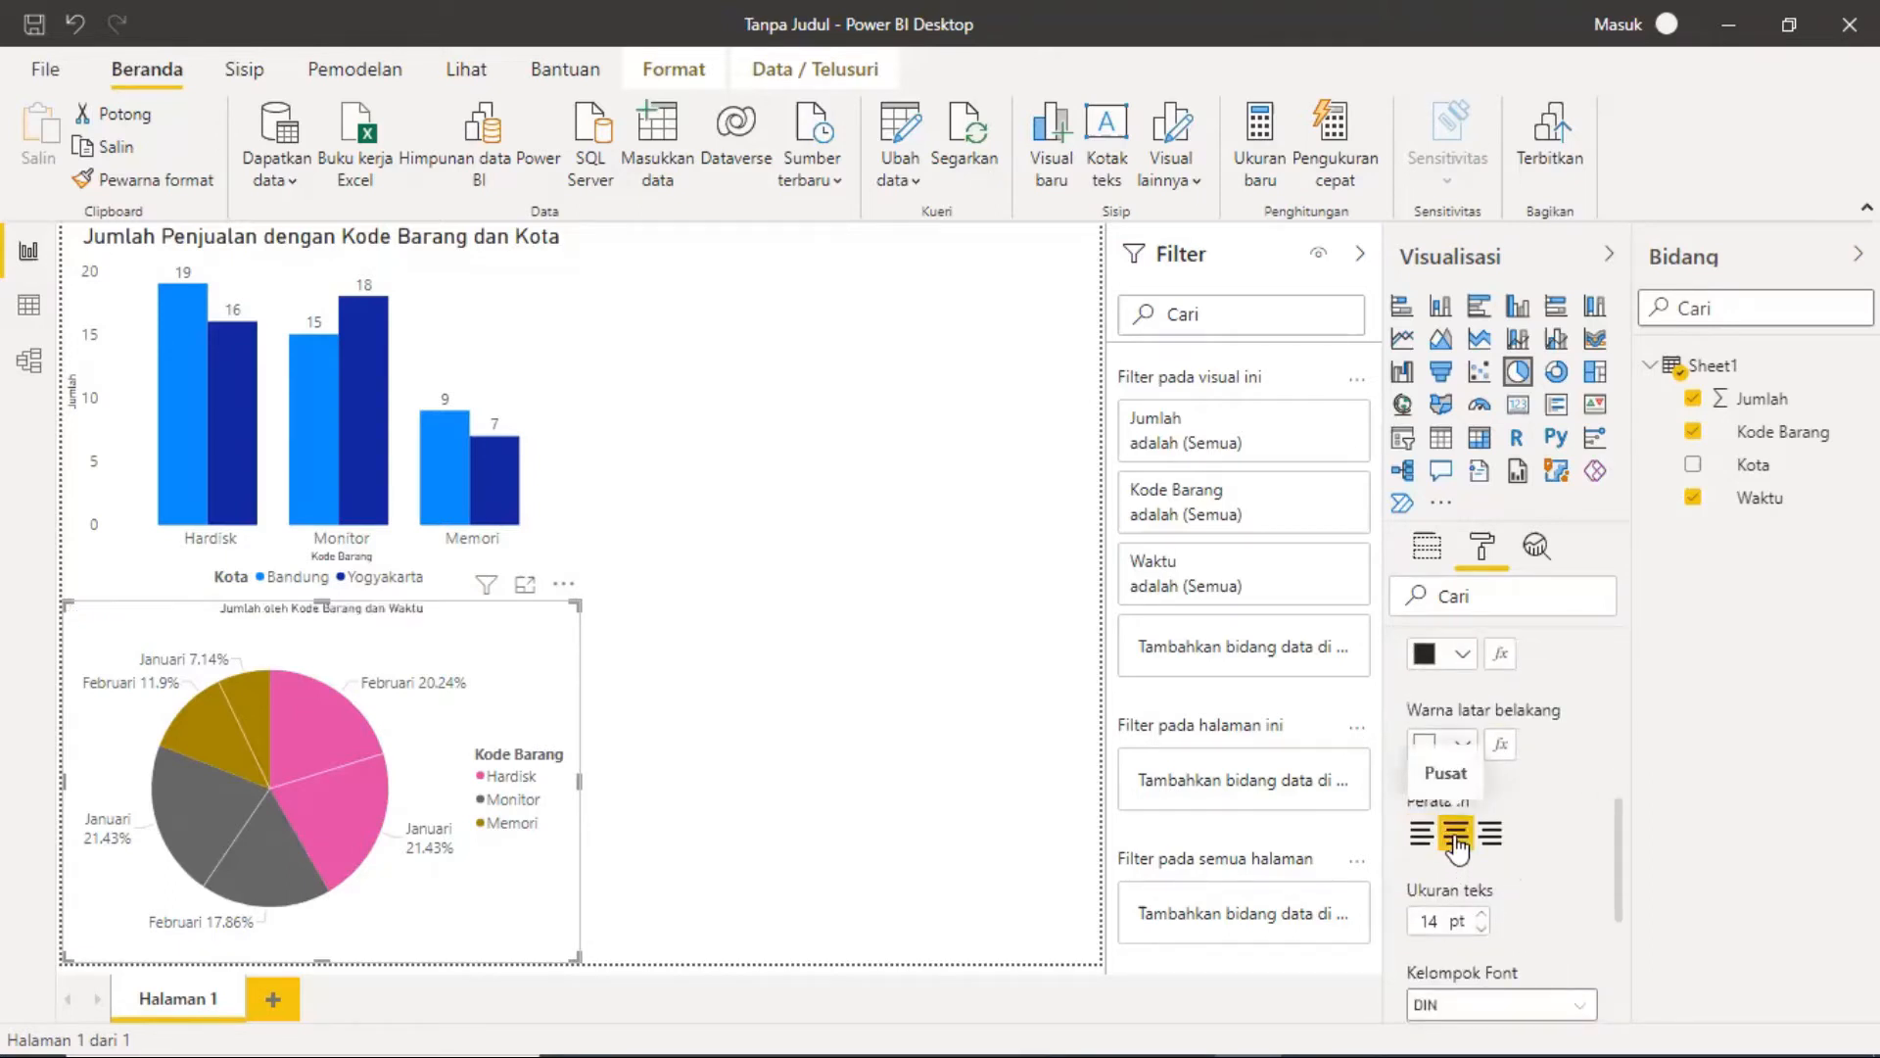
pyautogui.doubleClick(1435, 920)
pyautogui.write('20')
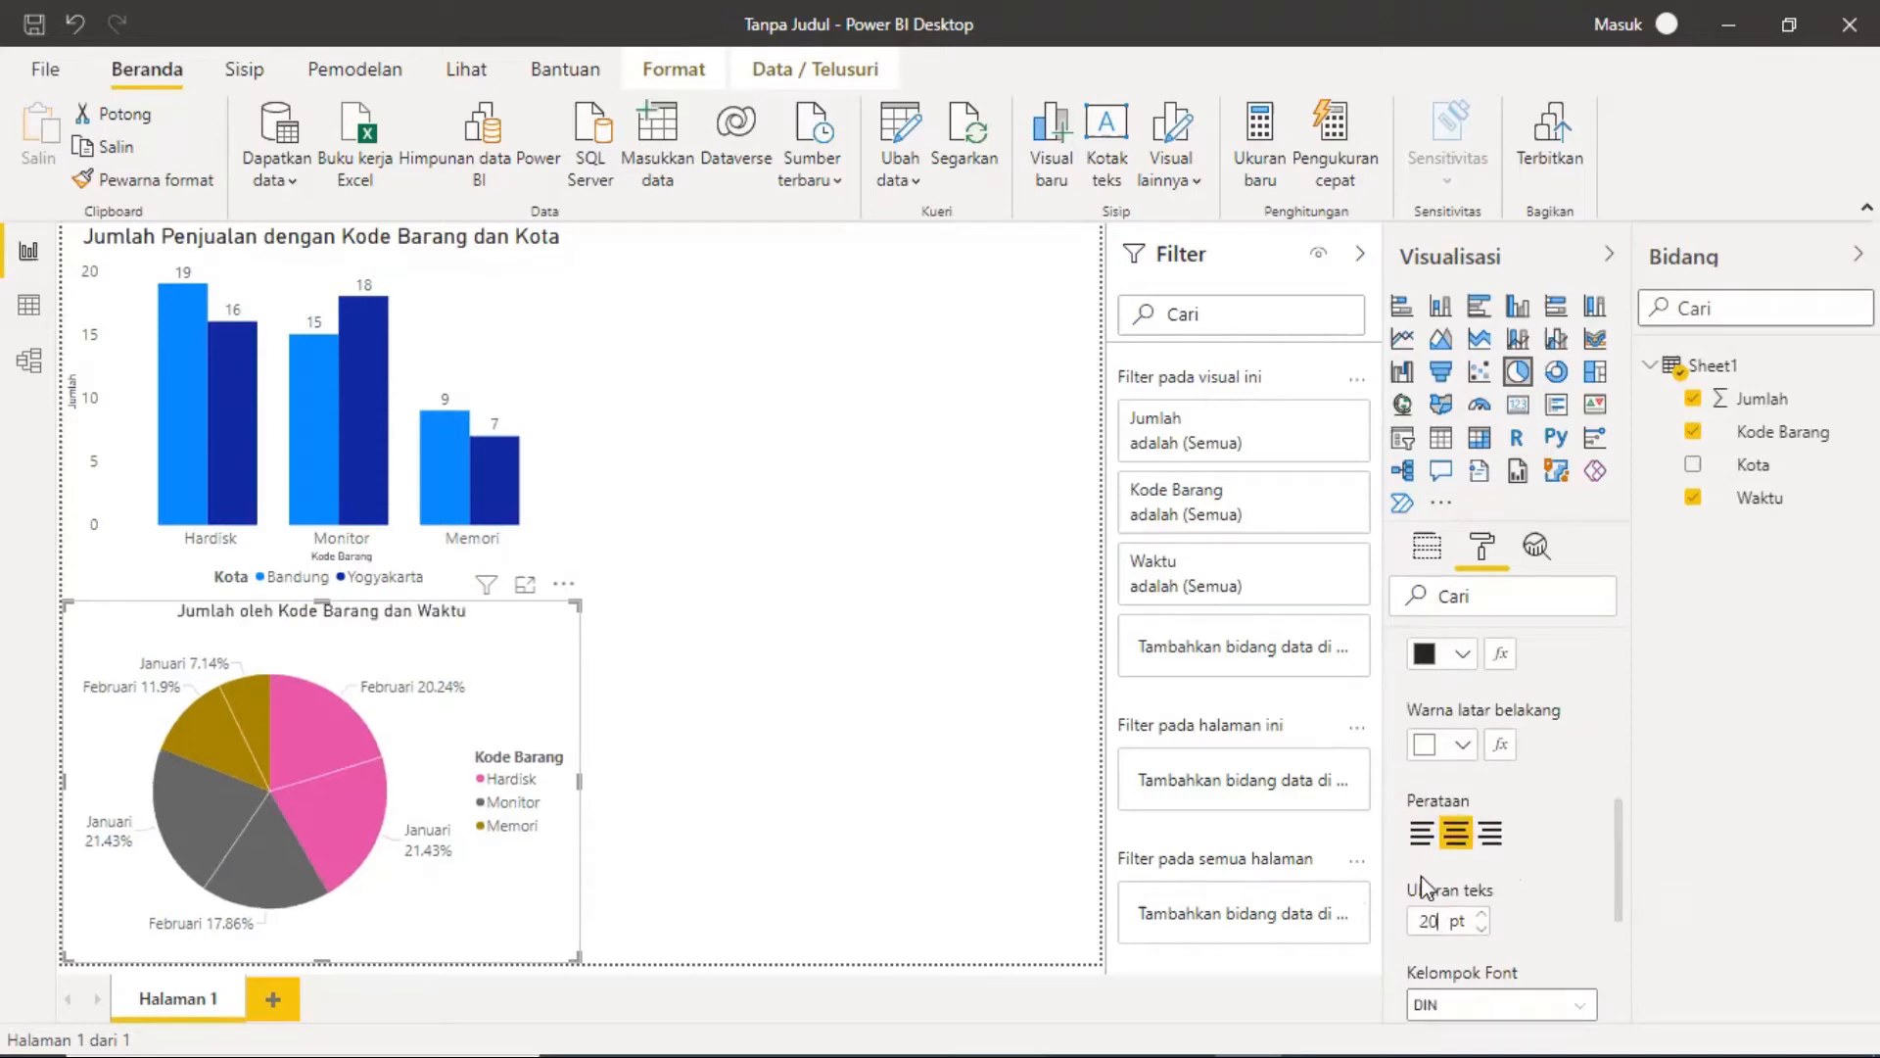
pyautogui.press('BackSpace')
pyautogui.write('5')
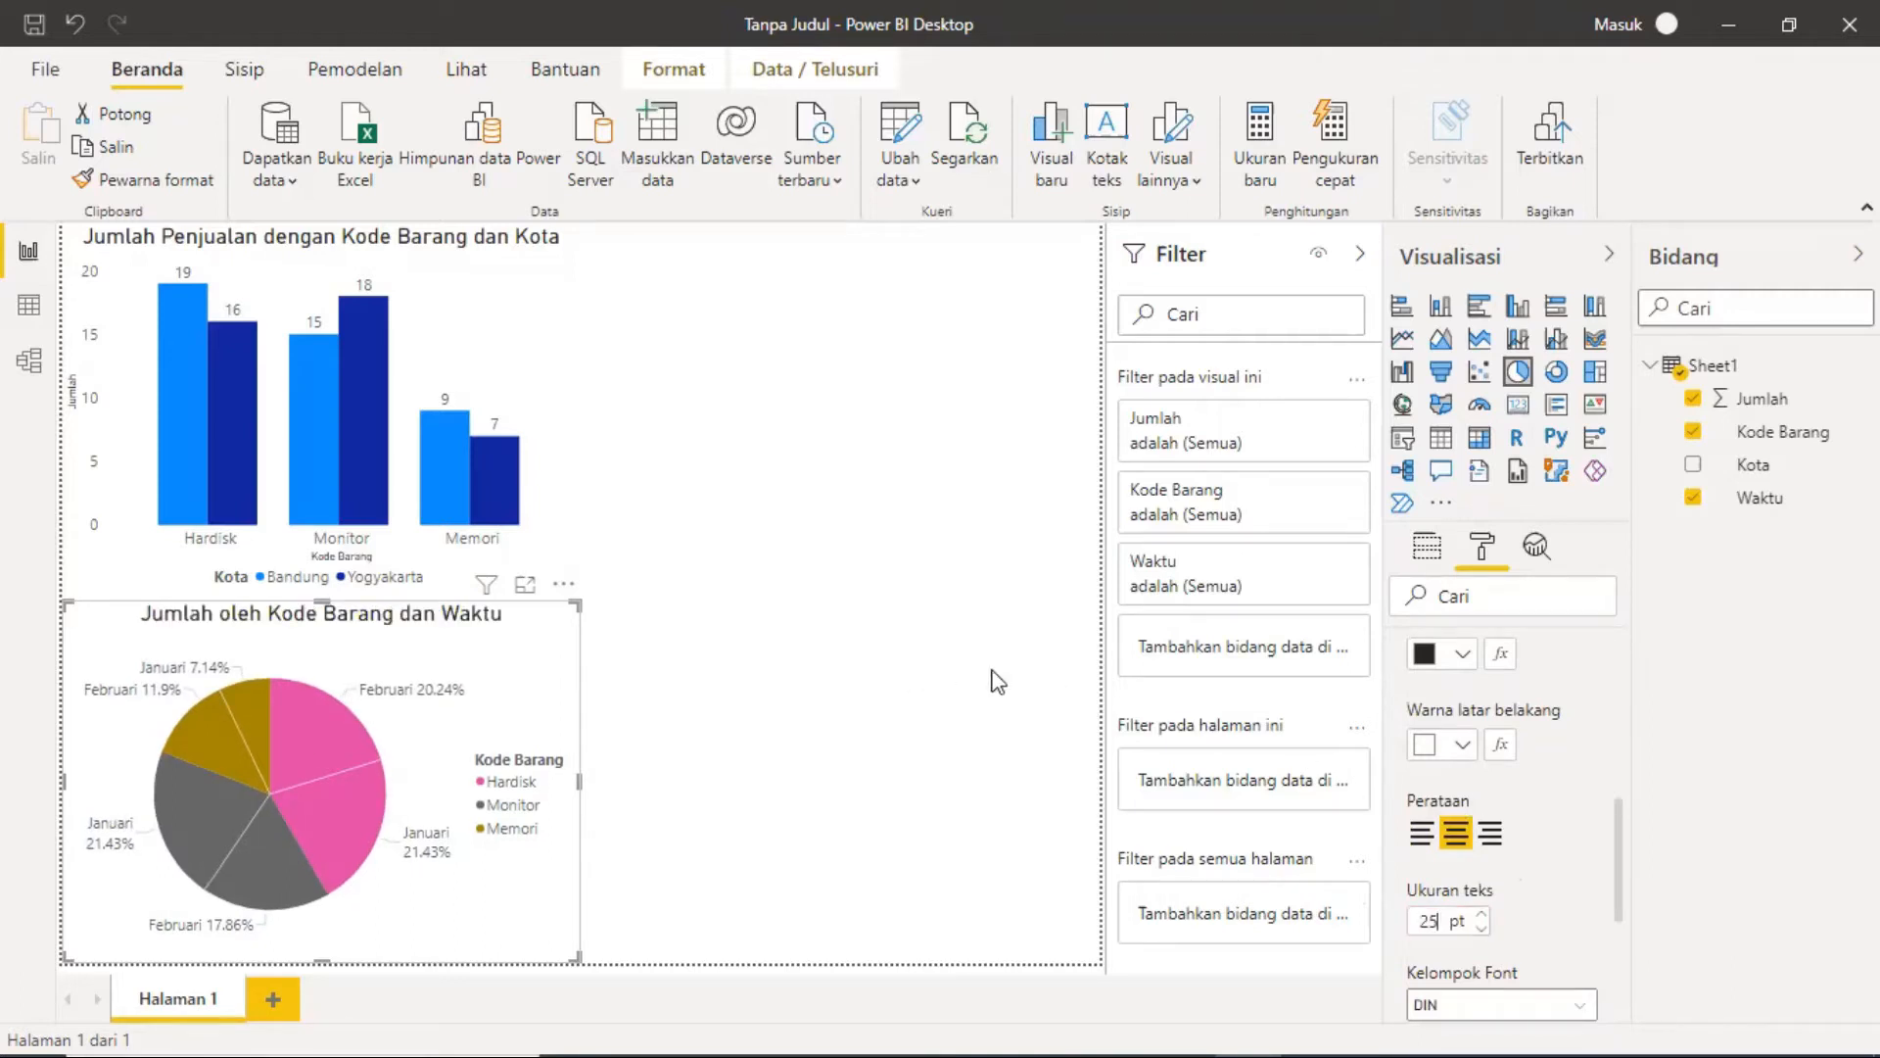
# Step: Try dark blue and dark red for the pie chart's title, and set its font colour to dark grey
pyautogui.click(1474, 651)
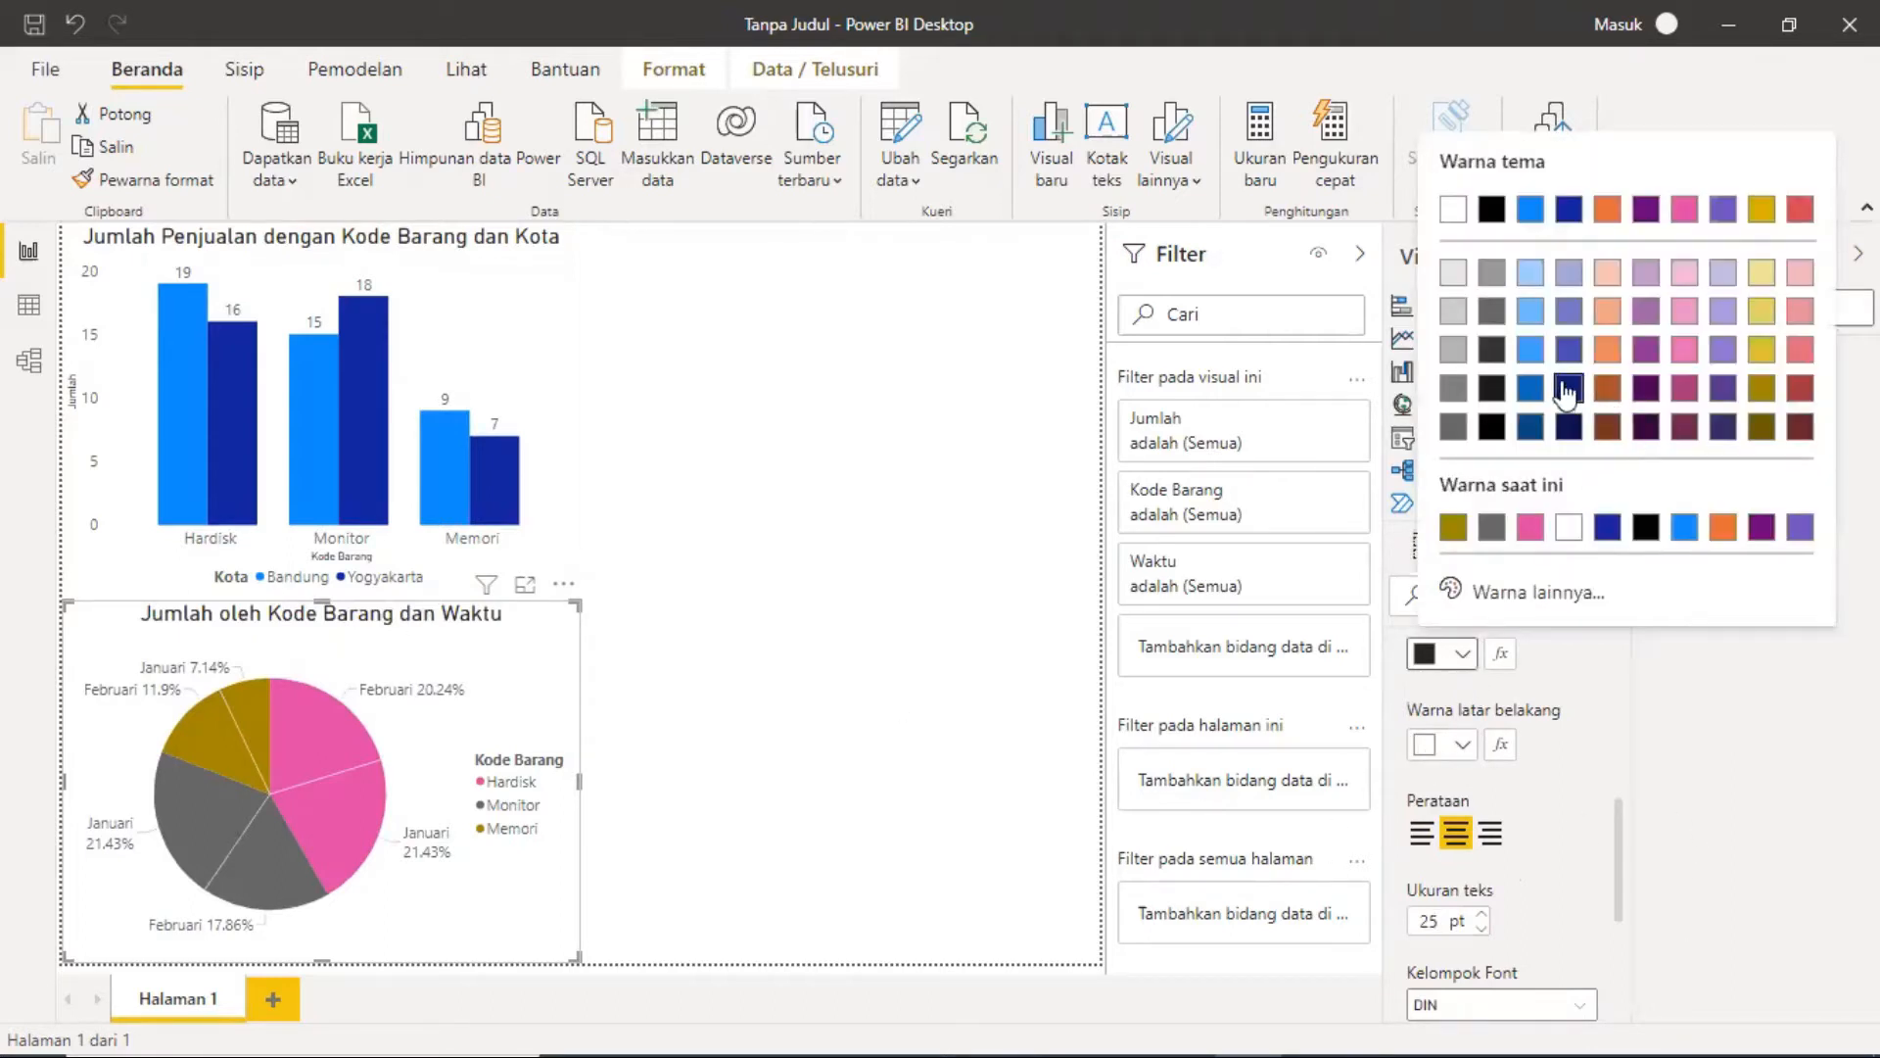
pyautogui.click(1566, 390)
pyautogui.click(1464, 654)
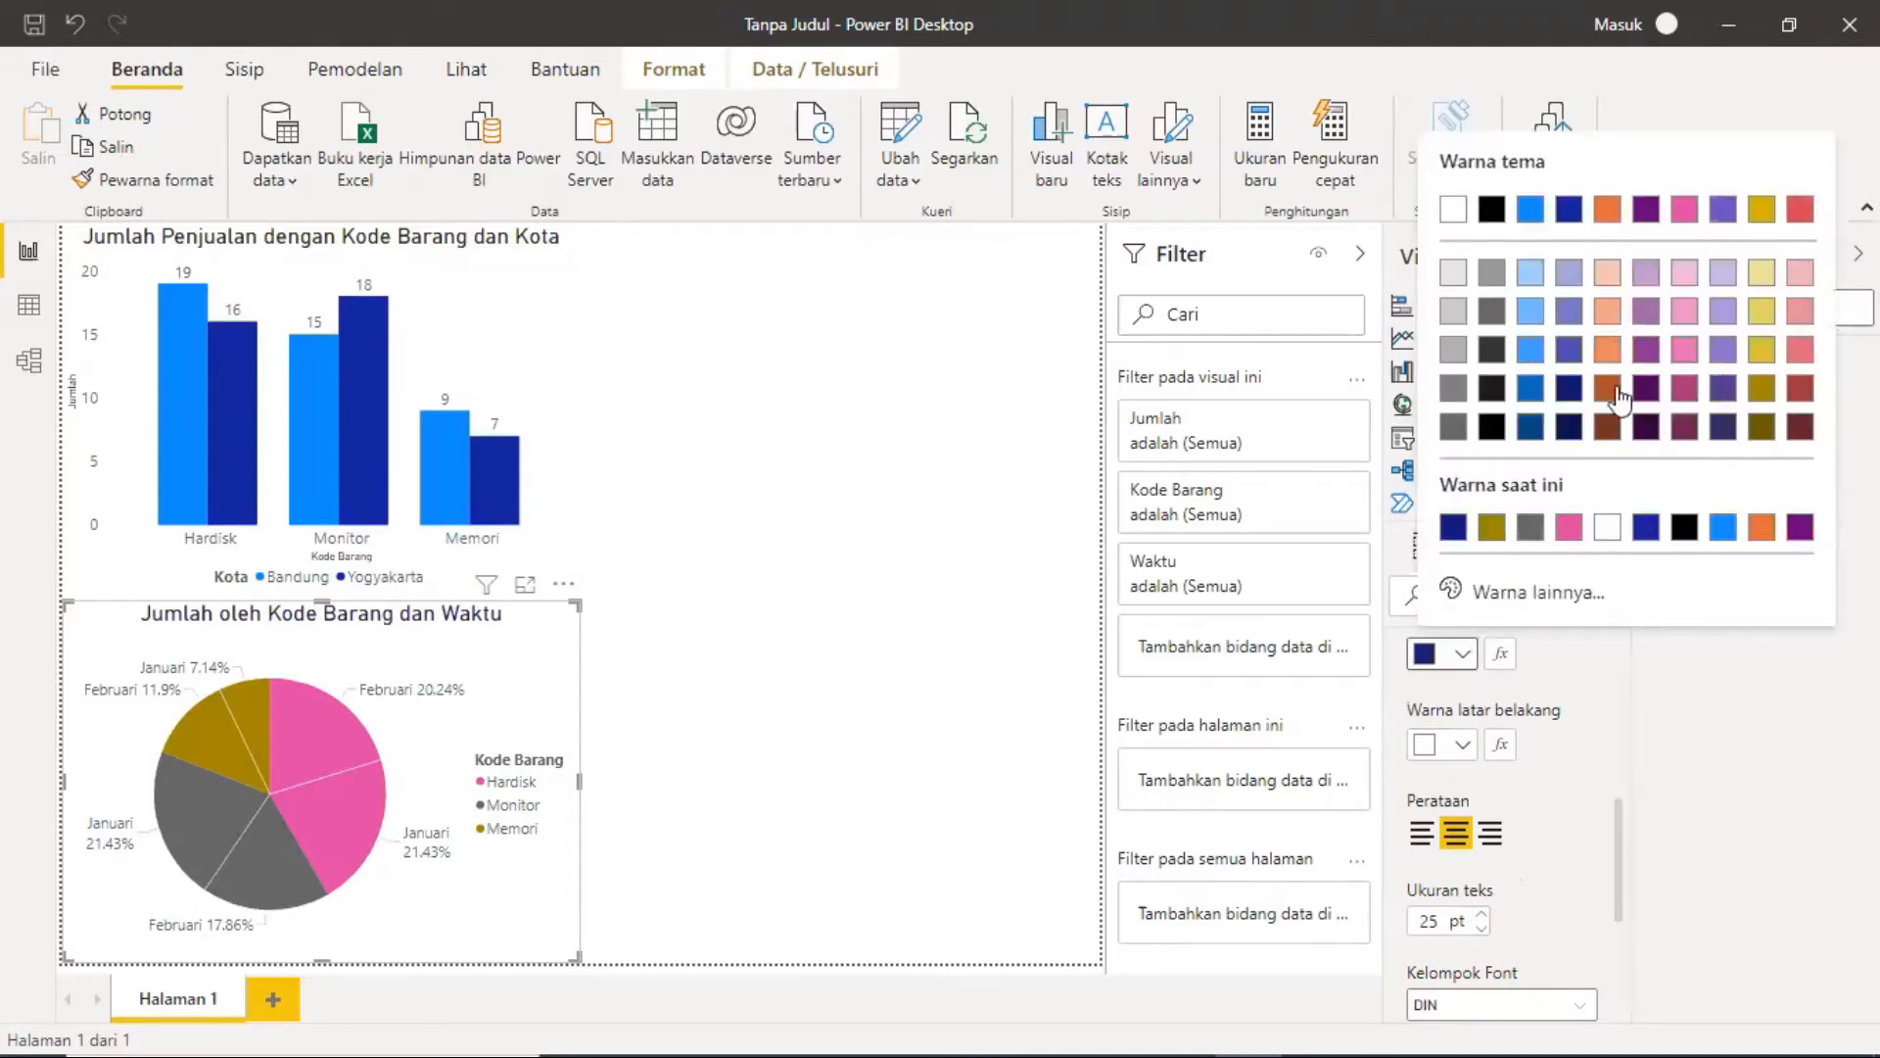
pyautogui.click(1800, 388)
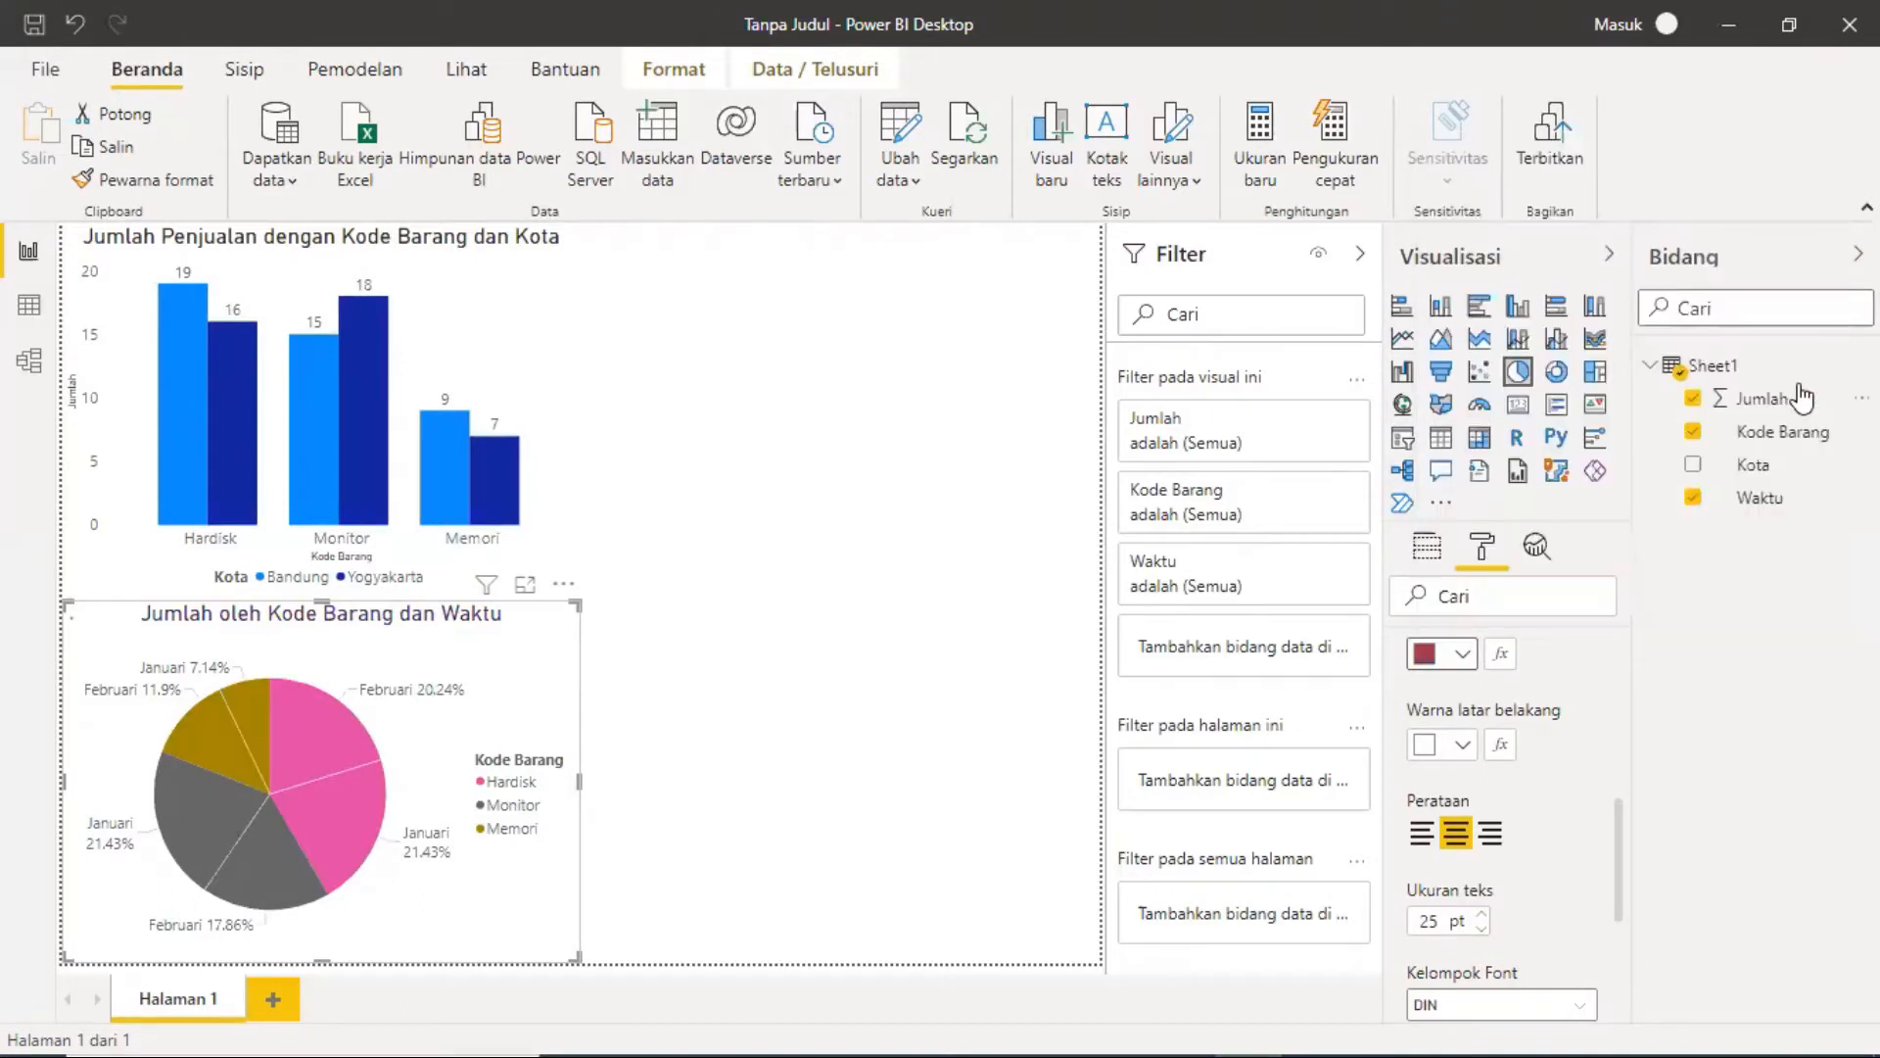
pyautogui.click(1463, 655)
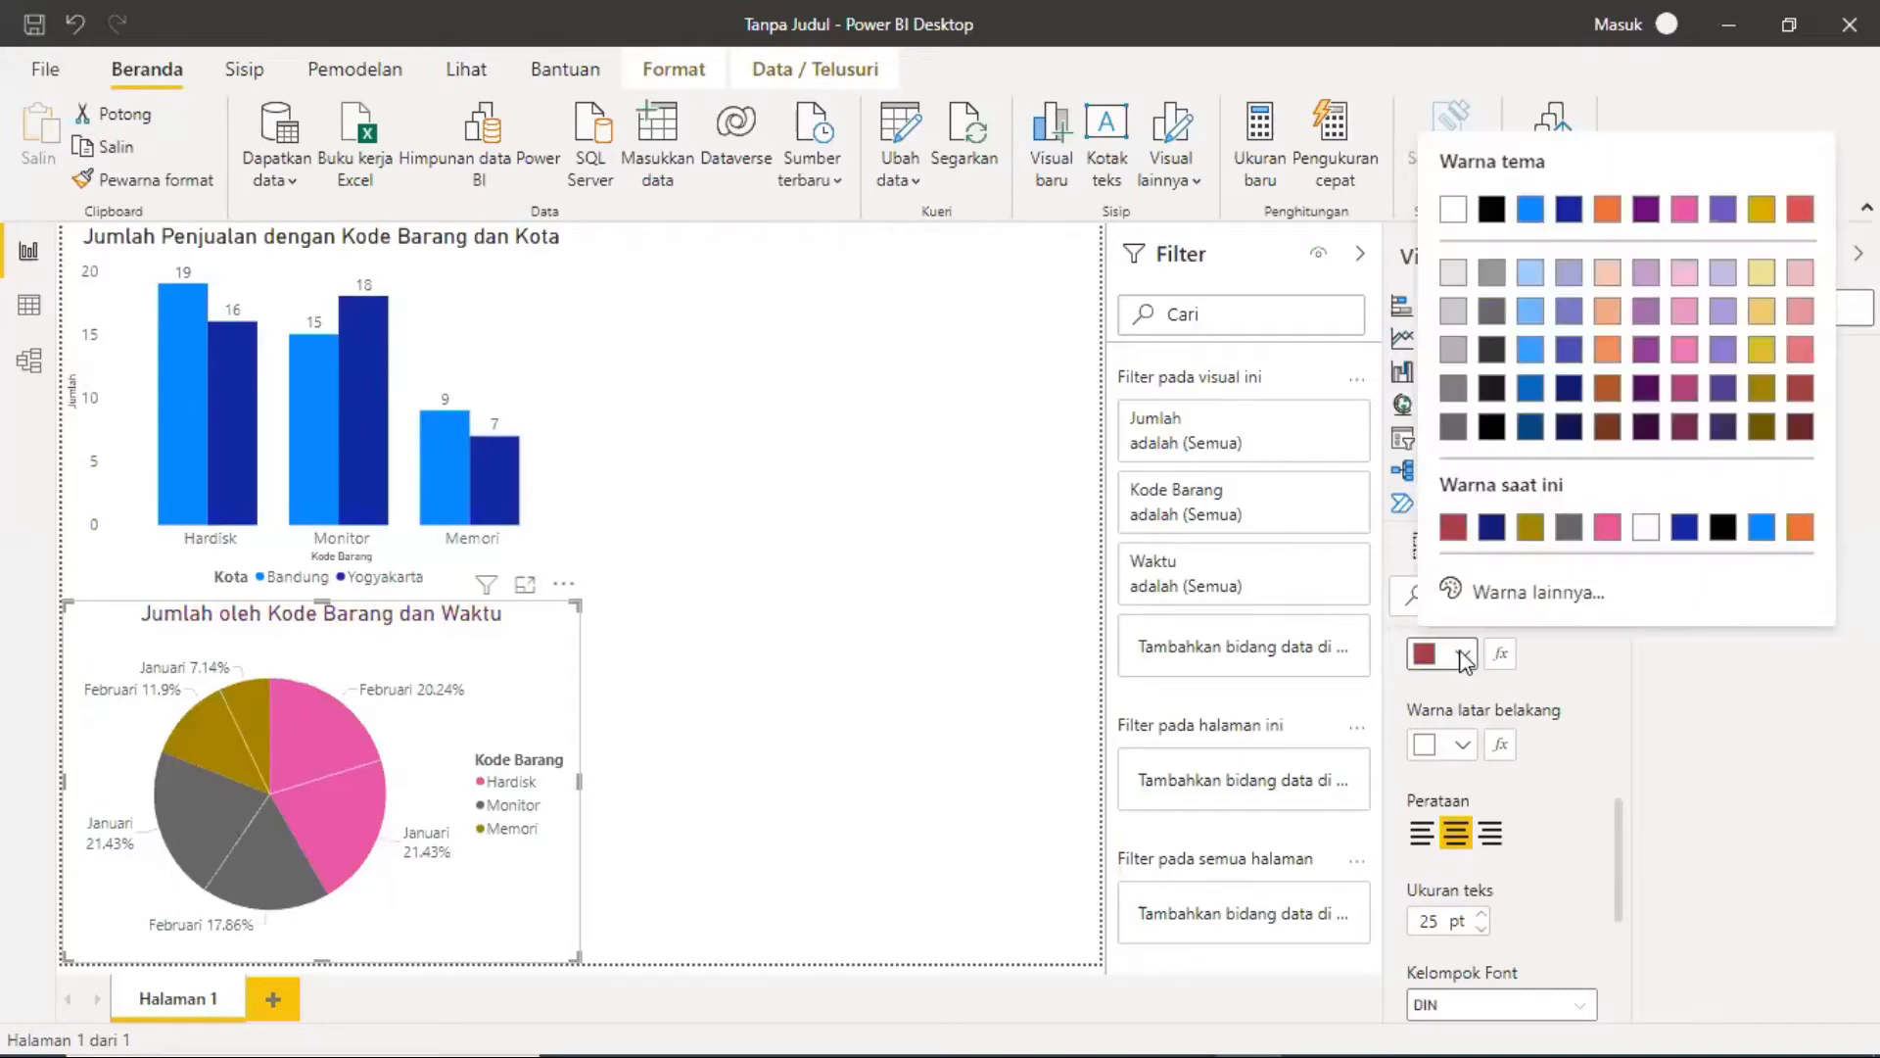
pyautogui.click(1491, 347)
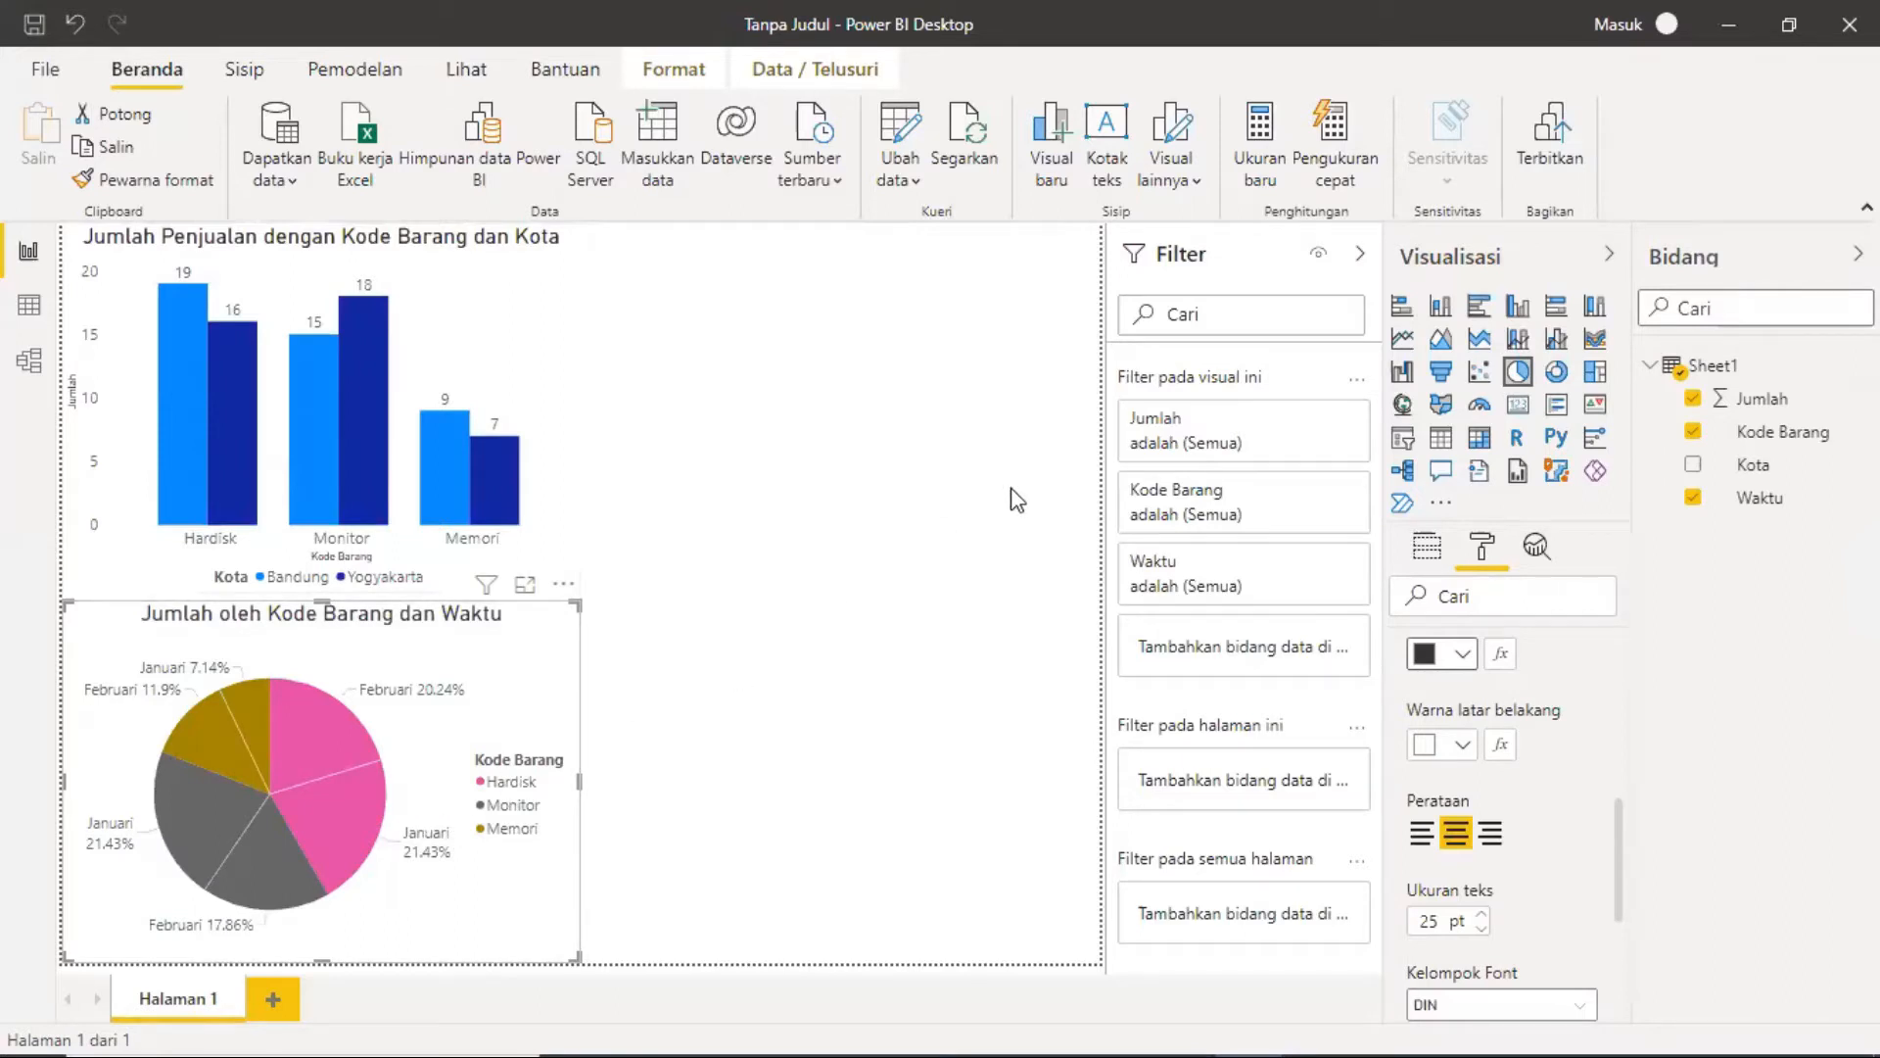
pyautogui.click(781, 399)
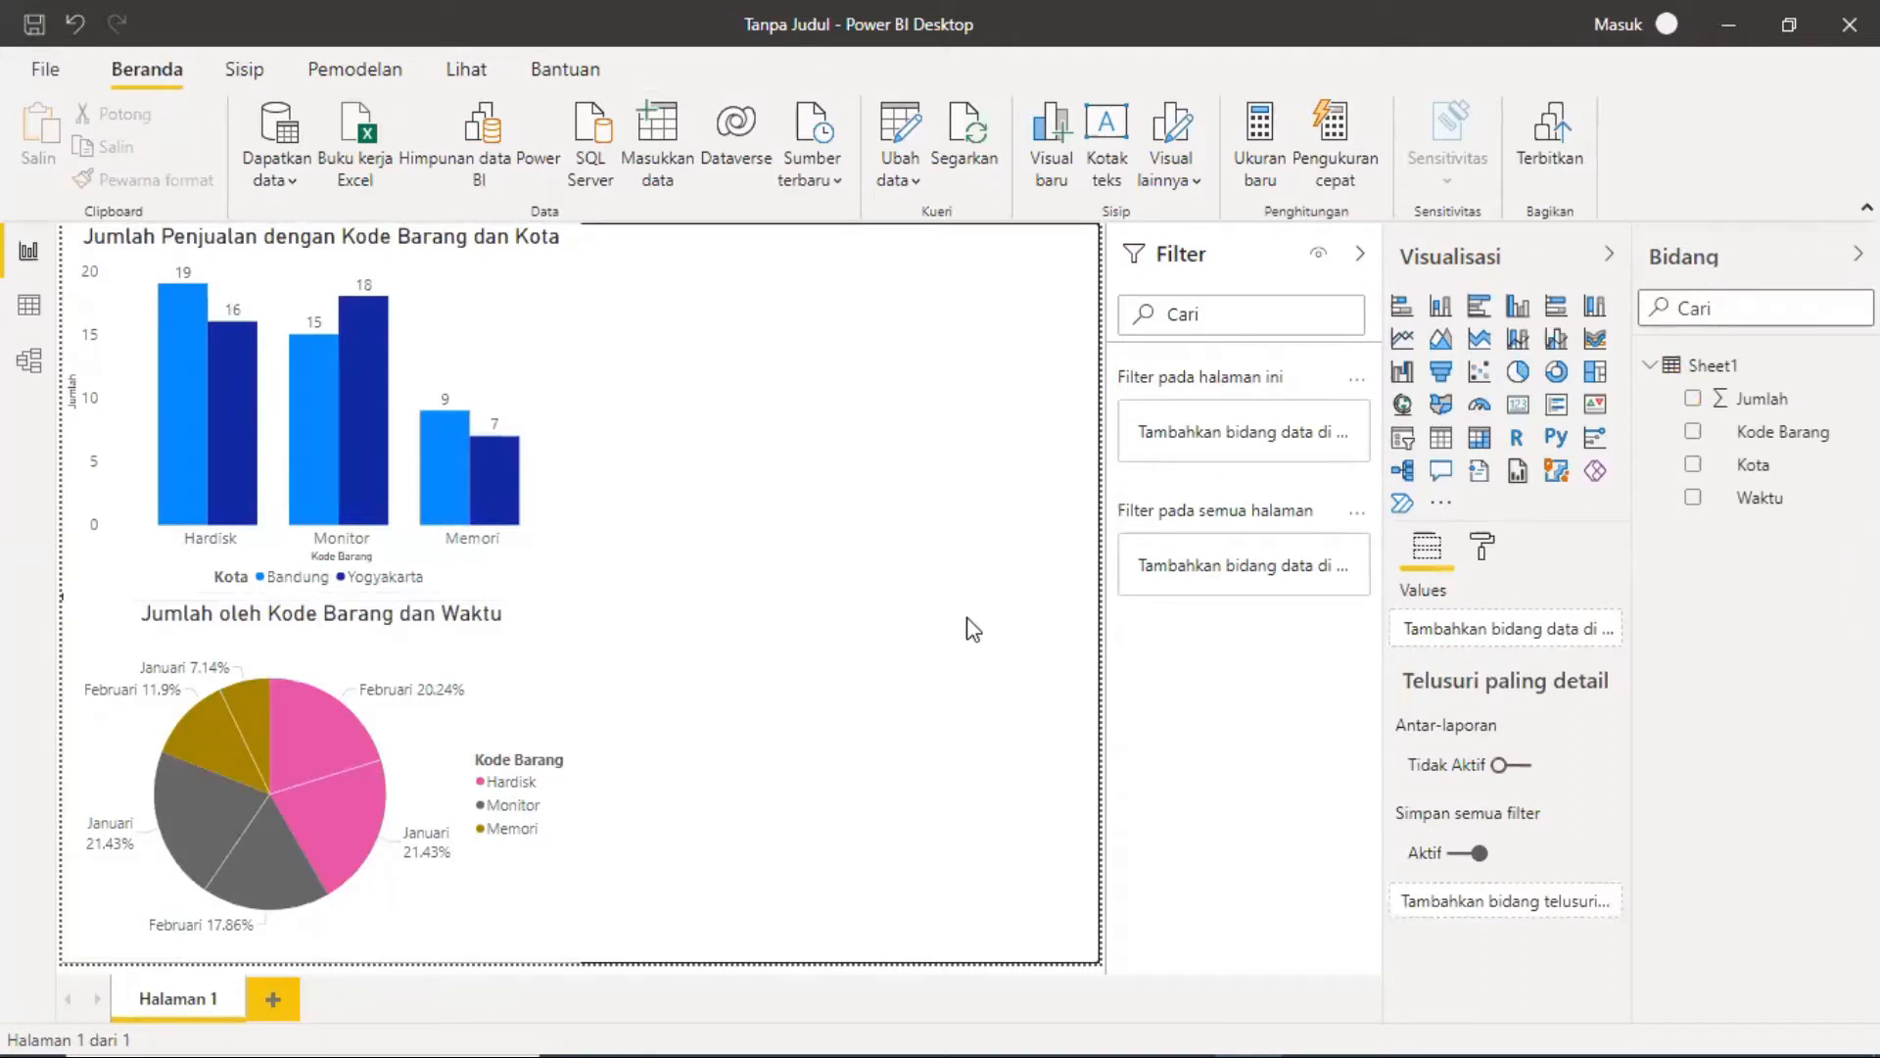
# Step: Try showing the pie chart as a table, and restore the pie chart type
pyautogui.click(541, 729)
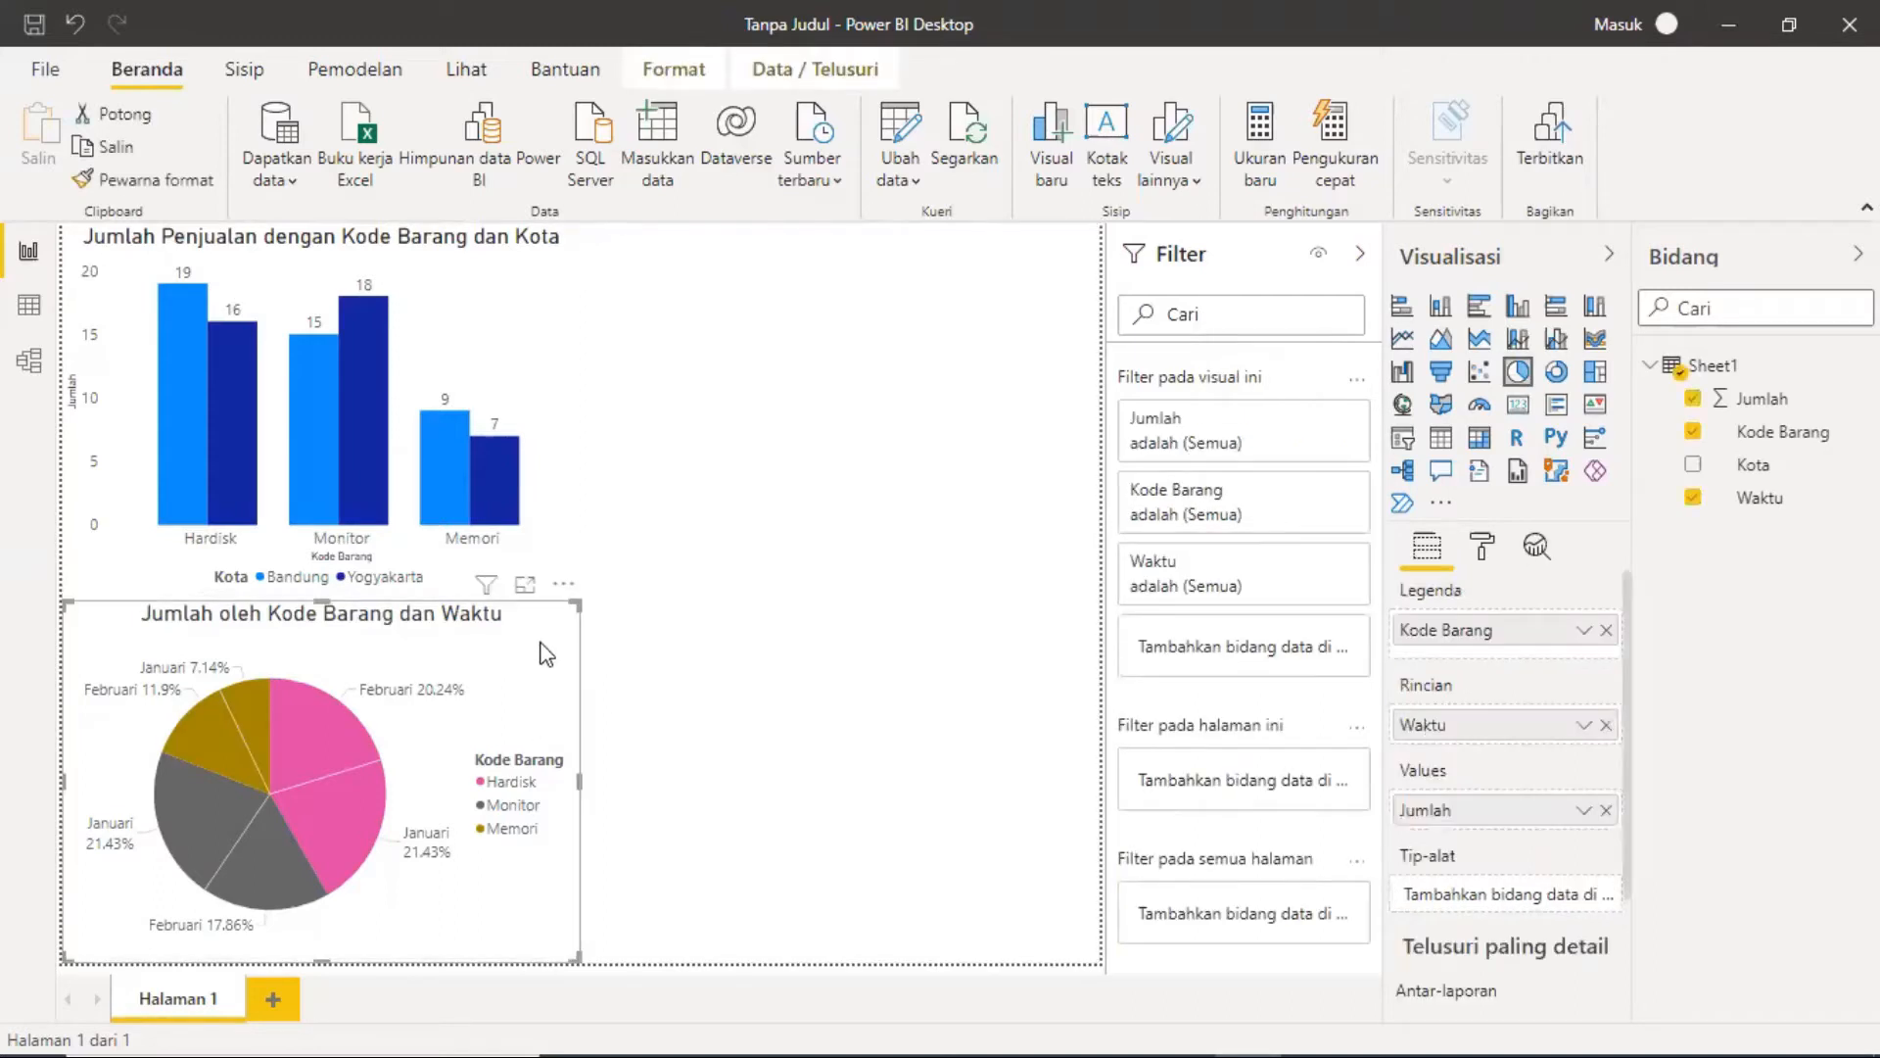
pyautogui.click(1442, 443)
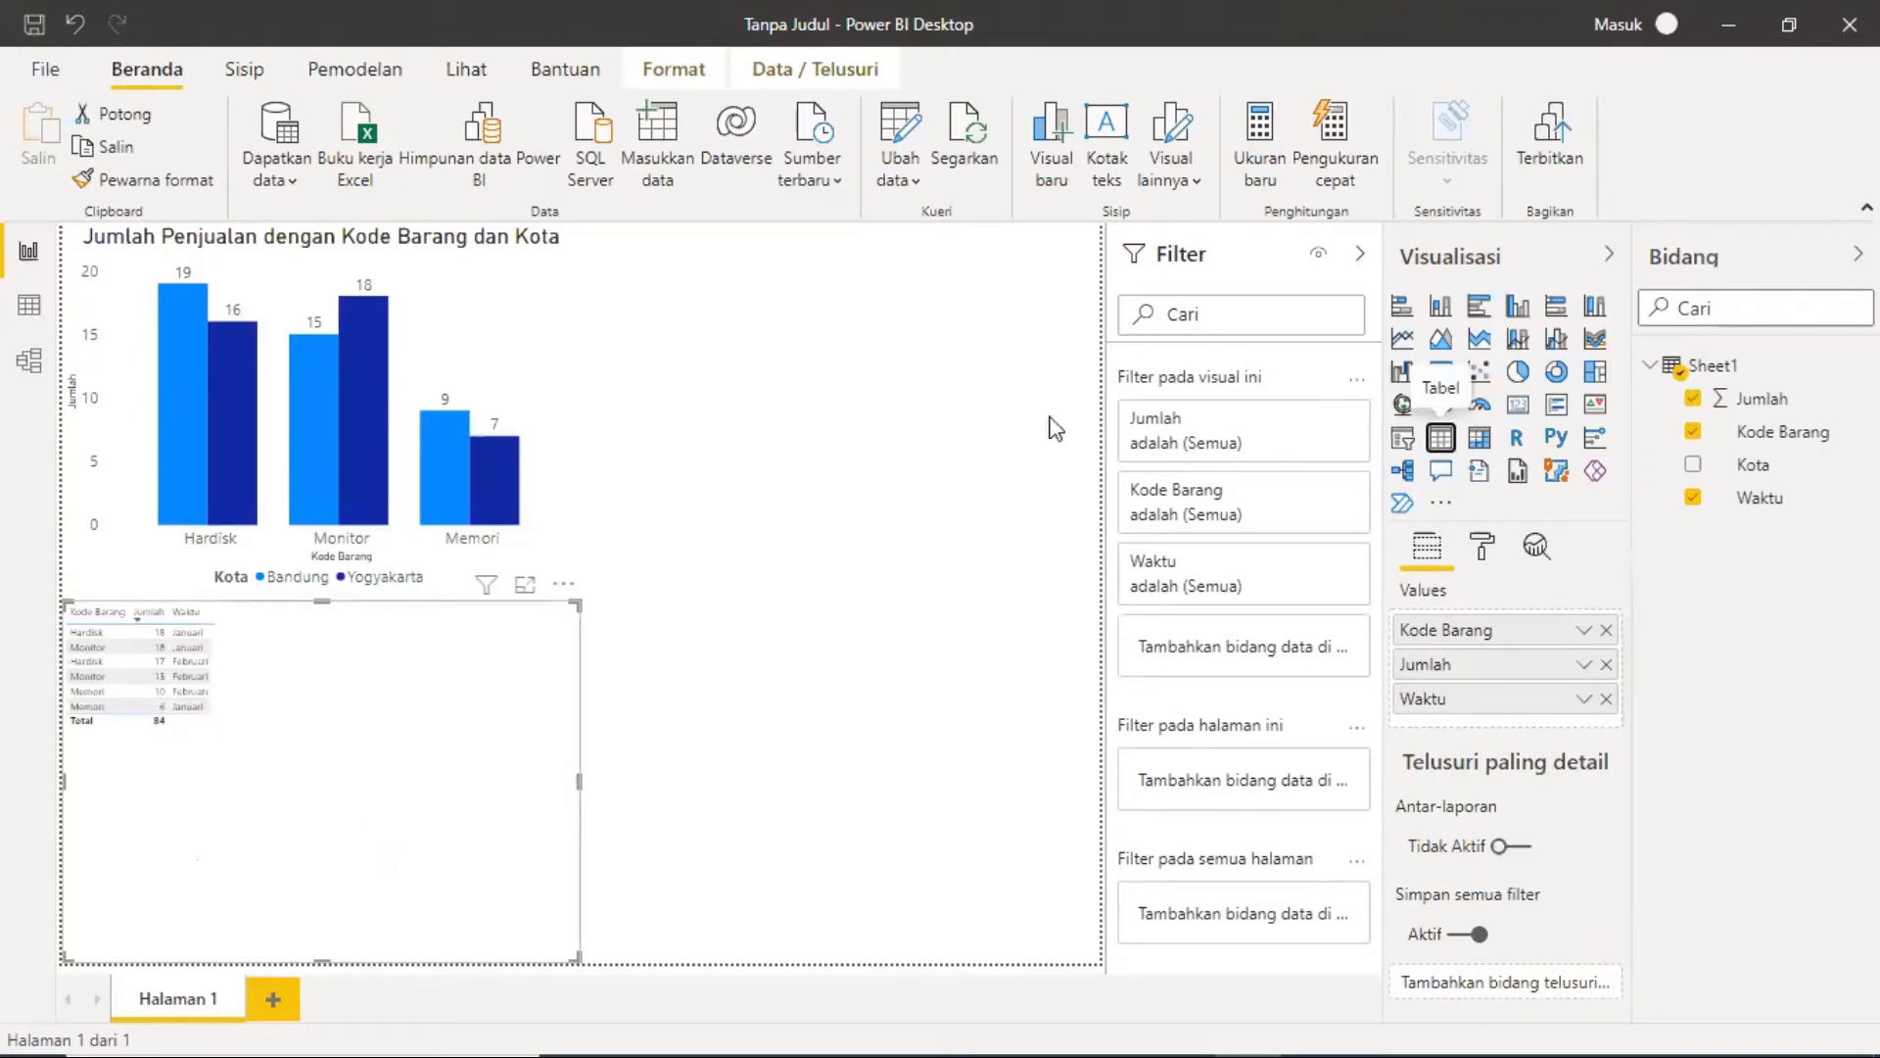
pyautogui.click(1519, 372)
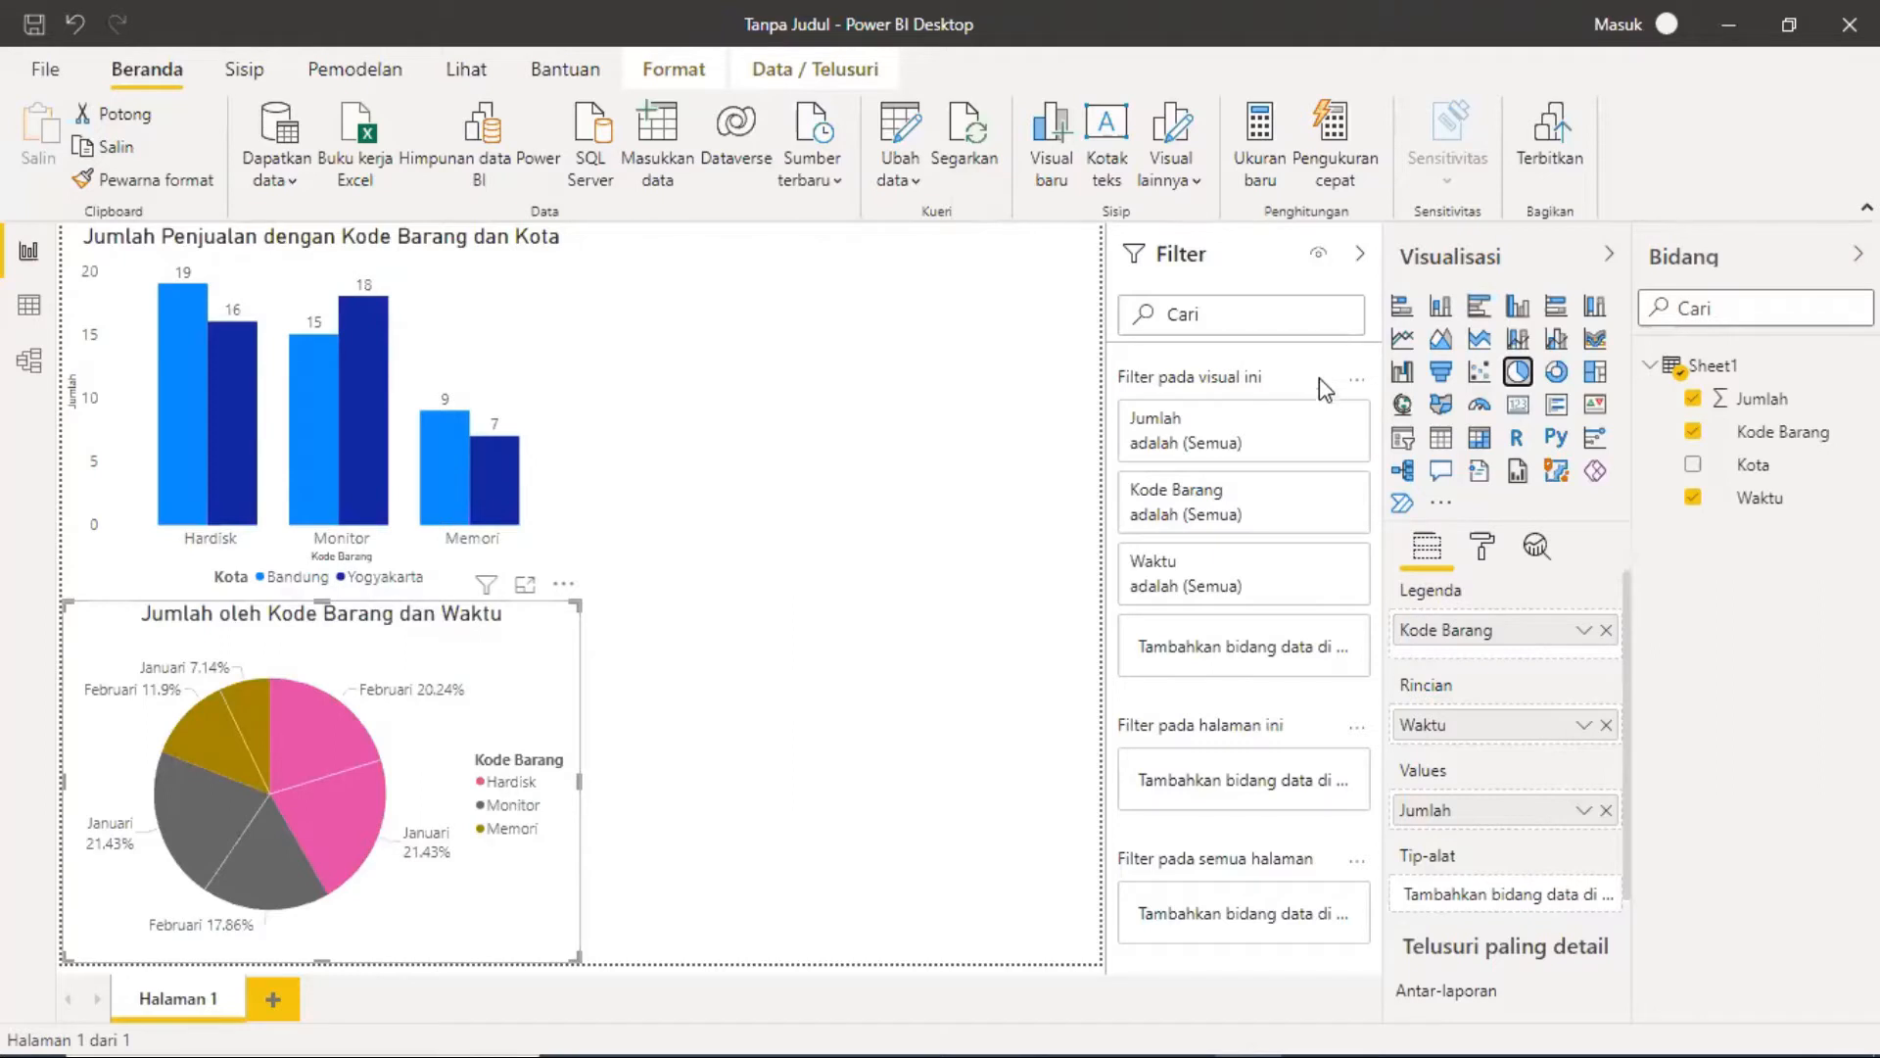
pyautogui.click(837, 460)
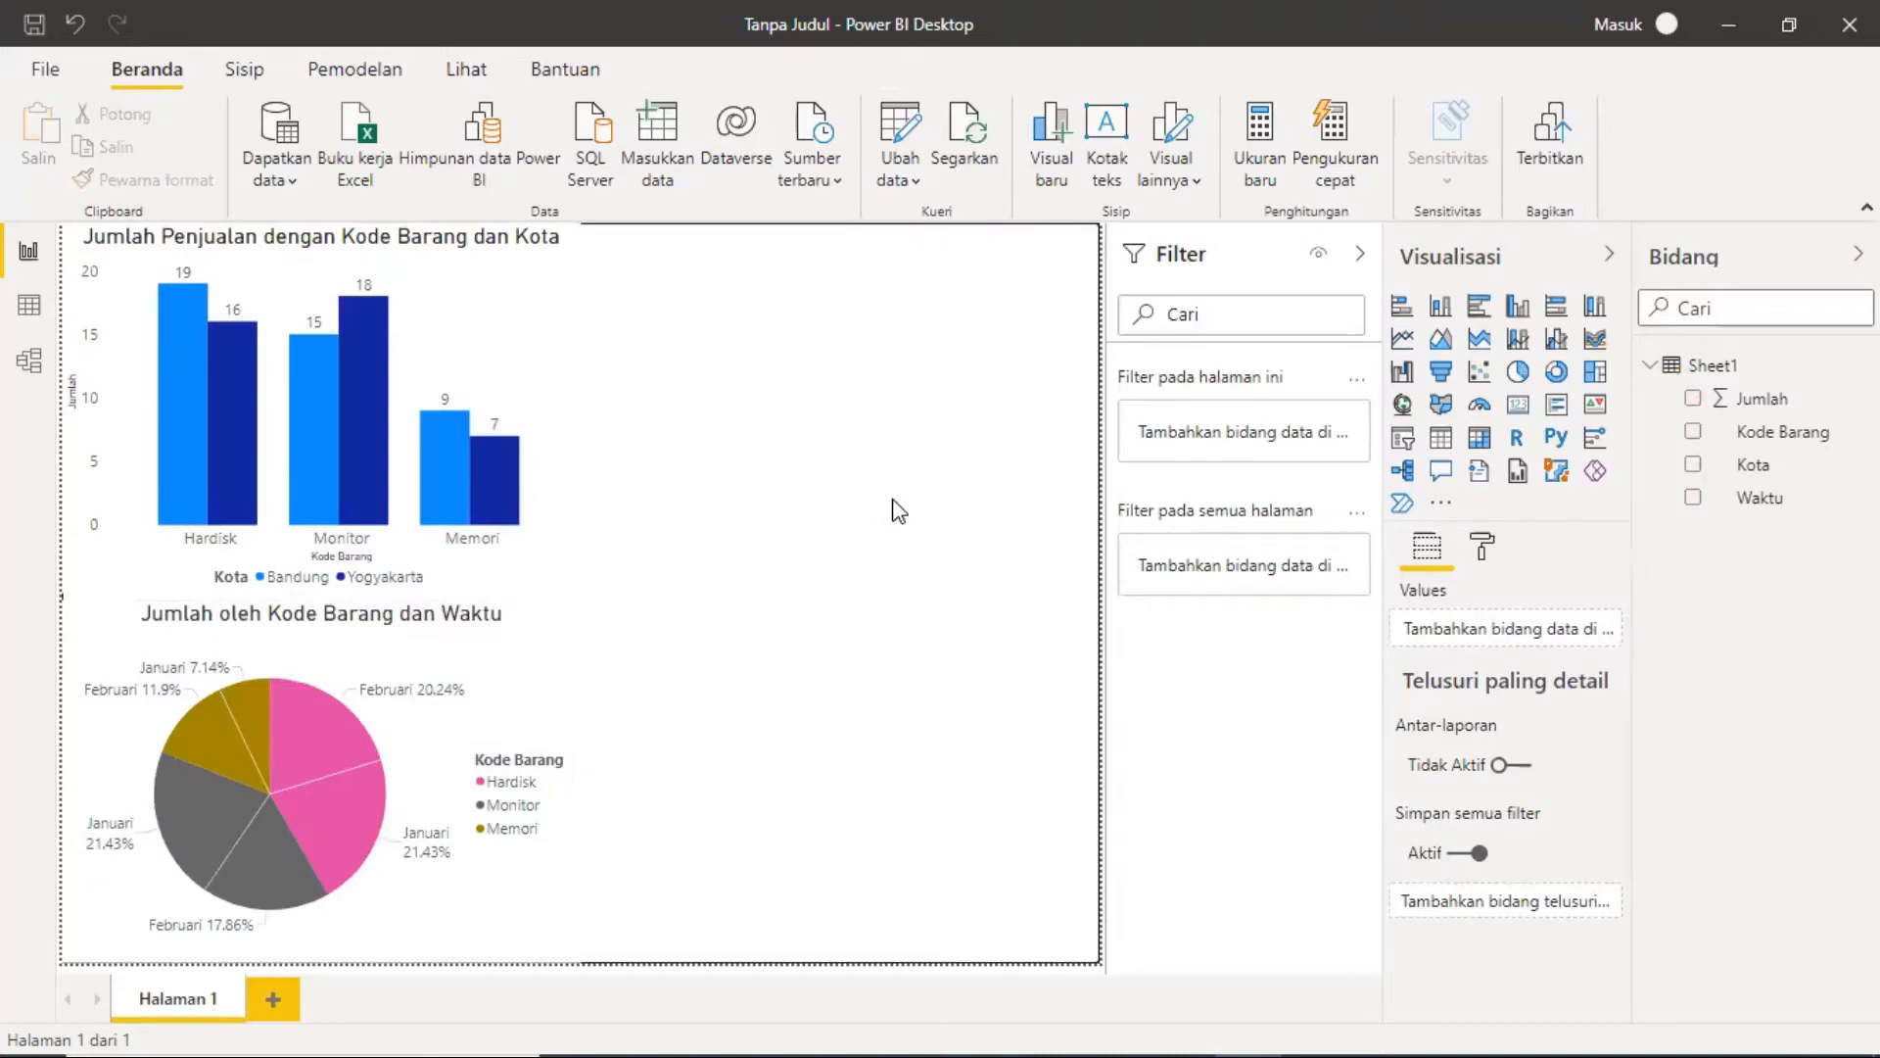
# Step: Try the table and clustered bar chart types on the pie visual, and restore the pie chart
pyautogui.click(504, 648)
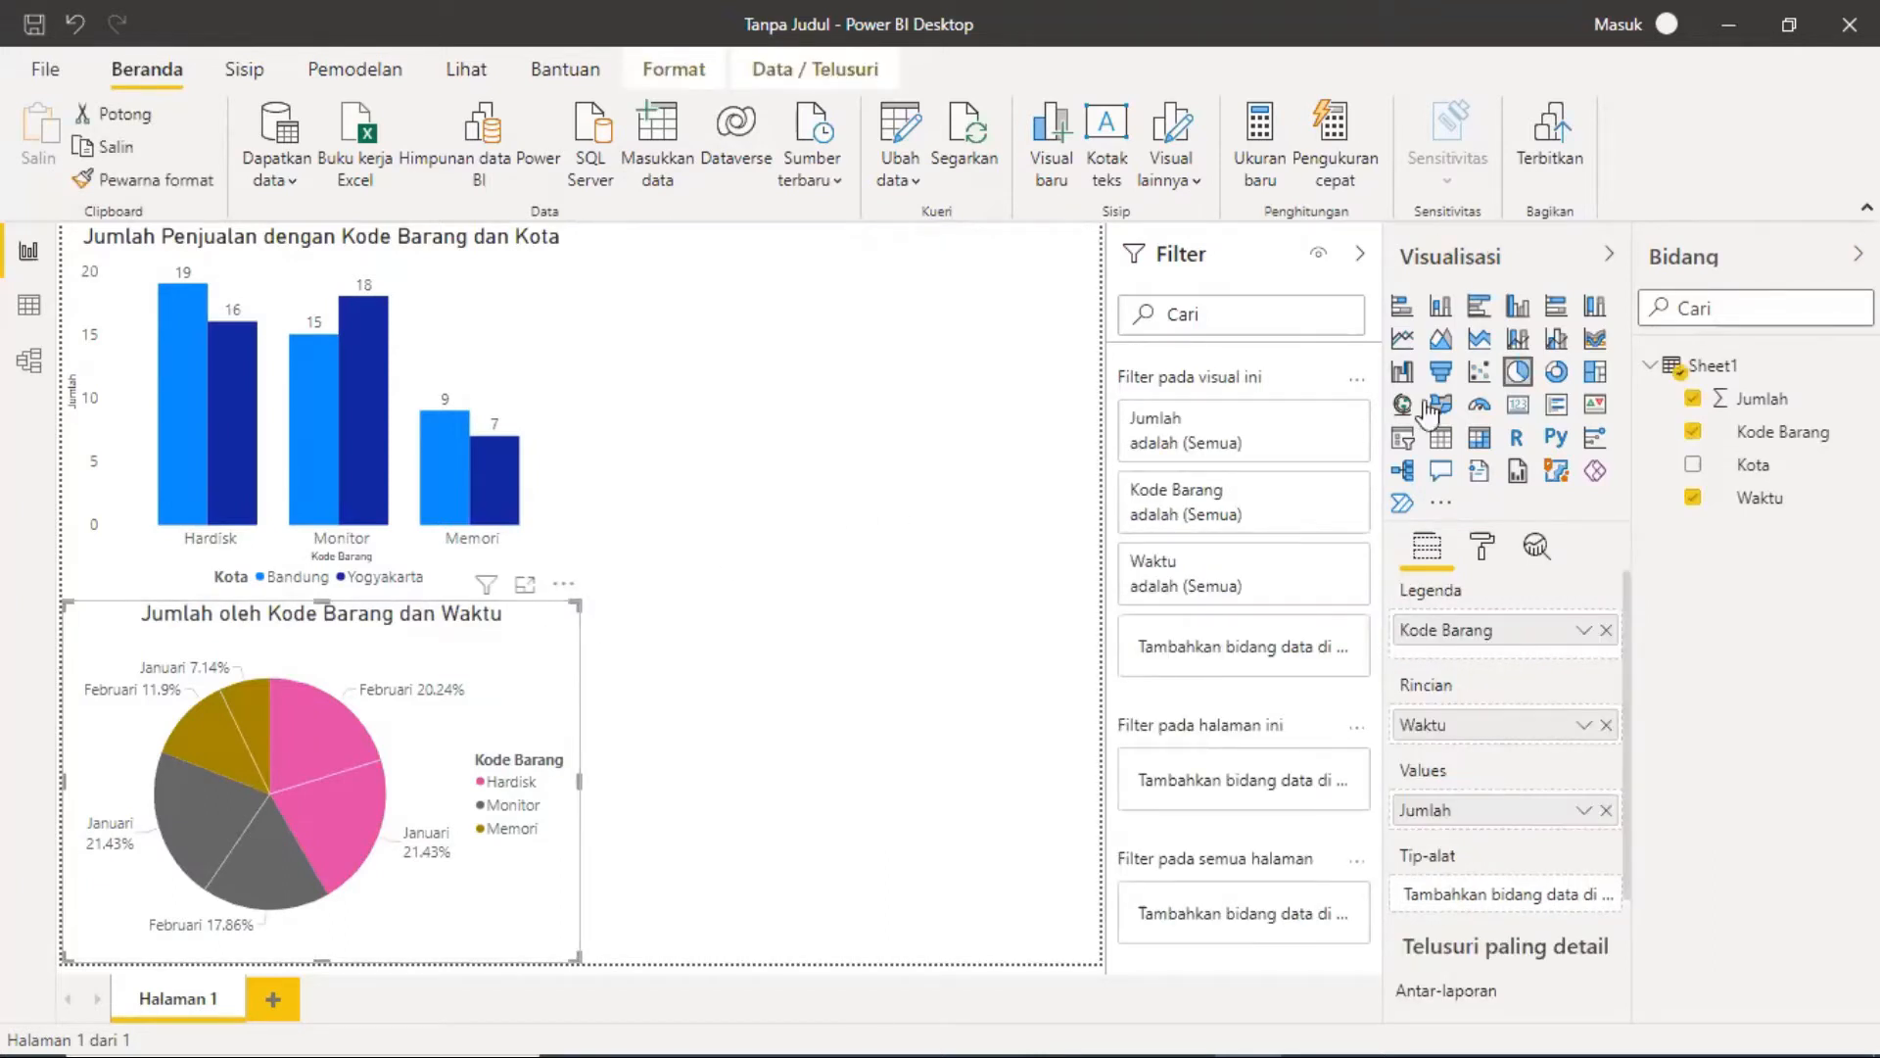
pyautogui.click(1448, 442)
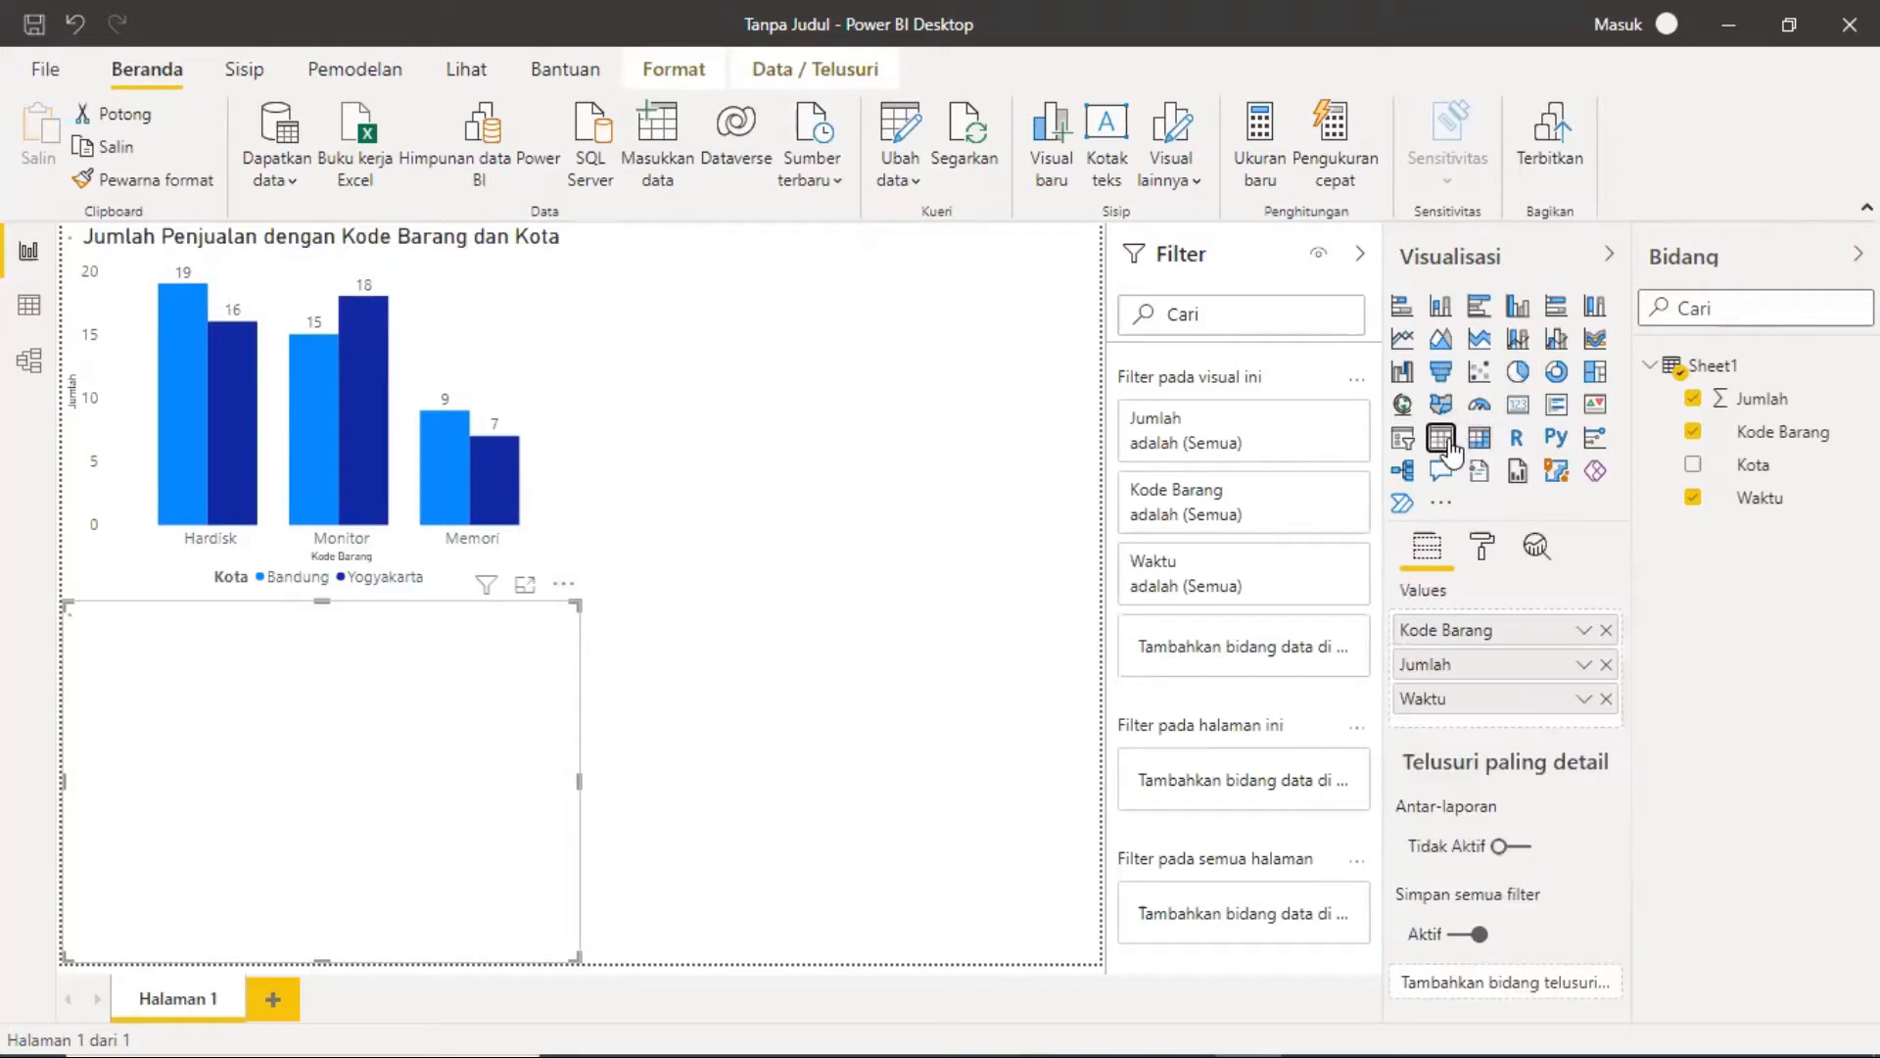
pyautogui.click(1480, 311)
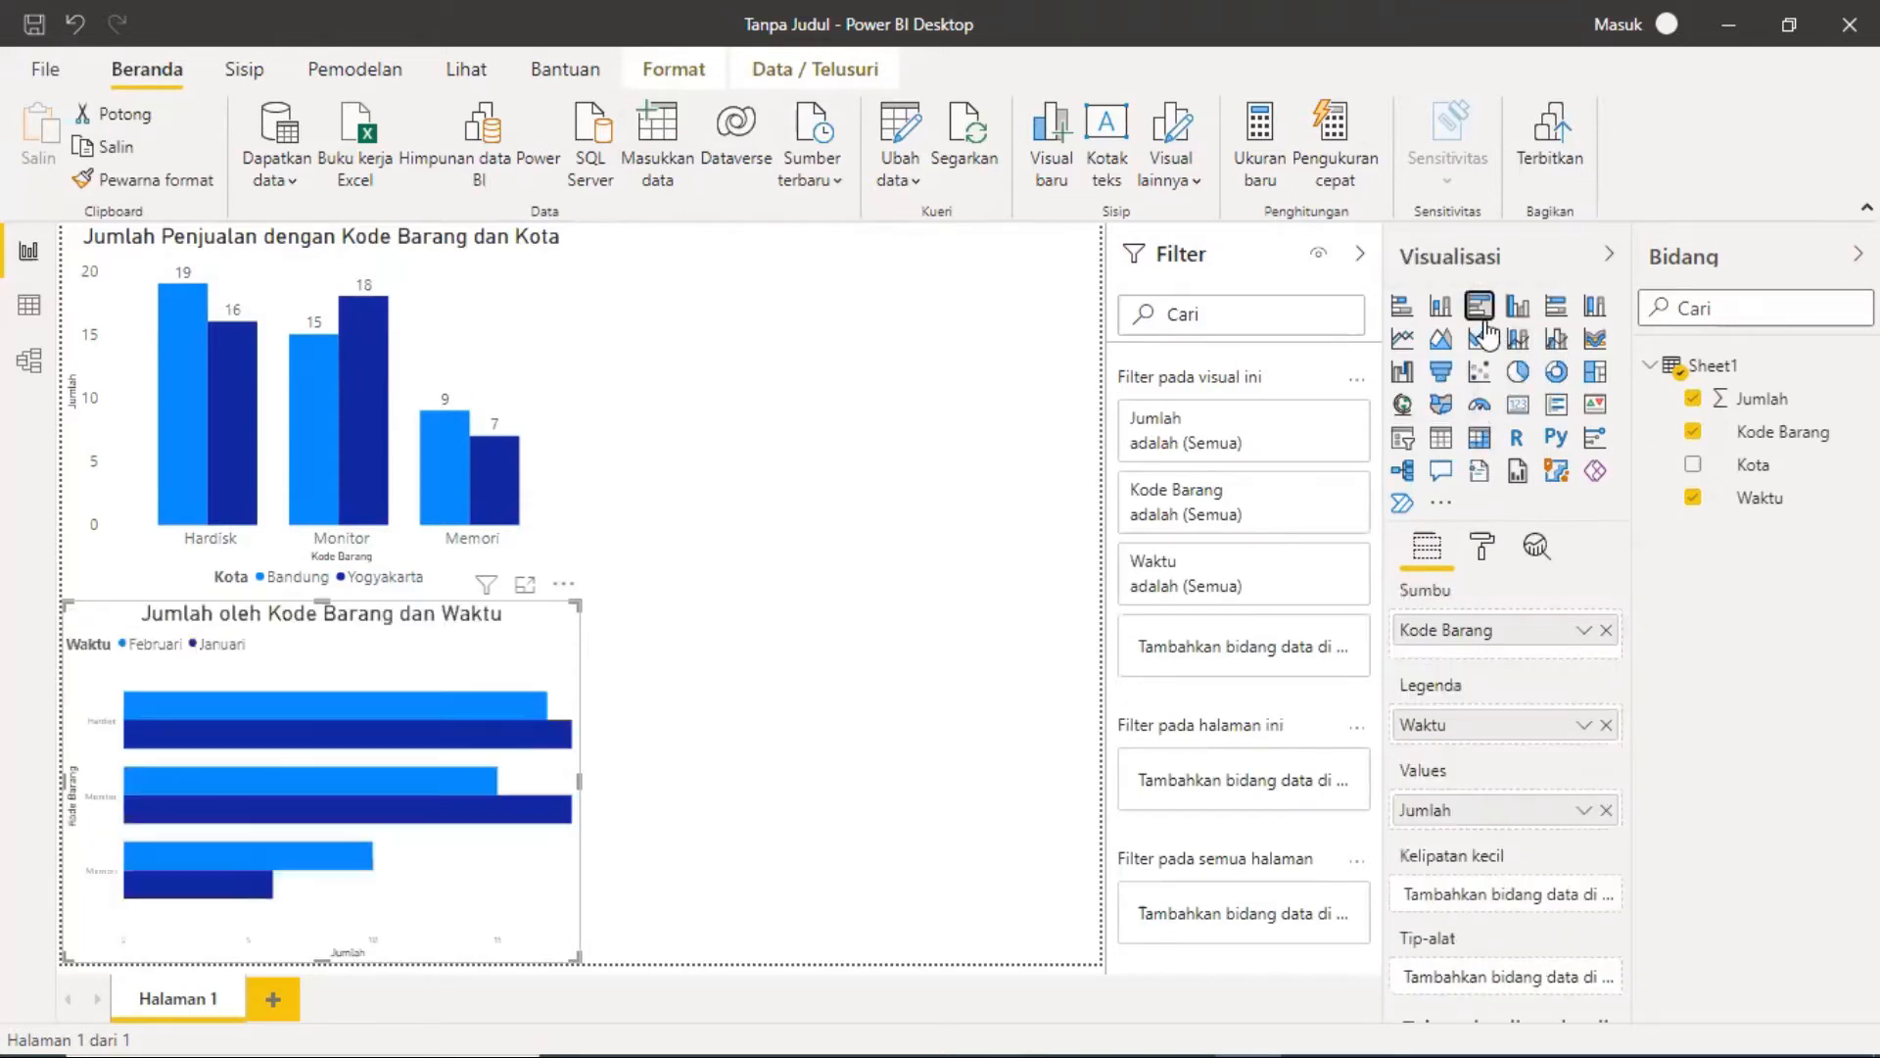
pyautogui.click(1517, 372)
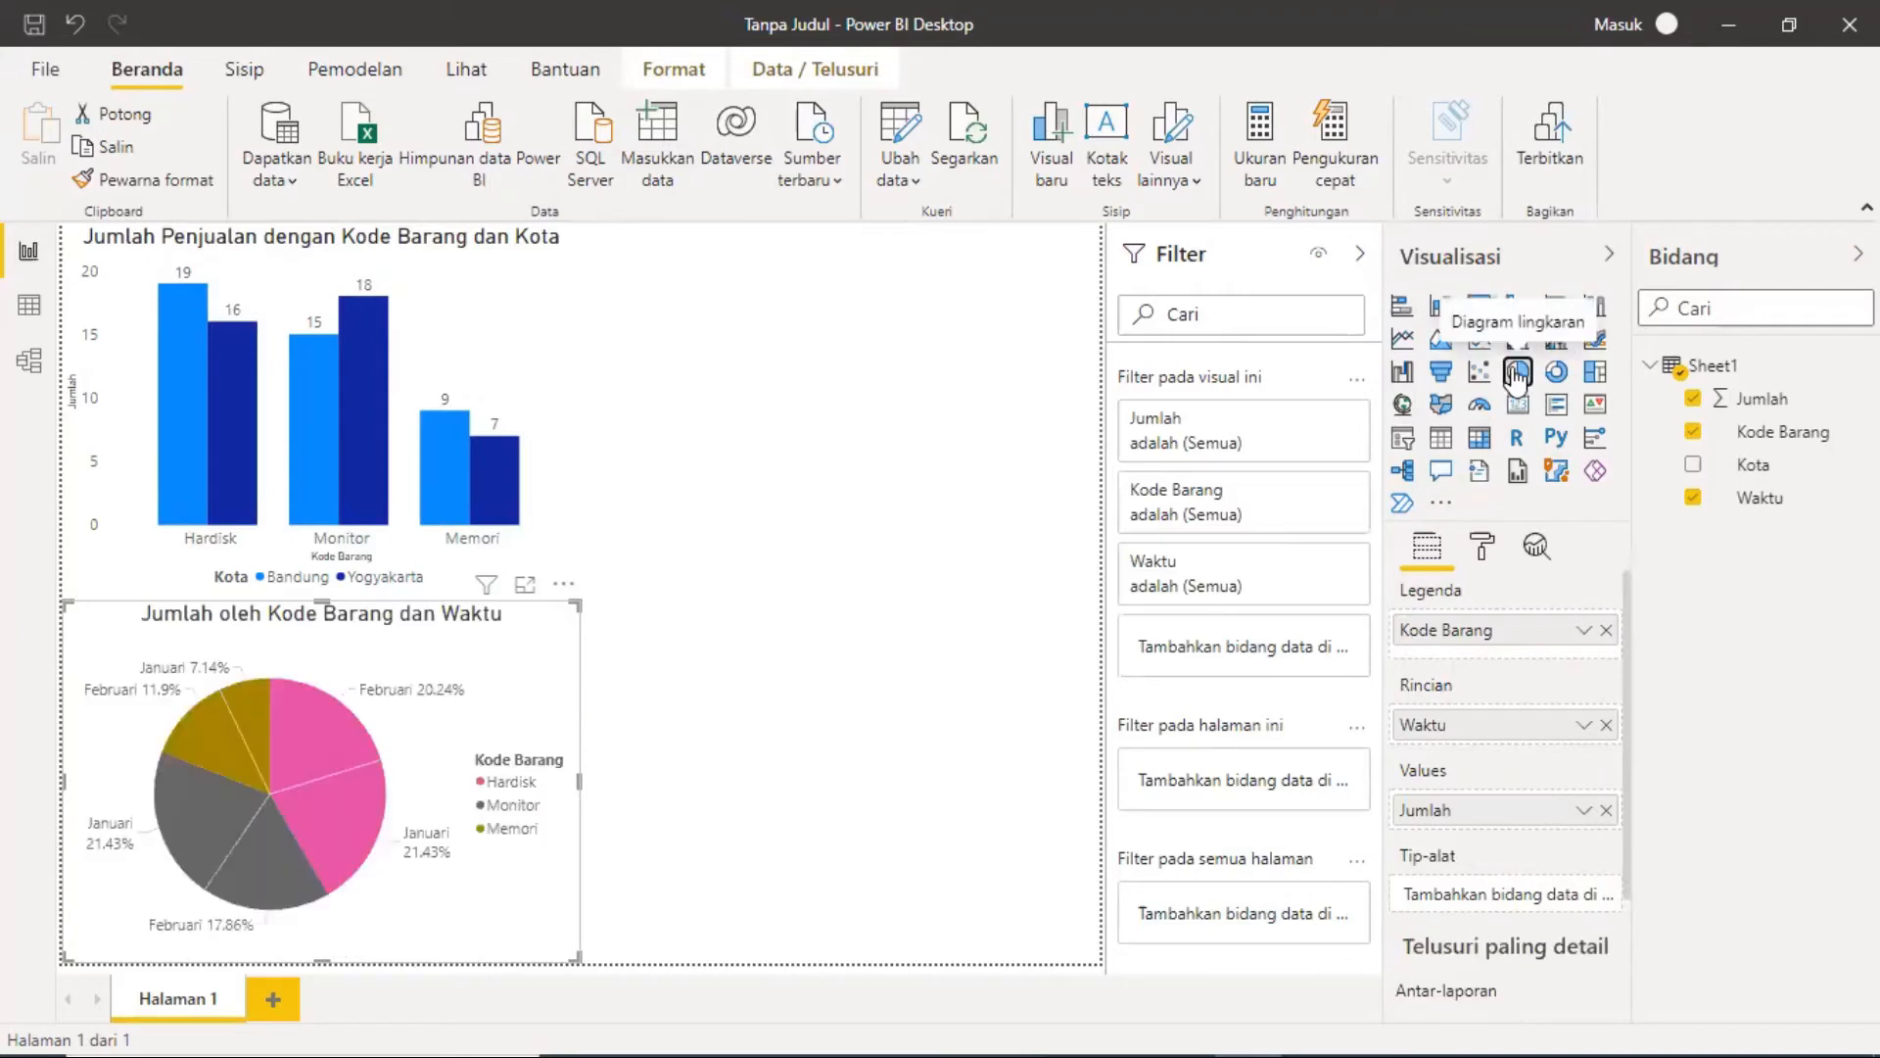
# Step: Add a new table visual beside the column chart with the Kode Barang and Jumlah fields
pyautogui.click(862, 476)
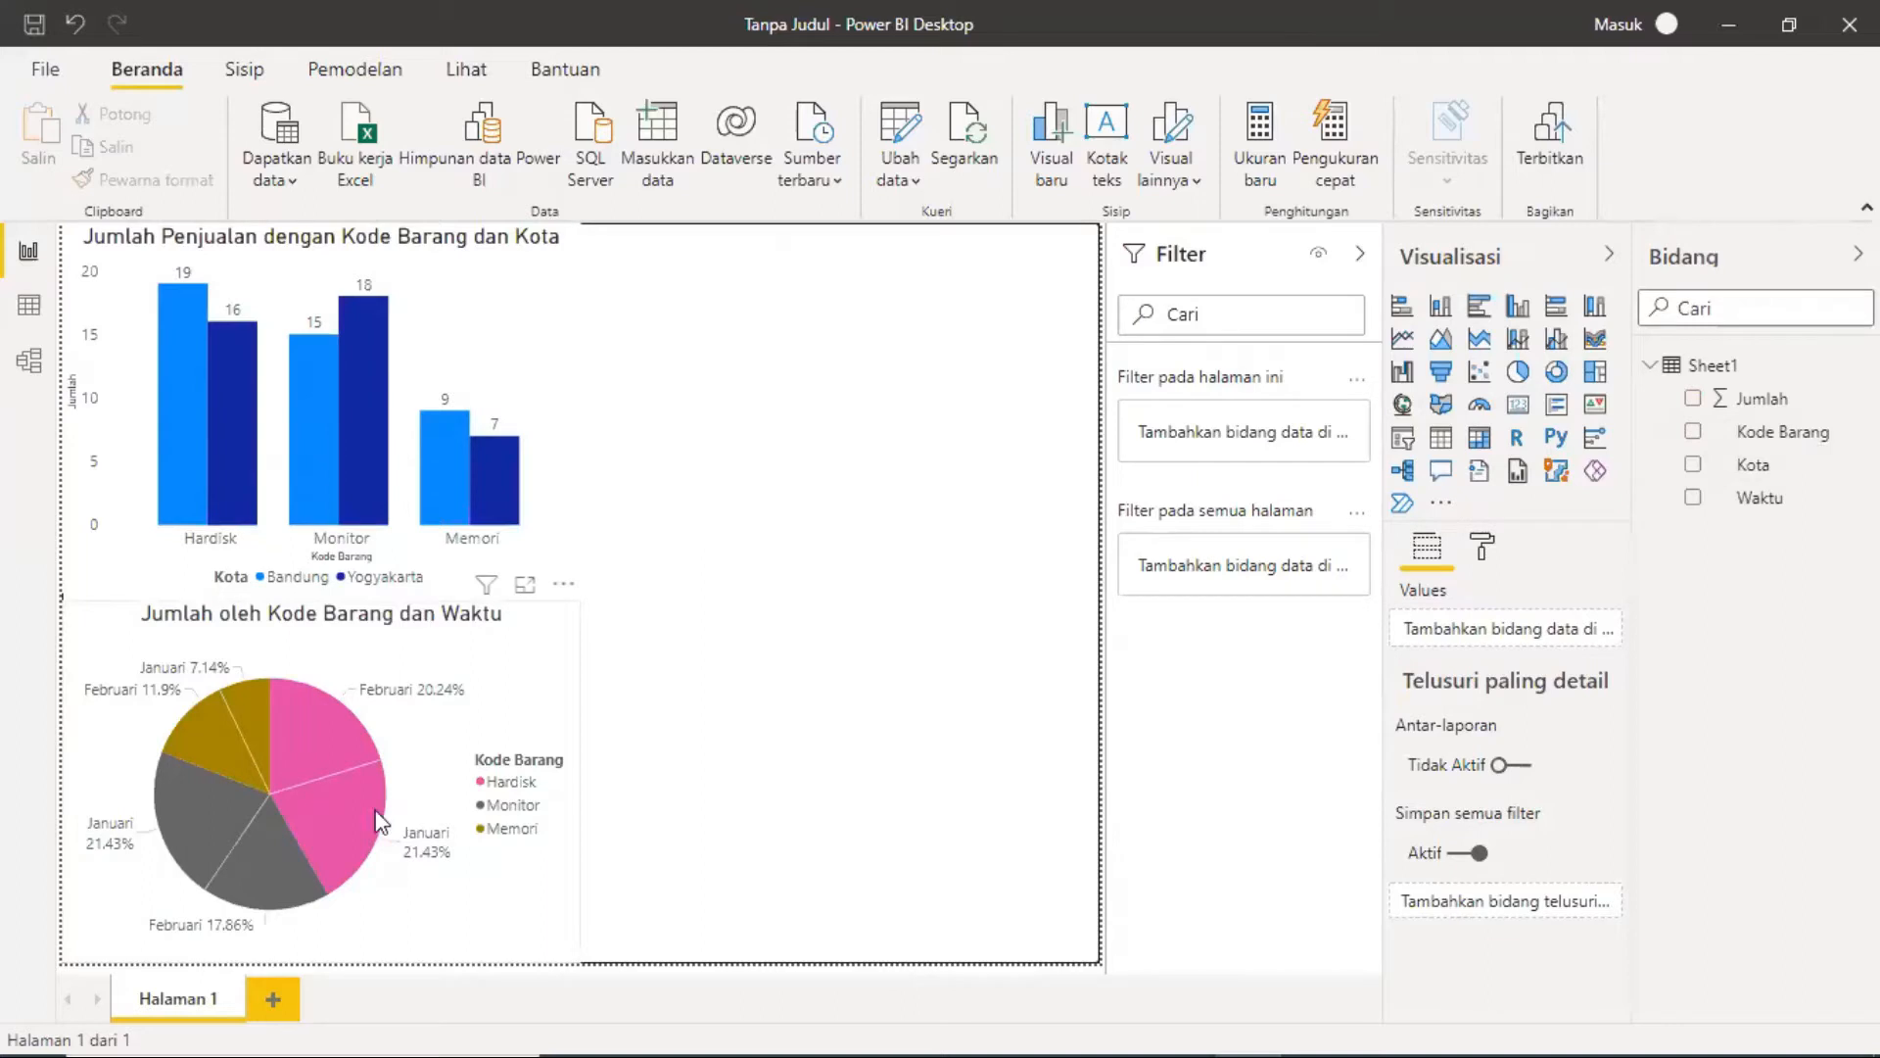
pyautogui.moveTo(381, 821)
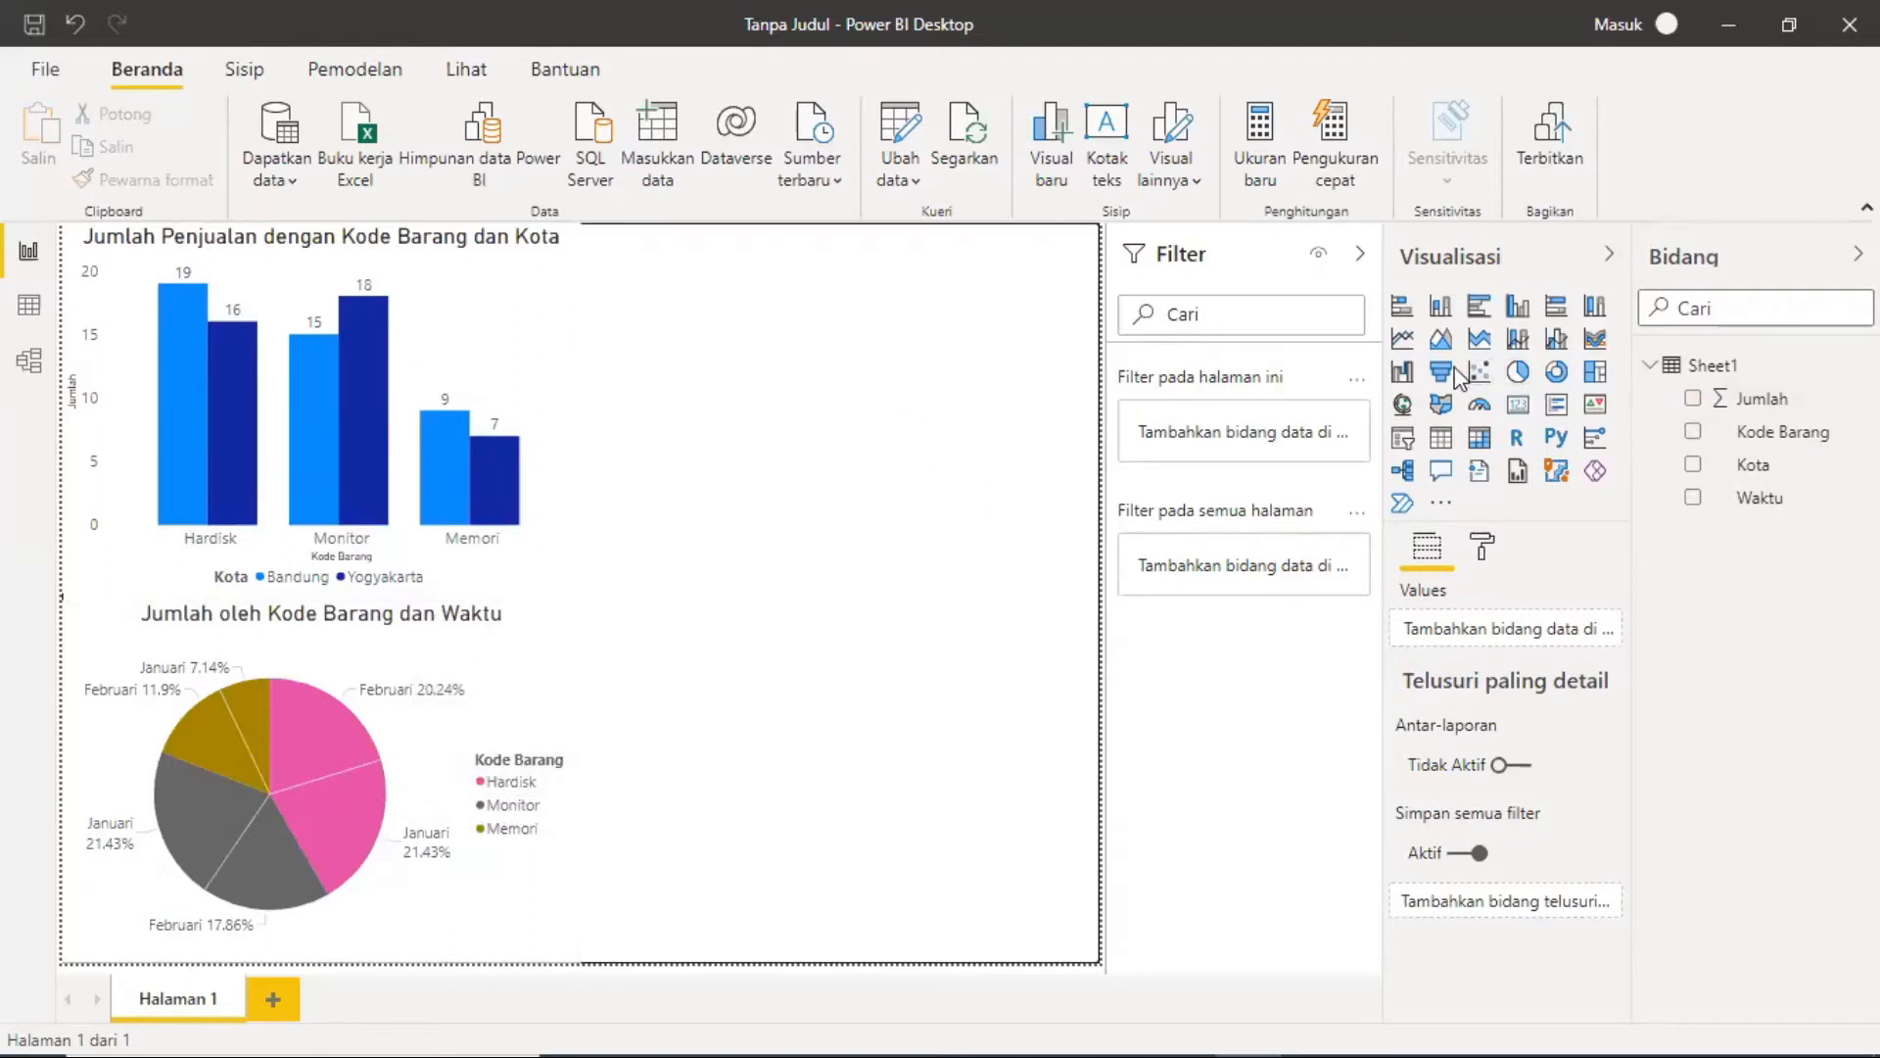
pyautogui.click(1442, 440)
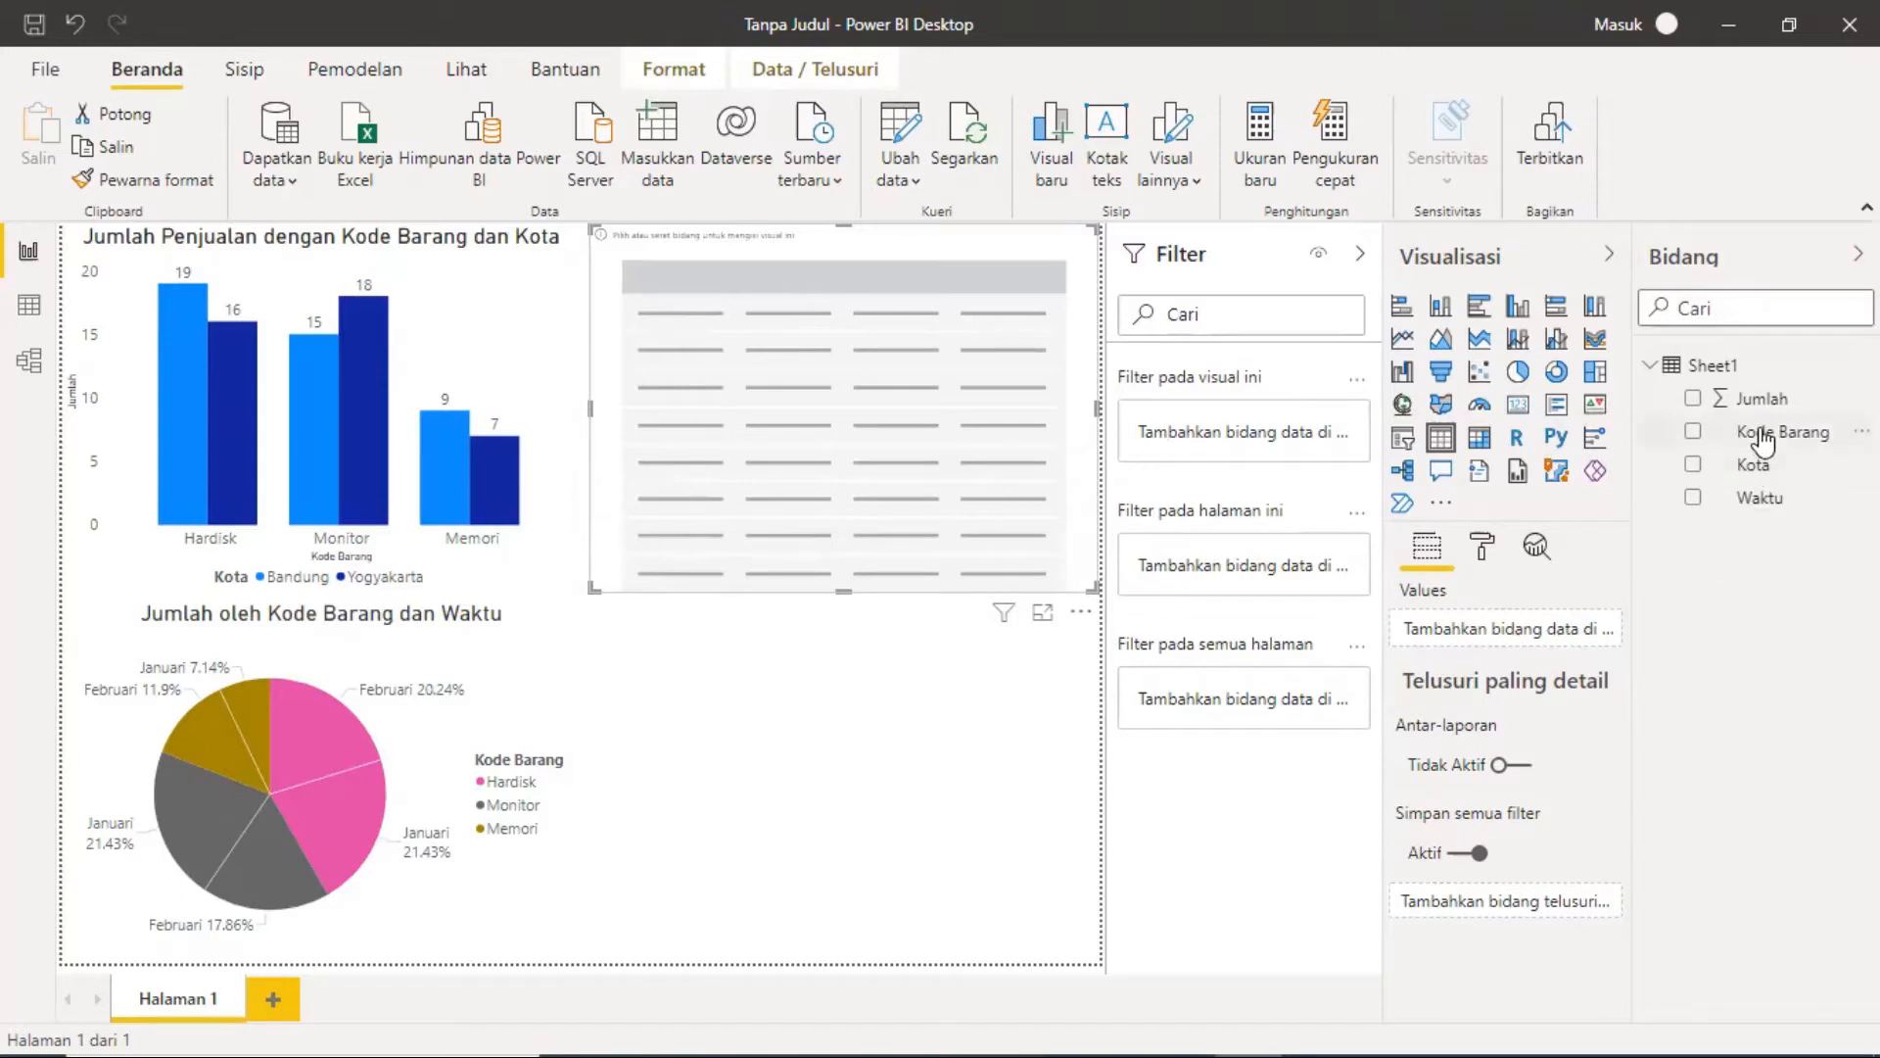
pyautogui.moveTo(1763, 441); pyautogui.dragTo(715, 299)
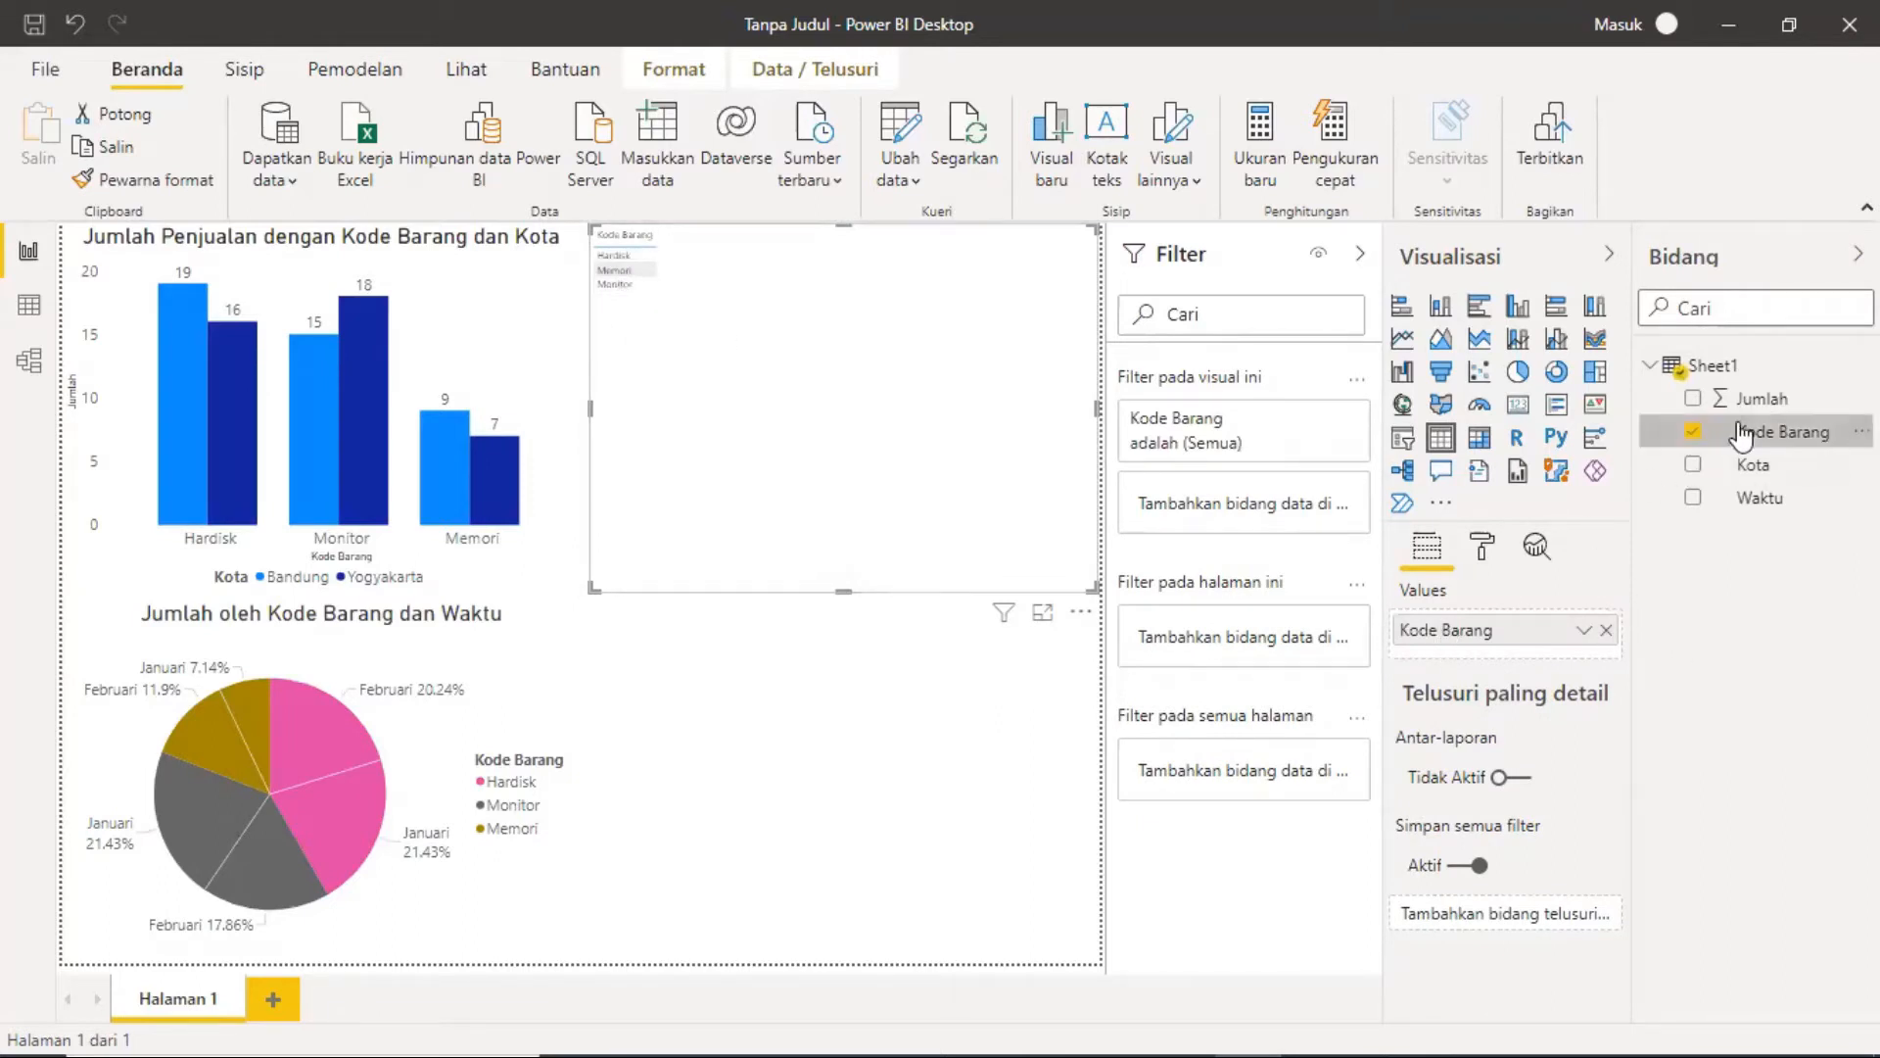
pyautogui.moveTo(1753, 402); pyautogui.dragTo(1530, 666)
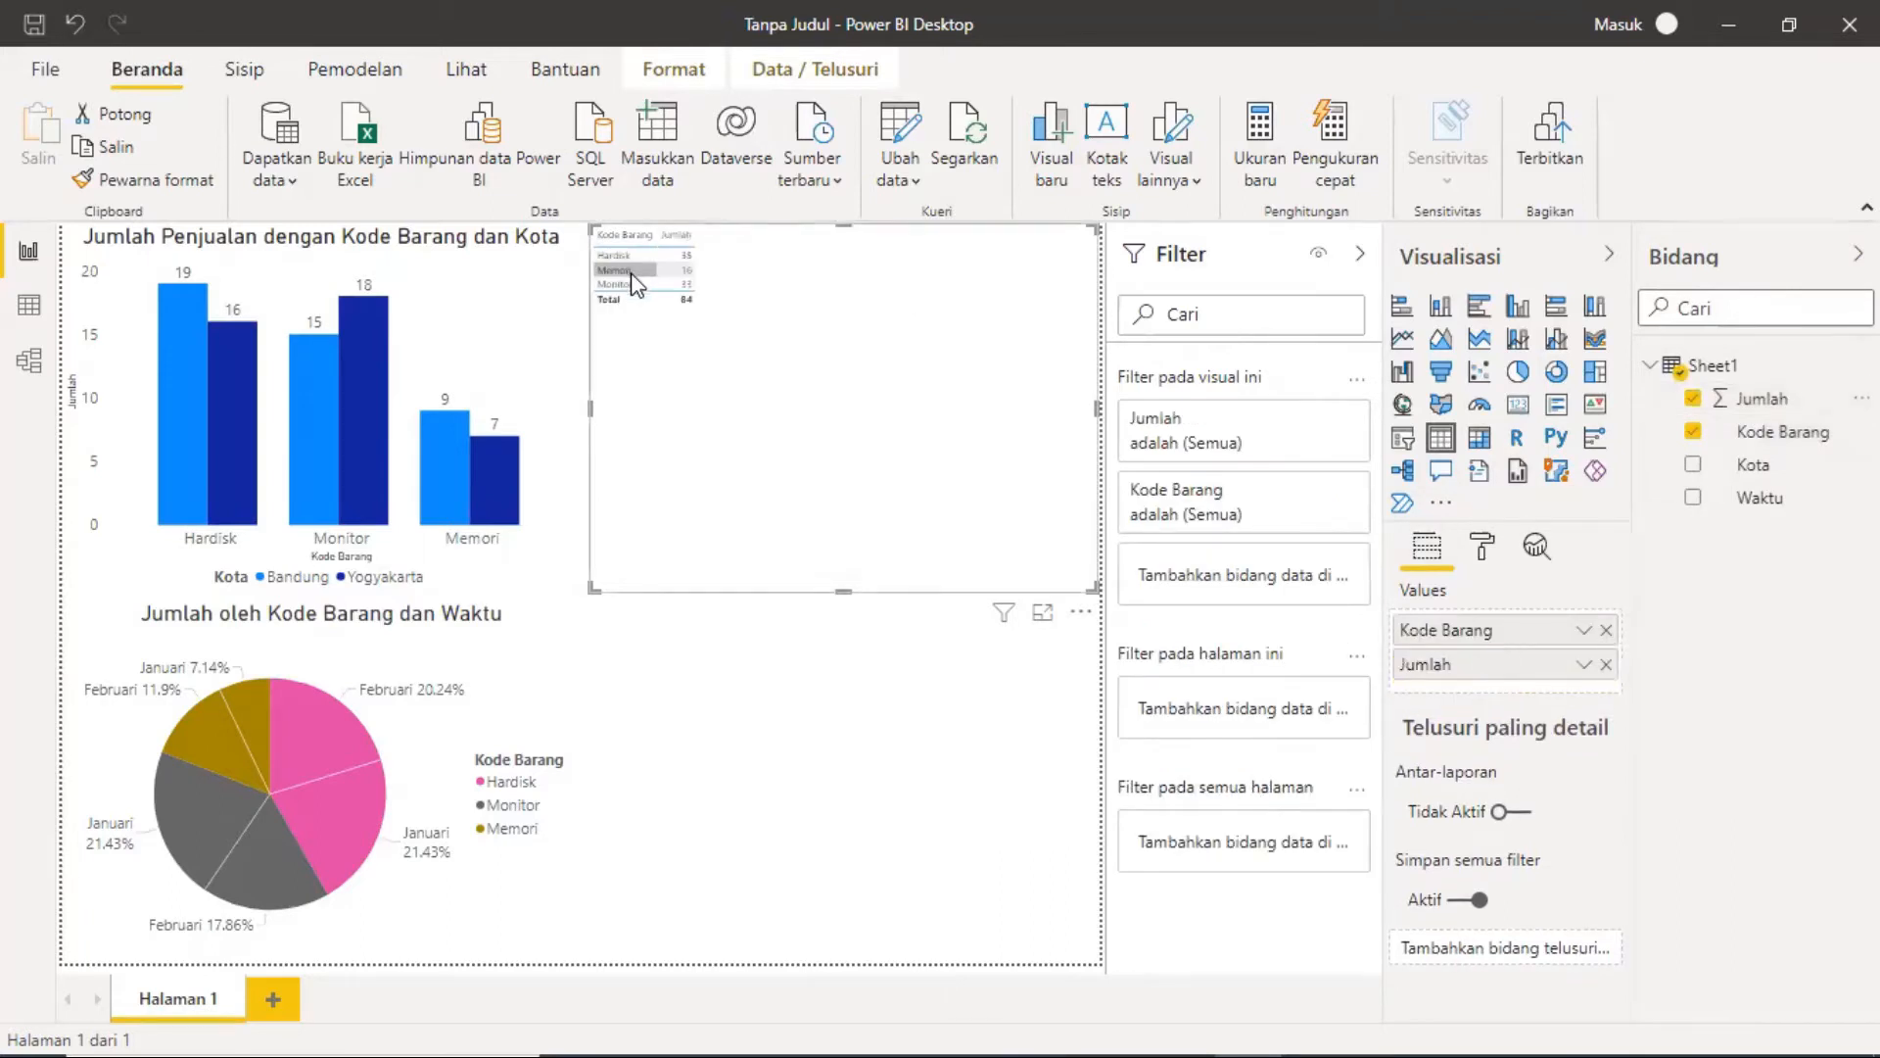
# Step: Remove the Jumlah field from the new table, add it again, and shrink the table visual
pyautogui.click(1607, 666)
pyautogui.moveTo(1777, 399); pyautogui.dragTo(774, 279)
pyautogui.moveTo(1093, 583); pyautogui.dragTo(979, 428)
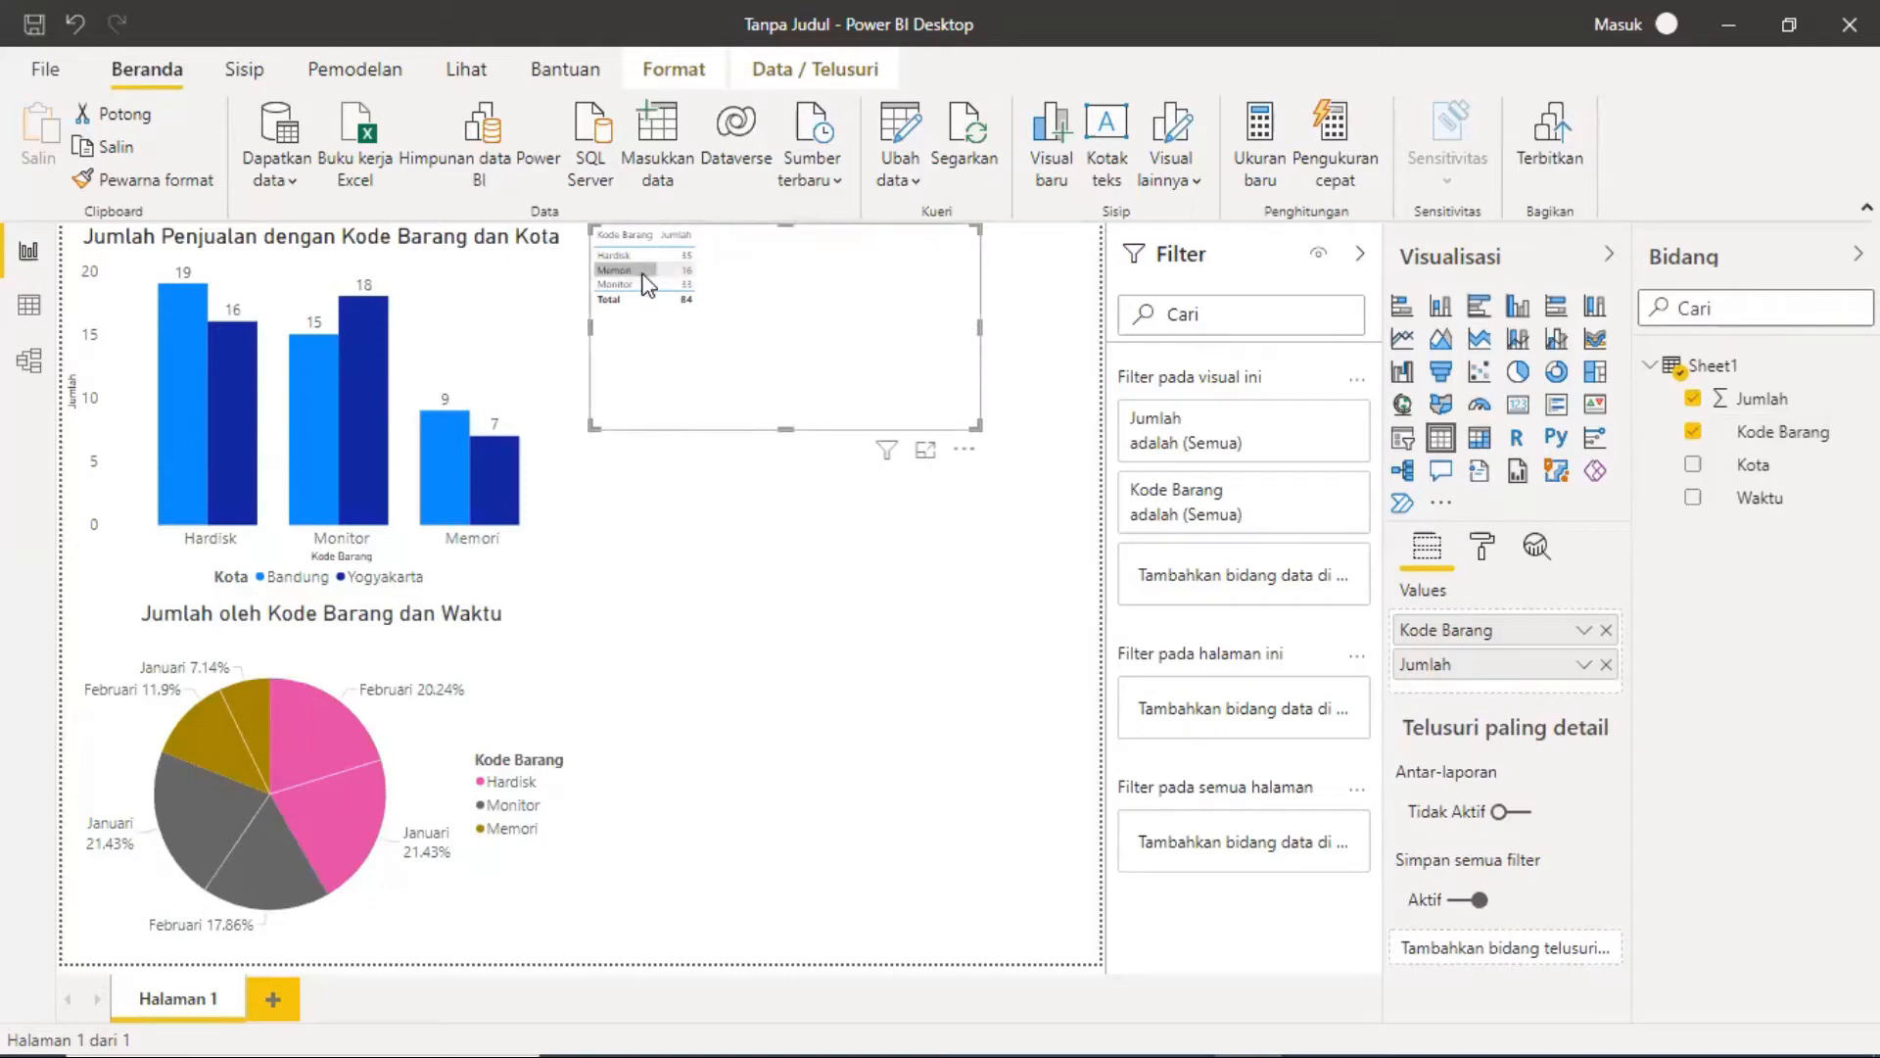
# Step: Try column header text sizes of 15, 17 and 20 pt in the table, and set the size to 25 pt
pyautogui.click(1483, 548)
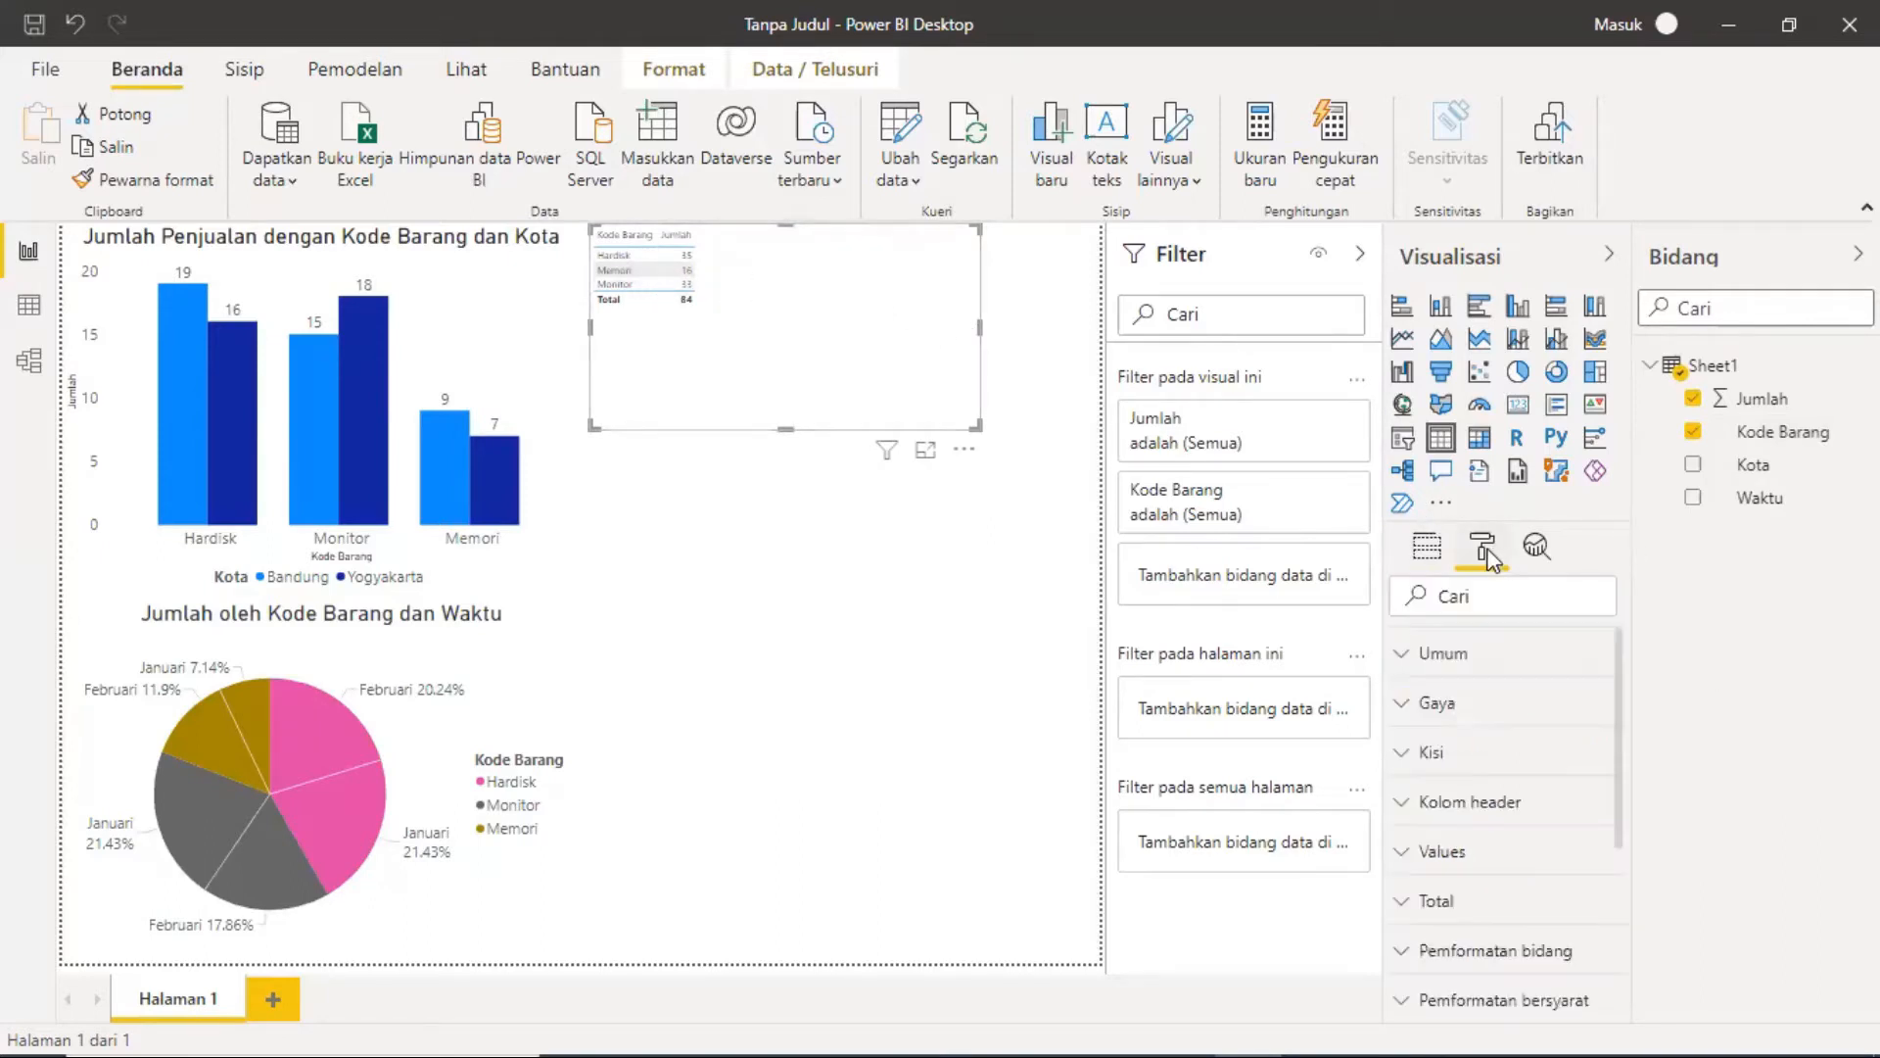
pyautogui.click(1432, 803)
pyautogui.scroll(-3, 1538, 817)
pyautogui.scroll(-5, 1540, 813)
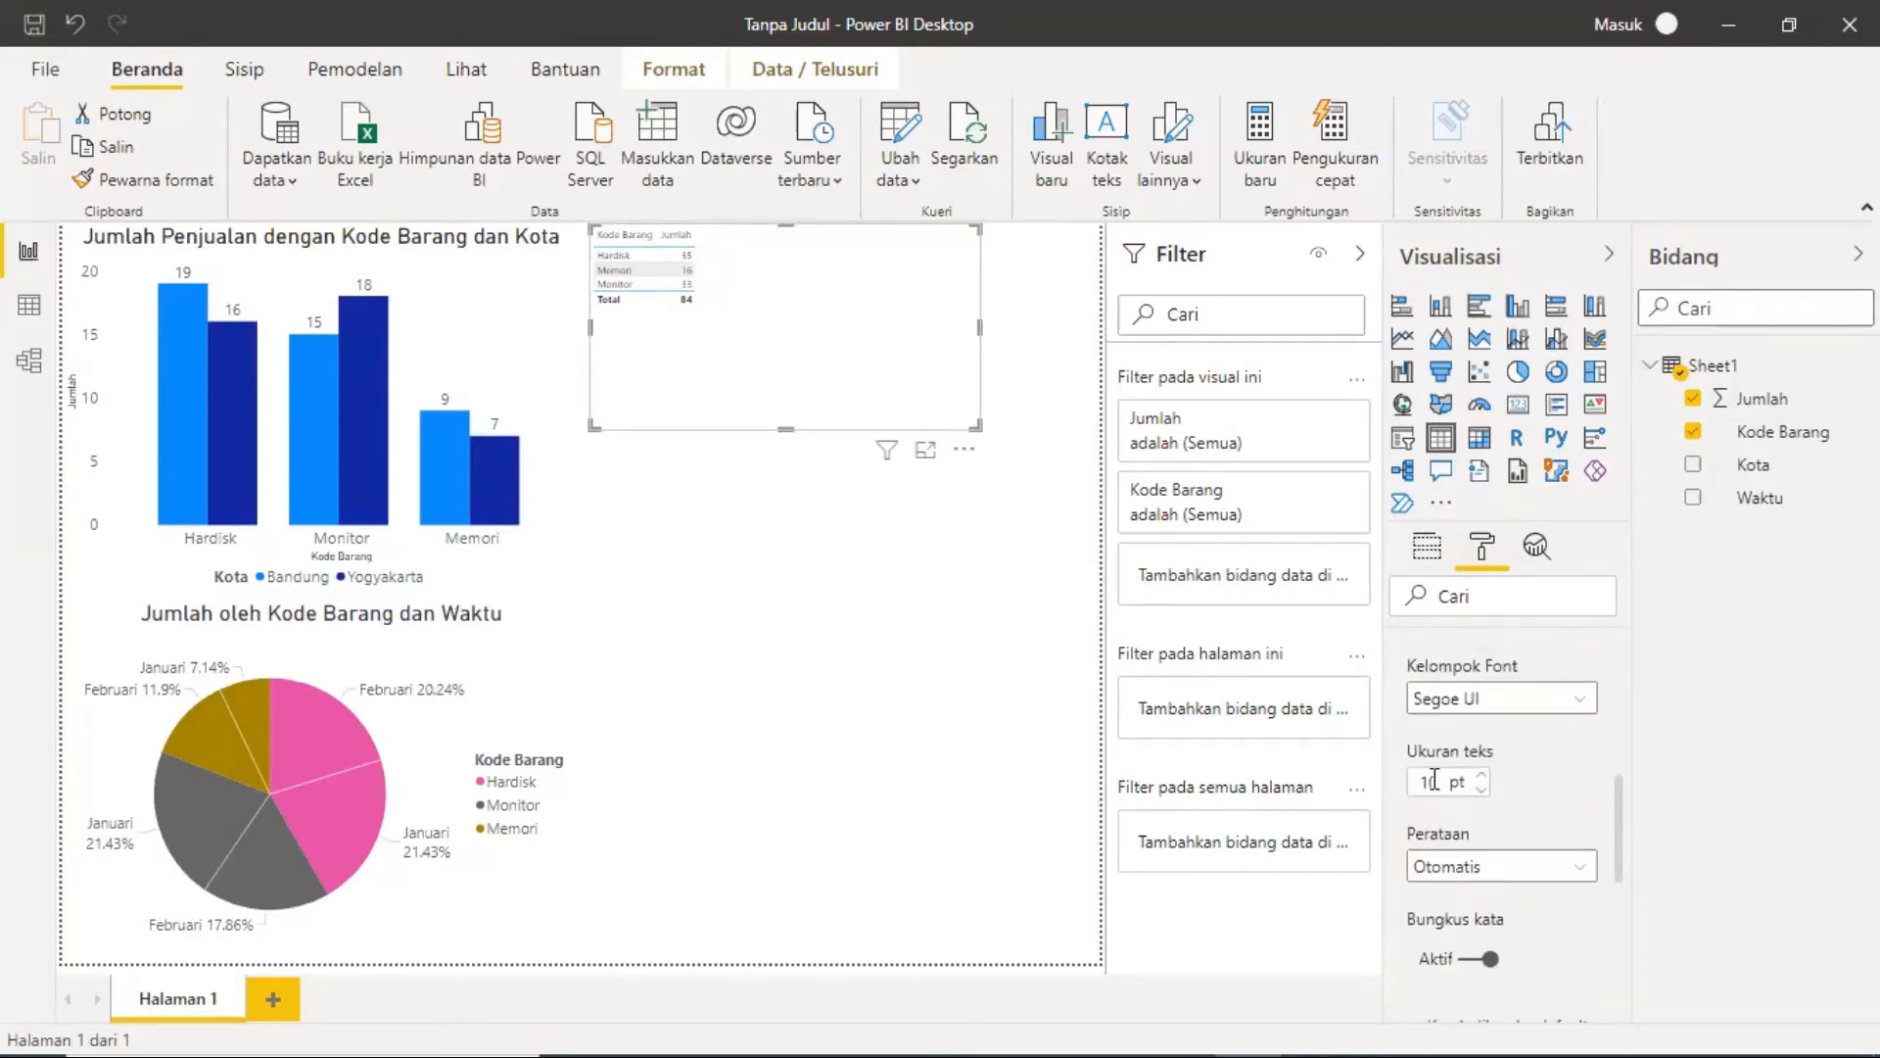
pyautogui.click(1441, 781)
pyautogui.press('BackSpace')
pyautogui.write('5')
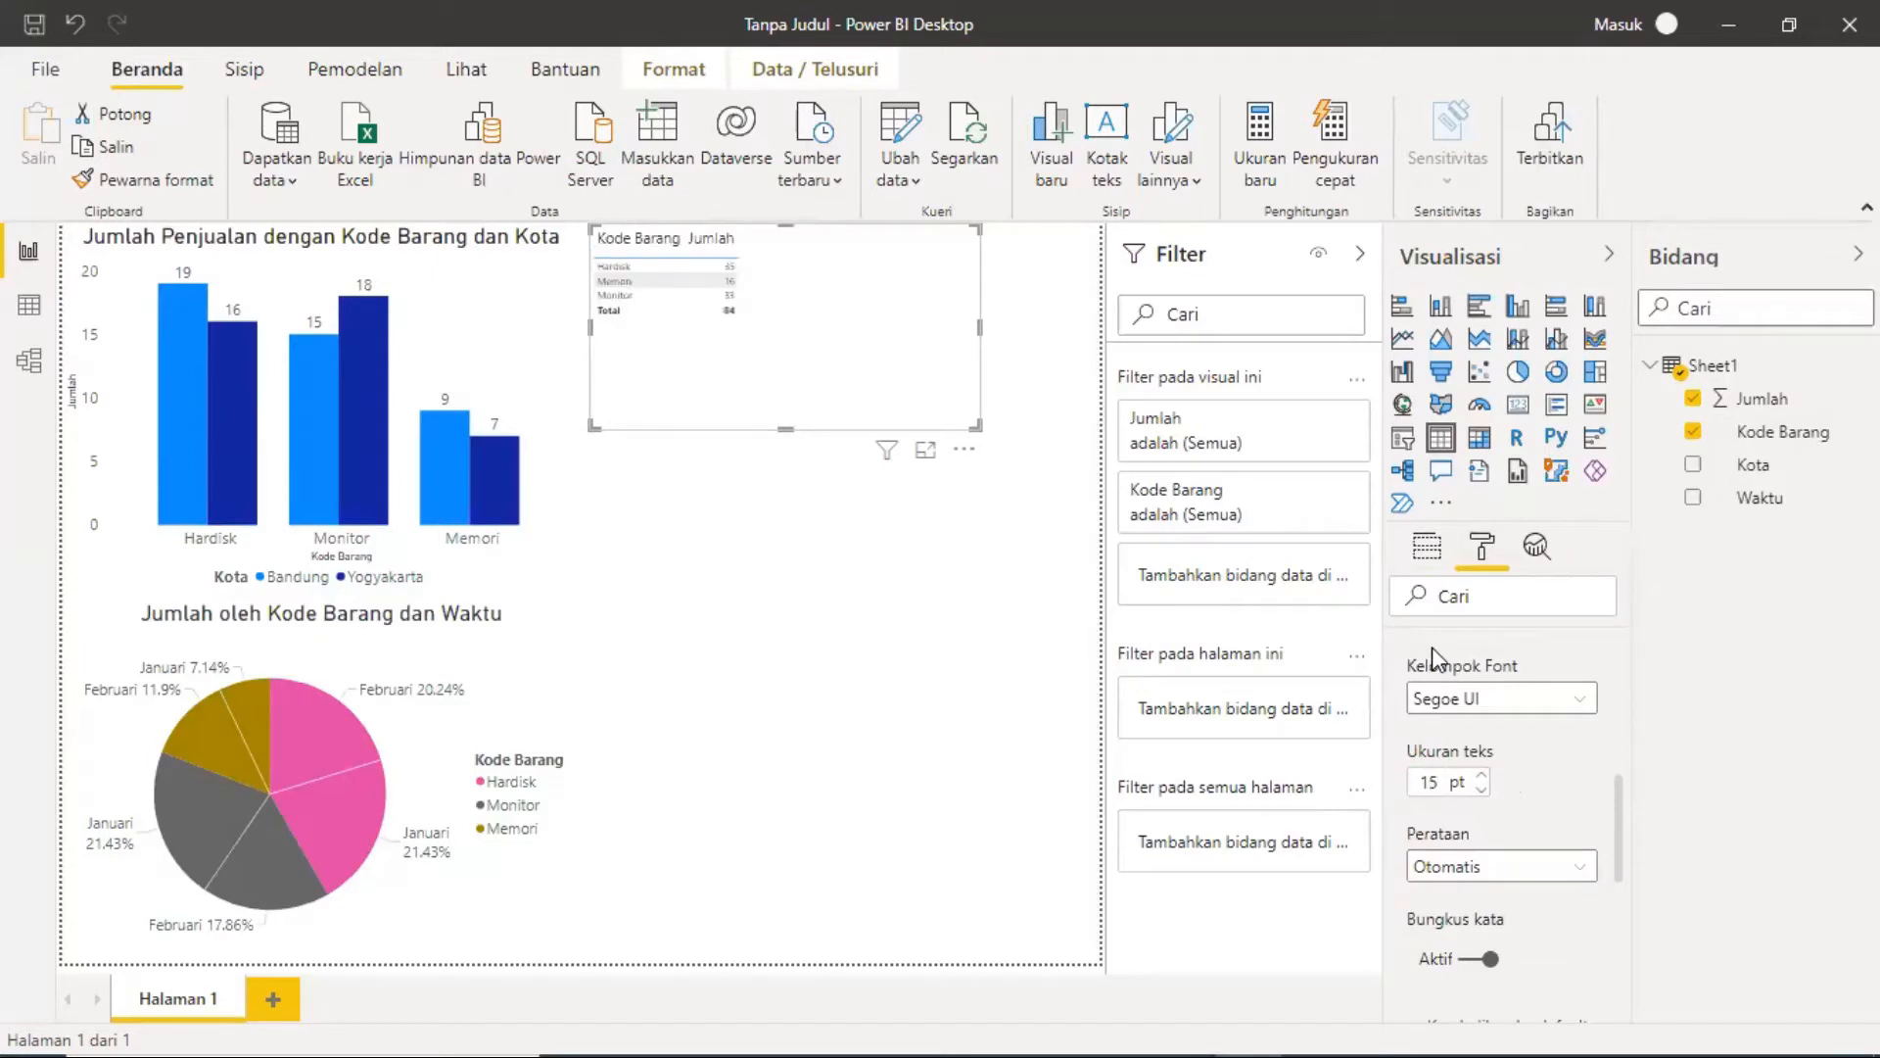
pyautogui.press('BackSpace')
pyautogui.write('7')
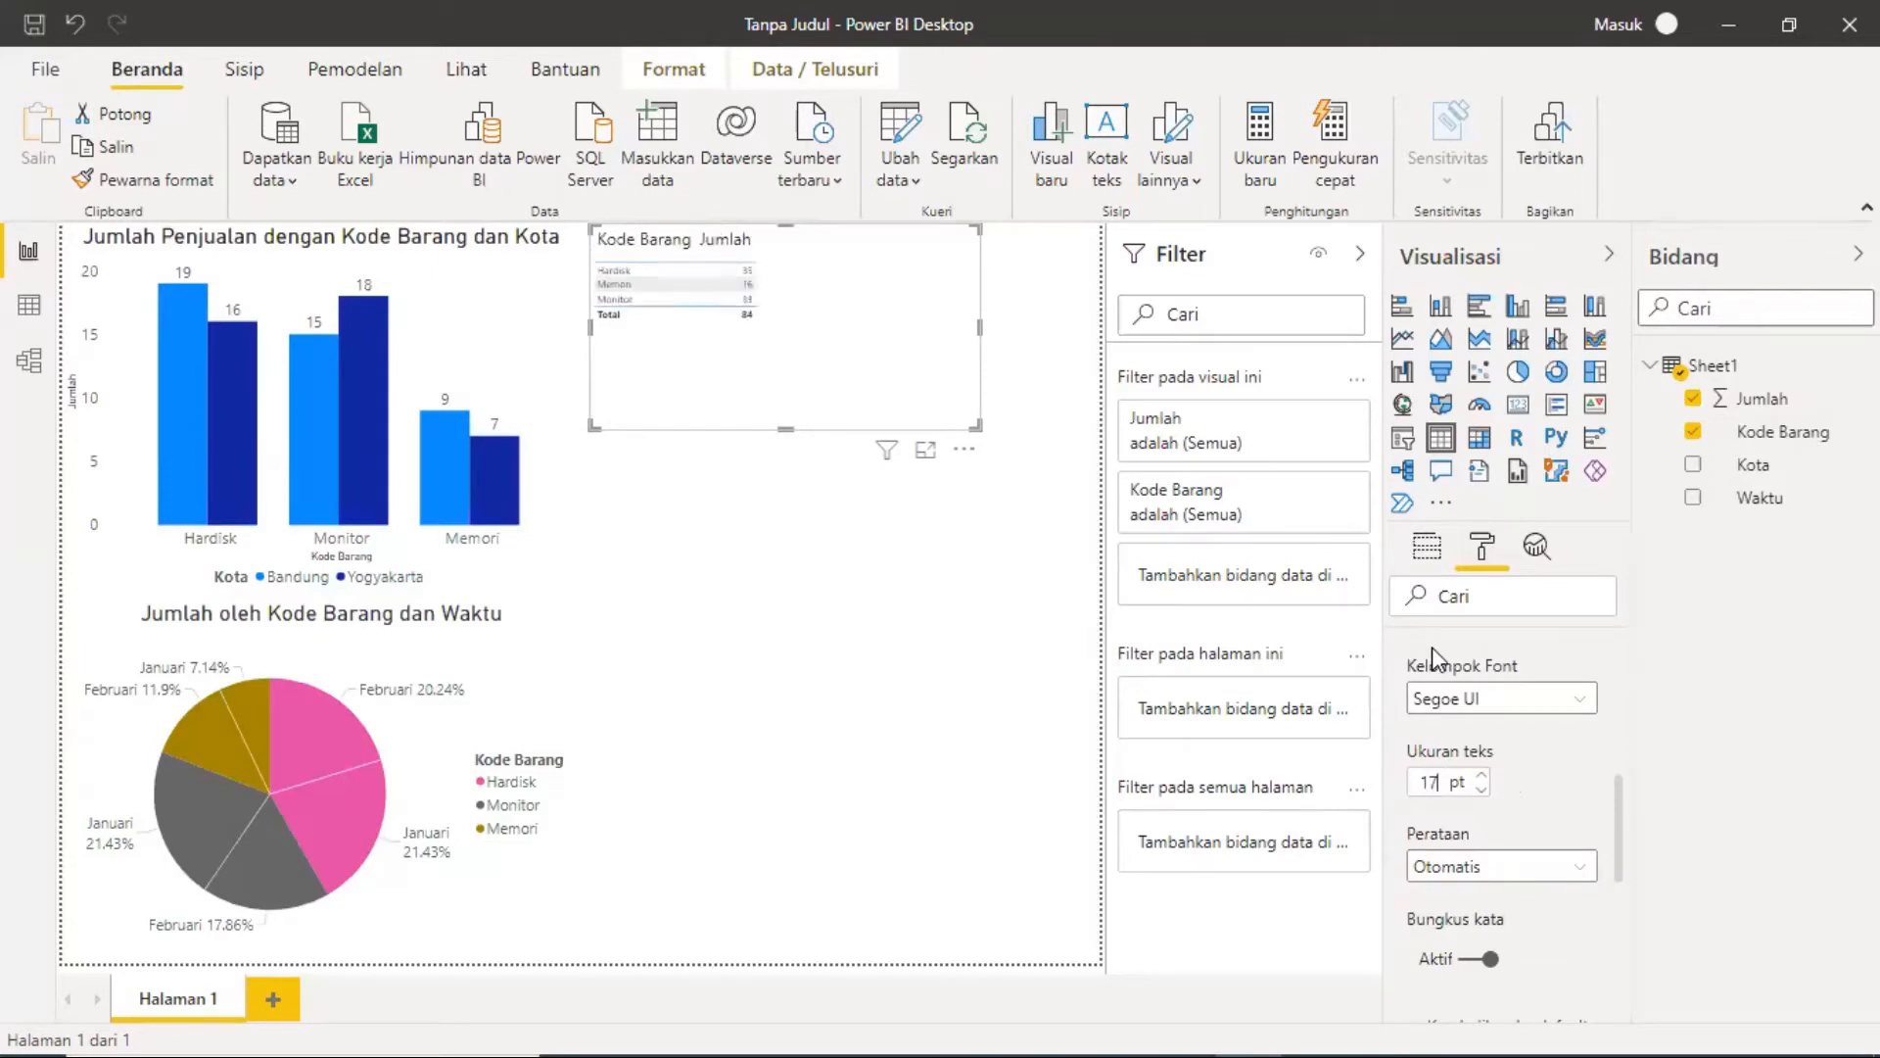
pyautogui.press('BackSpace')
pyautogui.press('BackSpace')
pyautogui.write('20')
pyautogui.press('BackSpace')
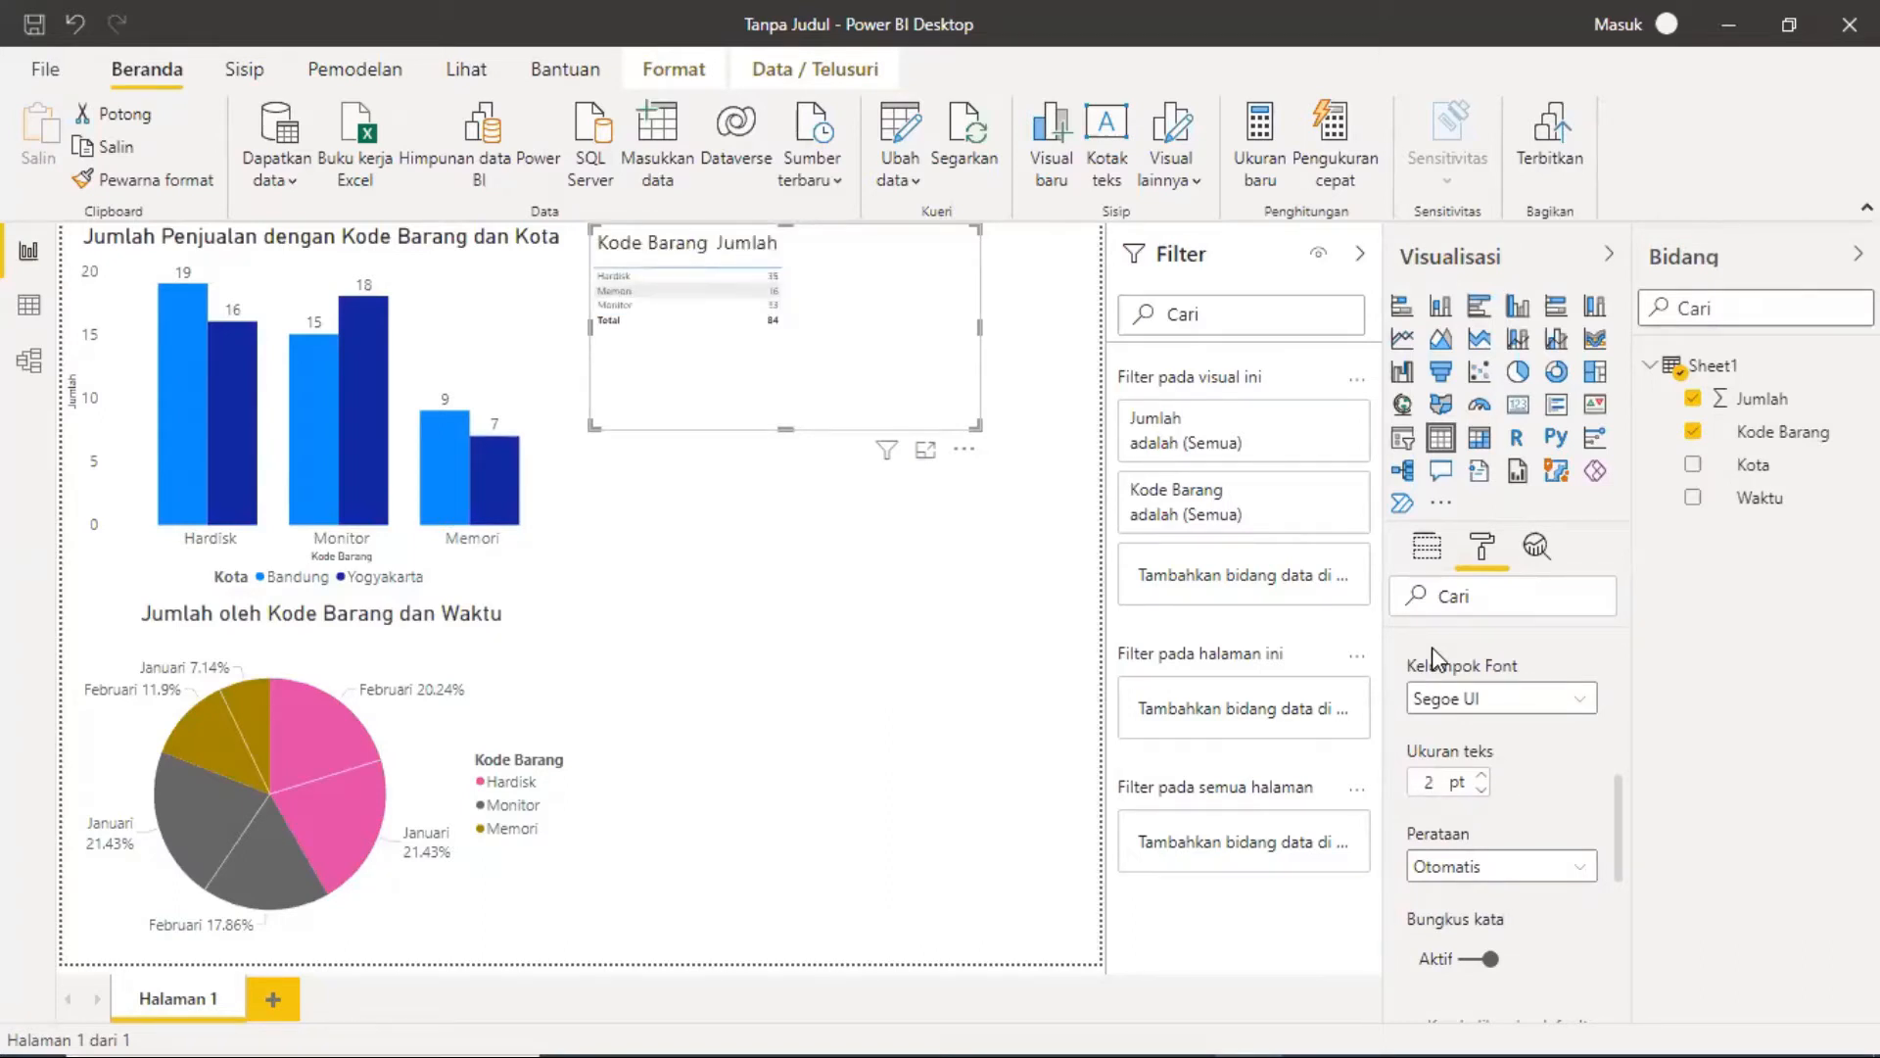
pyautogui.write('5')
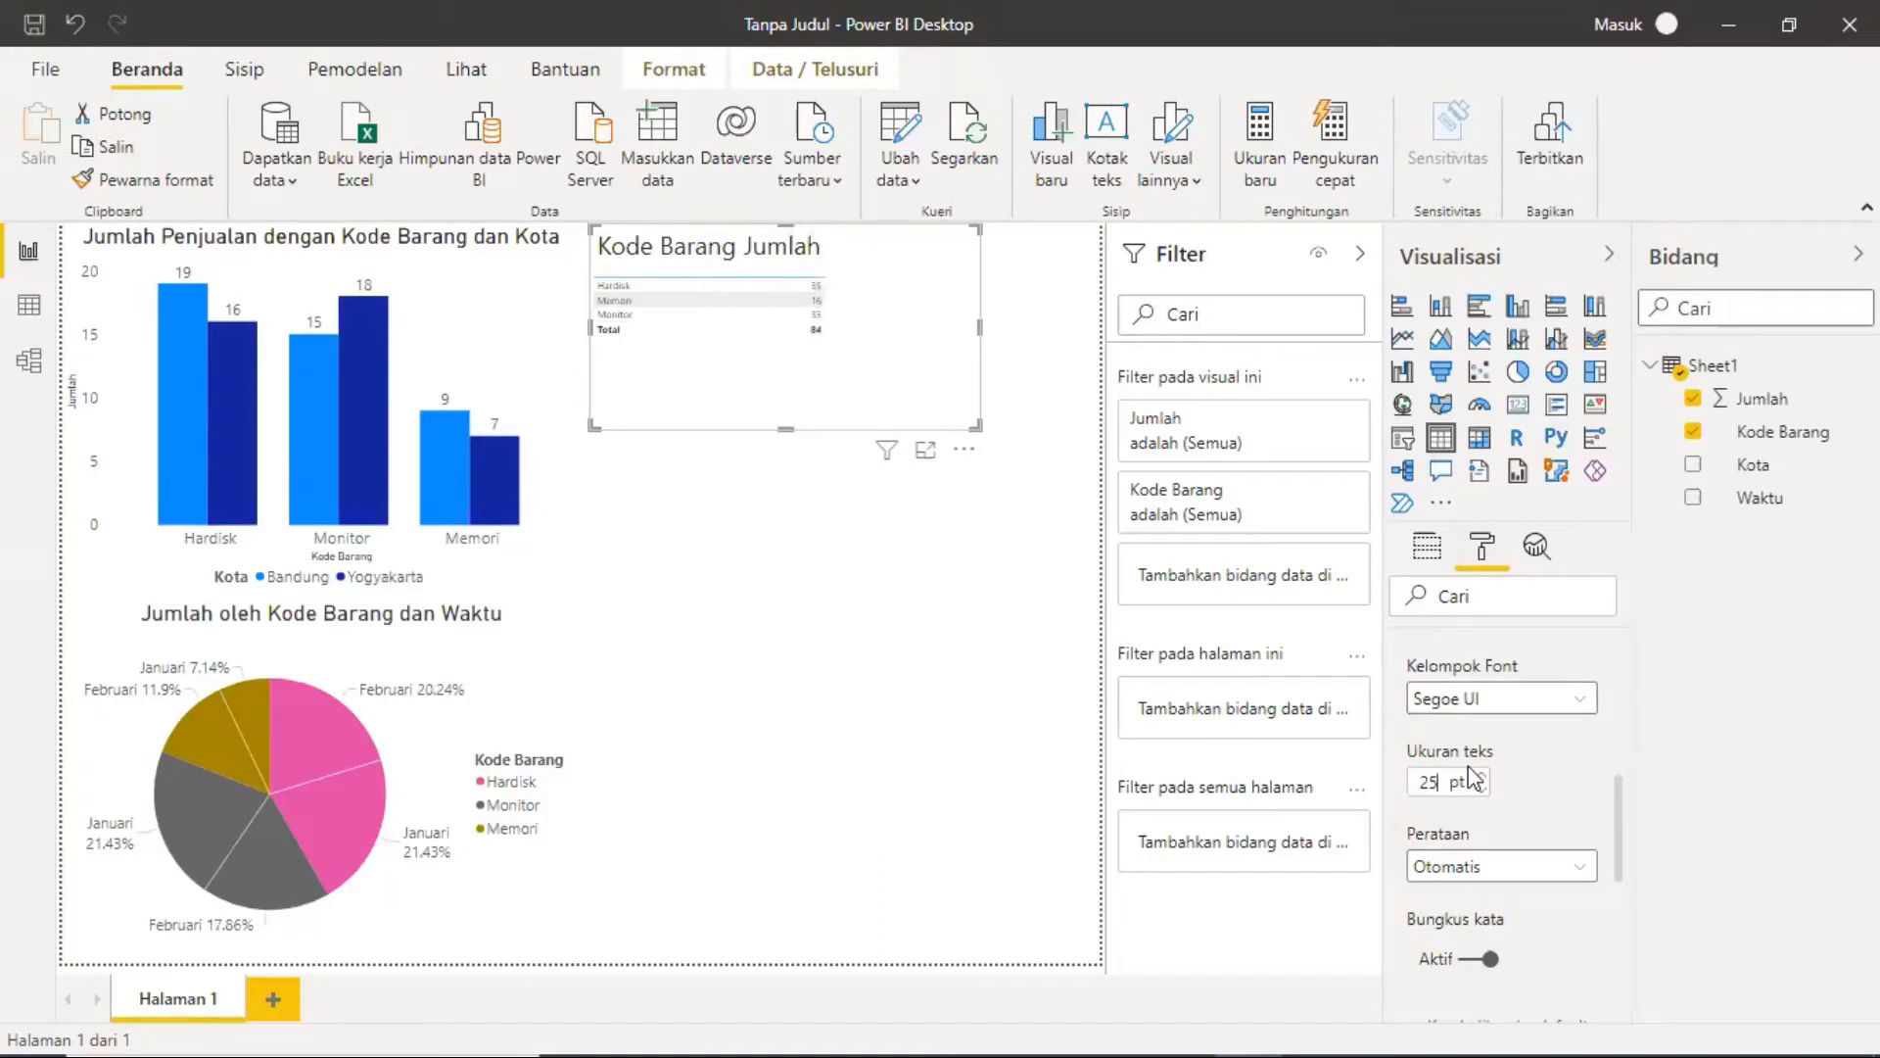
# Step: Try a dark gold and a light gray background colour for the table's column headers
pyautogui.scroll(5, 1509, 754)
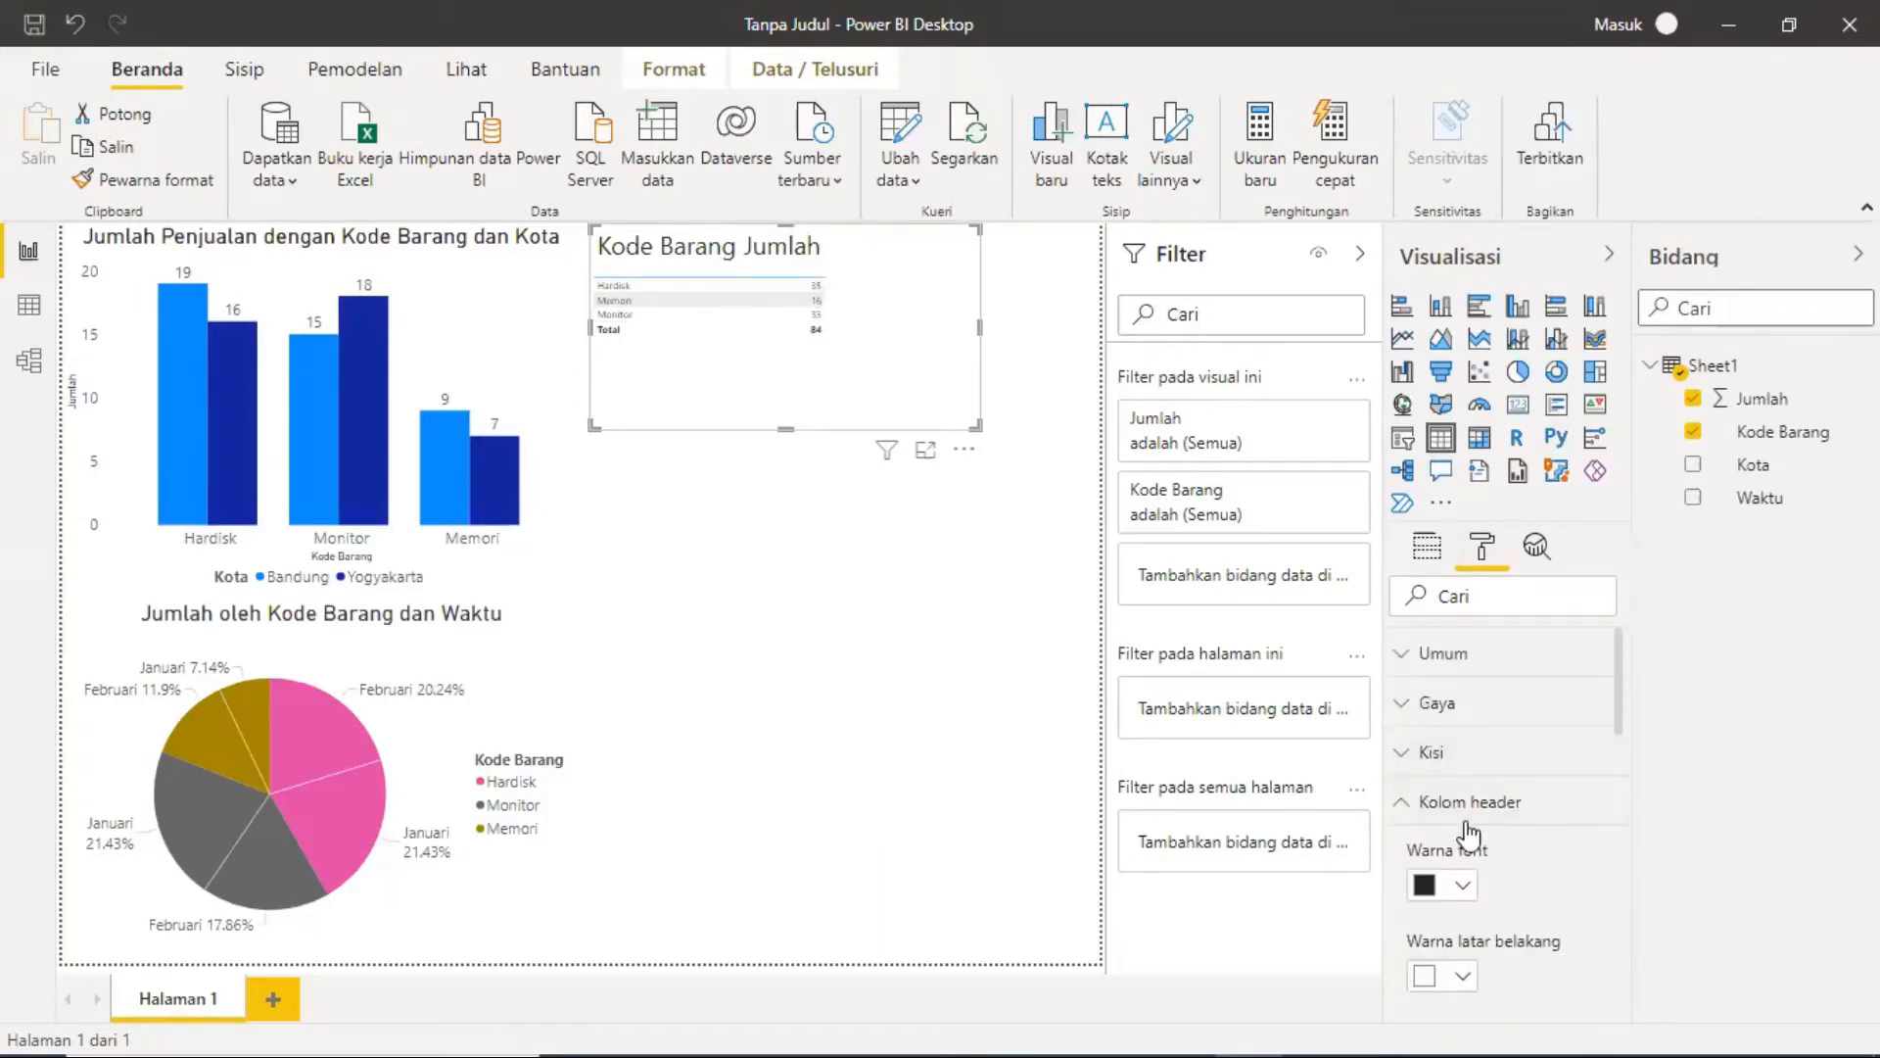
pyautogui.scroll(-1, 1446, 898)
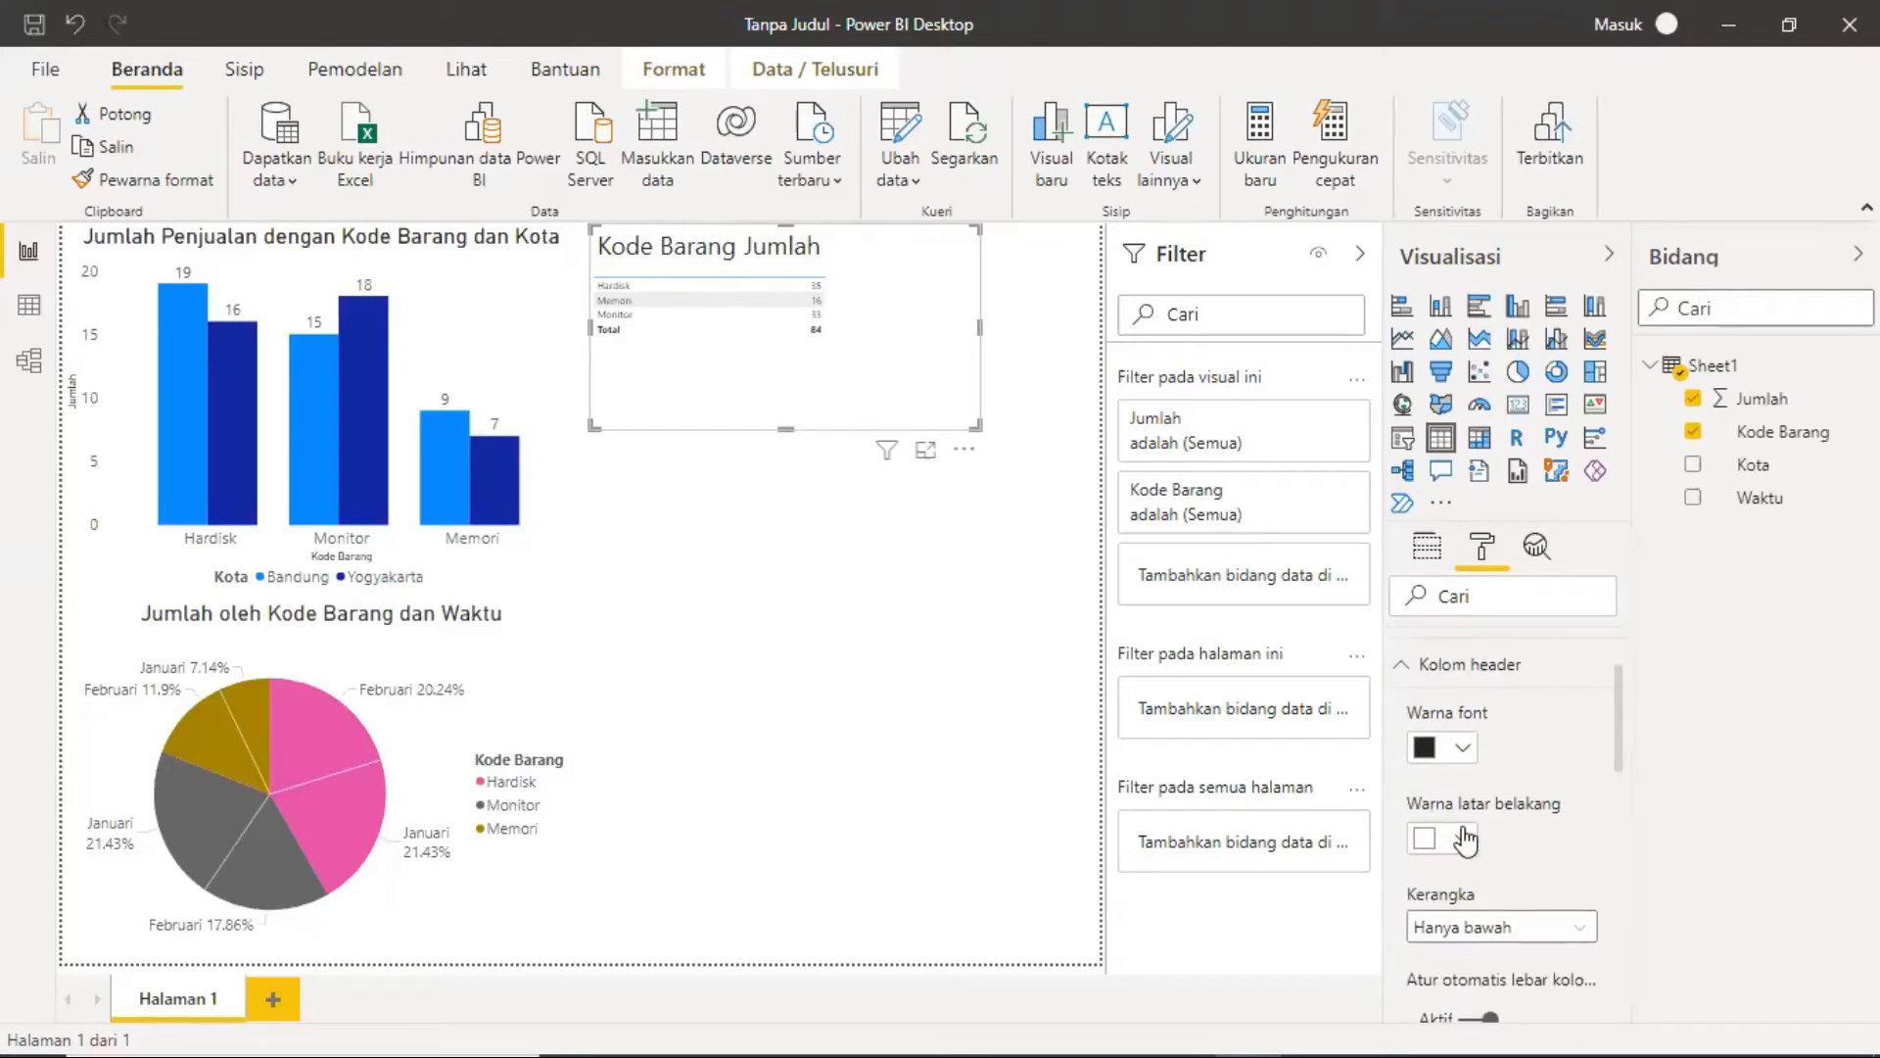
pyautogui.click(1464, 839)
pyautogui.click(1569, 712)
pyautogui.click(1463, 839)
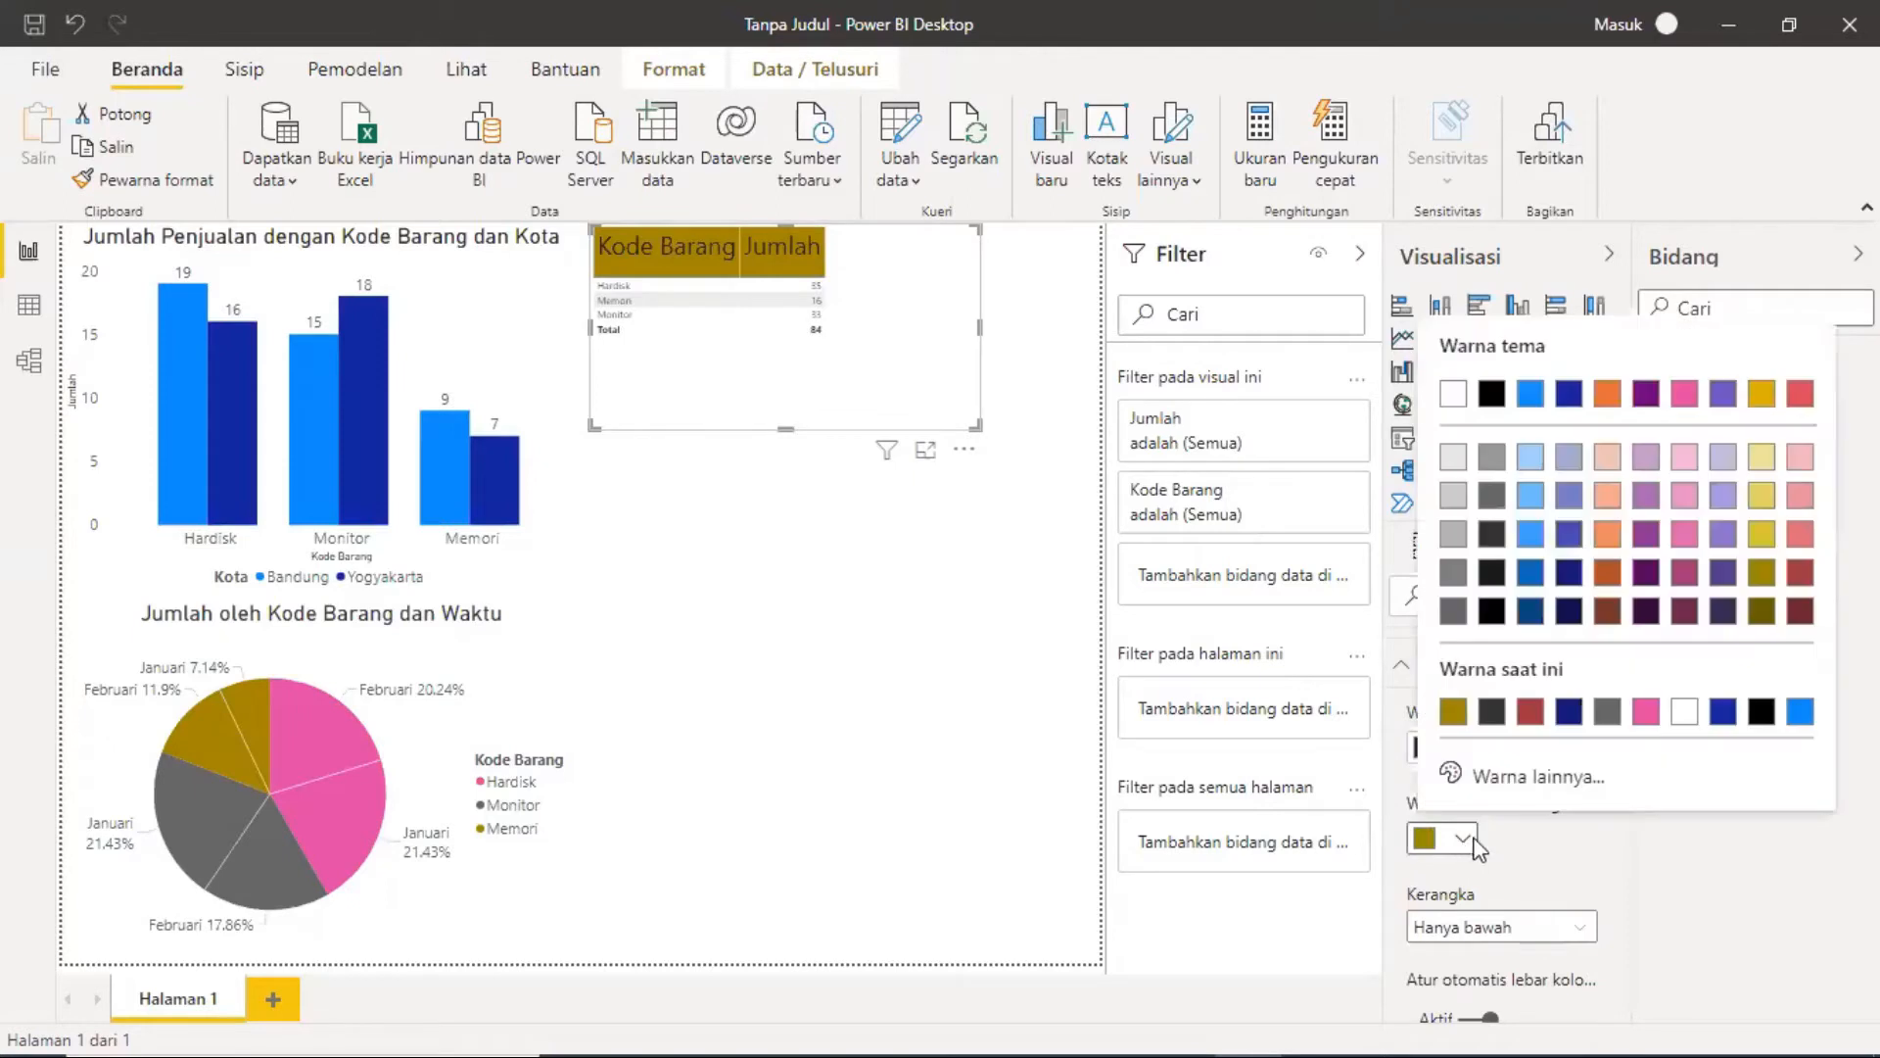
pyautogui.click(1463, 531)
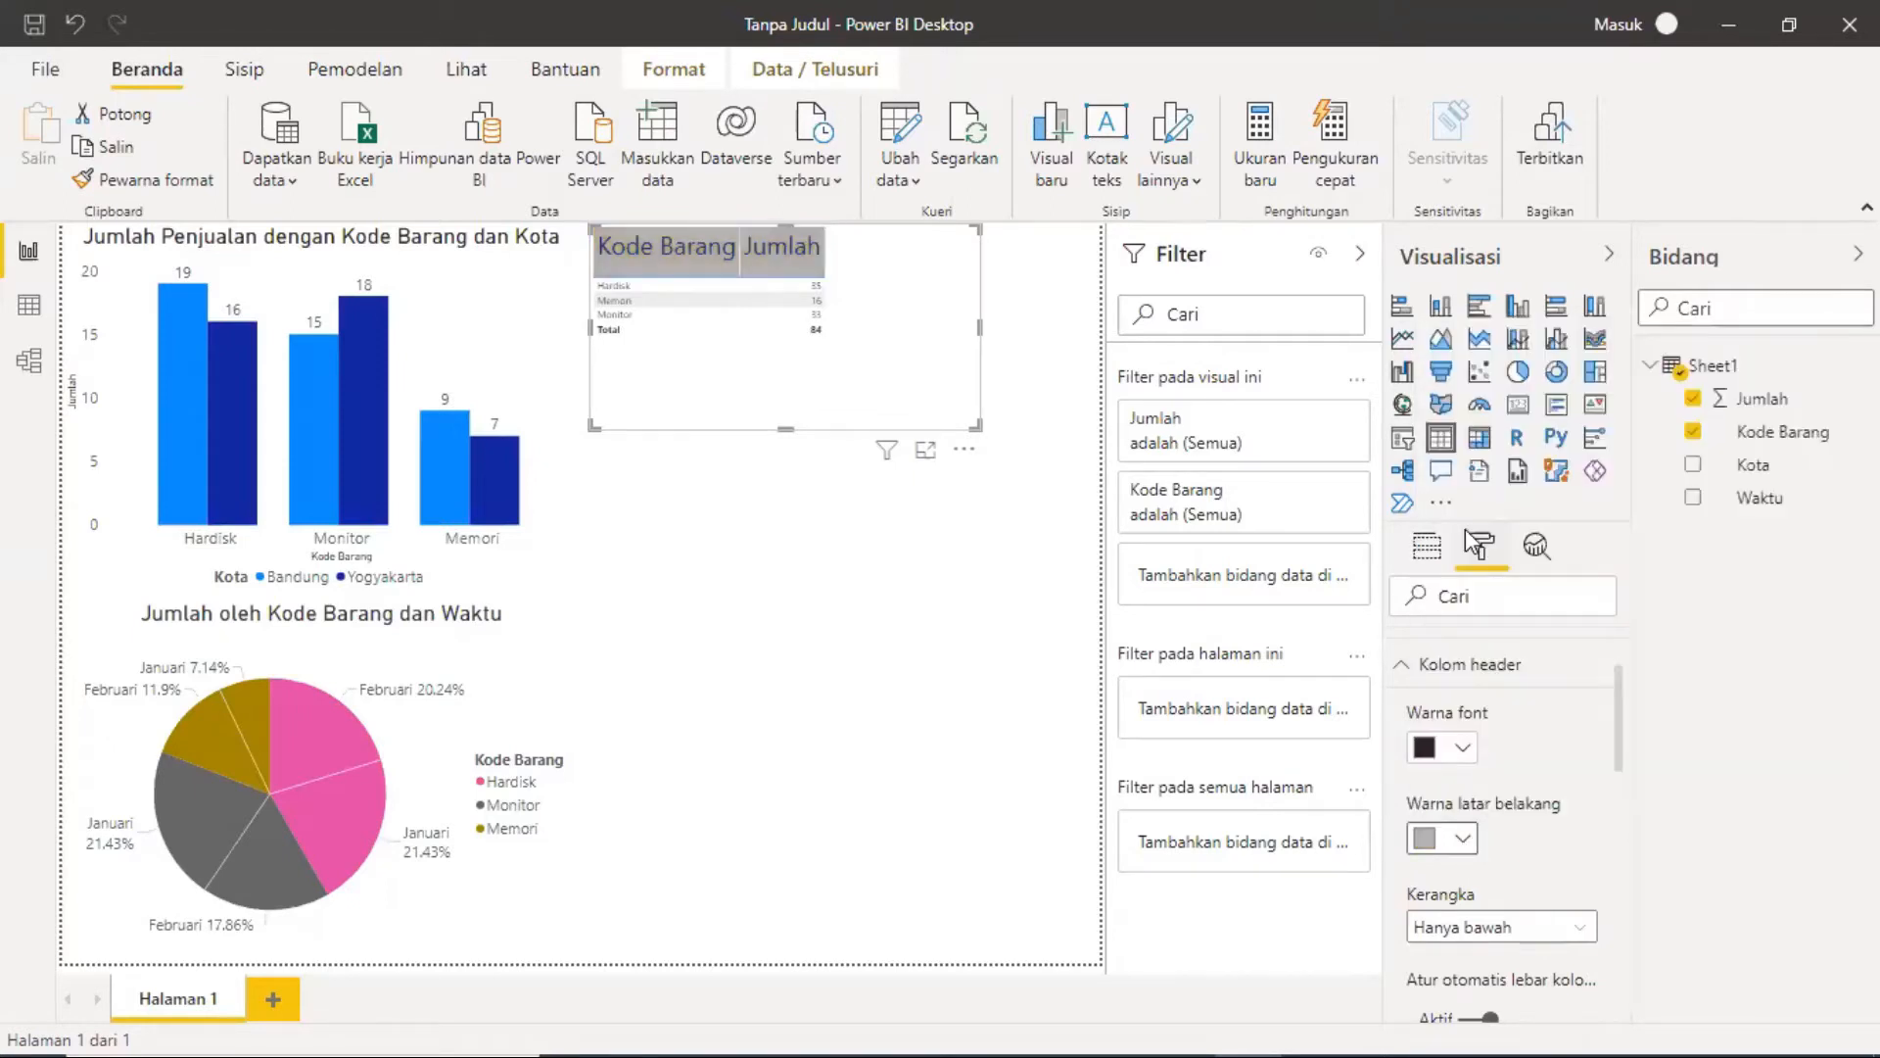
# Step: Try a light pink and a dark gray font colour for the table's column headers
pyautogui.click(1463, 749)
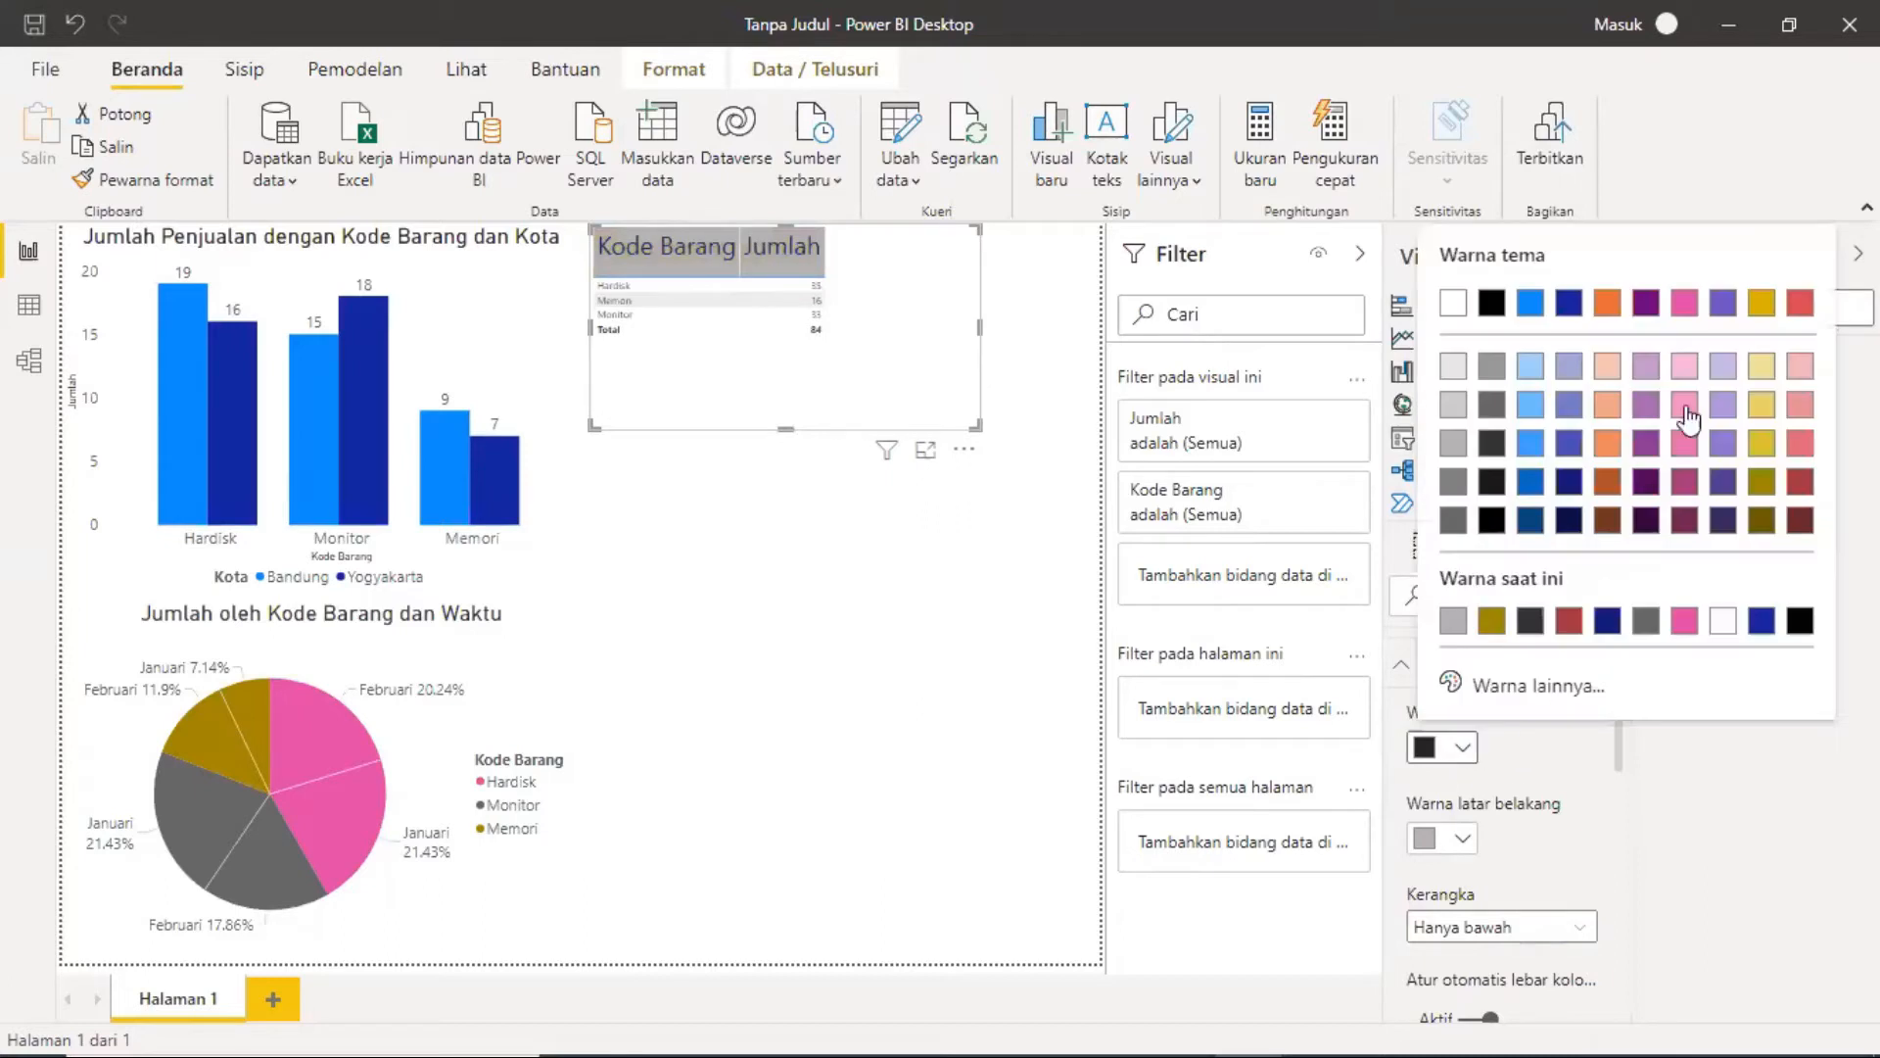
pyautogui.click(1683, 367)
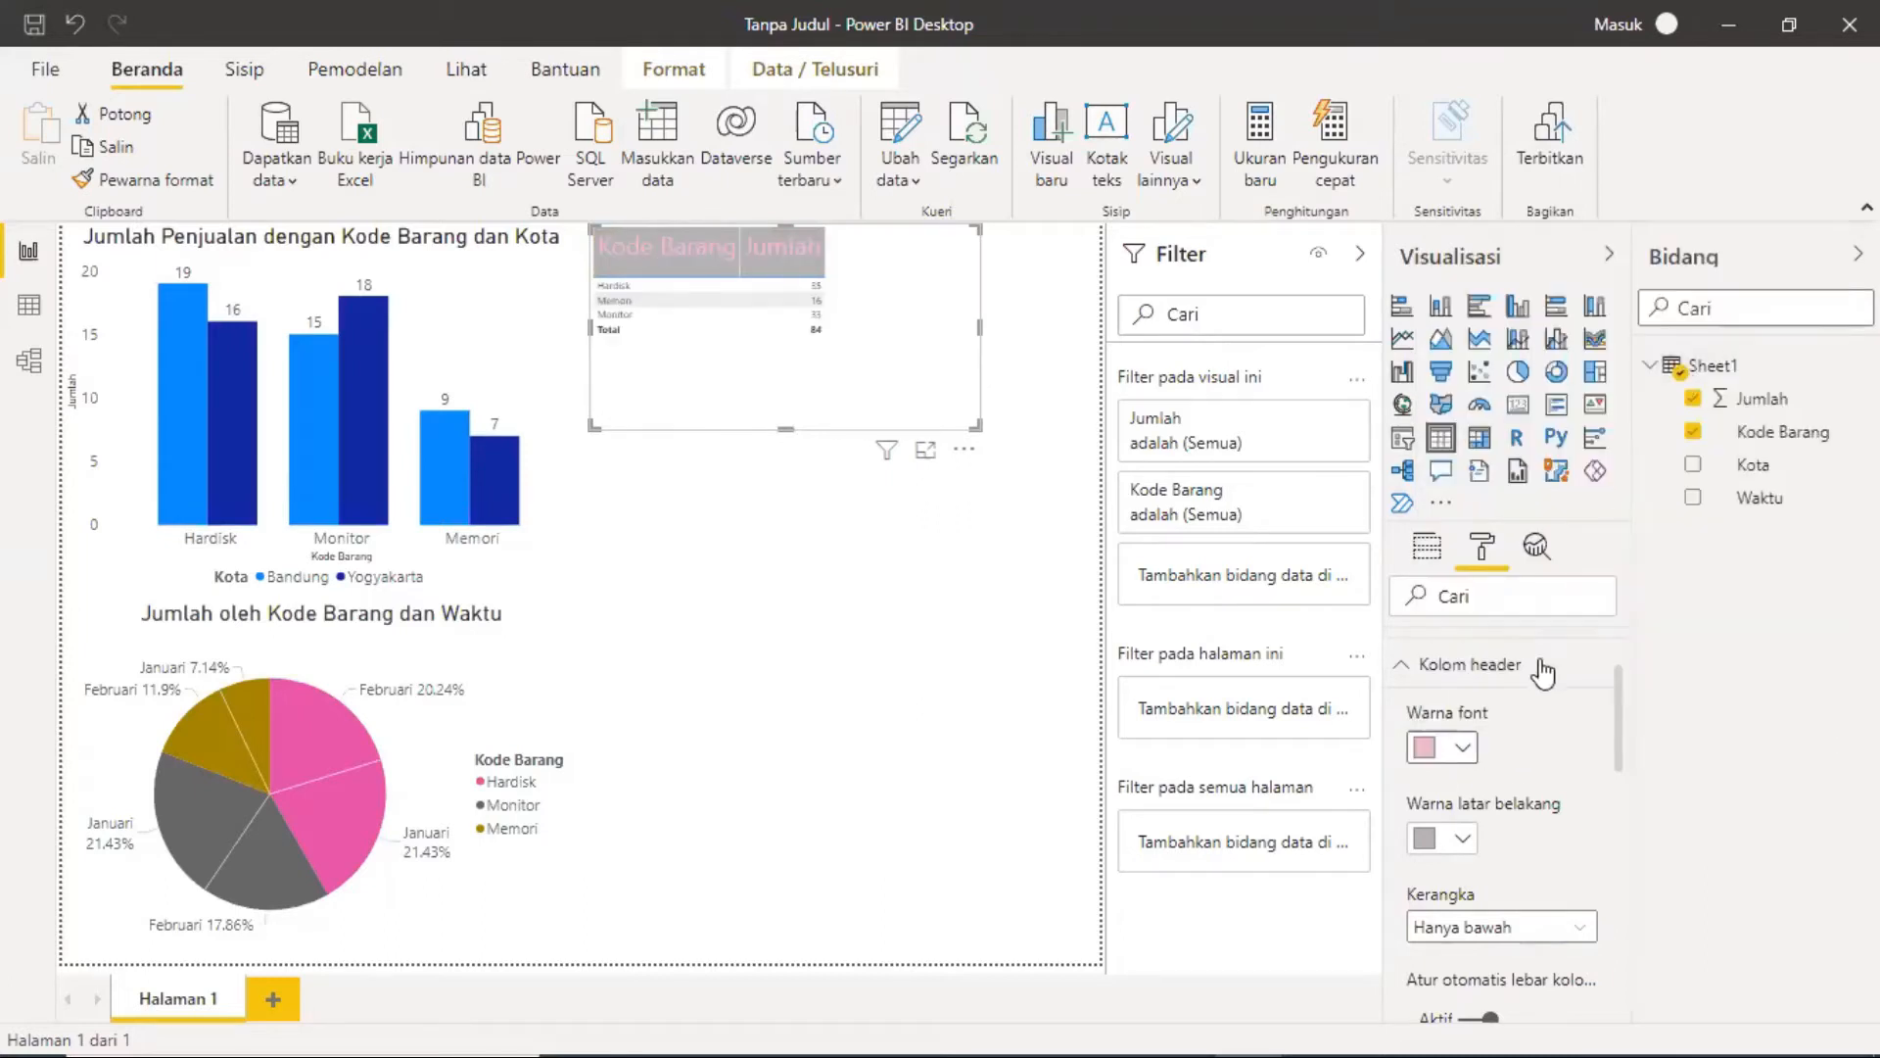
pyautogui.click(1463, 753)
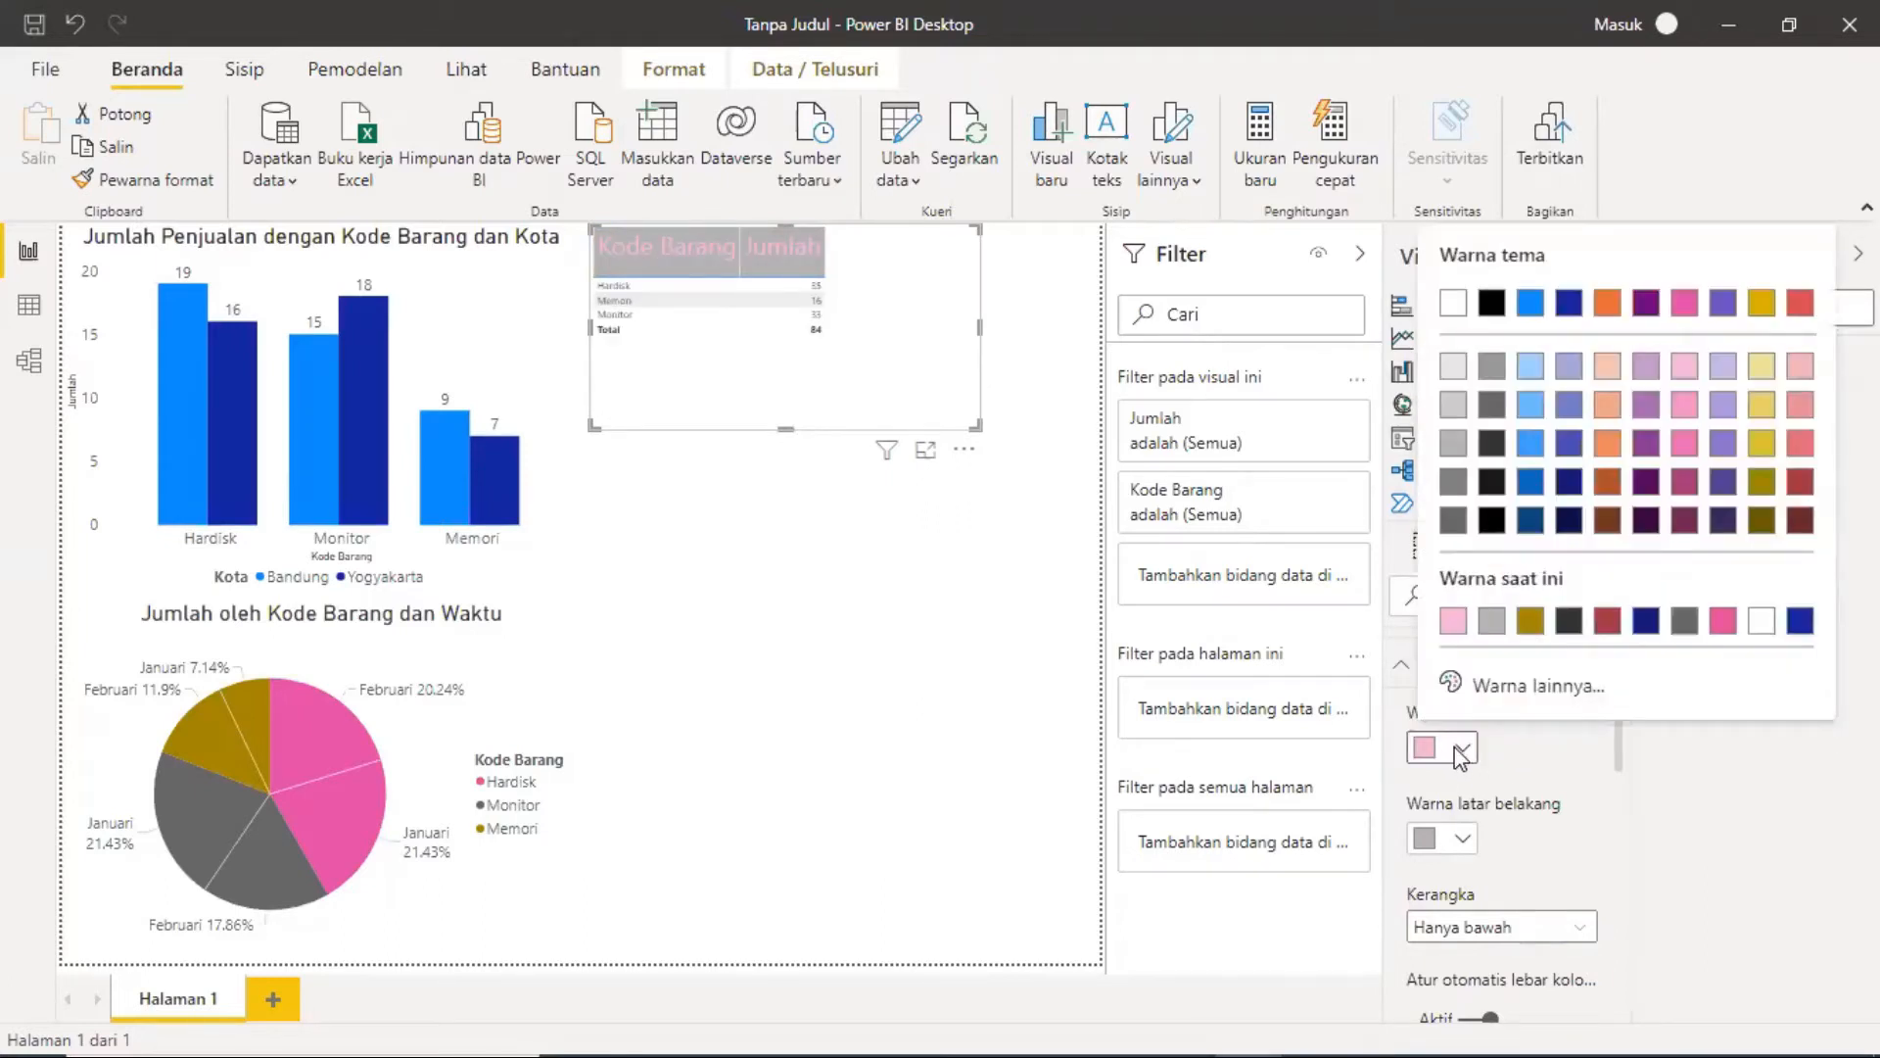
pyautogui.click(1492, 443)
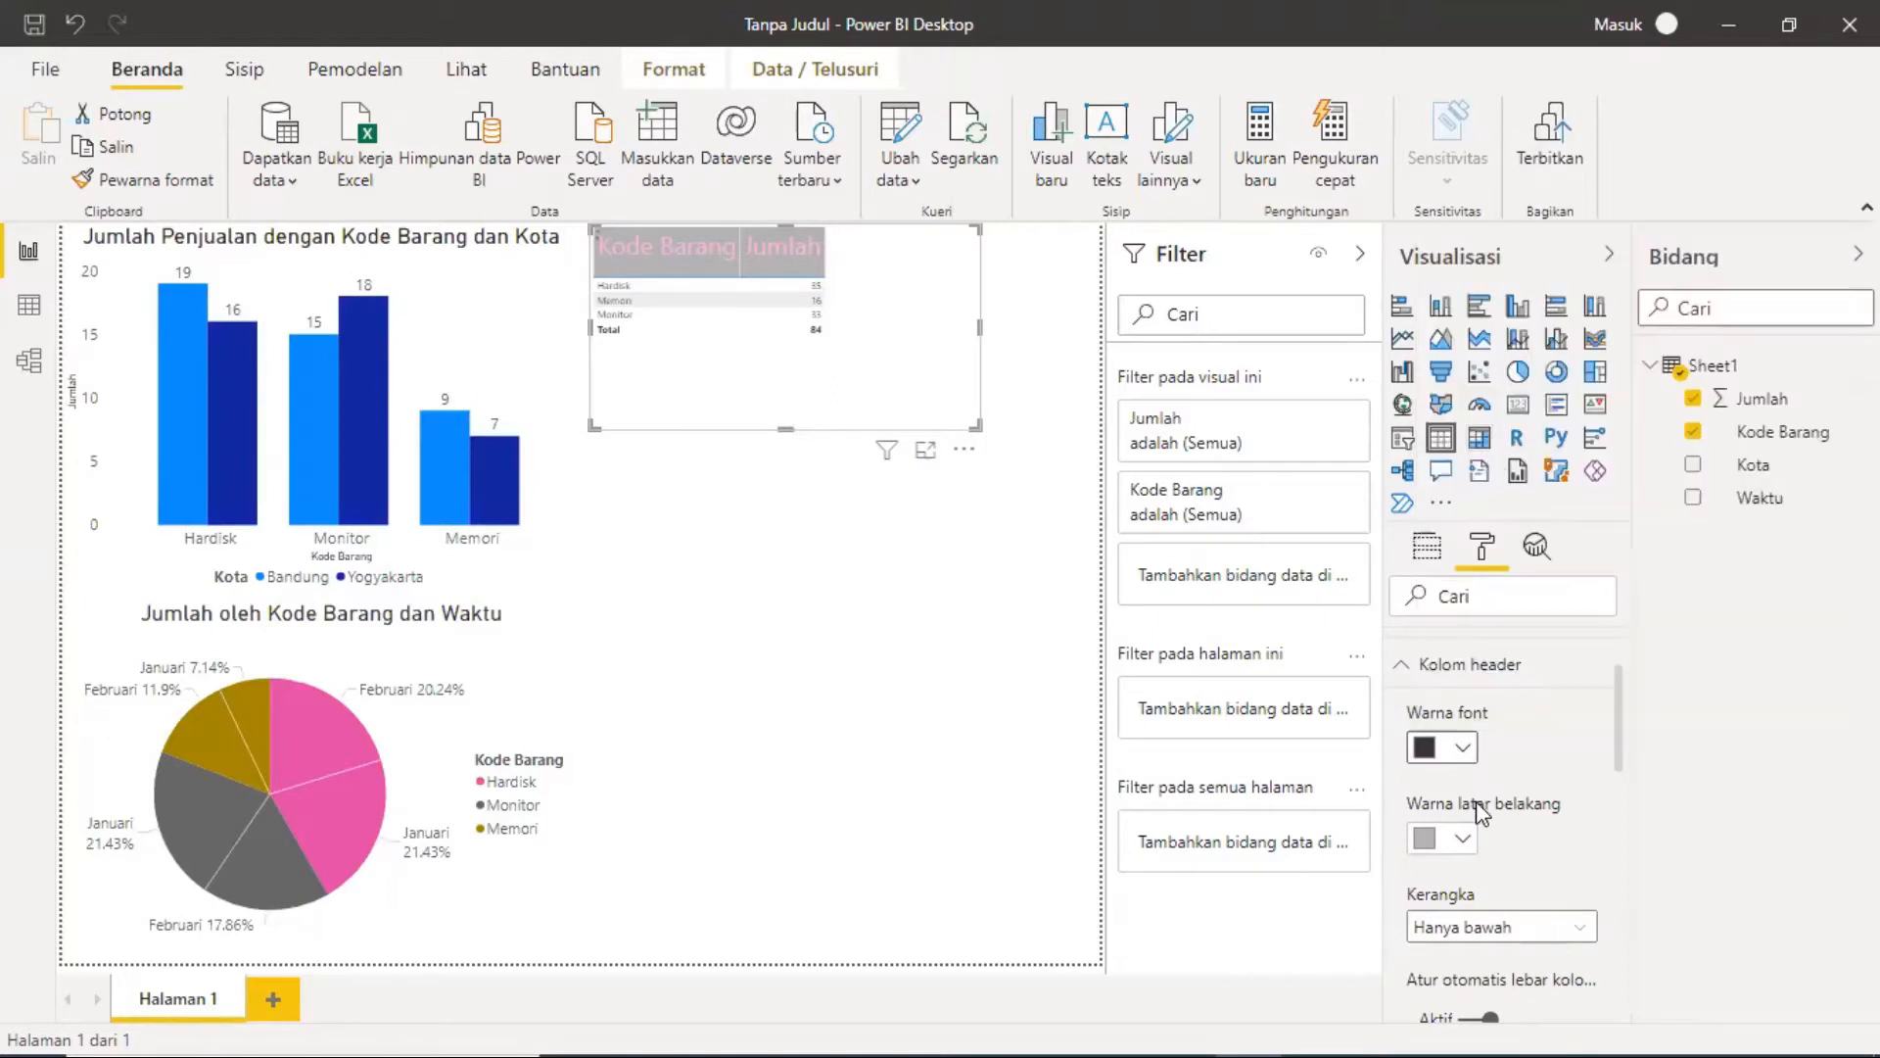
# Step: Set the table's column header background to dark olive and the header font colour to white
pyautogui.click(1464, 839)
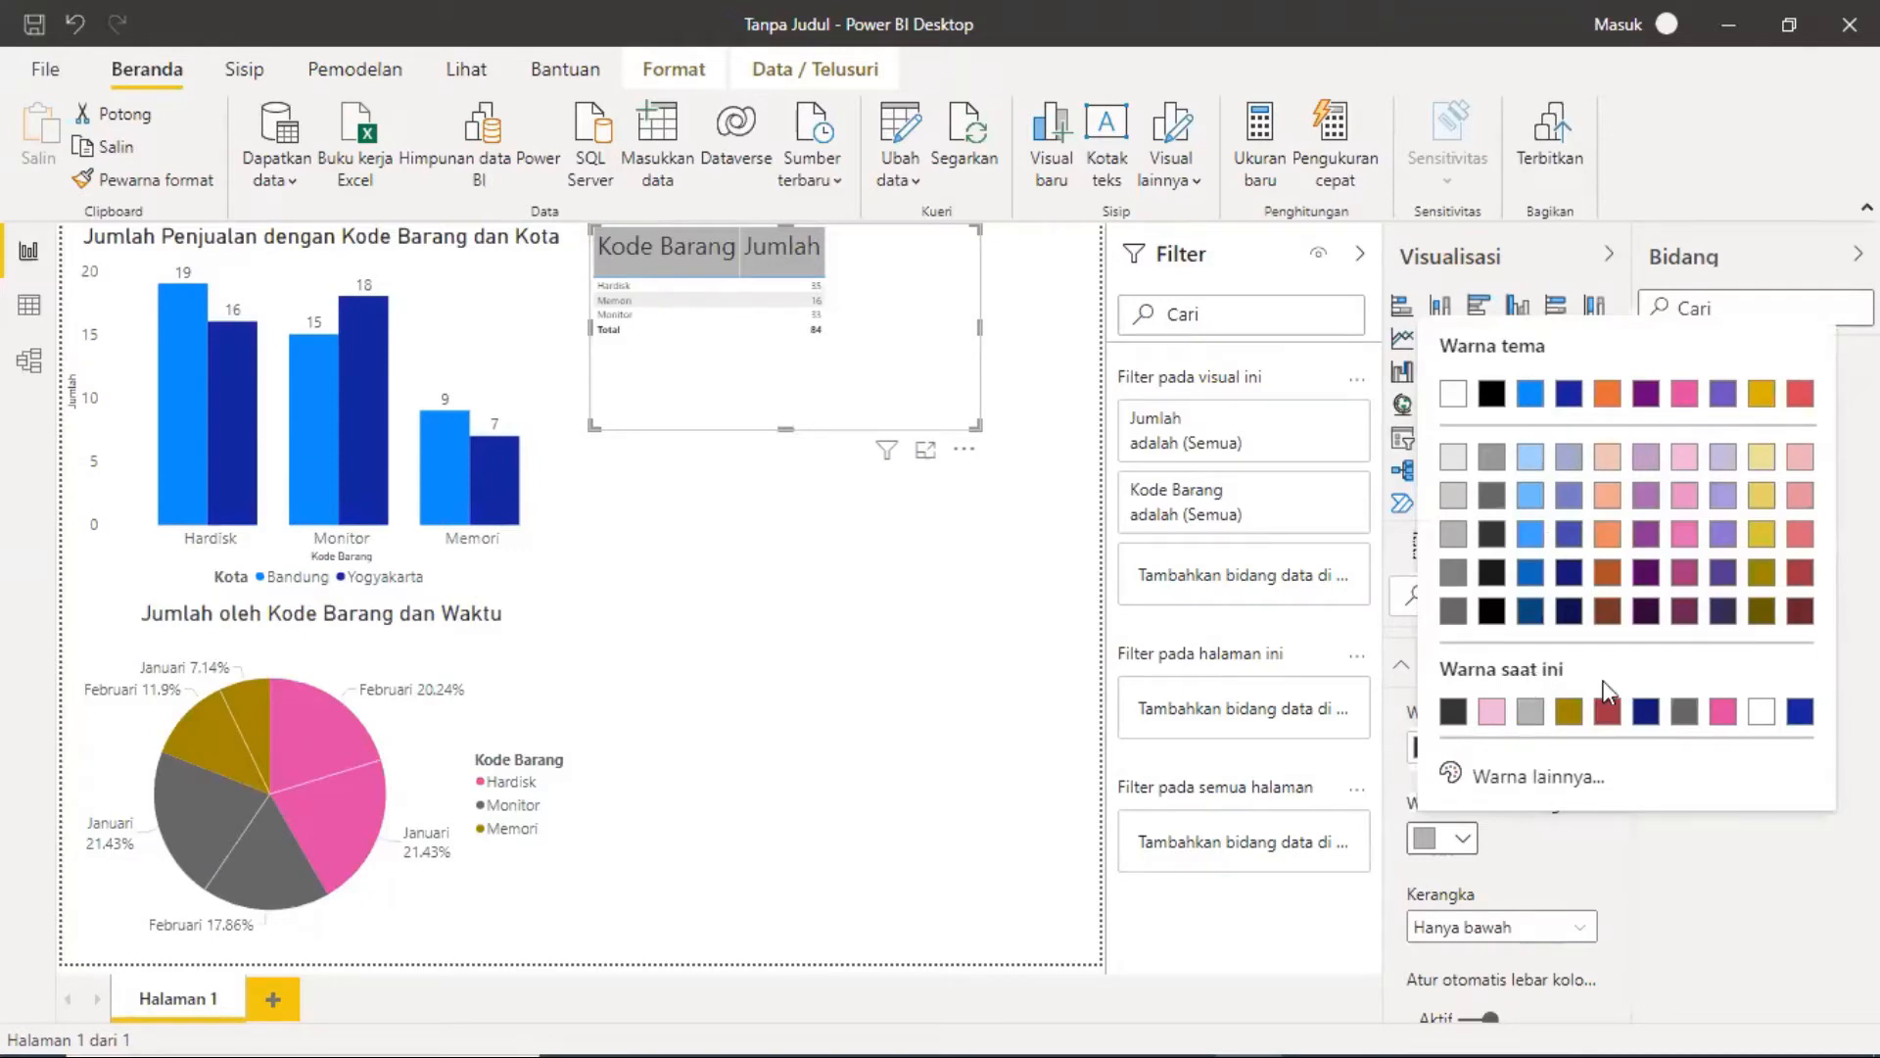
pyautogui.click(1760, 612)
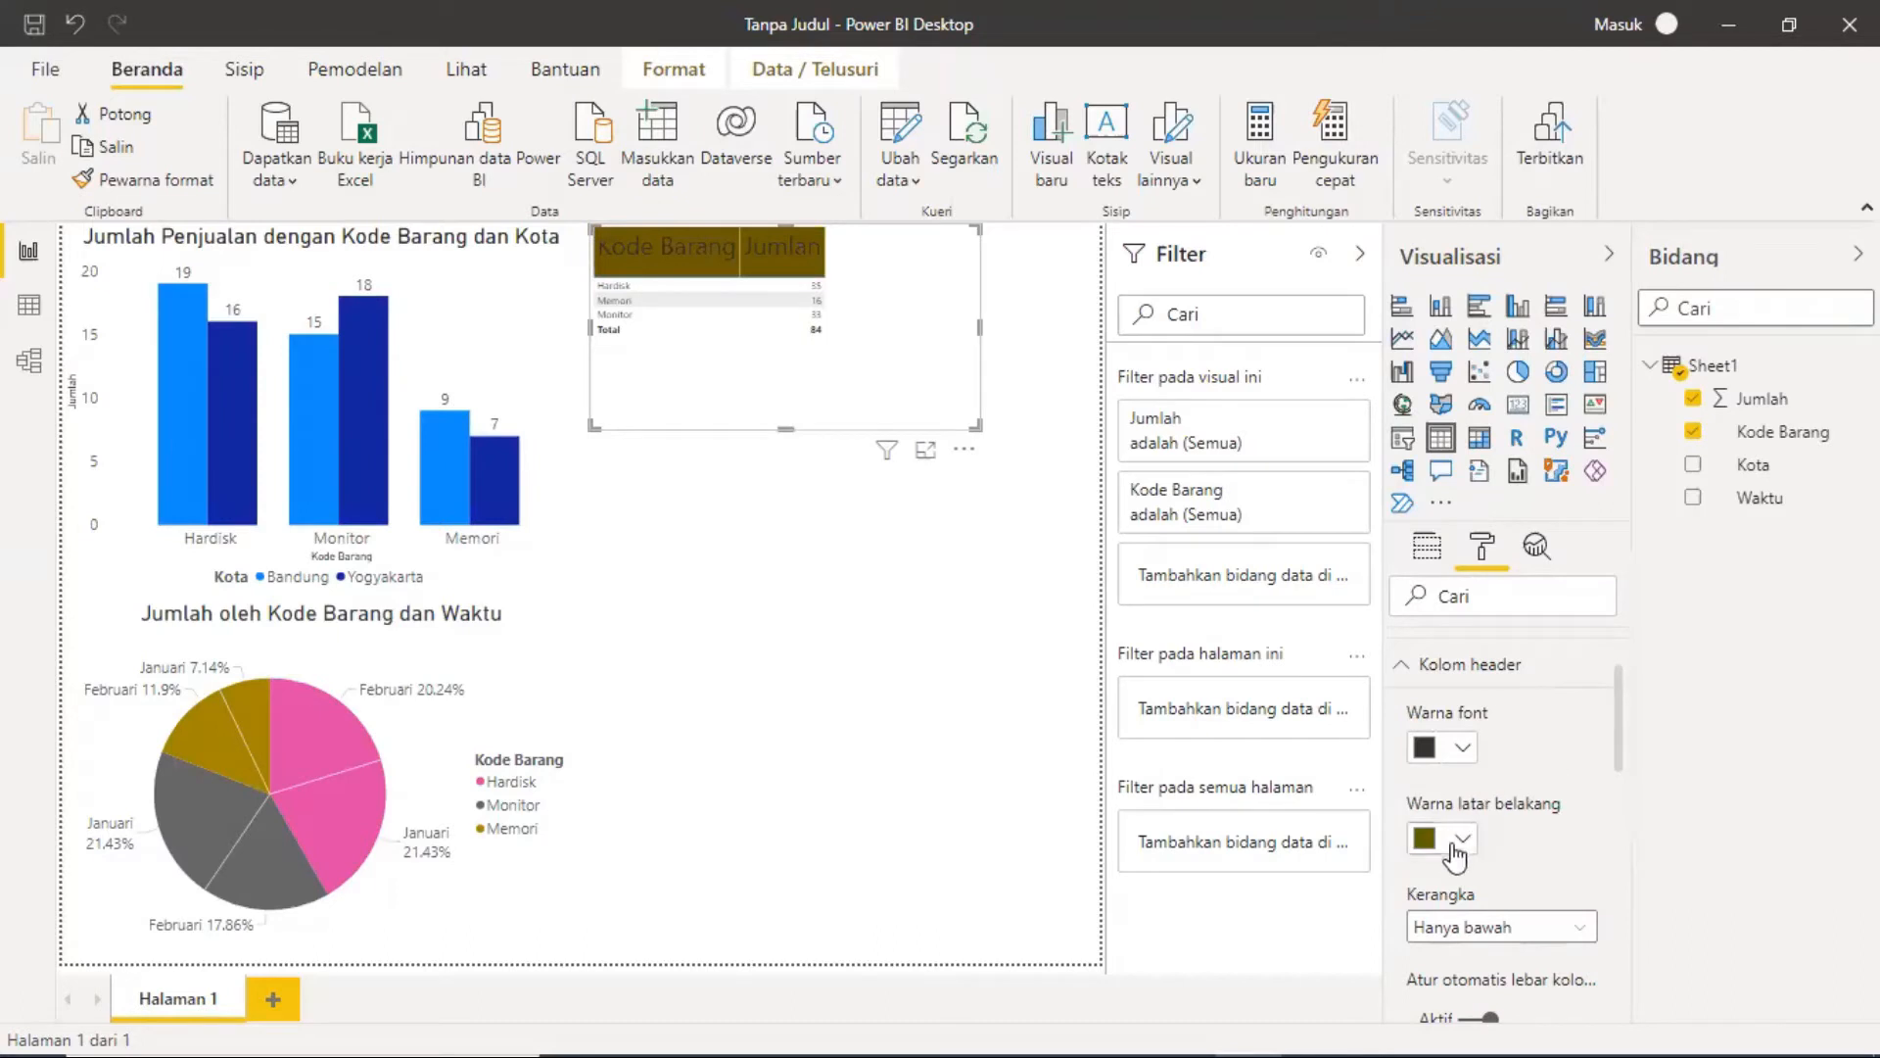
pyautogui.click(1464, 750)
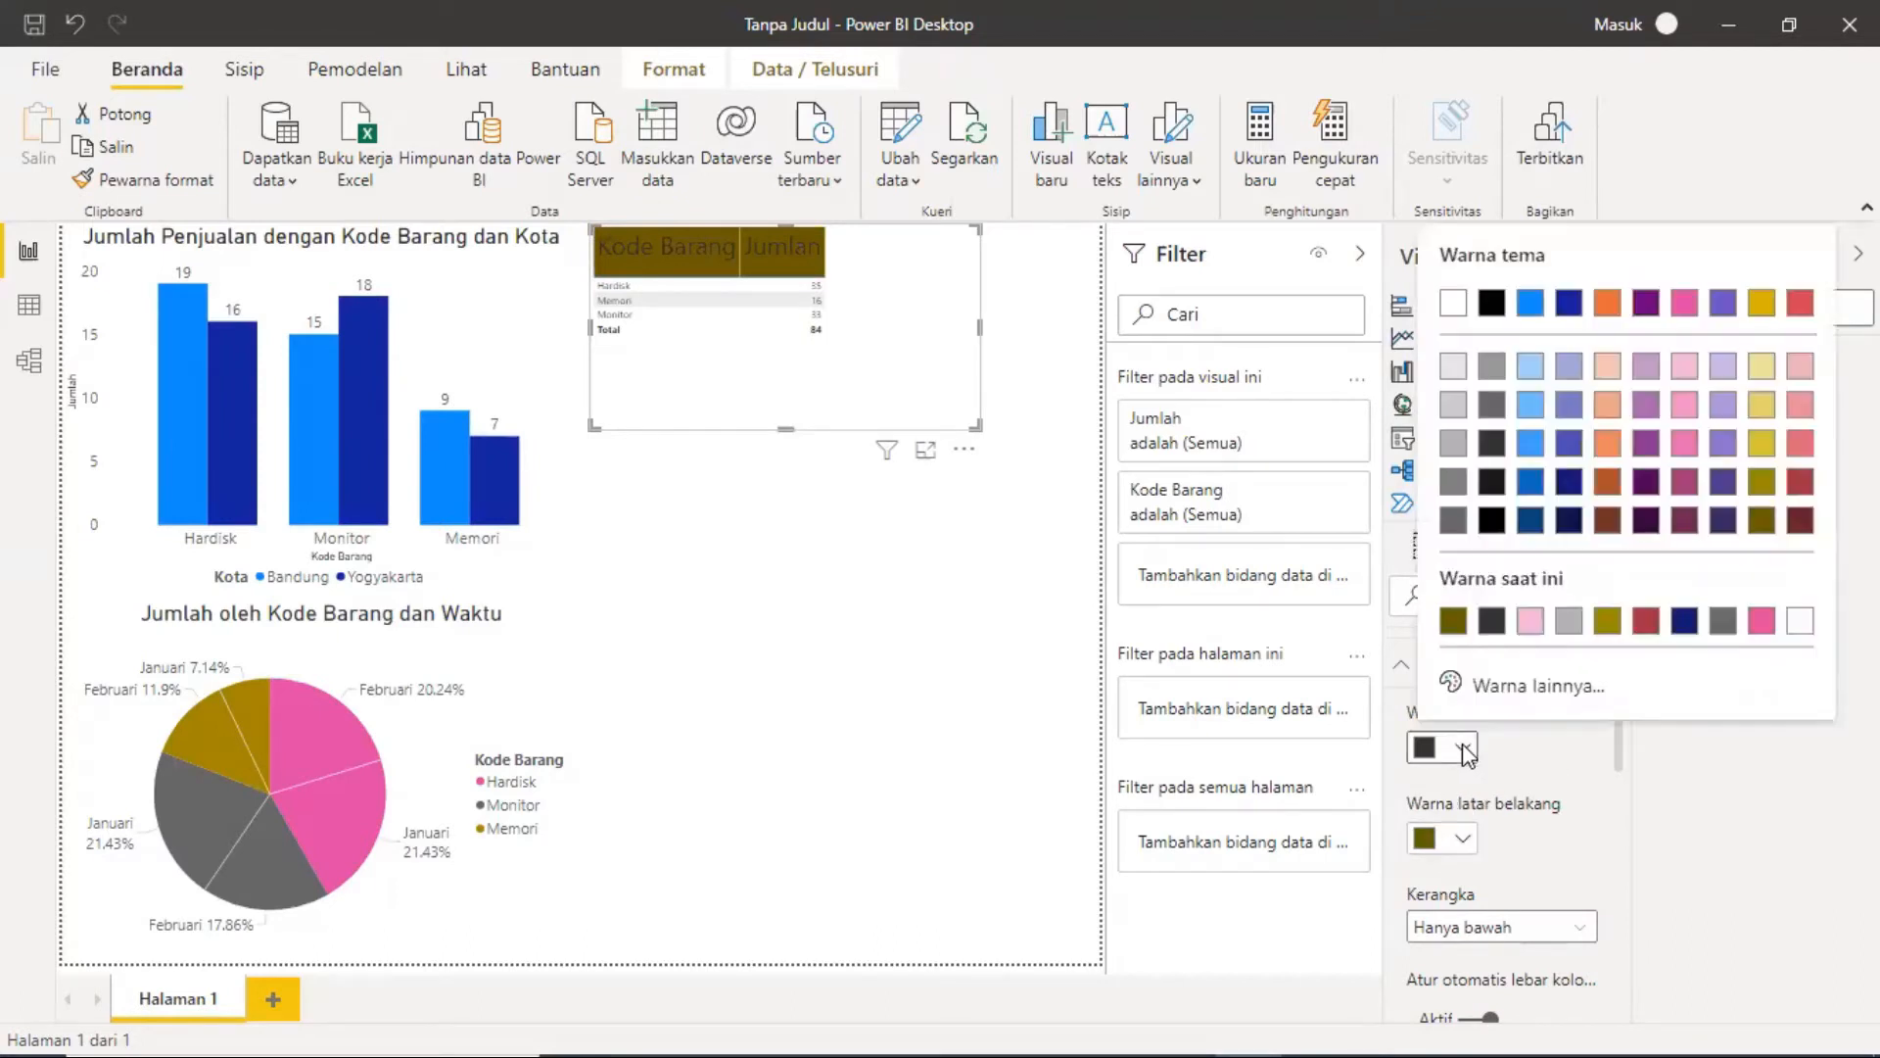
pyautogui.click(1801, 620)
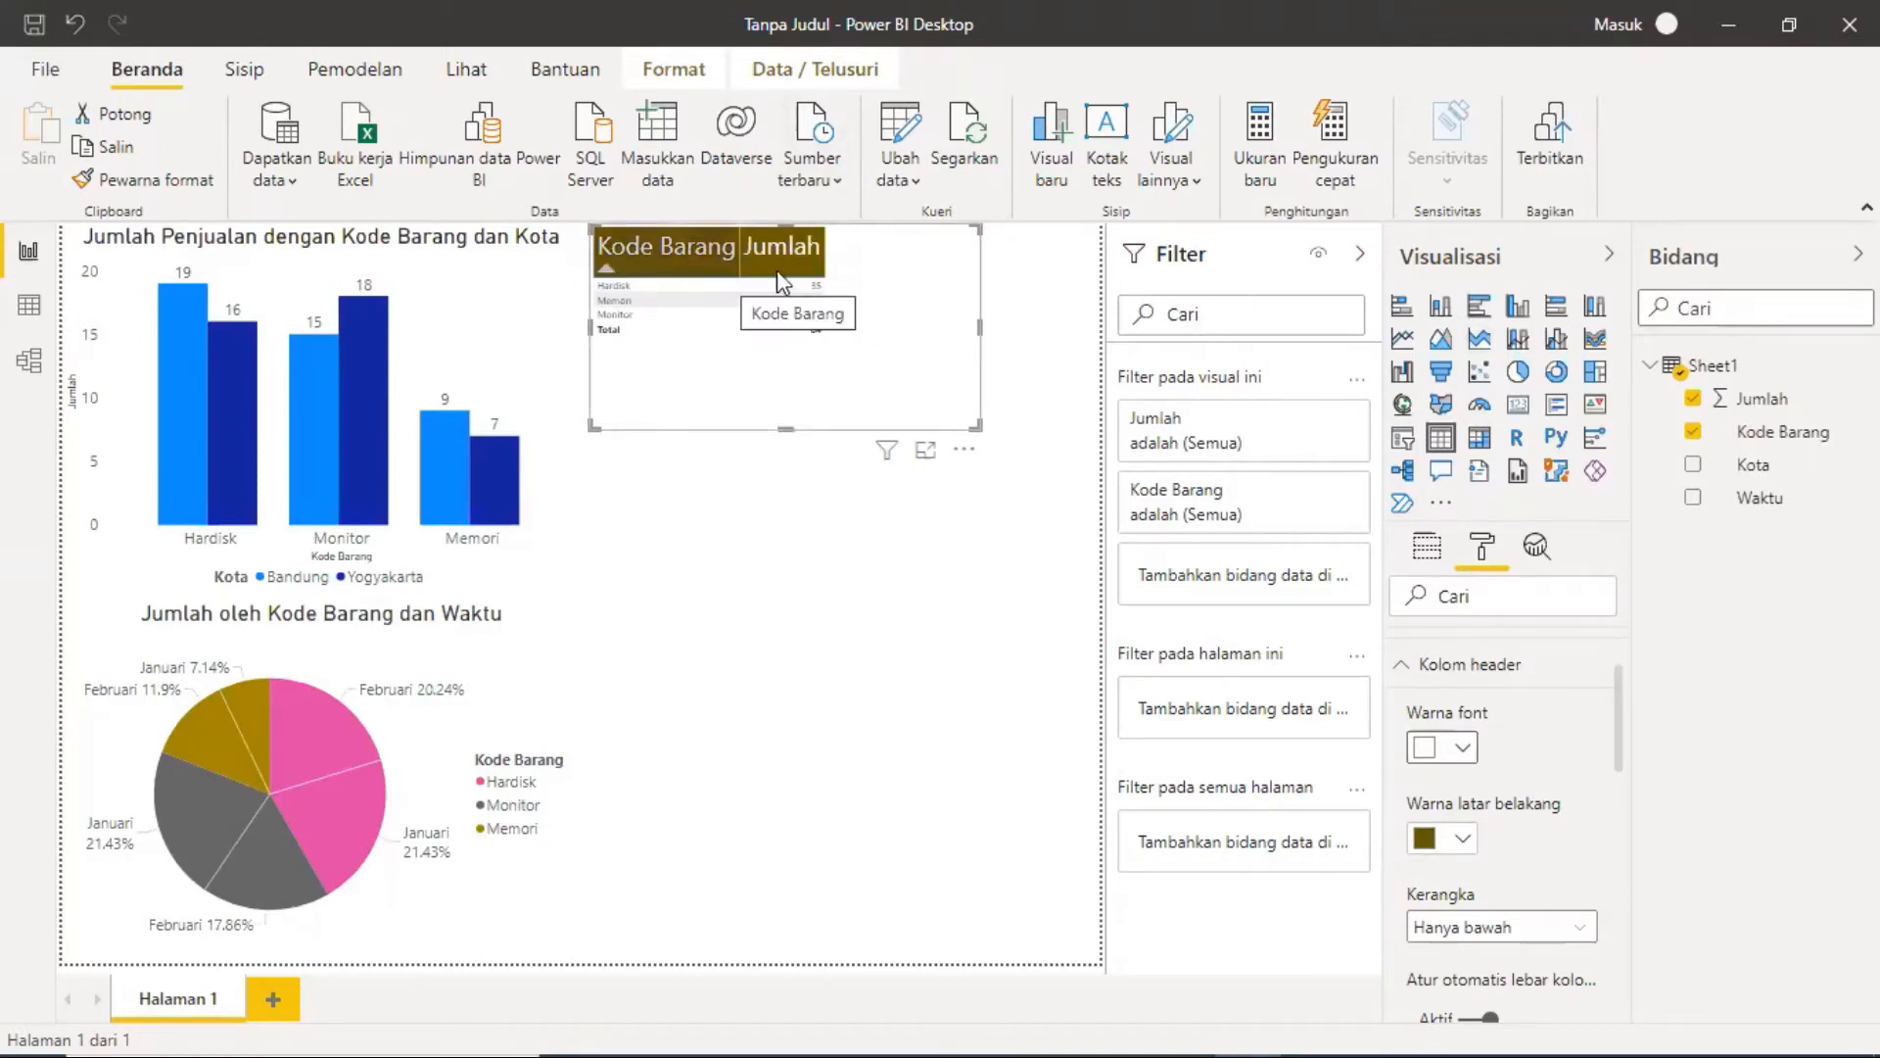
pyautogui.click(1403, 668)
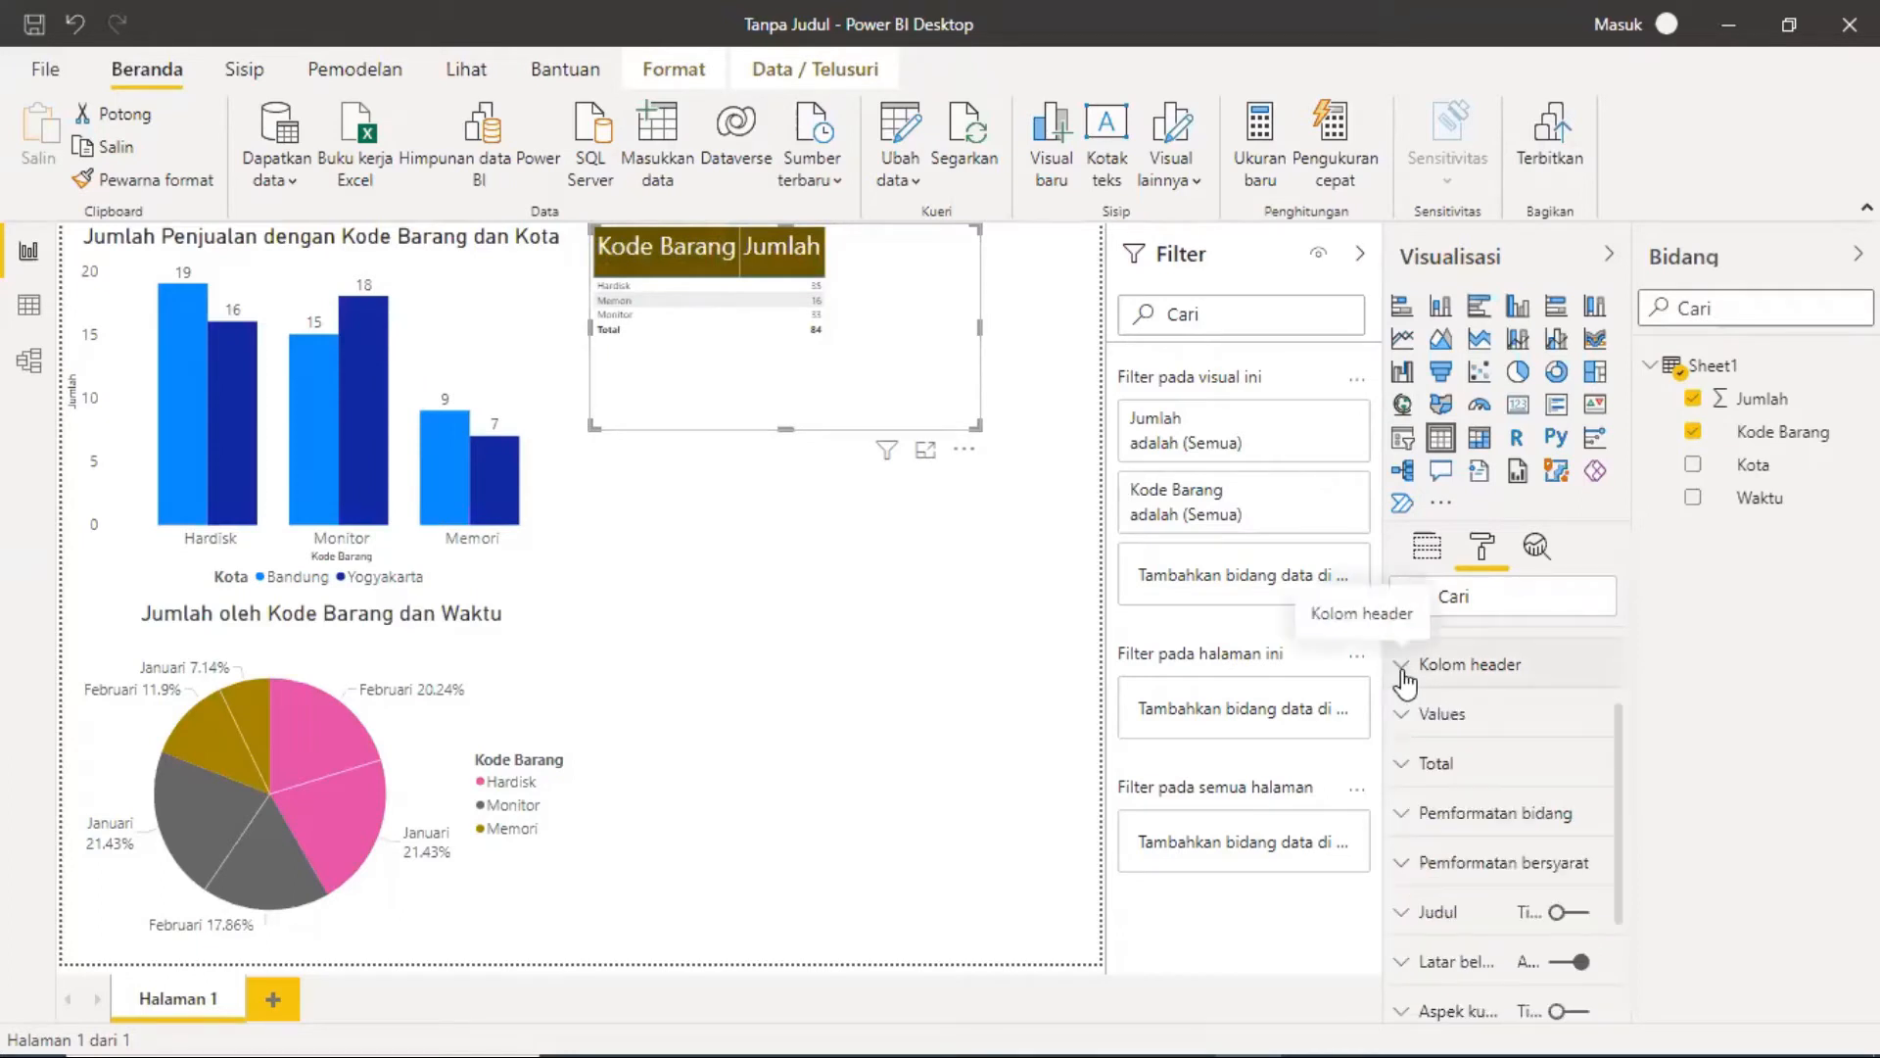
# Step: Try text sizes of 25 and 20 pt for the table's values, and set the size to 25 pt
pyautogui.click(1398, 716)
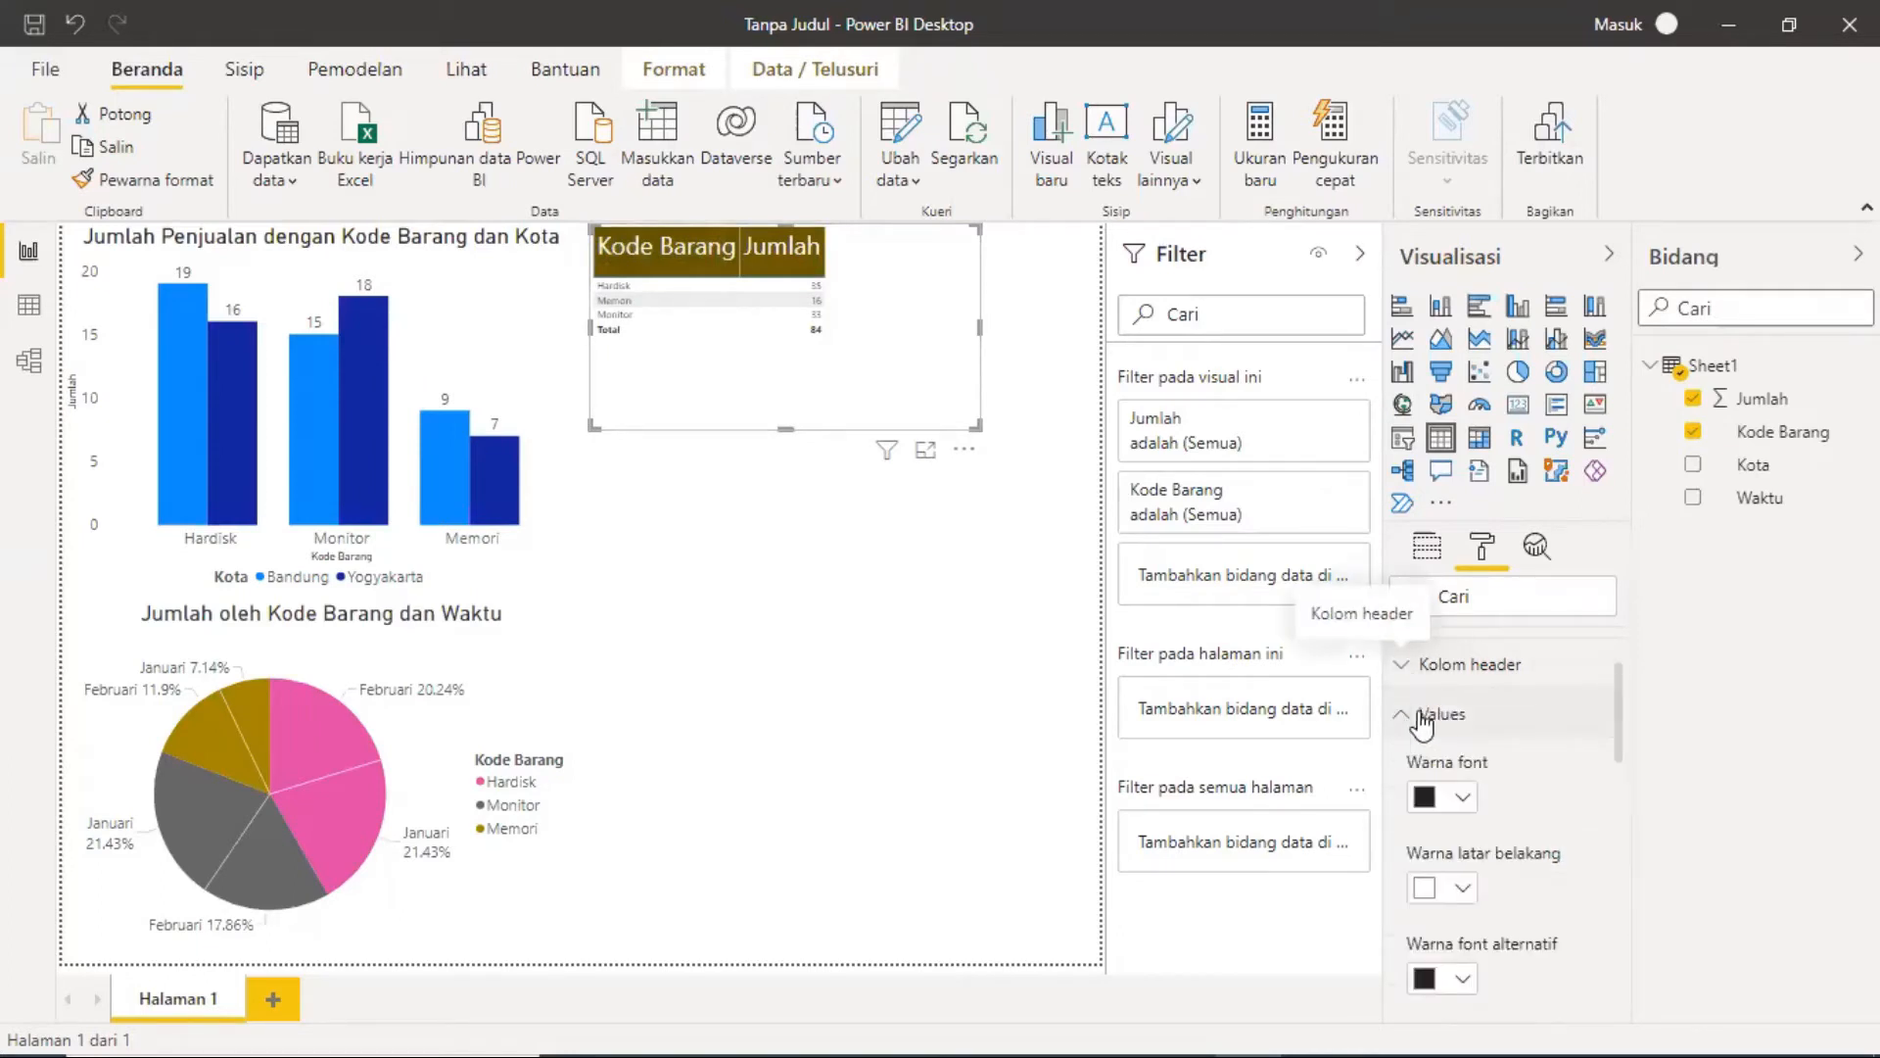
pyautogui.scroll(-5, 1528, 784)
pyautogui.scroll(-2, 1540, 797)
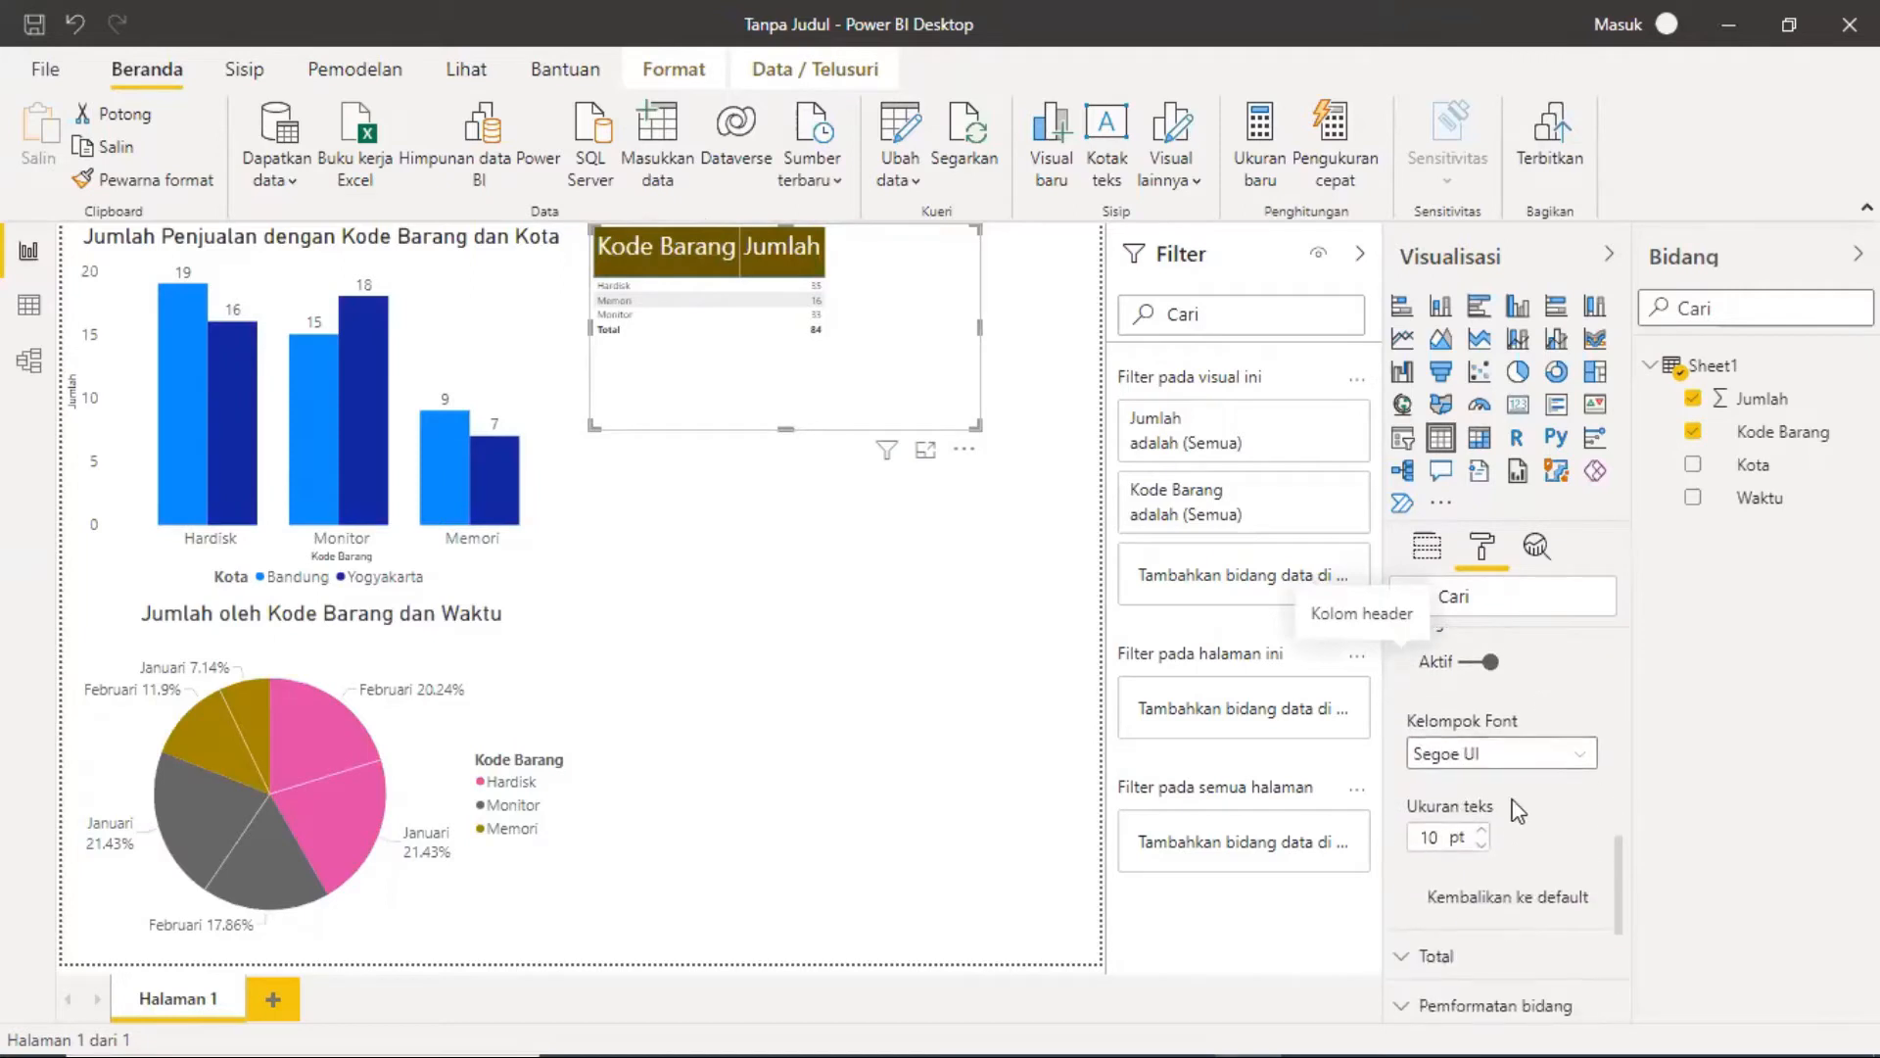
pyautogui.click(1449, 836)
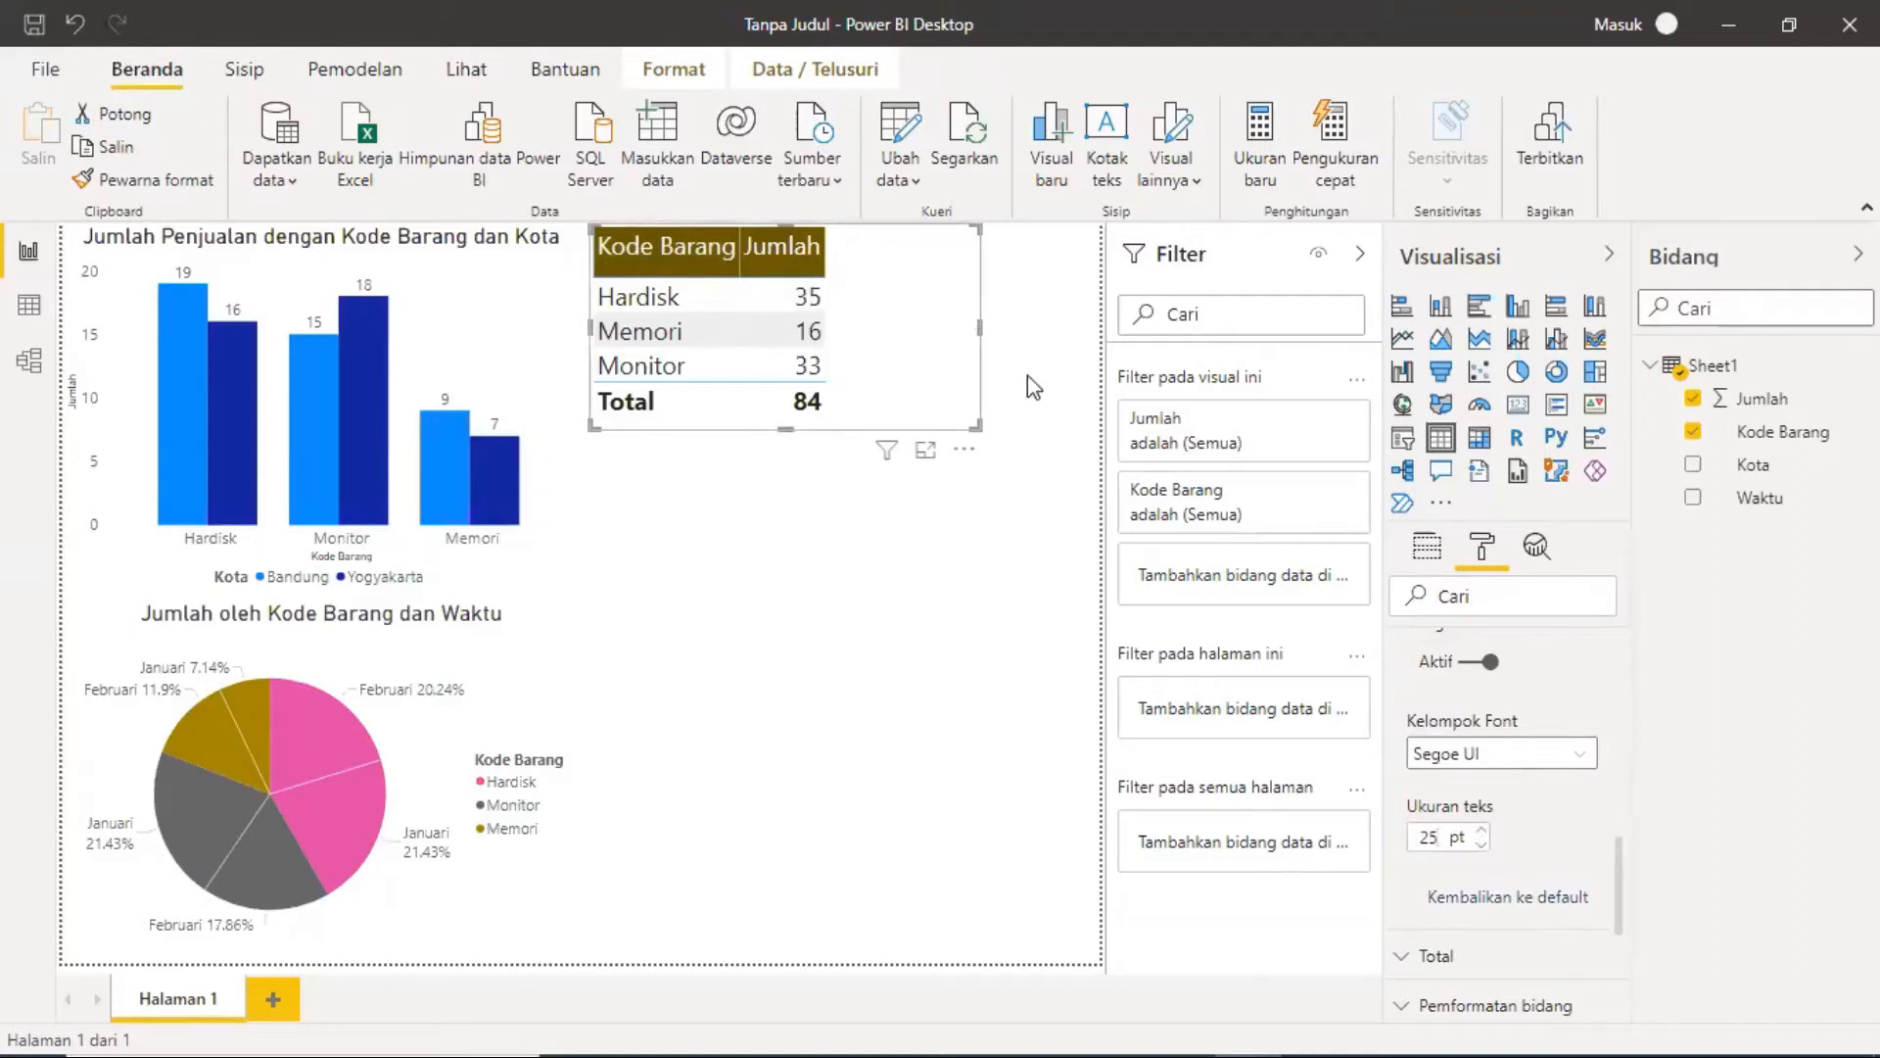
pyautogui.press('BackSpace')
pyautogui.write('0')
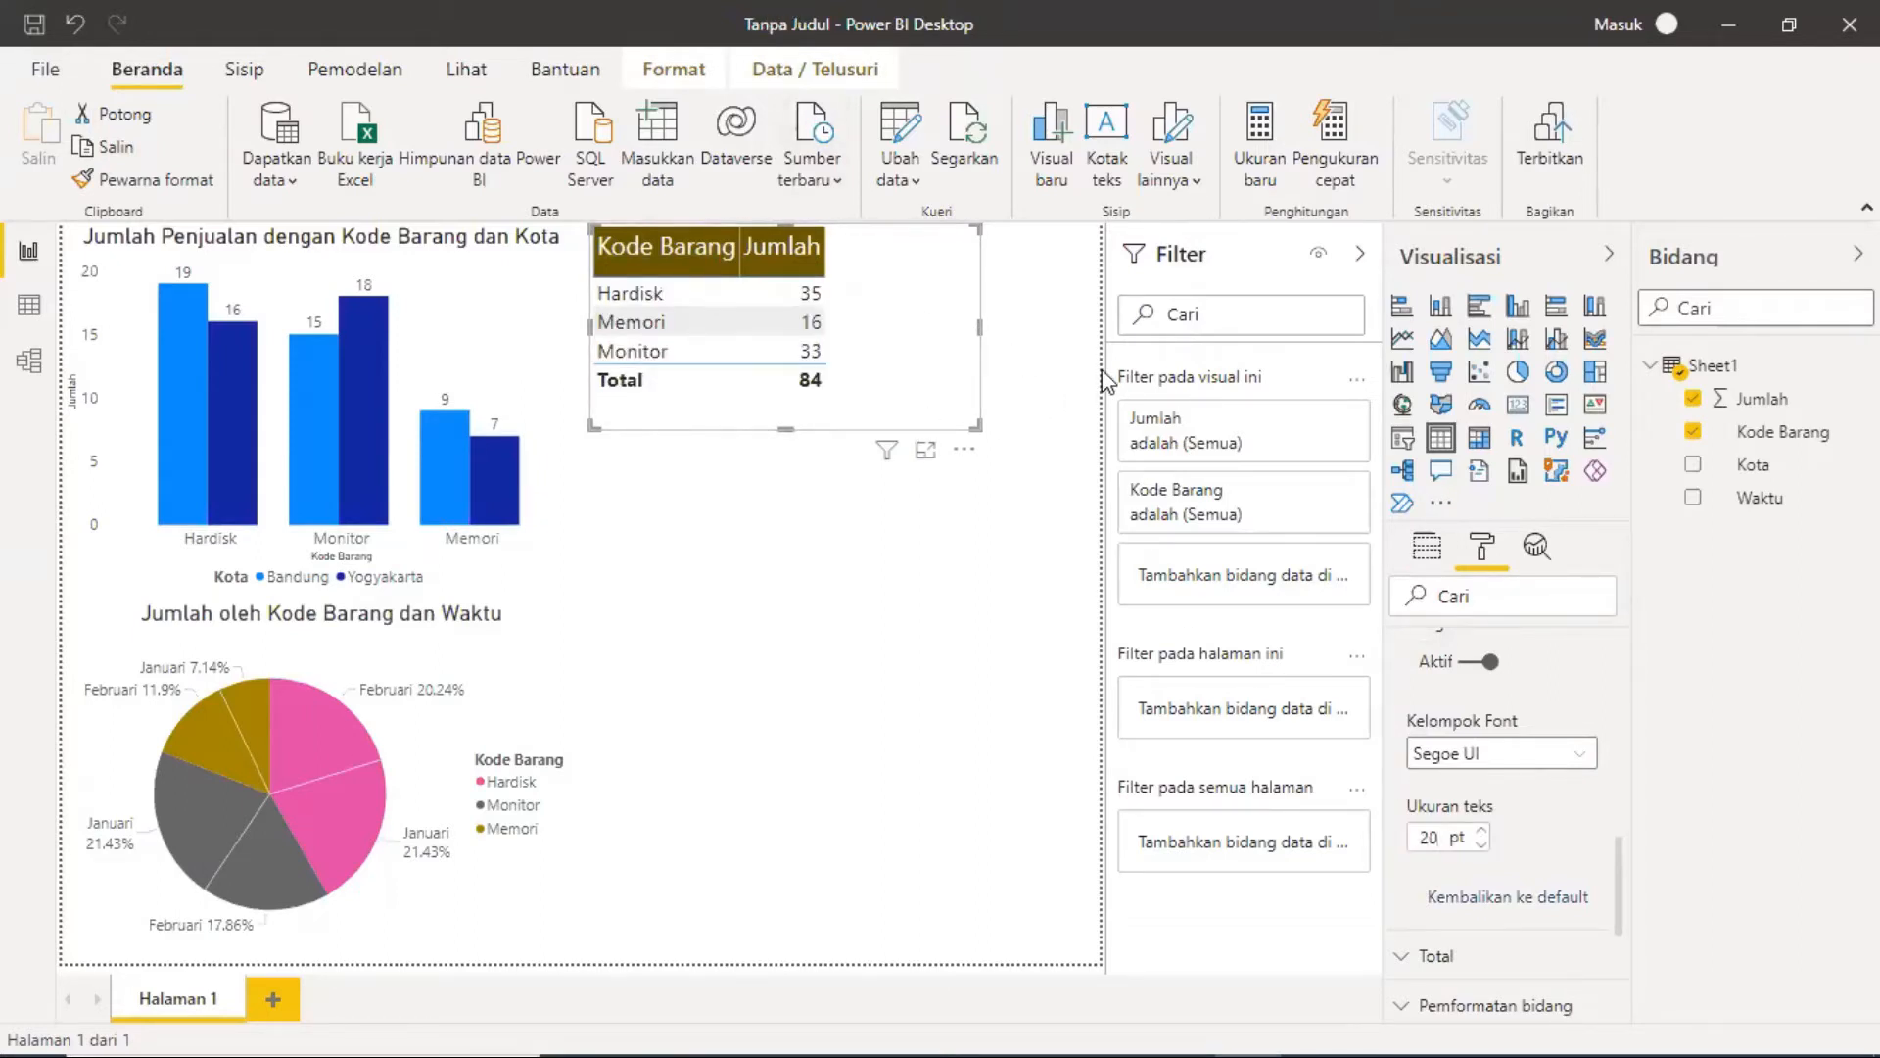
pyautogui.press('BackSpace')
pyautogui.write('5')
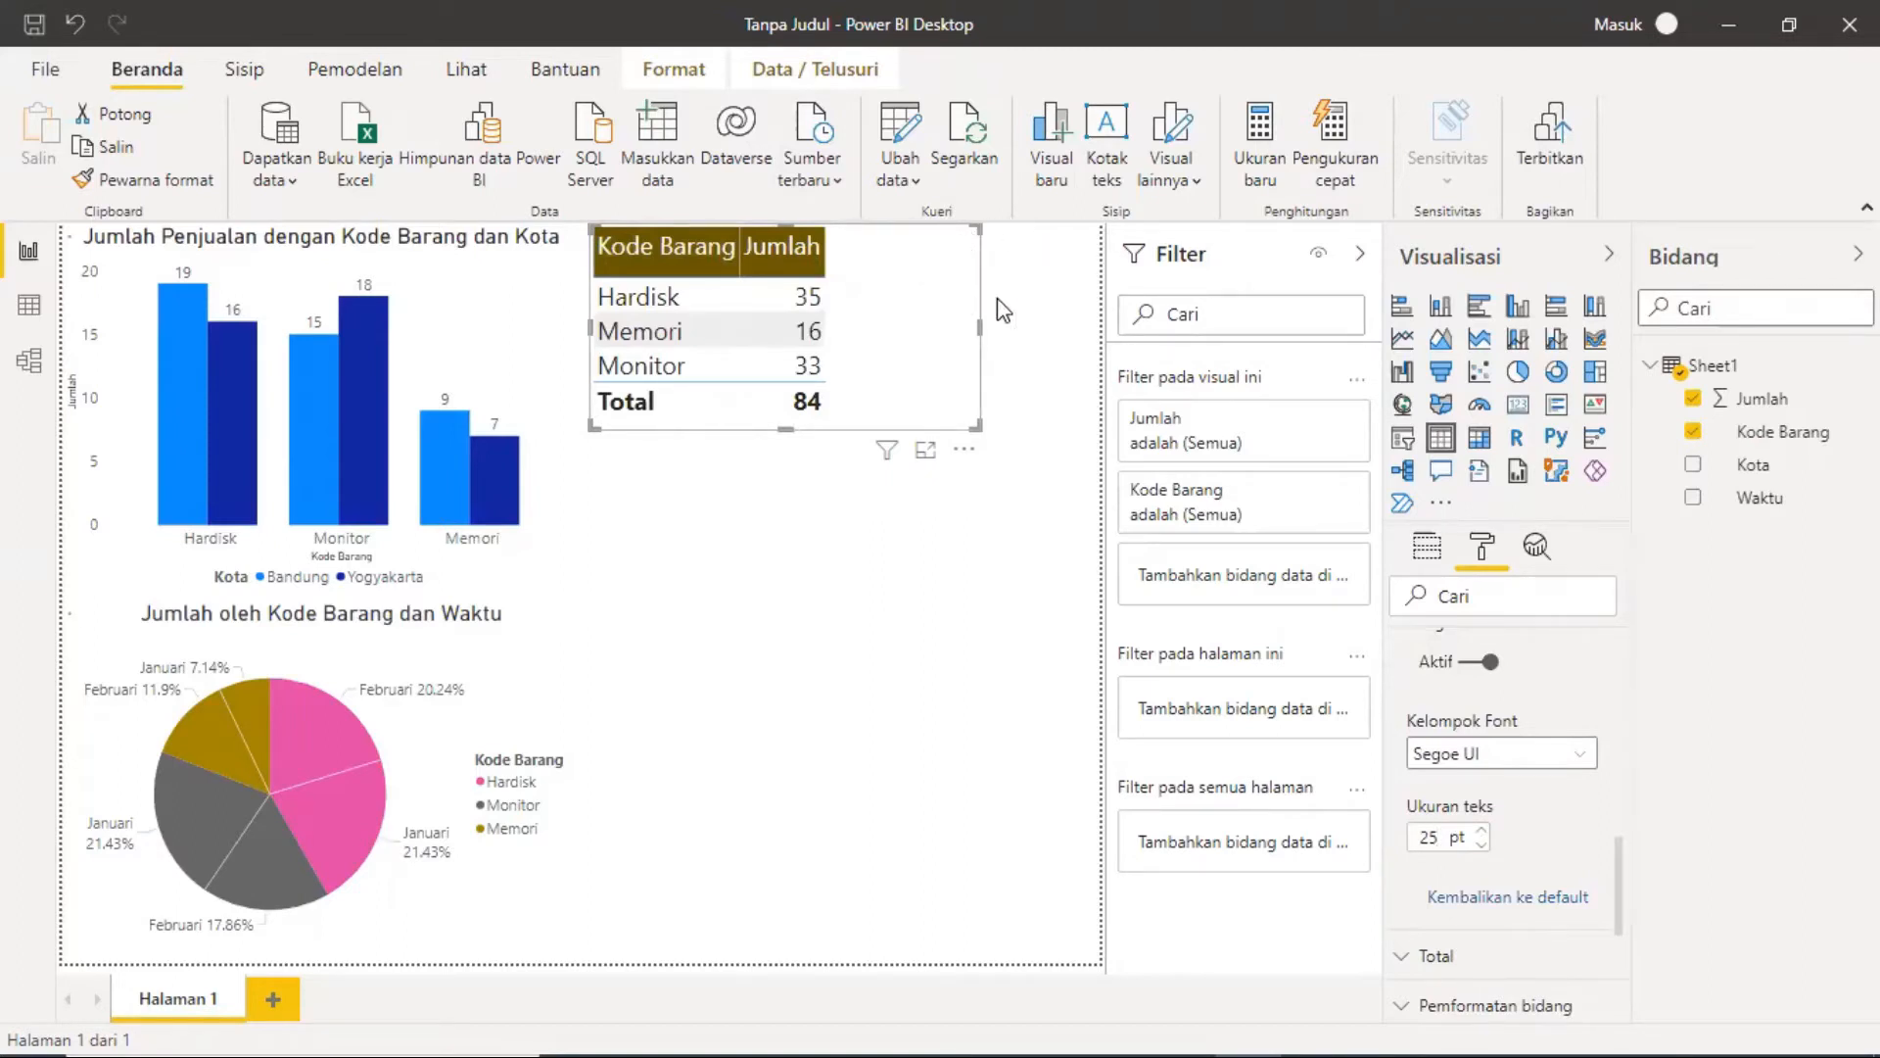
# Step: Move the table slightly away from the column chart and set its values' text size to 20 pt
pyautogui.moveTo(975, 296); pyautogui.dragTo(1052, 316)
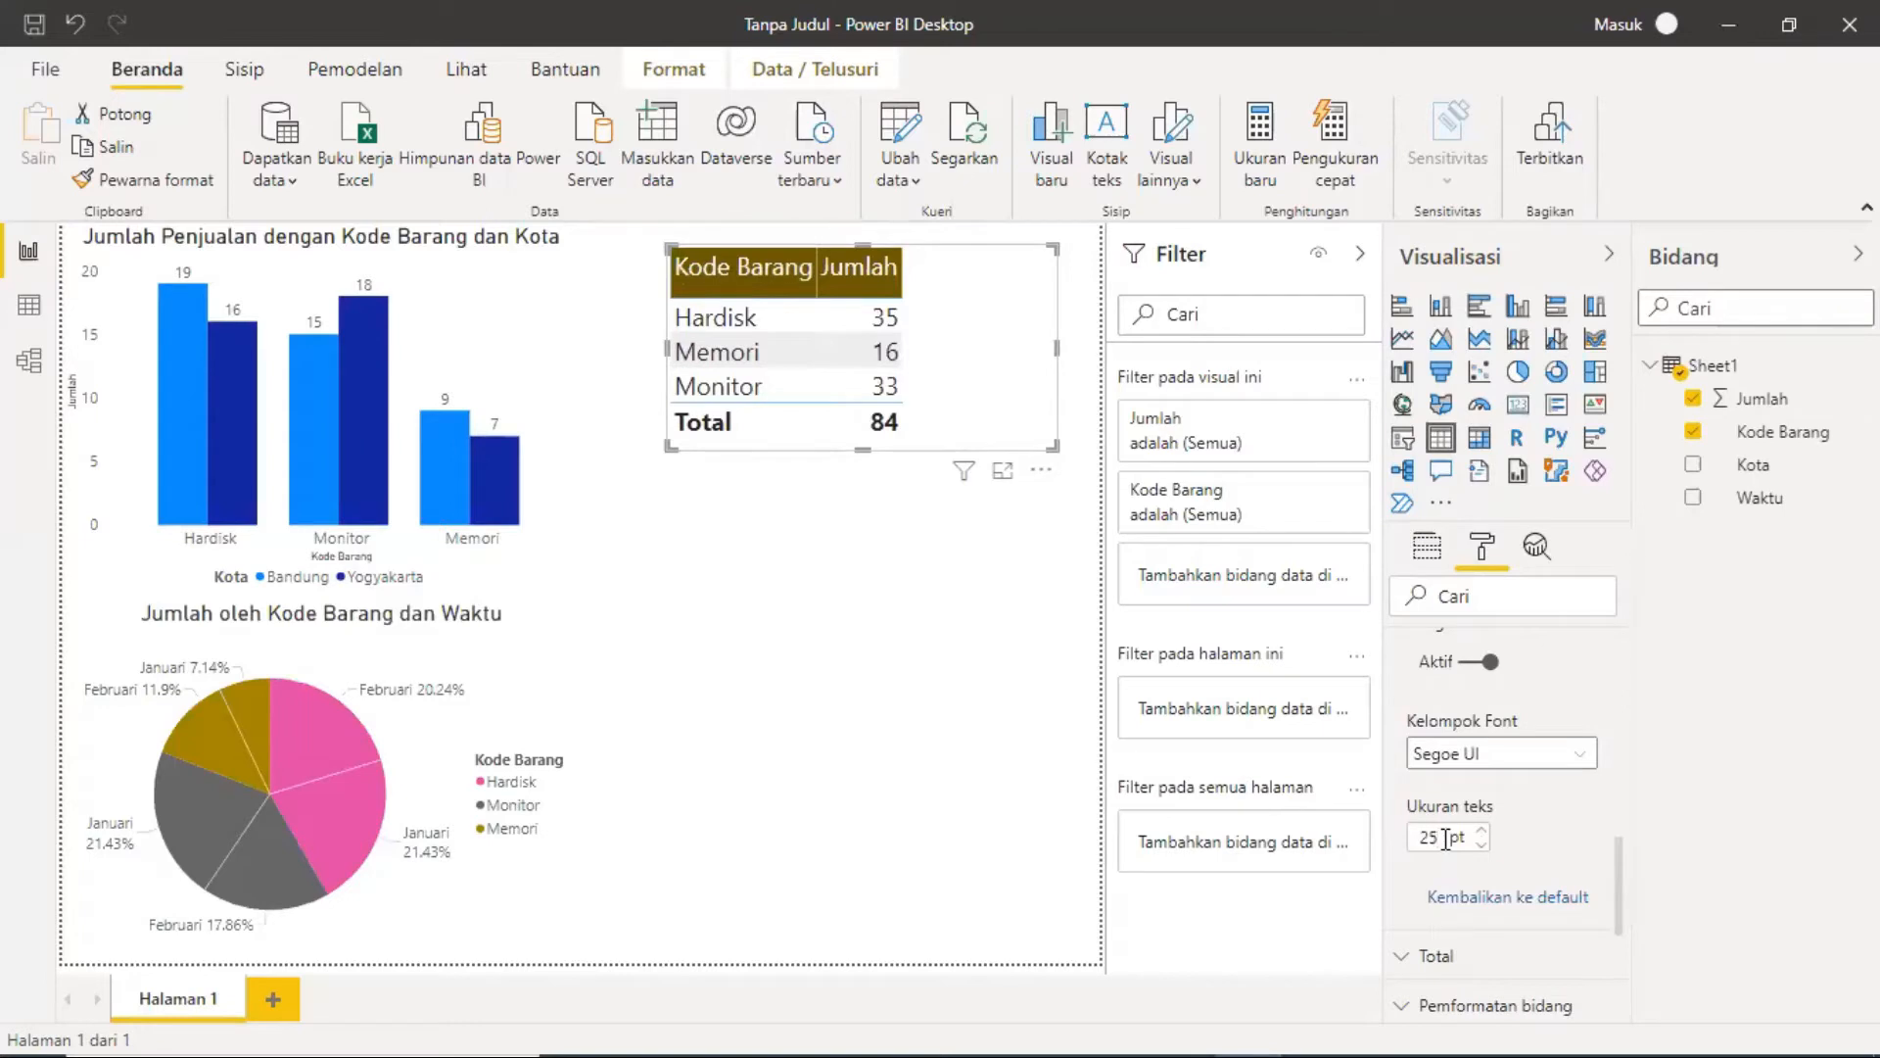
pyautogui.press('BackSpace')
pyautogui.write('0')
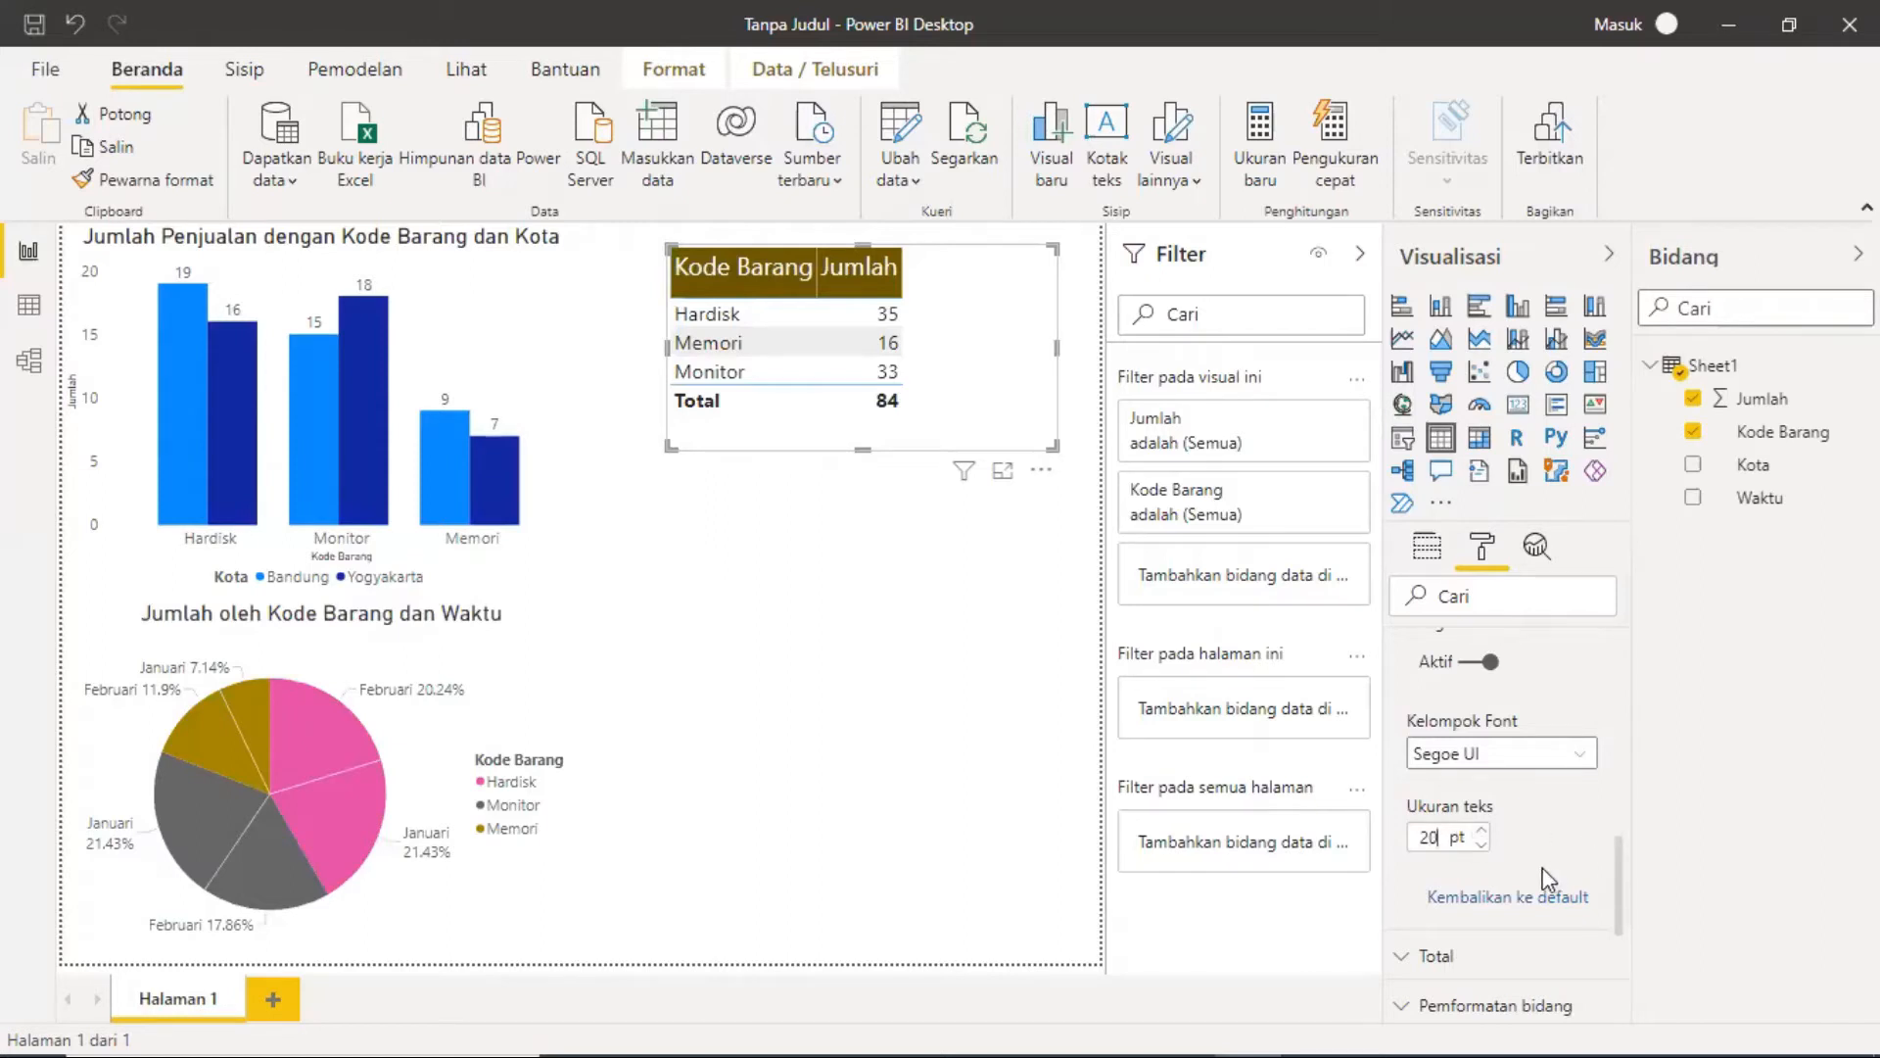
# Step: Try dark olive as the alternate row background colour of the table's values, and set it to white
pyautogui.scroll(1, 1540, 866)
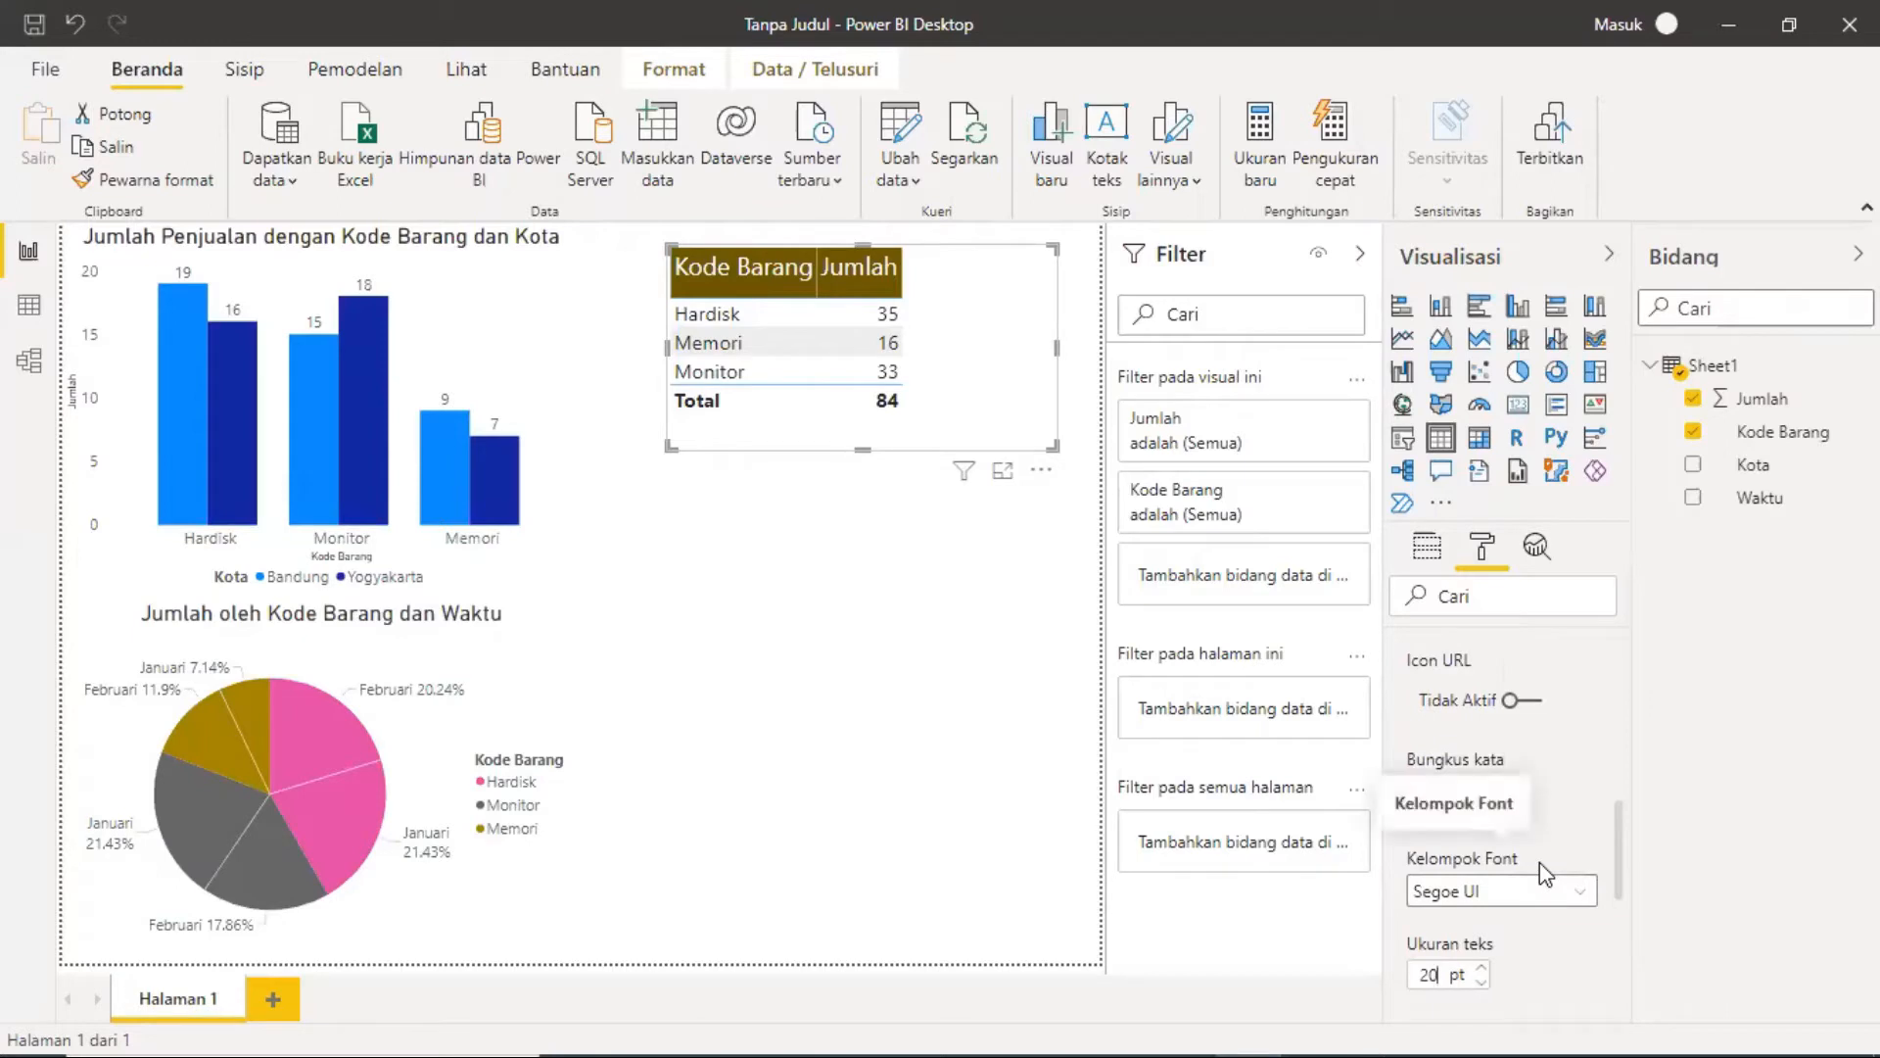
pyautogui.scroll(2, 1579, 735)
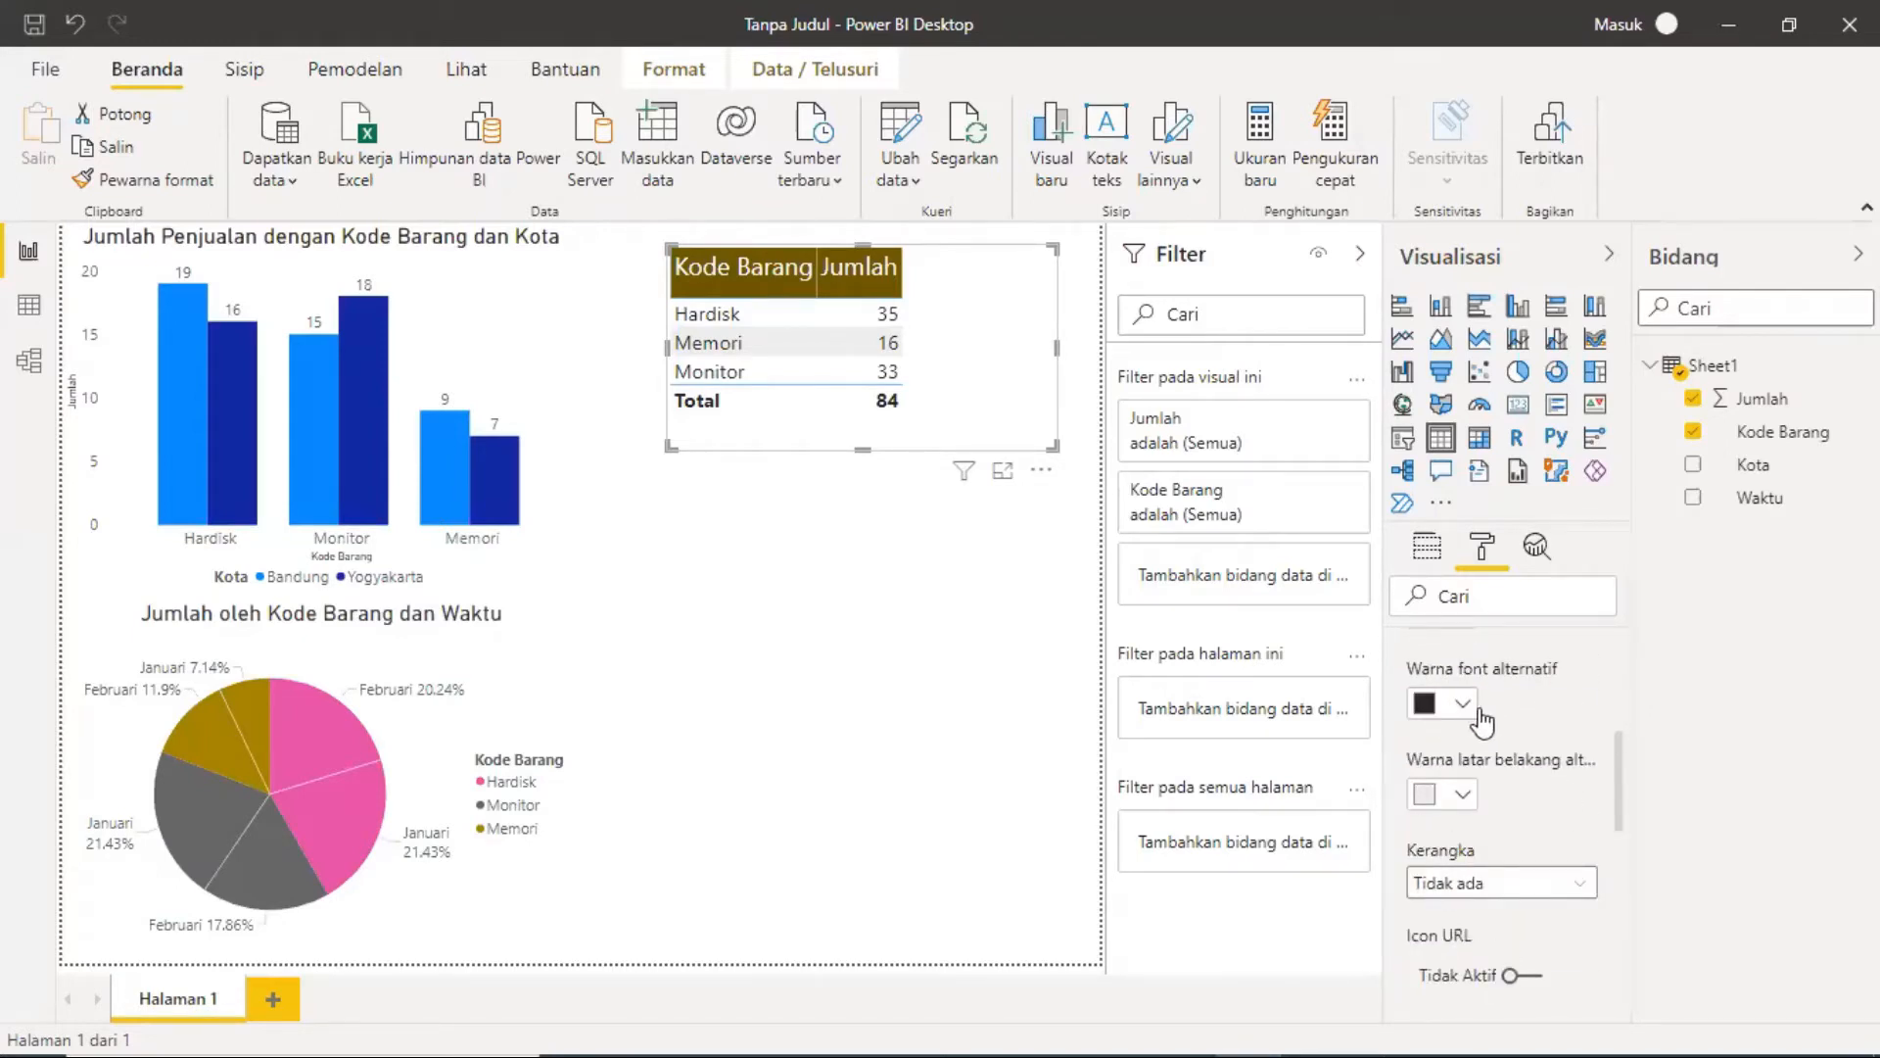
pyautogui.click(1464, 794)
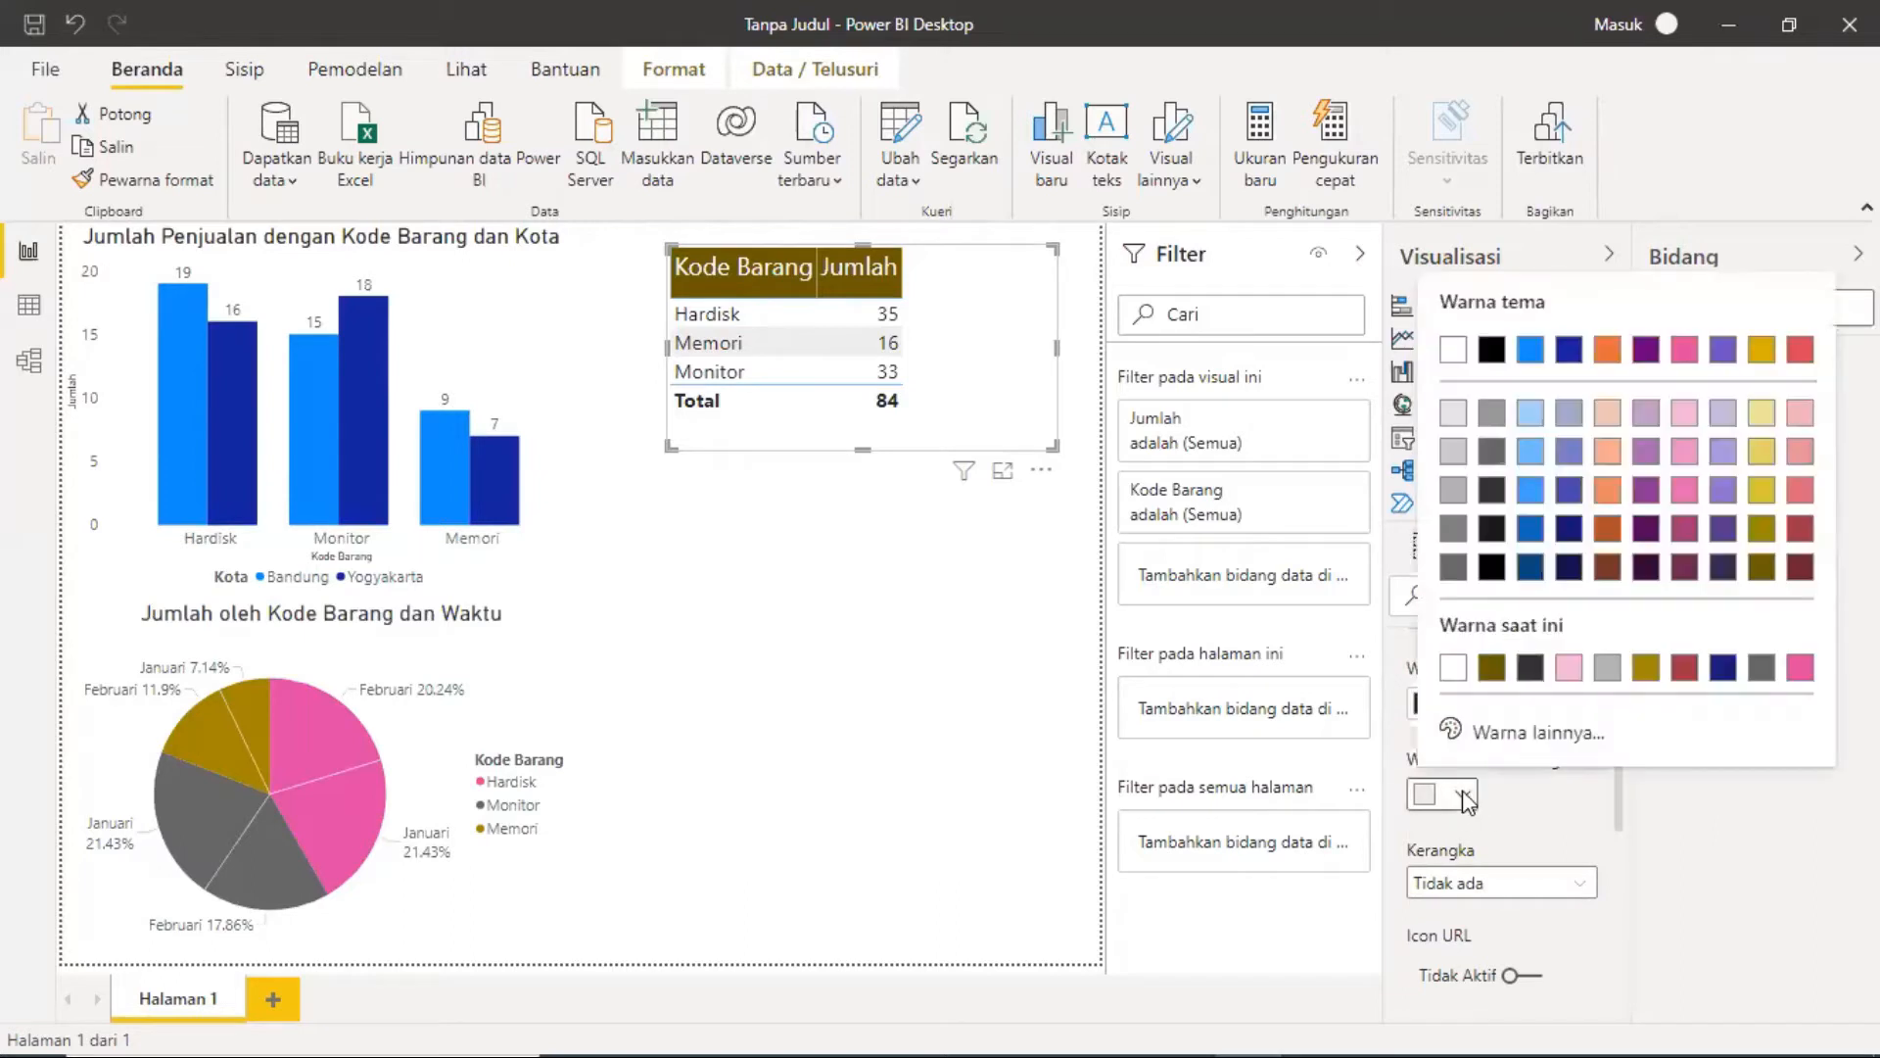
pyautogui.click(1490, 669)
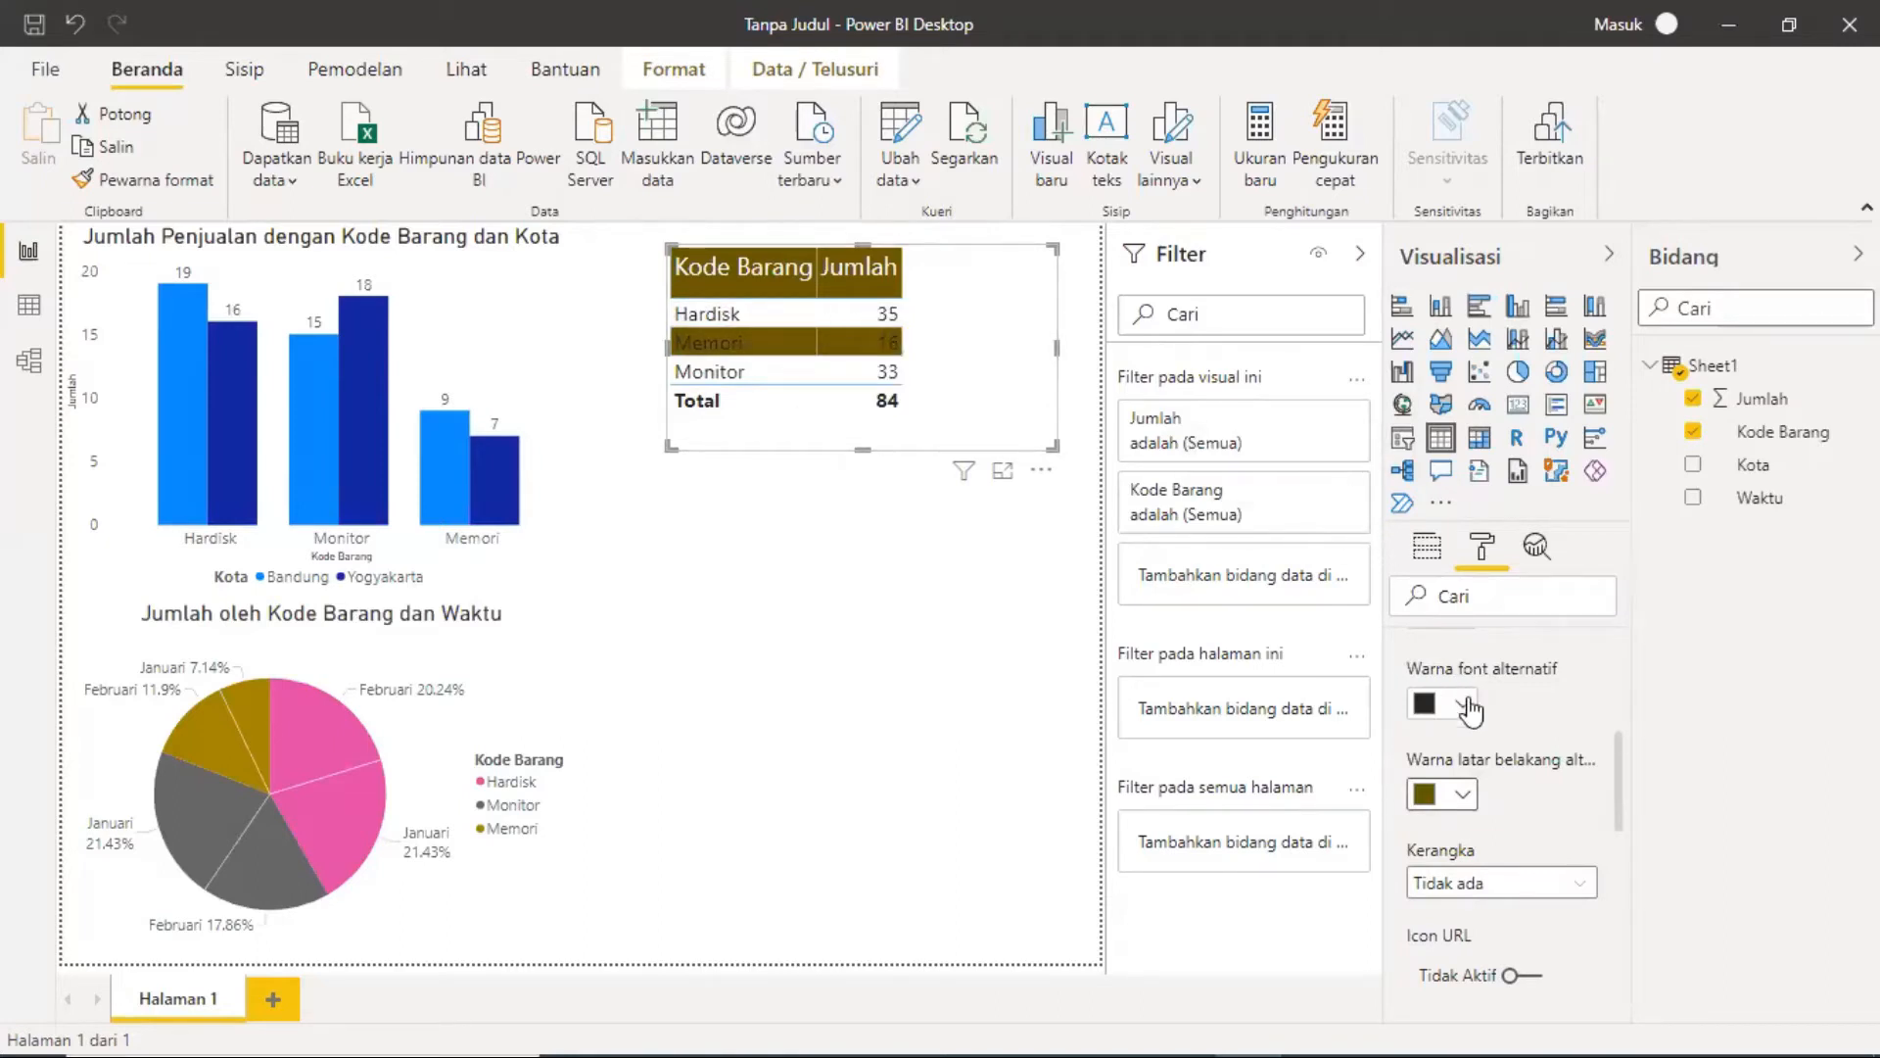
pyautogui.click(1462, 806)
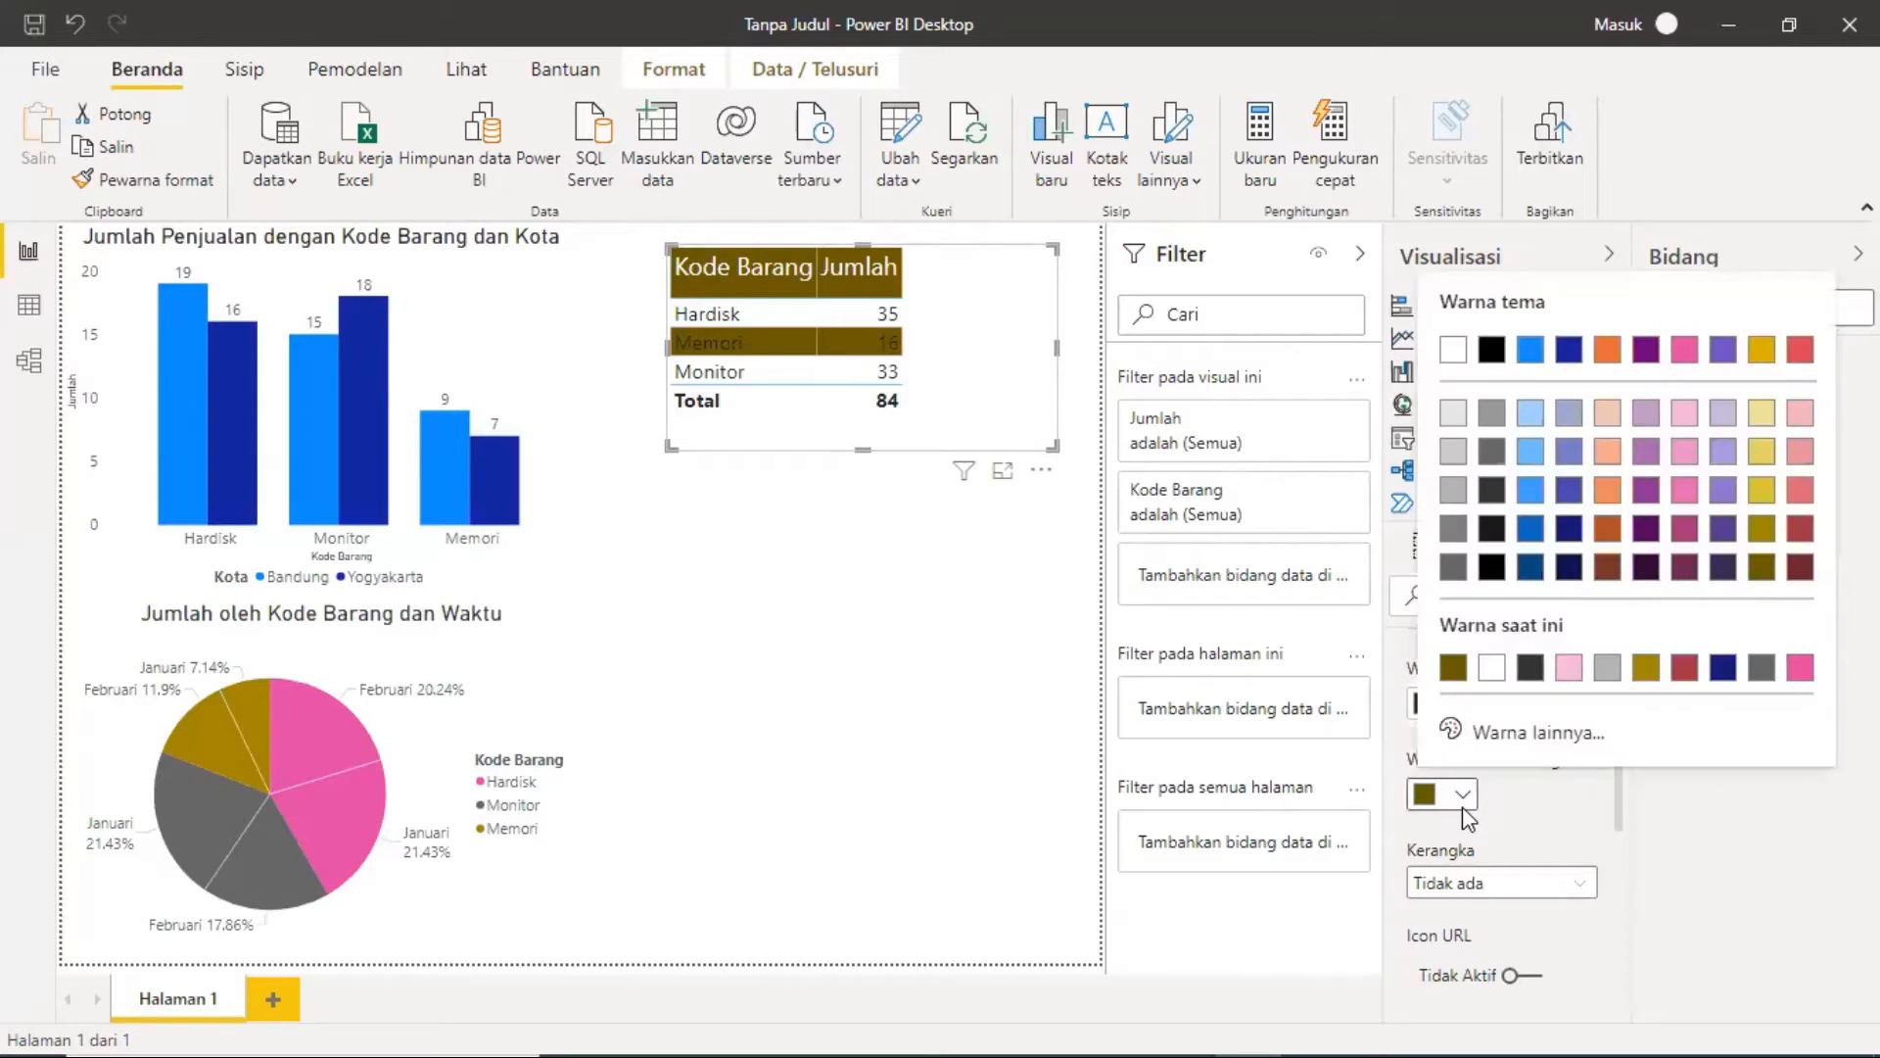
pyautogui.click(1491, 668)
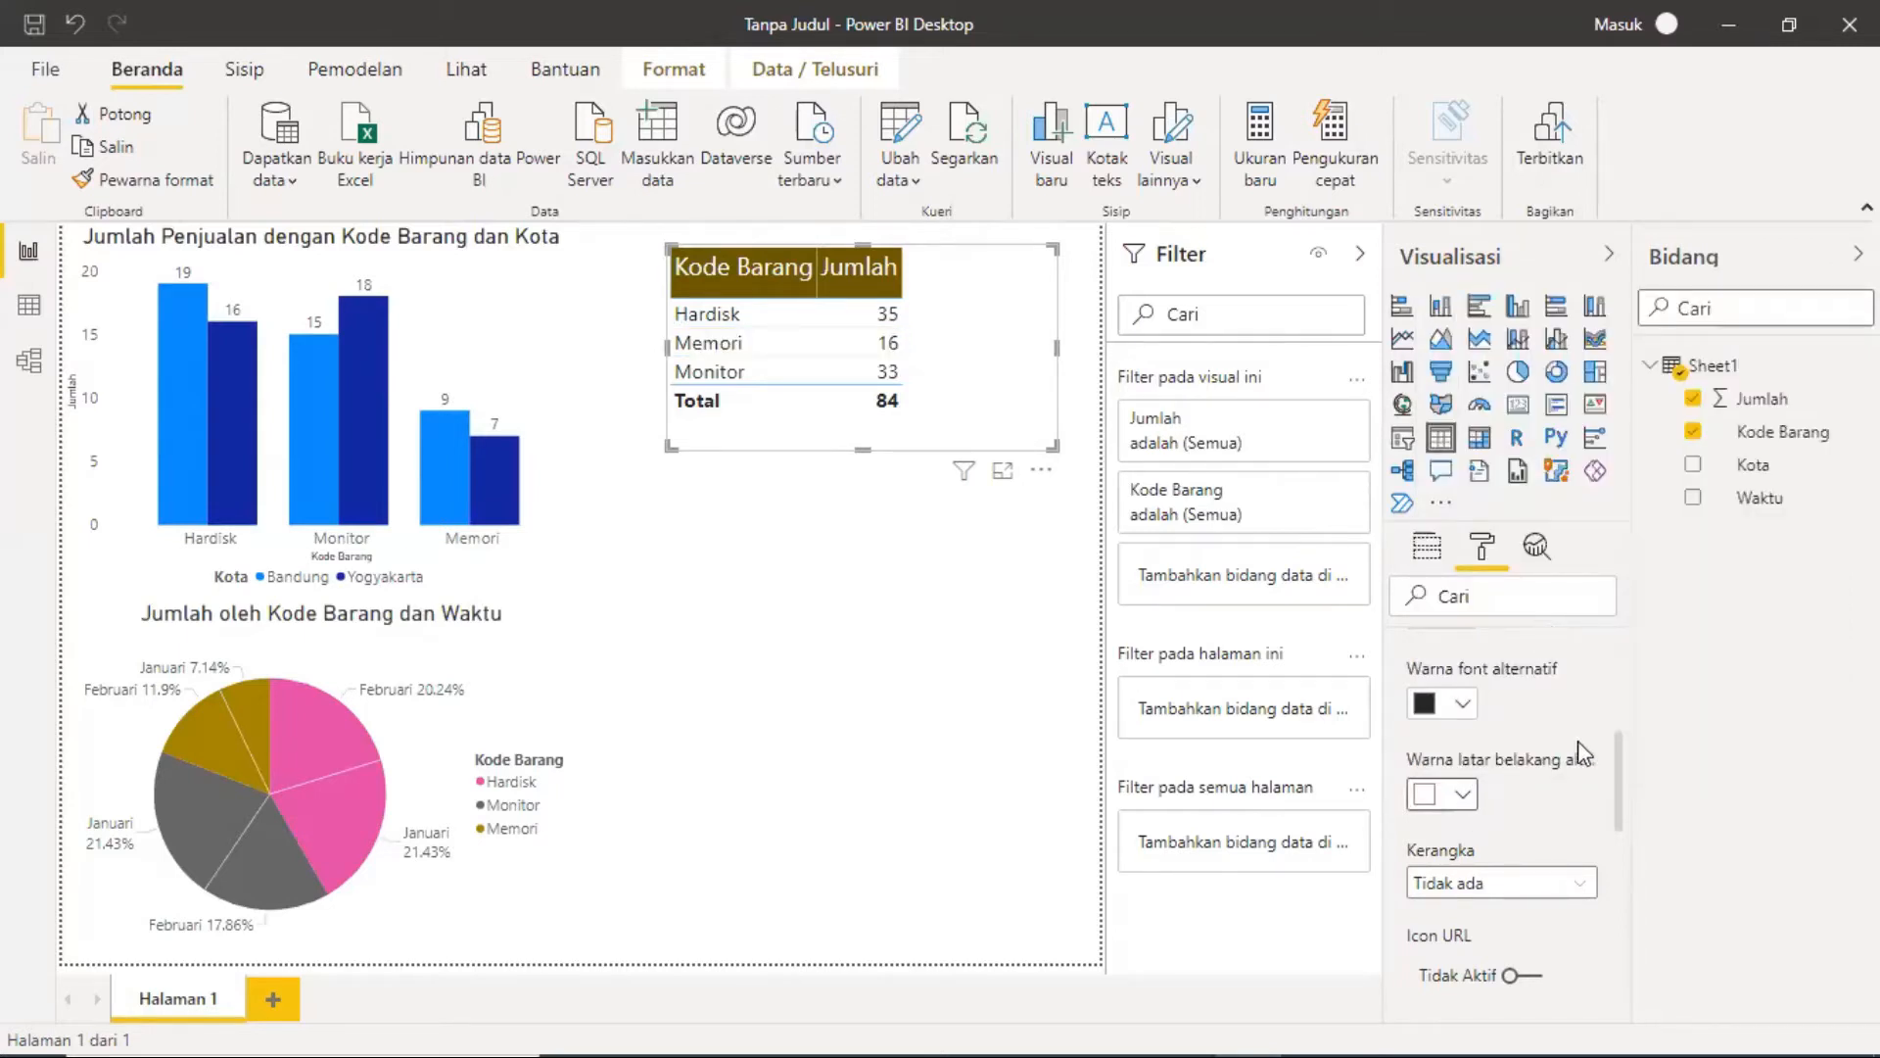
pyautogui.scroll(5, 1578, 741)
pyautogui.click(1408, 852)
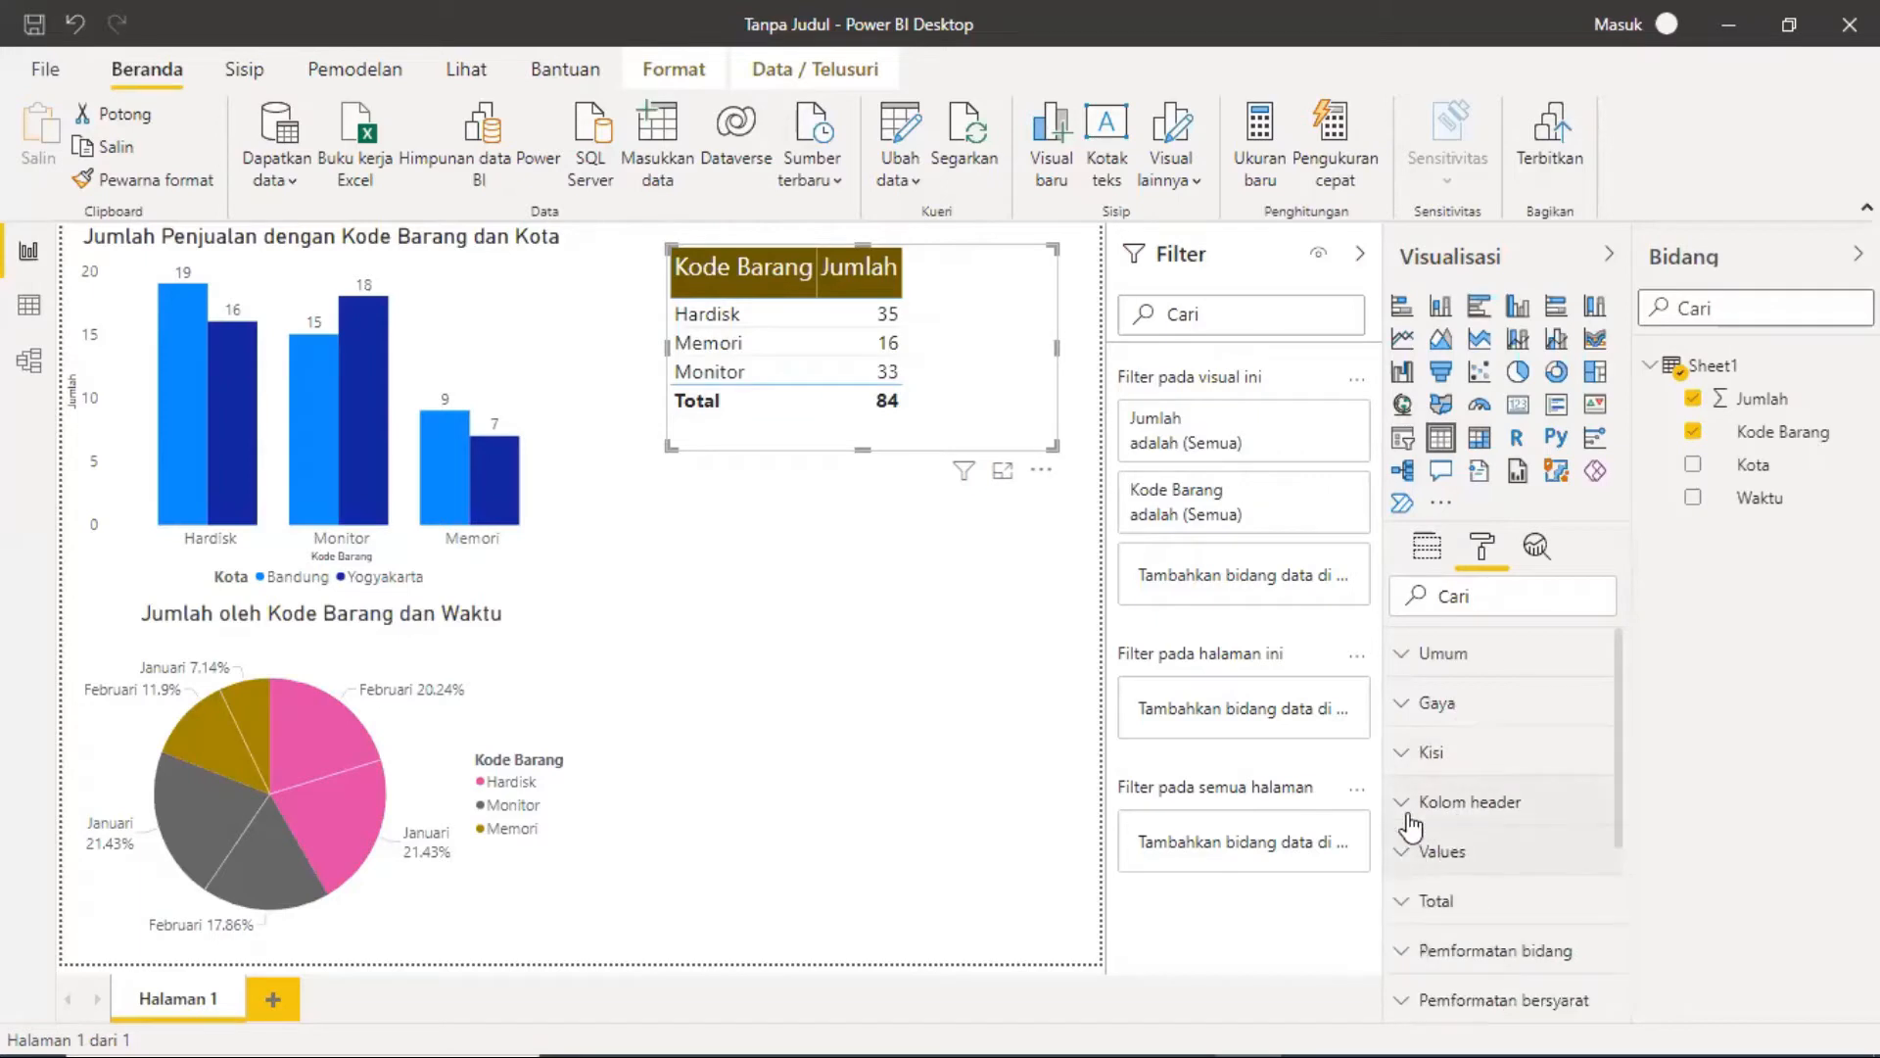
# Step: Set the text size of the table's column headers to 20 pt
pyautogui.click(1415, 802)
pyautogui.scroll(-5, 1481, 811)
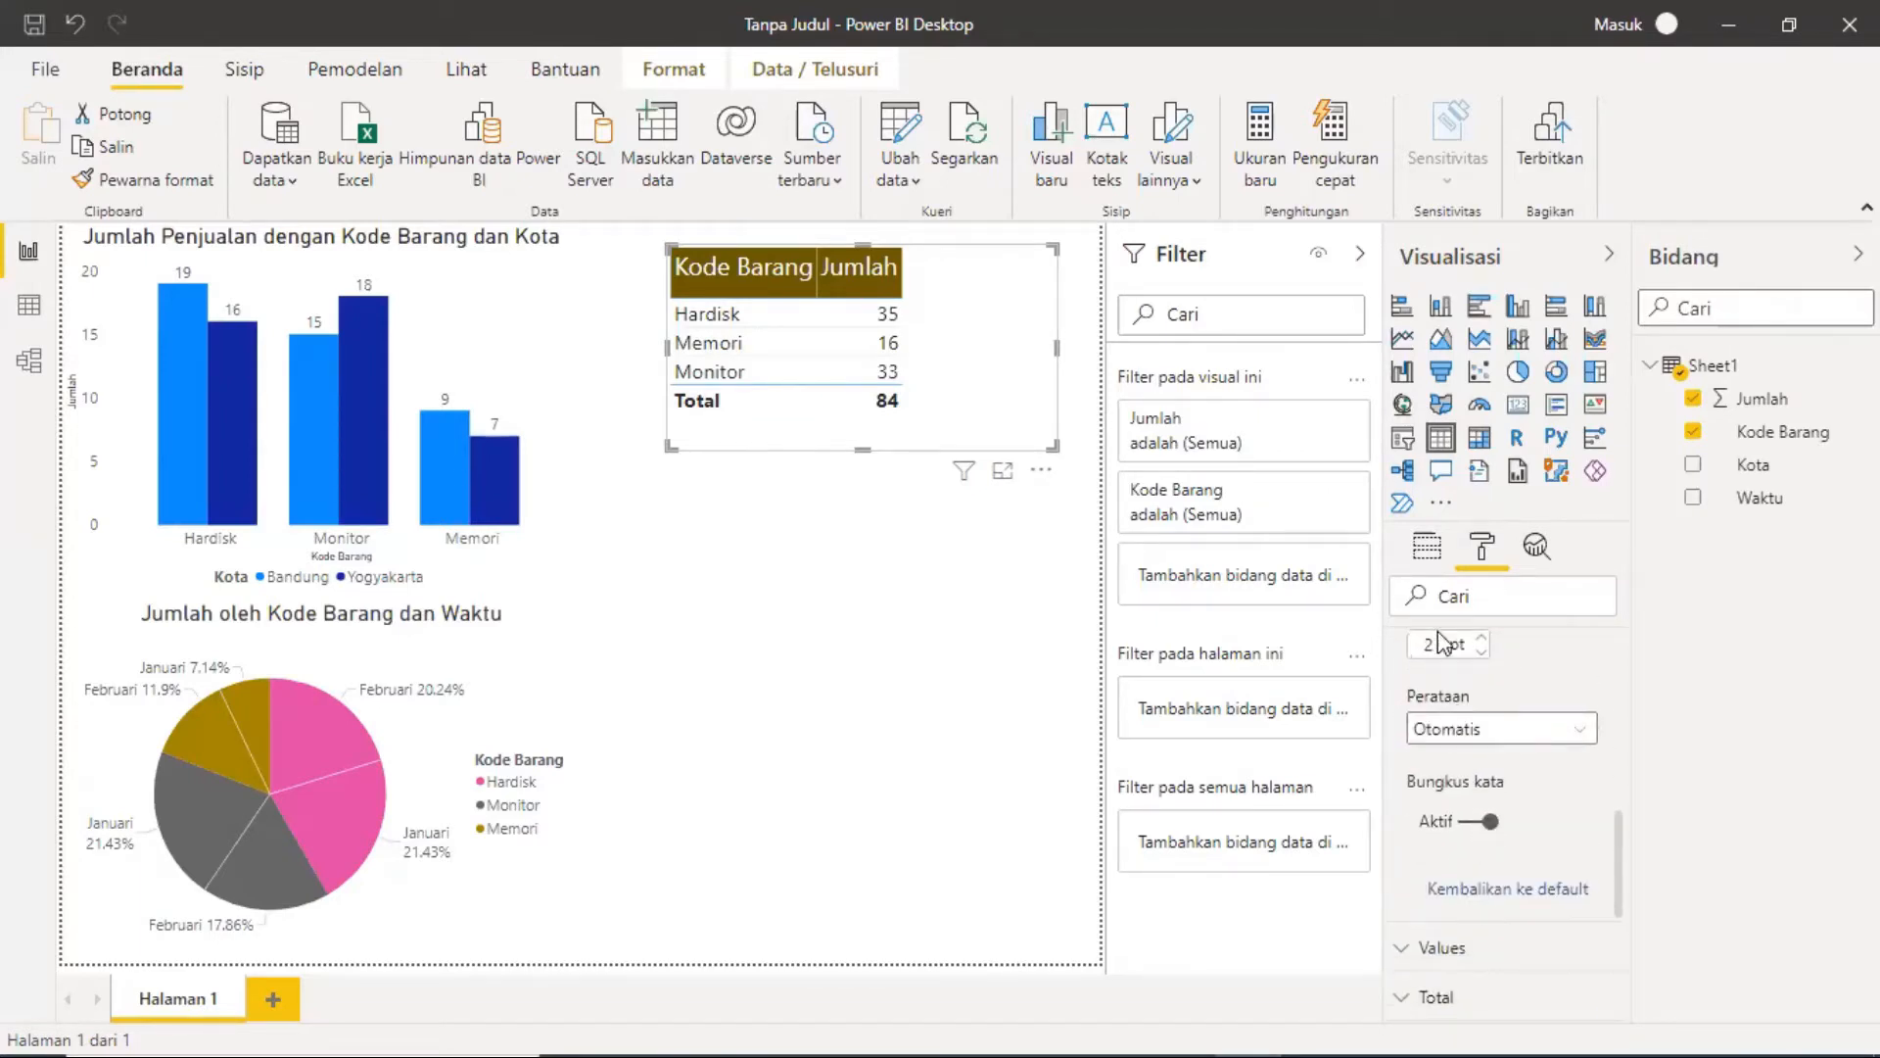
pyautogui.write('0')
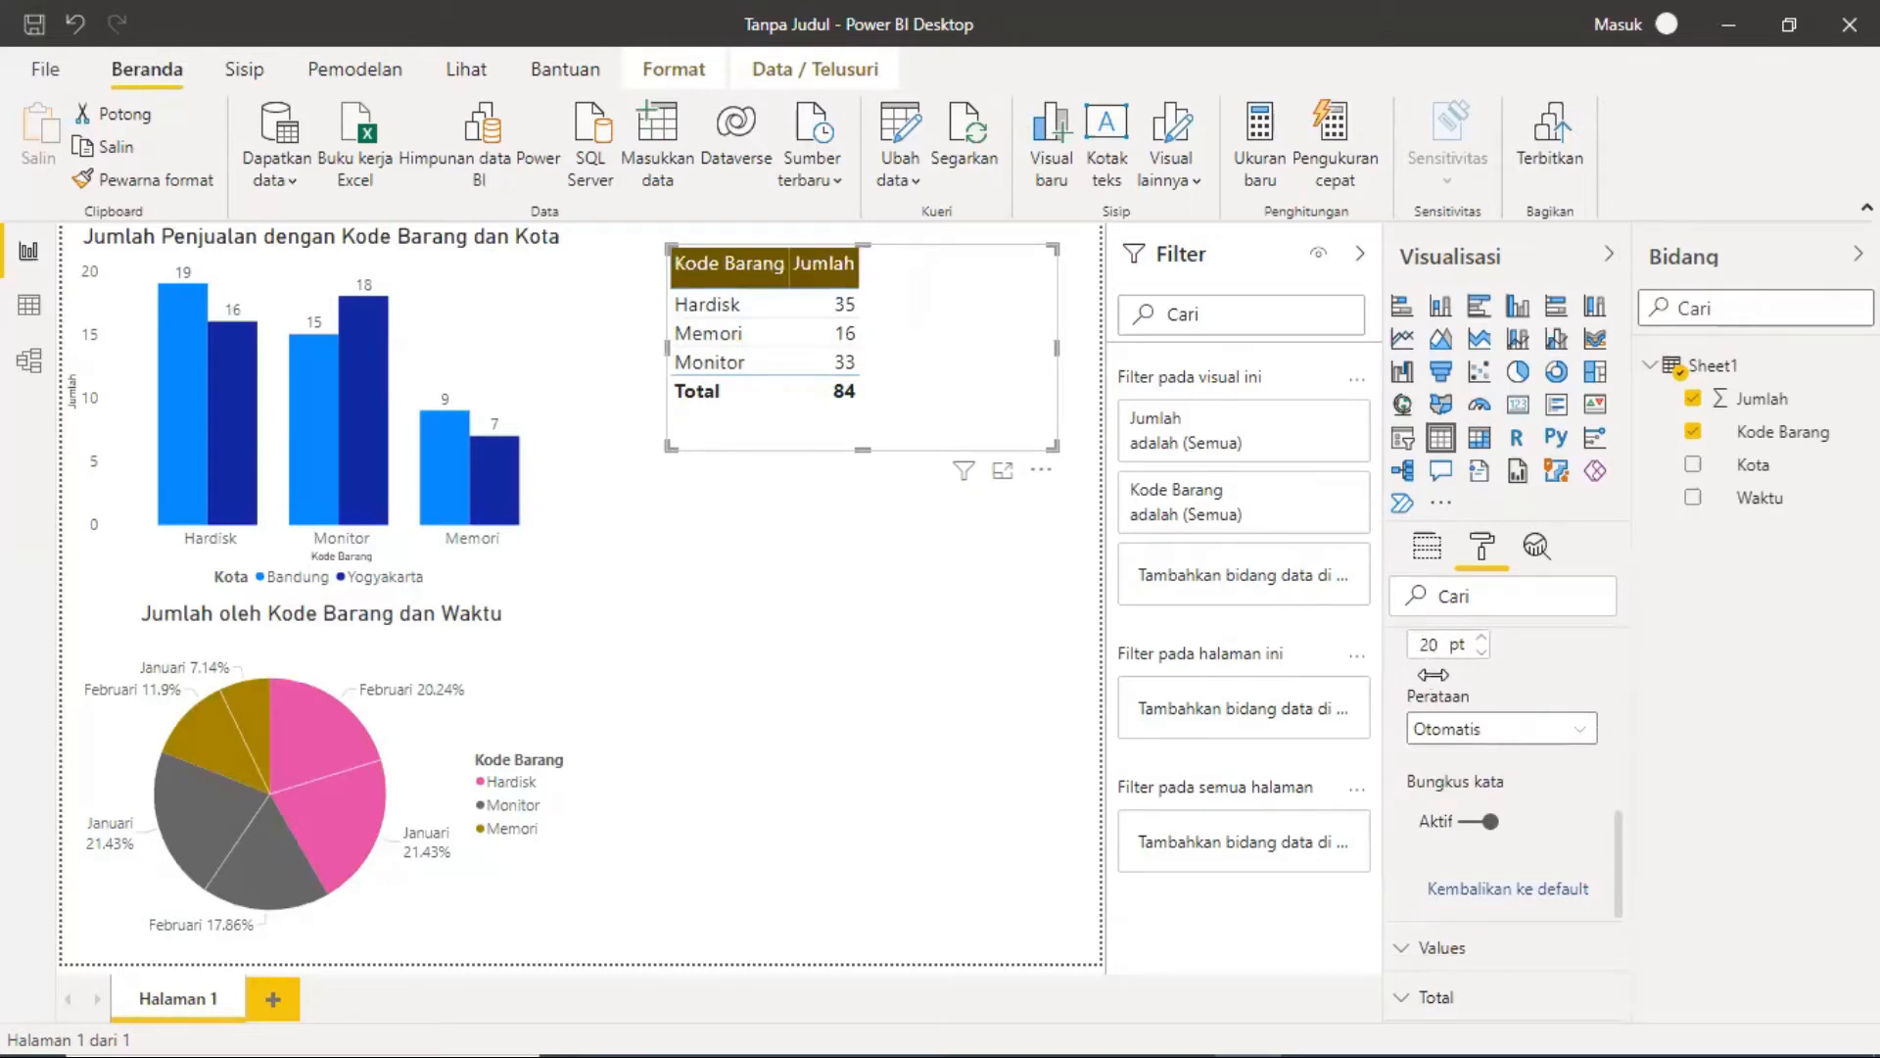
pyautogui.scroll(5, 1440, 705)
pyautogui.scroll(3, 1479, 707)
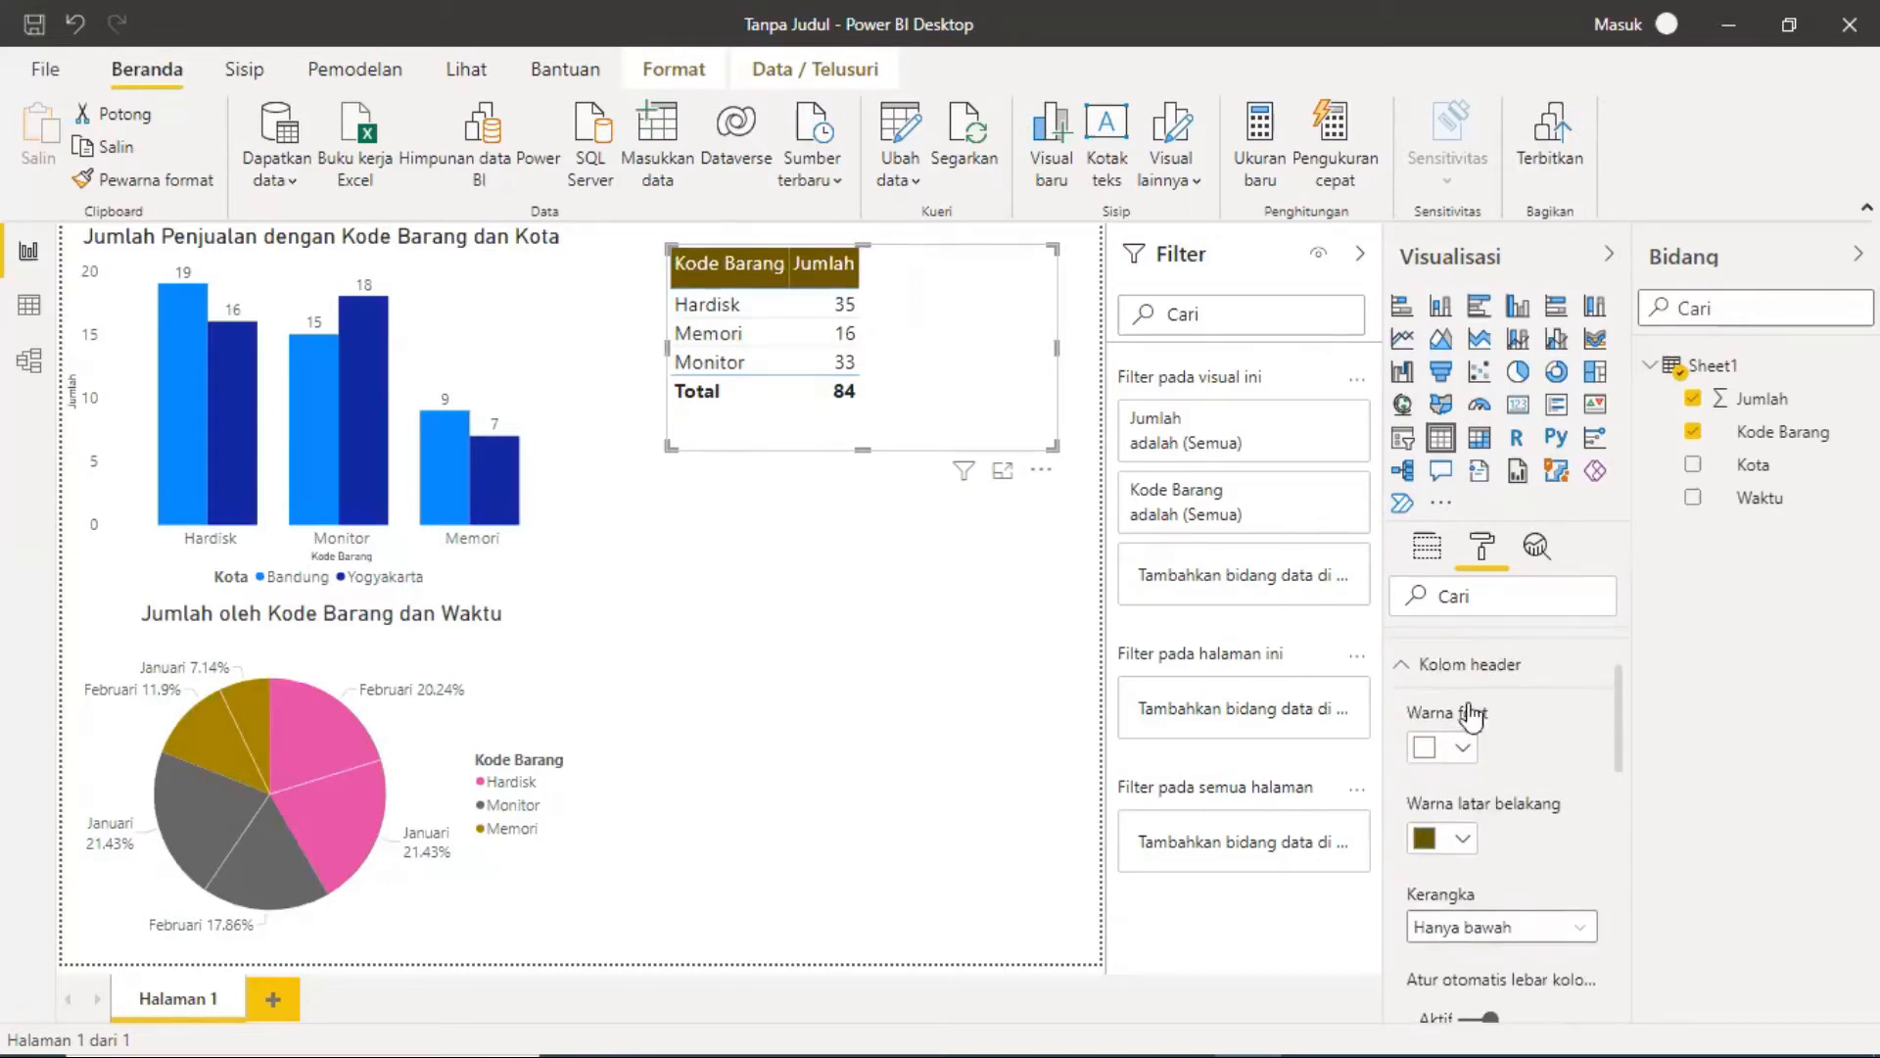
pyautogui.click(1392, 801)
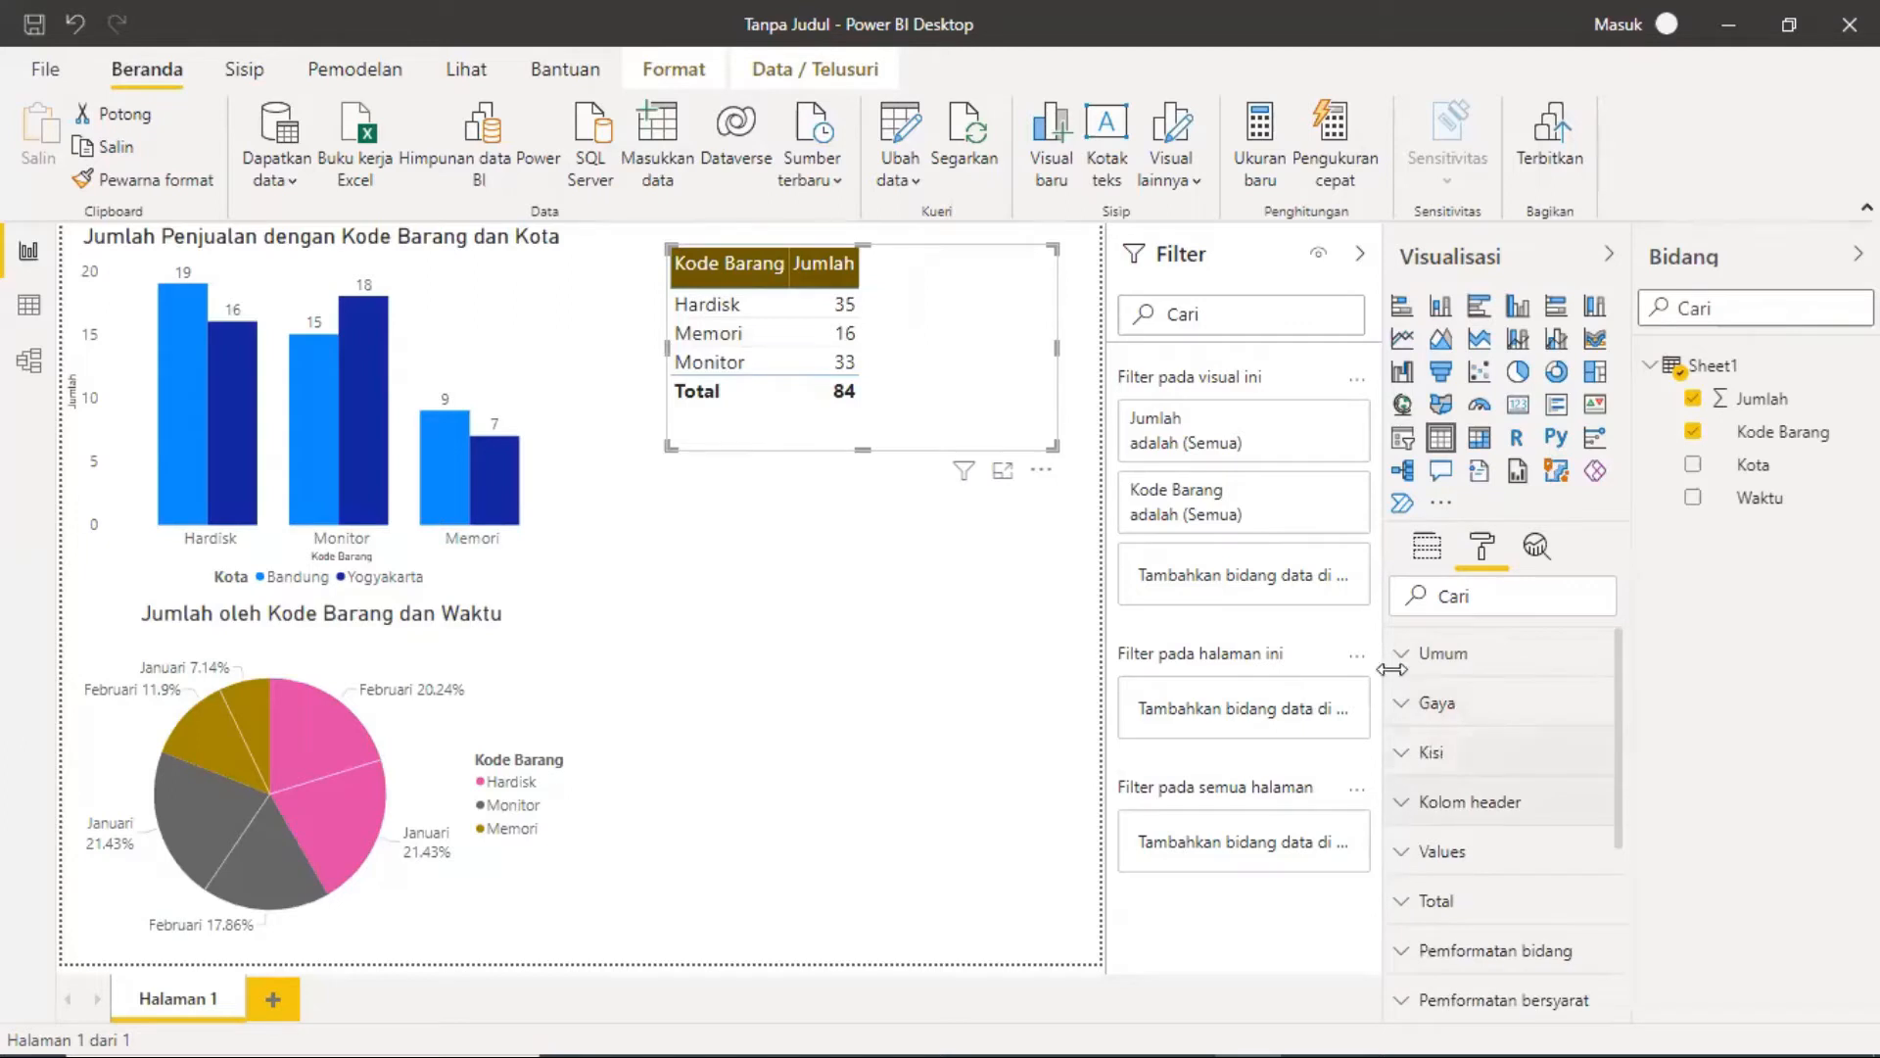
# Step: Shrink the table visual to fit closely around its data and move it slightly farther from the column chart
pyautogui.click(859, 583)
pyautogui.click(979, 372)
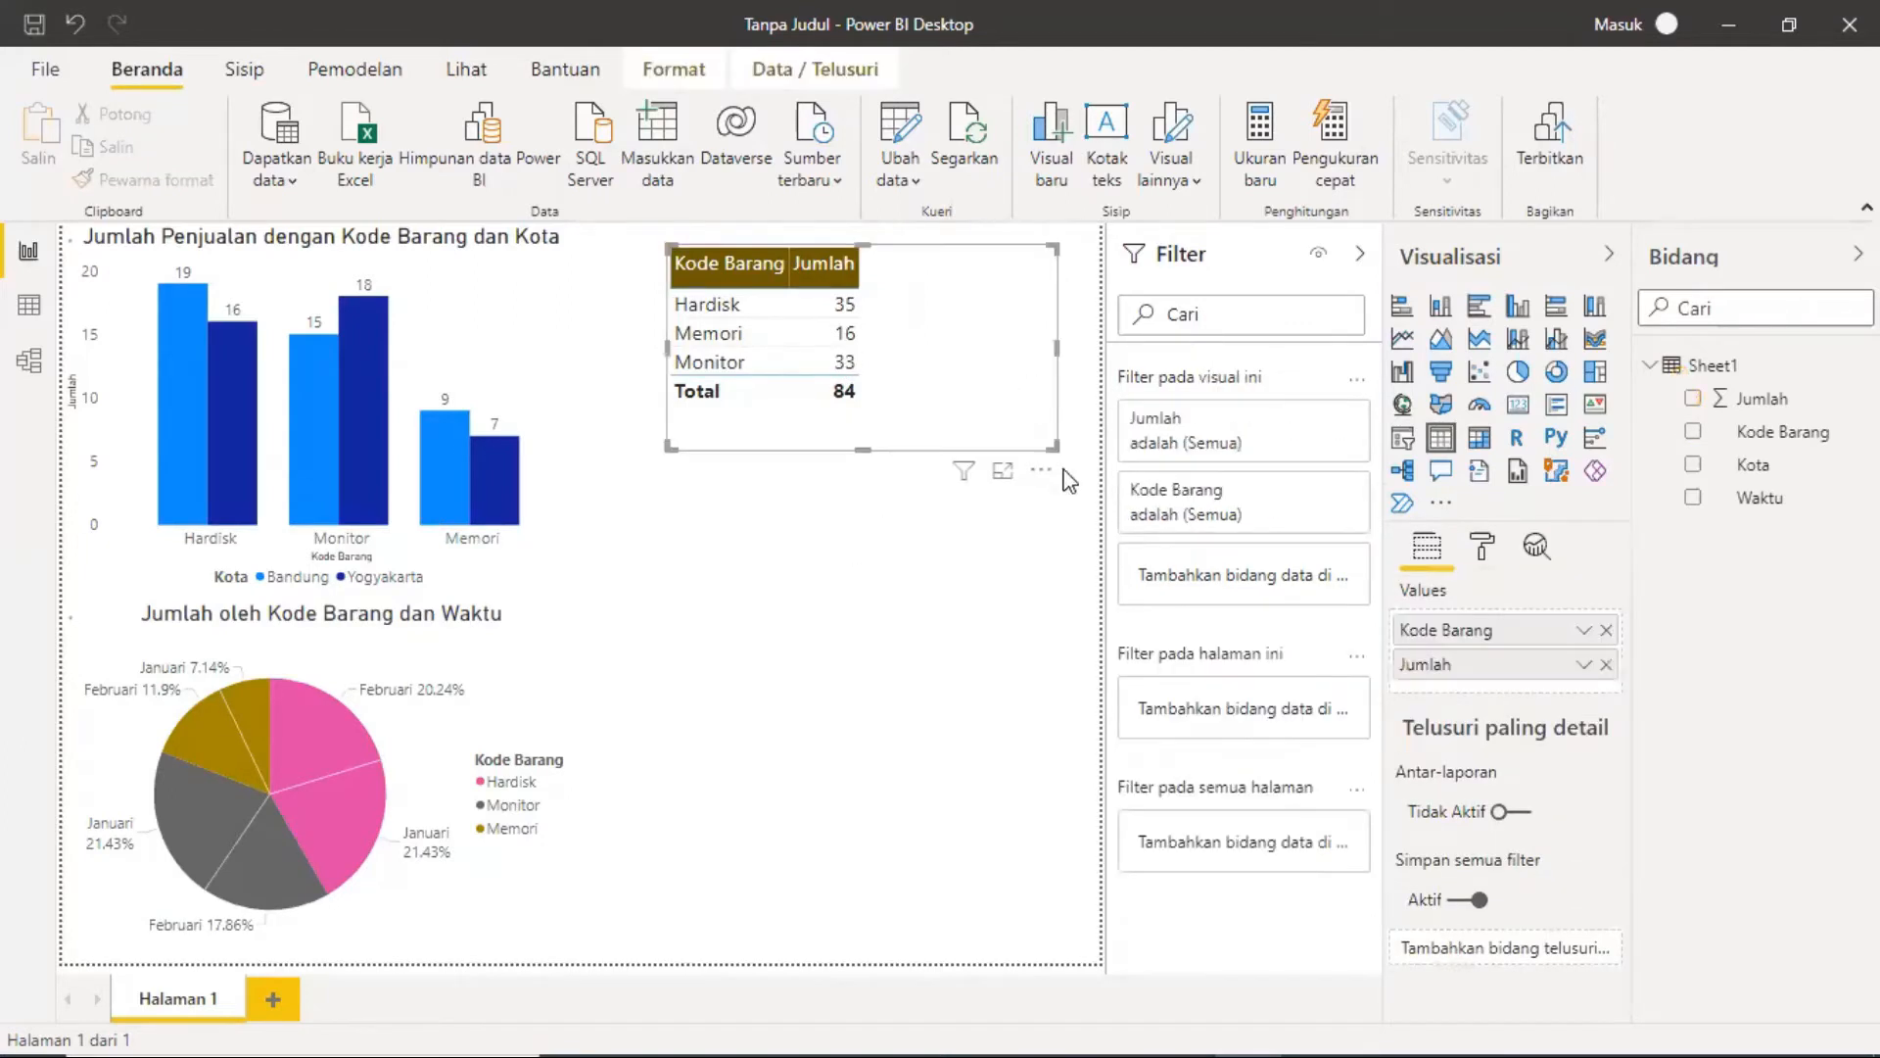
pyautogui.moveTo(1050, 442); pyautogui.dragTo(906, 424)
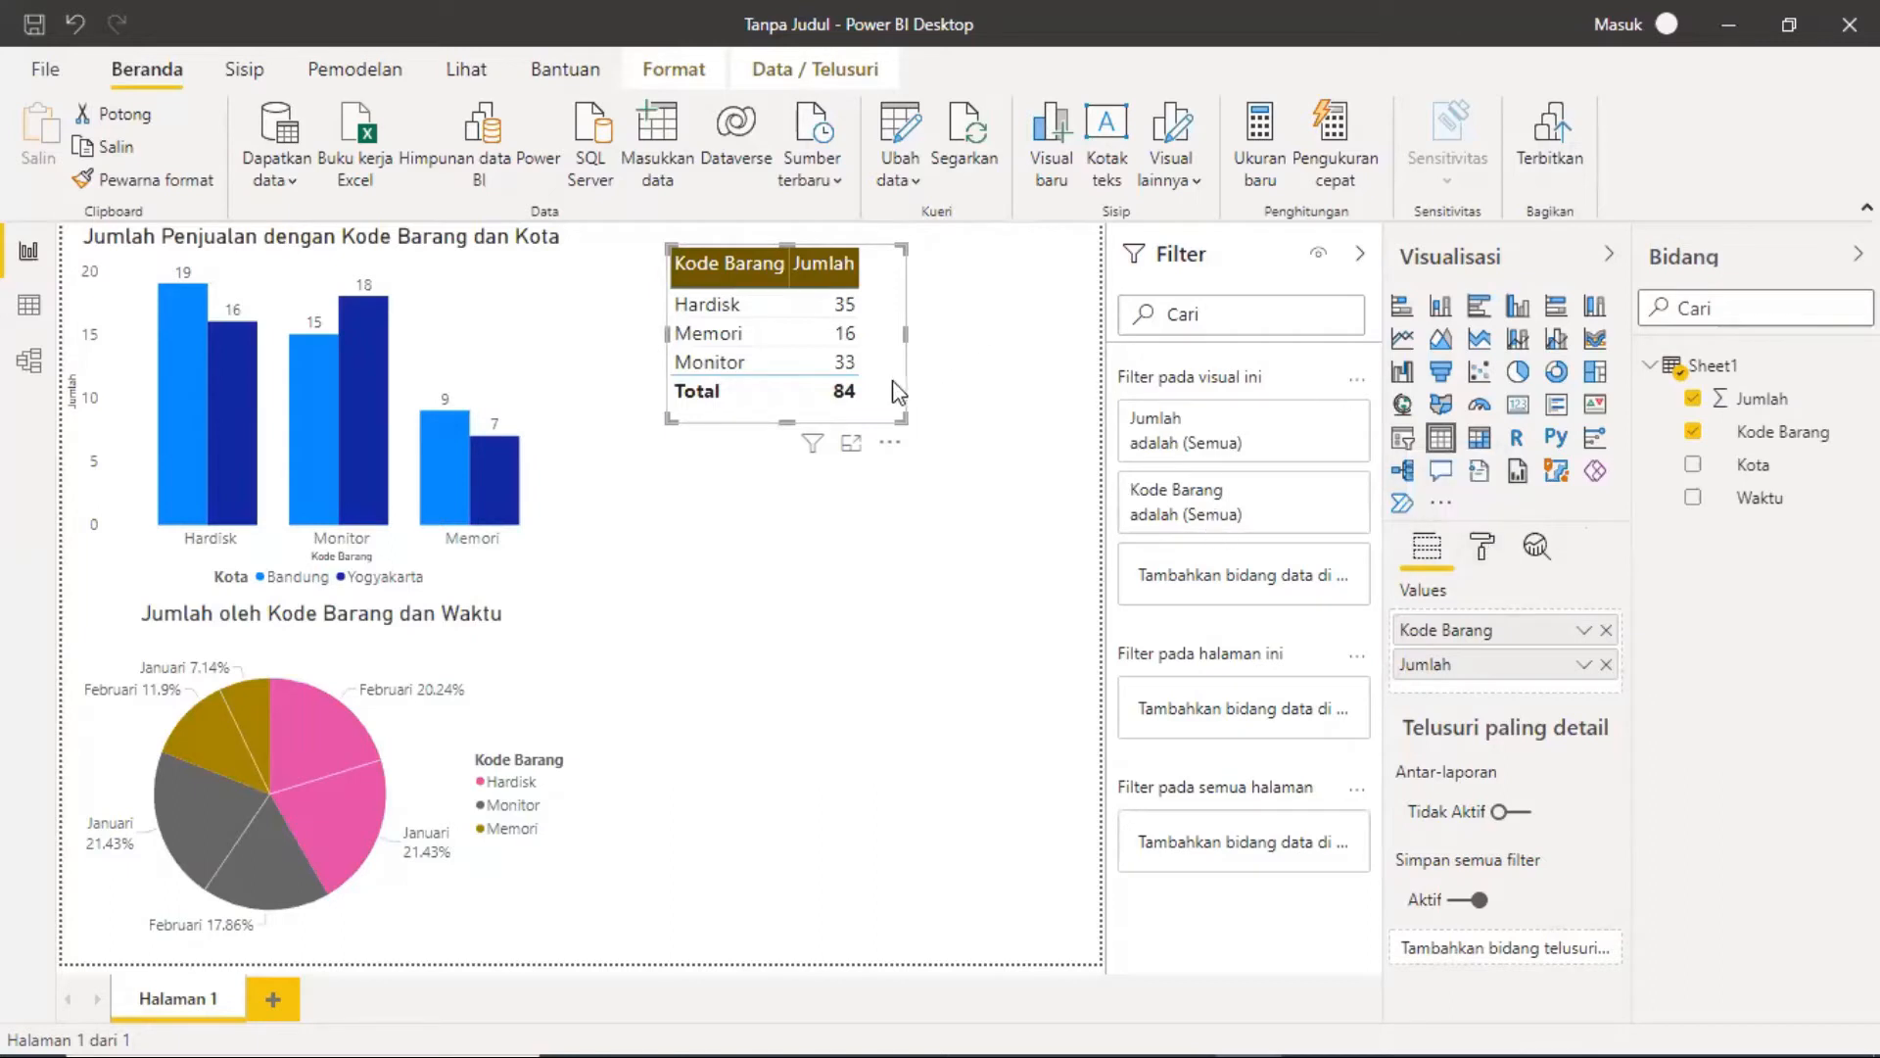
pyautogui.moveTo(894, 395); pyautogui.dragTo(931, 399)
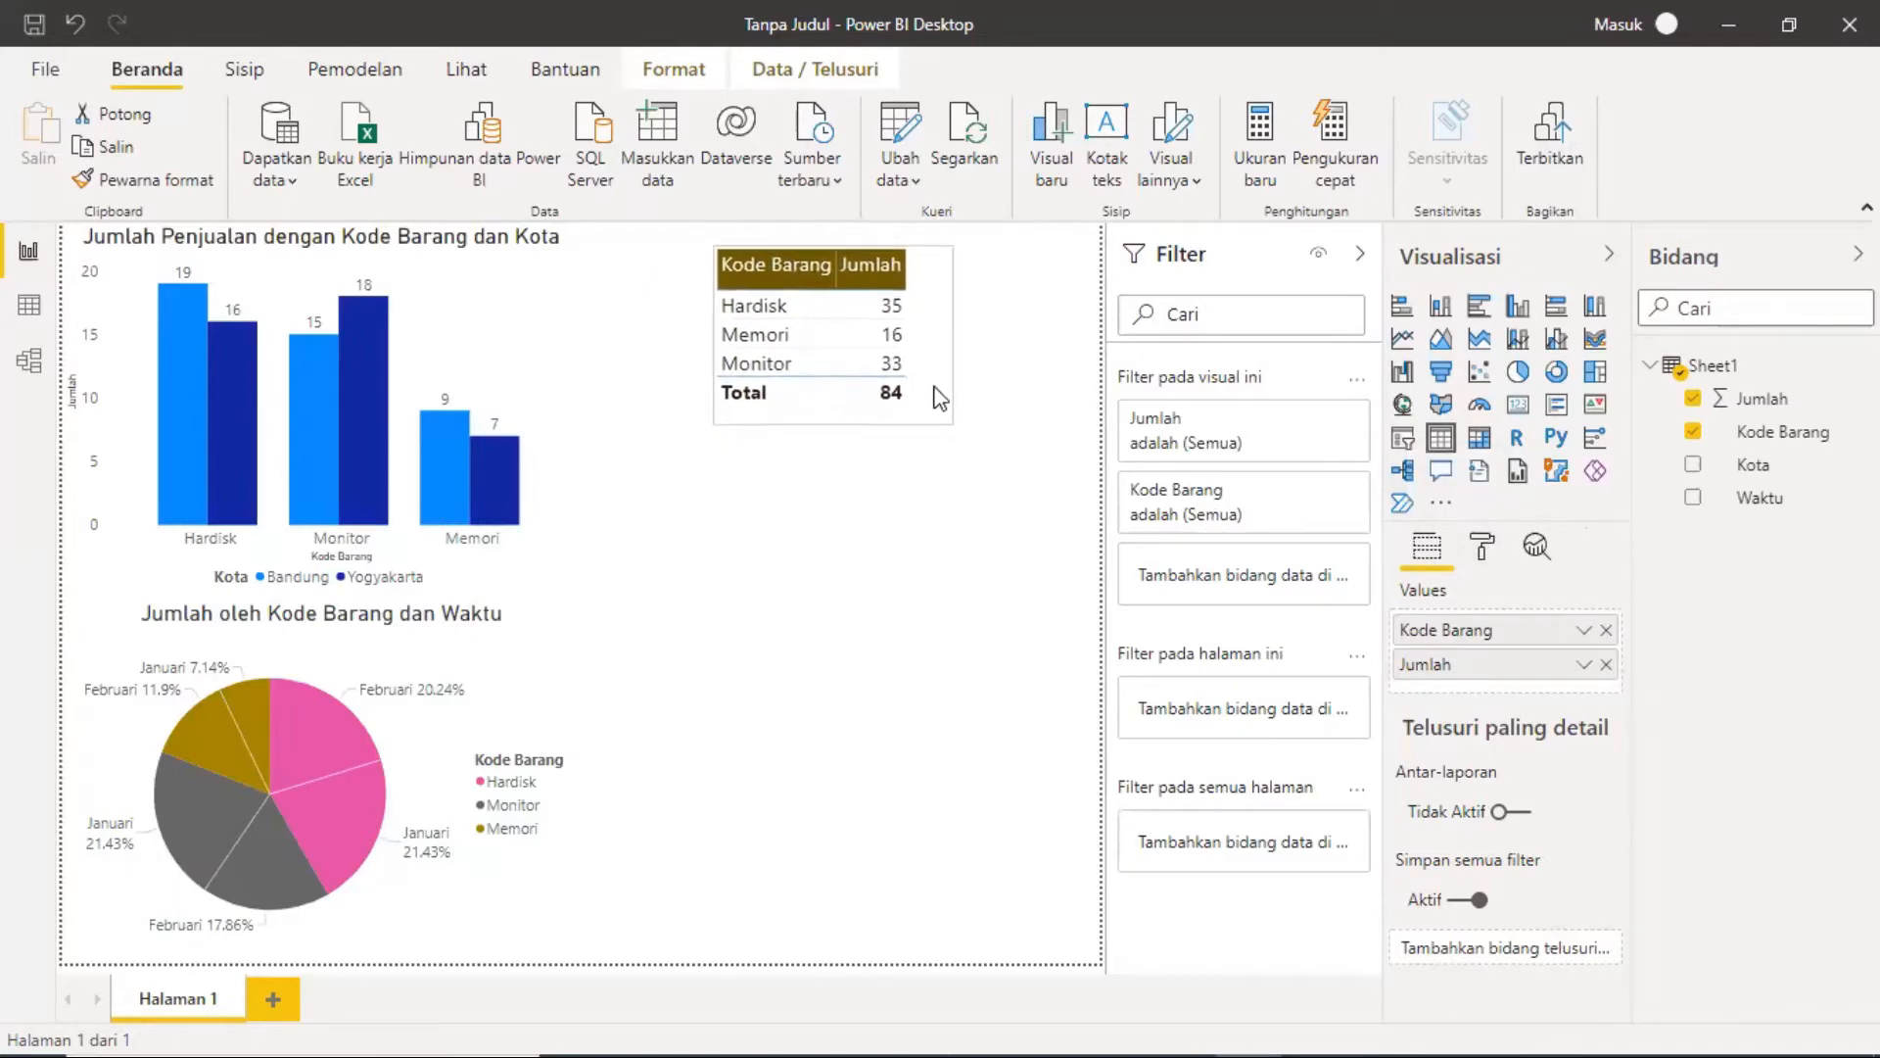
pyautogui.click(779, 305)
pyautogui.click(889, 300)
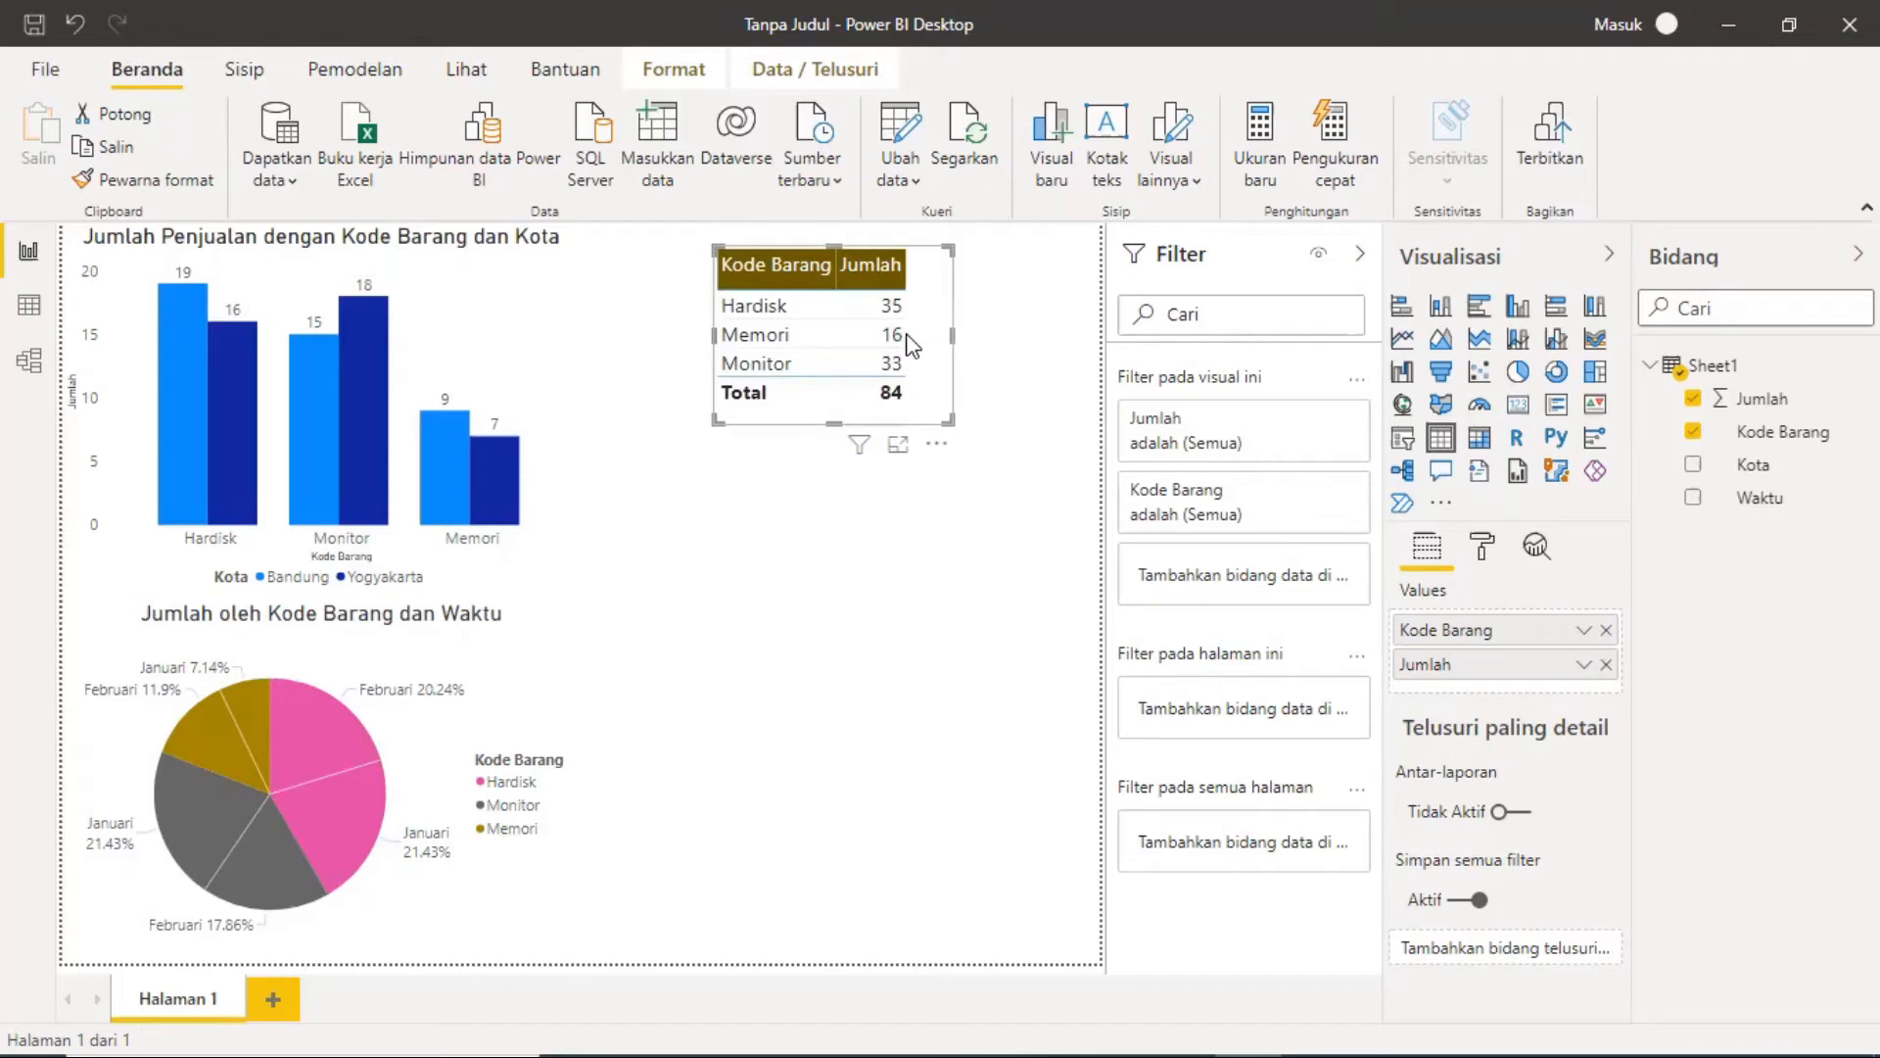
# Step: Review the Sheet1 source records in the data view and return to the report
pyautogui.click(13, 316)
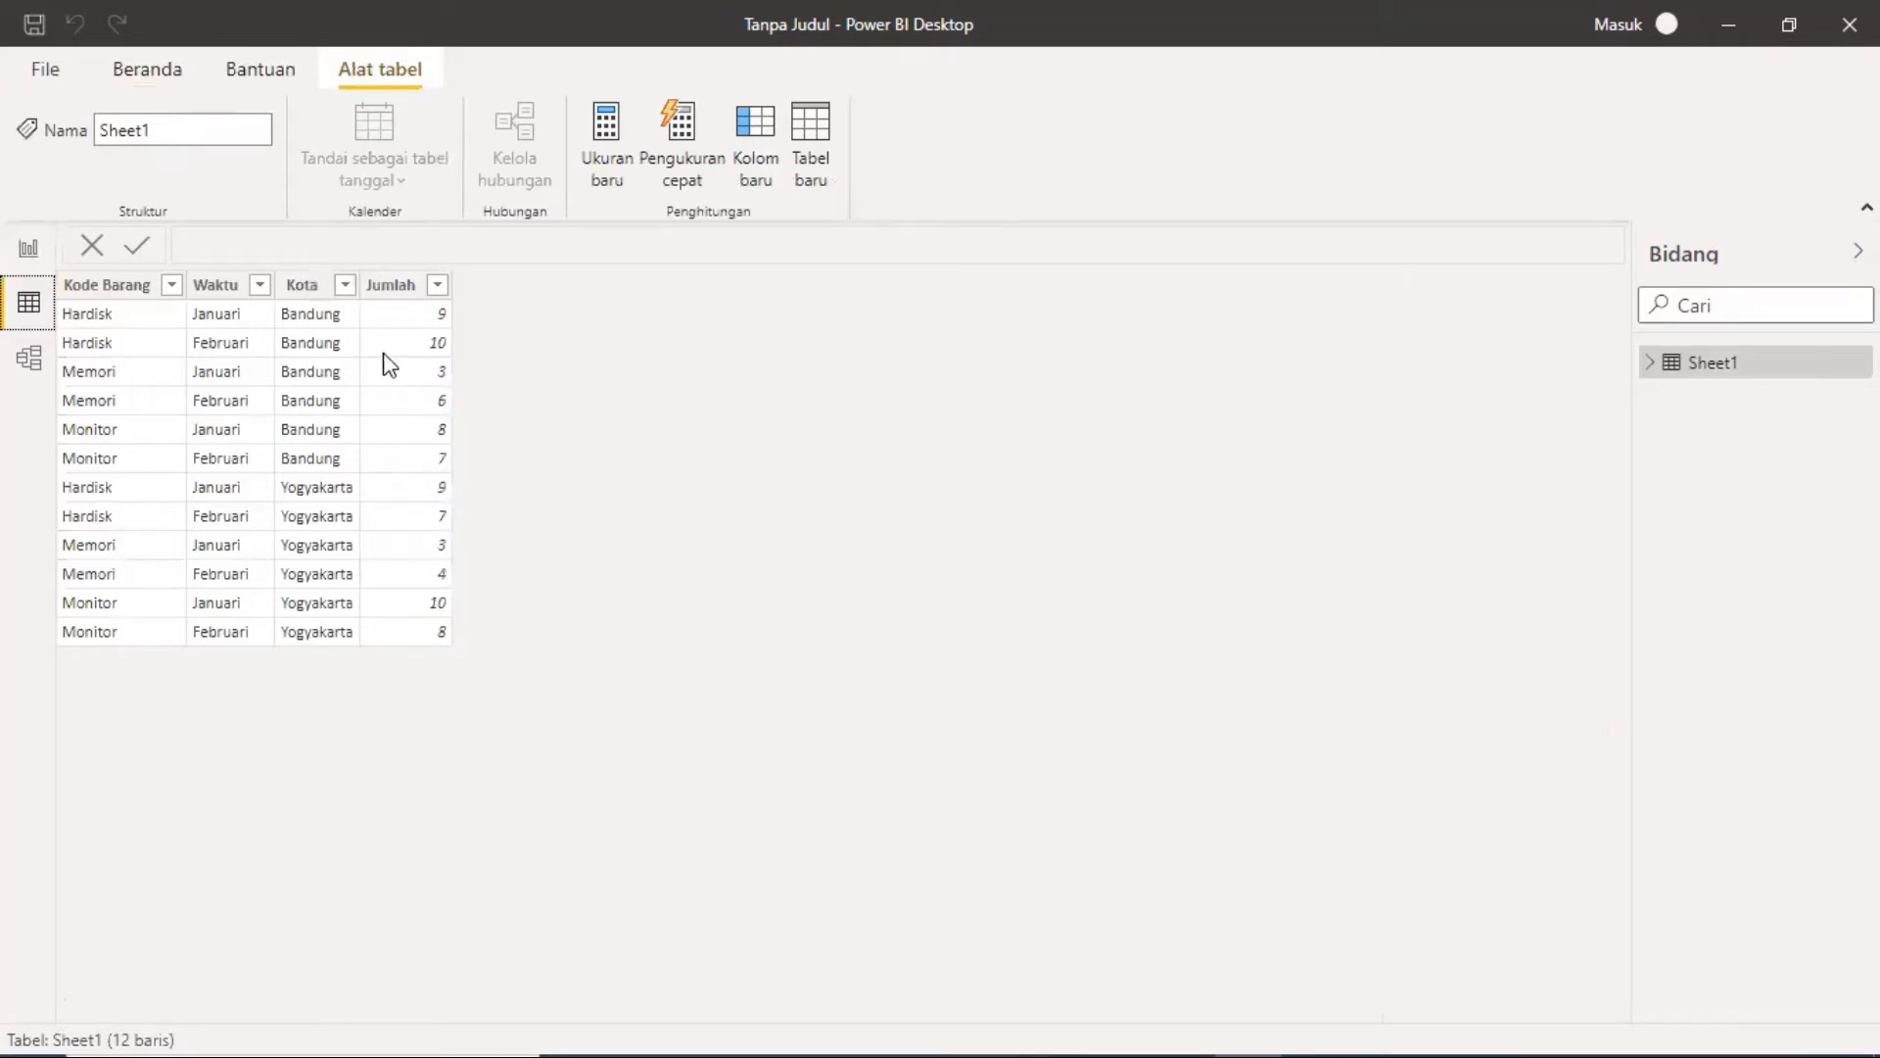
pyautogui.click(31, 248)
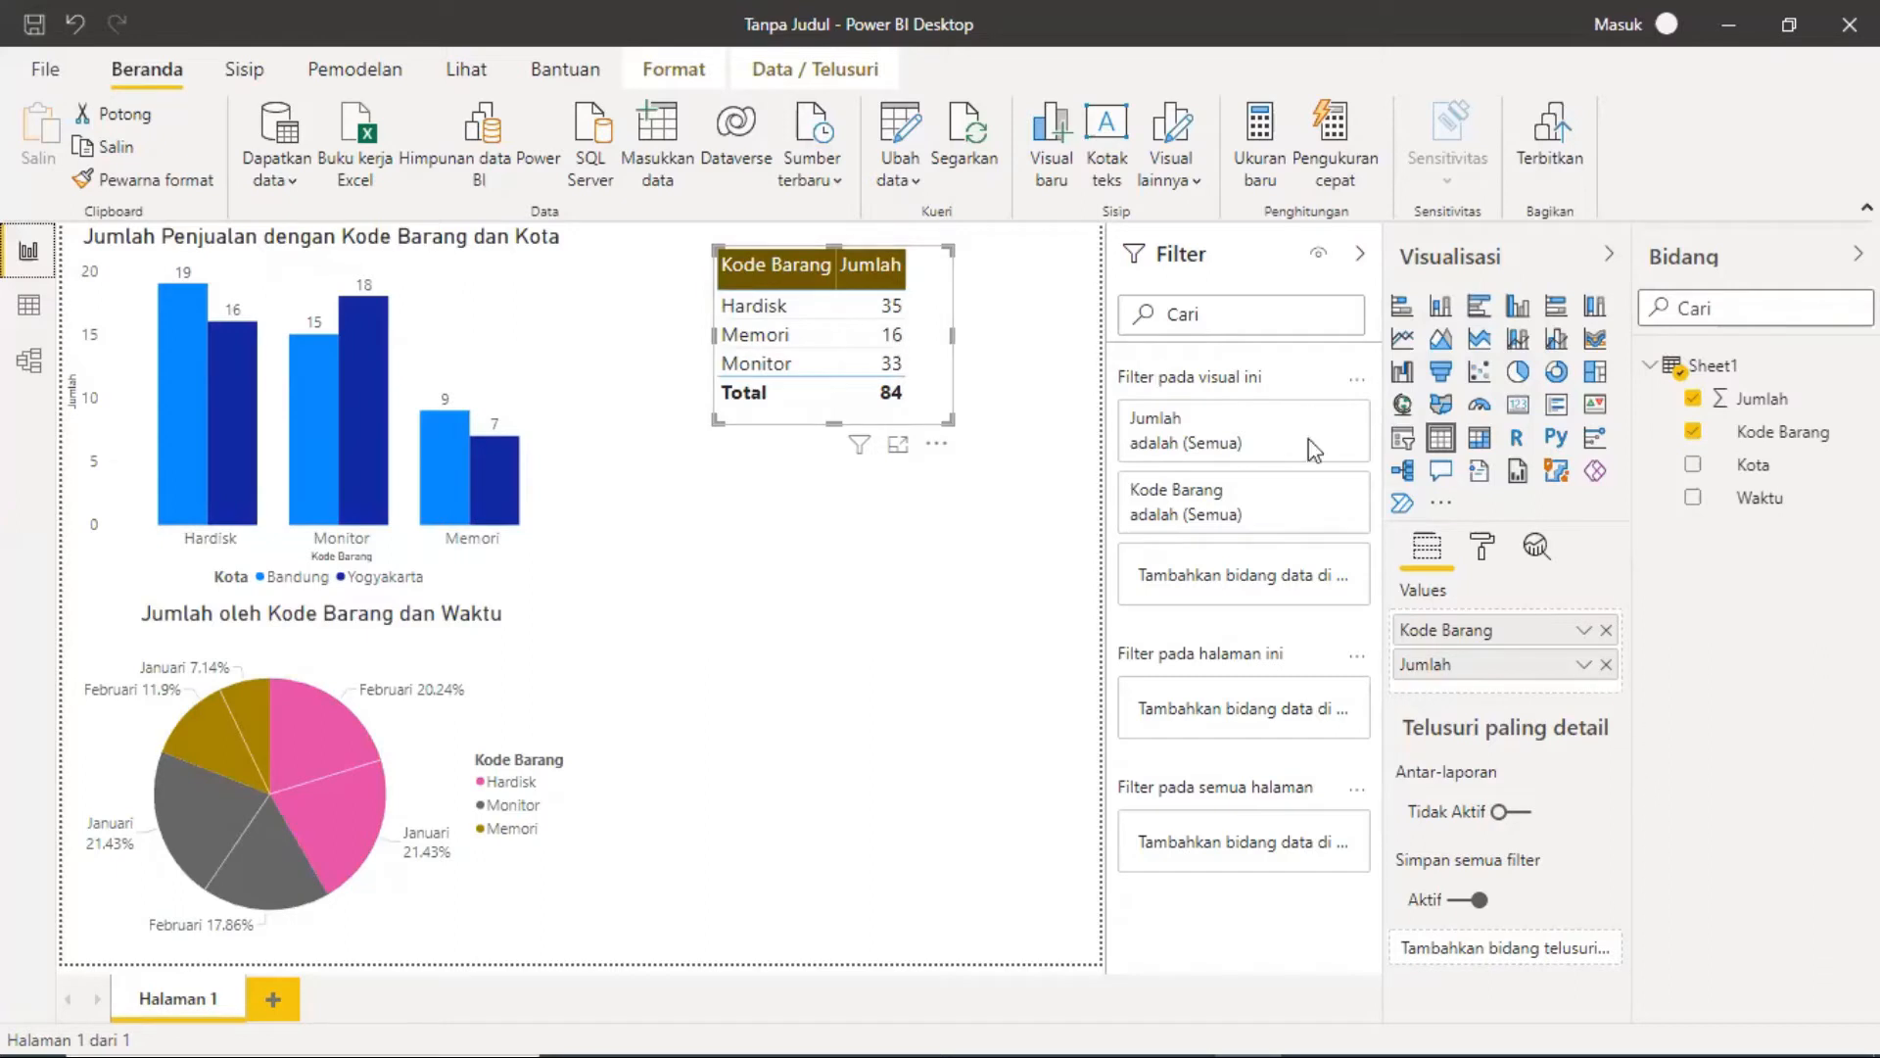
# Step: Set the outline of the Kode Barang table's column headers to top only (Hanya atas)
pyautogui.click(1477, 548)
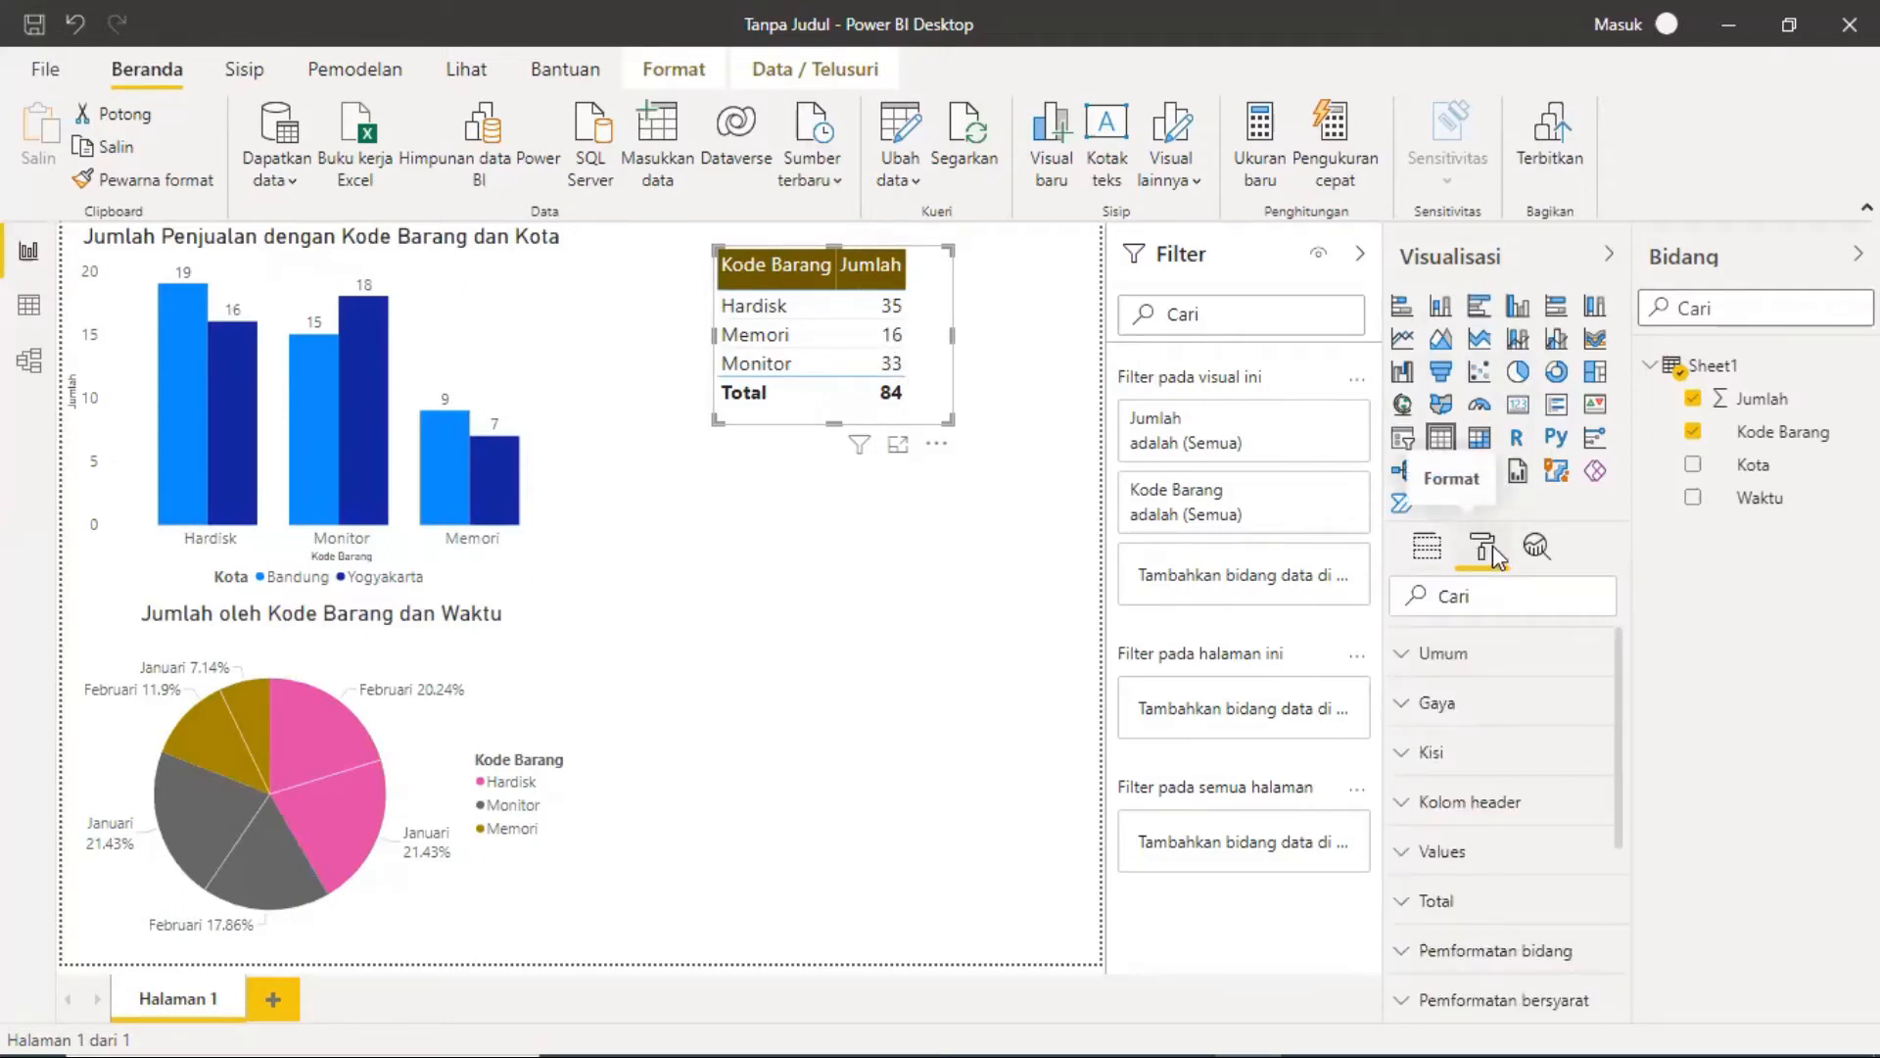
pyautogui.click(1505, 809)
pyautogui.scroll(-3, 1506, 820)
pyautogui.scroll(-5, 1506, 820)
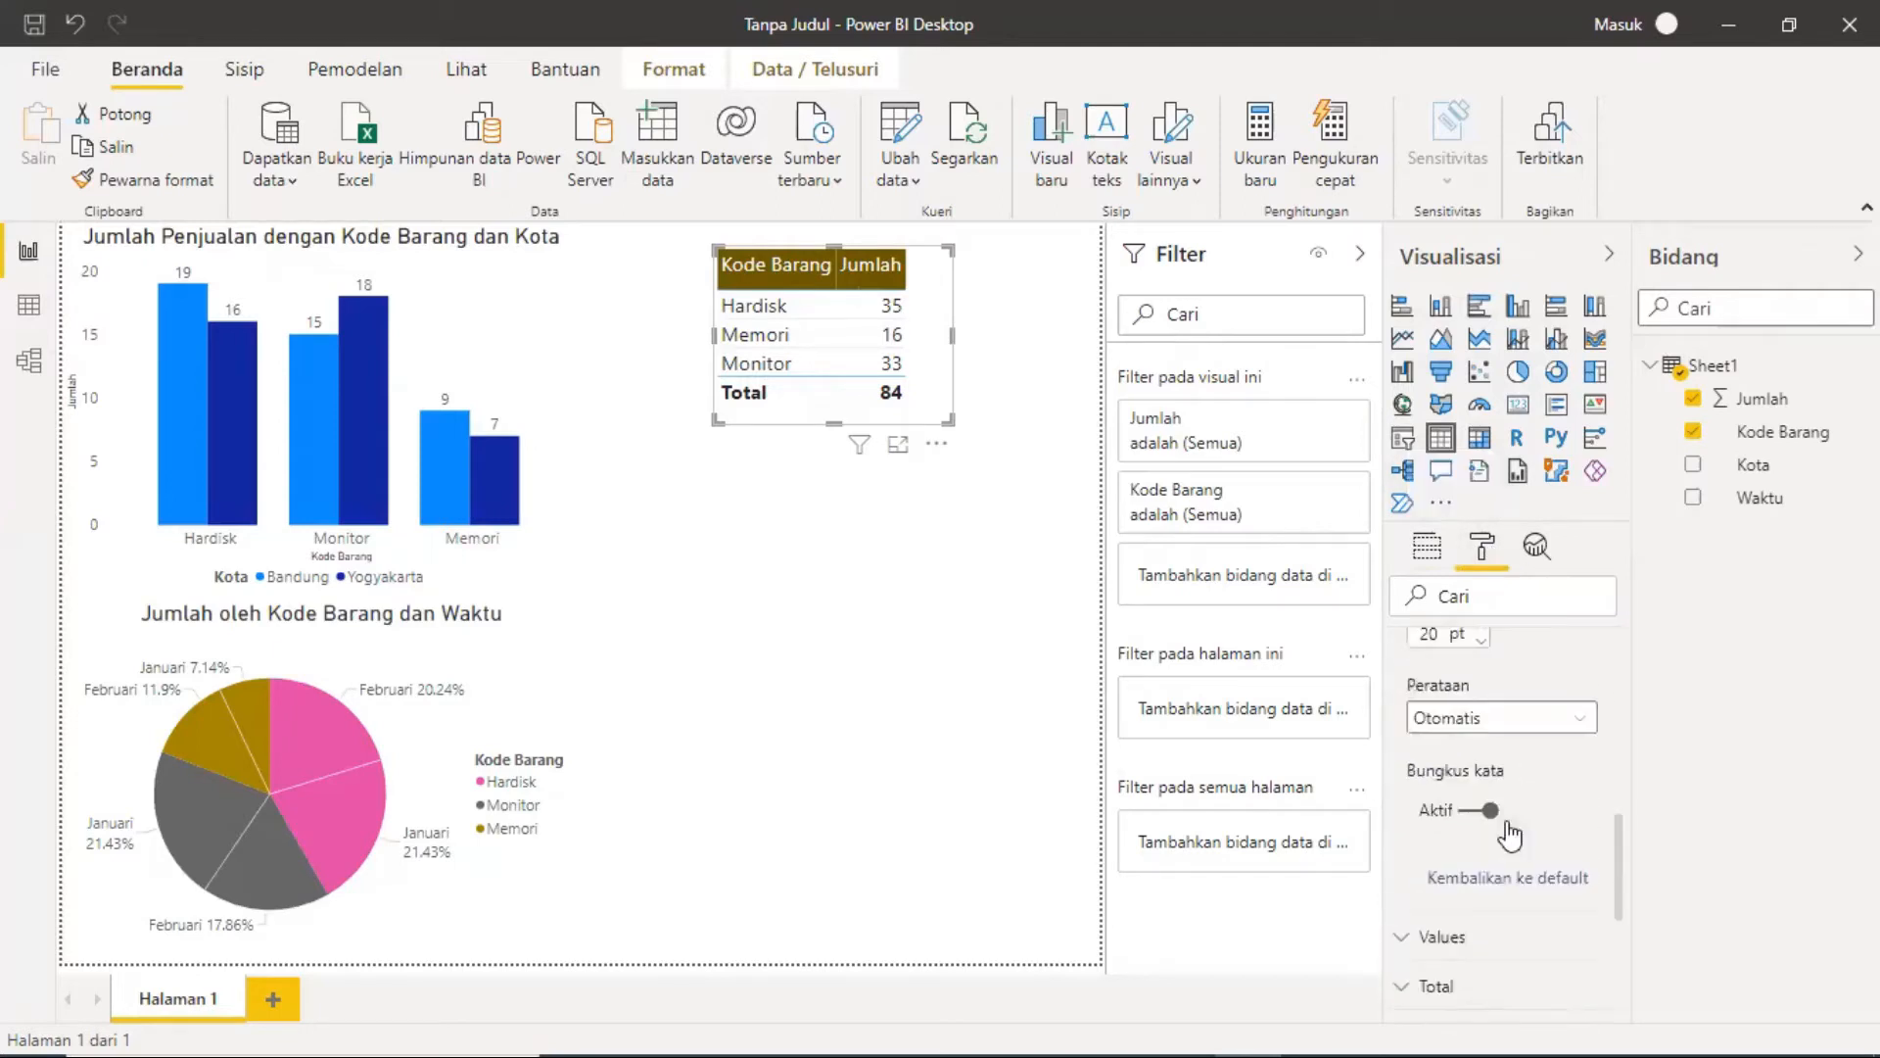
pyautogui.scroll(7, 1506, 820)
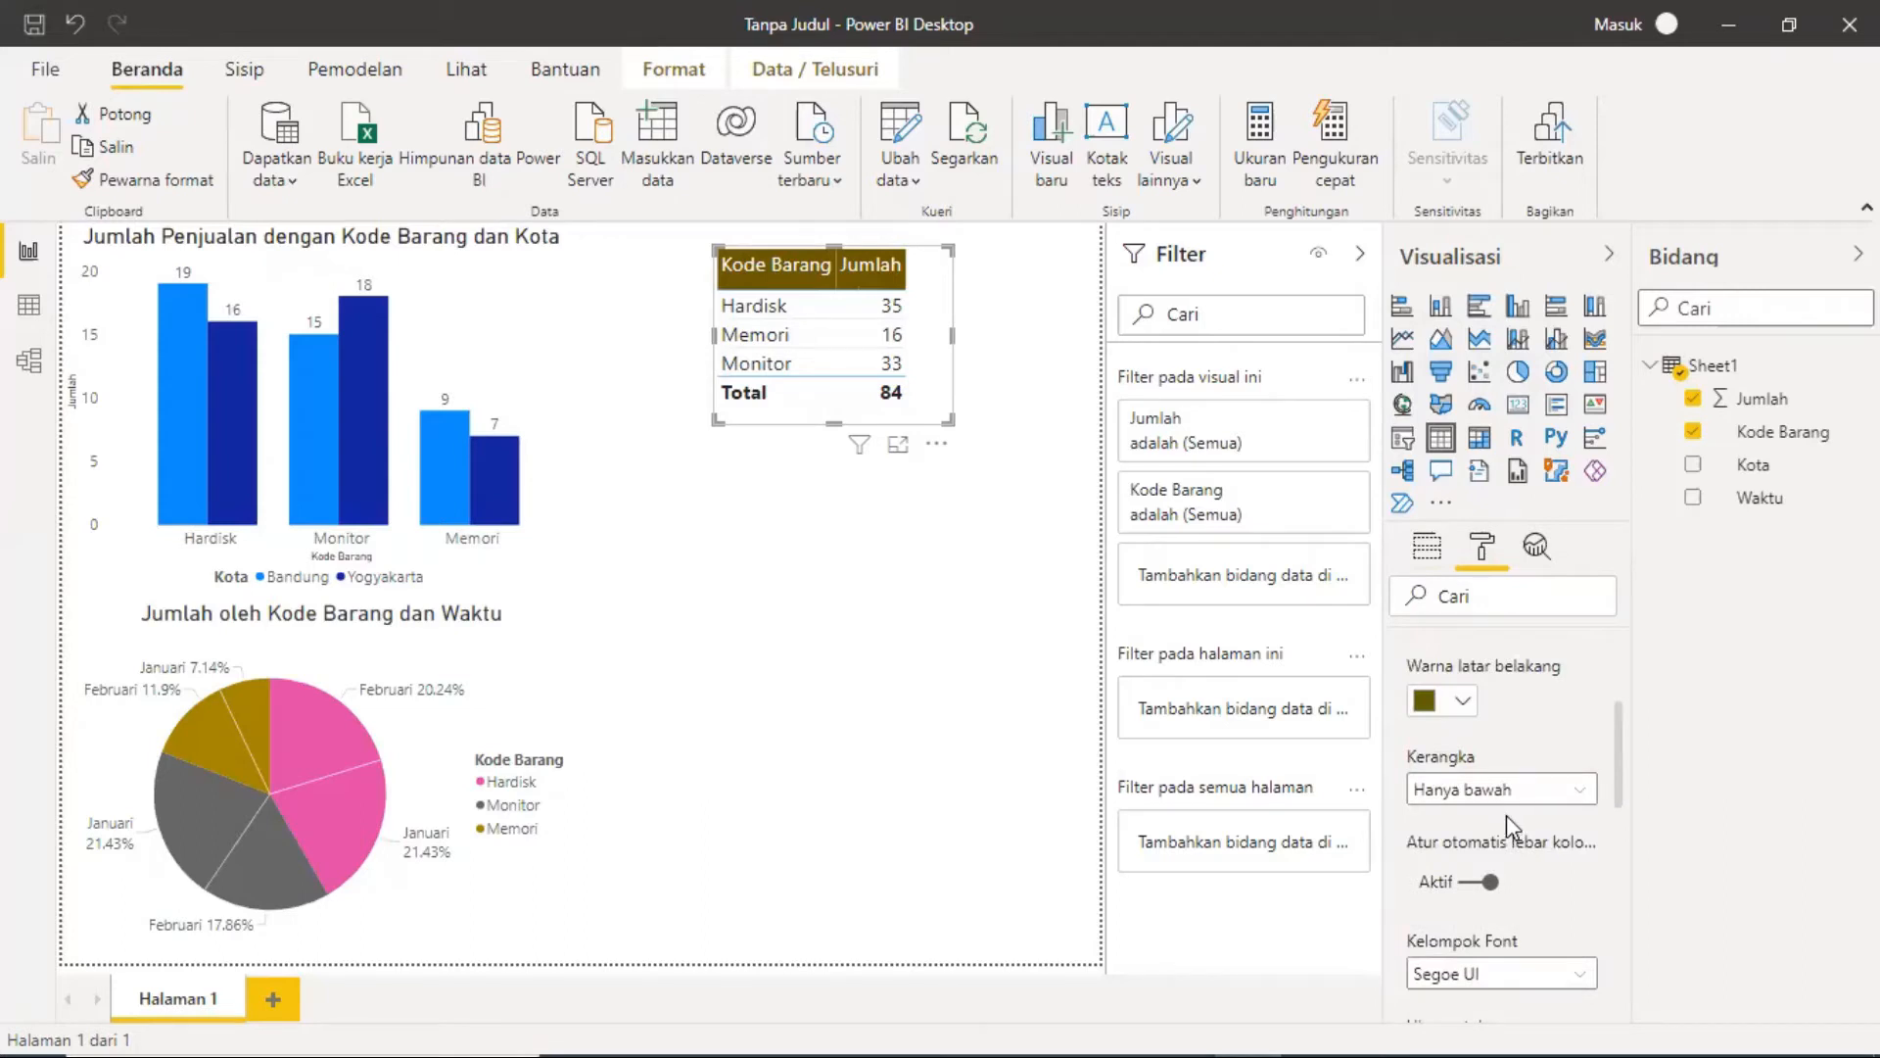
pyautogui.click(1580, 790)
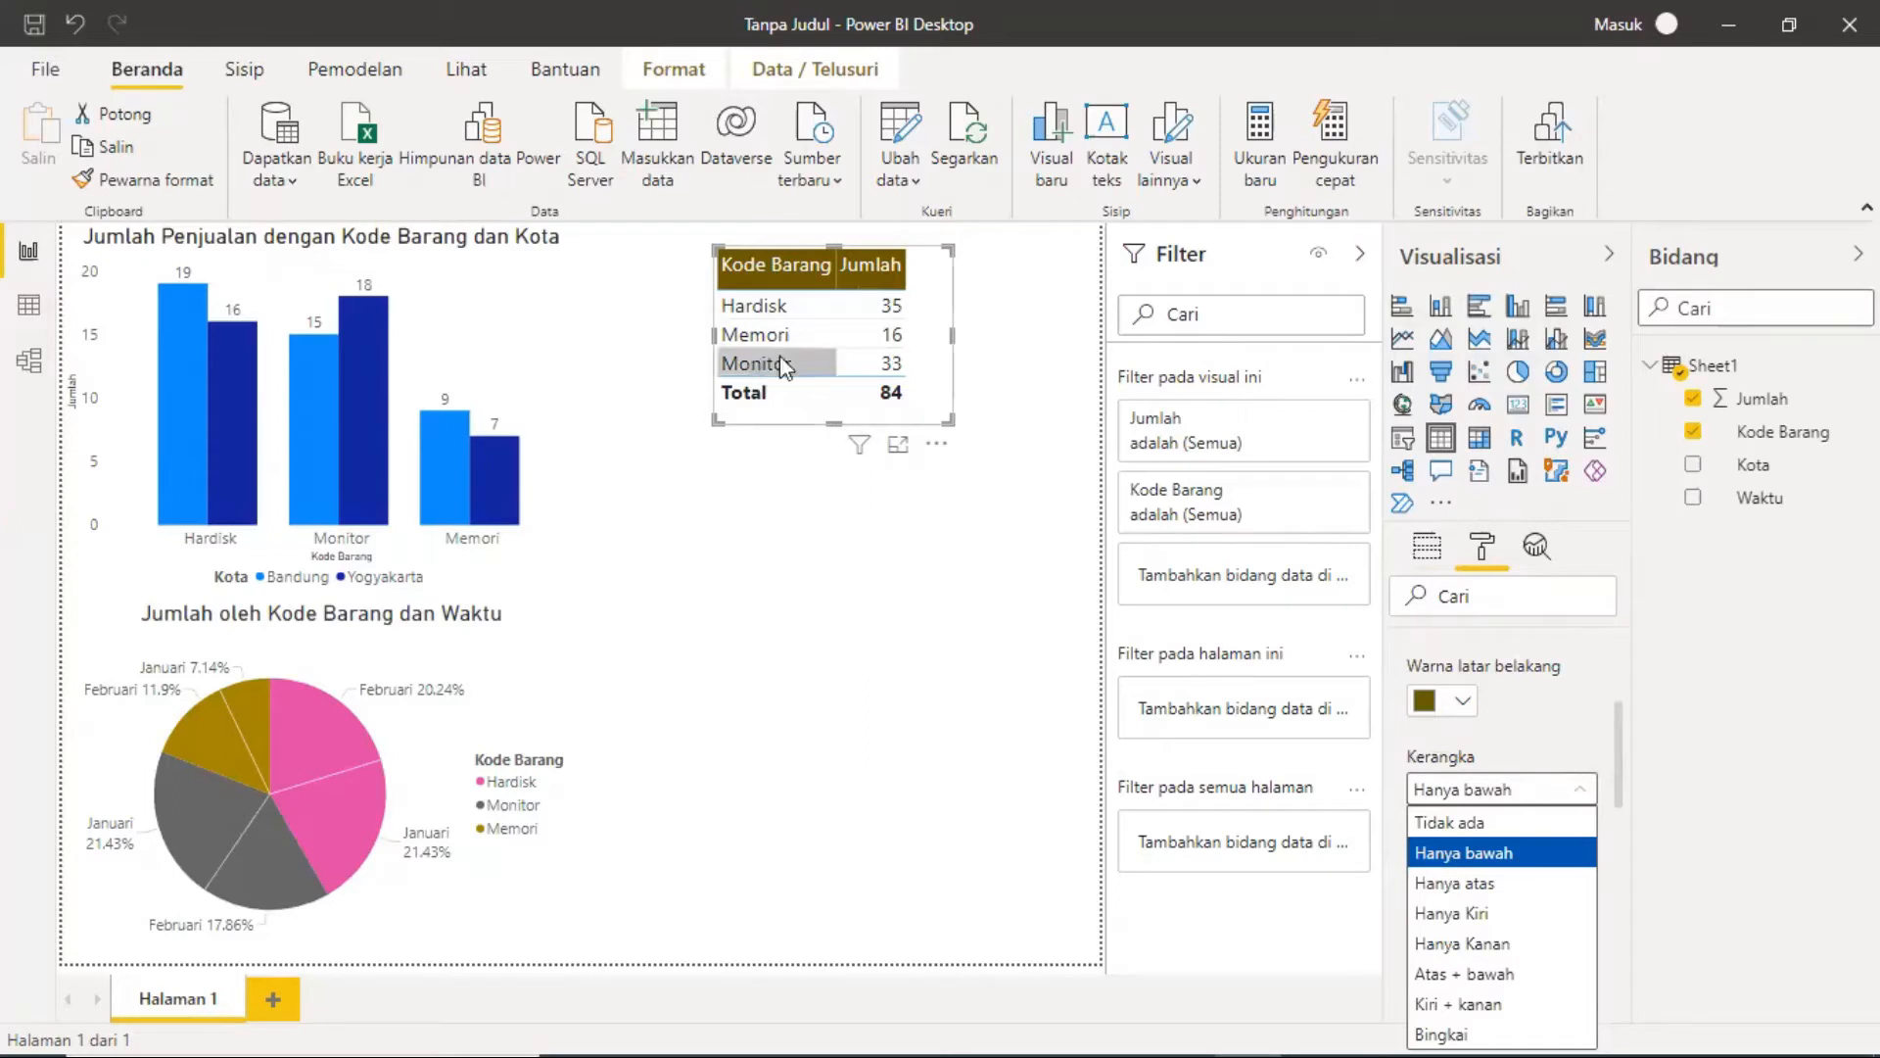
pyautogui.click(1509, 881)
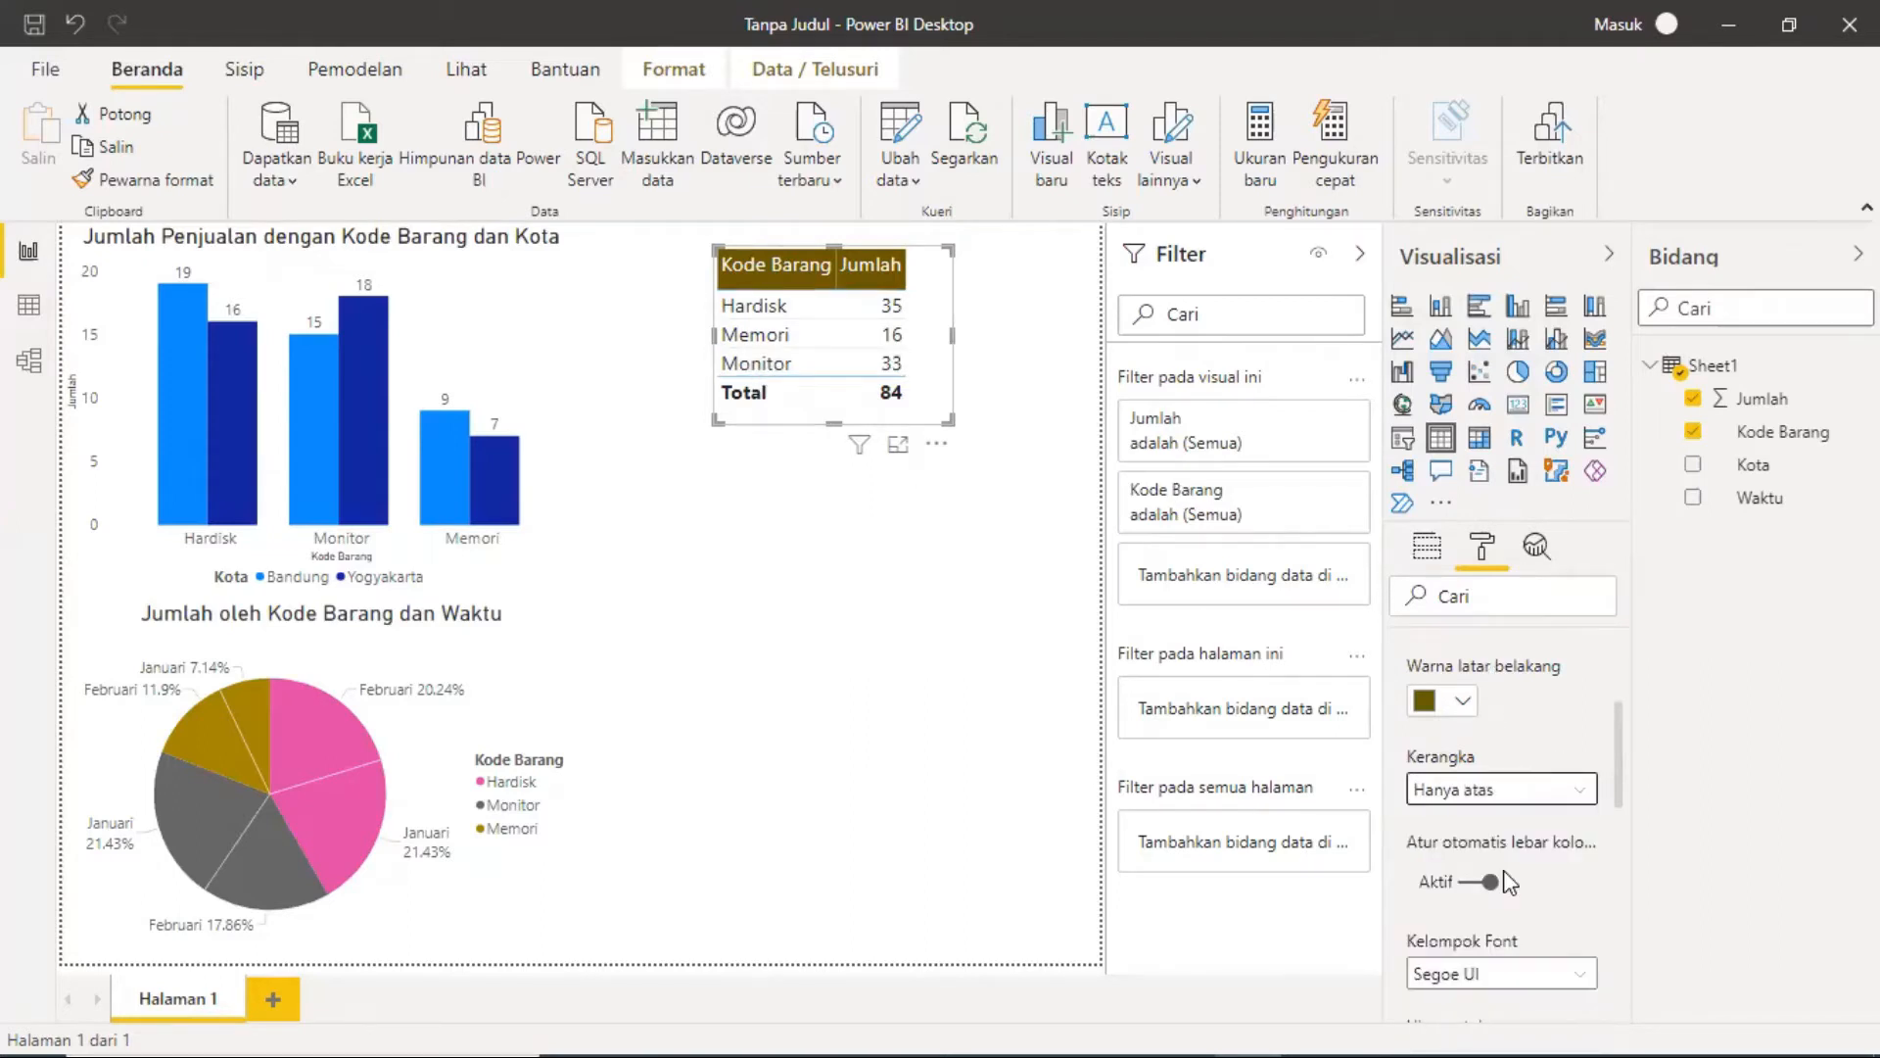
# Step: Cross-highlight Monitor and Memori in both charts from their Jumlah values in the table, and clear the selection
pyautogui.click(887, 566)
pyautogui.click(850, 360)
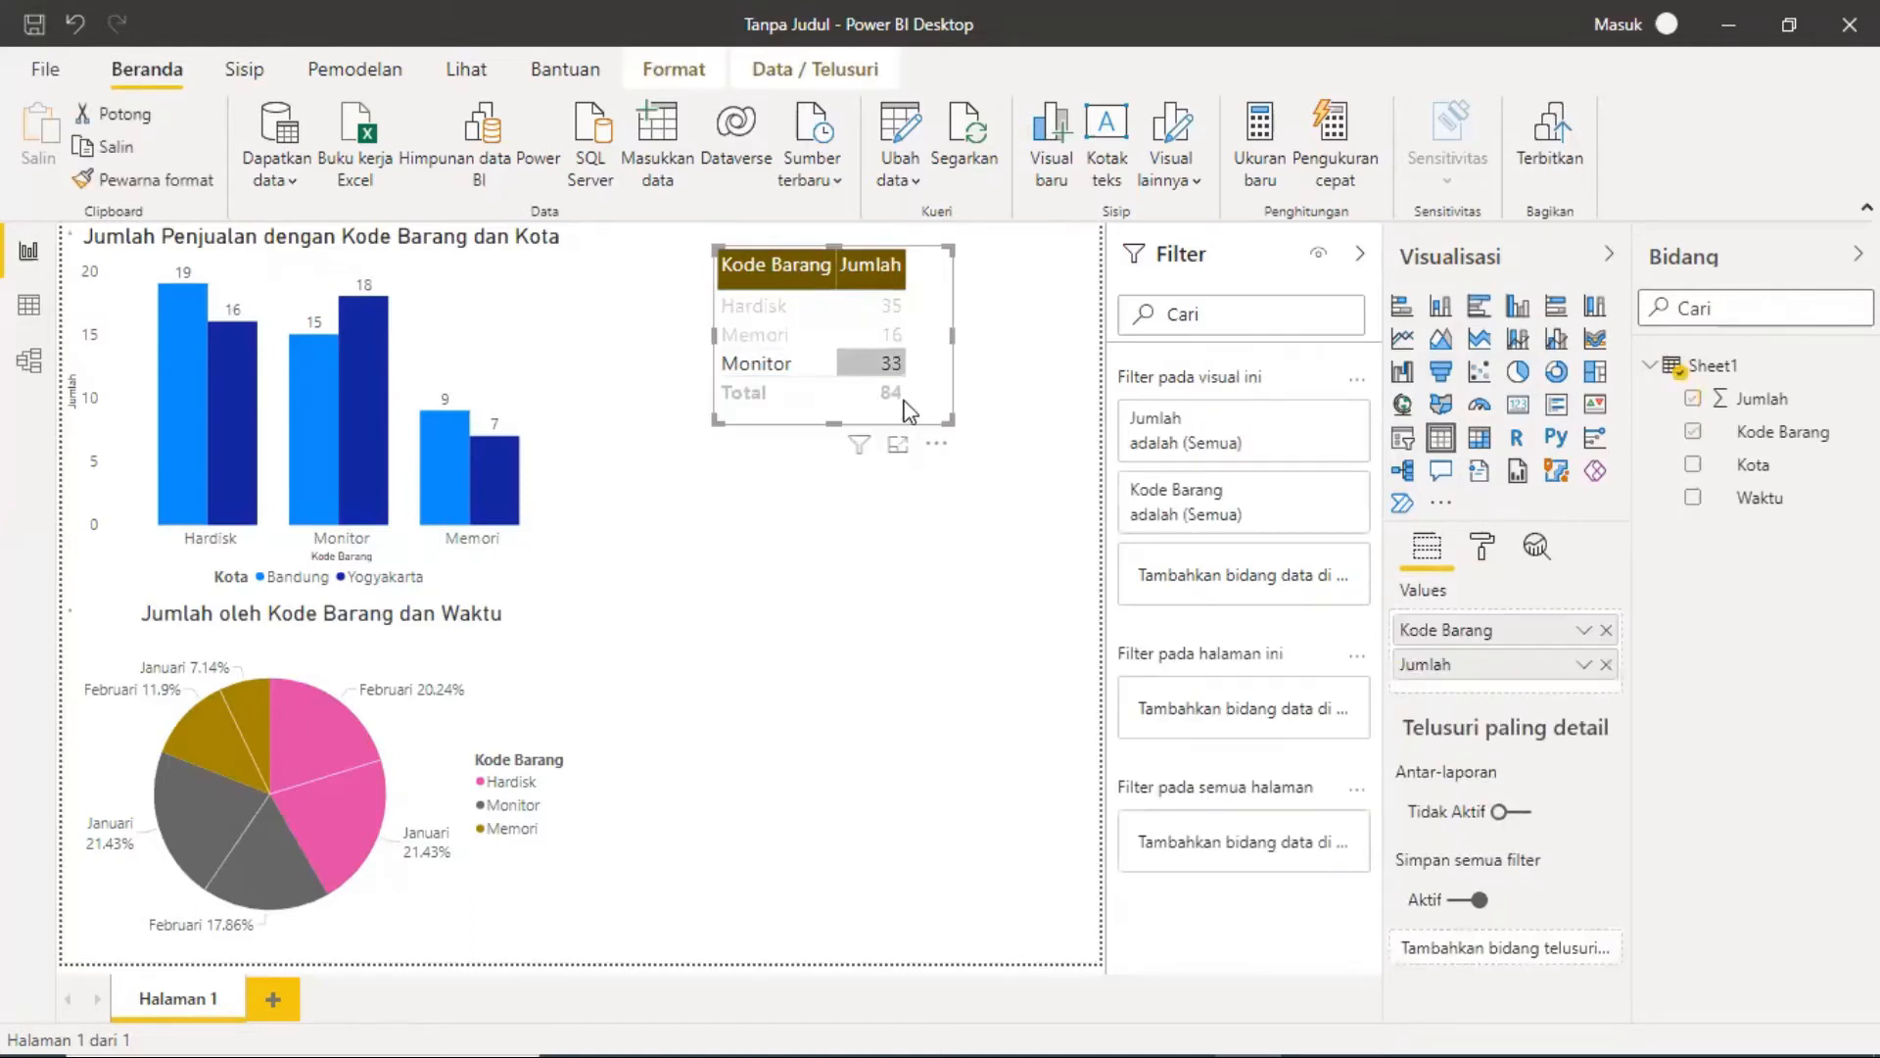
pyautogui.click(913, 371)
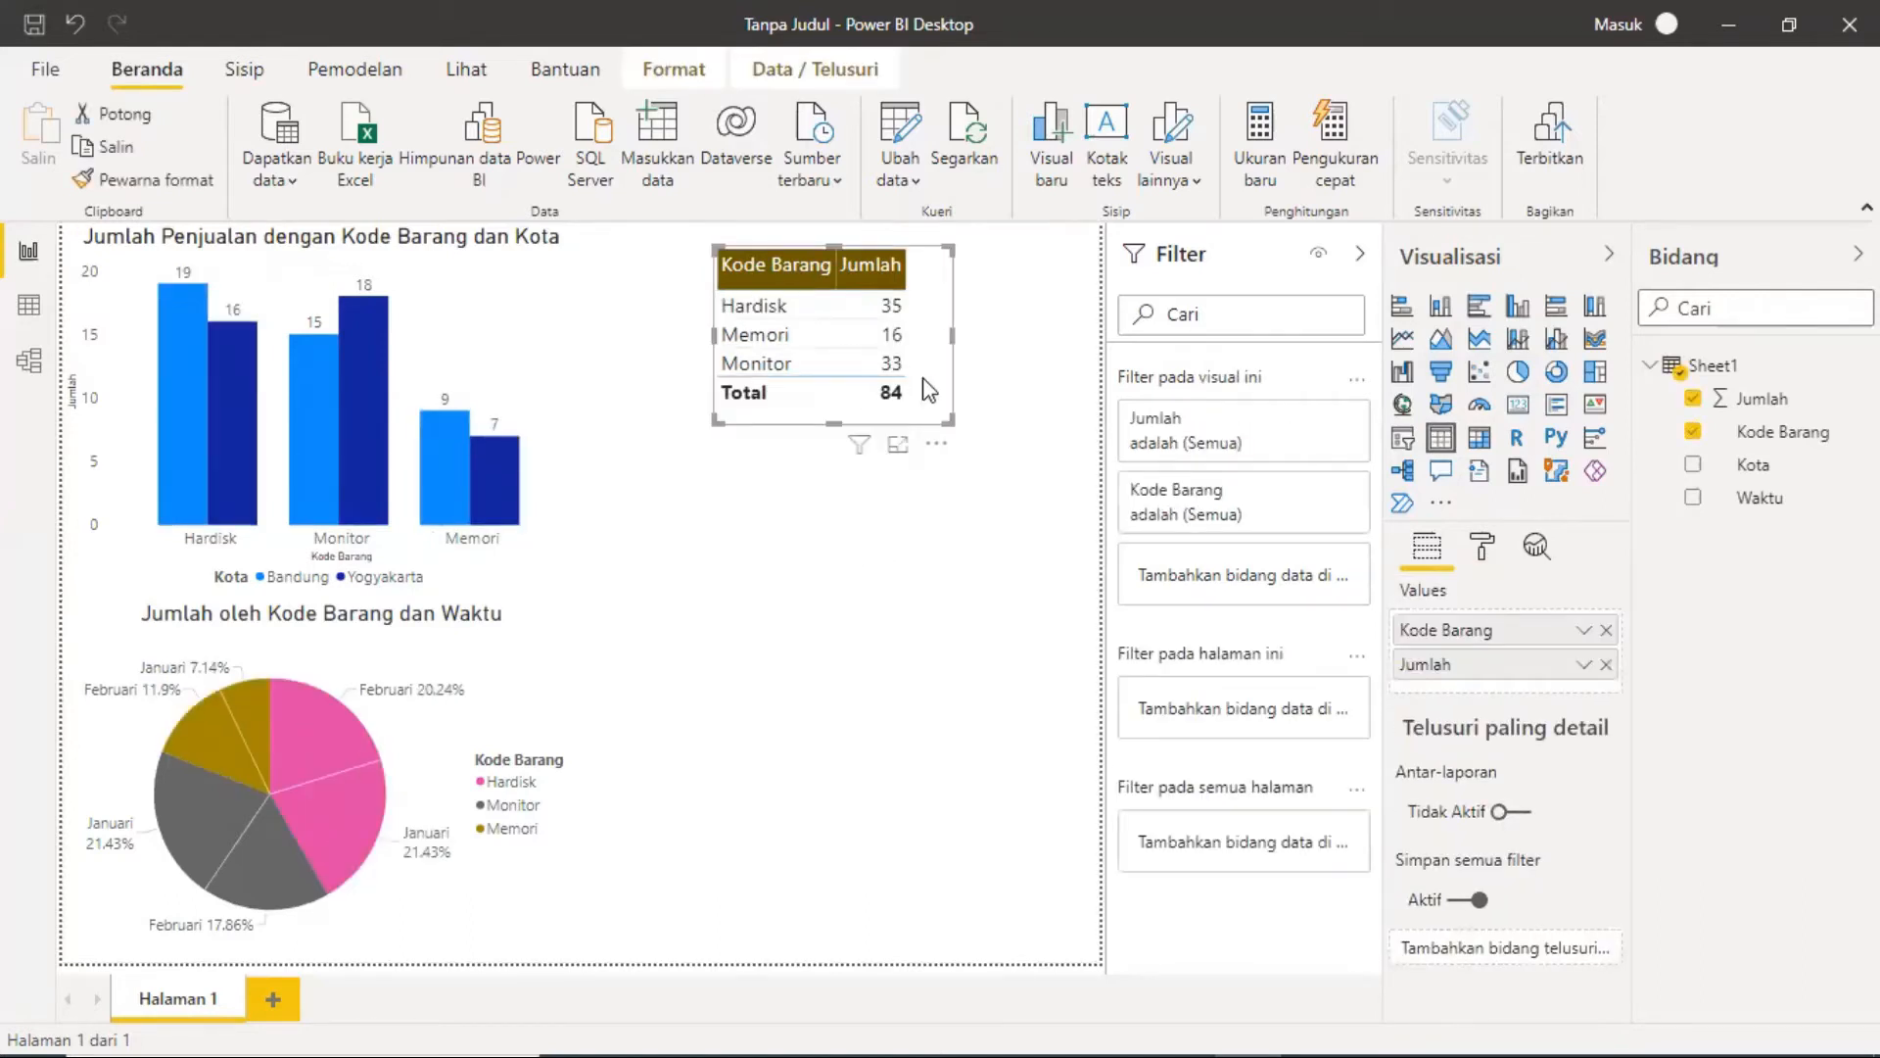
pyautogui.click(891, 360)
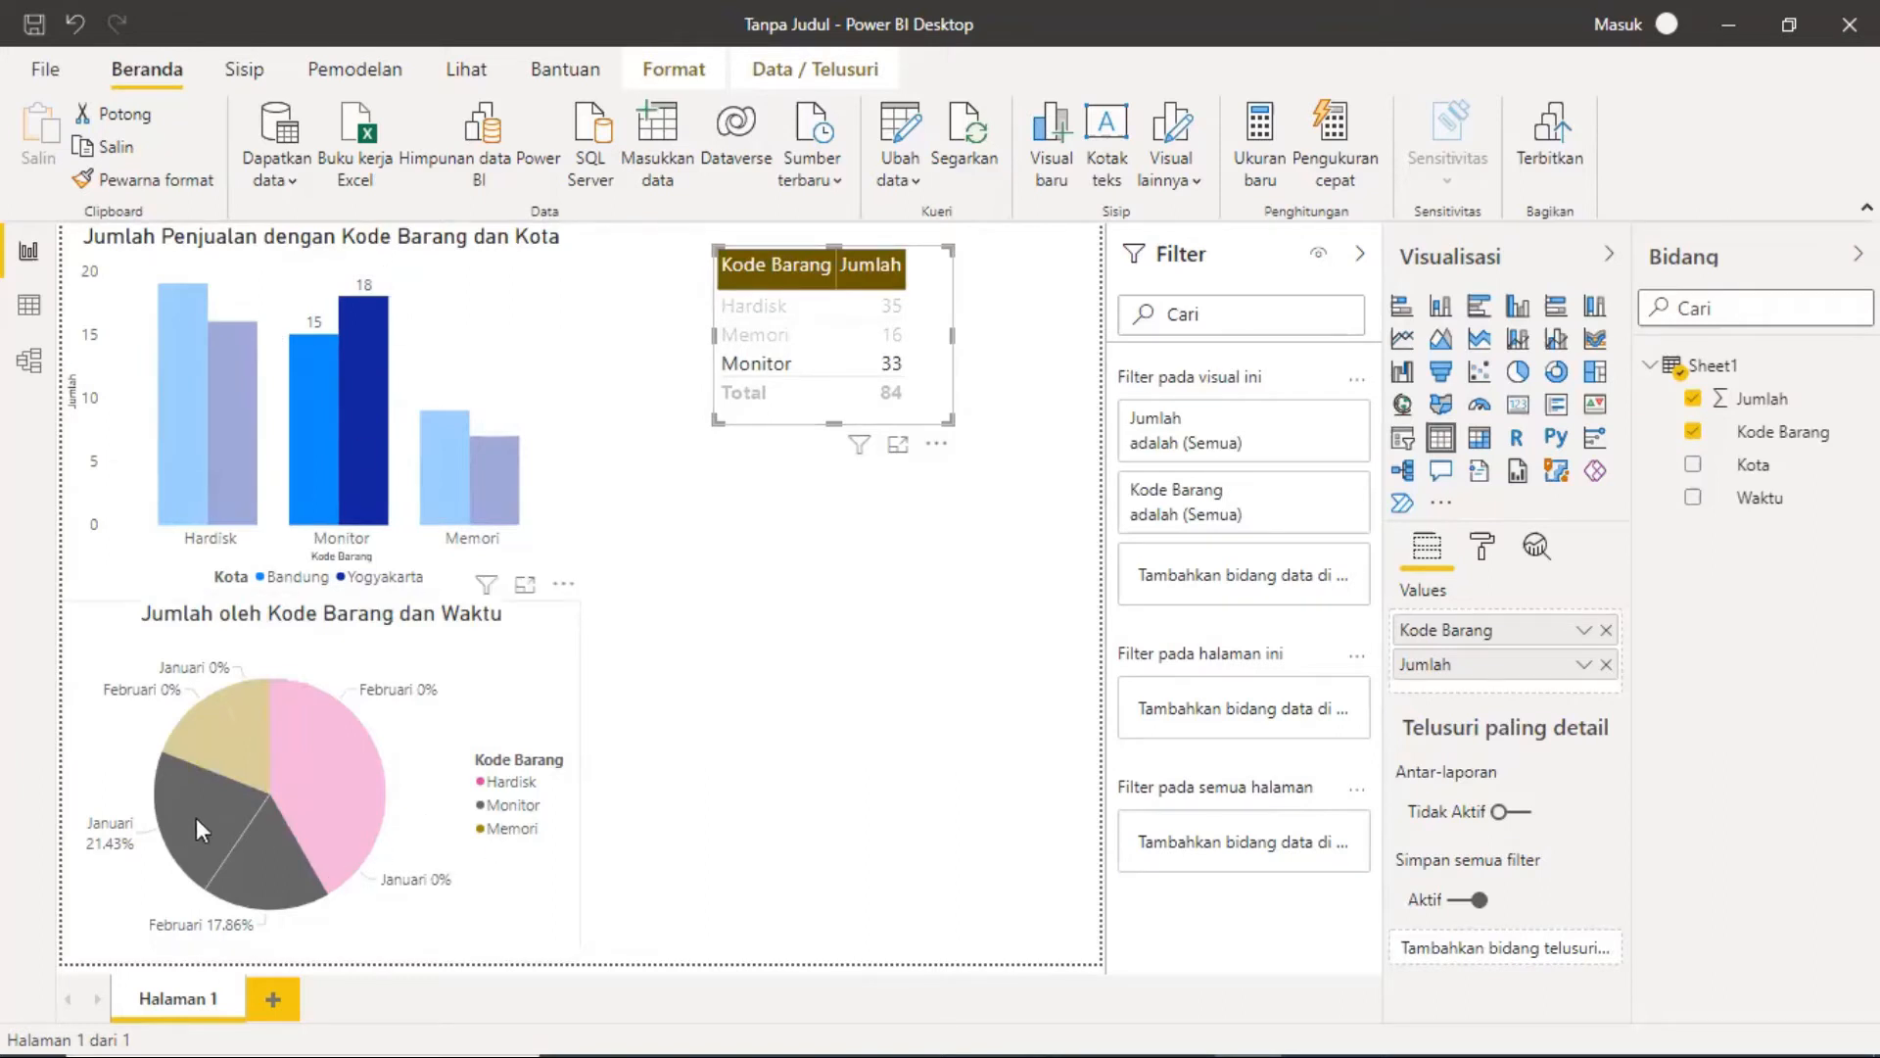
pyautogui.click(884, 336)
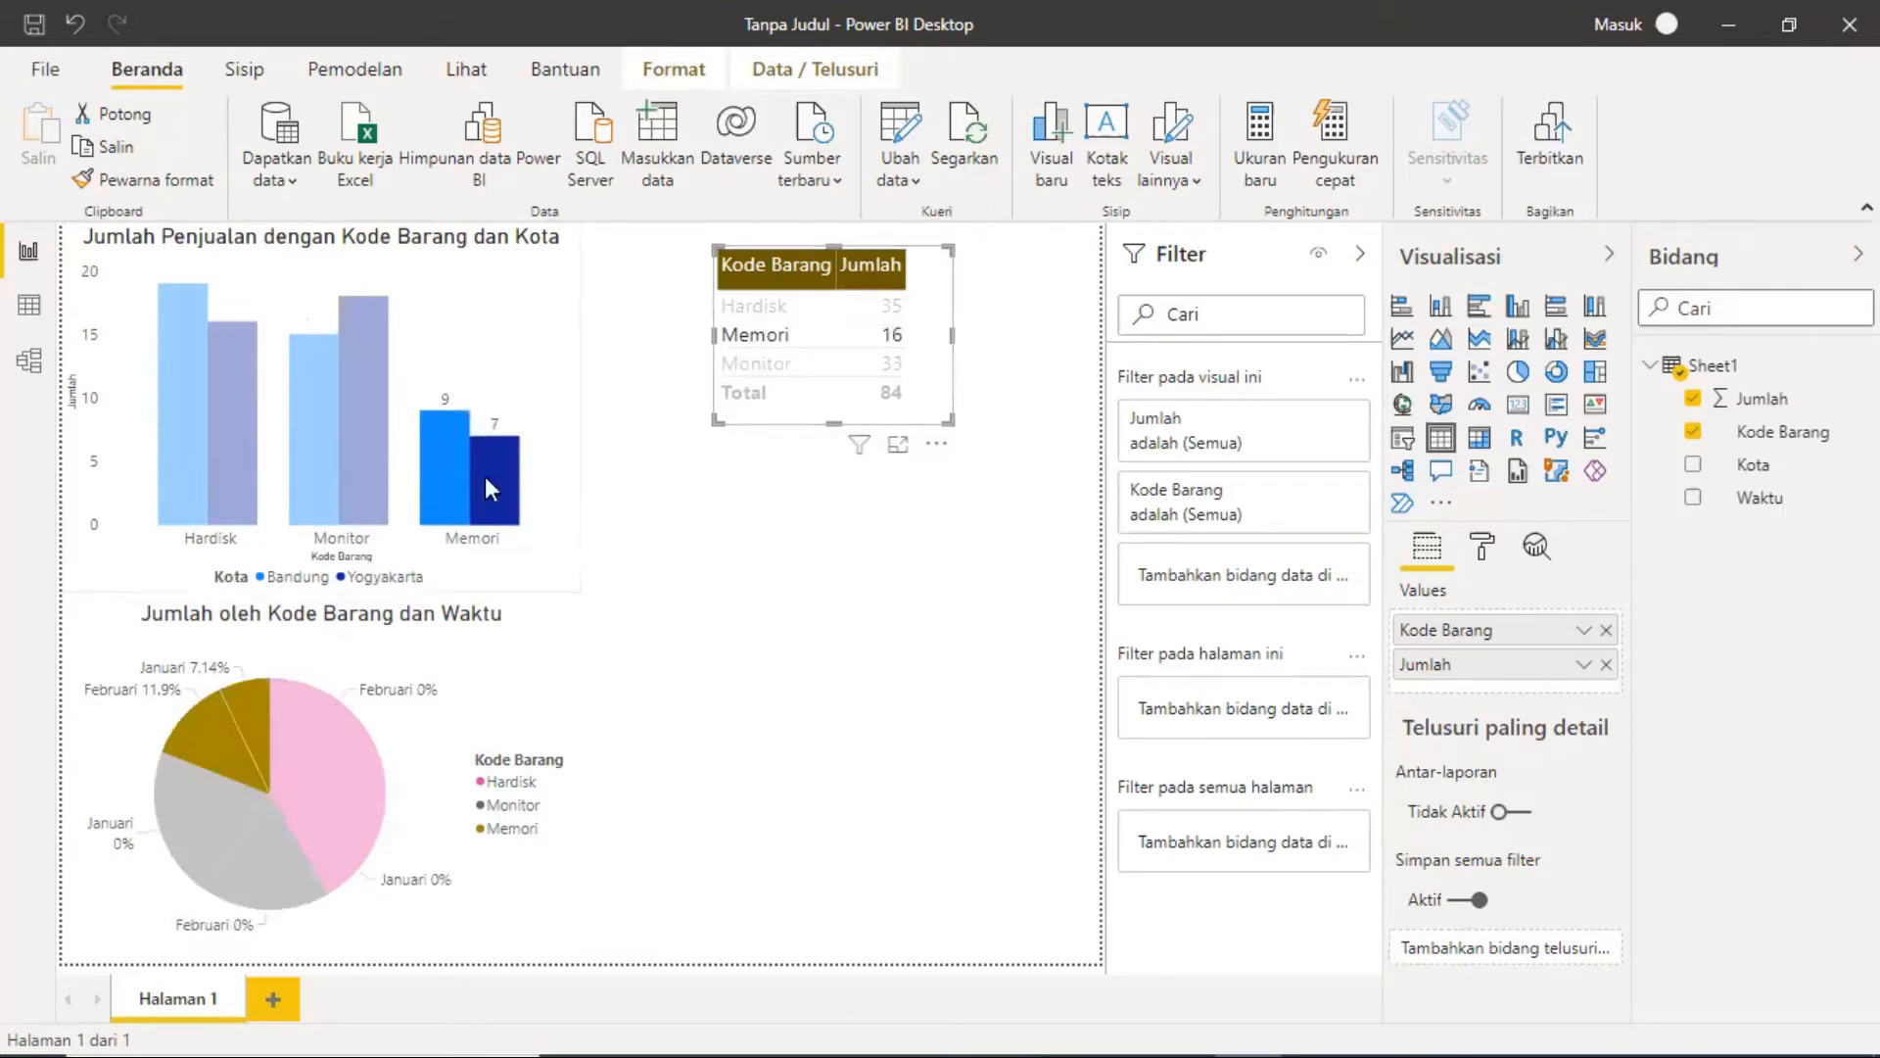
pyautogui.click(943, 392)
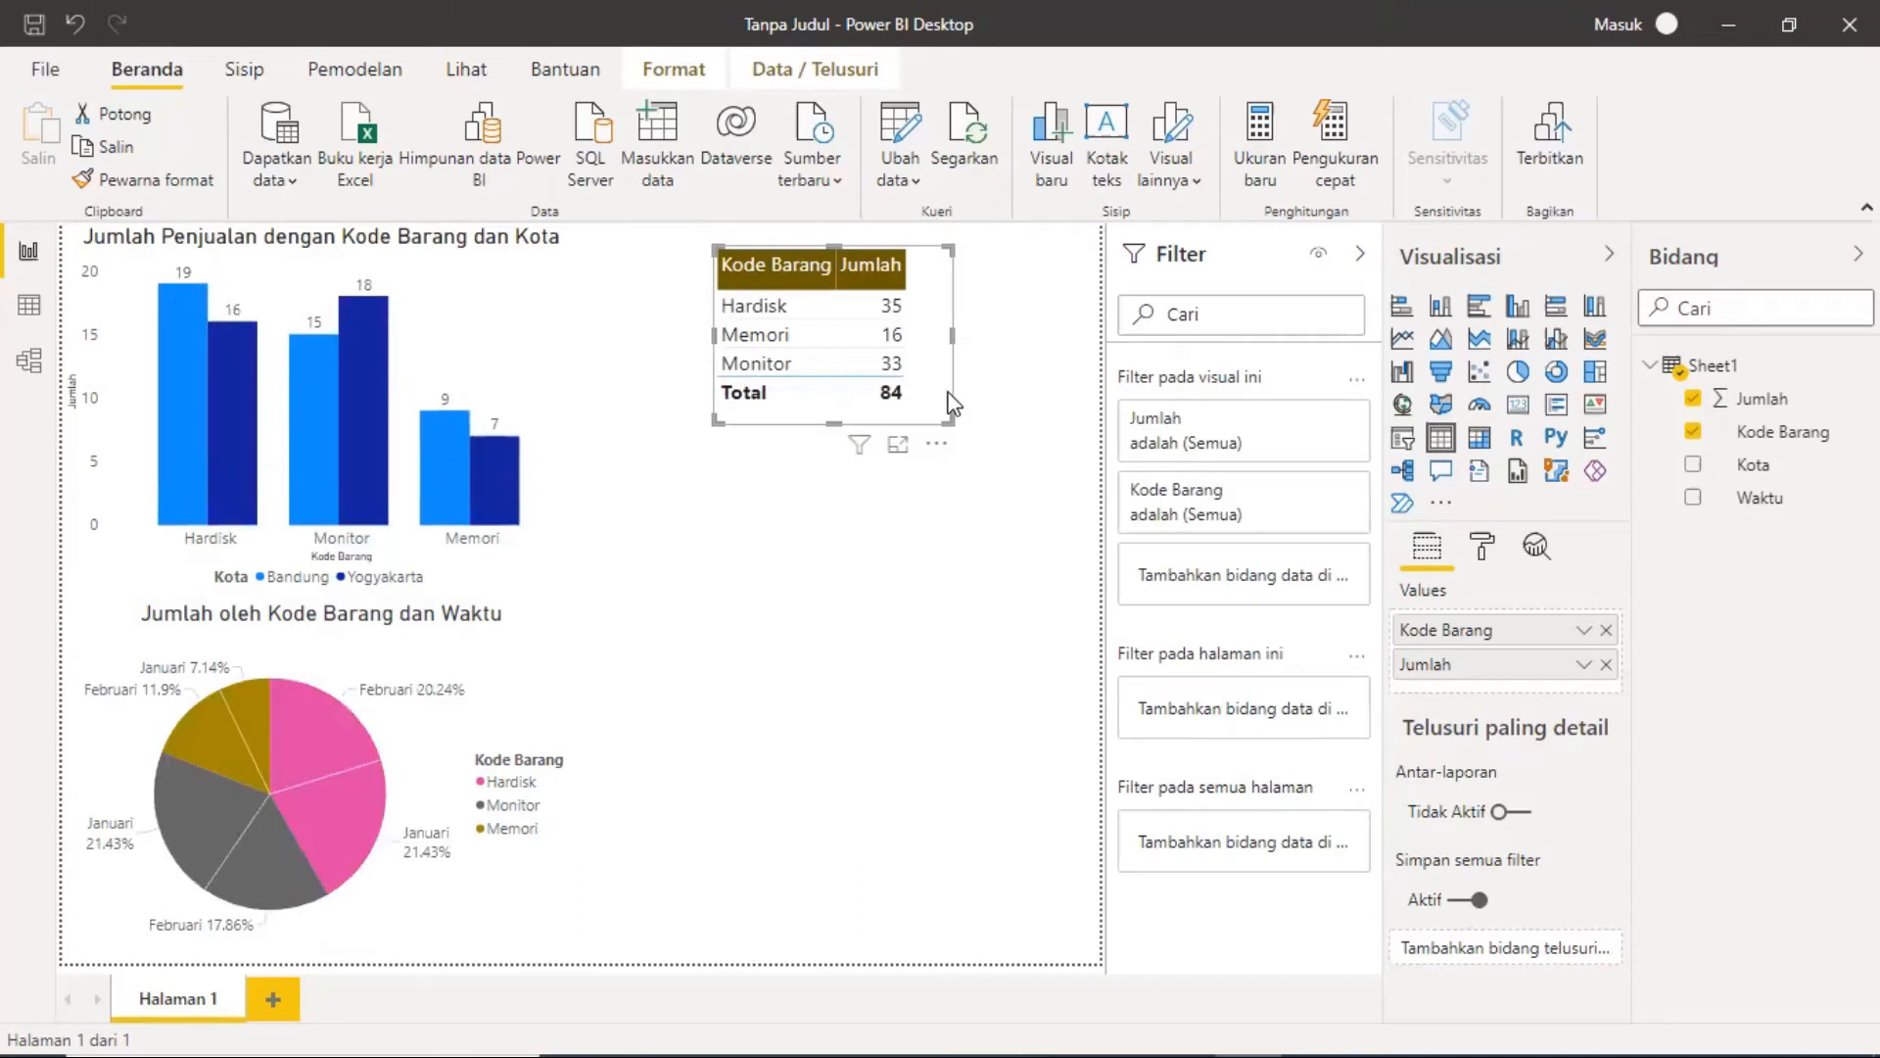
pyautogui.click(990, 477)
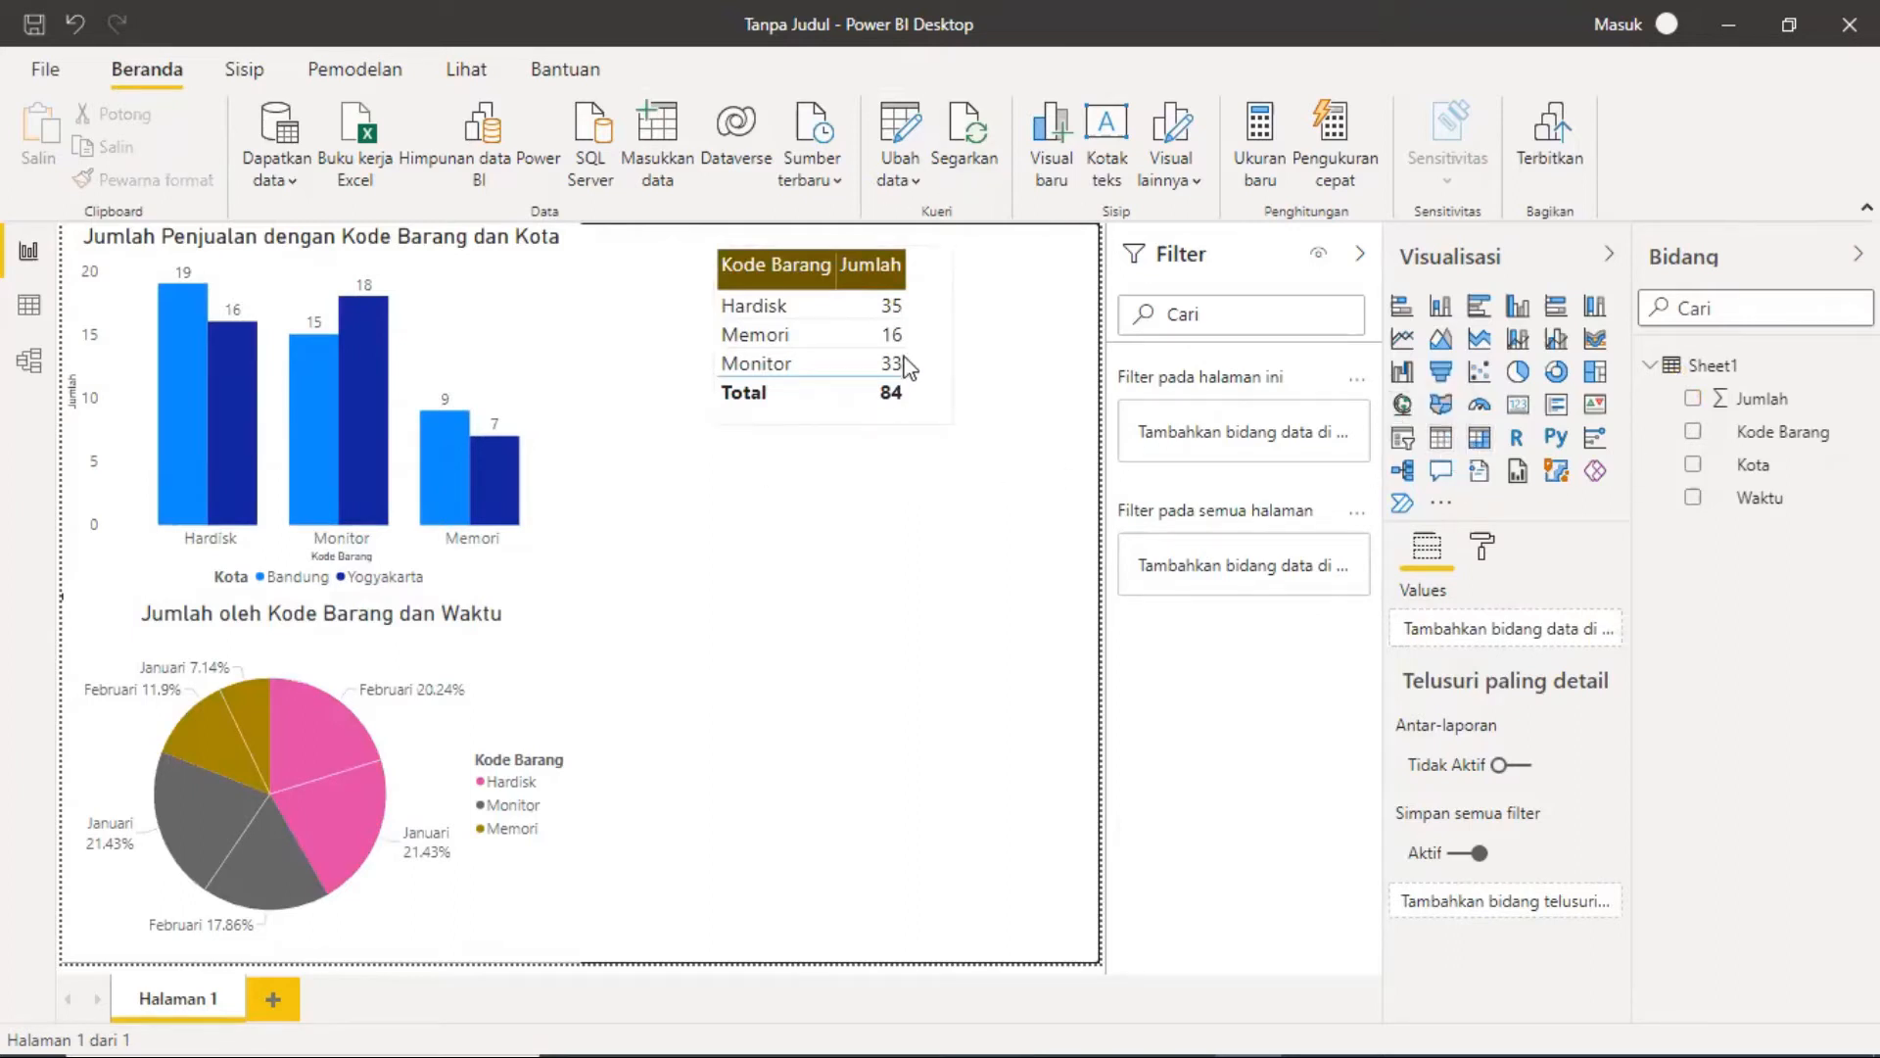
# Step: Add a second table visual below the first one with the Waktu and Jumlah fields as its values
pyautogui.moveTo(1152, 1024)
pyautogui.click(1442, 437)
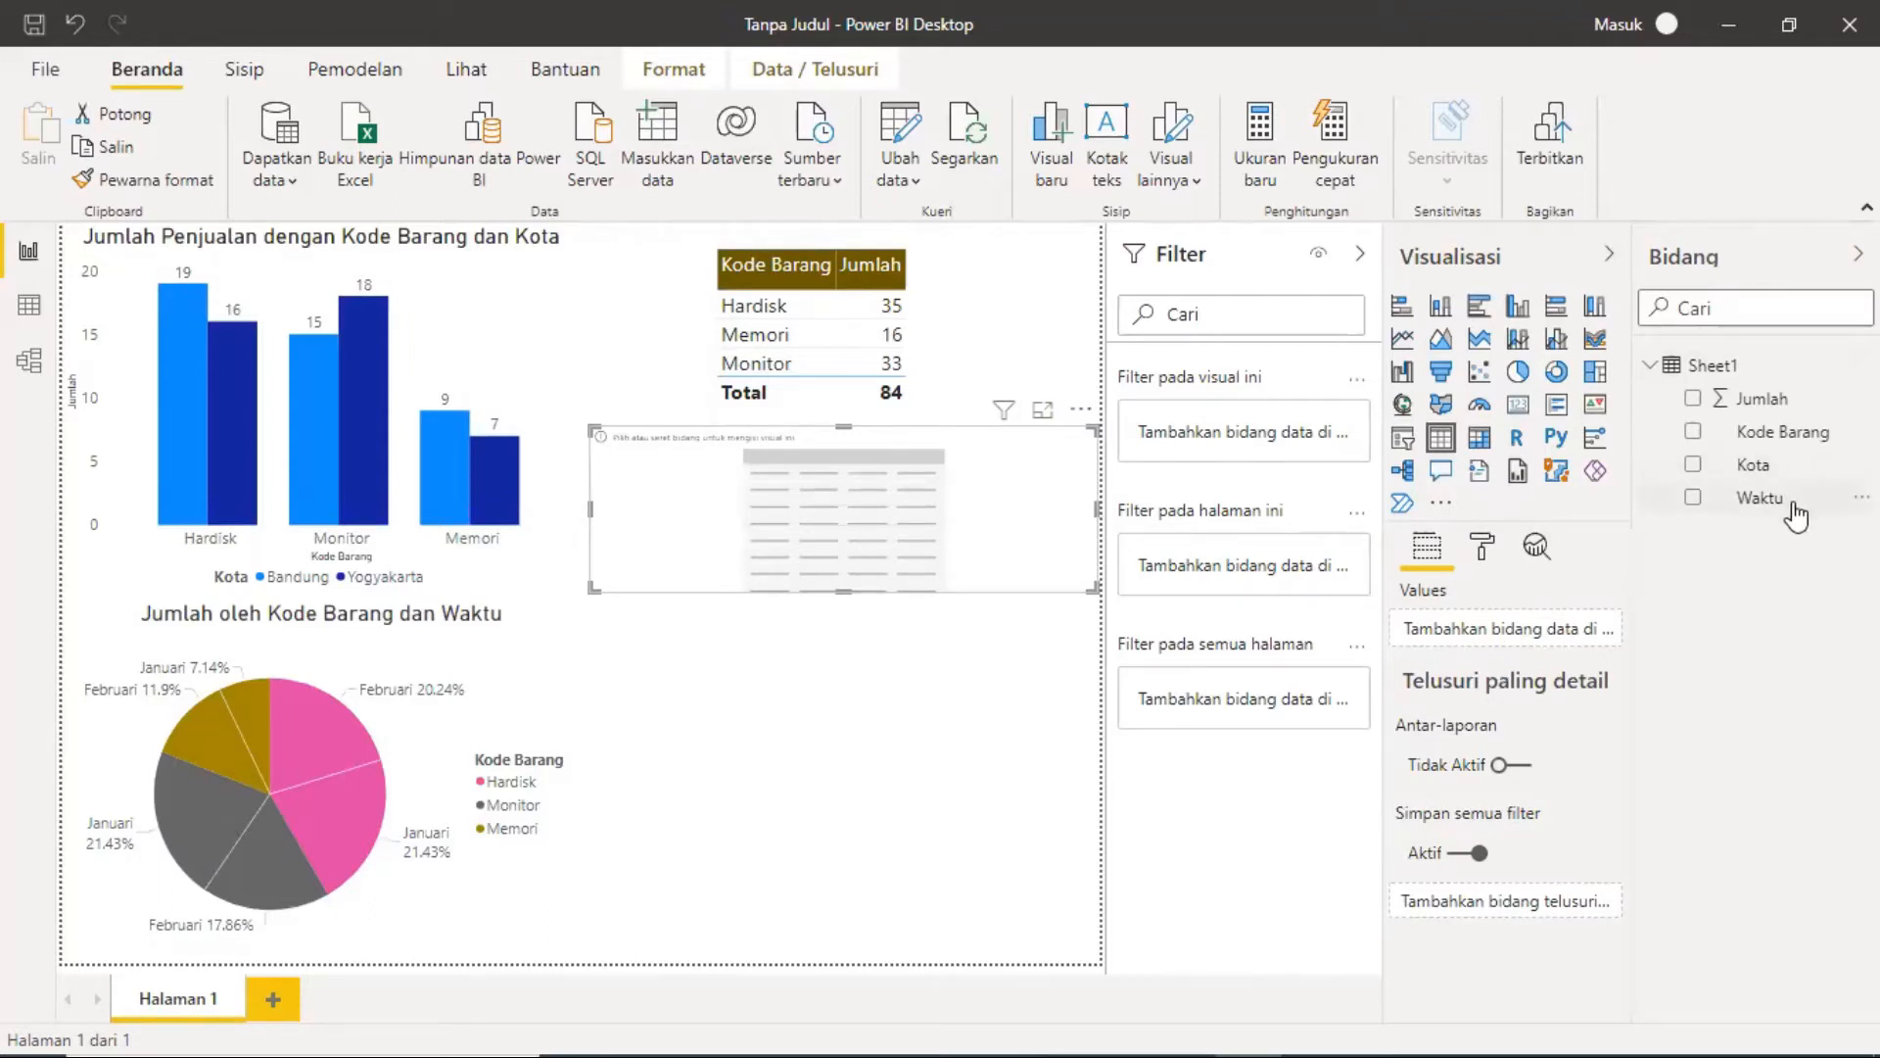
pyautogui.moveTo(1795, 516); pyautogui.dragTo(1540, 635)
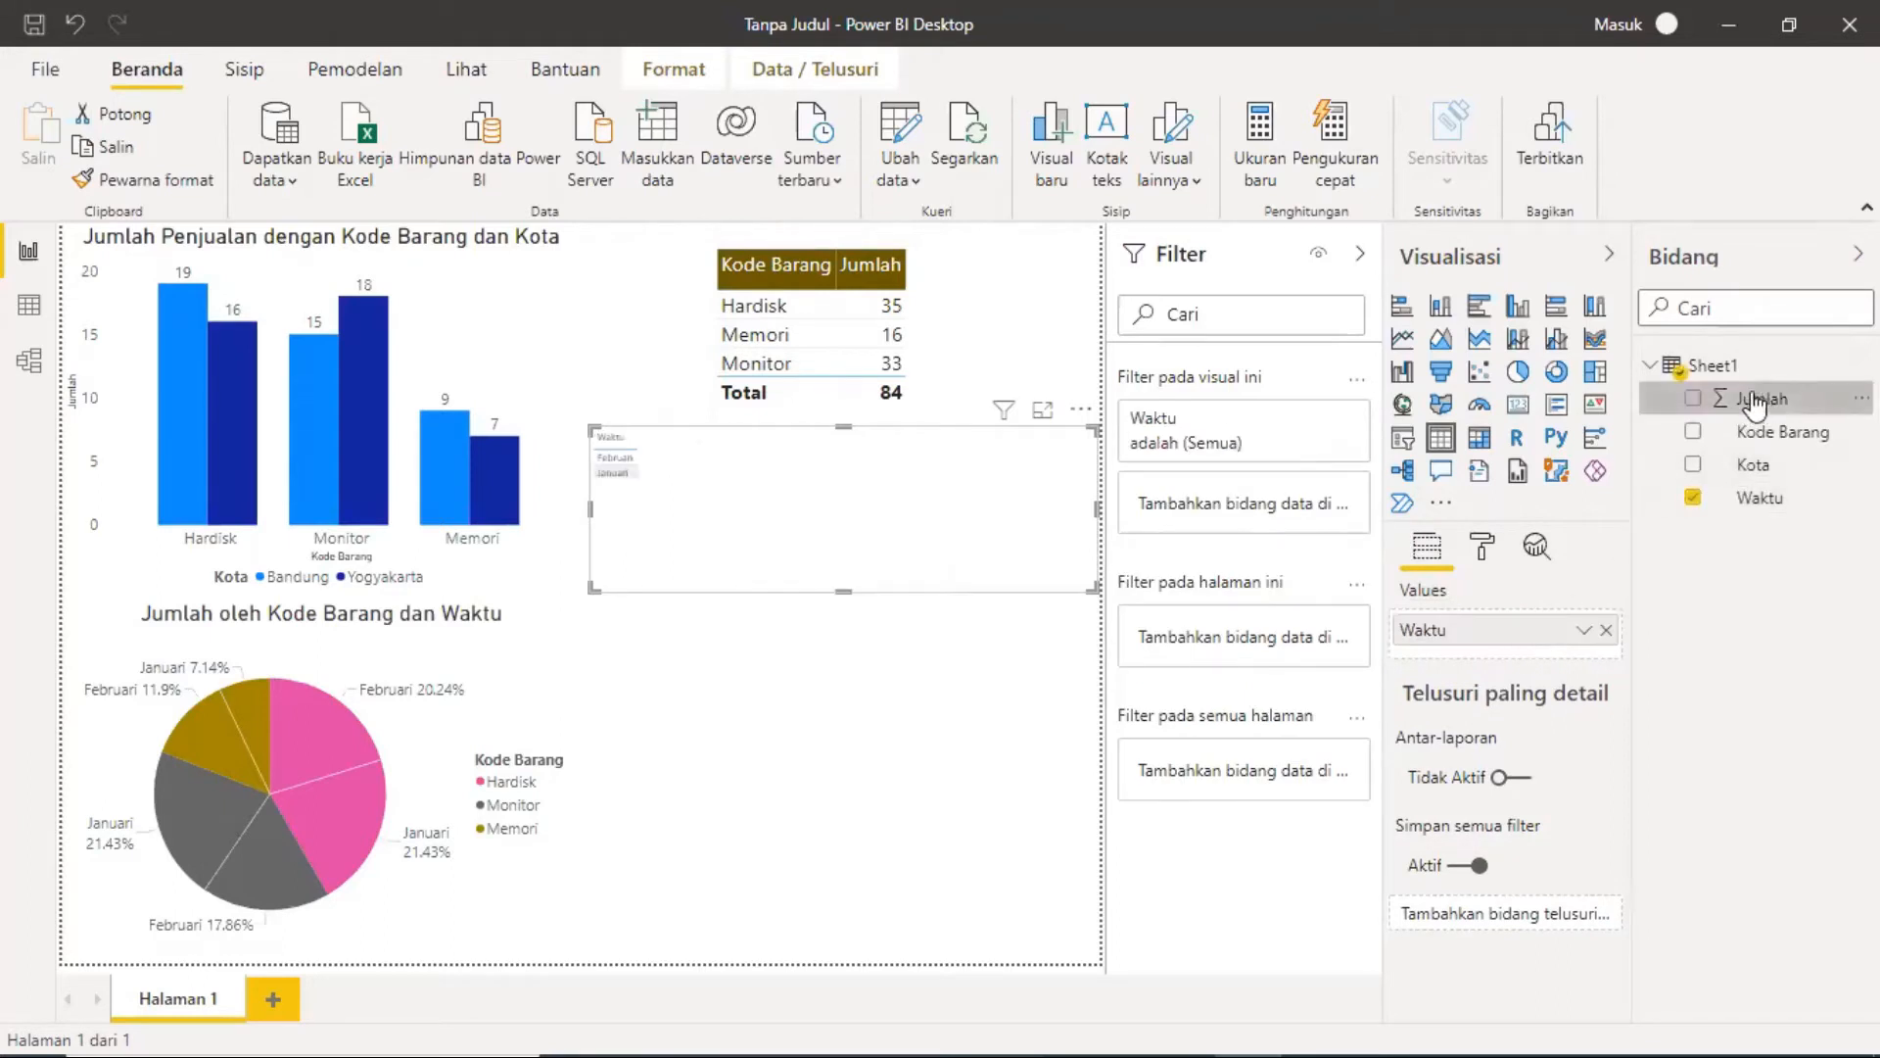
pyautogui.moveTo(1753, 401); pyautogui.dragTo(1518, 674)
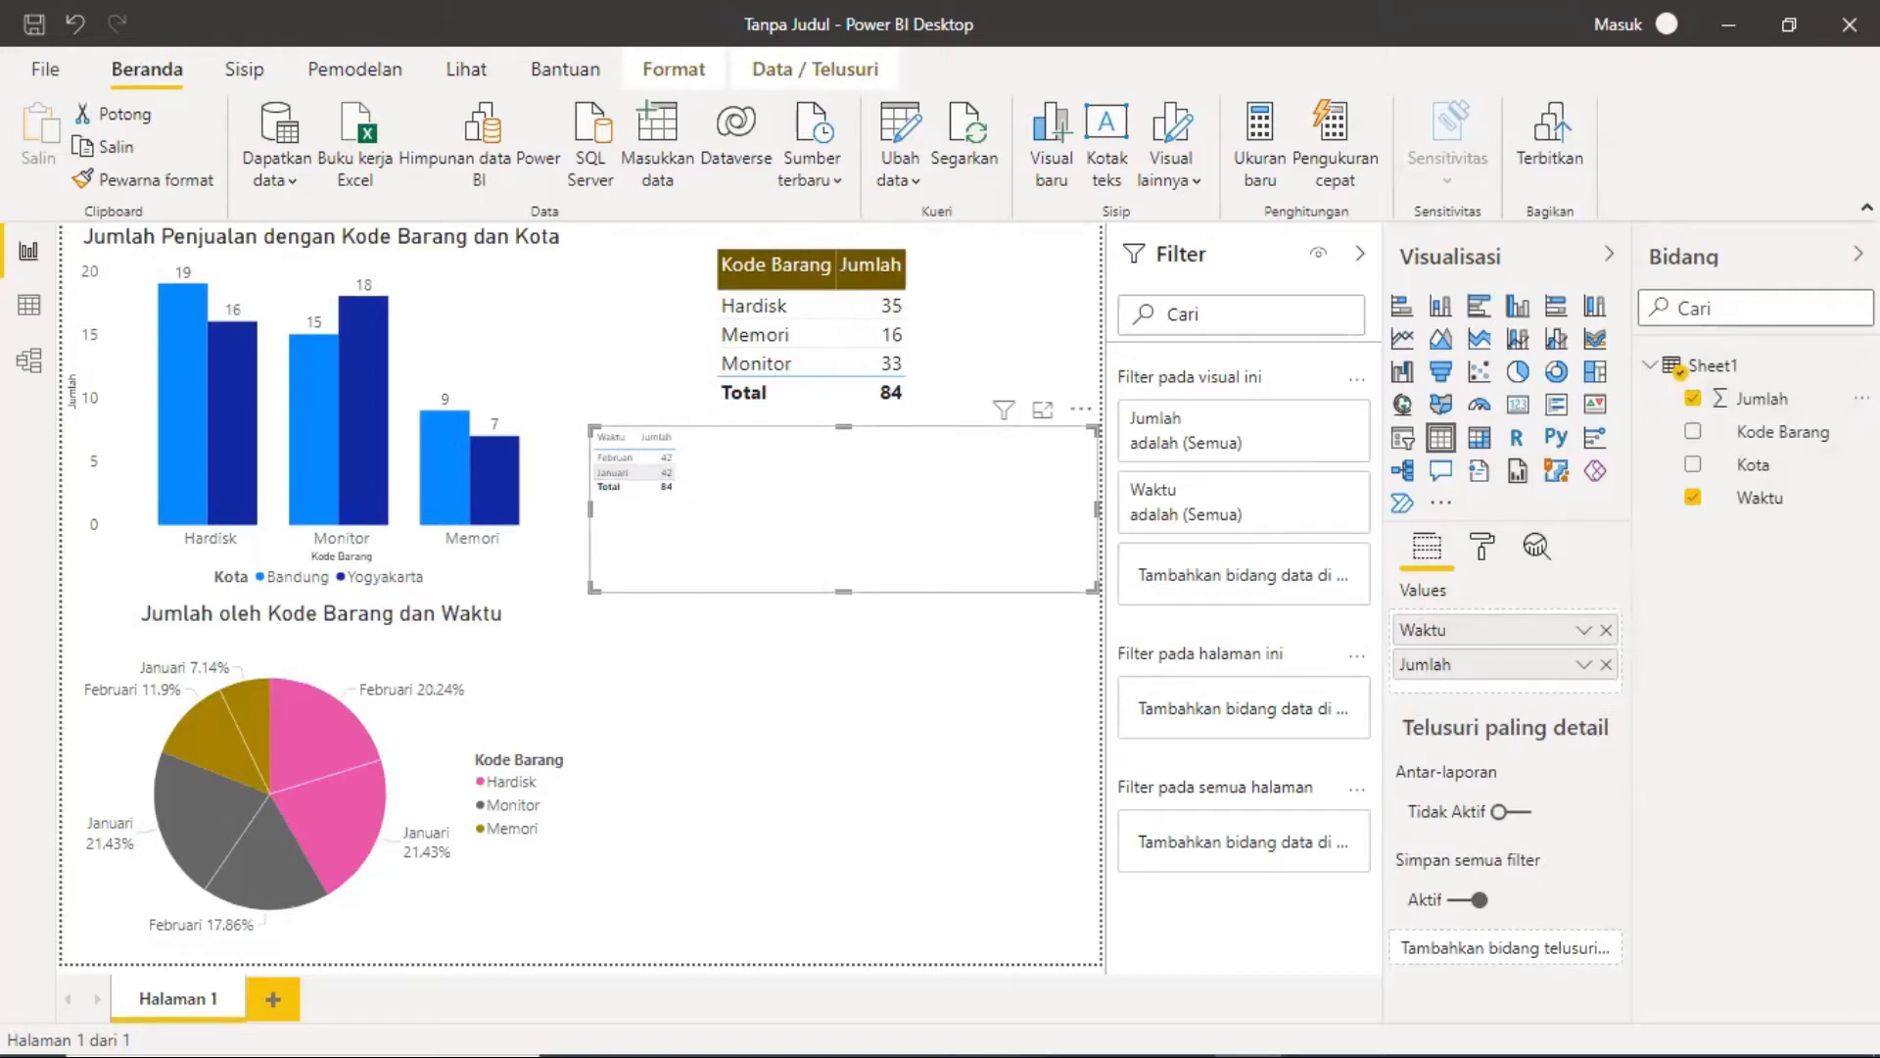
# Step: Try adding the Kota field to the new table twice, removing it each time
pyautogui.moveTo(1775, 477); pyautogui.dragTo(856, 473)
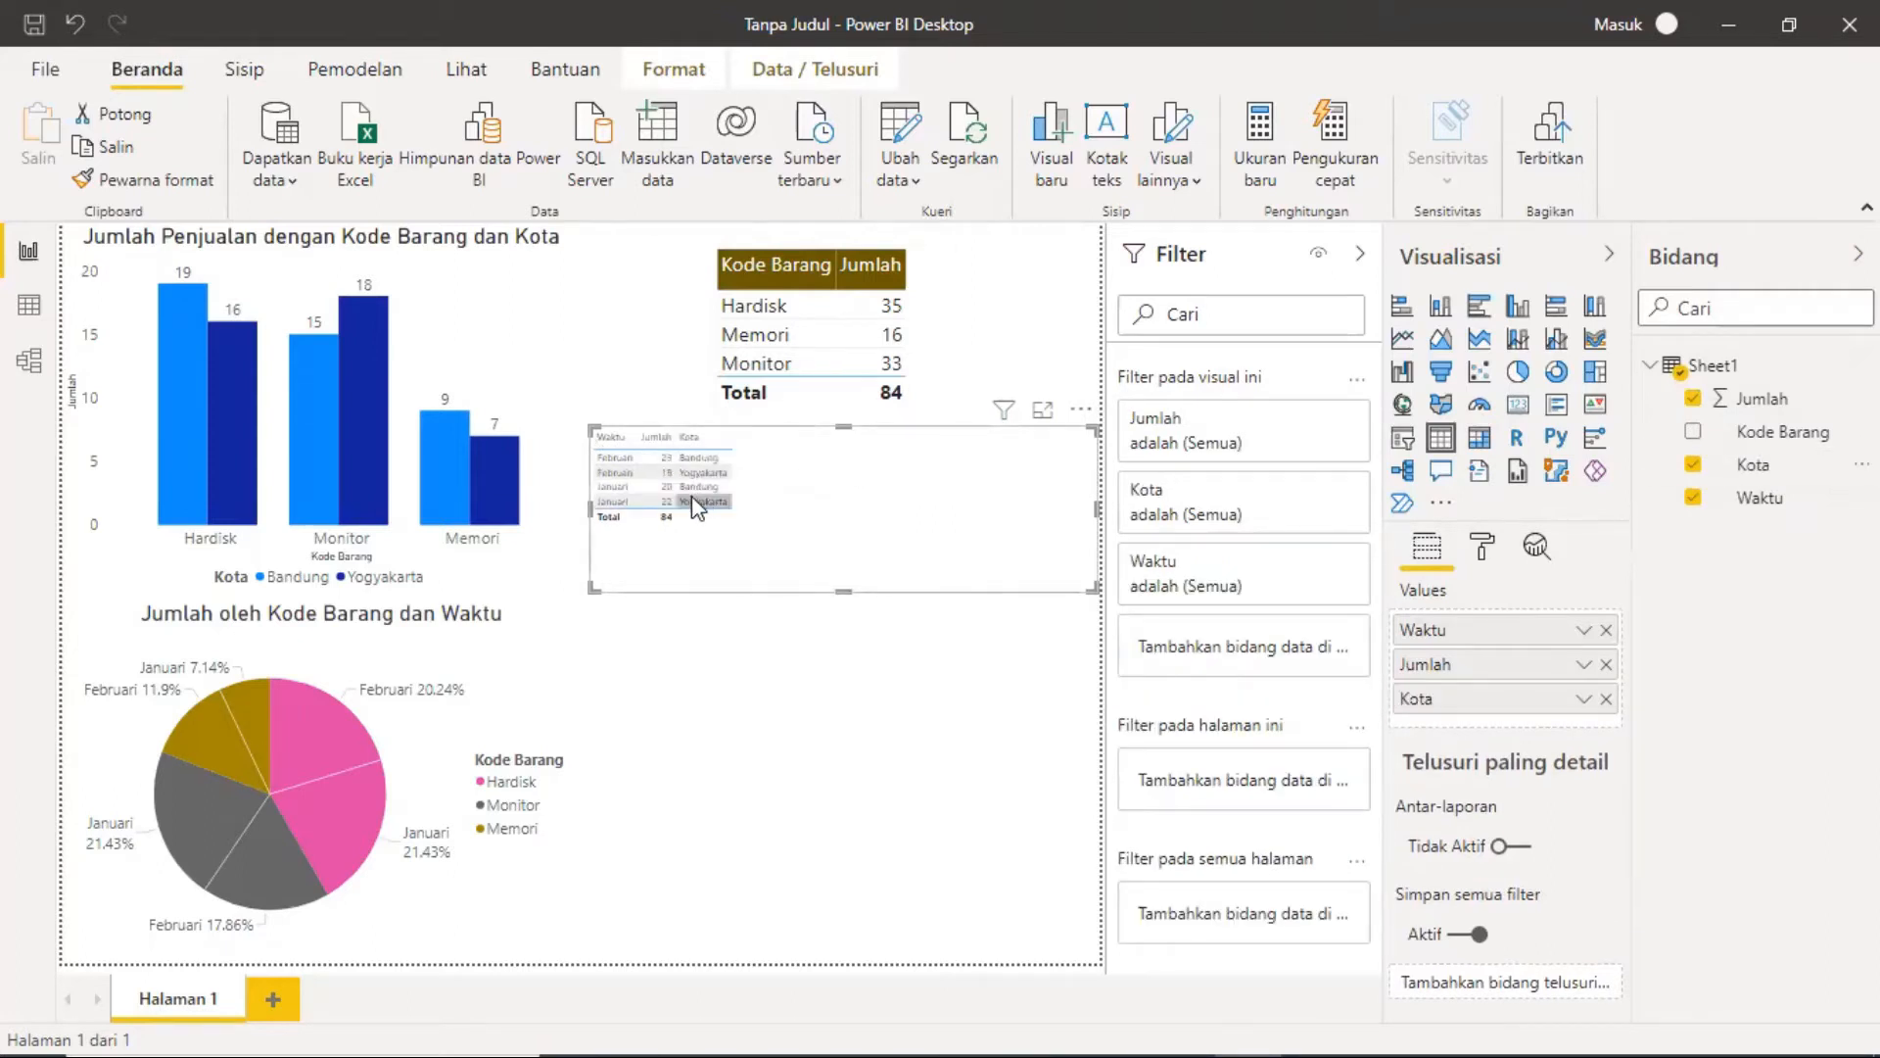
pyautogui.click(1691, 466)
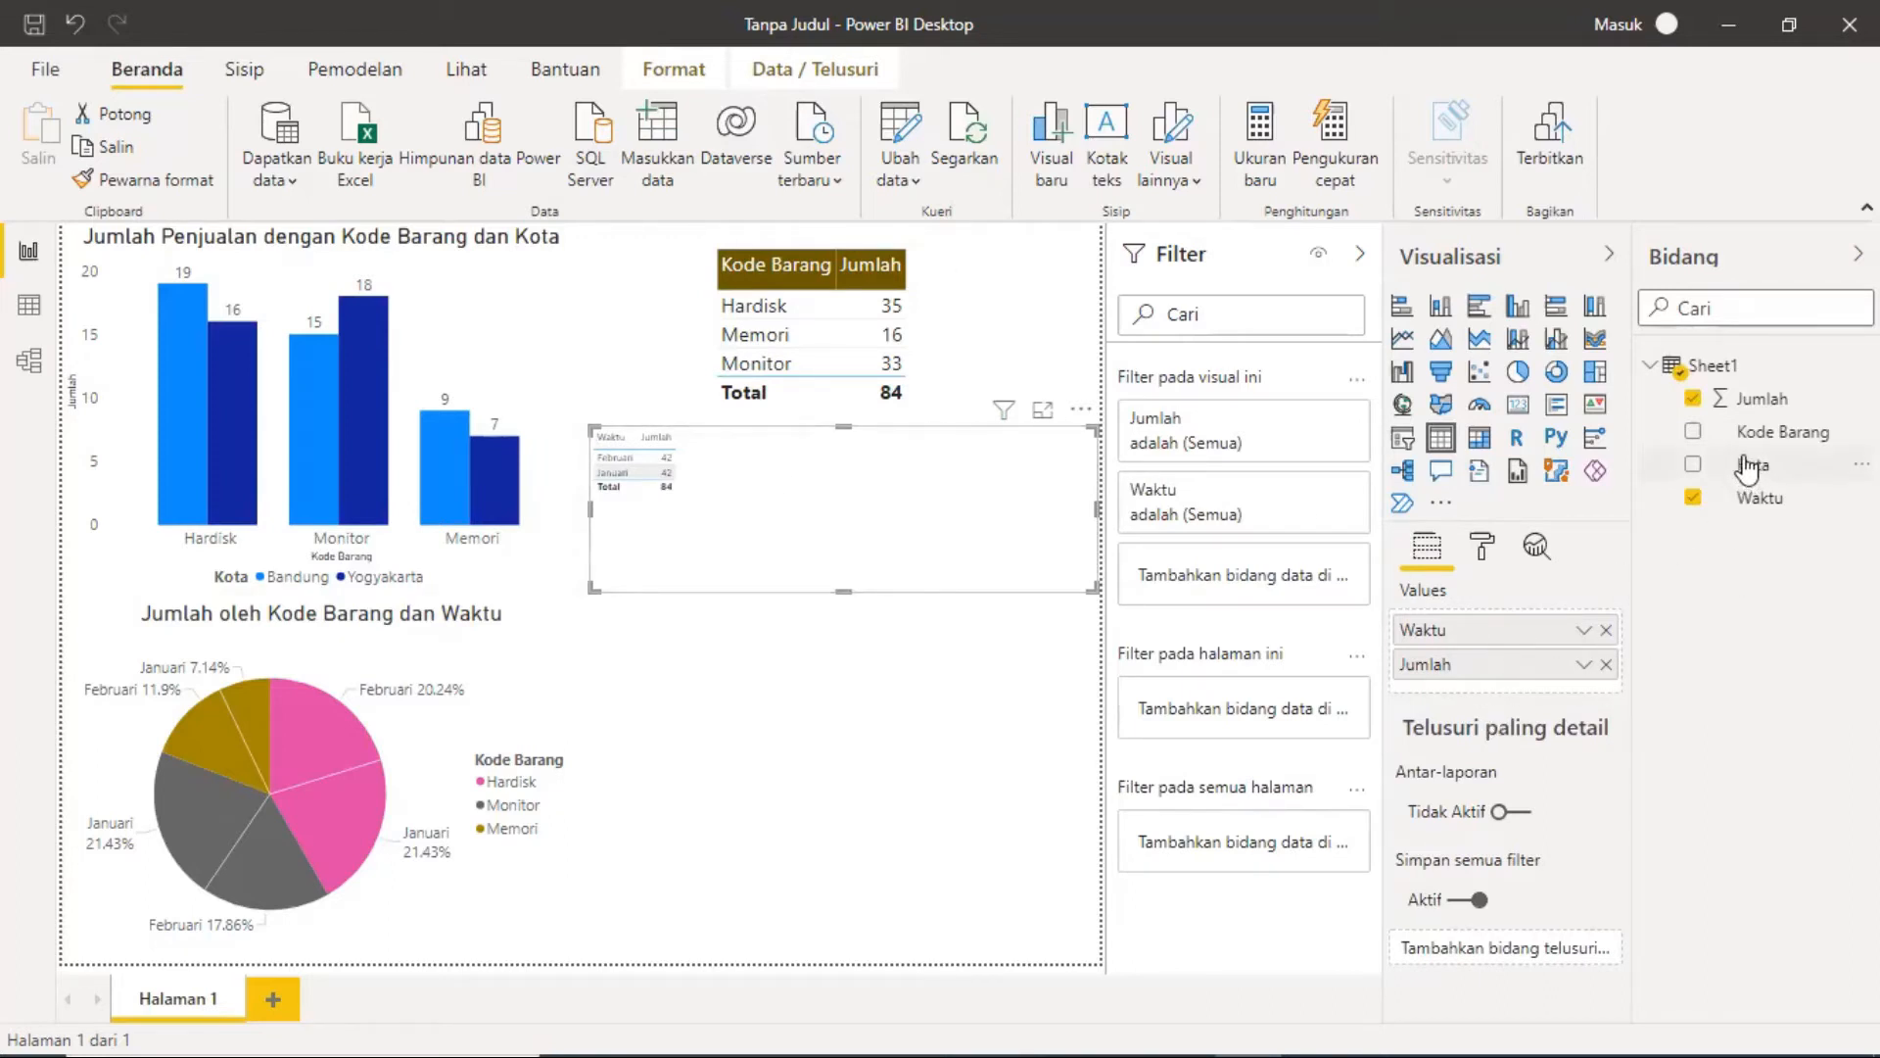
pyautogui.moveTo(1748, 465); pyautogui.dragTo(734, 466)
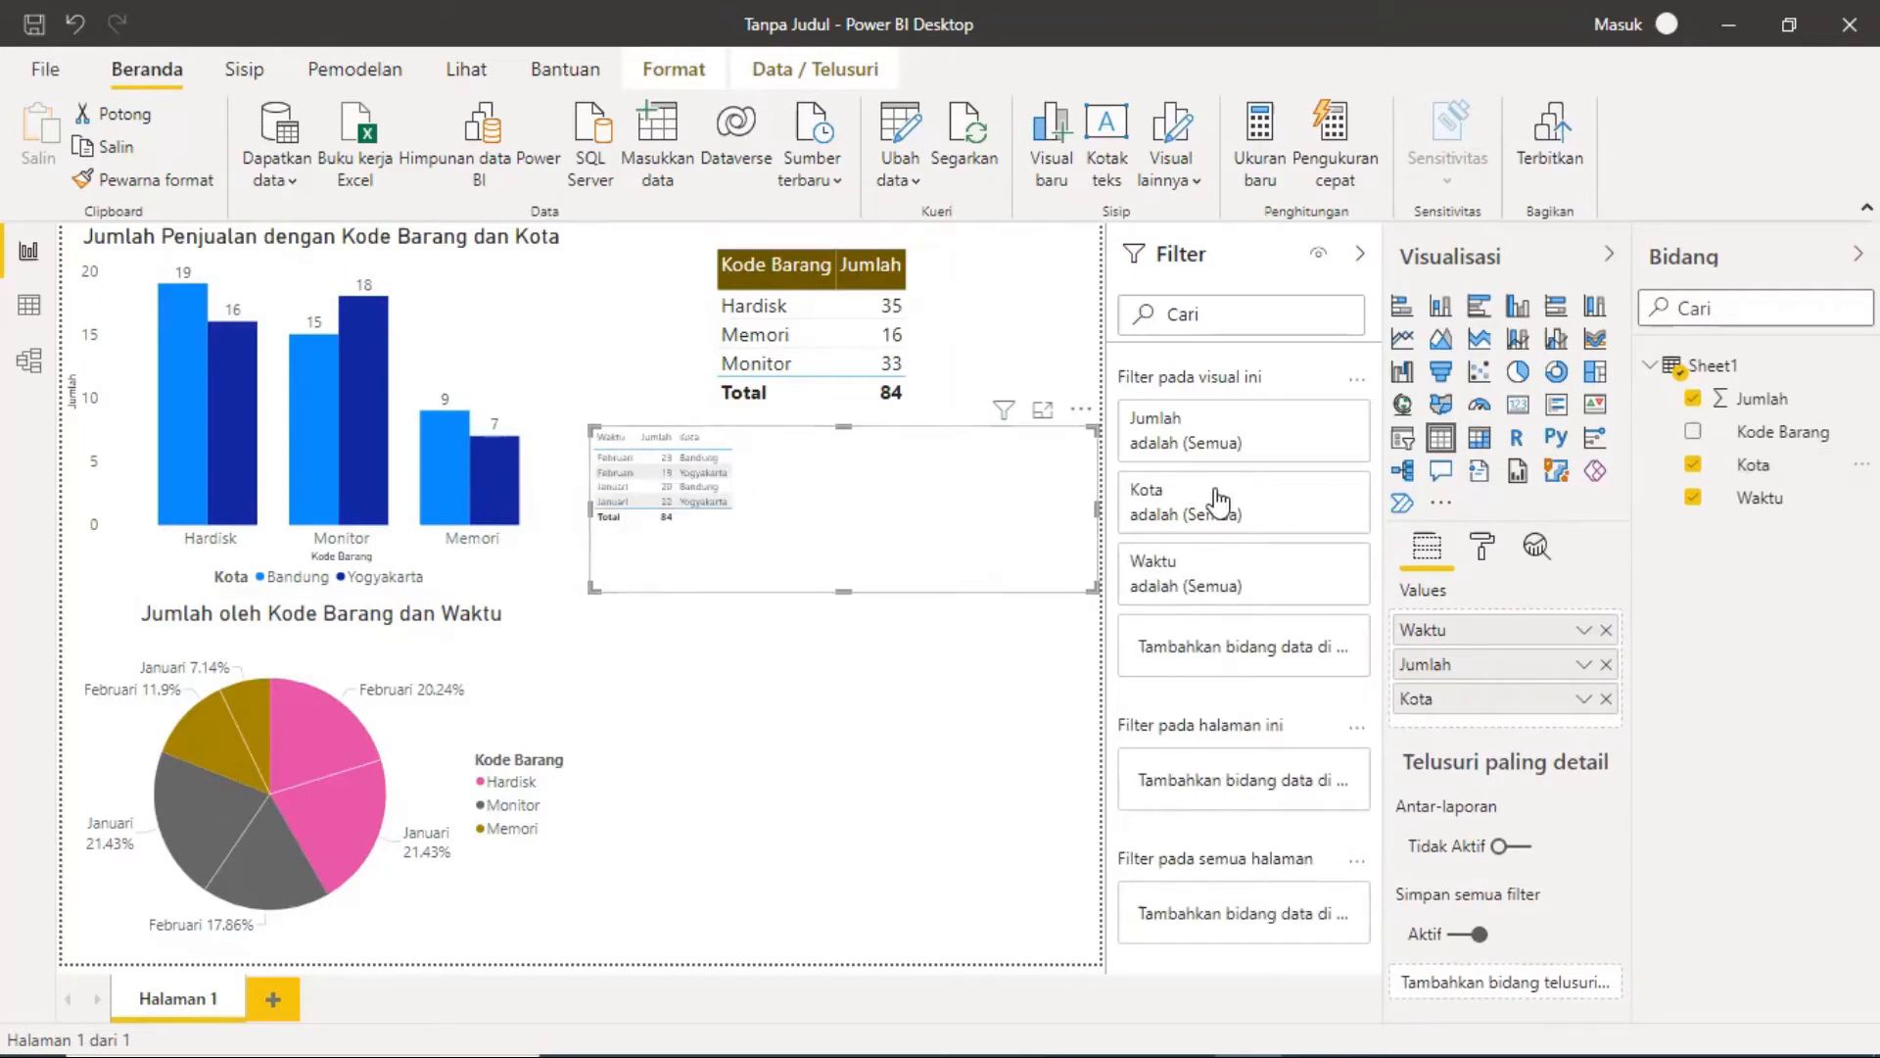
pyautogui.click(1608, 700)
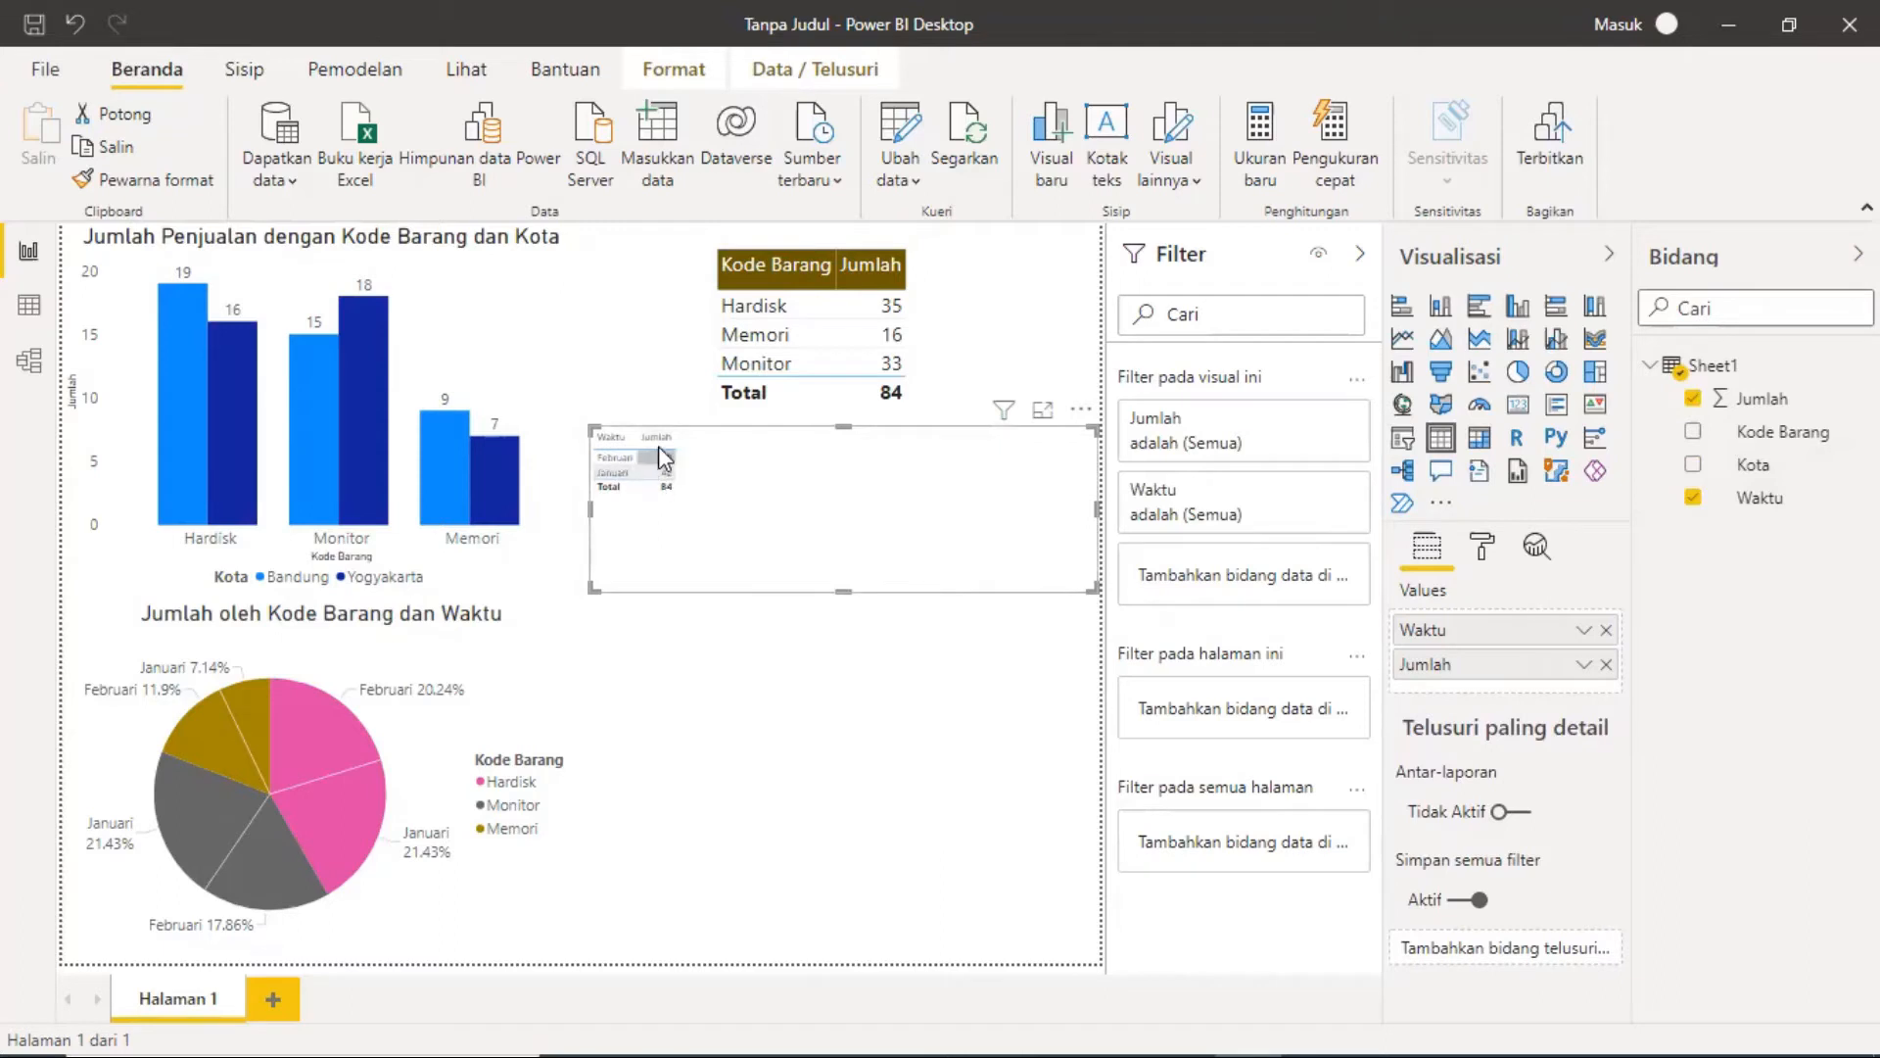
# Step: Set the text size of the Waktu table's column headers to 25 pt, after trying 20 pt
pyautogui.click(1481, 551)
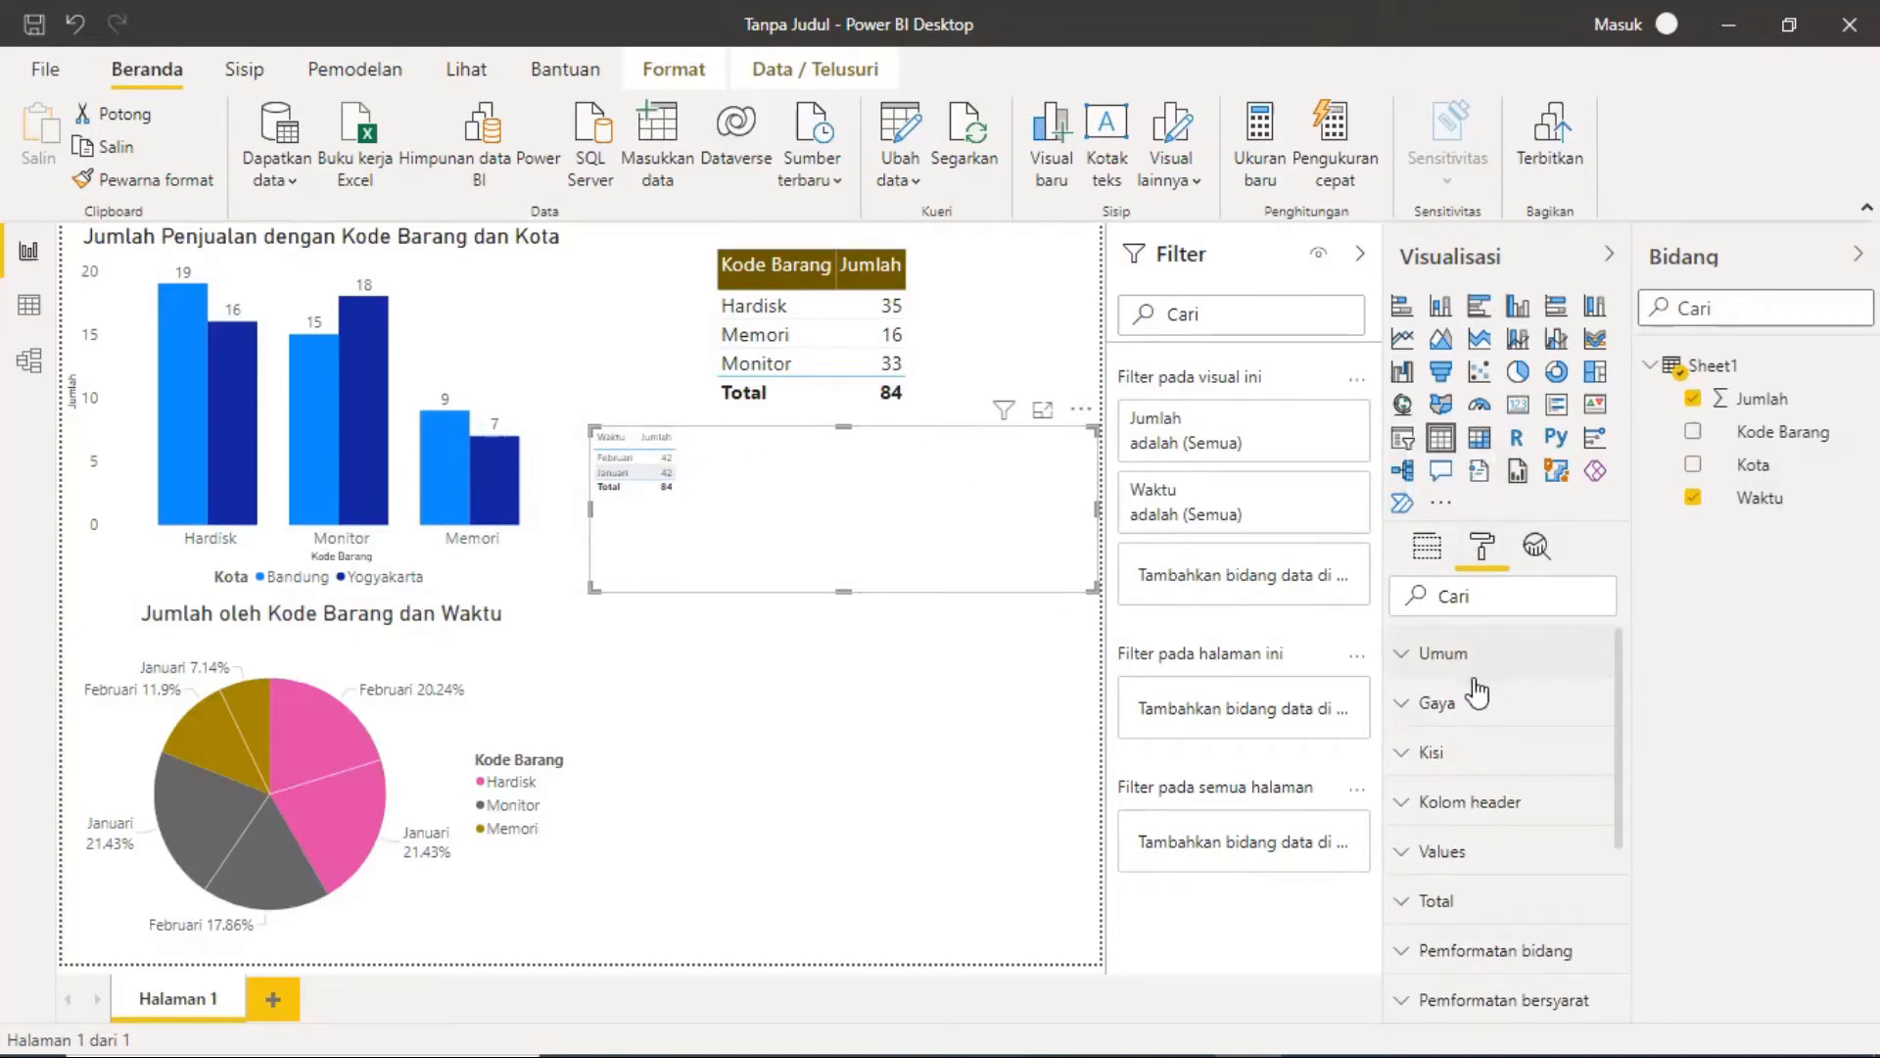
pyautogui.click(1415, 803)
pyautogui.scroll(-5, 1425, 821)
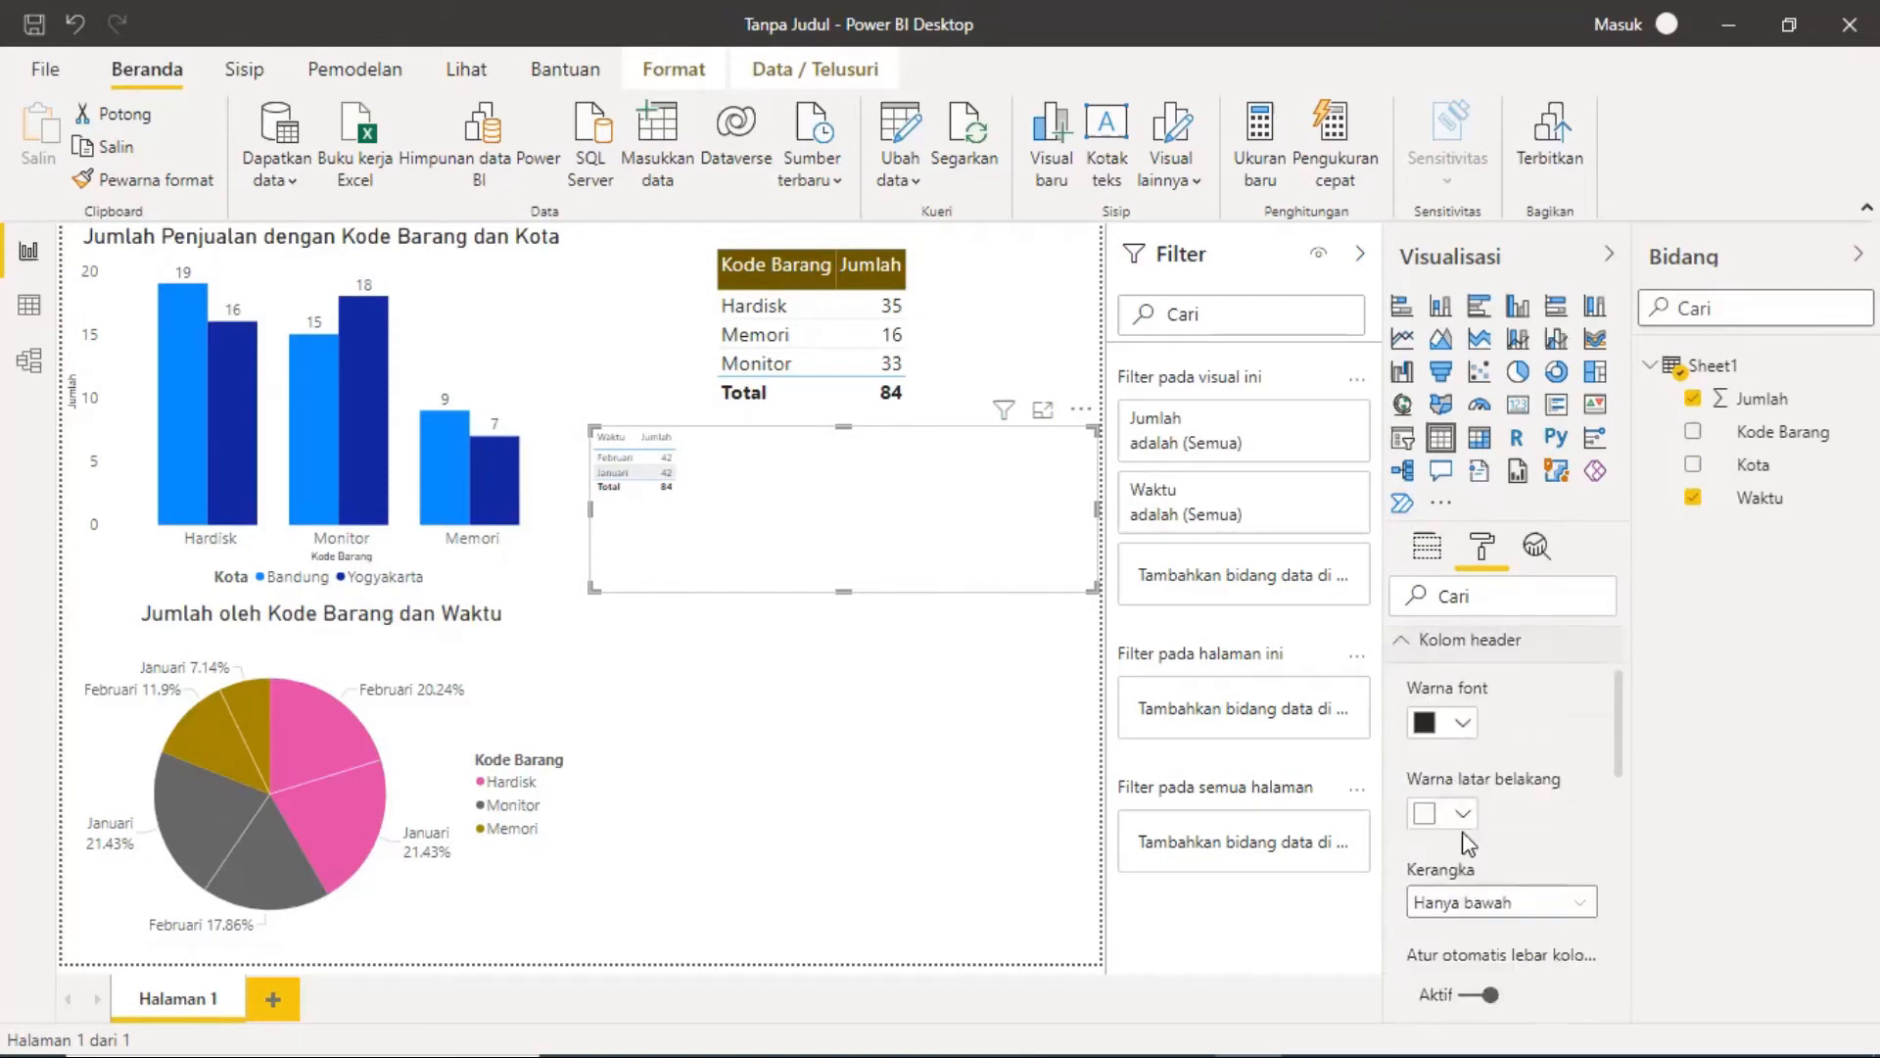
pyautogui.scroll(-2, 1461, 832)
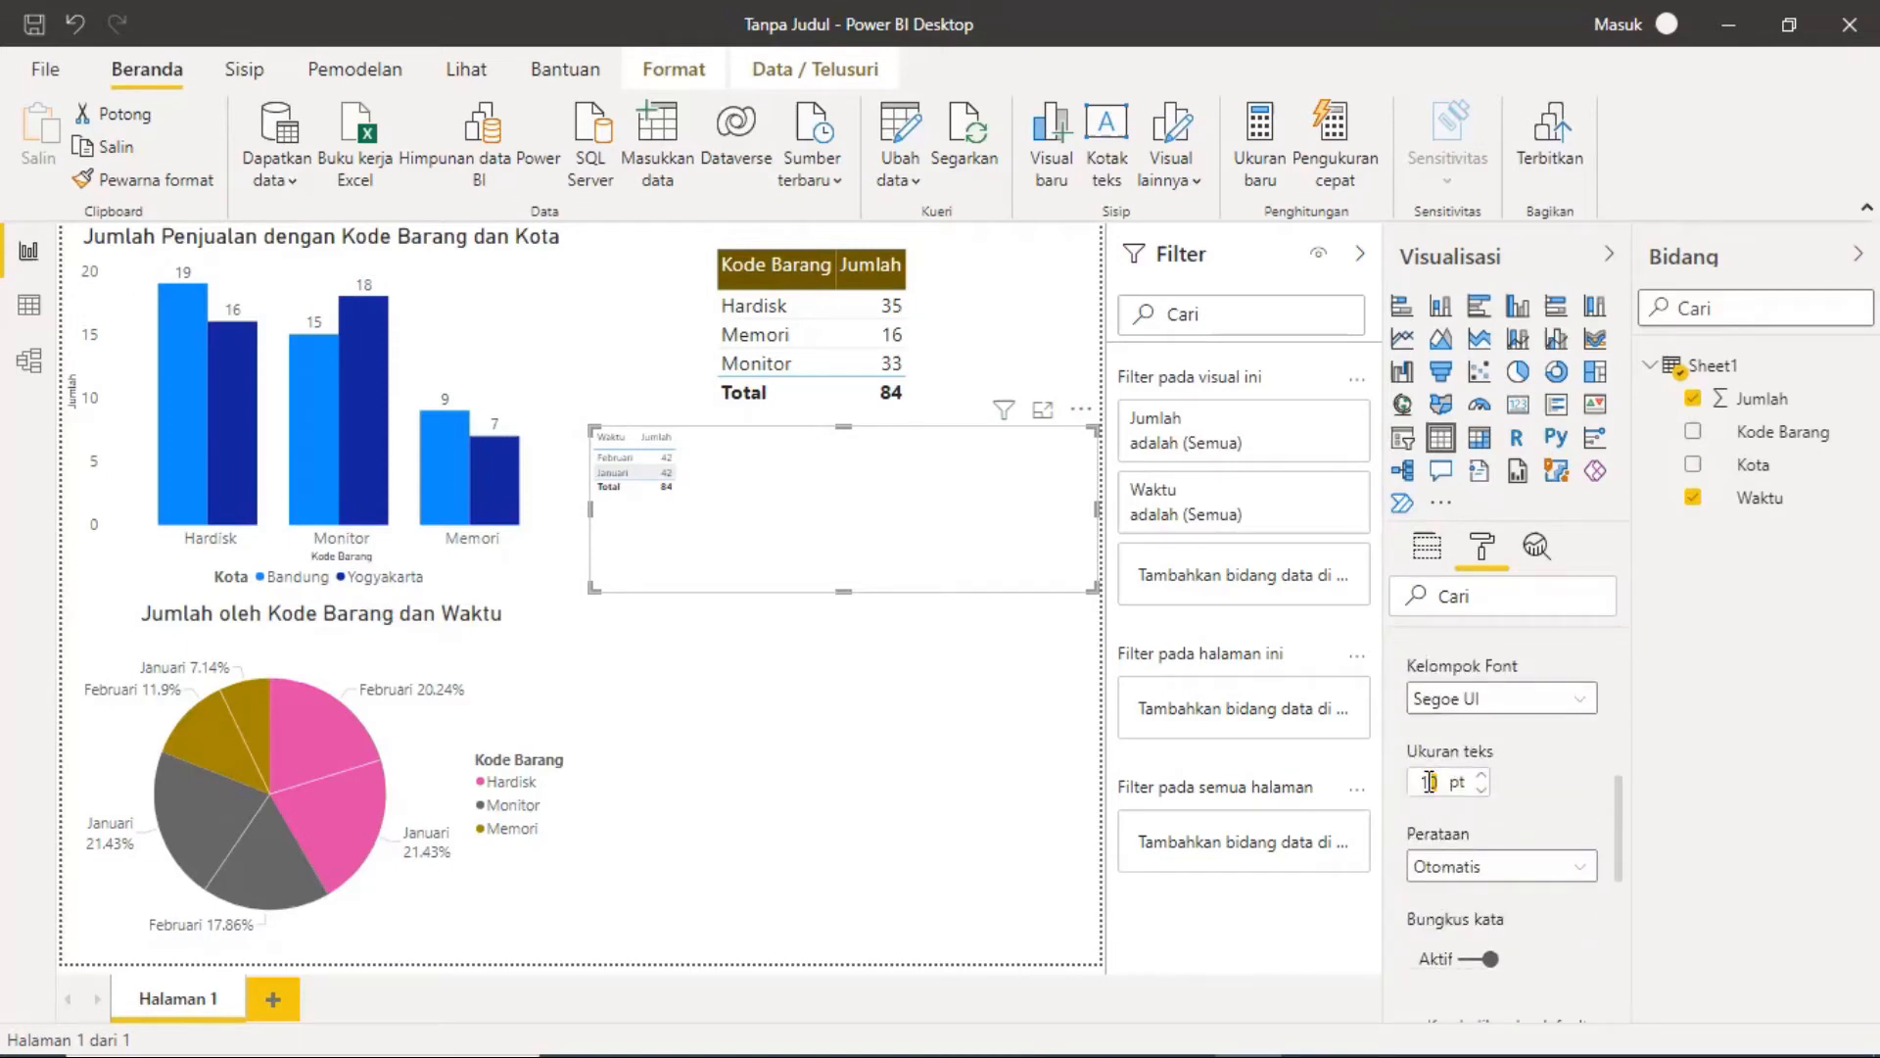
pyautogui.write('20')
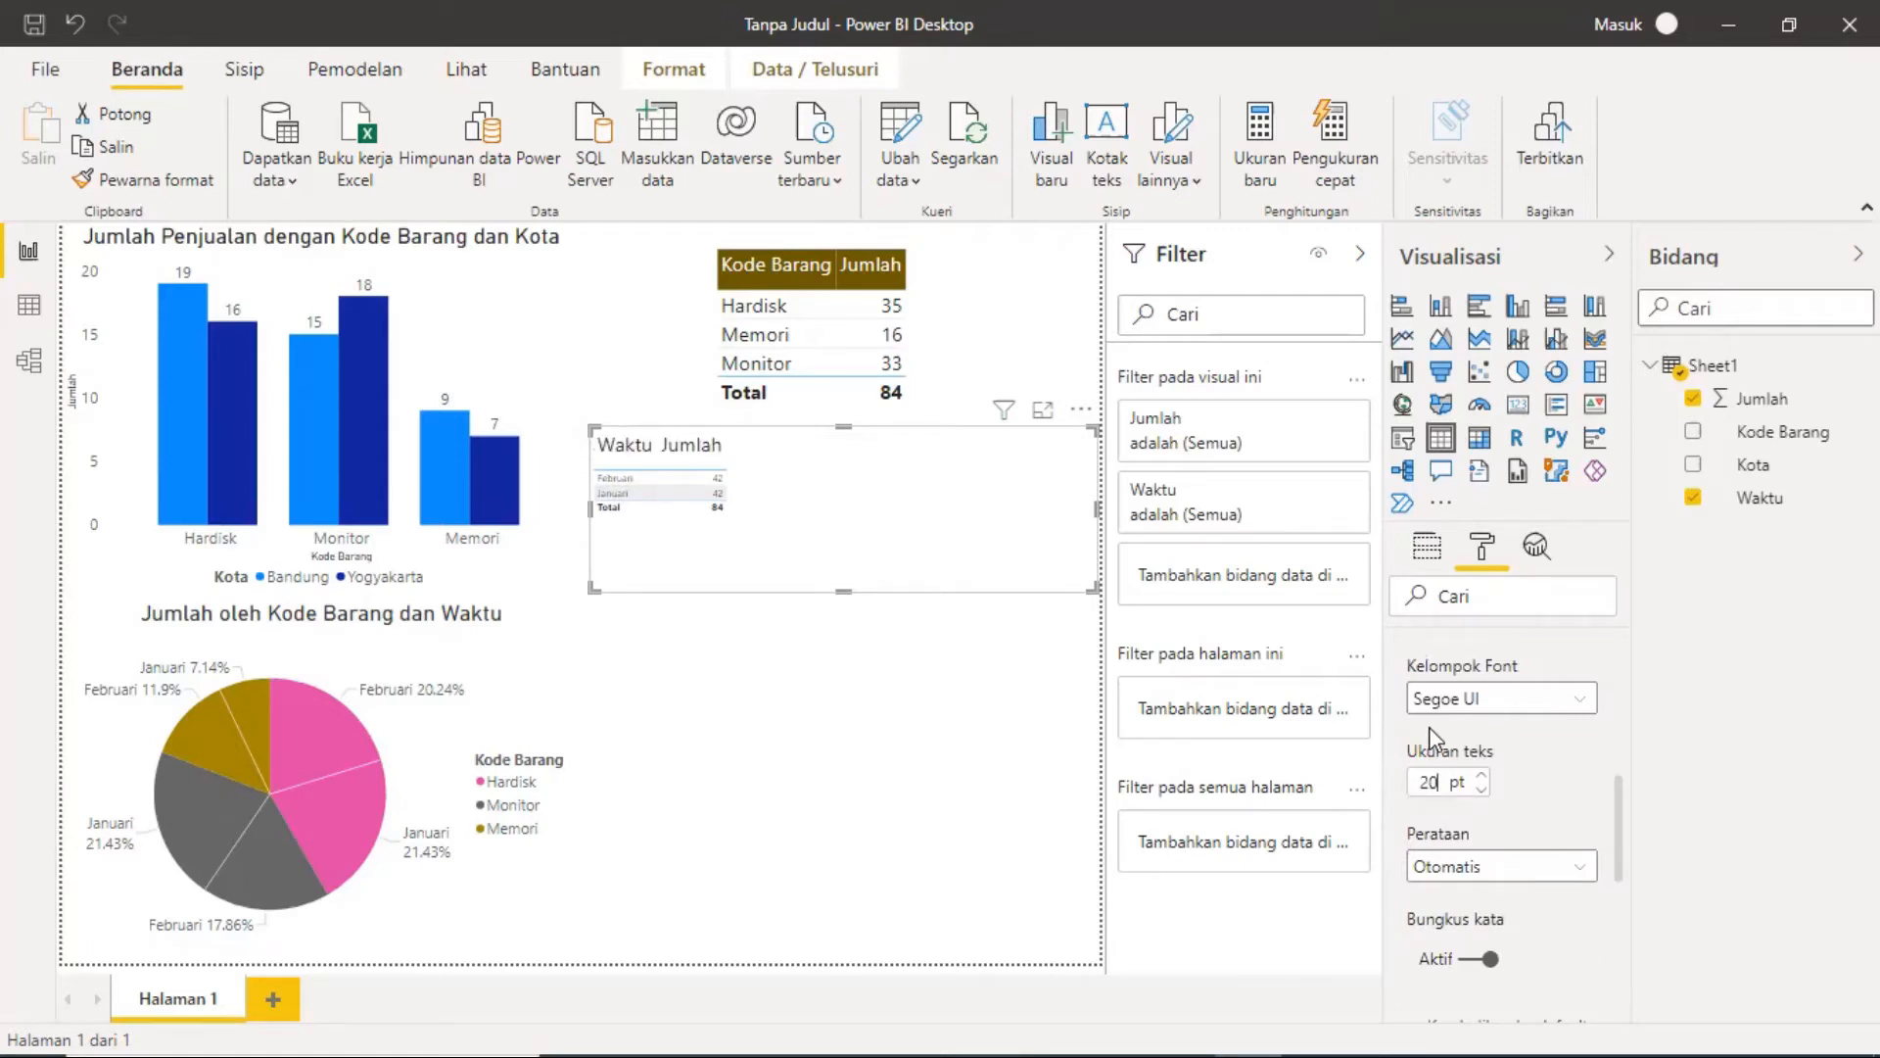
pyautogui.press('BackSpace')
pyautogui.write('5')
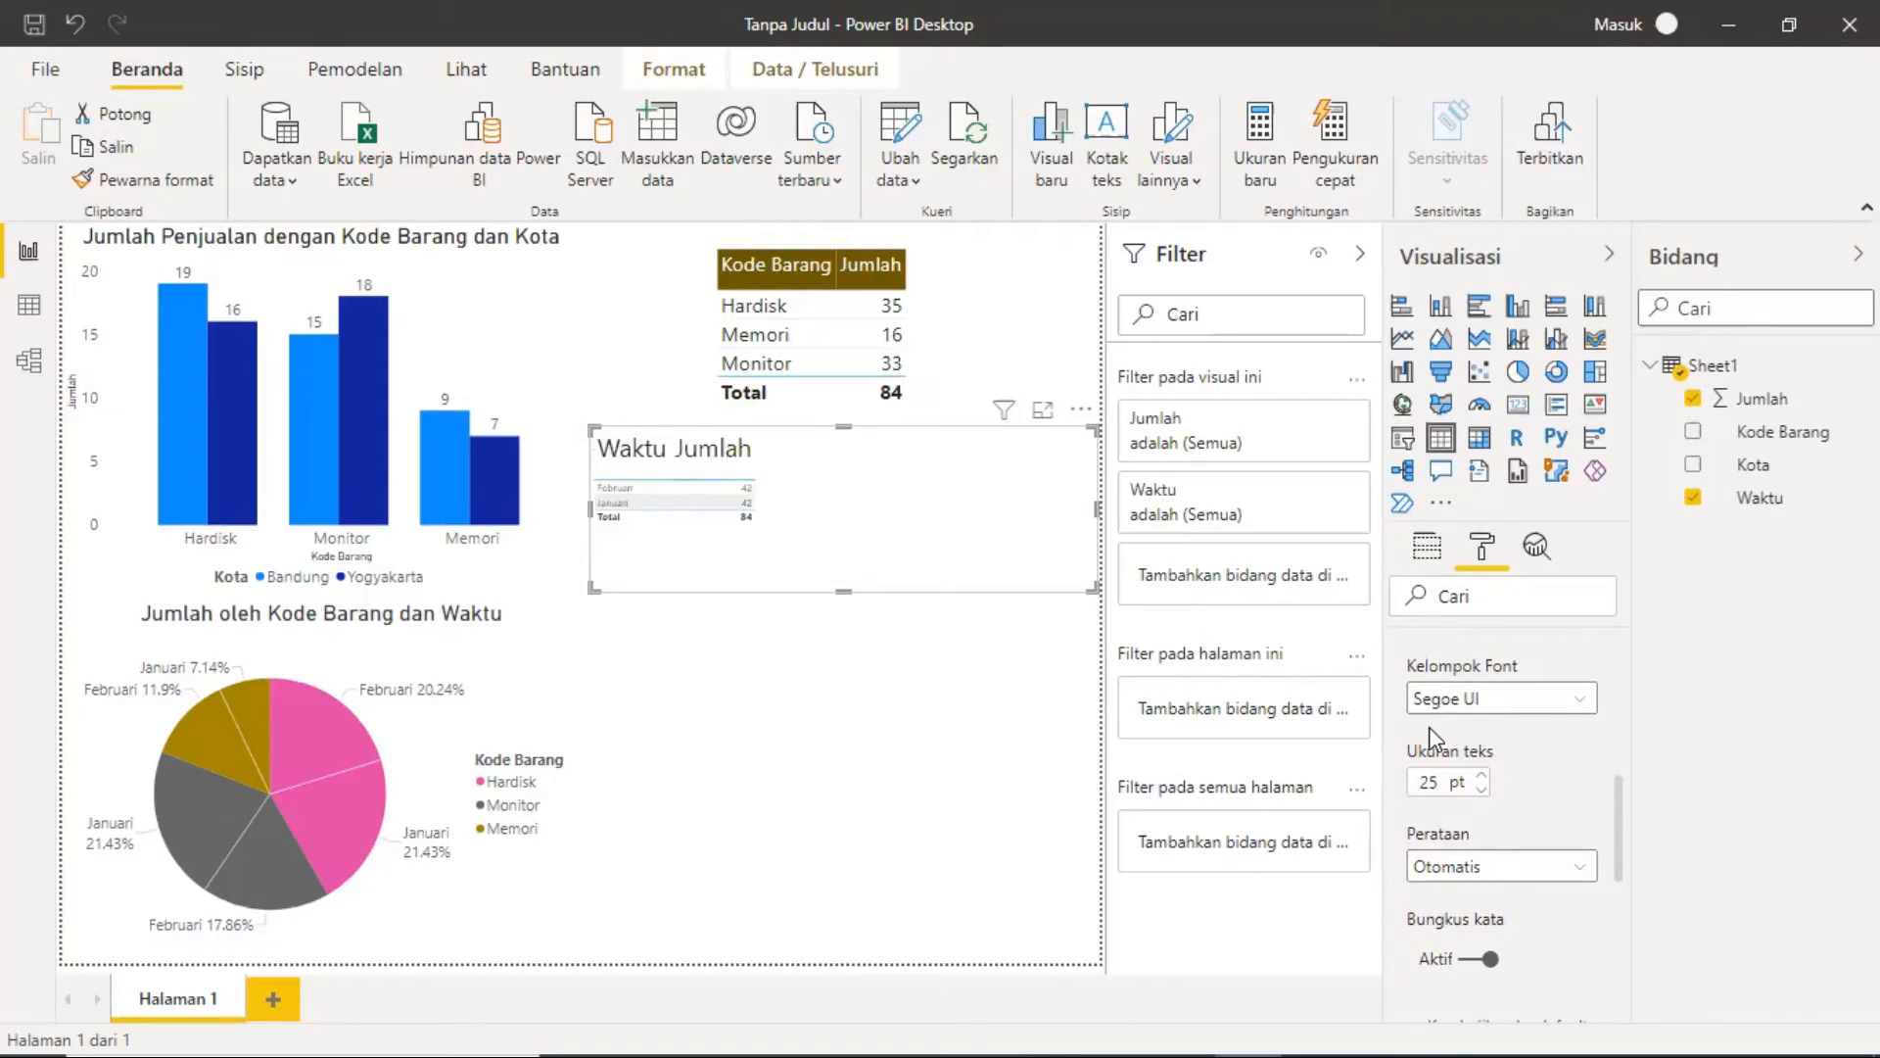
pyautogui.scroll(3, 1556, 886)
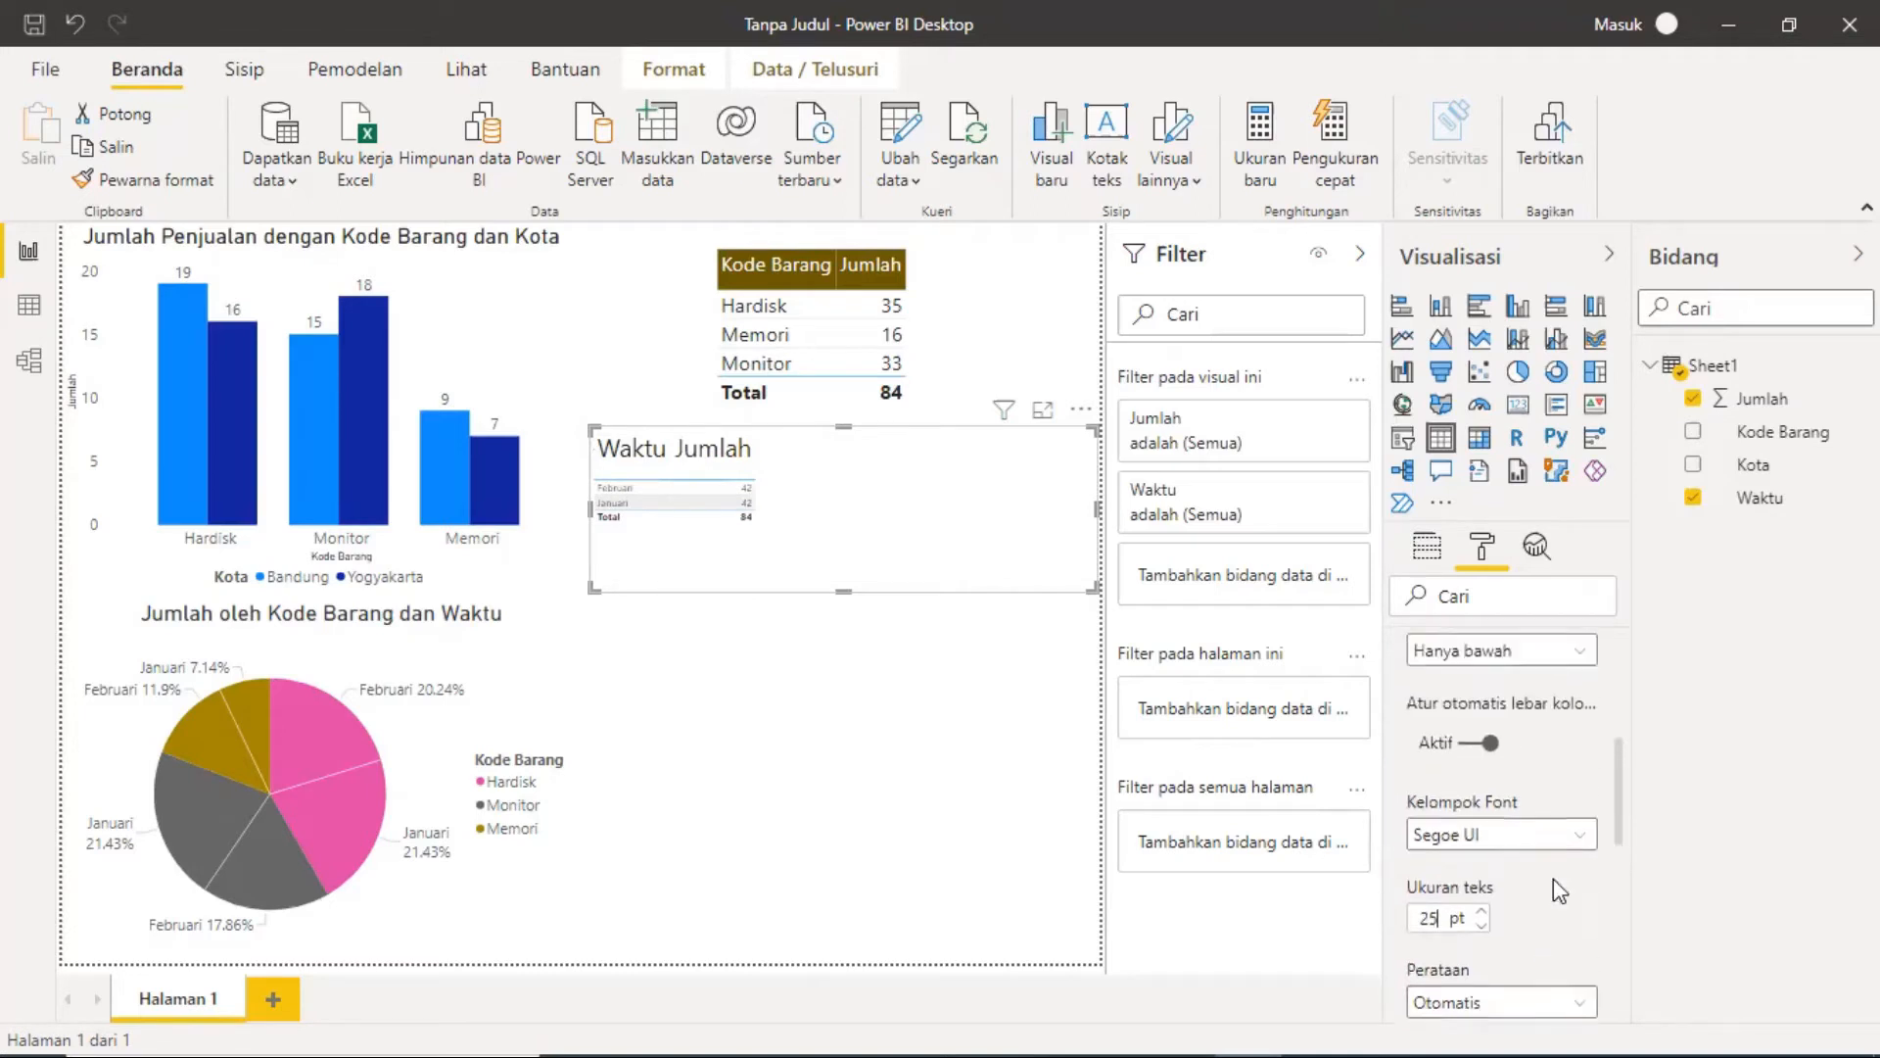
pyautogui.scroll(-3, 1536, 854)
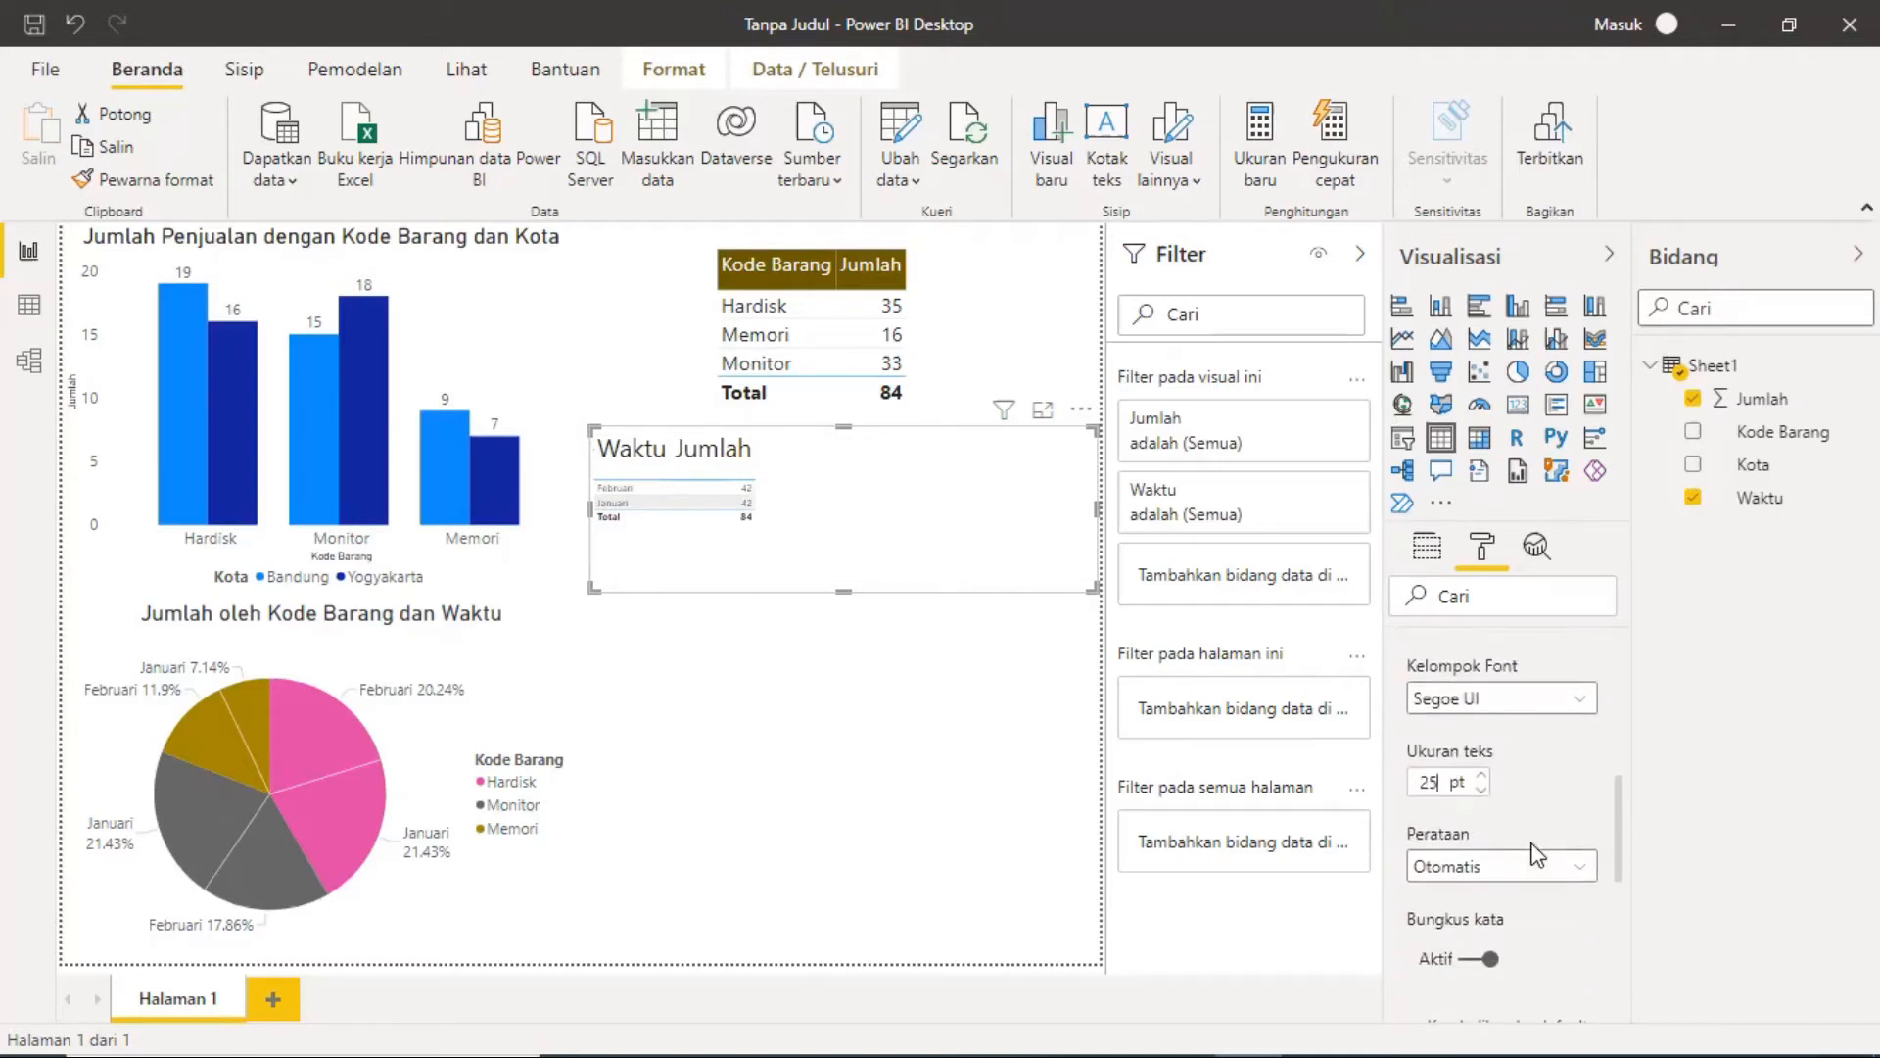
pyautogui.scroll(4, 1538, 855)
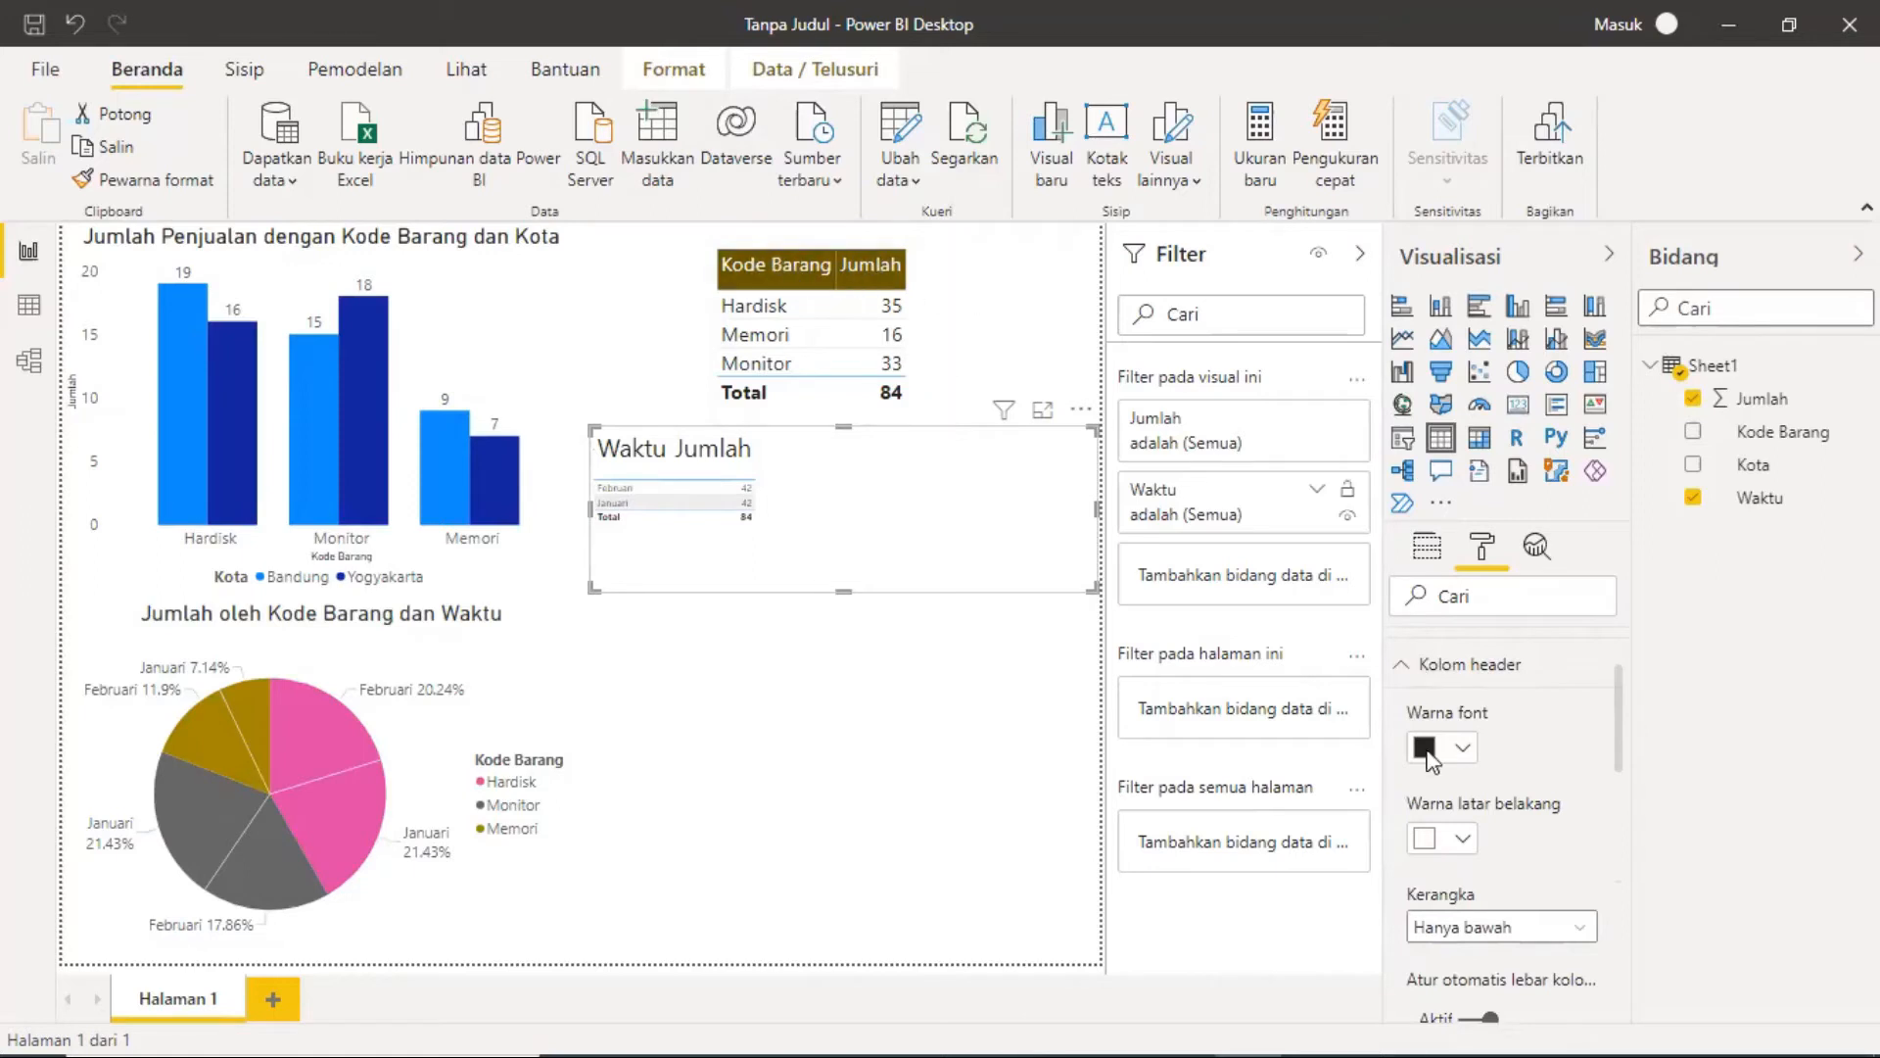
# Step: Try a purple and a blue background colour on the column header of the Waktu table
pyautogui.click(1465, 838)
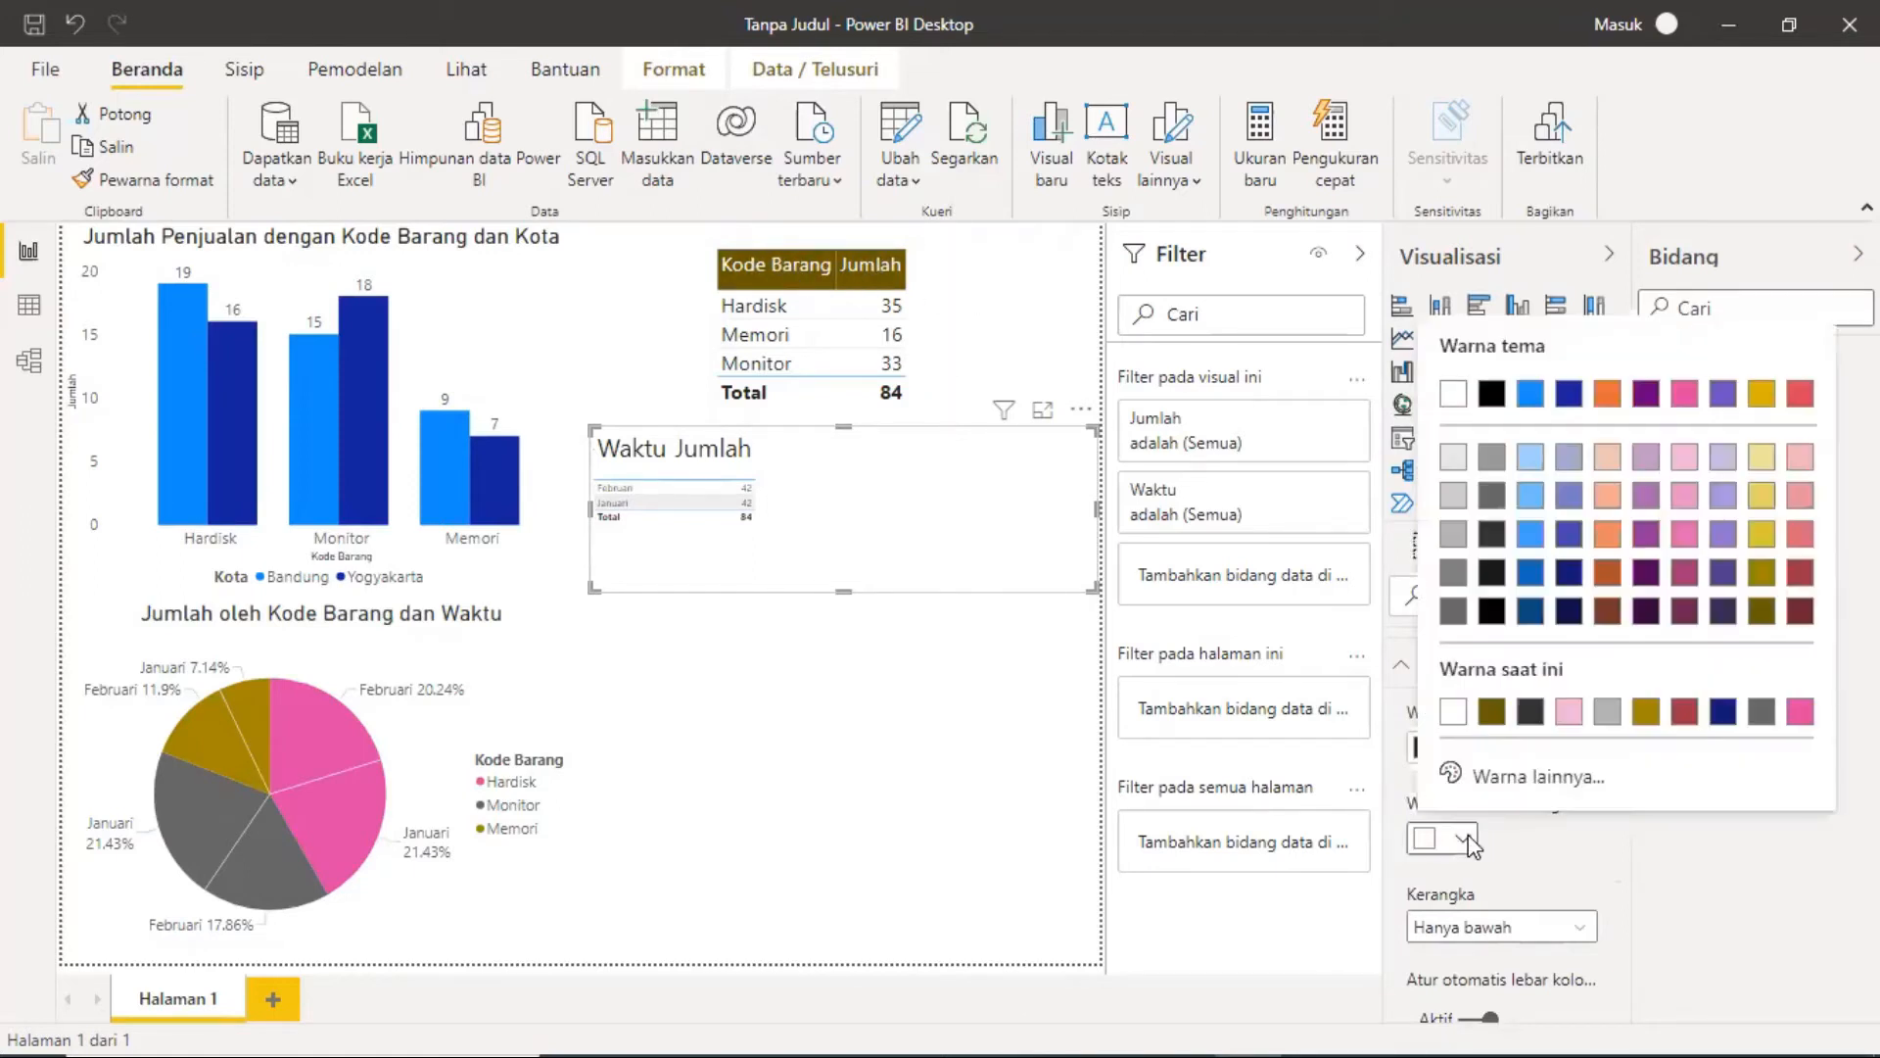
pyautogui.click(1649, 534)
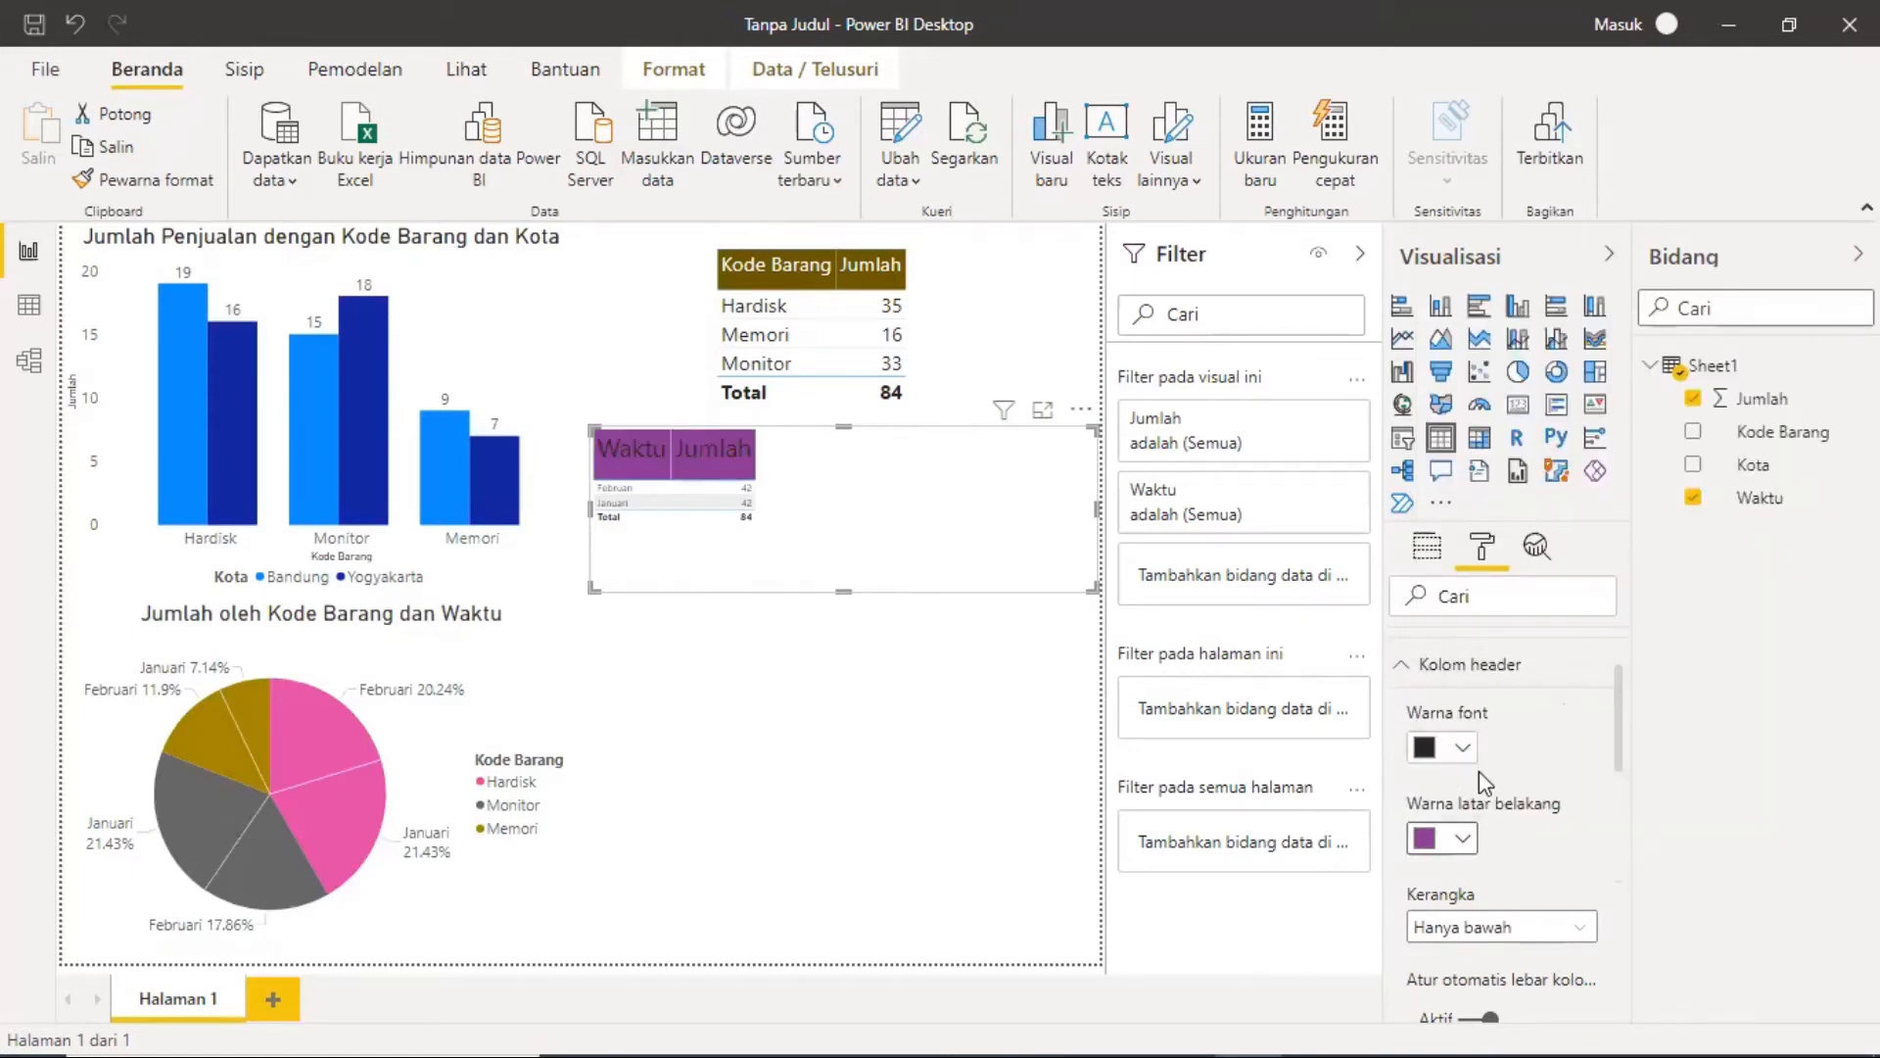
pyautogui.click(1467, 837)
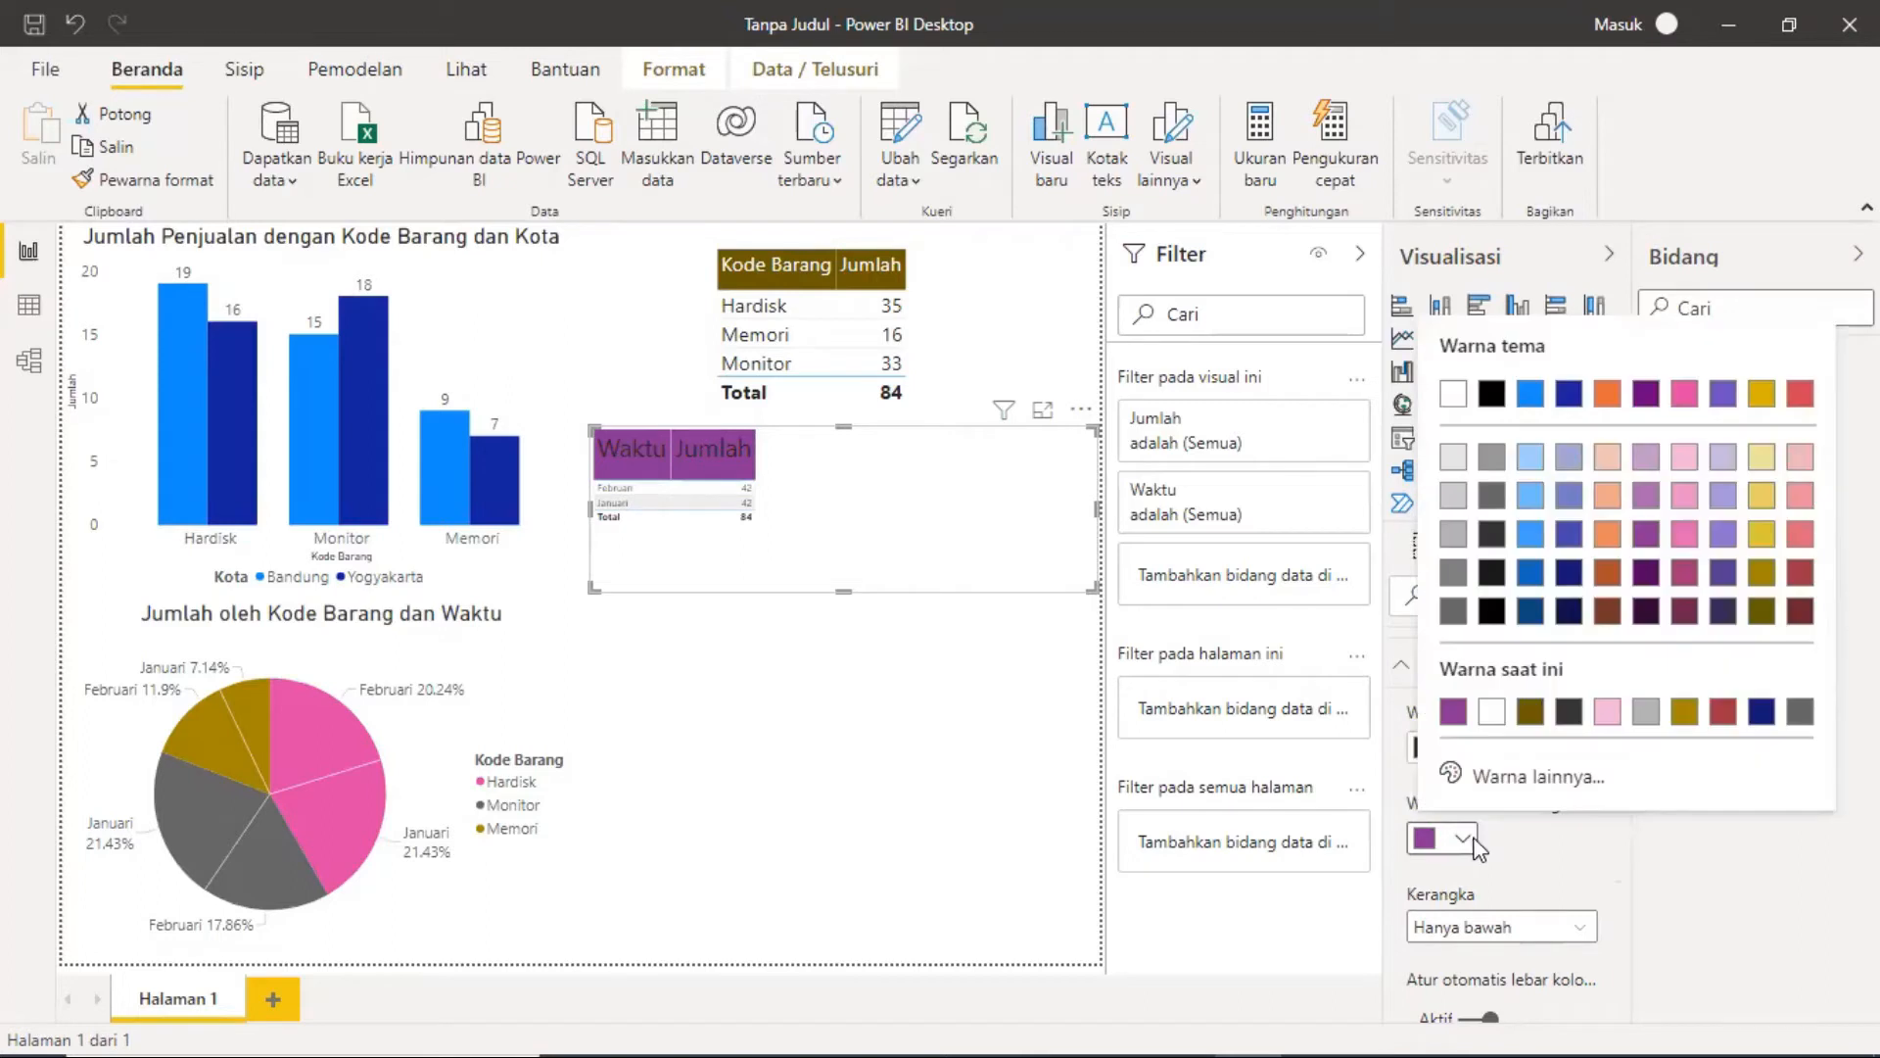
pyautogui.click(1531, 572)
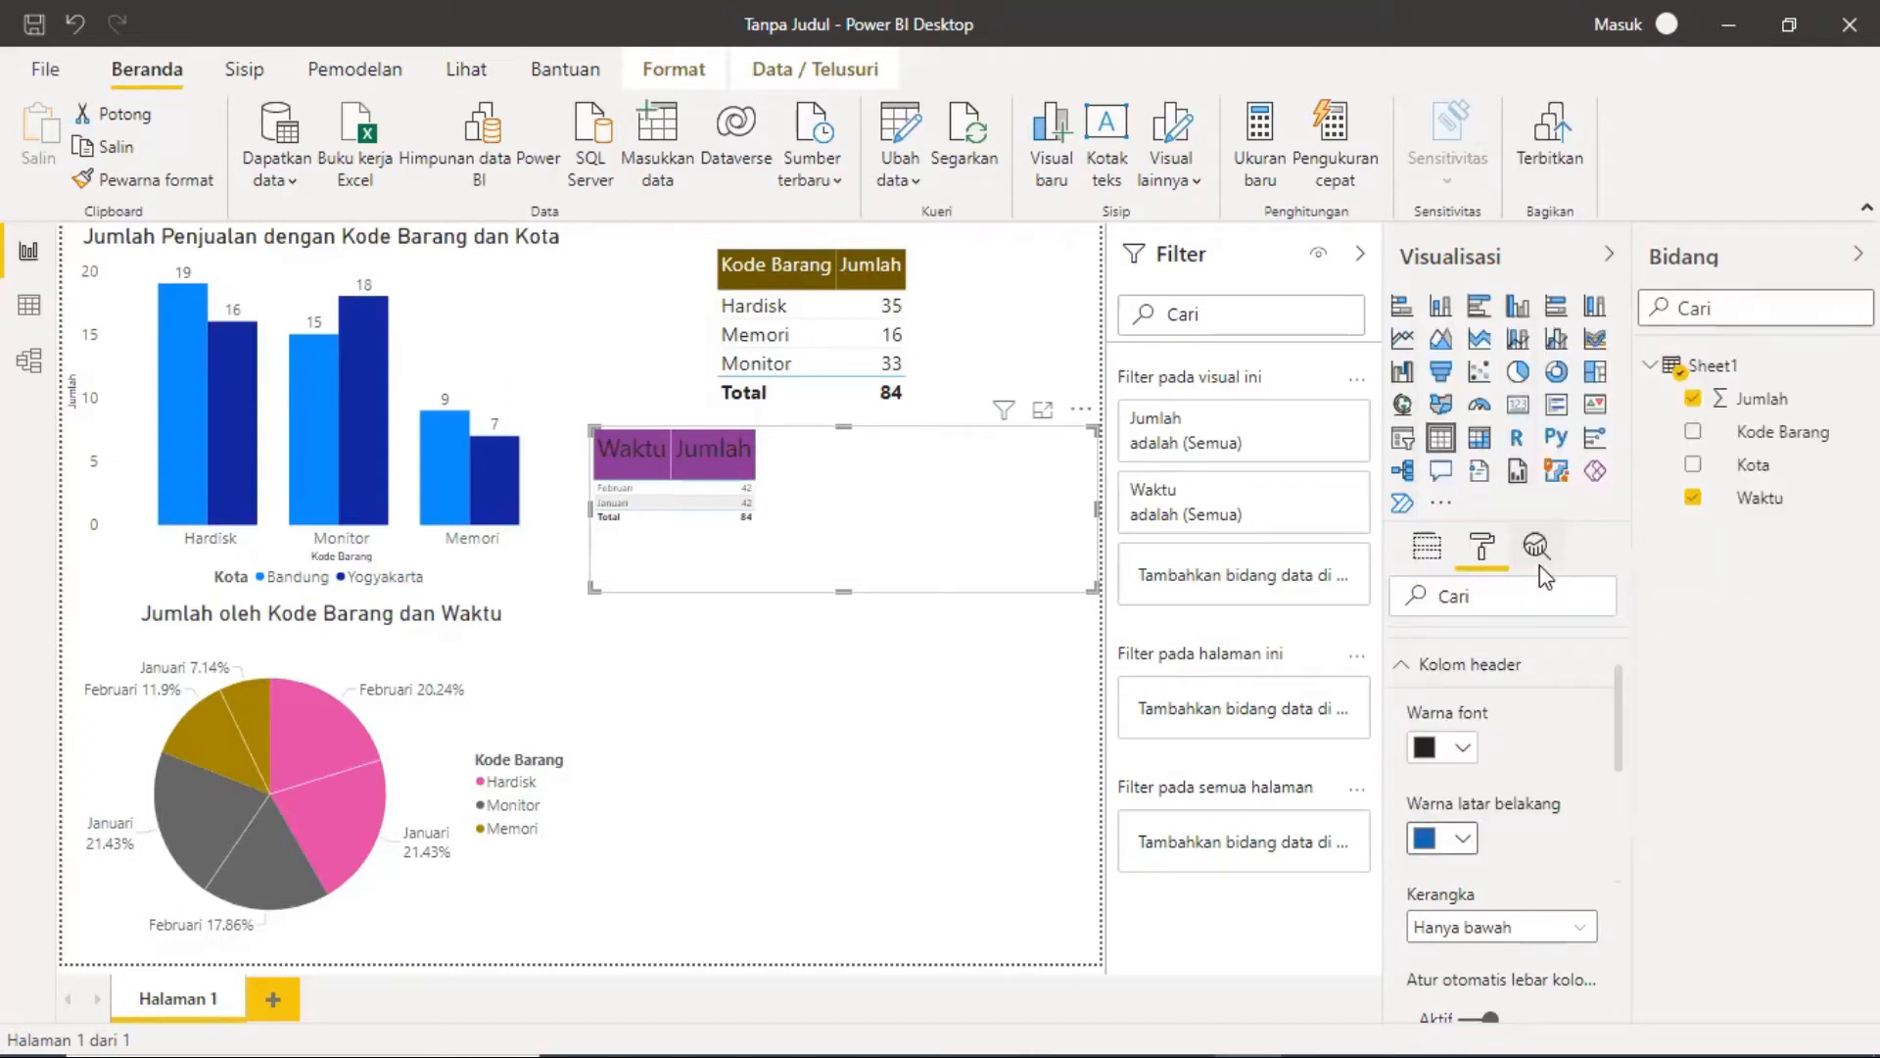
# Step: Give the Waktu table's column header a dark red background and a white font
pyautogui.click(1466, 844)
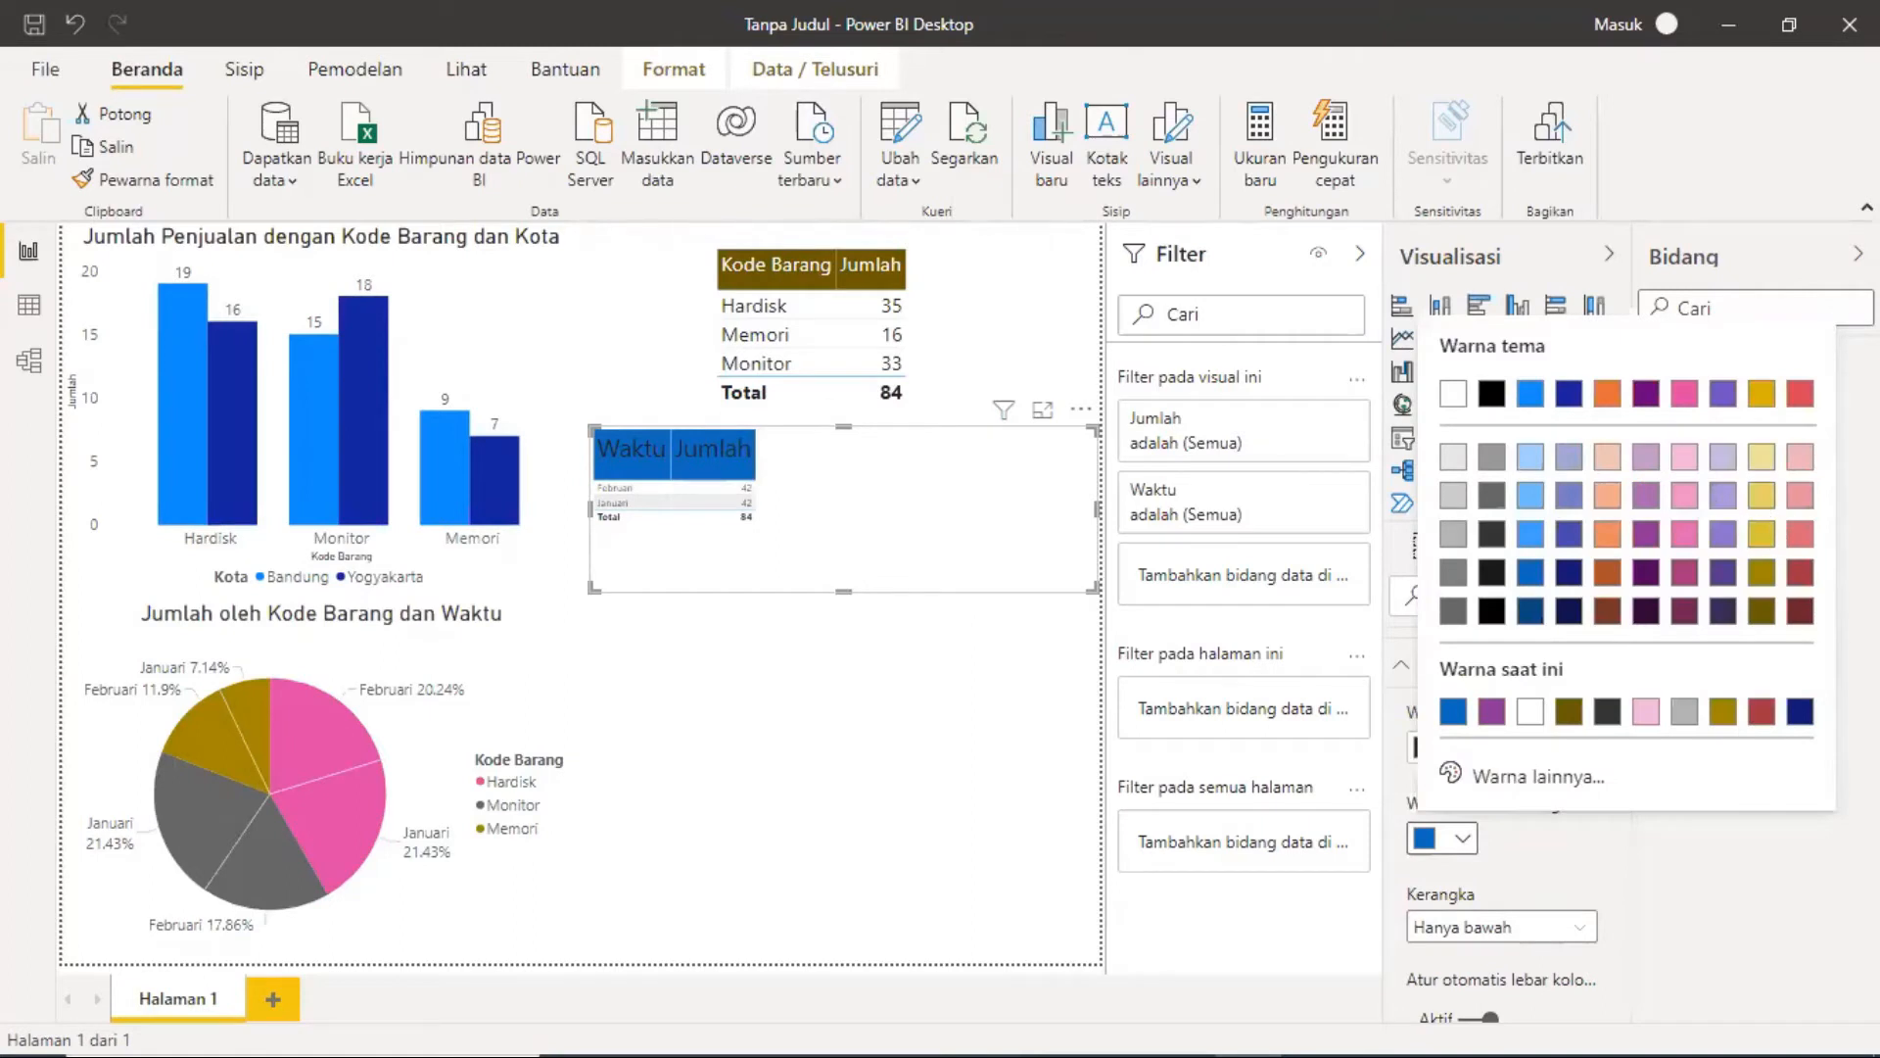
pyautogui.click(1802, 573)
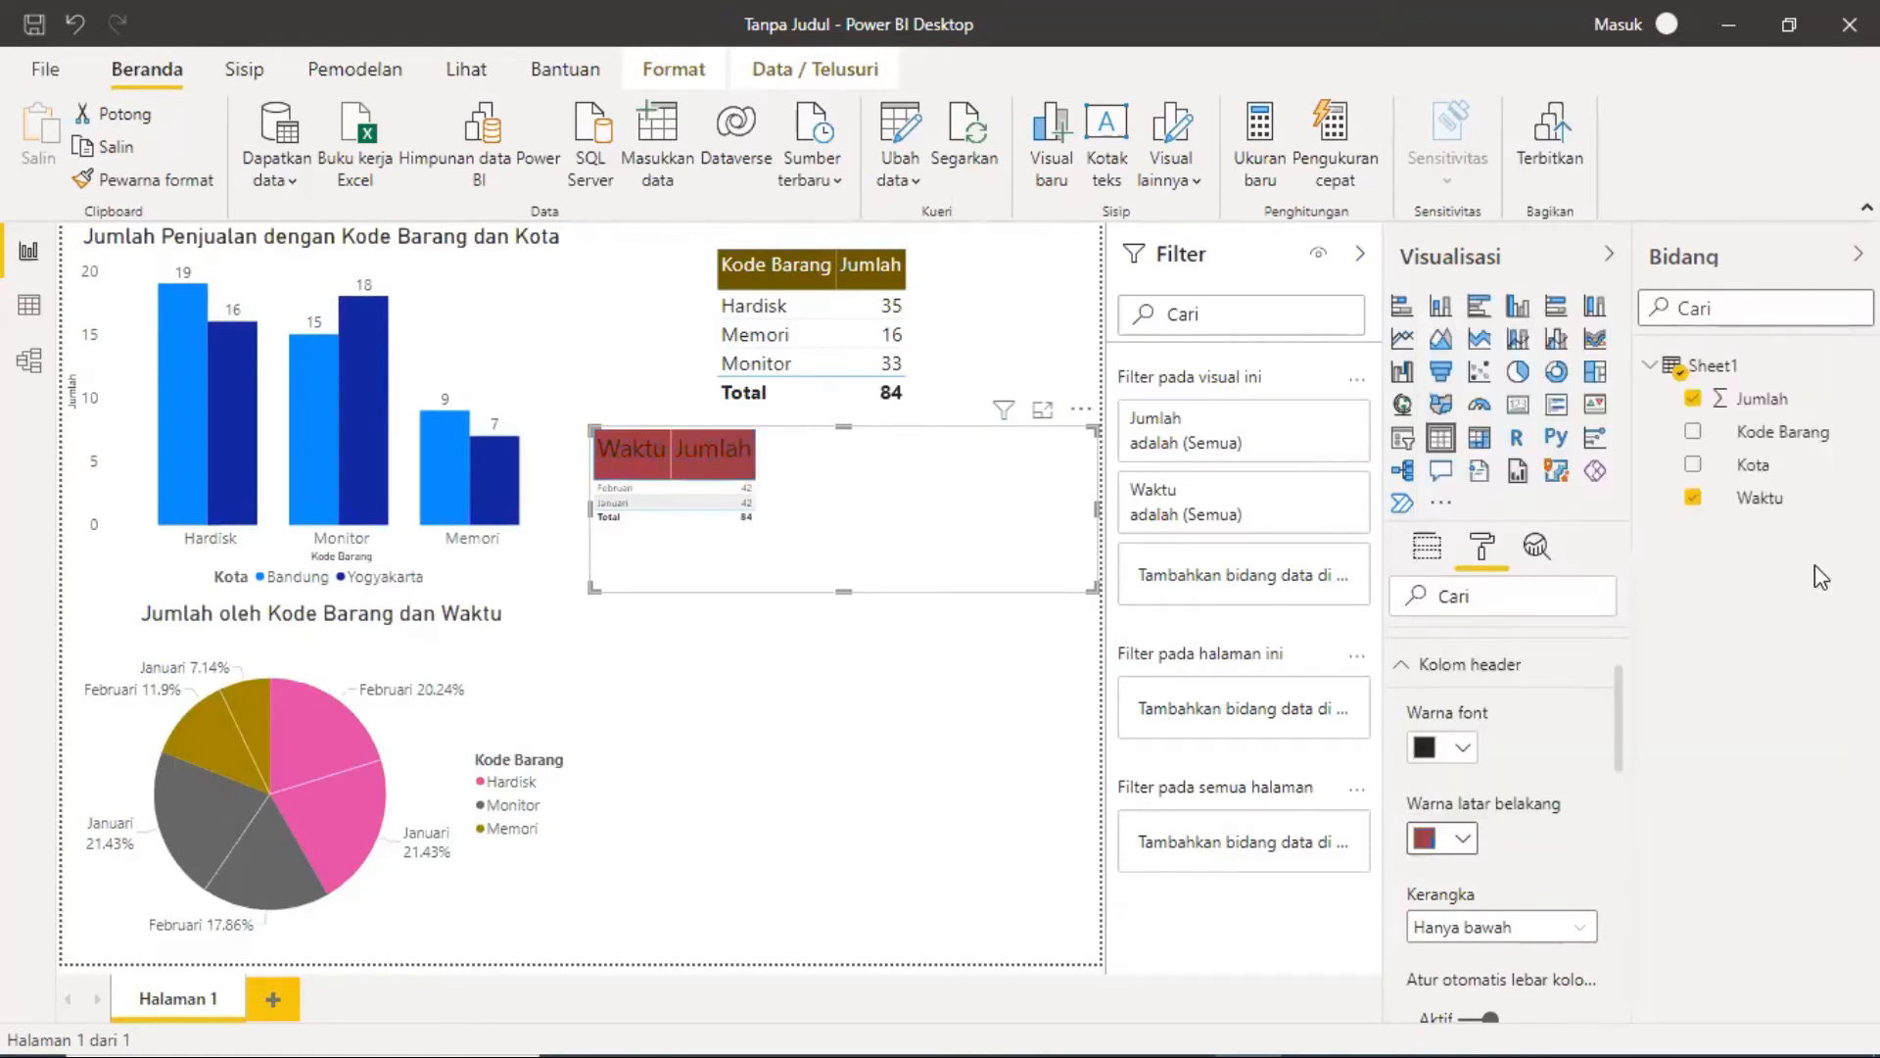
pyautogui.click(1463, 747)
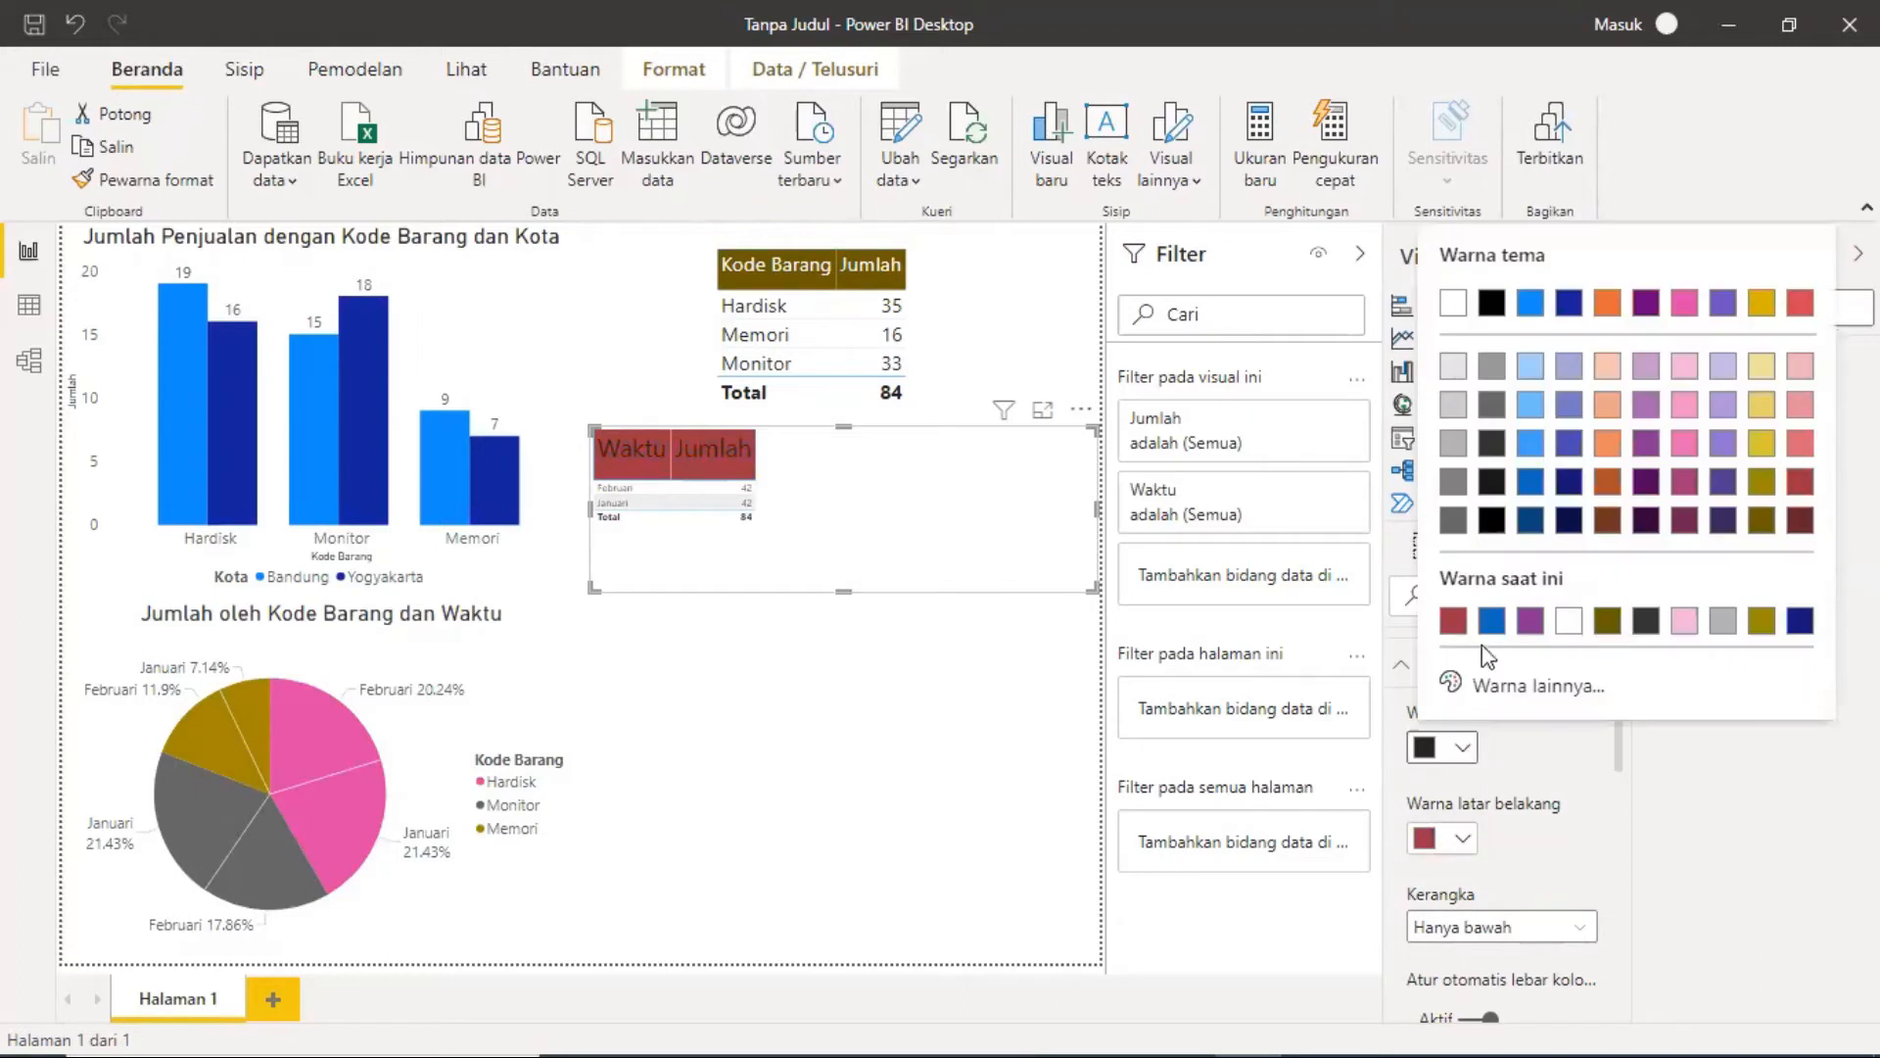
pyautogui.click(1568, 620)
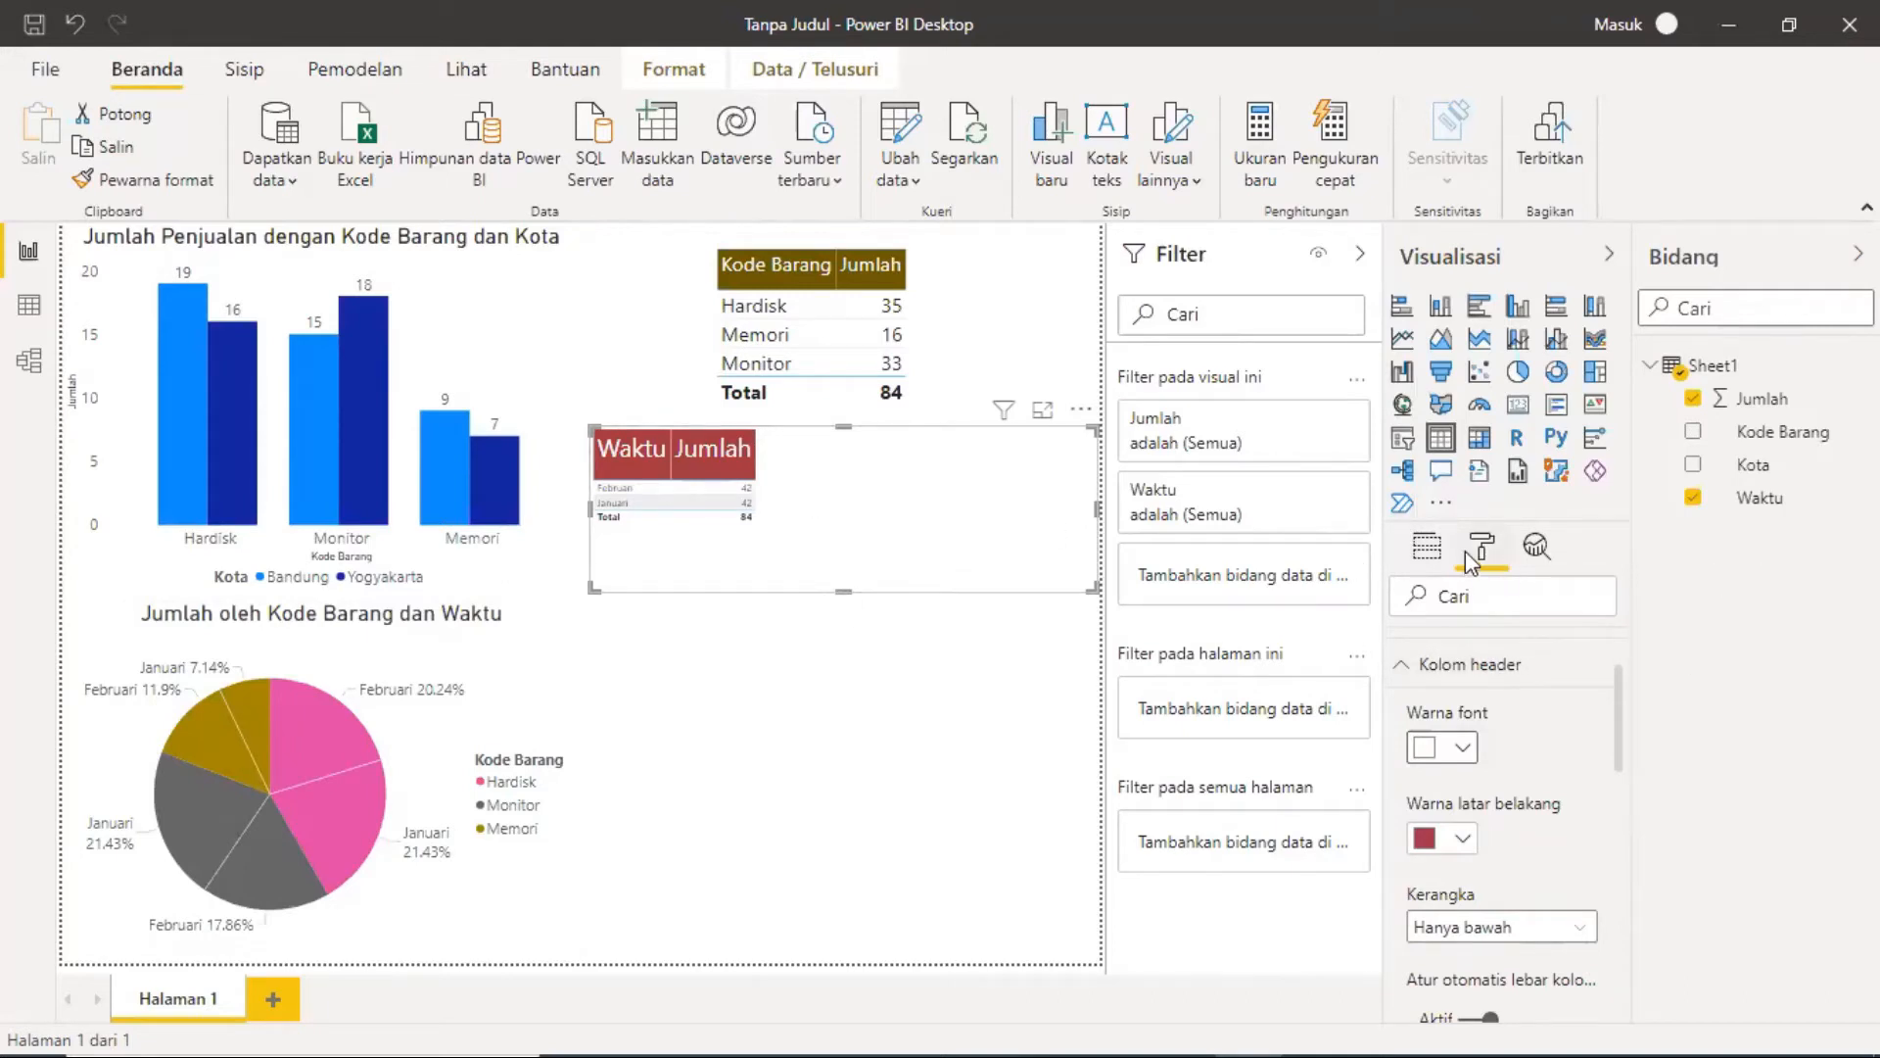
# Step: Set the text size of the Waktu table's values to 20 pt
pyautogui.click(1410, 665)
pyautogui.click(1410, 714)
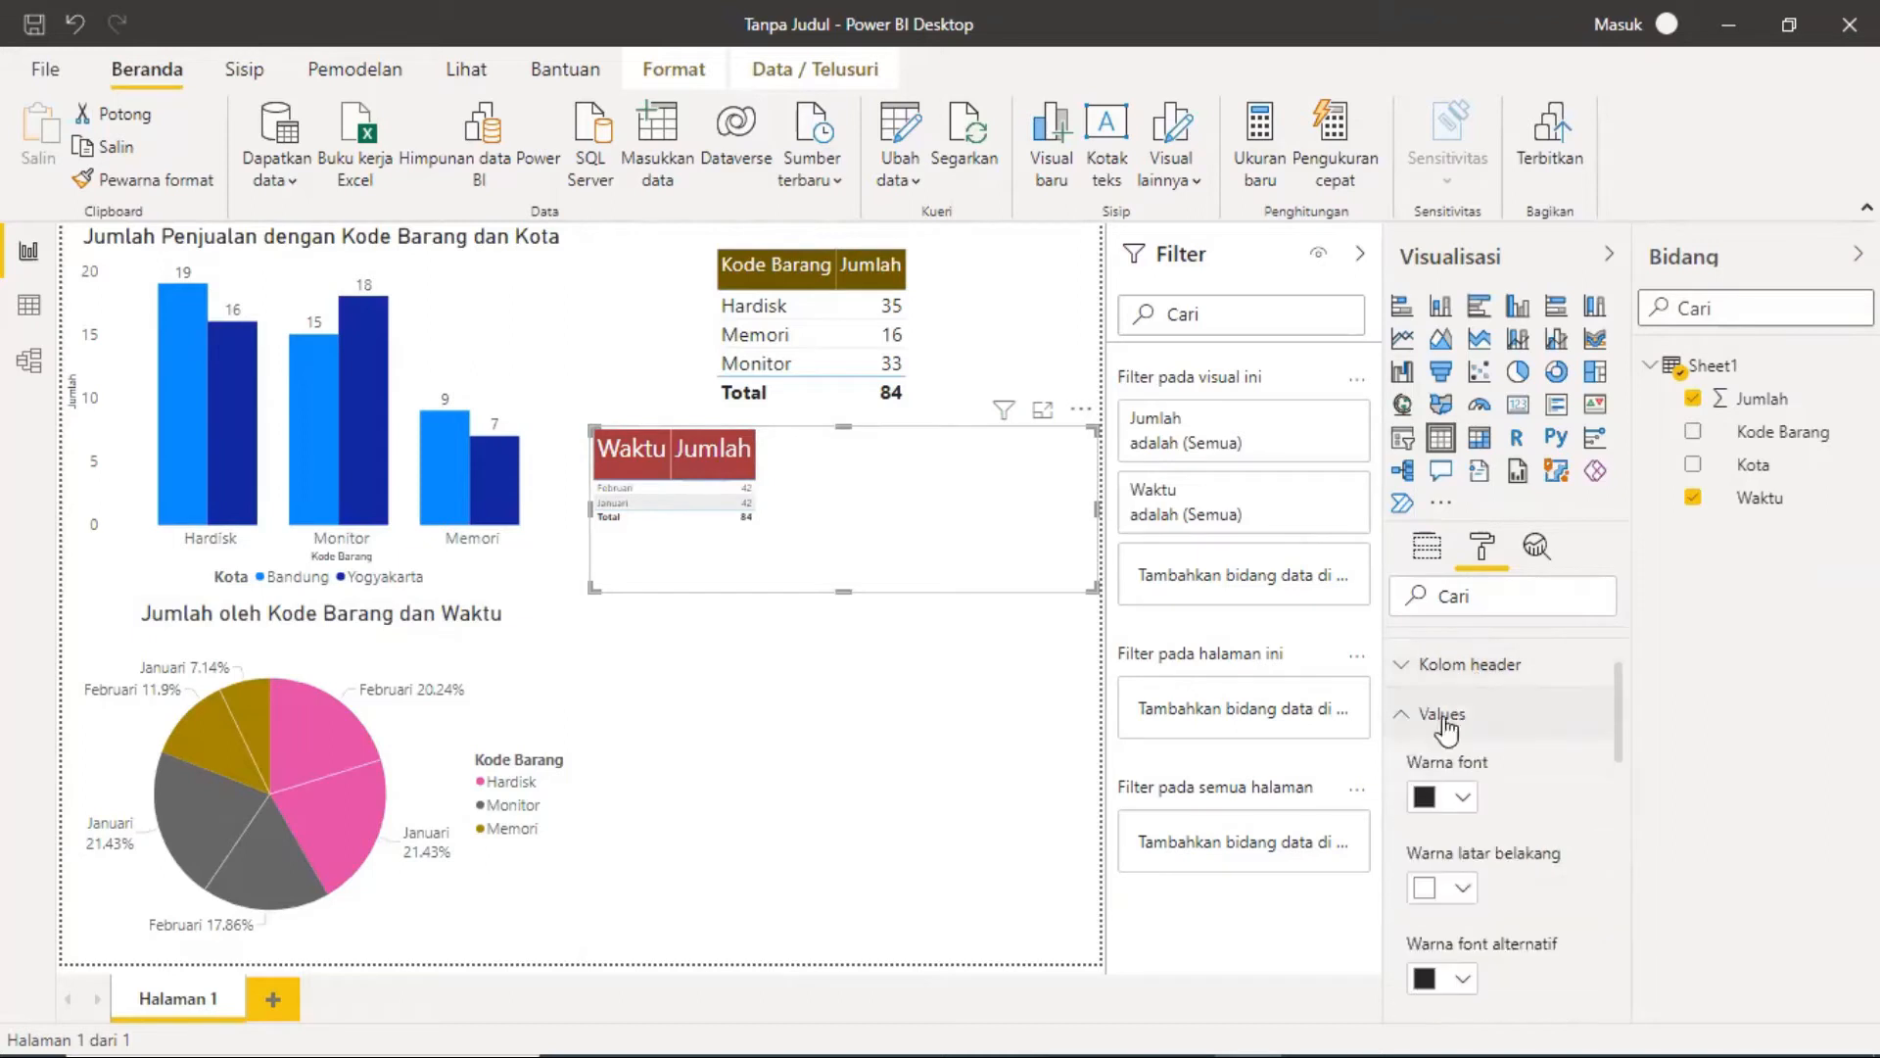
pyautogui.scroll(-8, 1492, 833)
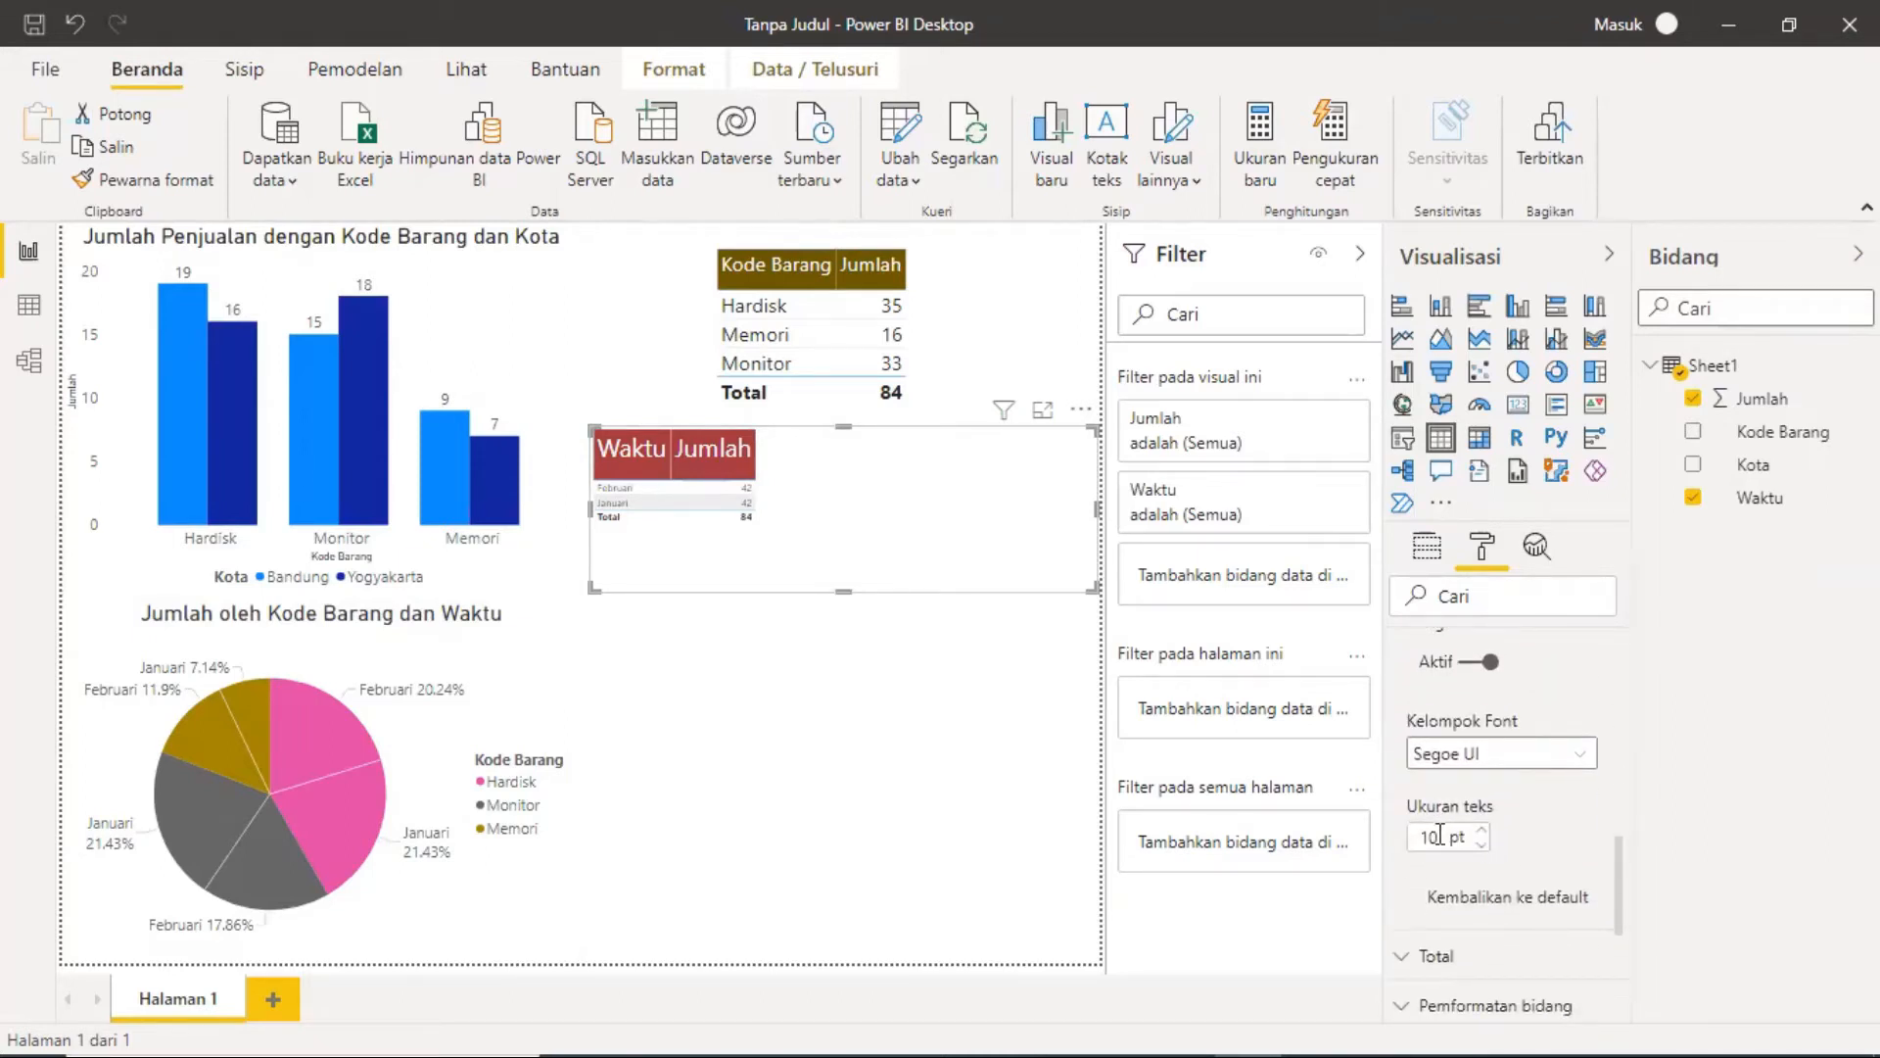
pyautogui.moveTo(1440, 834); pyautogui.dragTo(1385, 840)
pyautogui.write('20')
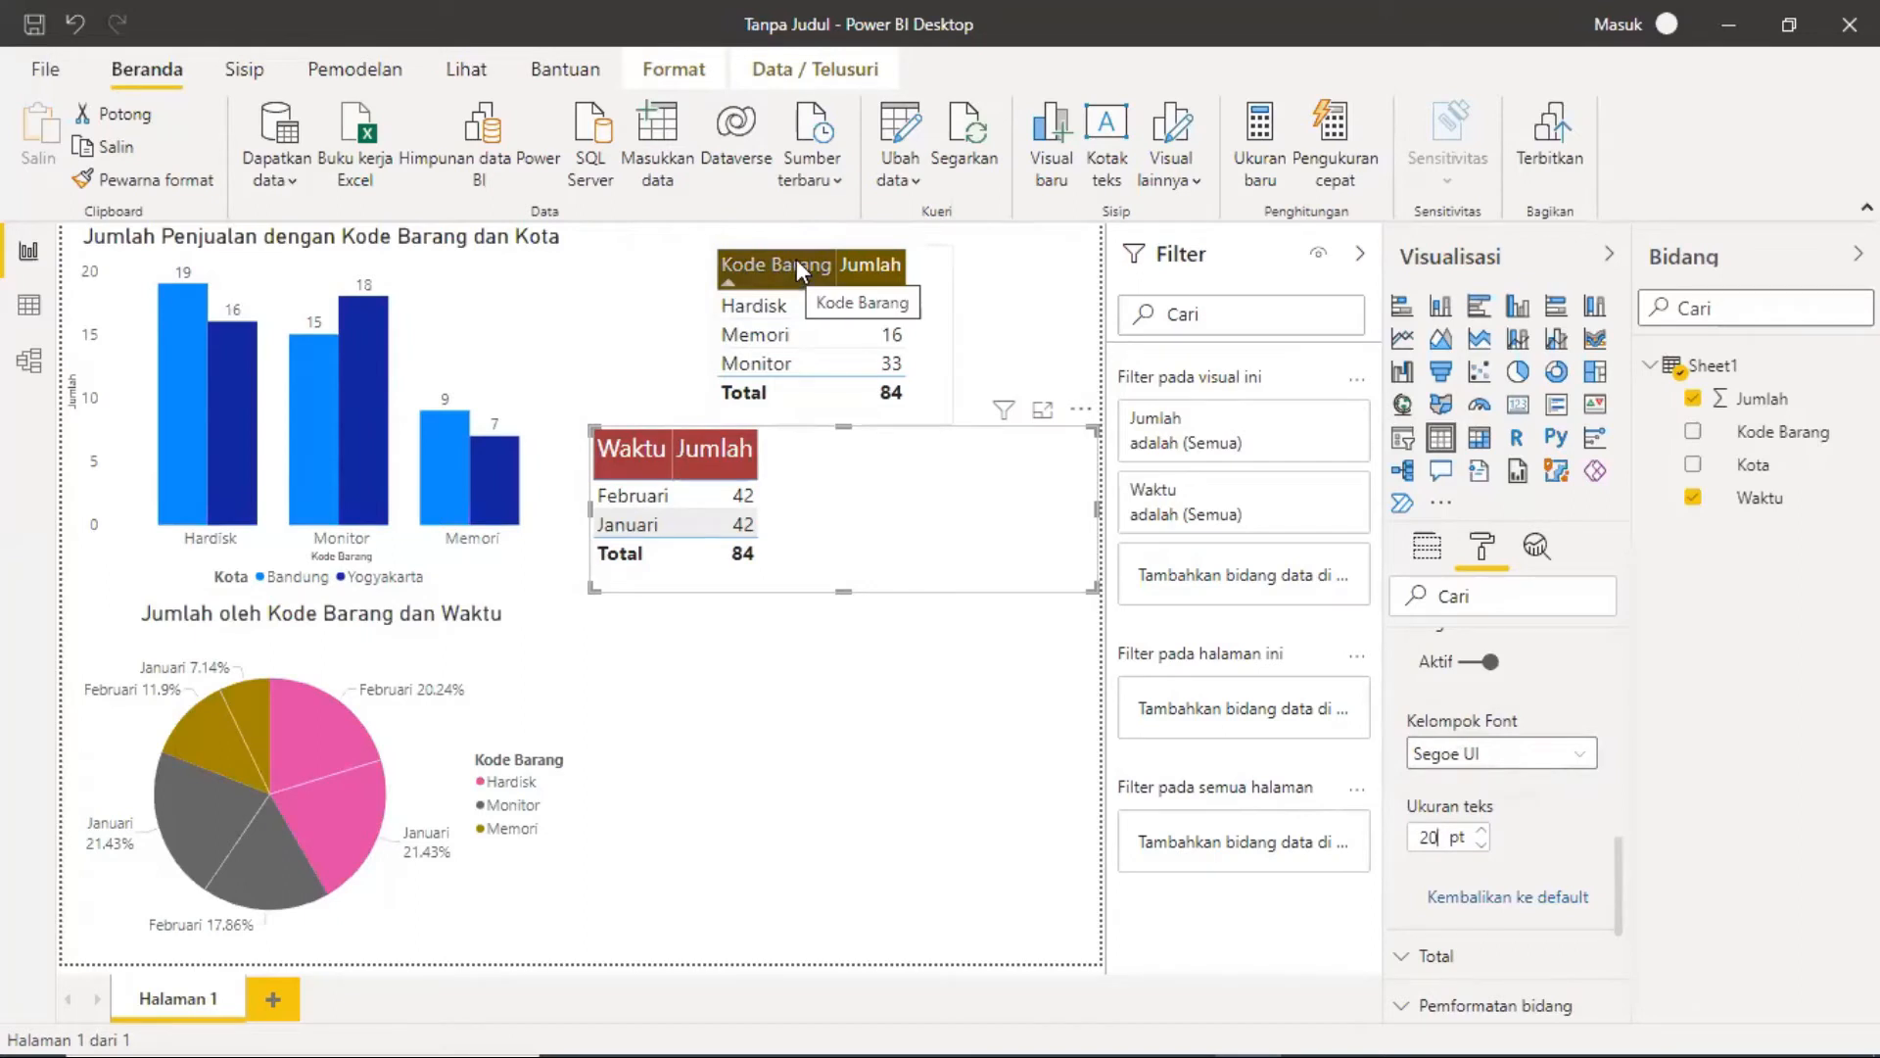
# Step: Set the text size of the Waktu table's column header to 20 pt
pyautogui.scroll(1, 1526, 827)
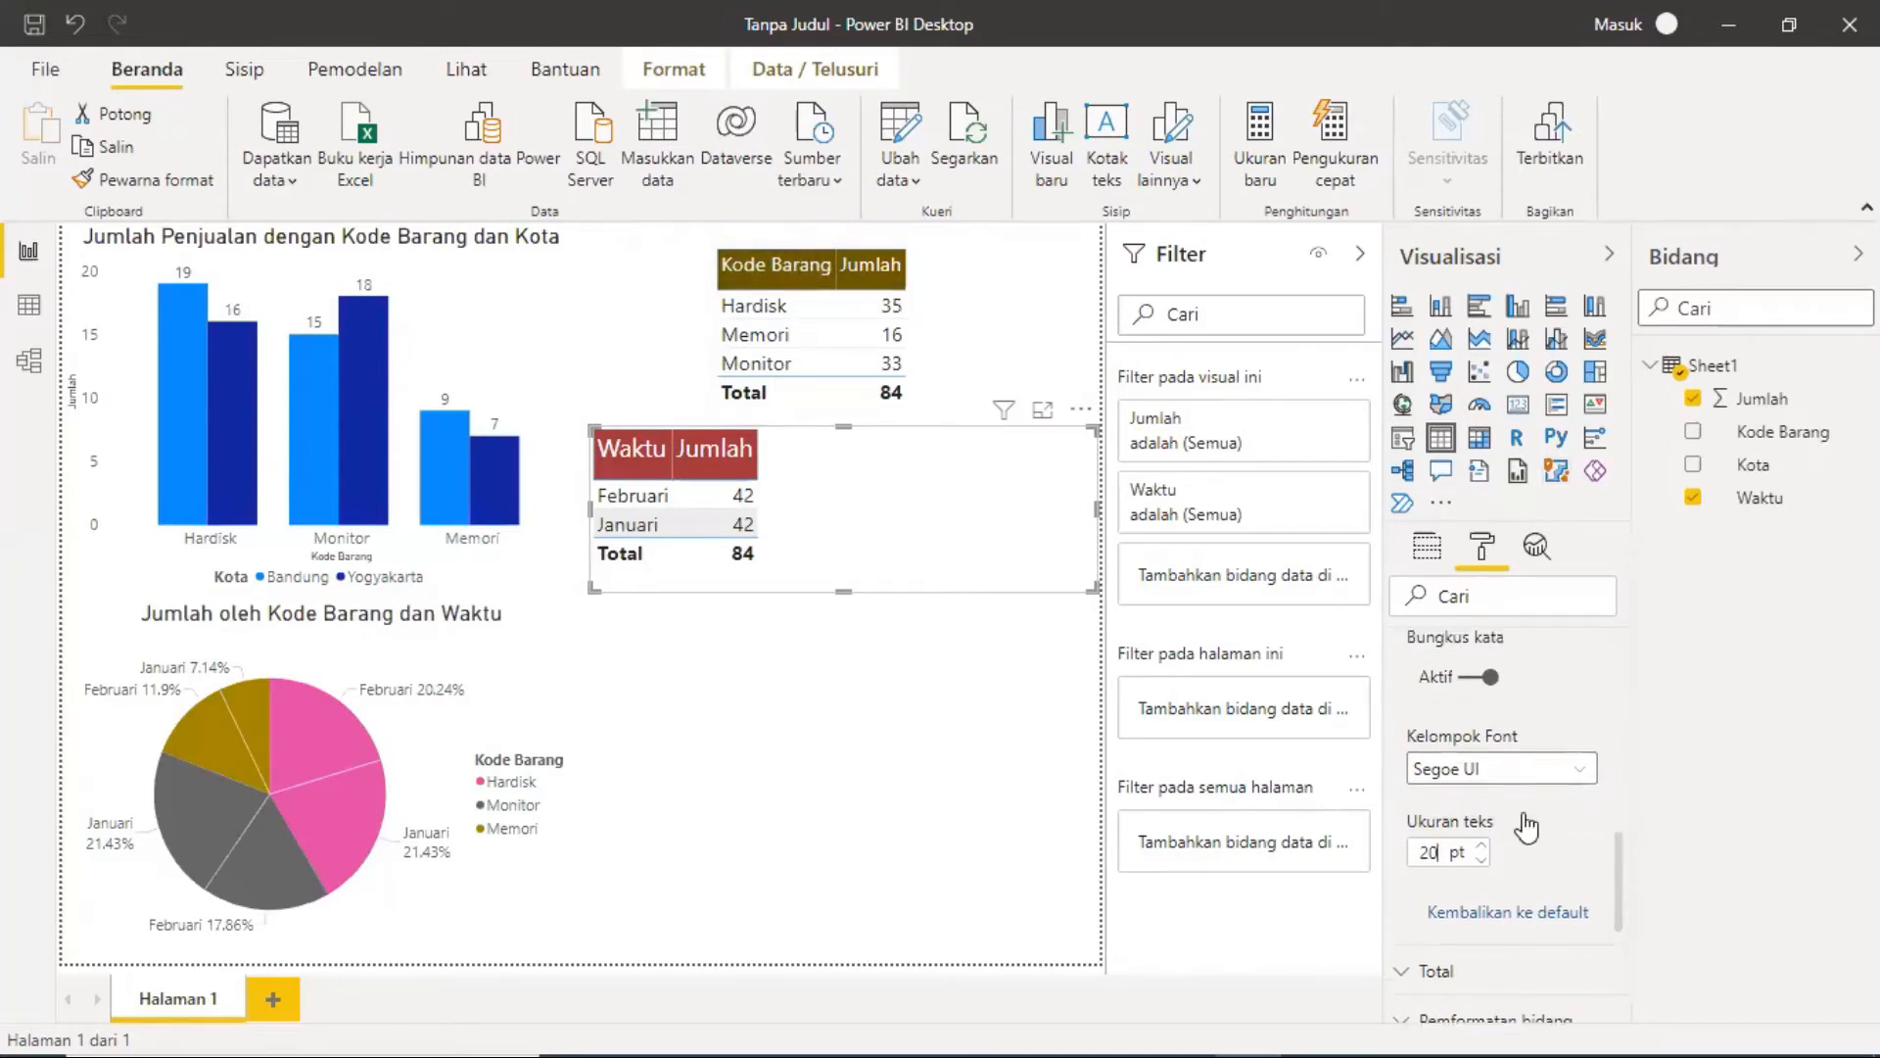
pyautogui.scroll(8, 1524, 813)
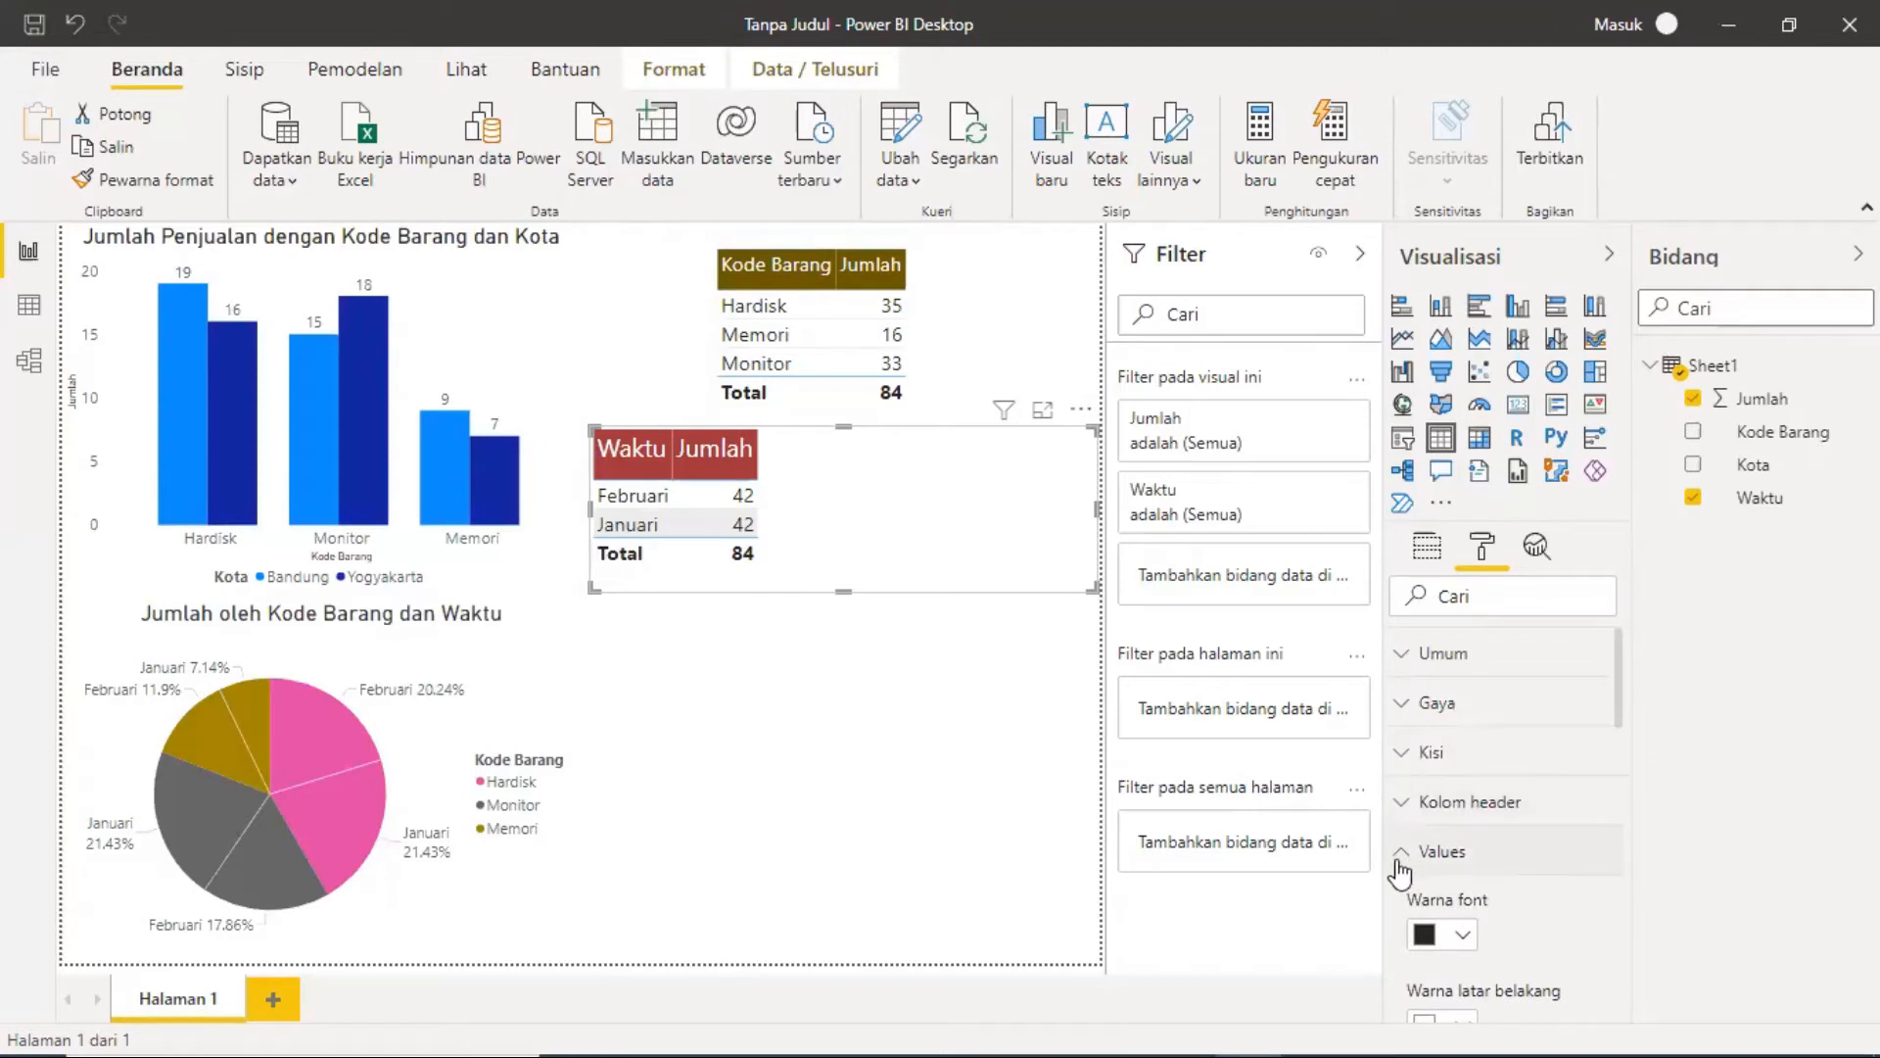
pyautogui.click(1400, 851)
pyautogui.click(1412, 801)
pyautogui.scroll(-5, 1535, 831)
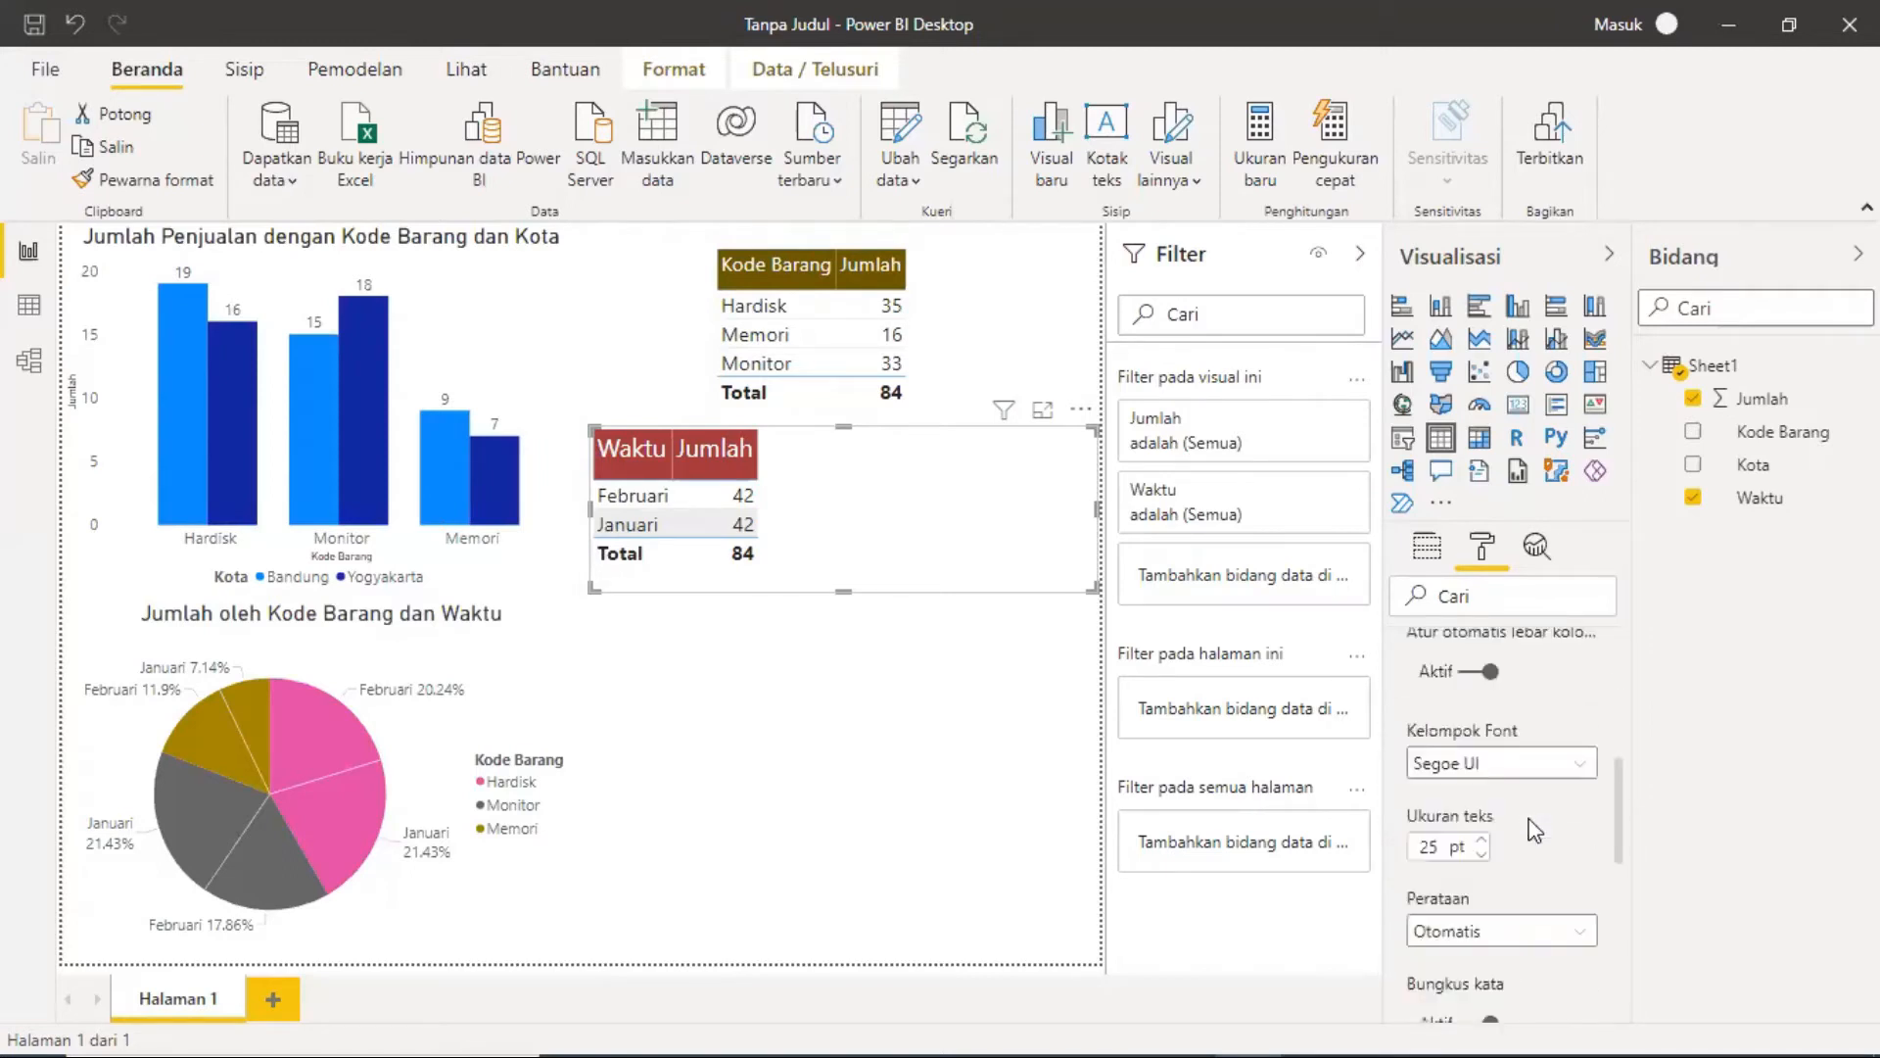
pyautogui.scroll(-3, 1535, 831)
pyautogui.scroll(4, 1532, 827)
pyautogui.scroll(-2, 1499, 808)
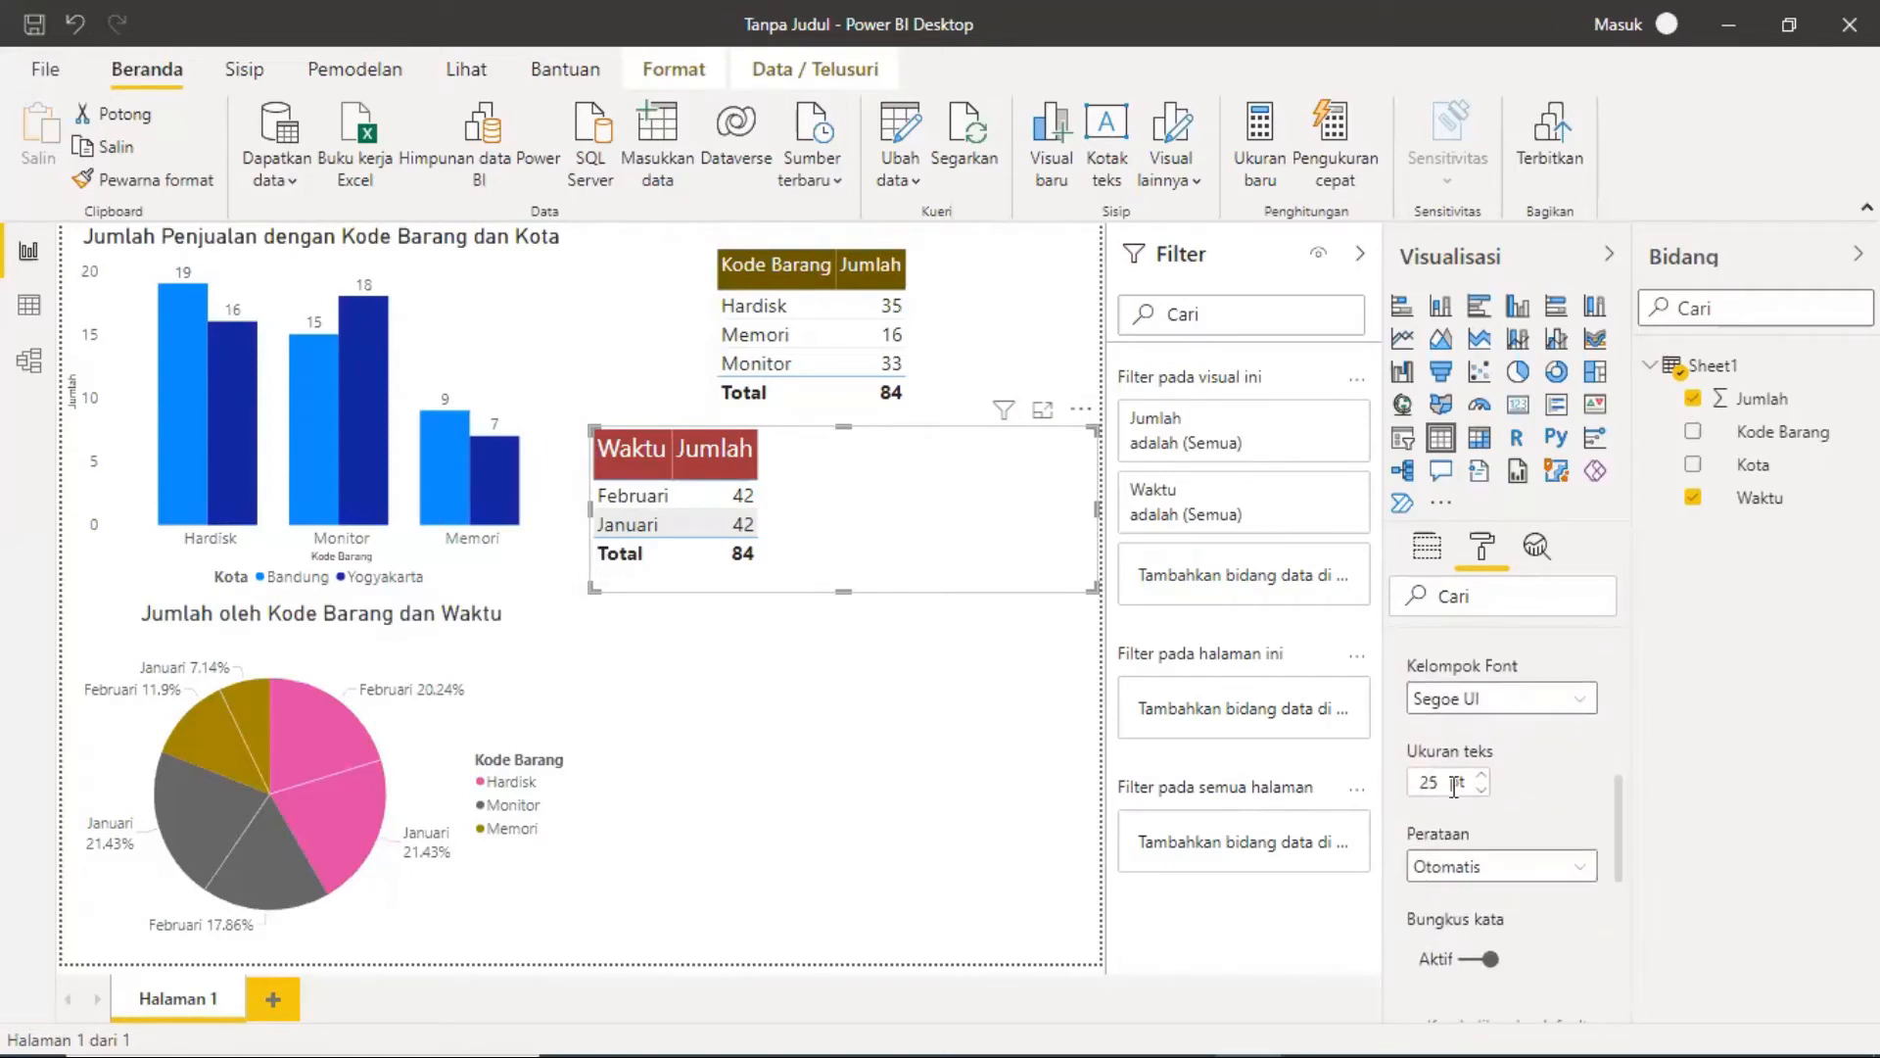
pyautogui.click(1440, 781)
pyautogui.write('20')
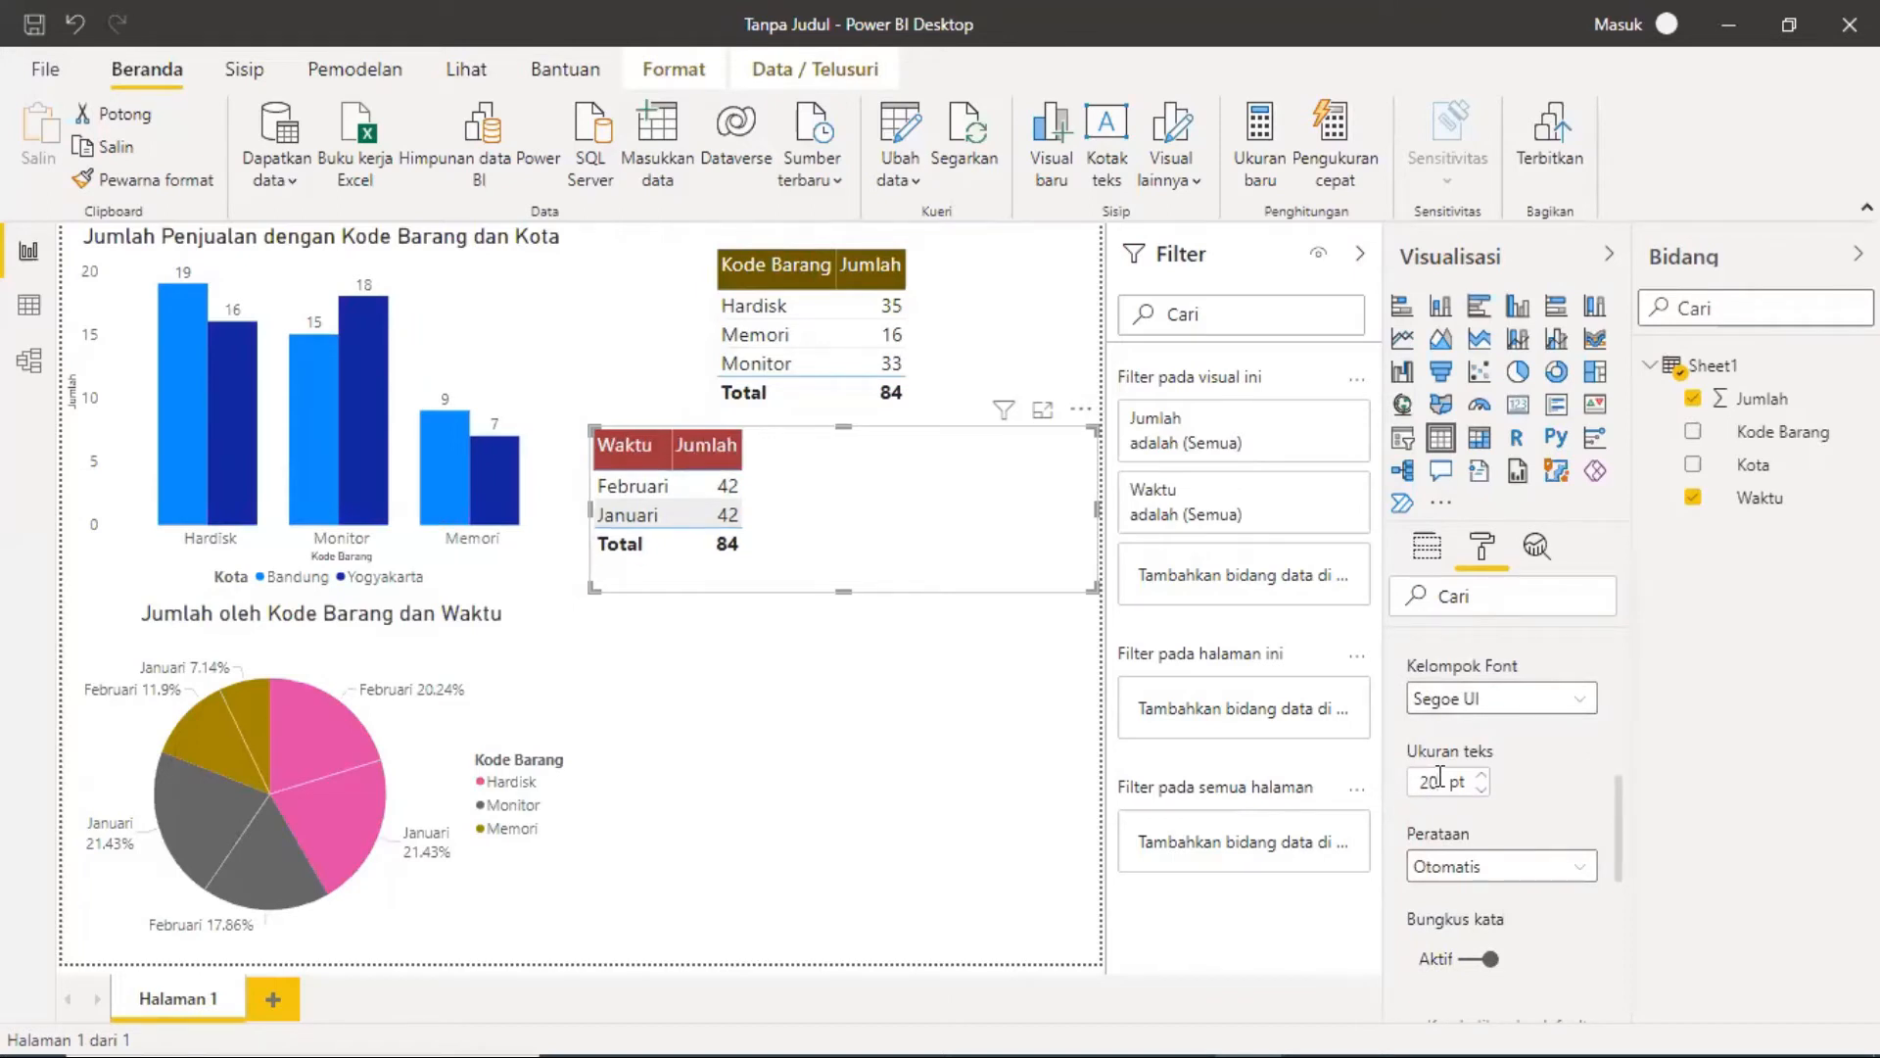
pyautogui.scroll(3, 1445, 714)
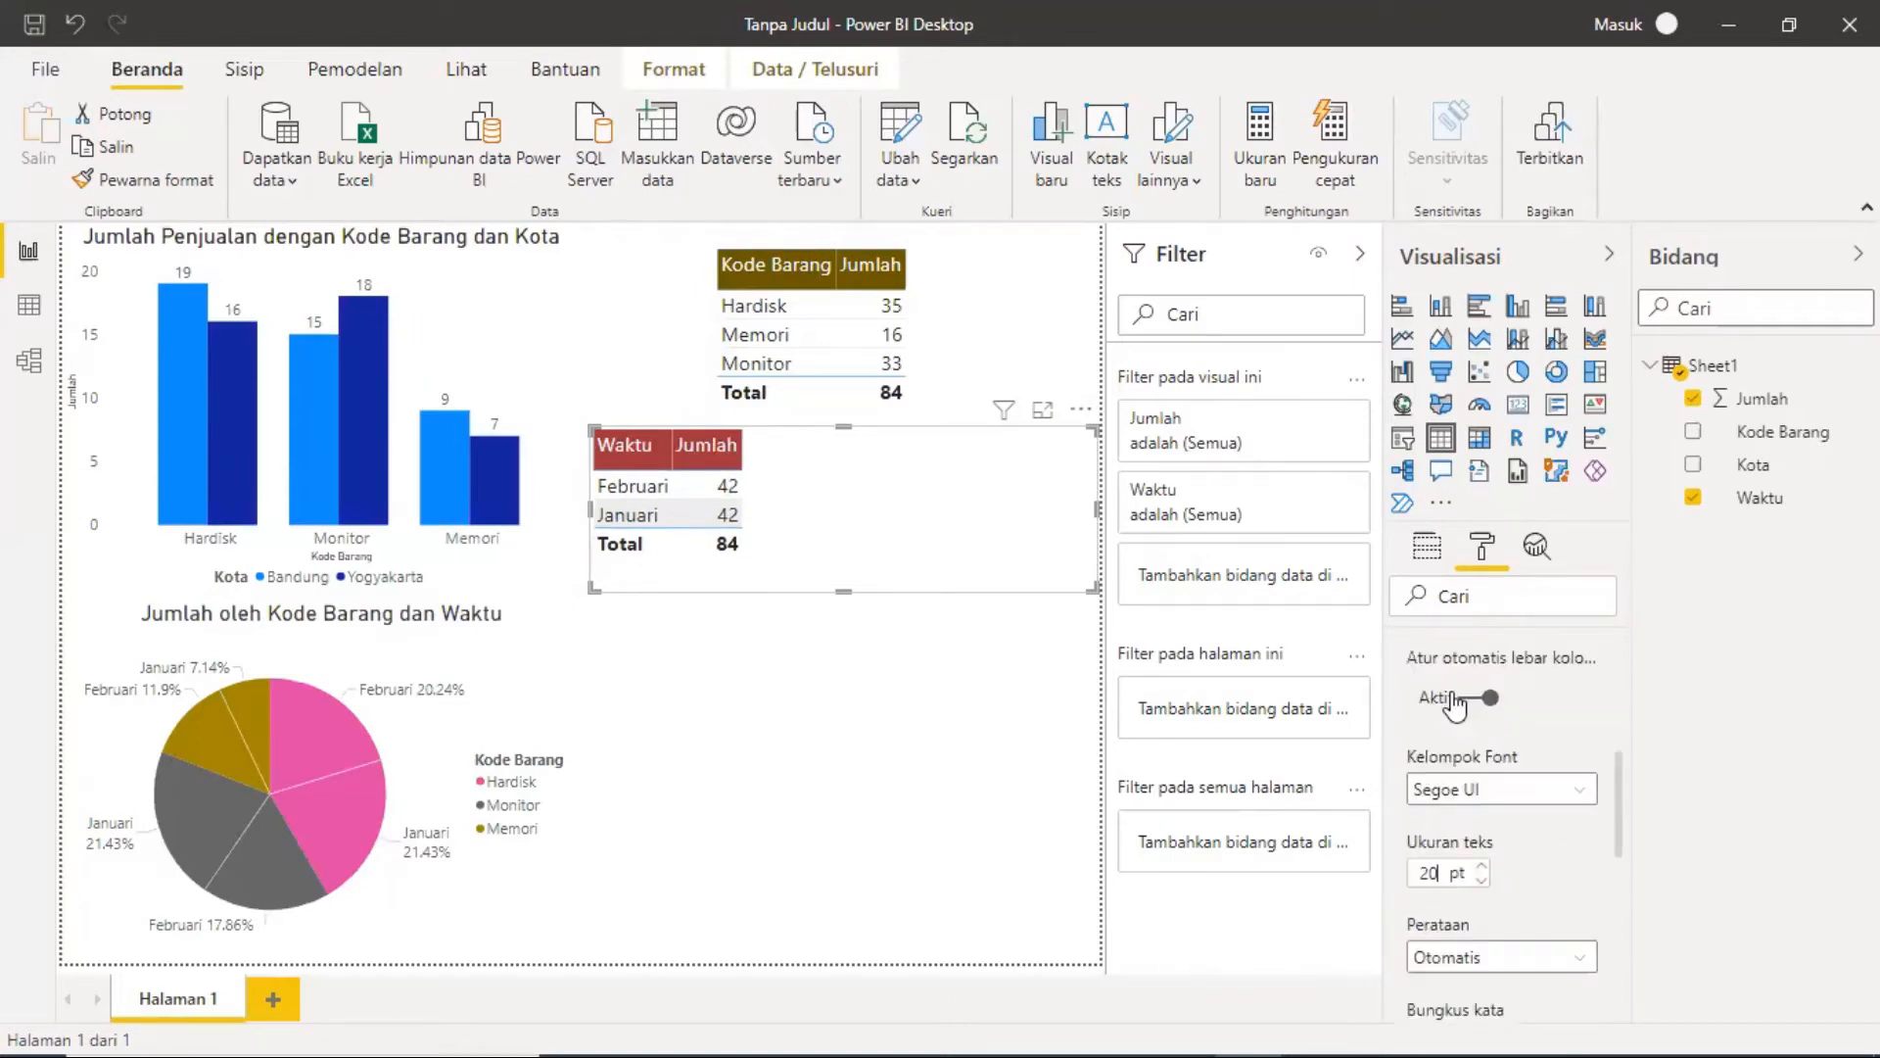
pyautogui.click(1416, 806)
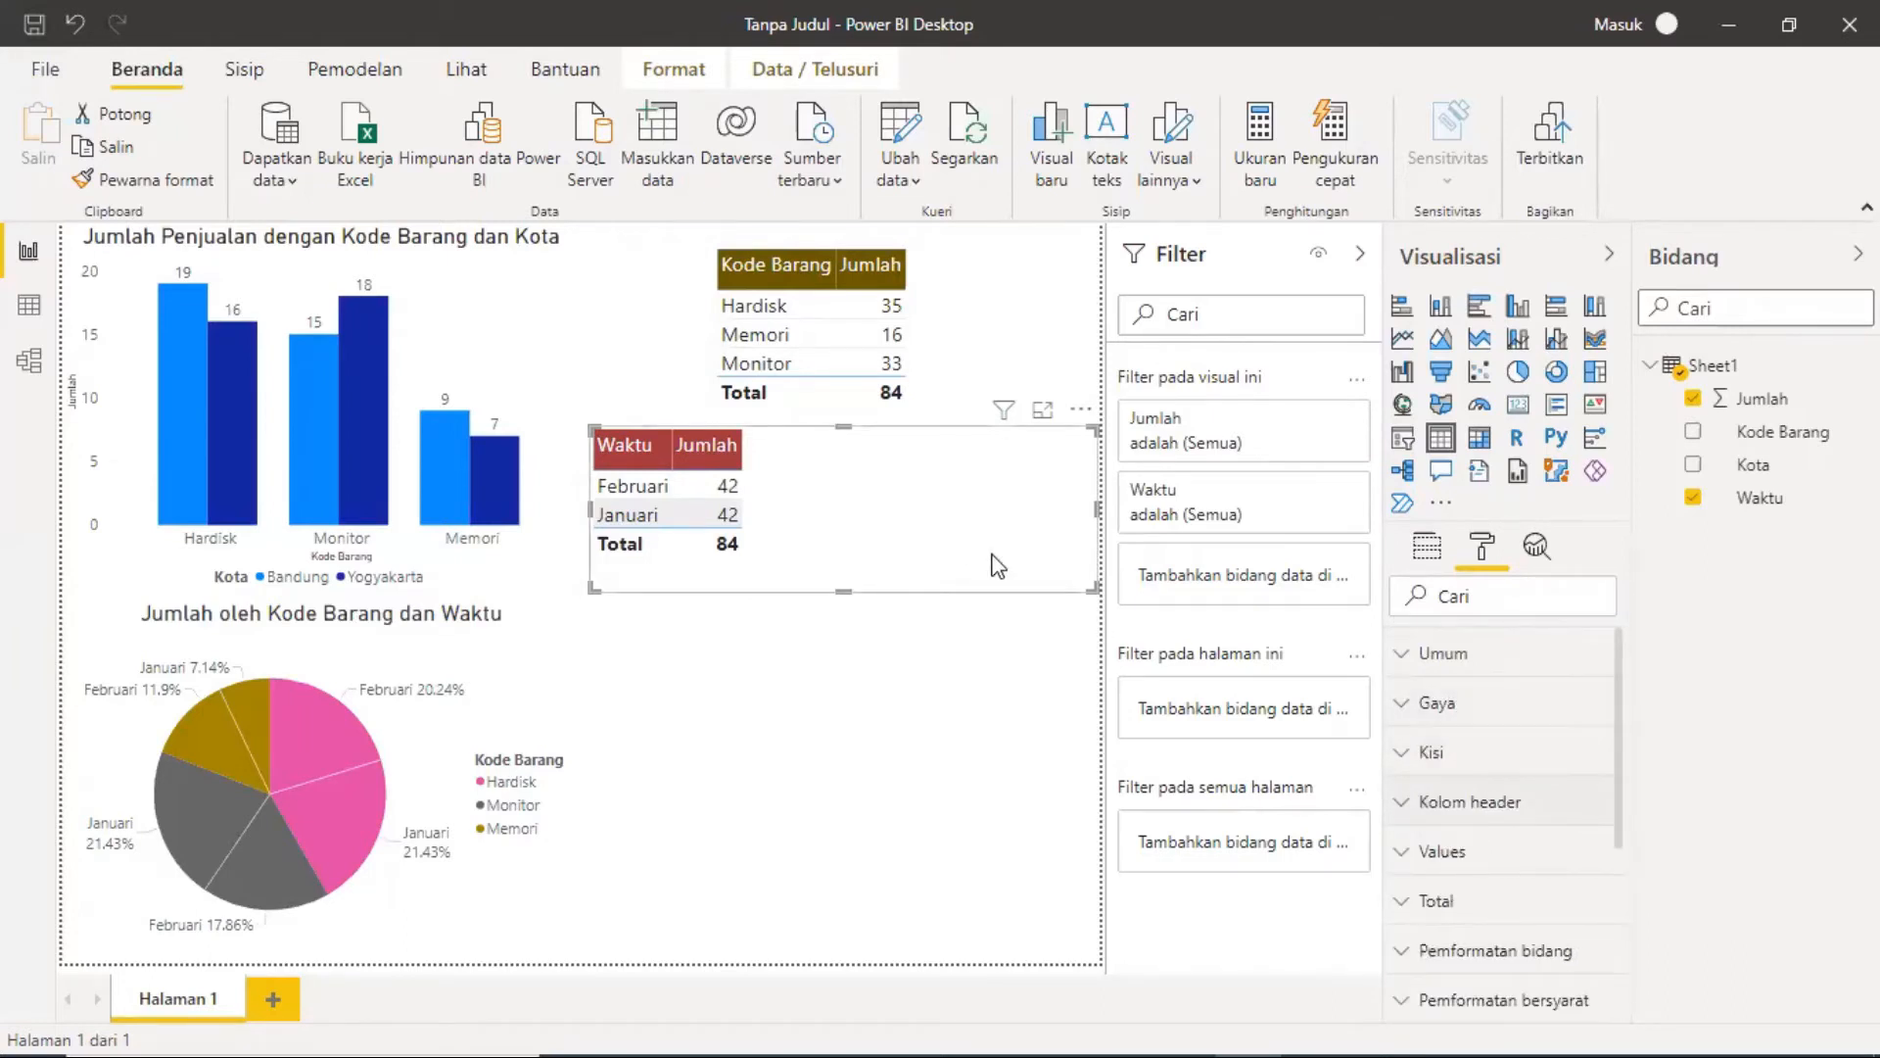
# Step: Narrow the Waktu table to fit its two columns and align it directly below the Kode Barang table
pyautogui.moveTo(1092, 591); pyautogui.dragTo(776, 593)
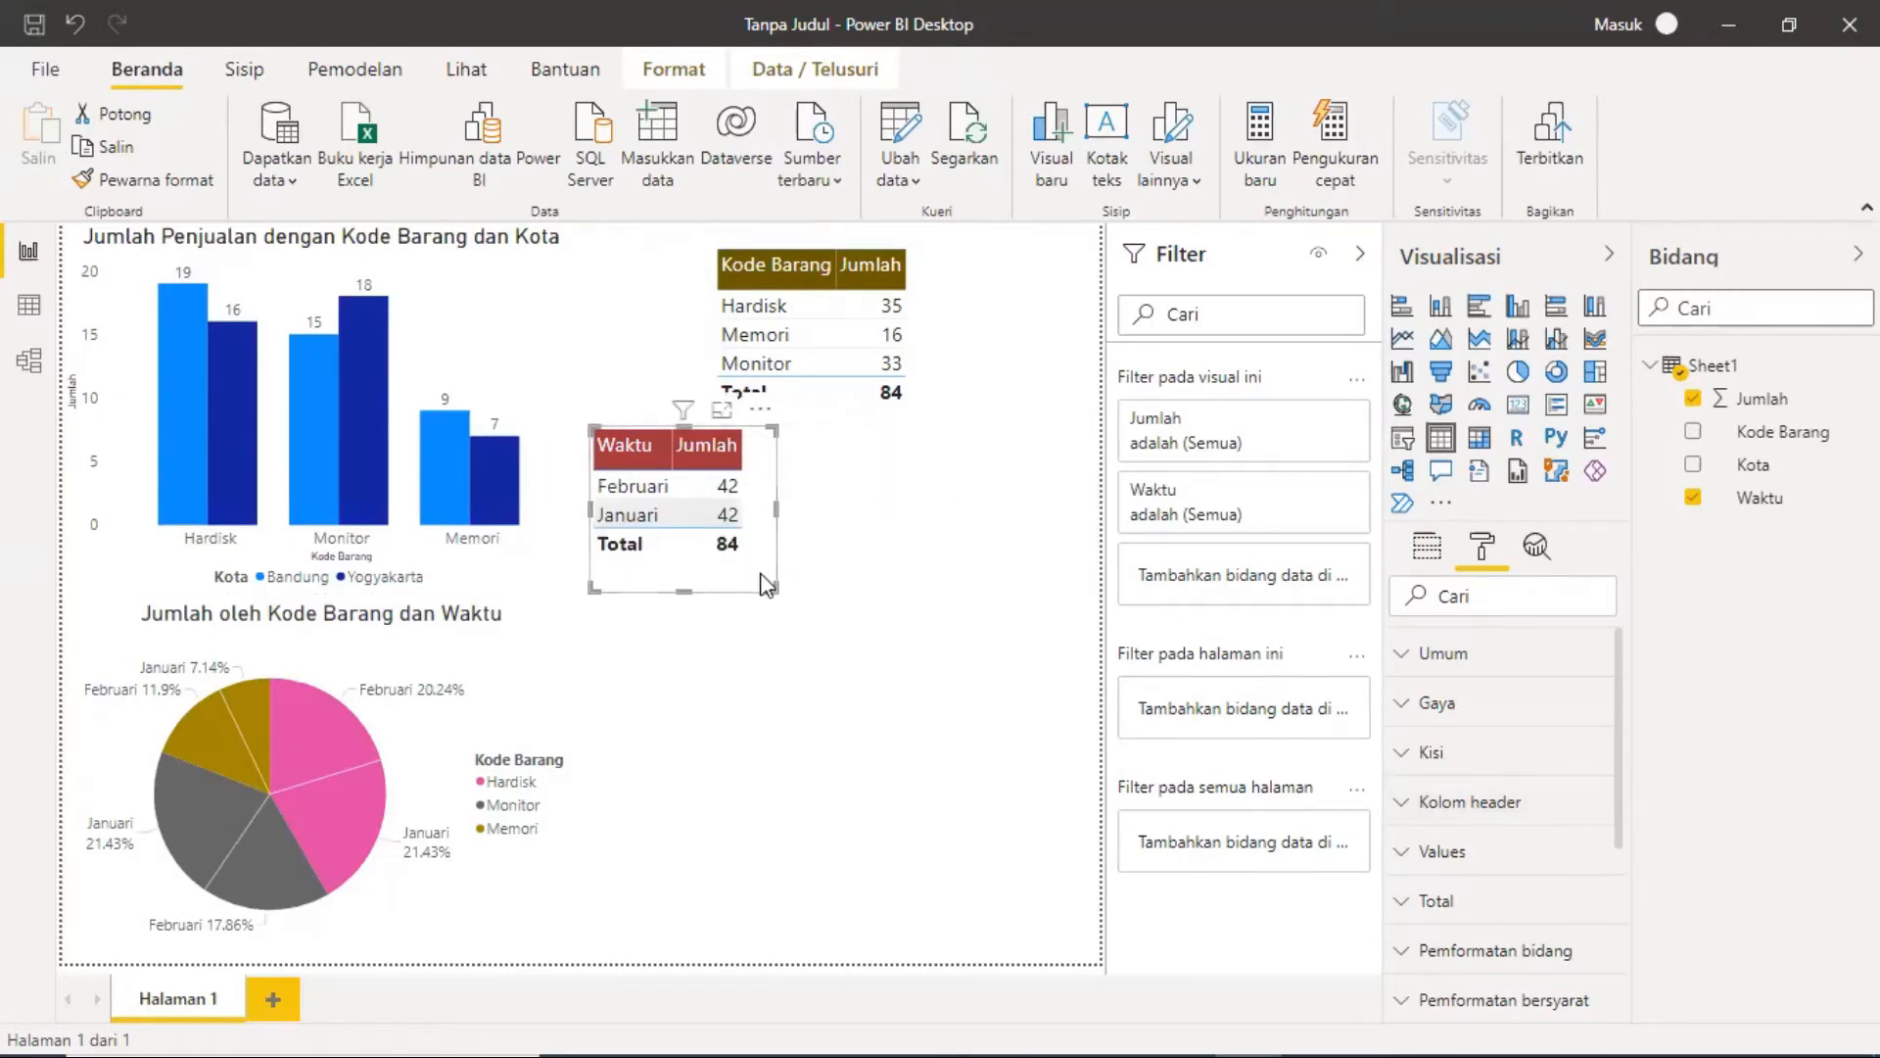
pyautogui.moveTo(769, 585); pyautogui.dragTo(882, 596)
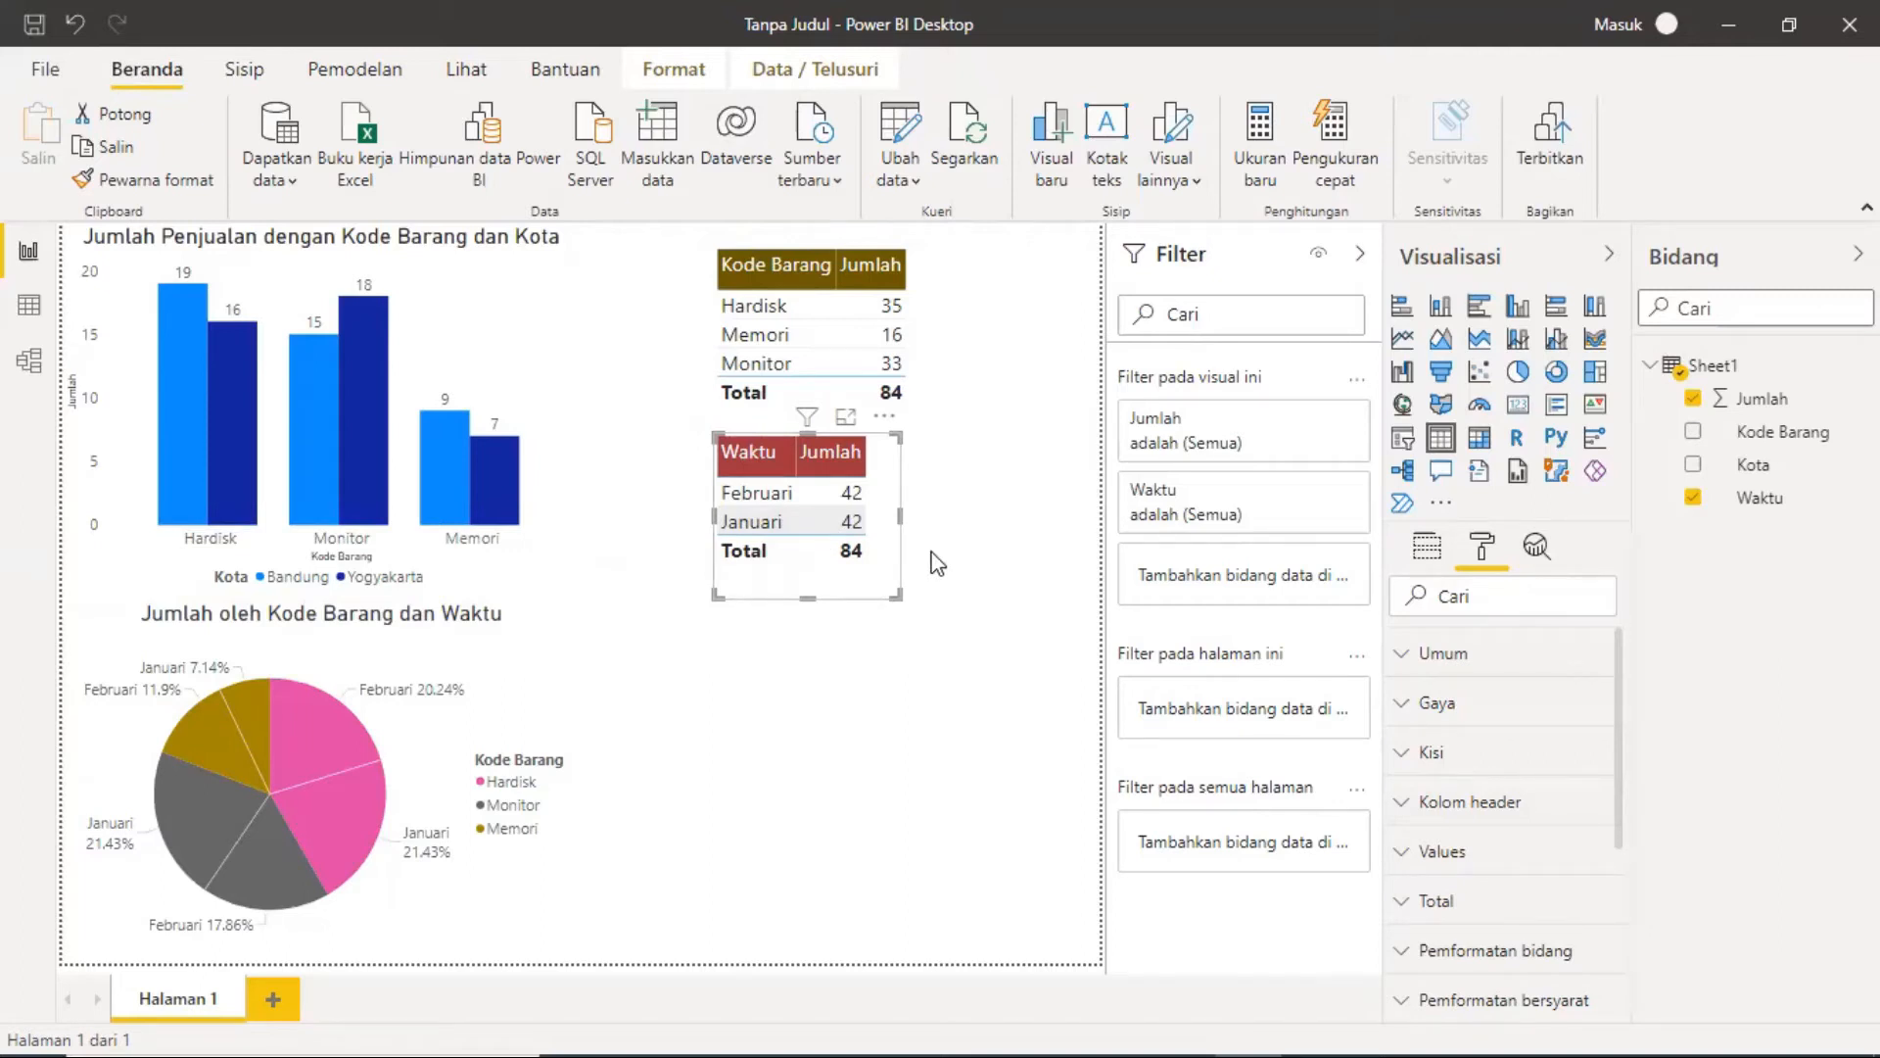
pyautogui.click(957, 577)
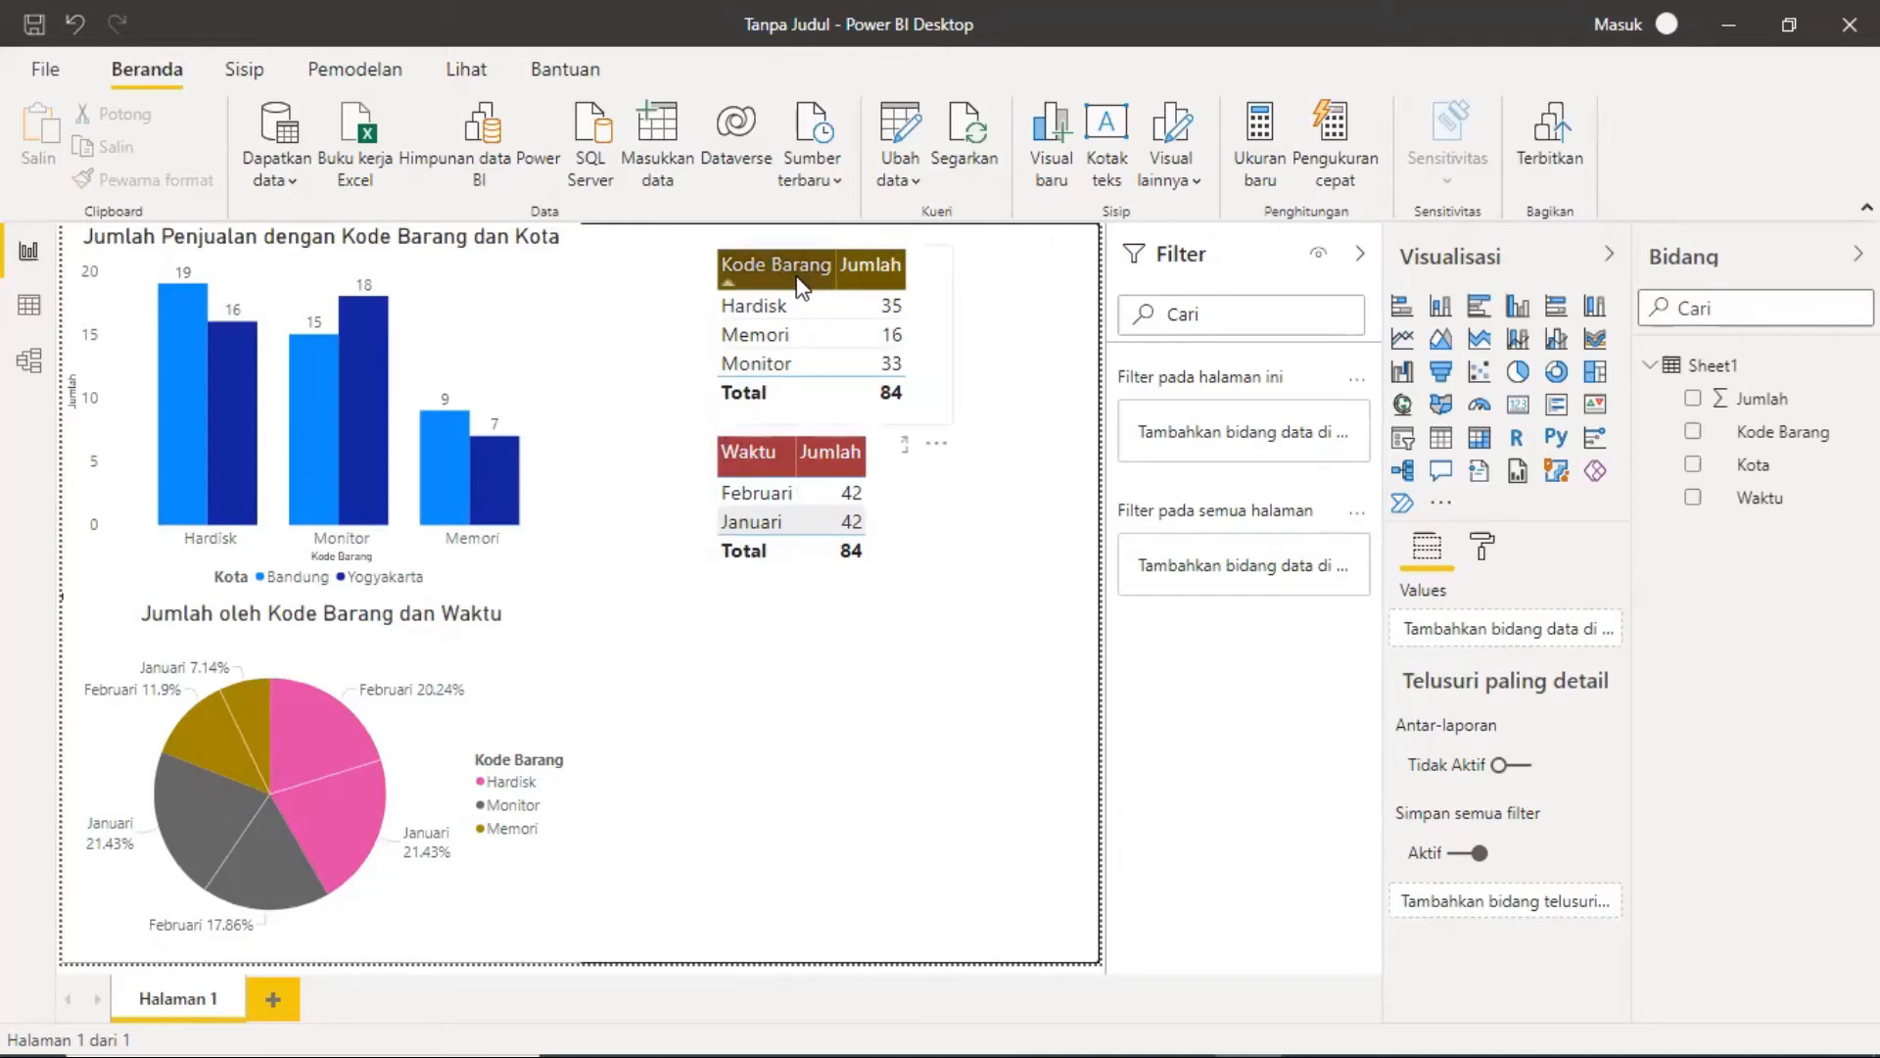
pyautogui.click(803, 305)
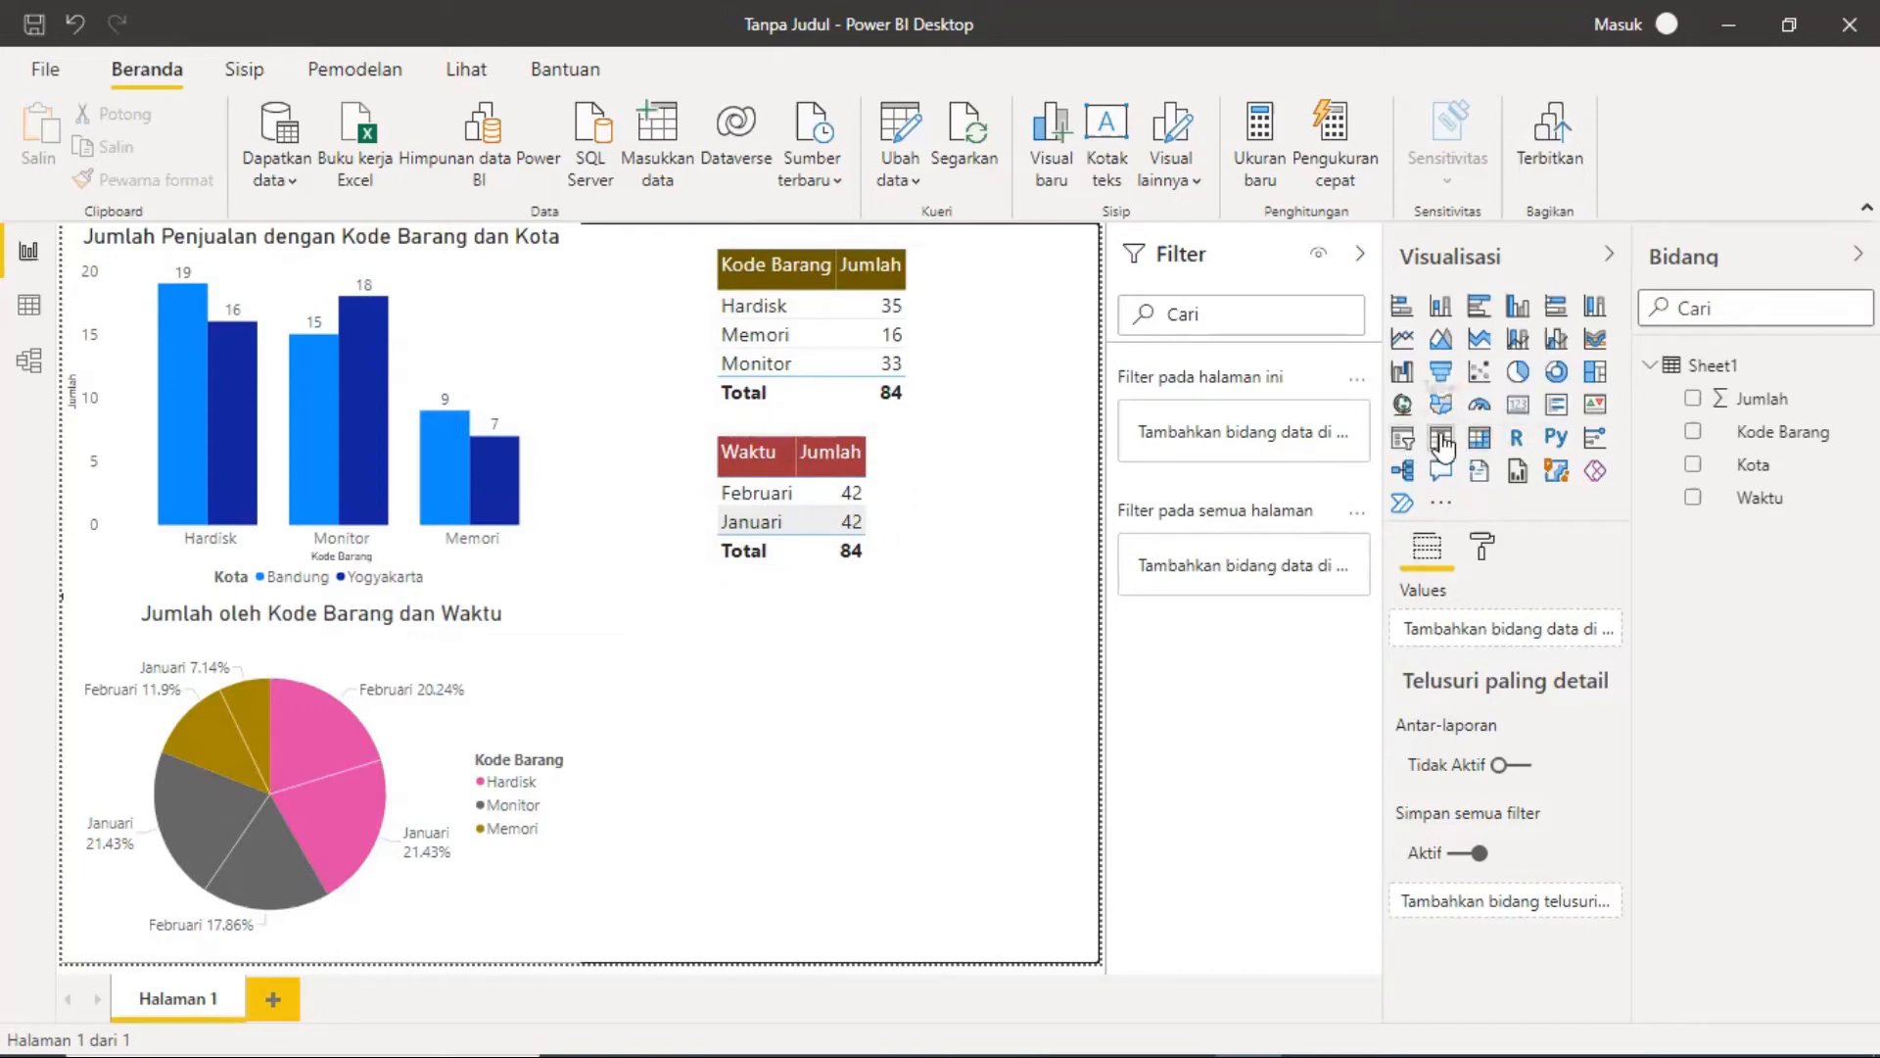
# Step: Insert a matrix visual and place it below the Waktu table
pyautogui.click(1479, 441)
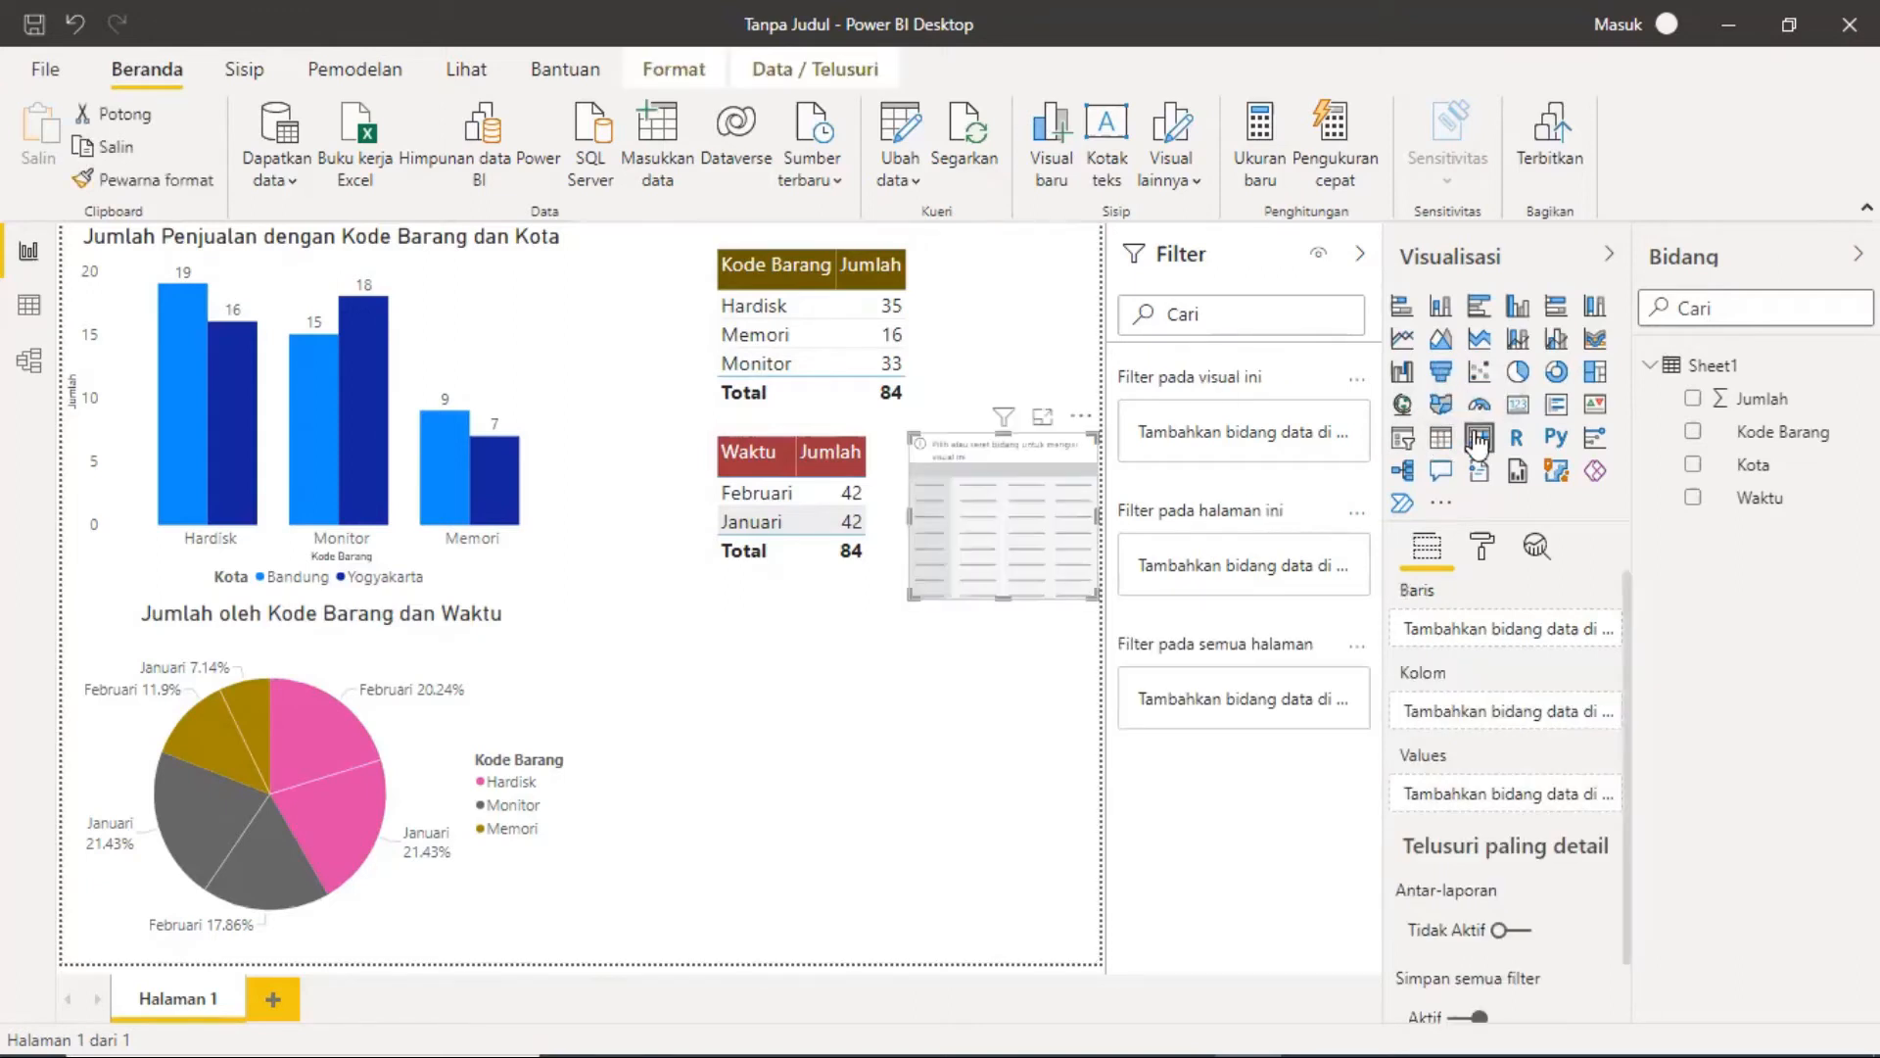
pyautogui.moveTo(1081, 552); pyautogui.dragTo(833, 684)
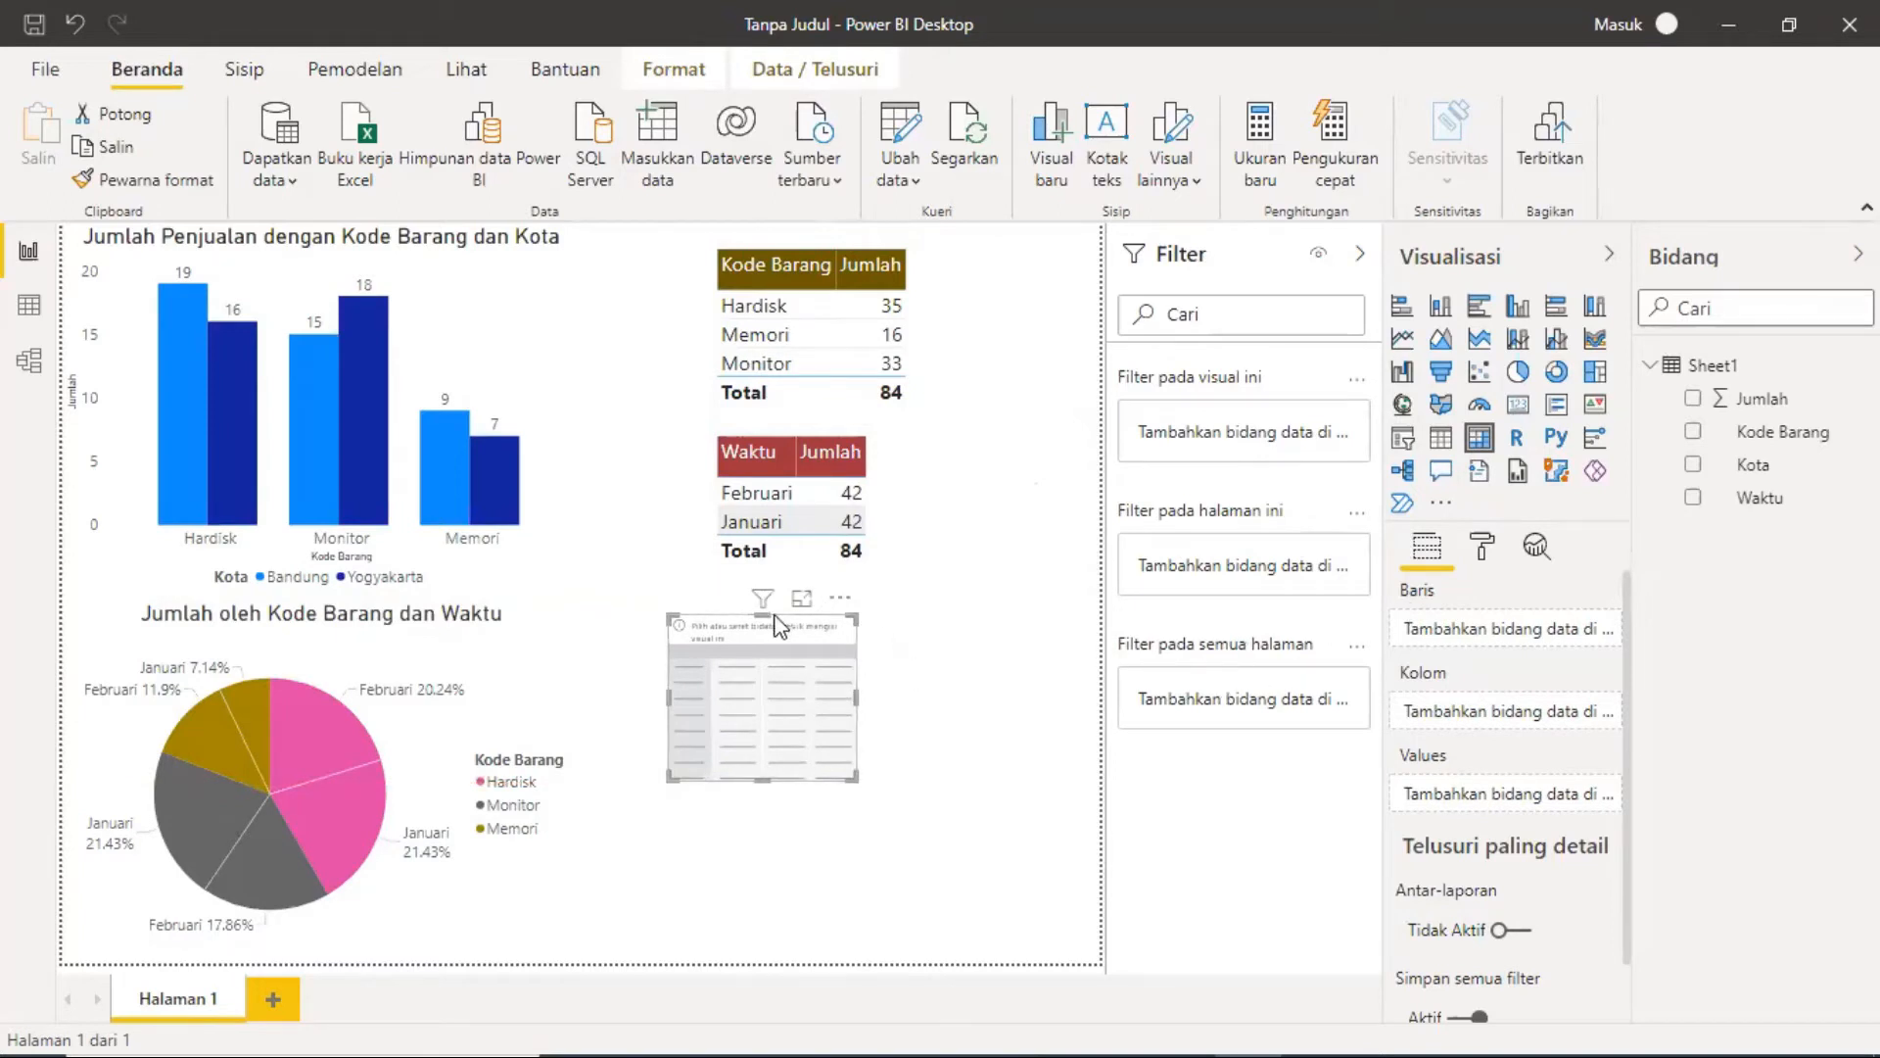
pyautogui.moveTo(807, 707); pyautogui.dragTo(797, 727)
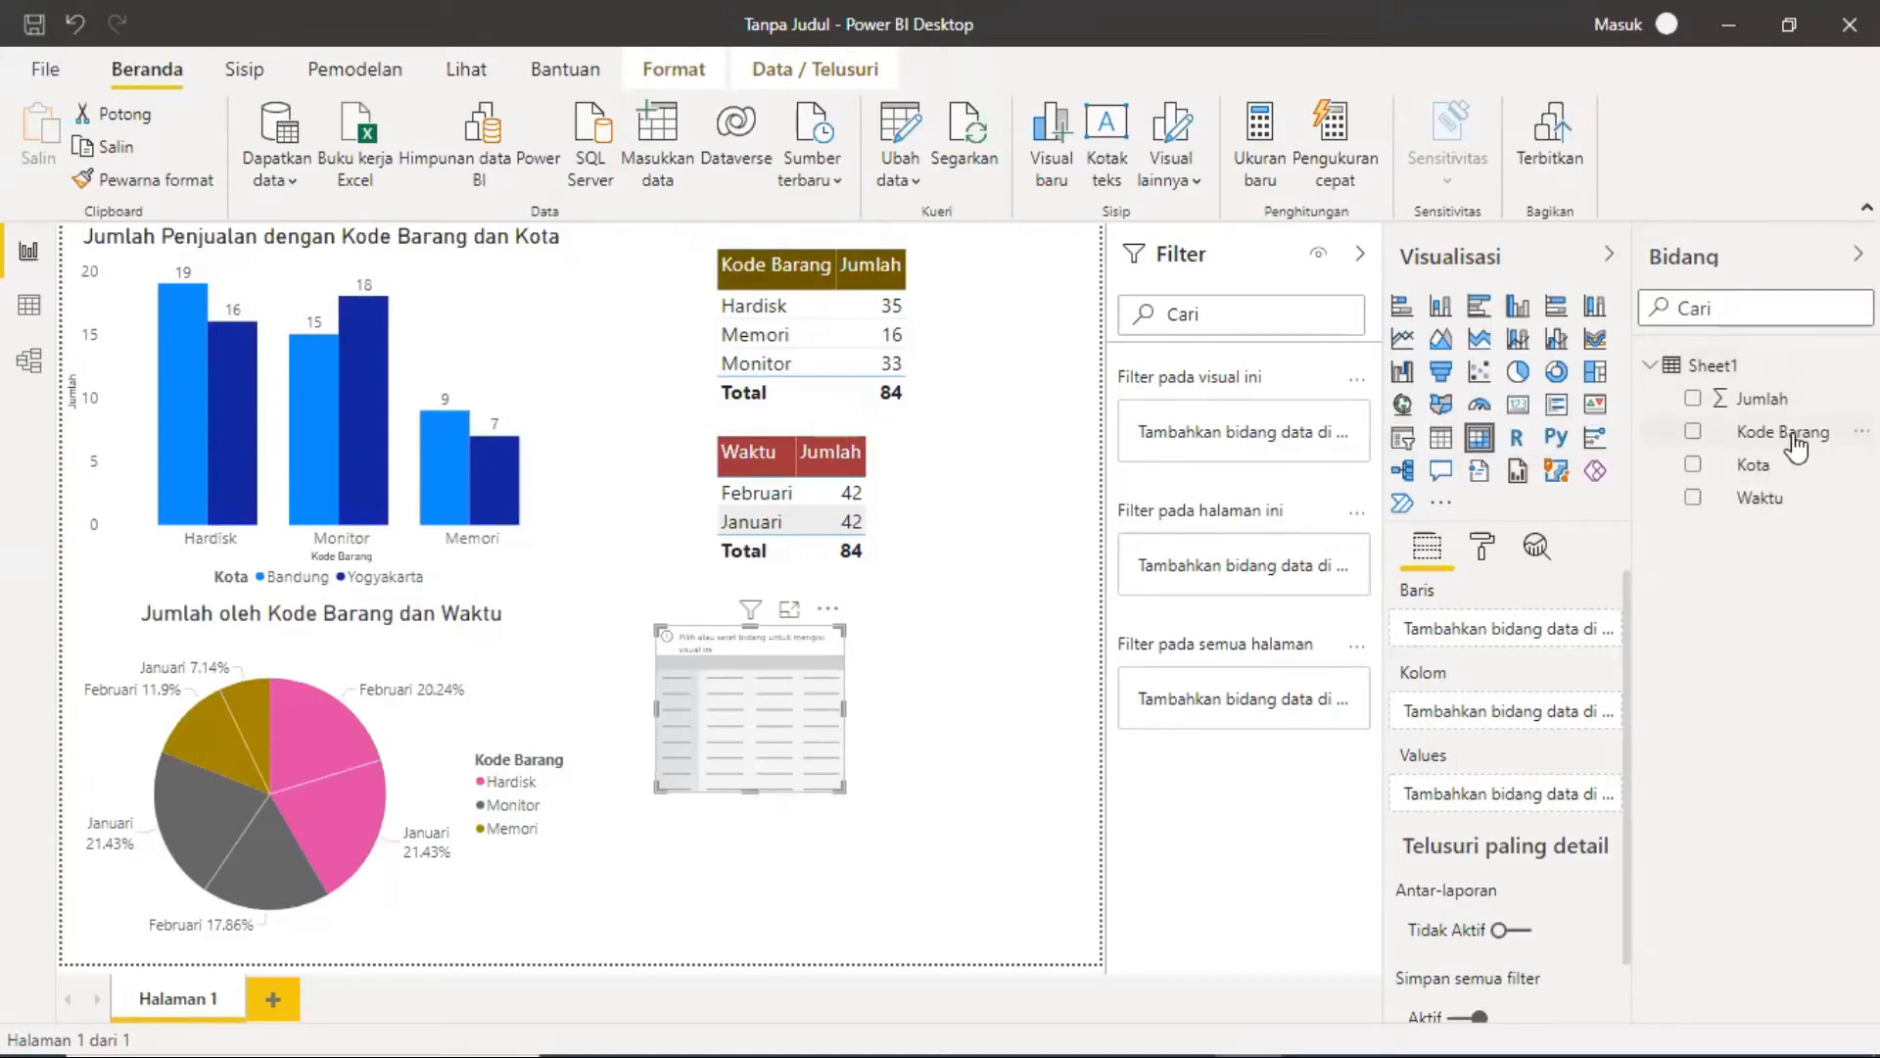
# Step: Fill the matrix with Kode Barang as rows, Kota as columns and Jumlah as values
pyautogui.moveTo(1800, 442); pyautogui.dragTo(1542, 637)
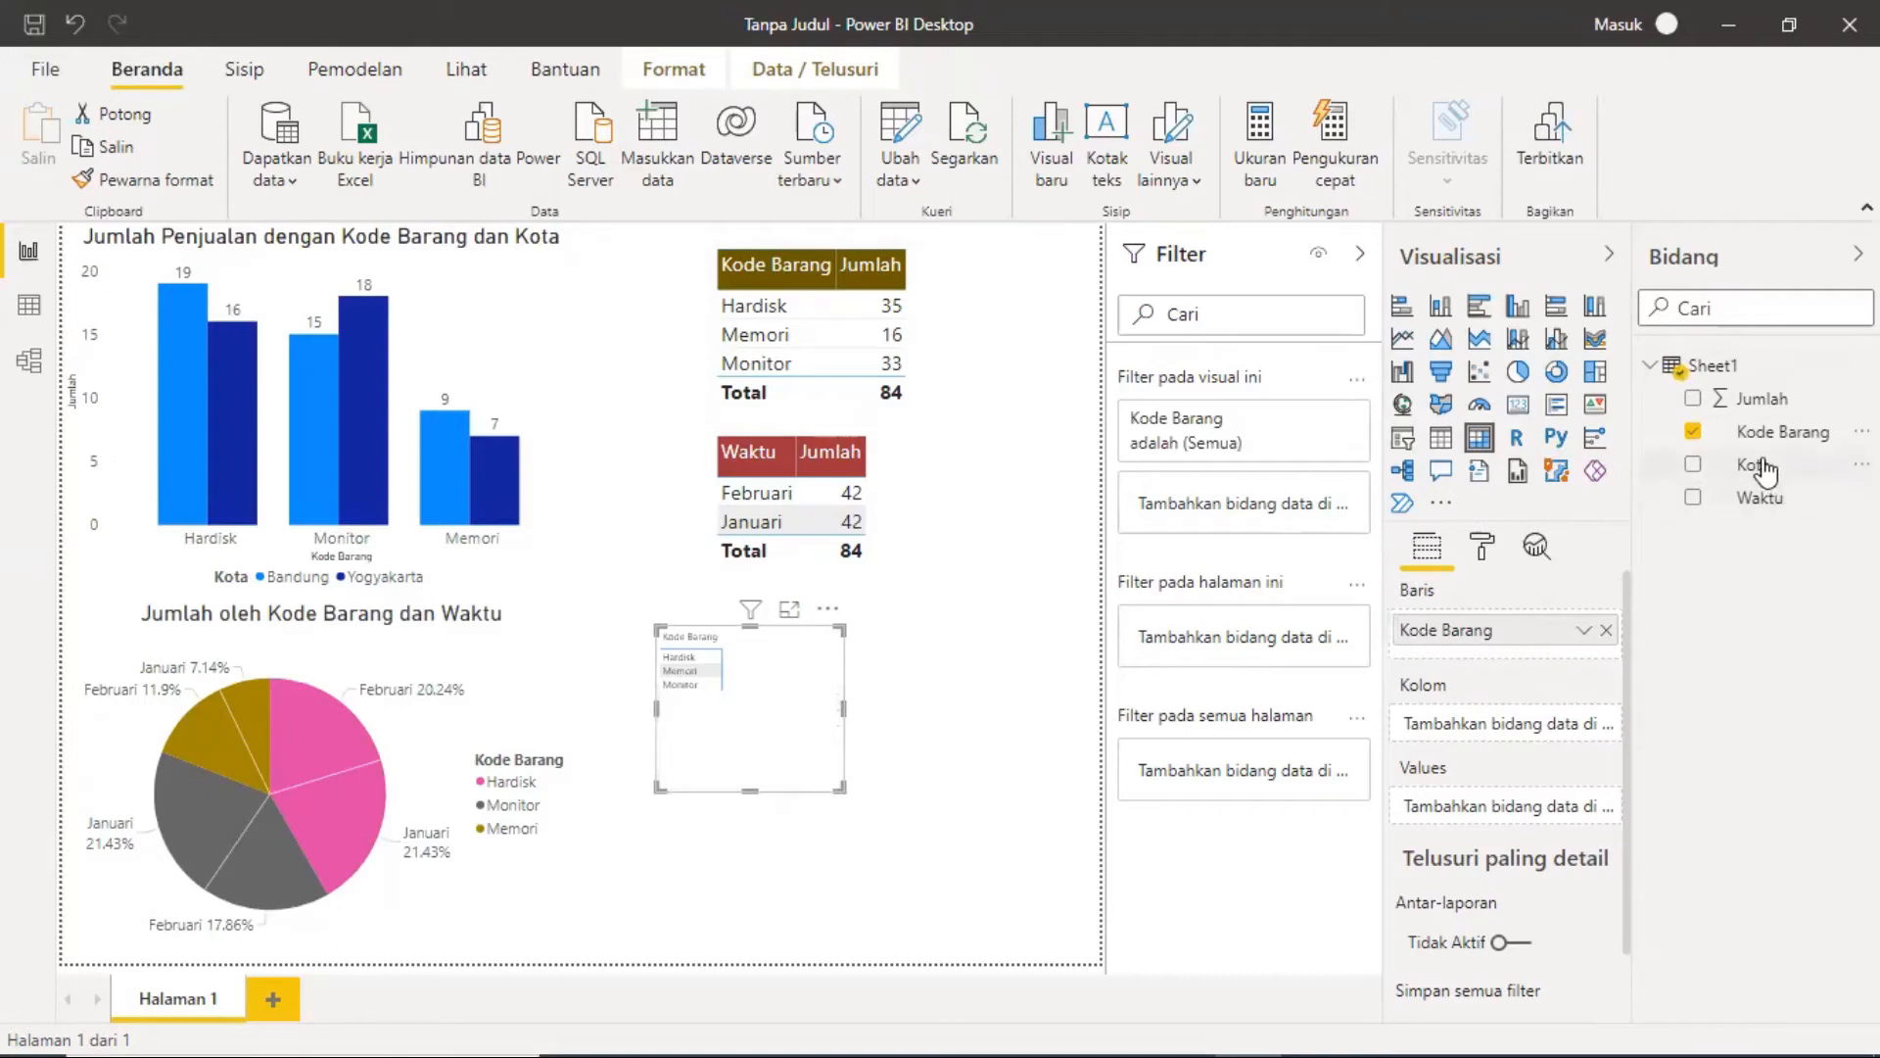
pyautogui.moveTo(1748, 463); pyautogui.dragTo(1516, 713)
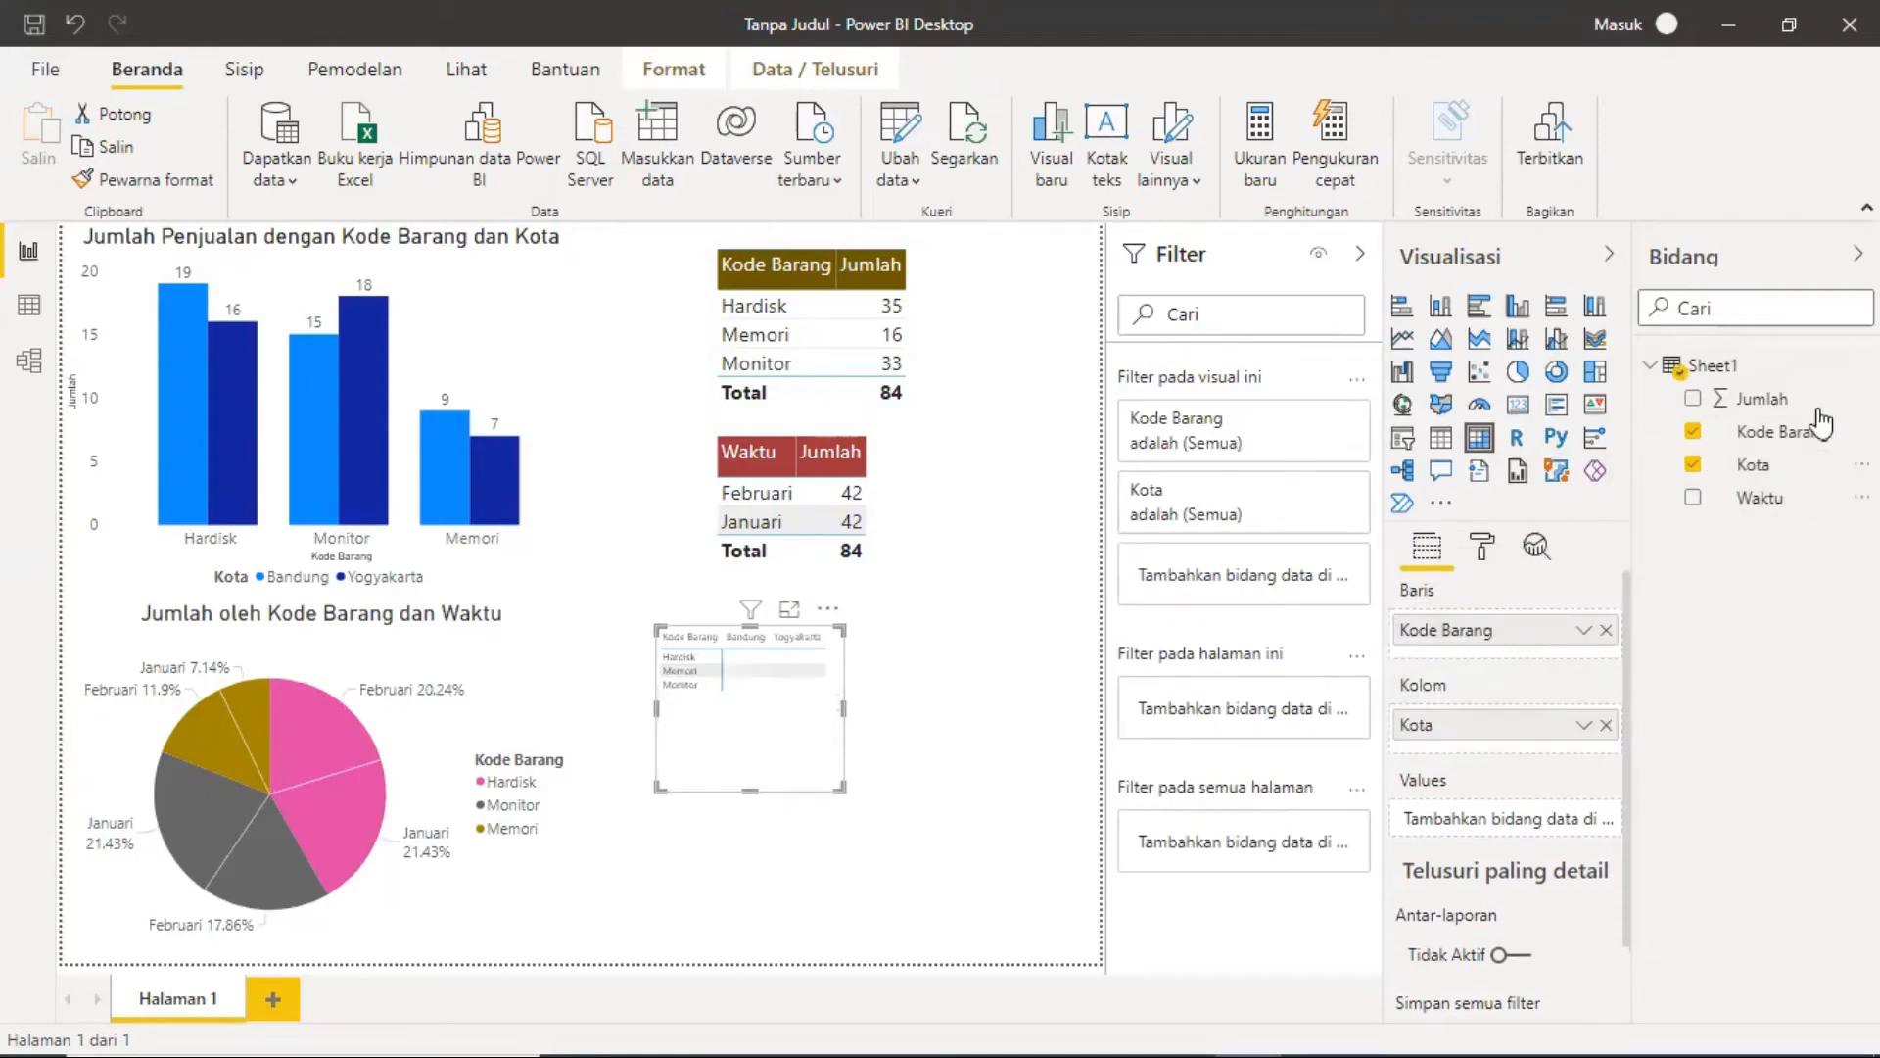
pyautogui.moveTo(1763, 395); pyautogui.dragTo(1508, 817)
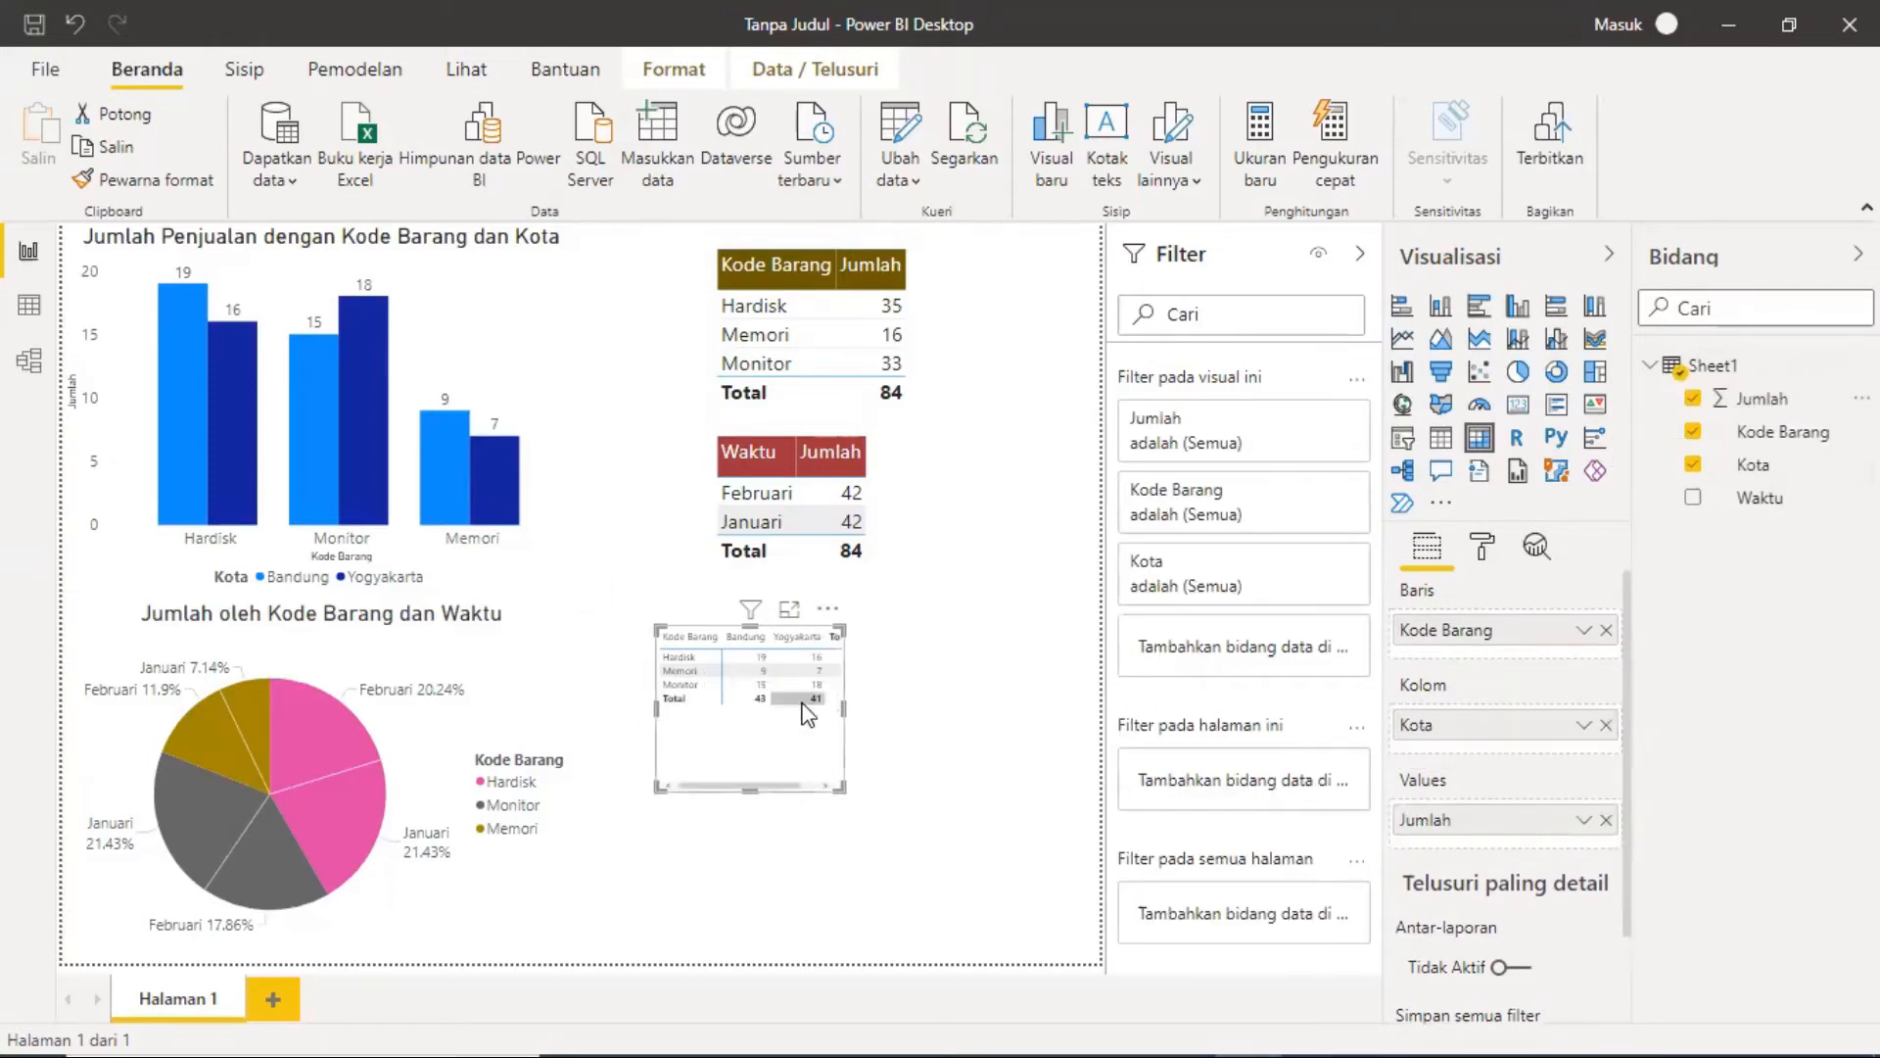
# Step: Set the matrix's column header text size to 20 pt and enlarge the visual until all columns fit
pyautogui.moveTo(795, 716)
pyautogui.click(1483, 549)
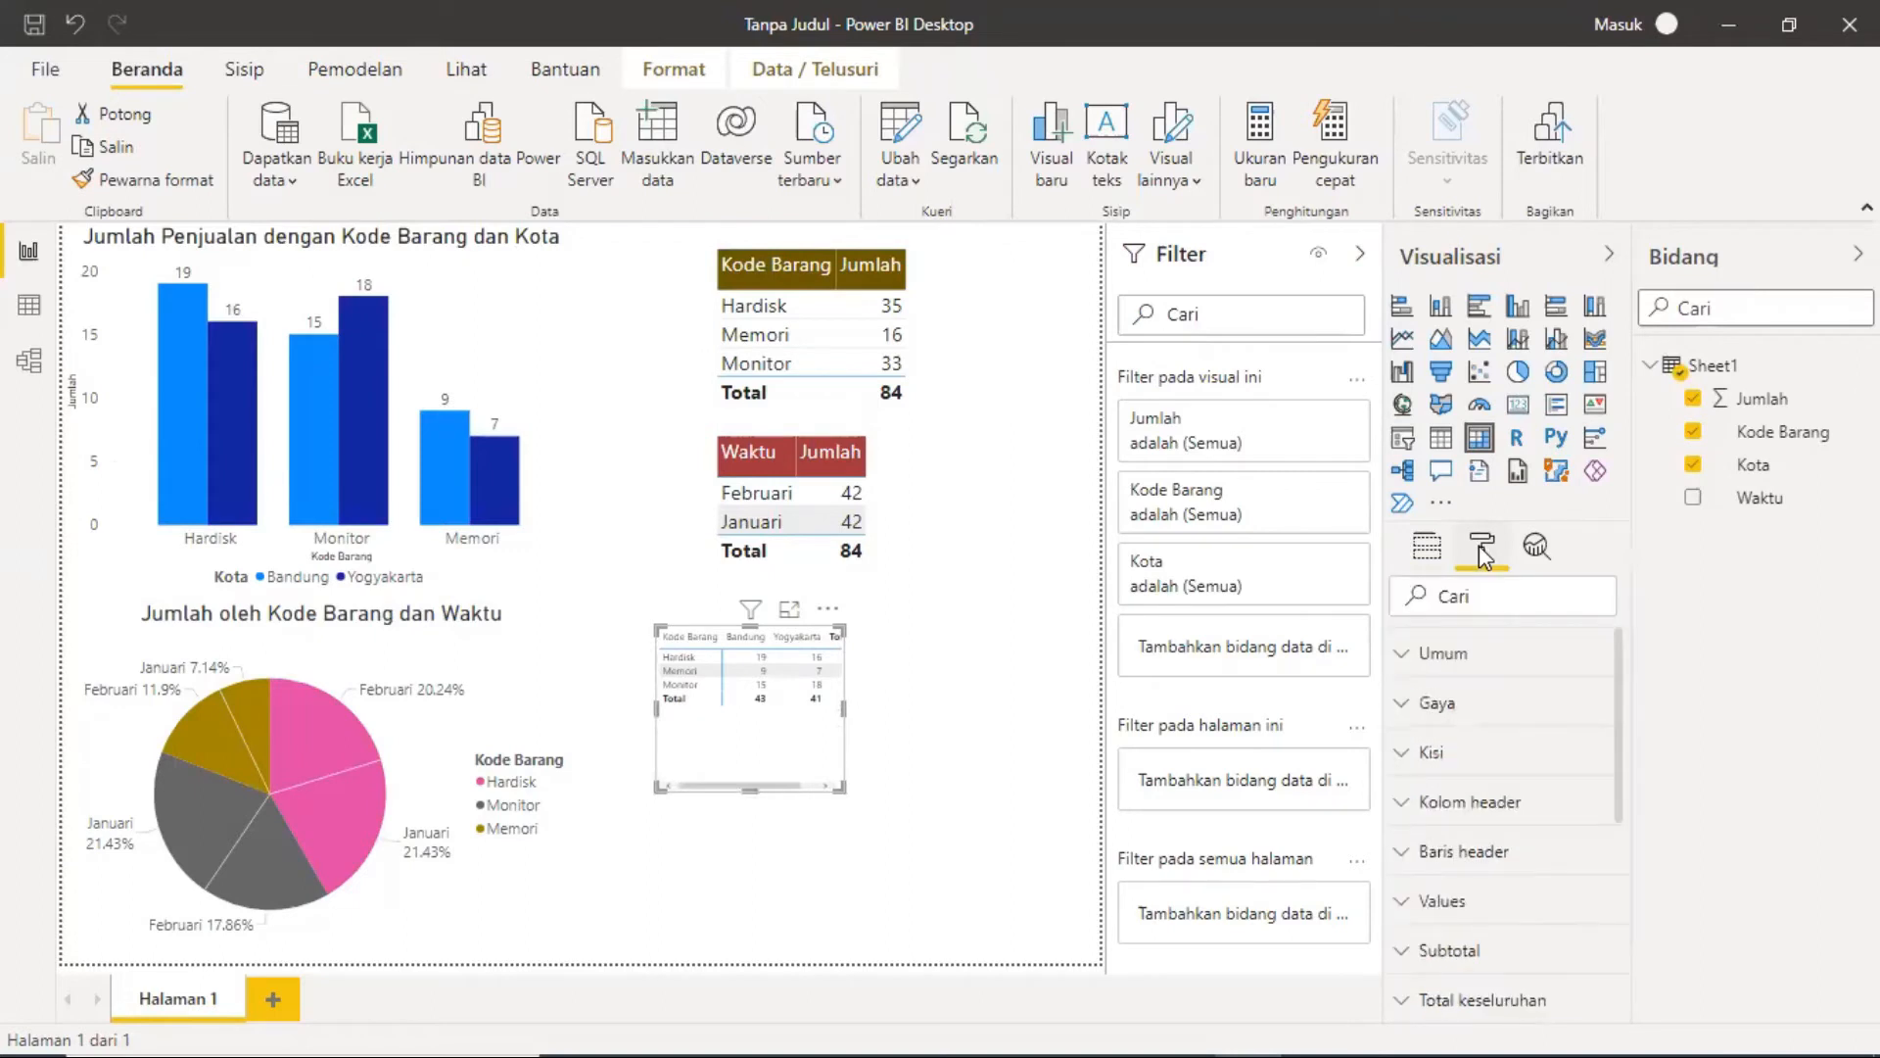
pyautogui.click(1404, 803)
pyautogui.scroll(-5, 1508, 881)
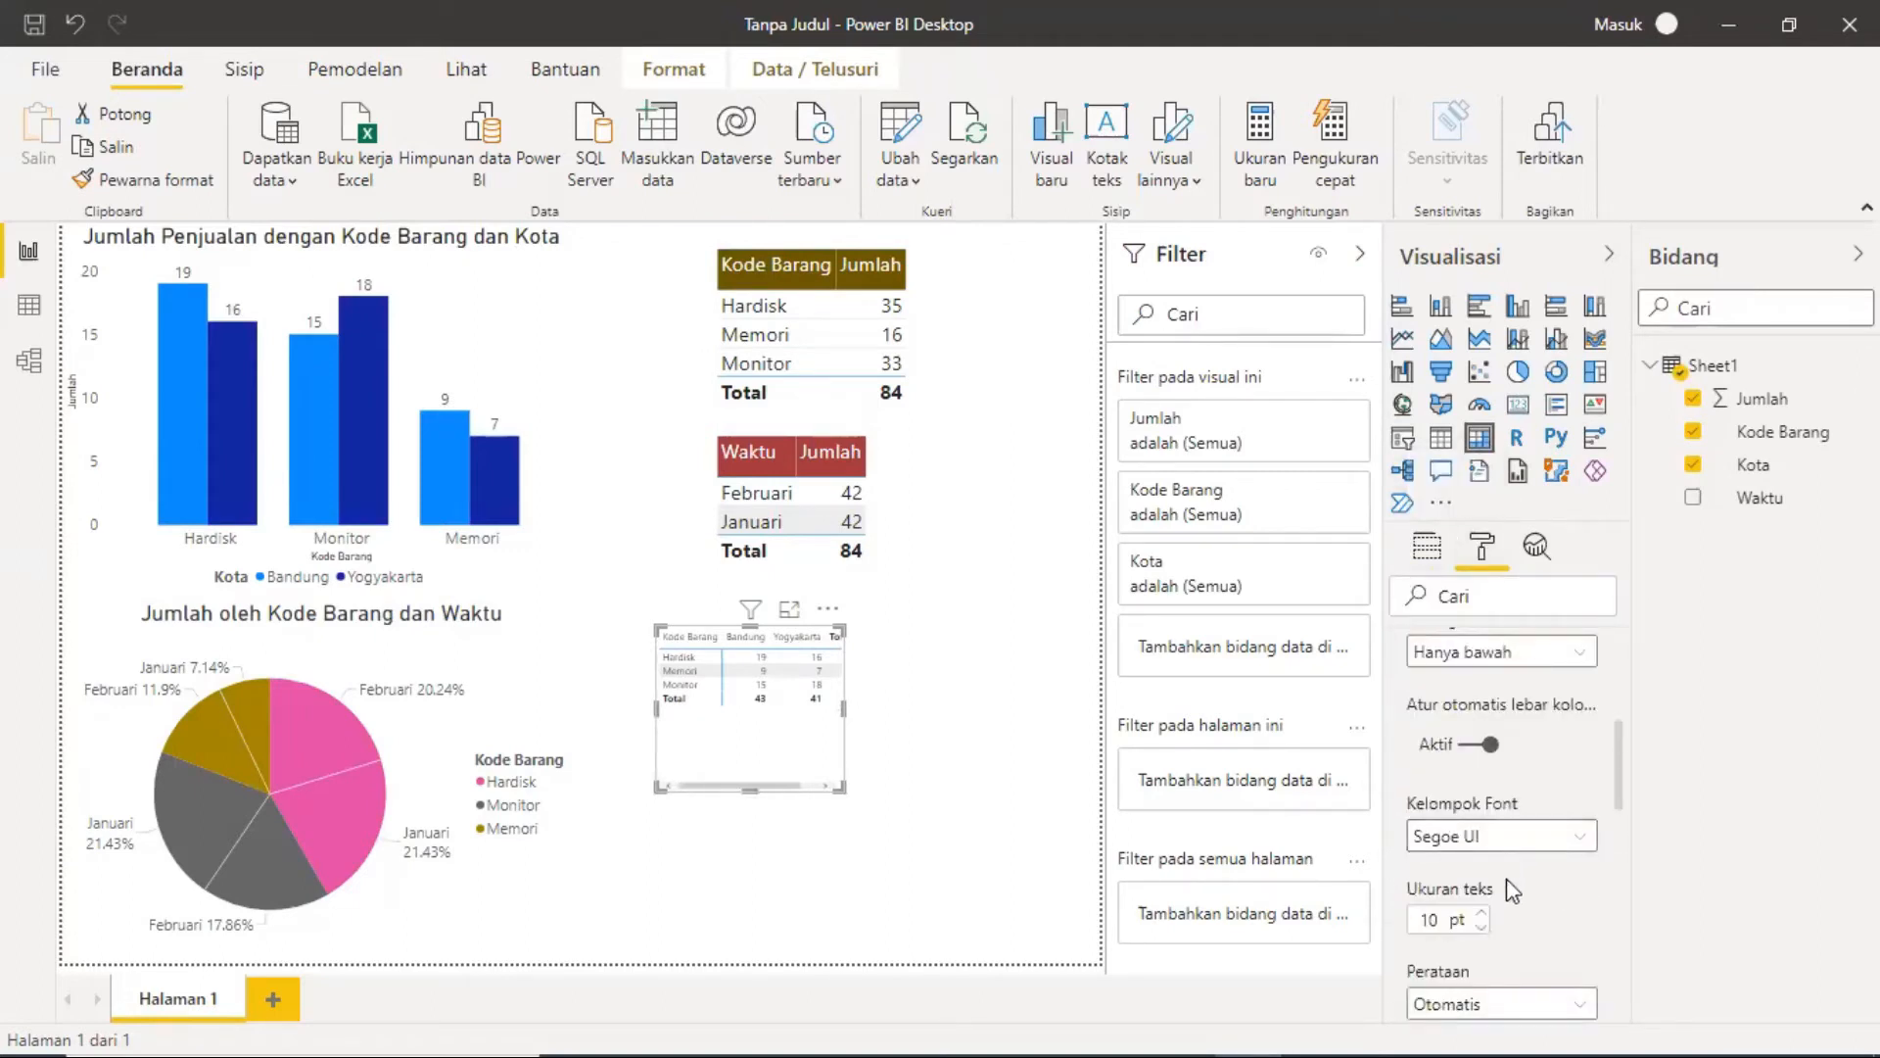
pyautogui.moveTo(1442, 919); pyautogui.dragTo(1410, 922)
pyautogui.write('20')
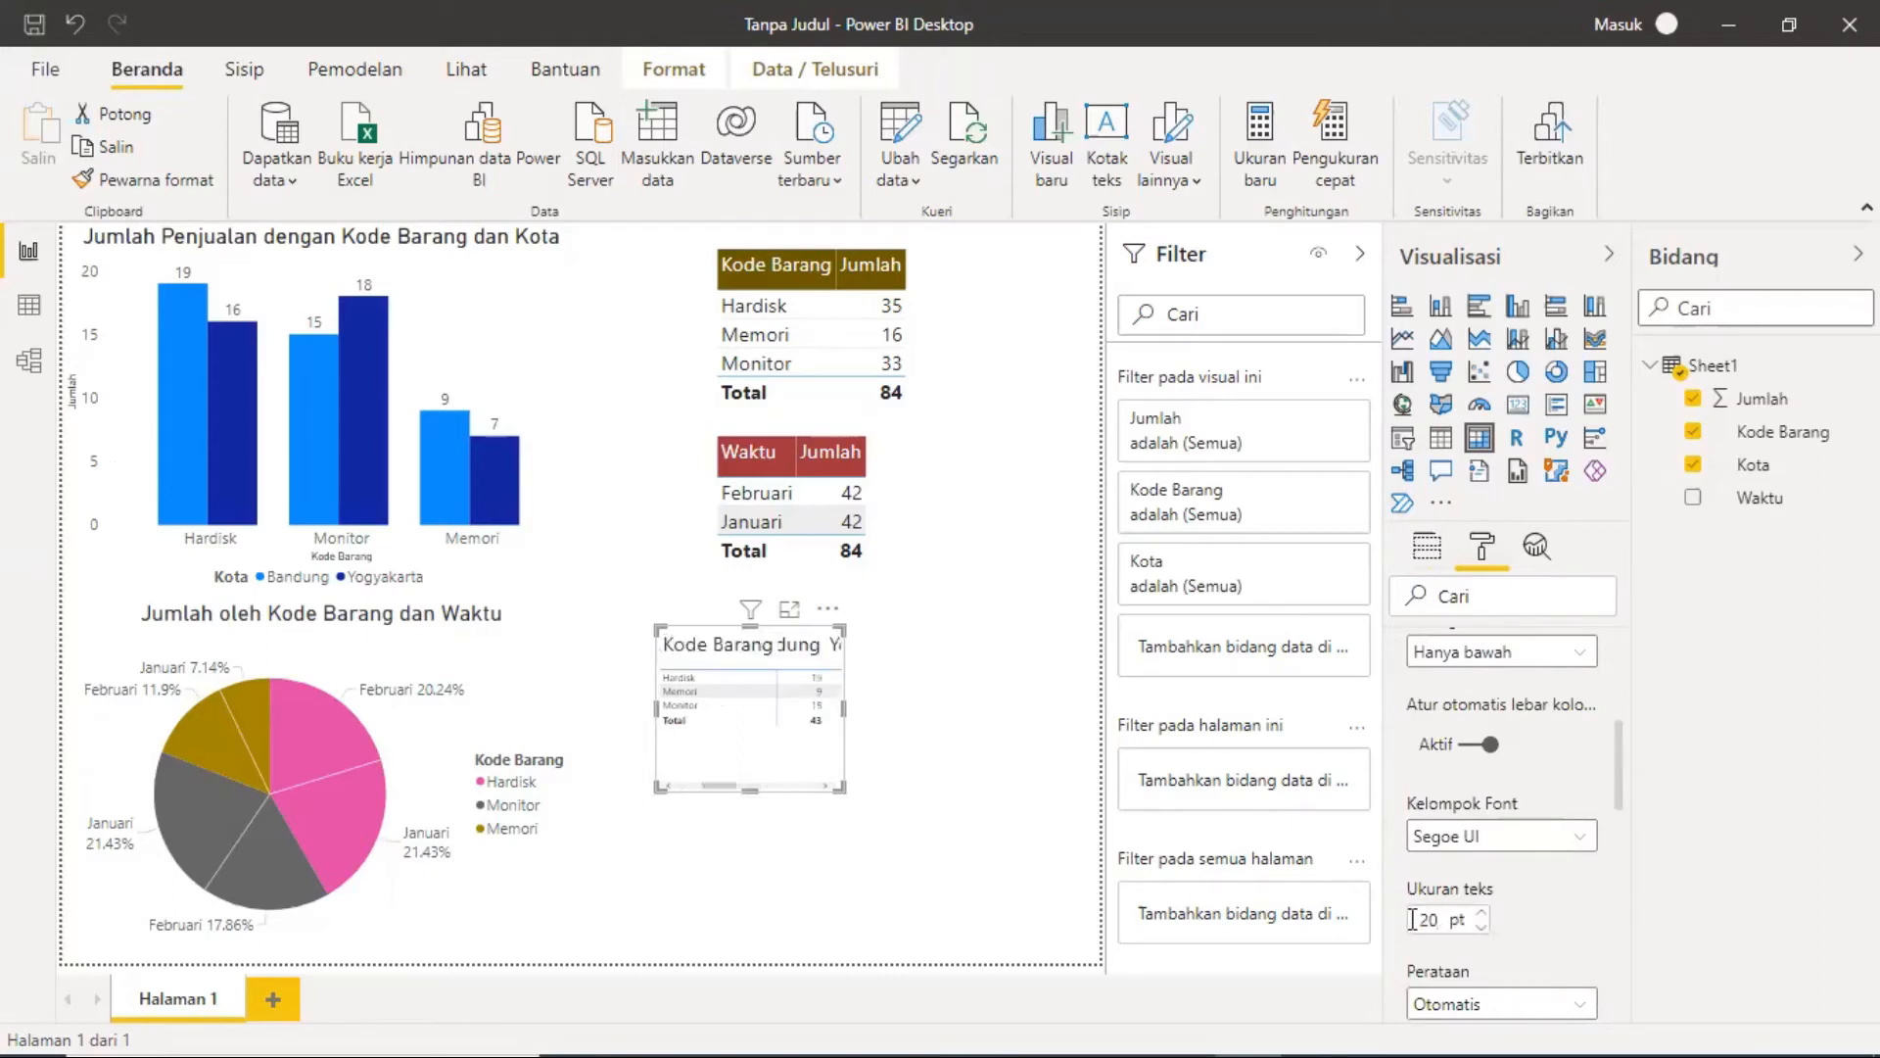
pyautogui.moveTo(842, 786); pyautogui.dragTo(1049, 840)
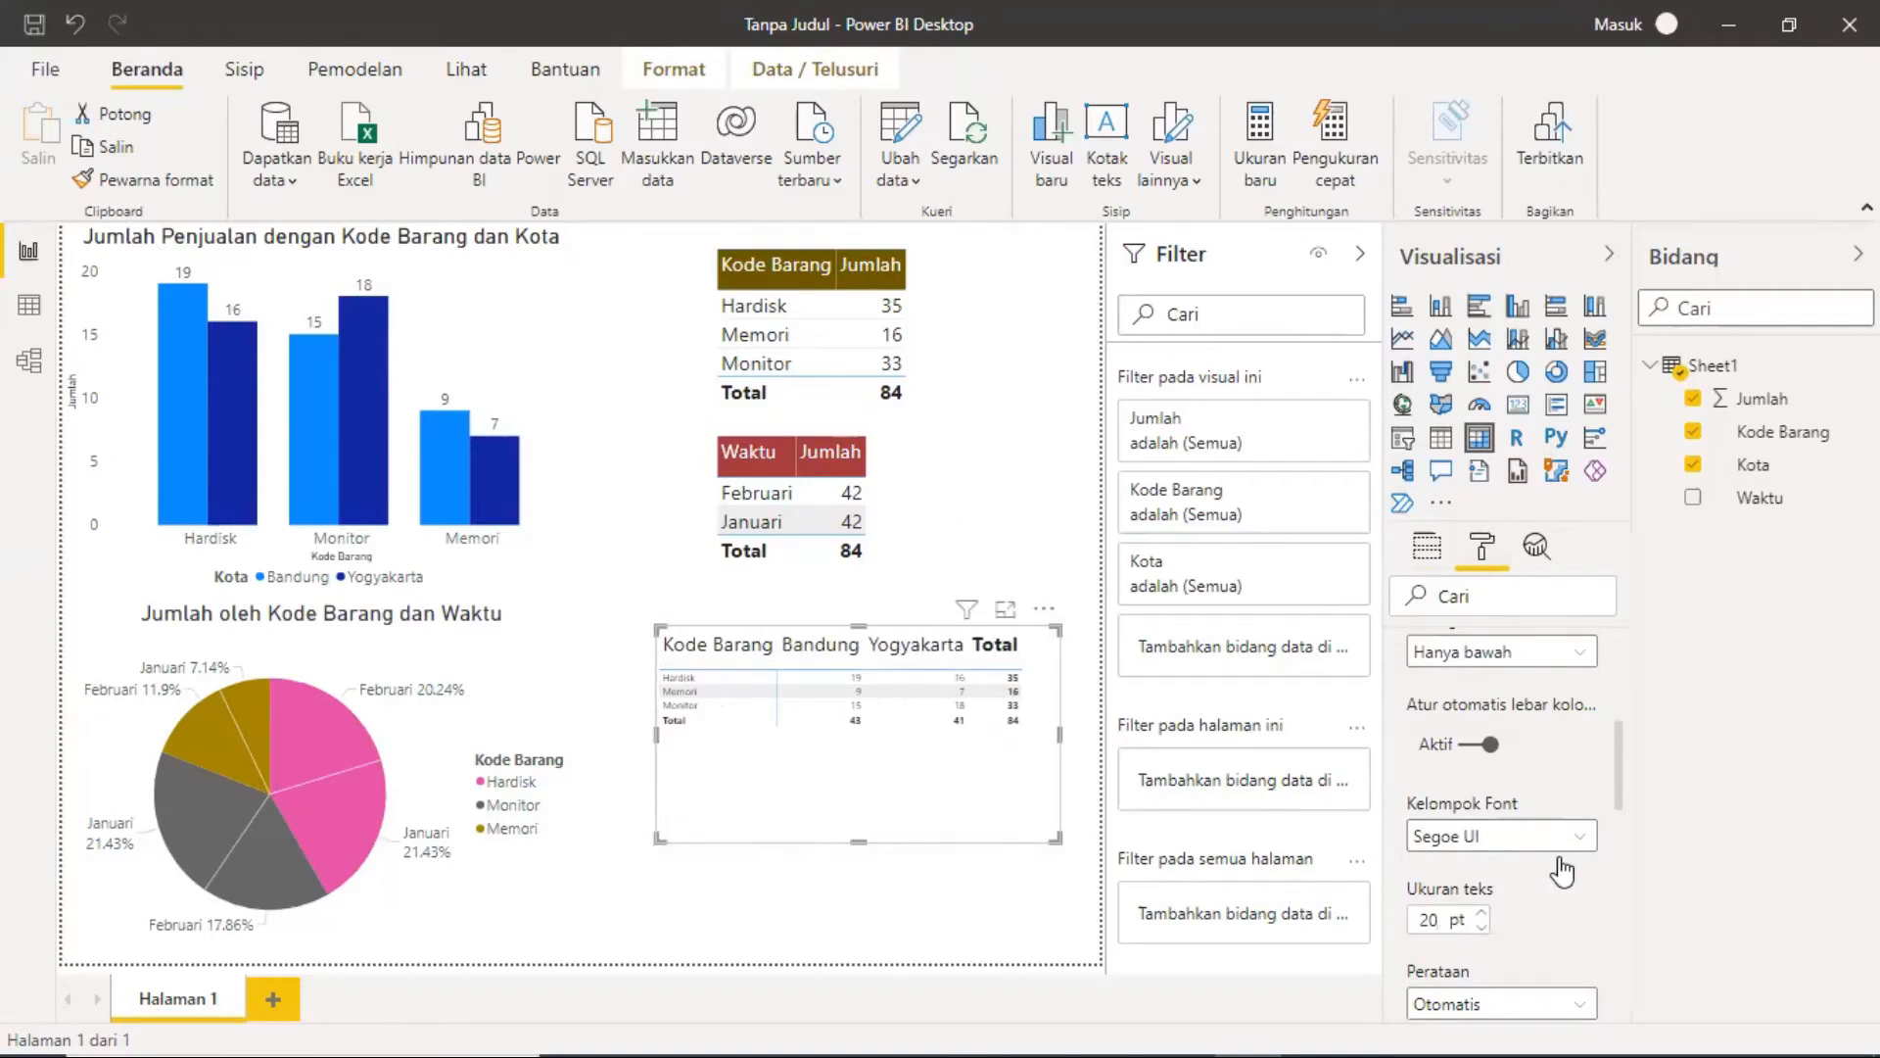
# Step: Set the matrix's column header background to the custom muted red colour #985E5E
pyautogui.scroll(3, 1562, 870)
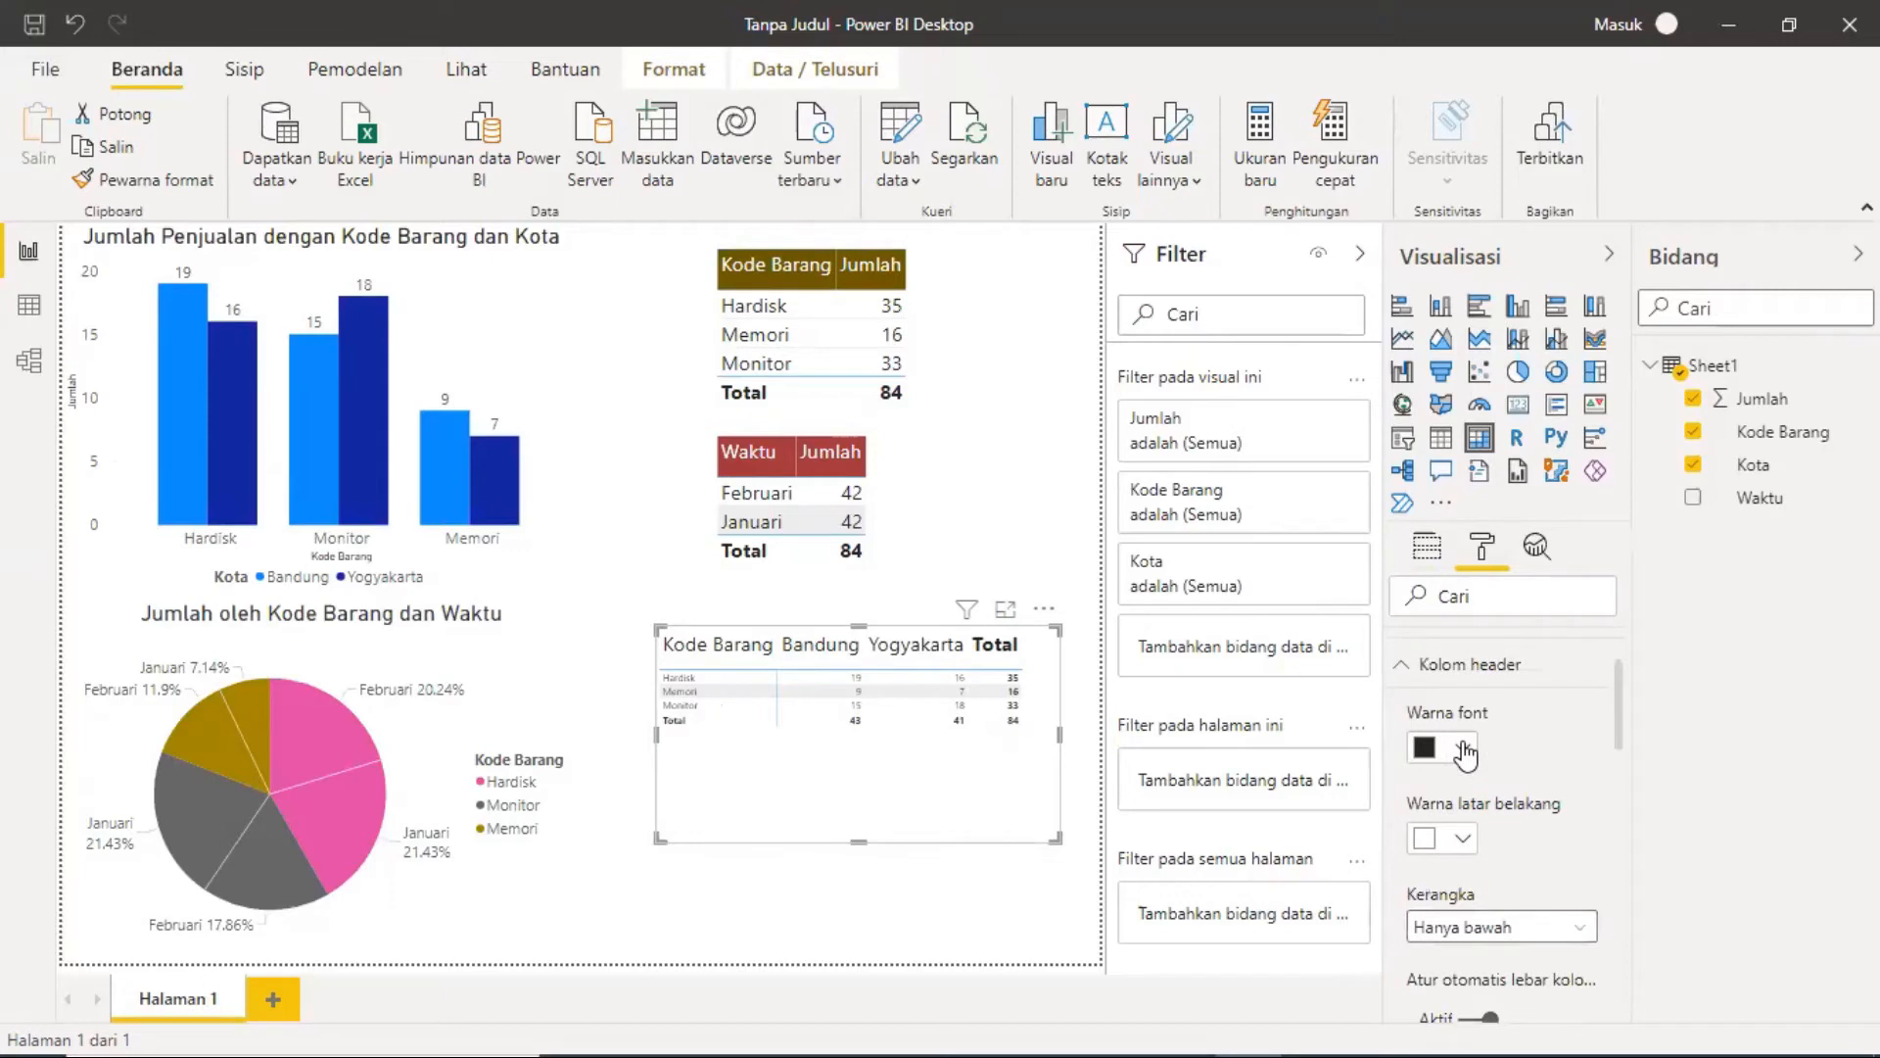
pyautogui.click(1467, 842)
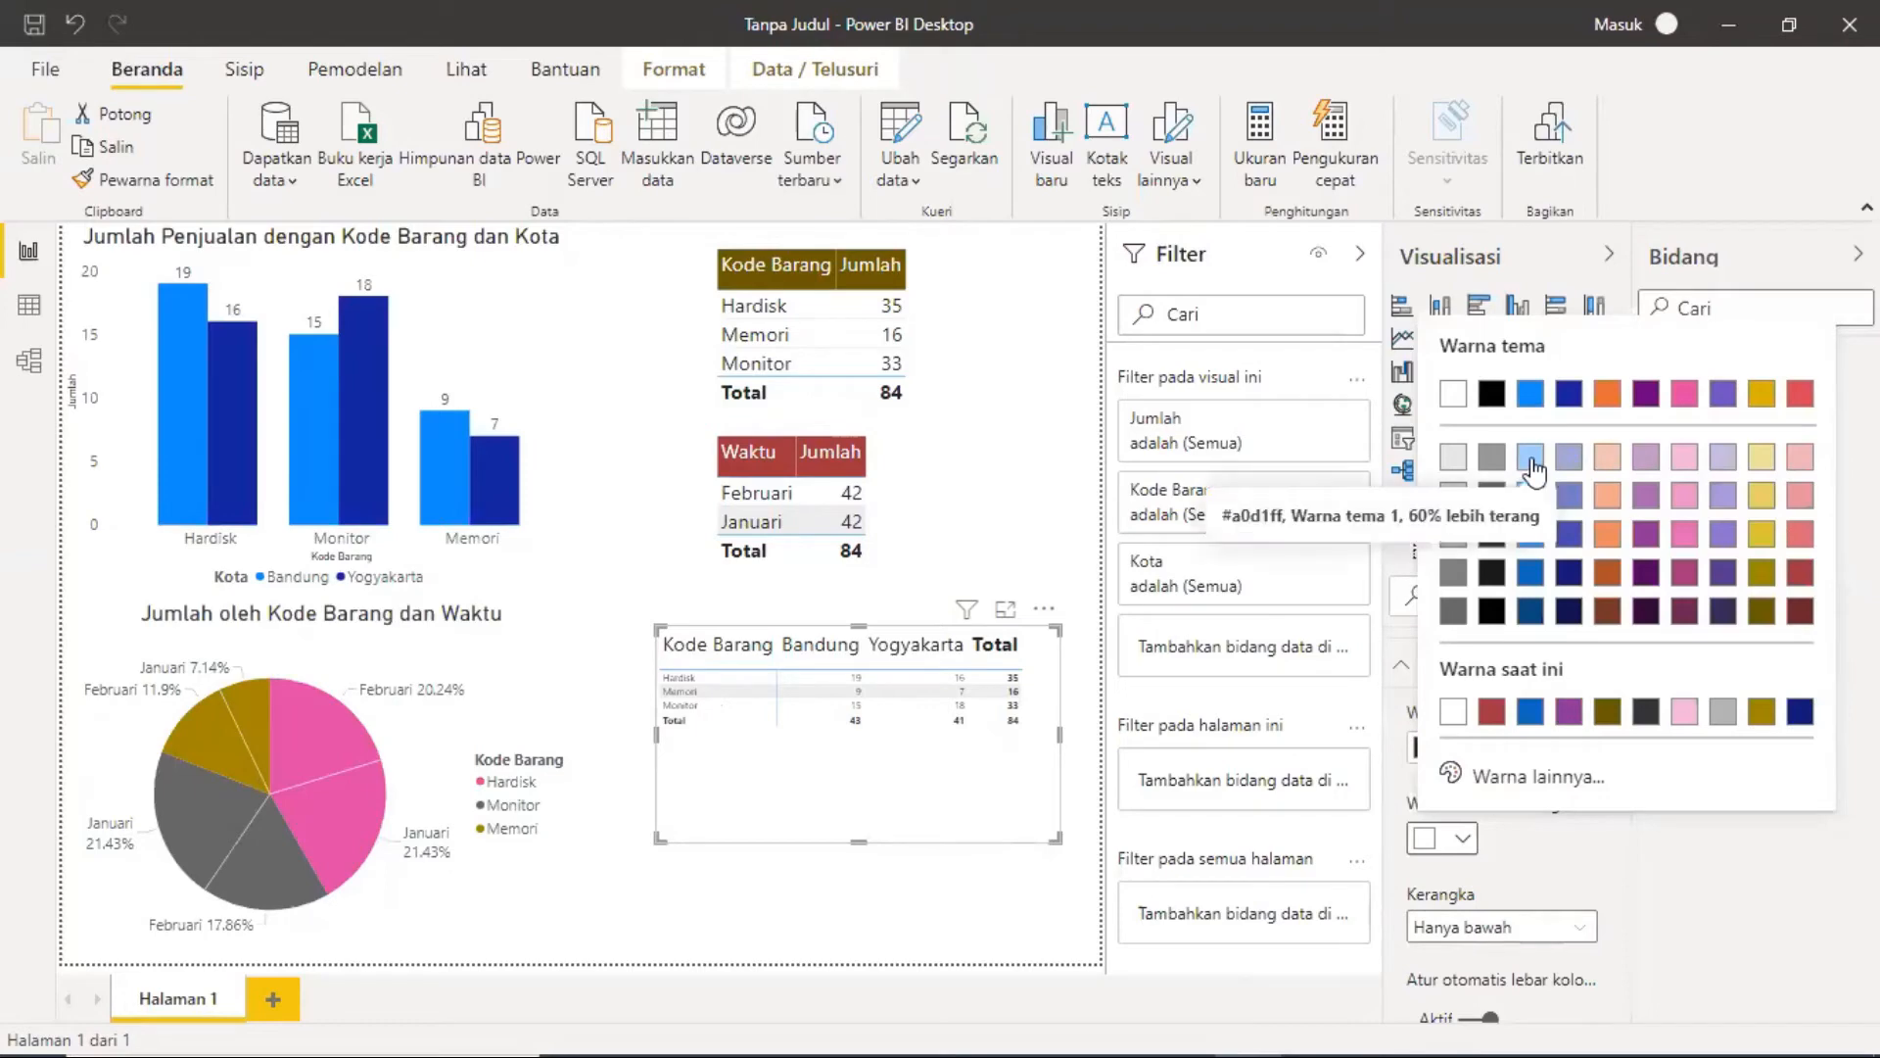
pyautogui.click(1501, 777)
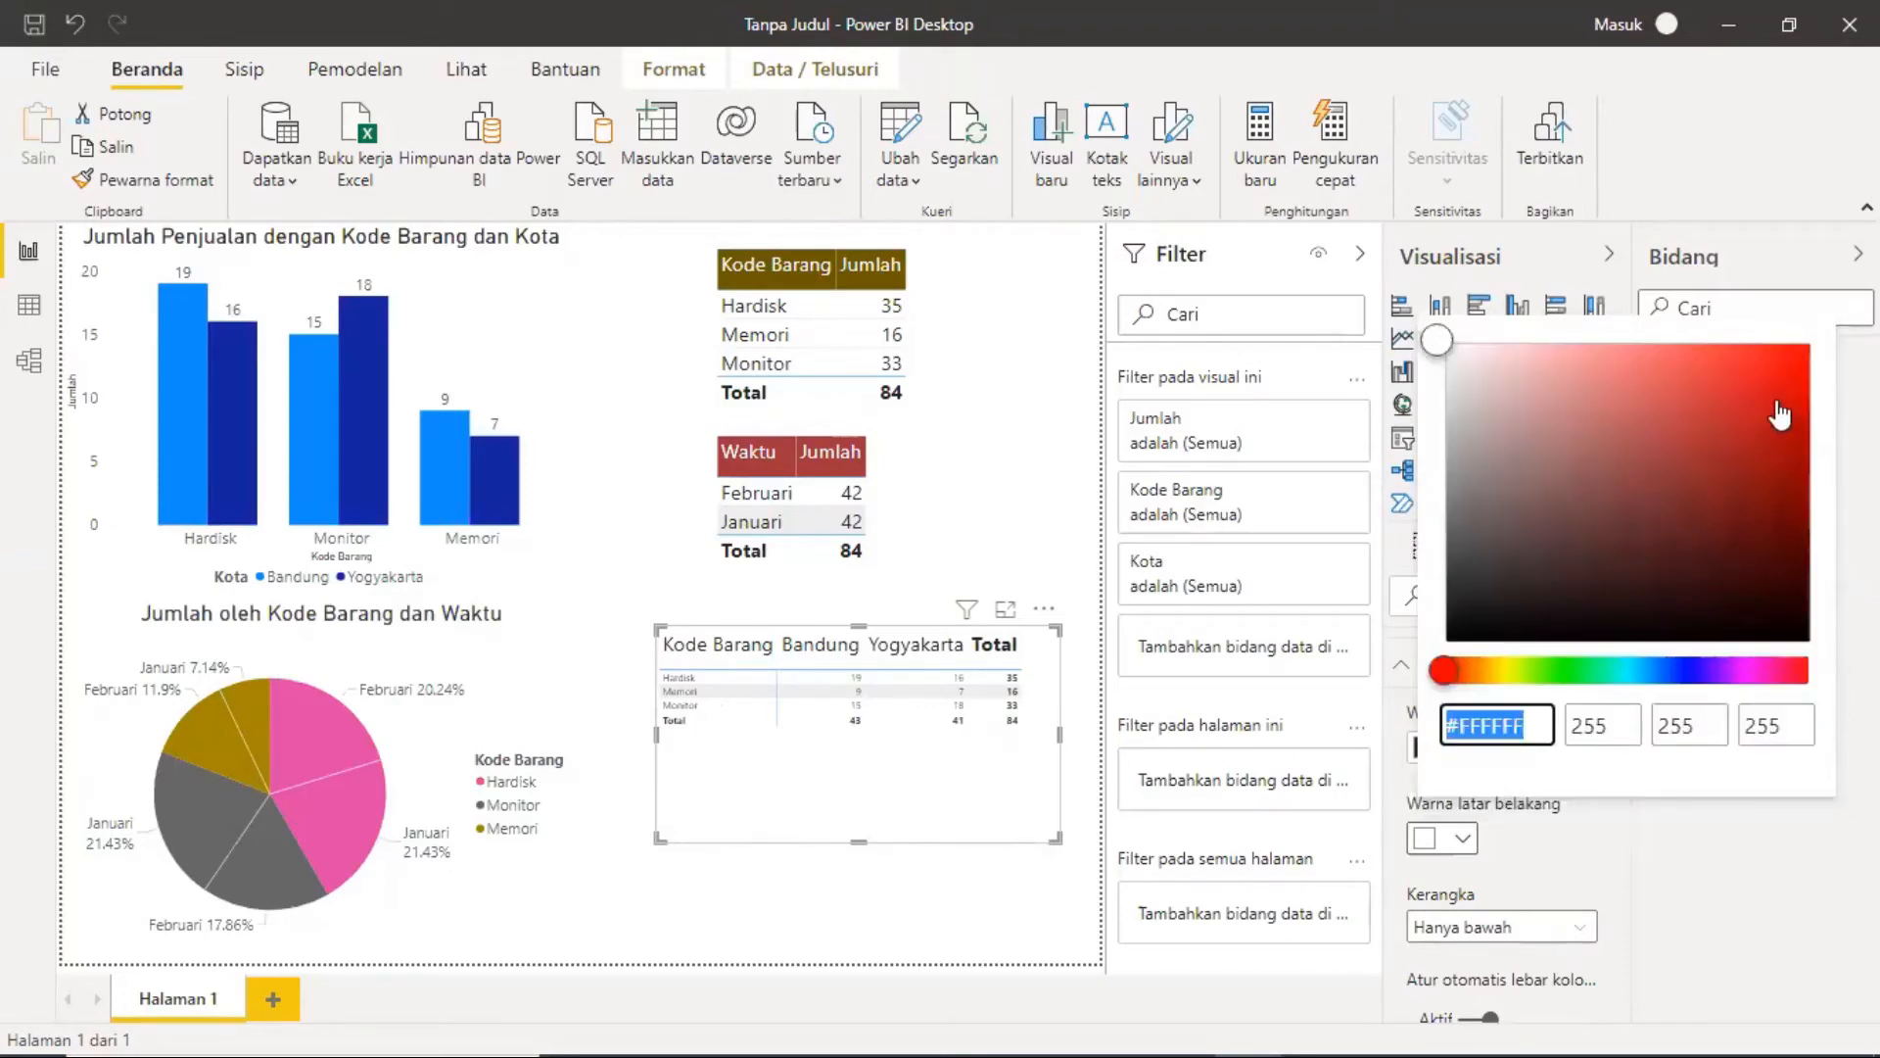
pyautogui.click(1761, 361)
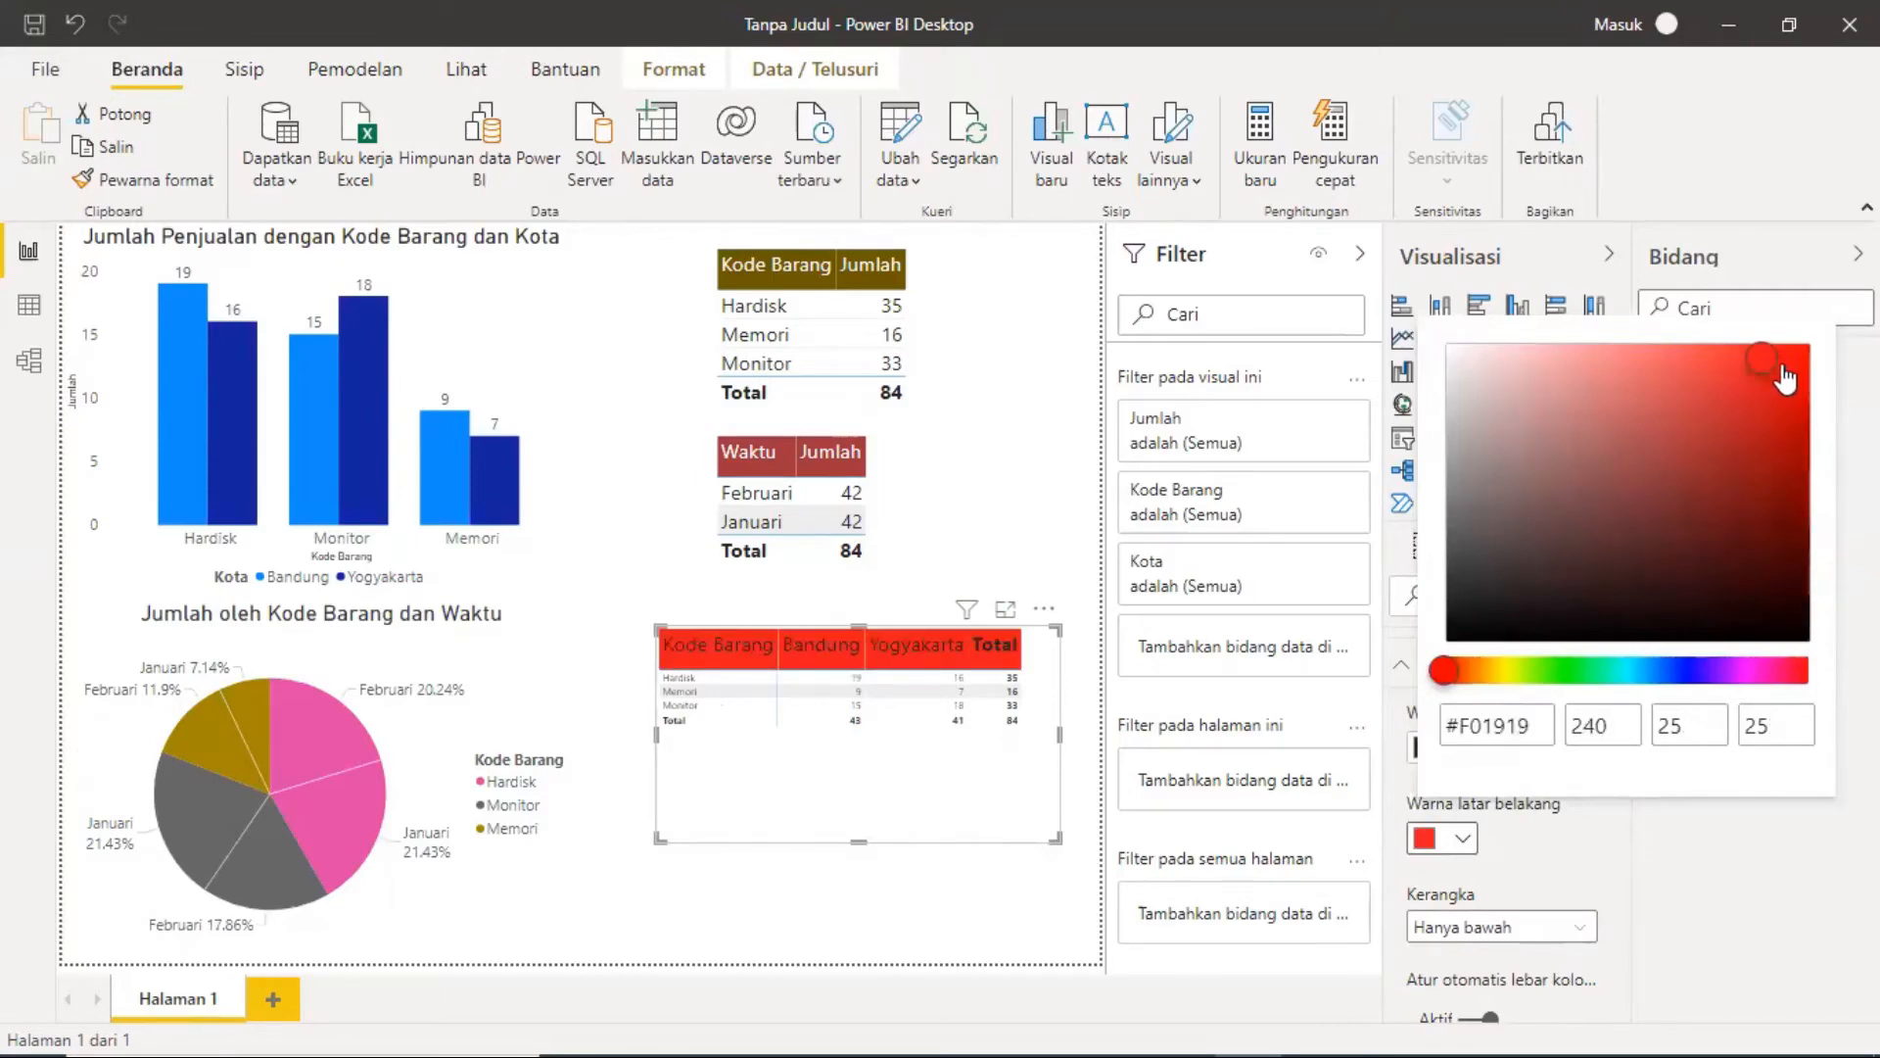
pyautogui.click(1745, 595)
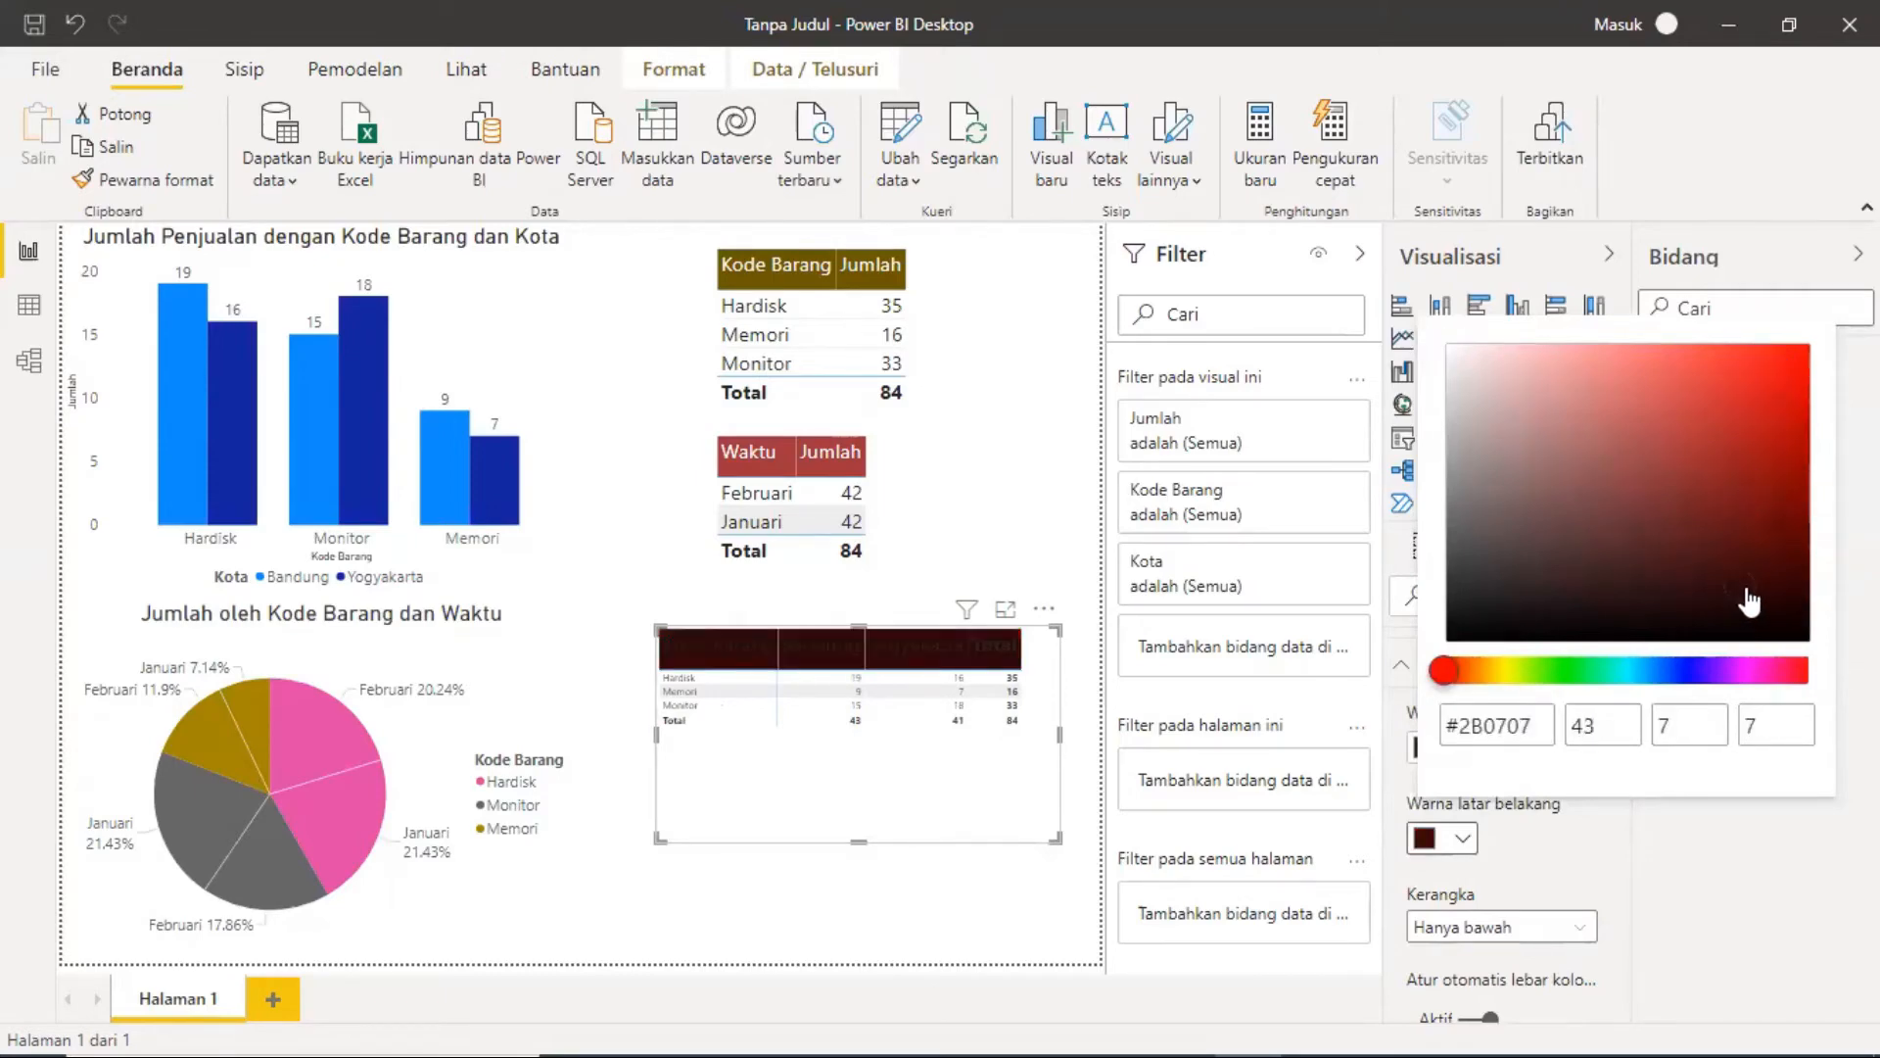
pyautogui.click(1454, 457)
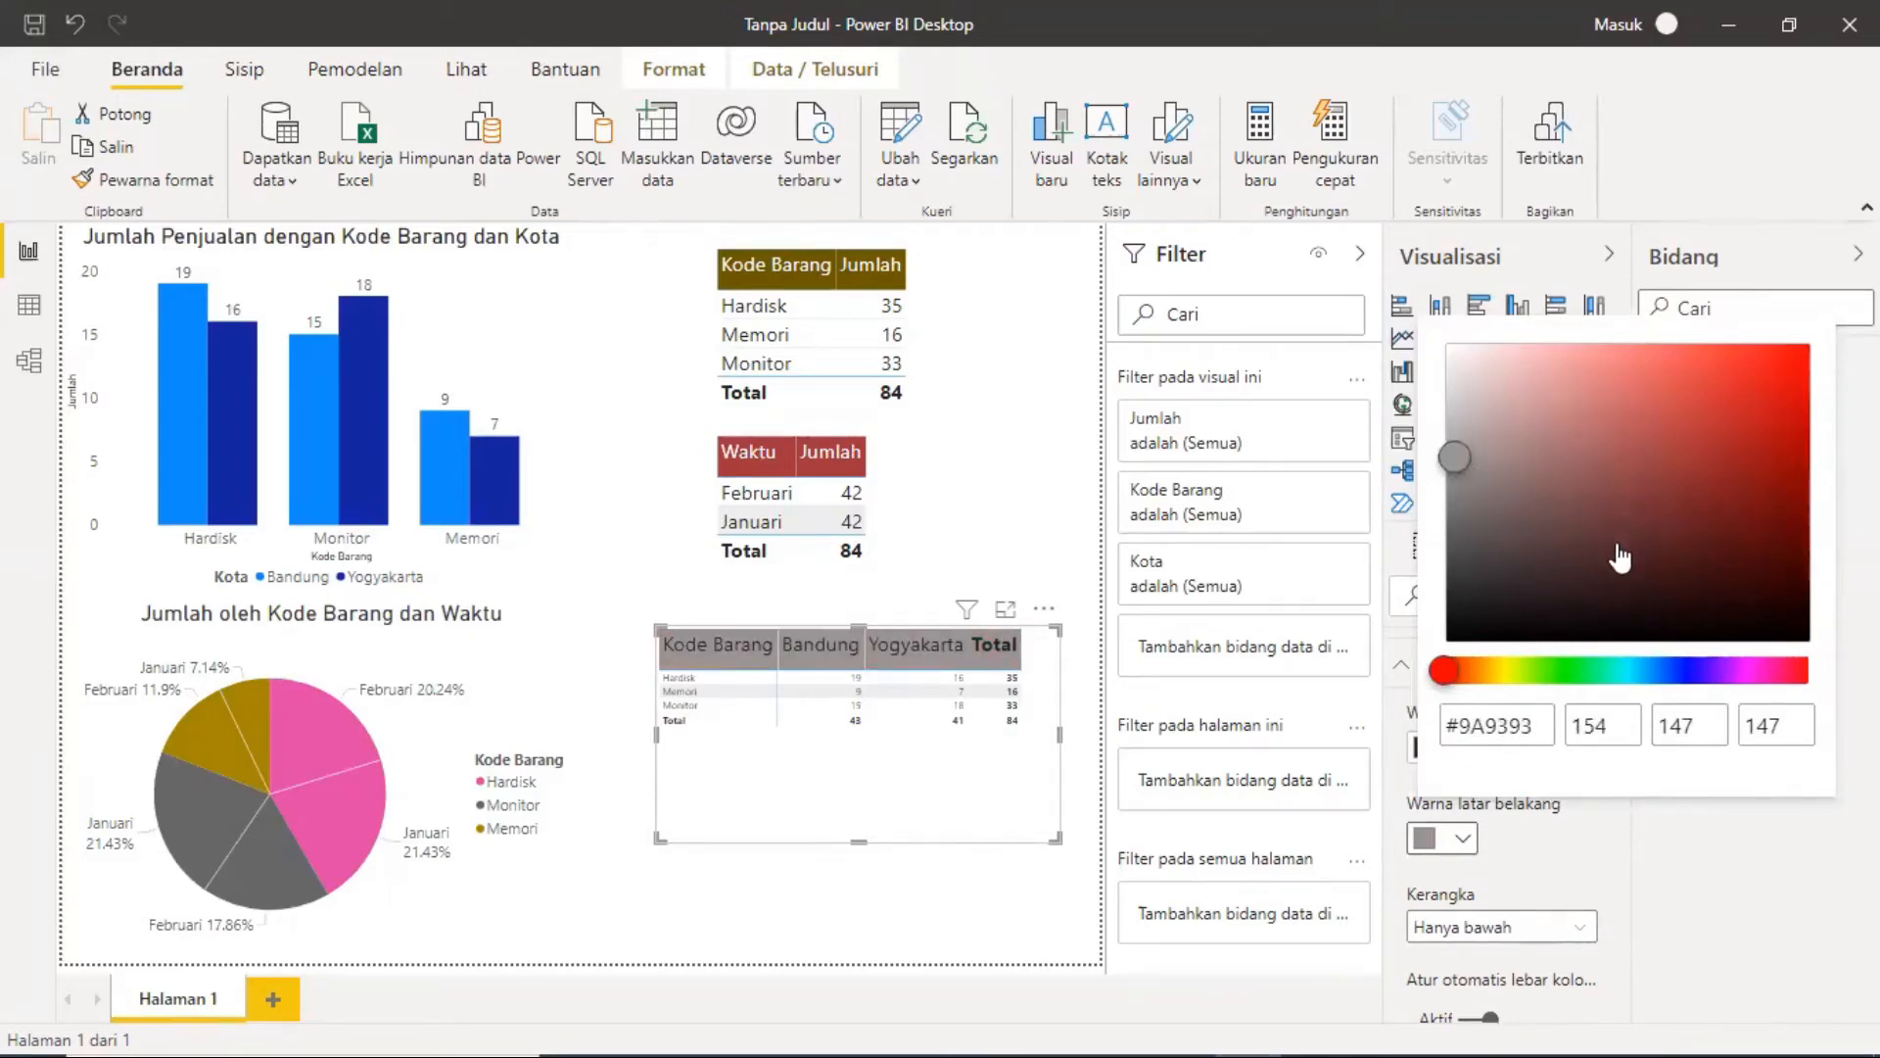
pyautogui.click(1579, 463)
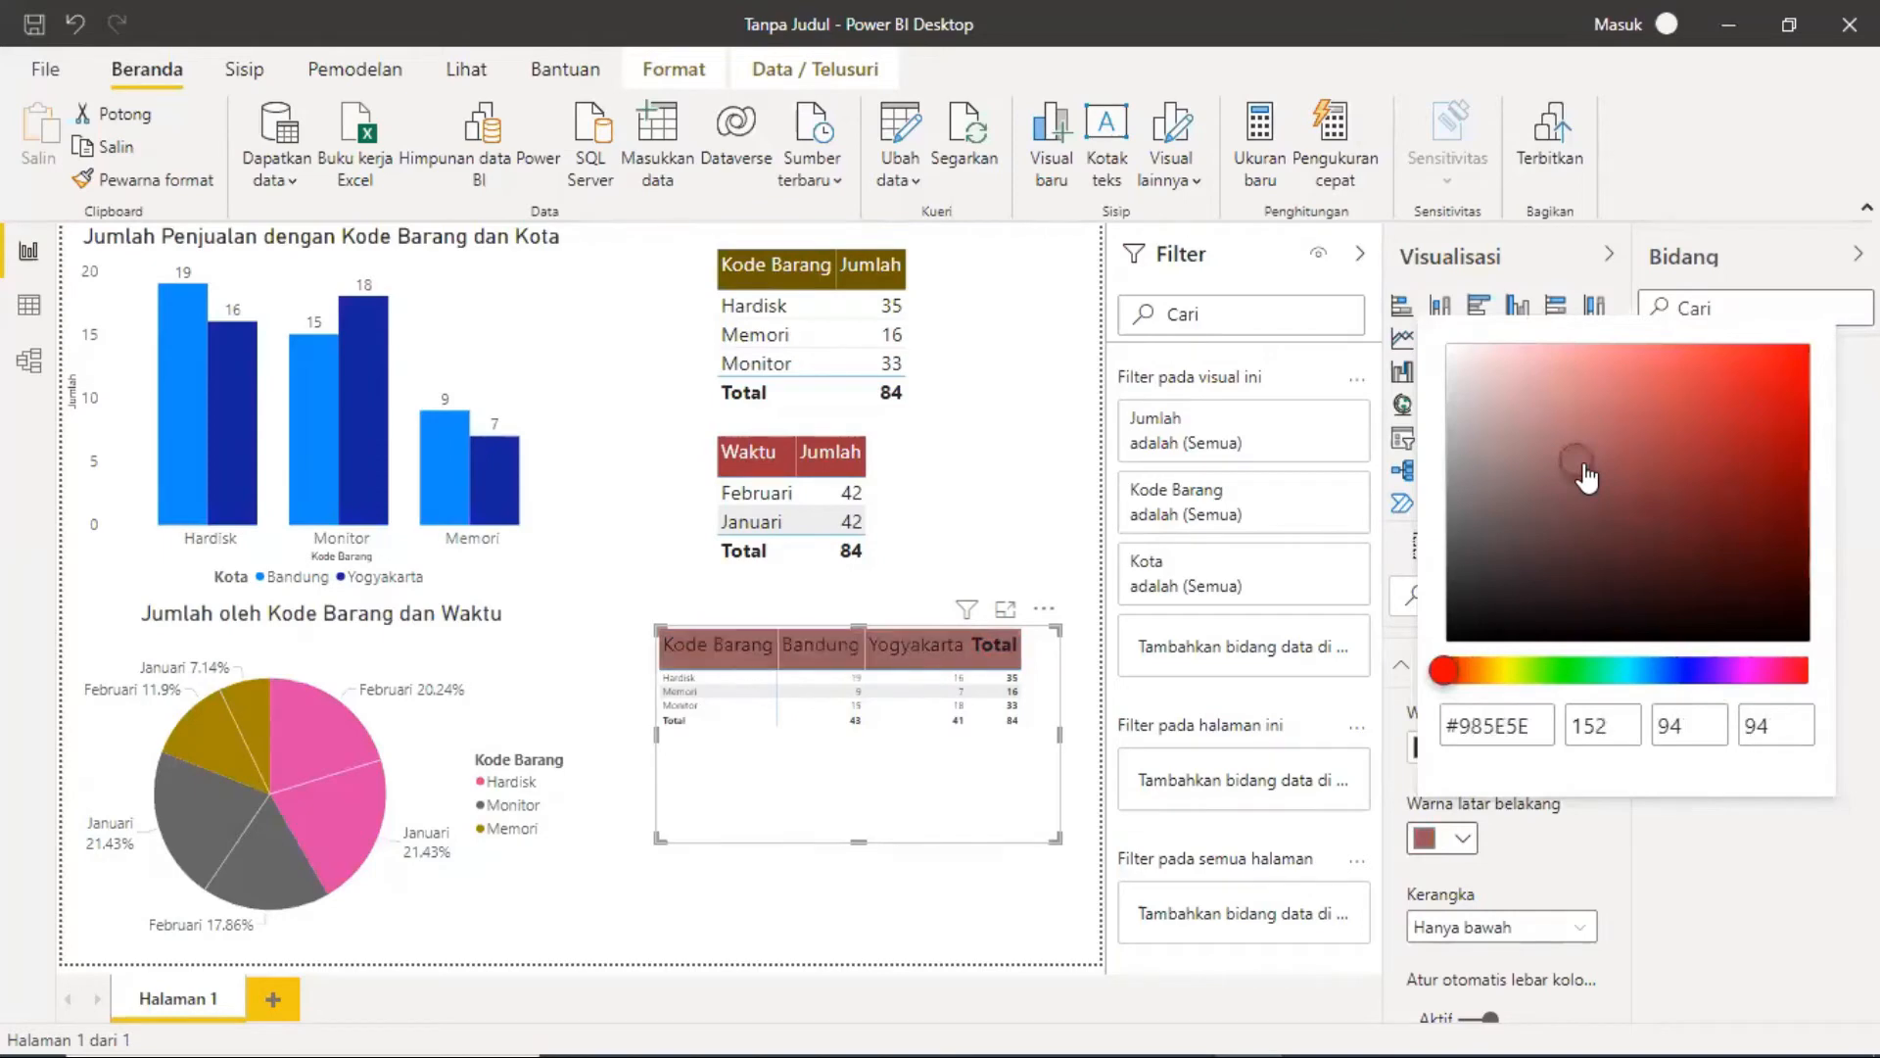
pyautogui.click(1581, 866)
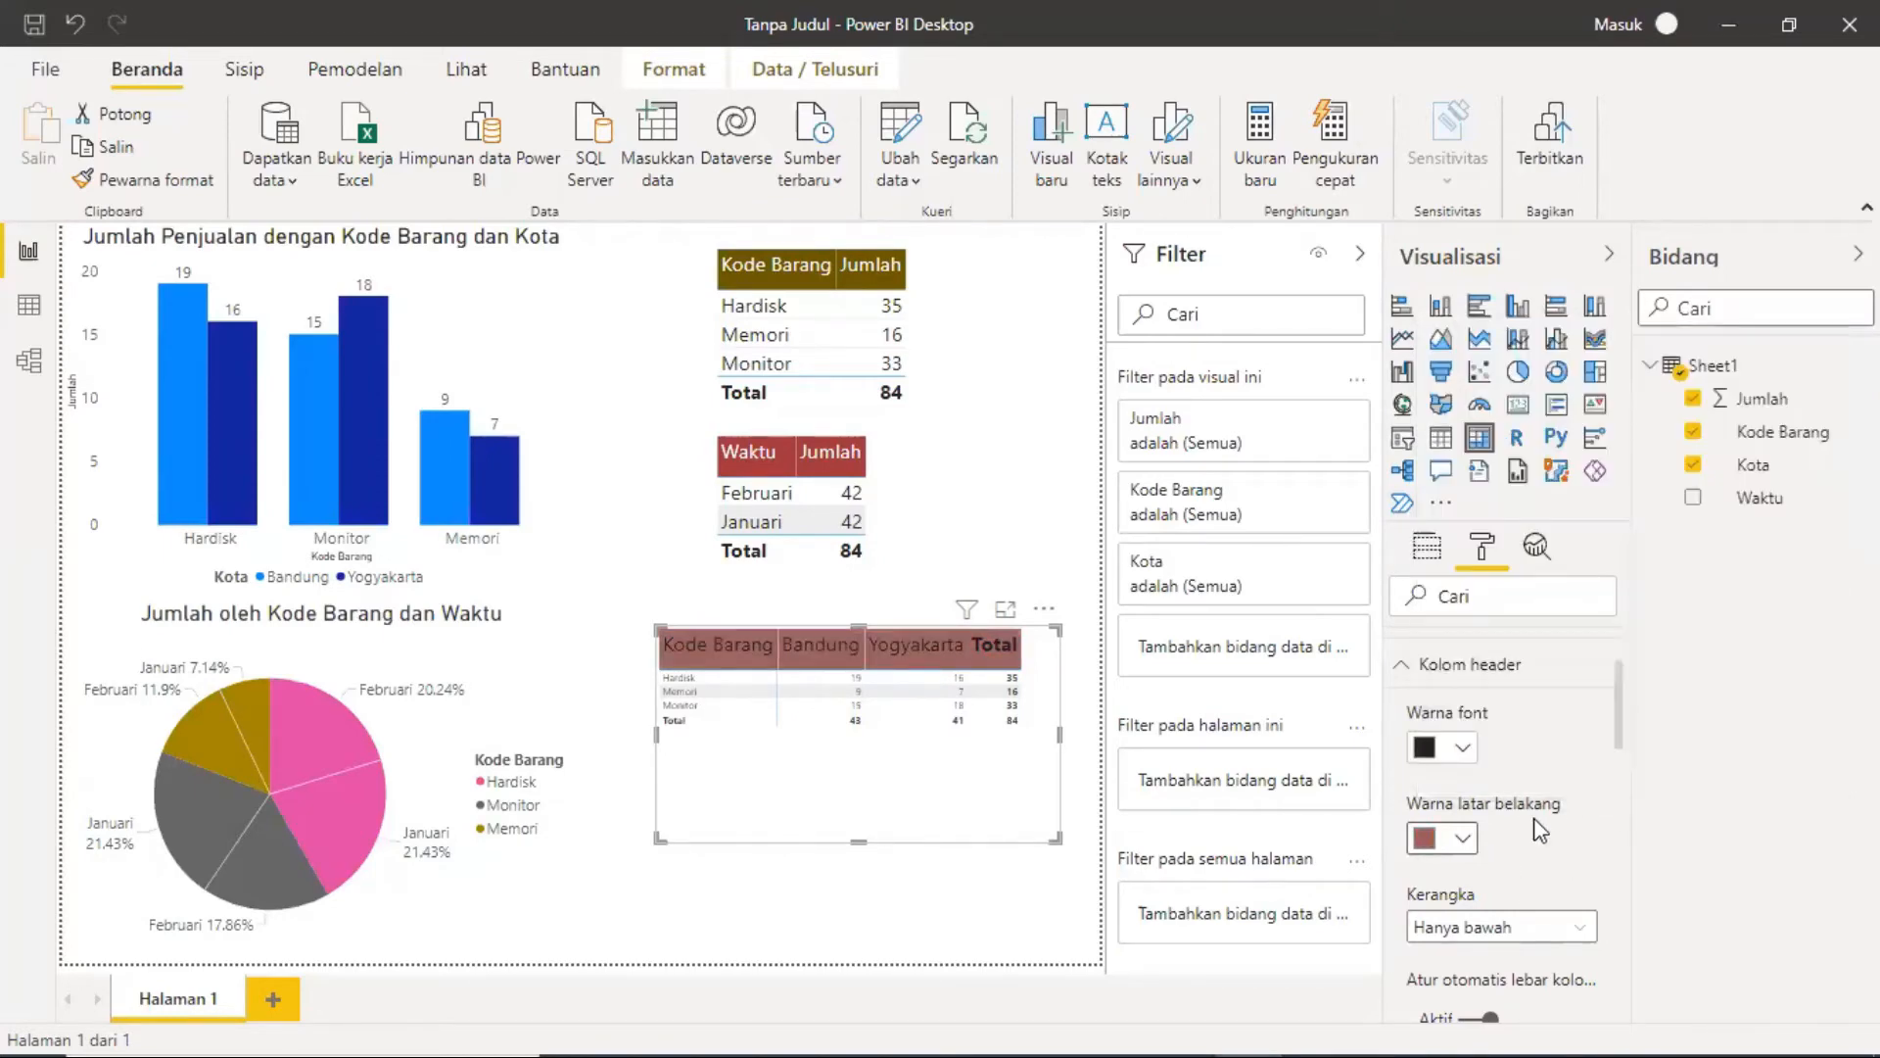
# Step: Change the font colour of the matrix's column headers to white and close those header settings
pyautogui.click(1467, 752)
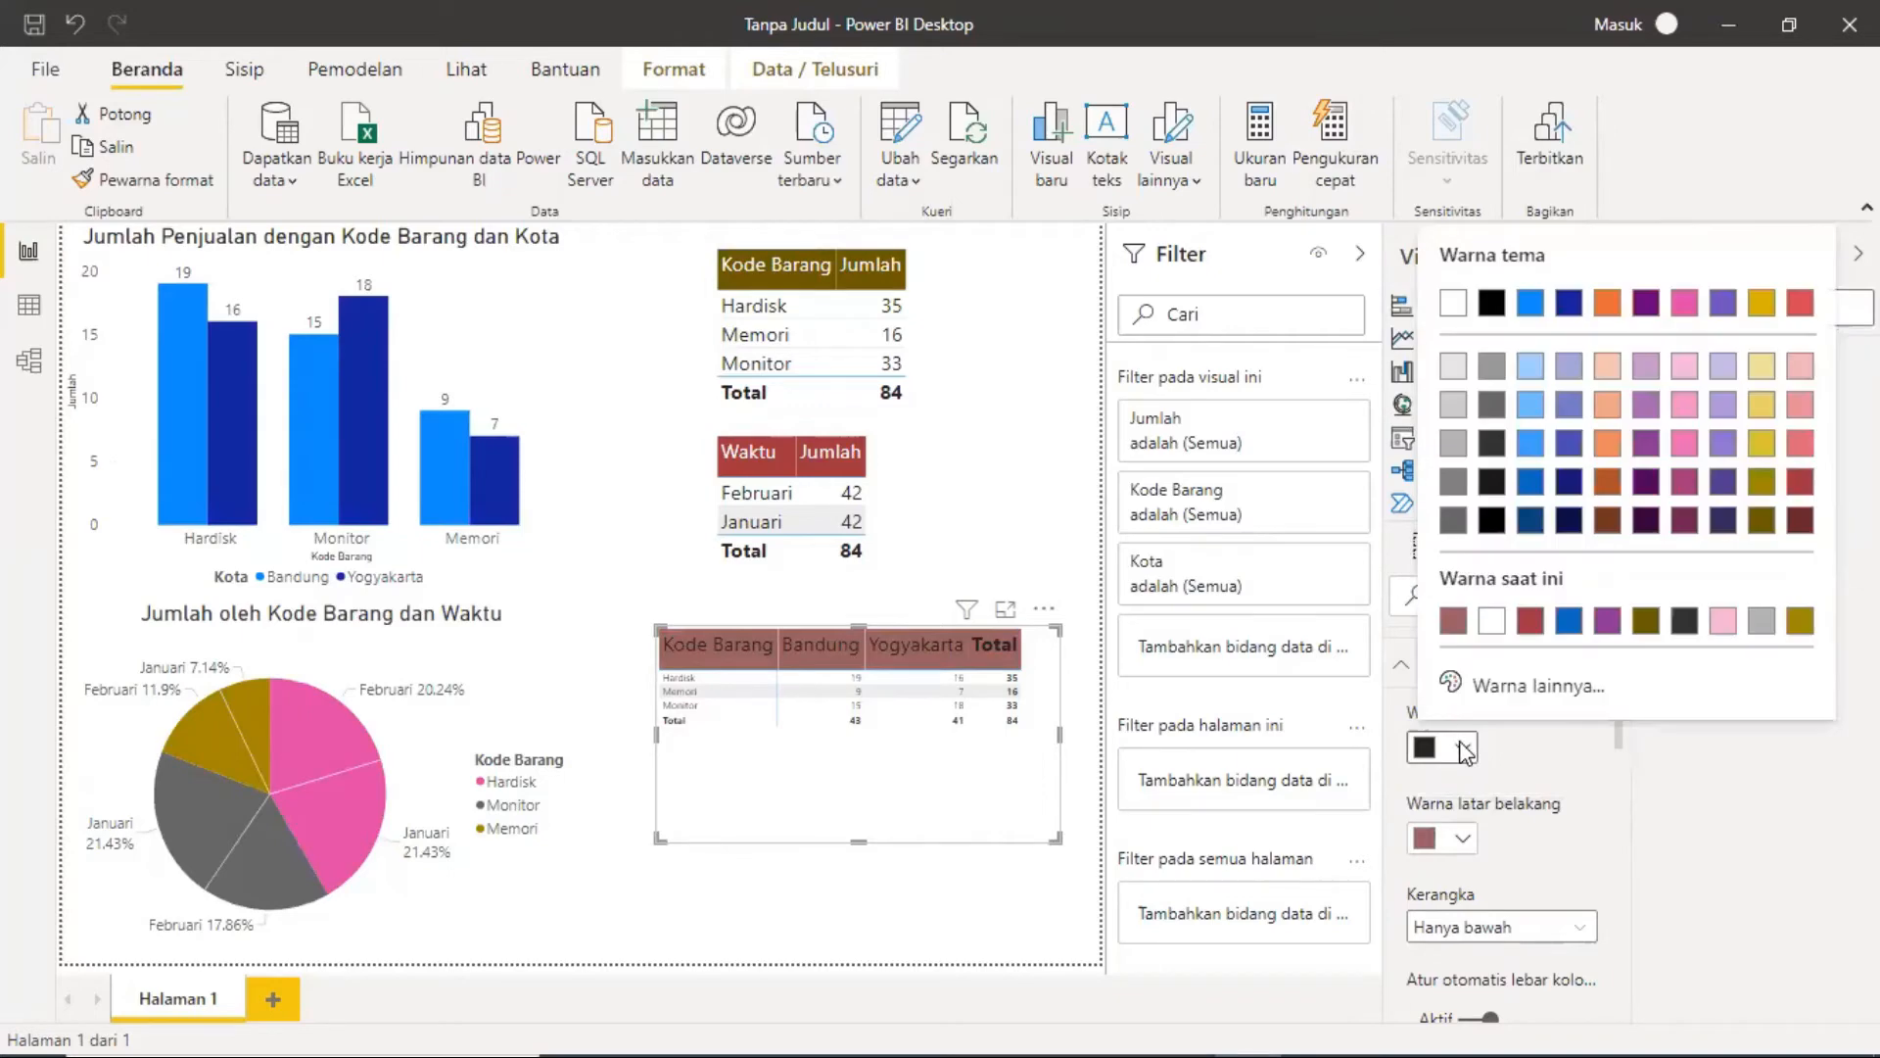
pyautogui.click(1492, 620)
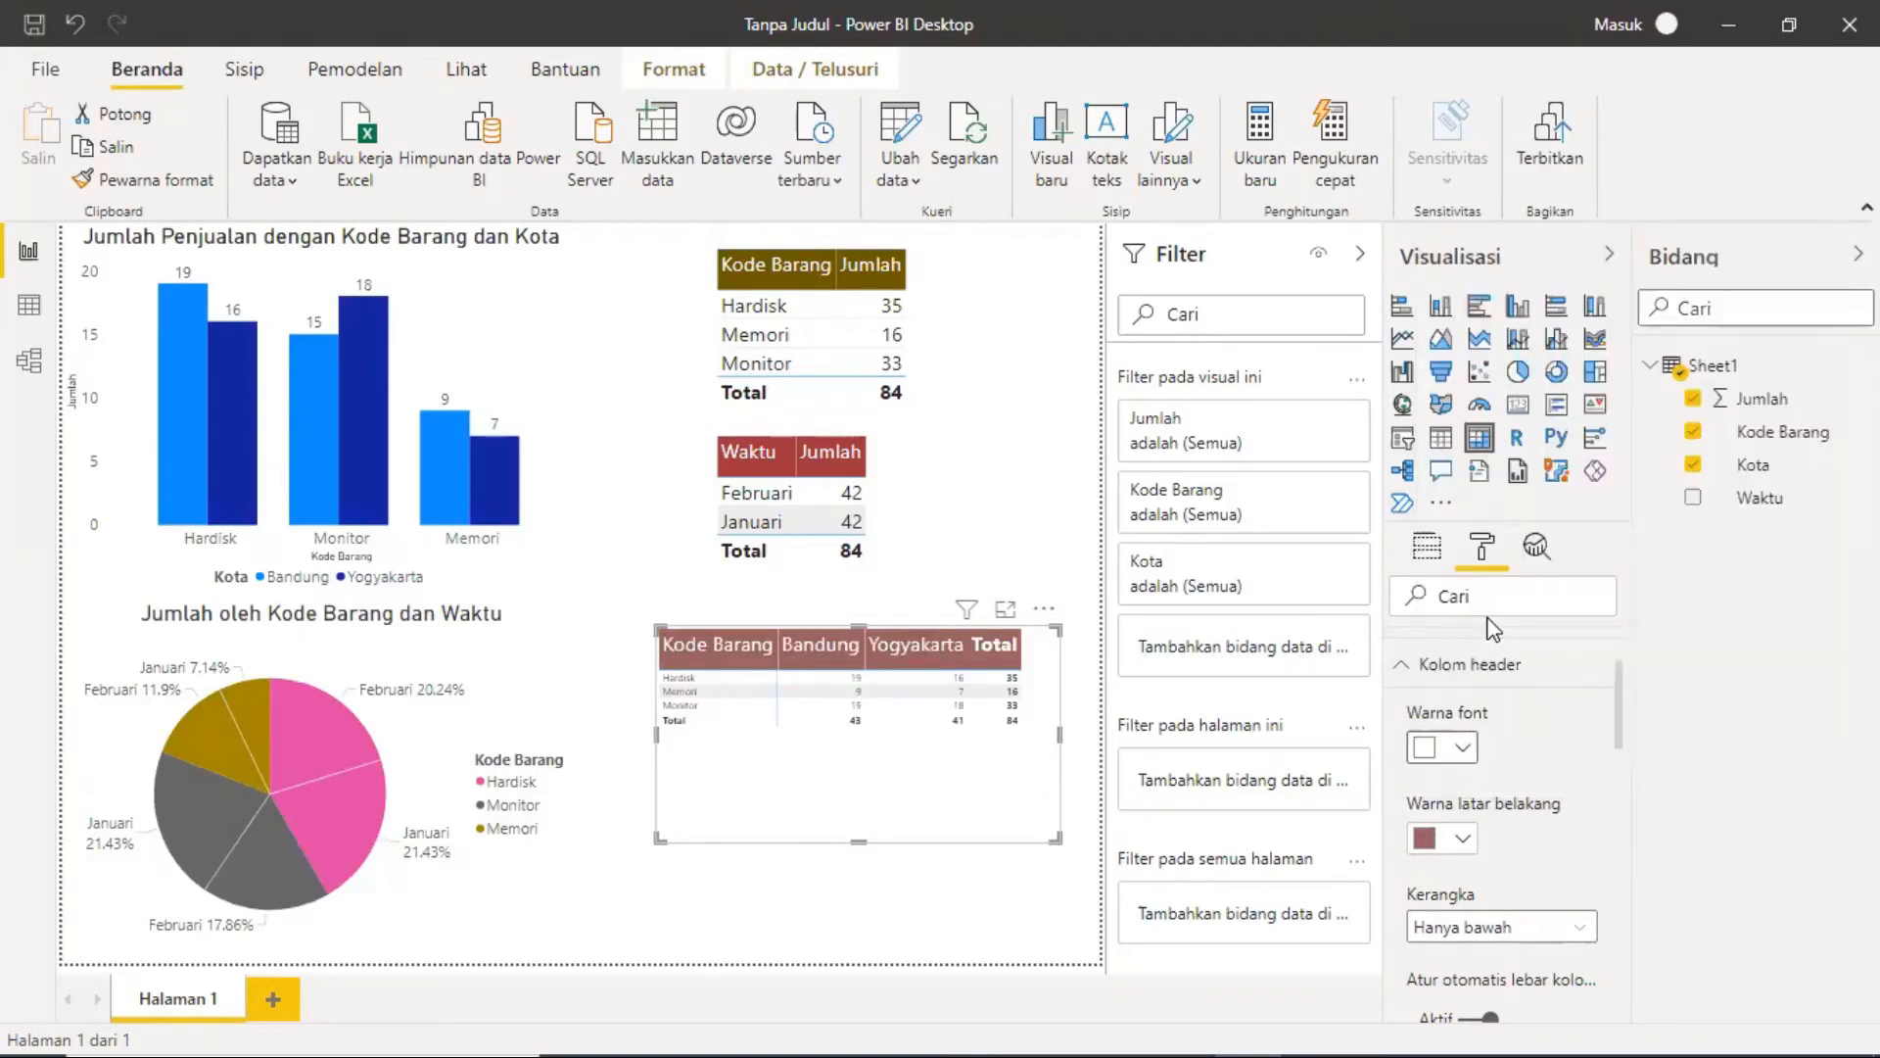
pyautogui.scroll(-3, 1551, 861)
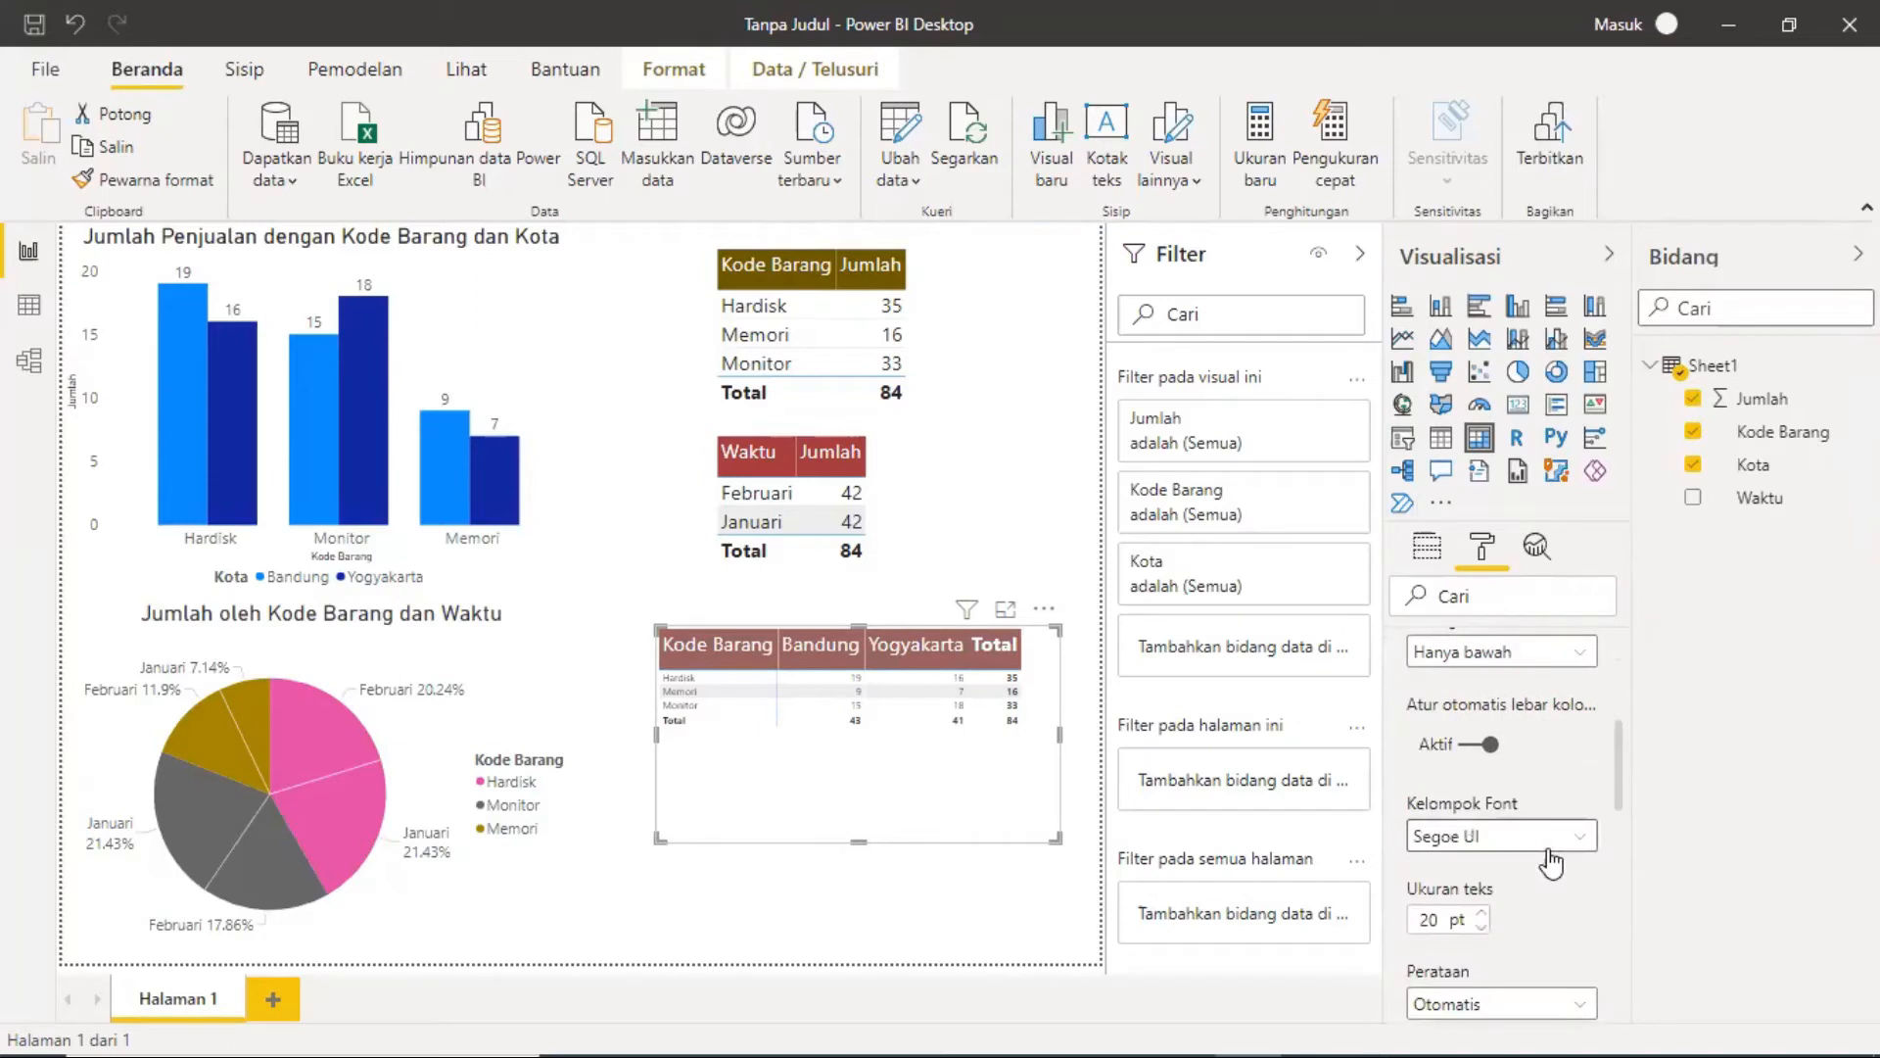
pyautogui.scroll(-2, 1551, 862)
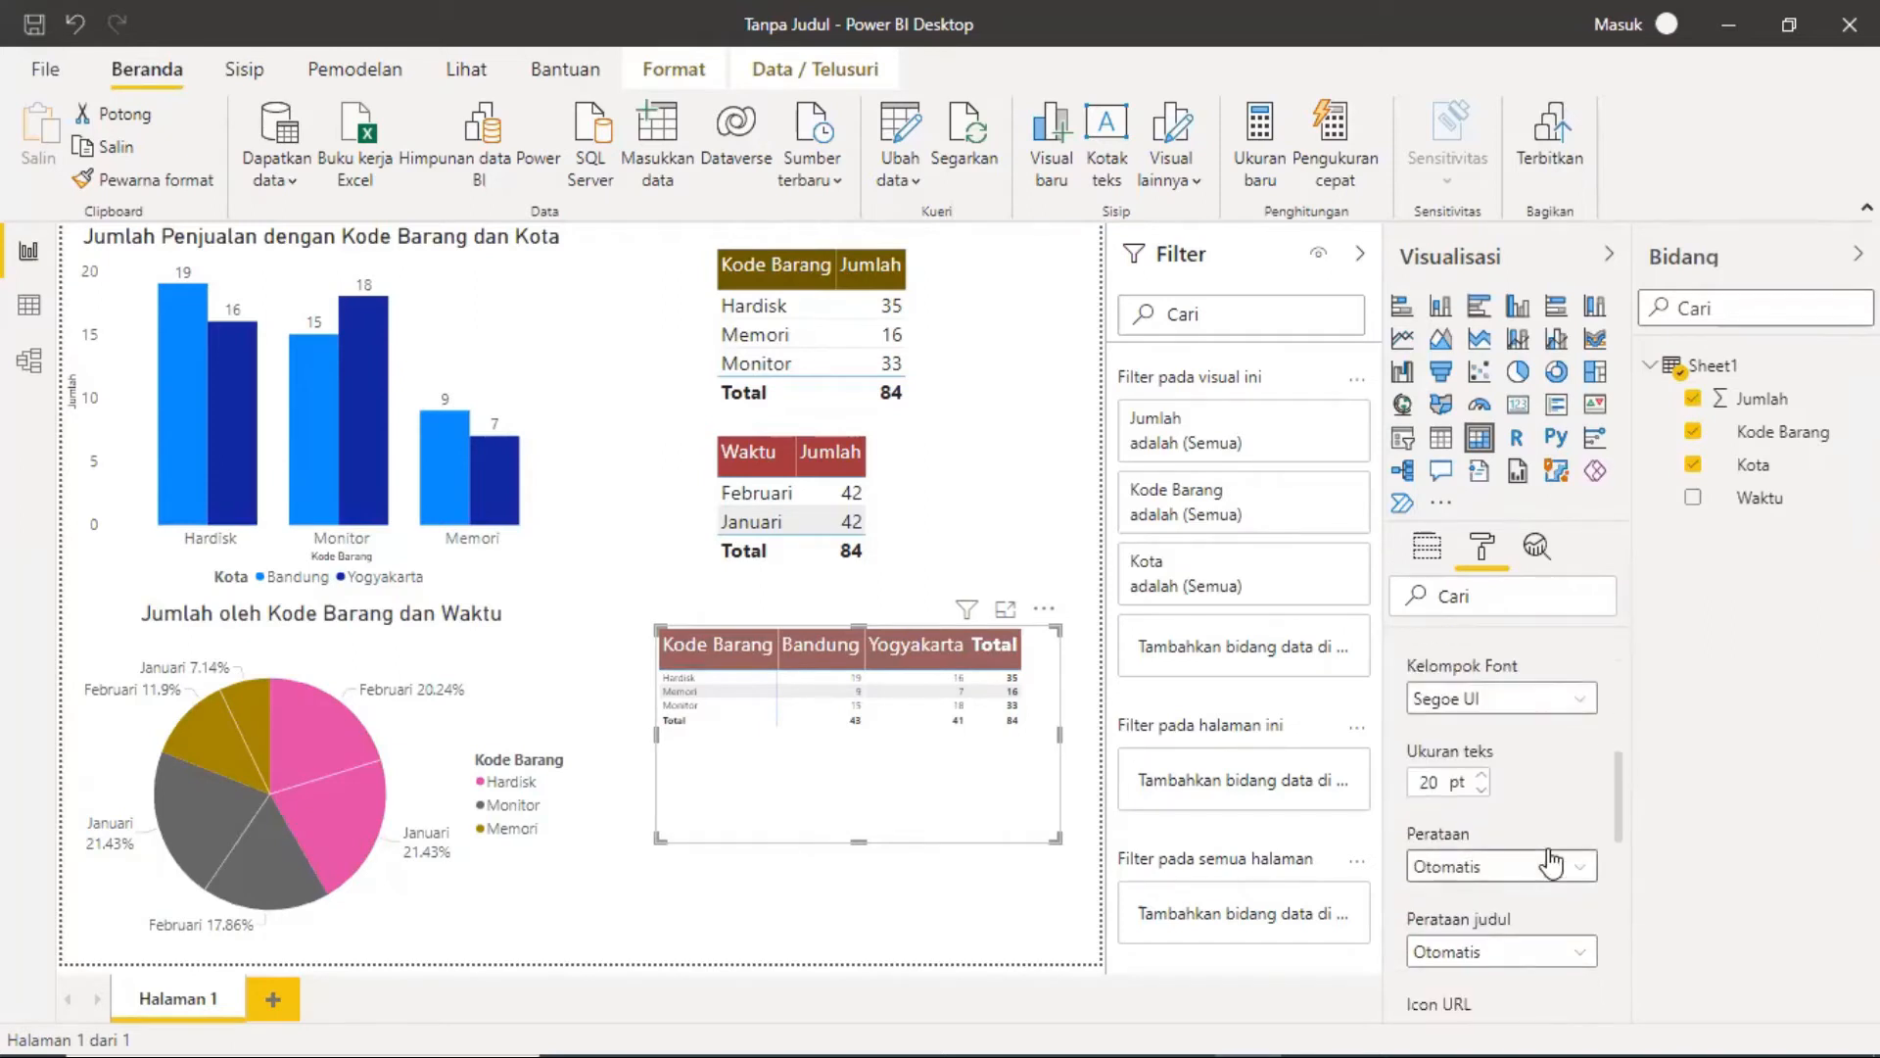
pyautogui.scroll(-2, 1552, 862)
pyautogui.scroll(8, 1551, 862)
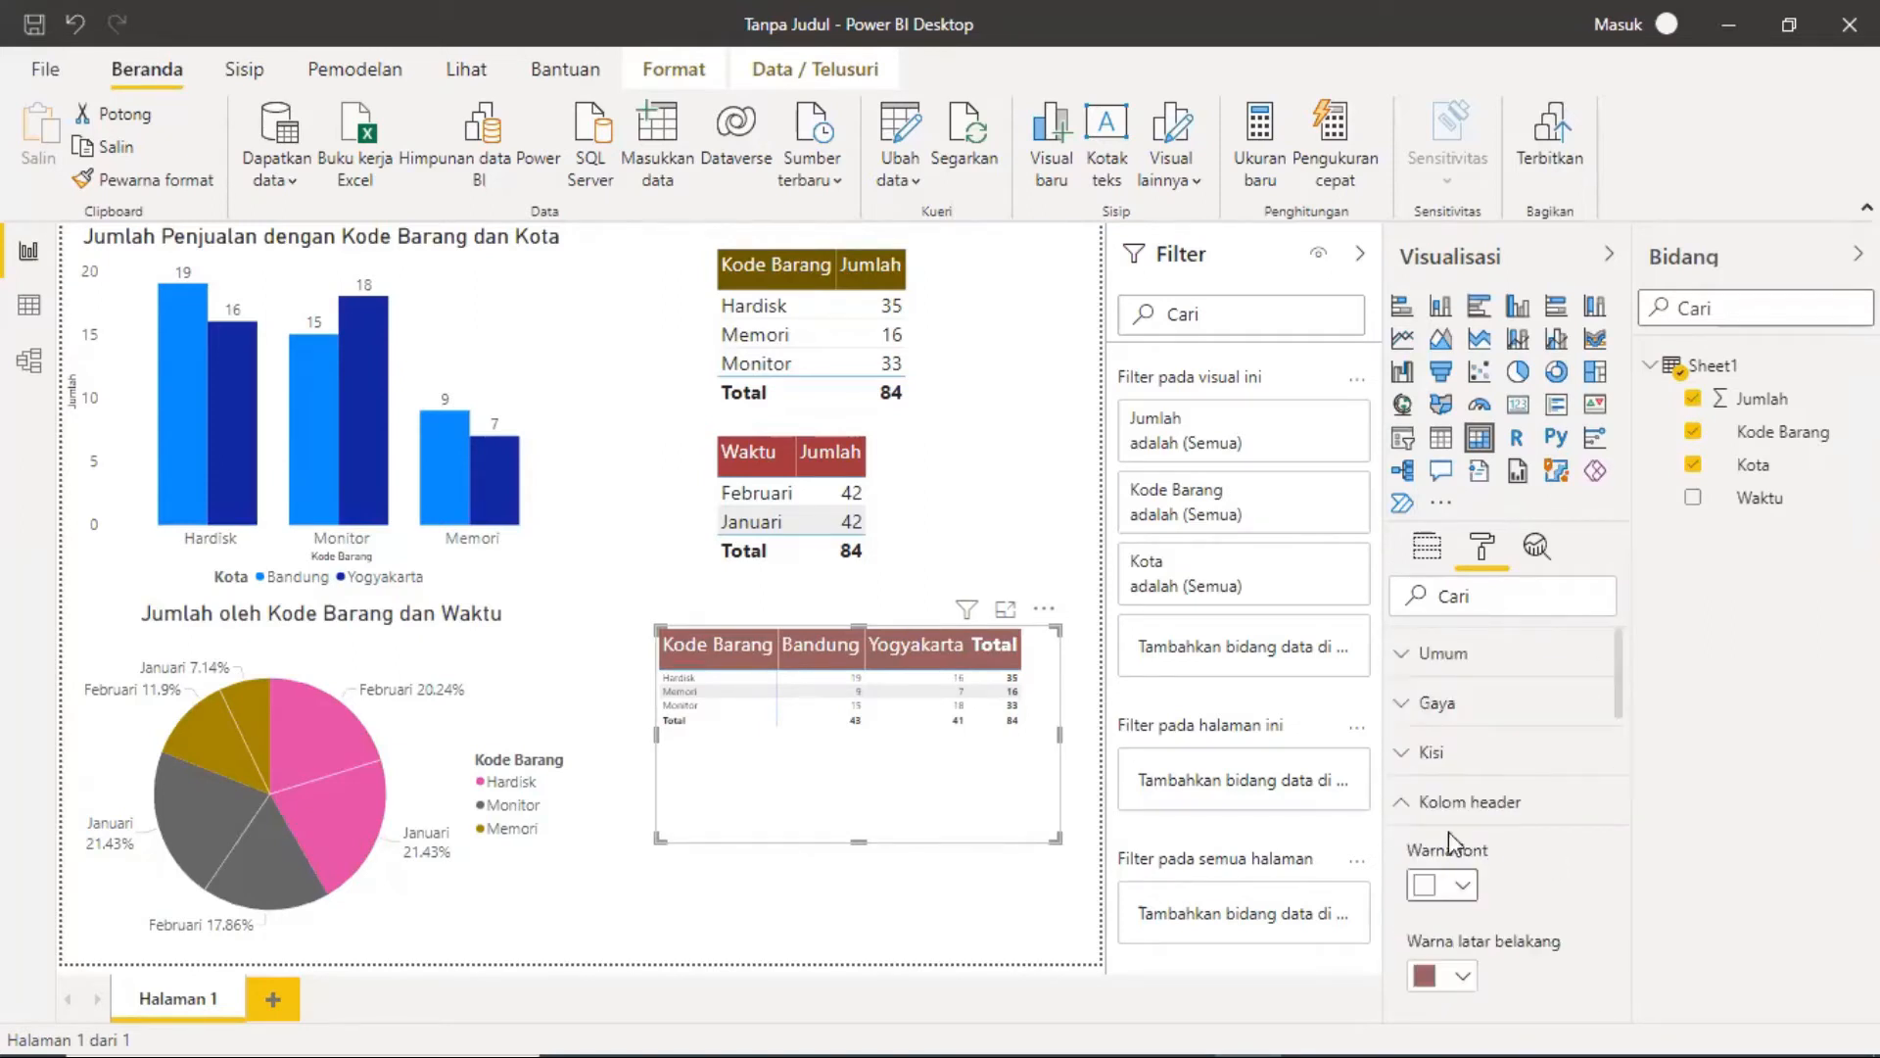
pyautogui.click(1406, 805)
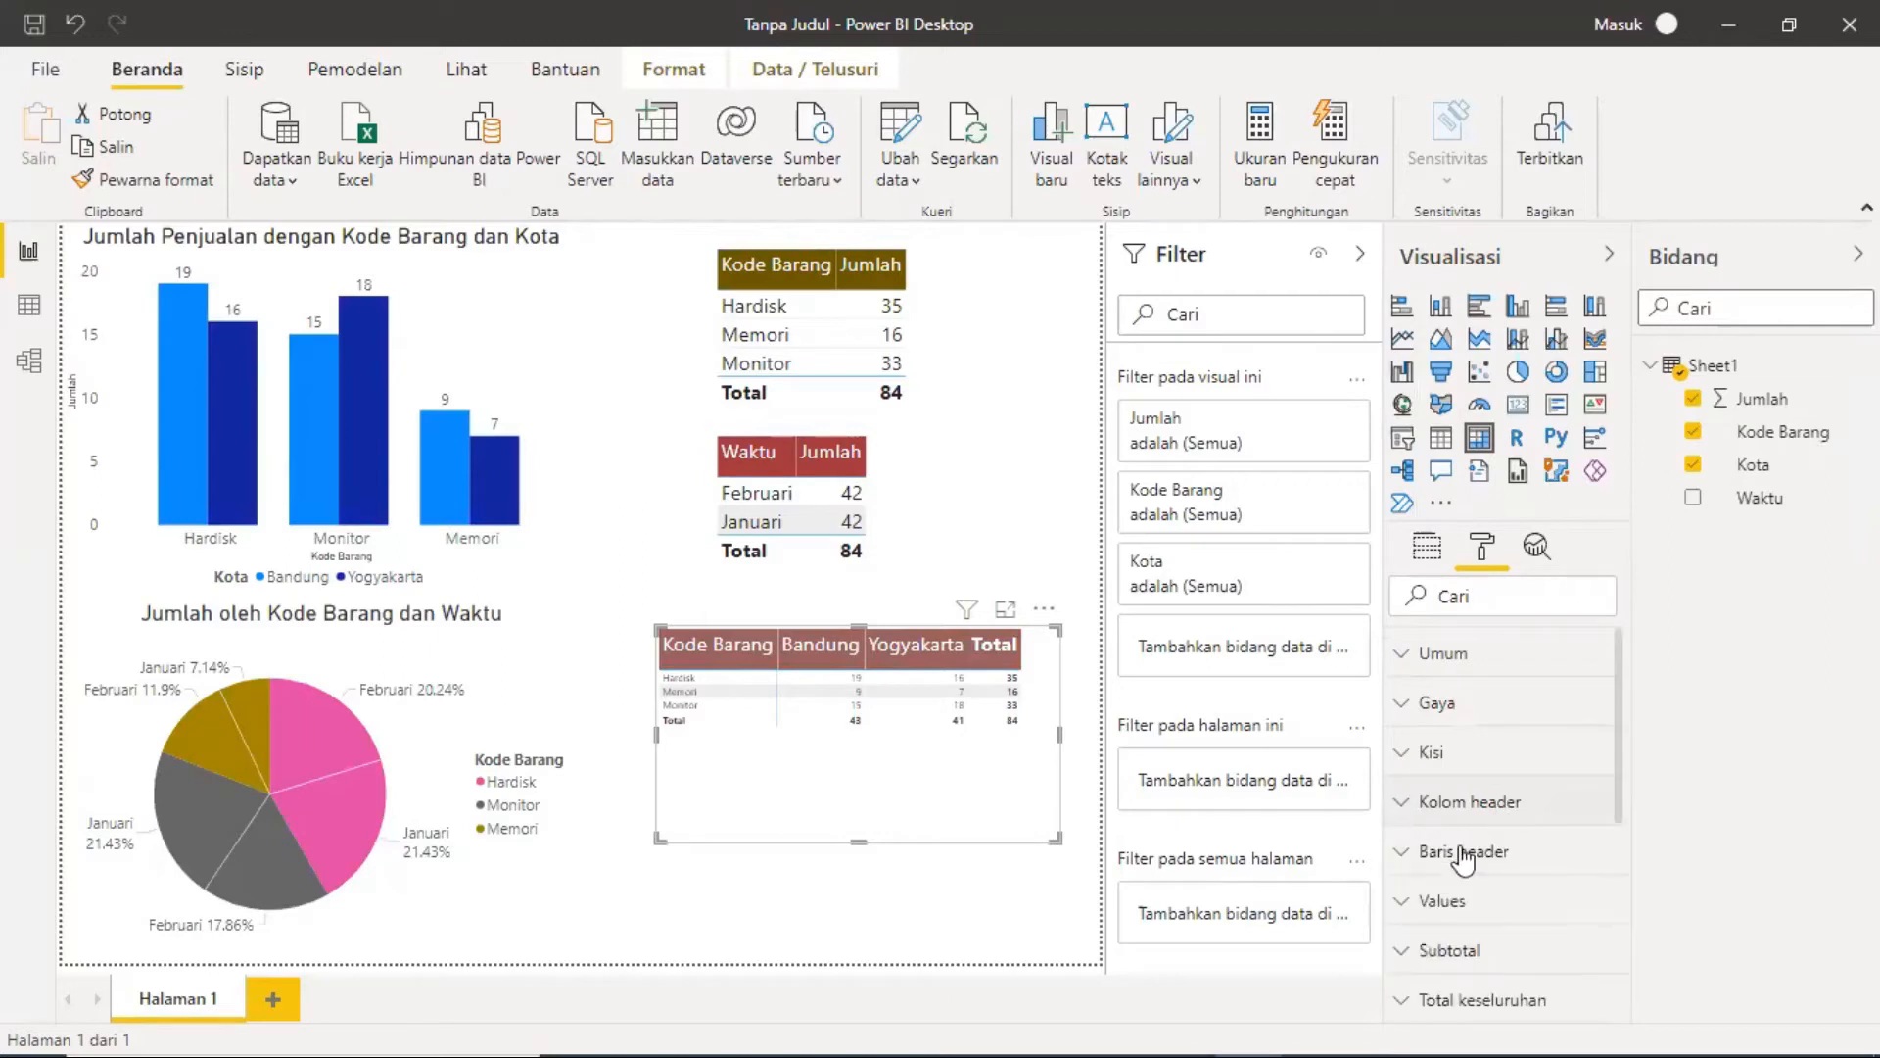
# Step: Set the text size of the matrix's row headers to 20 pt
pyautogui.click(1409, 852)
pyautogui.scroll(-5, 1526, 897)
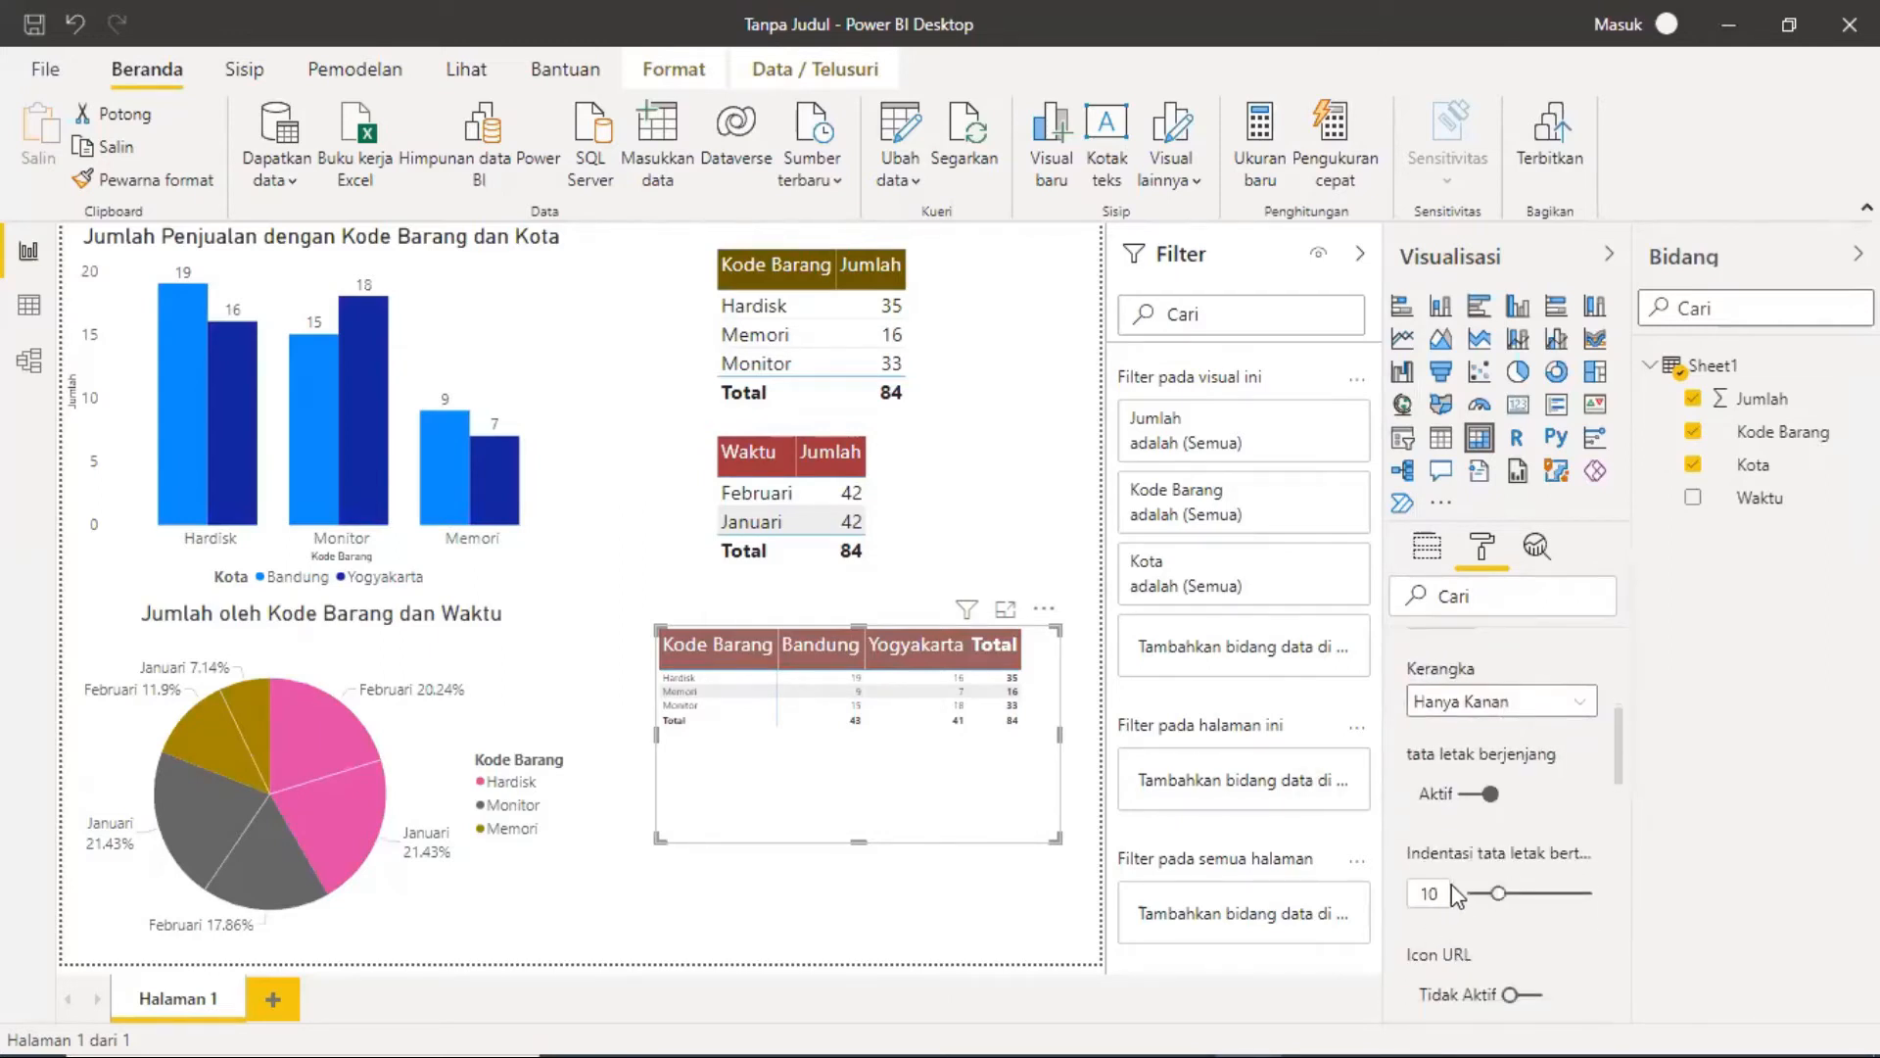
pyautogui.scroll(-3, 1459, 895)
pyautogui.scroll(-2, 1451, 880)
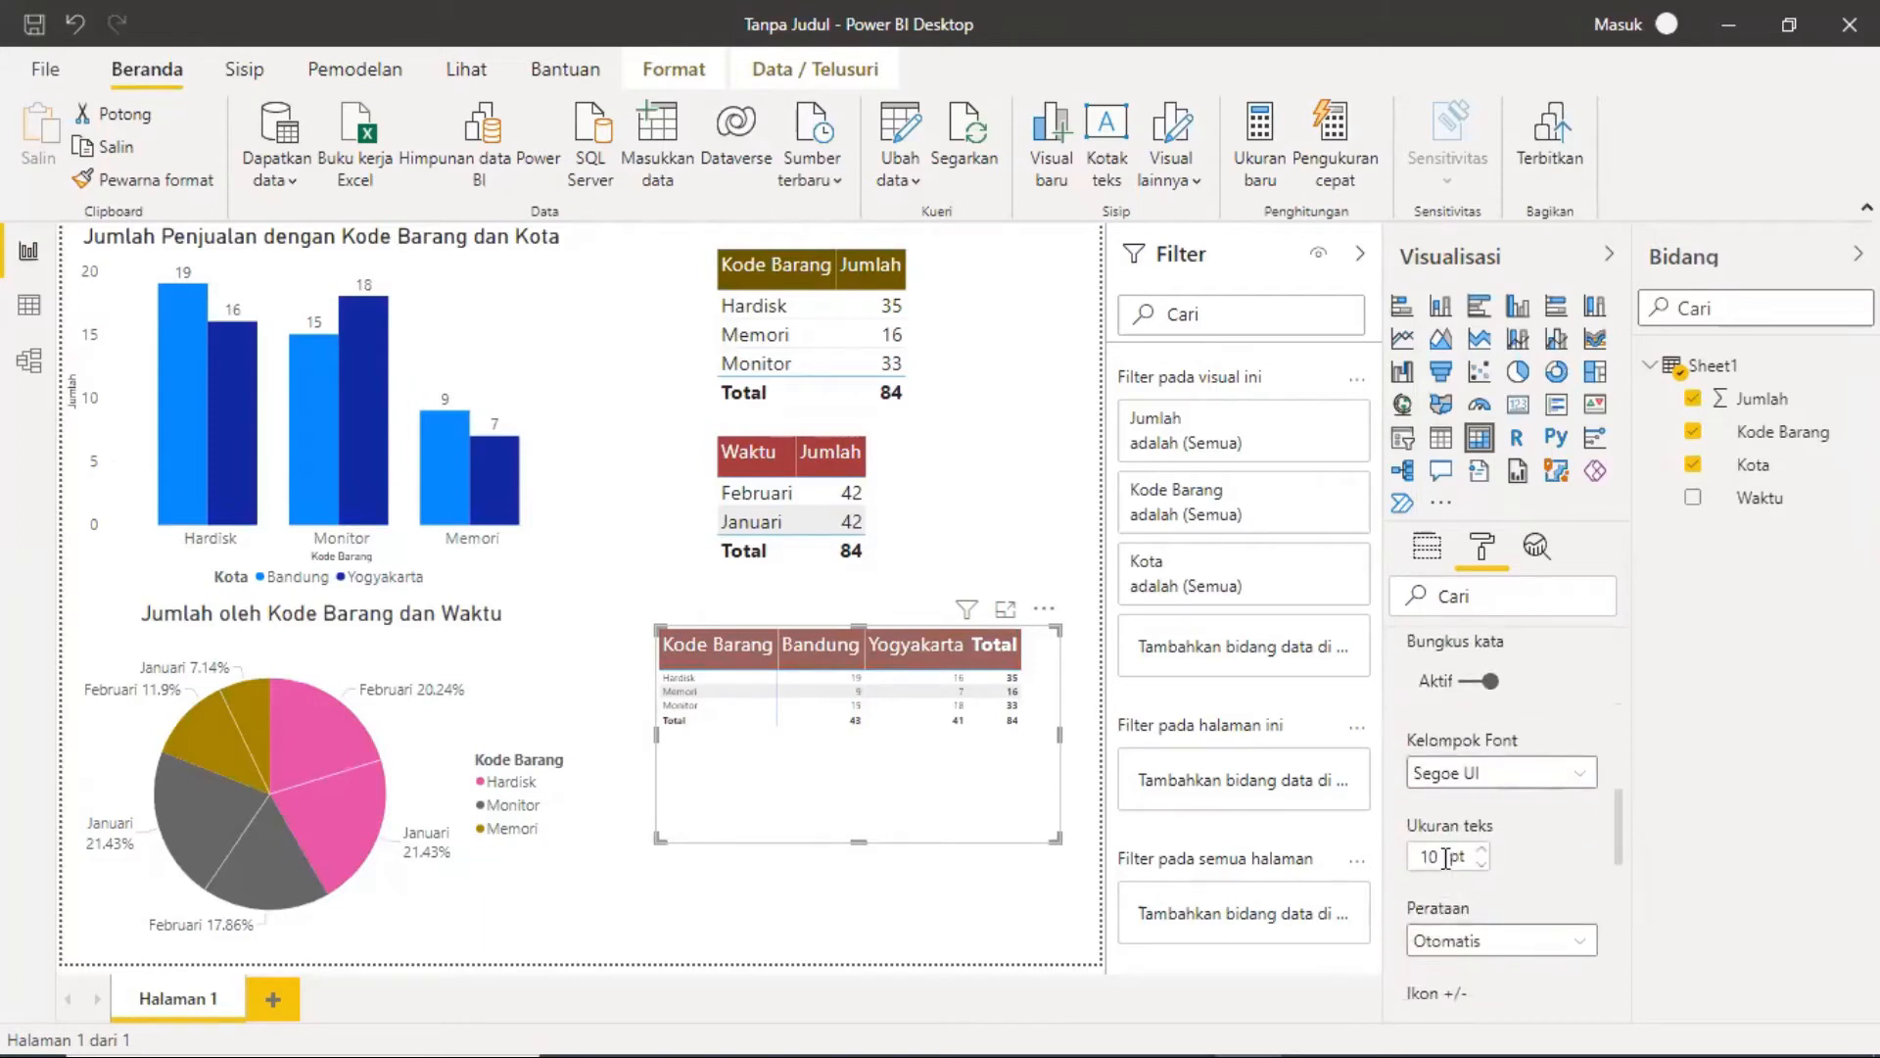
pyautogui.doubleClick(1445, 858)
pyautogui.press('Return')
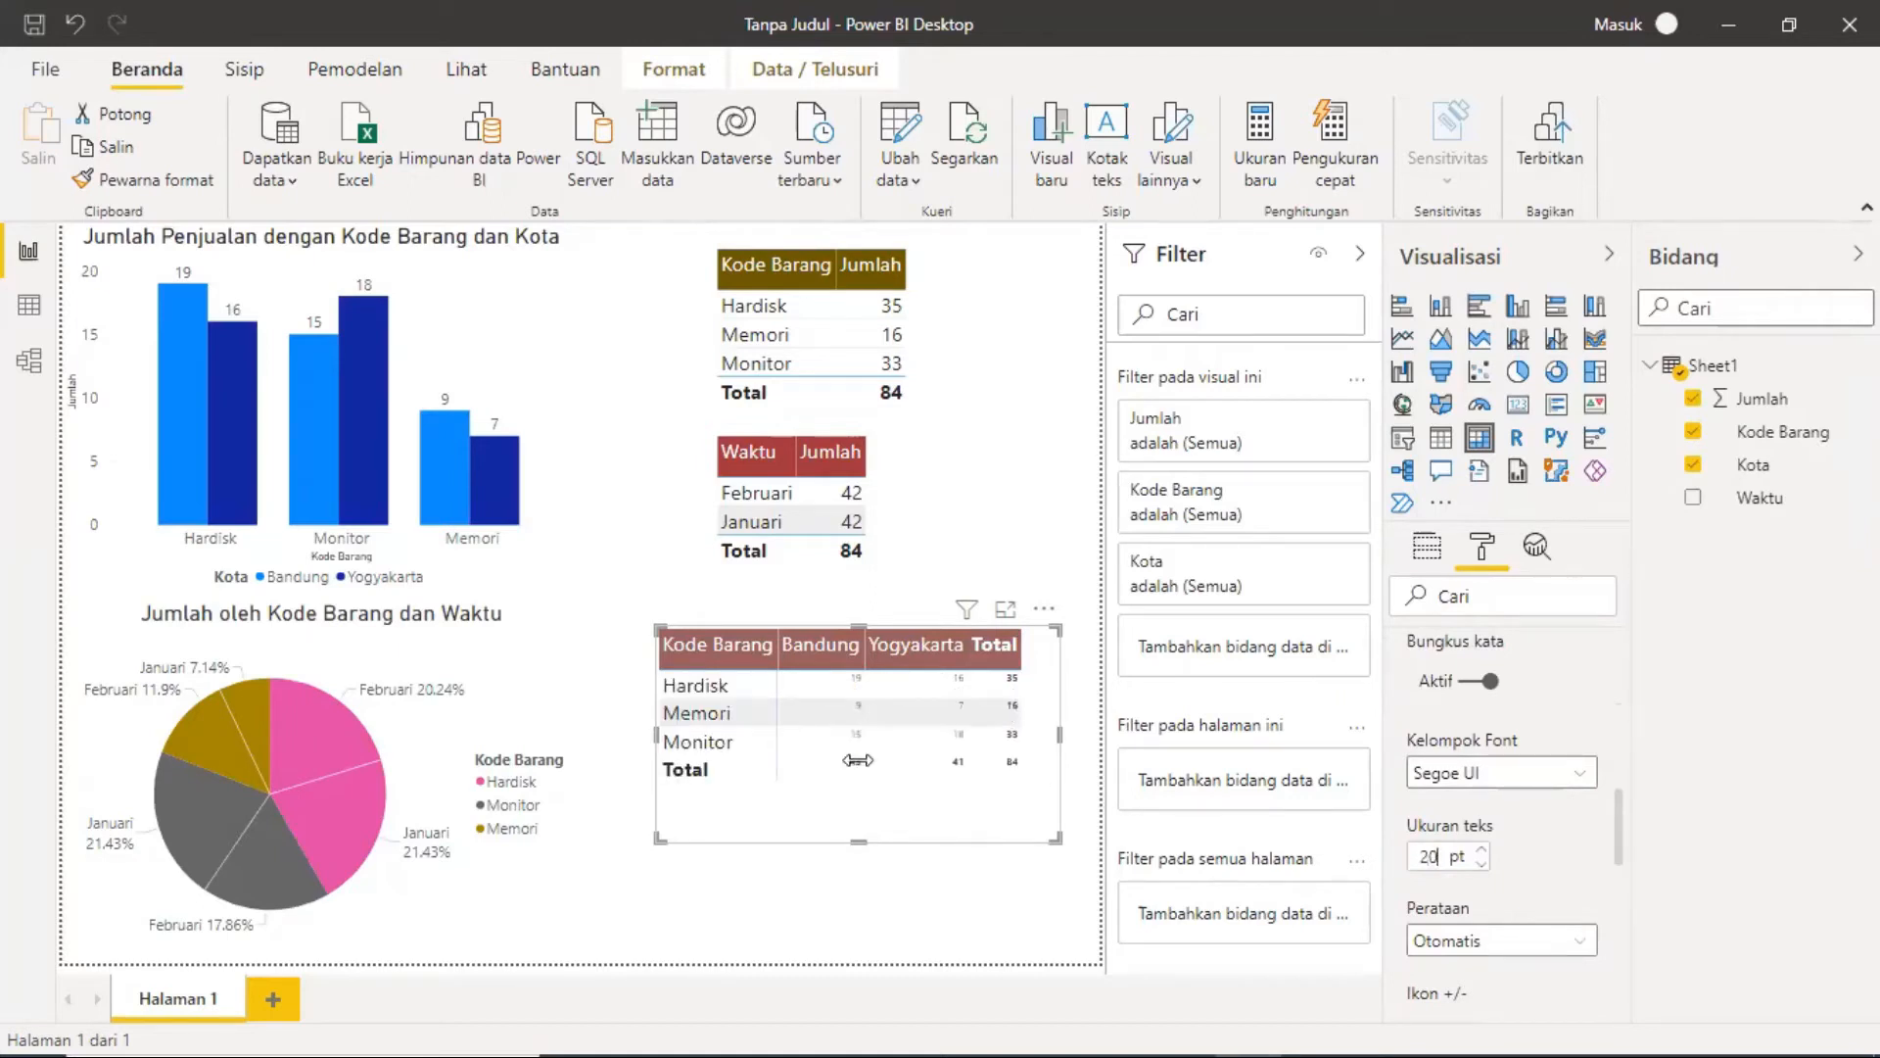
# Step: Try a light blue font and a dark navy background on the matrix's row headers
pyautogui.scroll(1, 1584, 819)
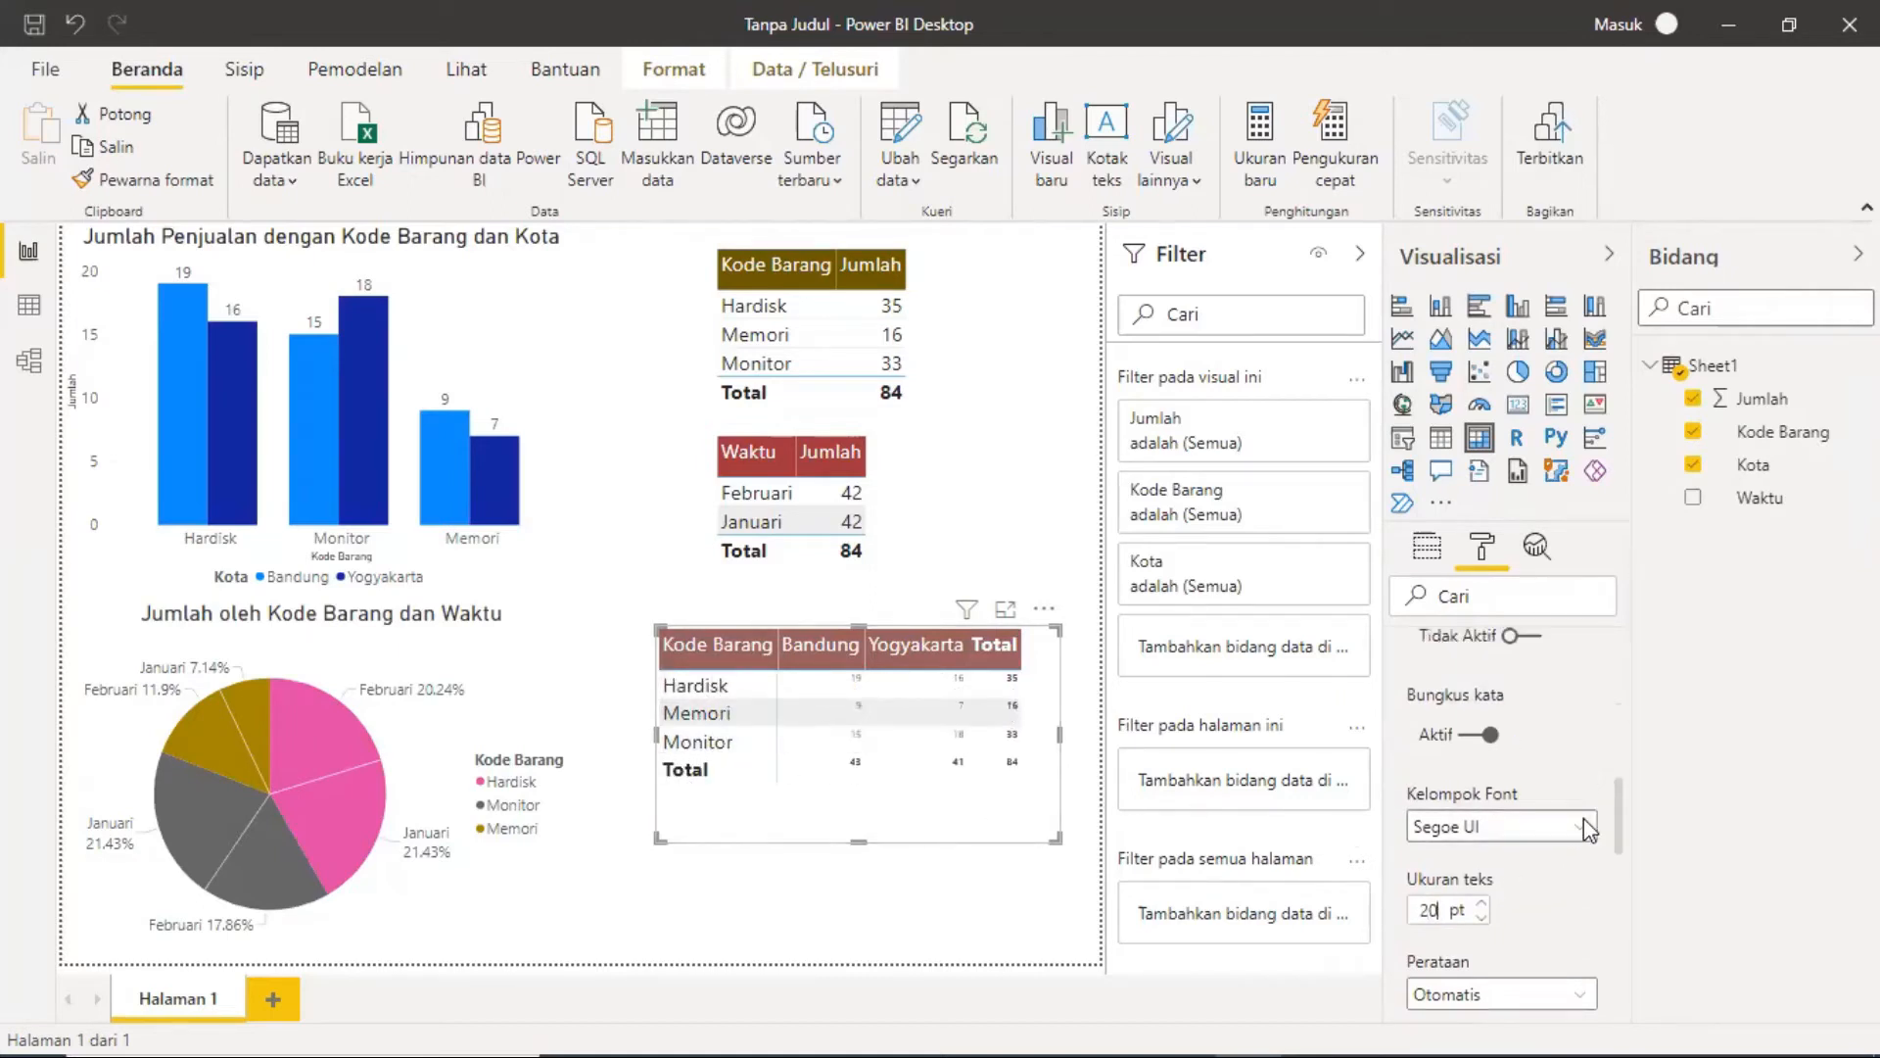
pyautogui.scroll(8, 1577, 825)
pyautogui.scroll(-3, 1510, 835)
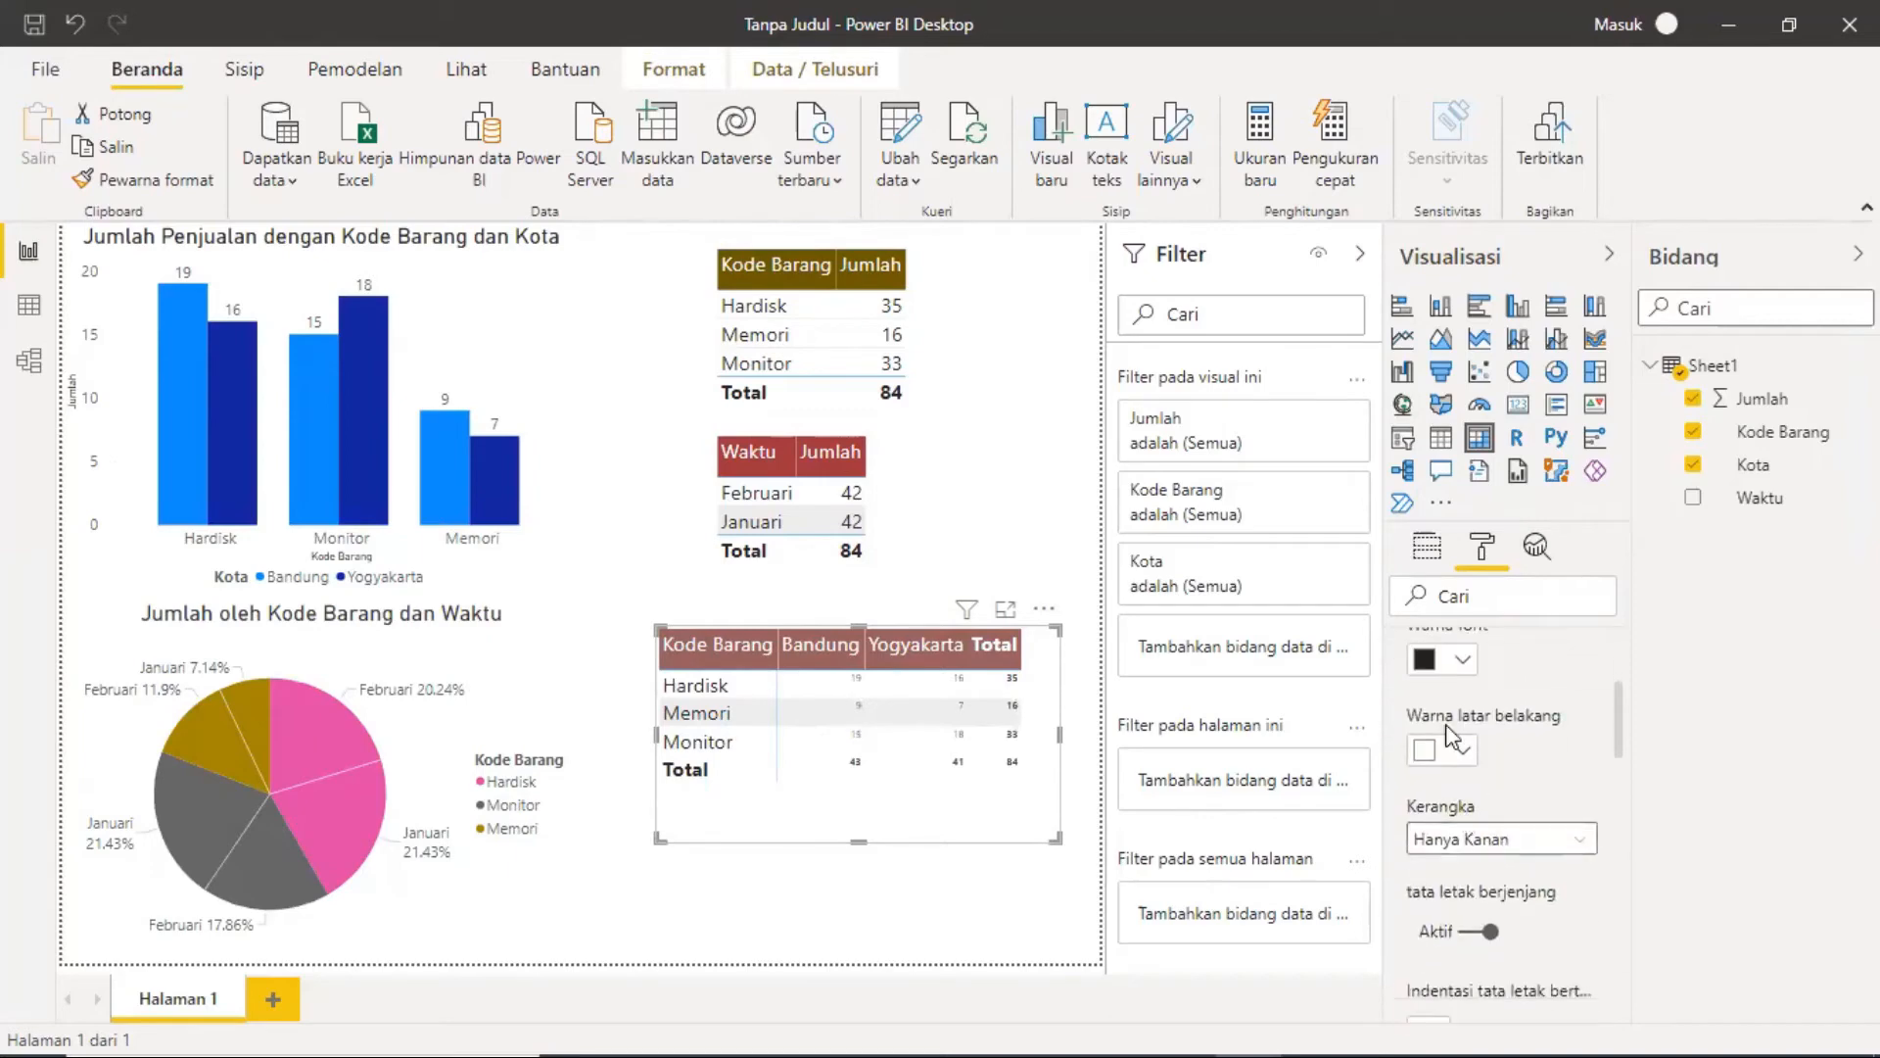
pyautogui.click(1465, 751)
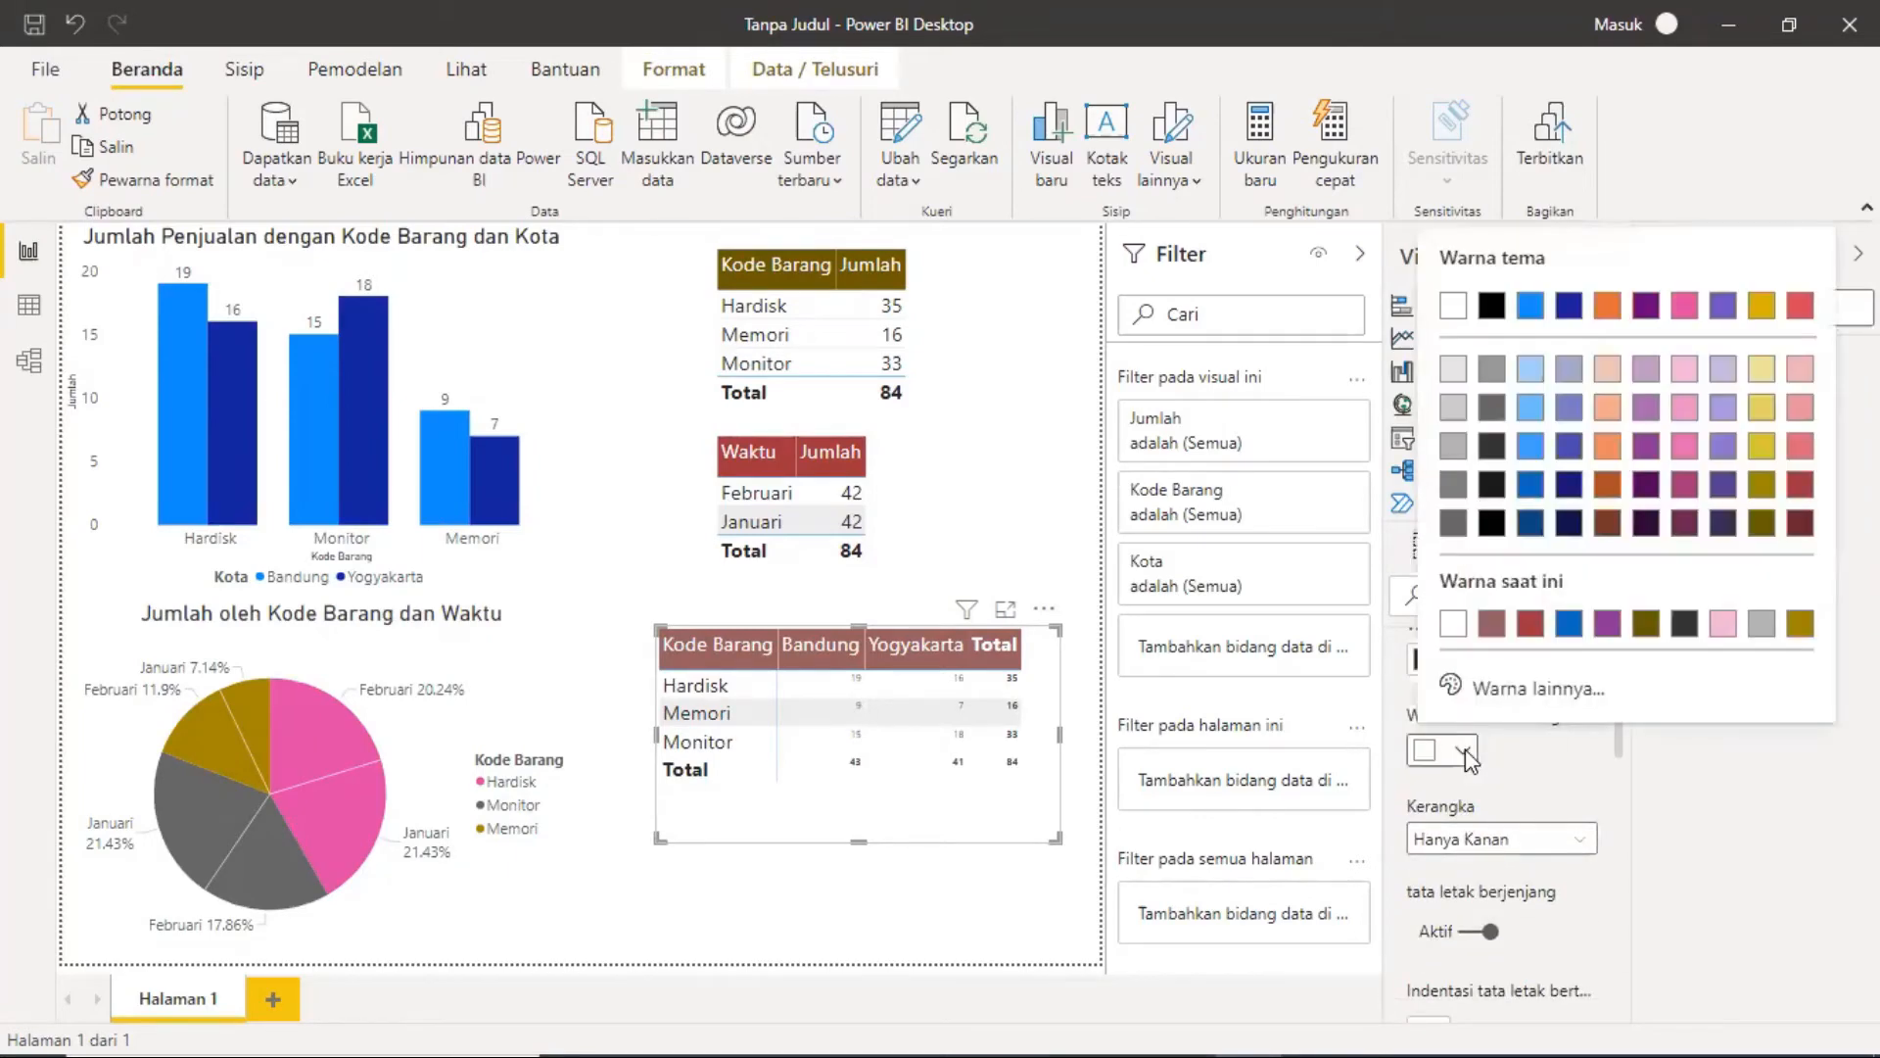
pyautogui.click(1570, 409)
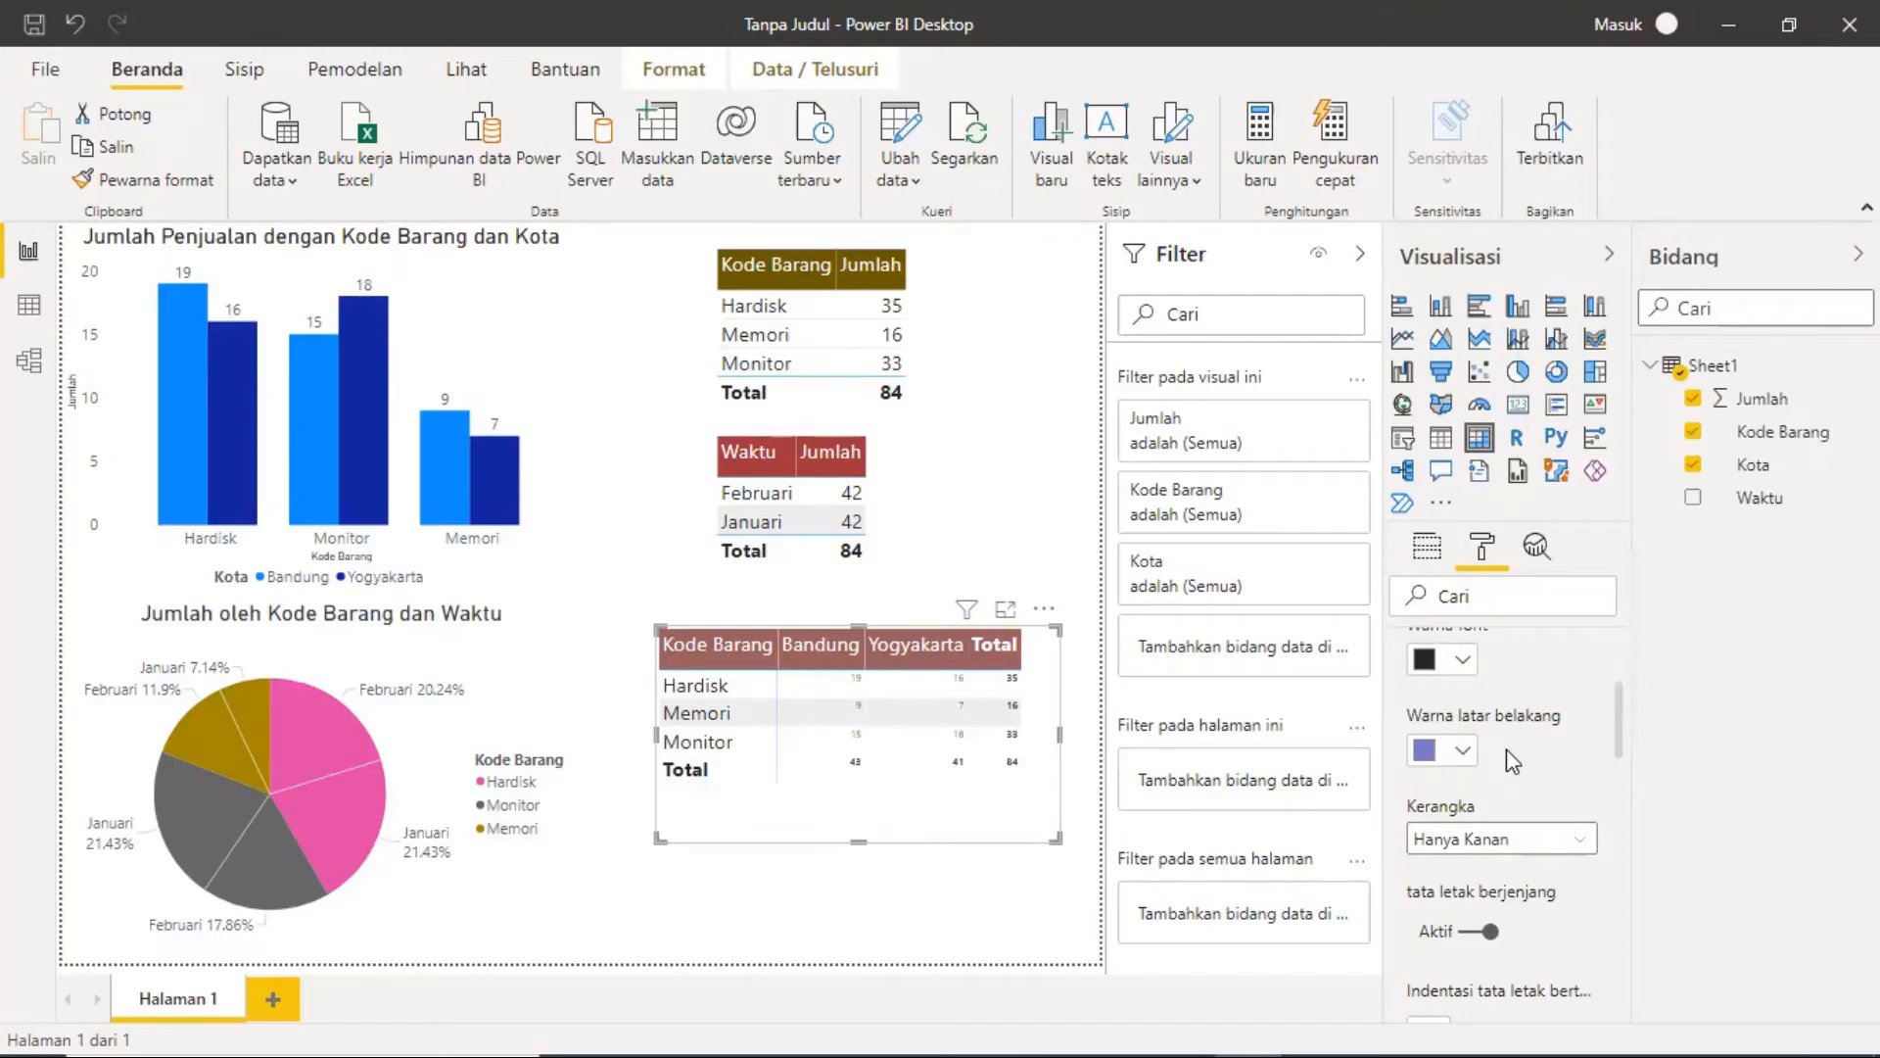
pyautogui.scroll(3, 1508, 760)
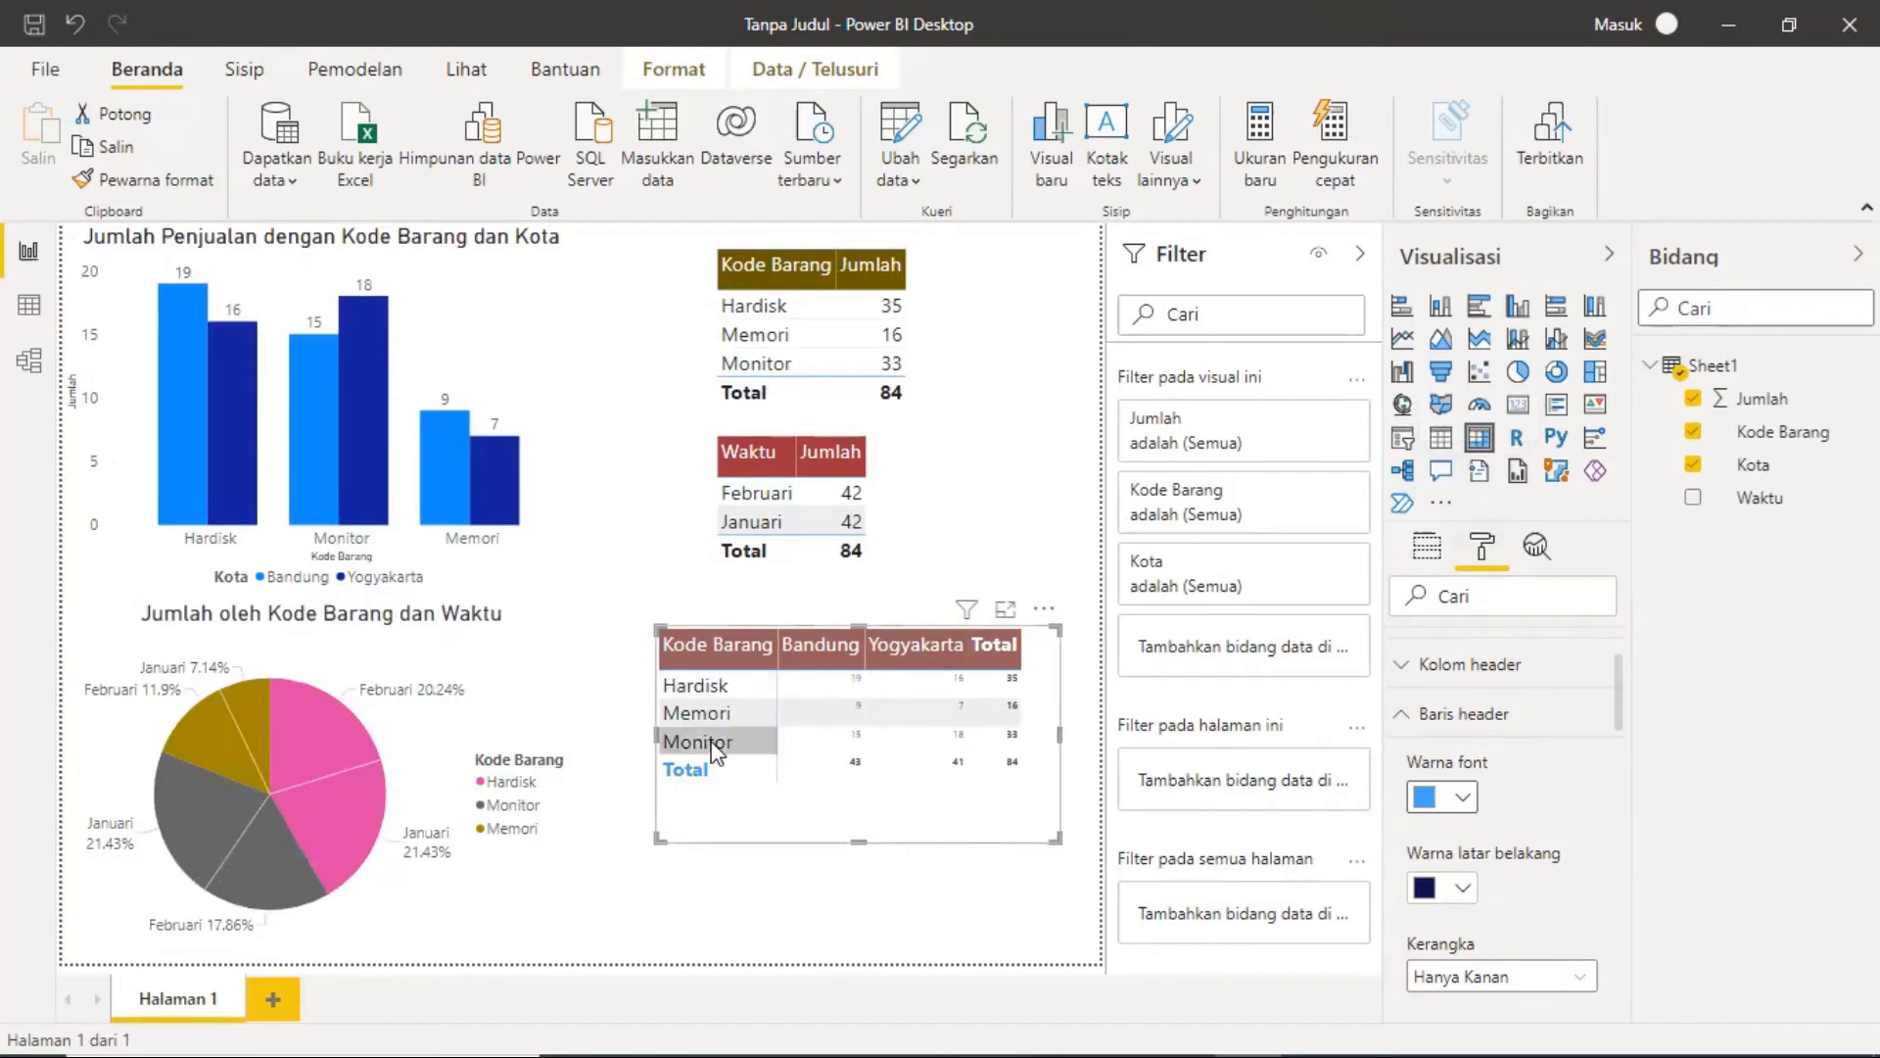
# Step: Return the matrix's row headers to a dark grey font and a white background
pyautogui.click(1463, 796)
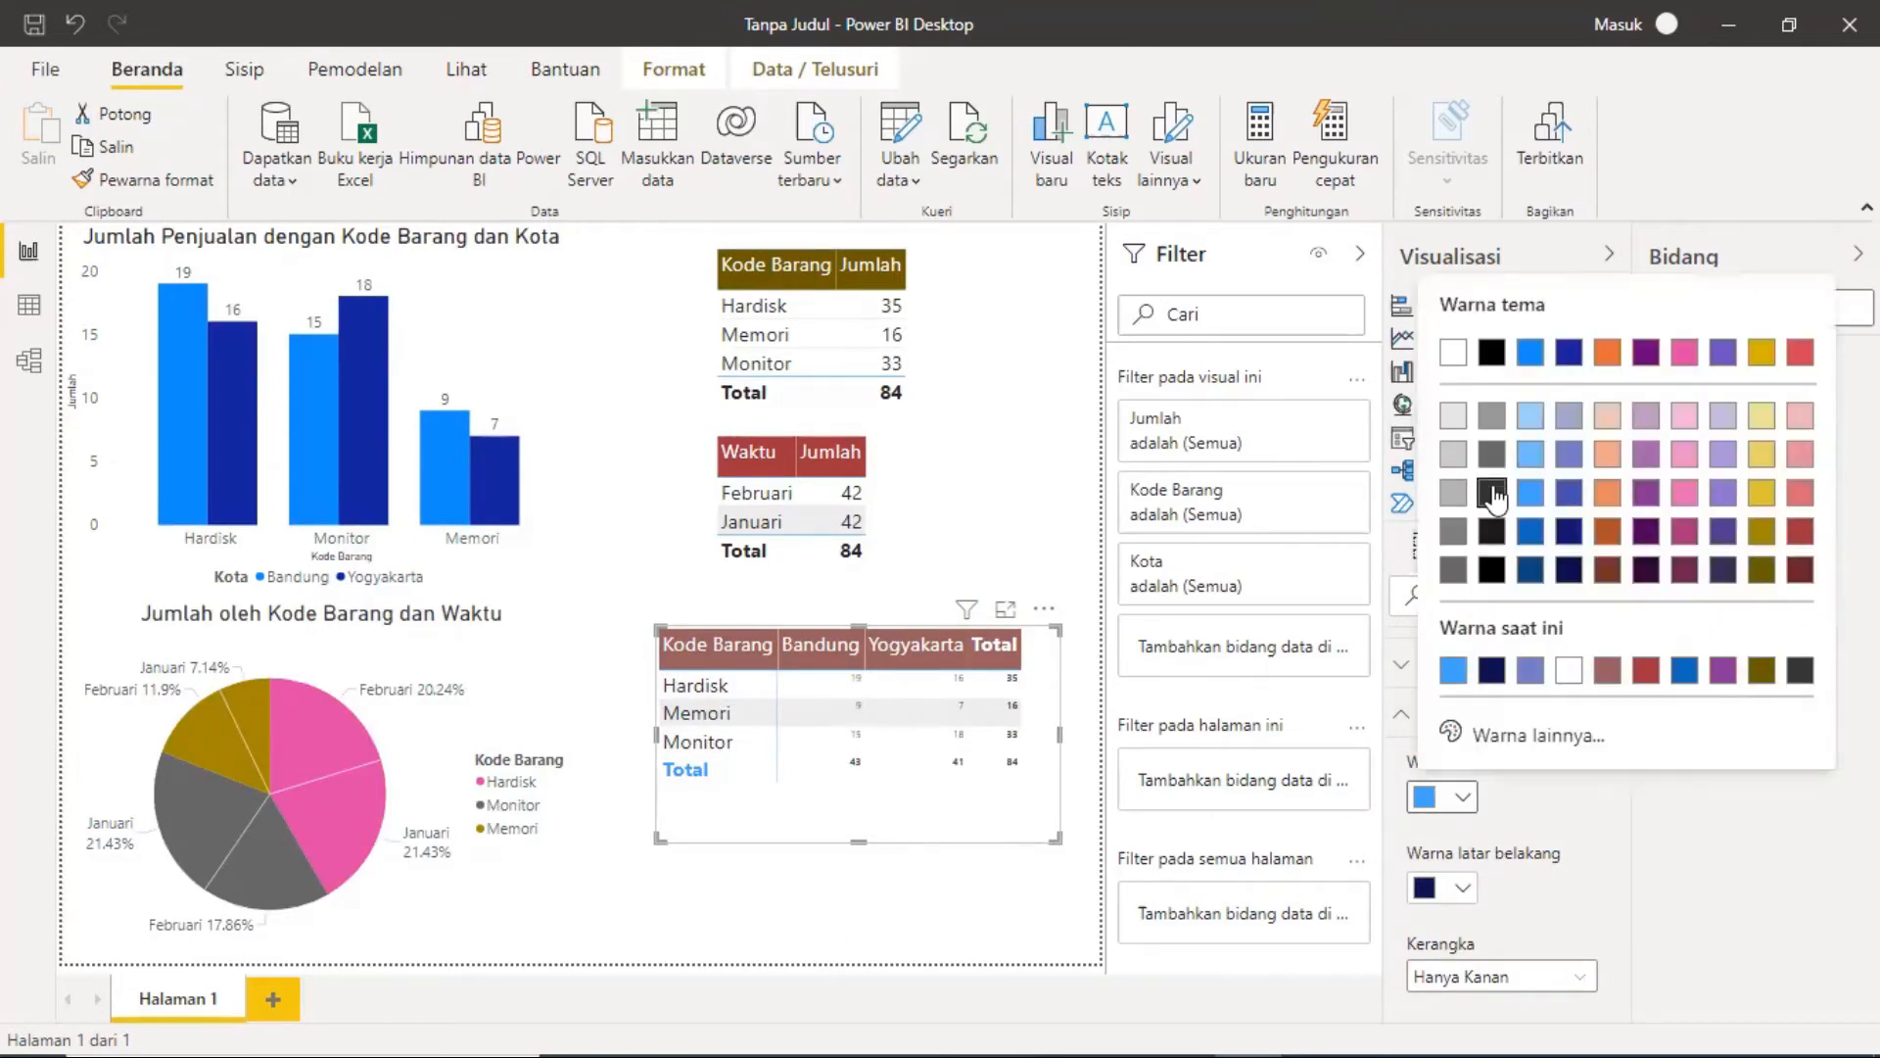
pyautogui.click(1493, 494)
pyautogui.click(1463, 887)
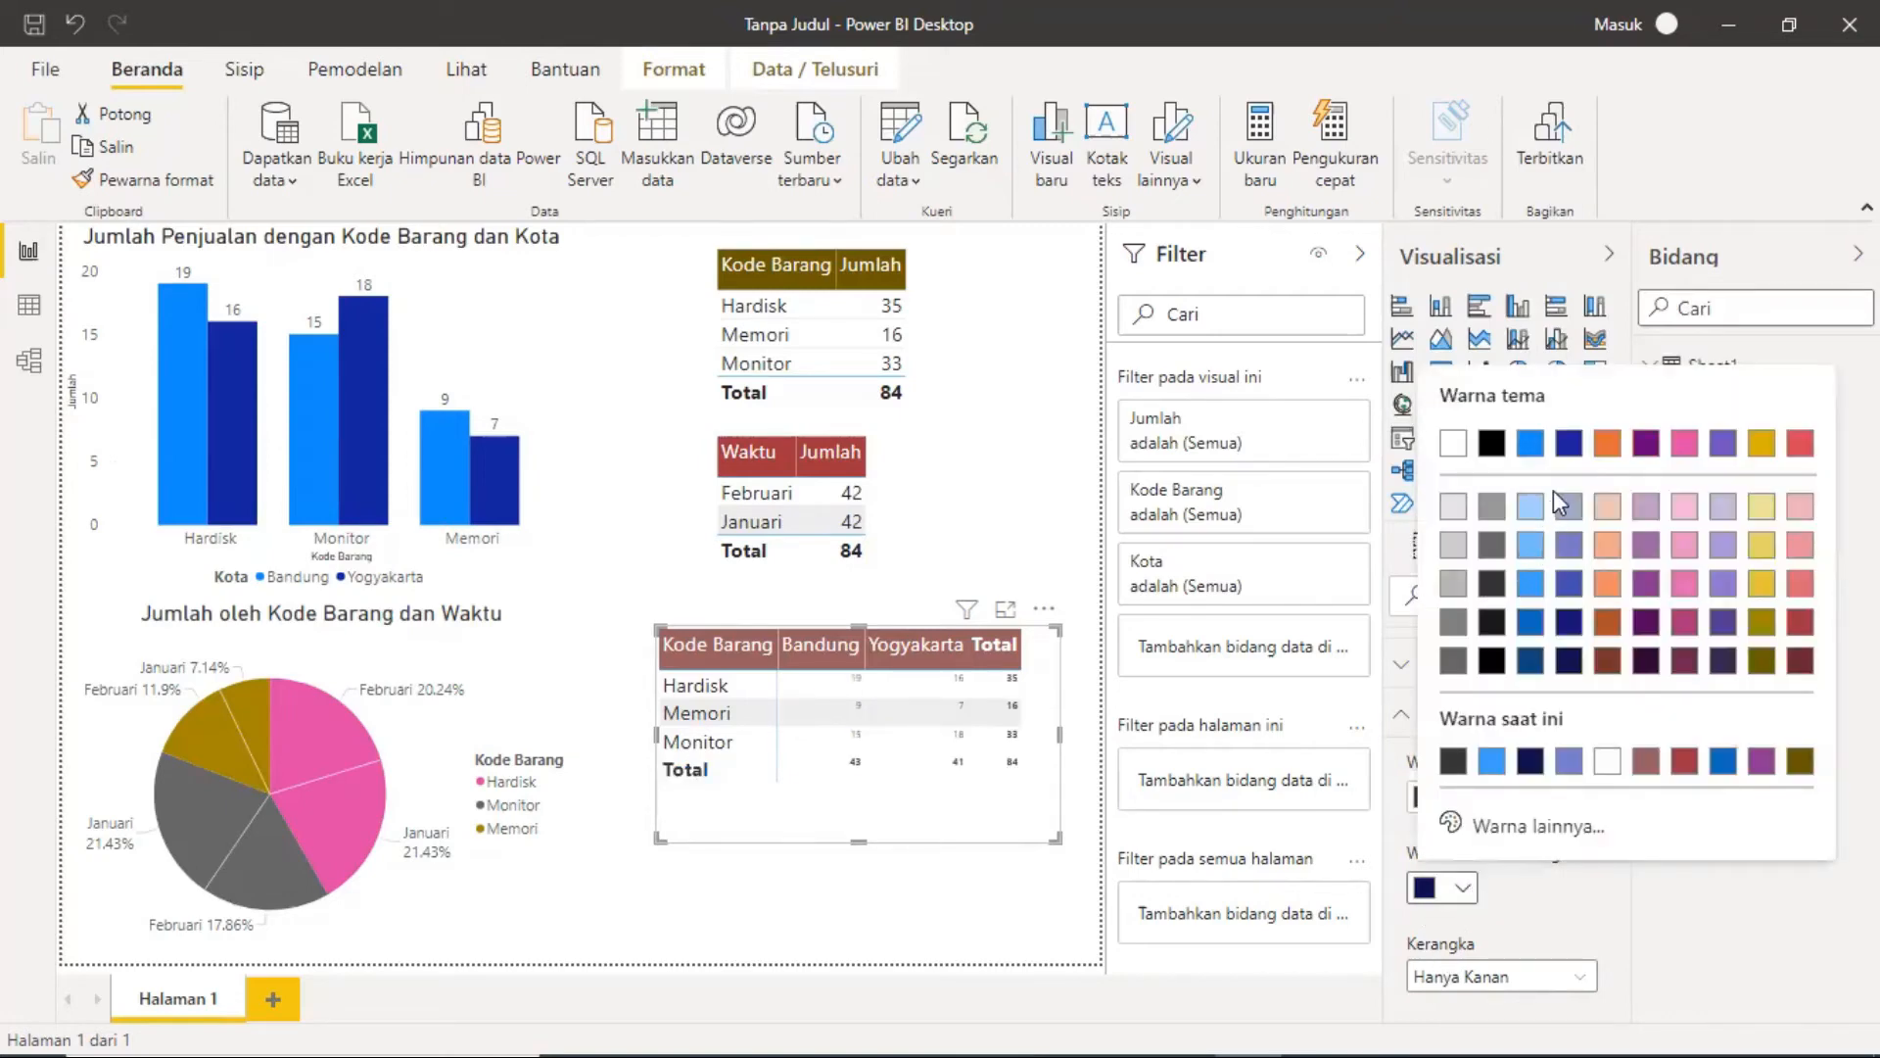
pyautogui.click(1608, 761)
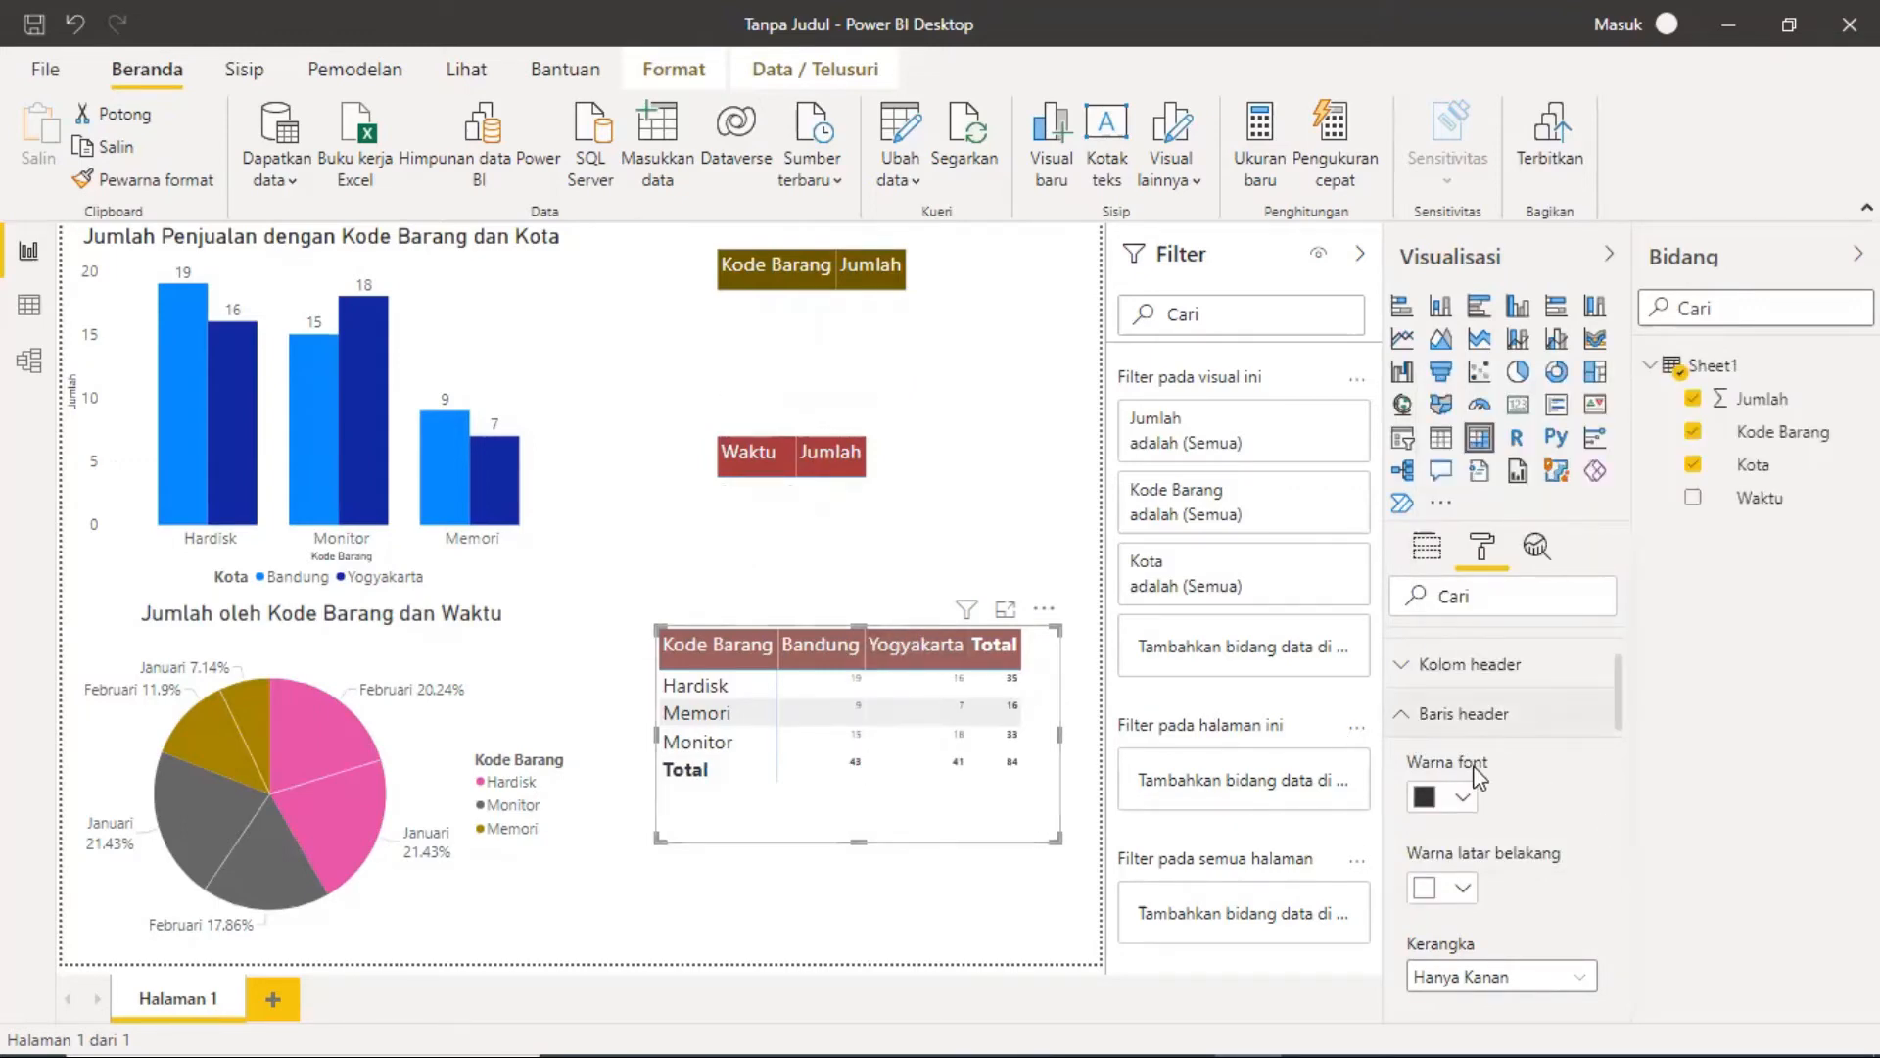
pyautogui.click(1401, 717)
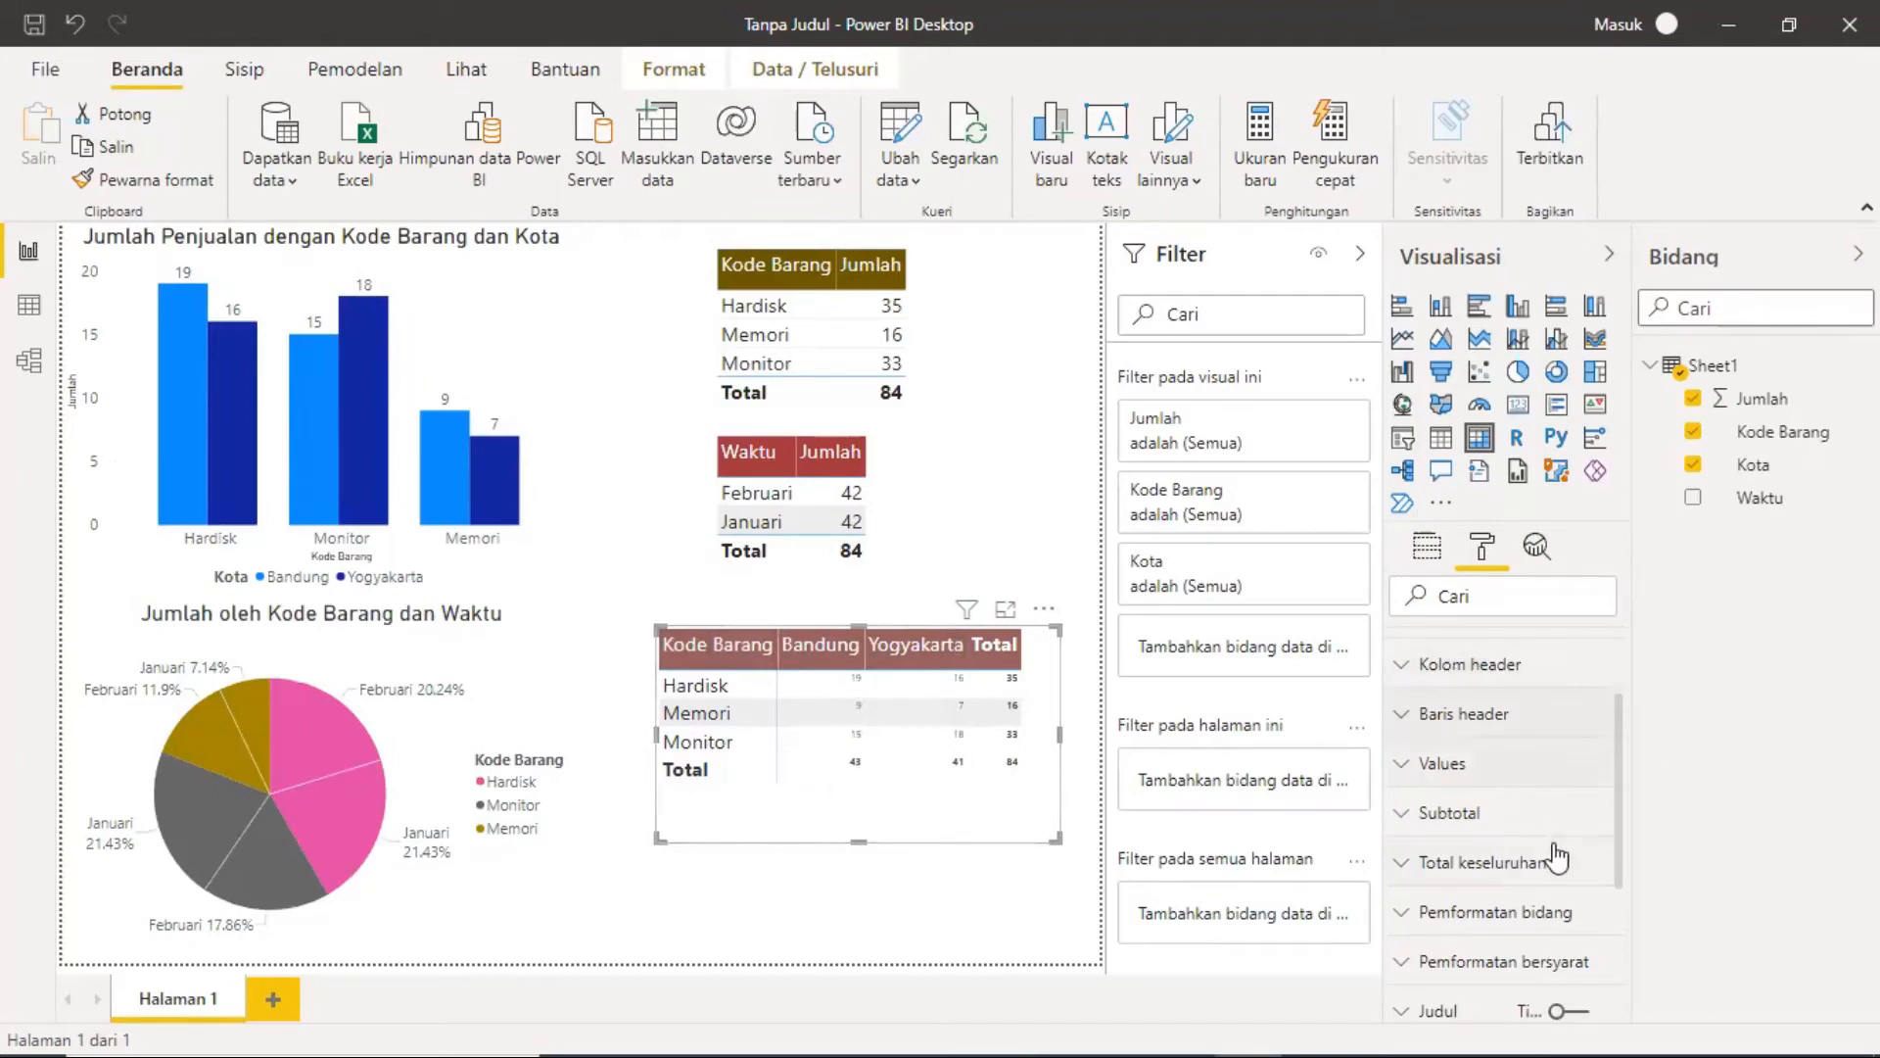
# Step: Set the matrix's values text size to 20 pt and shrink the visual slightly to fit its contents
pyautogui.click(1407, 774)
pyautogui.scroll(-5, 1539, 813)
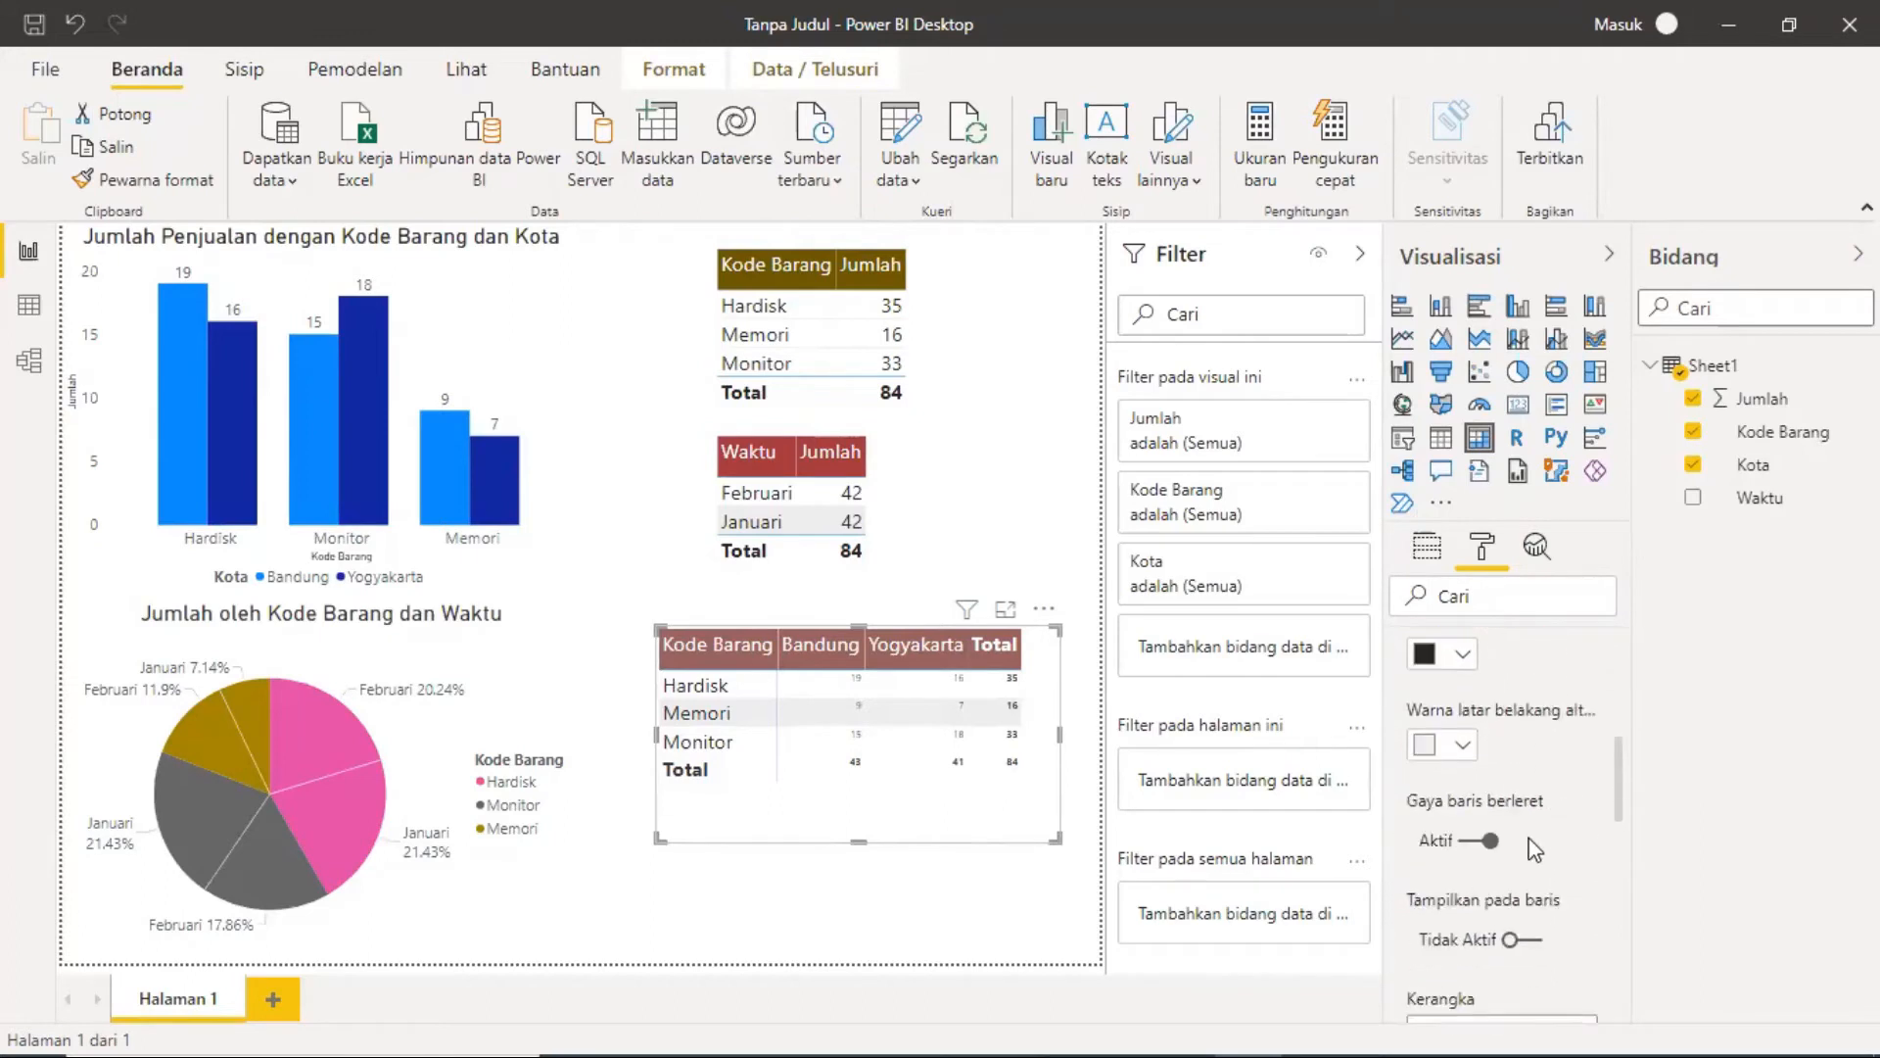
pyautogui.scroll(-5, 1476, 862)
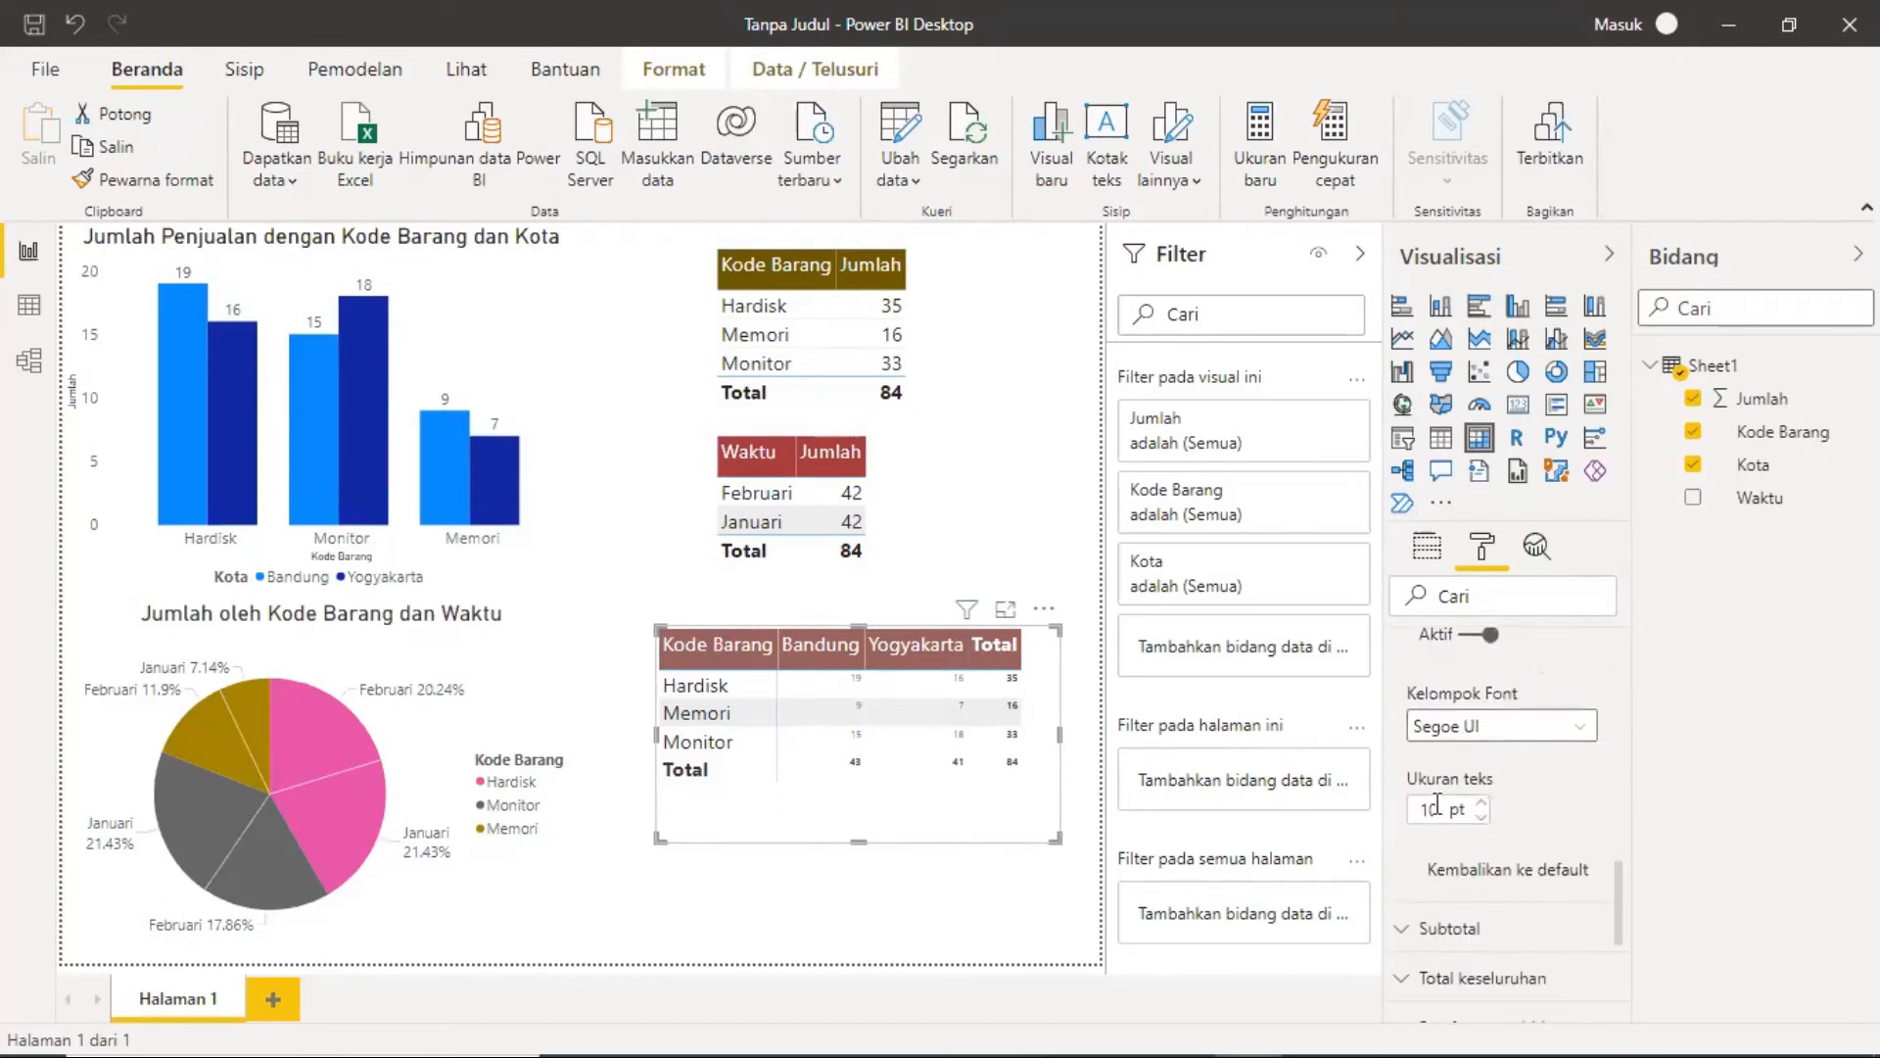
pyautogui.click(1436, 808)
pyautogui.write('20')
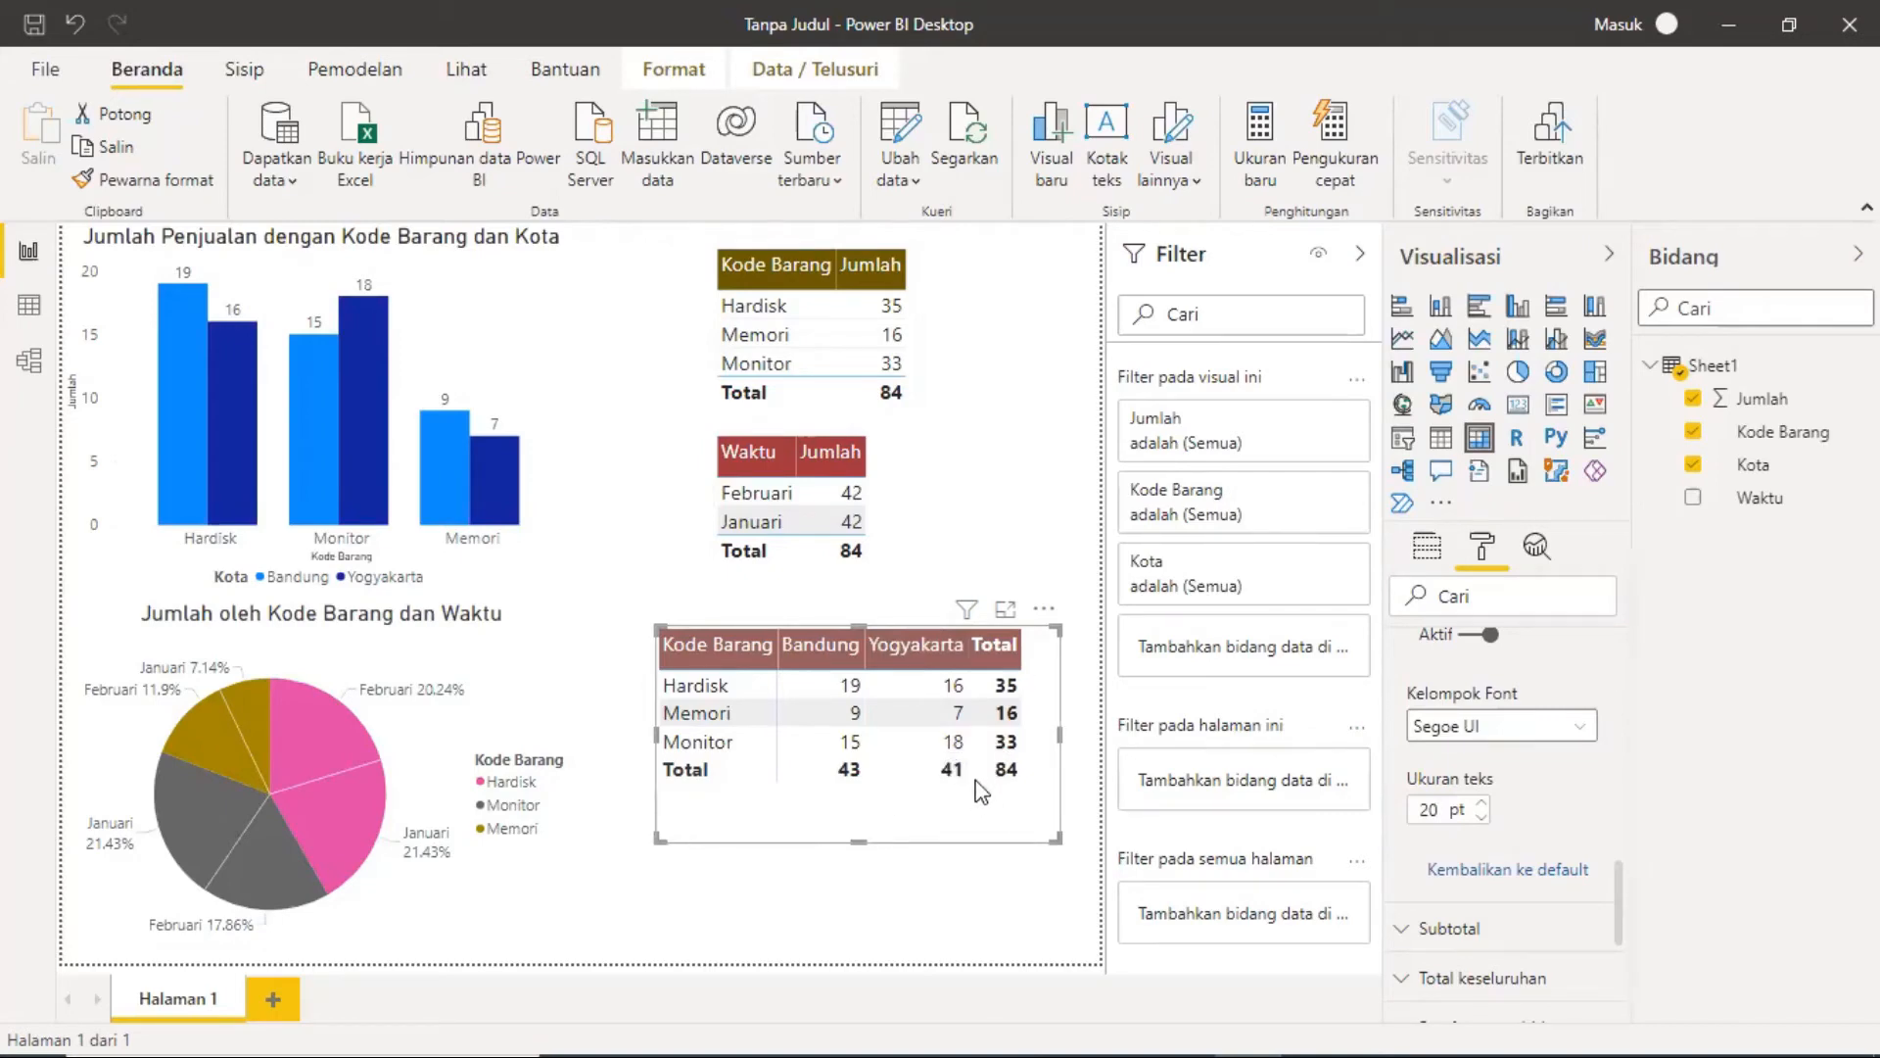
pyautogui.moveTo(1057, 840); pyautogui.dragTo(1040, 830)
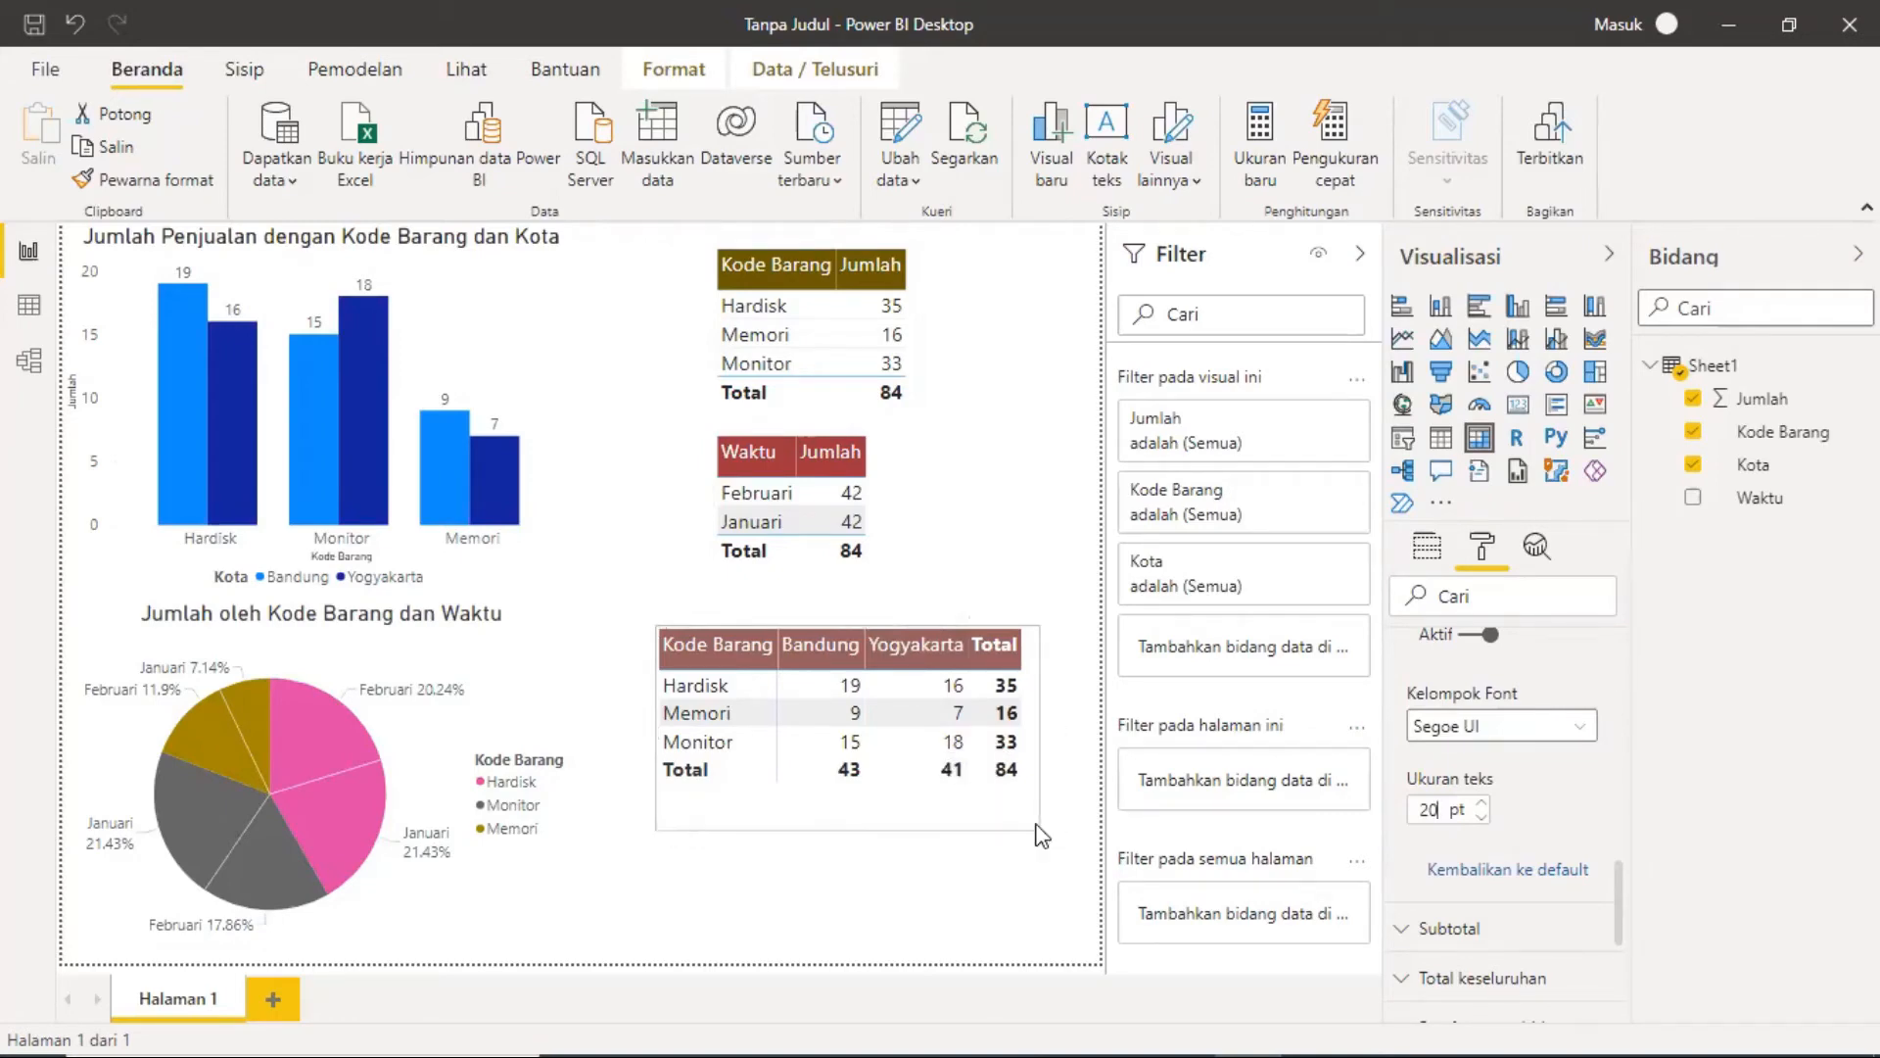
pyautogui.click(1010, 893)
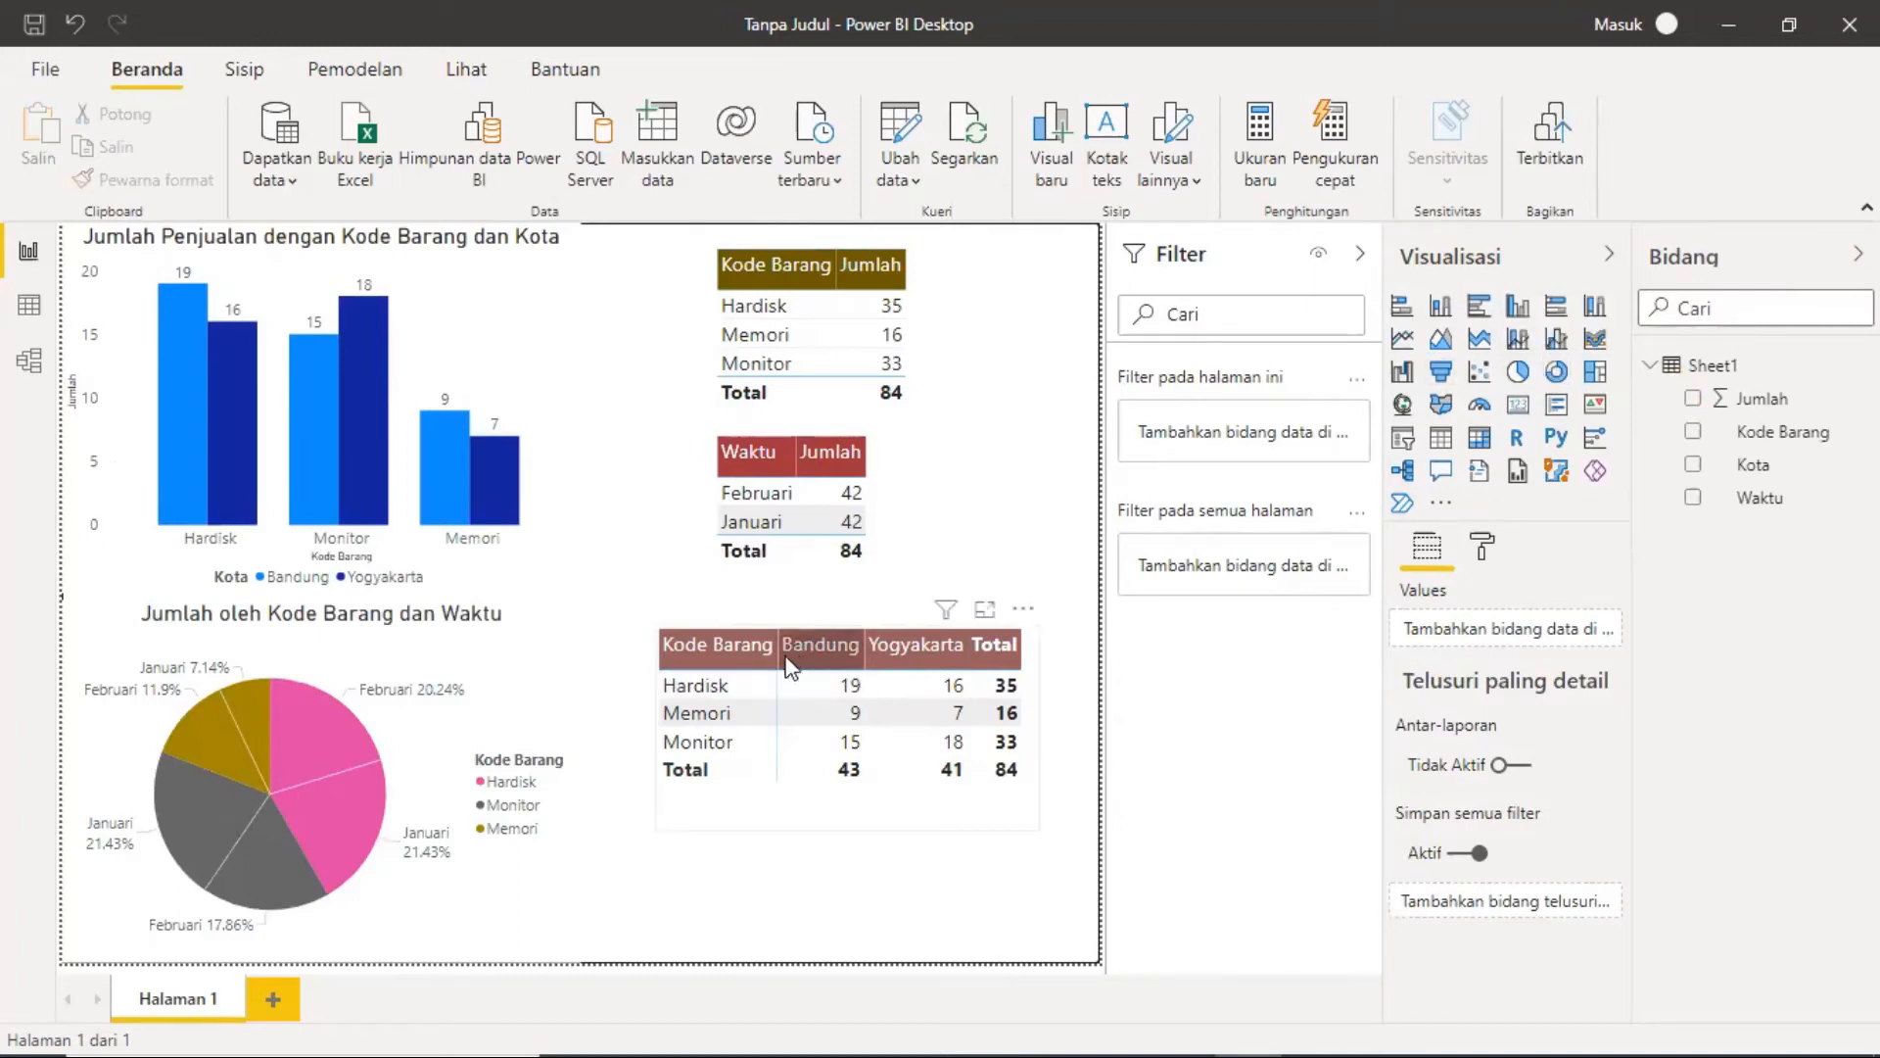
pyautogui.moveTo(318, 392)
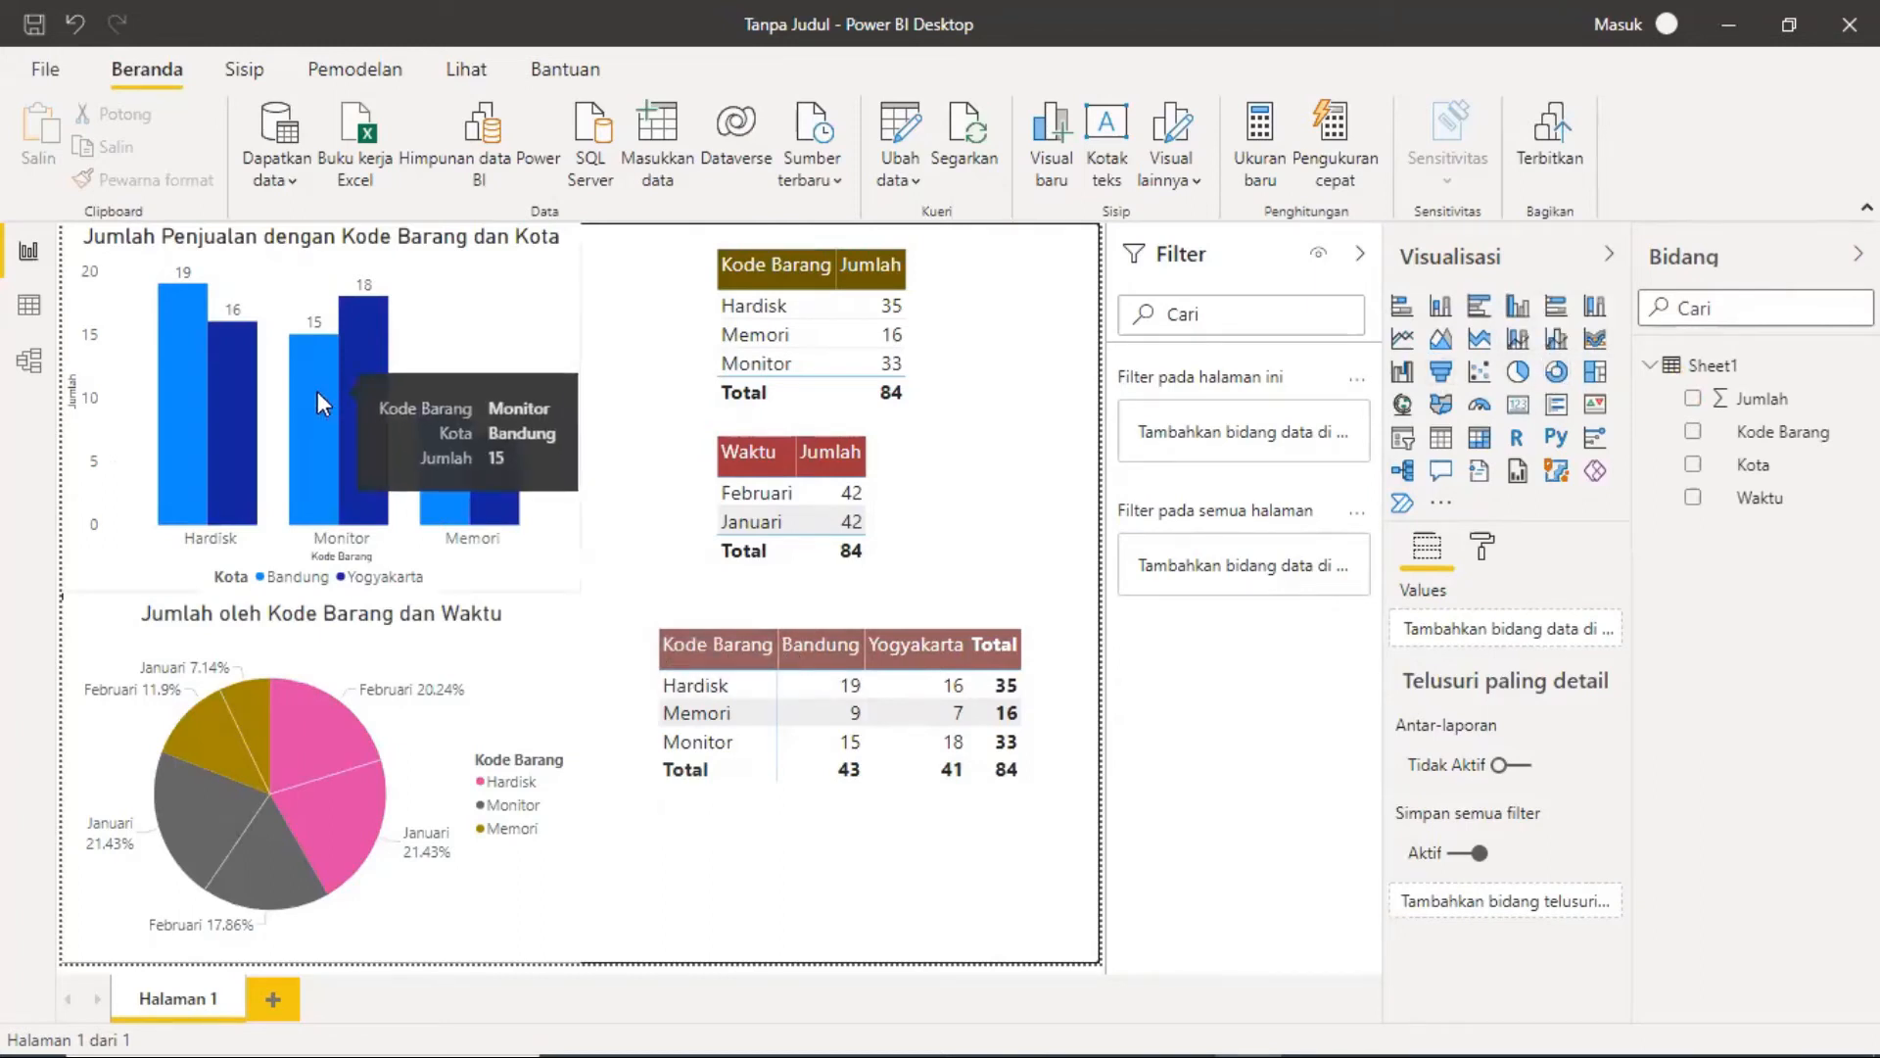
pyautogui.moveTo(291, 806)
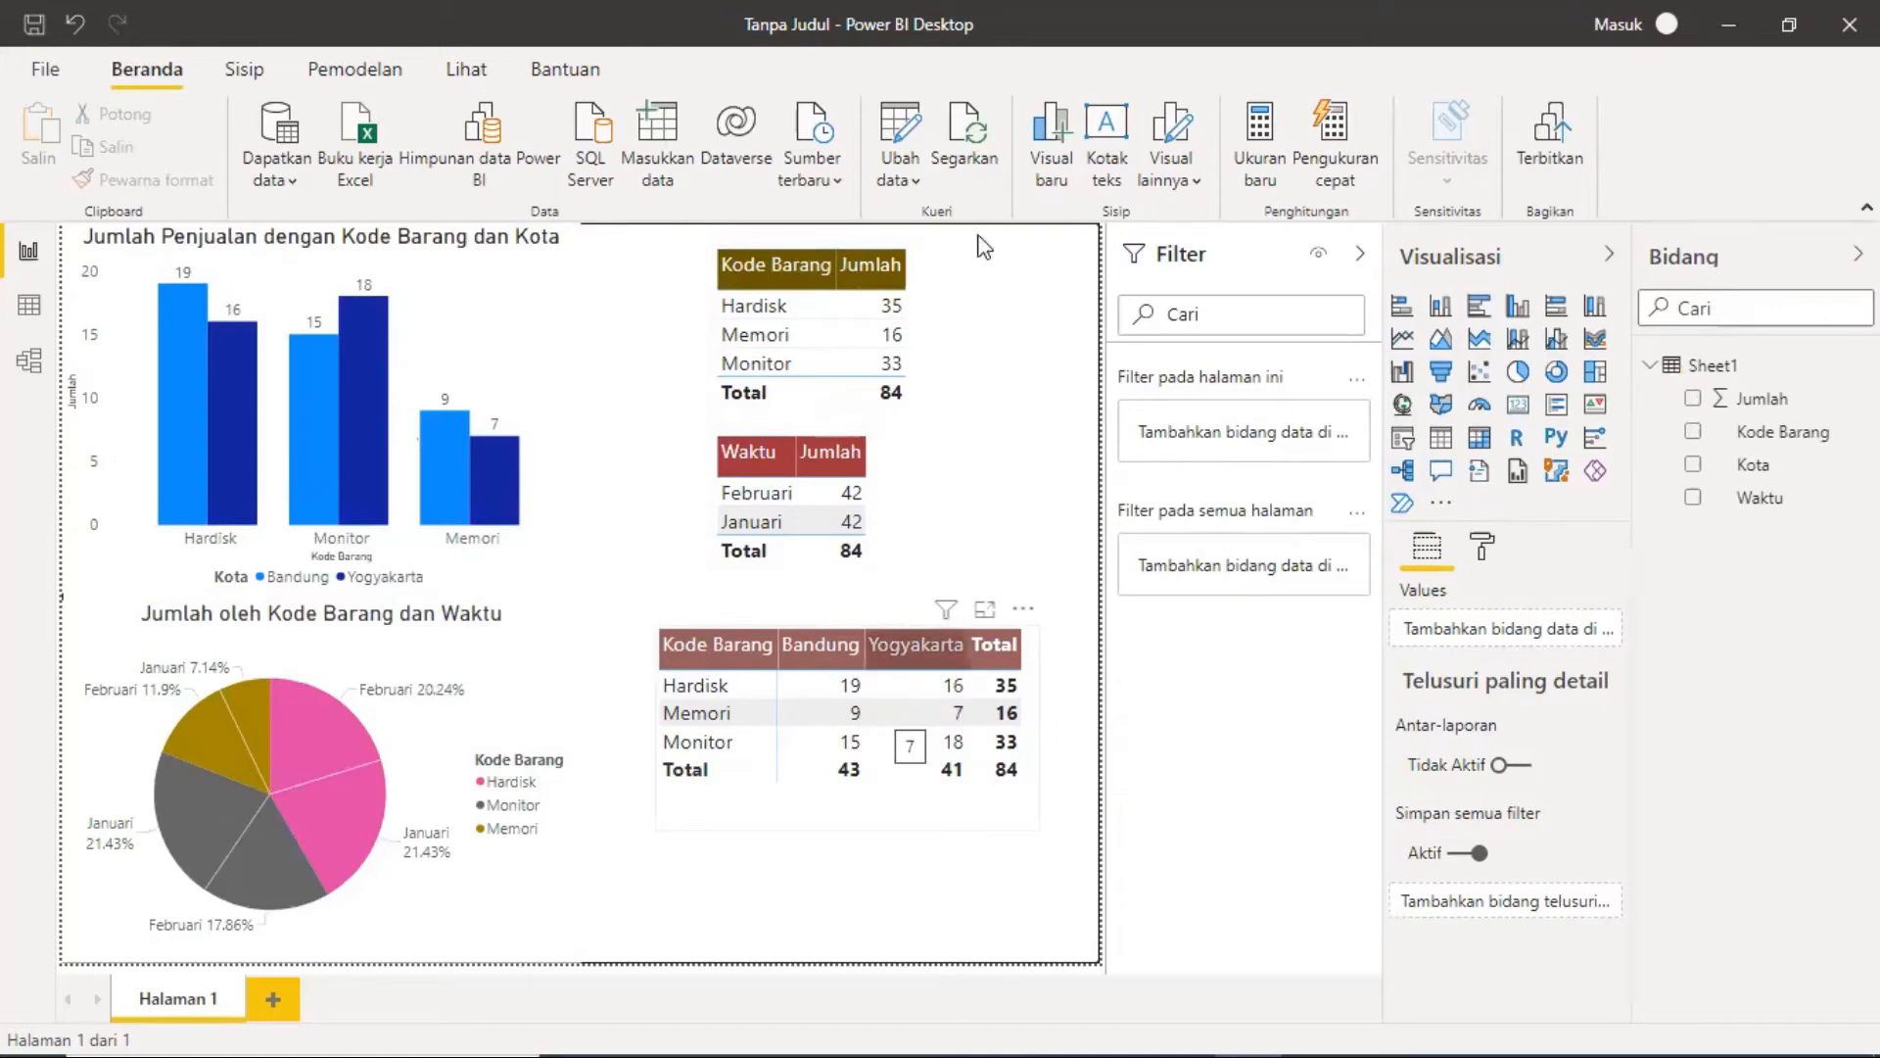
# Step: Turn on data bars for the Jumlah column of the Kode Barang table through conditional formatting
pyautogui.click(942, 399)
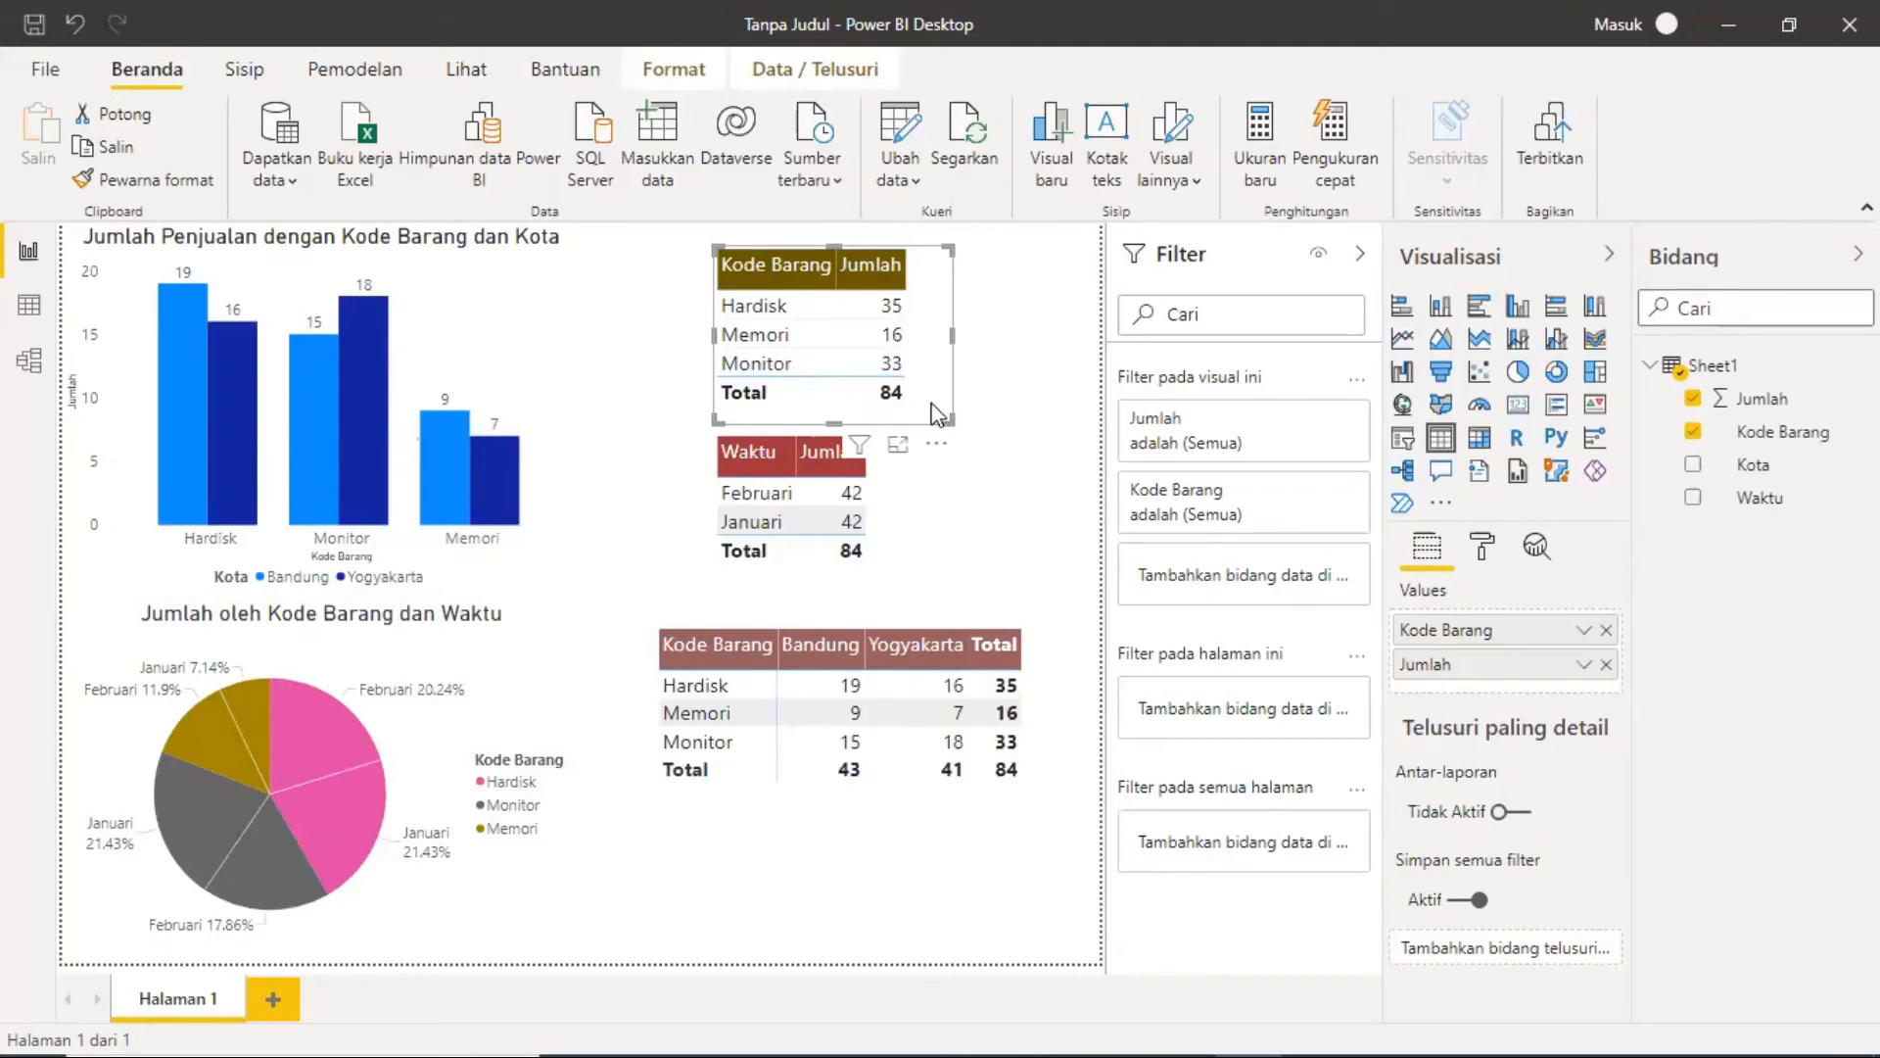
pyautogui.click(827, 277)
pyautogui.click(1483, 549)
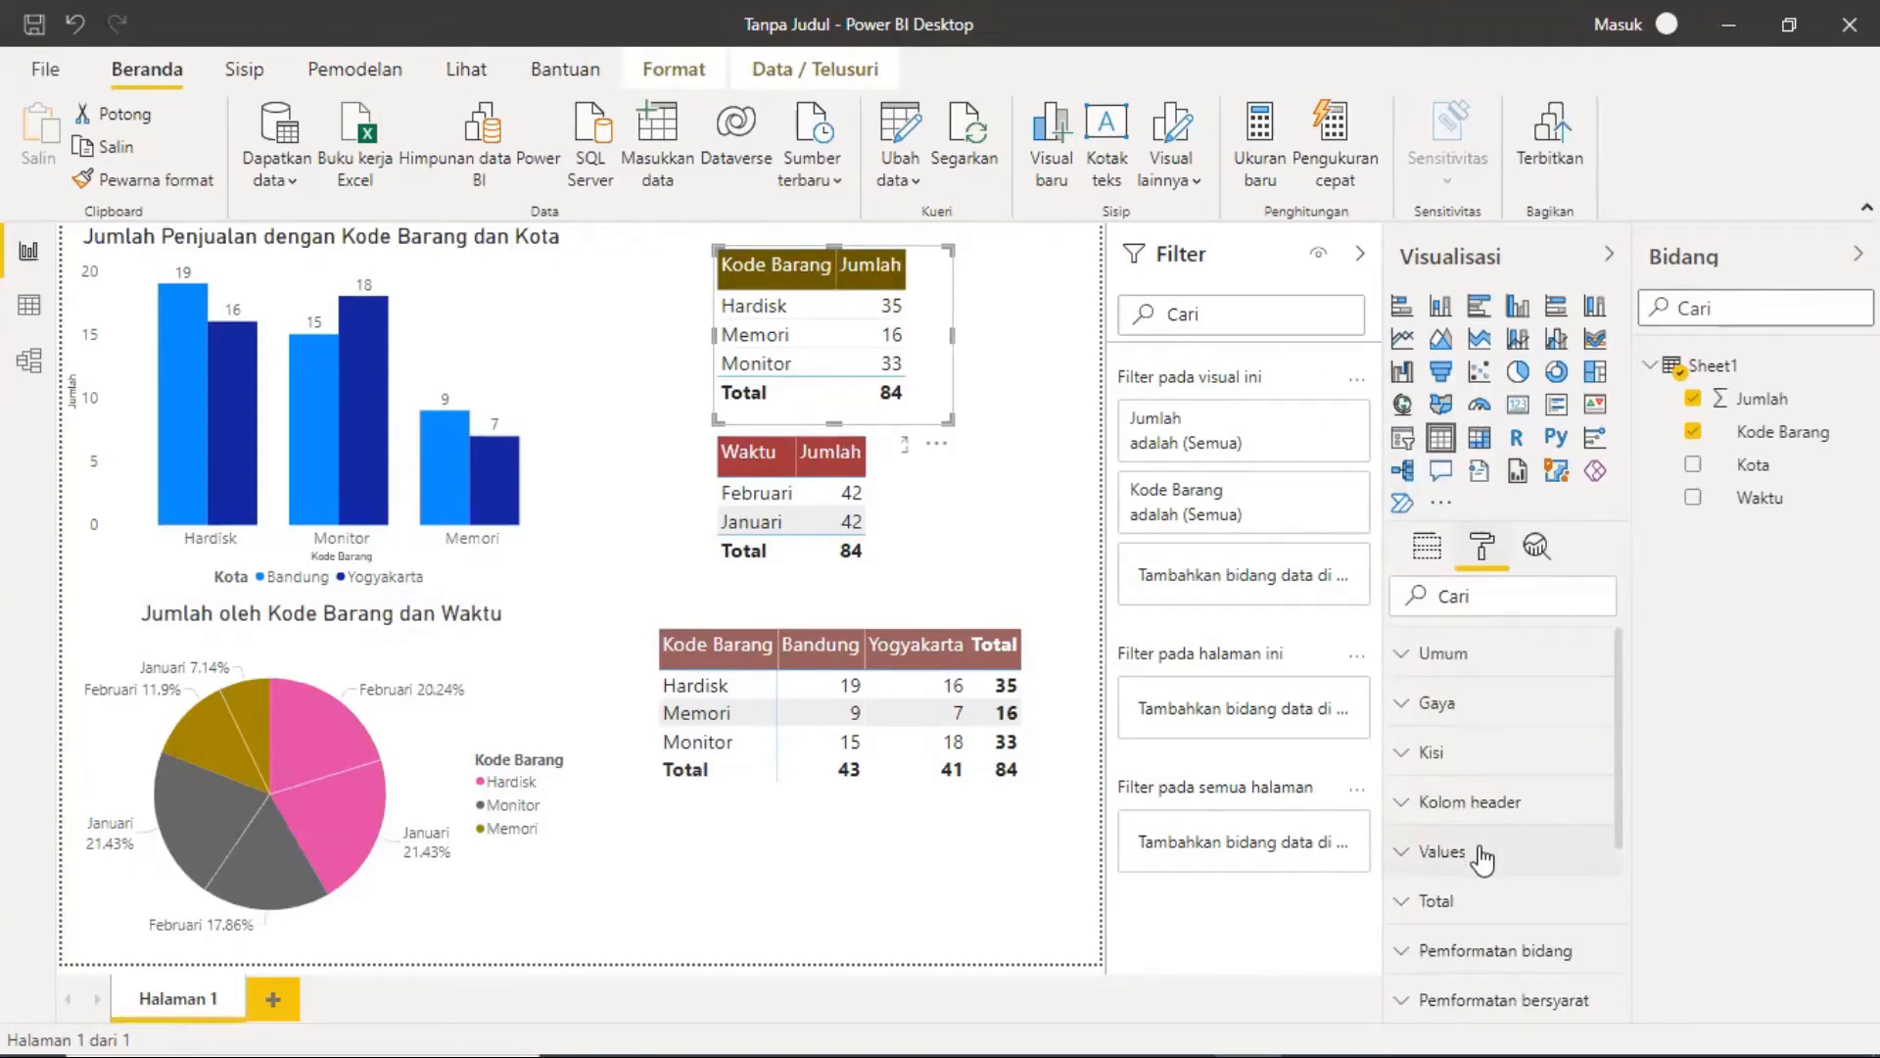
pyautogui.scroll(-2, 1482, 866)
pyautogui.scroll(-2, 1483, 867)
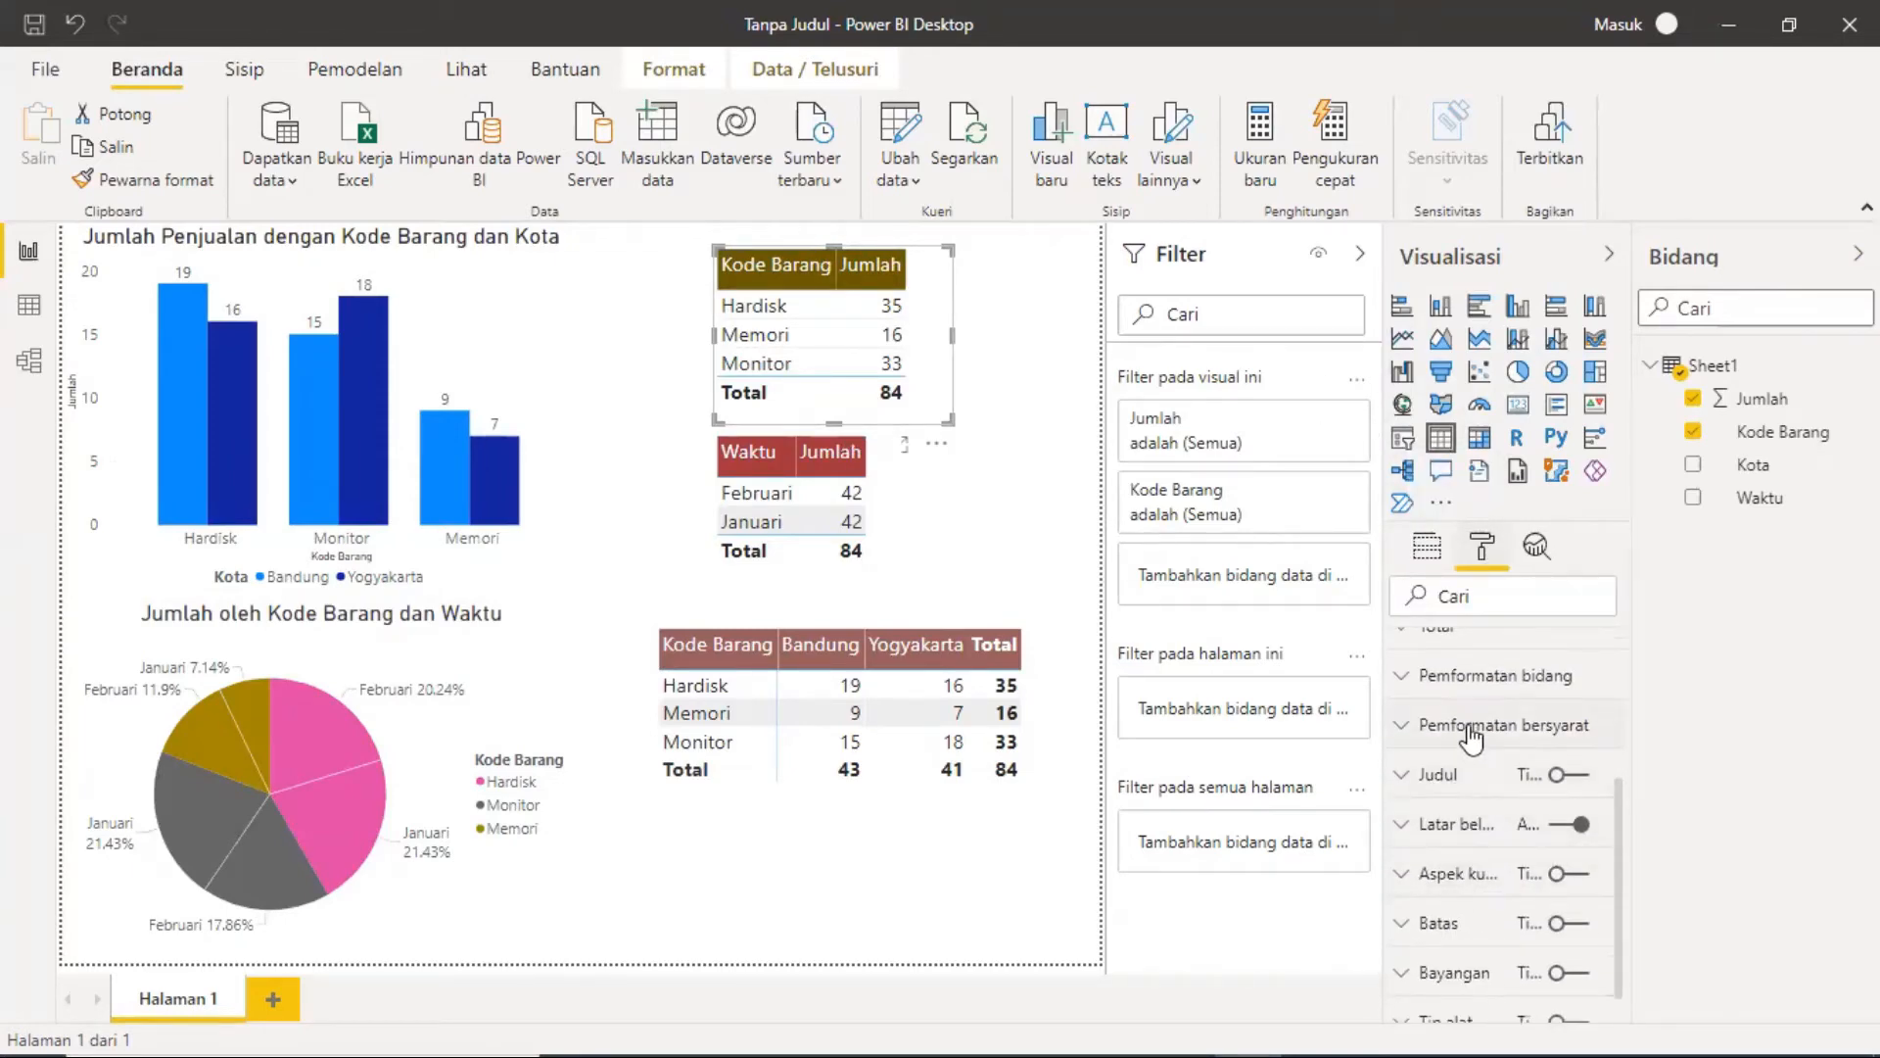
pyautogui.click(1471, 736)
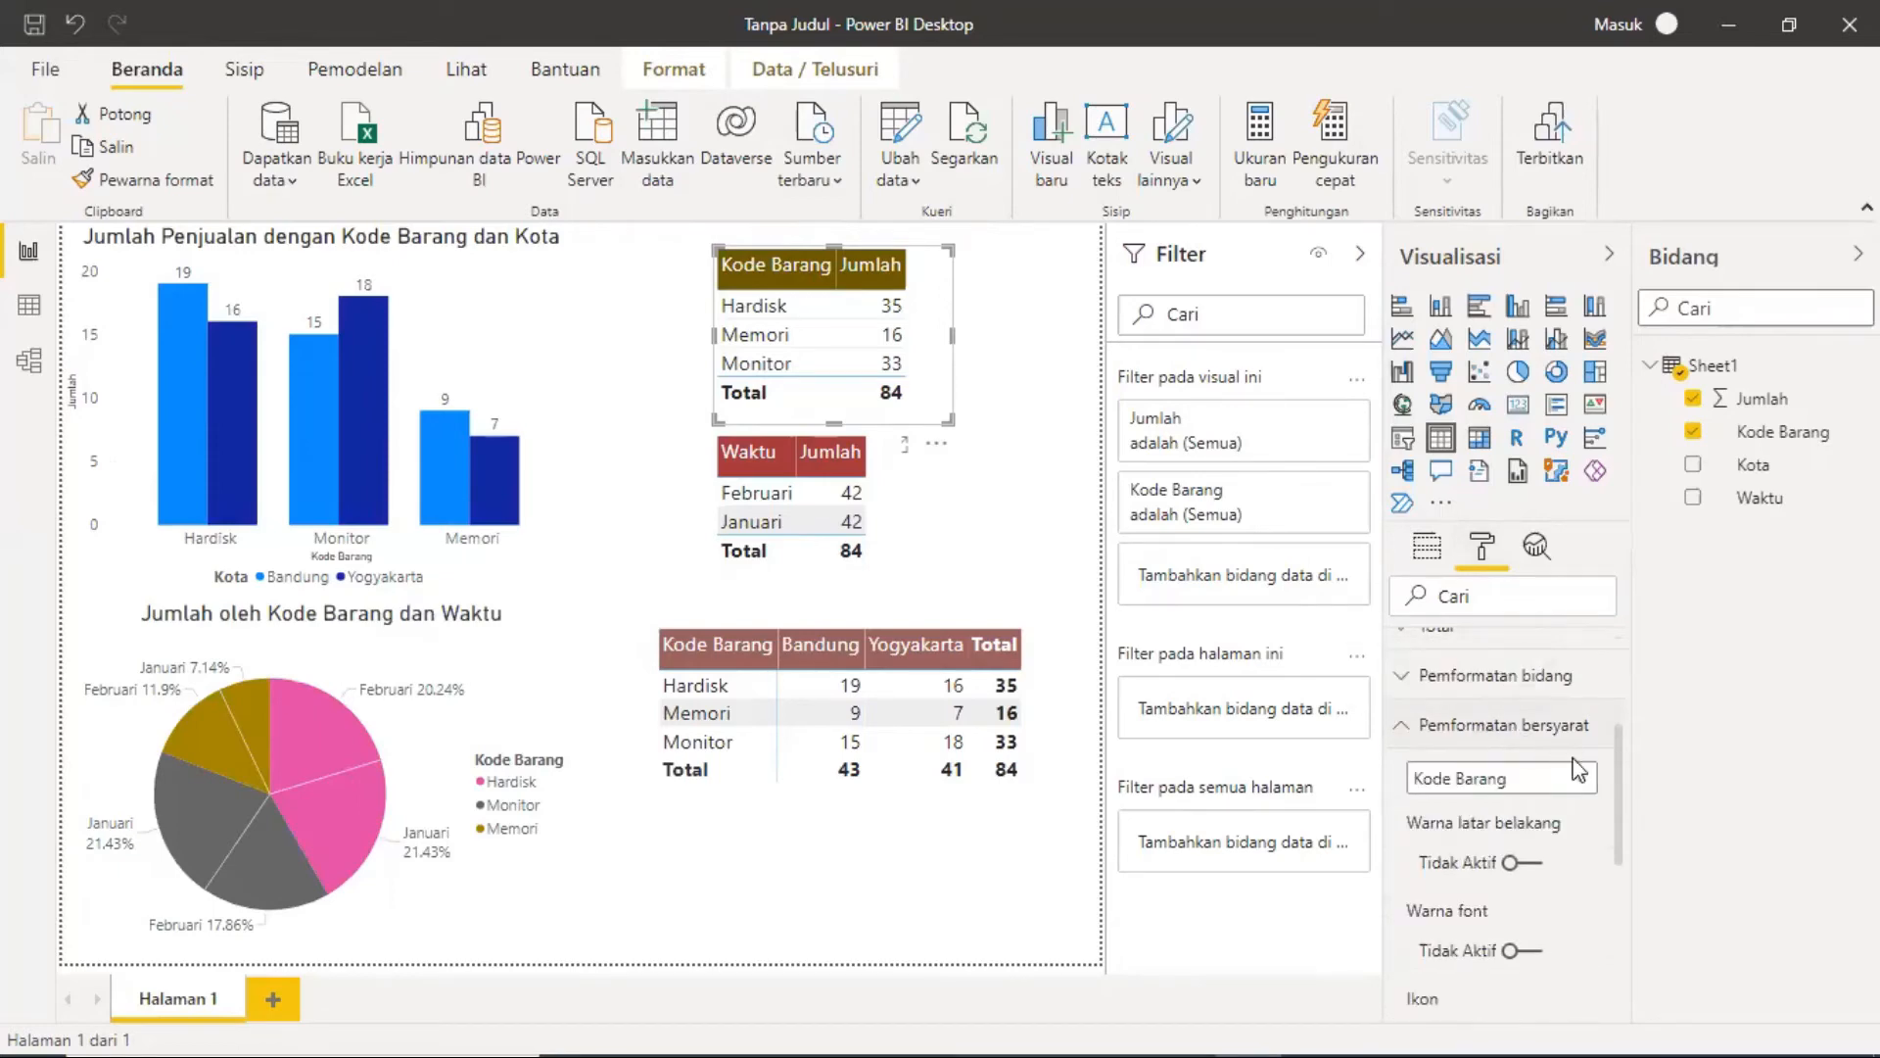
pyautogui.click(1581, 783)
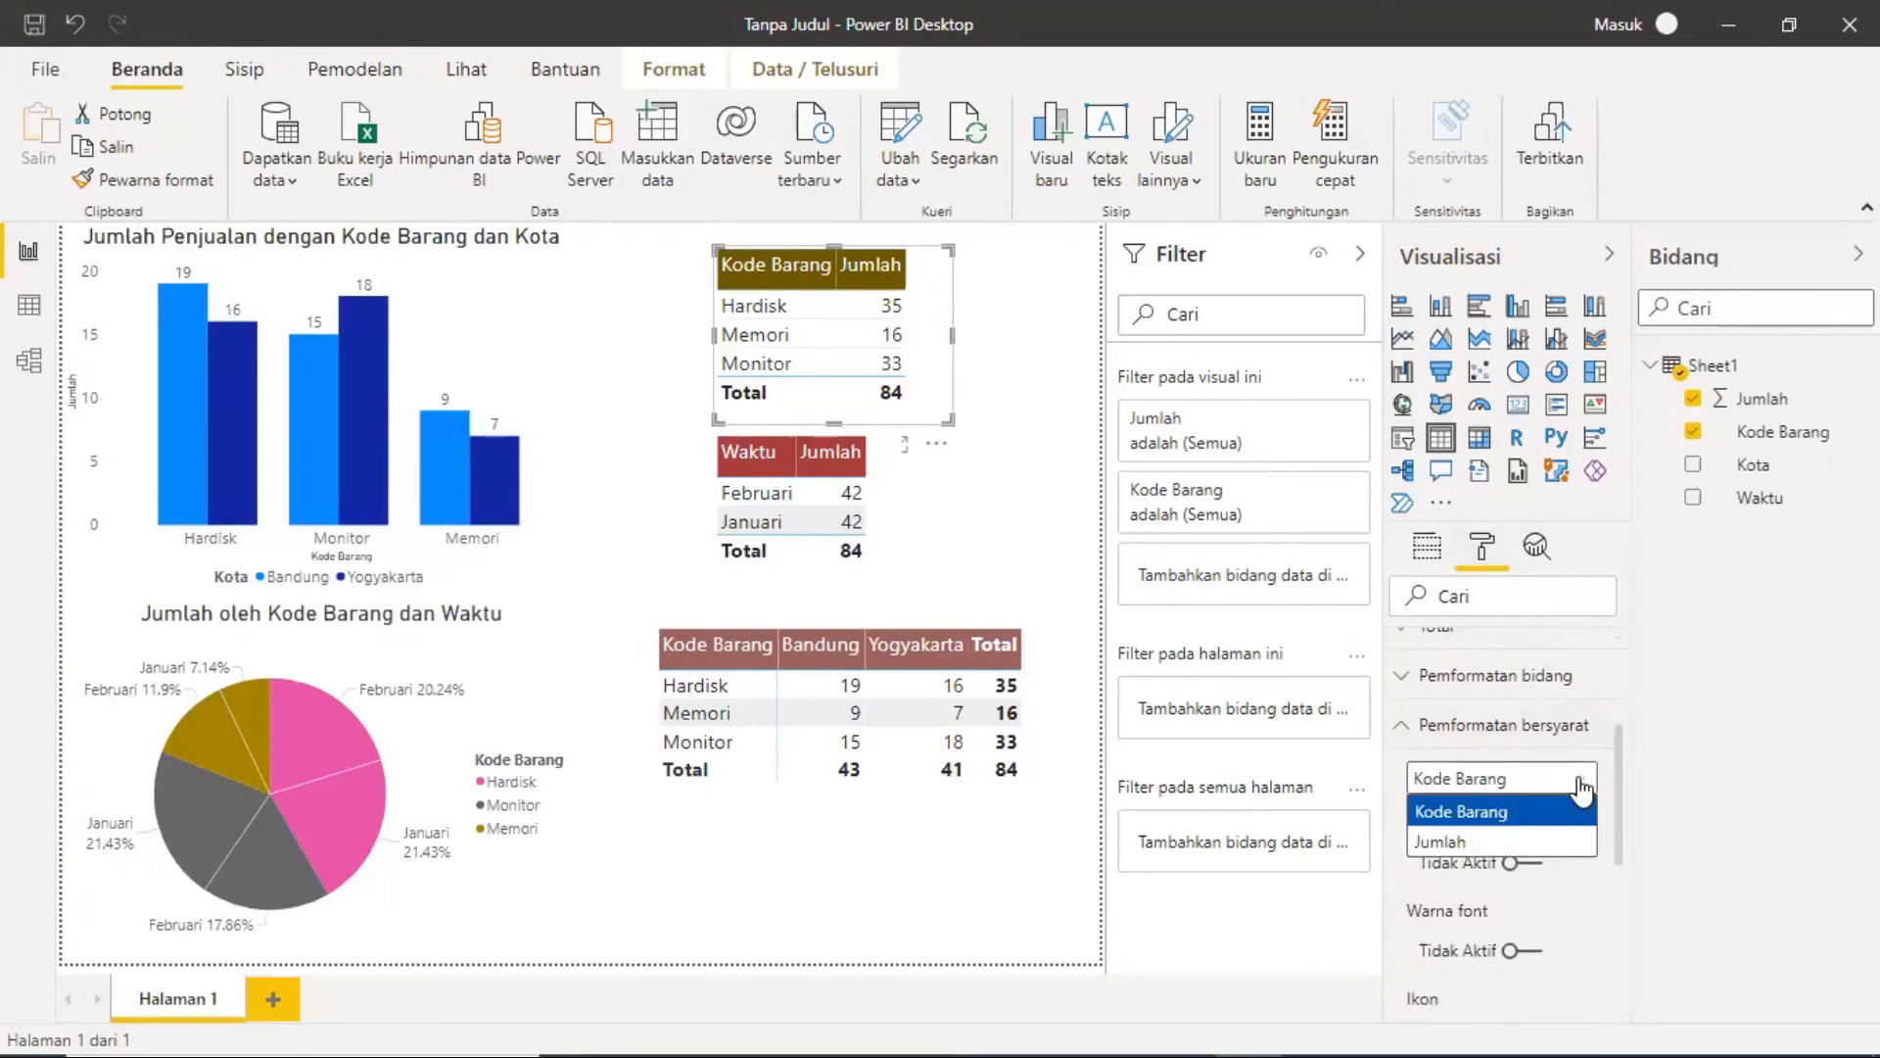
pyautogui.click(1545, 844)
pyautogui.scroll(-6, 1583, 837)
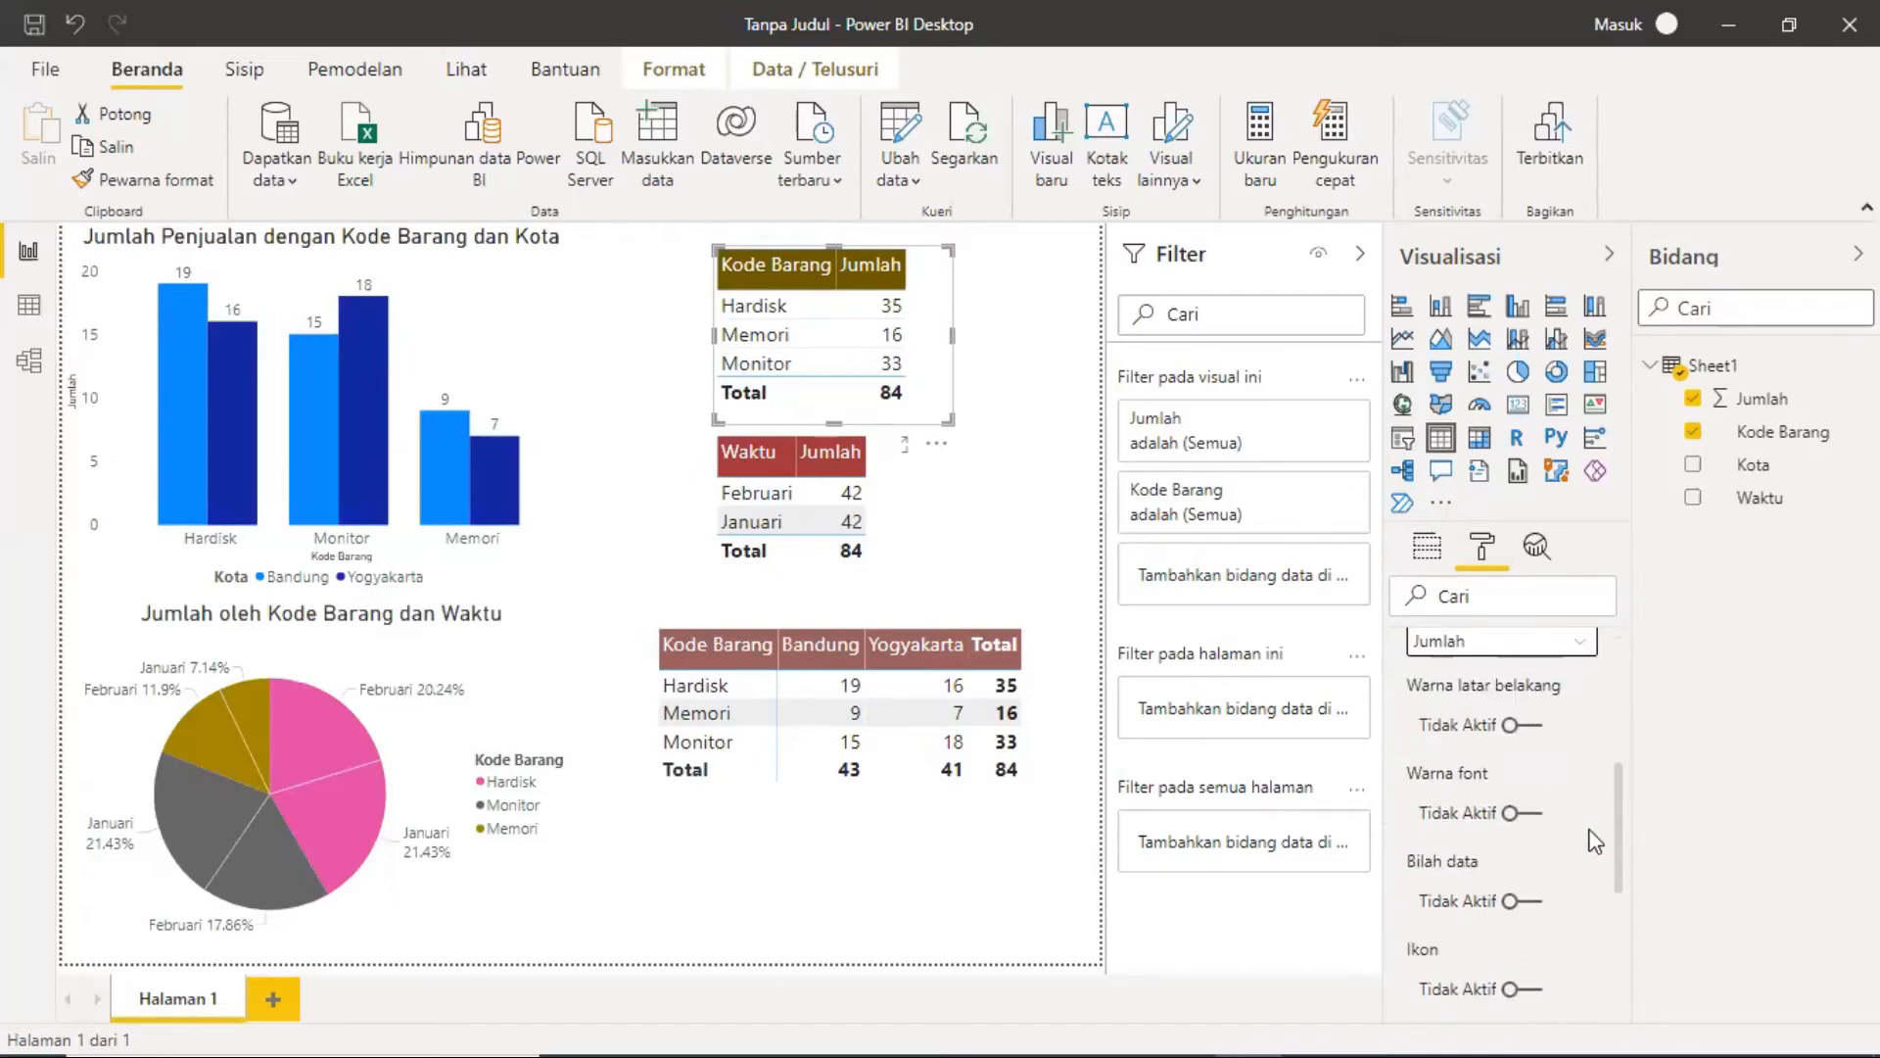
pyautogui.scroll(1, 1592, 848)
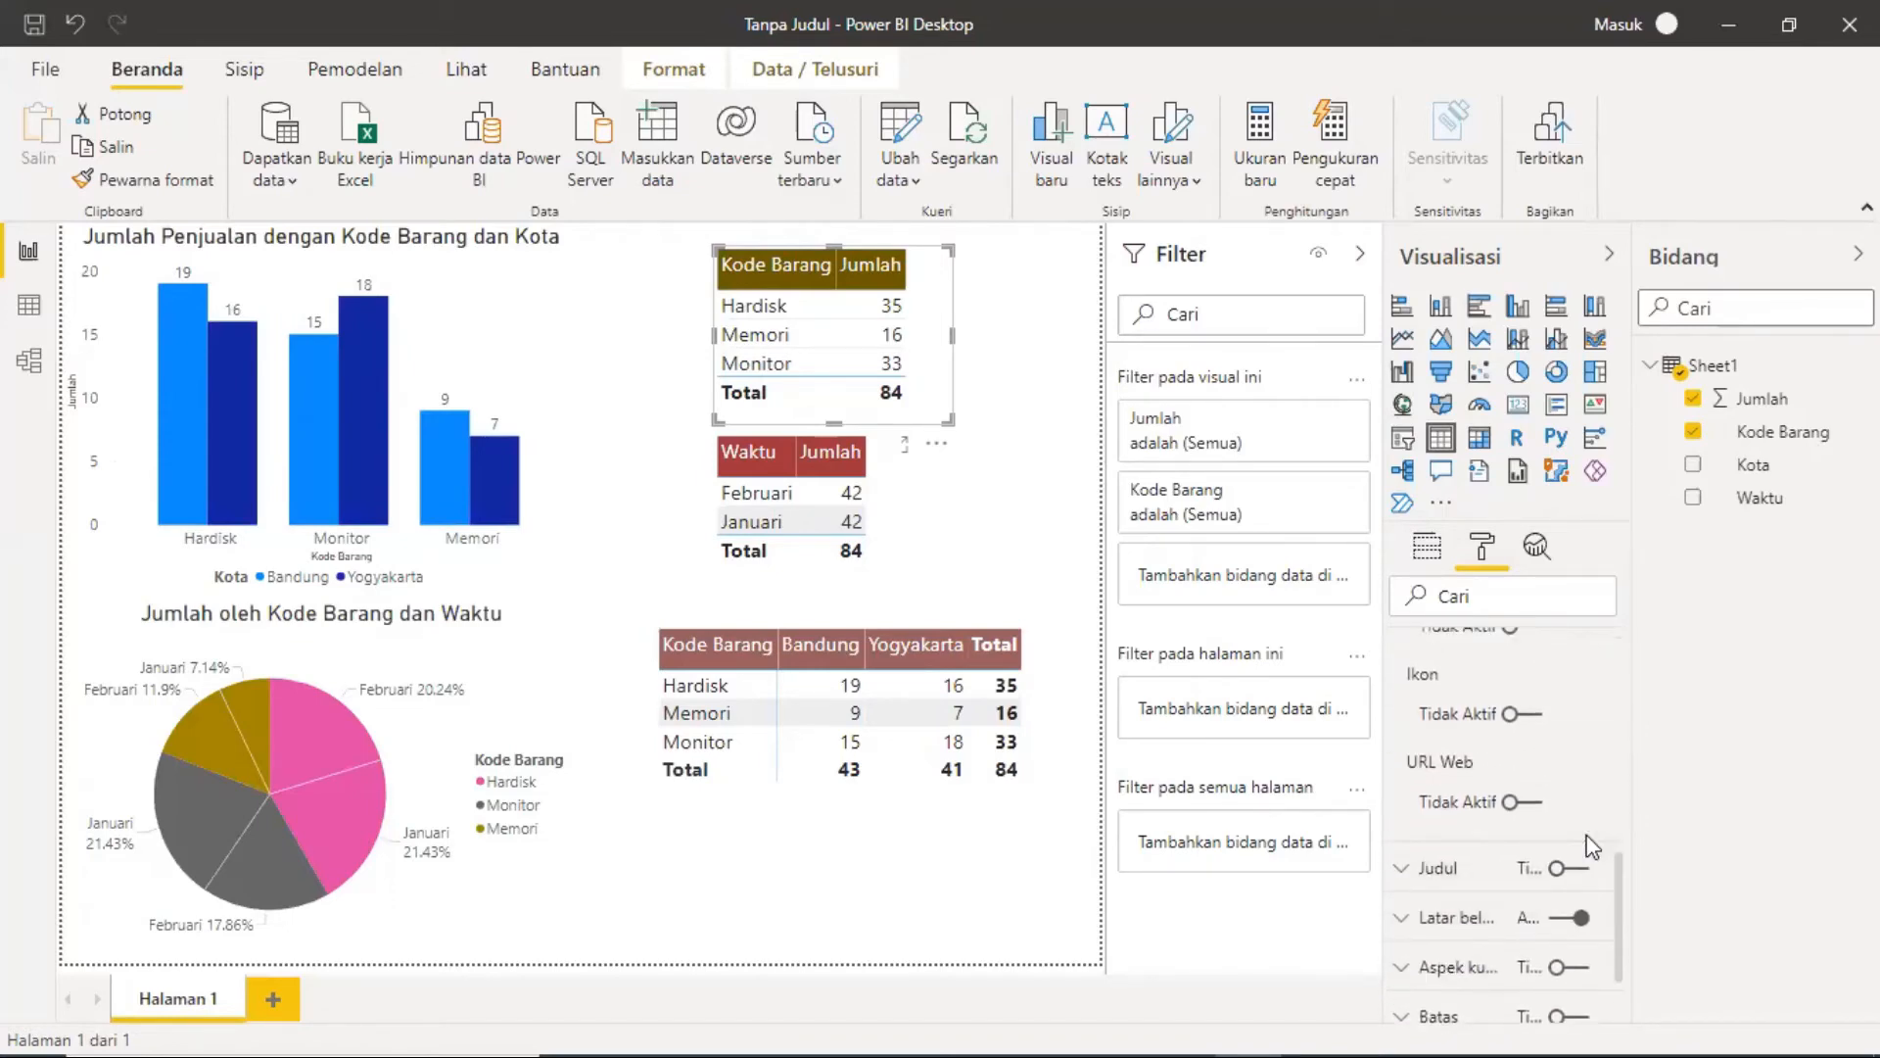
pyautogui.scroll(1, 1592, 848)
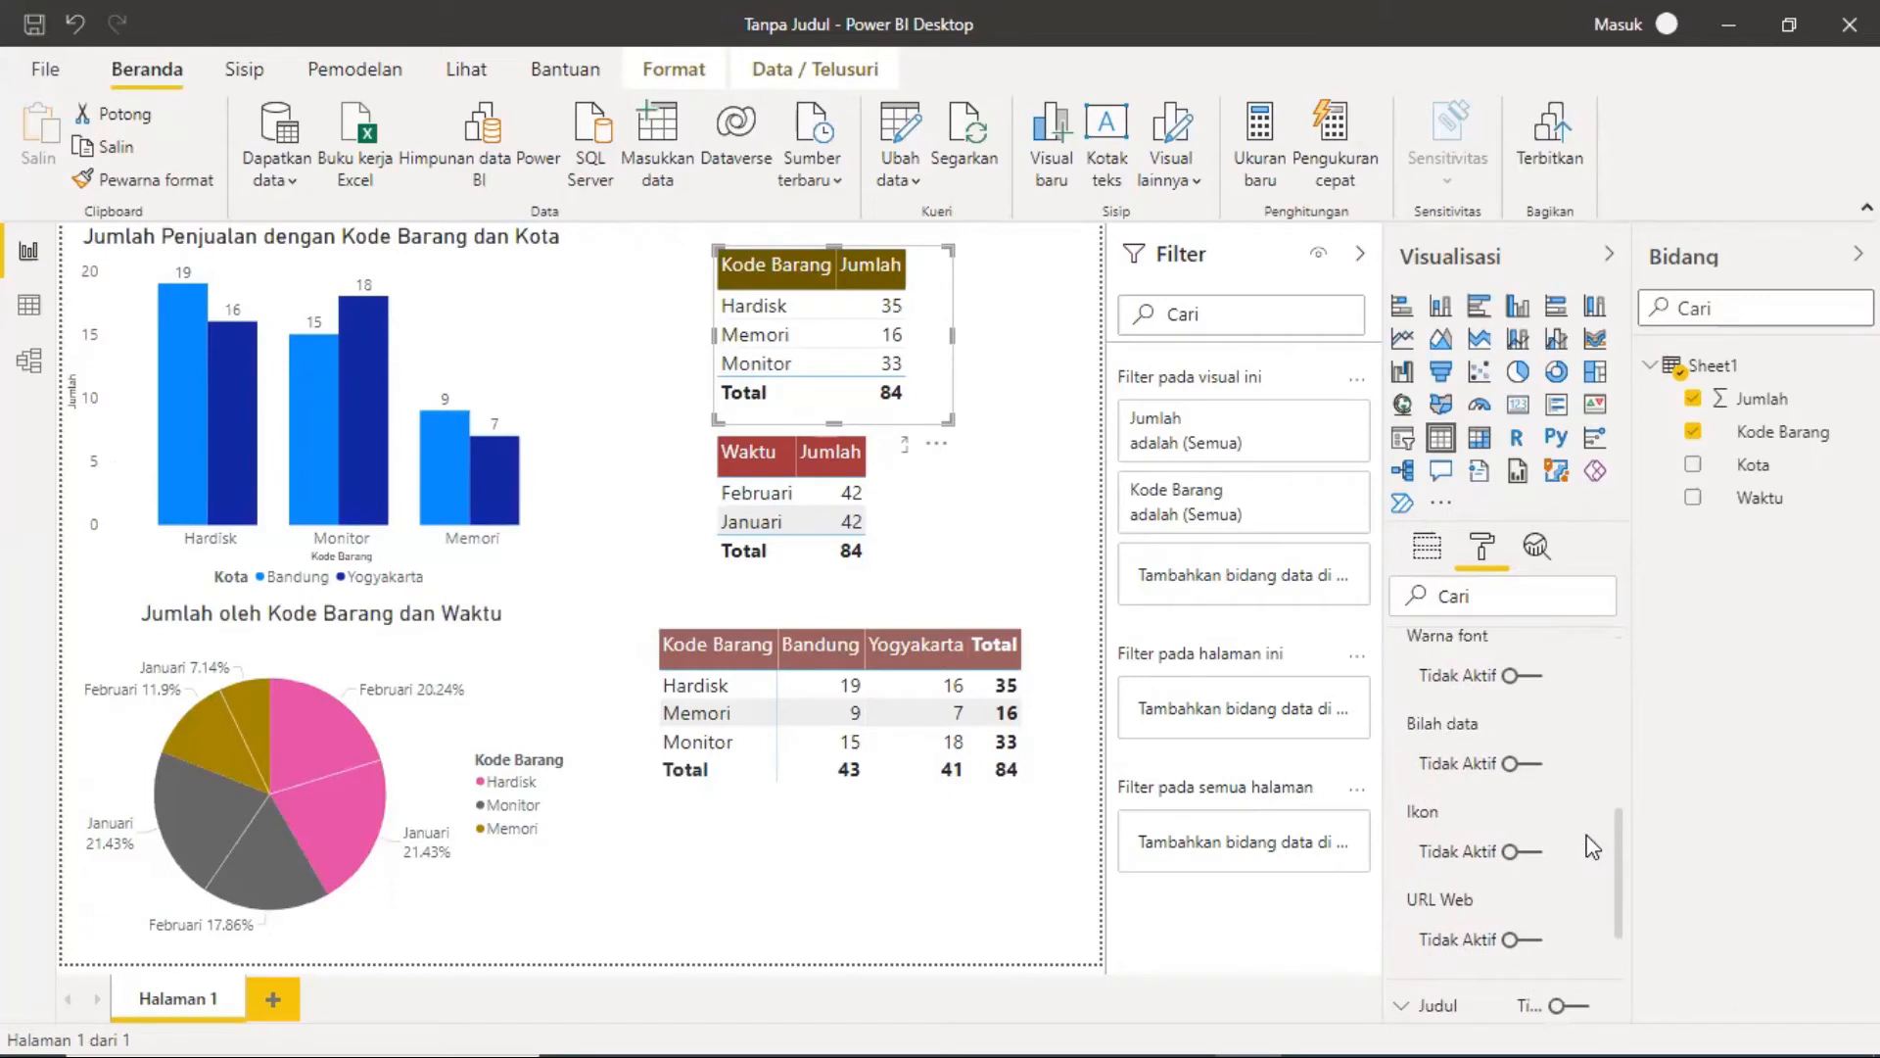
pyautogui.click(1523, 763)
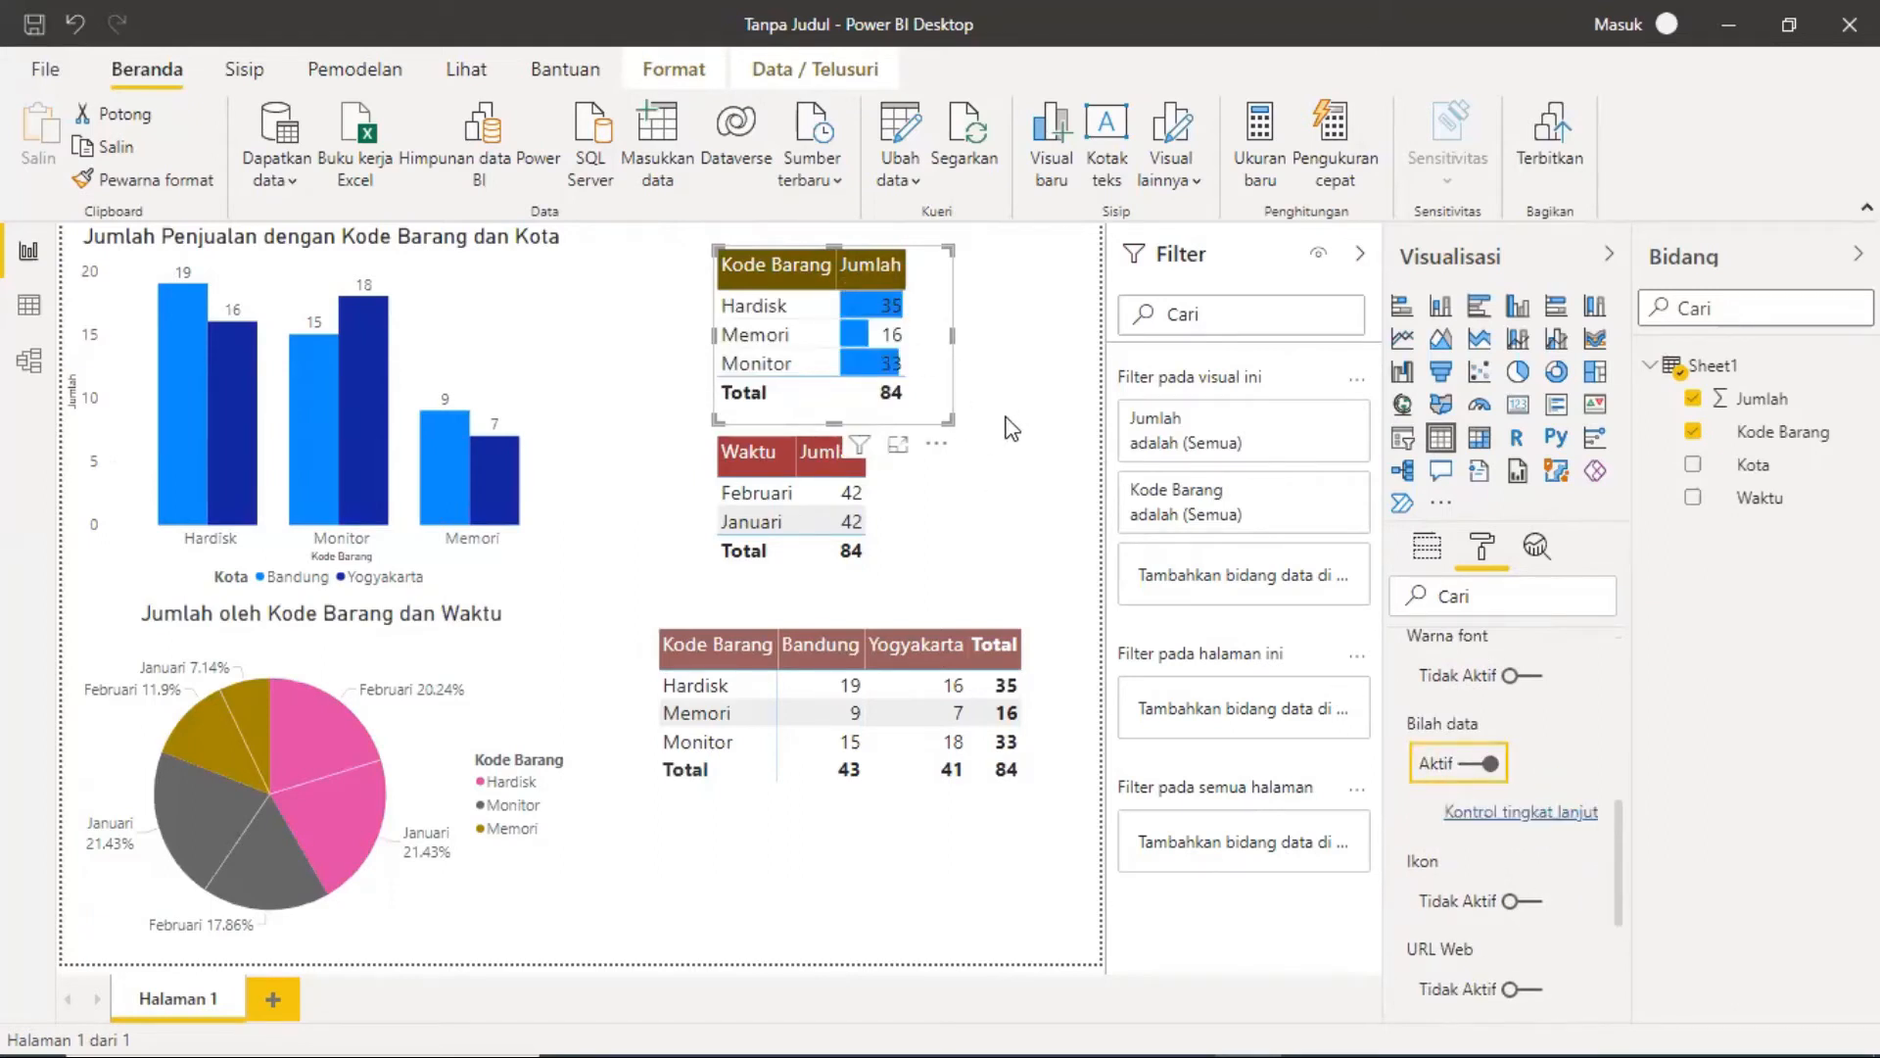
# Step: Cross-filter the report by Hardisk from the Kode Barang table and clear the selection
pyautogui.click(843, 305)
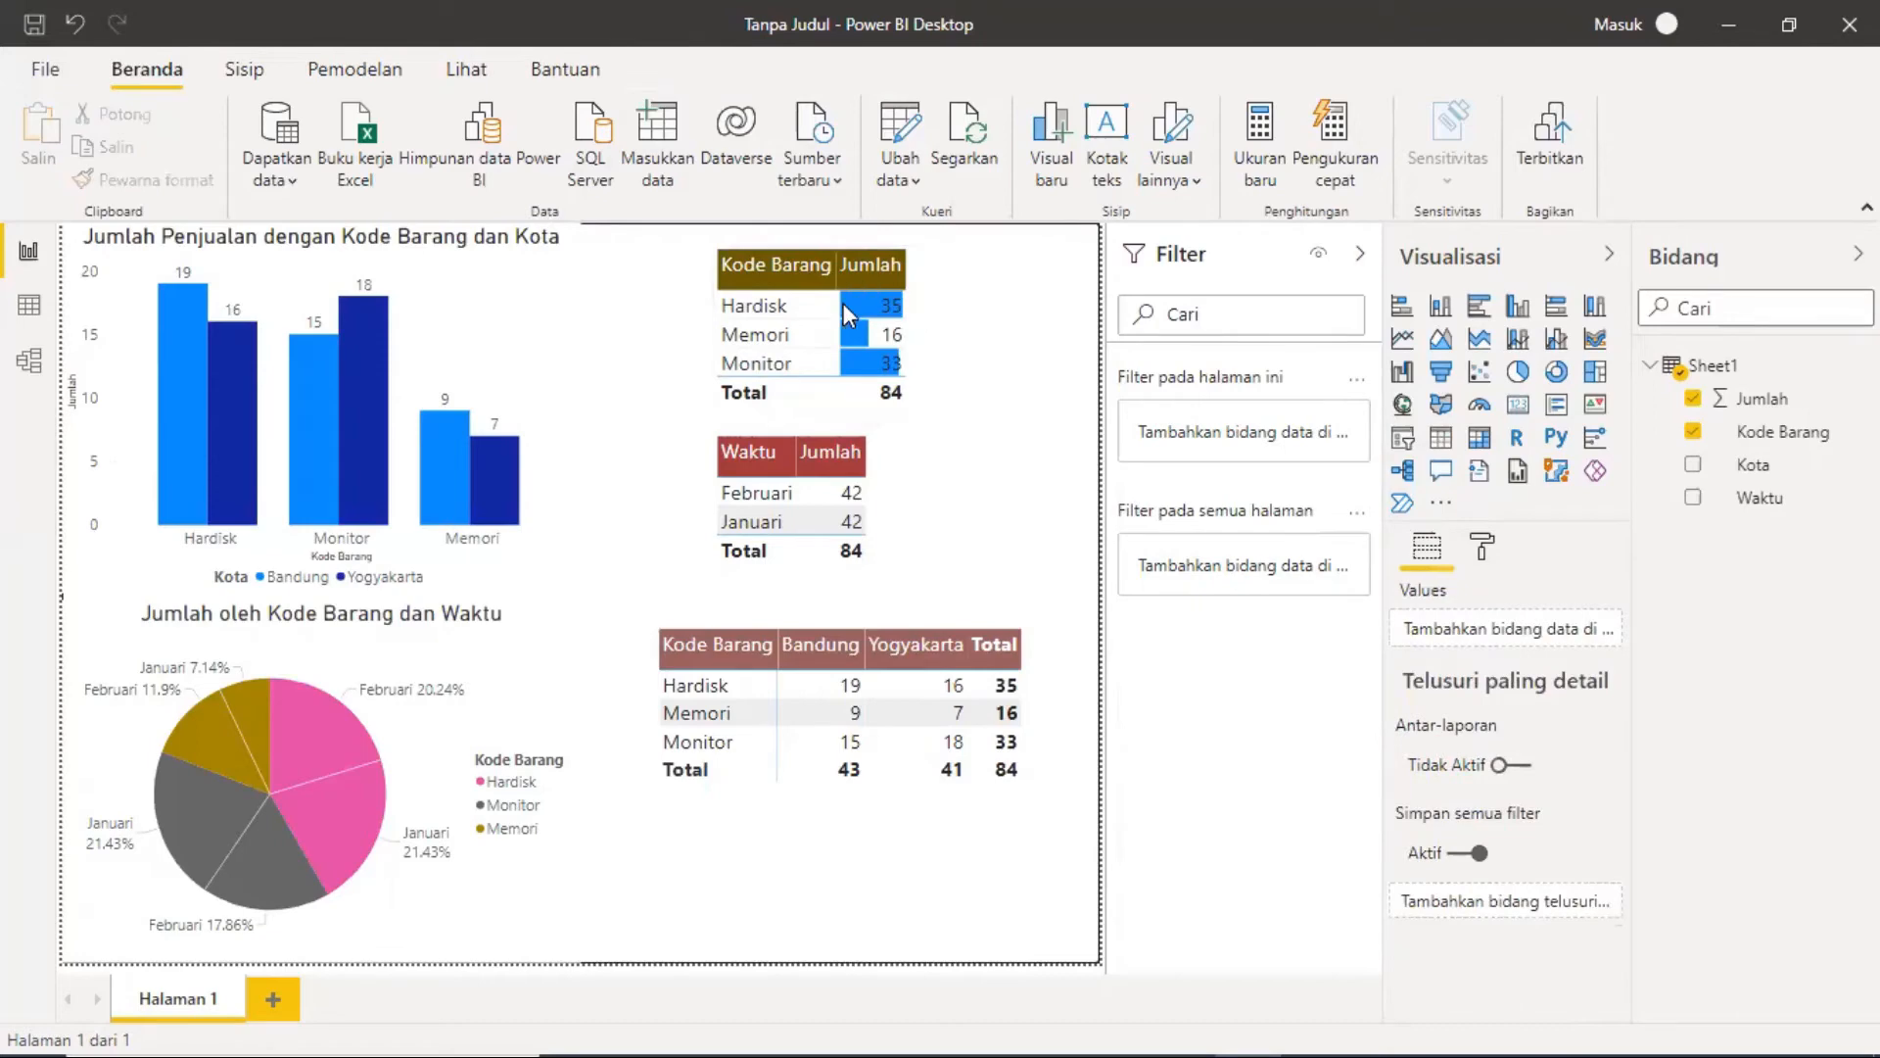
pyautogui.click(993, 341)
pyautogui.click(938, 317)
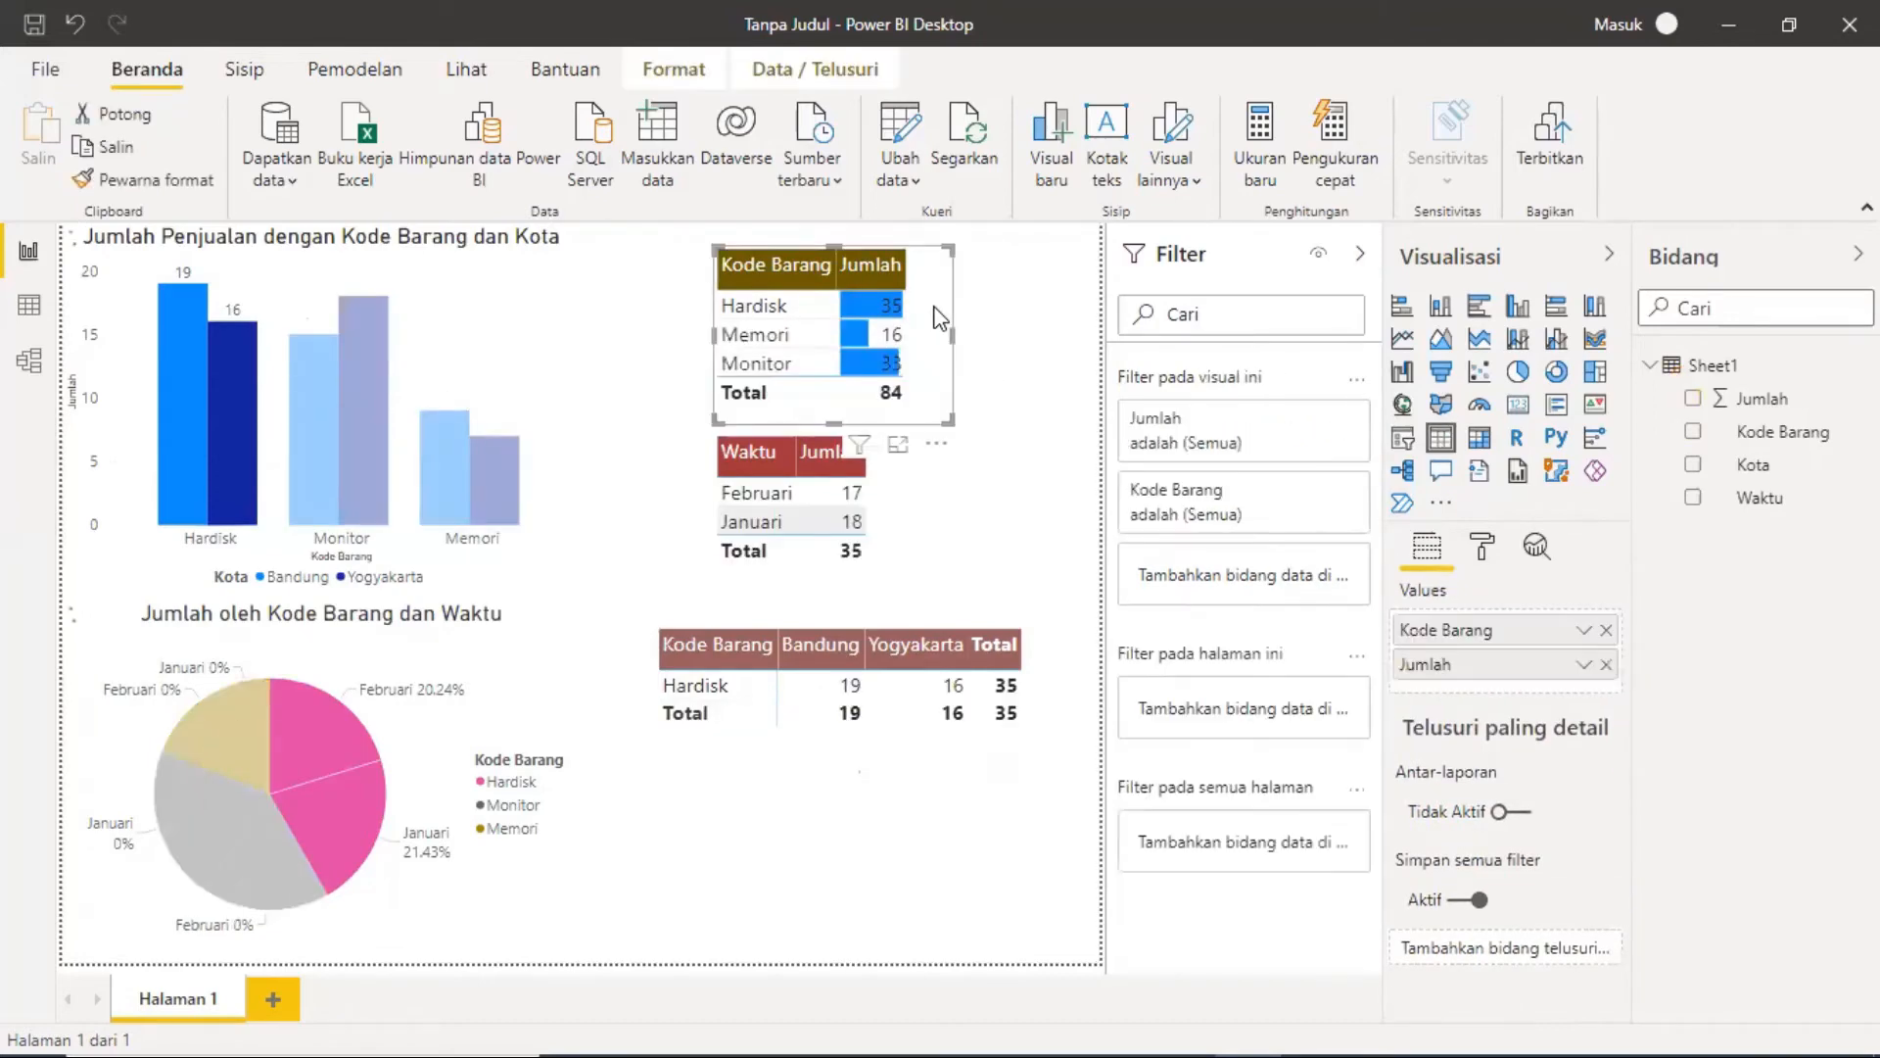
pyautogui.click(1016, 347)
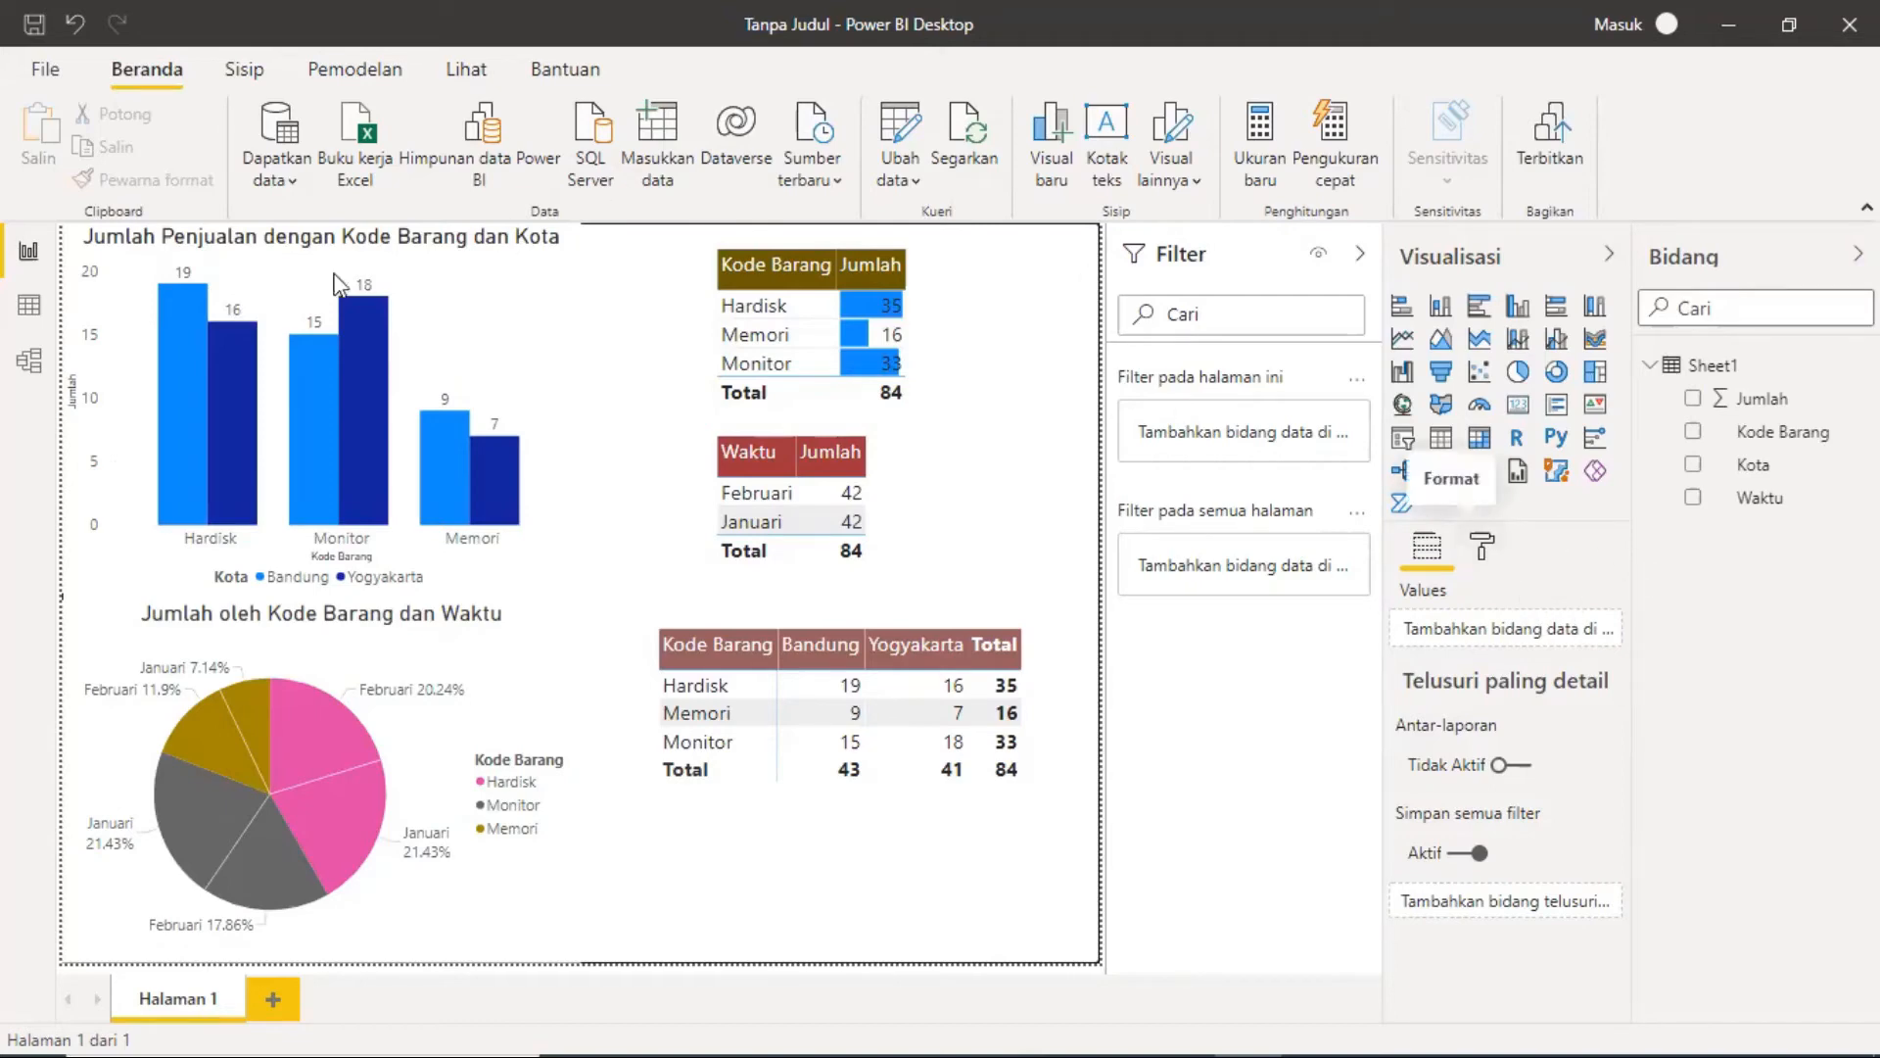
# Step: Set the column chart's title font to Comic Sans MS and widen the chart so the title fits on one line
pyautogui.click(509, 251)
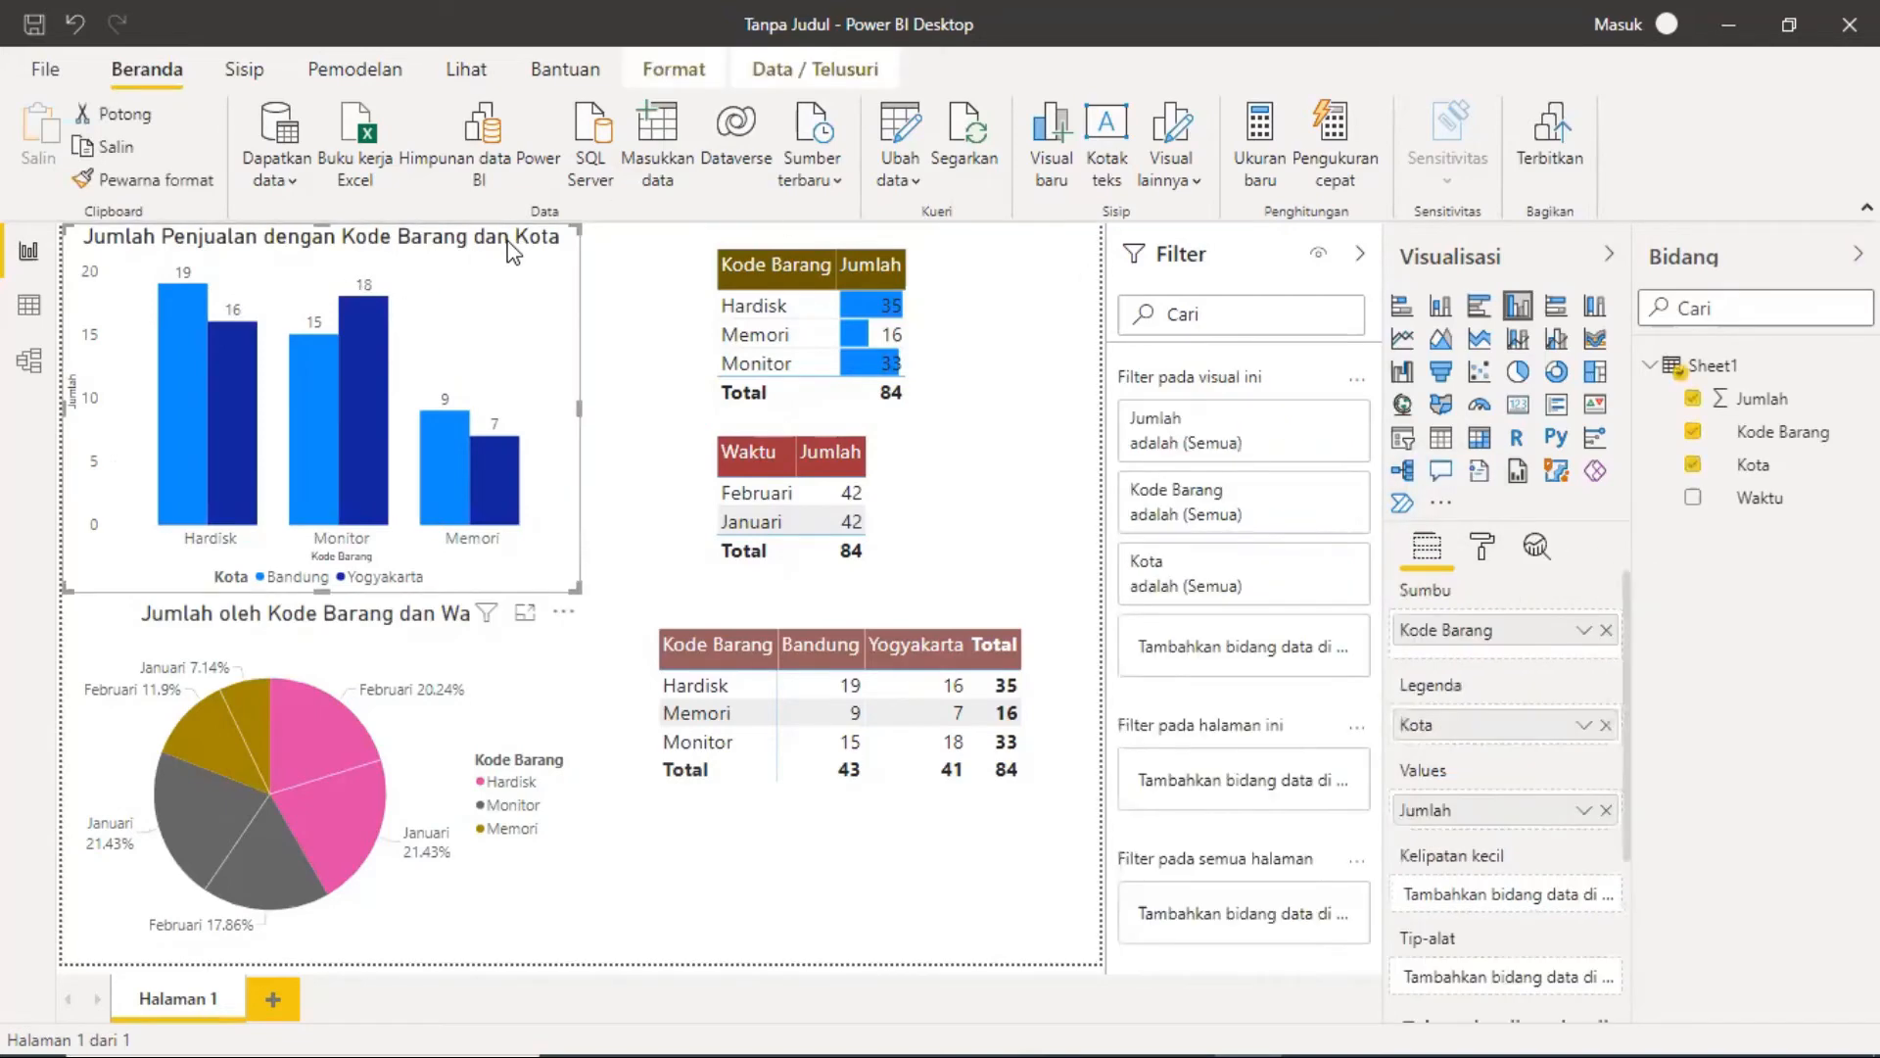
pyautogui.click(1485, 550)
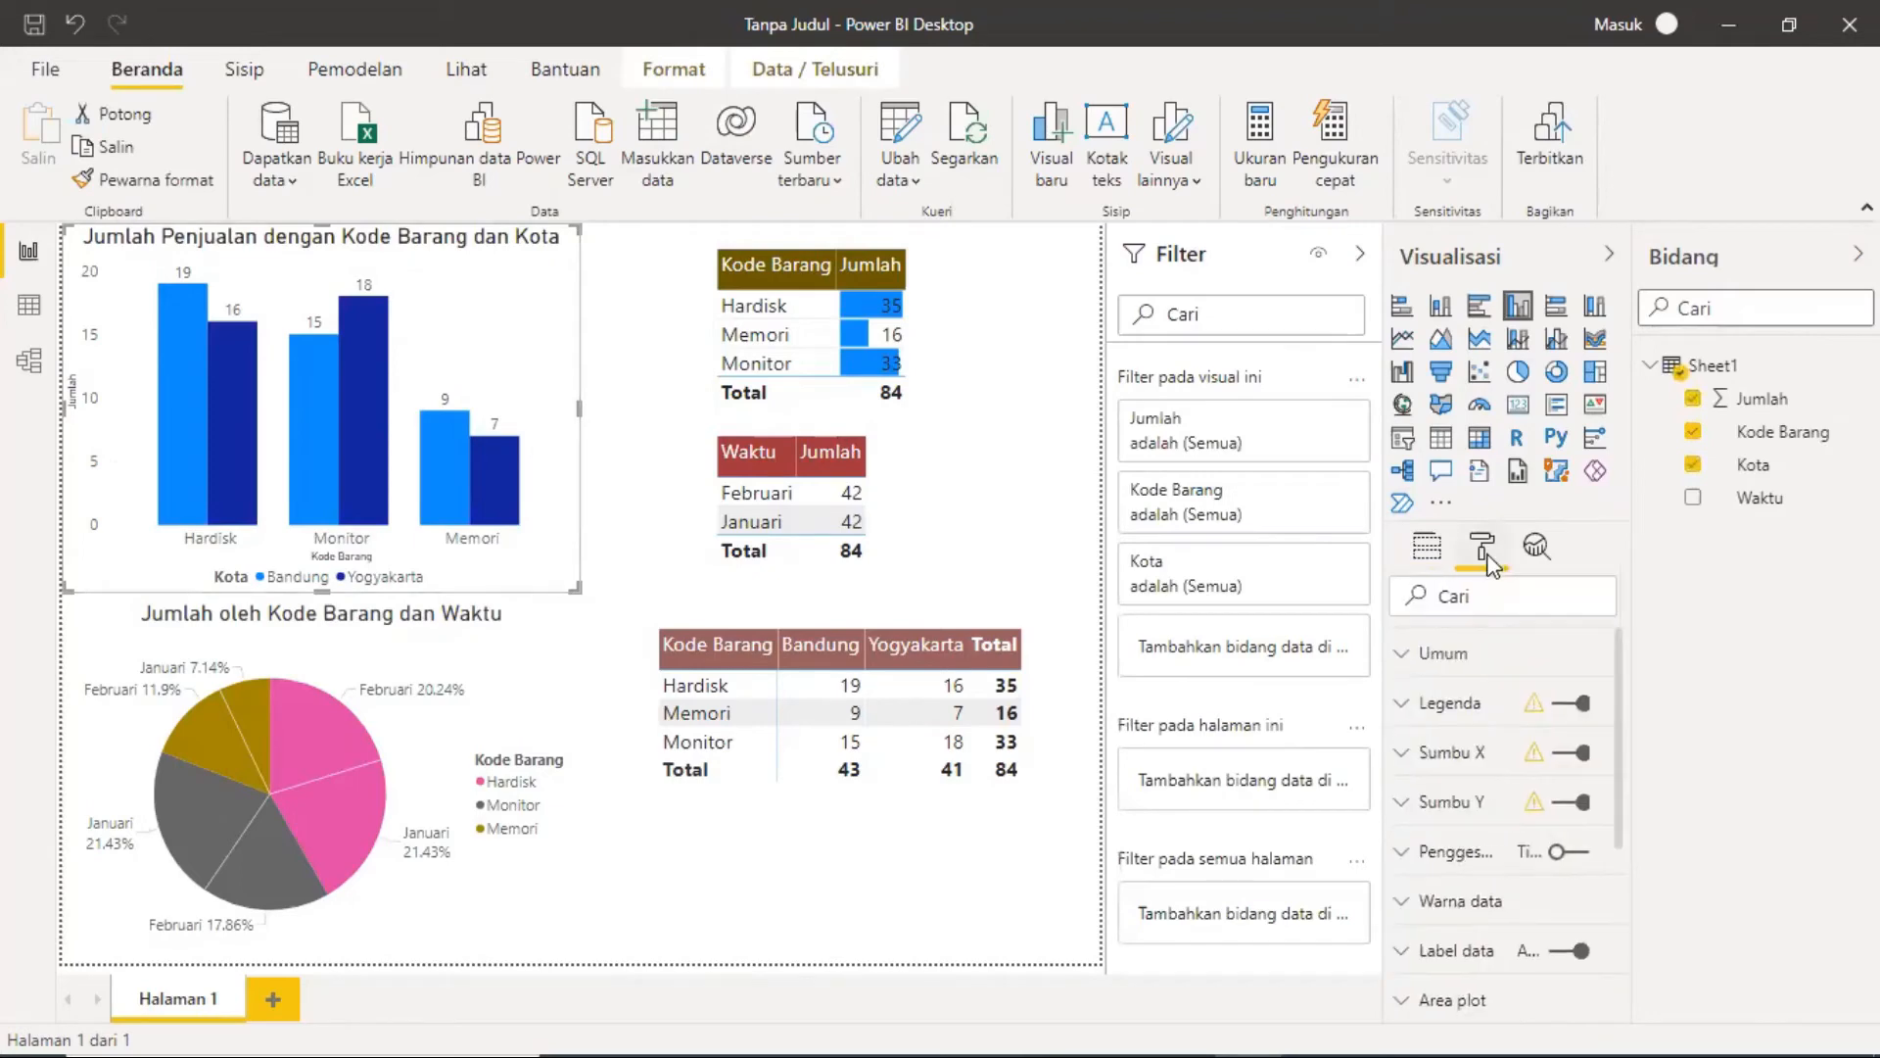
pyautogui.click(1400, 703)
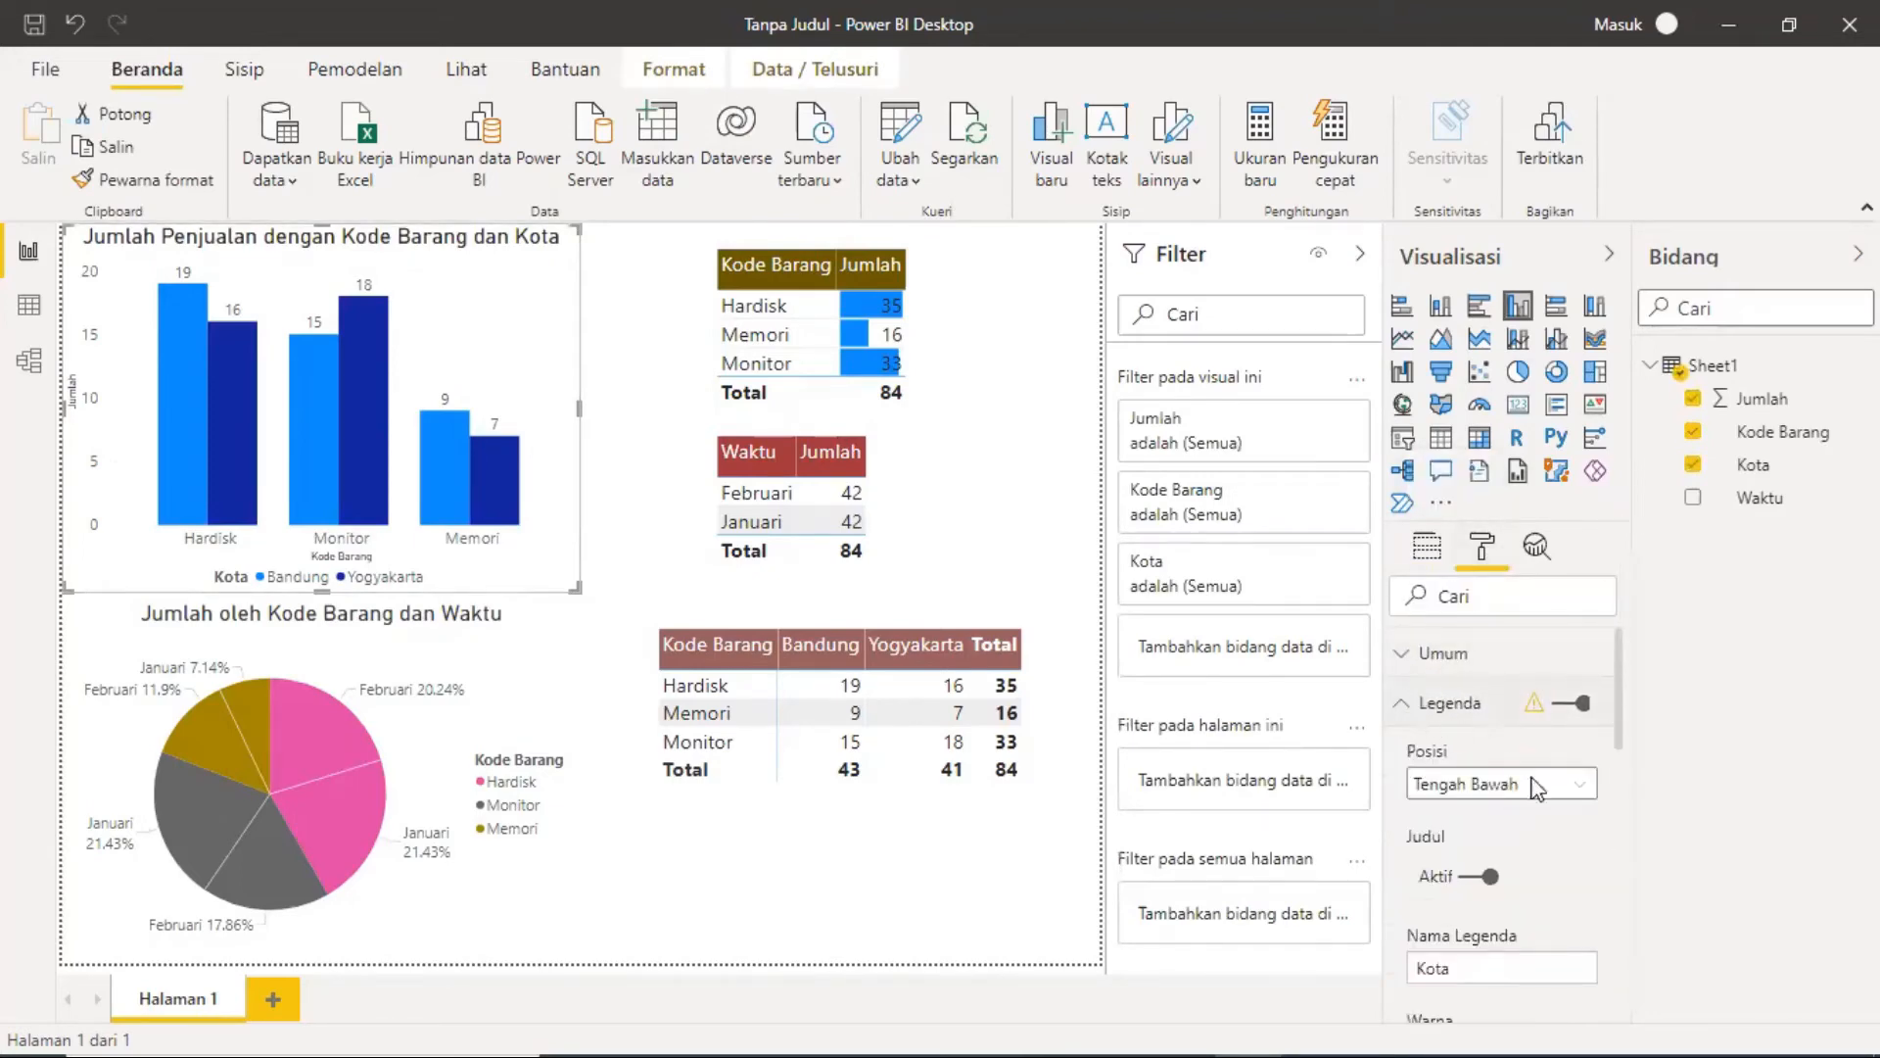
pyautogui.click(1416, 711)
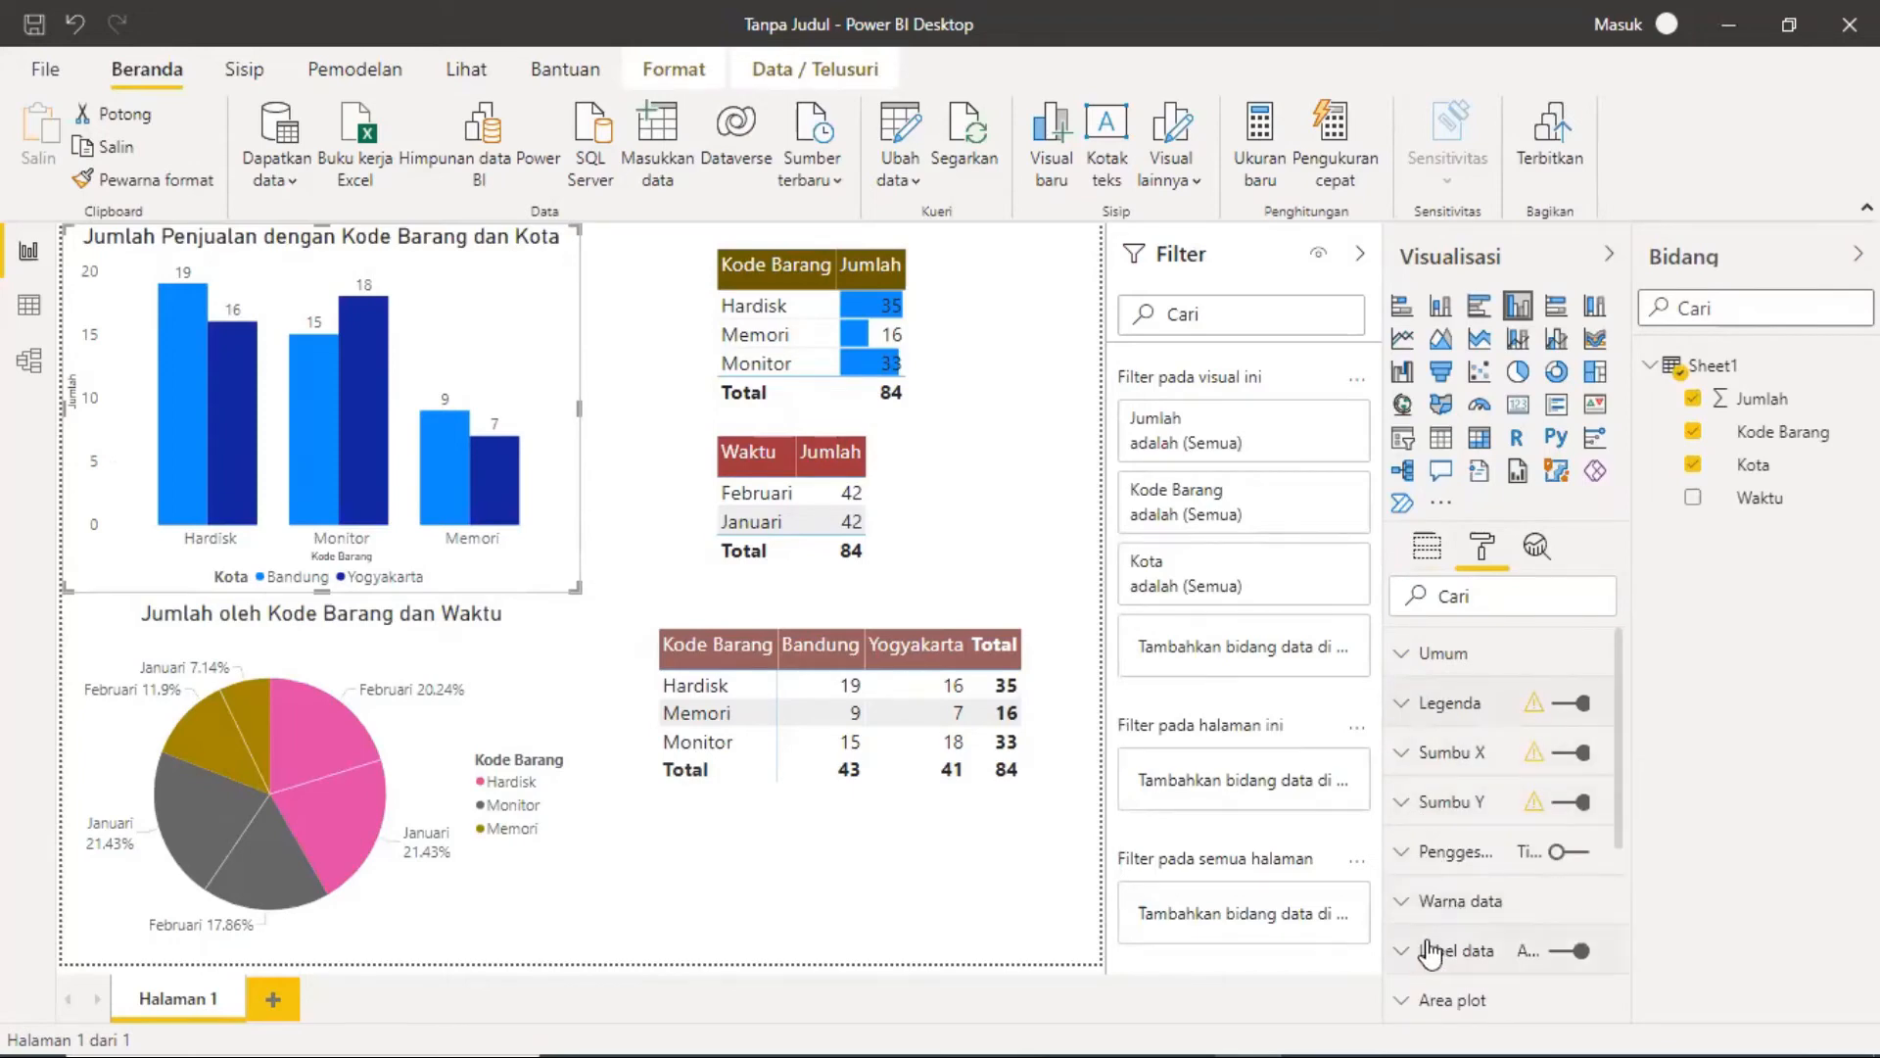
pyautogui.scroll(-2, 1415, 940)
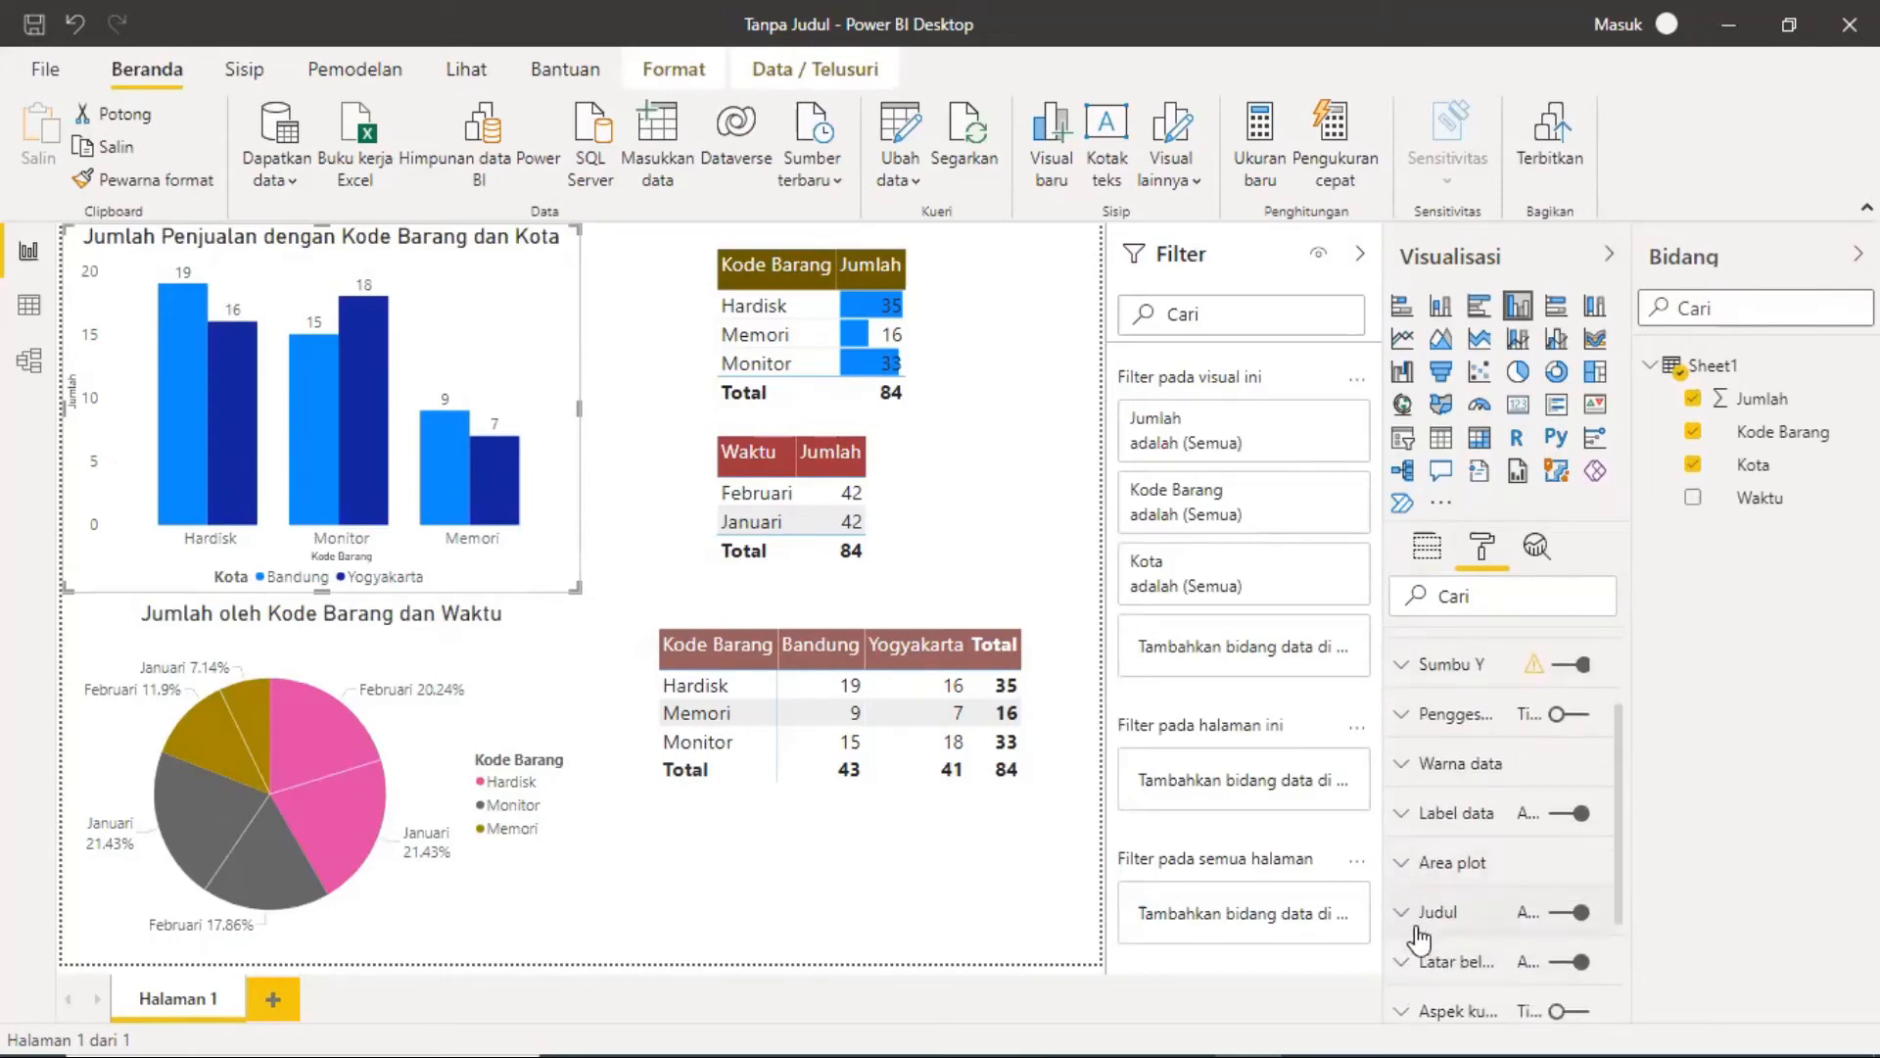
pyautogui.click(1411, 912)
pyautogui.scroll(-4, 1525, 886)
pyautogui.scroll(-6, 1525, 886)
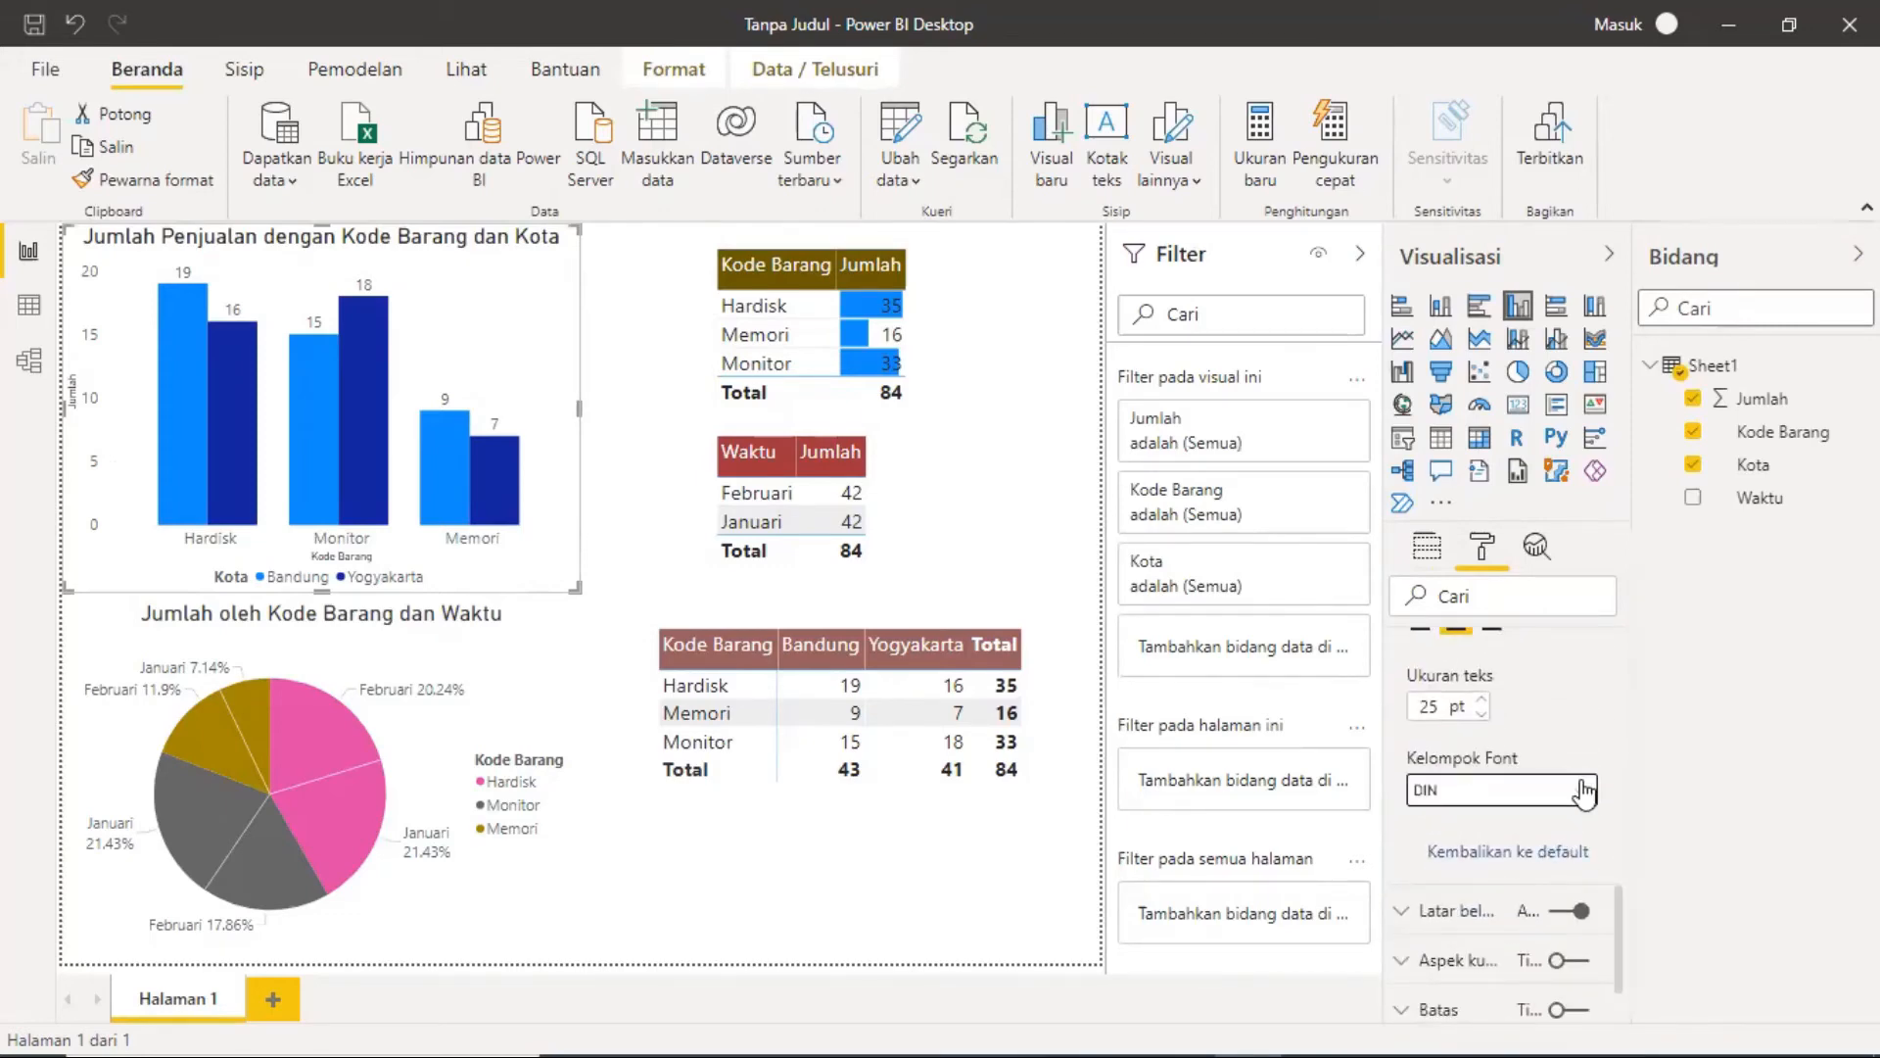
pyautogui.click(1567, 790)
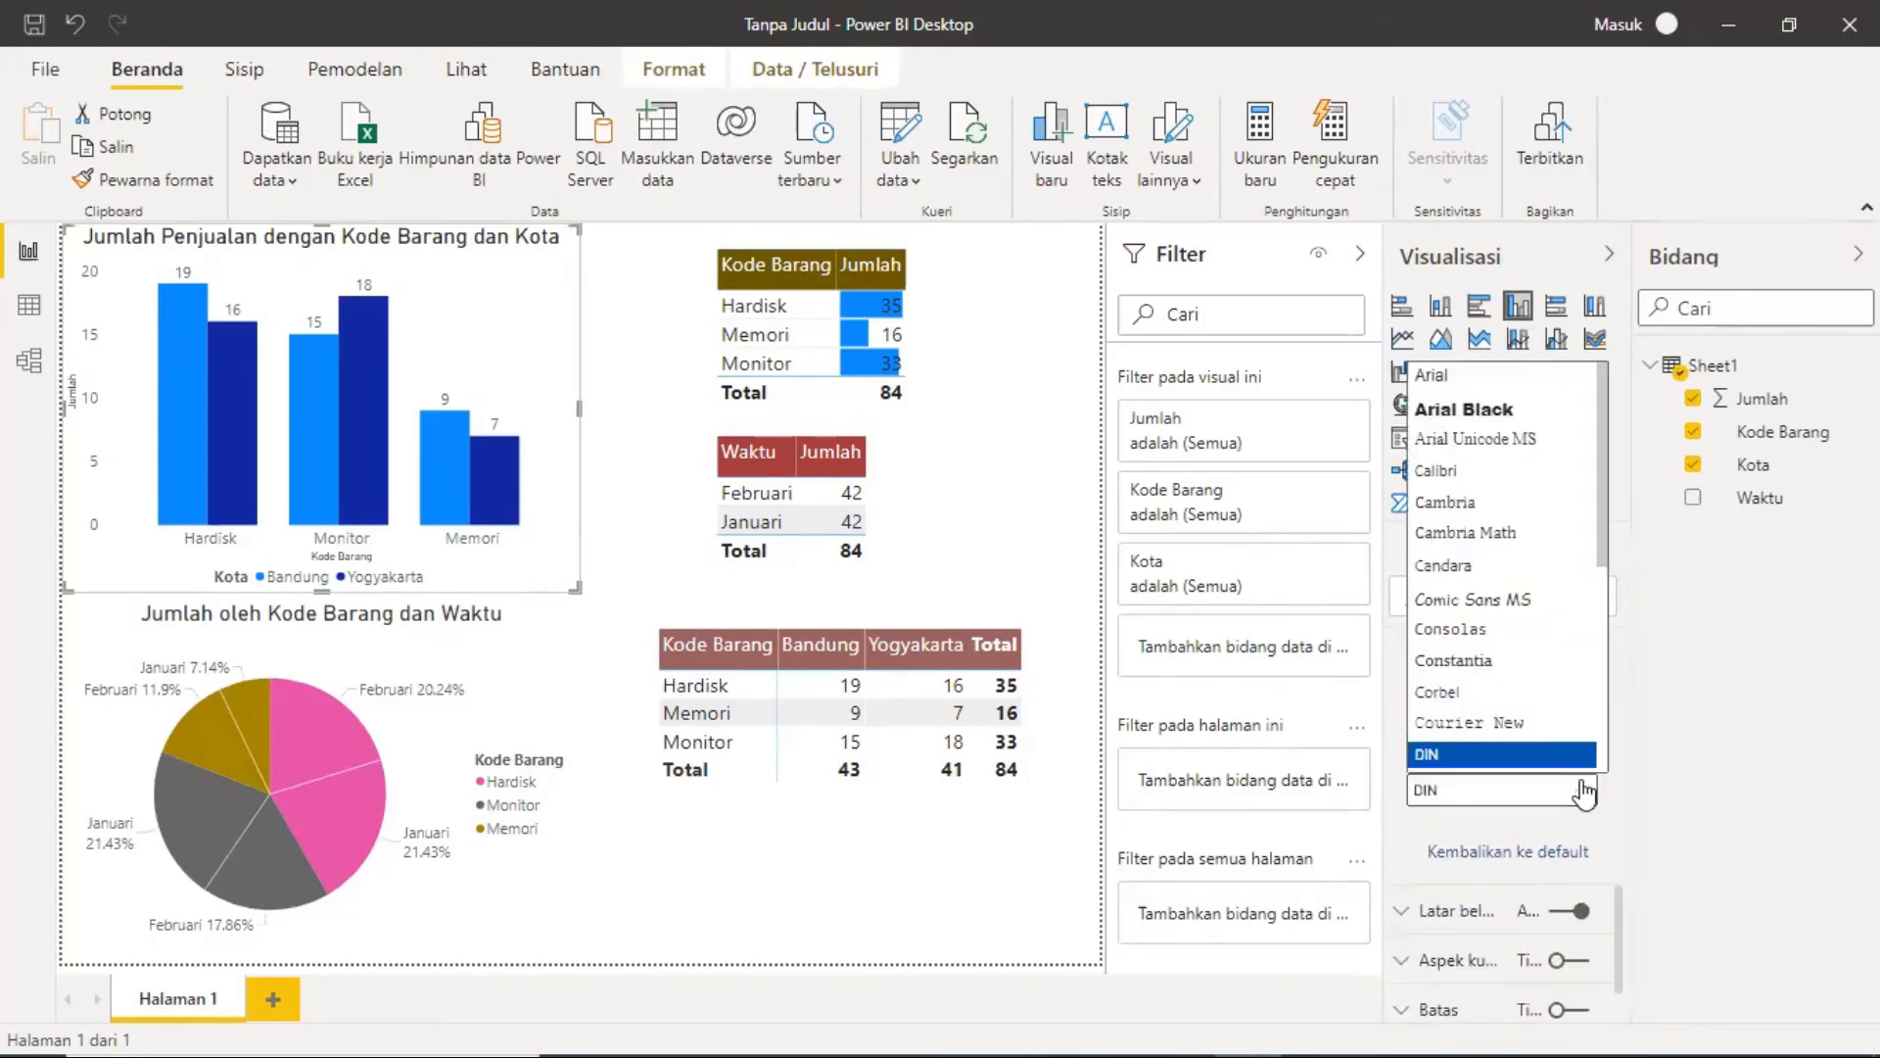
pyautogui.click(1501, 605)
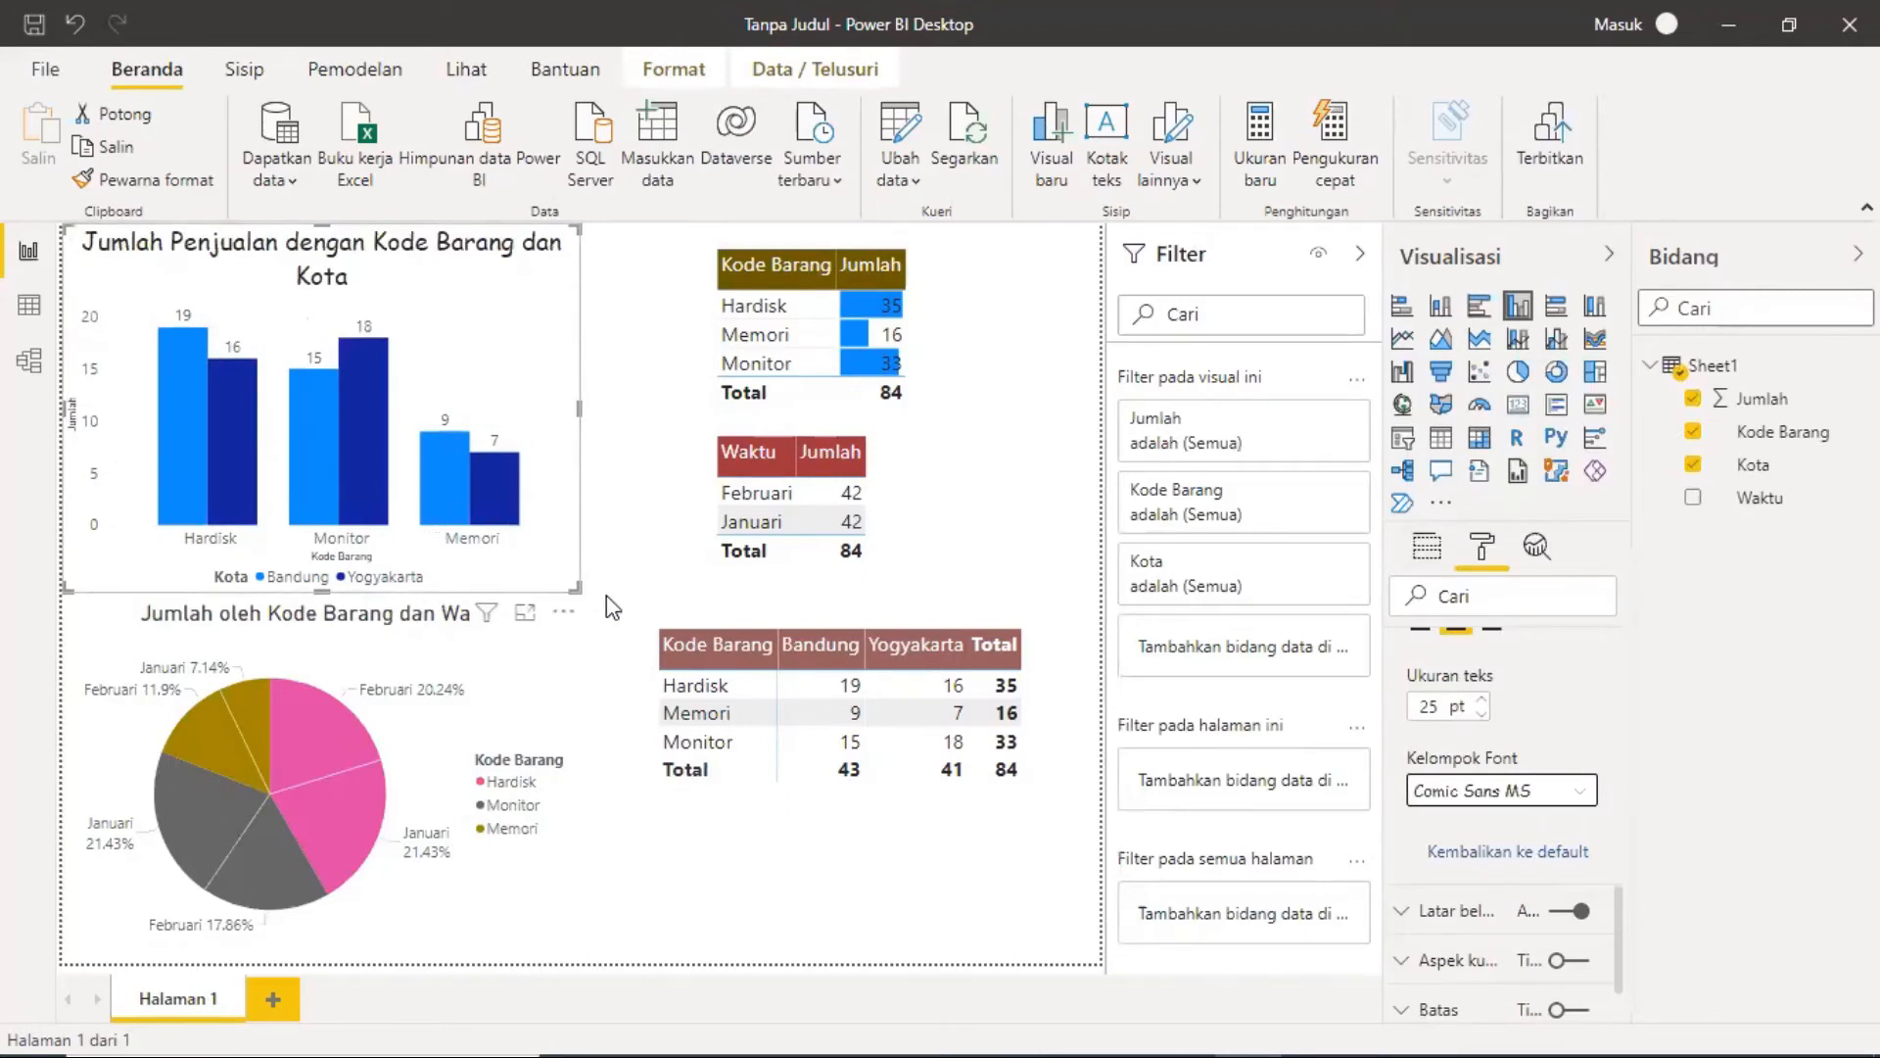
pyautogui.moveTo(578, 589); pyautogui.dragTo(640, 598)
# Step: Set the title font of the pie chart to Comic Sans MS
pyautogui.click(567, 806)
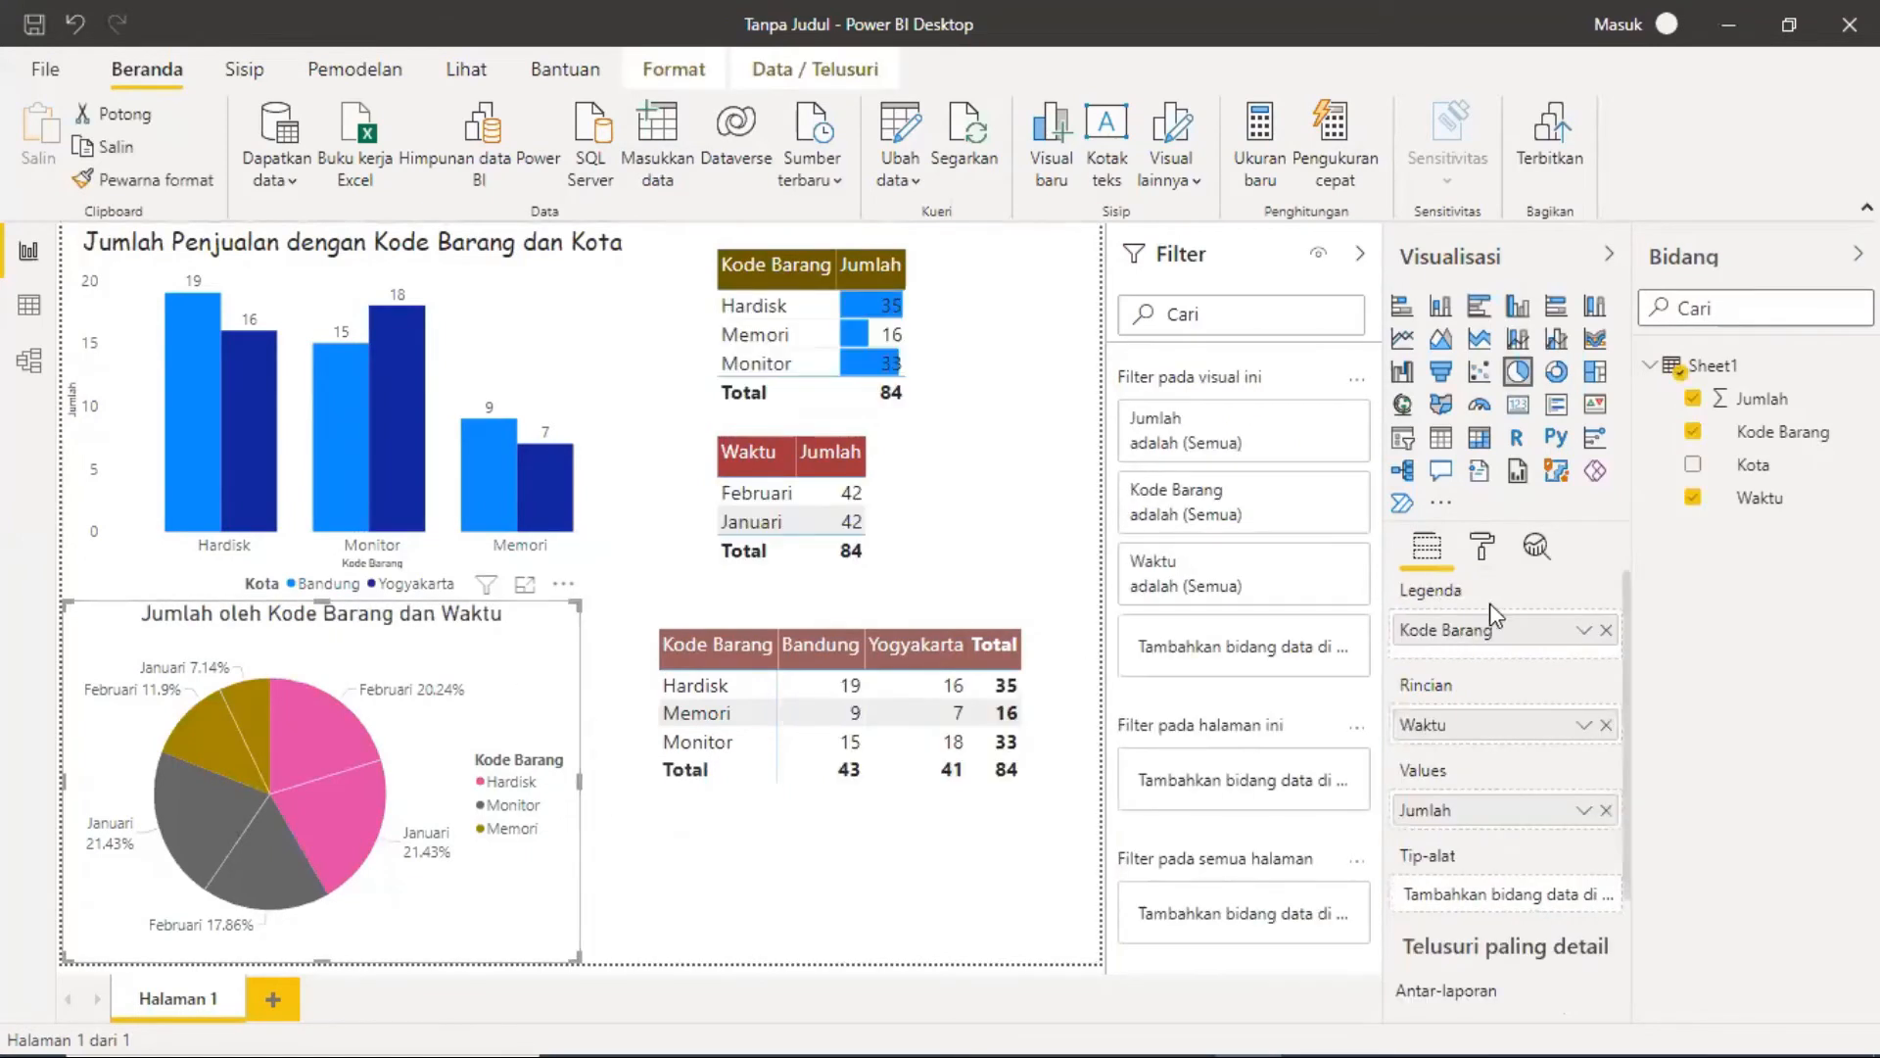
pyautogui.click(1484, 549)
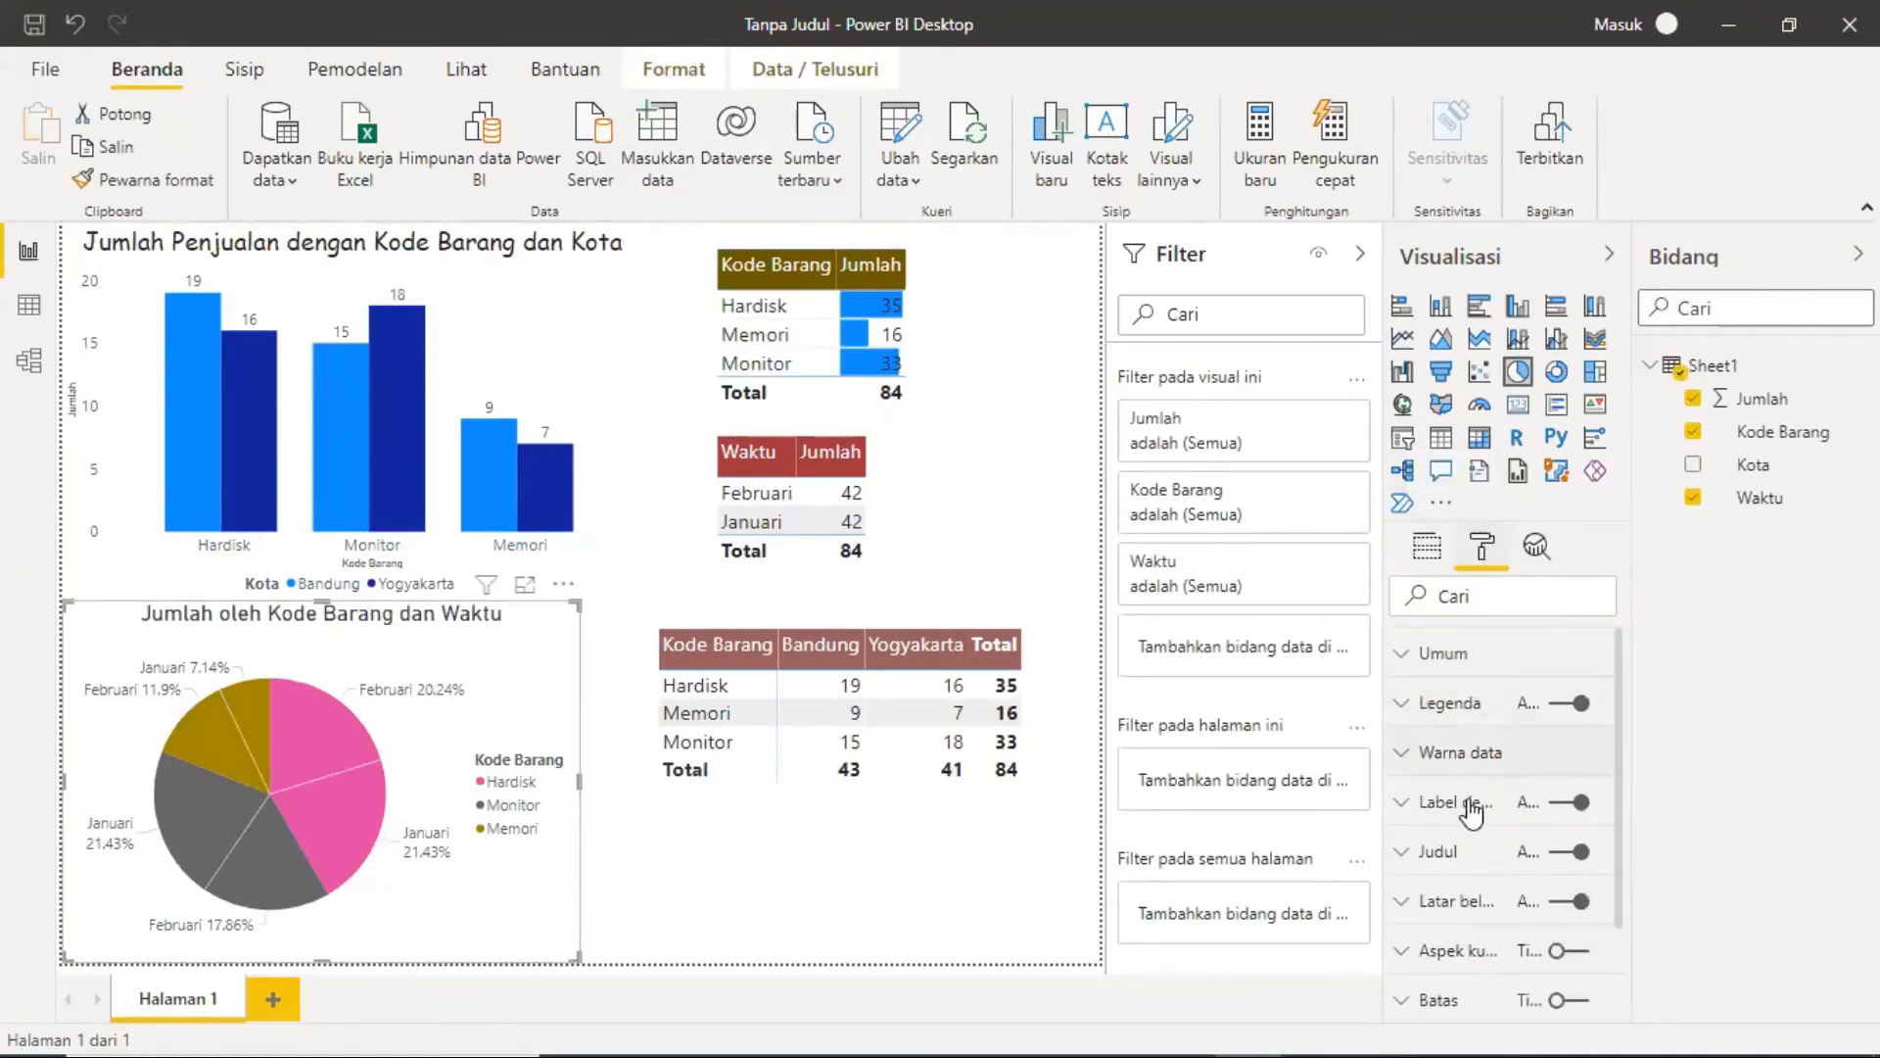
pyautogui.click(1411, 852)
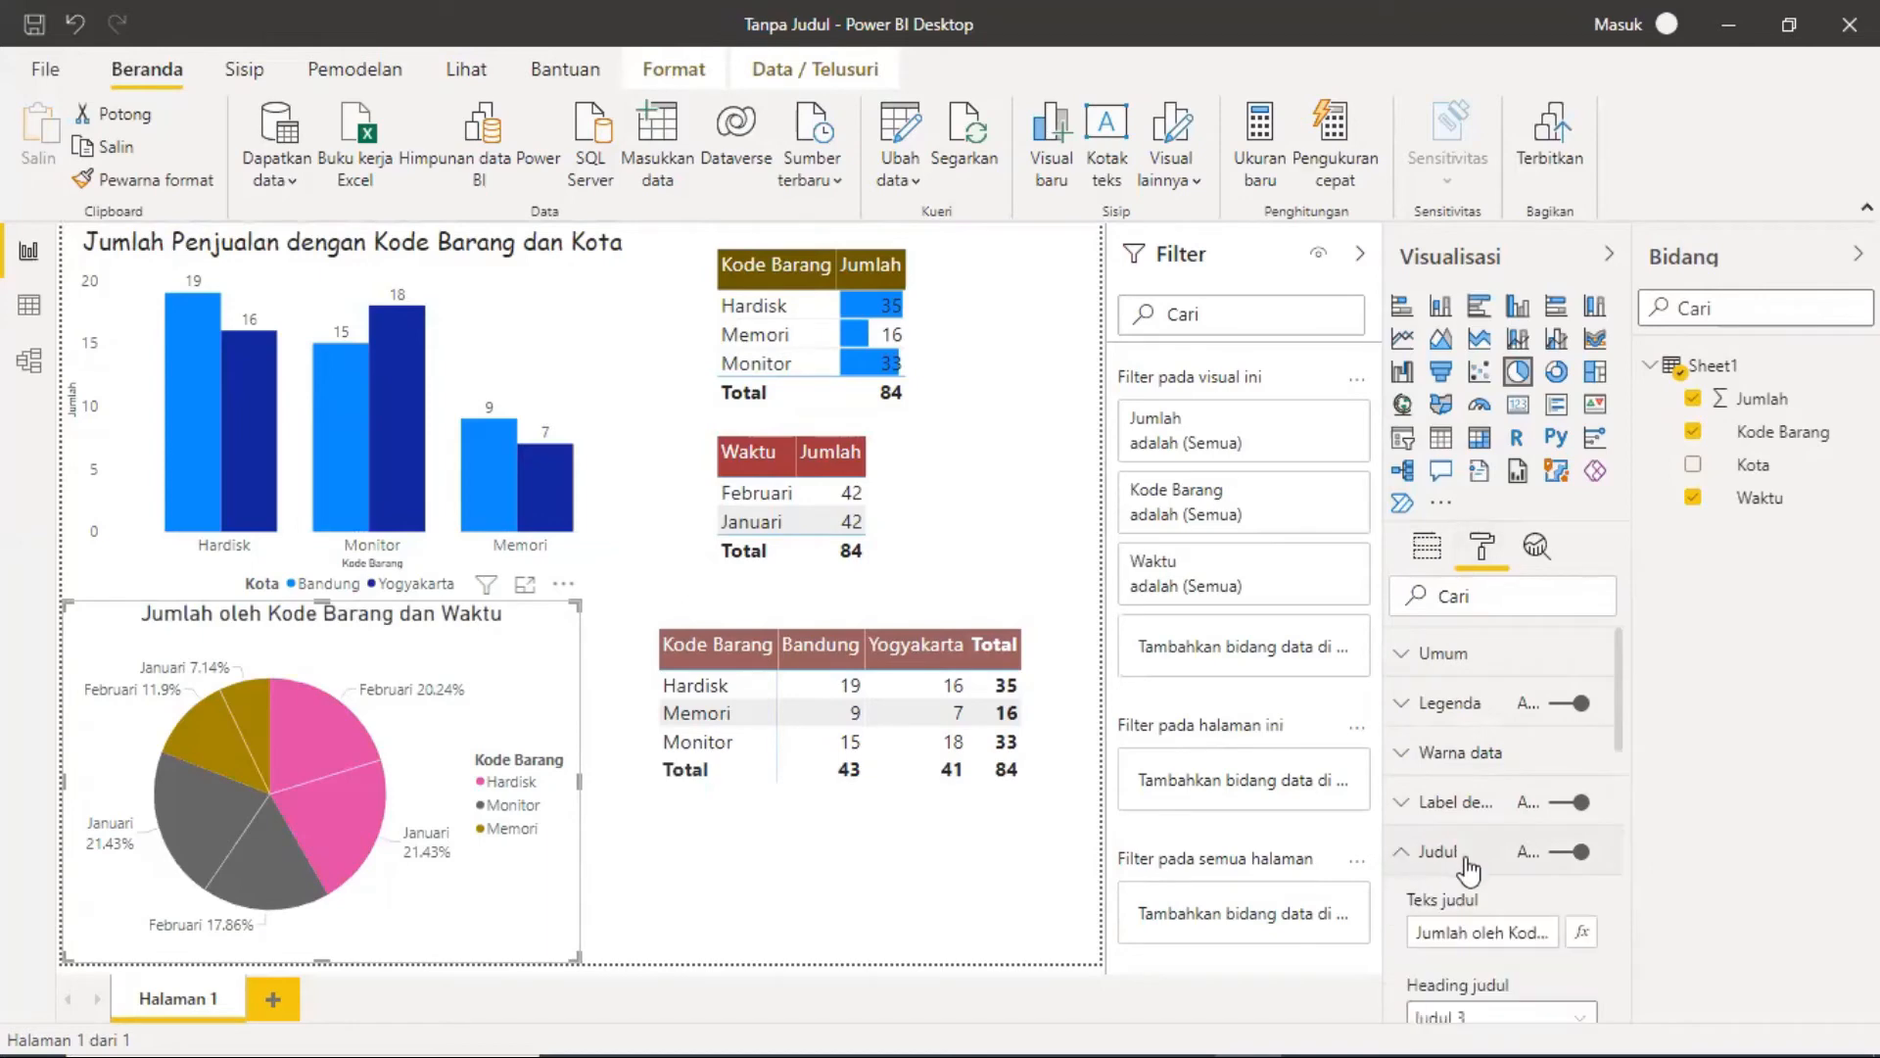
pyautogui.scroll(-3, 1467, 862)
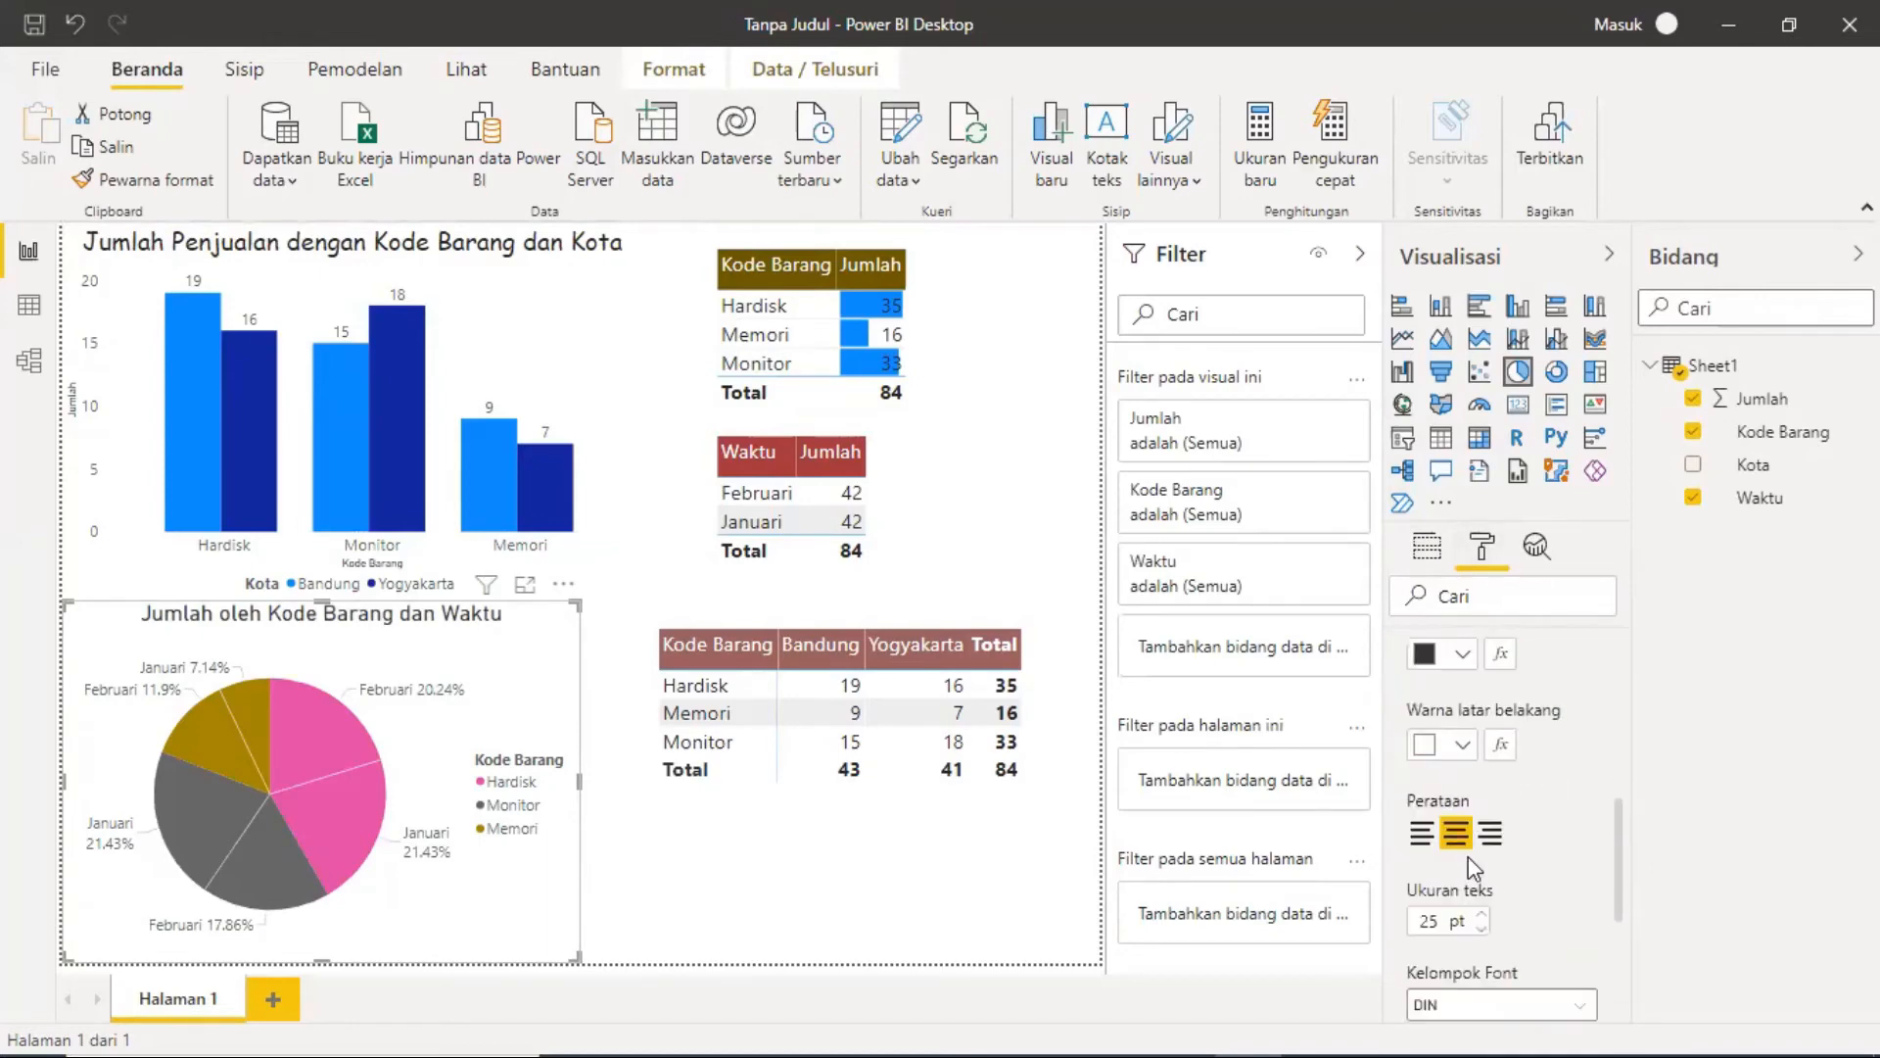
pyautogui.click(1556, 1002)
pyautogui.click(1516, 815)
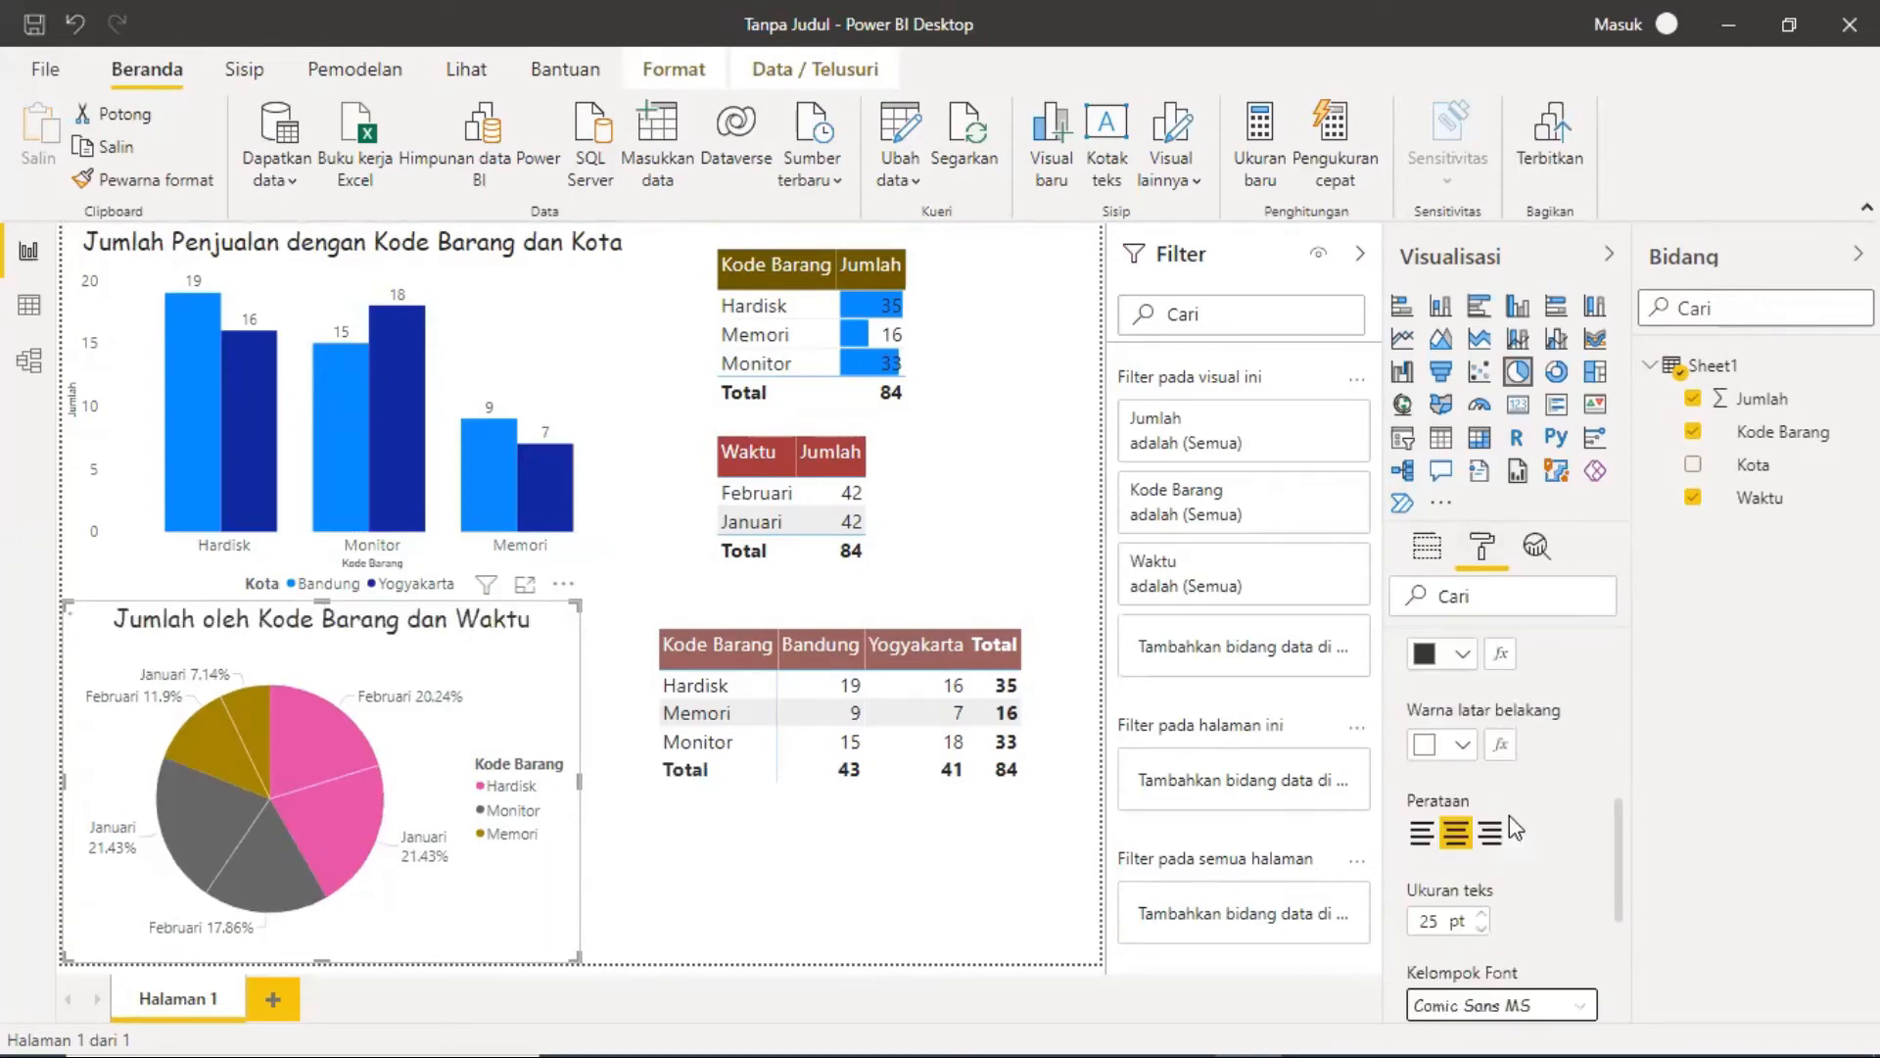
pyautogui.click(809, 914)
# Step: Shift the Waktu table slightly right and down, between the Kode Barang table and the matrix
pyautogui.click(764, 475)
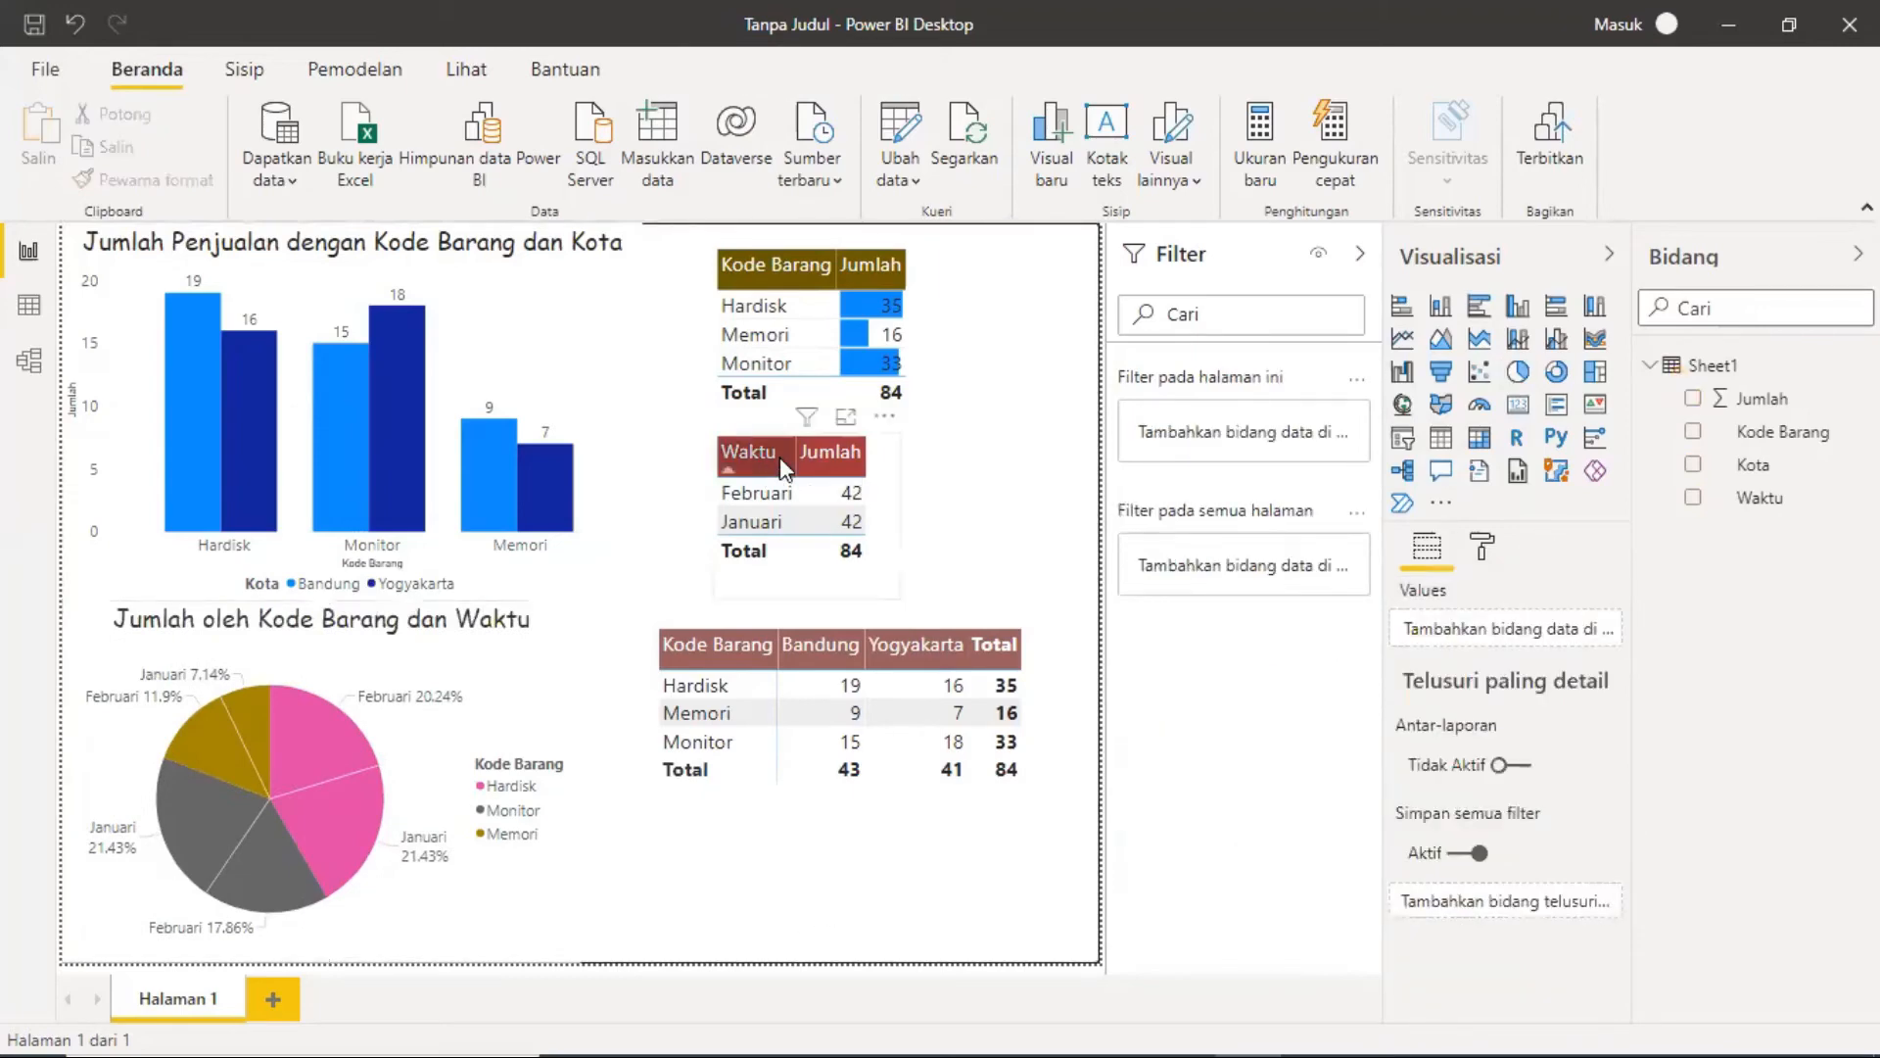
pyautogui.moveTo(902, 591)
pyautogui.mouseDown()
pyautogui.moveTo(974, 609)
pyautogui.moveTo(926, 598)
pyautogui.mouseUp()
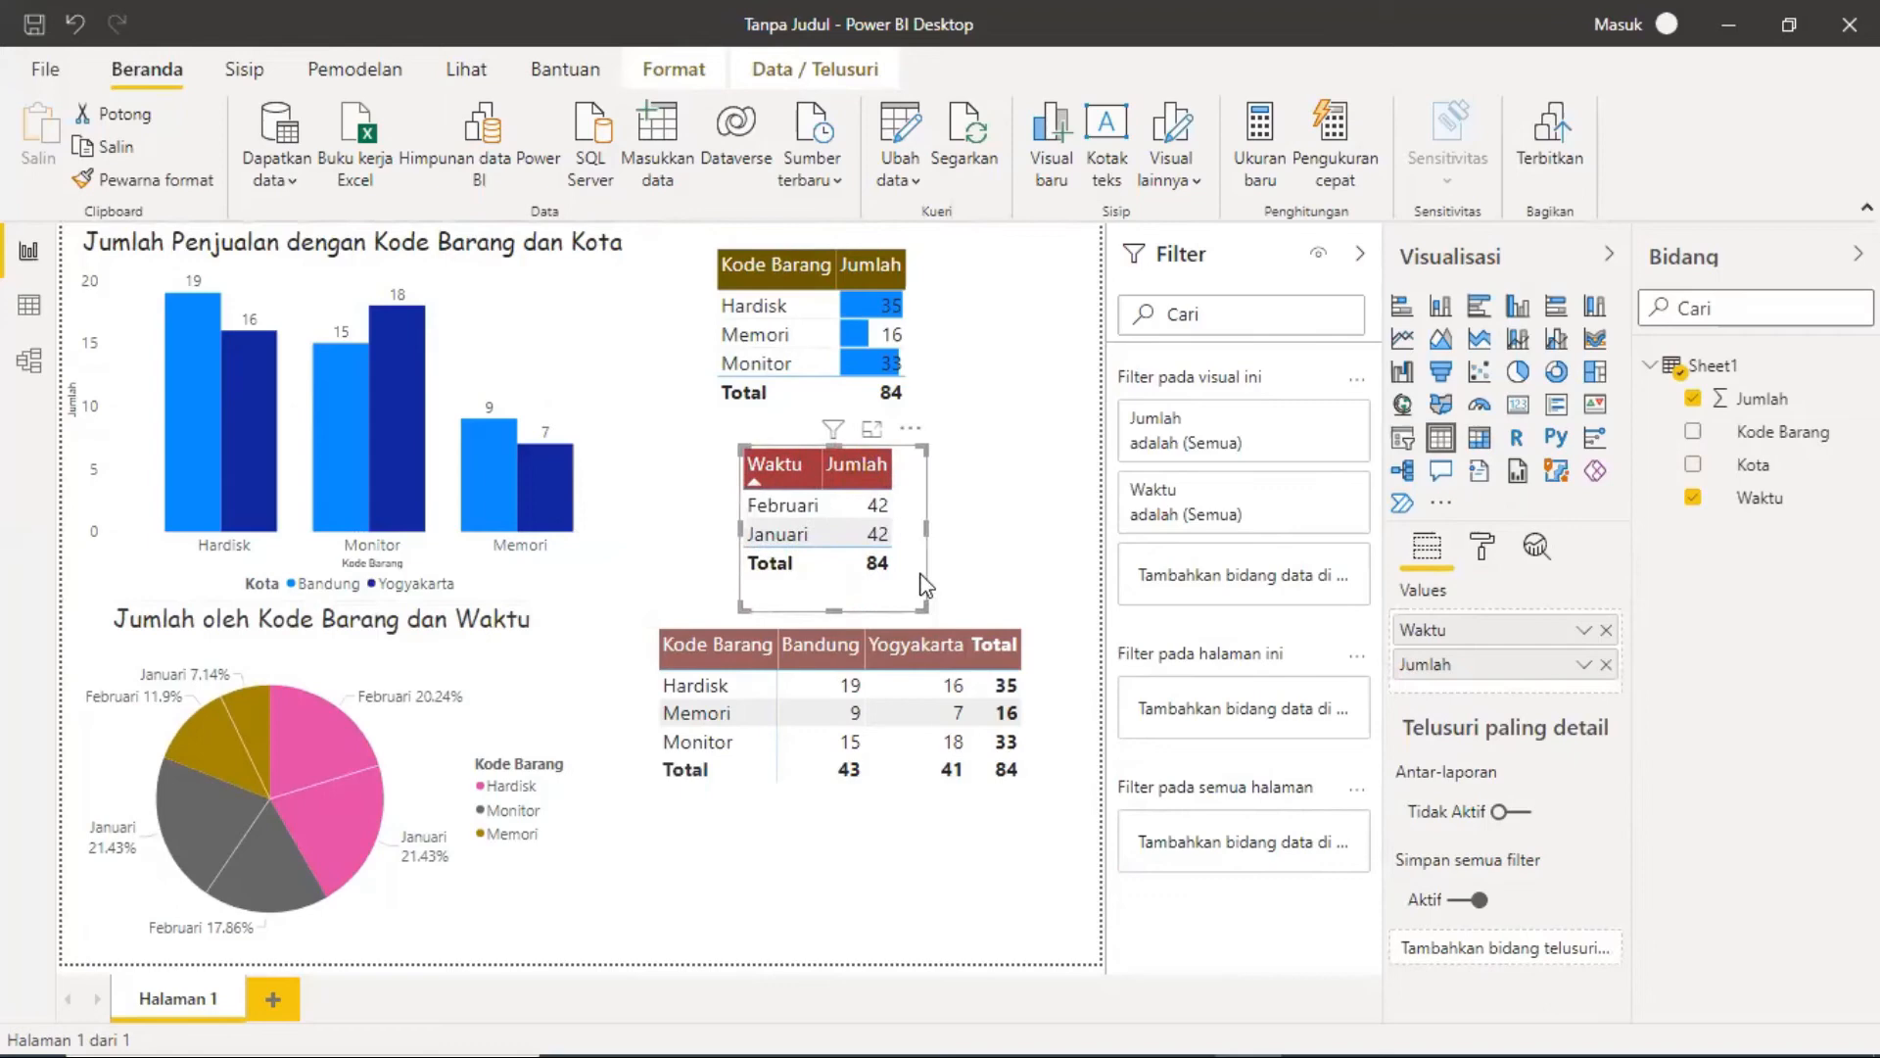
pyautogui.click(986, 434)
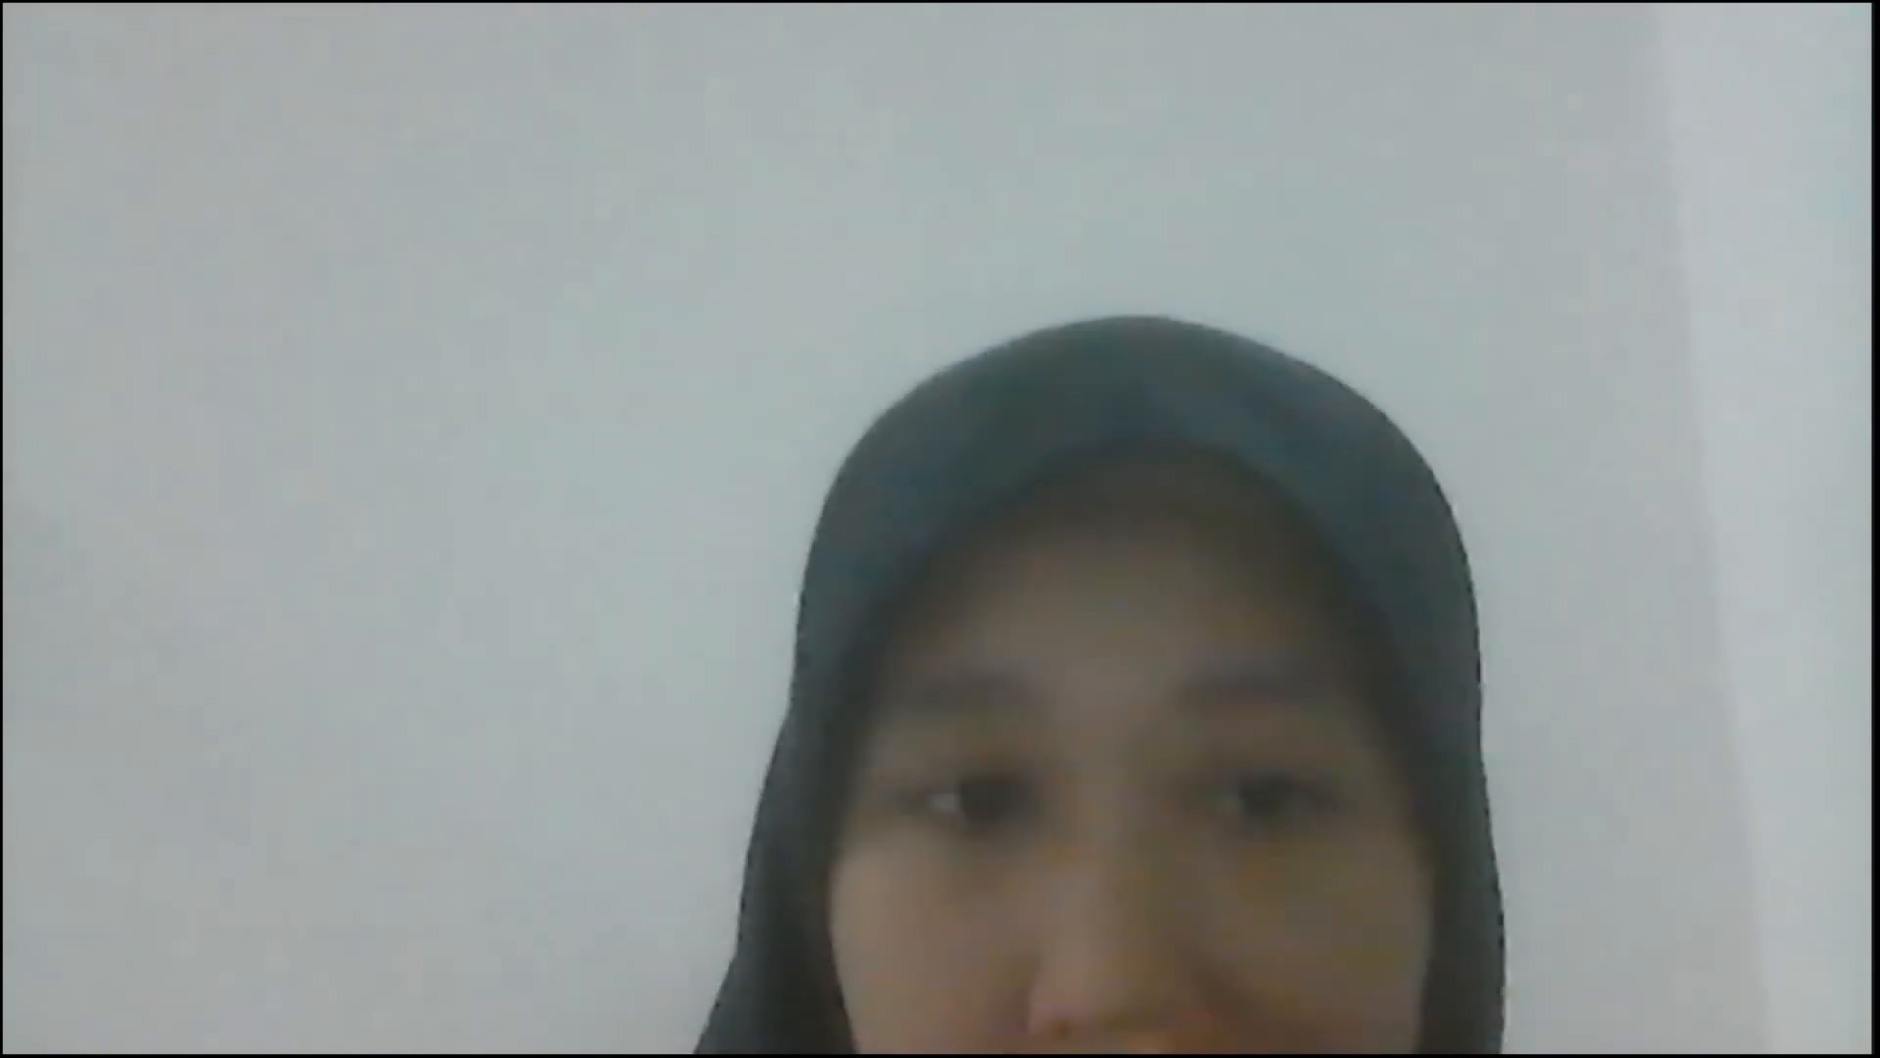
# Step: Switch to the Power BI folder on drive E in File Explorer and create a Word document named Tugas Power BI
pyautogui.moveTo(784, 1019)
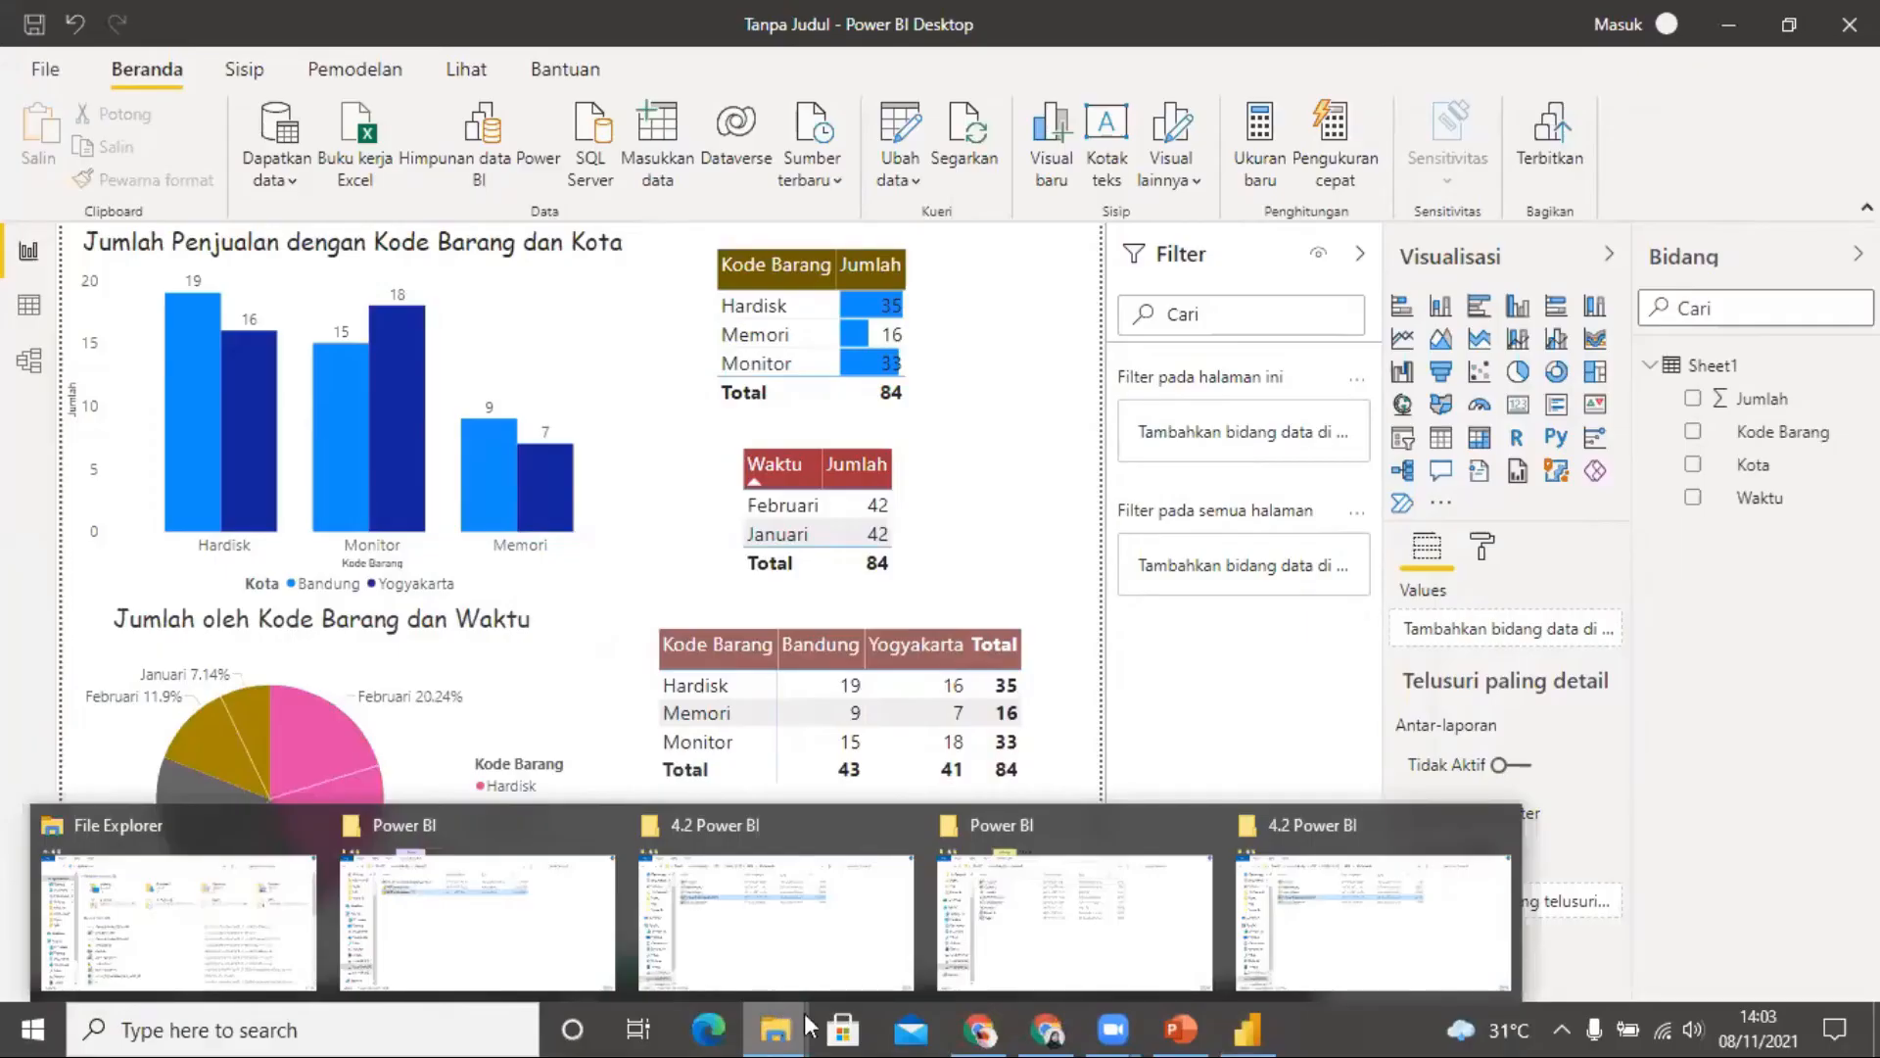
pyautogui.click(1087, 935)
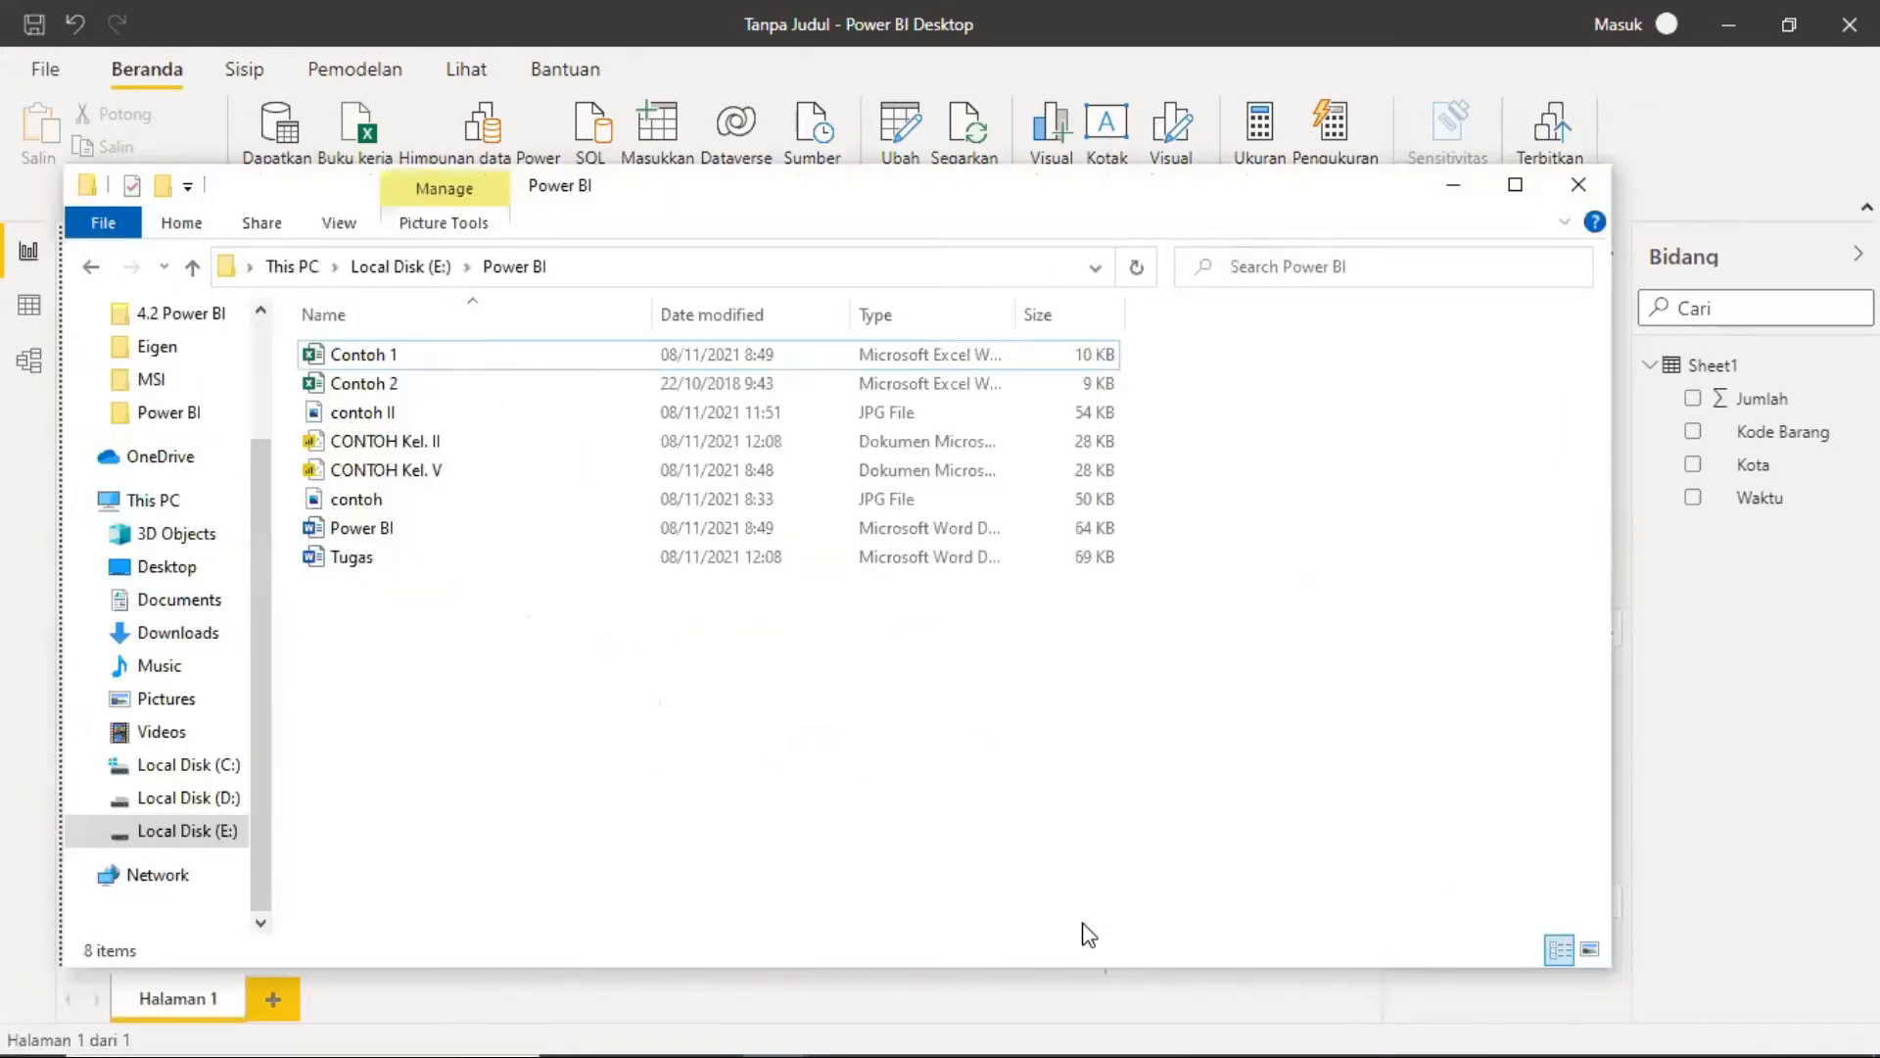
pyautogui.rightClick(567, 690)
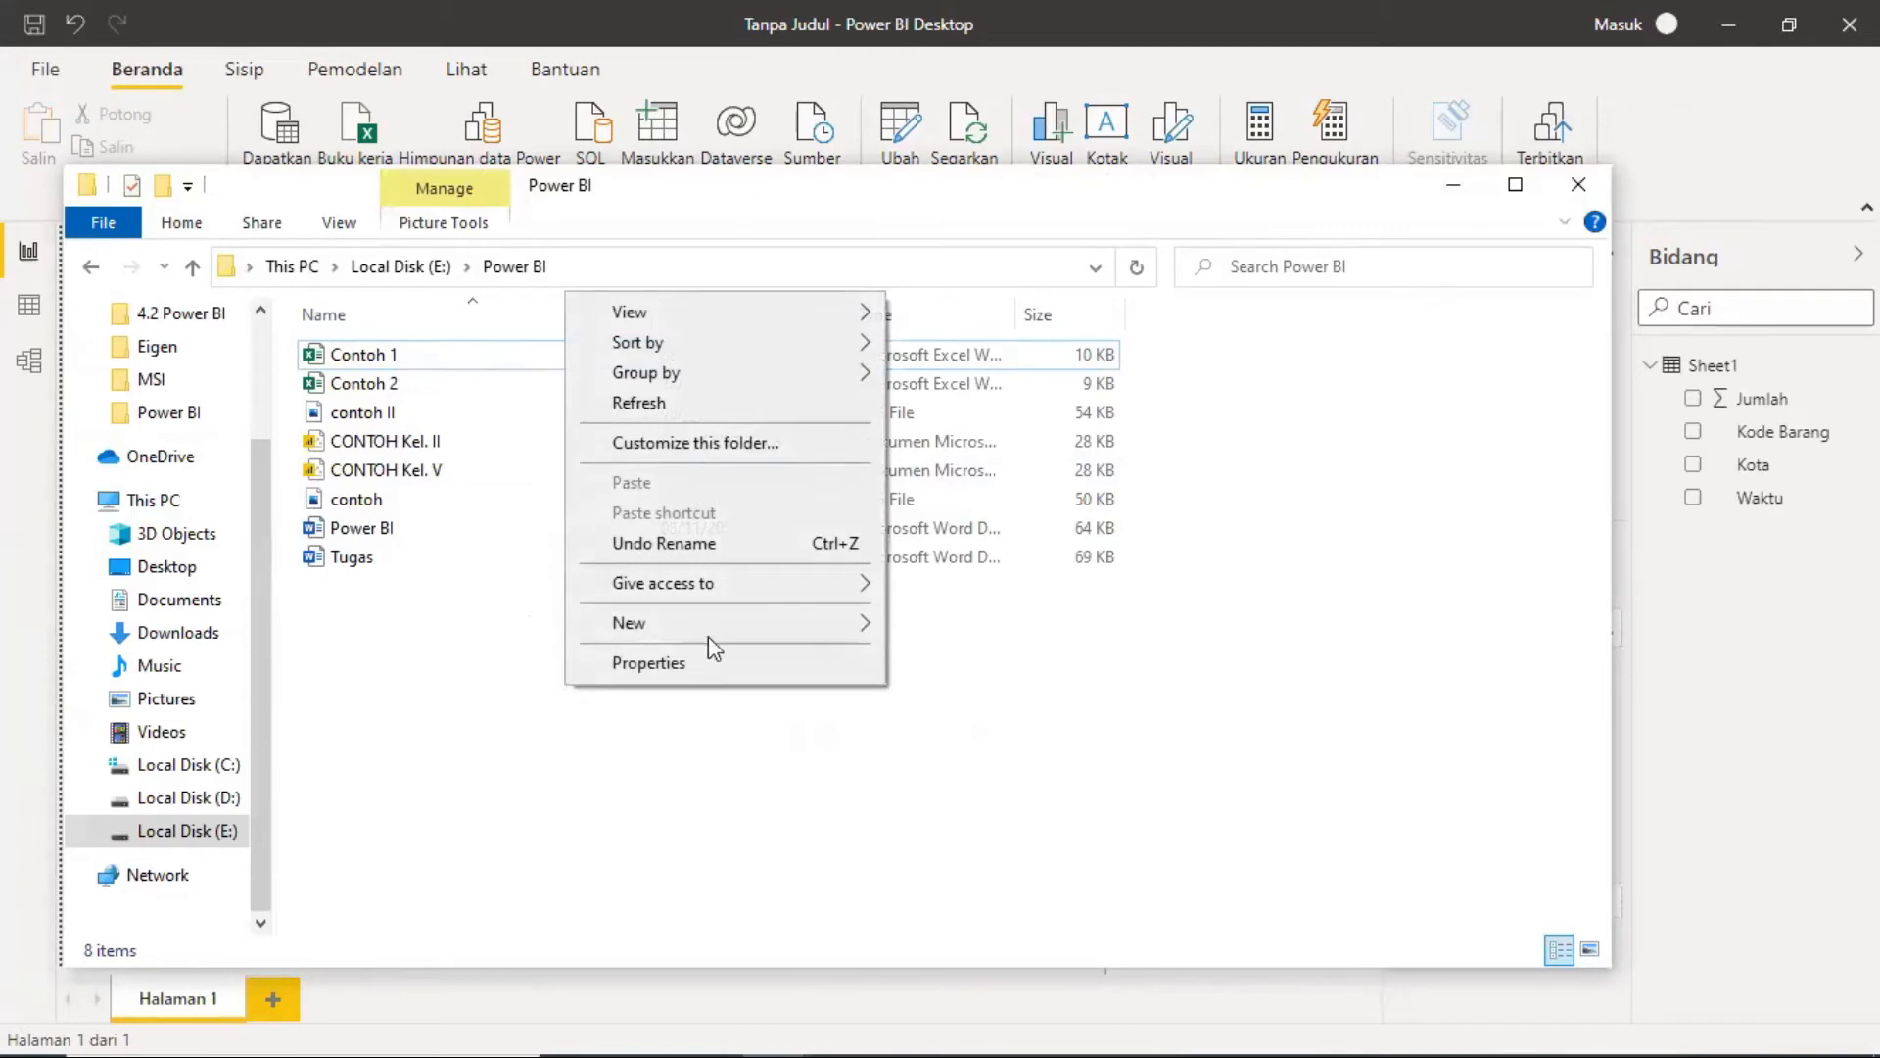
pyautogui.moveTo(850, 621)
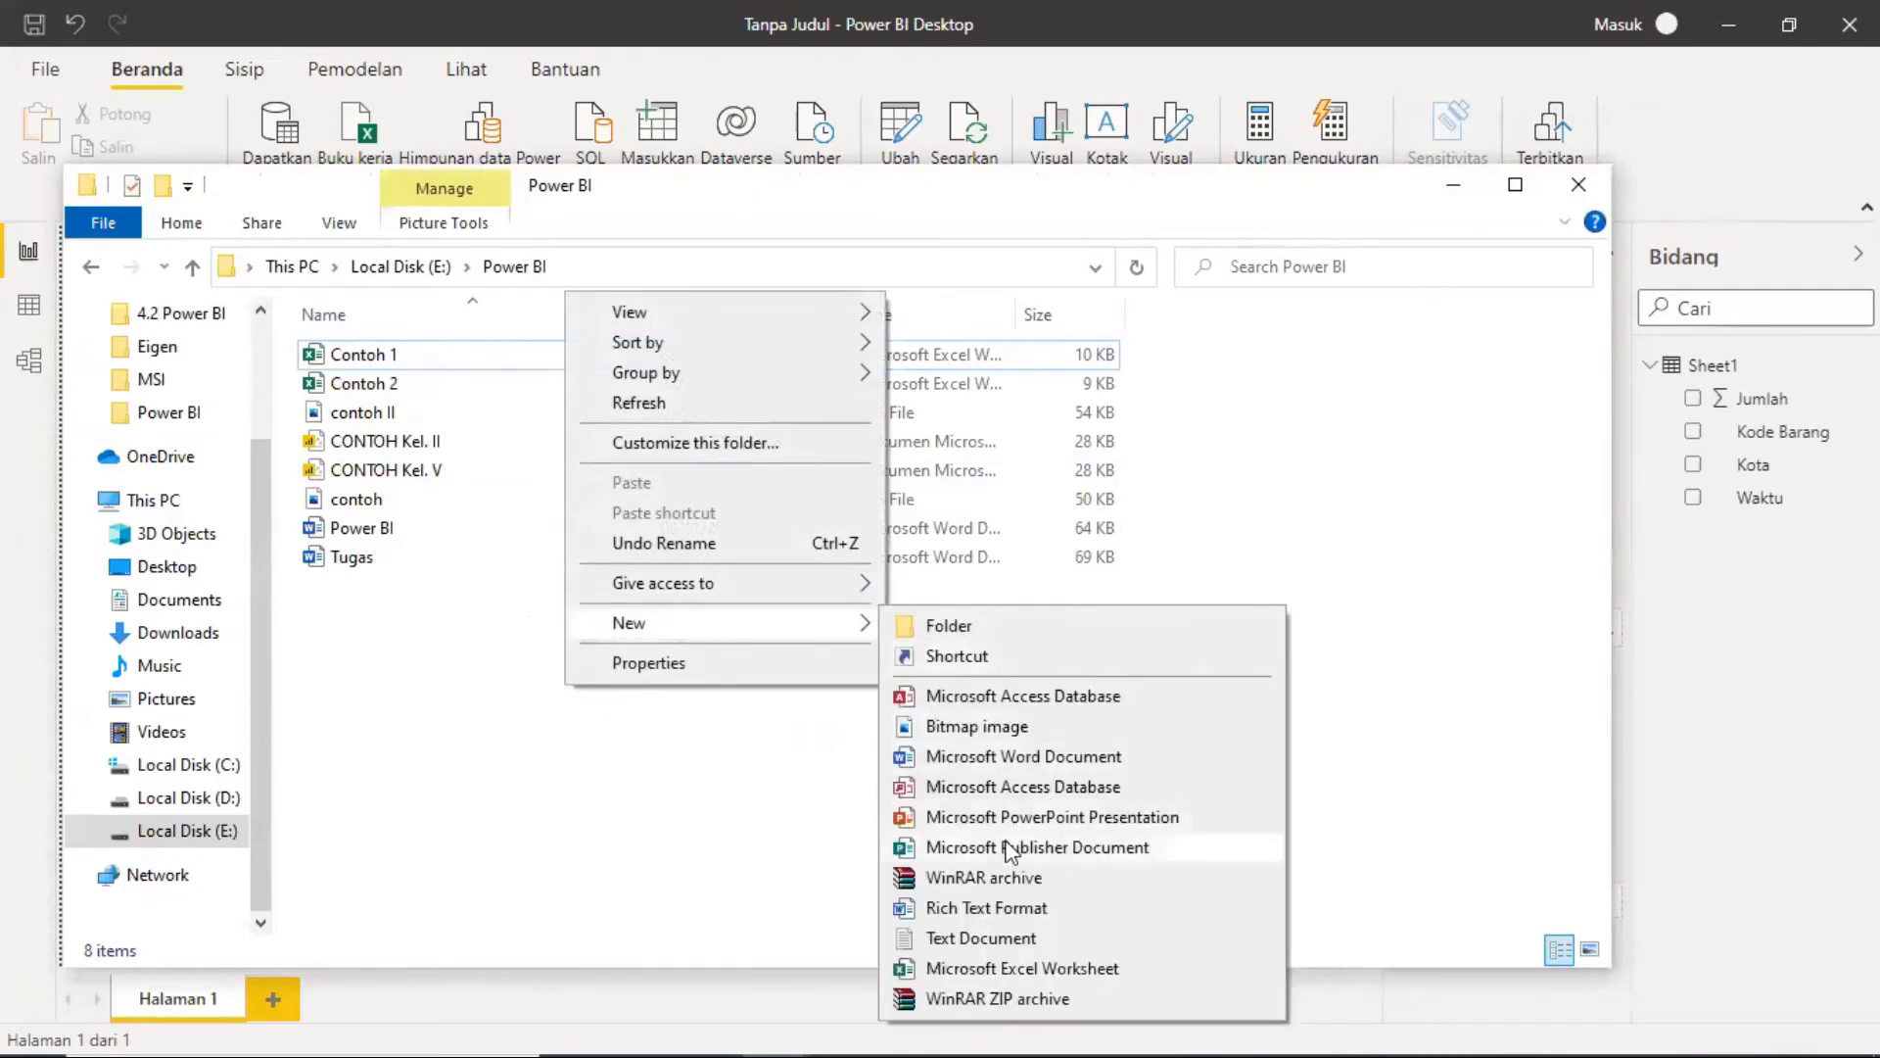
pyautogui.click(1082, 758)
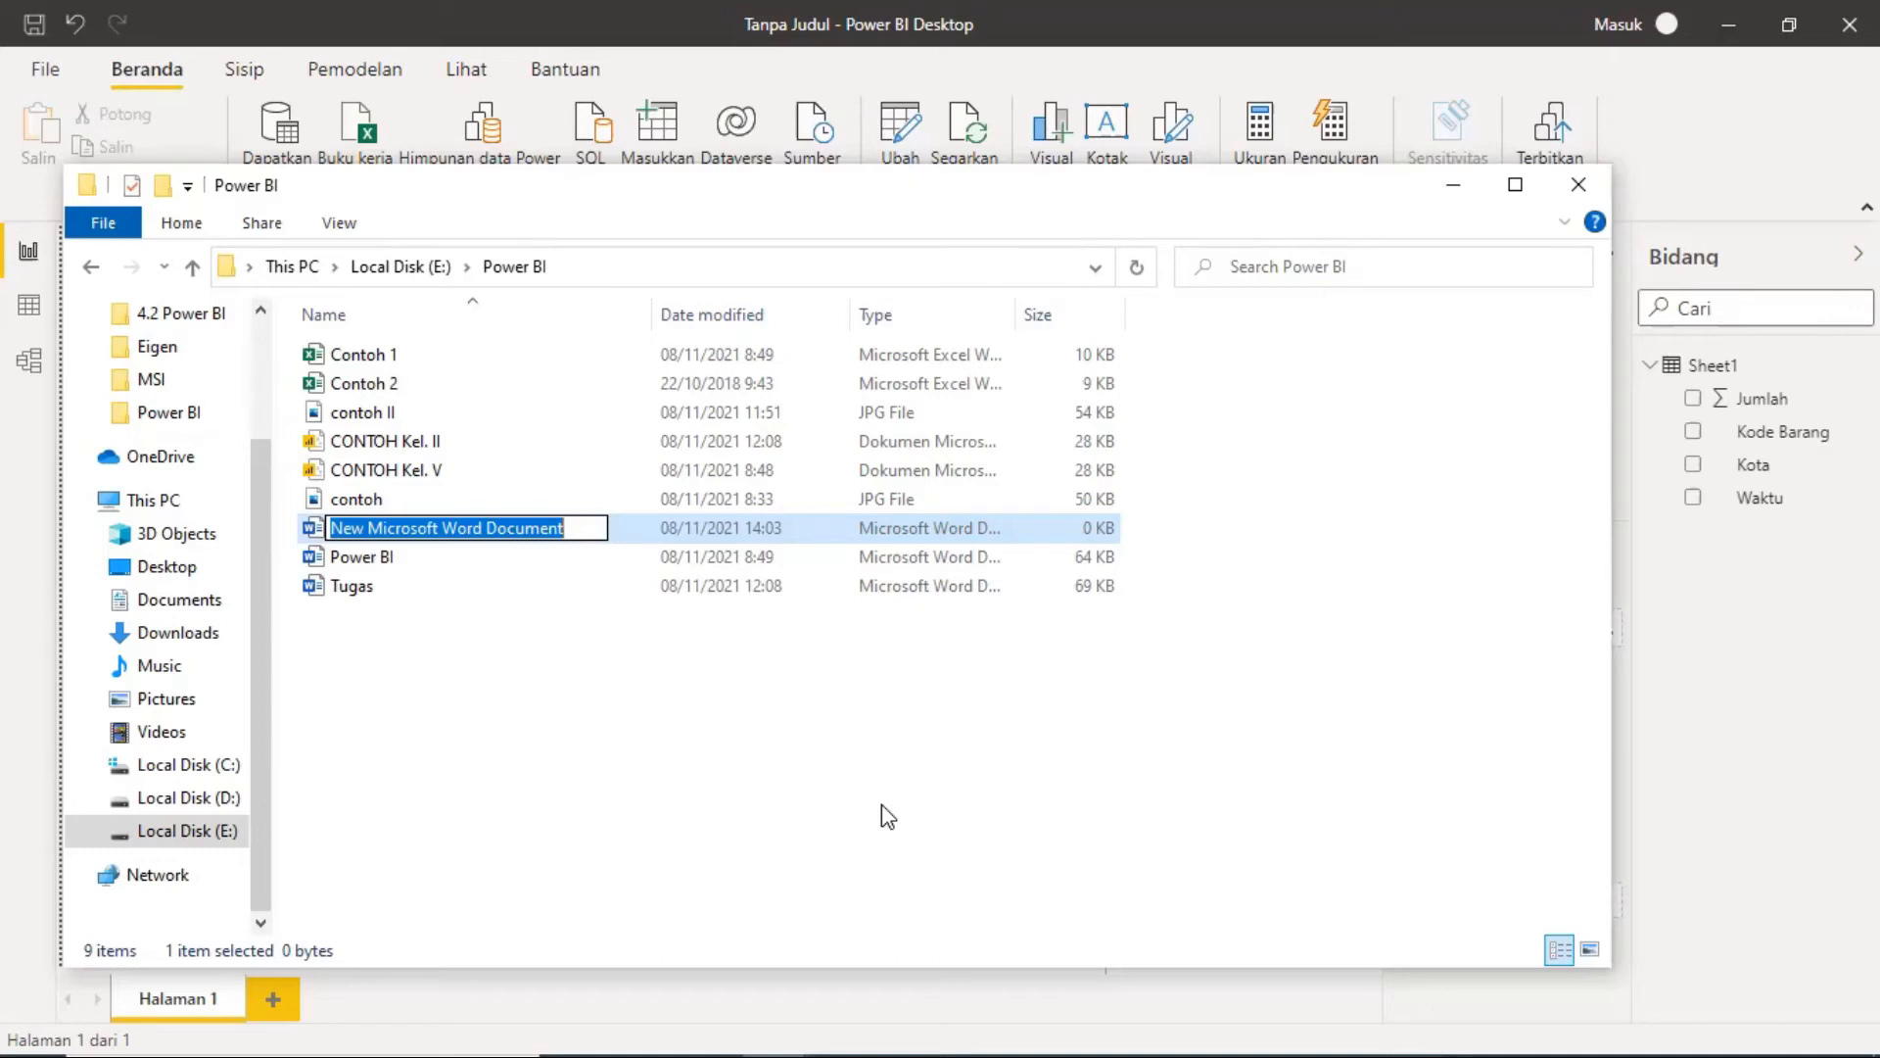
pyautogui.write('Tuga')
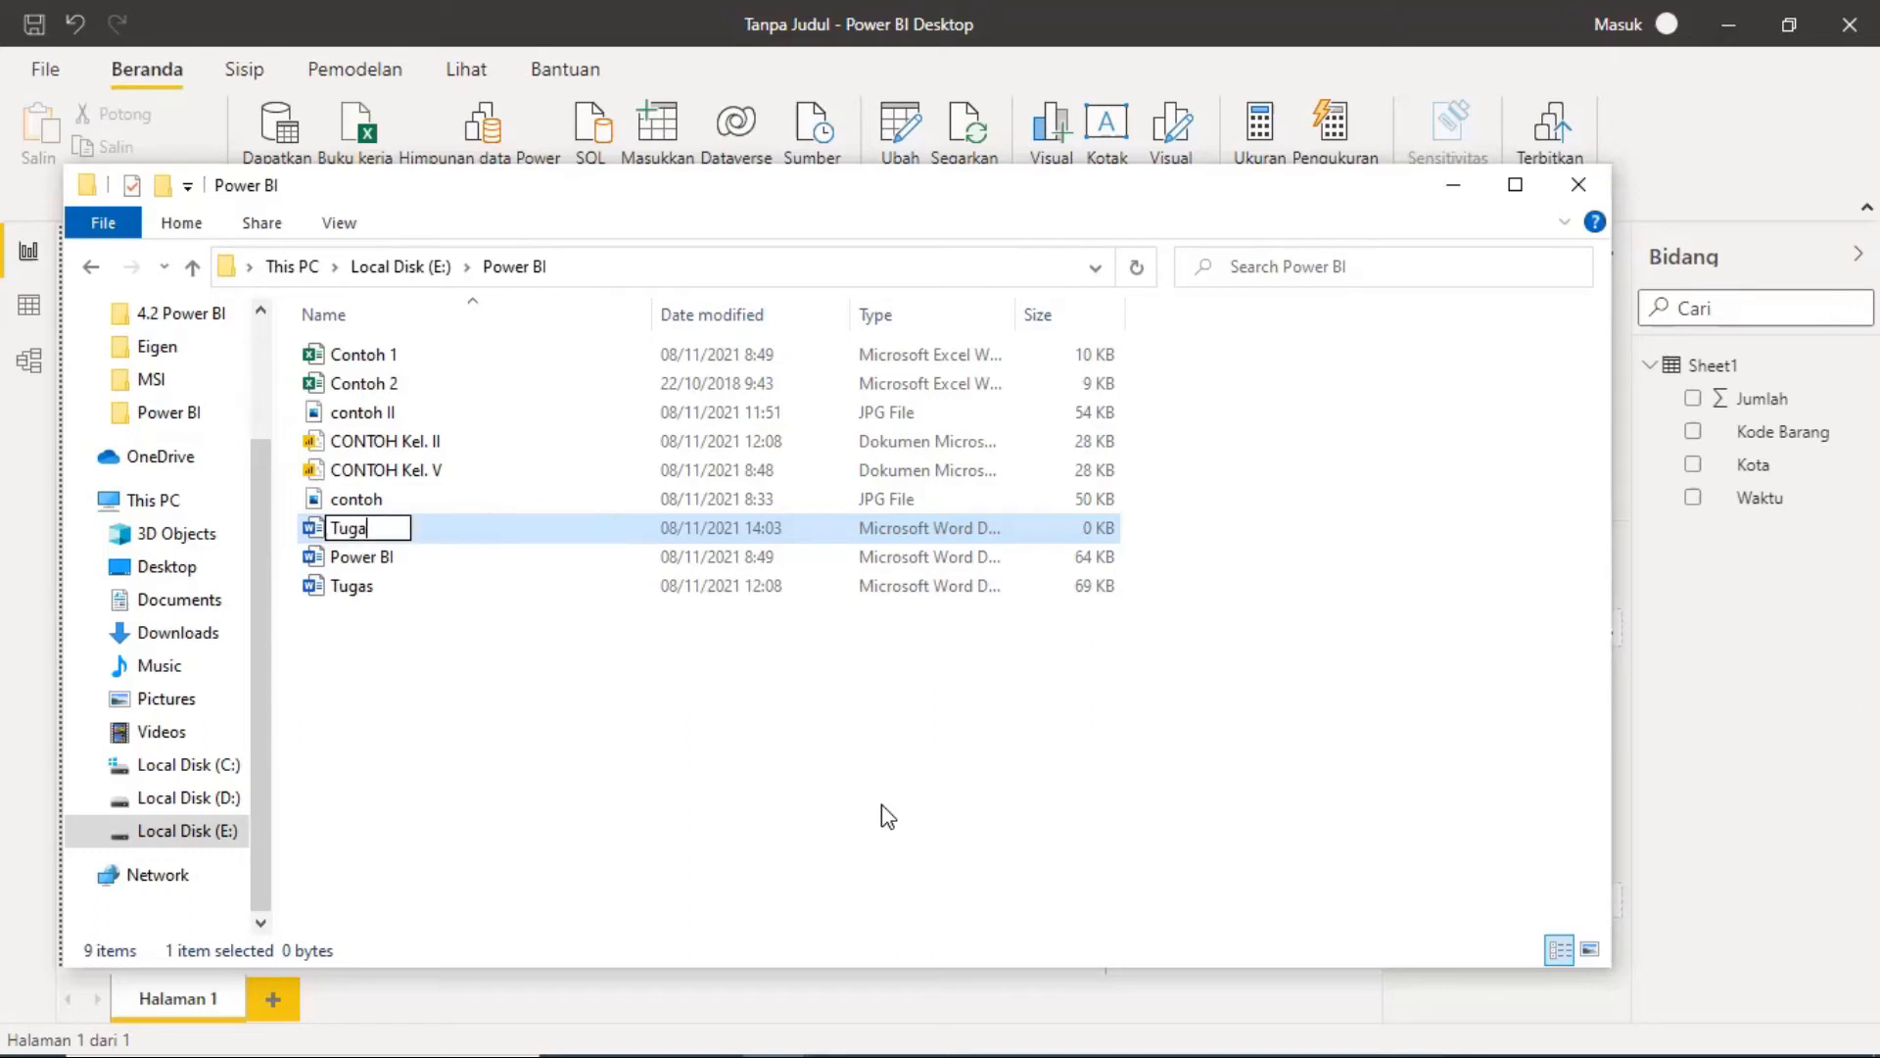
pyautogui.write('s Power ')
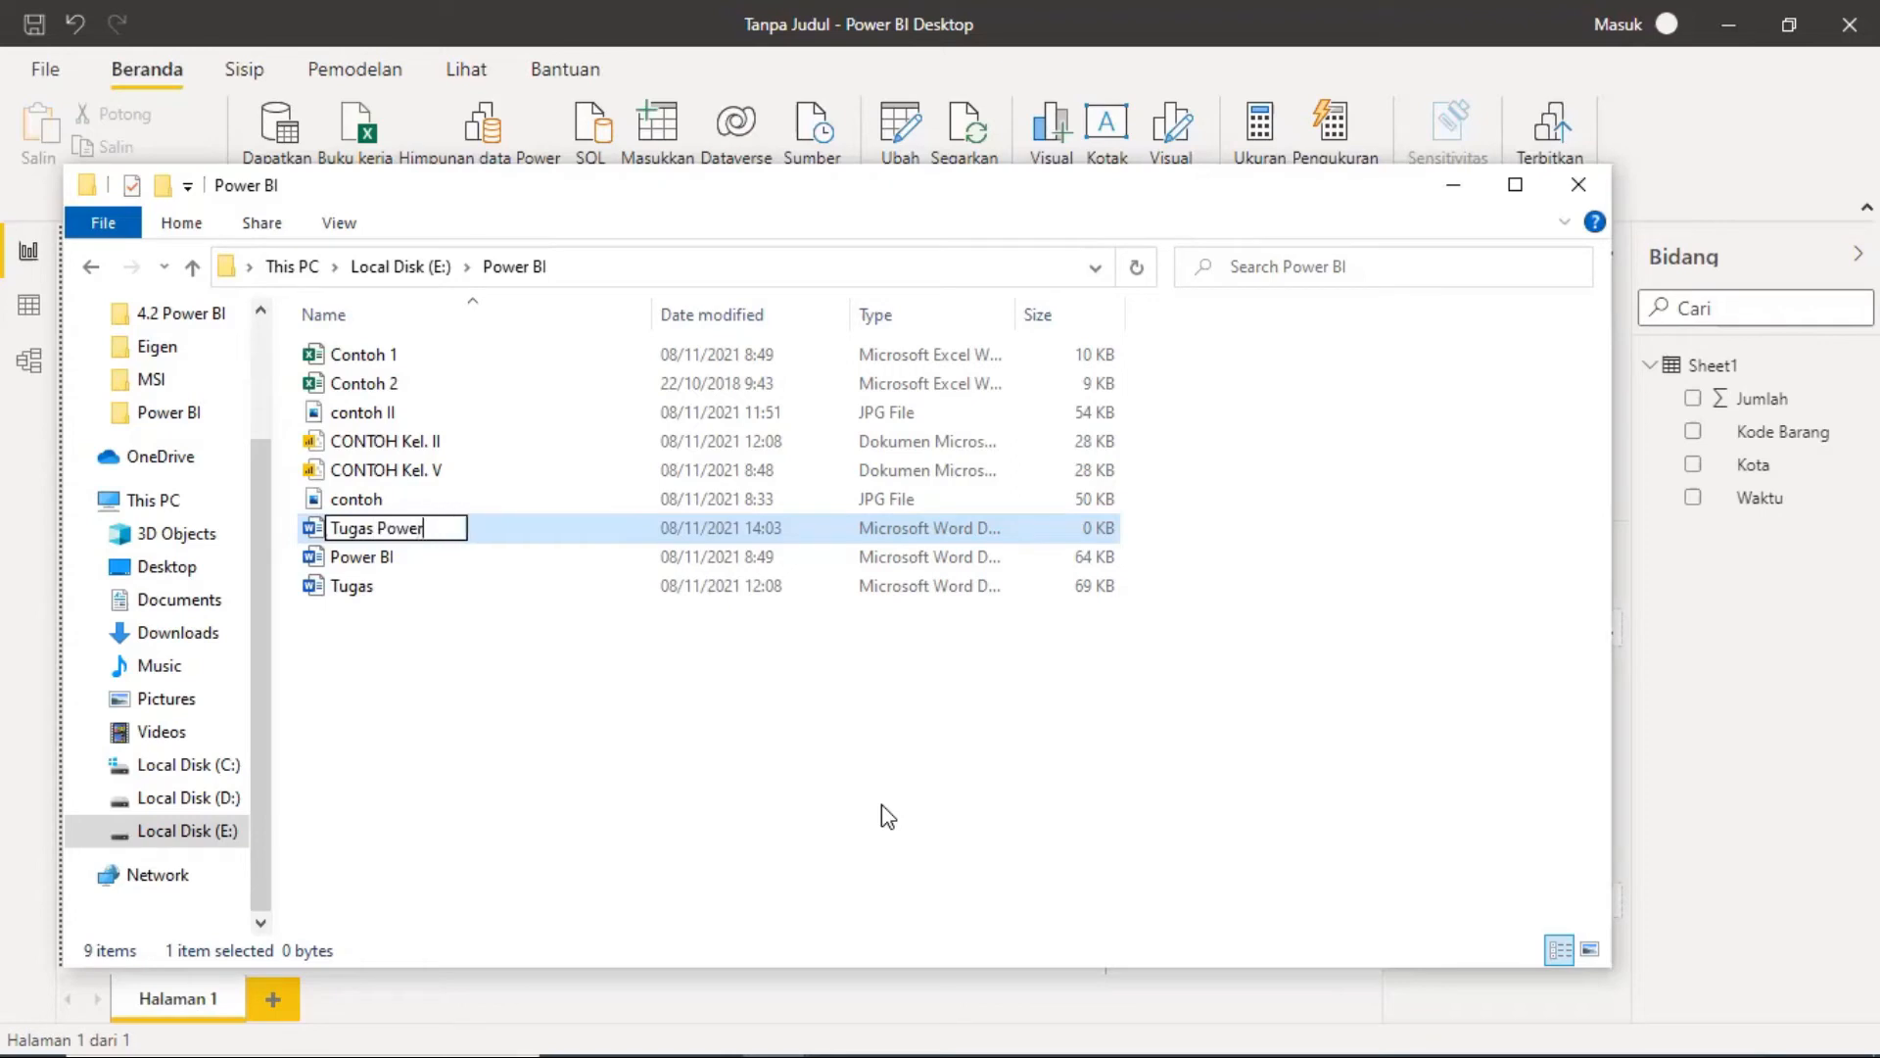
pyautogui.write('BI')
pyautogui.press('Return')
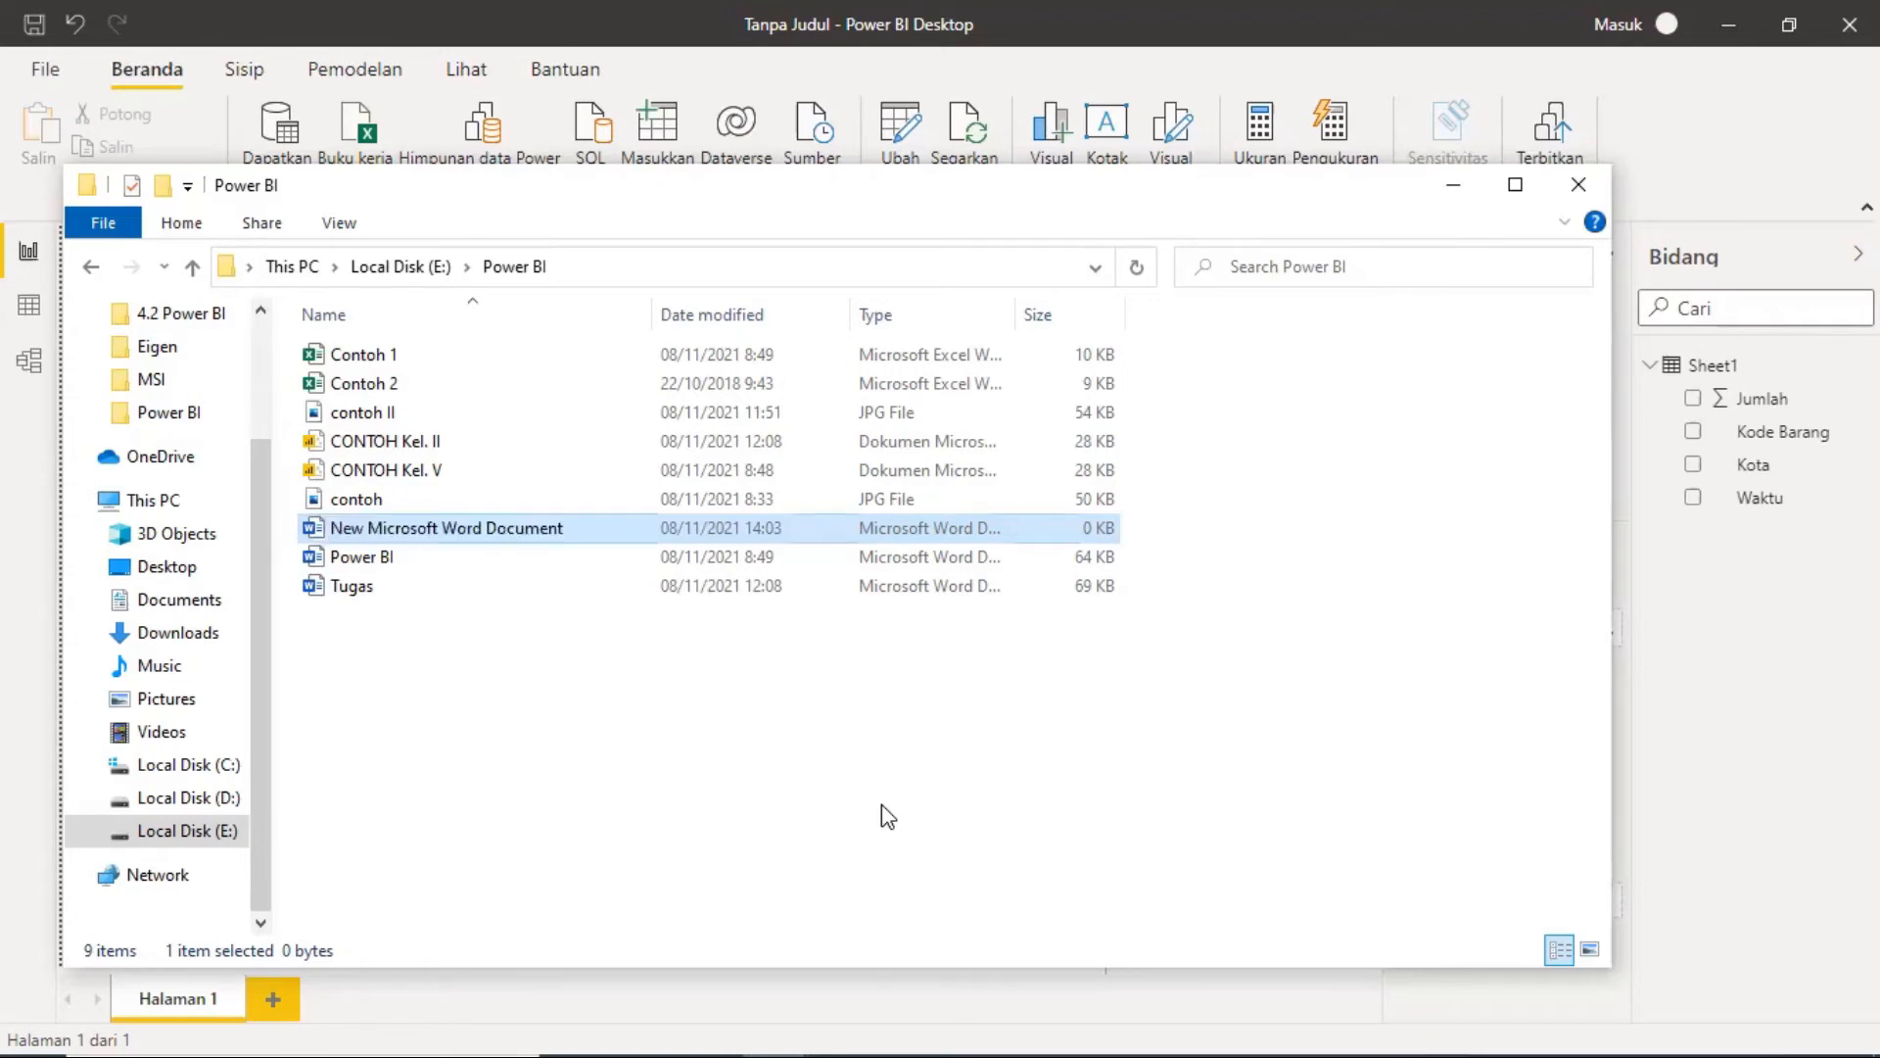
# Step: Open the new Word document and enter TUGAS POWER BI, NAMA and NPM on three separate lines
pyautogui.doubleClick(542, 560)
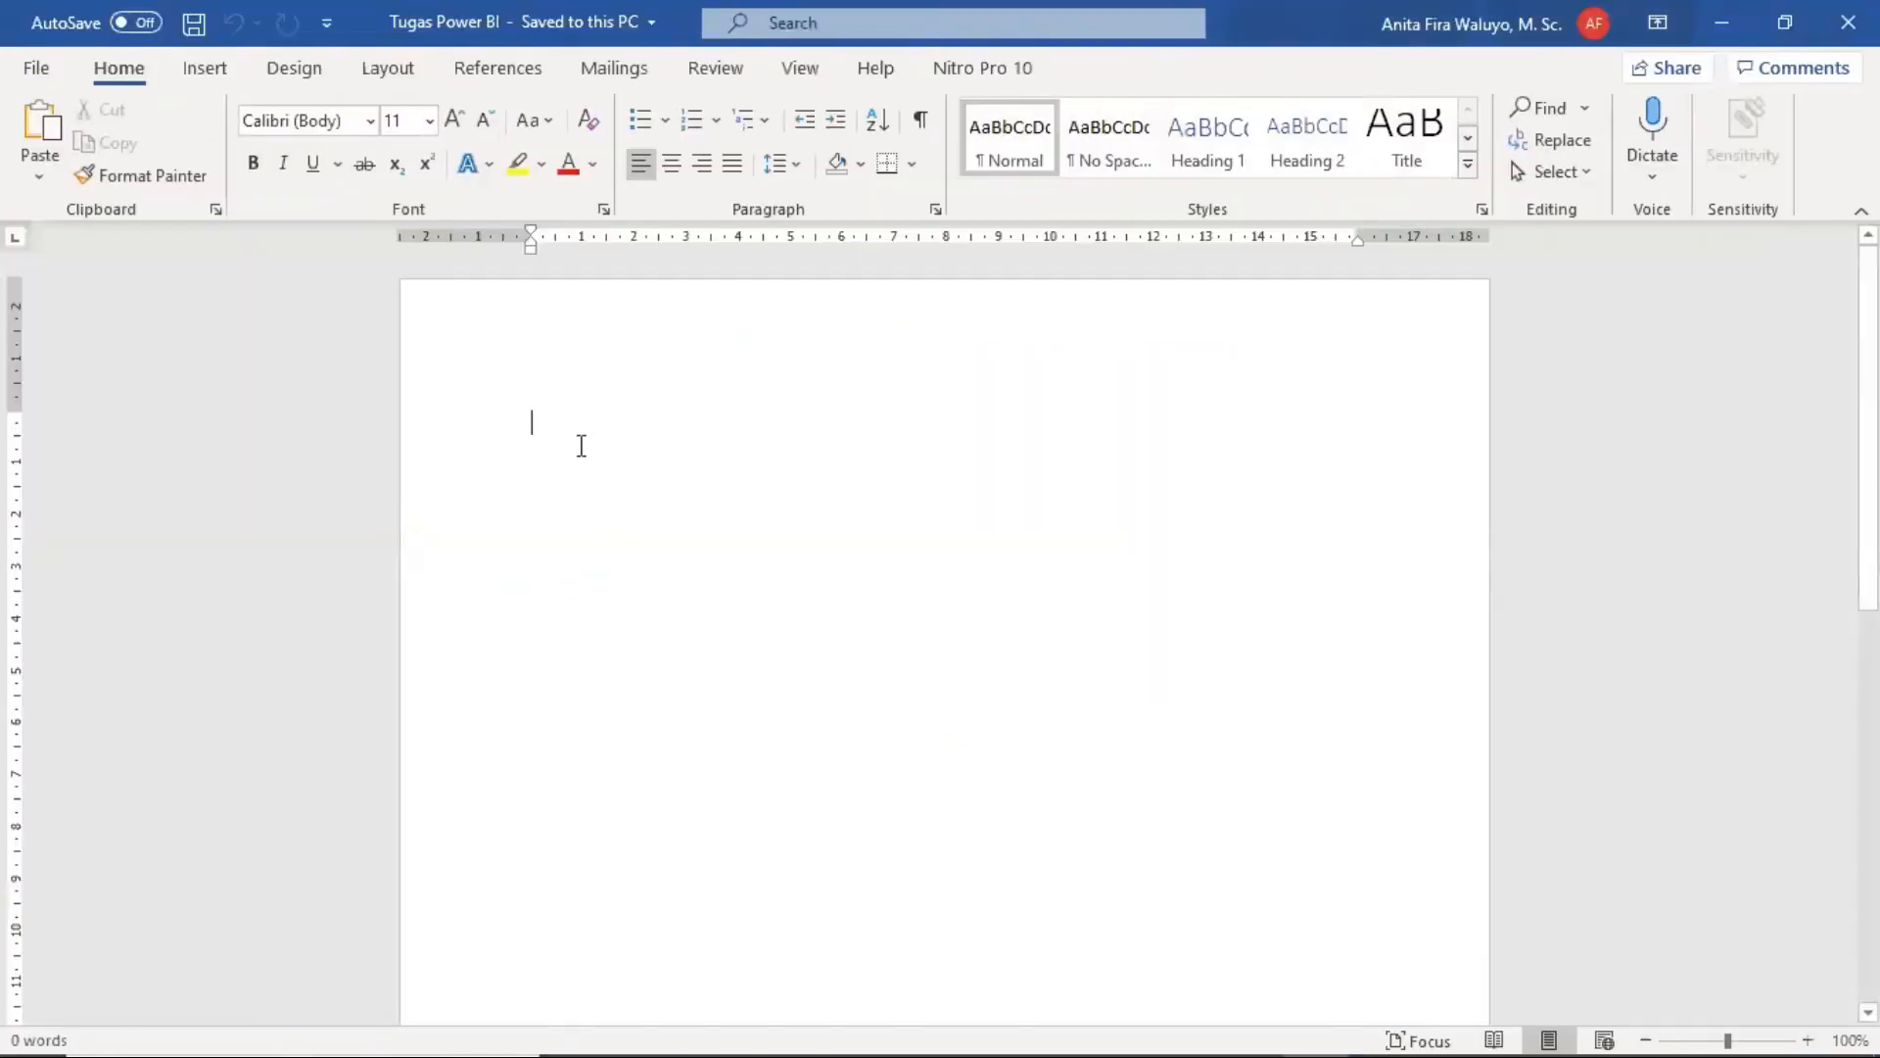
pyautogui.write('TU')
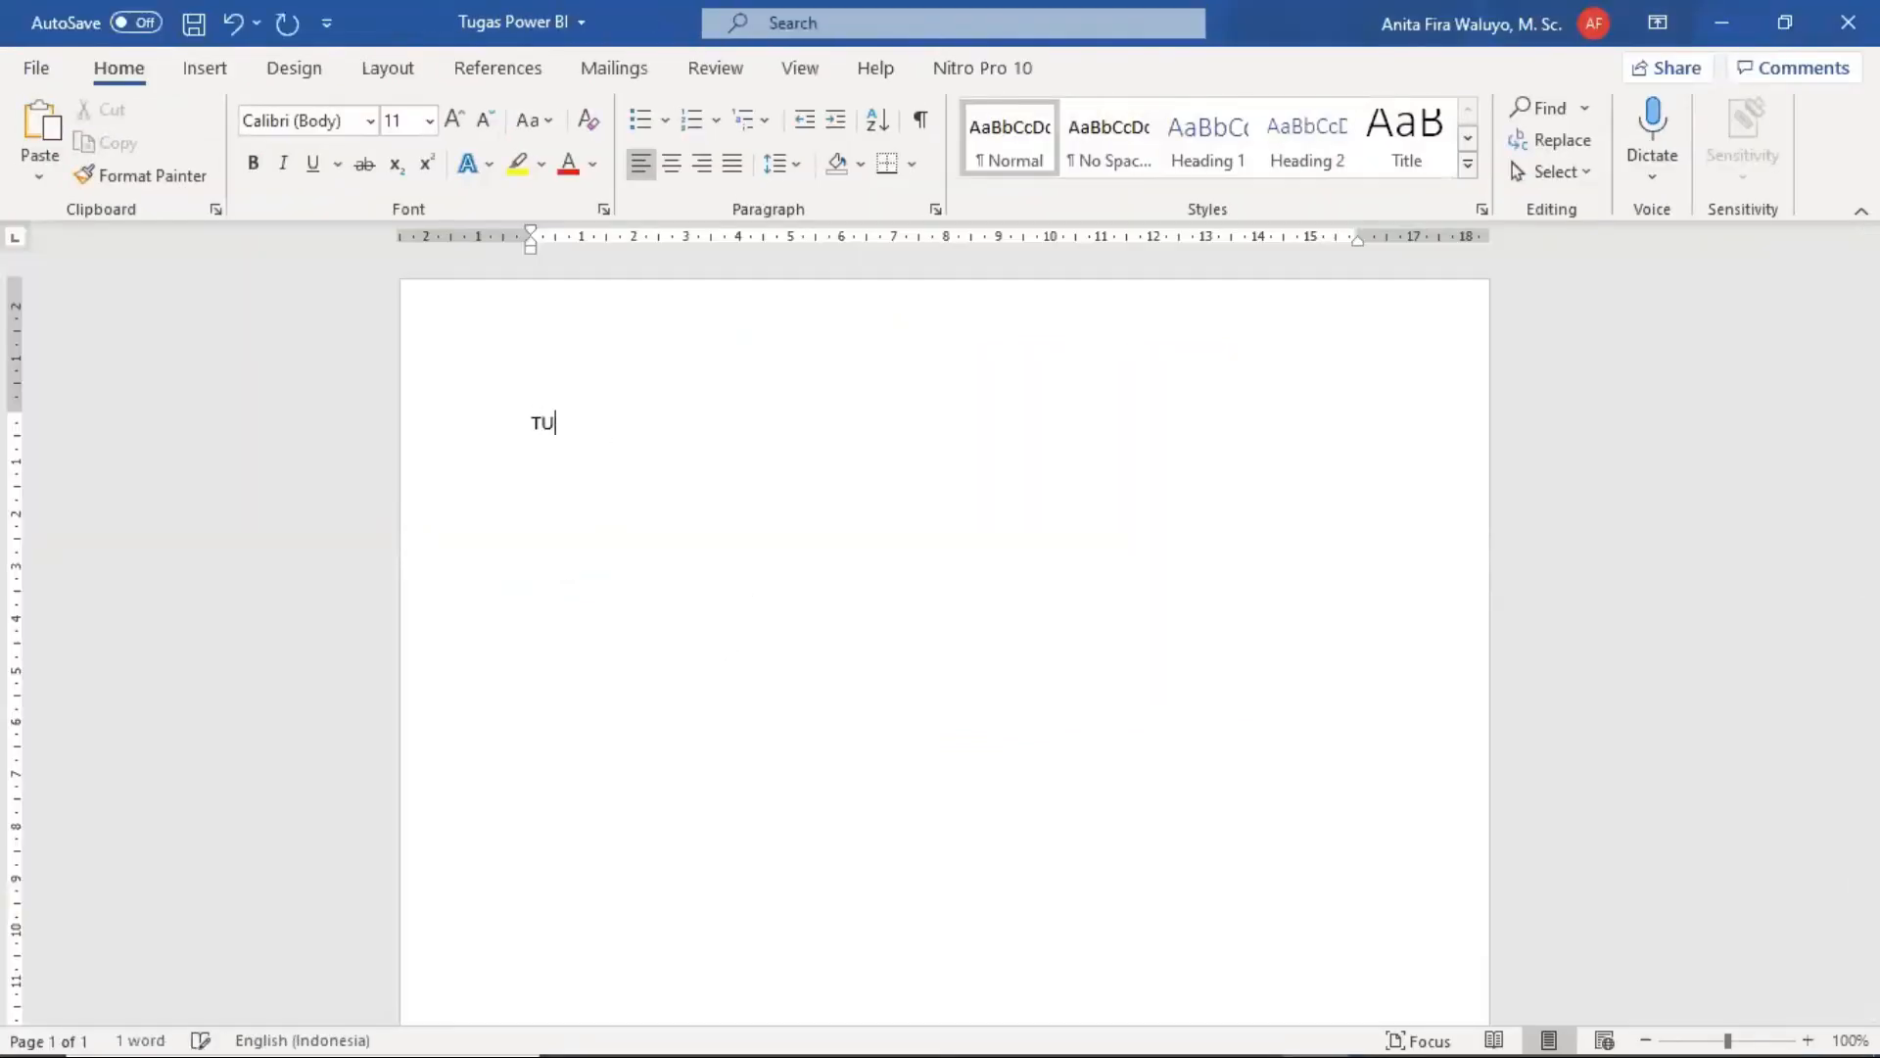
pyautogui.write('GAS POWER')
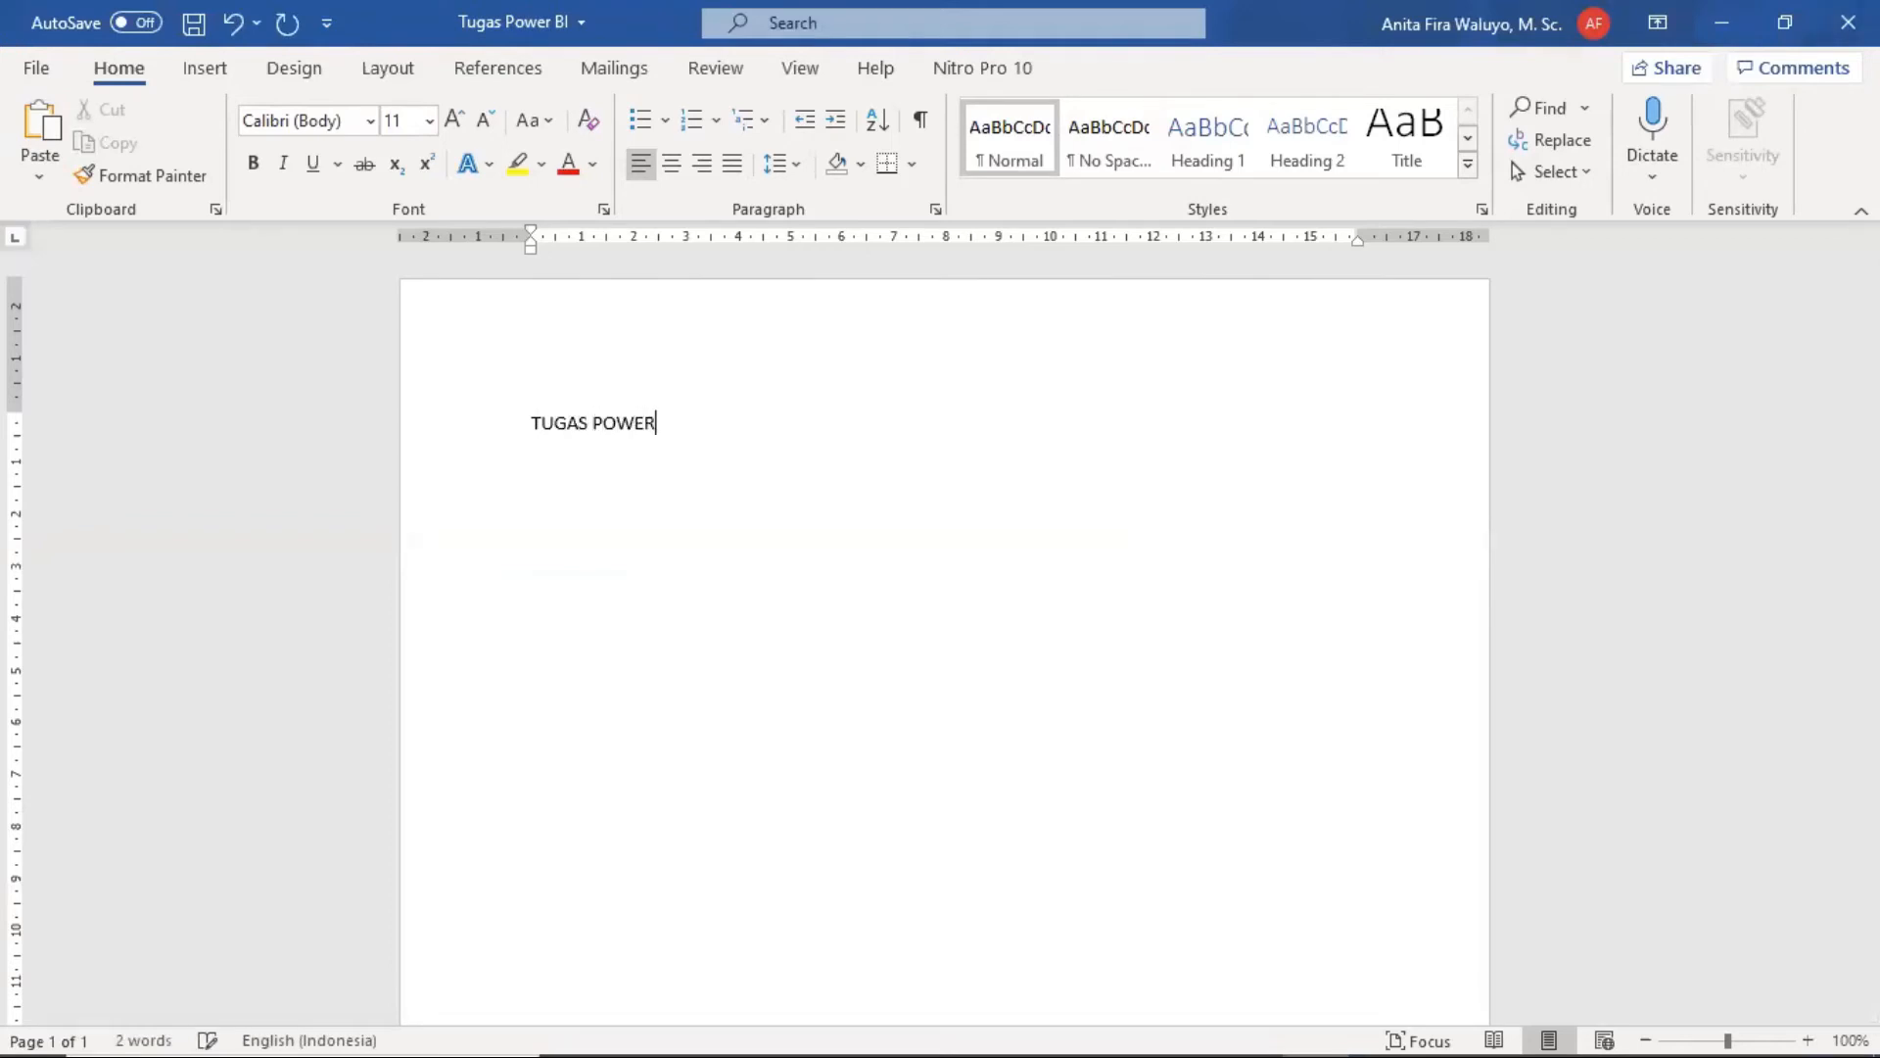
pyautogui.write(' BI')
pyautogui.press('Return')
pyautogui.write('NAMA')
pyautogui.press('Return')
pyautogui.write('NPM')
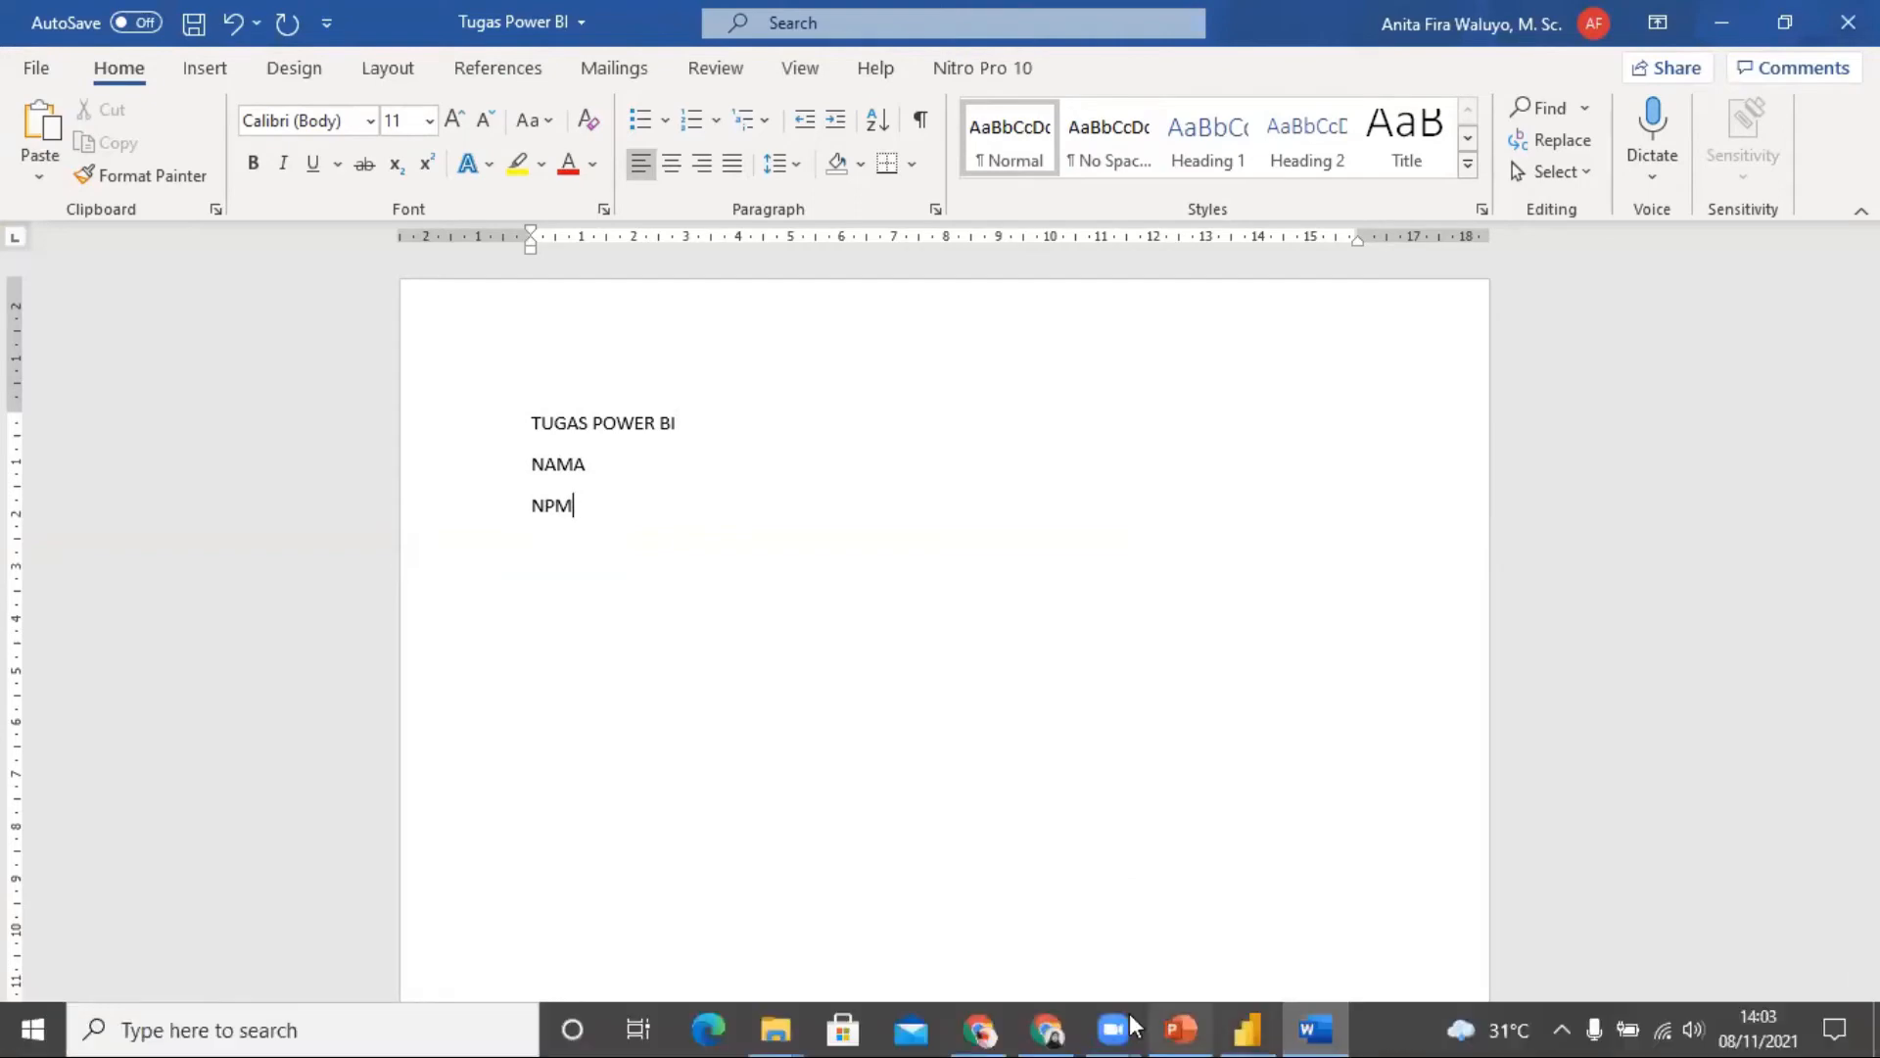
# Step: Switch back to Power BI Desktop and save the report as CONTOH KEL. A in .pbix format in the Power BI folder
pyautogui.click(1252, 1024)
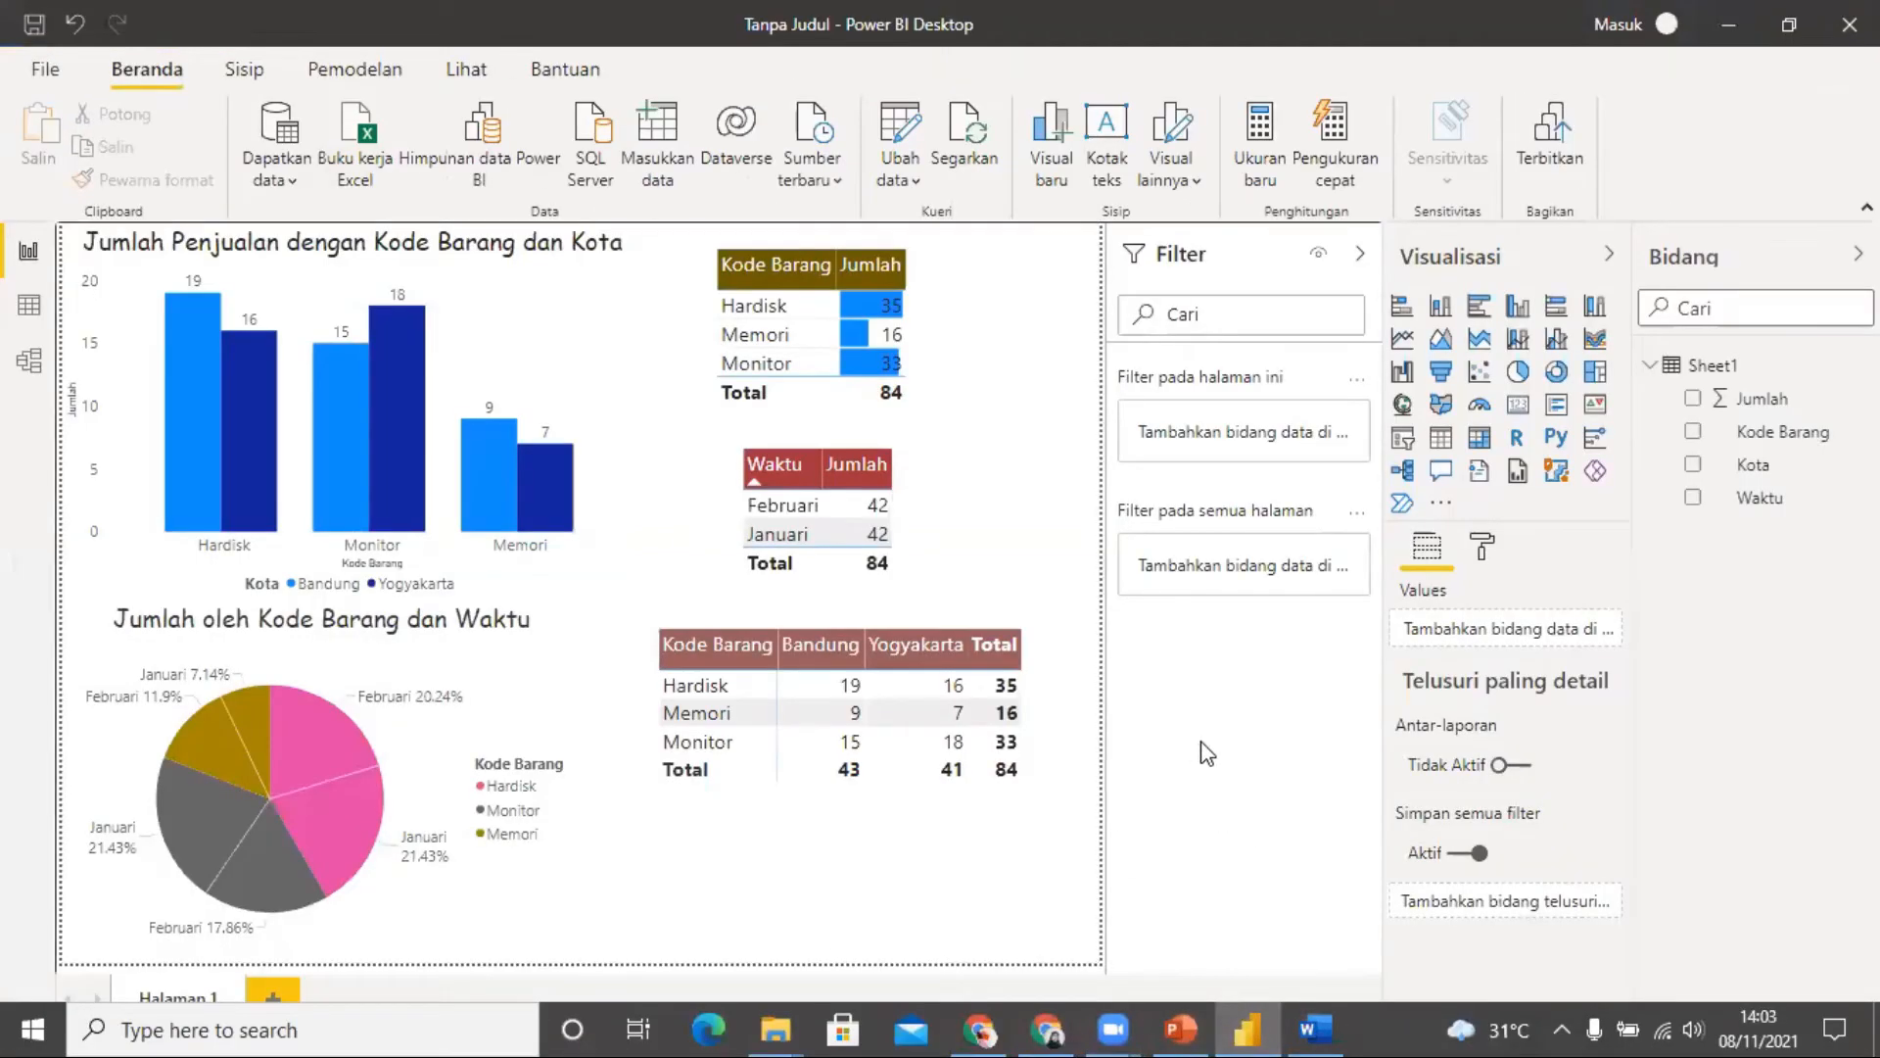
pyautogui.click(44, 69)
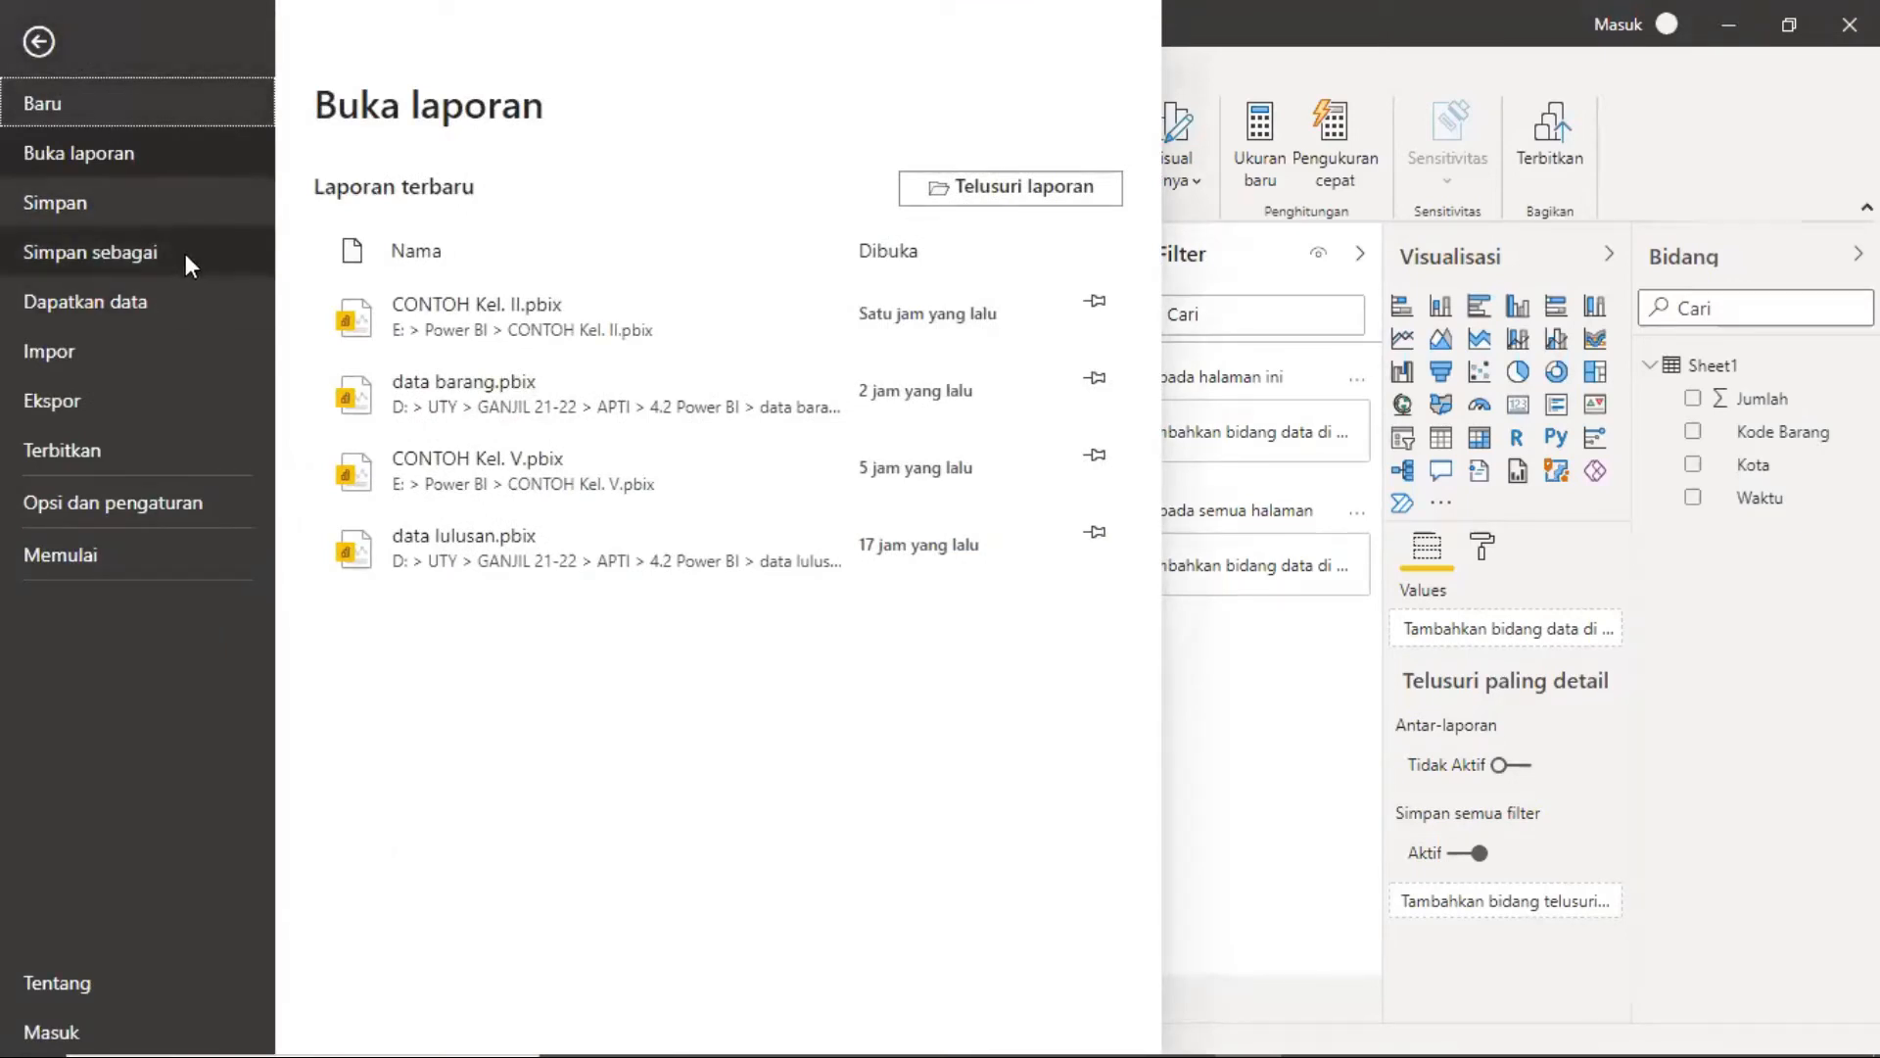
pyautogui.press('Escape')
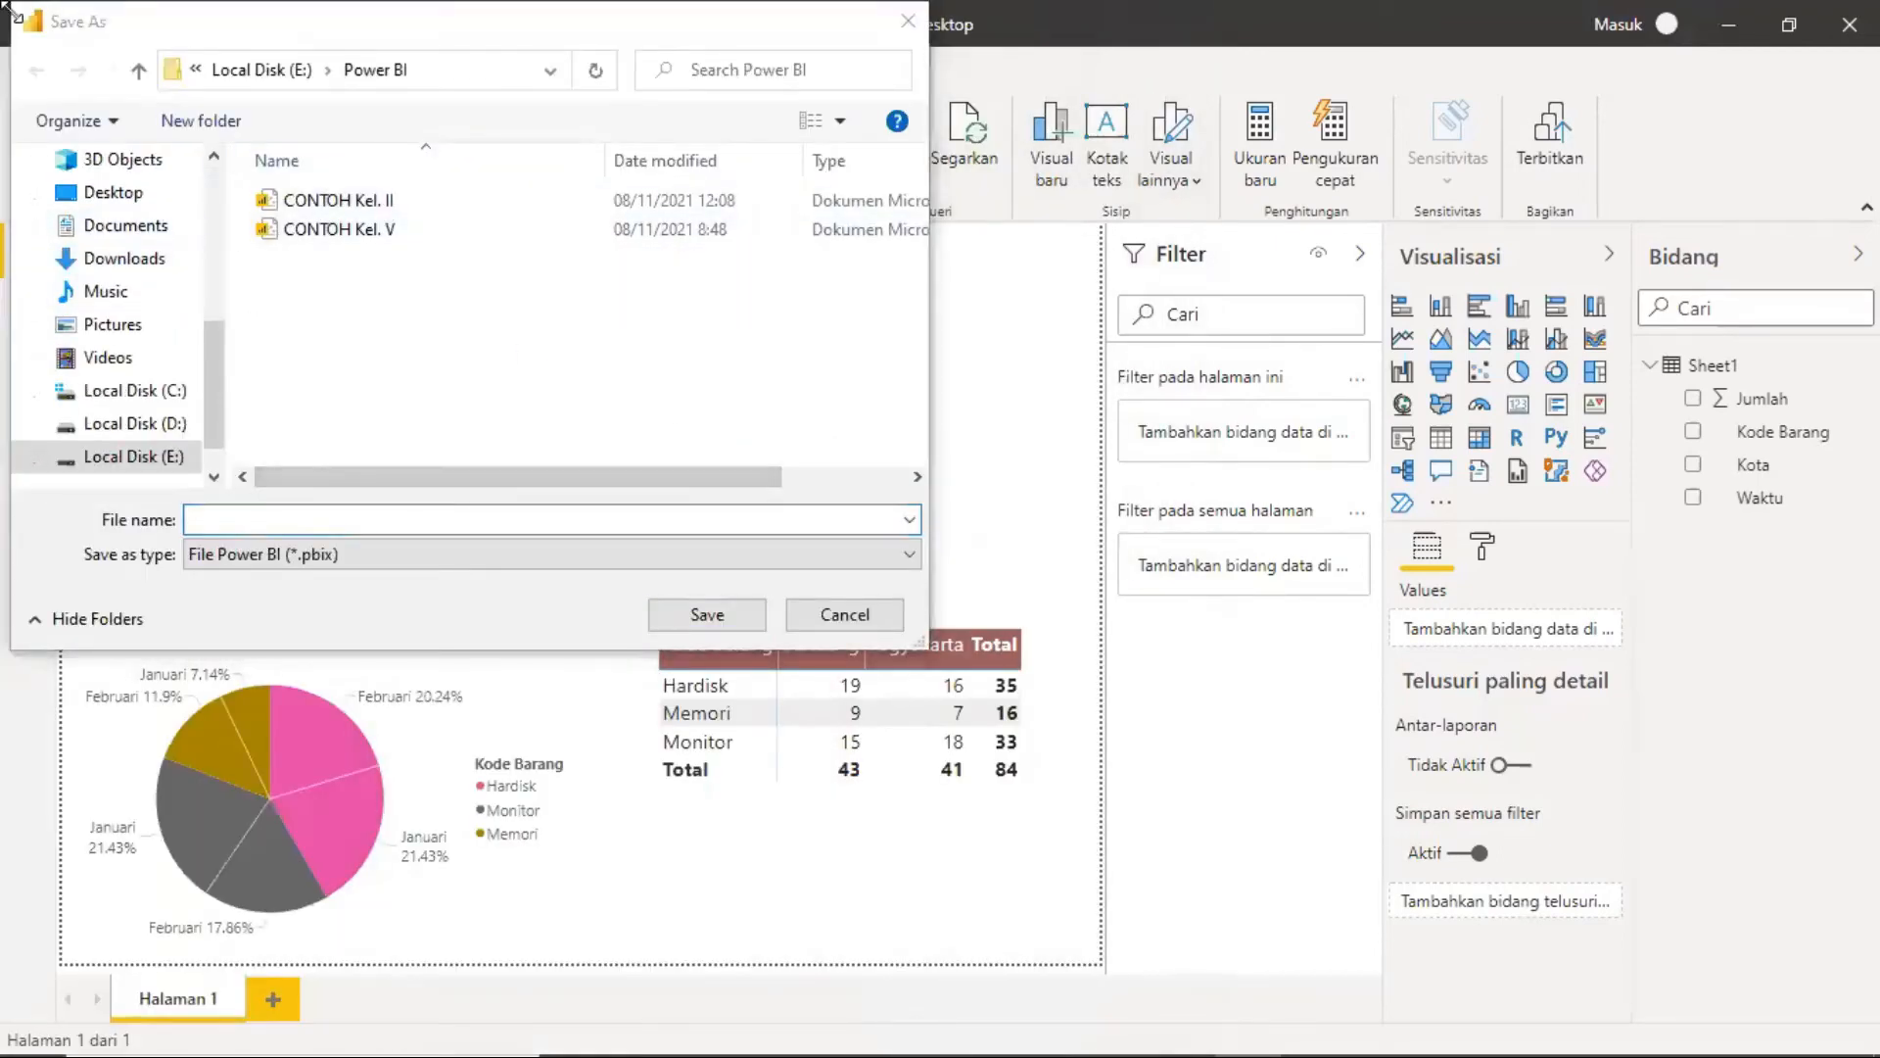
pyautogui.click(407, 519)
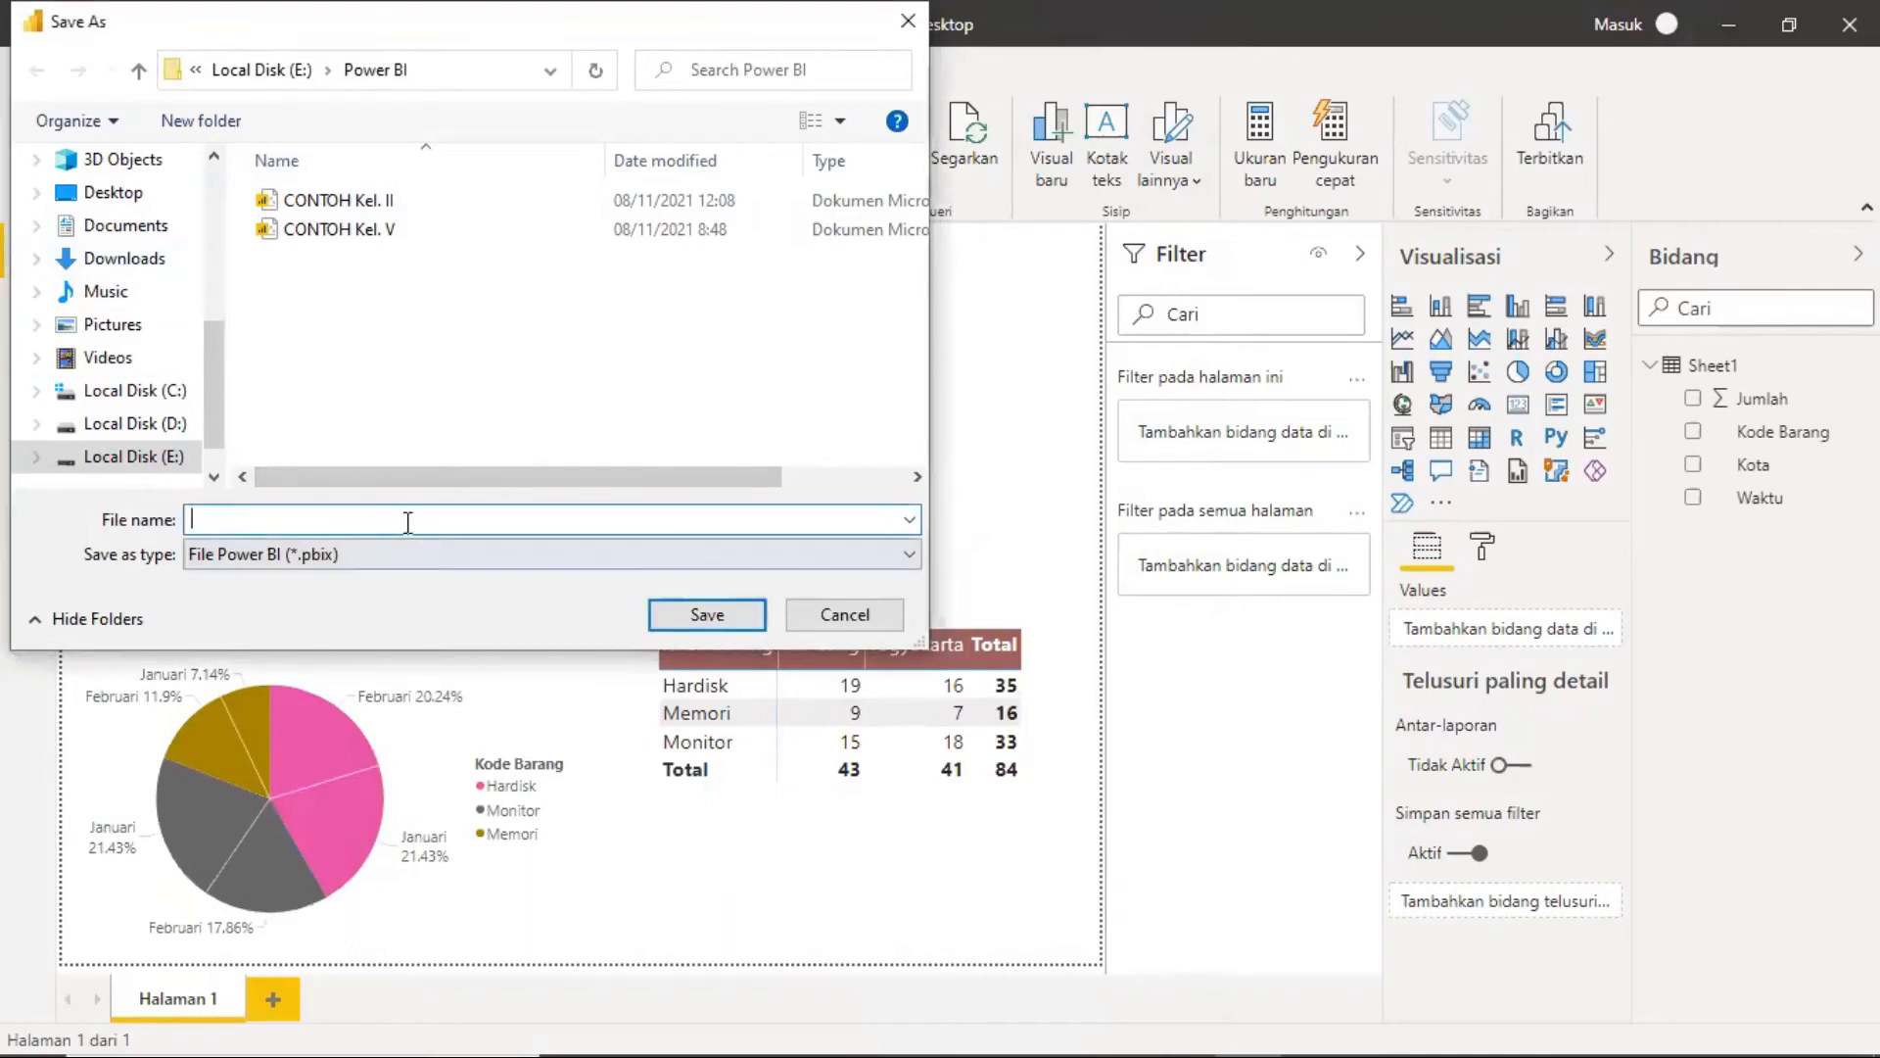
pyautogui.write('CON')
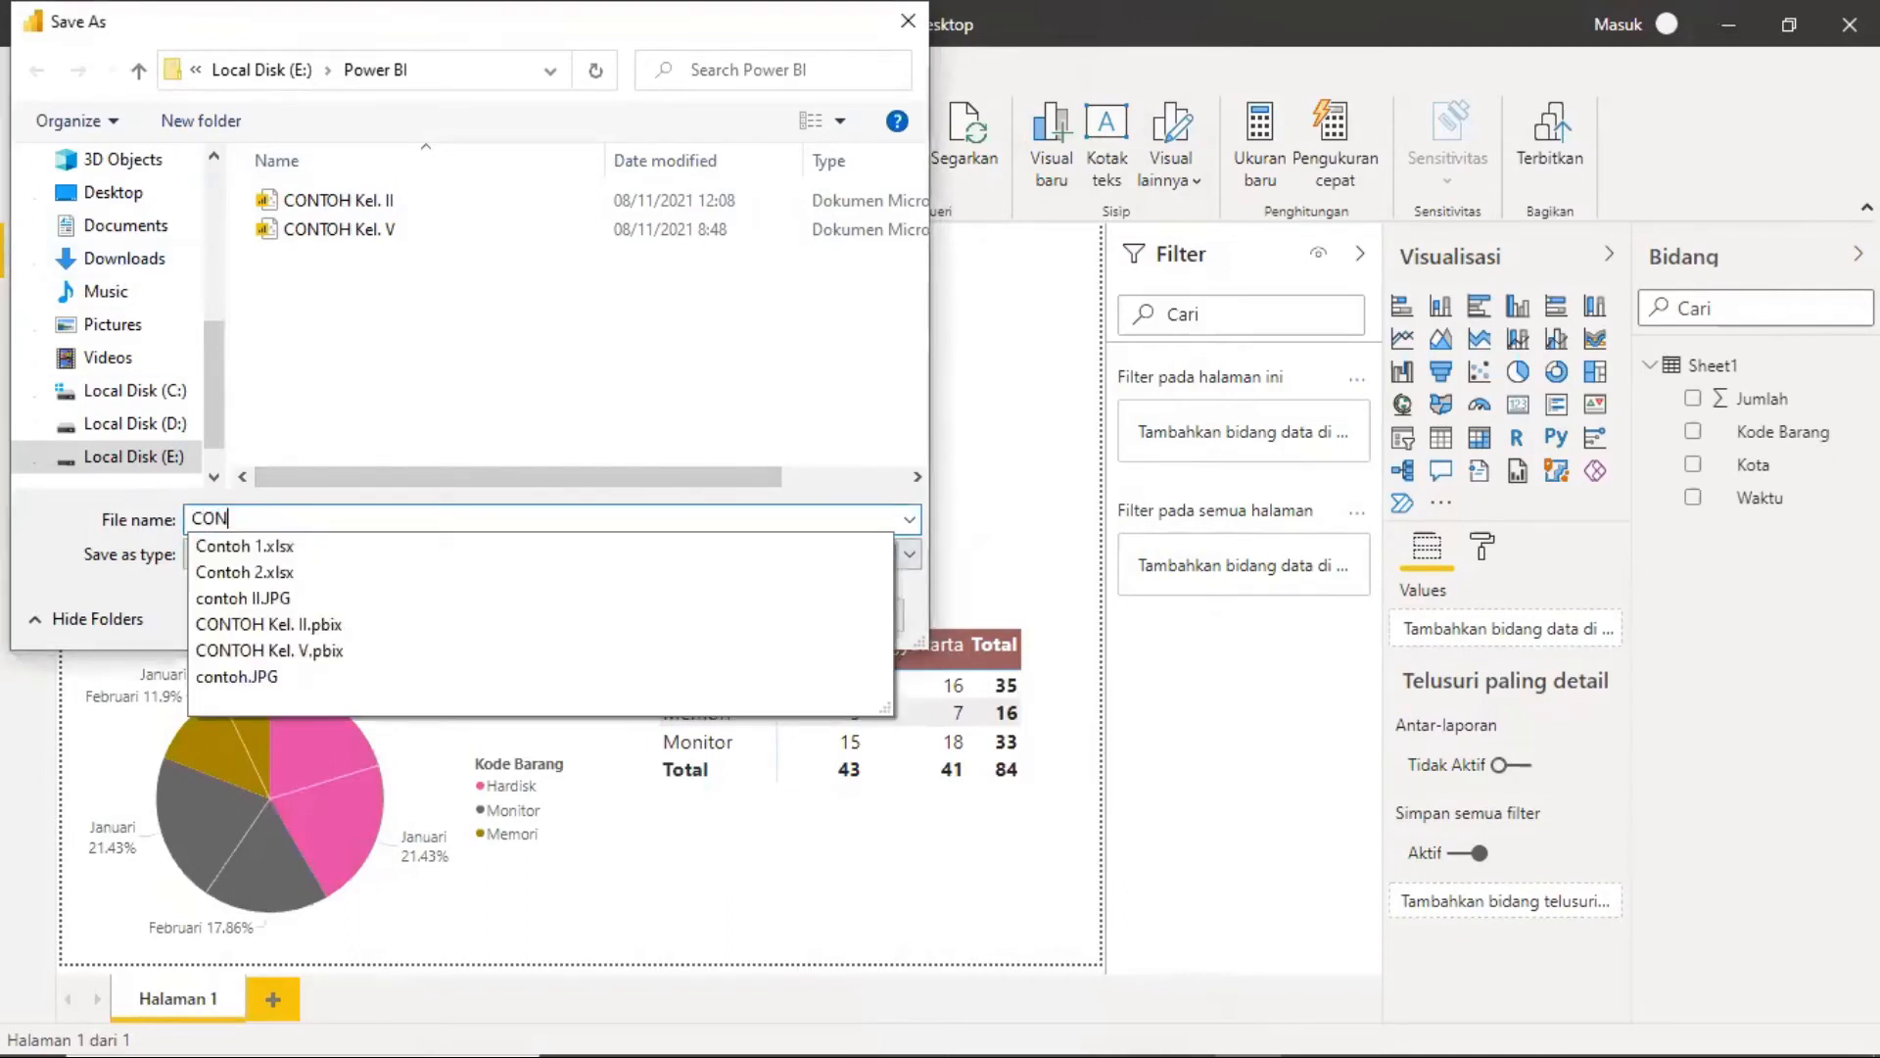
pyautogui.write('TOH KEL')
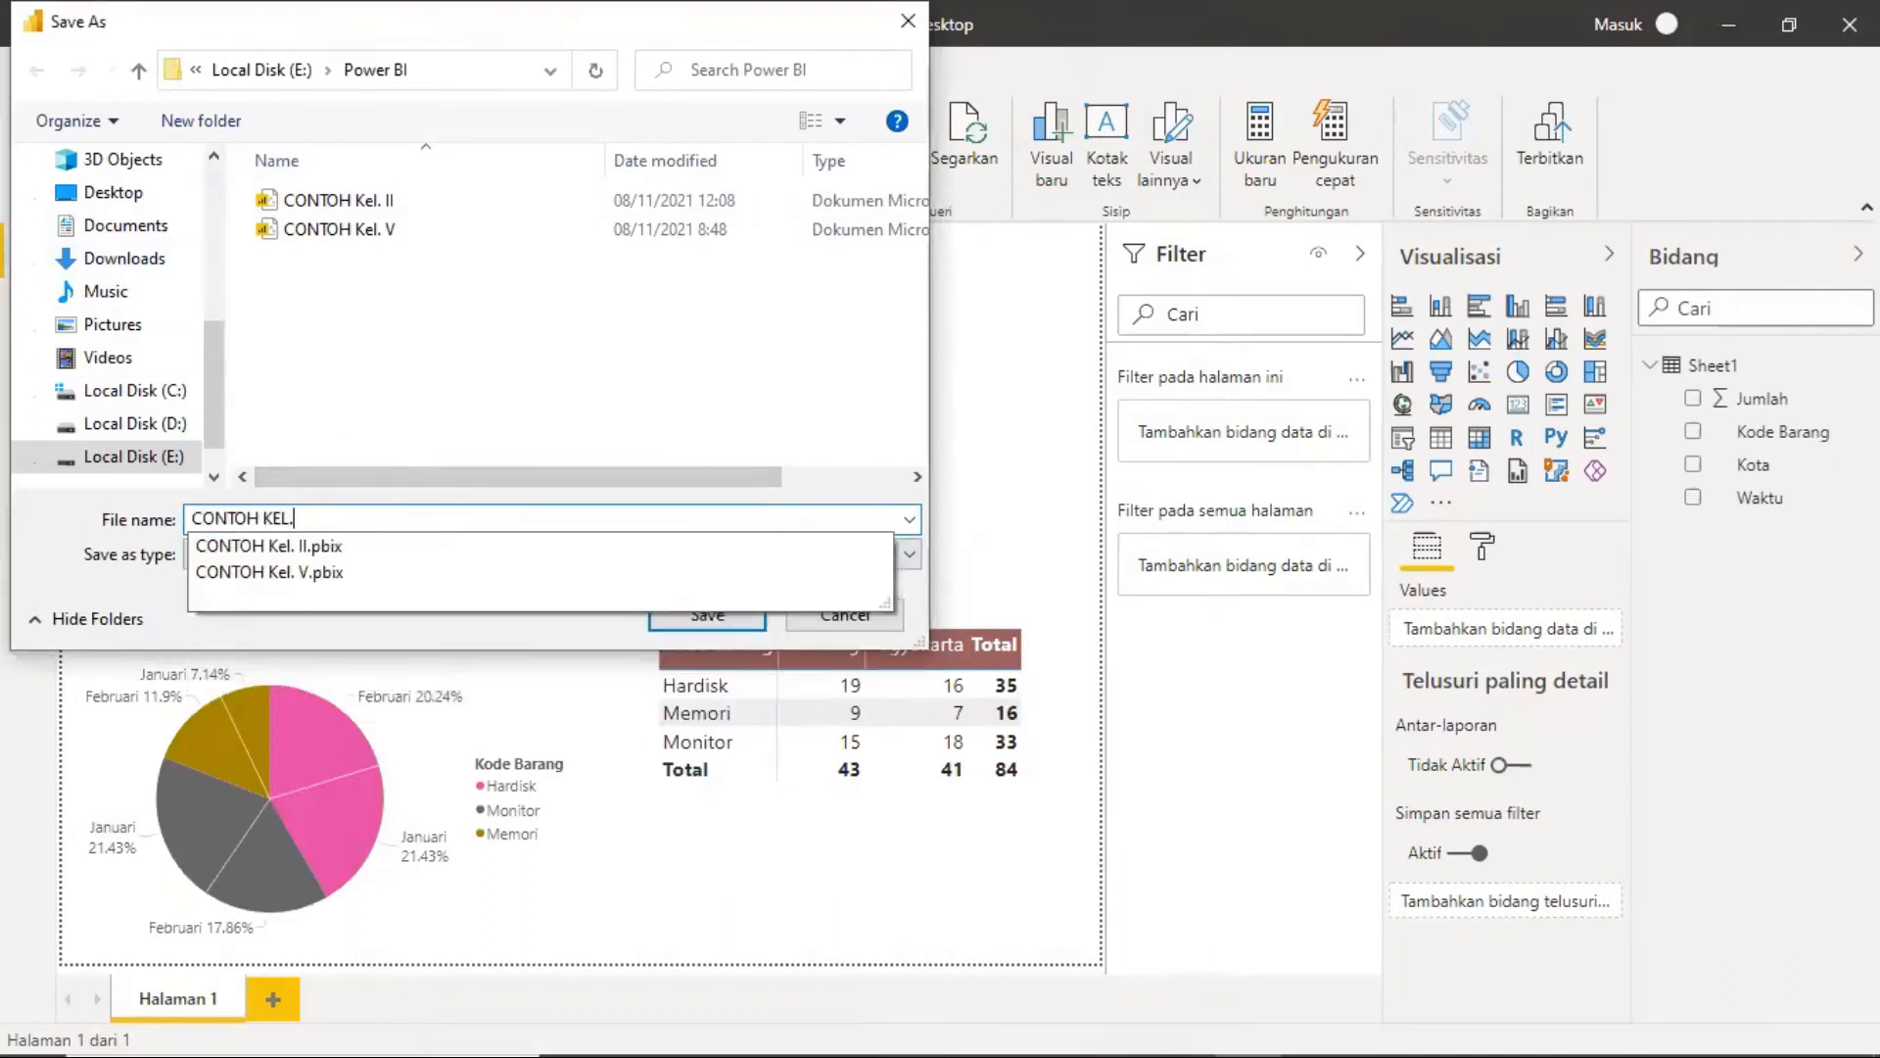
pyautogui.write('. A')
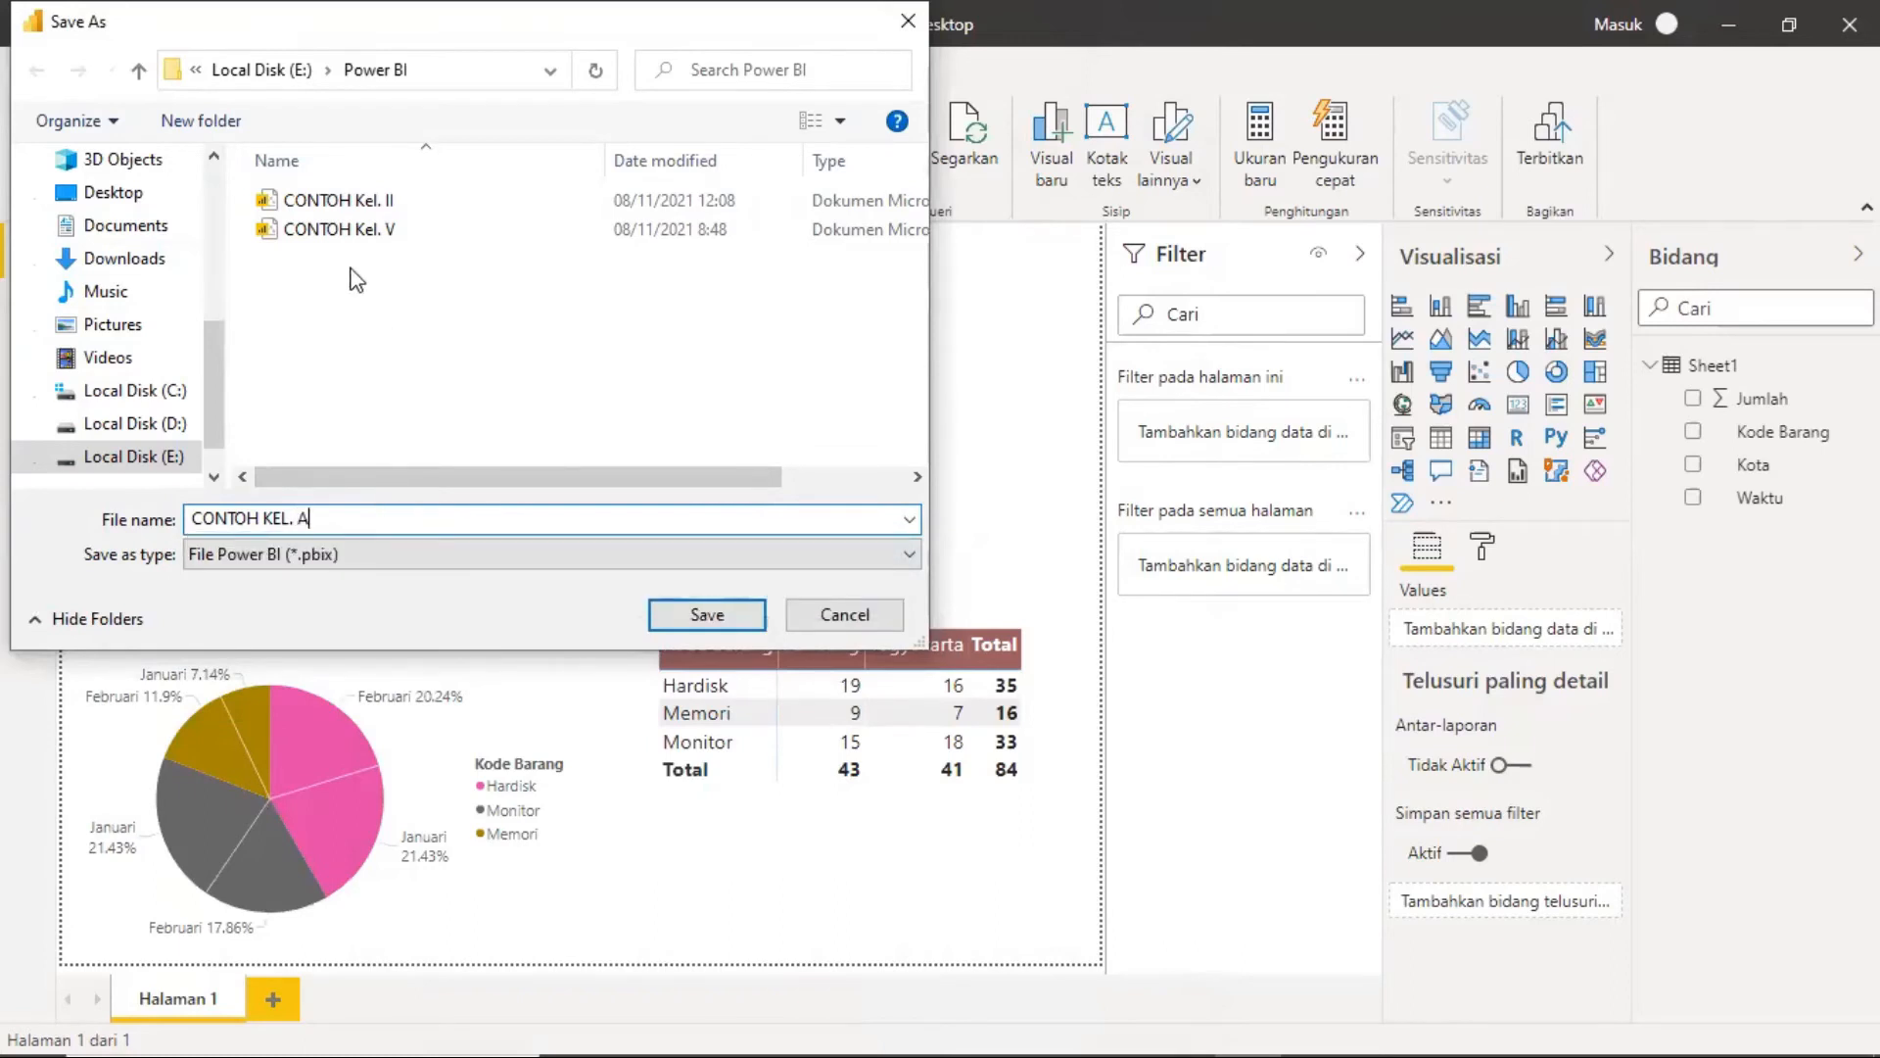
pyautogui.click(633, 559)
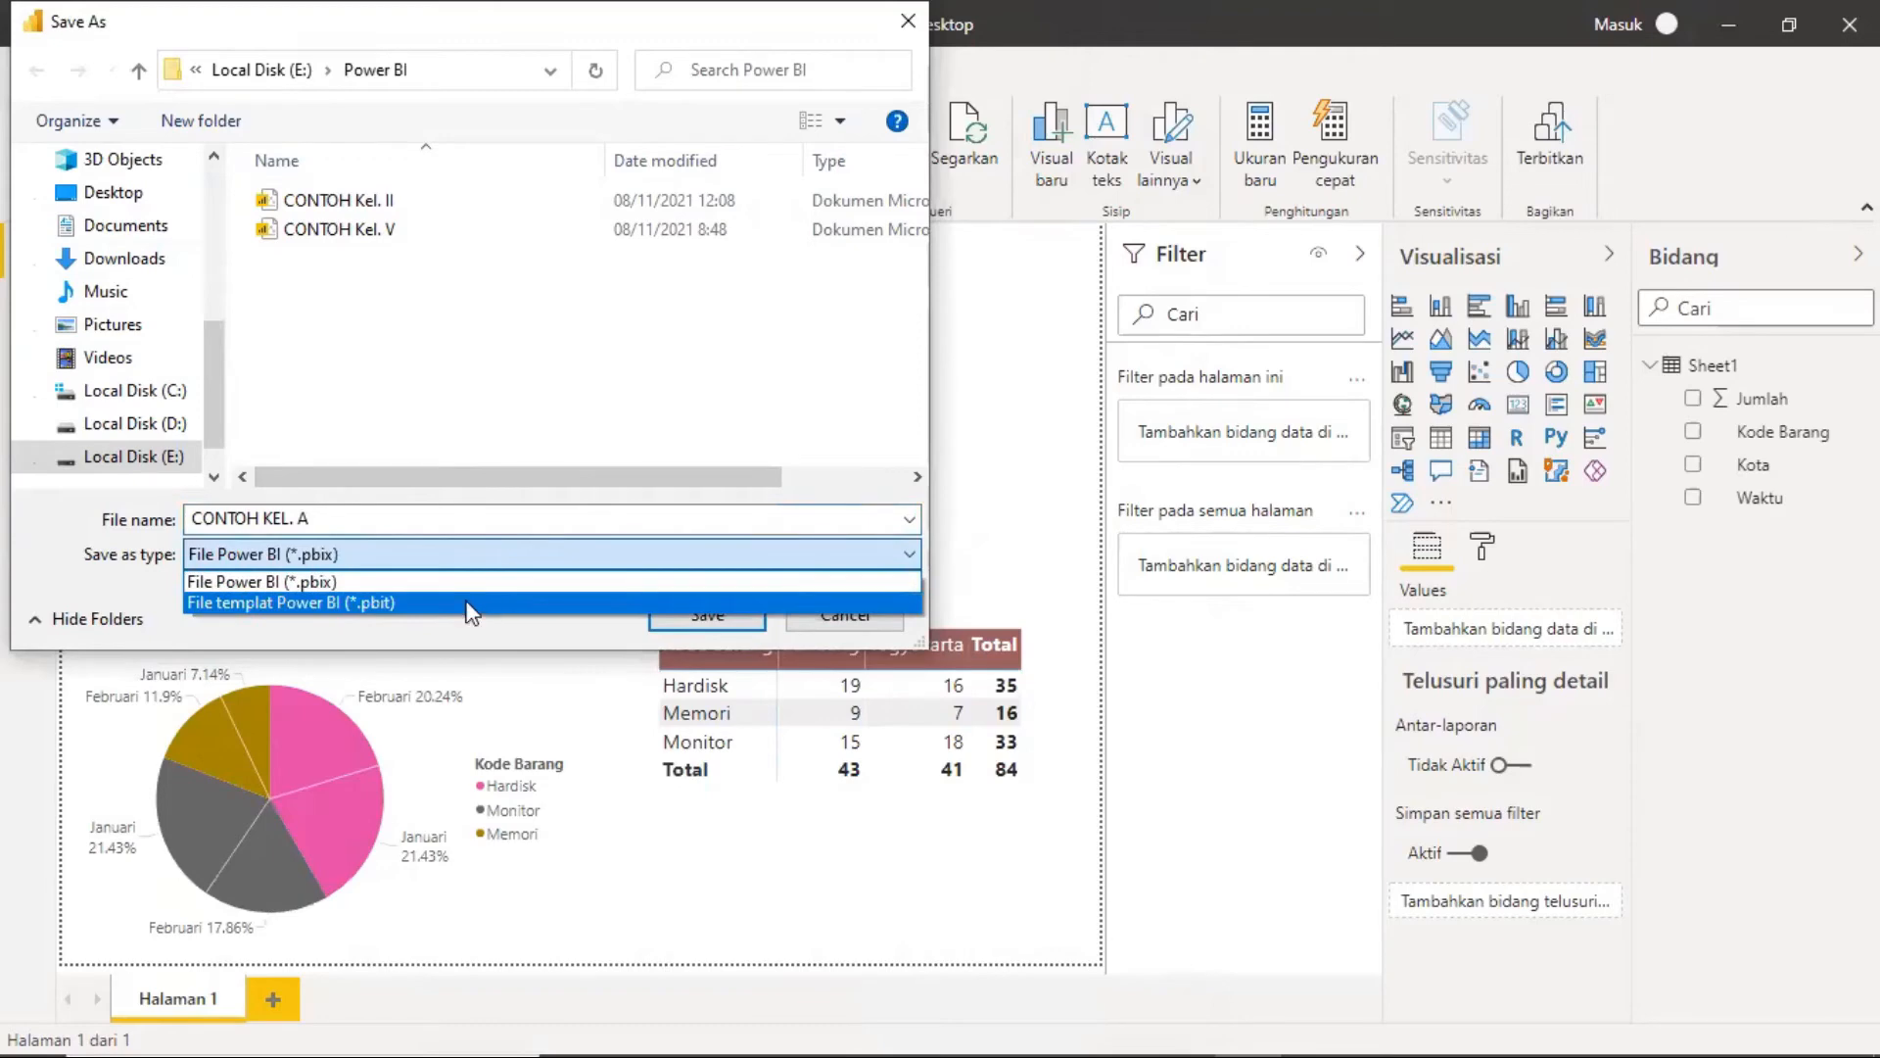
pyautogui.click(370, 554)
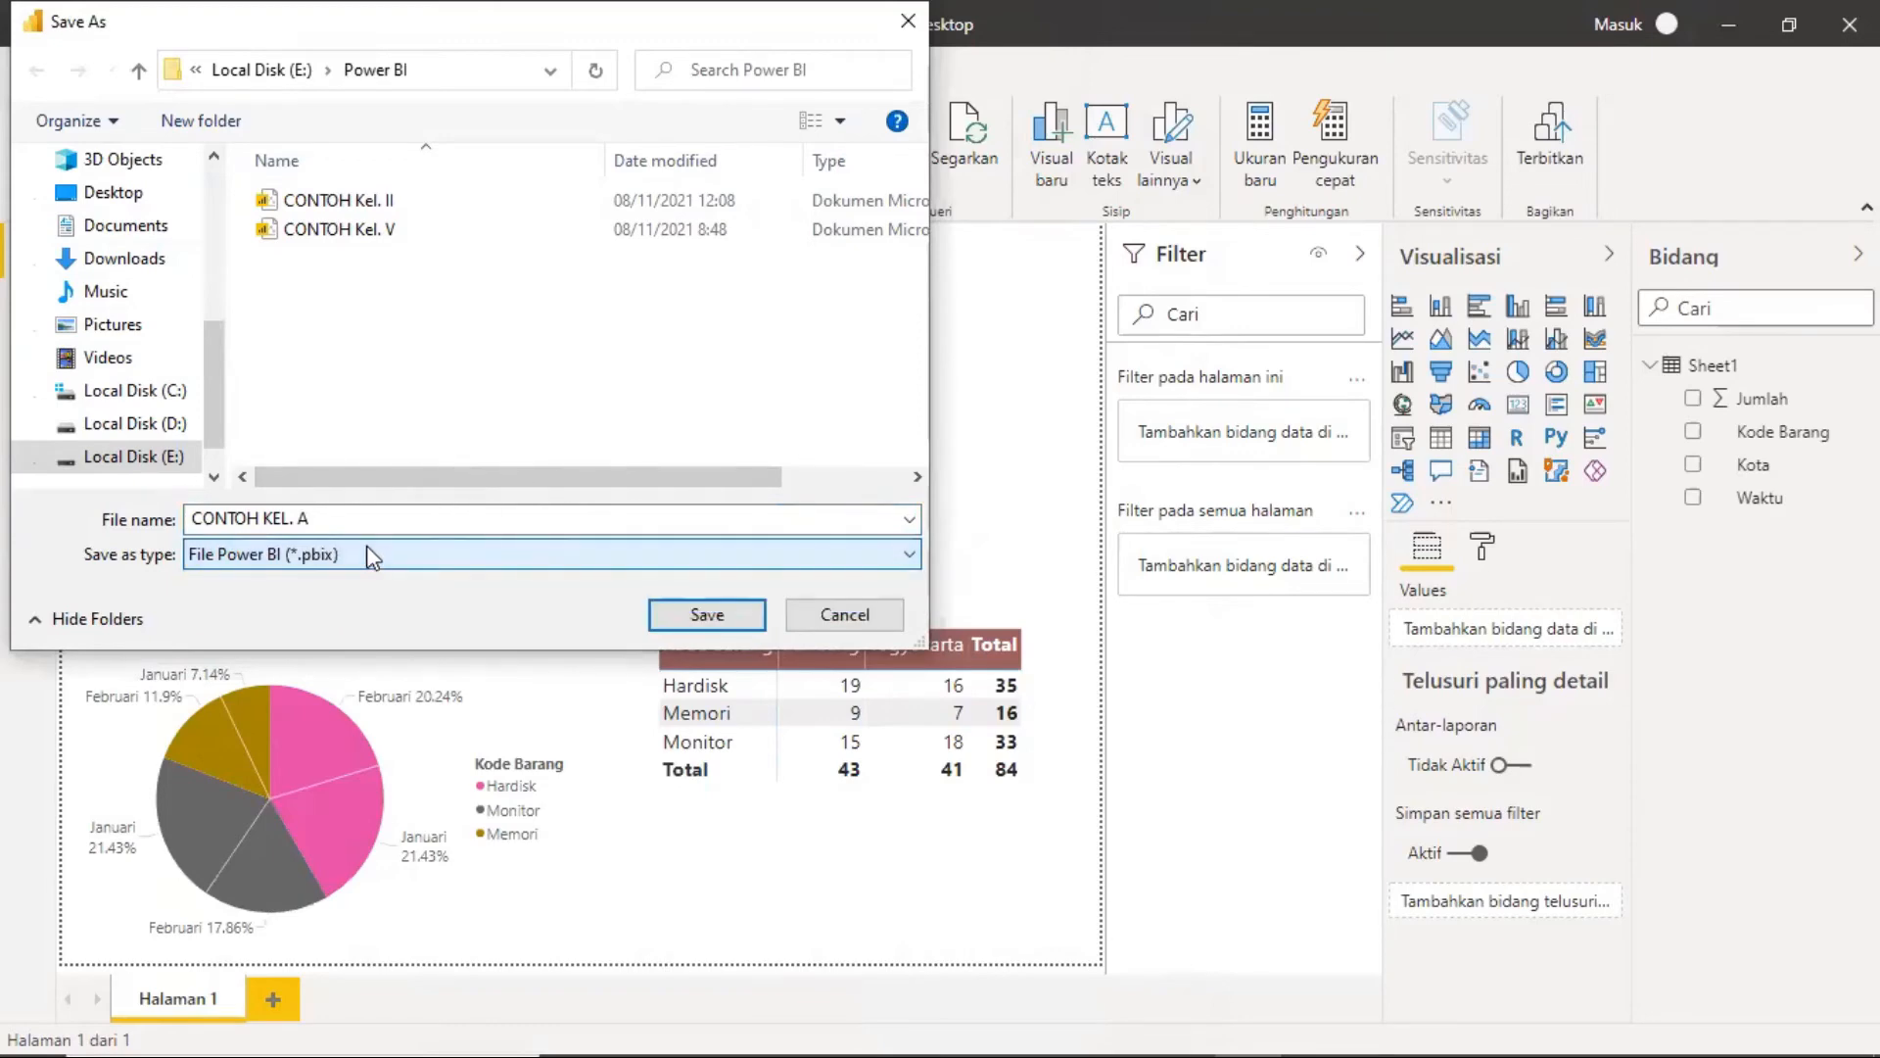
pyautogui.click(711, 617)
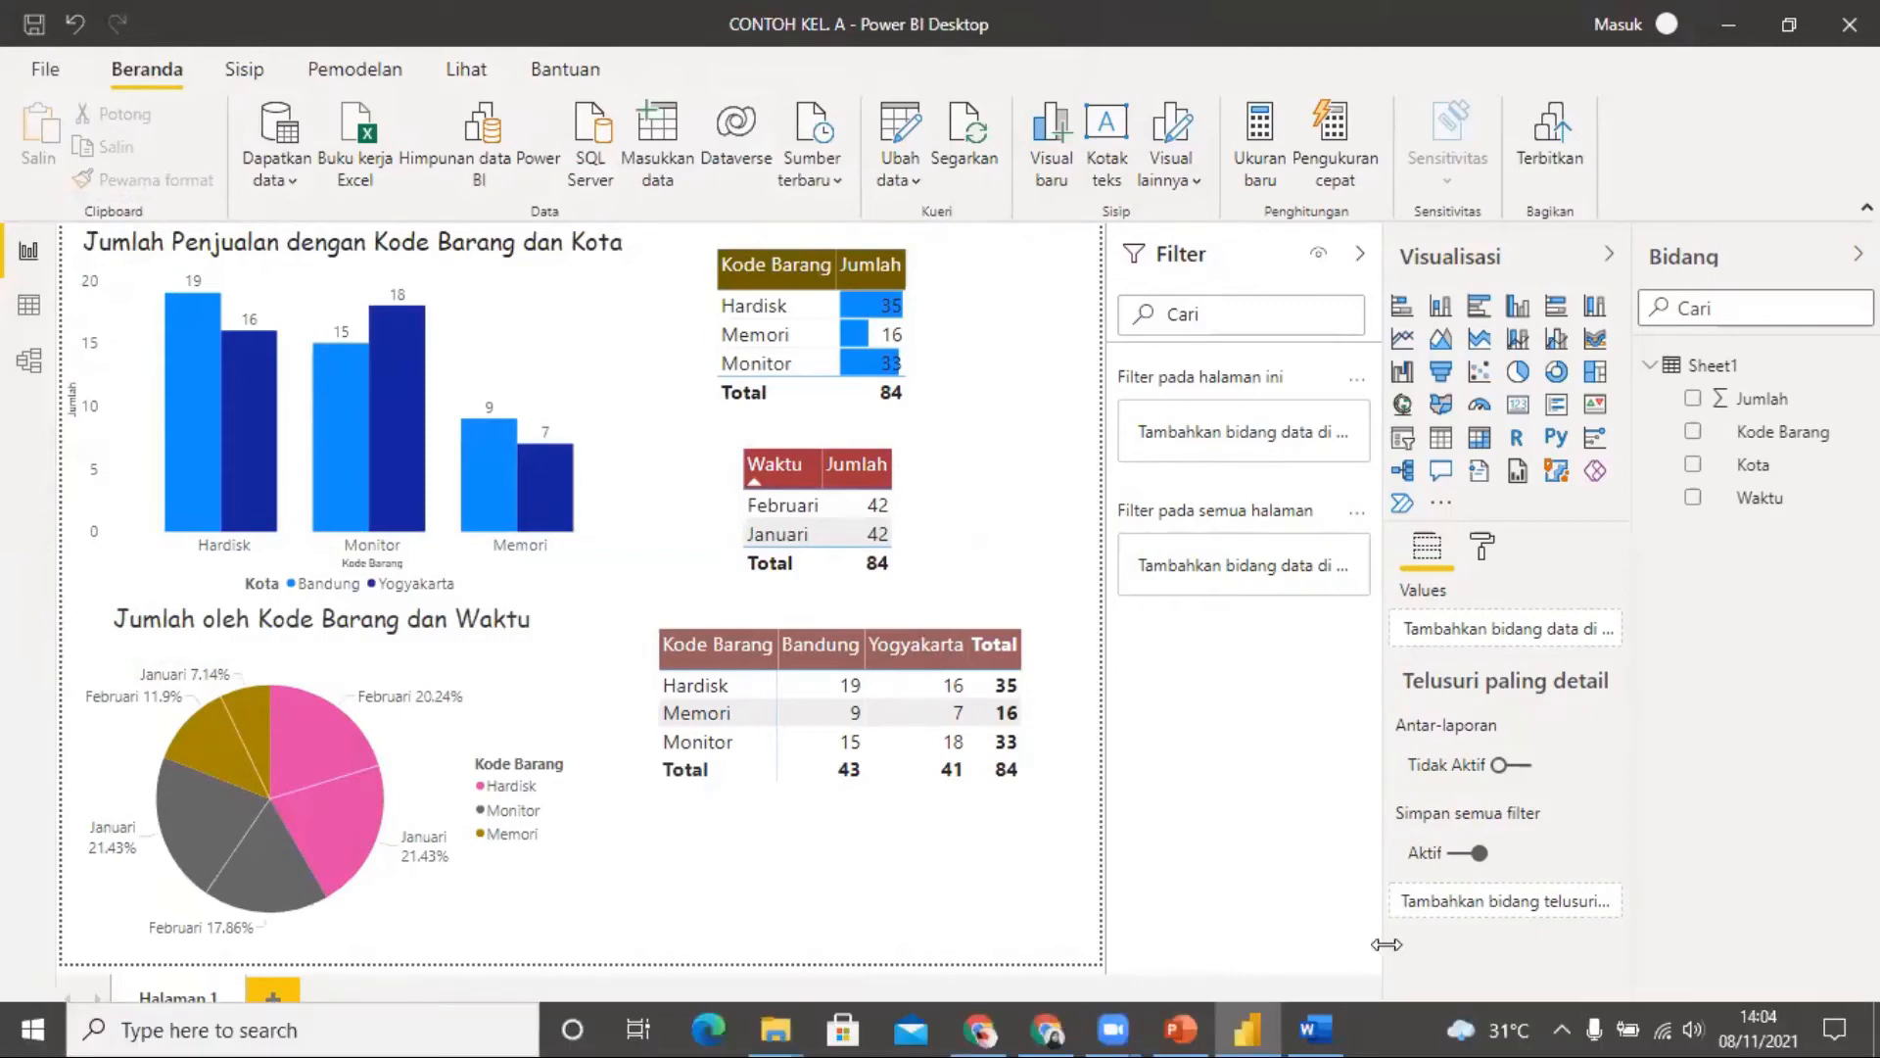
# Step: Find Snipping Tool through the Windows search and open it over the report
pyautogui.click(292, 1027)
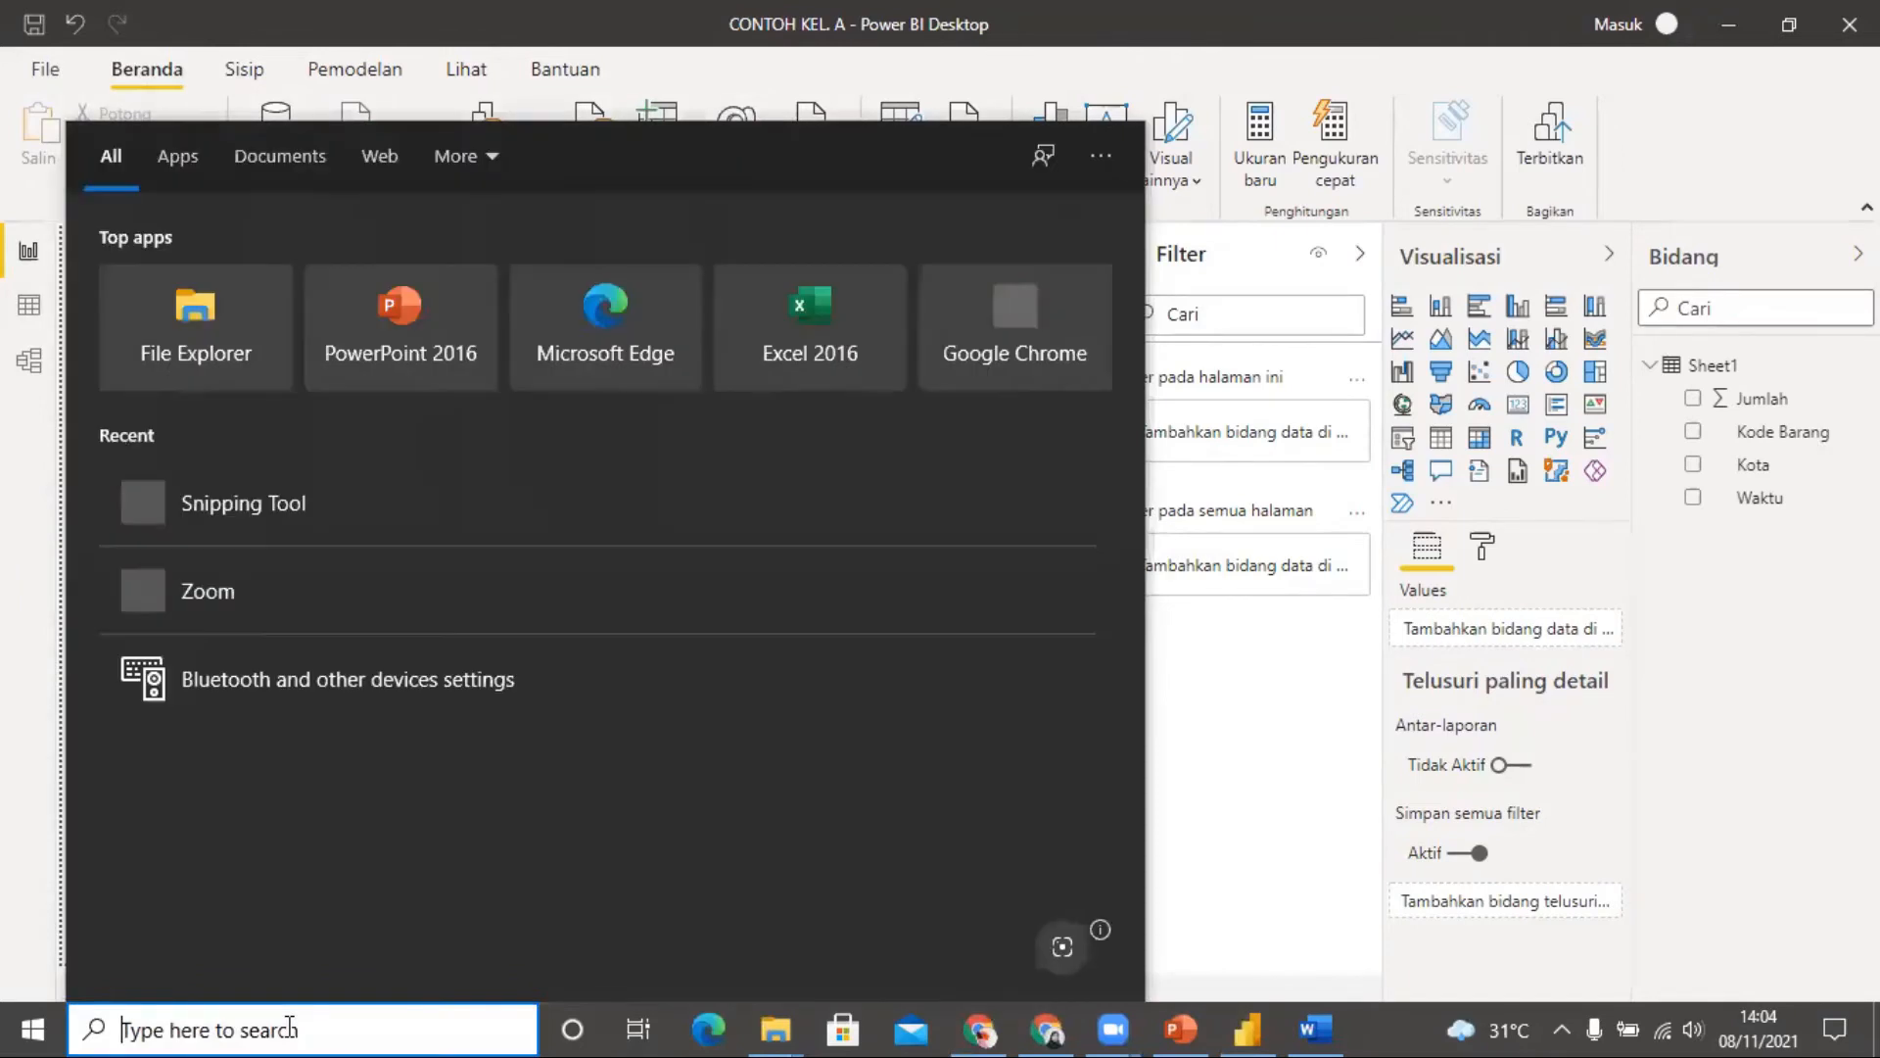
pyautogui.write('SNIPP')
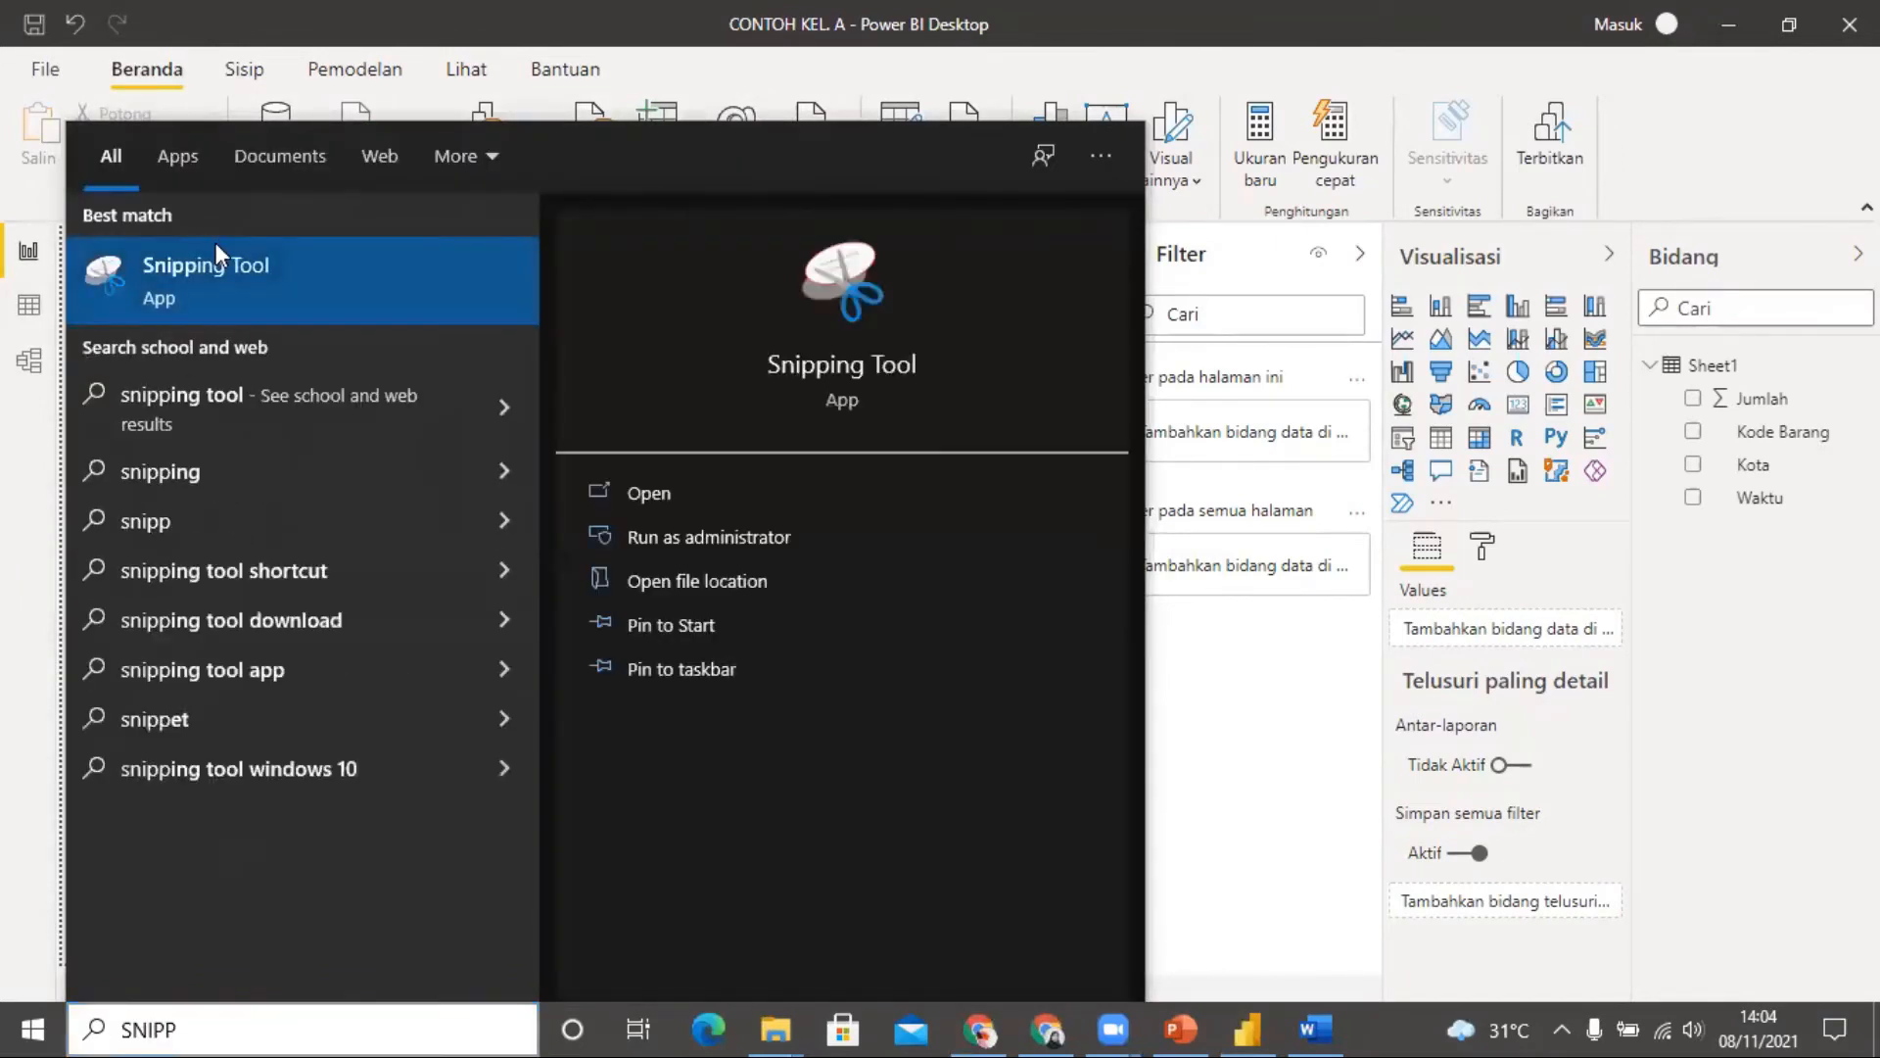
pyautogui.click(215, 245)
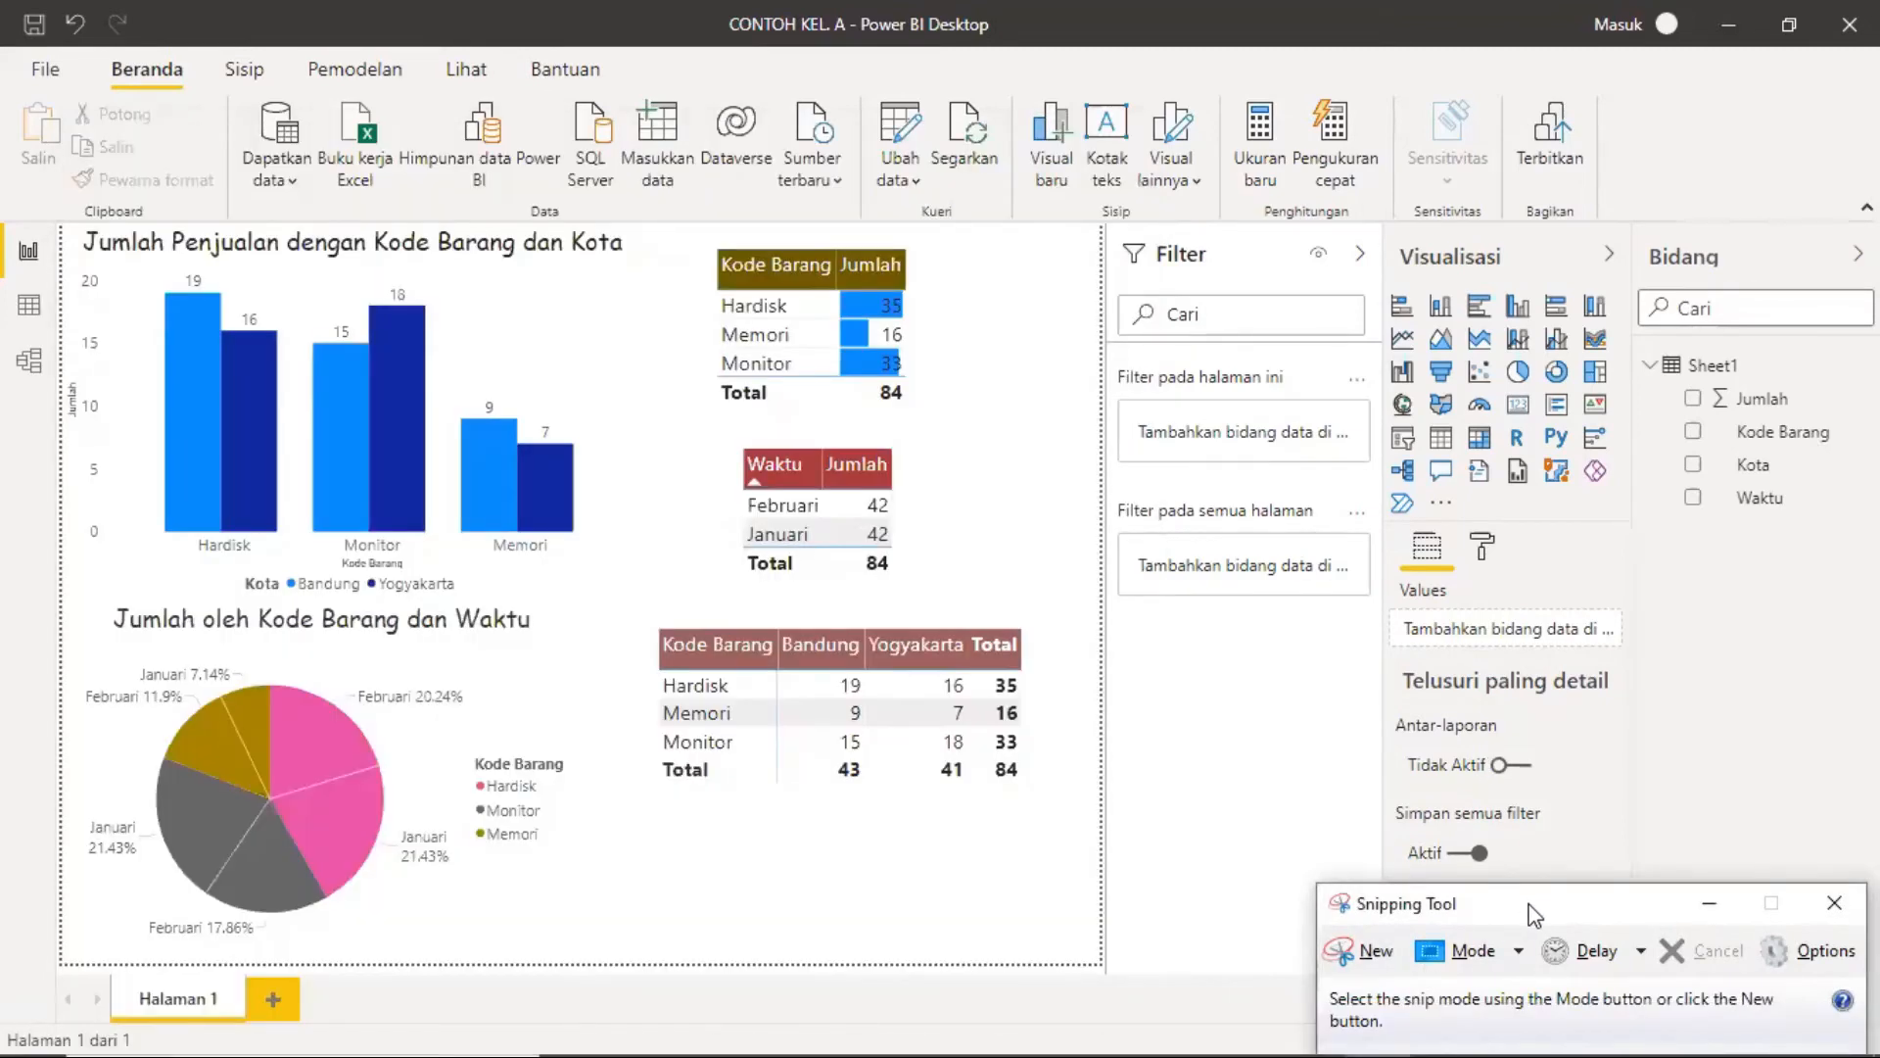
pyautogui.click(1365, 955)
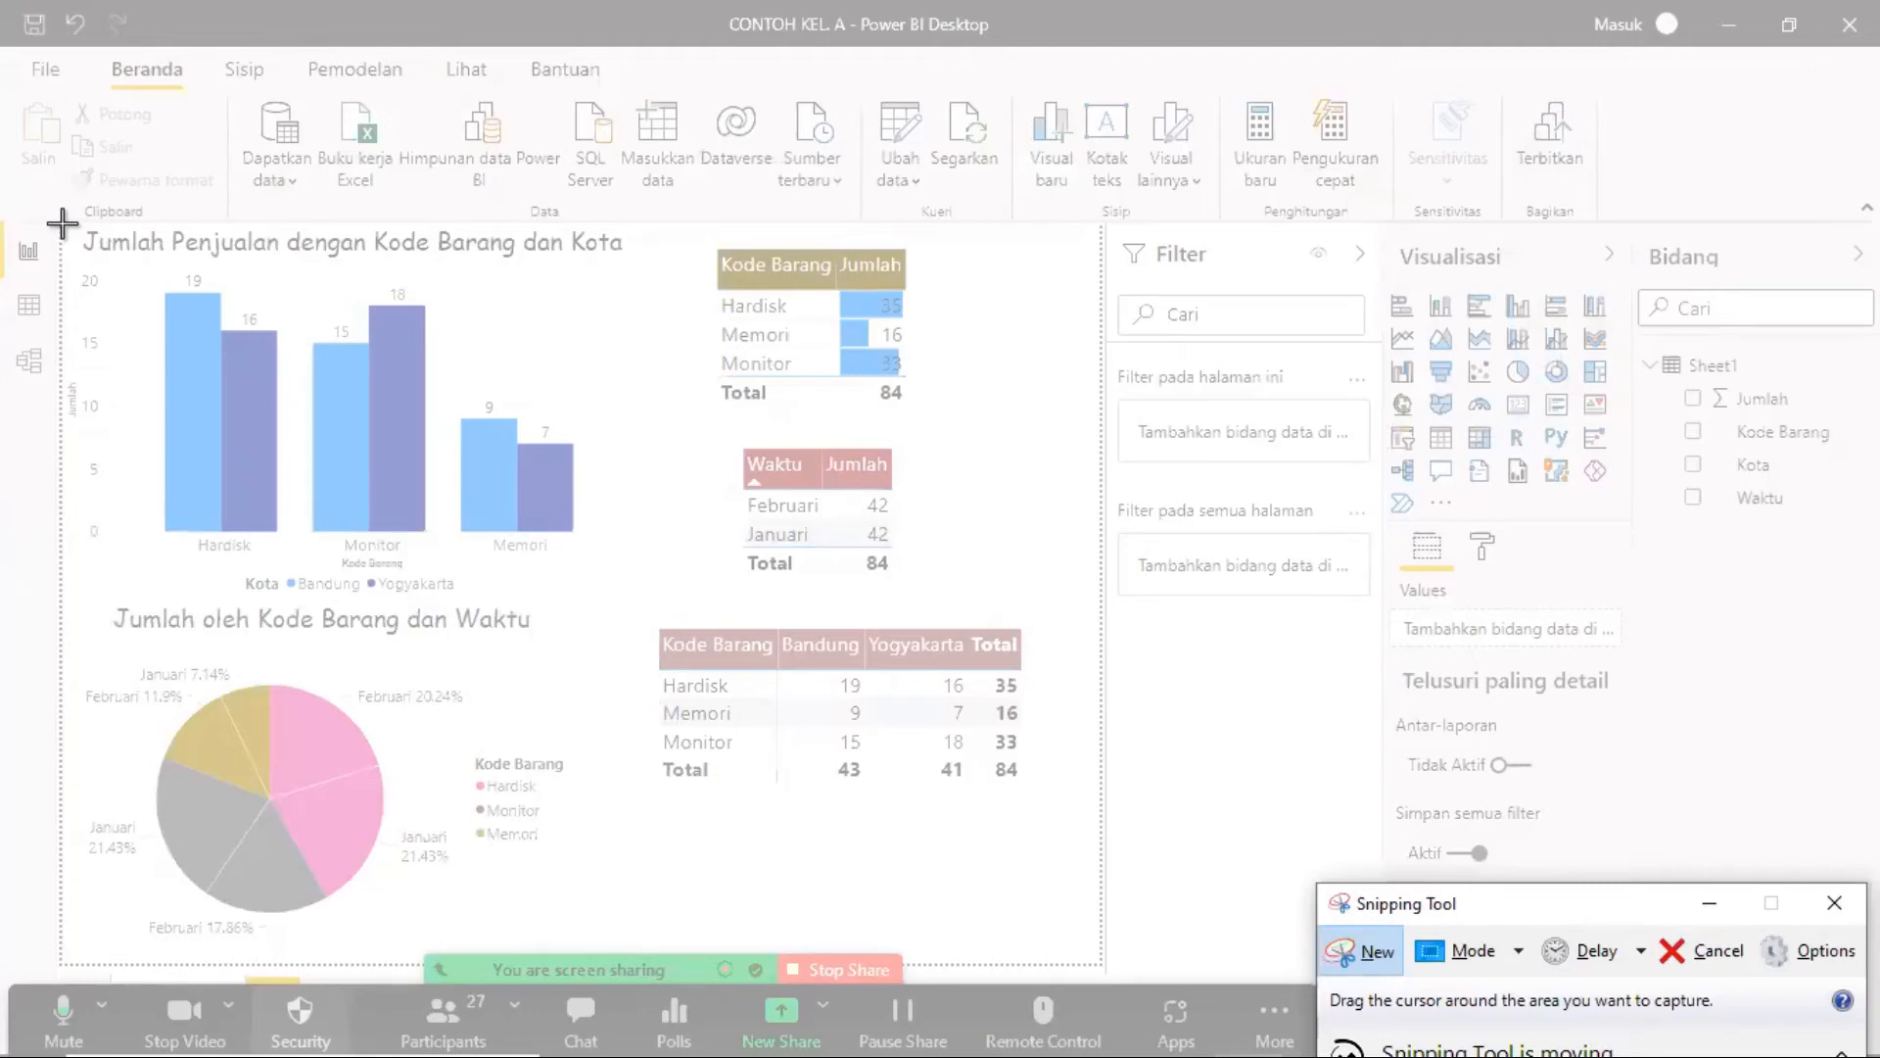
pyautogui.moveTo(59, 219); pyautogui.dragTo(541, 360)
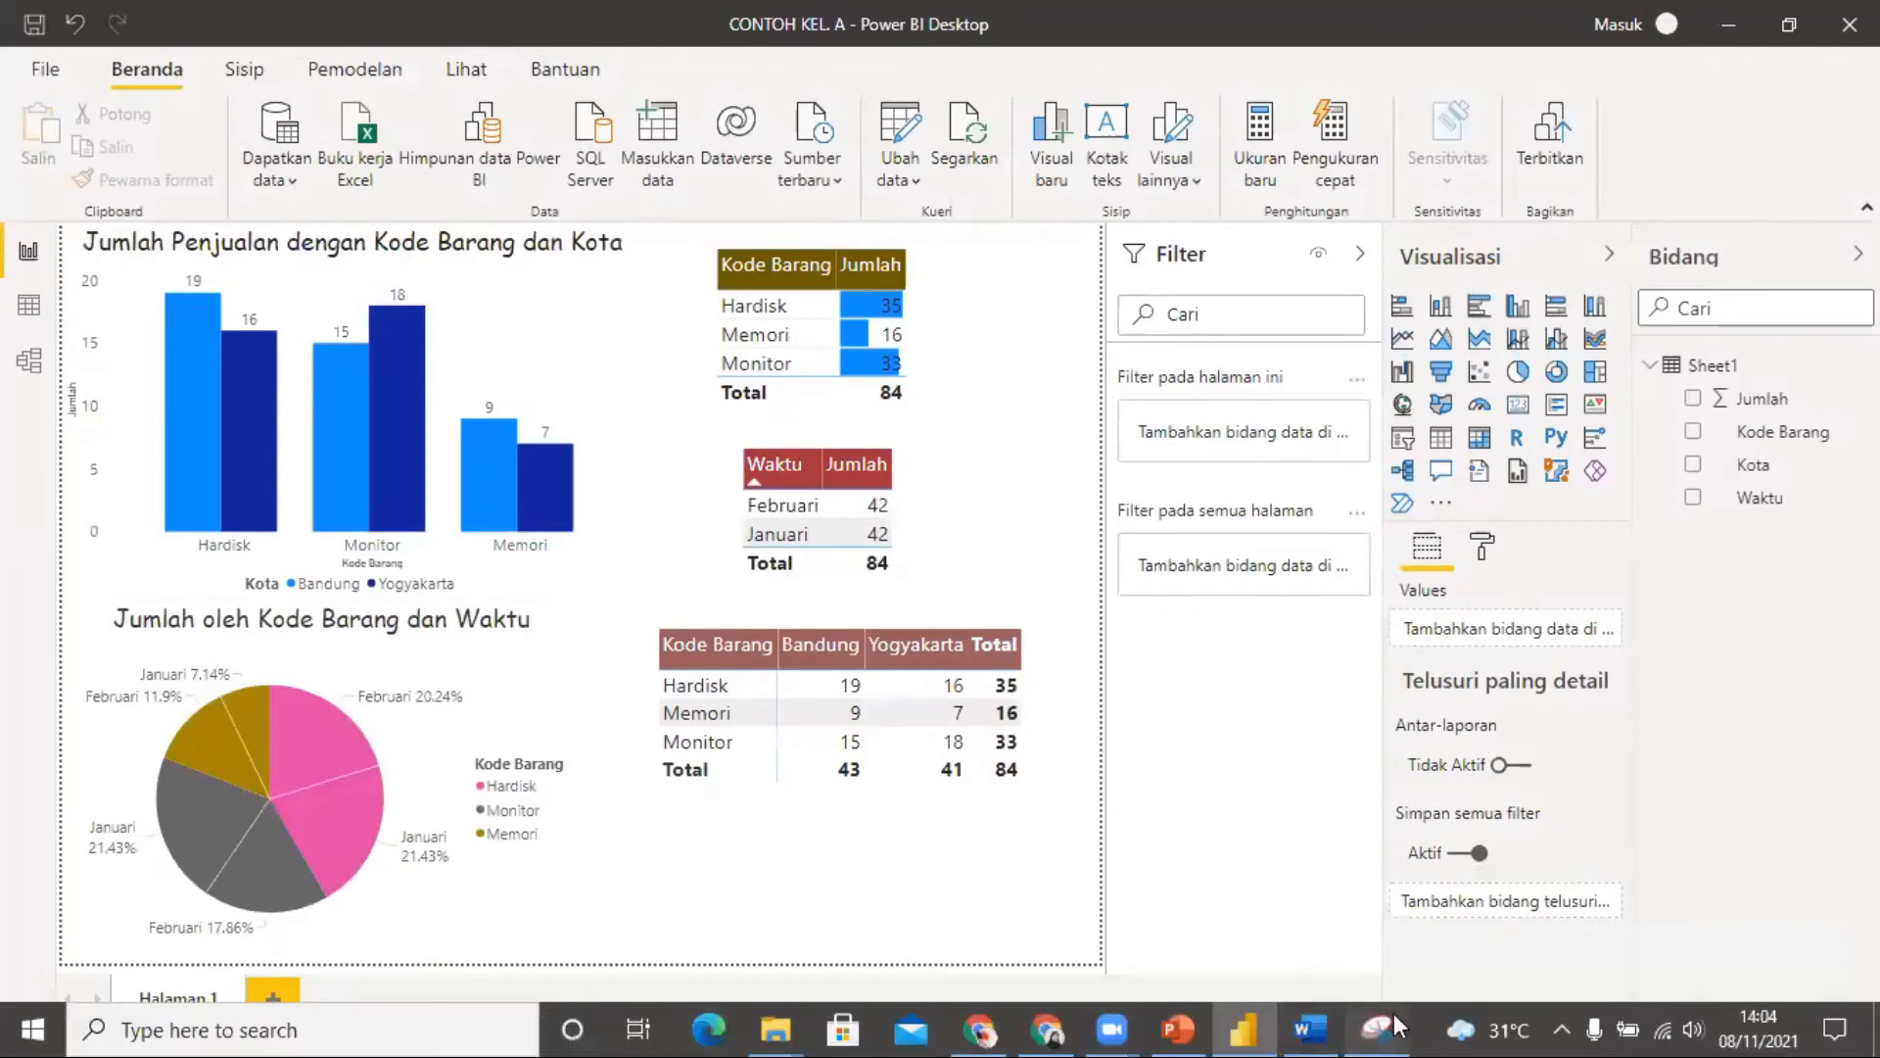
pyautogui.click(1395, 1014)
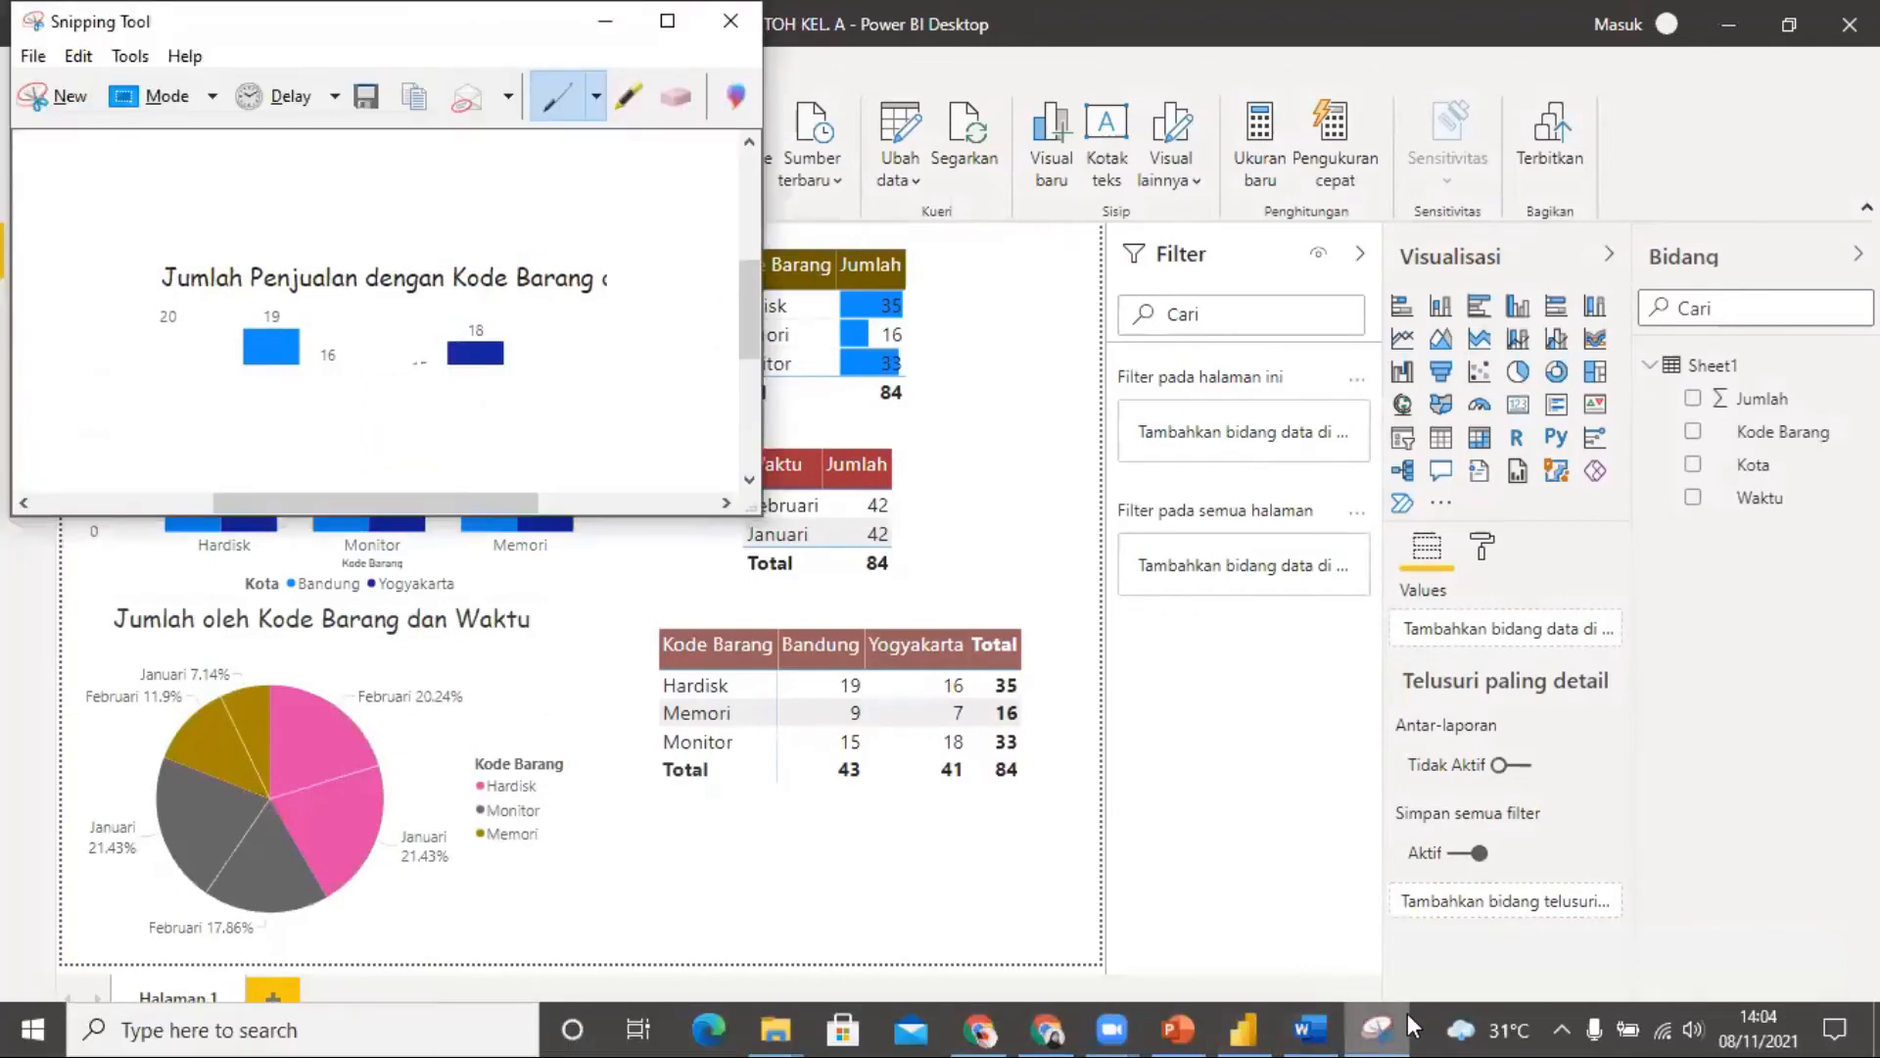
pyautogui.click(67, 104)
pyautogui.click(1710, 952)
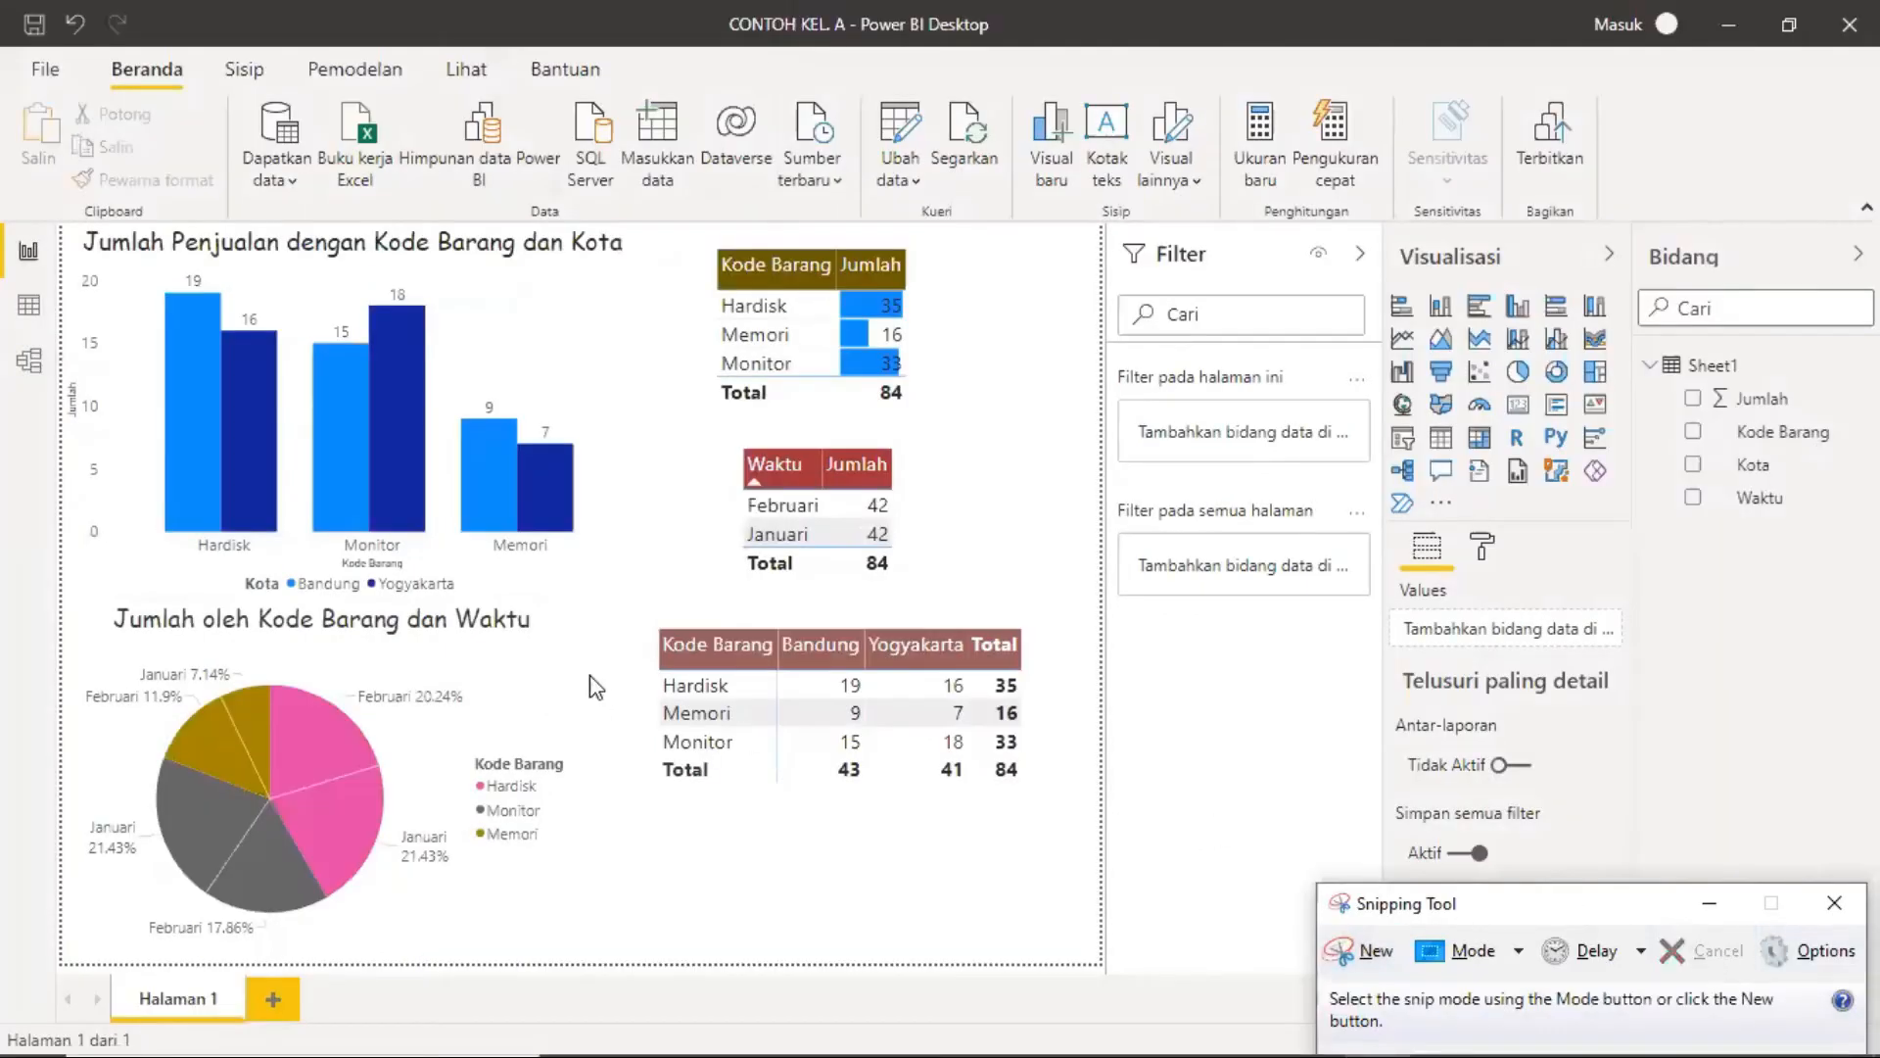
pyautogui.click(928, 345)
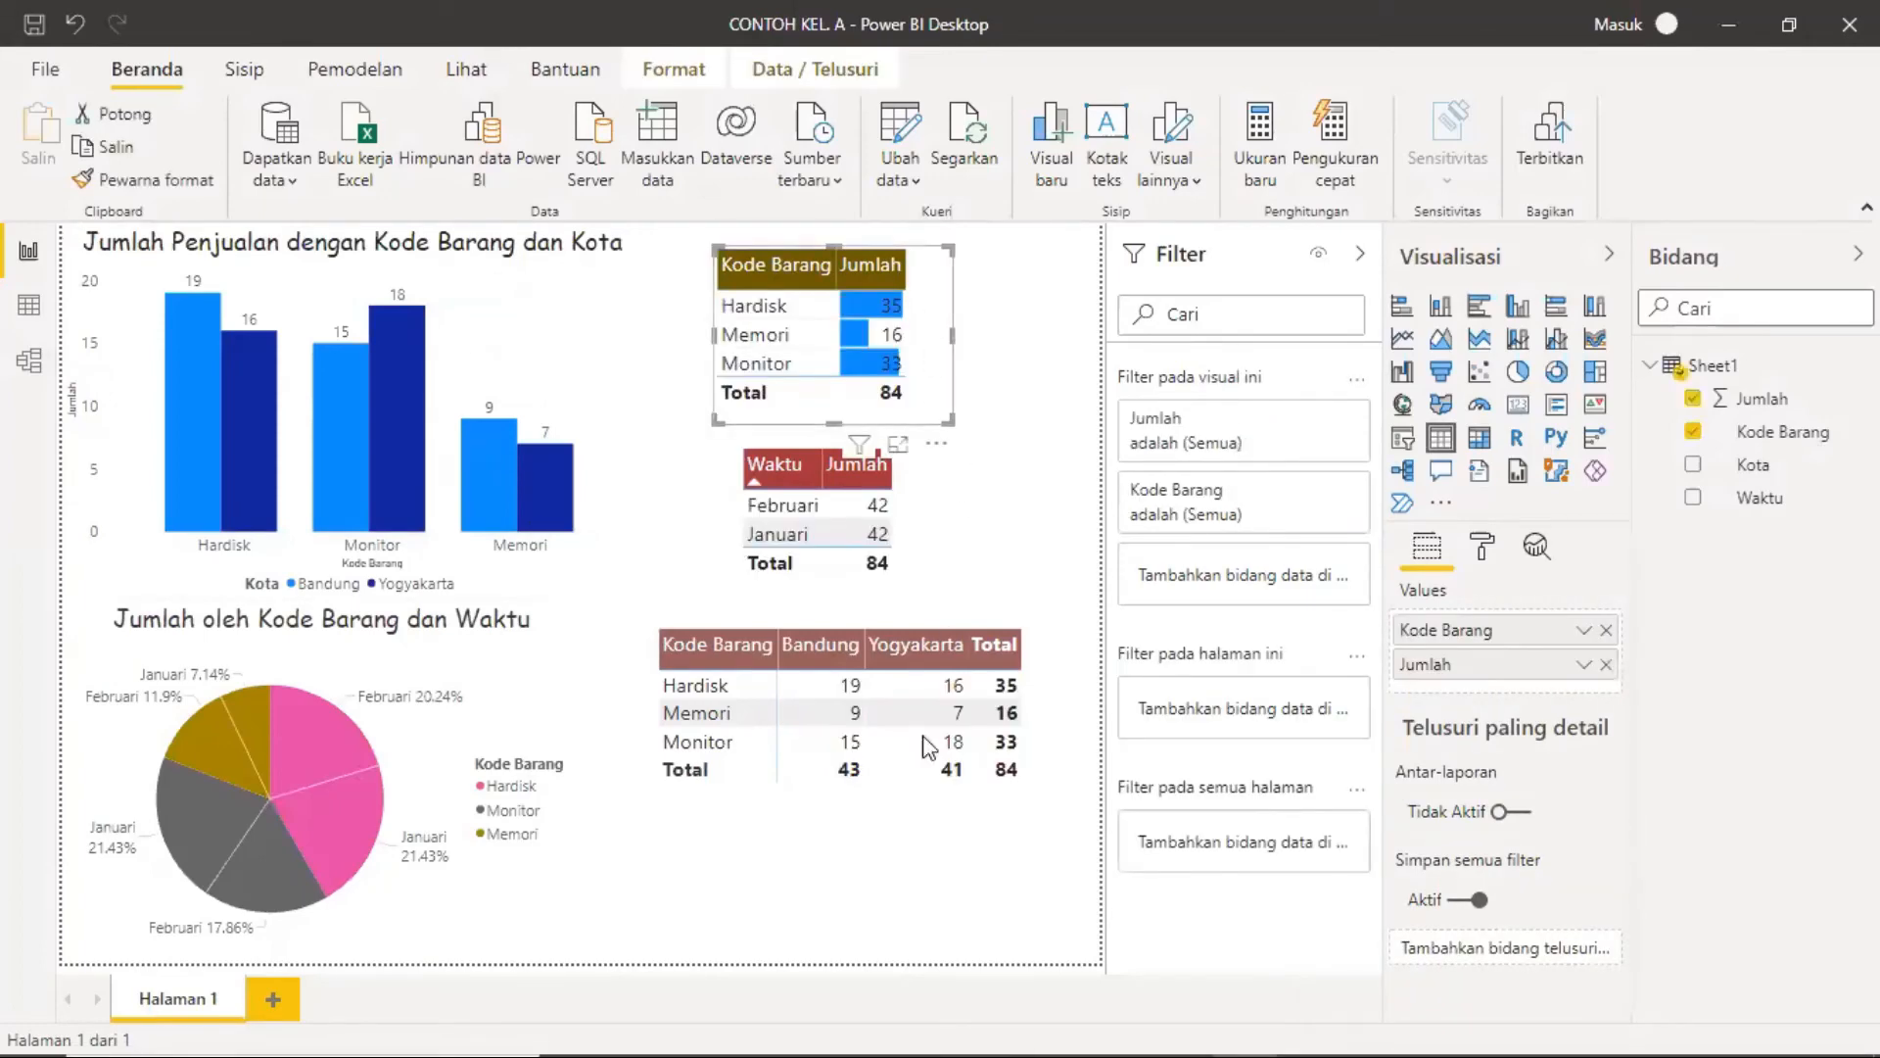
pyautogui.click(921, 794)
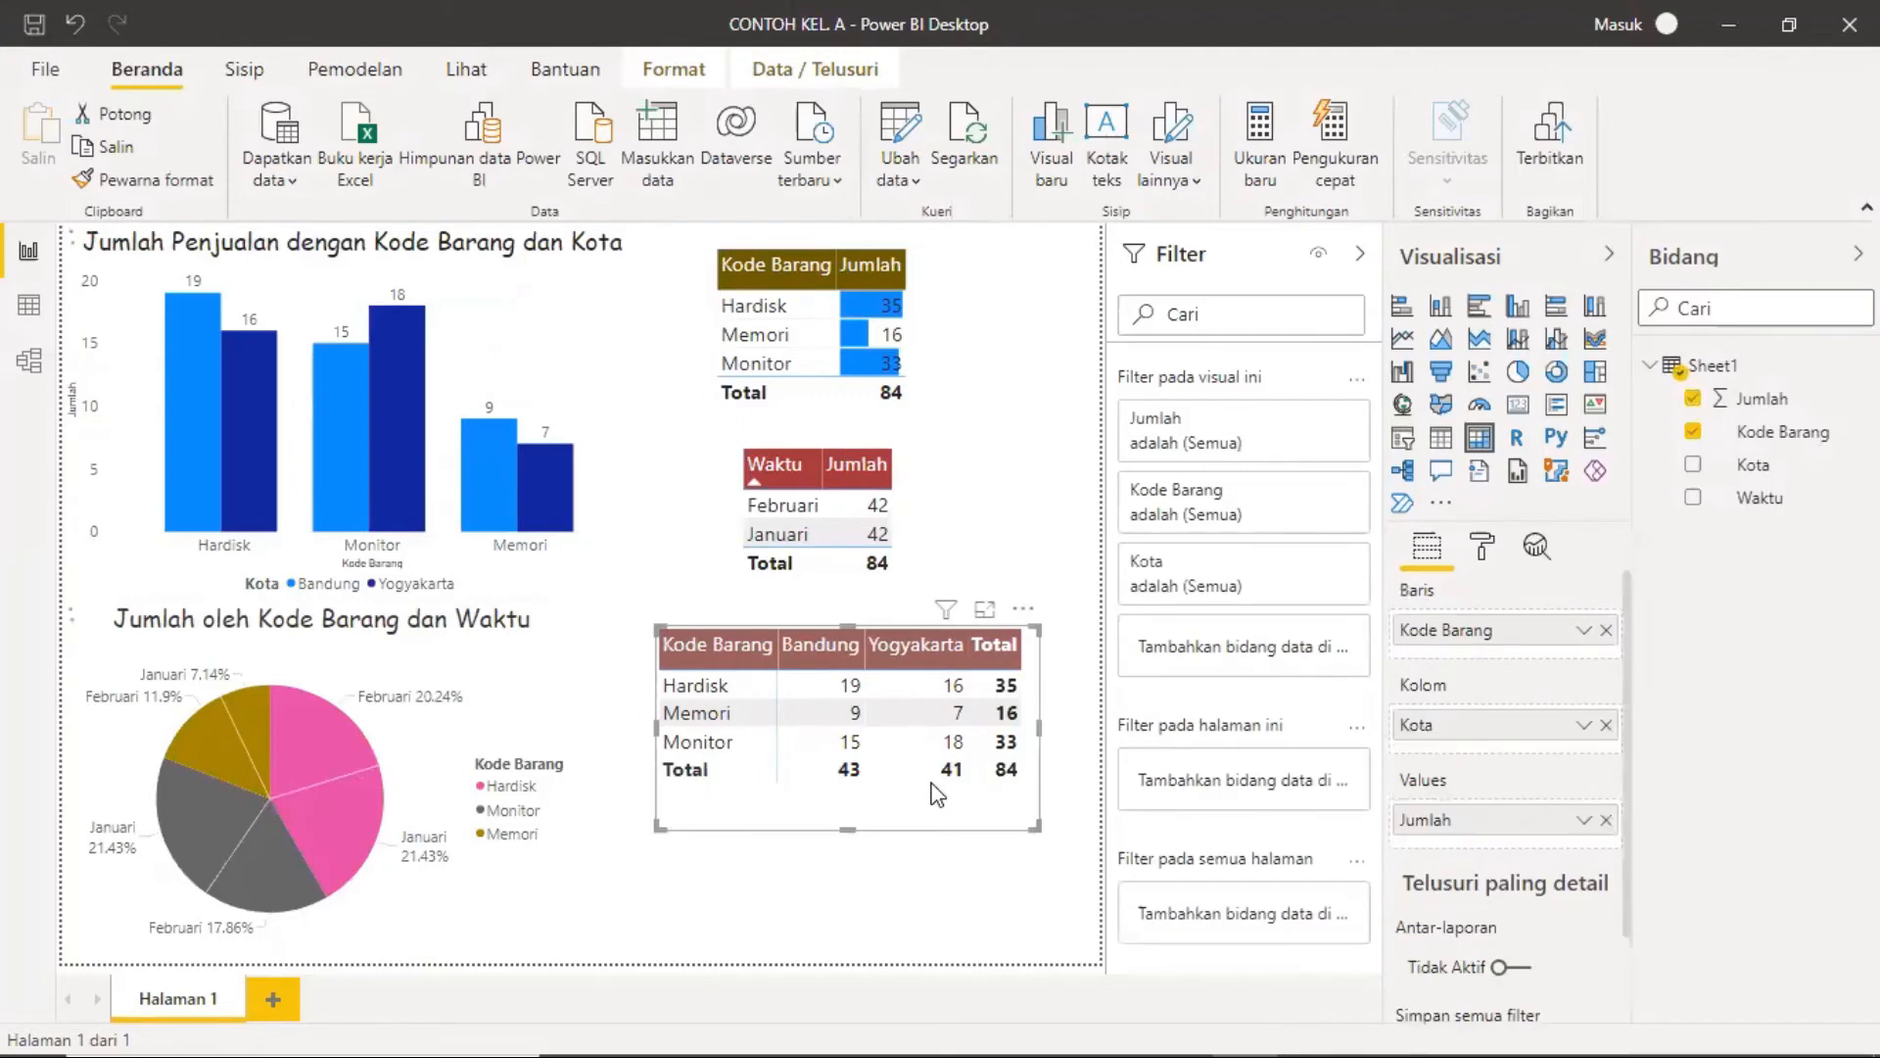
pyautogui.click(1031, 912)
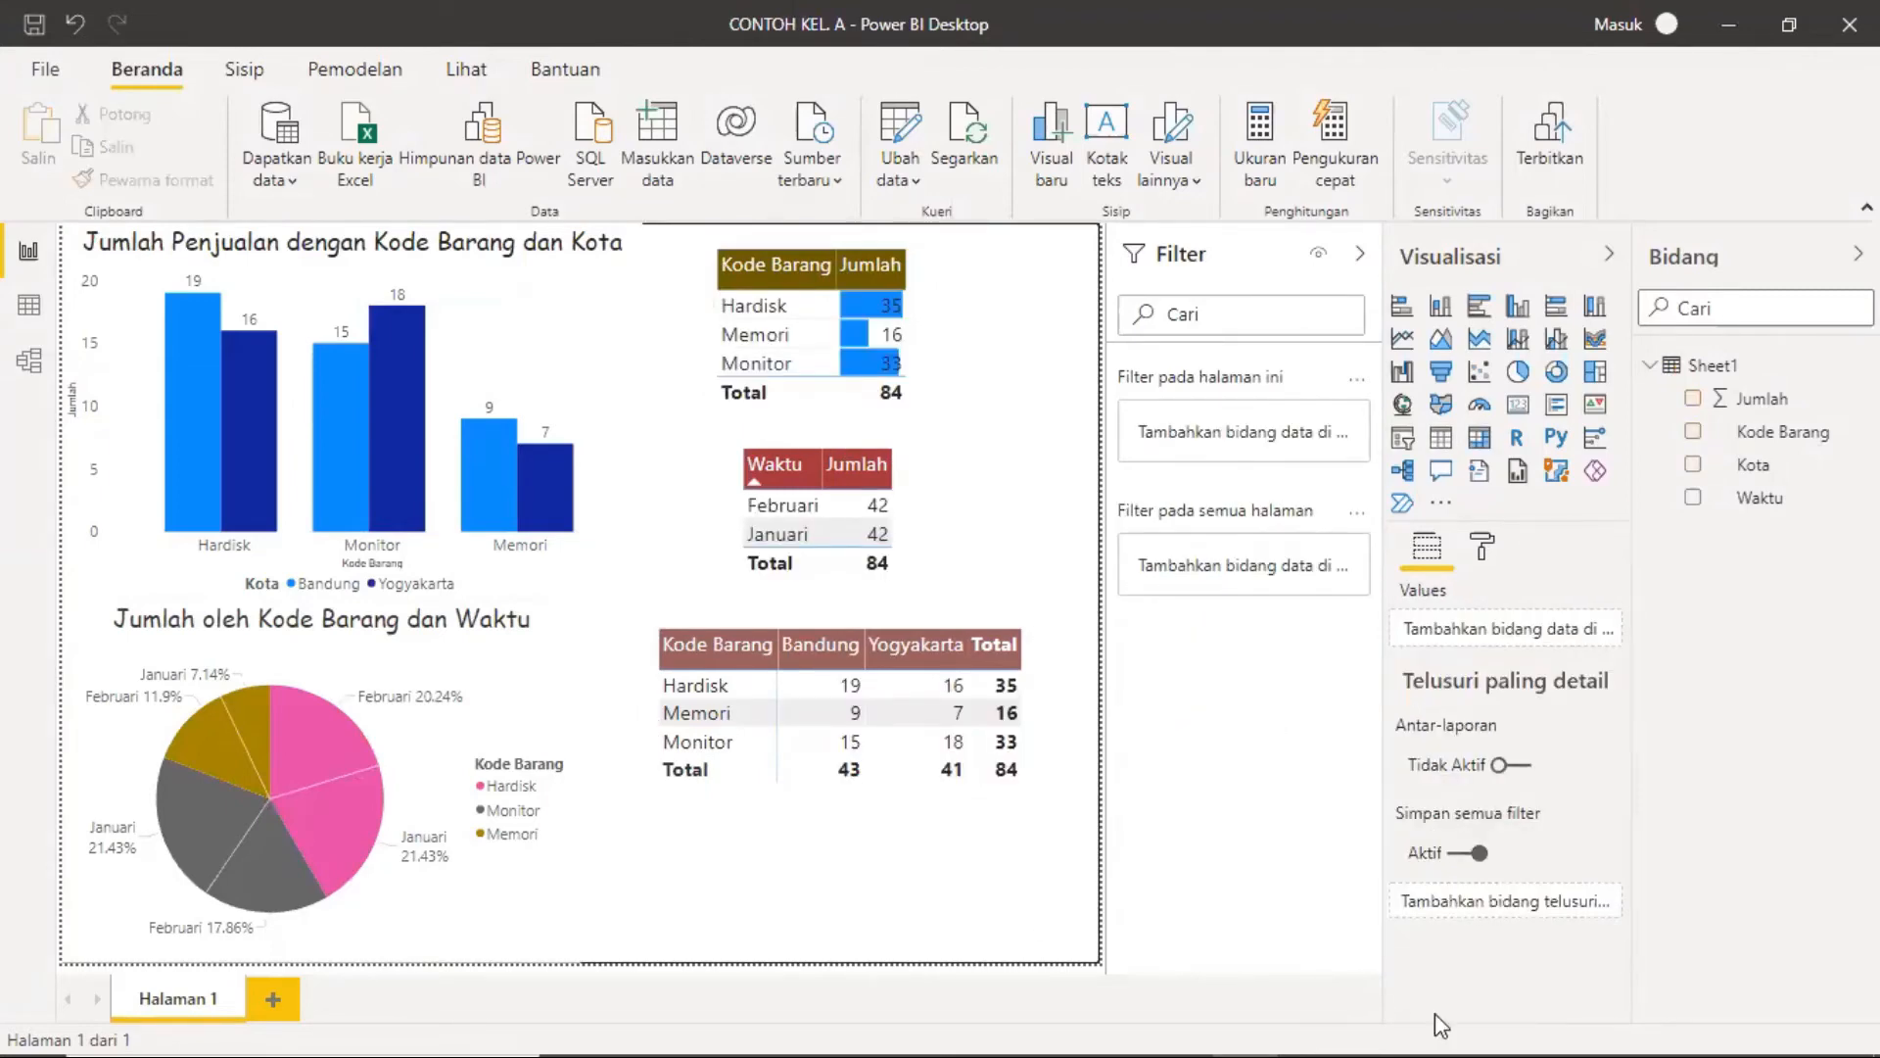
# Step: Capture the whole report page with its charts and tables as a new rectangular snip in Snipping Tool
pyautogui.moveTo(1424, 1018)
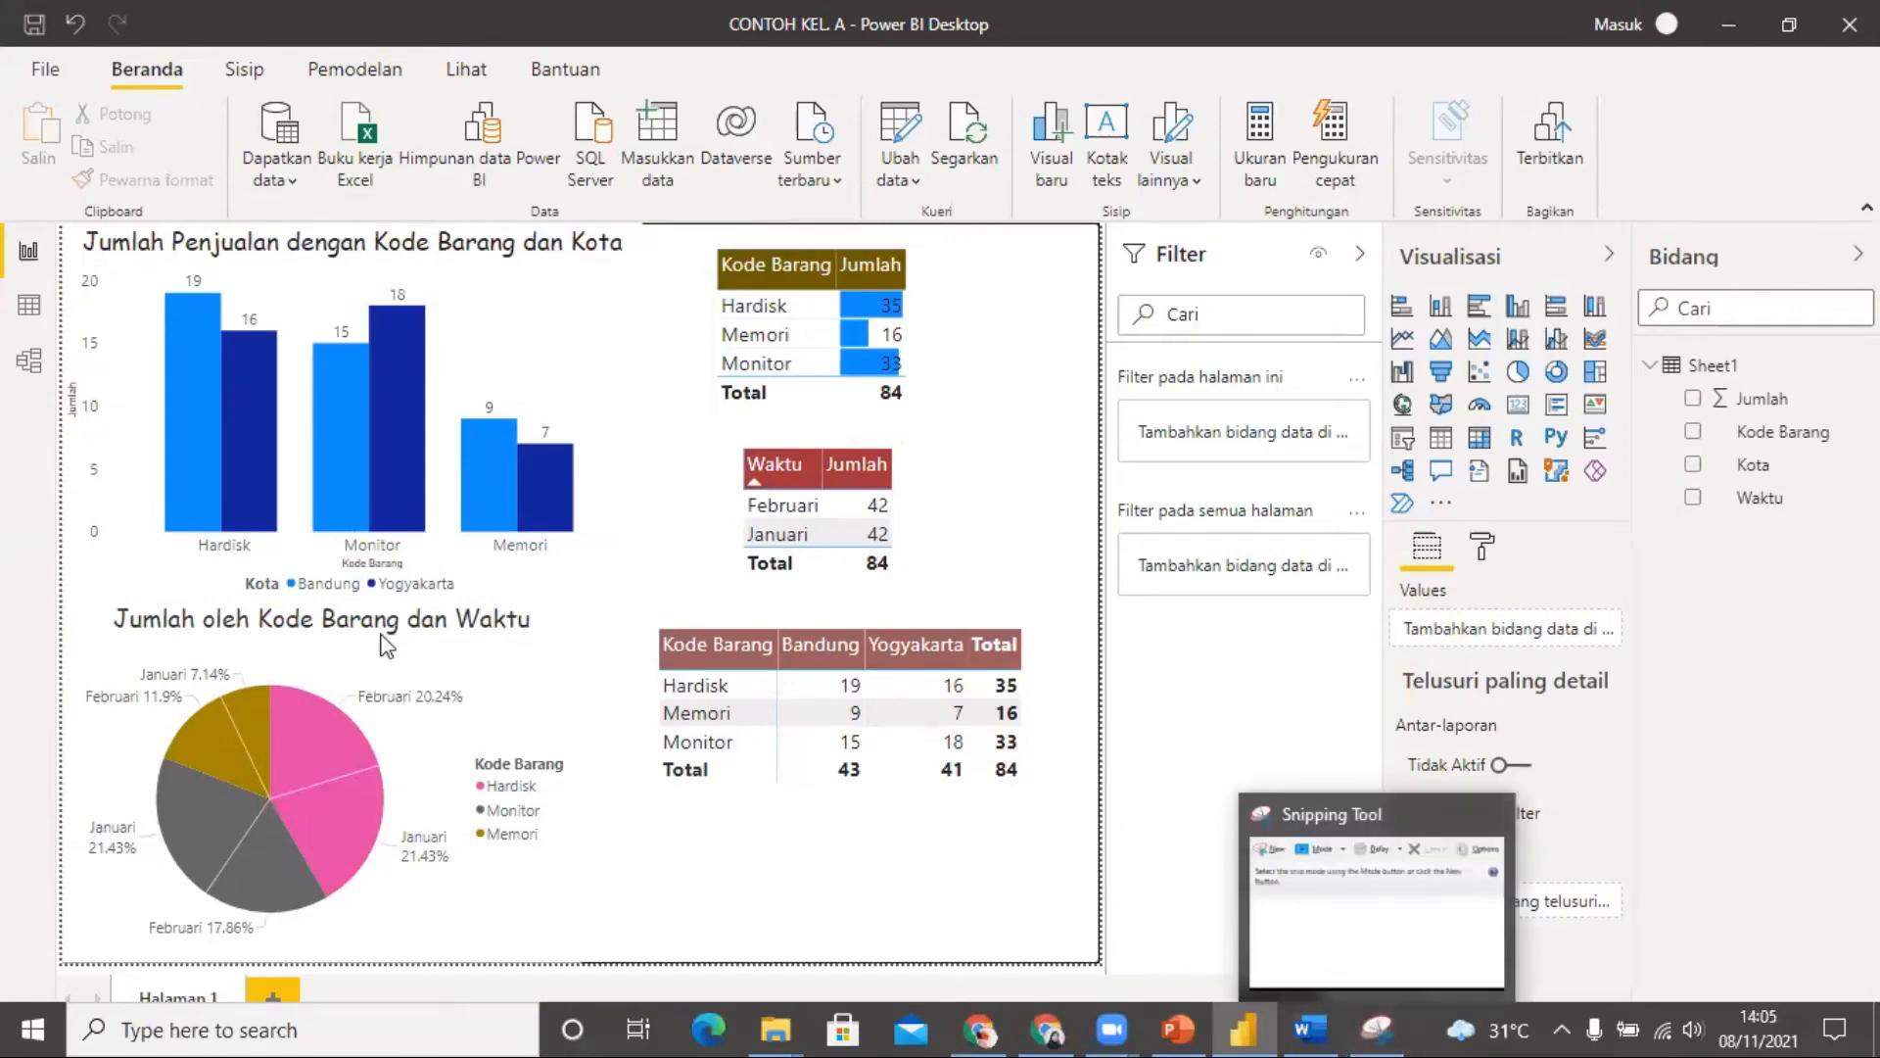
pyautogui.click(1389, 1013)
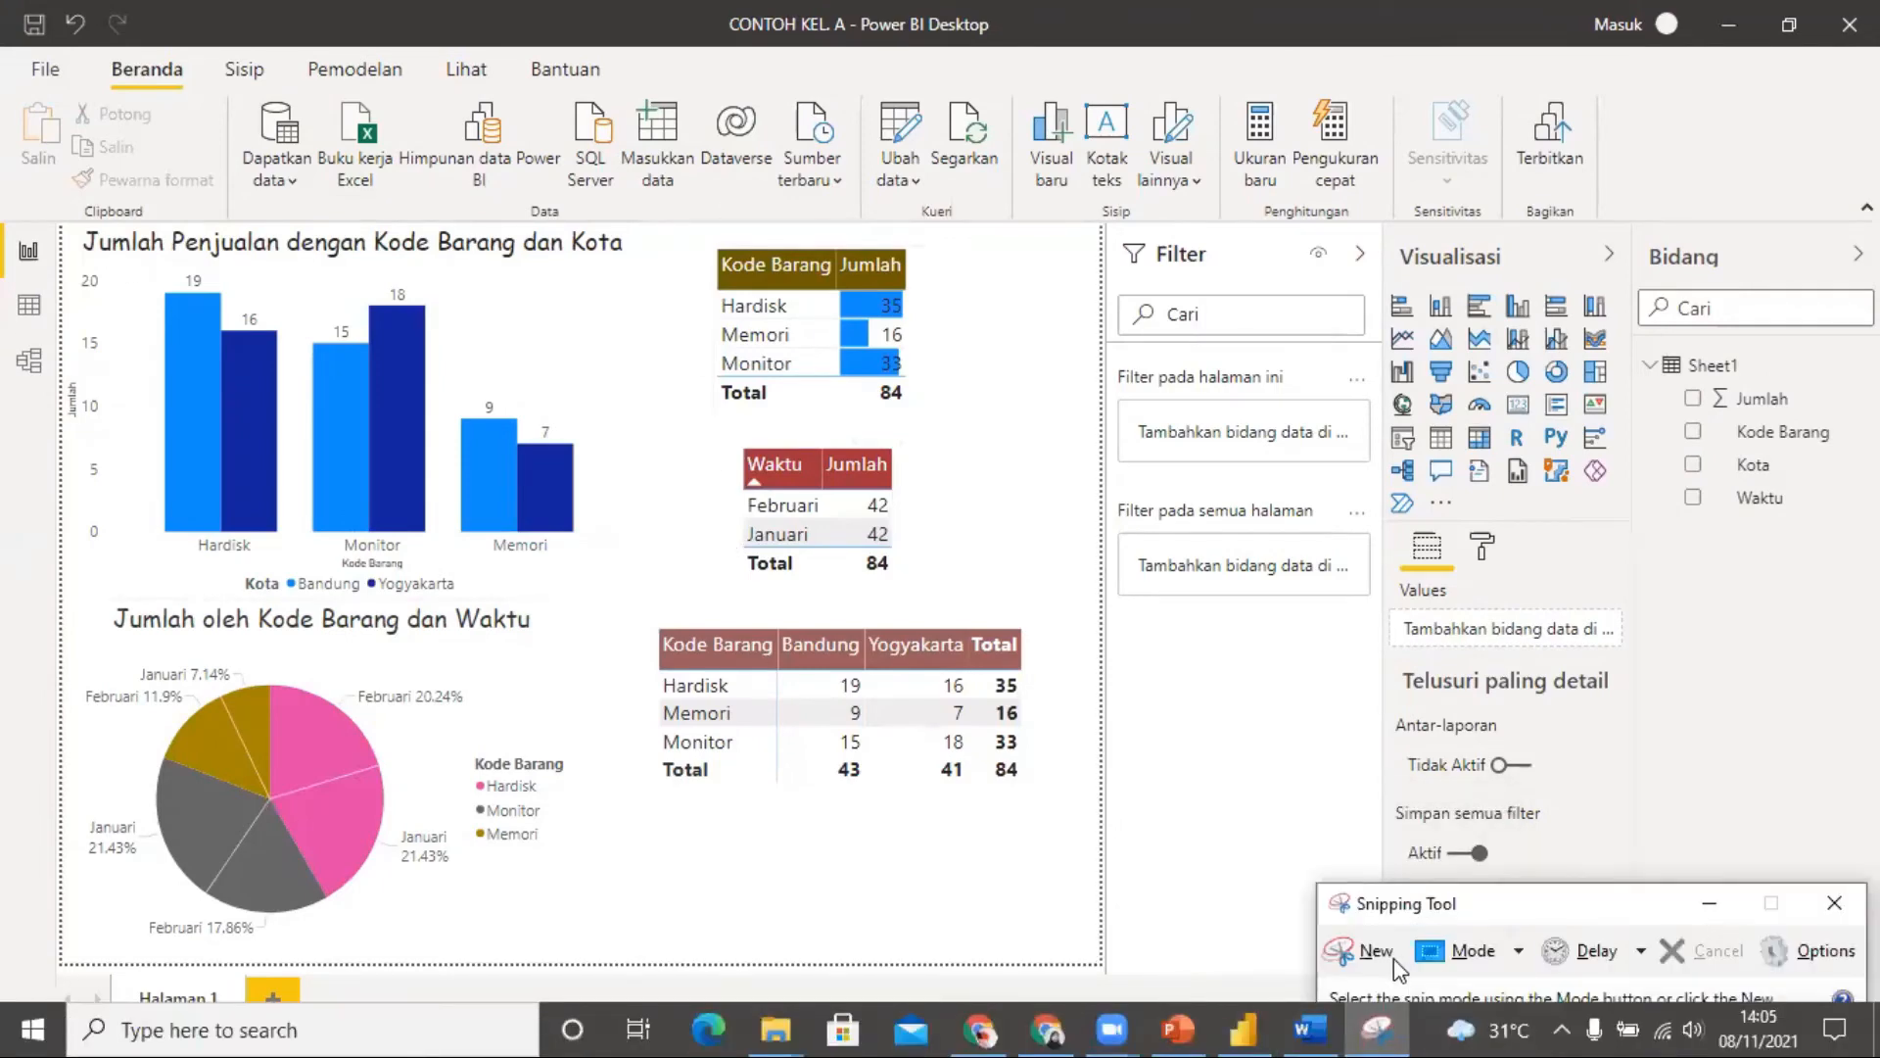
pyautogui.click(1366, 950)
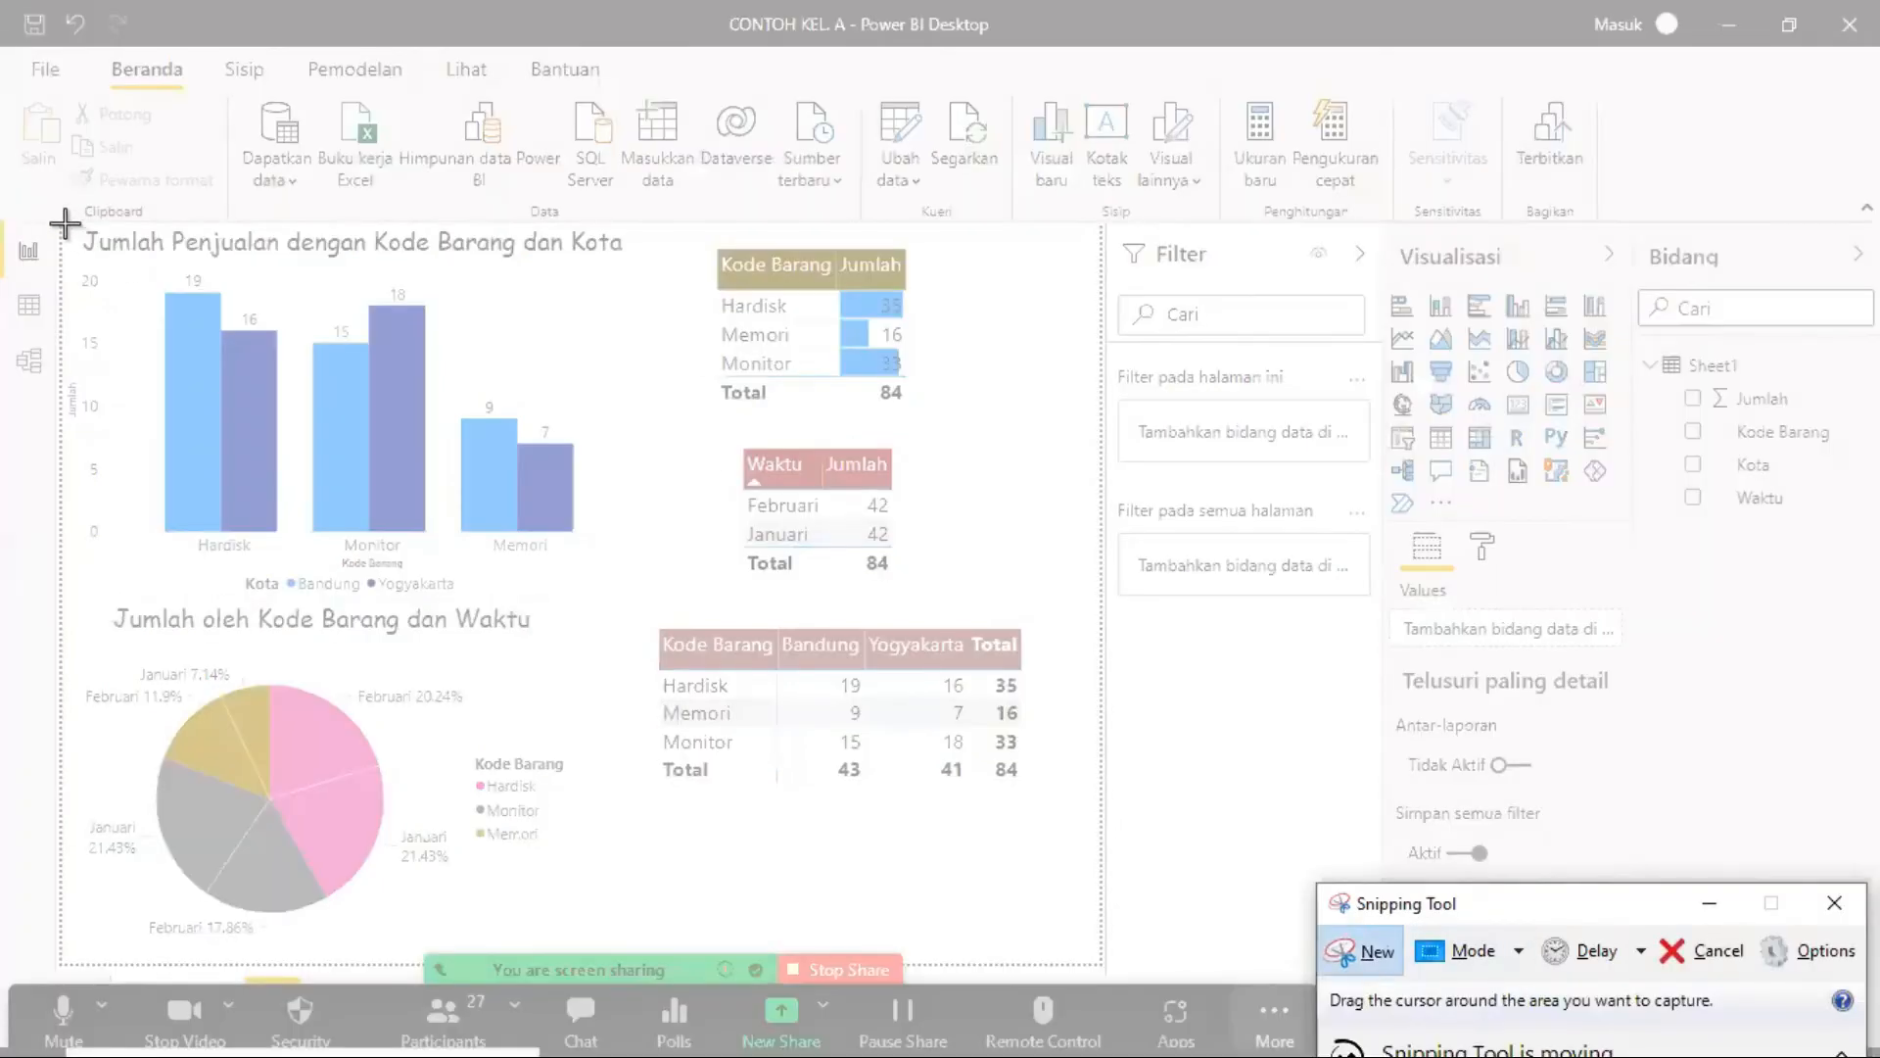
pyautogui.moveTo(64, 224); pyautogui.dragTo(1094, 943)
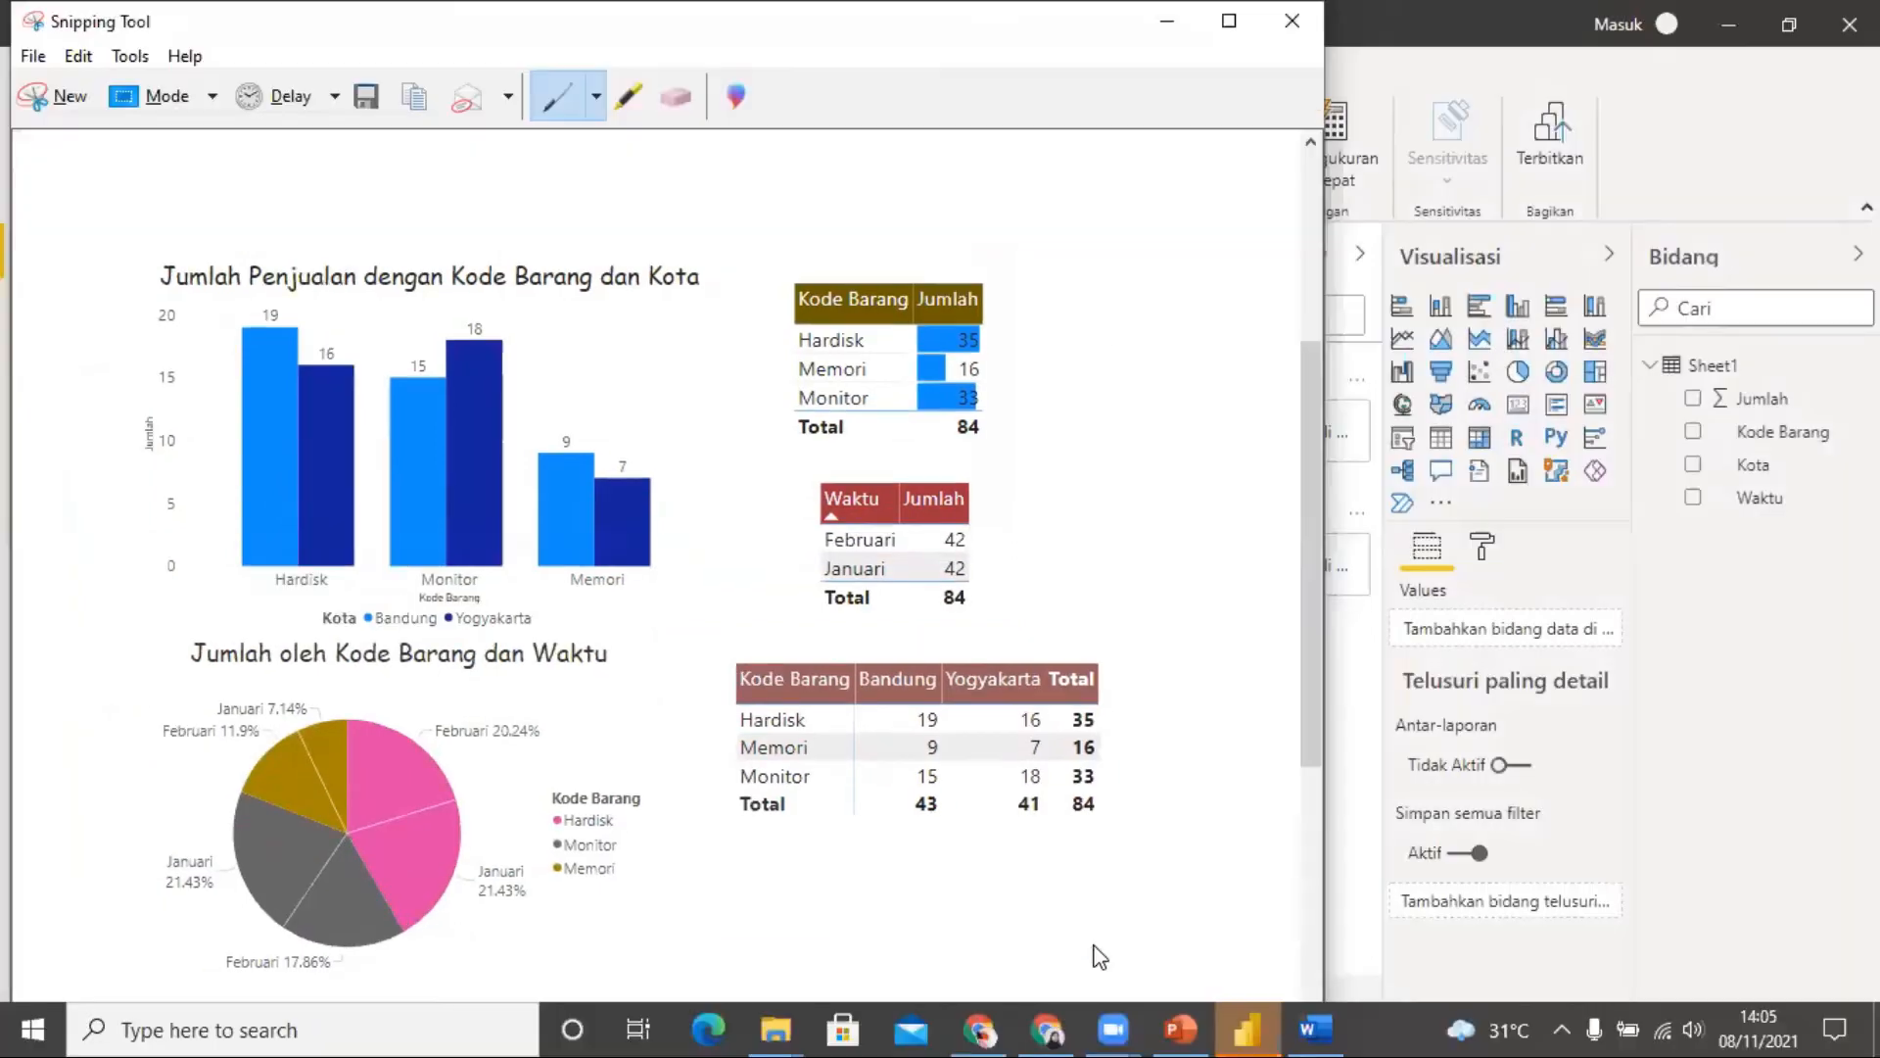
# Step: Save the snip as a JPEG file named contoh grafik kel. A in the Power BI folder on drive E
pyautogui.click(366, 97)
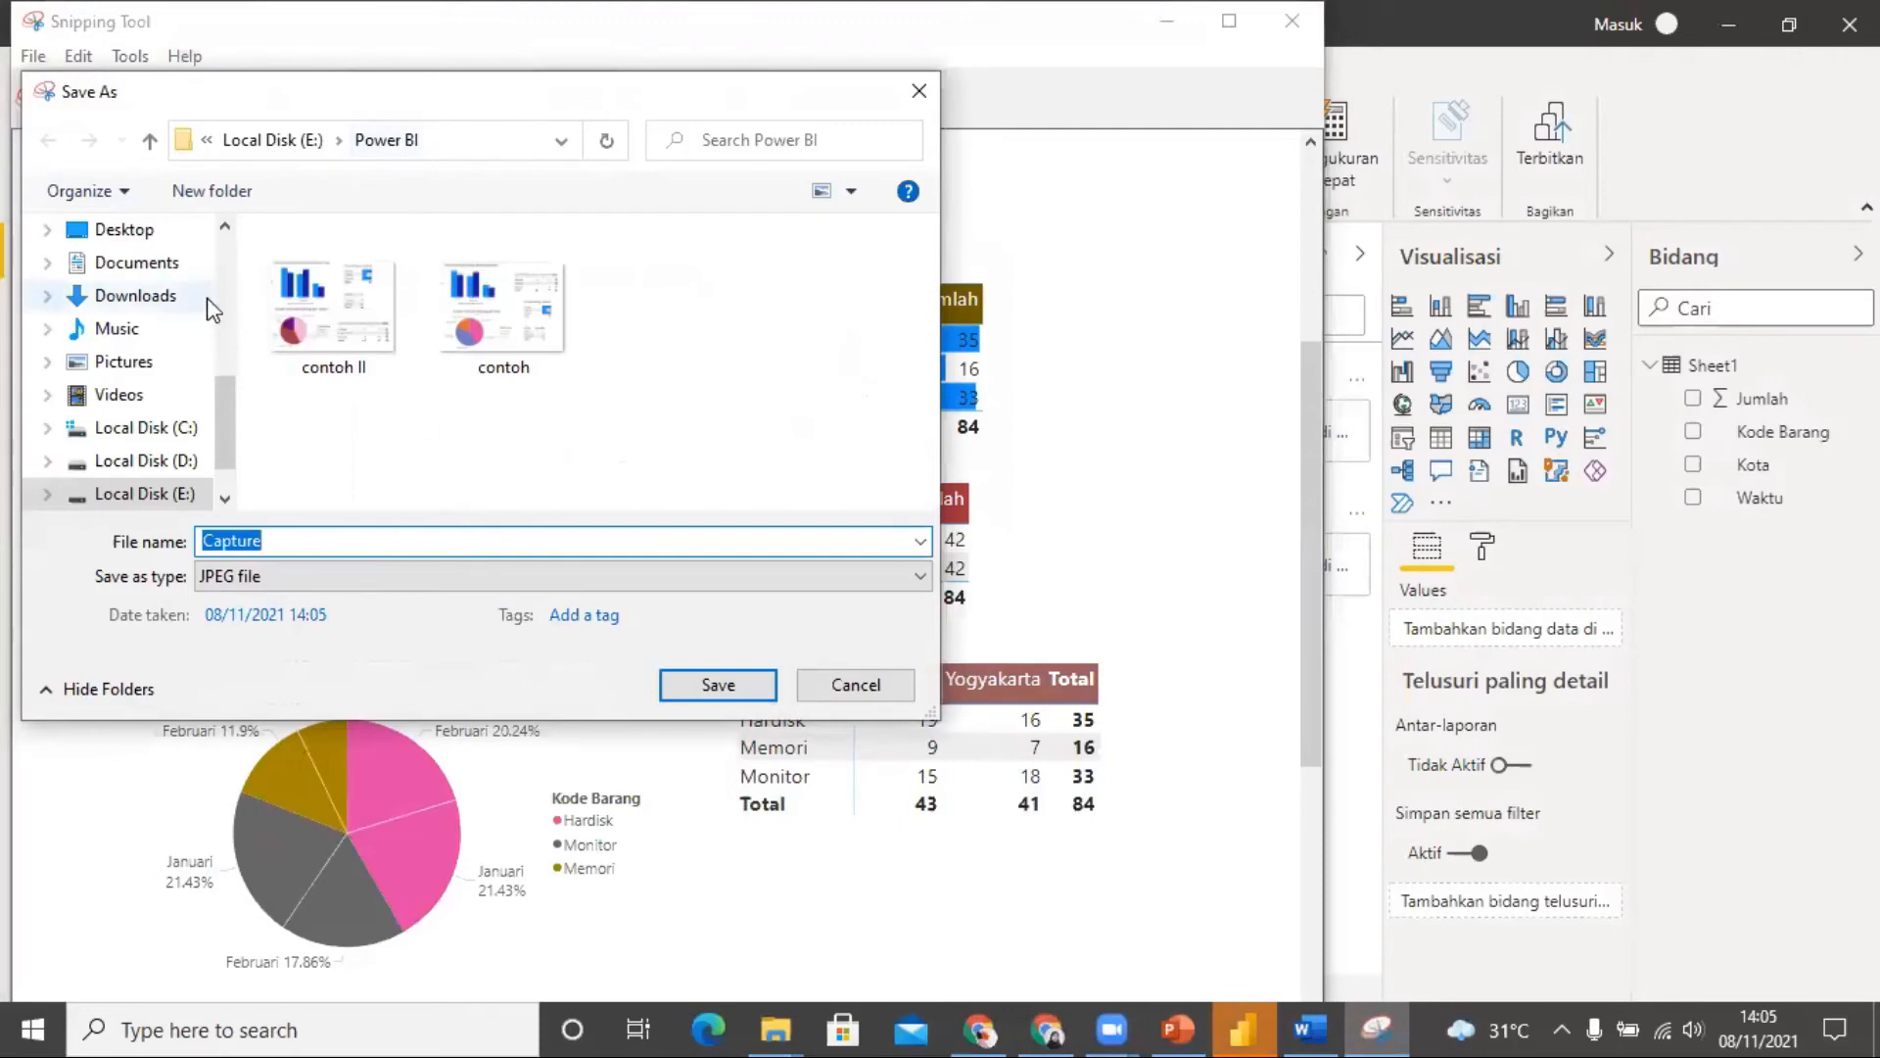
pyautogui.write('CON')
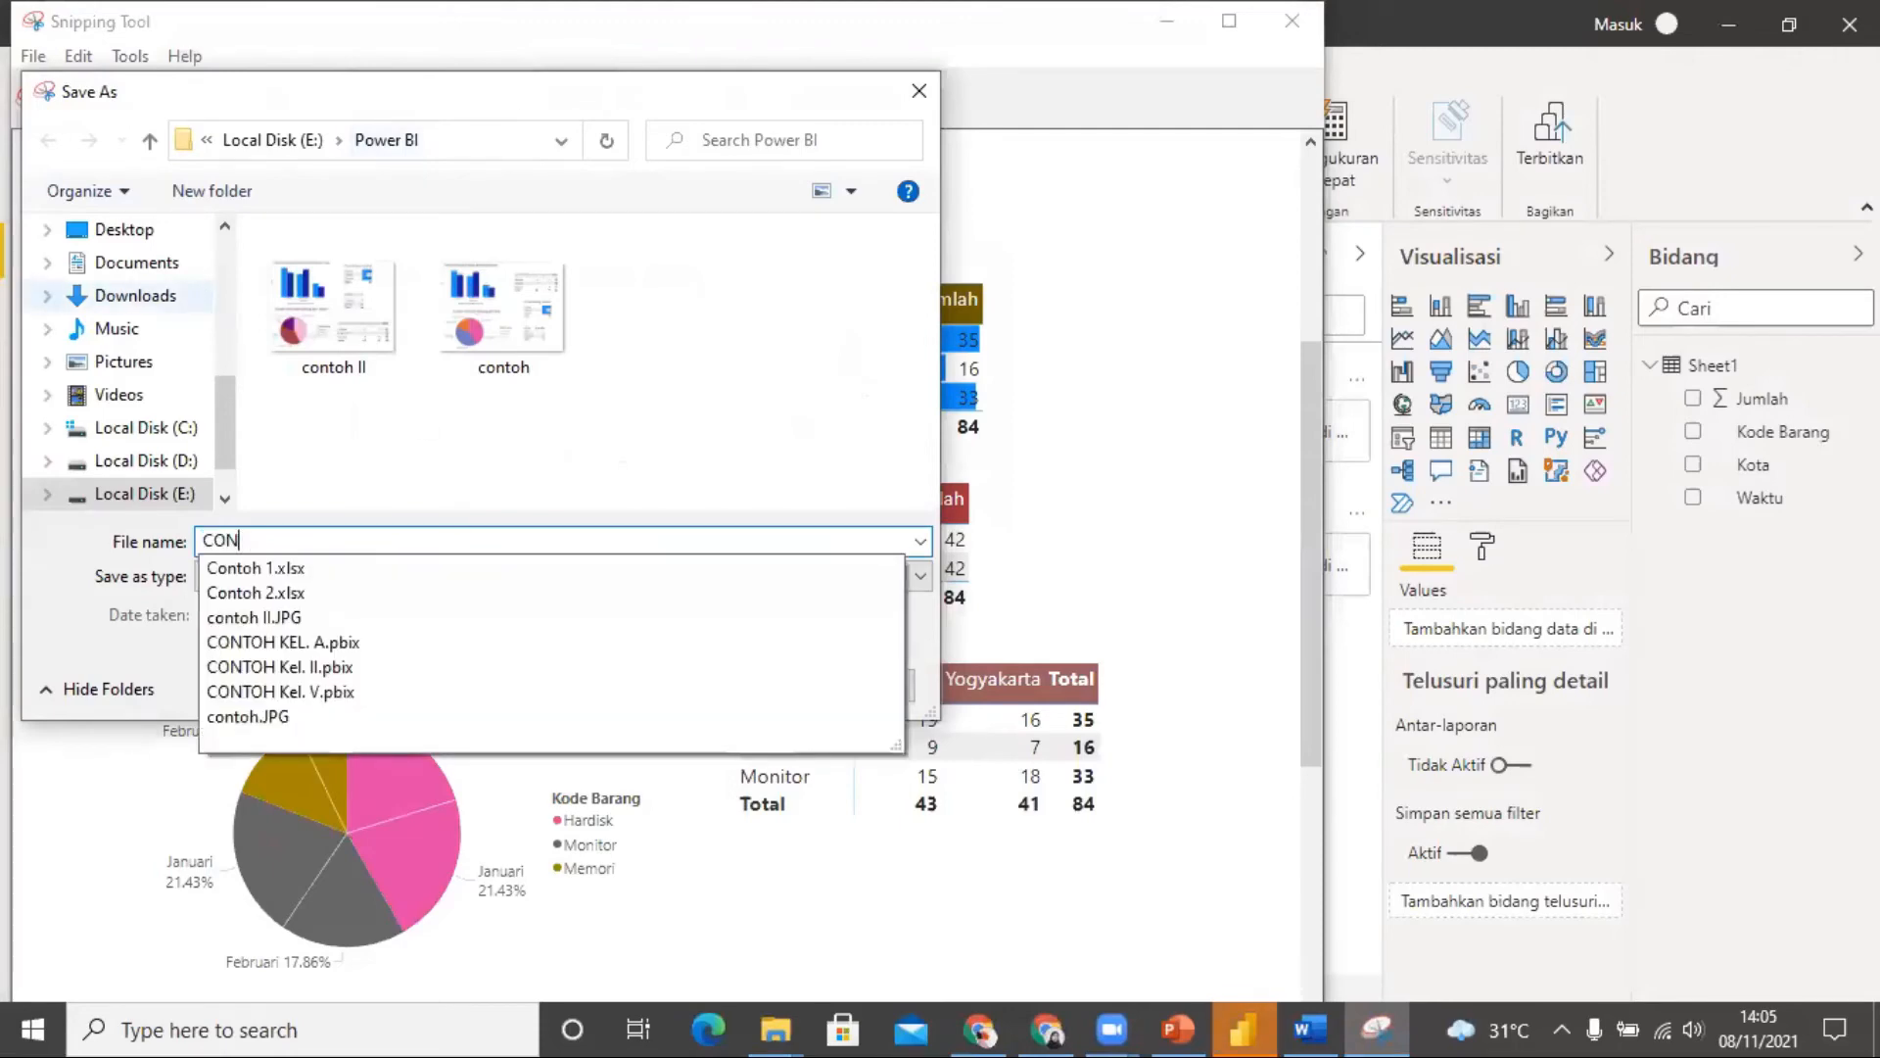
pyautogui.press('BackSpace')
pyautogui.press('BackSpace')
pyautogui.press('BackSpace')
pyautogui.write('contoh kel.')
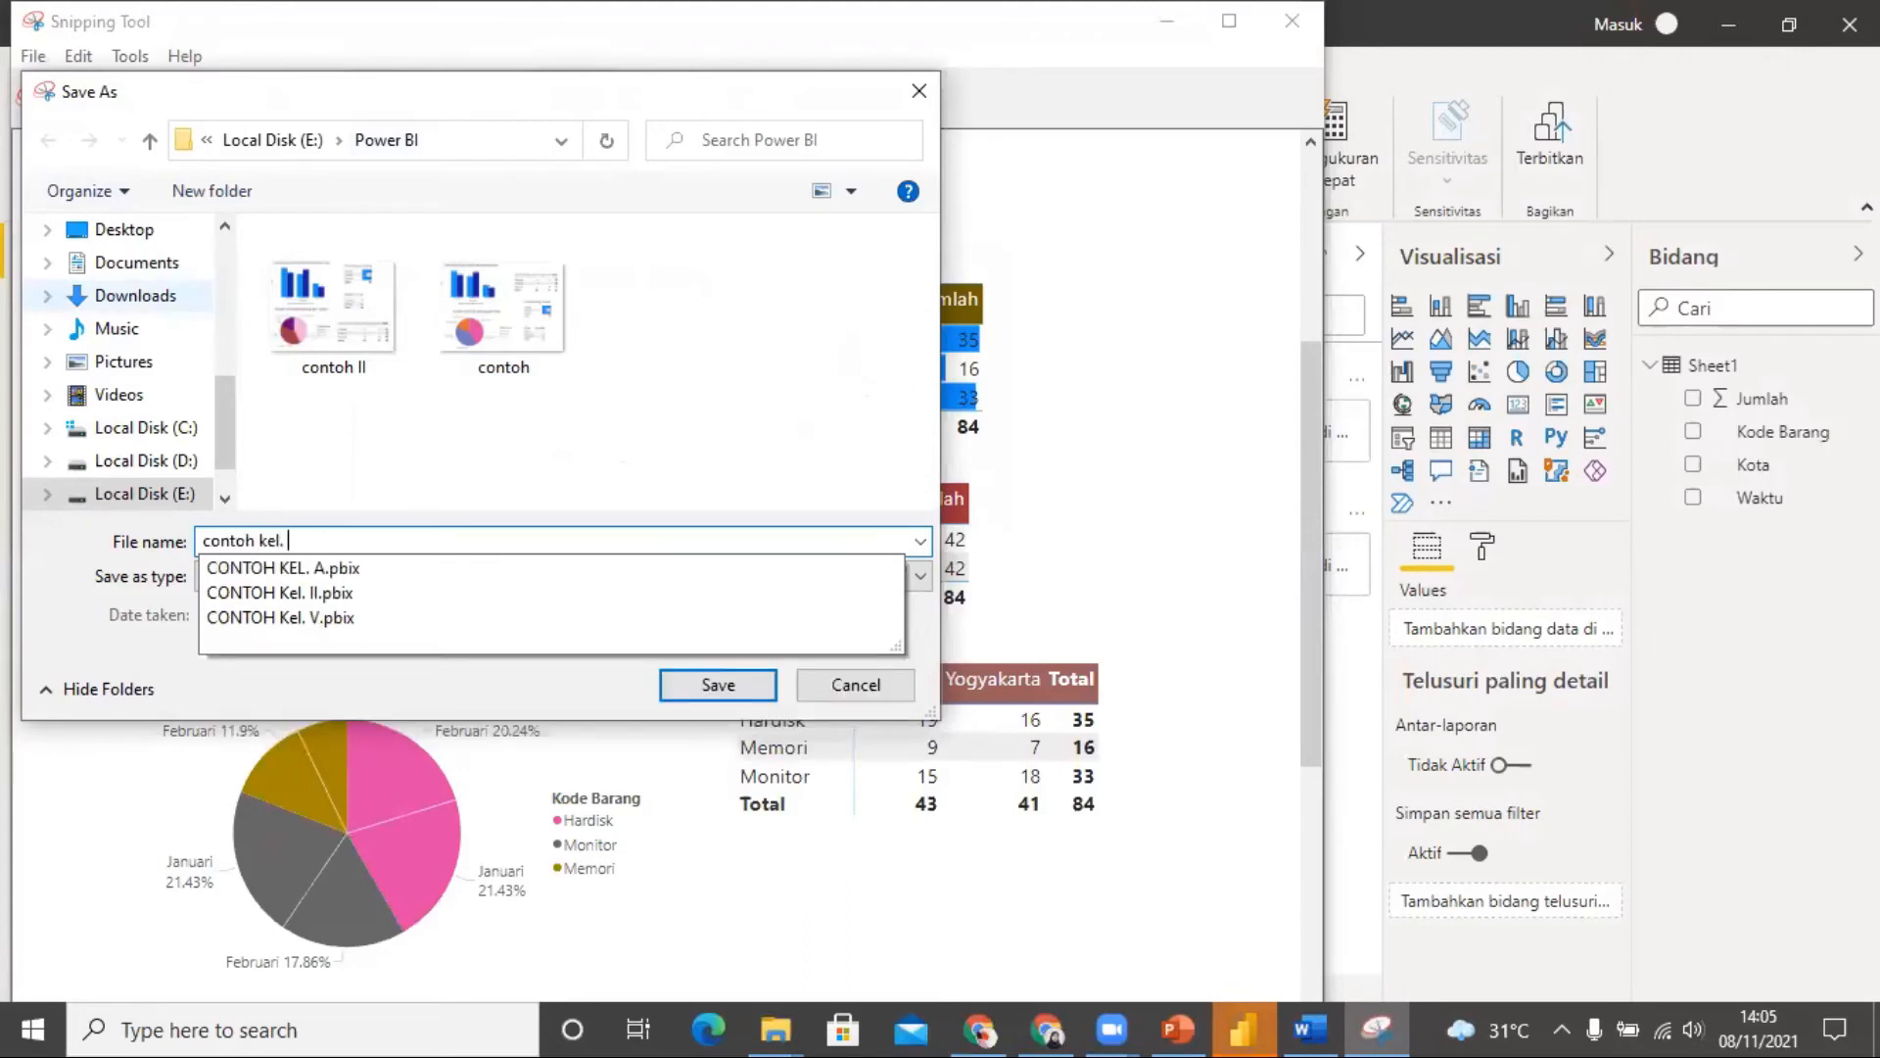
pyautogui.write(' A')
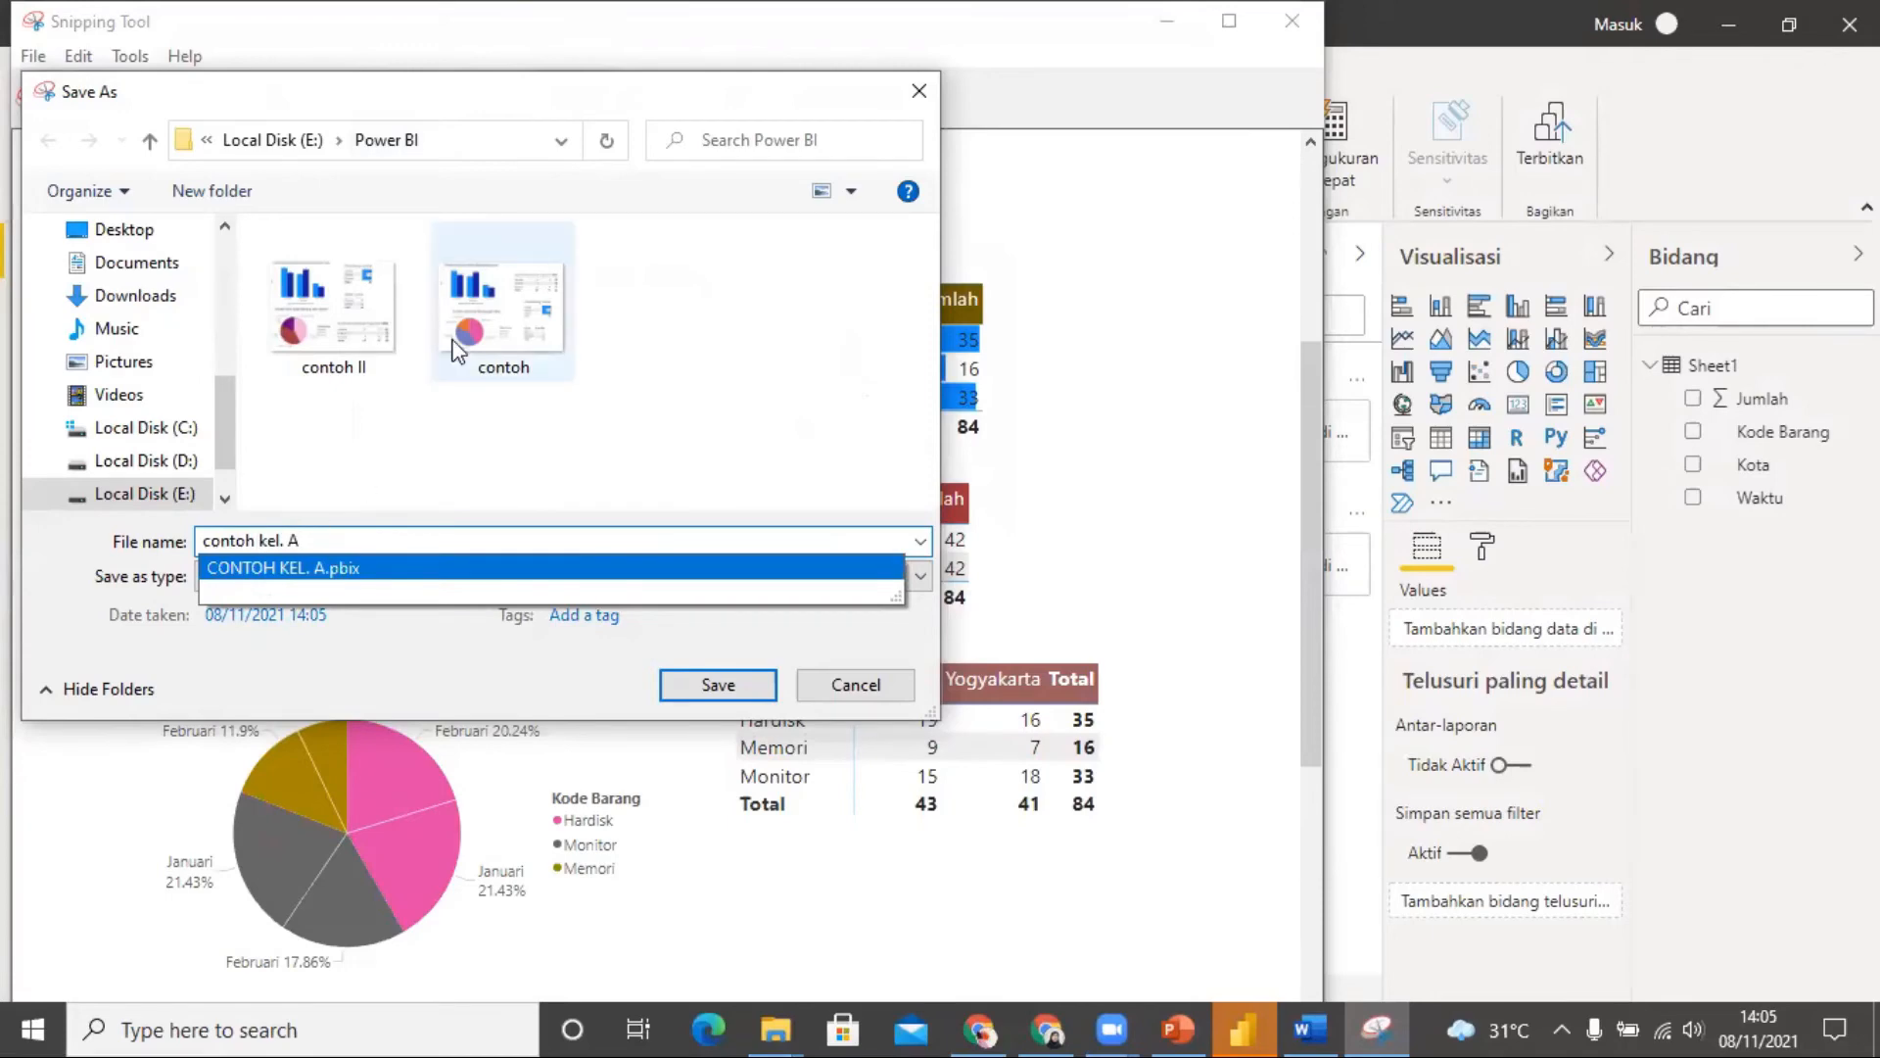
pyautogui.click(255, 541)
pyautogui.write('grafik')
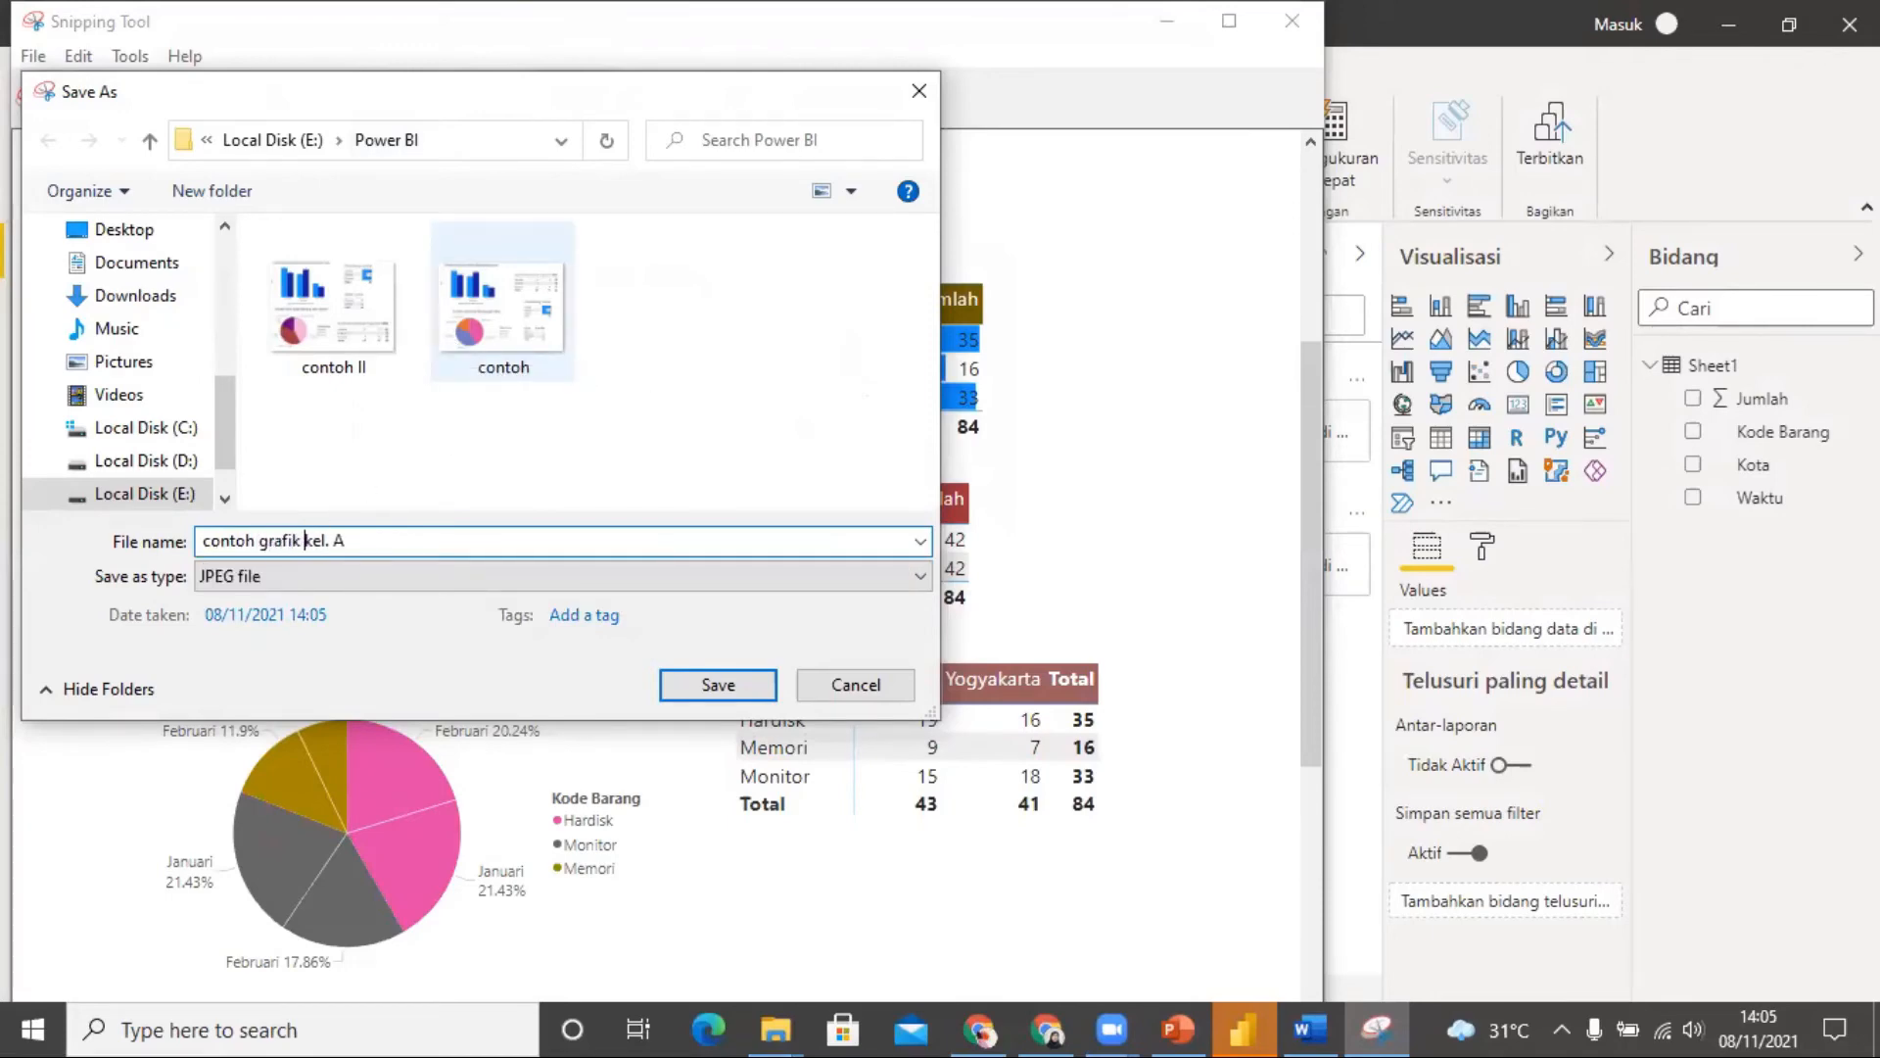
pyautogui.click(693, 680)
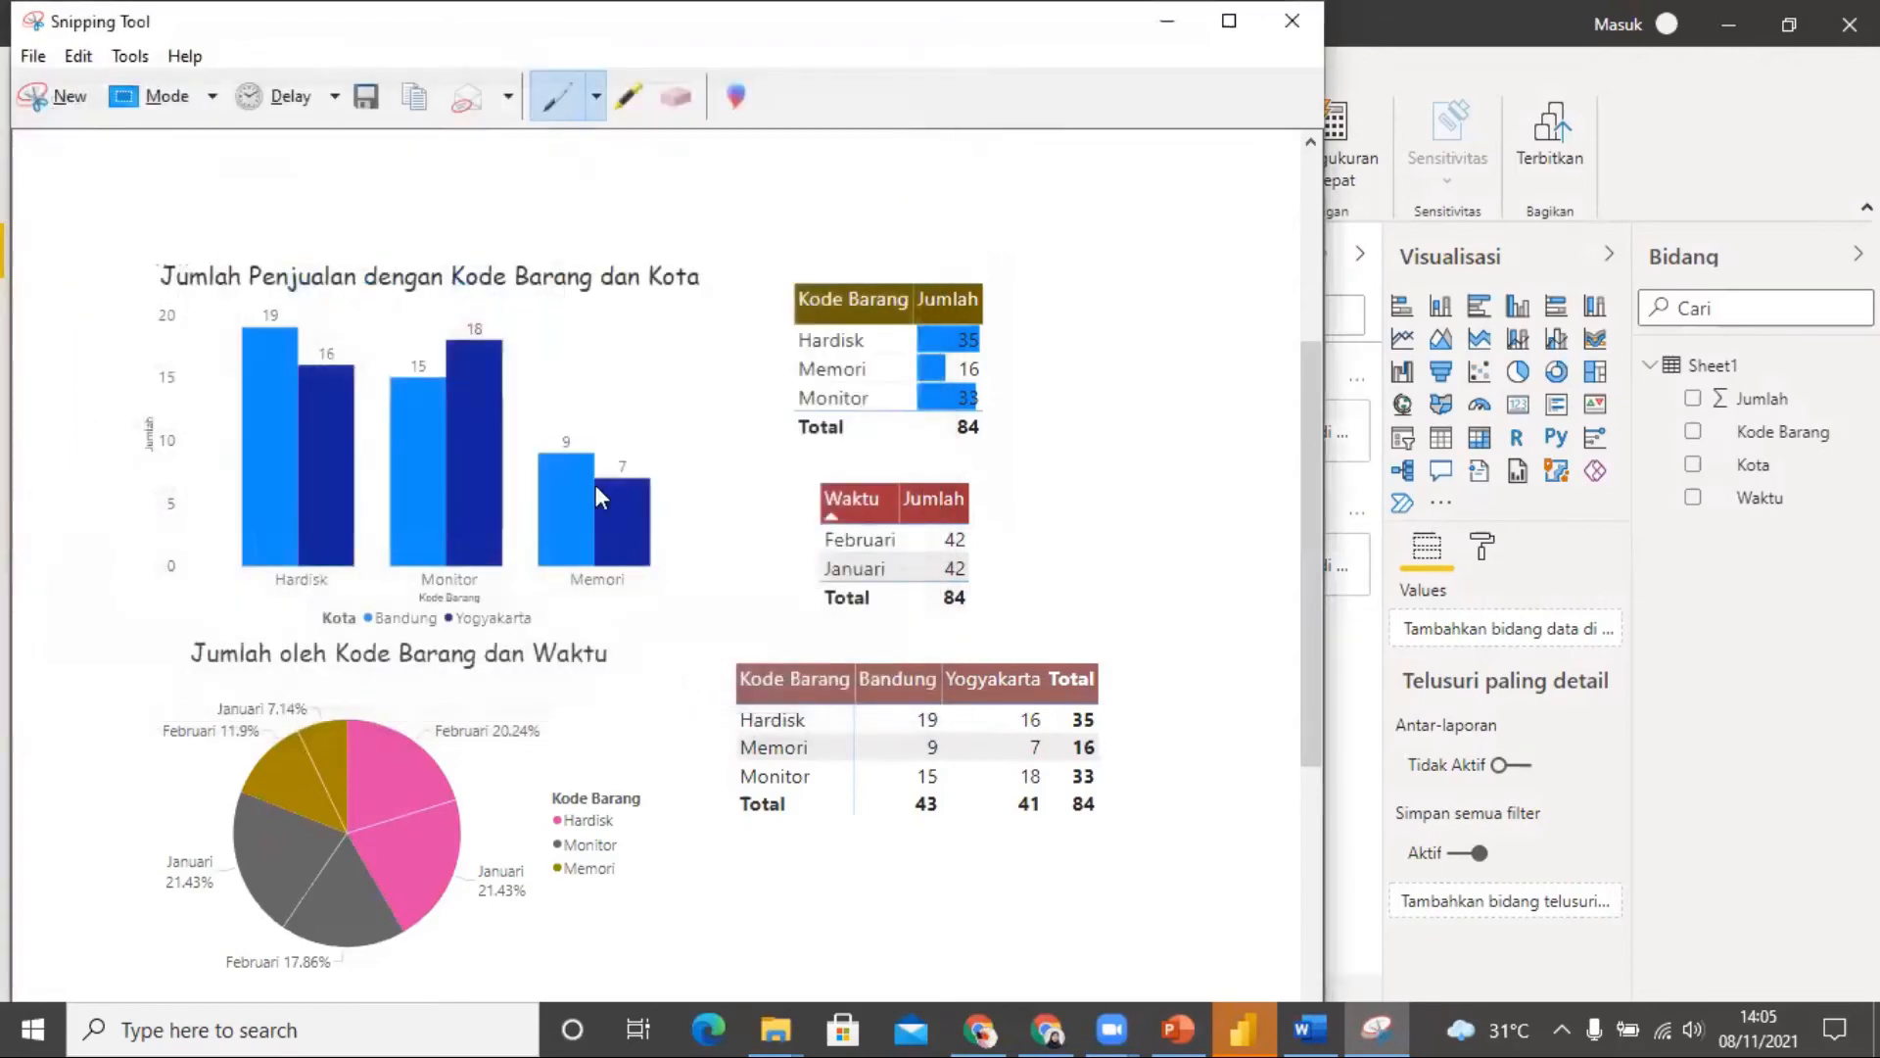
pyautogui.click(54, 95)
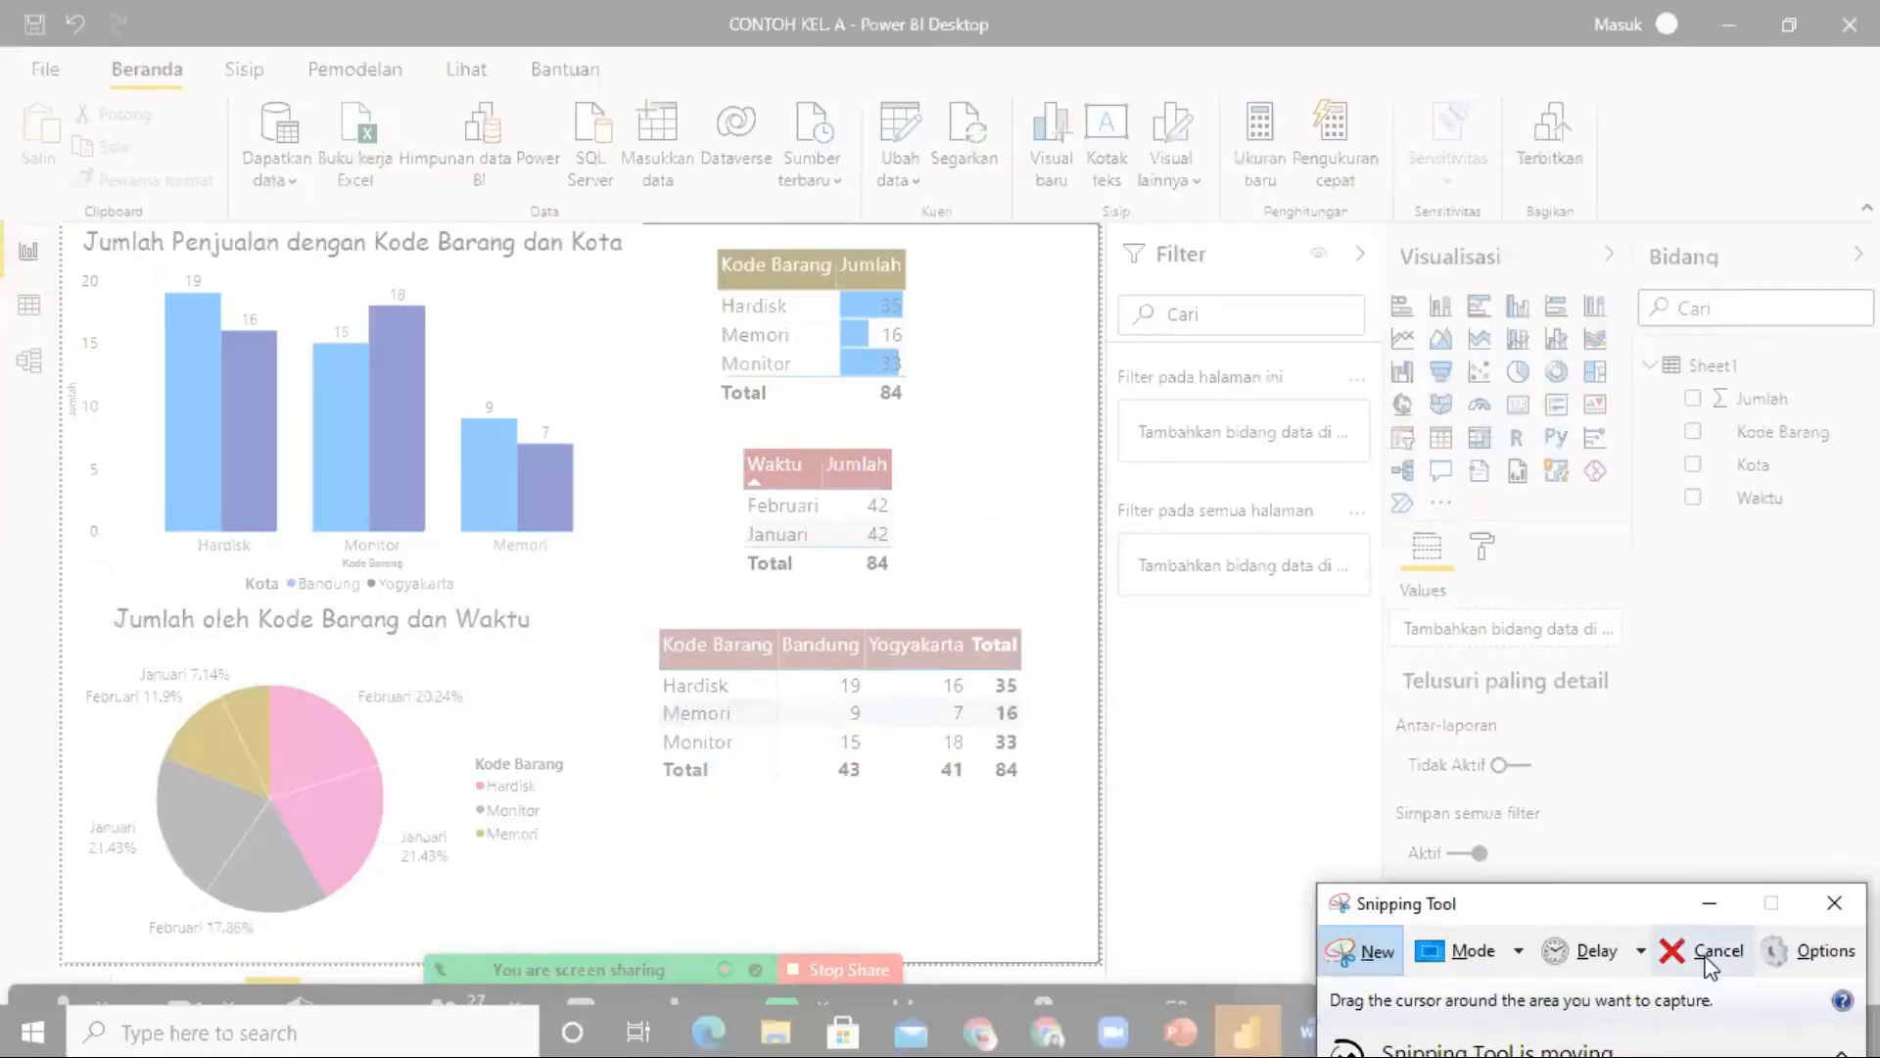
pyautogui.click(1709, 955)
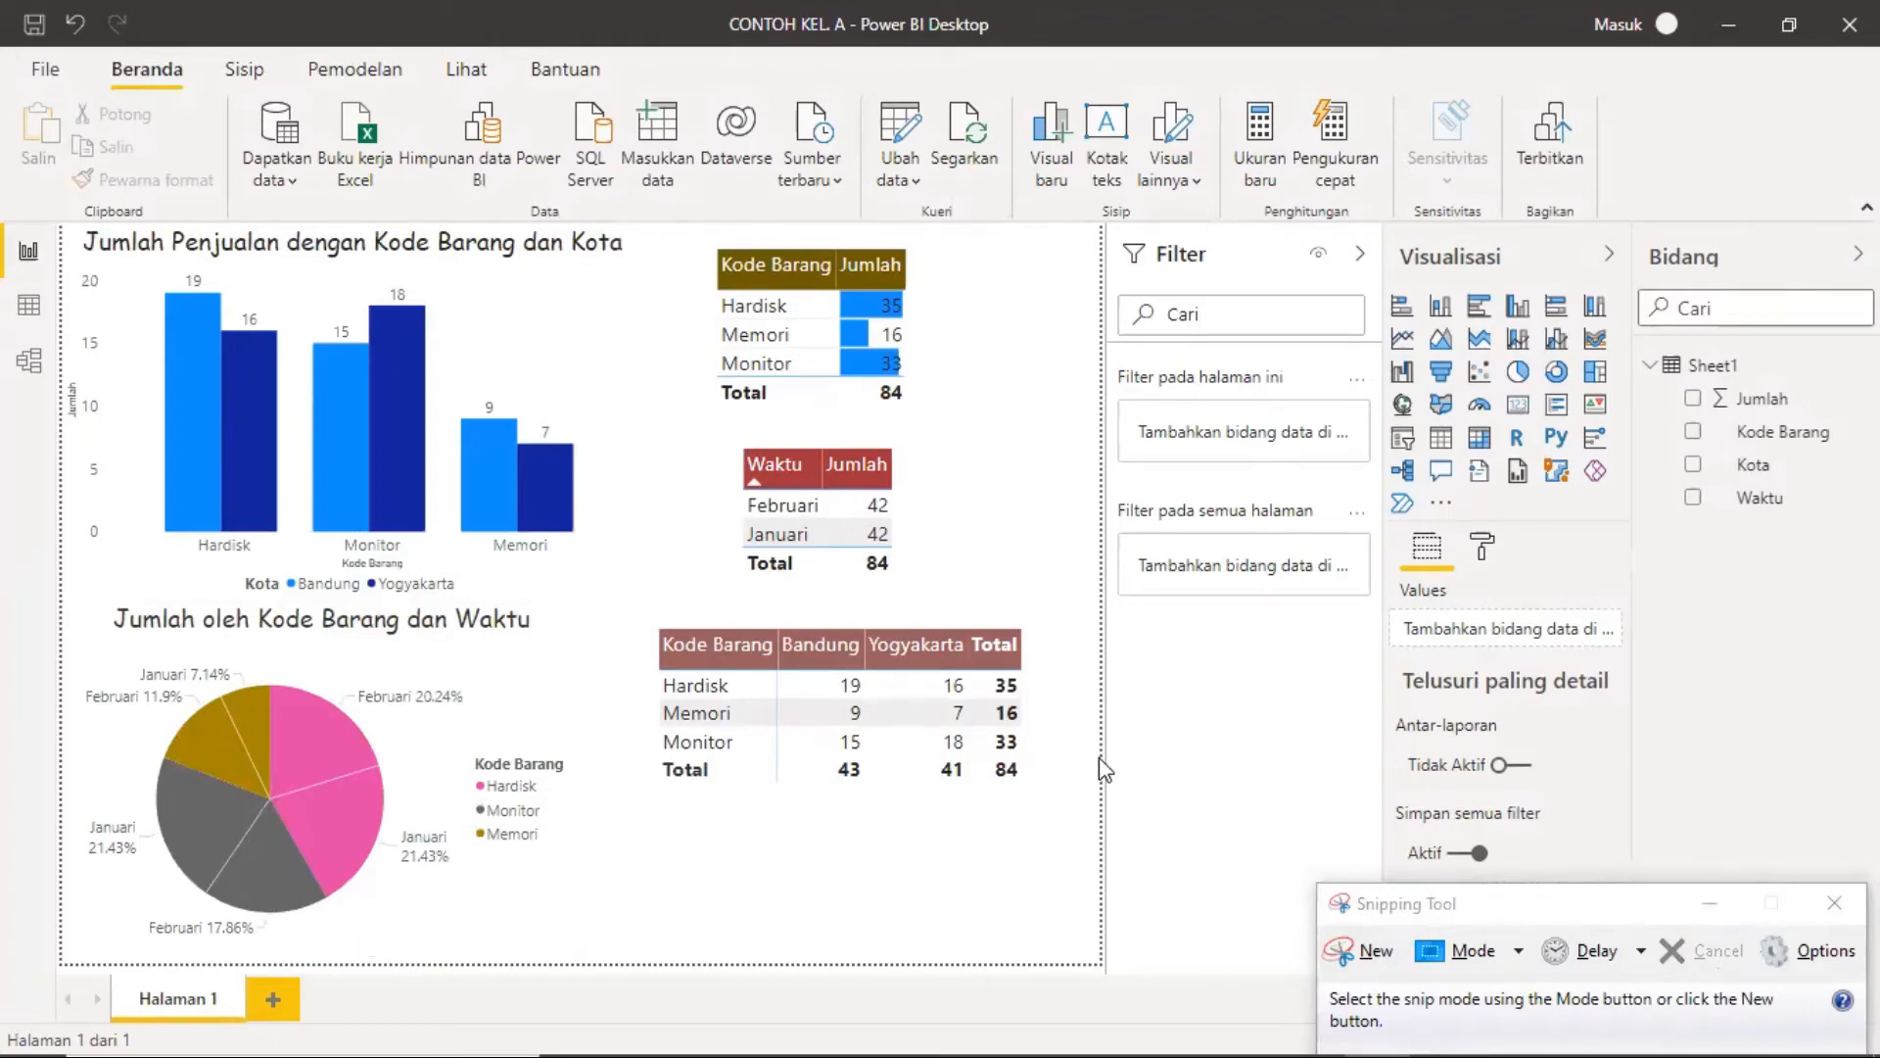
# Step: Switch to the Tugas Power BI document in Word and insert the picture contoh grafik kel. A from the Power BI folder below NPM
pyautogui.moveTo(1471, 1038)
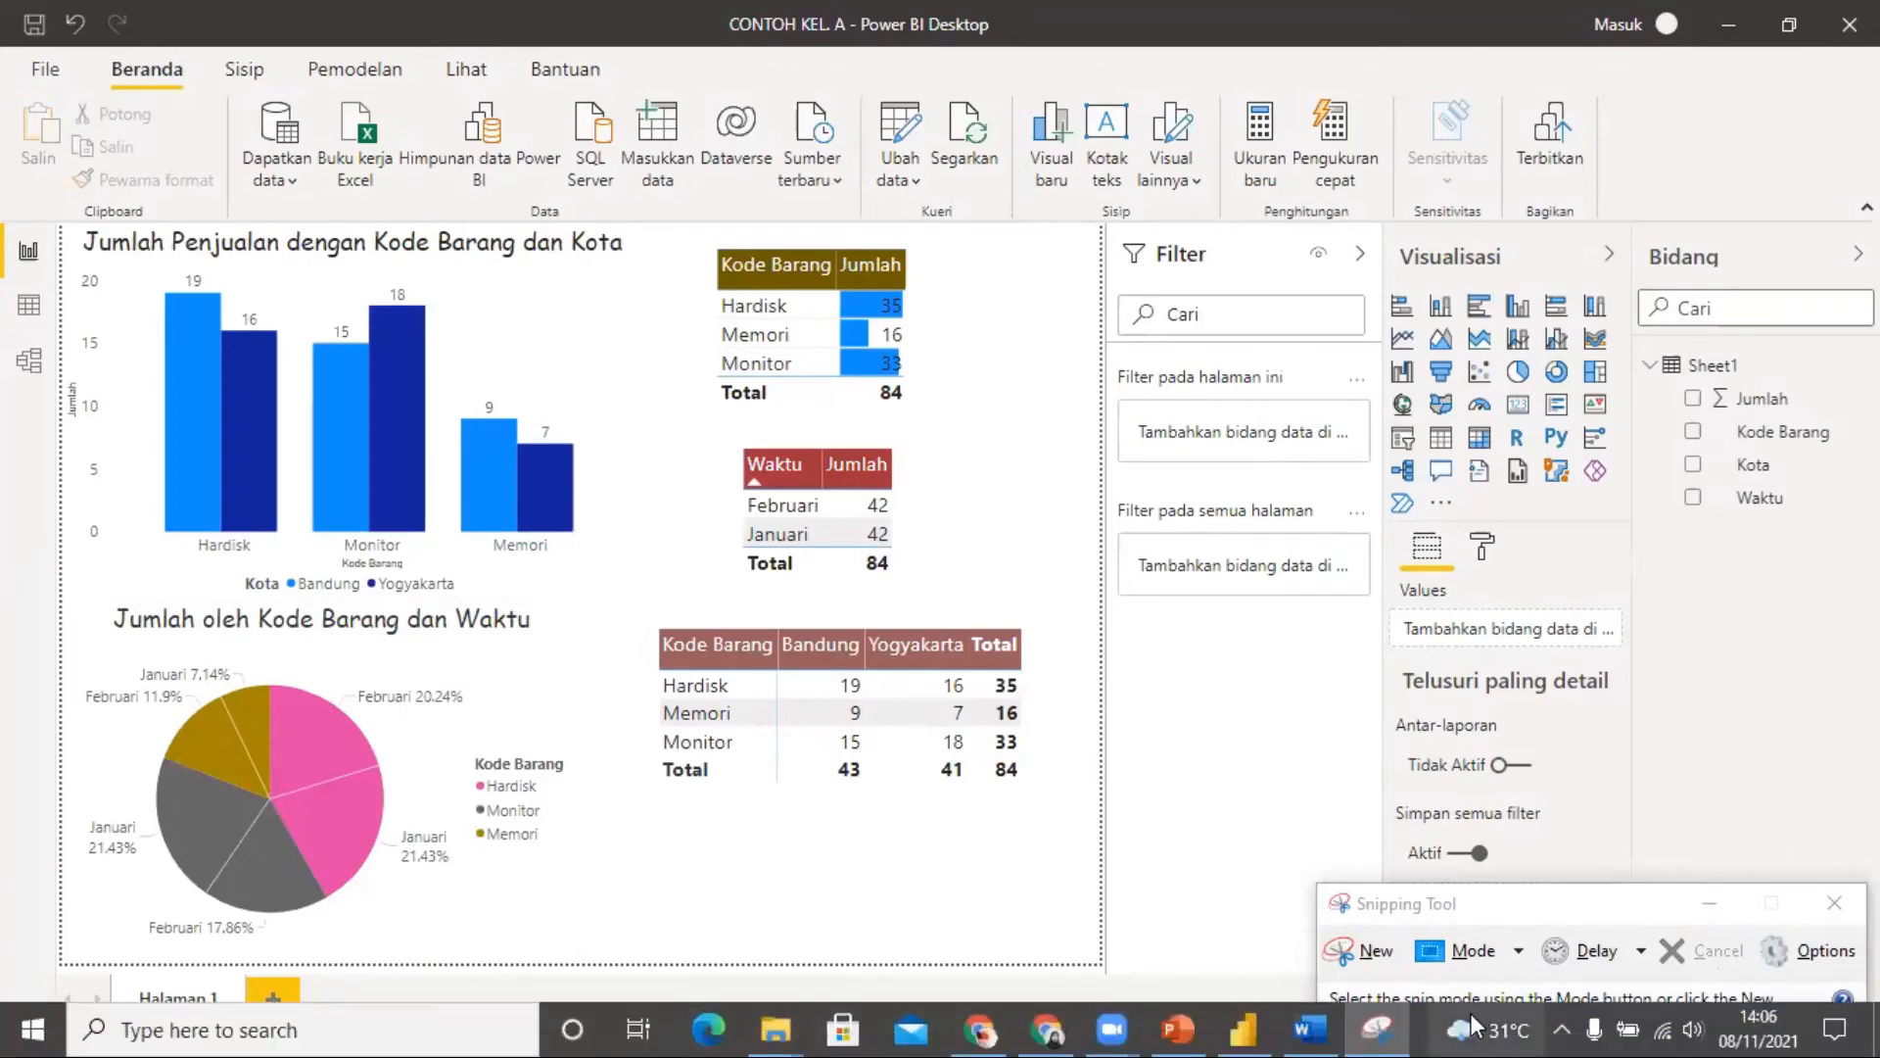
pyautogui.click(1328, 1023)
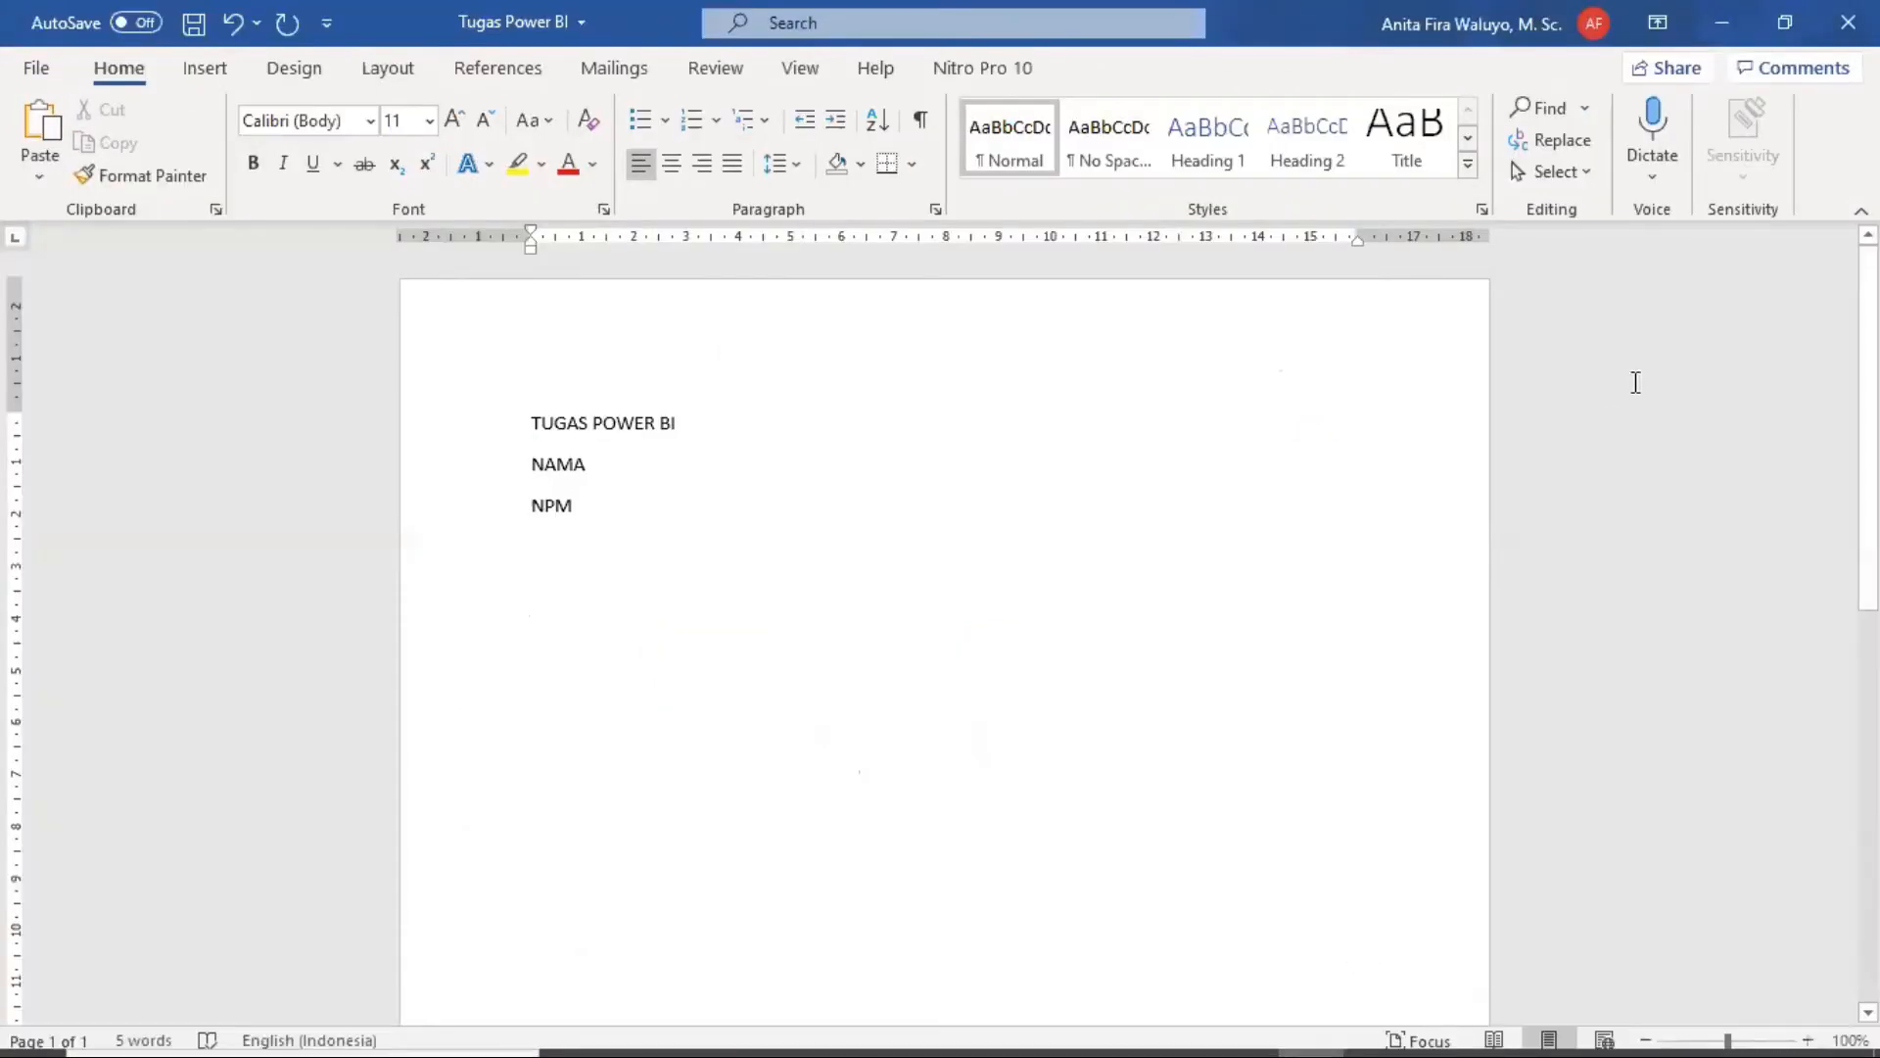
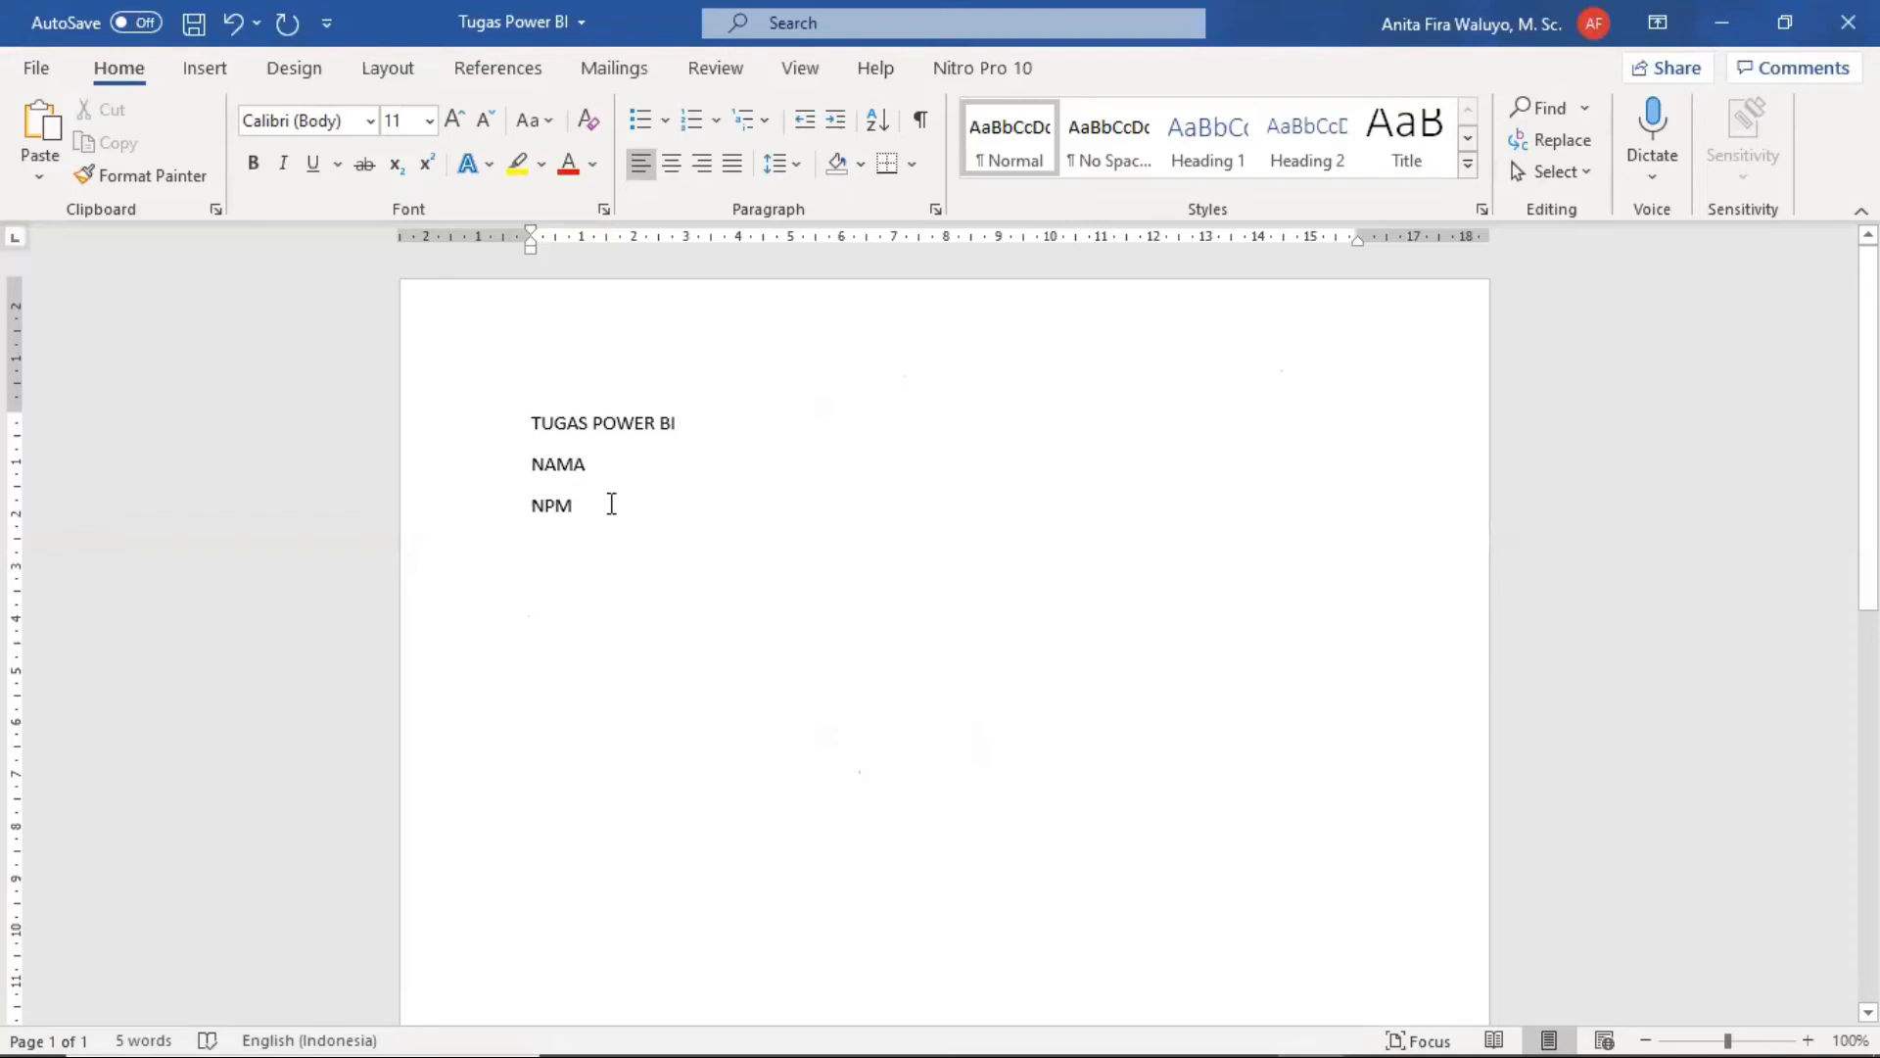
pyautogui.press('Return')
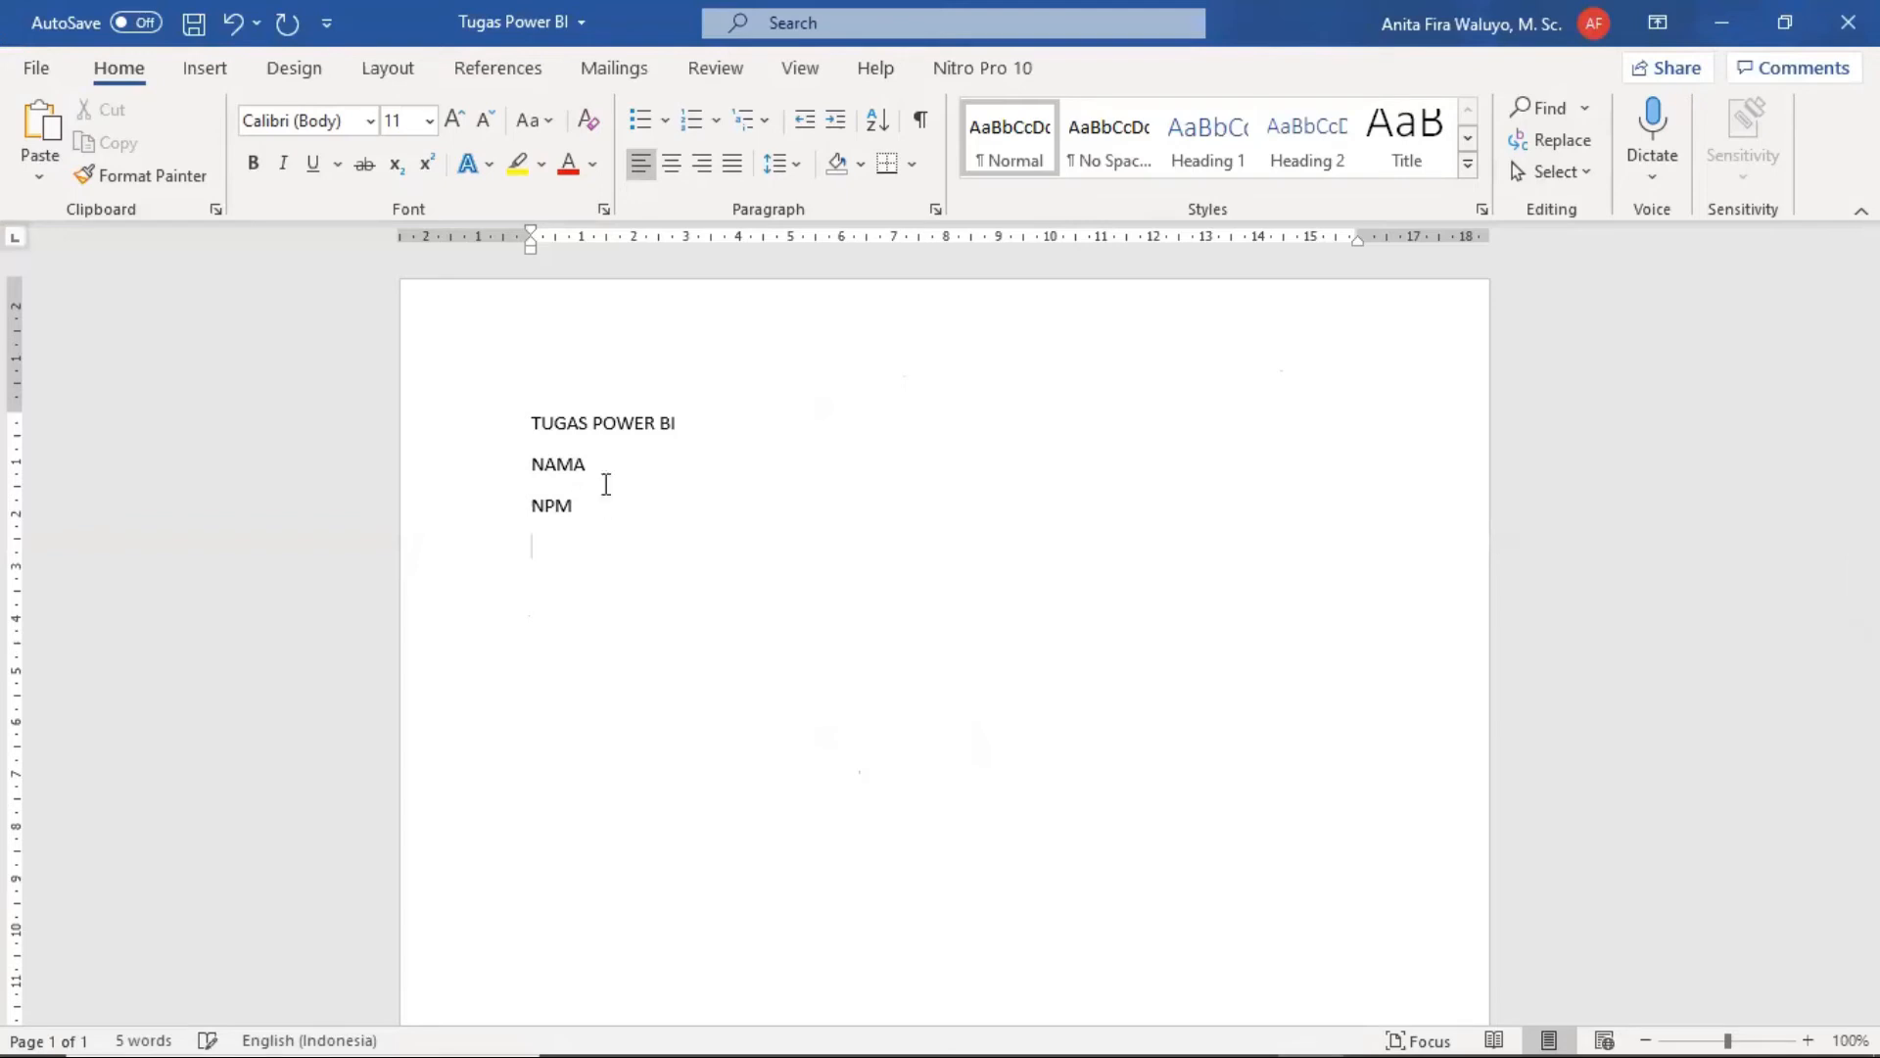
pyautogui.click(227, 77)
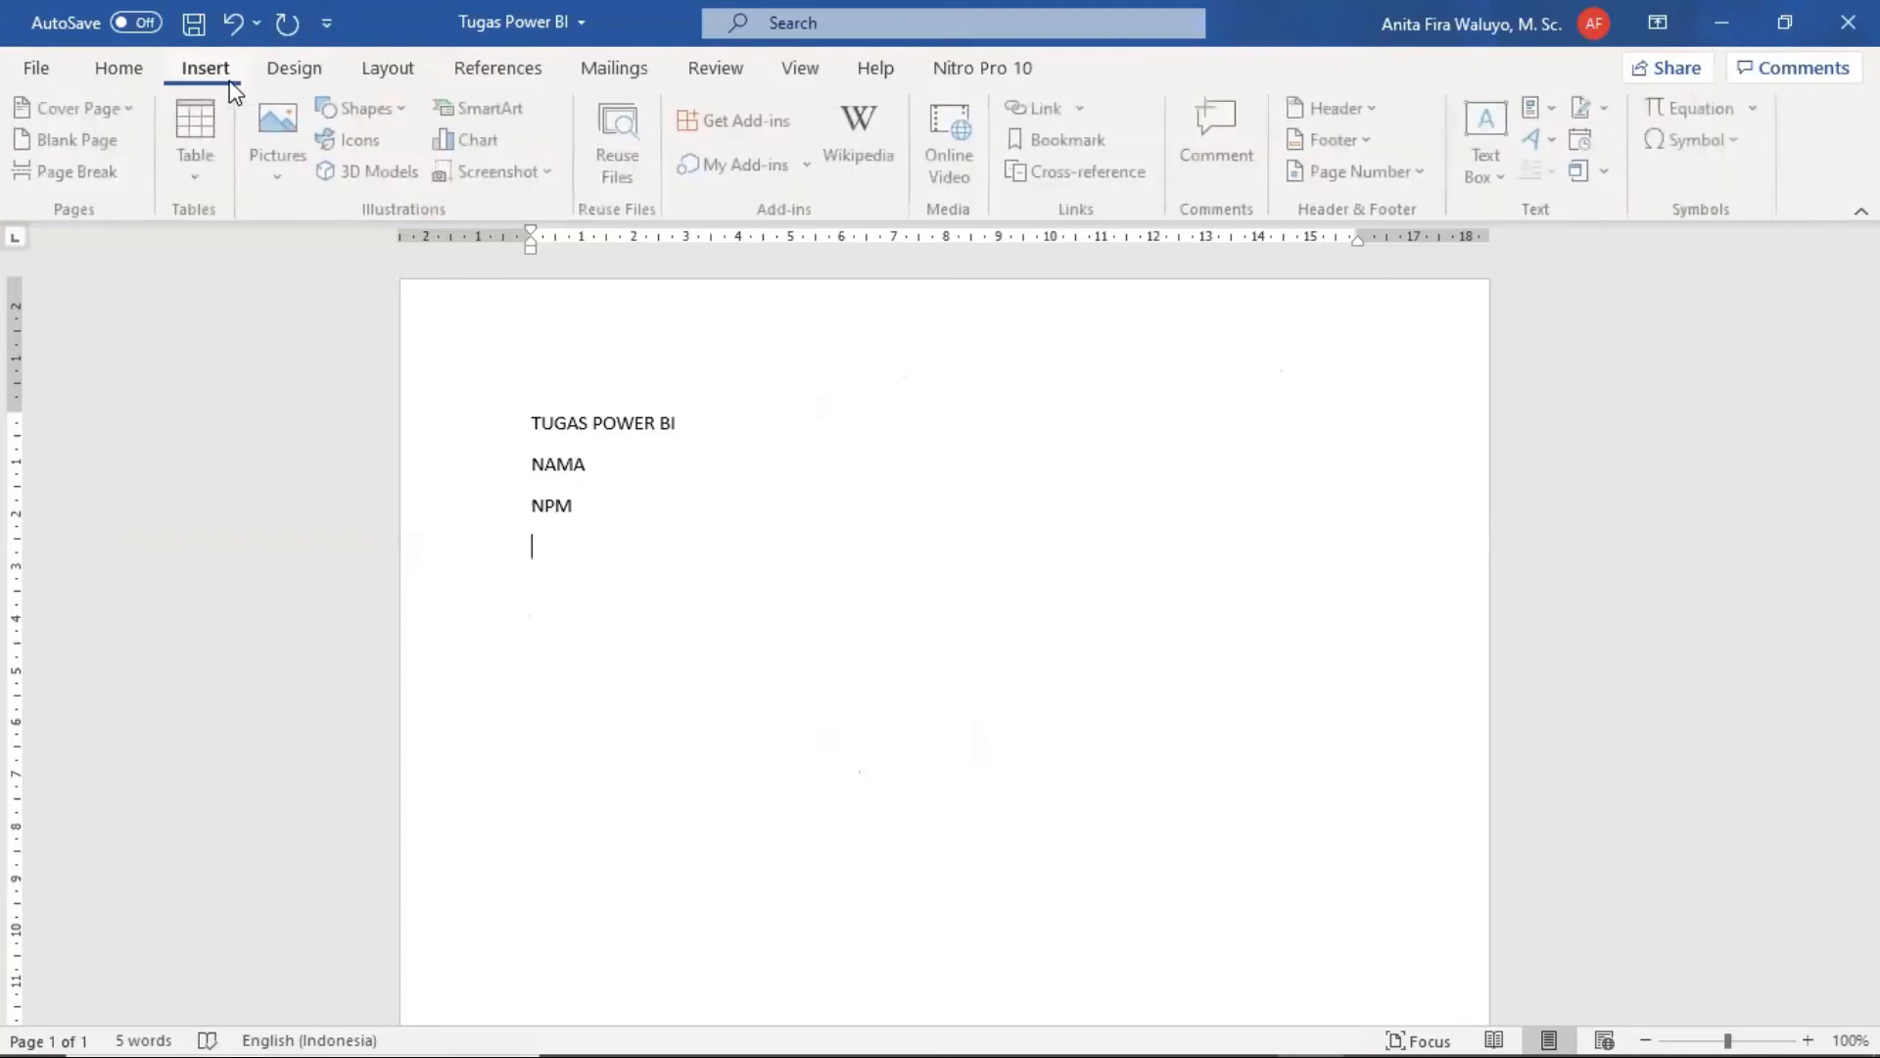
pyautogui.click(296, 160)
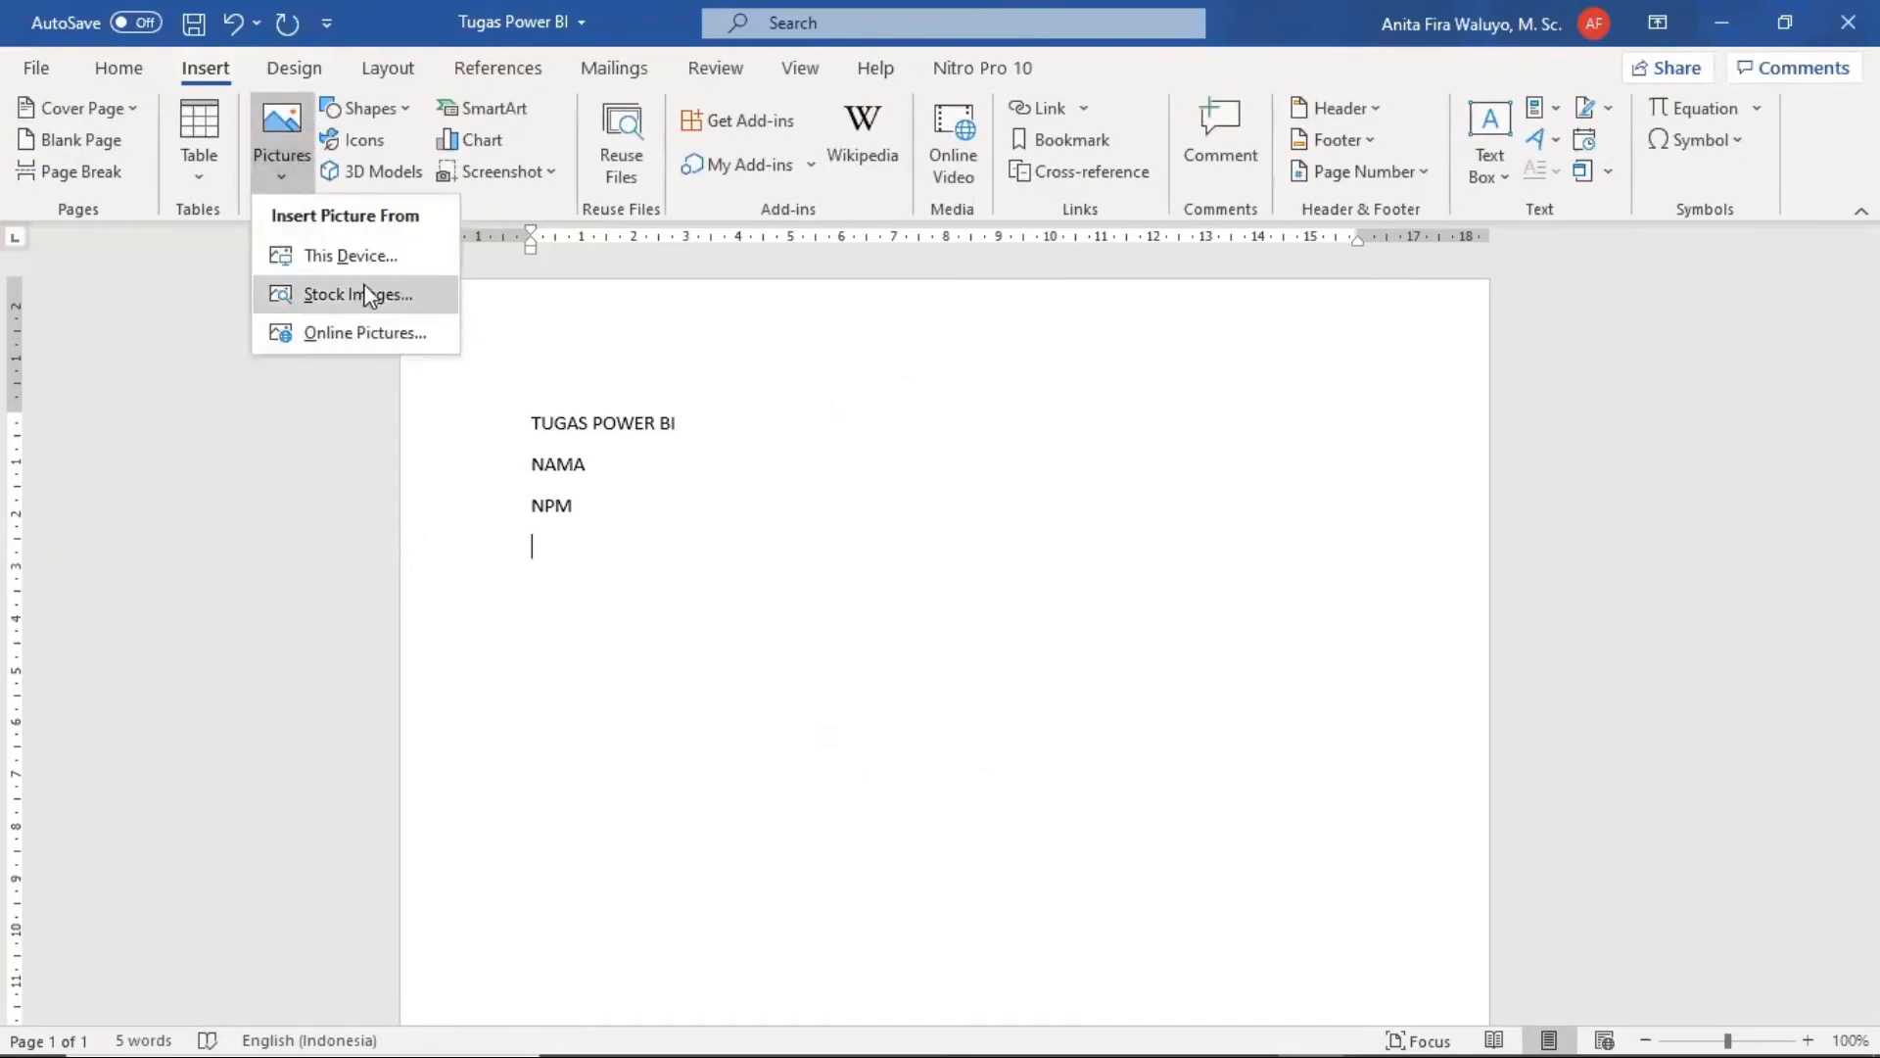
pyautogui.click(369, 256)
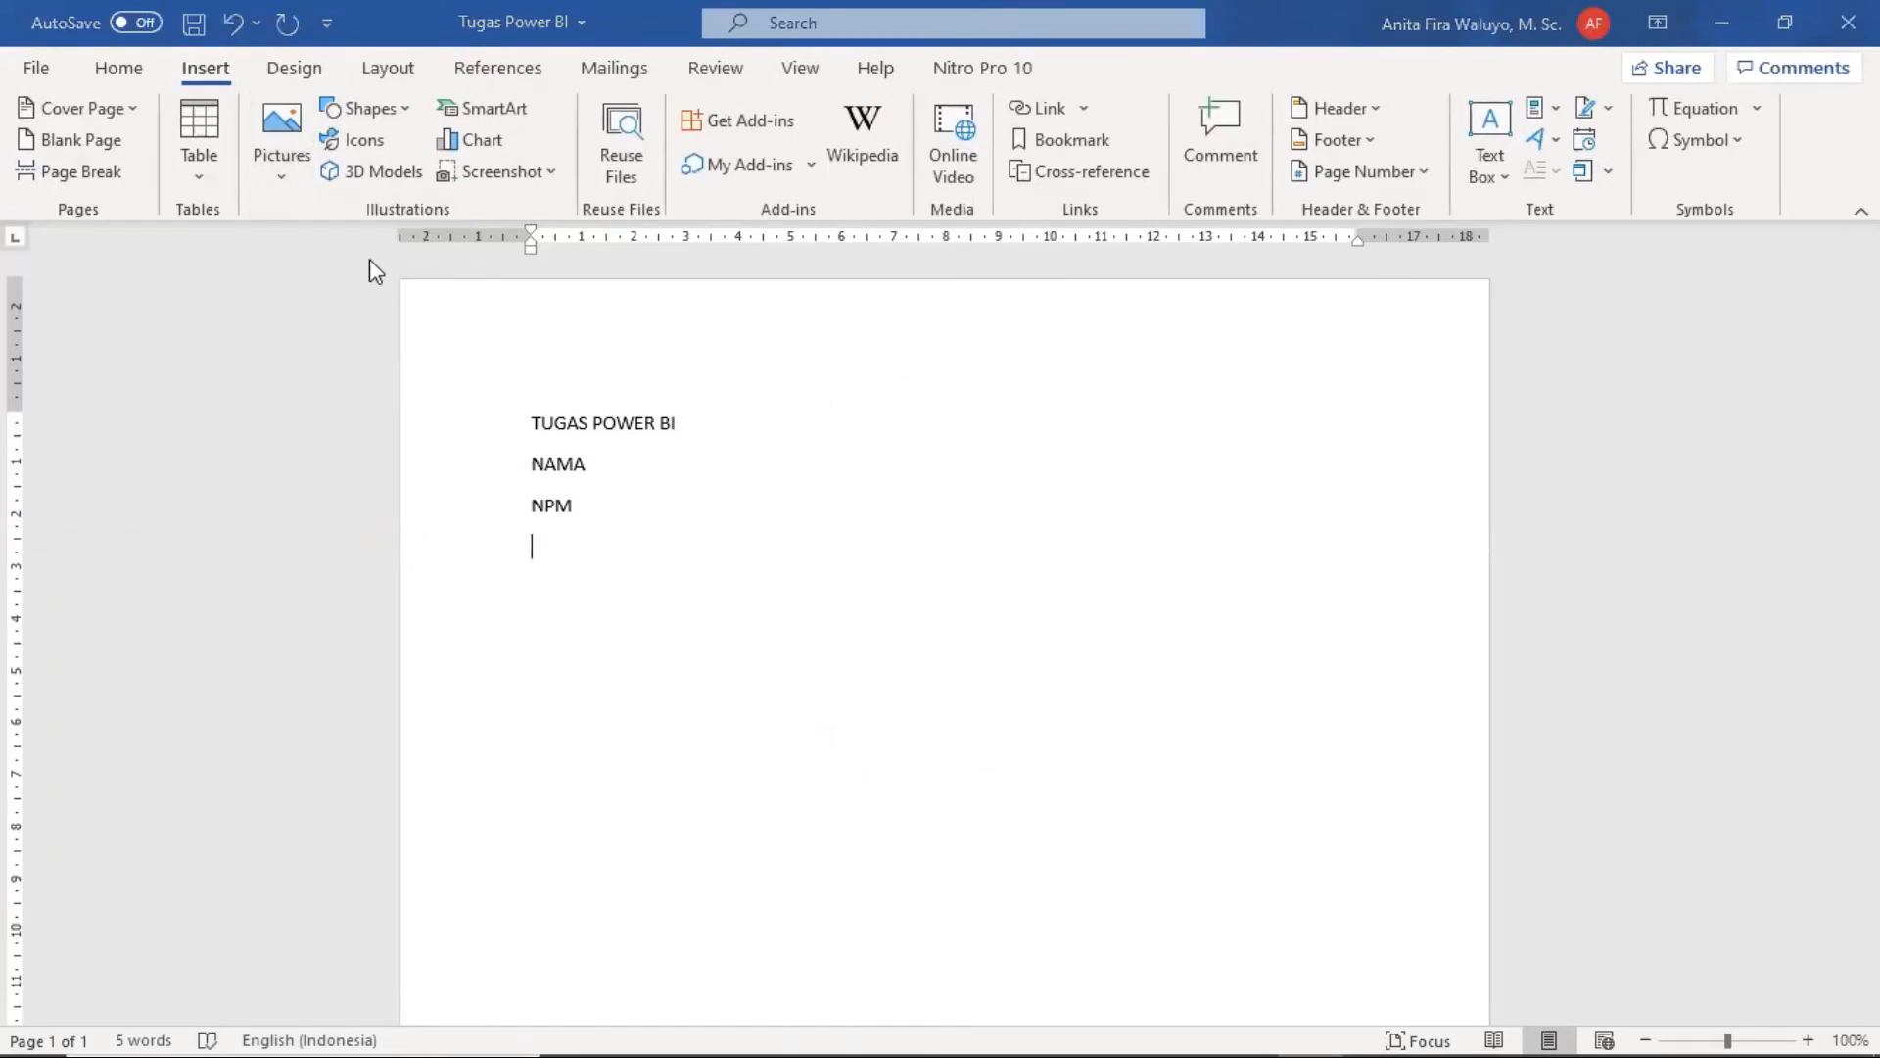
pyautogui.click(127, 501)
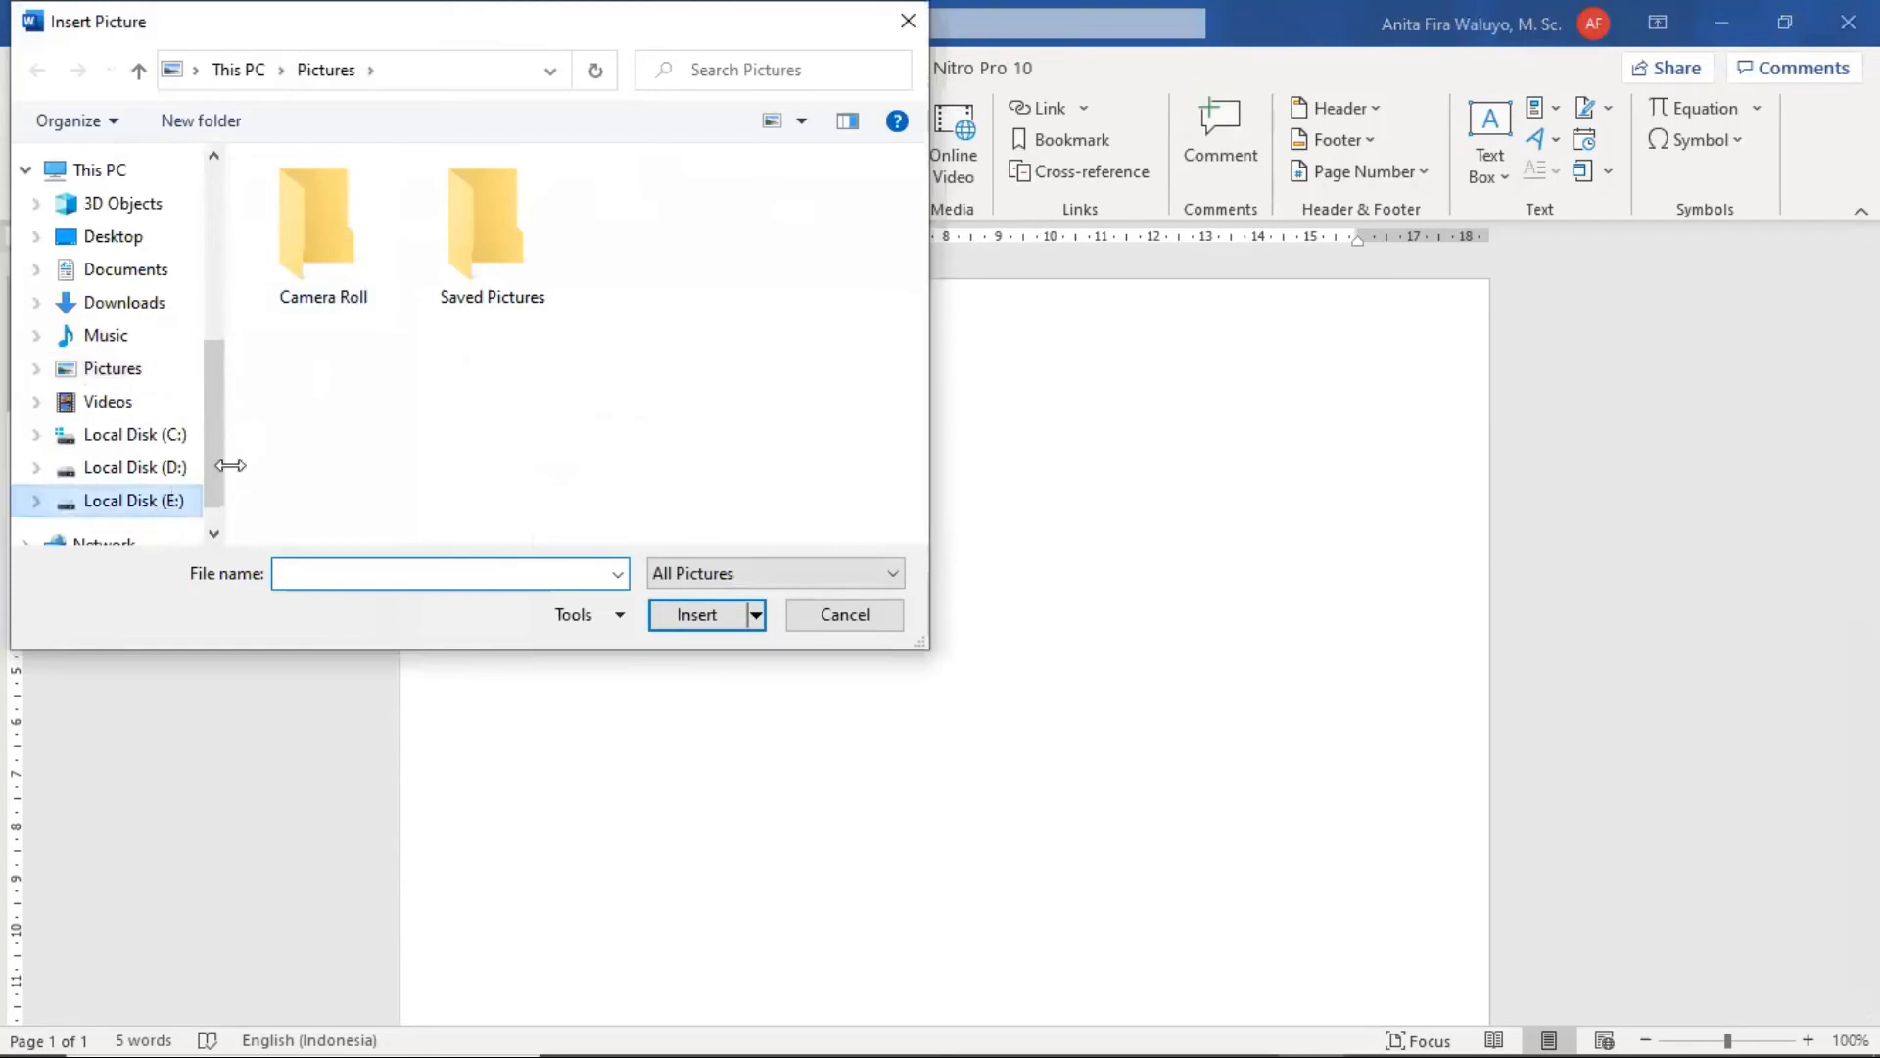
pyautogui.click(499, 250)
pyautogui.doubleClick(499, 250)
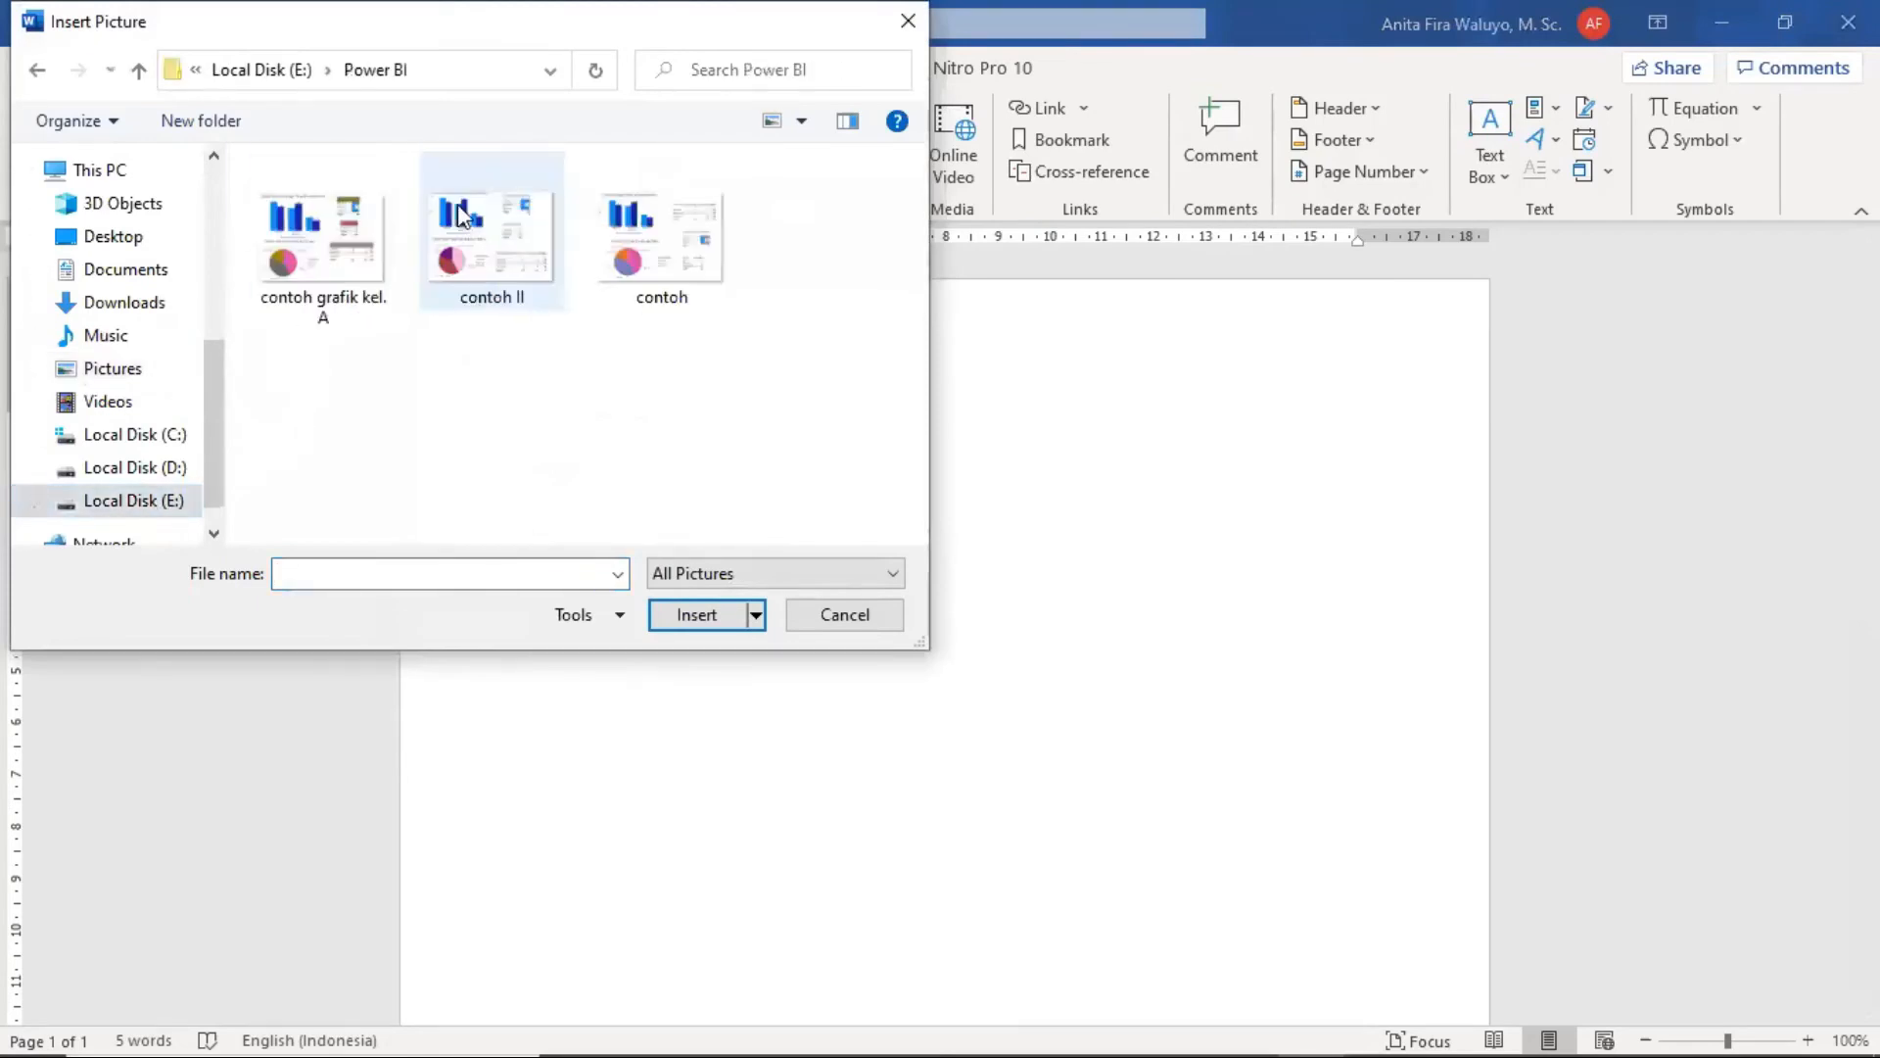
pyautogui.click(321, 273)
pyautogui.doubleClick(321, 273)
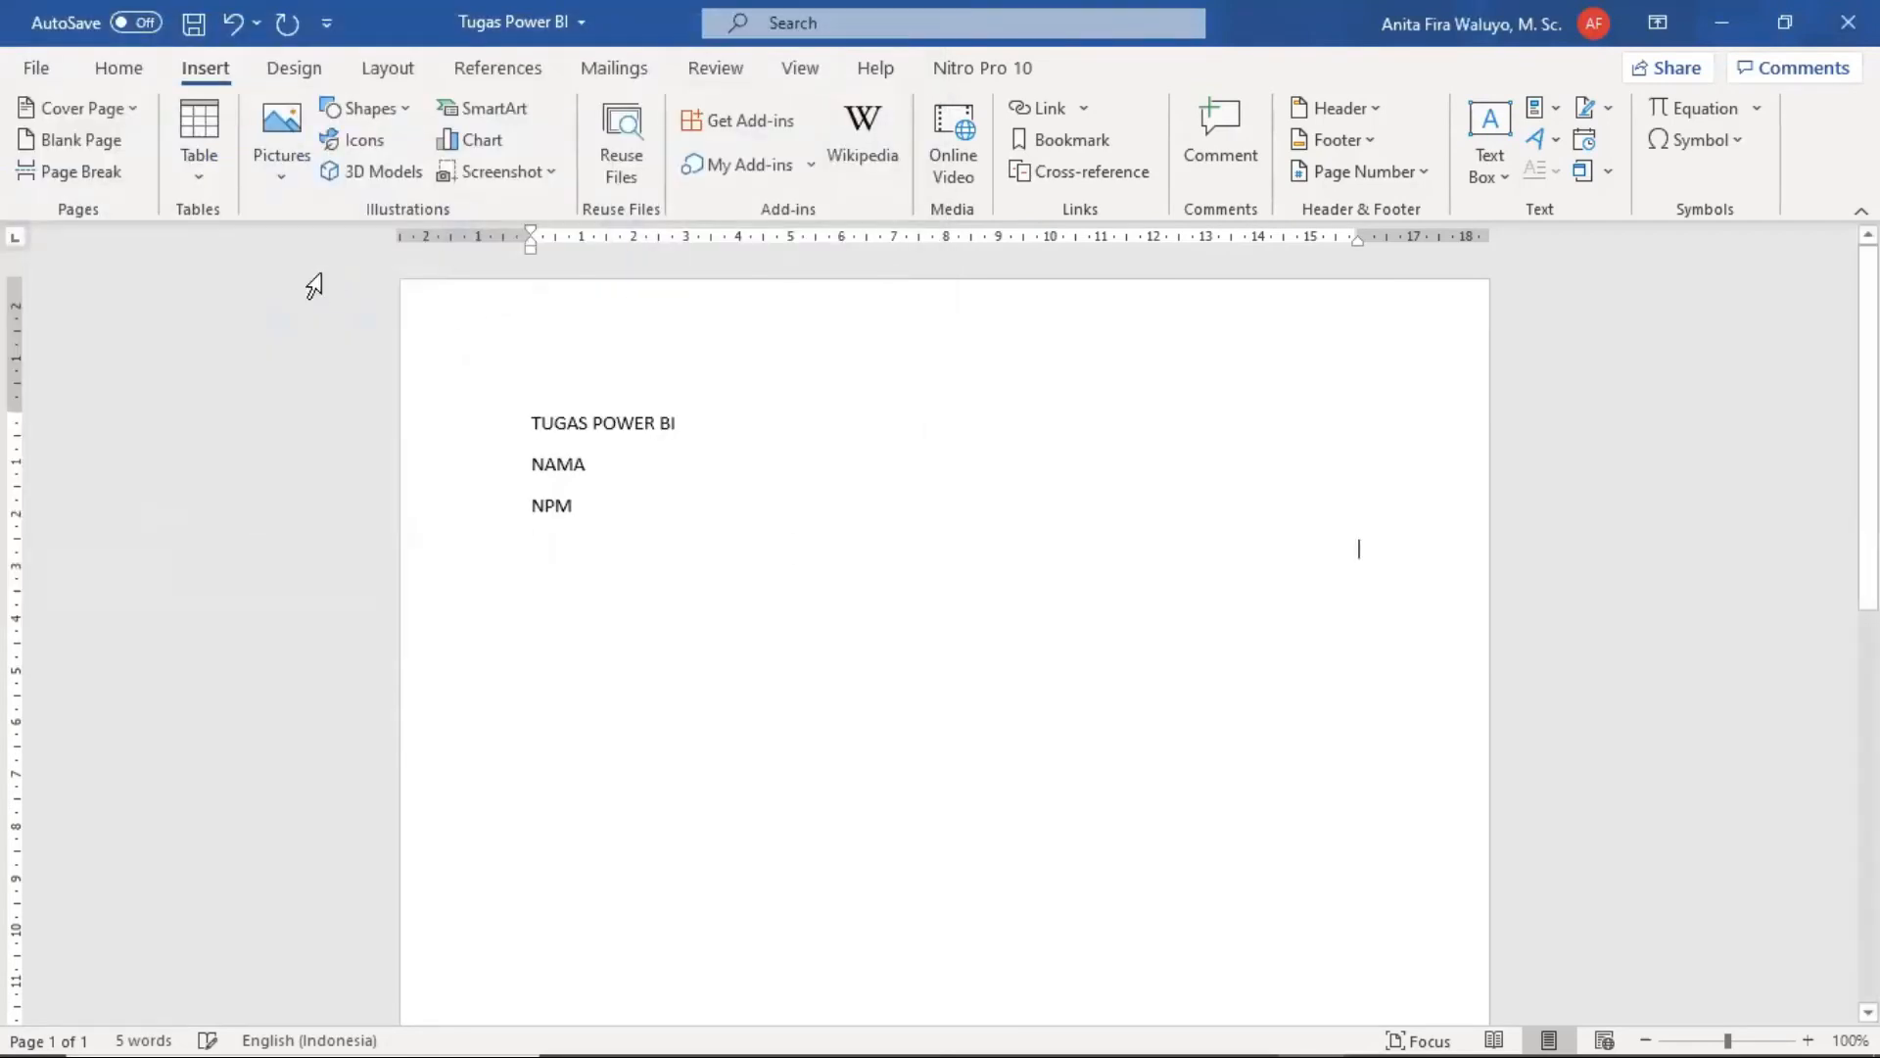
# Step: Add the line TAMPILAN POWER BI : between the NPM line and the inserted picture
pyautogui.scroll(-3, 870, 470)
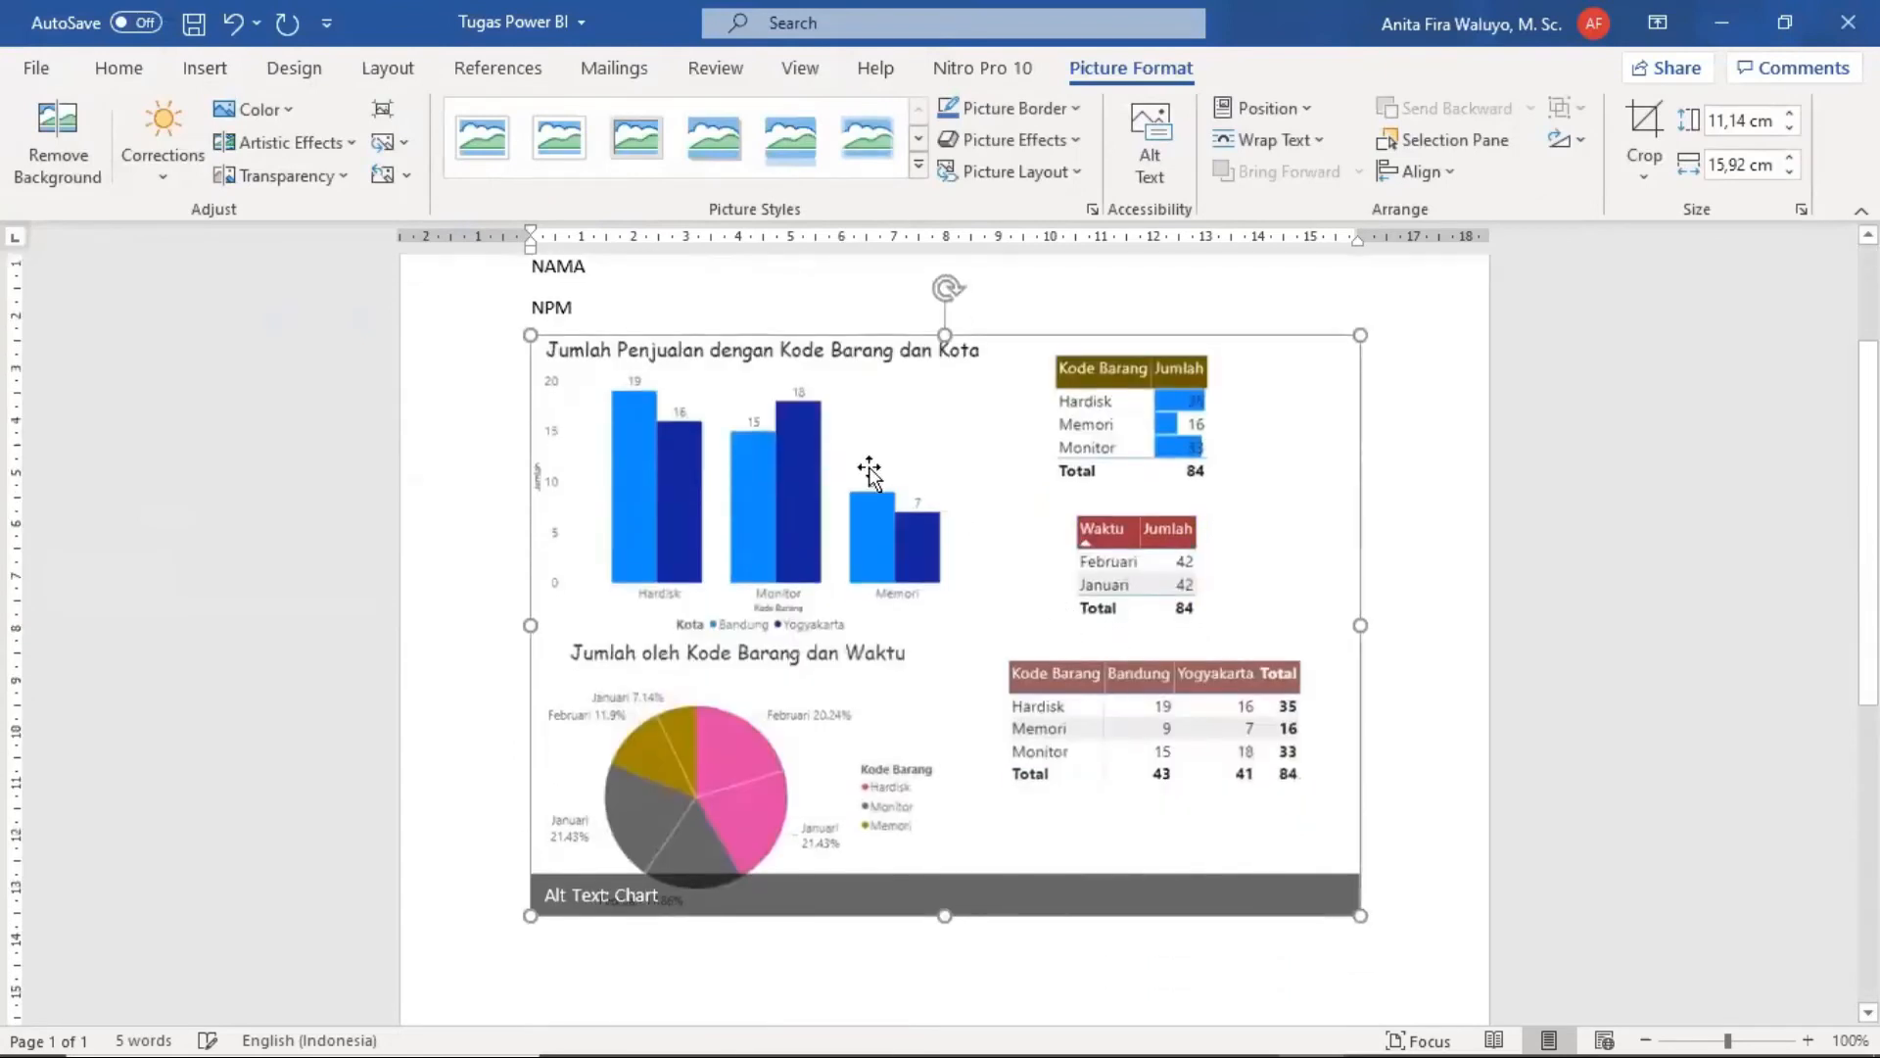
pyautogui.click(617, 306)
pyautogui.press('Return')
pyautogui.write('ta')
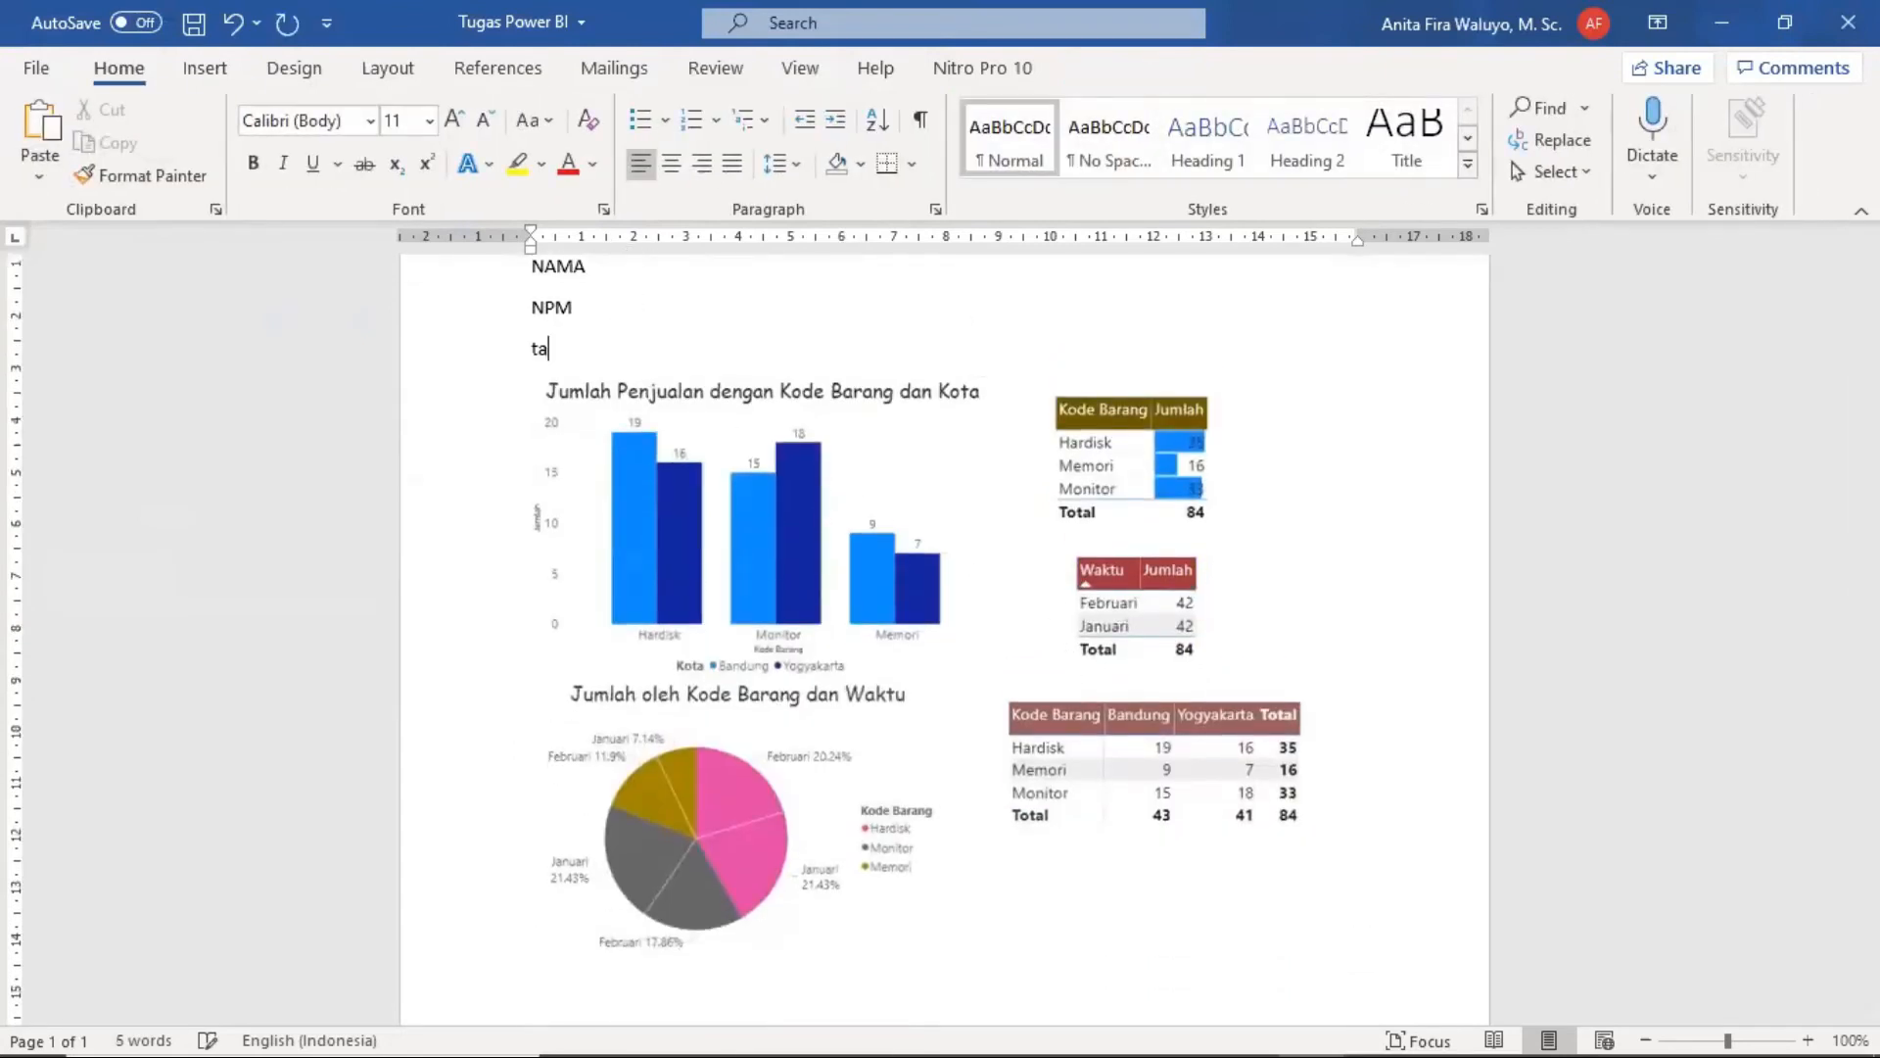
pyautogui.press('BackSpace')
pyautogui.press('BackSpace')
pyautogui.write('TAMPILAN POWER BI :')
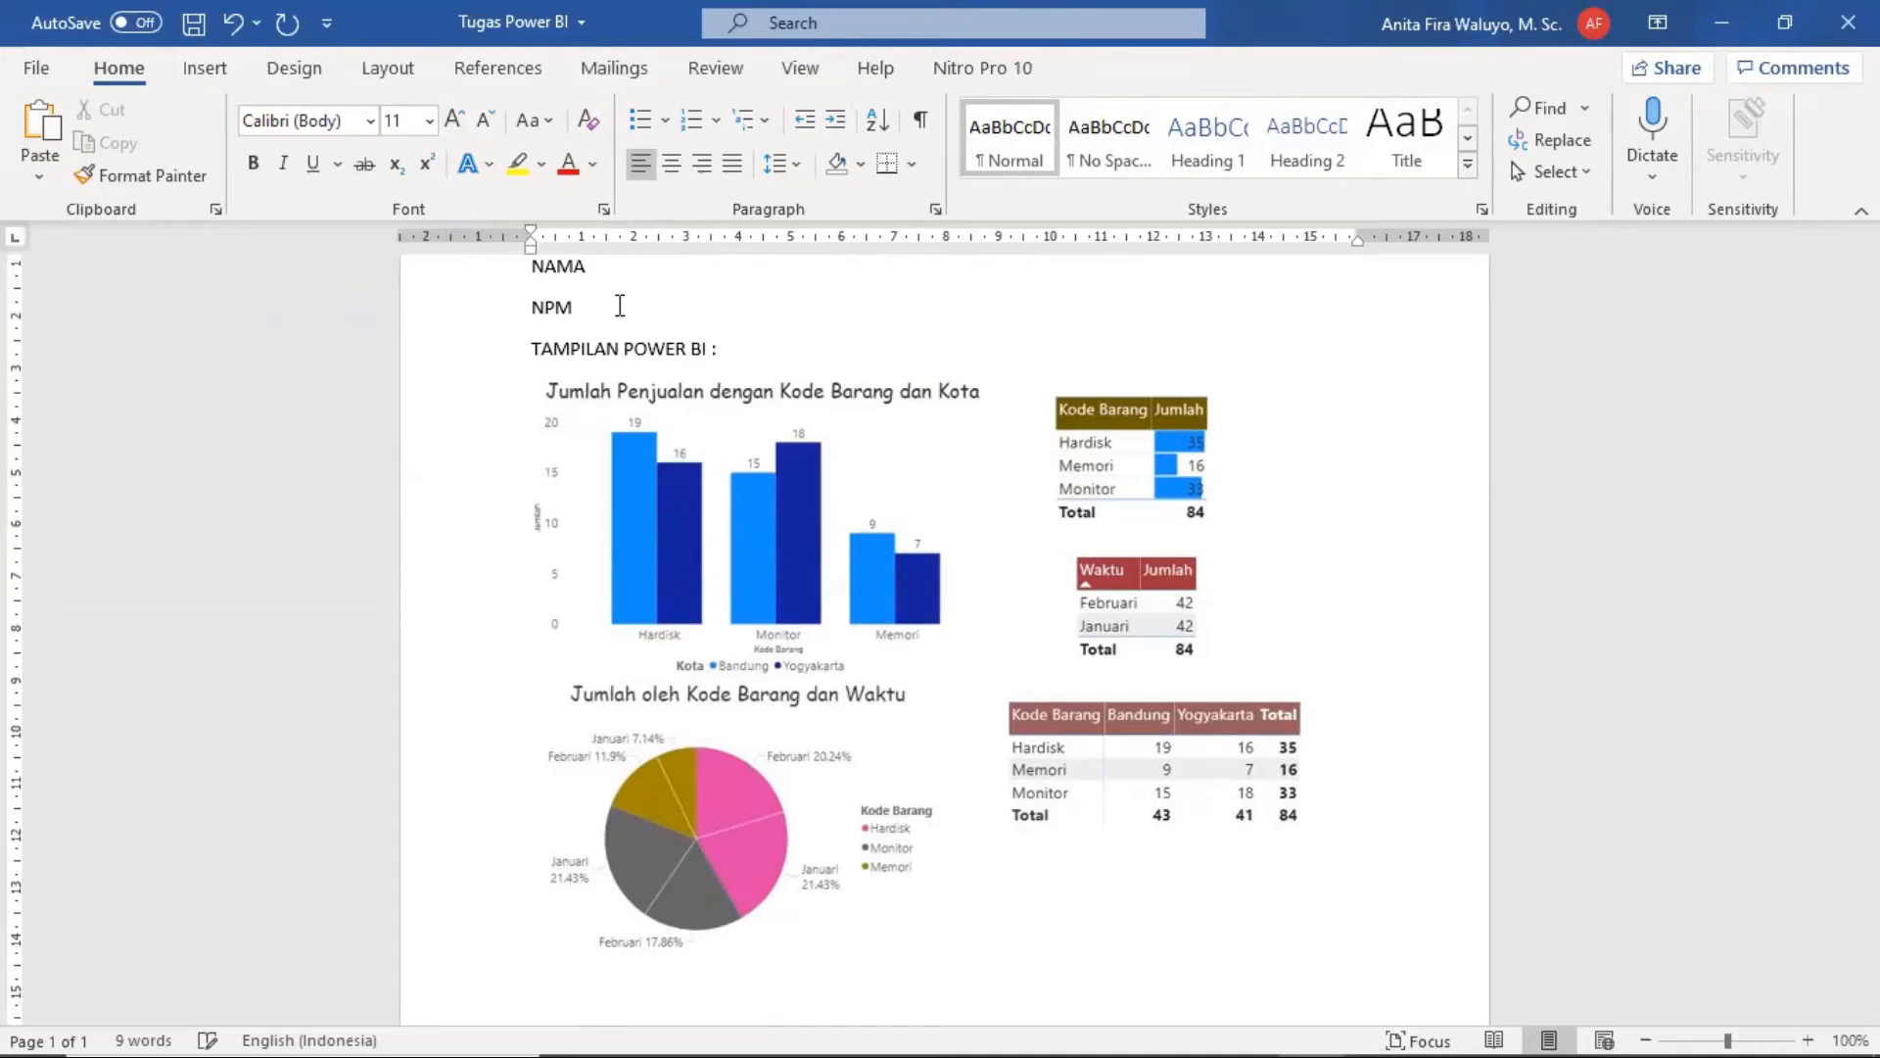
# Step: Add the heading LANGKAH-LANGKAH PEMBUATAN : on a new line below the picture
pyautogui.click(1373, 889)
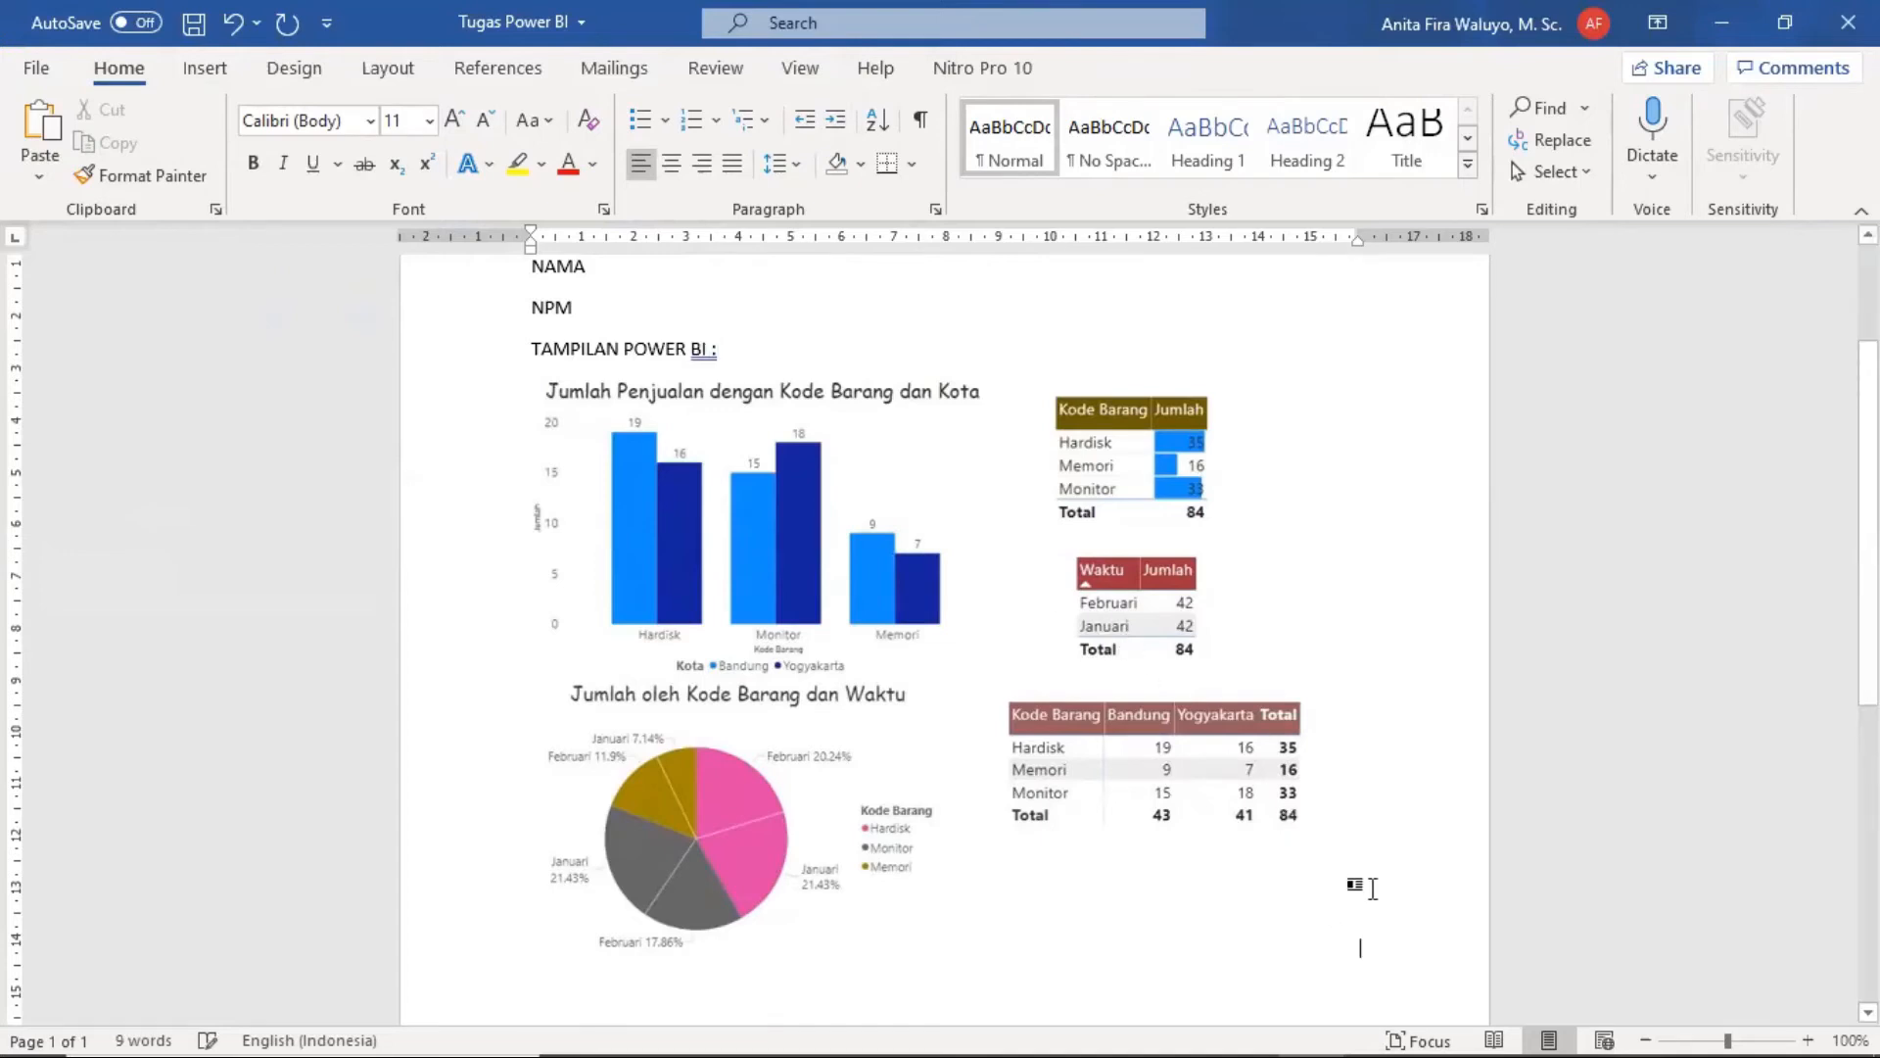
pyautogui.press('Return')
pyautogui.write('L')
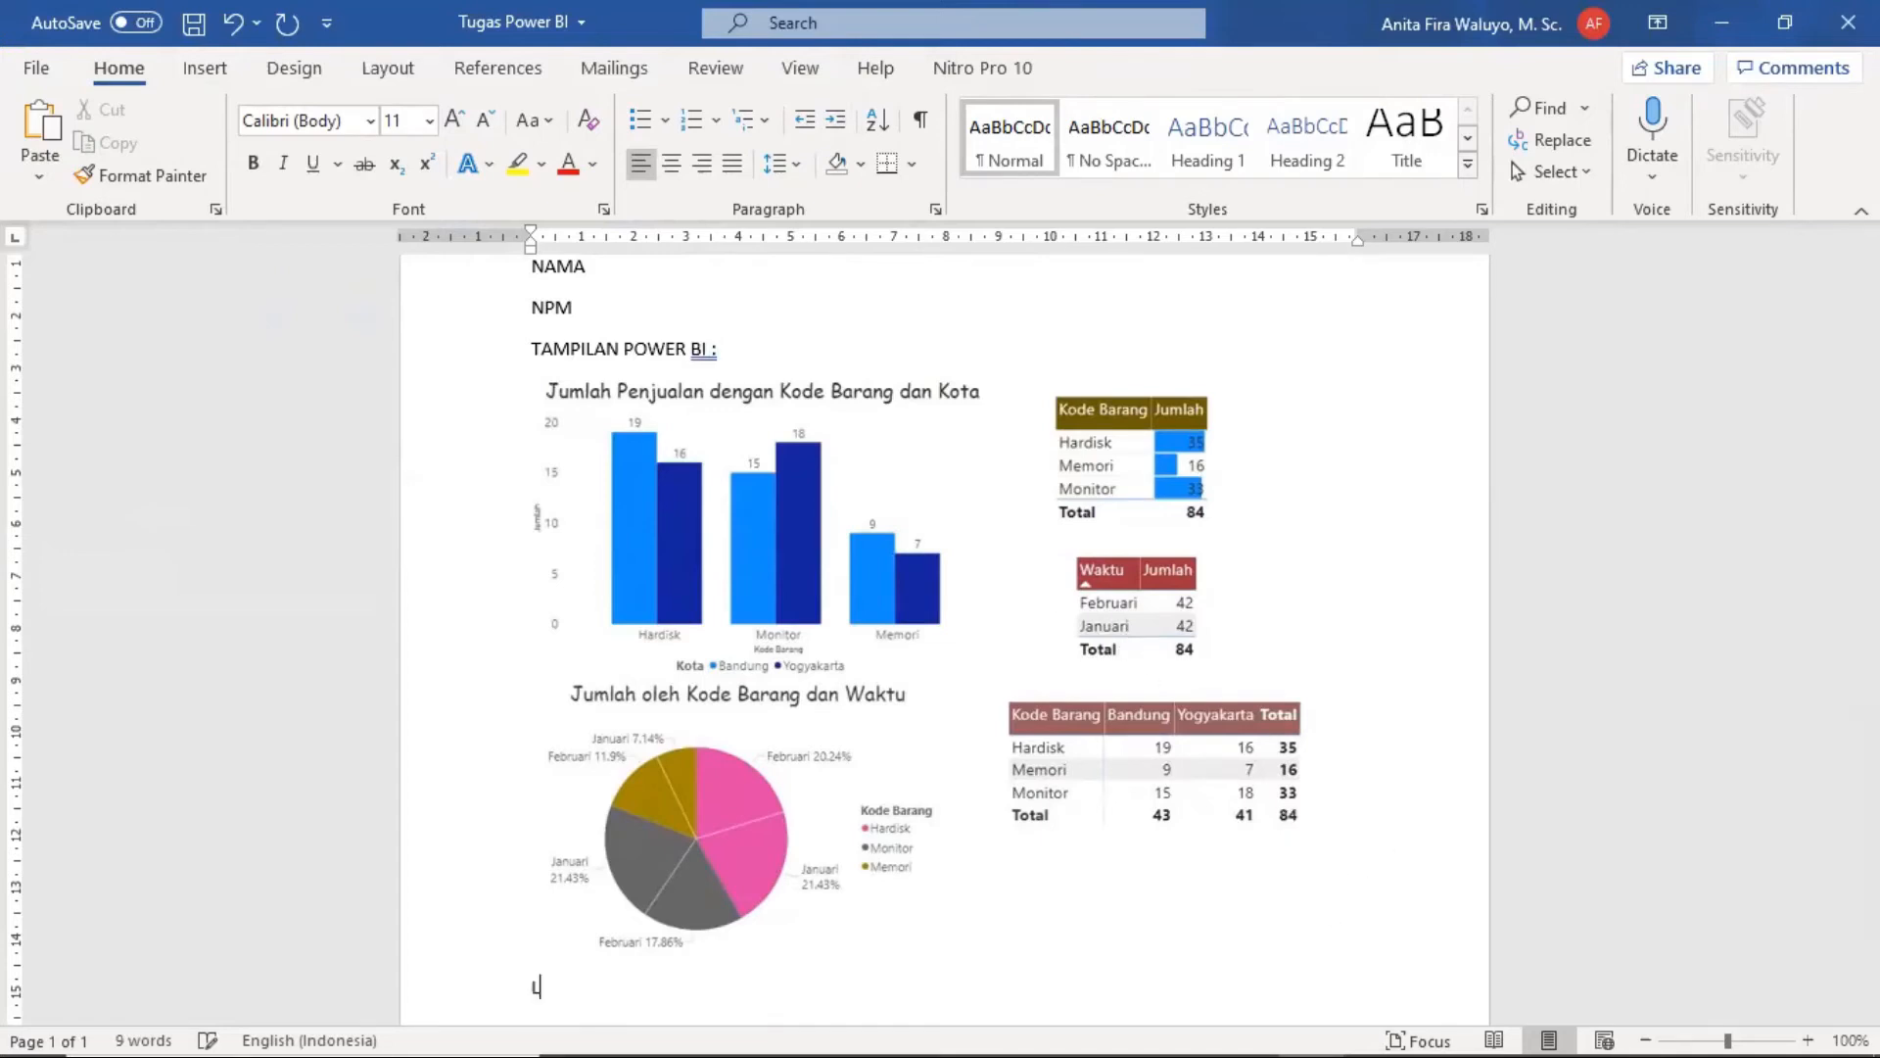
pyautogui.write('ANGKAH-')
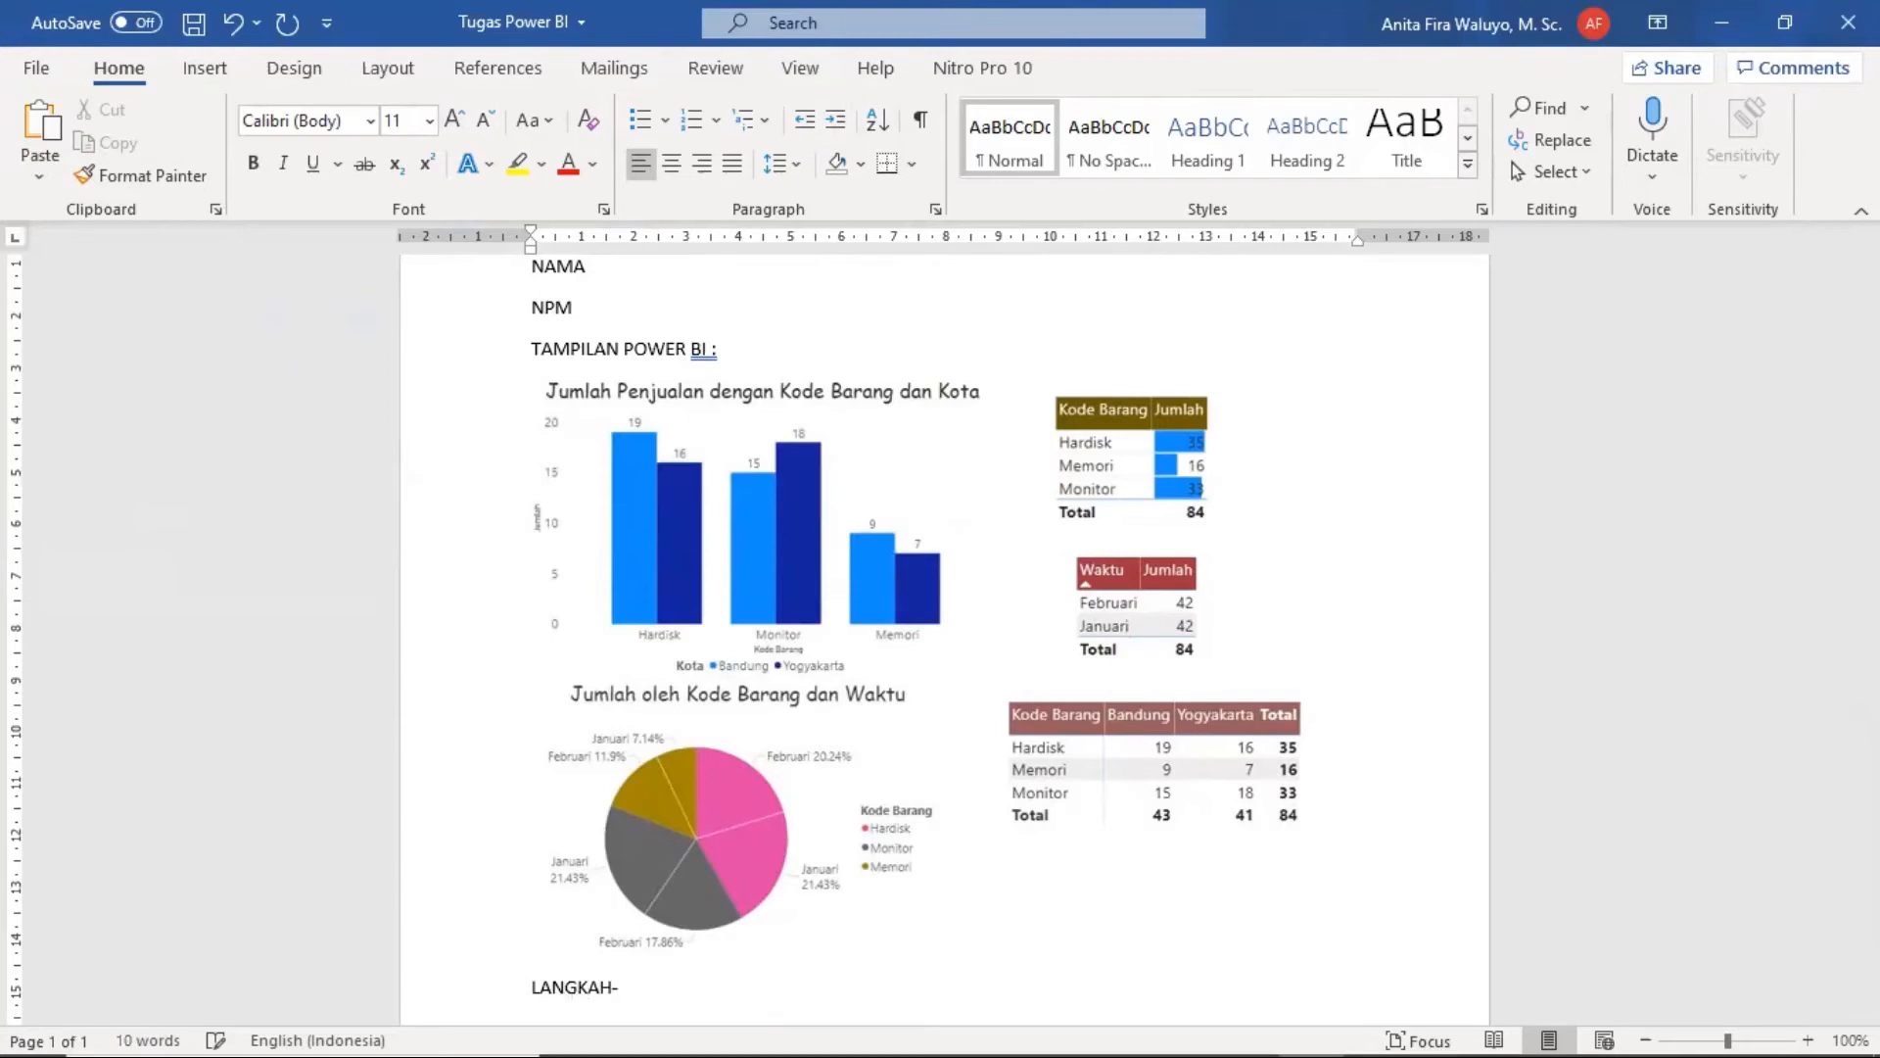
pyautogui.write('LANGKAH')
pyautogui.write(' PEMBUATA')
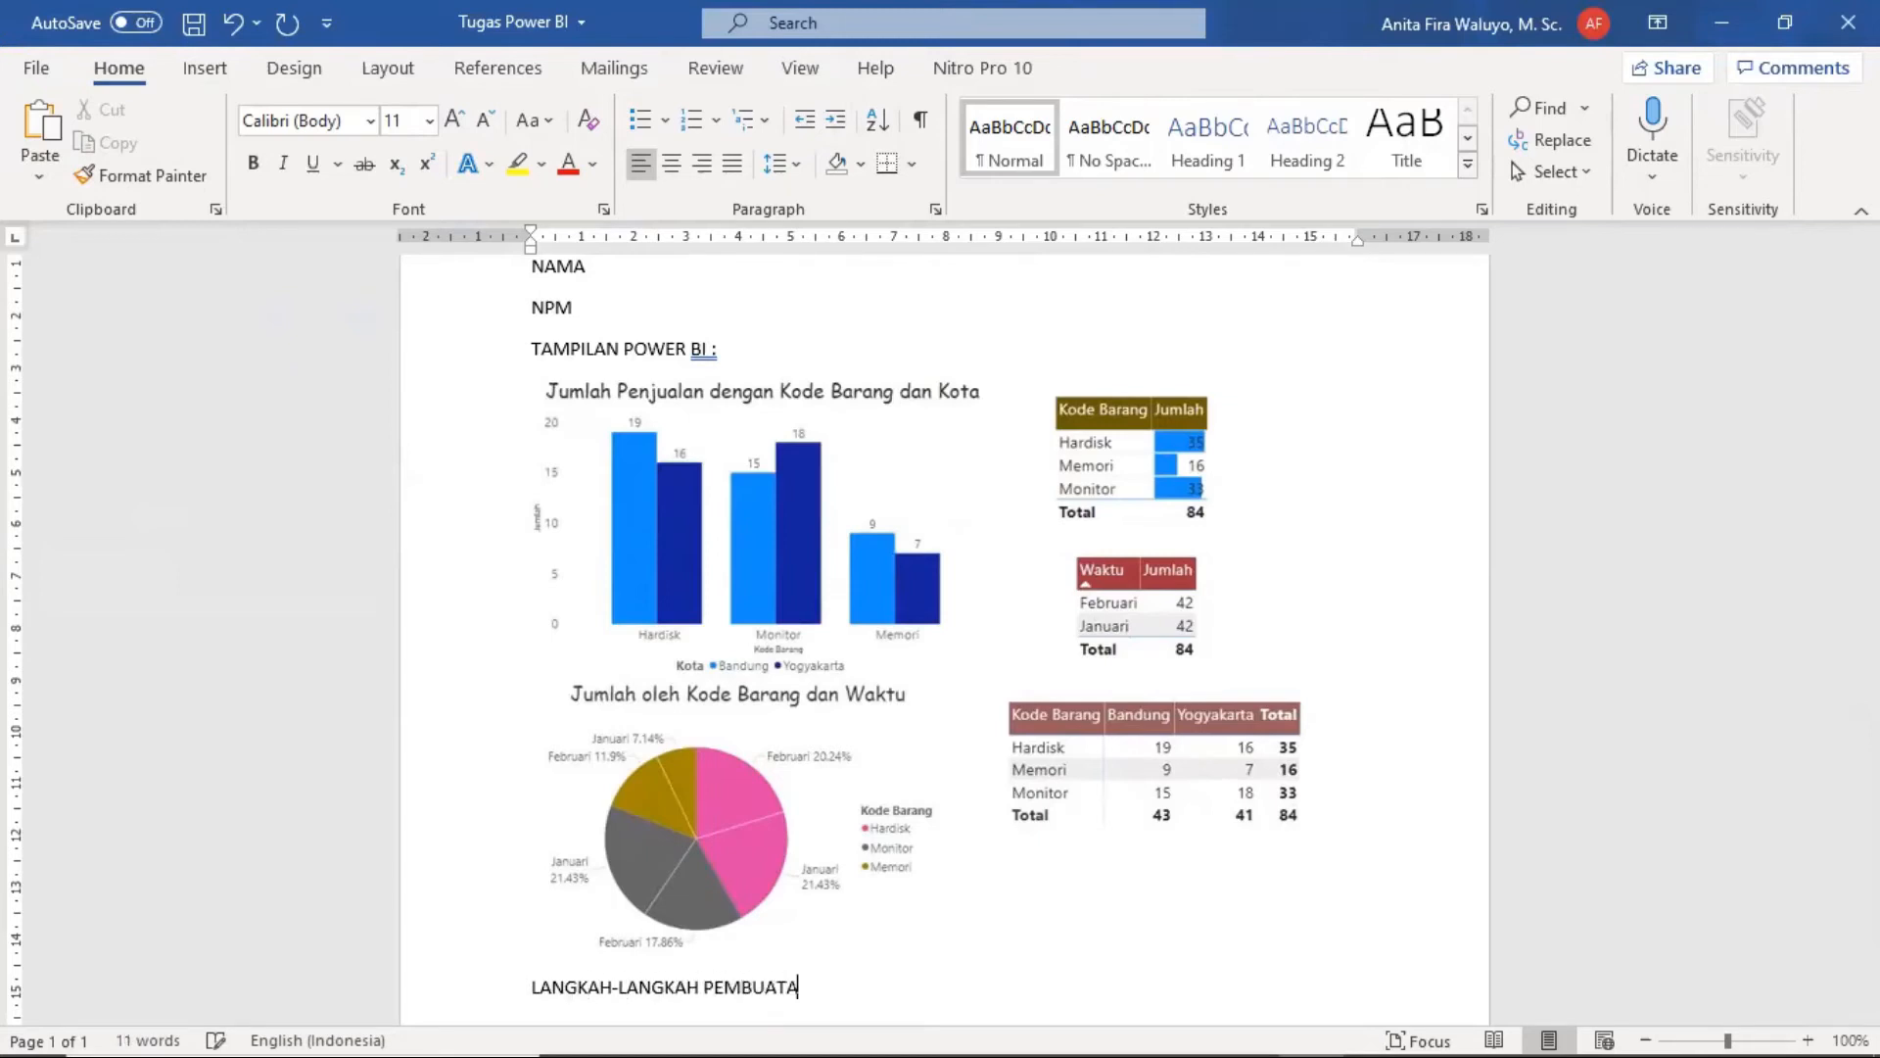
pyautogui.write('N :')
pyautogui.press('Return')
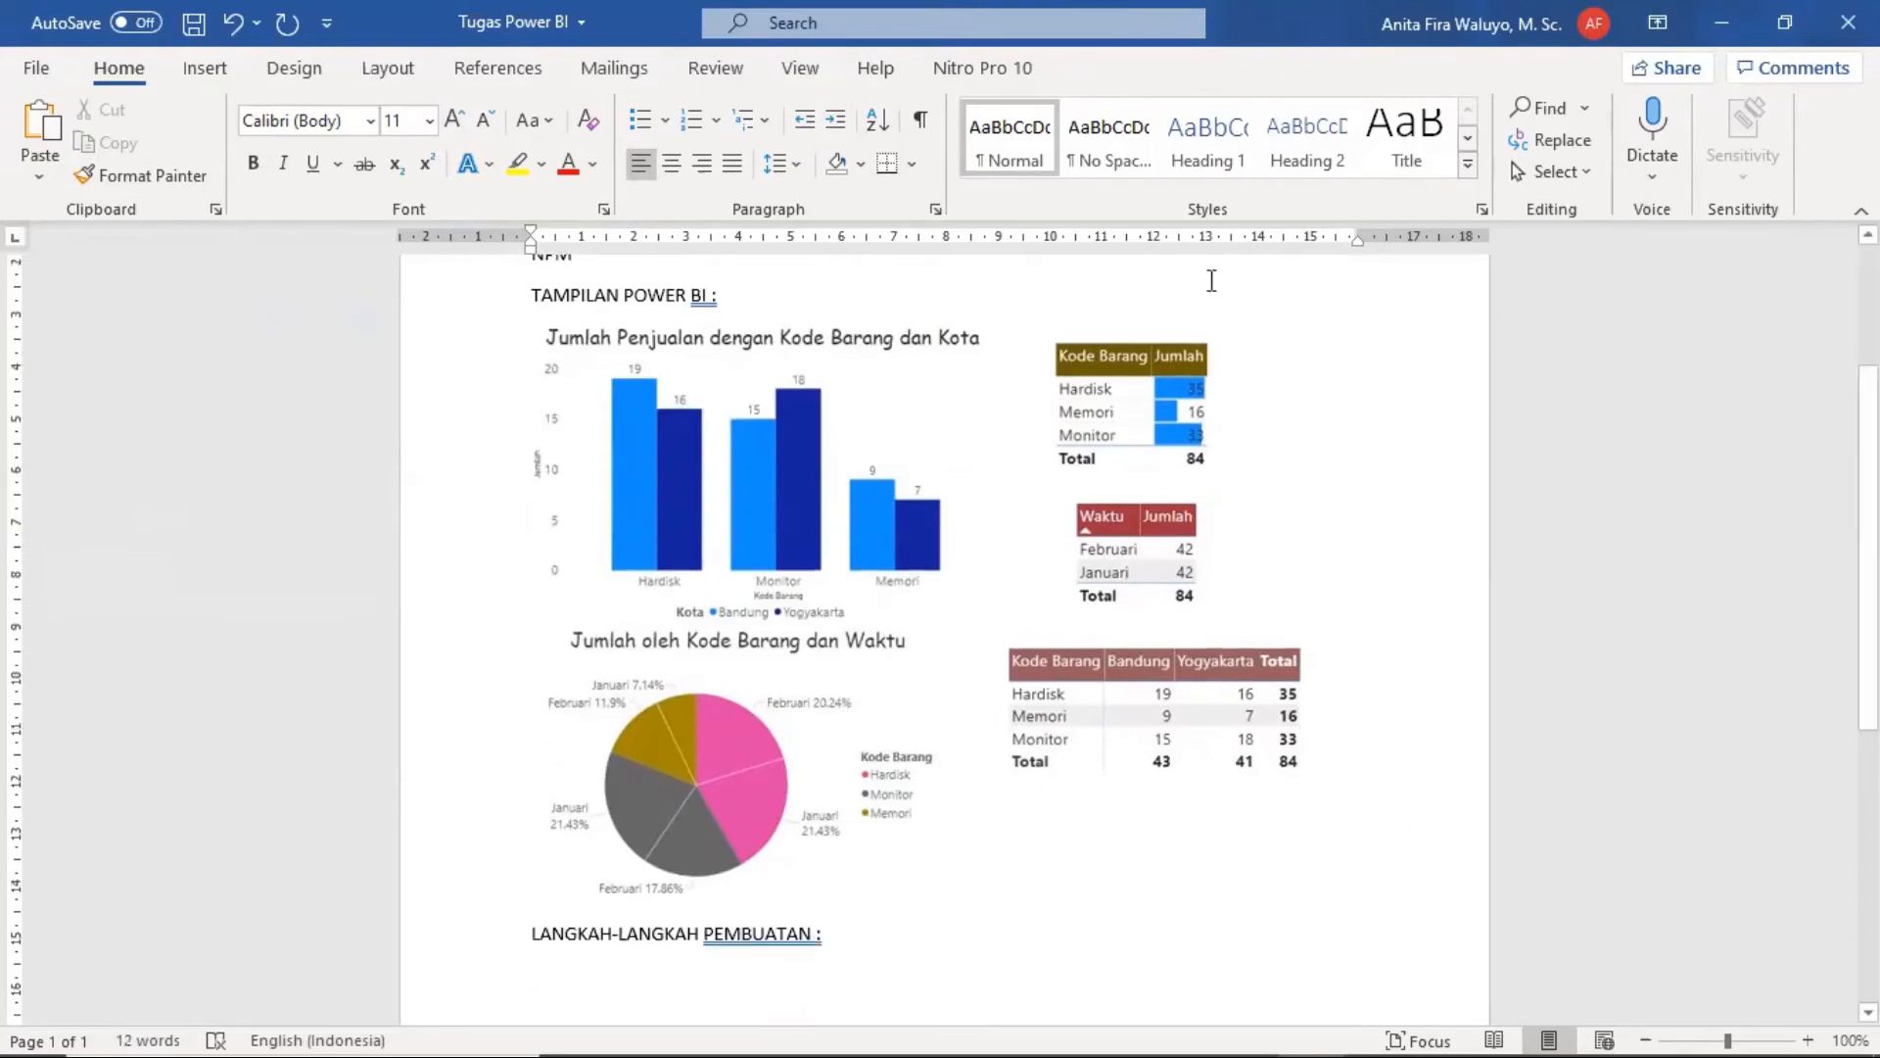
# Step: Start an arrow-bulleted list below the LANGKAH-LANGKAH PEMBUATAN heading with the item UKURAN HALAMAN
pyautogui.click(665, 122)
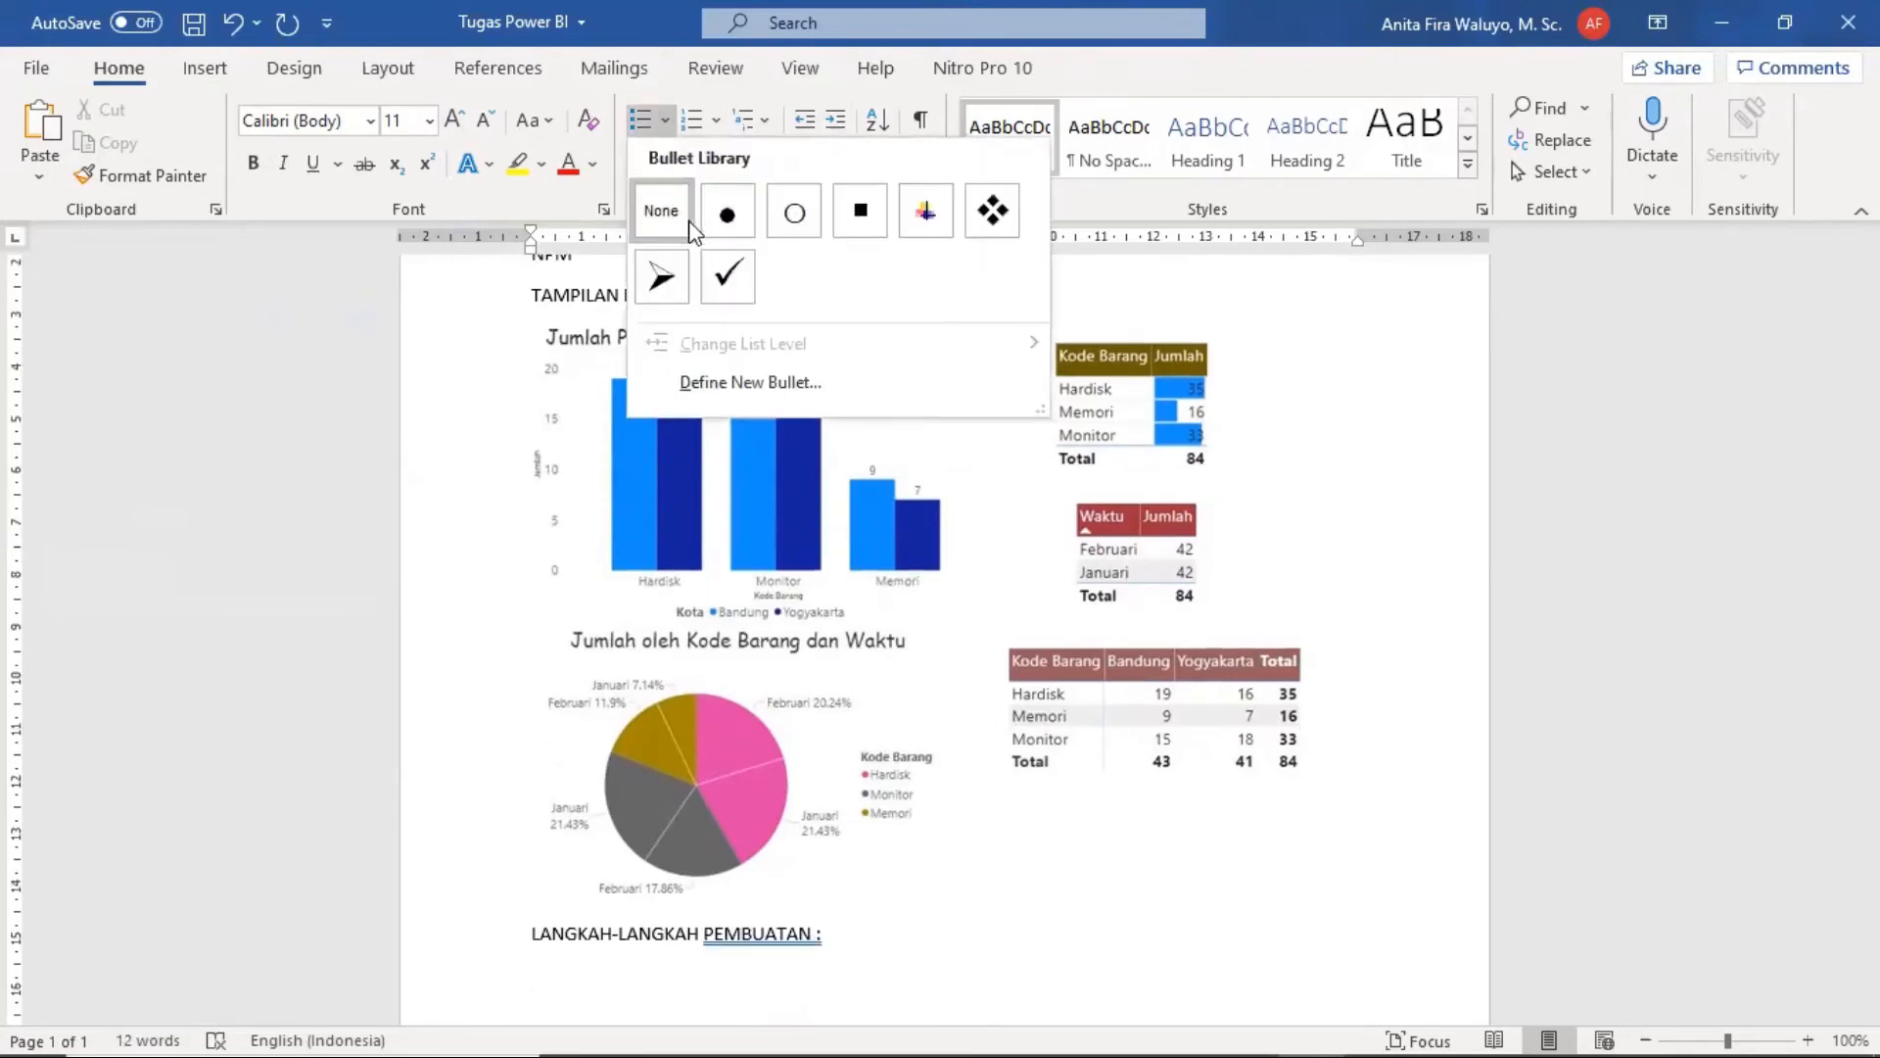
pyautogui.click(659, 277)
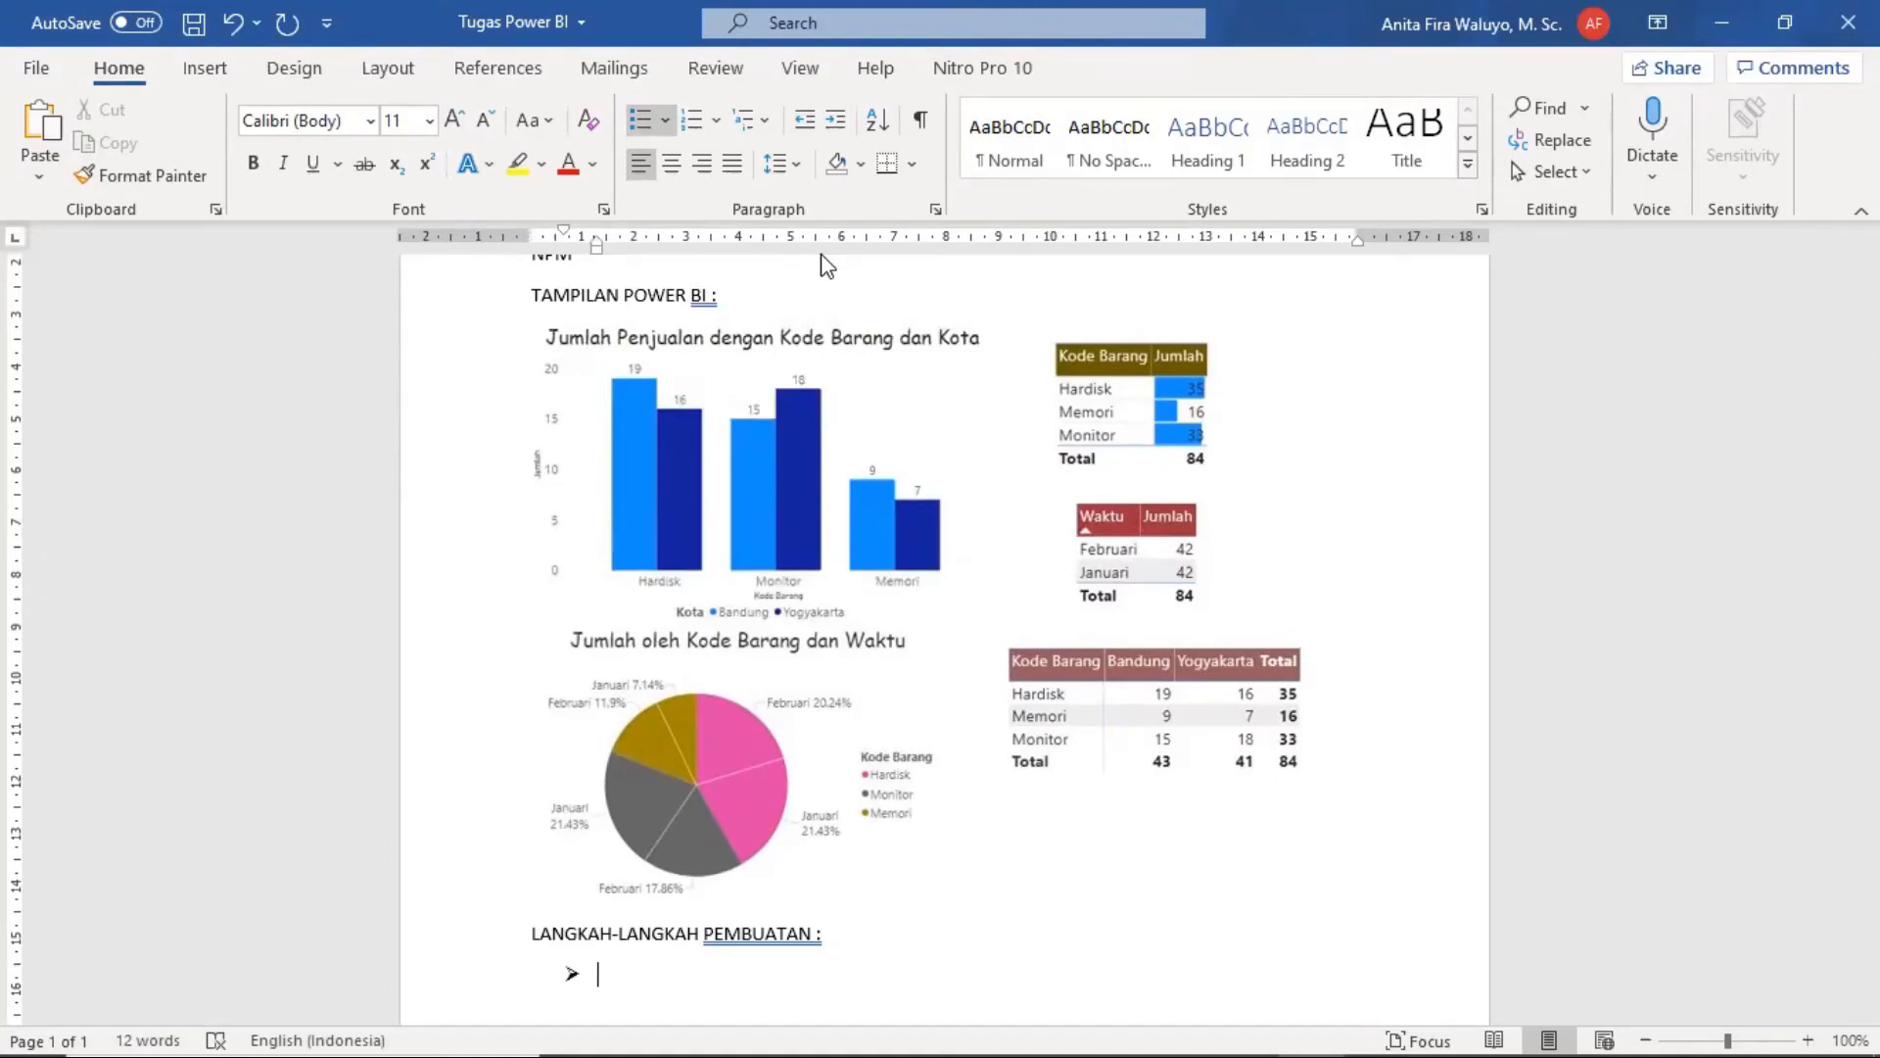
pyautogui.write('UKURAN HALAMAN')
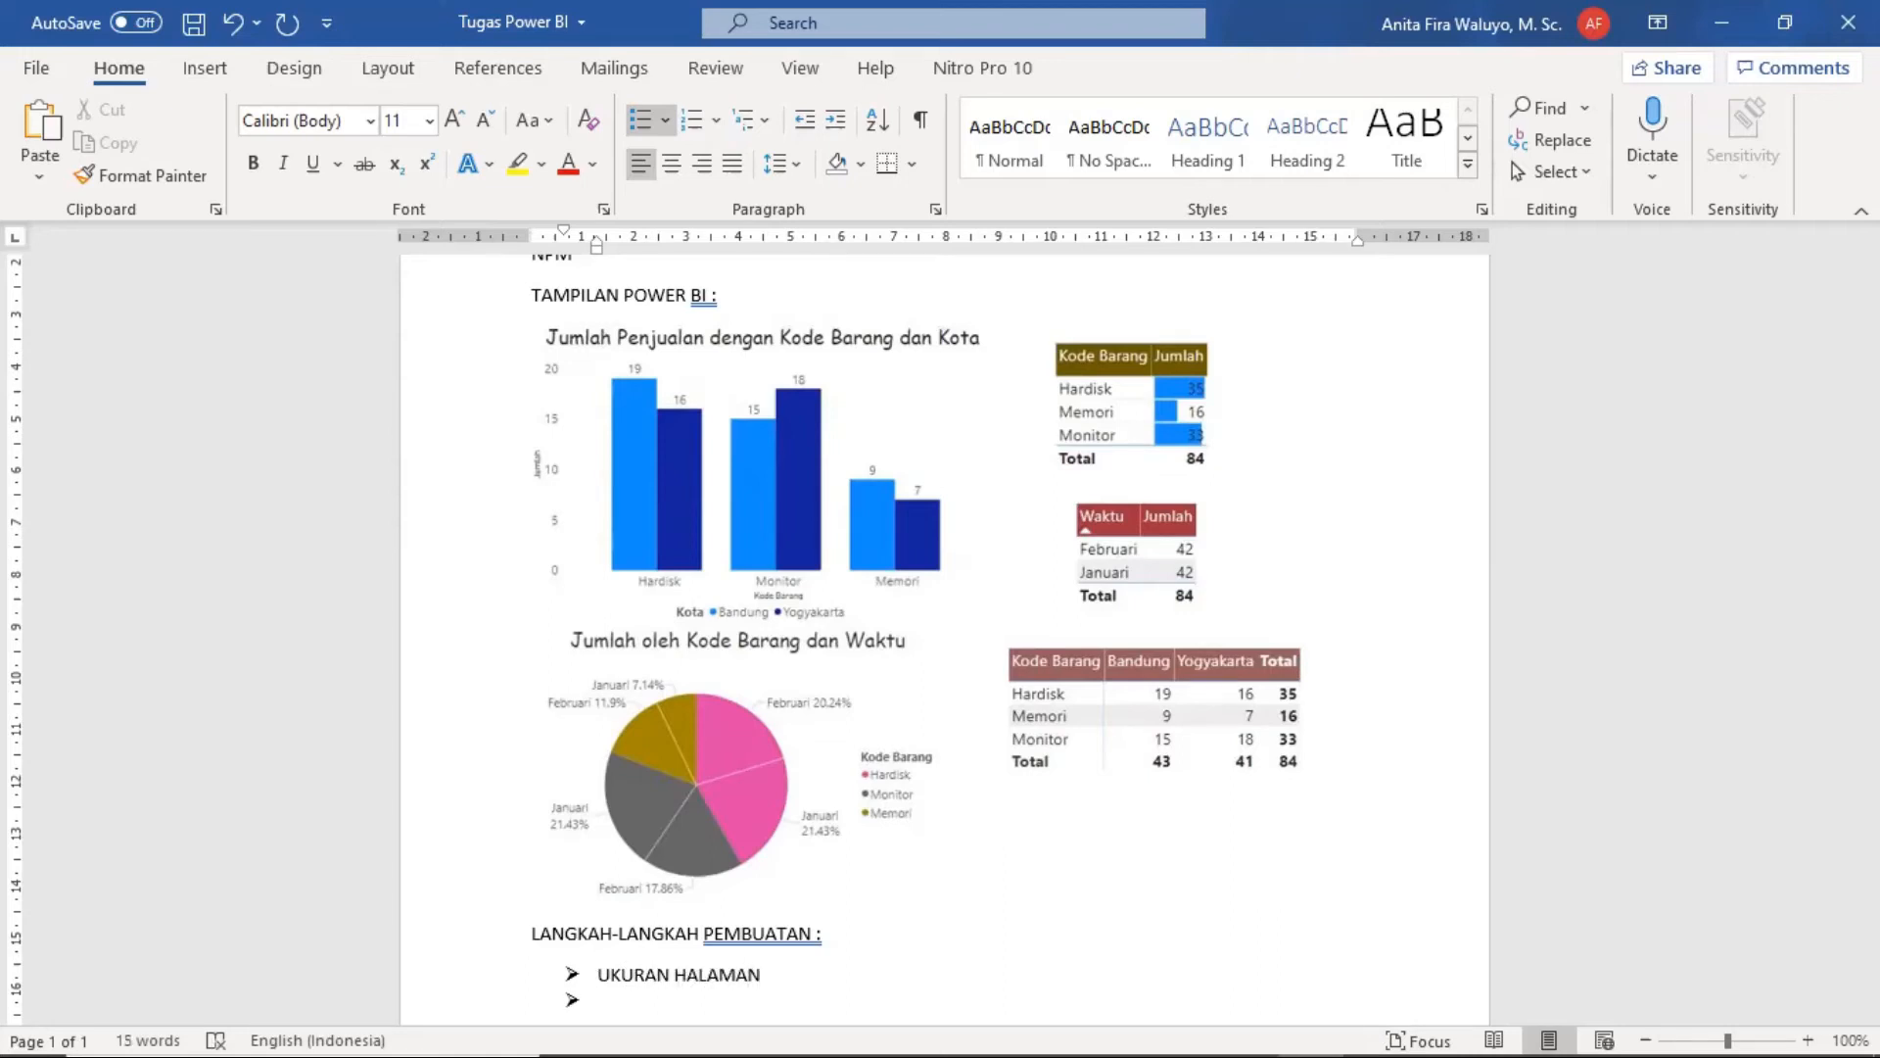
# Step: Add the bullet PEMBUATAN DIAGRAM KOLOM below UKURAN HALAMAN, checking the column chart type's name in Power BI Desktop before returning to Word
pyautogui.scroll(-5, 798, 348)
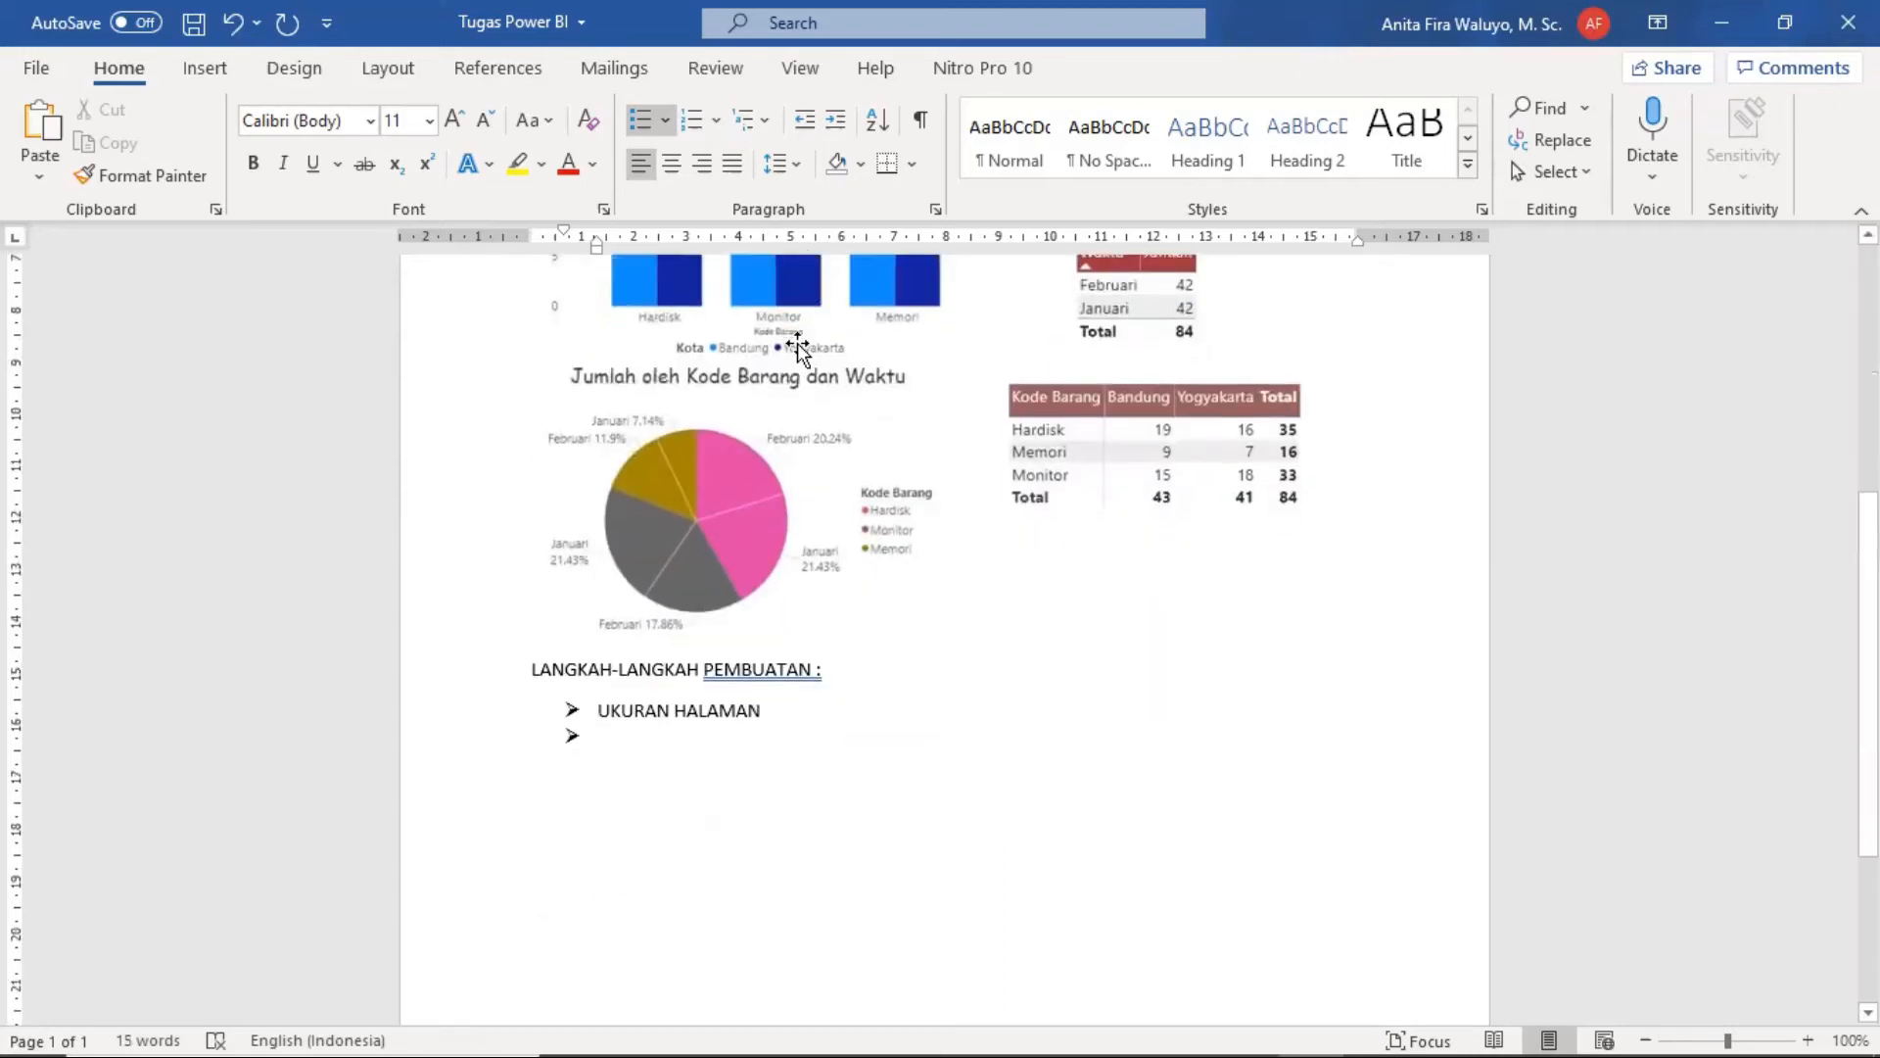
pyautogui.write('PEMBUATAN')
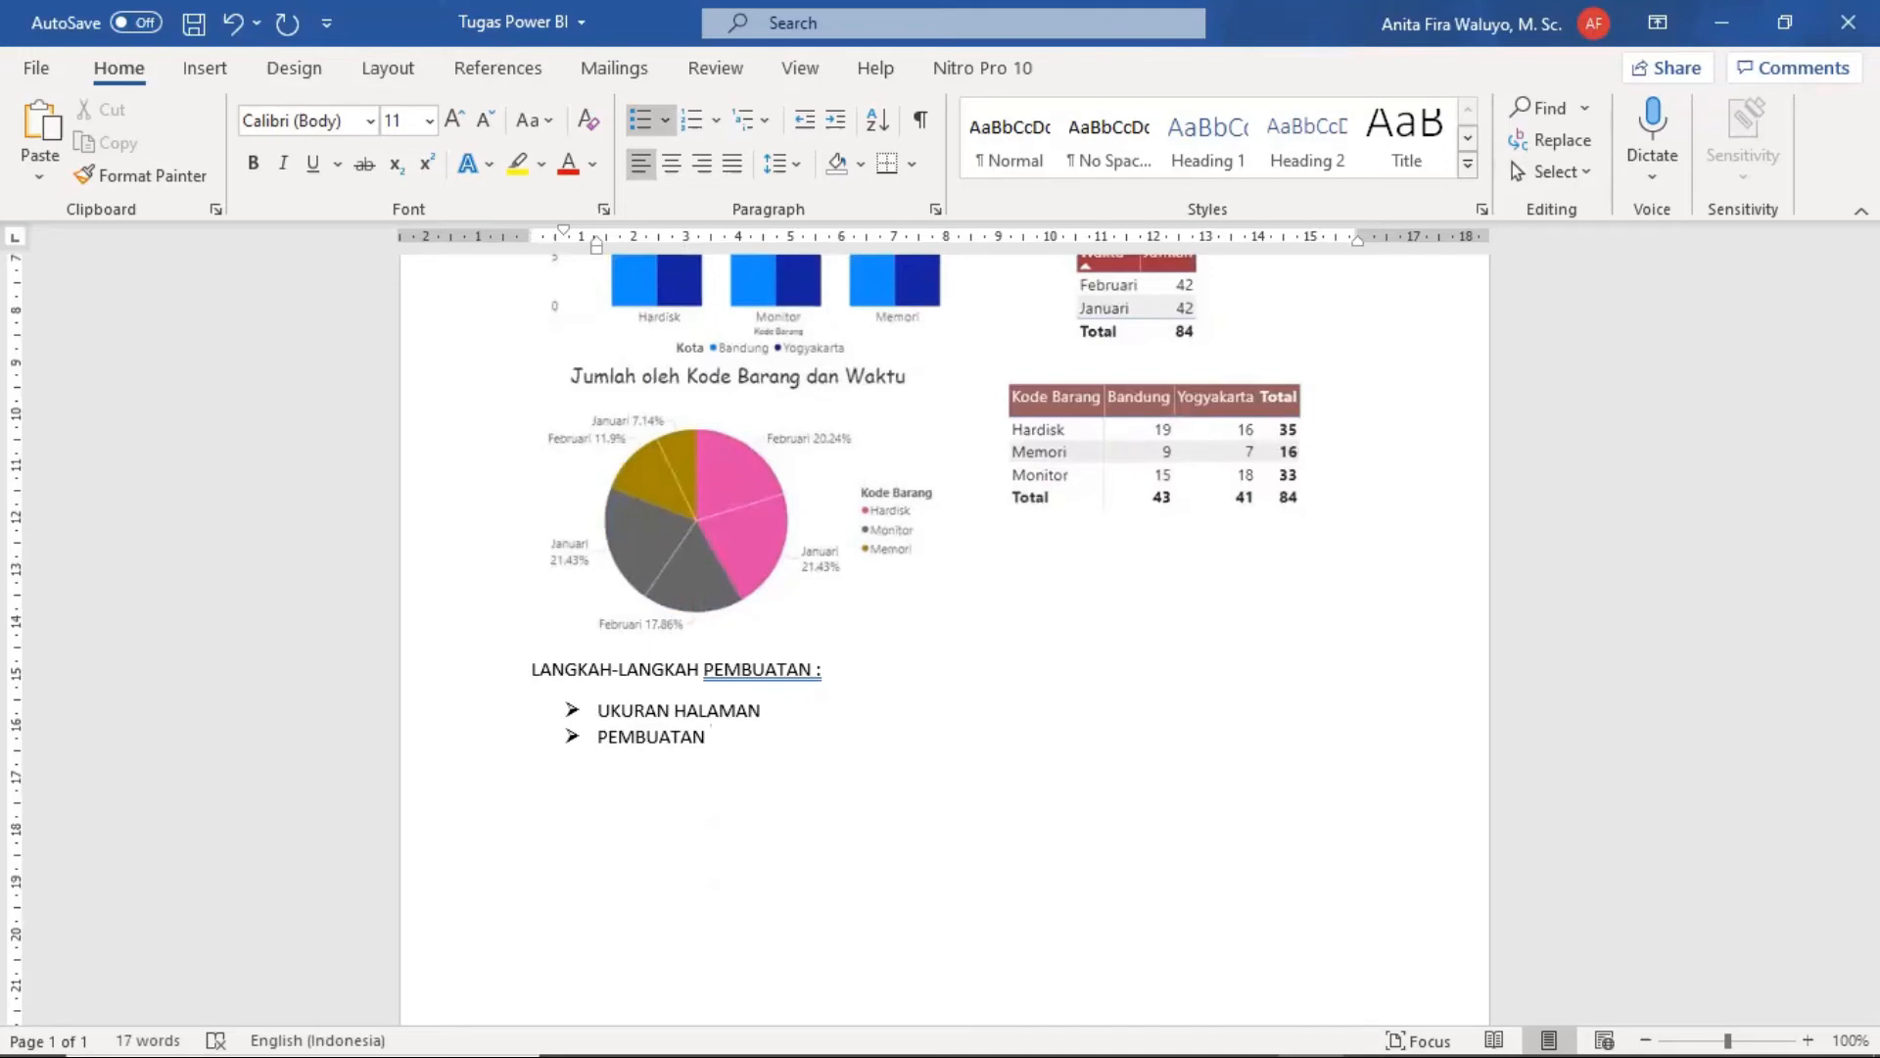
pyautogui.click(1242, 1028)
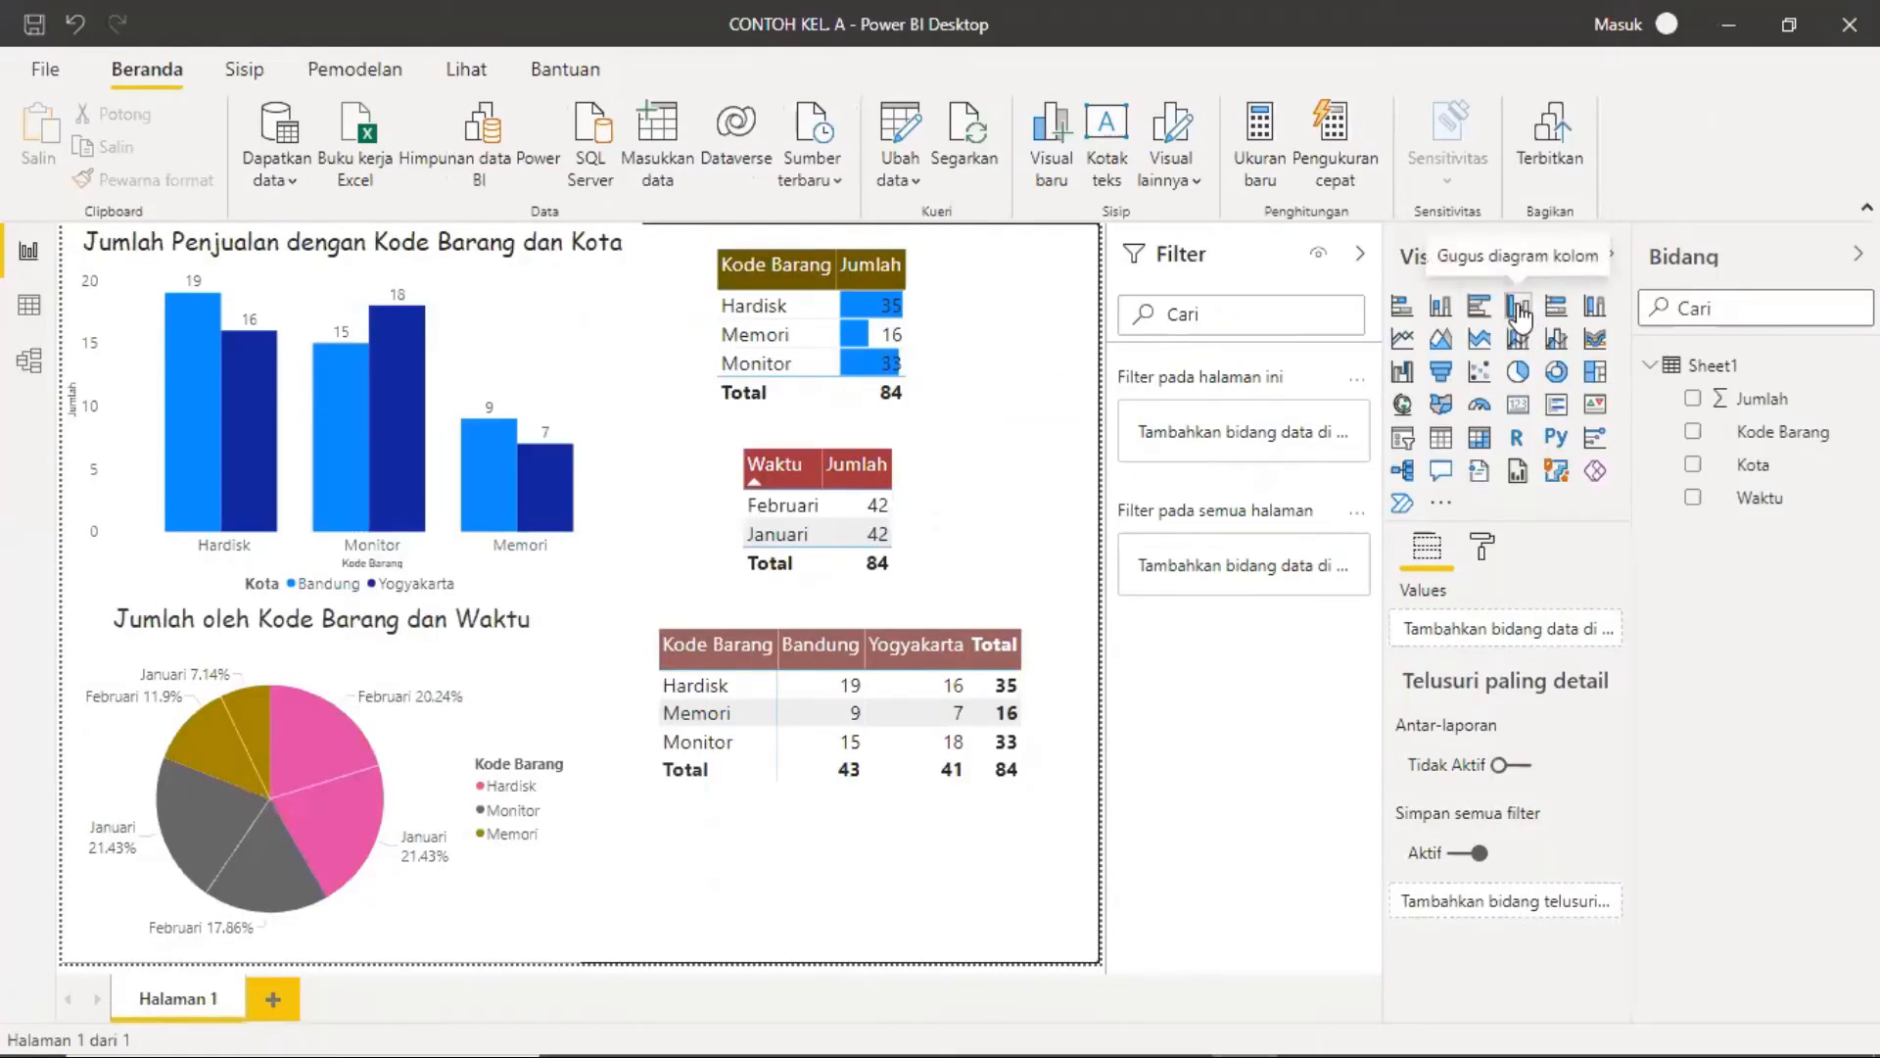
pyautogui.moveTo(1395, 1052)
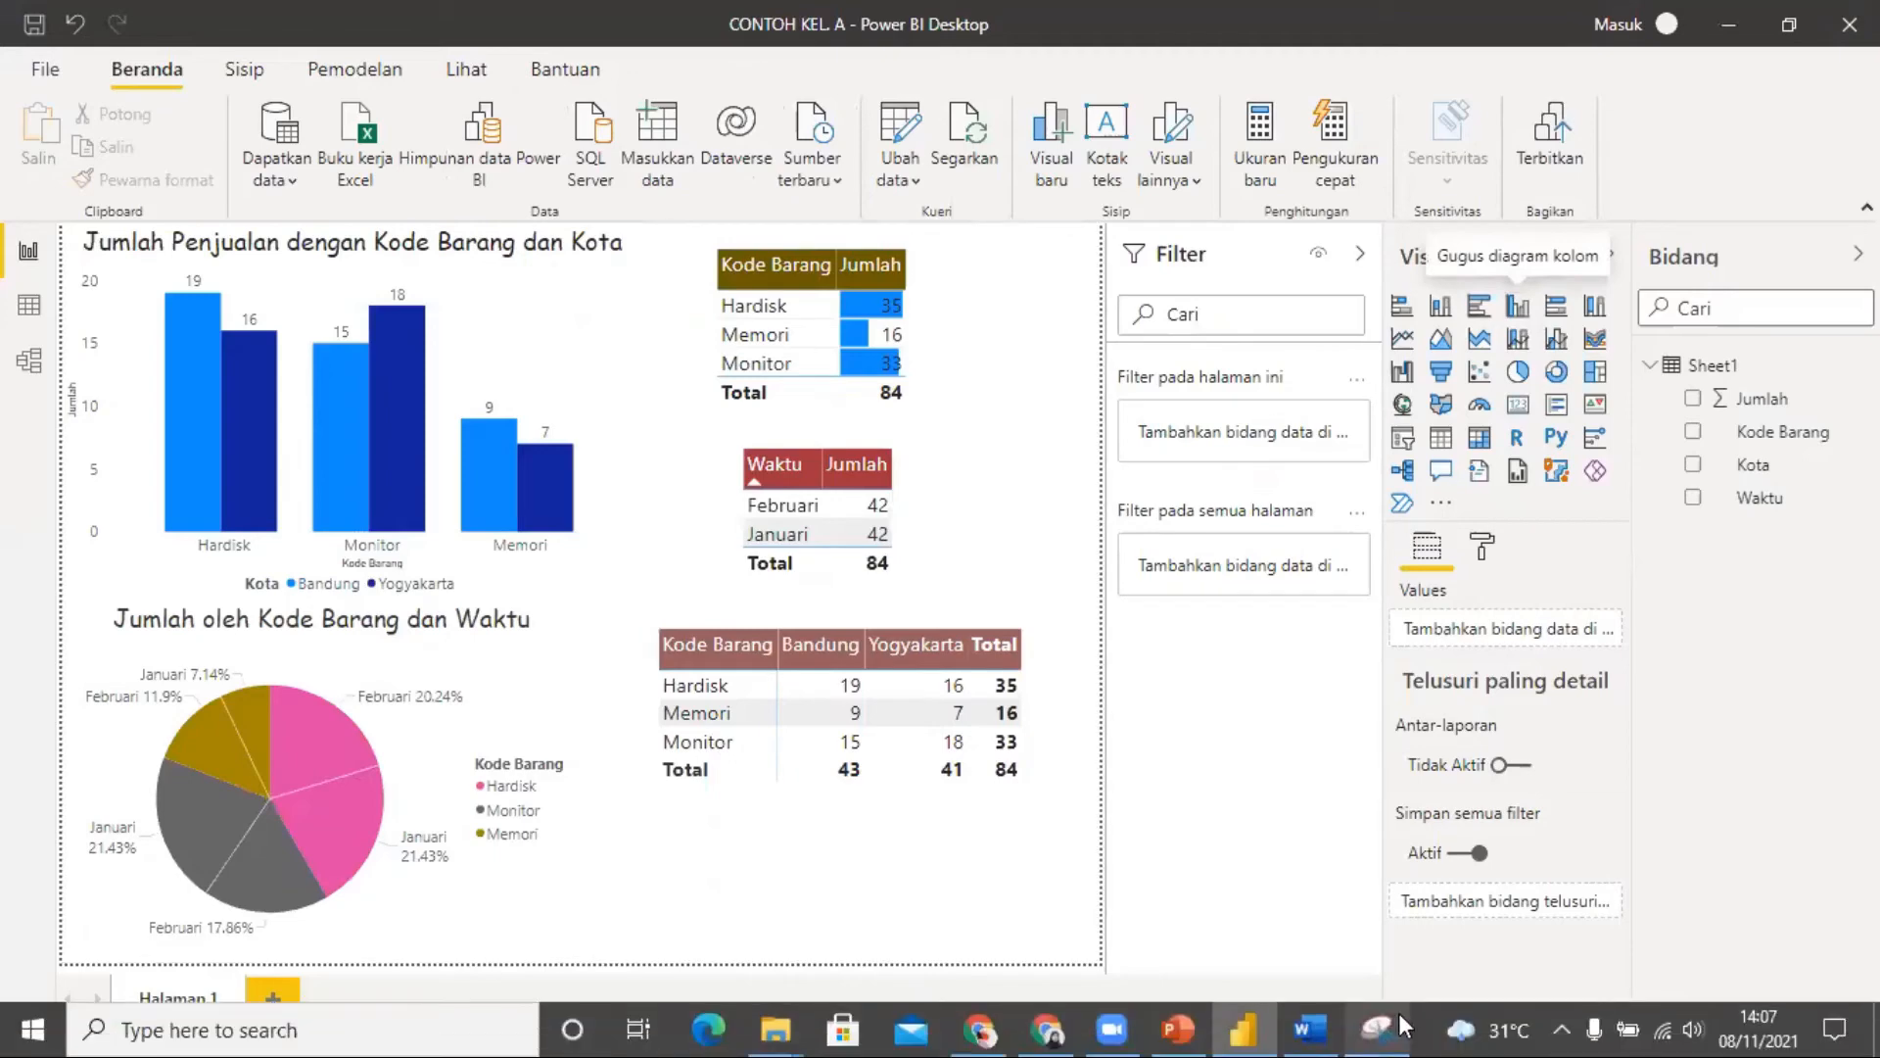
pyautogui.click(1310, 1026)
pyautogui.write('D')
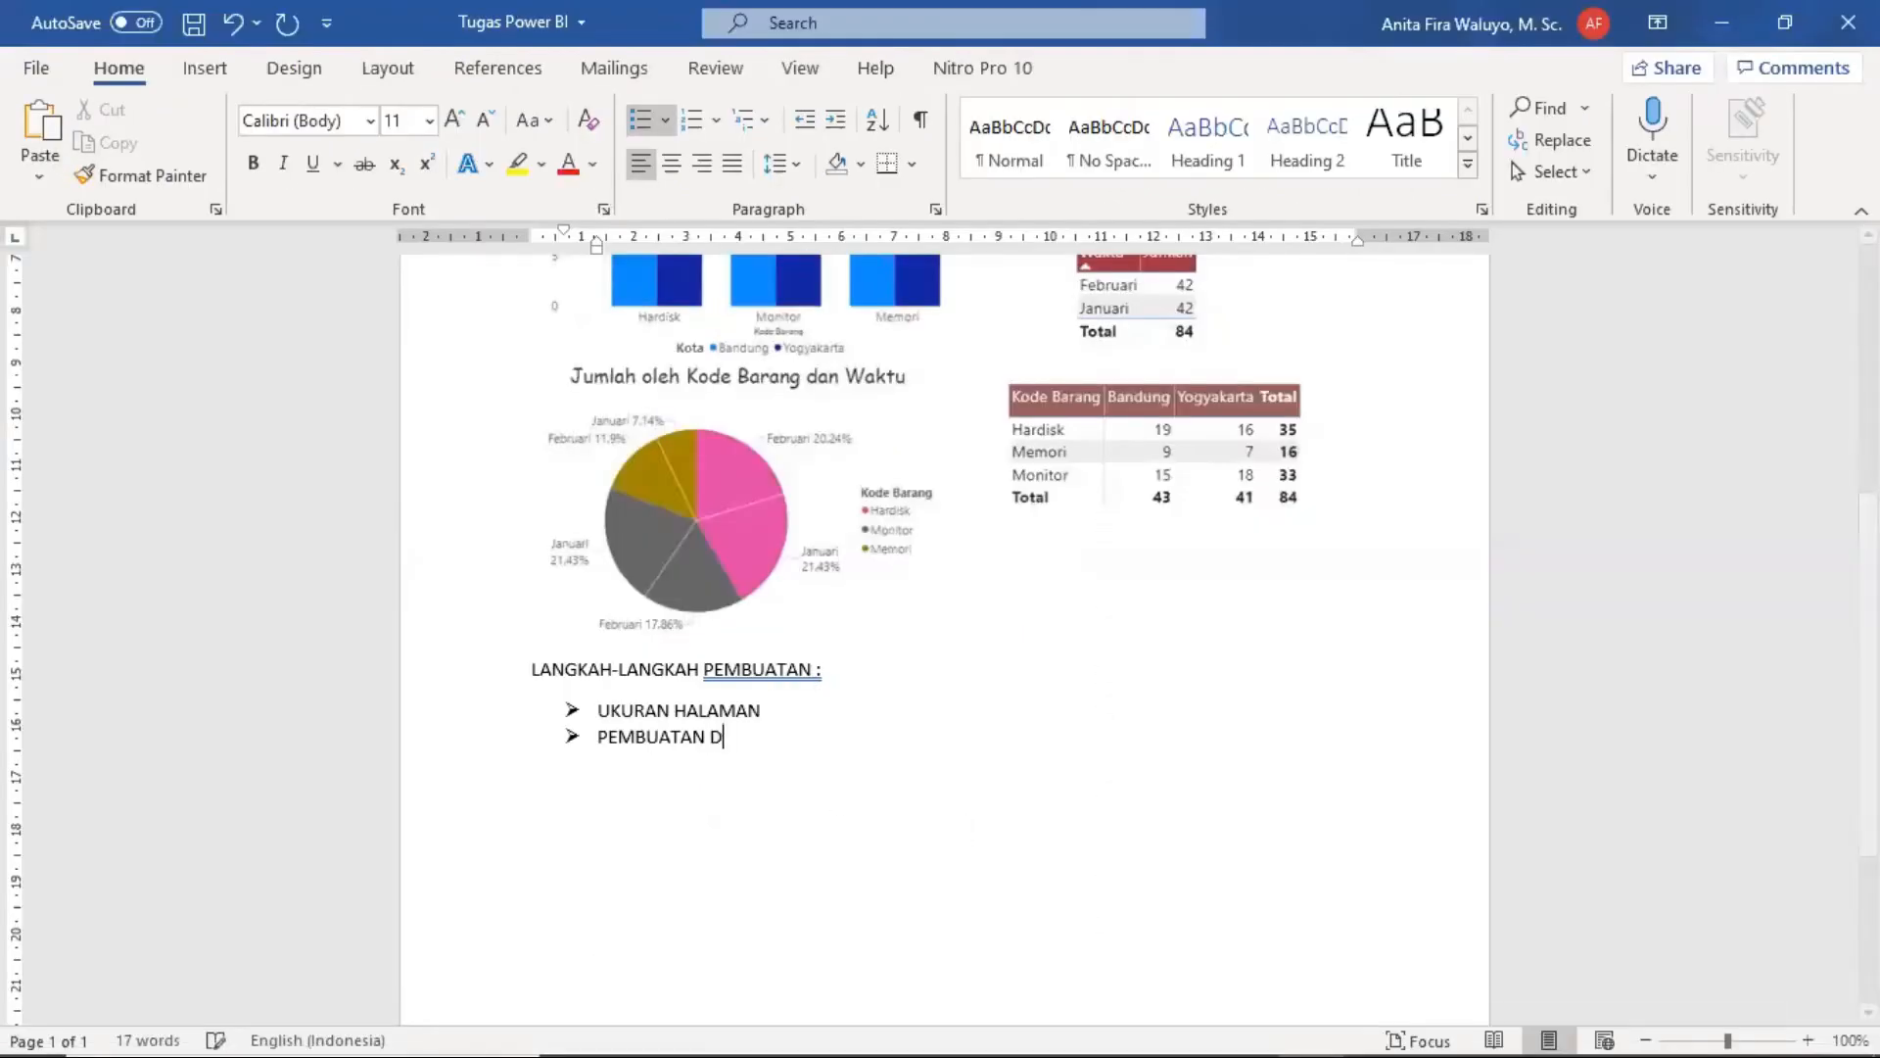
pyautogui.write('IAGRAM KOLOM')
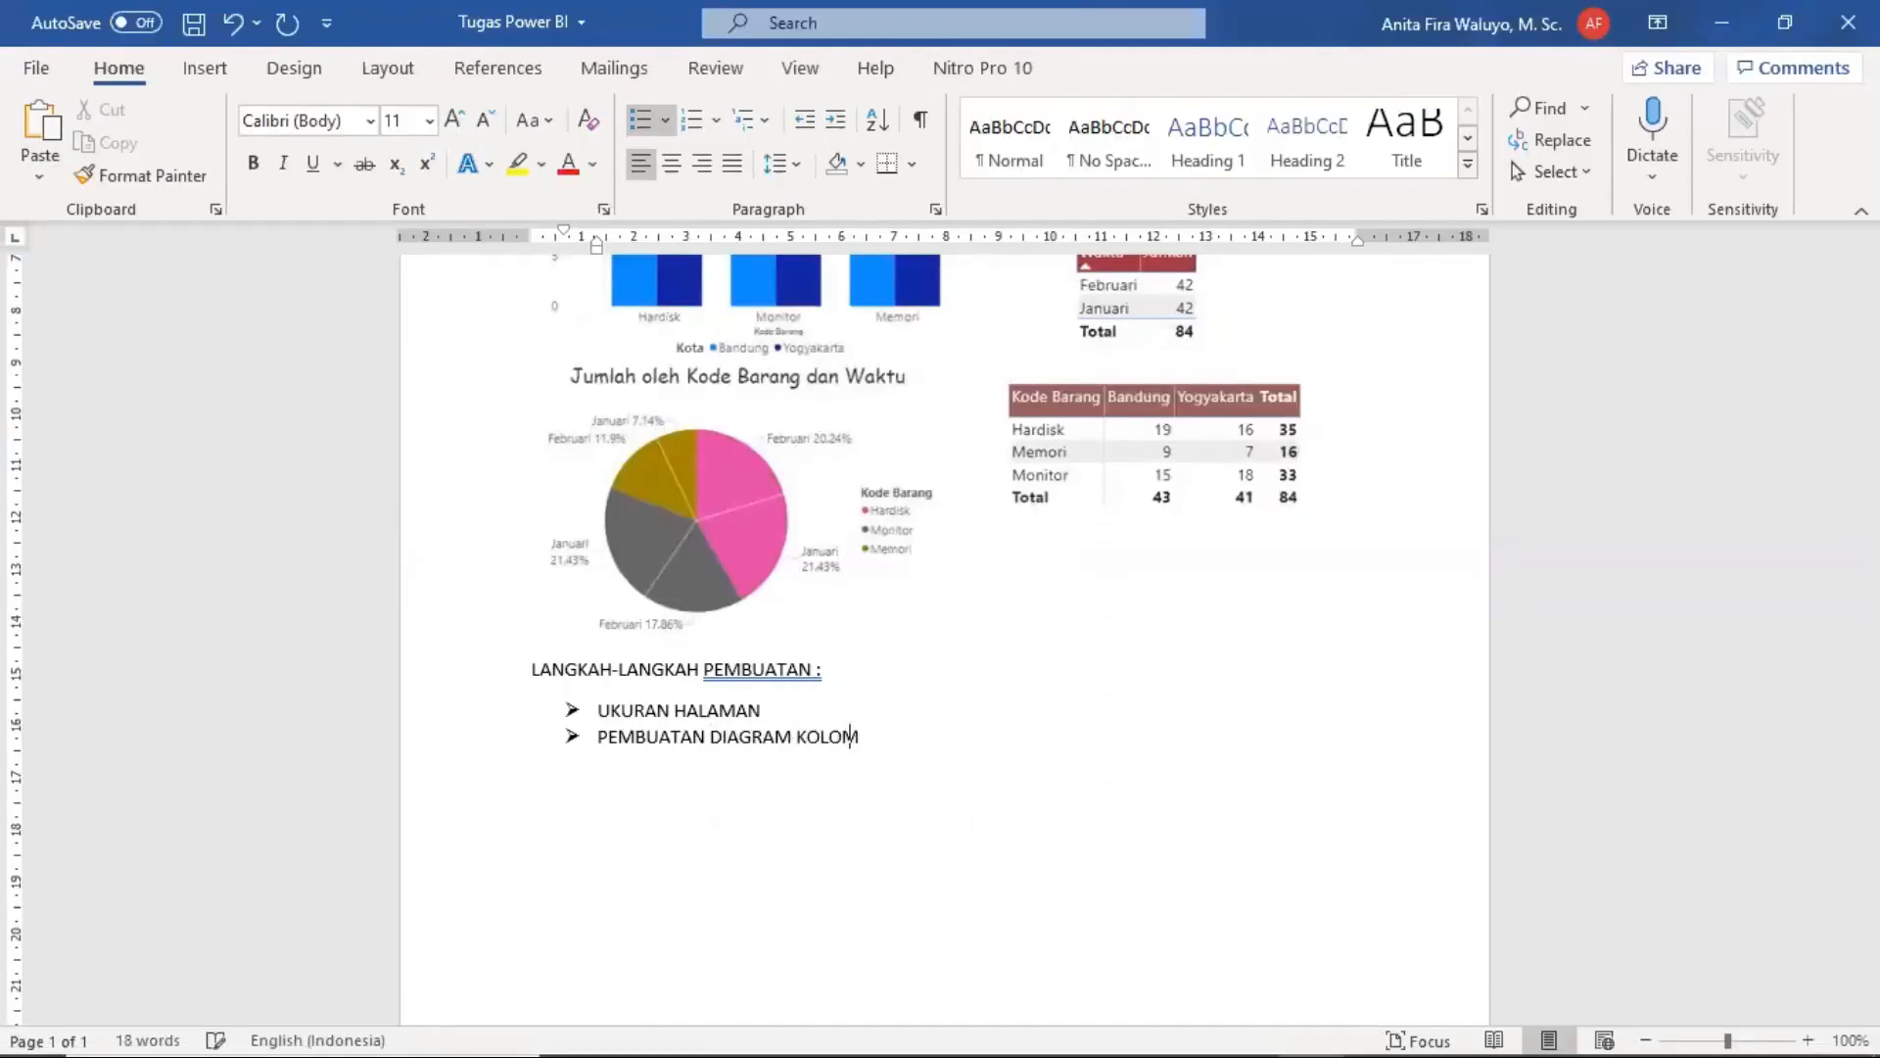
pyautogui.press('Return')
# Step: Add the bullets PEMBUATAN DIAGRAM LINGKARAN, PEMBUATAN TABEL and PEMBUATAN MATRIKS, and end the list with a plain line
pyautogui.write('PEMB')
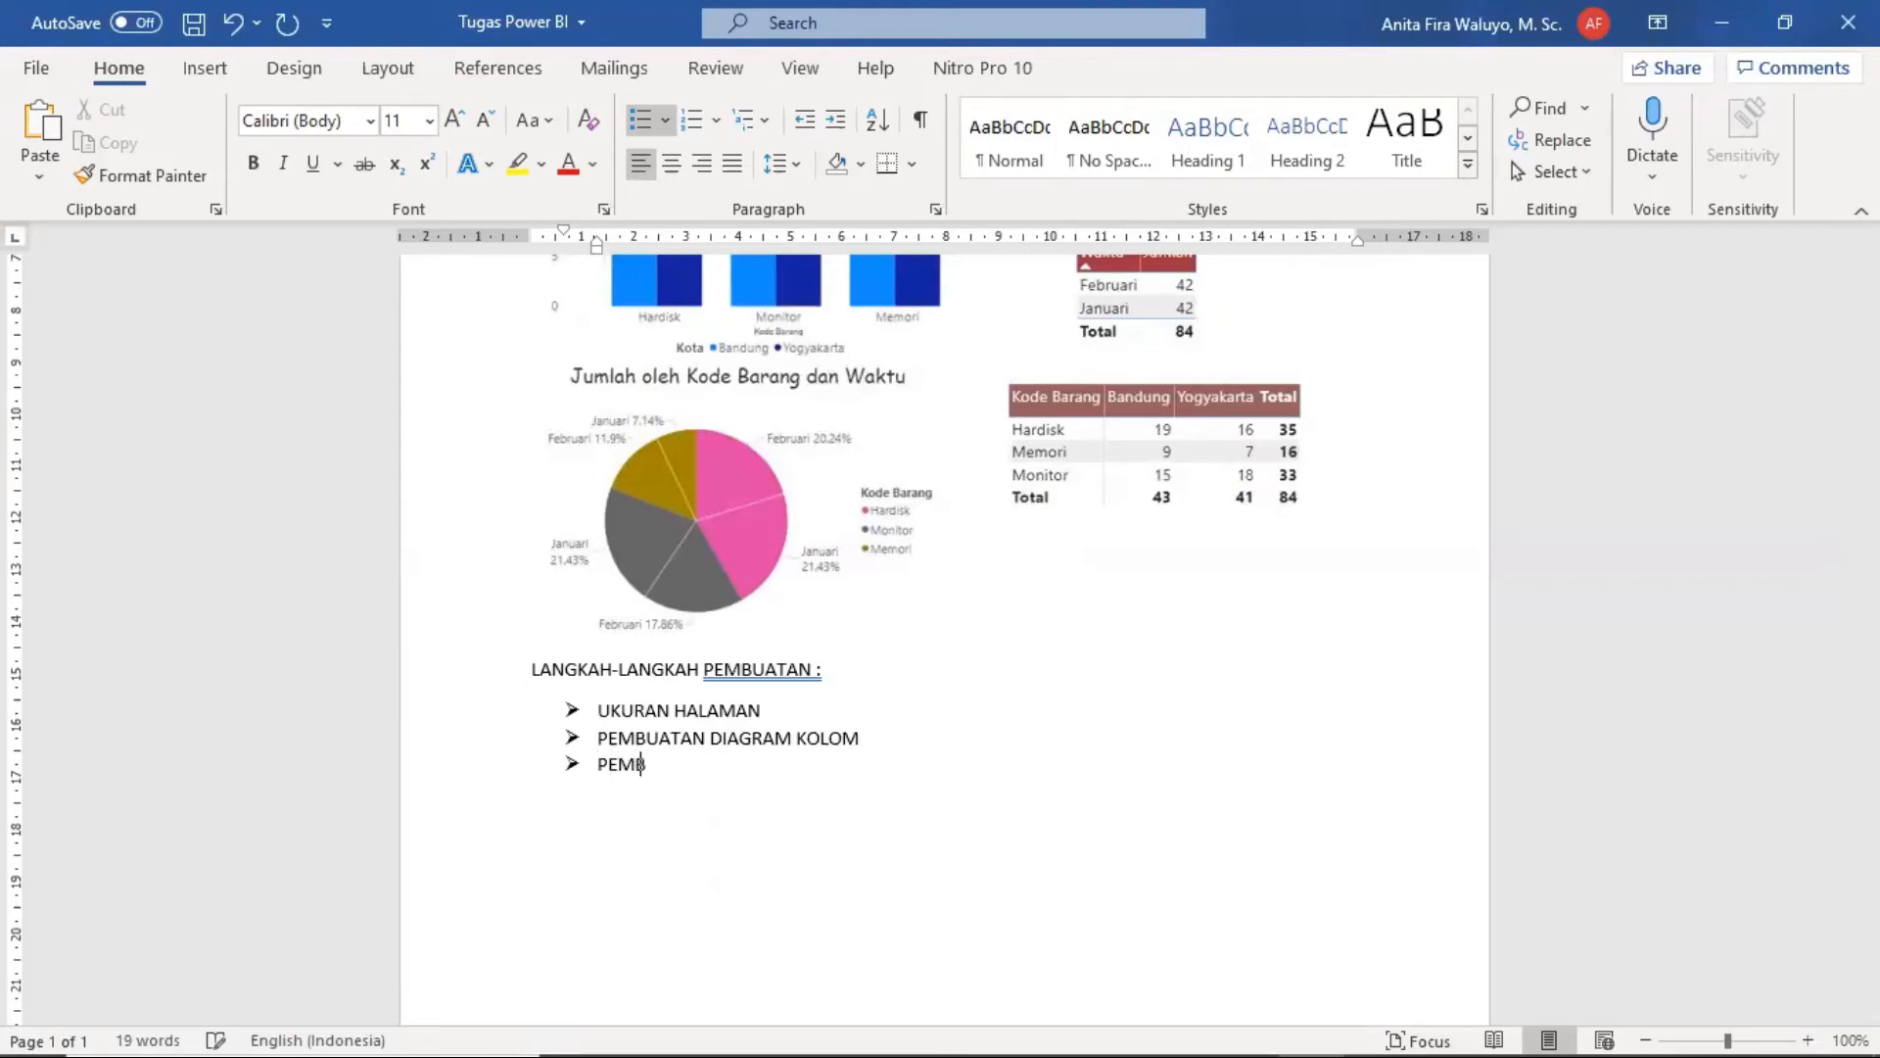
pyautogui.write('UATAN DIAGRAM LINGKARAN ')
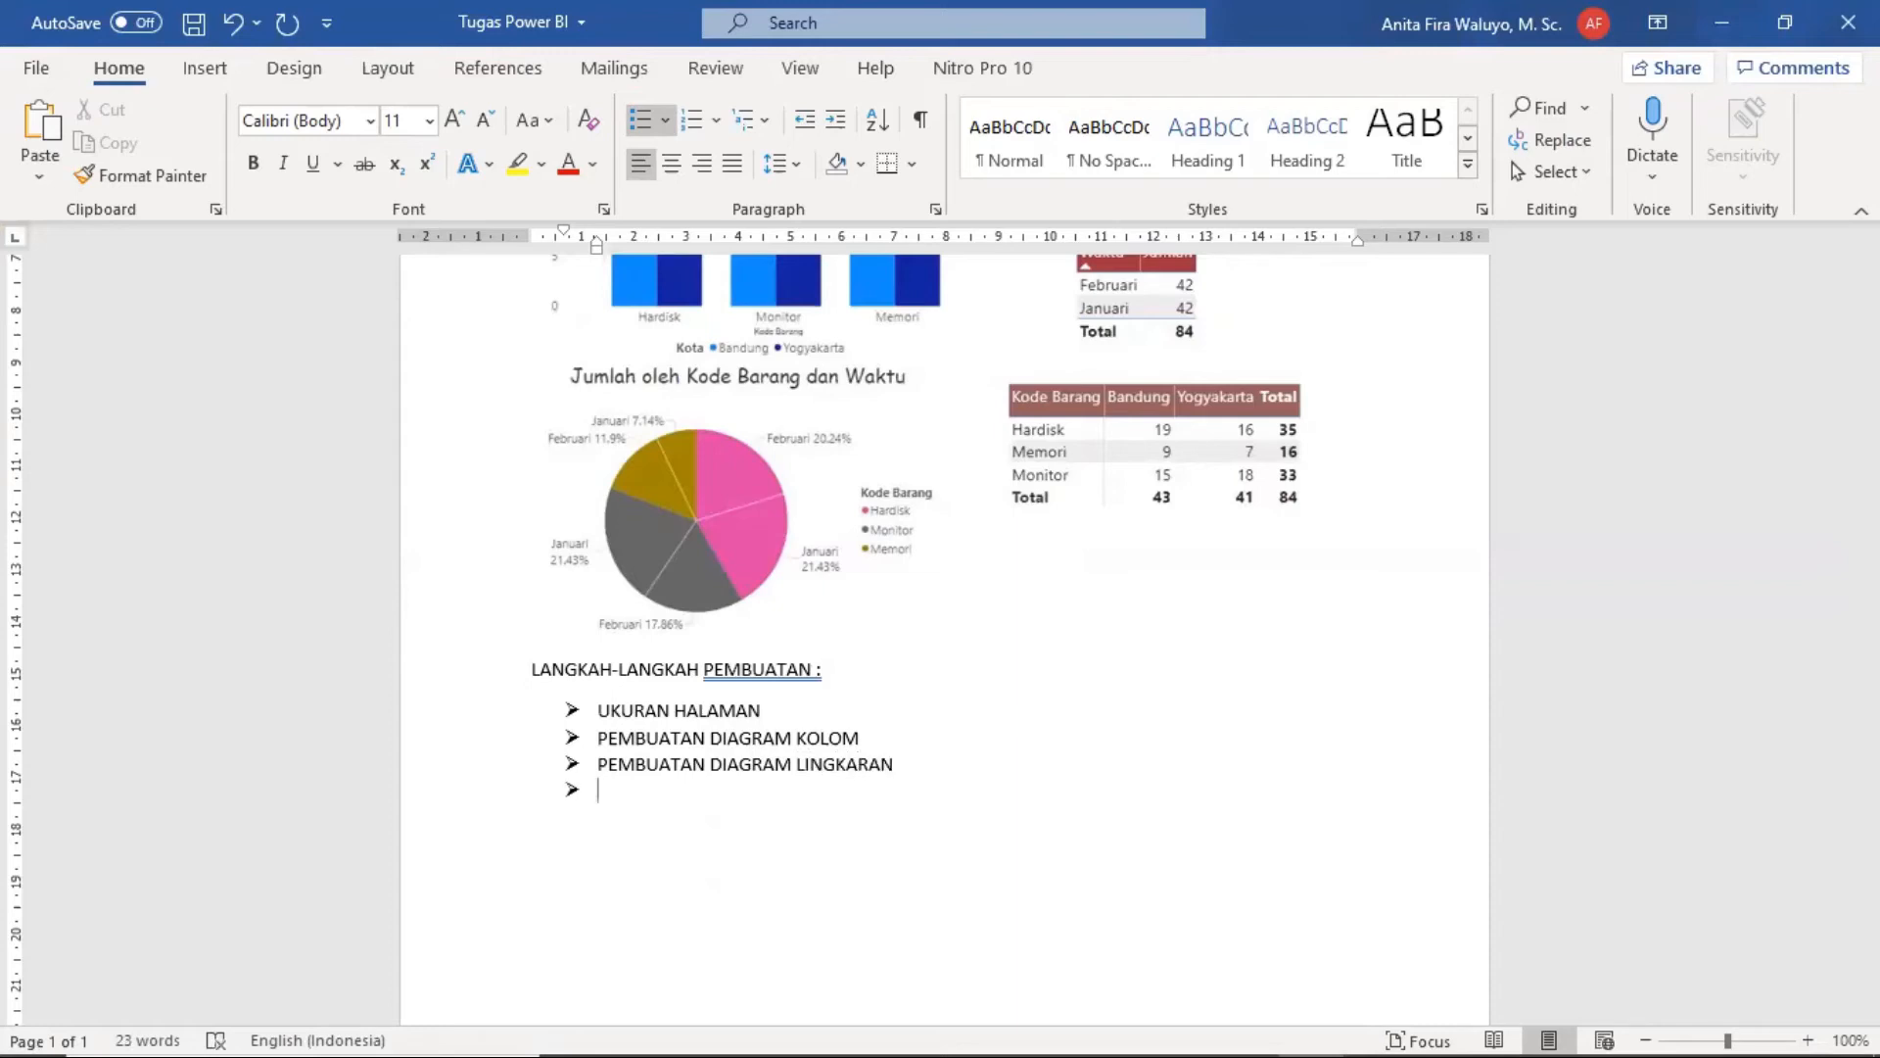
pyautogui.write('PEMBUATAN TABEL')
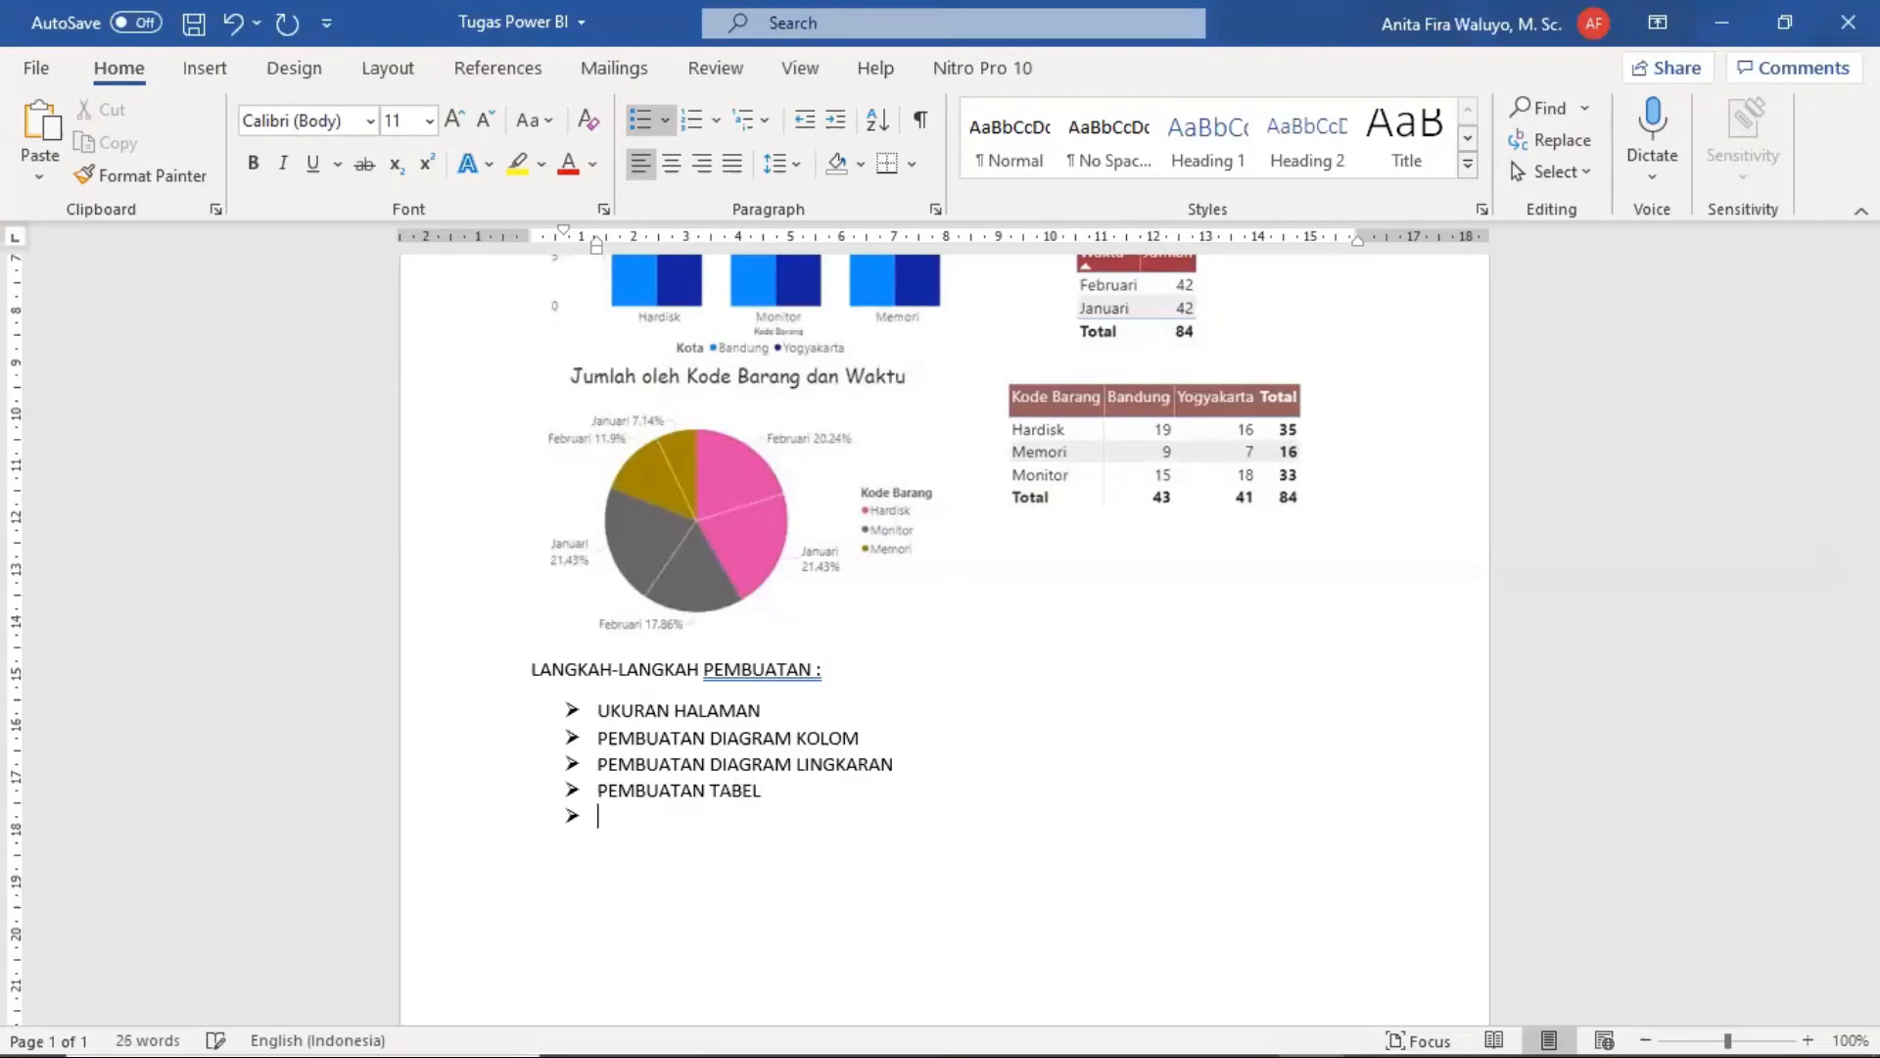
pyautogui.write(' PEMBUATAN MATRIKS')
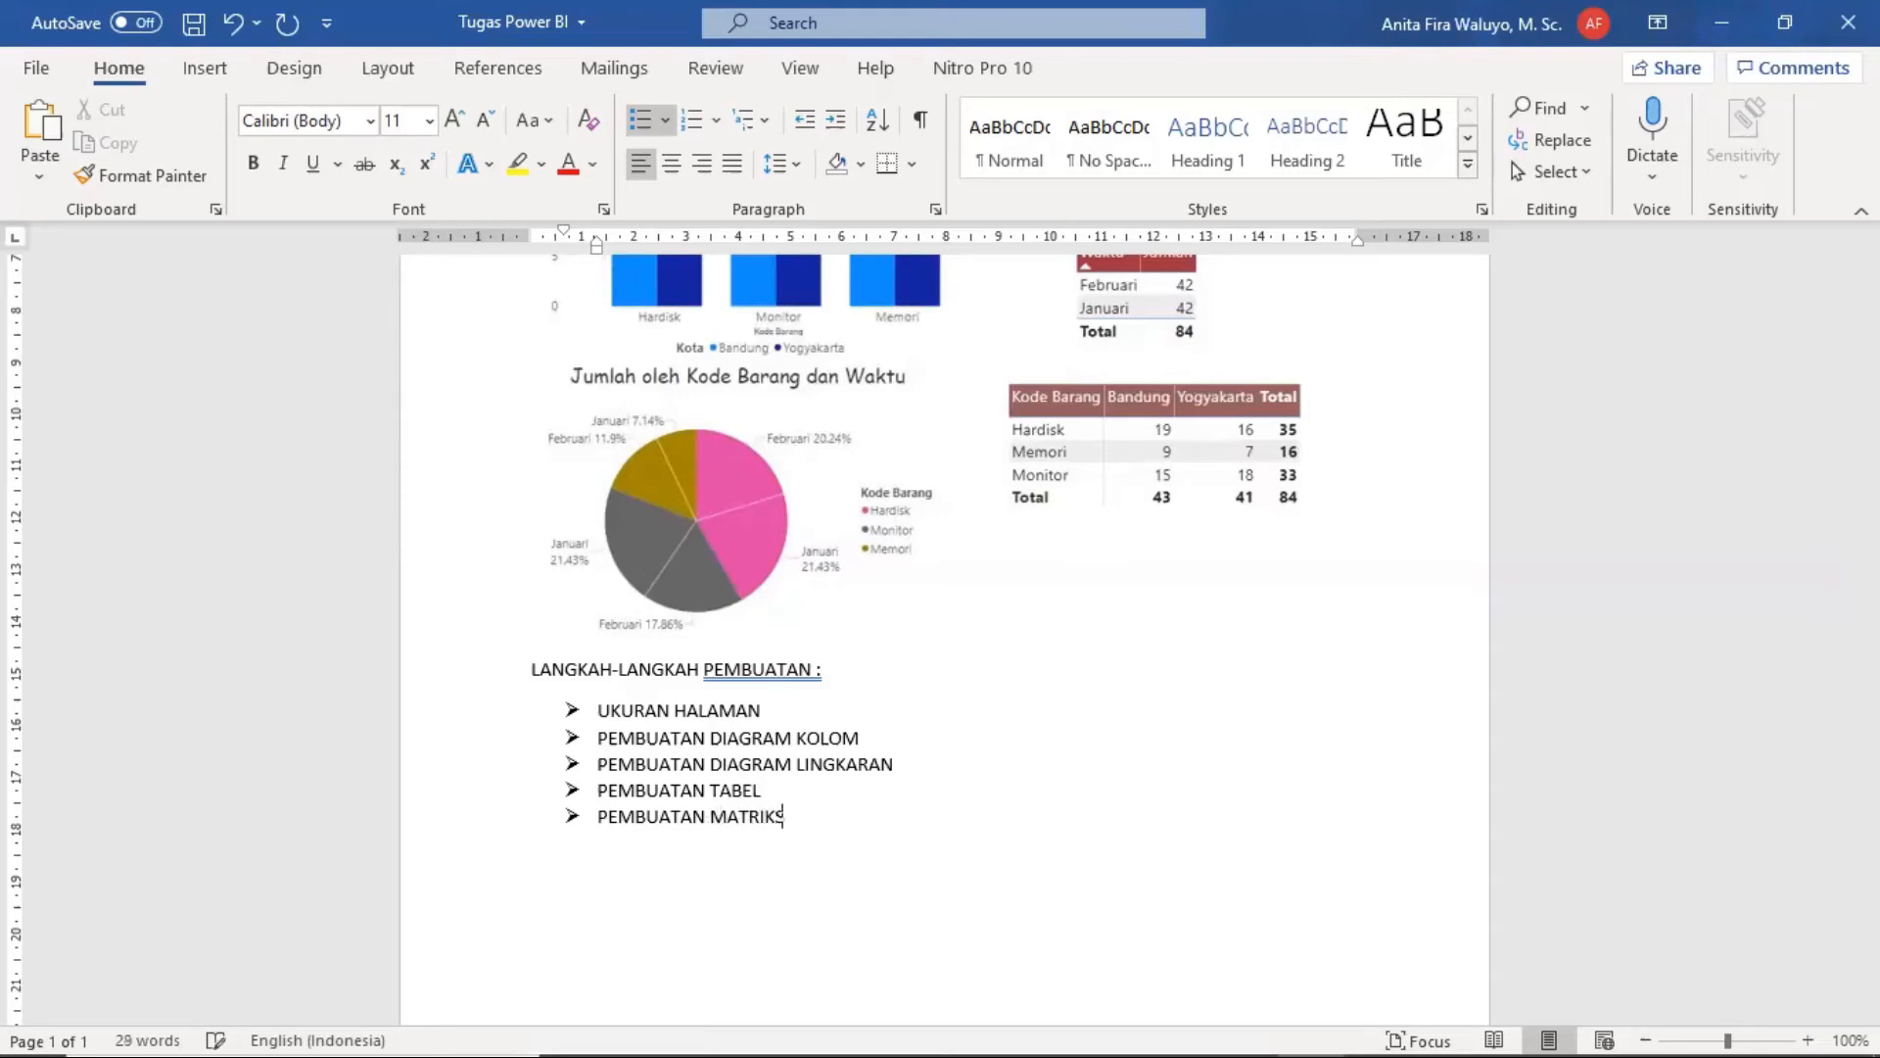
pyautogui.press('Return')
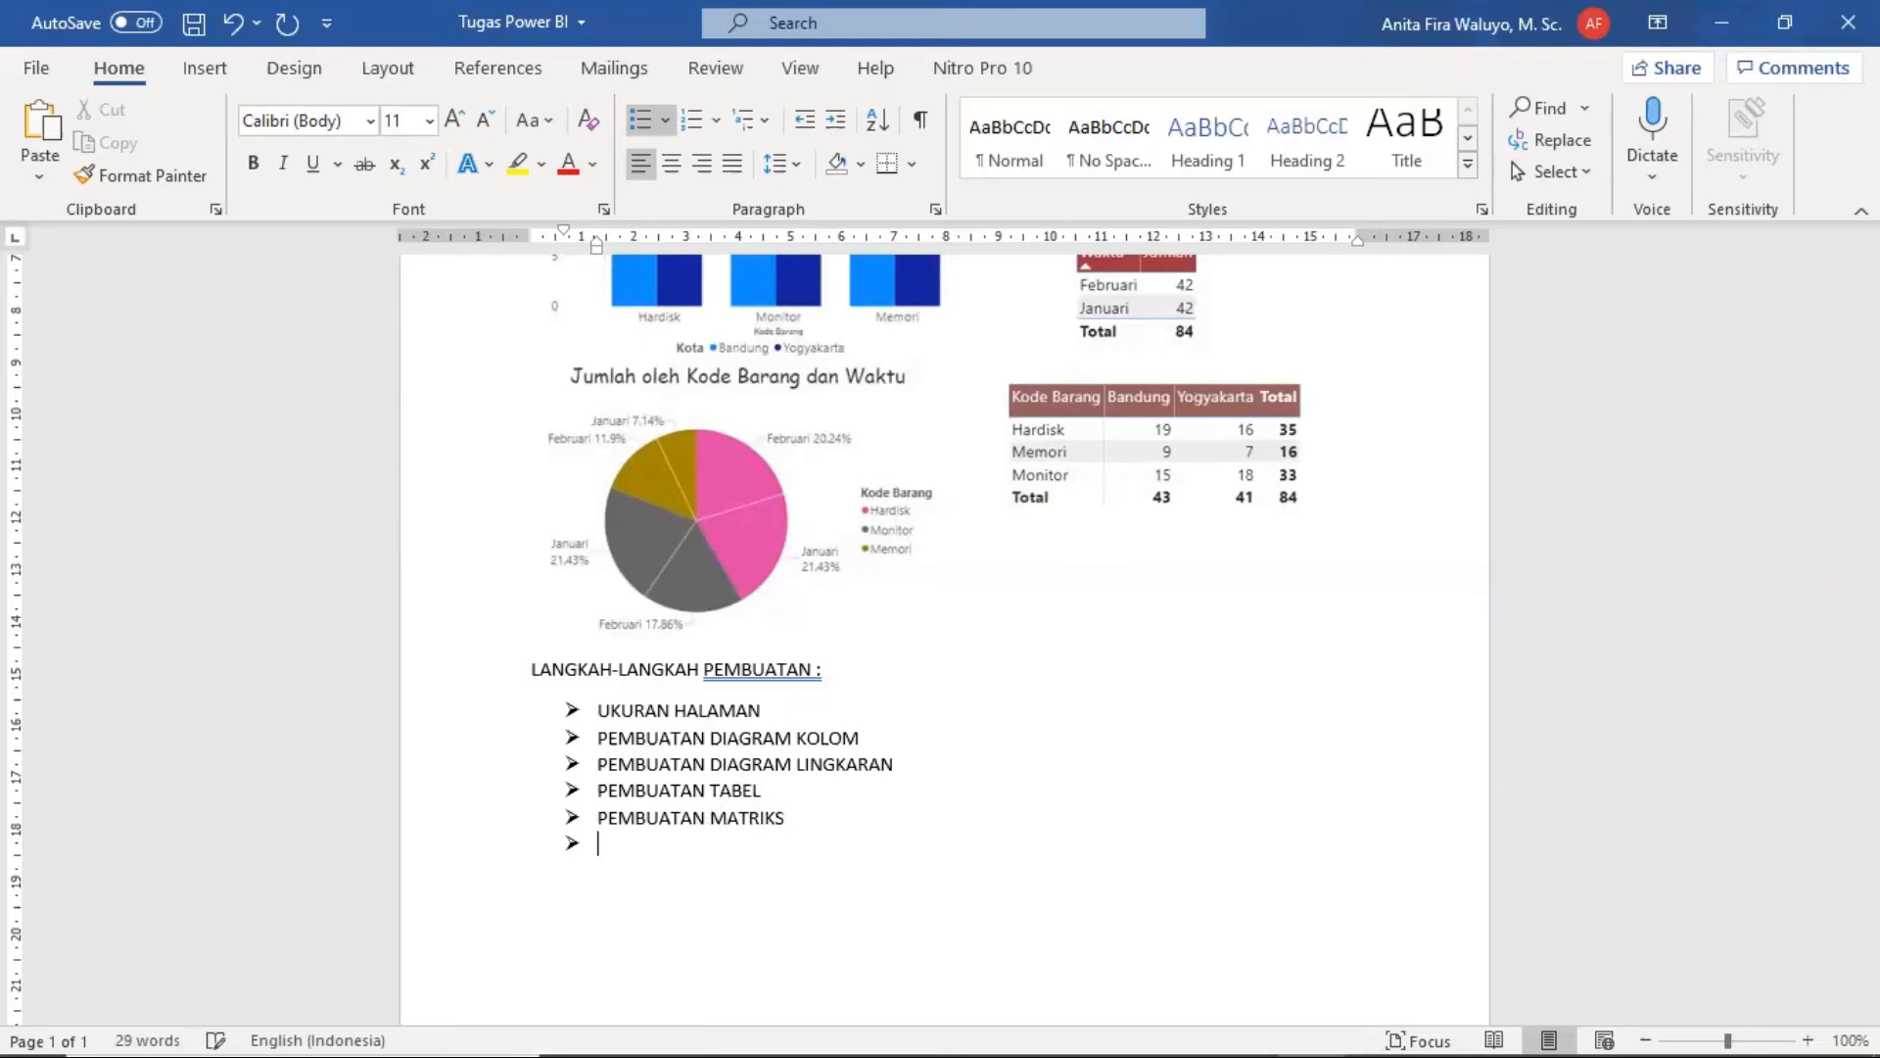
pyautogui.press('BackSpace')
pyautogui.press('BackSpace')
pyautogui.press('BackSpace')
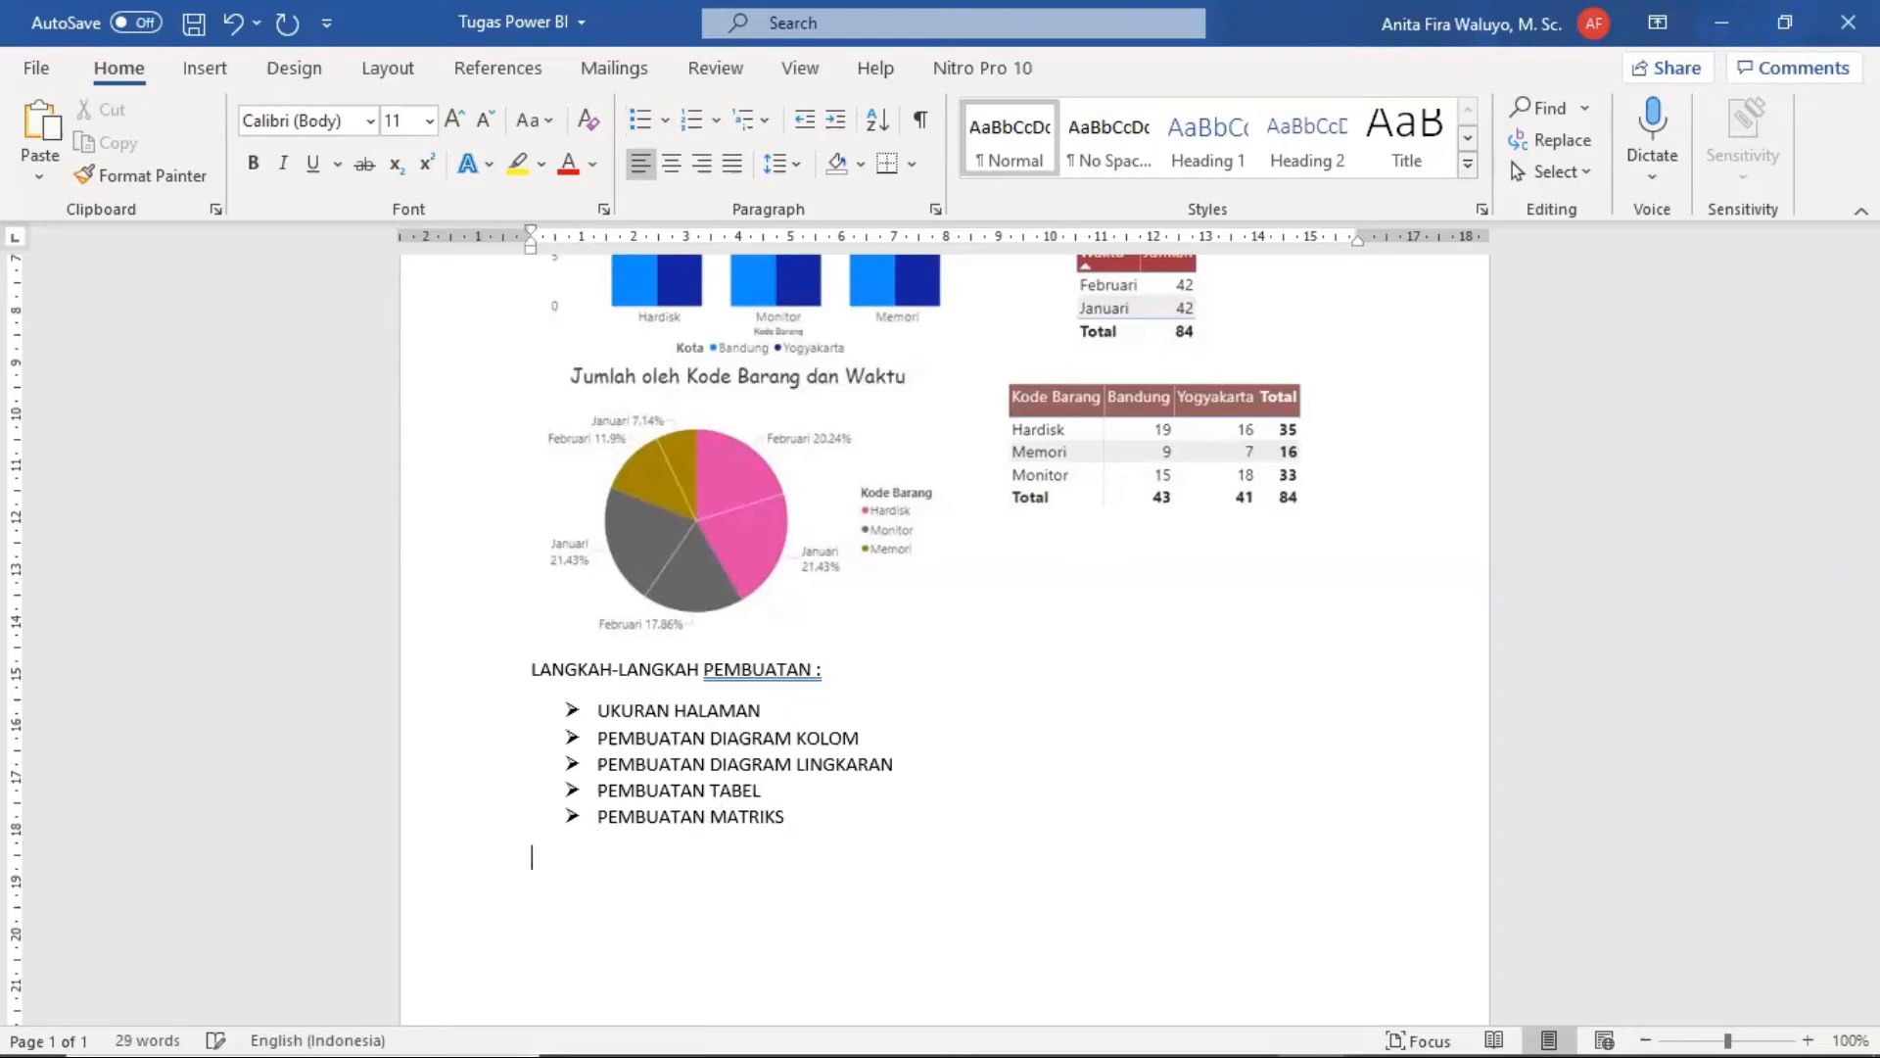
# Step: Insert the unbulleted lines LEBAR 1400 PIXEL and TINGGI 1000 PIXEL below the UKURAN HALAMAN bullet
pyautogui.click(793, 712)
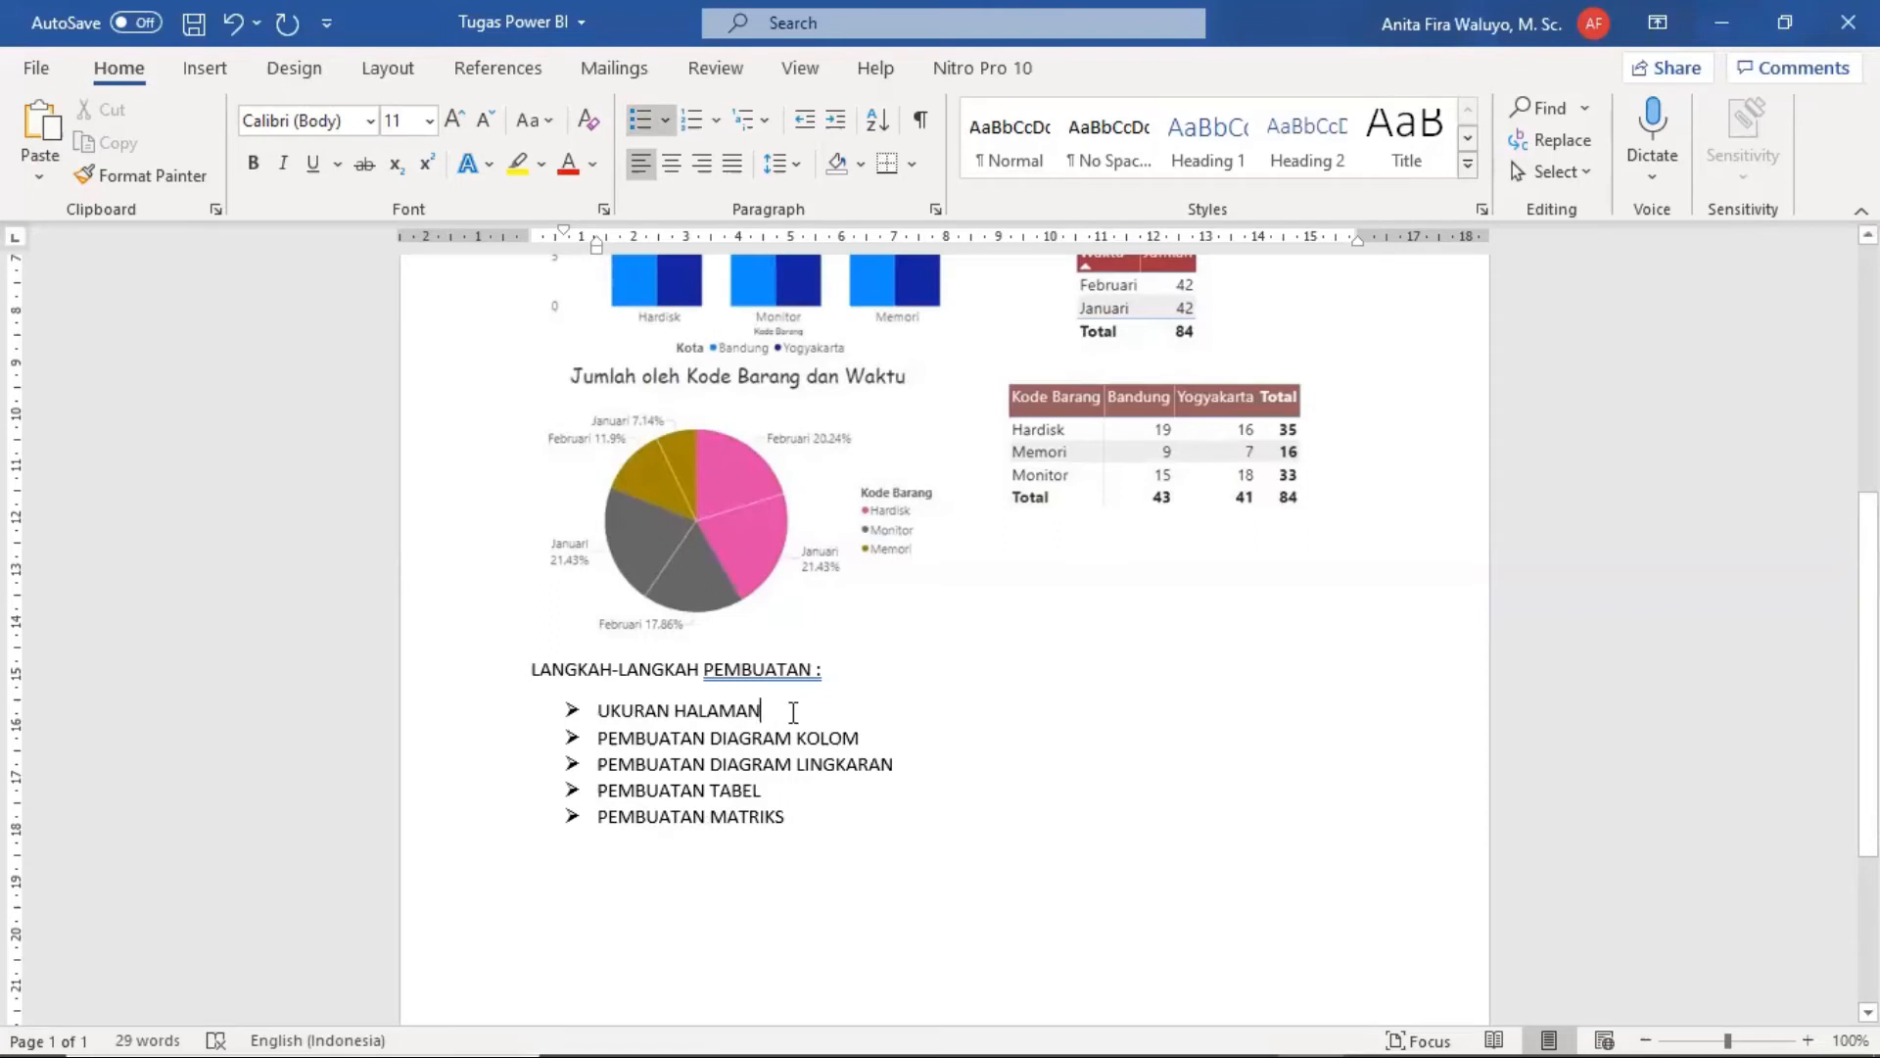
pyautogui.press('Return')
pyautogui.press('BackSpace')
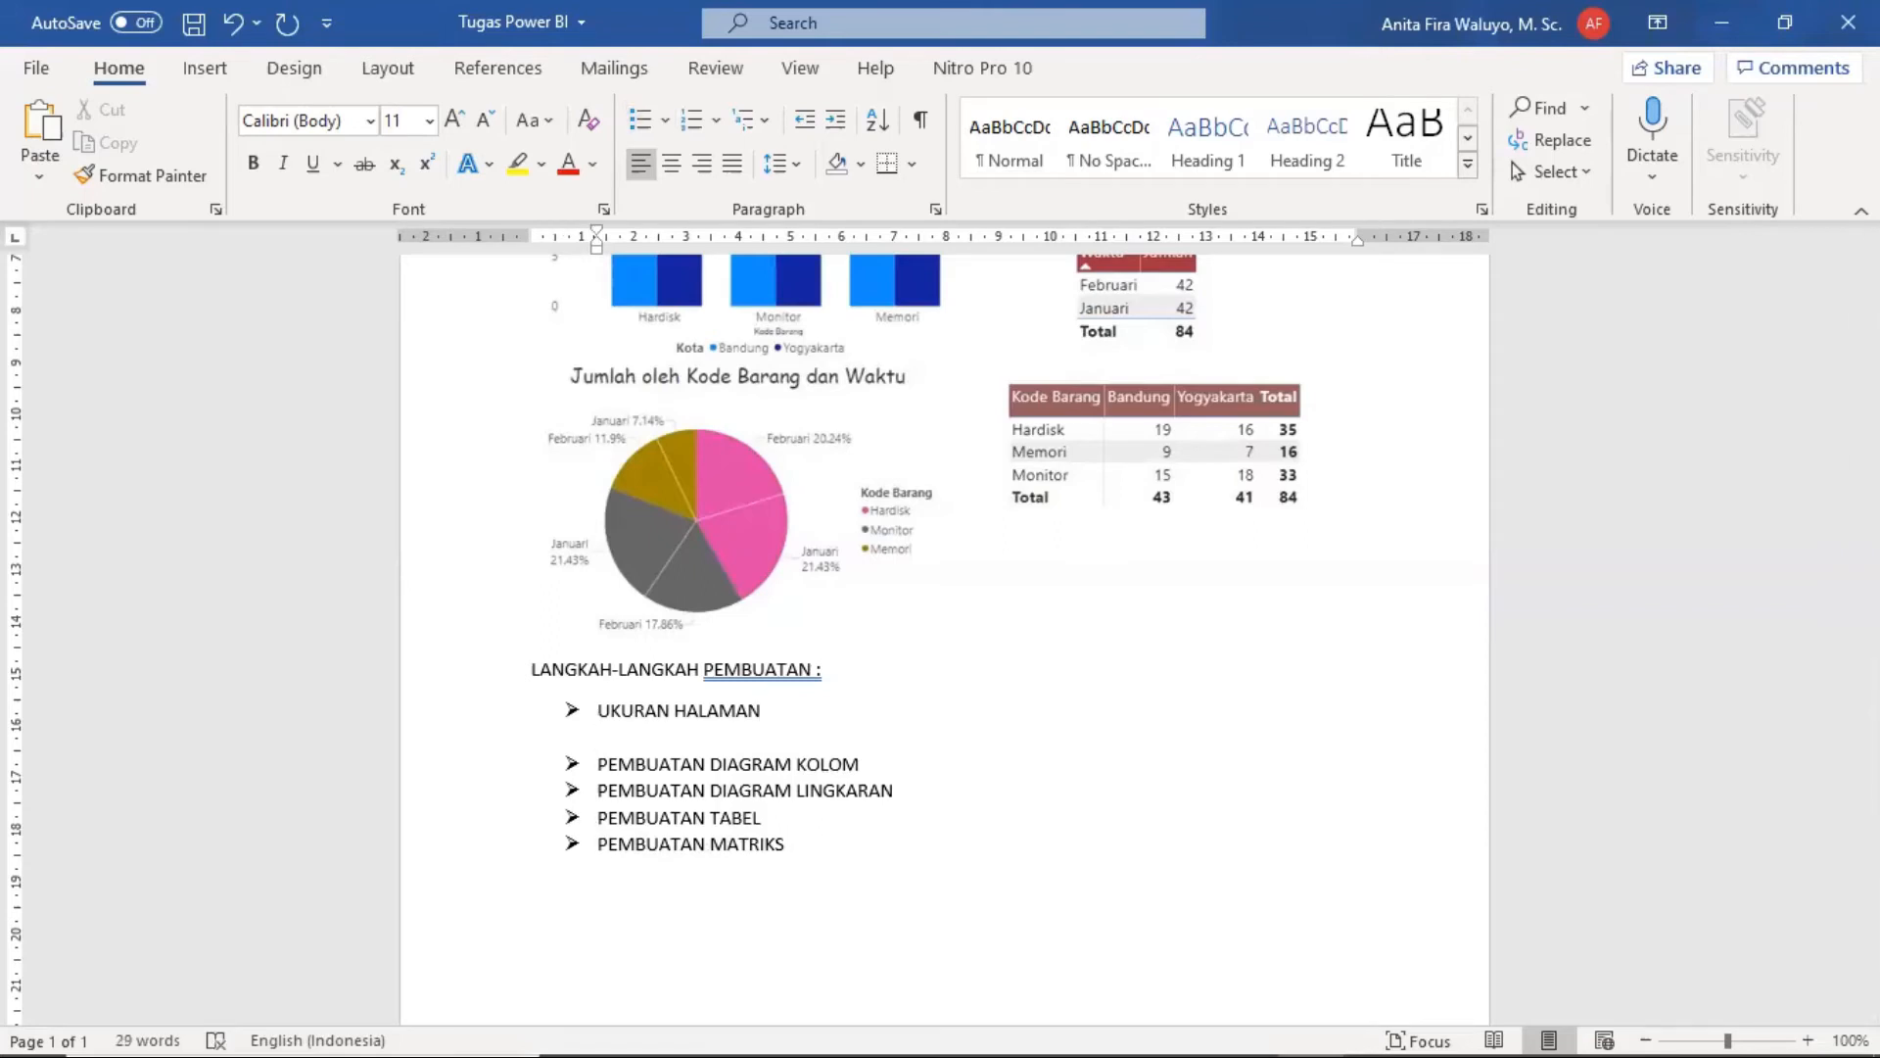
pyautogui.press('Return')
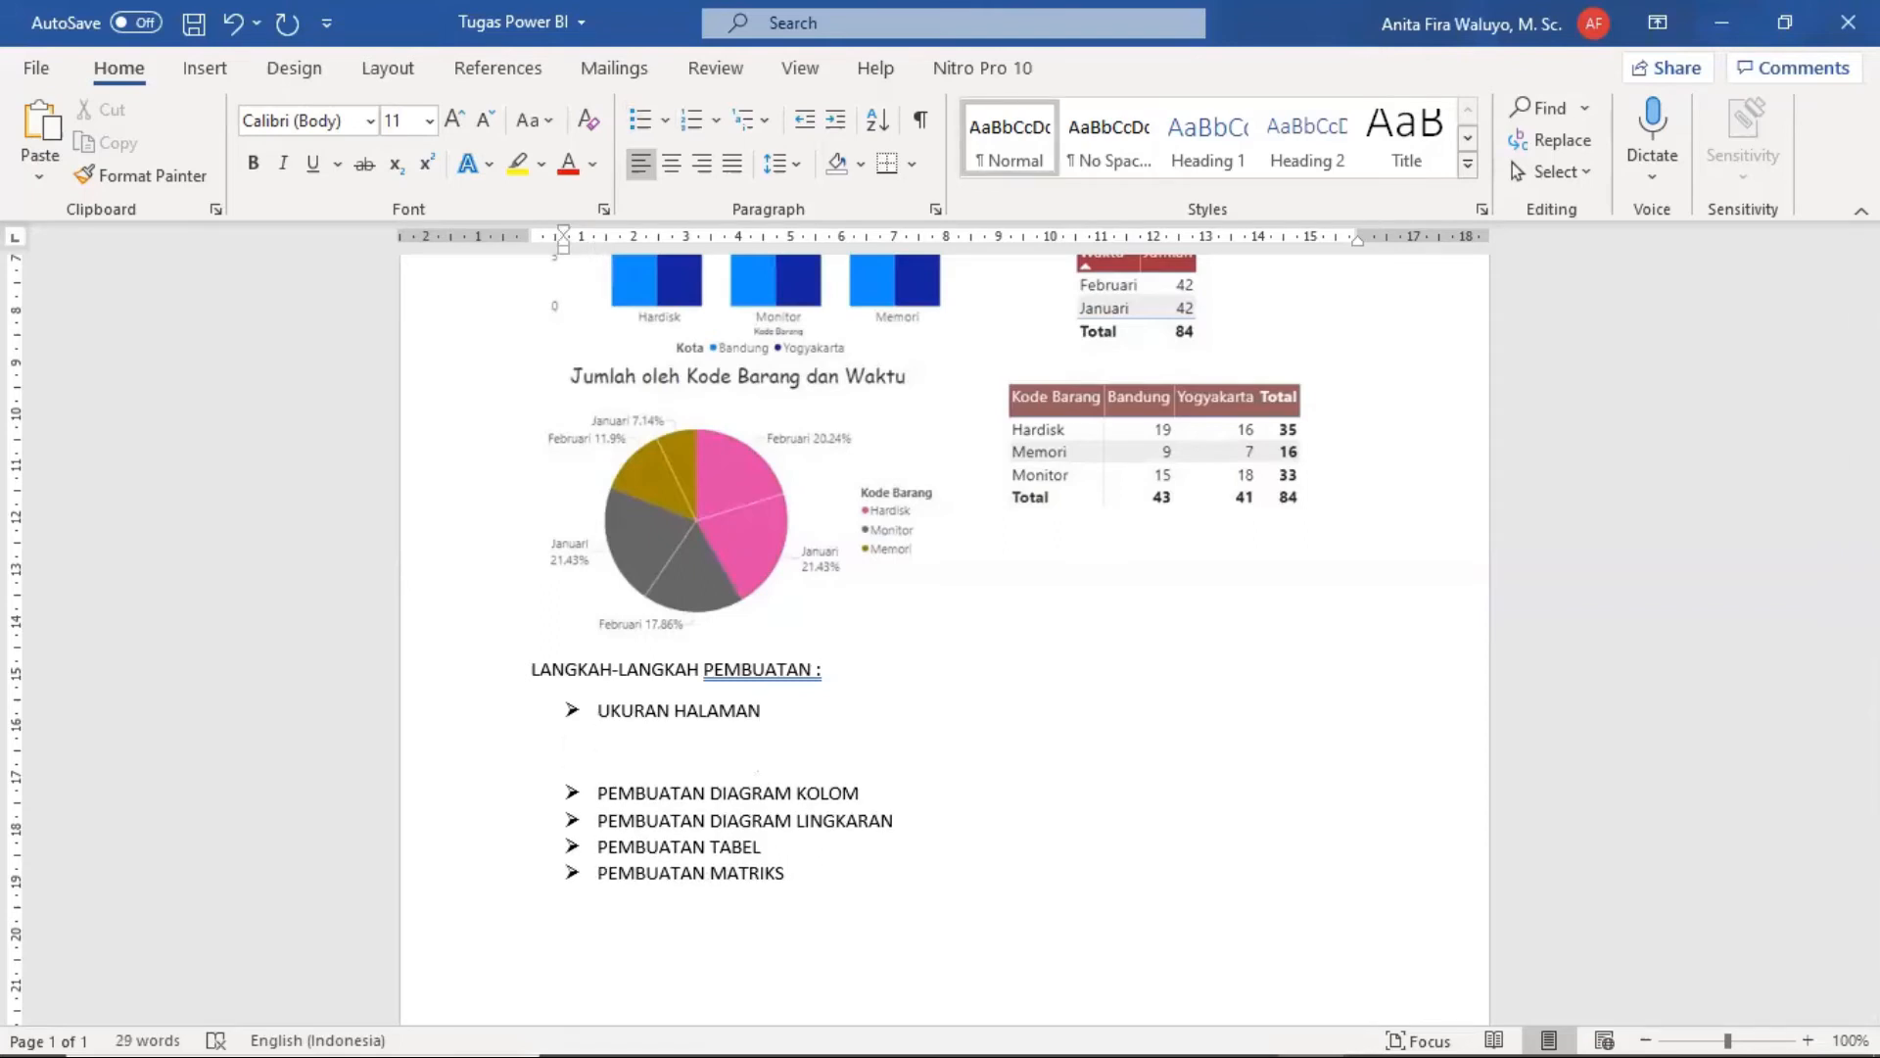
pyautogui.write('LEBAR 1400 PIXEL')
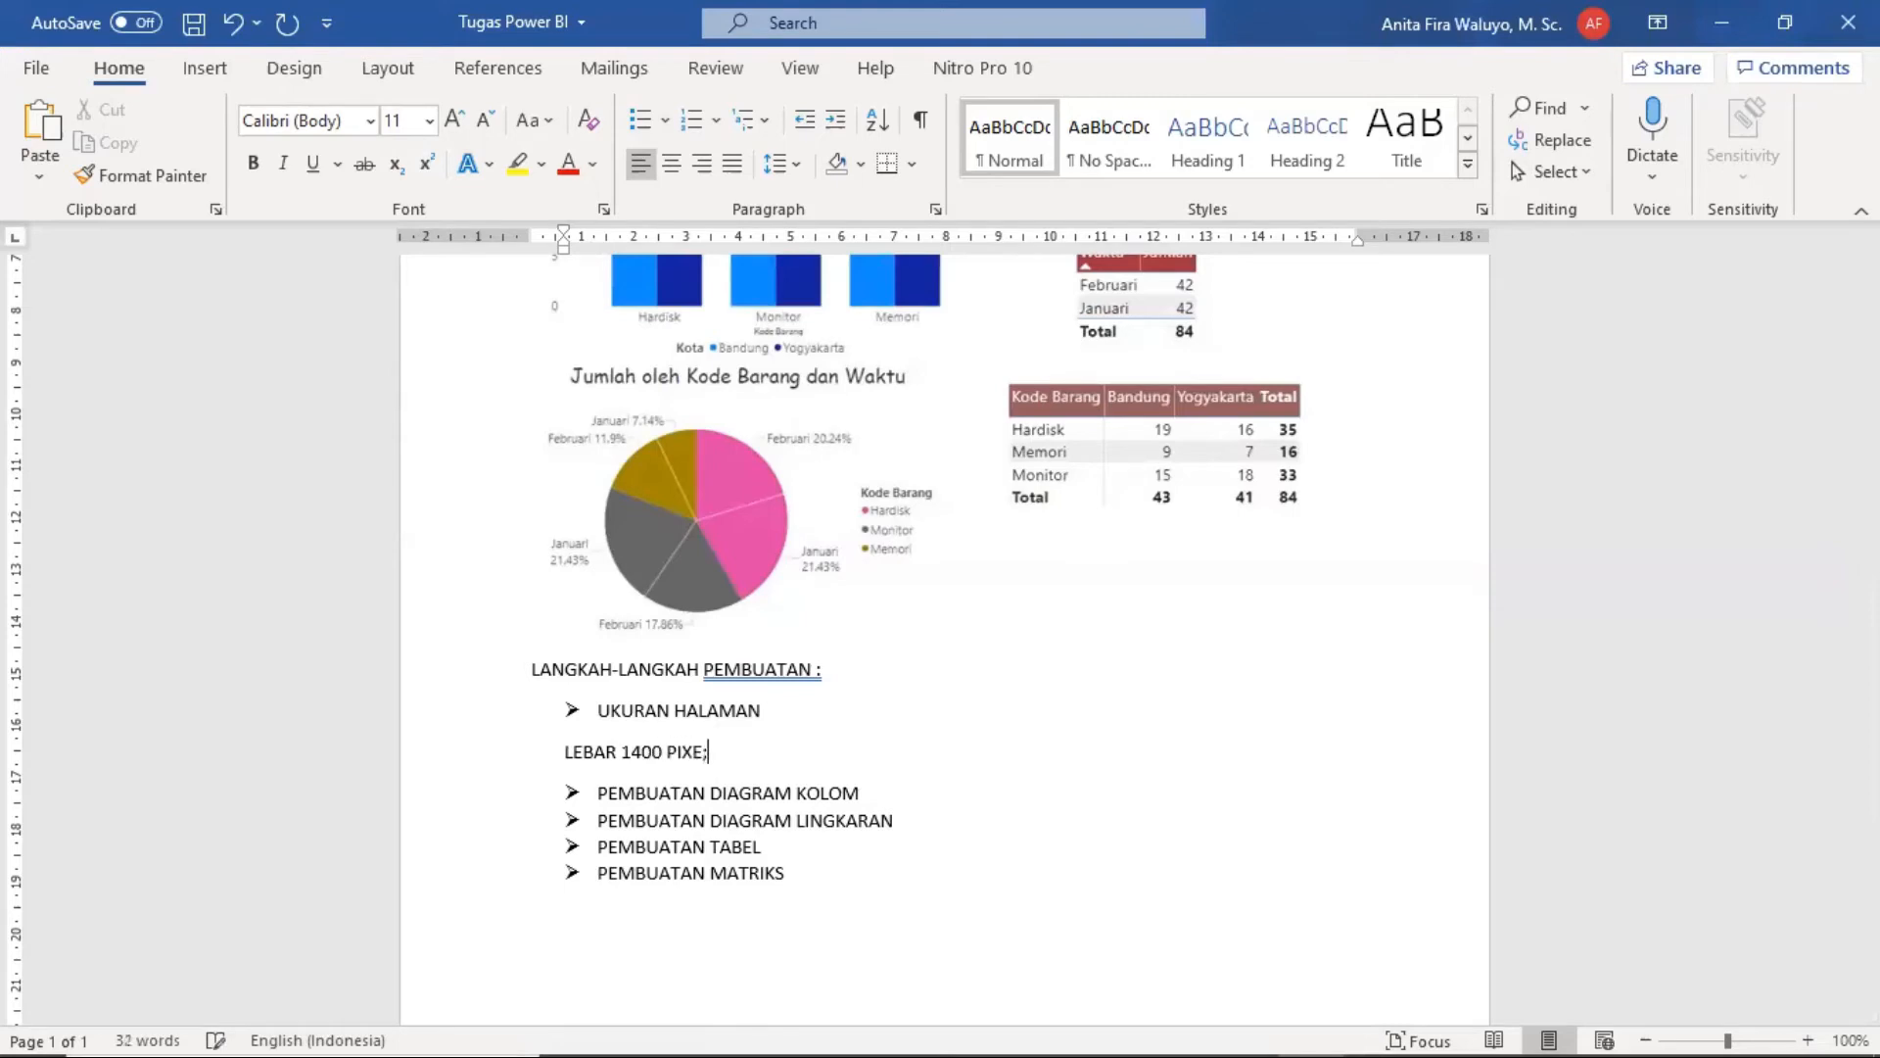
pyautogui.press('Return')
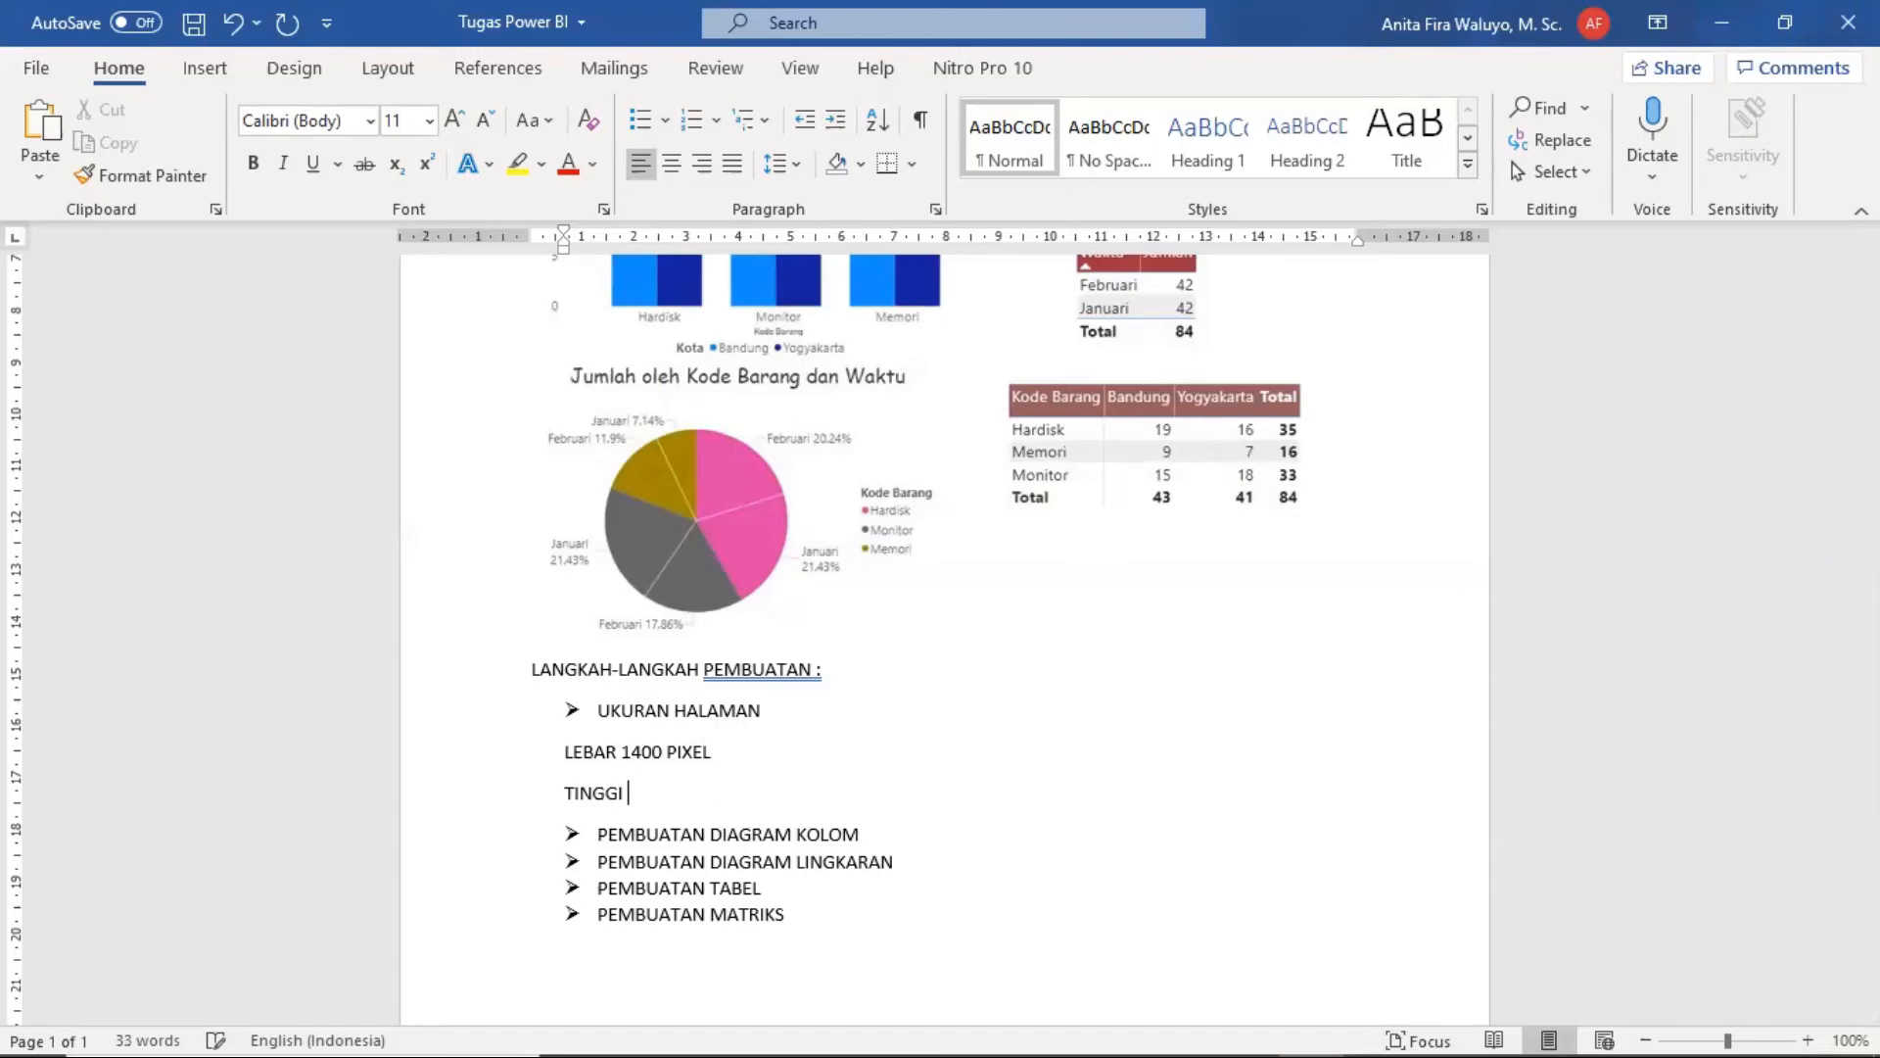
pyautogui.write('1000 PIXEL')
pyautogui.press('Return')
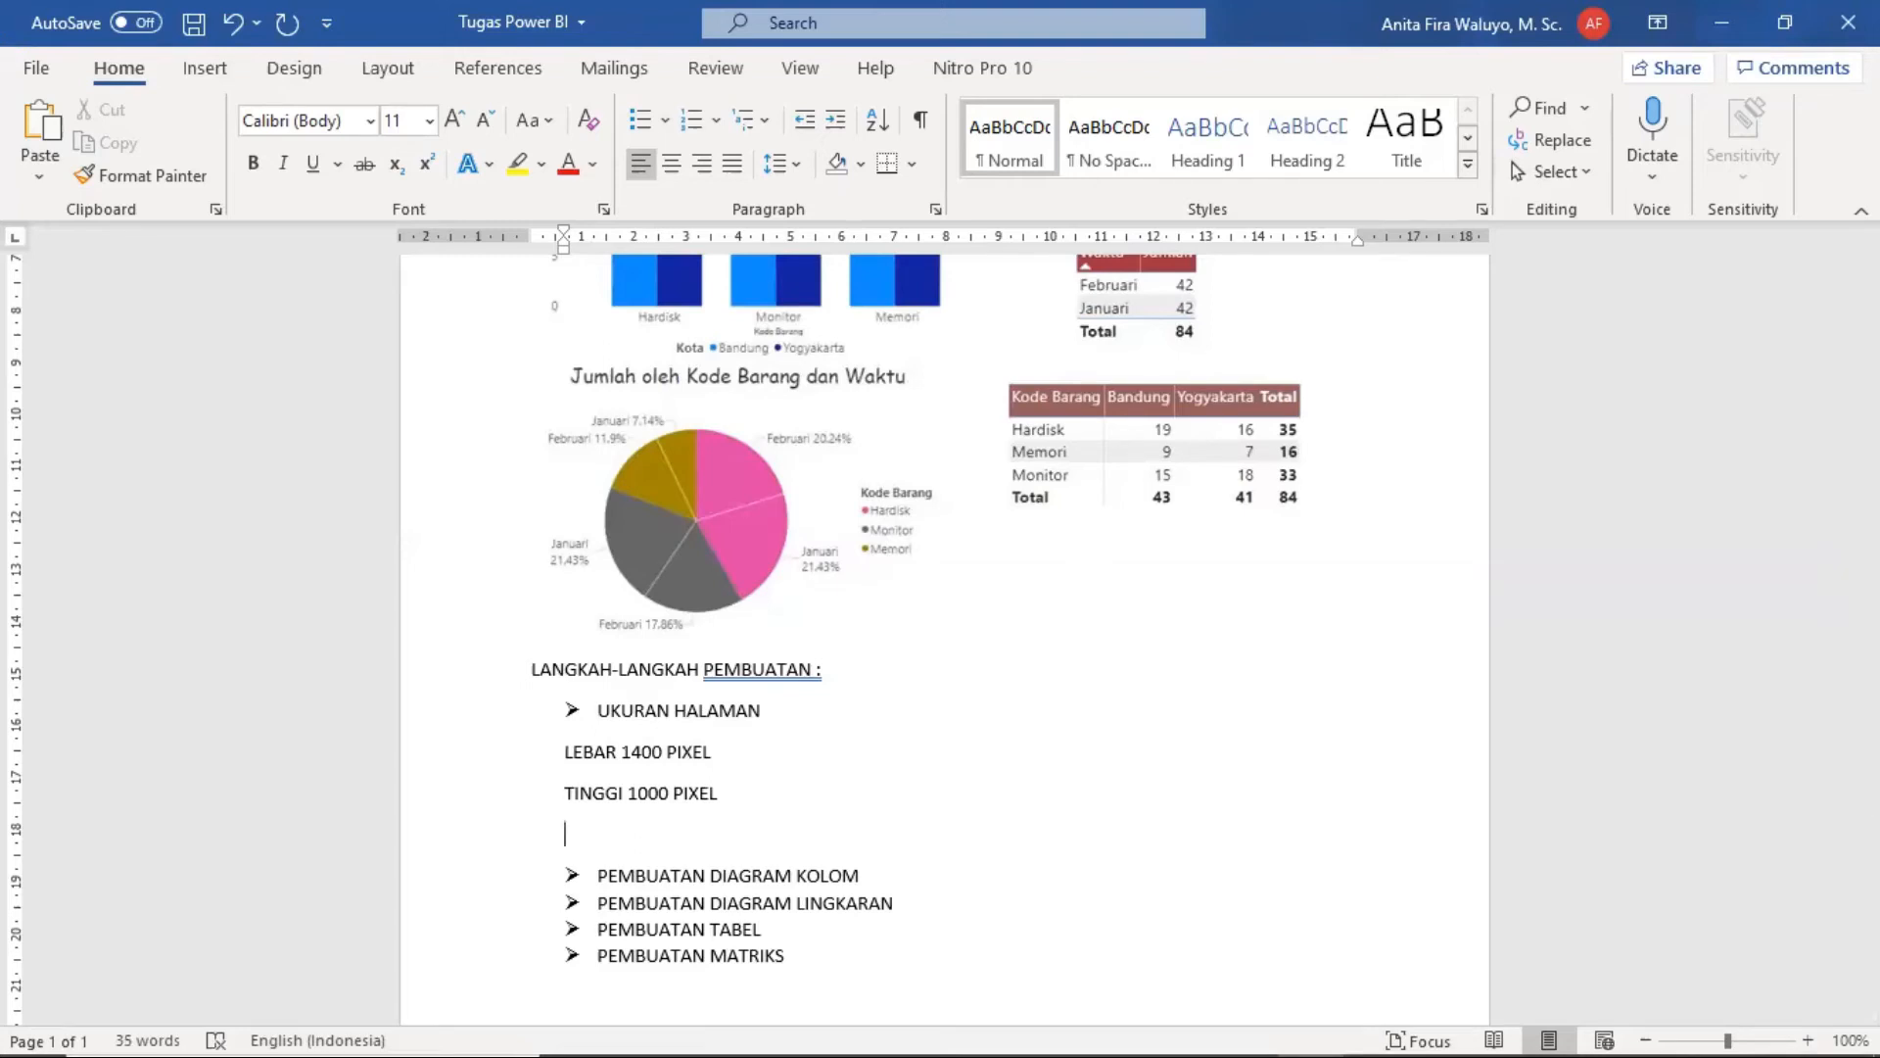
pyautogui.press('BackSpace')
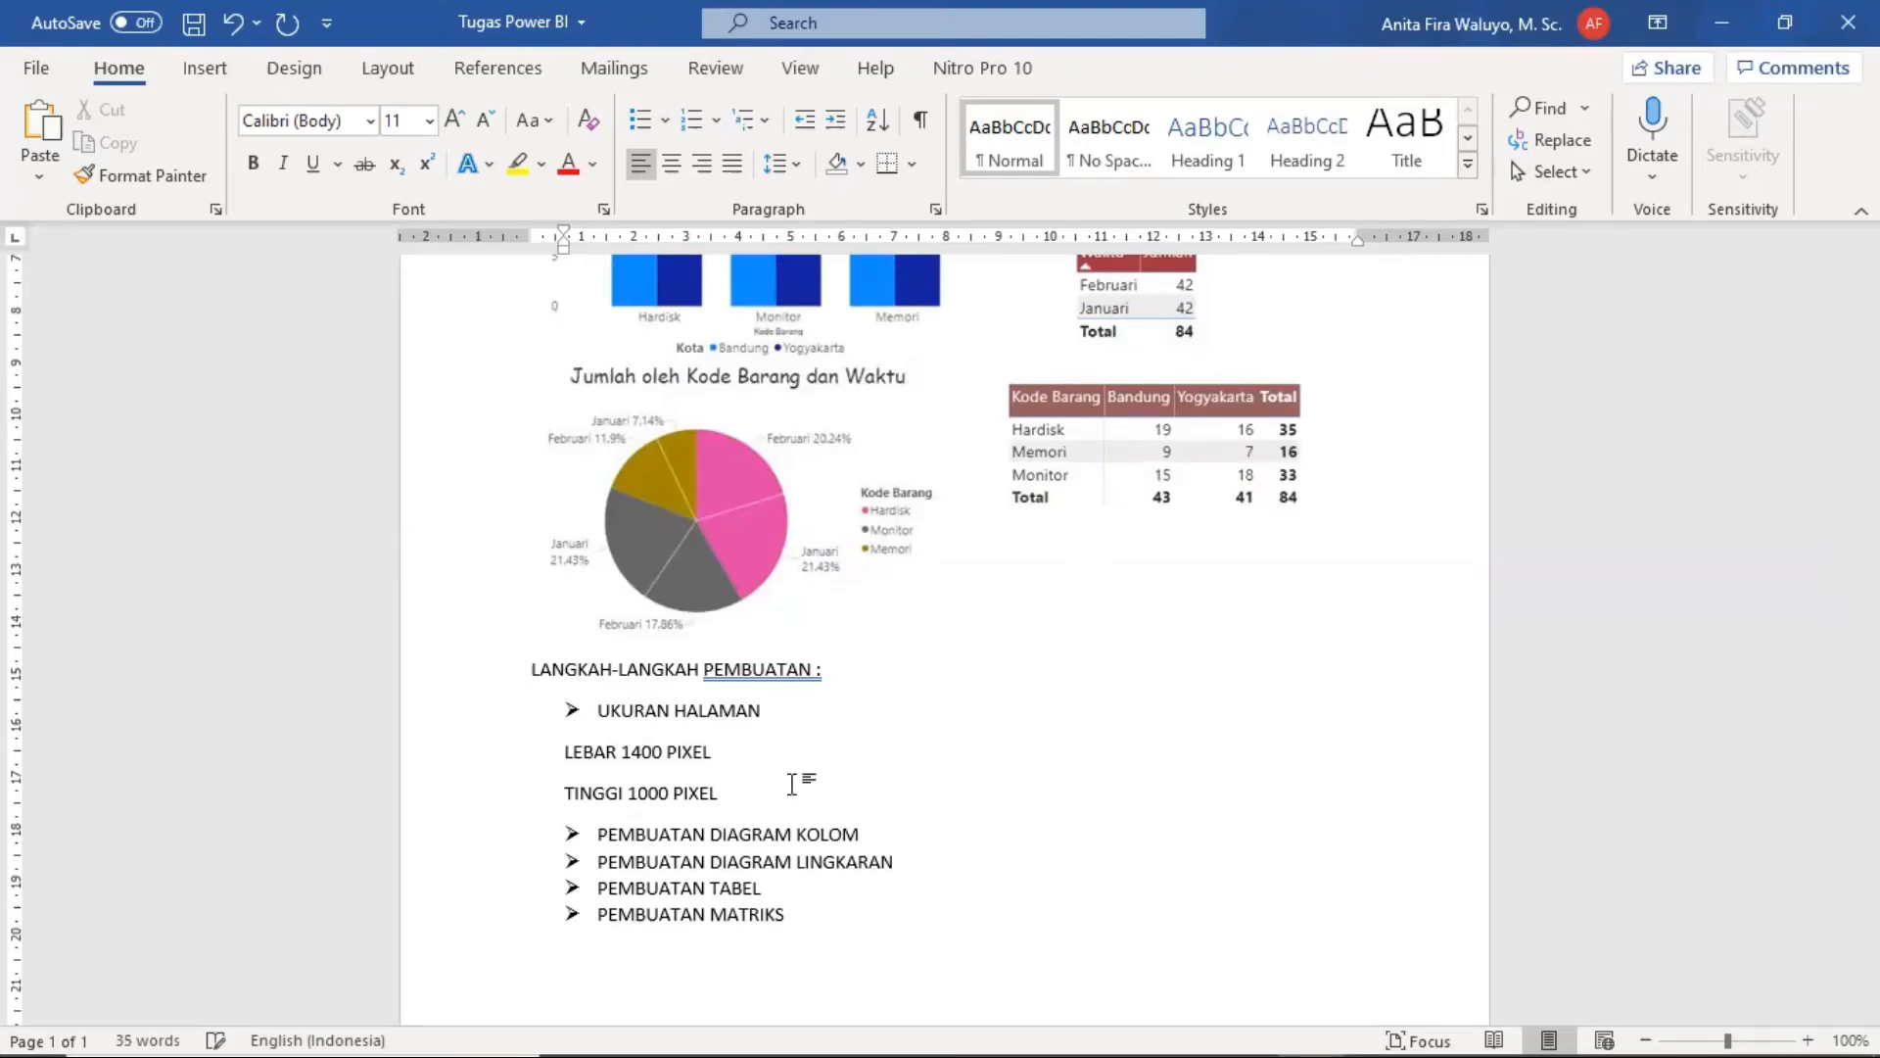
# Step: Insert an empty unbulleted line below the PEMBUATAN DIAGRAM KOLOM bullet
pyautogui.click(890, 837)
pyautogui.press('Return')
pyautogui.press('BackSpace')
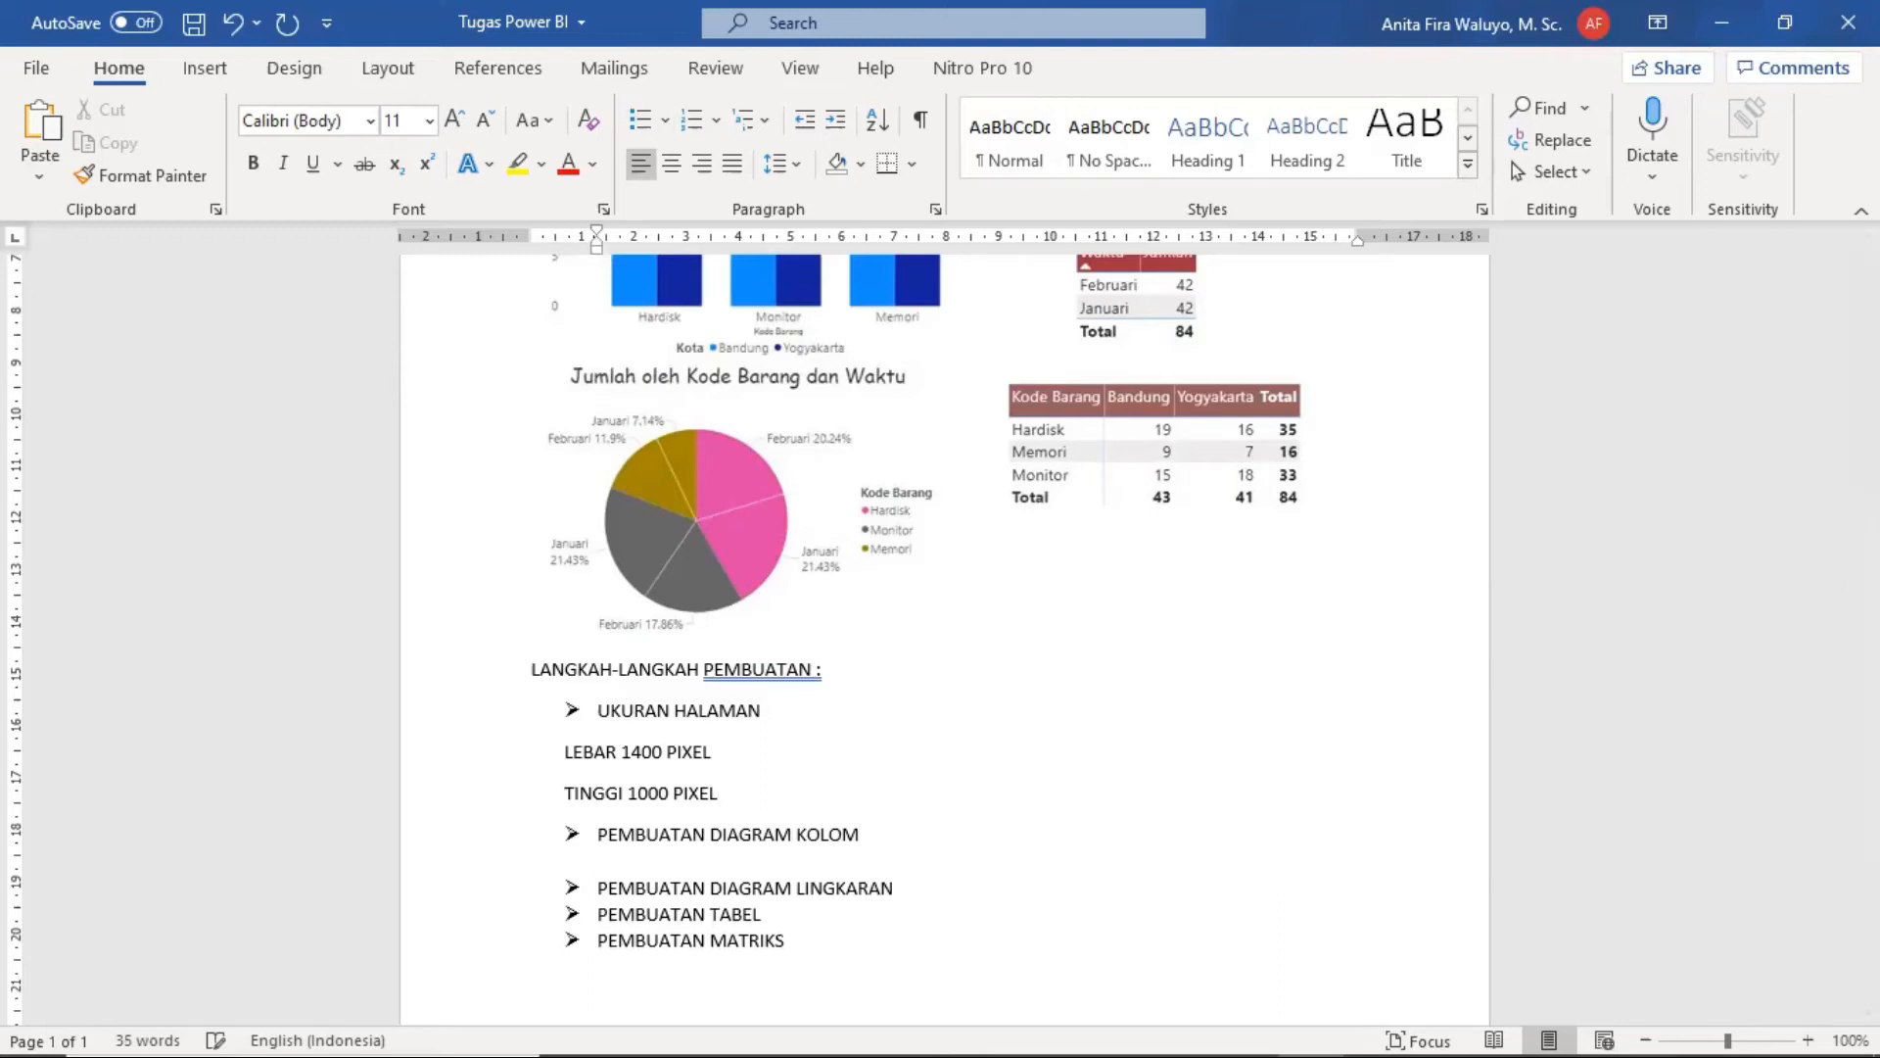
pyautogui.press('Return')
pyautogui.scroll(5, 886, 794)
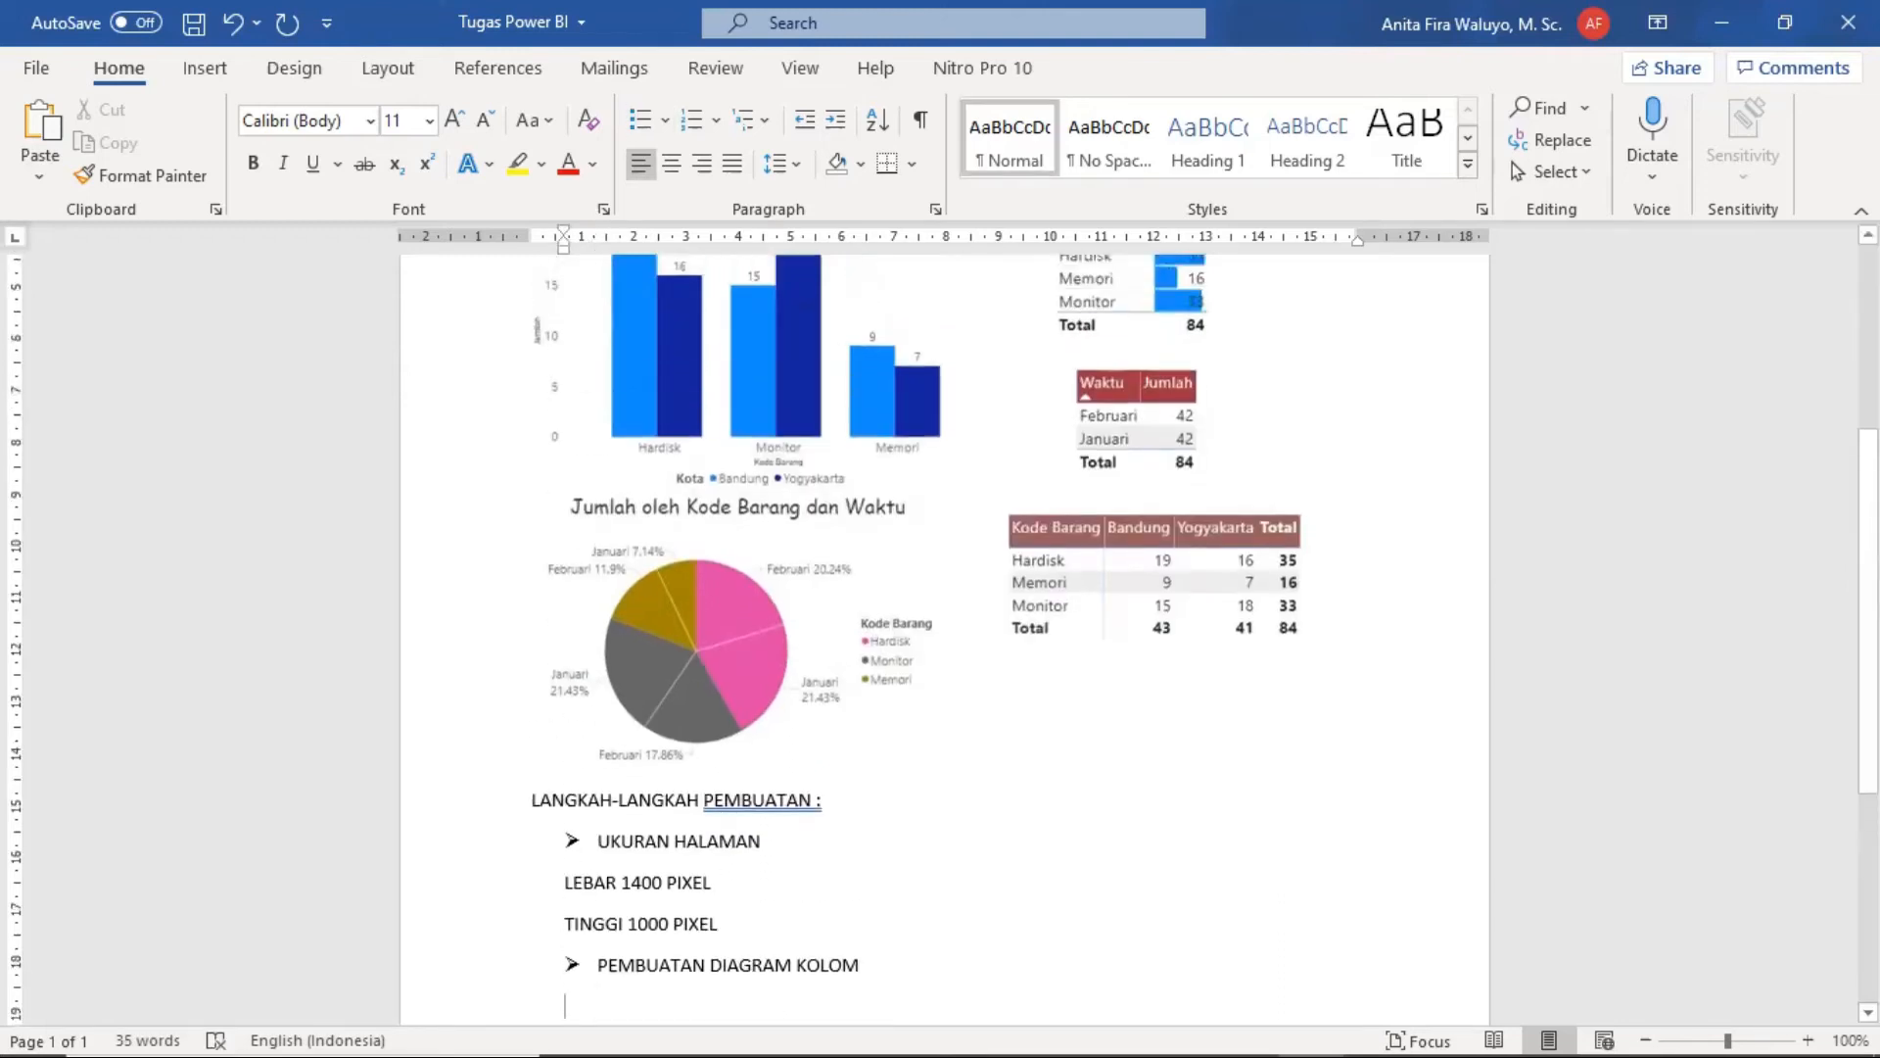
pyautogui.scroll(-4, 886, 793)
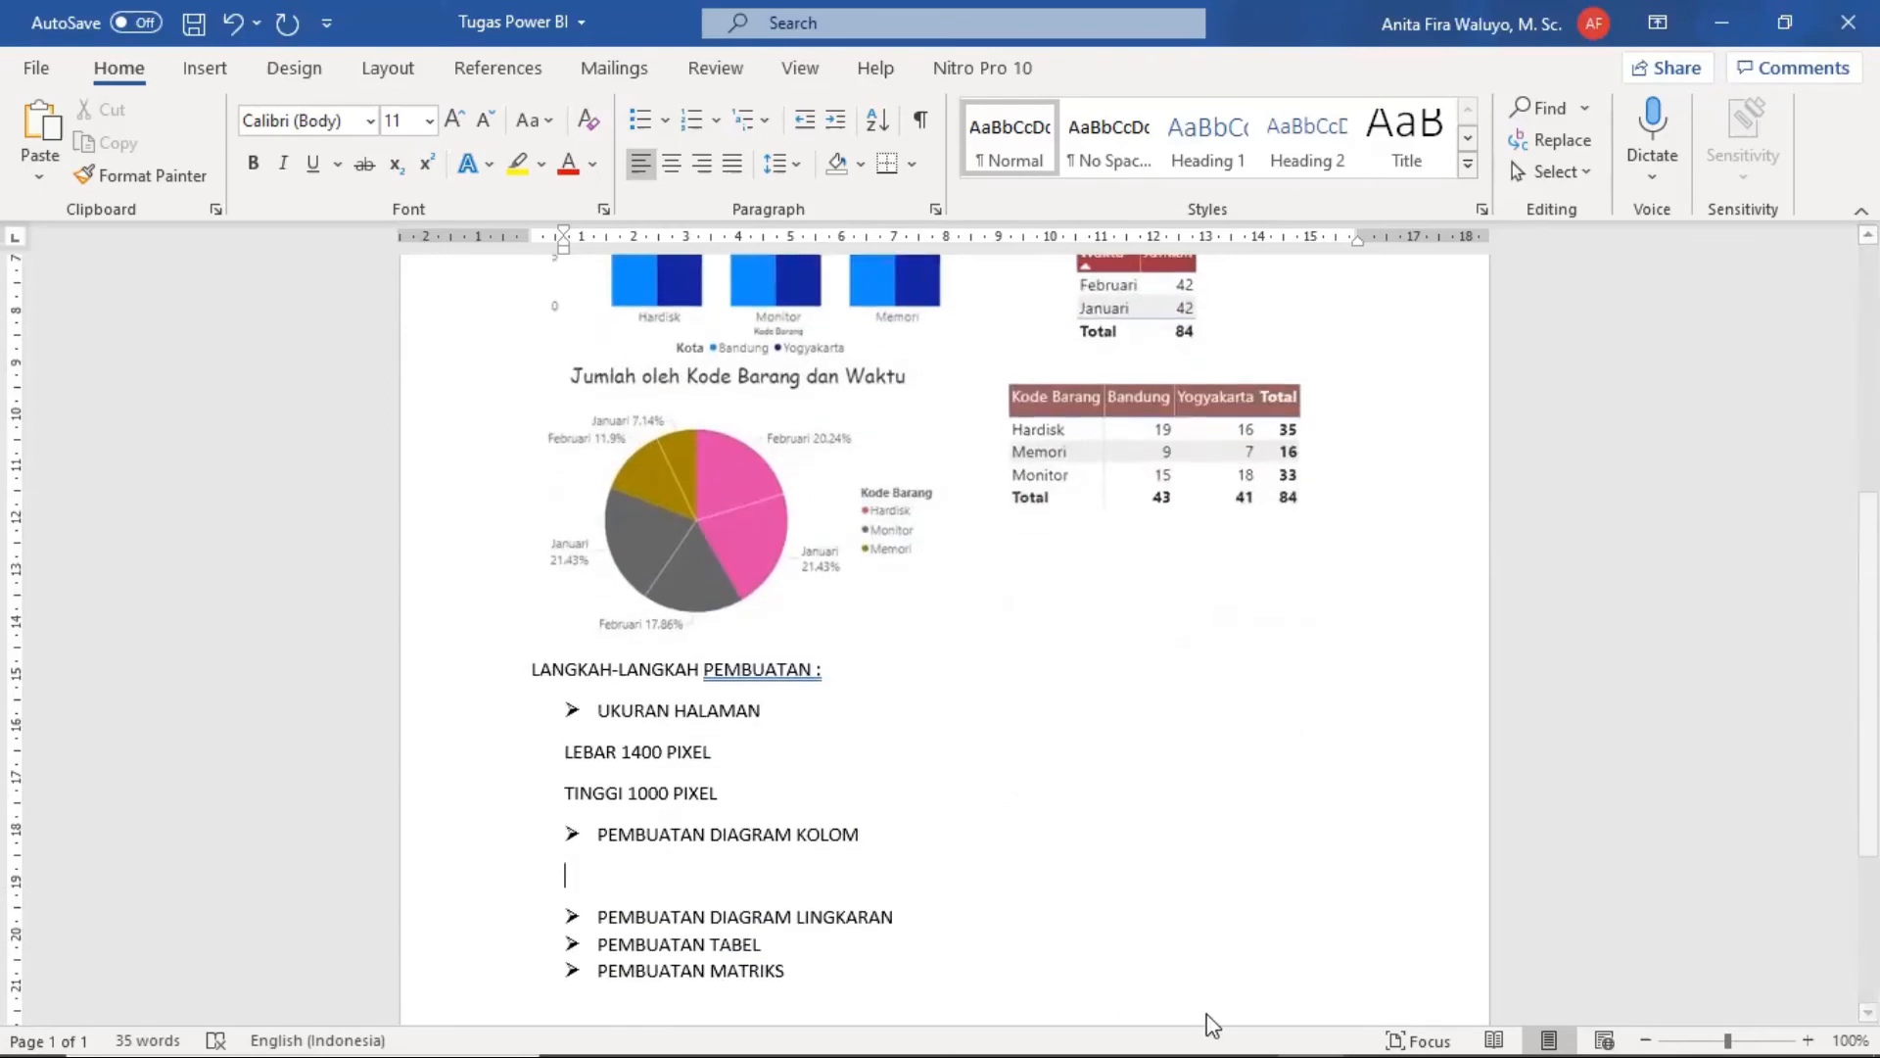
# Step: Check the column chart's field areas in Power BI Desktop, and list SUMBU : ..., LEGENDA : ... and VALUES : ... under PEMBUATAN DIAGRAM KOLOM in Word
pyautogui.click(1244, 1042)
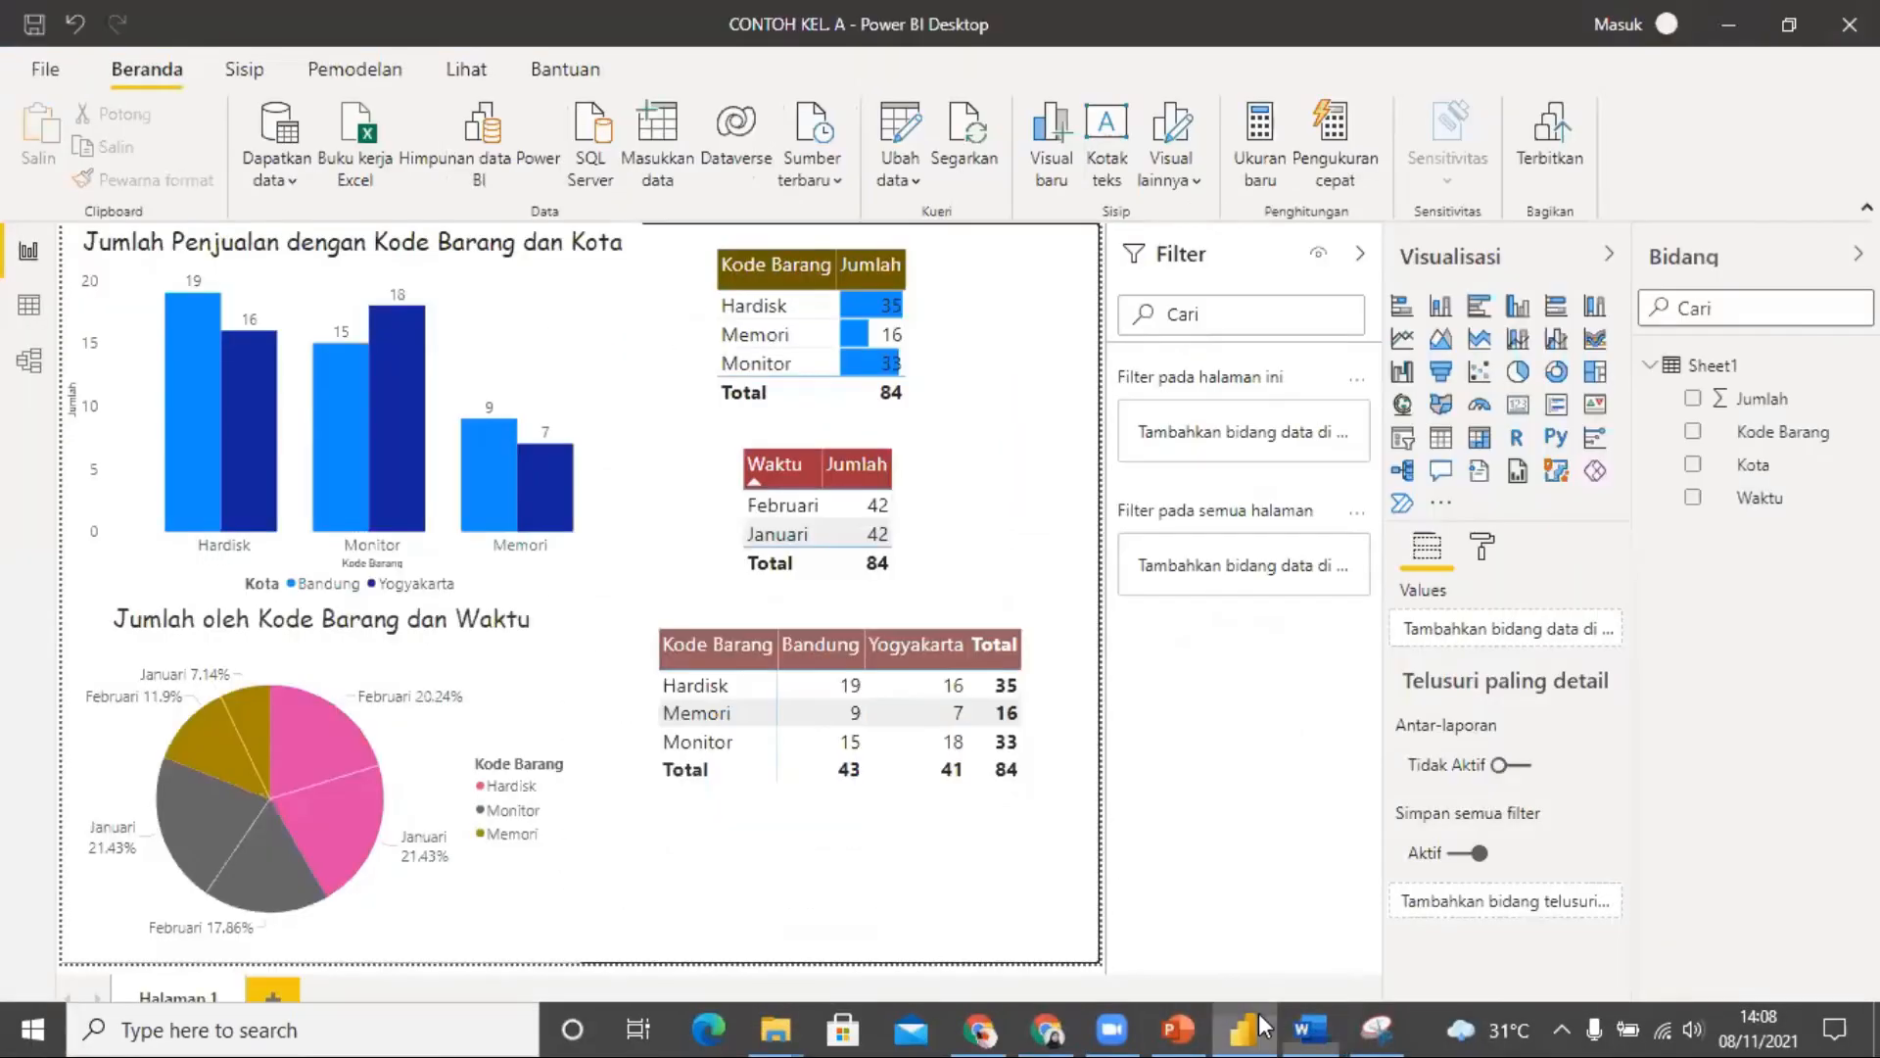
pyautogui.click(544, 345)
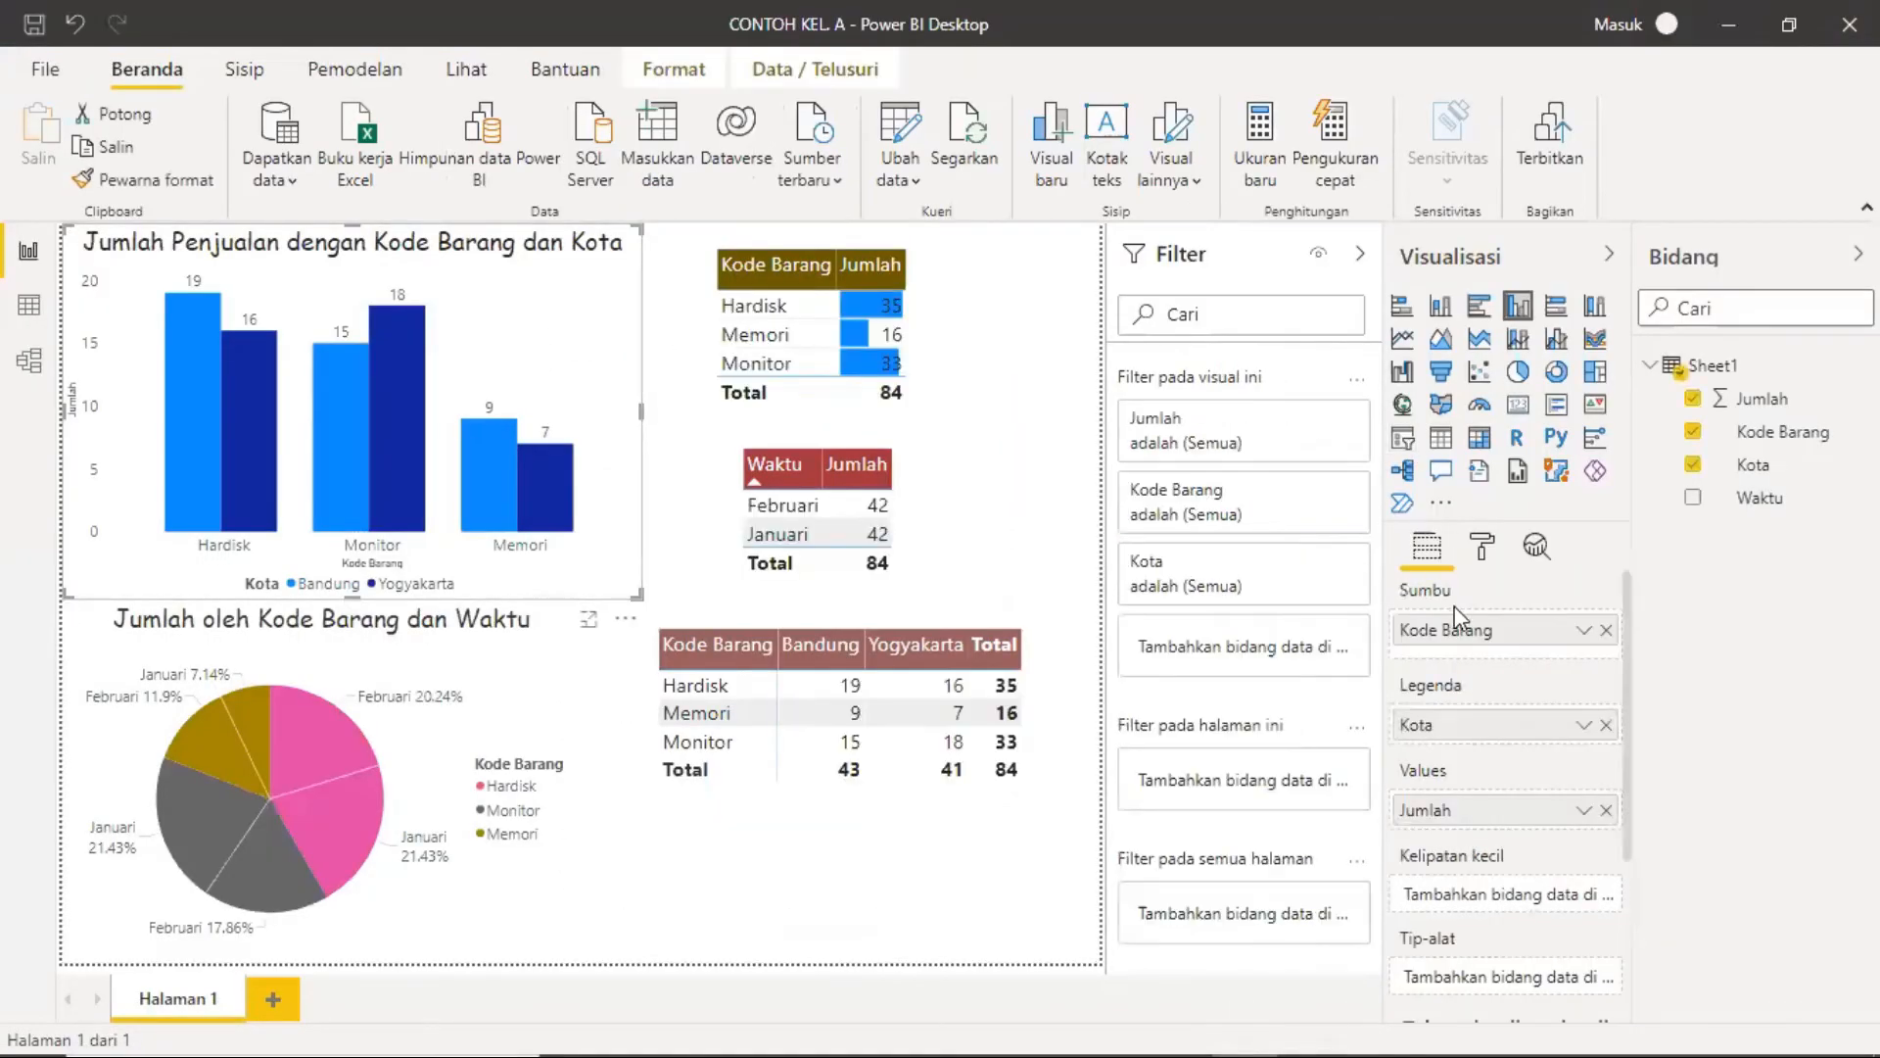
pyautogui.moveTo(1465, 1013)
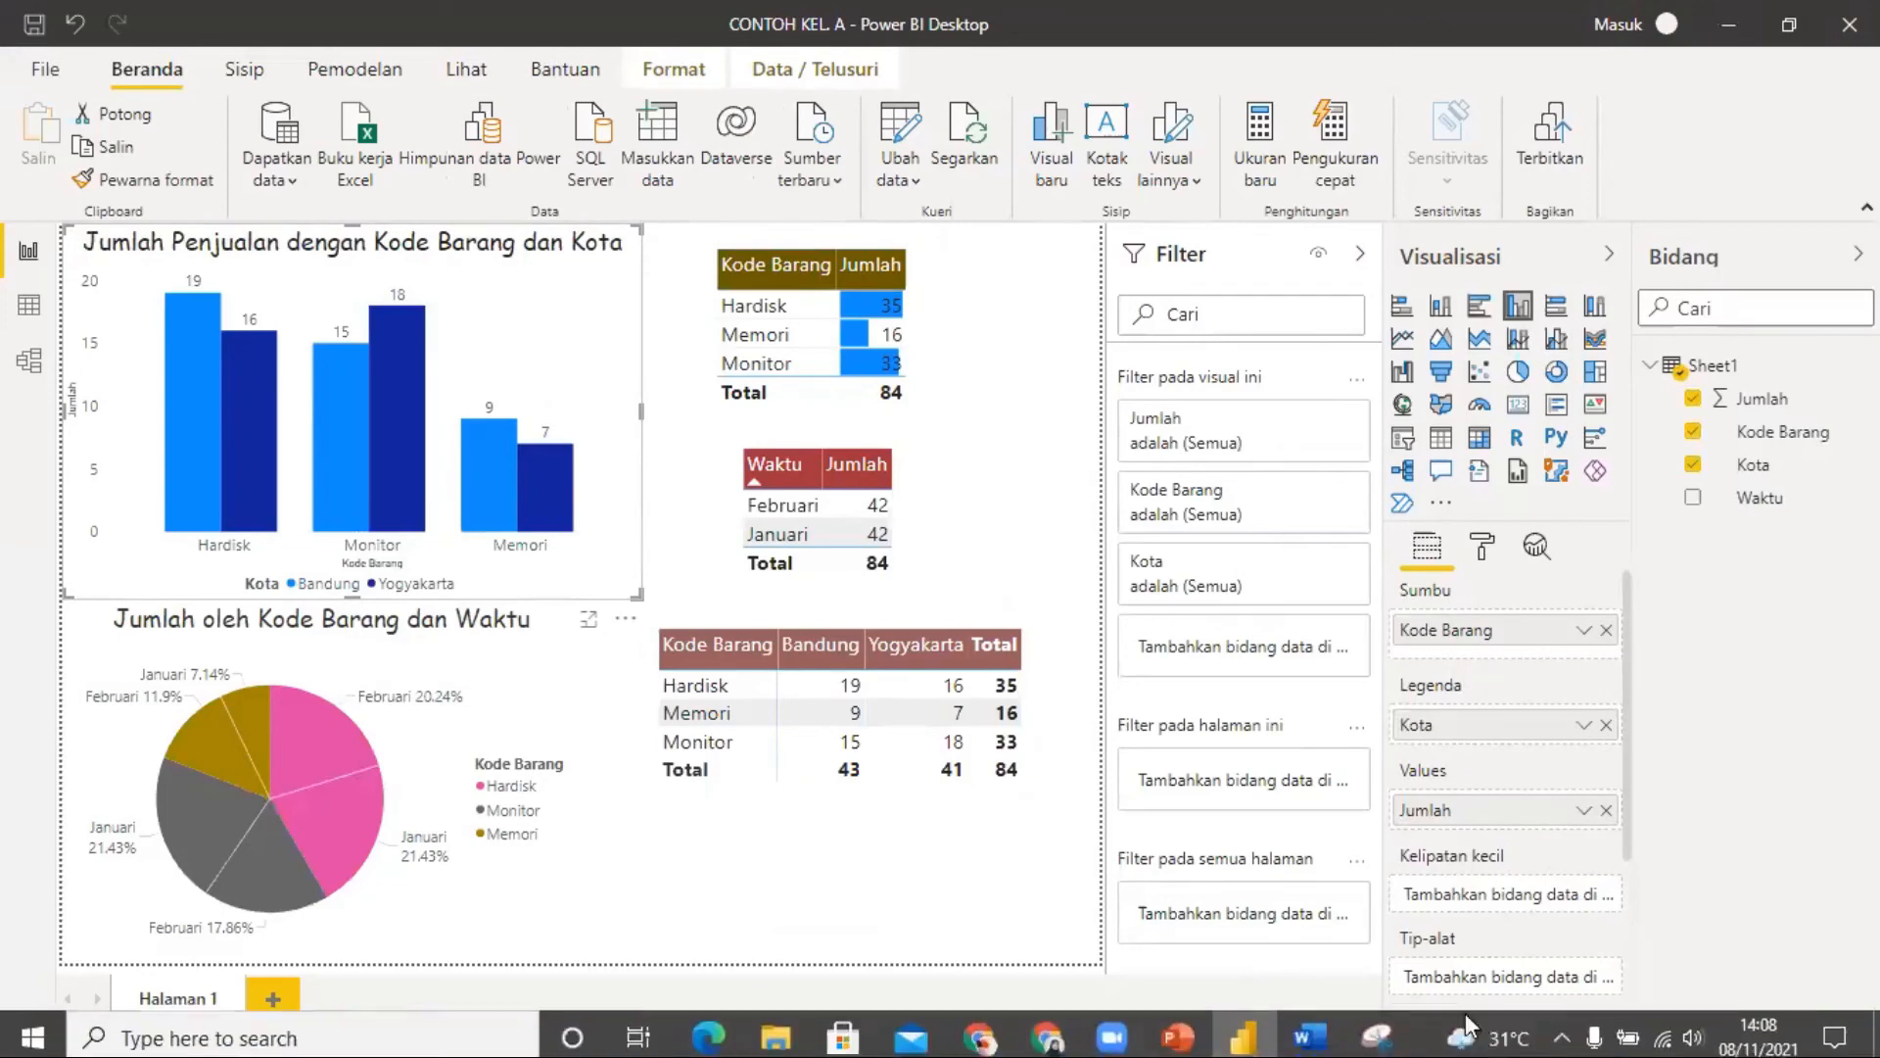
pyautogui.click(1330, 1015)
pyautogui.write('SUM')
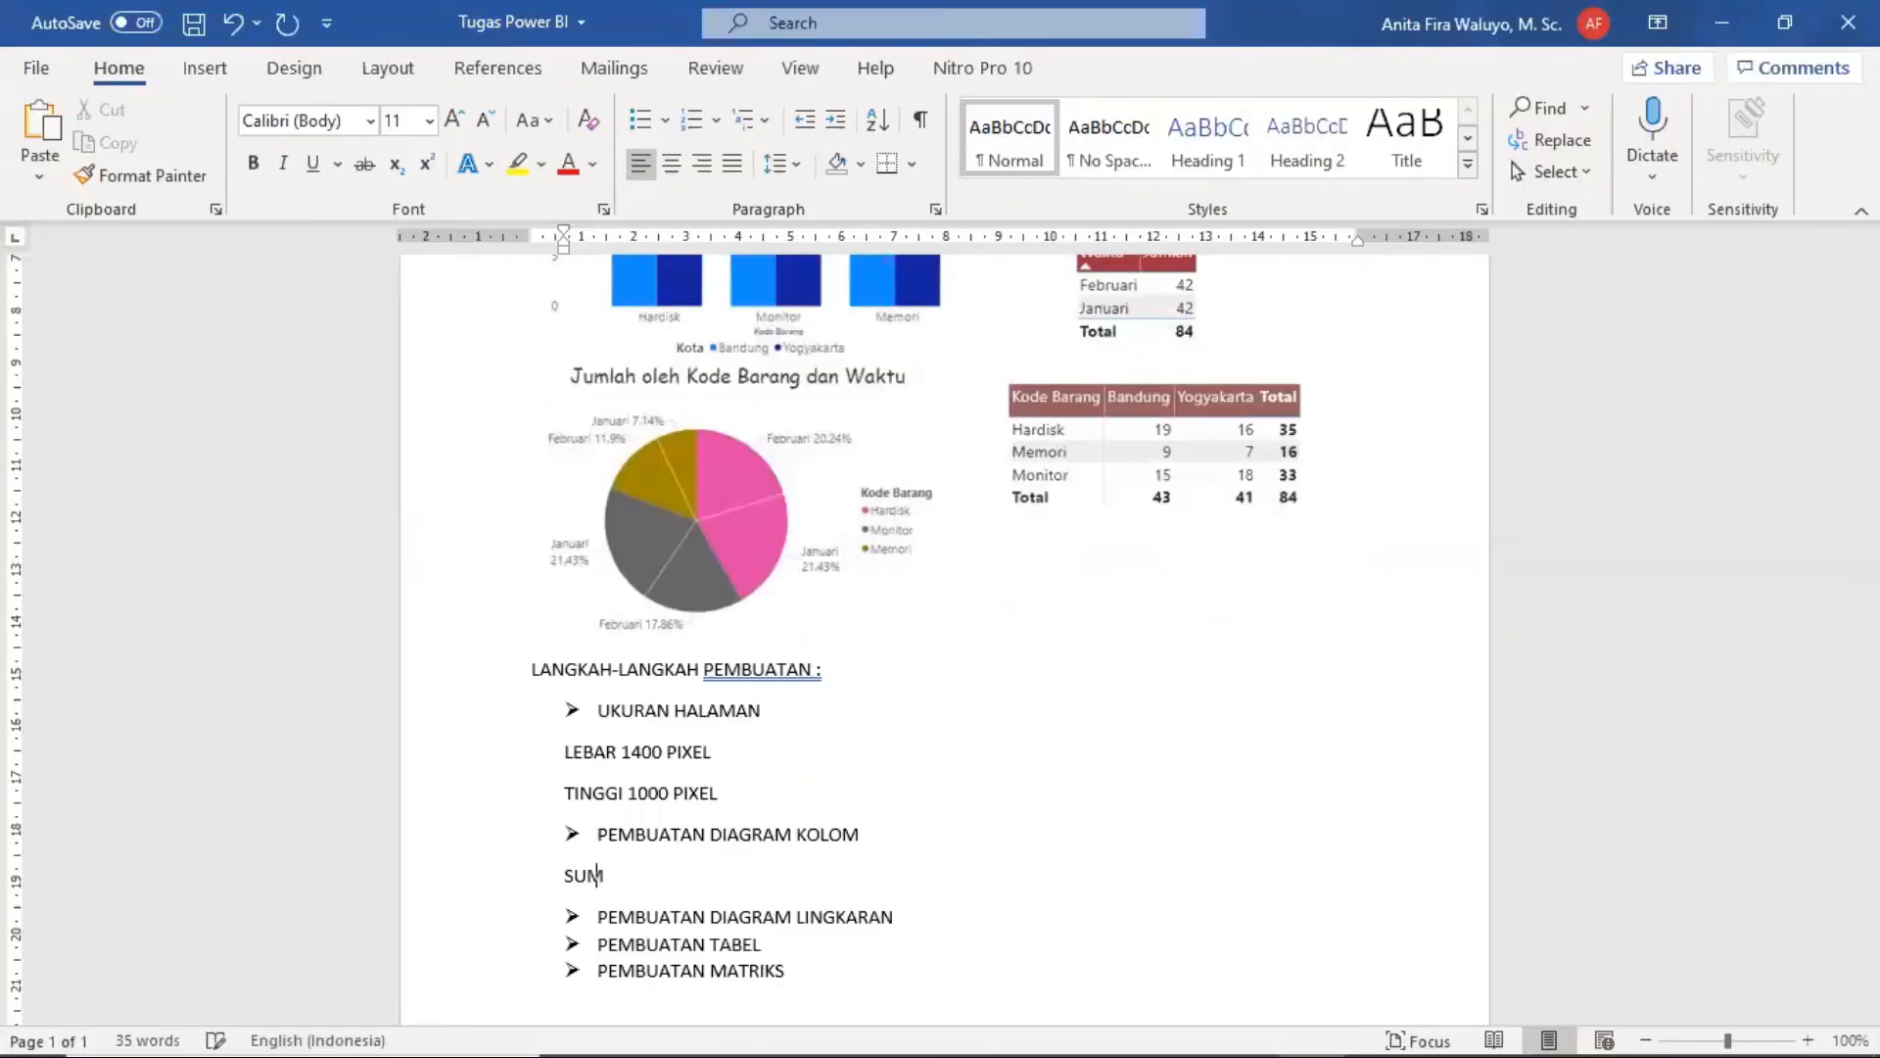
pyautogui.write('BU : ...')
pyautogui.press('Return')
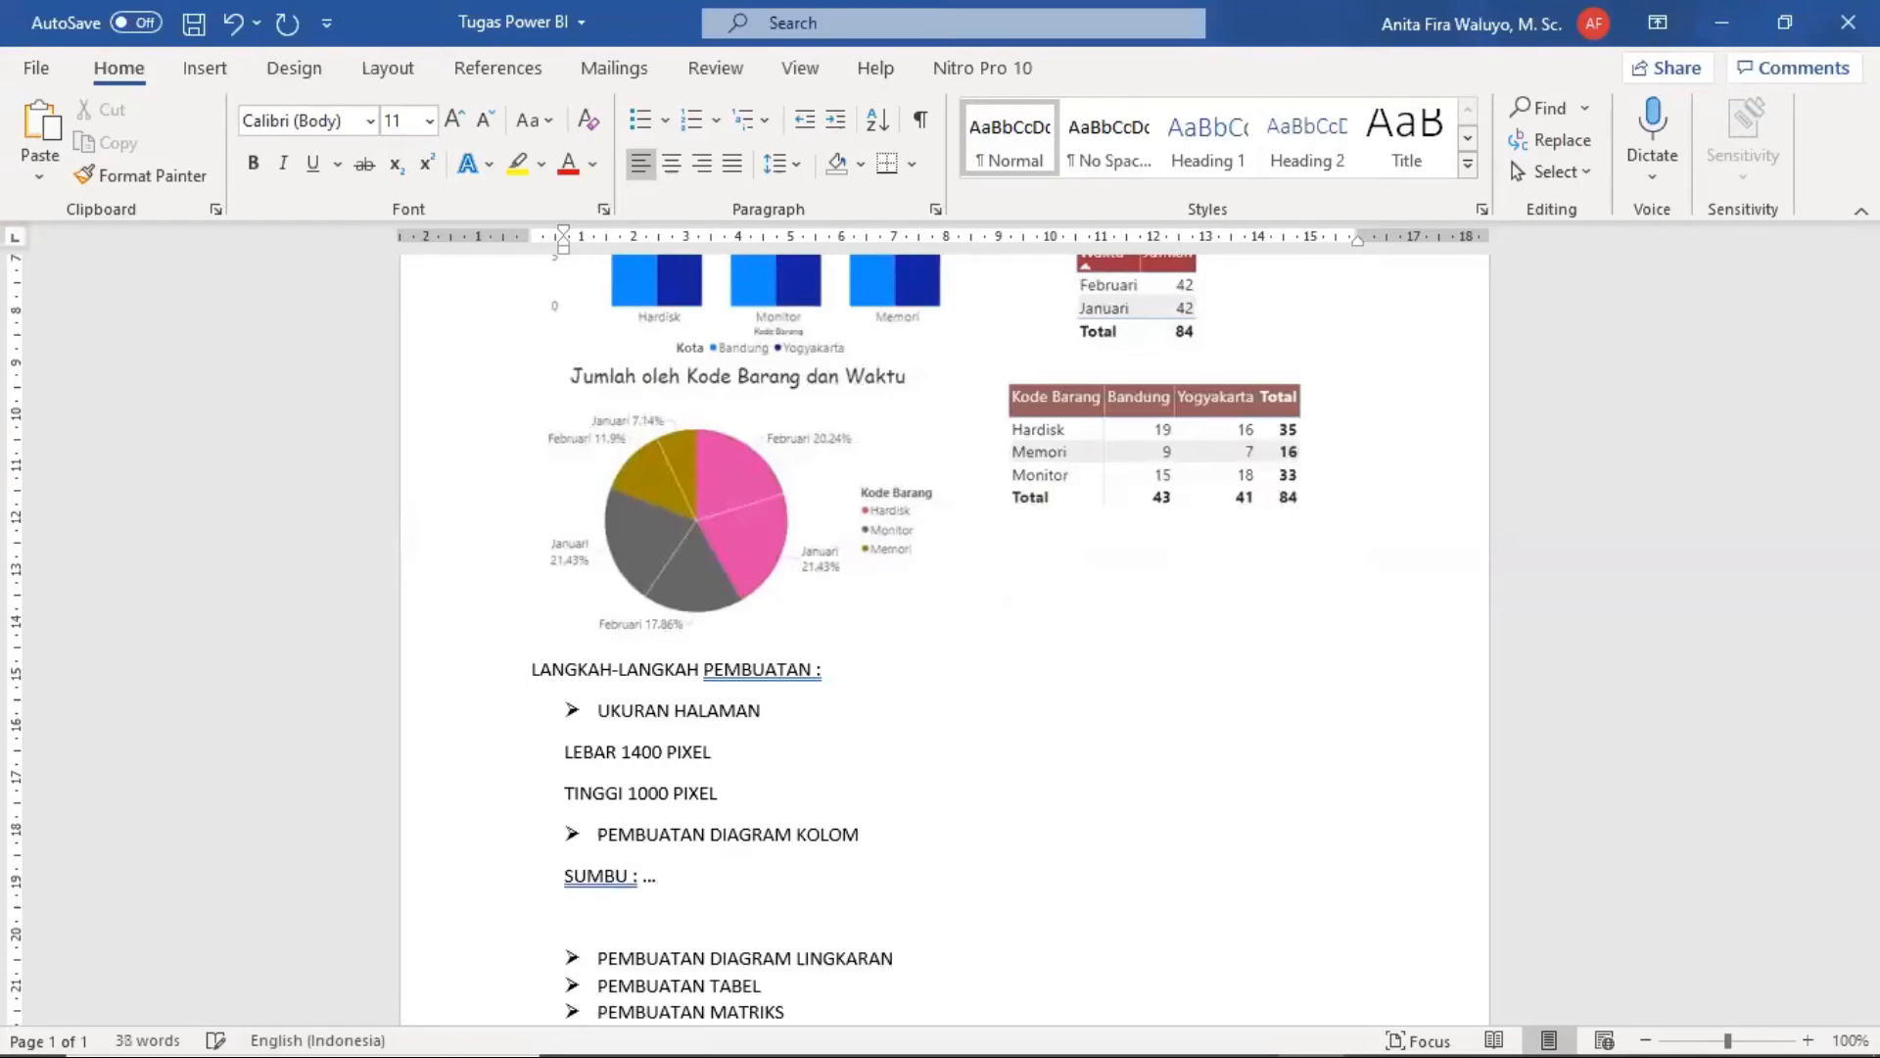
pyautogui.write('LEGENDA : ...')
pyautogui.press('Return')
pyautogui.write('VALUE')
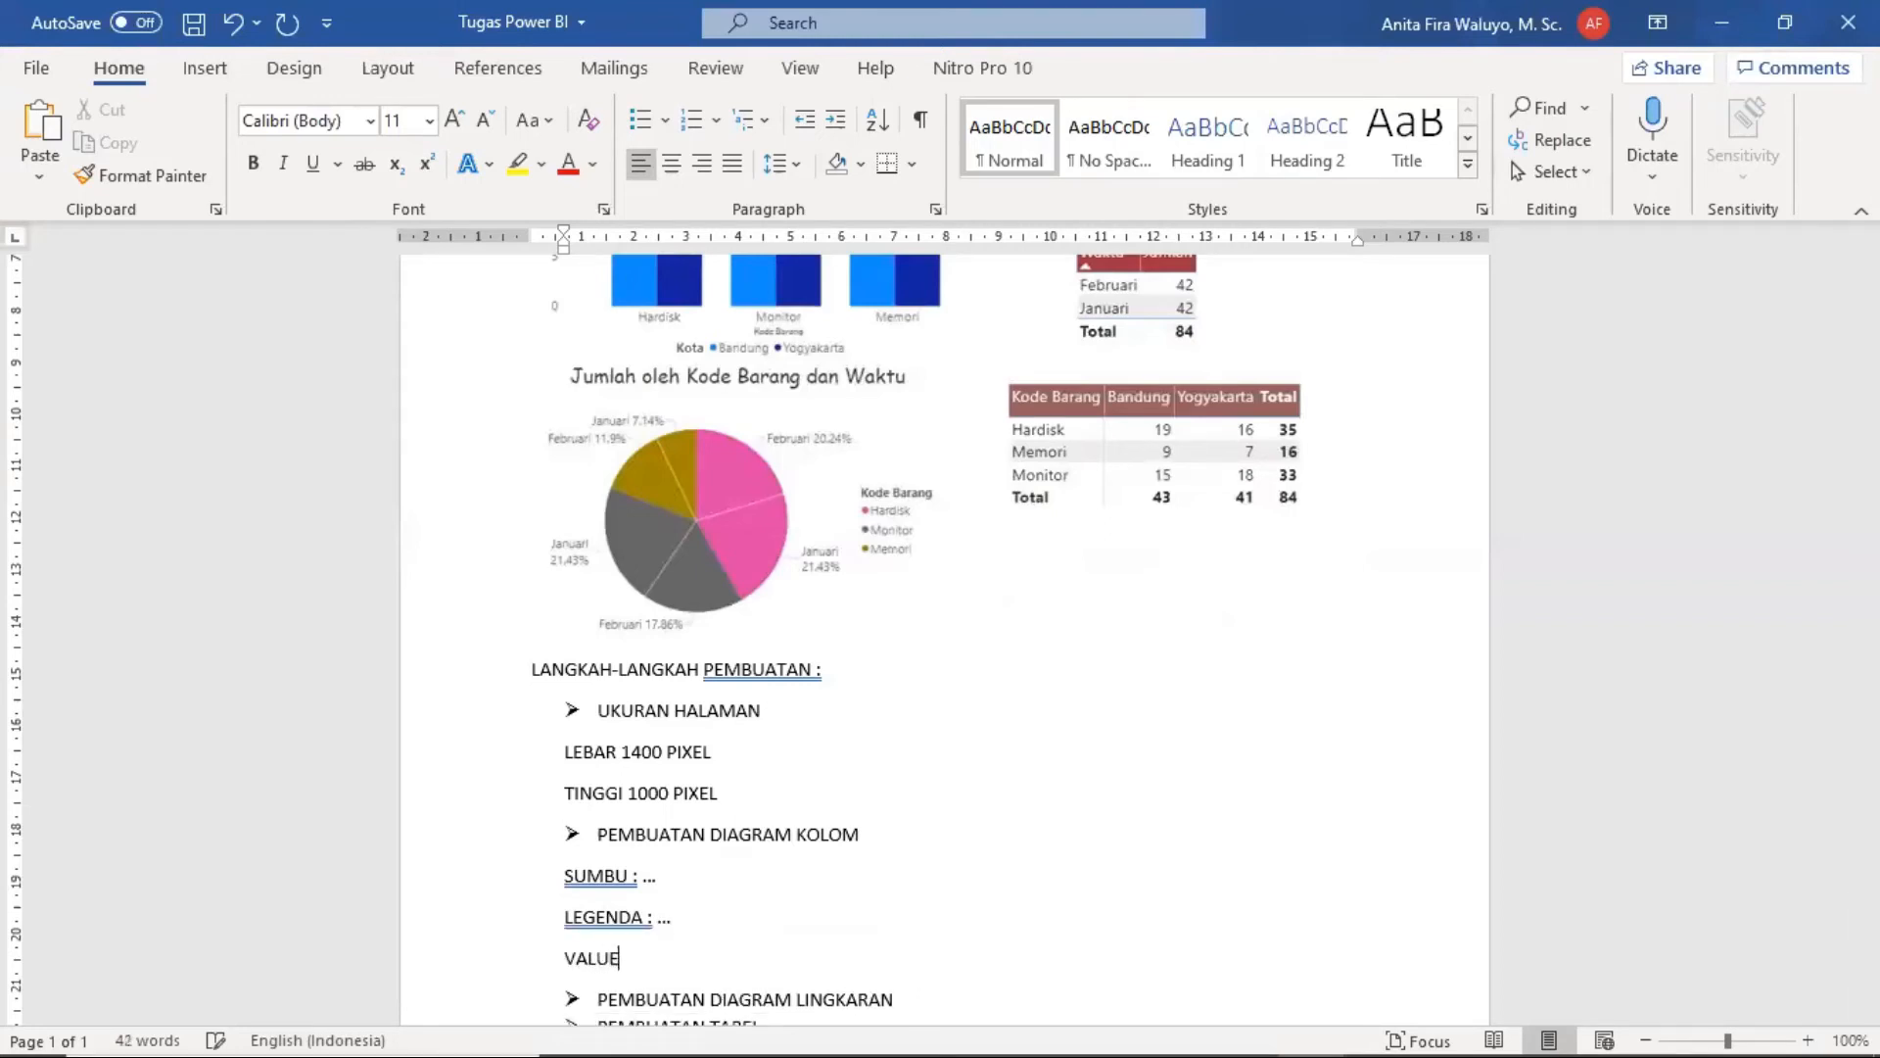
pyautogui.write('S : ...')
pyautogui.press('Return')
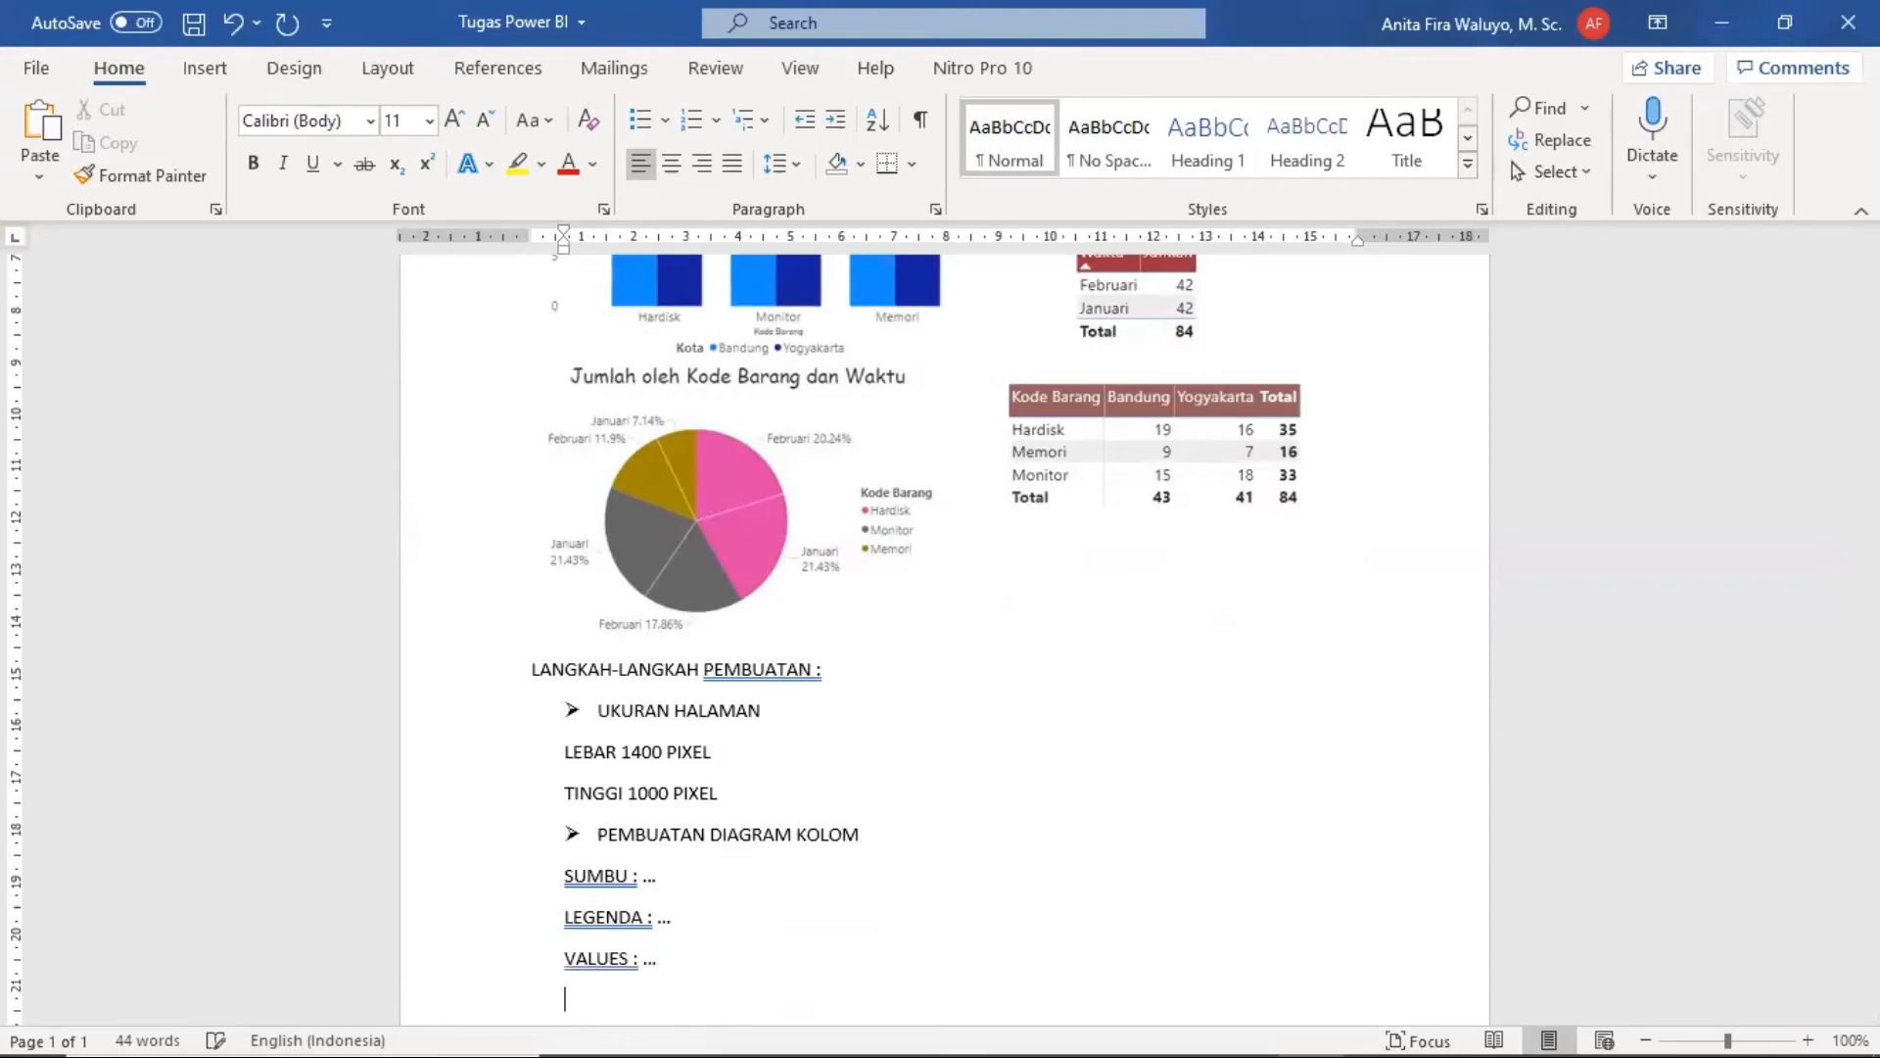
# Step: Add the line FORMAT : below the VALUES line in the column chart section
pyautogui.scroll(3, 999, 676)
pyautogui.scroll(-2, 1142, 1018)
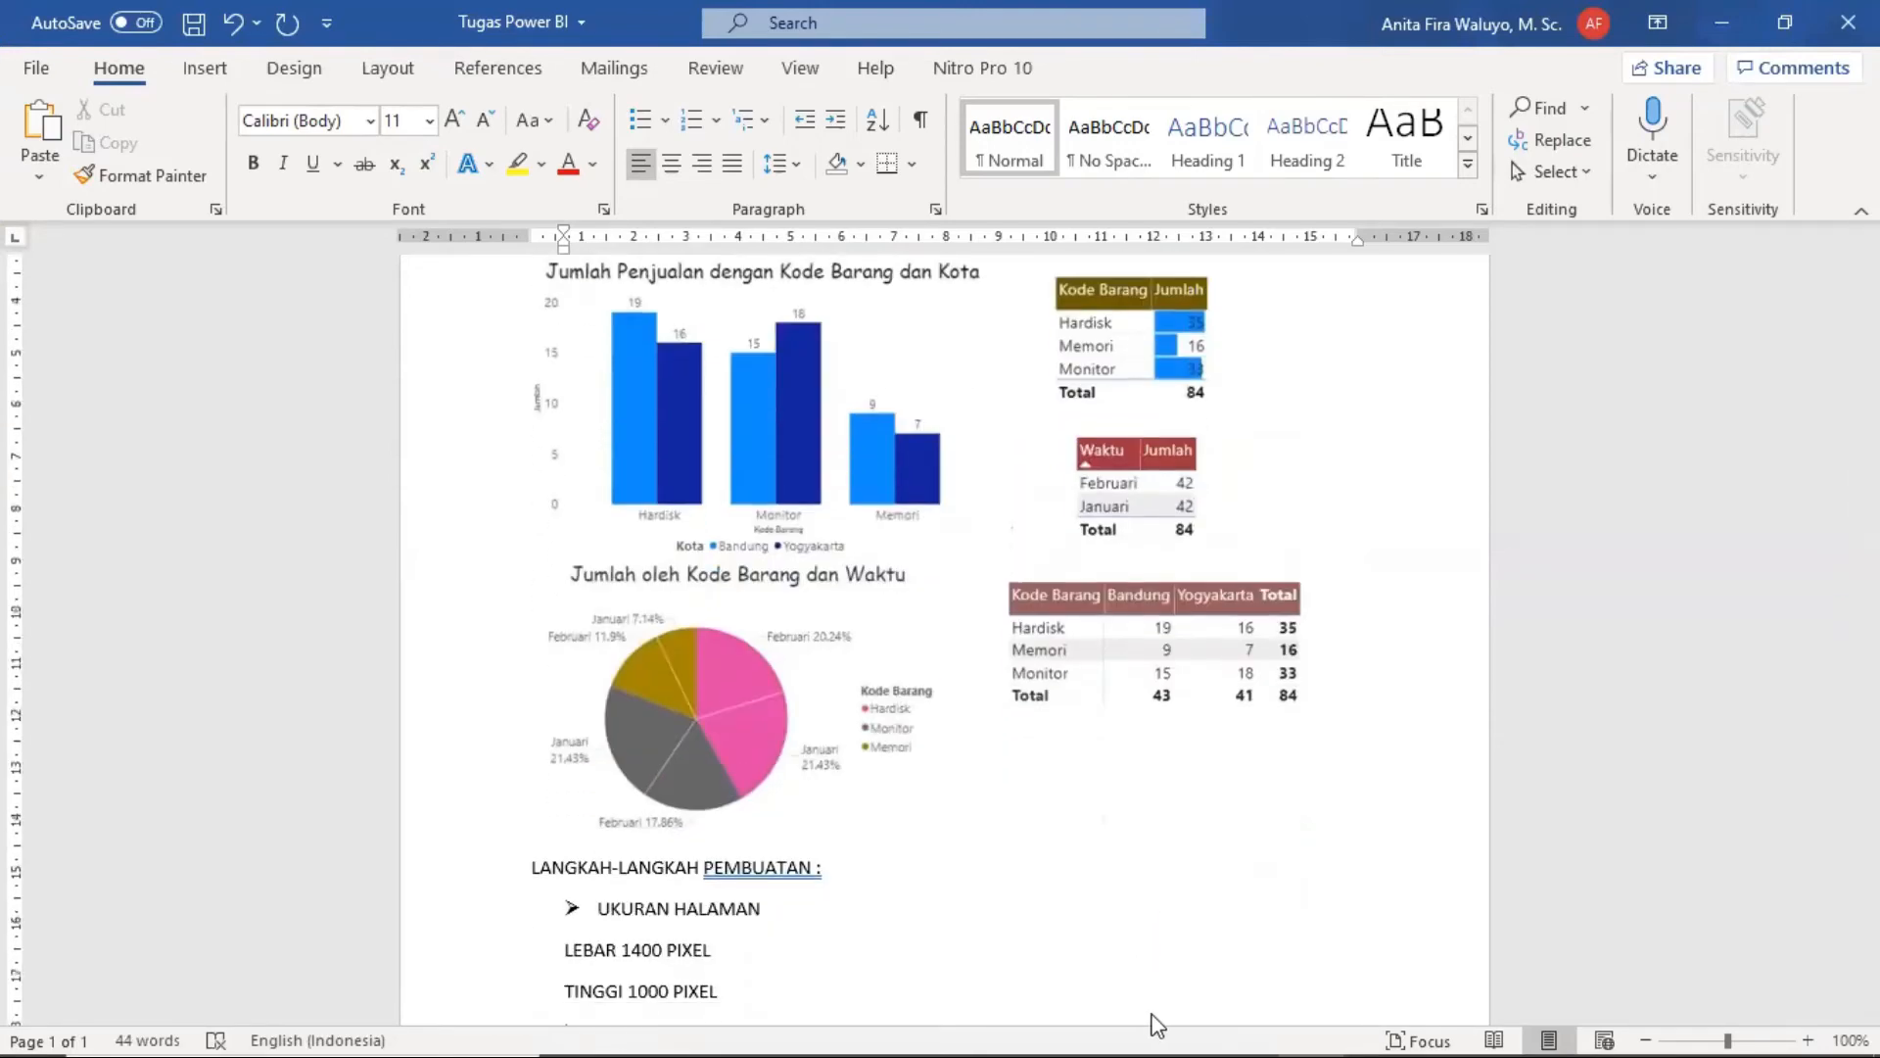
pyautogui.scroll(-5, 979, 881)
pyautogui.moveTo(1059, 1029)
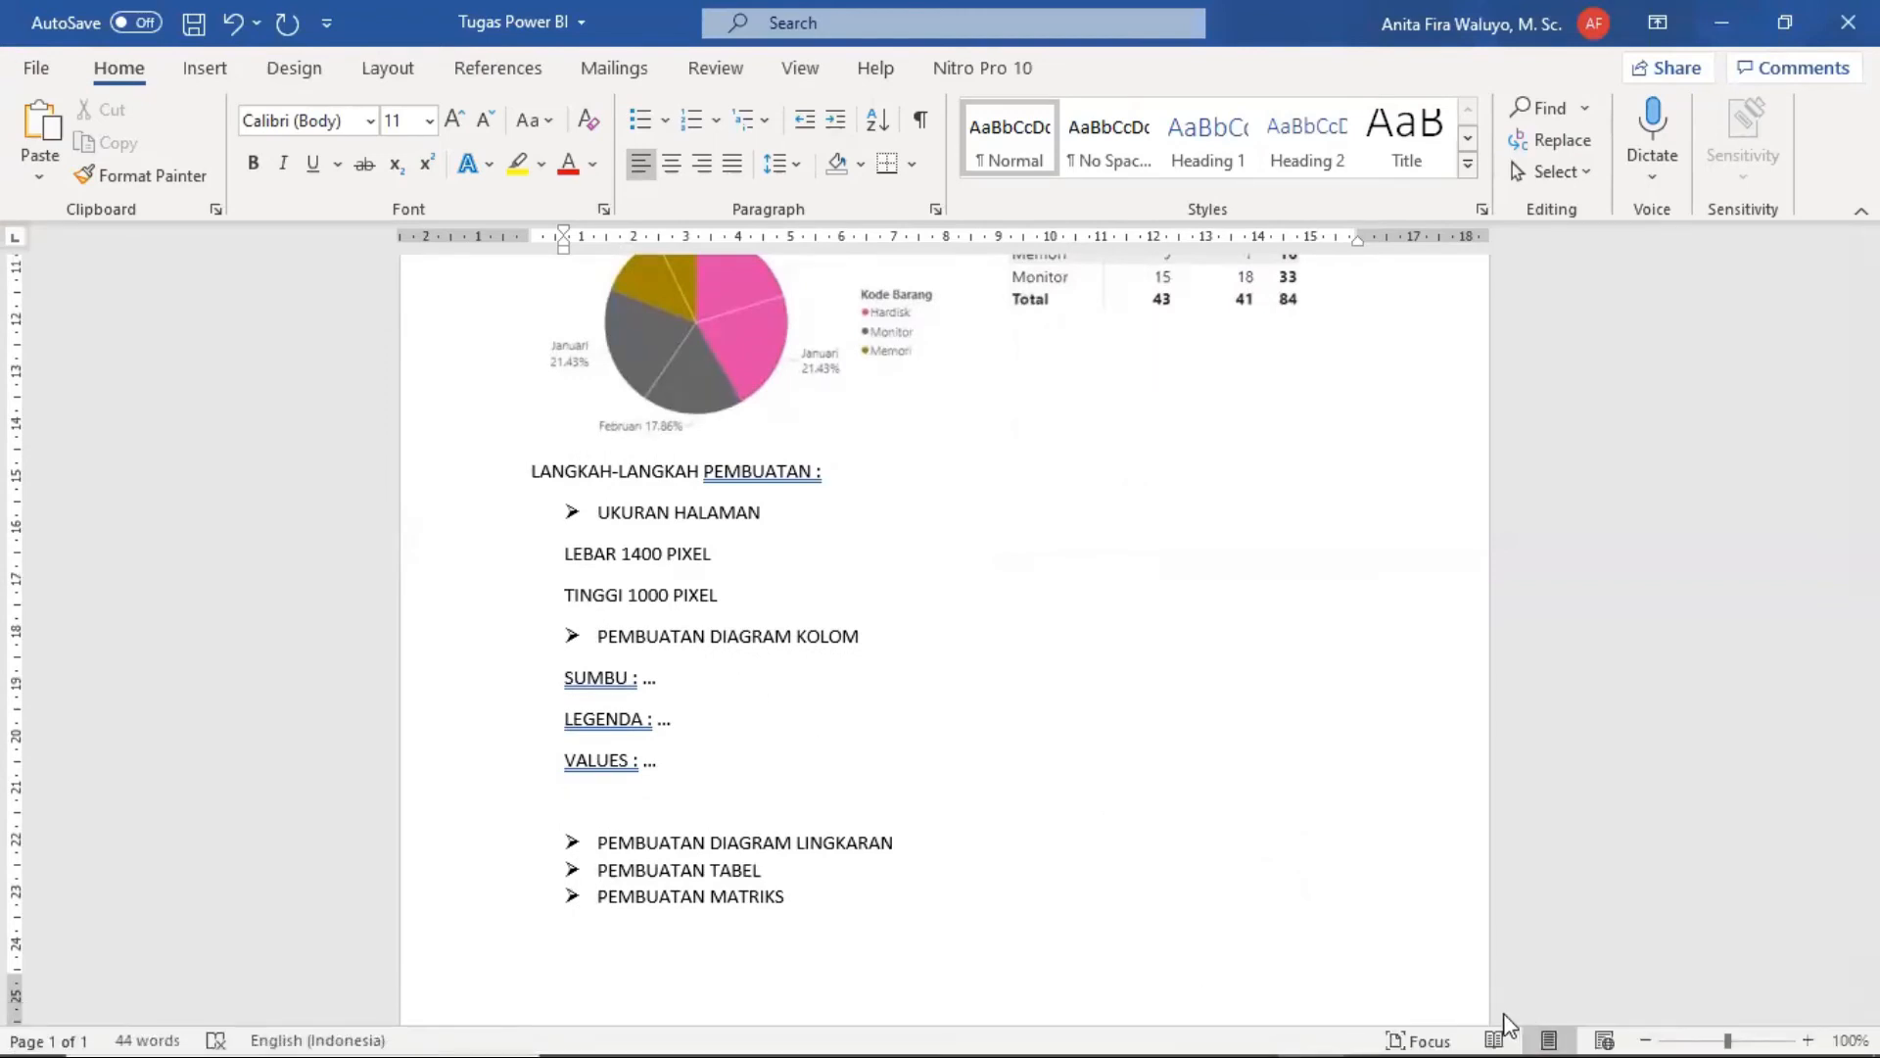
pyautogui.write('FORMAT :')
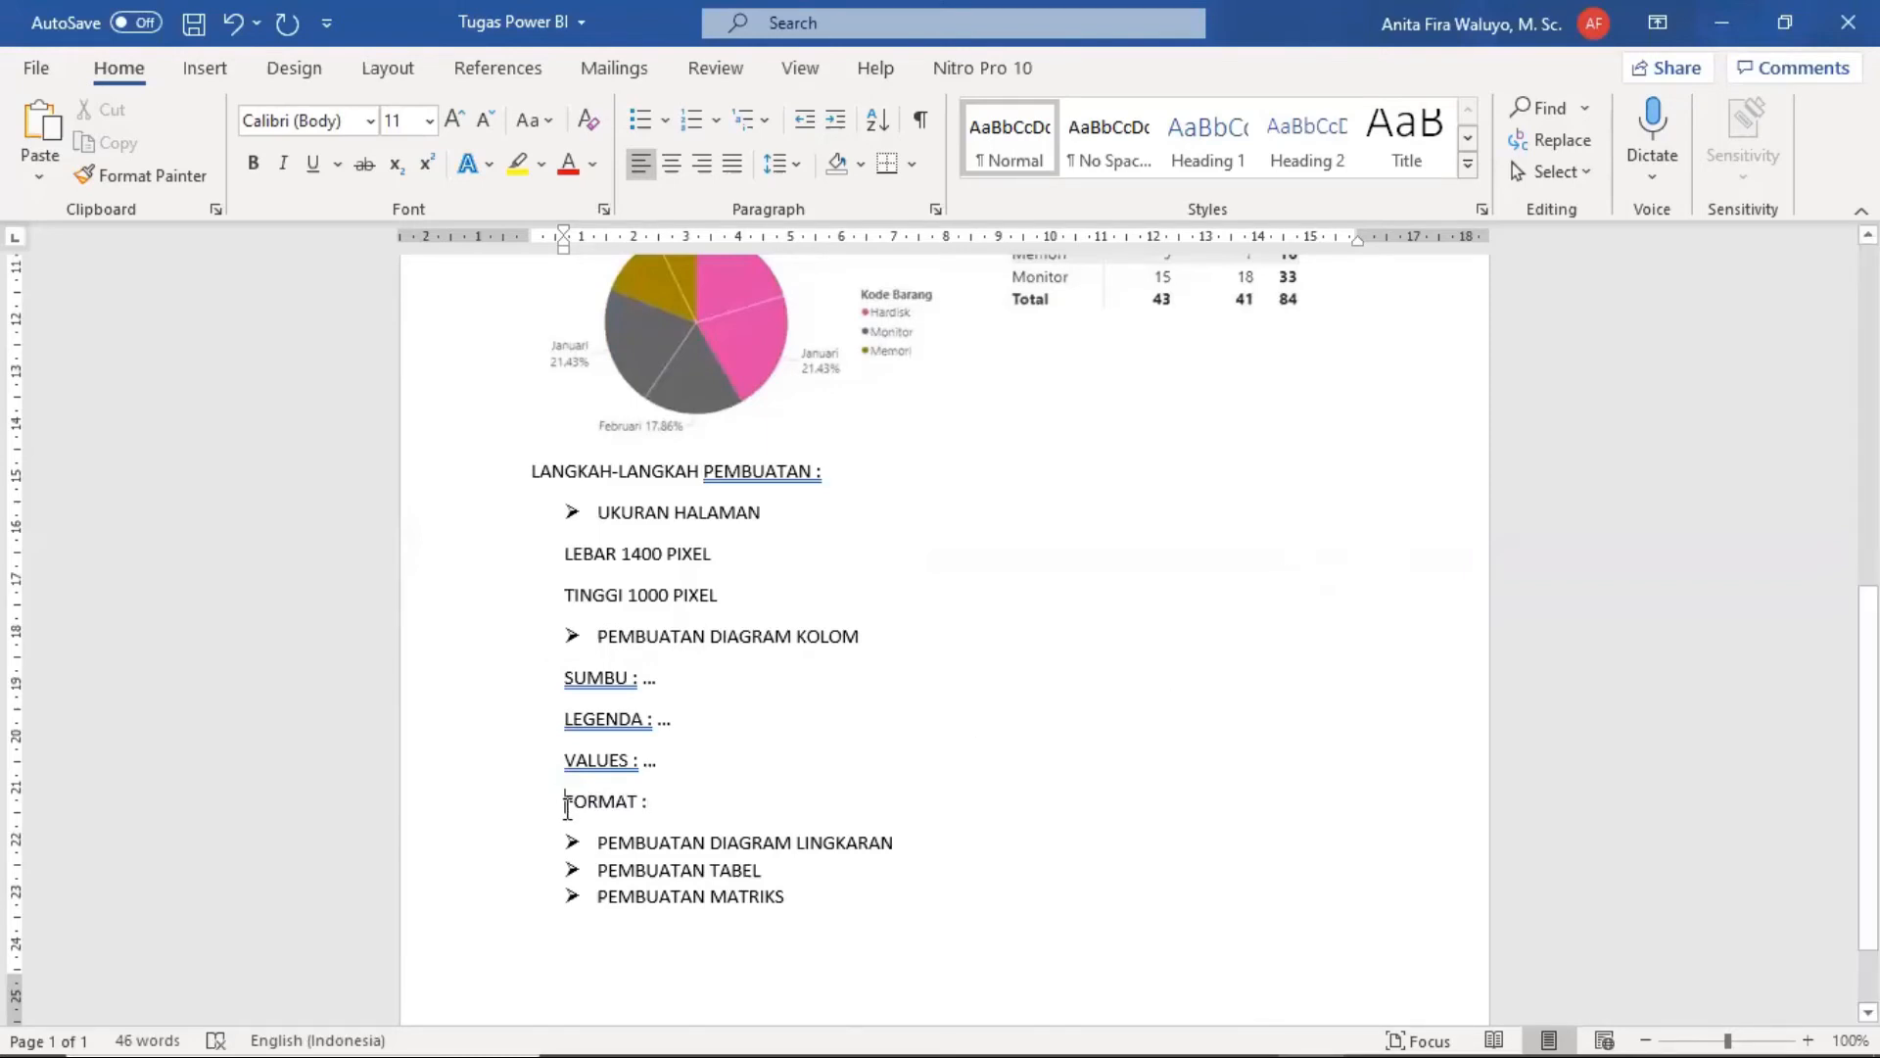
# Step: Give the FORMAT : line a round bullet and insert an empty unbulleted line below it
pyautogui.click(664, 120)
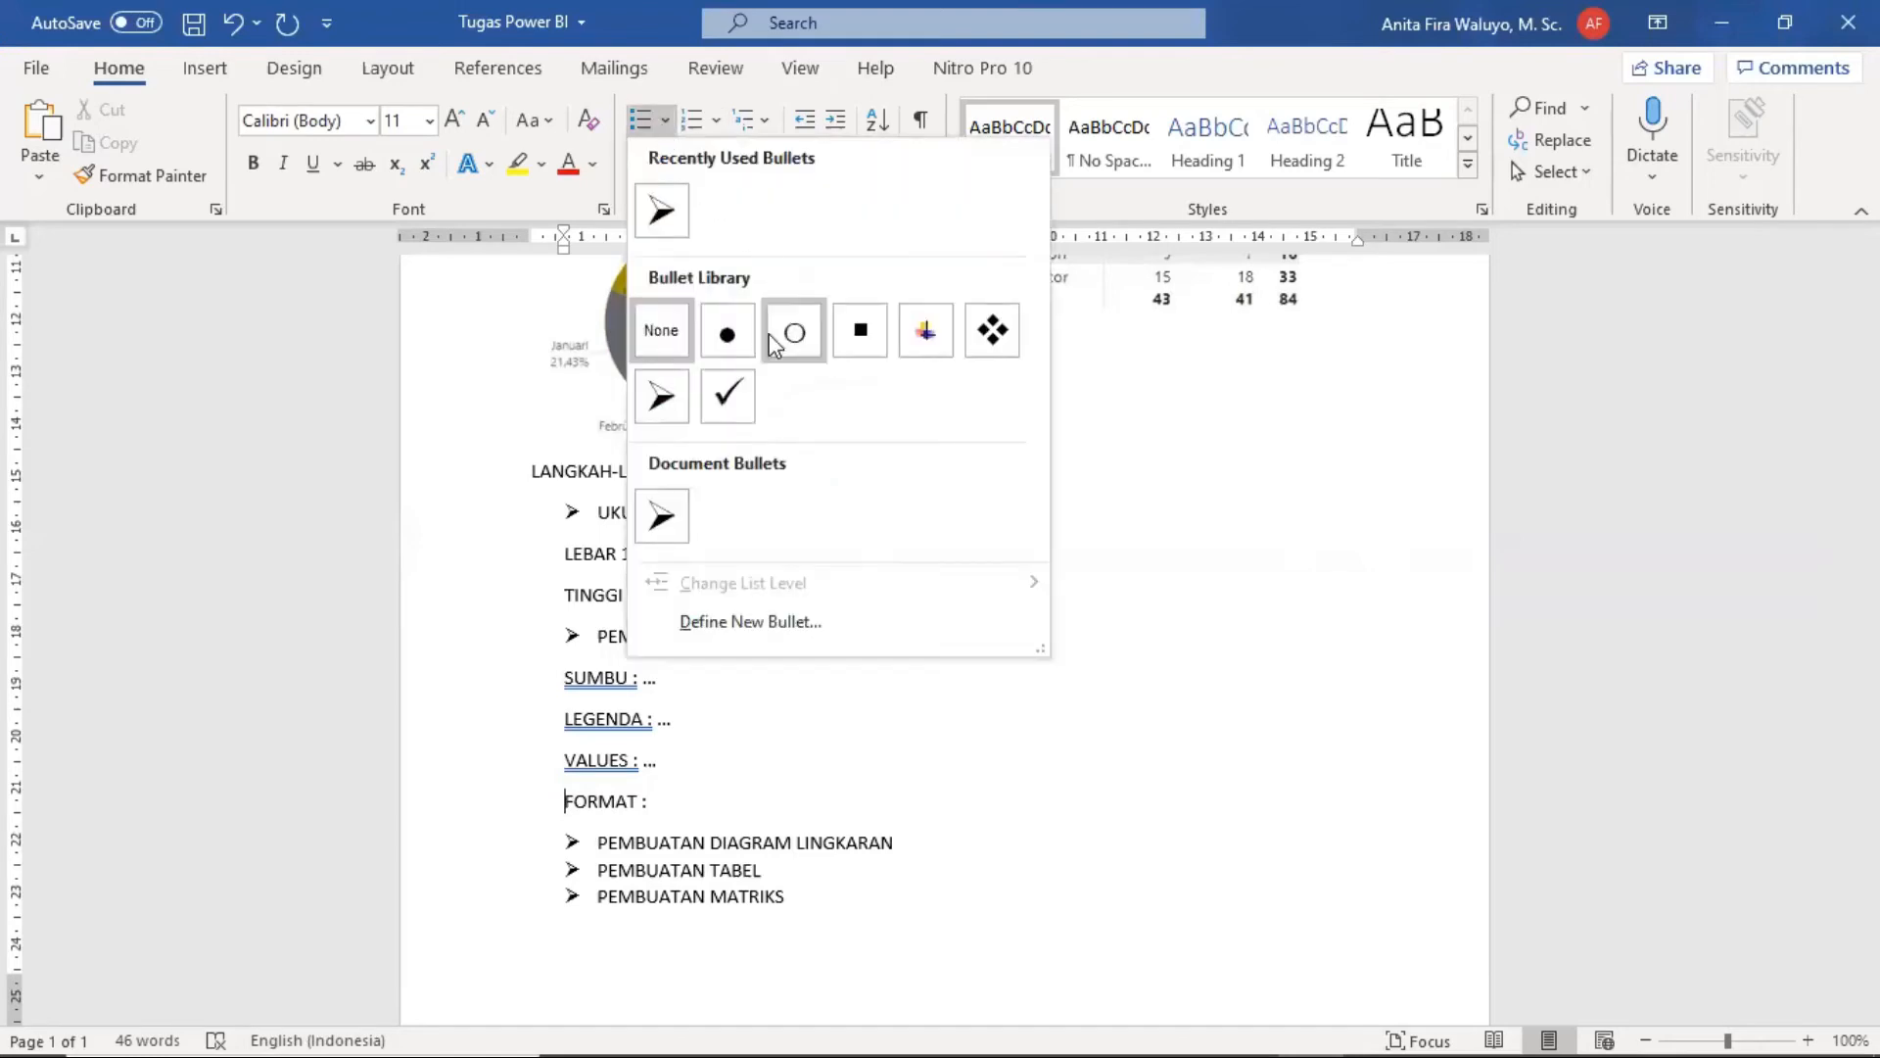
pyautogui.click(734, 349)
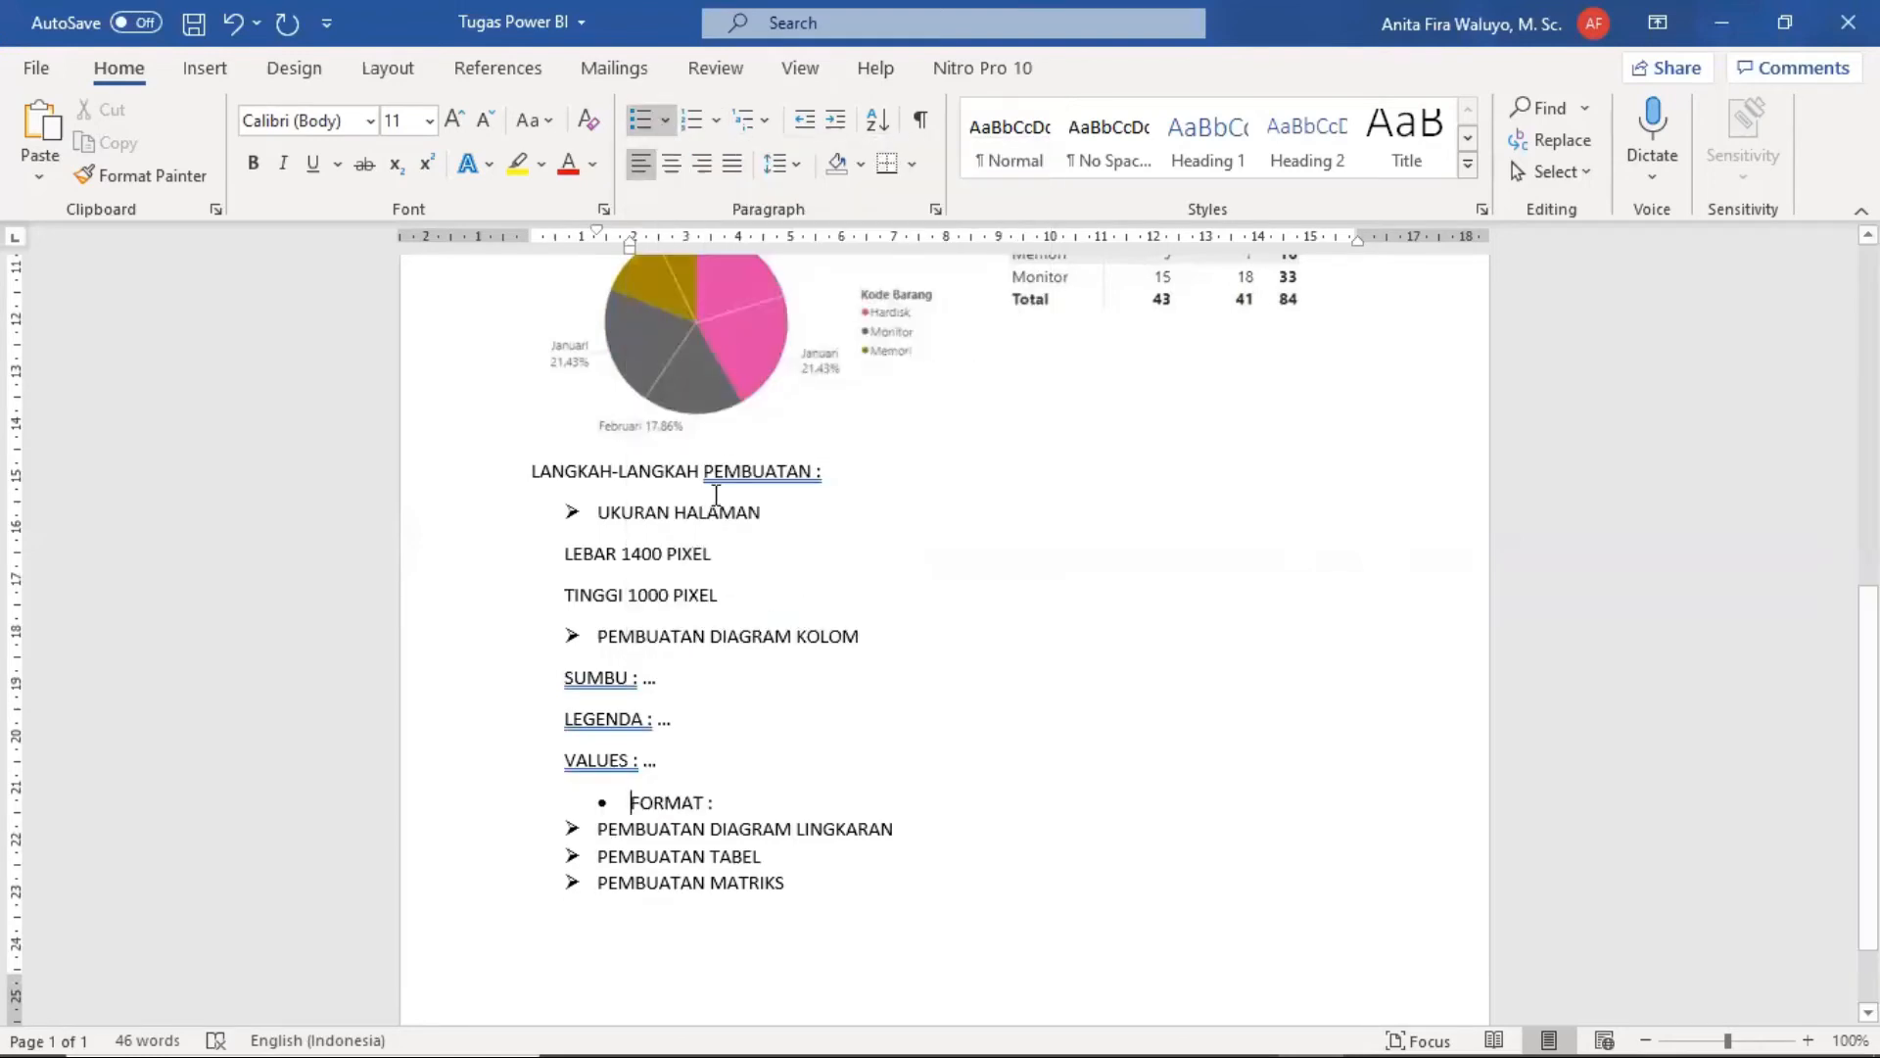
pyautogui.click(732, 800)
pyautogui.press('Return')
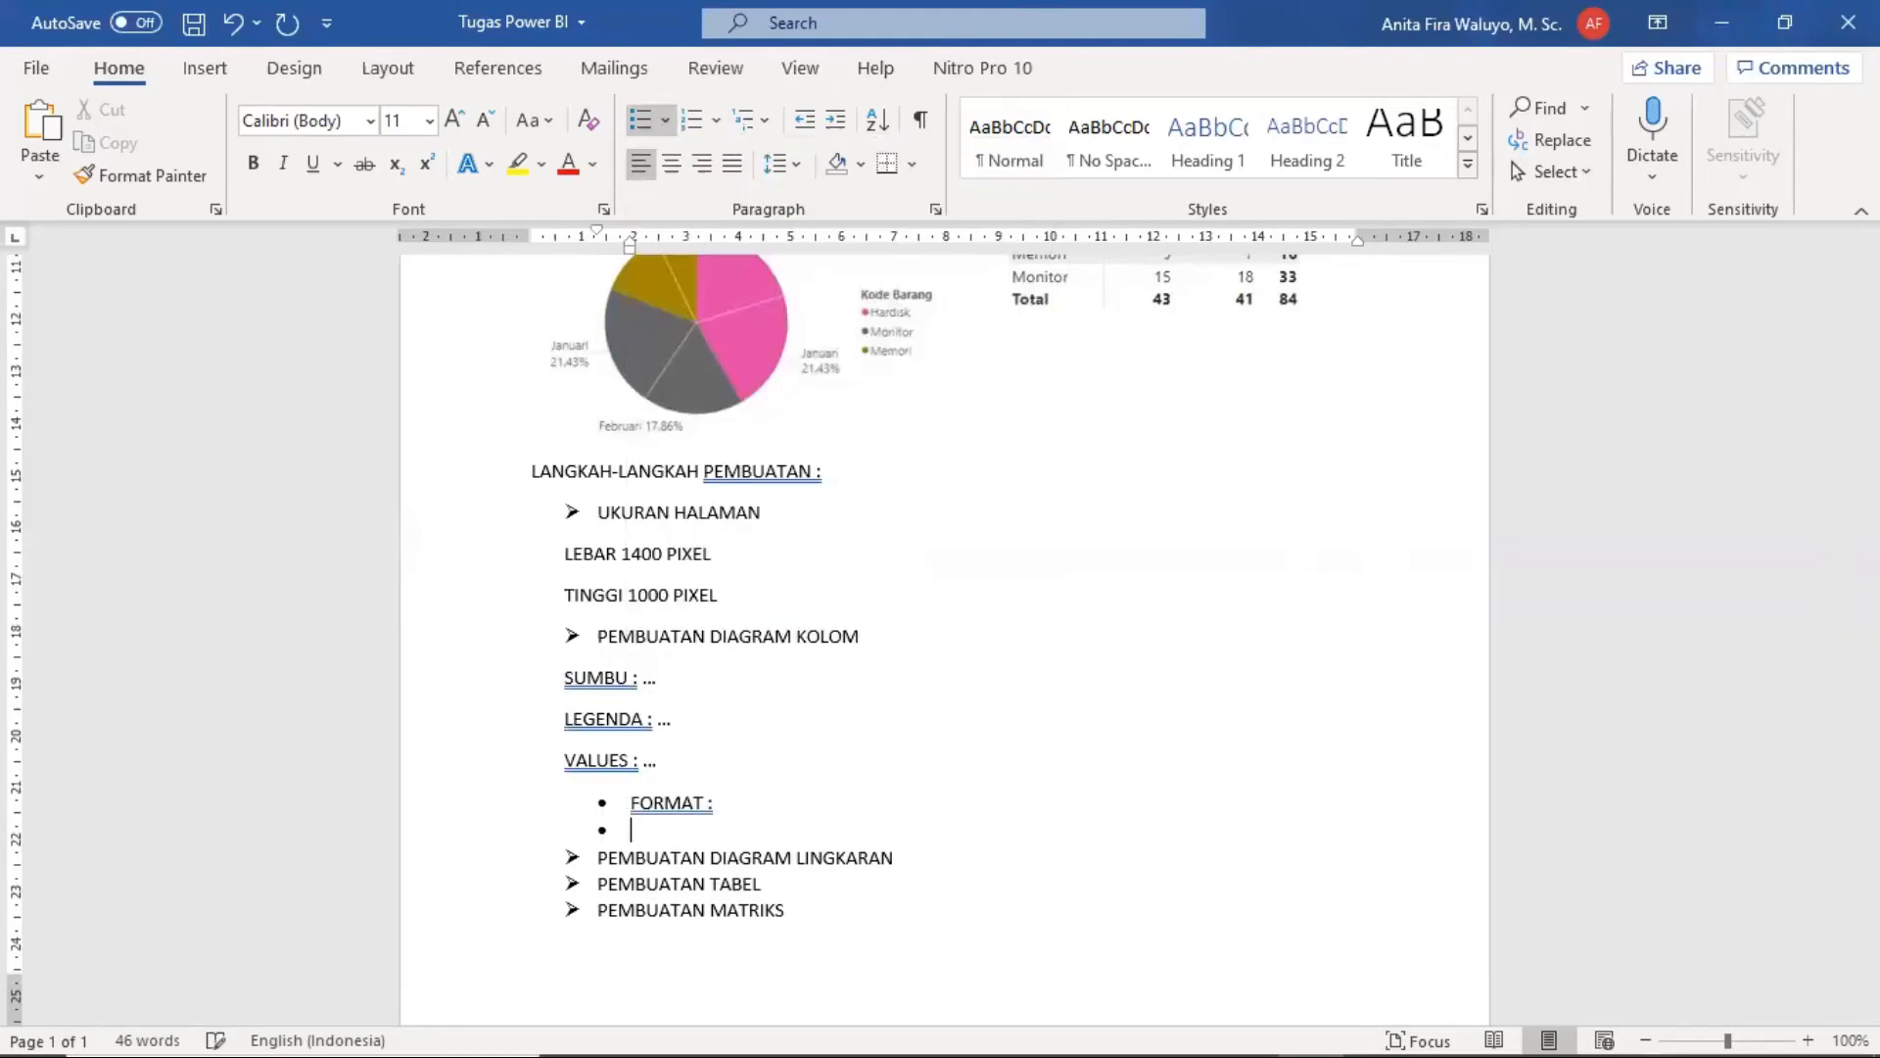
pyautogui.press('BackSpace')
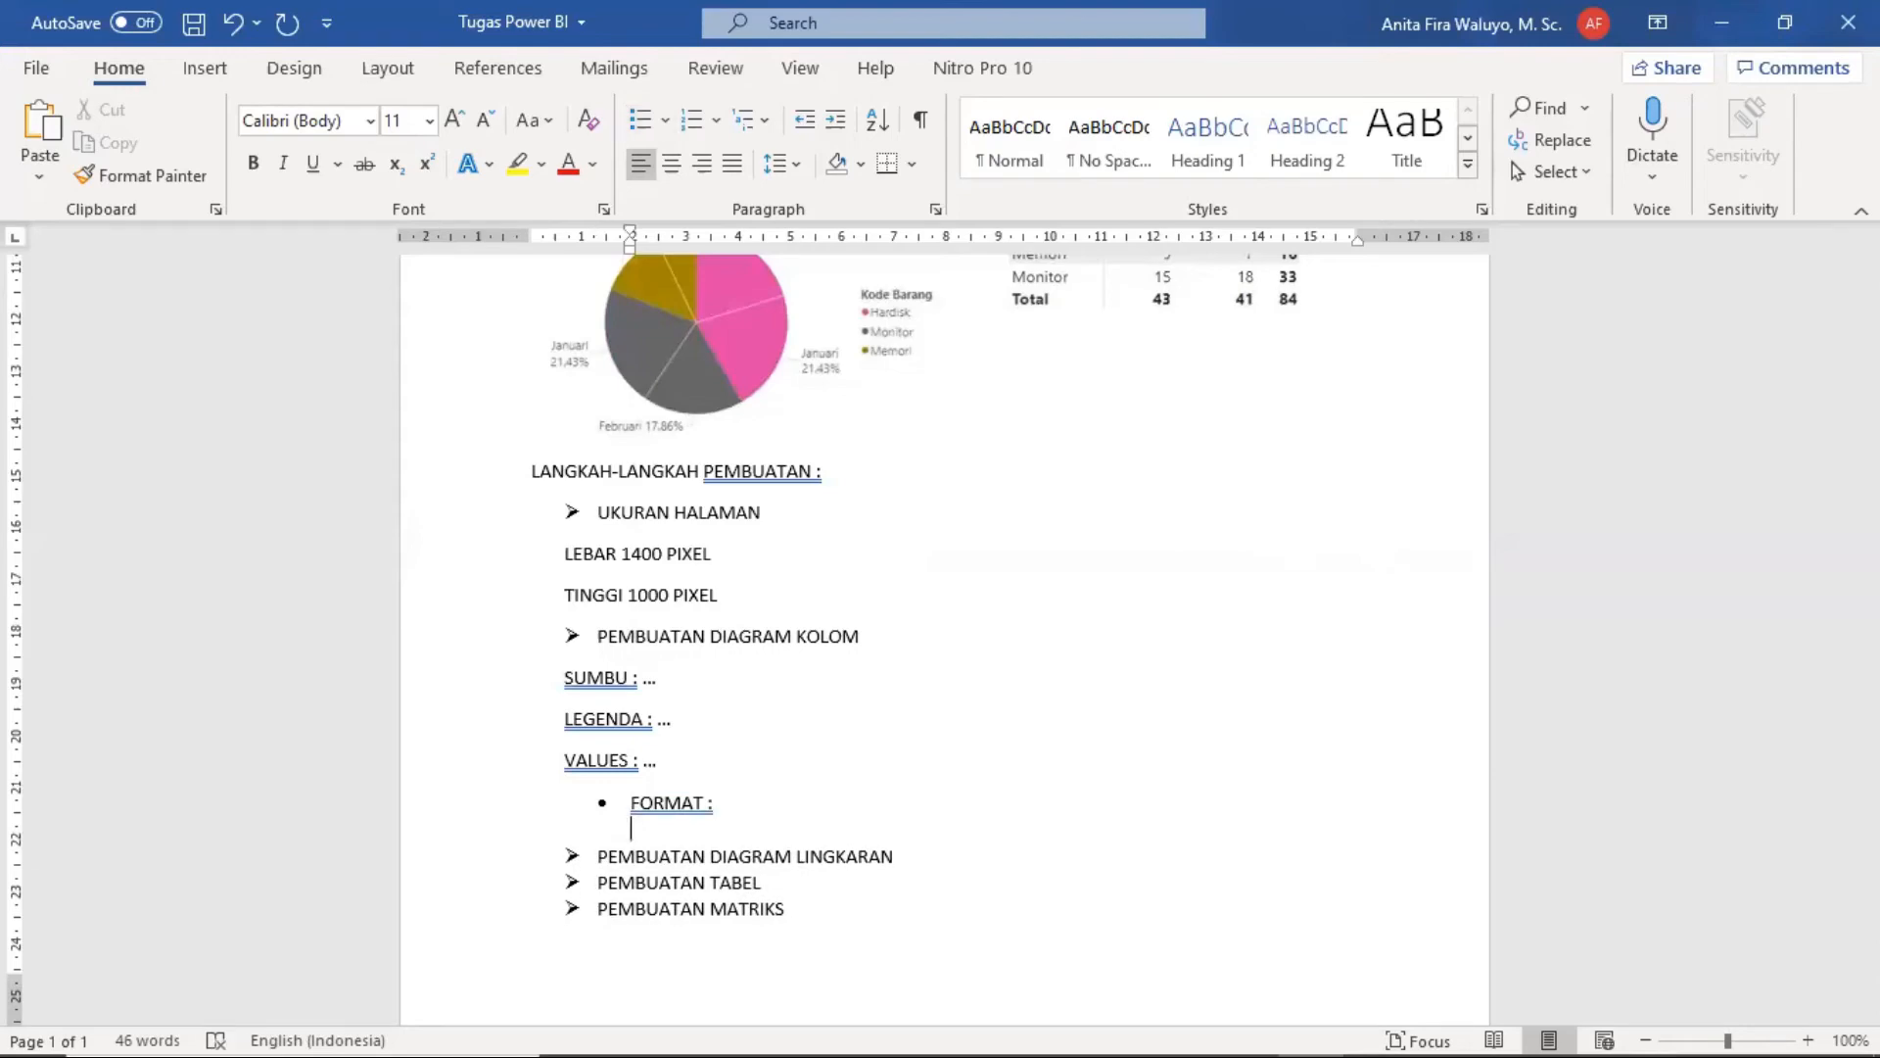
# Step: Enter HEADER : FONT 20 pt, Font Sains Comic on the empty line below FORMAT :
pyautogui.scroll(6, 730, 747)
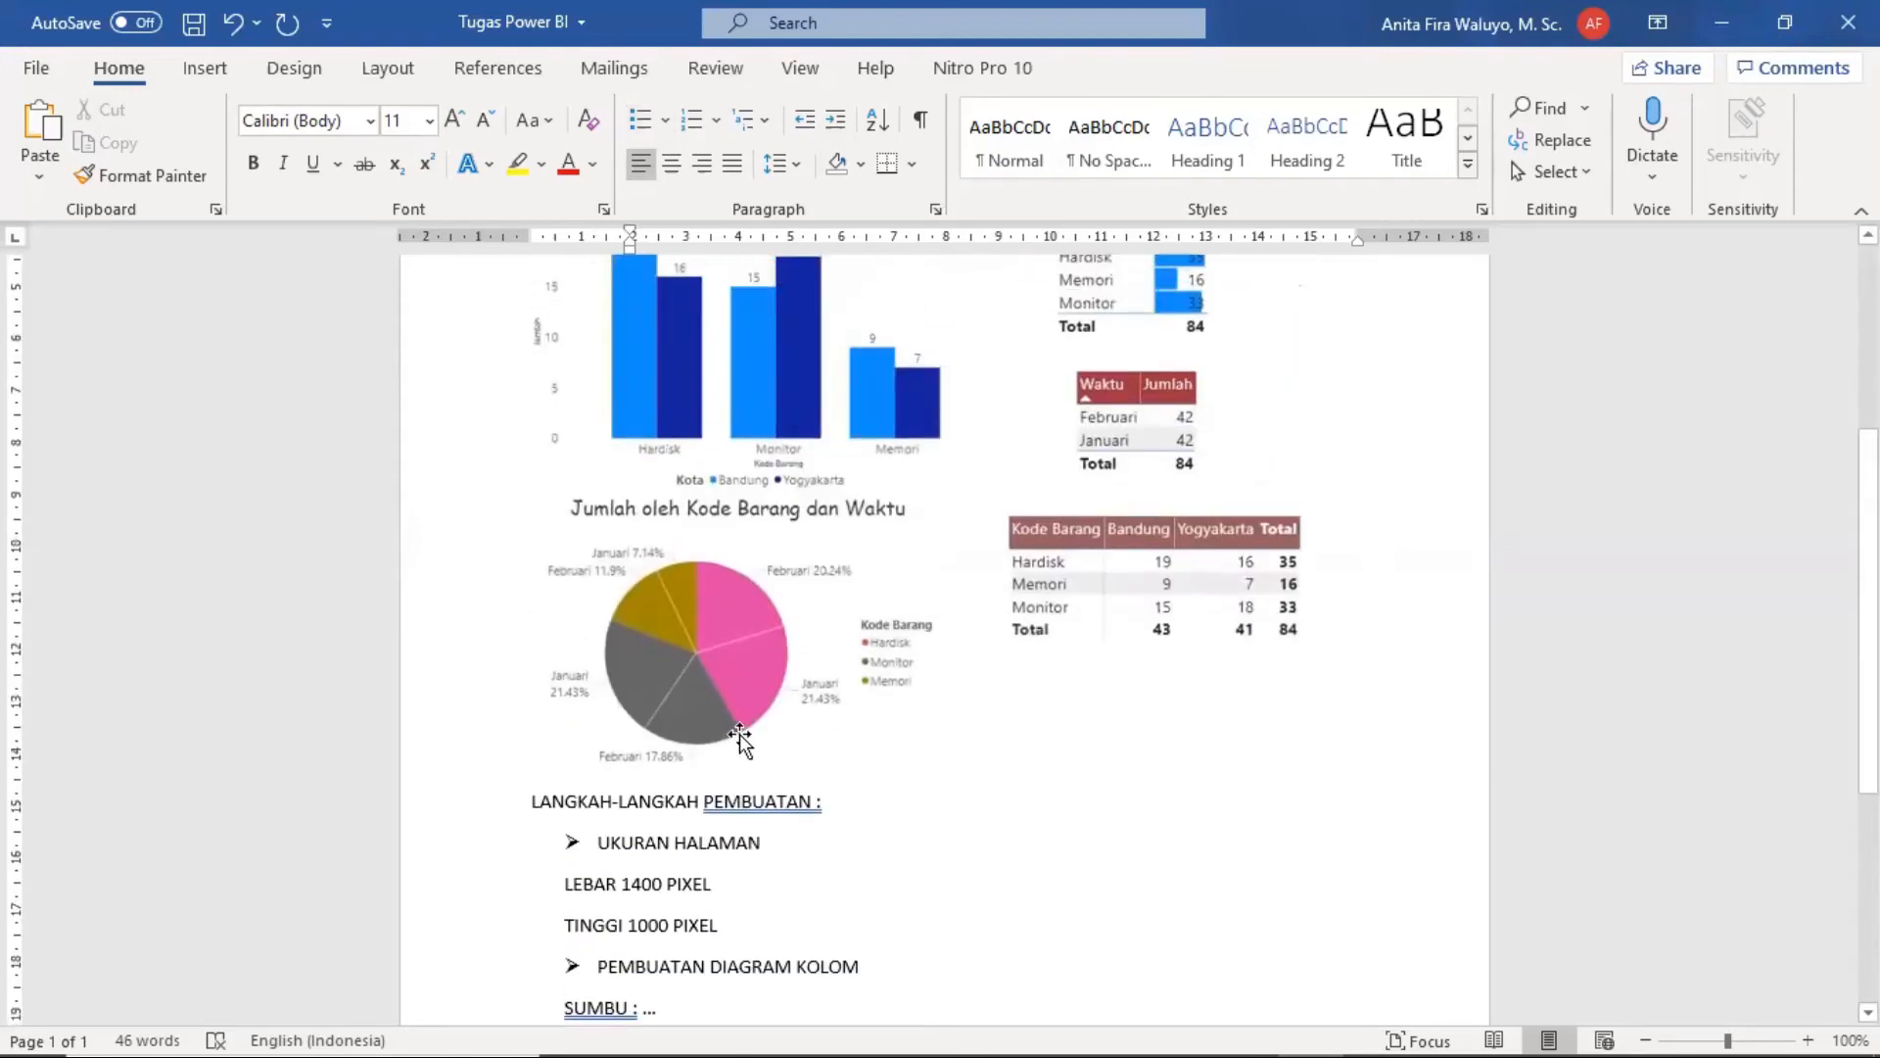
pyautogui.scroll(-8, 739, 741)
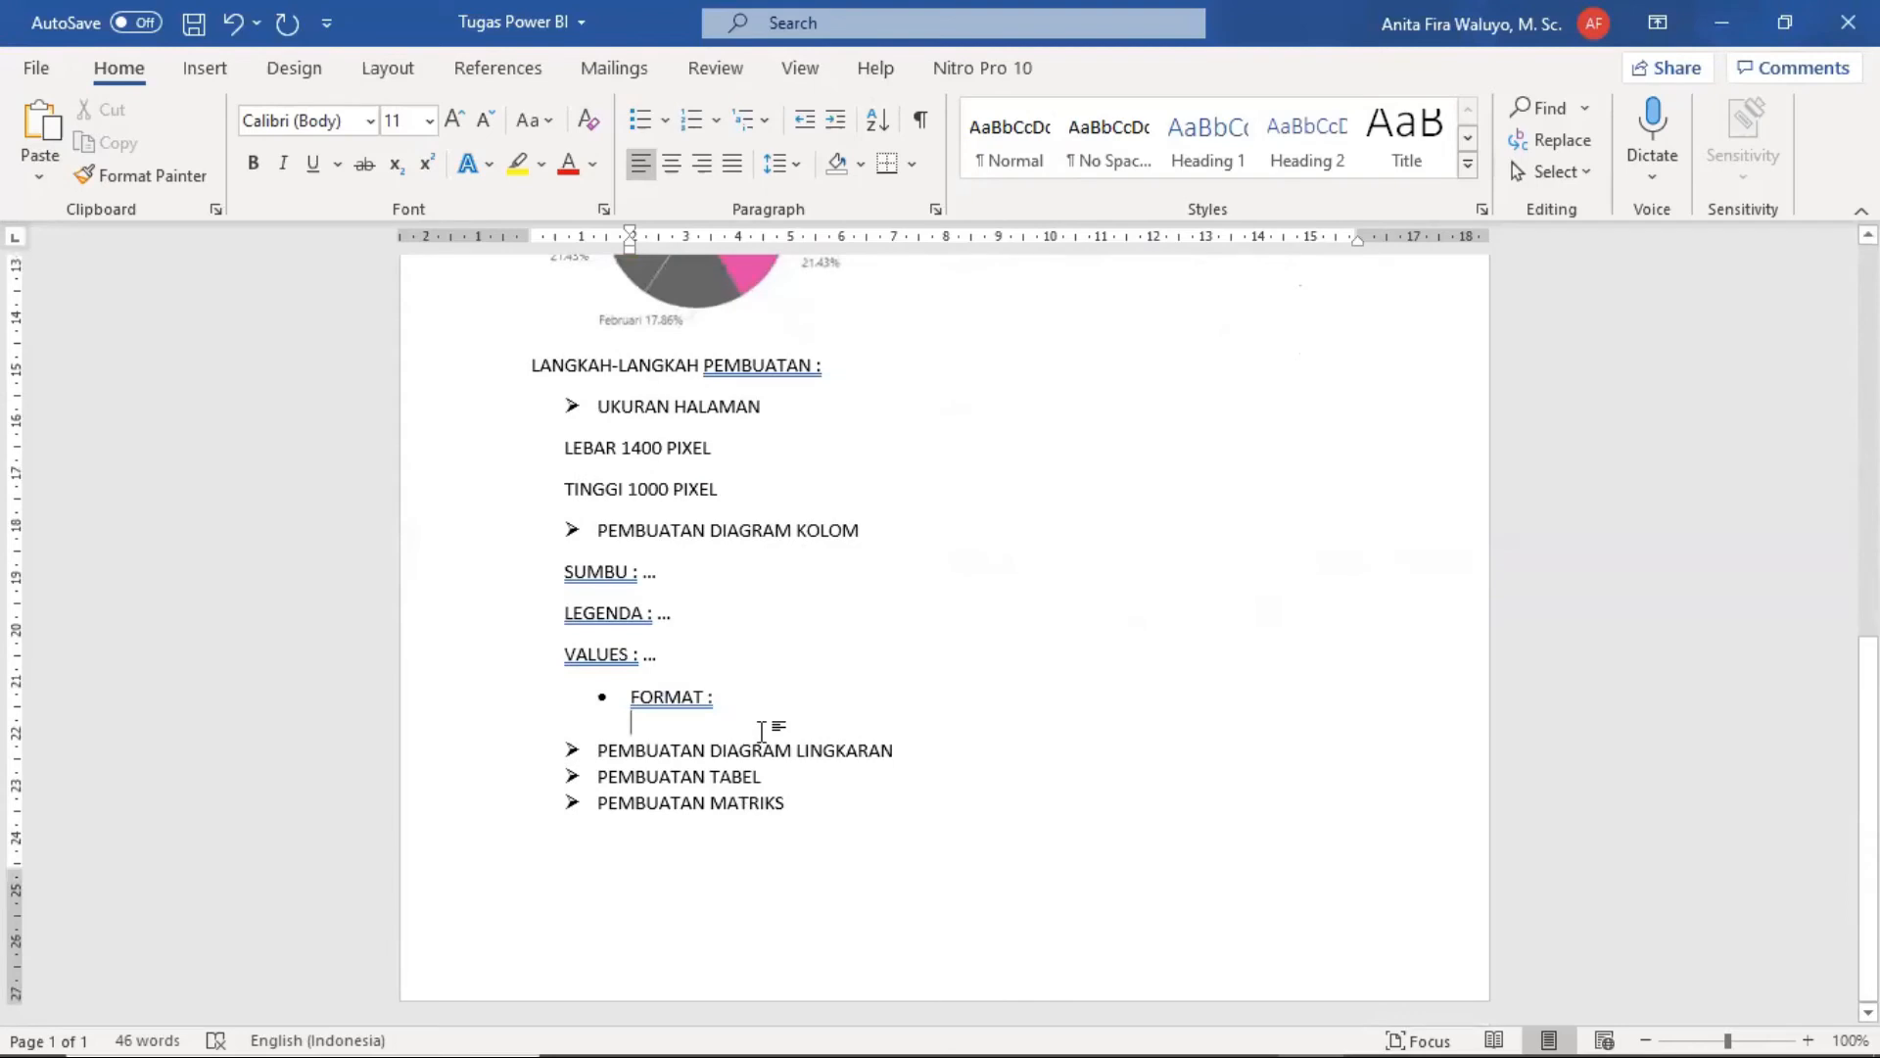
pyautogui.write('HEADE')
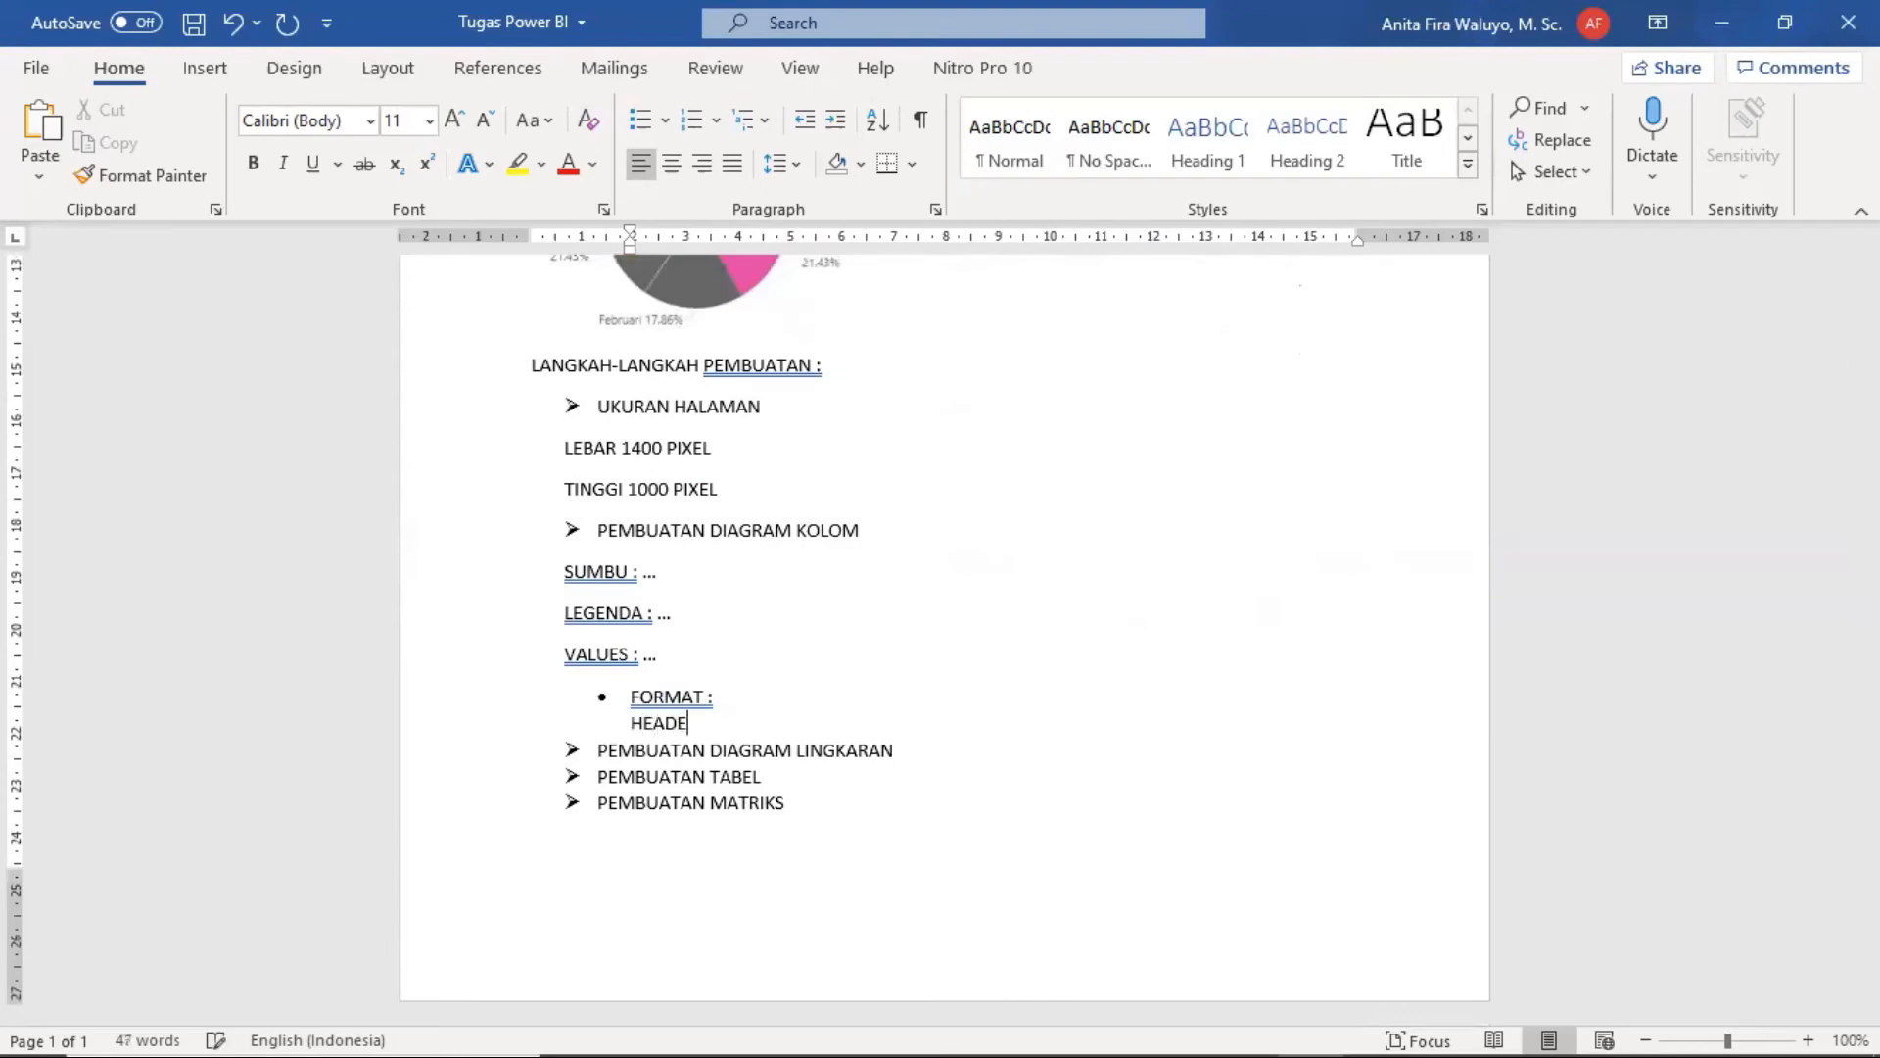
pyautogui.write('R : FONT 20 P')
pyautogui.press('BackSpace')
pyautogui.press('BackSpace')
pyautogui.write('p')
pyautogui.write(' p')
pyautogui.write('t, ')
pyautogui.write('Font')
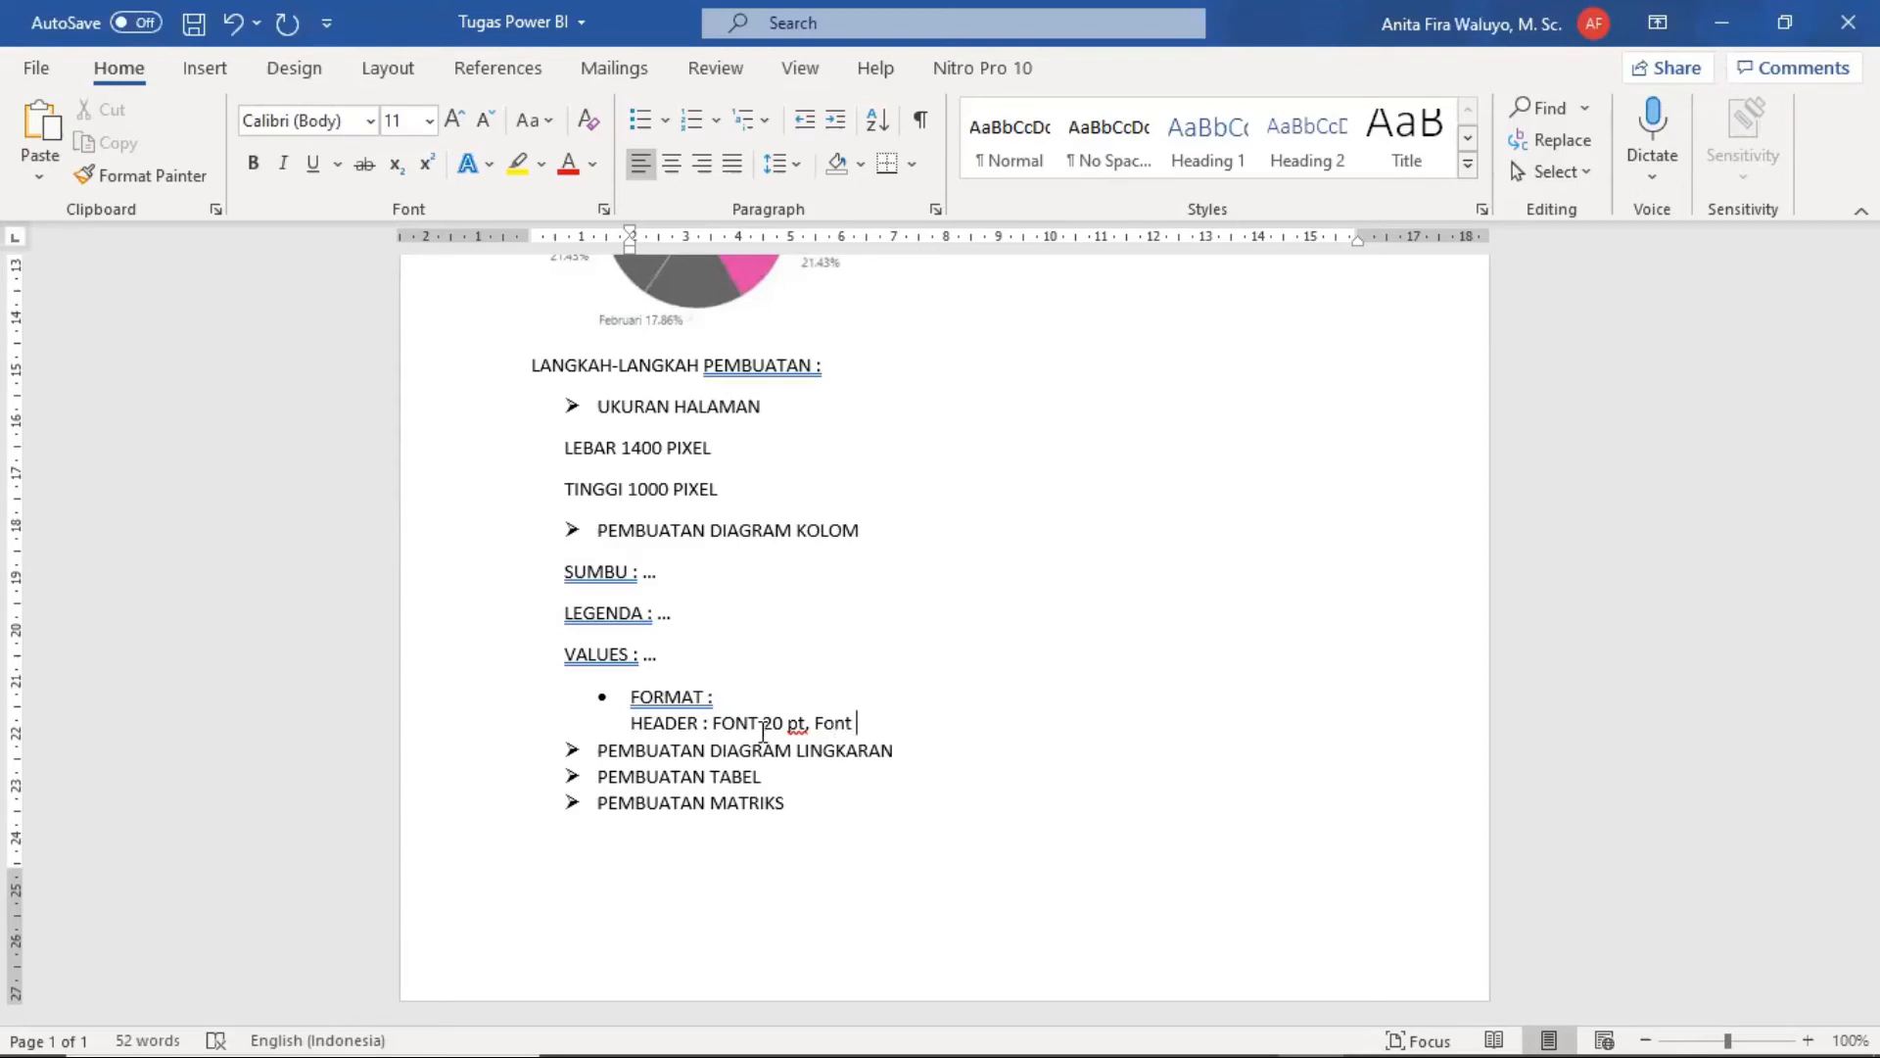
pyautogui.write(' Sains Comic')
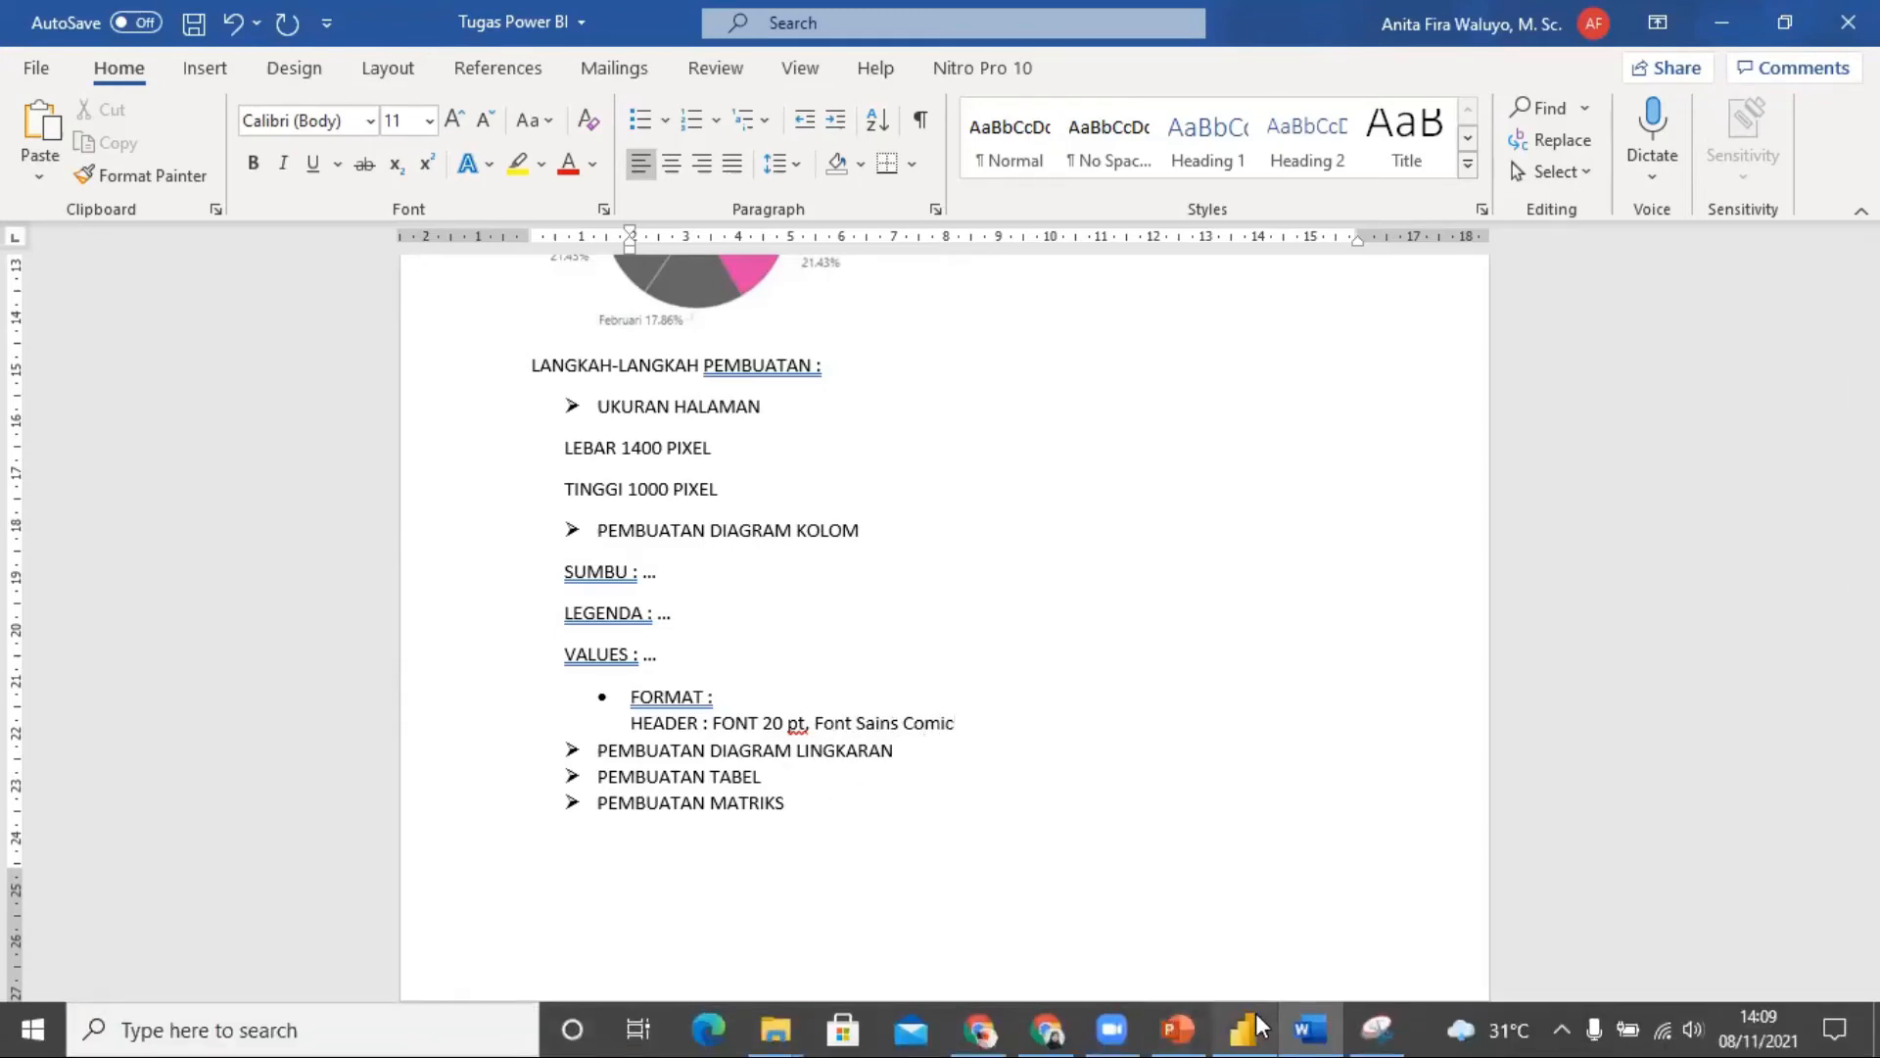
# Step: Examine the column chart's format categories and its Legenda settings in Power BI Desktop, and return to Word
pyautogui.click(1249, 1026)
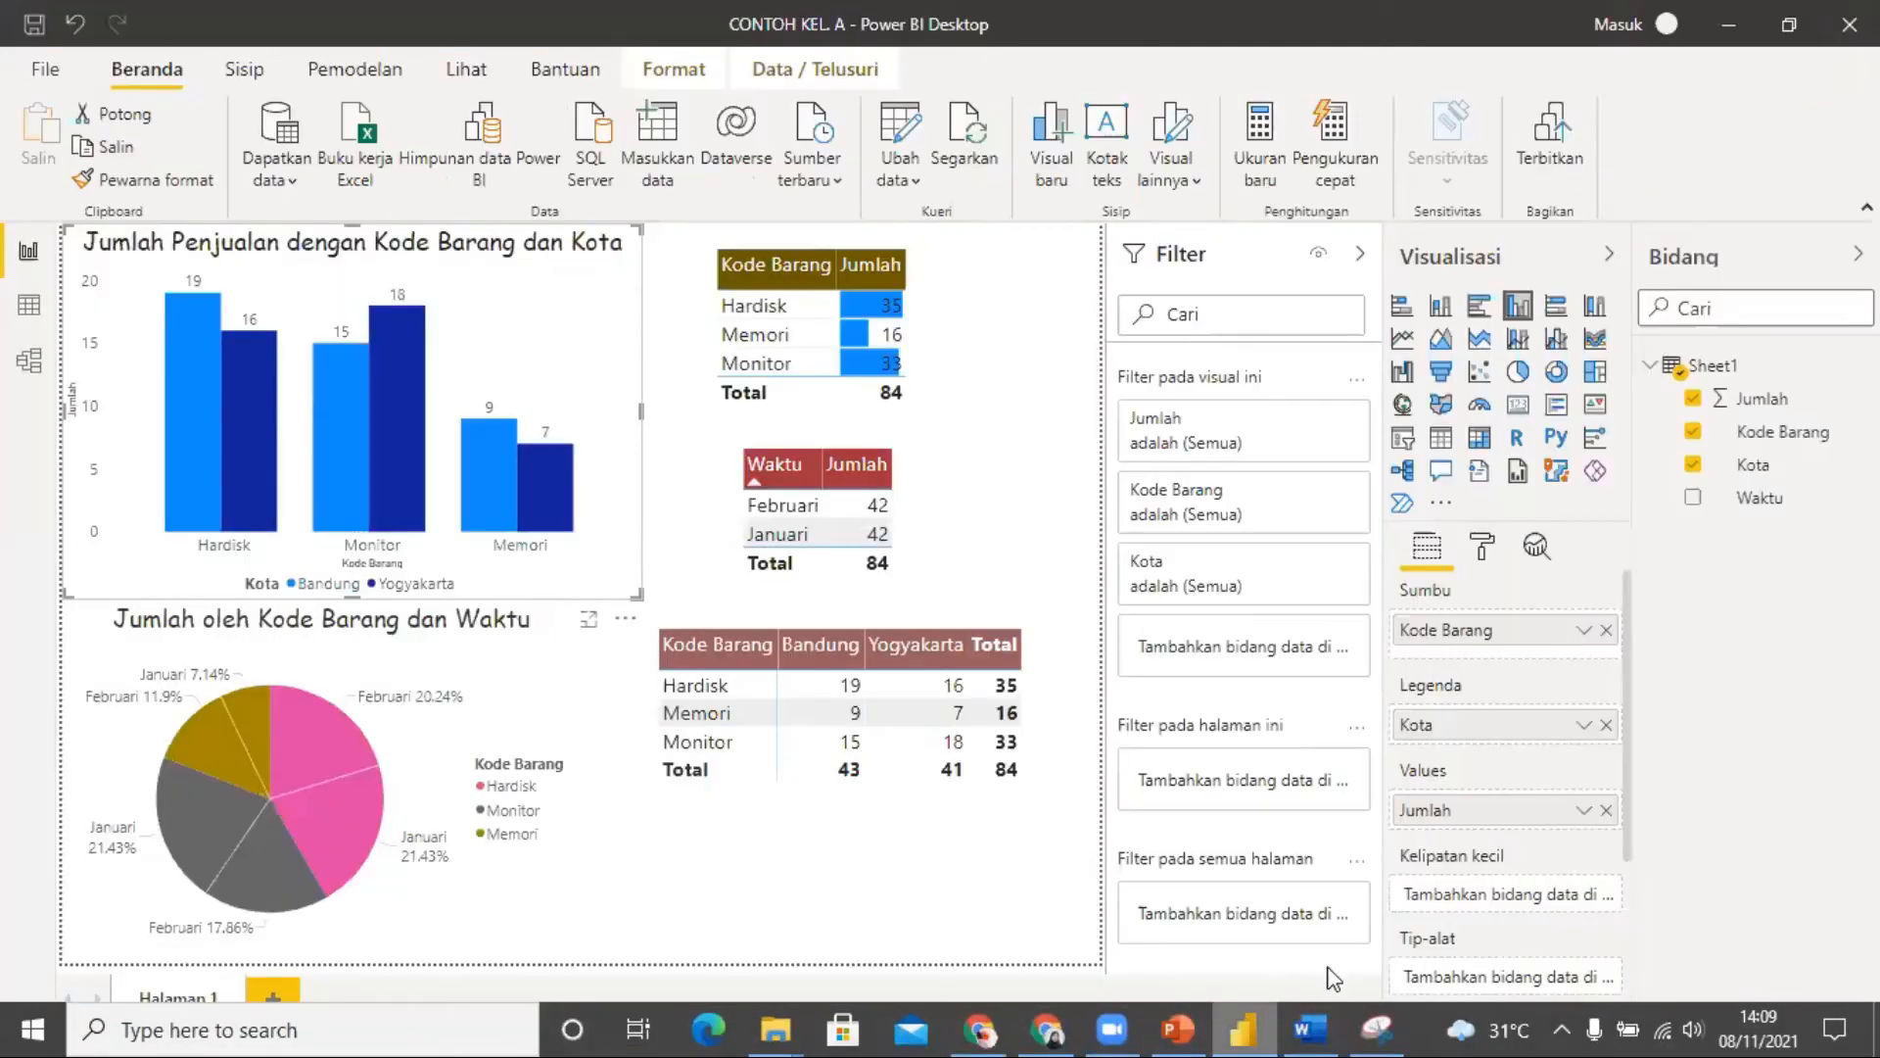
pyautogui.click(1485, 546)
pyautogui.scroll(-3, 1469, 881)
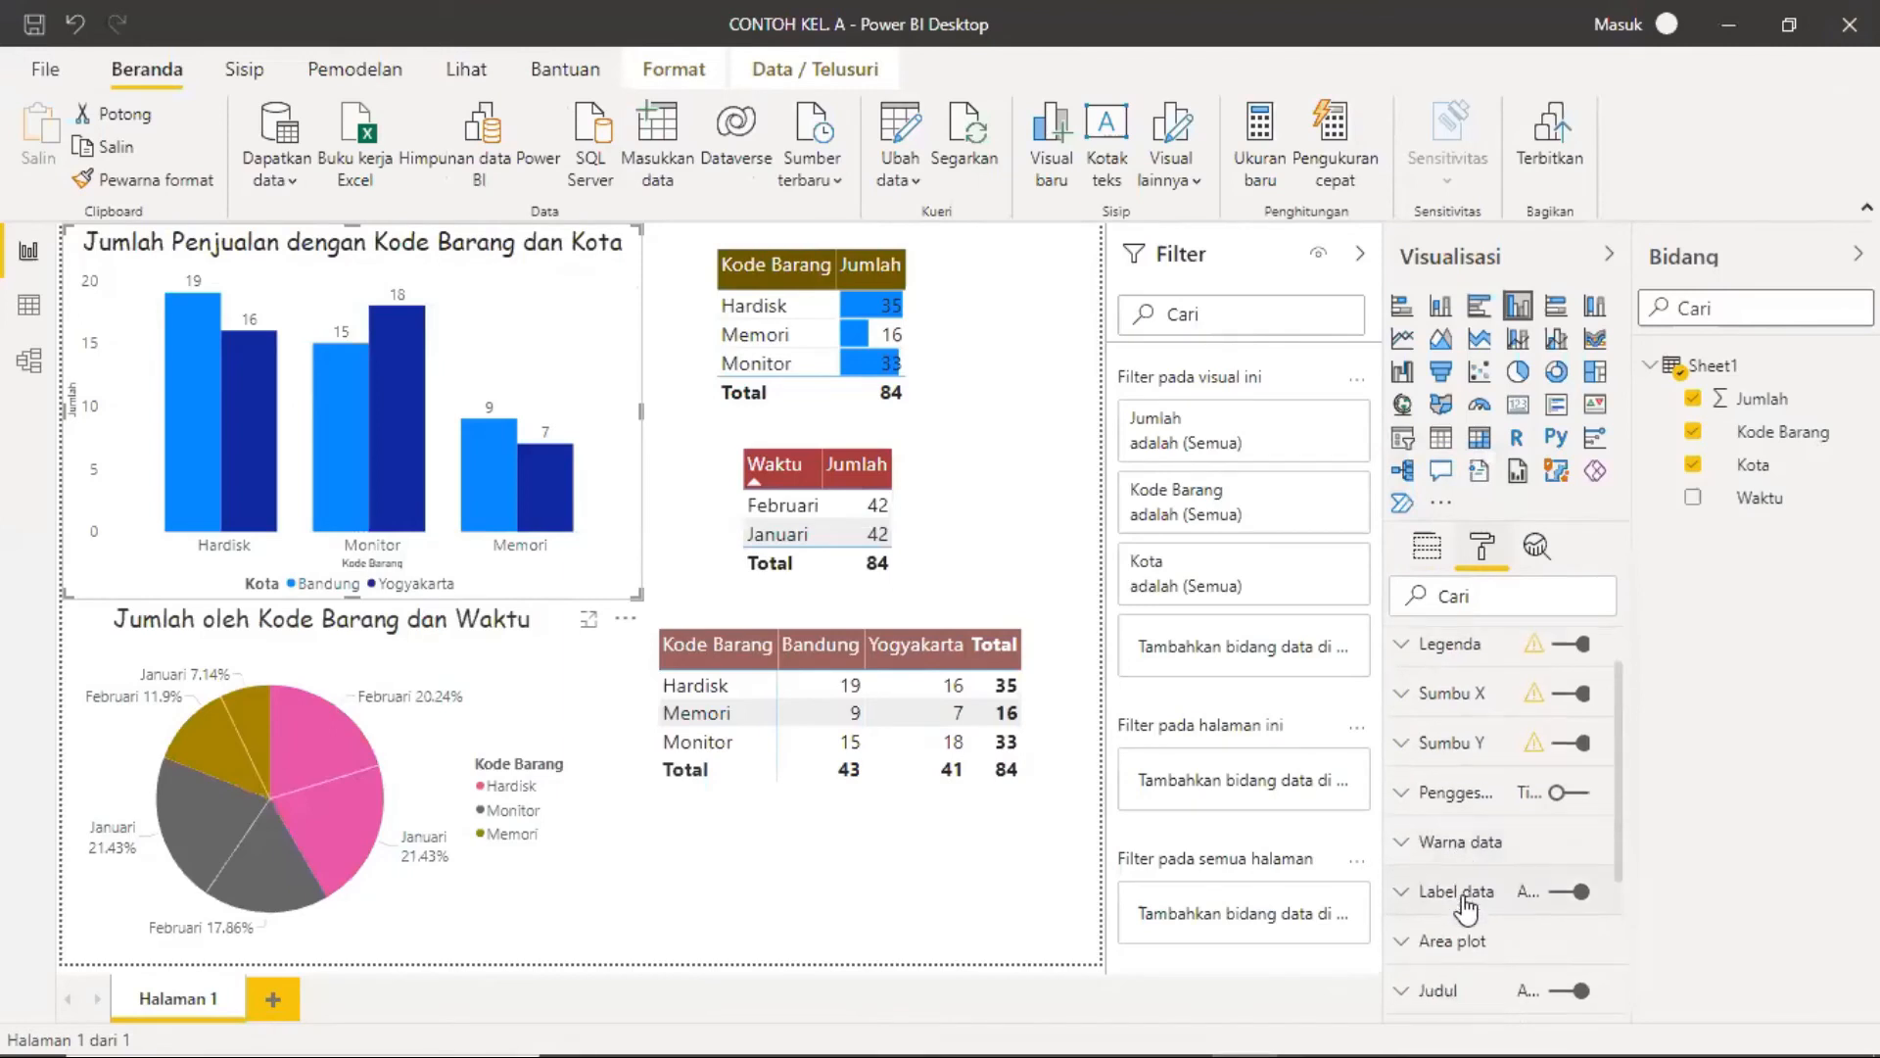
pyautogui.scroll(3, 1469, 878)
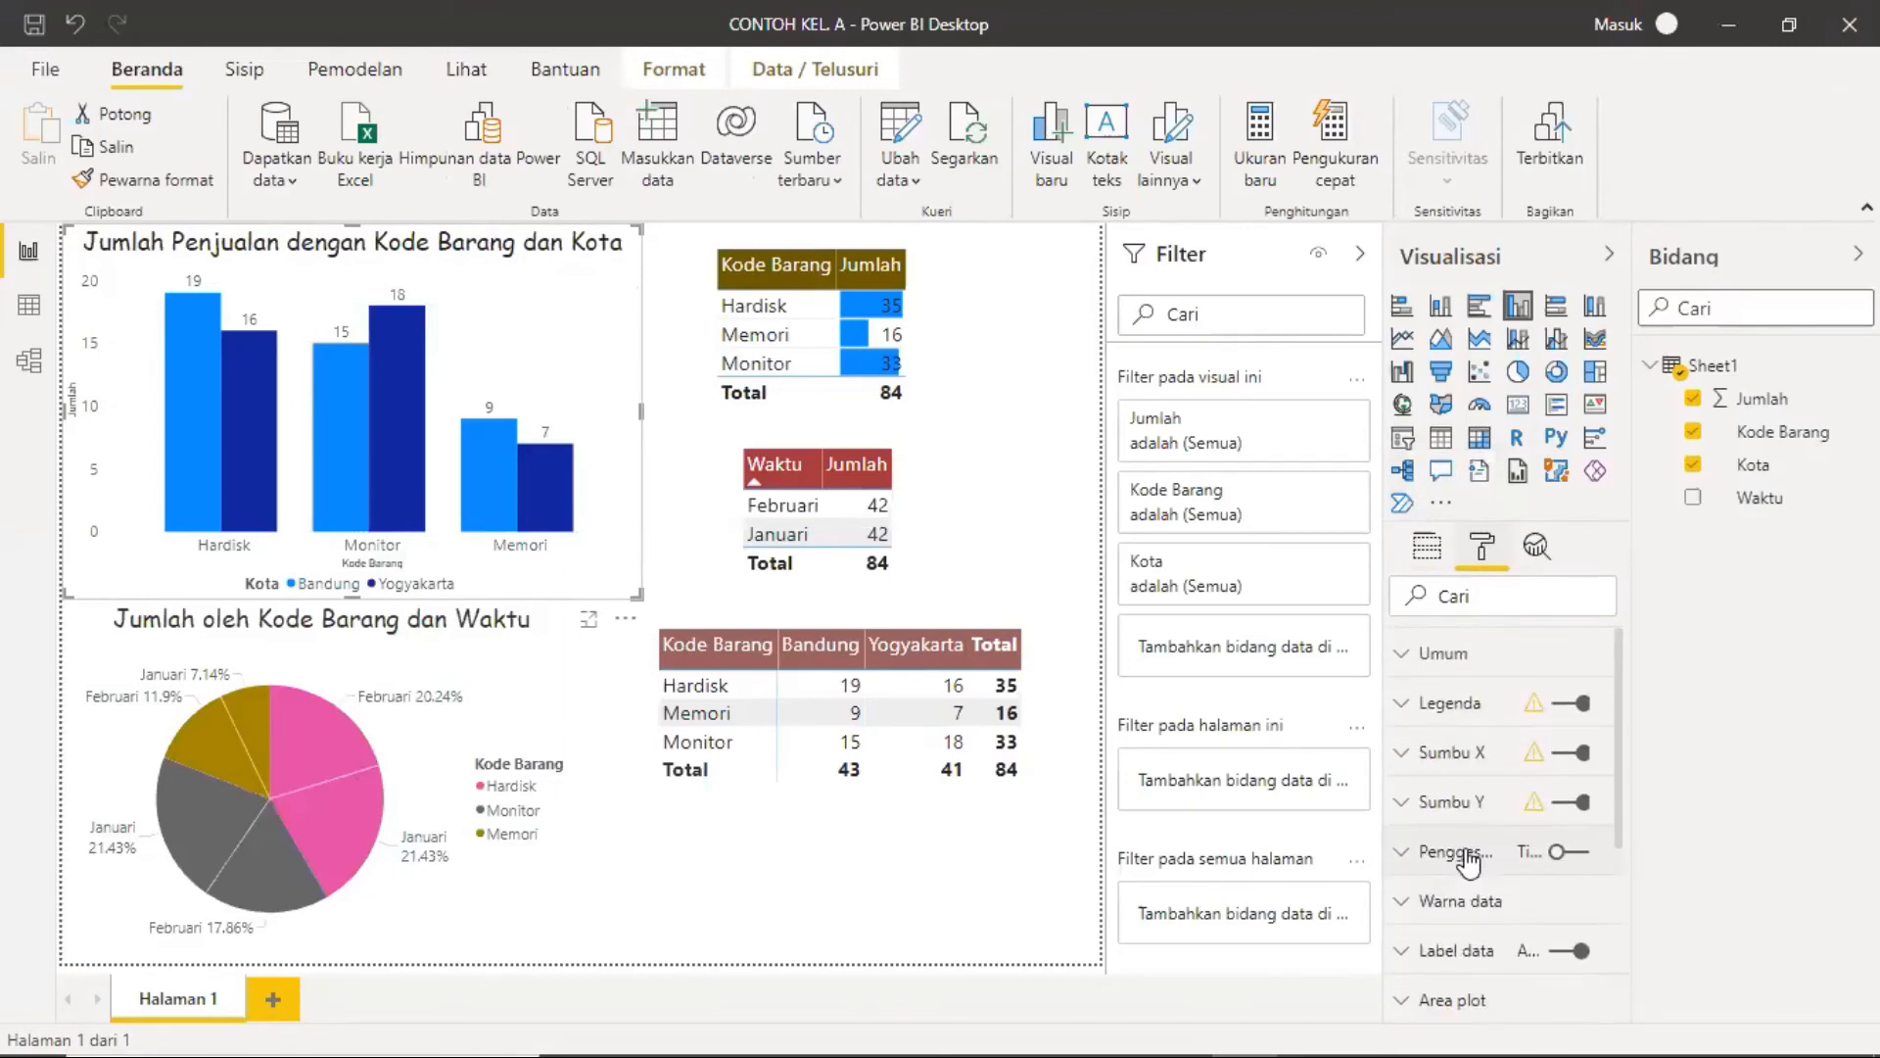
pyautogui.click(1402, 705)
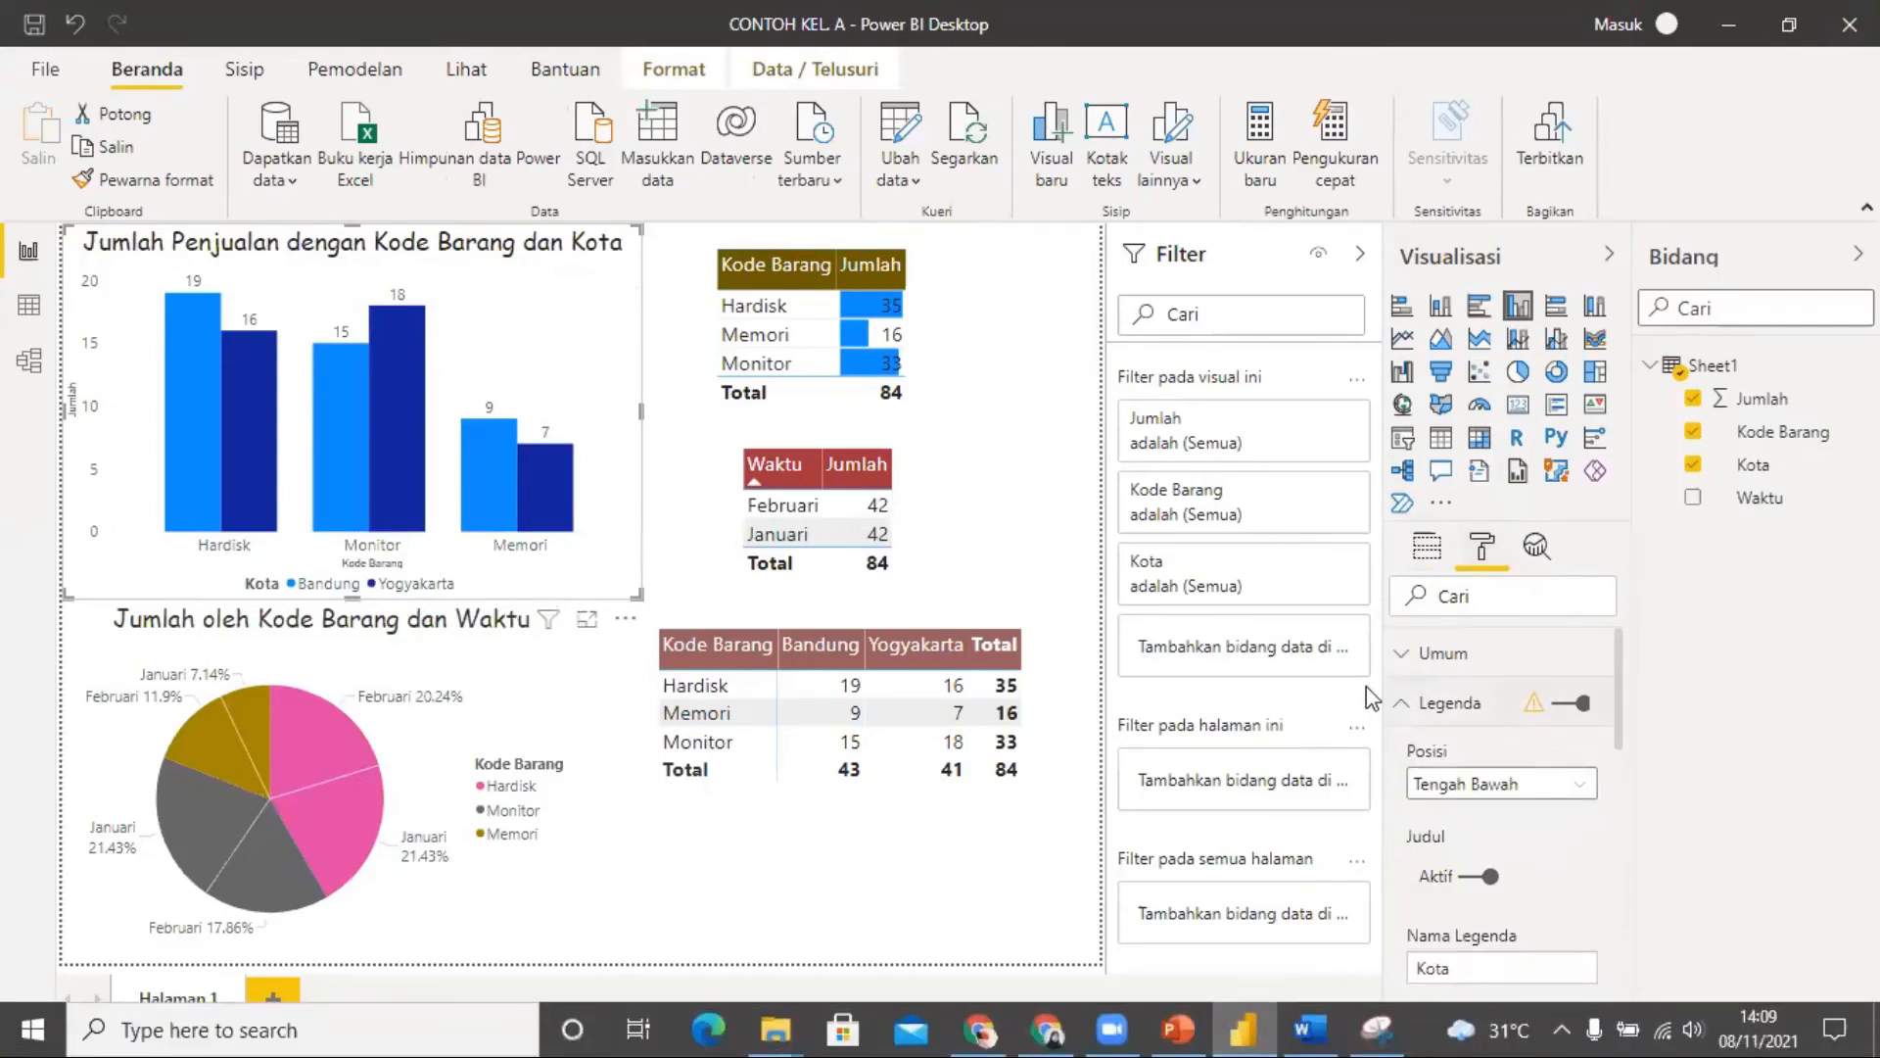
pyautogui.click(1402, 703)
pyautogui.moveTo(1197, 1018)
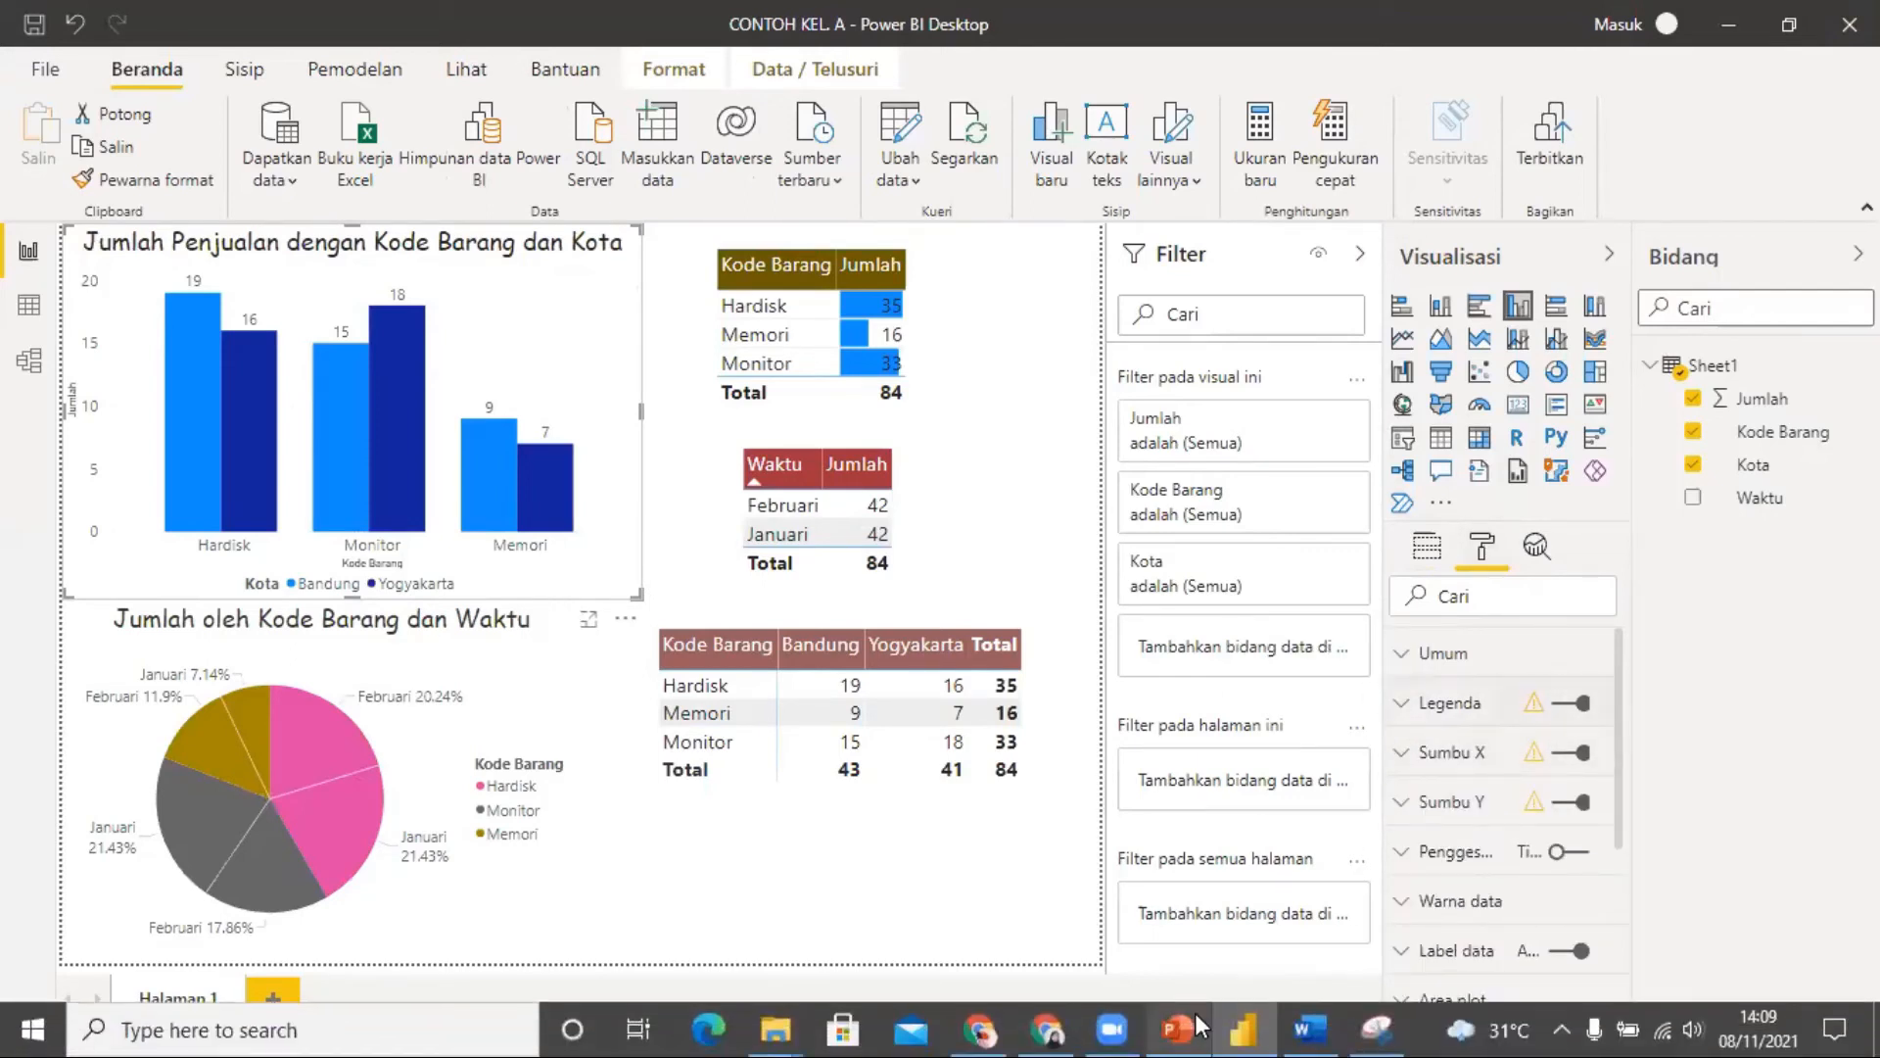
pyautogui.click(1309, 1028)
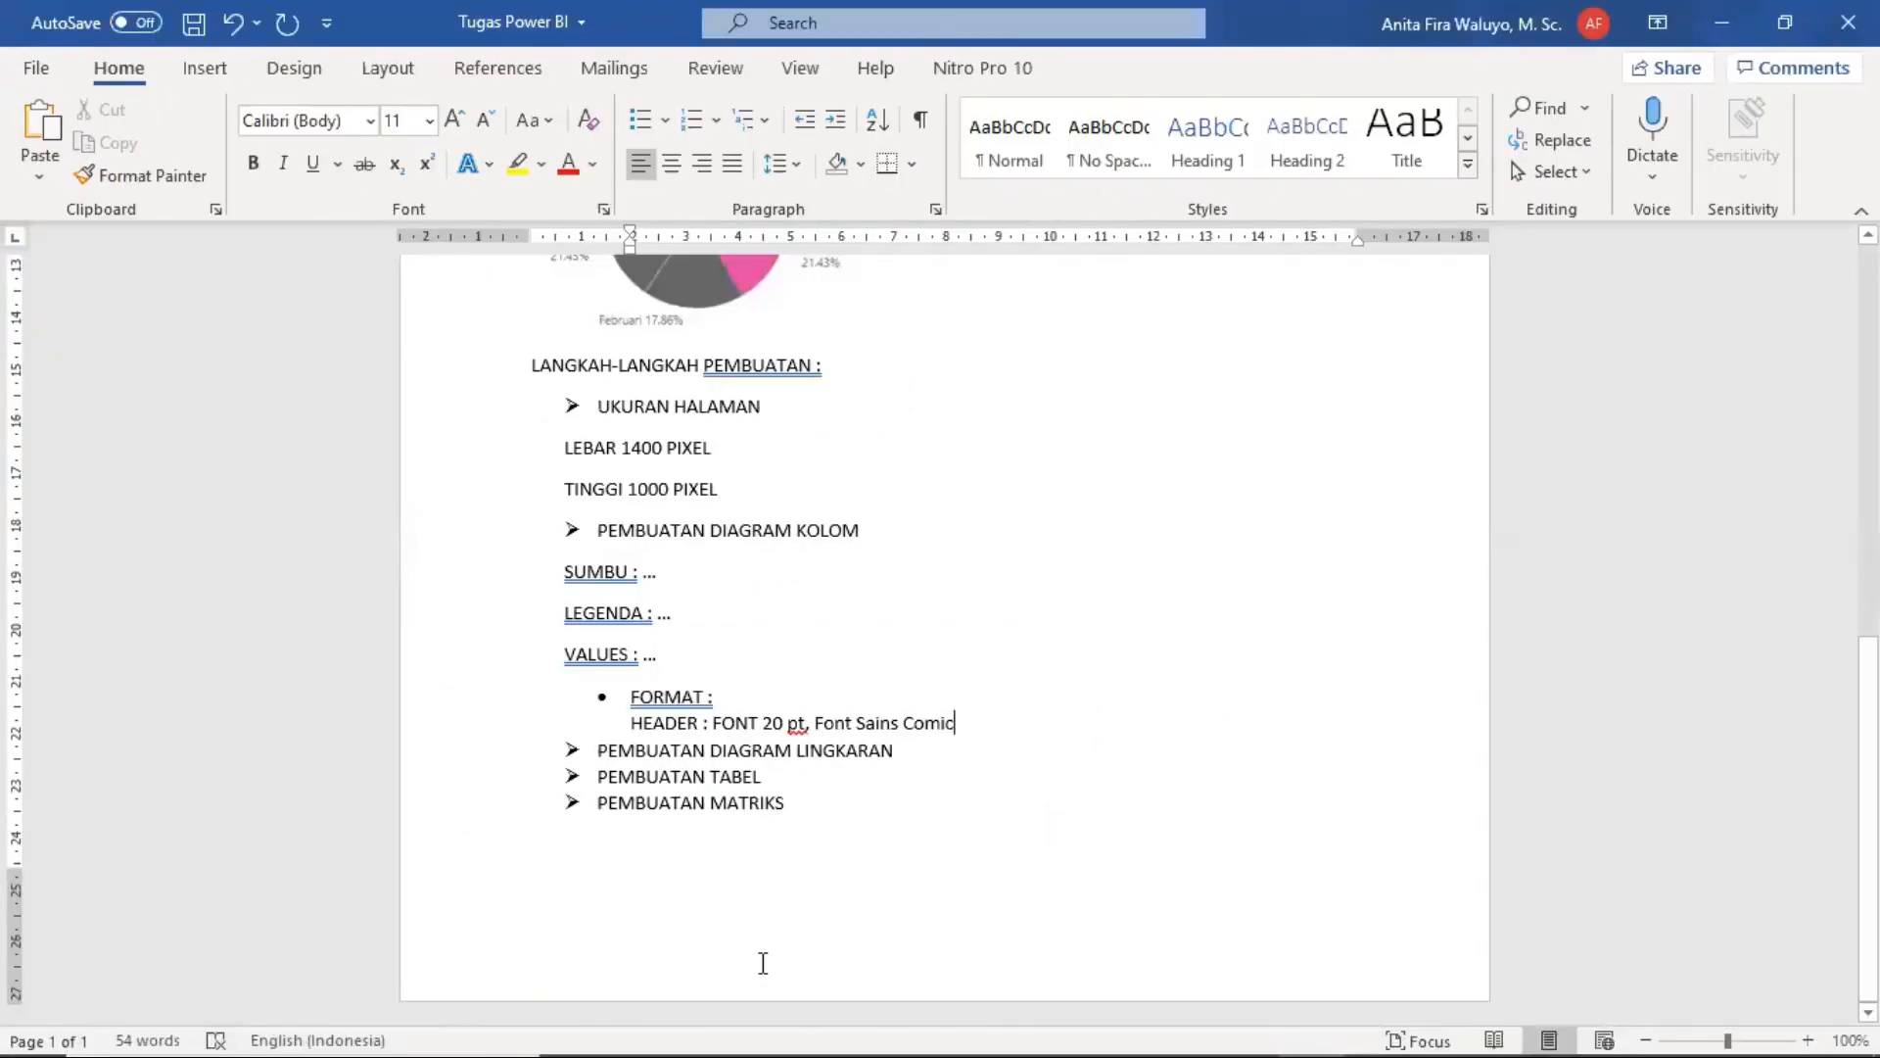
# Step: Insert an empty line between FORMAT : and the HEADER line, and remove the FORMAT line's bullet and extra indentation
pyautogui.click(719, 696)
pyautogui.press('Return')
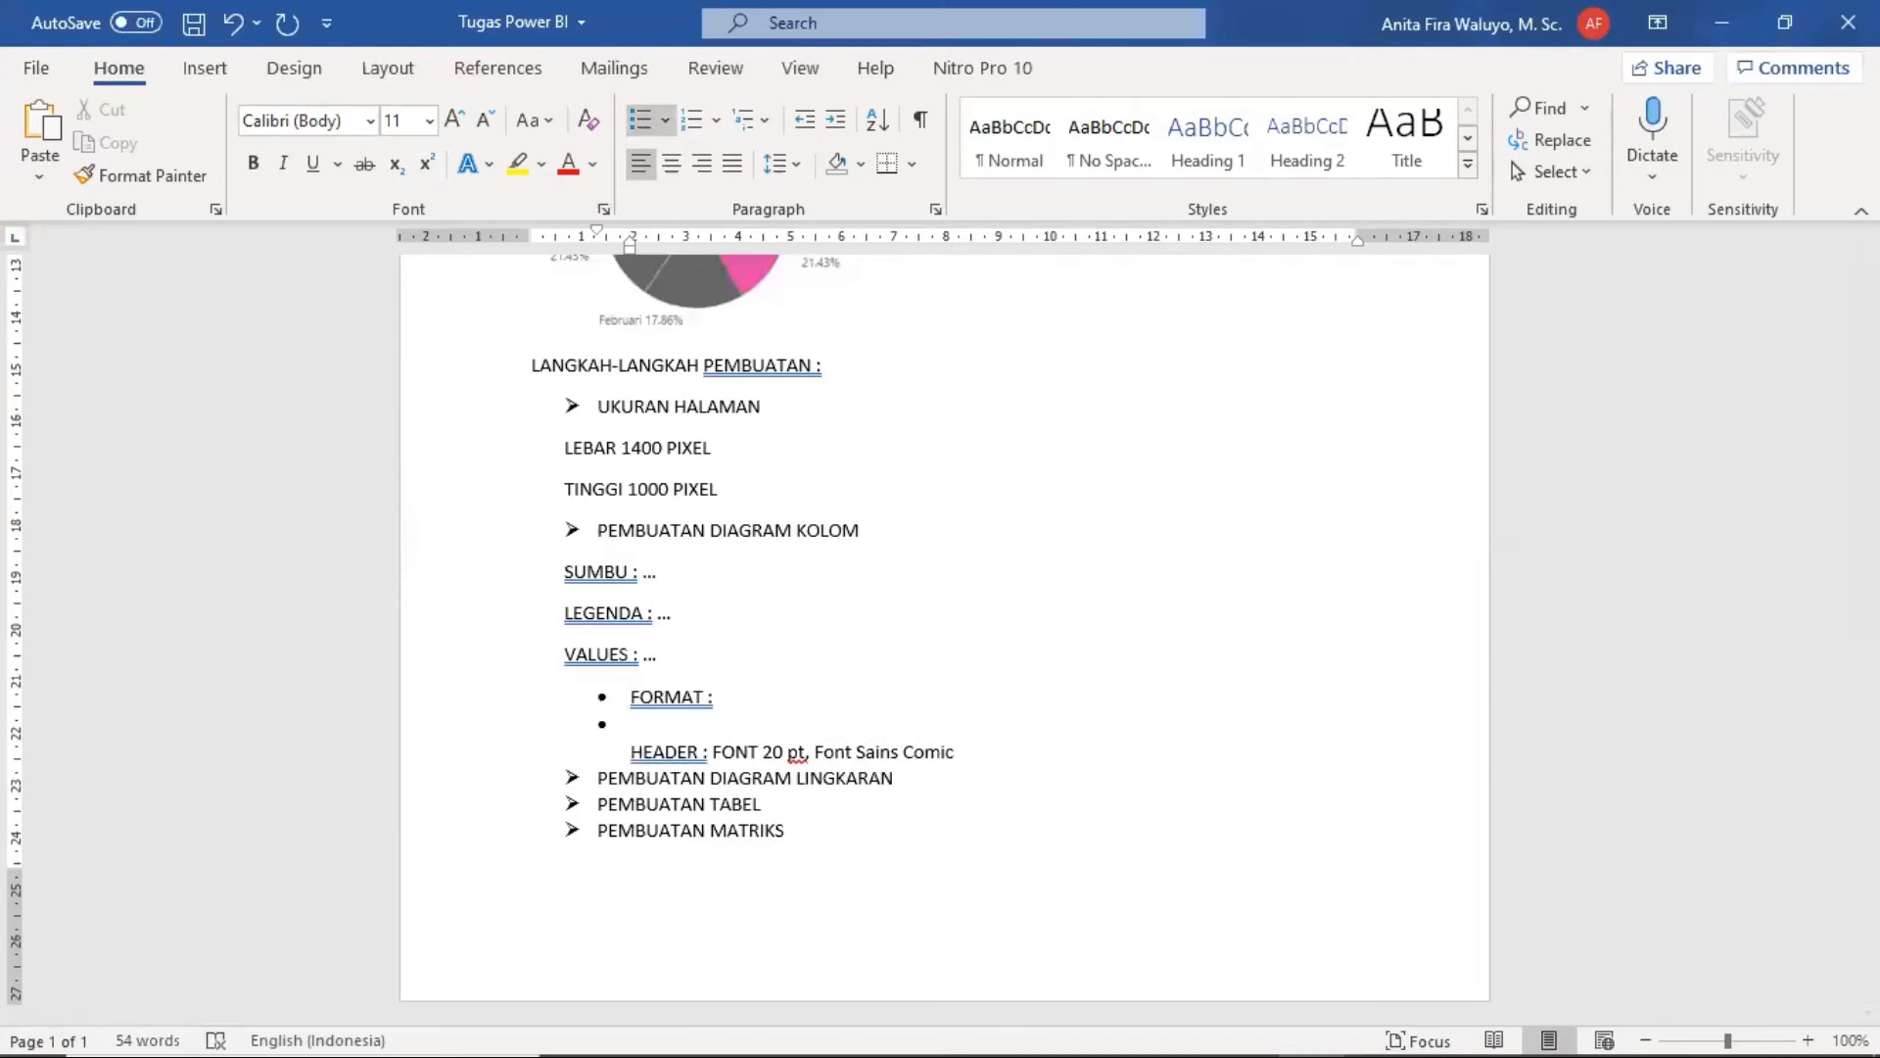
pyautogui.press('BackSpace')
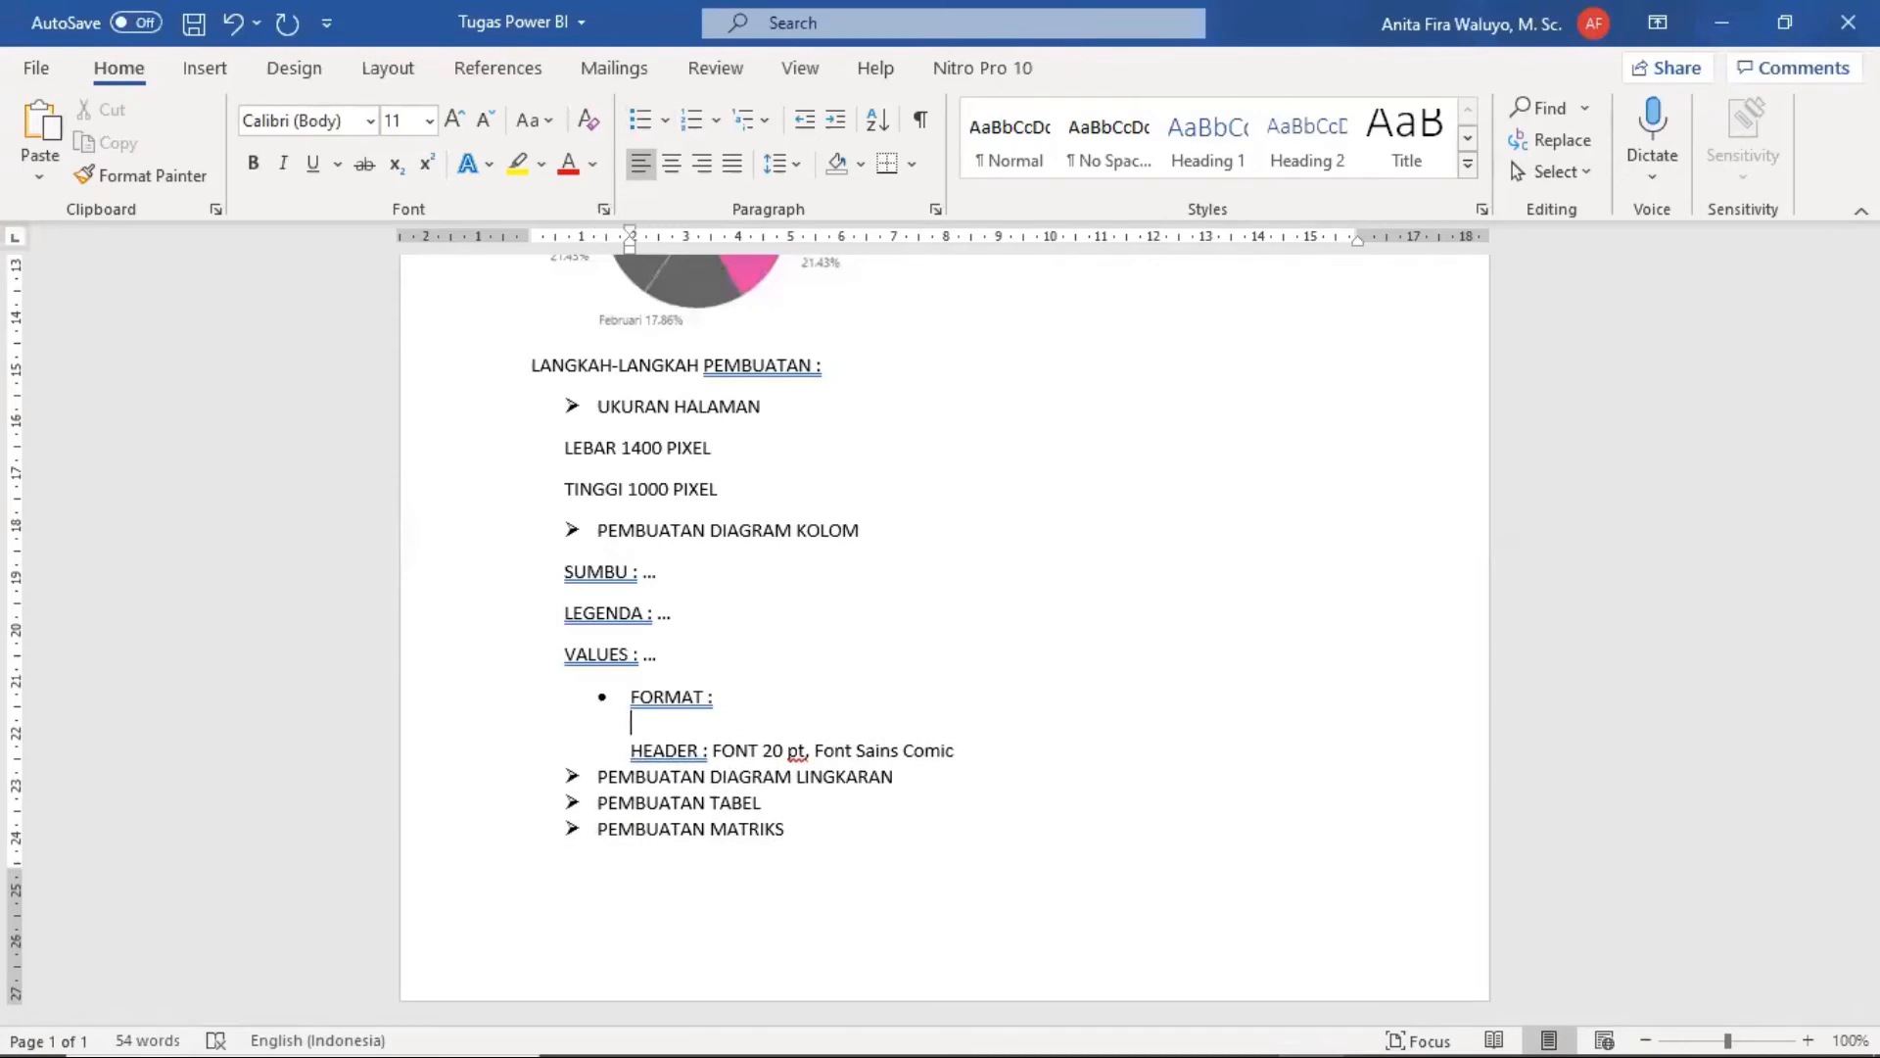
pyautogui.press('Up')
pyautogui.press('BackSpace')
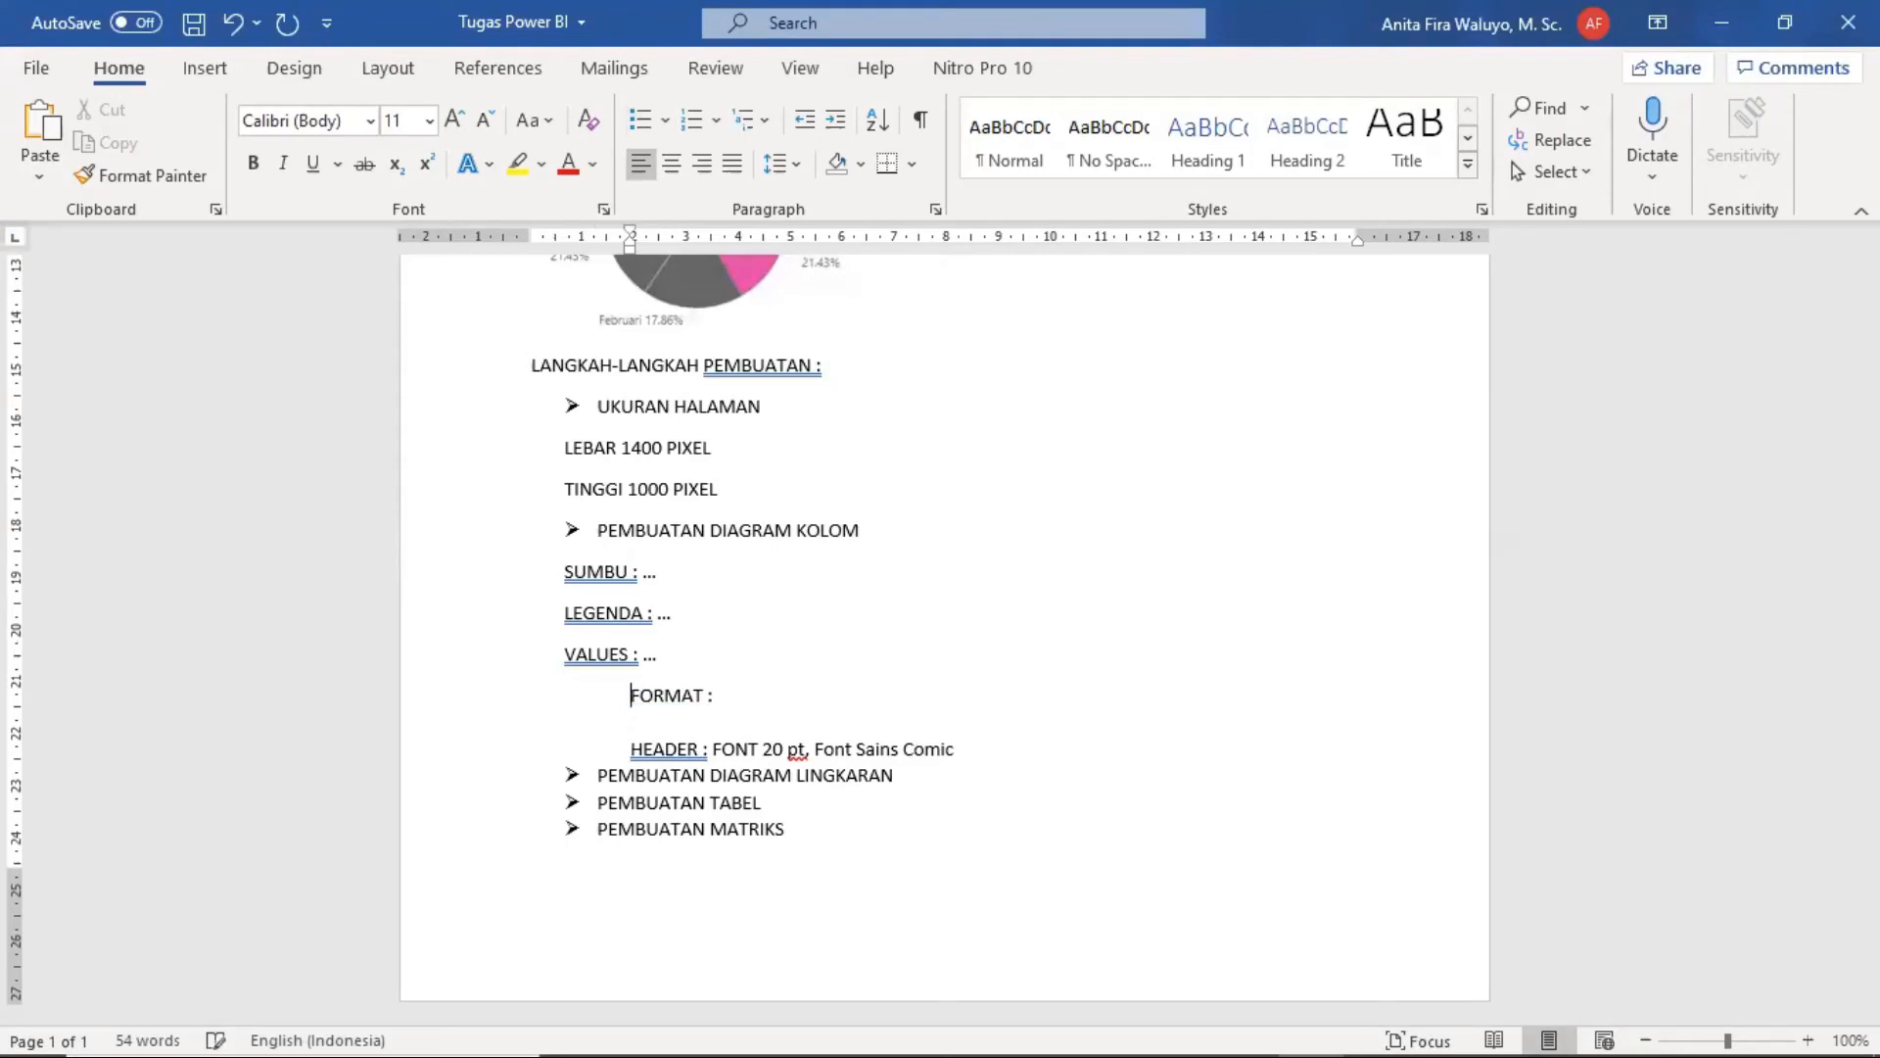
pyautogui.press('BackSpace')
pyautogui.press('BackSpace')
pyautogui.press('Return')
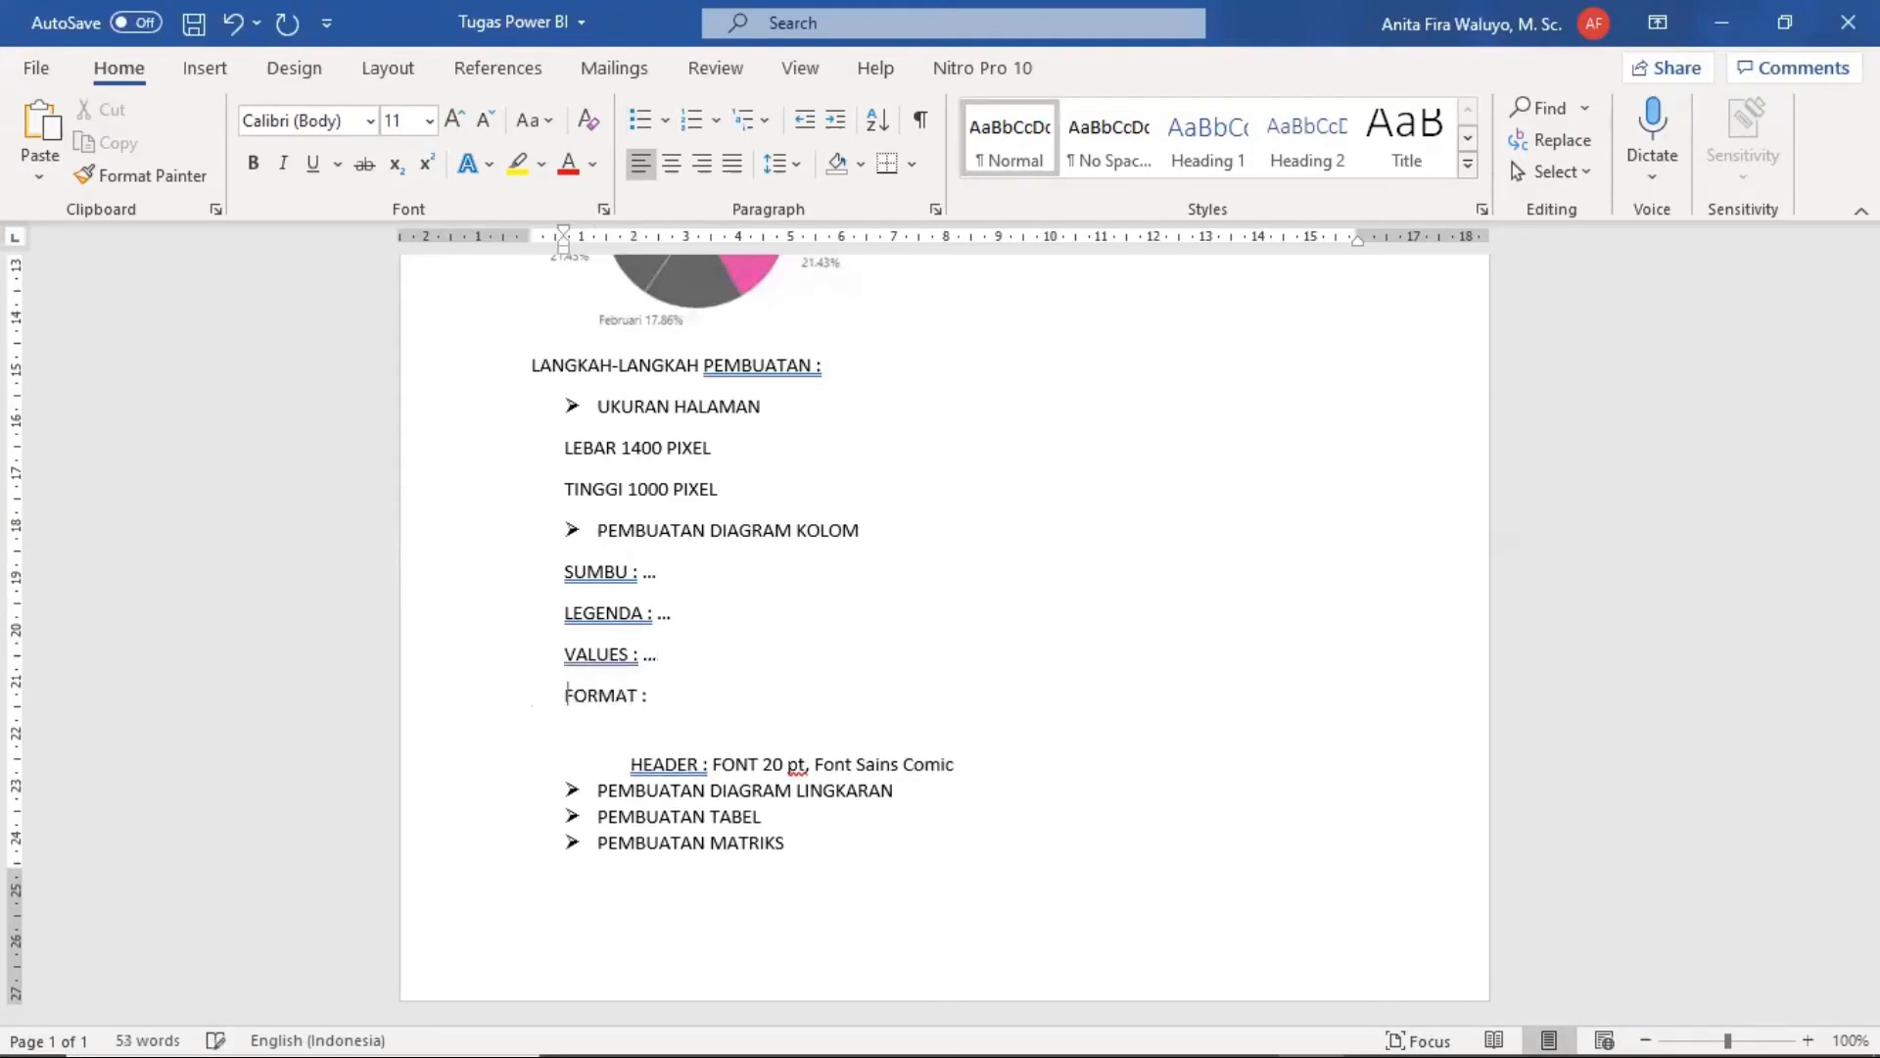
# Step: Add a check-mark bulleted item LEGENDA : directly below the FORMAT : line
pyautogui.click(681, 691)
pyautogui.press('Return')
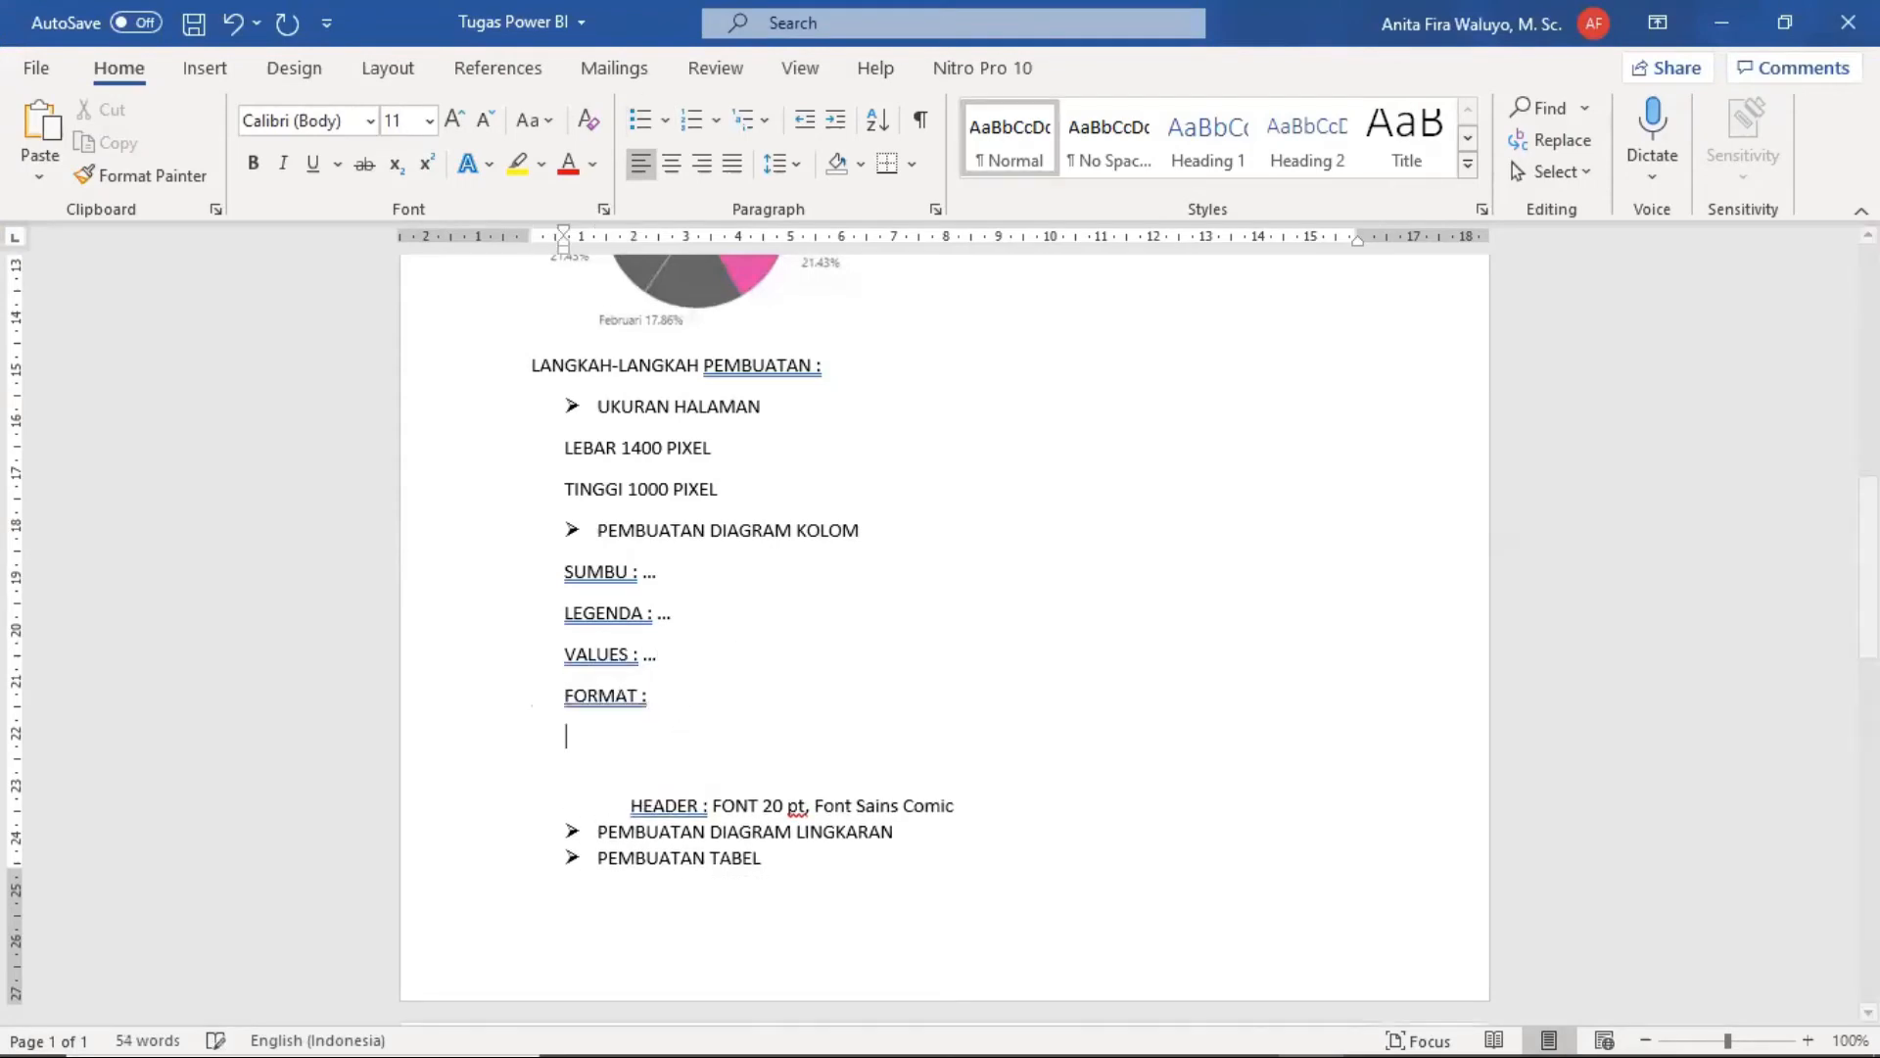
pyautogui.click(664, 120)
pyautogui.click(725, 399)
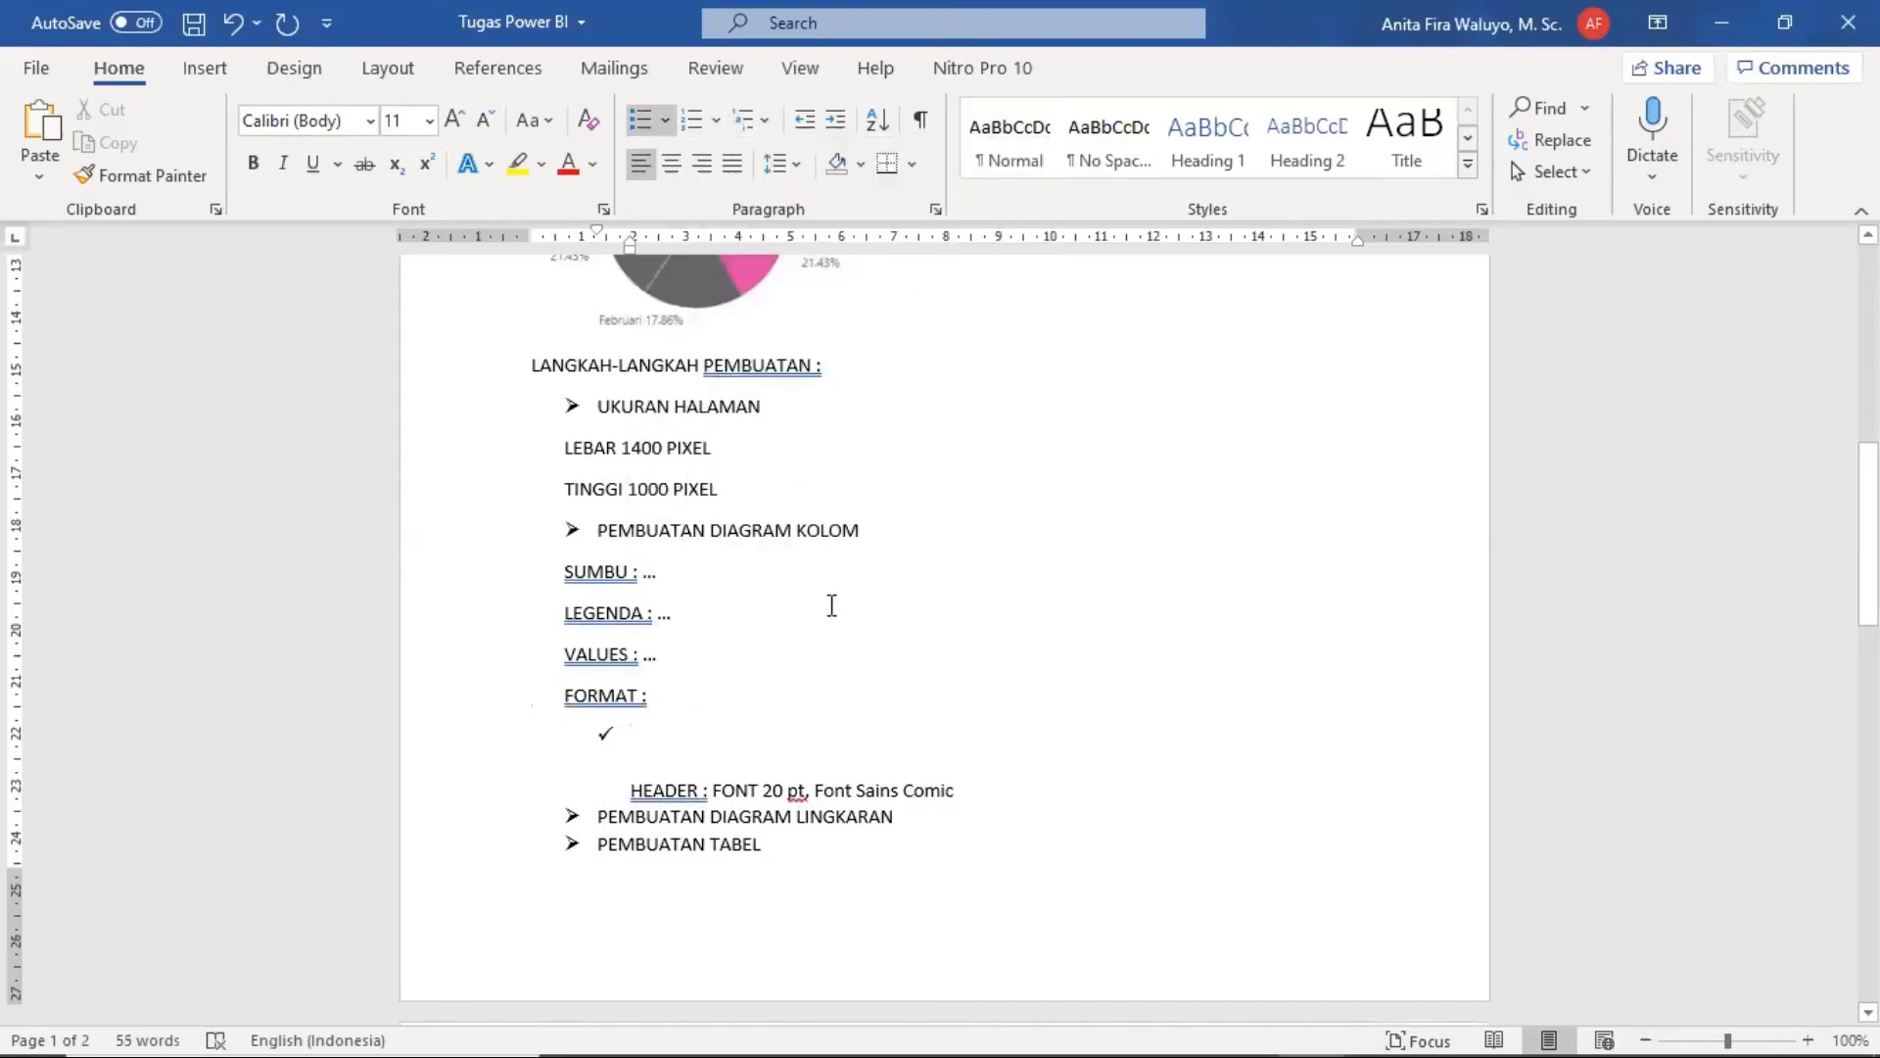
pyautogui.write('legenda')
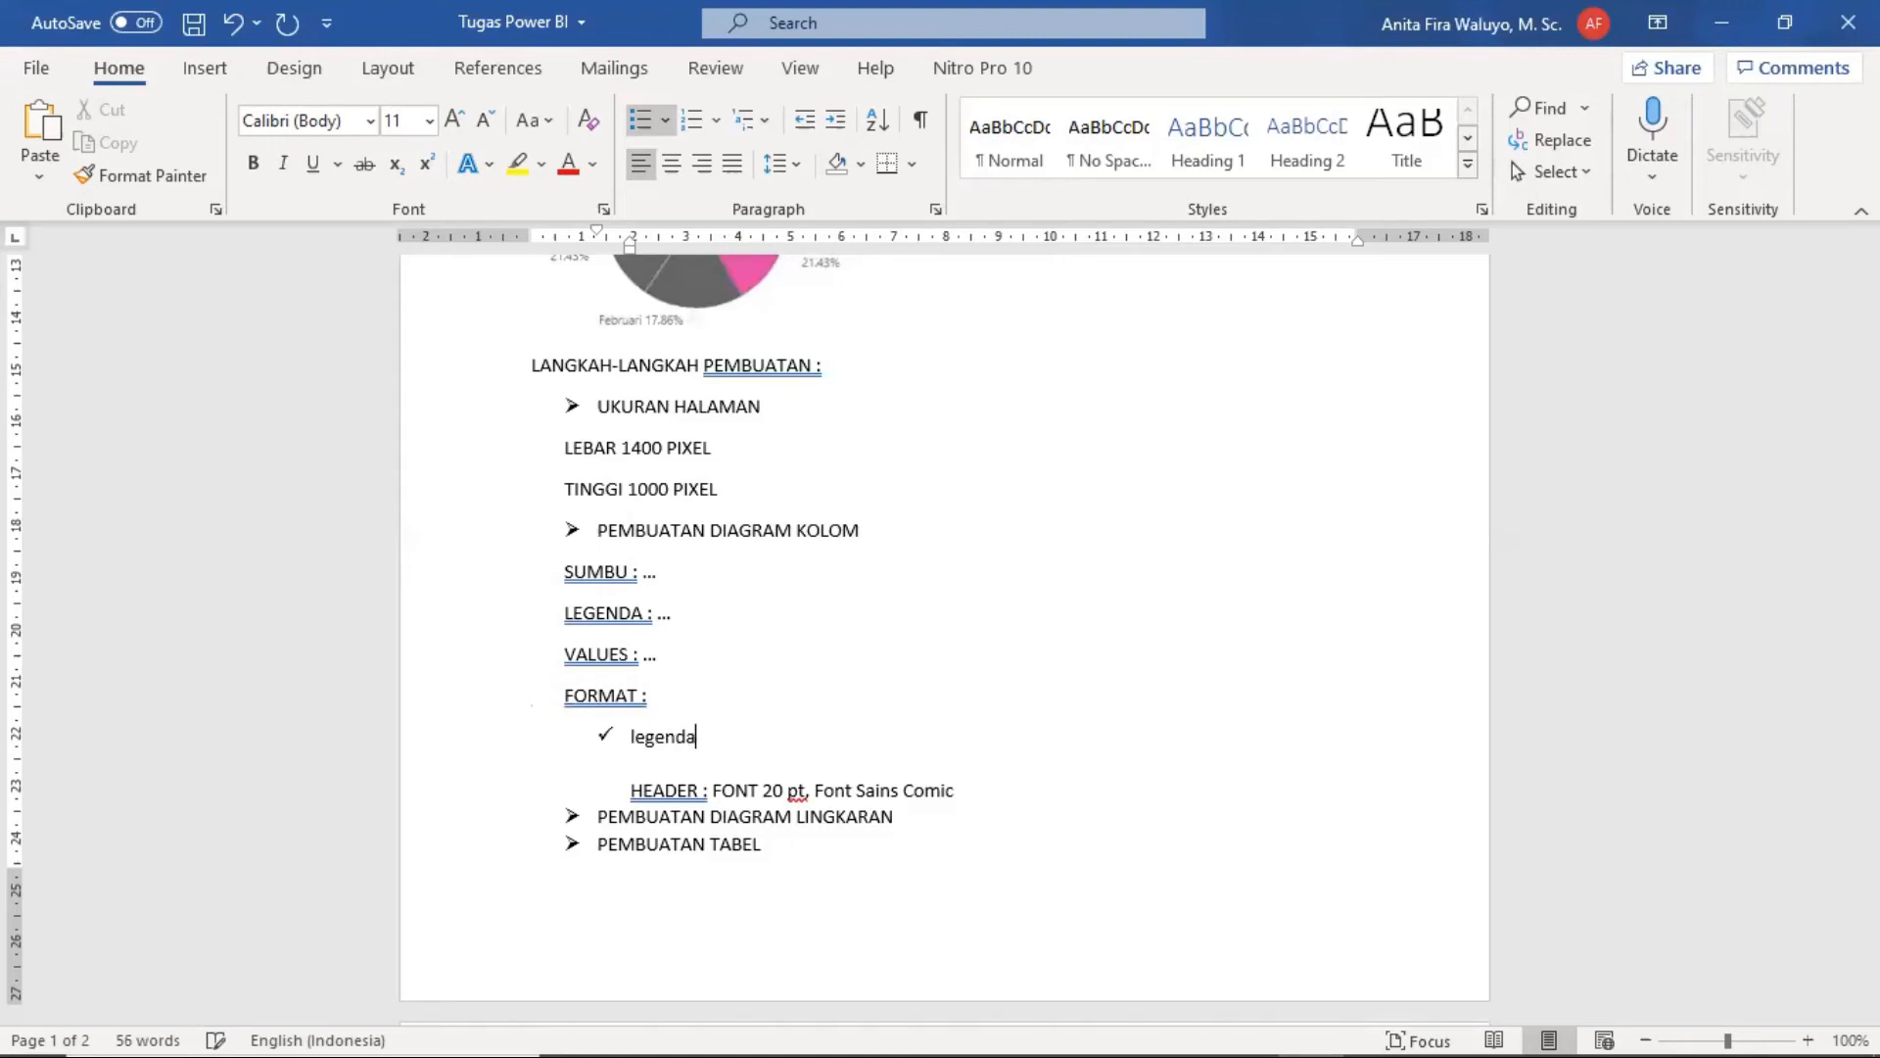
pyautogui.press('BackSpace')
pyautogui.press('BackSpace')
pyautogui.press('BackSpace')
pyautogui.press('BackSpace')
pyautogui.press('BackSpace')
pyautogui.press('BackSpace')
pyautogui.press('BackSpace')
pyautogui.write('LEGENDA :')
# Step: Put an unbulleted placeholder line .... under LEGENDA :, with an empty check-mark bullet following it
pyautogui.press('Return')
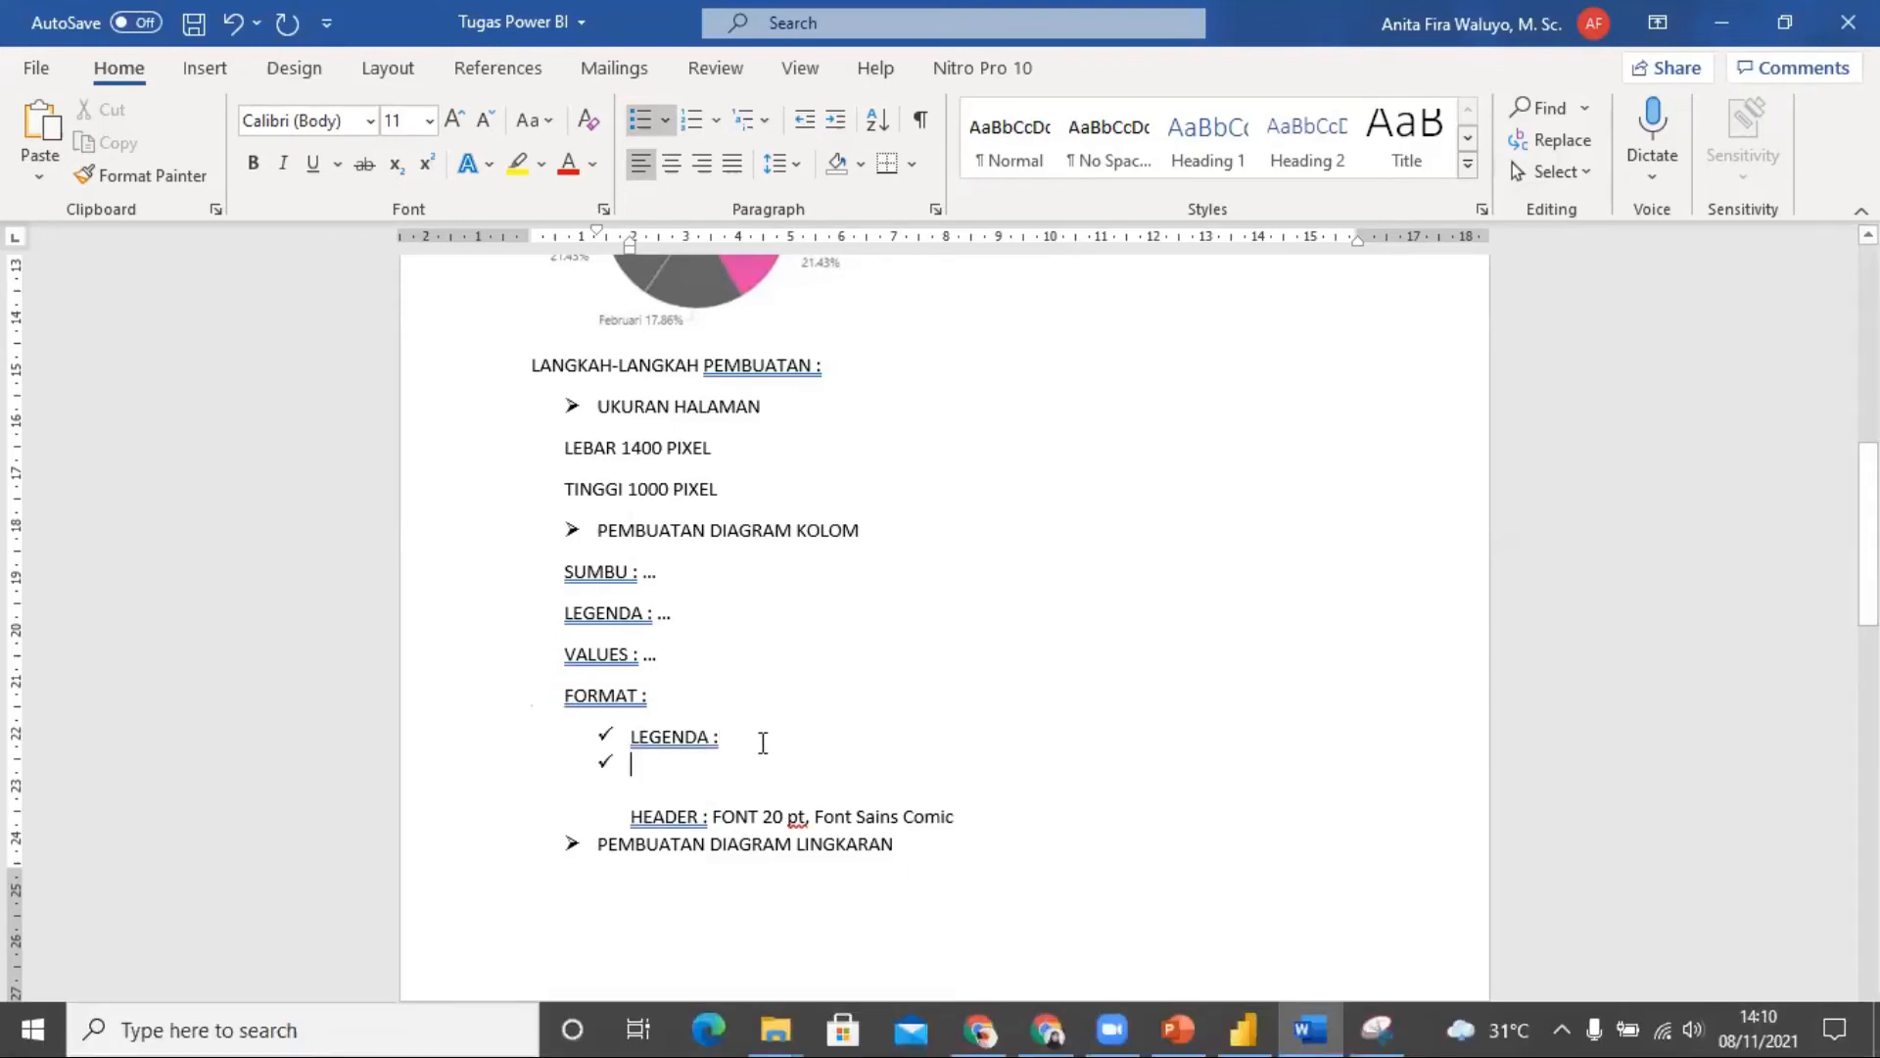
pyautogui.press('Return')
pyautogui.press('BackSpace')
pyautogui.write('....')
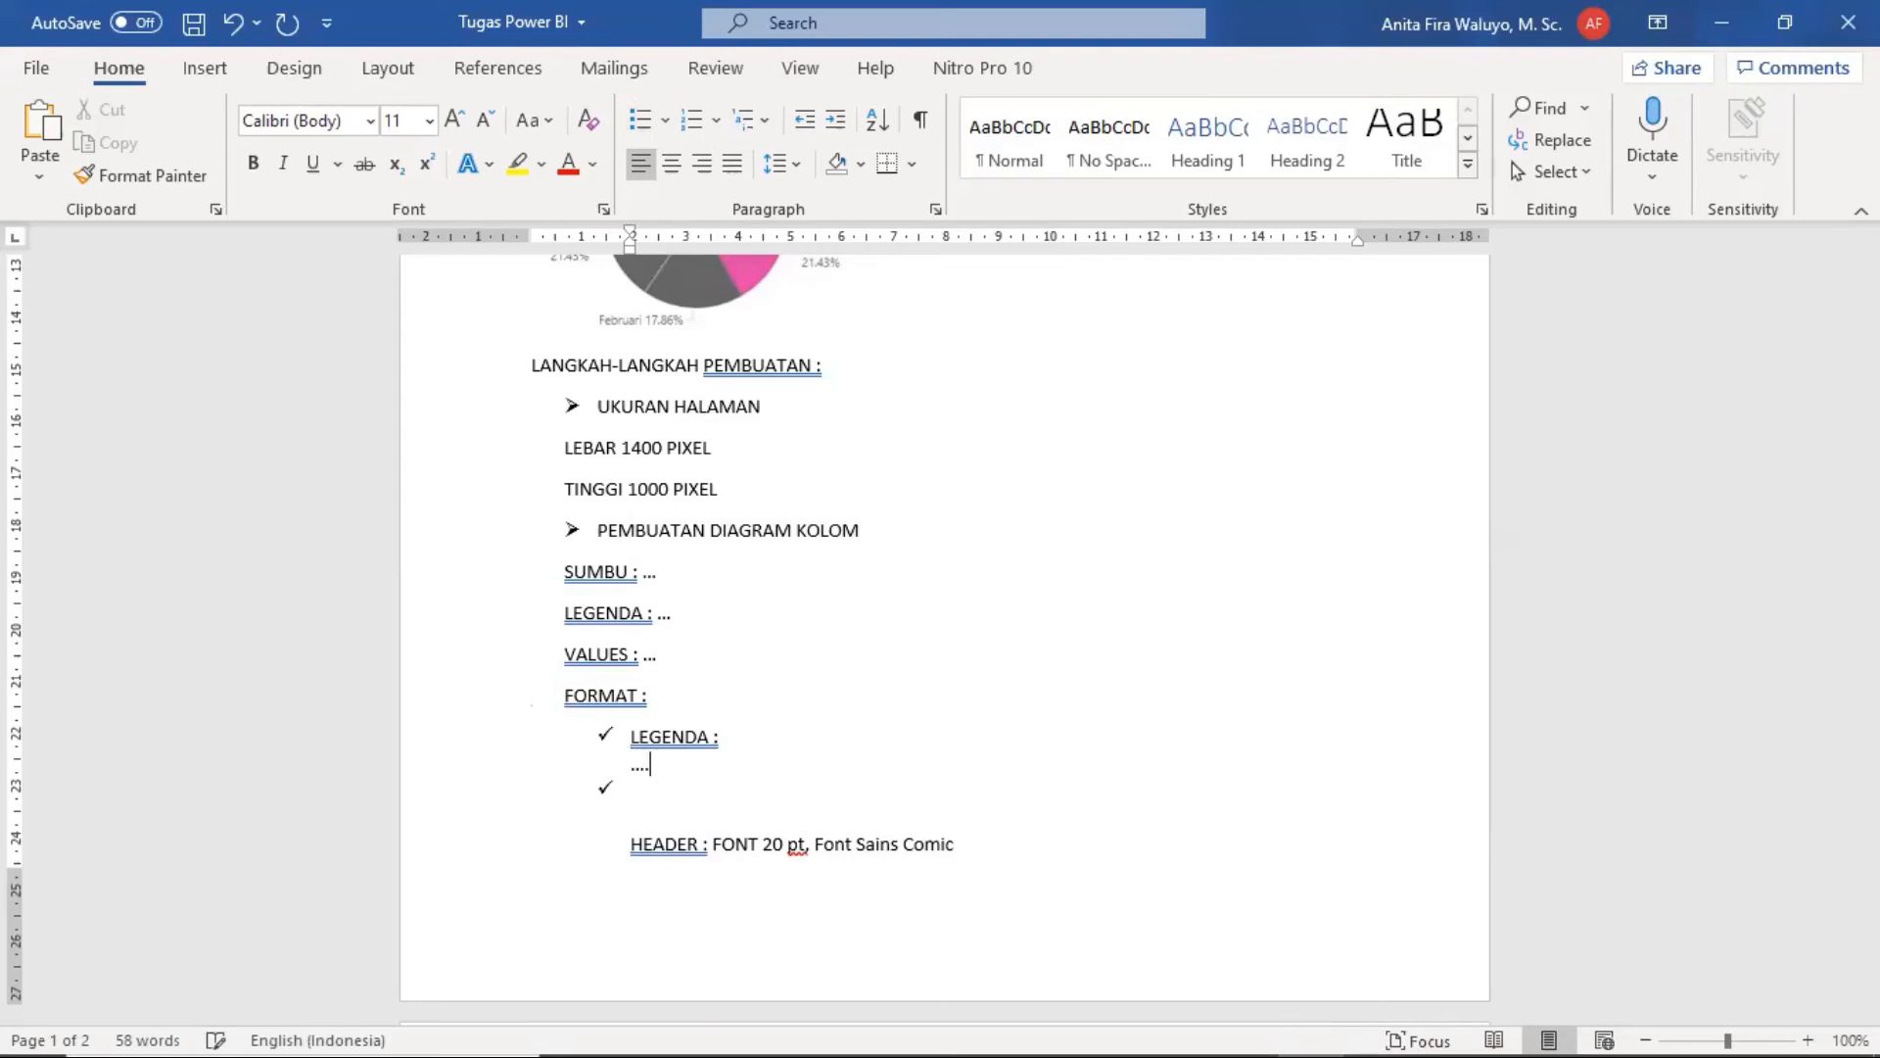
# Step: Add SUMBU X : and SUMBU Y : as check-mark items below the LEGENDA placeholder, followed by an empty check-mark bullet
pyautogui.press('Down')
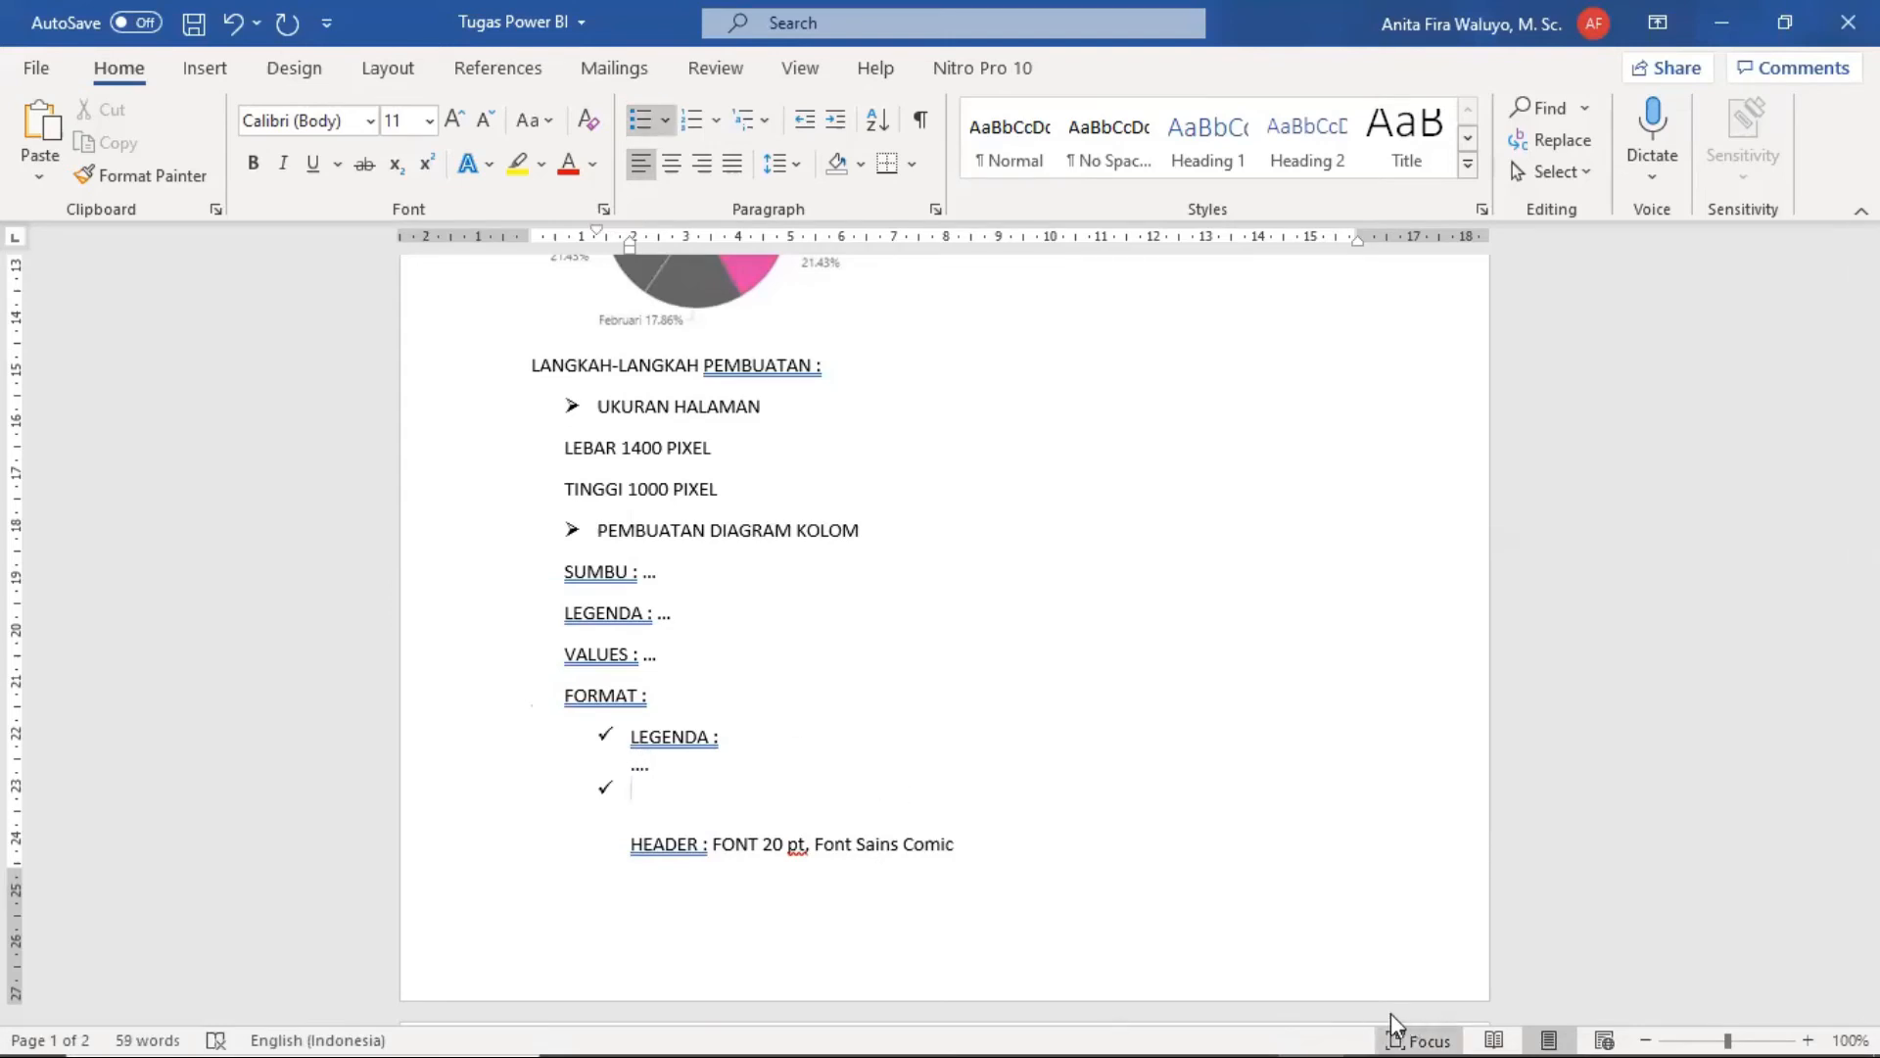
pyautogui.write('SUMBU X :')
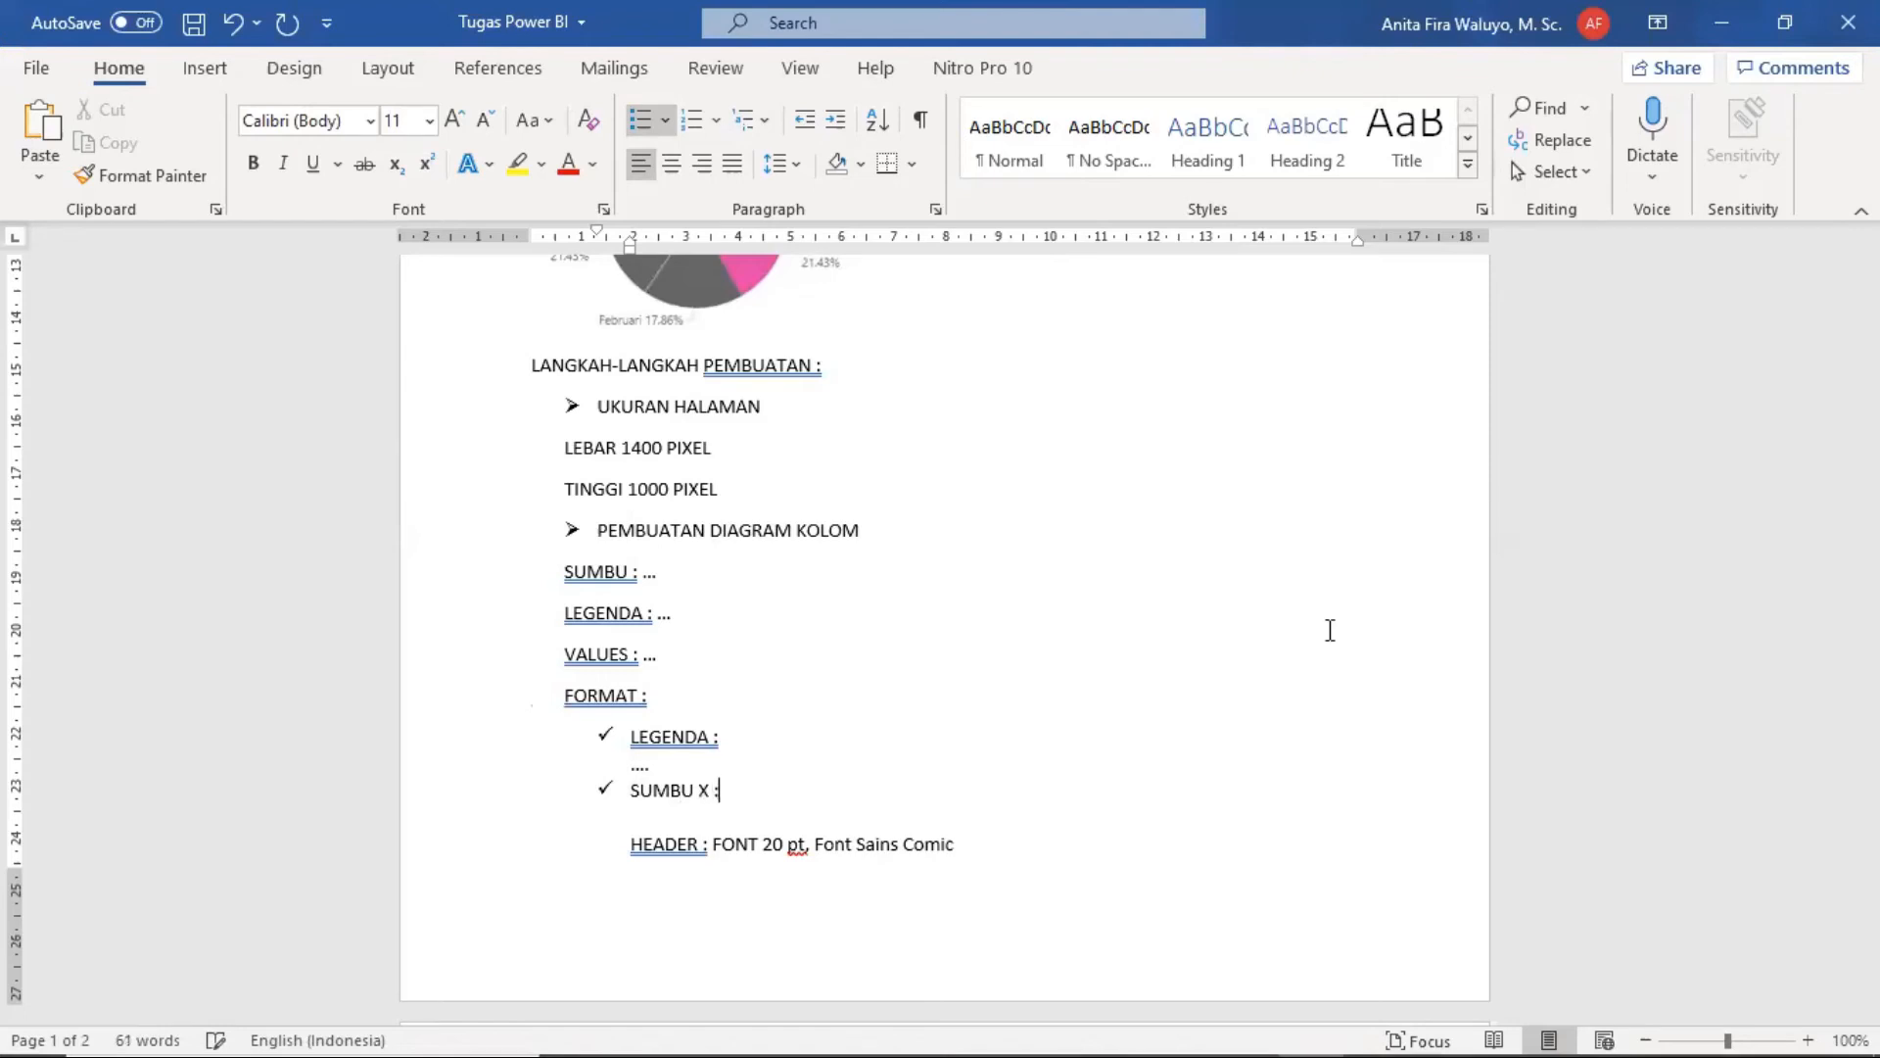
pyautogui.press('Return')
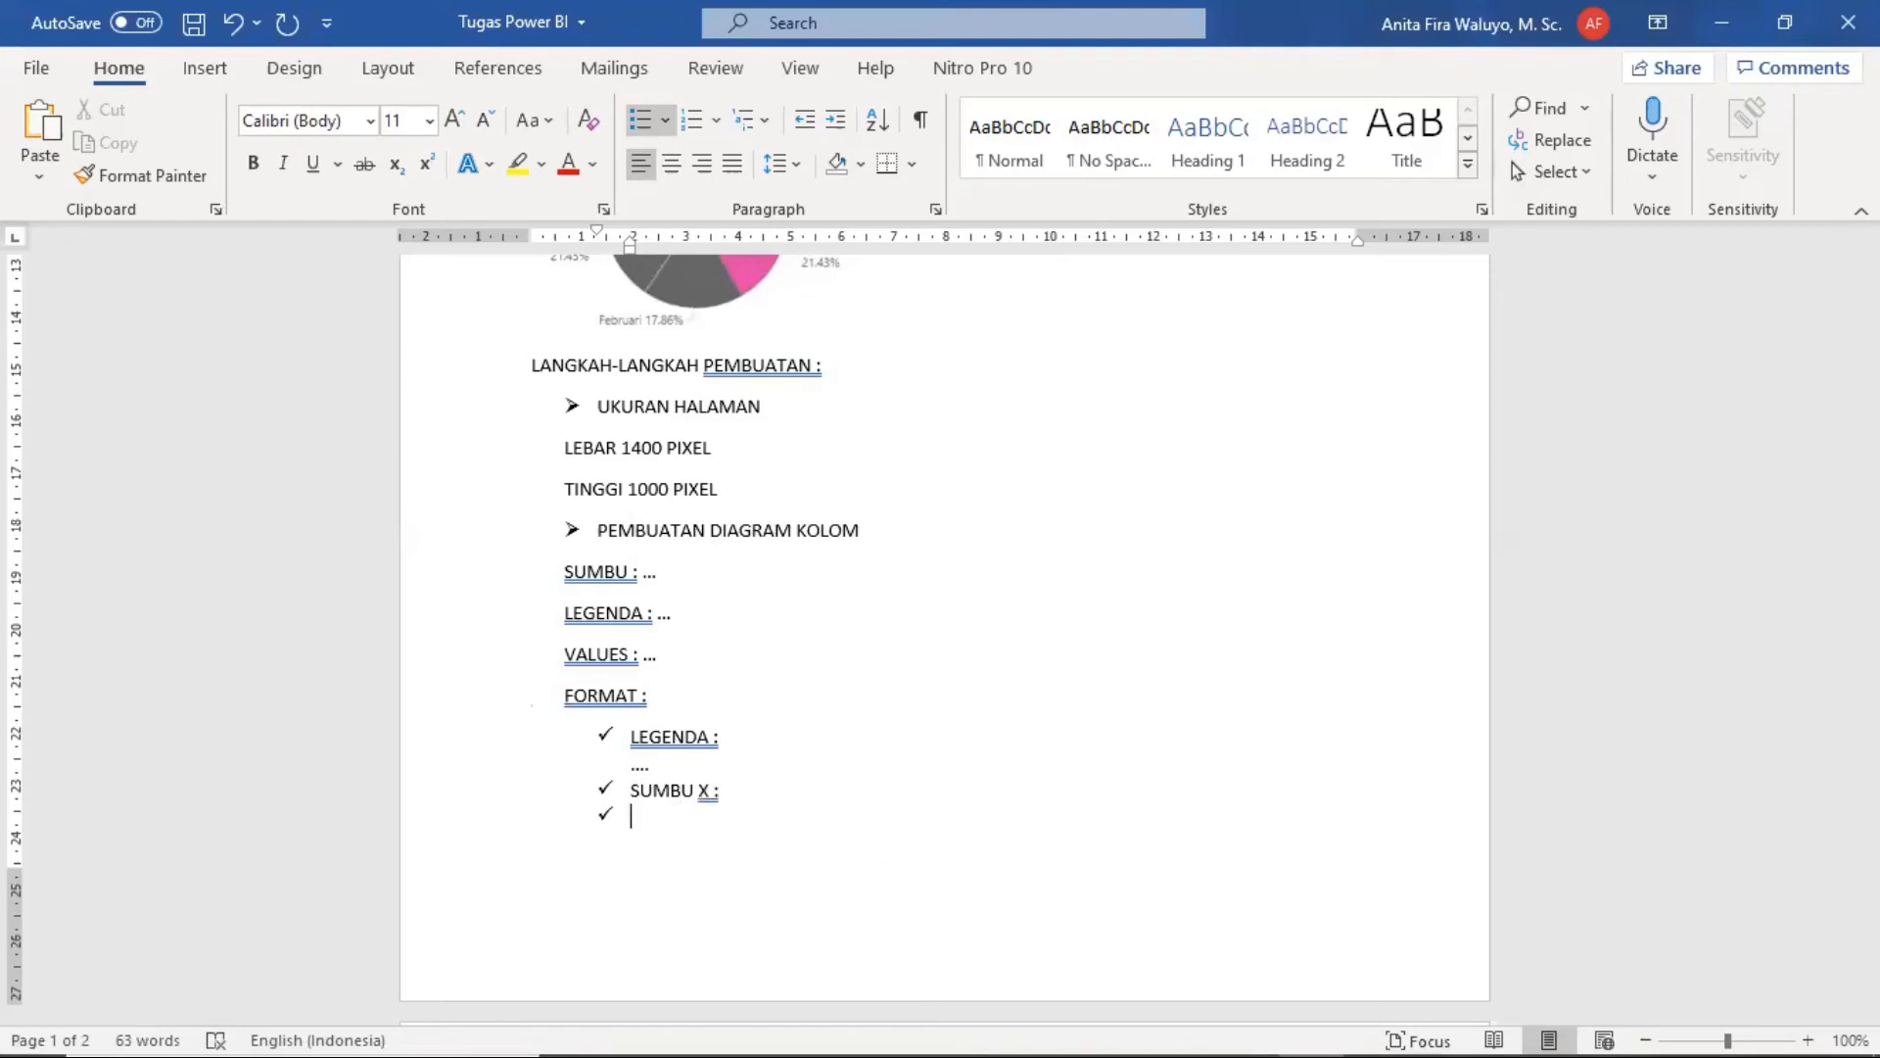
pyautogui.write('SUMBU Y :')
pyautogui.press('Return')
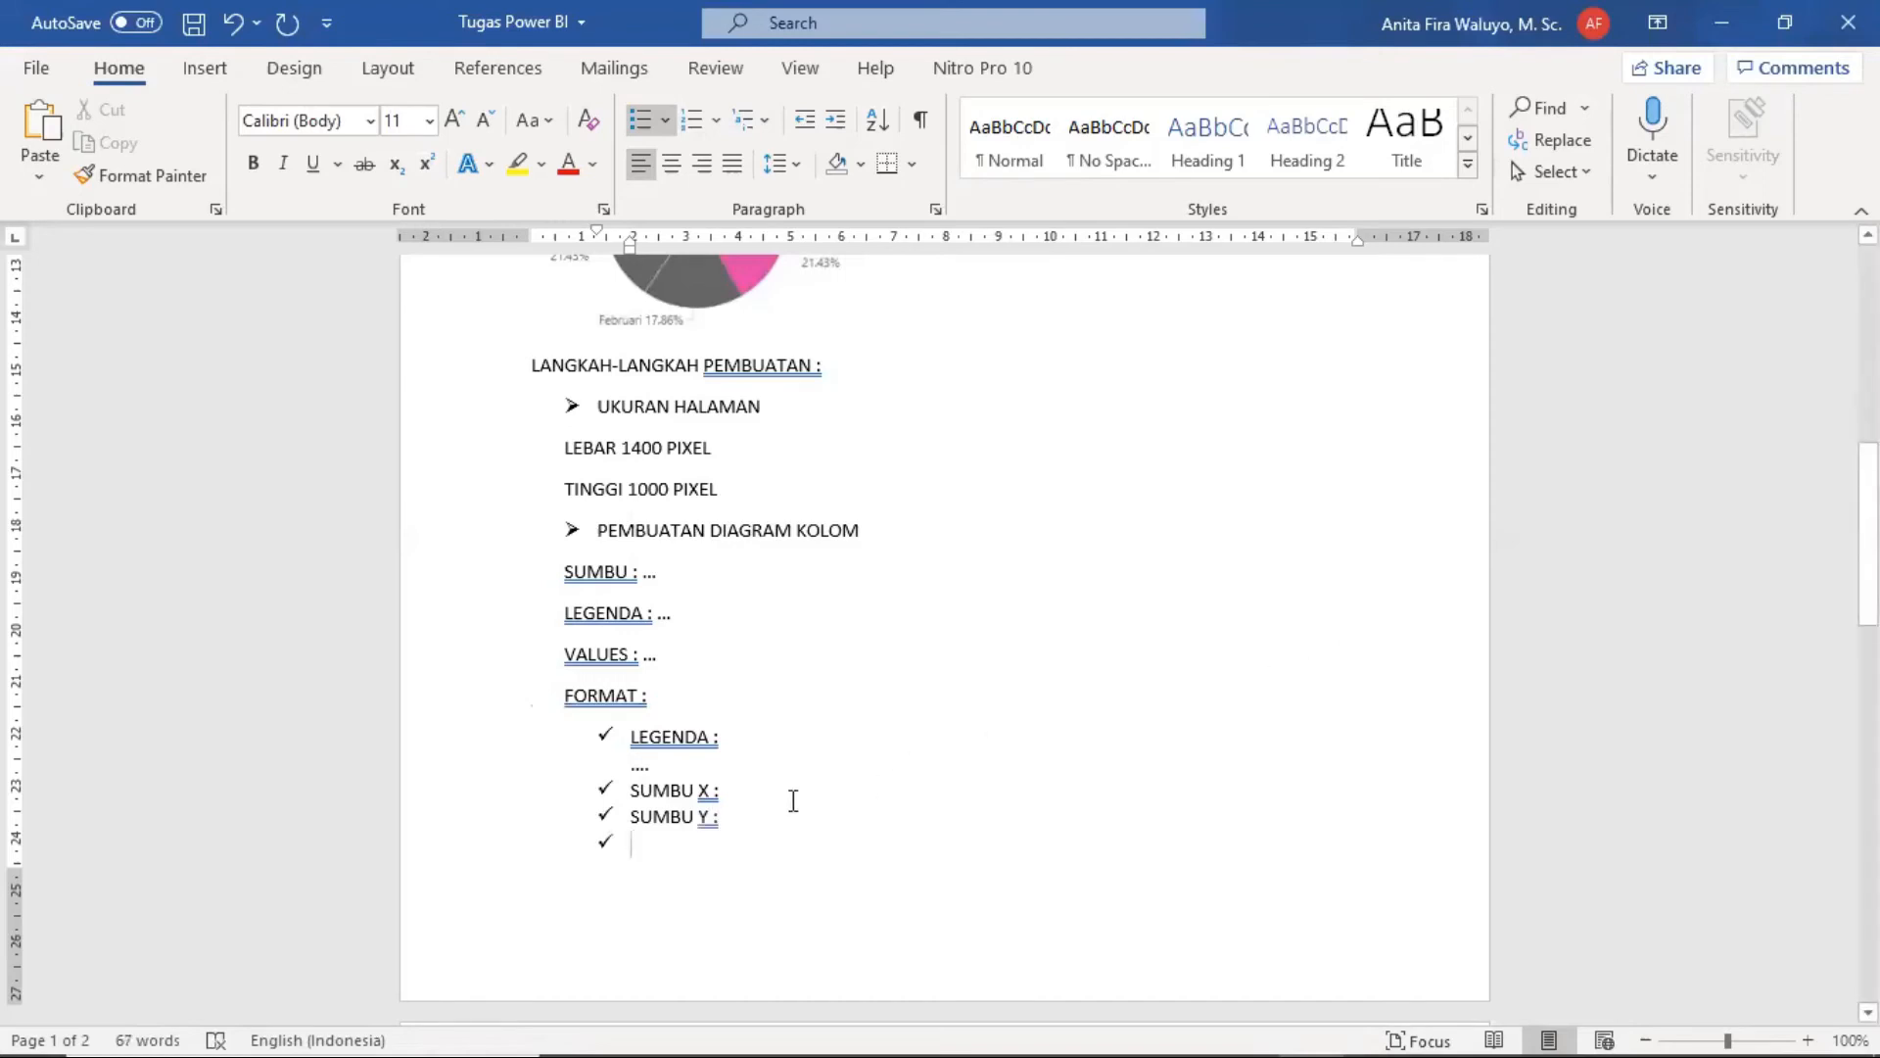
# Step: Insert an unbulleted placeholder line ... under SUMBU X :
pyautogui.click(764, 791)
pyautogui.press('Return')
pyautogui.write('...')
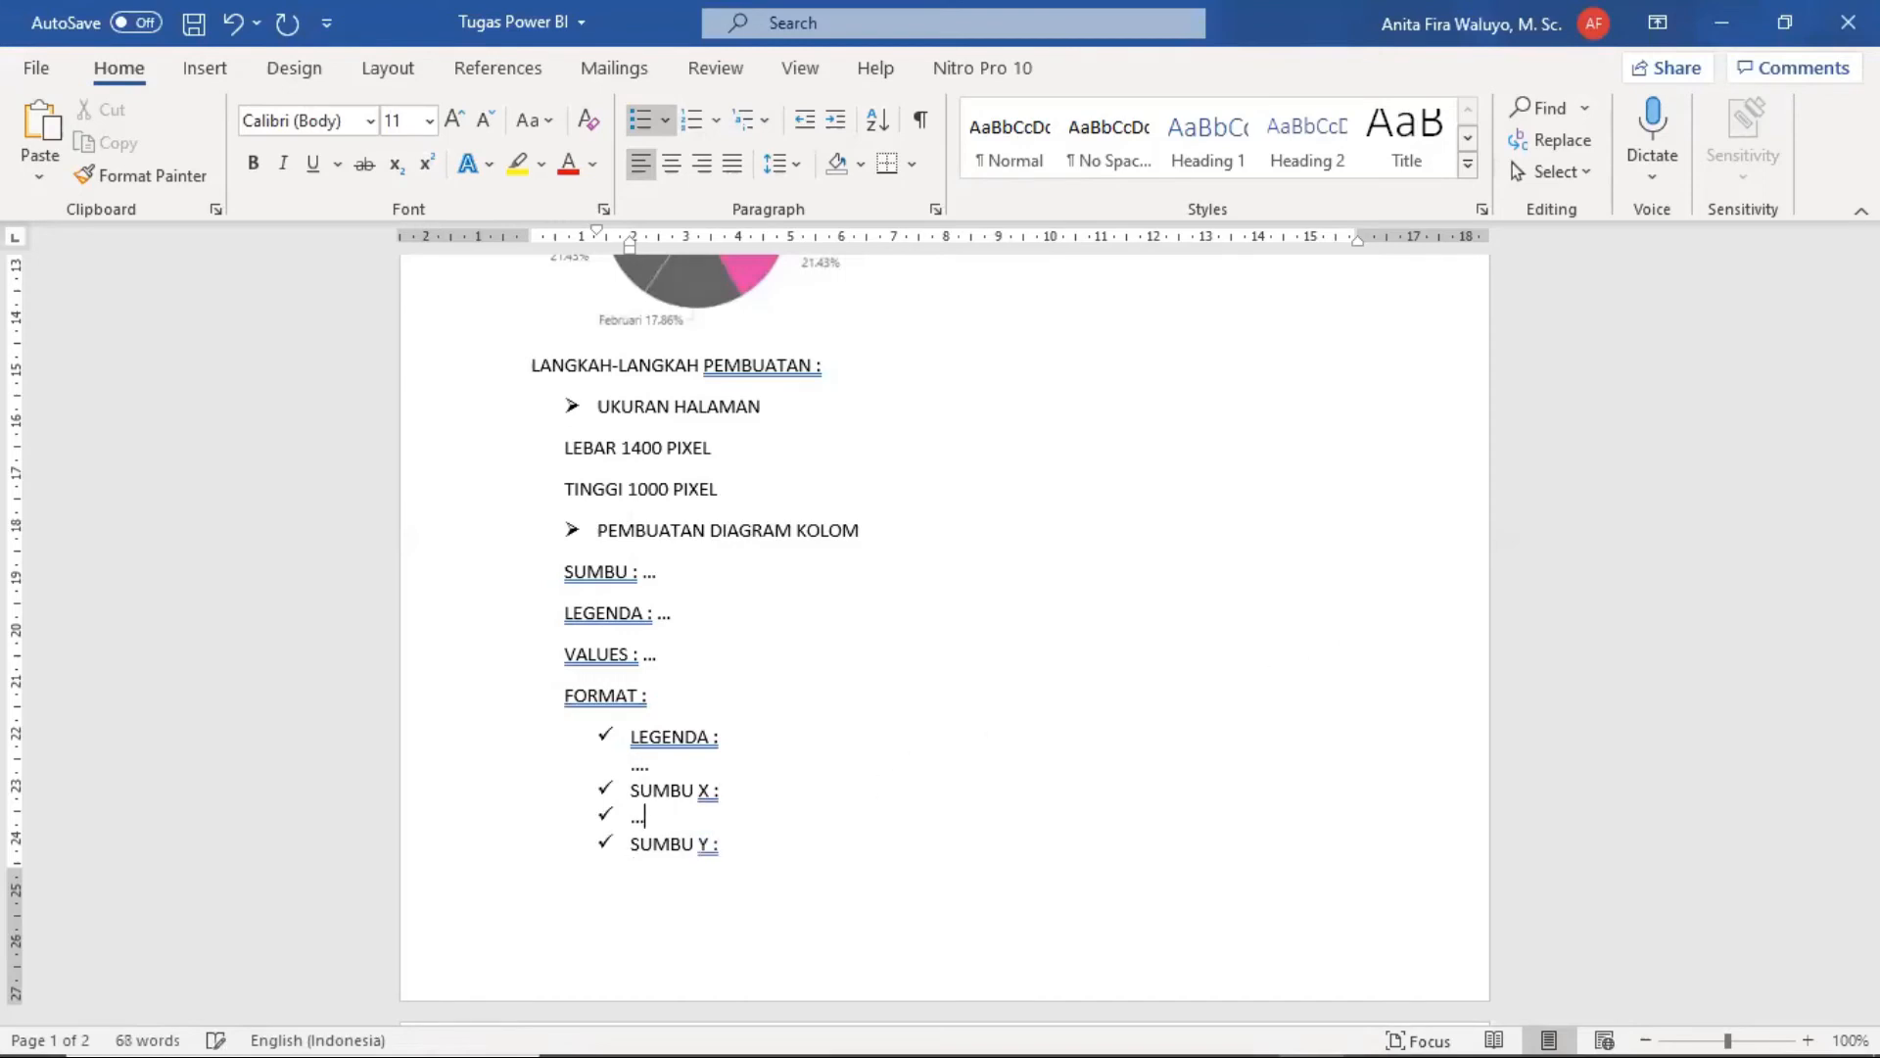
pyautogui.click(607, 816)
pyautogui.press('BackSpace')
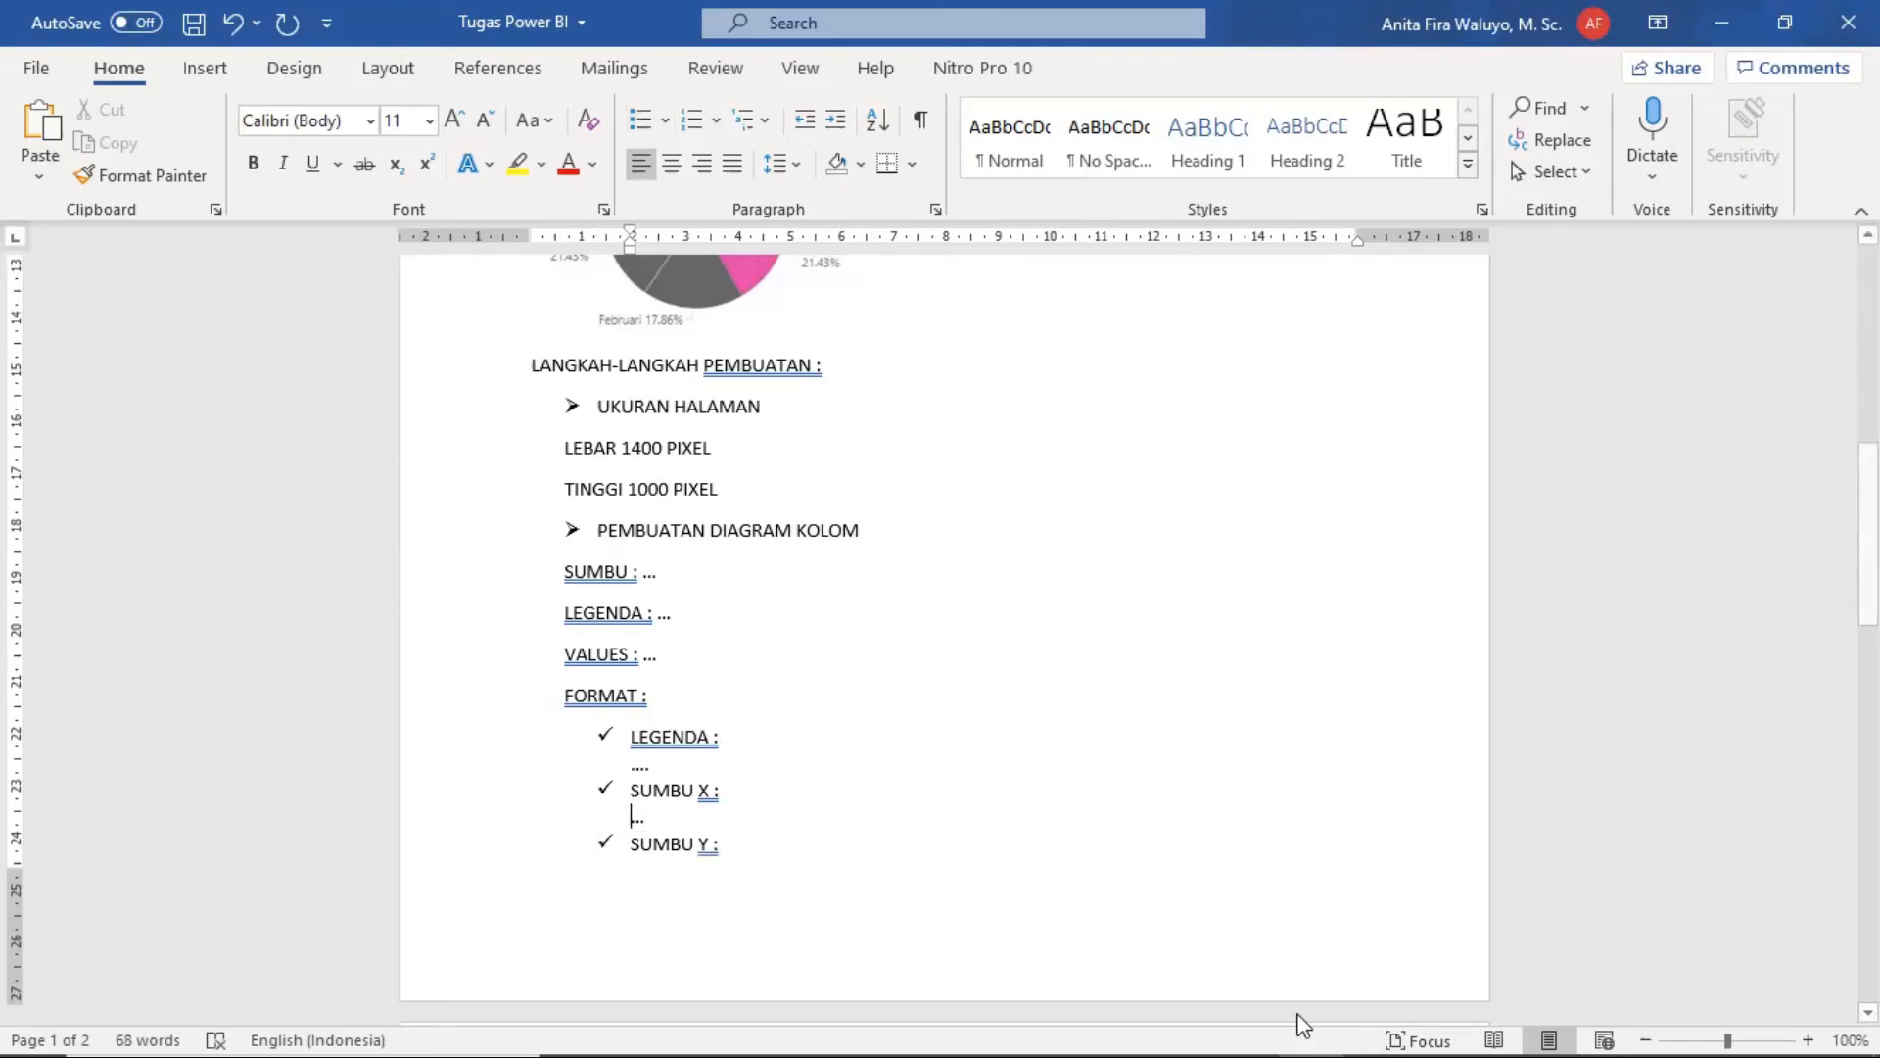
# Step: Check the column chart's format options in Power BI, and add the check-mark item WARNA DATA : TIDAK DIUBAH after SUMBU Y : in Word
pyautogui.moveTo(1313, 1053)
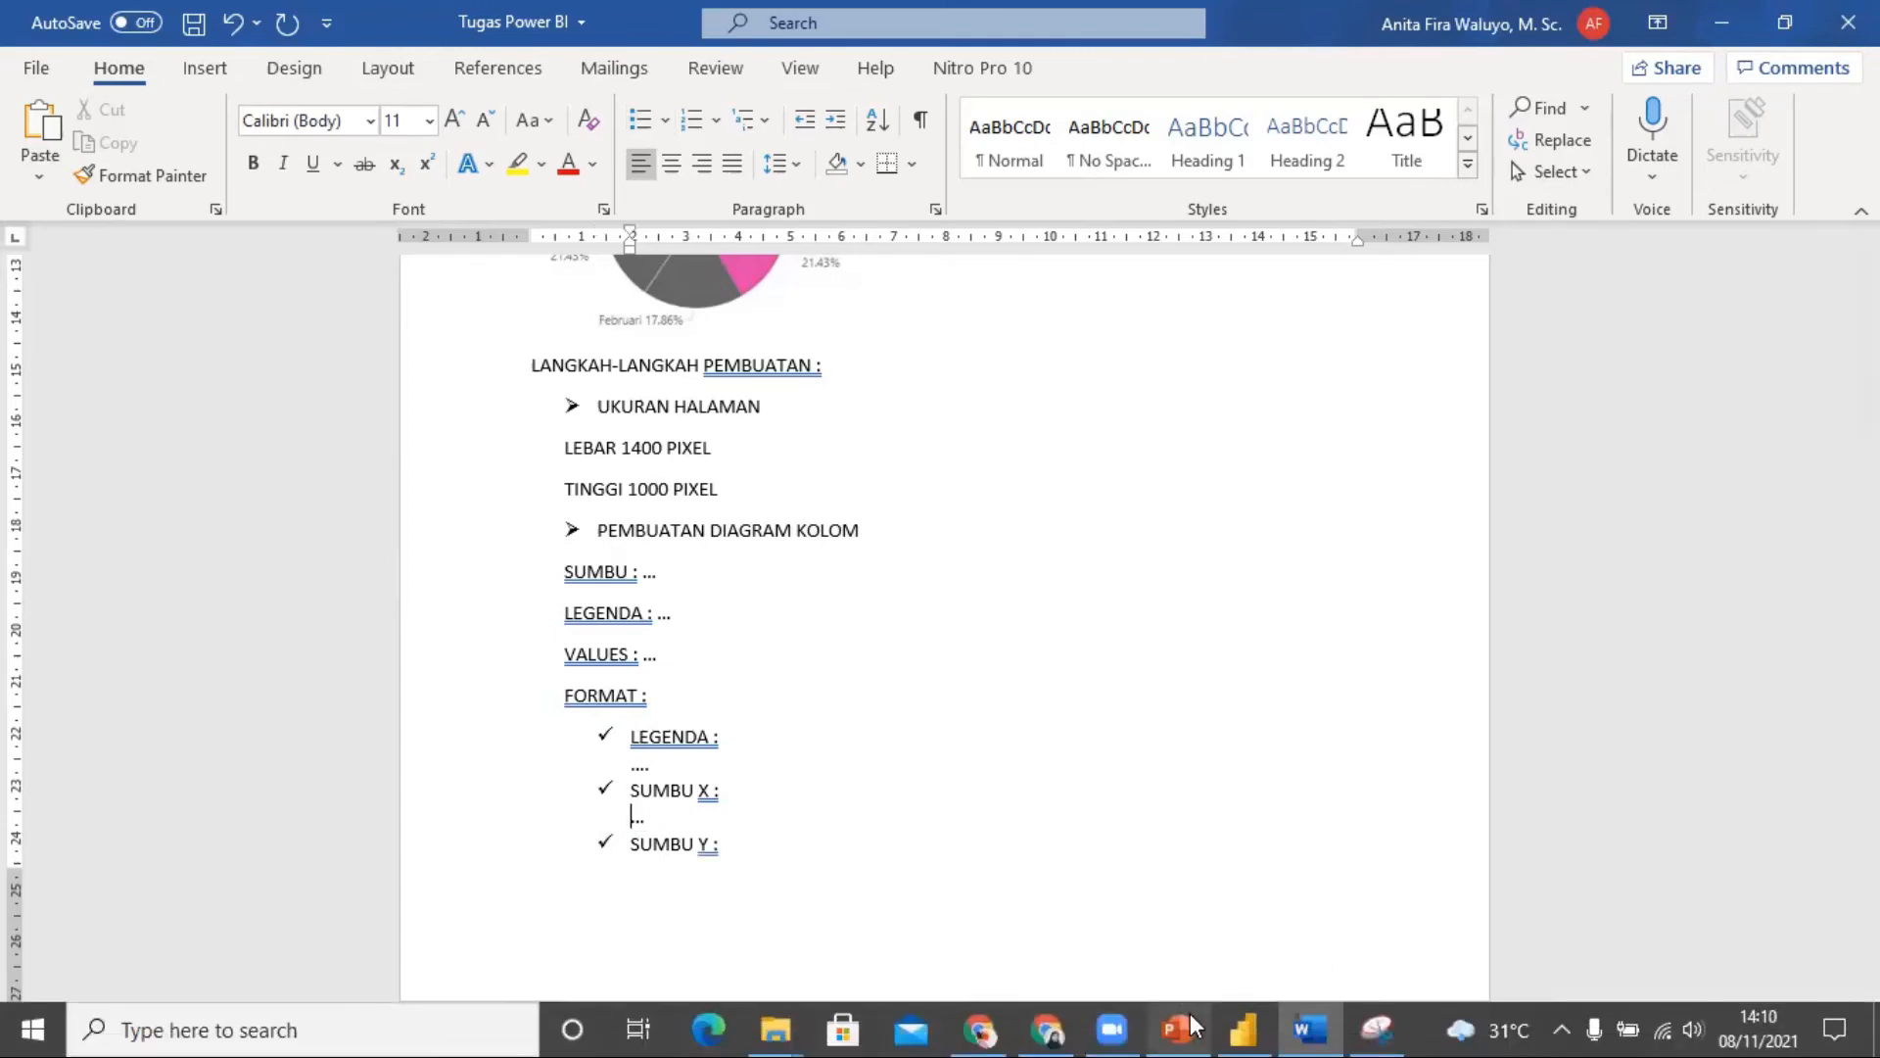
pyautogui.click(1259, 1012)
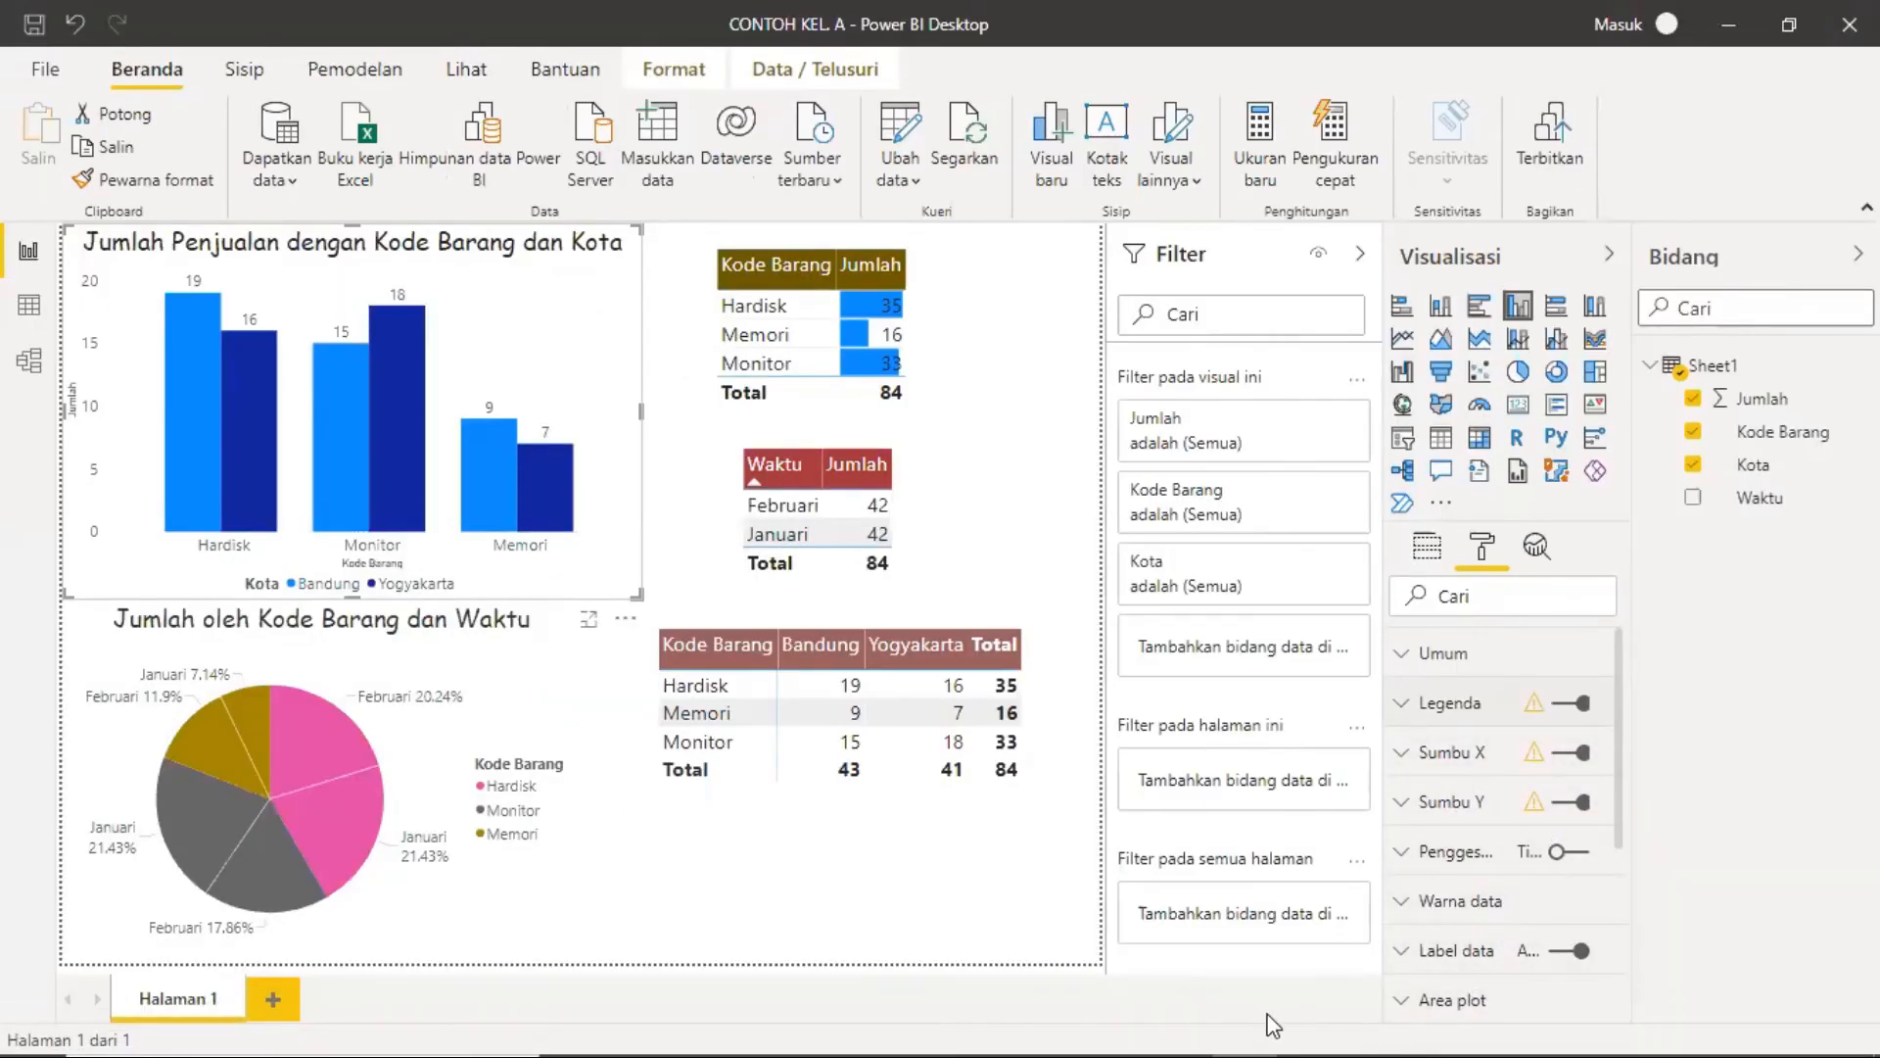
pyautogui.click(1312, 1026)
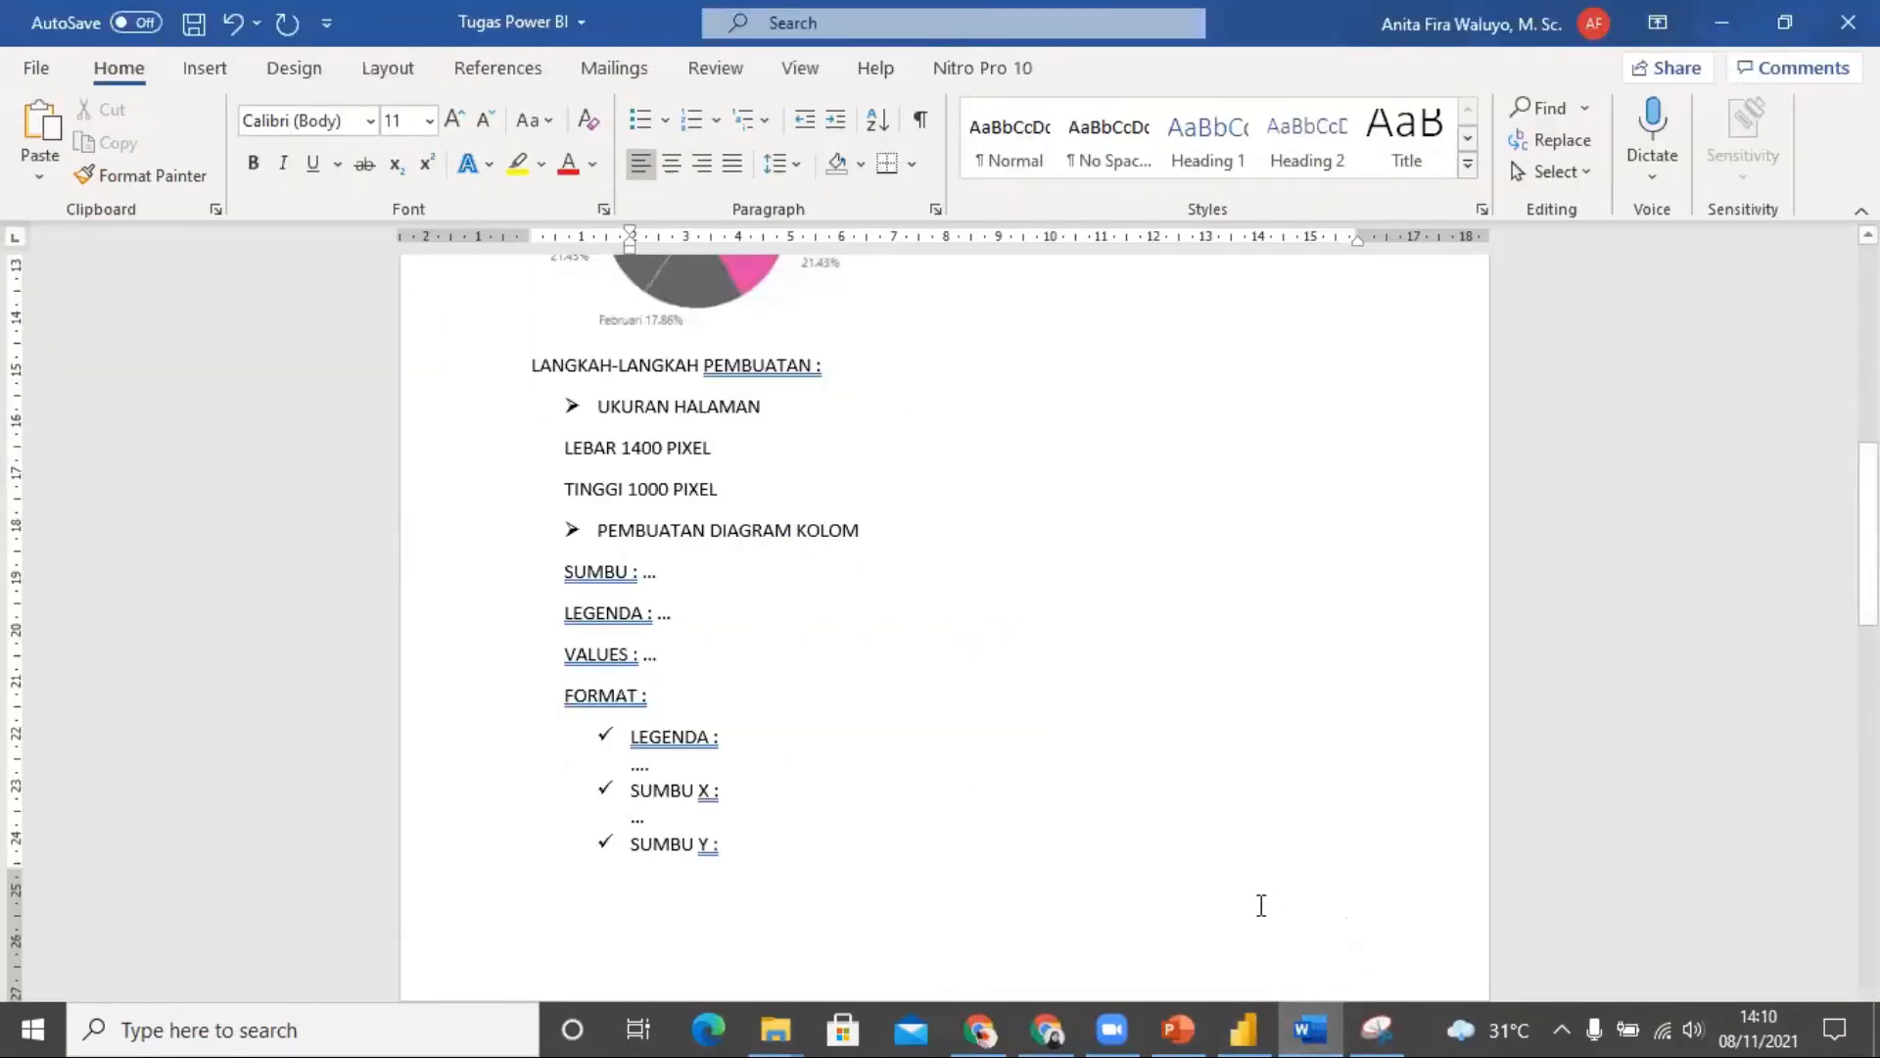
pyautogui.scroll(-5, 810, 810)
pyautogui.click(702, 701)
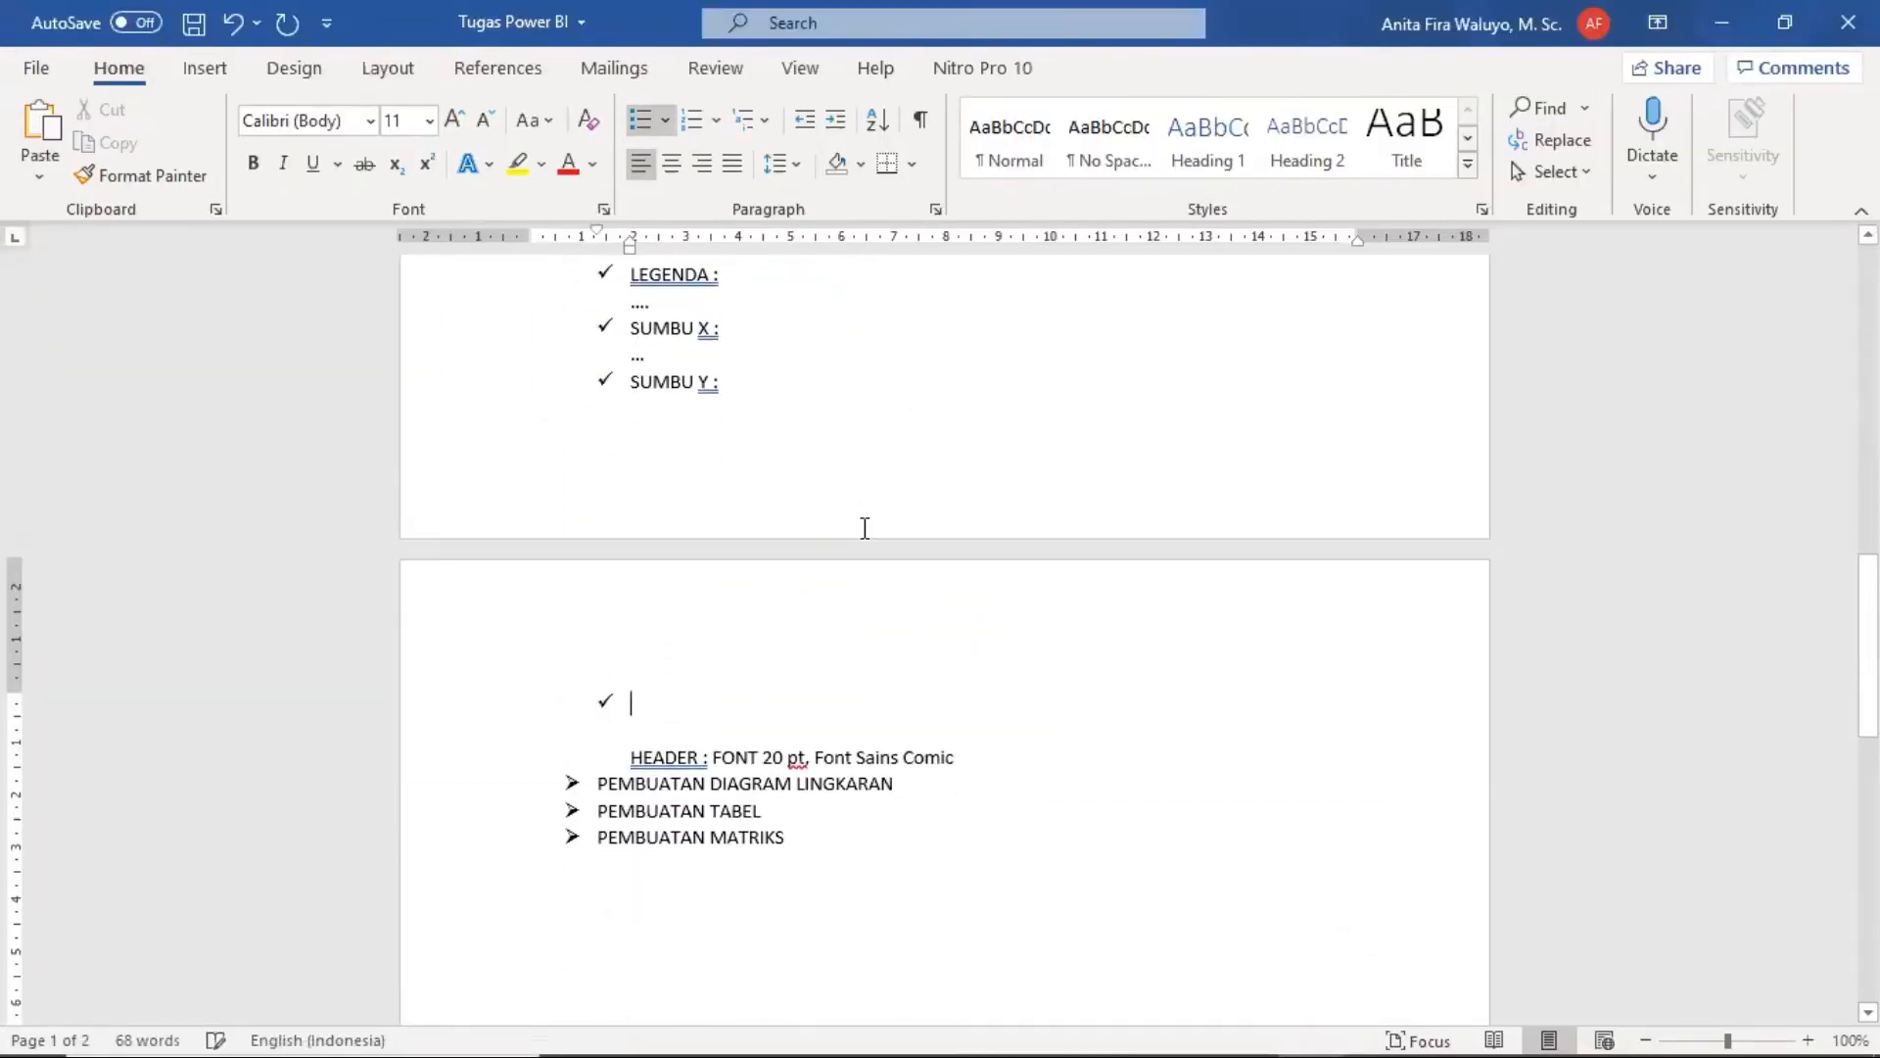
pyautogui.write('WARNA')
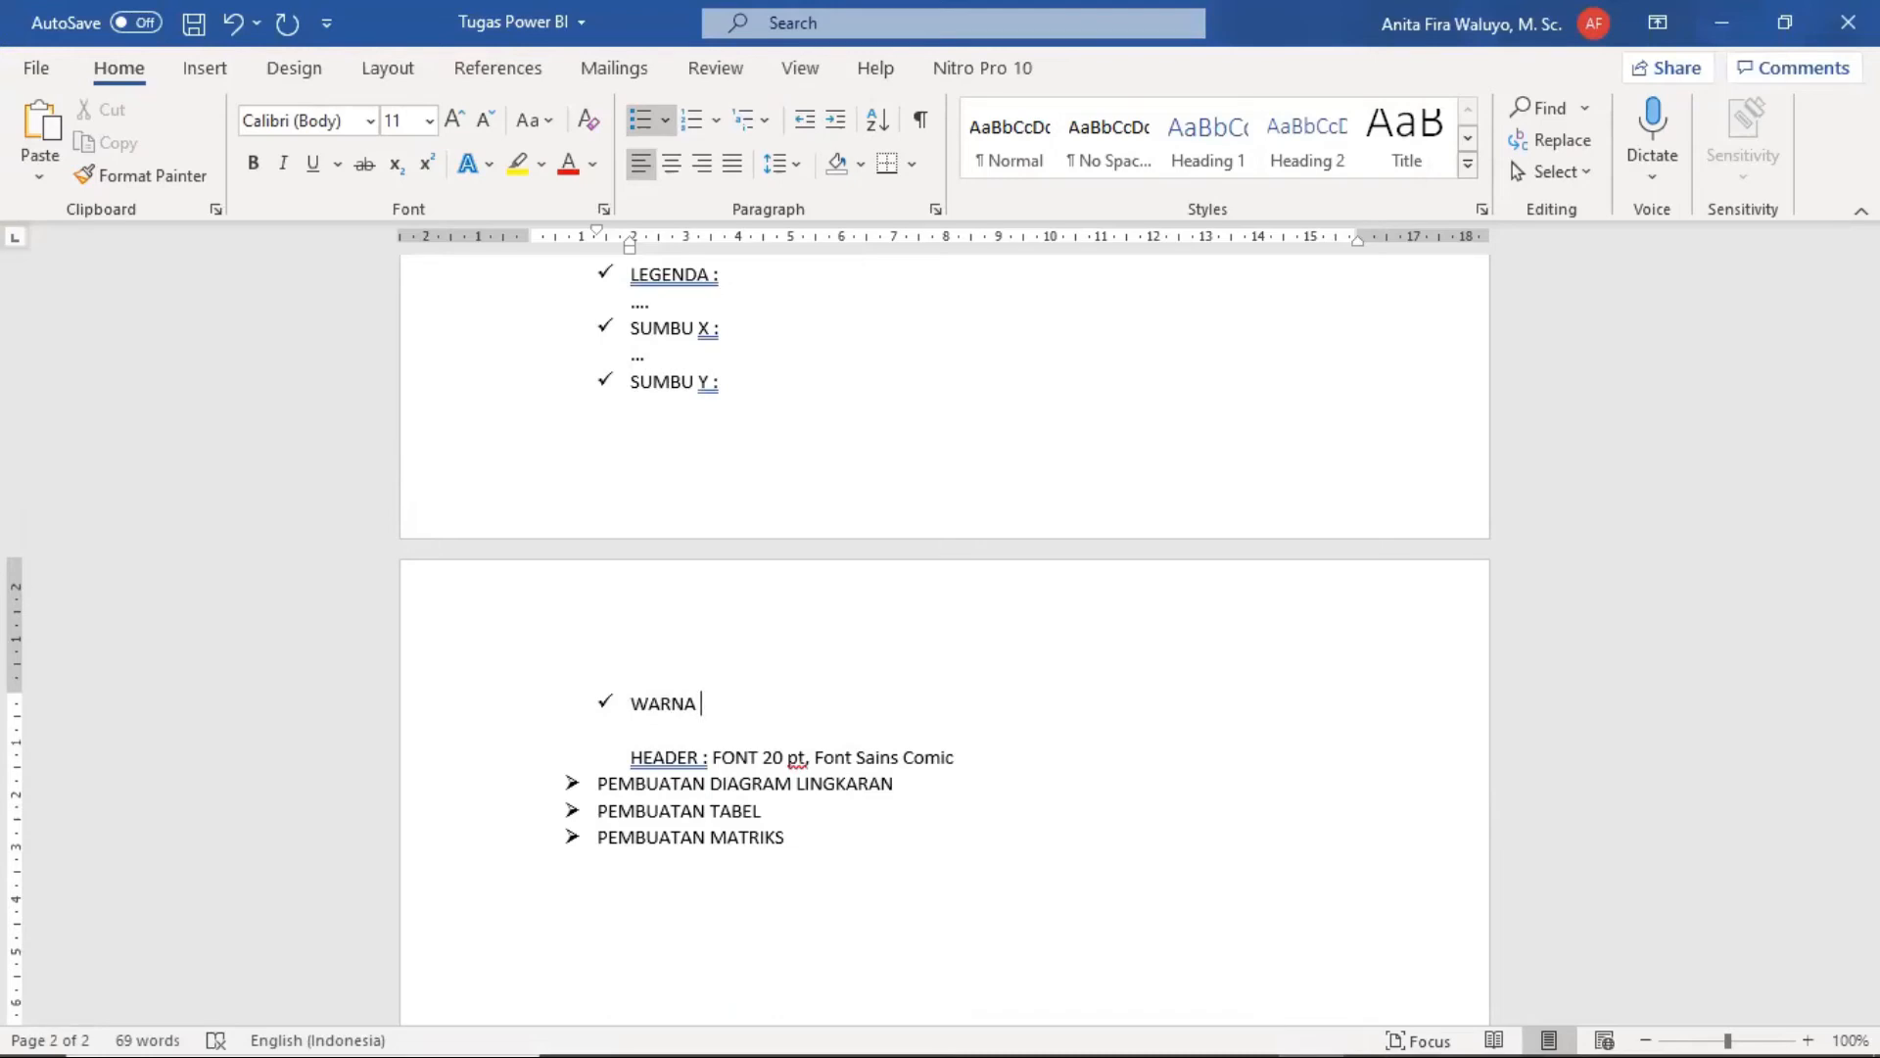
pyautogui.write(' DATA : TIDAK DIUBA')
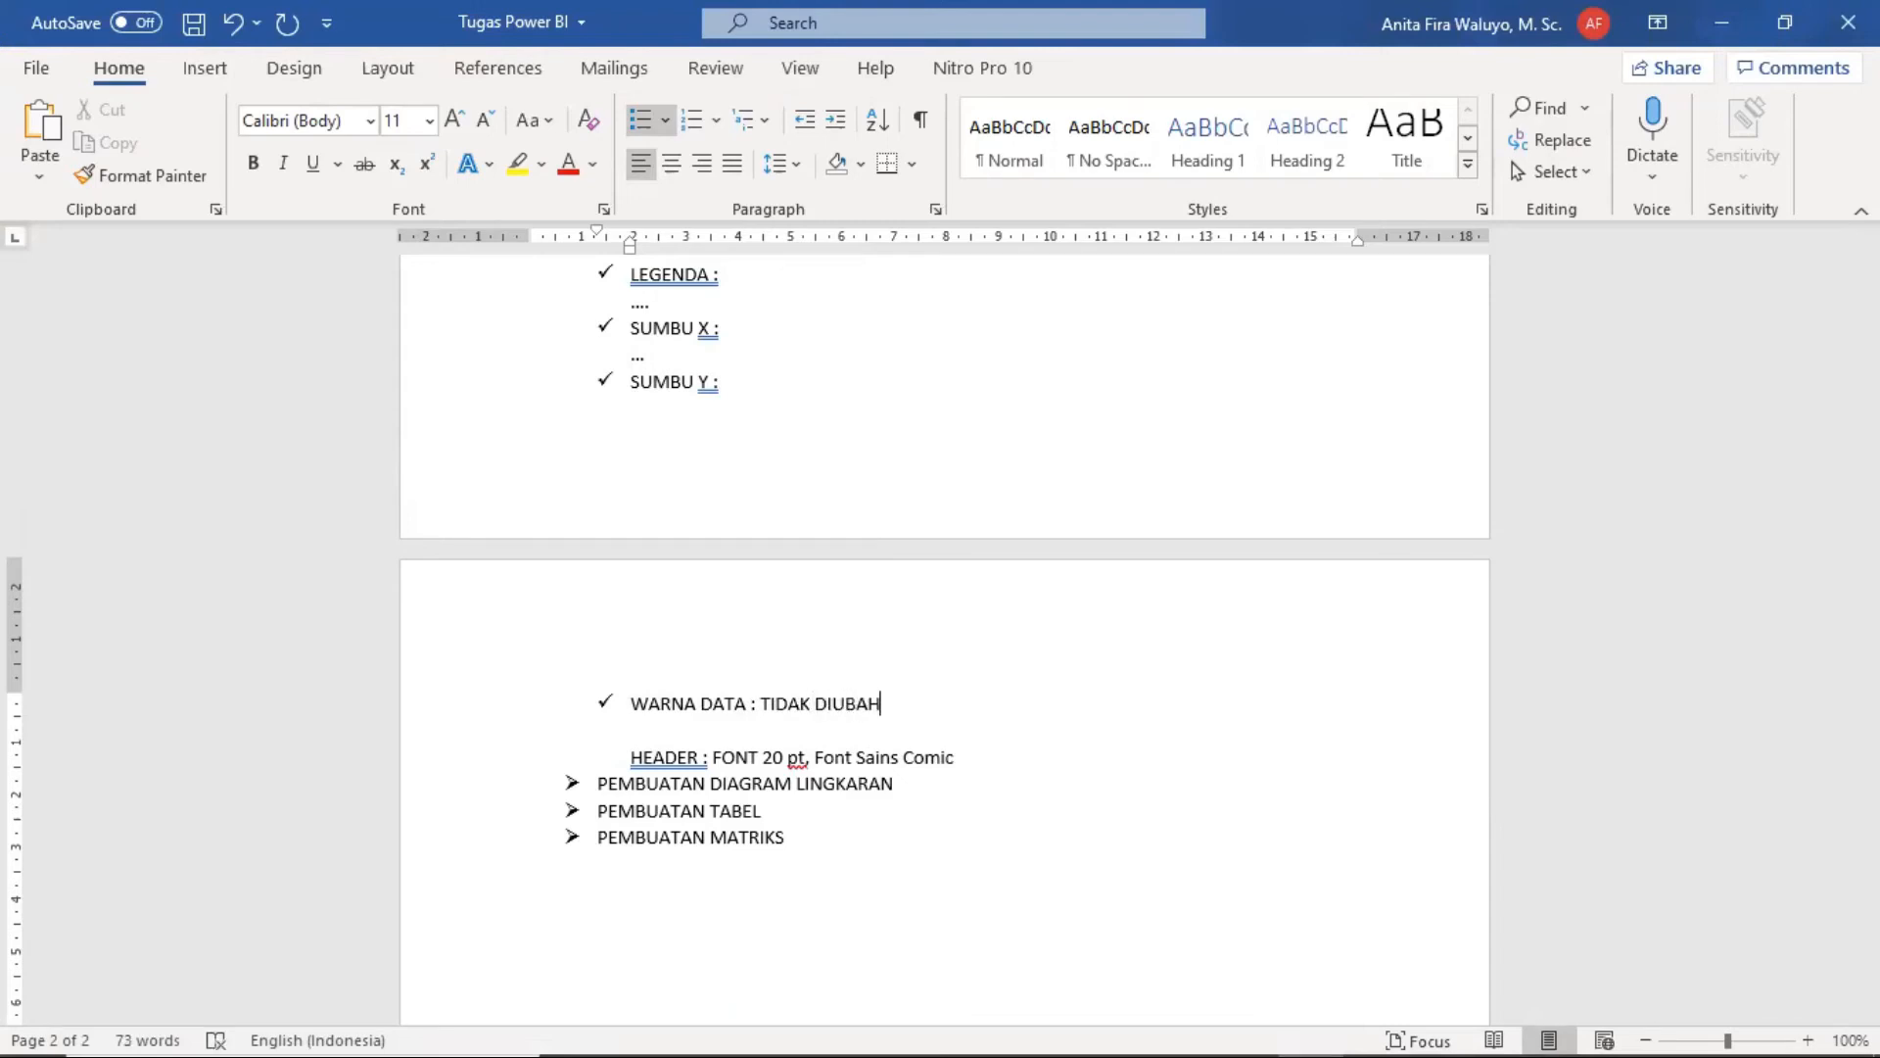
pyautogui.write('H')
pyautogui.press('Return')
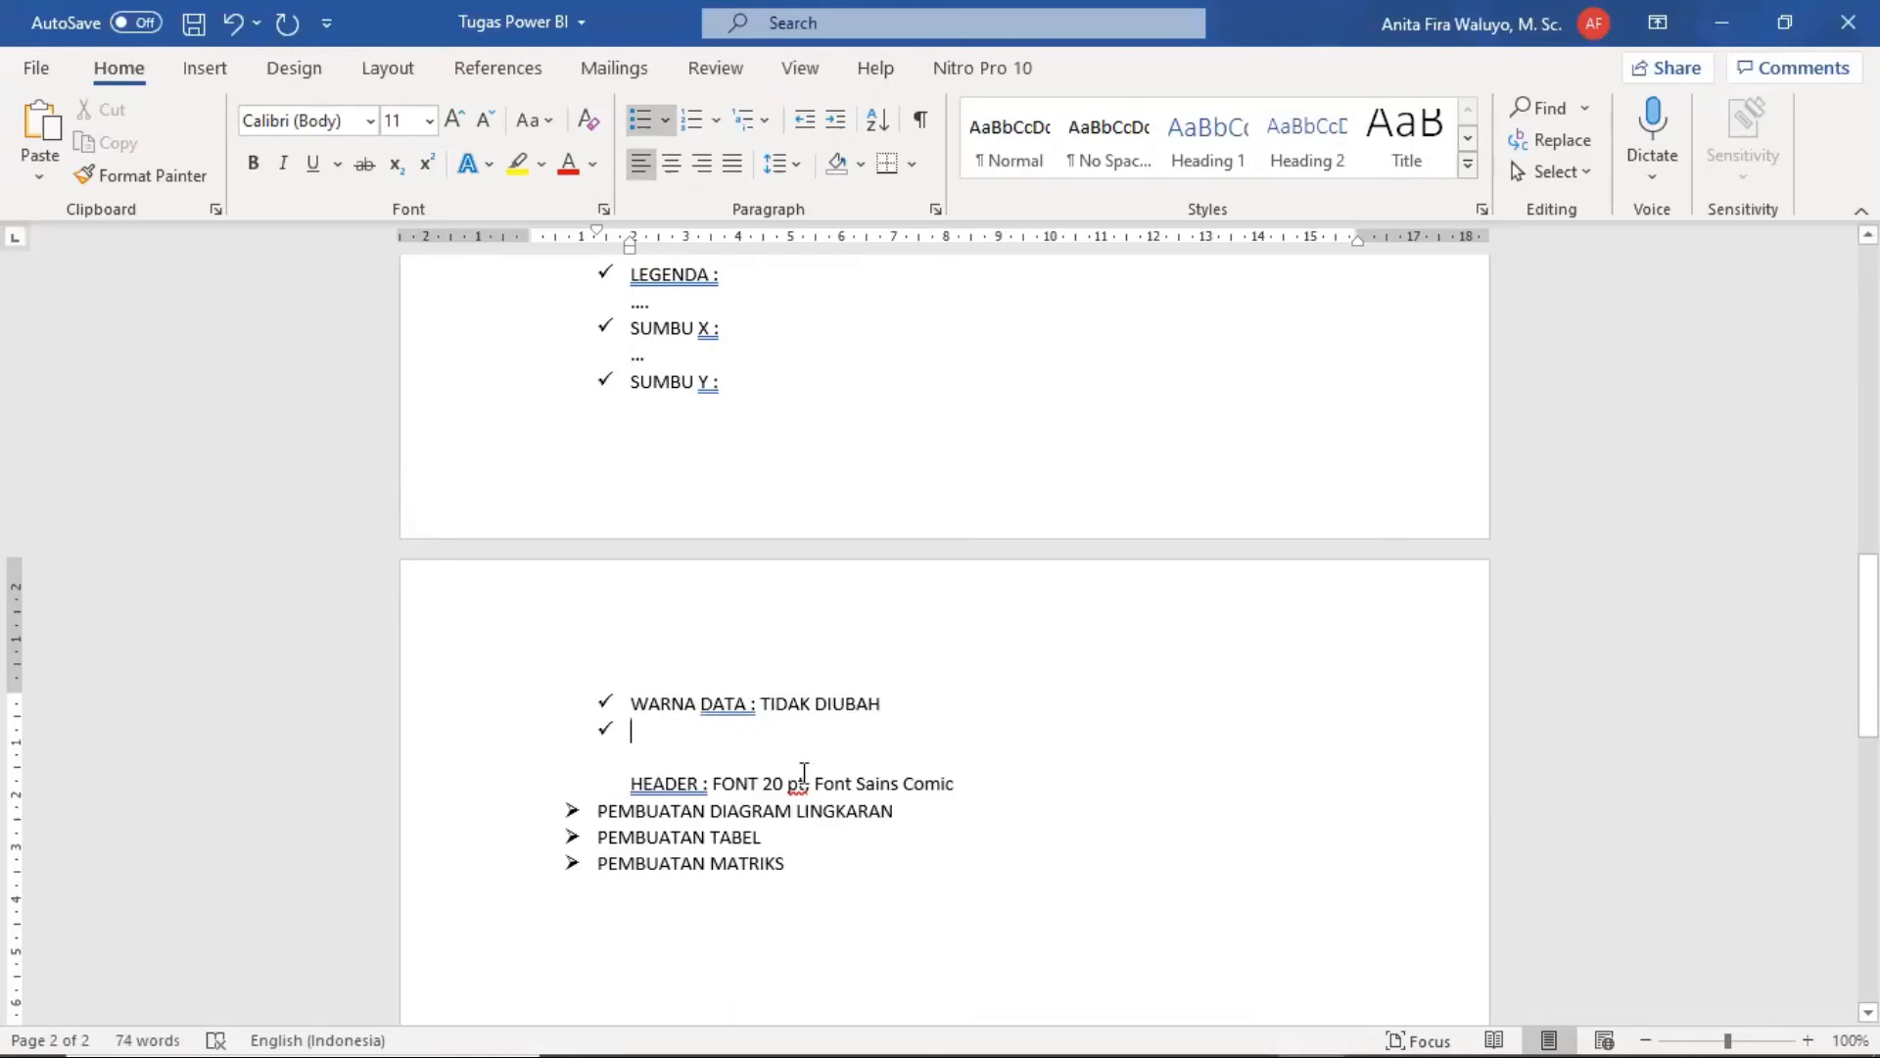
# Step: Review the column chart's remaining format options in Power BI, and fill the empty check-mark item in Word with JUDUL :
pyautogui.moveTo(1465, 1019)
pyautogui.click(1244, 1029)
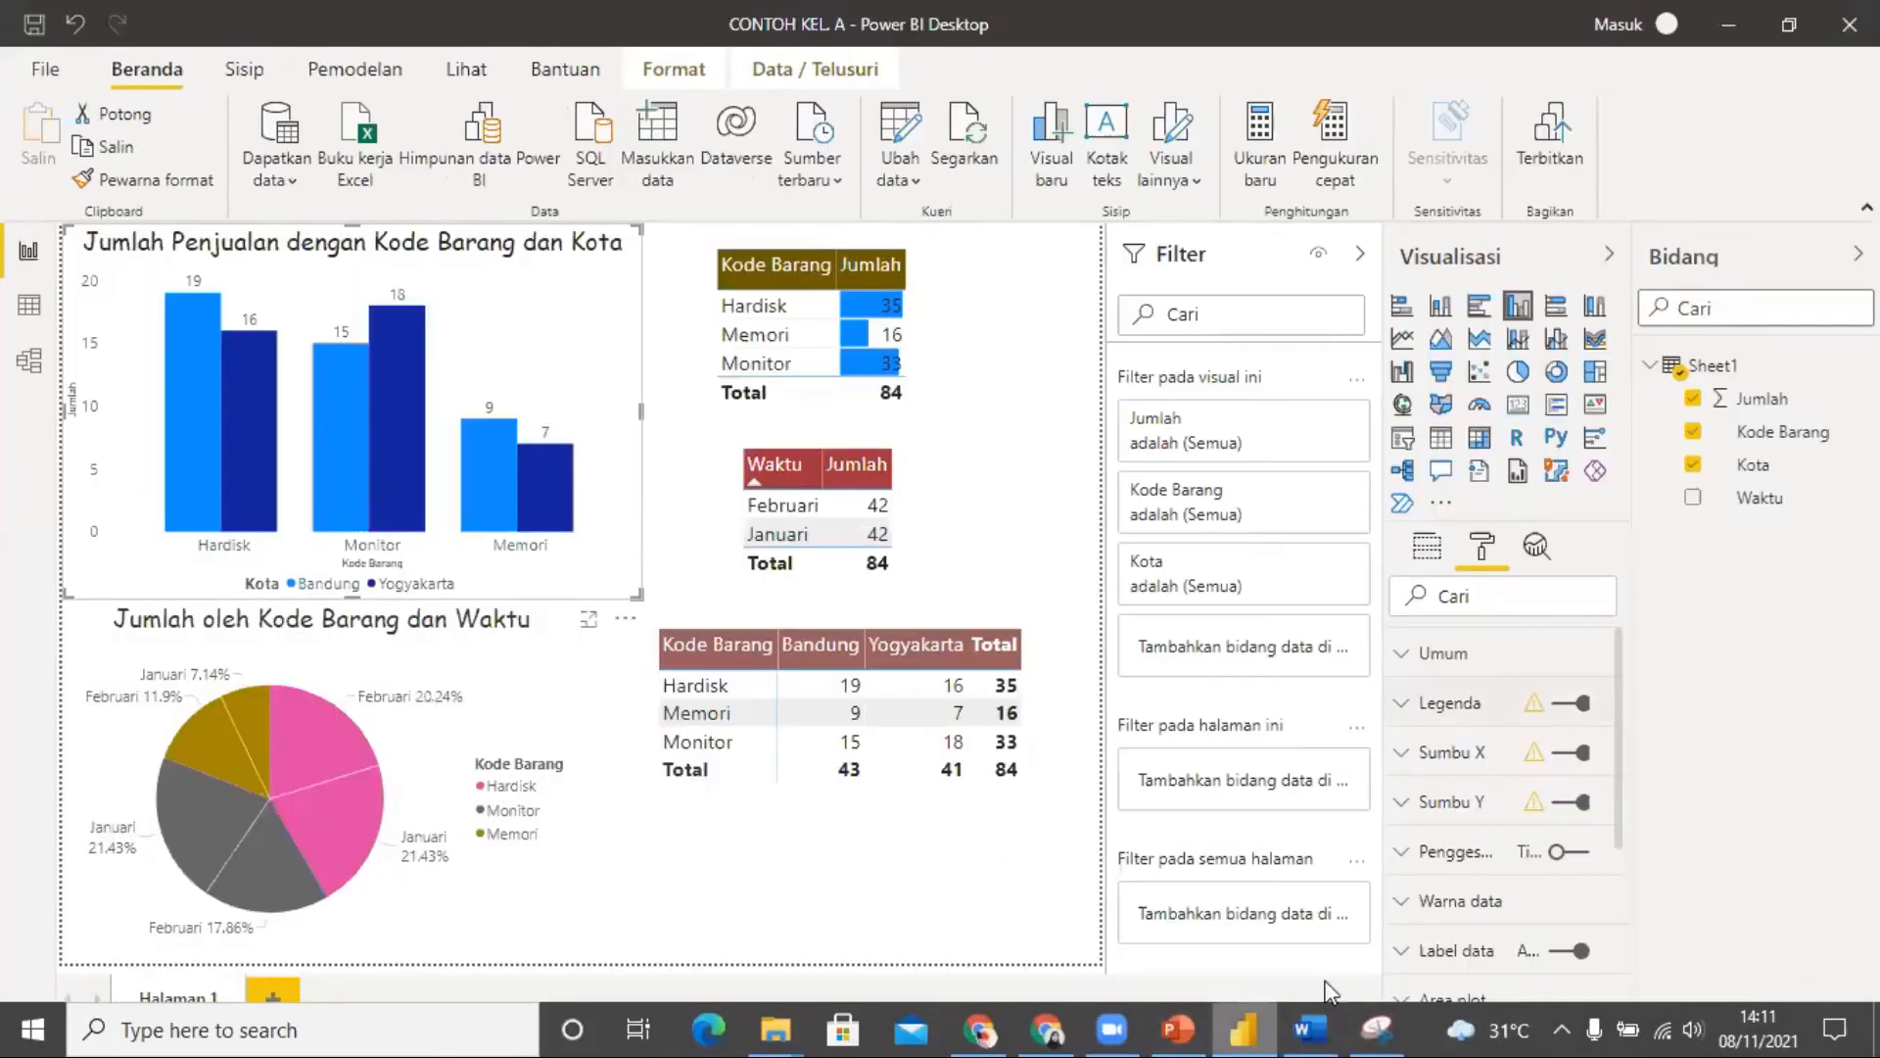
pyautogui.scroll(-3, 1462, 906)
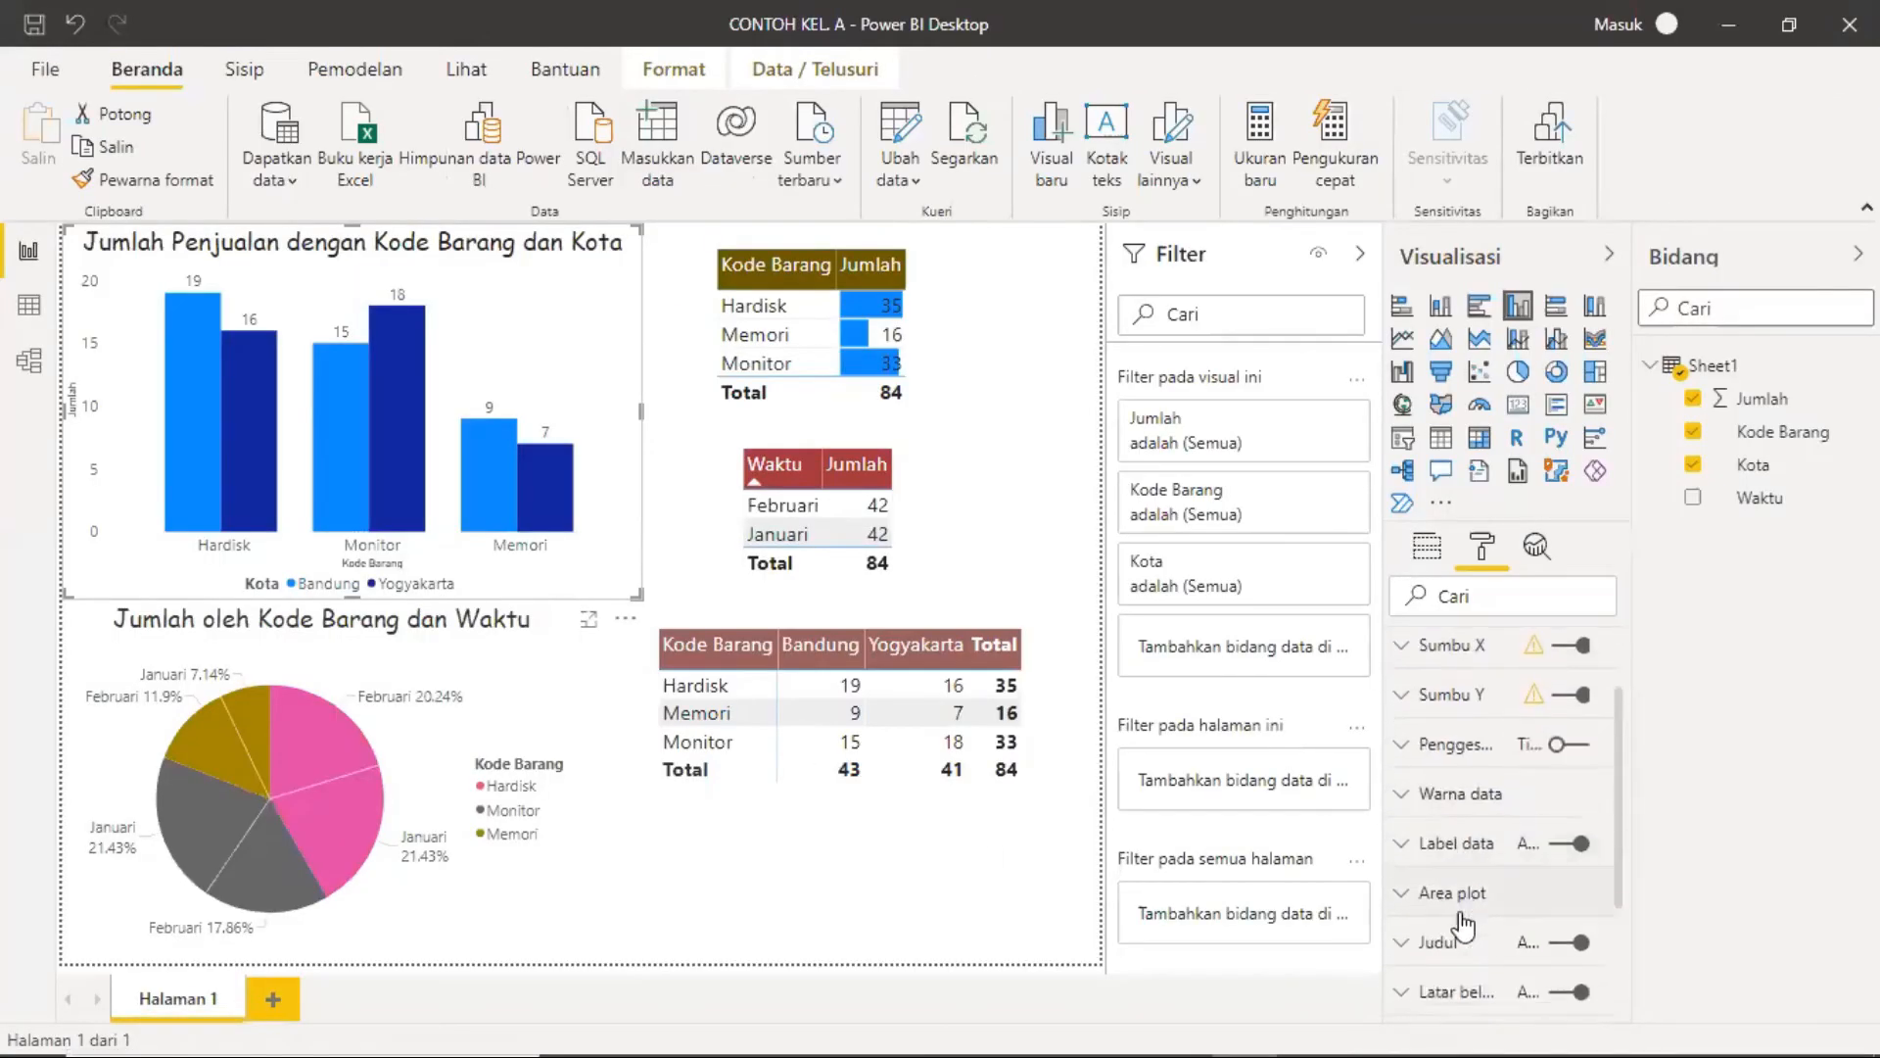
pyautogui.moveTo(1244, 1054)
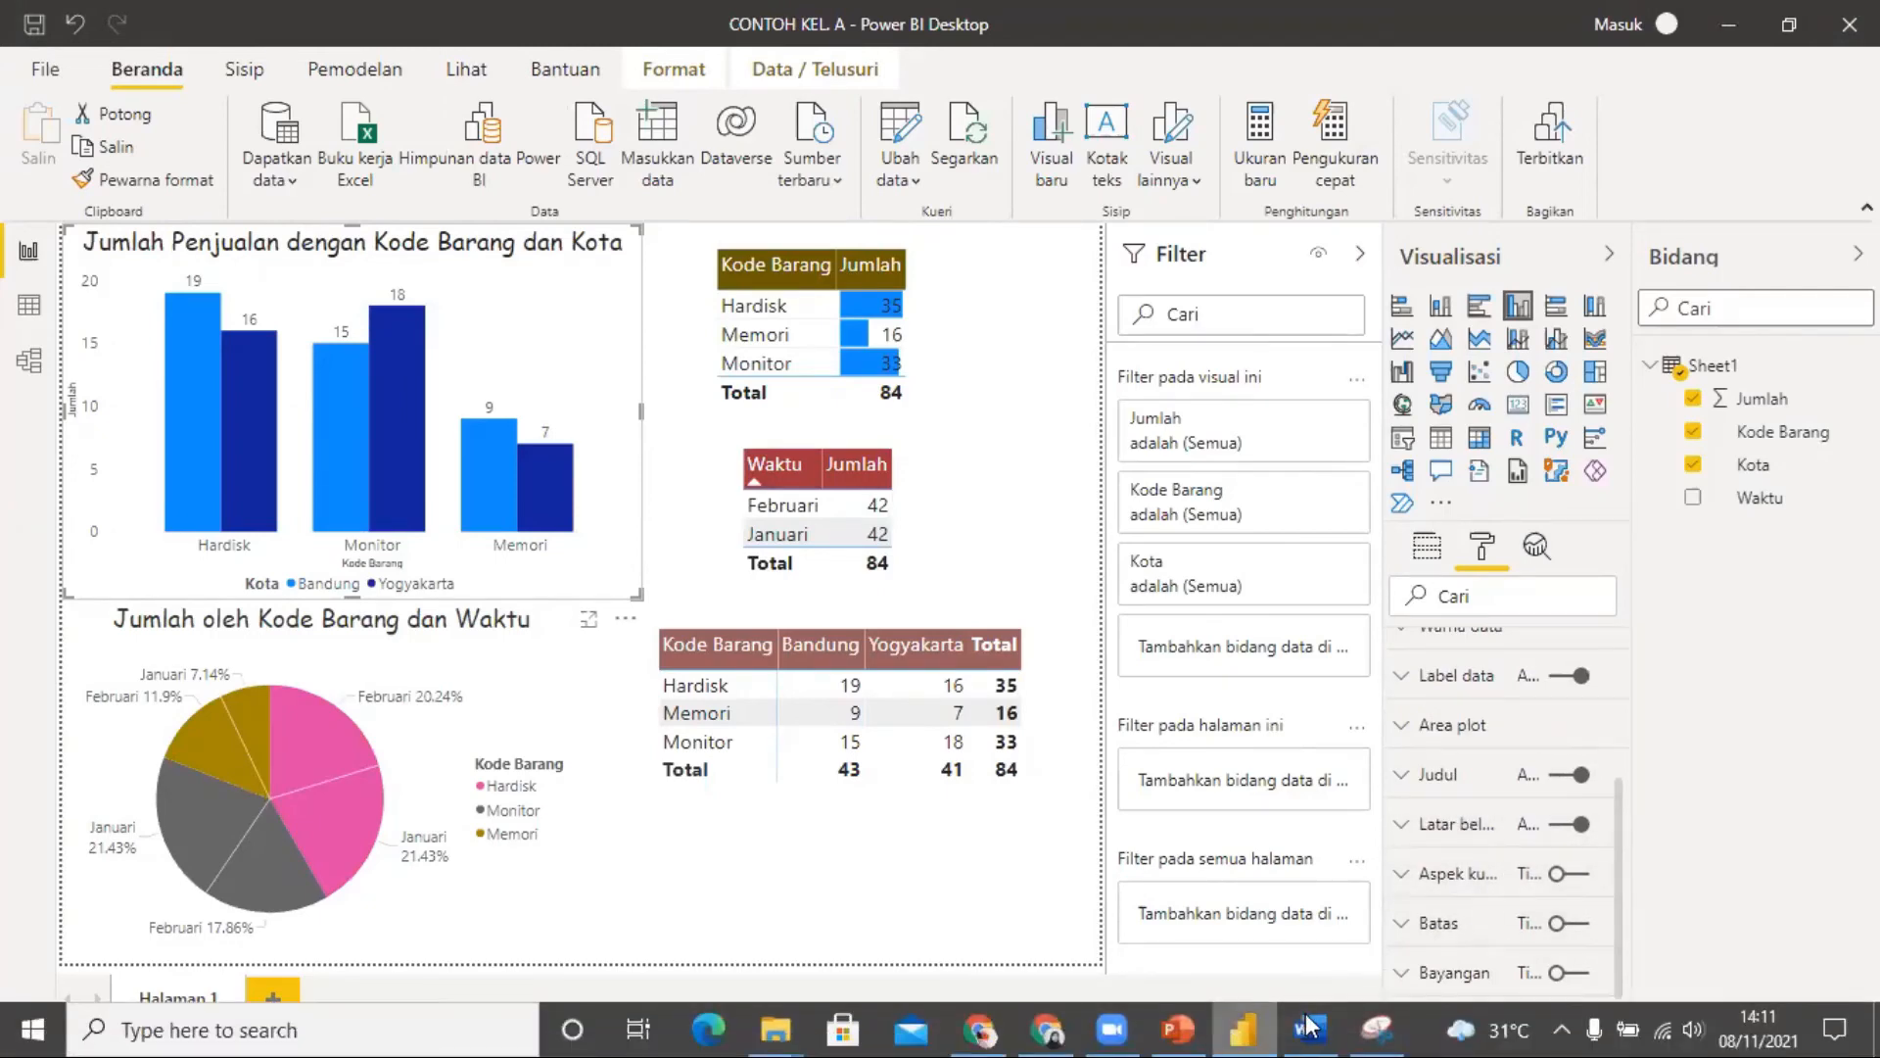
pyautogui.click(1310, 1032)
pyautogui.write('JUDUL :')
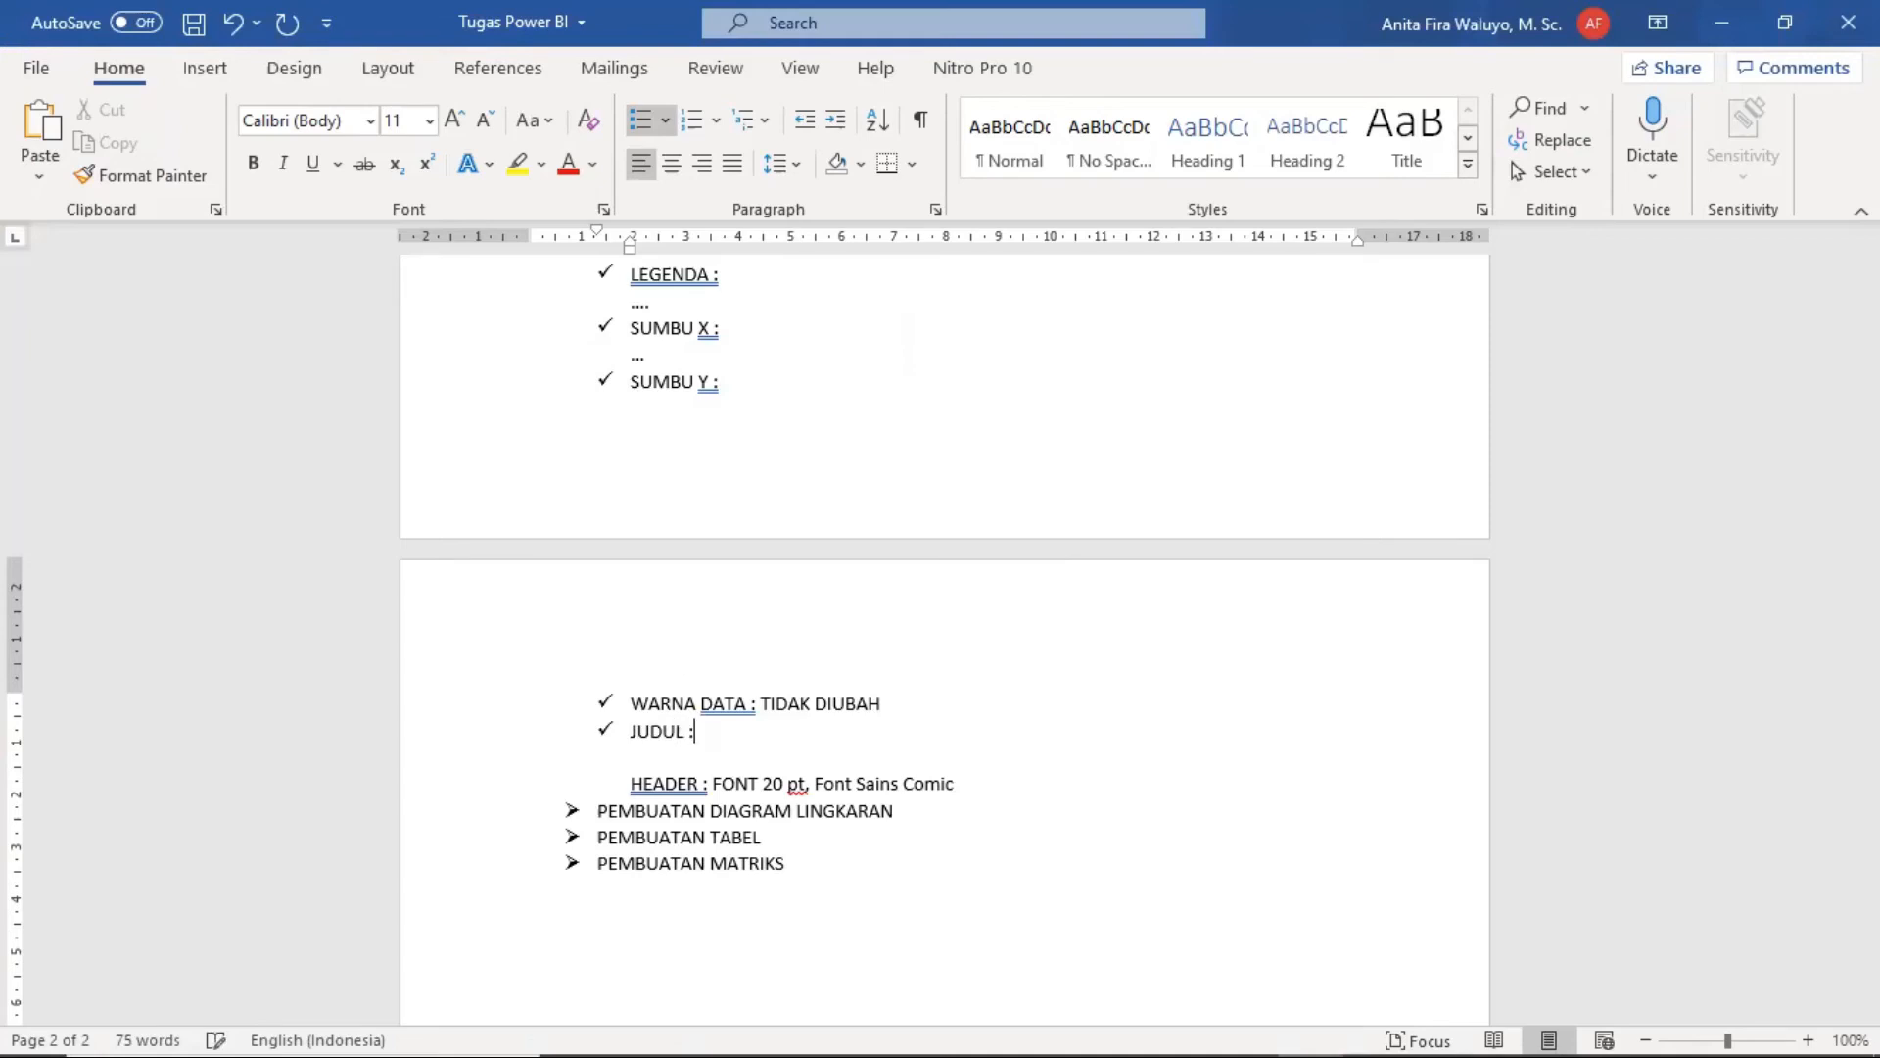
# Step: Place the HEADER line directly under JUDUL : without a bullet, and add a blank line after it
pyautogui.press('Down')
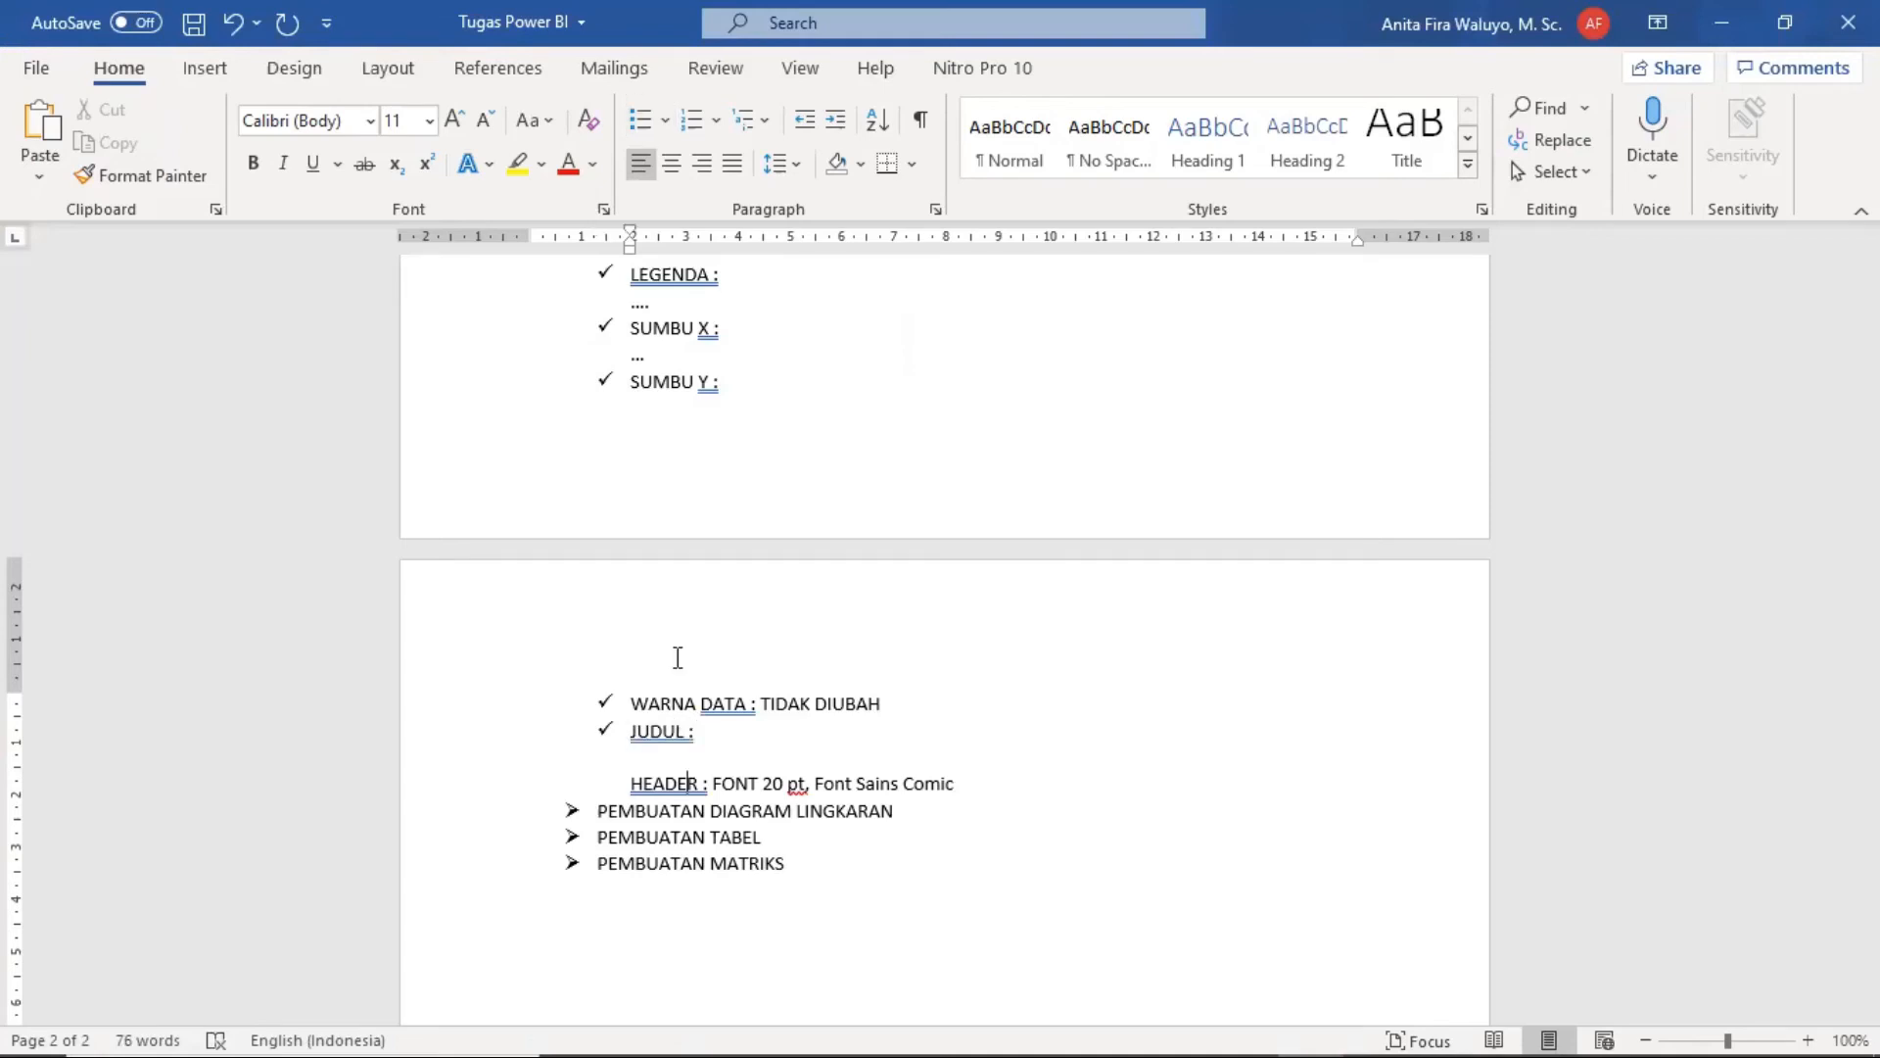
pyautogui.click(630, 783)
pyautogui.press('BackSpace')
pyautogui.press('BackSpace')
pyautogui.press('BackSpace')
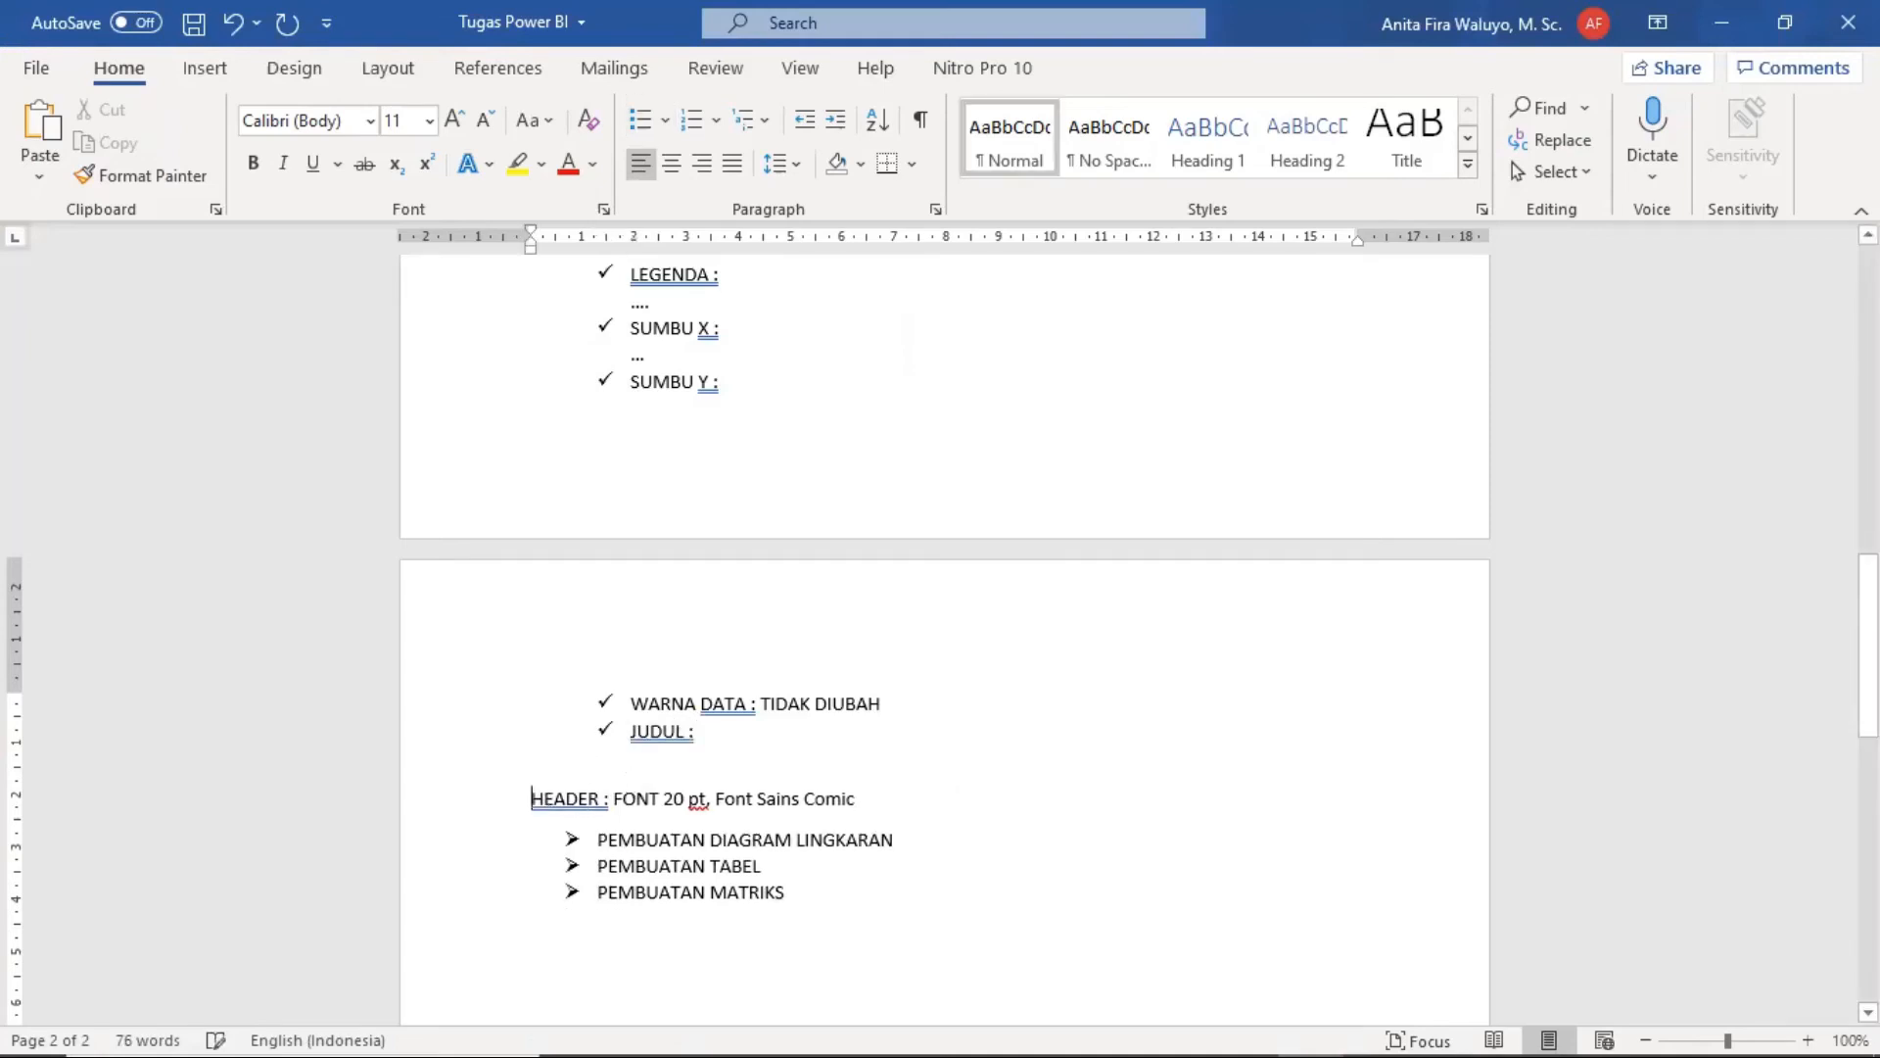
pyautogui.press('Return')
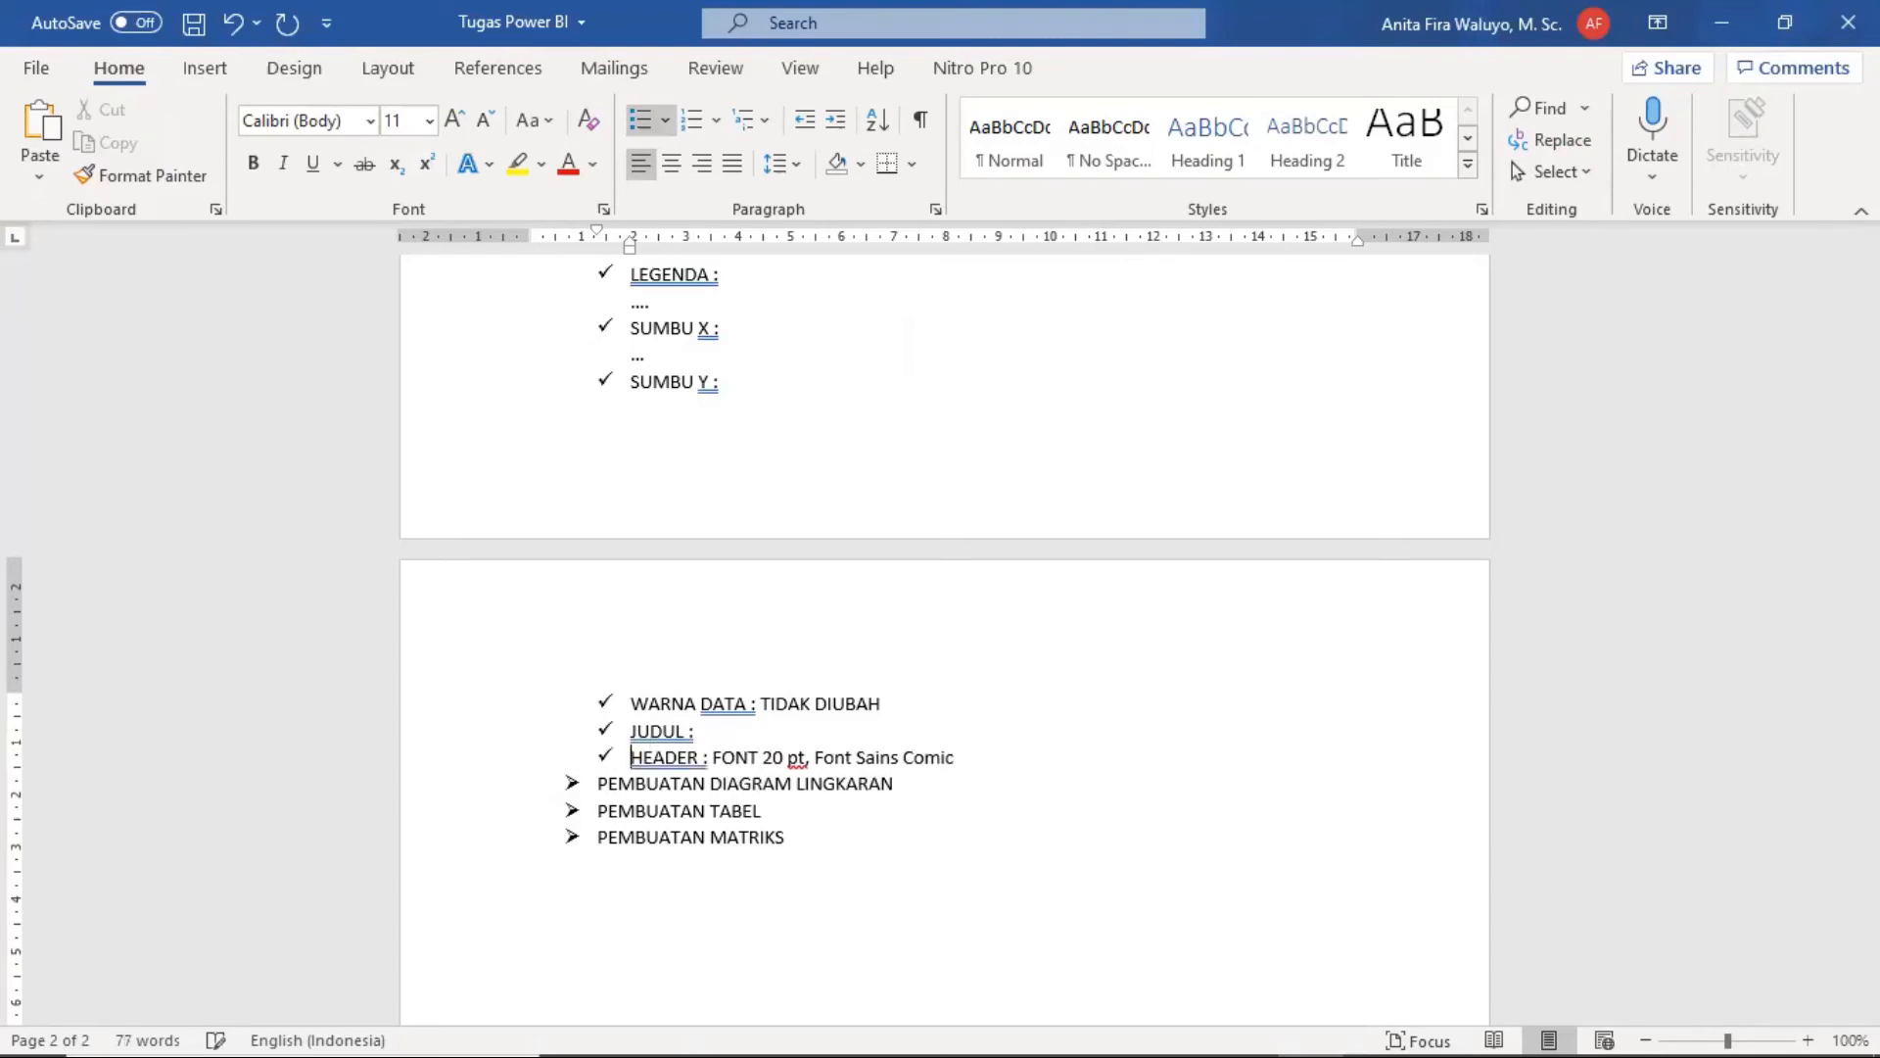
pyautogui.press('BackSpace')
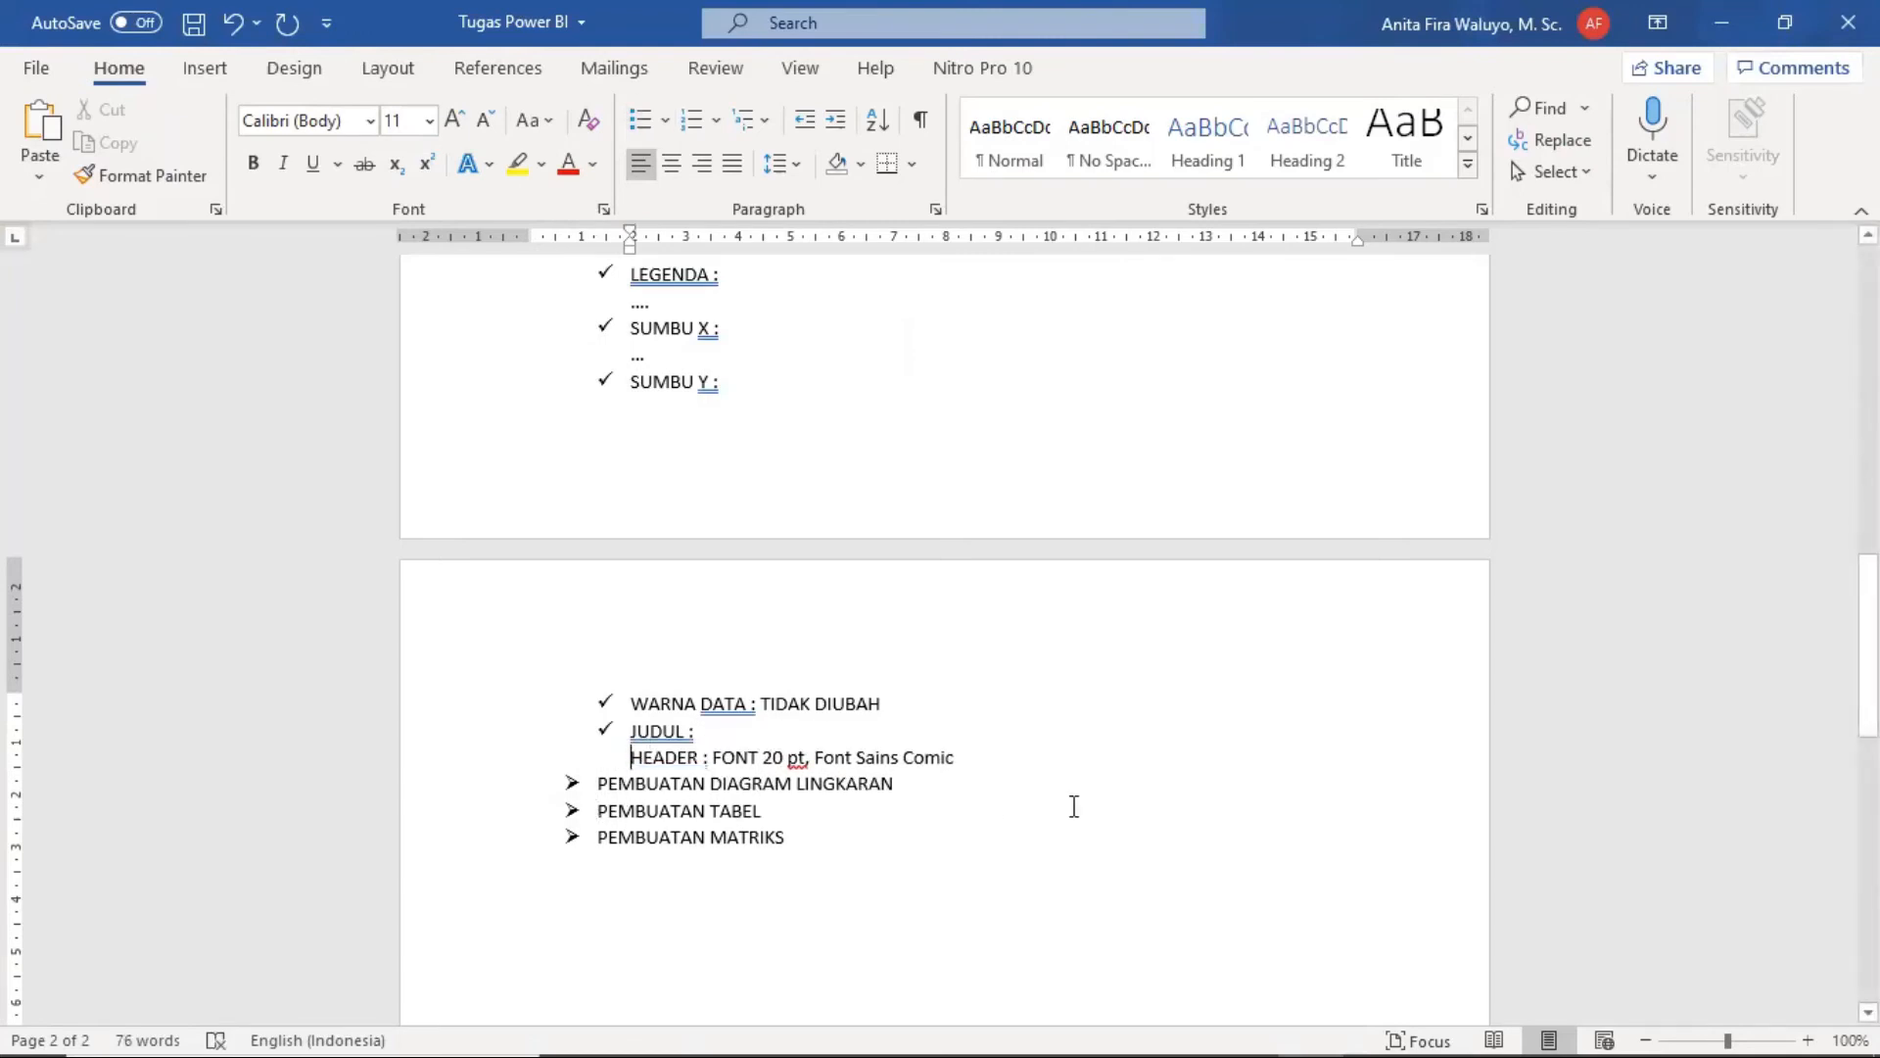
pyautogui.click(1005, 762)
pyautogui.press('Return')
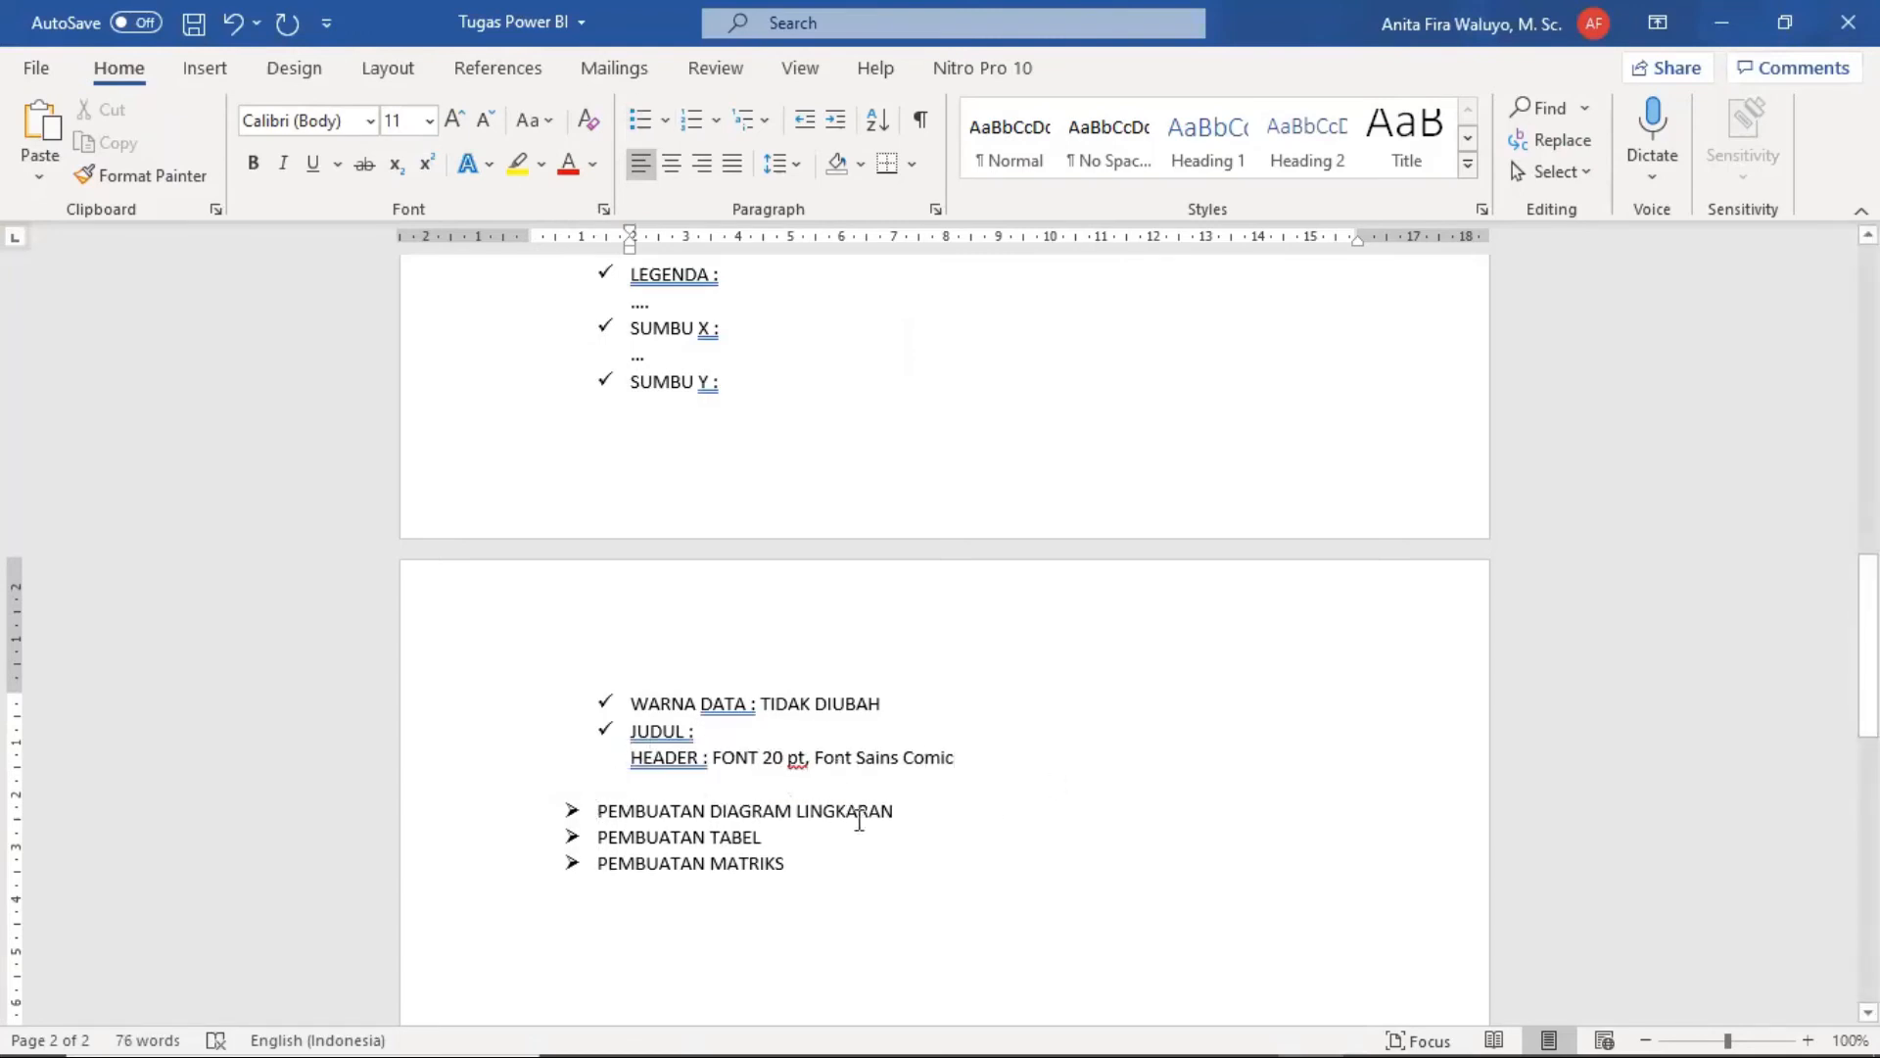
# Step: Review the column chart notes, the pasted report image and the remaining creation steps in the document
pyautogui.click(945, 810)
pyautogui.scroll(5, 949, 638)
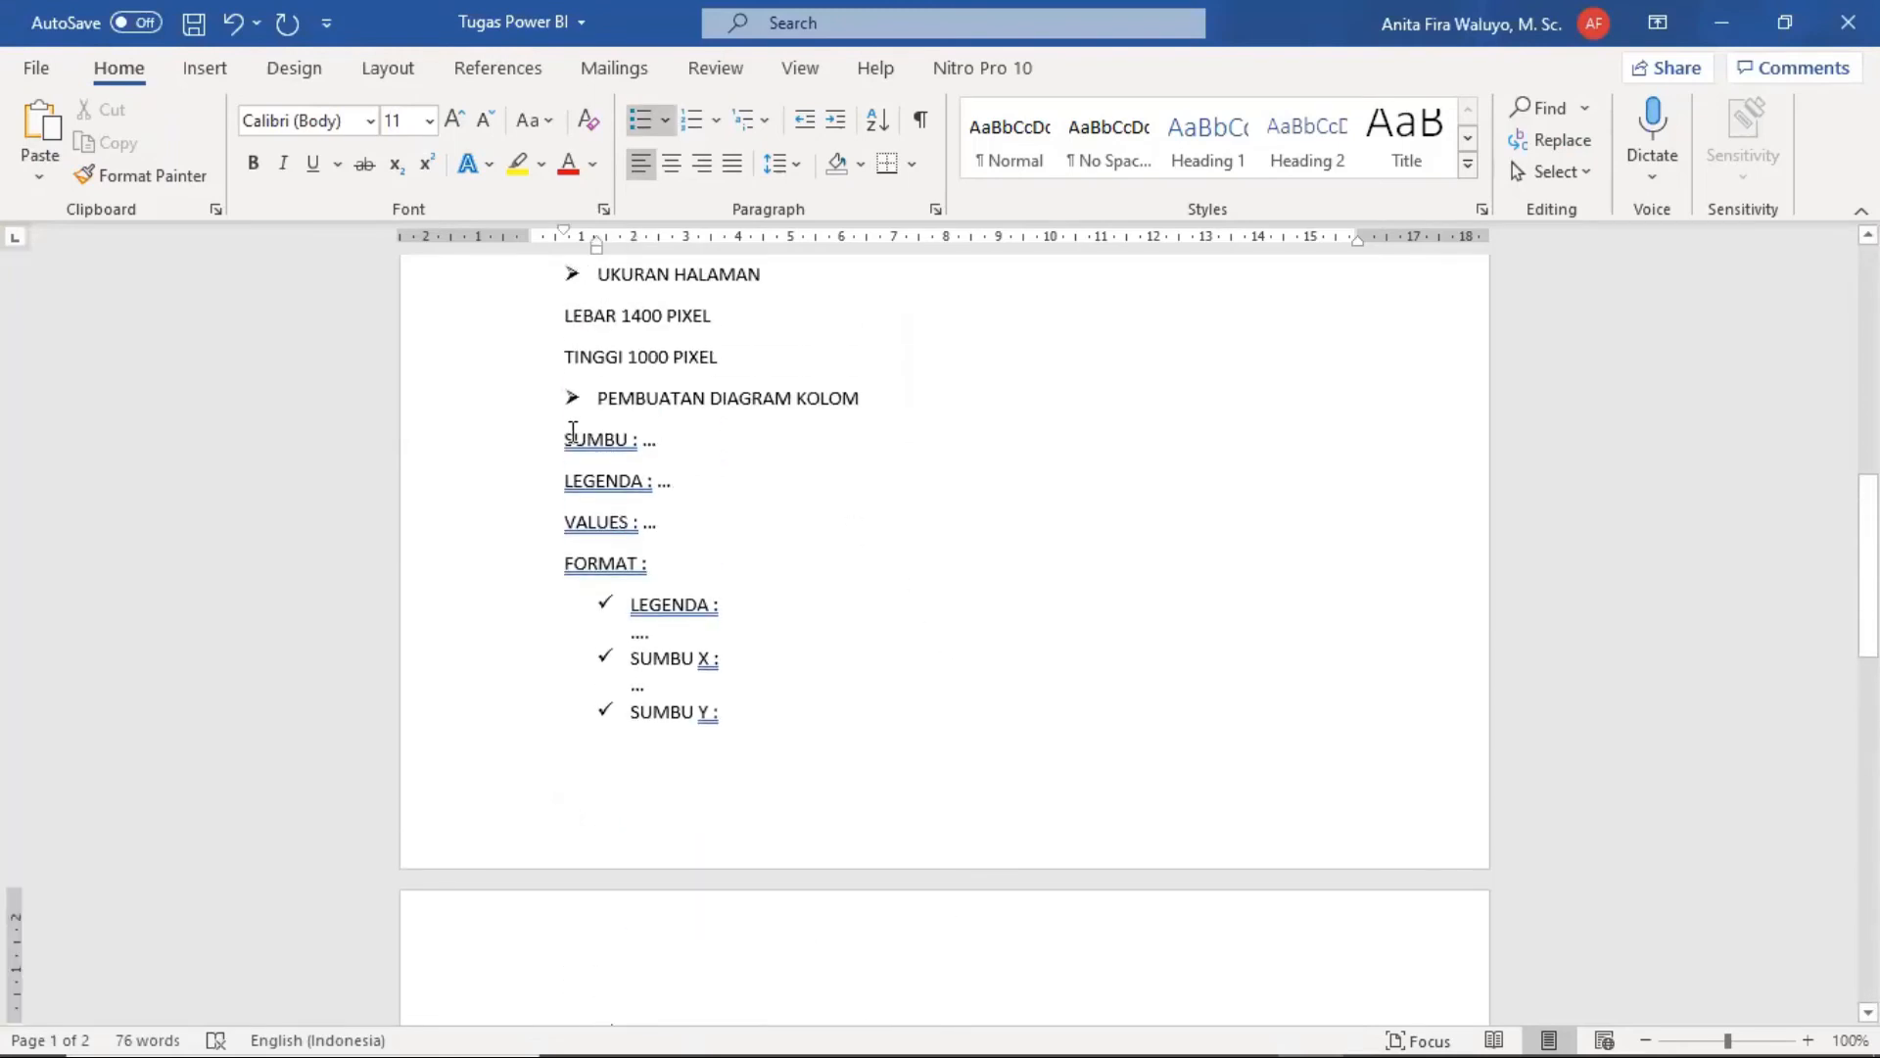
pyautogui.moveTo(571, 433); pyautogui.dragTo(734, 566)
pyautogui.click(598, 570)
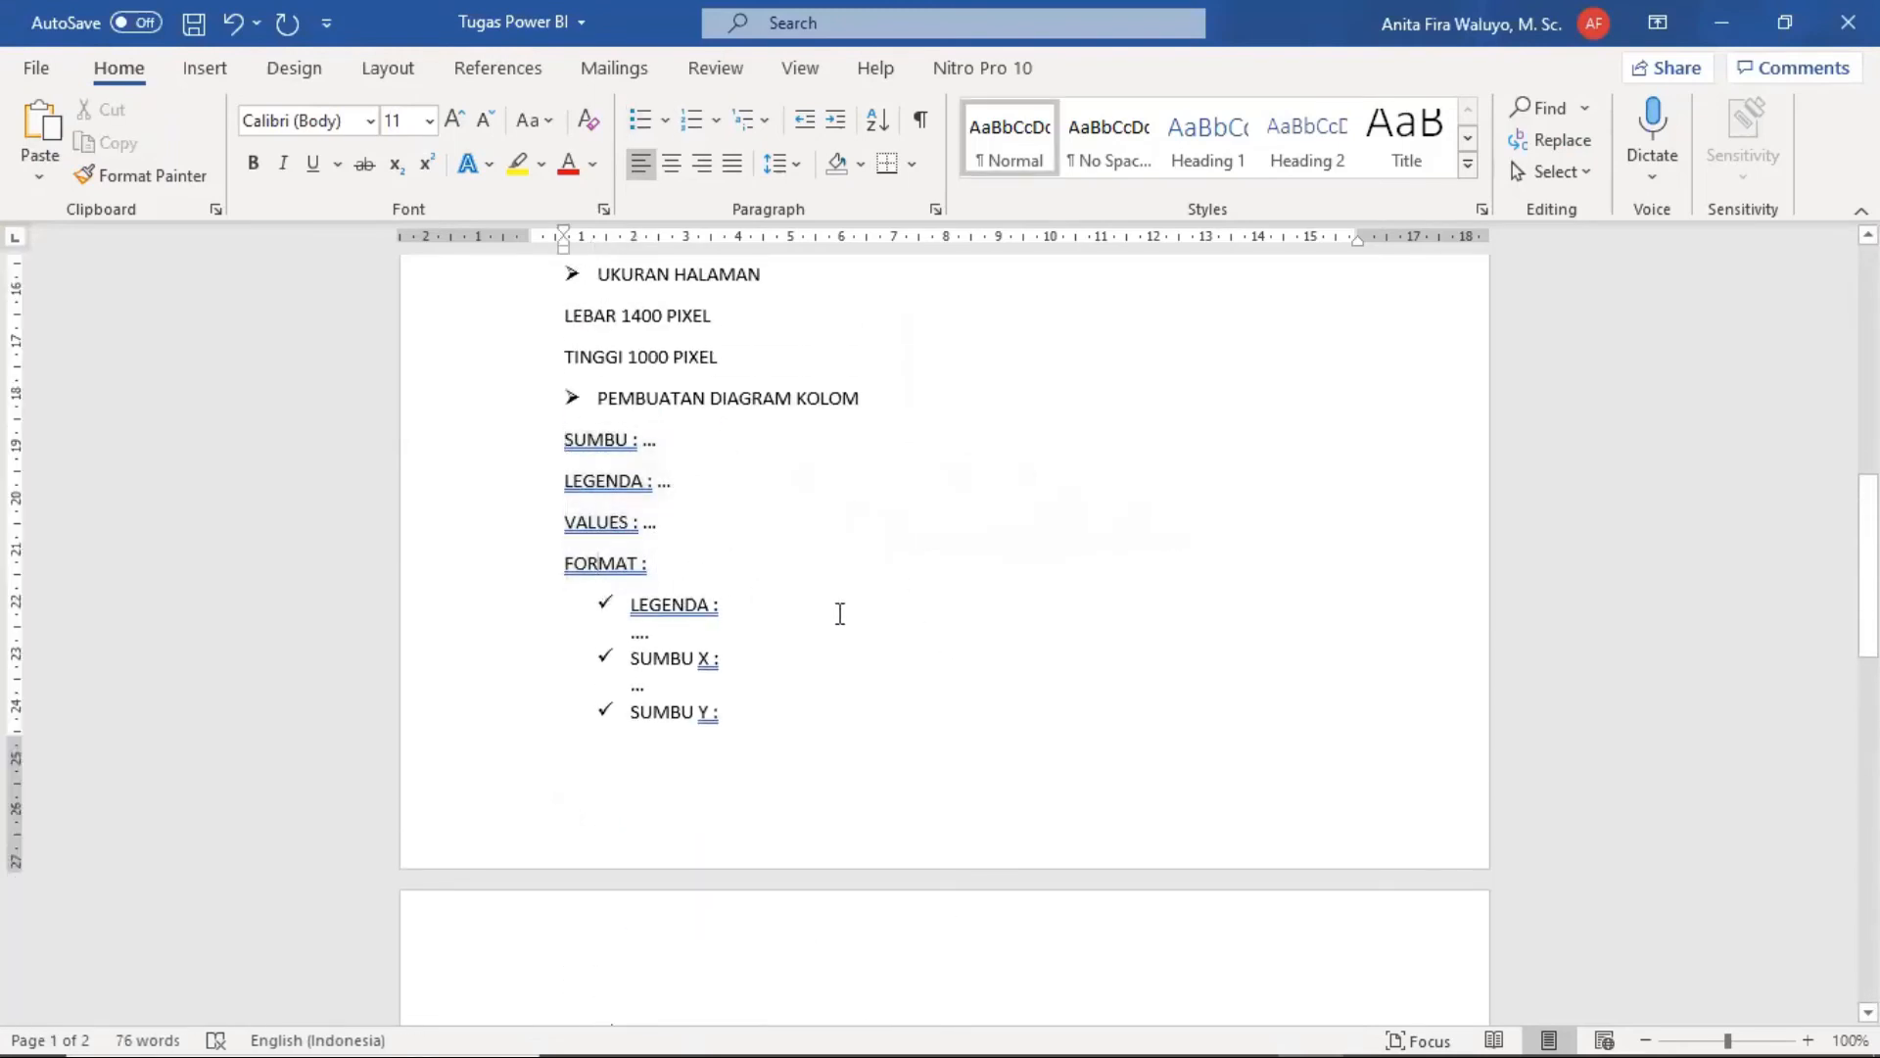
pyautogui.scroll(7, 947, 572)
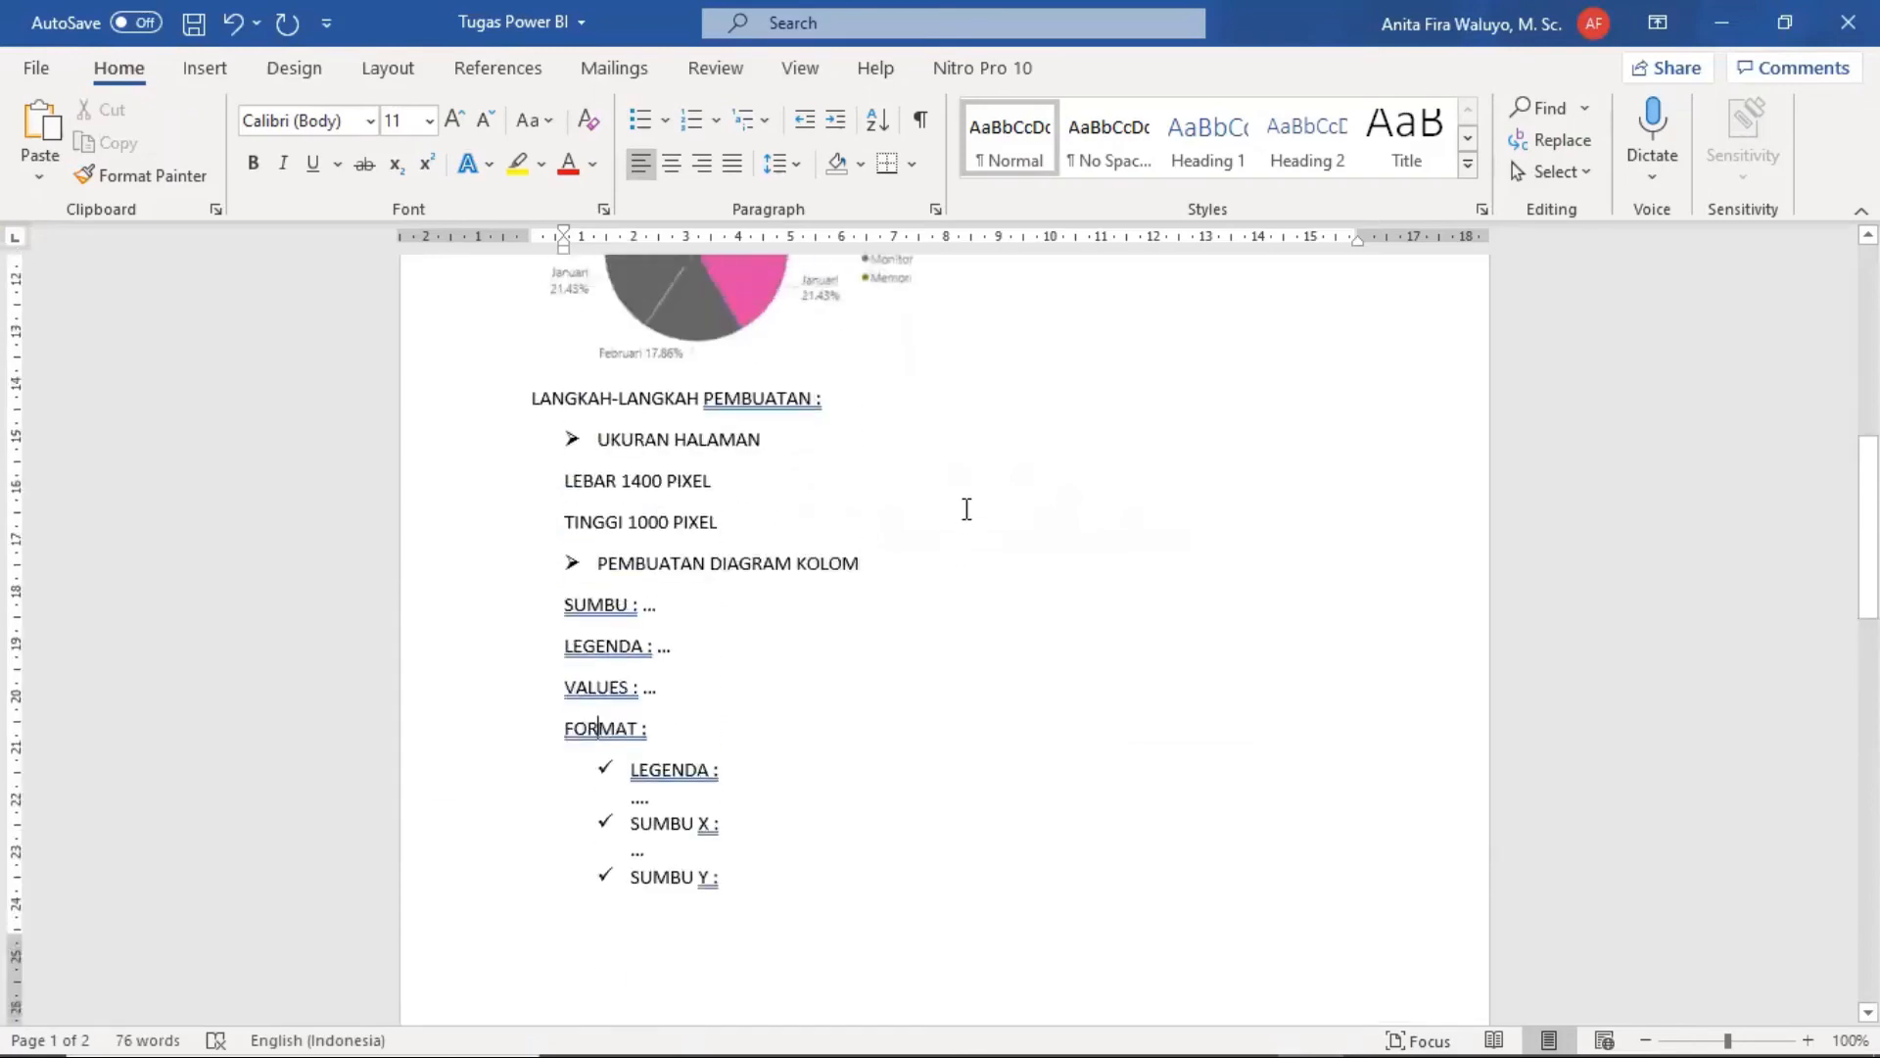
pyautogui.scroll(1, 938, 438)
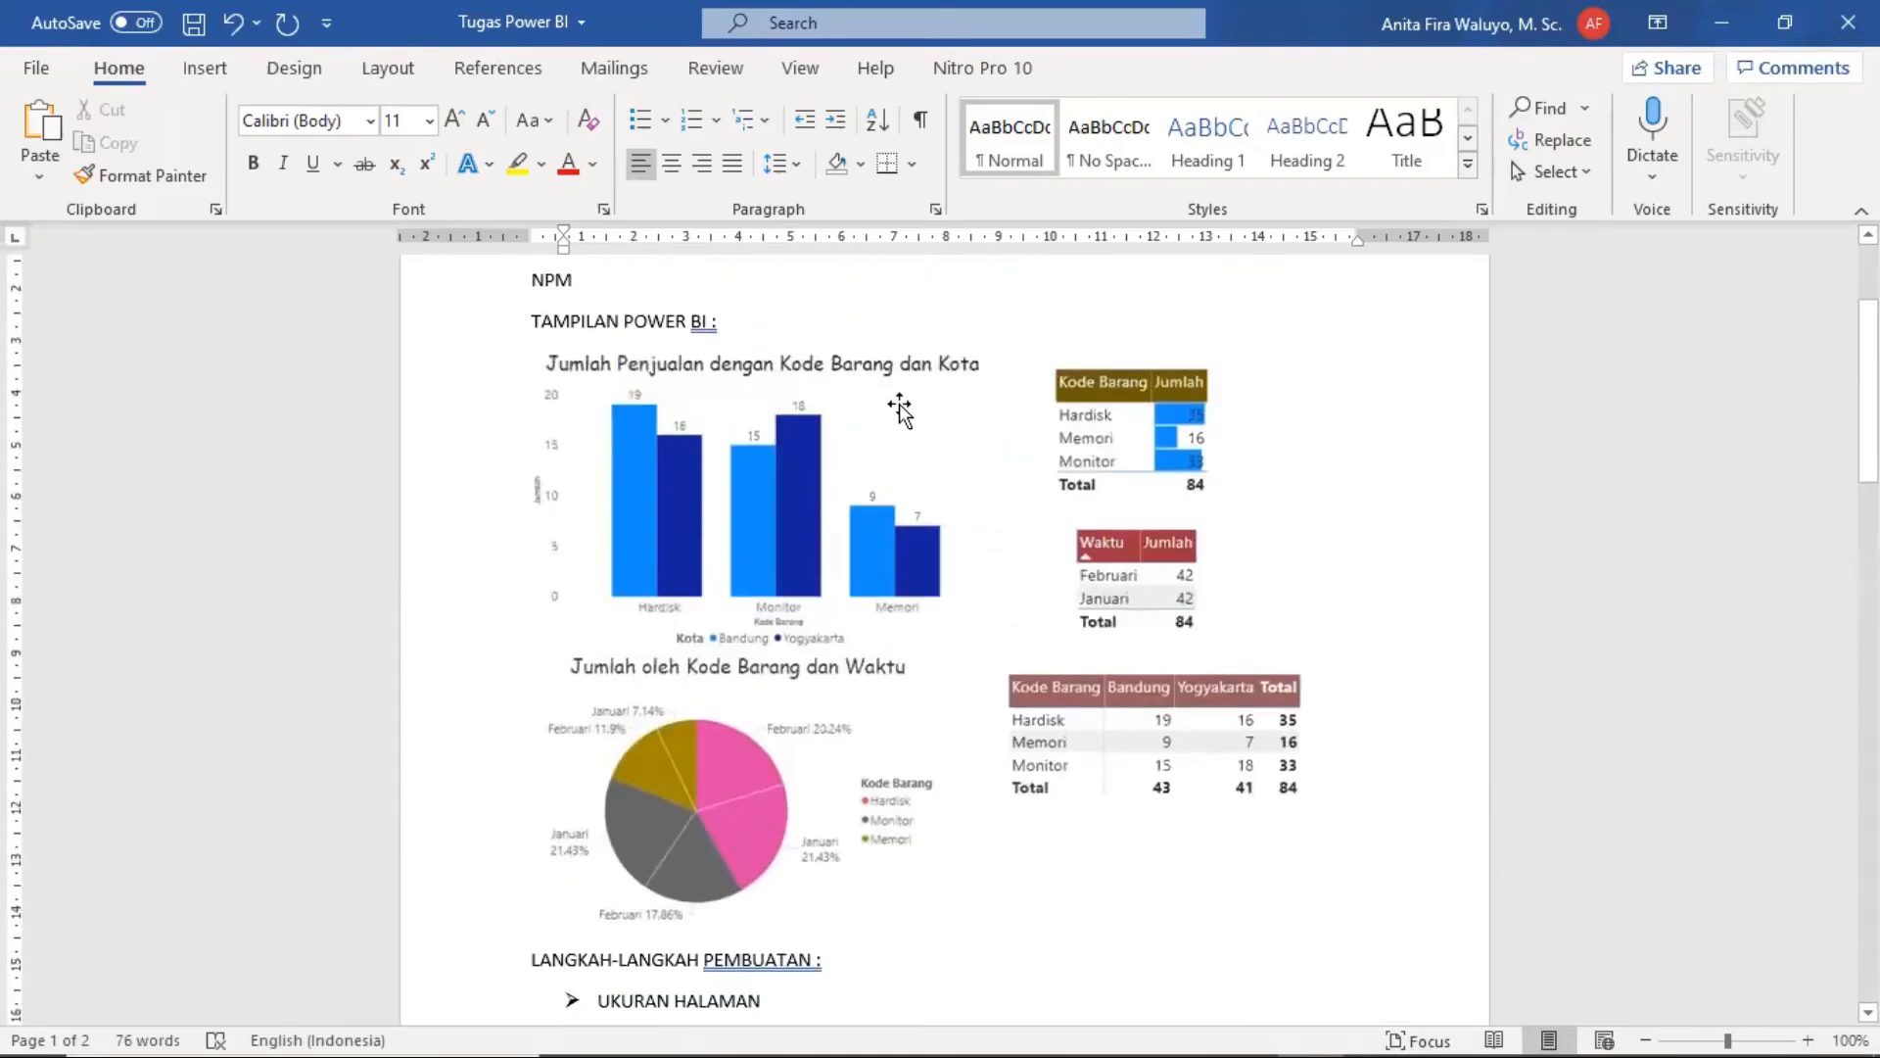
pyautogui.click(899, 405)
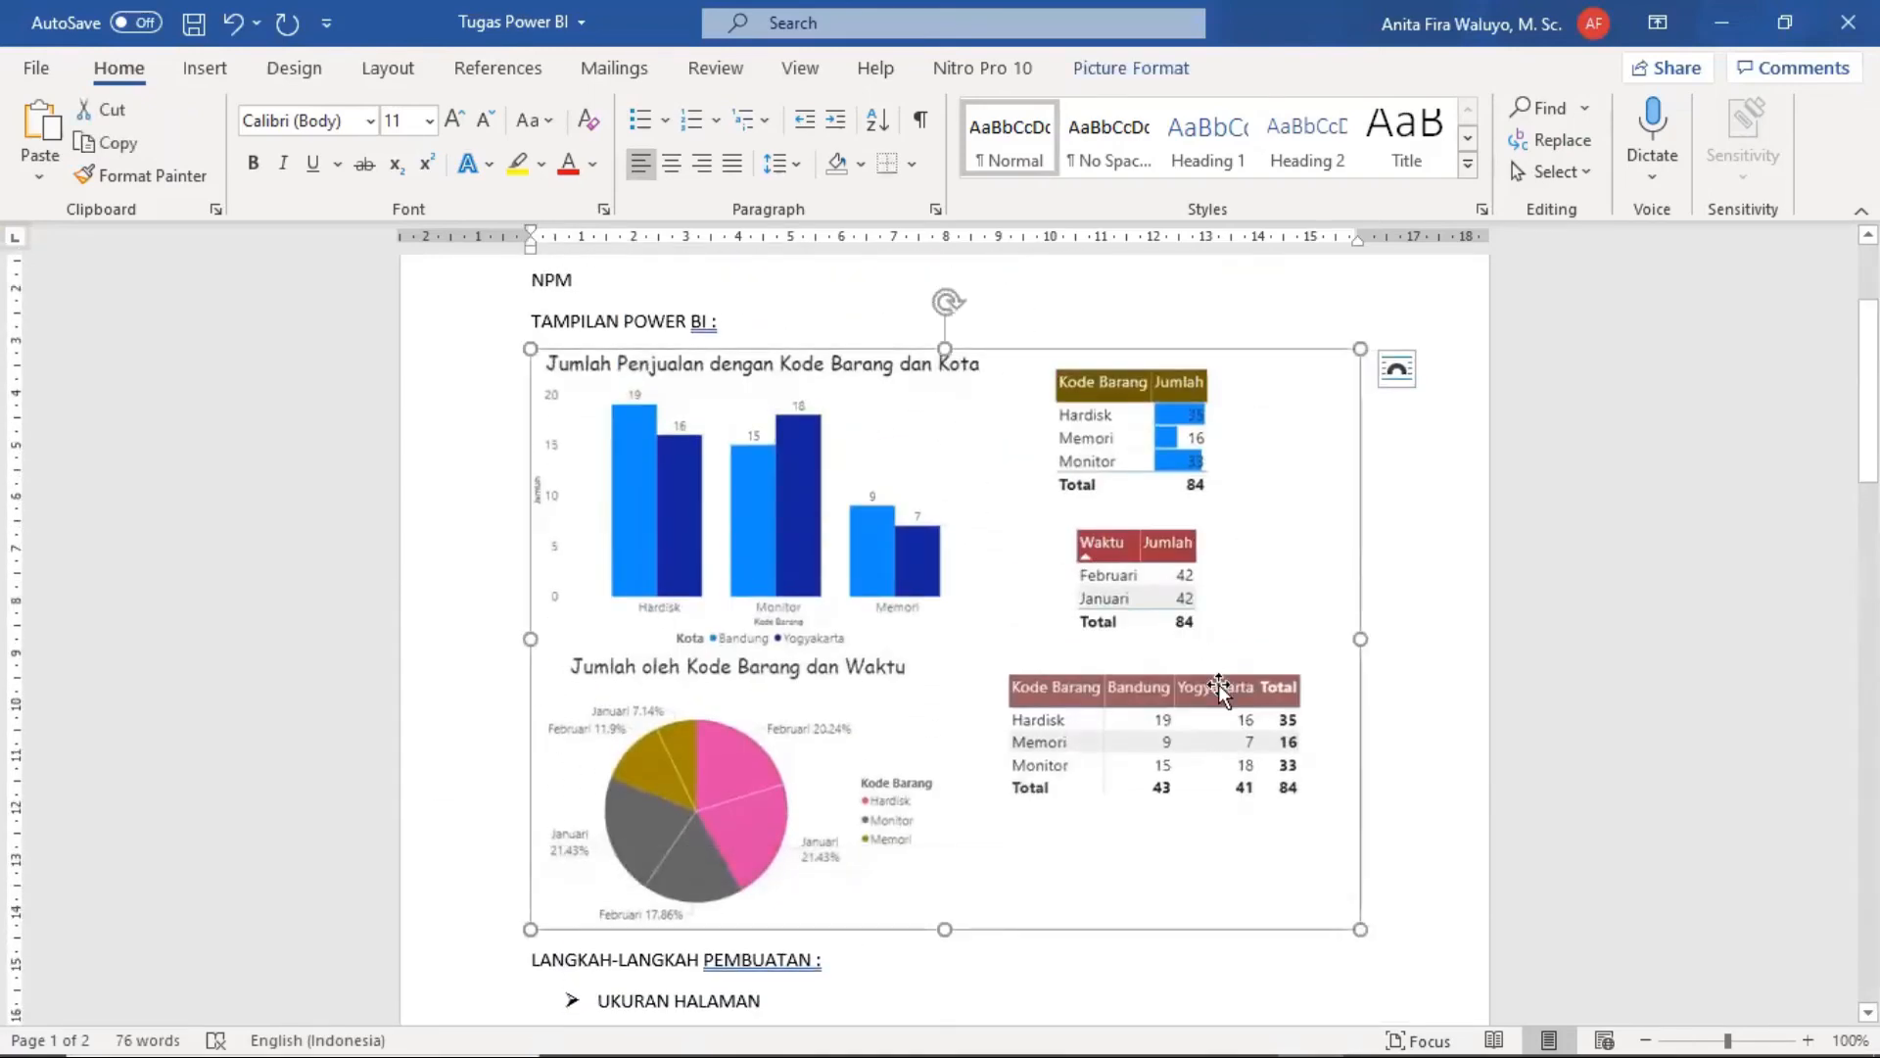
pyautogui.scroll(-15, 1205, 676)
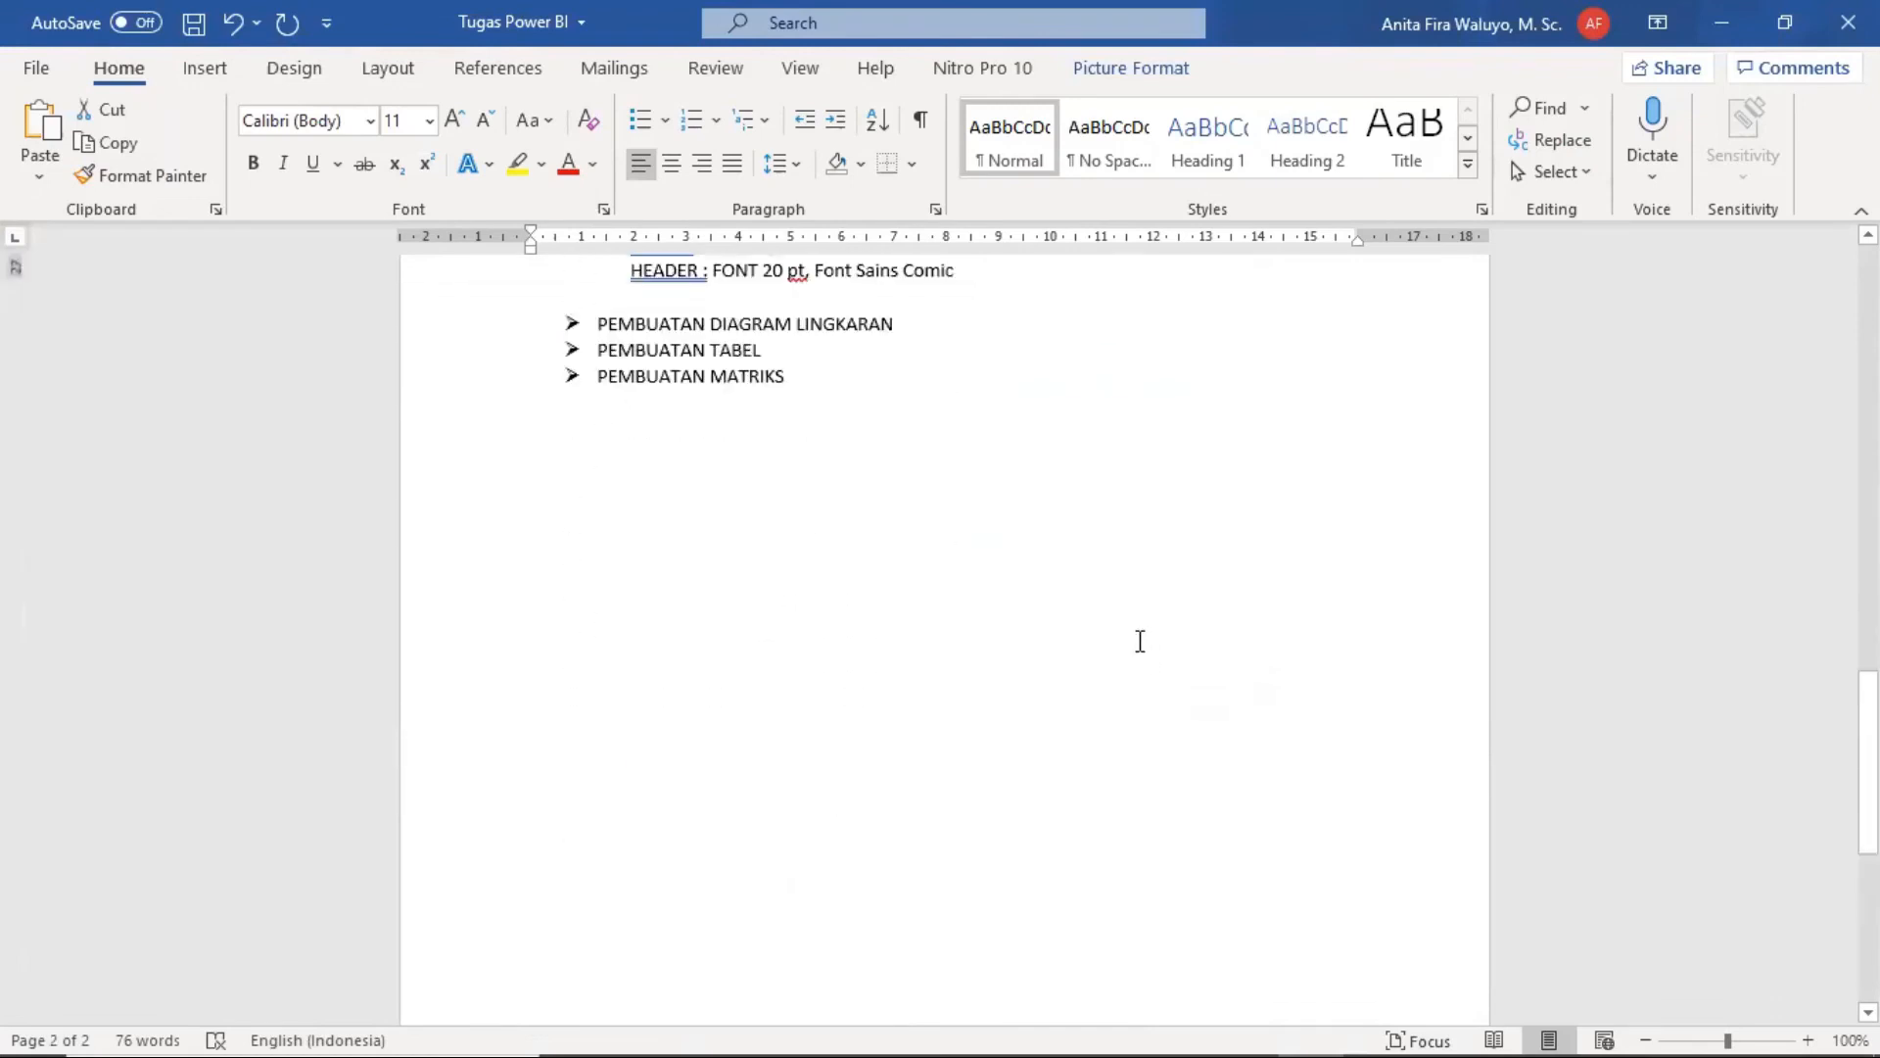
# Step: Make the LANGKAH-LANGKAH PEMBUATAN : heading bold
pyautogui.scroll(12, 1133, 643)
pyautogui.moveTo(535, 556); pyautogui.dragTo(843, 560)
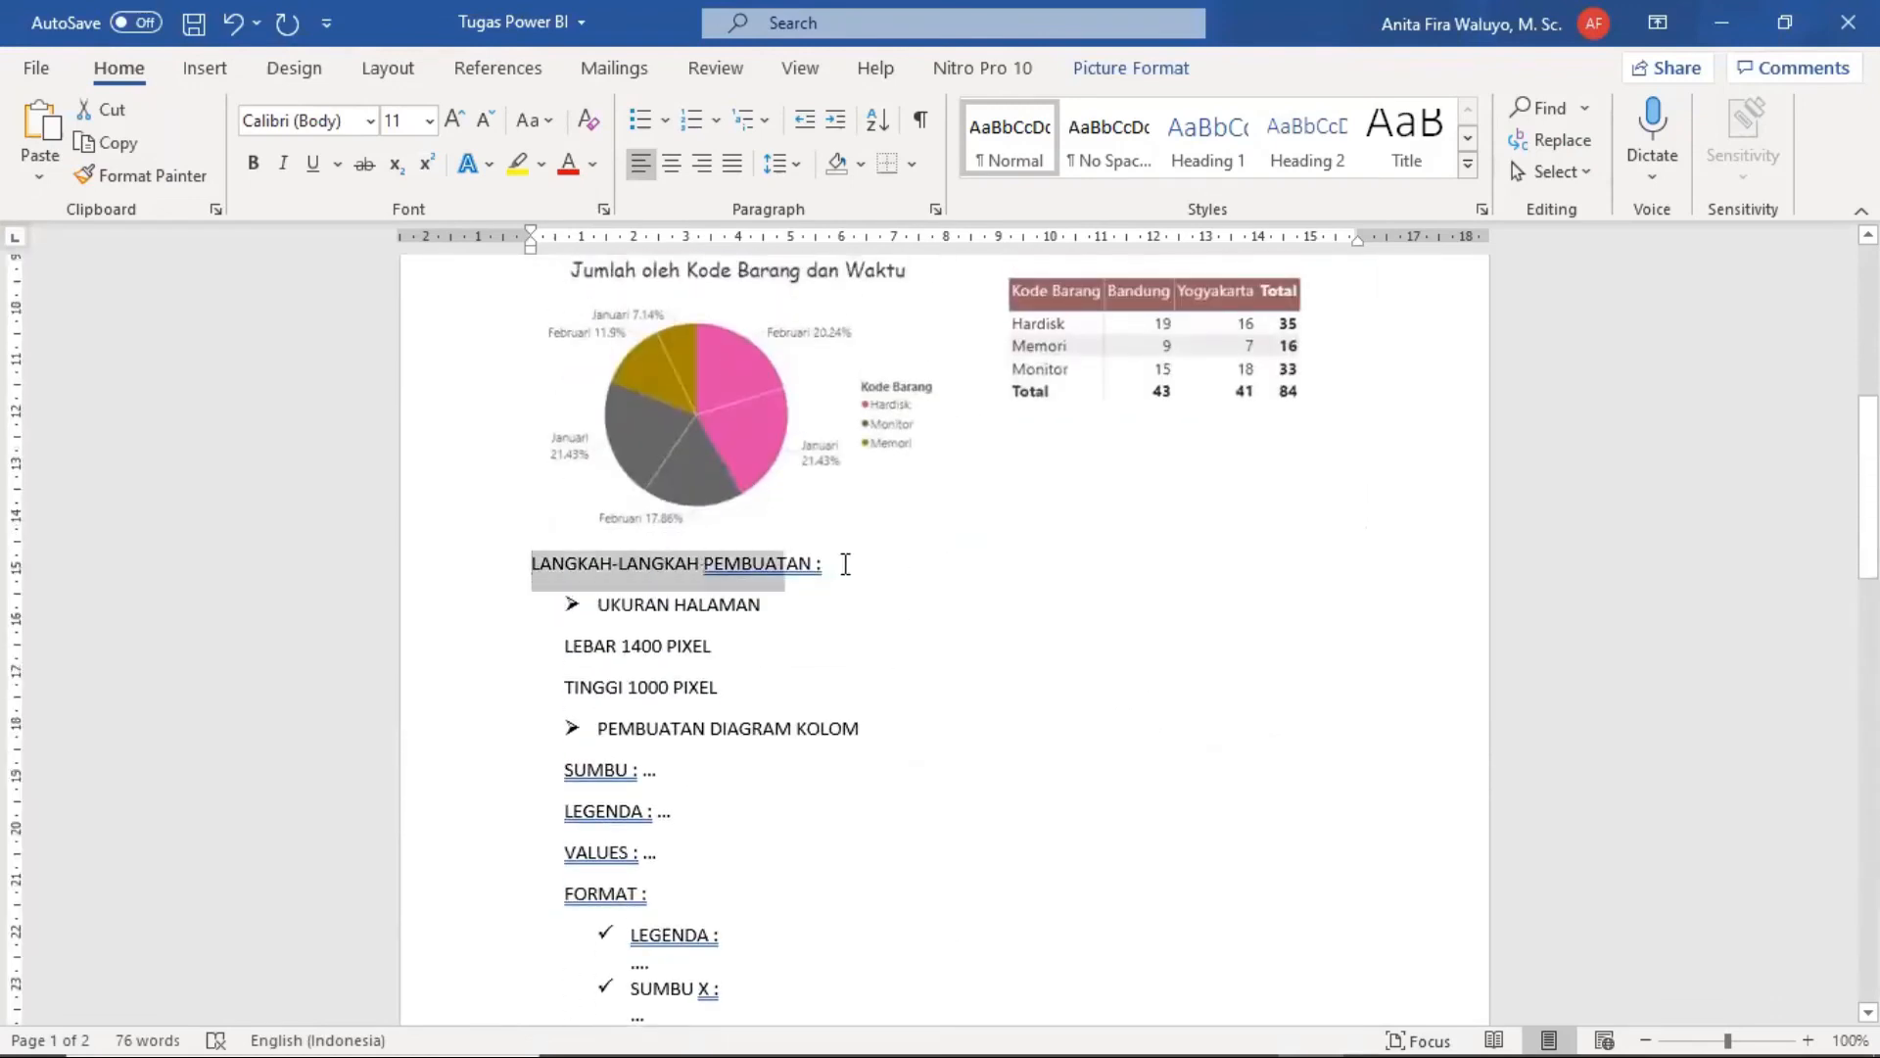
pyautogui.hotkey('ctrl', 'b')
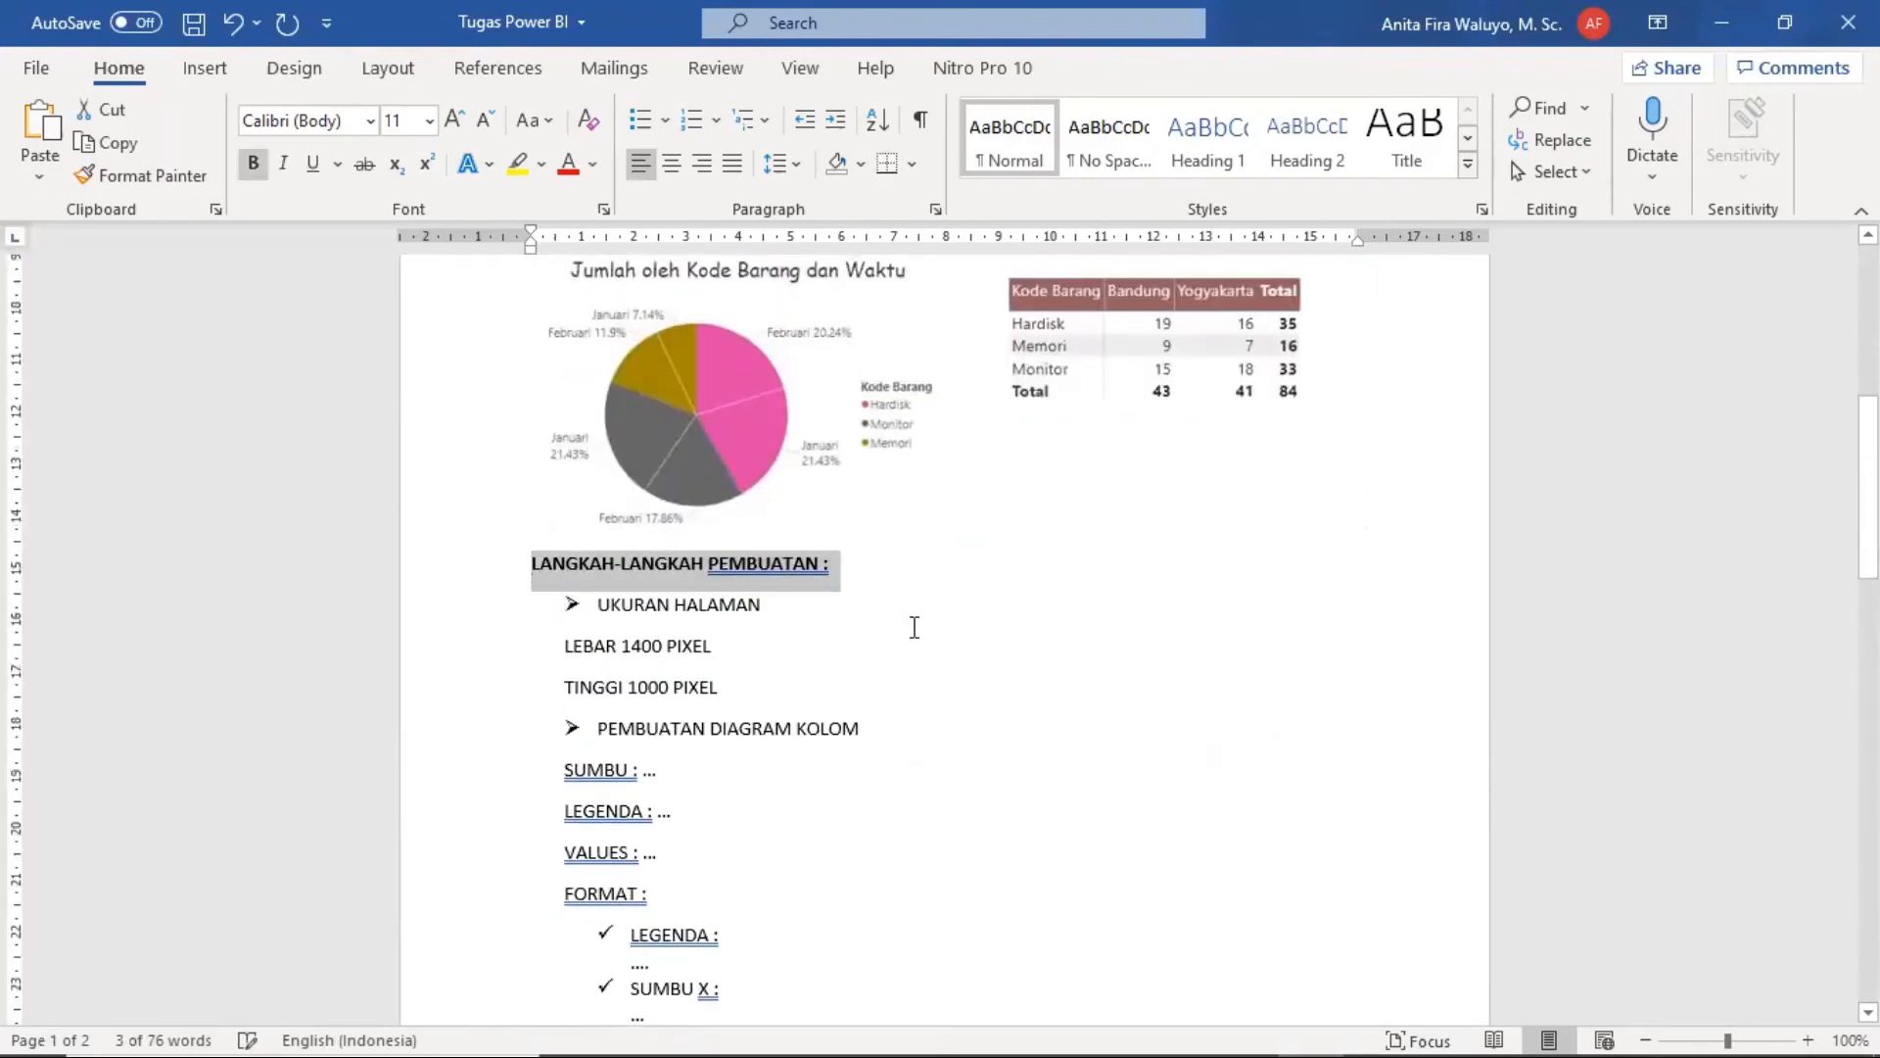
# Step: Add an unbulleted line INFORMASI YANG BIA DIPERLEH DARI DATA VISUAL : below the PEMBUATAN MATRIKS item
pyautogui.scroll(-10, 911, 629)
pyautogui.click(856, 484)
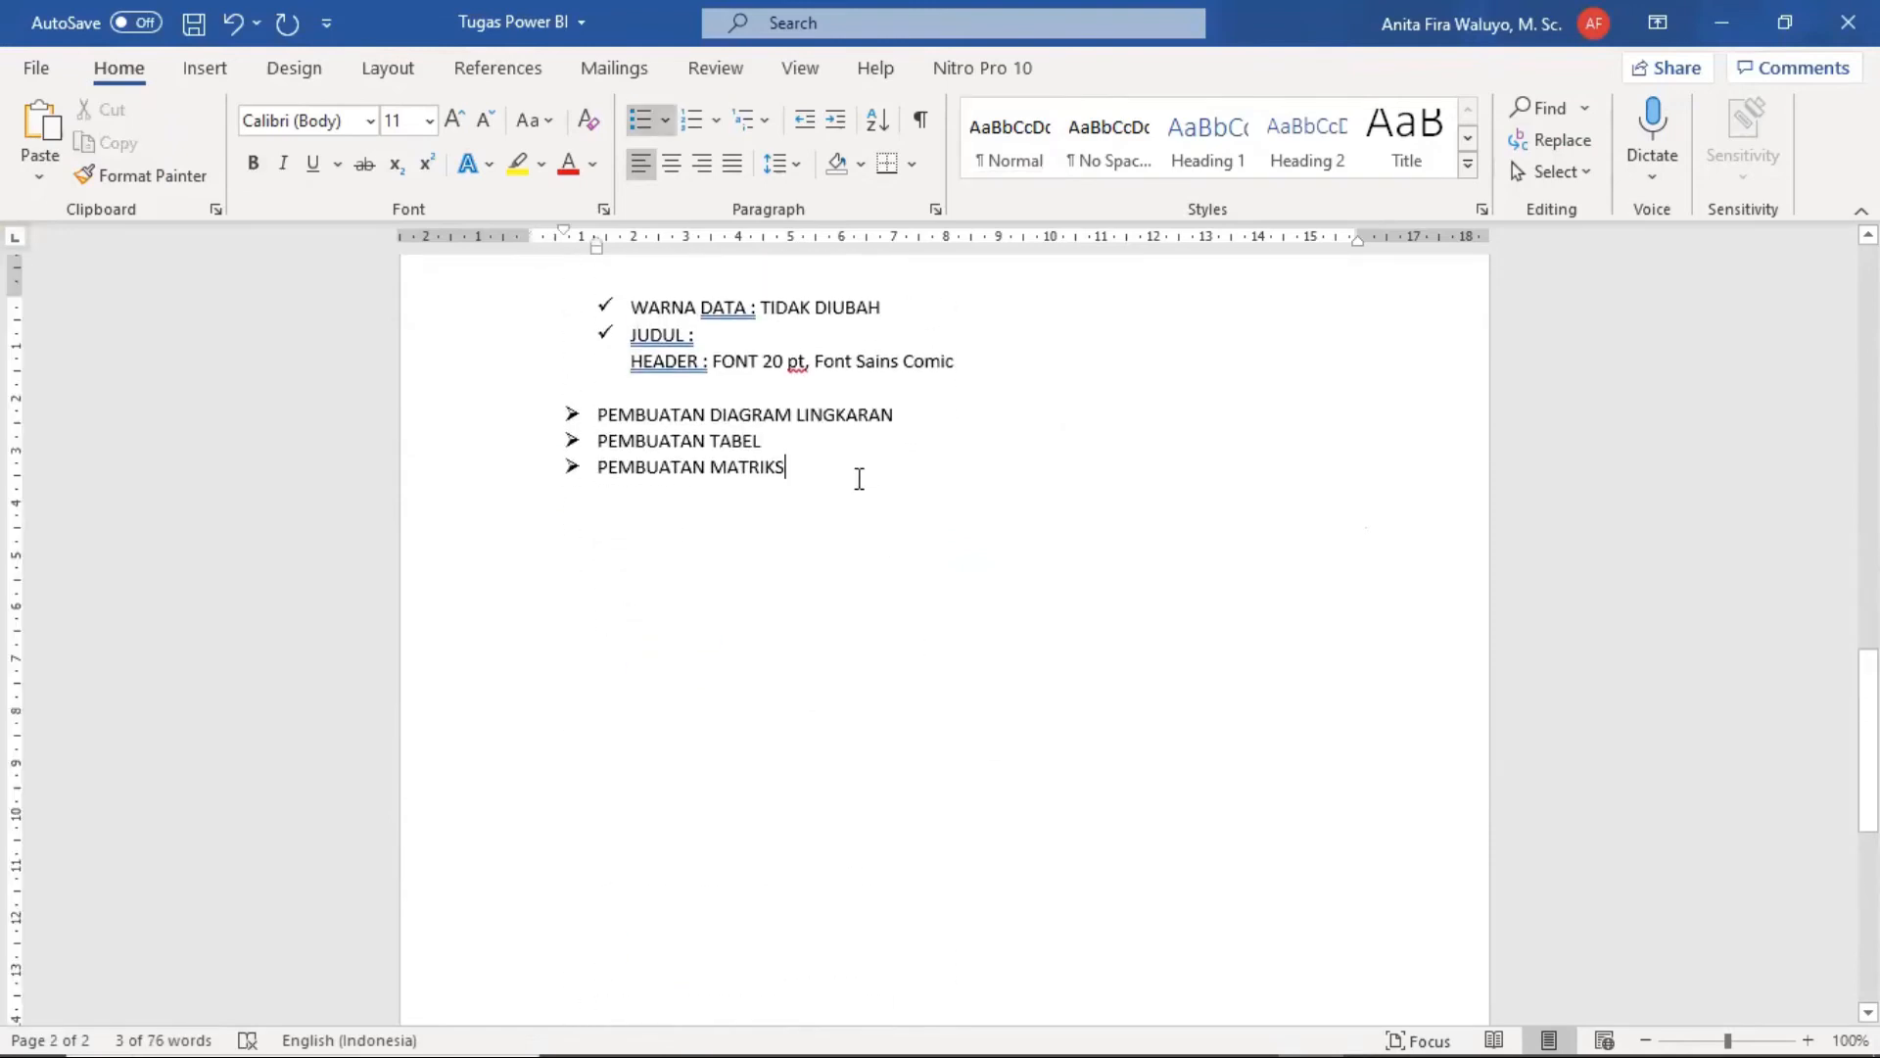
pyautogui.press('Return')
pyautogui.press('BackSpace')
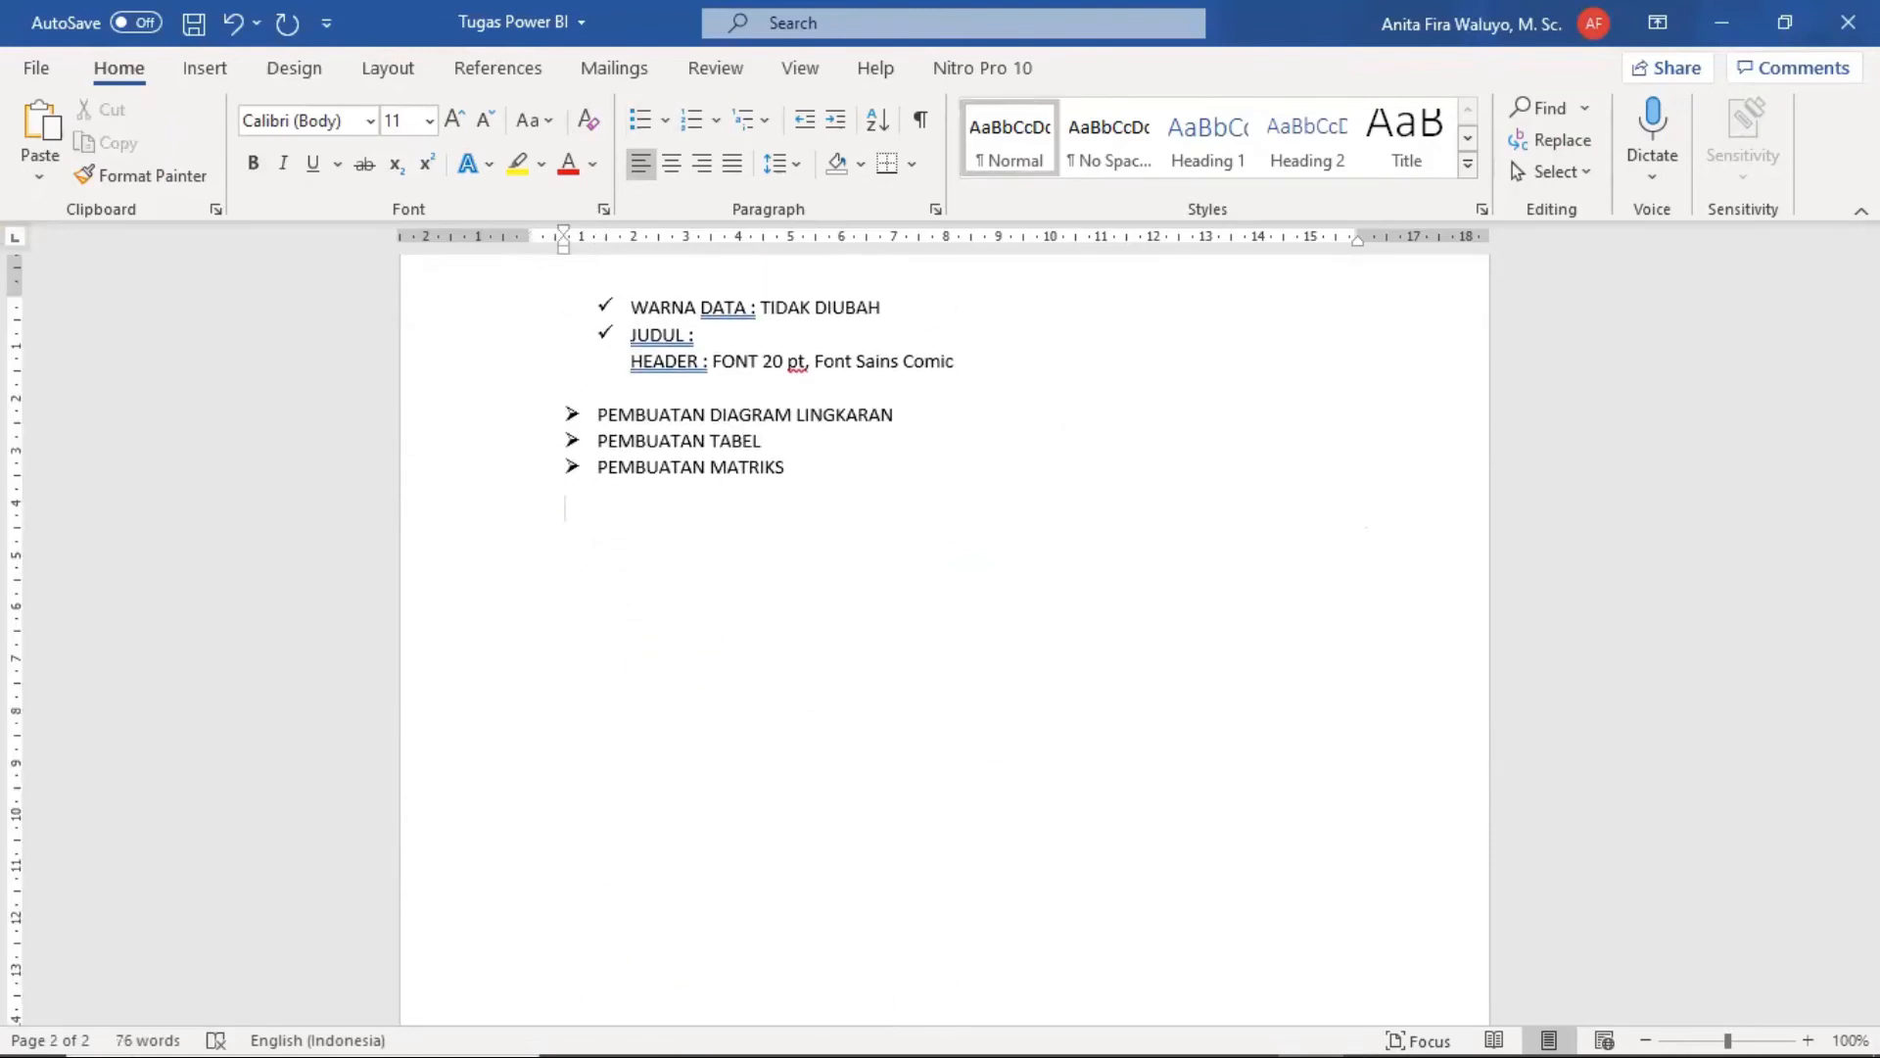
pyautogui.write('INFORMASI YANG BIA D')
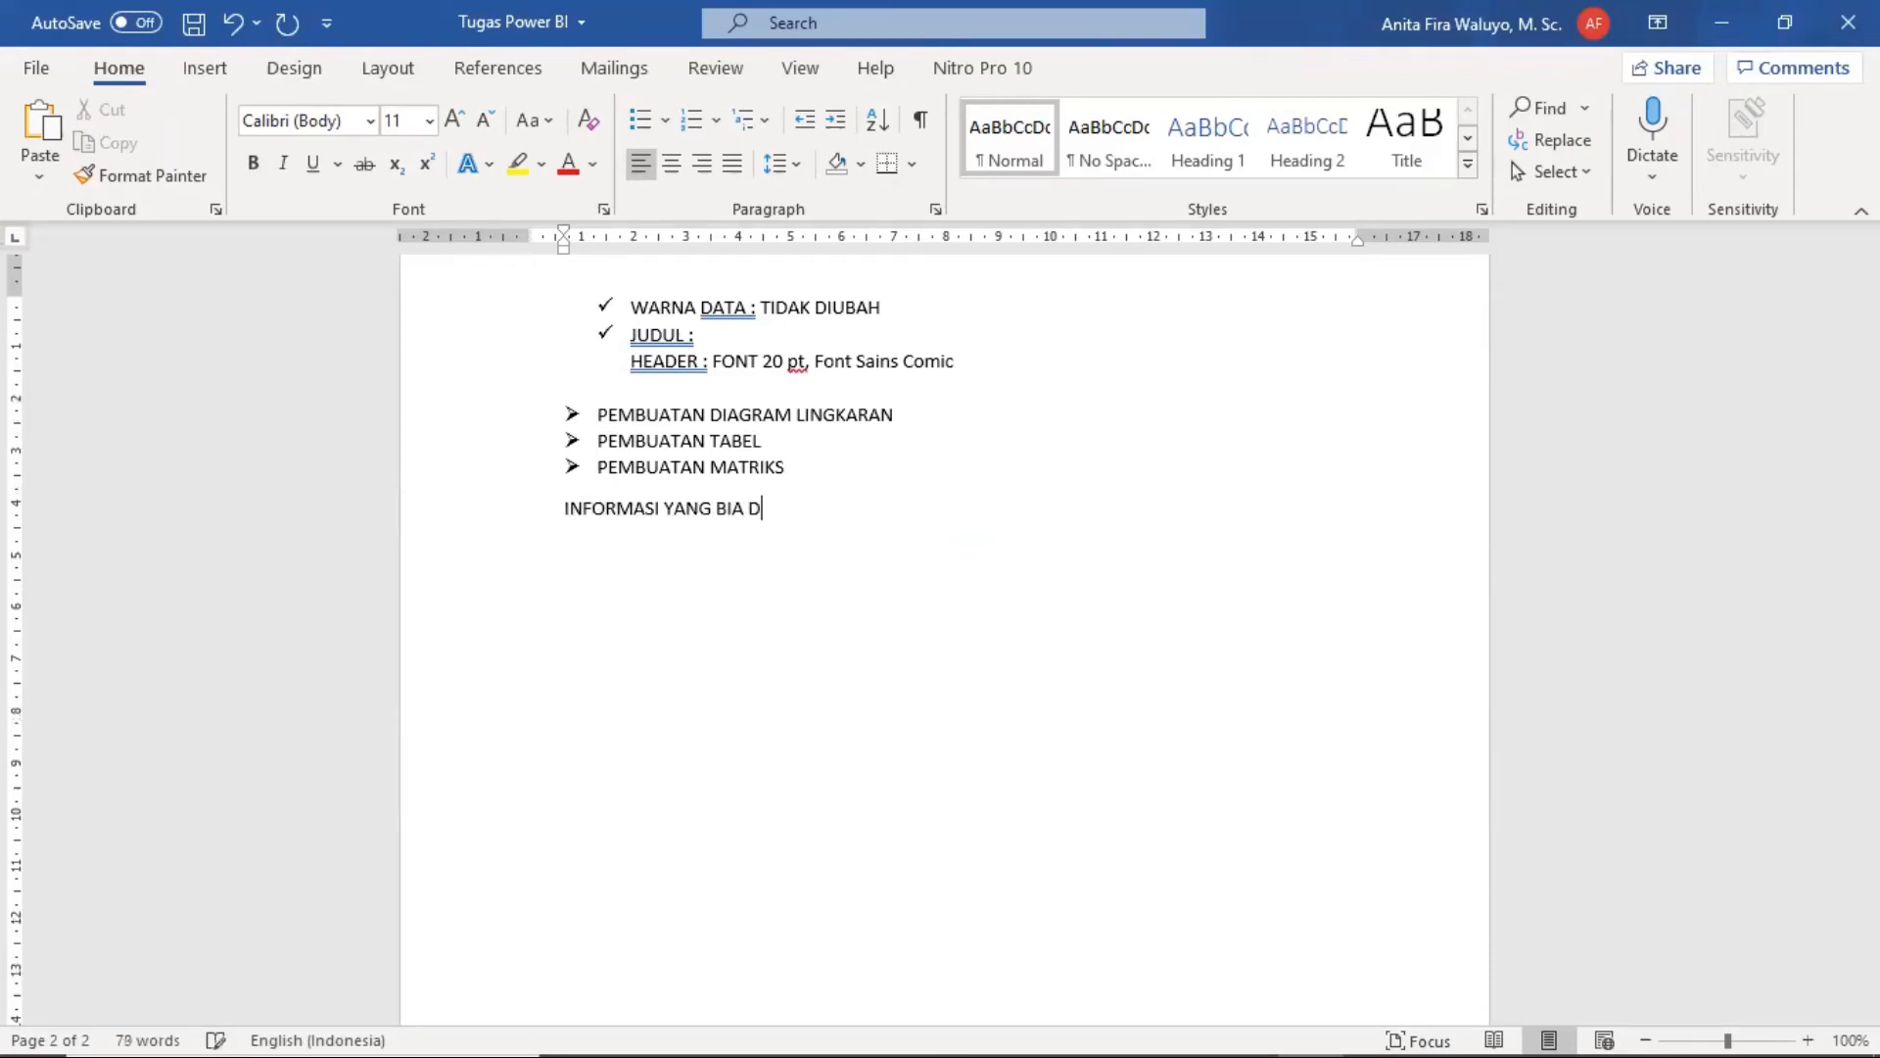
pyautogui.write('IPERLEH DARI')
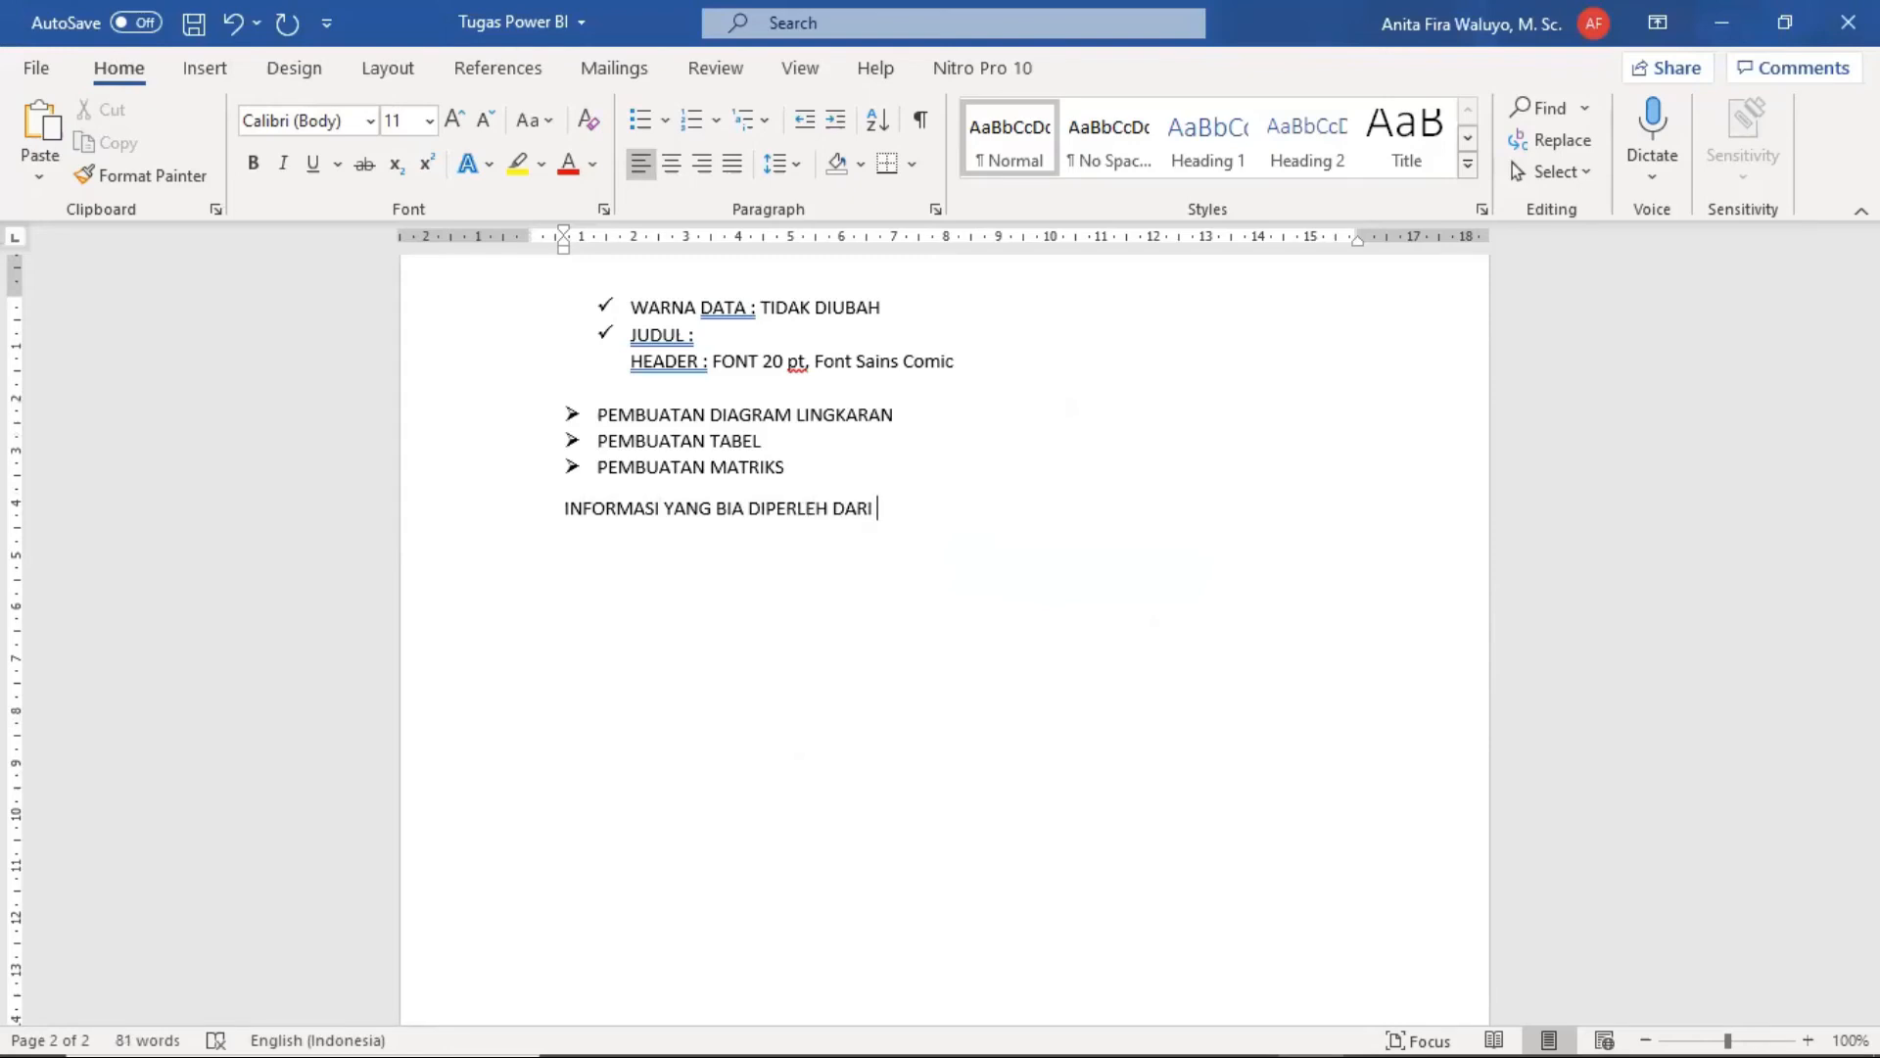
pyautogui.write(' DATA VISUL')
pyautogui.press('BackSpace')
pyautogui.write('AL :')
# Step: Start a numbered list under the INFORMASI line with the items DIAGRAM KOLOM and DIAGRAM LINGKARAN
pyautogui.press('Return')
pyautogui.write('1. ')
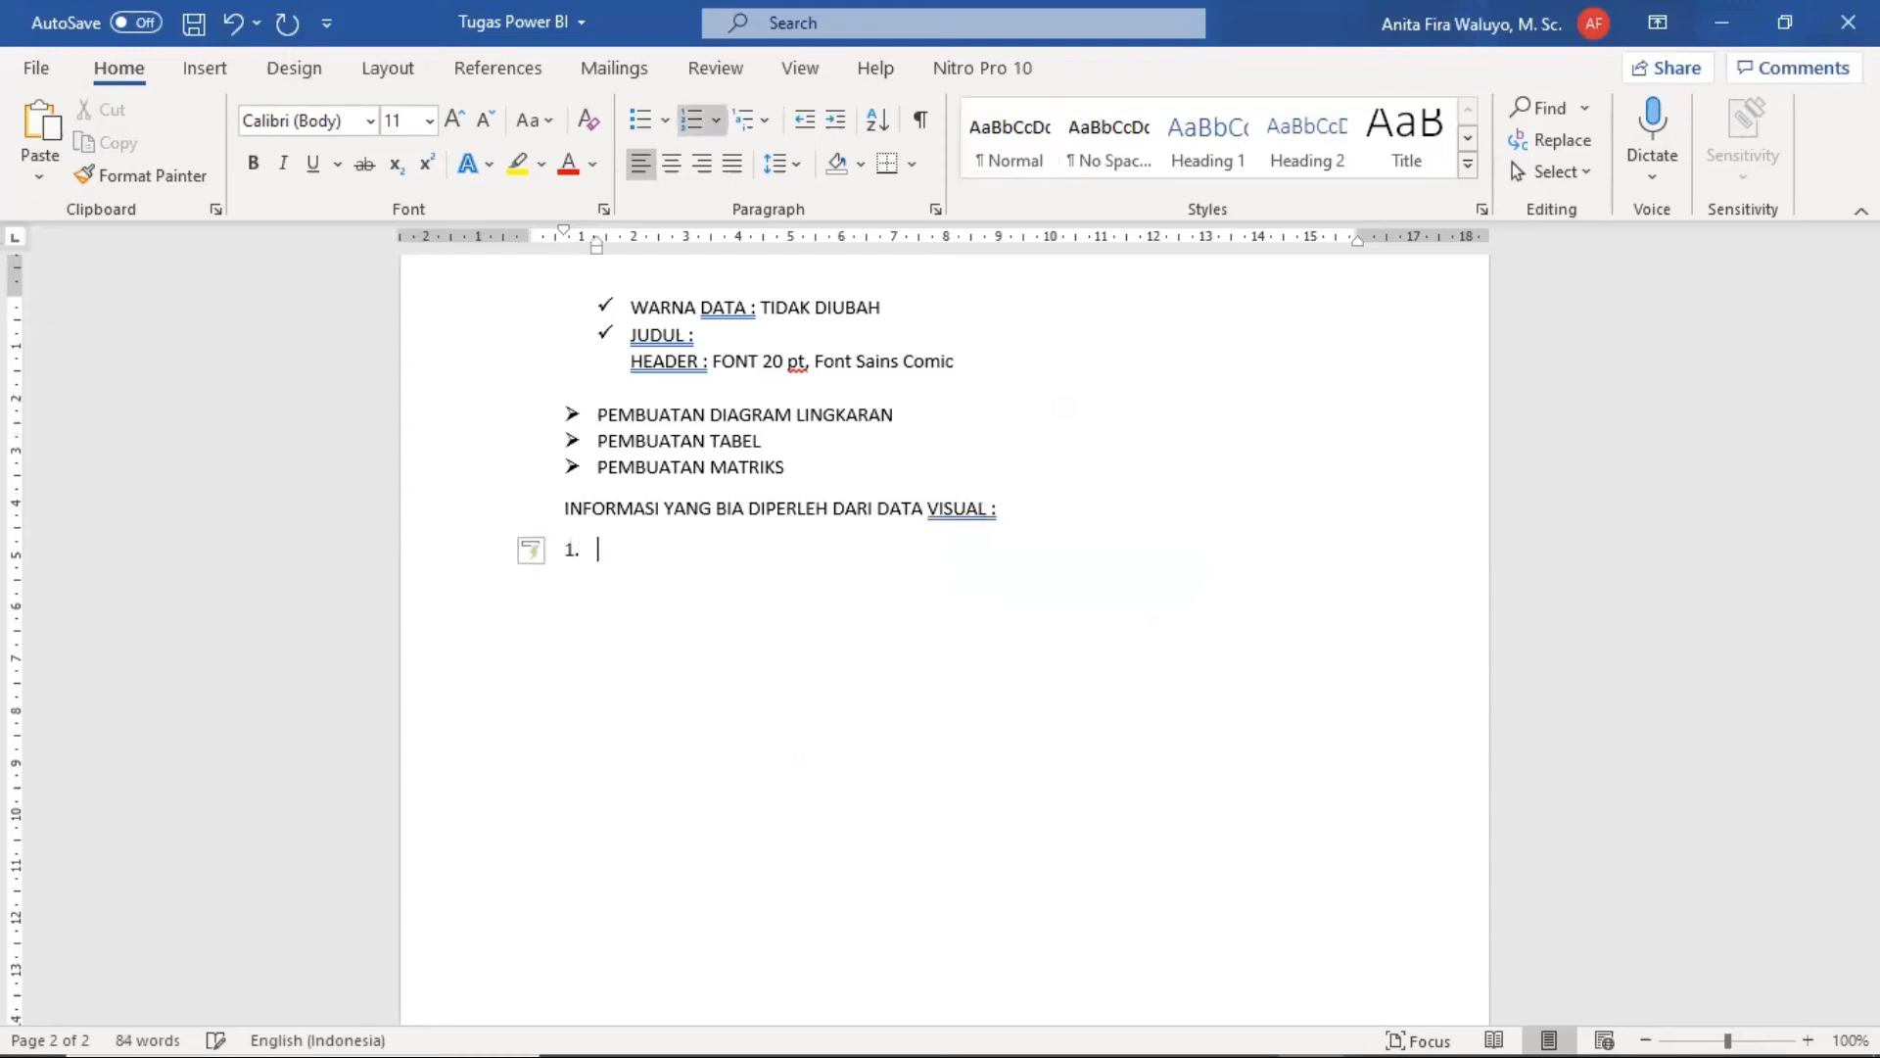
pyautogui.write('DIAGRAM KOLOM')
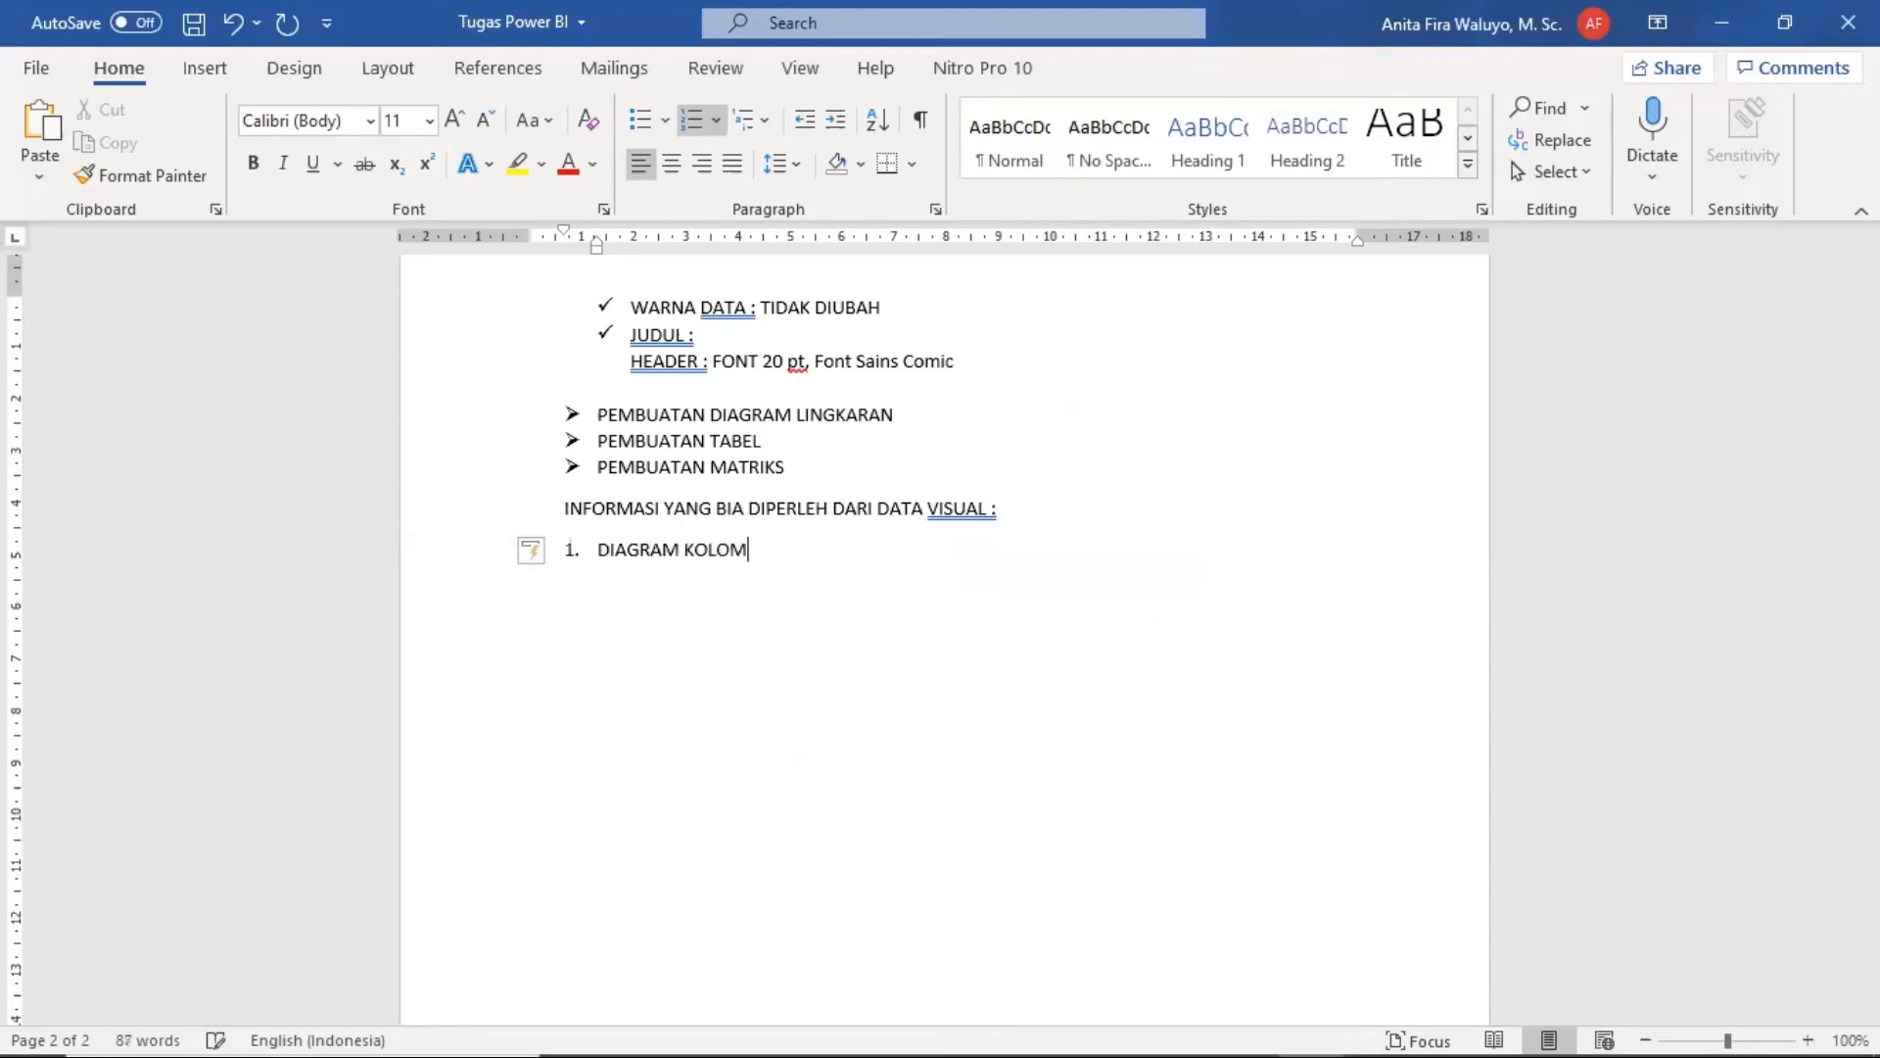
pyautogui.press('Return')
pyautogui.write('DIAGRAM LINGKARAN')
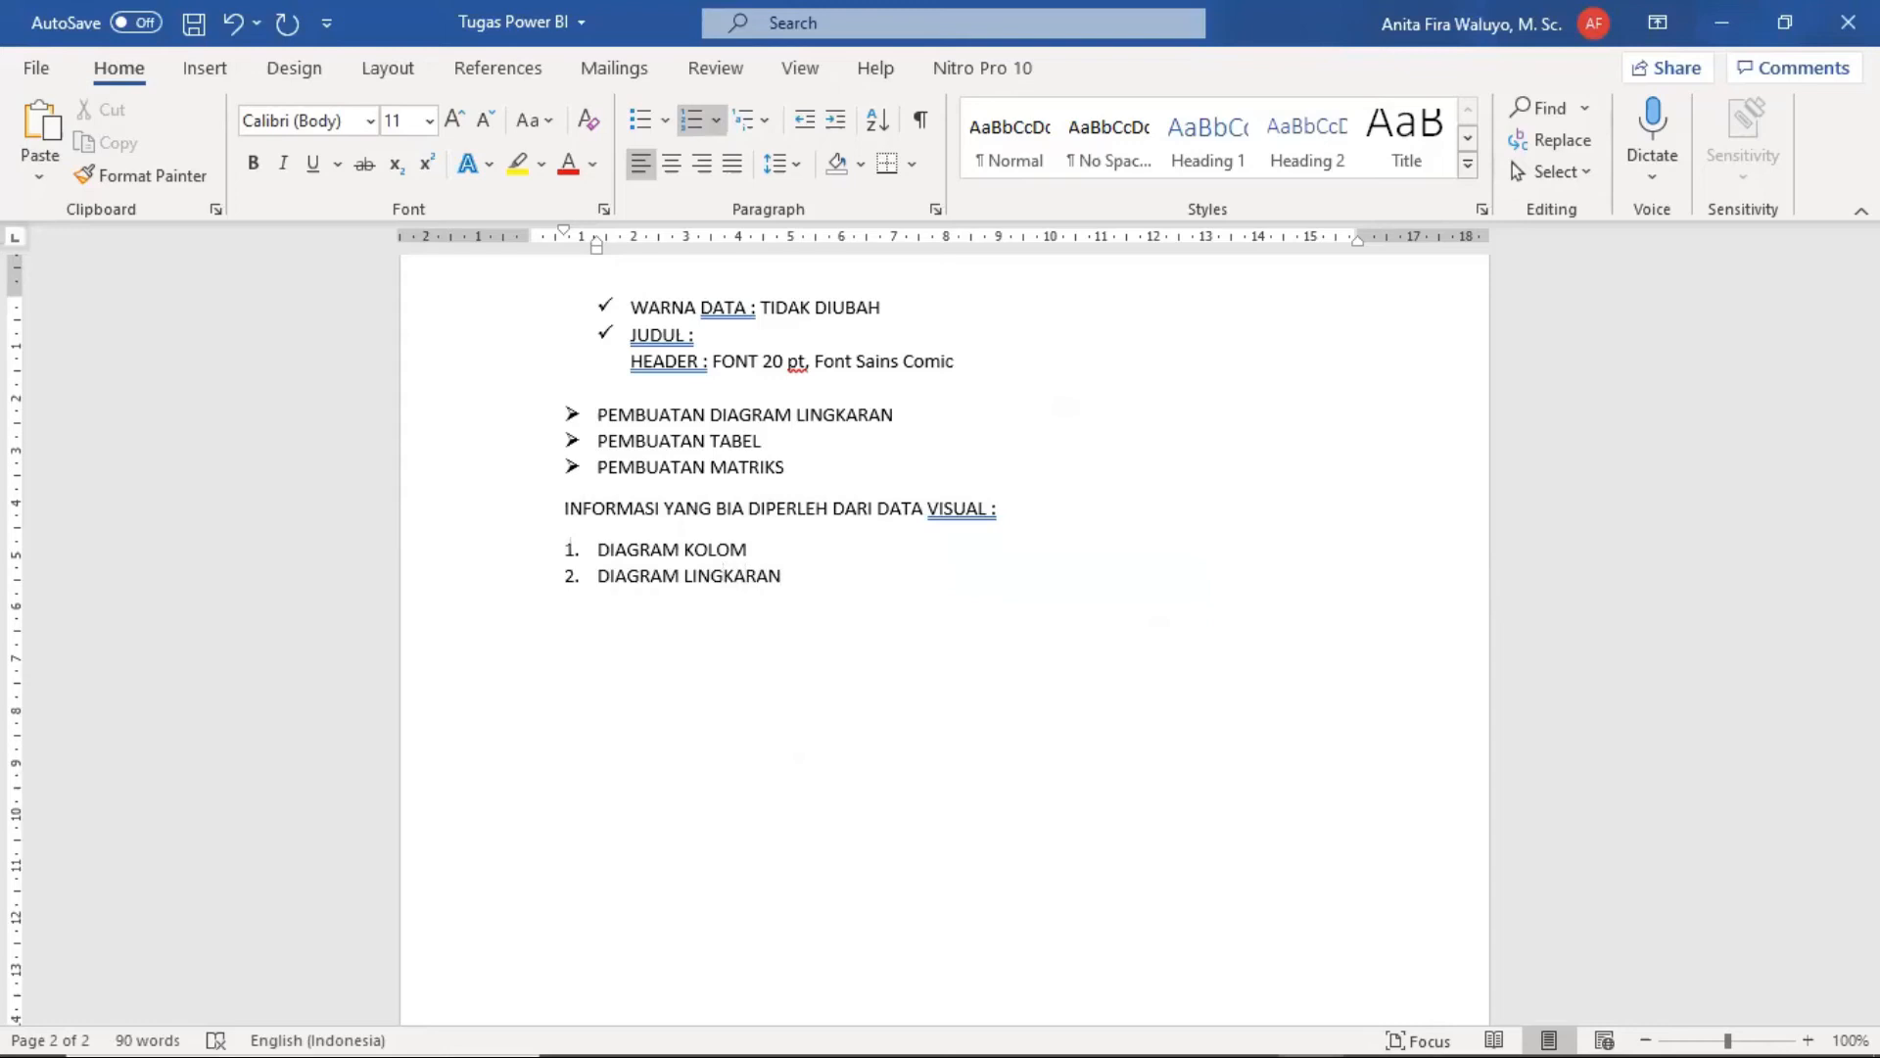
# Step: Continue the numbered list with items 3 to 5: DATA TABEL 1, DATA TABEL 2 and DATA MATRIKS
pyautogui.press('Return')
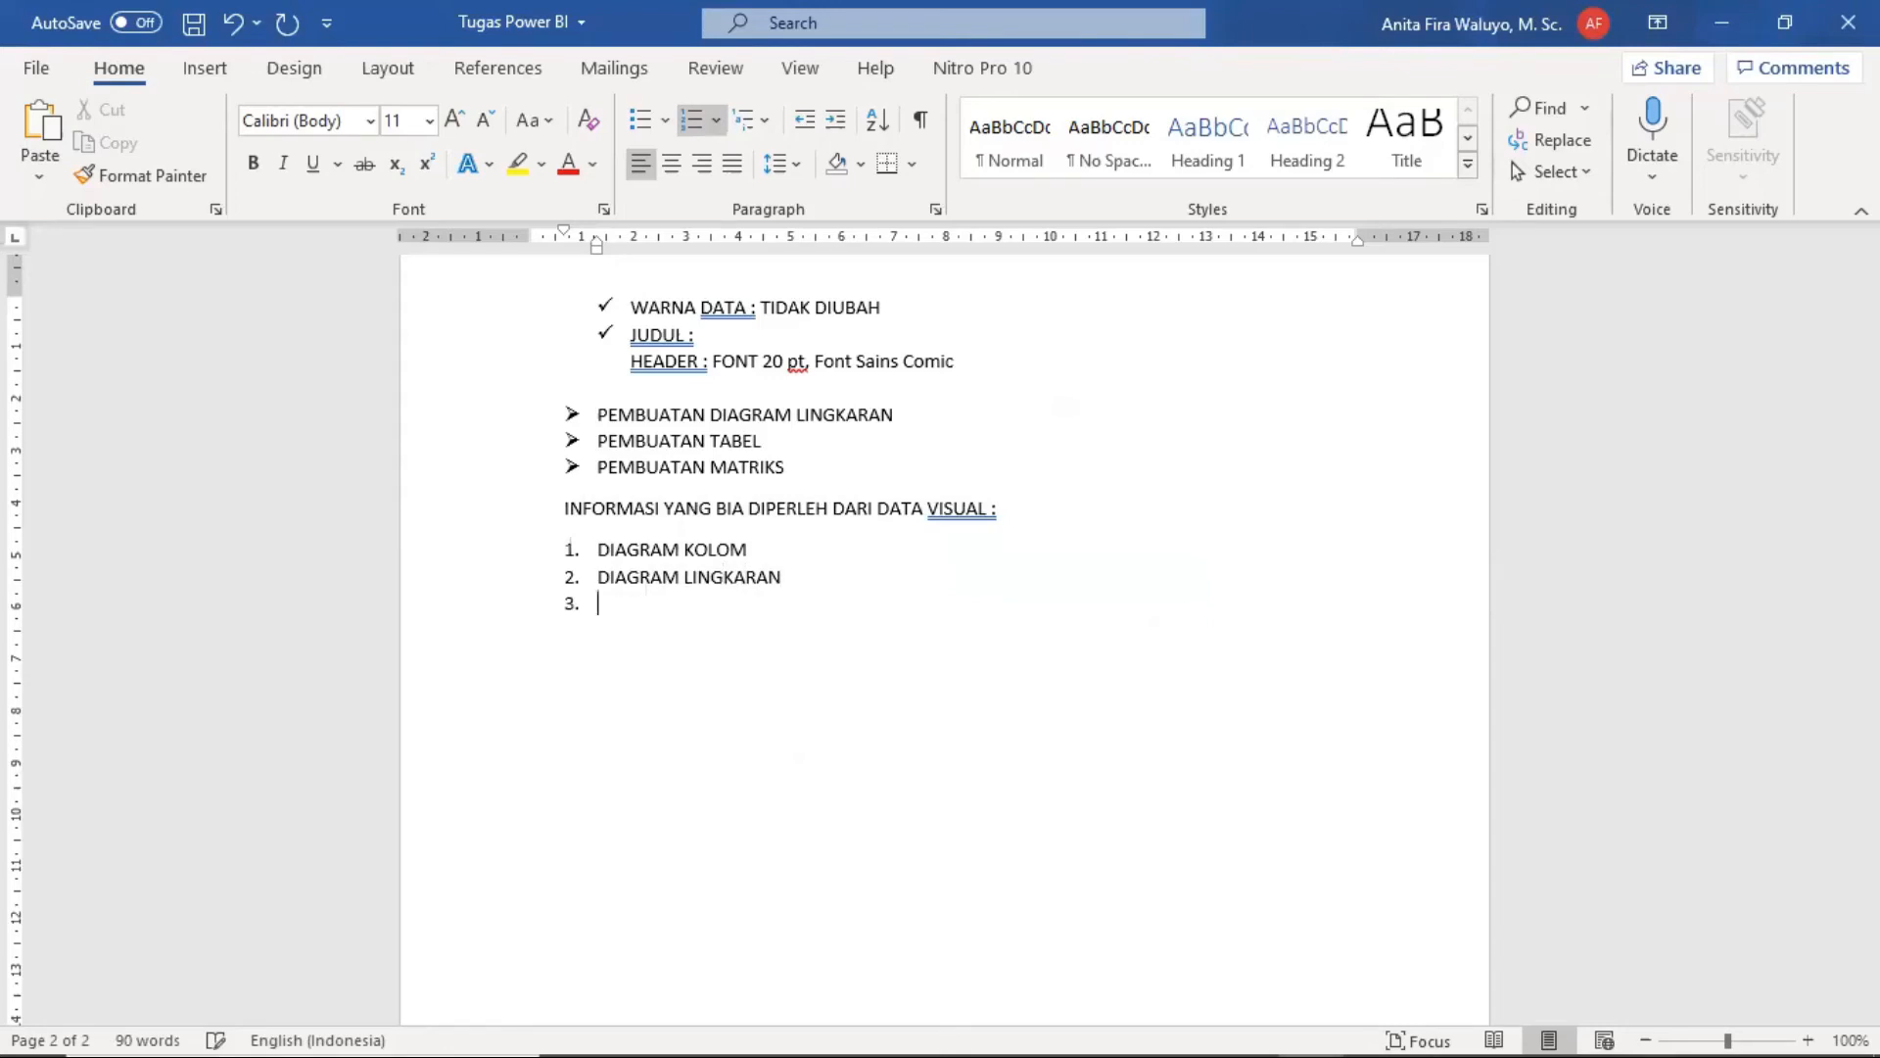
pyautogui.write('DATA TABEL 1')
pyautogui.press('Return')
pyautogui.write('DATA ')
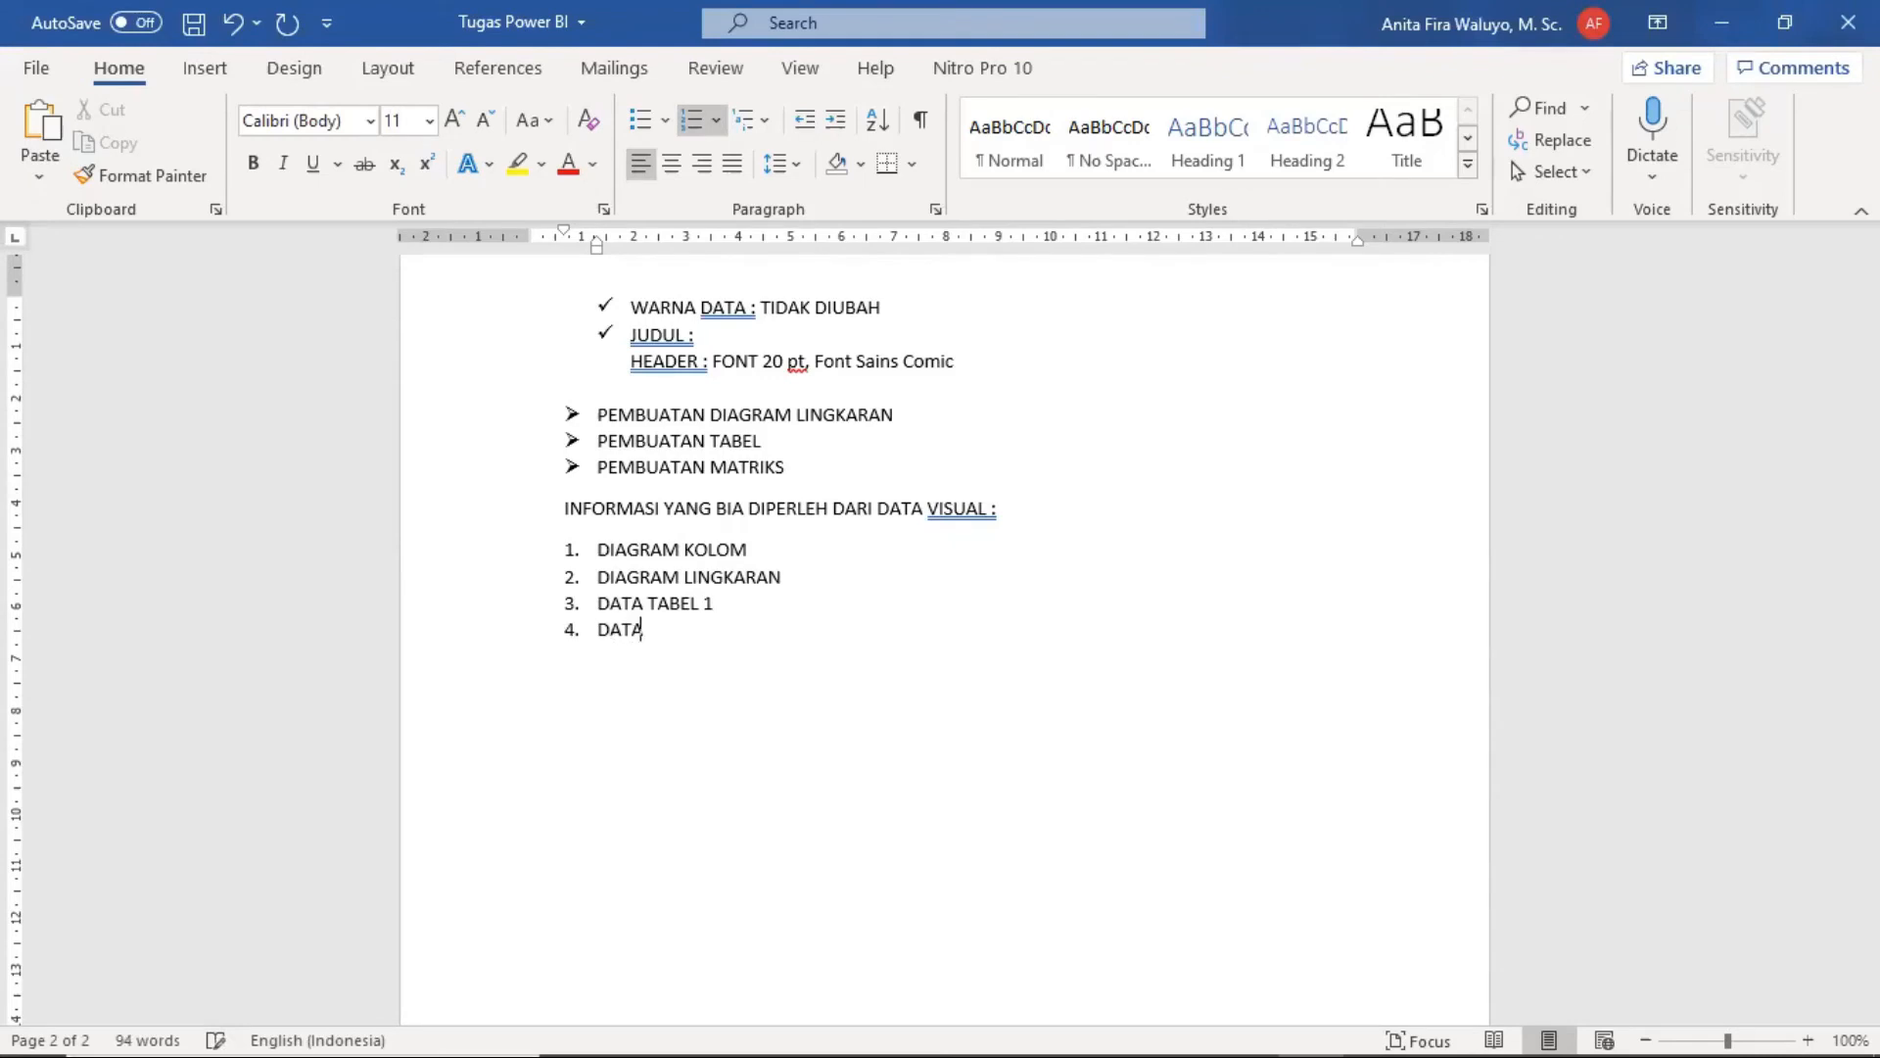
pyautogui.write('TABEL 2')
pyautogui.press('Return')
pyautogui.write('DATA MATR')
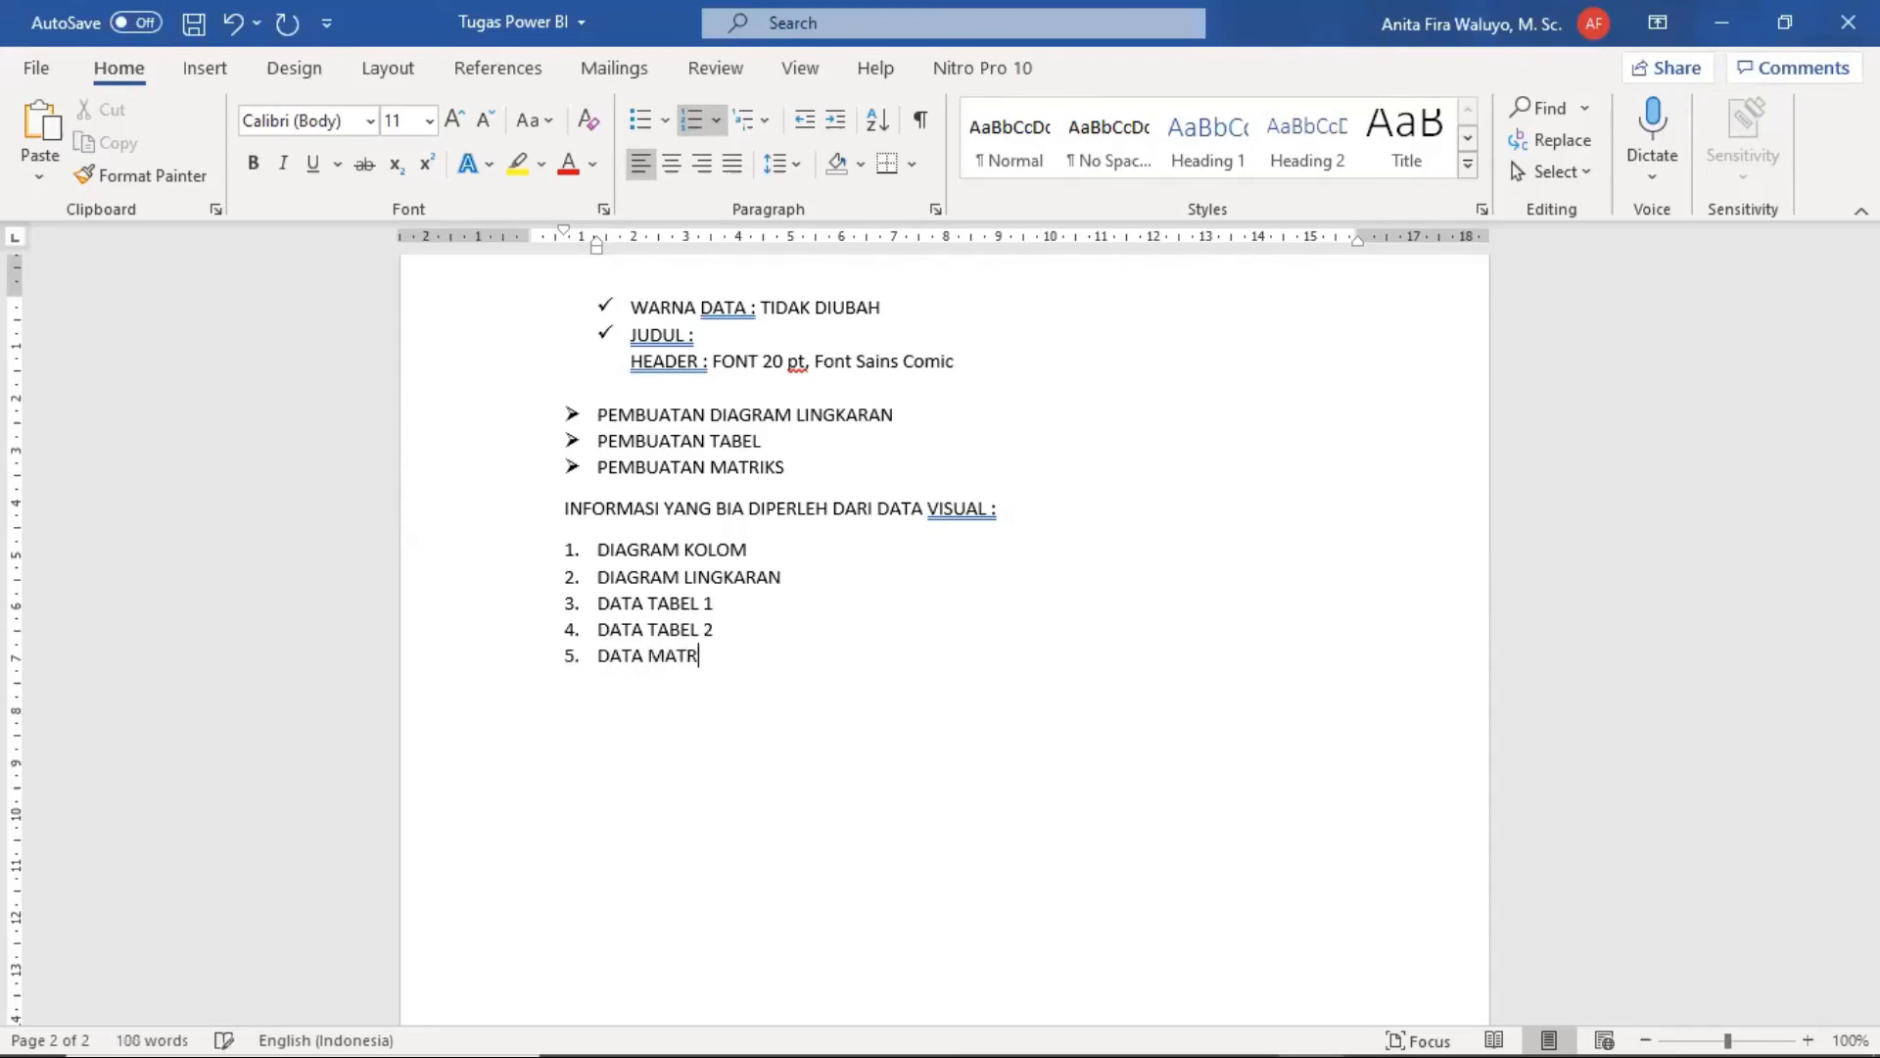
pyautogui.write('IKS')
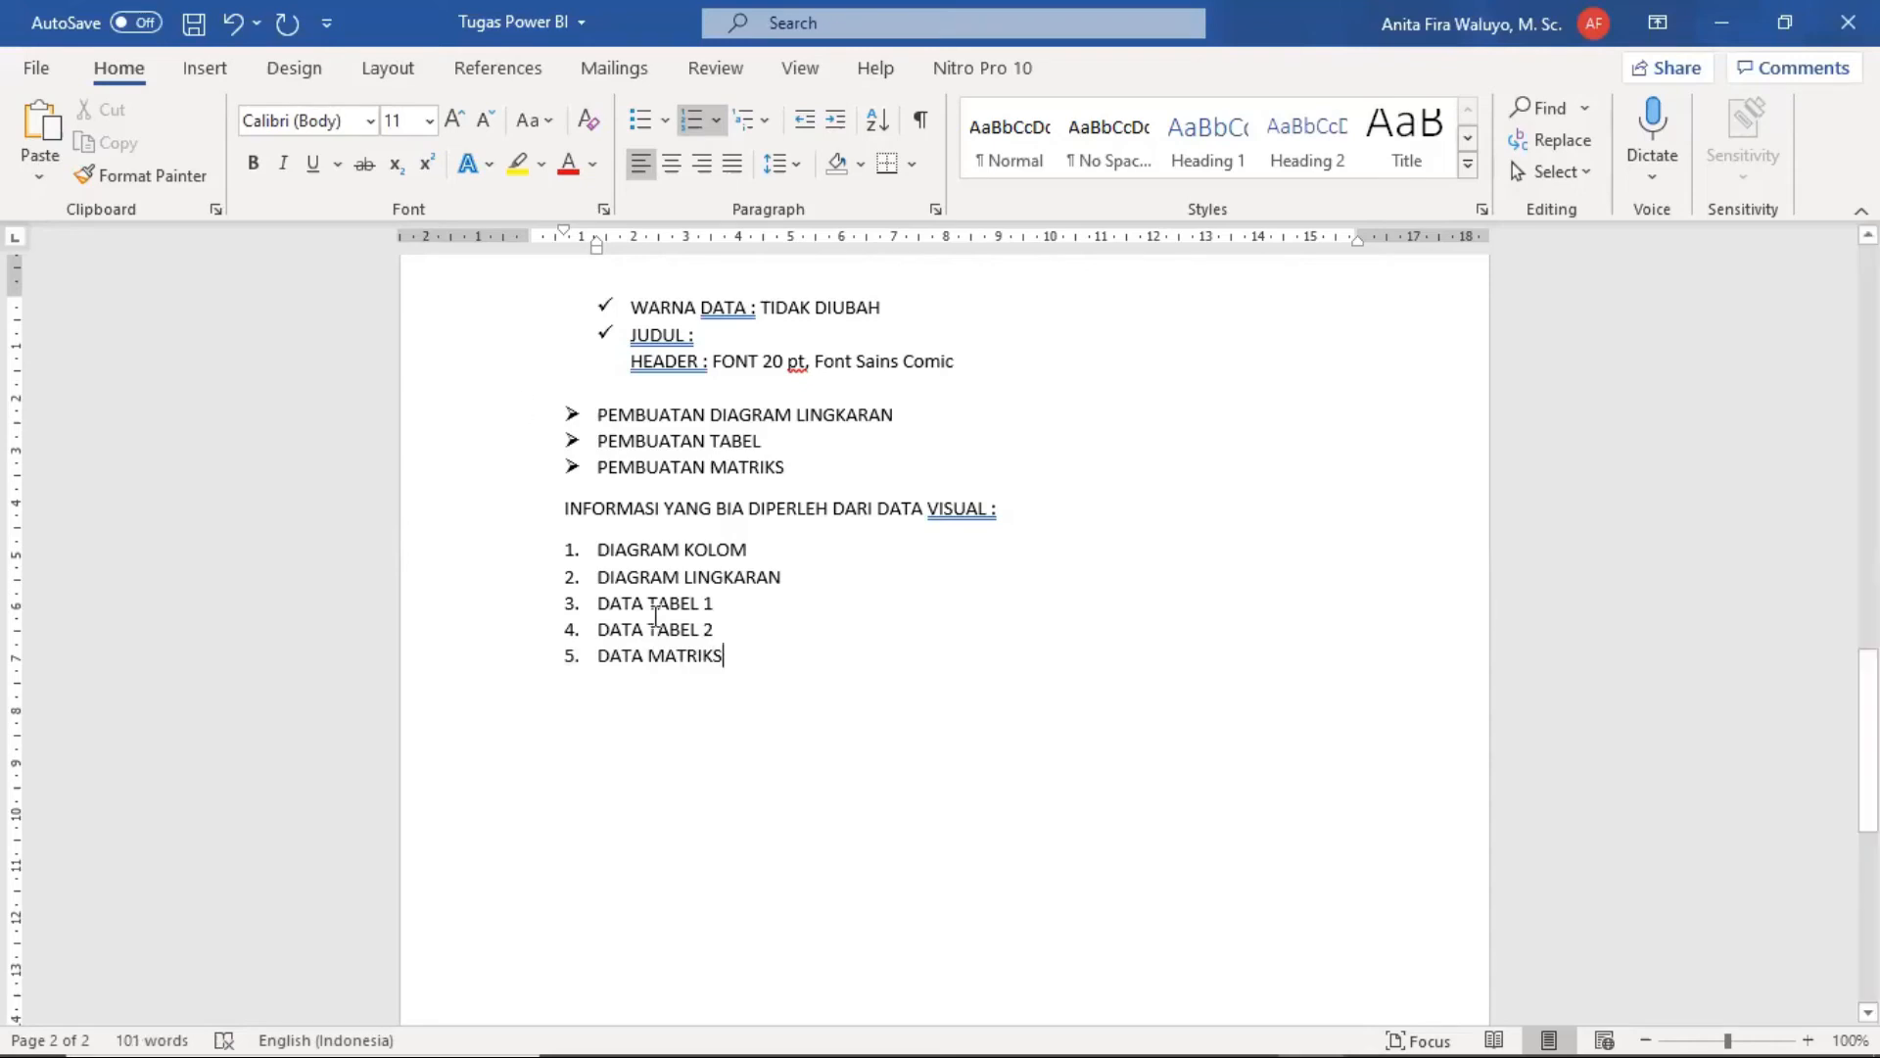
# Step: Add sub-item A under DIAGRAM KOLOM reading PENJUALAN TERTINGGI ADALAH HARDISK DI BANDUNG
pyautogui.click(799, 554)
pyautogui.press('Return')
pyautogui.press('BackSpace')
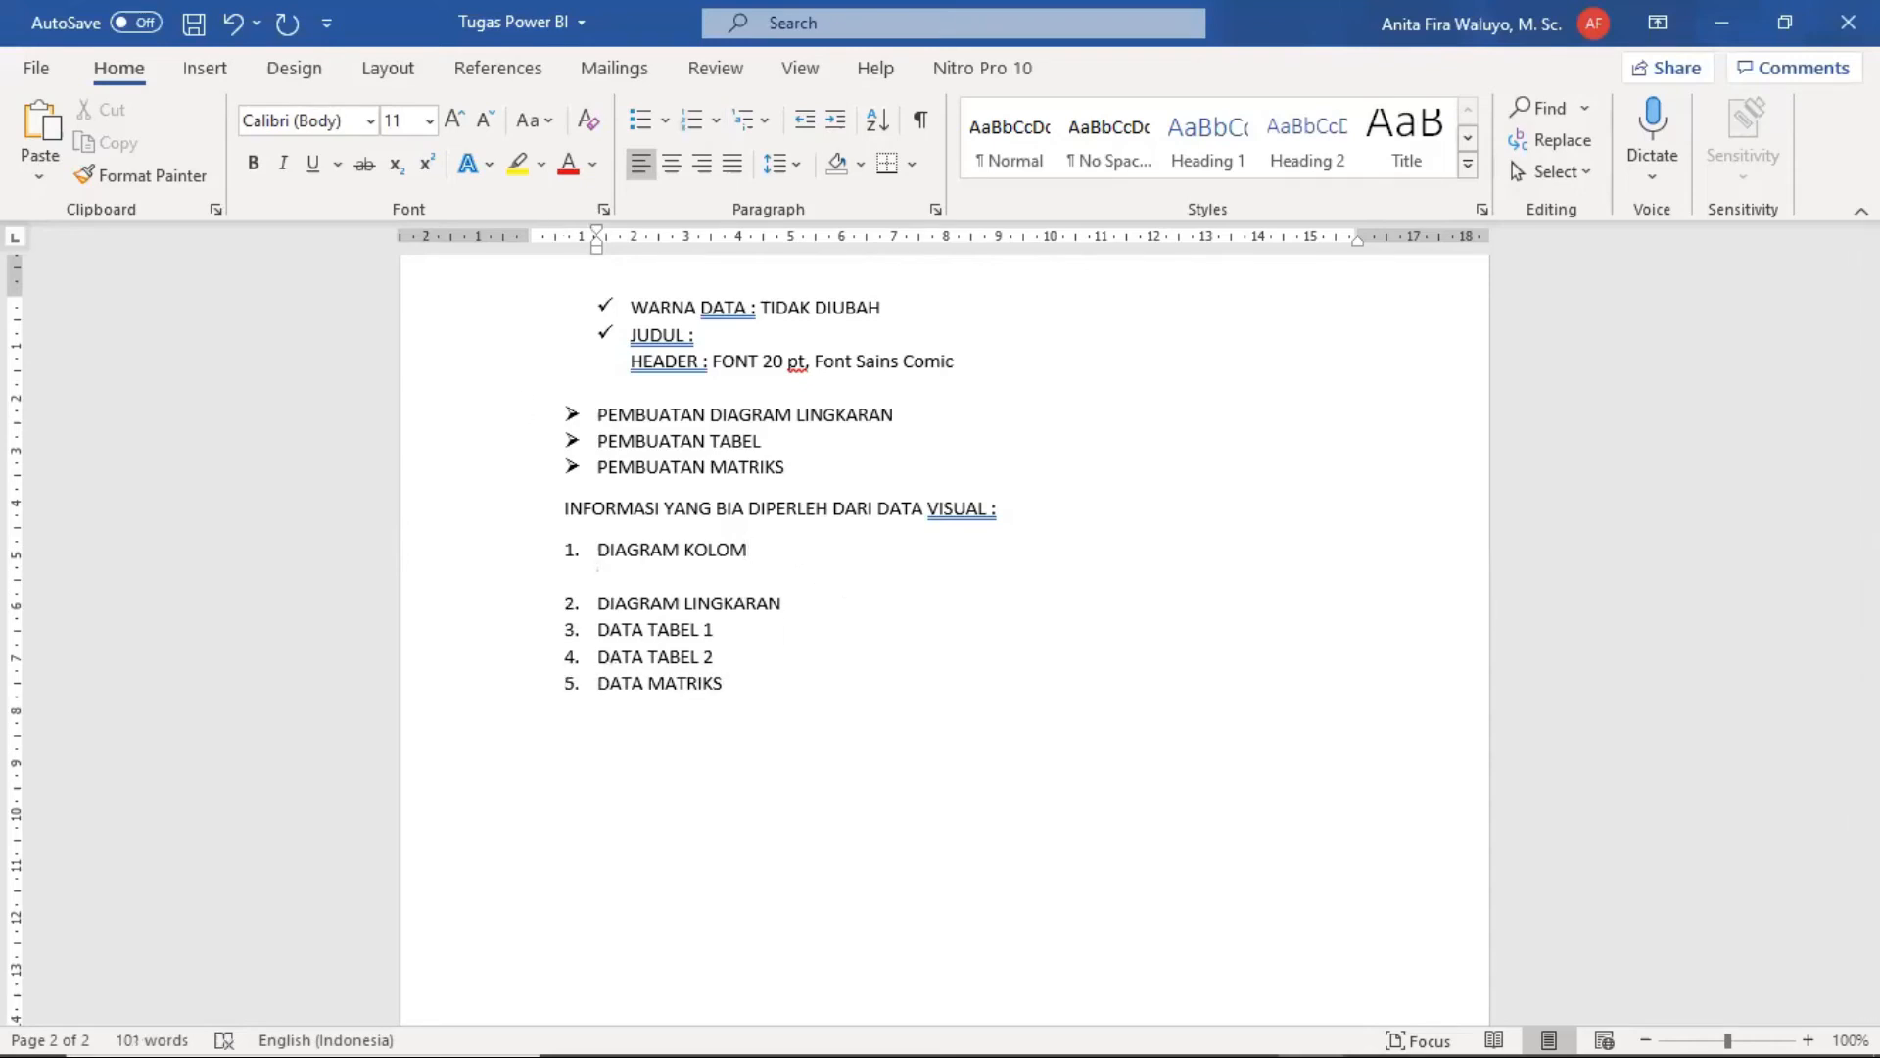
pyautogui.write('A.')
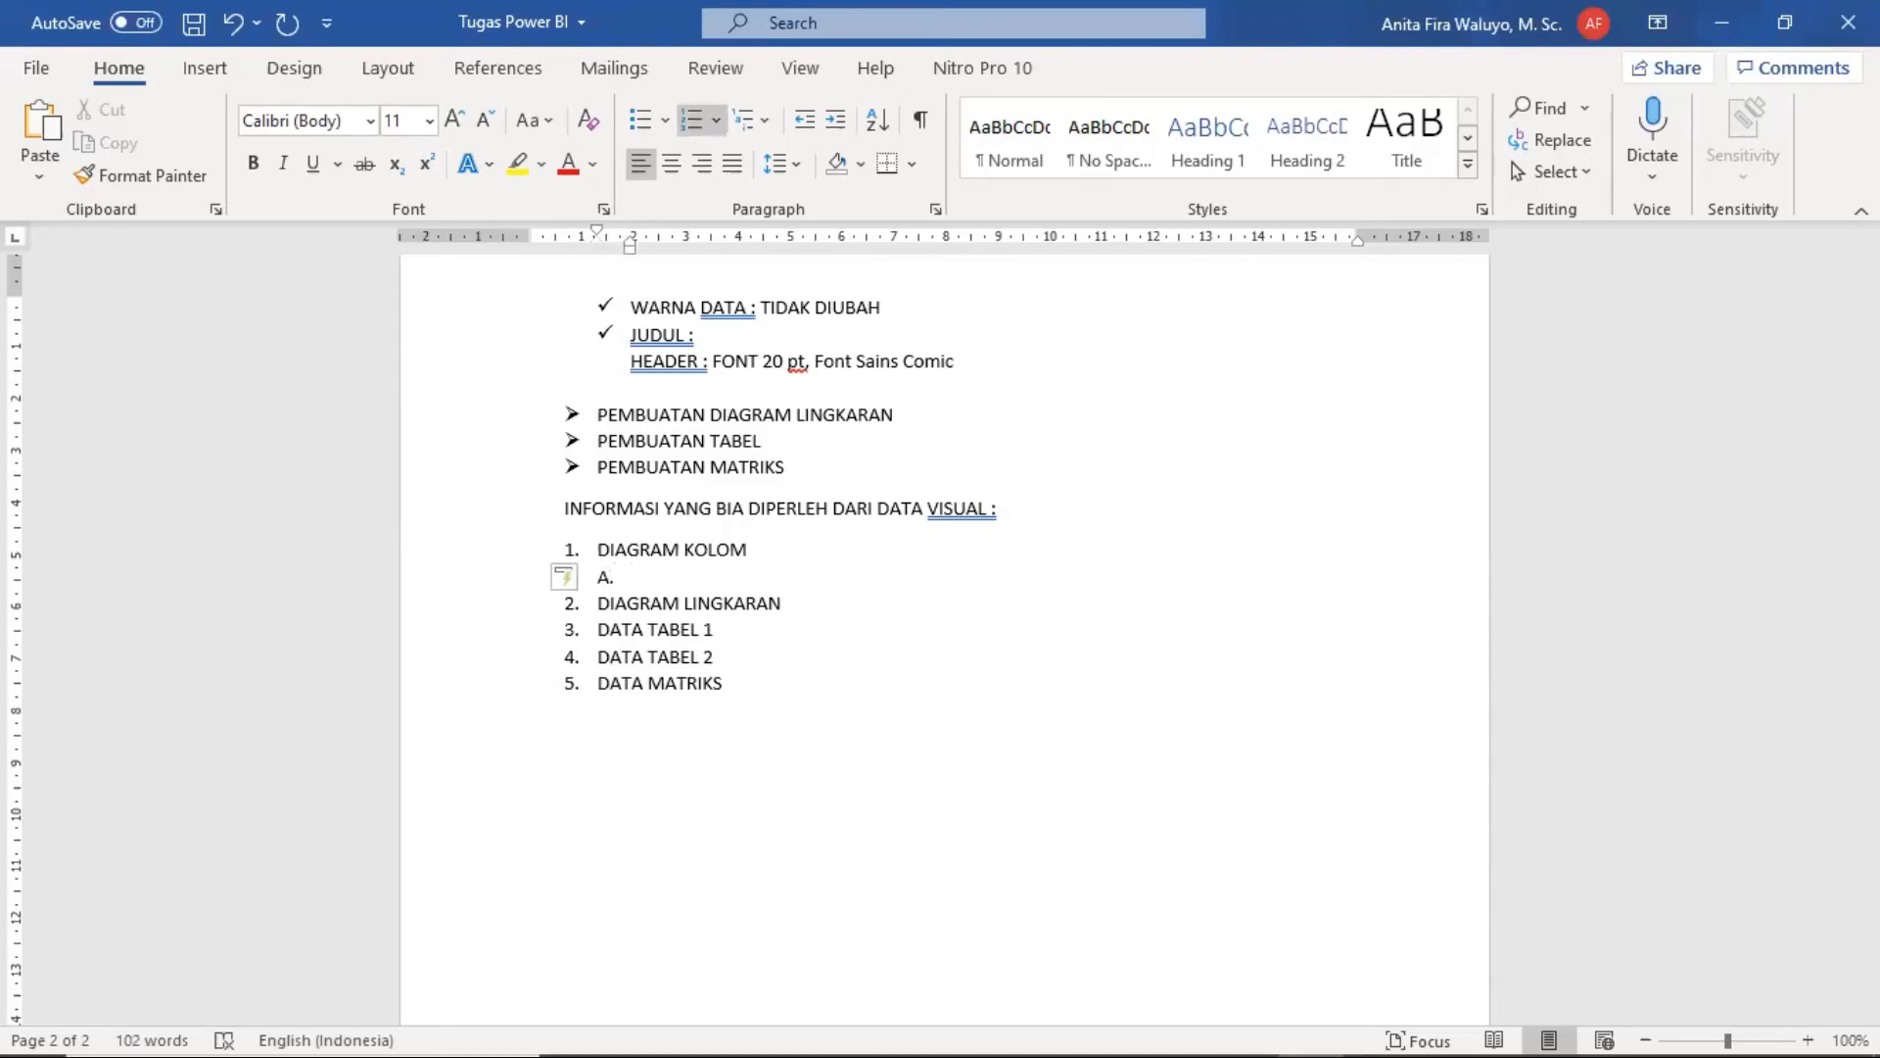
pyautogui.scroll(20, 781, 558)
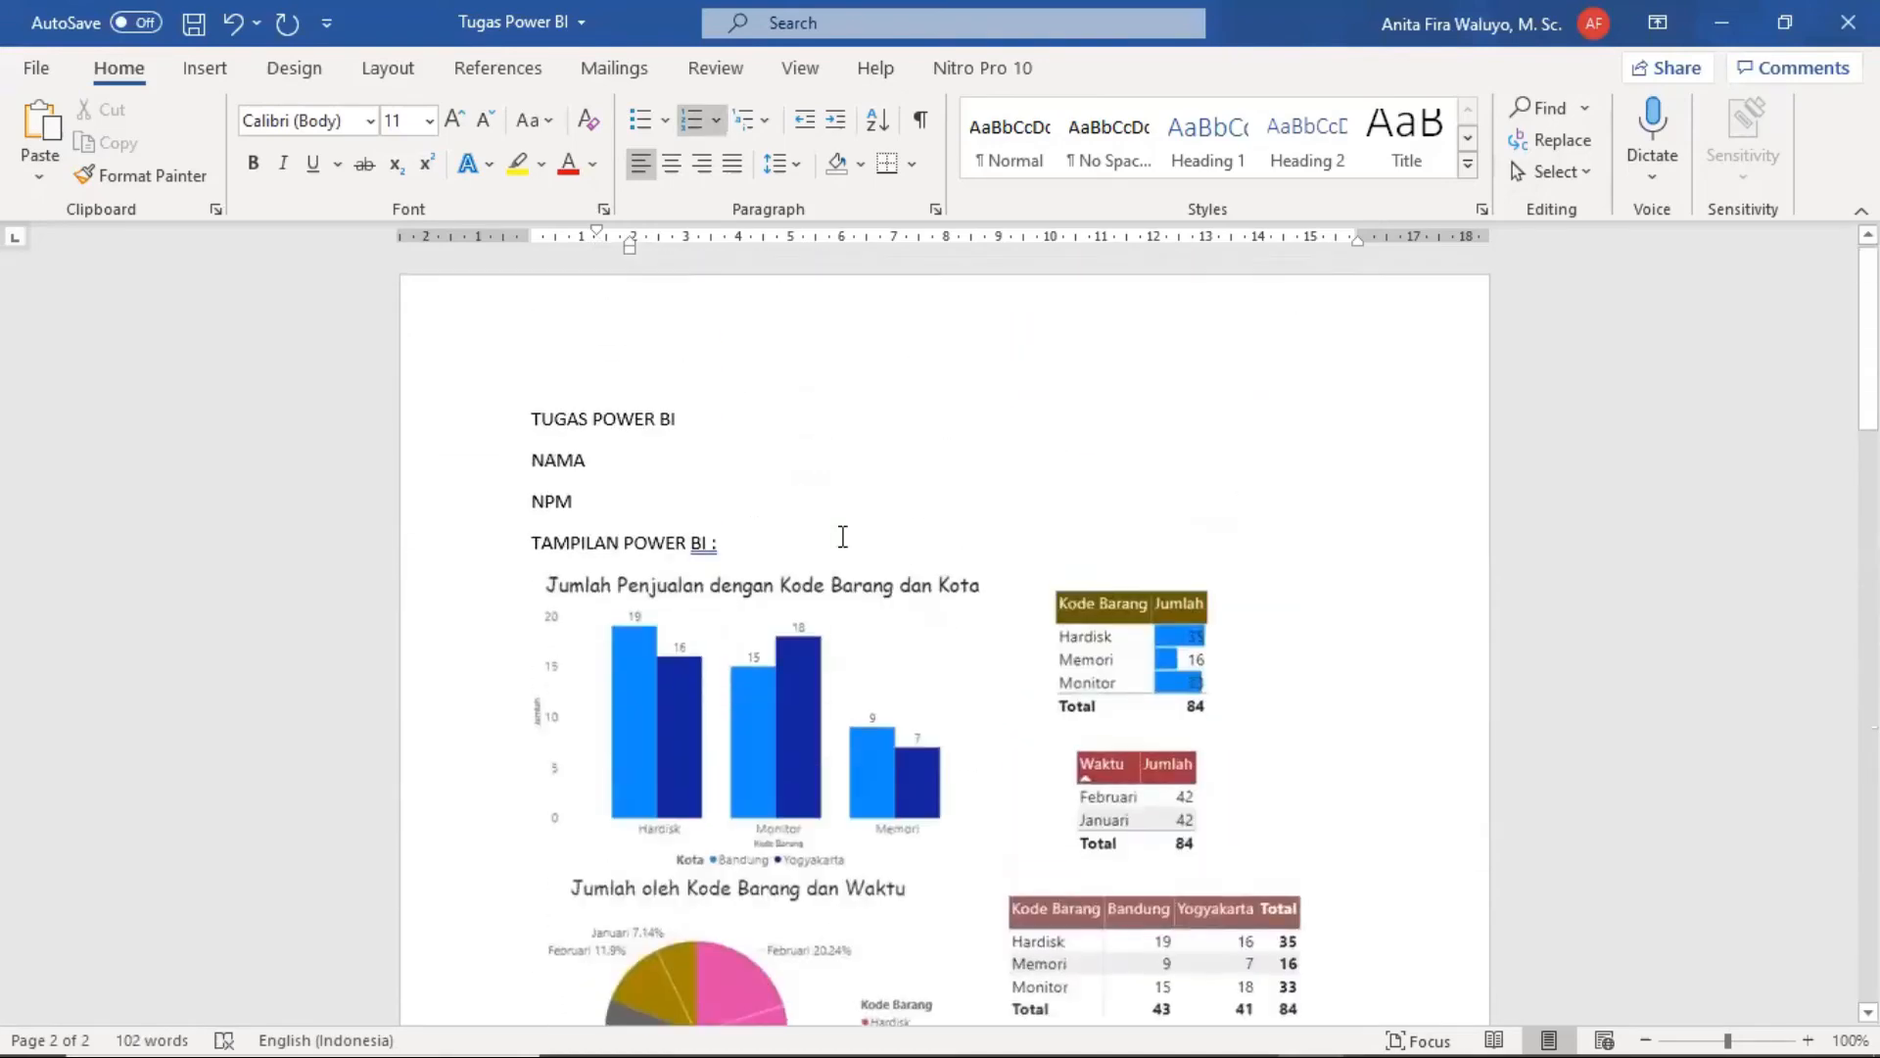
pyautogui.scroll(-1, 672, 509)
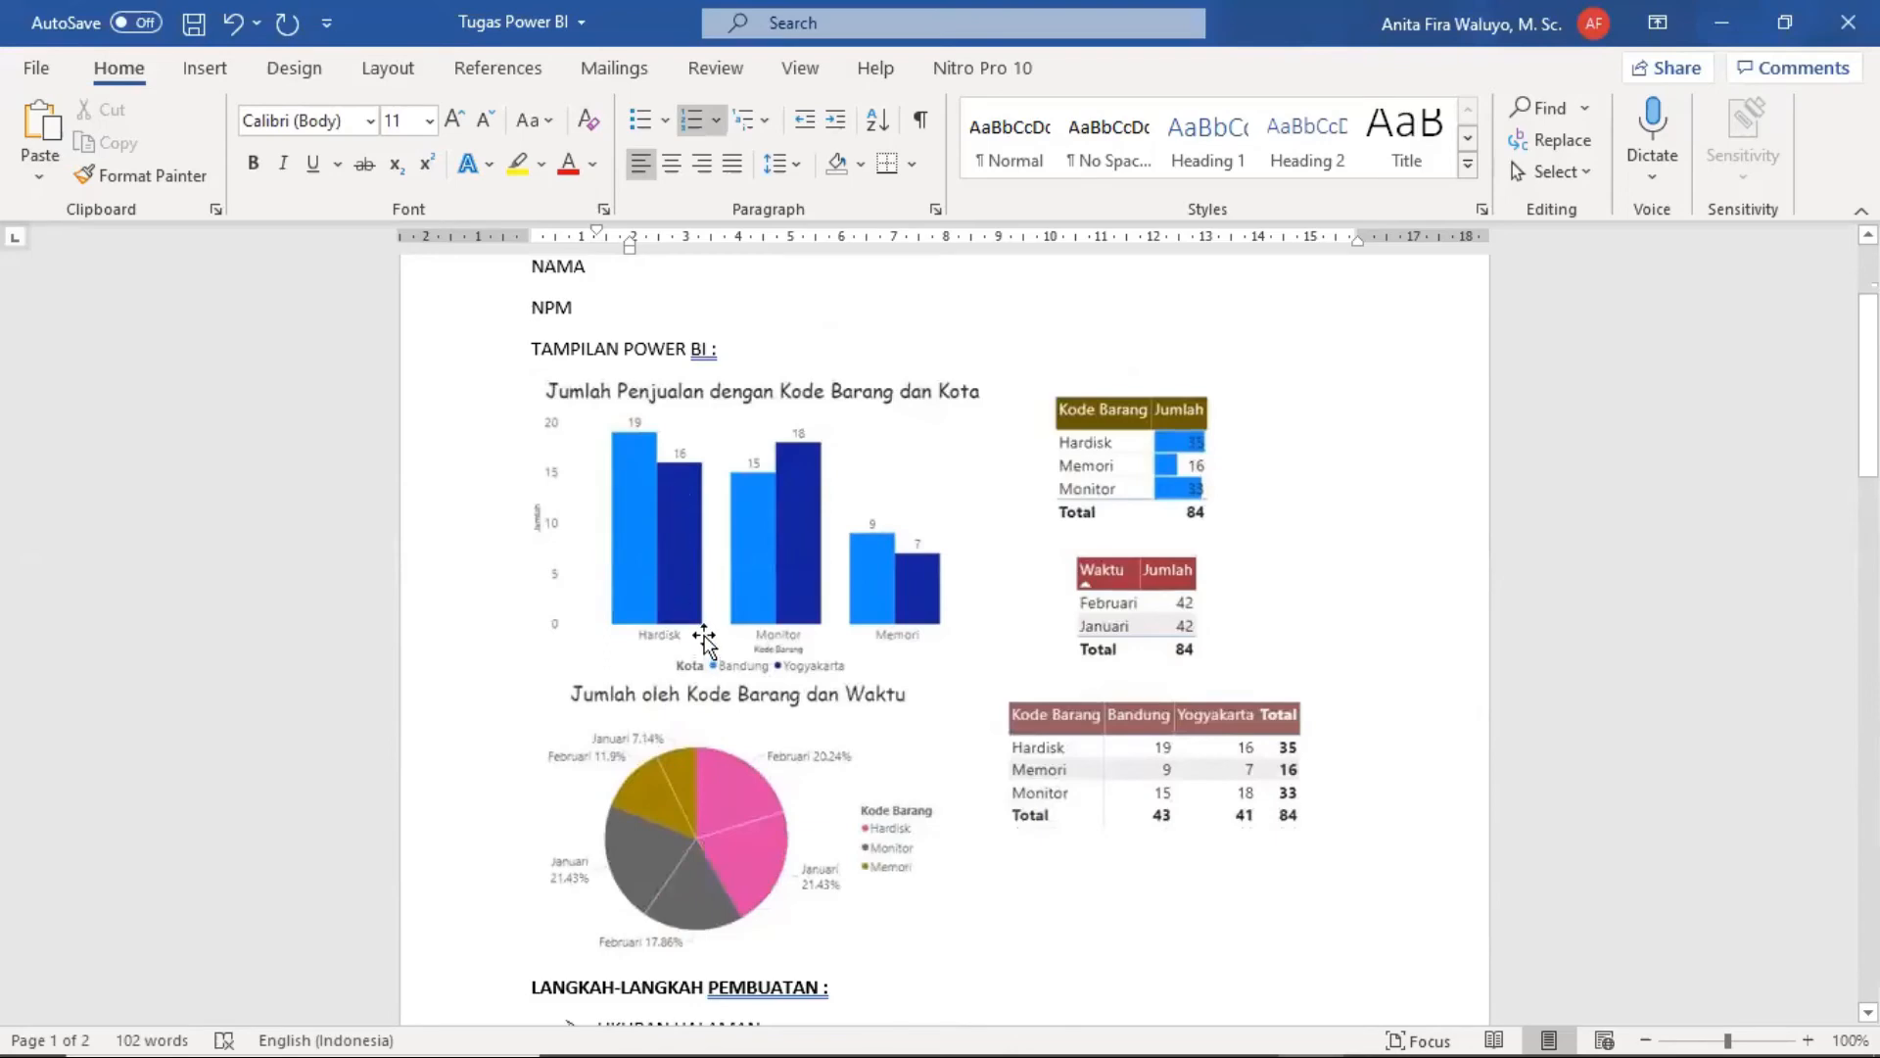
pyautogui.scroll(-15, 773, 651)
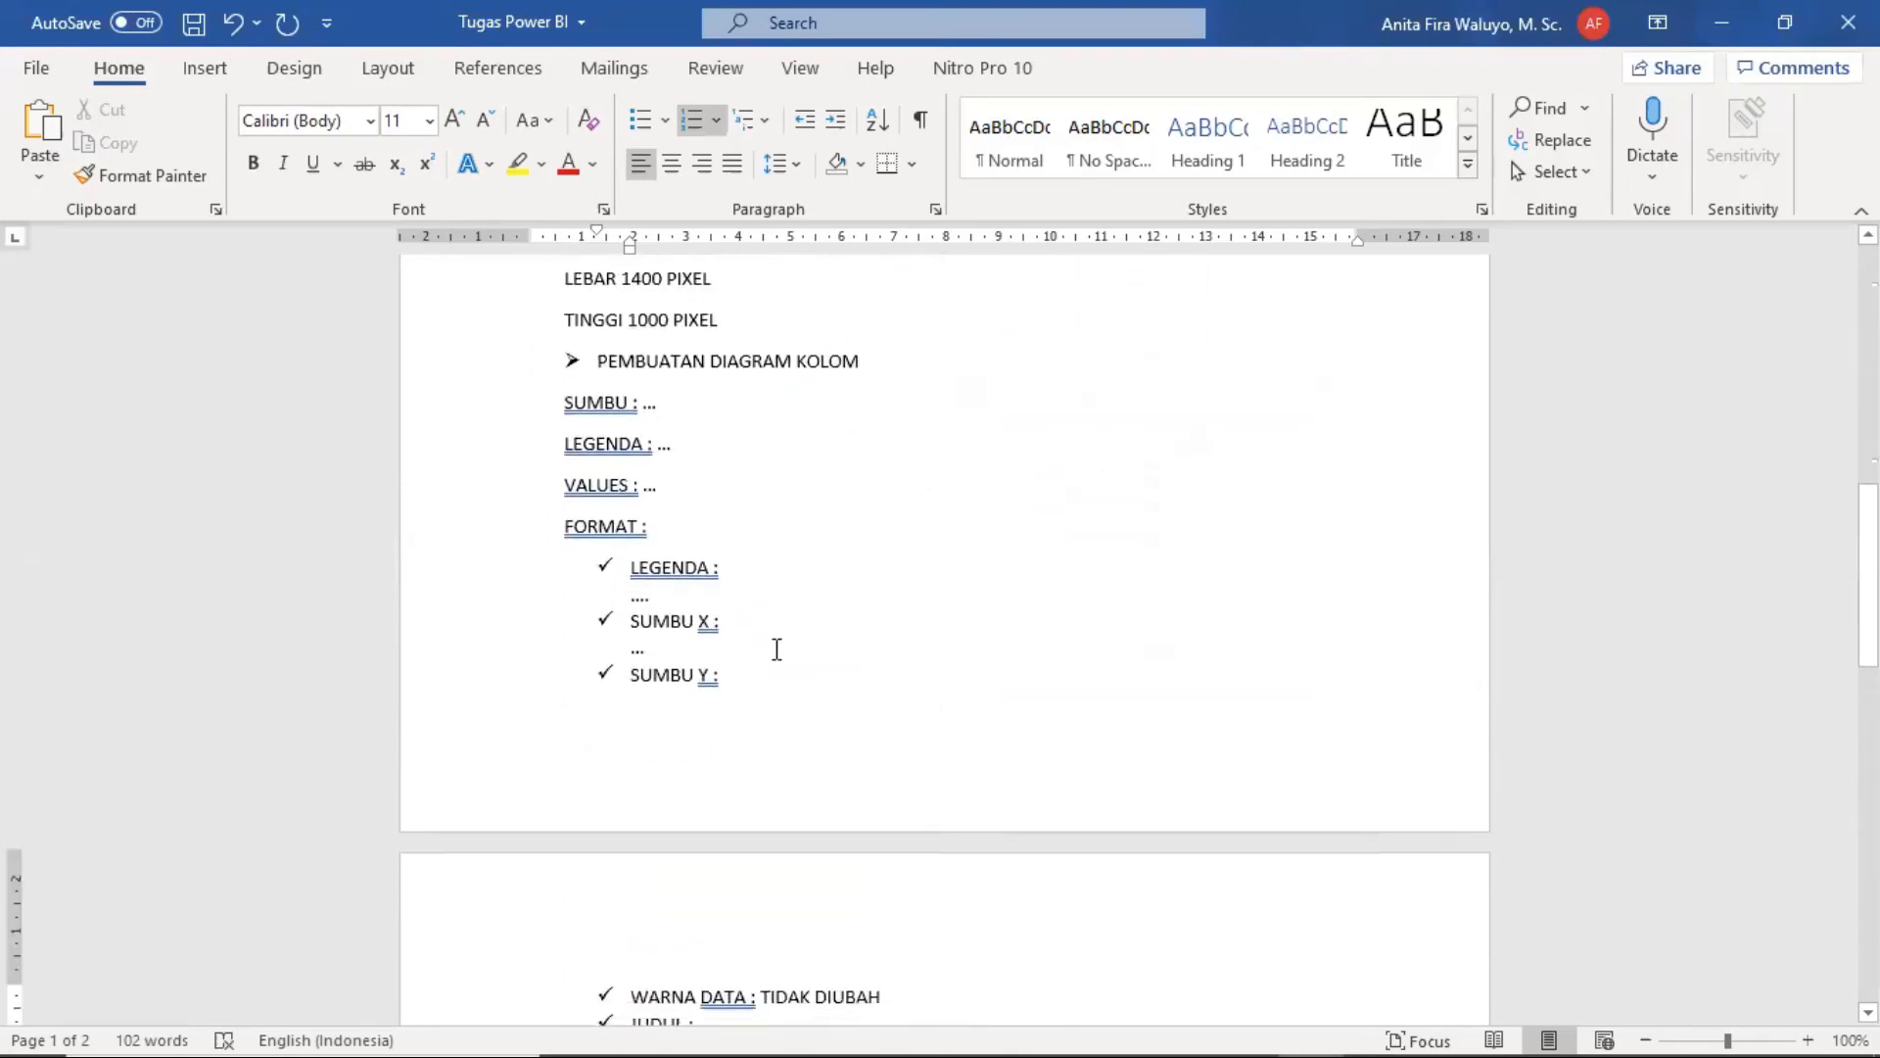
pyautogui.scroll(-12, 776, 649)
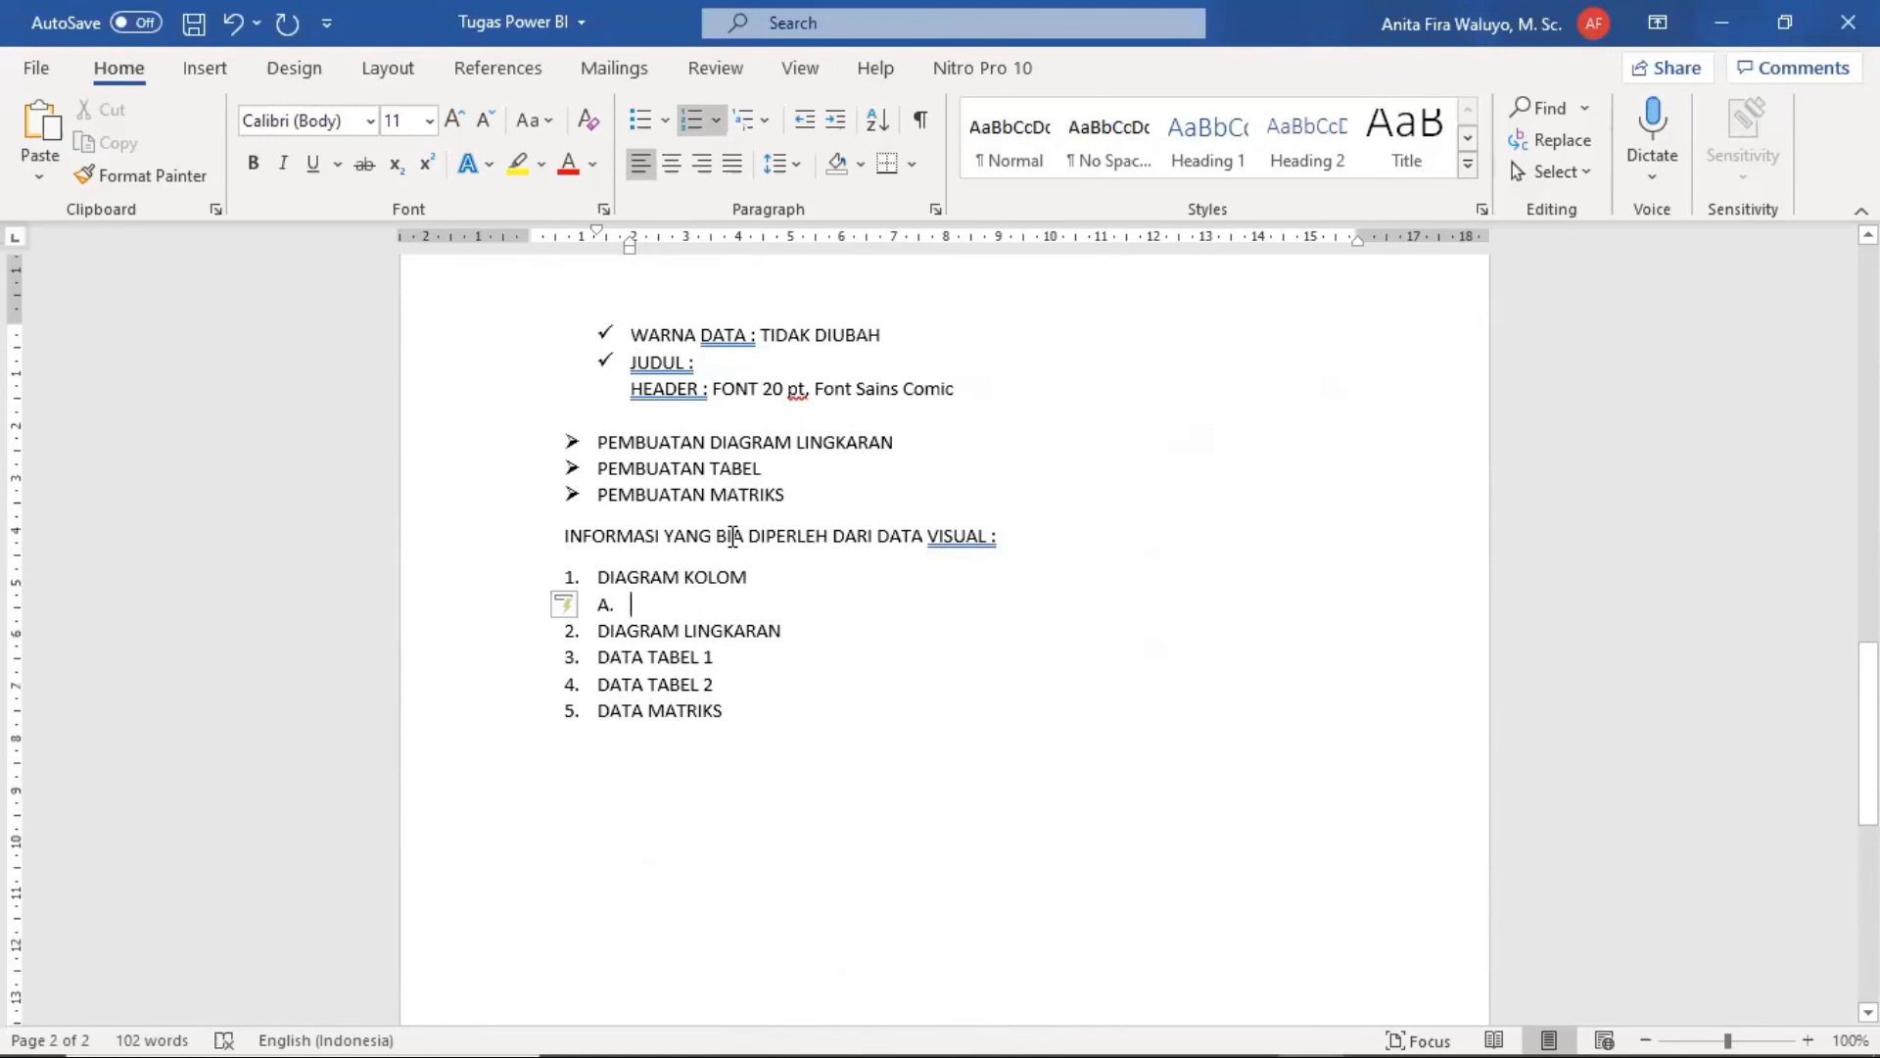
pyautogui.write('PENJUALAN TER')
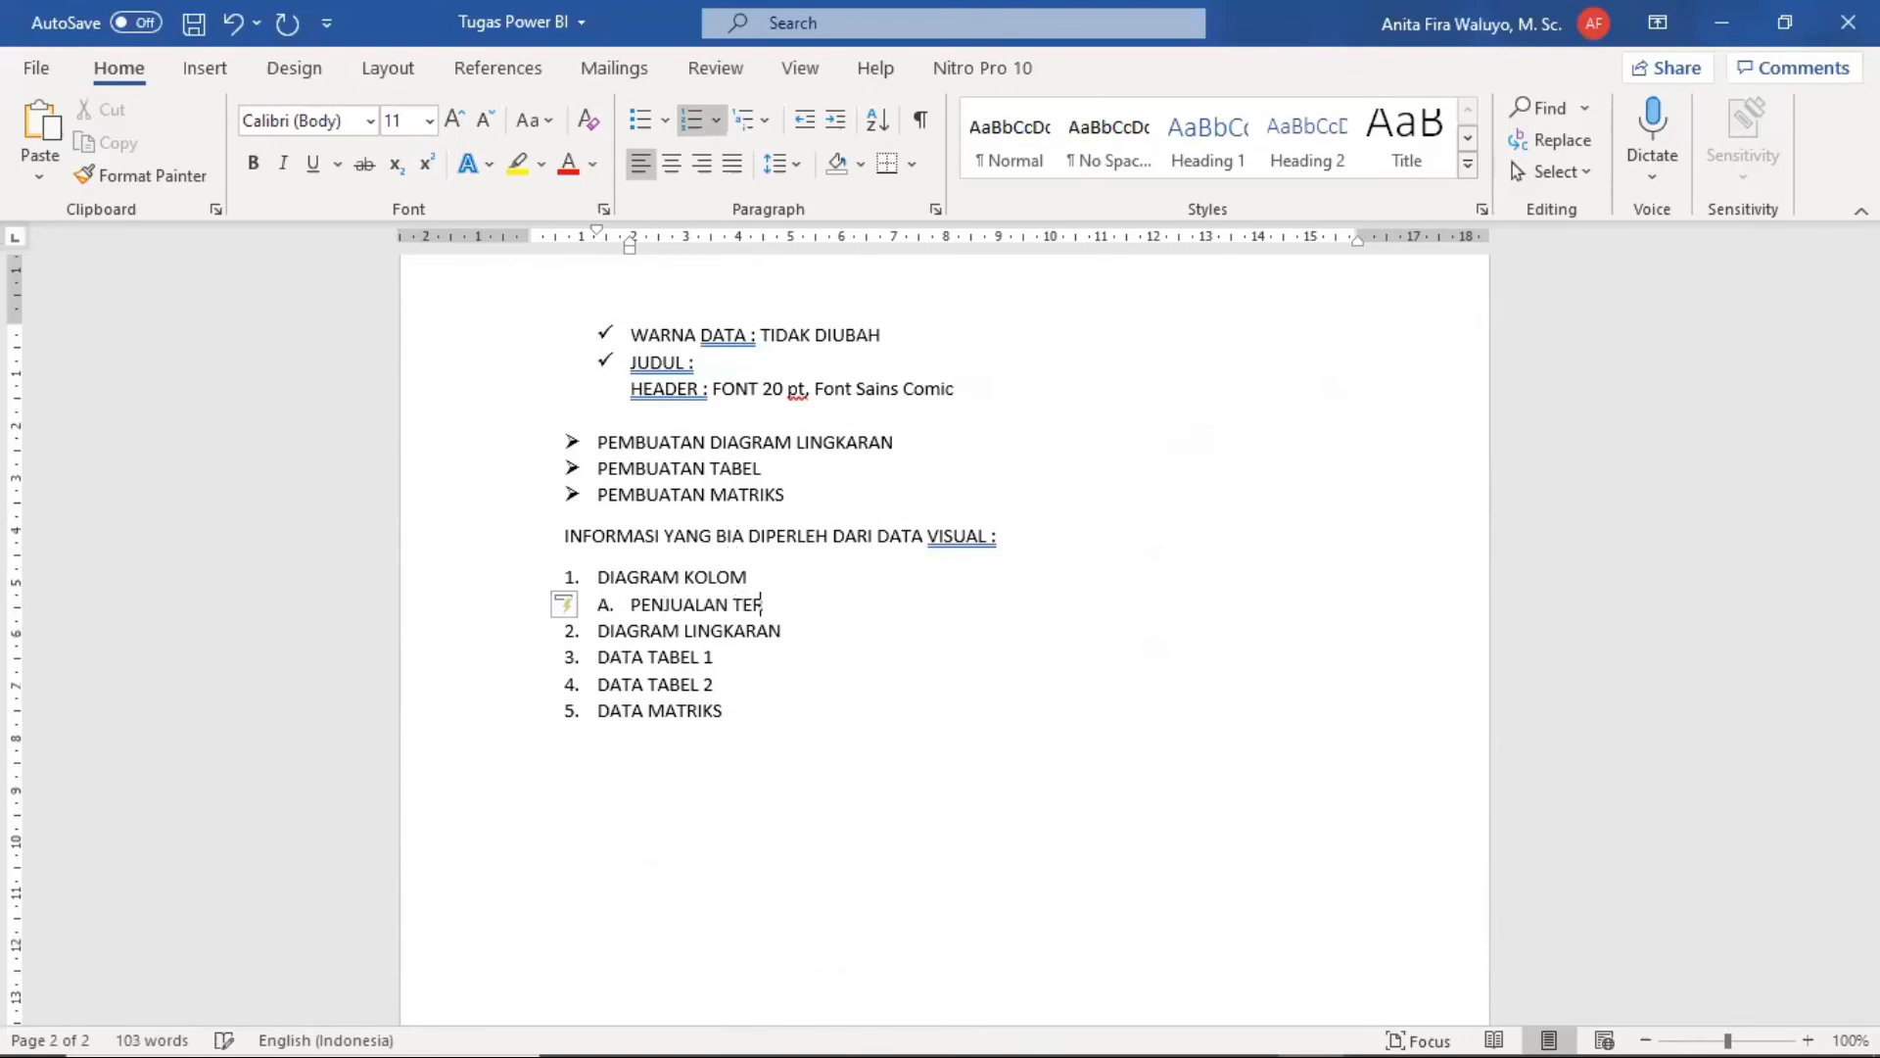
pyautogui.write('TINGGI ADALAH HARD')
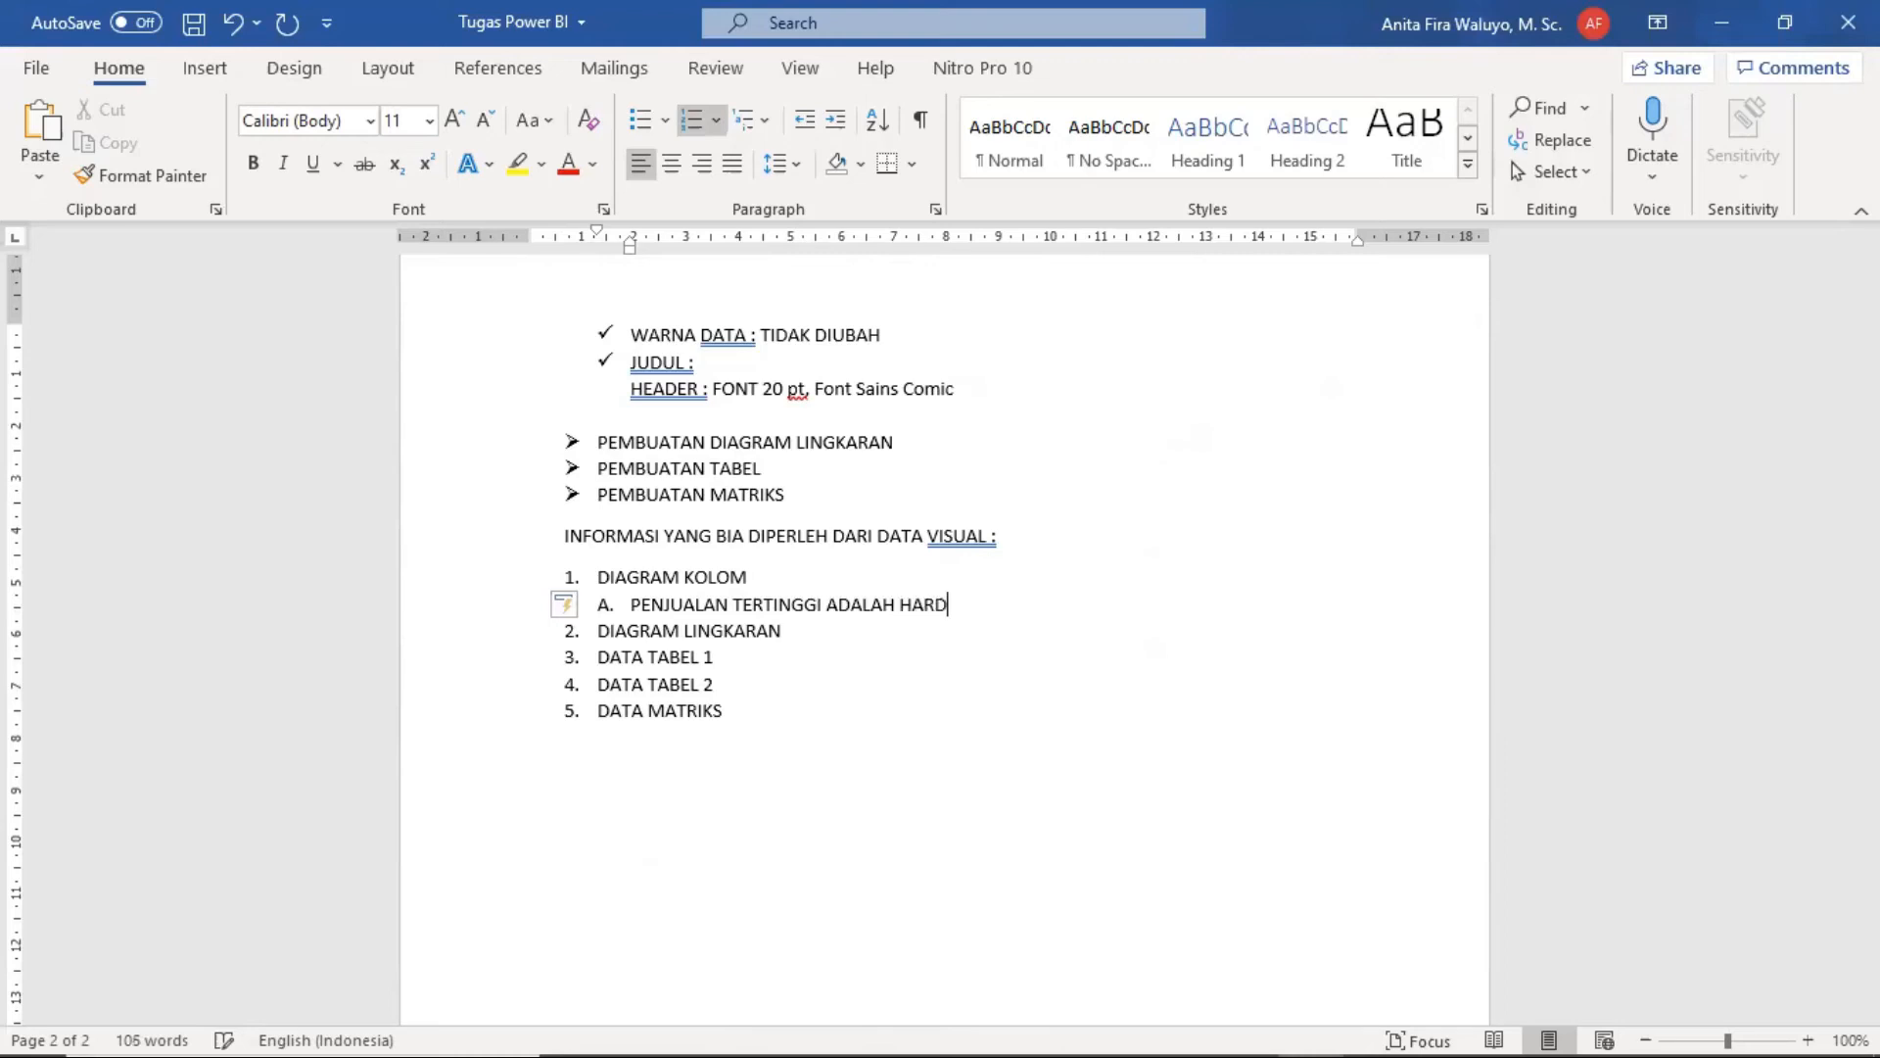
pyautogui.write('IK')
pyautogui.write('K DI AN')
pyautogui.press('BackSpace')
pyautogui.press('BackSpace')
pyautogui.write('BANDUNG')
# Step: Add sub-item B reading PENJUALAN TERENDAH ... under DIAGRAM KOLOM and start an empty sub-item C
pyautogui.press('Return')
pyautogui.write('PE')
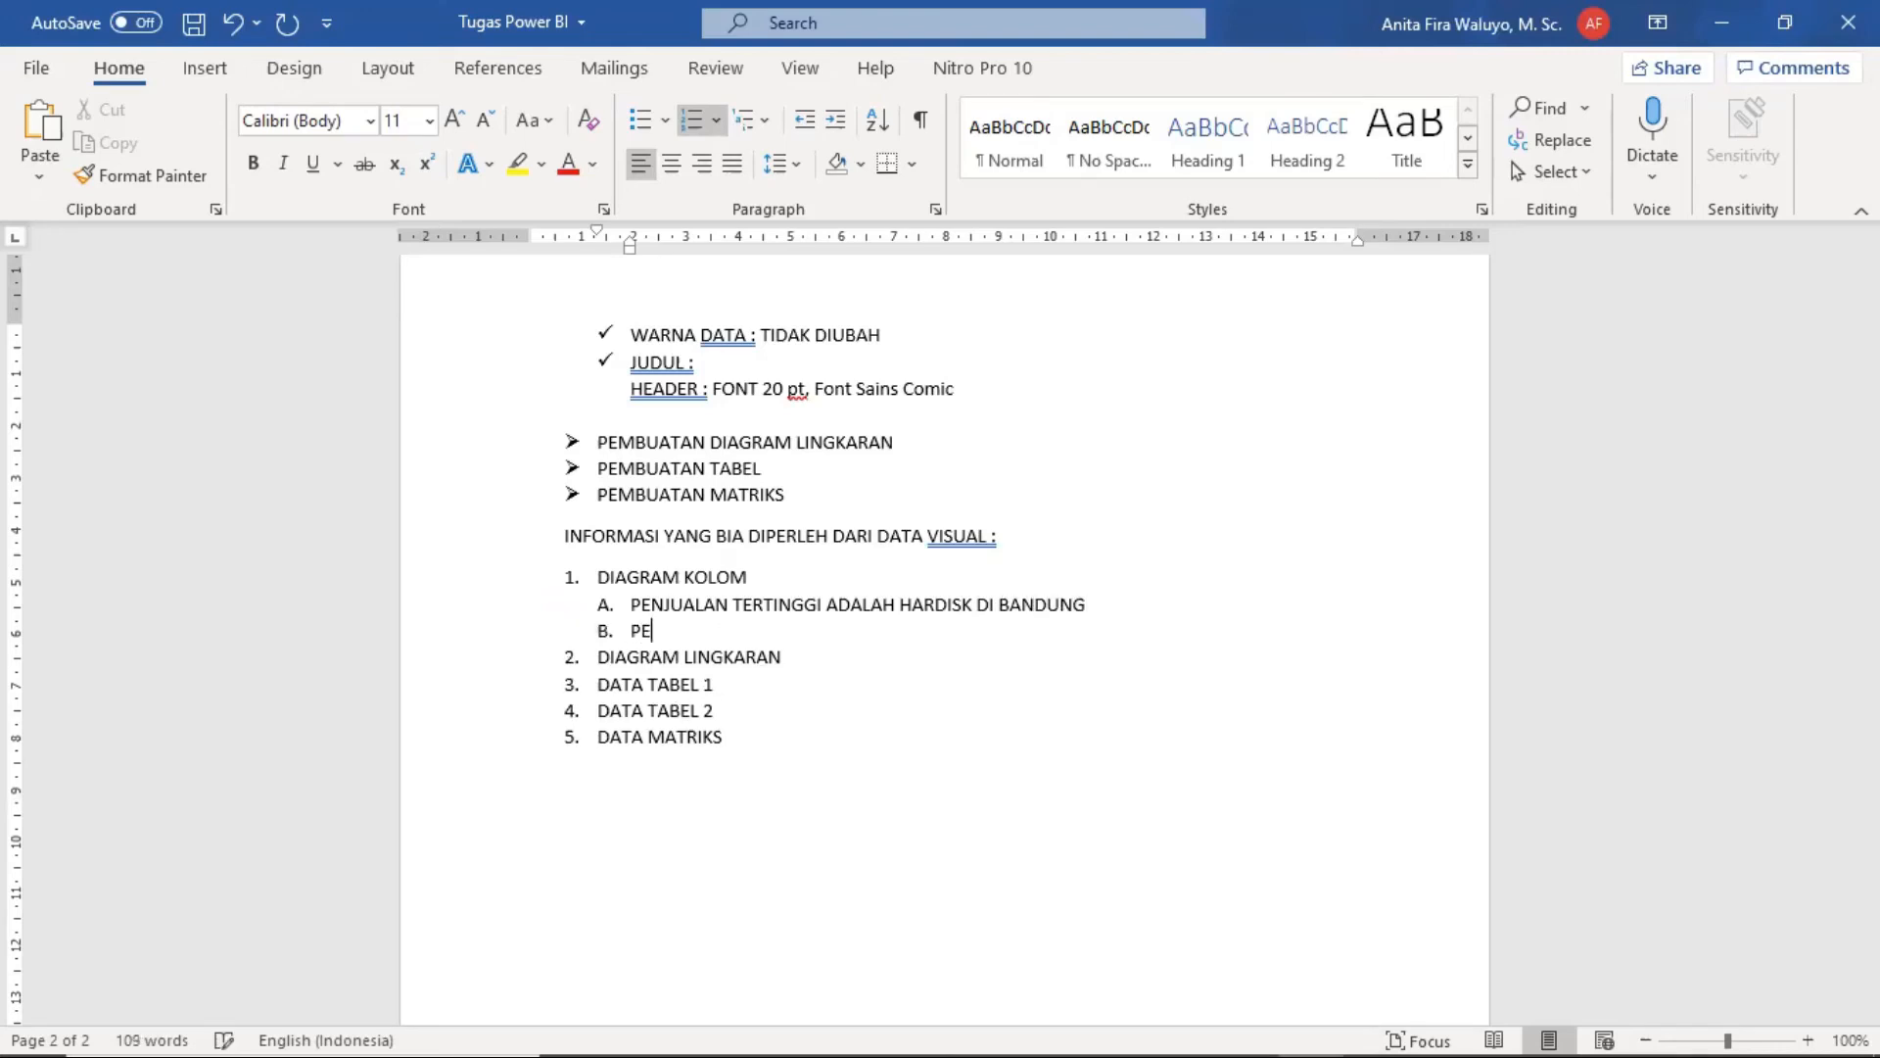
pyautogui.write('NJUALAN TERENDAH .')
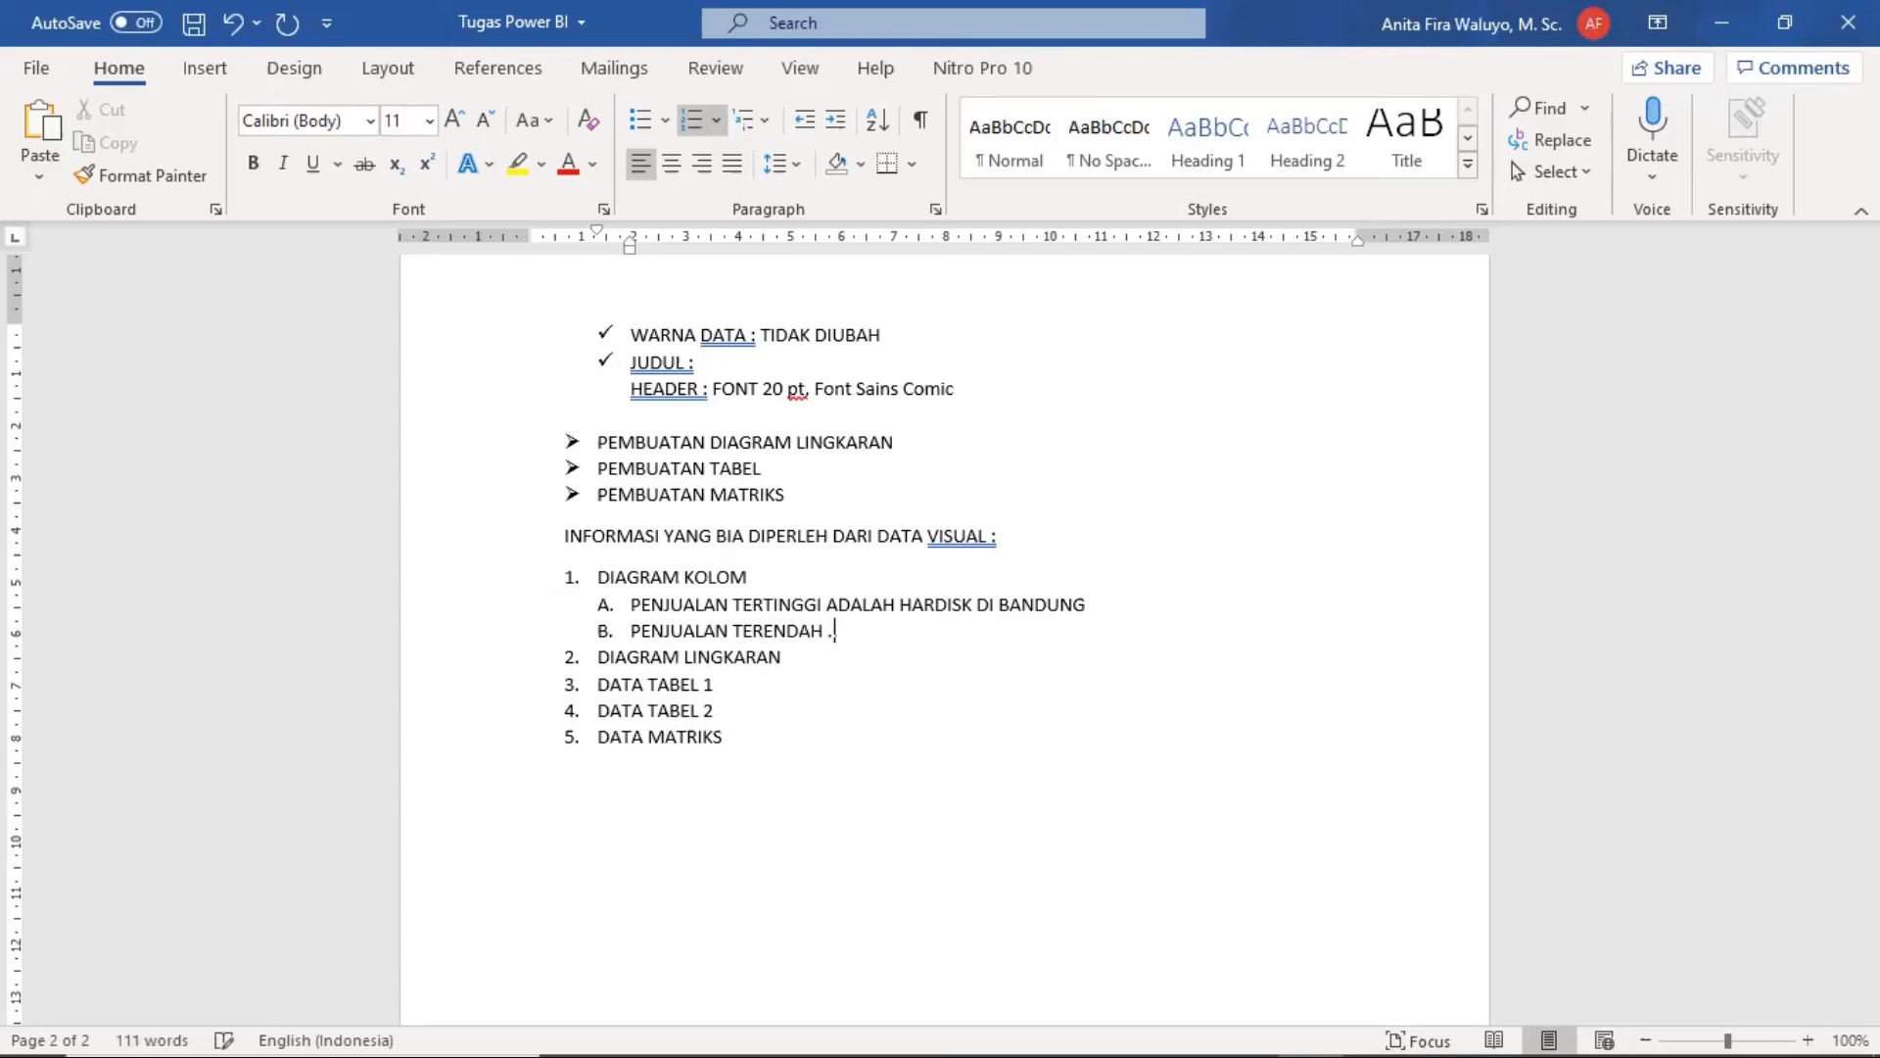
pyautogui.write('..')
pyautogui.press('Return')
# Step: Examine the charts, tables and matrix in the report picture for information to list under the numbered items
pyautogui.scroll(6, 877, 465)
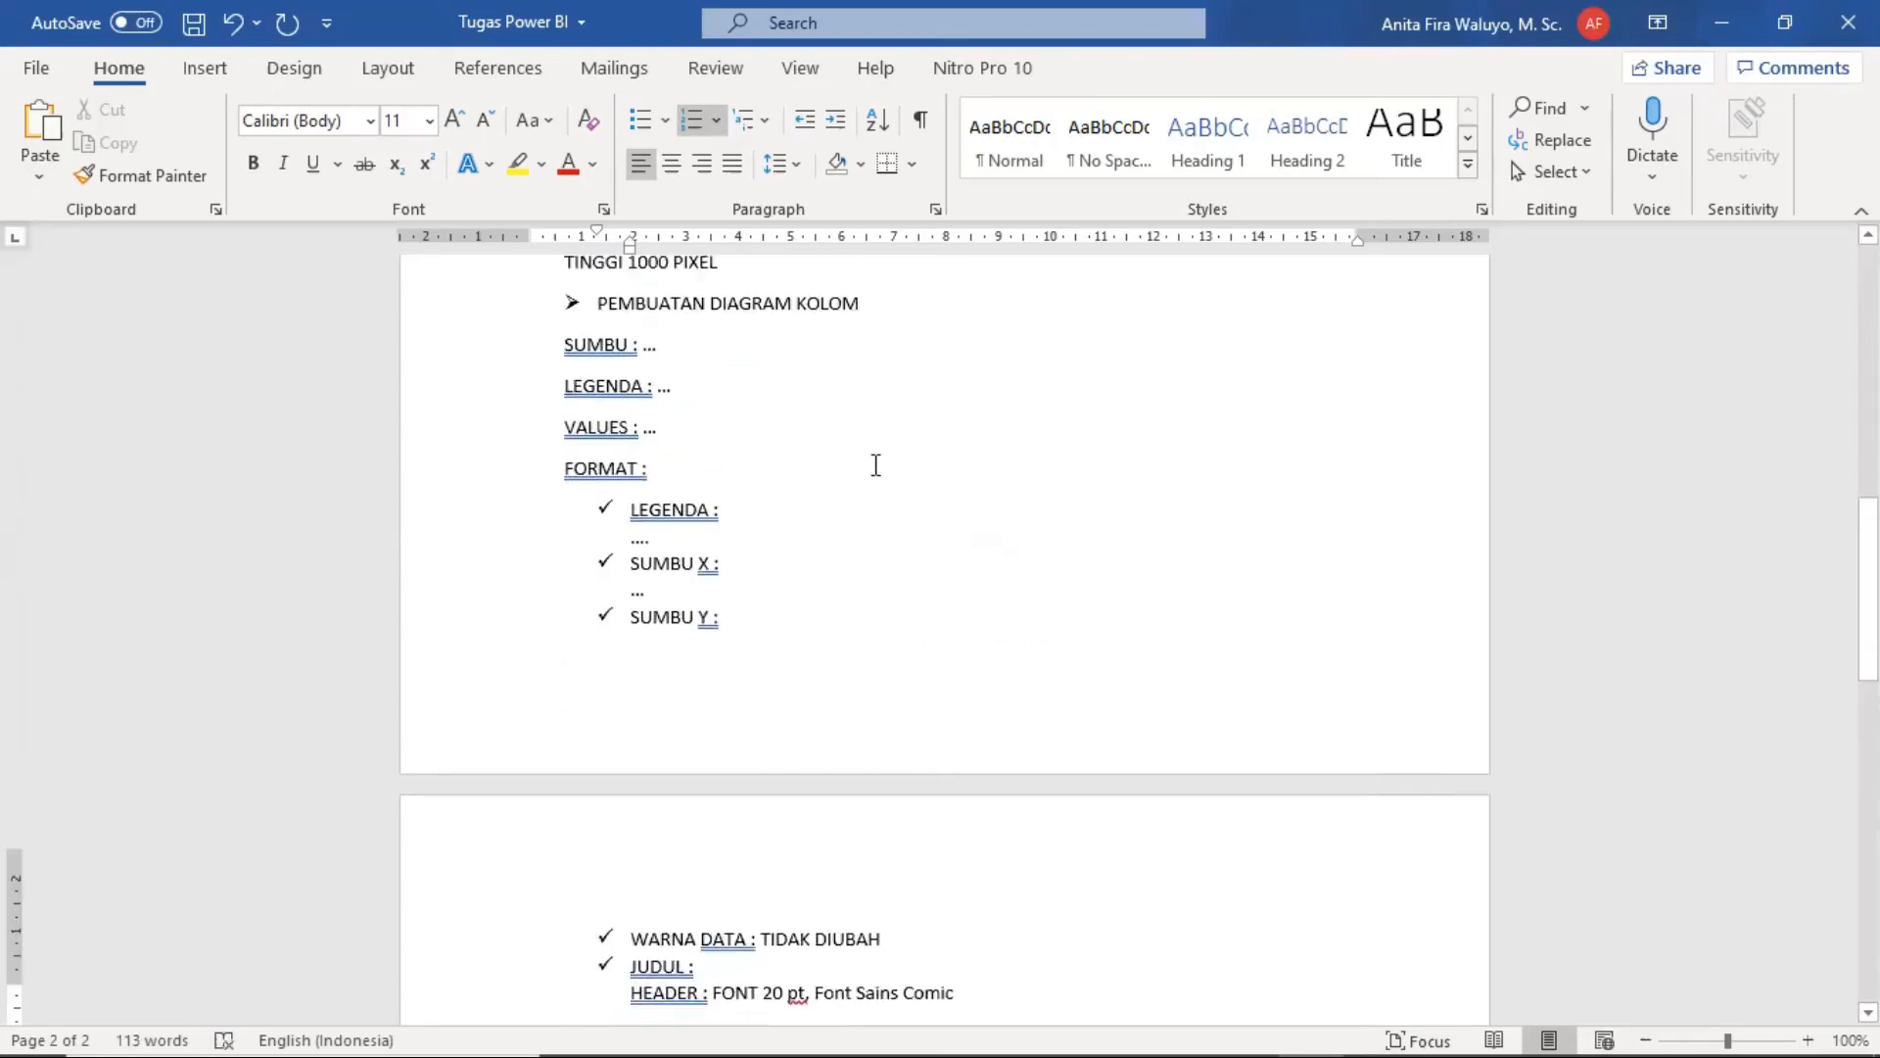
pyautogui.scroll(10, 877, 466)
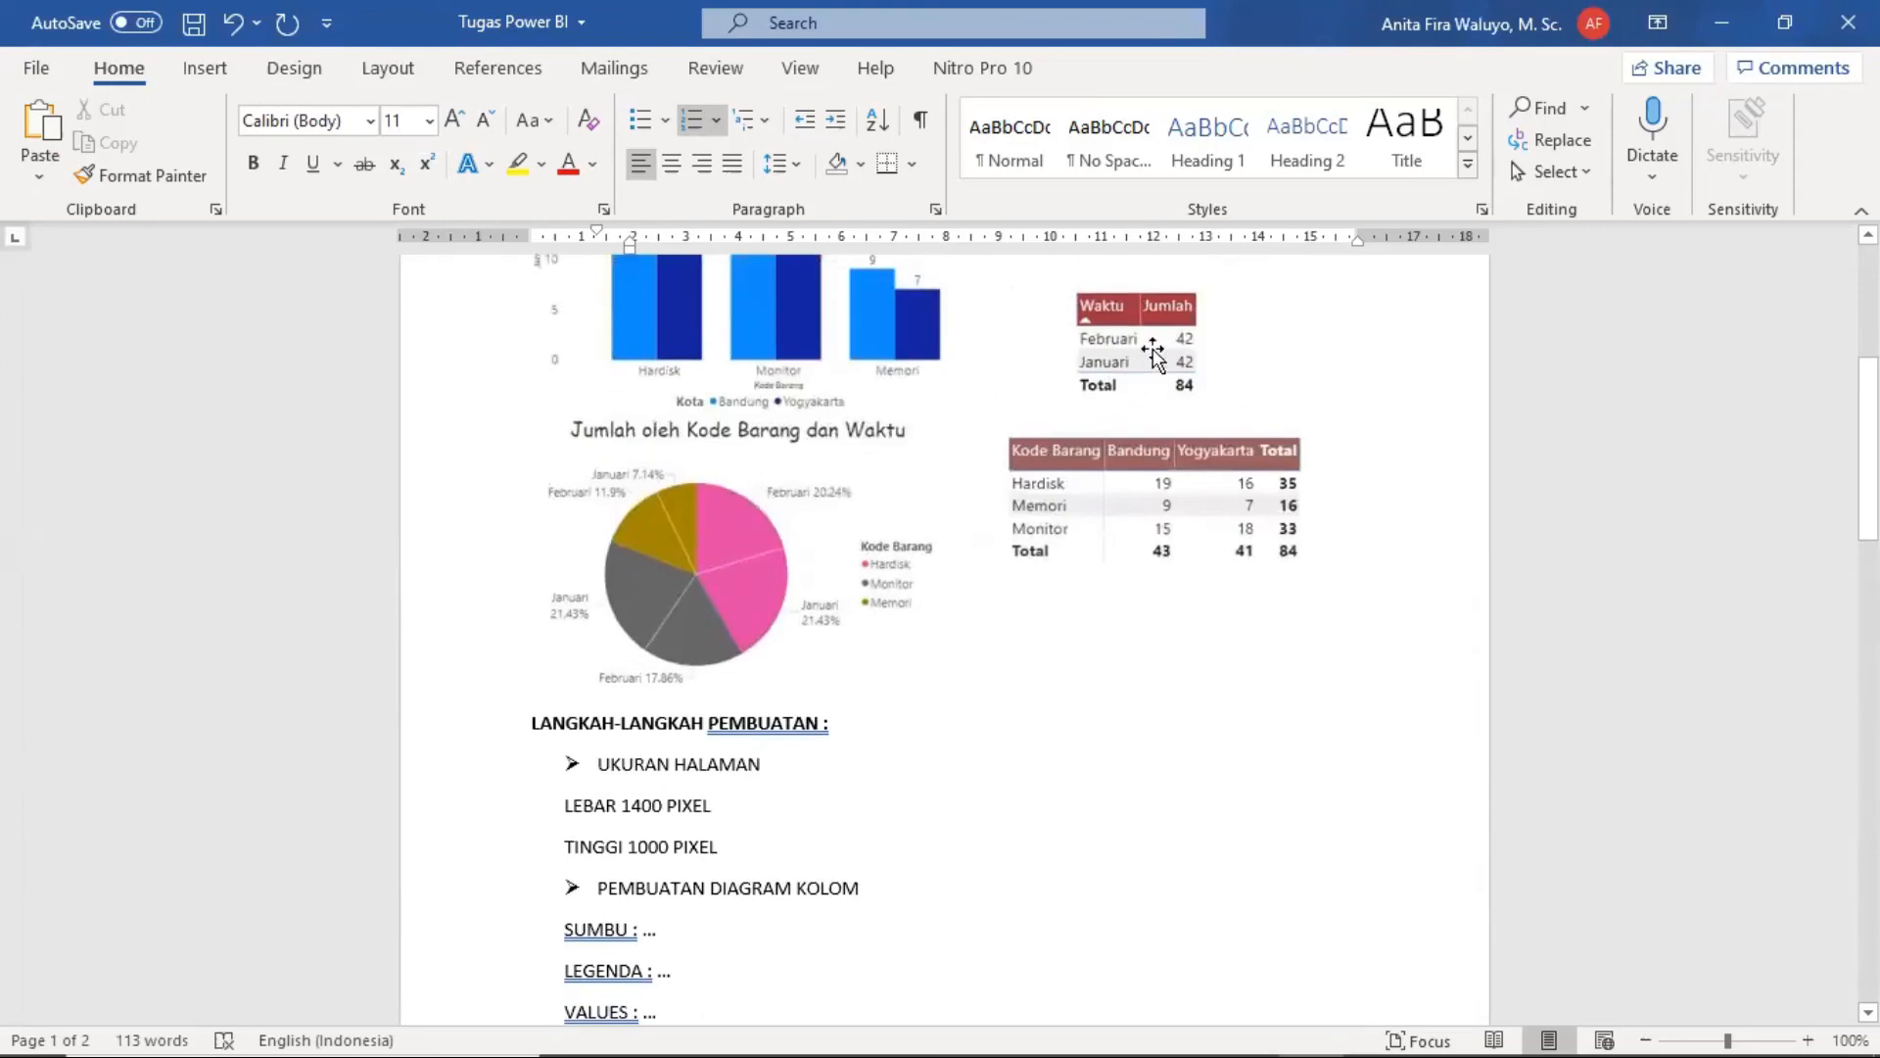
pyautogui.scroll(3, 1116, 328)
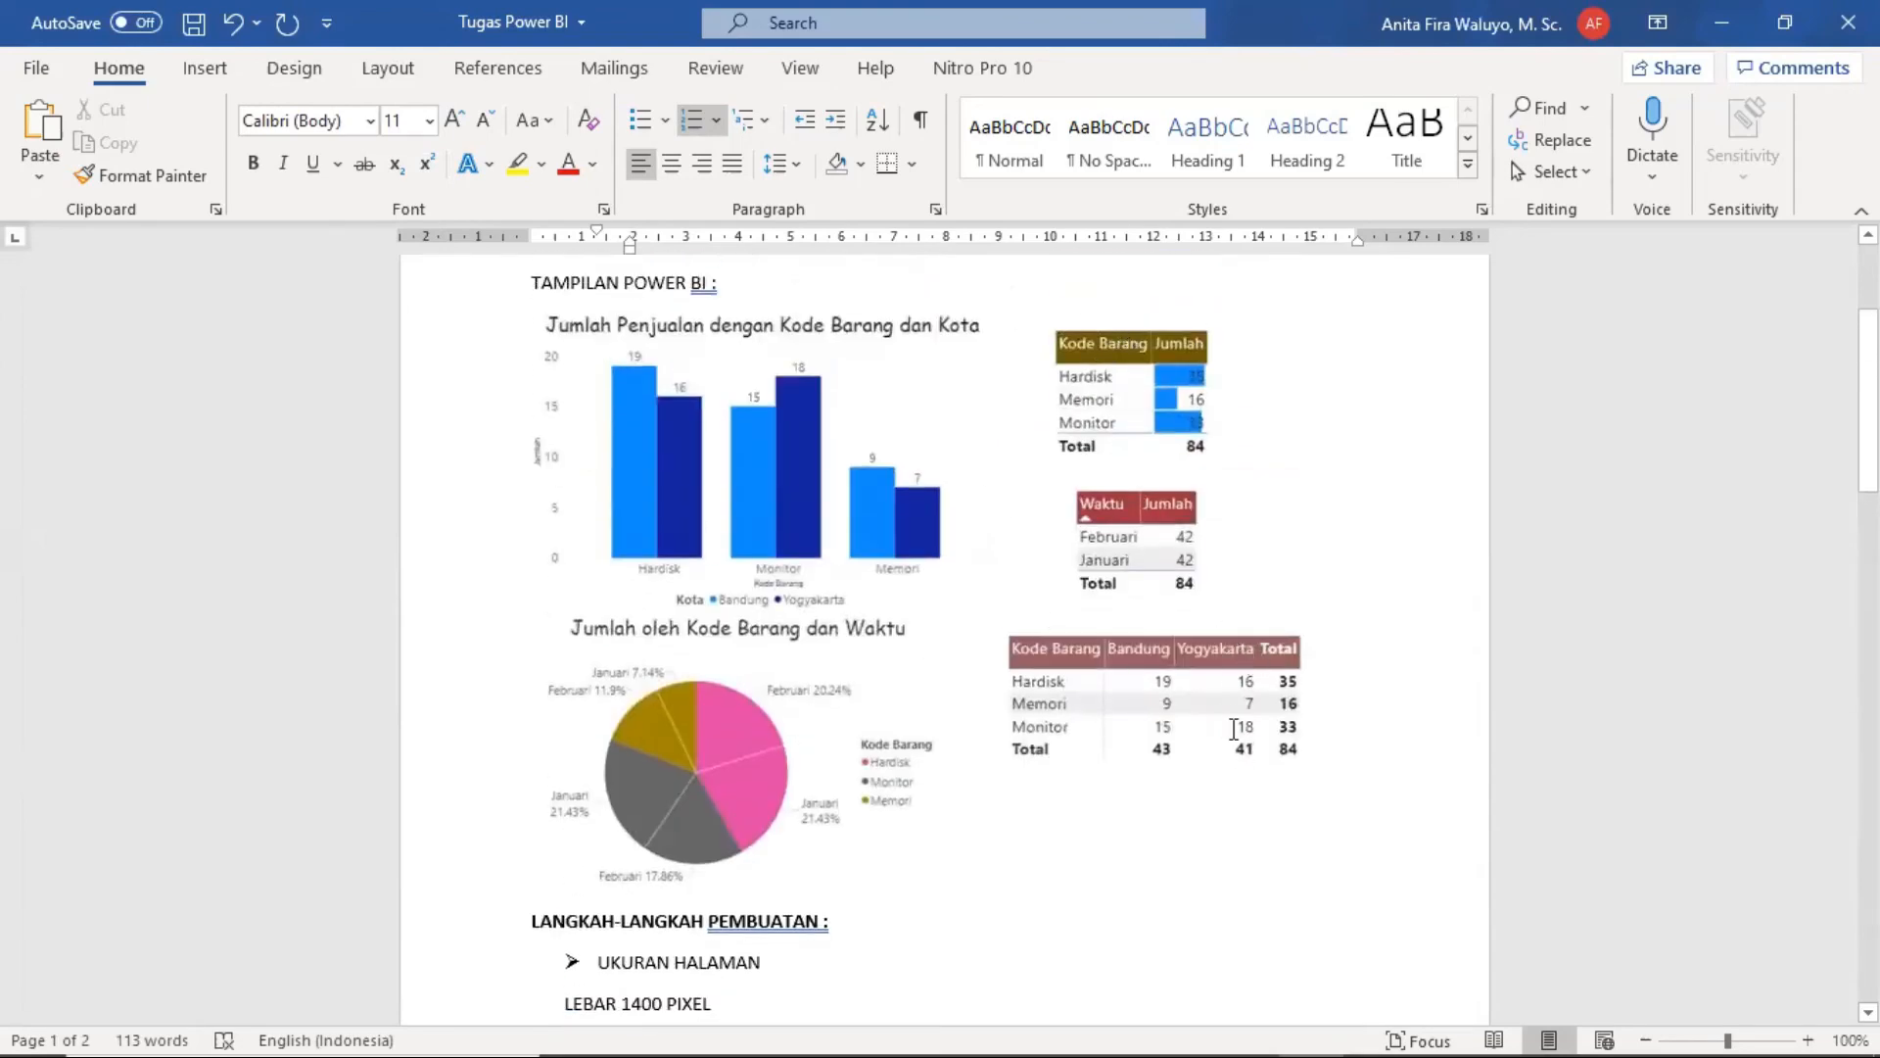
pyautogui.scroll(-20, 1172, 659)
pyautogui.scroll(5, 724, 333)
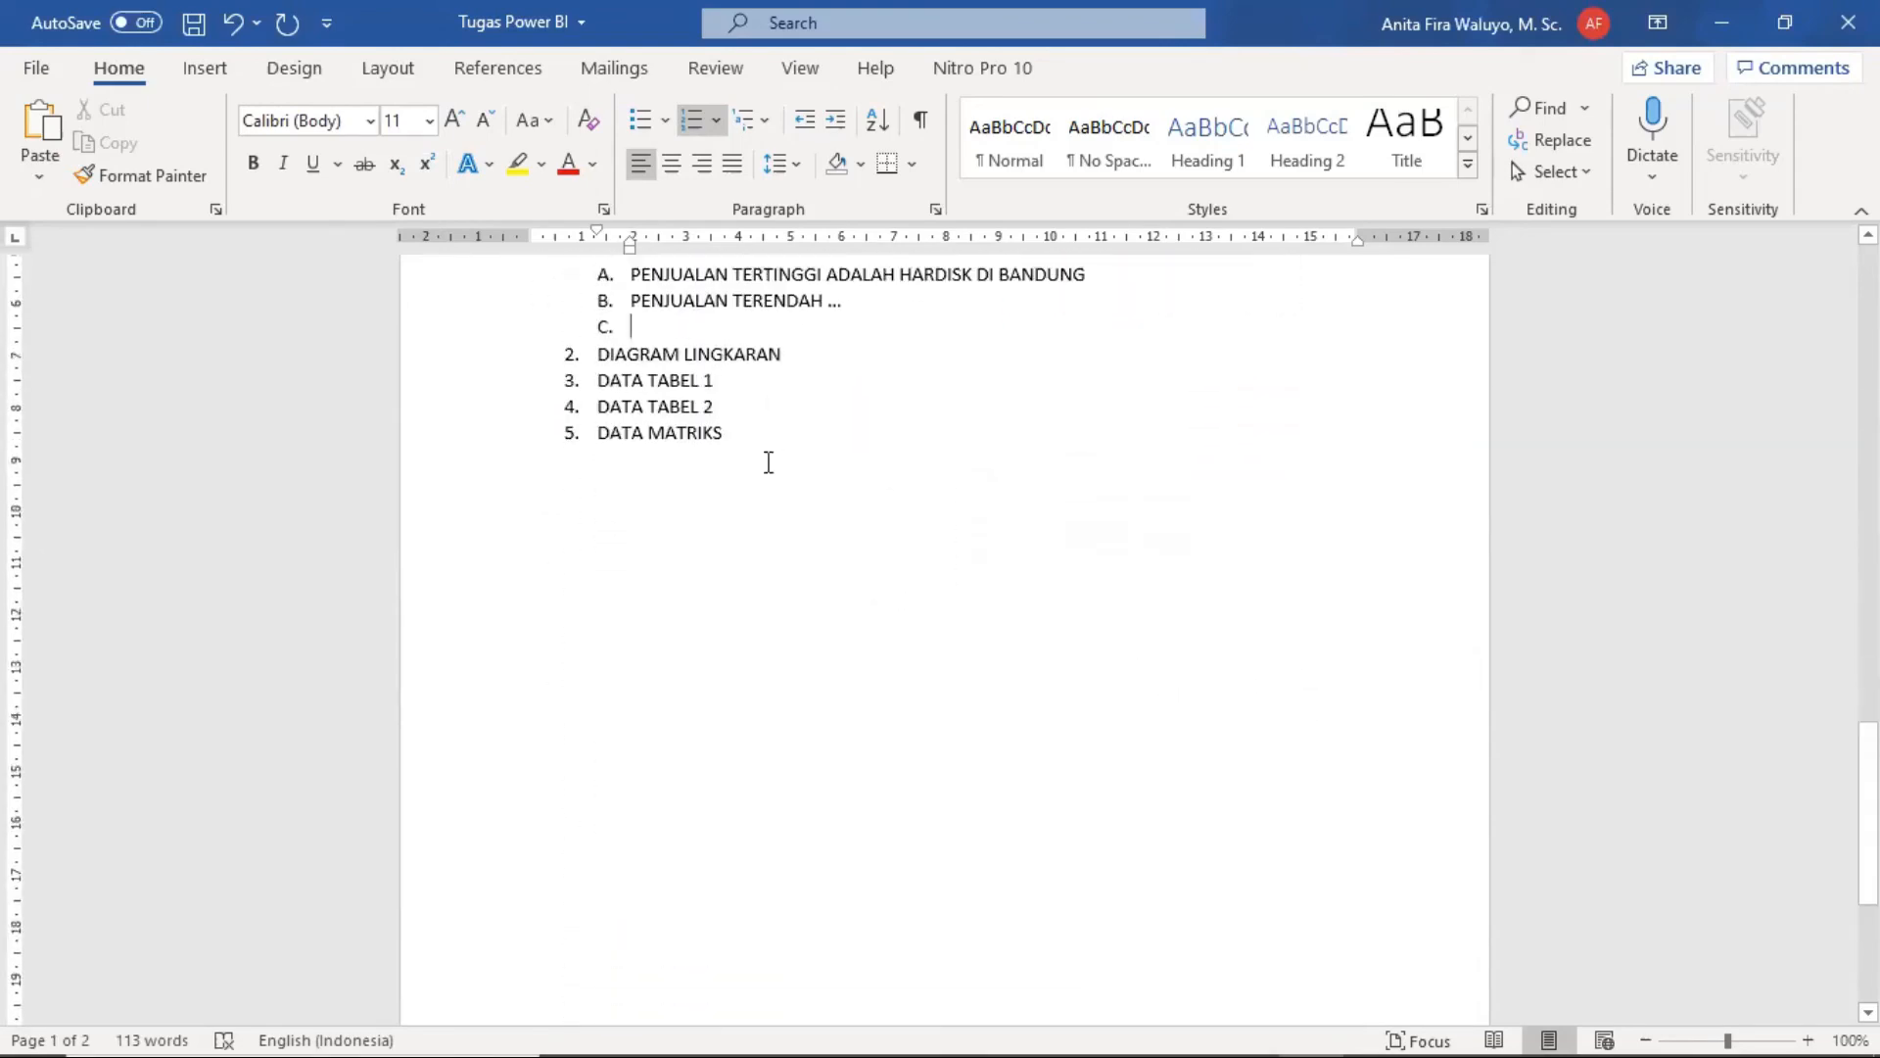
pyautogui.scroll(4, 752, 419)
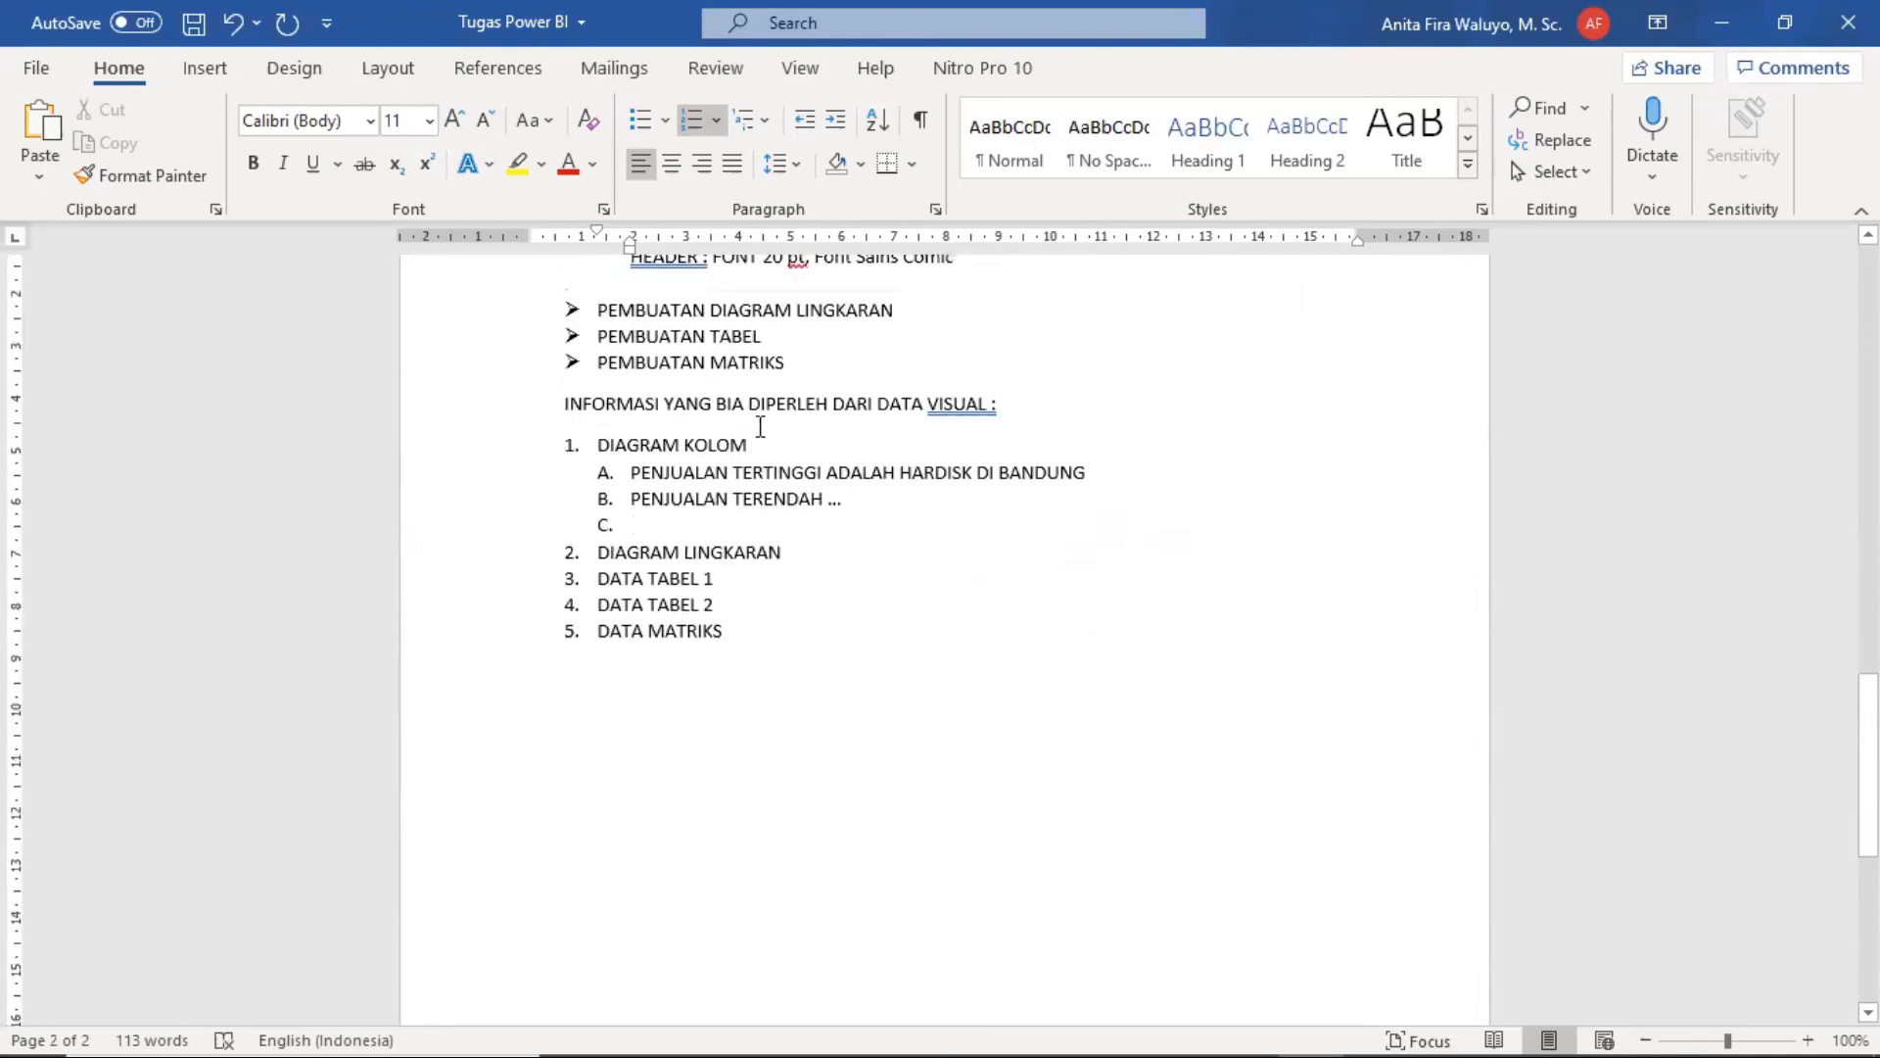
pyautogui.scroll(9, 759, 423)
pyautogui.scroll(-8, 768, 431)
# Step: Insert an empty unnumbered line below the DIAGRAM LINGKARAN item
pyautogui.click(799, 617)
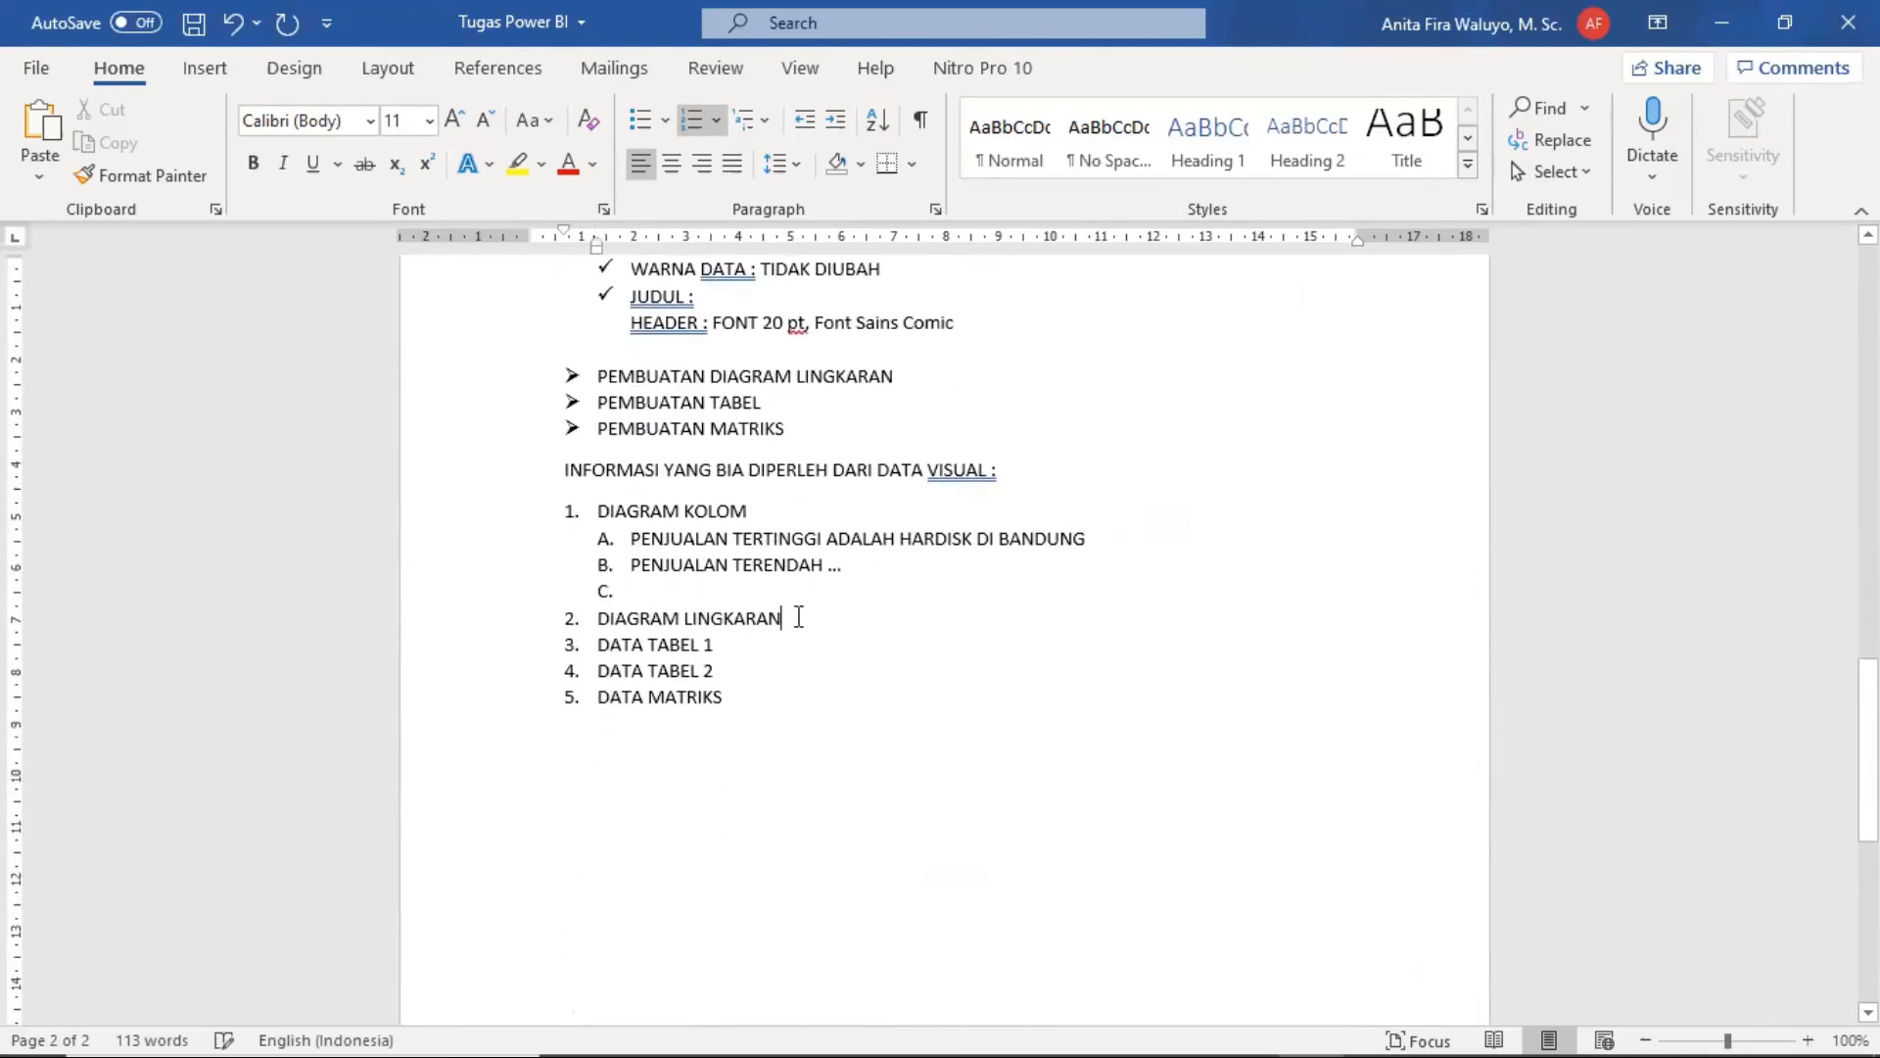
pyautogui.press('Return')
pyautogui.press('BackSpace')
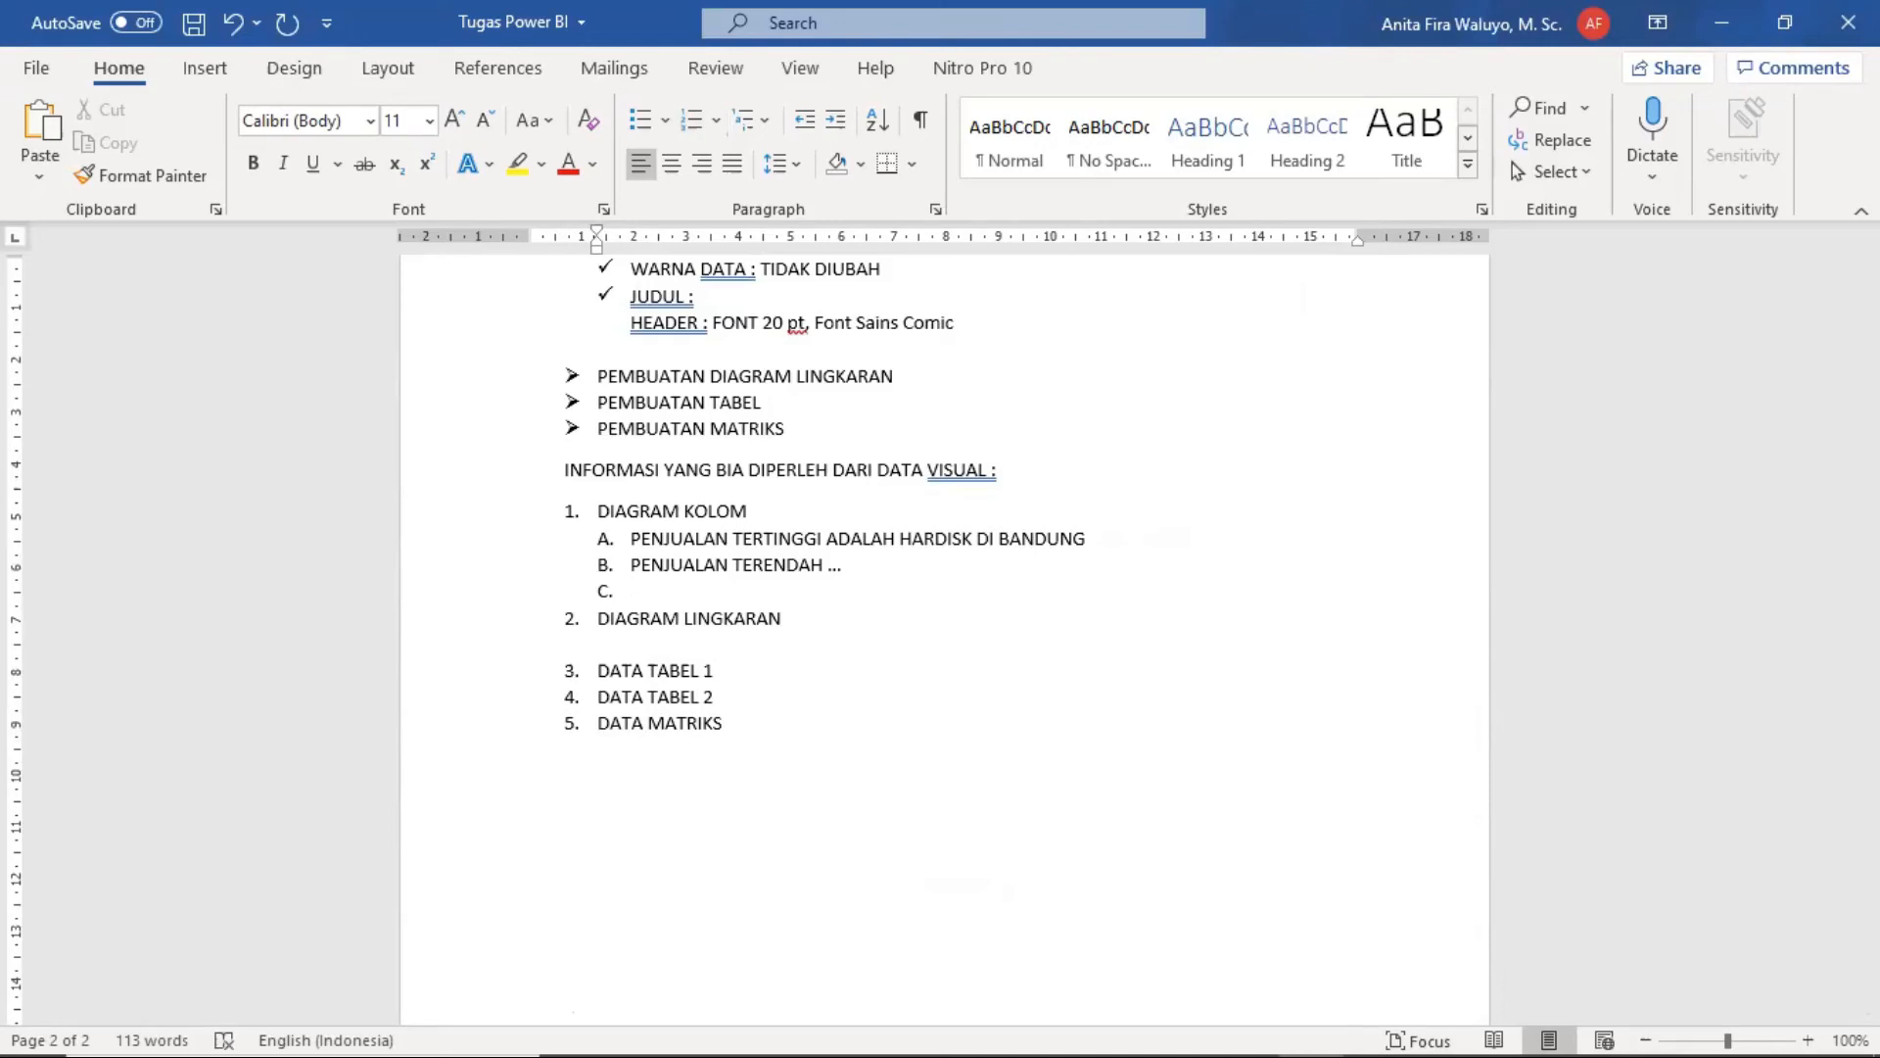
# Step: Make the INFORMASI YANG BIA DIPERLEH DARI DATA VISUAL : heading bold
pyautogui.moveTo(558, 468); pyautogui.dragTo(1089, 474)
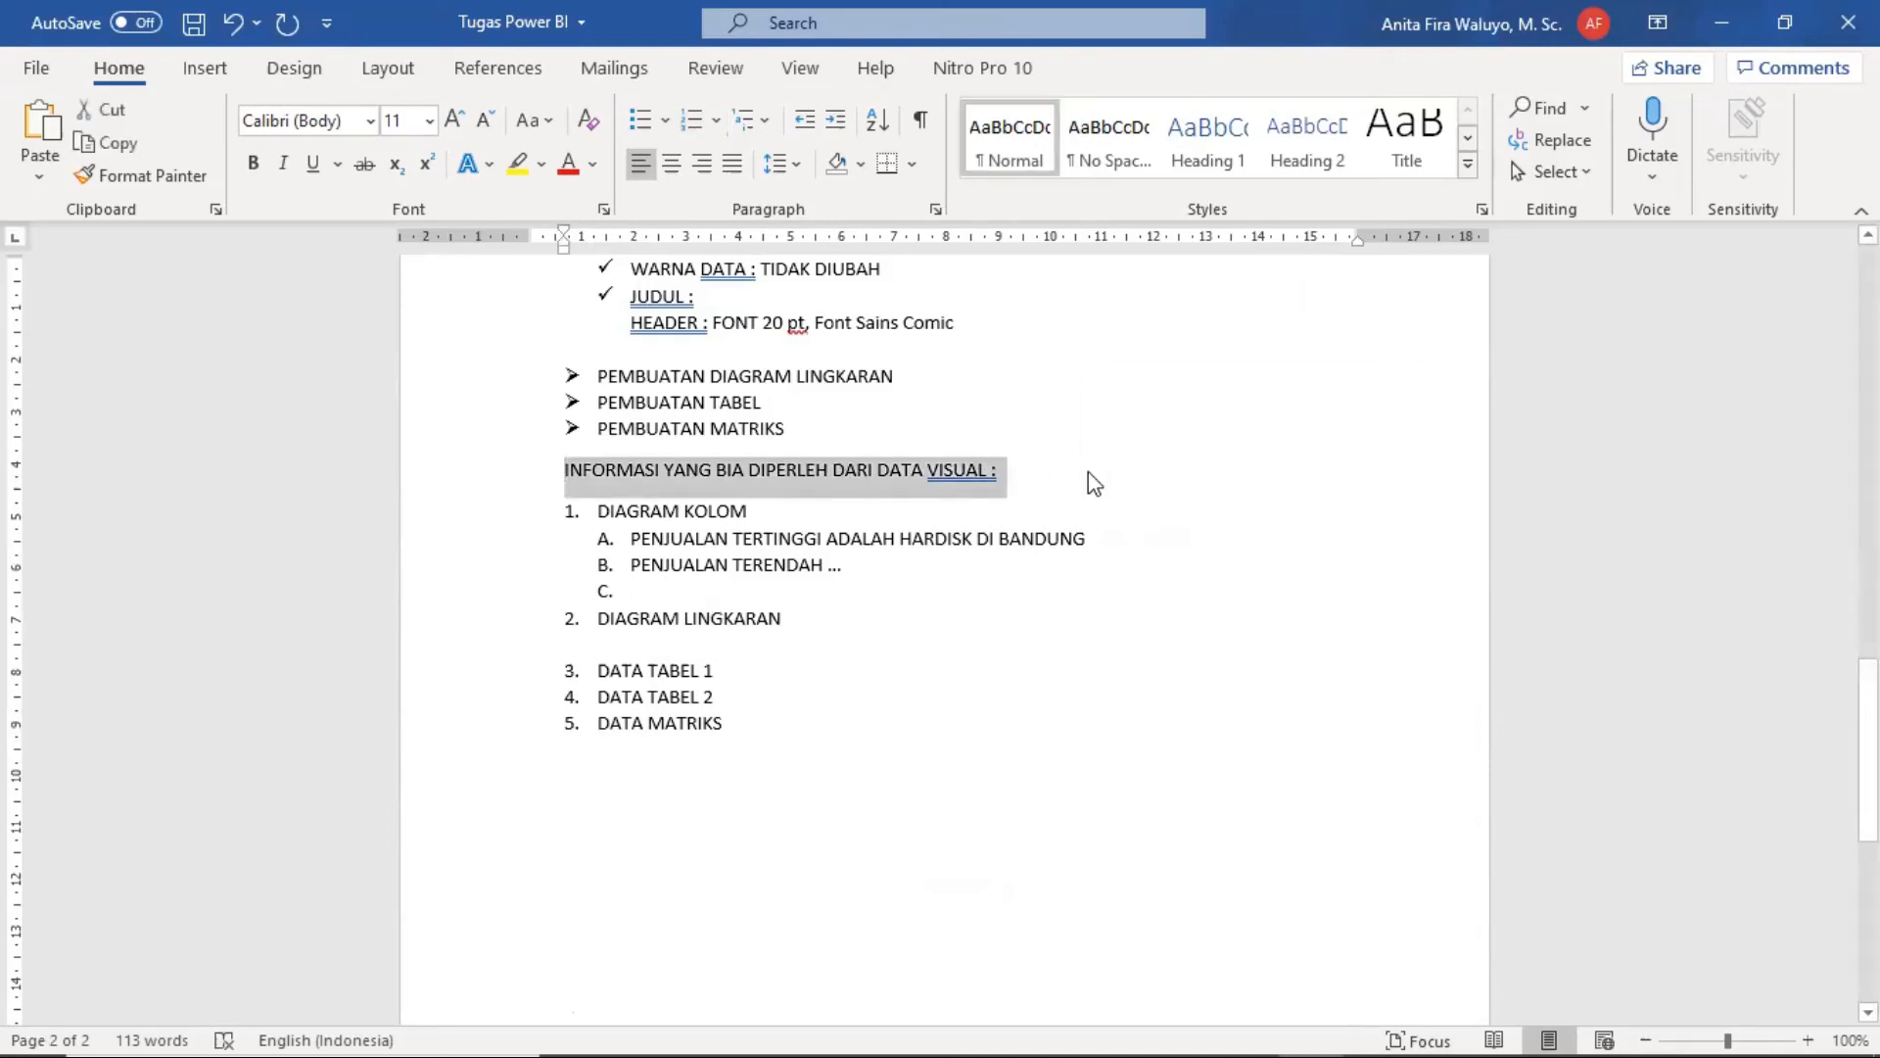
pyautogui.hotkey('ctrl', 'b')
pyautogui.click(915, 670)
# Step: Review the assignment from the report picture through the creation steps to the information list
pyautogui.scroll(5, 825, 461)
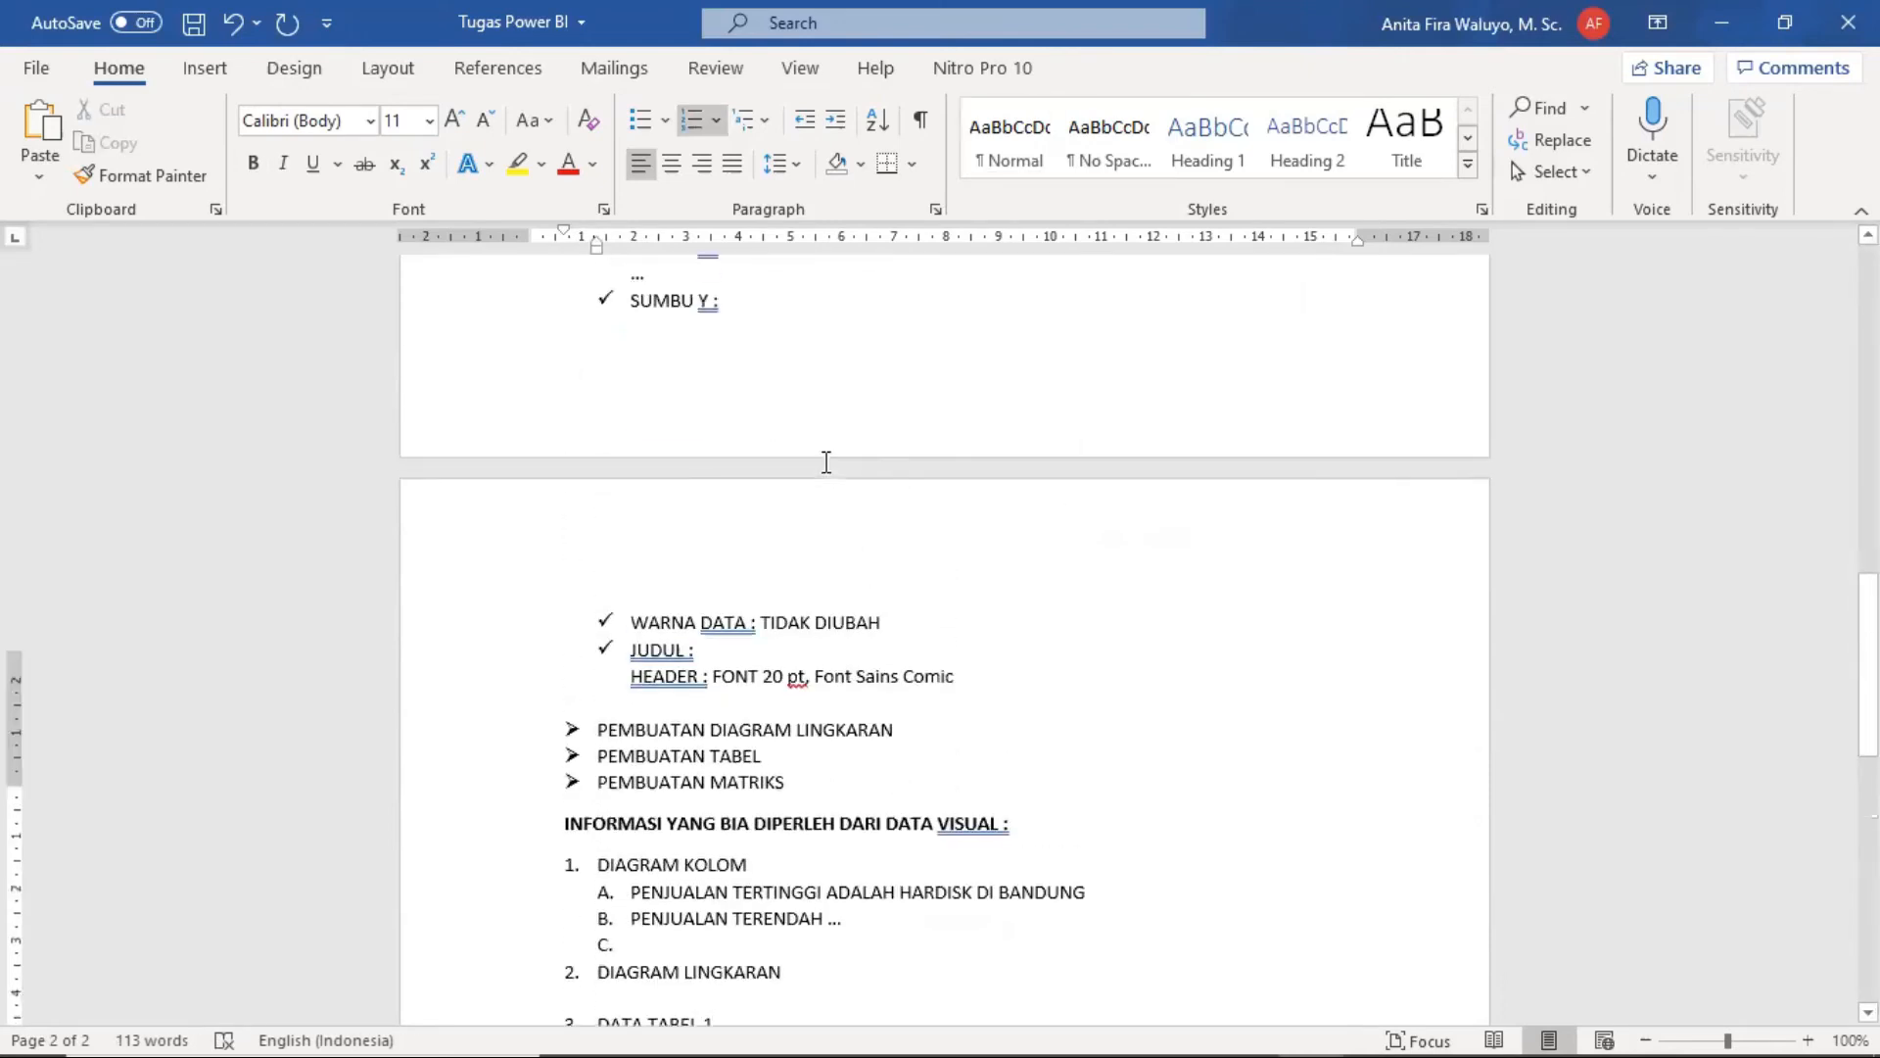
pyautogui.scroll(15, 826, 461)
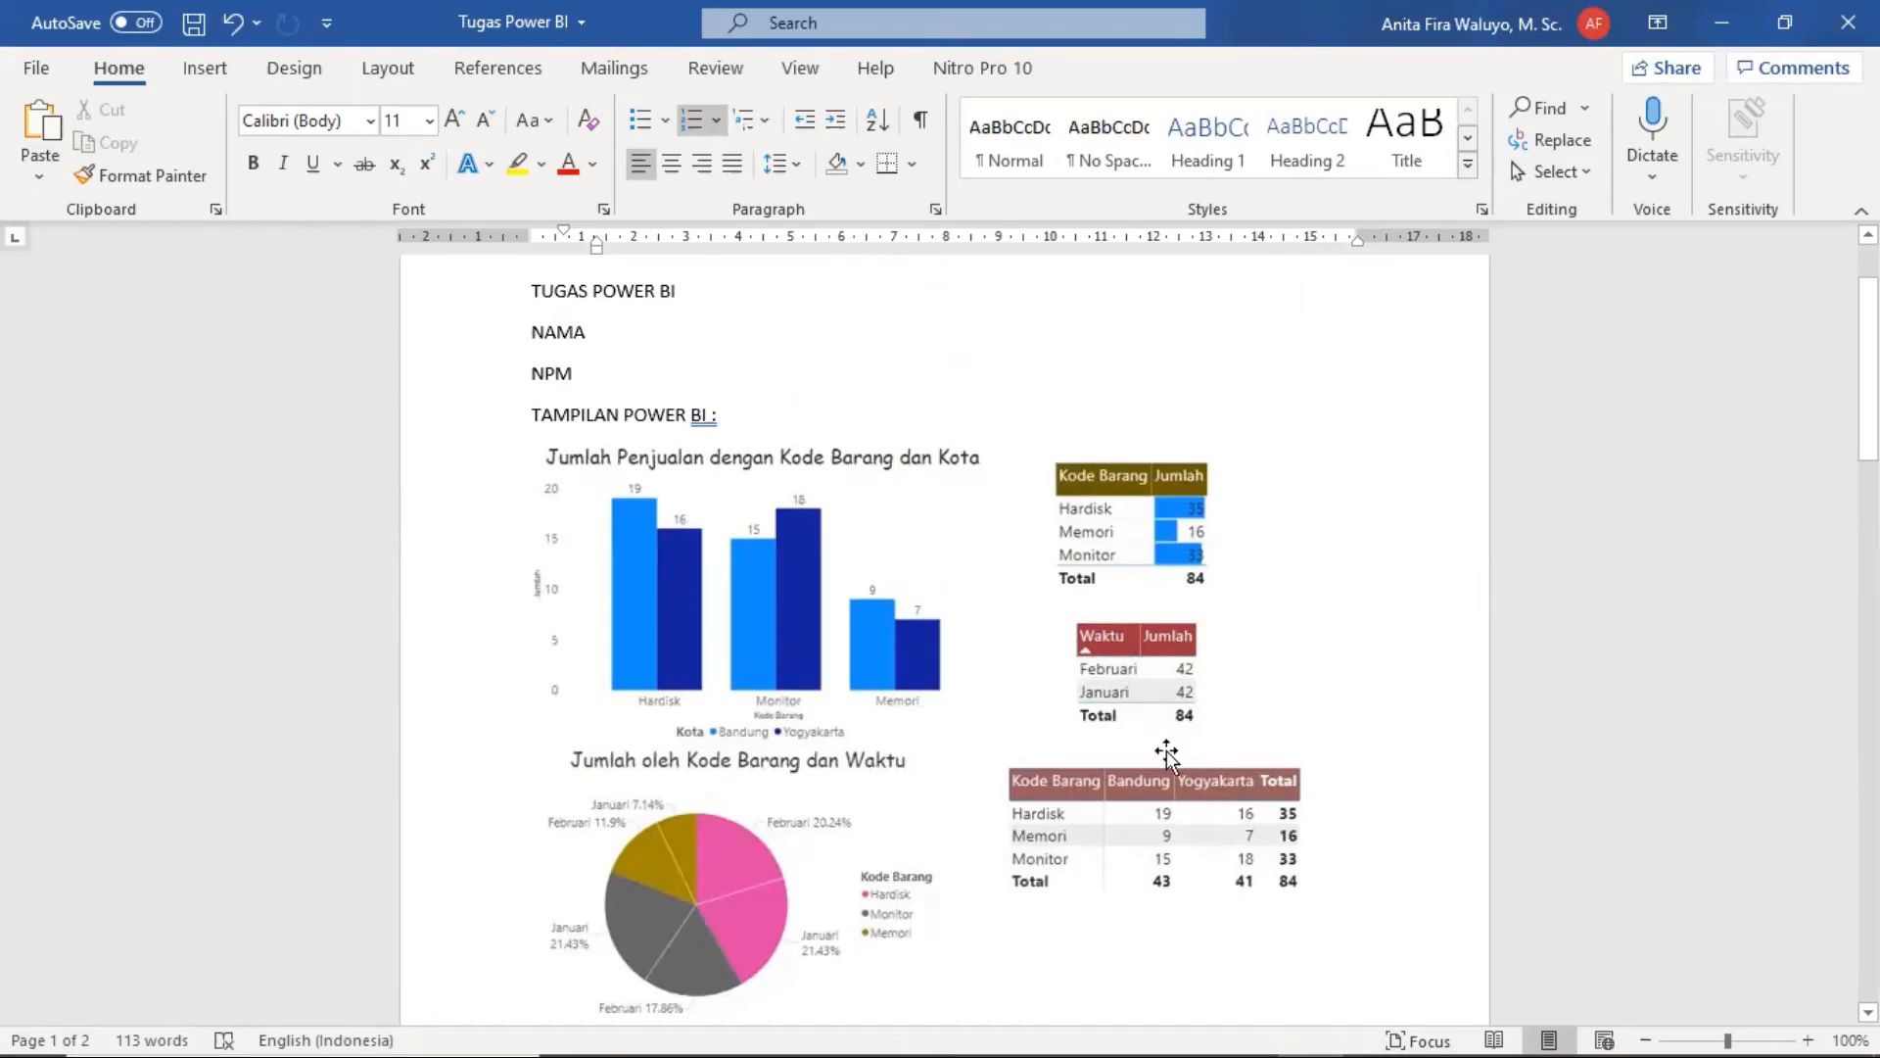
pyautogui.scroll(-5, 1165, 764)
pyautogui.scroll(3, 818, 587)
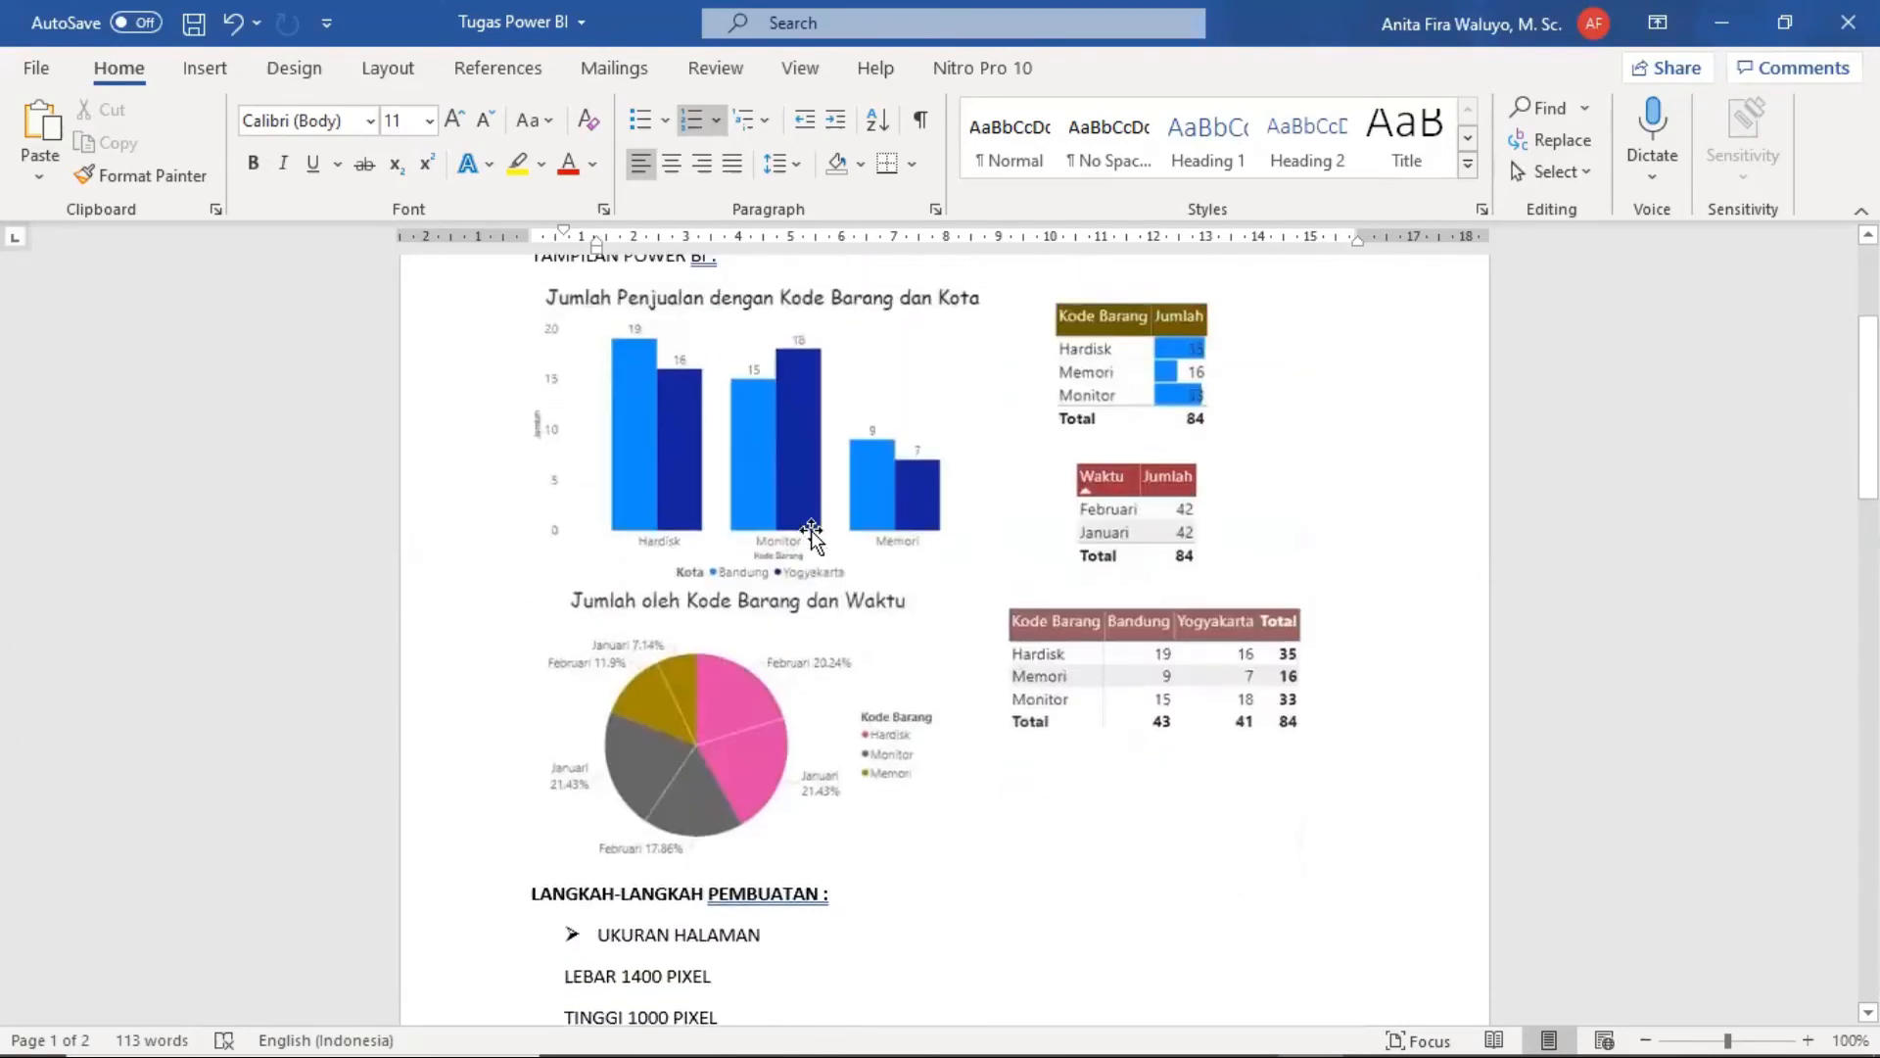
pyautogui.click(651, 390)
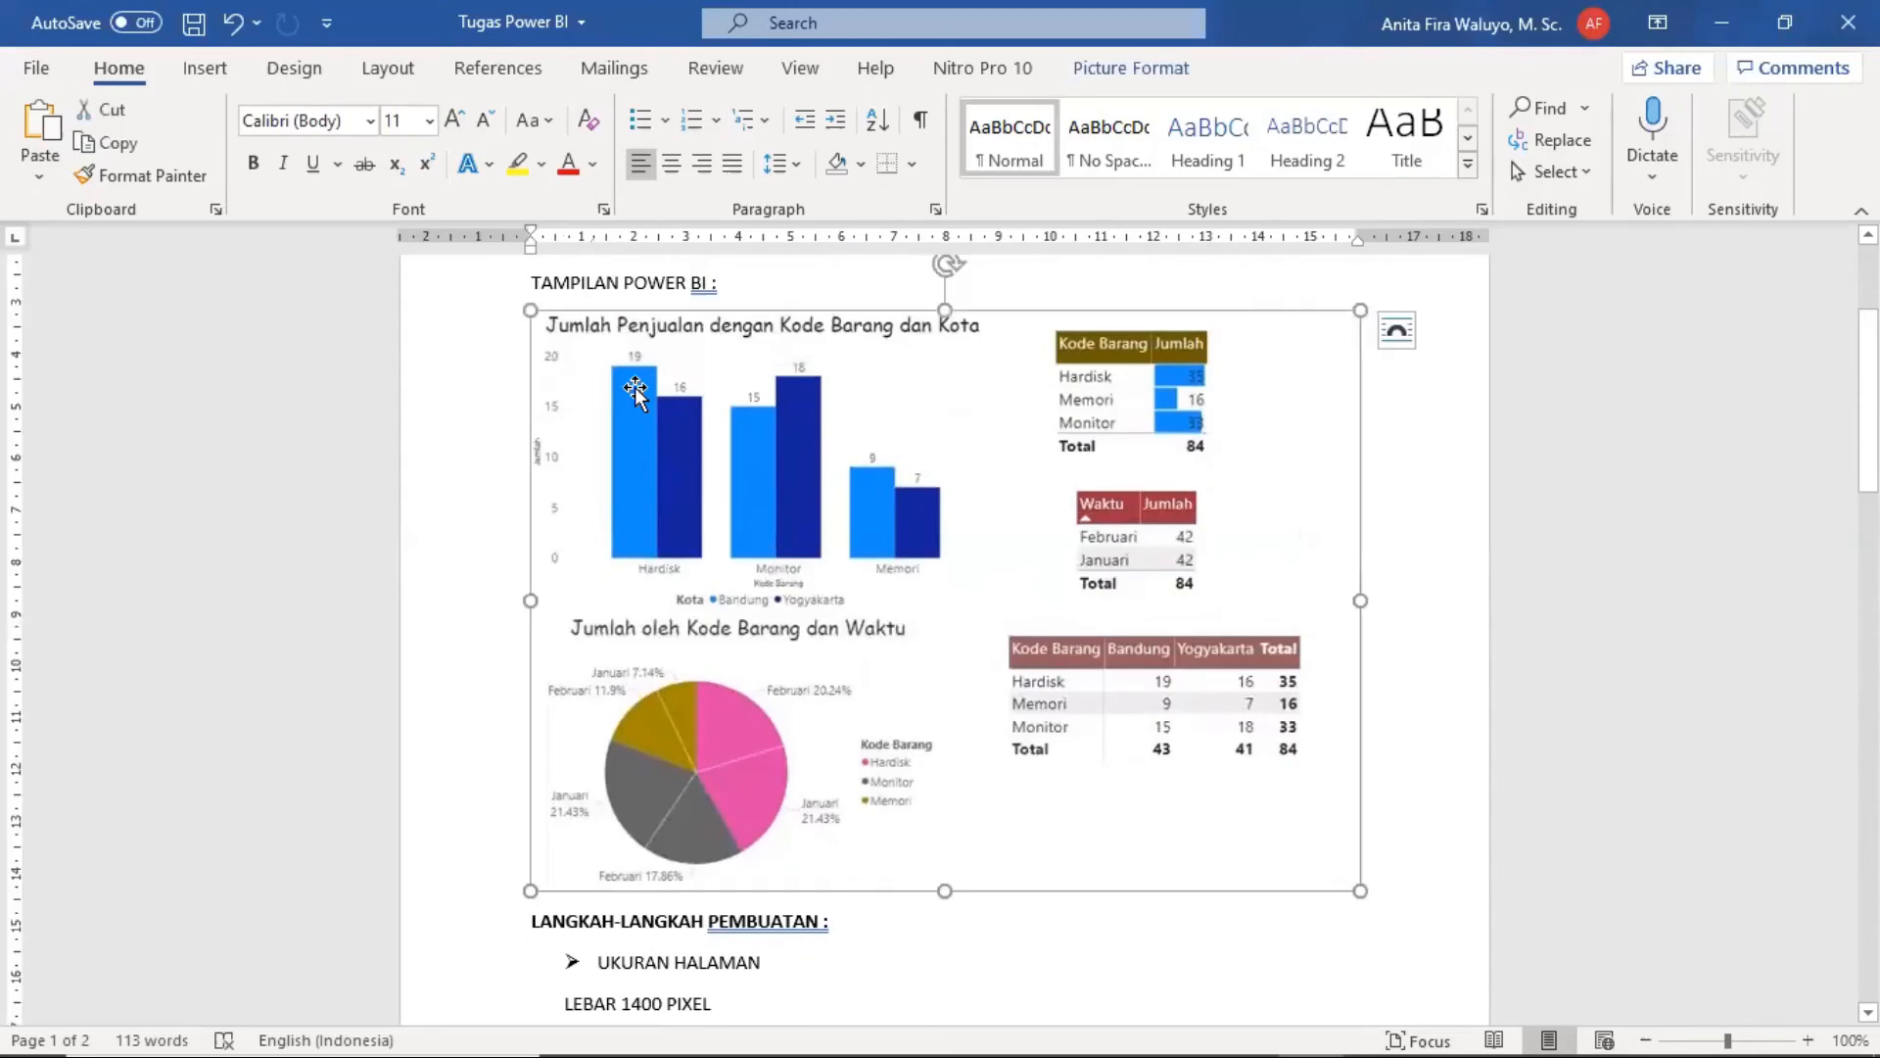
pyautogui.scroll(-2, 1019, 925)
pyautogui.scroll(-15, 1013, 921)
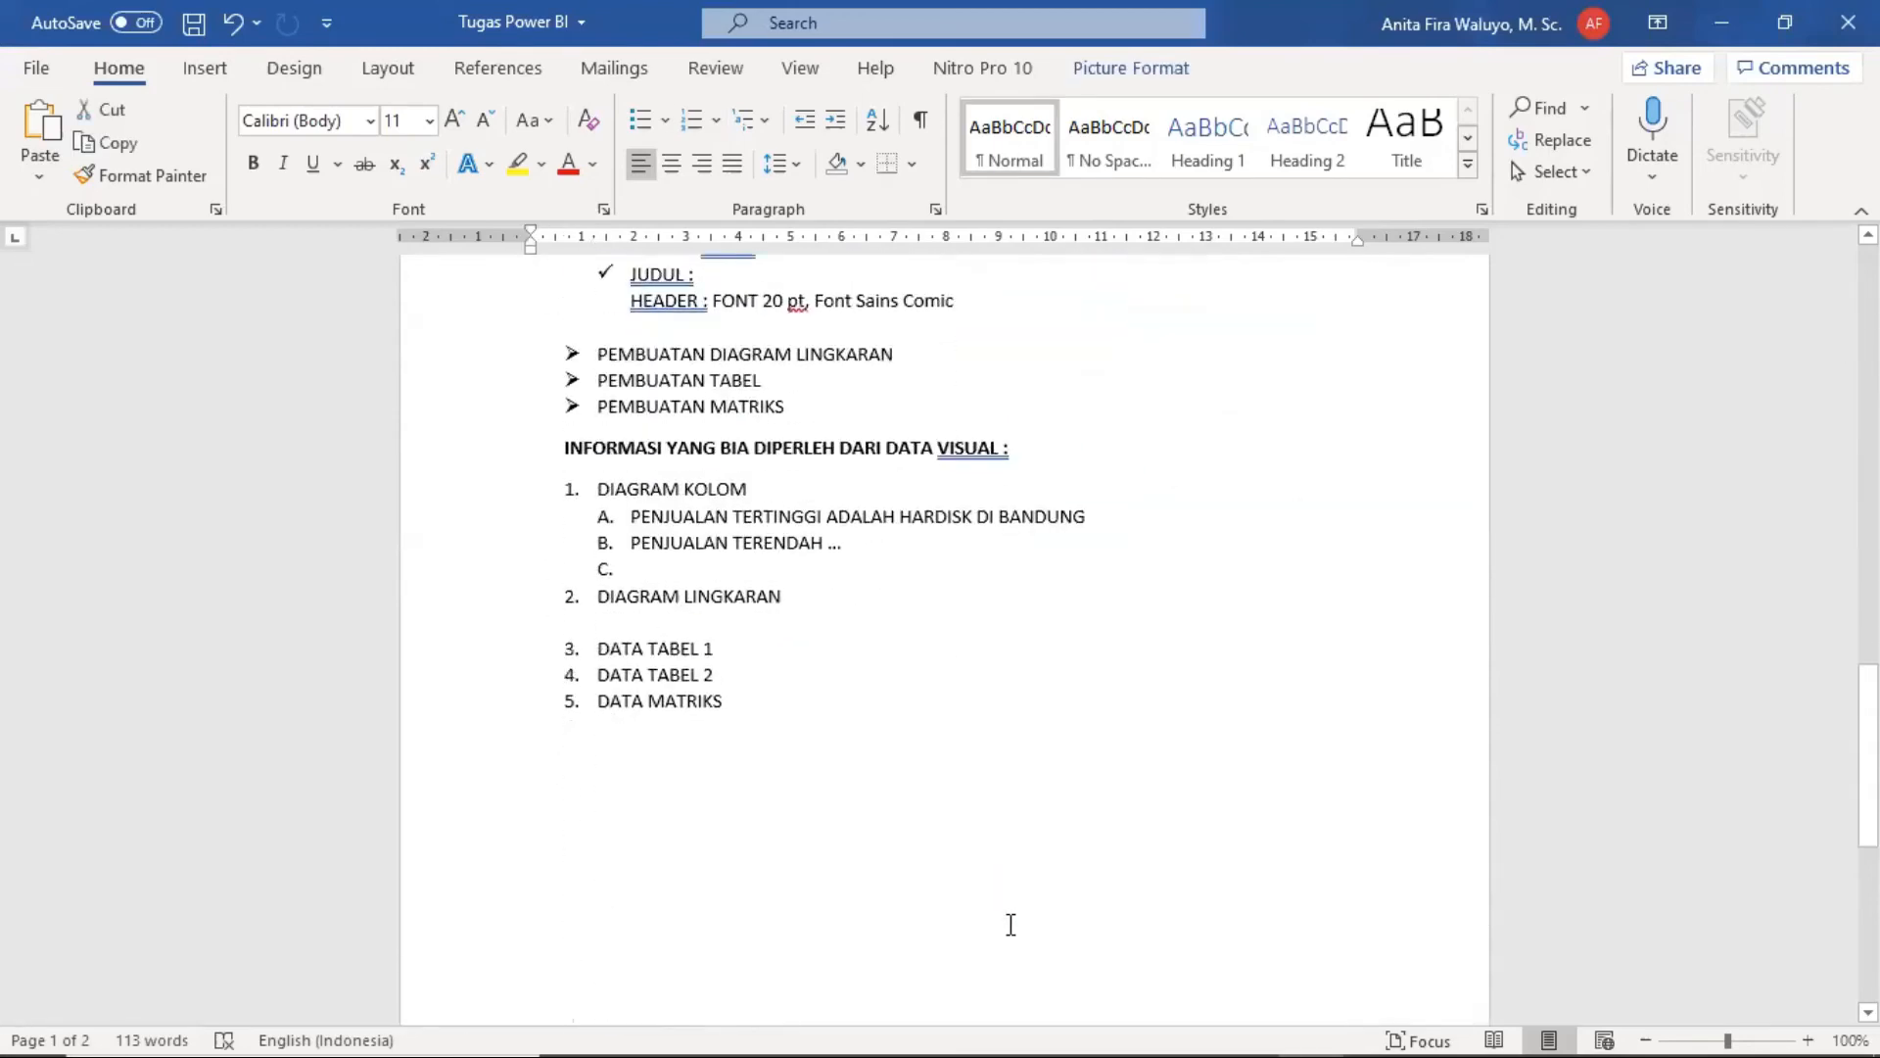
# Step: Correct DIPERLEH to DIPEROLEH in the bold INFORMASI heading
pyautogui.scroll(5, 622, 669)
pyautogui.moveTo(563, 667); pyautogui.dragTo(1028, 654)
pyautogui.click(807, 663)
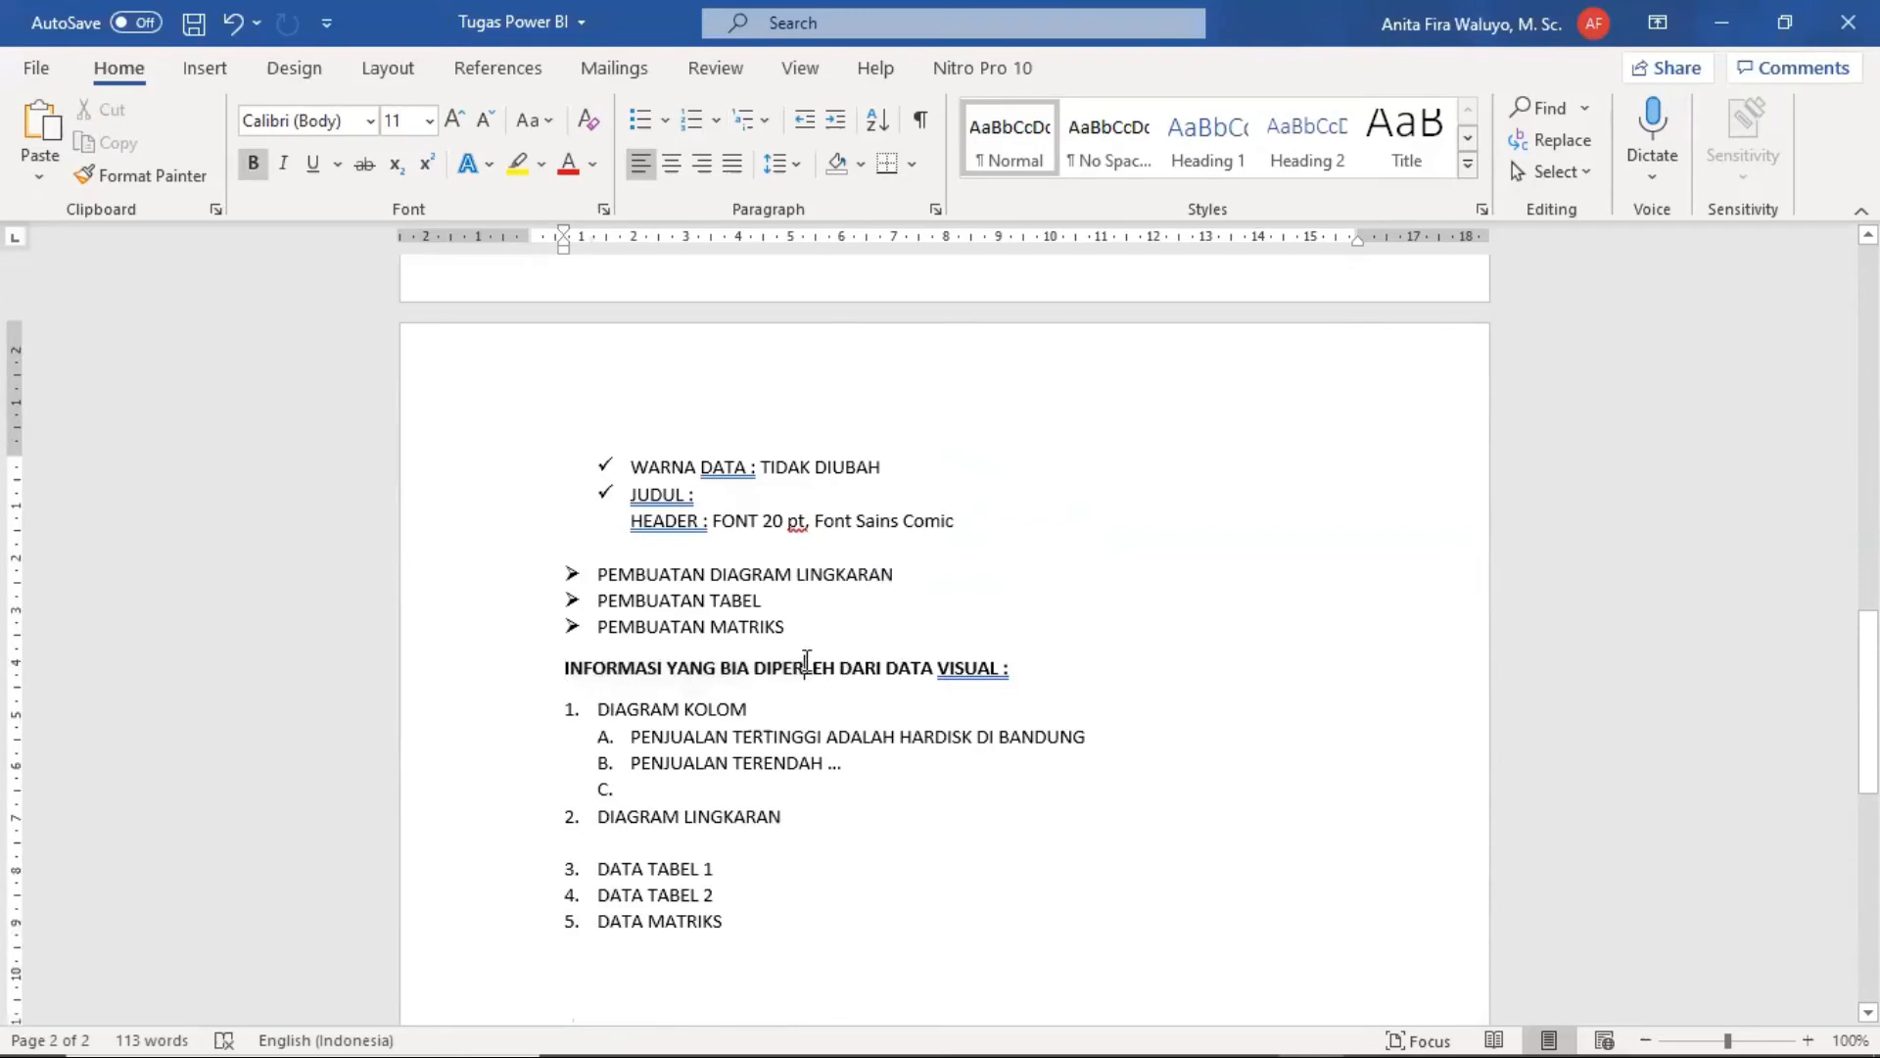
pyautogui.write('O')
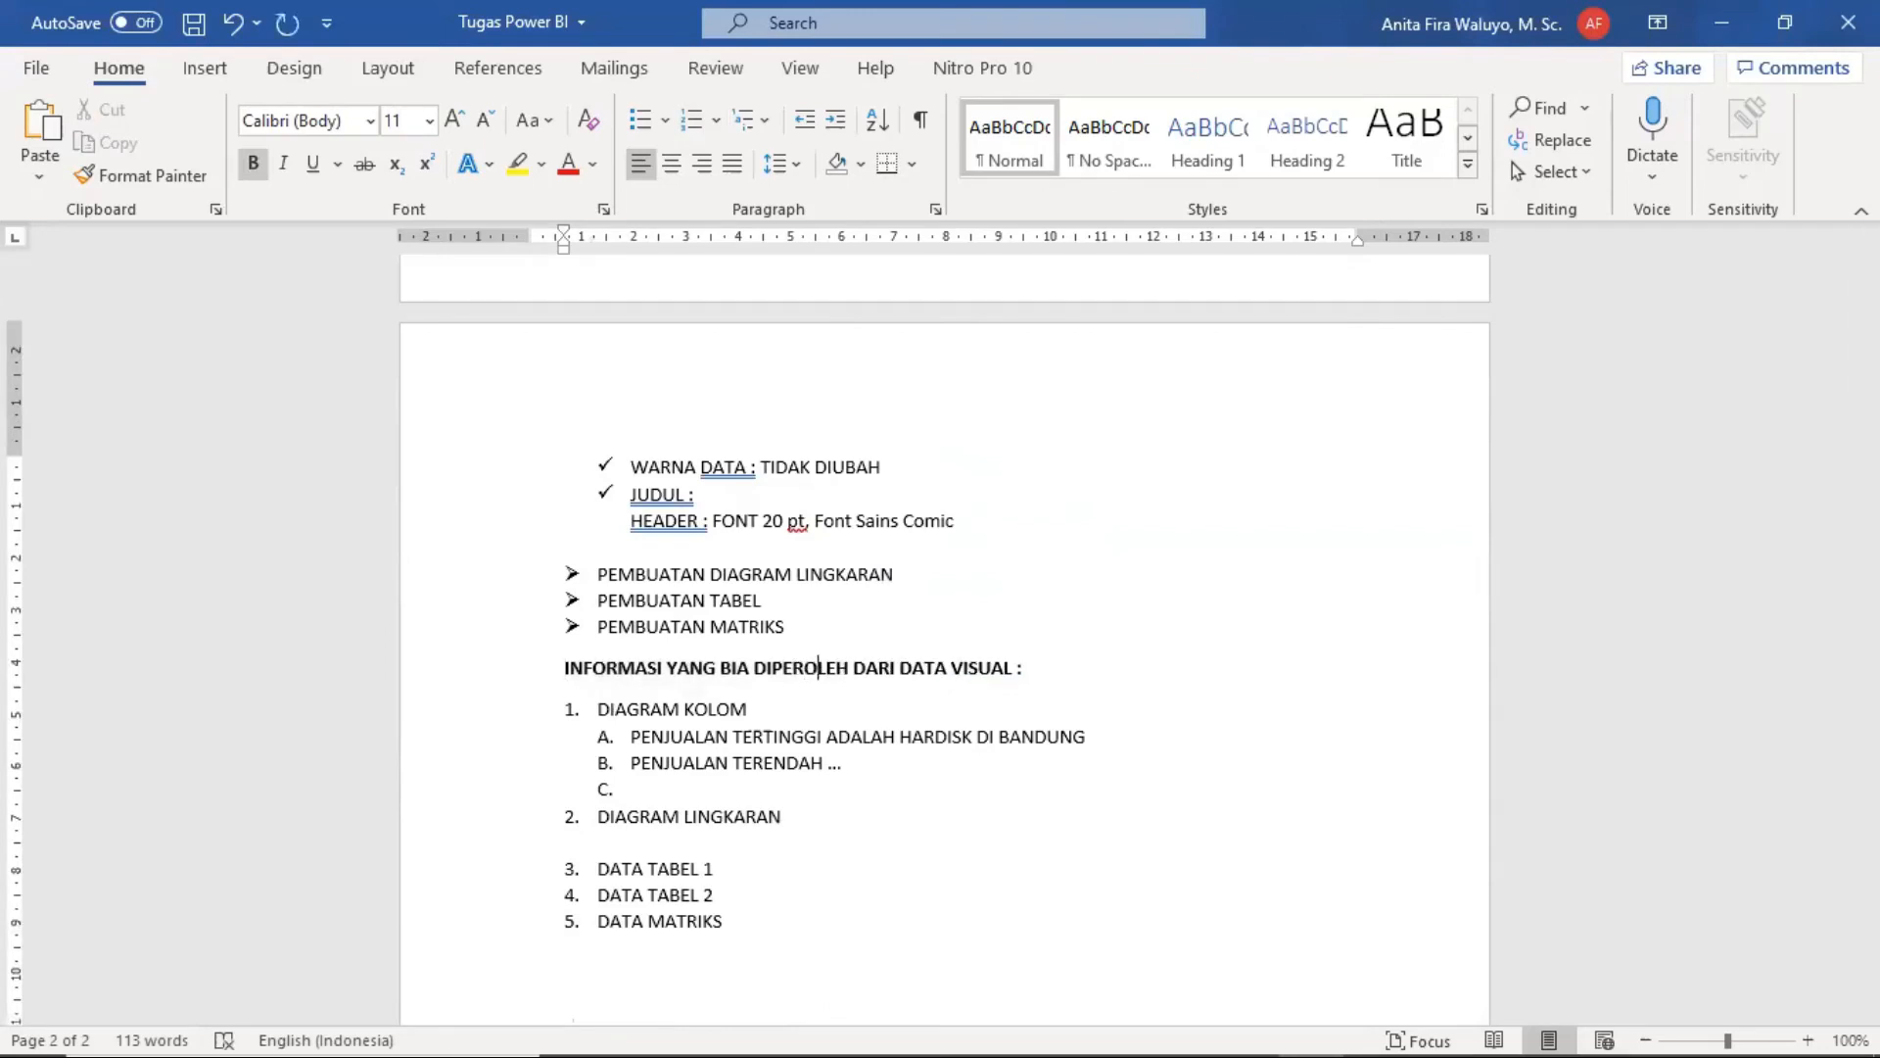
# Step: Insert an empty unbulleted line between the PEMBUATAN MATRIKS item and the INFORMASI heading
pyautogui.click(789, 623)
pyautogui.press('Return')
pyautogui.press('BackSpace')
pyautogui.press('BackSpace')
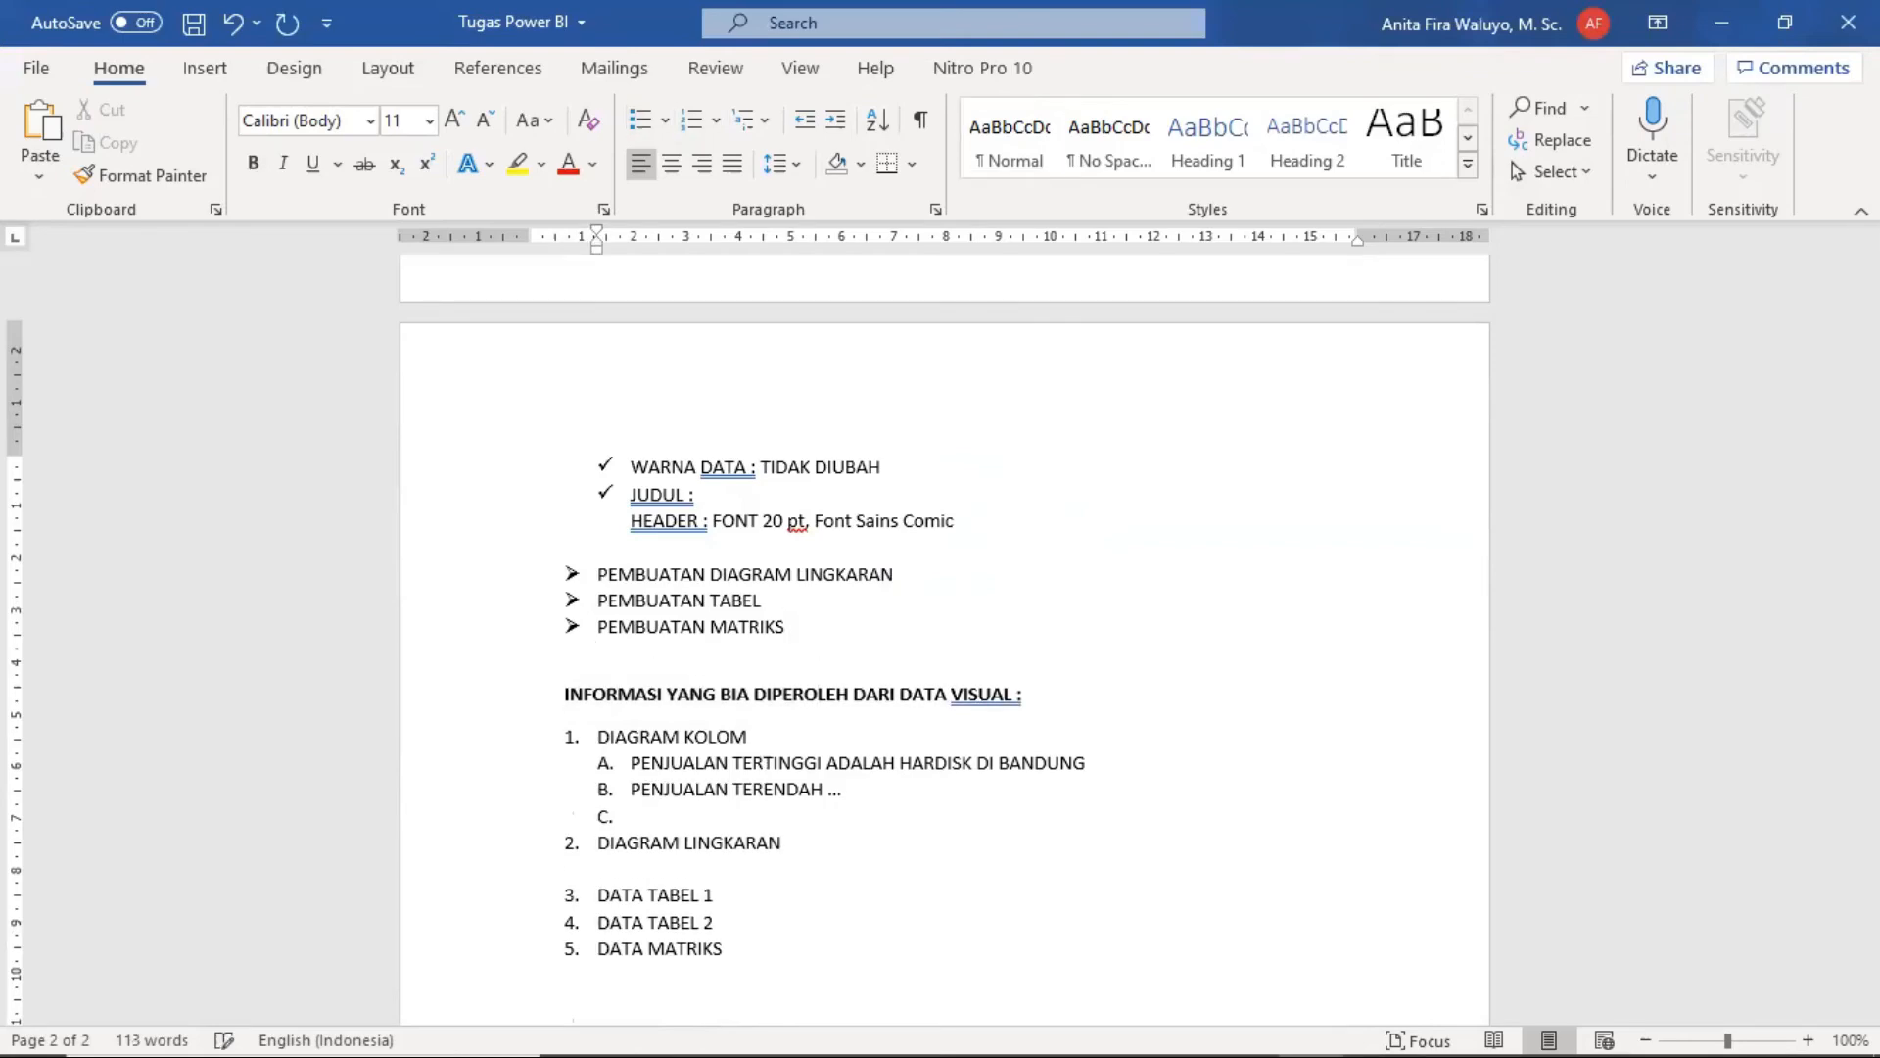
# Step: Switch to Power BI Desktop, open the report's data in the Power Query editor and move its window higher
pyautogui.scroll(15, 831, 592)
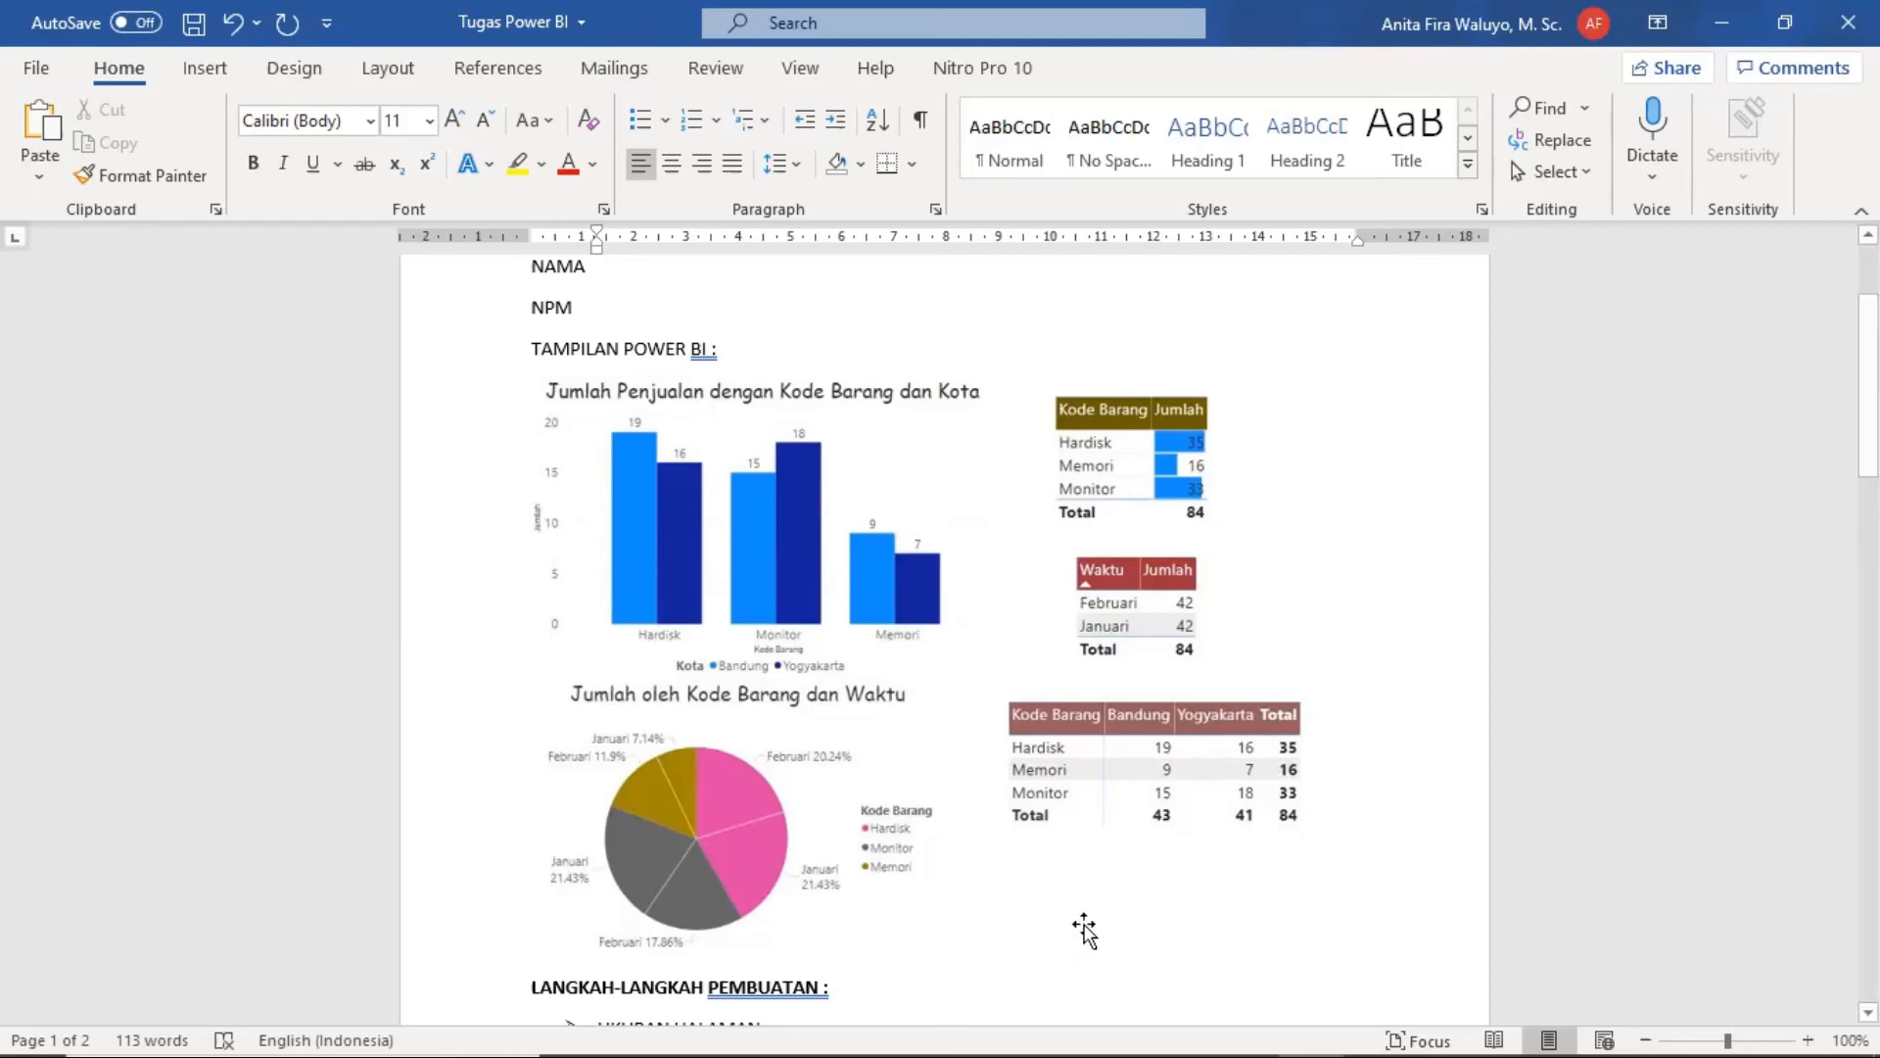
pyautogui.click(1246, 1027)
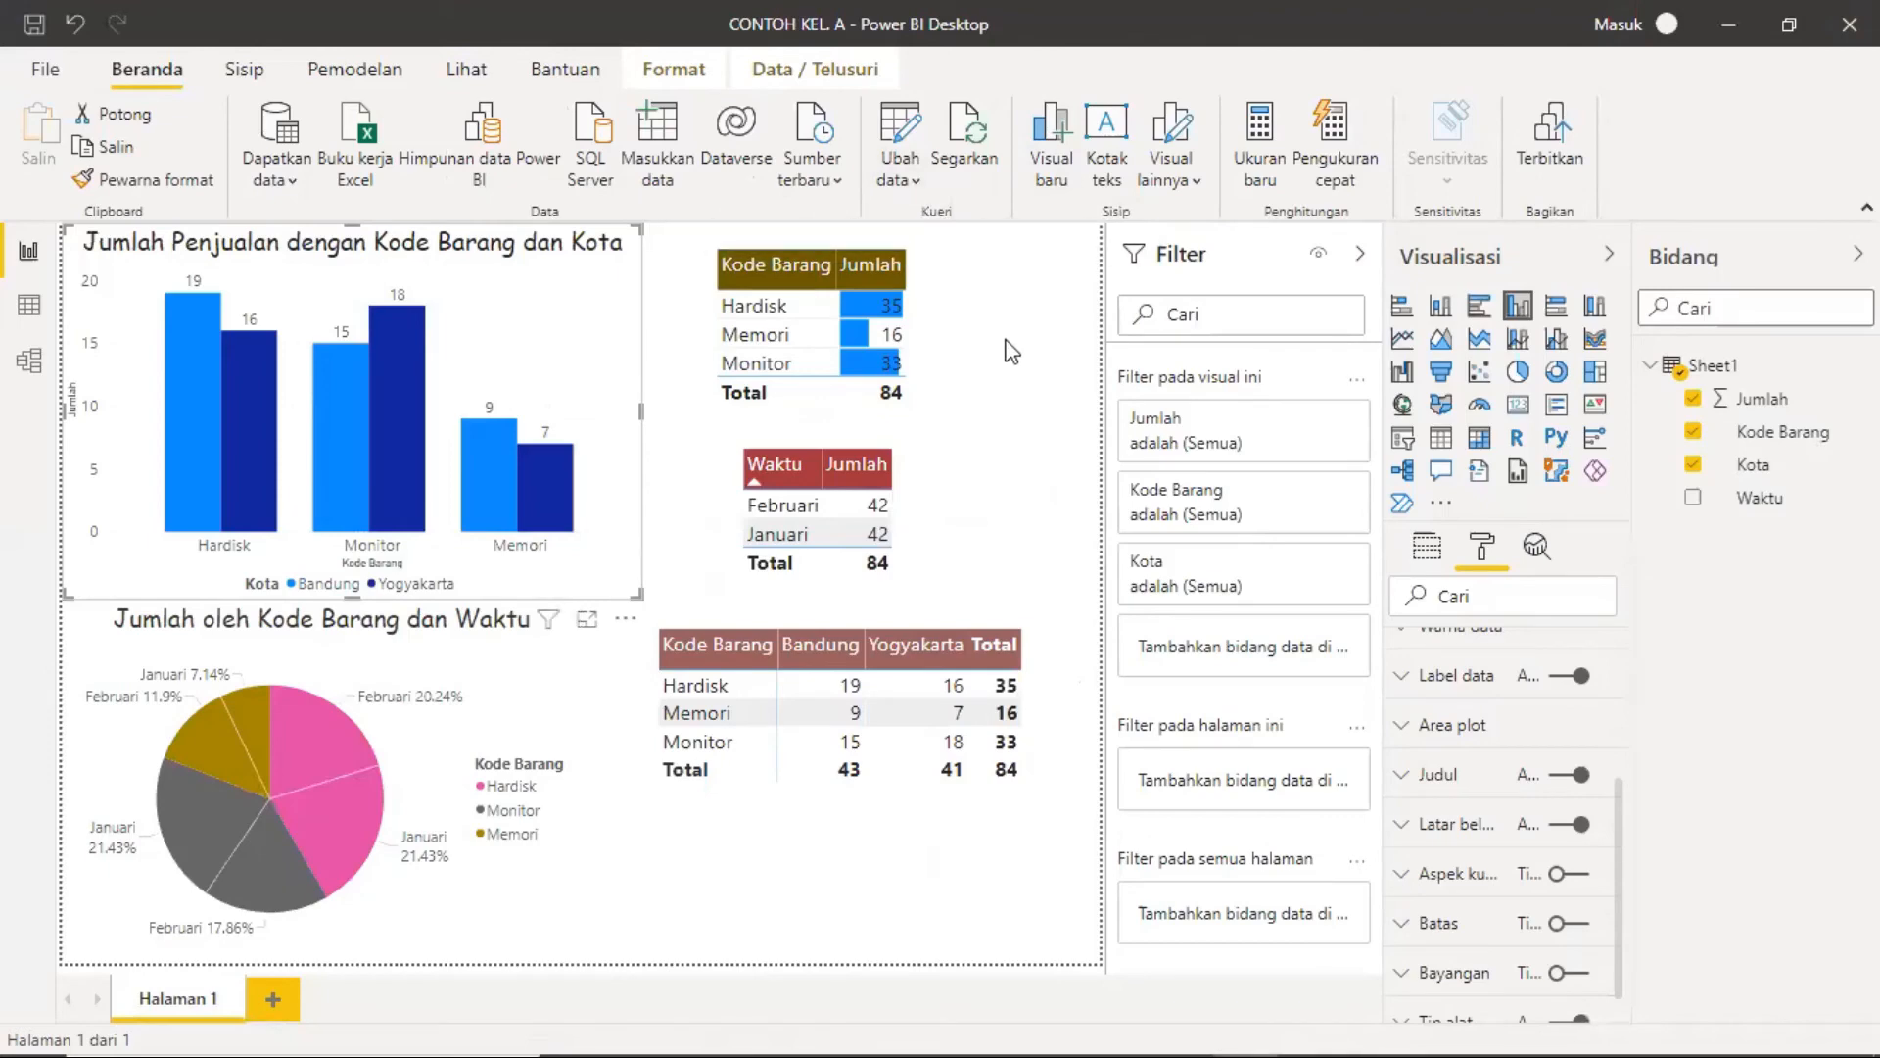
pyautogui.click(893, 182)
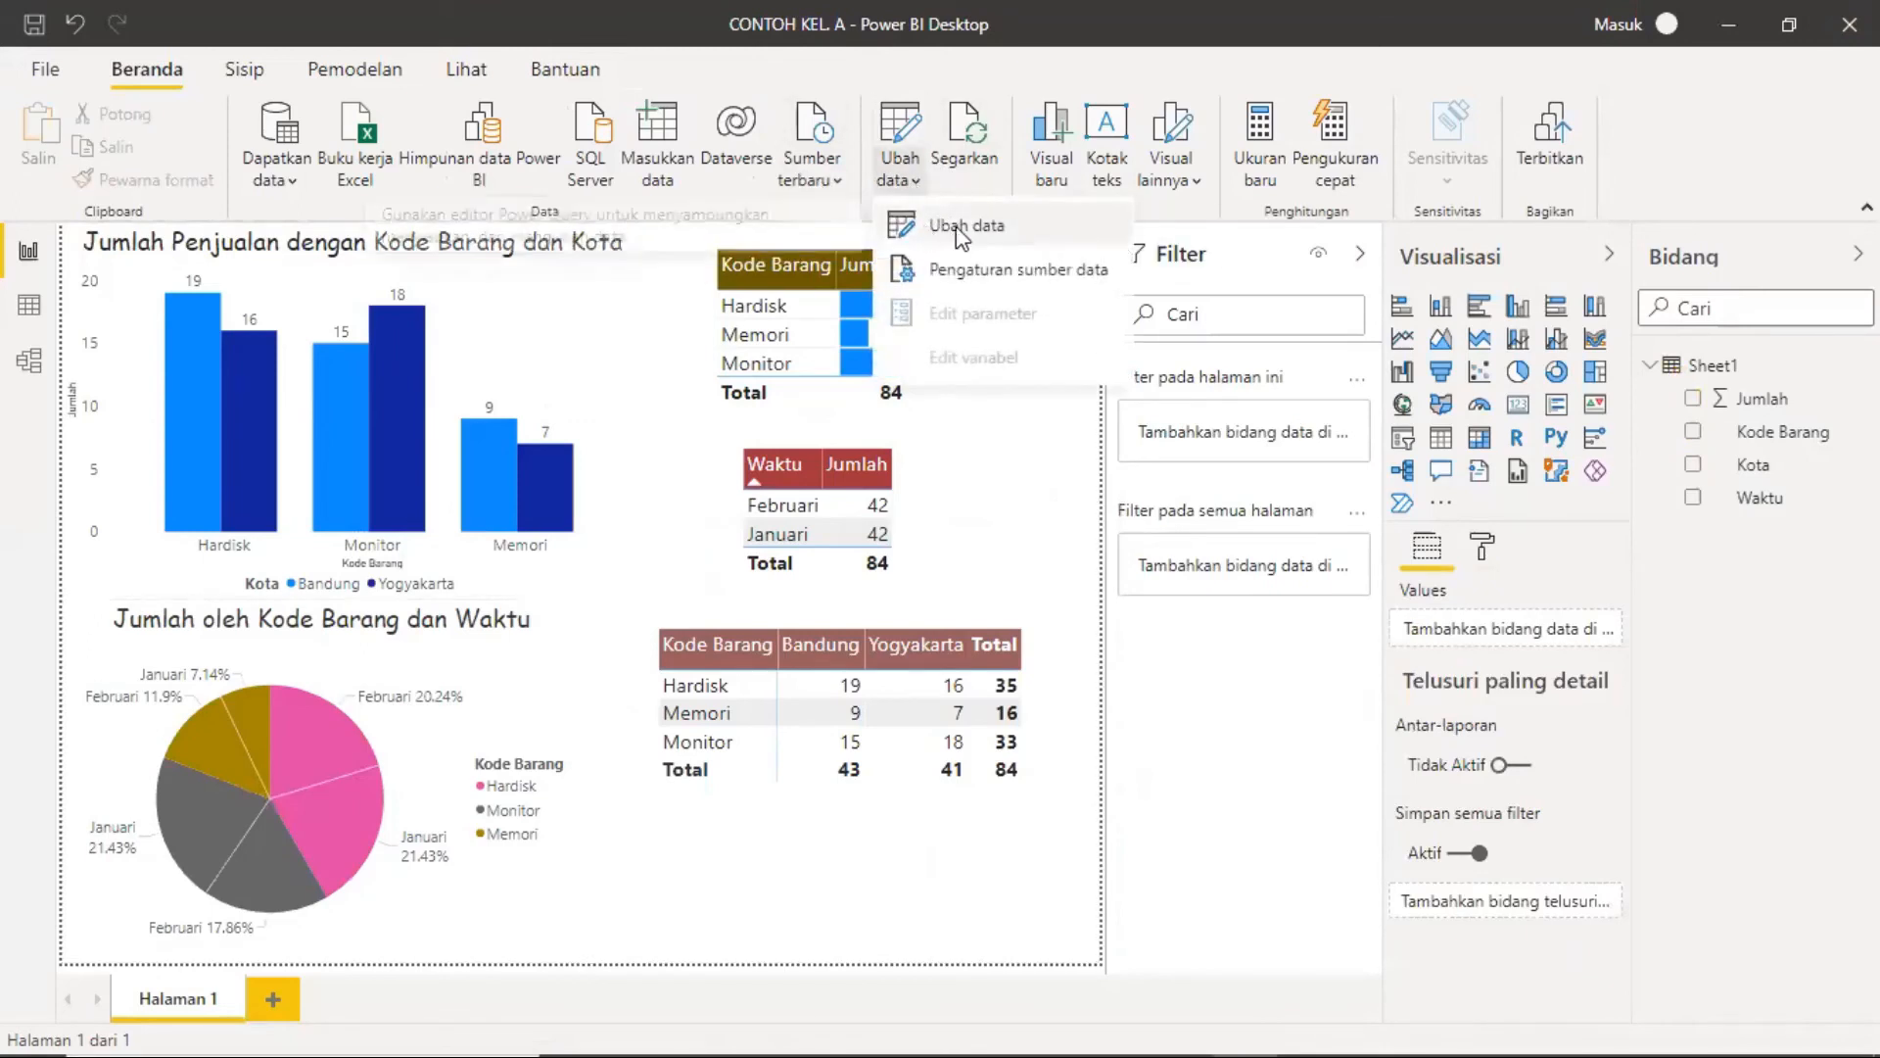
pyautogui.click(940, 227)
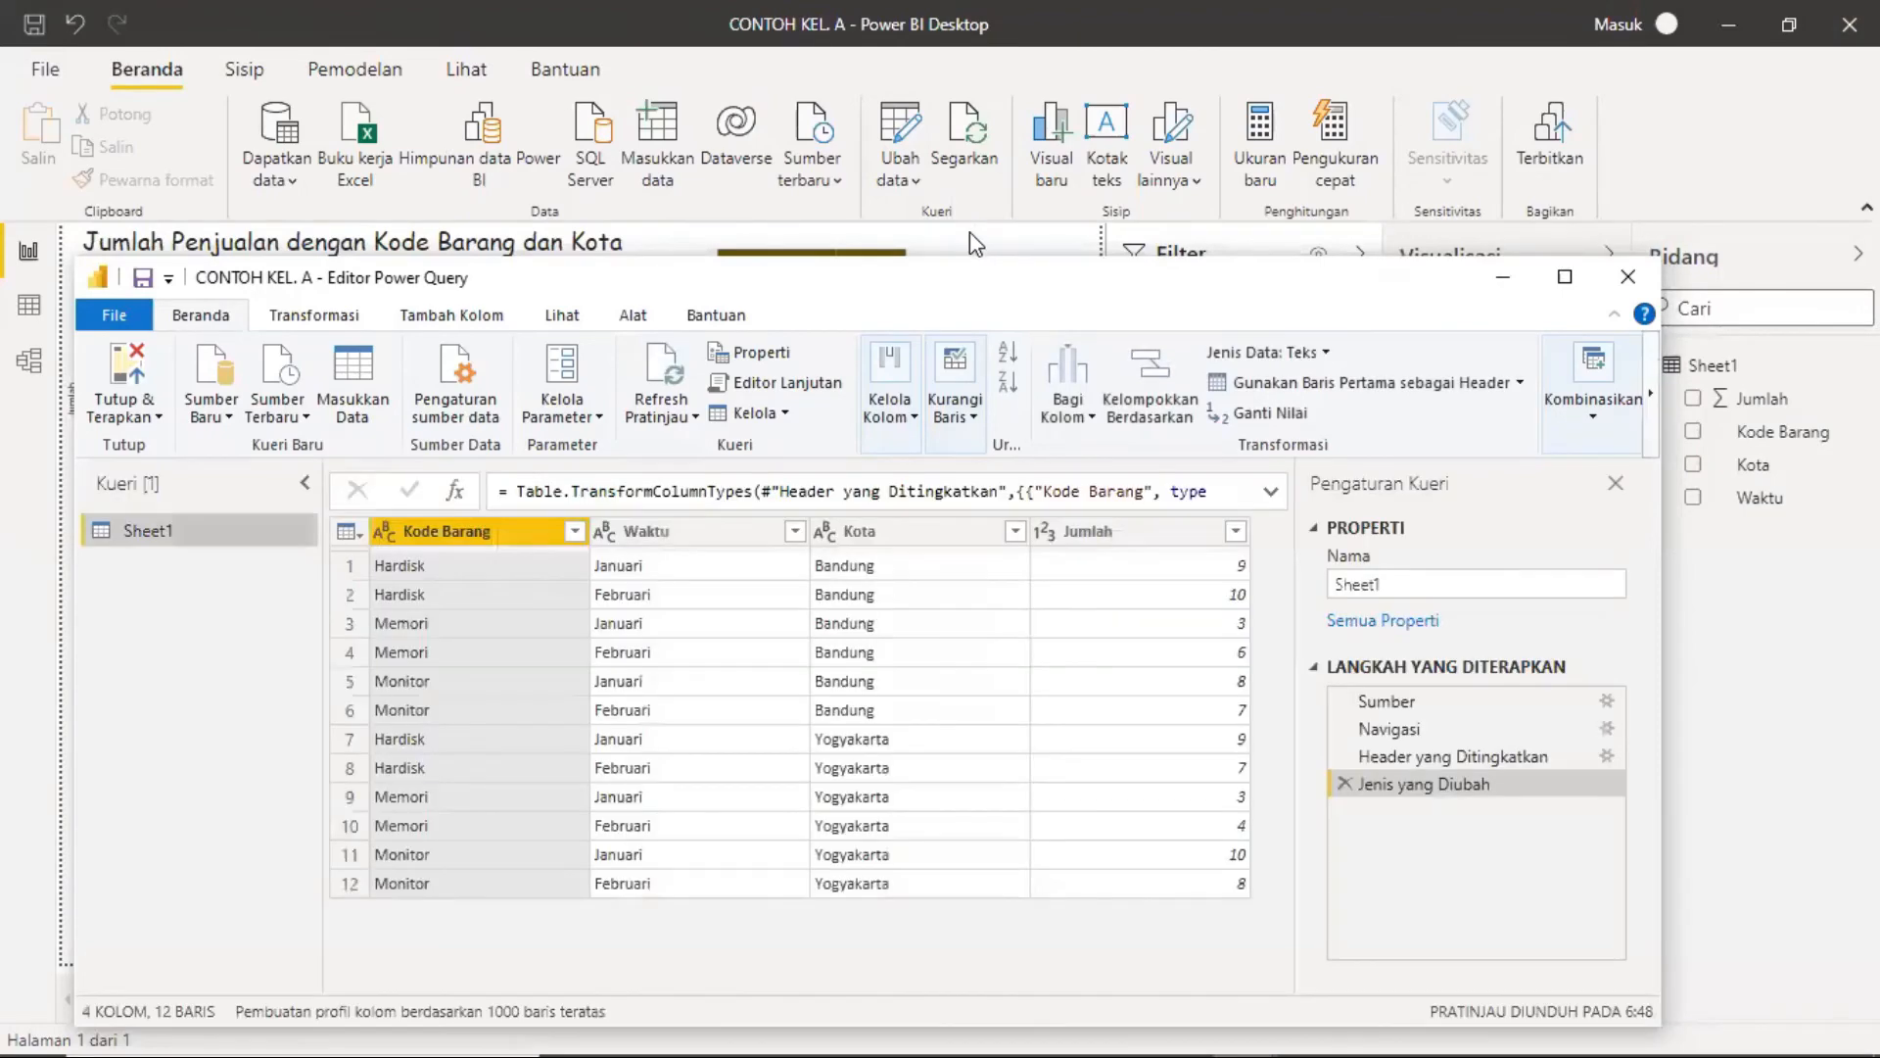
pyautogui.moveTo(1041, 287); pyautogui.dragTo(1062, 104)
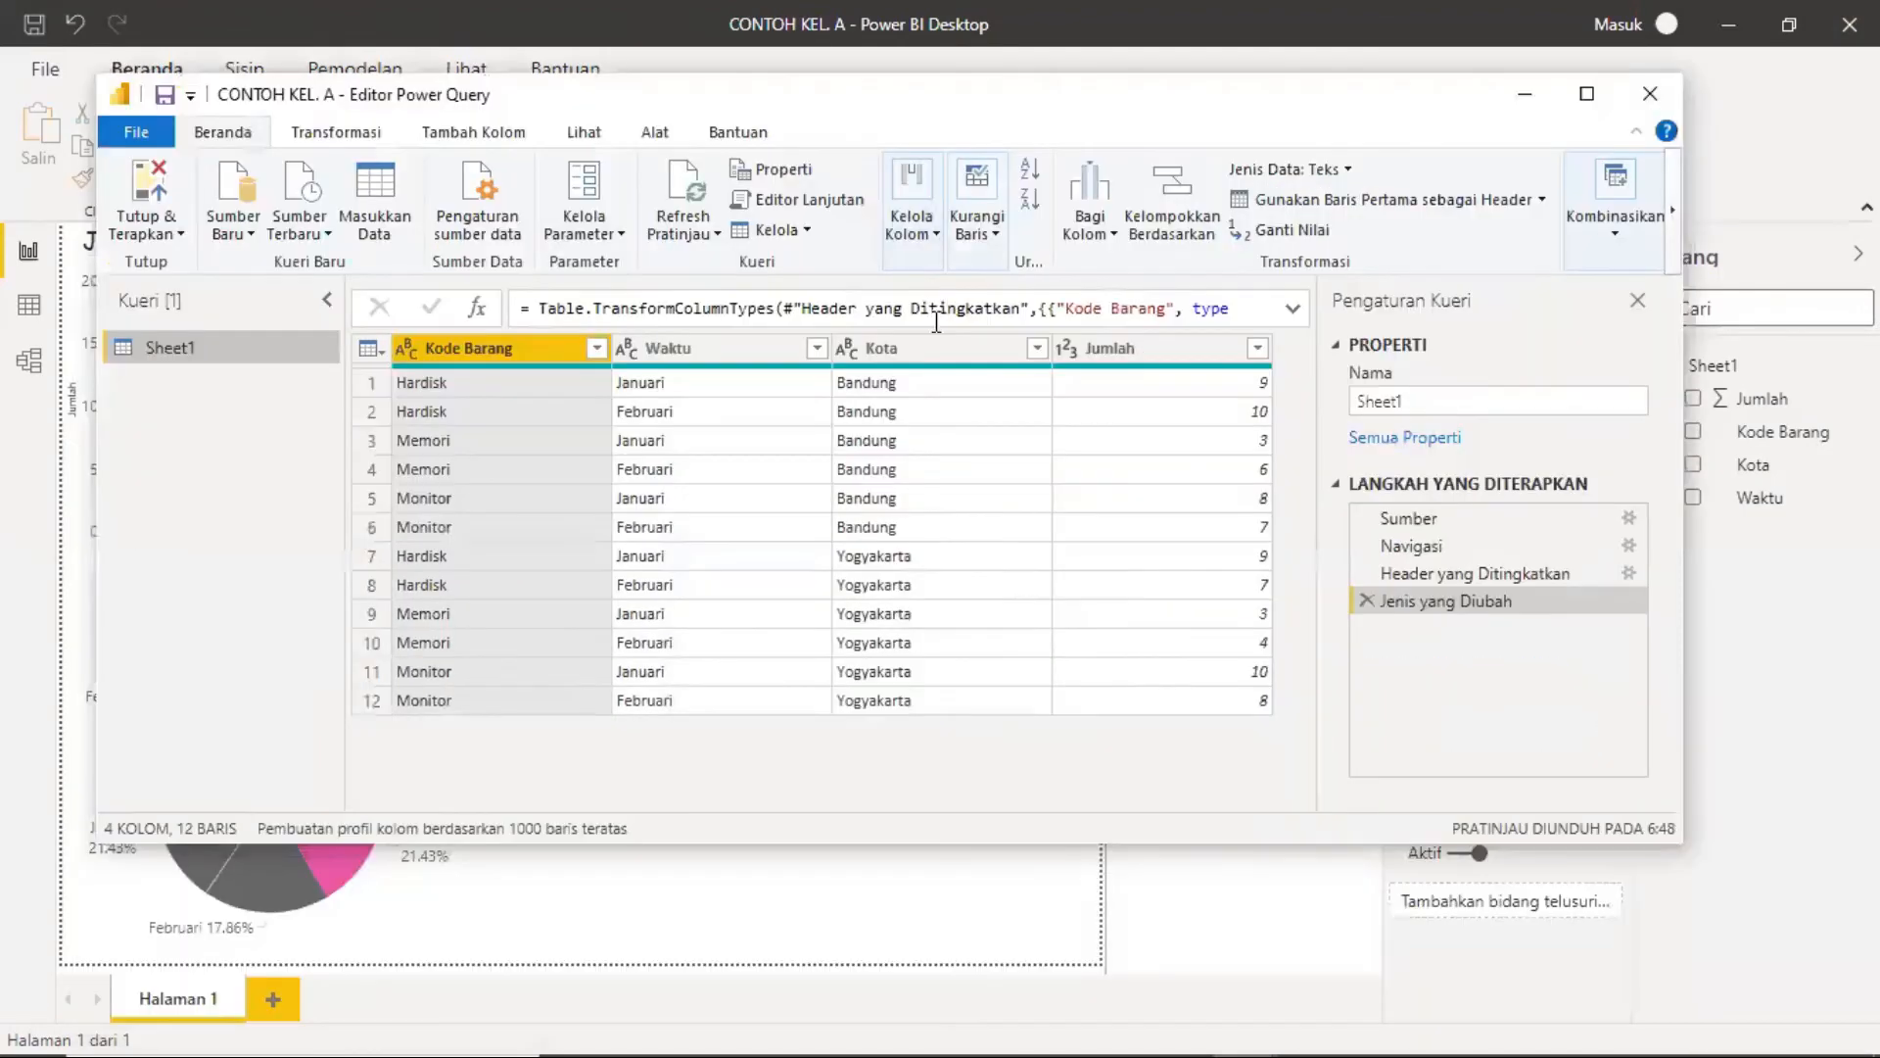
# Step: Replace the value Bandung with Surabaya throughout the Kota column of Sheet1
pyautogui.click(890, 387)
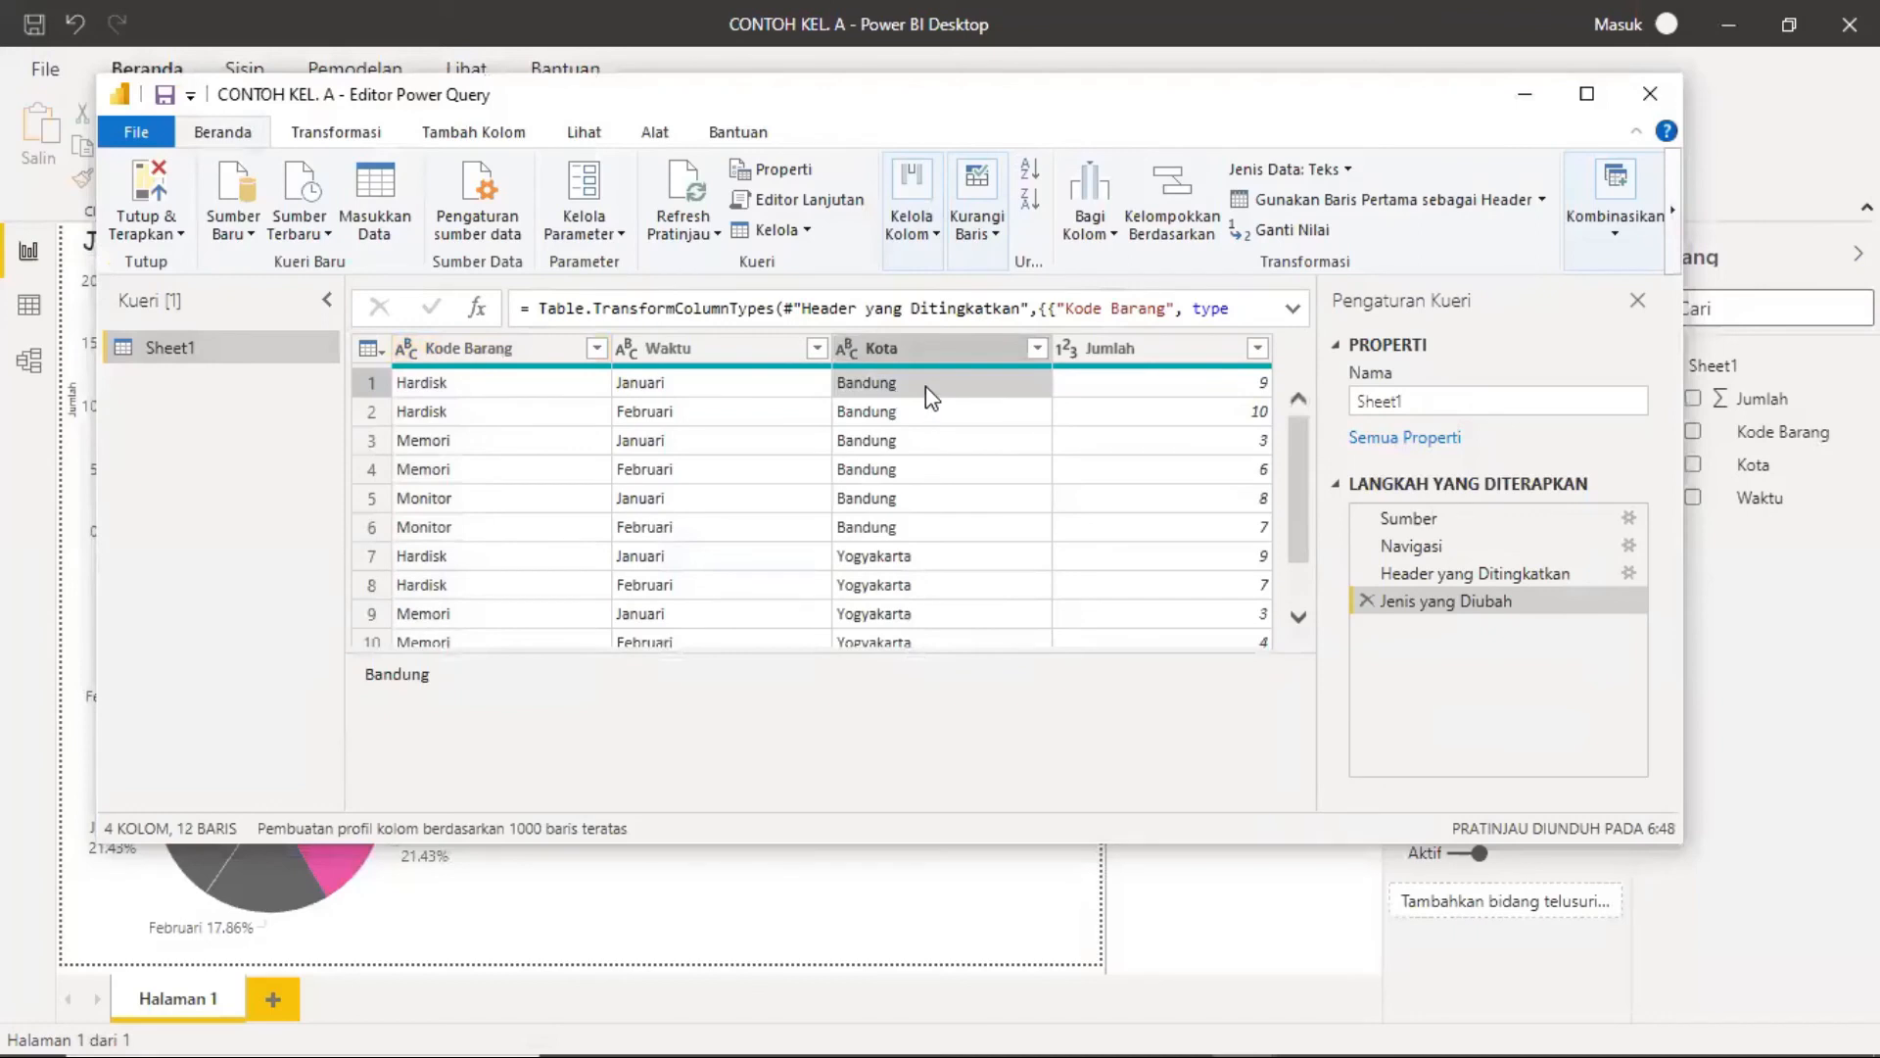
pyautogui.rightClick(926, 385)
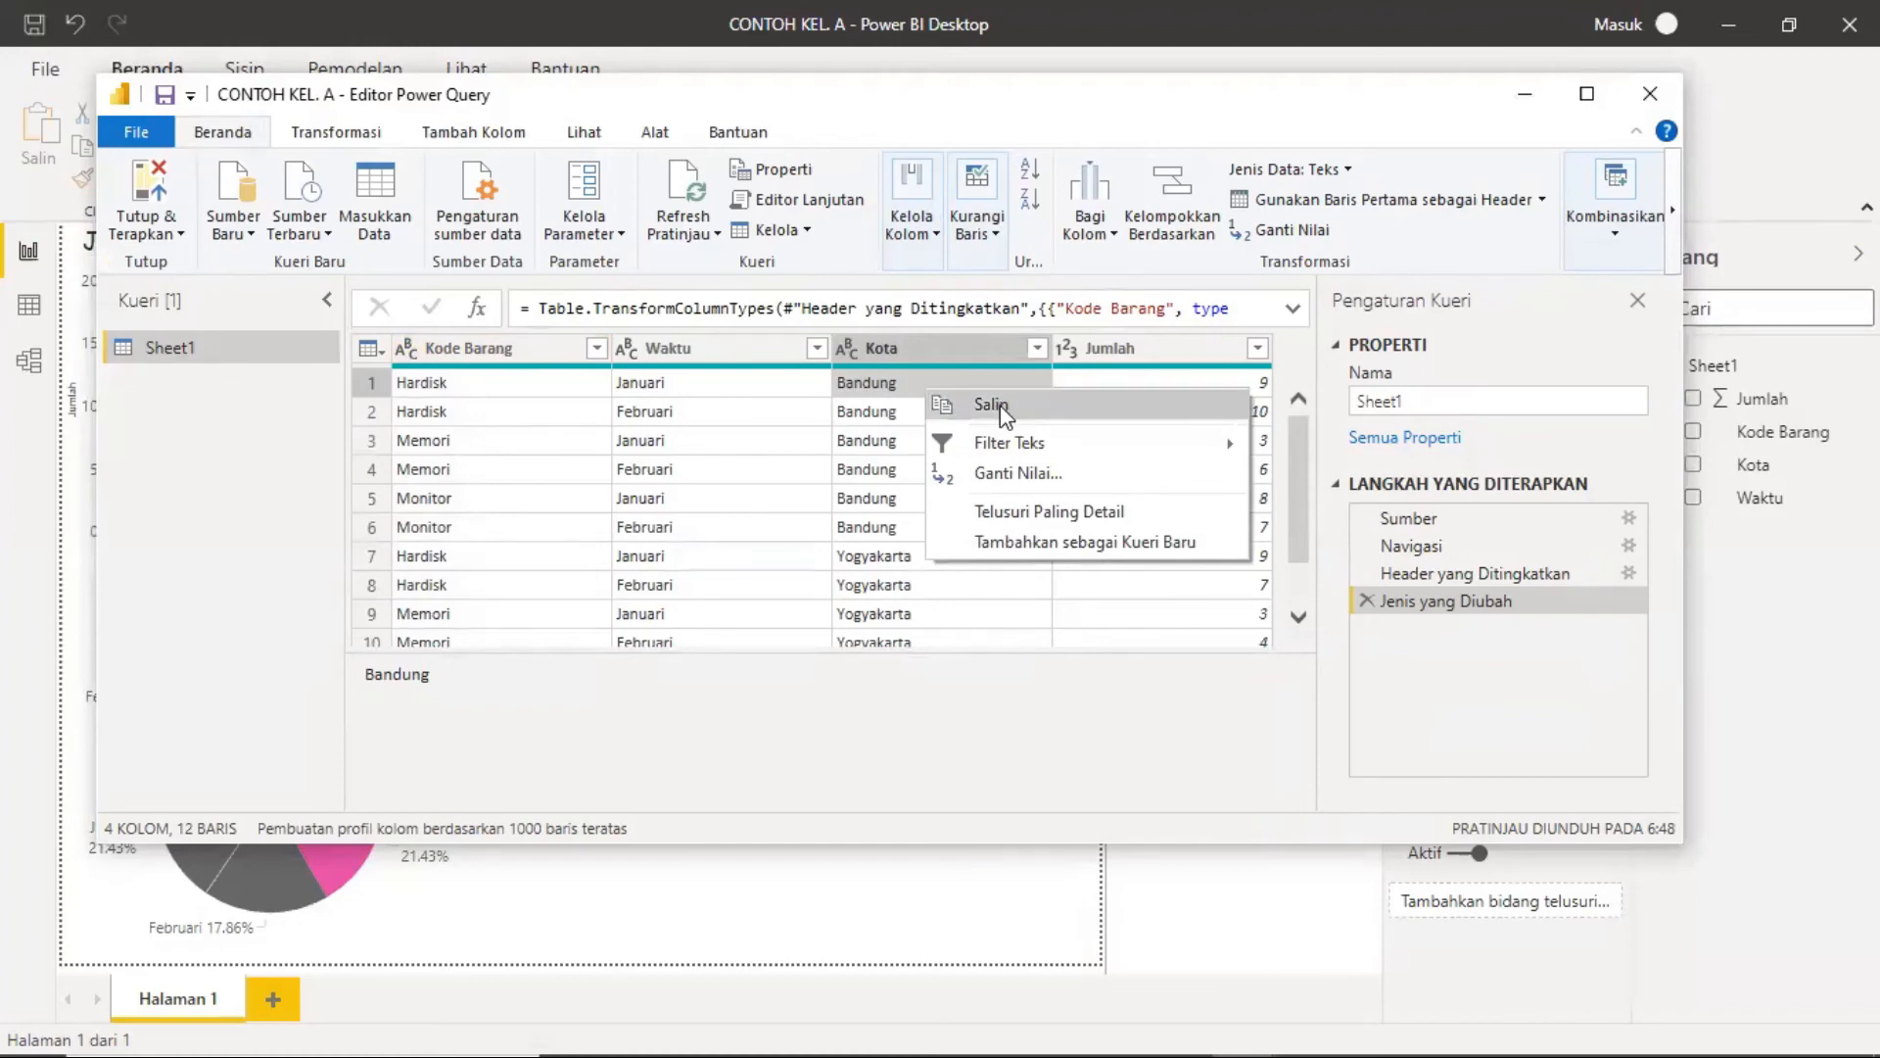
pyautogui.click(1071, 472)
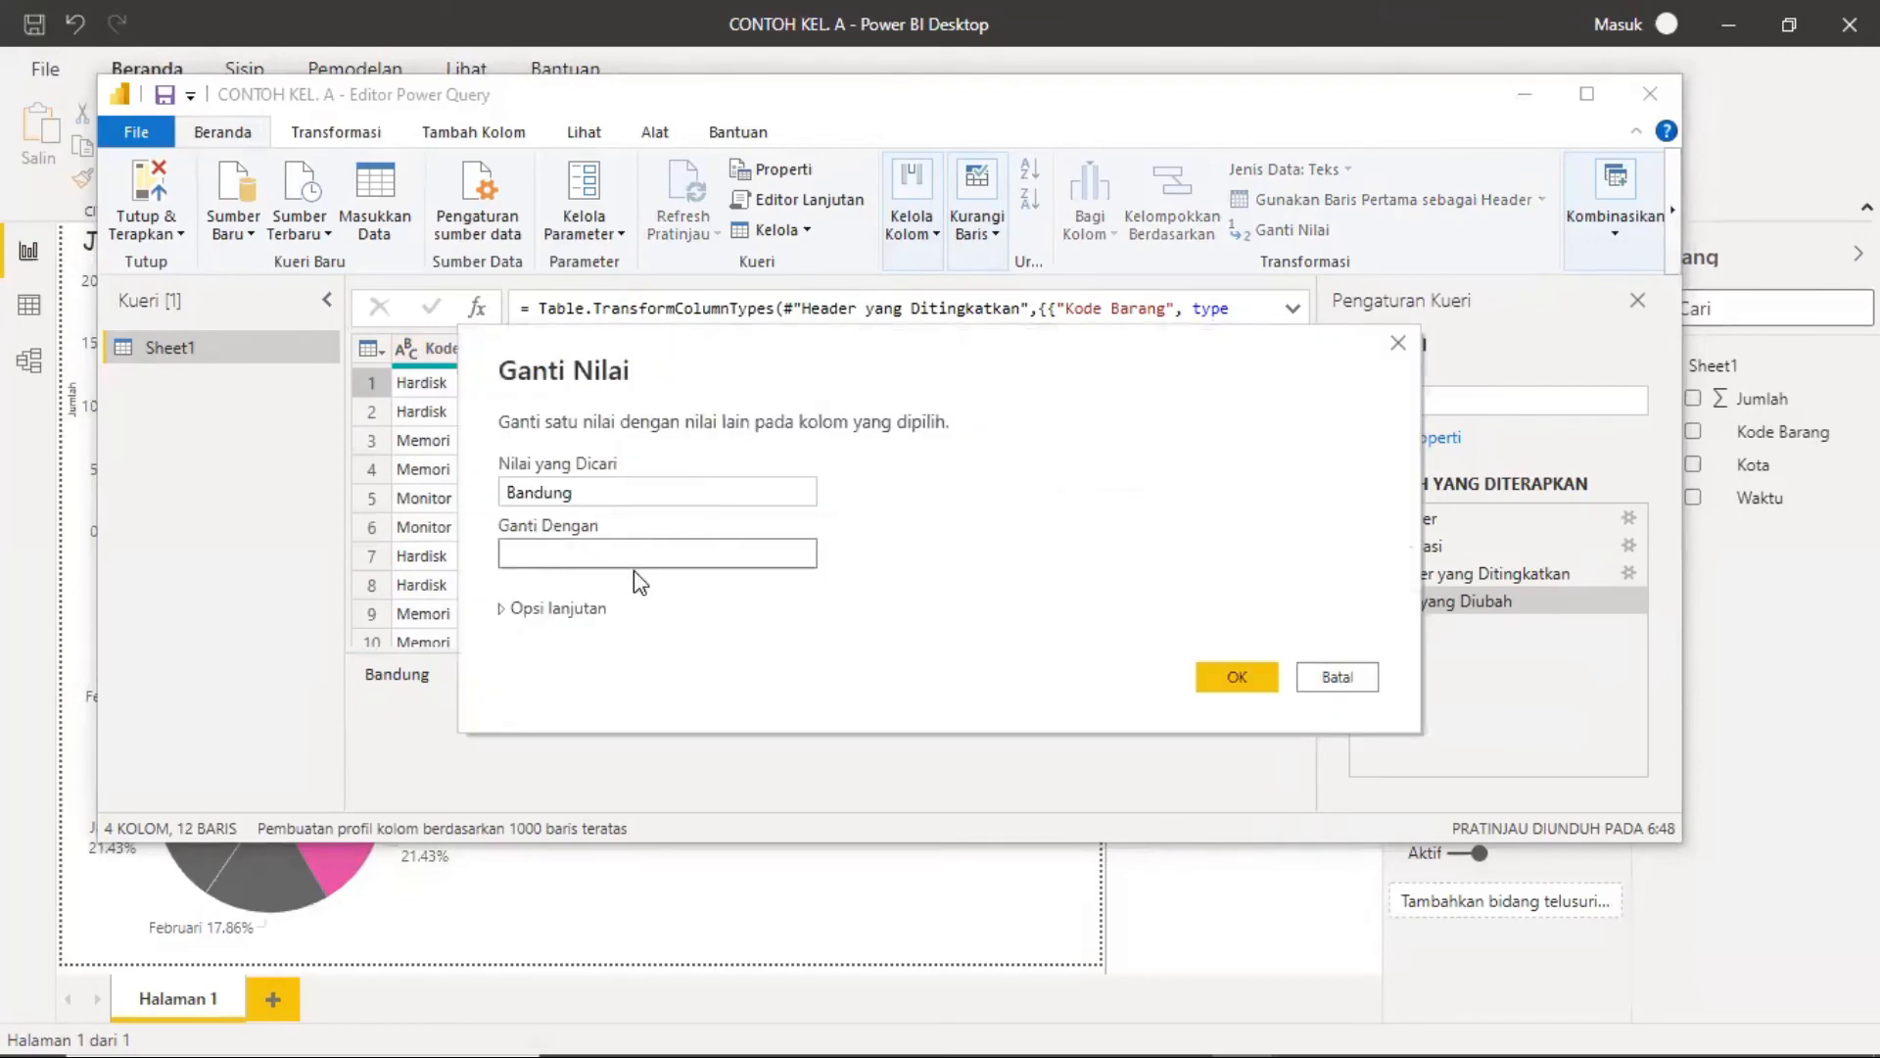
pyautogui.write('sURA')
pyautogui.press('BackSpace')
pyautogui.press('BackSpace')
pyautogui.press('BackSpace')
pyautogui.press('BackSpace')
pyautogui.write('Surabaya')
pyautogui.click(1236, 678)
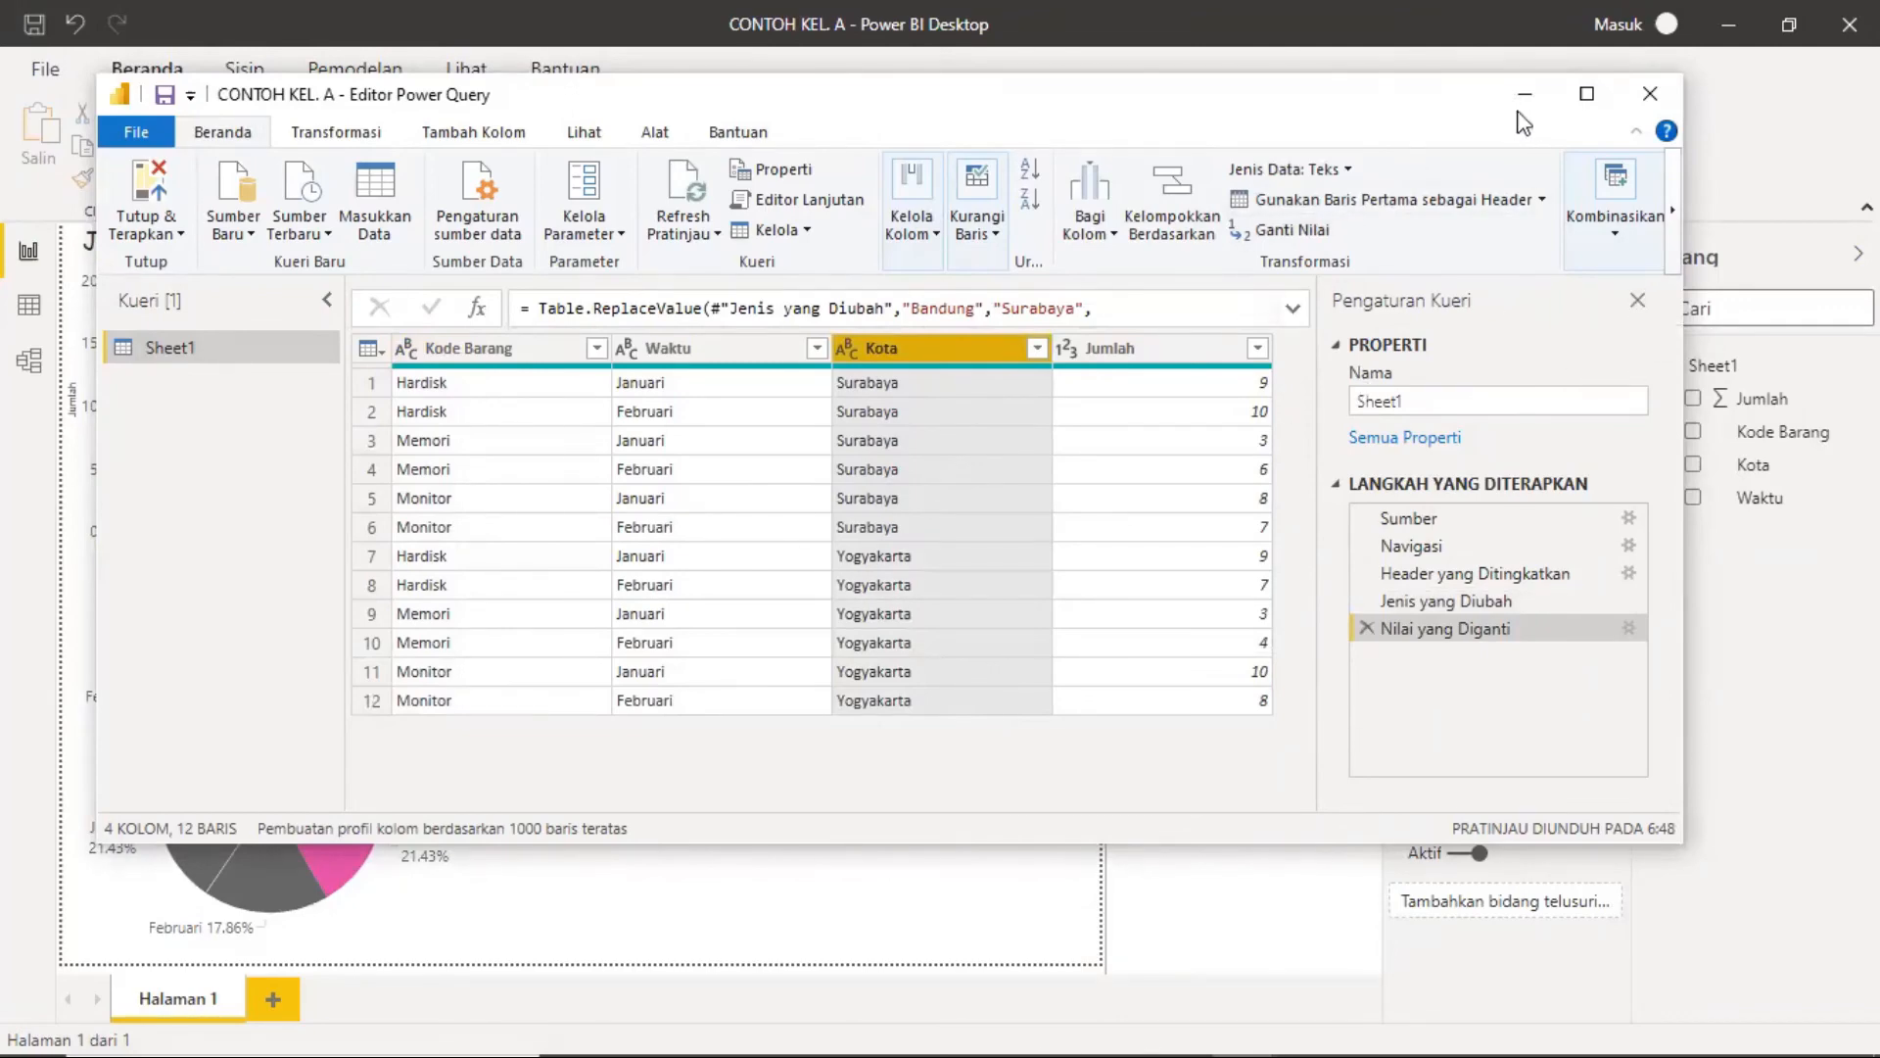
# Step: Close the Power Query editor and apply the pending data changes to the report
pyautogui.click(1653, 93)
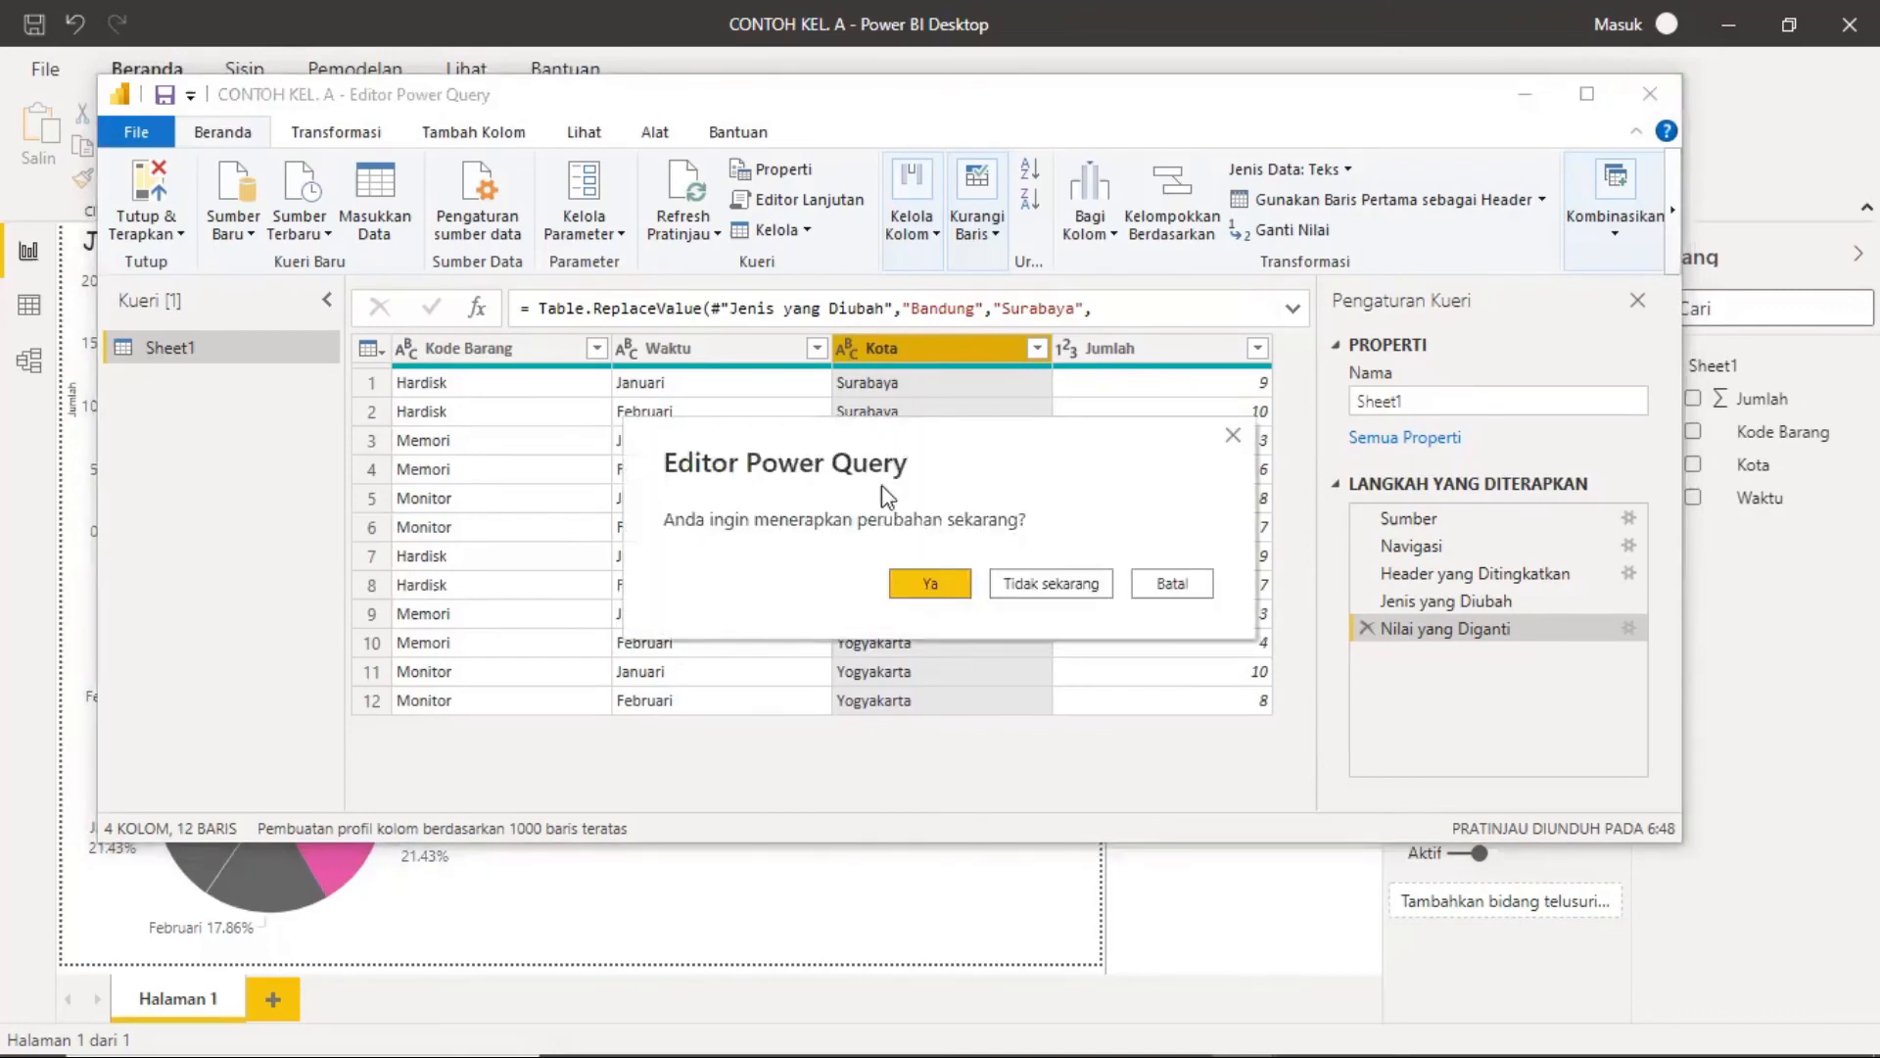
pyautogui.click(932, 585)
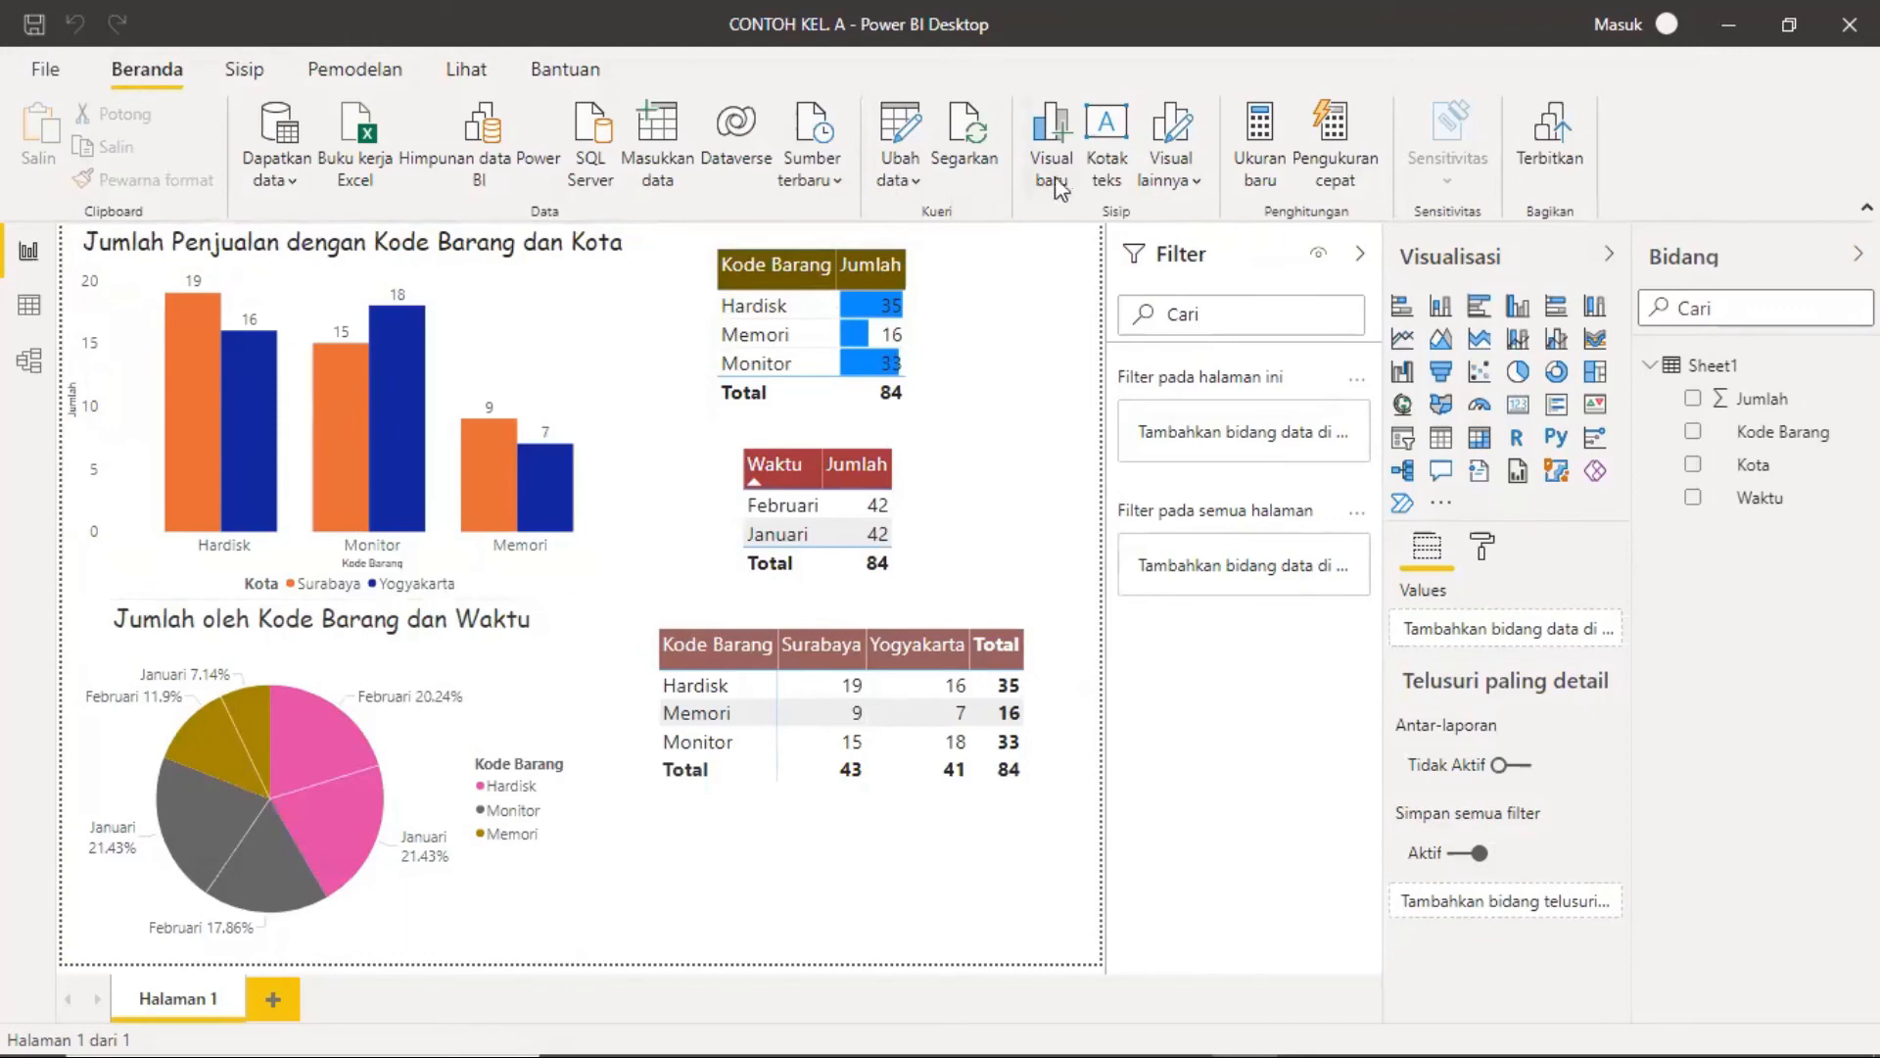
# Step: Reopen the report's data in the Power Query editor and move its window lower
pyautogui.click(915, 182)
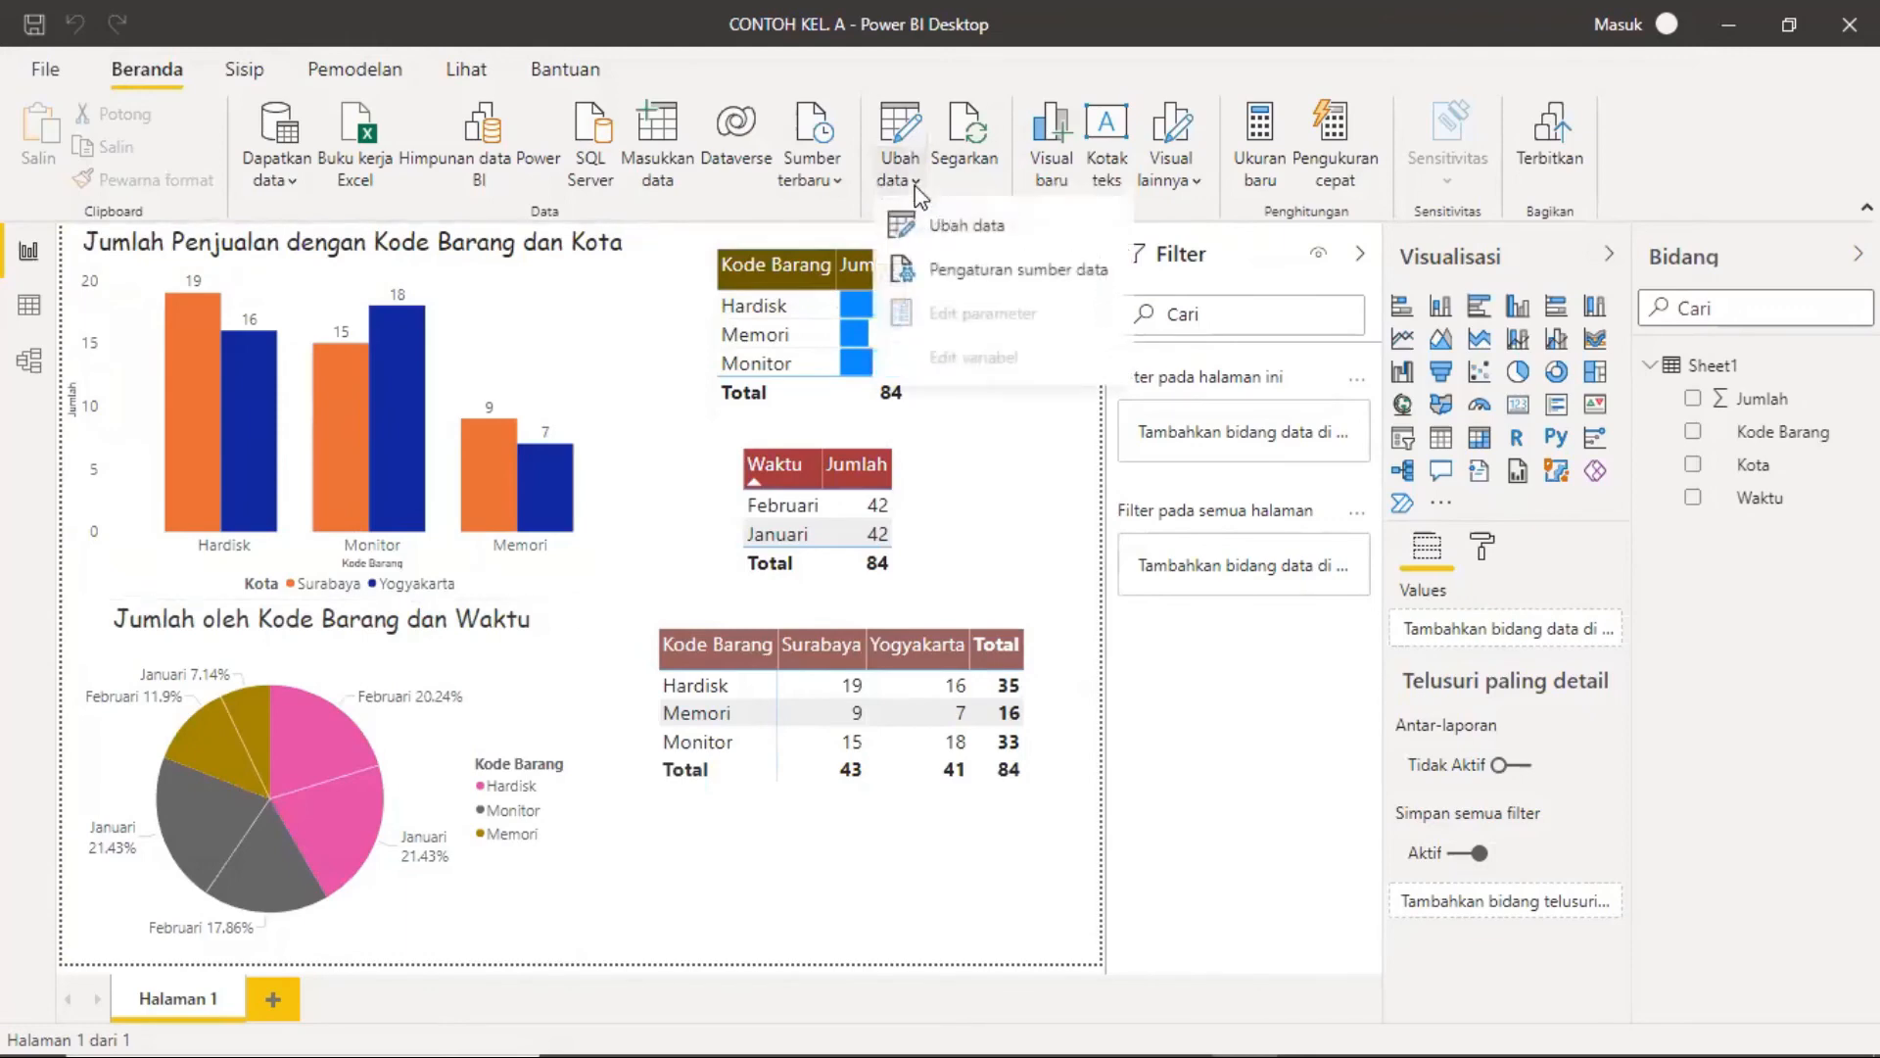
pyautogui.click(979, 226)
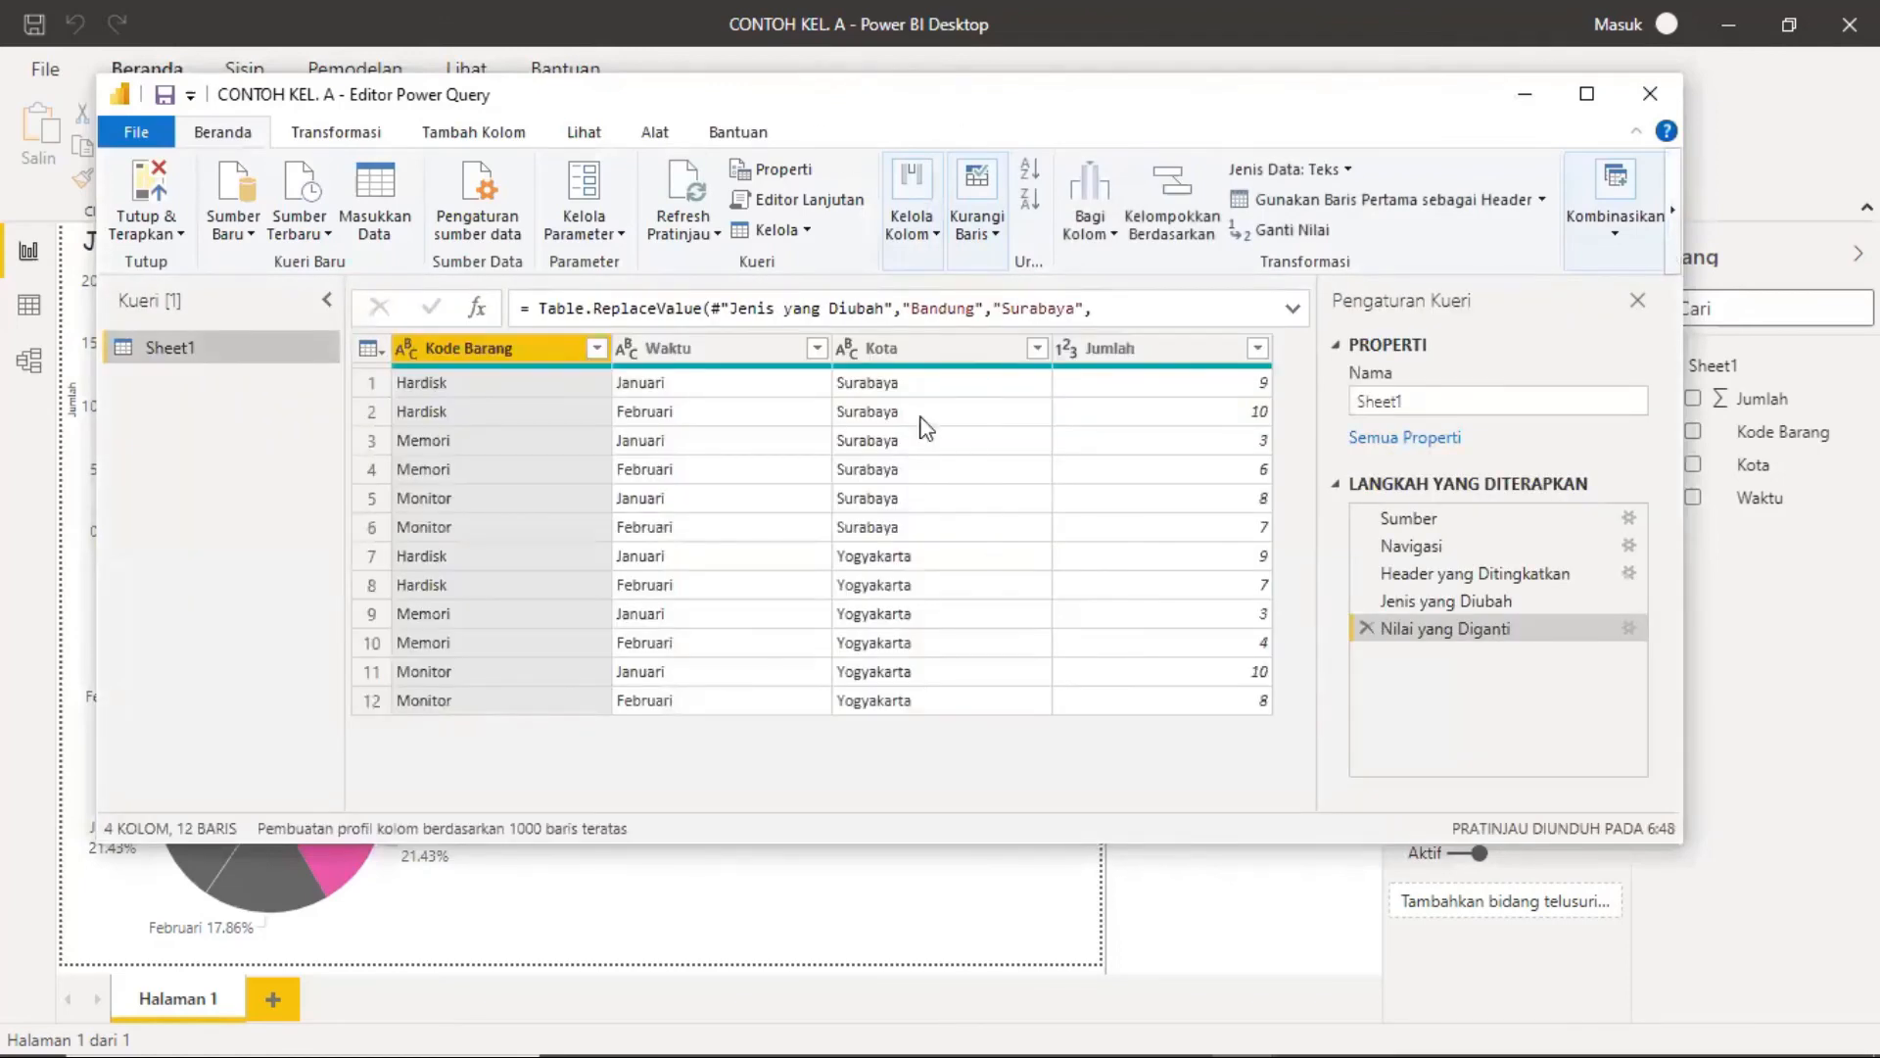
pyautogui.click(1206, 389)
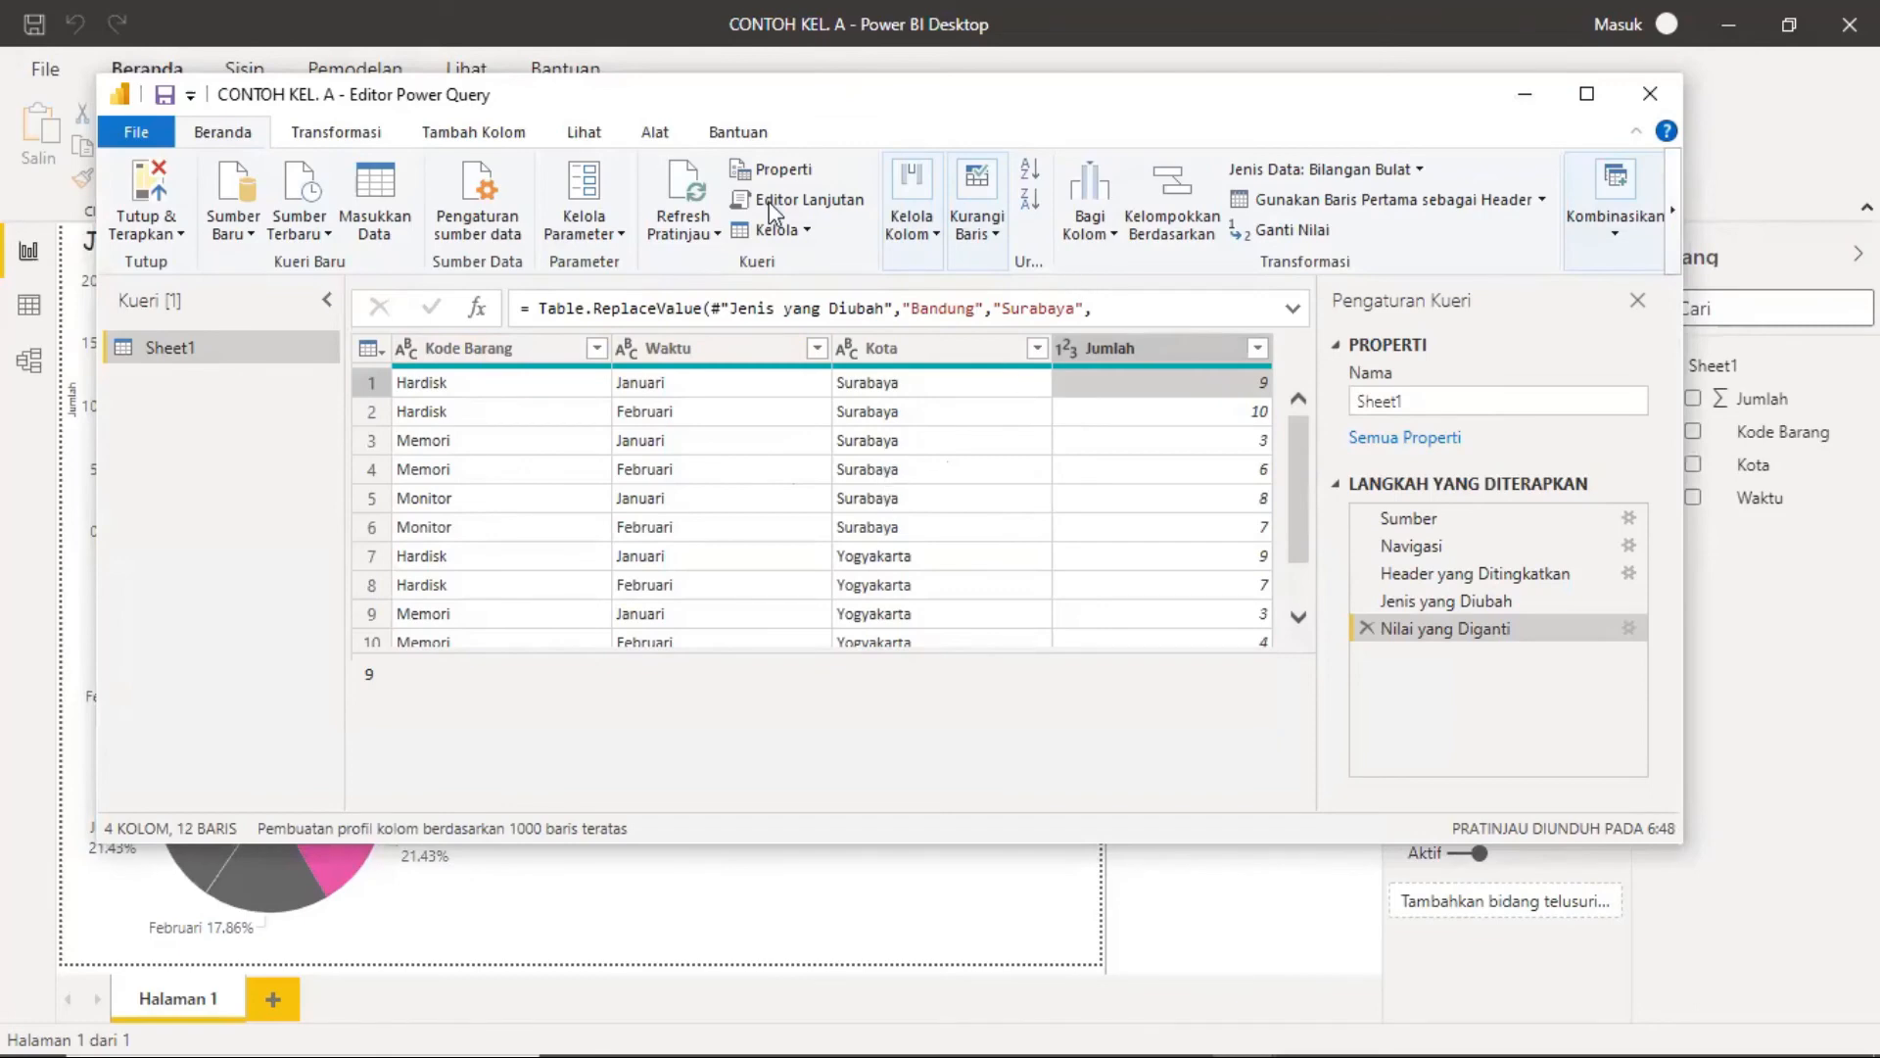
pyautogui.moveTo(1217, 105); pyautogui.dragTo(1250, 202)
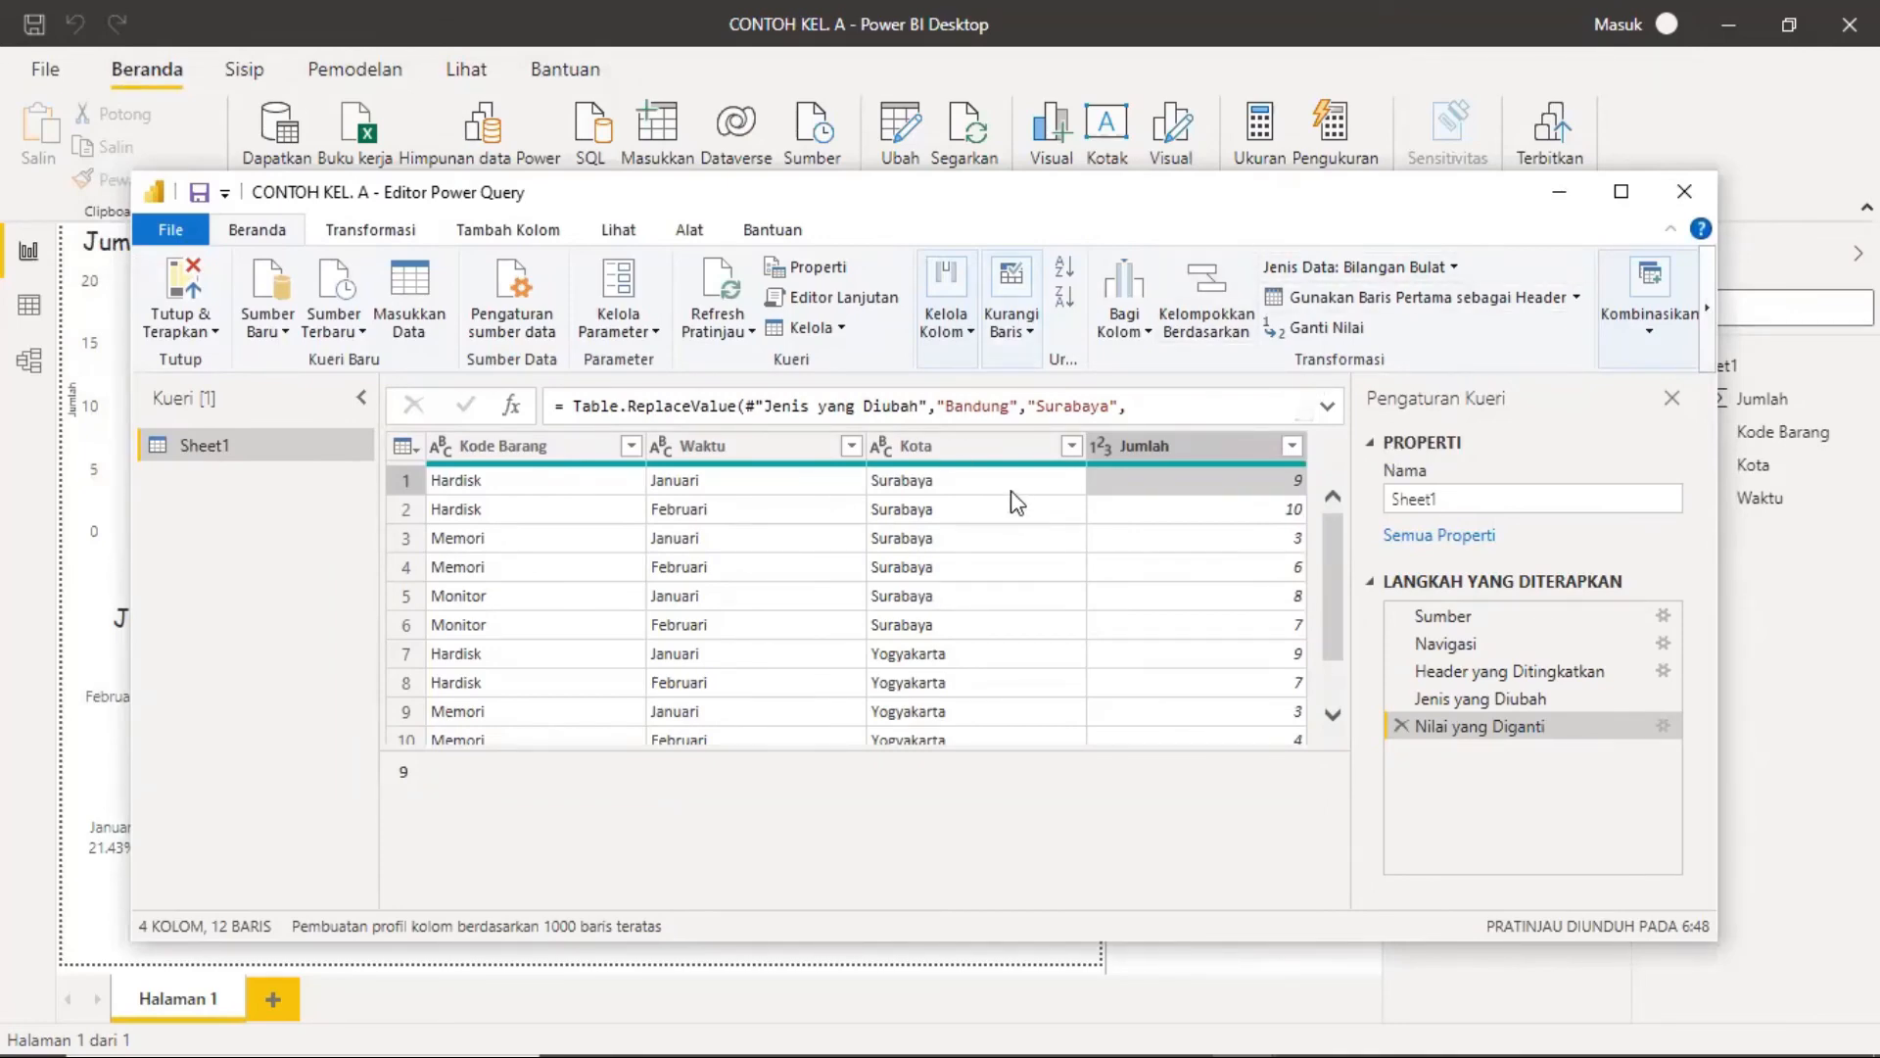
# Step: Replace the value Surabaya with Bandung throughout the Kota column of Sheet1, then close the editor and apply the changes to the report
pyautogui.click(983, 480)
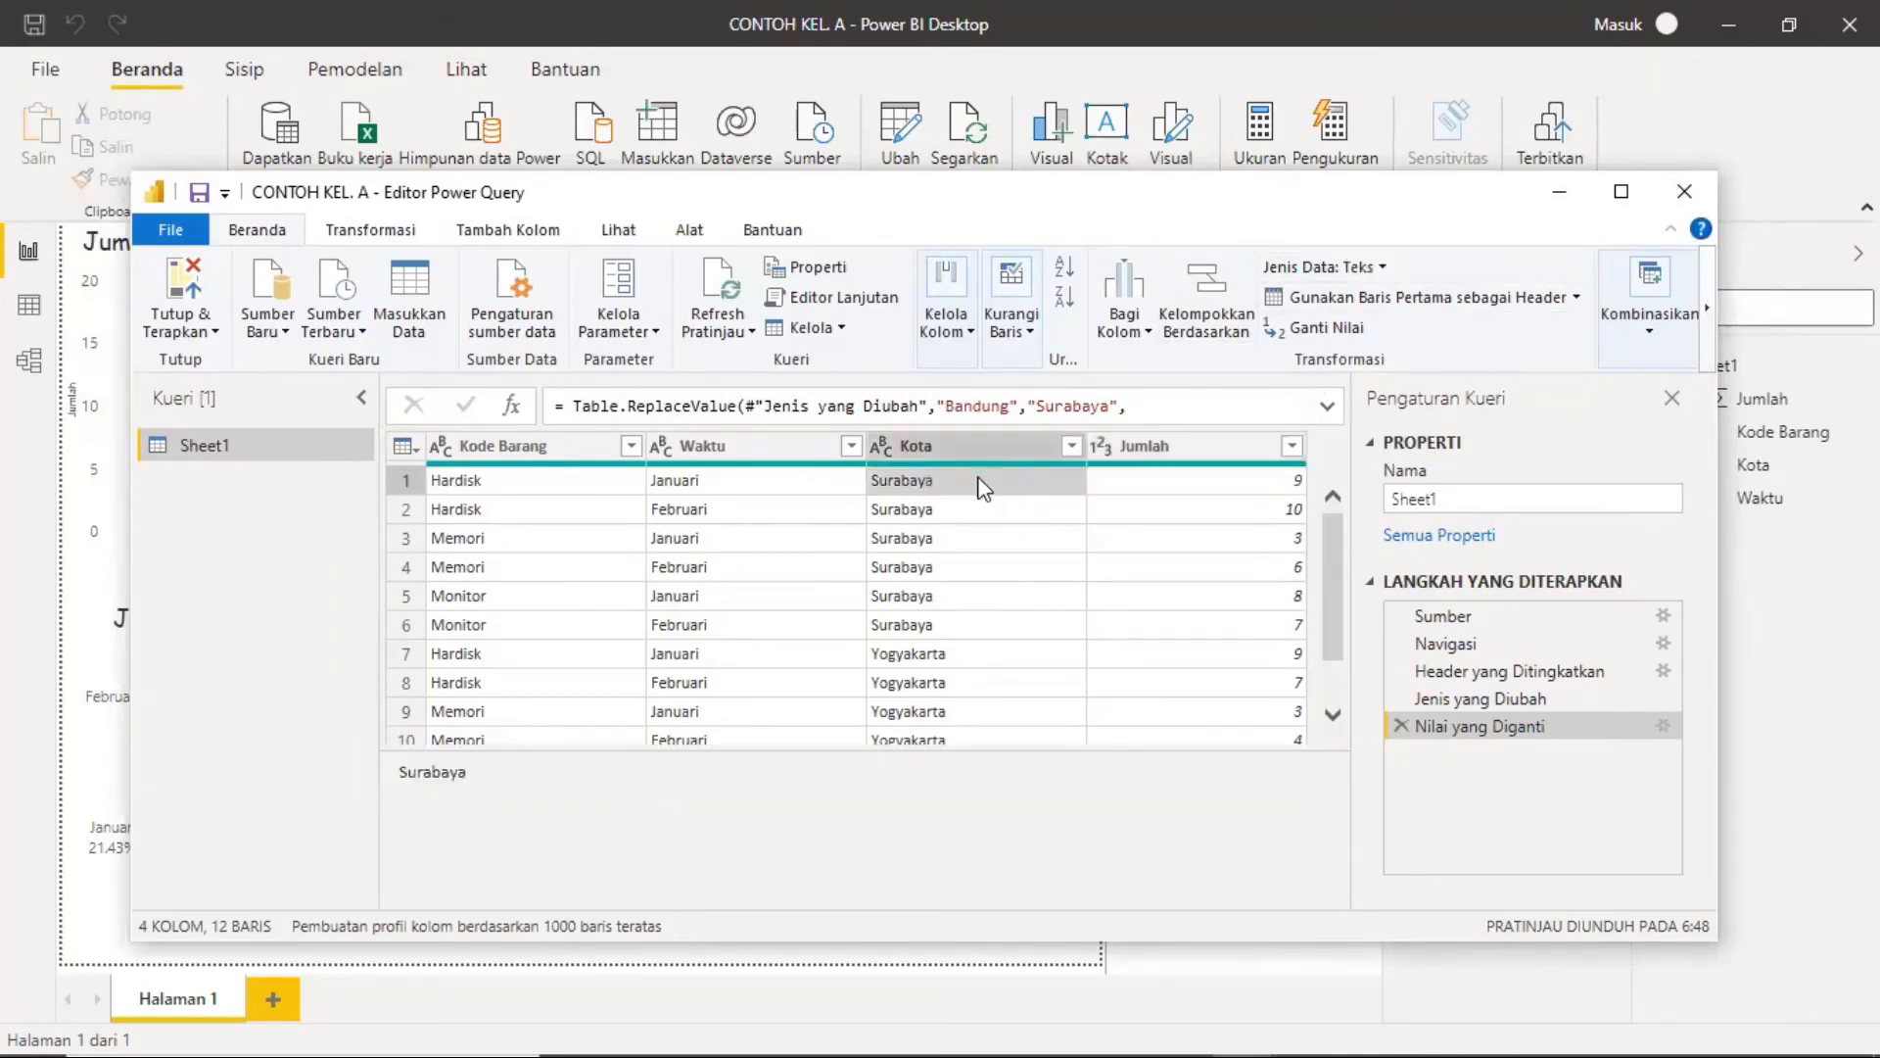
pyautogui.rightClick(978, 479)
pyautogui.click(1062, 561)
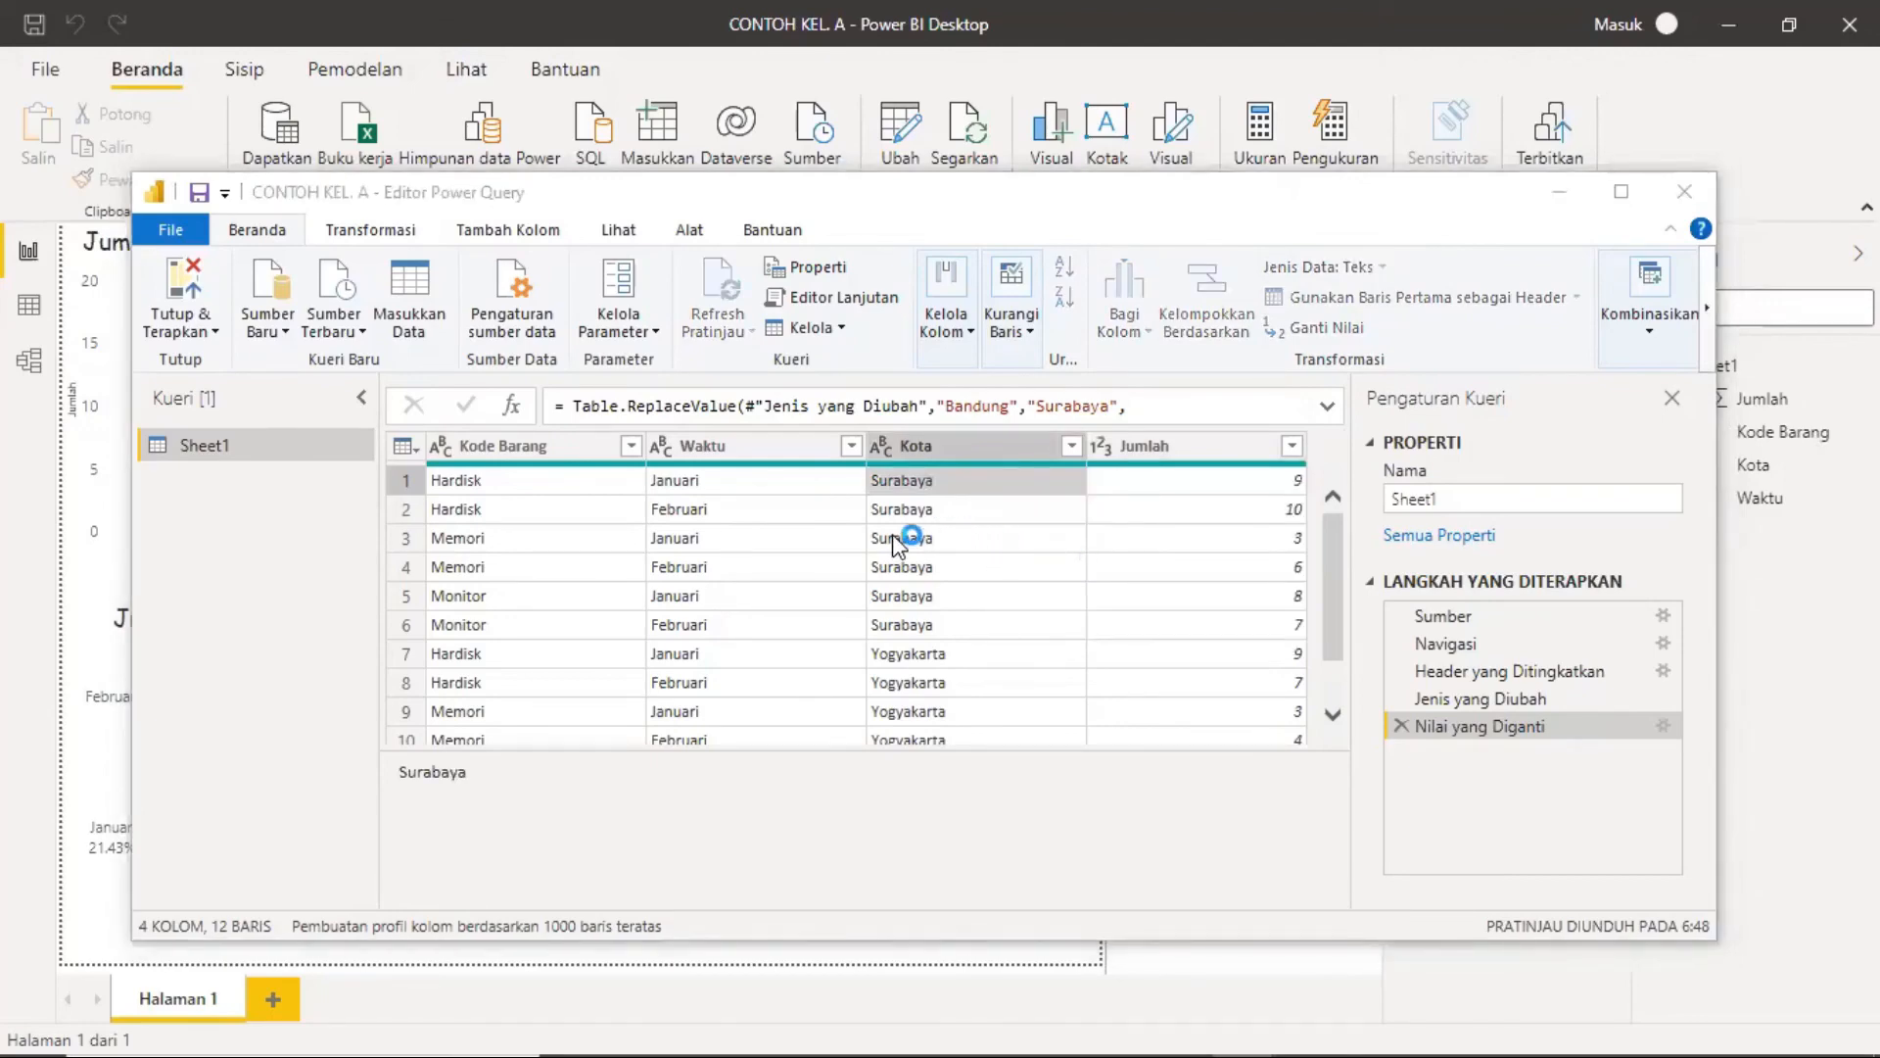
pyautogui.click(582, 560)
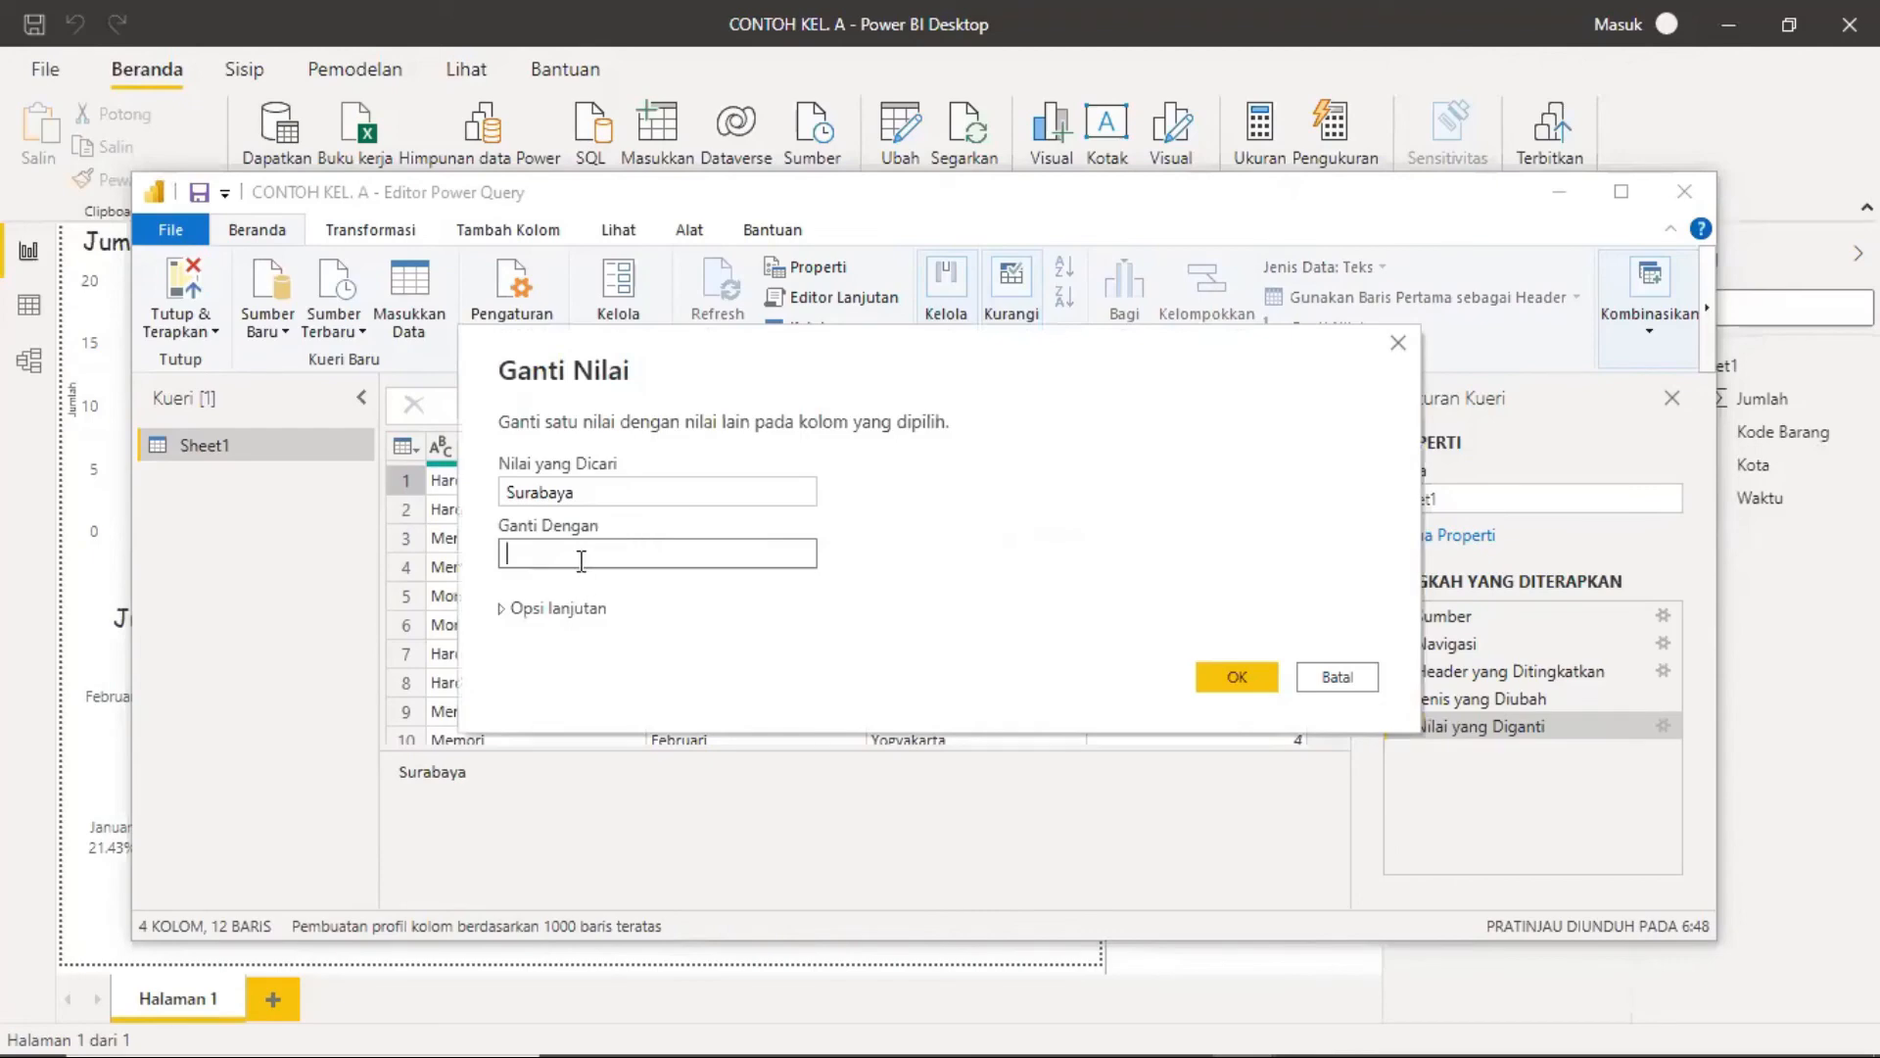
pyautogui.write('Bandung')
pyautogui.click(1273, 678)
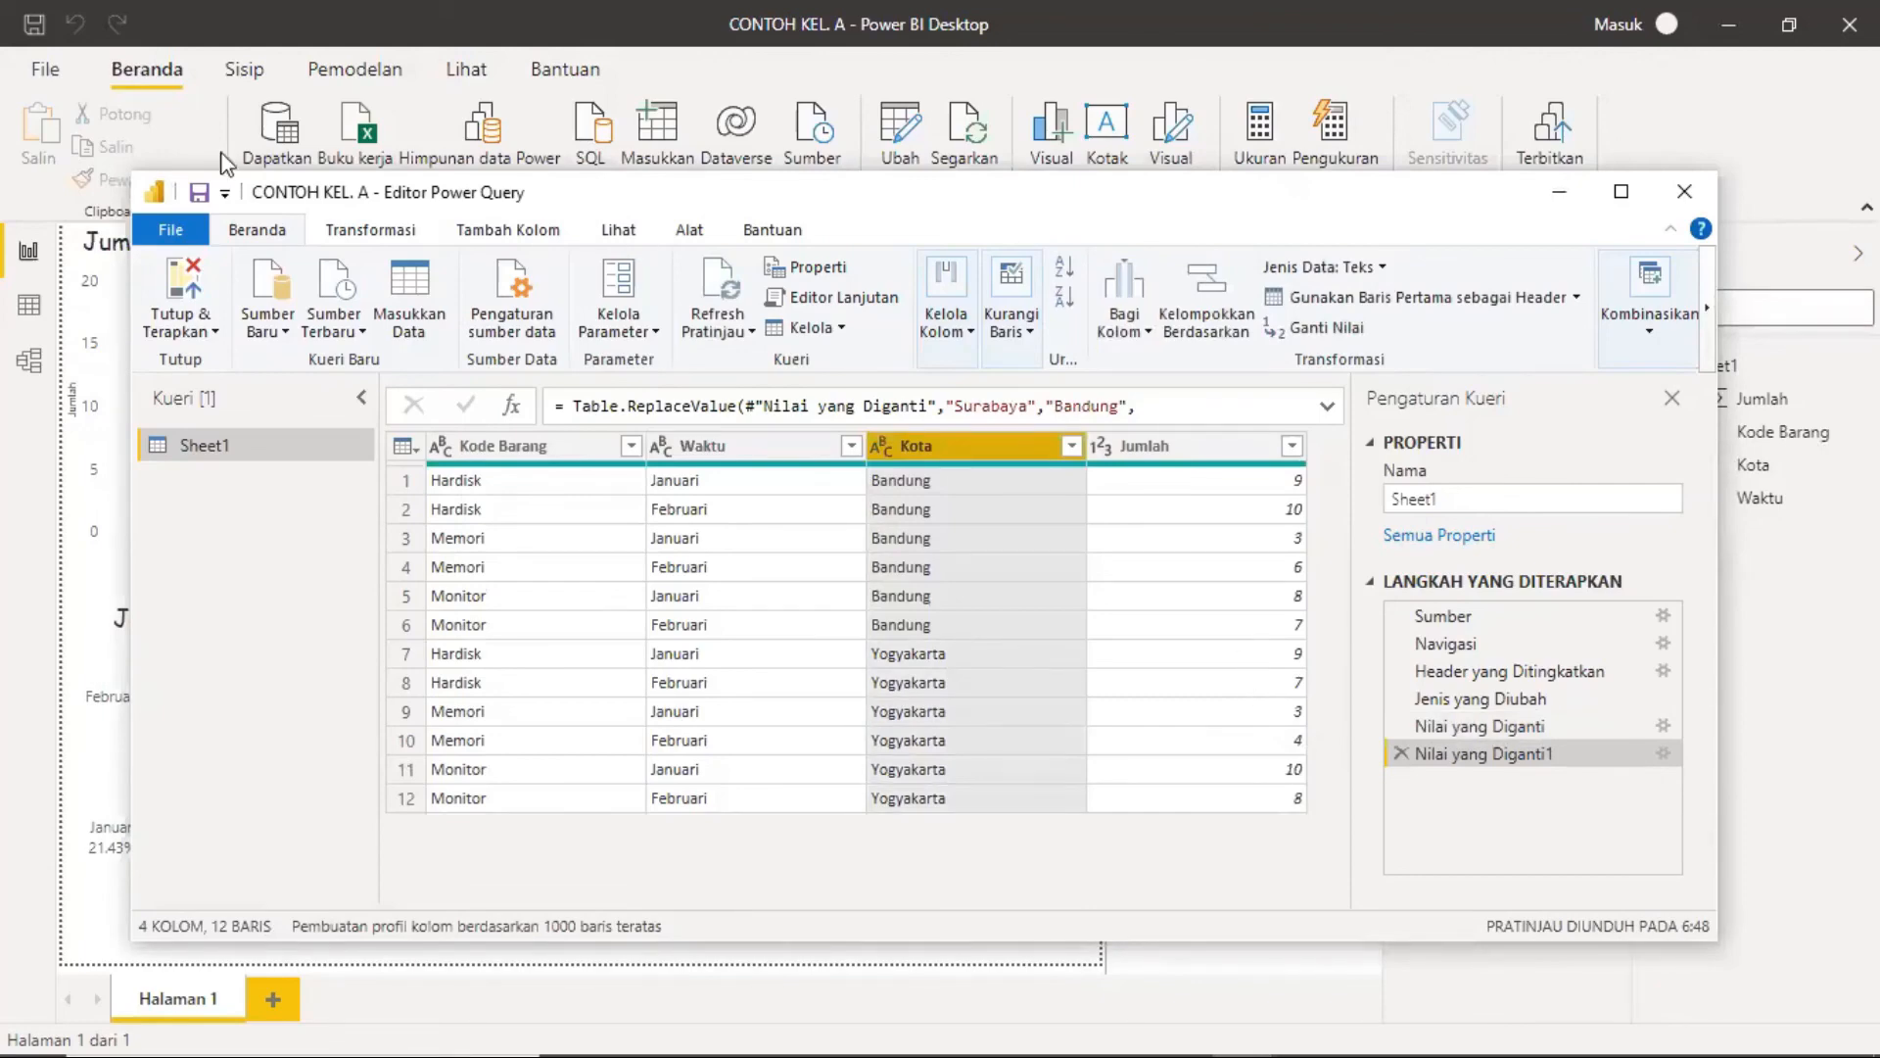
pyautogui.click(192, 294)
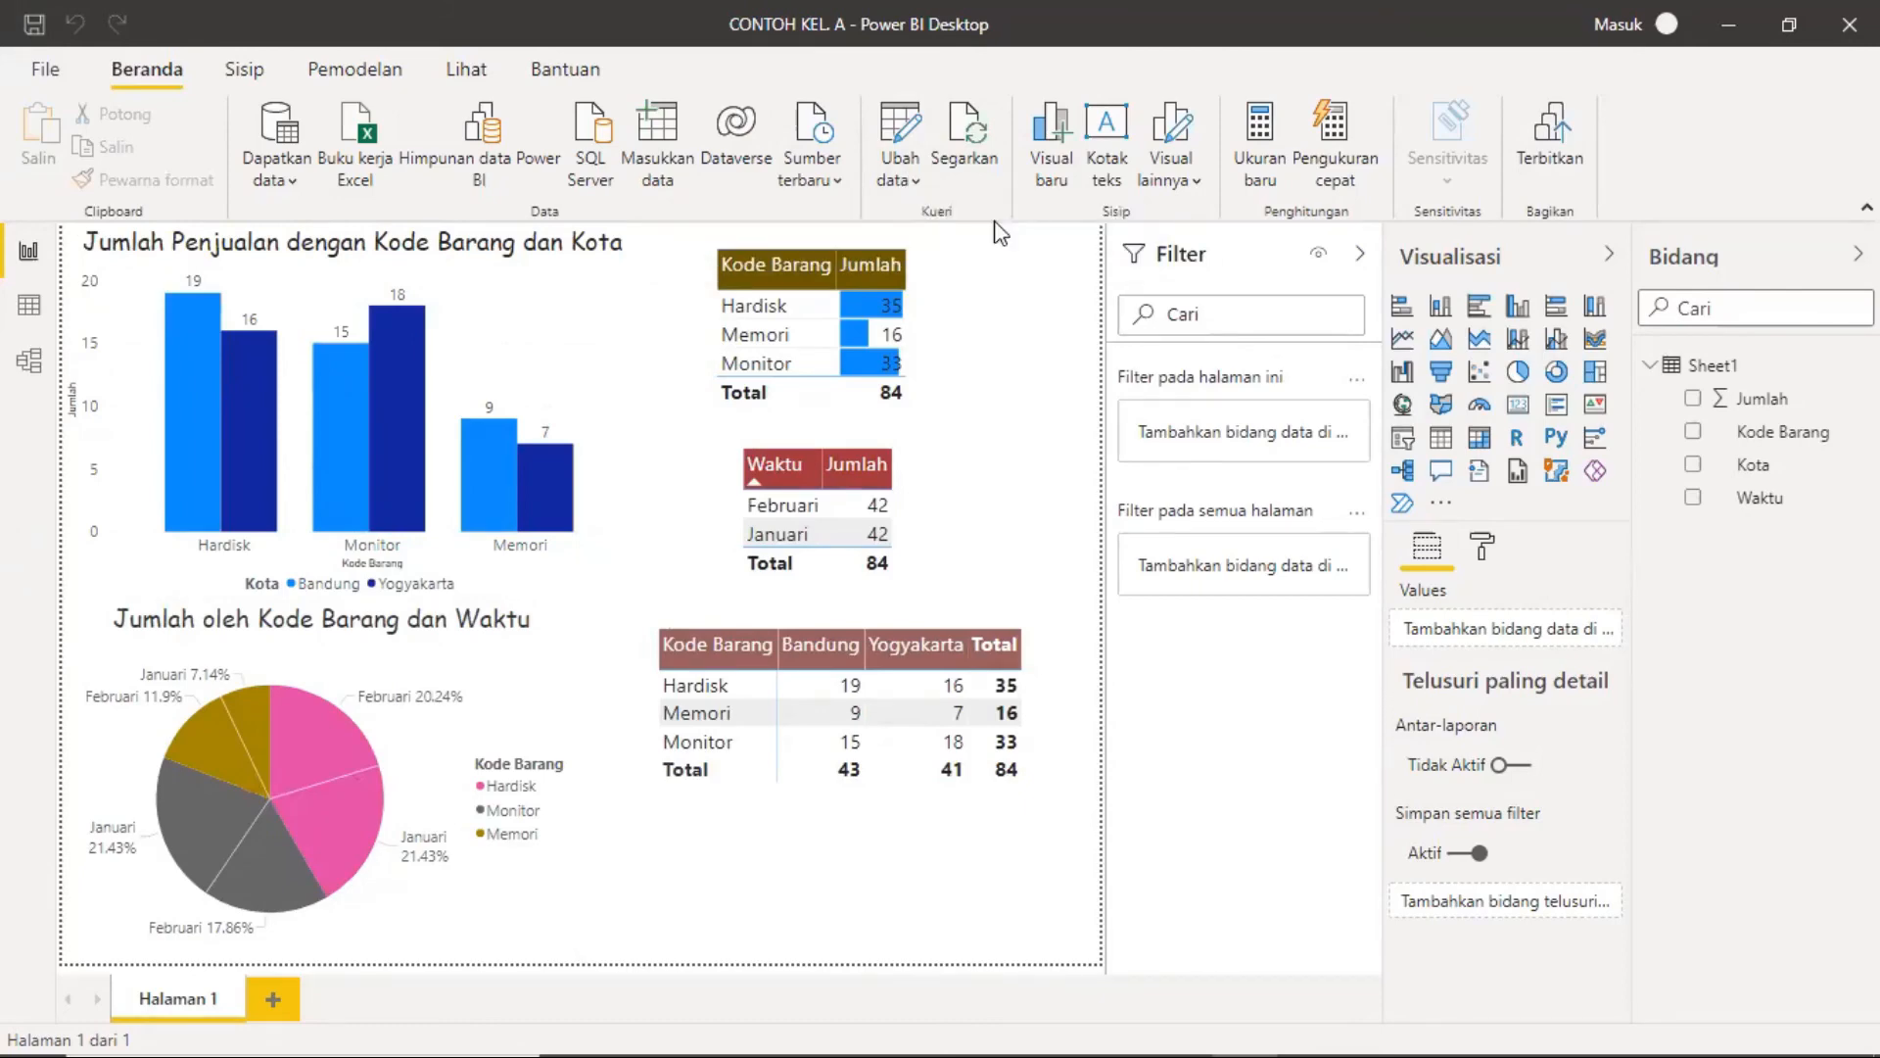
# Step: Switch to the Tugas Power BI document in Word and look over the report picture and the LANGKAH-LANGKAH PEMBUATAN section
pyautogui.moveTo(1097, 1025)
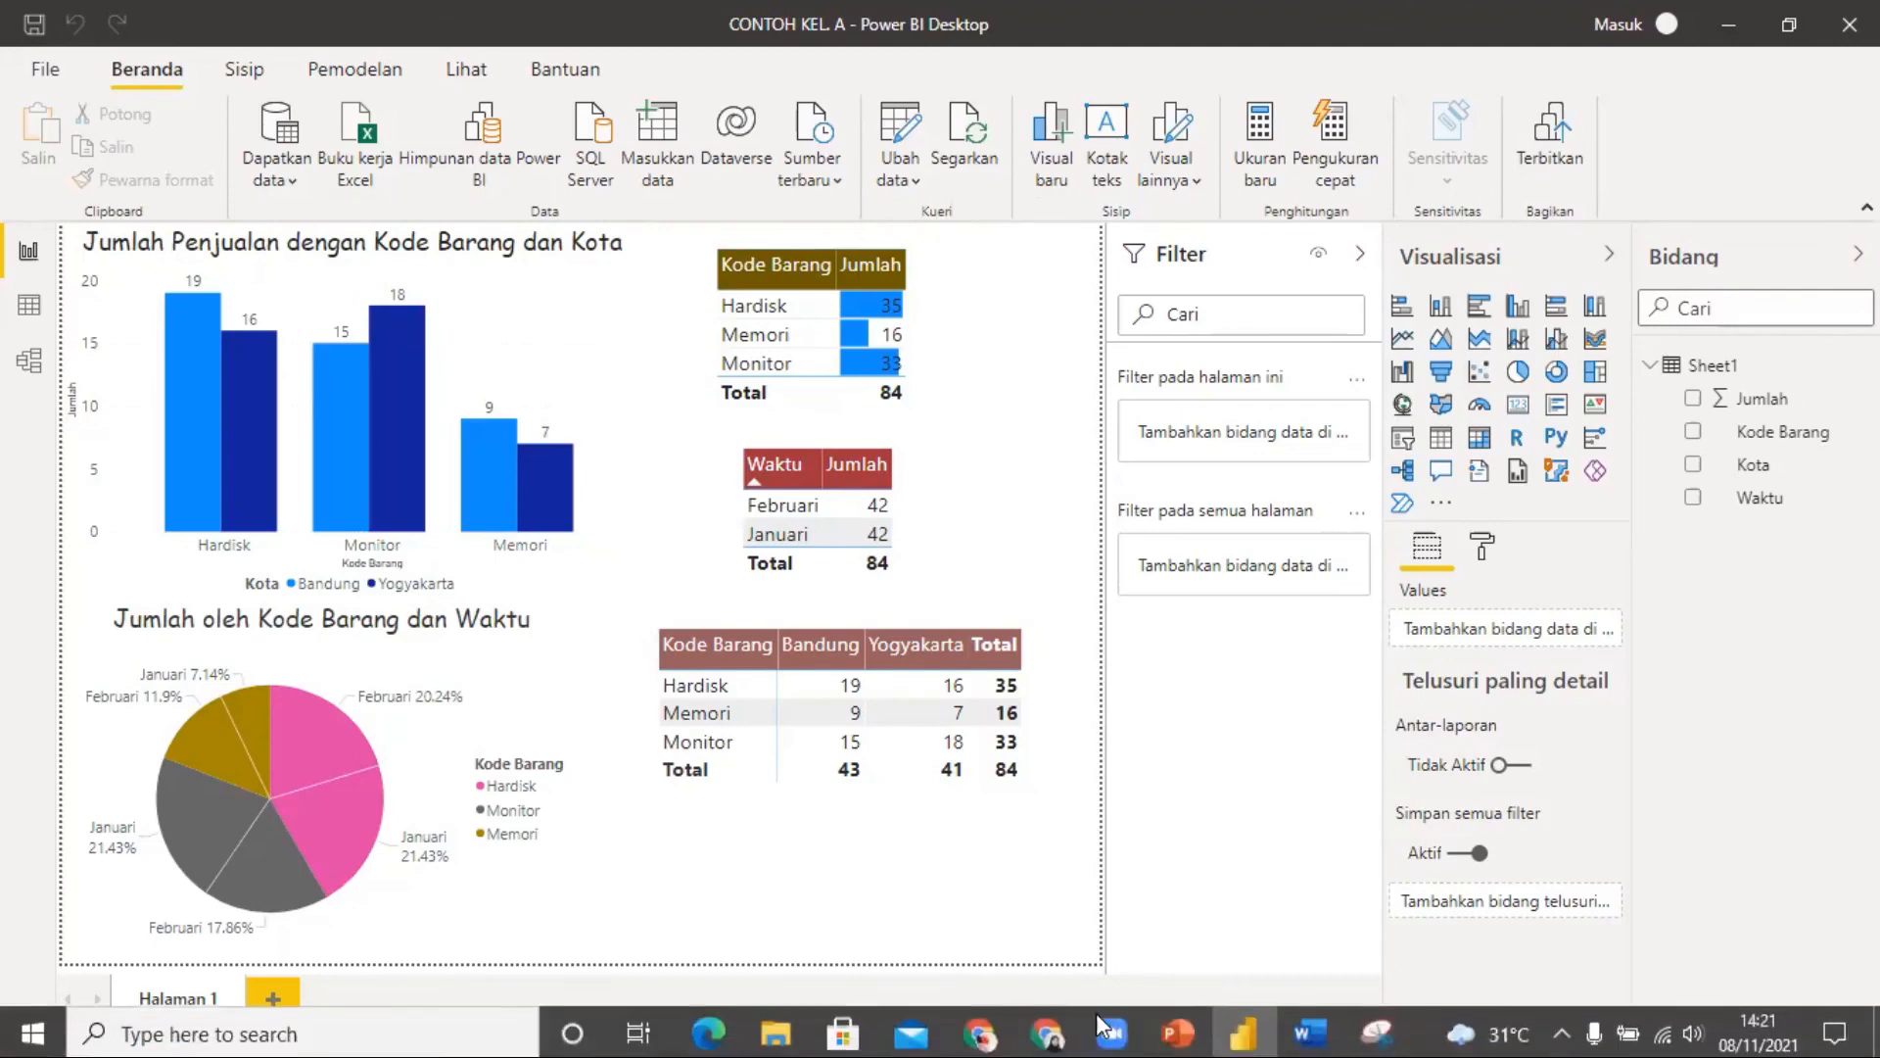
pyautogui.click(1307, 1028)
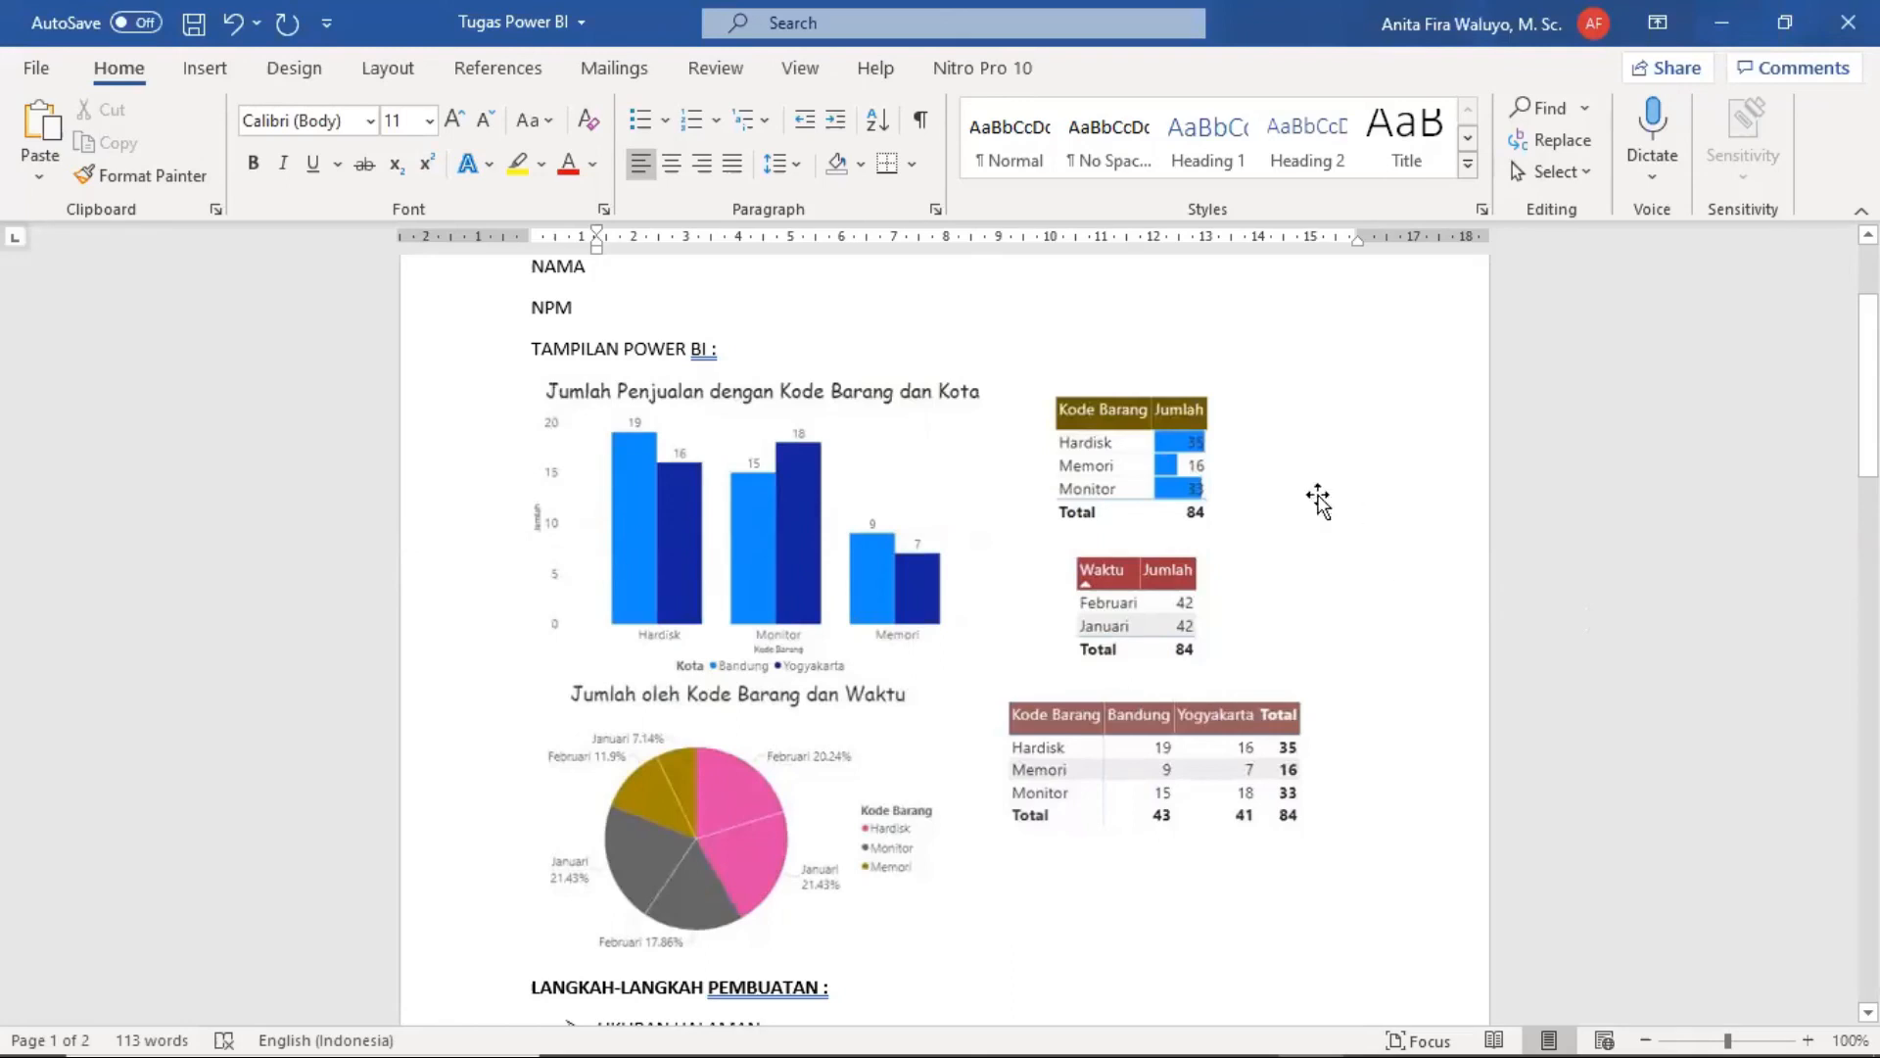
pyautogui.scroll(-6, 1081, 759)
pyautogui.scroll(3, 1081, 759)
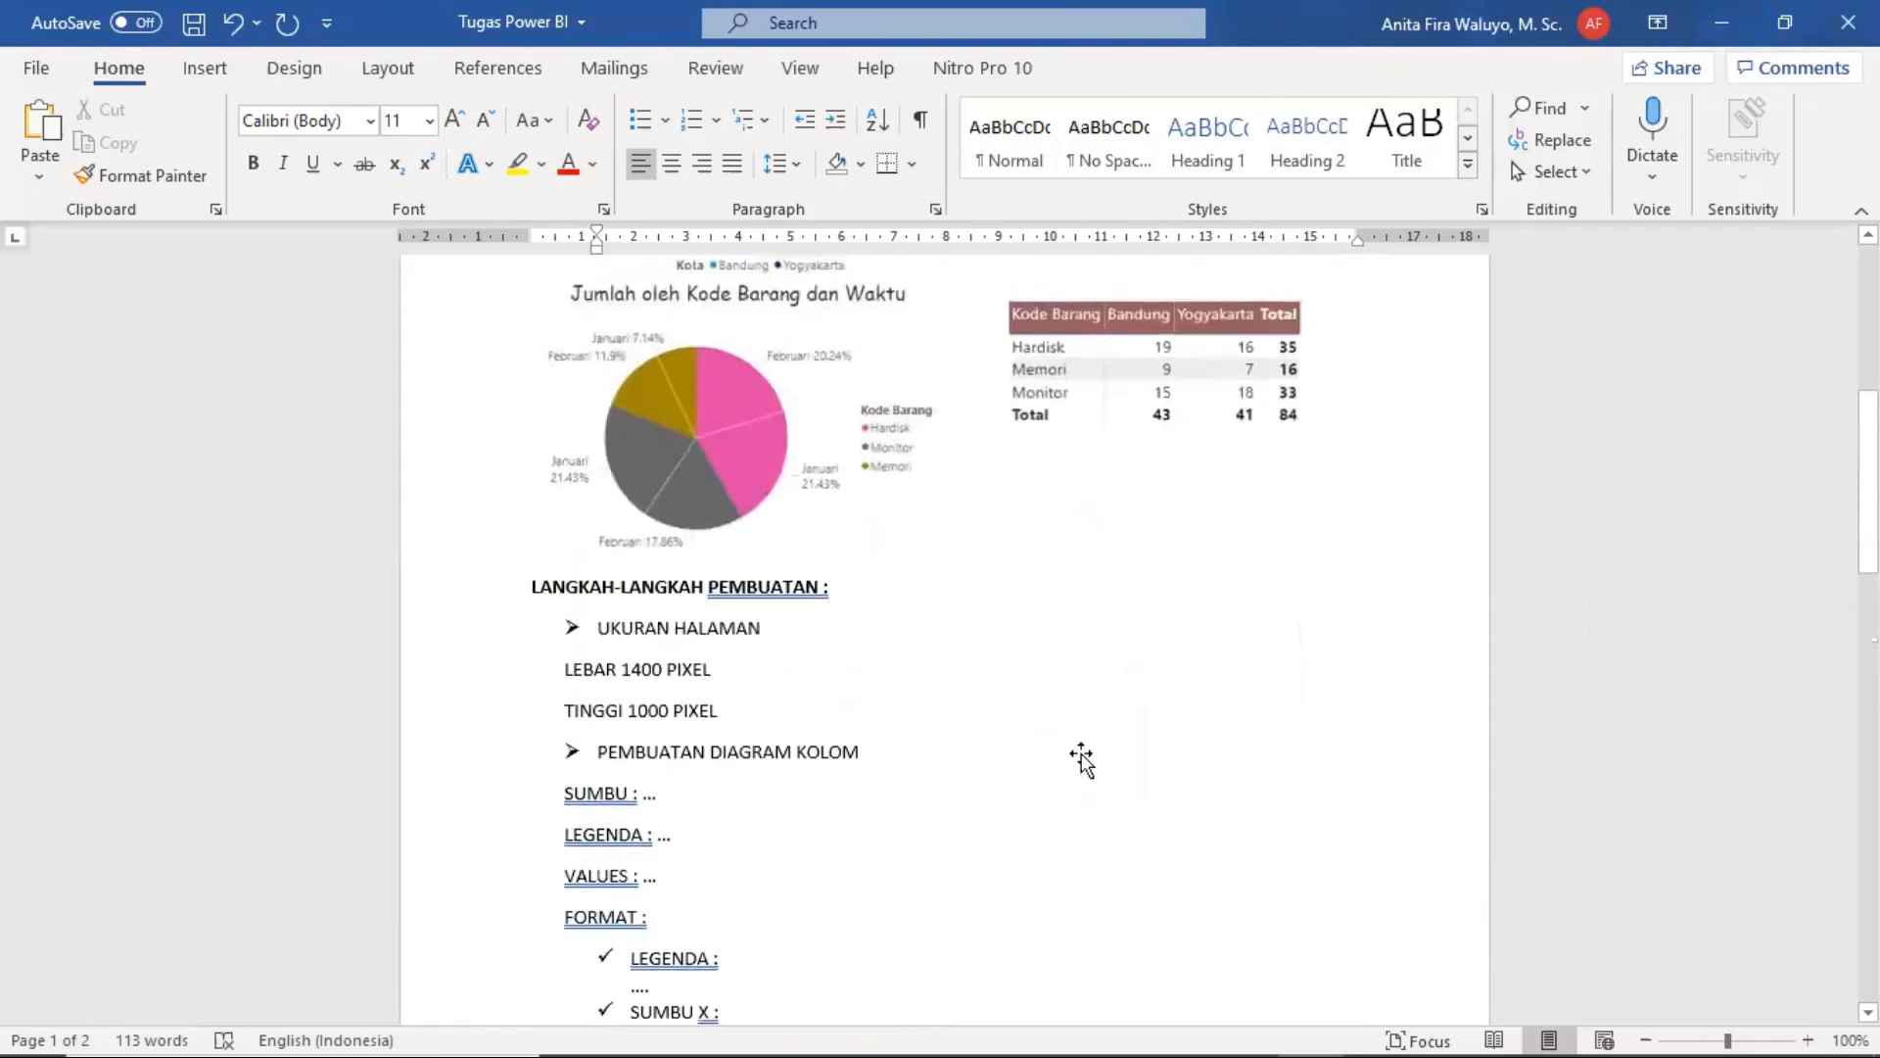
pyautogui.scroll(5, 1082, 759)
pyautogui.scroll(-4, 1113, 839)
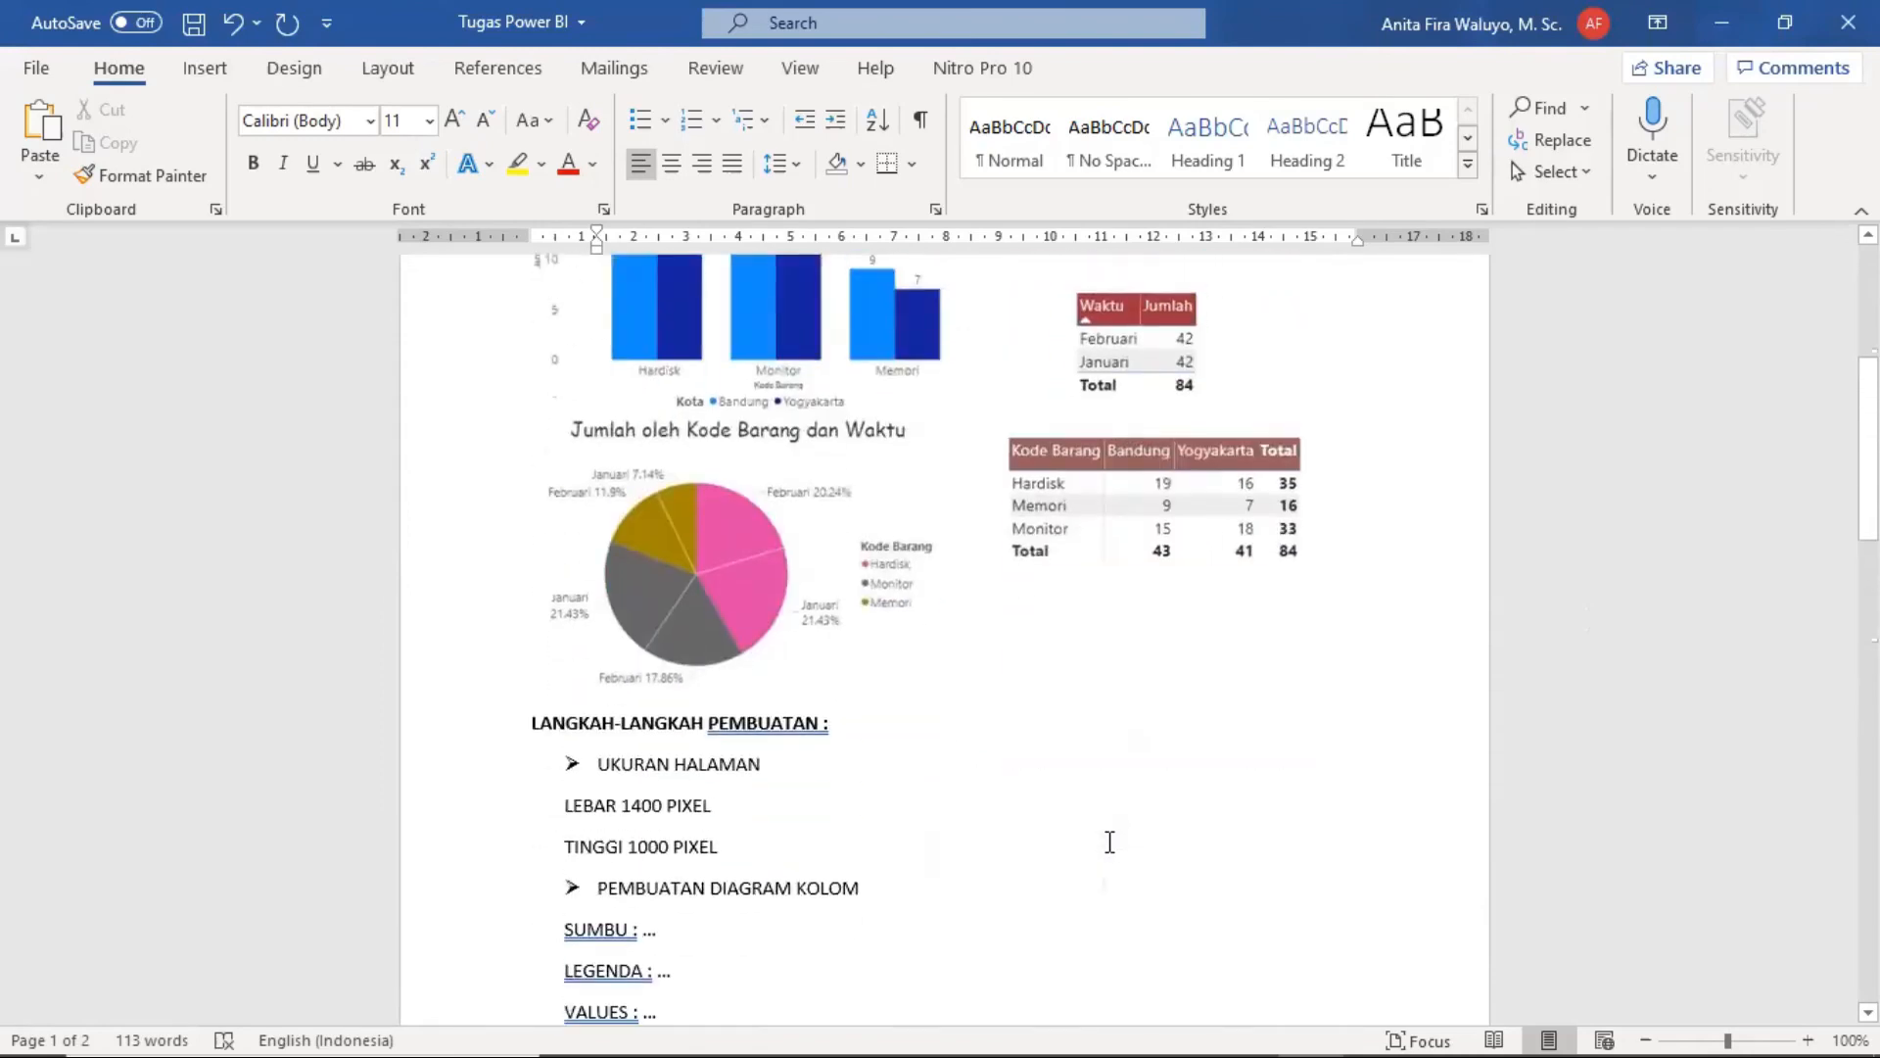